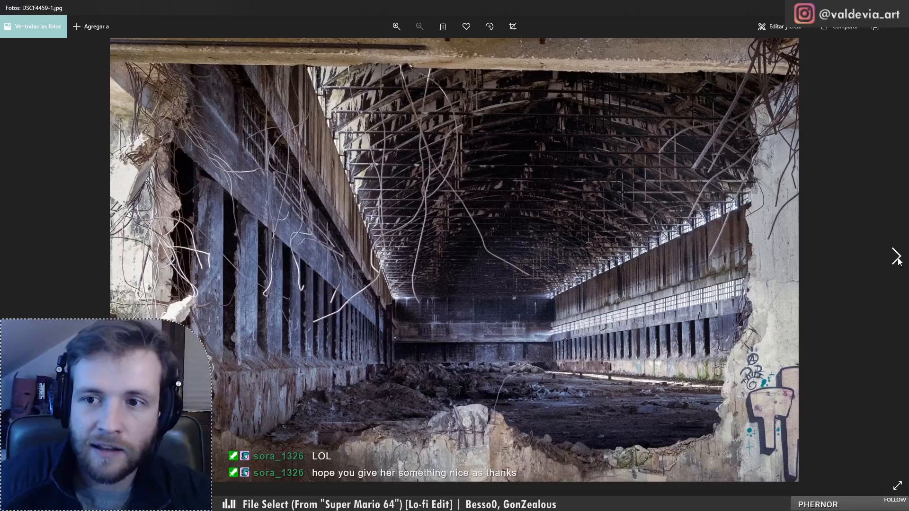
- Browse the edited photos of the ruined factory, inspecting the graffiti wall and plants in DSCF4498-1.jpg up close
left_click(896, 260)
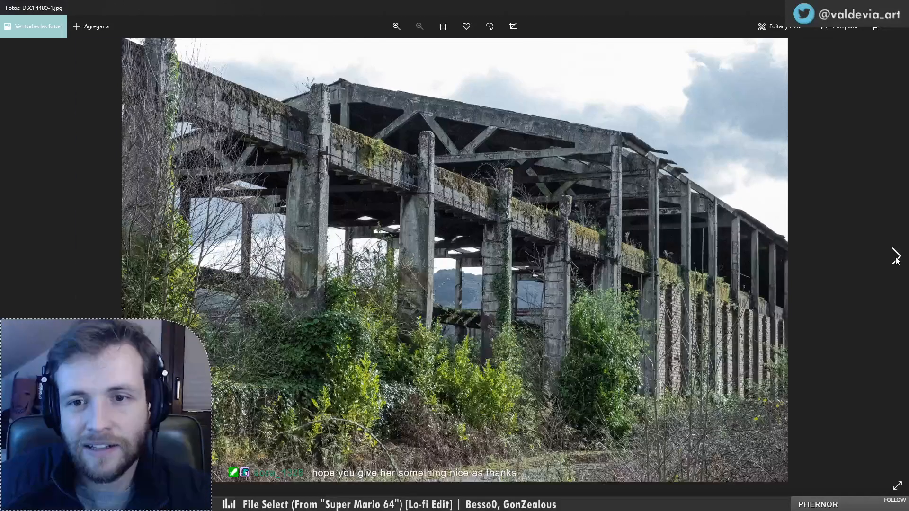
left_click(896, 260)
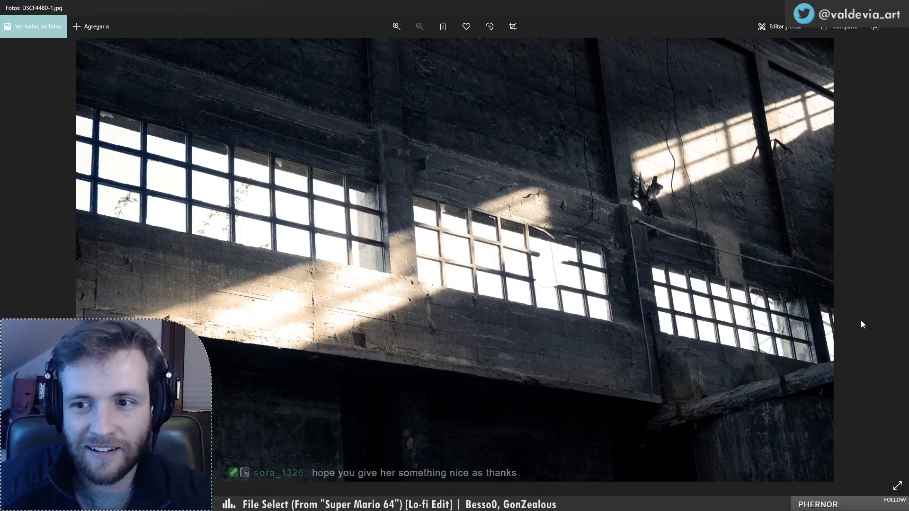
left_click(899, 265)
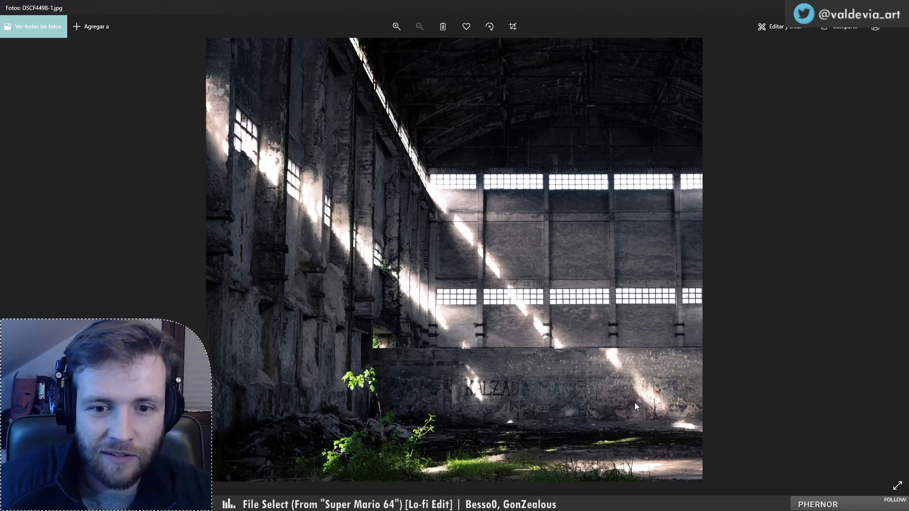
scroll(364, 444, "up", 5)
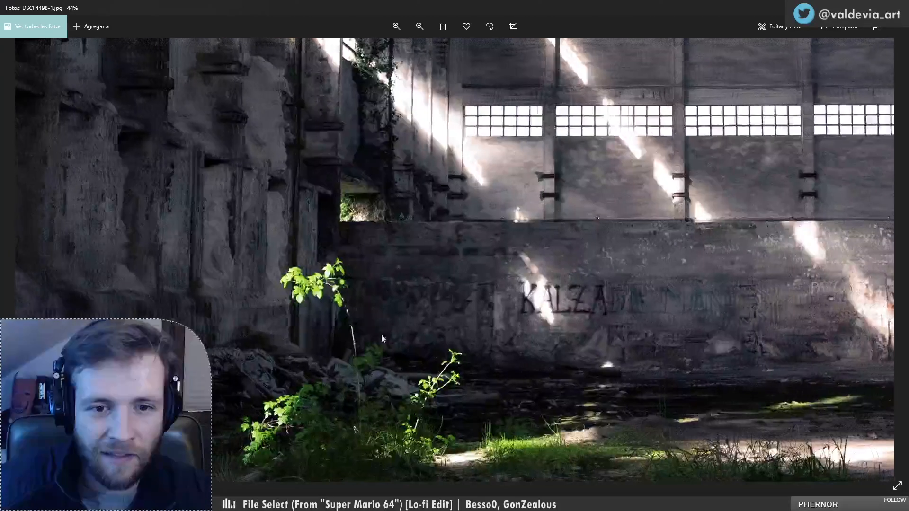
scroll(318, 396, "up", 2)
scroll(318, 396, "down", 6)
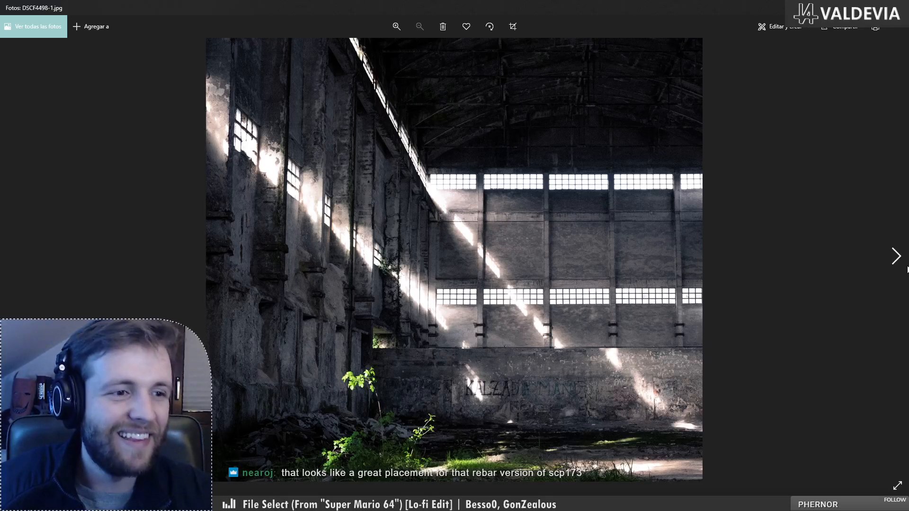
left_click(906, 265)
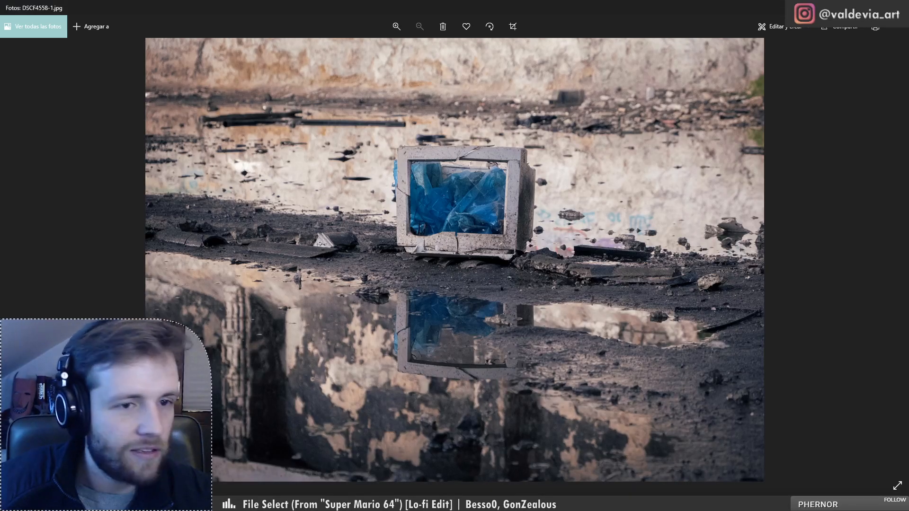
left_click_drag(32, 54, 354, 269)
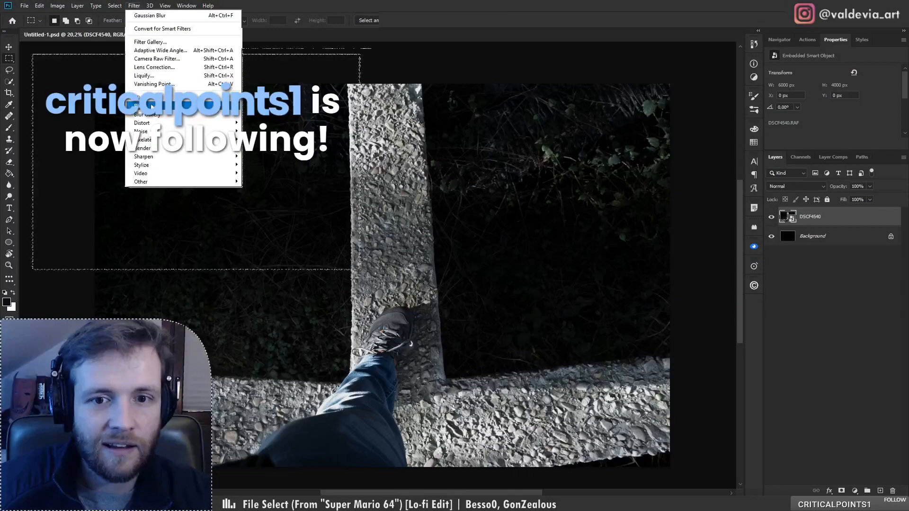
mouse_move(199, 118)
left_click(258, 155)
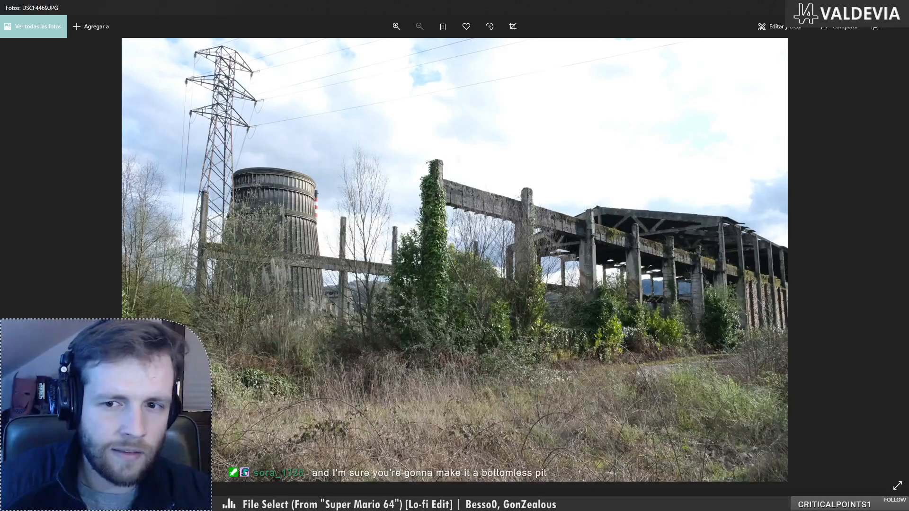
- Compare exterior shots DSCF4469.JPG and DSCF4470.JPG, and examine the broken windows of the long facade in DSCF4500.JPG
key("Right")
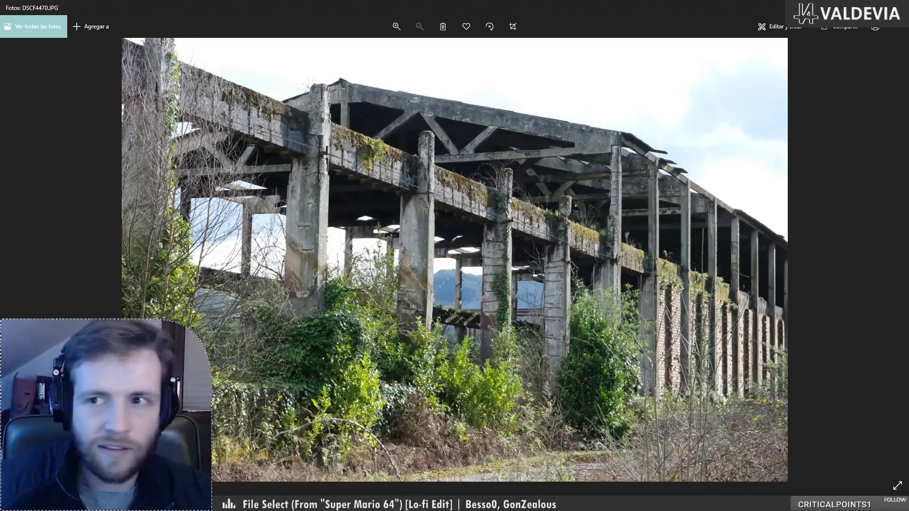
key("Left")
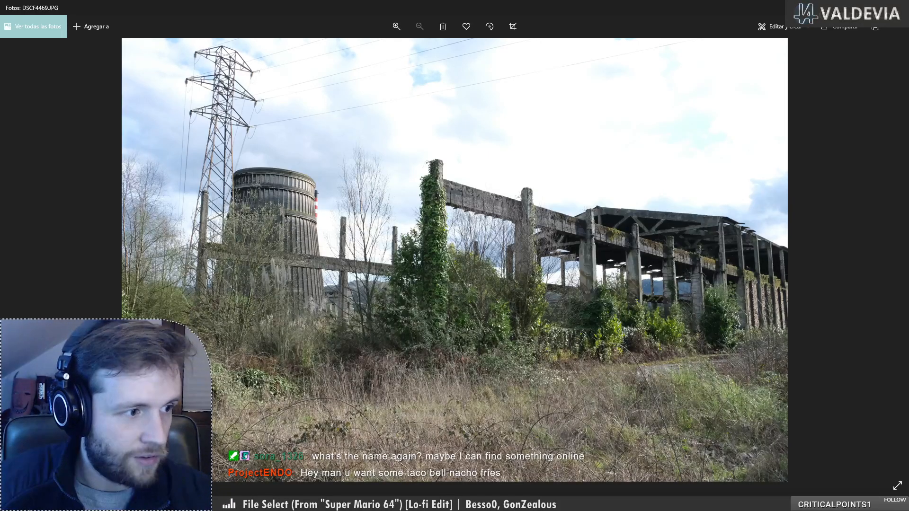
key("Right")
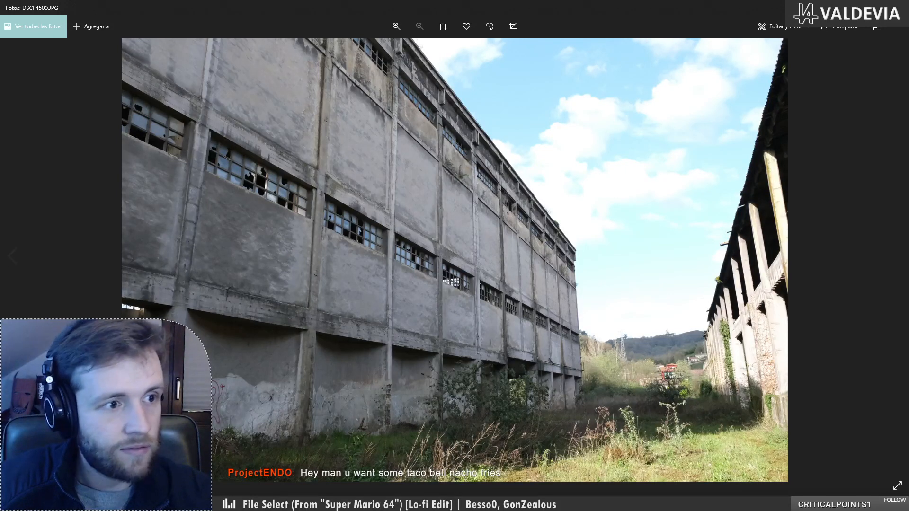
scroll(493, 282, "up", 3)
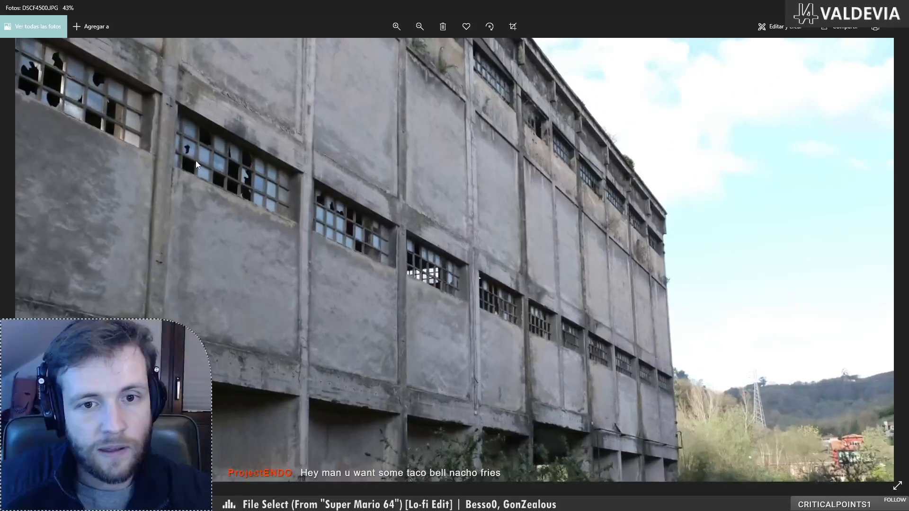
scroll(444, 277, "down", 2)
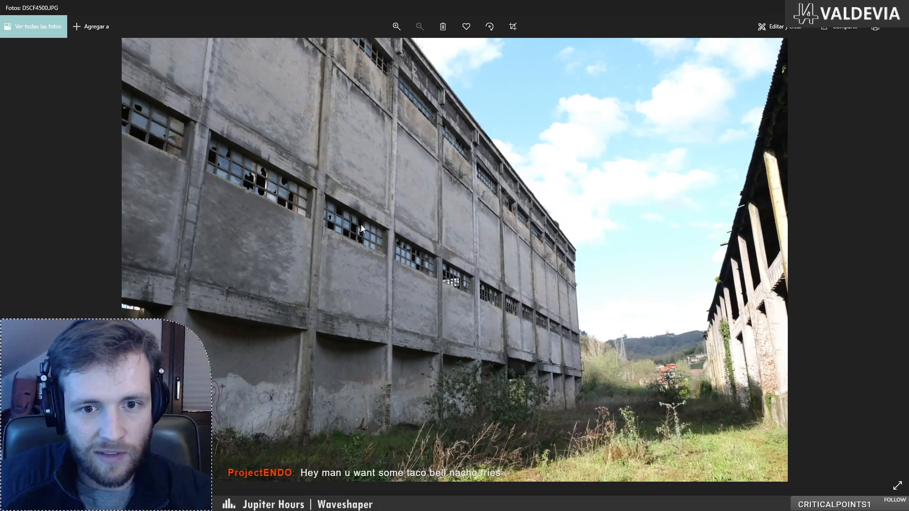
scroll(361, 224, "up", 3)
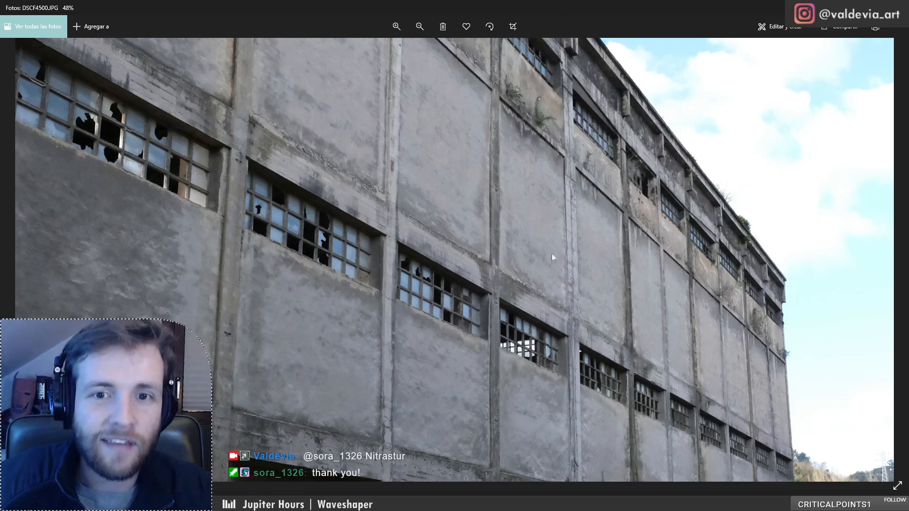
scroll(553, 254, "down", 3)
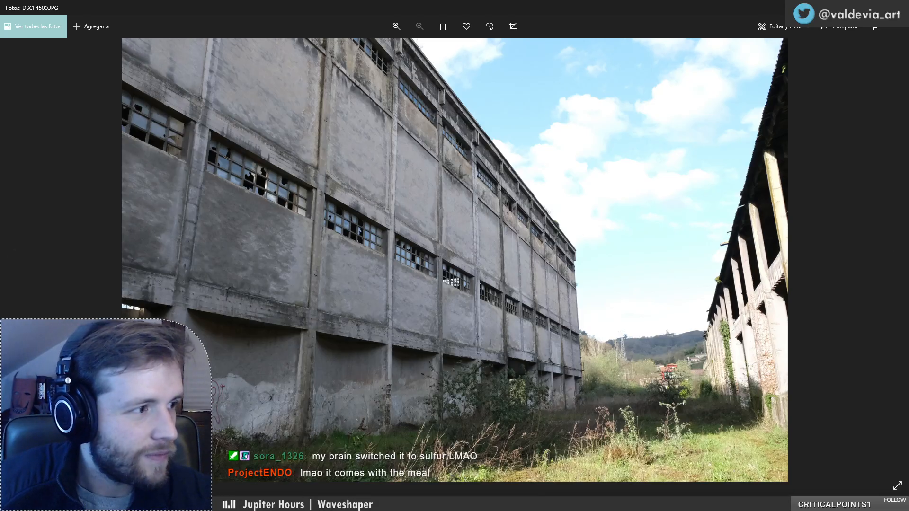
- View DSCF4504.JPG, showing the pipes running toward the overgrown factory wall
key("Right")
key("alt+F4")
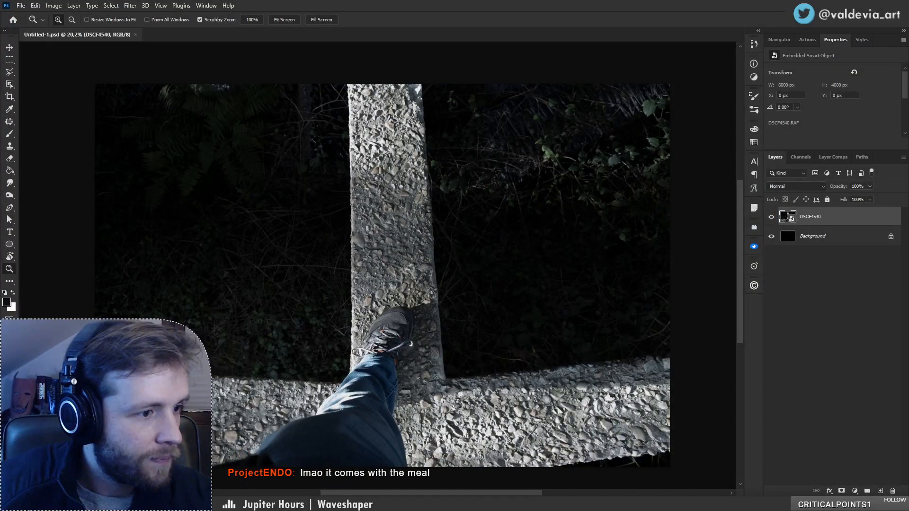
key("alt+Tab")
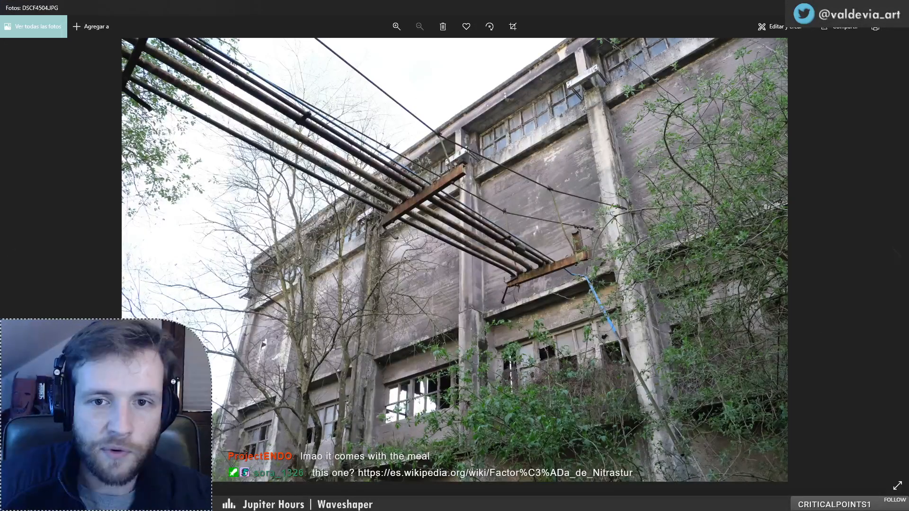
- Compare the original hall interior photo DSCF4458.JPG with the edited shot DSCF4459-1.jpg
key("alt+Tab")
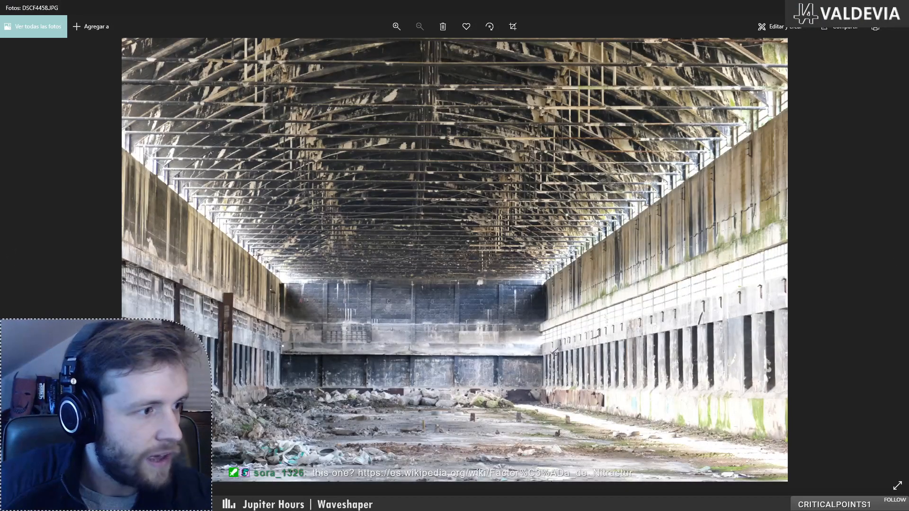
key("Right")
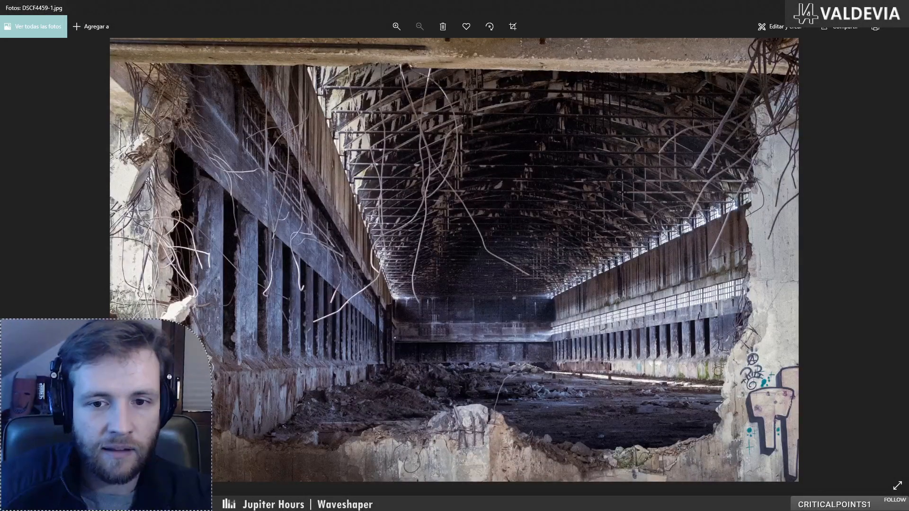
key("Left")
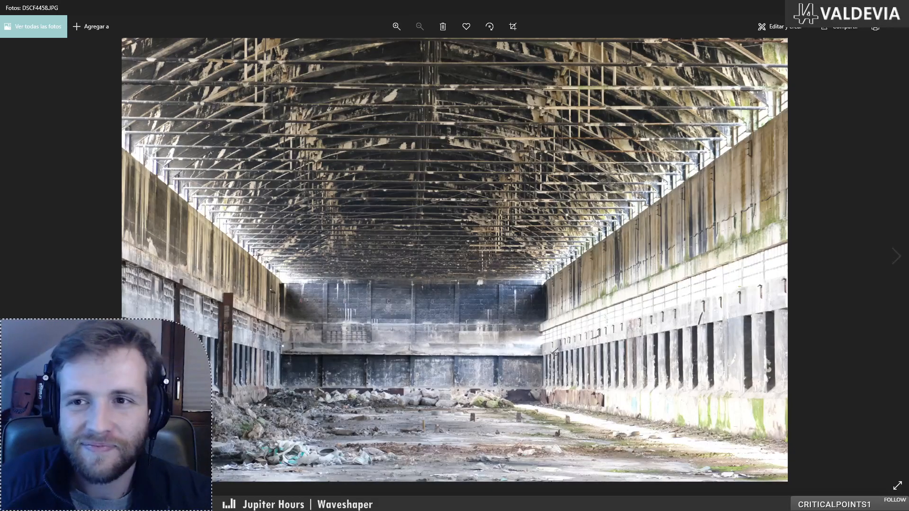
key("alt+F4")
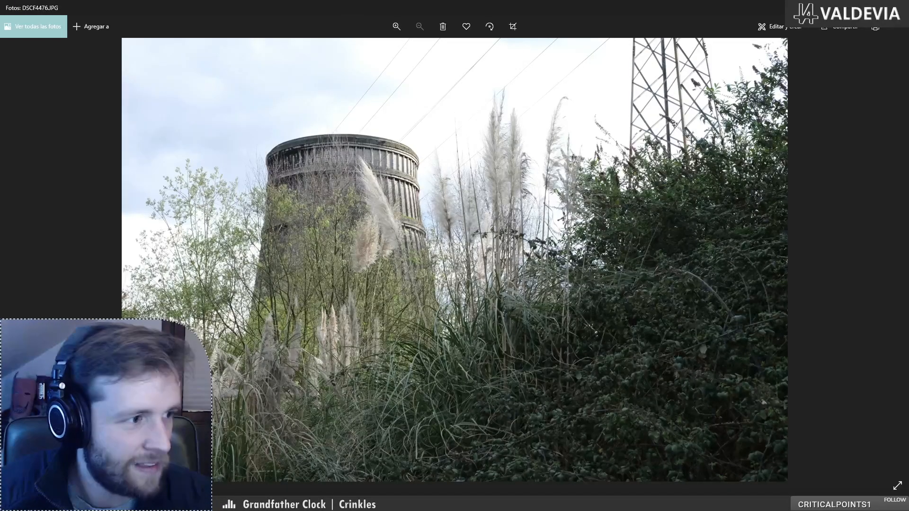
- Look through the cooling tower photos, including DSCF4525.JPG, DSCF4533.JPG and DSCF4536.JPG, and return to Photoshop
key("Right")
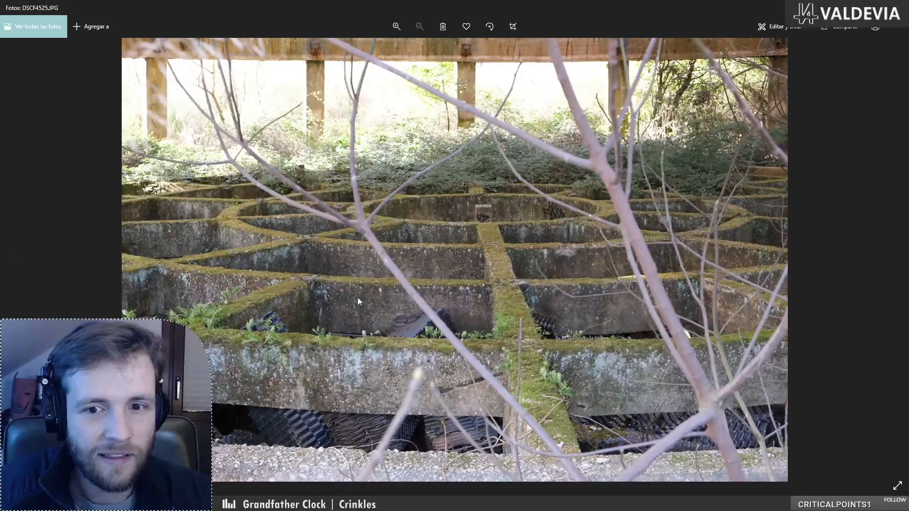
key("Right")
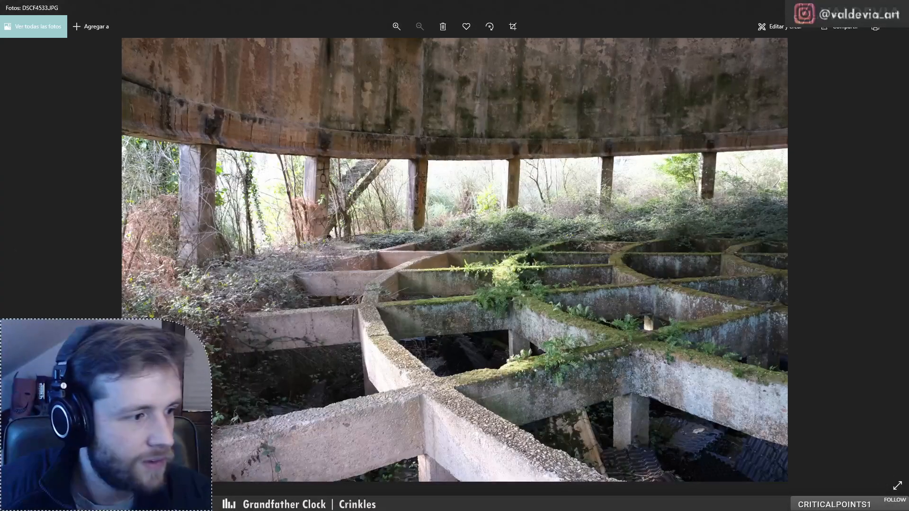
key("Right")
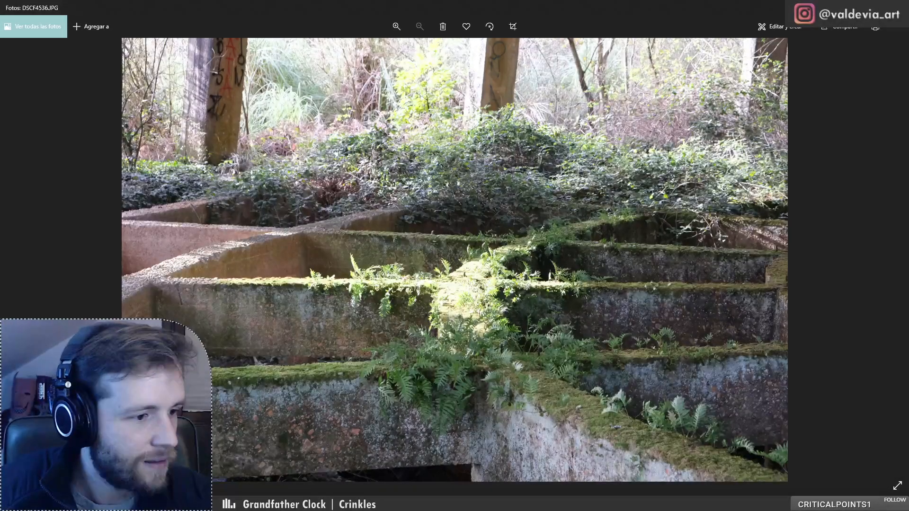
key("Right")
key("alt+Tab")
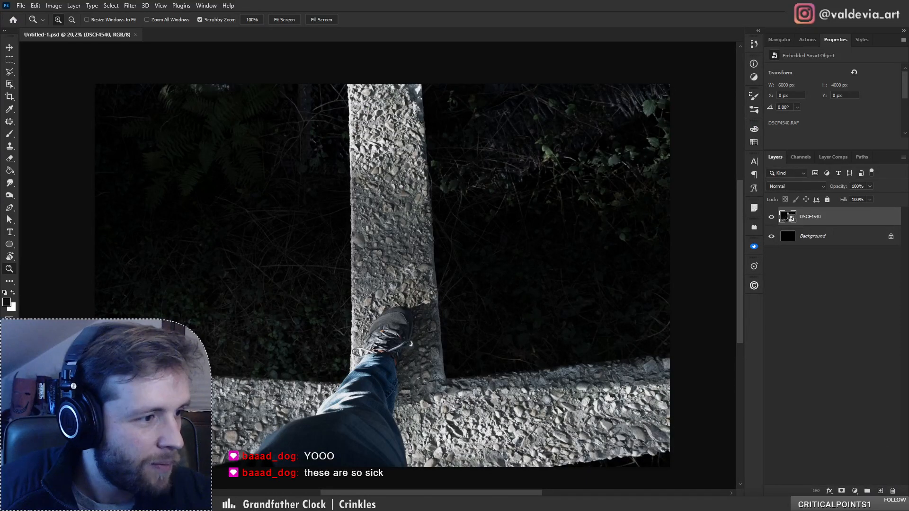
- View the cooling tower opening in DSCF4528.JPG and the flooded hall in DSCF4549.JPG, and return to Photoshop
key("alt+Tab")
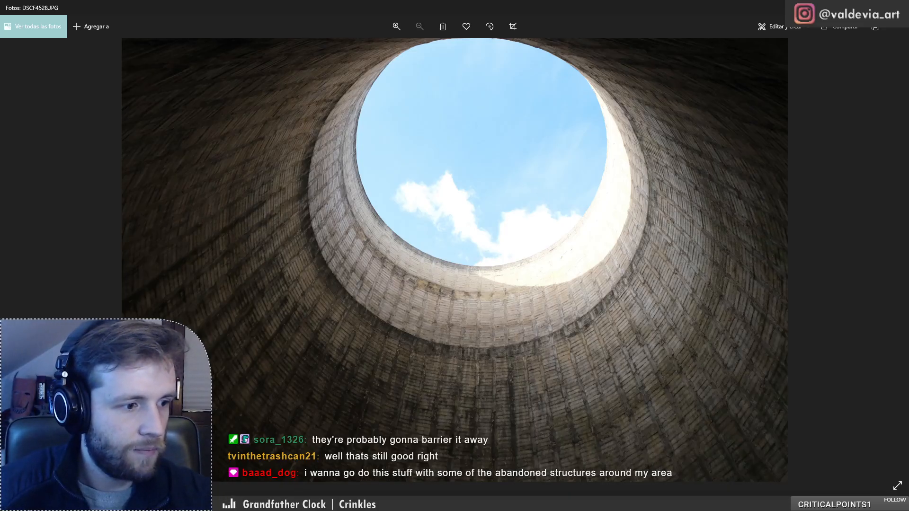
key("Right")
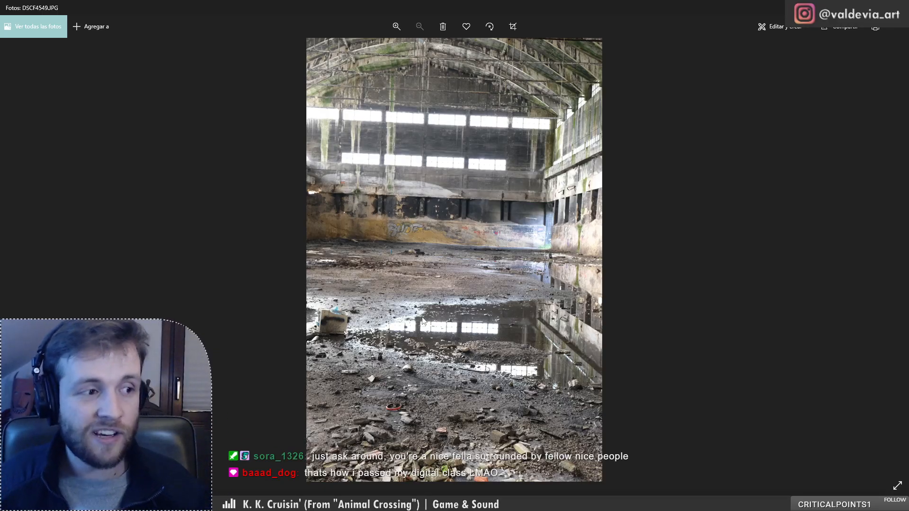
key("alt+Tab")
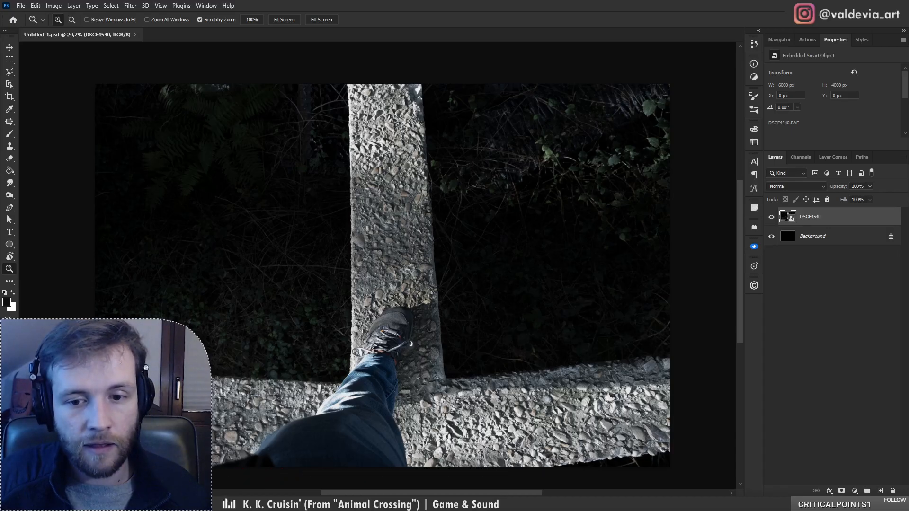
- Reopen DSCF4549.JPG from the recent files of the Photos app
right_click(493, 504)
left_click(491, 490)
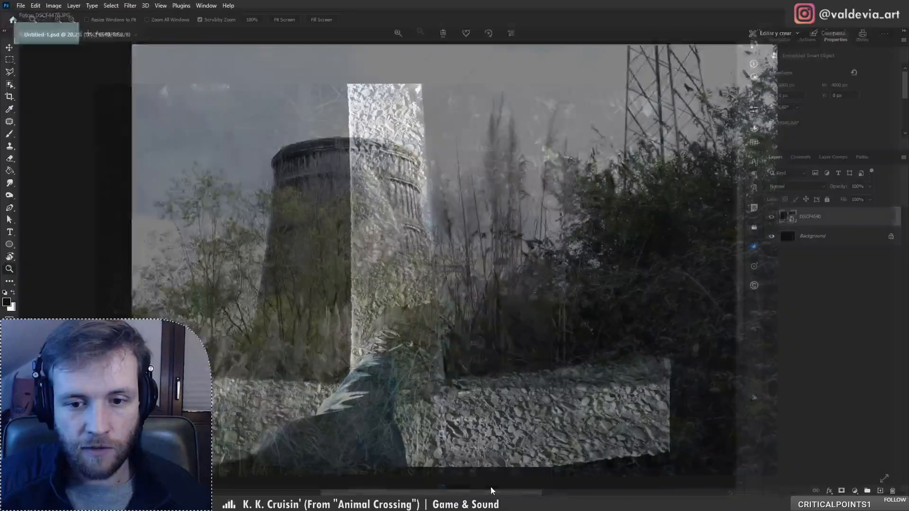
right_click(521, 504)
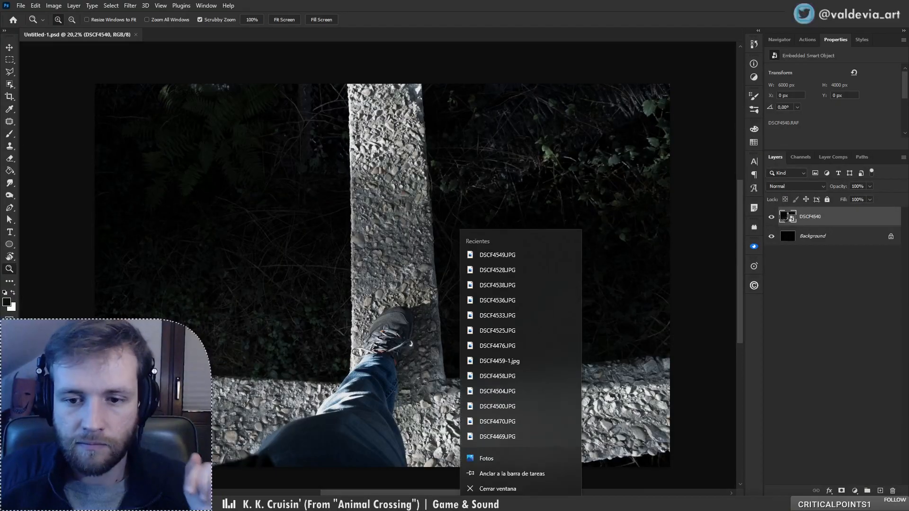
left_click(498, 255)
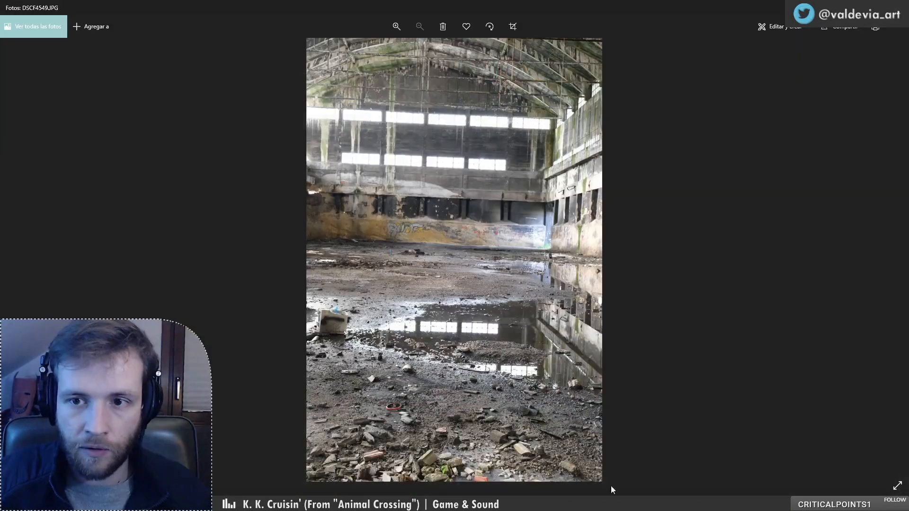
- View the mossy concrete grid in DSCF4525.JPG and switch back to the Photoshop document
key("Right")
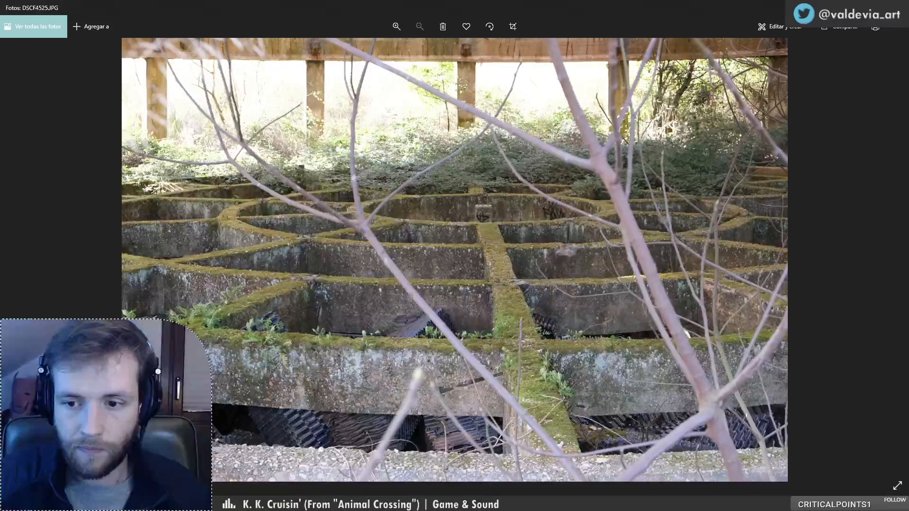
key("Escape")
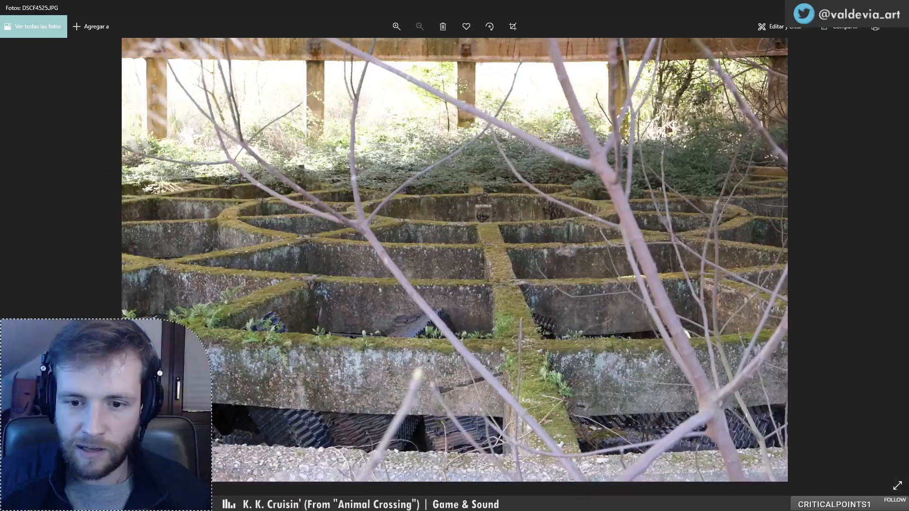
left_click(481, 505)
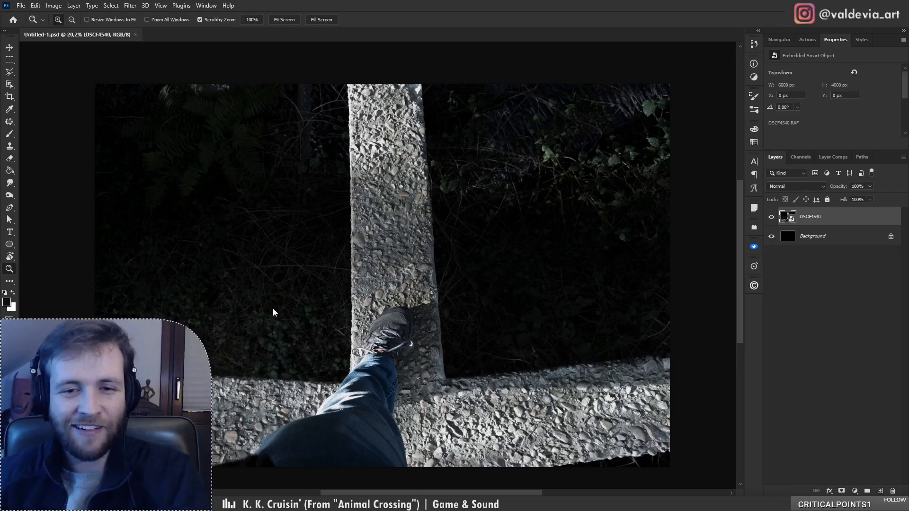
mouse_move(349, 504)
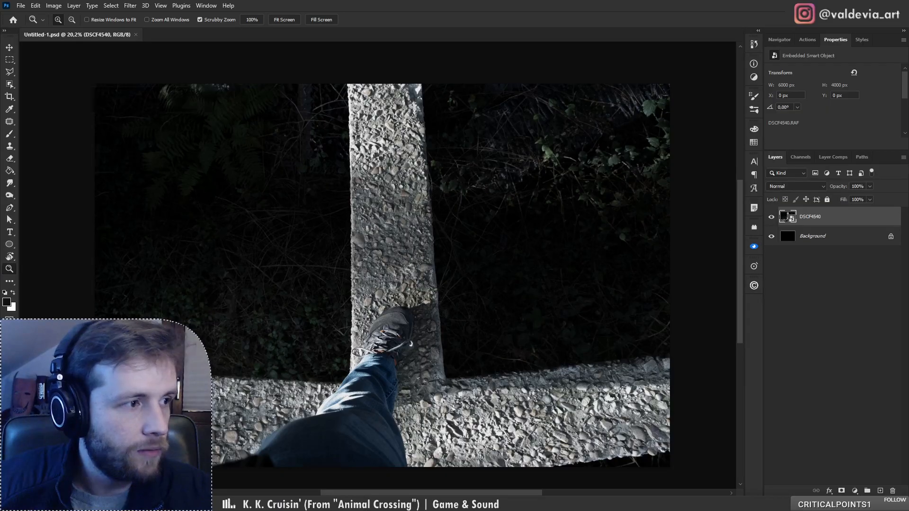
- Find DSCF4468 in the Nitrastur picture folder and open it in the Photos app
left_click_drag(1, 98, 631, 109)
scroll(606, 280, "down", 3)
scroll(556, 266, "up", 2)
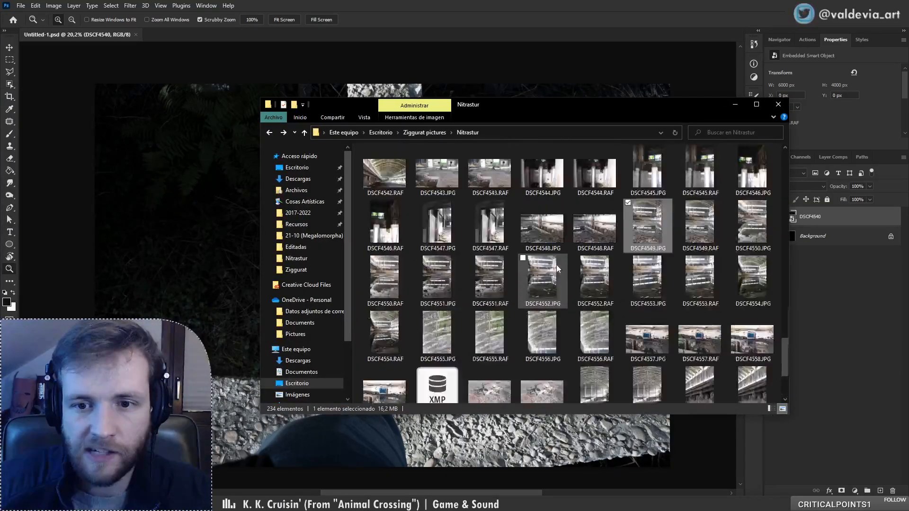
scroll(556, 265, "up", 3)
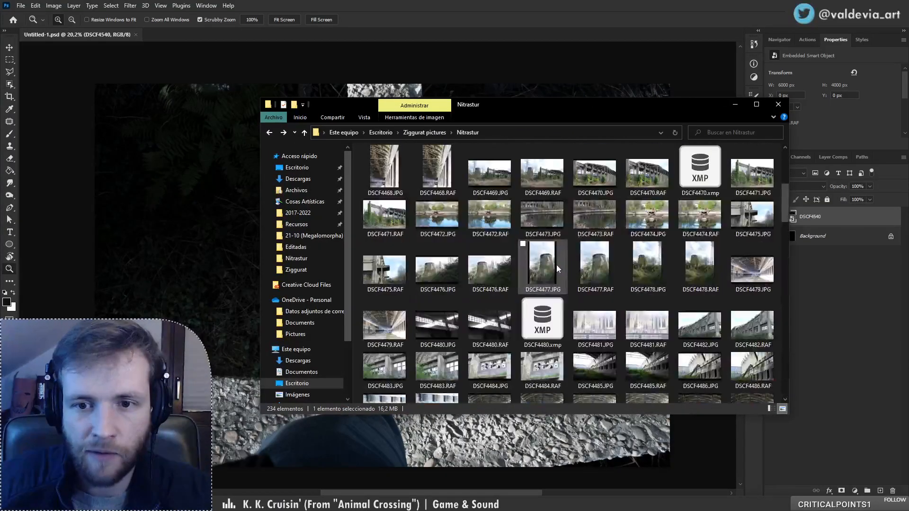
double_click(396, 171)
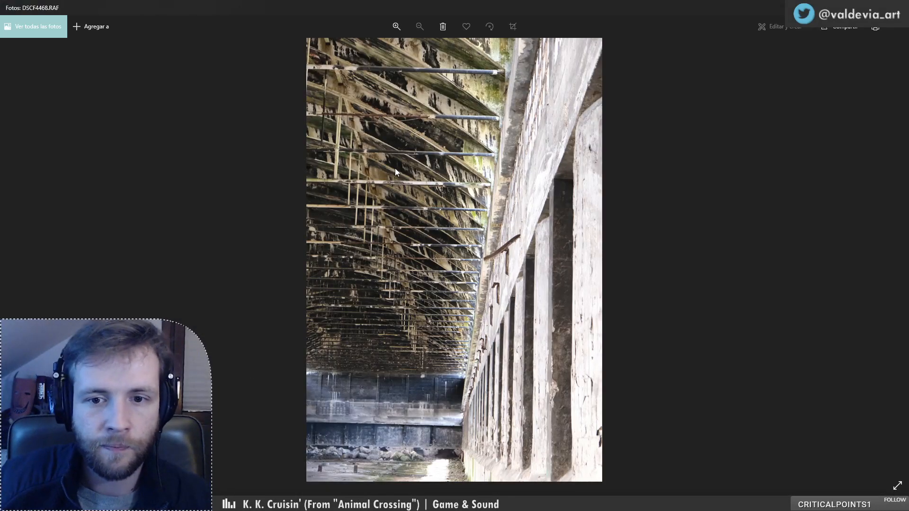
- View the overgrown concrete factory exterior in photos DSCF4469 to DSCF4471
key("Right")
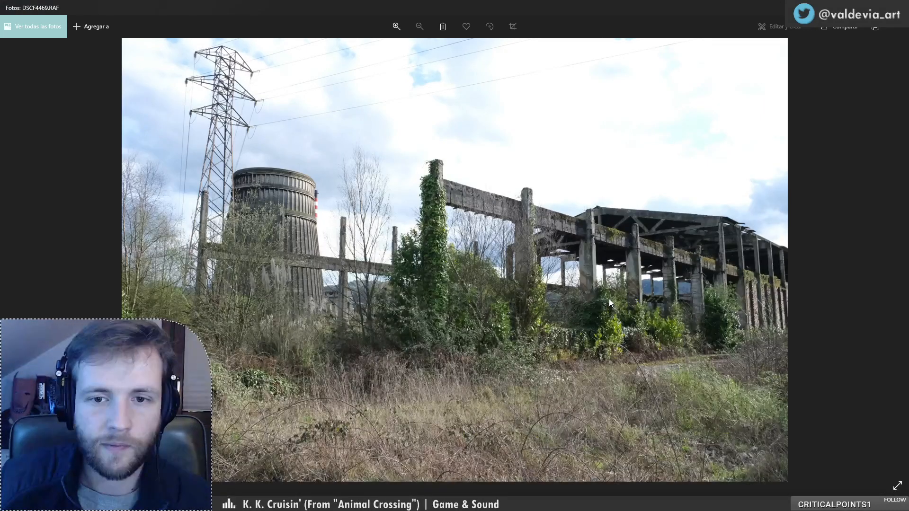
key("Right")
key("Right")
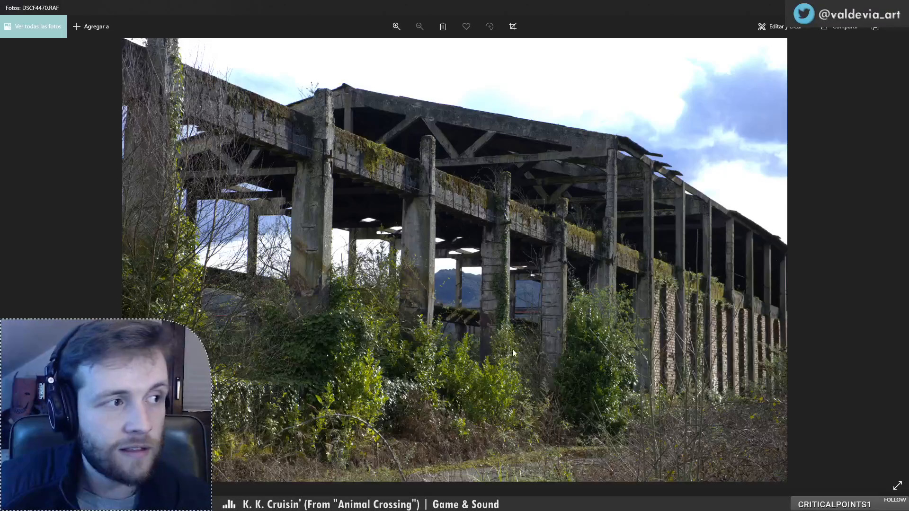
key("Right")
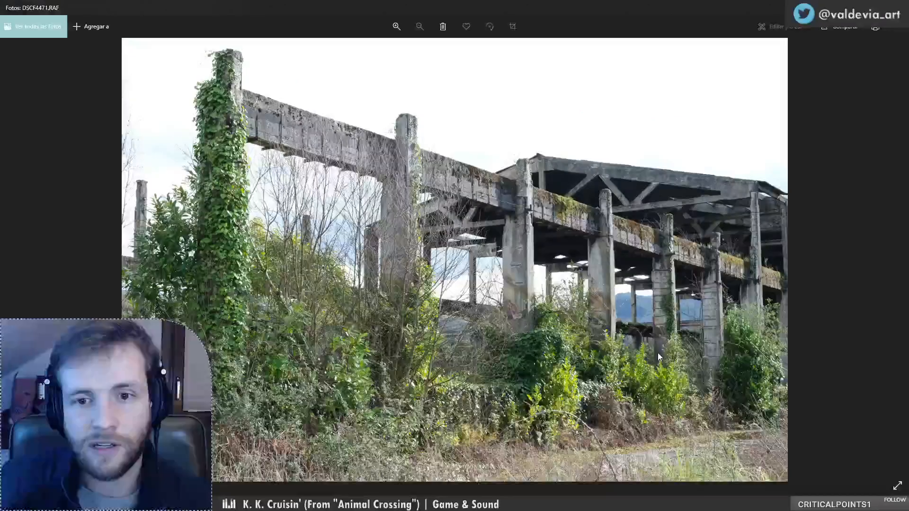
- View the round water basin in photos DSCF4472 to DSCF4474, including a close-up of the duck in DSCF4473.JPG
key("Right")
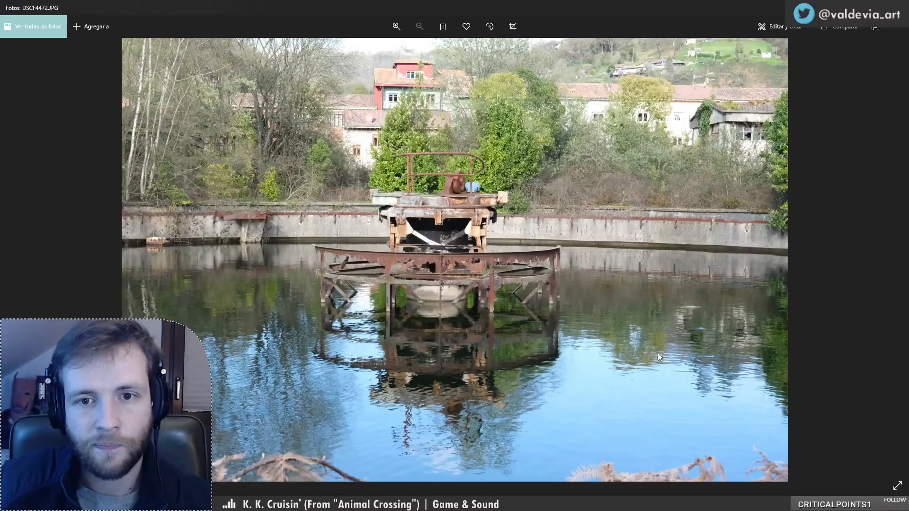
key("Right")
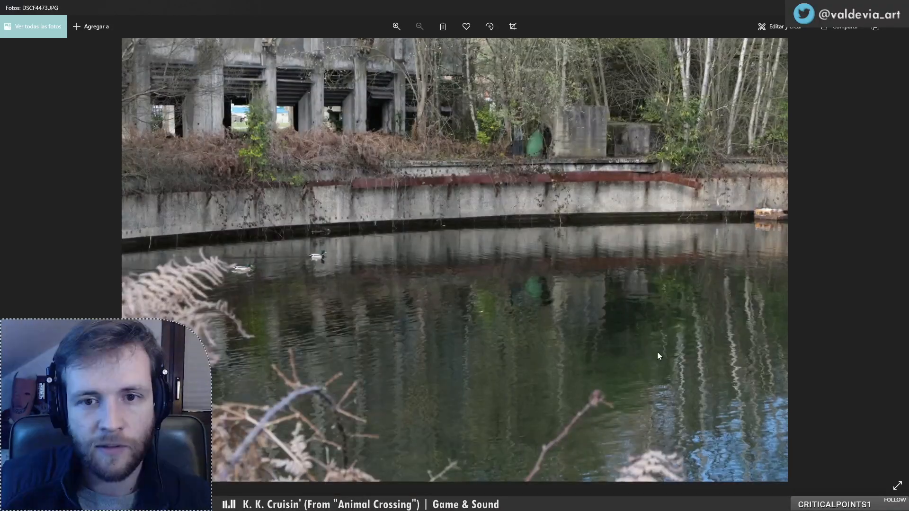
scroll(305, 254, "up", 5)
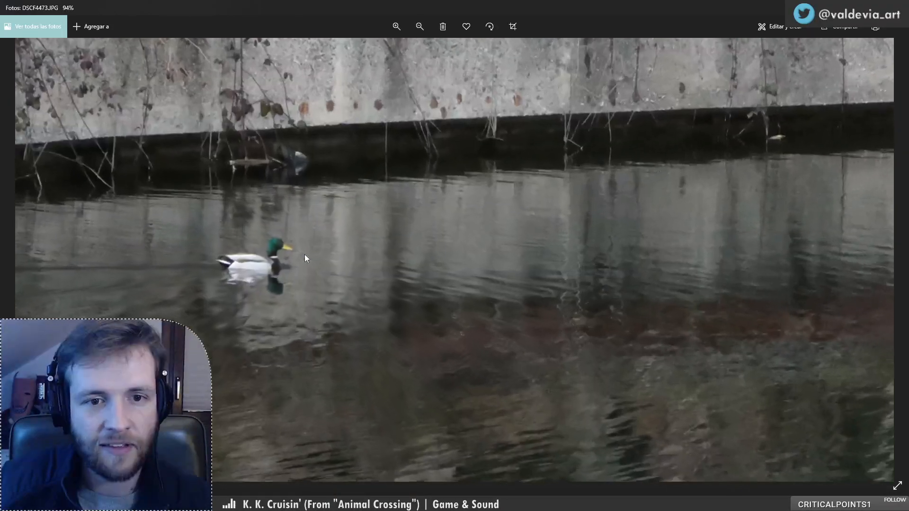
scroll(305, 258, "down", 5)
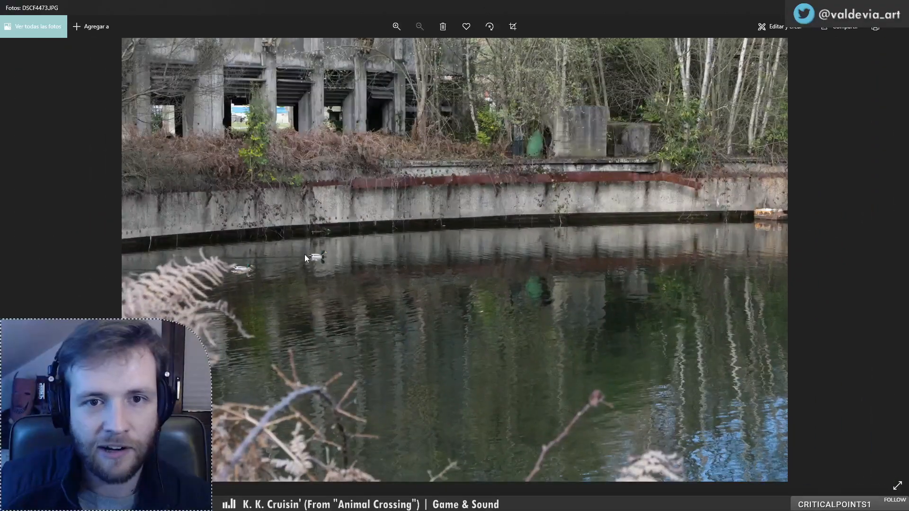
key("Left")
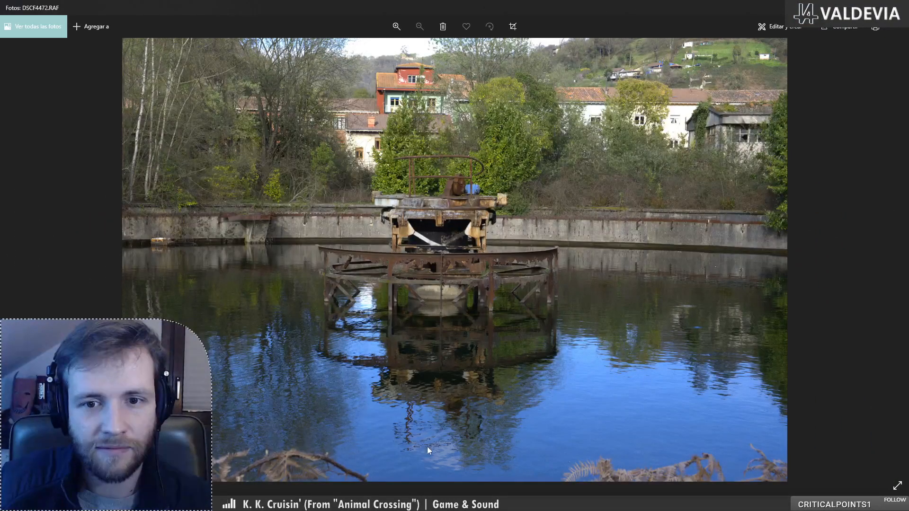
key("Right")
key("Right")
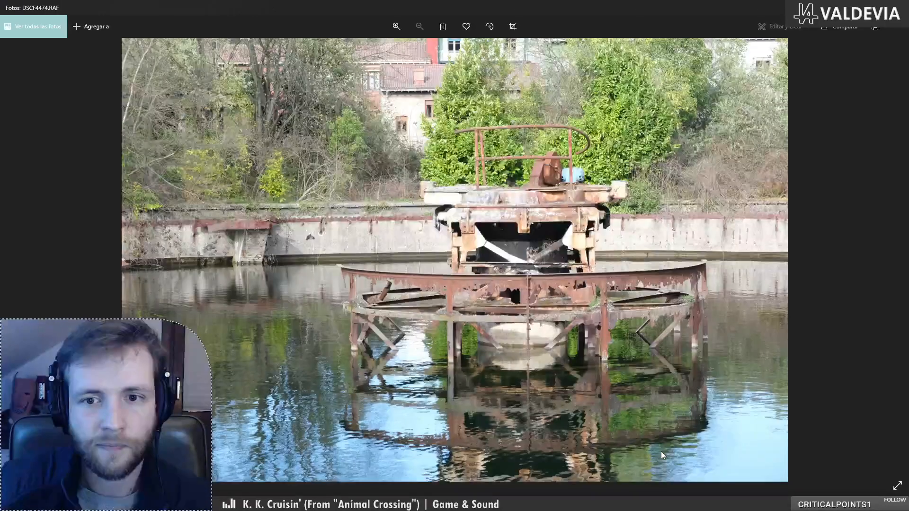
- View the concrete facade in DSCF4475.JPG and the cooling tower photos DSCF4476 to DSCF4478
key("Right")
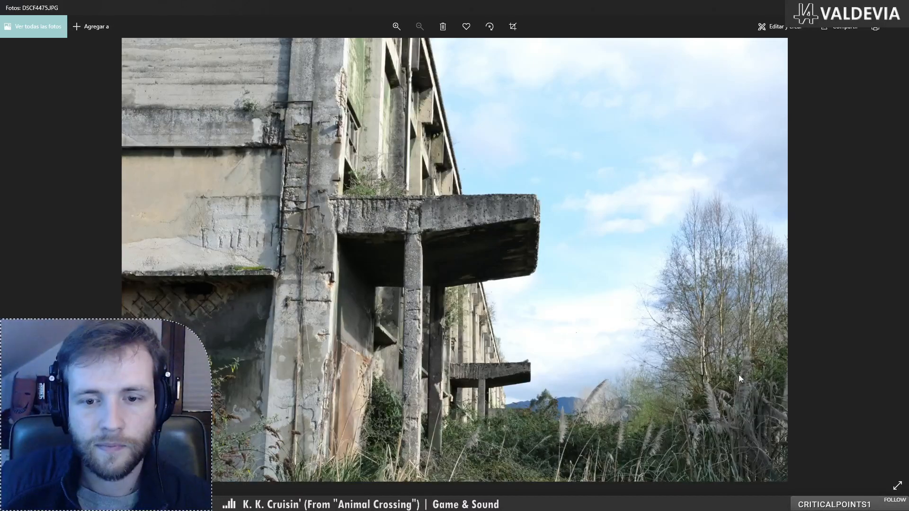
key("Right")
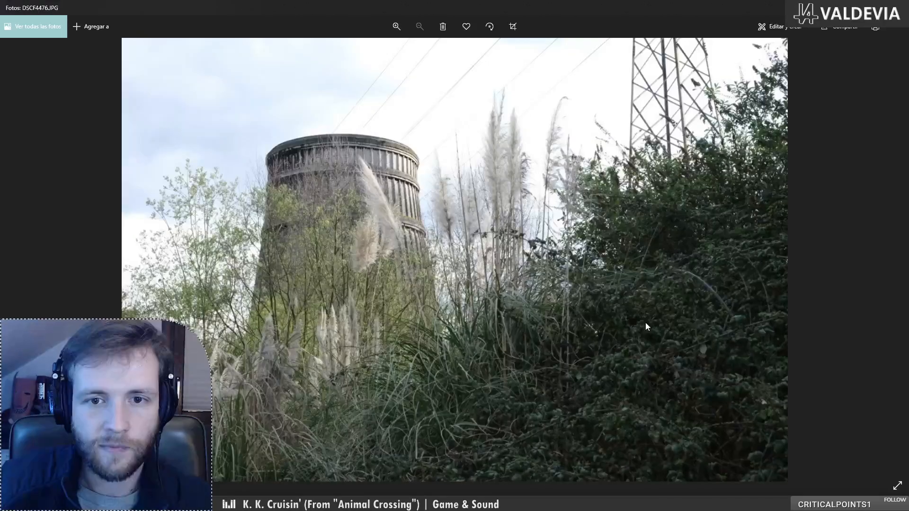
key("Right")
key("Right")
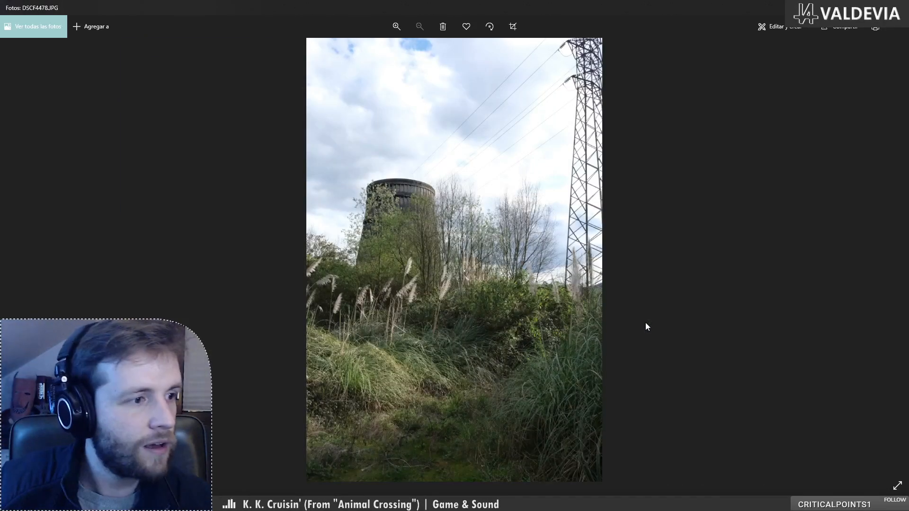
- View the factory interior in DSCF4479, the sunlit windows in DSCF4480 and the numbered wall in DSCF4481
key("Right")
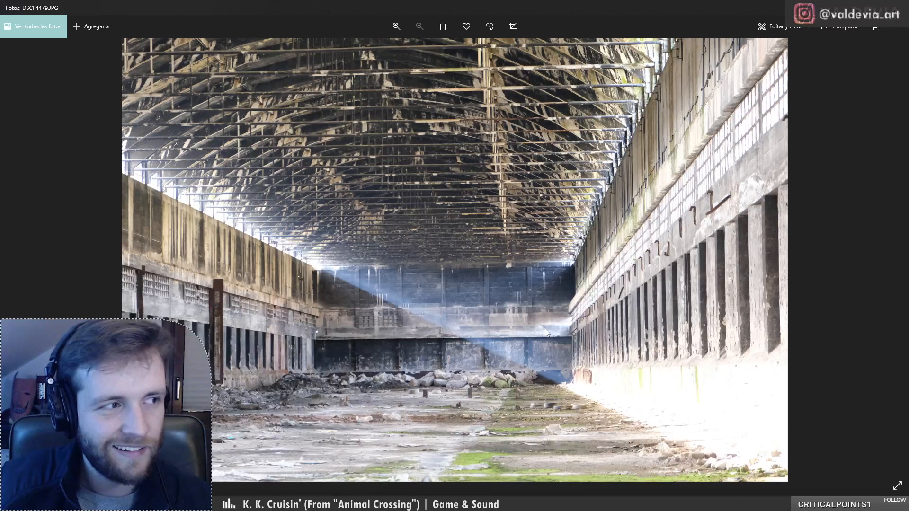
key("Right")
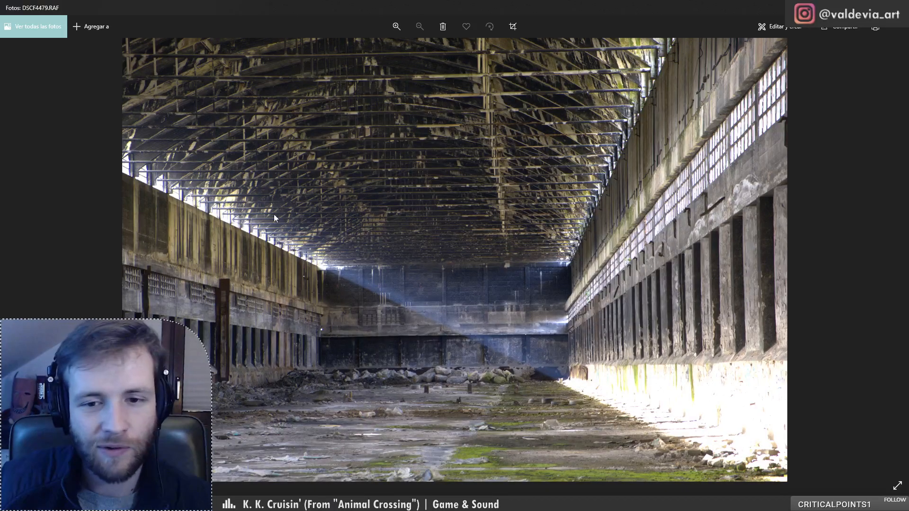
key("Right")
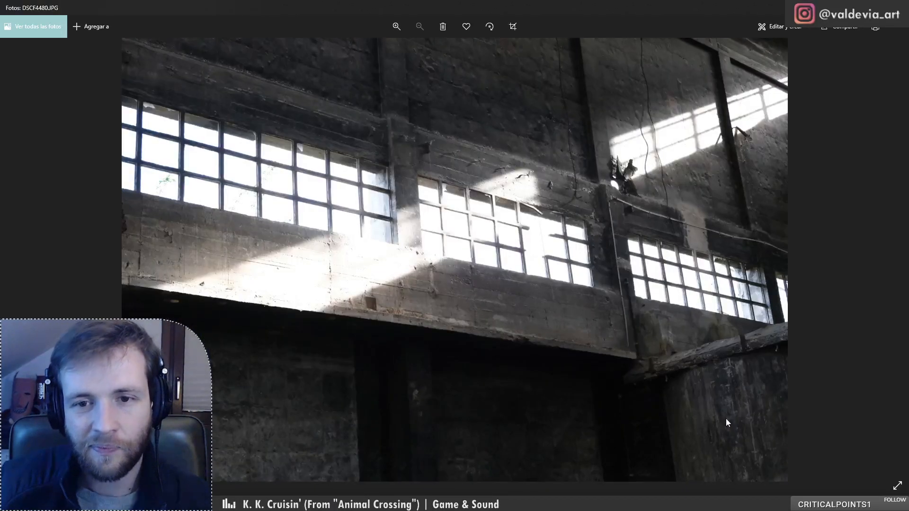
key("Right")
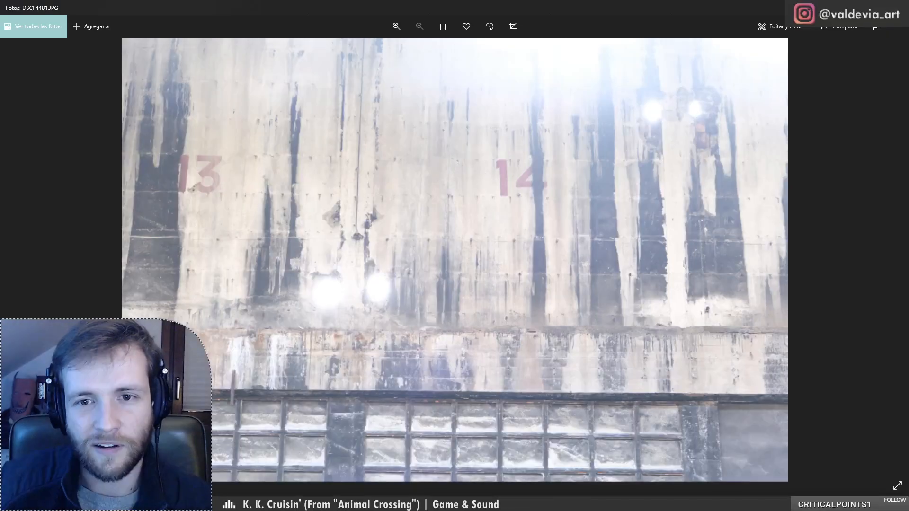
key("Right")
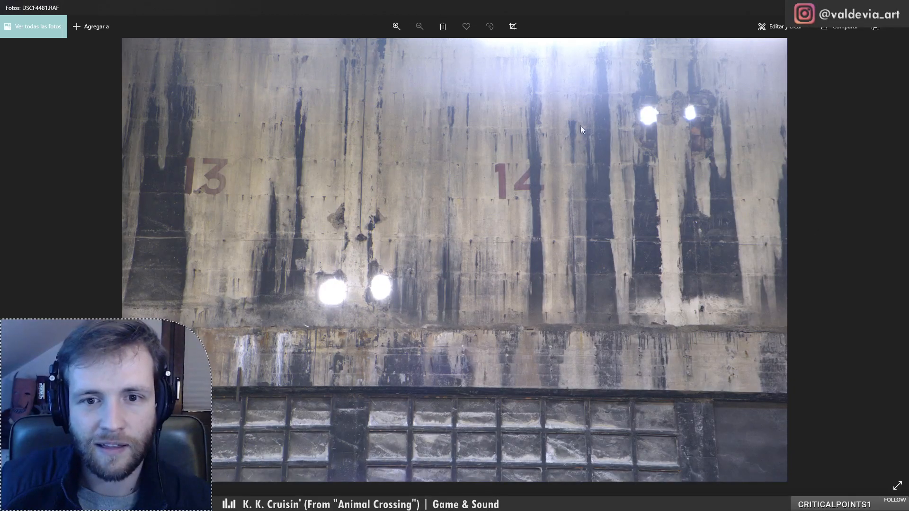
- View the buttressed outer wall and broken windows in photos DSCF4482 to DSCF4484
key("Right")
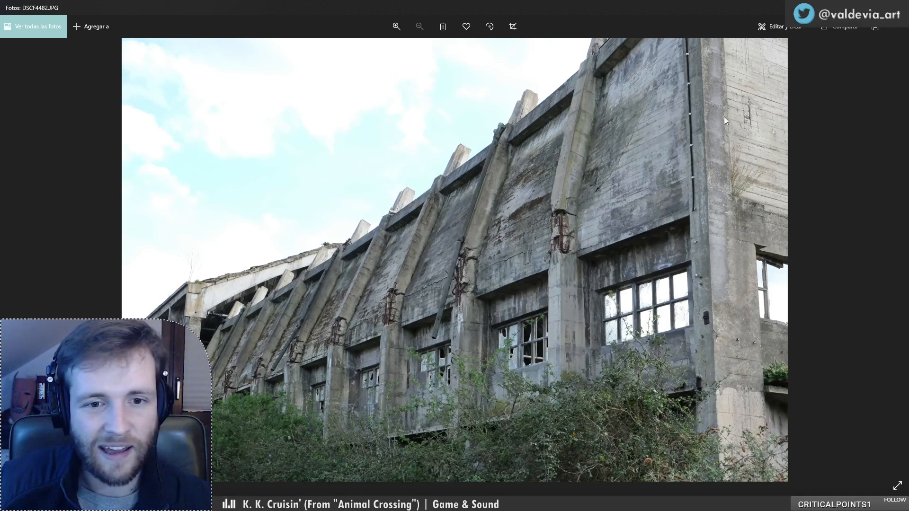
key("Right")
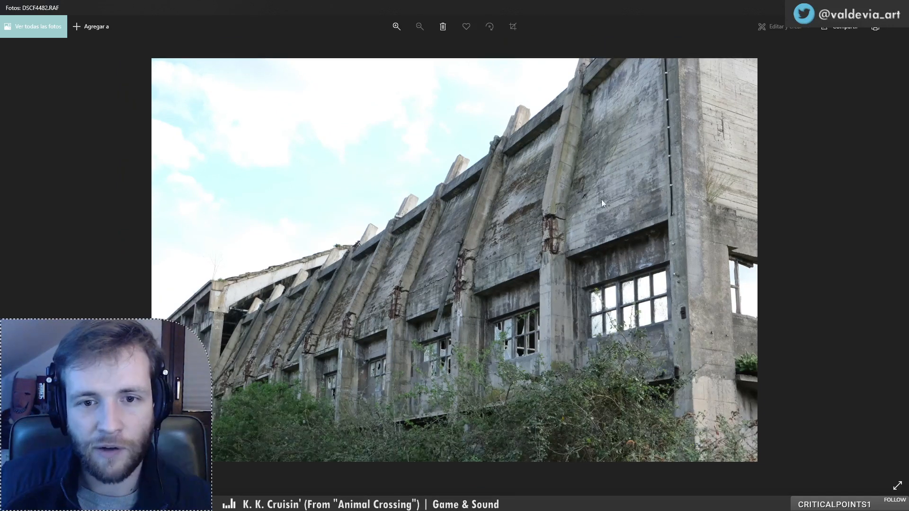
key("Right")
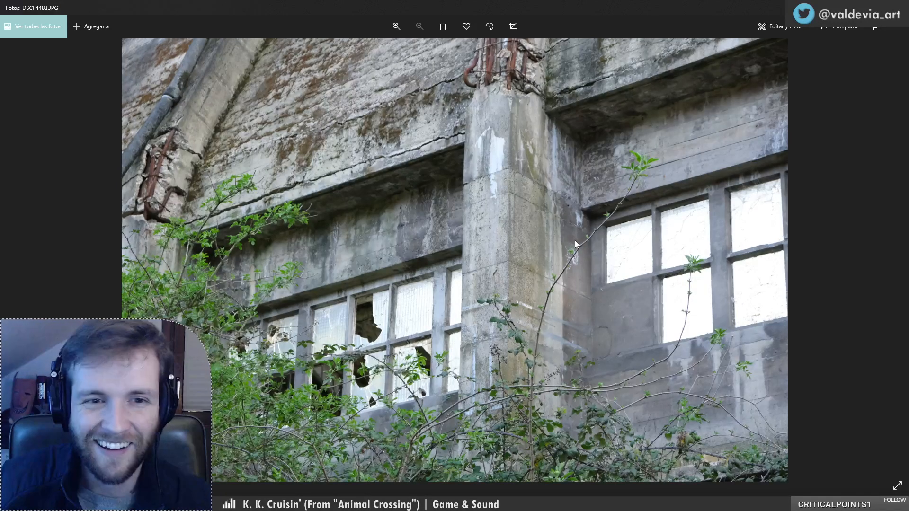
key("Right")
key("Right")
key("Right")
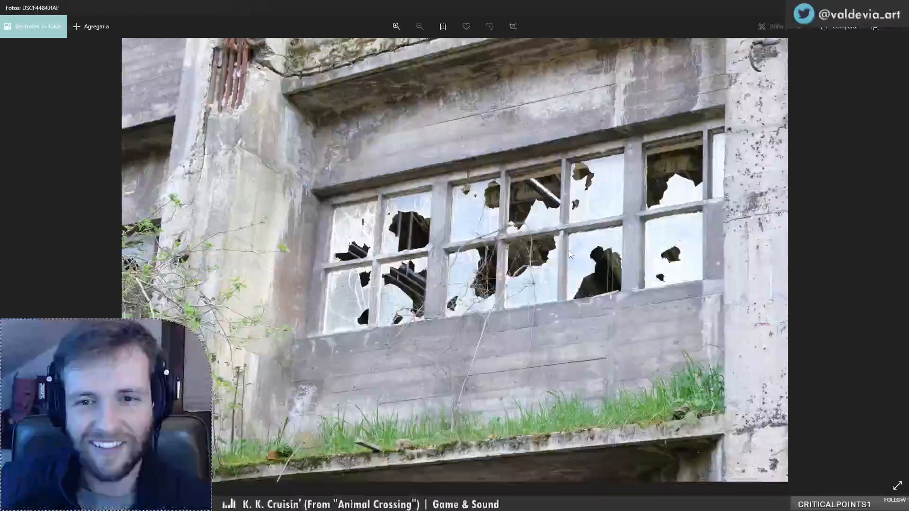
- Examine the leaning wall in DSCF4485.JPG up close and return to the full photo
key("Right")
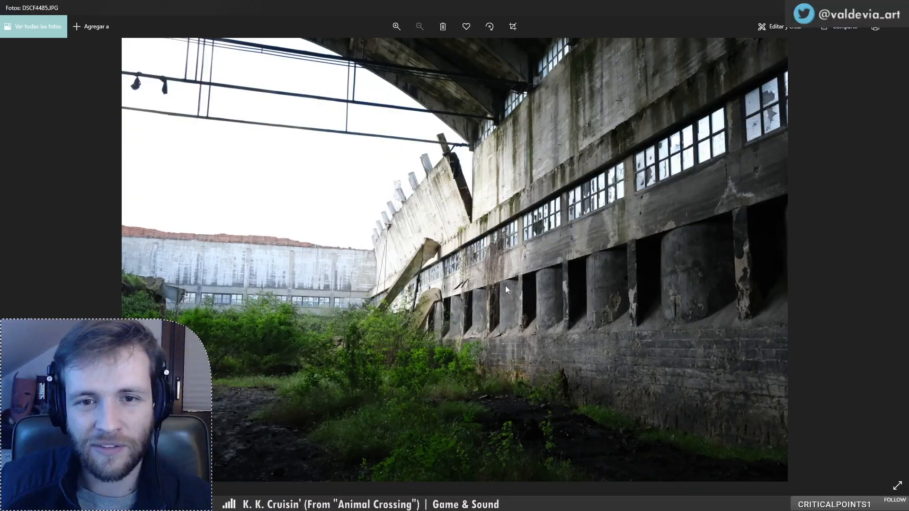
left_click(395, 26)
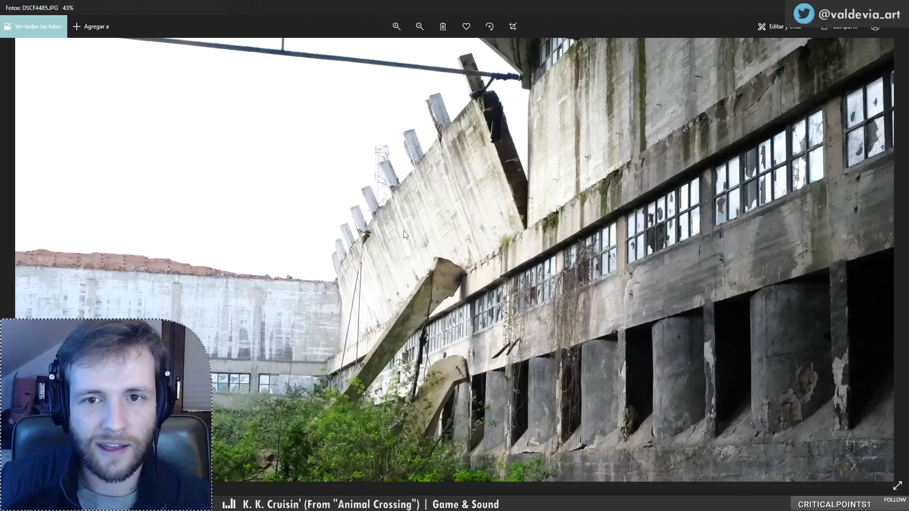
scroll(403, 231, "down", 1)
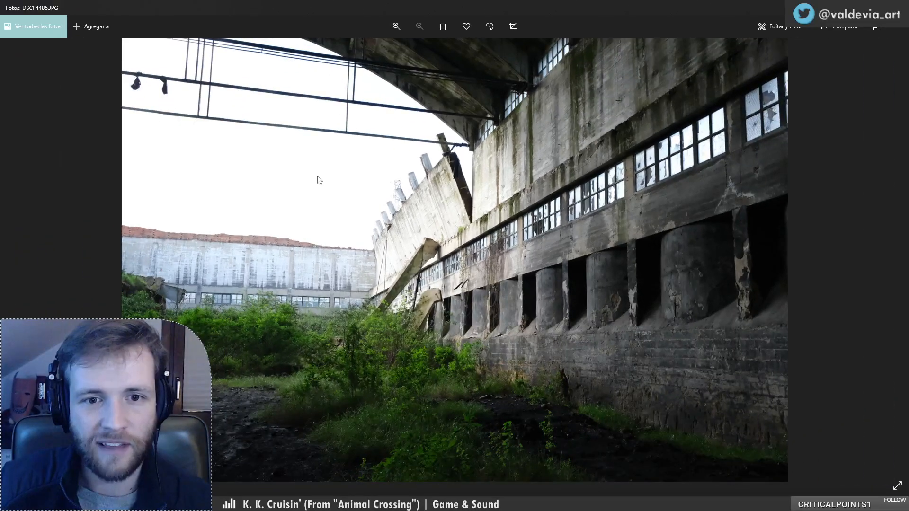
scroll(319, 179, "up", 1)
scroll(350, 346, "down", 1)
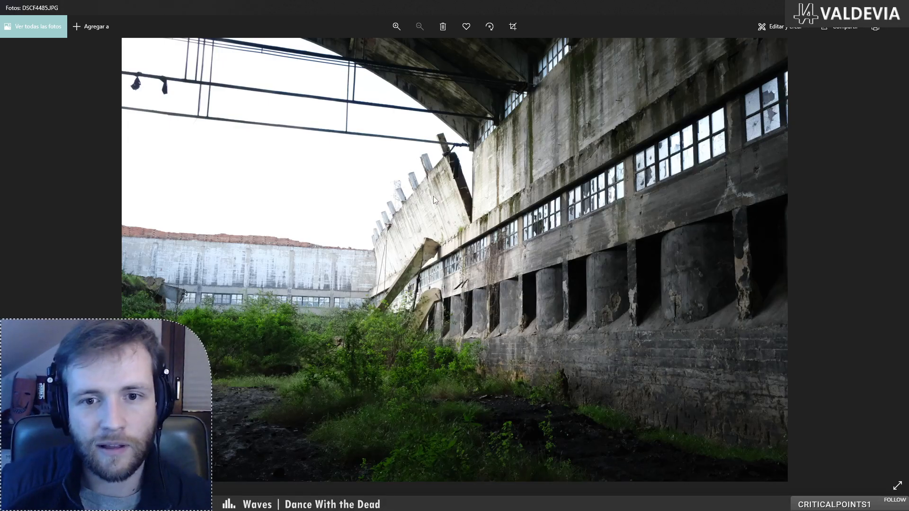
- View the leaning wall, the concrete block and the vaulted hall in the photos from DSCF4485.RAF to DSCF4489.RAF
key("Right")
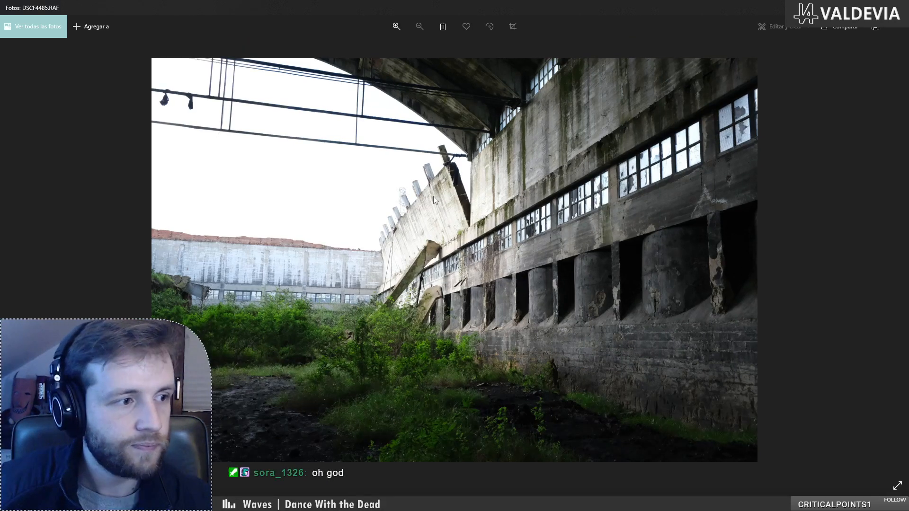
key("Right")
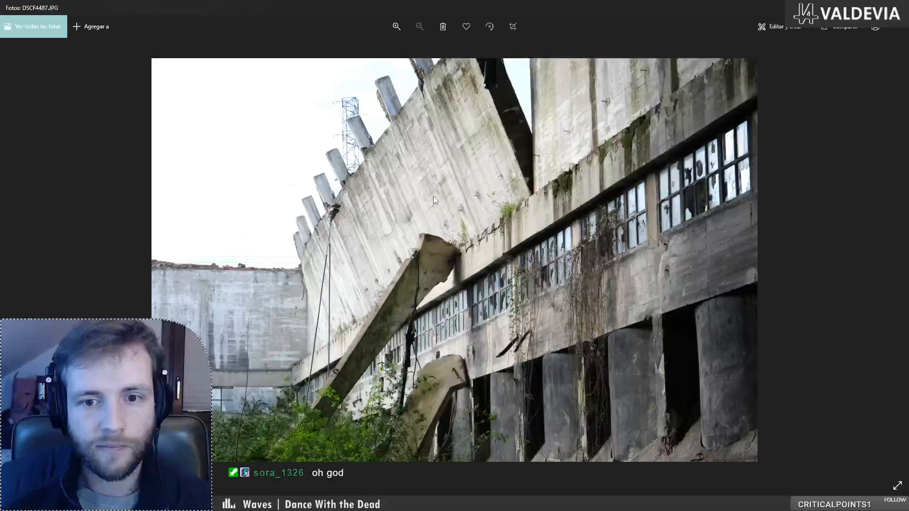
key("Right")
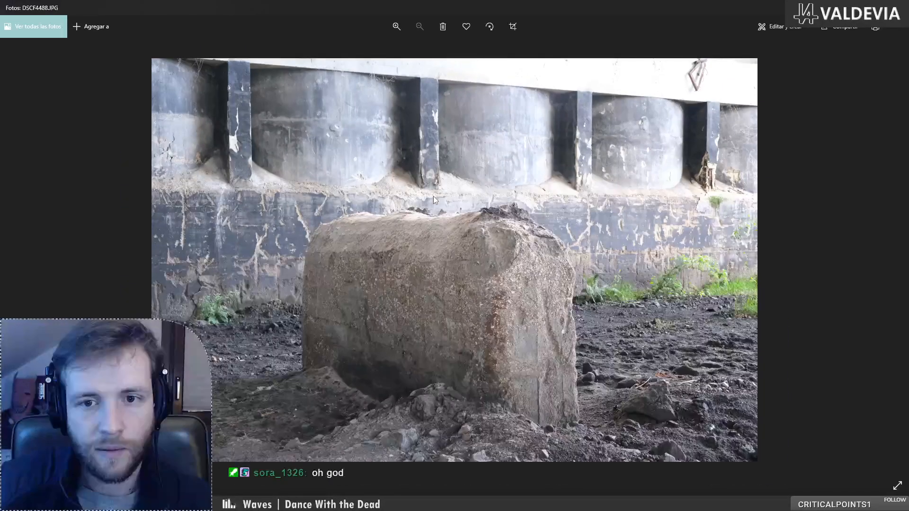
key("Left")
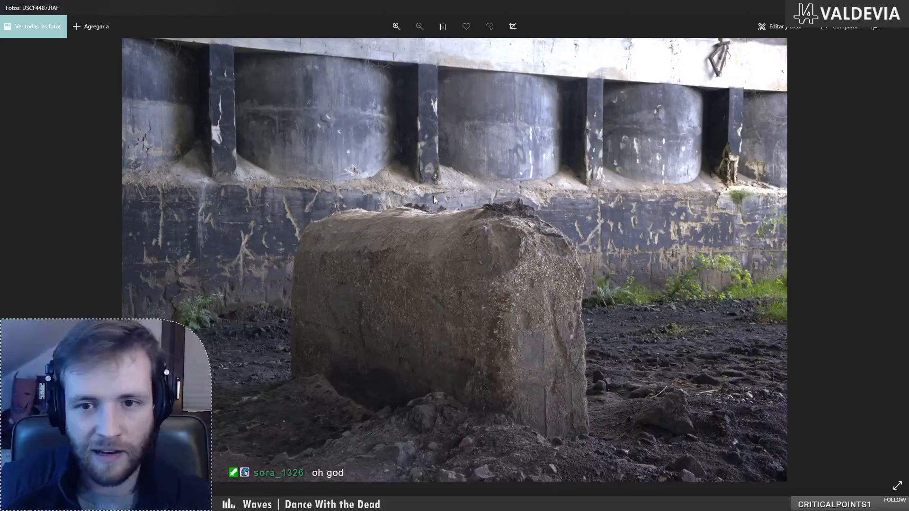
key("Right")
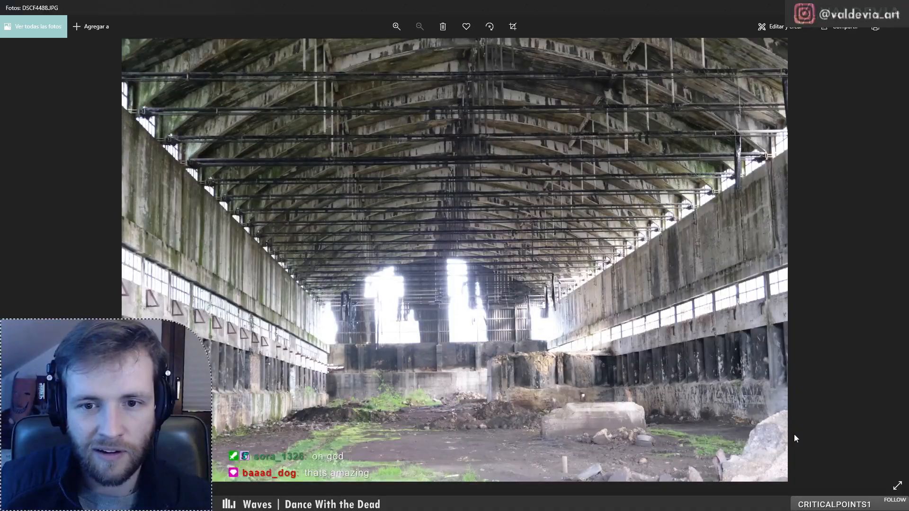
key("Right")
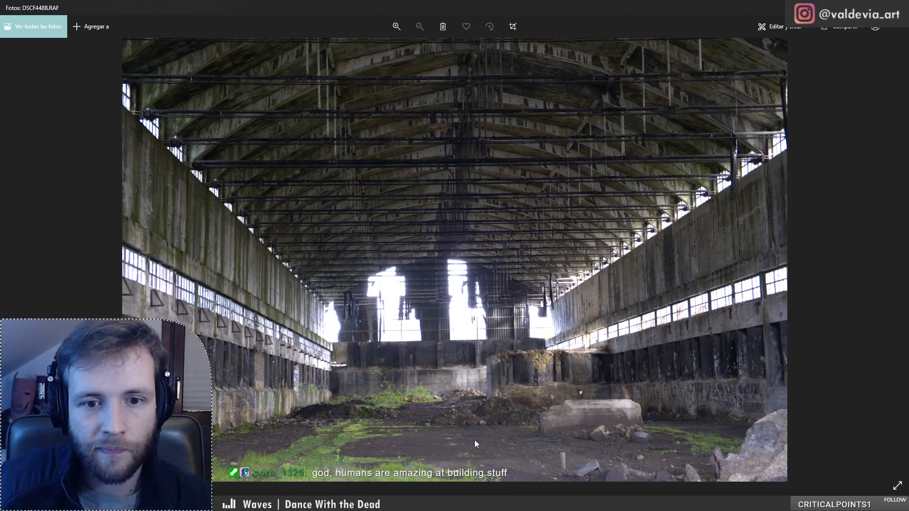
key("Right")
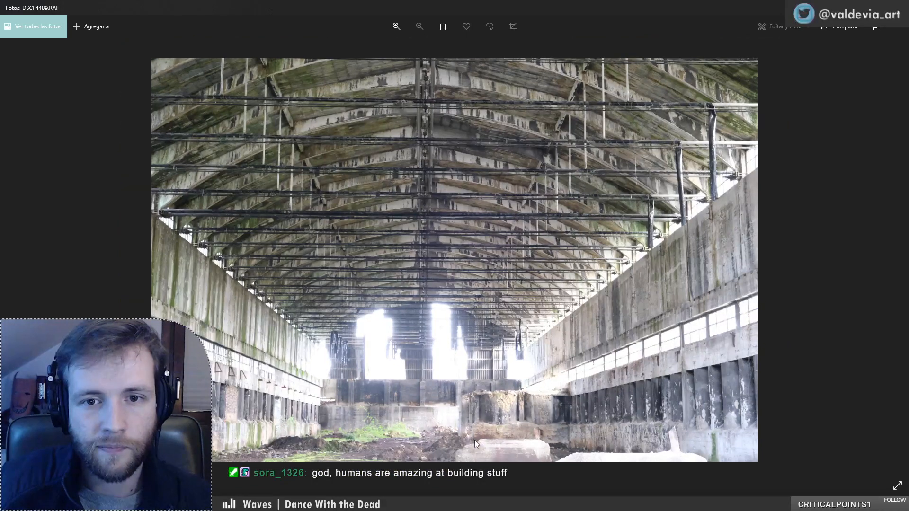
- View the roofless, overgrown hall in the photos up to DSCF4491.JPG, DSCF4492.JPG and DSCF4492.RAF
key("Right")
key("Right")
key("Right")
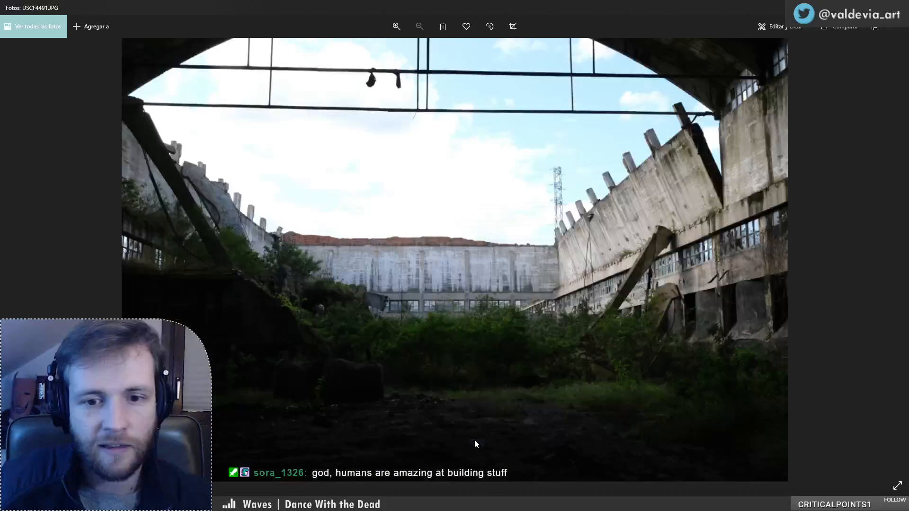
key("Right")
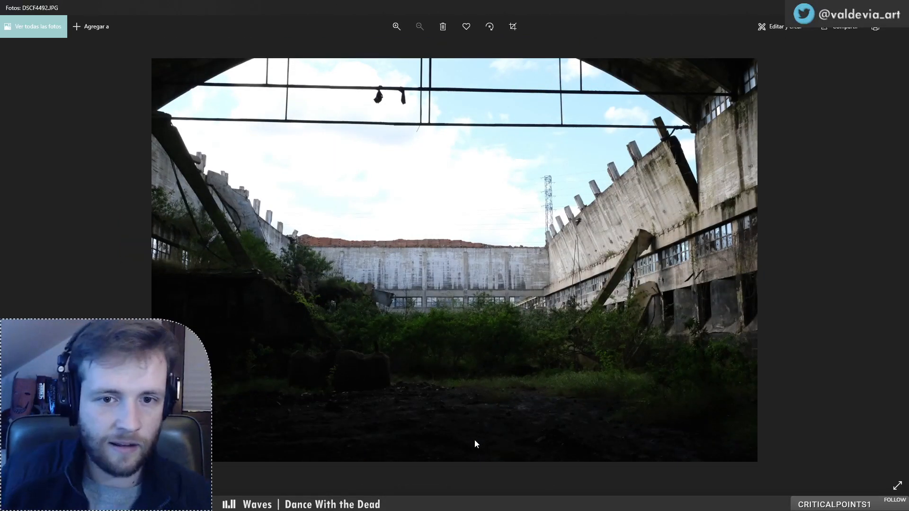
key("Right")
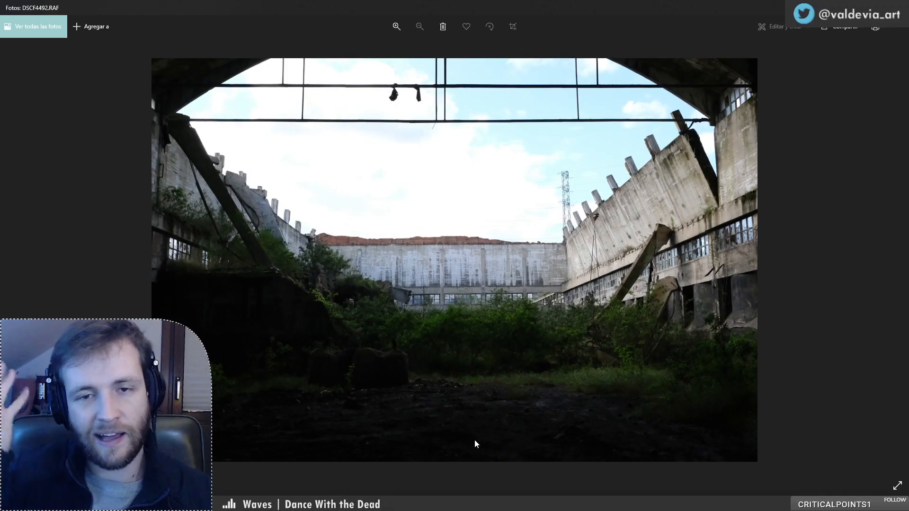
- View the broken outer facade in DSCF4493, the large vaulted hall in DSCF4494 and its windowed side wall in DSCF4495.JPG
key("Right")
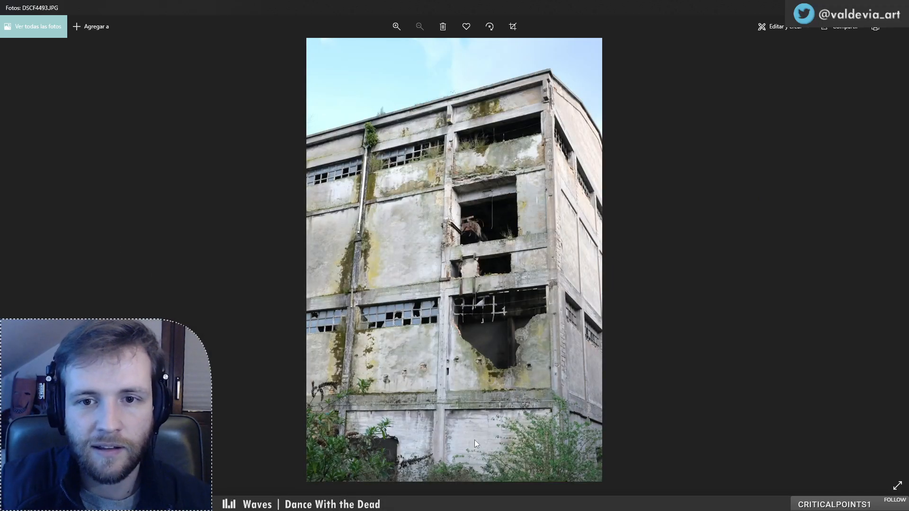
key("Right")
key("Right")
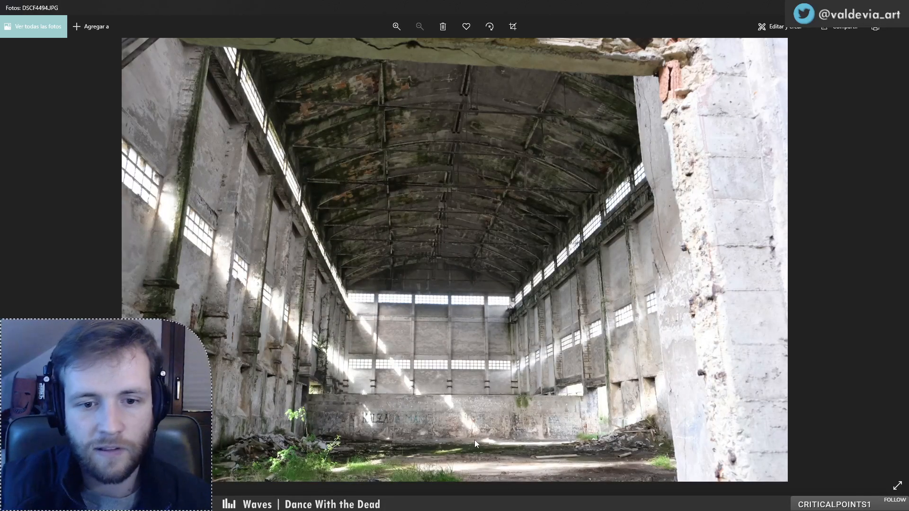
key("Right")
key("Right")
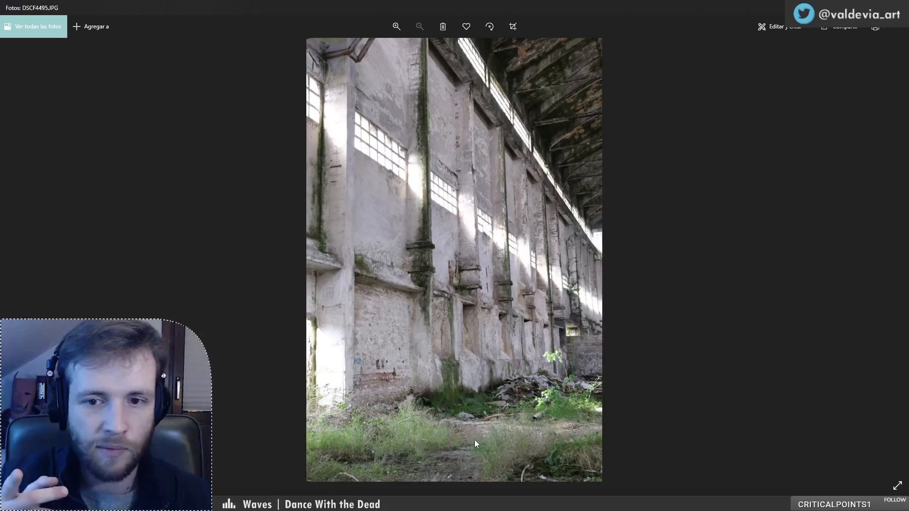
- View the light falling through the hall's windows in the photos from DSCF4495.RAF to DSCF4498.JPG
key("Right")
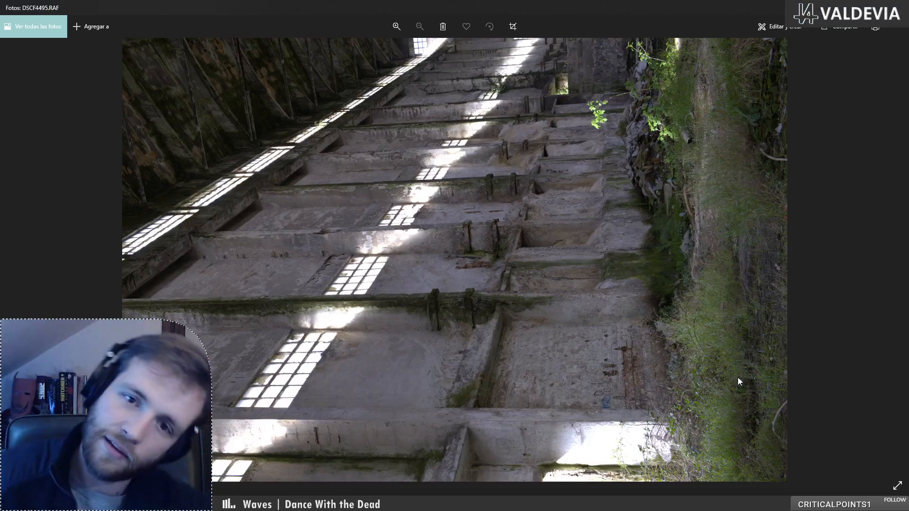
key("Right")
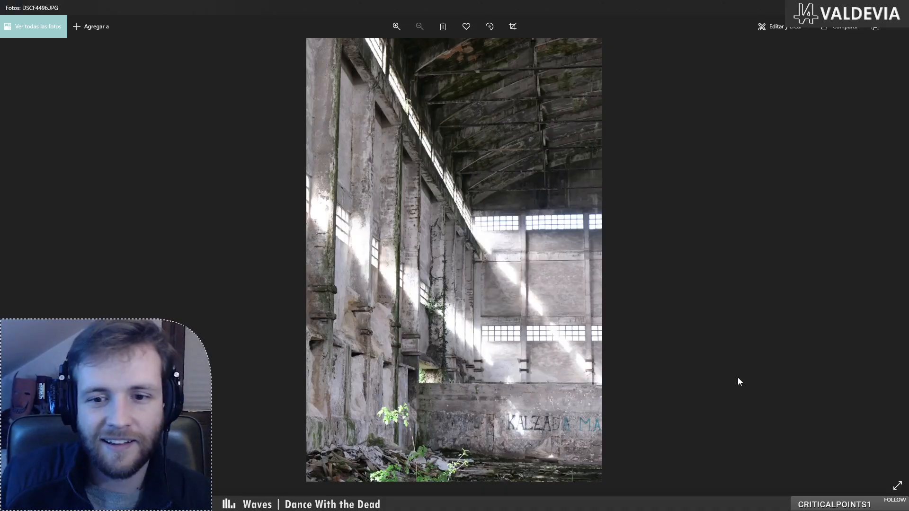
key("Right")
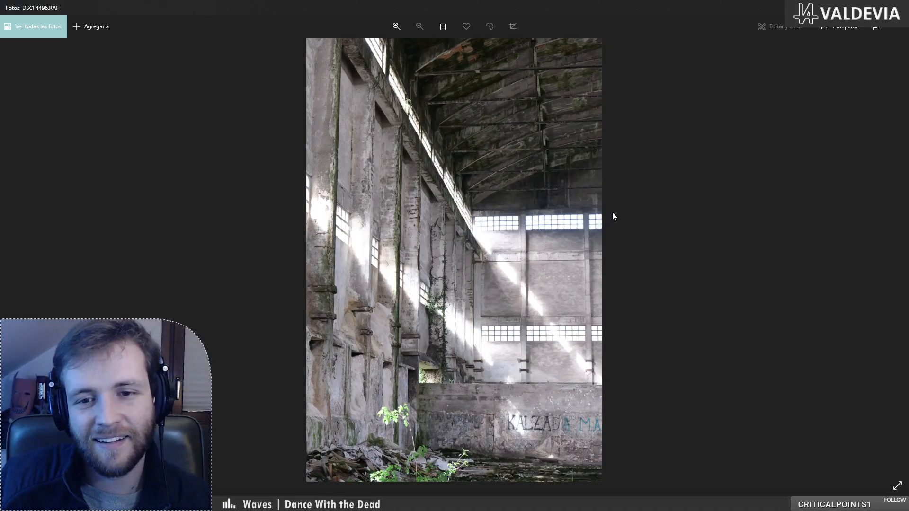
key("Right")
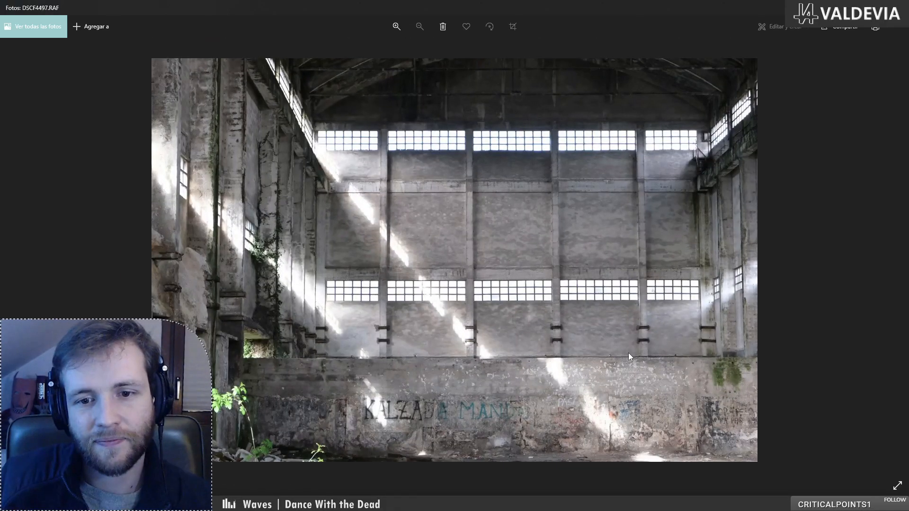
key("Right")
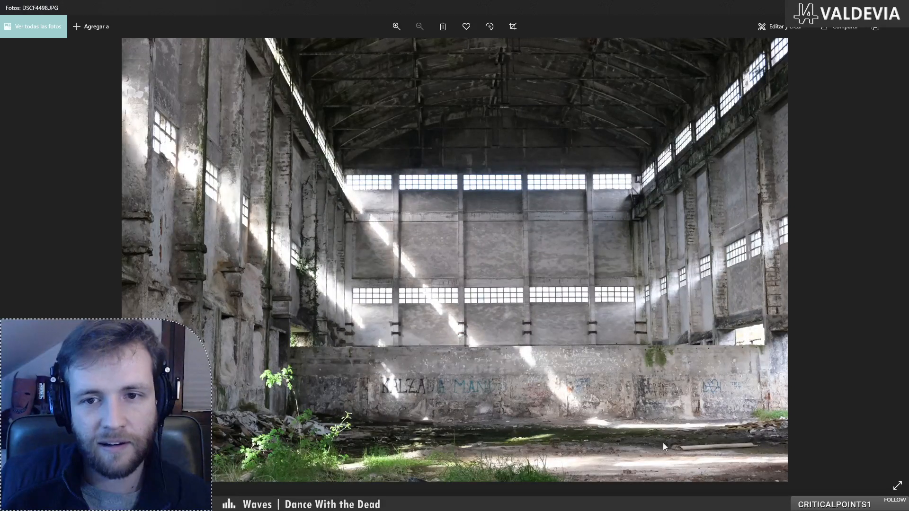
- View the concrete facade in DSCF4499, the ivy-framed doorway in DSCF4501 and the broken brick opening in DSCF4502
key("Right")
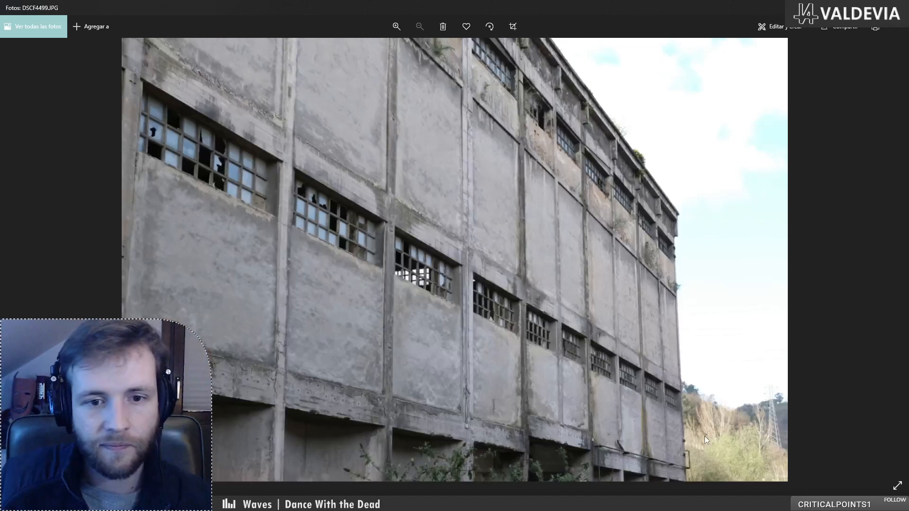
key("Right")
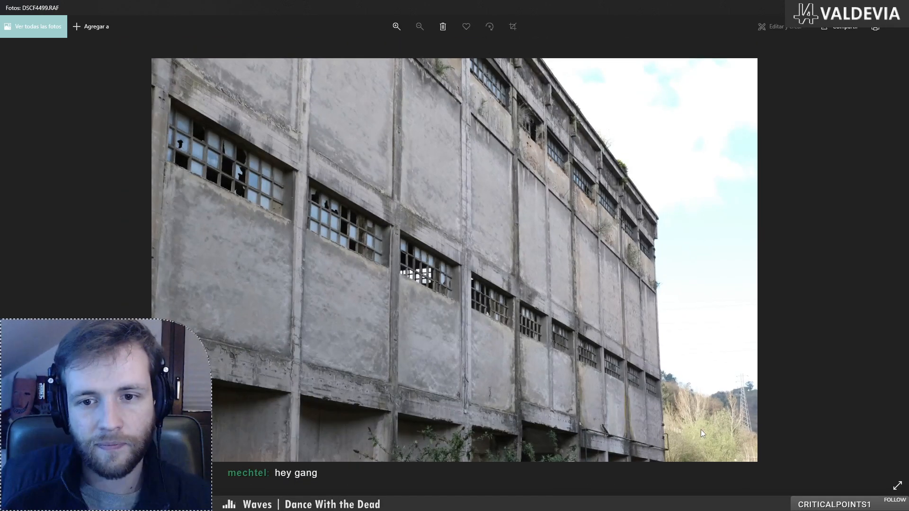
key("Right")
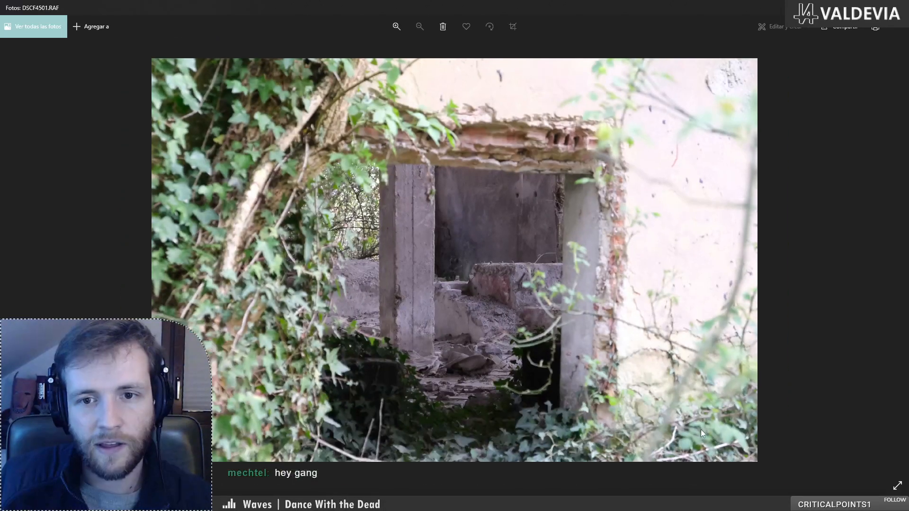
key("Right")
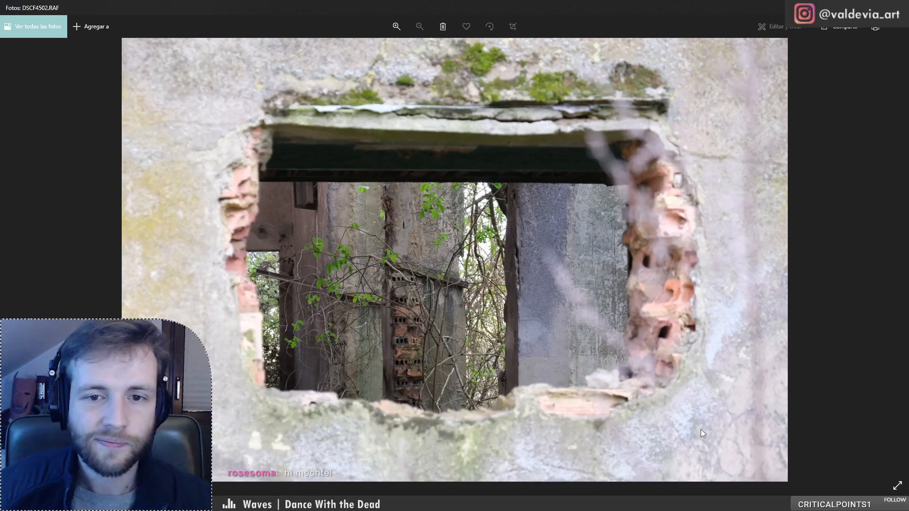
- View the overhead pipes running to the factory wall in the photos from DSCF4504.JPG to DSCF4506.JPG
key("Right")
key("Right")
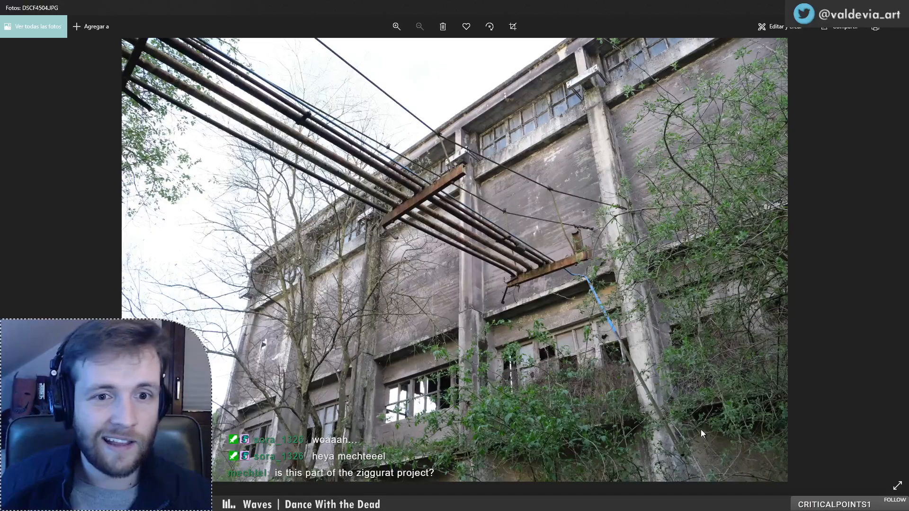
key("Right")
key("Right")
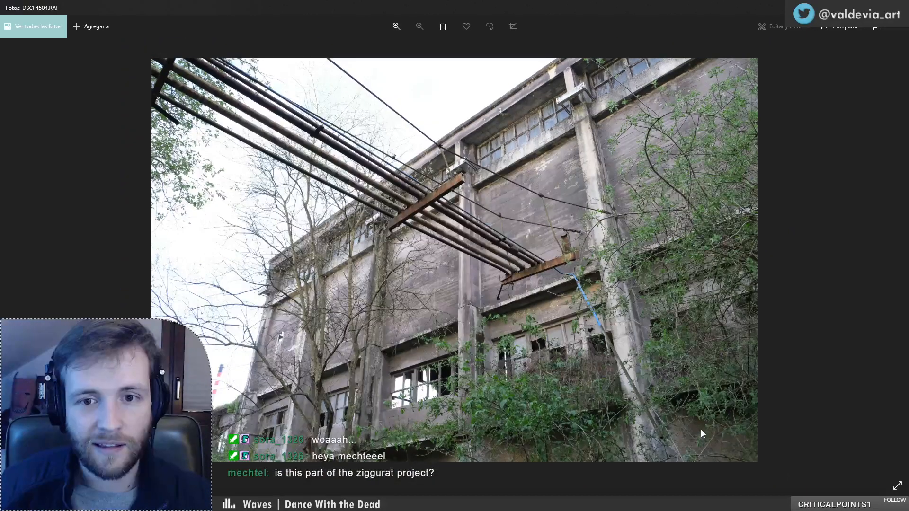
key("Right")
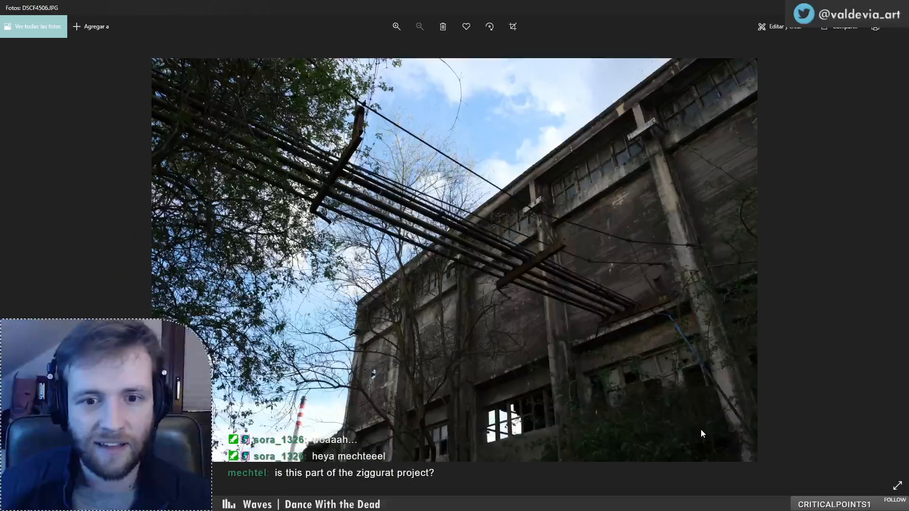
- View the tree in front of the ruined building in DSCF4507 and the concrete hopper in DSCF4508
key("Right")
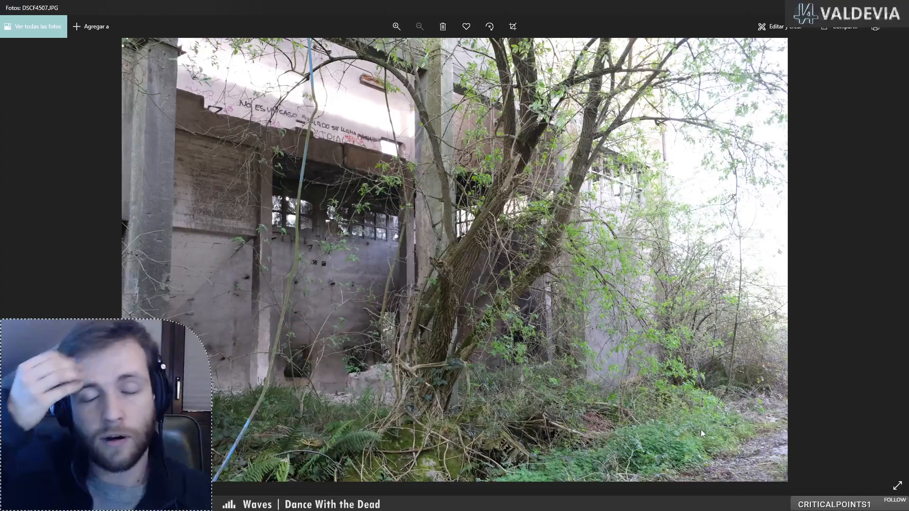
key("Right")
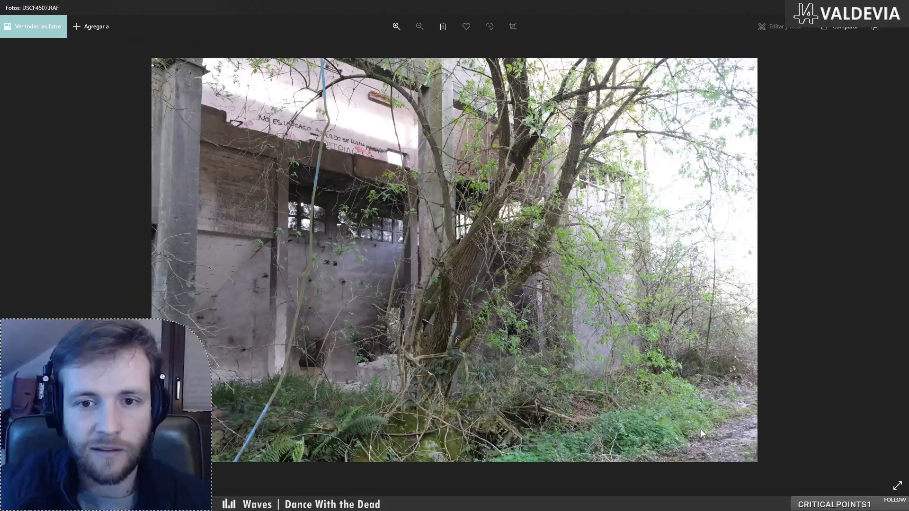
key("Right")
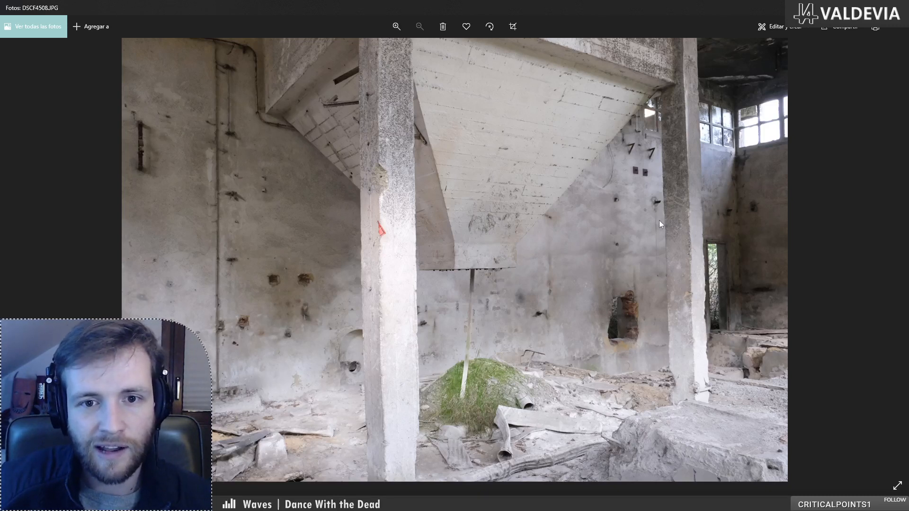
mouse_move(556, 503)
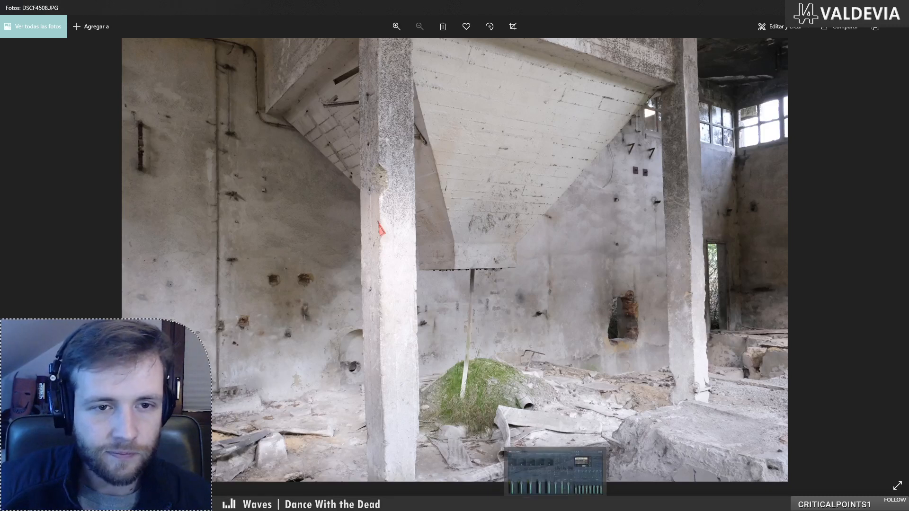
key("Right")
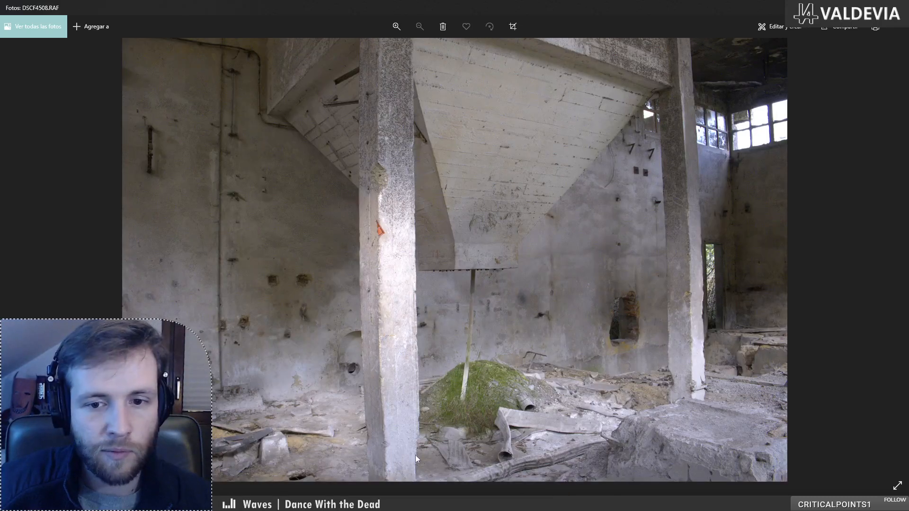
- Examine the pillar, rubble floor and grassy mound in DSCF4508.RAF up close and return to the full photo
scroll(422, 456, "up", 5)
left_click_drag(196, 390, 492, 280)
scroll(184, 414, "up", 1)
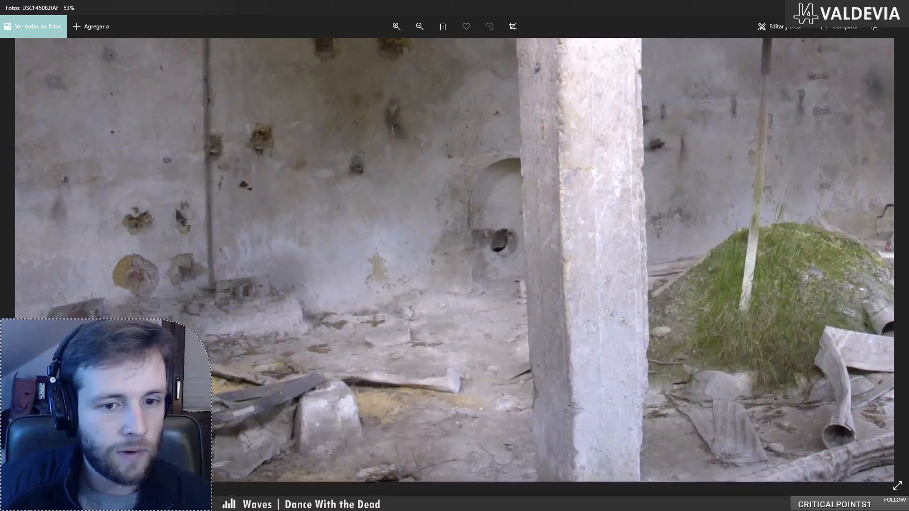
scroll(263, 431, "down", 5)
scroll(572, 448, "up", 5)
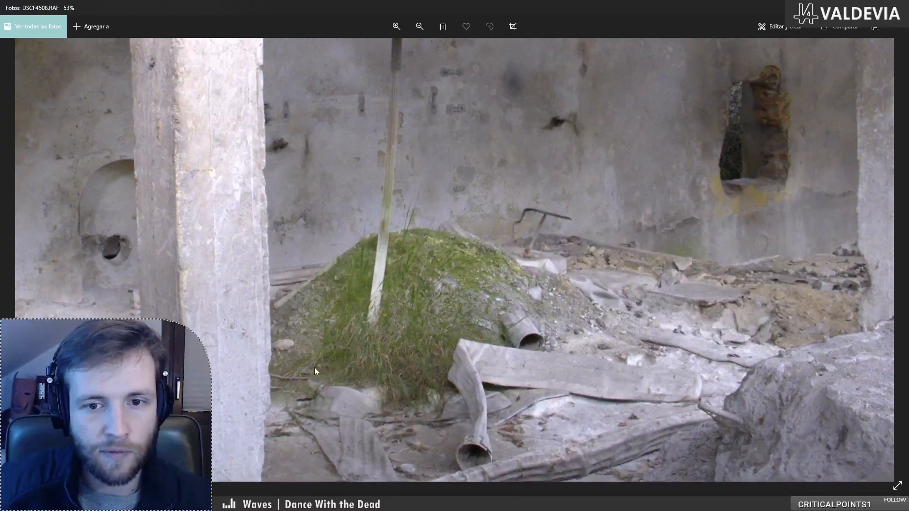
scroll(491, 348, "down", 4)
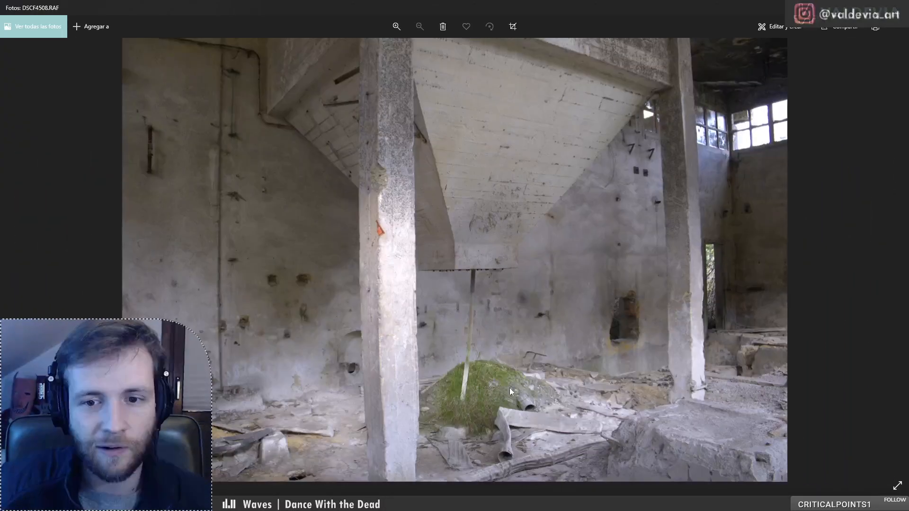
- View the light beam below the windows in DSCF4509 and go back to the hopper photo DSCF4508.RAF
key("Right")
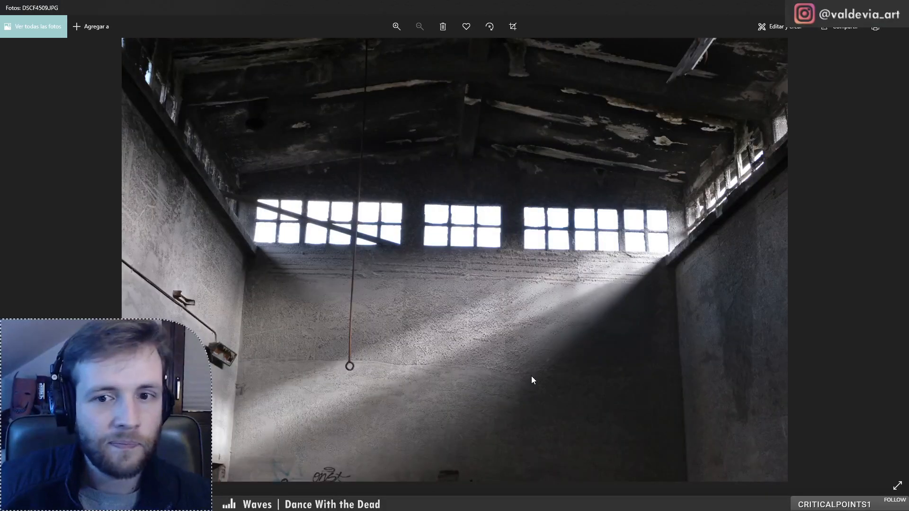
key("Right")
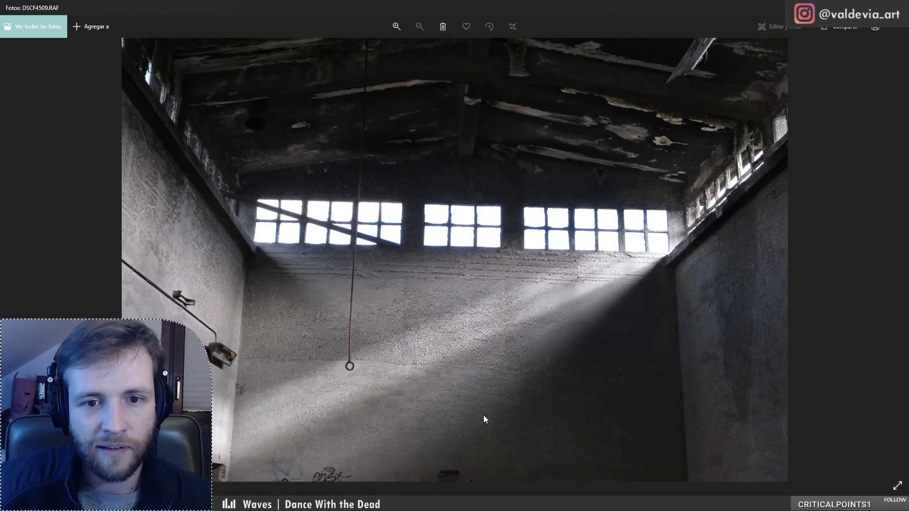
key("Left")
key("Left")
key("Left")
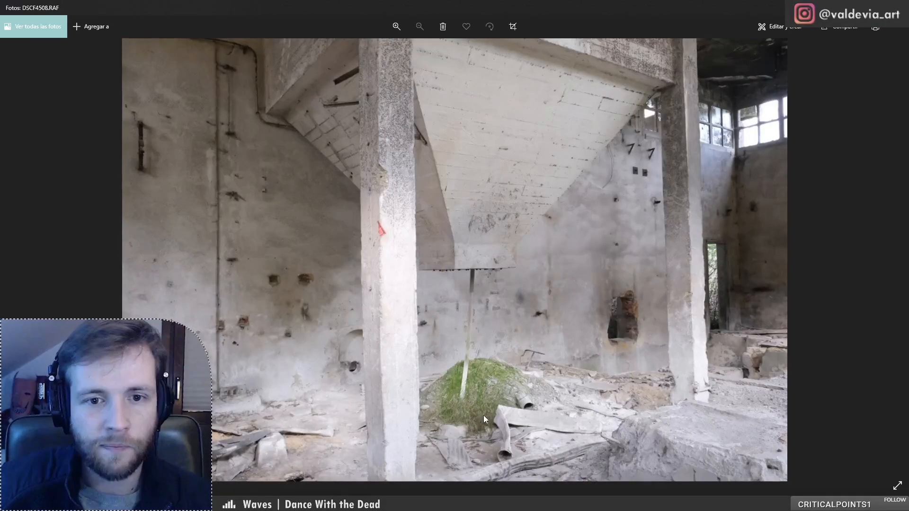
- Examine the overgrown building in DSCF4507.JPG up close and return to the hopper photo DSCF4508.RAF
key("Left")
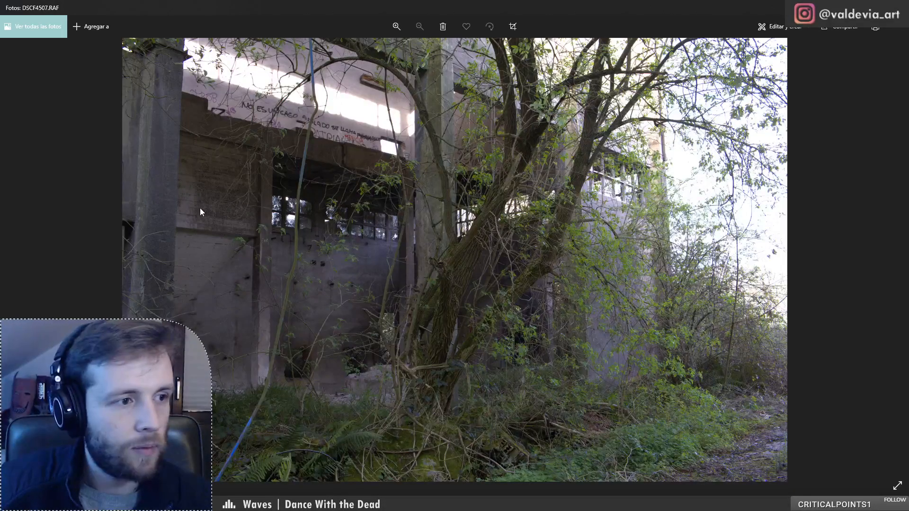
key("Left")
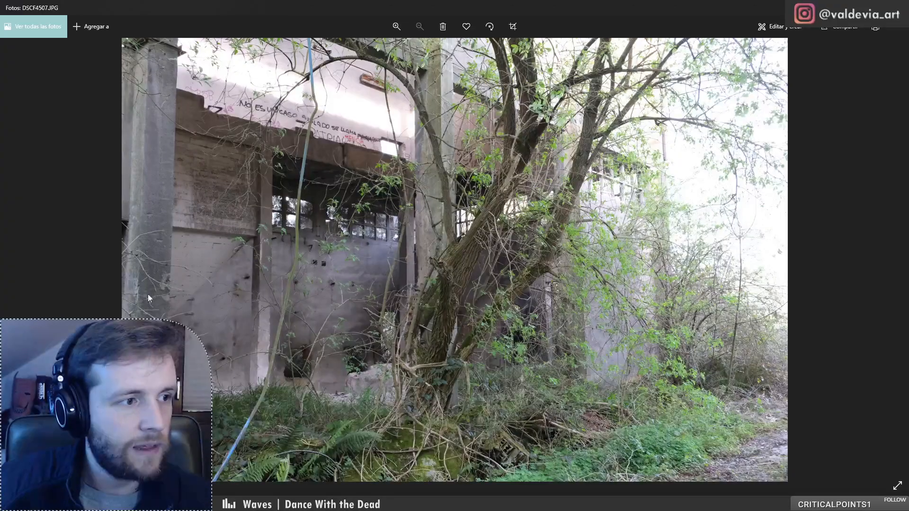
scroll(422, 318, "up", 2)
left_click_drag(422, 318, 419, 153)
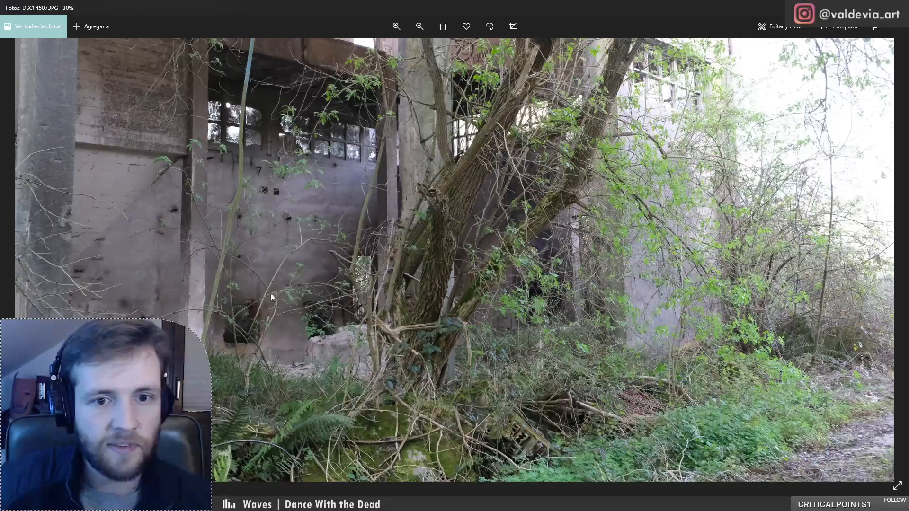
scroll(270, 296, "down", 2)
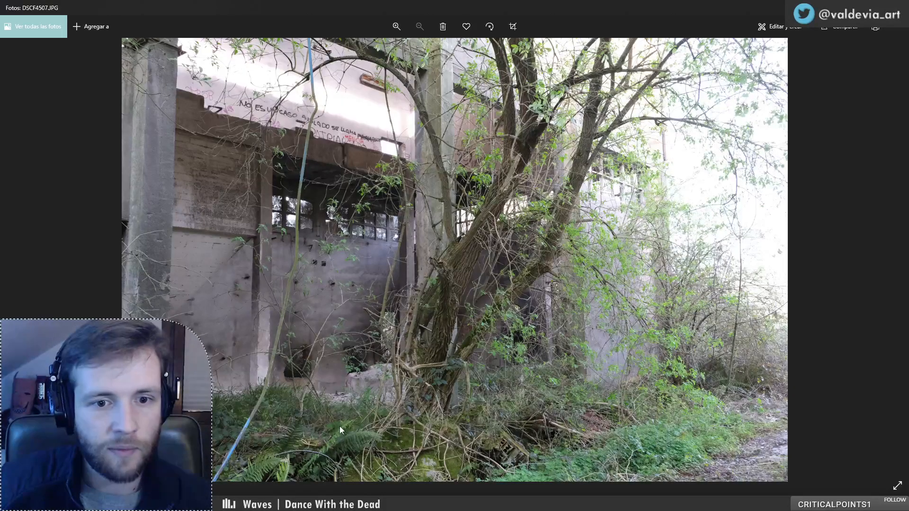
key("Right")
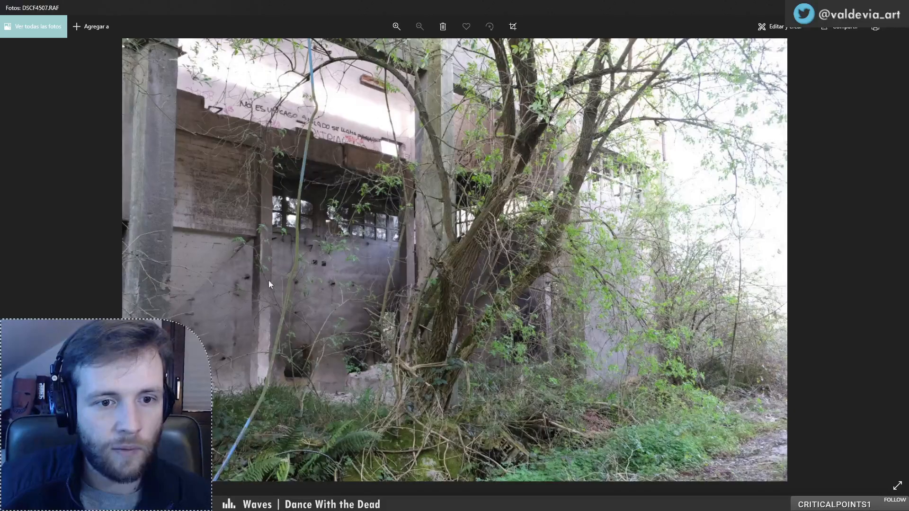
key("Right")
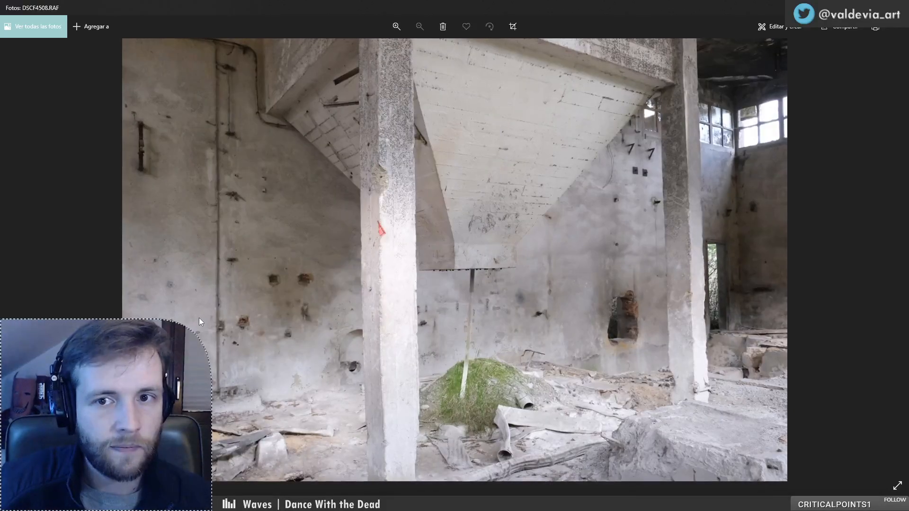
- Browse from the light beam in DSCF4509 past the brick wall in DSCF4510 to the square wall opening in DSCF4511
key("Right")
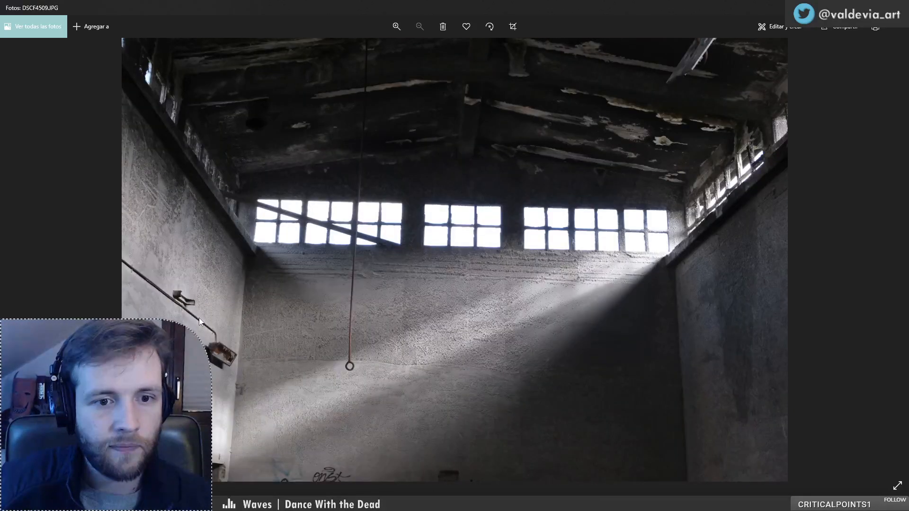
key("Right")
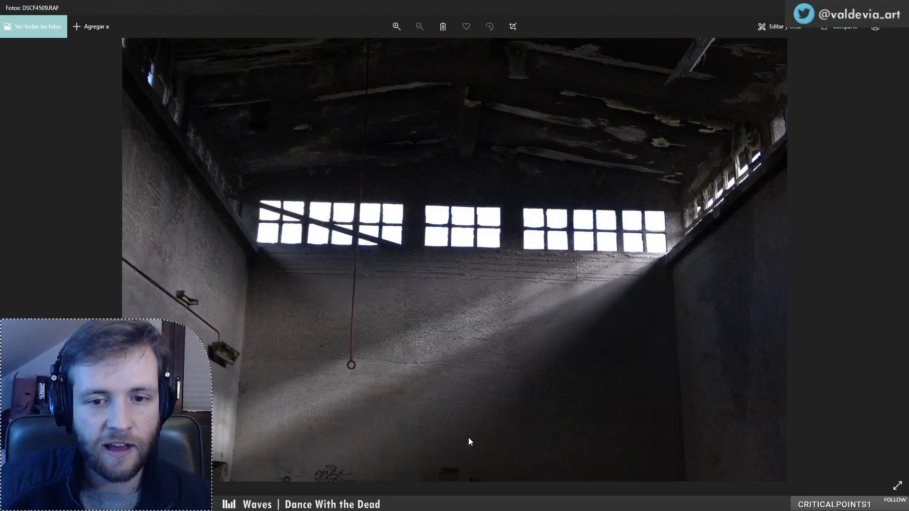
key("Right")
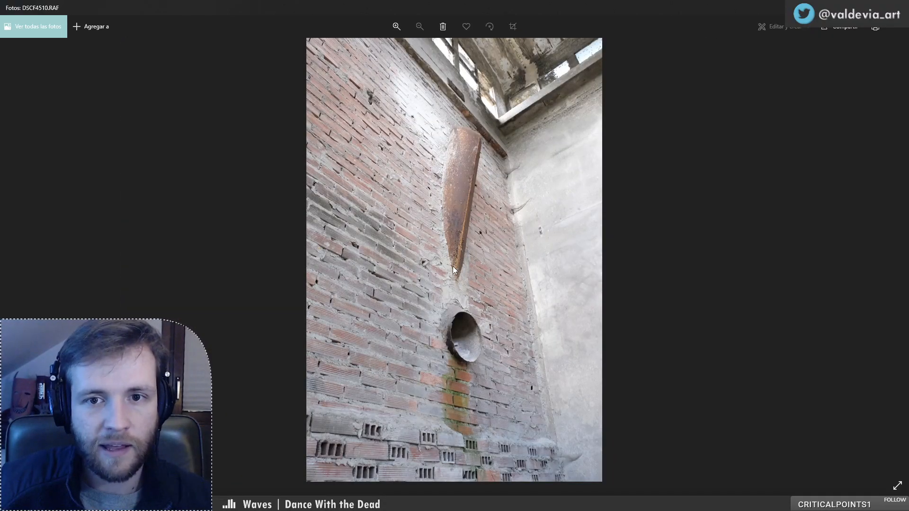
key("Right")
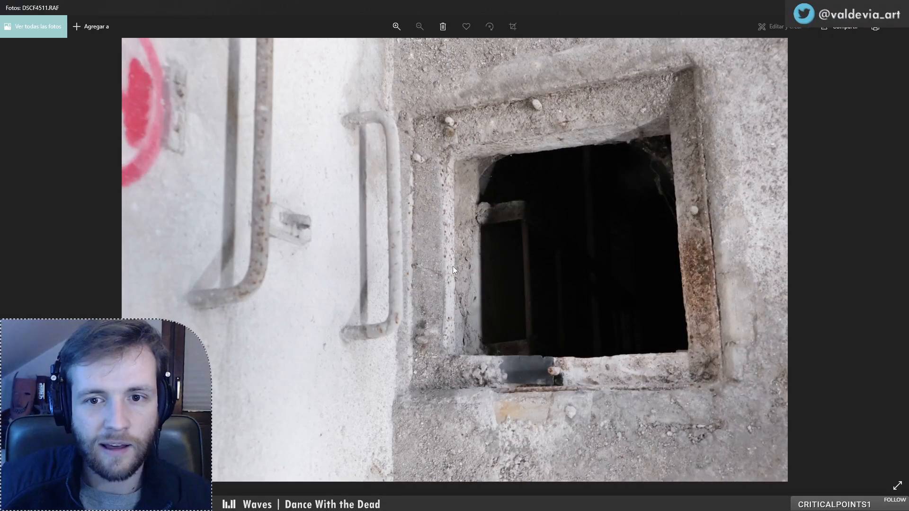
key("Right")
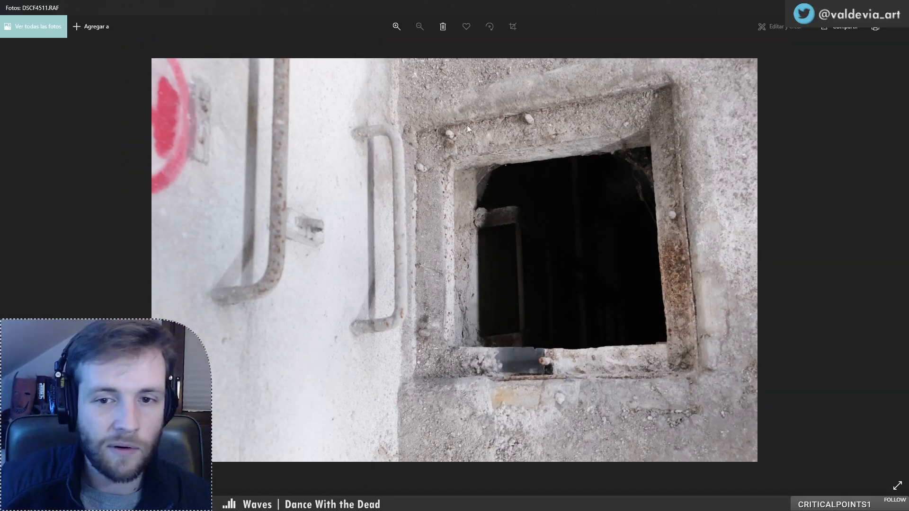
- Compare the ladder inside the shaft in DSCF4512.JPG with the wall opening in DSCF4511.RAF, ending on the ladder photo
key("Right")
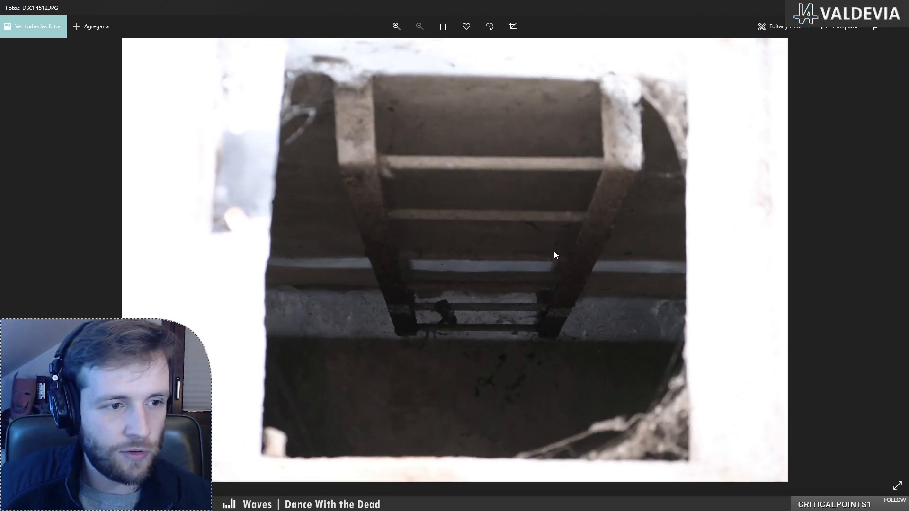
key("Left")
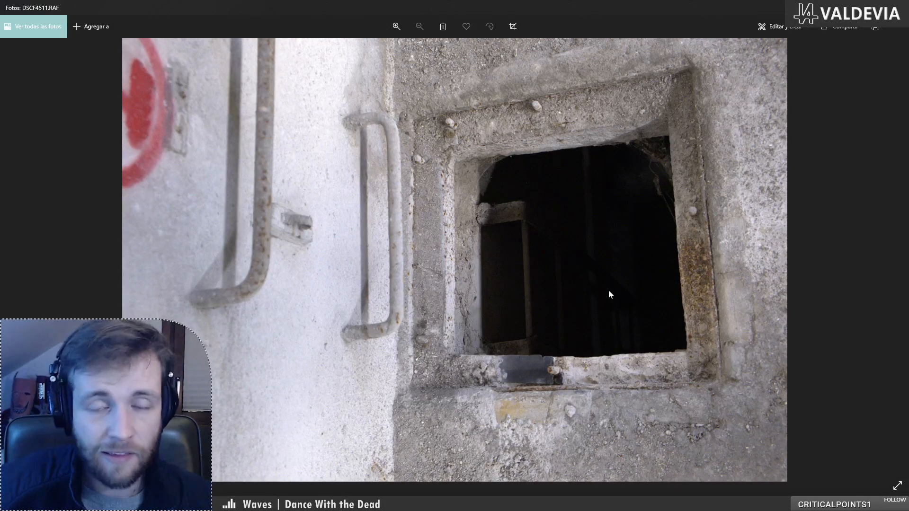
key("Right")
key("Left")
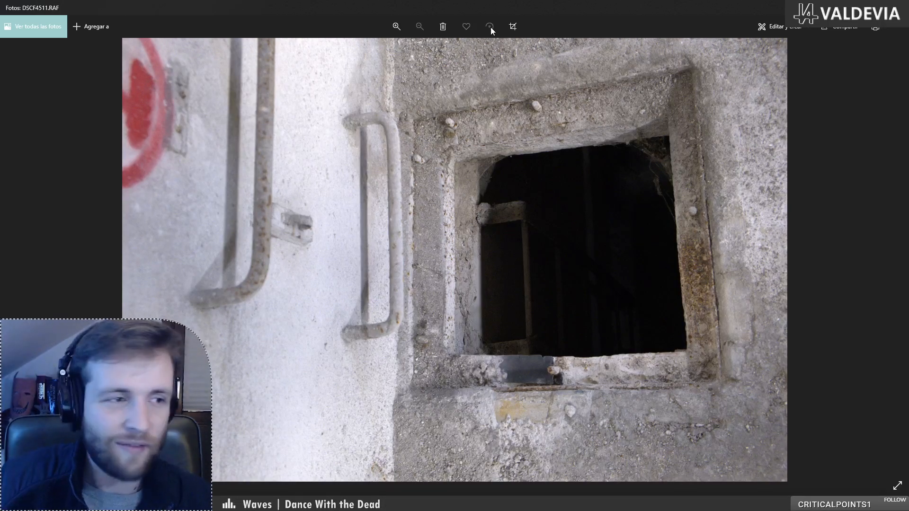
key("Right")
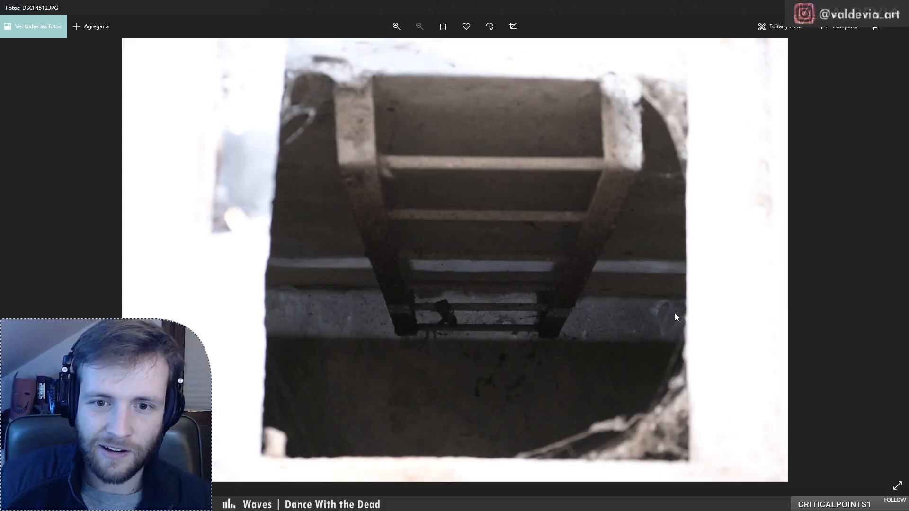
- View the wider shot of the shaft opening in DSCF4513 and the overgrown roofed hall in DSCF4515
key("Right")
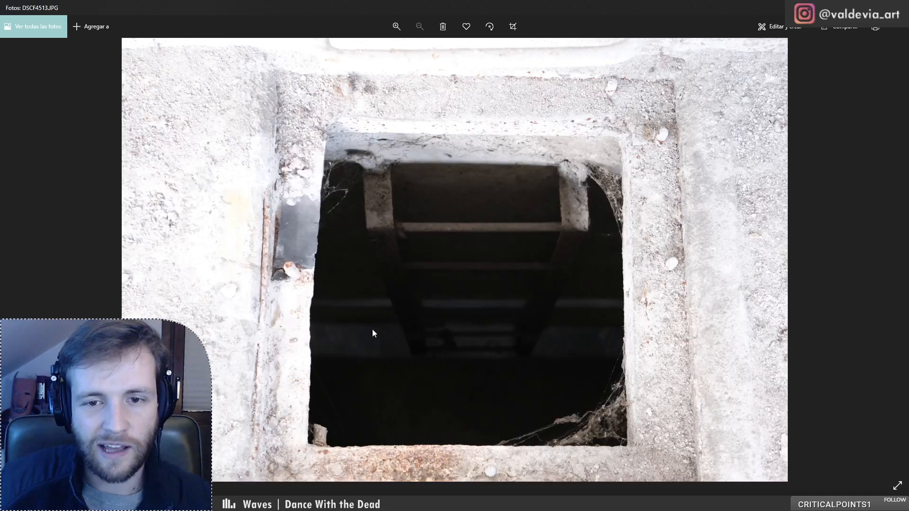
key("Right")
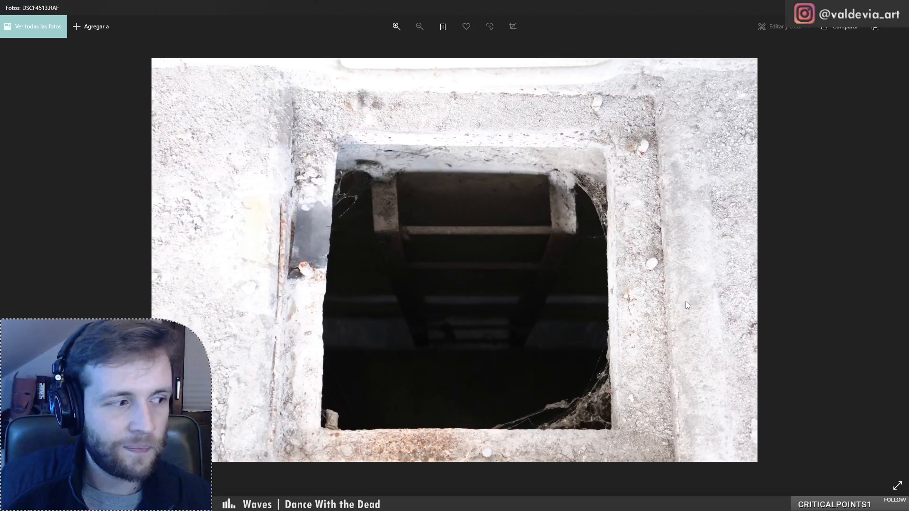
key("Right")
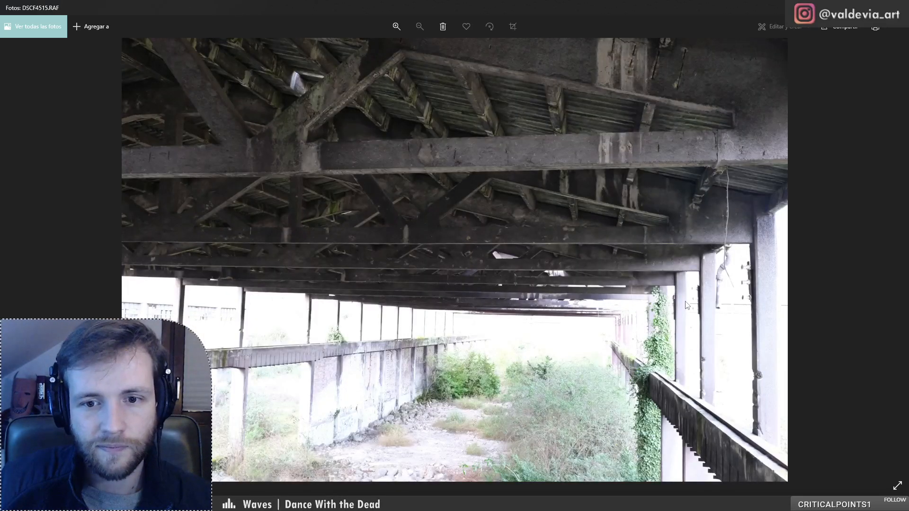
key("Right")
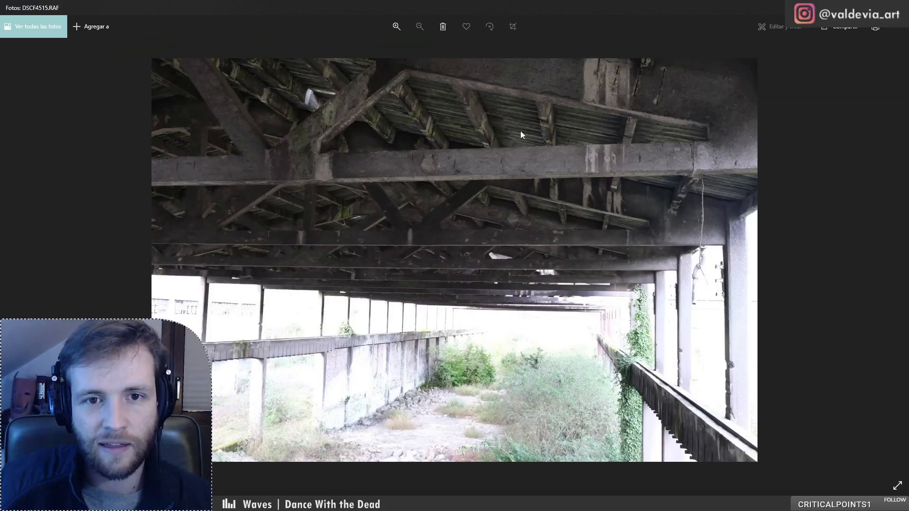
- Examine the dark roof beams in DSCF4515.RAF up close and return to the full photo
scroll(445, 148, "up", 3)
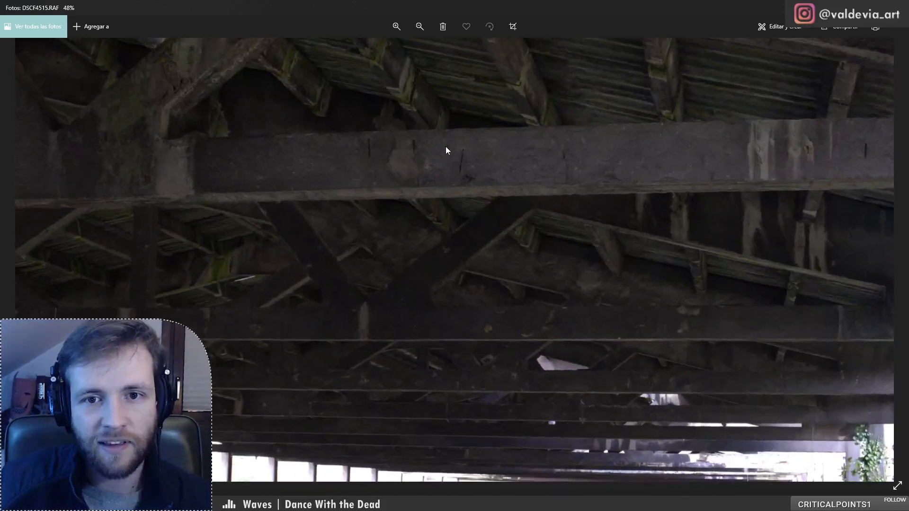
scroll(467, 160, "up", 1)
left_click_drag(532, 288, 483, 224)
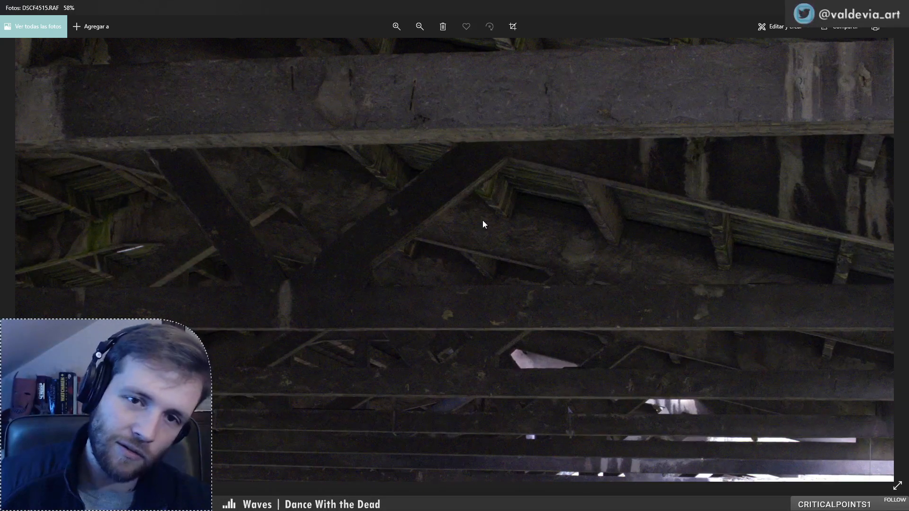
scroll(482, 224, "down", 5)
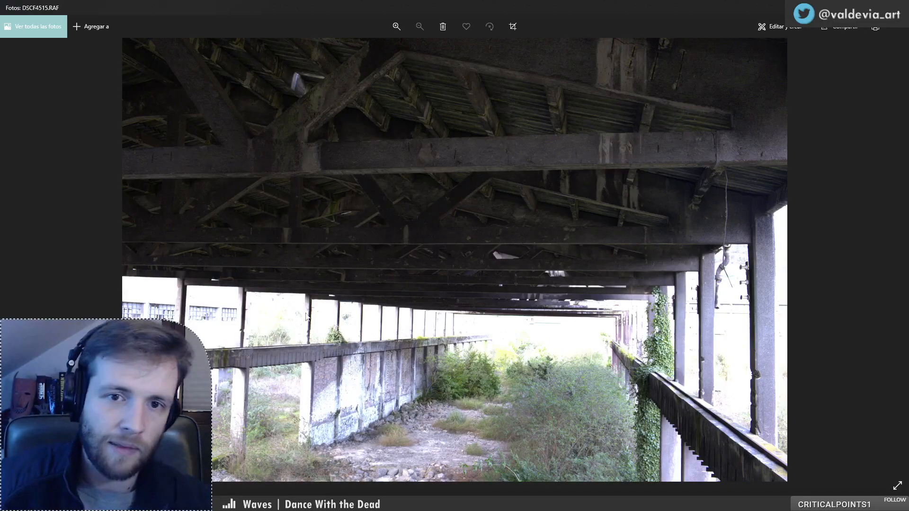
- Browse the roof beams in DSCF4516, the windowed wall in DSCF4517 and the cooling tower in DSCF4519 and DSCF4520
key("Right")
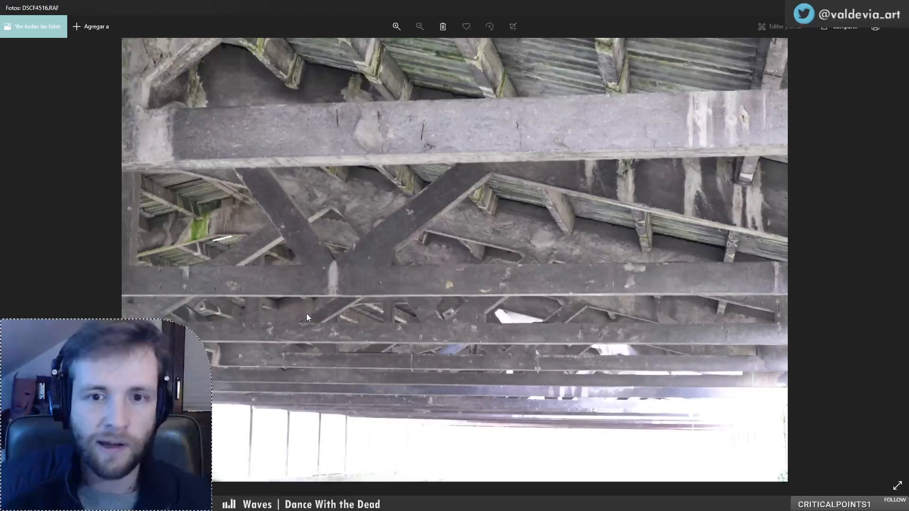
key("Right")
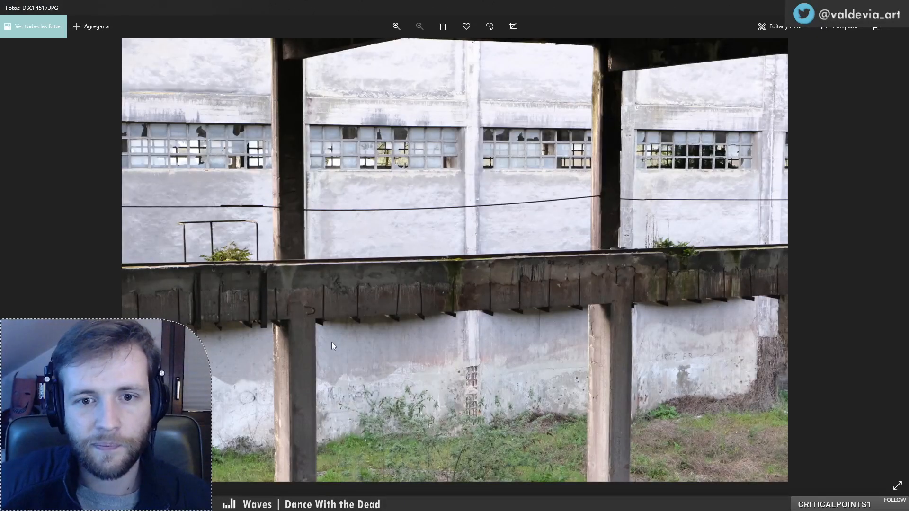
key("Right")
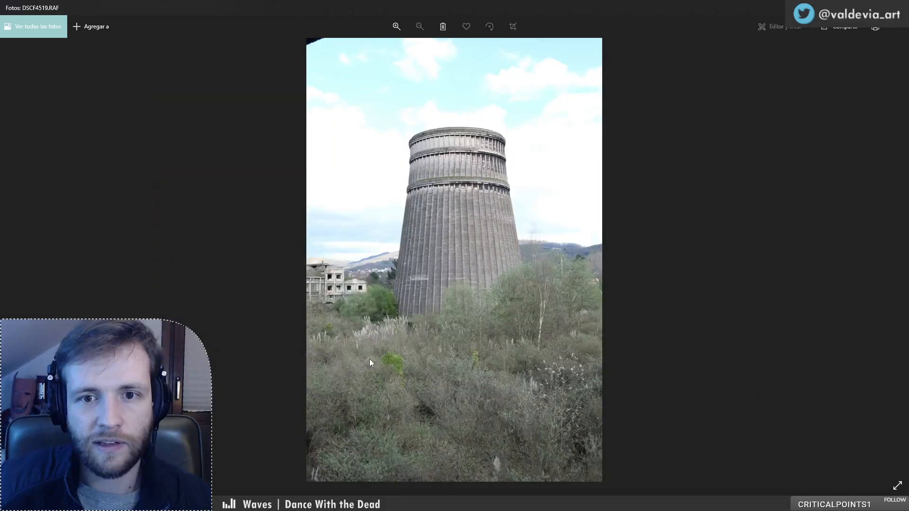
key("Right")
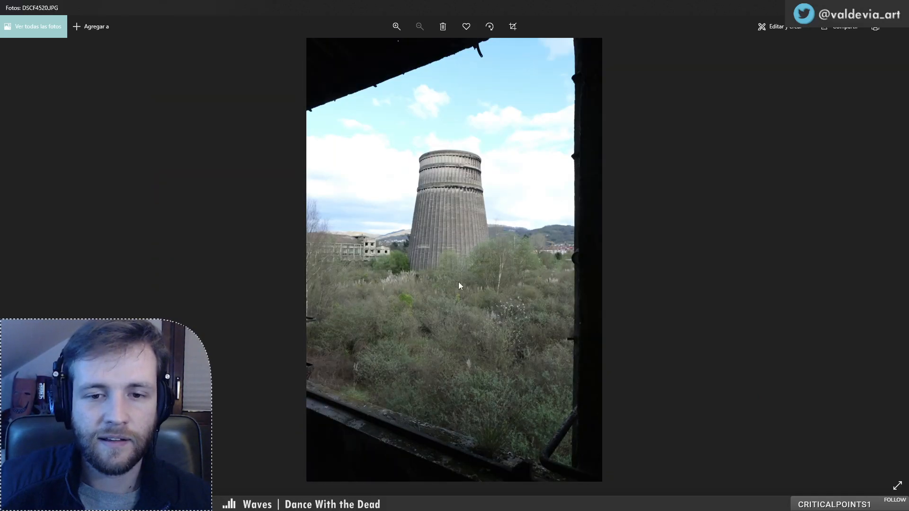
key("Right")
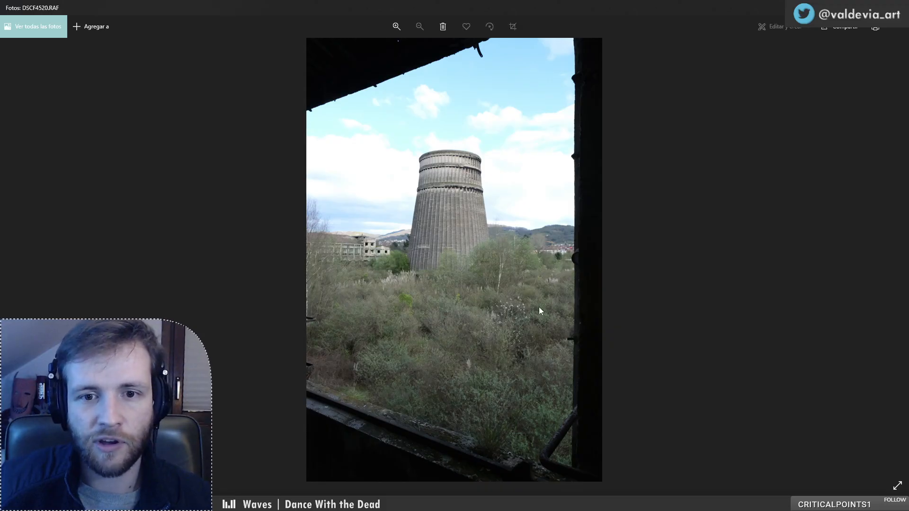
key("Right")
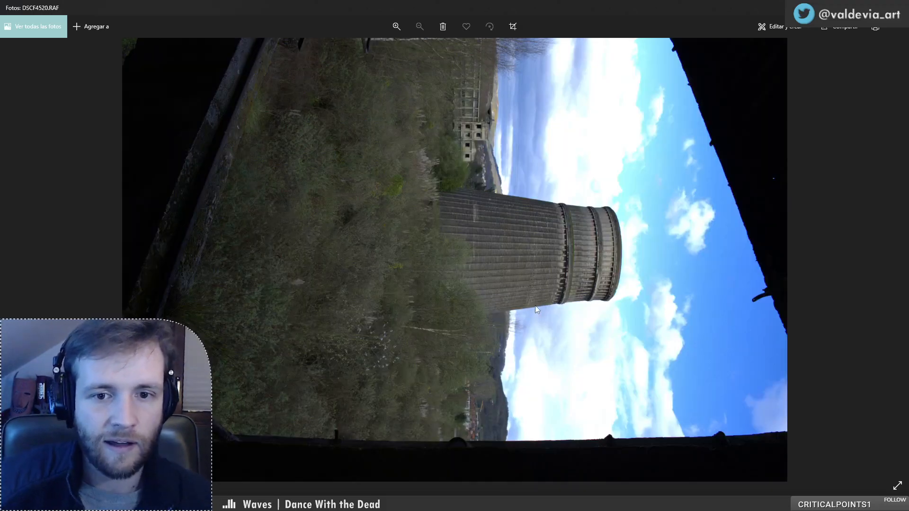
- Examine the cooling tower, surrounding vegetation and distant buildings in DSCF4520.JPG up close and return to the full photo
key("Left")
scroll(399, 268, "up", 5)
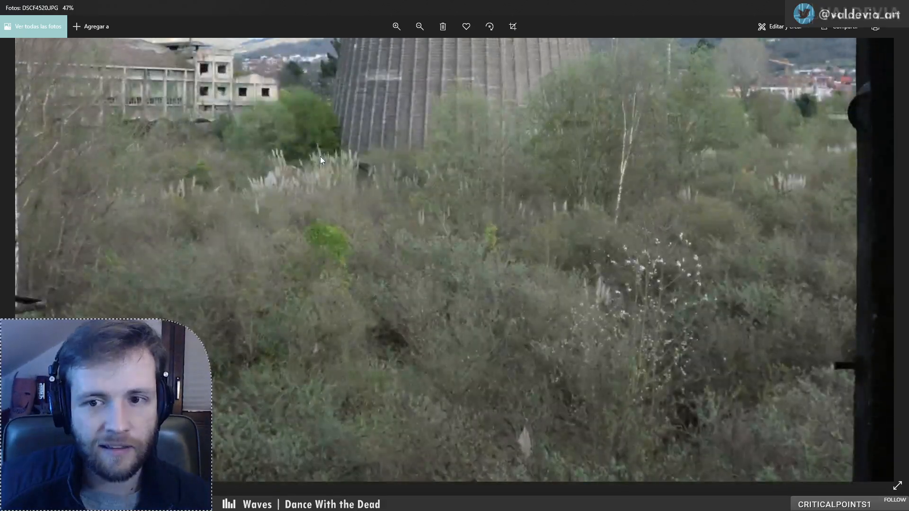
left_click_drag(321, 156, 332, 266)
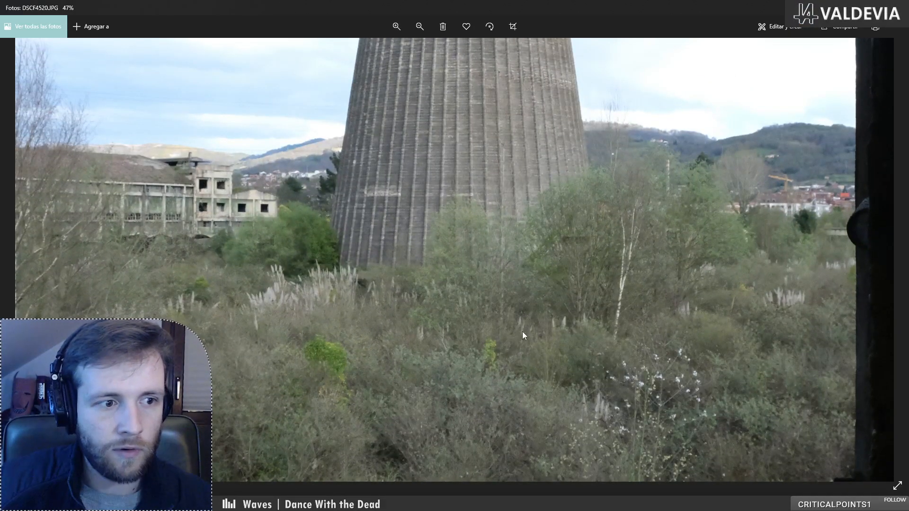
left_click_drag(523, 334, 596, 468)
left_click_drag(456, 389, 501, 260)
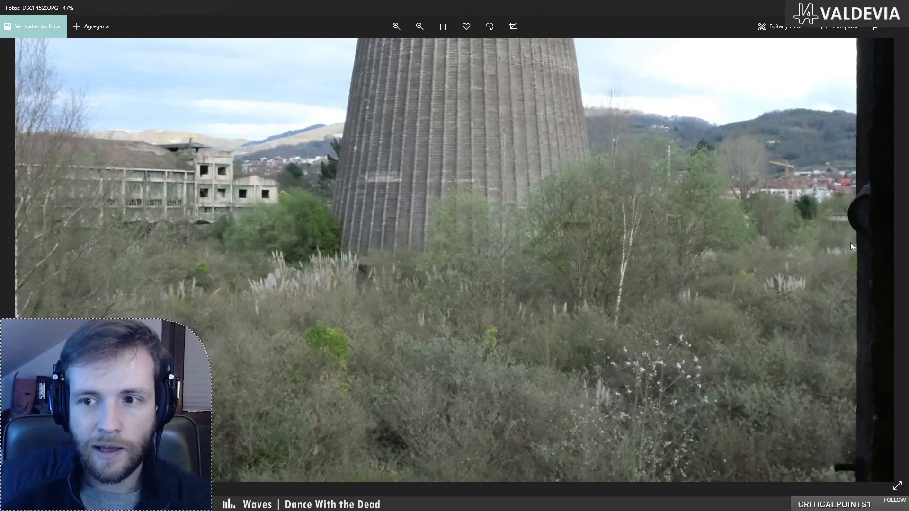
left_click_drag(849, 366, 821, 410)
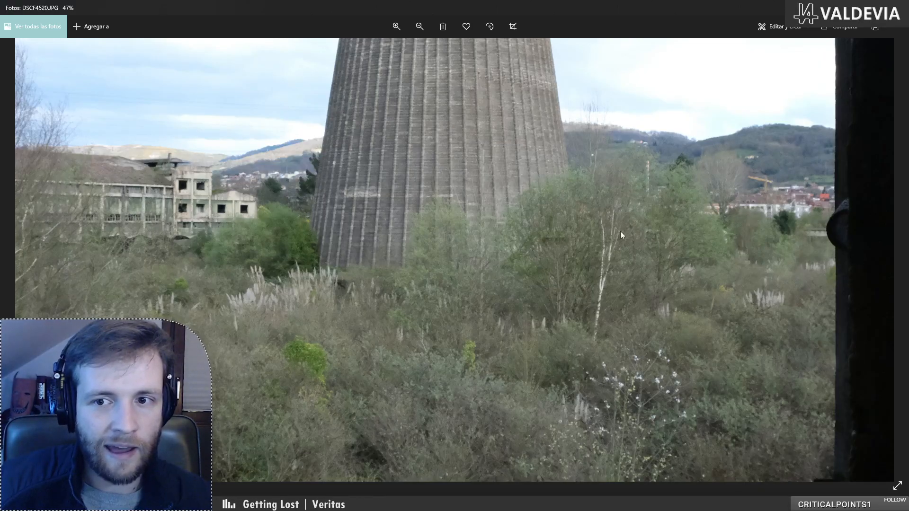
left_click_drag(487, 169, 455, 346)
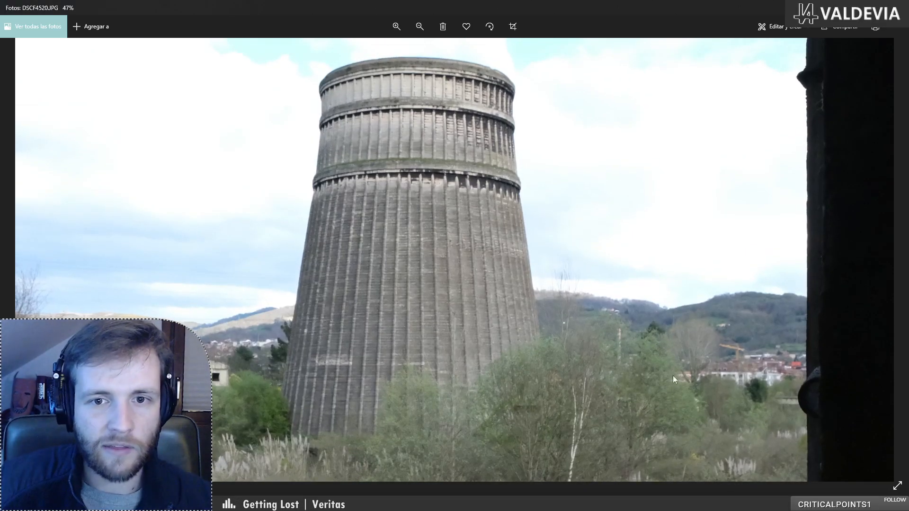
left_click_drag(674, 379, 553, 235)
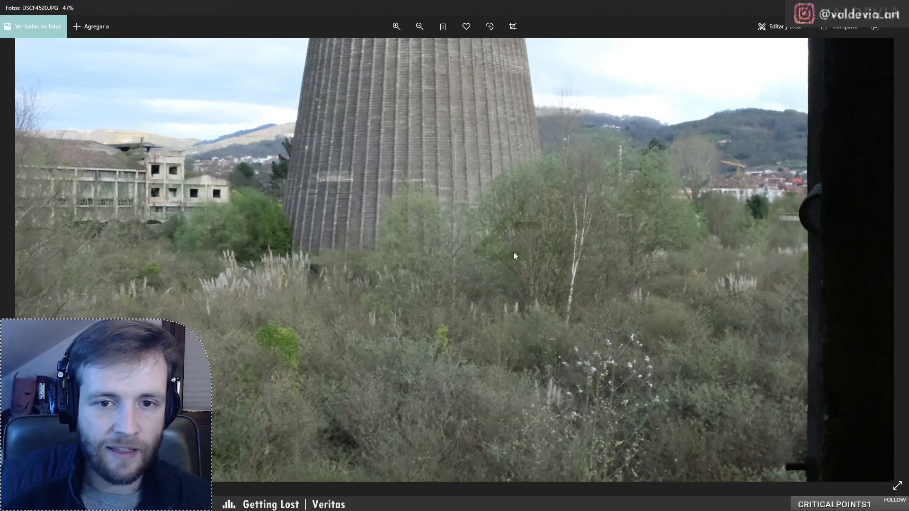
scroll(487, 293, "down", 3)
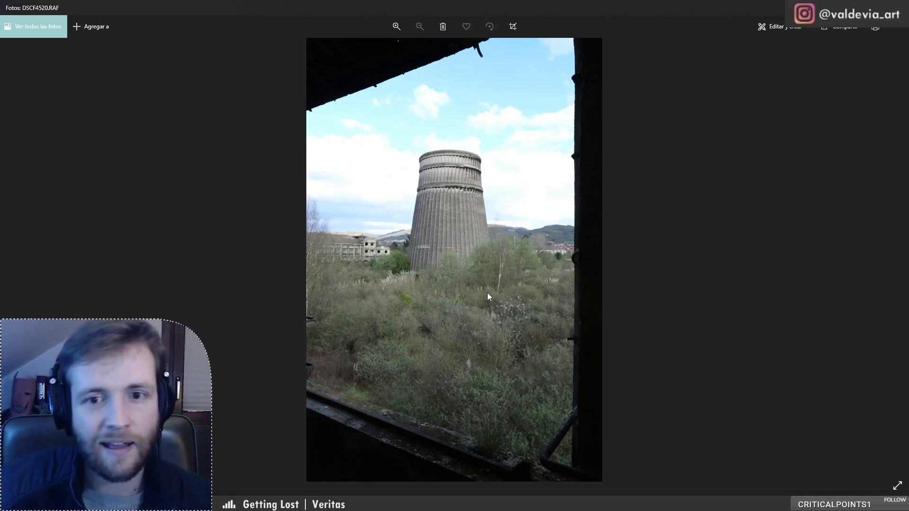
- Browse the rusty balcony in DSCF4521, the DSCF4522.MOV clip, the striped chimney in DSCF4524 and the mossy concrete basins in DSCF4525
key("Right")
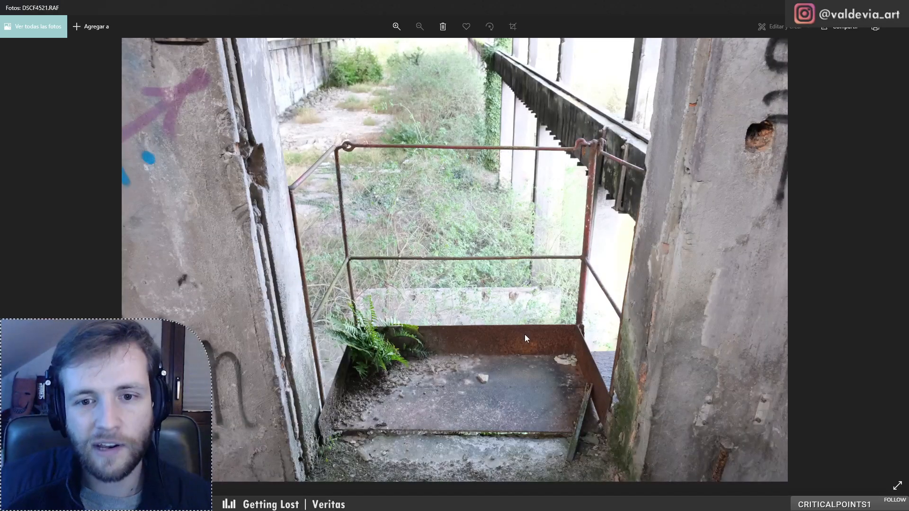
key("Right")
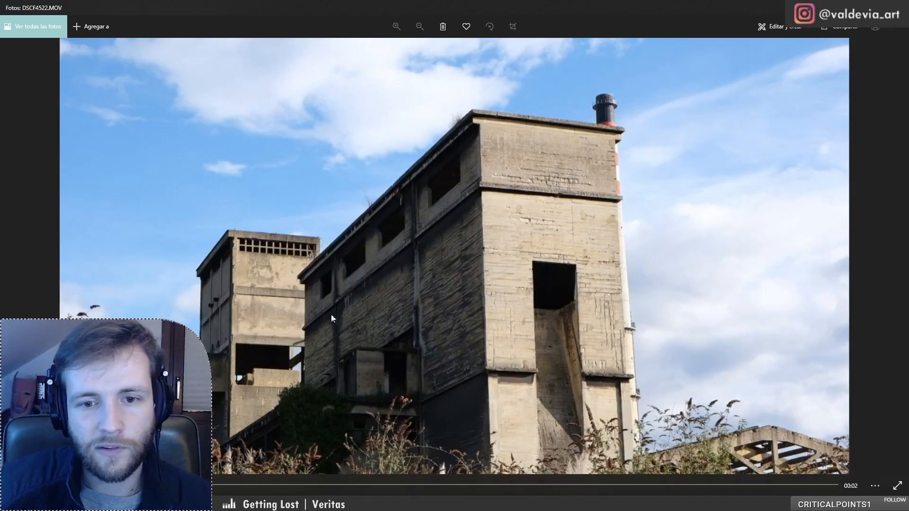
key("Right")
key("Right")
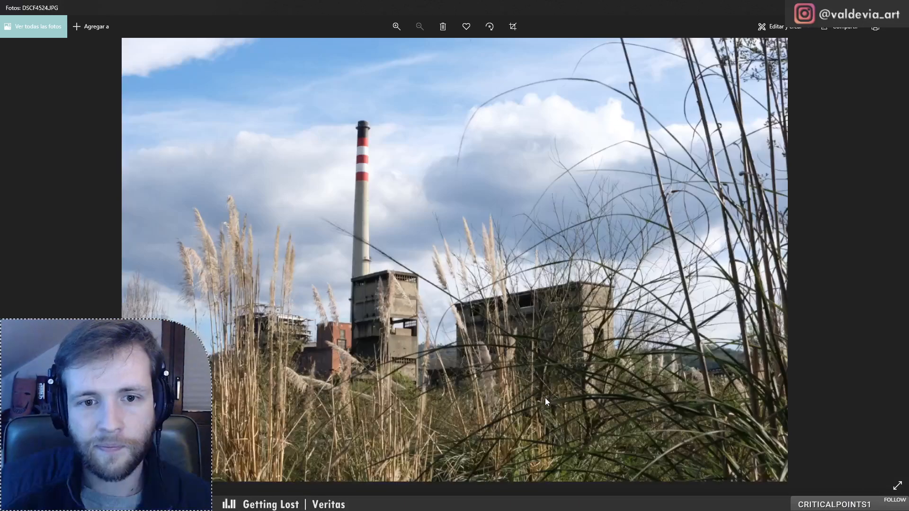
key("Right")
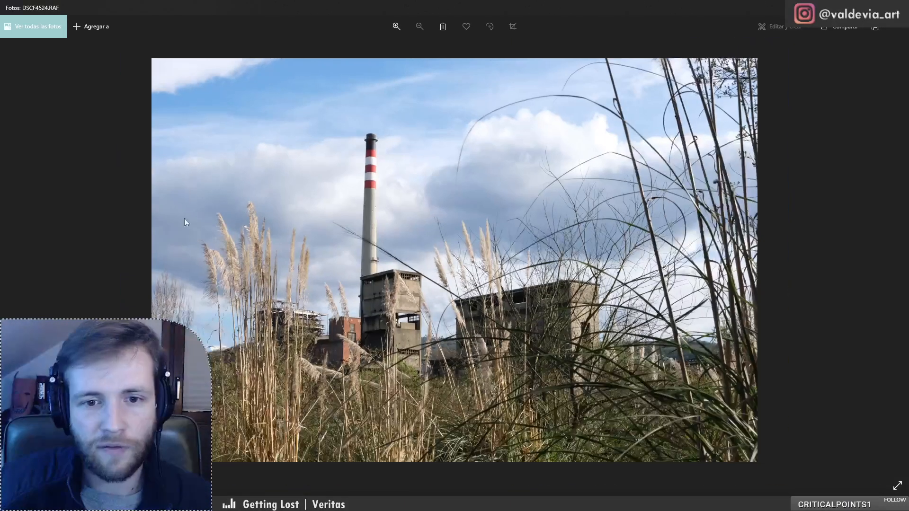
key("Right")
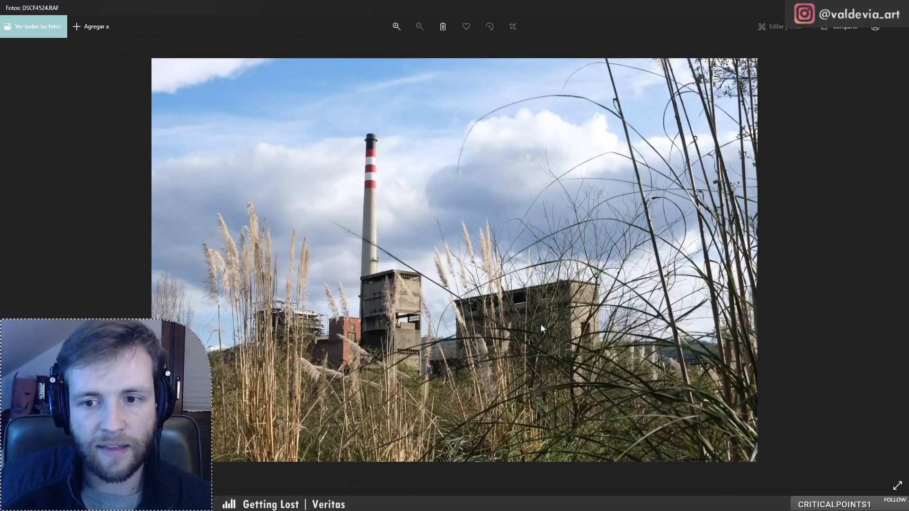
key("Left")
key("Right")
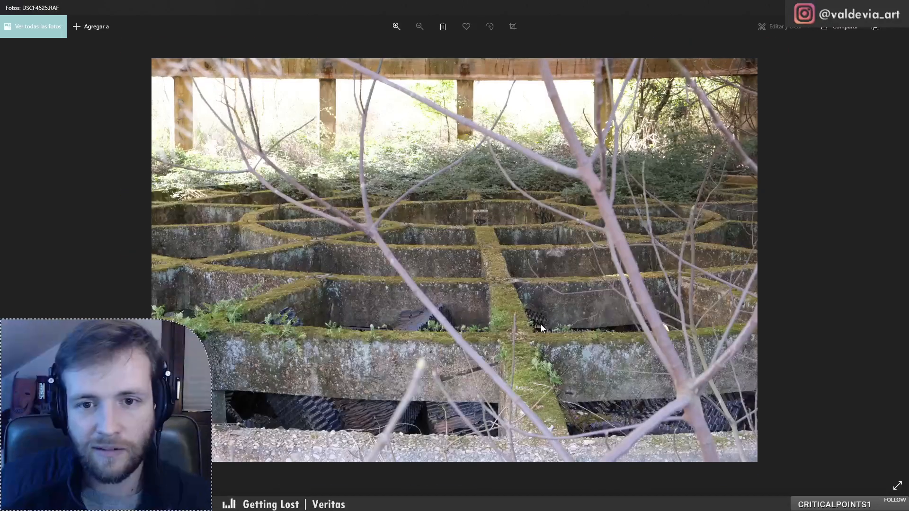
- Go back to DSCF4524.RAF, examine the reeds, factory buildings and bare branches up close, and return to the full photo
key("Left")
key("Right")
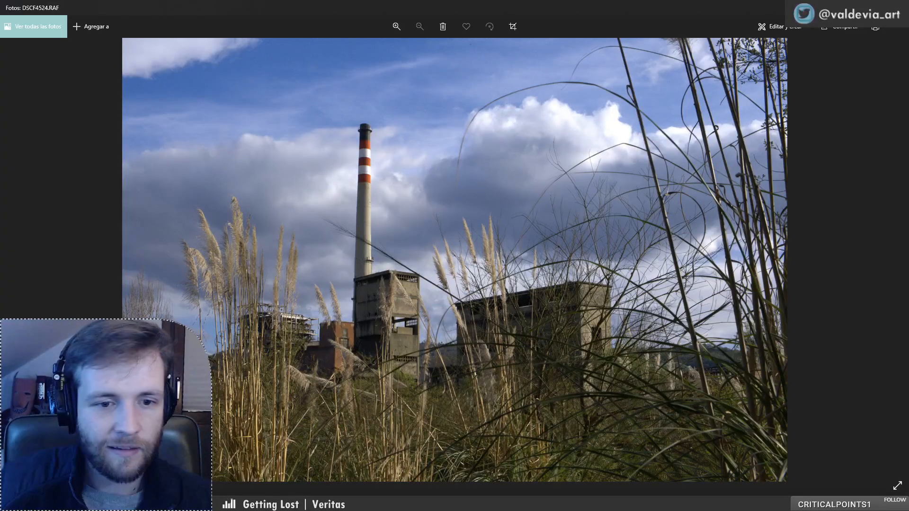
scroll(303, 438, "up", 2)
scroll(397, 442, "down", 1)
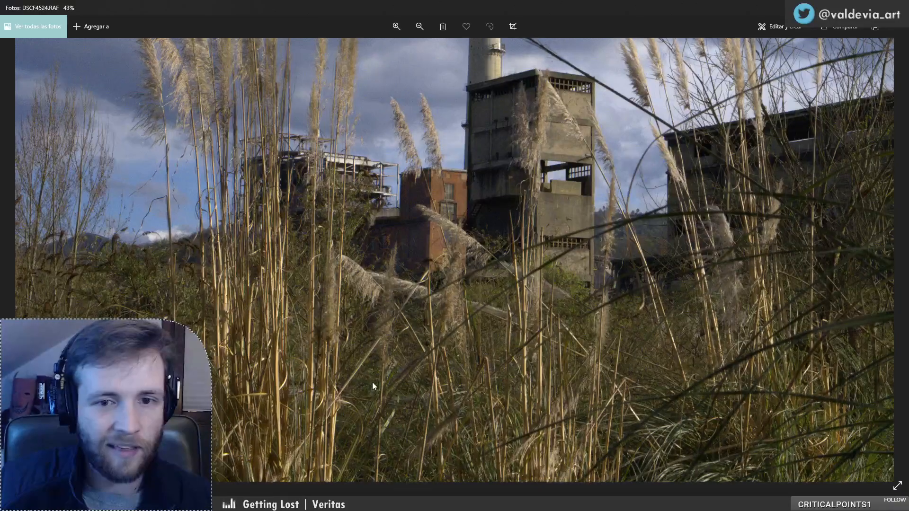
scroll(373, 382, "down", 1)
scroll(372, 383, "down", 1)
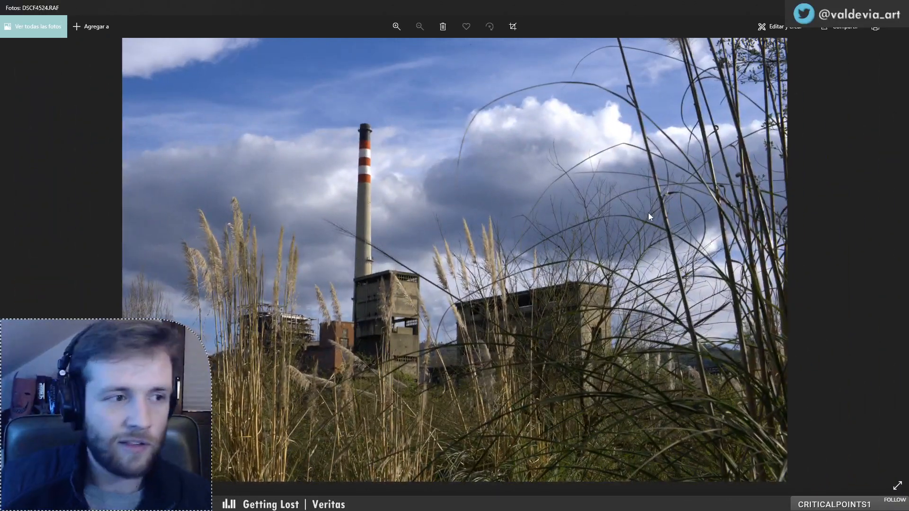
scroll(649, 212, "up", 2)
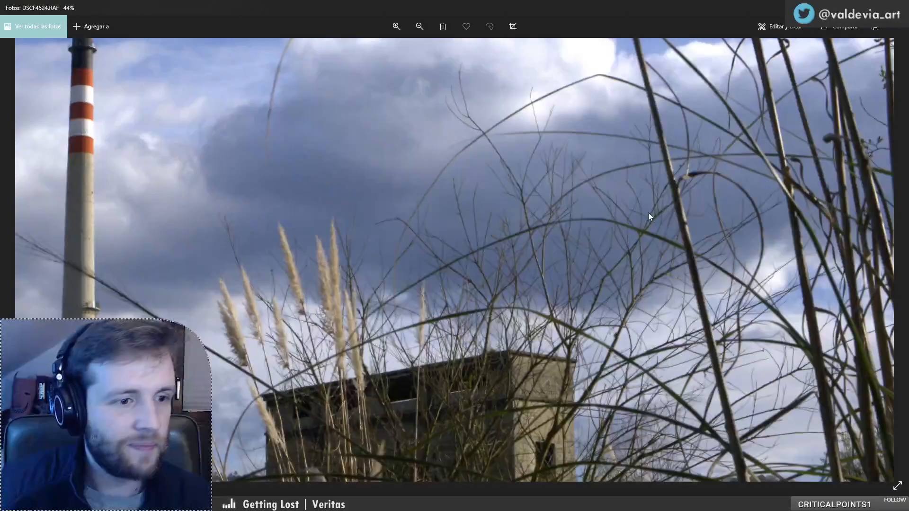
scroll(649, 212, "down", 1)
- Browse the mossy basins in DSCF4525, the cooling tower's interior in DSCF4527 and DSCF4528, and its overgrown floor in DSCF4529
key("Right")
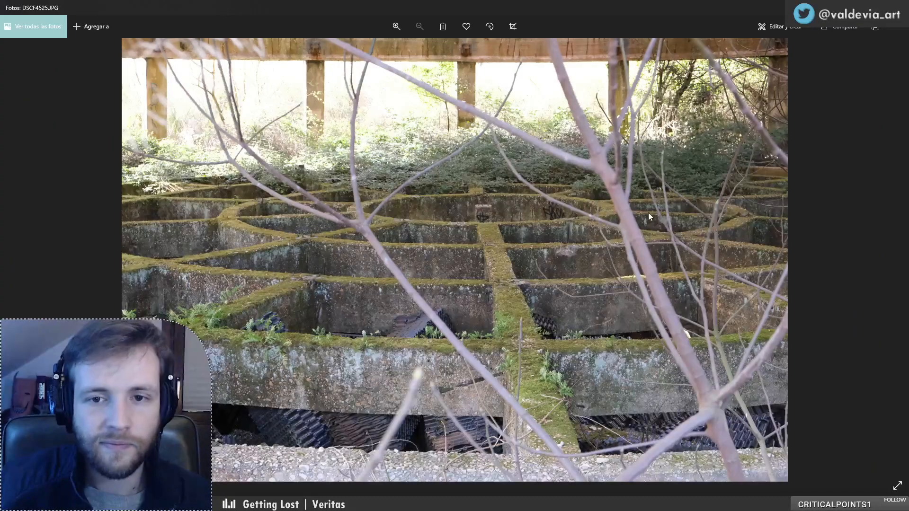
key("Right")
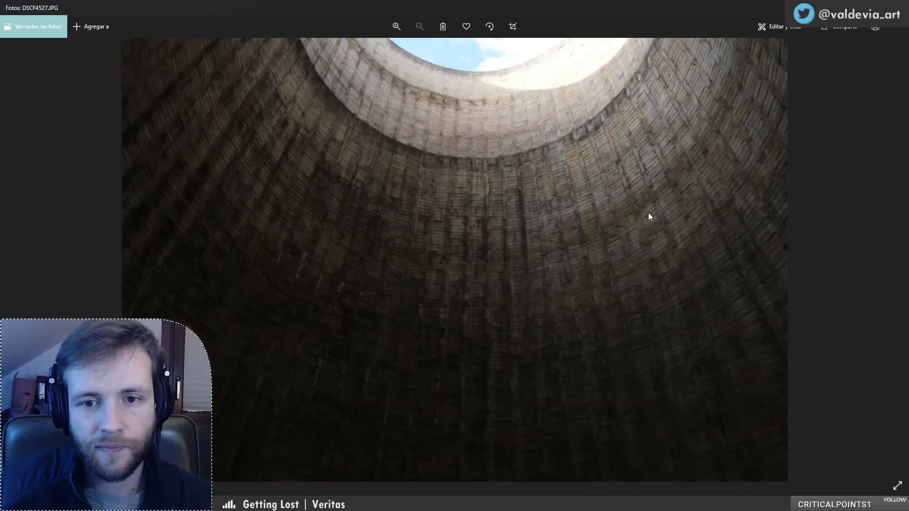
key("Right")
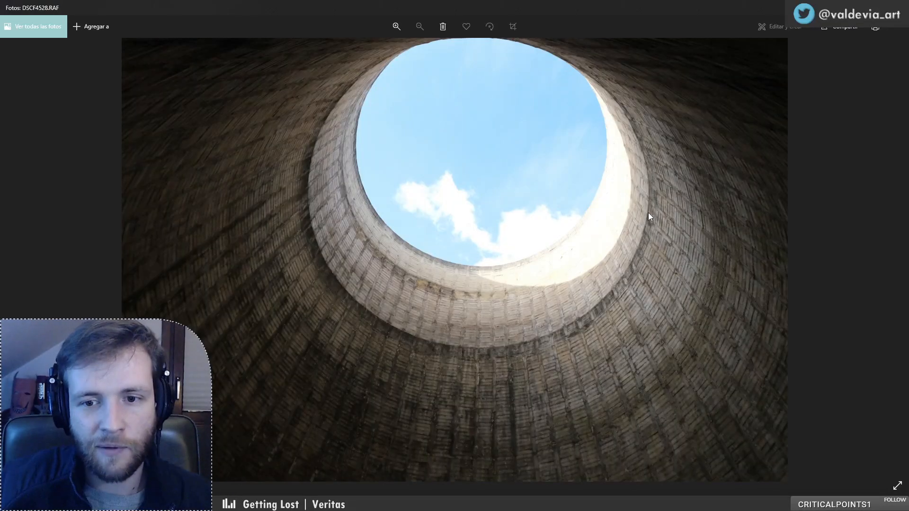
key("Right")
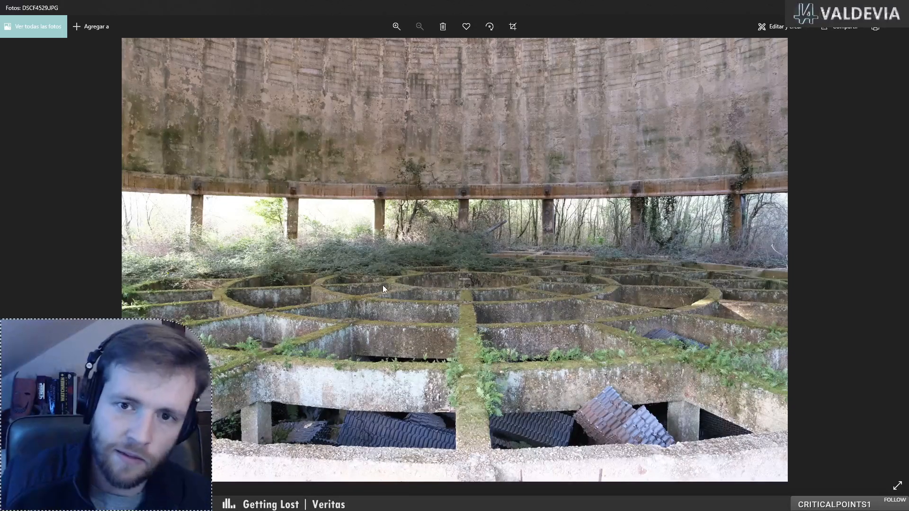
- Browse the concrete basins in DSCF4530 and DSCF4531, the tower opening in DSCF4532 and the overgrown concrete grid in DSCF4533
key("Right")
key("Right")
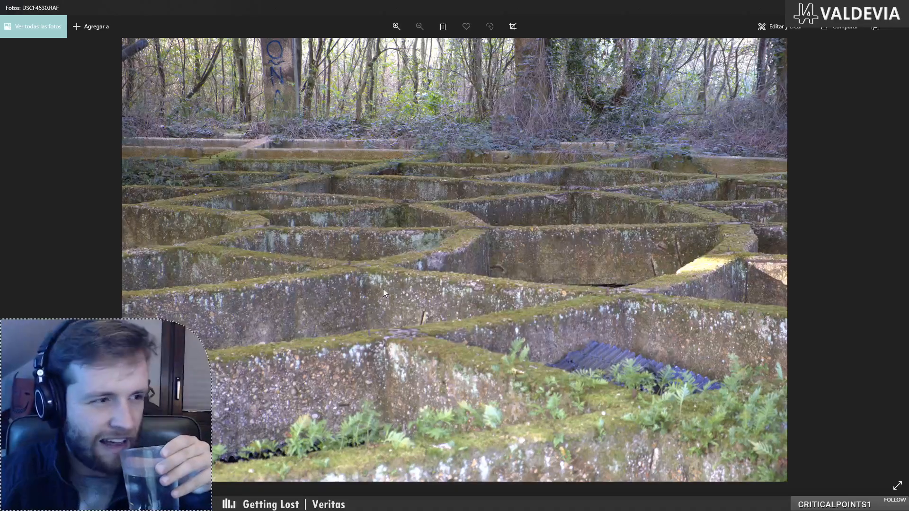
key("Right")
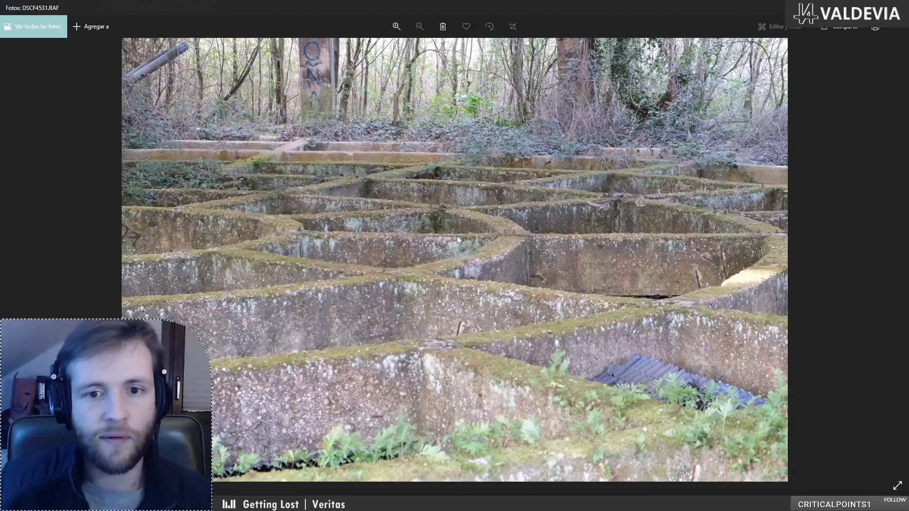
key("Right")
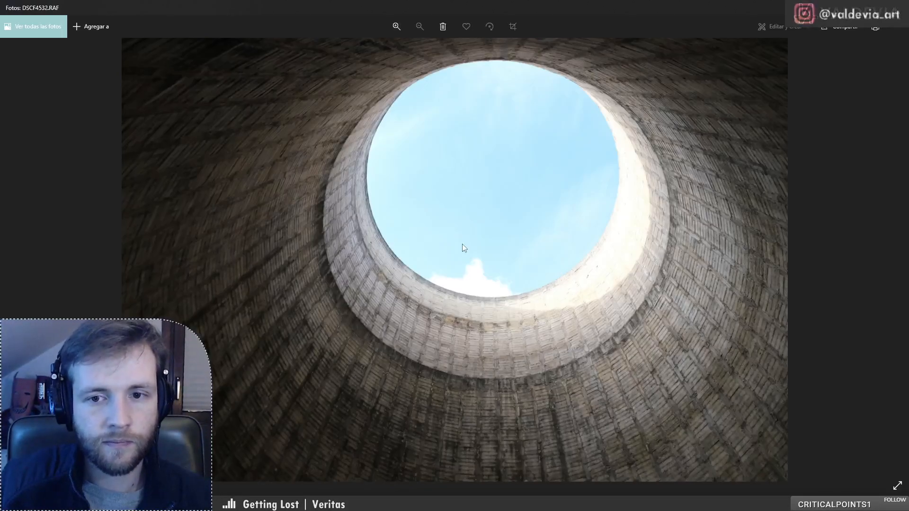
key("Right")
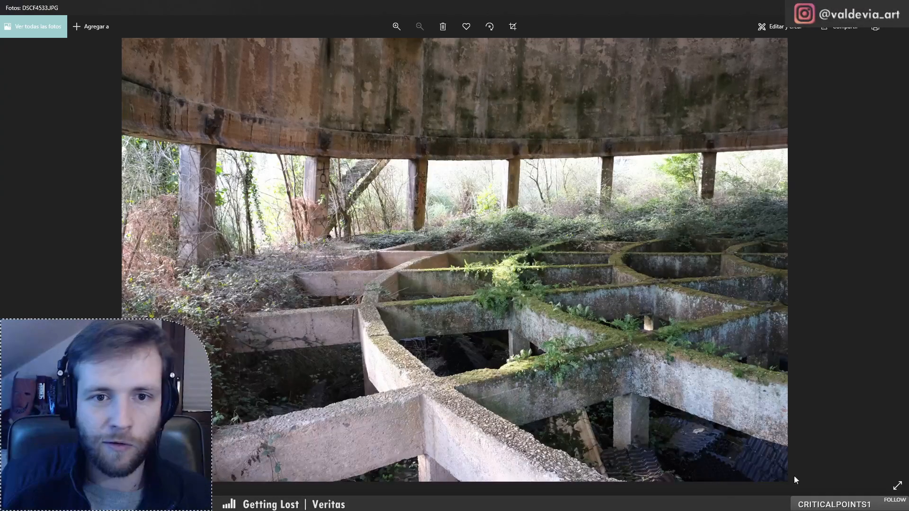
key("Right")
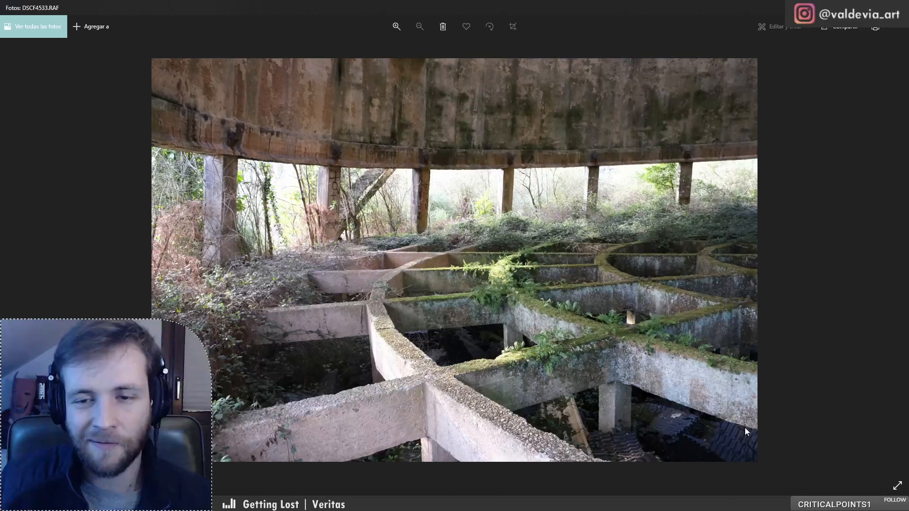
- Browse the blurred basins in DSCF4535, the sunlit ferns in DSCF4537 and the weathered concrete beams in DSCF4538
key("Right")
key("Right")
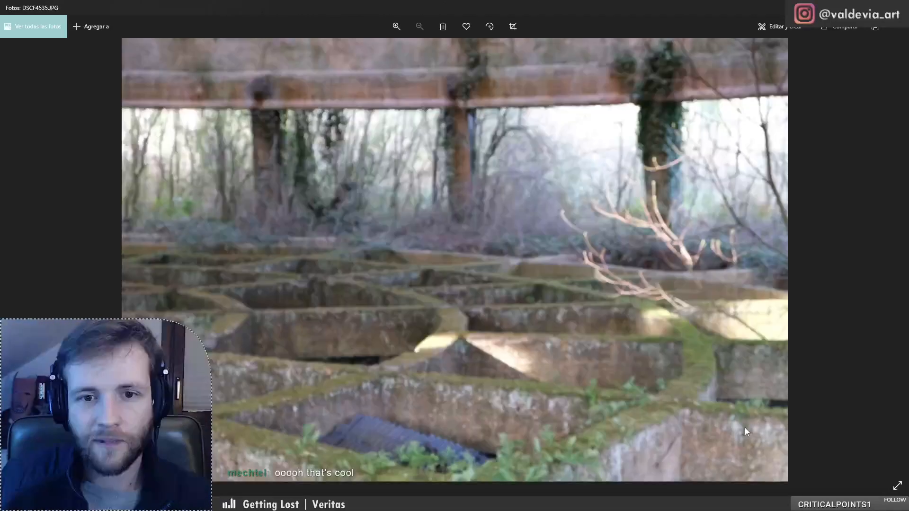
key("Right")
key("Right")
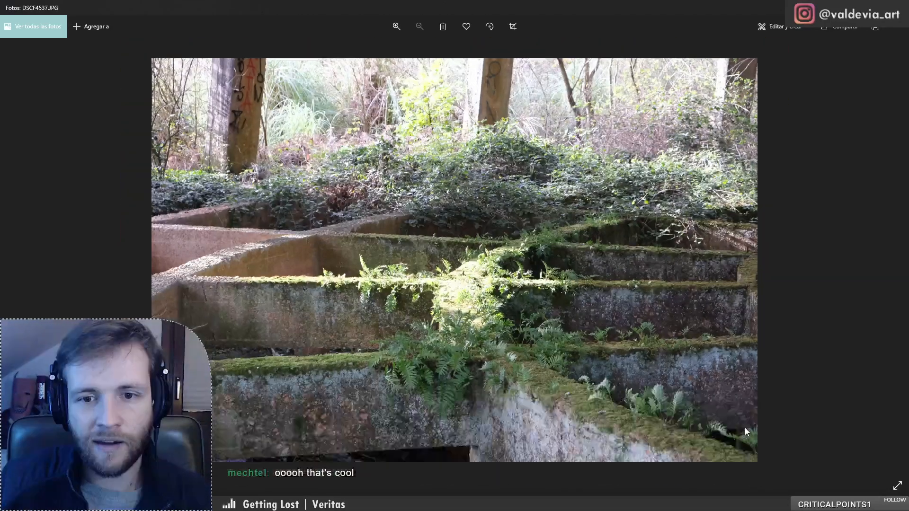
key("Right")
key("Right")
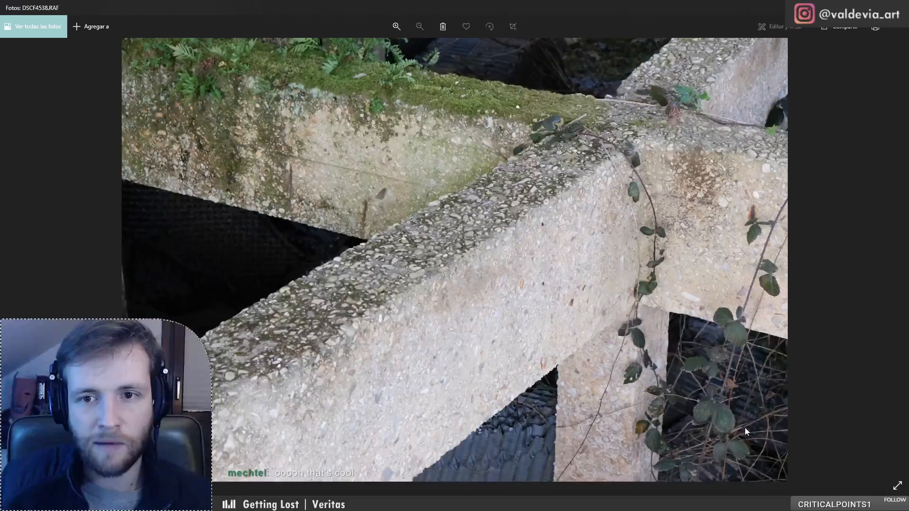
- Examine the shoes and pebbled concrete beam in DSCF4539.JPG up close and return to the full photo
key("Right")
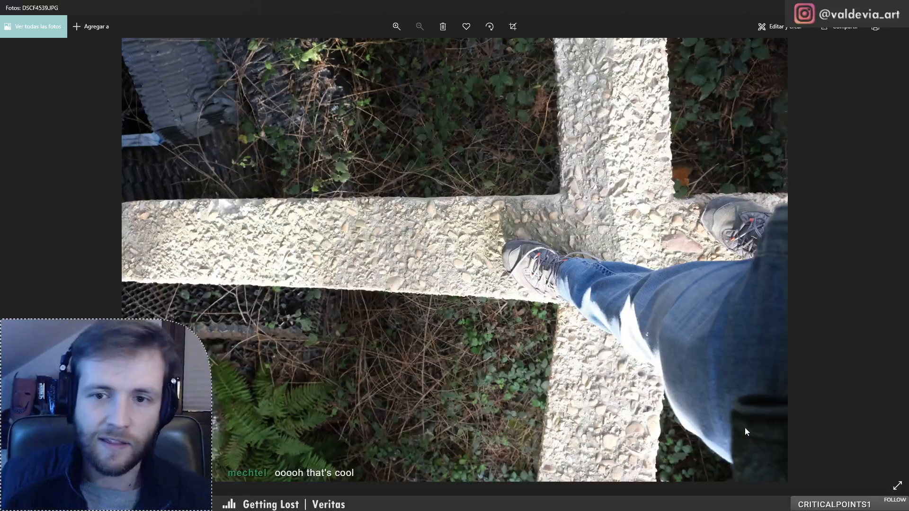
scroll(622, 311, "up", 3)
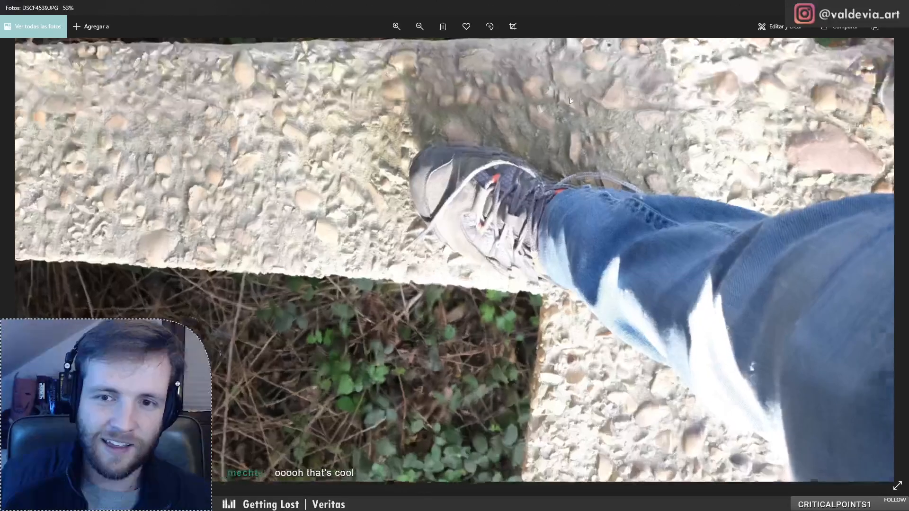
scroll(571, 101, "up", 1)
scroll(524, 315, "down", 4)
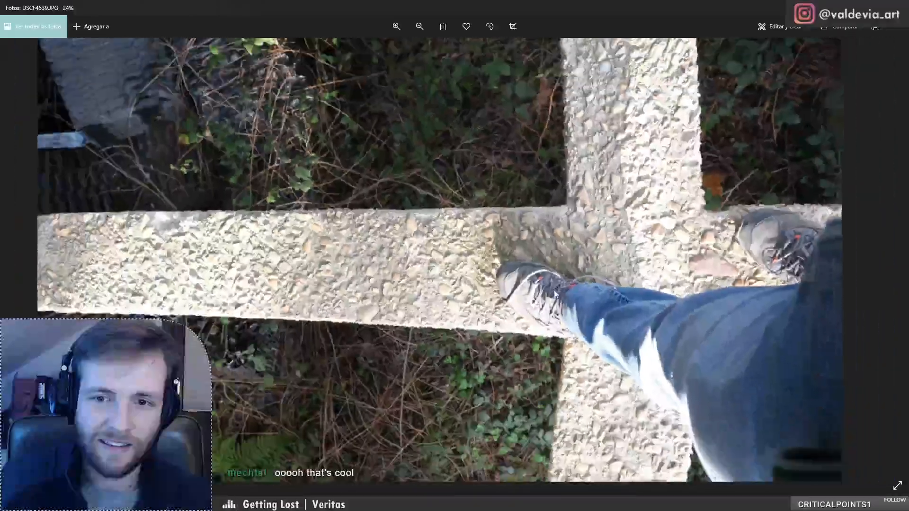
scroll(555, 294, "up", 3)
scroll(590, 309, "down", 4)
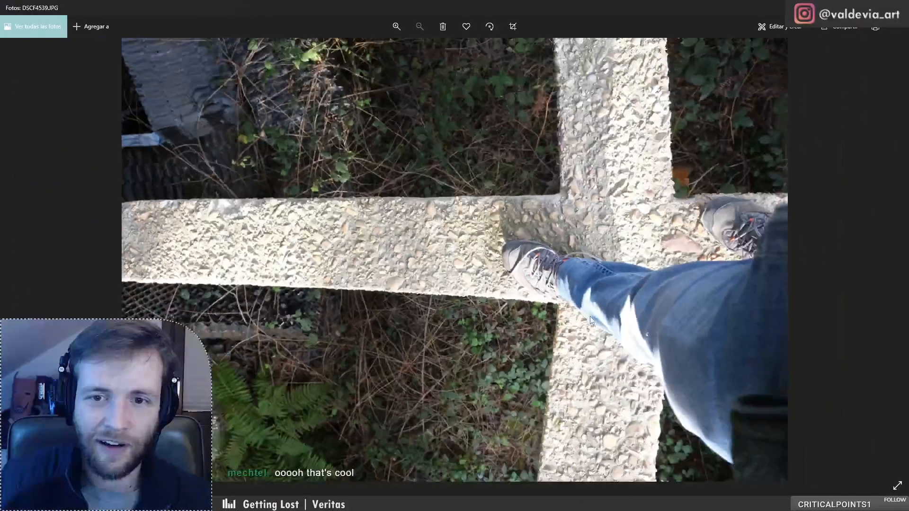
- Examine the shoe on the concrete beam in DSCF4540.JPG up close and return to the full photo
key("Right")
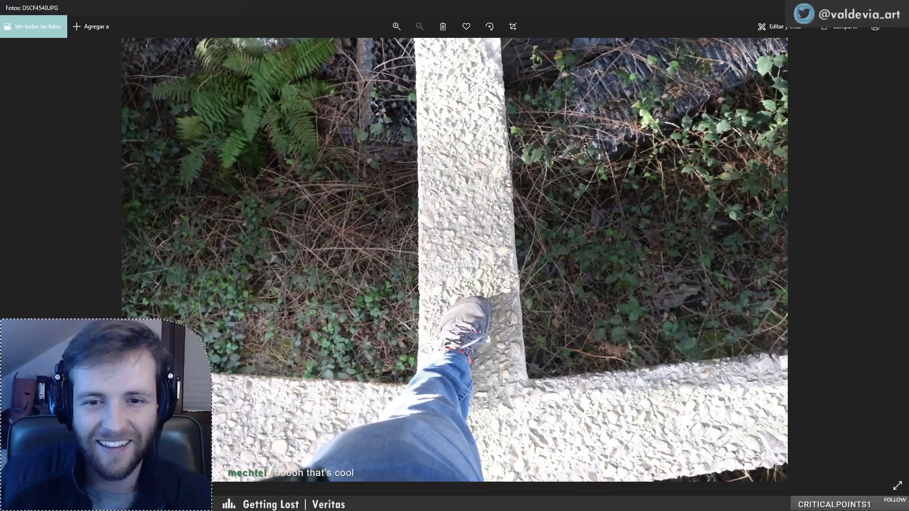
scroll(503, 380, "up", 4)
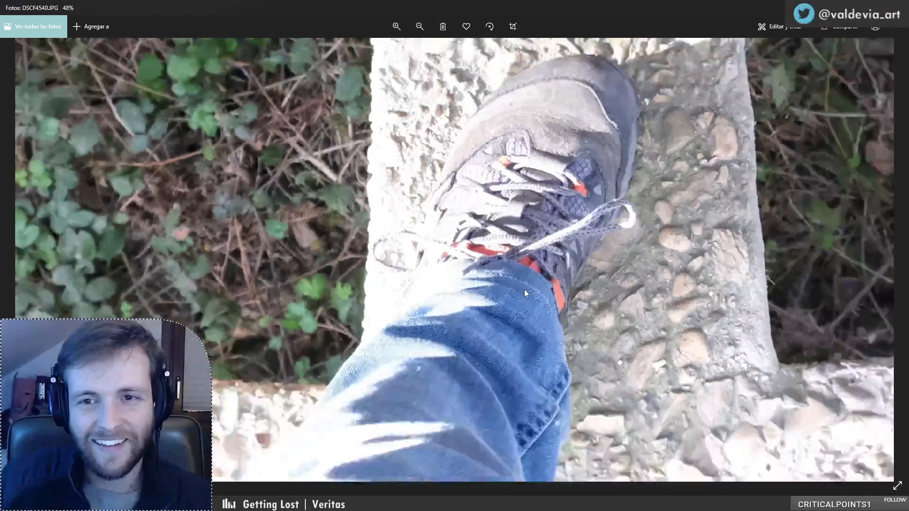
scroll(525, 292, "down", 4)
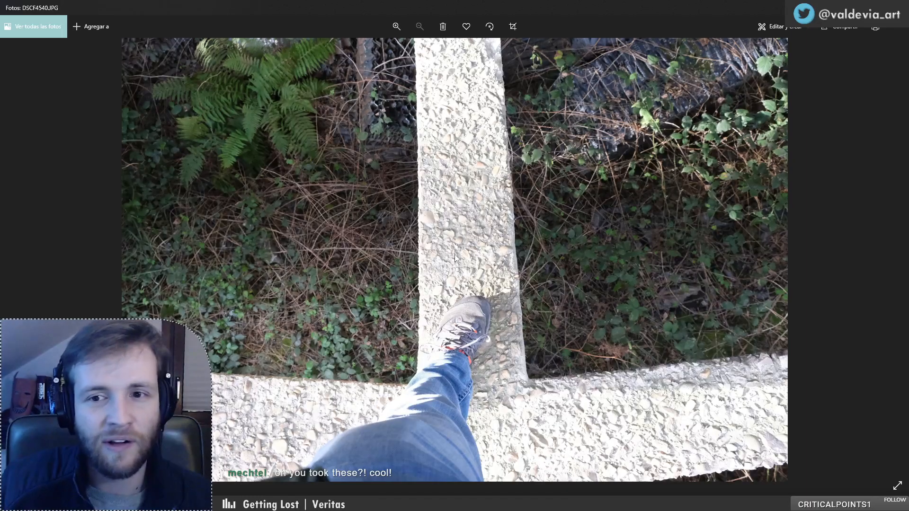
- Look back and forth through the crossing beams in DSCF4541, the vaulted hall in DSCF4542 and the rubble floor in DSCF4543
key("Right")
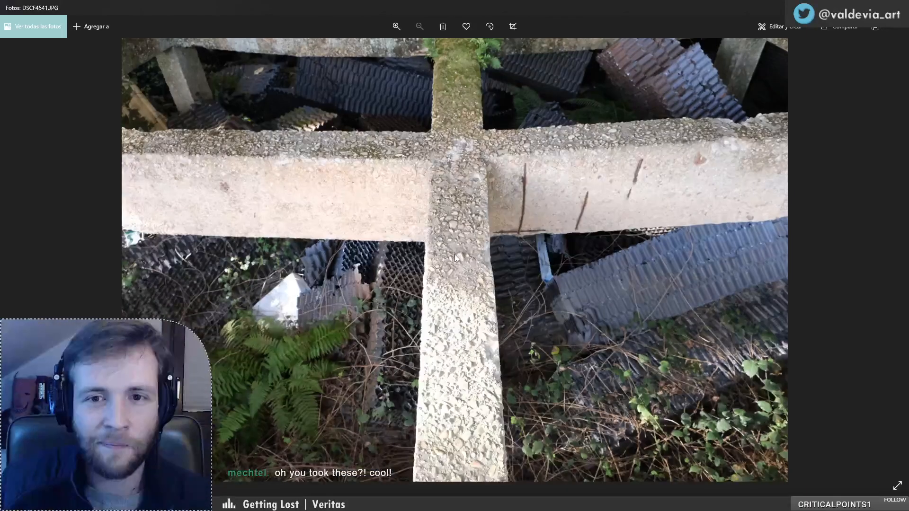
key("Right")
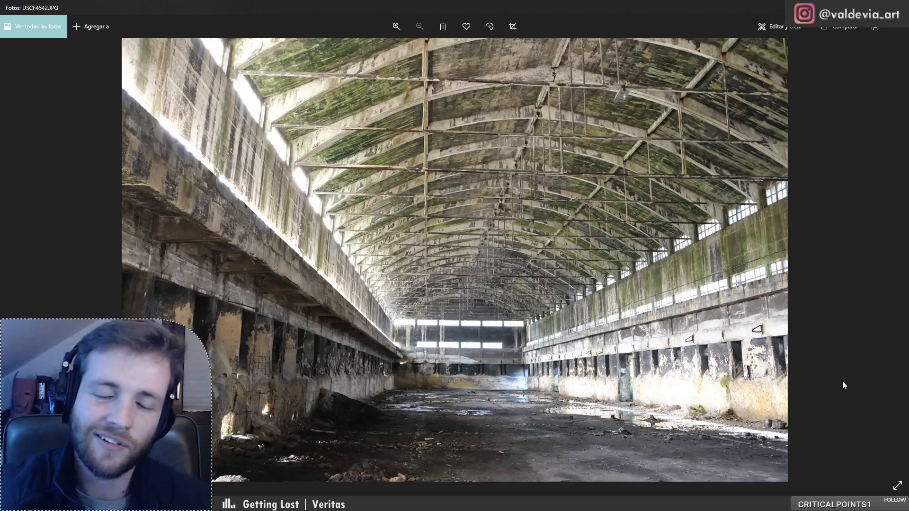
key("Right")
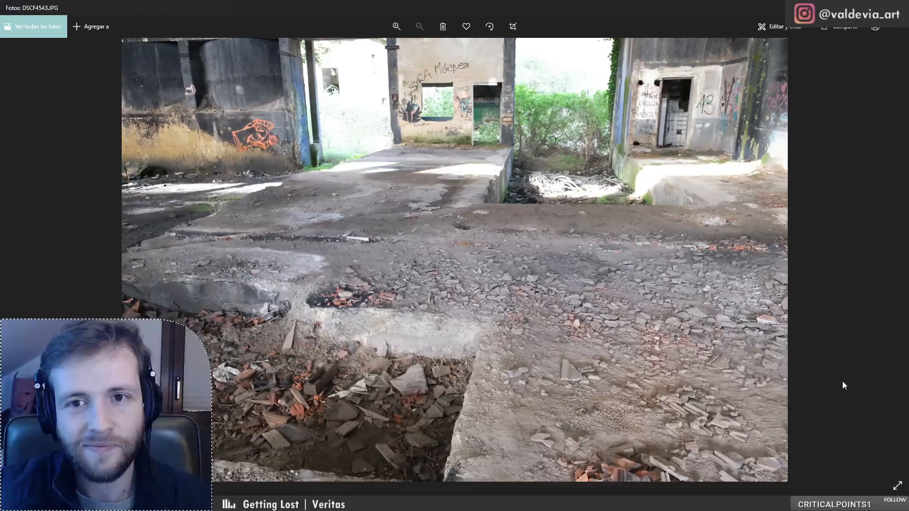
key("Left")
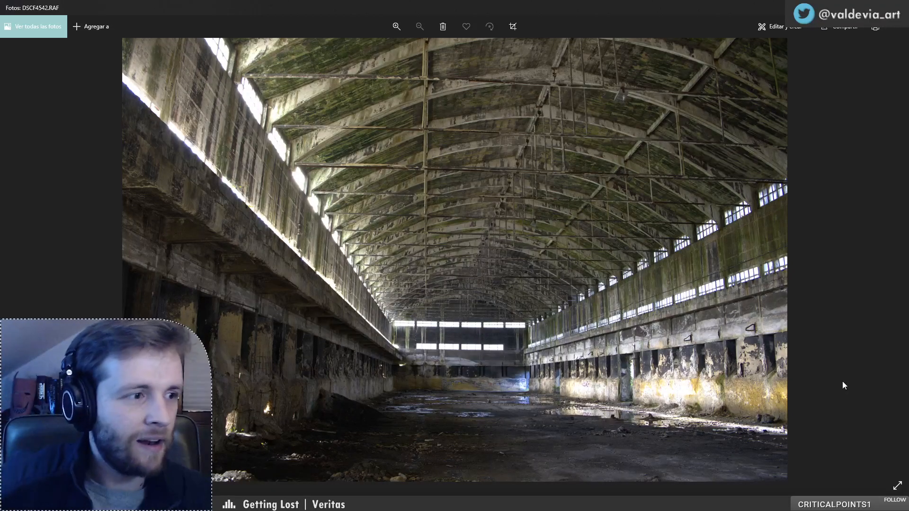
key("Left")
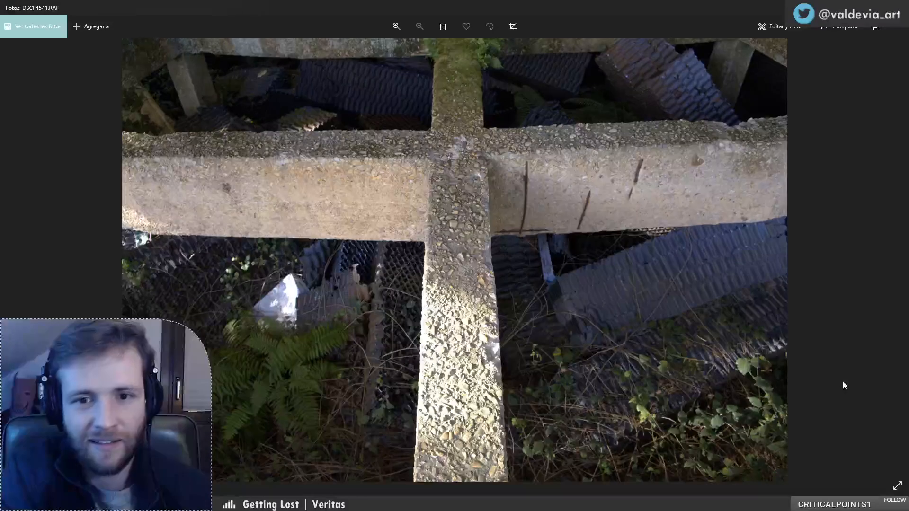
key("Right")
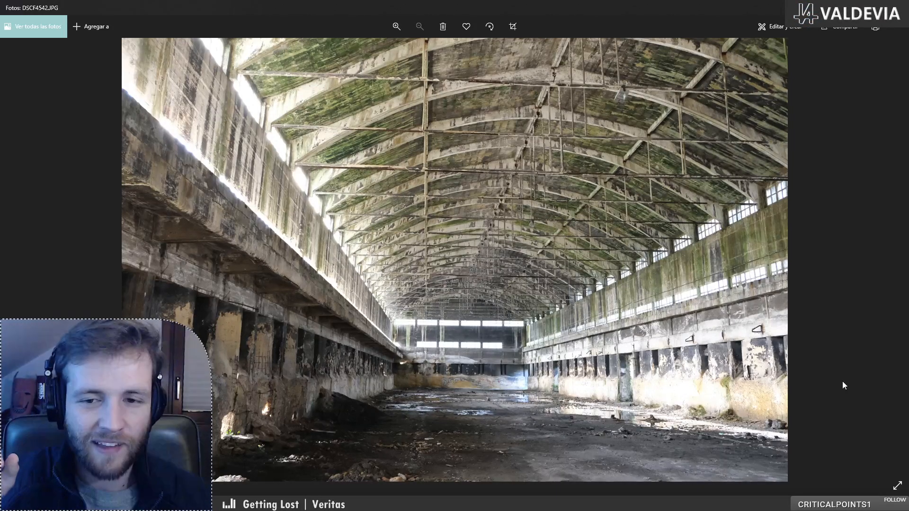
- Browse the rubble floor in DSCF4543.RAF and the tiled rooms in DSCF4544, DSCF4545 and DSCF4546
key("Right")
key("Right")
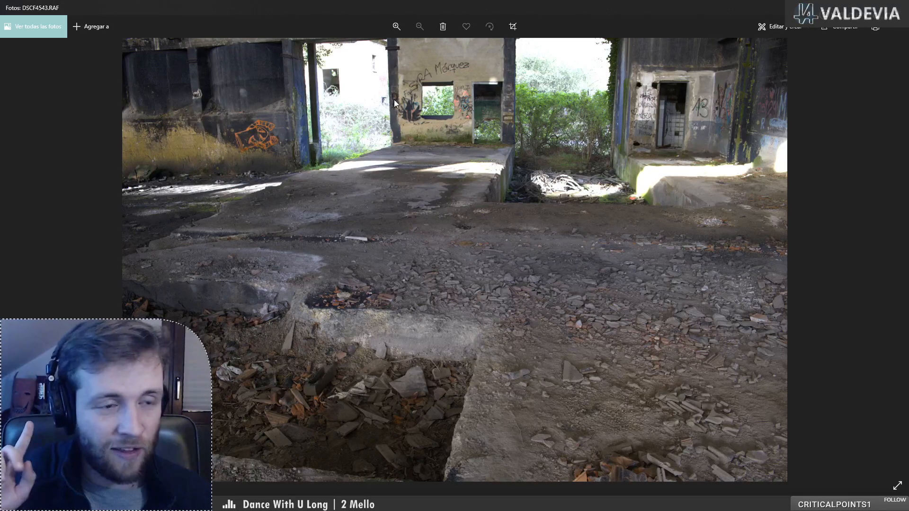
key("Right")
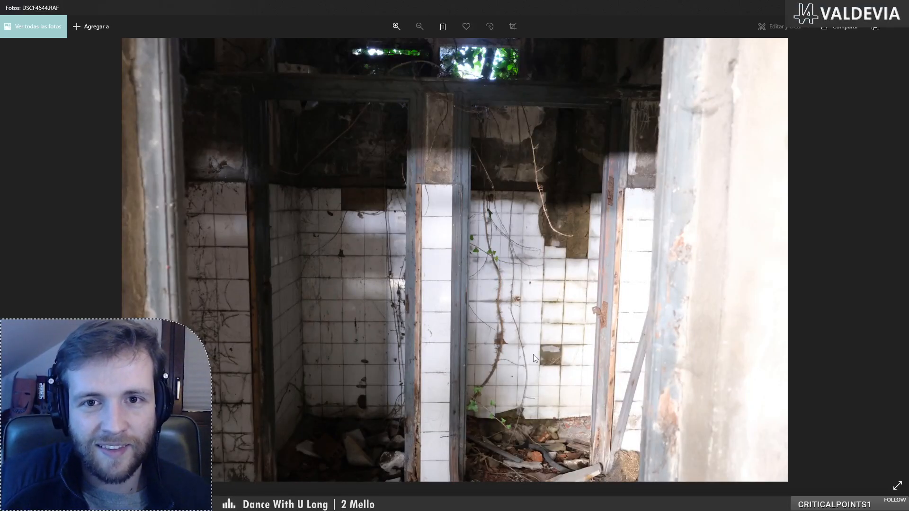
key("Right")
key("Right")
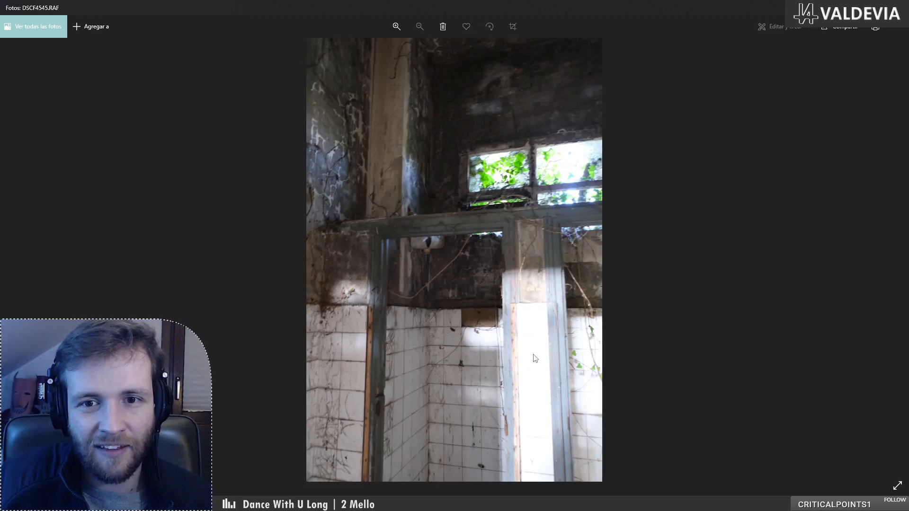
key("Right")
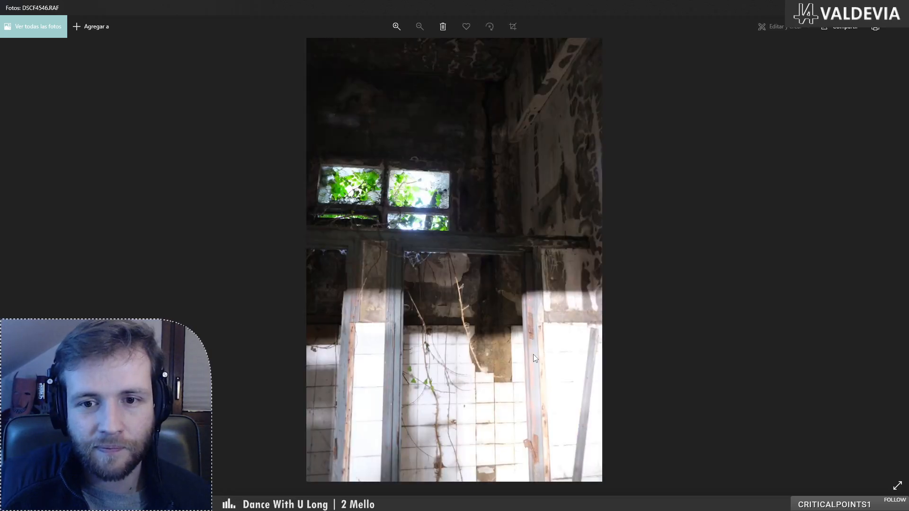
- Browse the doorway with heart graffiti in DSCF4547 and the puddle reflections on the hall floor in DSCF4548
key("Right")
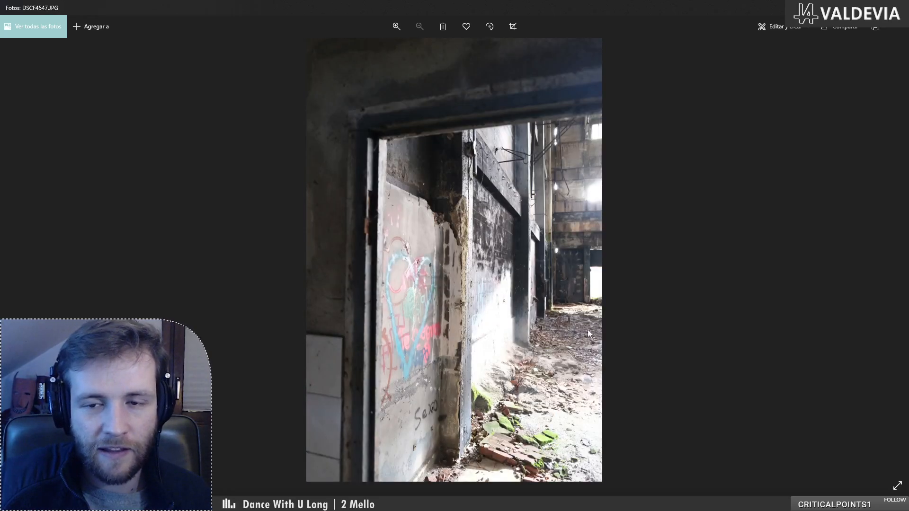
key("Right")
key("Right")
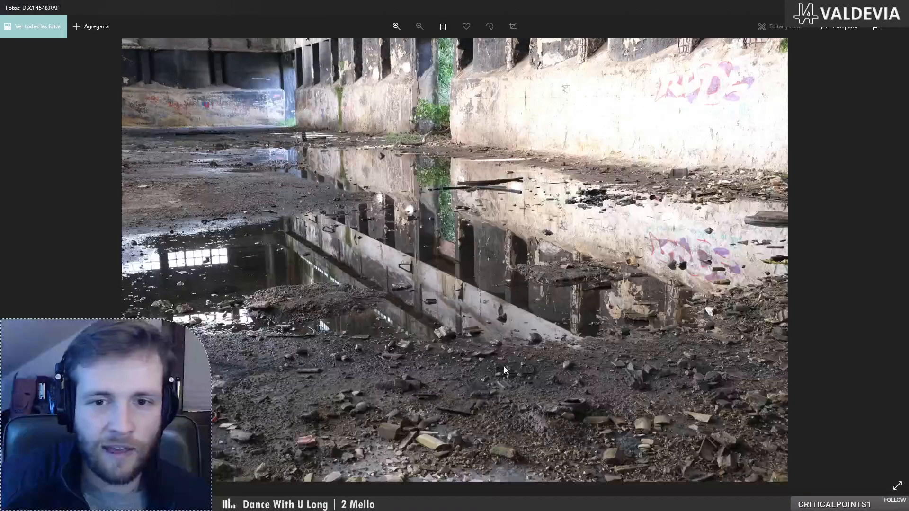
- Browse the puddle reflections on the hall floor in DSCF4549, DSCF4550 and DSCF4551
key("Right")
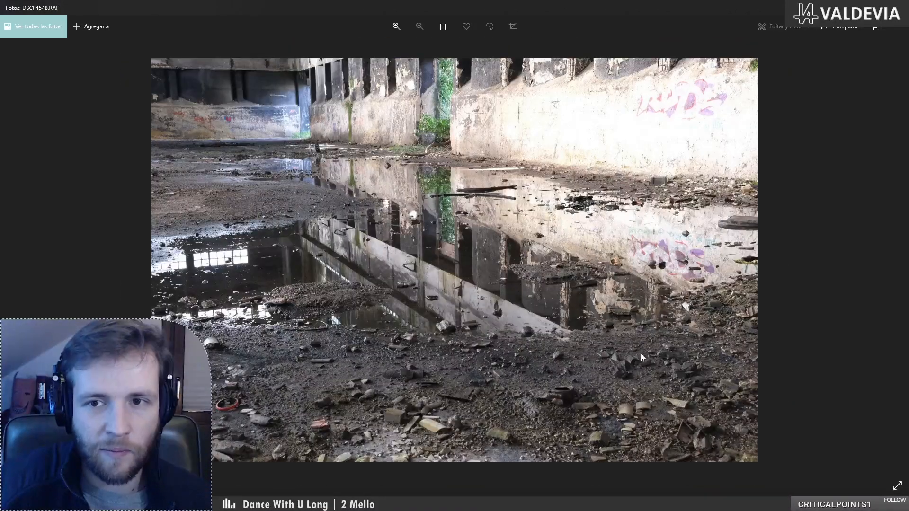
key("Right")
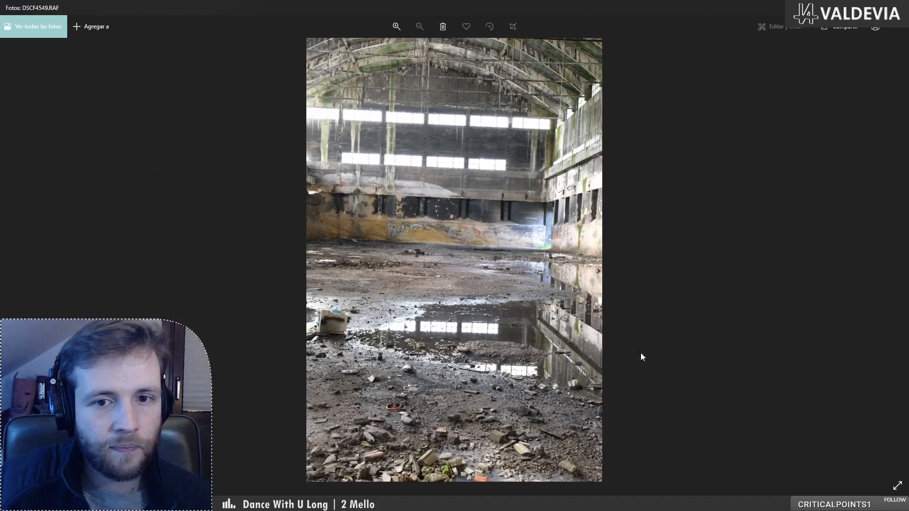
key("Right")
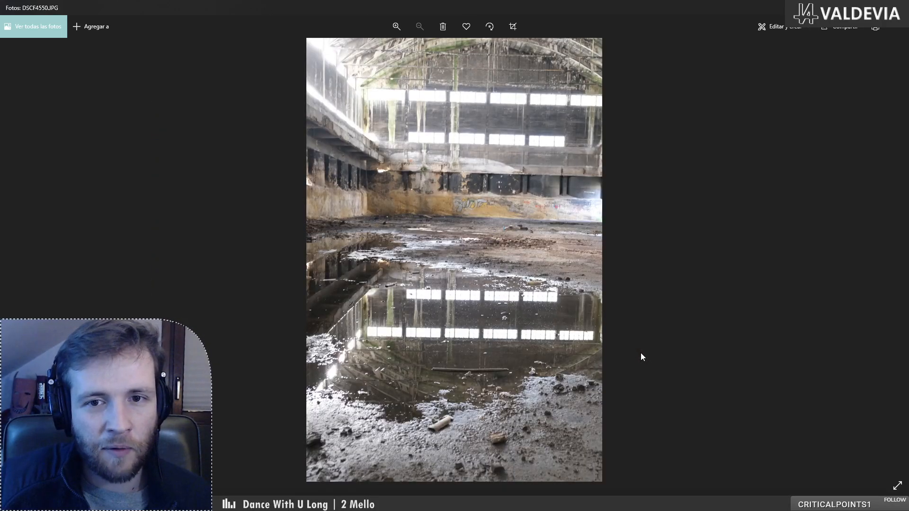
key("Right")
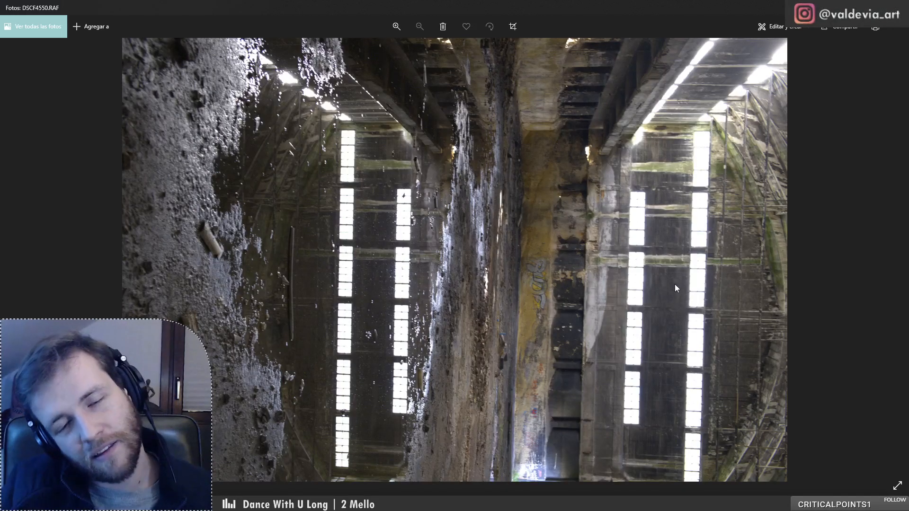
key("Right")
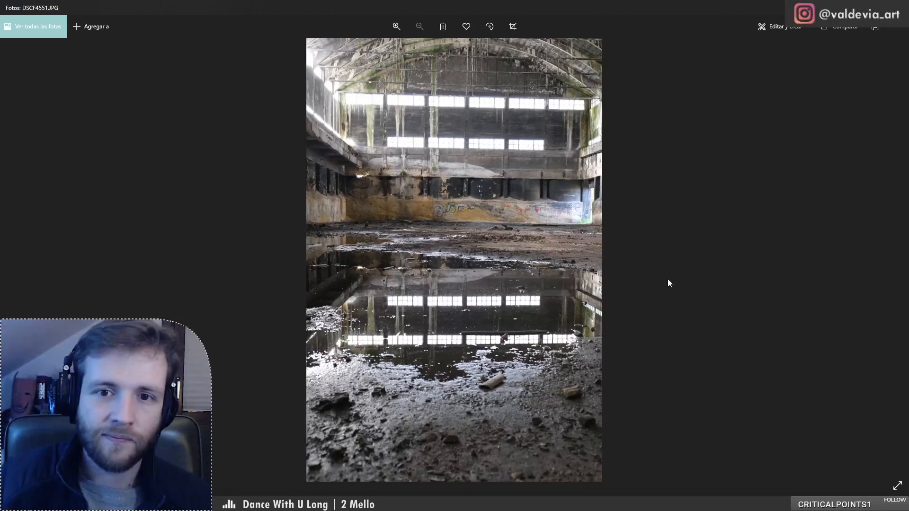
- Browse the flooded hall in DSCF4552, DSCF4553 and DSCF4554 and the vaulted roof in DSCF4555 and DSCF4556
key("Right")
key("Right")
key("Right")
key("Right")
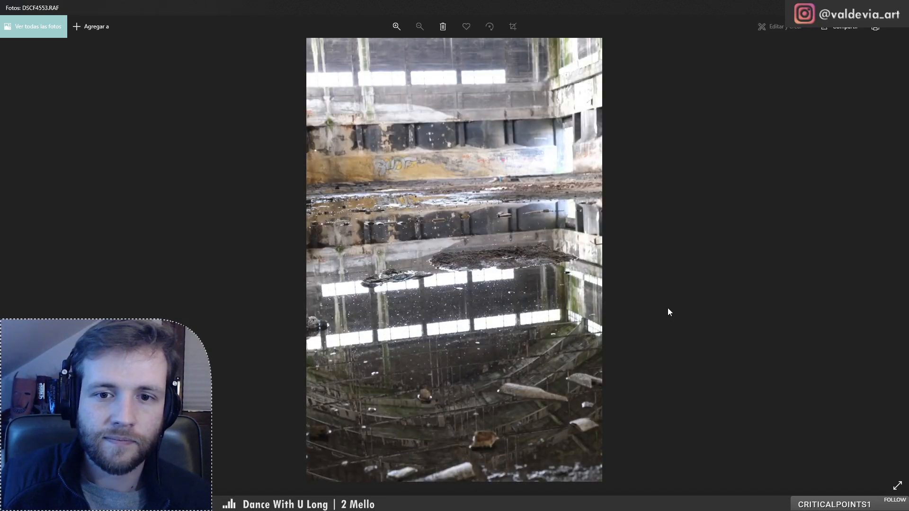
key("Right")
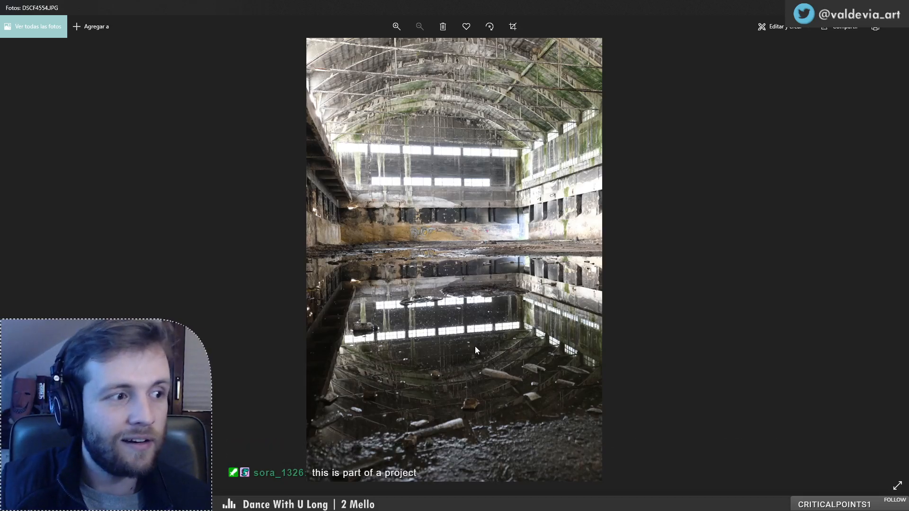
key("Right")
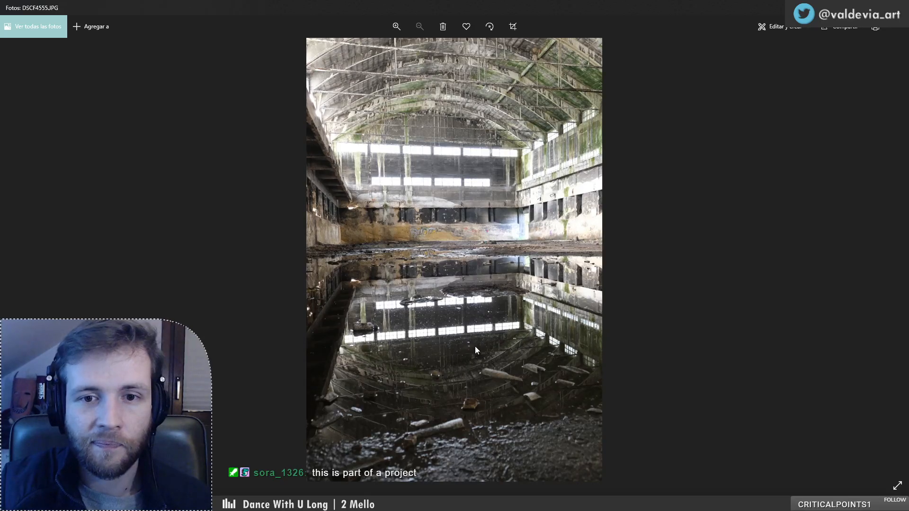
key("Right")
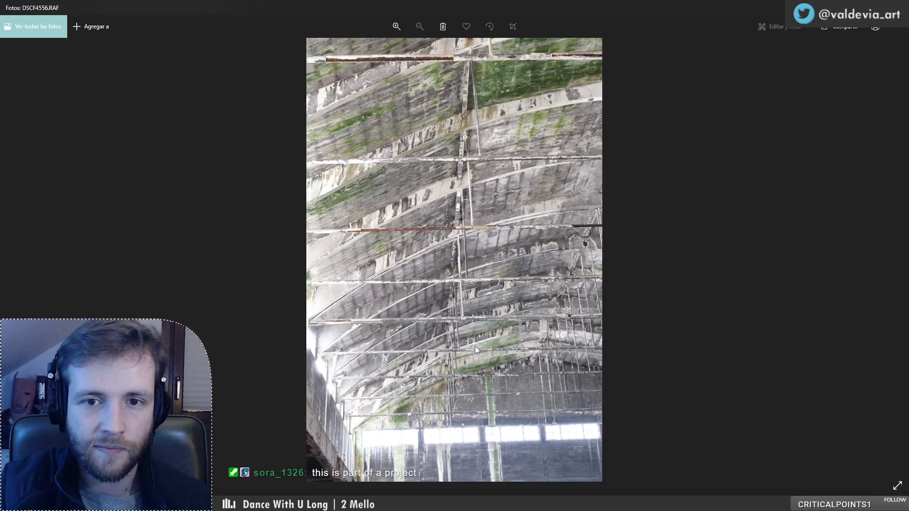
- Look back and forth through the broken monitor in DSCF4557 and DSCF4558 and the floor debris in DSCF4559, ending on DSCF4558.JPG
key("Right")
key("Right")
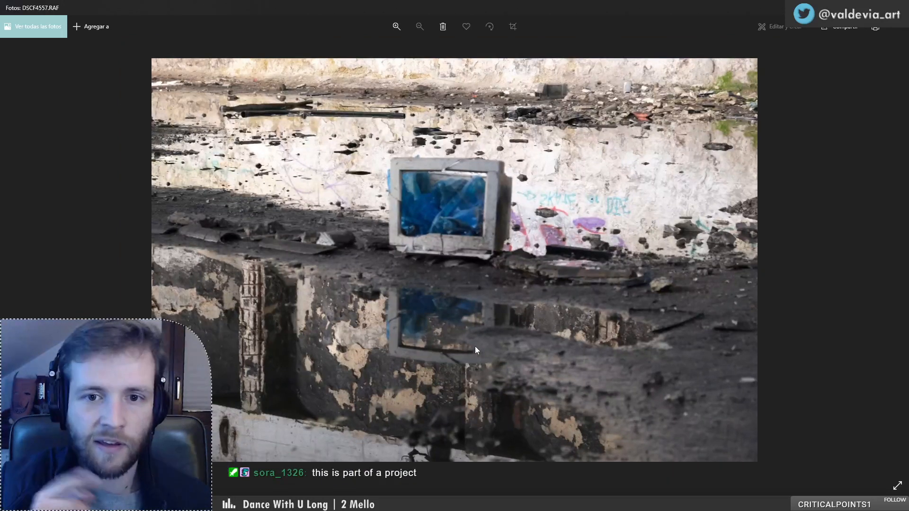
key("Right")
key("Right")
key("Right")
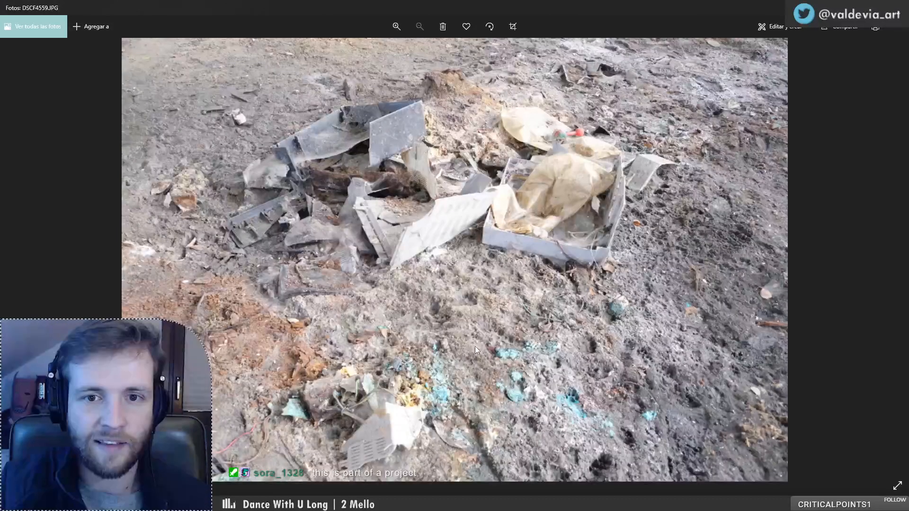
key("Left")
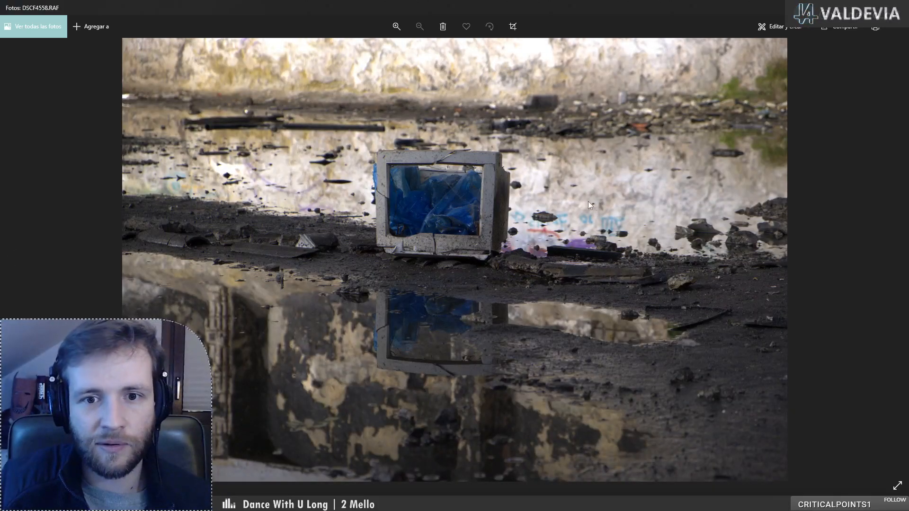
key("Left")
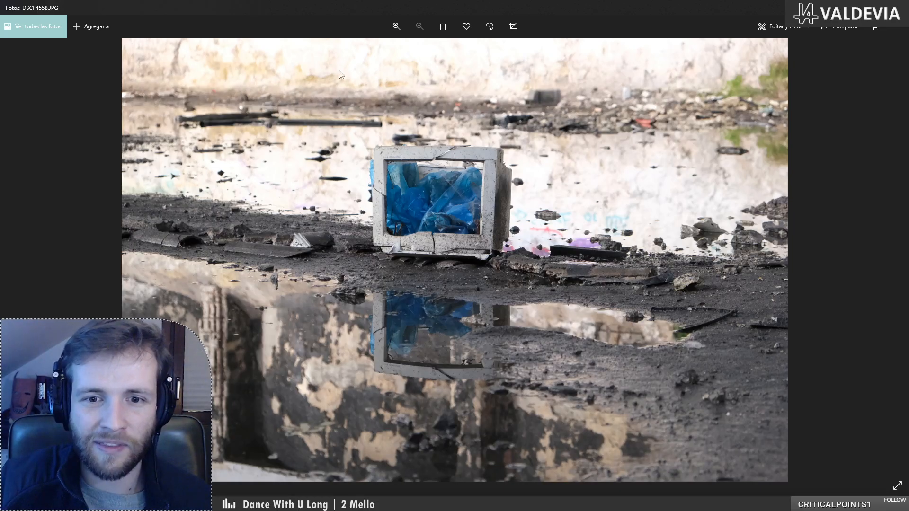
- View the floor debris in DSCF4559 and the graffitied end wall in DSCF4560, ending on DSCF4559.RAF
key("Right")
key("Right")
key("Right")
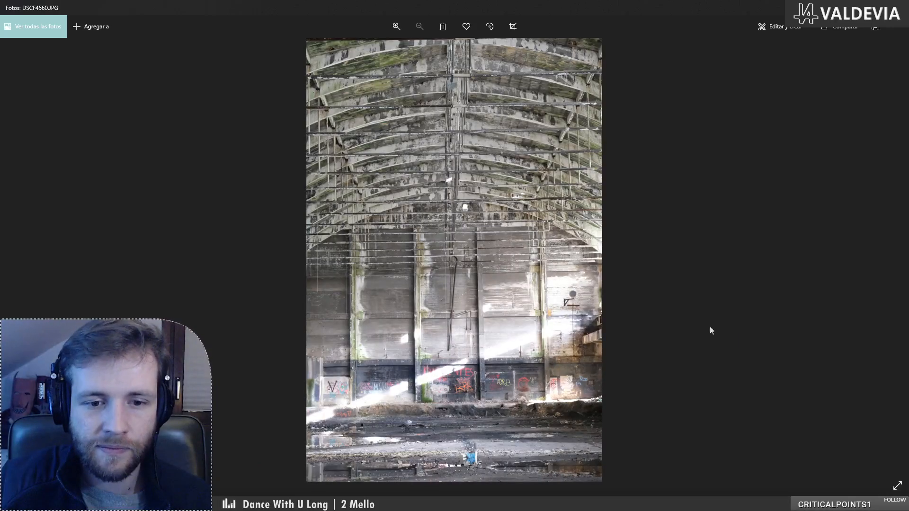
key("Left")
- View the edited monitor photo DSCF4558-1.jpg from the Editadas folder, close it and return to DSCF4559.RAF
key("alt+Tab")
scroll(364, 186, "up", 5)
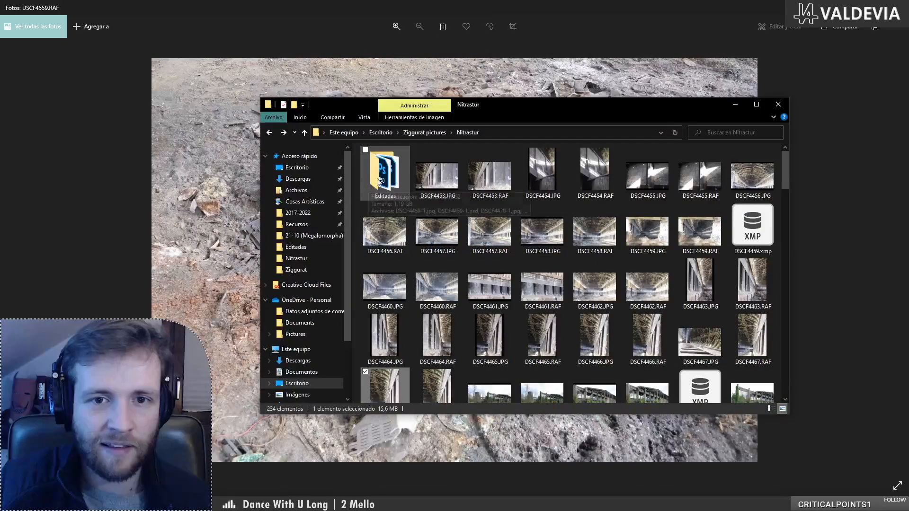
double_click(382, 176)
left_click(381, 227)
double_click(381, 226)
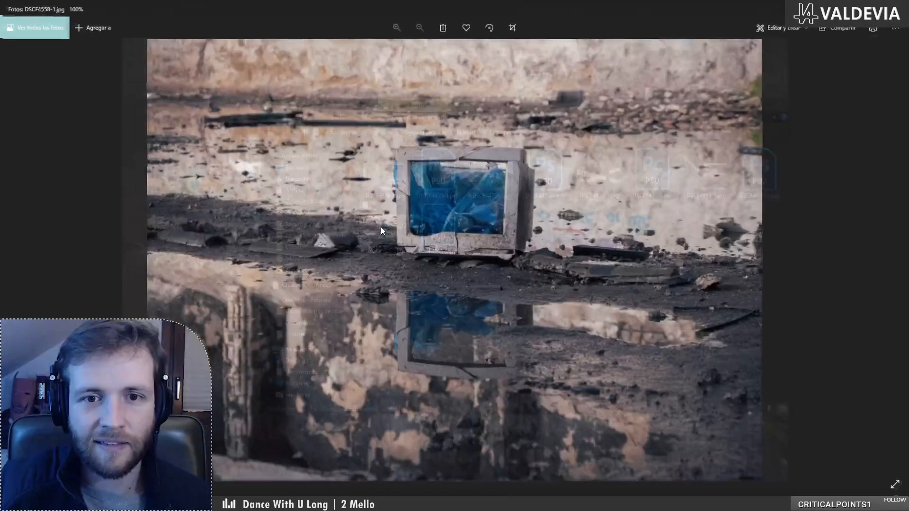
left_click(898, 7)
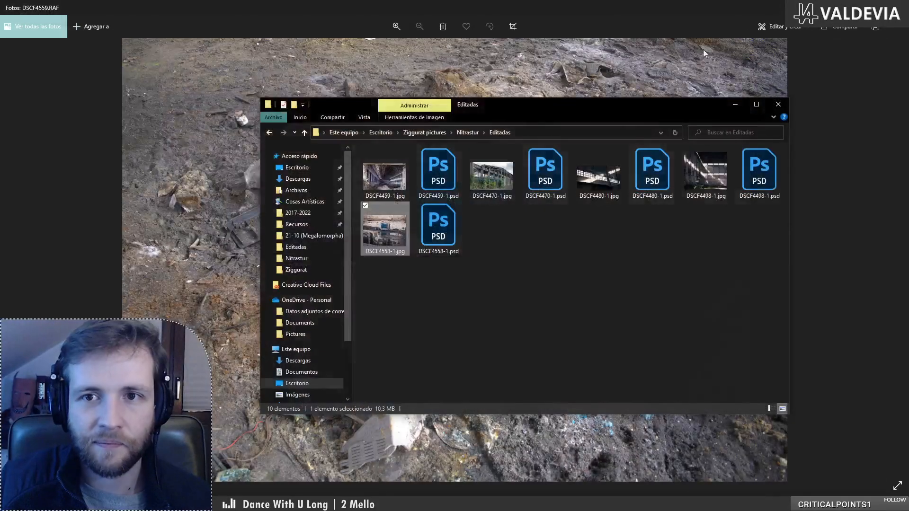
left_click(673, 12)
- Browse the vaulted hall in DSCF4560, the stained side walls in DSCF4561 and DSCF4562 and the mossy roof in DSCF4563
key("Right")
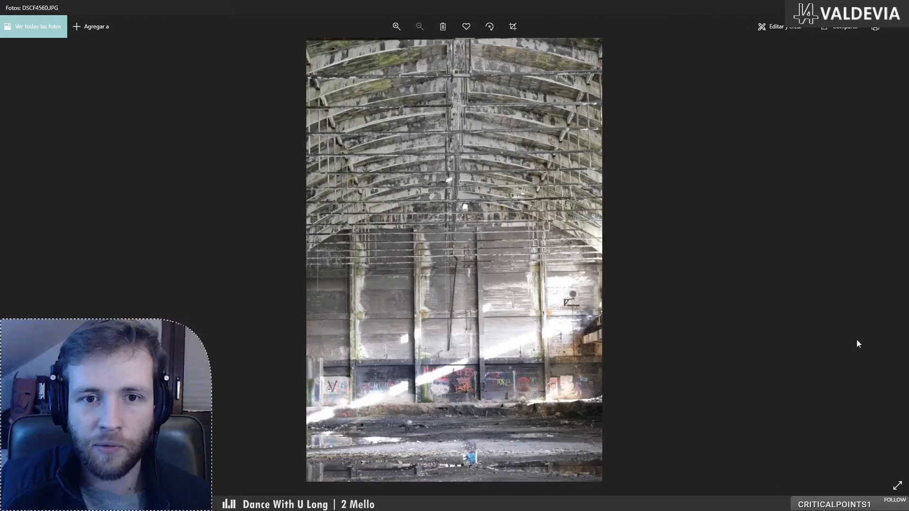
key("Right")
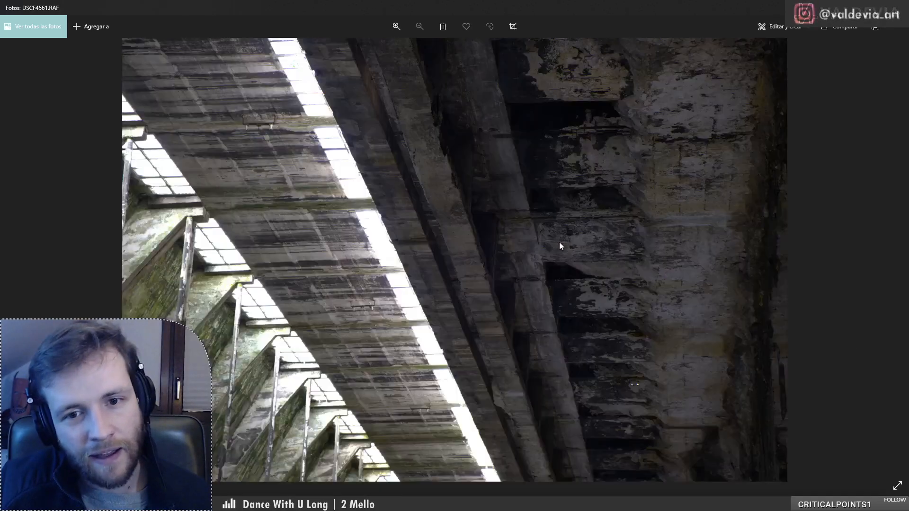
key("Left")
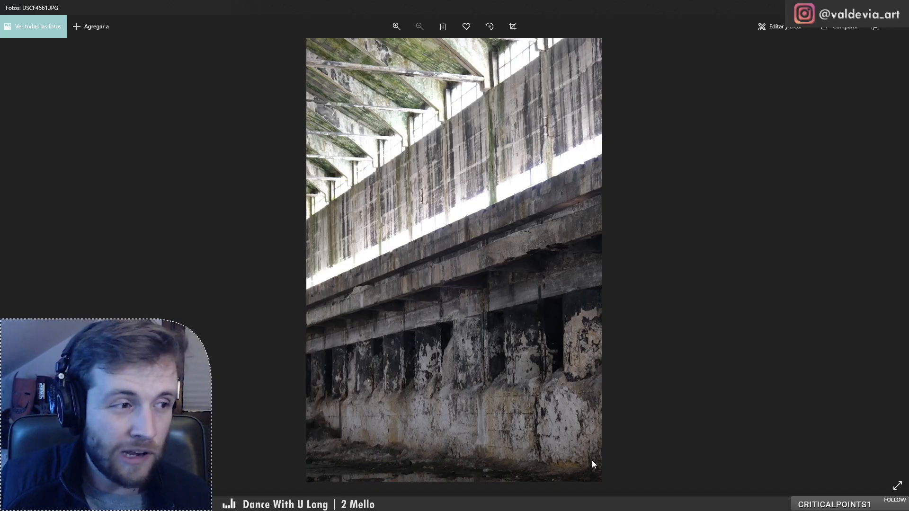
key("Right")
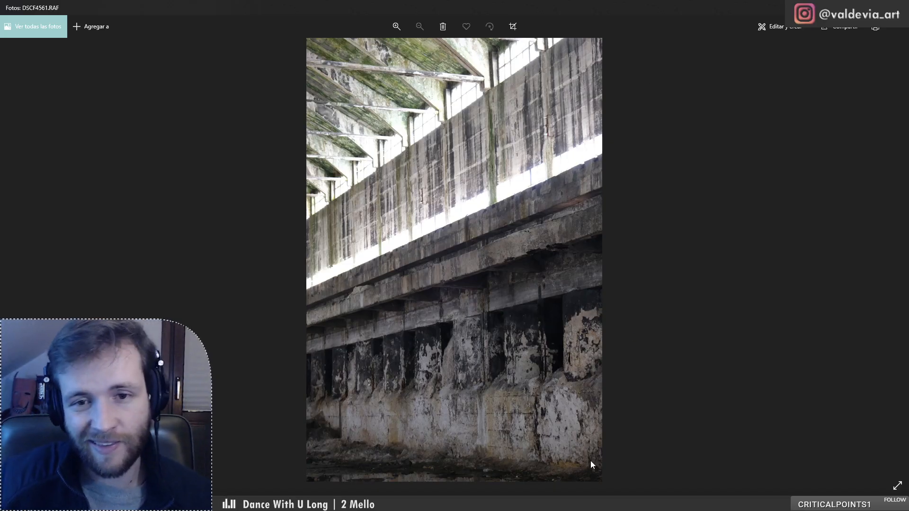
key("Right")
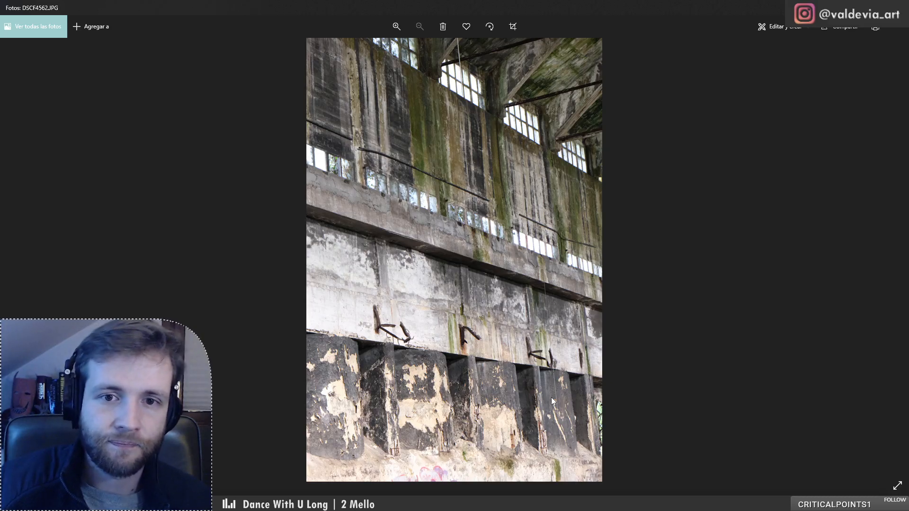
key("Right")
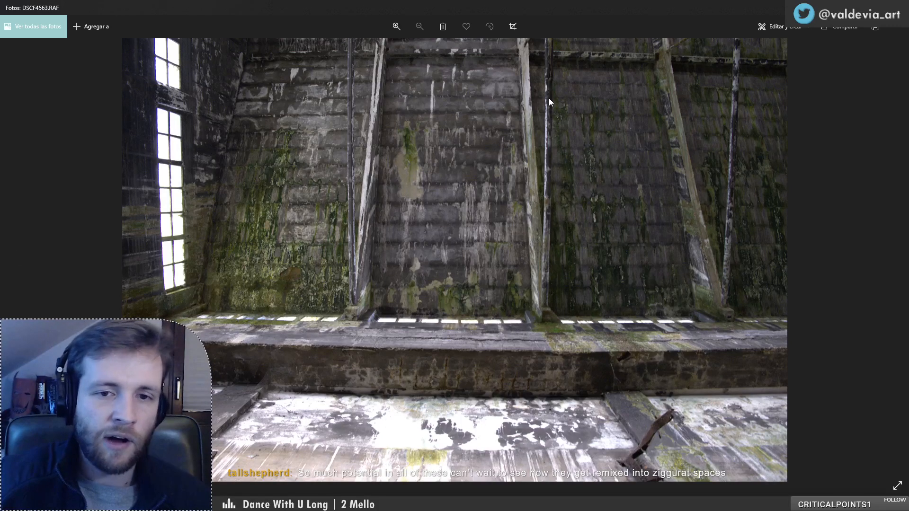
- Rotate DSCF4564.JPG clockwise by three quarter turns into portrait orientation
key("Right")
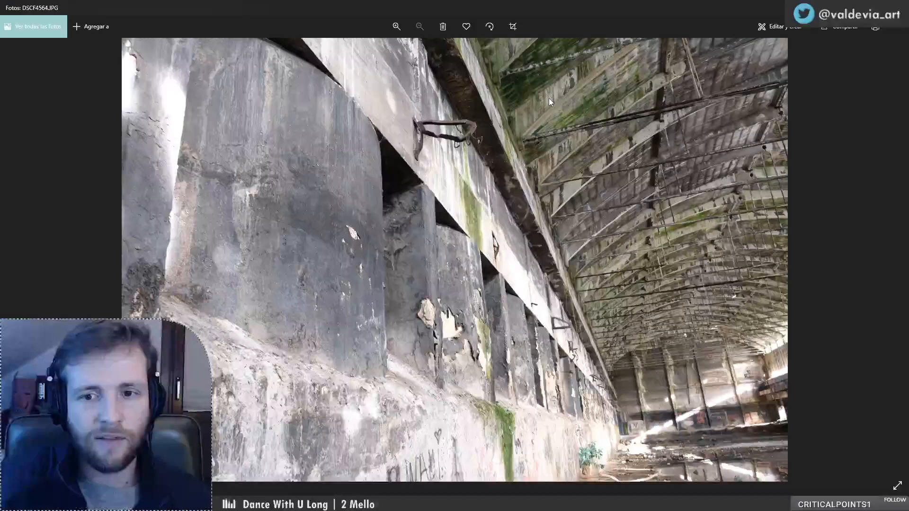
left_click(490, 28)
left_click(490, 27)
left_click(490, 27)
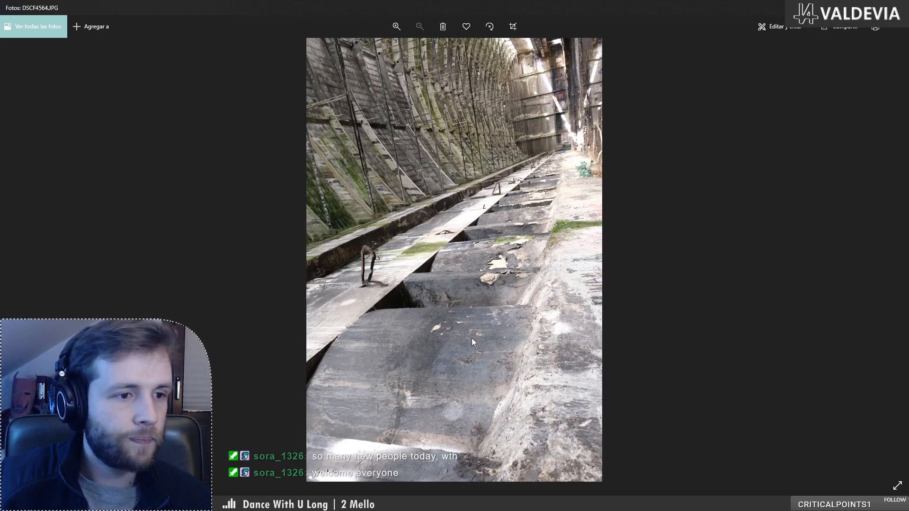
- Compare the rotated DSCF4564.JPG with its RAF version and view the overgrown factory buildings in DSCF4565 and DSCF4566
key("Right")
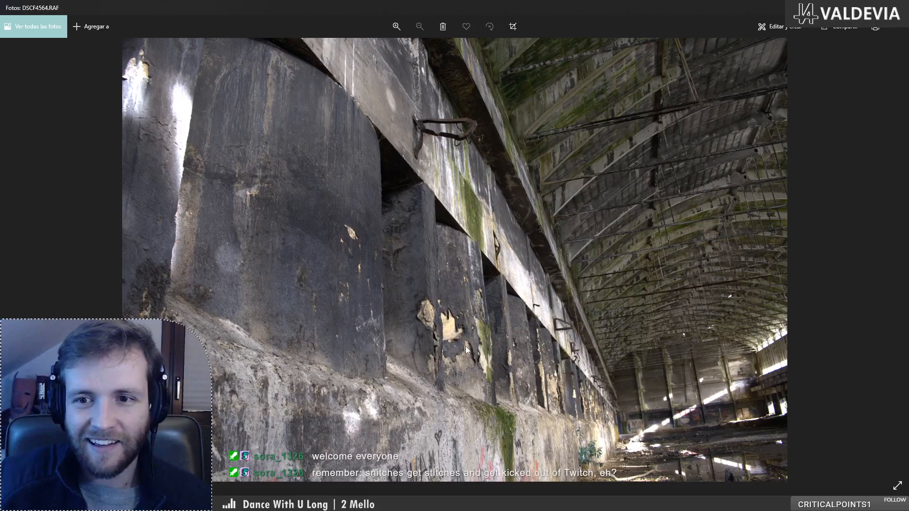
key("Right")
key("Left")
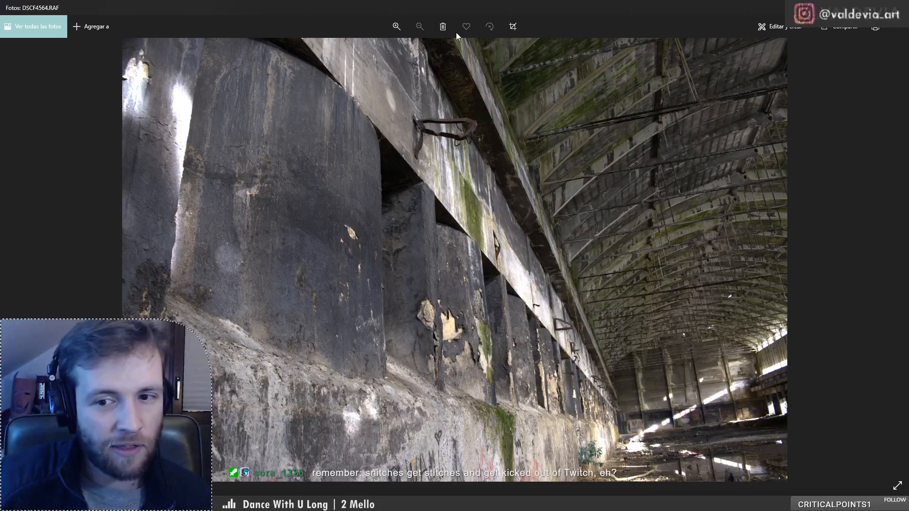
key("Right")
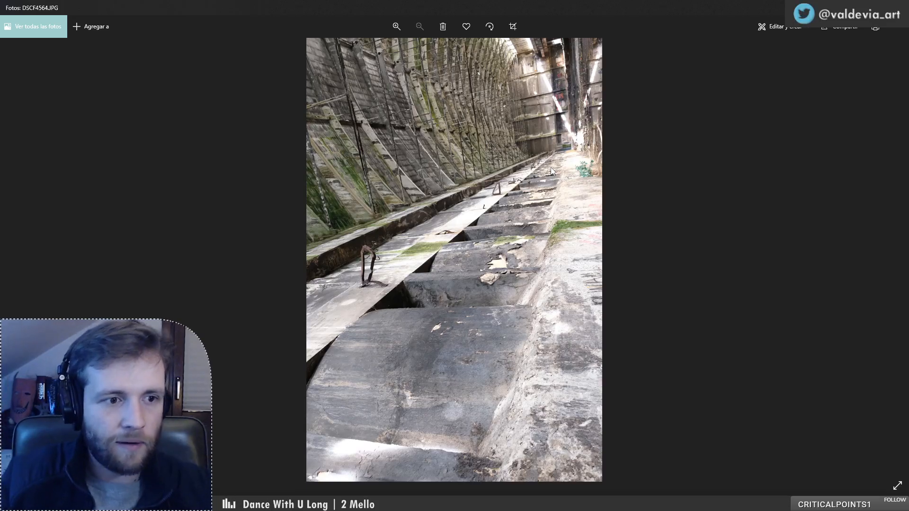
key("Right")
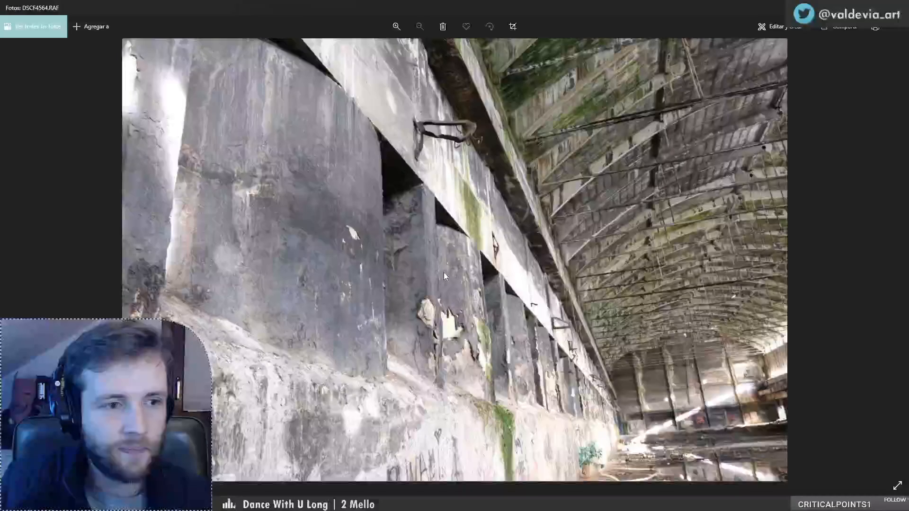
key("Right")
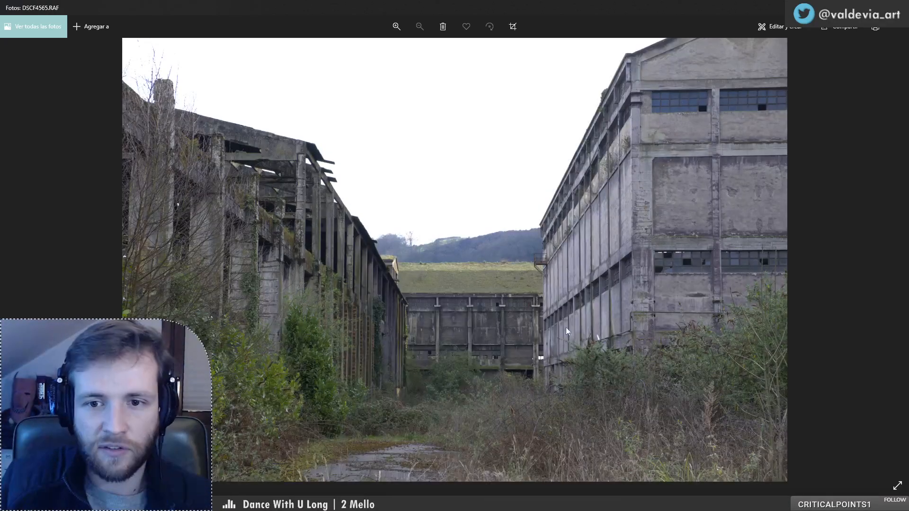
key("Right")
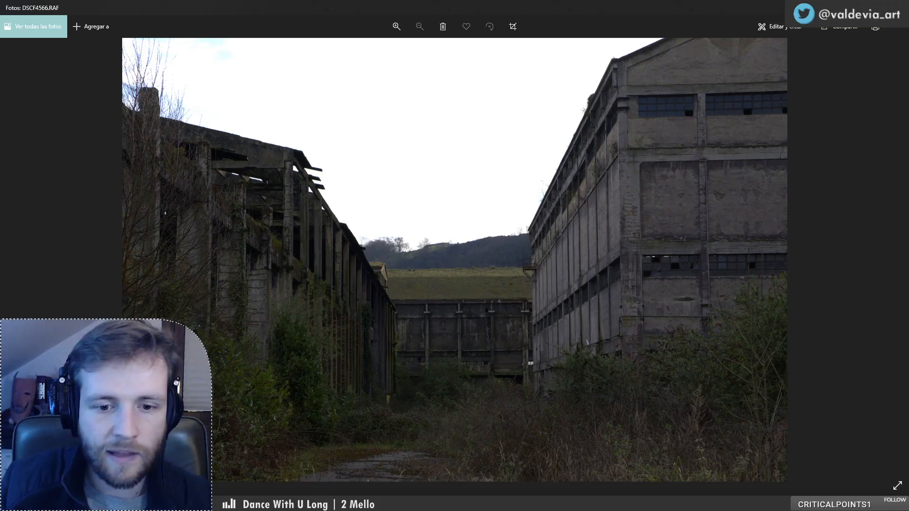
- Return to the Nitrastur folder in File Explorer, look through its photo thumbnails and close the open photo DSCF4566.RAF
key("alt+Tab")
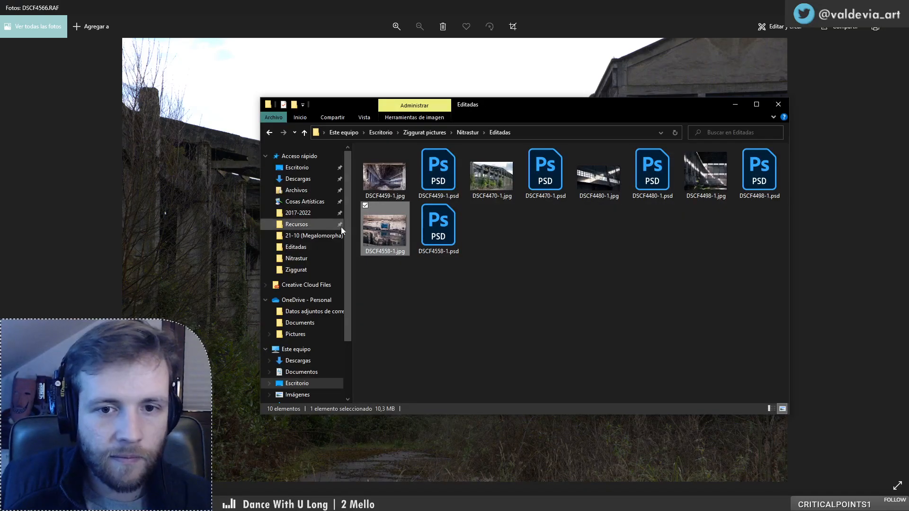
key("alt+Left")
scroll(554, 310, "down", 12)
scroll(559, 314, "down", 10)
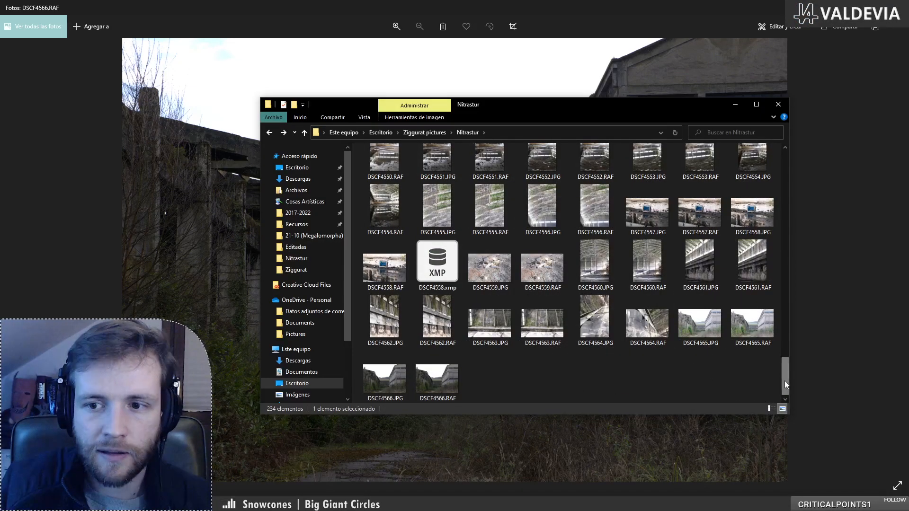
left_click_drag(785, 381, 757, 142)
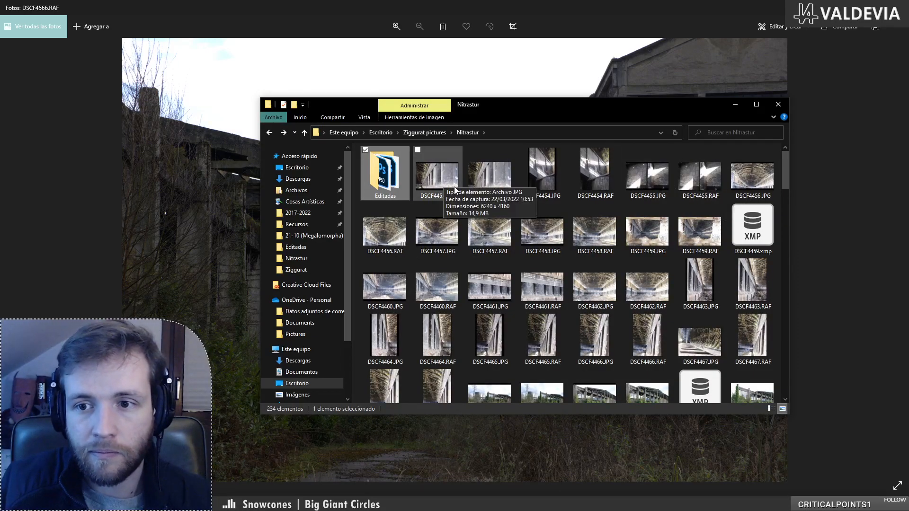
scroll(478, 275, "down", 2)
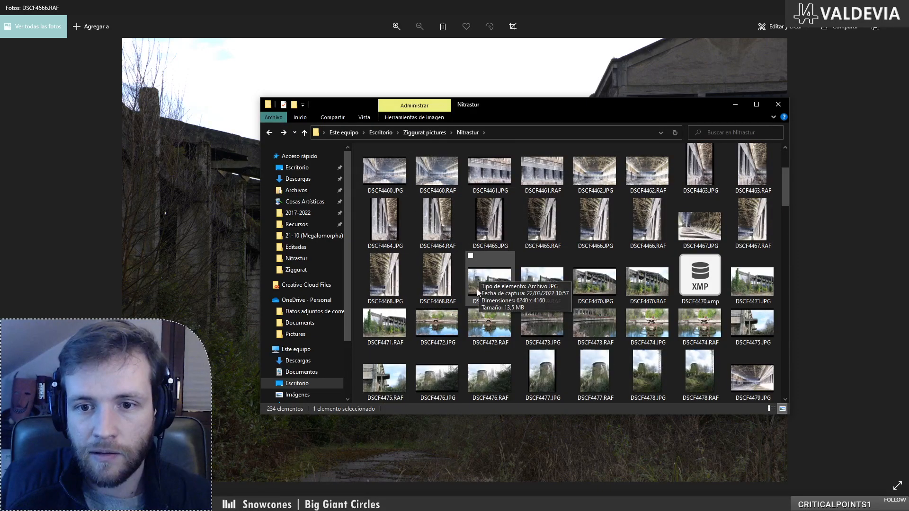
scroll(482, 346, "up", 2)
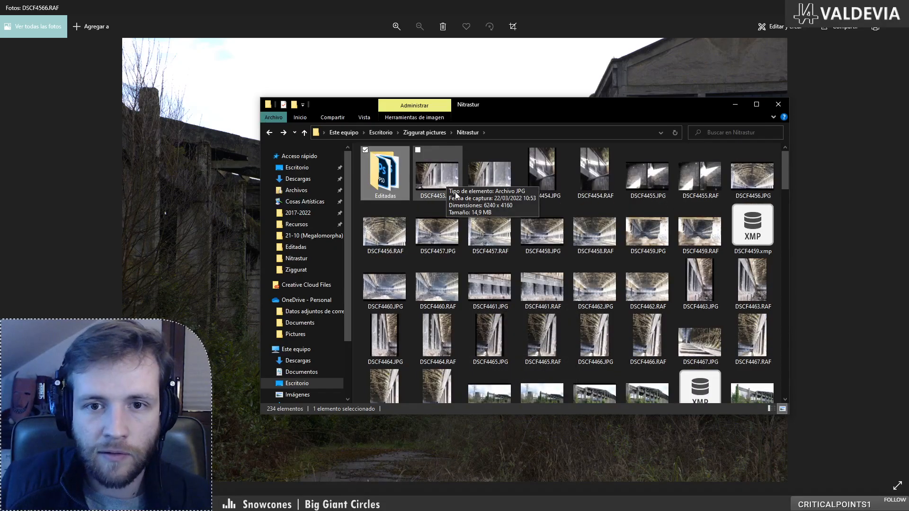
left_click(898, 8)
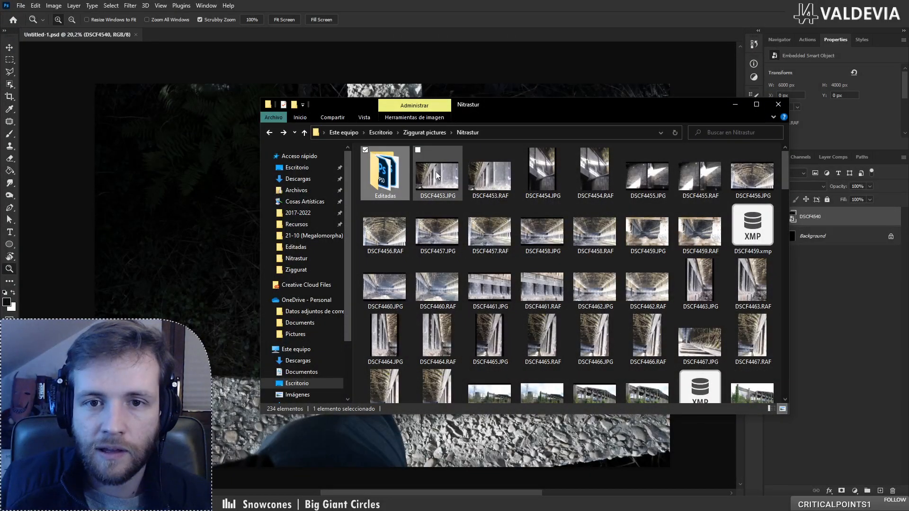
- Open DSCF4453.JPG, rotate it a quarter turn clockwise into portrait orientation and compare it with its RAF version
double_click(436, 172)
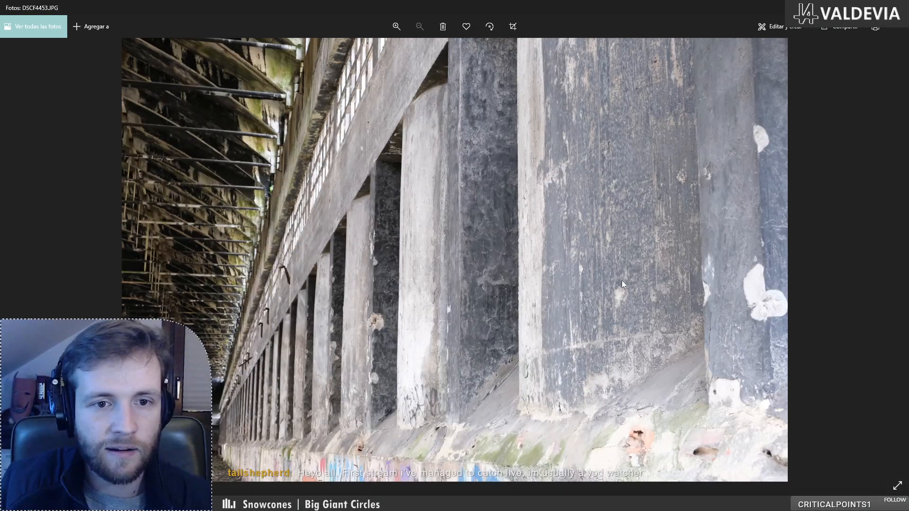
left_click(488, 25)
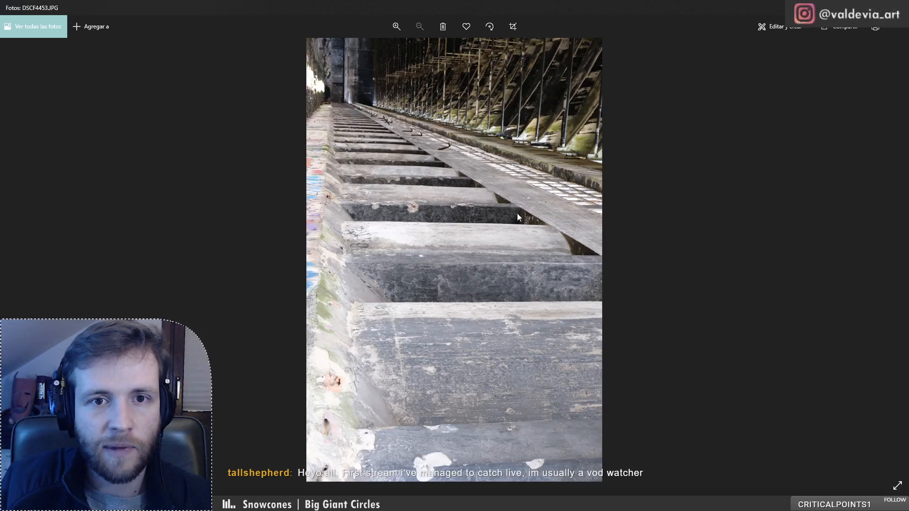
key("Right")
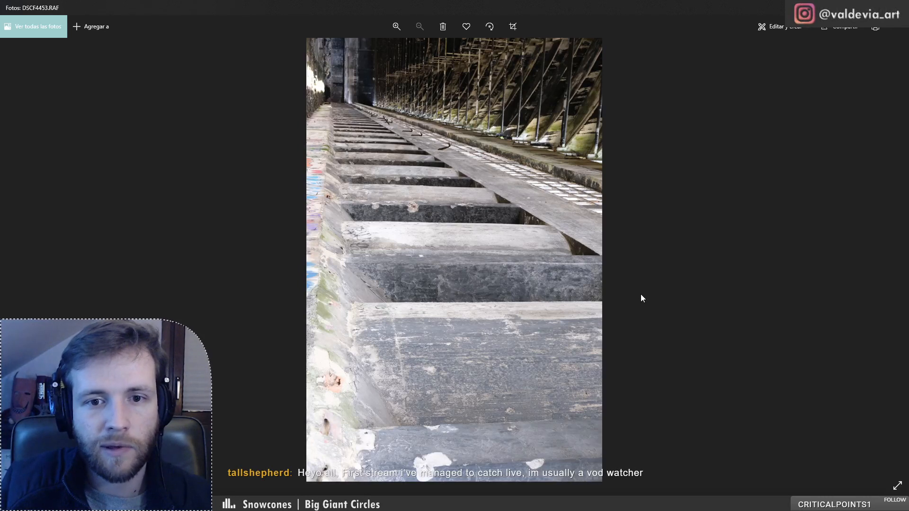
- Browse the sunlit interior wall in DSCF4454 and continue past DSCF4455 to the vaulted roof in DSCF4456.JPG
key("Right")
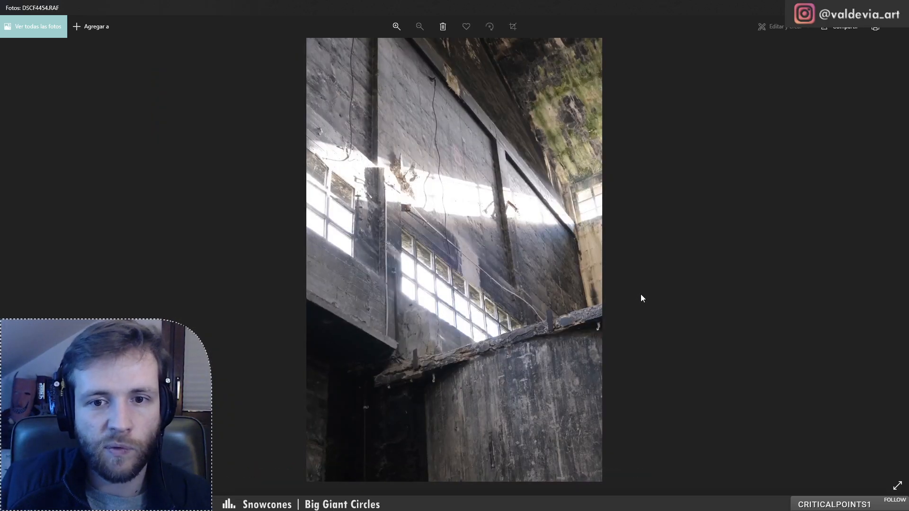
key("Right")
key("Right")
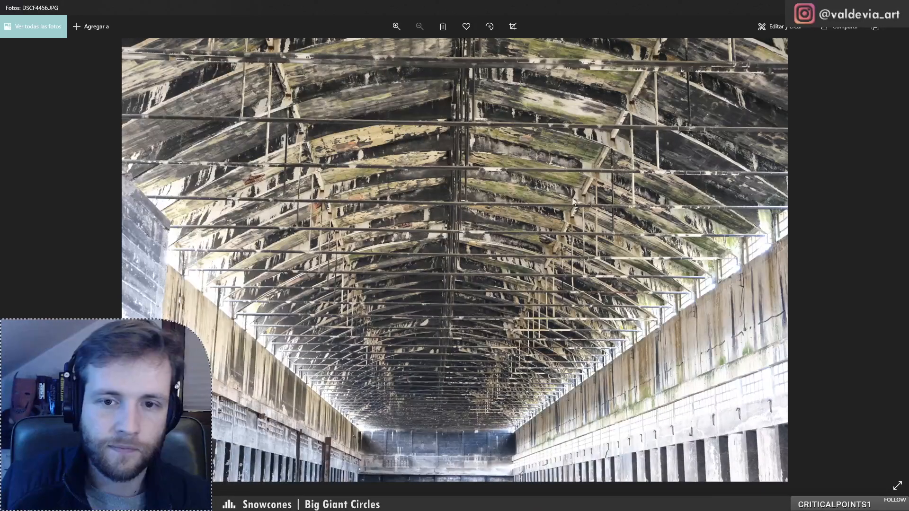
- Turn DSCF4456.JPG upside down to view the vaulted hall inverted, and rotate it back upright
left_click(489, 36)
left_click(490, 36)
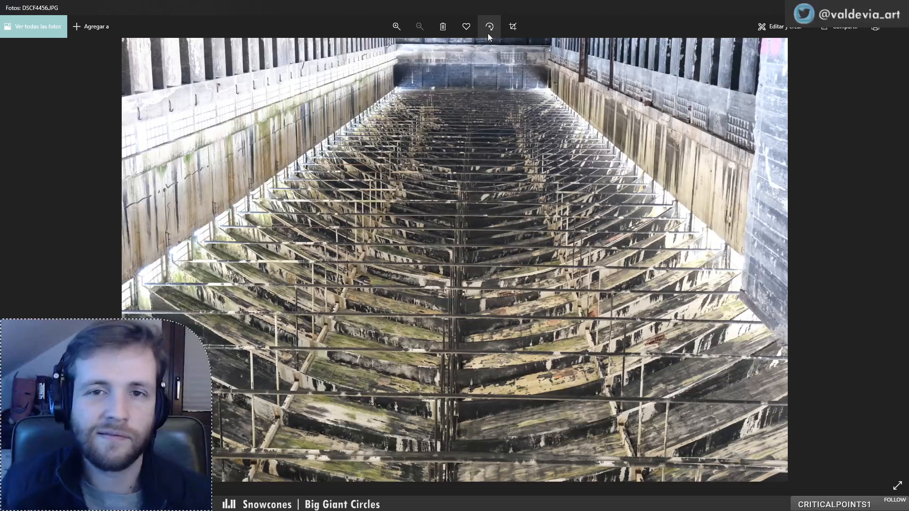
left_click(488, 34)
left_click(489, 35)
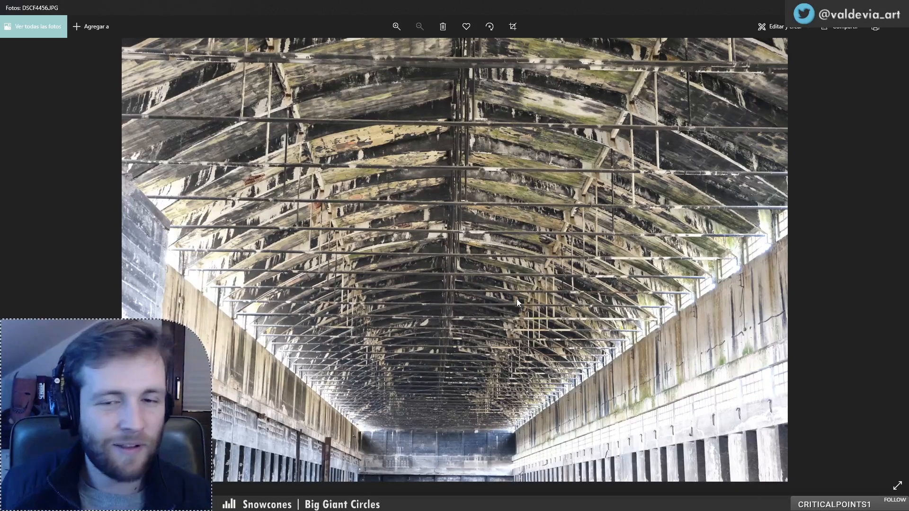
- View the vaulted hall photos from DSCF4457 to DSCF4460, the concrete side wall in DSCF4461 and the hall in DSCF4462
key("Right")
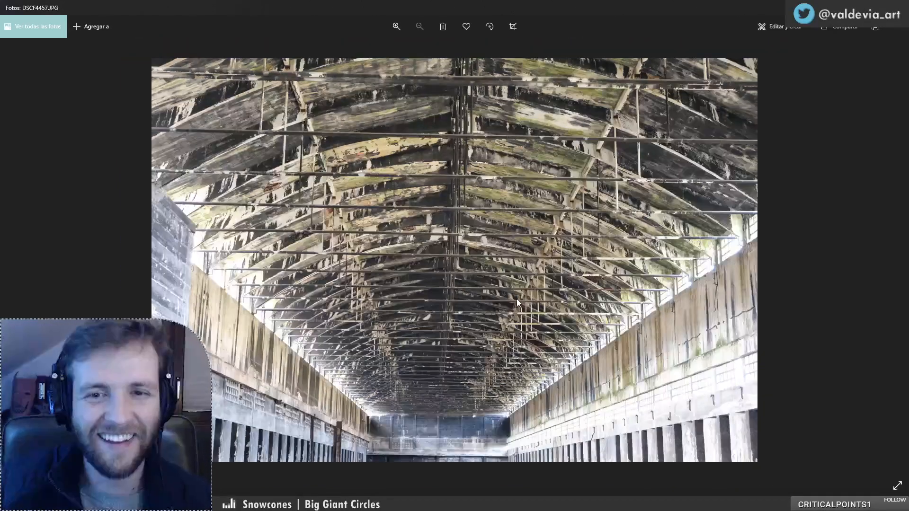
key("Right")
key("Right")
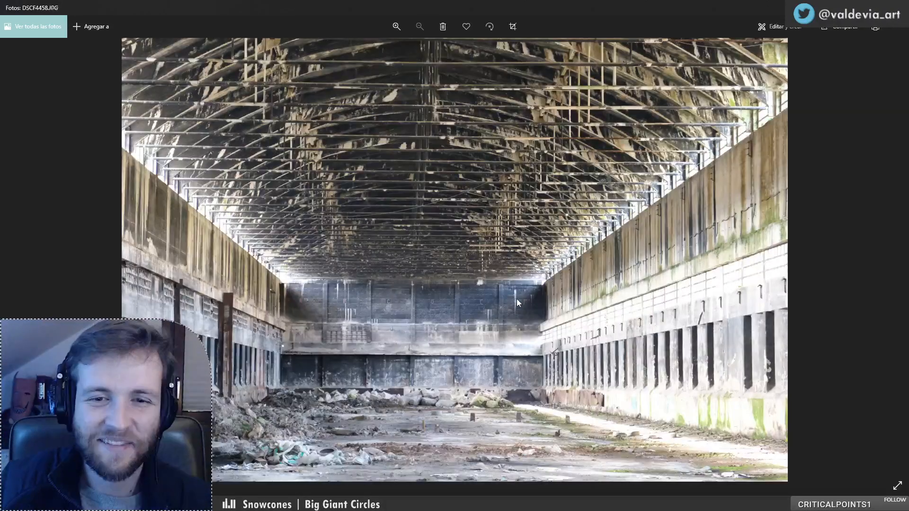
key("Right")
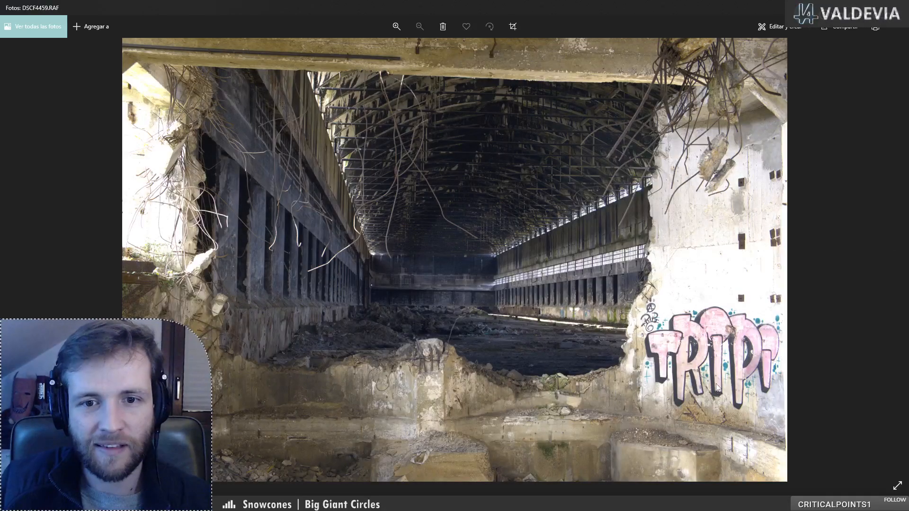
key("Right")
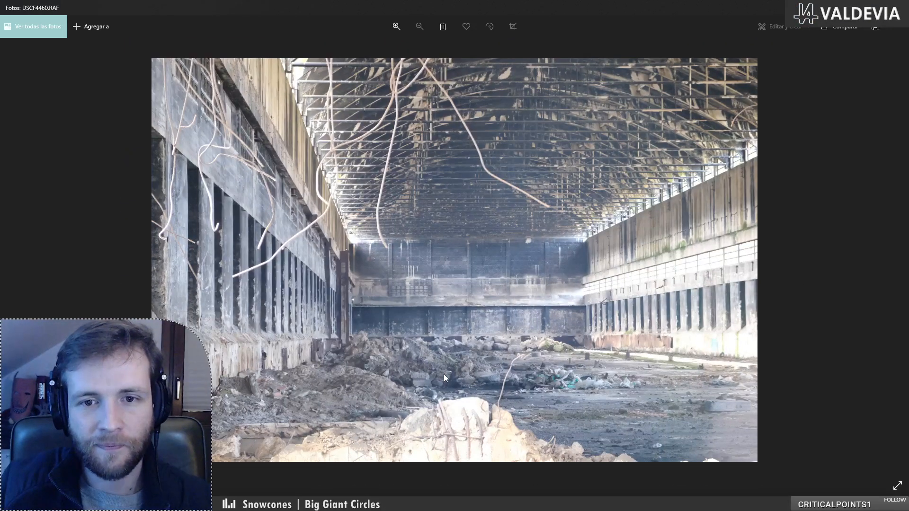
key("Right")
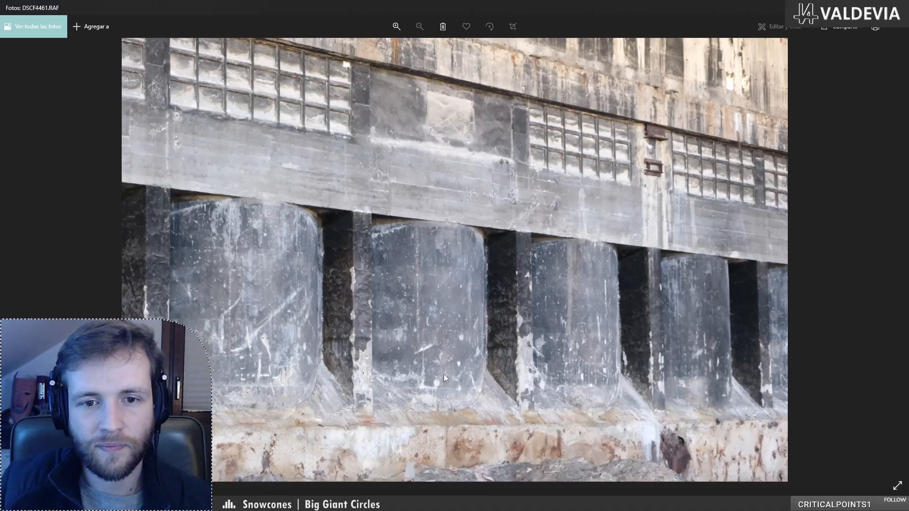
key("Right")
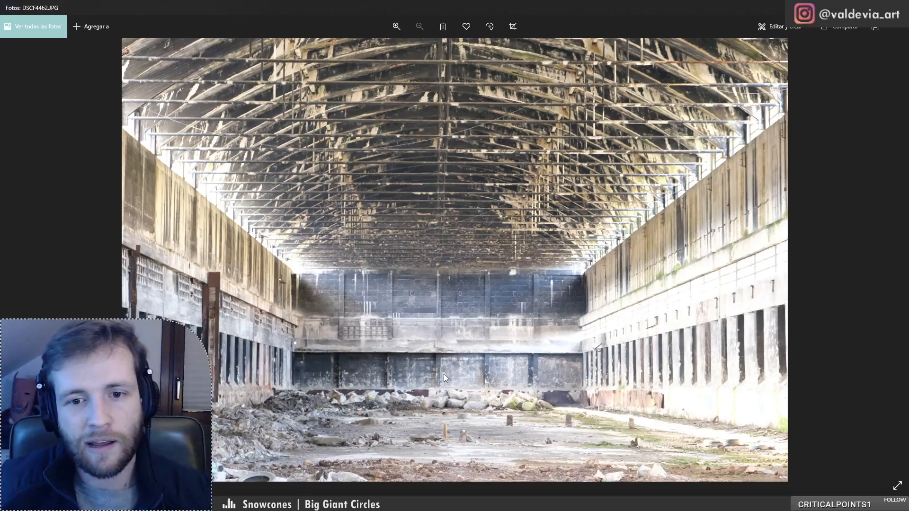
- Close the photo viewer, go back to the Ziggurat pictures folder and bring up the Ziggurat folder window in front of it
left_click(897, 6)
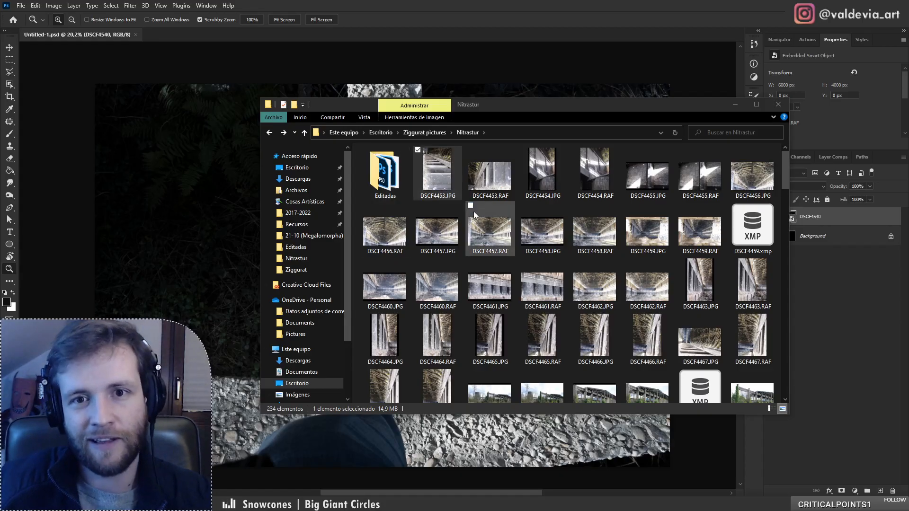
left_click(479, 229)
key("alt+Left")
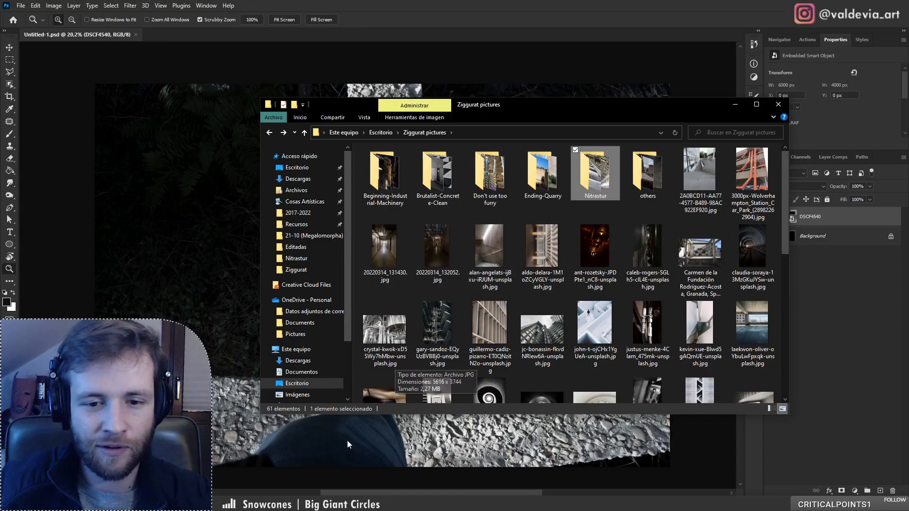
mouse_move(348, 503)
left_click(304, 467)
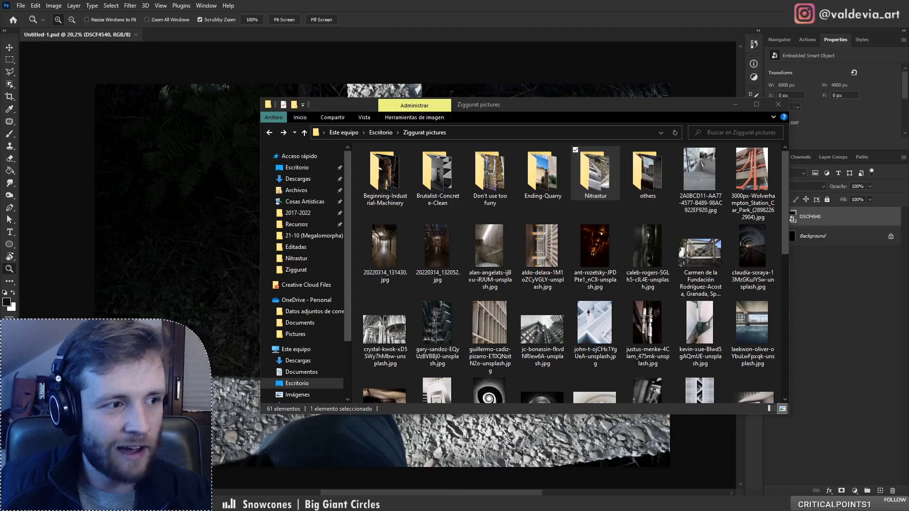
left_click_drag(0, 135, 584, 105)
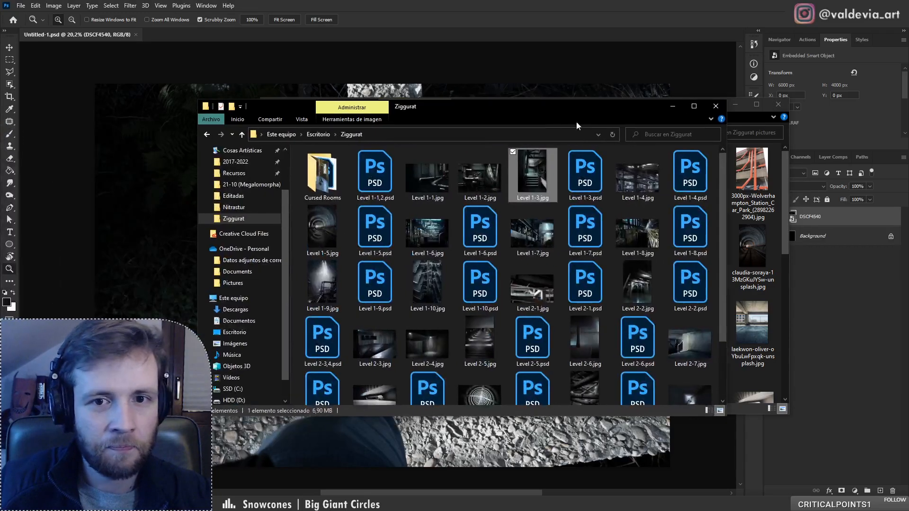
- Open Level 1-1.jpg from the Ziggurat folder and view the finished level images through Level 1-6.jpg
double_click(440, 182)
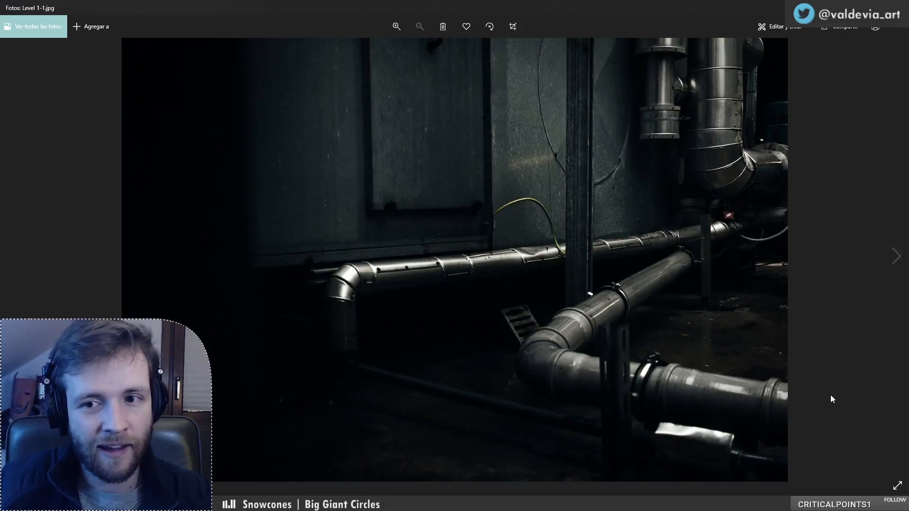
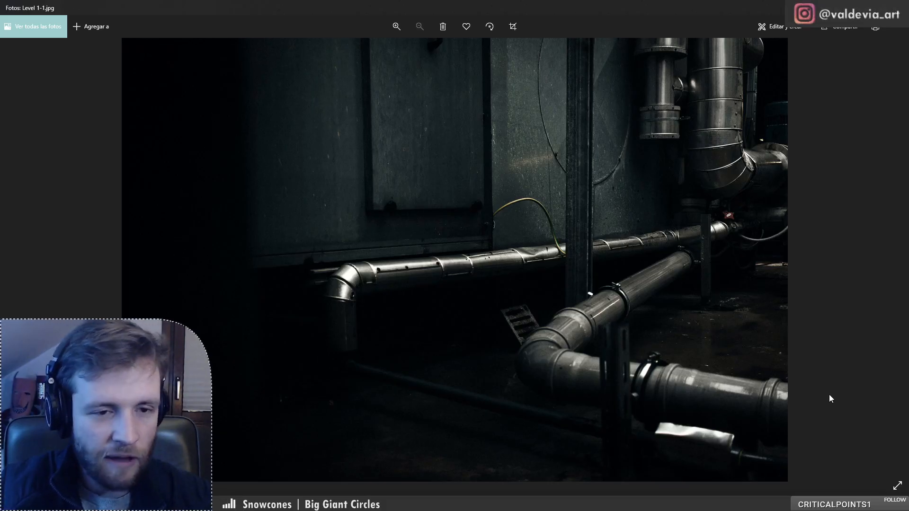
key("Right")
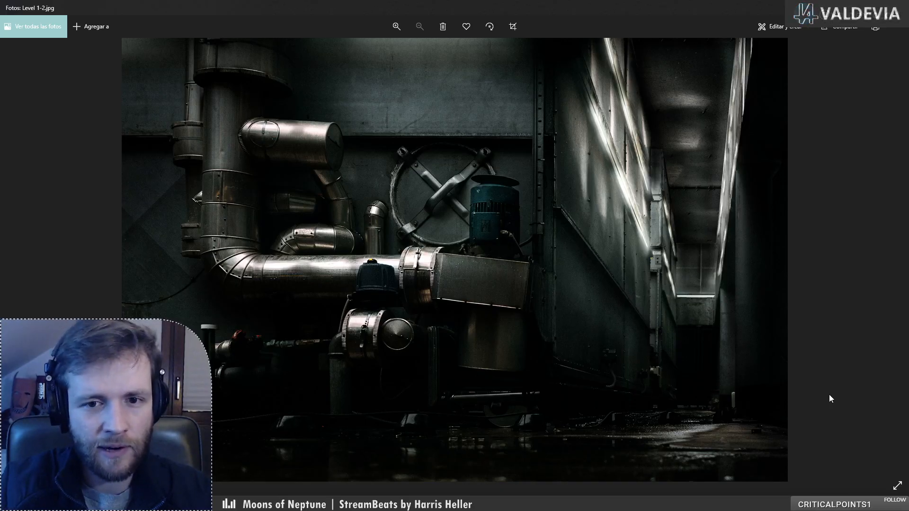
key("Right")
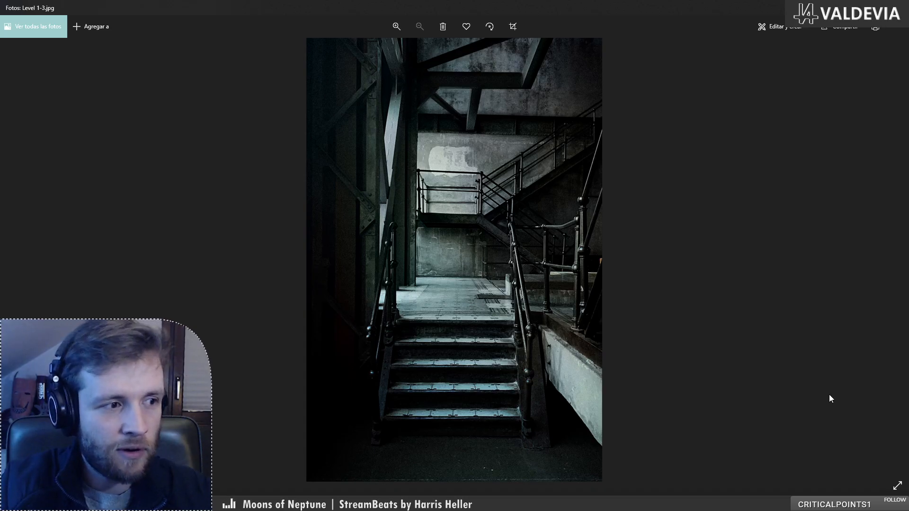
key("Right")
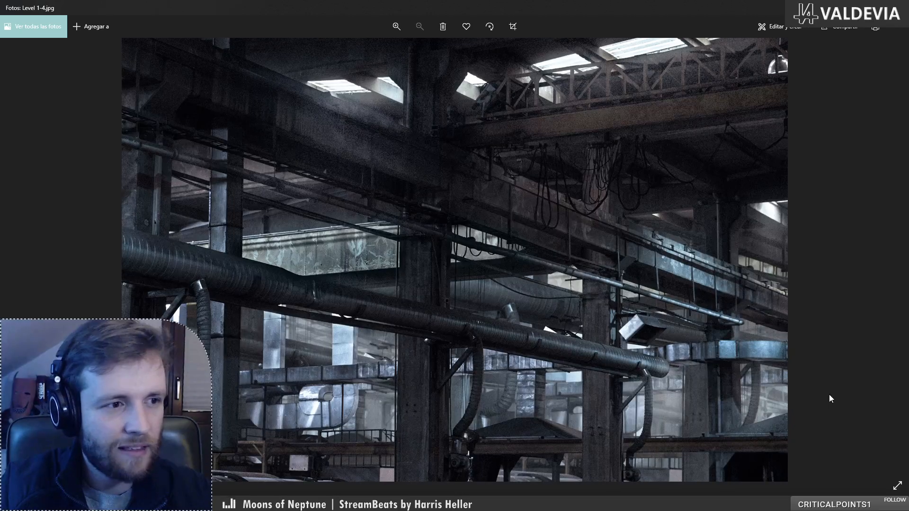
key("Right")
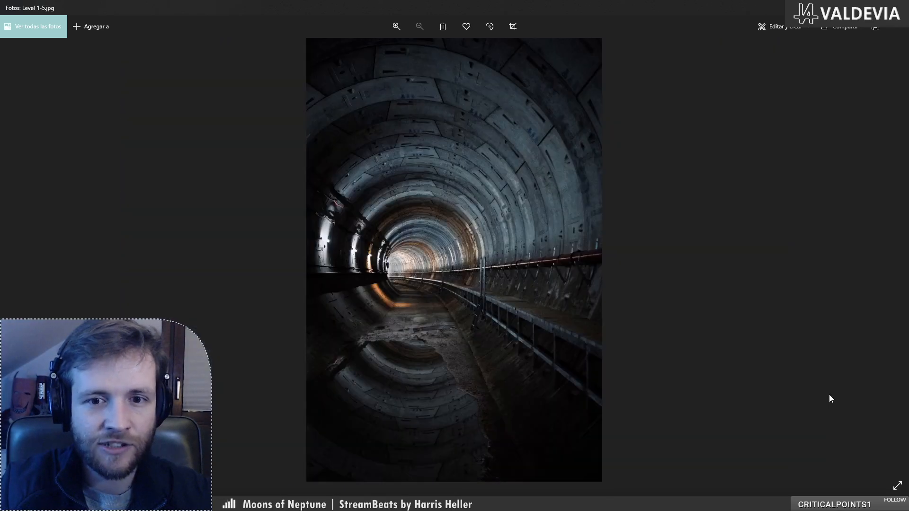
key("Right")
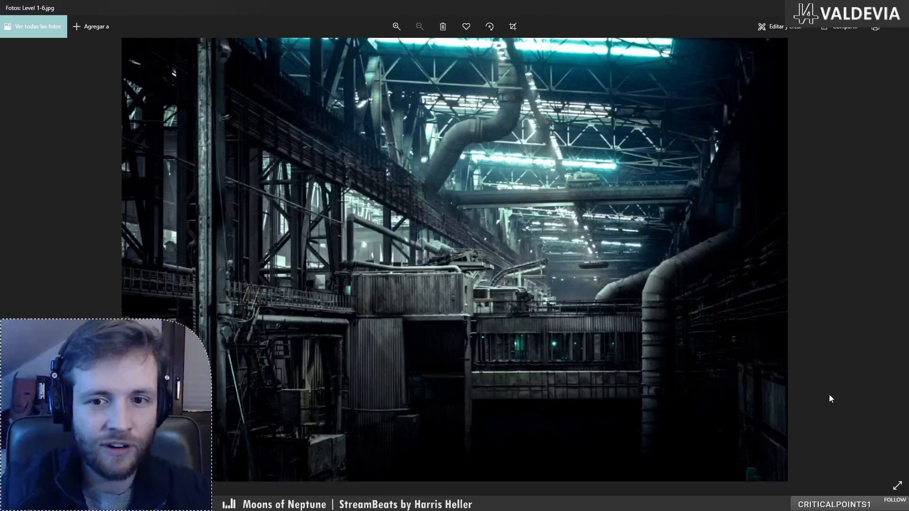
- View the finished industrial images from Level 1-7.jpg to Level 1-10.jpg and the concrete structure in LEvel 2-1.jpg
key("Right")
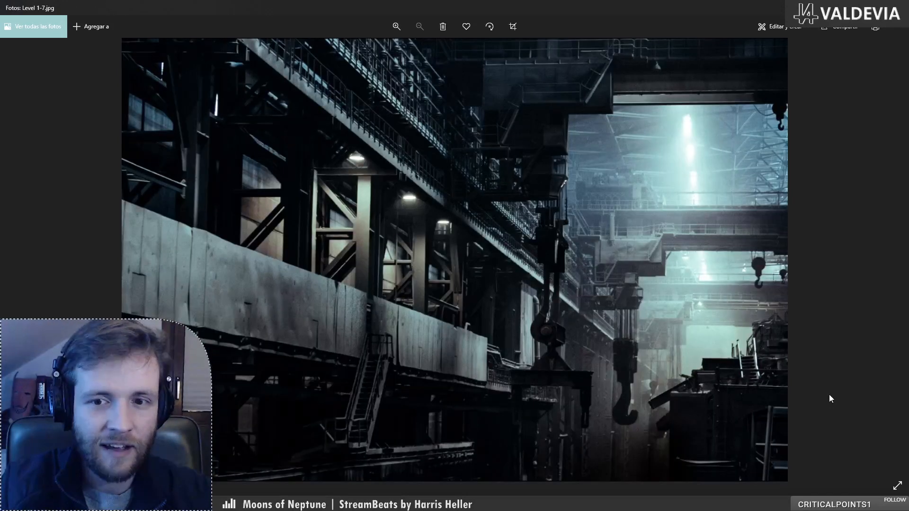
key("Right")
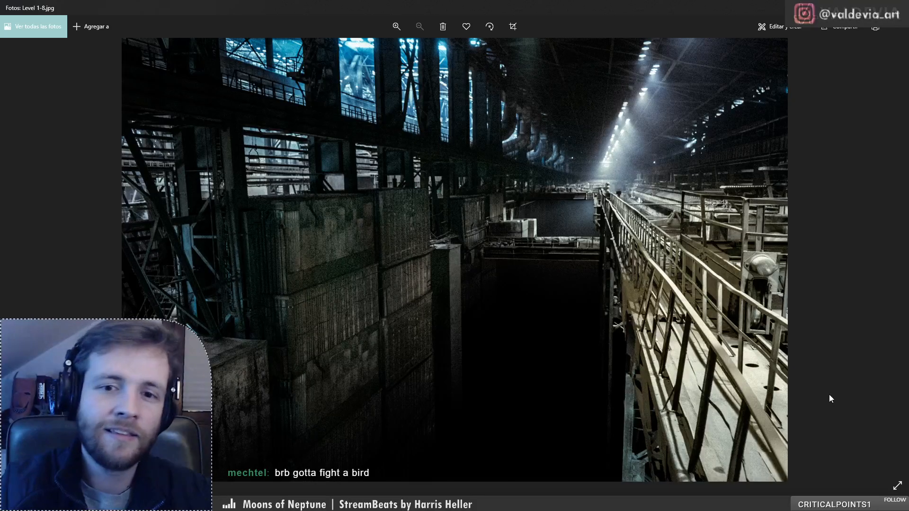
key("Right")
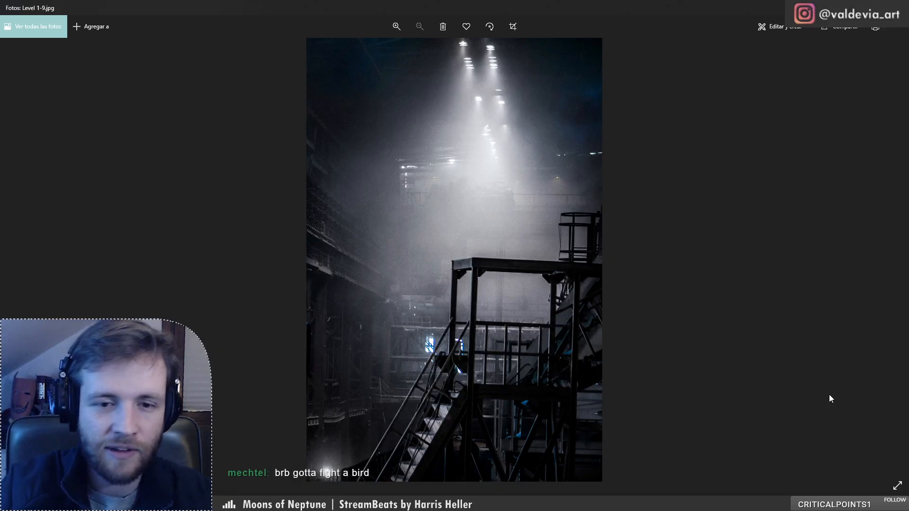
key("Right")
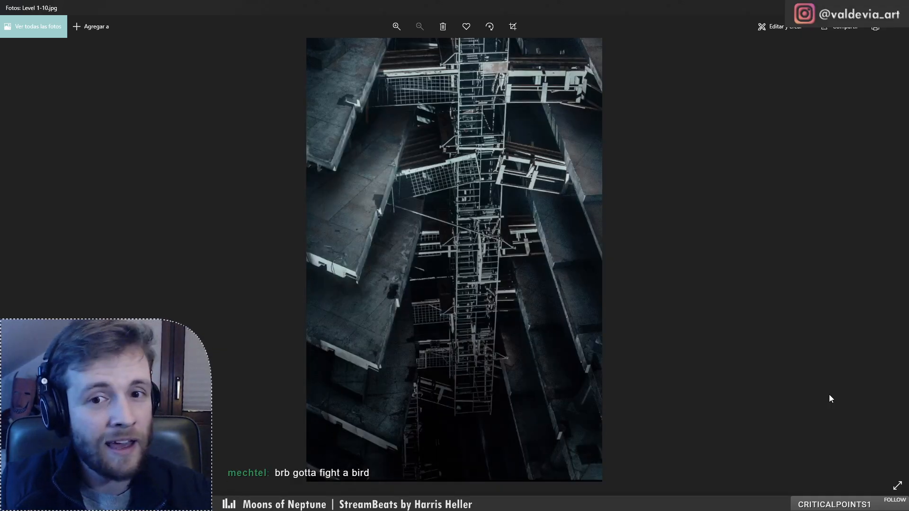
key("Right")
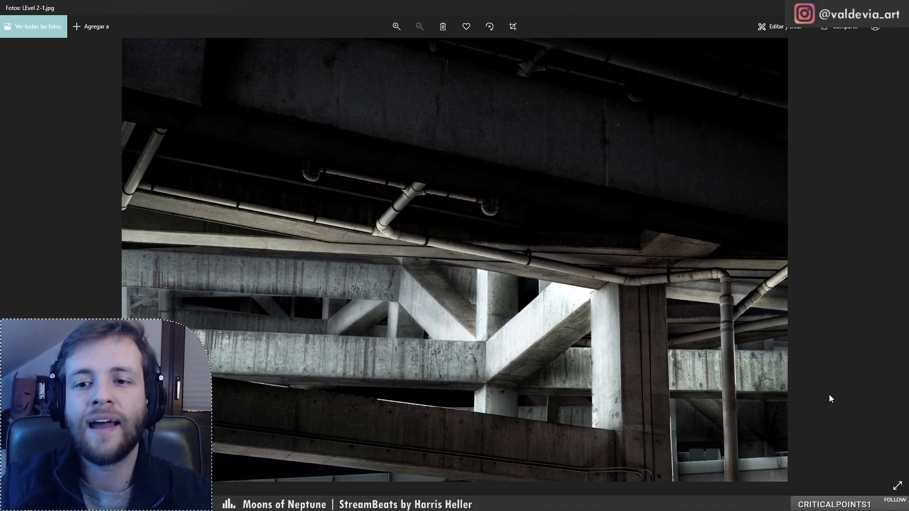
- View the finished concrete structure images from LEvel 2-2.jpg through Level 2-10.jpg
key("Right")
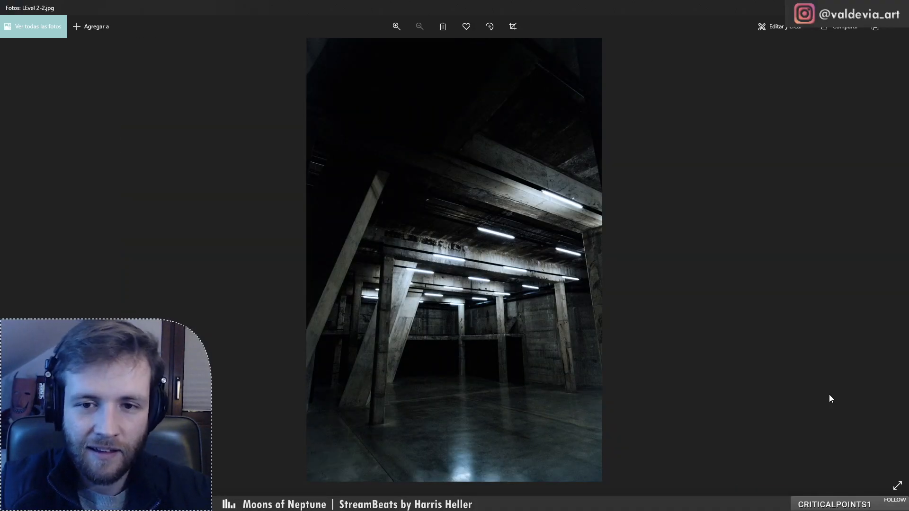
key("Right")
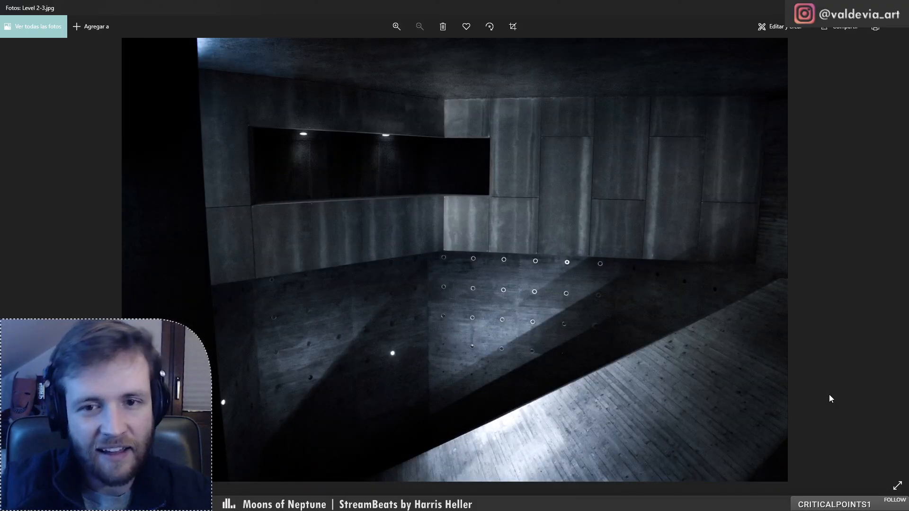
key("Right")
key("Right")
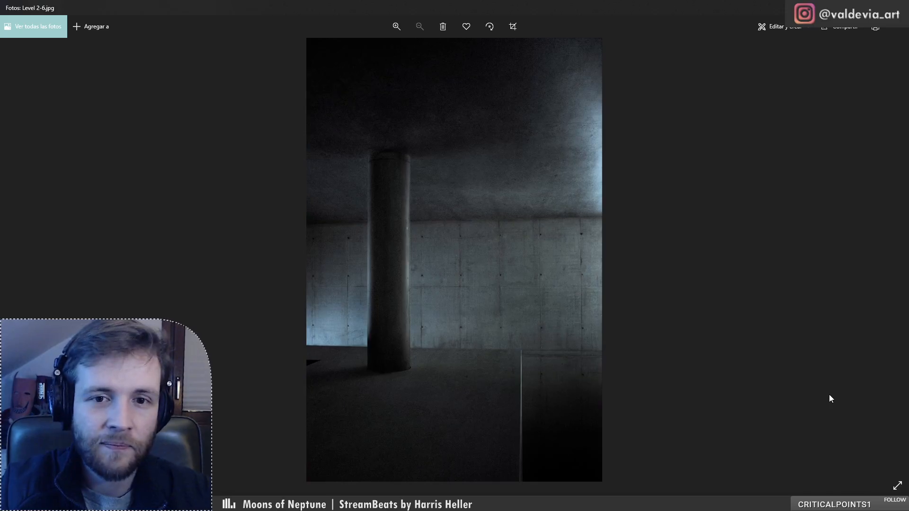
key("Right")
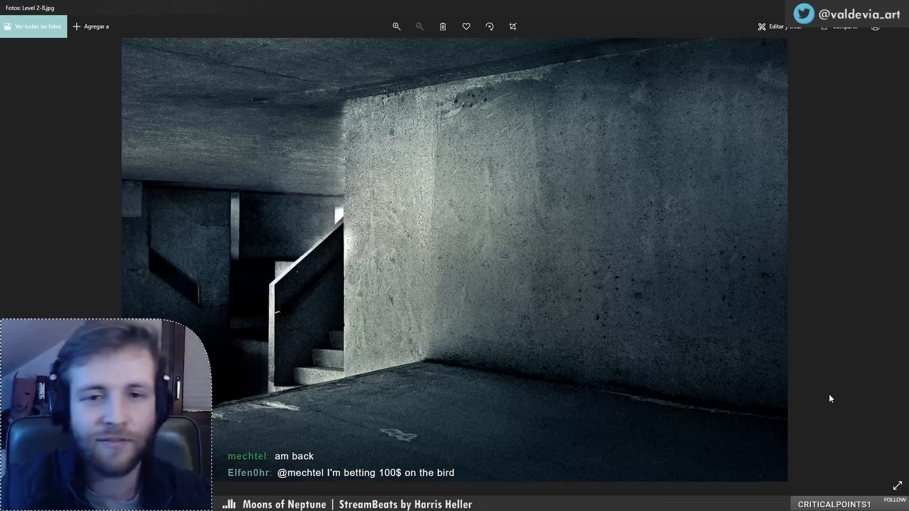
key("Right")
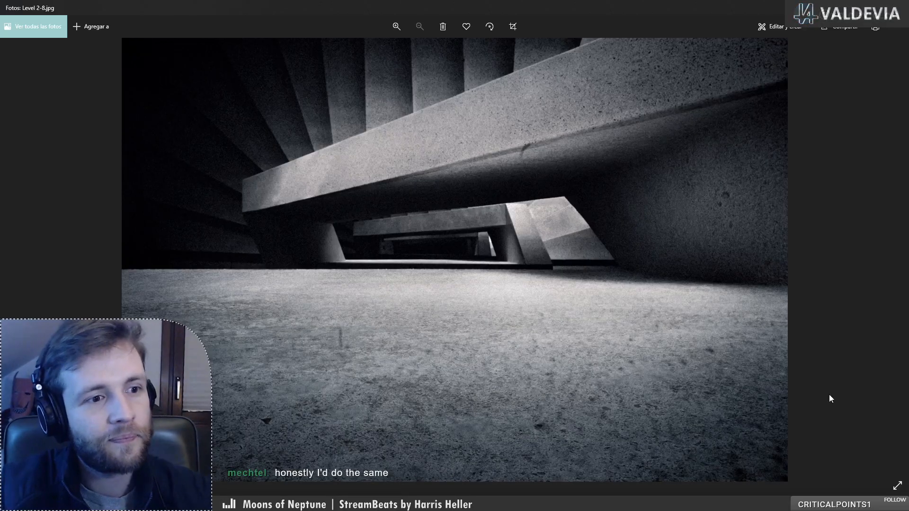
key("Right")
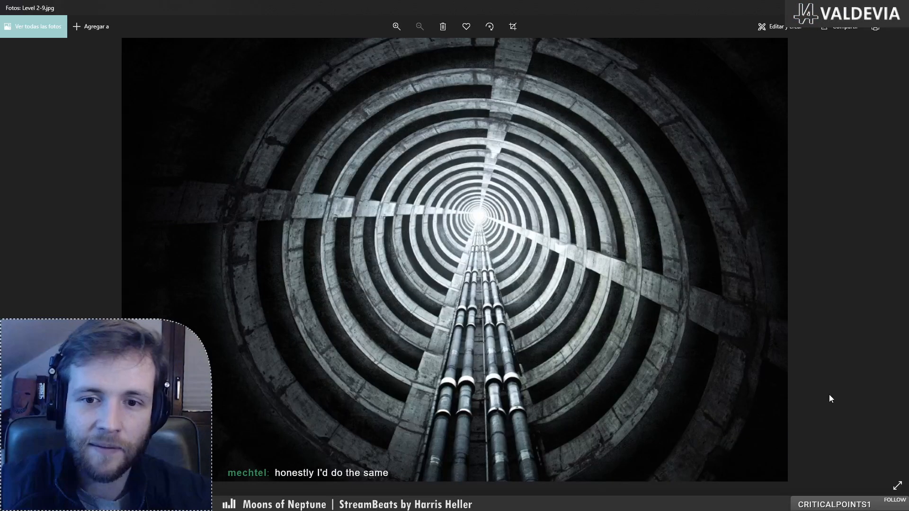
key("Right")
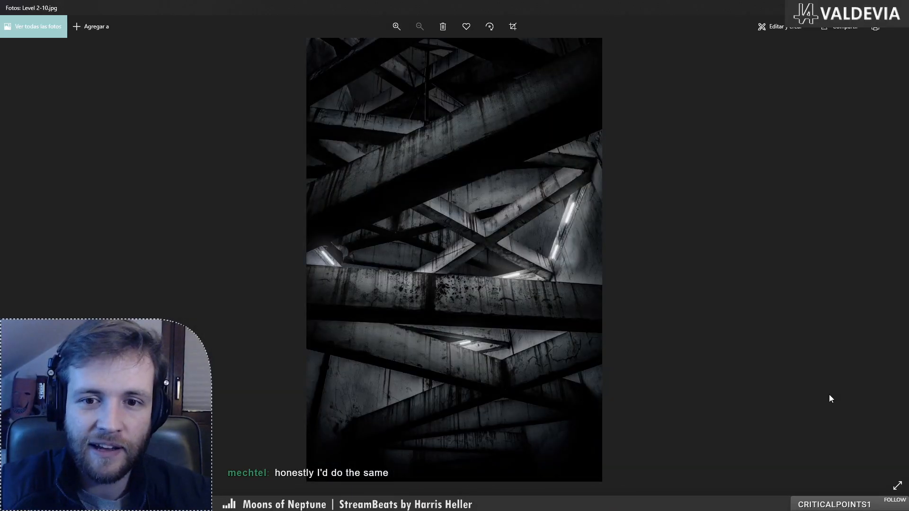
- View Level 3-1.jpg to Level 3-3.jpg, close the photo viewer and look through the Ziggurat folder's files
key("Right")
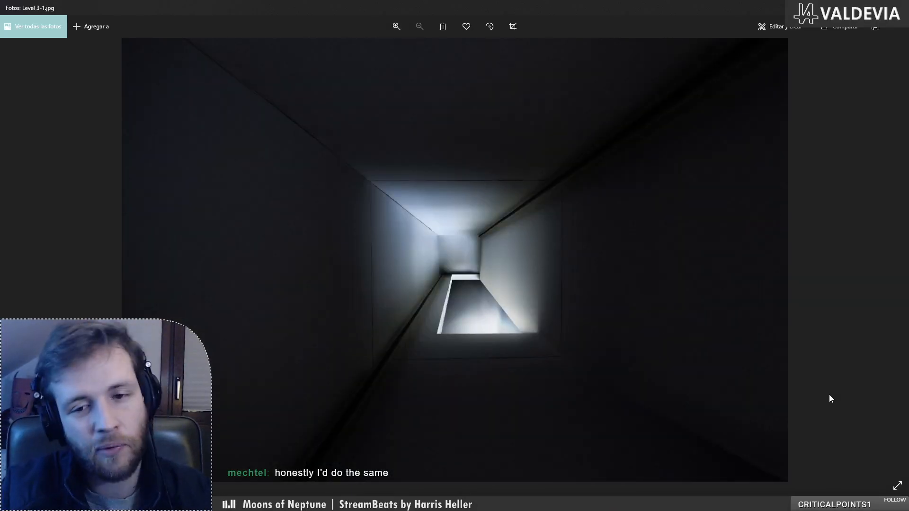
key("Right")
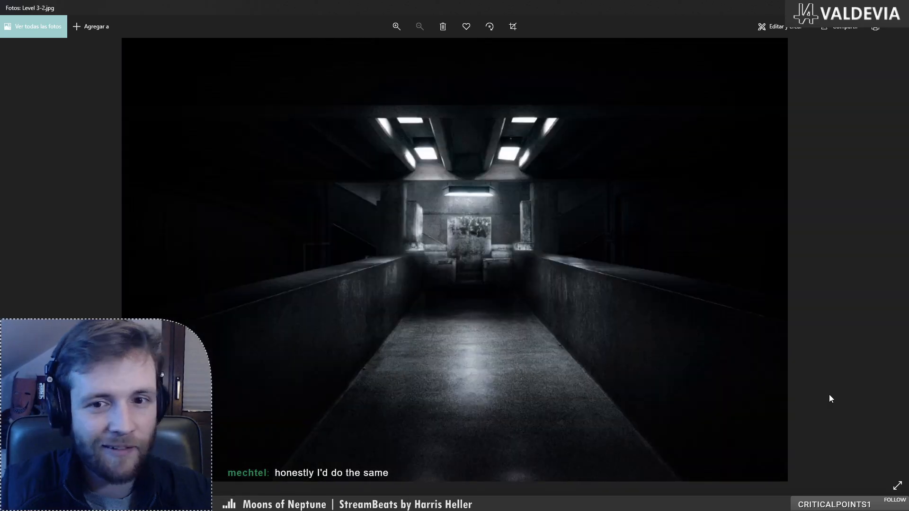
key("Right")
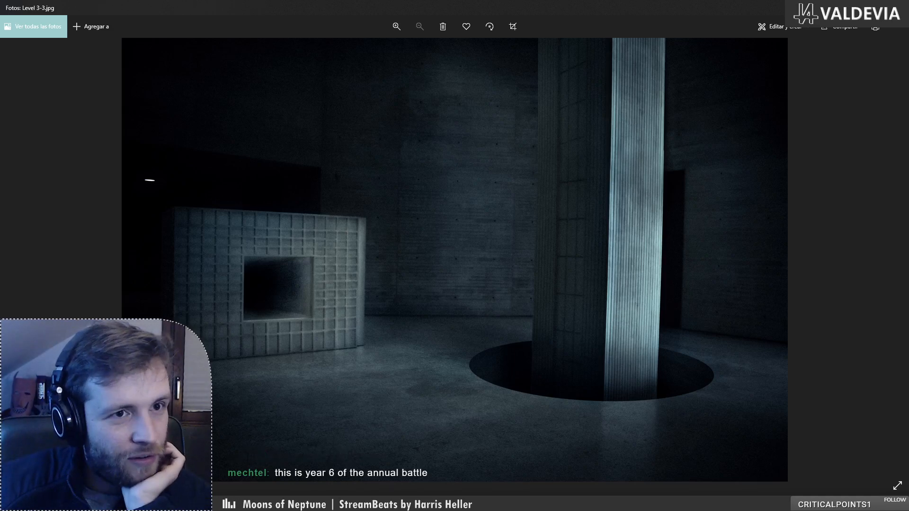
left_click(899, 7)
scroll(636, 313, "down", 2)
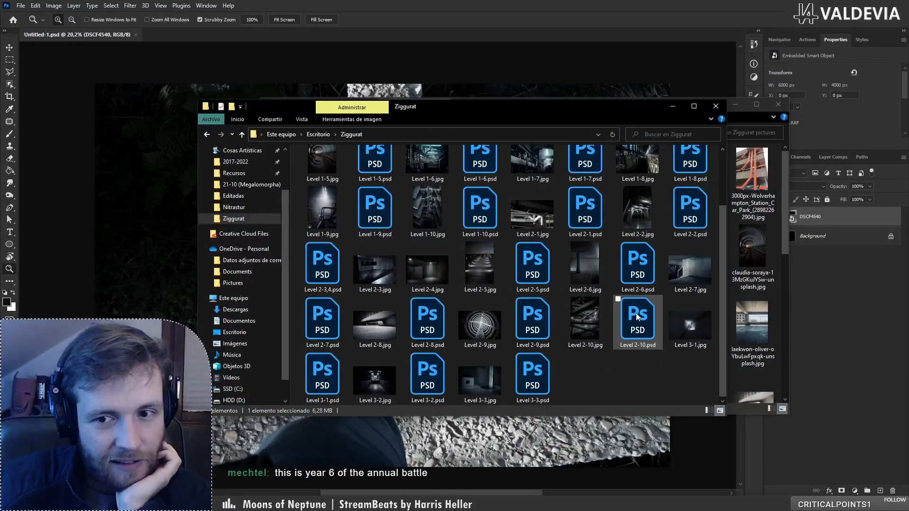
scroll(542, 383, "up", 2)
scroll(384, 171, "down", 2)
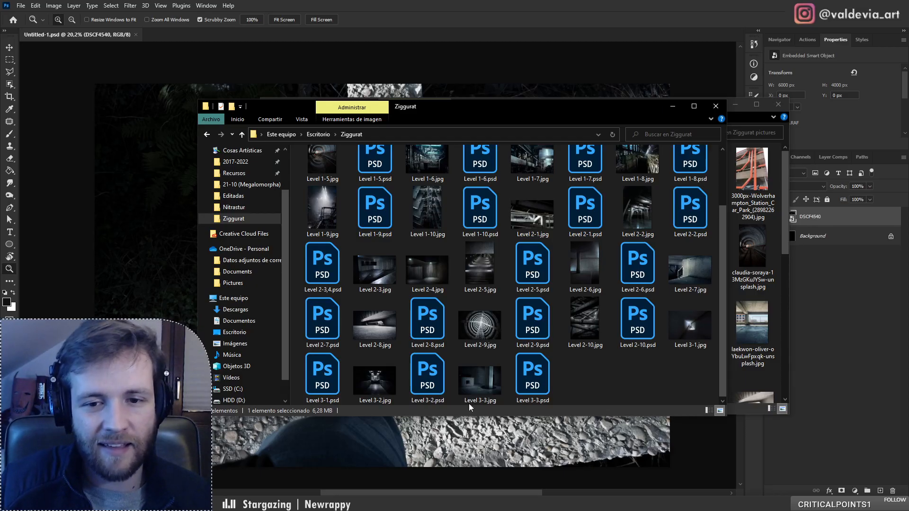
- Reopen Level 3-3.jpg, go back to the corridor image Level 3-2.jpg and return to the Ziggurat folder
double_click(488, 391)
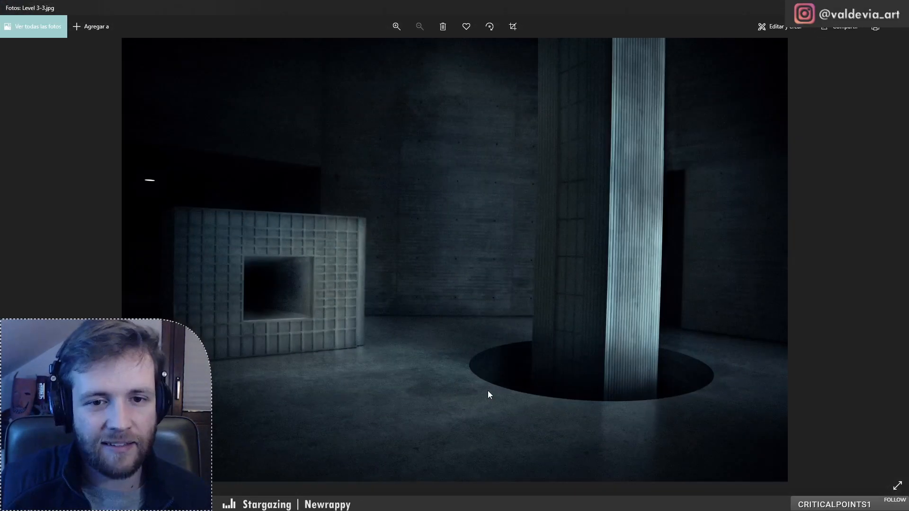
key("Left")
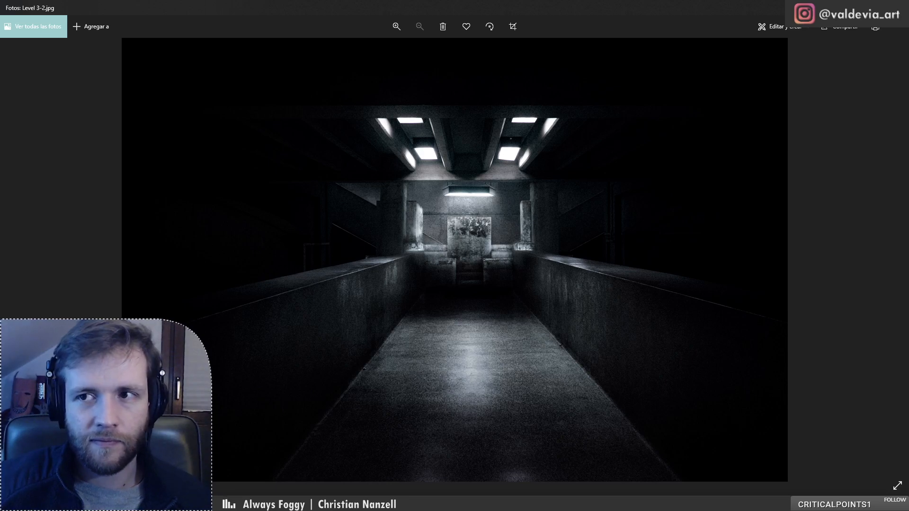
left_click(898, 7)
scroll(597, 334, "up", 2)
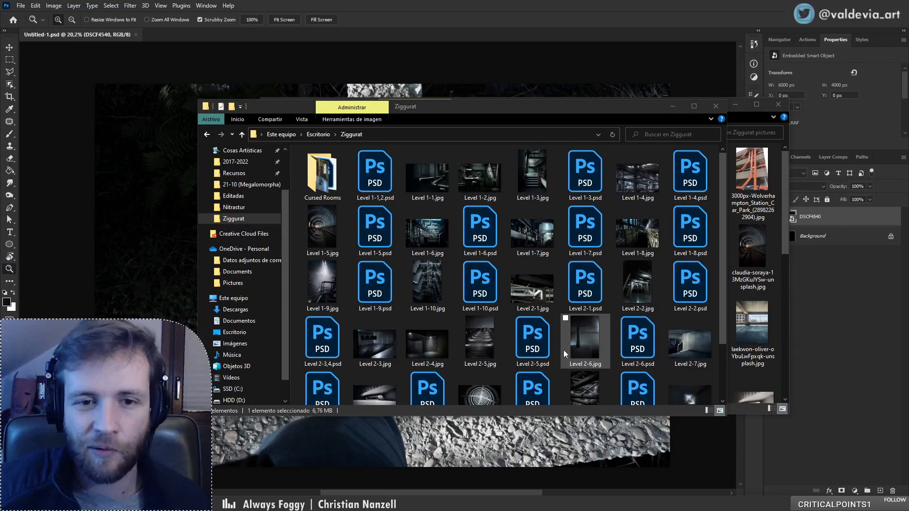
- Open Level 2-1.jpg from the Ziggurat folder, examine its concrete beams and pipes up close, and close the viewer
double_click(544, 294)
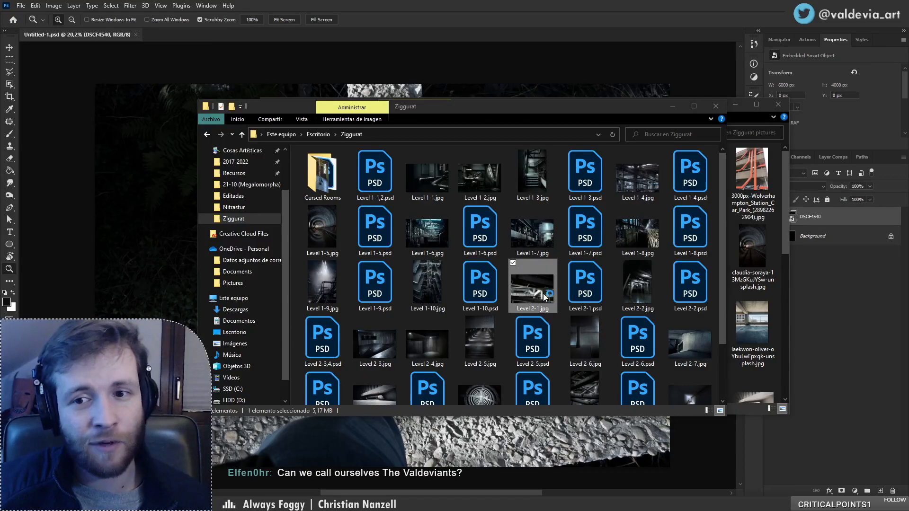
scroll(607, 440, "up", 2)
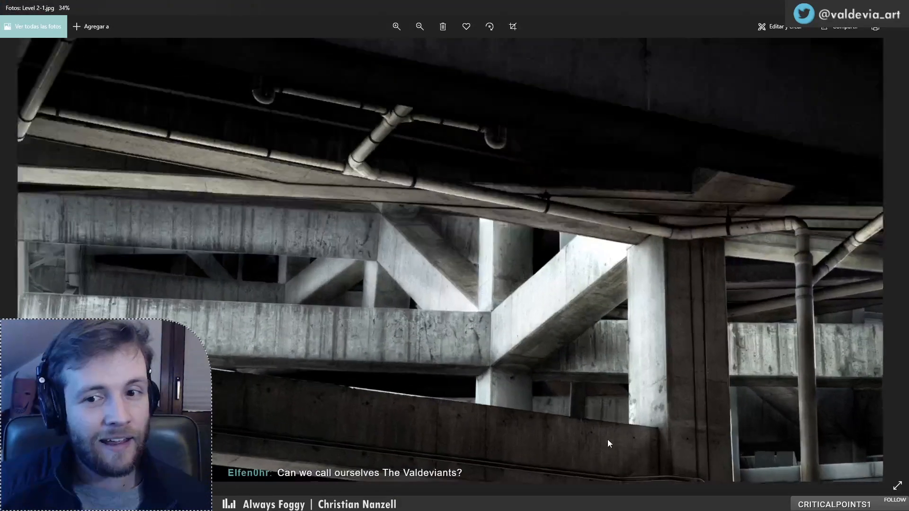
scroll(462, 192, "down", 3)
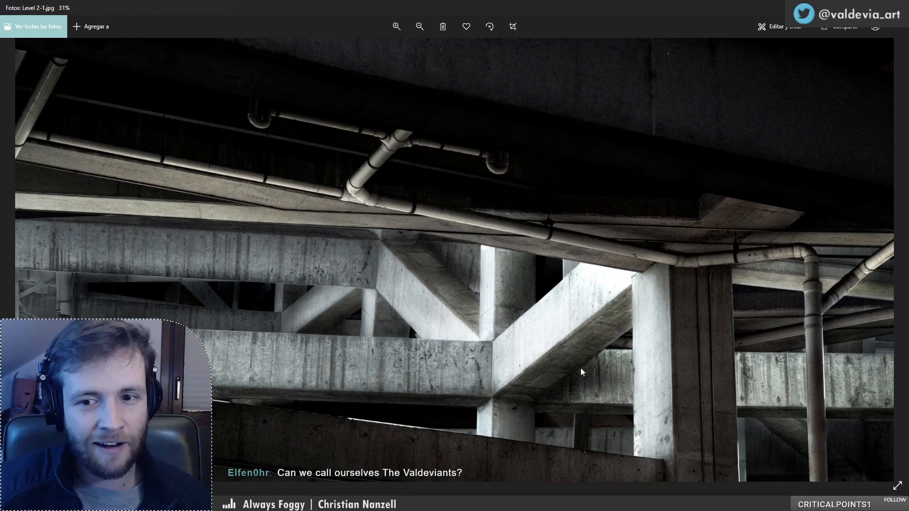
left_click_drag(767, 382, 682, 300)
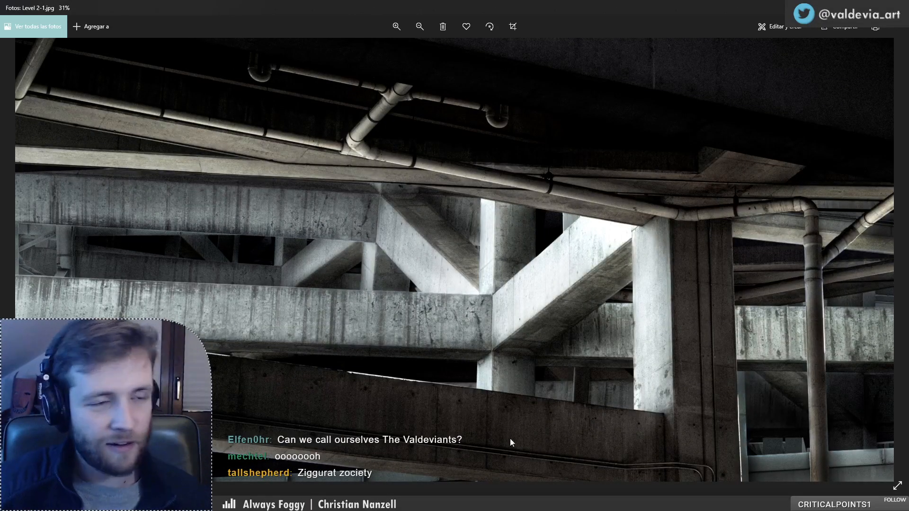
scroll(544, 382, "down", 2)
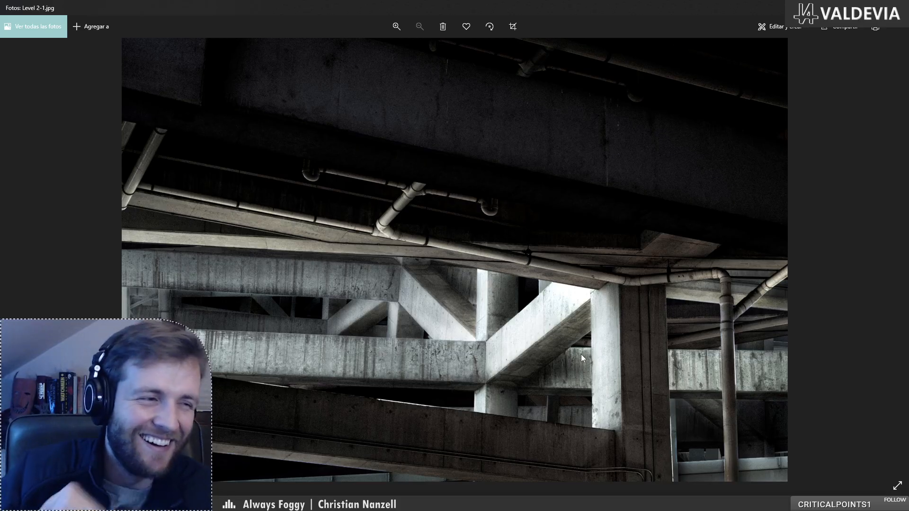
key("alt+F4")
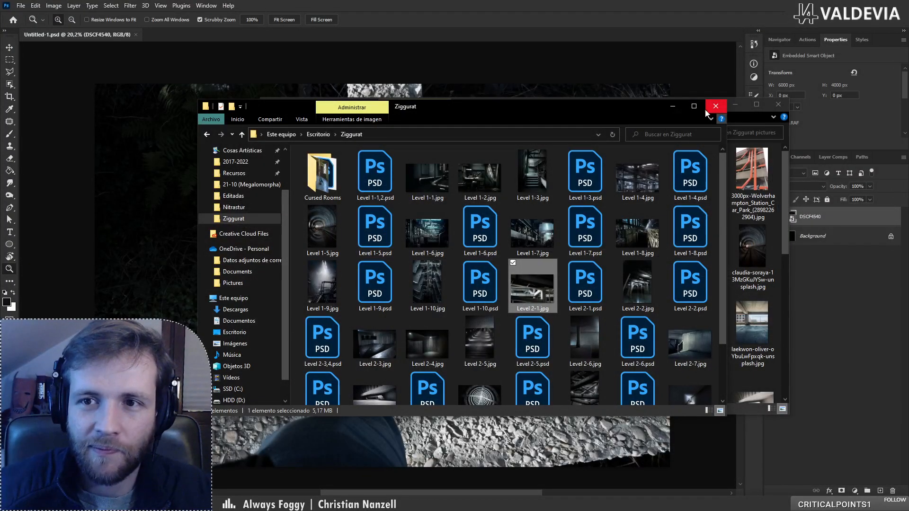
- Move the Ziggurat folder window out of the way, reposition the Ziggurat pictures window and open its Nitrastur folder
left_click_drag(644, 110, 908, 110)
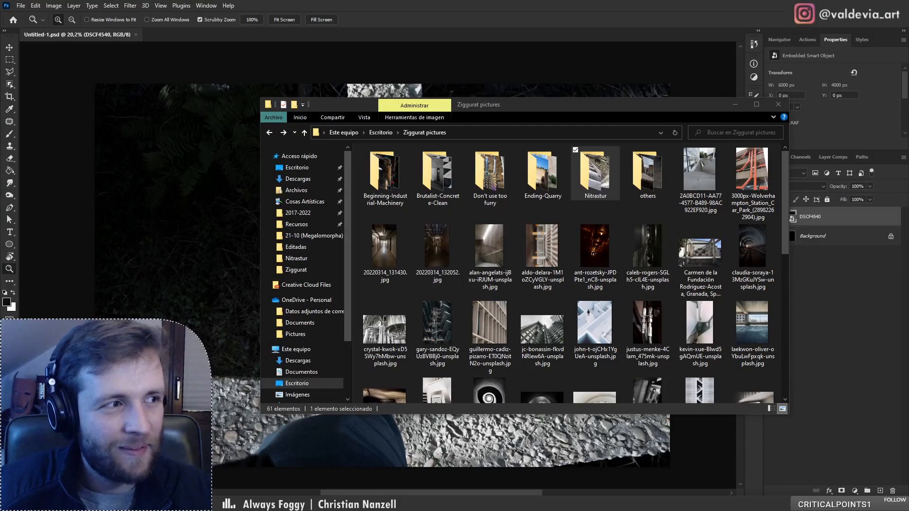
left_click_drag(550, 109, 424, 117)
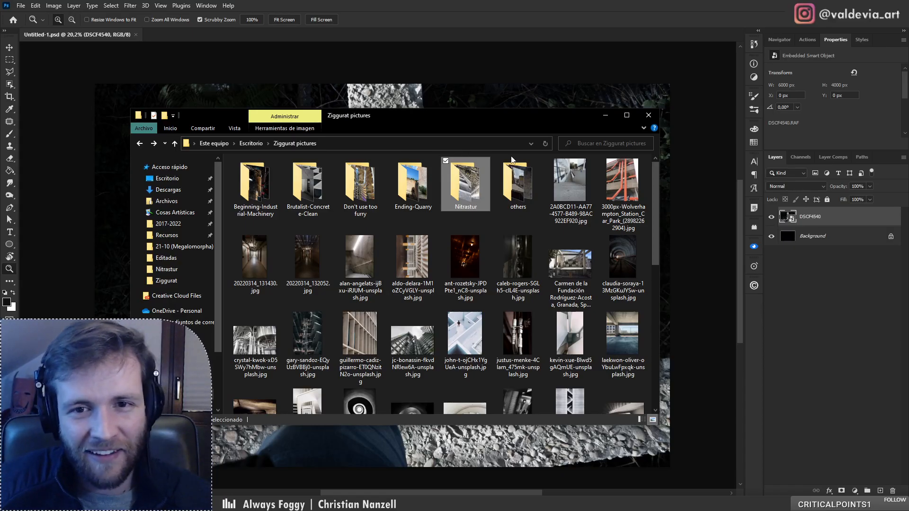
double_click(460, 189)
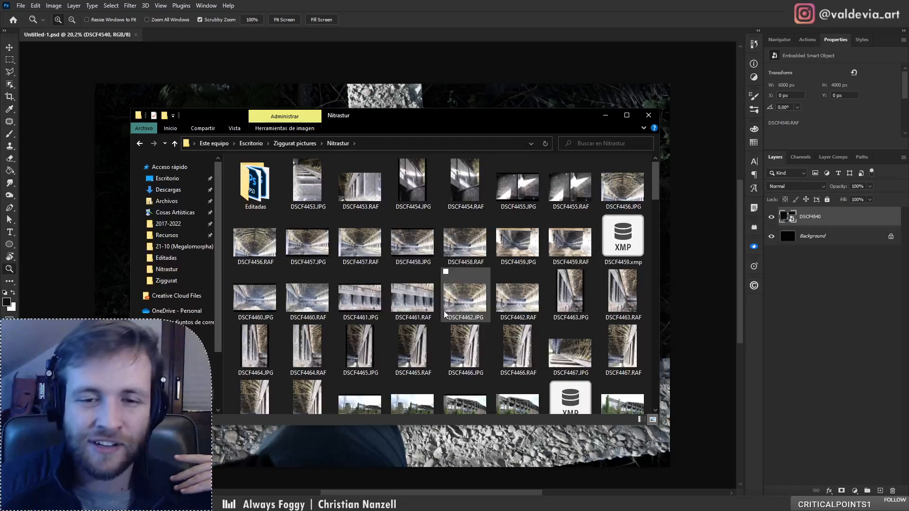
key("BackSpace")
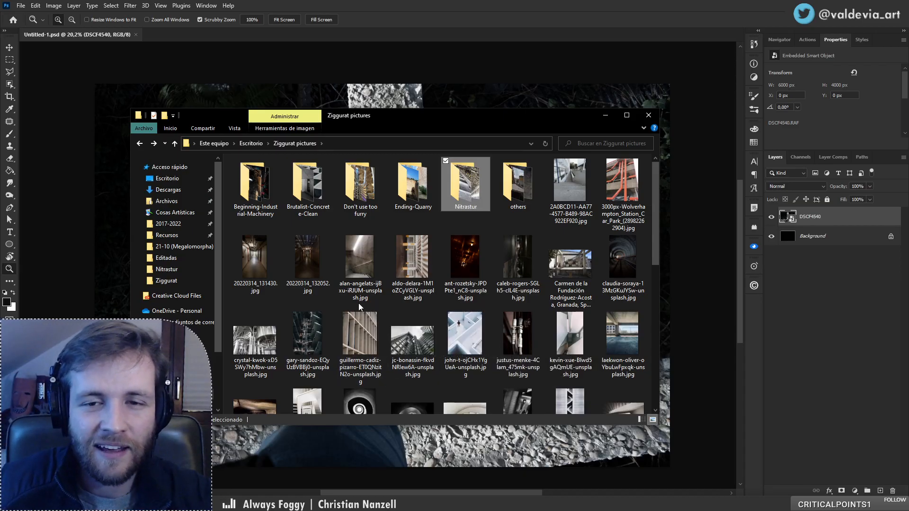
double_click(473, 181)
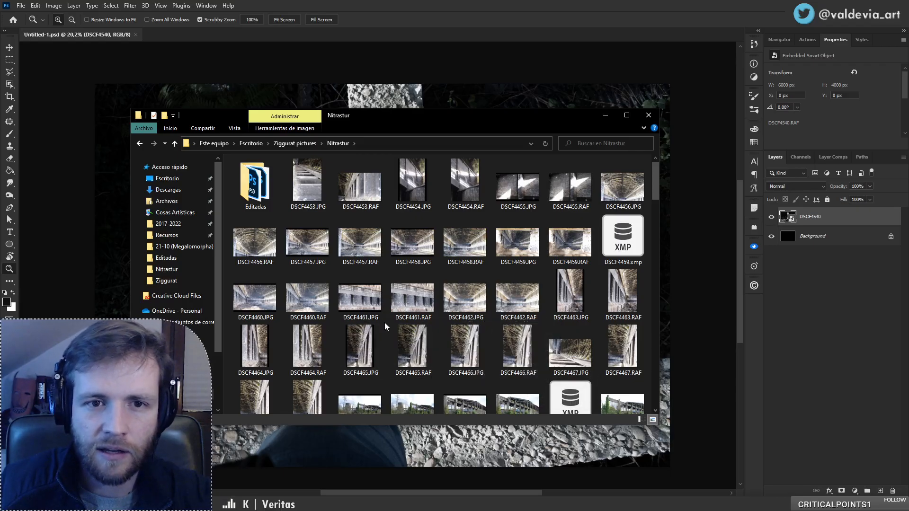
- Open DSCF4453.JPG in the Nitrastur folder to check the photo, and pick out its RAF version
left_click(314, 188)
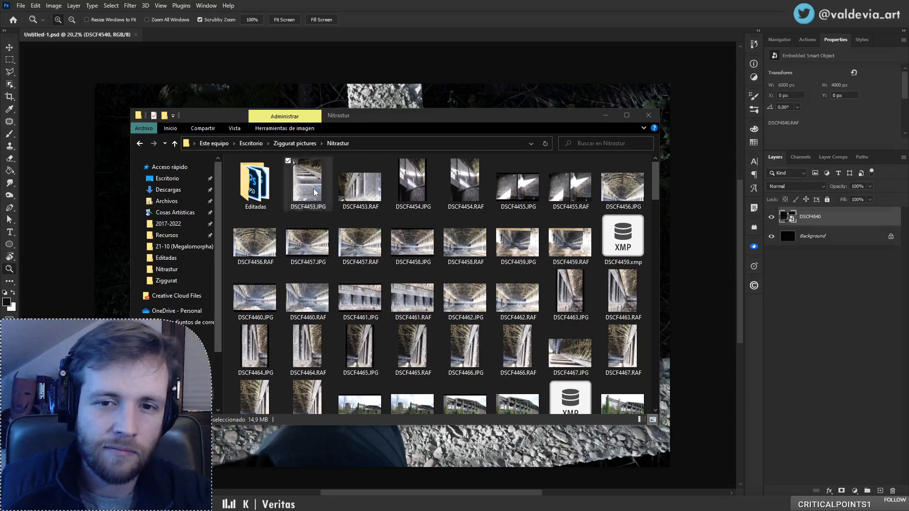
double_click(314, 188)
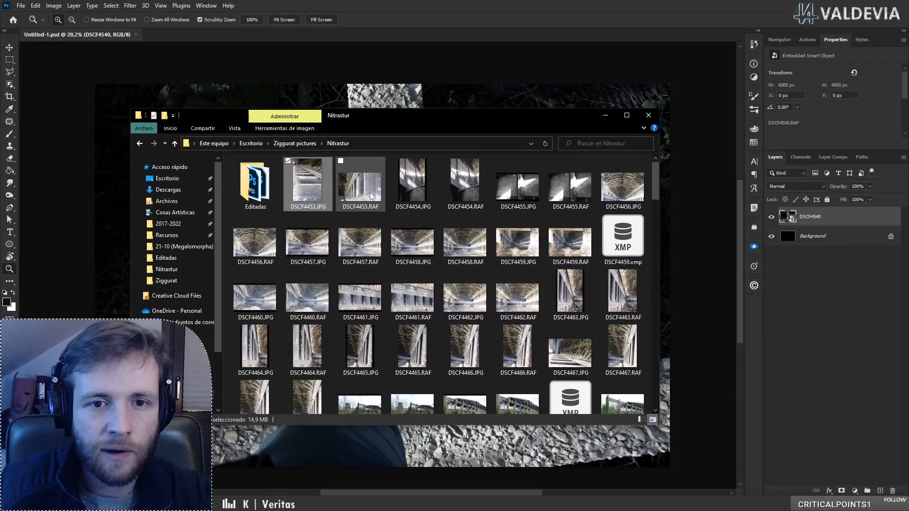
left_click_drag(372, 197, 357, 184)
- Create a new 6000 x 4000 px Photoshop document at 300 pixels/inch with RGB colour and a black background
left_click(22, 6)
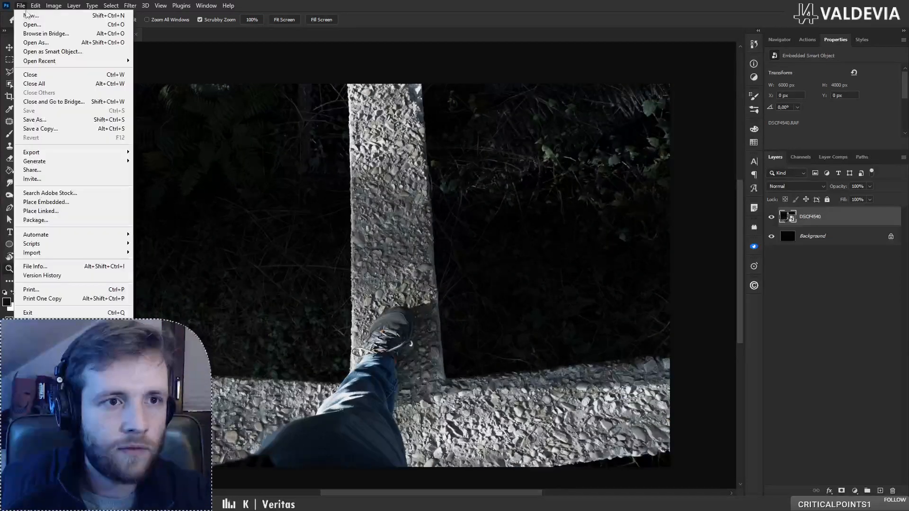
left_click(27, 15)
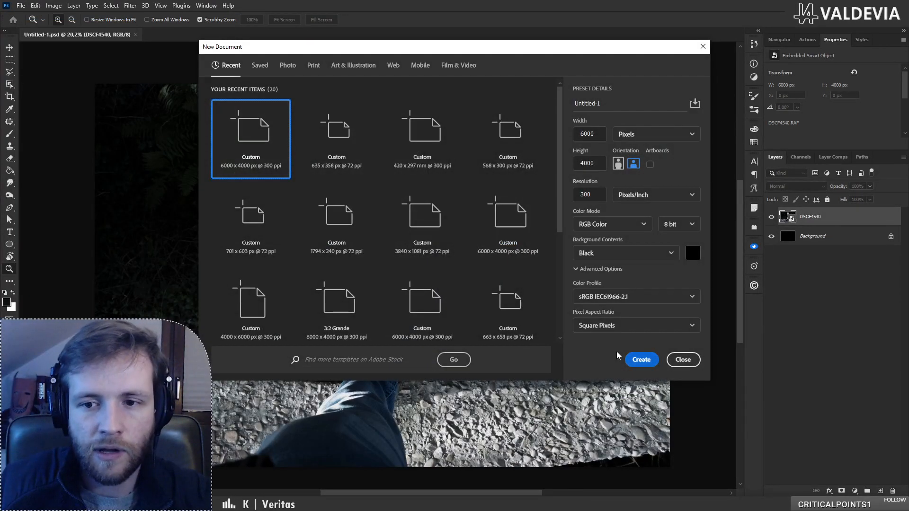
left_click(641, 360)
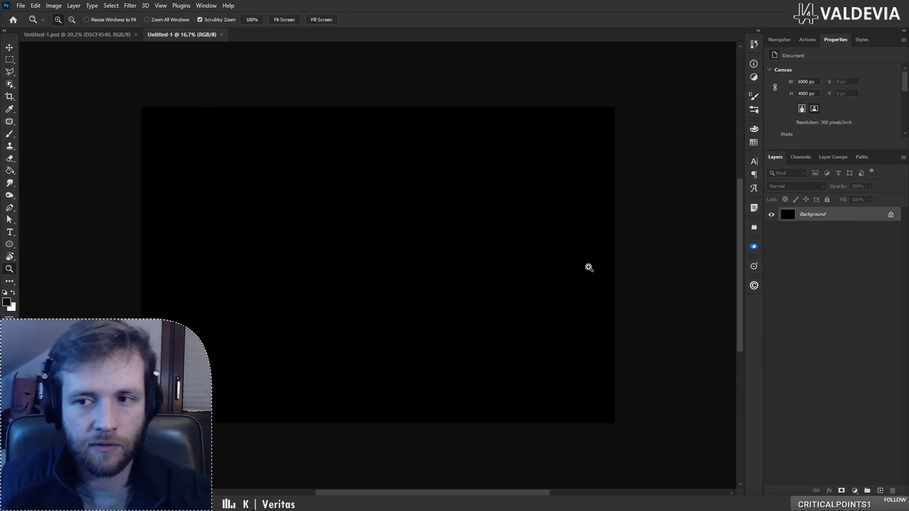
- Rotate the new document's canvas 90° clockwise to portrait format and centre the whole canvas in view
left_click(32, 4)
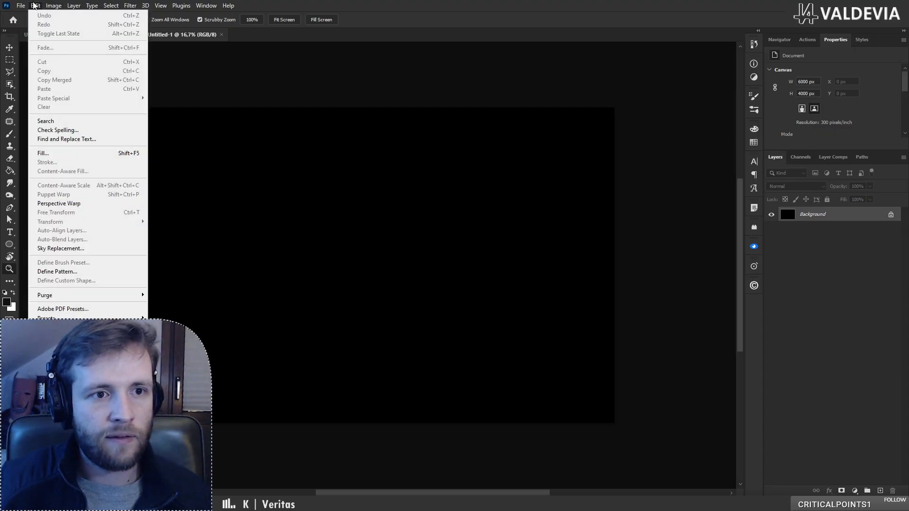
mouse_move(54, 4)
mouse_move(104, 94)
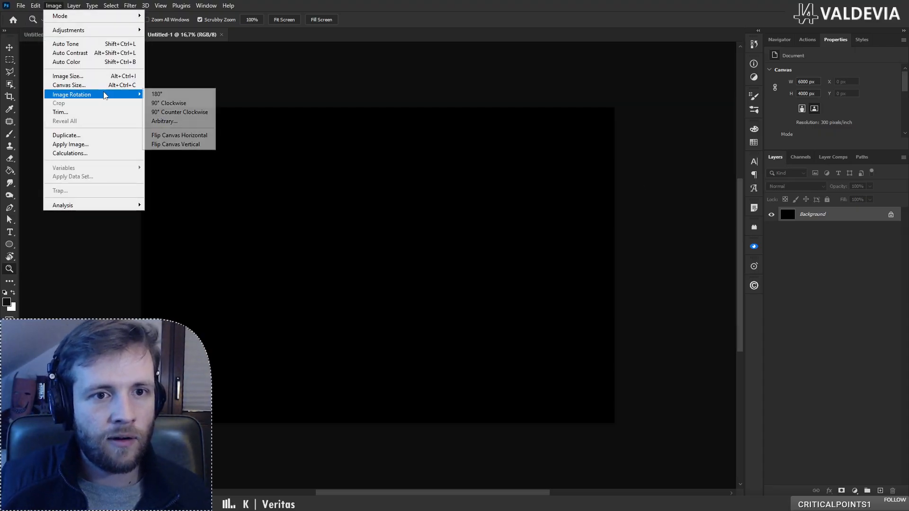
left_click(183, 103)
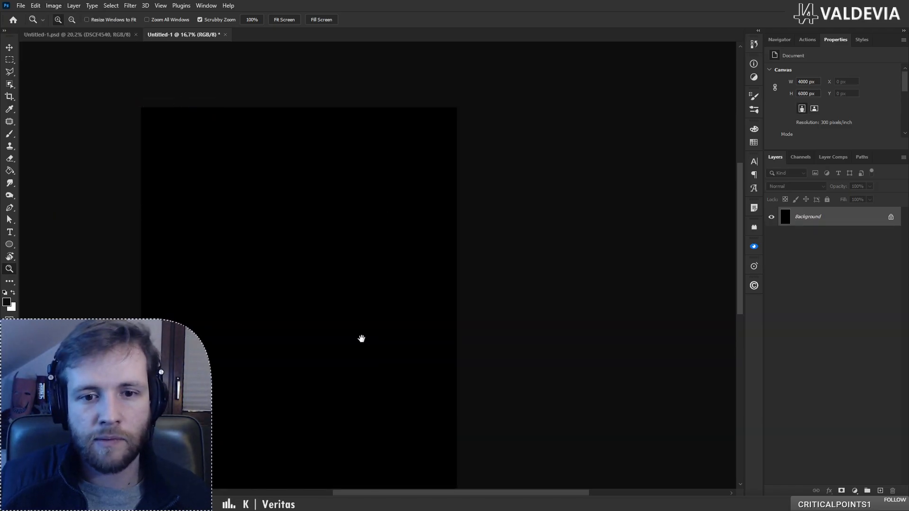
left_click_drag(362, 339, 488, 263)
scroll(451, 266, "down", 2)
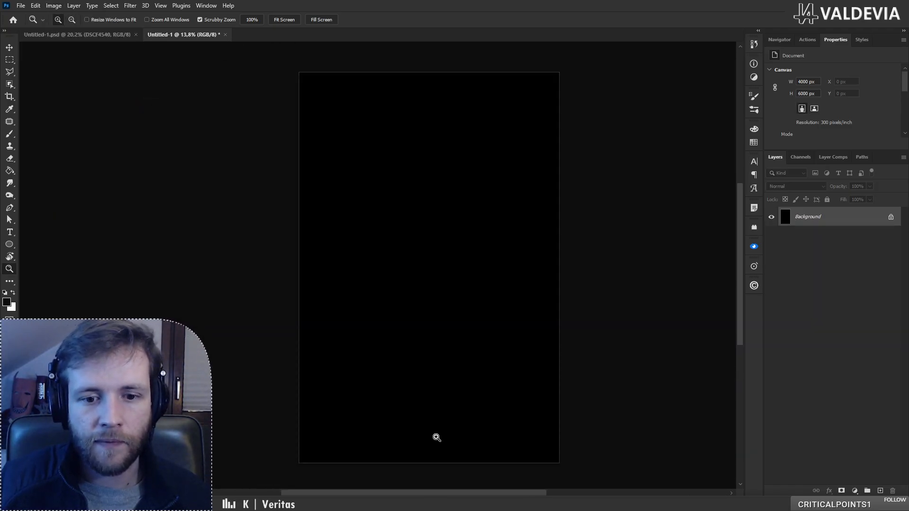
- Place DSCF4453.RAF into the new document and set its Camera Raw Exposure to -0.70, Contrast +7, Highlights -40, Shadows -2 and Saturation -43
key("alt+Tab")
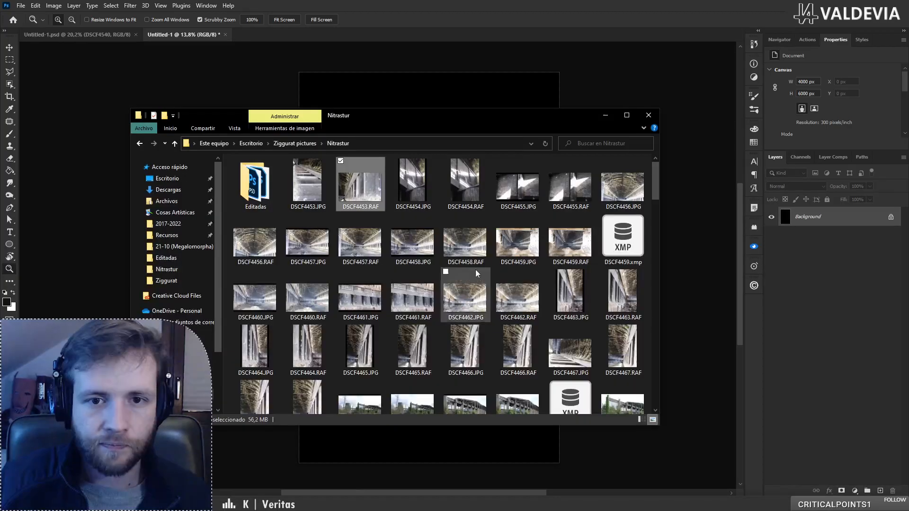
left_click_drag(367, 188, 436, 90)
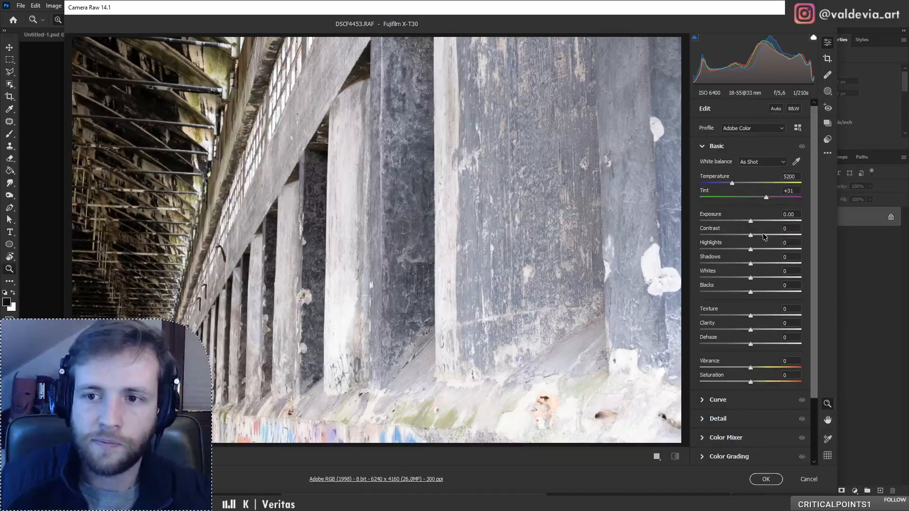
left_click_drag(750, 222, 745, 222)
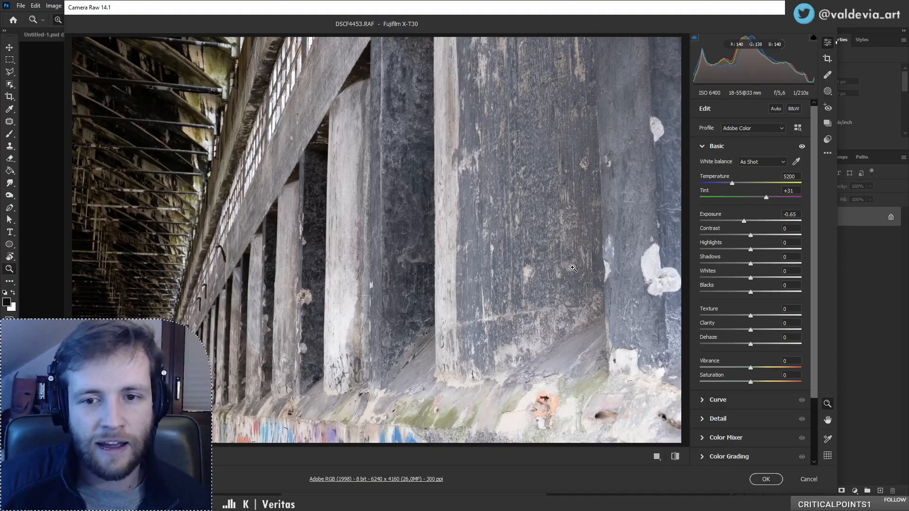
scroll(573, 269, "down", 3)
left_click_drag(470, 276, 500, 274)
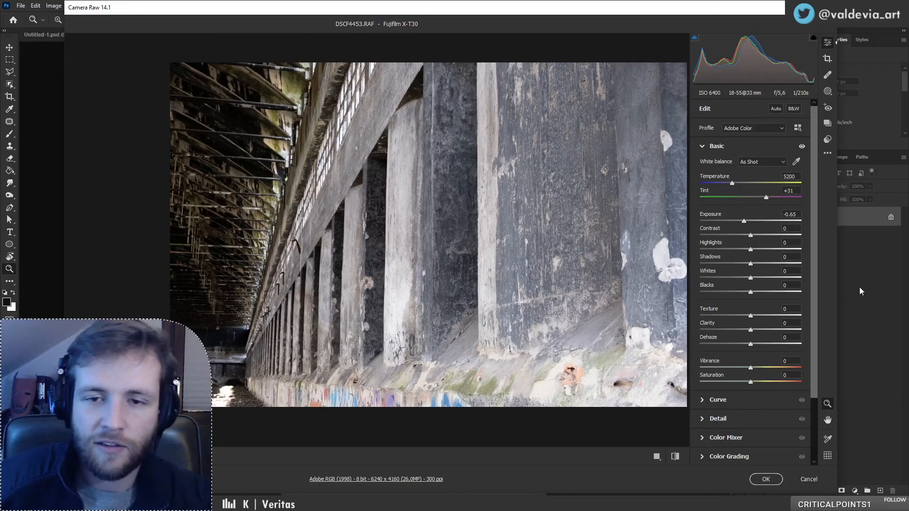
left_click_drag(752, 235, 729, 255)
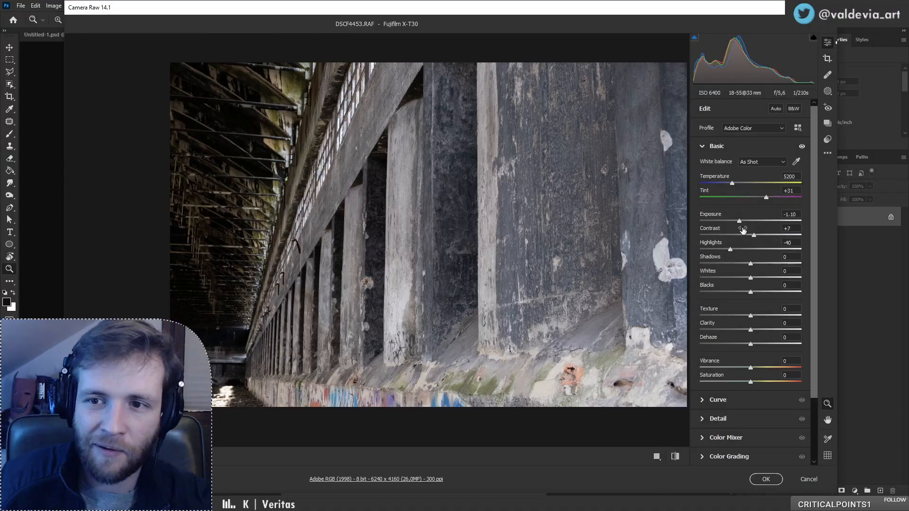
left_click_drag(742, 224, 752, 266)
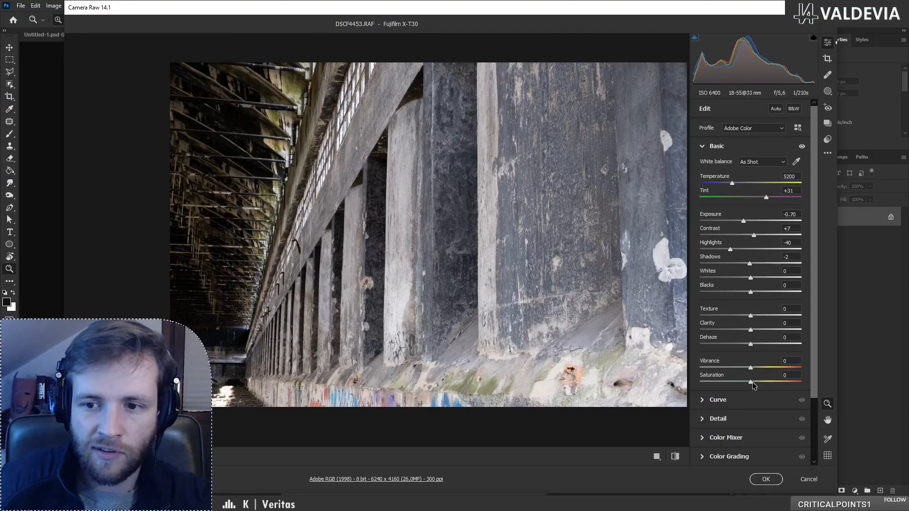
left_click_drag(751, 382, 725, 383)
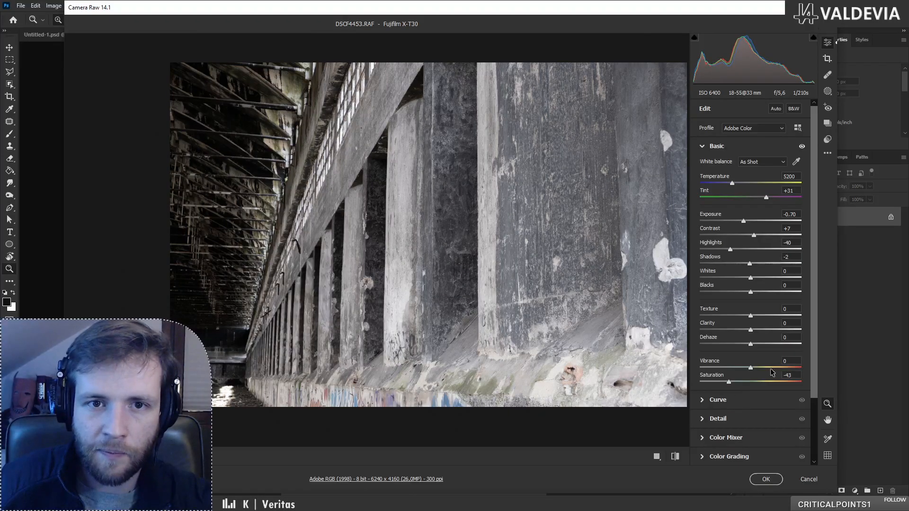
- Set the Color Mixer saturation to Reds -100, Oranges -2, Yellows -47, Aquas -41, Blues -100 and Purples -100
left_click_drag(815, 346, 811, 444)
left_click(708, 368)
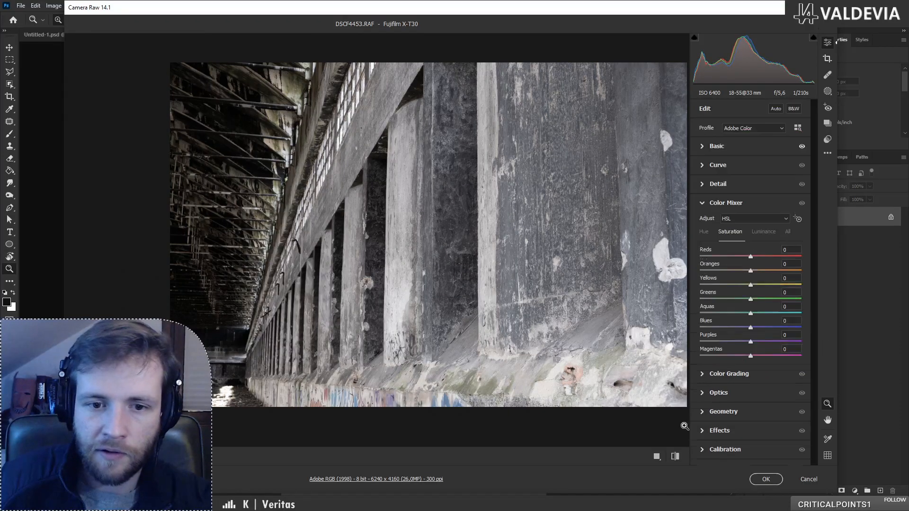
left_click_drag(753, 315, 638, 320)
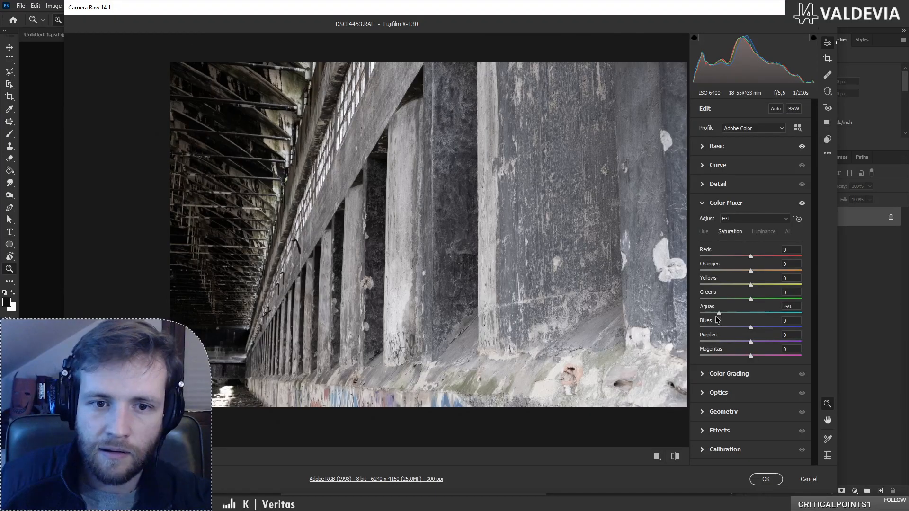
left_click_drag(750, 330, 689, 331)
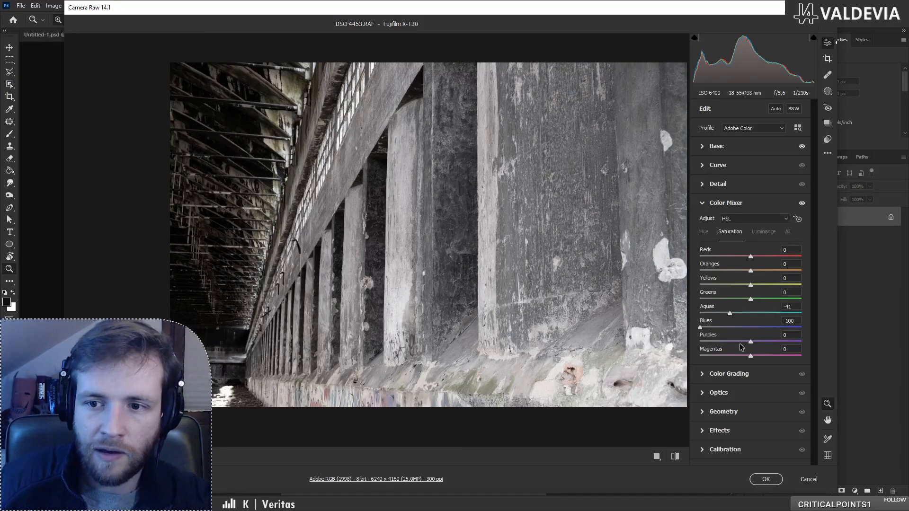
left_click_drag(750, 342, 616, 343)
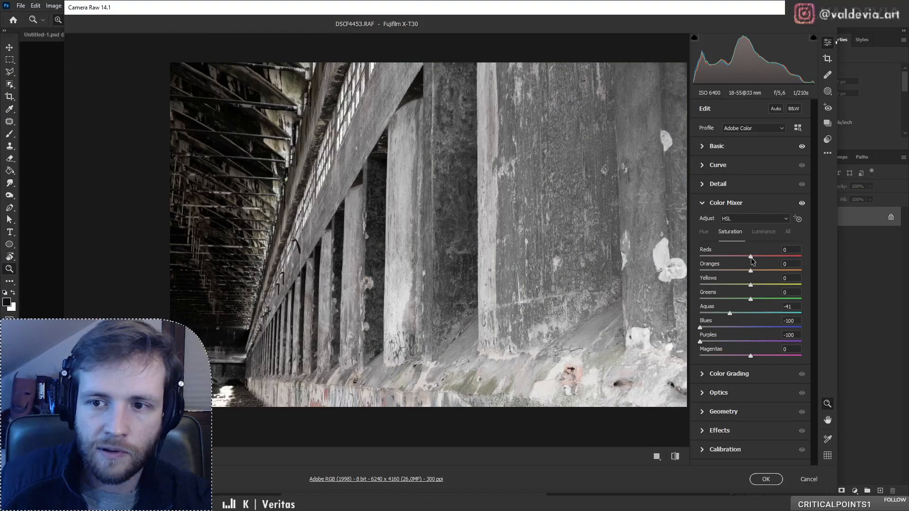
left_click_drag(751, 256, 657, 265)
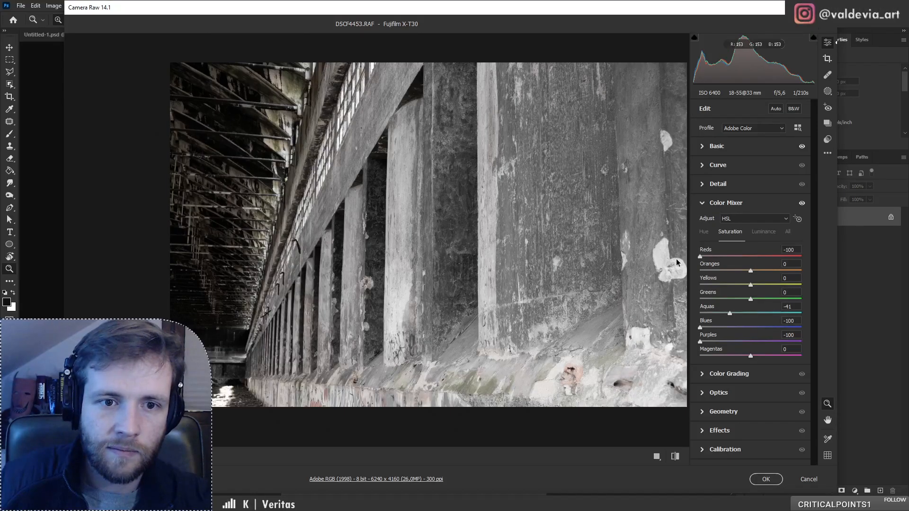
left_click_drag(751, 271, 747, 269)
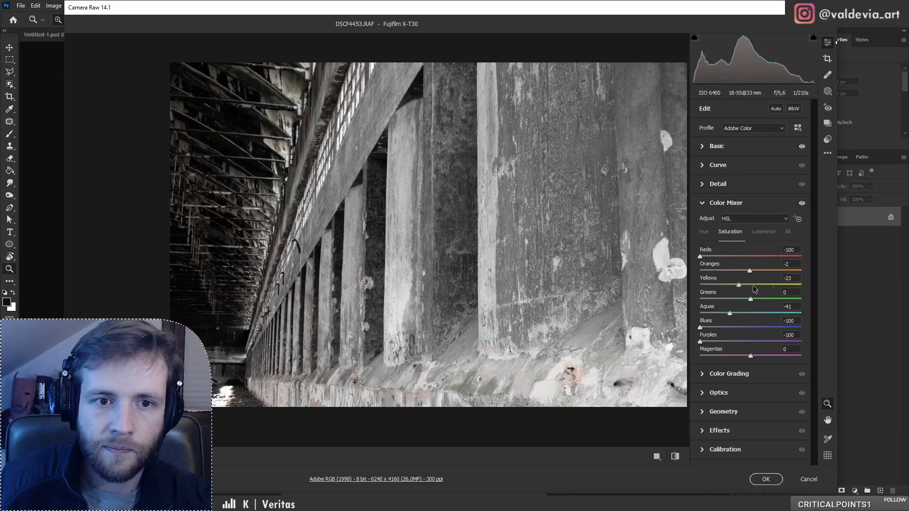
left_click_drag(741, 288, 739, 287)
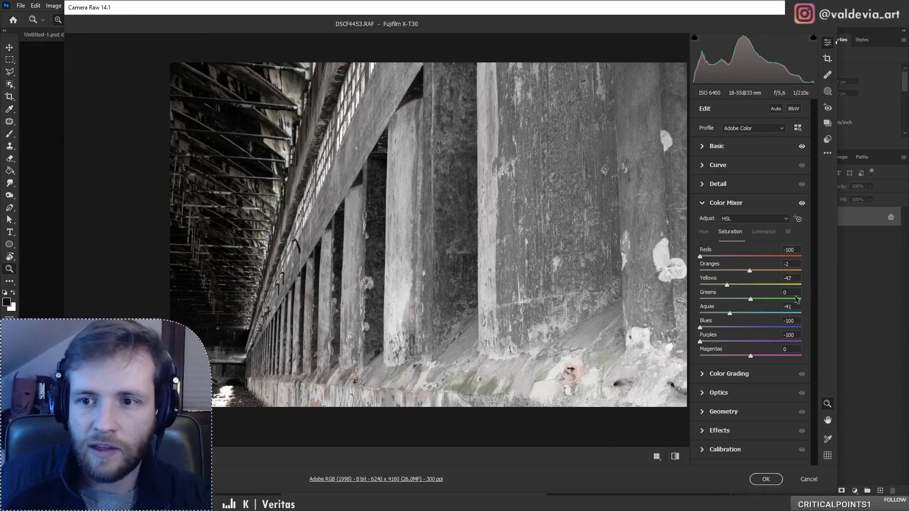
- Set the Color Mixer's Yellows luminance to -80 and Yellows hue to -20, and accept the Camera Raw edits
left_click(764, 232)
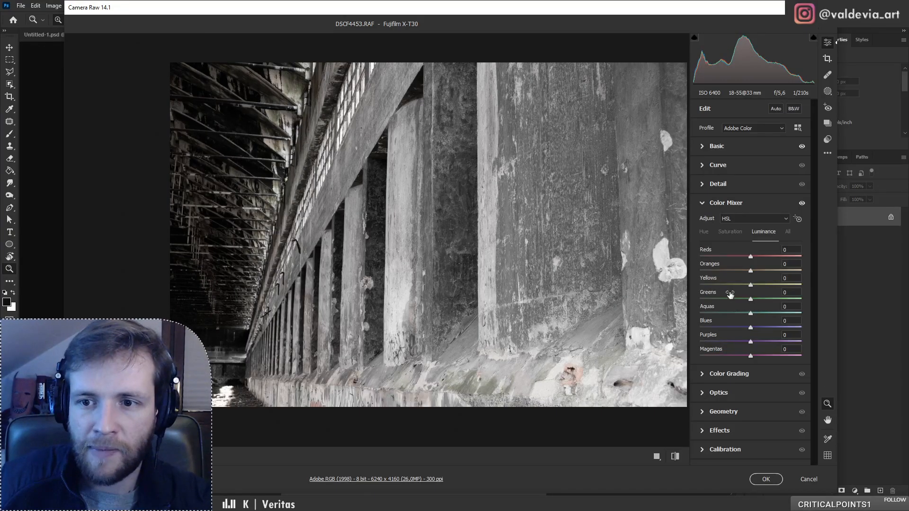
left_click_drag(752, 287, 694, 284)
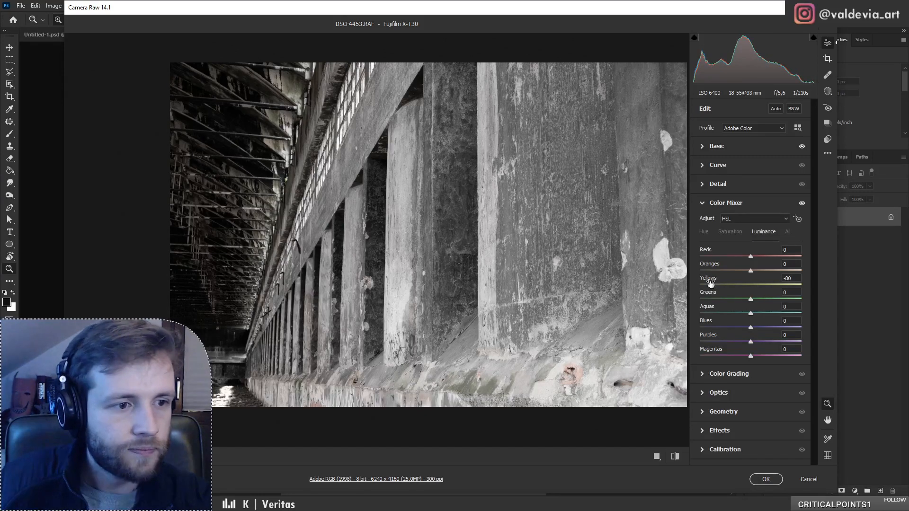
left_click(705, 232)
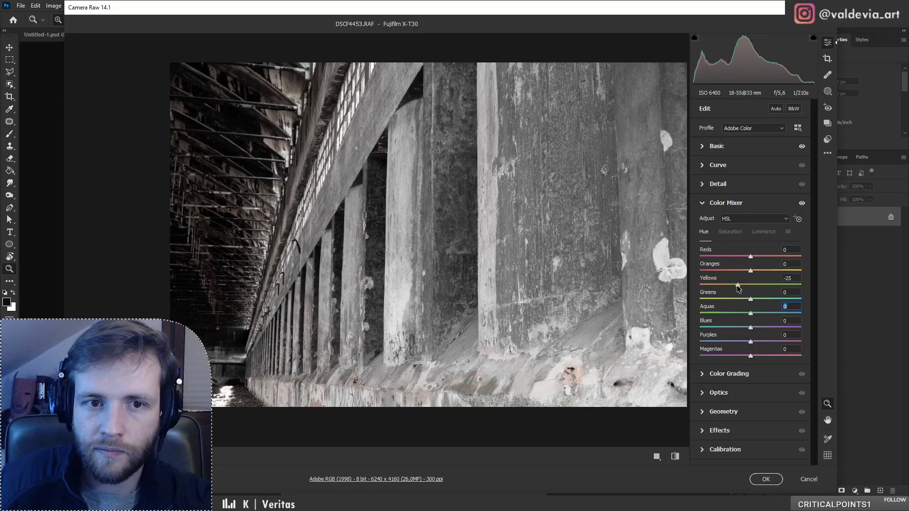
left_click_drag(533, 289, 474, 268)
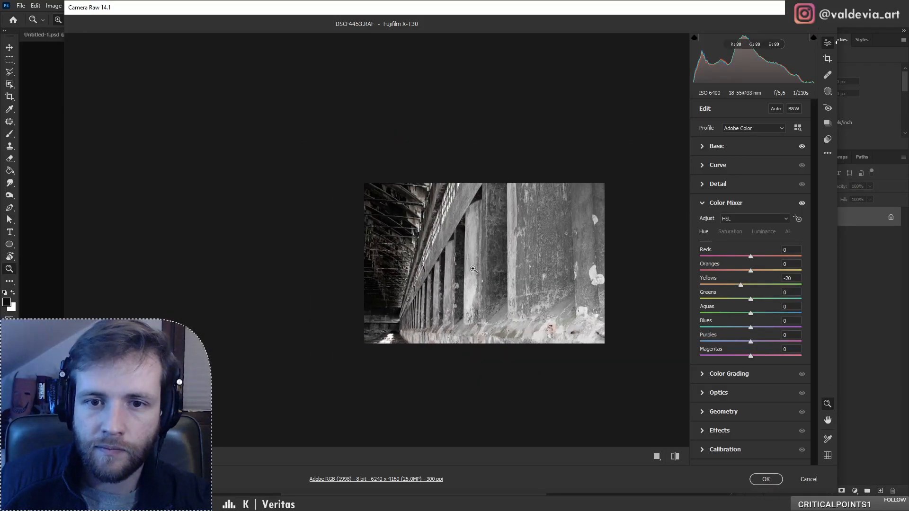
left_click_drag(456, 192, 479, 143)
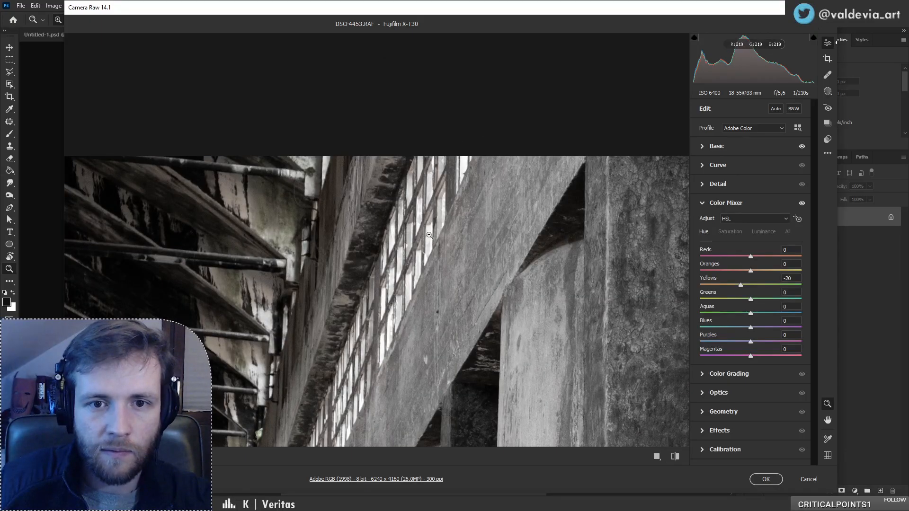
left_click_drag(429, 235, 345, 219)
left_click_drag(446, 278, 523, 286)
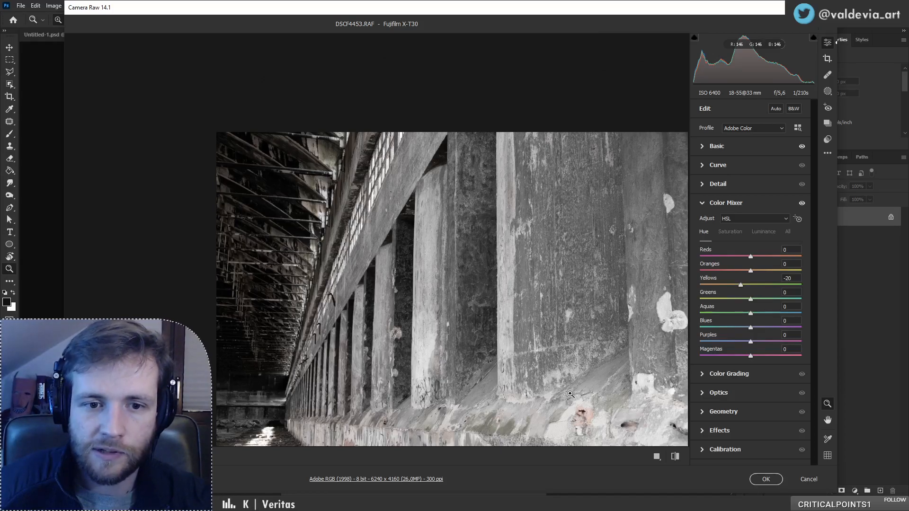
left_click_drag(543, 357, 538, 333)
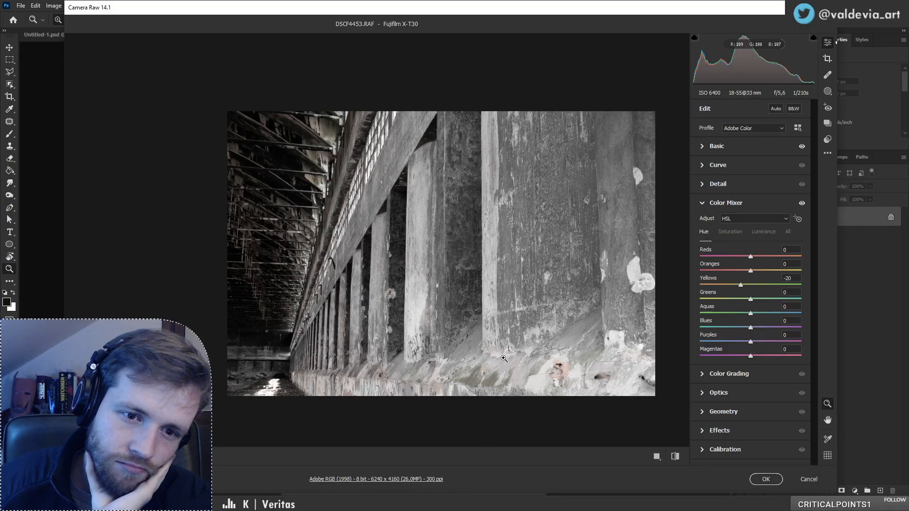
left_click(757, 480)
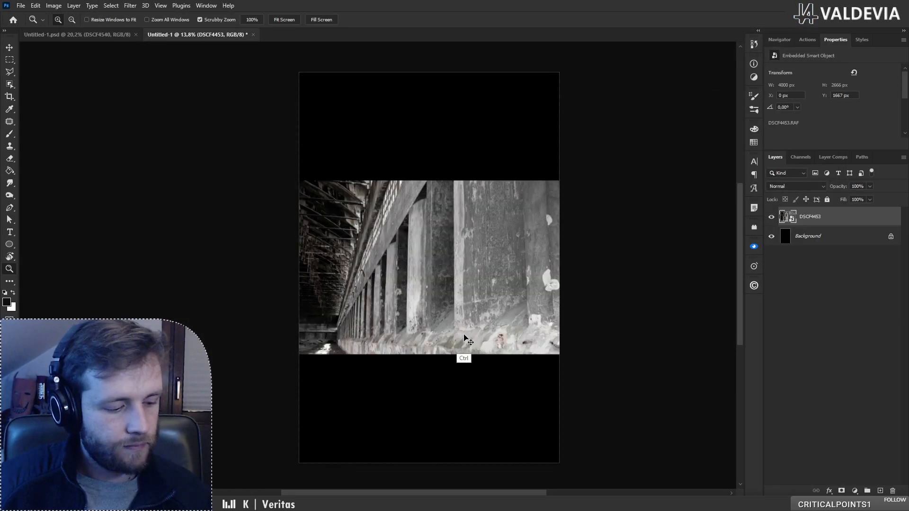
- Rotate the whole image with the placed photo 90° clockwise back to landscape format
key("ctrl+t")
left_click(455, 18)
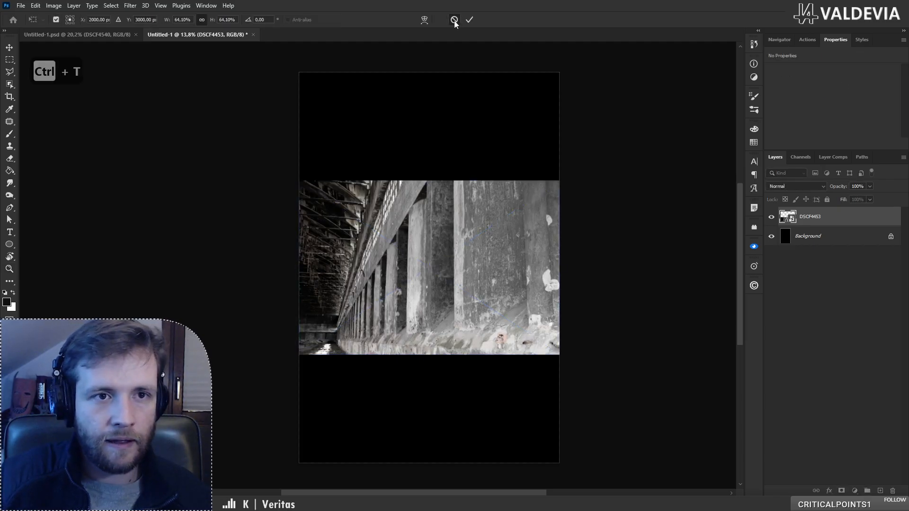
key("z")
left_click(54, 6)
mouse_move(135, 97)
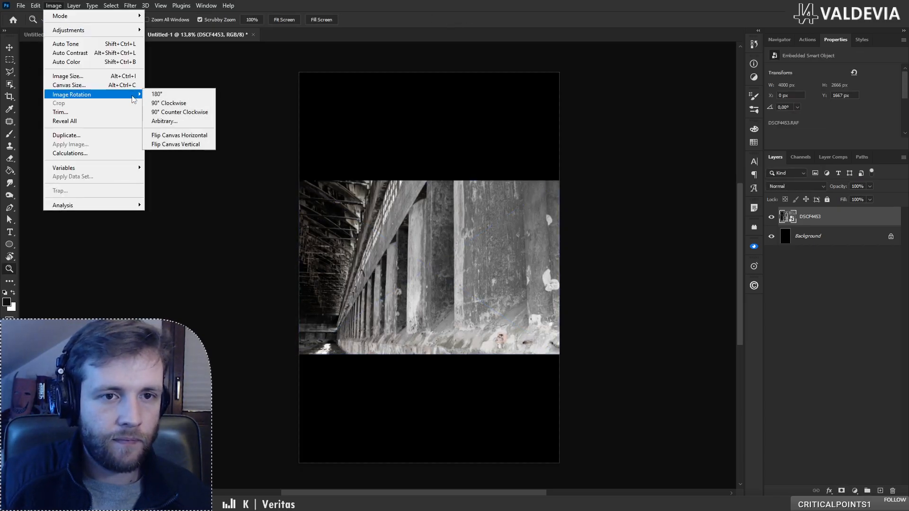
left_click(182, 104)
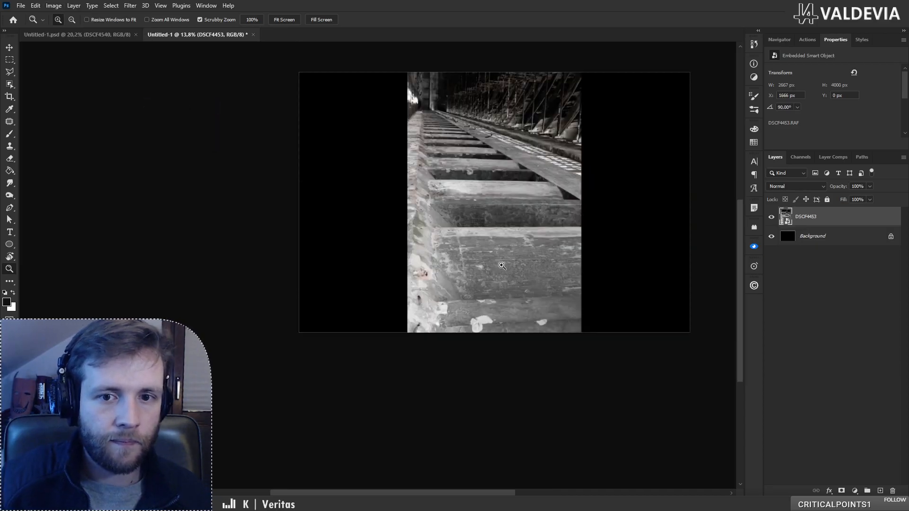
left_click_drag(535, 223, 422, 295)
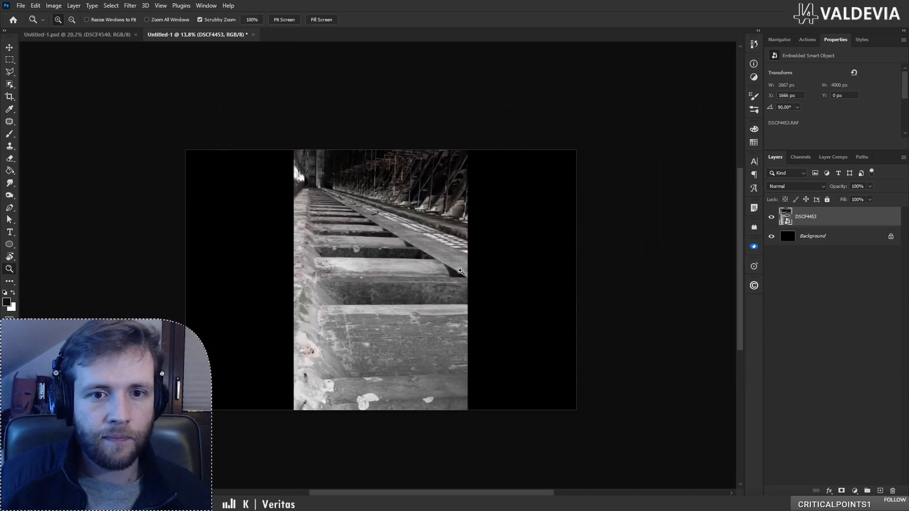
left_click_drag(460, 271, 446, 234)
- Move the DSCF4453 photo toward the right side of the canvas, centred at about X 4119 px
key("v")
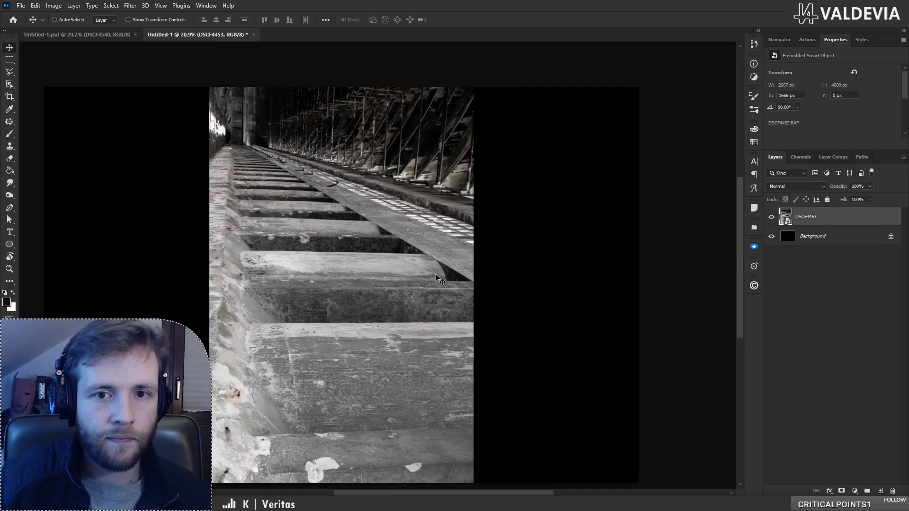
key("z")
left_click_drag(437, 276, 493, 298)
key("ctrl+t")
key("Return")
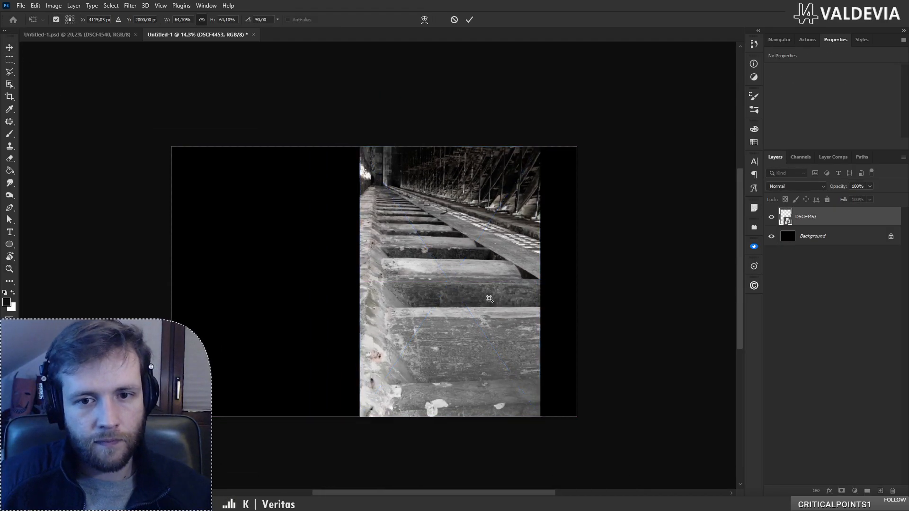
- Duplicate the DSCF4453 layer and place the horizontally flipped copy against the original's left side, centred at about X 1980 px
key("ctrl+j")
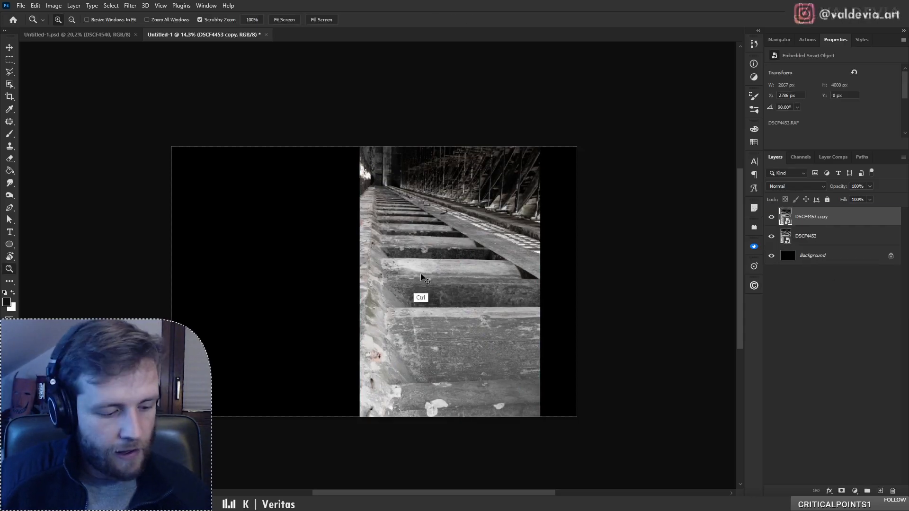
key("ctrl+t")
left_click_drag(459, 283, 360, 282)
left_click(70, 17)
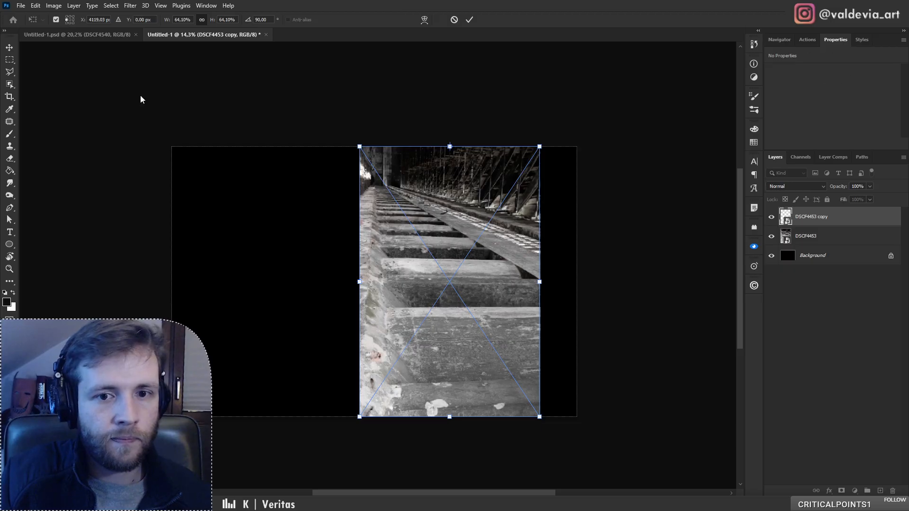
right_click(497, 280)
left_click(552, 447)
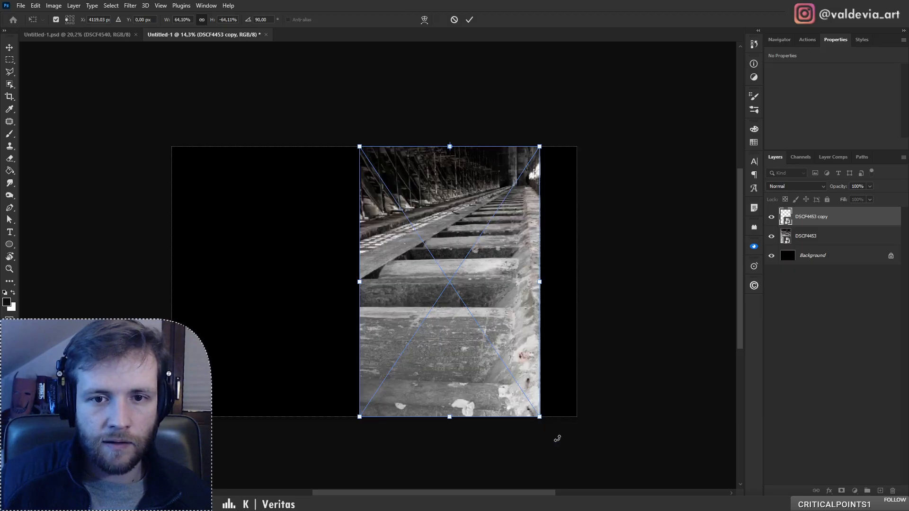
left_click_drag(528, 352, 380, 344)
left_click(470, 20)
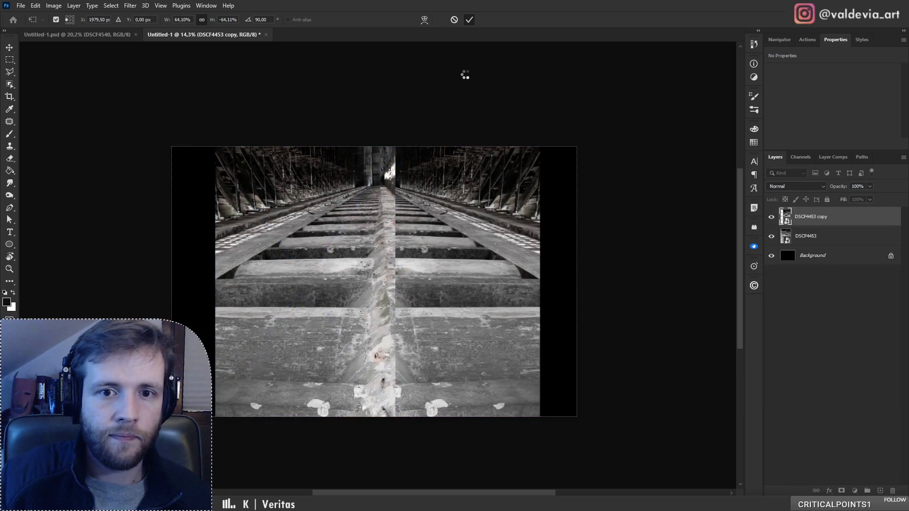
- Scale both DSCF4453 layers together to about 130.7% so they span the canvas width, then move them down about 153 px
key("z")
mouse_move(389, 142)
left_mouse_down()
mouse_move(447, 138)
mouse_move(396, 141)
left_mouse_up()
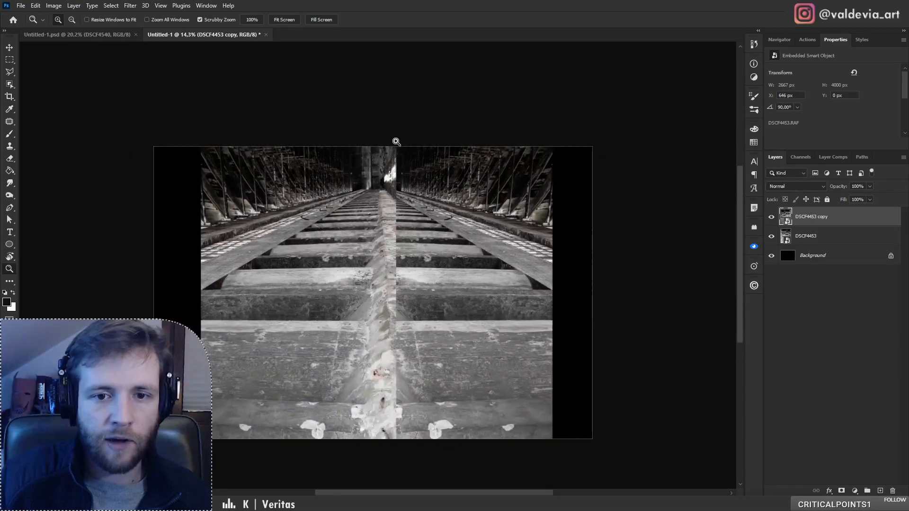
left_click(816, 242, "shift")
key("ctrl+t")
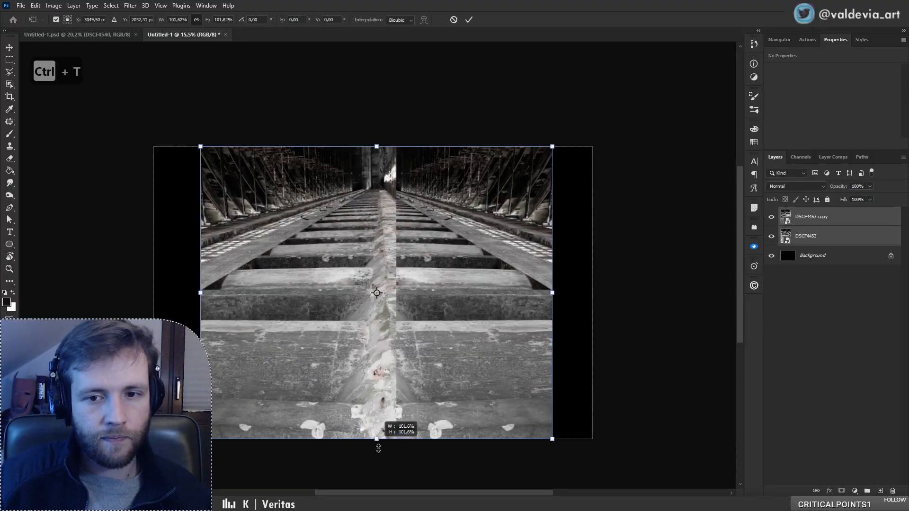
left_click_drag(378, 449, 381, 493)
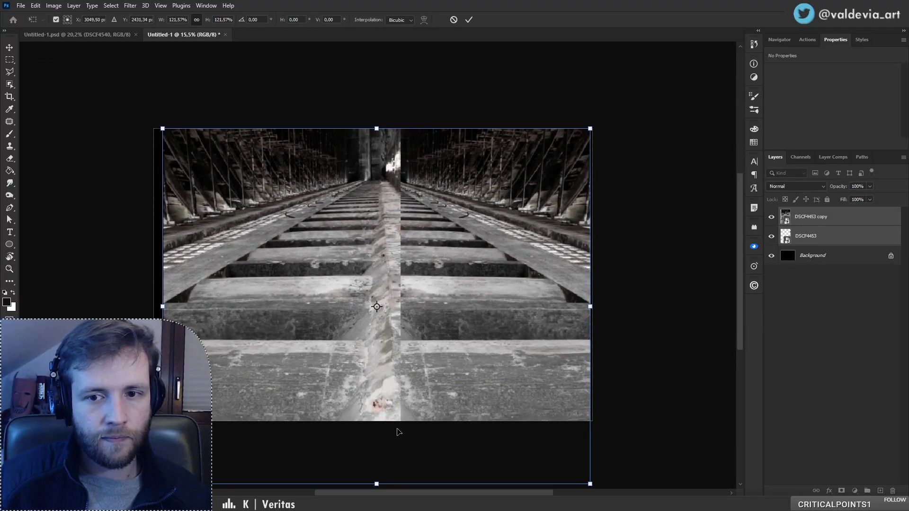
left_click_drag(162, 307, 154, 306)
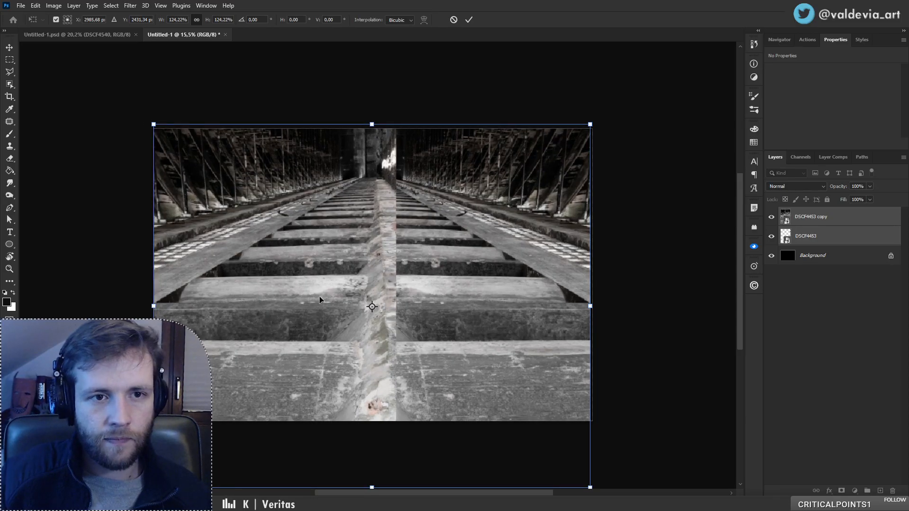
left_click_drag(592, 307, 593, 307)
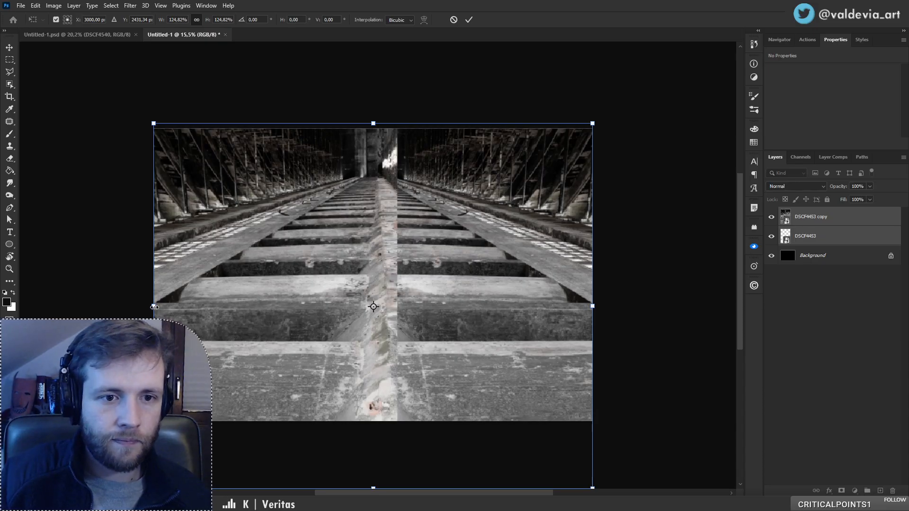
left_click_drag(154, 307, 132, 306)
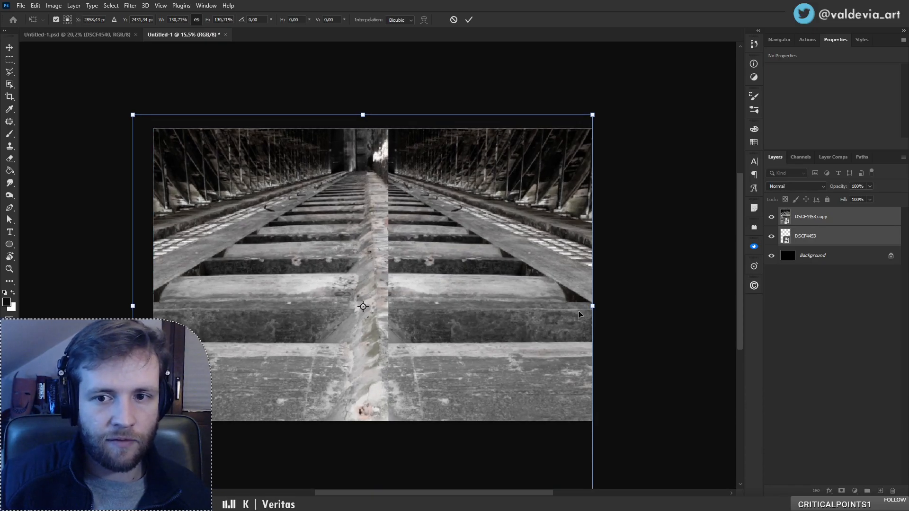
key("Return")
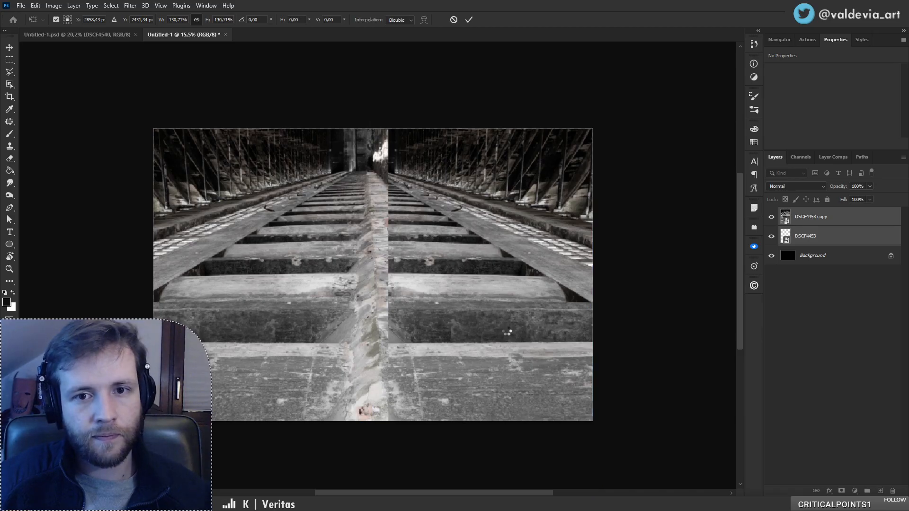
left_click_drag(505, 273, 516, 297)
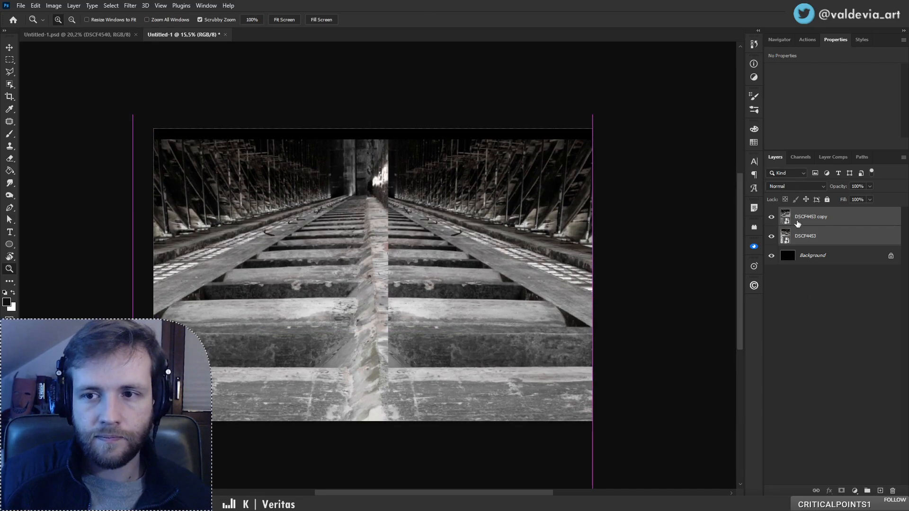
- Add a layer mask to the DSCF4453 copy layer and choose the Hard Round 80 520 brush
left_click(777, 217)
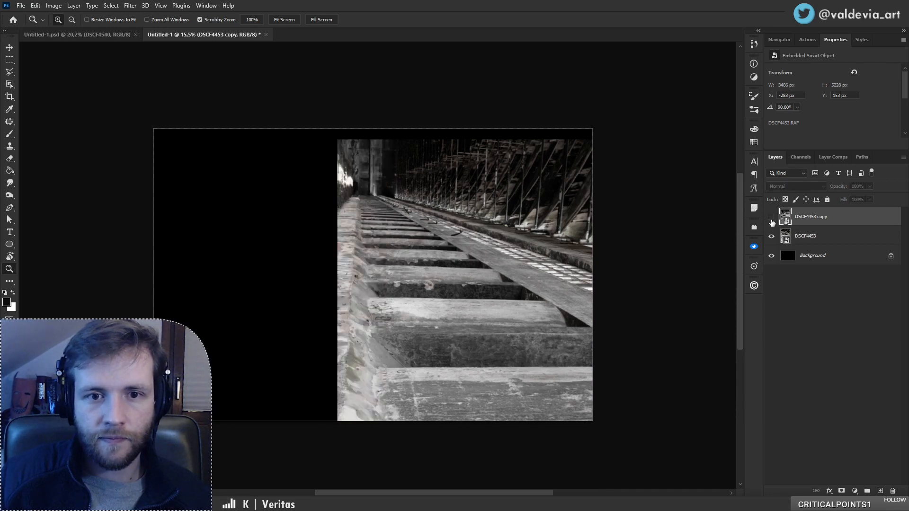
left_click(772, 219)
left_click(842, 491)
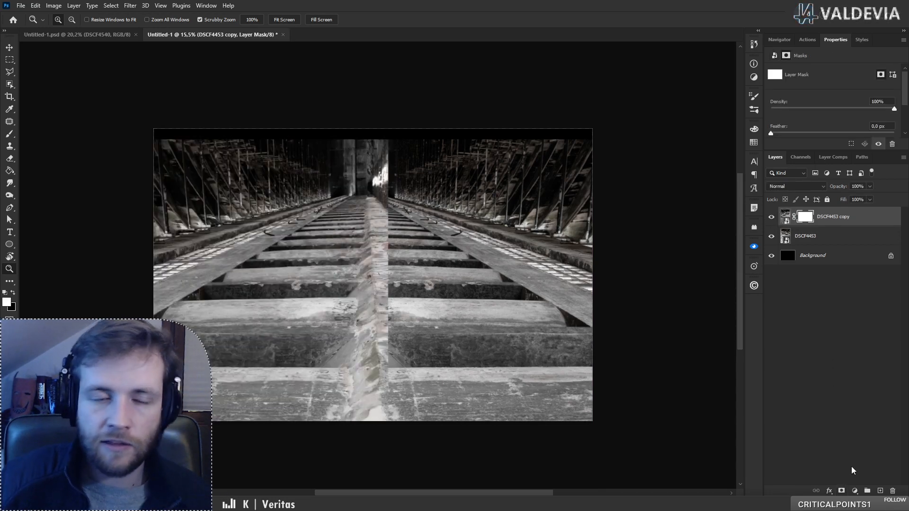
key("b")
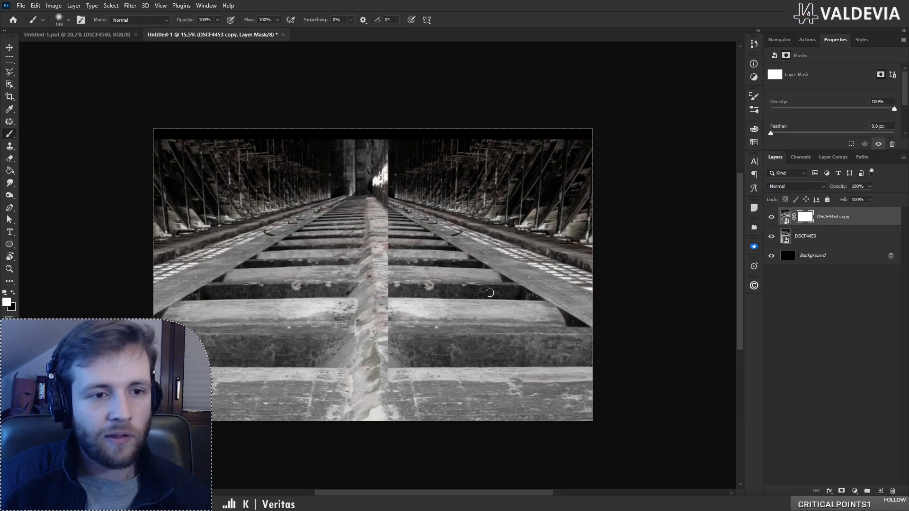
right_click(470, 305)
left_click(500, 351)
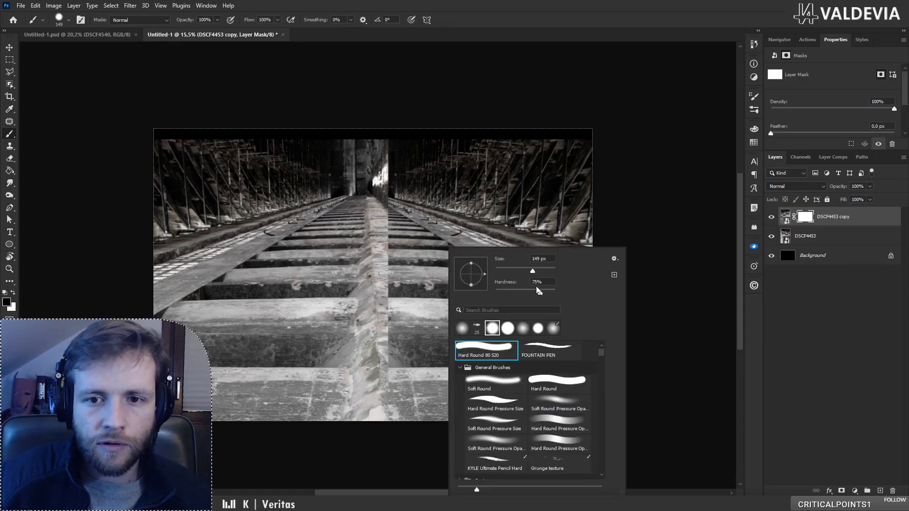
- Paint black on the copy's mask with a 338 px brush along the centre seam, from the bright doorway down to the lower beams
mouse_move(397, 202)
left_mouse_down()
mouse_move(371, 175)
mouse_move(381, 130)
left_mouse_up()
key("ctrl+z")
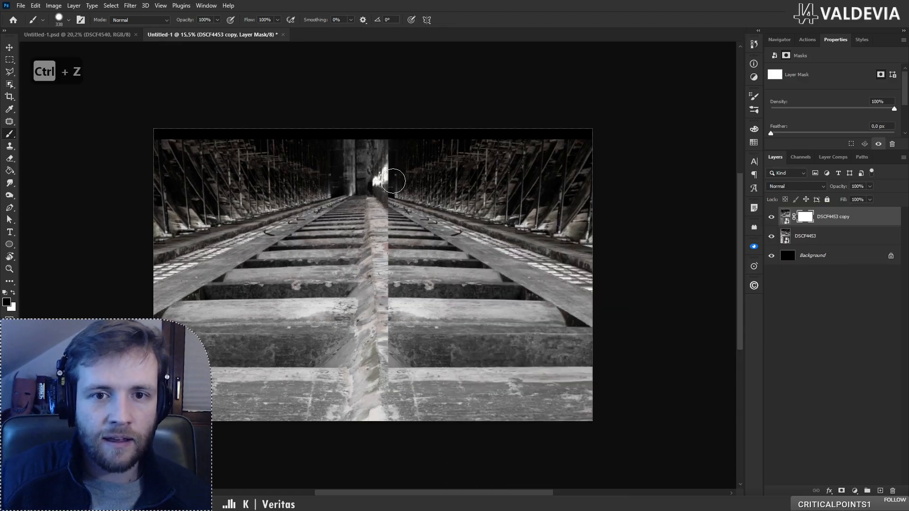
mouse_move(394, 181)
left_mouse_down()
mouse_move(381, 190)
mouse_move(379, 137)
left_mouse_up()
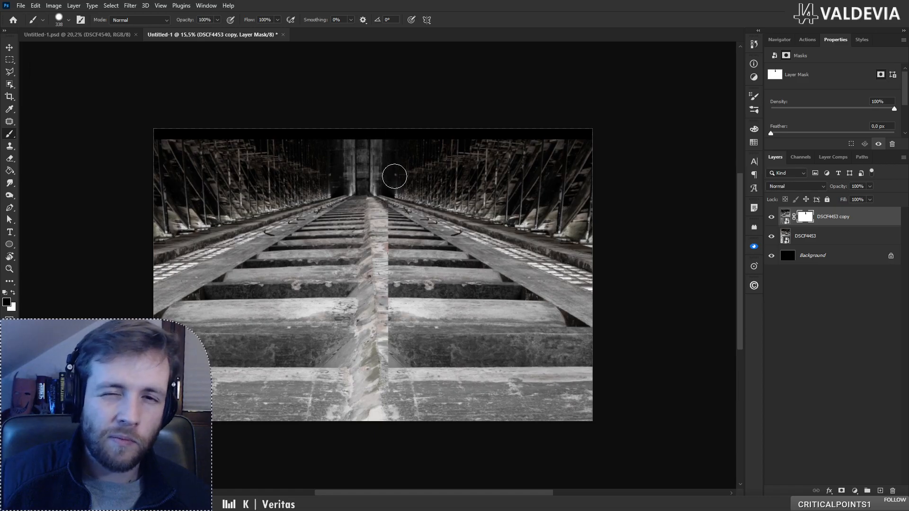
left_click_drag(385, 203, 393, 374)
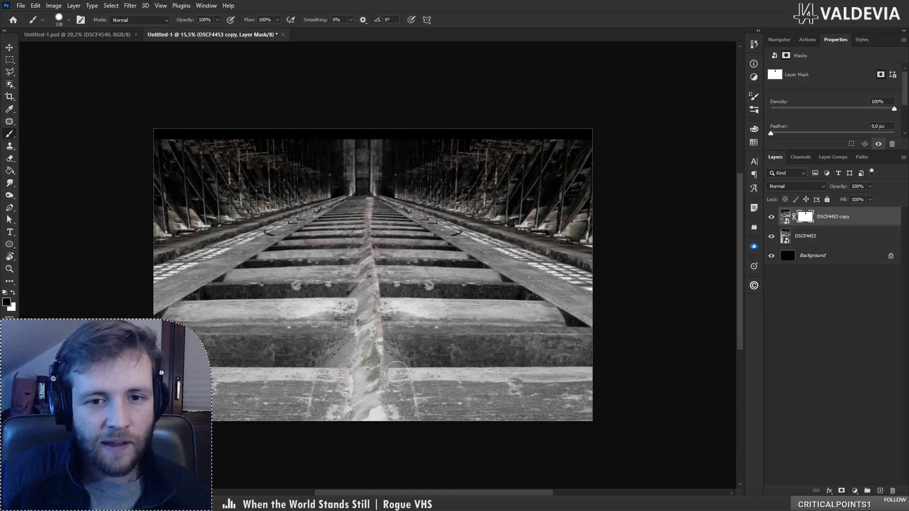
- Enlarge the brush and refine the copy's mask along the central ridge so both halves of the beams blend symmetrically
right_click(406, 312)
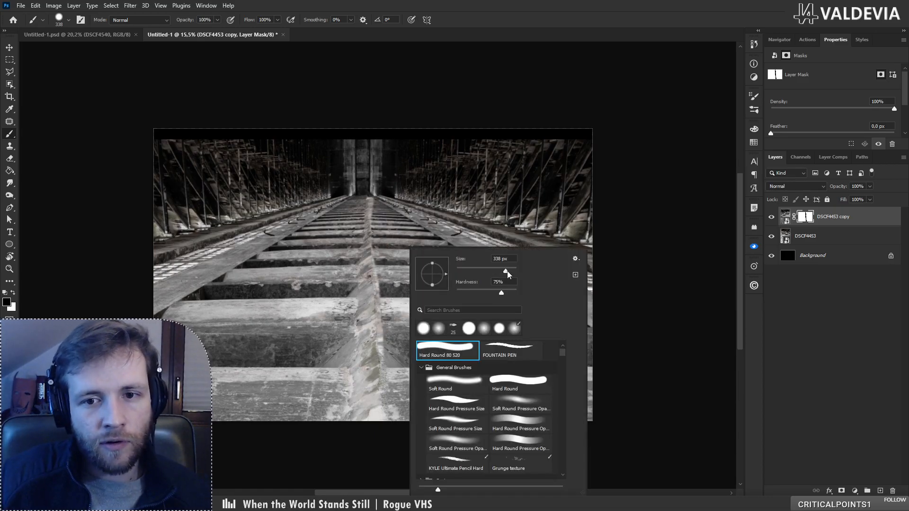
left_click(386, 230)
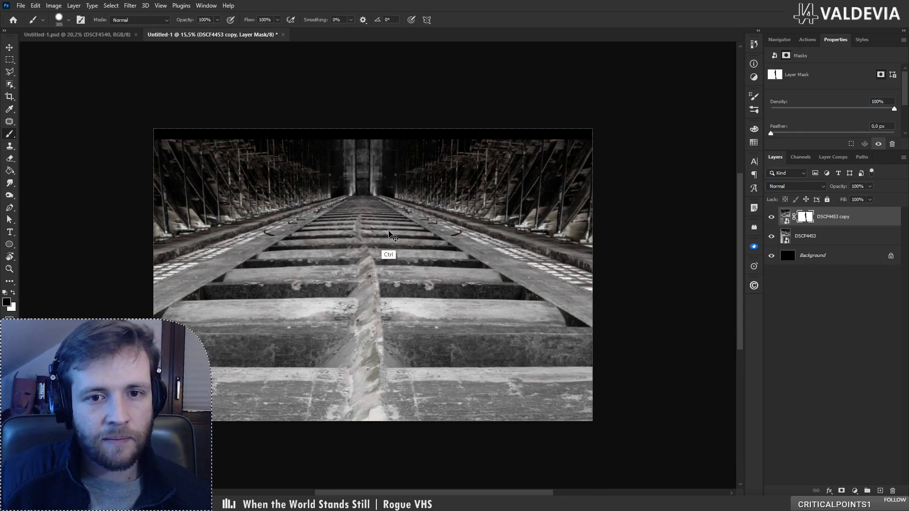
key("ctrl+z")
key("z")
mouse_move(379, 259)
left_mouse_down()
mouse_move(329, 273)
mouse_move(455, 220)
mouse_move(390, 219)
left_mouse_up()
left_click_drag(394, 345, 421, 334)
key("b")
mouse_move(387, 237)
left_mouse_down()
mouse_move(391, 401)
mouse_move(375, 231)
left_mouse_up()
key("ctrl+z")
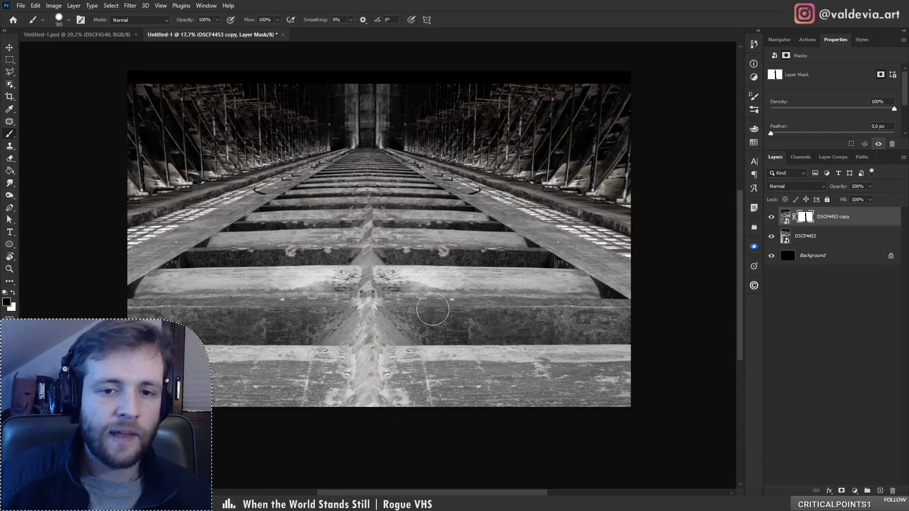
key("z")
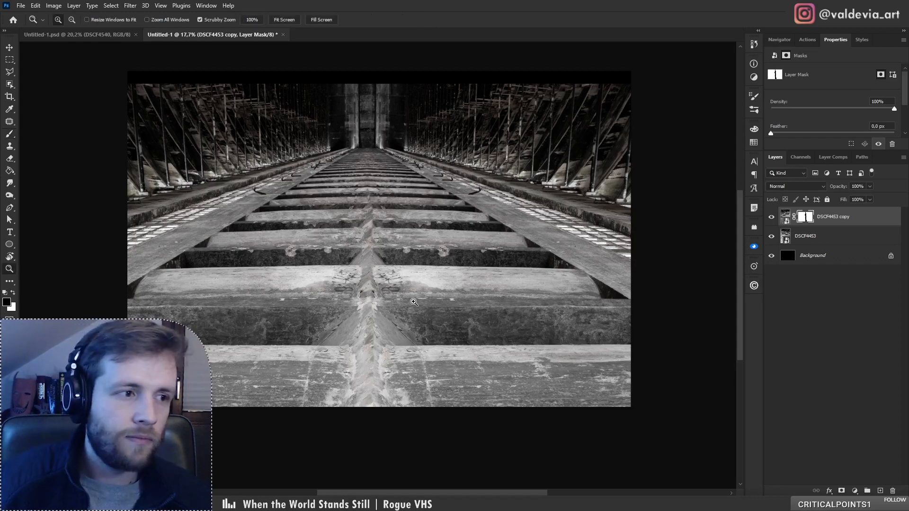
mouse_move(433, 297)
left_mouse_down()
mouse_move(387, 300)
mouse_move(462, 289)
left_mouse_up()
key("b")
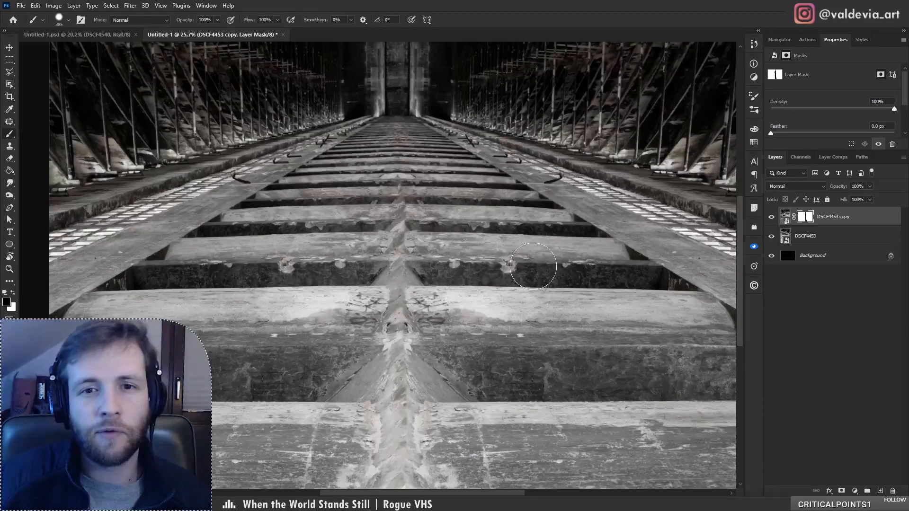
key("z")
left_click_drag(505, 264, 414, 294)
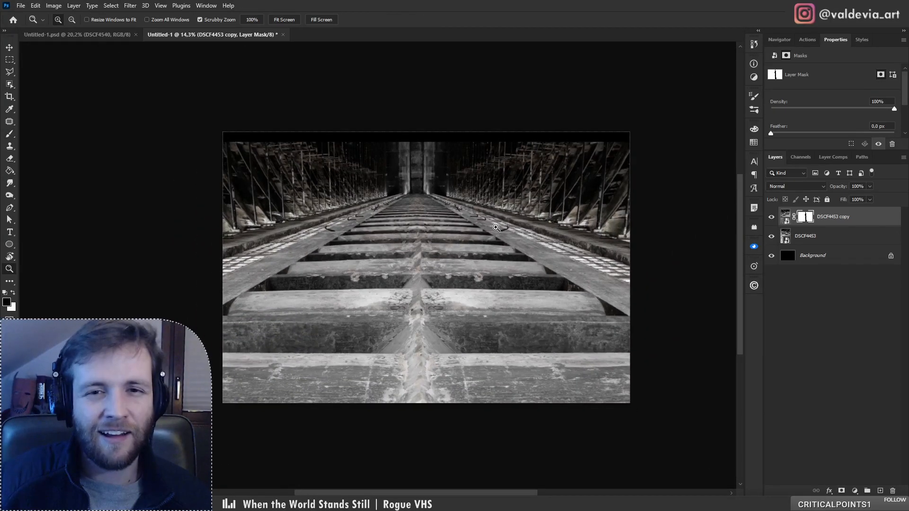
- Move both DSCF4453 layers up until they meet the canvas's upper edge at Y 0 px
left_click(496, 228)
key("b")
left_click(821, 243, "ctrl")
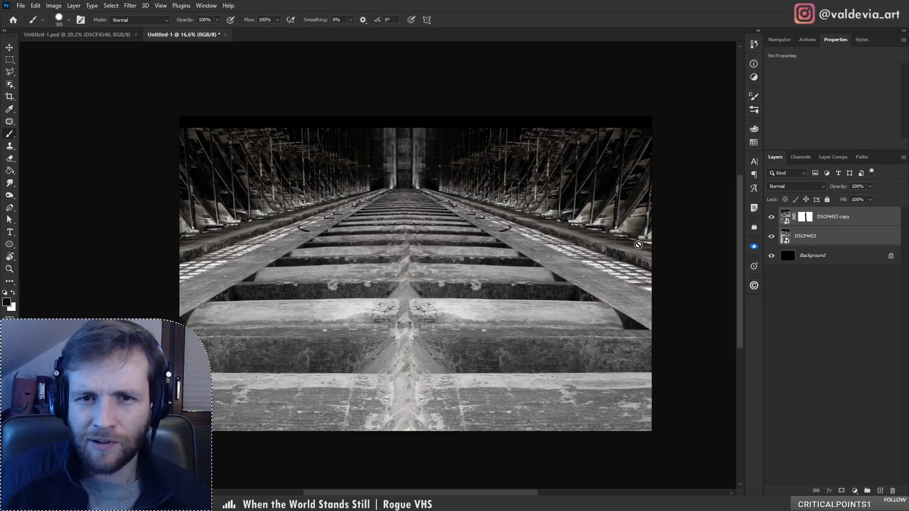
left_click_drag(517, 255, 517, 243)
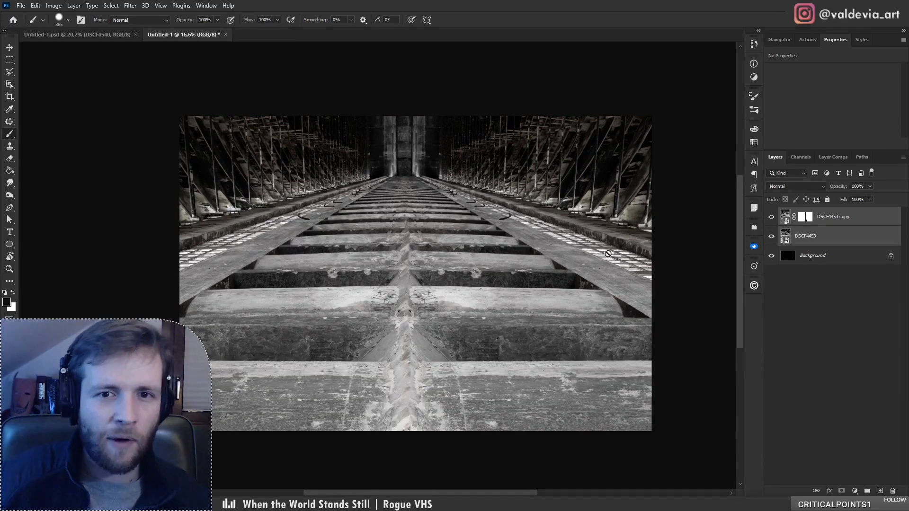
- Rotate the DSCF4453 copy layer by 0.80° and shift it to about X 1482 px, Y 2589 px to line up with the original
left_click(856, 222)
key("ctrl+t")
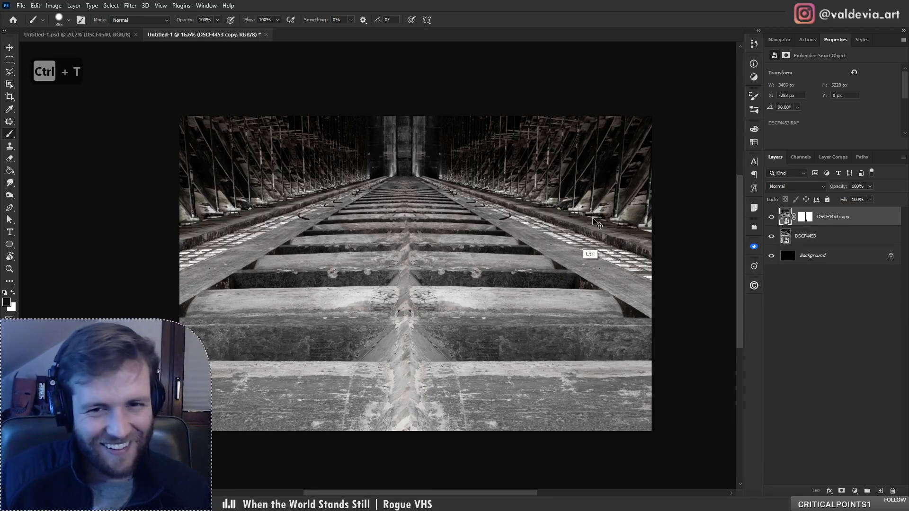
left_click_drag(571, 280, 535, 259)
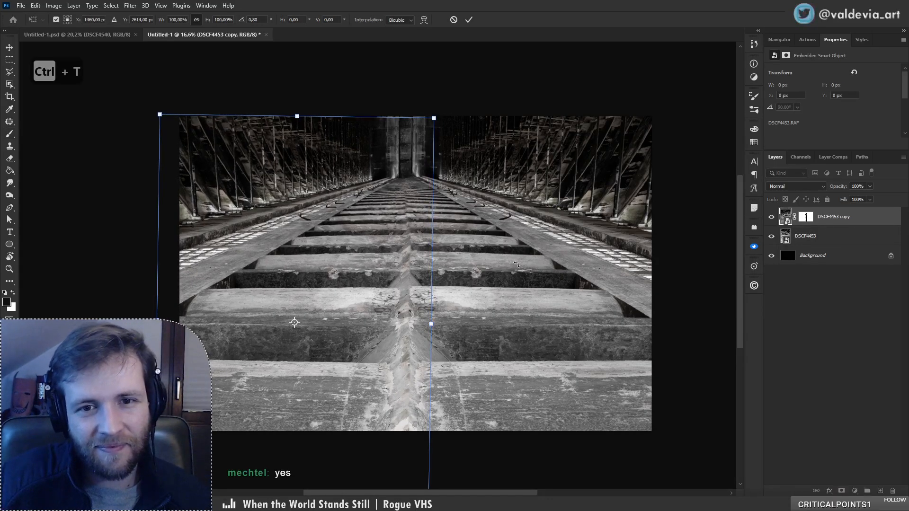
left_click_drag(393, 314, 403, 313)
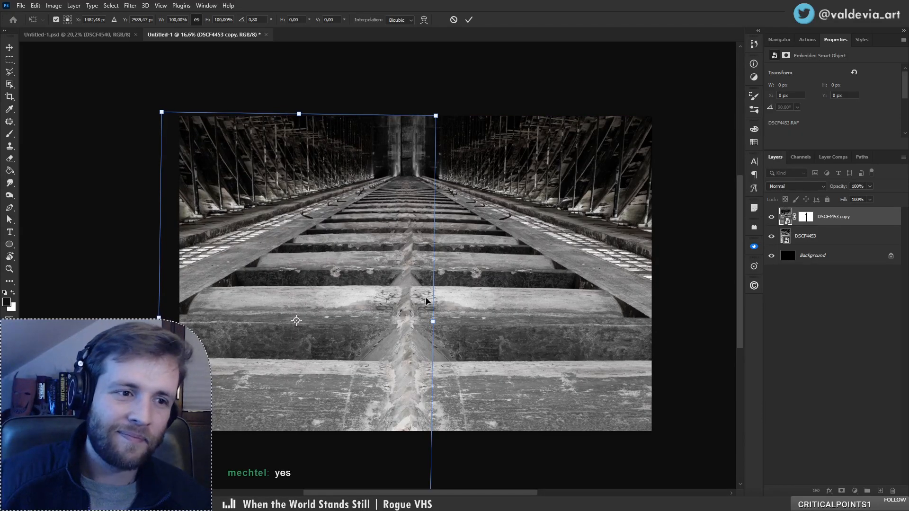
left_click_drag(487, 263, 487, 263)
key("ctrl+z")
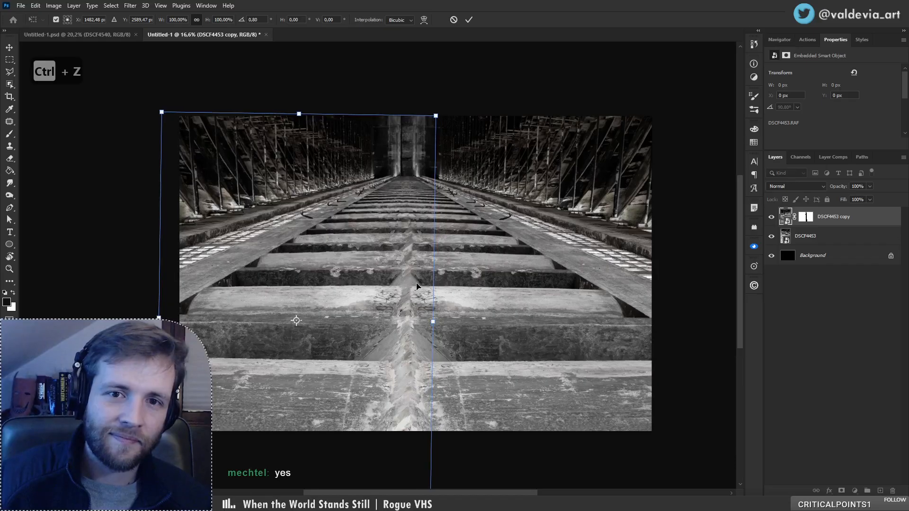
left_click(469, 20)
key("b")
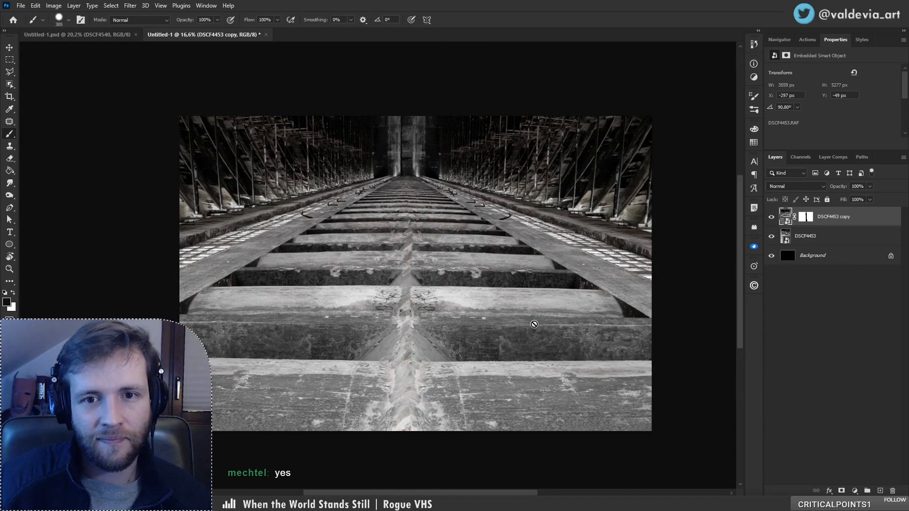
- Rotate both DSCF4453 layers together by -0.10° and reposition them to about X 2884 px, Y 2557 px
left_click(844, 237, "ctrl")
key("ctrl+t")
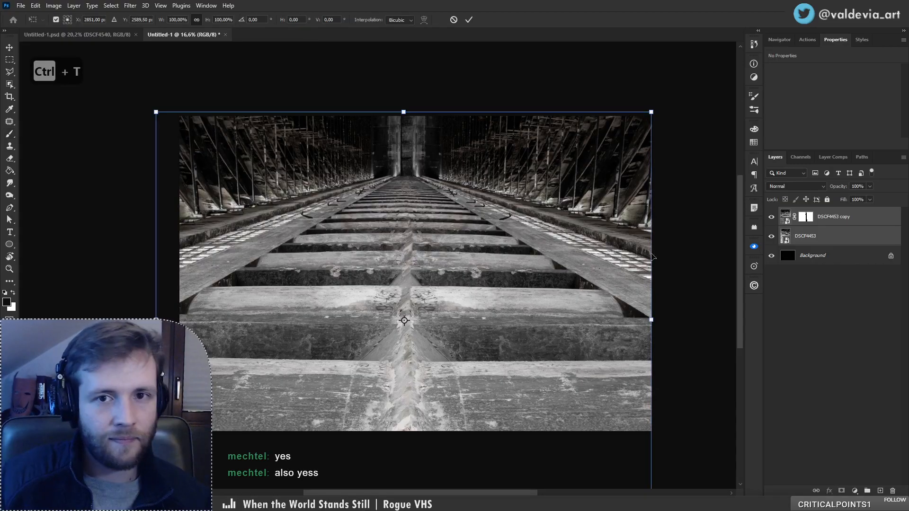
left_click_drag(686, 246, 707, 244)
left_click_drag(607, 280, 609, 277)
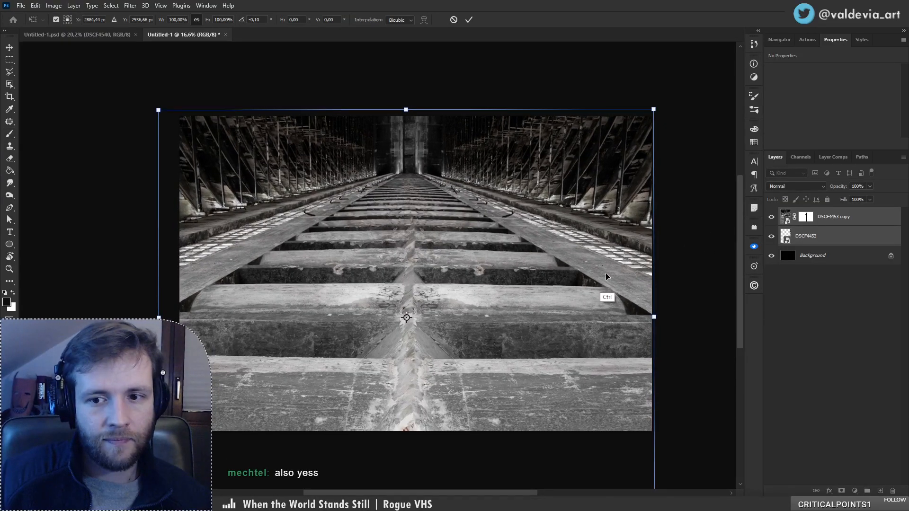
left_click(469, 20)
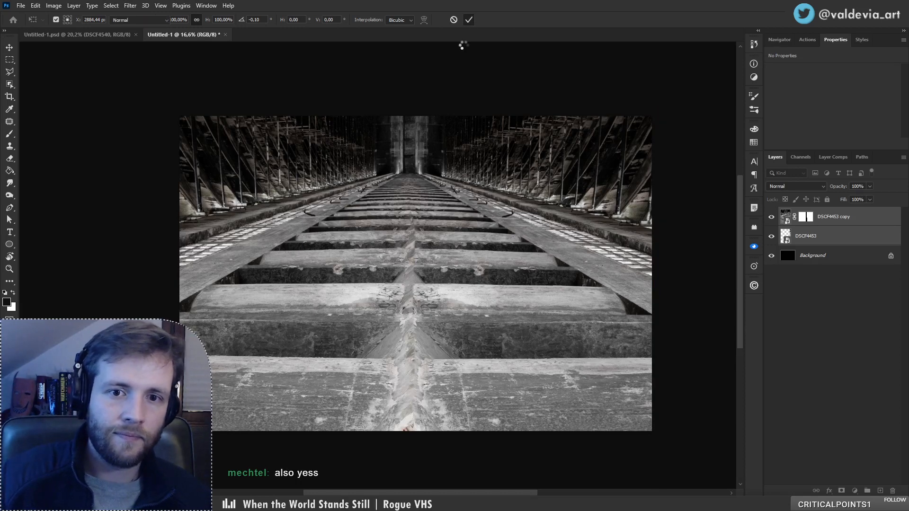
- Touch up the DSCF4453 copy's layer mask with the black brush along the central seam of the distant beams
left_click(810, 217)
key("b")
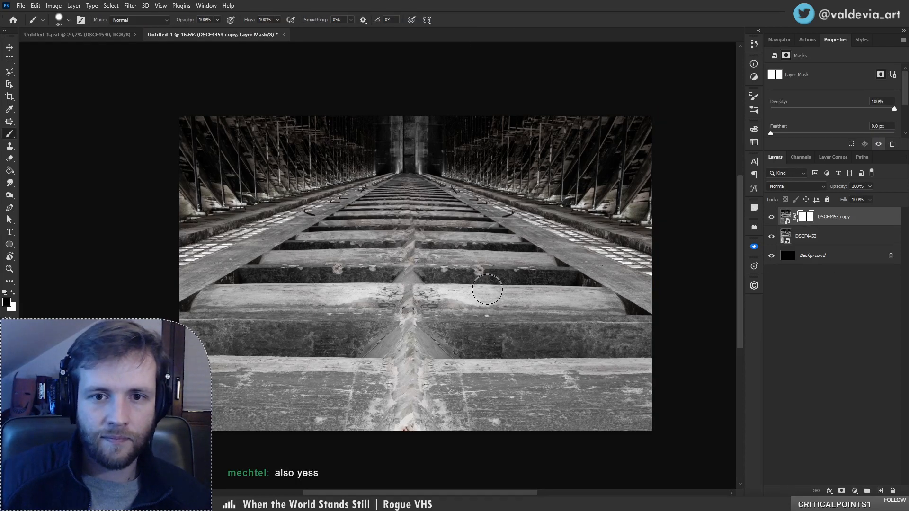
key("ctrl+z")
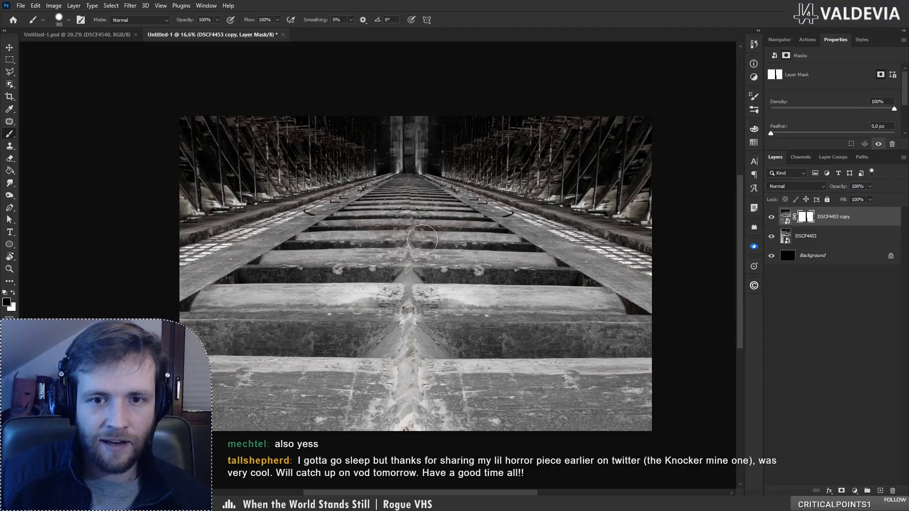
key("z")
left_click_drag(423, 213, 467, 192)
key("b")
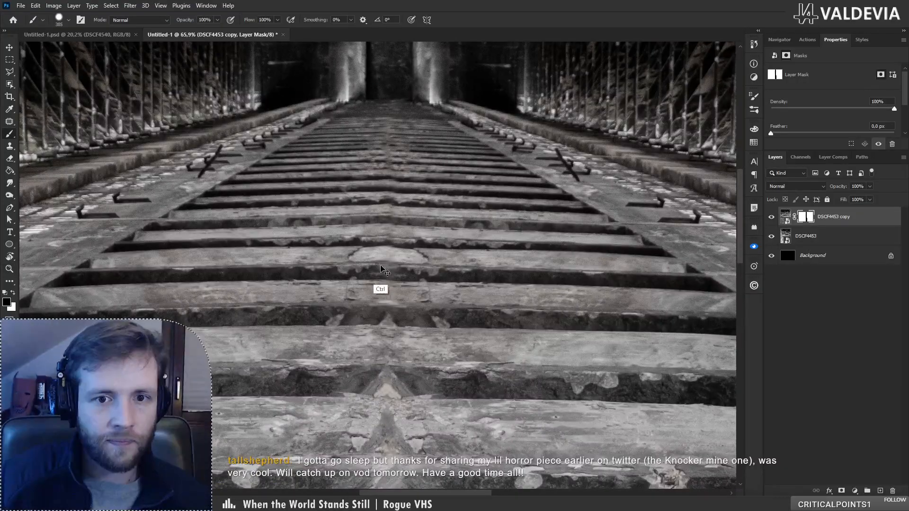
left_click_drag(380, 265, 379, 265)
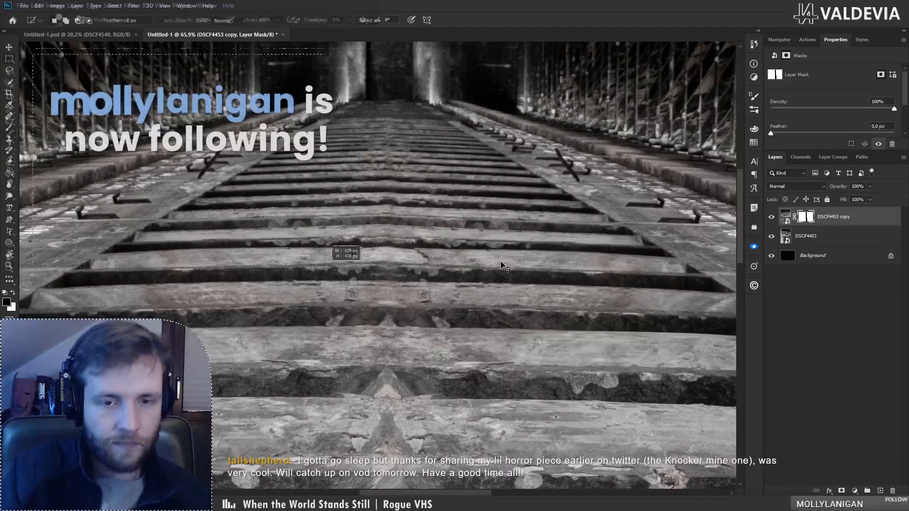
left_click(134, 5)
left_click(263, 150)
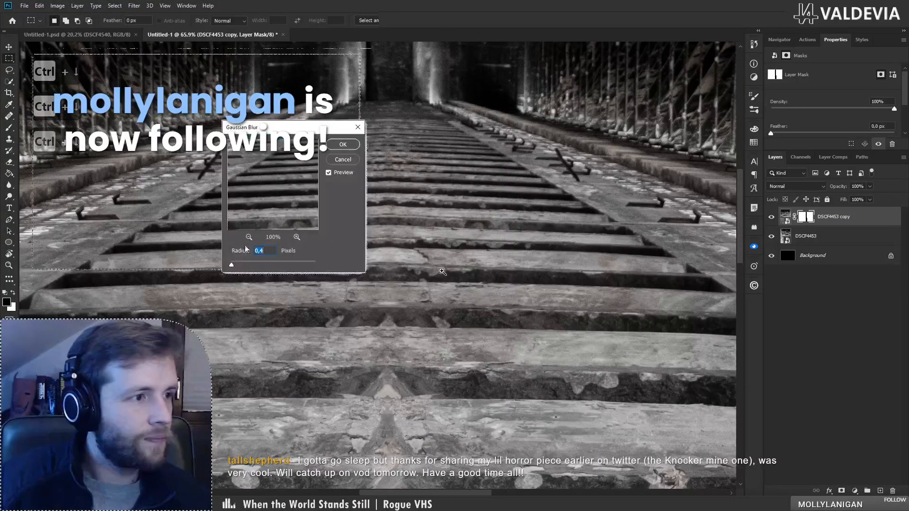
left_click_drag(411, 279, 374, 280)
mouse_move(411, 321)
left_mouse_down()
mouse_move(438, 318)
mouse_move(381, 230)
left_mouse_up()
mouse_move(410, 260)
left_mouse_down()
mouse_move(359, 245)
mouse_move(458, 258)
mouse_move(472, 248)
left_mouse_up()
mouse_move(416, 195)
left_mouse_down()
mouse_move(458, 324)
mouse_move(377, 344)
left_mouse_up()
left_click_drag(481, 350, 542, 334)
- On a new layer, clone over the central seam at the bright beam's upper edge with a 199 px Soft Round Clone Stamp
left_click(879, 491)
key("s")
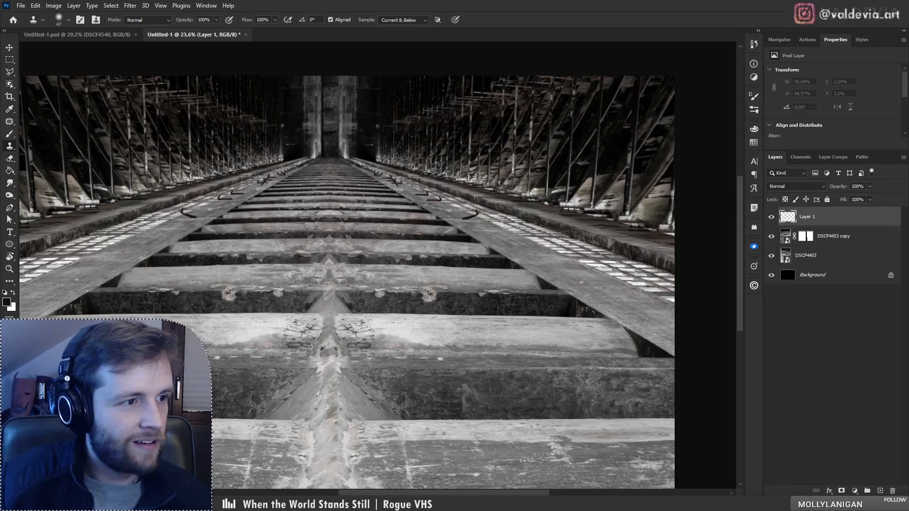
left_click_drag(362, 325, 423, 266)
right_click(469, 266)
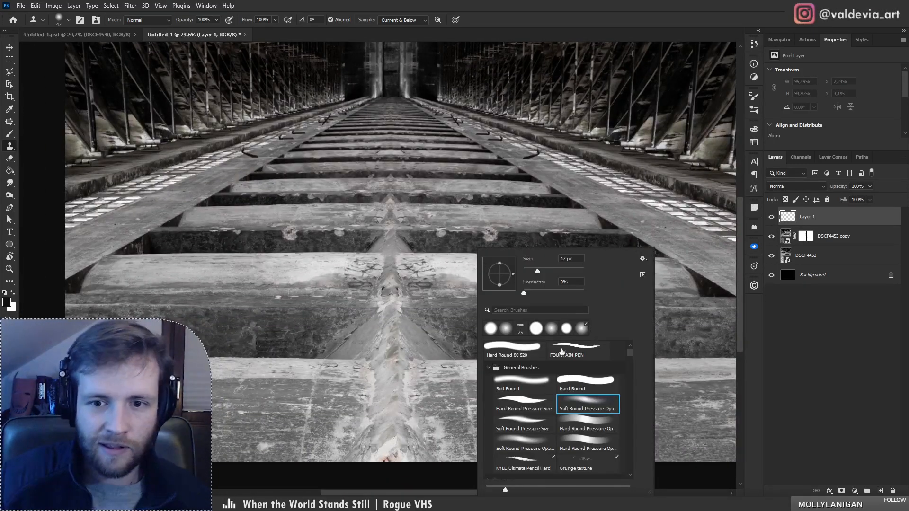
left_click(535, 385)
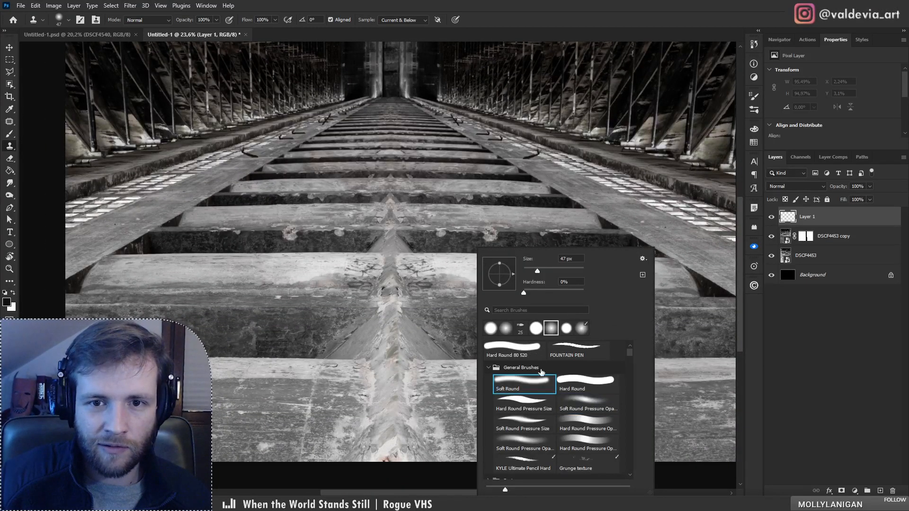
left_click(573, 271)
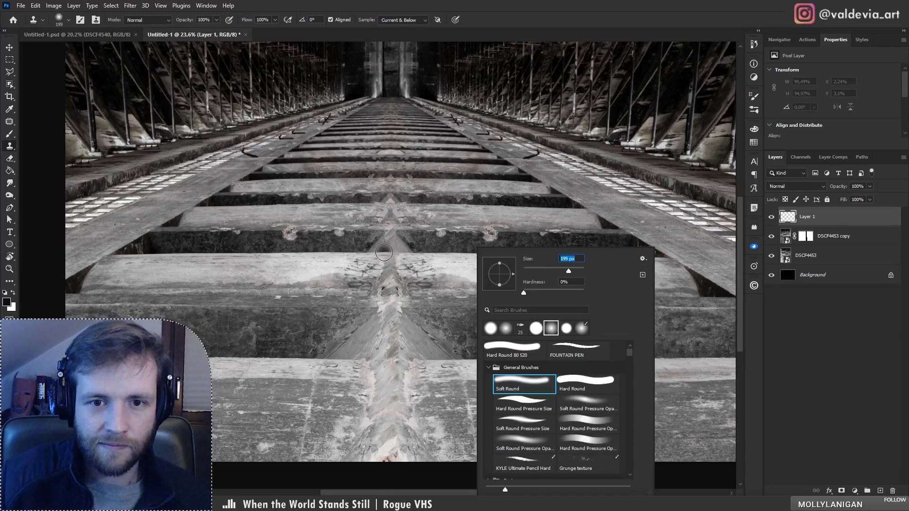
mouse_move(384, 253)
left_mouse_down()
mouse_move(415, 251)
mouse_move(371, 250)
mouse_move(400, 240)
mouse_move(419, 243)
mouse_move(426, 261)
mouse_move(362, 251)
mouse_move(379, 260)
left_mouse_up()
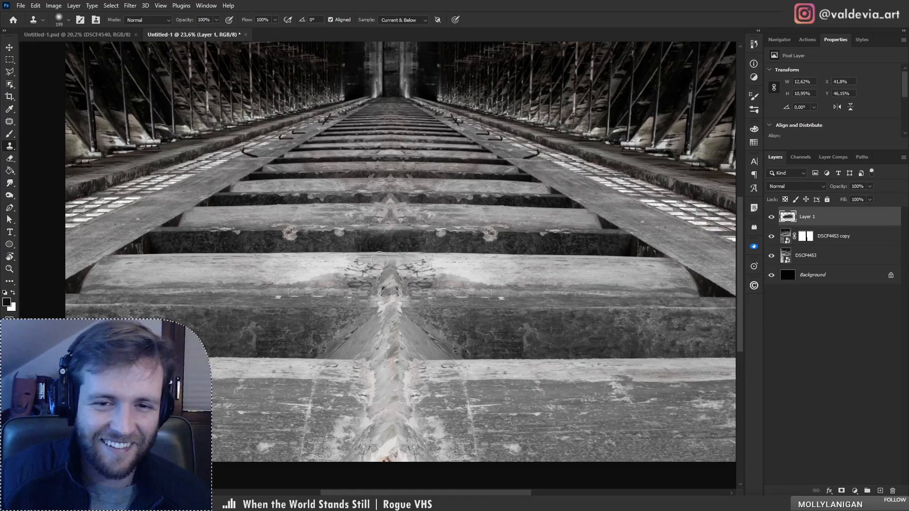
left_click_drag(408, 312, 416, 335)
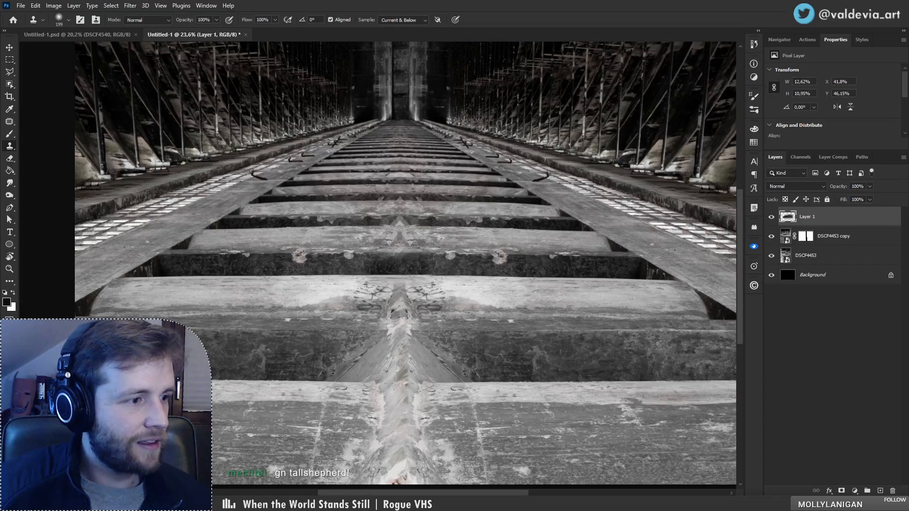
- Switch to the Twitter thread in Firefox, look over the "Knocker" miners post and open its picture enlarged
key("alt+Tab")
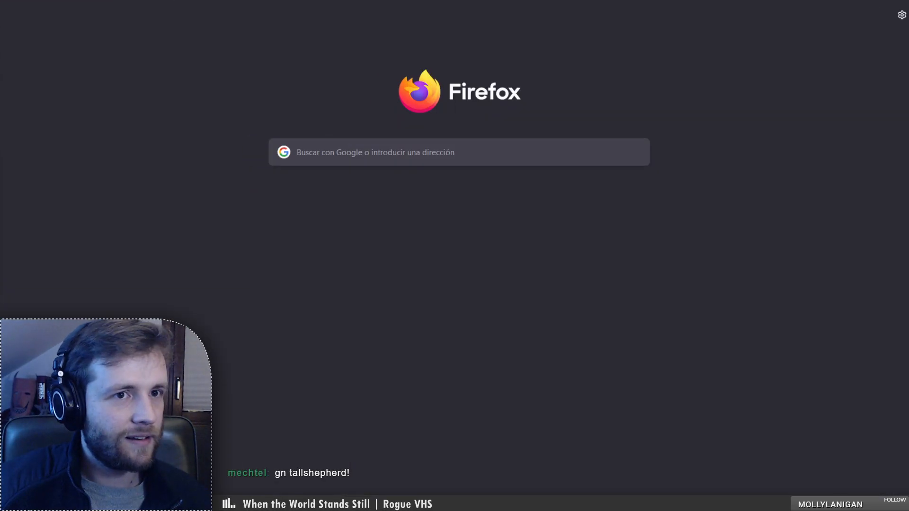
key("ctrl+Tab")
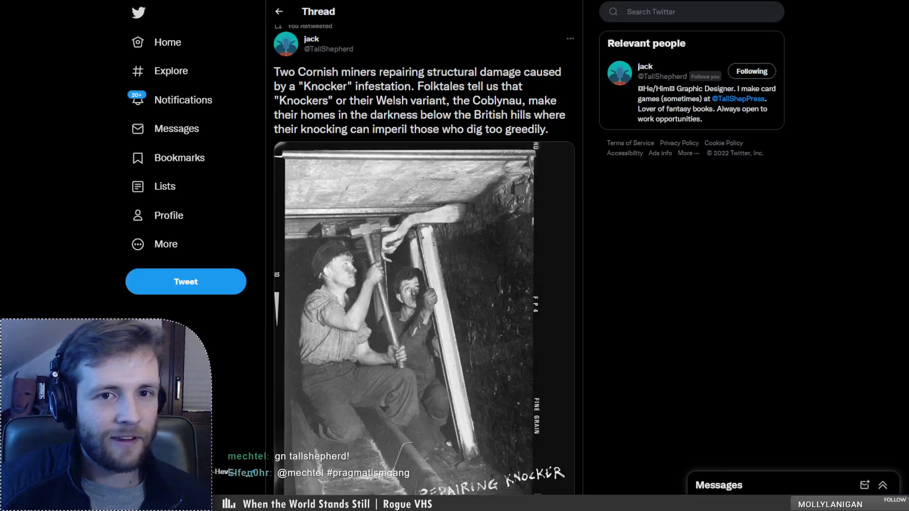
scroll(424, 284, "down", 1)
scroll(424, 260, "up", 2)
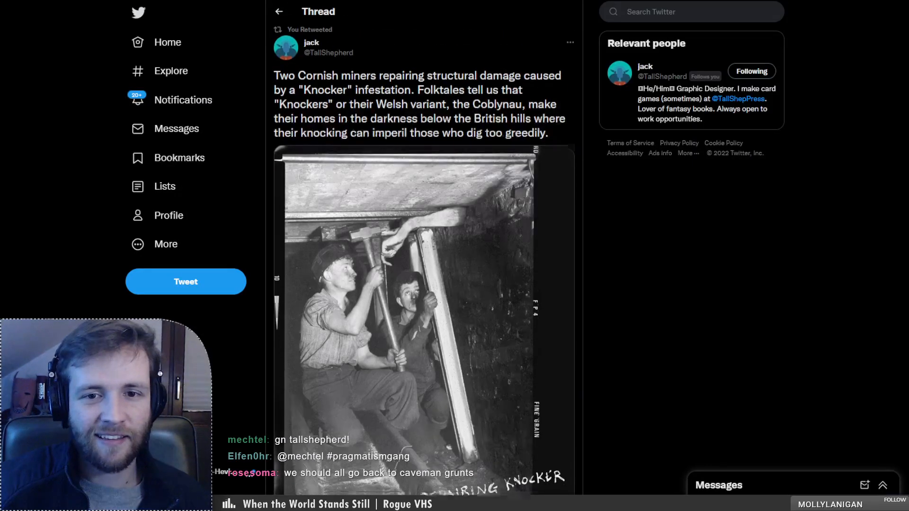
scroll(424, 260, "down", 3)
scroll(424, 261, "up", 3)
scroll(423, 260, "down", 1)
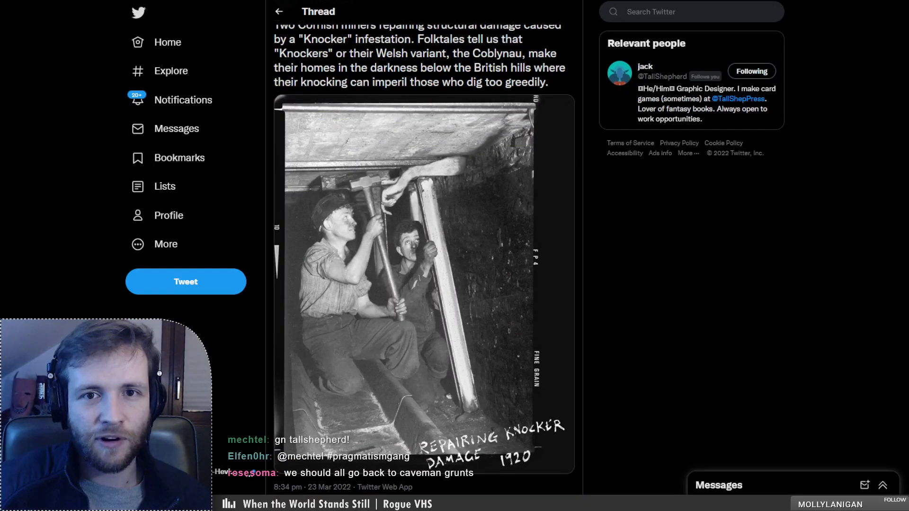
scroll(424, 260, "up", 1)
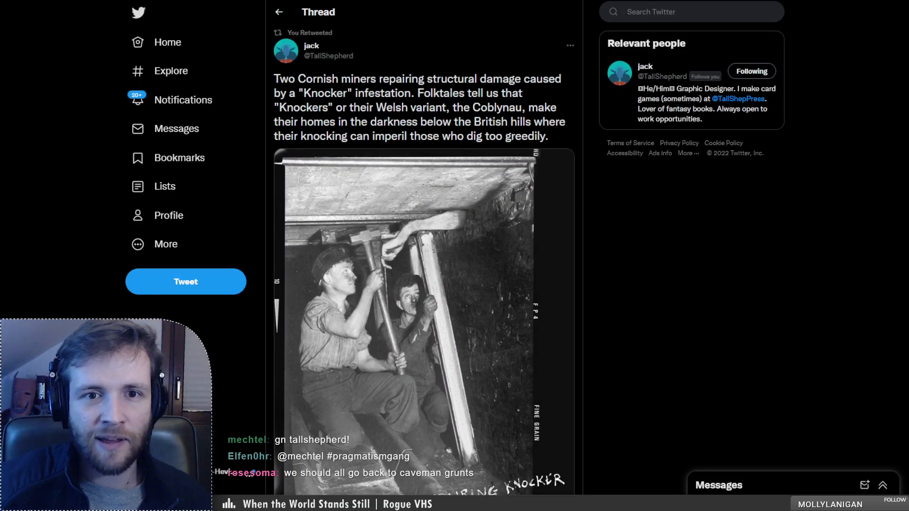
scroll(424, 260, "down", 1)
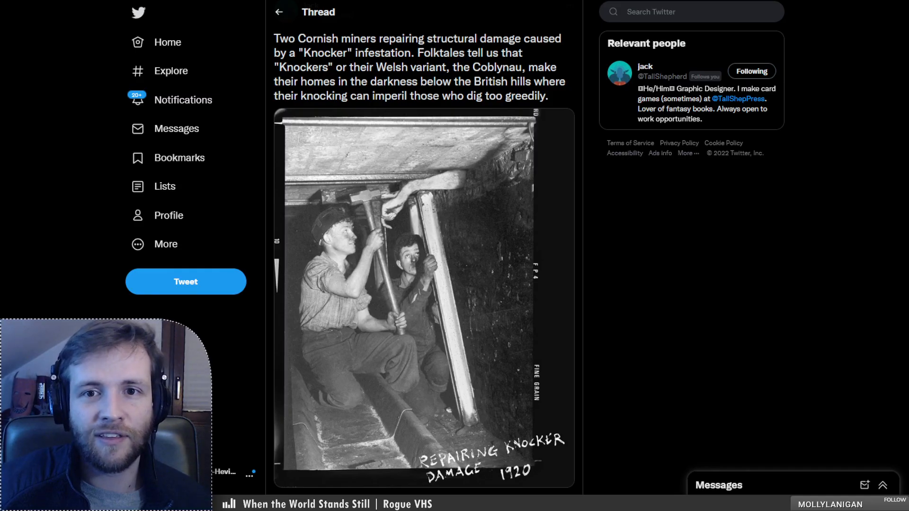
scroll(904, 109, "down", 1)
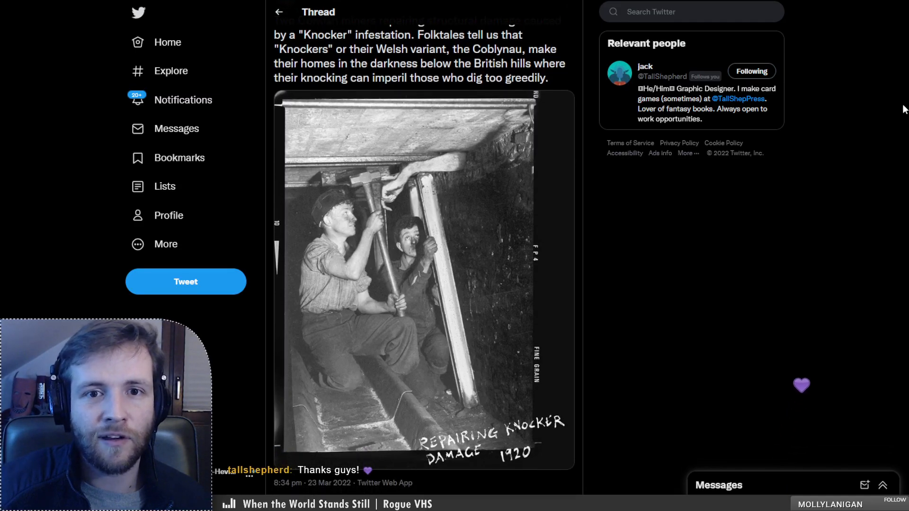
scroll(904, 109, "down", 1)
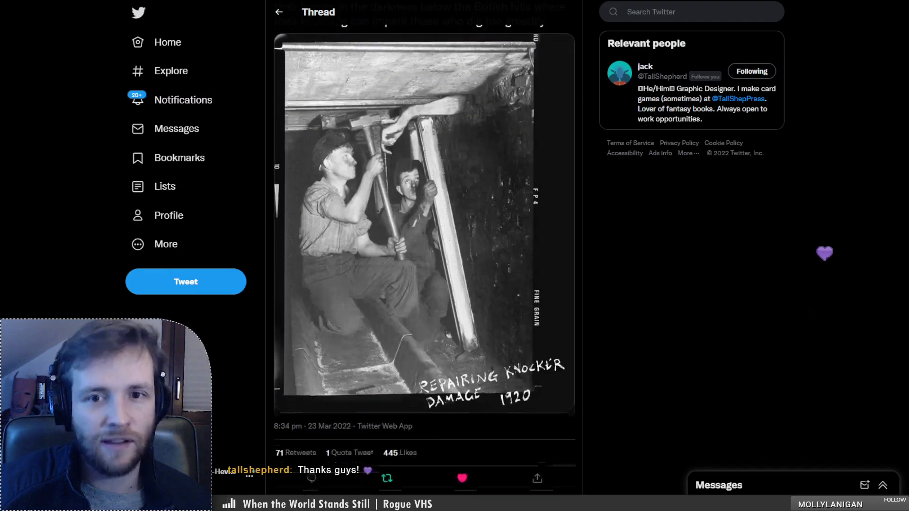
left_click(407, 178)
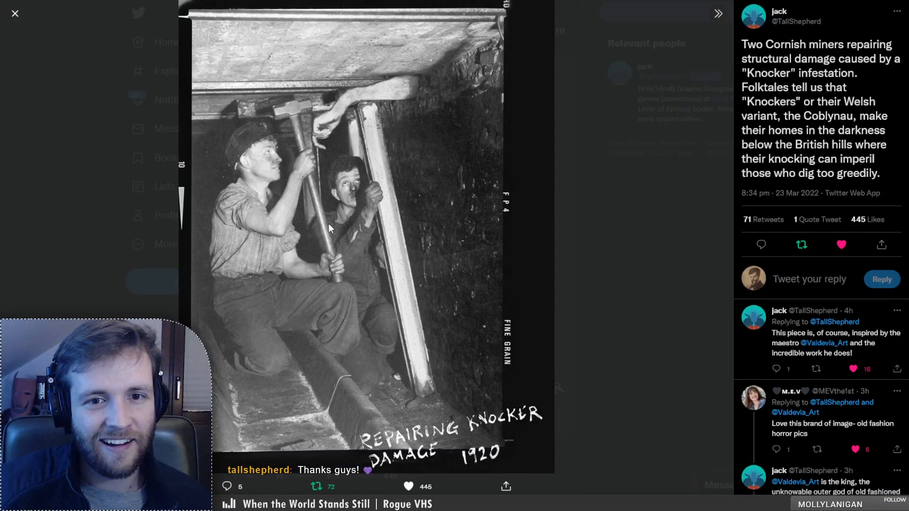
- Examine the full-size "Repairing Knocker Damage 1920" image up close, including the miners' faces, the mine floor and the handwritten caption
key("ctrl+Tab")
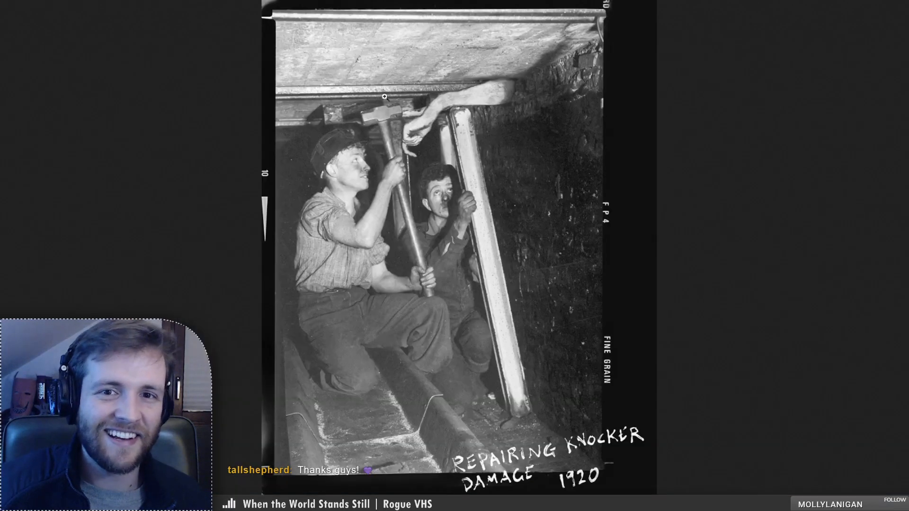
left_click(459, 124)
scroll(567, 255, "down", 7)
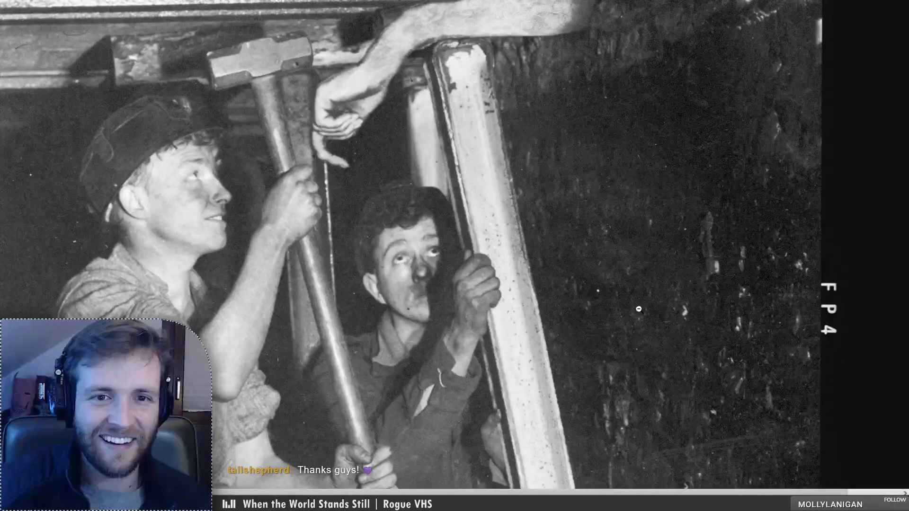
scroll(639, 310, "down", 8)
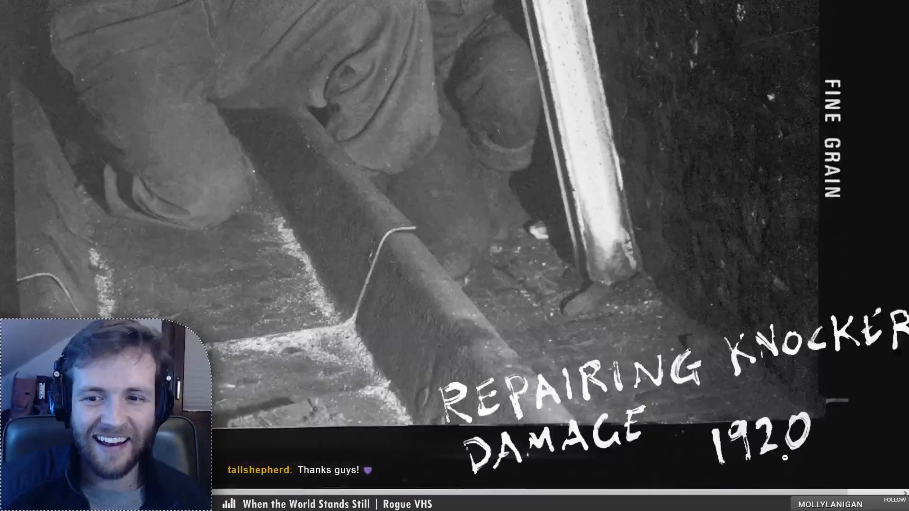
left_click_drag(714, 492, 812, 490)
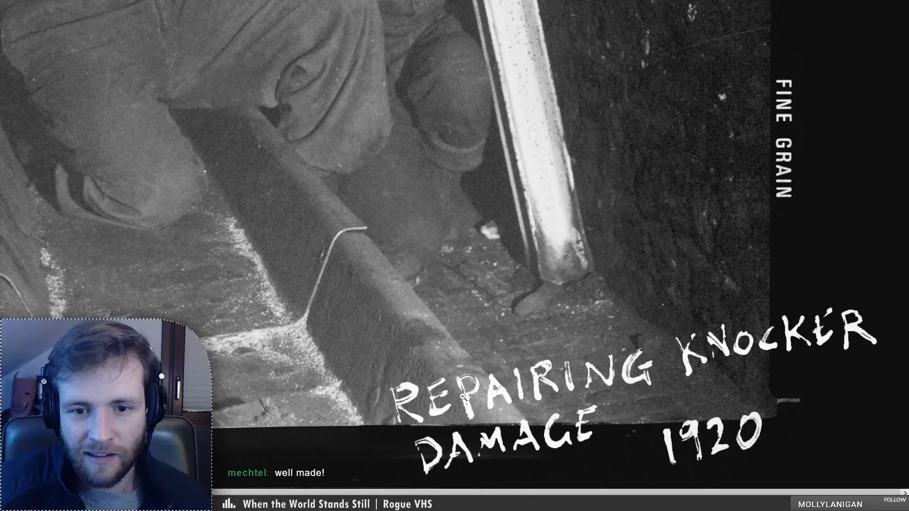
left_click(350, 192)
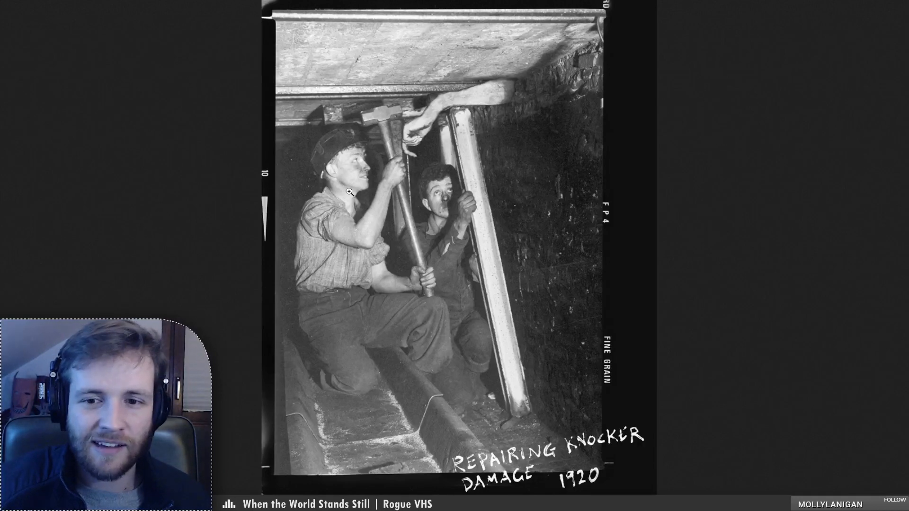
left_click(583, 478)
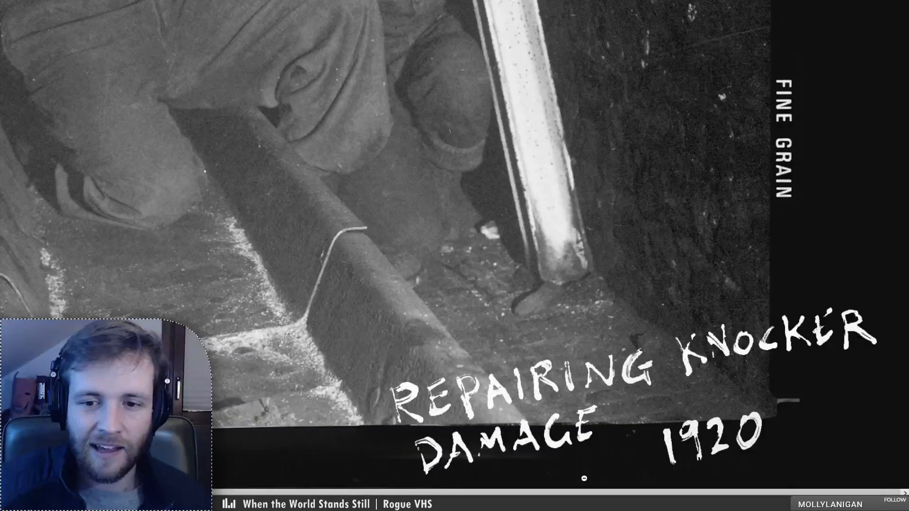
left_click(458, 372)
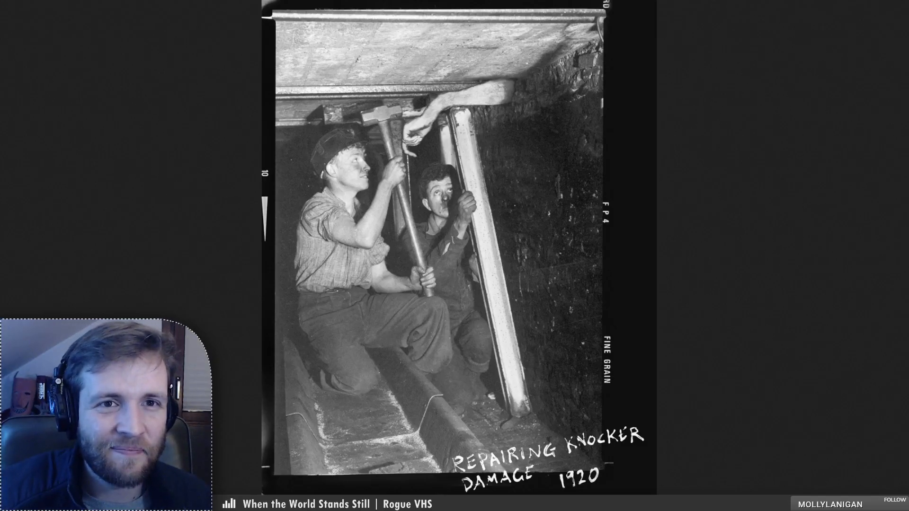
- Switch to Photoshop and clone clean wood over the dark mirrored marks right of the central seam on the wide pale plank
key("ctrl+t")
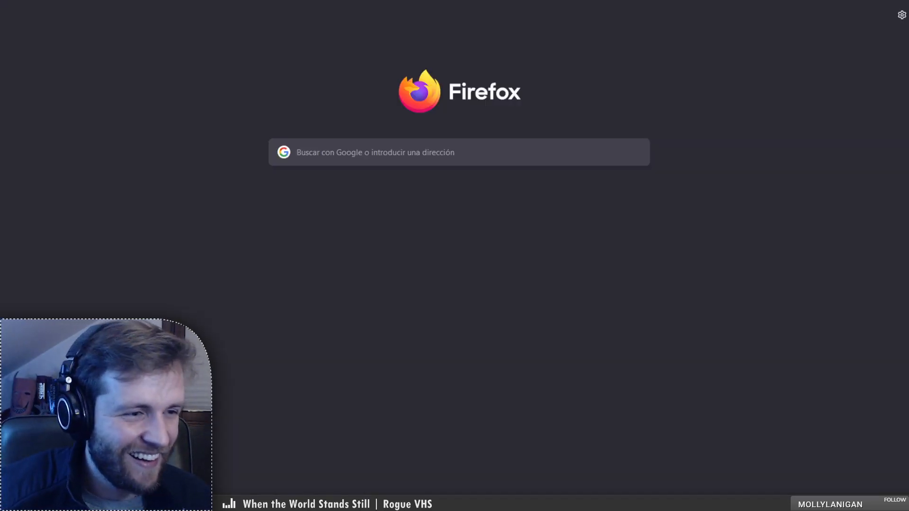
key("alt+Tab")
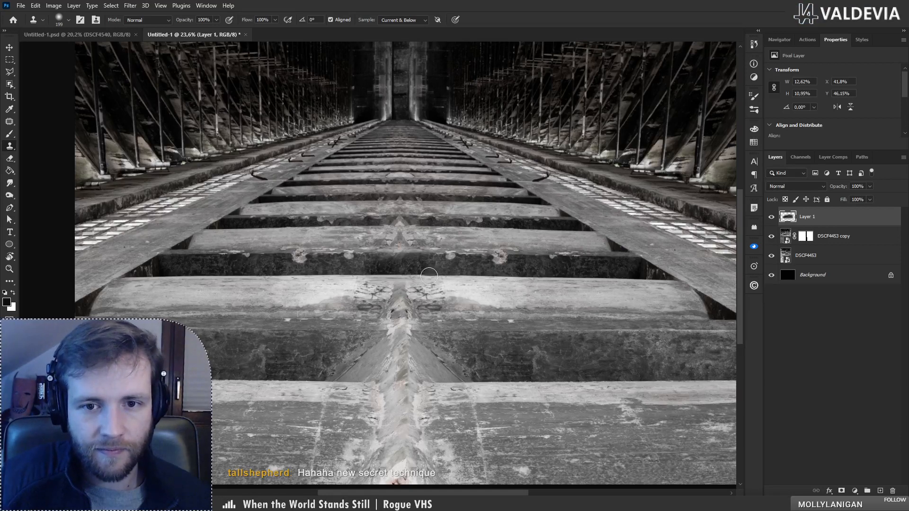
mouse_move(425, 275)
left_mouse_down()
mouse_move(436, 275)
mouse_move(434, 296)
mouse_move(415, 292)
mouse_move(451, 287)
left_mouse_up()
left_click(492, 296, "alt")
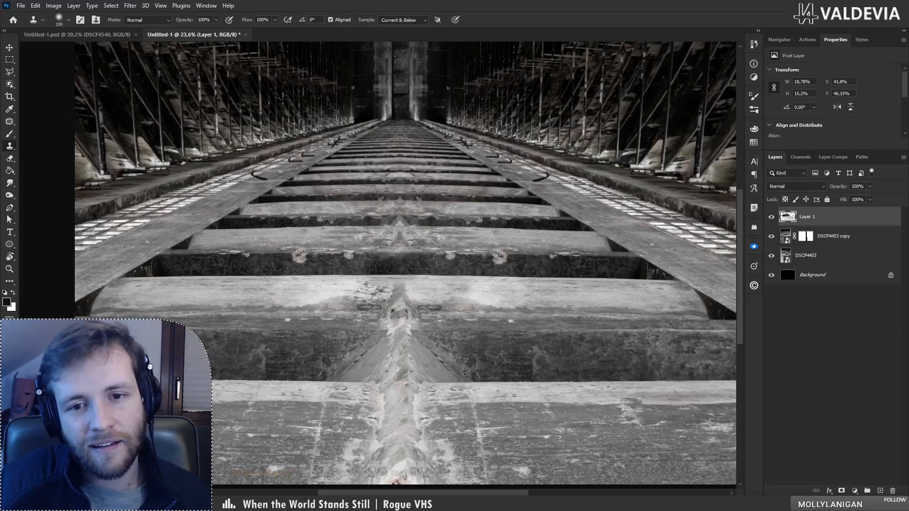
mouse_move(413, 299)
left_mouse_down()
mouse_move(400, 292)
mouse_move(409, 287)
mouse_move(348, 303)
mouse_move(434, 303)
left_mouse_up()
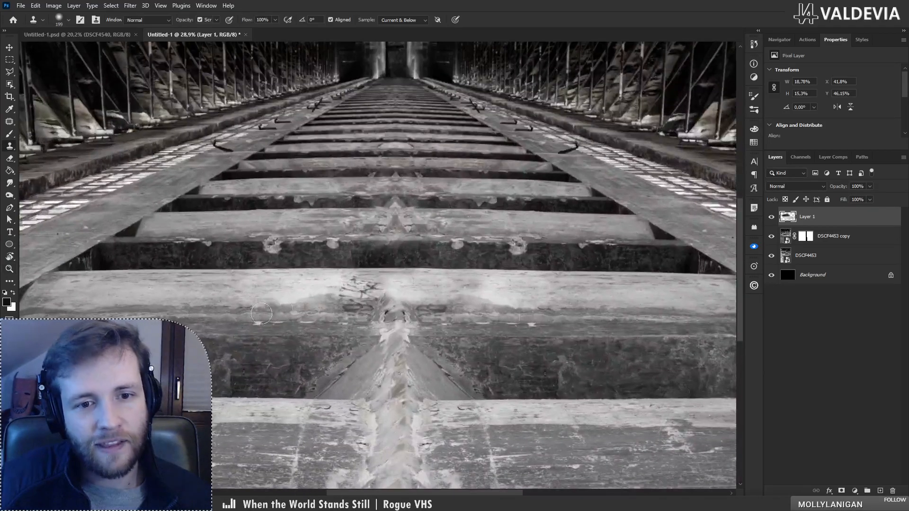
left_click(216, 315, "alt")
mouse_move(353, 314)
left_mouse_down()
mouse_move(443, 313)
mouse_move(331, 317)
left_mouse_up()
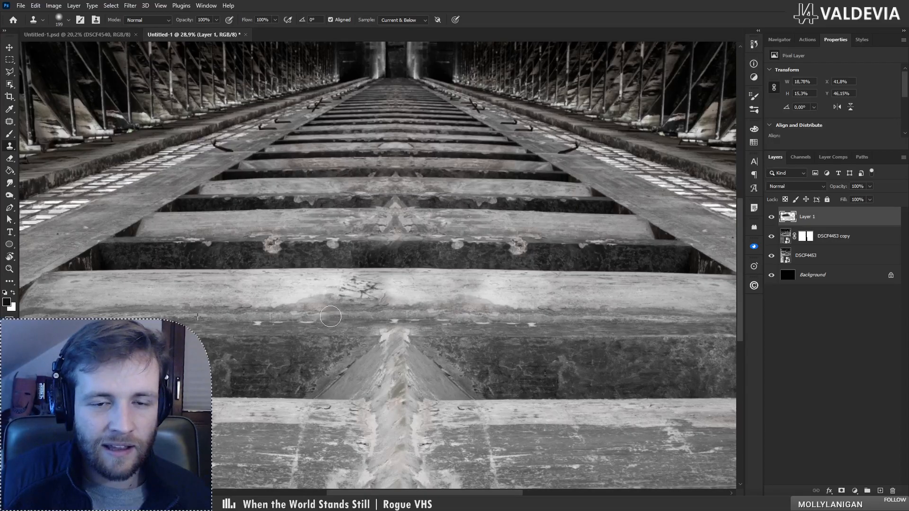
key("ctrl+z")
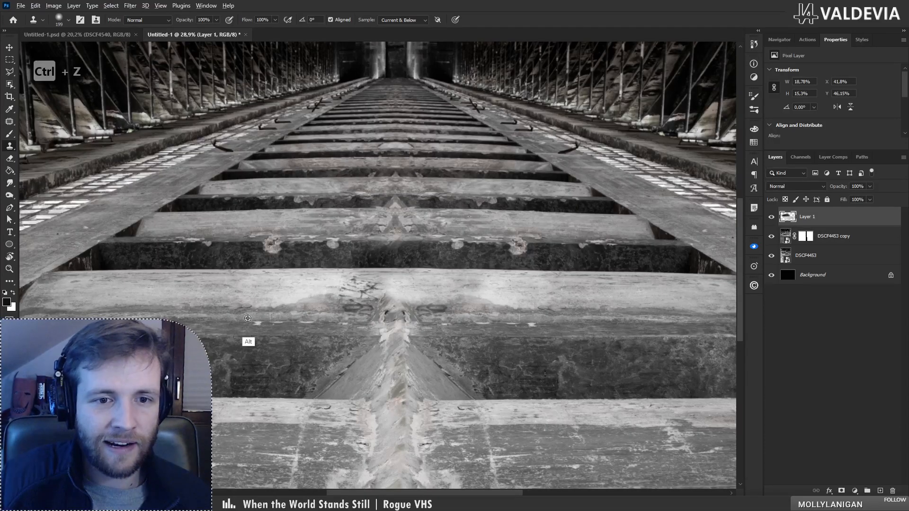
- Clone wood over the tip of the central seam and the dark marks left of it on the wide pale plank
left_click(231, 314, "alt")
mouse_move(342, 314)
left_mouse_down()
mouse_move(443, 314)
mouse_move(354, 317)
mouse_move(354, 303)
mouse_move(374, 298)
mouse_move(359, 283)
left_mouse_up()
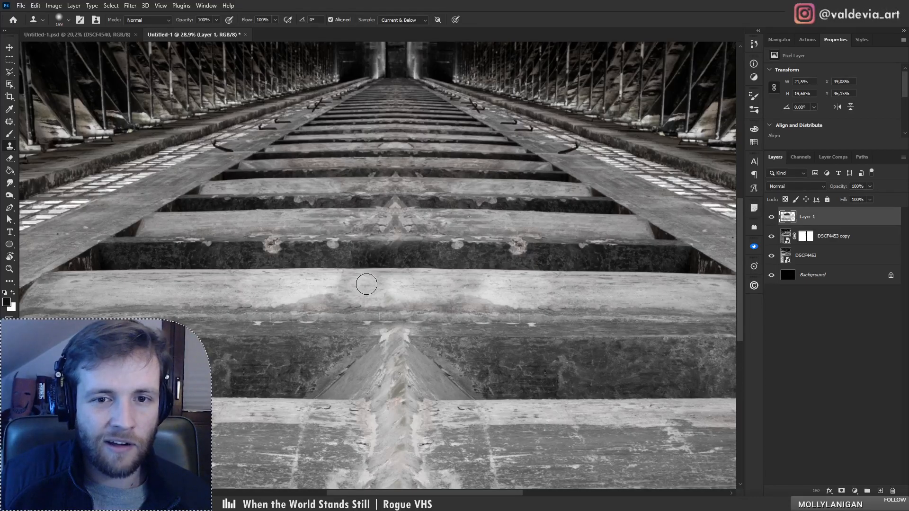
key("ctrl+z")
mouse_move(340, 299)
left_mouse_down()
mouse_move(366, 291)
mouse_move(299, 296)
mouse_move(337, 295)
left_mouse_up()
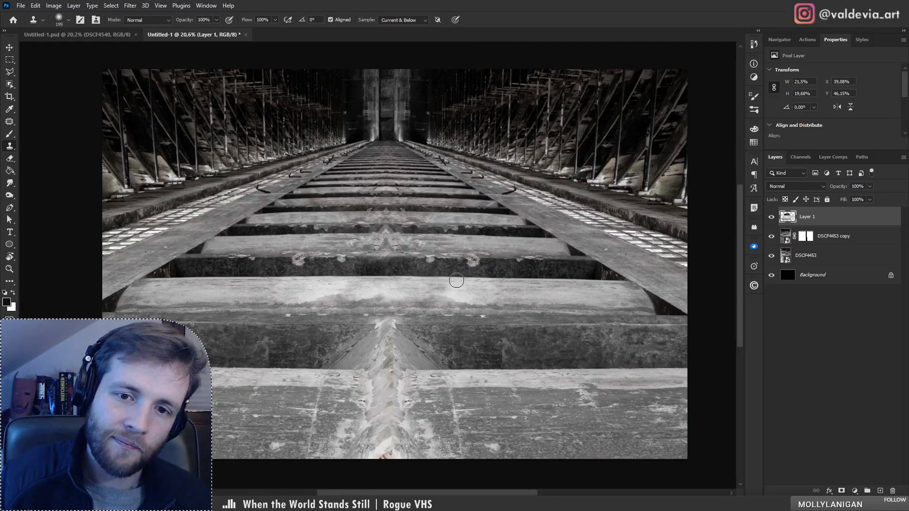
- Clone weathered wood texture across the middle of the wide pale plank to break up its mirrored bright patches
left_click(473, 277, "alt")
mouse_move(438, 287)
left_mouse_down()
mouse_move(451, 302)
mouse_move(390, 321)
mouse_move(452, 320)
mouse_move(478, 308)
left_mouse_up()
left_click_drag(470, 269, 511, 267)
left_click(589, 312, "alt")
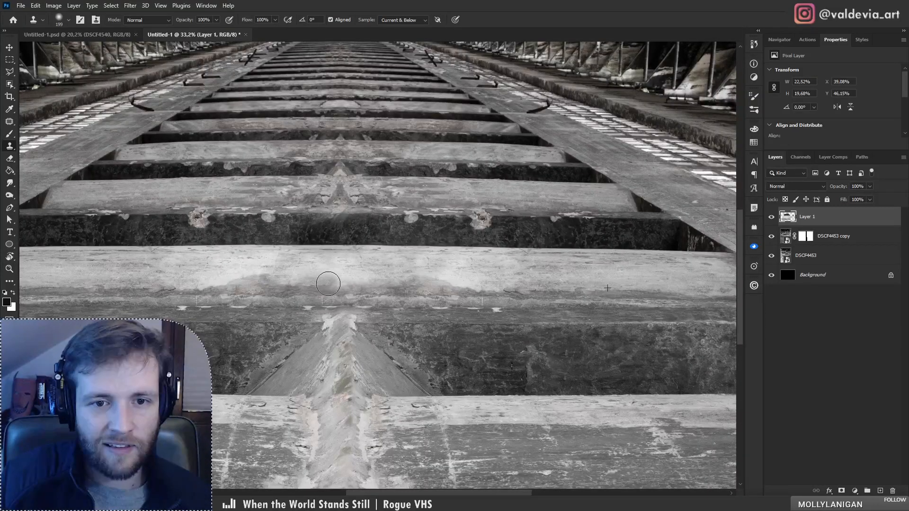
key("z")
mouse_move(332, 310)
left_mouse_down()
mouse_move(285, 310)
mouse_move(295, 286)
mouse_move(339, 277)
left_mouse_up()
key("s")
left_click_drag(374, 243, 325, 264)
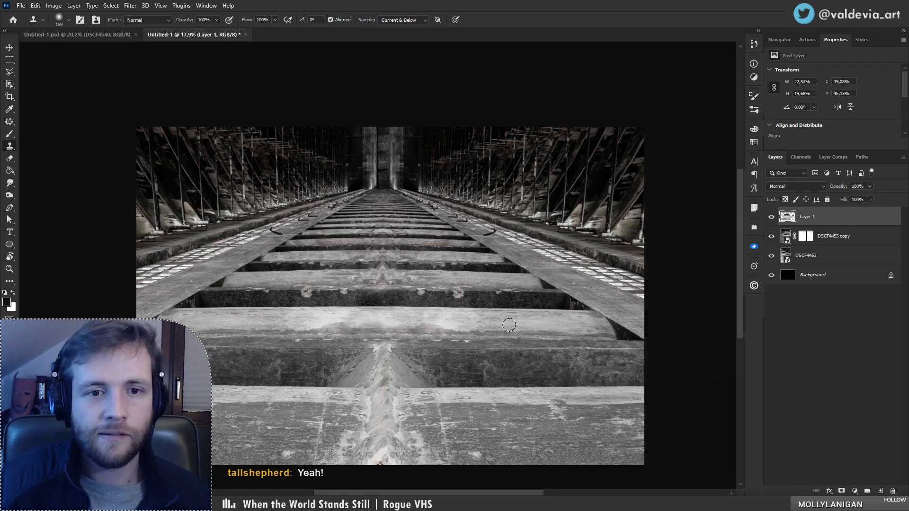
- Rebuild the straight upper edge of the foreground plank across the central seam with the Clone Stamp
key("z")
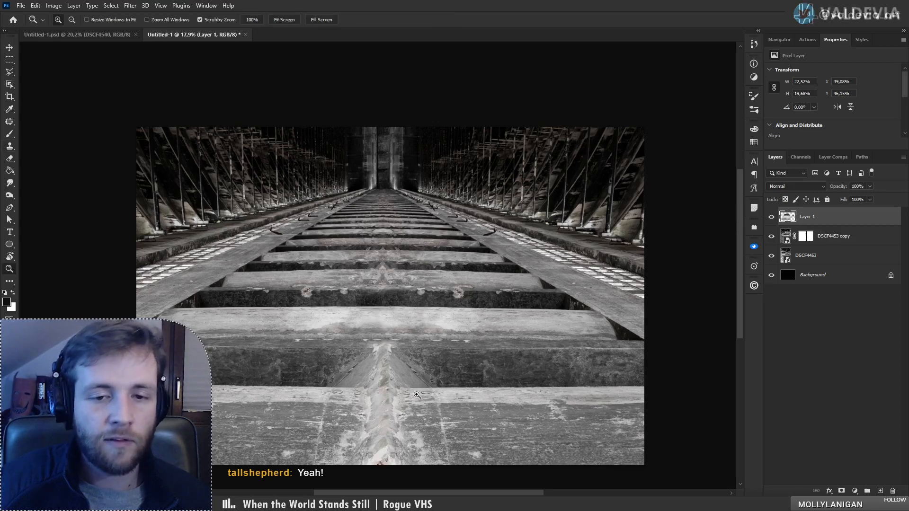
mouse_move(417, 395)
left_mouse_down()
mouse_move(467, 411)
mouse_move(465, 419)
mouse_move(401, 426)
mouse_move(455, 426)
left_mouse_up()
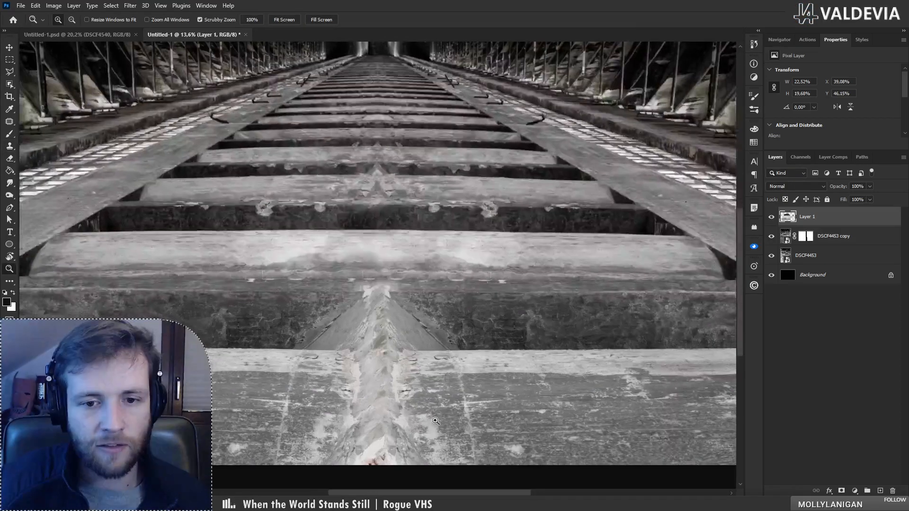
key("s")
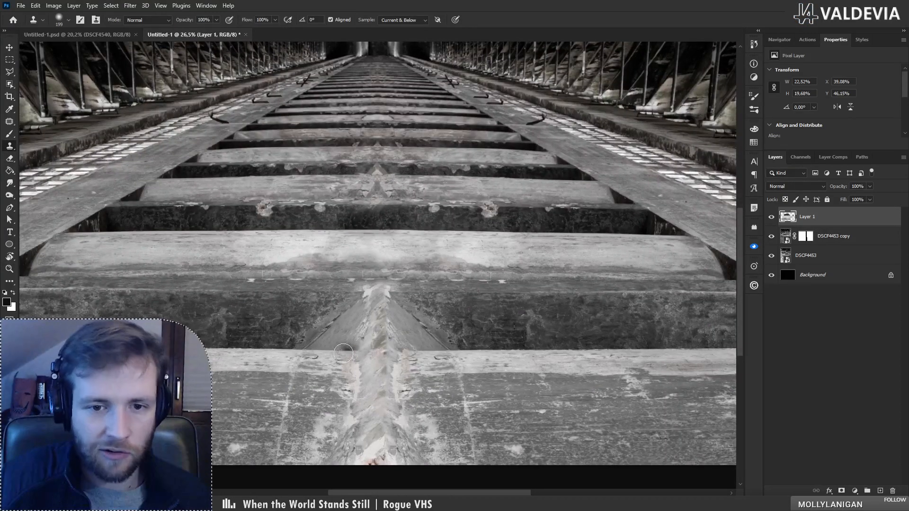
left_click_drag(310, 352, 441, 353)
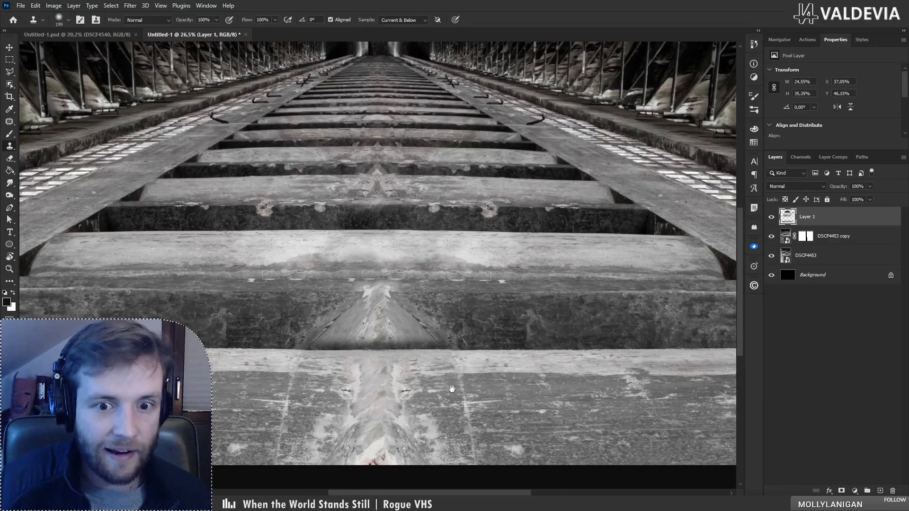
- Clone dark beam texture over the triangular seam wedge between the wide pale plank and the foreground plank
left_click_drag(453, 389, 443, 360)
mouse_move(442, 314)
left_mouse_down()
mouse_move(298, 315)
mouse_move(429, 306)
mouse_move(314, 300)
mouse_move(365, 287)
mouse_move(337, 279)
mouse_move(393, 267)
left_mouse_up()
key("z")
mouse_move(354, 295)
left_mouse_down()
mouse_move(303, 299)
mouse_move(394, 273)
left_mouse_up()
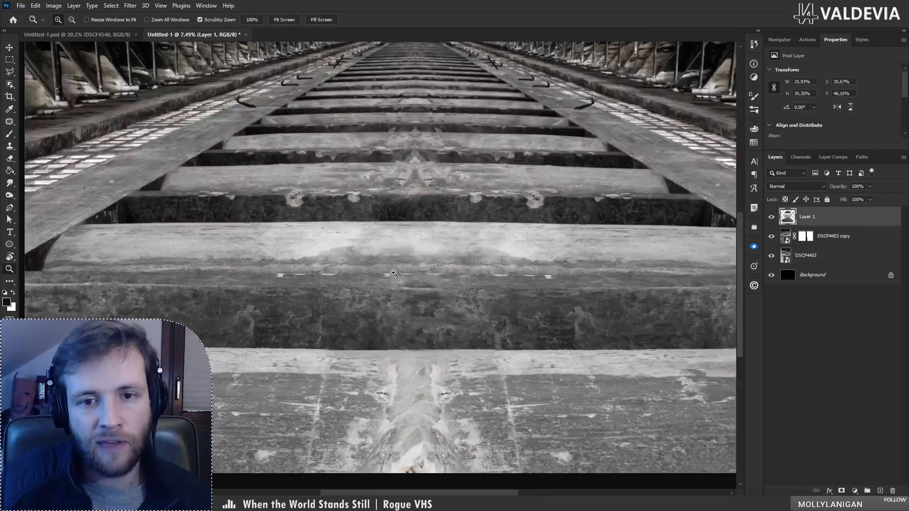
key("s")
left_click_drag(477, 313, 395, 343)
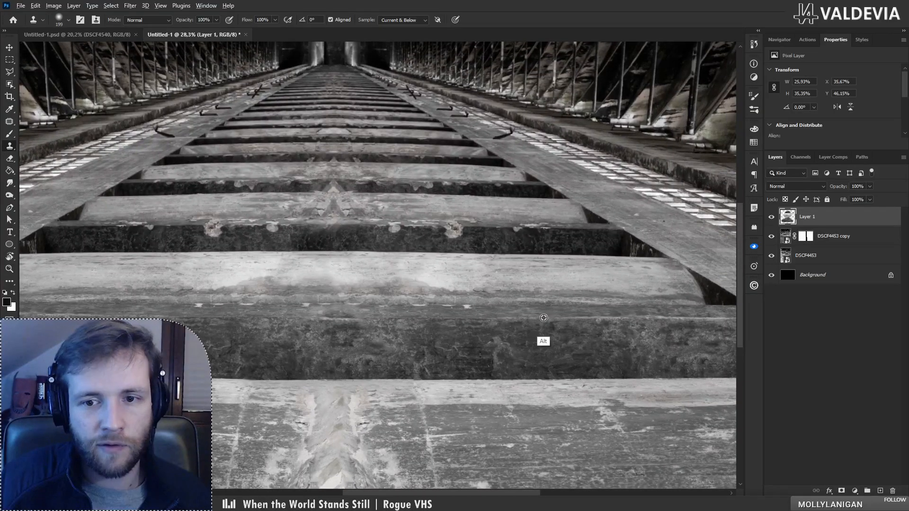
left_click(522, 318, "alt")
mouse_move(322, 319)
left_mouse_down()
mouse_move(377, 325)
mouse_move(313, 319)
mouse_move(407, 326)
mouse_move(456, 297)
mouse_move(356, 305)
mouse_move(320, 318)
mouse_move(409, 317)
left_mouse_up()
key("ctrl+z")
key("ctrl+z")
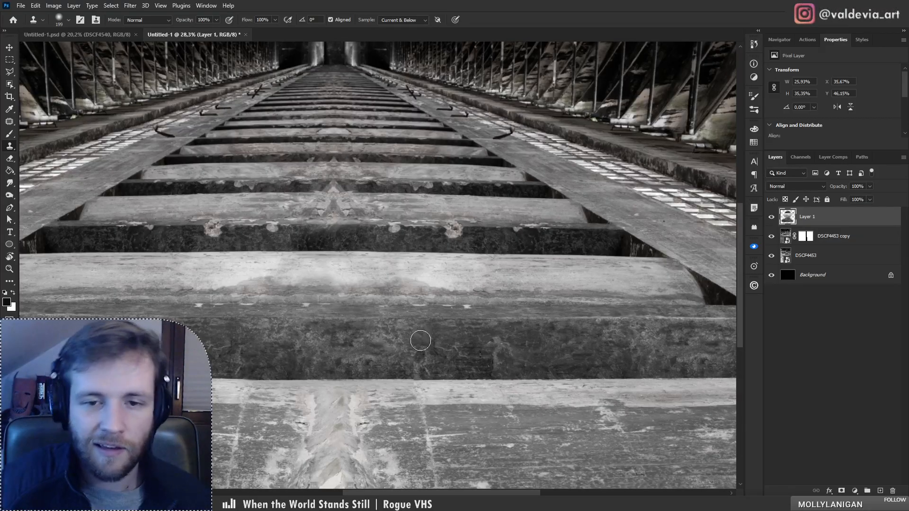
- Clone pale wood from the right part of the foreground plank's light upper strip over the seam remnants in its middle
key("z")
left_click_drag(399, 350, 337, 298)
left_click_drag(387, 332, 417, 331)
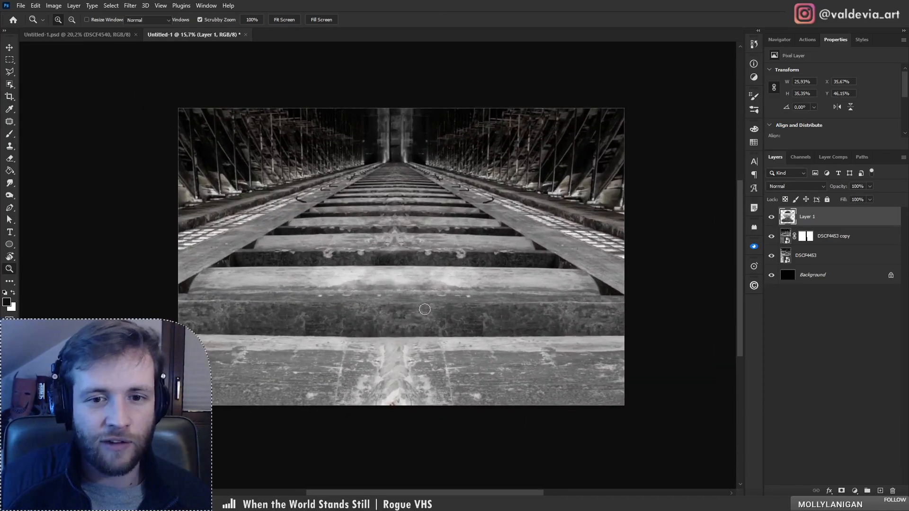
key("s")
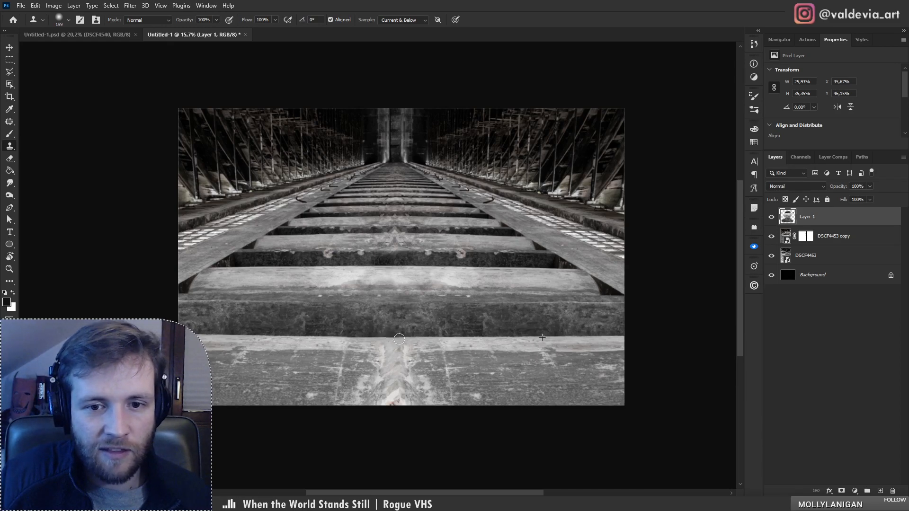
left_click(507, 352, "alt")
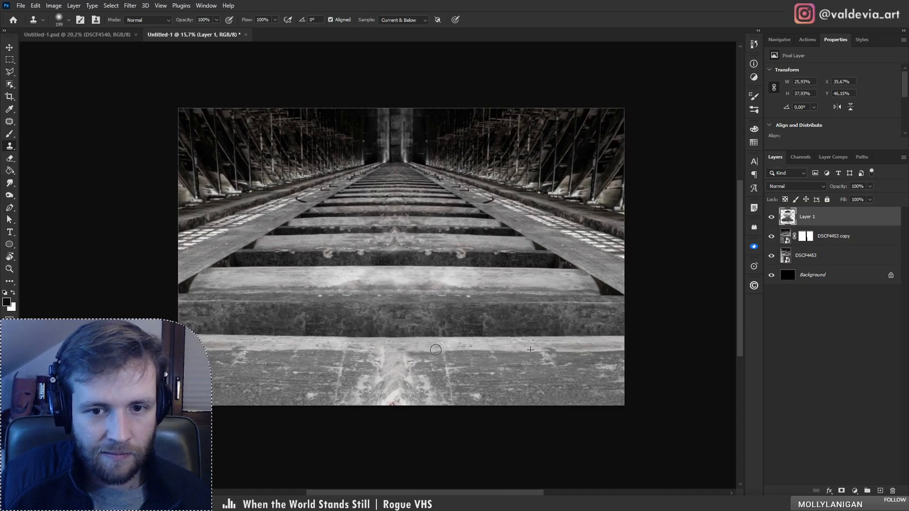
left_click_drag(405, 352, 381, 350)
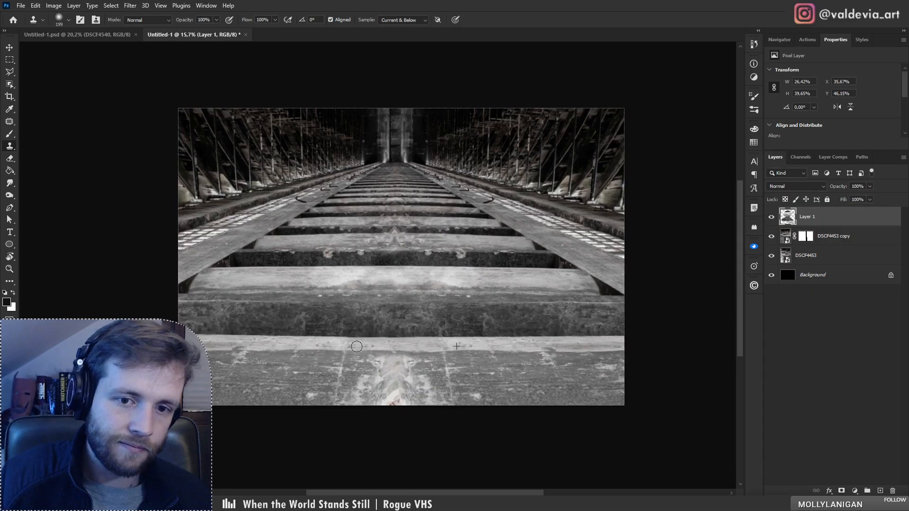
- Clone out the mirrored seam, the left vertical scratch and the pale right-hand knot on the foreground plank's face
scroll(401, 352, "down", 3)
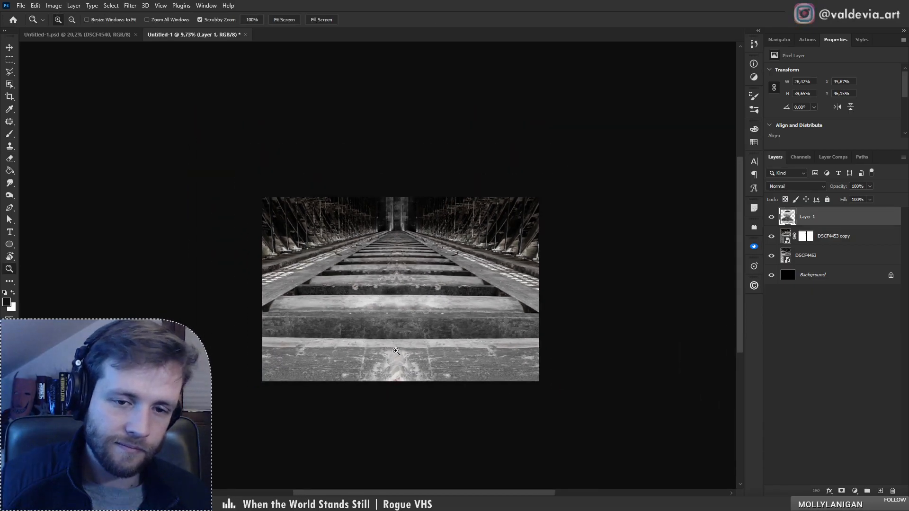
scroll(395, 350, "up", 5)
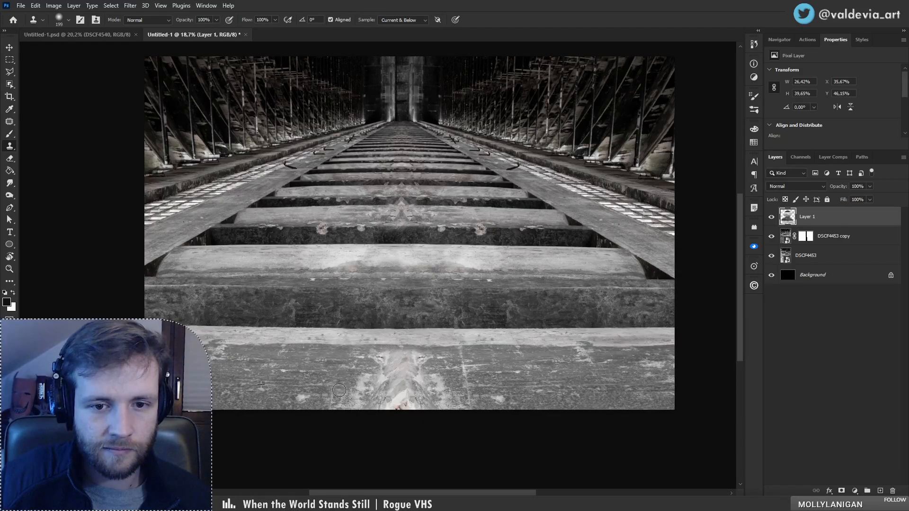
left_click_drag(336, 400, 338, 399)
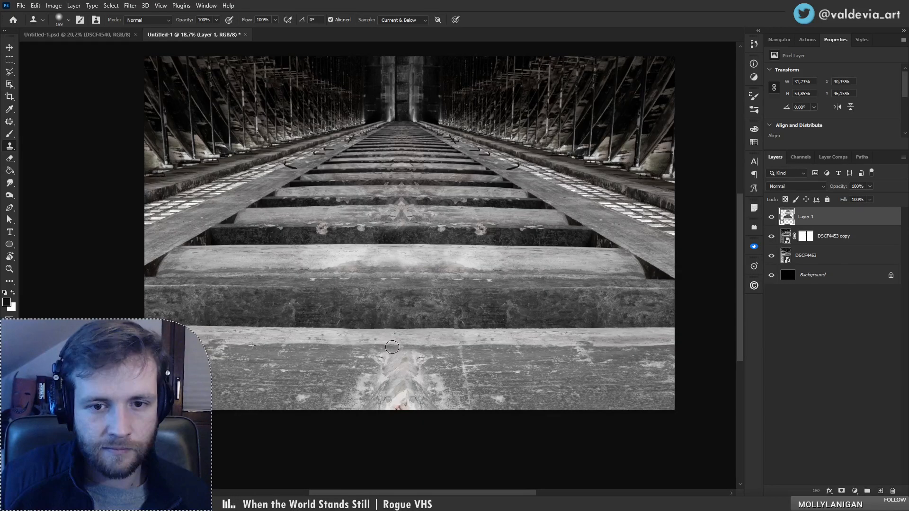
mouse_move(393, 347)
left_mouse_down()
mouse_move(374, 355)
mouse_move(428, 355)
mouse_move(376, 364)
mouse_move(375, 376)
mouse_move(417, 377)
mouse_move(397, 388)
mouse_move(337, 398)
mouse_move(373, 402)
left_mouse_up()
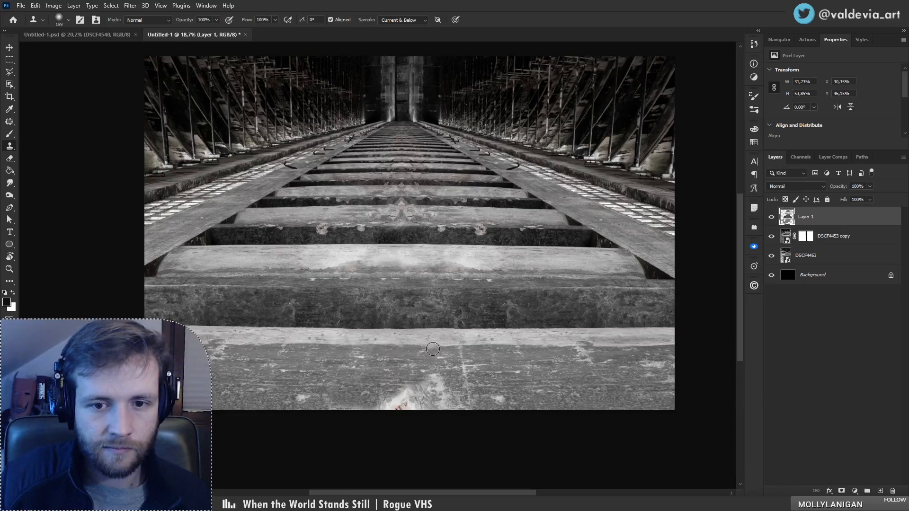
mouse_move(433, 379)
left_mouse_down()
mouse_move(430, 401)
mouse_move(450, 400)
mouse_move(429, 381)
mouse_move(396, 400)
mouse_move(418, 399)
left_mouse_up()
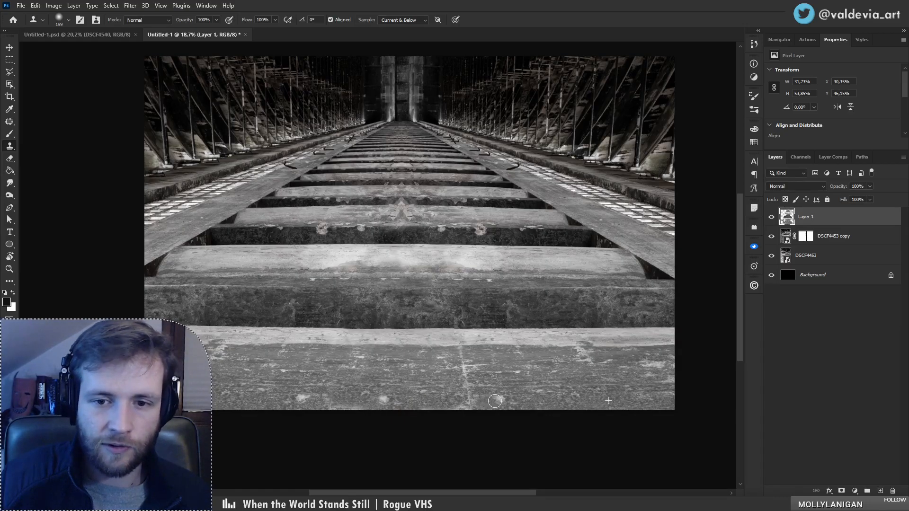
left_click_drag(495, 402, 503, 402)
- Clone plank-edge texture from left of the seam over the triangular seam peak atop the plank behind the wide pale plank
key("z")
mouse_move(432, 306)
left_mouse_down()
mouse_move(398, 296)
mouse_move(466, 272)
left_mouse_up()
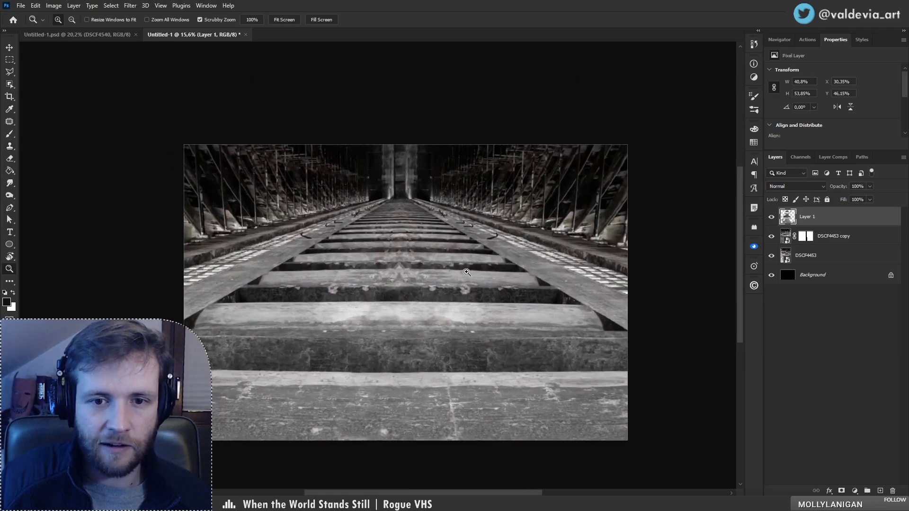
left_click_drag(400, 257, 463, 270)
key("s")
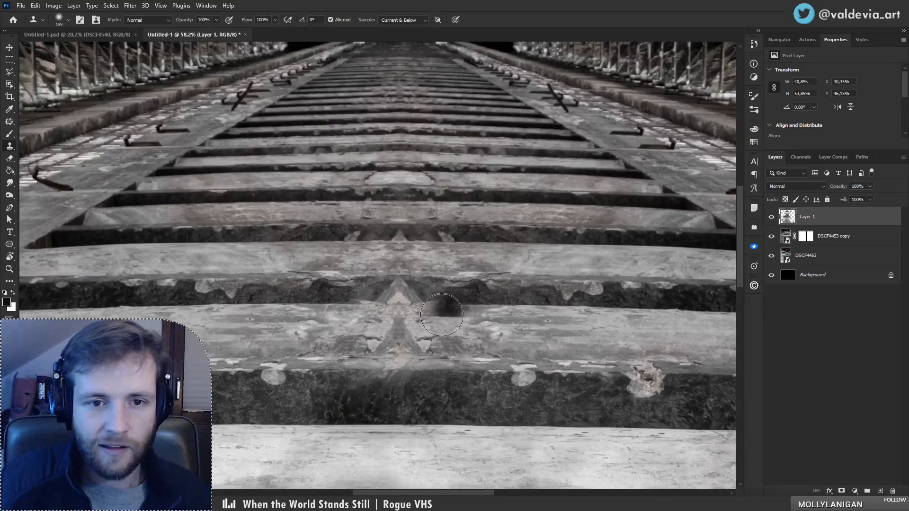
left_click(288, 317, "alt")
mouse_move(374, 284)
left_mouse_down()
mouse_move(396, 294)
mouse_move(396, 304)
mouse_move(365, 307)
mouse_move(408, 296)
mouse_move(401, 304)
left_mouse_up()
- Reduce the Clone Stamp brush to 90 and clone out the mirrored flakes and dark wedge in the middle of that plank
key("bracketleft")
key("bracketleft")
key("bracketleft")
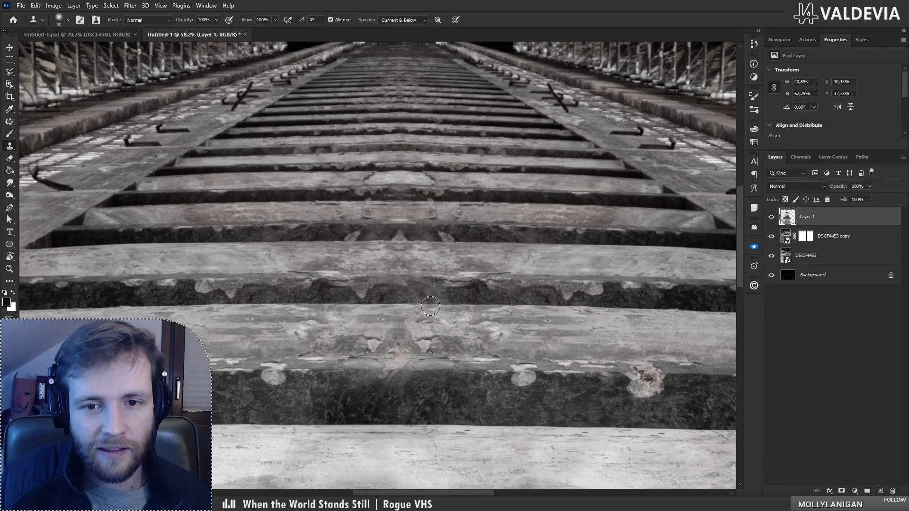
key("z")
left_click_drag(446, 319, 388, 339)
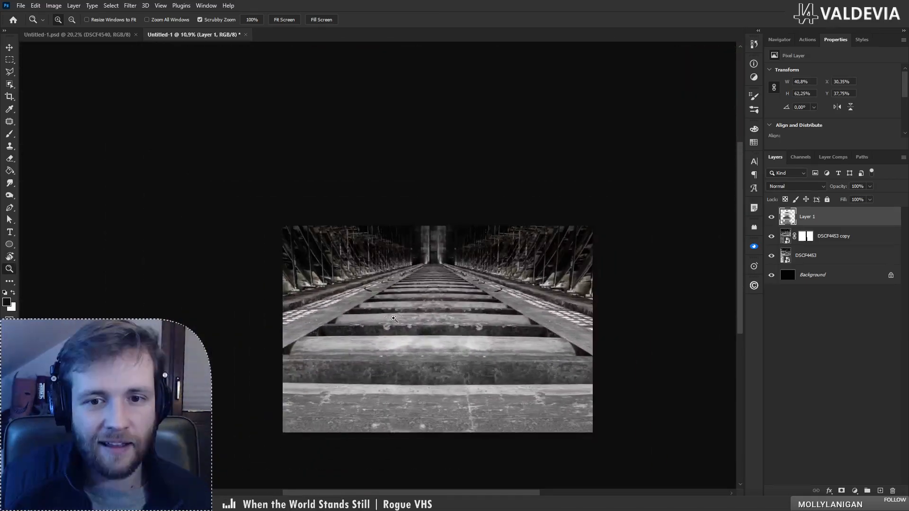
left_click_drag(448, 351, 568, 300)
key("s")
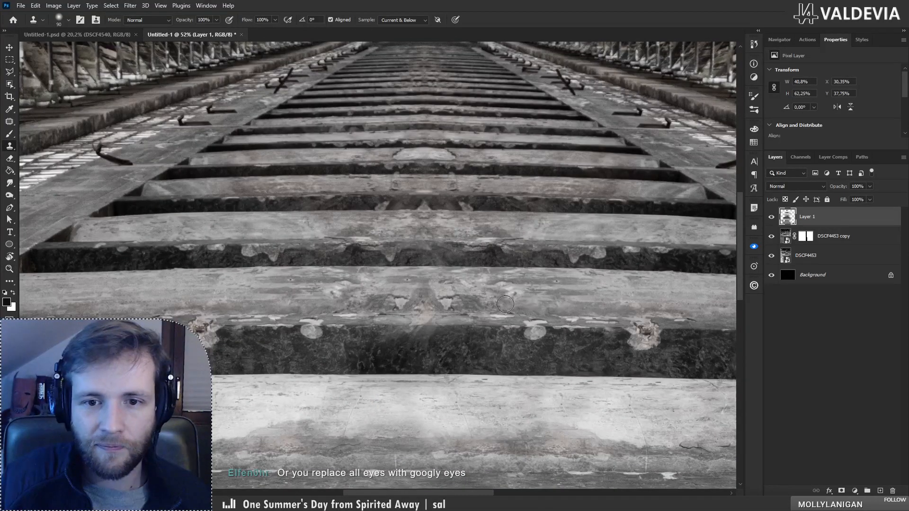
left_click_drag(505, 304, 383, 305)
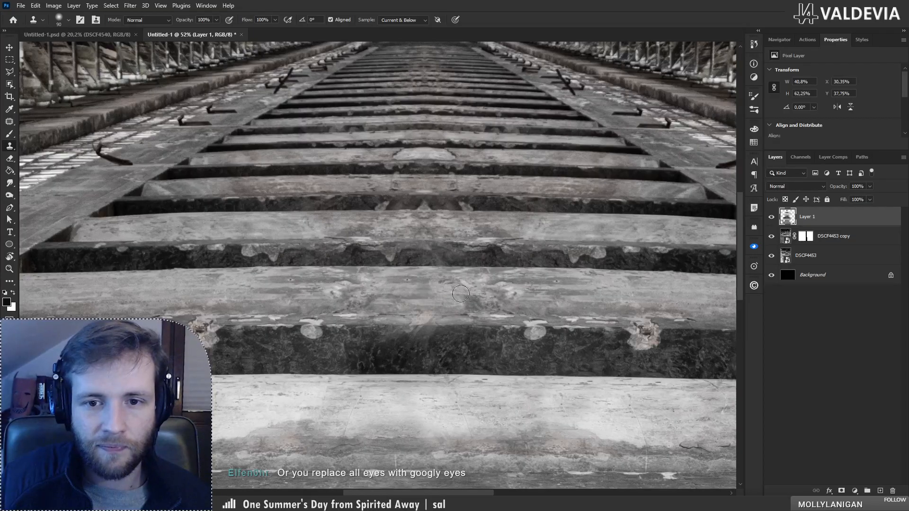
- Examine the whole walkway for remaining mirrored patterns and compare it with the DSCF4453 copy layer hidden and shown
key("z")
mouse_move(464, 299)
left_mouse_down()
mouse_move(402, 312)
mouse_move(475, 312)
mouse_move(413, 307)
left_mouse_up()
left_click_drag(469, 358, 498, 355)
key("s")
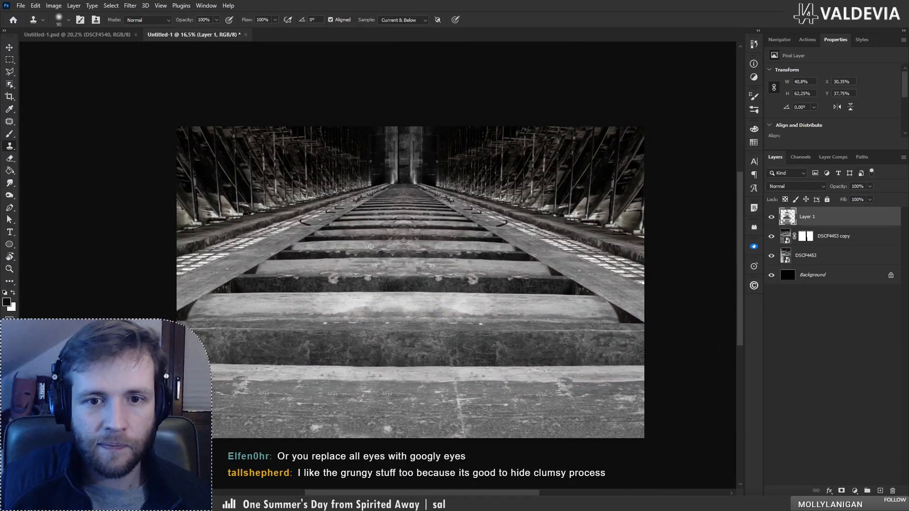
key("z")
mouse_move(388, 202)
left_mouse_down()
mouse_move(502, 176)
mouse_move(438, 175)
left_mouse_up()
key("s")
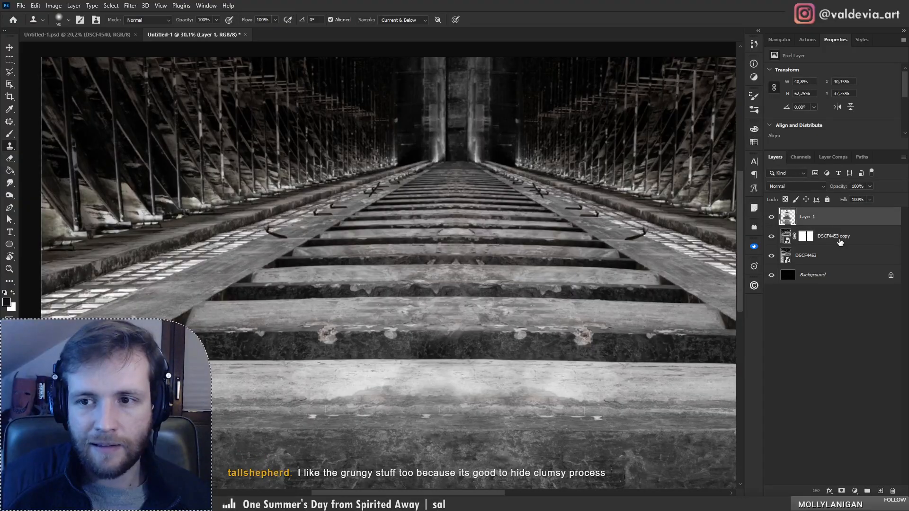
left_click(772, 236)
left_click(772, 237)
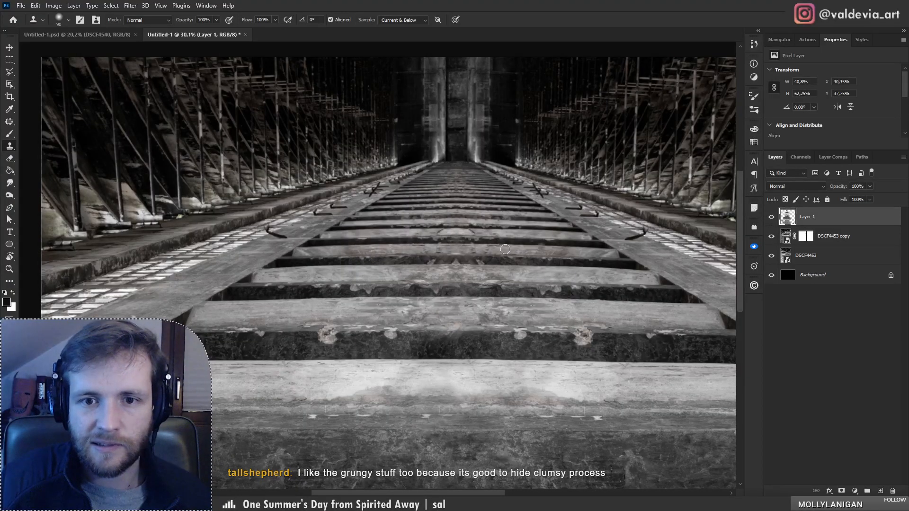
key("z")
left_click_drag(506, 249, 448, 228)
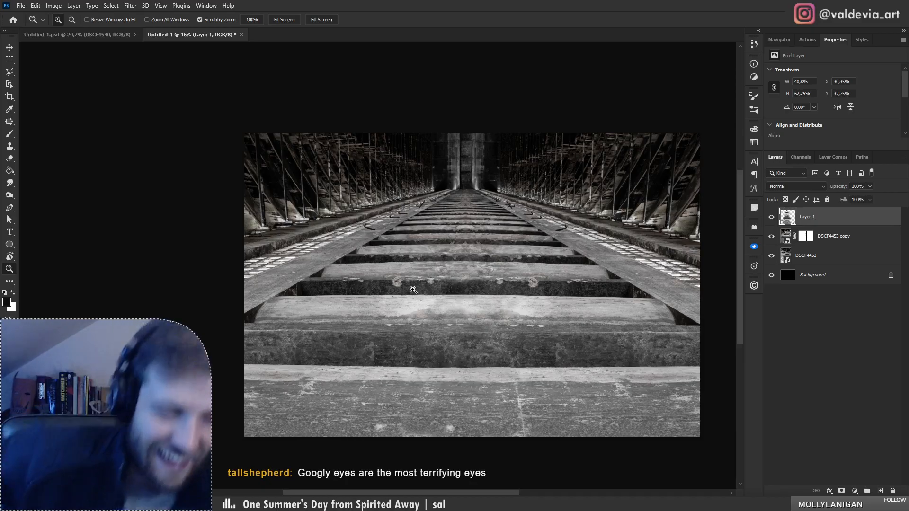
- Start saving the document under a new name in the Ziggurat folder on the desktop, with the Photoshop (*.PSD;*.PDD;*.PSDT) file type
key("ctrl+shift+s")
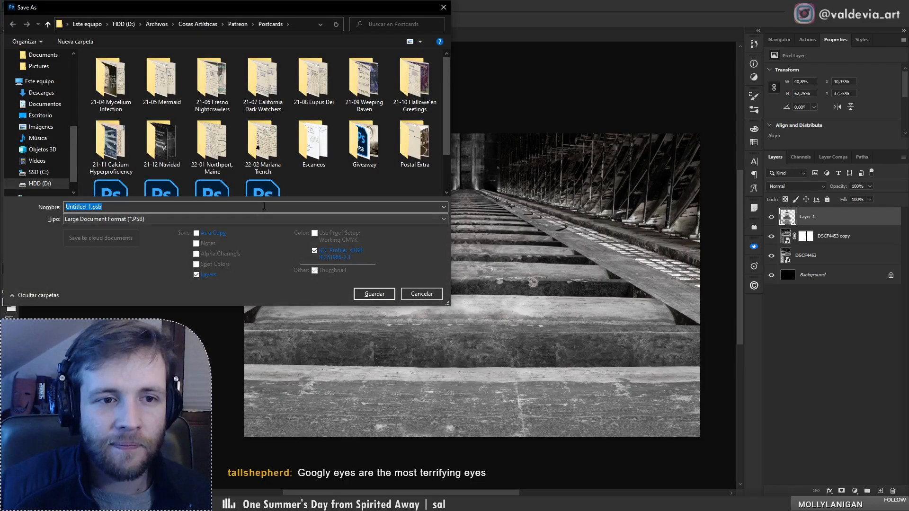
left_click(46, 94)
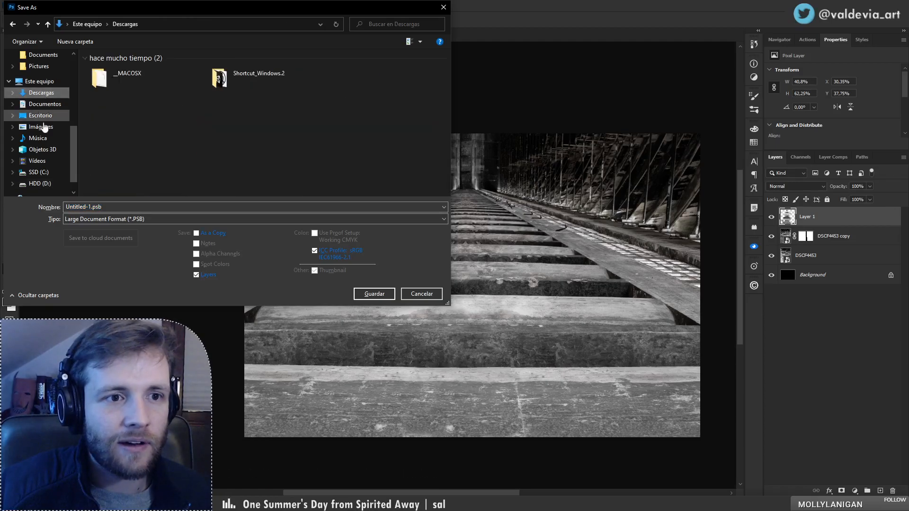
left_click(41, 115)
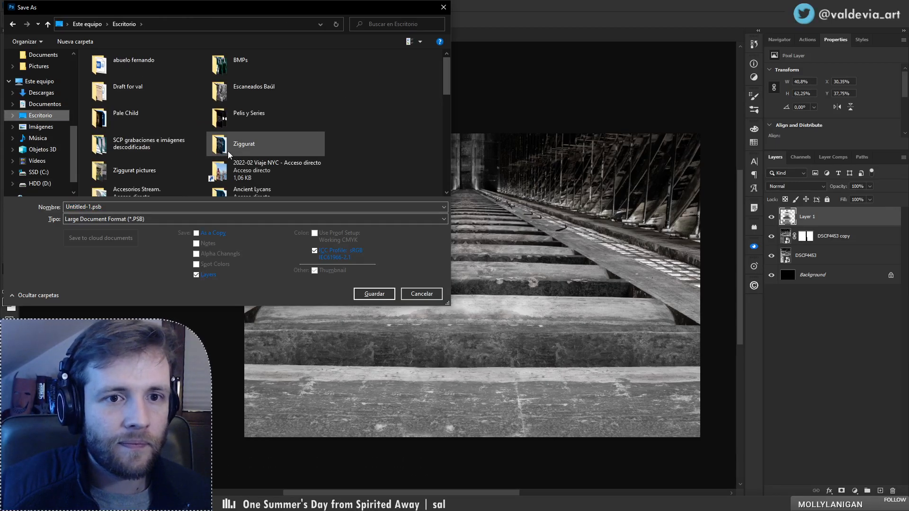
double_click(222, 151)
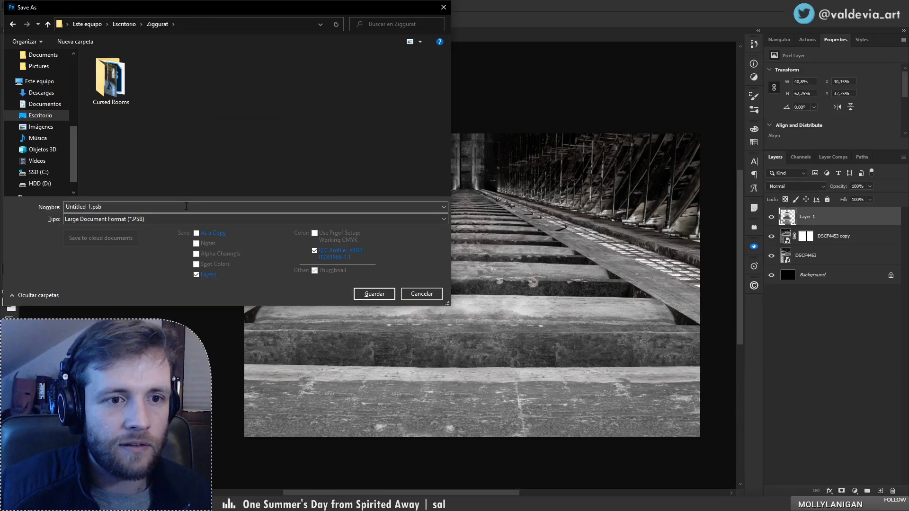
left_click(167, 220)
left_click(164, 226)
left_click(165, 208)
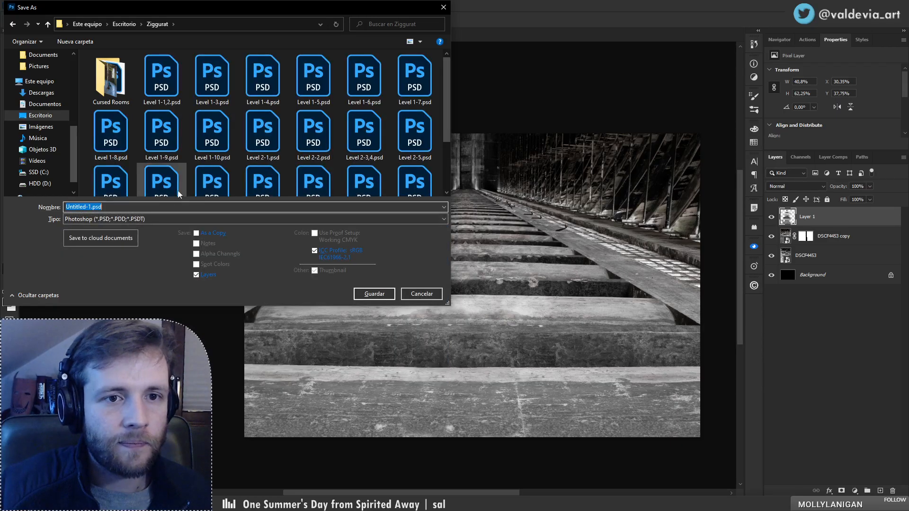
- Name the file Ziggurat 1 and save it
scroll(216, 171, "down", 3)
scroll(312, 119, "up", 3)
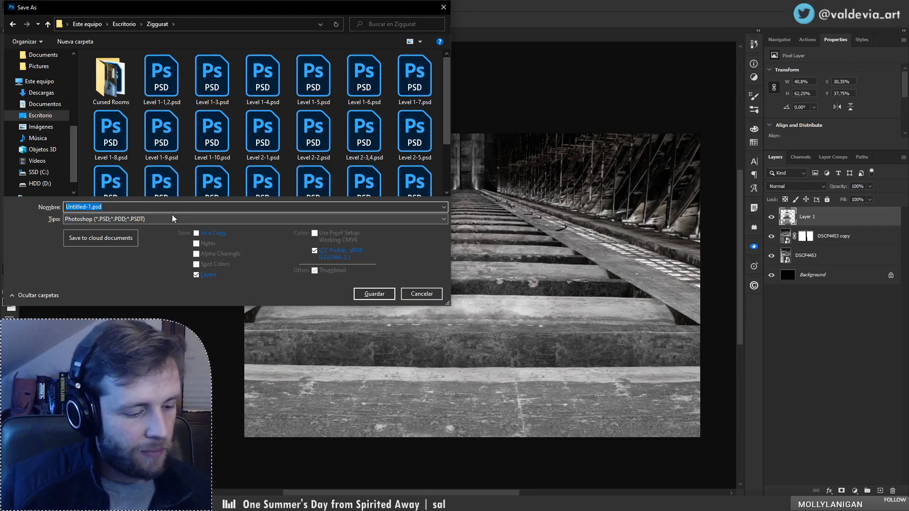
type("Ziggu")
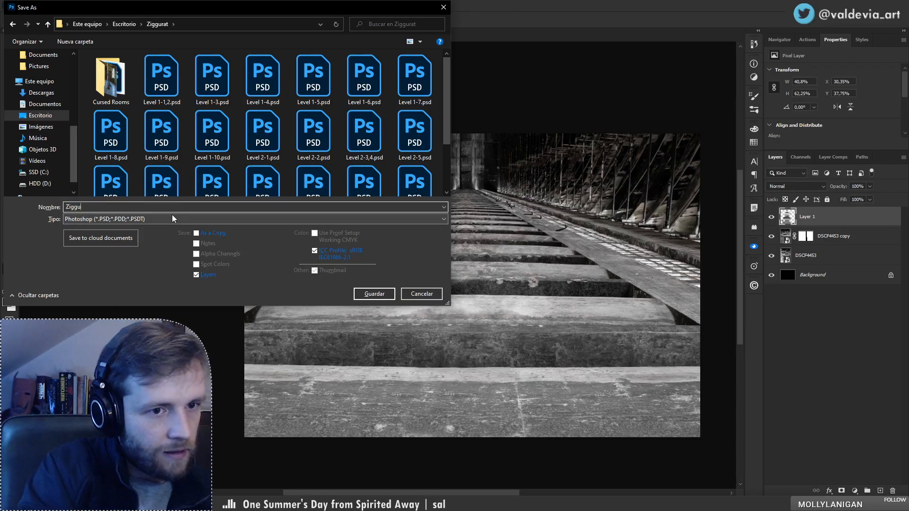
type("rat 1")
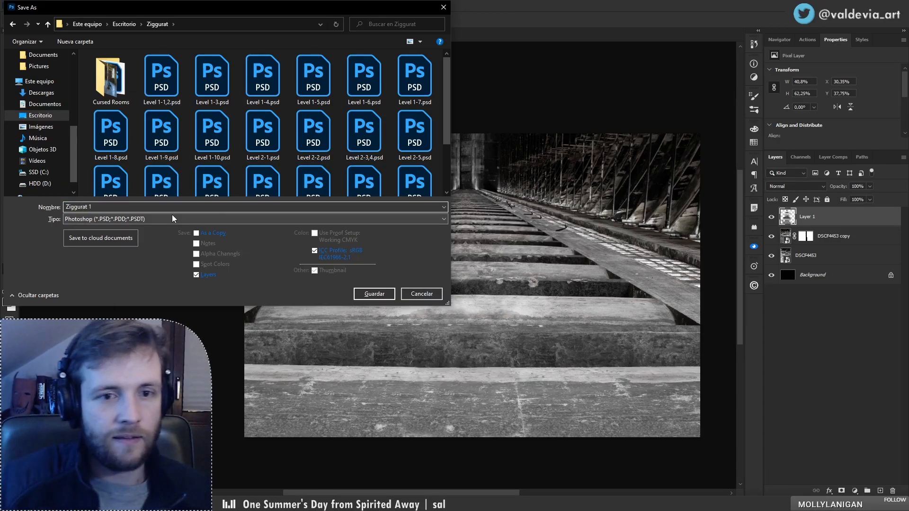
left_click(382, 297)
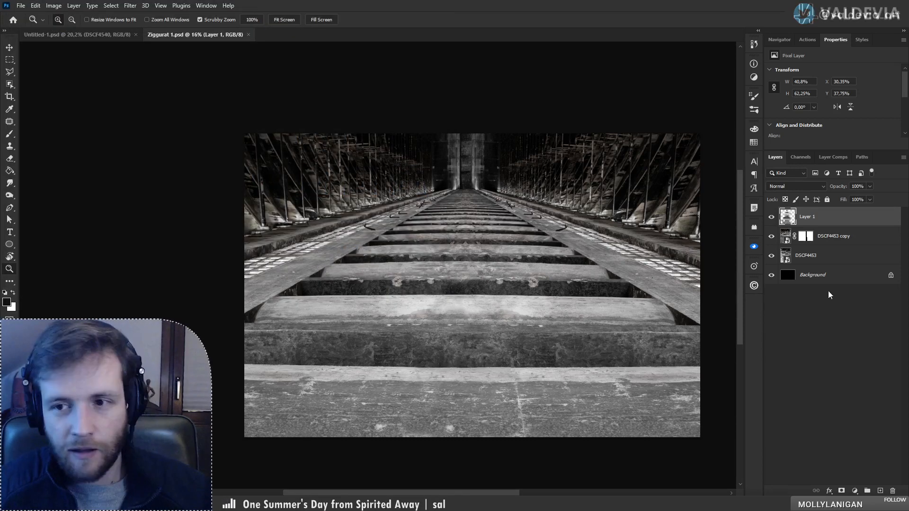
- Stamp a merged copy of all visible layers into a new layer on top of Layer 1
key("ctrl+alt+shift+e")
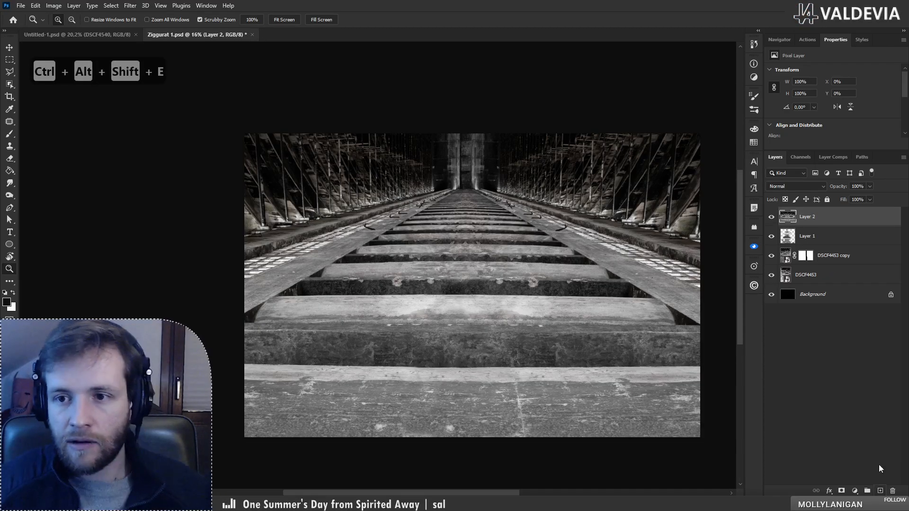
left_click_drag(515, 257, 535, 257)
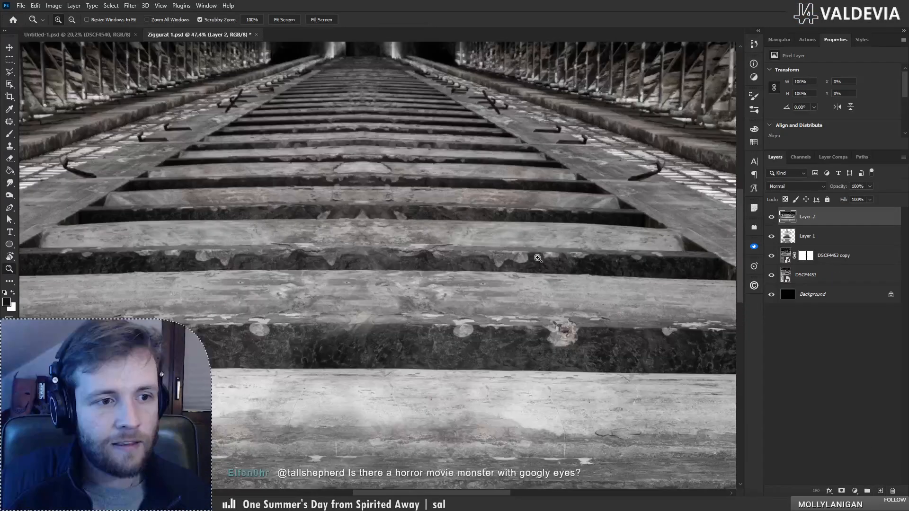
key("s")
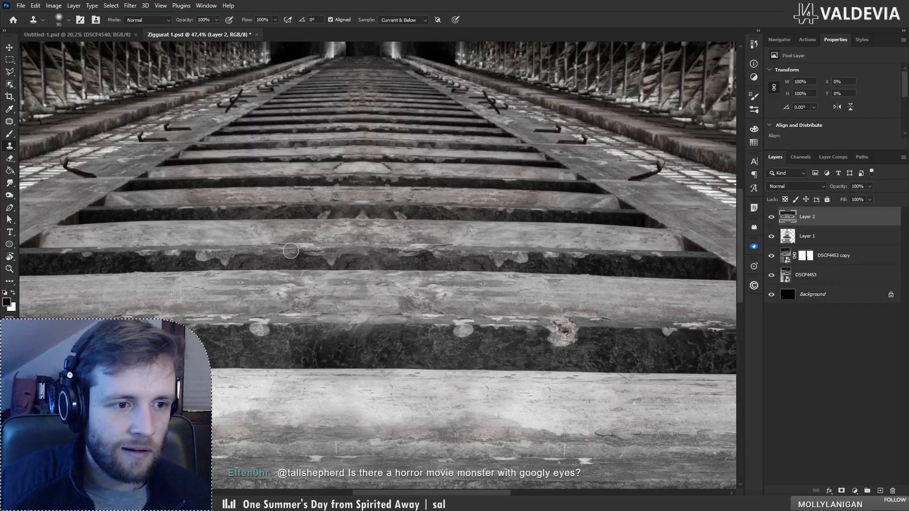
left_click_drag(288, 252, 328, 292)
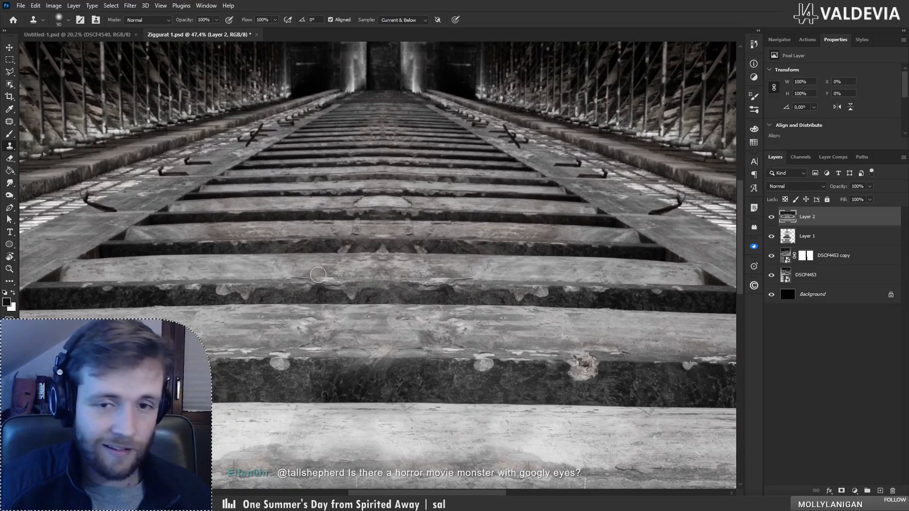
- Patch out the pale spot left of the seam in the third dark gap above the wide pale plank
key("w")
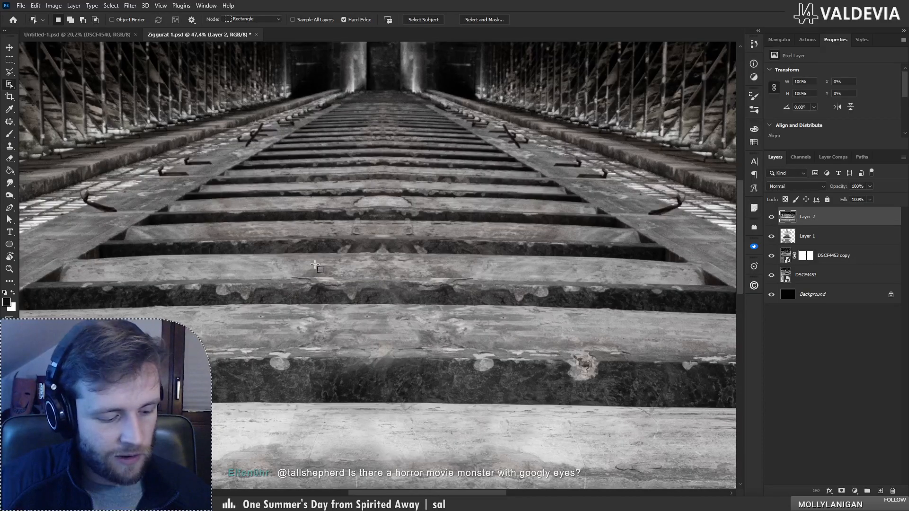
key("j")
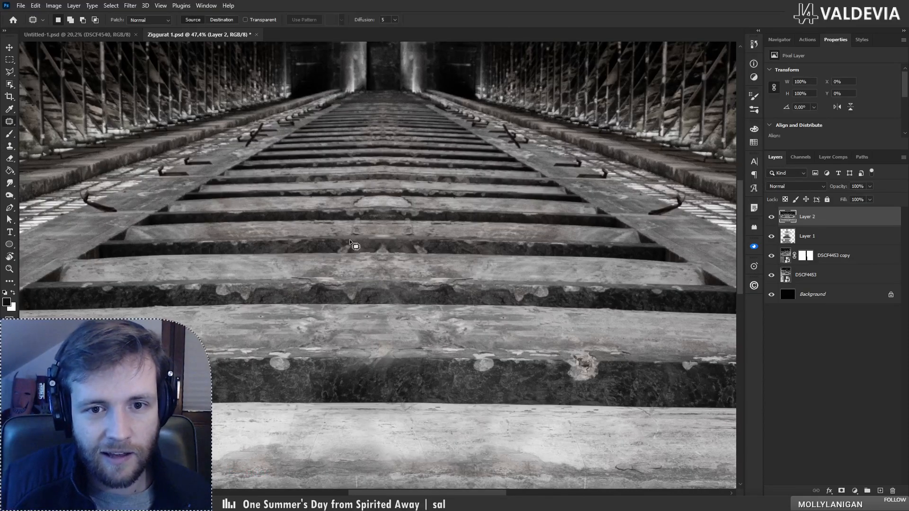
mouse_move(339, 257)
left_mouse_down()
mouse_move(350, 239)
mouse_move(290, 252)
mouse_move(406, 241)
mouse_move(333, 246)
left_mouse_up()
key("ctrl+d")
left_click_drag(332, 246, 254, 249)
key("ctrl+d")
key("ctrl+z")
key("ctrl+z")
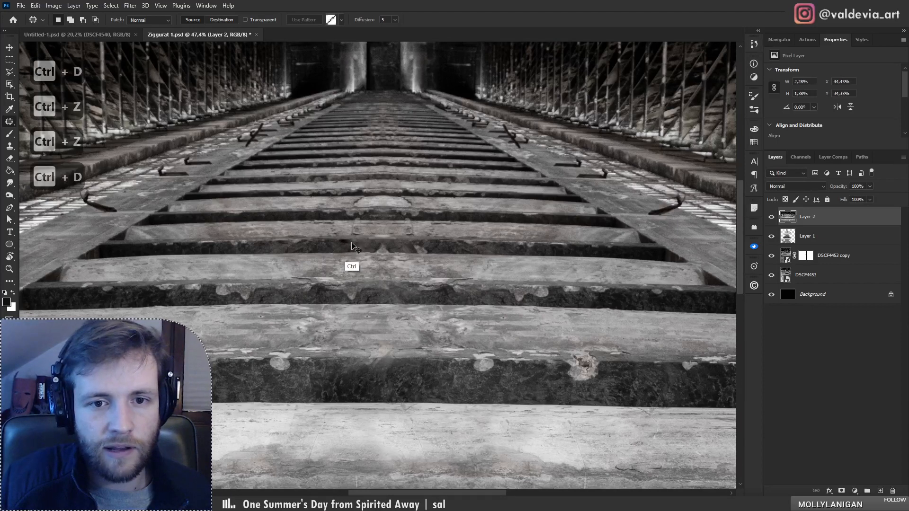
key("ctrl+d")
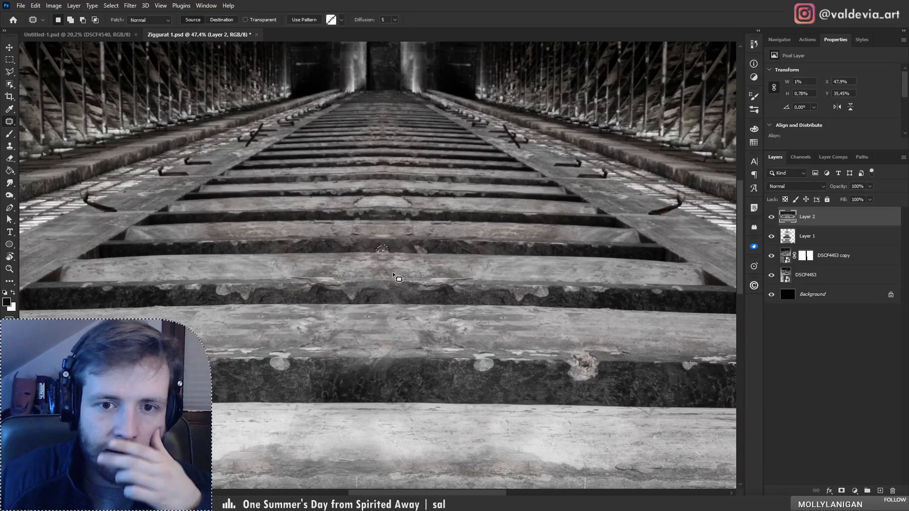
- Patch the area right of the central seam in the third dark gap with texture from further left in that gap
key("ctrl+d")
mouse_move(367, 239)
left_mouse_down()
mouse_move(313, 241)
mouse_move(370, 245)
left_mouse_up()
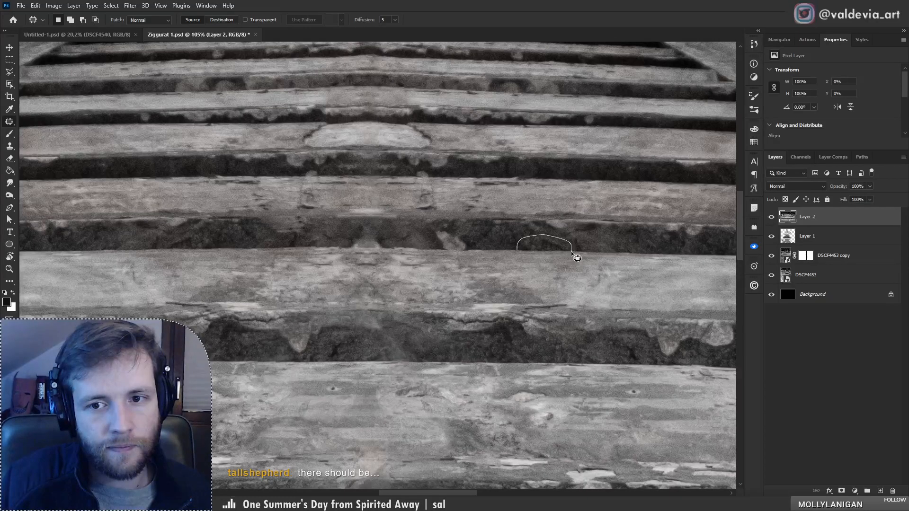
left_click_drag(572, 257, 571, 253)
mouse_move(571, 252)
left_mouse_down()
mouse_move(408, 253)
mouse_move(388, 250)
mouse_move(369, 226)
mouse_move(349, 234)
mouse_move(351, 248)
mouse_move(372, 249)
mouse_move(268, 245)
left_mouse_up()
key("ctrl+d")
key("ctrl+d")
- Examine the plank edges and mirrored knots along the dark gap above the wide pale plank for remaining repetition
key("z")
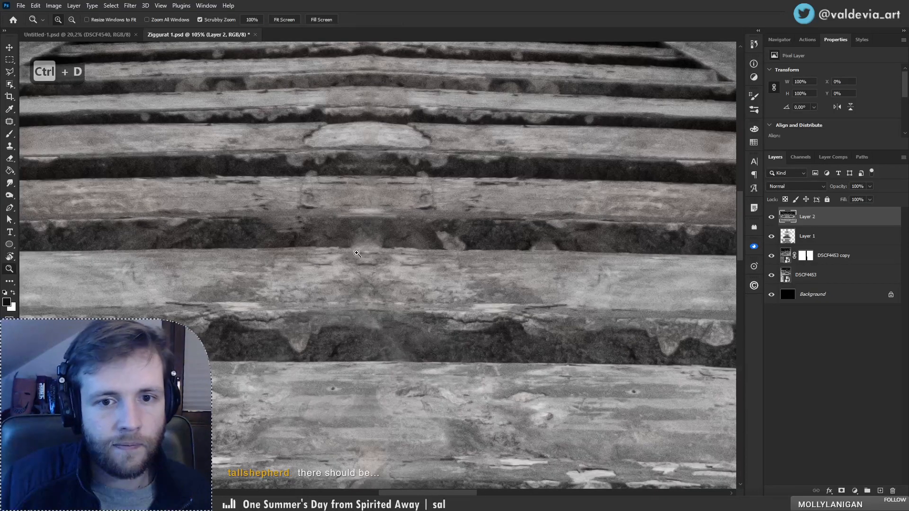
left_click_drag(348, 255, 469, 272)
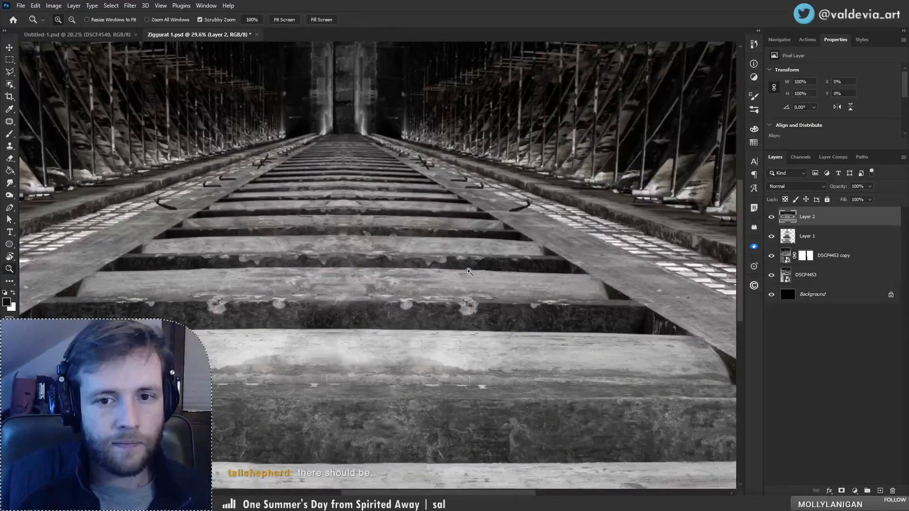
left_click_drag(408, 251, 280, 325)
key("j")
left_click_drag(328, 299, 126, 239)
key("z")
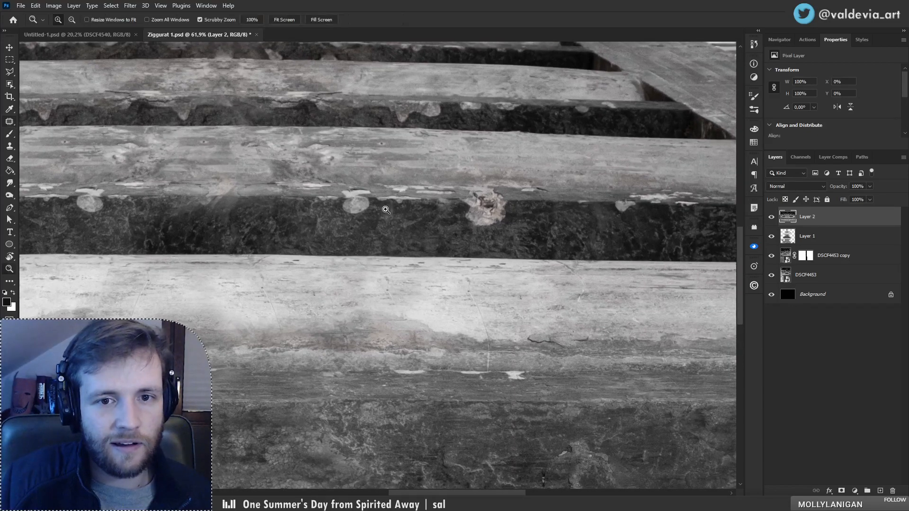
mouse_move(365, 217)
left_mouse_down()
mouse_move(313, 223)
mouse_move(359, 220)
left_mouse_up()
key("j")
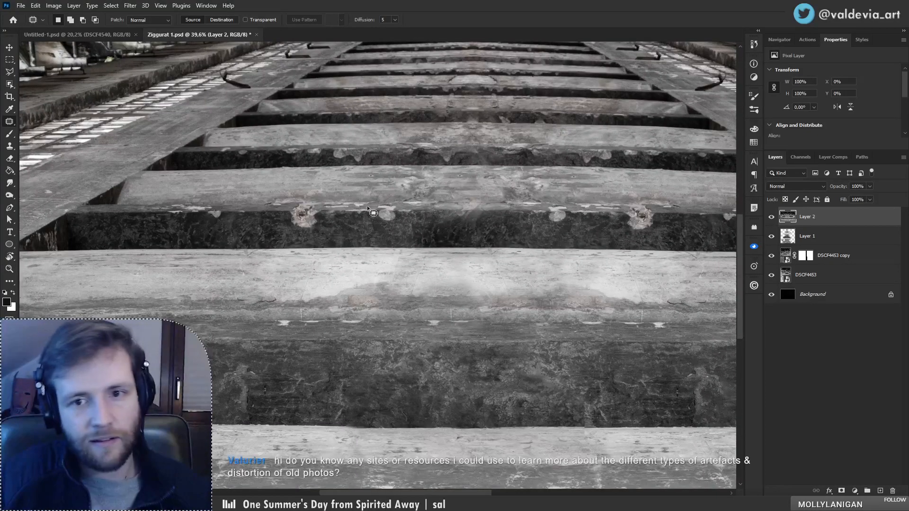
- Patch out the small pale knot right of the seam, above the wide pale plank, with plank-edge texture from nearer the centre
key("z")
left_click_drag(454, 227, 388, 242)
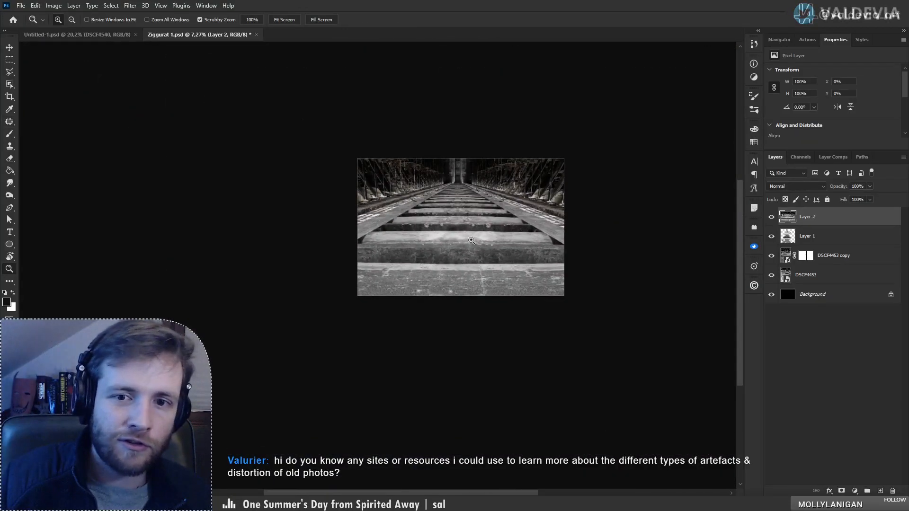
left_click_drag(472, 245, 502, 243)
left_click_drag(471, 202, 513, 201)
key("j")
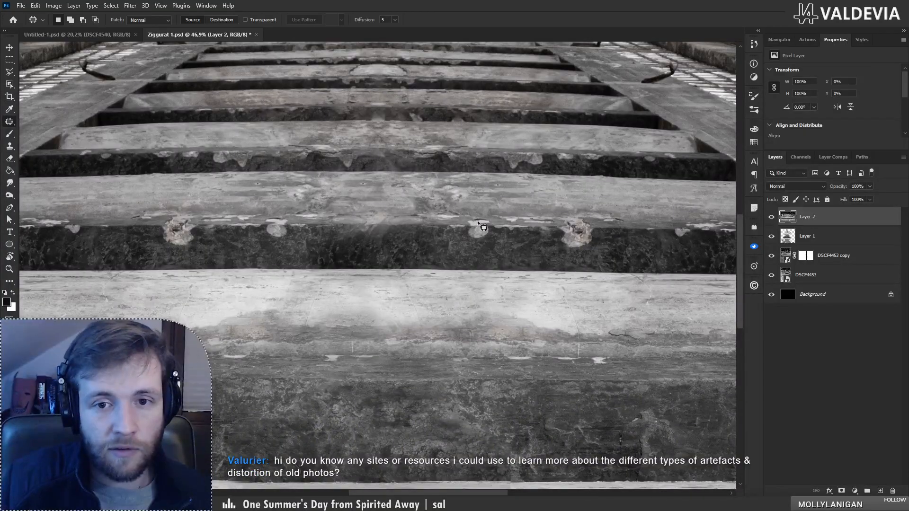
mouse_move(488, 218)
left_mouse_down()
mouse_move(484, 244)
mouse_move(476, 234)
mouse_move(397, 233)
left_mouse_up()
key("ctrl+d")
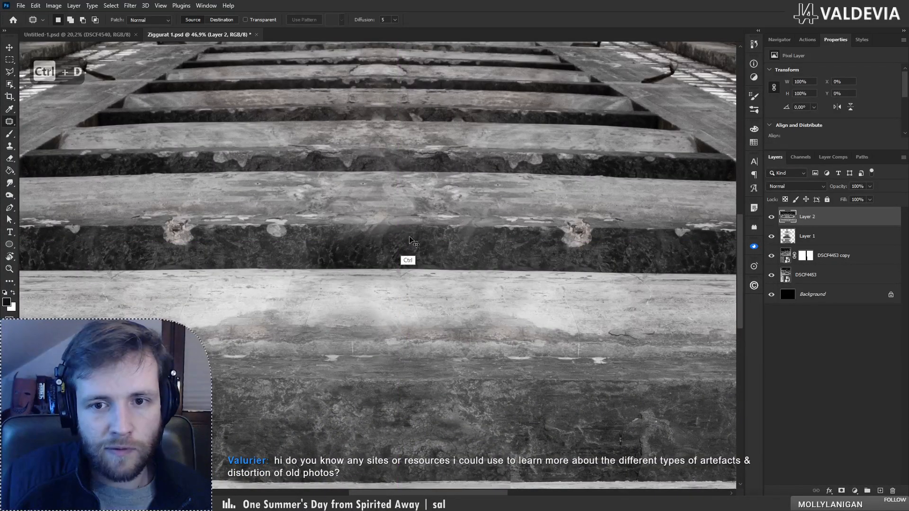
- Patch out the large knot left of the seam, above the wide pale plank, with plank-edge texture from further left
left_click_drag(288, 234, 389, 242)
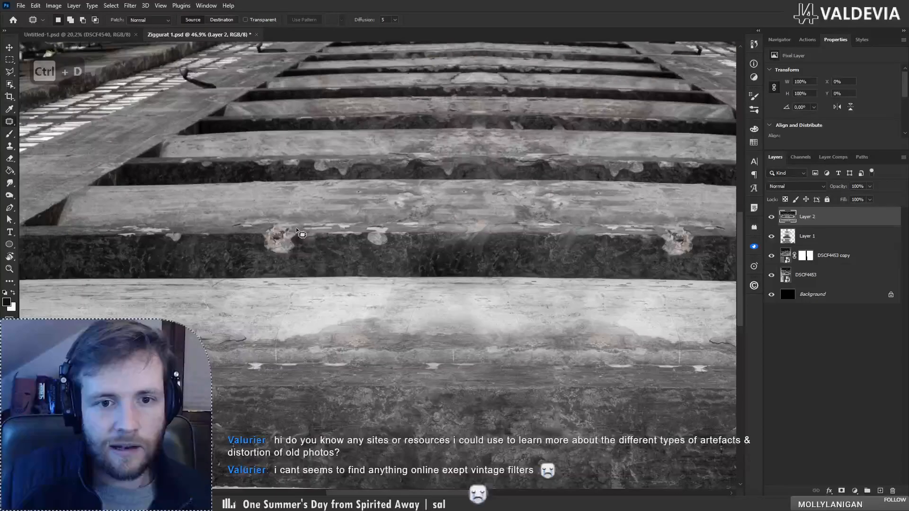
mouse_move(301, 225)
left_mouse_down()
mouse_move(256, 237)
mouse_move(294, 255)
mouse_move(300, 230)
mouse_move(289, 243)
mouse_move(221, 250)
mouse_move(280, 231)
mouse_move(240, 236)
left_mouse_up()
key("ctrl+d")
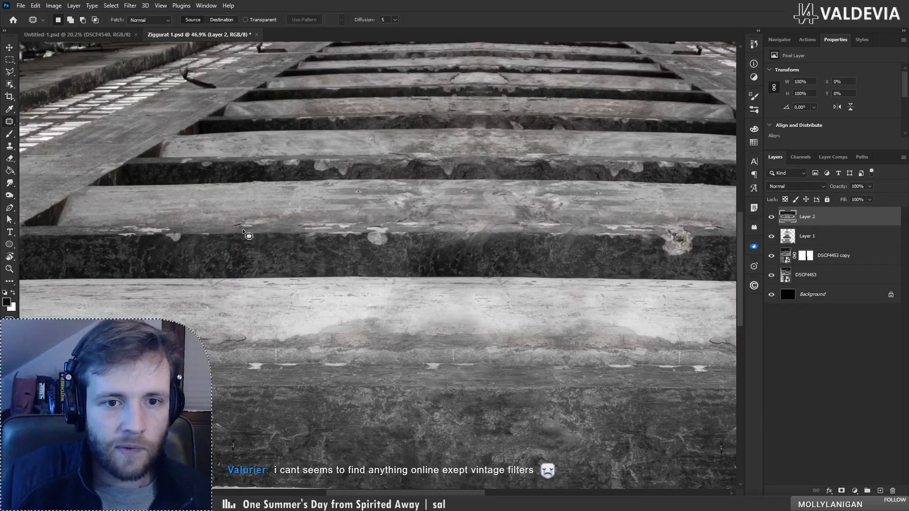
key("ctrl+d")
key("z")
left_click_drag(382, 231, 323, 240)
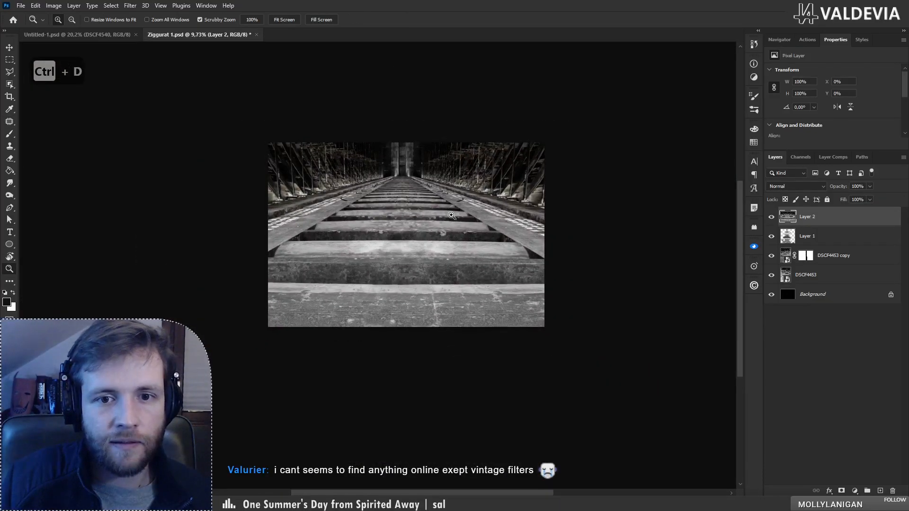
- Patch out the small pale knot and white chips near the left end of the plank edge above the third dark gap
left_click_drag(456, 214, 488, 215)
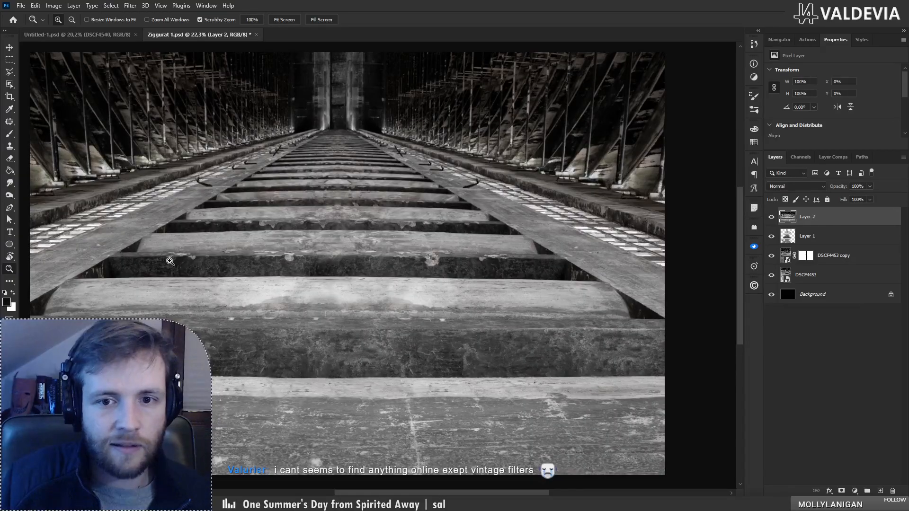
mouse_move(169, 261)
left_mouse_down()
mouse_move(256, 240)
mouse_move(274, 261)
mouse_move(302, 261)
mouse_move(299, 235)
mouse_move(401, 249)
left_mouse_up()
key("j")
key("ctrl+d")
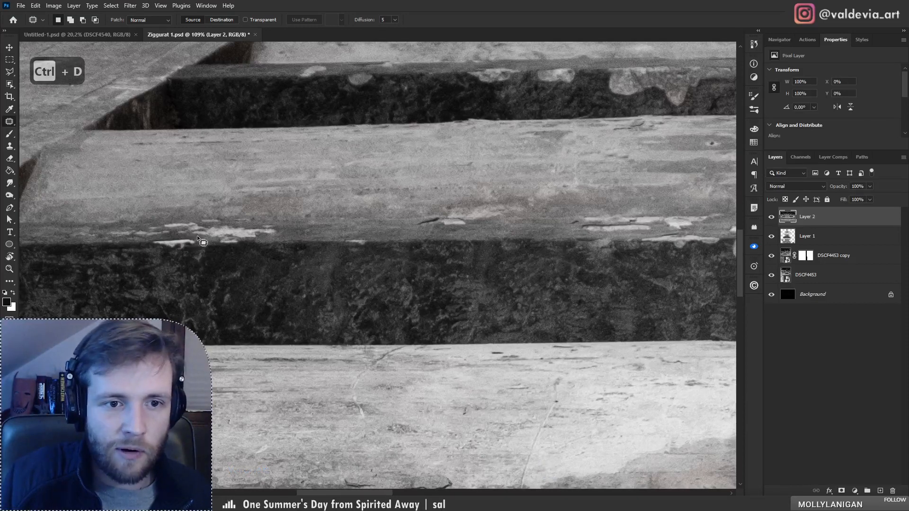
mouse_move(165, 252)
left_mouse_down()
mouse_move(201, 243)
mouse_move(325, 247)
left_mouse_up()
key("ctrl+d")
key("z")
left_click_drag(274, 276, 190, 275)
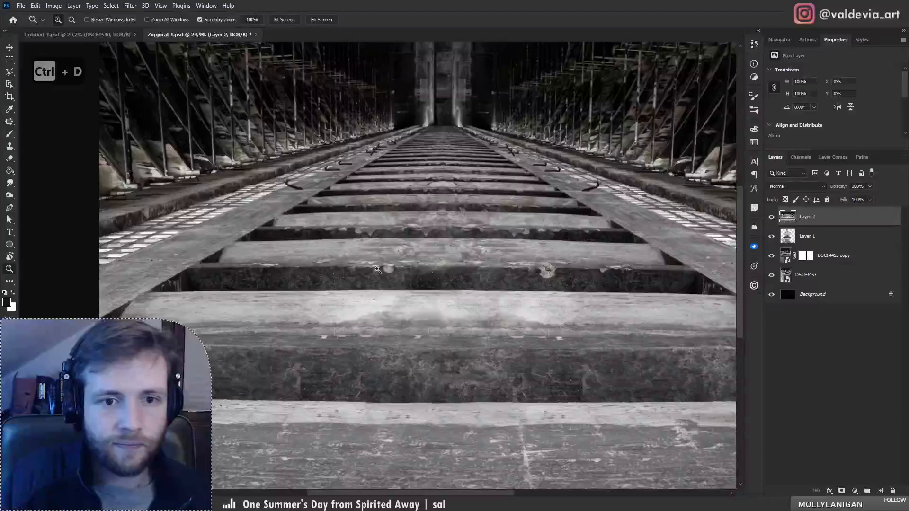
- Patch out the cluster of white chips near the right end of the plank edge above the third dark gap
left_click_drag(606, 273, 706, 268)
key("j")
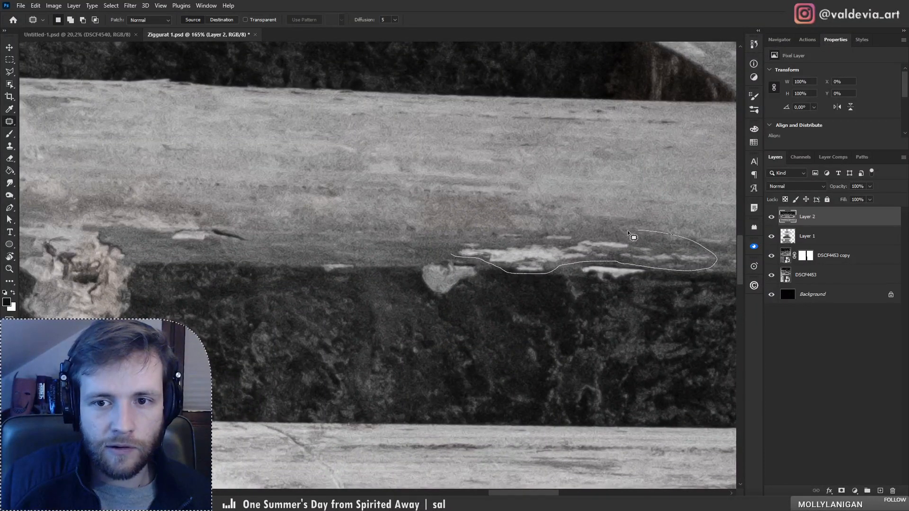
mouse_move(478, 231)
left_mouse_down()
mouse_move(452, 254)
mouse_move(423, 207)
left_mouse_up()
key("ctrl+d")
key("z")
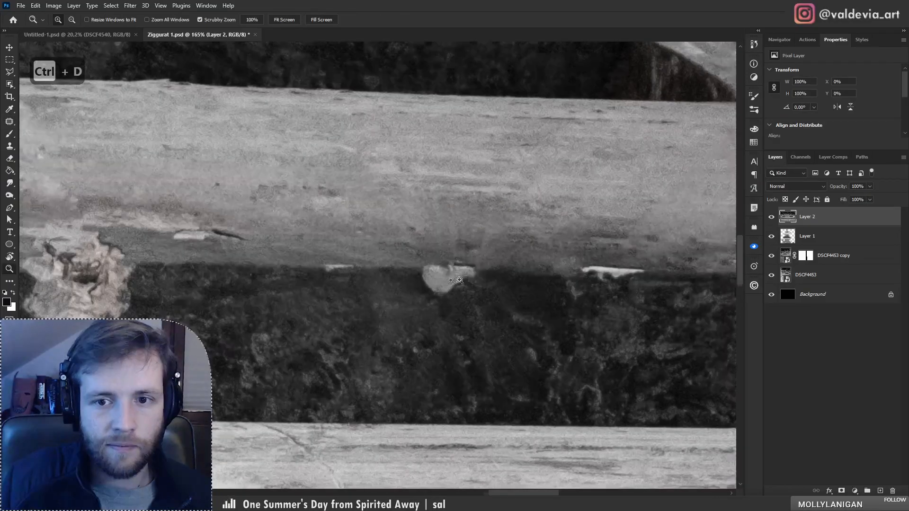
left_click_drag(468, 278, 397, 284)
key("j")
left_click_drag(323, 301, 423, 271)
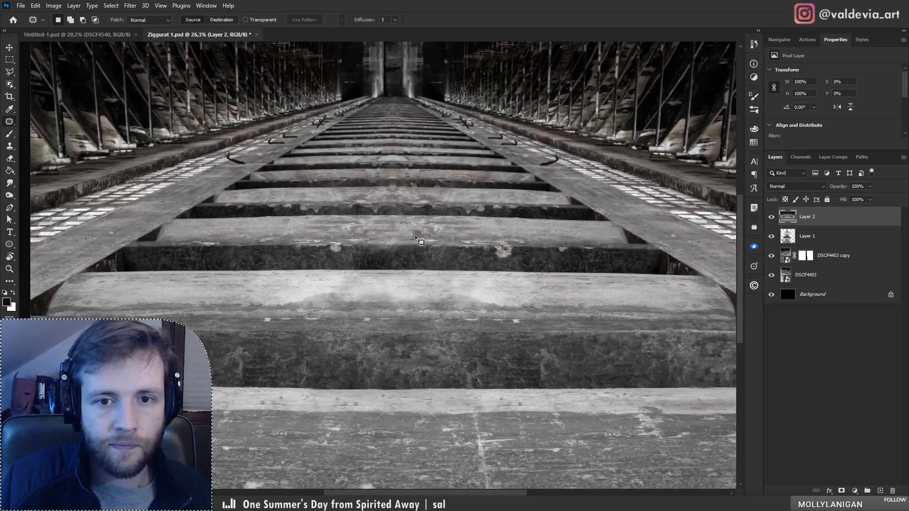
- Examine the walkway as a whole and the planks near the seam for remaining mirrored marks and repetition
key("z")
left_click_drag(416, 236, 428, 216)
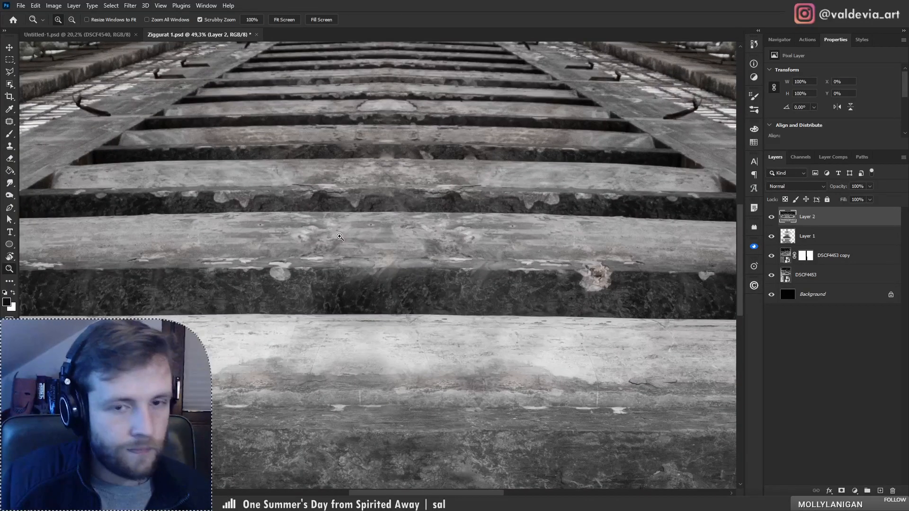
key("w")
key("j")
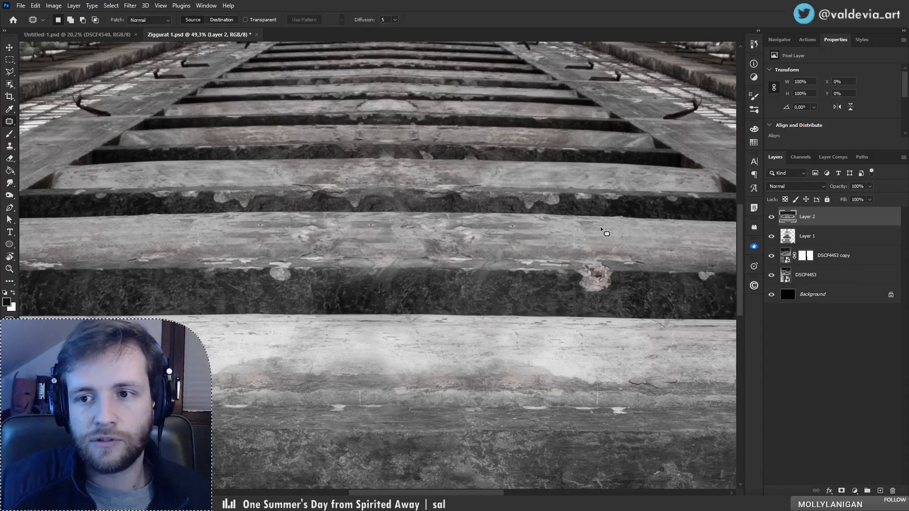
scroll(601, 226, "down", 6)
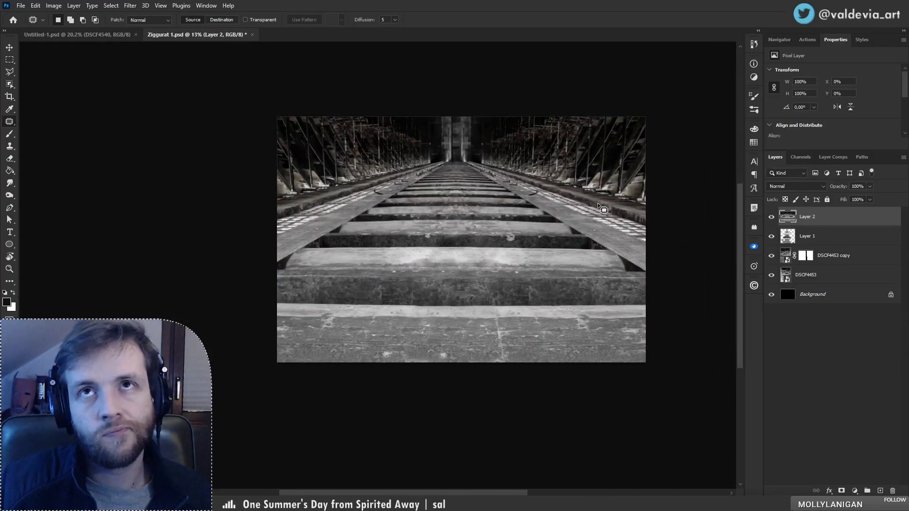
scroll(598, 203, "up", 3)
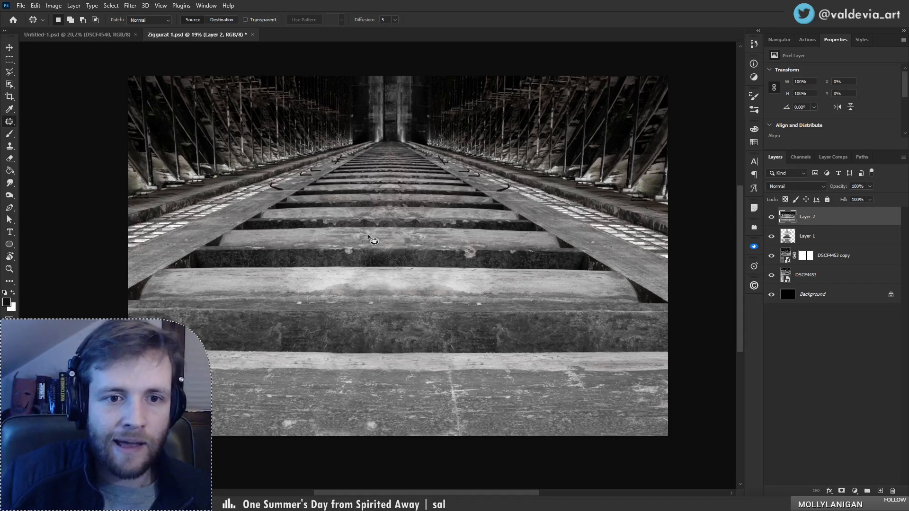
key("ctrl+space")
left_click_drag(346, 203, 417, 207)
key("ctrl+space")
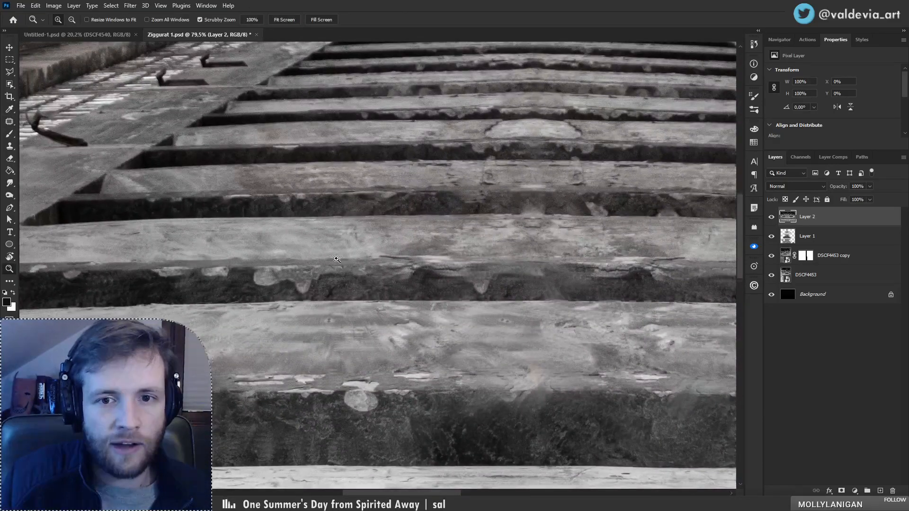
left_click_drag(336, 259, 274, 258)
left_click_drag(447, 354, 490, 349)
- Patch out the pale vertical mark right of the seam in the wide dark gap below the wide pale plank
left_click_drag(437, 338, 425, 309)
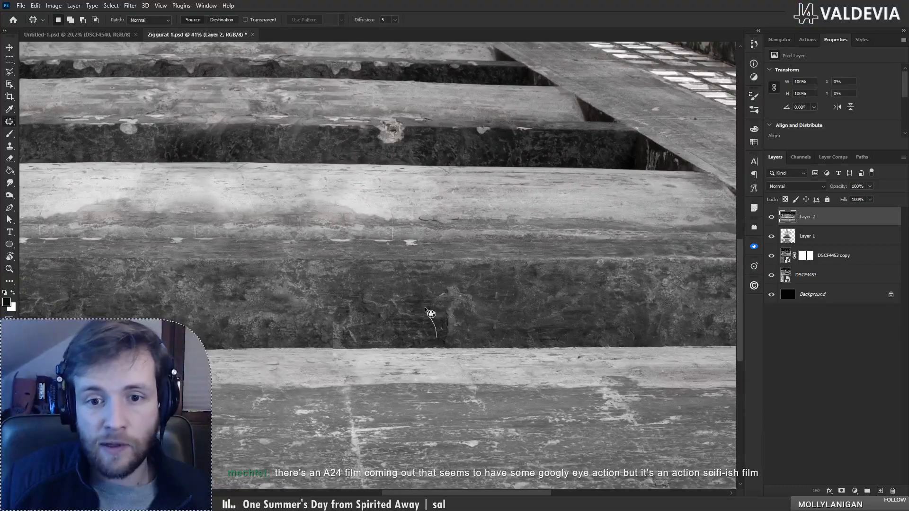
mouse_move(482, 307)
left_mouse_down()
mouse_move(466, 331)
mouse_move(505, 322)
mouse_move(415, 327)
left_mouse_up()
key("ctrl+d")
key("ctrl+space")
left_click_drag(310, 324, 339, 314)
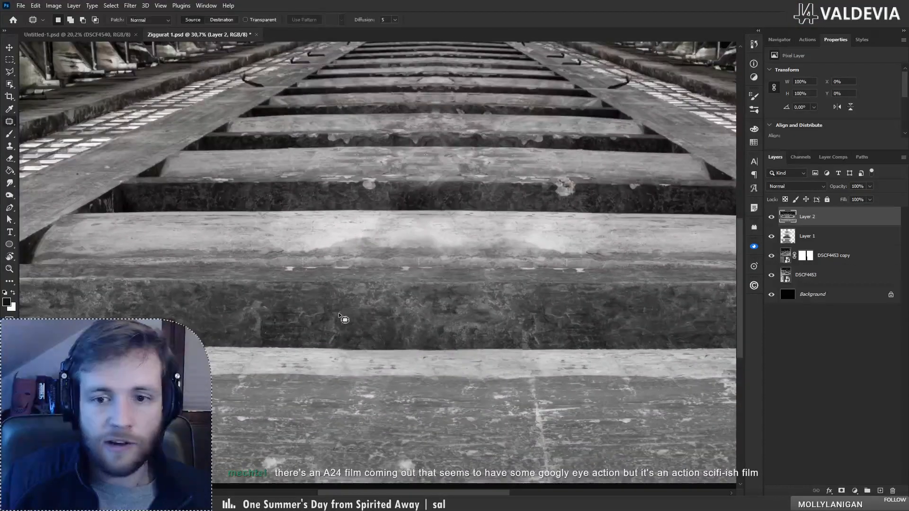
- Patch the hard-edged area right of the seam in the wide dark gap with texture from further left
mouse_move(538, 313)
left_mouse_down()
mouse_move(582, 330)
mouse_move(475, 314)
mouse_move(232, 313)
left_mouse_up()
key("ctrl+d")
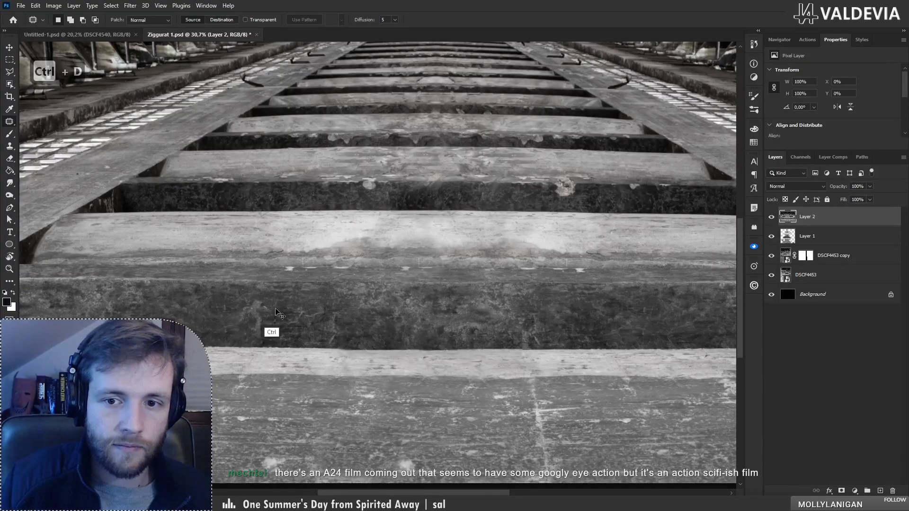
key("ctrl+space")
left_click_drag(382, 321, 519, 329)
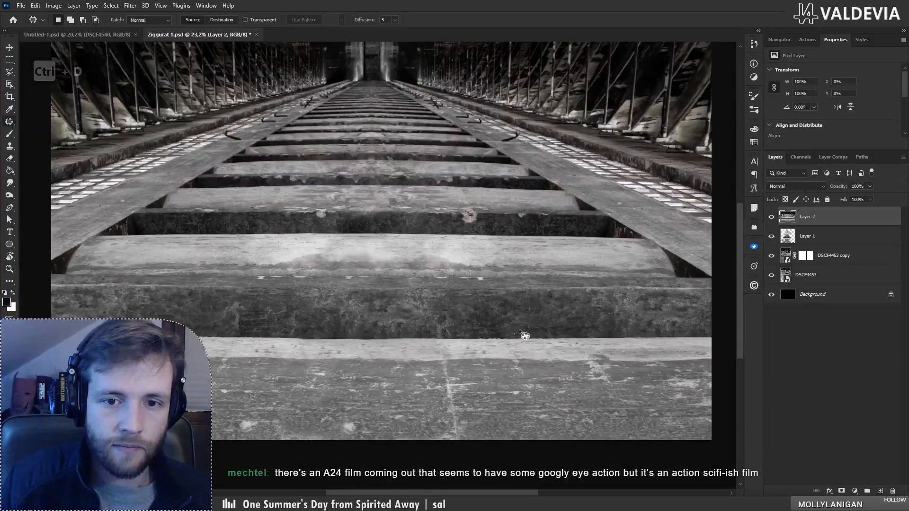
- Patch the pale mottled area near the right end of the wide dark gap with darker texture just beside it
left_click_drag(406, 331, 388, 310)
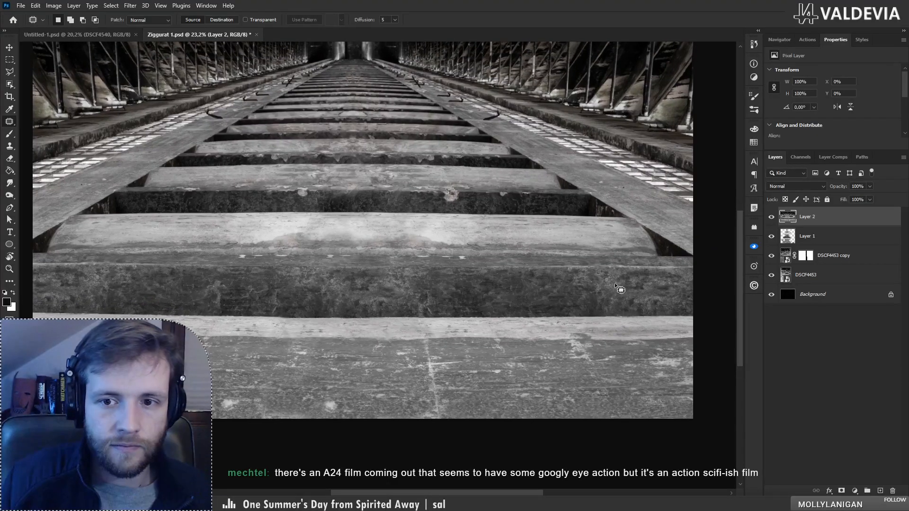
mouse_move(592, 286)
left_mouse_down()
mouse_move(614, 272)
mouse_move(606, 292)
left_mouse_up()
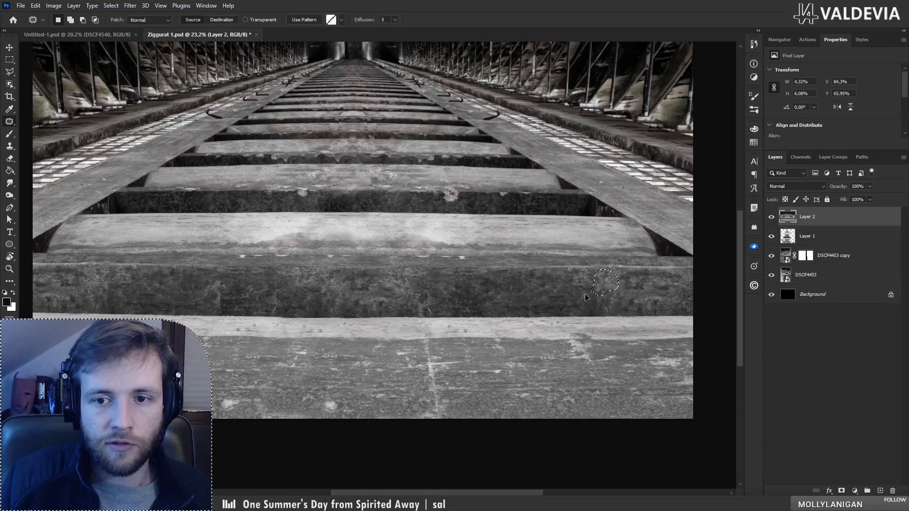
key("ctrl+d")
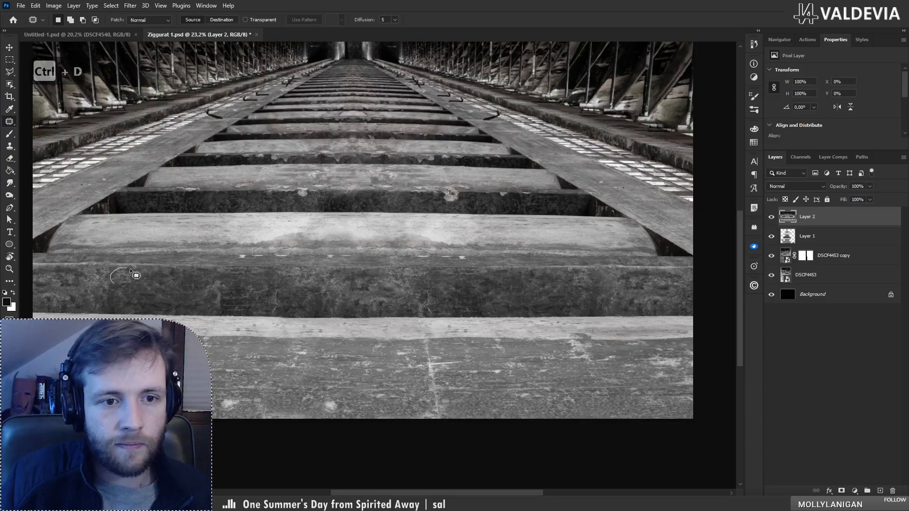
- Patch the pale spots near the left and right ends of the wide dark gap with darker gap texture, undoing any smudged patch
mouse_move(130, 270)
left_mouse_down()
mouse_move(126, 283)
mouse_move(122, 276)
mouse_move(214, 310)
left_mouse_up()
key("ctrl+d")
key("ctrl+d")
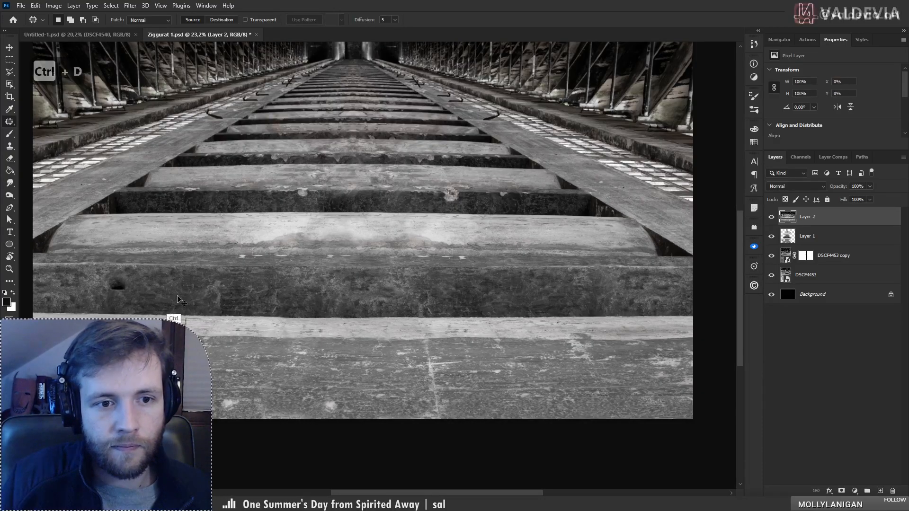
key("ctrl+z")
key("ctrl+z")
key("ctrl+z")
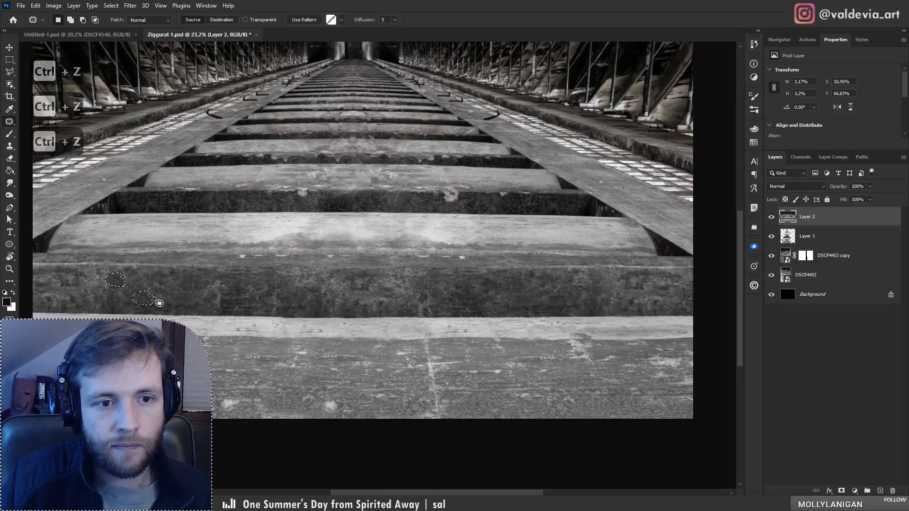
key("ctrl+d")
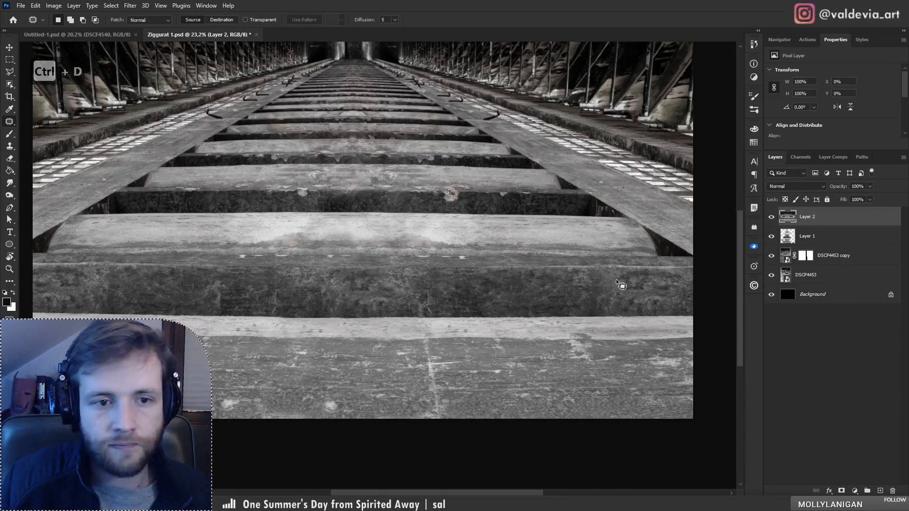
mouse_move(613, 280)
left_mouse_down()
mouse_move(627, 269)
mouse_move(653, 275)
mouse_move(647, 290)
mouse_move(632, 290)
mouse_move(566, 254)
mouse_move(524, 290)
mouse_move(392, 304)
left_mouse_up()
key("ctrl+d")
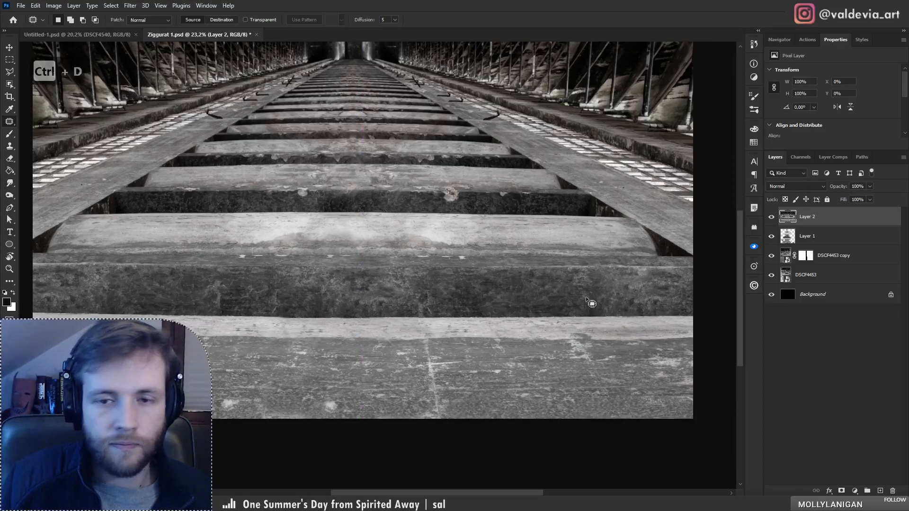
- Patch the plank edge just right of the seam above the third dark gap with edge texture from beyond the large right knot
key("z")
left_click_drag(387, 274, 382, 239)
left_click_drag(364, 193, 379, 181)
left_click_drag(437, 192, 403, 195)
left_click_drag(454, 195, 508, 204)
key("j")
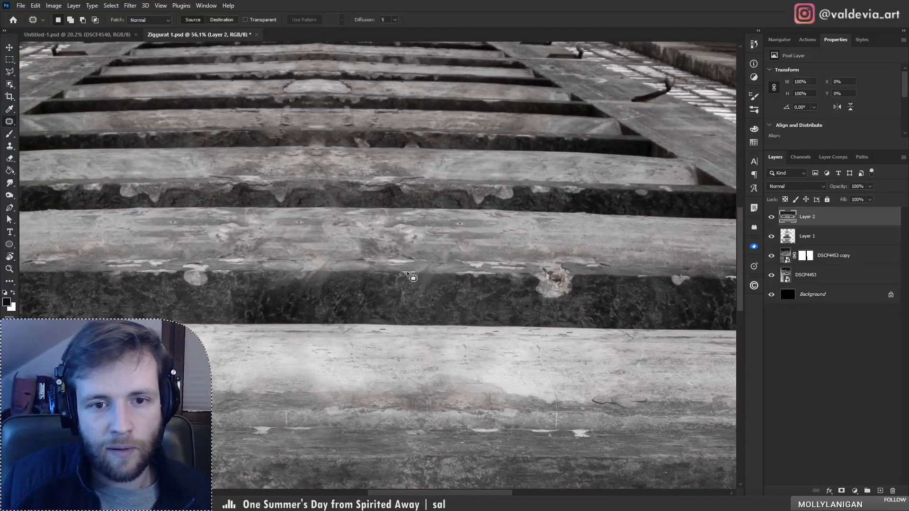
mouse_move(402, 273)
left_mouse_down()
mouse_move(432, 260)
mouse_move(428, 303)
mouse_move(403, 292)
mouse_move(452, 283)
mouse_move(623, 292)
left_mouse_up()
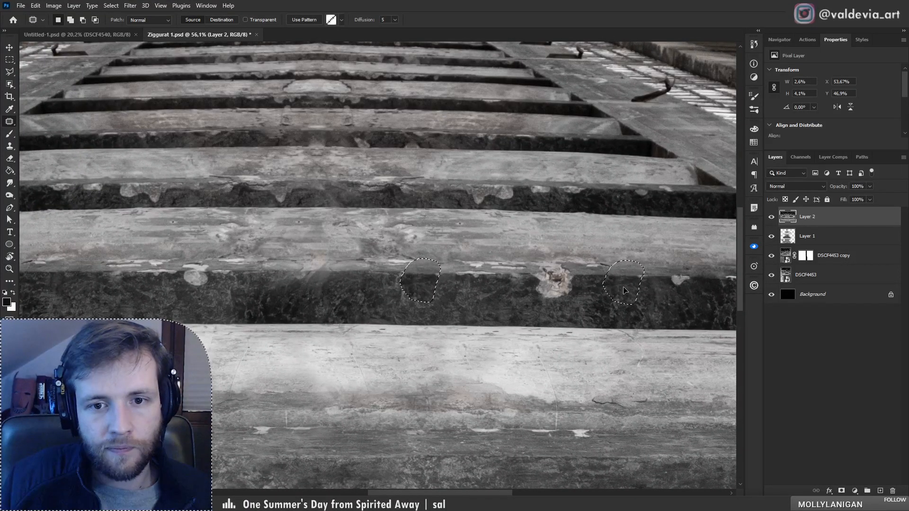
key("ctrl+d")
key("z")
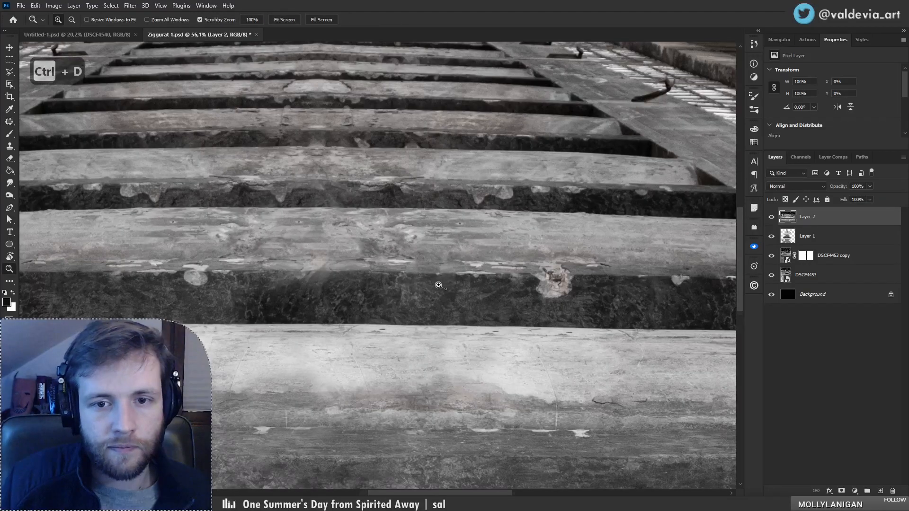
- Patch the marks along the front edge of the nearest pale plank, left of the seam, with wood texture from the same plank
left_click_drag(568, 295, 479, 339)
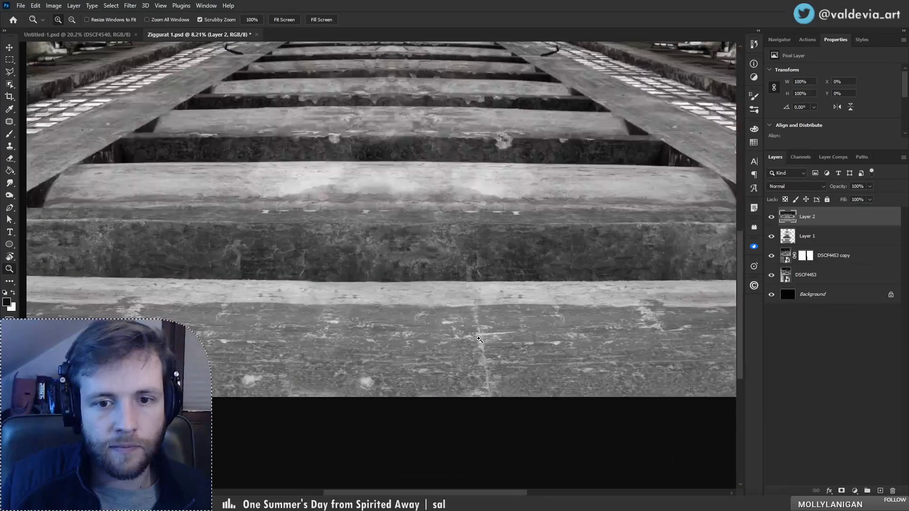
key("j")
mouse_move(270, 295)
left_mouse_down()
mouse_move(305, 294)
mouse_move(292, 285)
left_mouse_up()
mouse_move(284, 295)
left_mouse_down()
mouse_move(184, 297)
mouse_move(447, 335)
mouse_move(521, 333)
left_mouse_up()
key("ctrl+d")
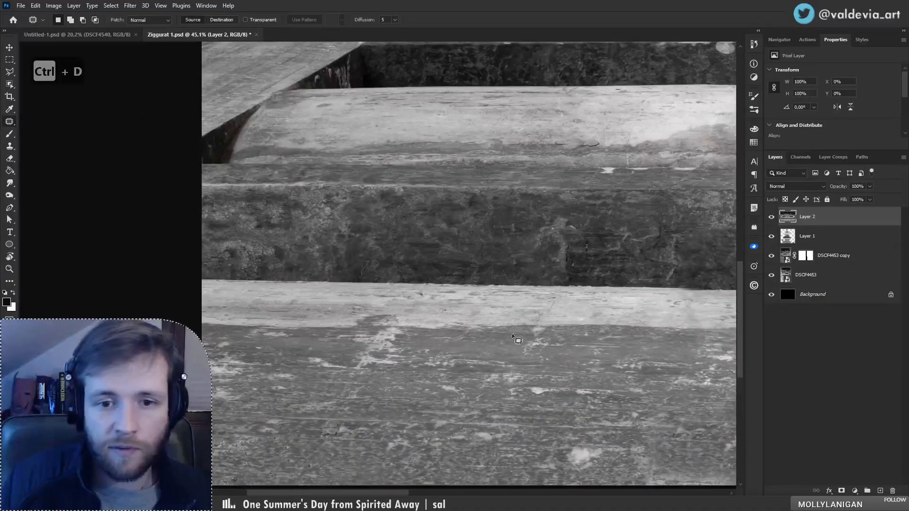
key("z")
left_click_drag(397, 342, 330, 342)
left_click_drag(524, 309, 558, 296)
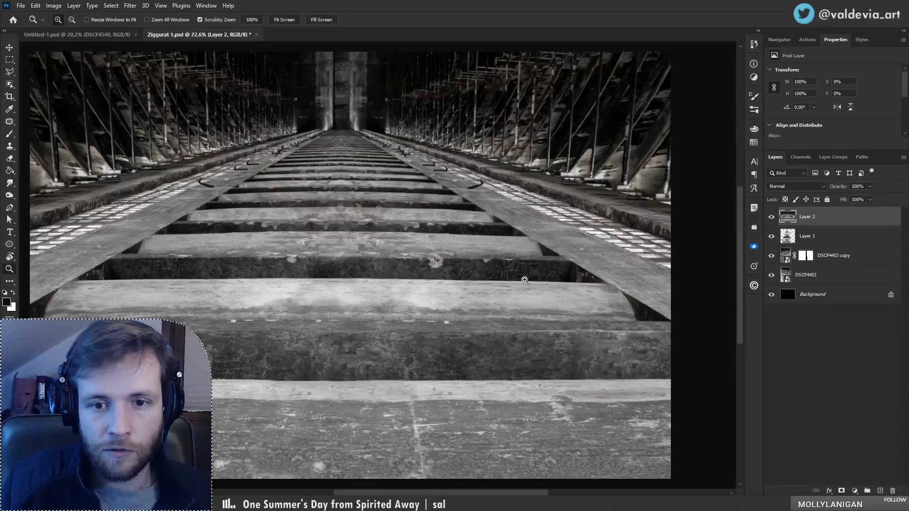
- Patch the dark left edge of the pale half-round spot at the seam with wood texture from farther left on the same plank
mouse_move(461, 217)
left_mouse_down()
mouse_move(494, 217)
mouse_move(449, 220)
left_mouse_up()
mouse_move(422, 294)
left_mouse_down()
mouse_move(435, 293)
mouse_move(440, 271)
mouse_move(415, 268)
left_mouse_up()
key("ctrl+d")
left_click_drag(417, 226, 485, 203)
key("j")
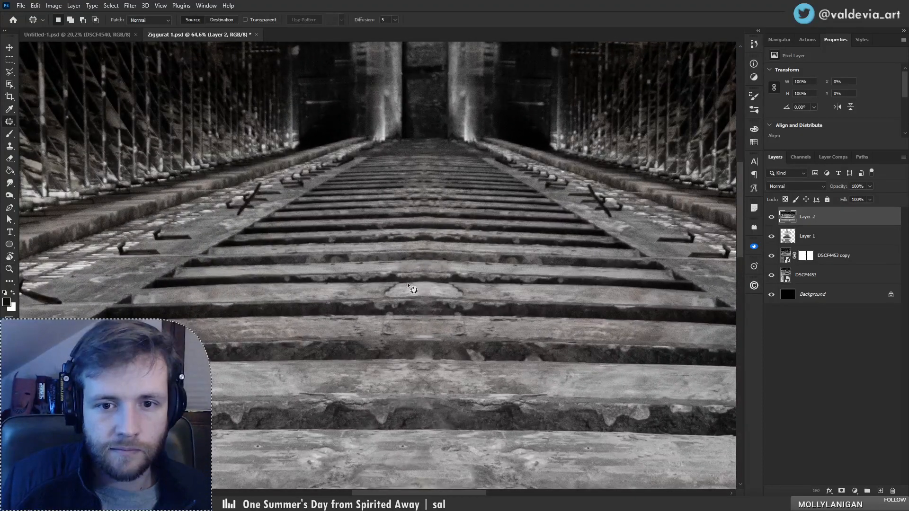
key("z")
left_click_drag(438, 298, 467, 291)
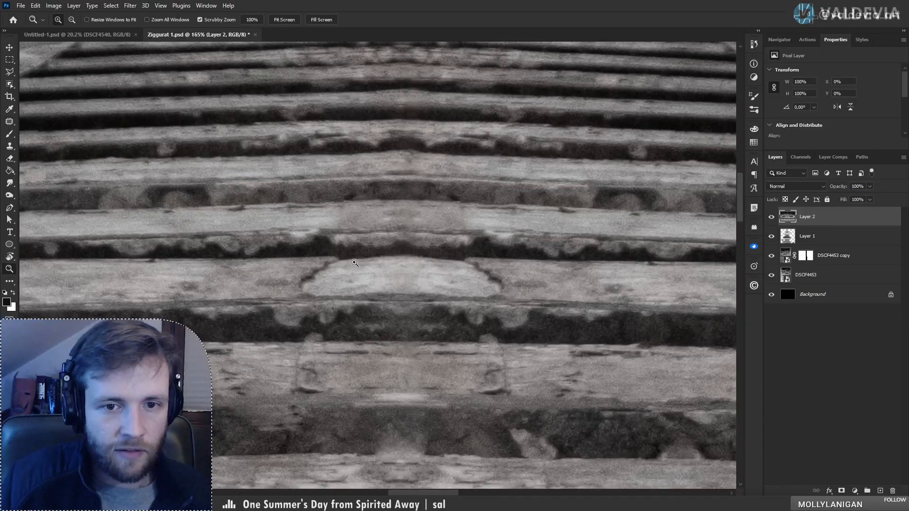
key("s")
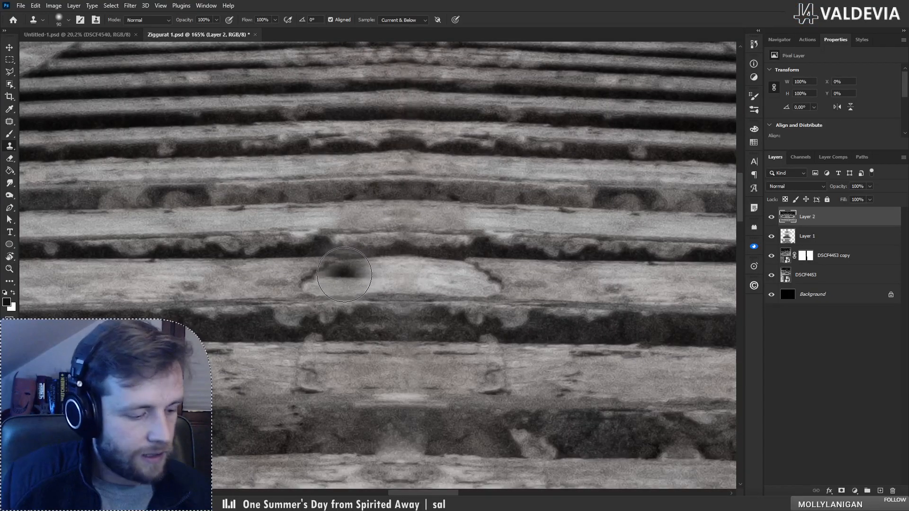
key("j")
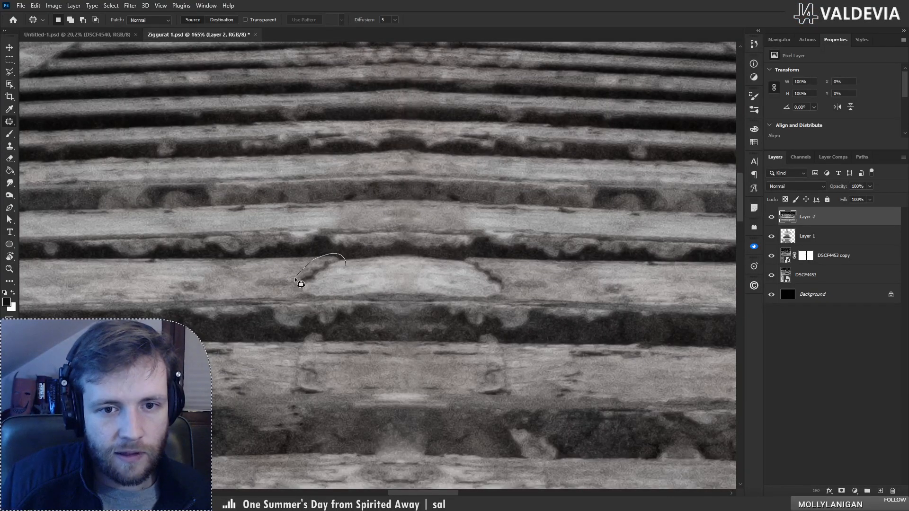
left_click_drag(343, 279, 344, 277)
left_click_drag(337, 279, 238, 280)
key("ctrl+d")
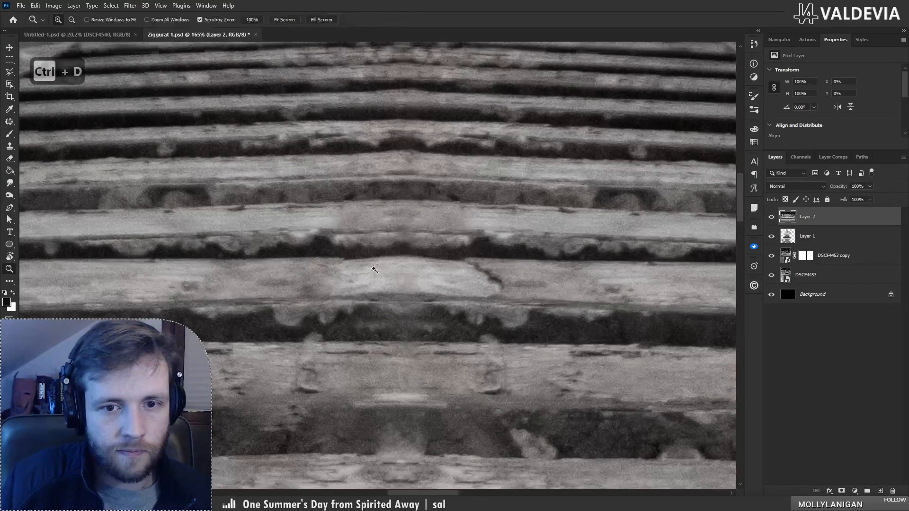
- Patch the left half of the remaining pale half-round spot with plain wood texture from the left part of the same plank
left_click_drag(374, 269, 424, 269)
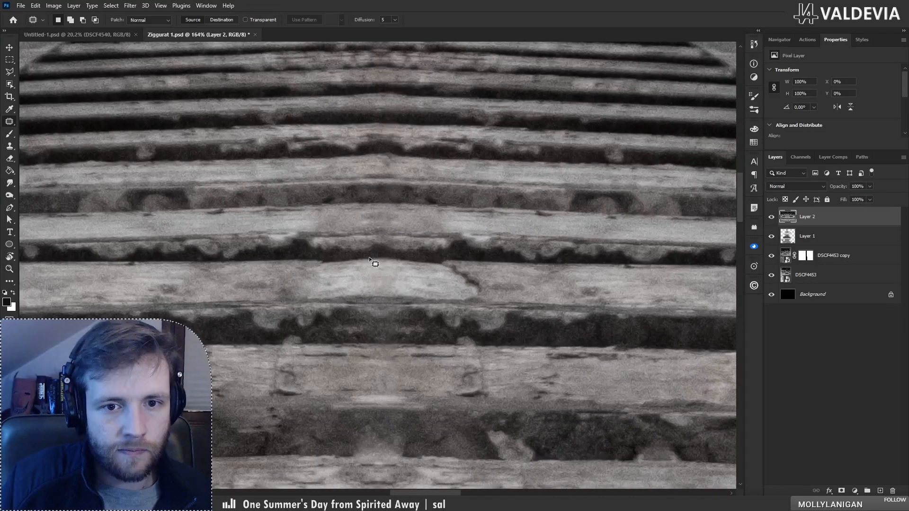
left_click_drag(368, 293, 367, 275)
left_click_drag(348, 284, 155, 282)
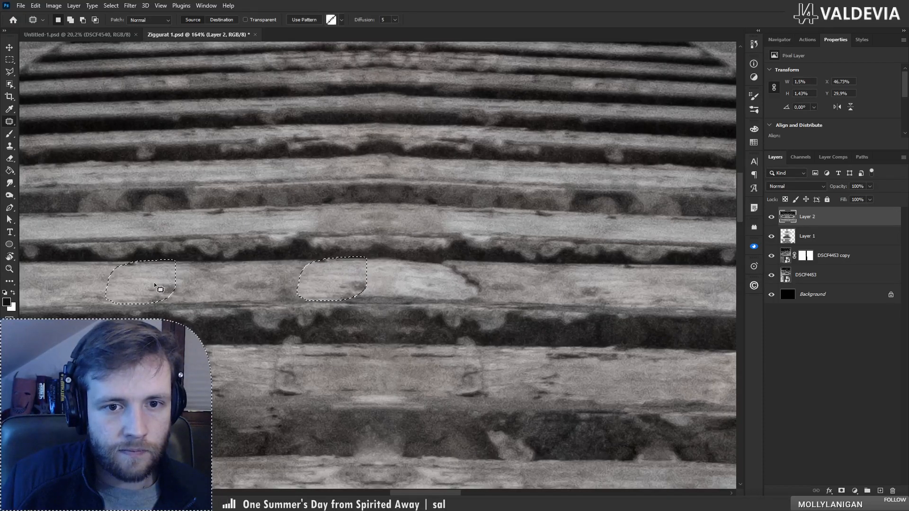
key("ctrl+d")
- Patch the mirrored curved mark just right of the seam on the next nearer plank with wood texture from farther right
left_click_drag(351, 274, 283, 283)
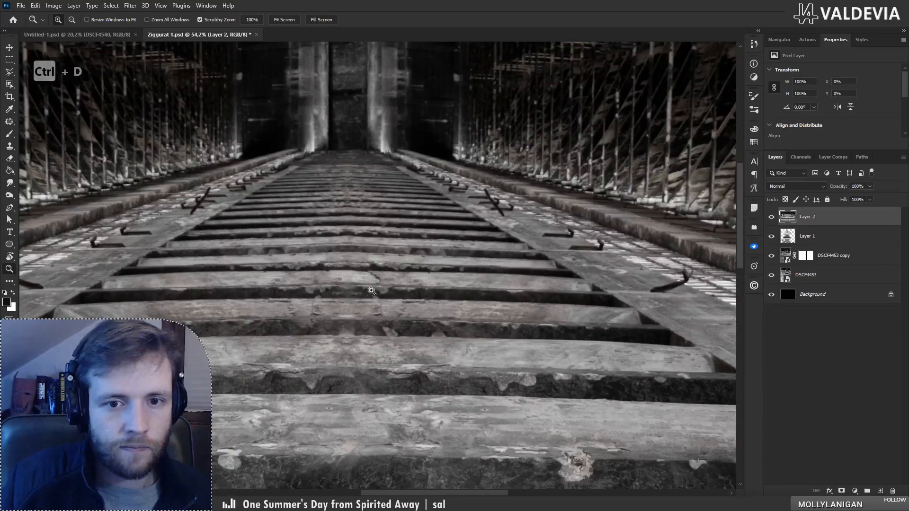
left_click_drag(369, 289, 308, 290)
left_click_drag(364, 269, 474, 322)
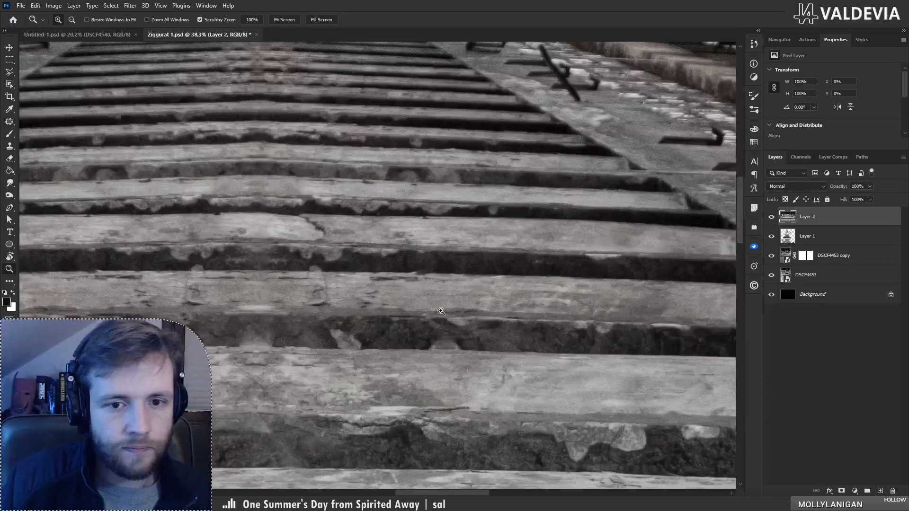
key("j")
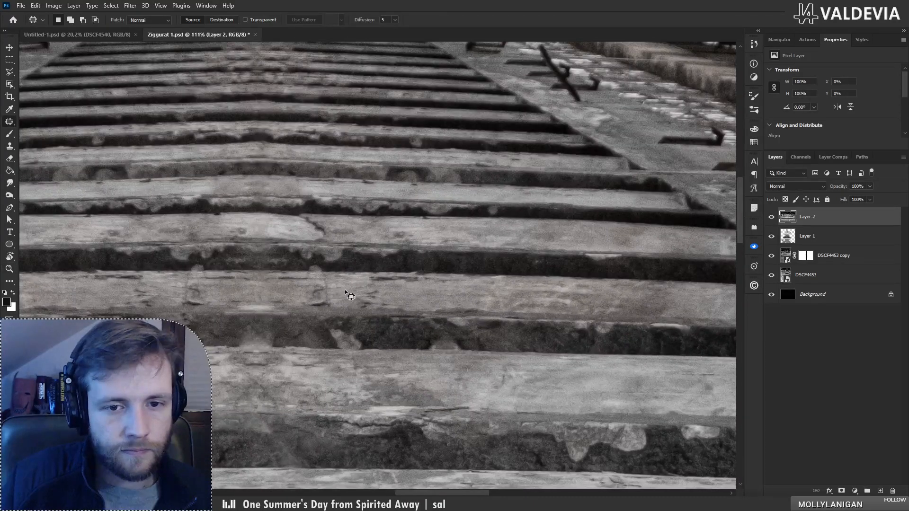
mouse_move(313, 300)
left_mouse_down()
mouse_move(413, 304)
mouse_move(407, 290)
left_mouse_up()
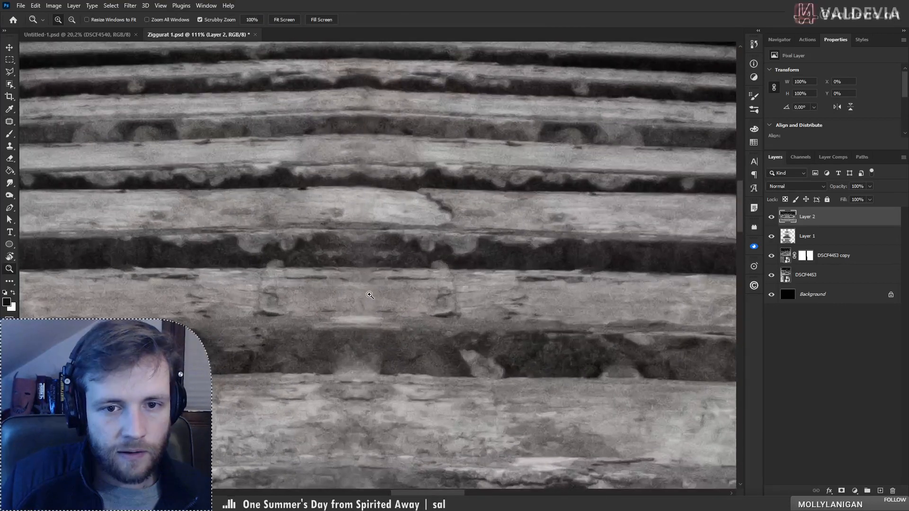
key("s")
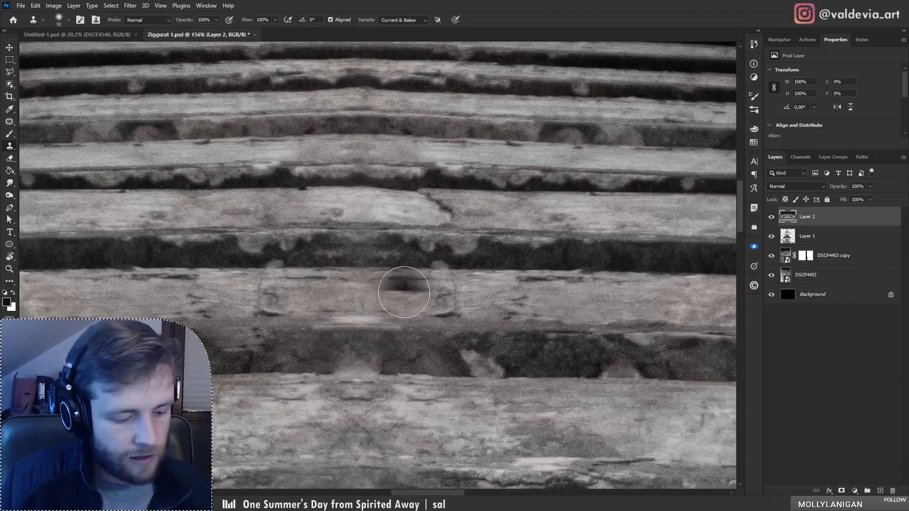
key("j")
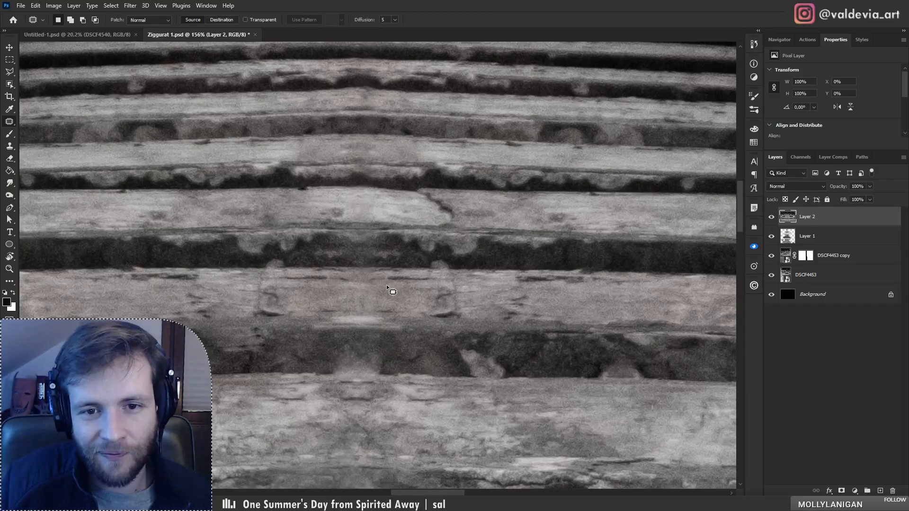
left_click_drag(382, 286, 407, 273)
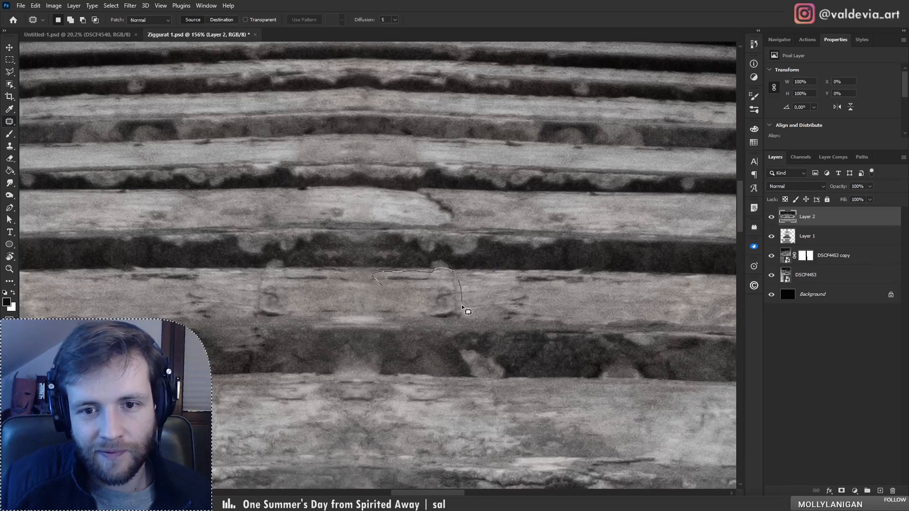
mouse_move(405, 317)
left_mouse_down()
mouse_move(425, 297)
mouse_move(383, 285)
left_mouse_up()
left_click_drag(450, 301, 676, 302)
key("ctrl+d")
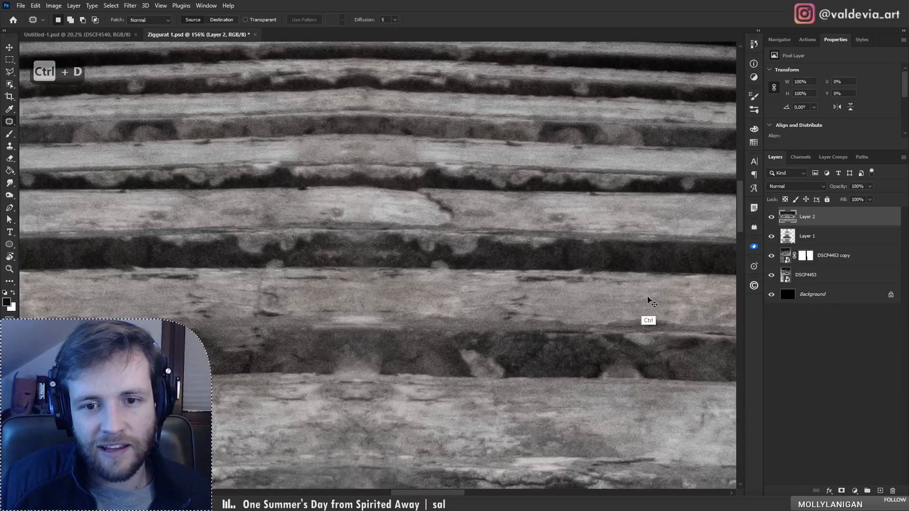
- Patch the wood left of the seam on the same plank with texture from farther left
key("z")
left_click_drag(450, 292, 510, 291)
key("j")
left_click_drag(328, 318, 537, 301)
mouse_move(266, 273)
left_mouse_down()
mouse_move(356, 272)
mouse_move(355, 292)
mouse_move(371, 312)
mouse_move(360, 331)
mouse_move(306, 287)
left_mouse_up()
left_click_drag(327, 299, 146, 300)
key("ctrl+d")
key("z")
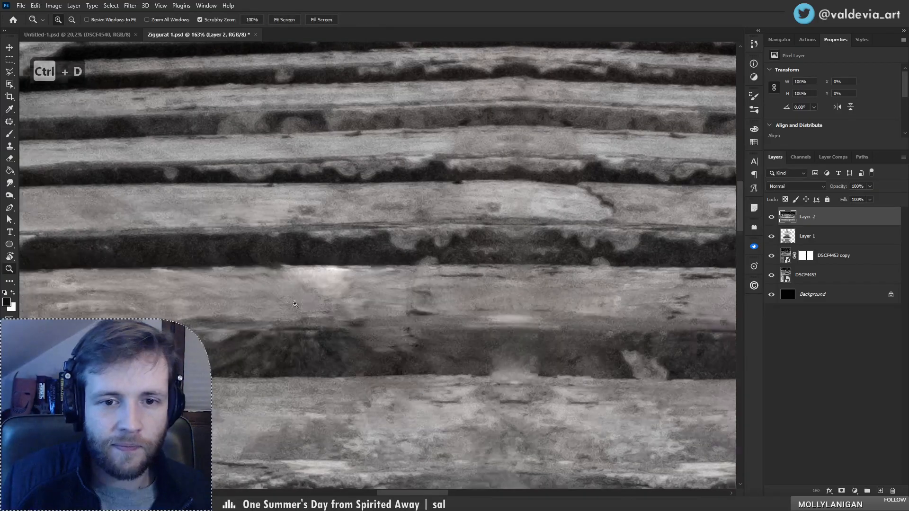
- Patch the bright blotch along that plank's upper edge with wood texture from its left, undoing the first try
left_click_drag(294, 302, 341, 296)
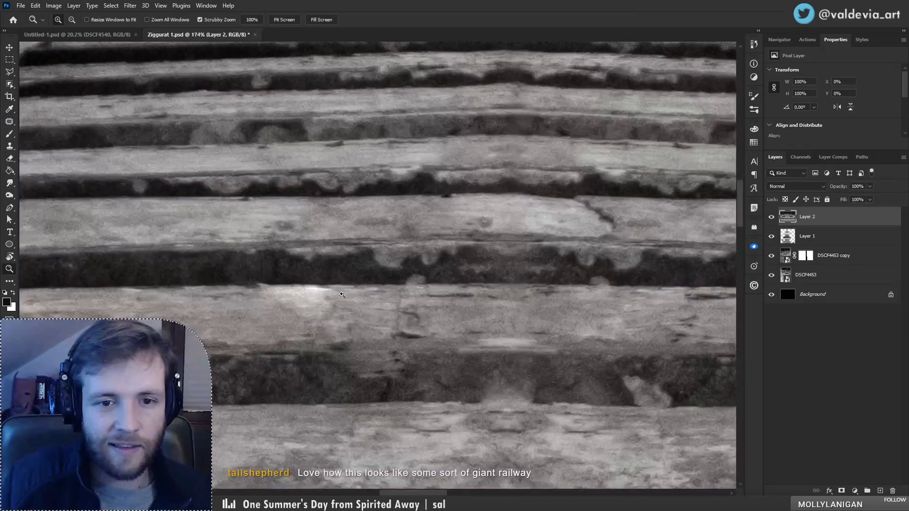
key("j")
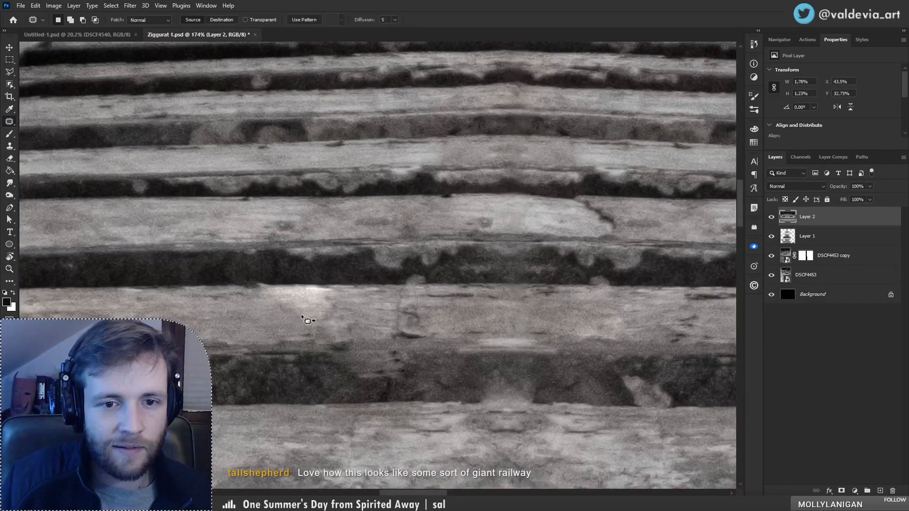
key("ctrl+z")
key("ctrl+z")
key("ctrl+d")
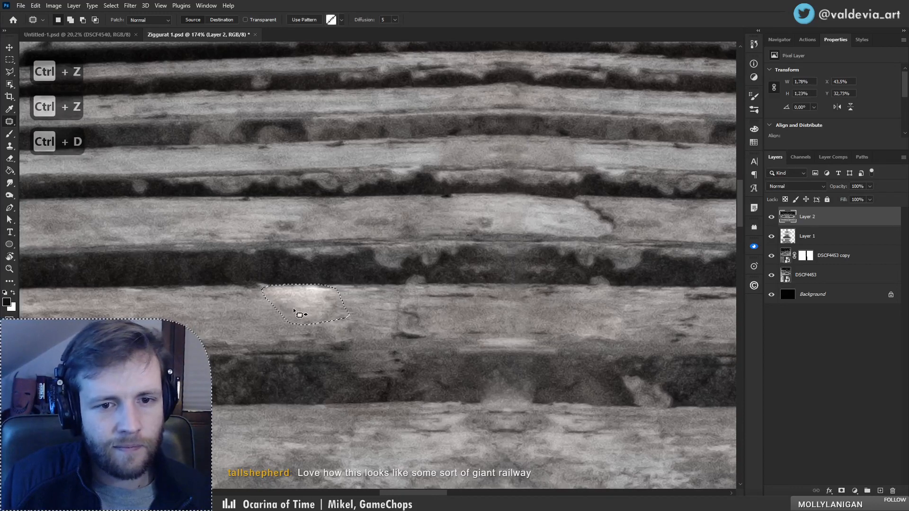
key("ctrl+d")
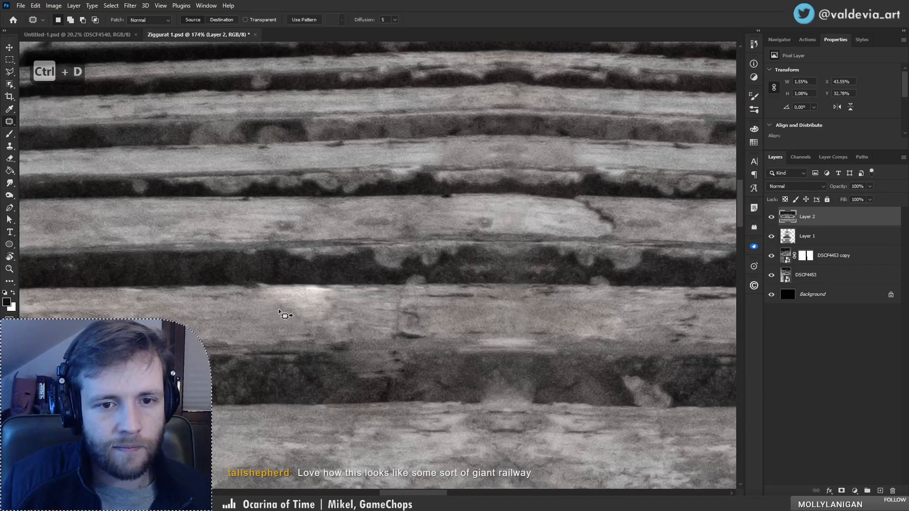
left_click_drag(279, 312, 215, 306)
key("ctrl+d")
key("z")
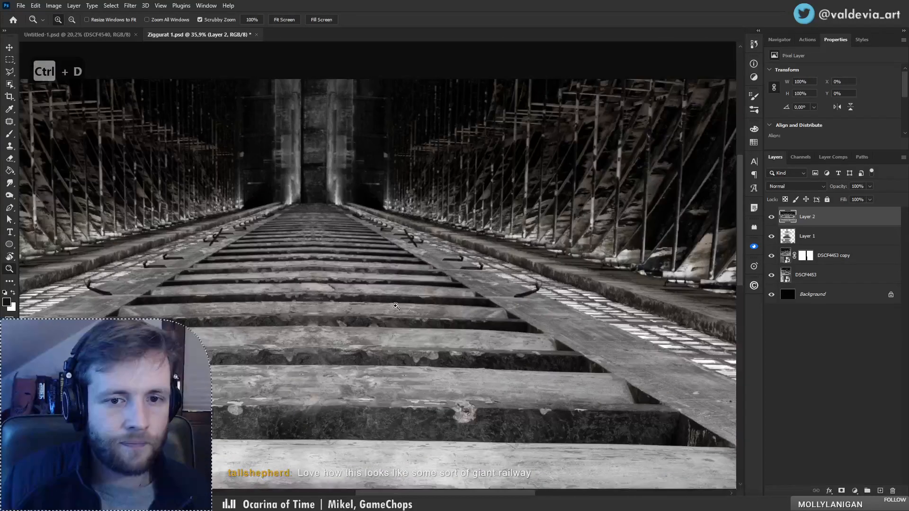
left_click_drag(324, 339, 341, 340)
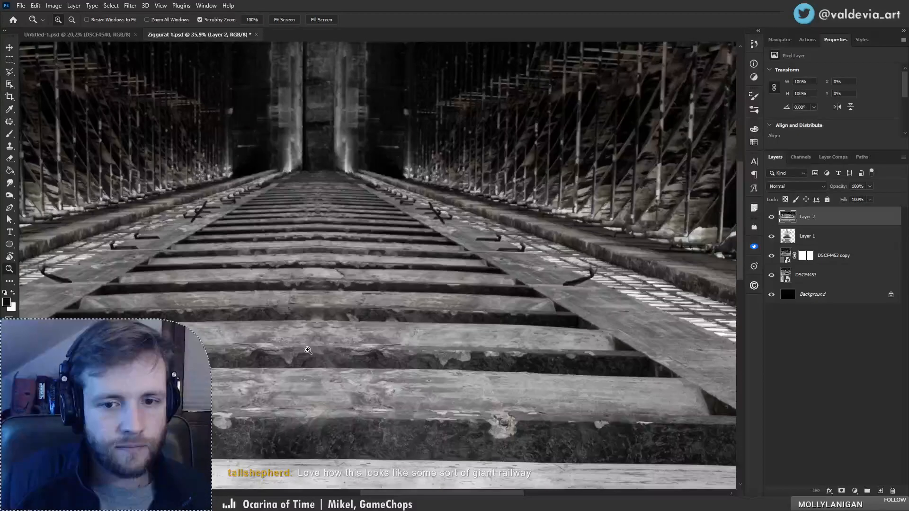
mouse_move(154, 374)
left_mouse_down()
mouse_move(211, 368)
mouse_move(234, 346)
mouse_move(238, 352)
mouse_move(194, 342)
mouse_move(76, 349)
mouse_move(258, 324)
mouse_move(295, 298)
mouse_move(239, 316)
mouse_move(300, 314)
left_mouse_up()
key("j")
key("z")
key("j")
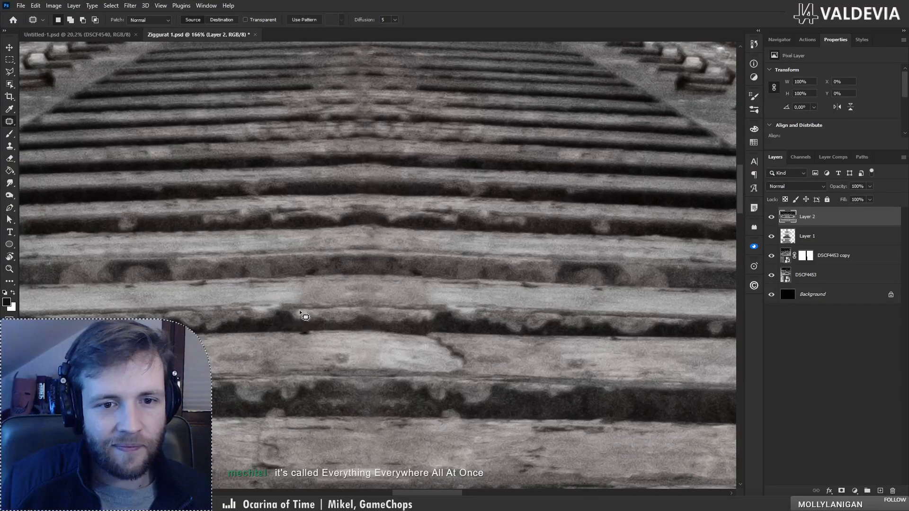
left_click_drag(165, 316, 98, 314)
key("ctrl+d")
key("ctrl+z")
key("ctrl+z")
key("ctrl+d")
- Patch two stretches of the dark gap above the half-round spot, at and right of the seam, with gap texture from farther right
mouse_move(427, 316)
left_mouse_down()
mouse_move(400, 304)
mouse_move(335, 301)
mouse_move(392, 291)
mouse_move(349, 312)
mouse_move(593, 314)
left_mouse_up()
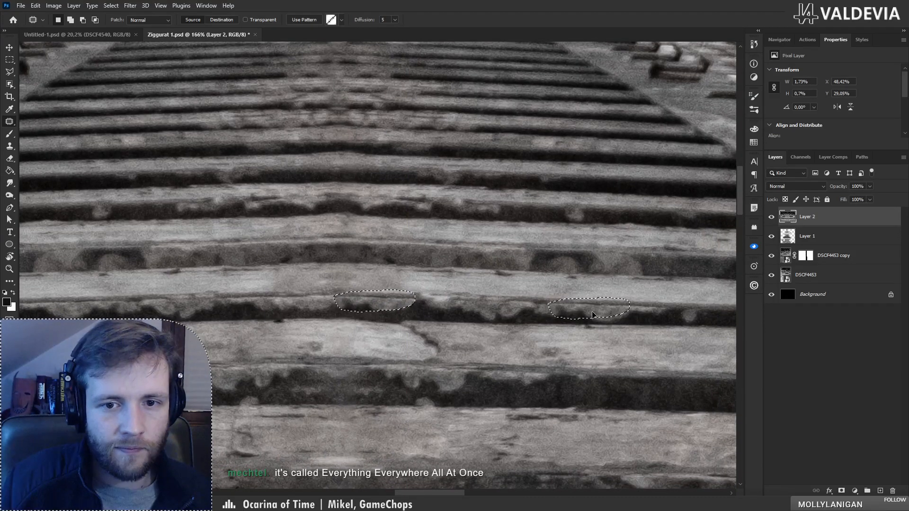
key("ctrl+d")
key("z")
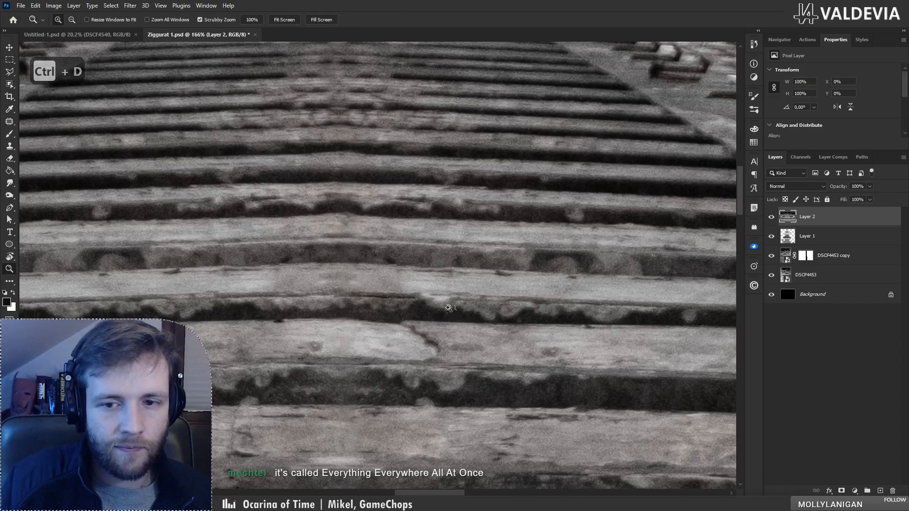
mouse_move(427, 313)
left_mouse_down()
mouse_move(390, 318)
mouse_move(438, 313)
mouse_move(423, 306)
mouse_move(456, 296)
mouse_move(497, 301)
mouse_move(497, 313)
mouse_move(470, 320)
mouse_move(310, 323)
mouse_move(477, 307)
mouse_move(669, 320)
left_mouse_up()
key("j")
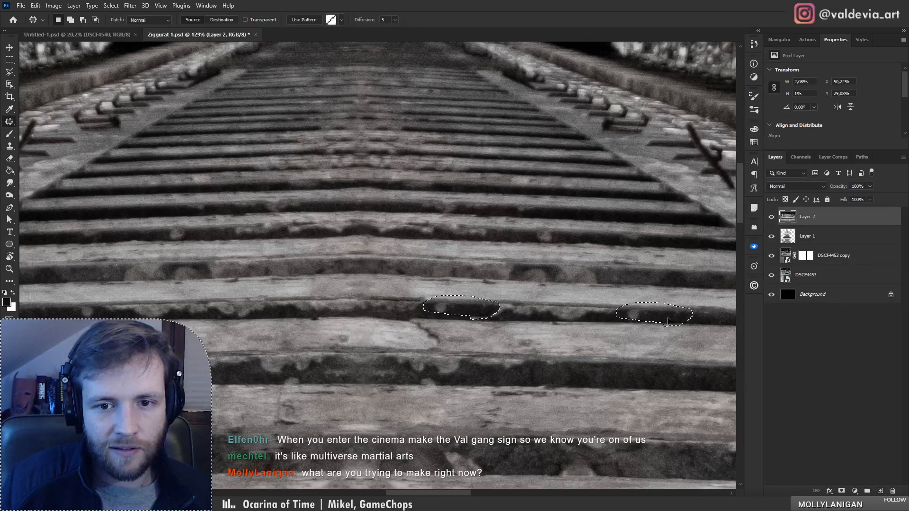
key("ctrl+d")
- Patch two repeated marks among the farther planks with matching texture from either side of them
key("z")
left_click_drag(453, 307, 431, 301)
left_click_drag(319, 250, 320, 249)
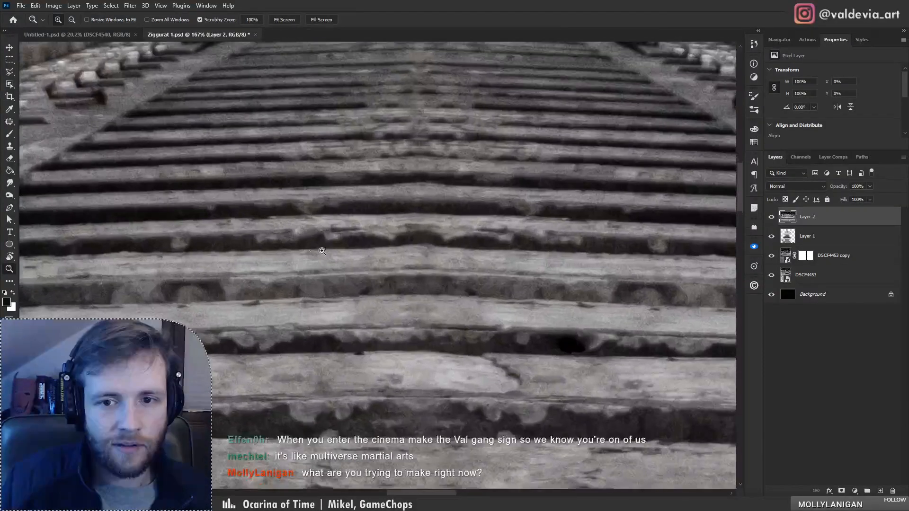
key("j")
mouse_move(214, 298)
left_mouse_down()
mouse_move(327, 281)
mouse_move(297, 297)
mouse_move(357, 311)
mouse_move(333, 297)
mouse_move(389, 291)
left_mouse_up()
key("ctrl+d")
left_click_drag(376, 304, 186, 310)
key("ctrl+d")
- Show only the DSCF4453 layer and rotate the canvas view a quarter turn counterclockwise to examine the original photo
left_click_drag(331, 310, 575, 408)
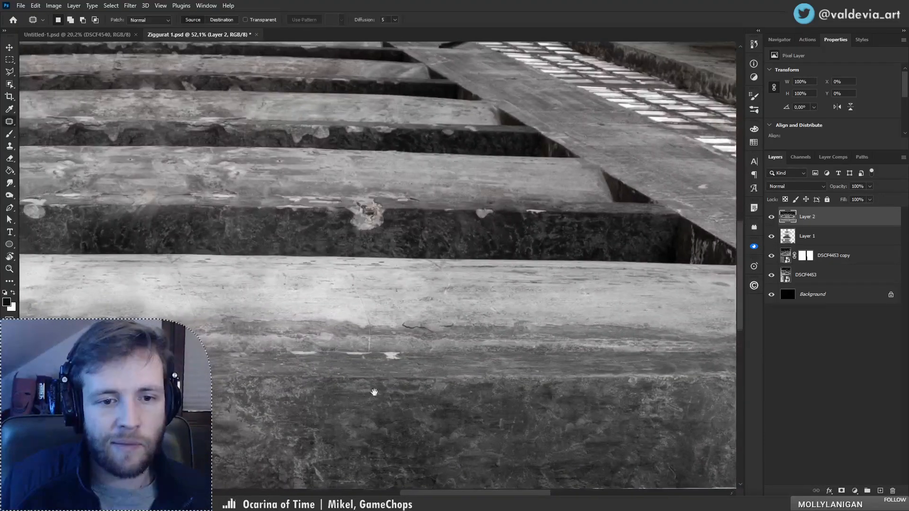
left_click_drag(334, 399, 575, 374)
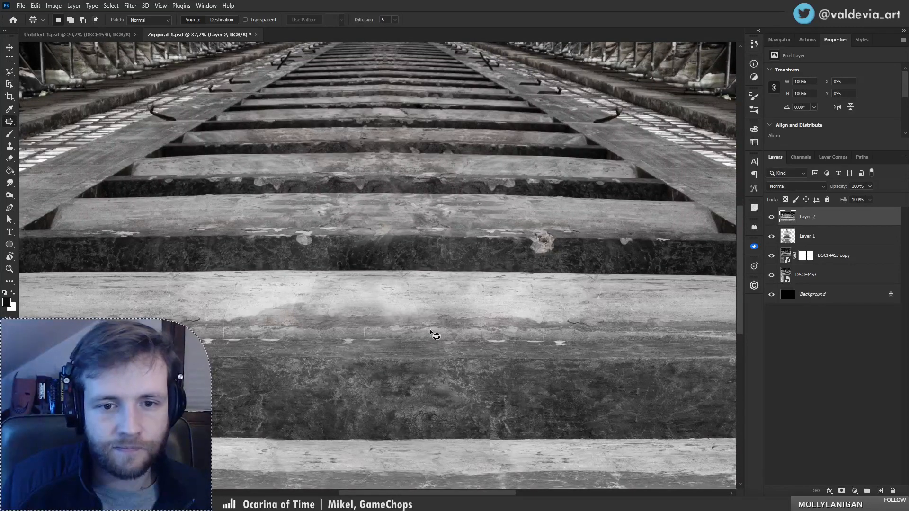
left_click_drag(430, 330, 338, 324, "ctrl")
left_click_drag(430, 288, 473, 288, "ctrl")
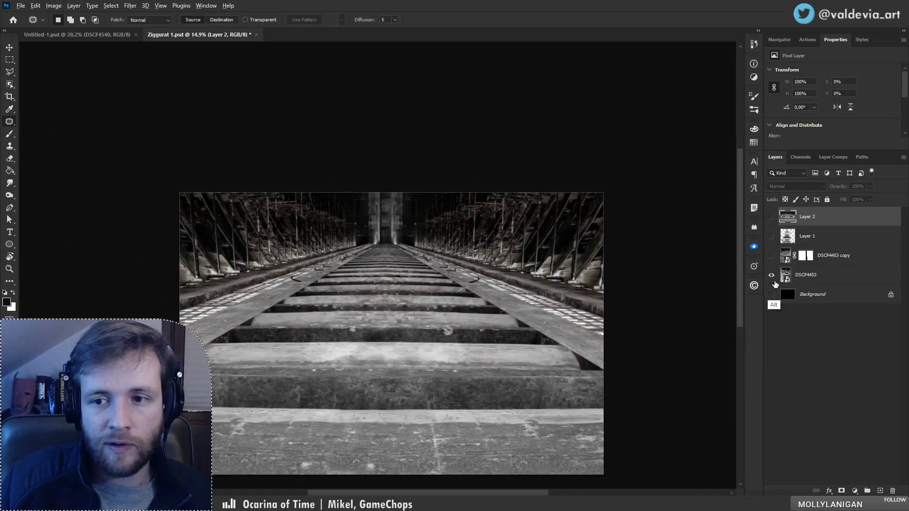
key("r")
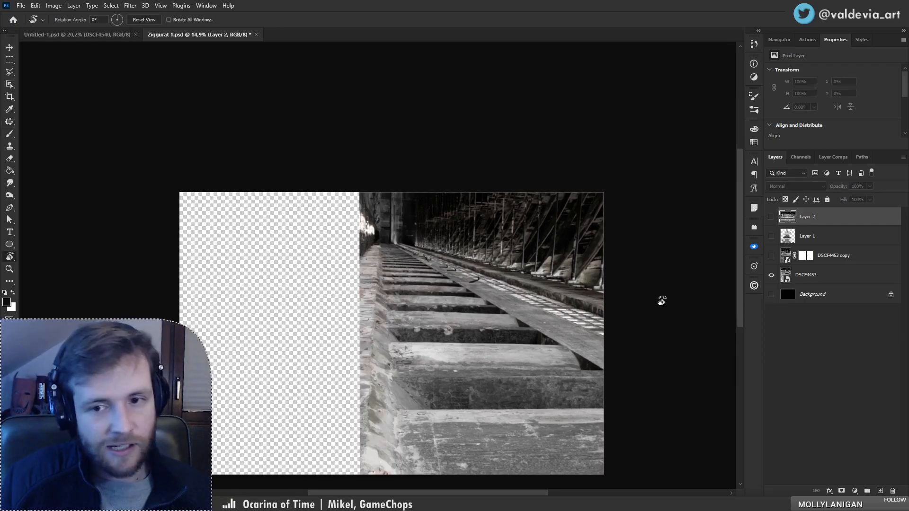
left_click_drag(660, 300, 401, 133, "shift")
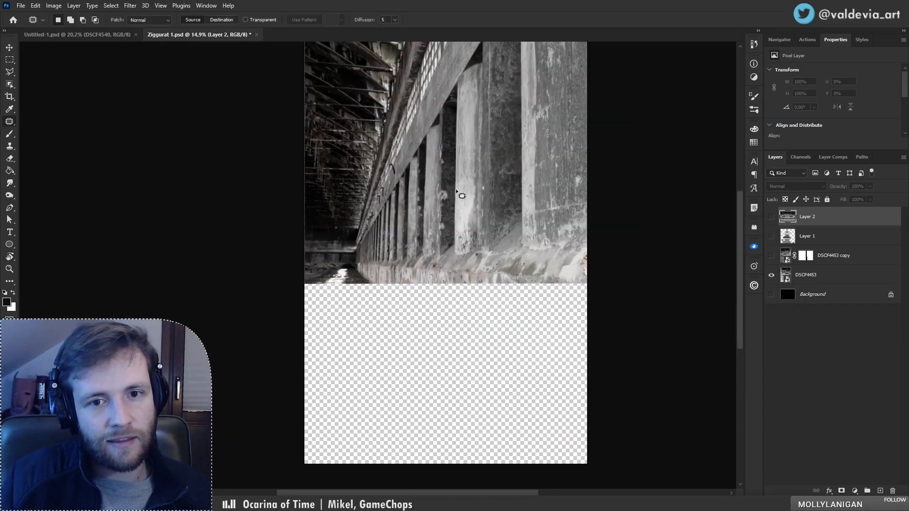
left_click_drag(480, 209, 434, 281)
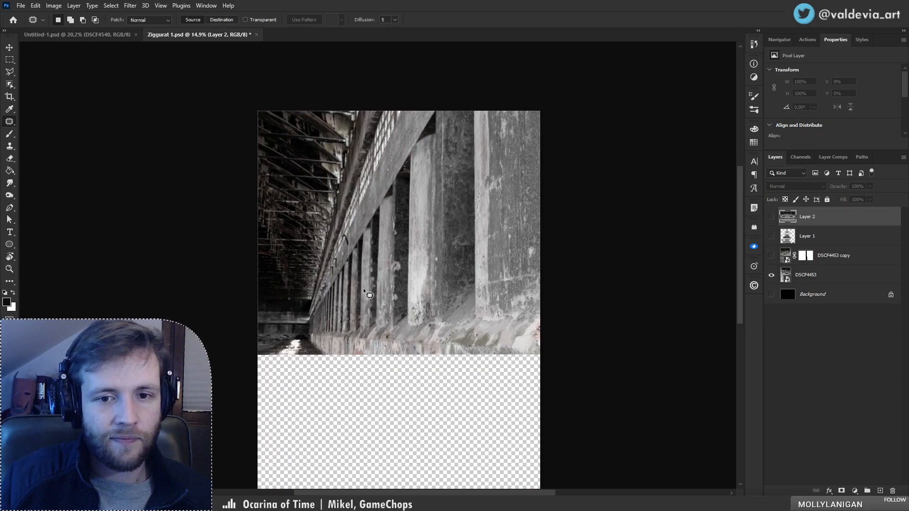
- Bring all the hidden layers back and return the canvas view to its upright angle
key("ctrl+z")
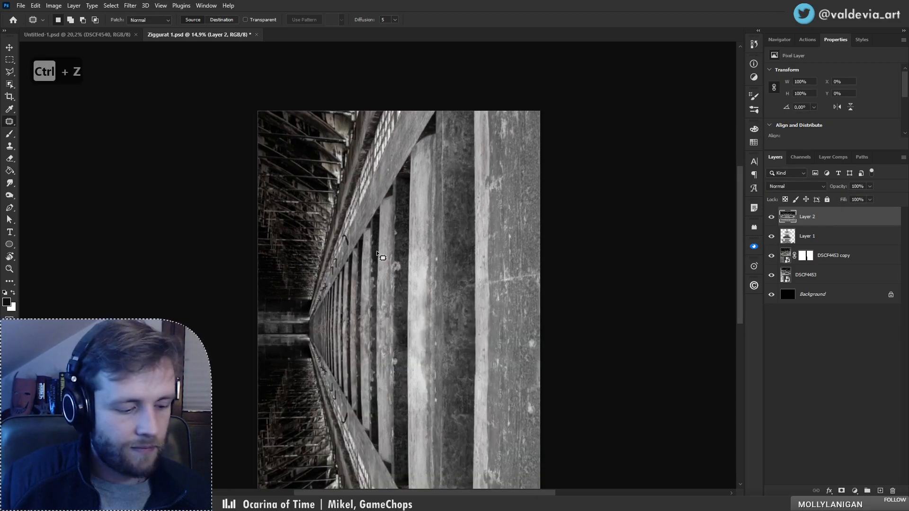
key("r")
left_click_drag(377, 254, 397, 344)
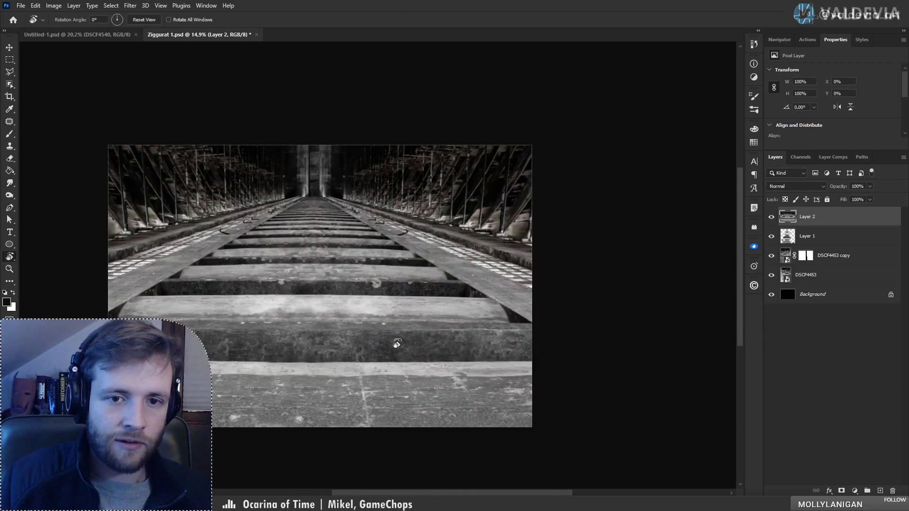
- Patch the pale chip in the dark gap beyond the large knot with gap texture from farther right
left_click_drag(362, 287, 460, 318)
key("j")
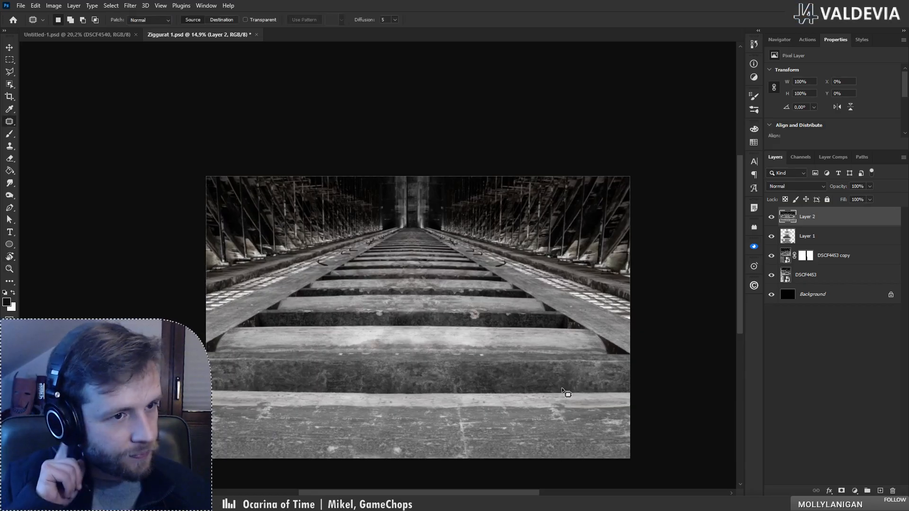
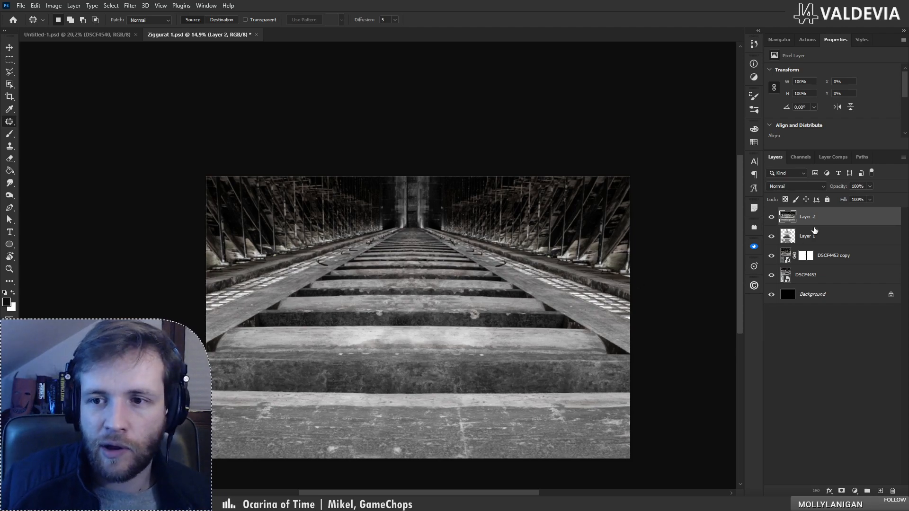
key("z")
mouse_move(536, 260)
left_mouse_down()
mouse_move(589, 260)
mouse_move(540, 259)
left_mouse_up()
left_click_drag(348, 272, 375, 291)
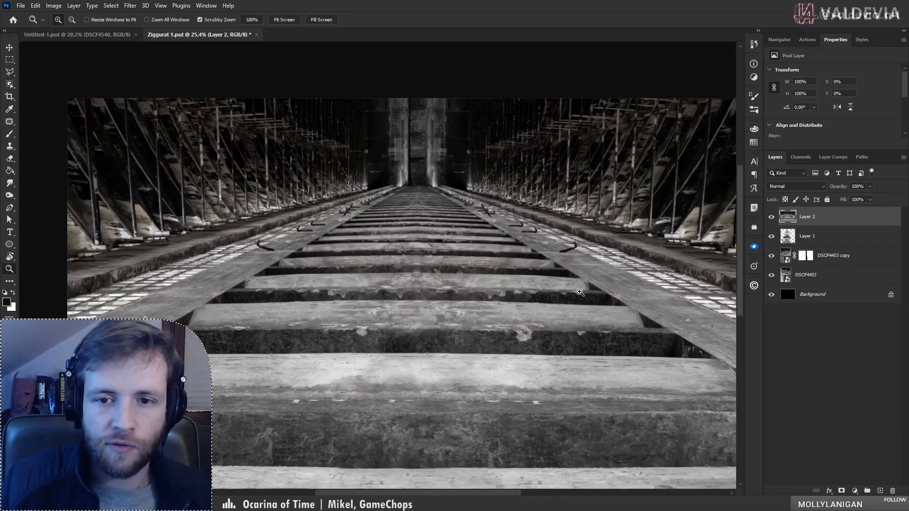
left_click_drag(531, 290, 570, 289)
key("j")
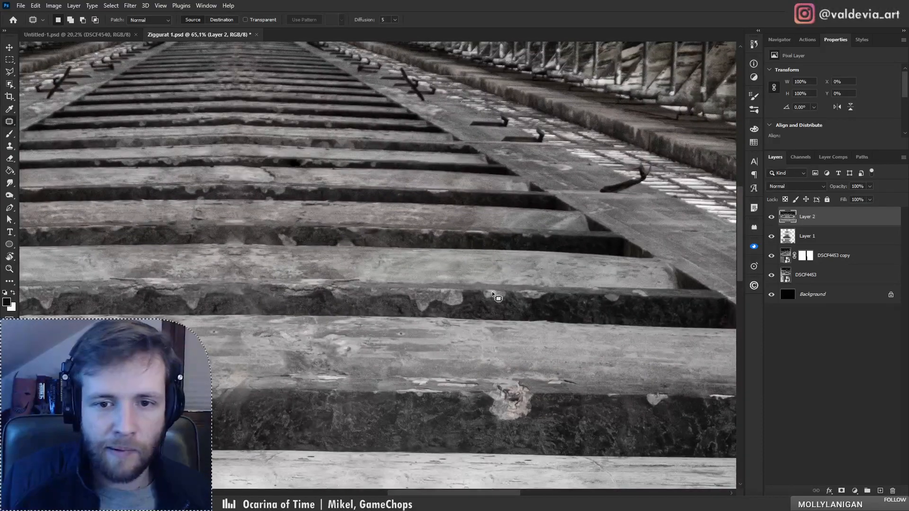
left_click_drag(455, 303, 548, 308)
key("ctrl+d")
key("z")
left_click_drag(425, 305, 358, 302)
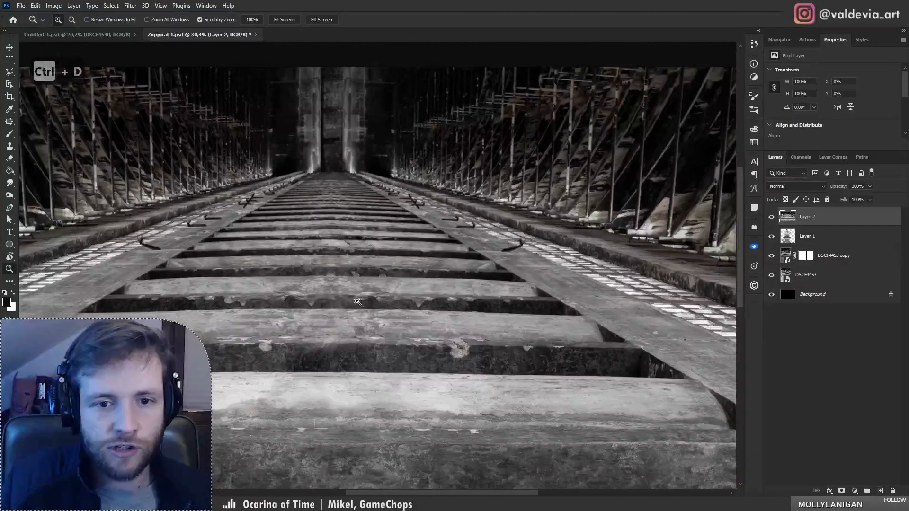
- Patch two more repeated marks among the middle planks with nearby matching texture
left_click_drag(471, 297, 696, 306)
key("j")
left_click_drag(571, 316, 353, 343)
key("z")
left_click_drag(498, 318, 469, 325)
left_click_drag(548, 336, 577, 341)
key("j")
left_click_drag(536, 362, 476, 324)
key("z")
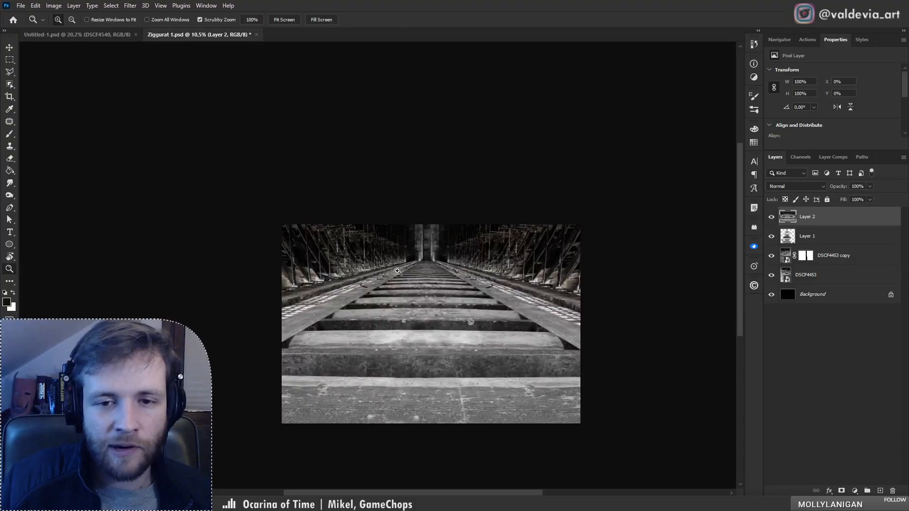
- Clone dark gap texture from the left over the mirrored seam in the gap between the farther planks
left_click_drag(398, 270, 503, 281)
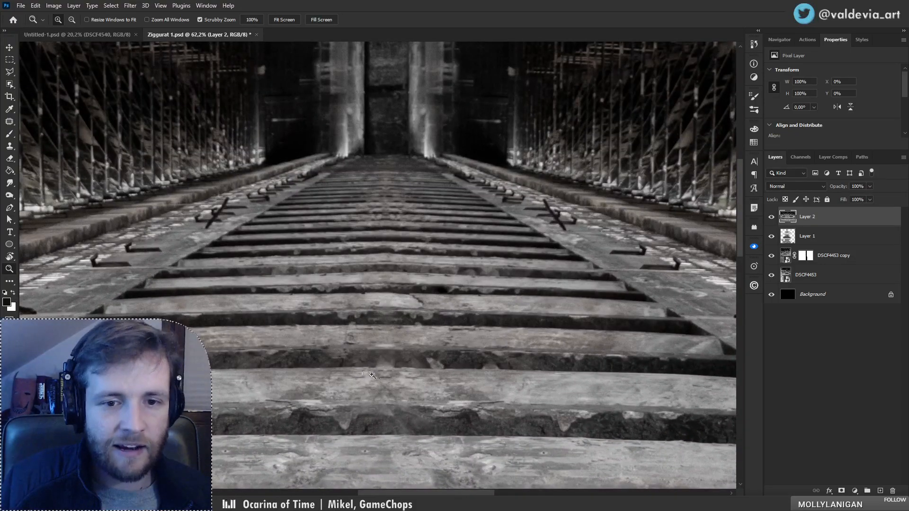
left_click_drag(373, 375, 407, 377)
key("s")
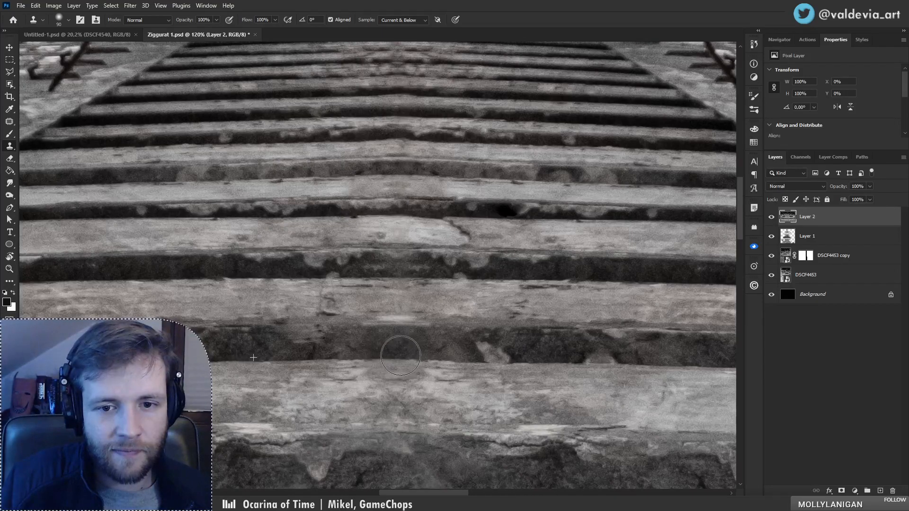
key("z")
mouse_move(383, 341)
left_mouse_down()
mouse_move(296, 338)
mouse_move(420, 315)
mouse_move(427, 345)
left_mouse_up()
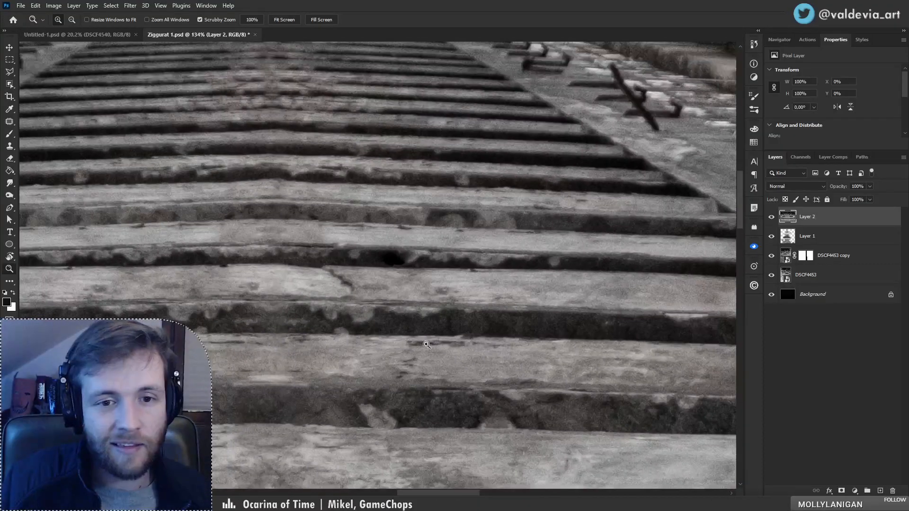
mouse_move(362, 336)
left_mouse_down()
mouse_move(301, 322)
mouse_move(244, 333)
mouse_move(291, 351)
left_mouse_up()
- Examine the whole walkway for remaining mirrored seams and repeated details
key("s")
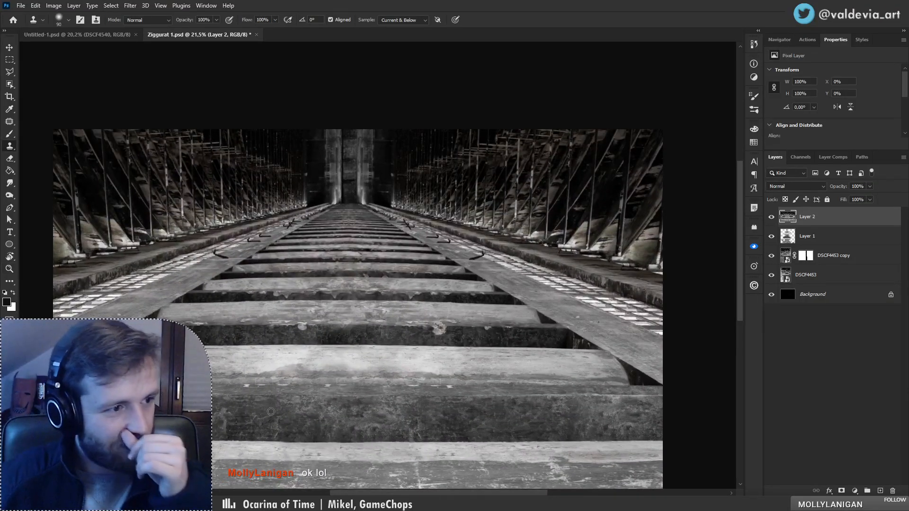
left_click_drag(399, 330, 356, 326)
key("z")
left_click_drag(390, 292, 430, 273)
key("s")
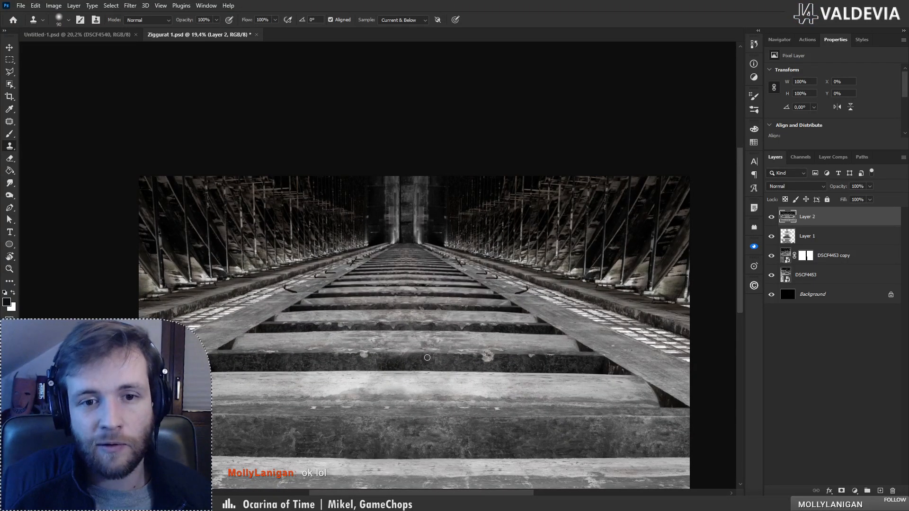
key("z")
mouse_move(403, 313)
left_mouse_down()
mouse_move(375, 313)
mouse_move(453, 306)
mouse_move(368, 326)
left_mouse_up()
key("s")
key("z")
key("s")
left_click_drag(525, 346, 322, 272)
key("z")
key("s")
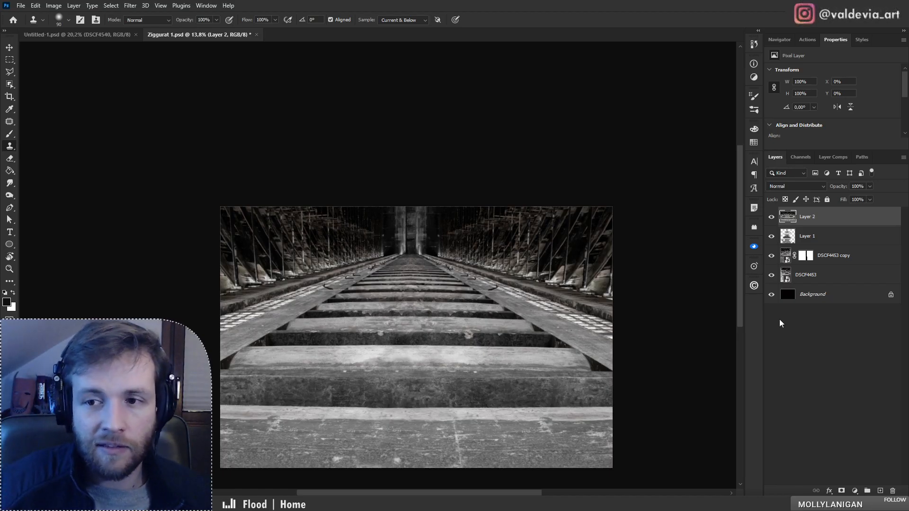
- Patch out the nearest dark metal hook on the walkway's left edge board with board and grating texture from just nearer the viewer
scroll(377, 297, "up", 10)
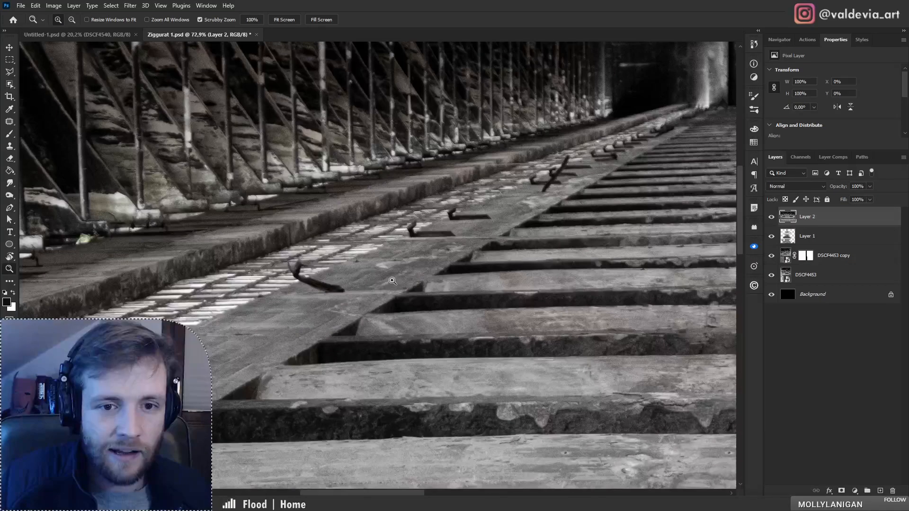
key("l")
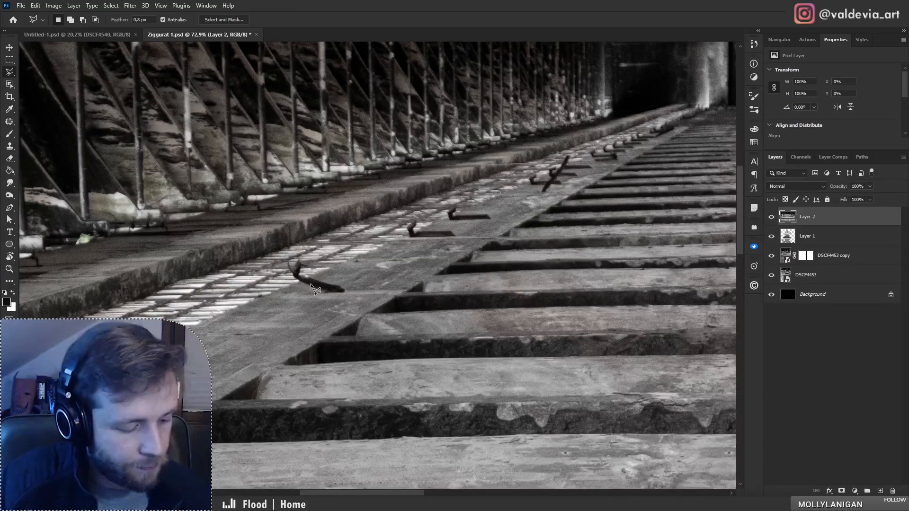
key("j")
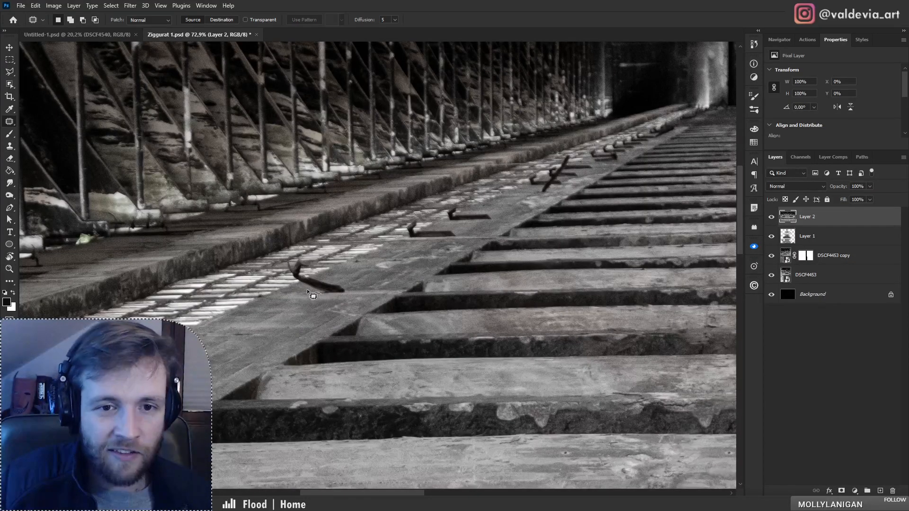
left_click_drag(332, 296, 272, 317)
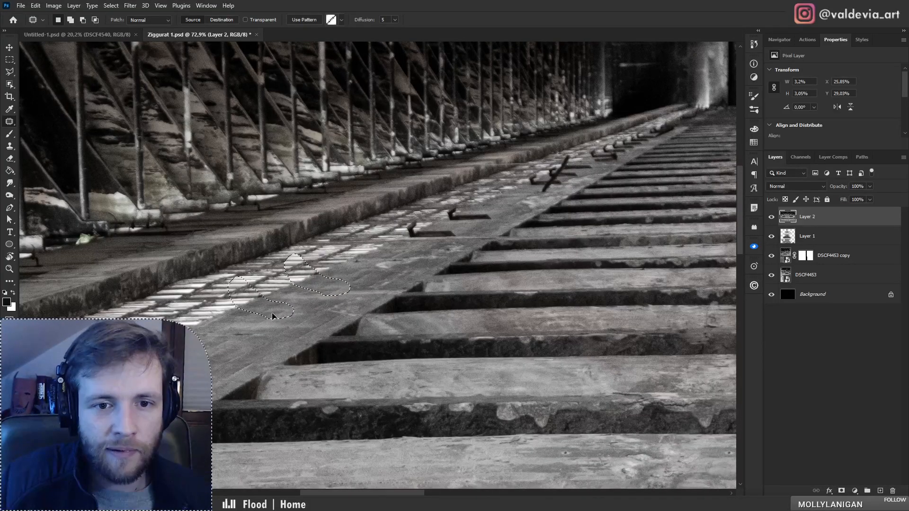
key("ctrl+d")
- Try to patch the blurred grating strips where the left hook stood with grating texture from farther along
key("z")
scroll(277, 297, "down", 5)
scroll(277, 297, "up", 8)
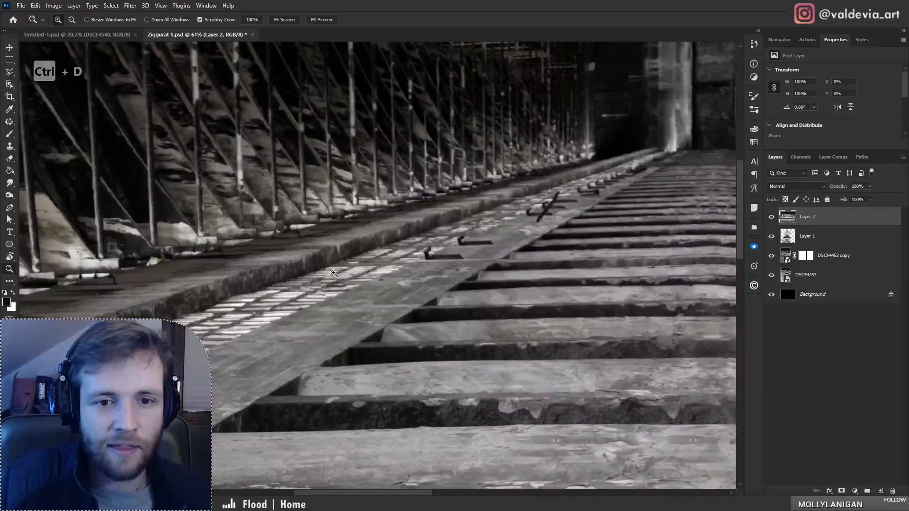
key("j")
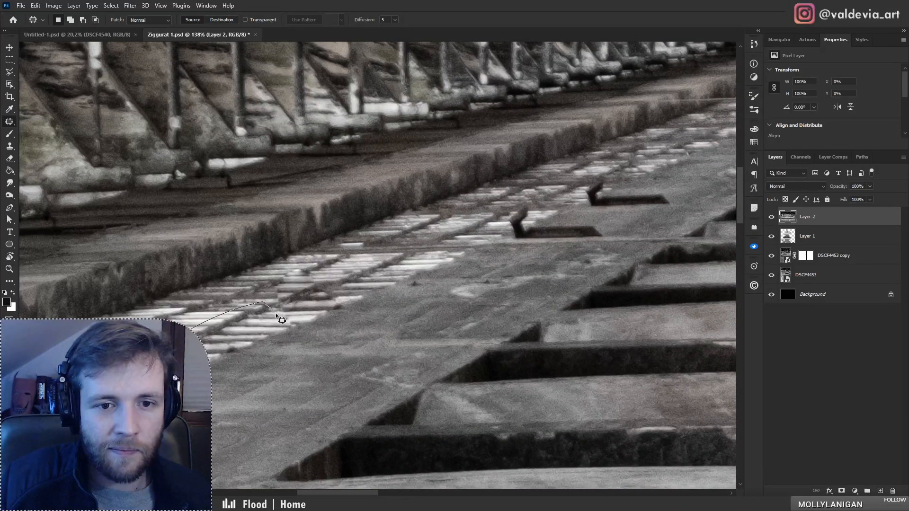
mouse_move(226, 362)
left_mouse_down()
mouse_move(310, 309)
mouse_move(273, 296)
mouse_move(326, 278)
mouse_move(343, 300)
left_mouse_up()
key("ctrl+z")
key("ctrl+d")
mouse_move(293, 329)
left_mouse_down()
mouse_move(208, 353)
mouse_move(366, 285)
mouse_move(377, 291)
left_mouse_up()
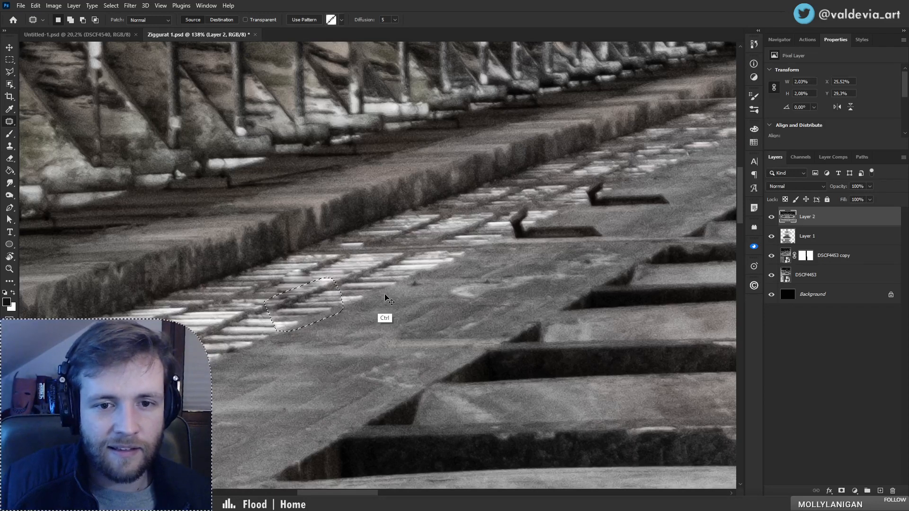
key("ctrl+z")
key("ctrl+d")
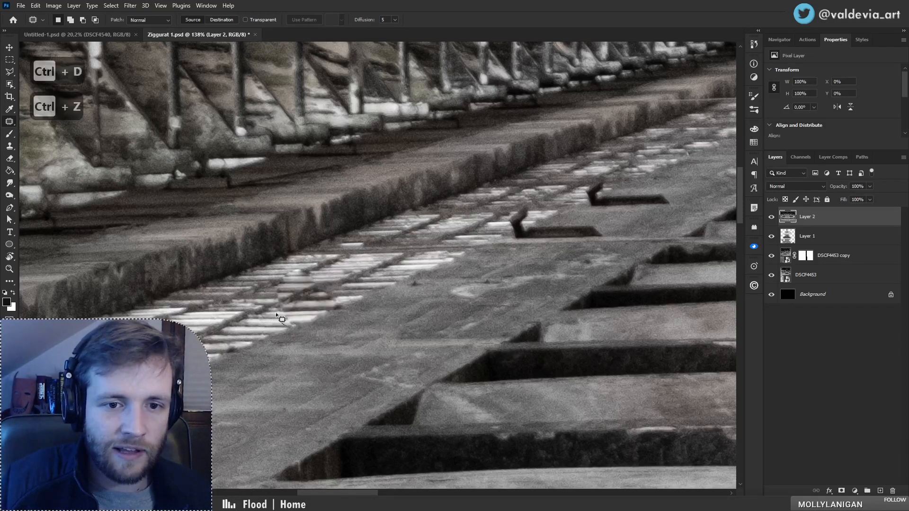
mouse_move(286, 326)
left_mouse_down()
mouse_move(270, 289)
mouse_move(298, 277)
left_mouse_up()
mouse_move(349, 309)
left_mouse_down()
mouse_move(287, 326)
mouse_move(378, 288)
mouse_move(362, 300)
left_mouse_up()
key("ctrl+z")
key("ctrl+z")
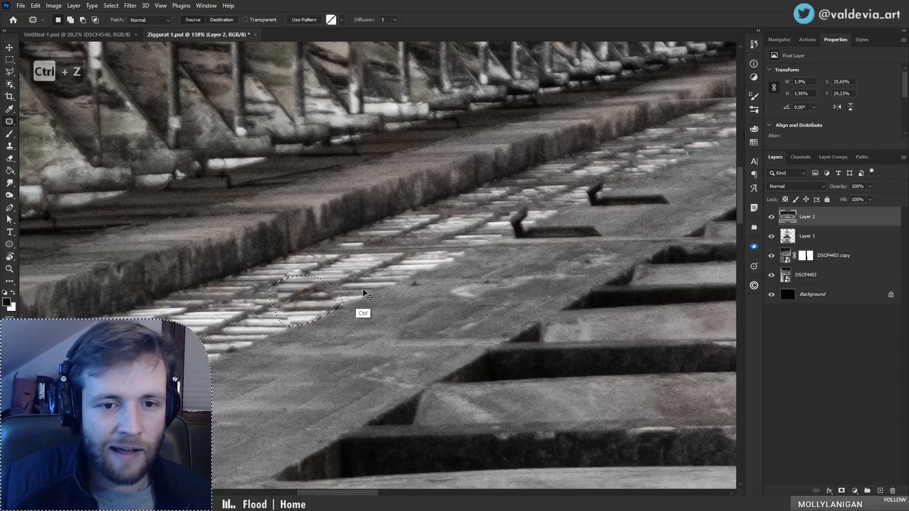
- Patch two blurred spots in the left white grating where the hook stood, using grating texture from the left and the upper right
mouse_move(287, 326)
left_mouse_down()
mouse_move(293, 280)
mouse_move(321, 314)
mouse_move(258, 338)
left_mouse_up()
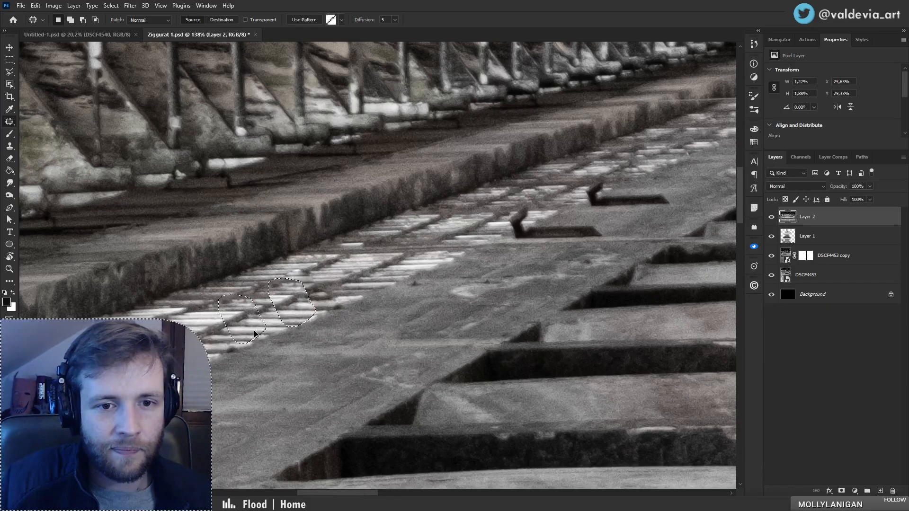
key("ctrl+d")
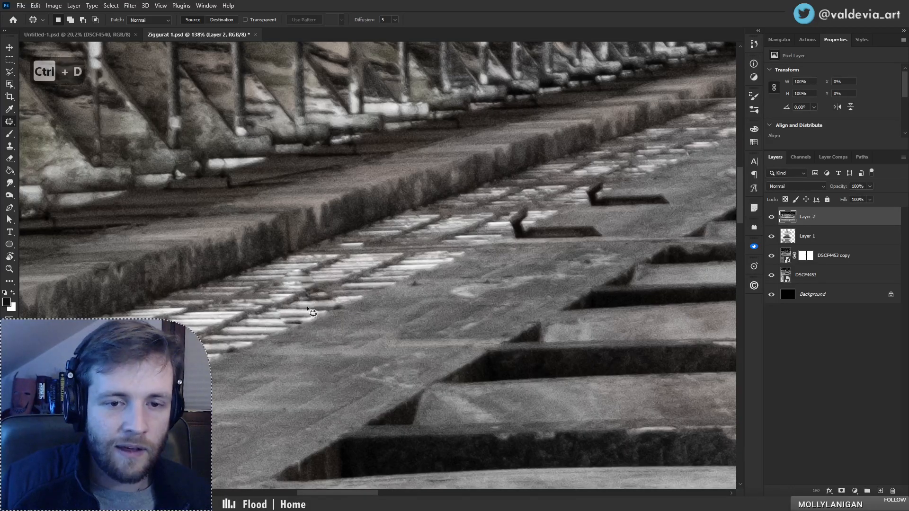
mouse_move(344, 316)
left_mouse_down()
mouse_move(256, 340)
mouse_move(362, 294)
left_mouse_up()
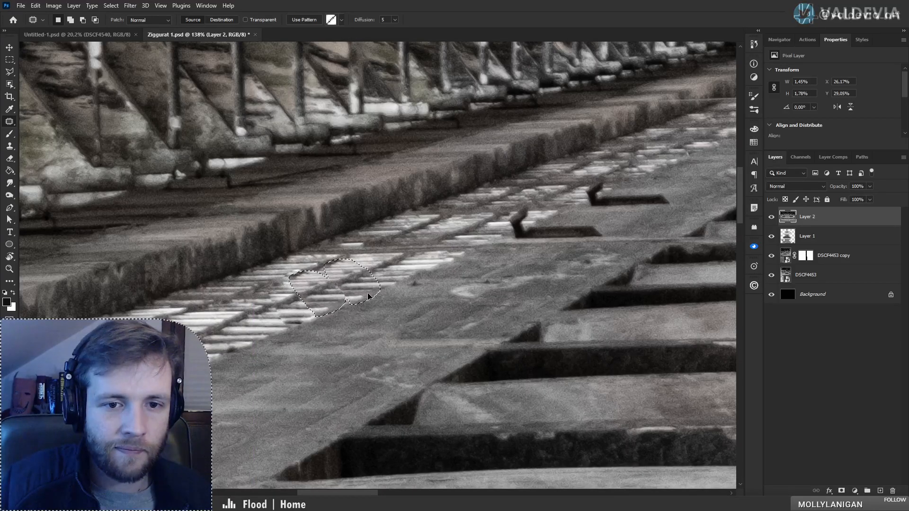
key("ctrl+d")
- Patch out the nearer of the paired dark hooks on the right edge board with texture from just nearer the viewer
key("z")
left_click_drag(322, 316, 262, 336)
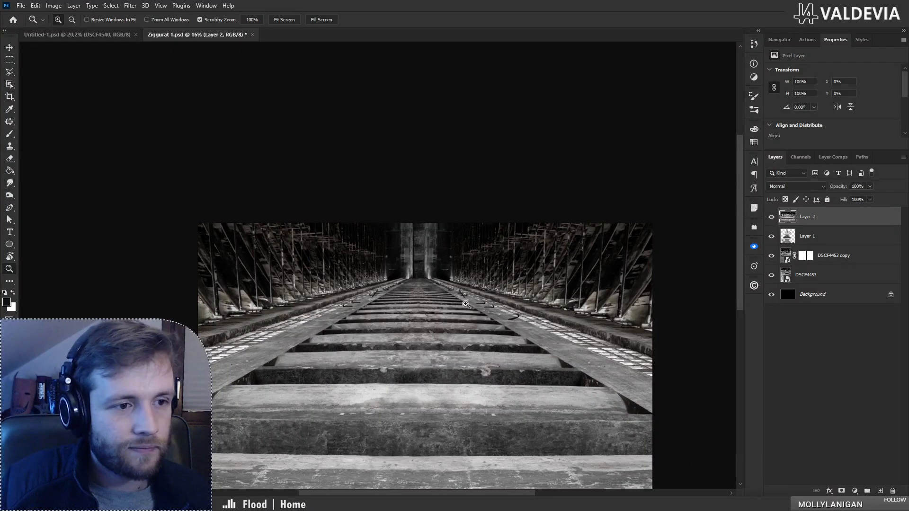
left_click_drag(500, 307, 530, 312)
key("j")
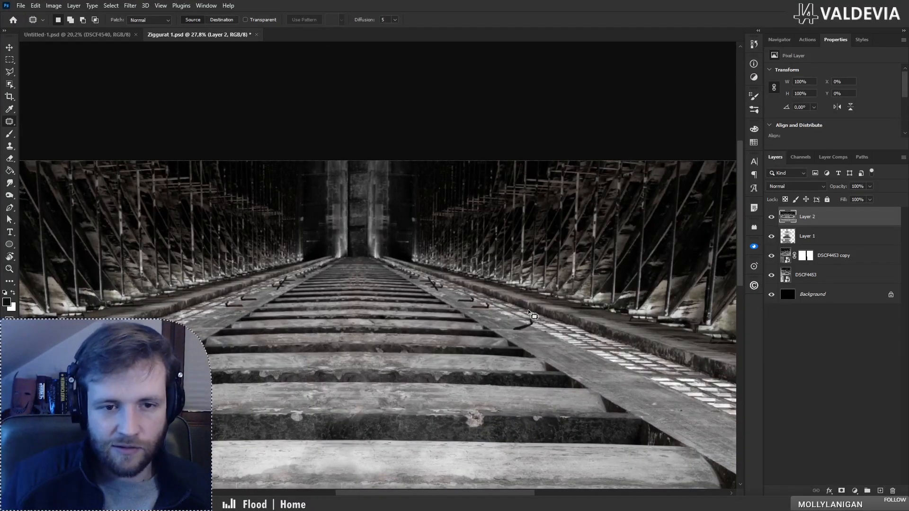
key("z")
left_click_drag(494, 308, 574, 311)
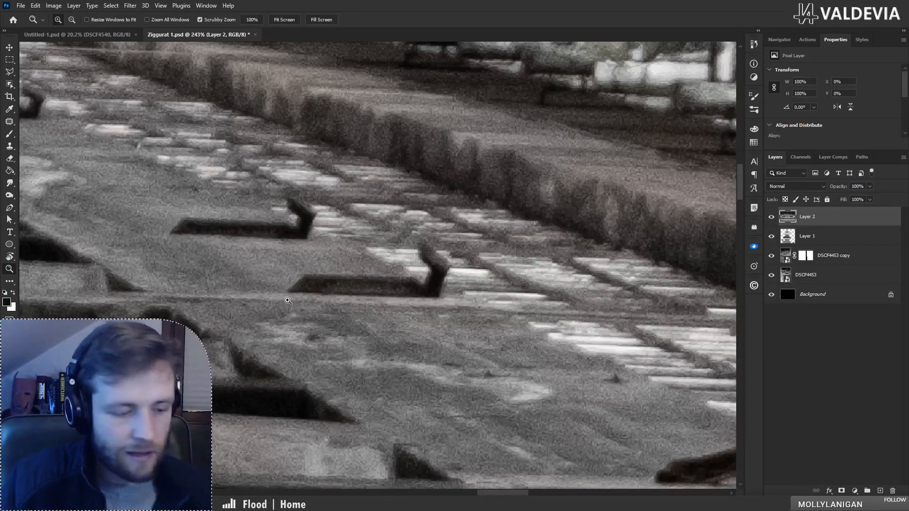
key("j")
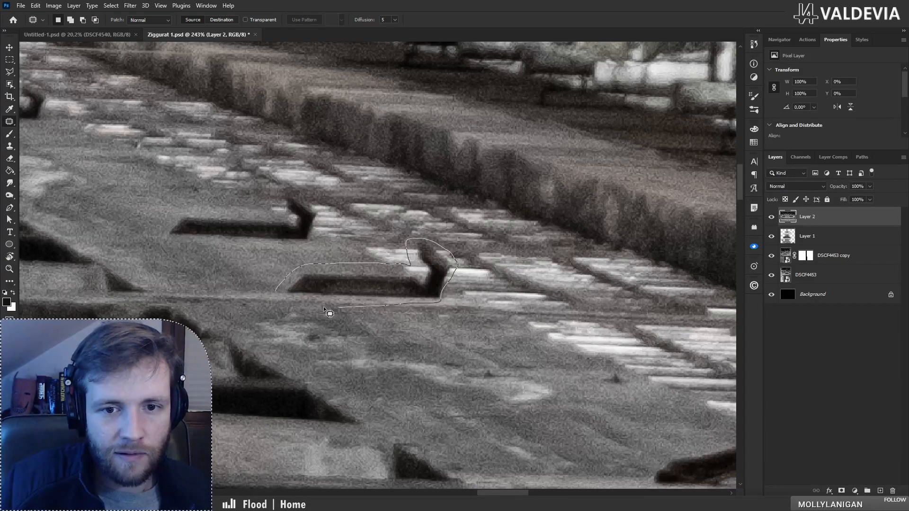
left_click_drag(324, 309, 277, 290)
left_click_drag(371, 284, 492, 336)
key("ctrl+d")
- Patch out the slanted dark rod and the two hooks it crosses on the right edge board with texture from nearer along the board
key("z")
left_click_drag(432, 321, 264, 307)
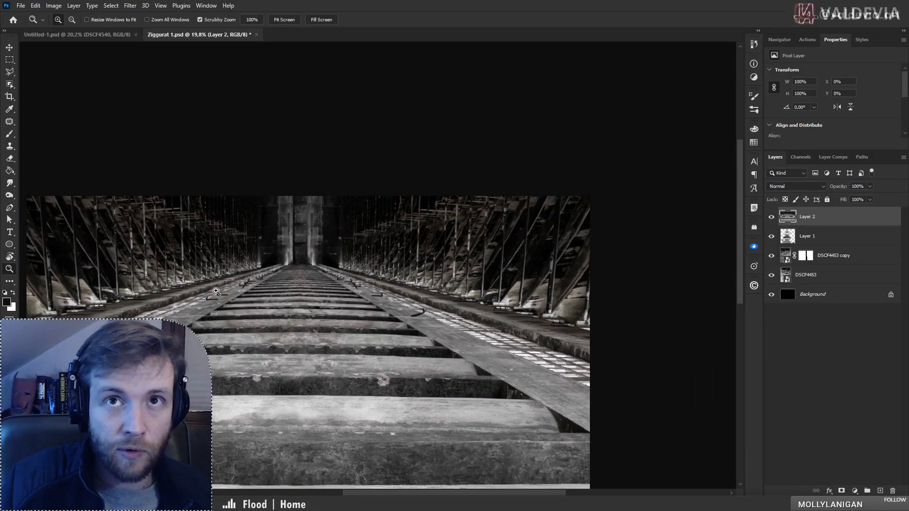
left_click_drag(221, 297, 199, 277)
key("j")
key("ctrl+d")
key("z")
left_click_drag(294, 259, 348, 252)
left_click_drag(499, 267, 466, 268)
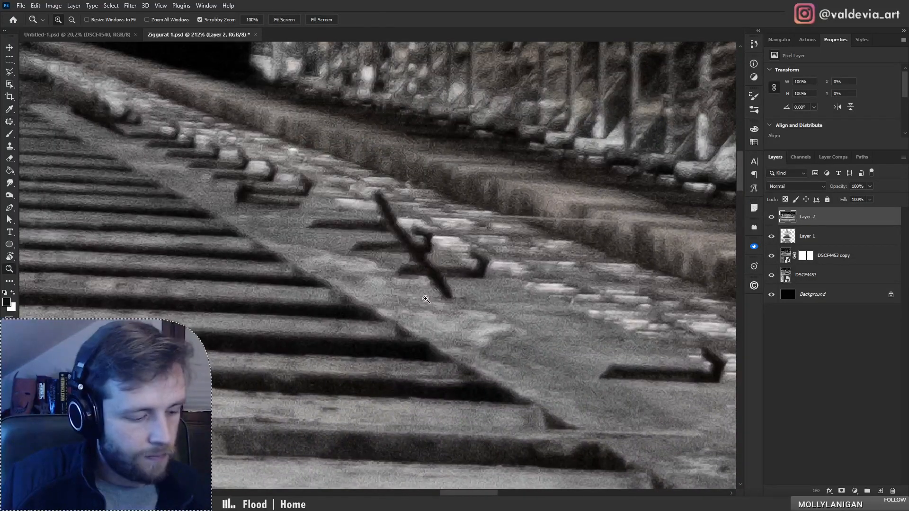
key("w")
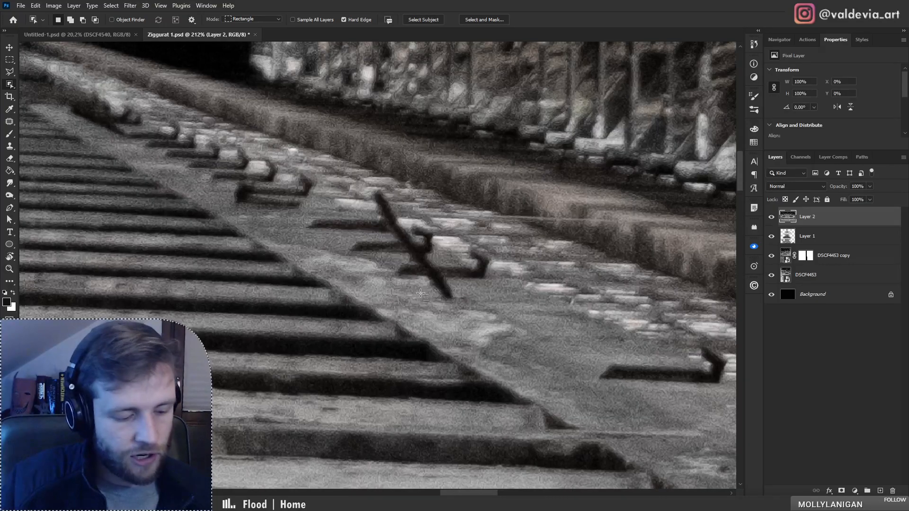
key("j")
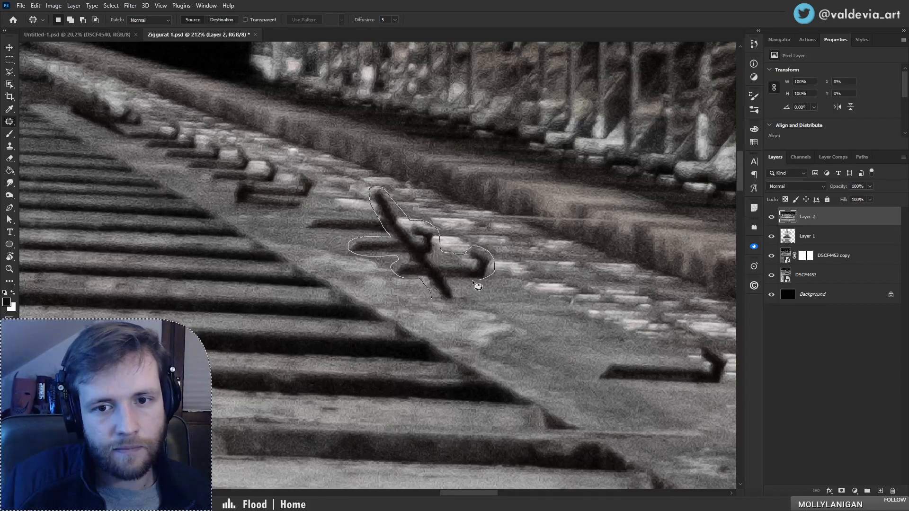
left_click_drag(429, 302, 427, 302)
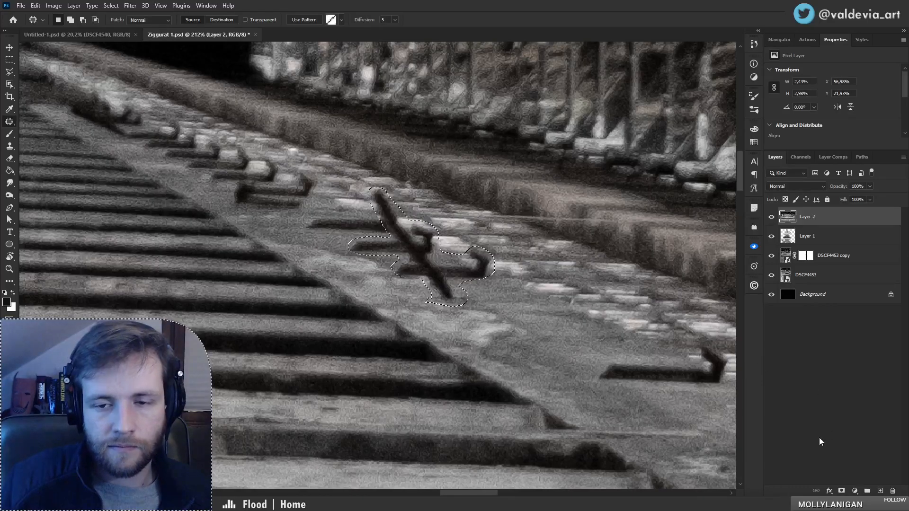
left_click_drag(457, 284, 562, 331)
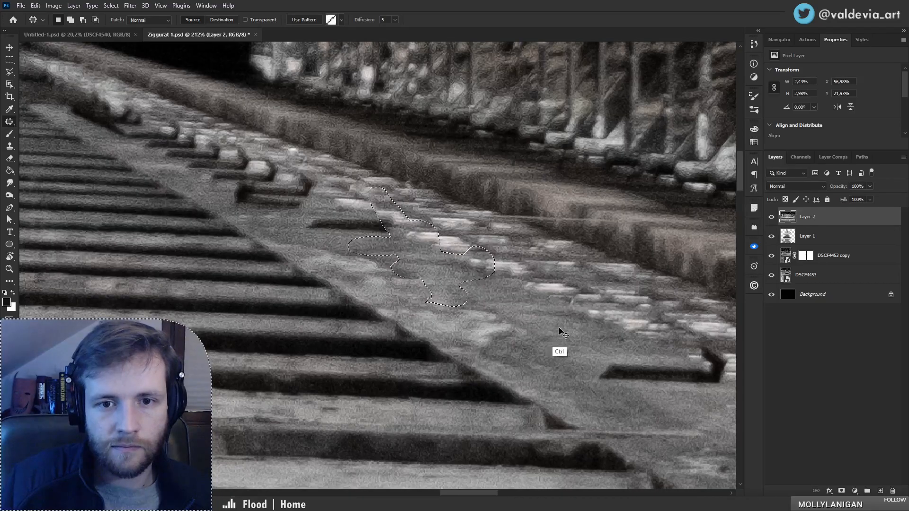
key("ctrl+d")
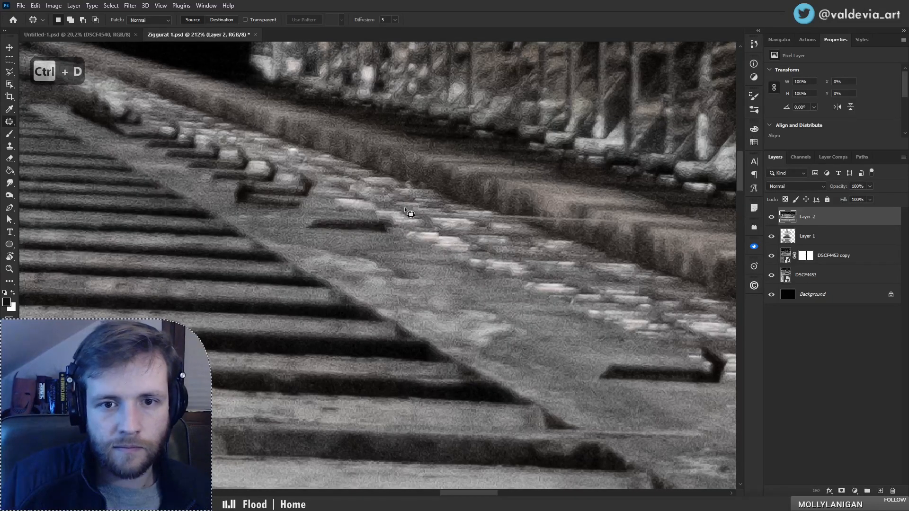
- Restore the upturned tip of the dark hook on the right edge board with texture from the next hook farther along
mouse_move(405, 210)
left_mouse_down()
mouse_move(385, 231)
mouse_move(405, 218)
mouse_move(317, 188)
left_mouse_up()
key("ctrl+d")
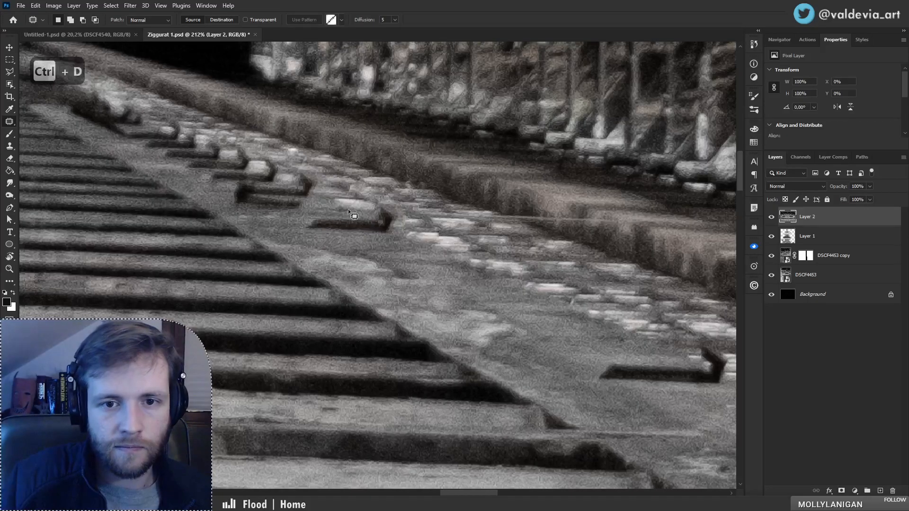
- Patch out the doubled dark hook on the left edge board and its leftover smudge with texture from nearer along the board
key("z")
left_click_drag(343, 250, 268, 262)
left_click_drag(178, 240, 358, 232)
key("j")
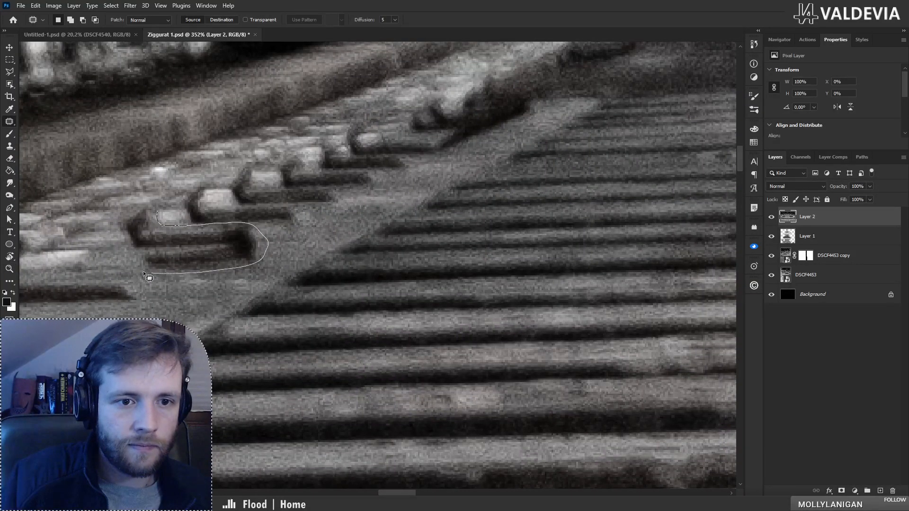
left_click_drag(137, 204, 157, 212)
left_click_drag(213, 257, 161, 275)
key("ctrl+d")
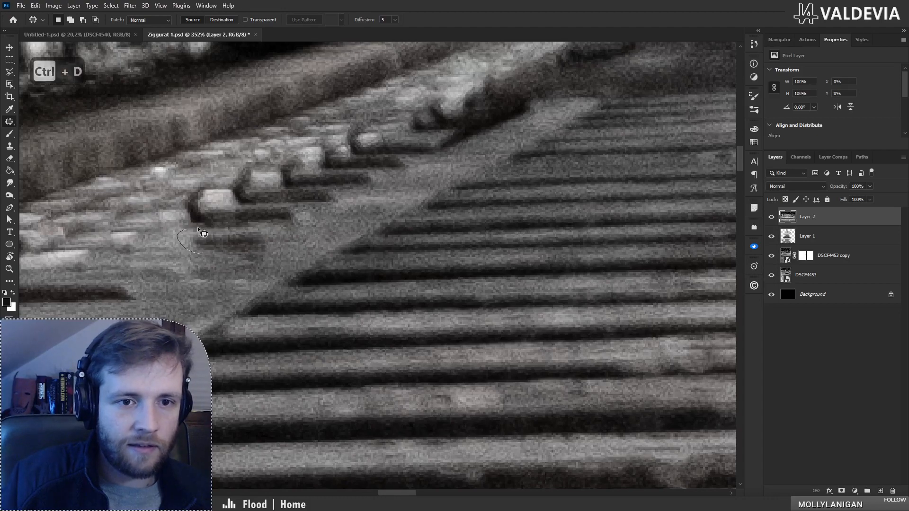
left_click_drag(218, 256, 204, 254)
left_click_drag(224, 248, 221, 285)
key("ctrl+d")
- Examine both edge boards and the whole walkway for remaining matching hooks and repeated details
key("z")
left_click_drag(258, 255, 124, 265)
mouse_move(204, 260)
left_mouse_down()
mouse_move(165, 262)
mouse_move(197, 261)
left_mouse_up()
key("j")
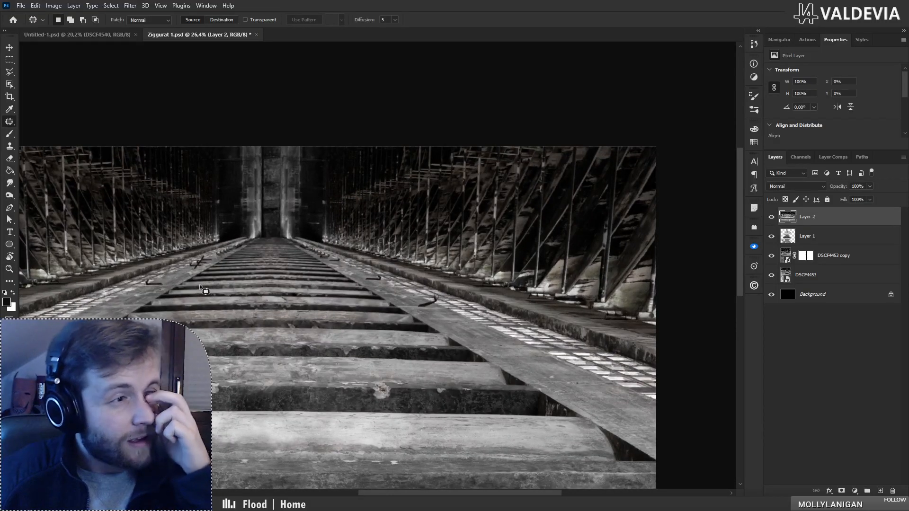
key("z")
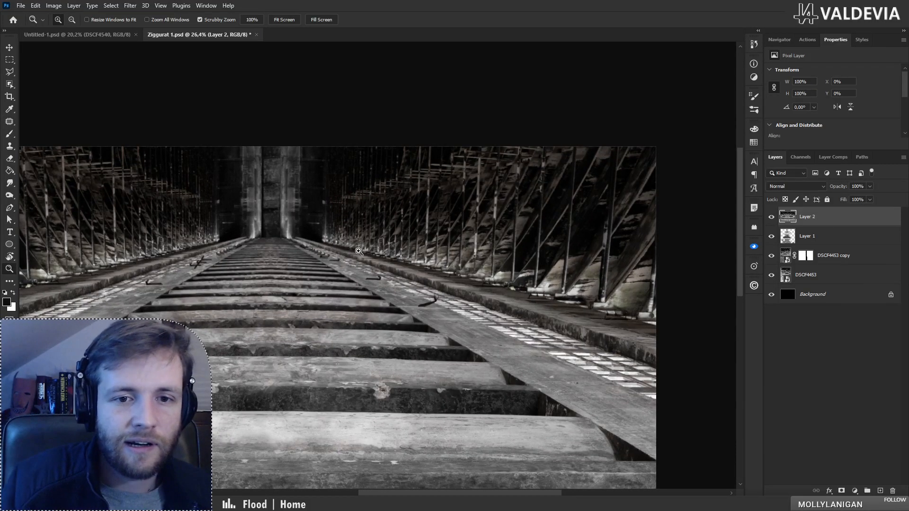
left_click_drag(262, 259, 353, 237)
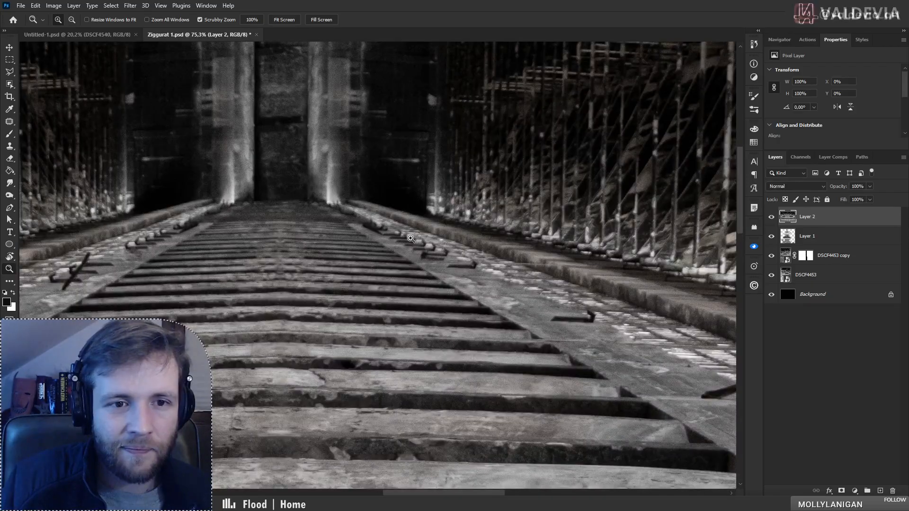
left_click_drag(432, 235, 346, 251)
key("j")
key("z")
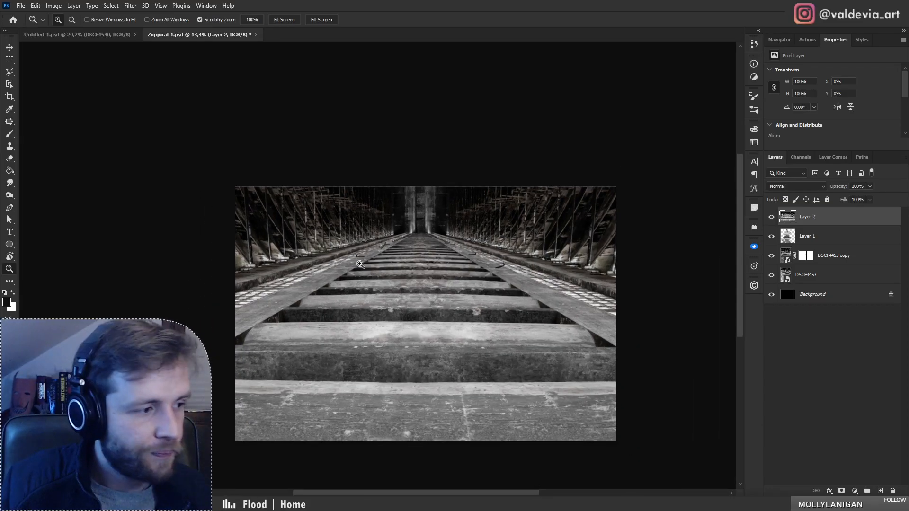
left_click_drag(404, 266, 433, 271)
key("j")
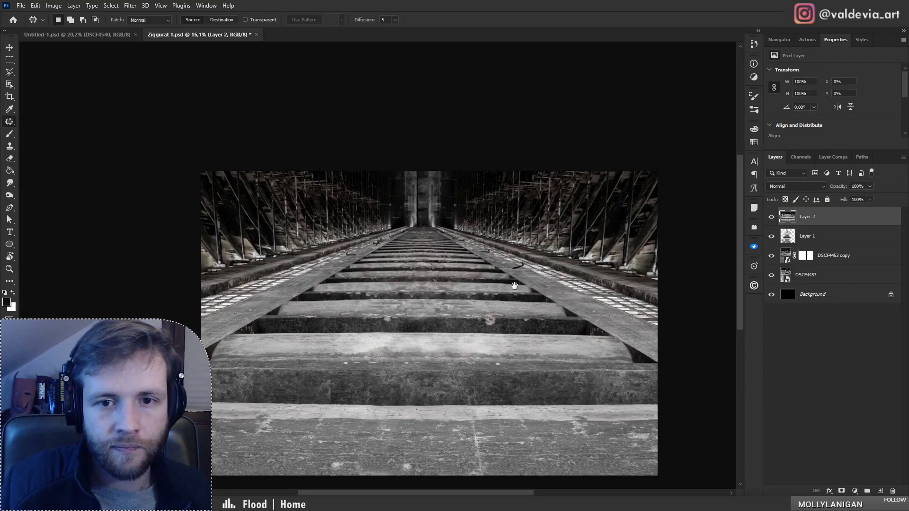
left_click_drag(515, 286, 475, 271)
- On a new layer, paint black over the textured strip between the two far pillars with the 72 px Soft Round Pressure Opacity brush
key("z")
left_click_drag(462, 164, 436, 183)
key("j")
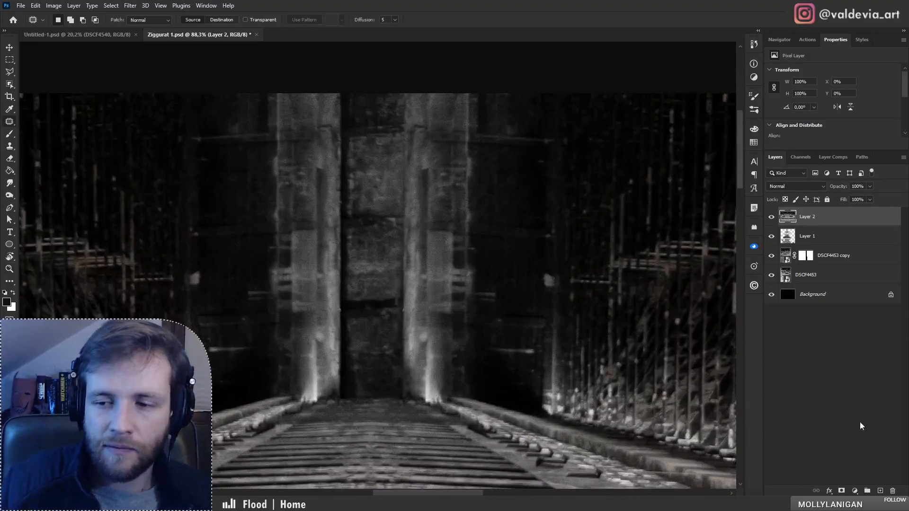
left_click(880, 492)
key("b")
right_click(396, 249)
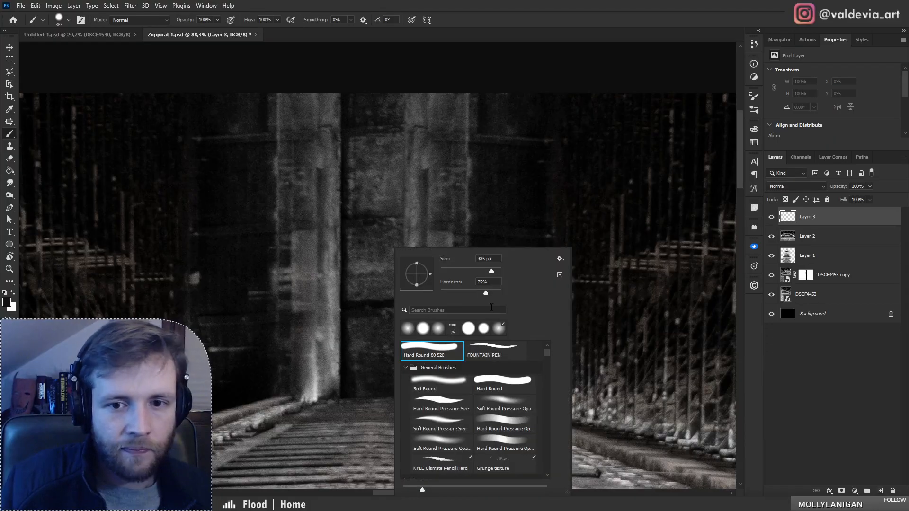
left_click(516, 406)
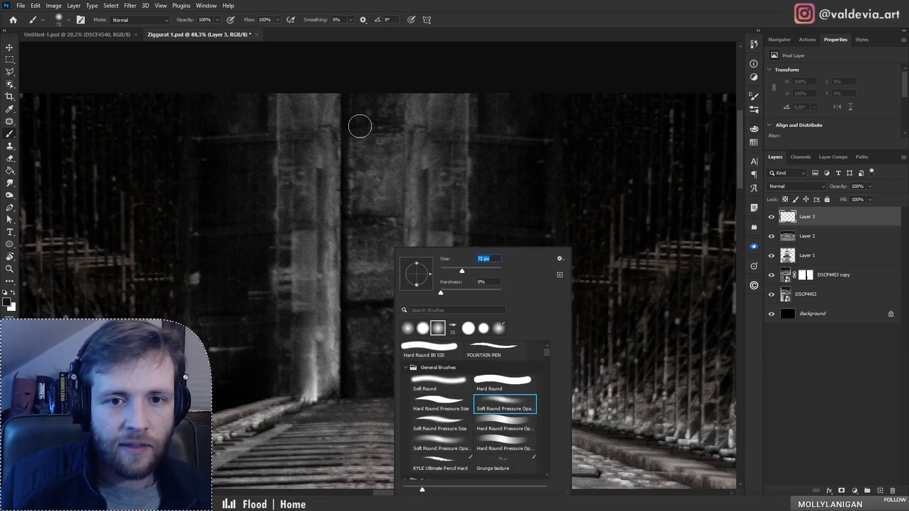
mouse_move(360, 126)
left_mouse_down()
mouse_move(374, 325)
mouse_move(363, 319)
mouse_move(349, 96)
mouse_move(364, 310)
mouse_move(372, 101)
mouse_move(370, 283)
mouse_move(376, 185)
left_mouse_up()
mouse_move(368, 148)
left_mouse_down()
mouse_move(369, 307)
mouse_move(372, 183)
mouse_move(359, 166)
mouse_move(356, 245)
mouse_move(344, 99)
mouse_move(354, 173)
left_mouse_up()
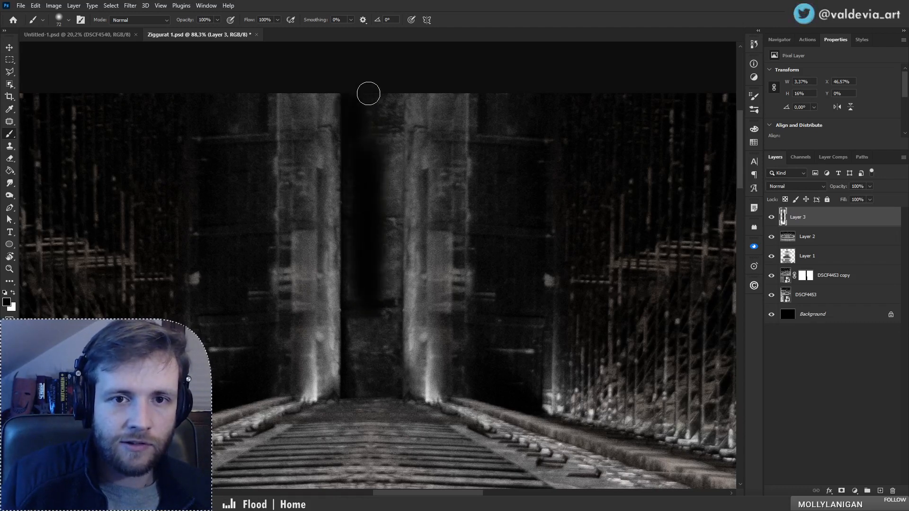
mouse_move(369, 93)
left_mouse_down()
mouse_move(388, 91)
mouse_move(395, 149)
mouse_move(394, 338)
mouse_move(390, 319)
mouse_move(379, 335)
mouse_move(361, 302)
left_mouse_up()
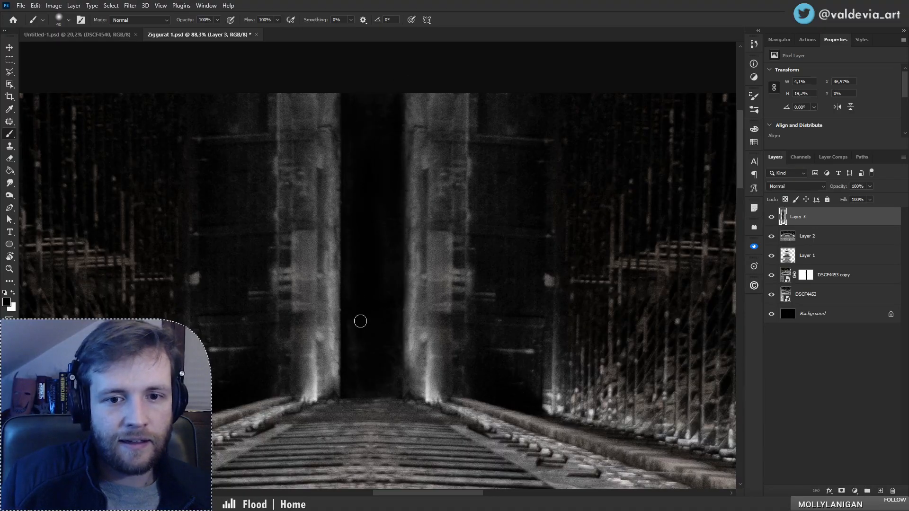
- Darken the remaining texture in the gap between the pillars with the soft black brush at 111 px, reducing it to 50 px
key("z")
mouse_move(400, 252)
left_mouse_down()
mouse_move(312, 263)
mouse_move(464, 242)
left_mouse_up()
left_click_drag(382, 370, 413, 362)
key("b")
right_click(418, 355)
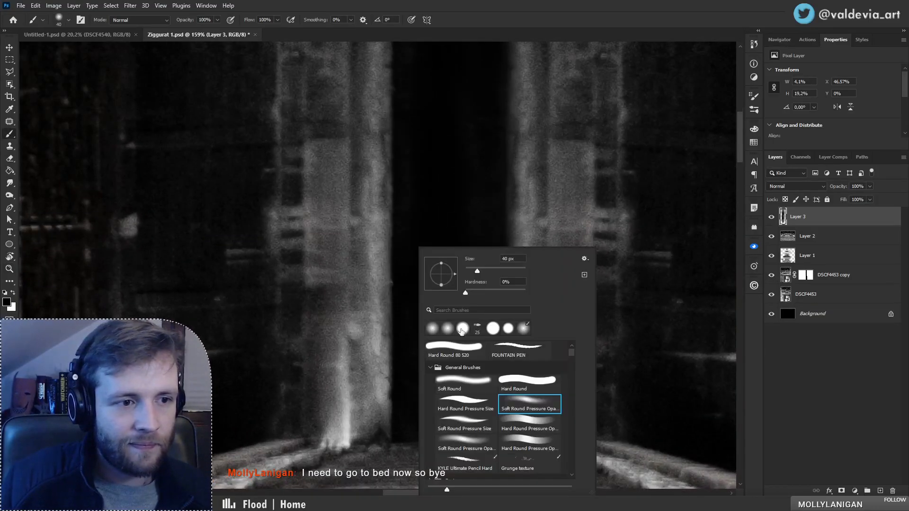
left_click(498, 270)
left_click_drag(444, 134, 434, 173)
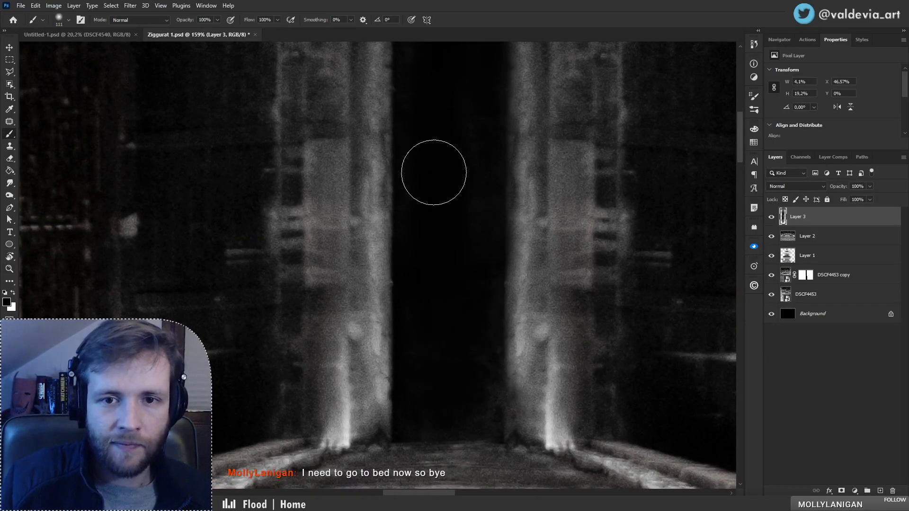
key("bracketleft")
key("bracketleft")
key("bracketleft")
key("bracketleft")
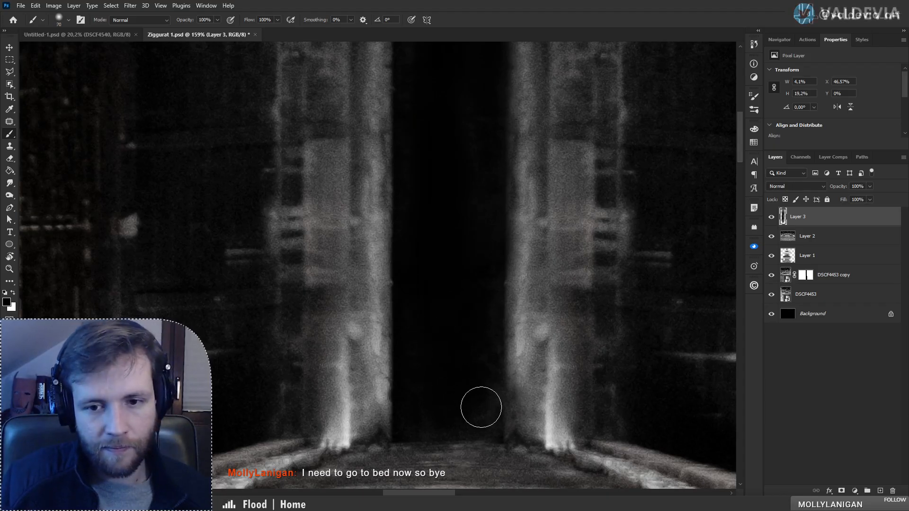
key("bracketleft")
key("bracketleft")
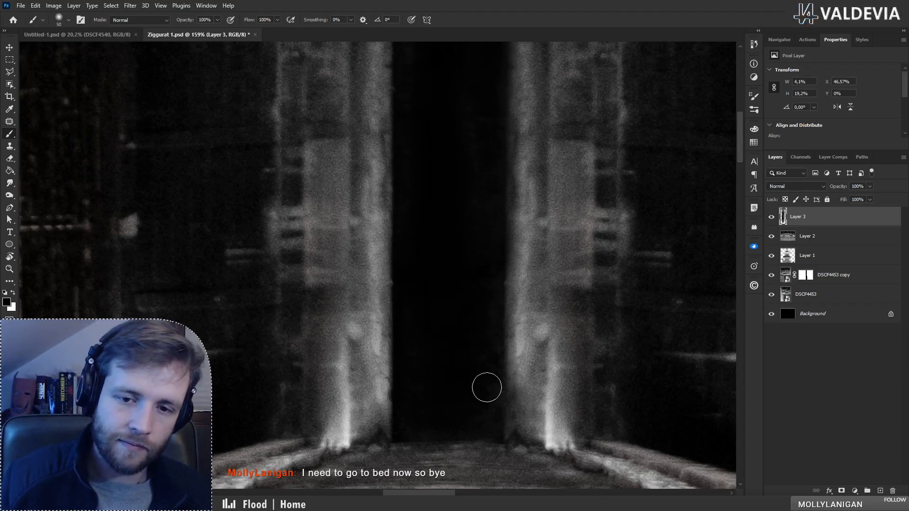
key("z")
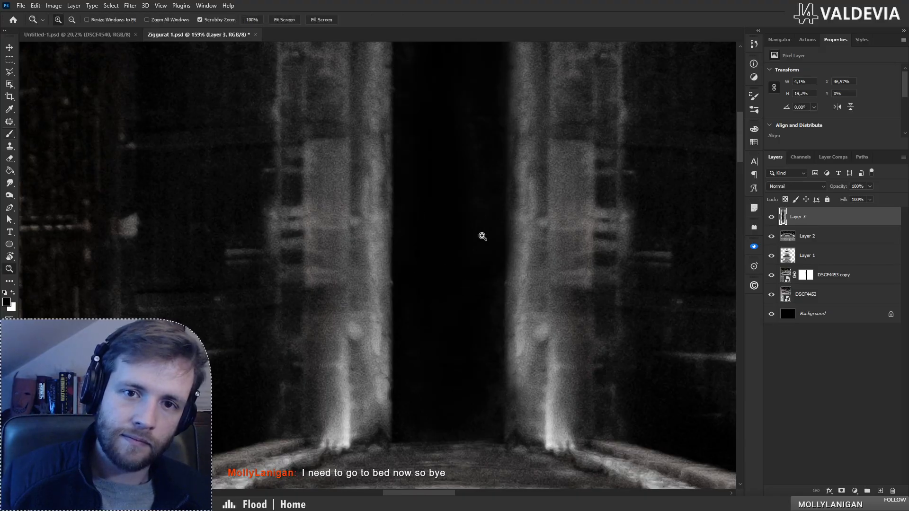
mouse_move(483, 236)
left_mouse_down()
mouse_move(430, 197)
mouse_move(516, 183)
left_mouse_up()
key("b")
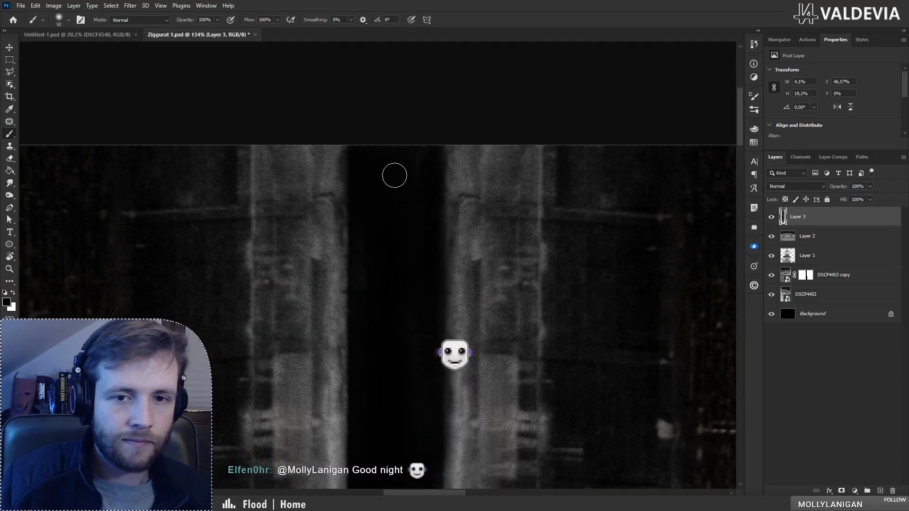
- Add a layer mask to Layer 3, the black paint between the pillars
key("z")
mouse_move(399, 260)
left_mouse_down()
mouse_move(376, 303)
mouse_move(450, 316)
left_mouse_up()
left_click_drag(446, 127, 471, 122)
key("b")
left_click(842, 491)
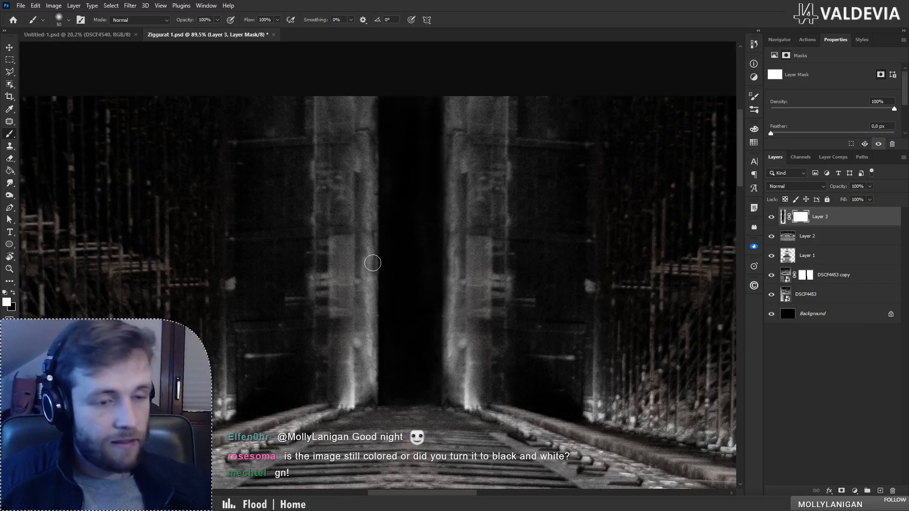
- Examine the darkened gap between the pillars up close and against the whole walkway image
key("z")
mouse_move(418, 258)
left_mouse_down()
mouse_move(386, 280)
mouse_move(502, 225)
left_mouse_up()
key("b")
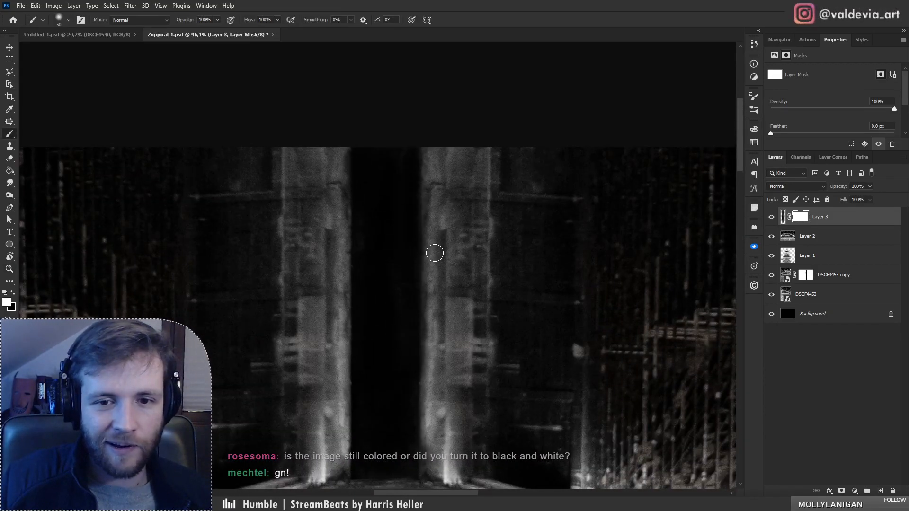
key("z")
mouse_move(436, 244)
left_mouse_down()
mouse_move(421, 266)
mouse_move(362, 278)
left_mouse_up()
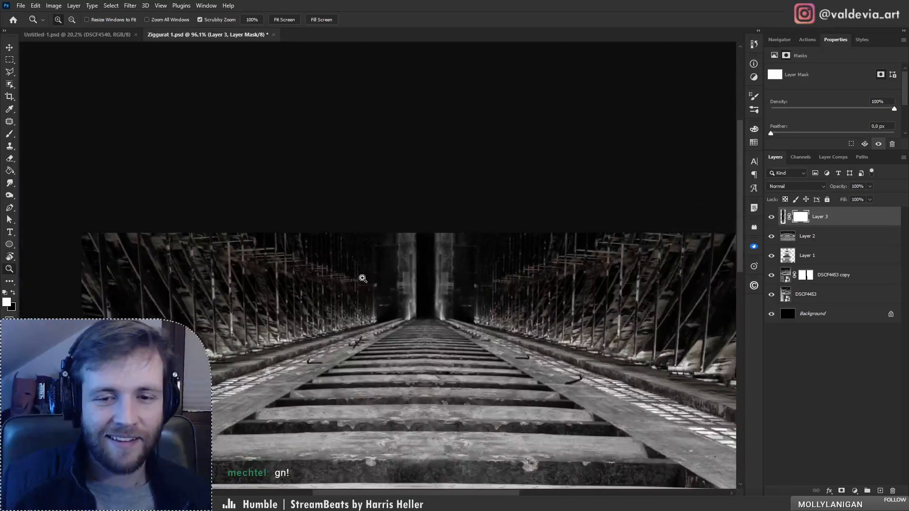
left_click_drag(457, 356, 432, 352)
mouse_move(447, 323)
left_mouse_down()
mouse_move(493, 311)
mouse_move(434, 318)
left_mouse_up()
left_click_drag(469, 398, 489, 388)
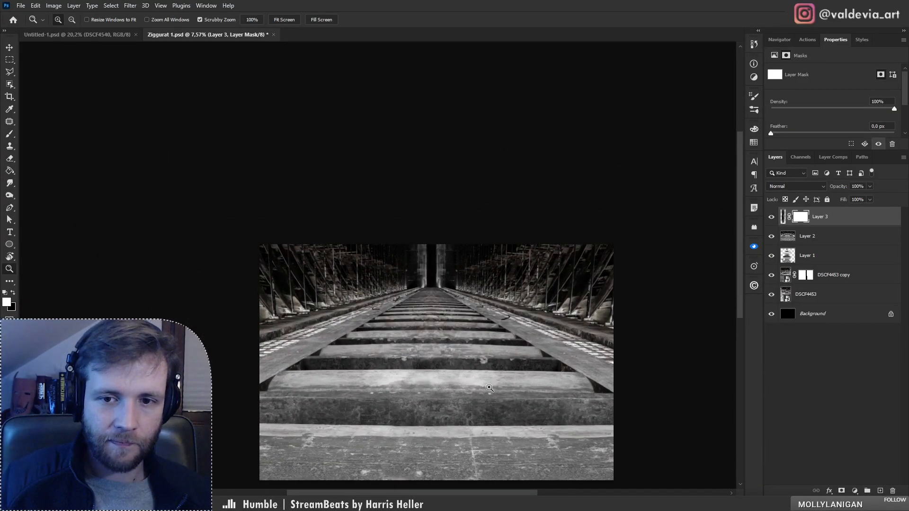
left_click_drag(435, 246, 529, 233)
key("b")
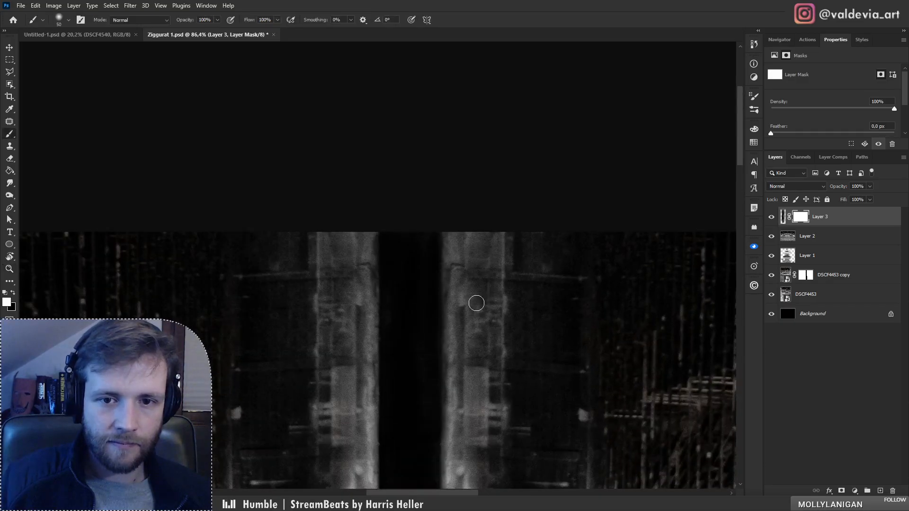
left_click_drag(463, 311, 443, 214)
key("z")
left_click_drag(437, 258, 428, 259)
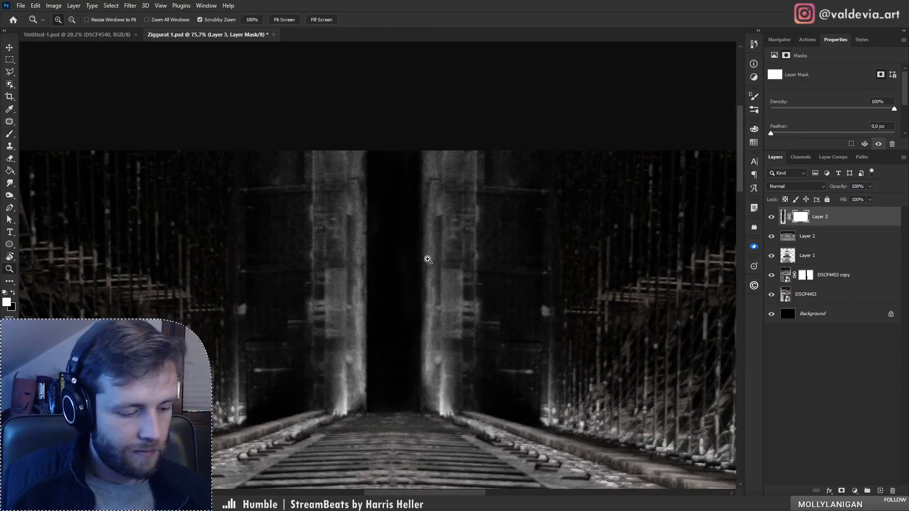
- Try to paint over the right pillar's upper inner edge on Layer 3 itself with a 143 px soft brush, and undo it
right_click(427, 274)
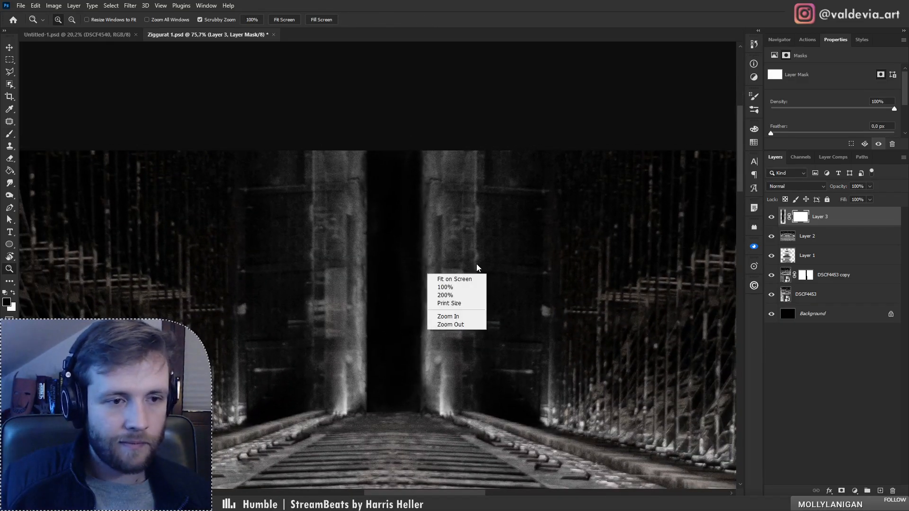
left_click(785, 219)
key("b")
right_click(447, 171)
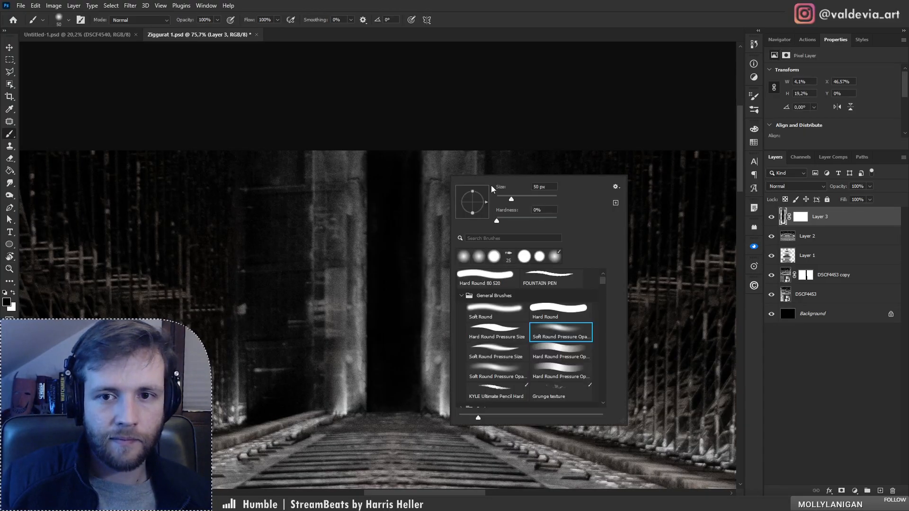
mouse_move(431, 161)
left_mouse_down()
mouse_move(436, 399)
mouse_move(418, 185)
left_mouse_up()
key("ctrl+z")
key("x")
key("ctrl+z")
- Try to mask Layer 3 in black down the right pillar's inner edge with the large soft brush, and undo the strokes
left_click(801, 216)
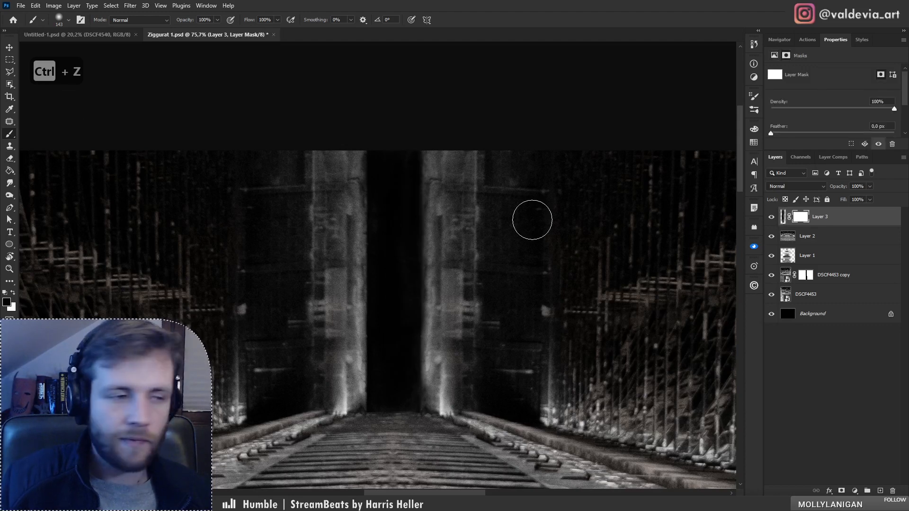
key("x")
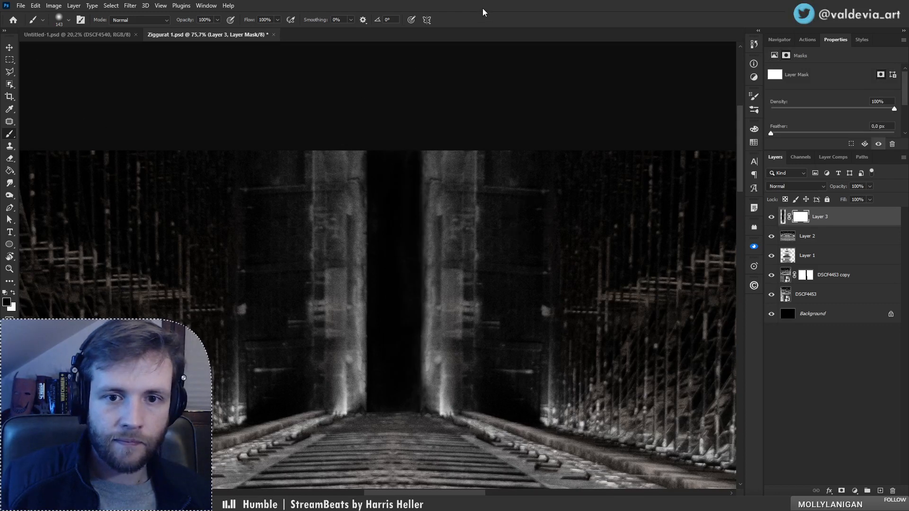
left_click_drag(425, 199, 420, 400)
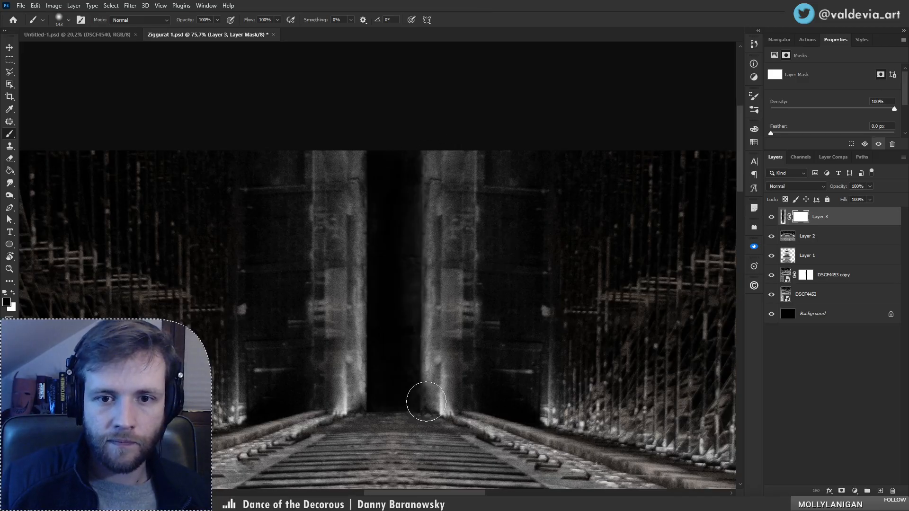
key("ctrl+z")
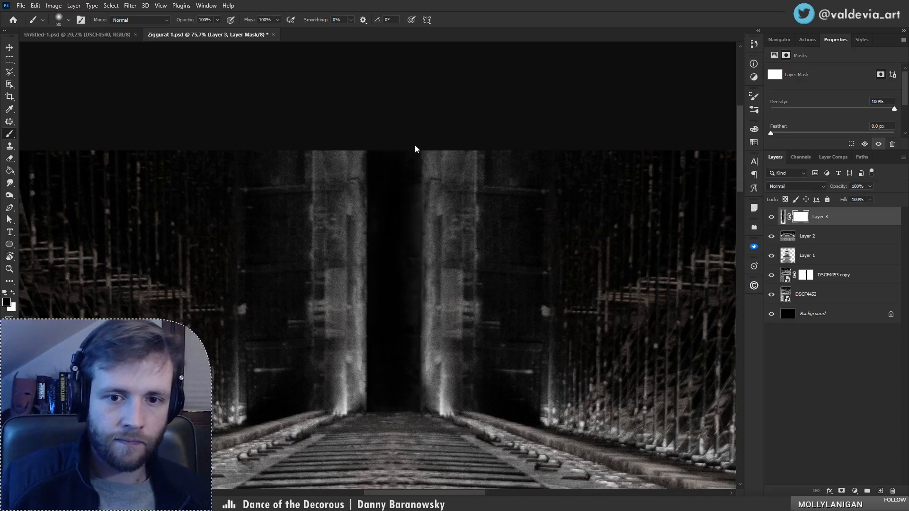
key("ctrl+z")
key("ctrl+z")
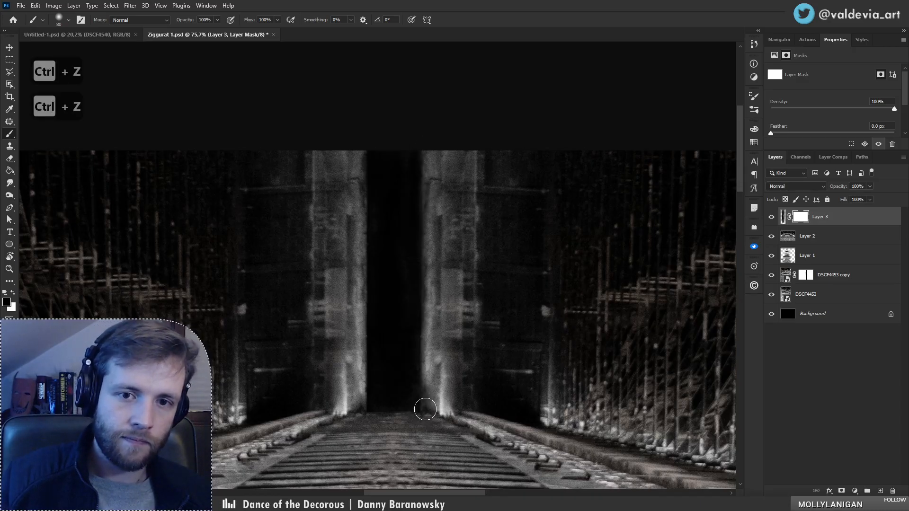
- Paint black down the right pillar's inner edge on Layer 3's mask with an 80 px soft brush, and reselect the layer's pixels
left_click_drag(426, 143, 426, 407)
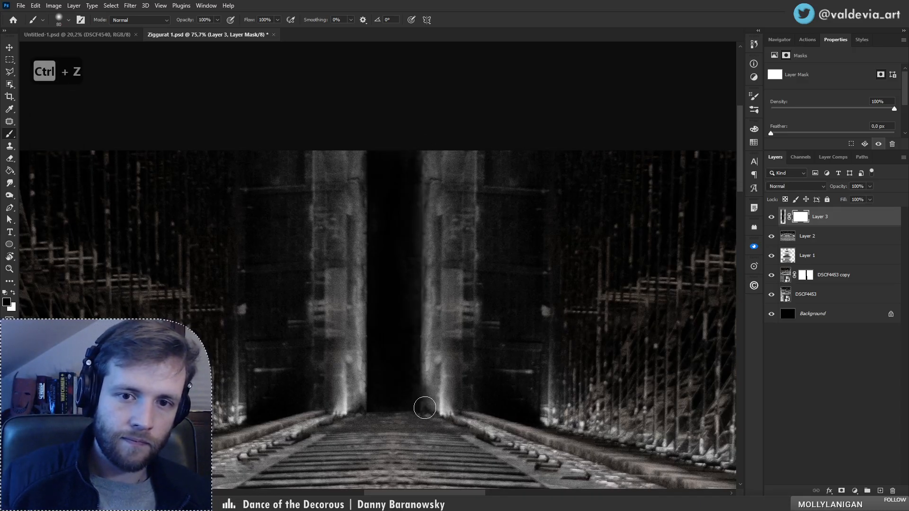
key("x")
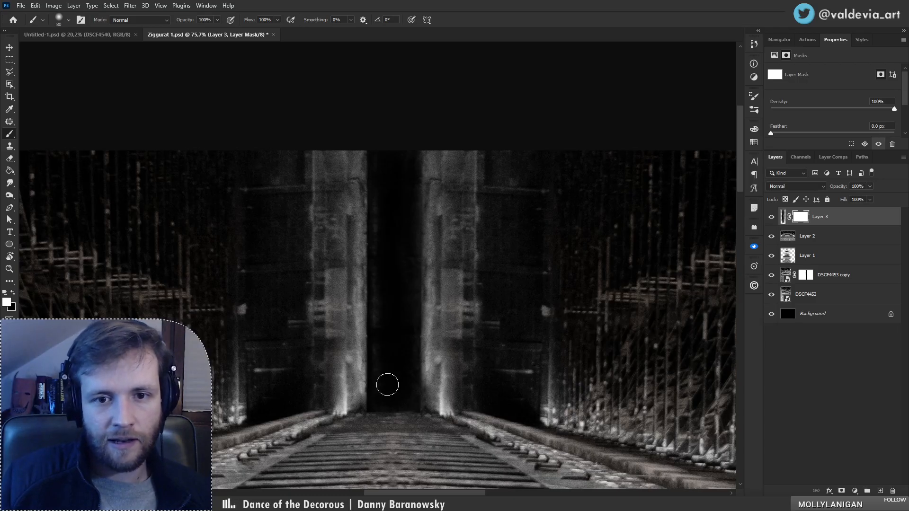
left_click(783, 217)
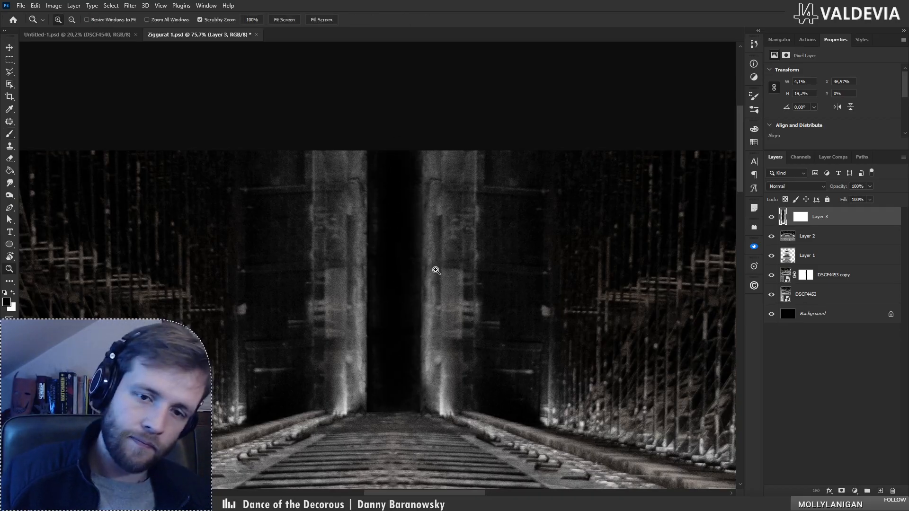
- Try to touch up the pillars' inner edges on Layer 3's mask and undo the change
scroll(393, 280, "down", 3)
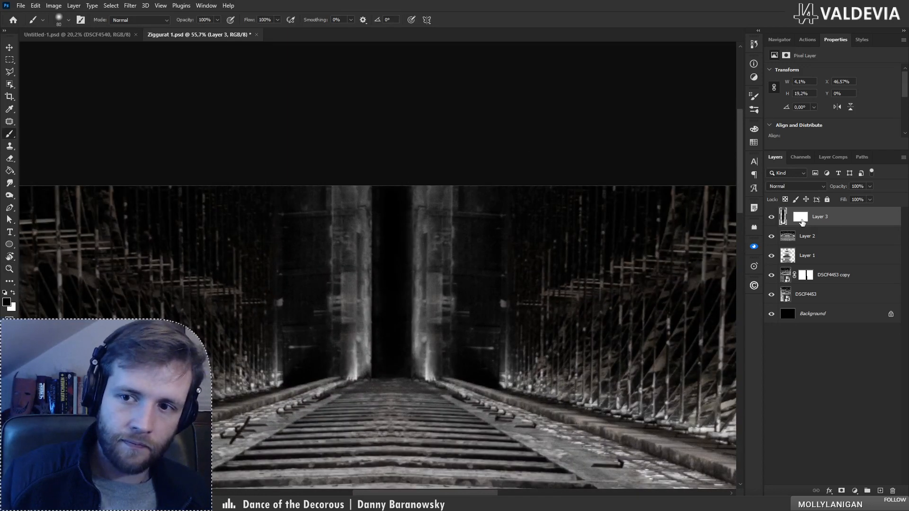
left_click(801, 217)
key("x")
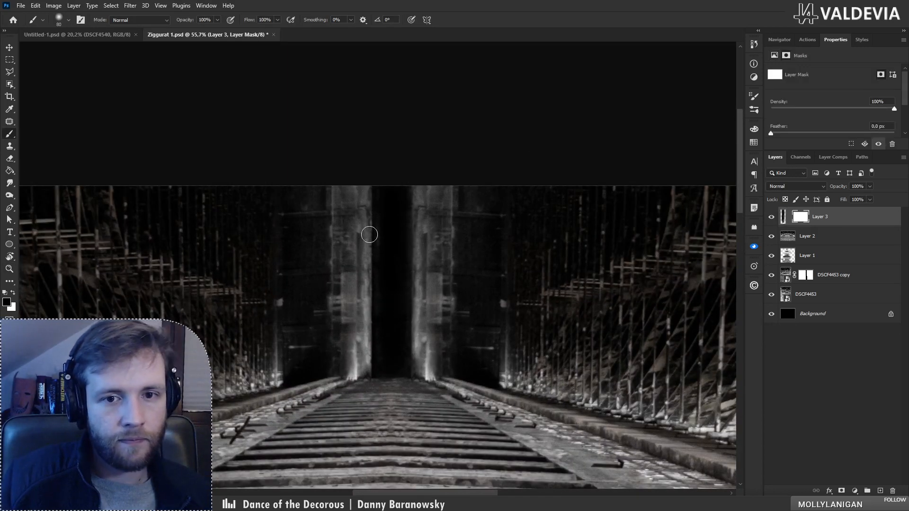
key("ctrl+z")
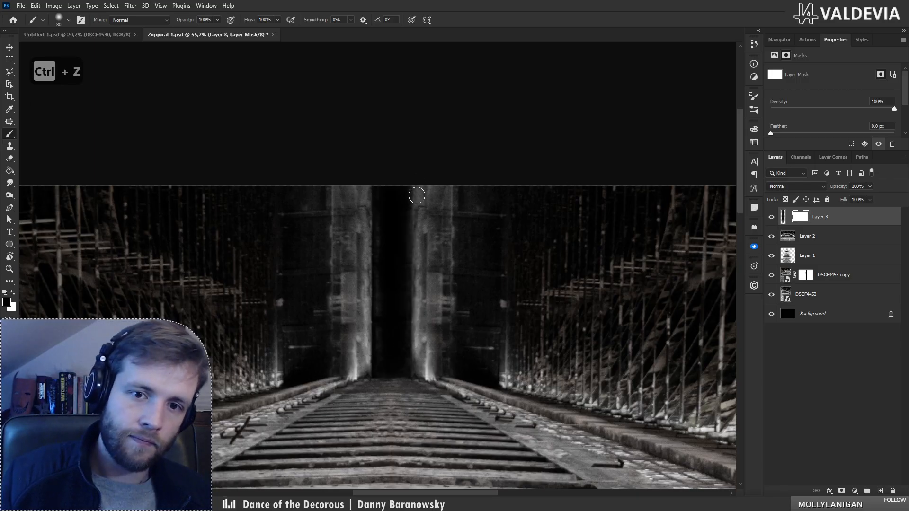
- Shift all five layers above the Background down together by about 12% of the canvas height
key("z")
mouse_move(384, 312)
left_mouse_down()
mouse_move(342, 319)
mouse_move(331, 337)
mouse_move(350, 345)
left_mouse_up()
key("b")
left_click_drag(457, 374, 460, 268)
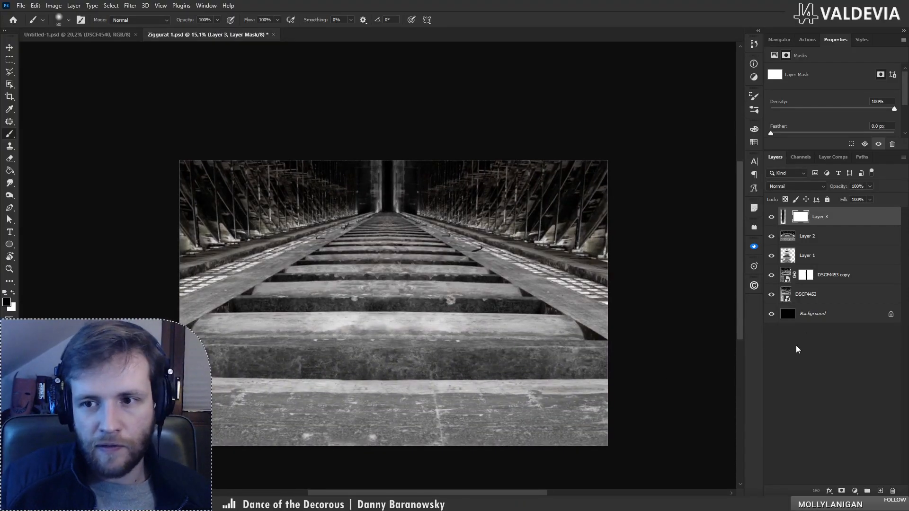
left_click(825, 299, "shift")
left_click_drag(478, 257, 478, 294)
key("ctrl+z")
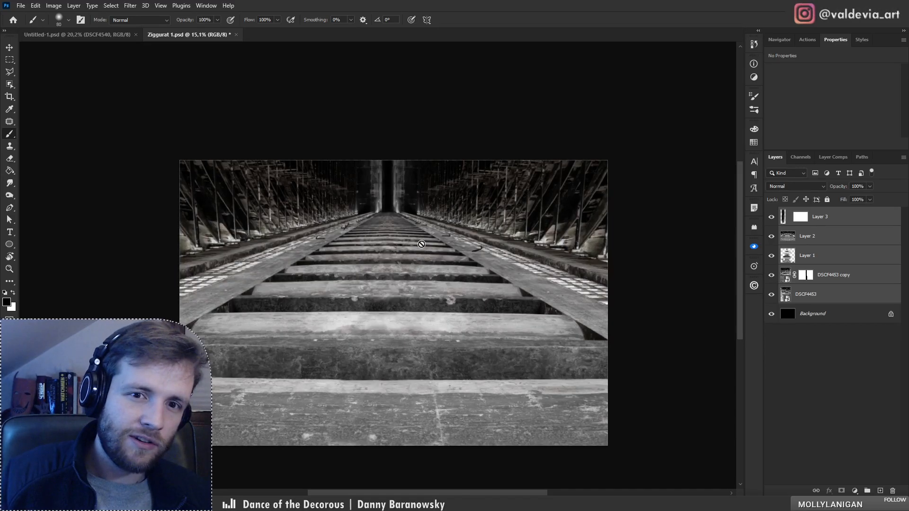
left_click_drag(429, 246, 429, 284)
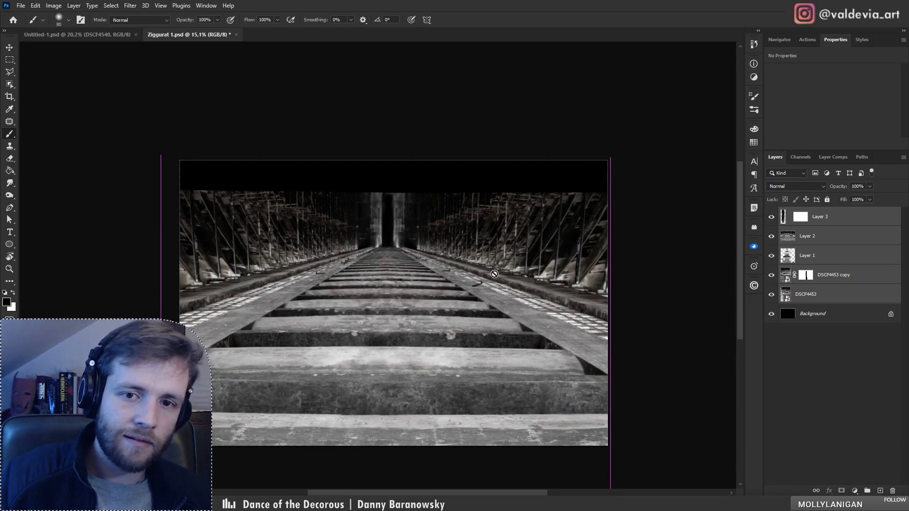
- Duplicate Layer 2 directly beneath itself and move the copy up to the canvas's upper edge
left_click(808, 300)
left_click(834, 238)
left_click_drag(811, 242, 804, 251)
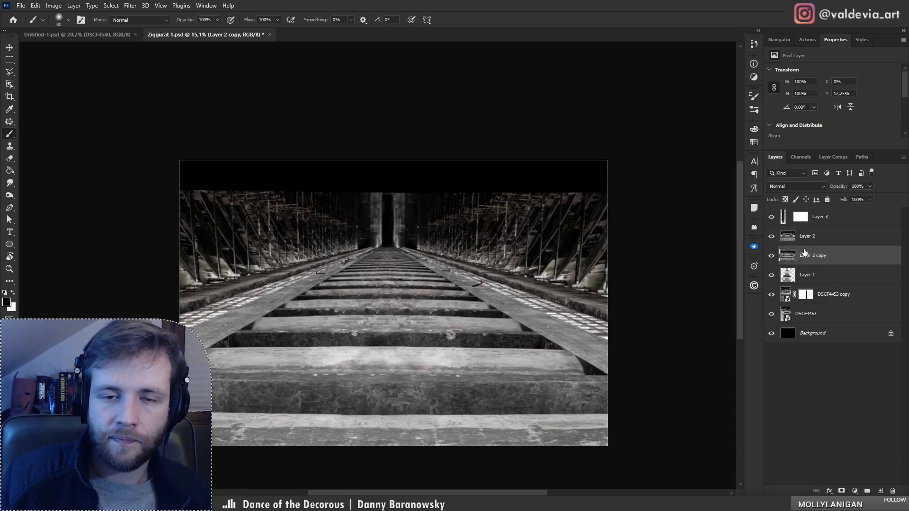
mouse_move(464, 270)
left_mouse_down()
mouse_move(465, 235)
mouse_move(483, 231)
mouse_move(483, 241)
left_mouse_up()
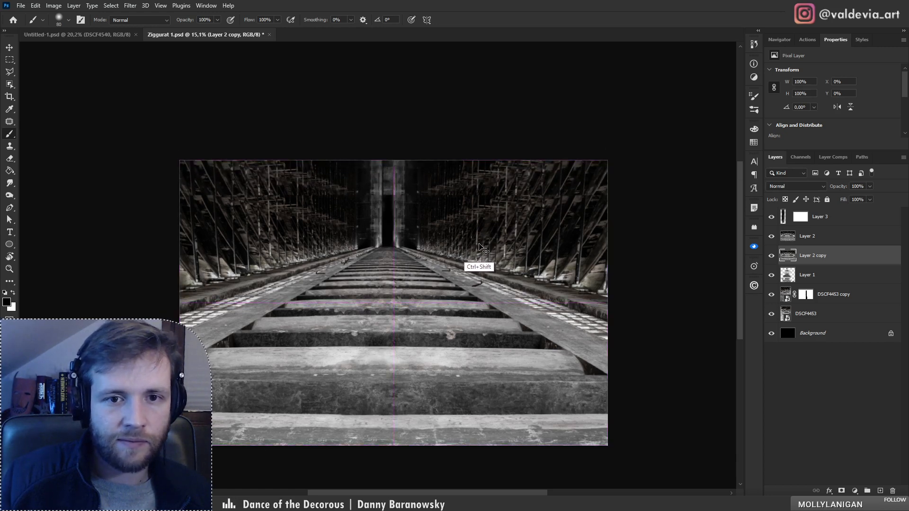
- Flip Layer 2 copy vertically and move it up to about -87.8% Y, mirroring the scaffolding above the original's upper edge
key("ctrl+t")
right_click(441, 227)
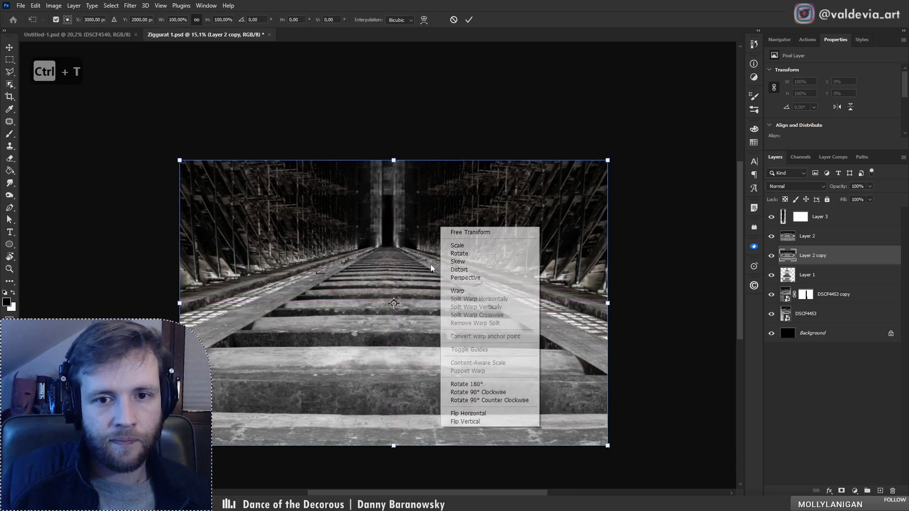
left_click(474, 422)
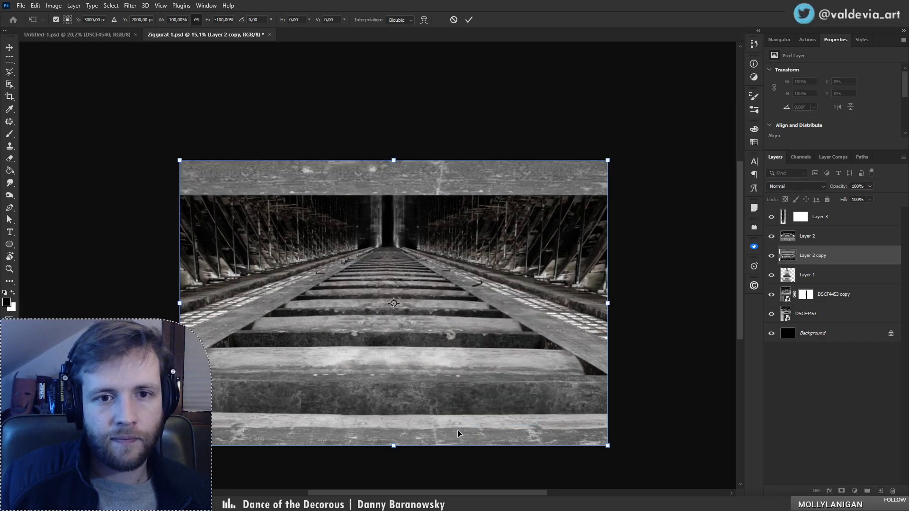
left_click_drag(448, 327, 445, 101)
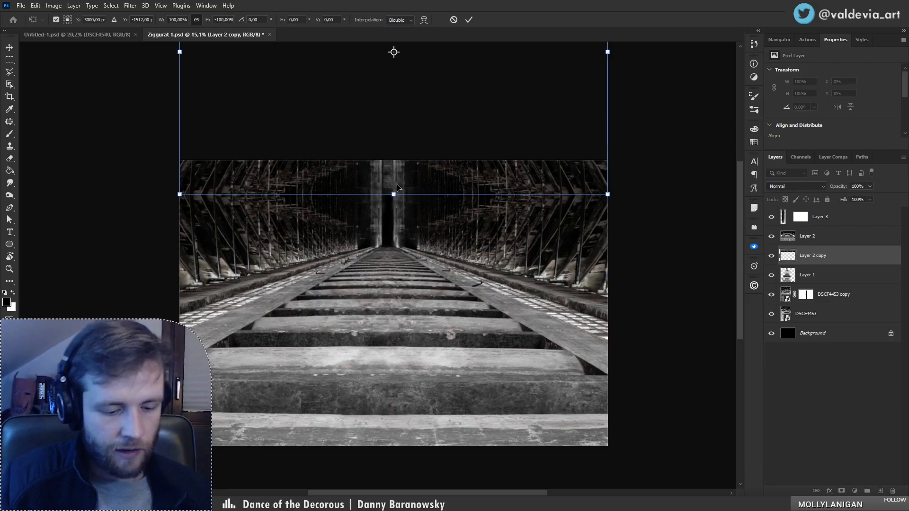
key("Return")
key("b")
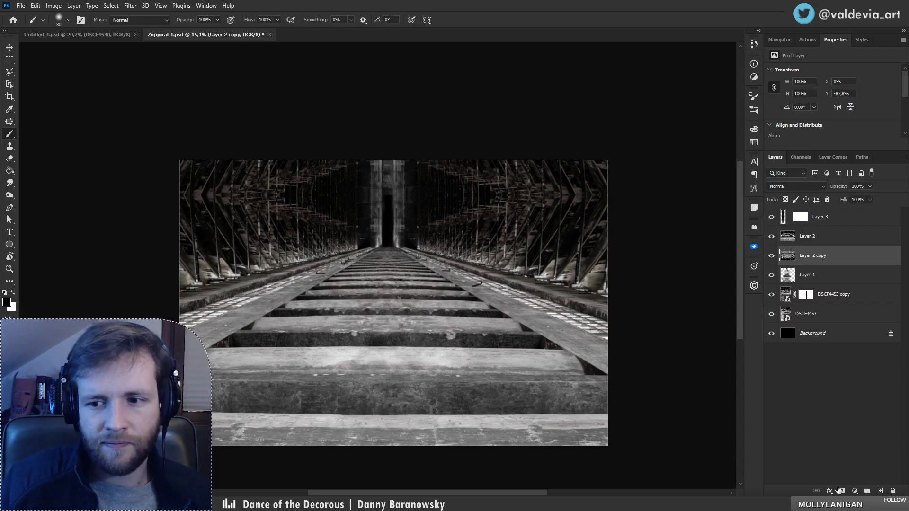
double_click(836, 256)
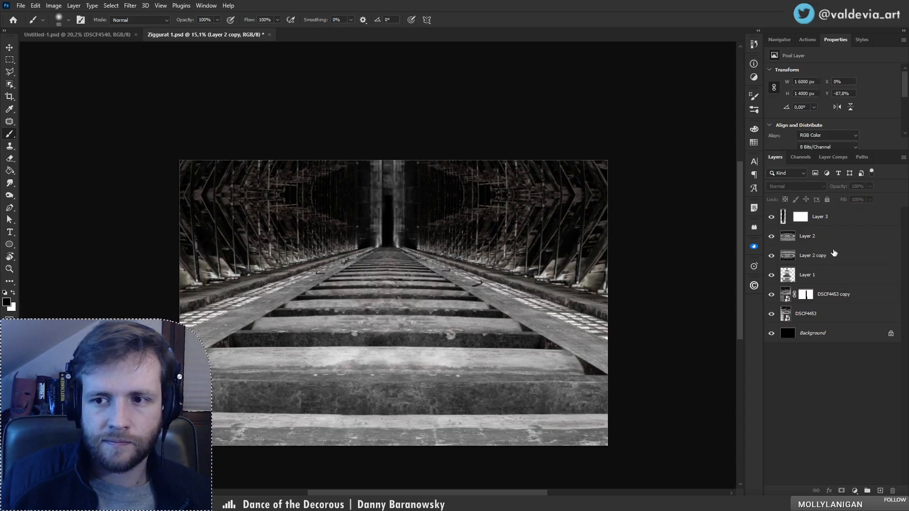
left_click(453, 148)
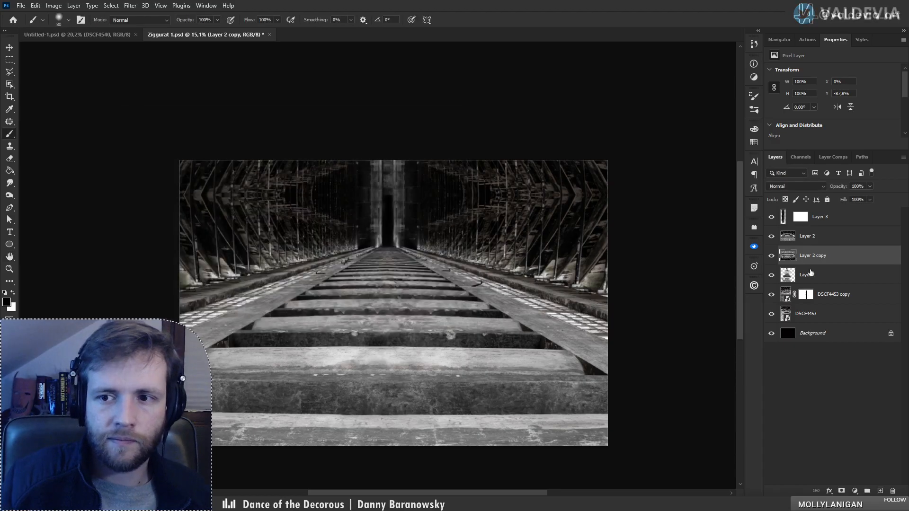
- Duplicate Layer 2 again above the flipped copy and move the unflipped duplicate up to 0% Y
left_click_drag(833, 242, 833, 246)
left_click_drag(487, 303, 489, 217)
key("ctrl+z")
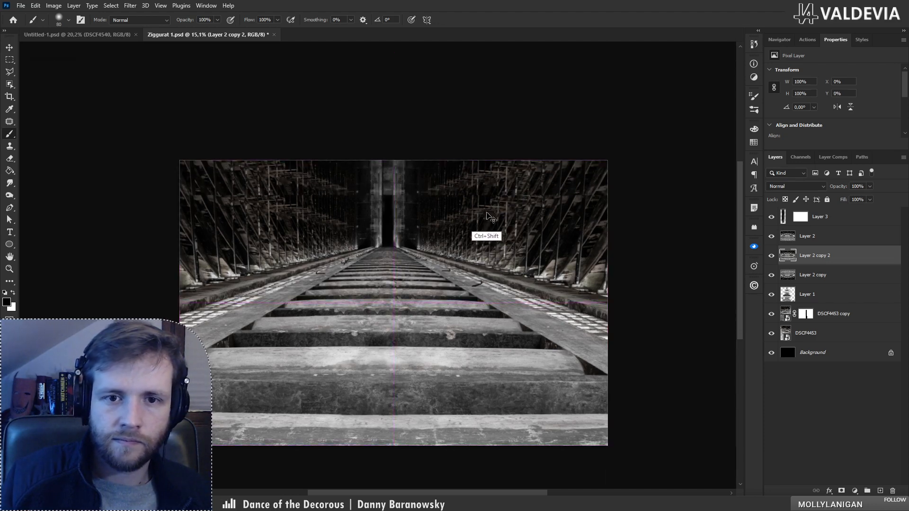
- Add a mask to Layer 2 copy 2 and paint the upper area between the pillars black with a 385 px soft brush
key("z")
mouse_move(401, 240)
left_mouse_down()
mouse_move(374, 245)
mouse_move(455, 246)
left_mouse_up()
key("b")
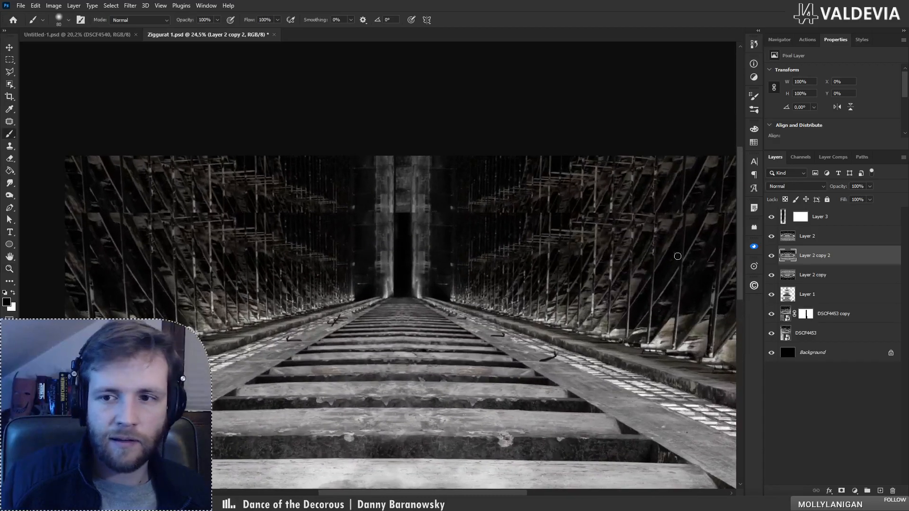
left_click(842, 491)
right_click(413, 183)
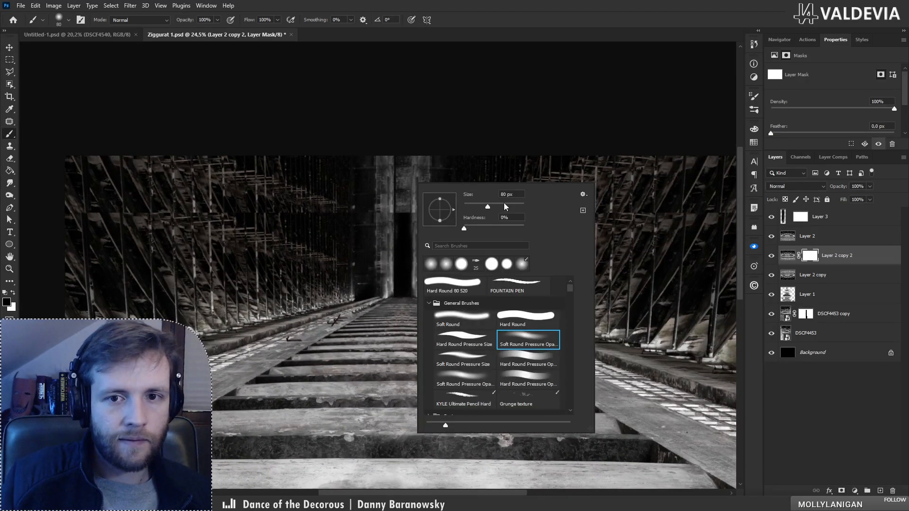
left_click(477, 316)
left_click(403, 185)
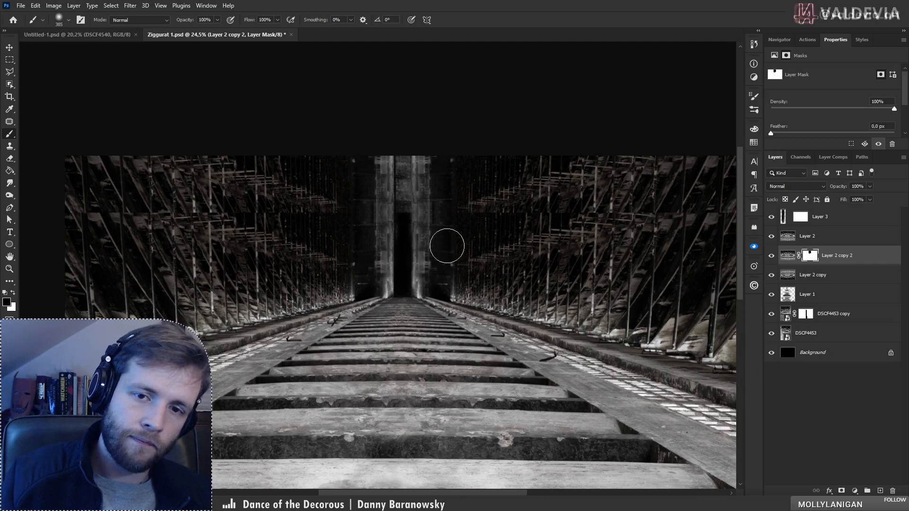
- Unlink Layer 2 copy 2 from its mask and compare the image with and without the layer
key("z")
left_click_drag(401, 249, 353, 258)
left_click_drag(407, 233, 448, 221)
key("b")
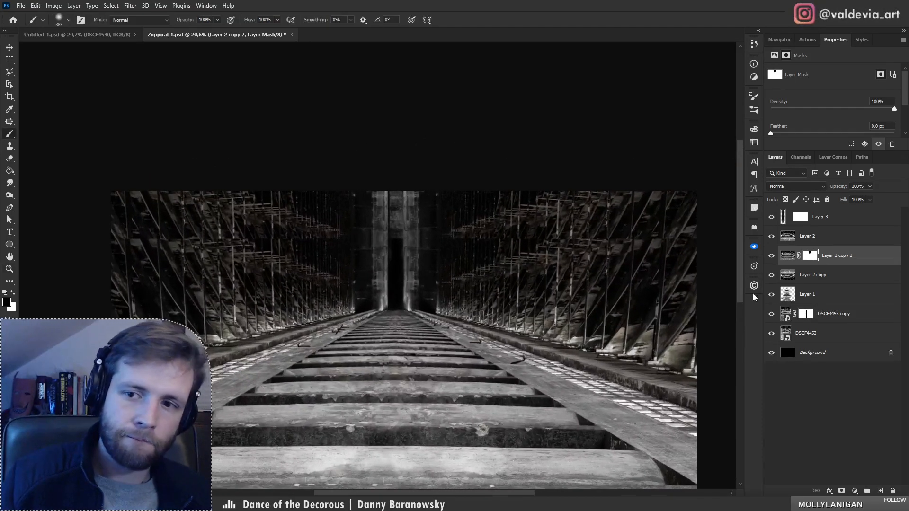
left_click(800, 257)
left_click(772, 257)
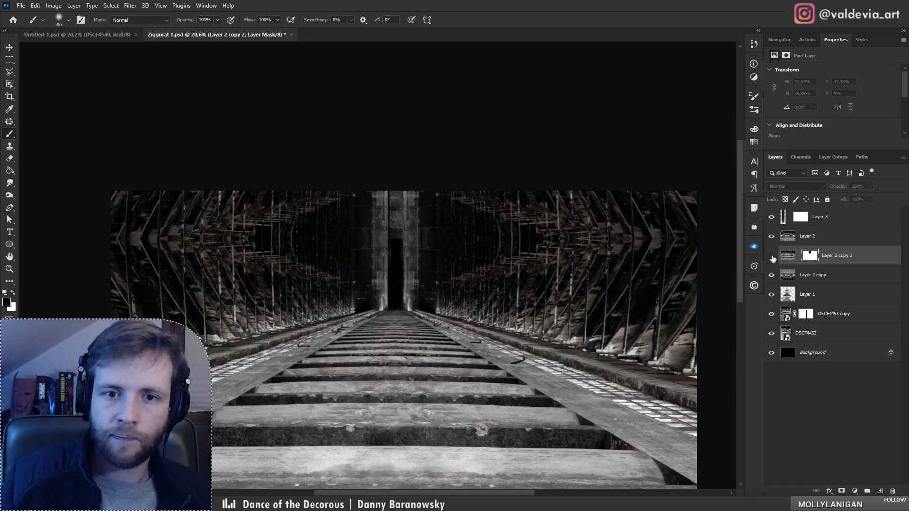
left_click(772, 257)
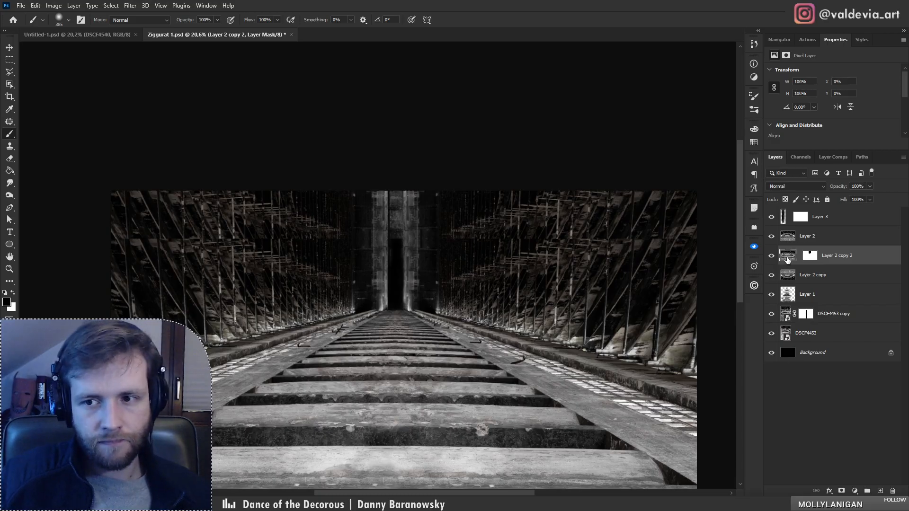
left_click(788, 258)
key("ctrl+t")
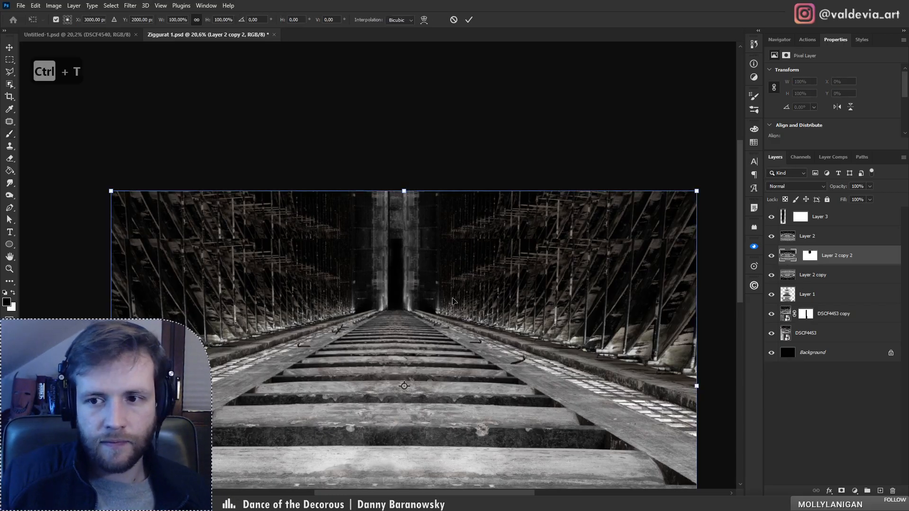
right_click(405, 281)
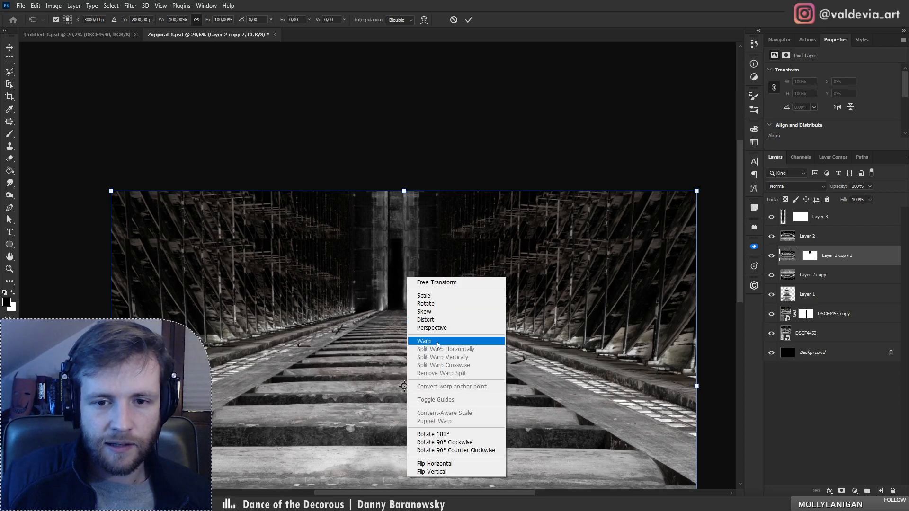
left_click(457, 23)
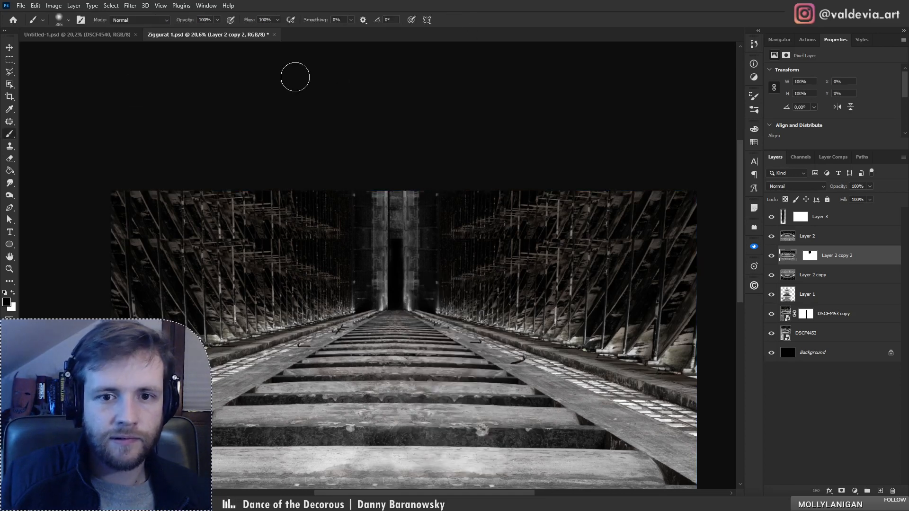
- Select the left half of the image with a rectangular marquee and copy that part of Layer 2 copy 2 to a new layer
left_click(16, 60)
left_click_drag(408, 307, 359, 302)
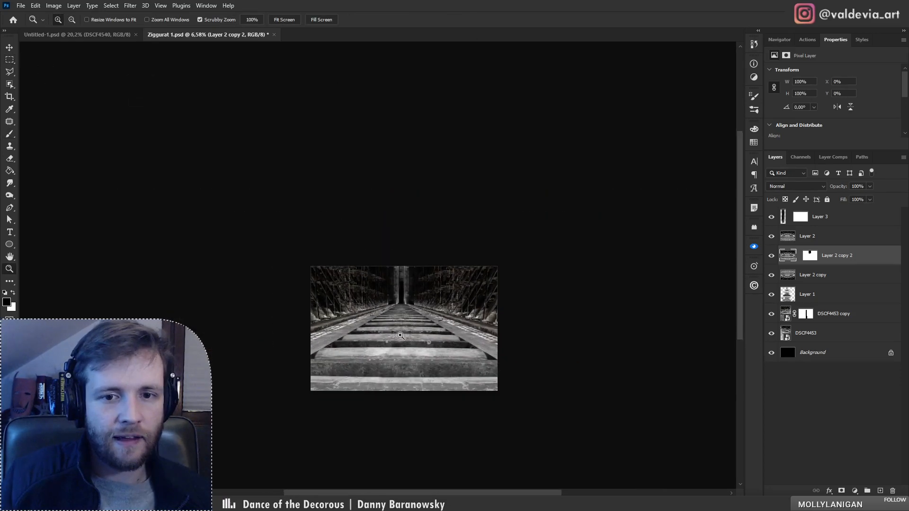
left_click_drag(401, 336, 419, 336)
left_click_drag(268, 231, 404, 434)
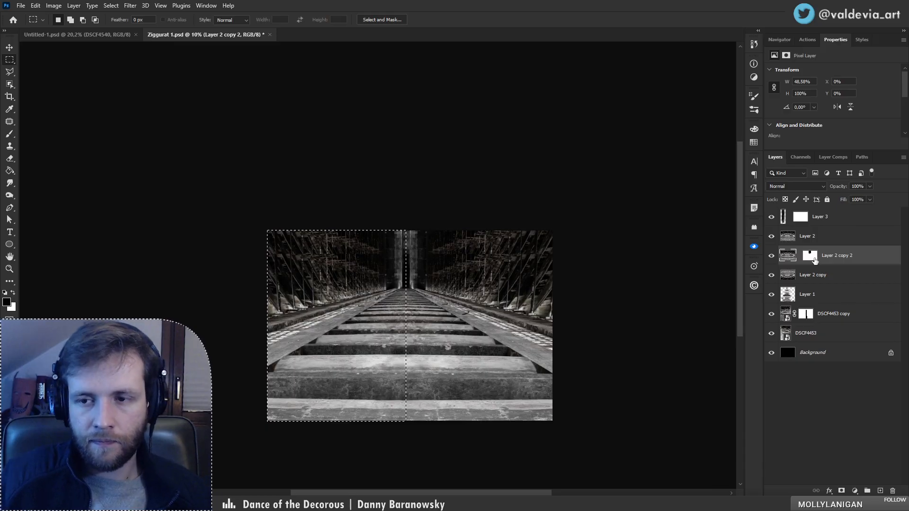
key("ctrl+j")
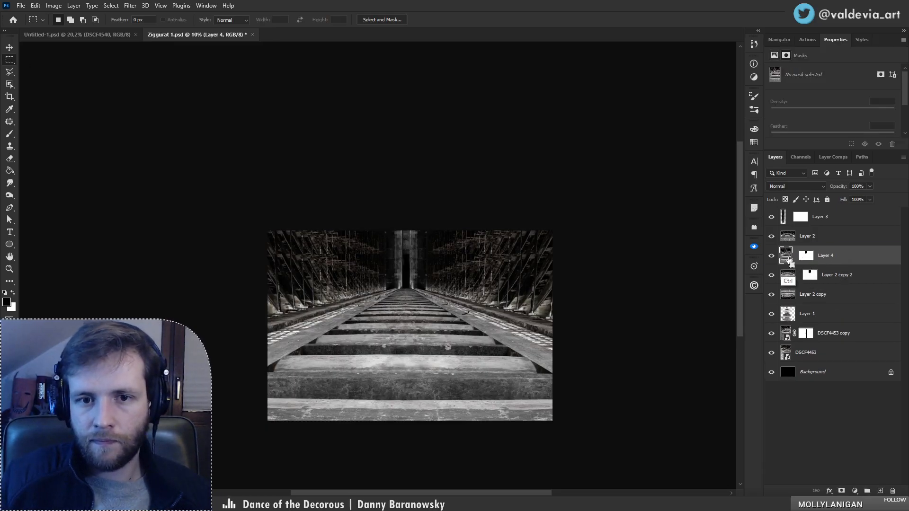
- Make Layer 2 copy 2's mask black over the left half and white over the right half, and clear the selection
key("ctrl+shift+i")
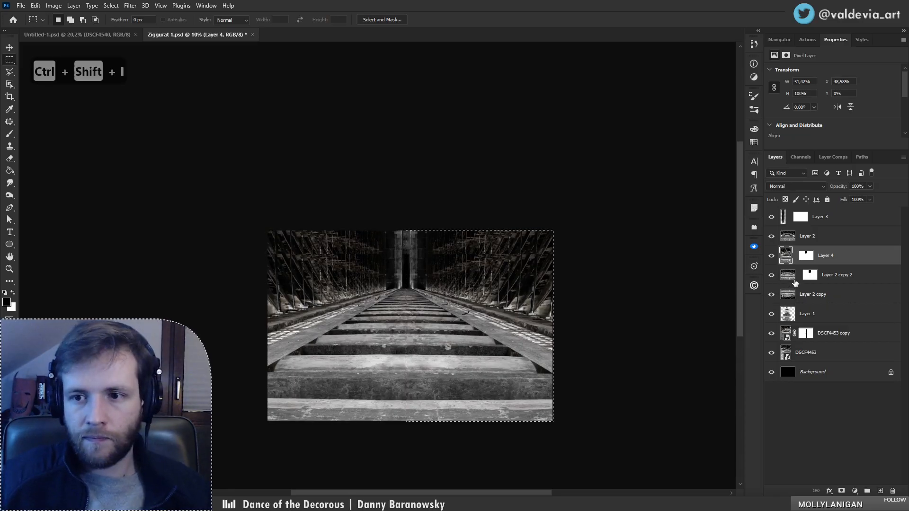
left_click(811, 275)
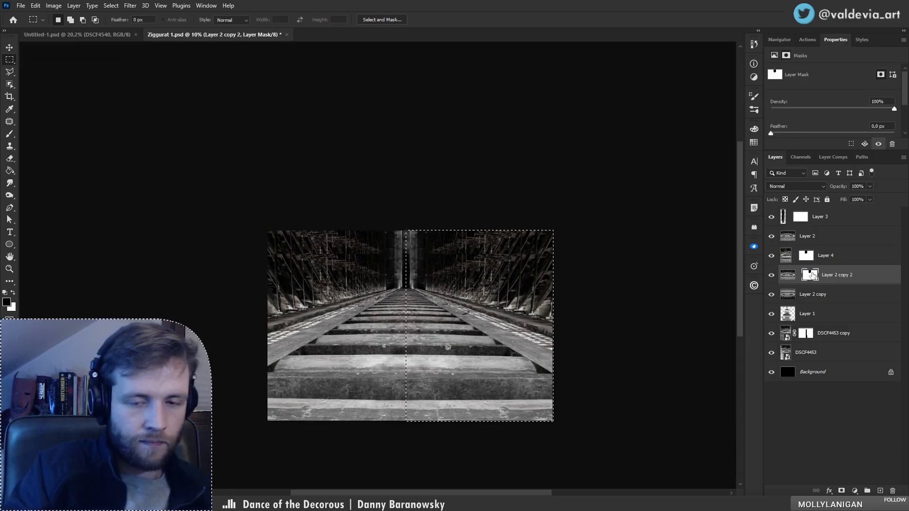
key("ctrl+z")
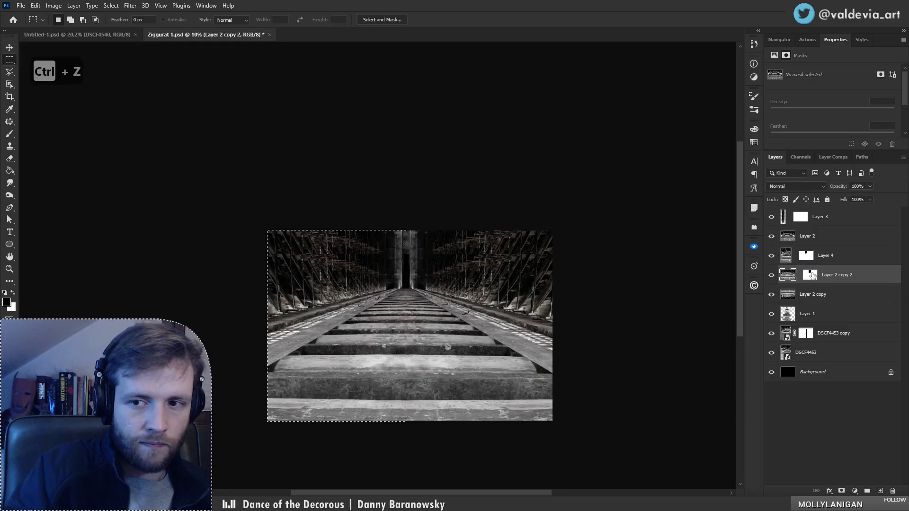
left_click(735, 335)
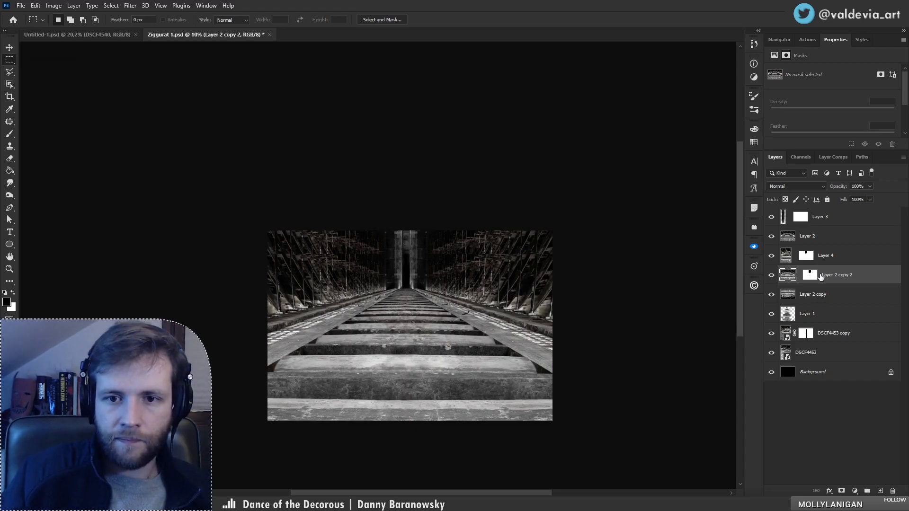
key("ctrl+z")
left_click(812, 276)
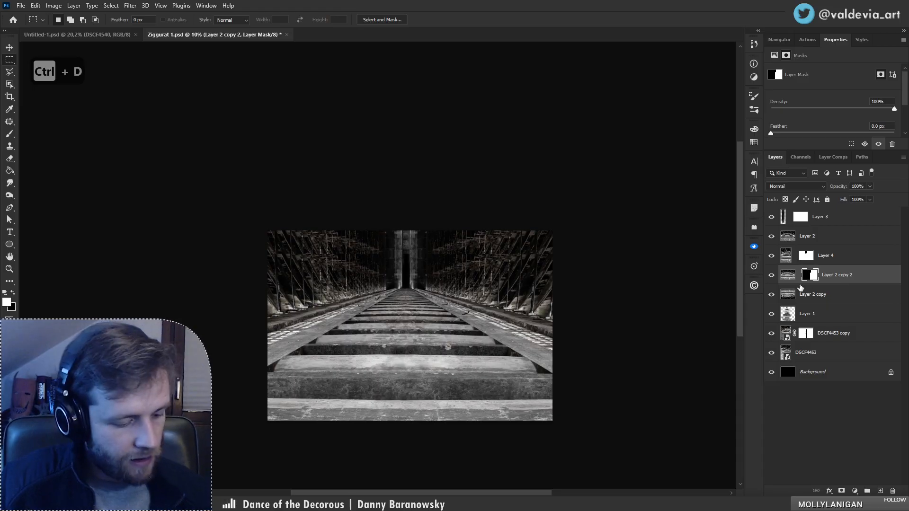
- Apply the layer masks of Layer 2 copy 2 and Layer 4 permanently to their pixels
right_click(800, 279)
left_click(846, 304)
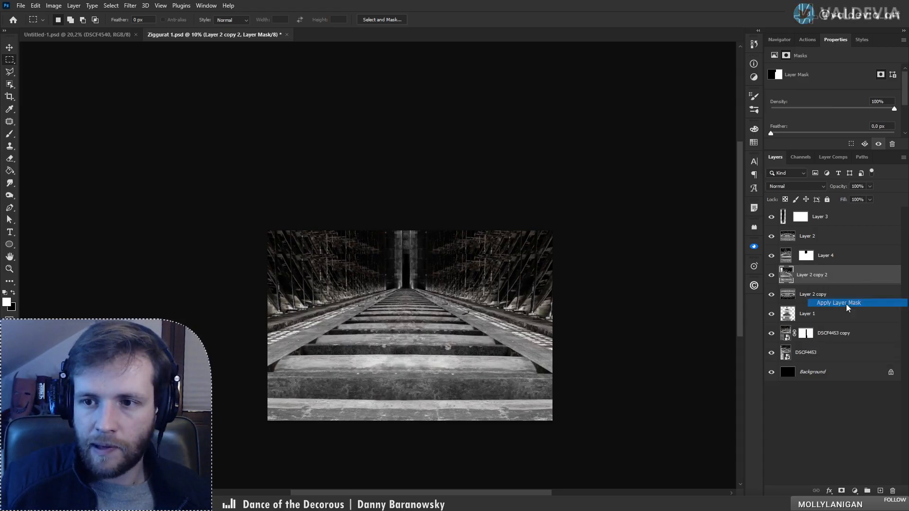
right_click(807, 263)
left_click(833, 281)
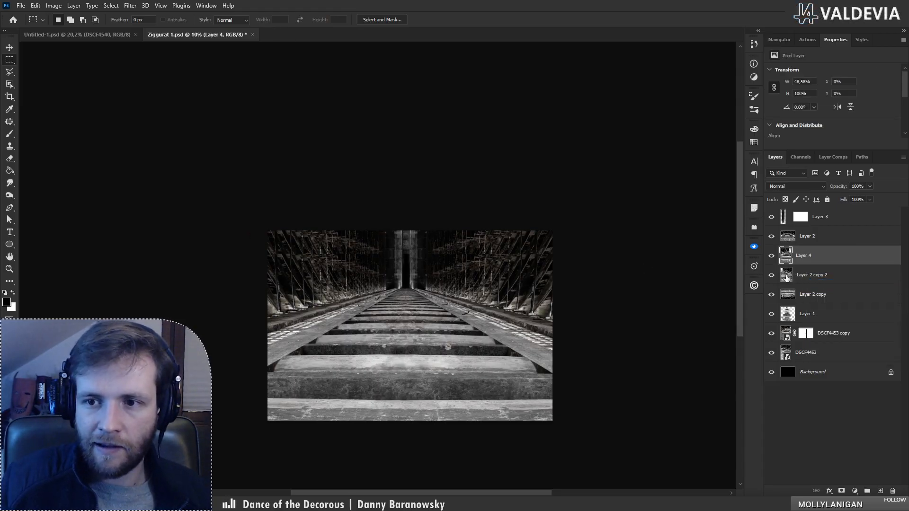
left_click_drag(454, 316, 466, 316)
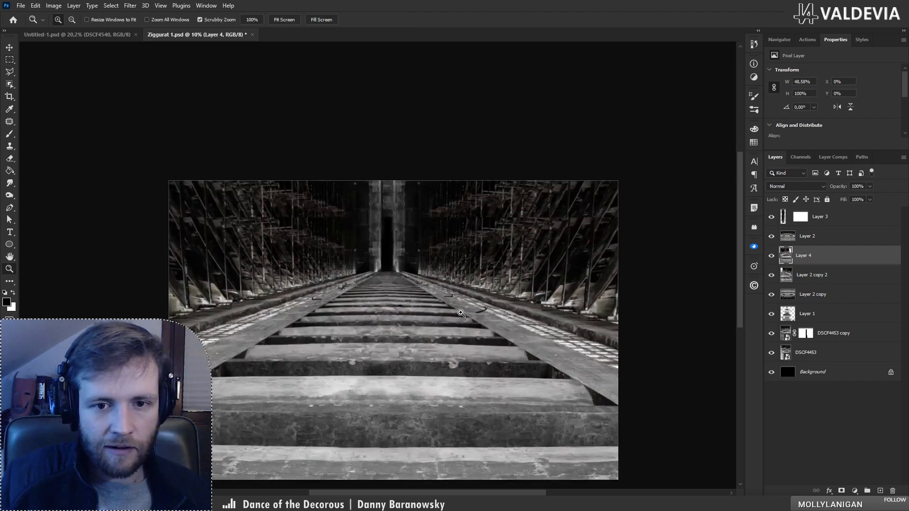
- Skew Layer 4 vertically by about 17.5° so its outer edge rises, and shift it upward to extend the left scaffolding wall
key("ctrl+t")
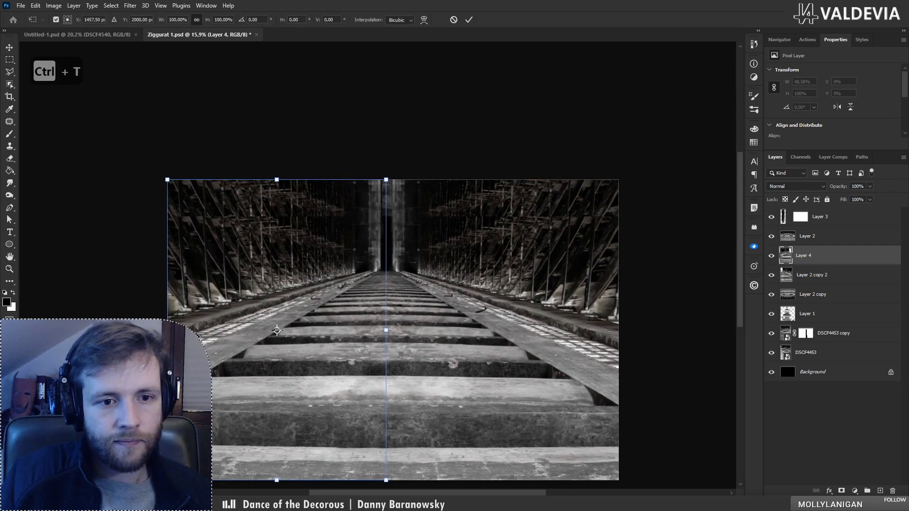
left_click_drag(142, 334, 146, 283)
mouse_move(373, 351)
left_mouse_down()
mouse_move(380, 358)
mouse_move(386, 350)
mouse_move(386, 374)
mouse_move(380, 358)
left_mouse_up()
key("ctrl+z")
mouse_move(167, 280)
left_mouse_down()
mouse_move(166, 251)
mouse_move(162, 329)
mouse_move(163, 298)
left_mouse_up()
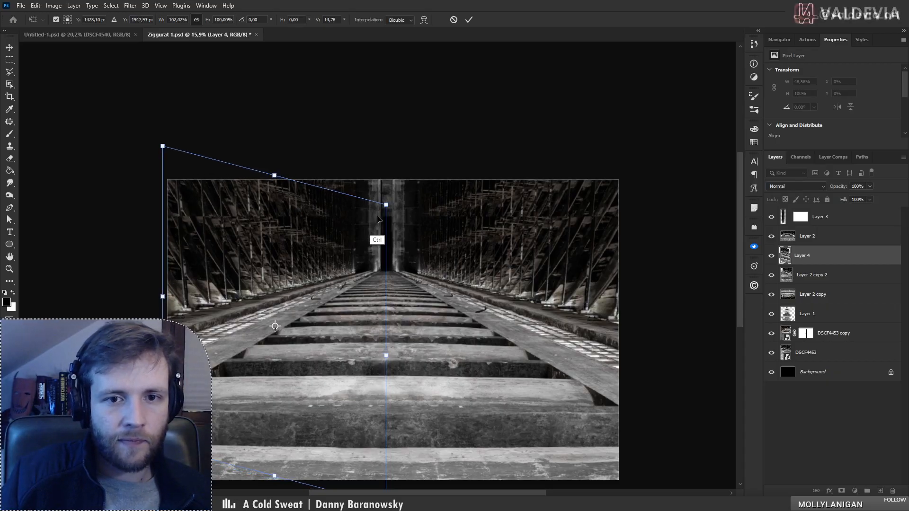
left_click_drag(394, 362, 392, 374)
left_click_drag(341, 358, 342, 335)
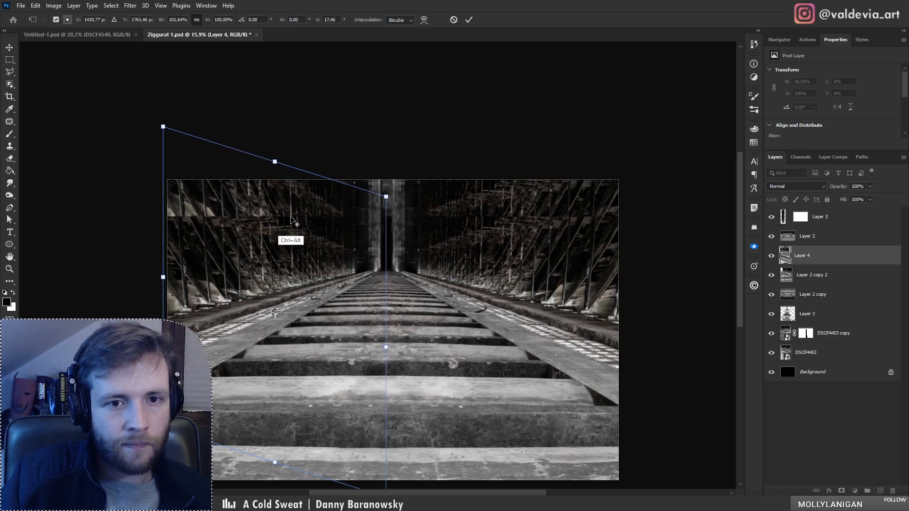
- Widen Layer 4 to about 104%, fine-tune its vertical skew to about 17.8°, align it with the wall below, and apply the transform
left_click_drag(162, 278, 156, 278)
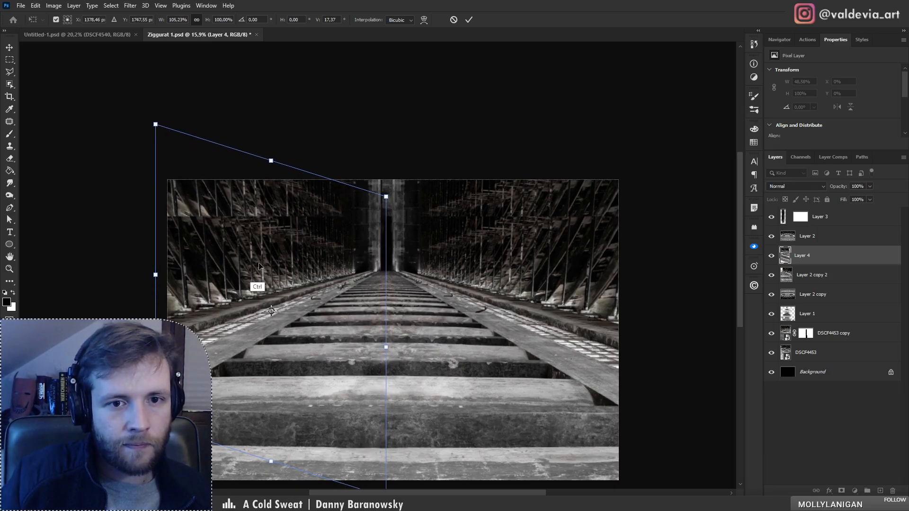
left_click_drag(259, 262, 264, 263)
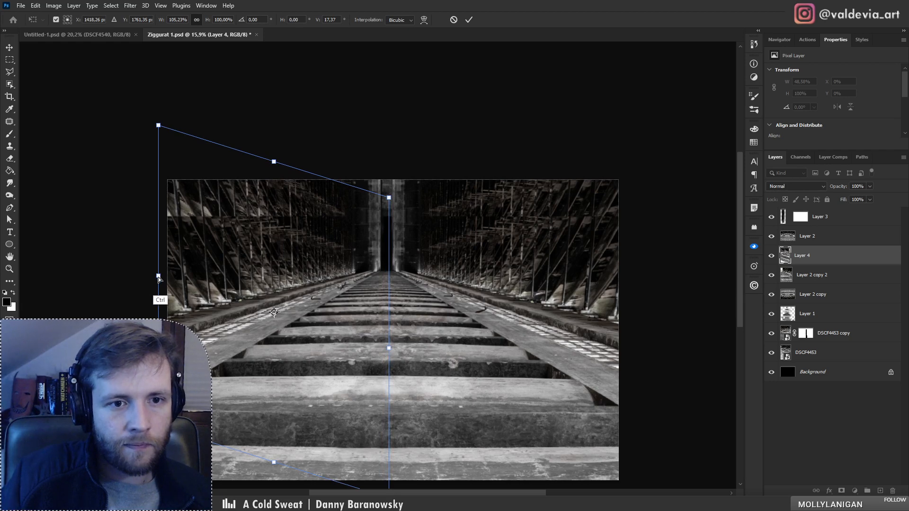
left_click_drag(159, 277, 158, 279)
left_click_drag(314, 260, 314, 259)
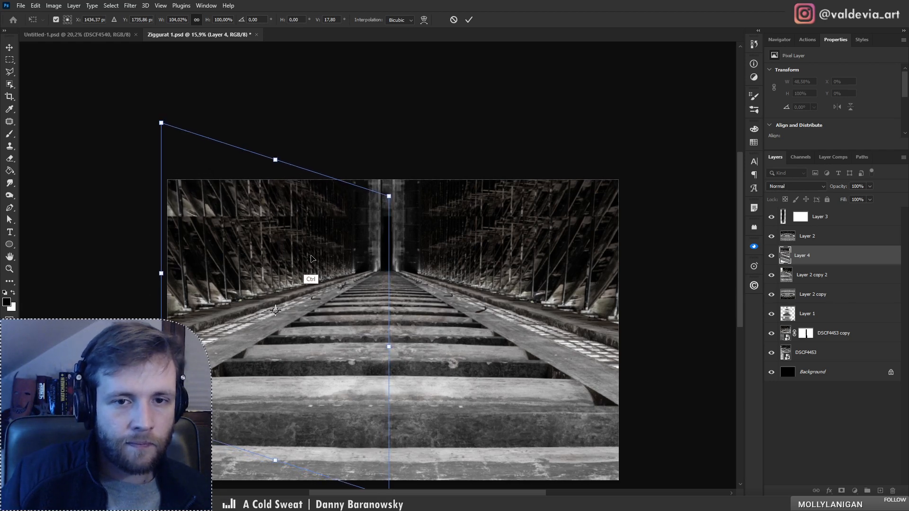
left_click(470, 20)
key("z")
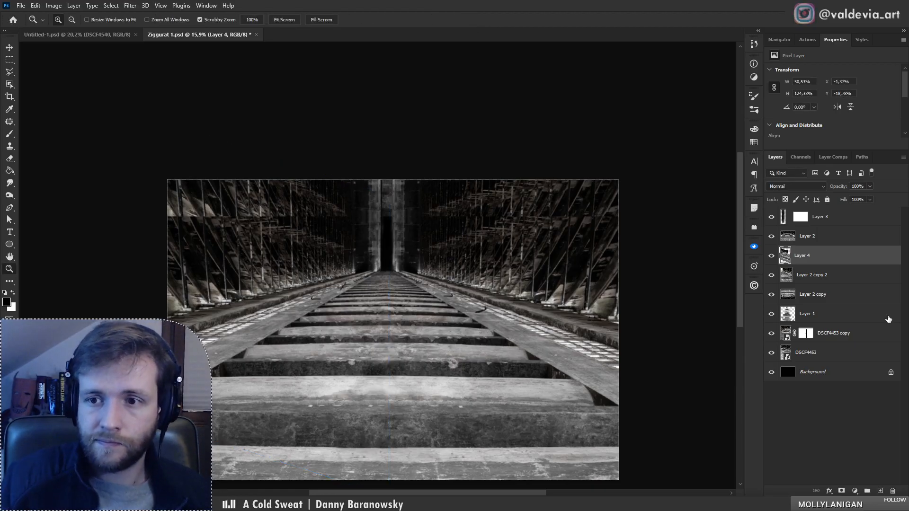
- Skew Layer 2 copy 2 vertically by about -12.7°, widen it to about 102.8% to extend the right scaffolding wall, and apply the transform
left_click(835, 275)
key("ctrl+t")
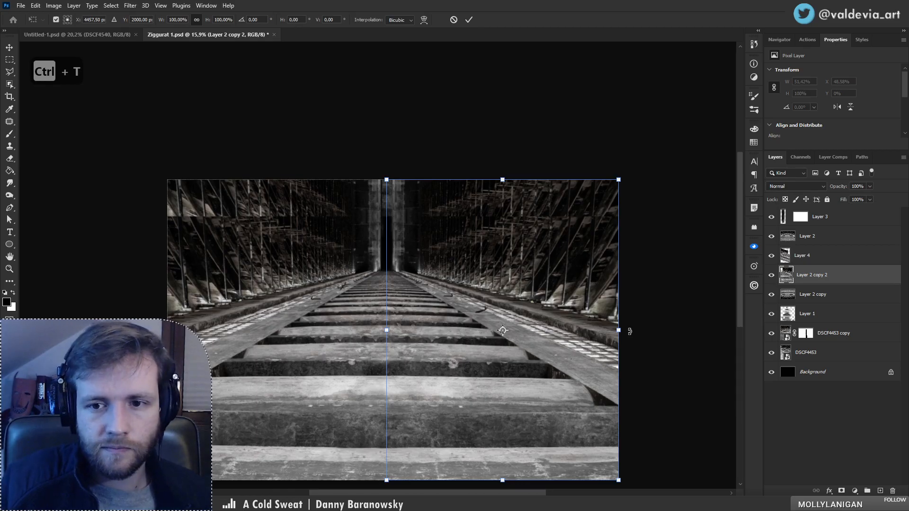
left_click_drag(619, 332, 619, 285)
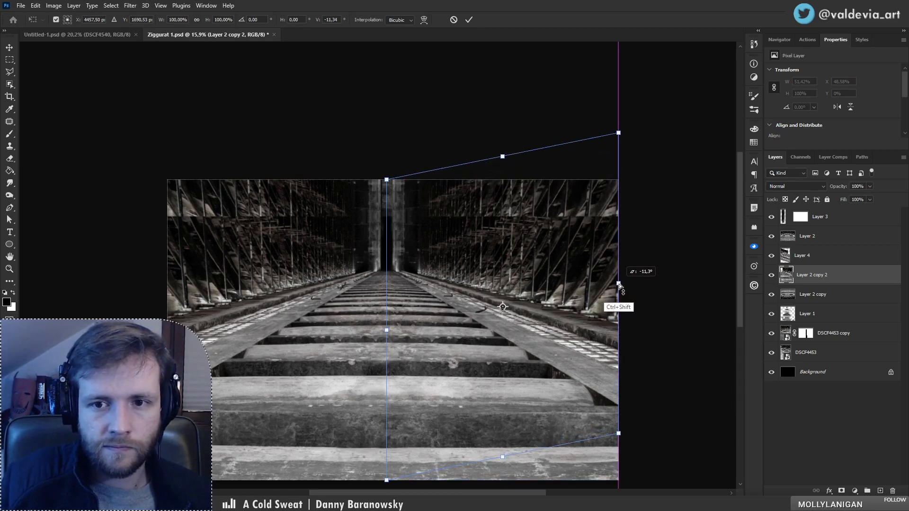
left_click_drag(548, 289, 546, 298)
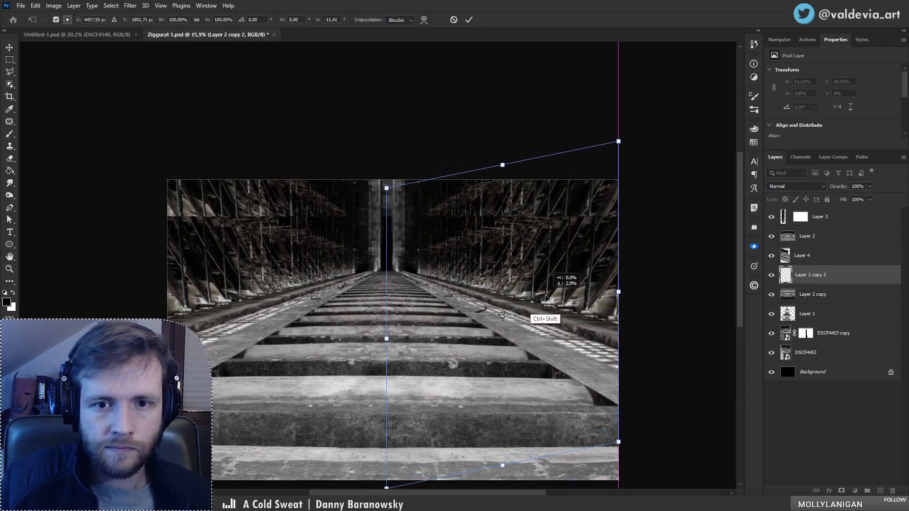
left_click_drag(619, 292, 627, 288)
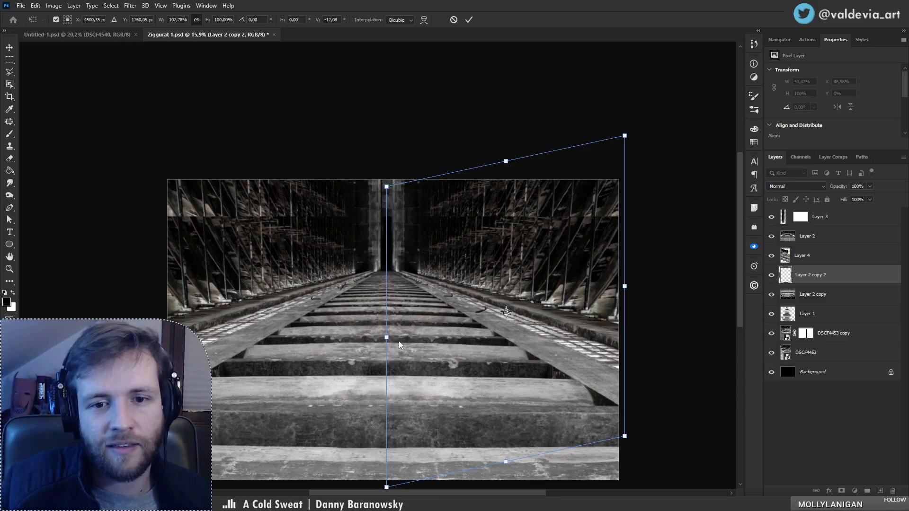
left_click_drag(388, 339, 387, 341)
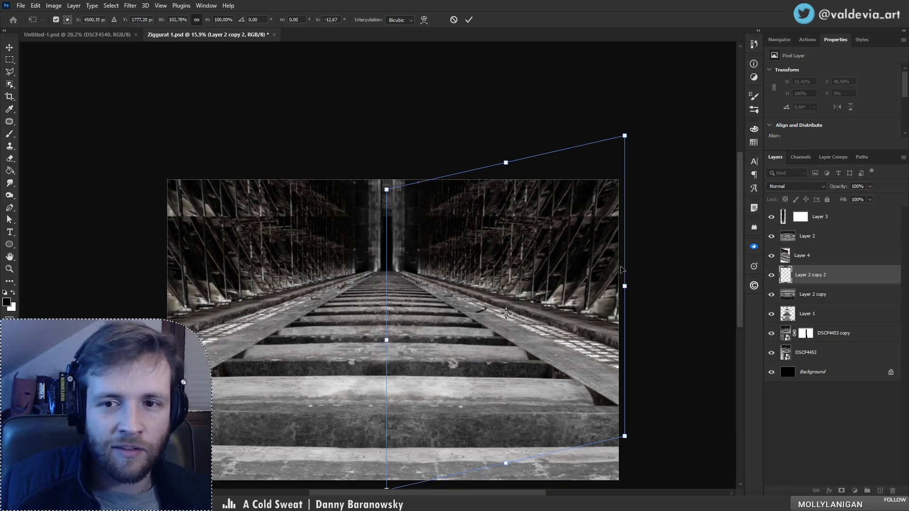
key("Return")
key("z")
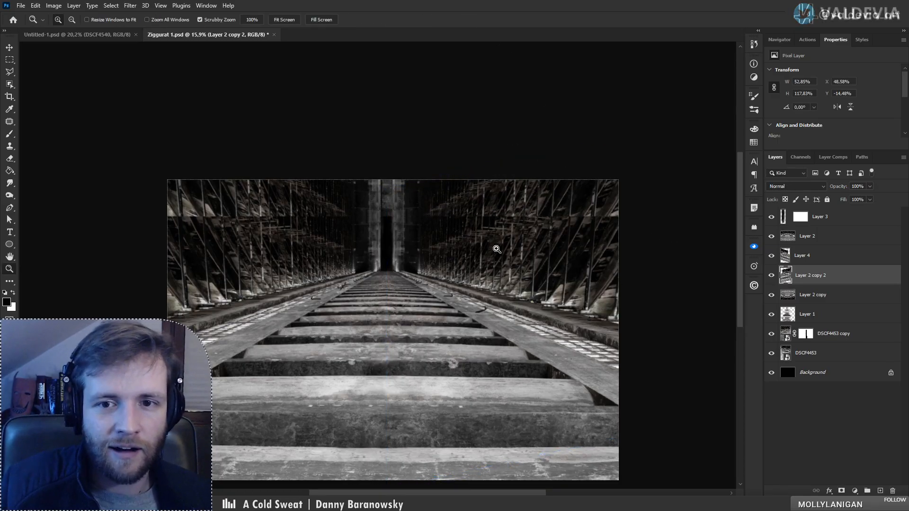
- Add a white layer mask to Layer 2
mouse_move(512, 242)
left_mouse_down()
mouse_move(463, 247)
mouse_move(506, 244)
left_mouse_up()
left_click_drag(356, 198, 404, 201)
left_click(824, 238)
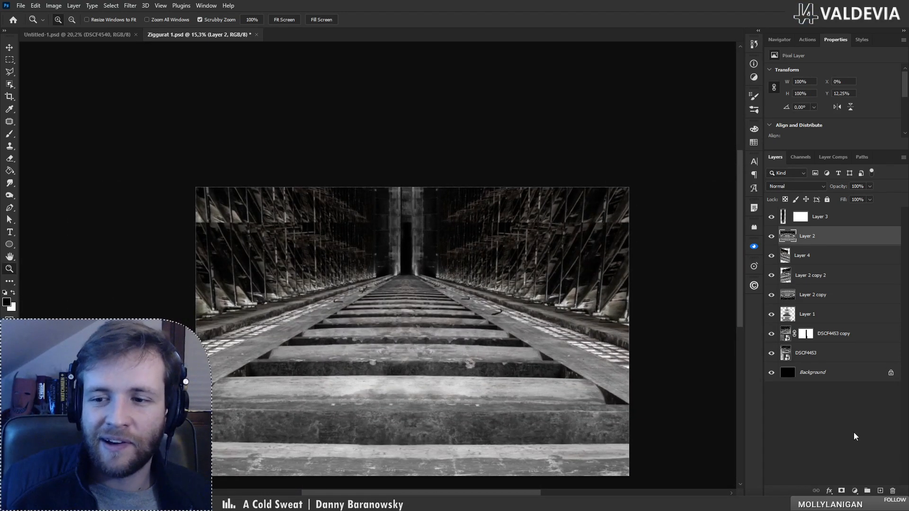
left_click(842, 490)
- Extend the black gap between the pillars up to the canvas edge on Layer 3, using a soft round pressure-opacity brush
left_click_drag(432, 262, 703, 261)
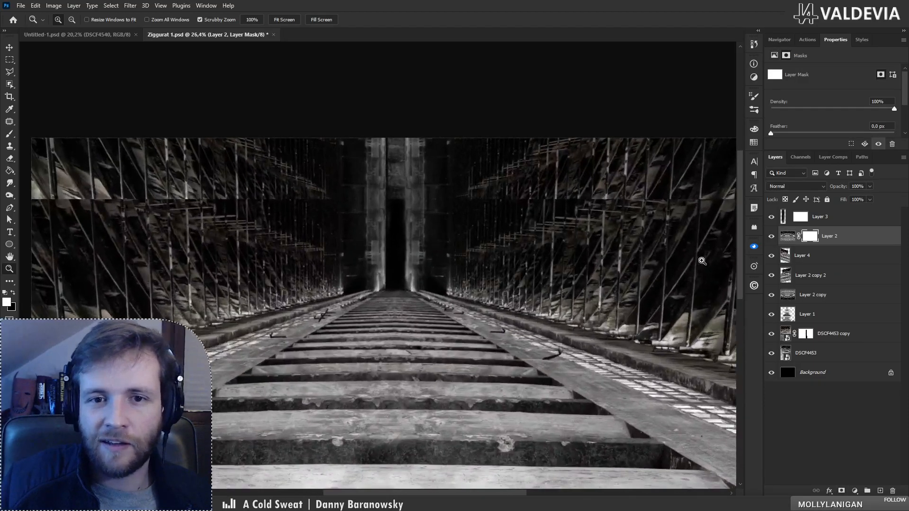
left_click(784, 220)
key("b")
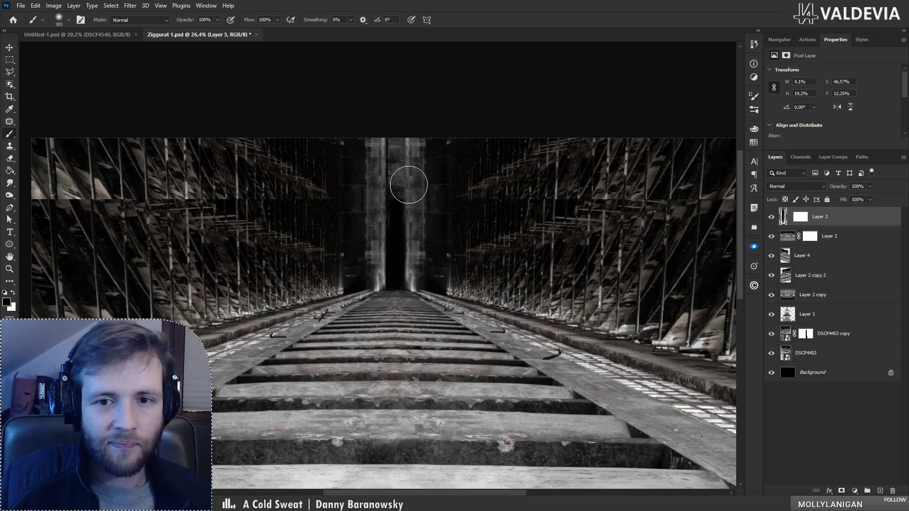
right_click(407, 182)
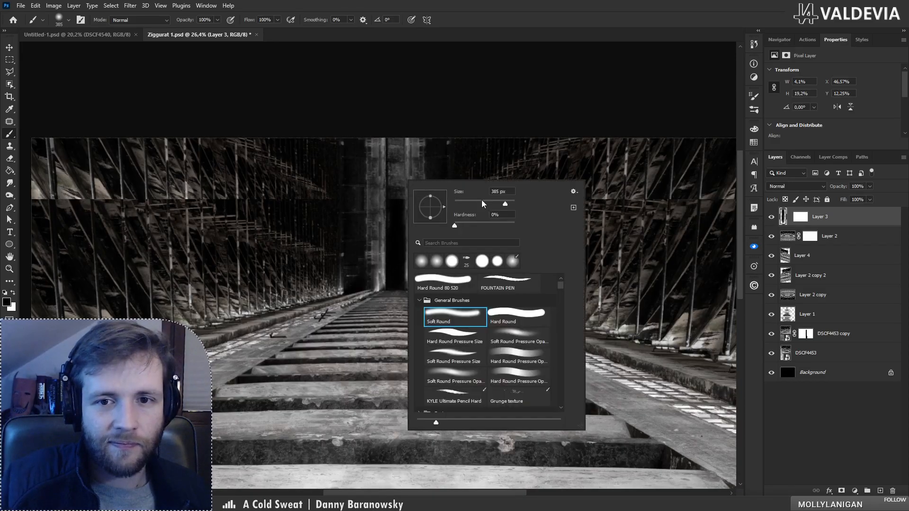
left_click(520, 339)
left_click(394, 160)
left_click_drag(398, 209, 393, 158)
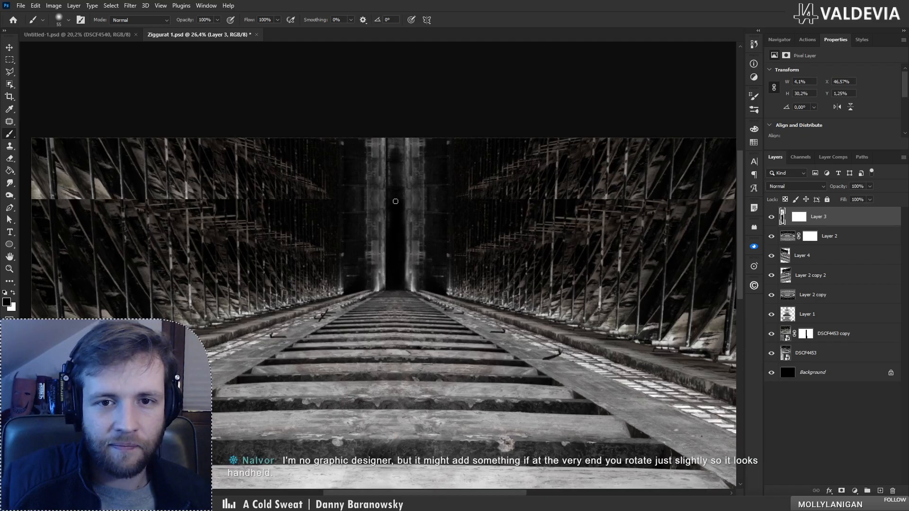
left_click_drag(399, 156, 402, 138)
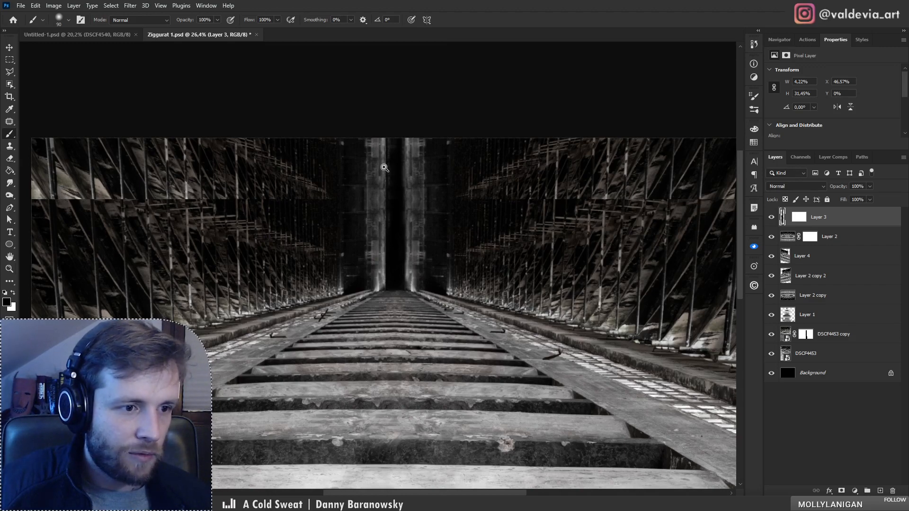
- Paint black on Layer 2's mask with a larger soft brush to blend the horizontal seam across both scaffolding walls
mouse_move(399, 189)
left_mouse_down()
mouse_move(357, 194)
mouse_move(438, 184)
mouse_move(353, 169)
mouse_move(411, 159)
left_mouse_up()
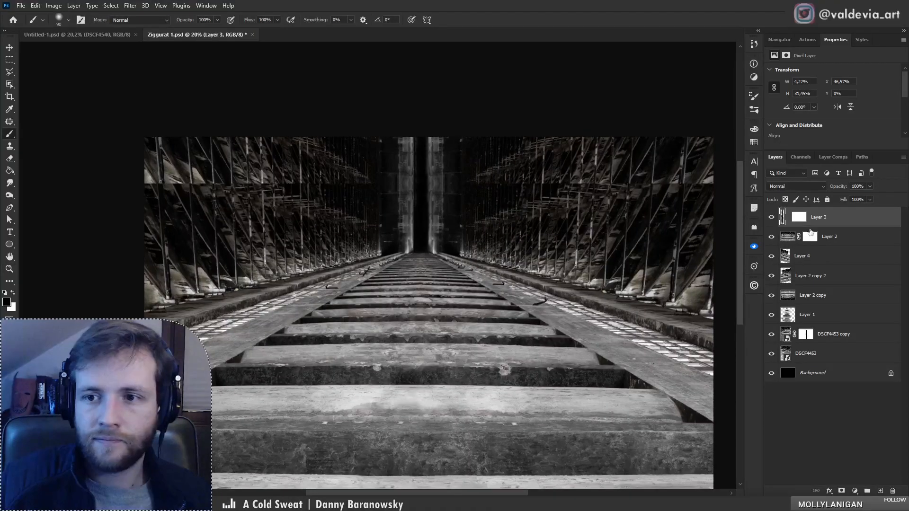
left_click(810, 238)
key("x")
right_click(402, 215)
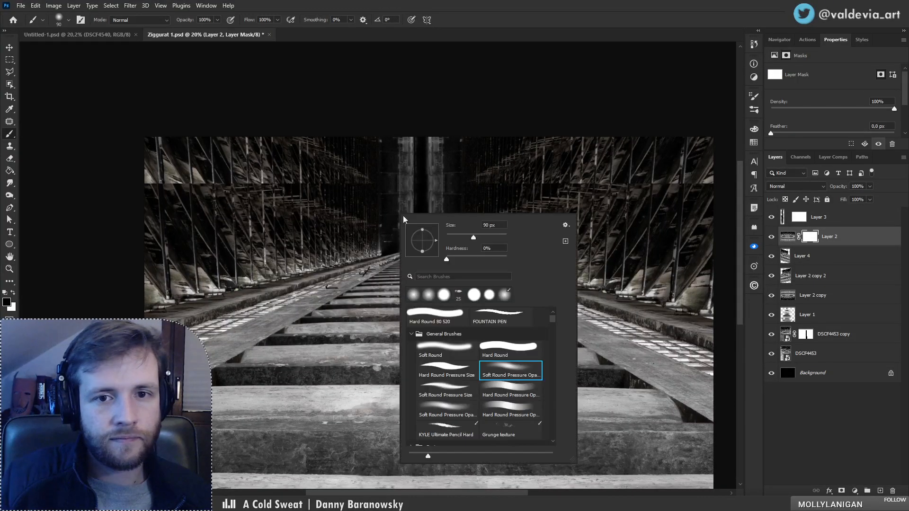
left_click(493, 235)
mouse_move(356, 182)
left_mouse_down()
mouse_move(334, 185)
mouse_move(360, 165)
left_mouse_up()
key("ctrl+z")
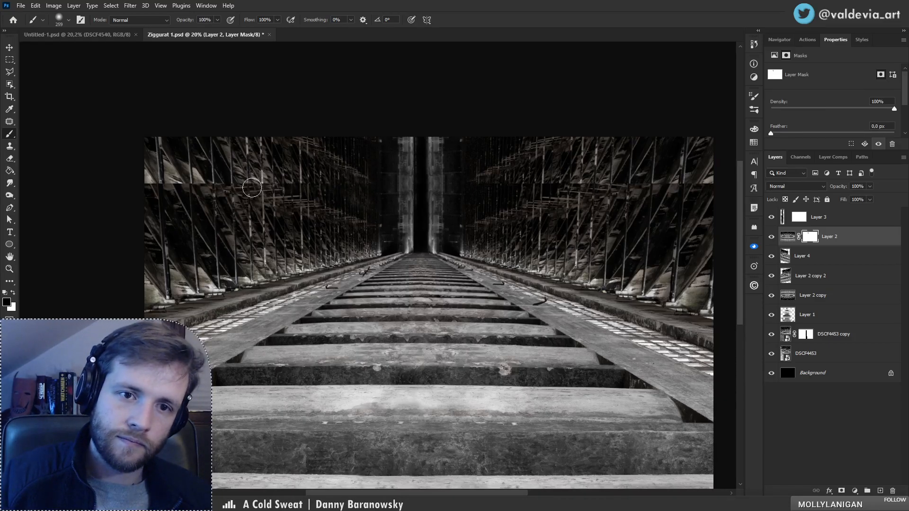
mouse_move(314, 179)
left_mouse_down()
mouse_move(138, 189)
mouse_move(158, 197)
left_mouse_up()
key("ctrl+z")
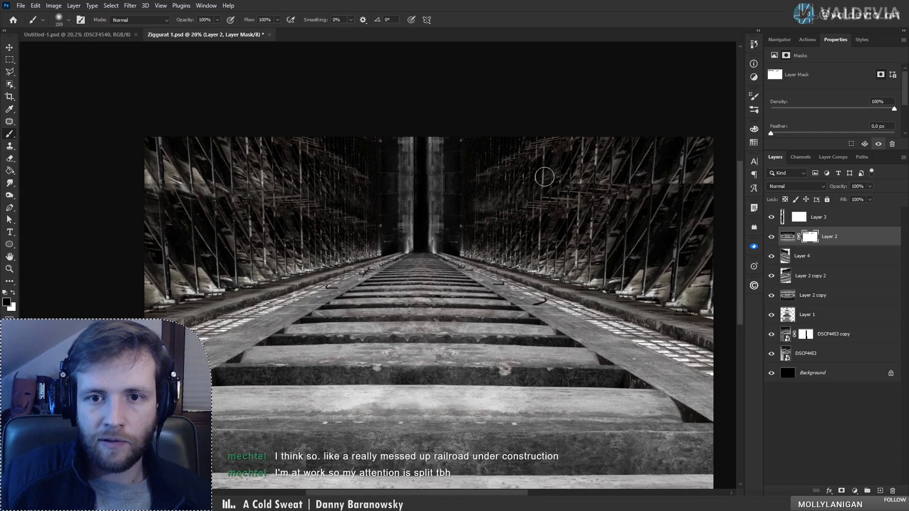
key("x")
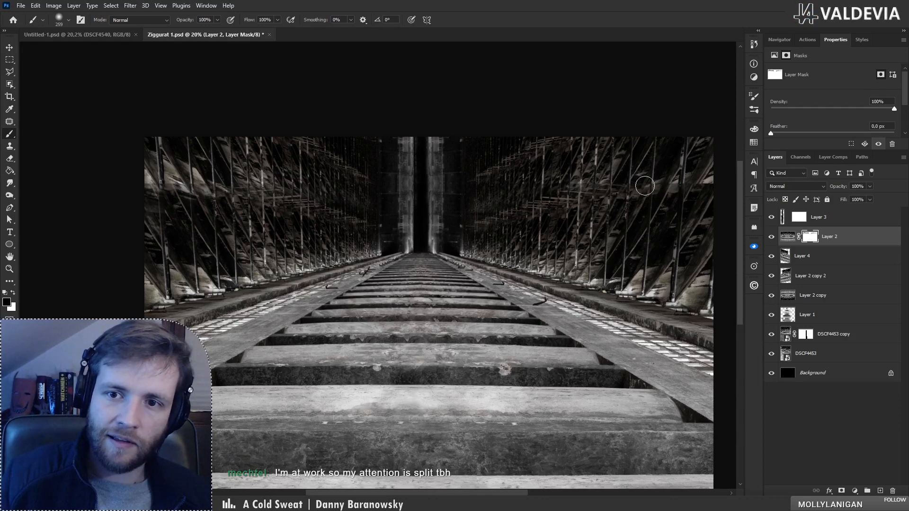
key("x")
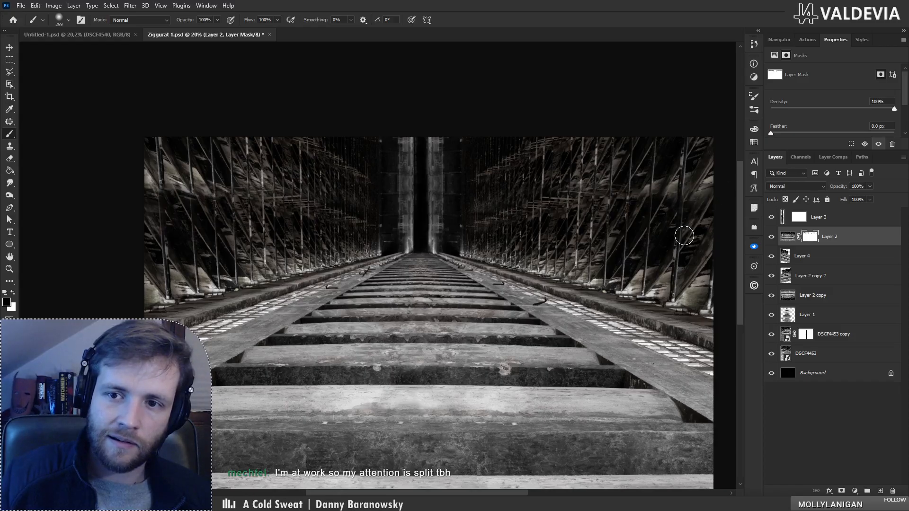
- Examine the whole composition and the extended scaffolding walls at different magnifications
key("z")
mouse_move(495, 252)
left_mouse_down()
mouse_move(470, 254)
mouse_move(480, 257)
left_mouse_up()
key("b")
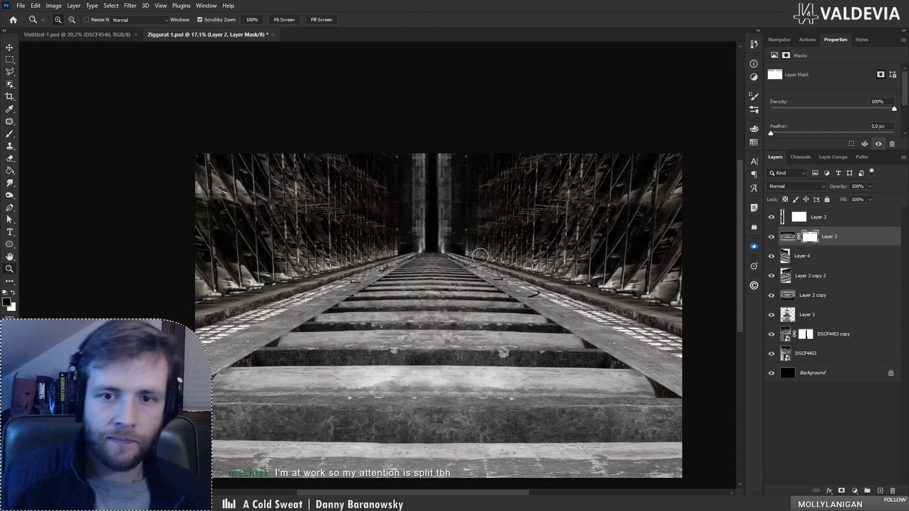
key("b")
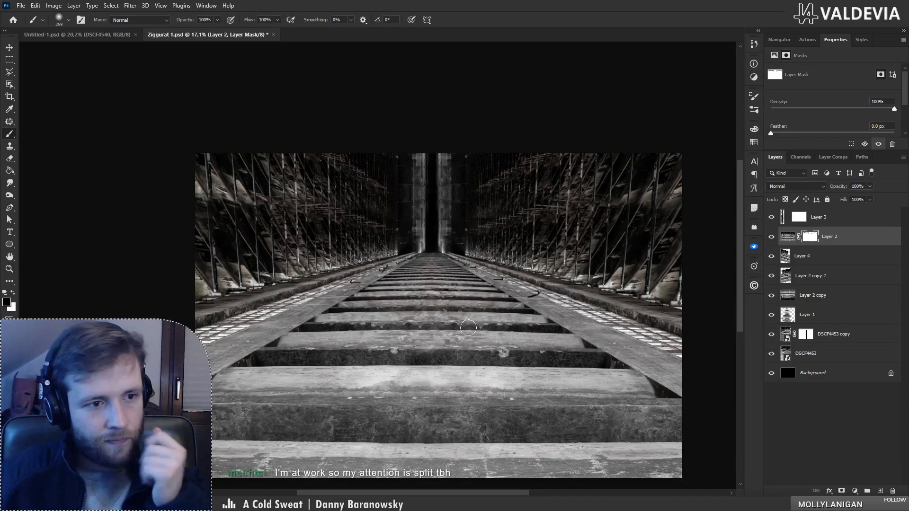
key("z")
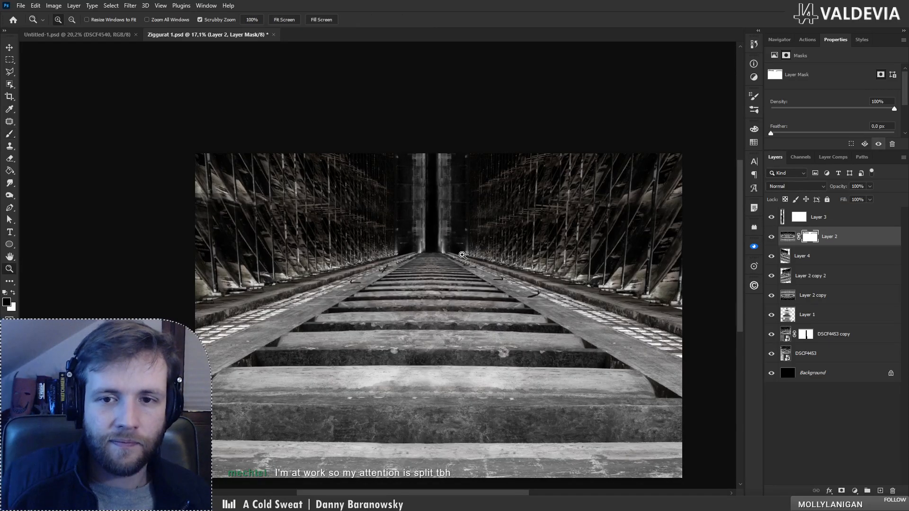
mouse_move(456, 256)
left_mouse_down()
mouse_move(437, 259)
mouse_move(445, 256)
left_mouse_up()
key("b")
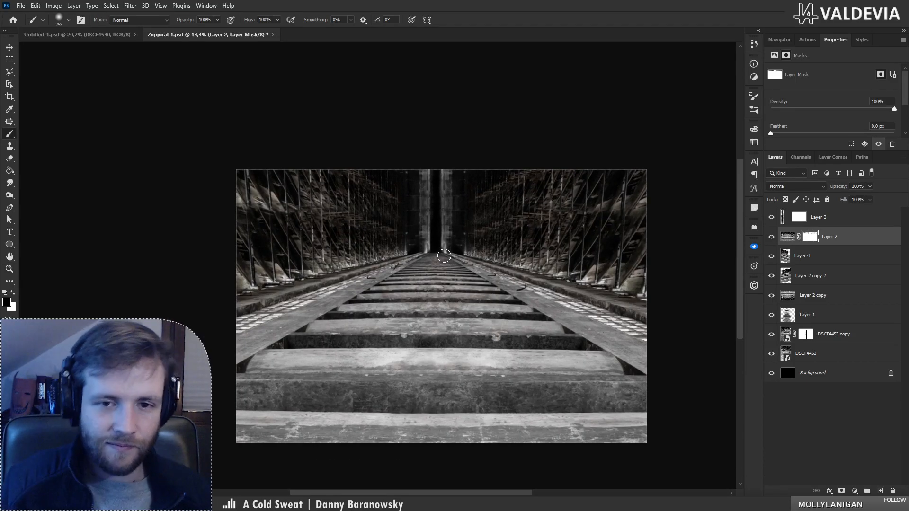
key("z")
left_click_drag(516, 275, 503, 260)
left_click_drag(468, 196, 484, 194)
key("b")
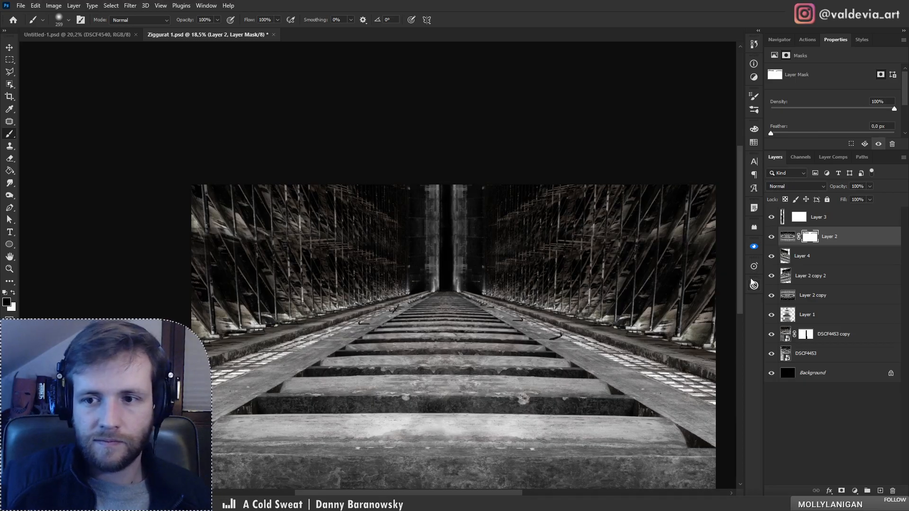
scroll(752, 283, "down", 1)
- Select the layers from Layer 3 through Layer 2 copy and move them together slightly upward
left_click(847, 219)
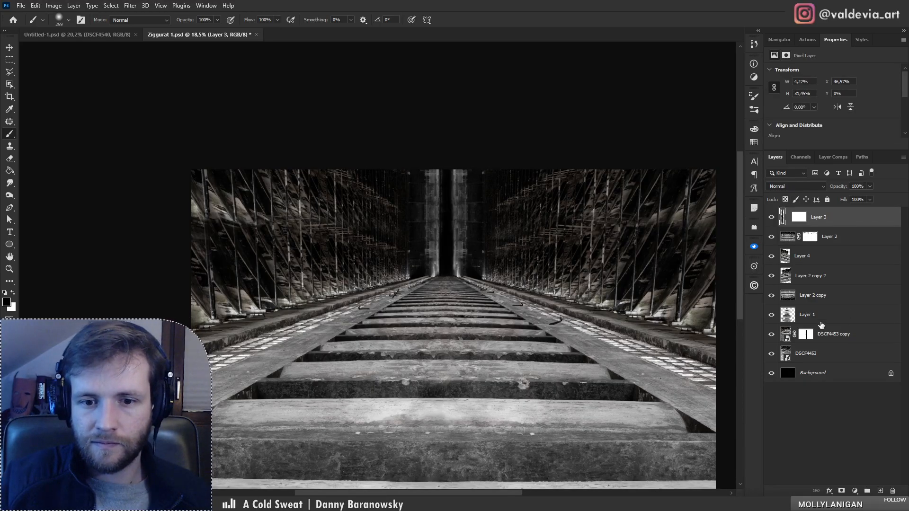
key("z")
scroll(484, 289, "down", 3)
scroll(484, 288, "down", 2)
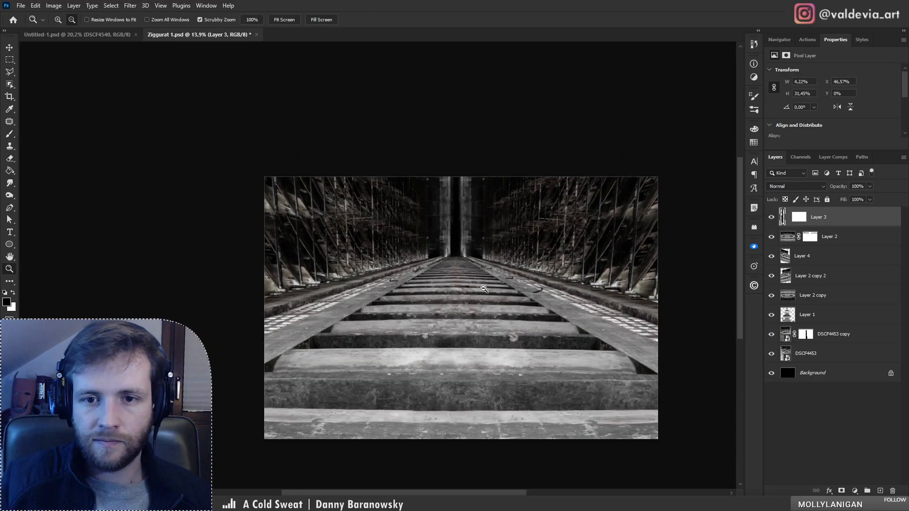
scroll(662, 364, "up", 1)
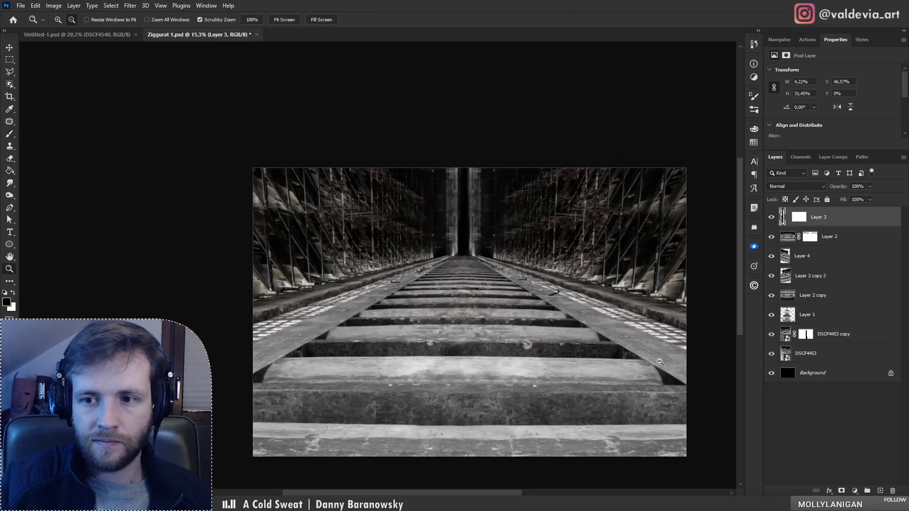
left_click(848, 297, "shift")
left_click_drag(563, 370, 567, 347)
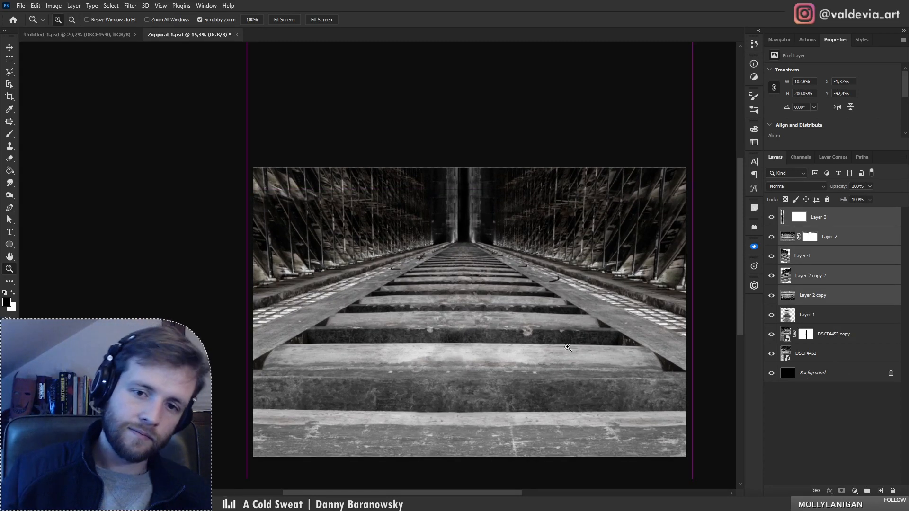
left_click_drag(483, 252, 496, 342)
key("ctrl+z")
mouse_move(501, 280)
left_mouse_down()
mouse_move(503, 293)
mouse_move(501, 267)
left_mouse_up()
left_click_drag(480, 194, 585, 174)
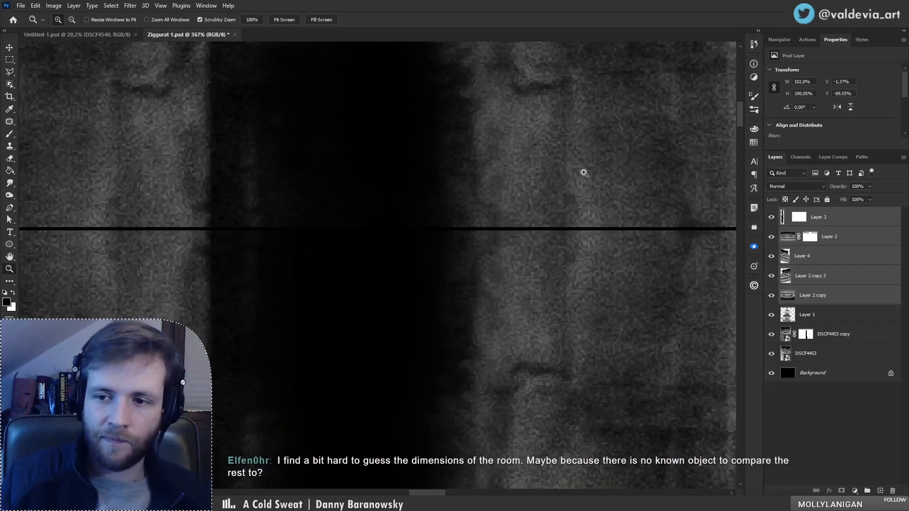
- Identify the layer above the horizontal gap by toggling layer visibility, and nudge Layer 2 copy down to close the gap
left_click(862, 244)
left_click(772, 235)
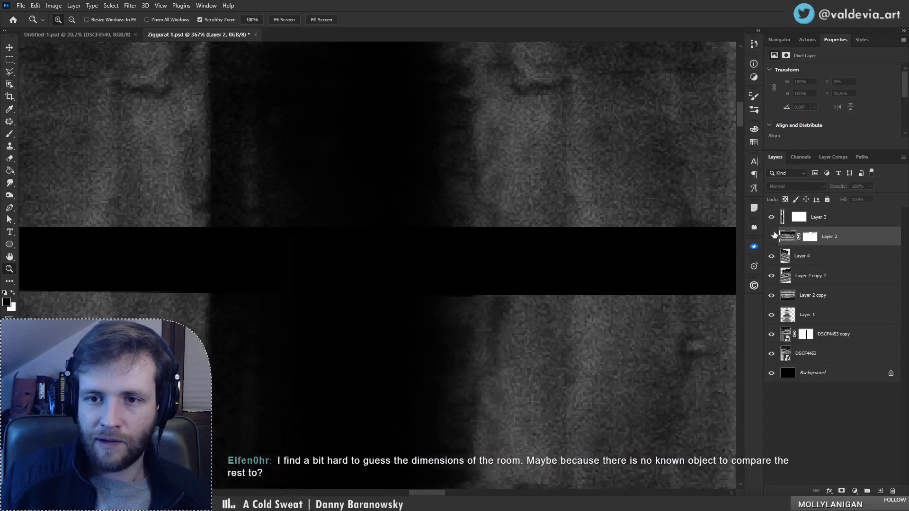
left_click(771, 237)
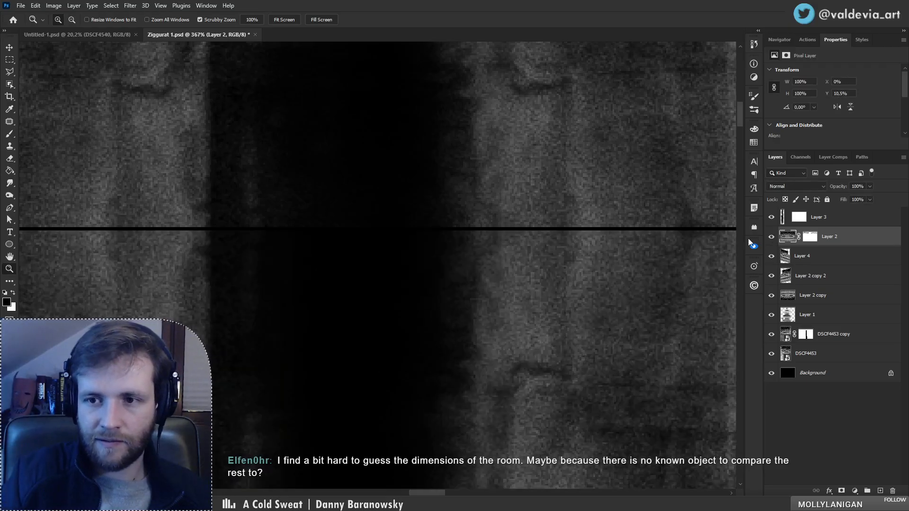
left_click(772, 295)
left_click(772, 296)
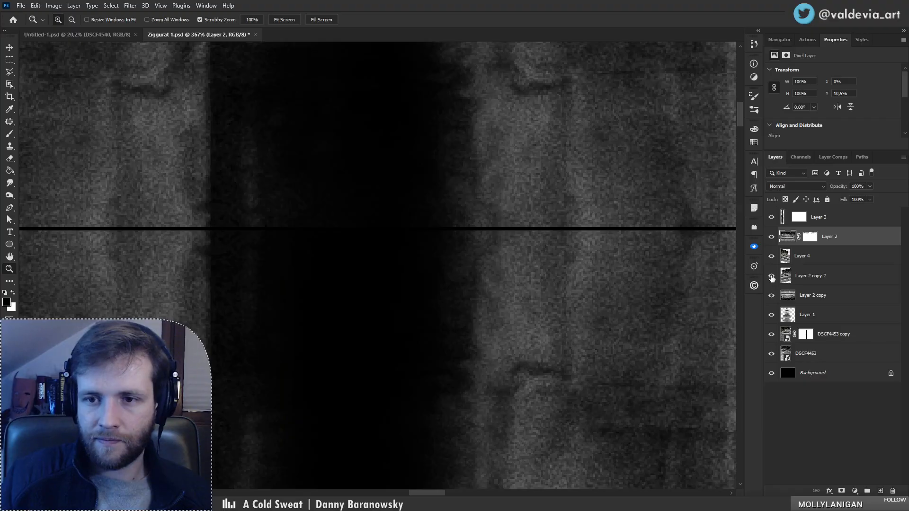
left_click(773, 296)
left_click(772, 295)
left_click(807, 296)
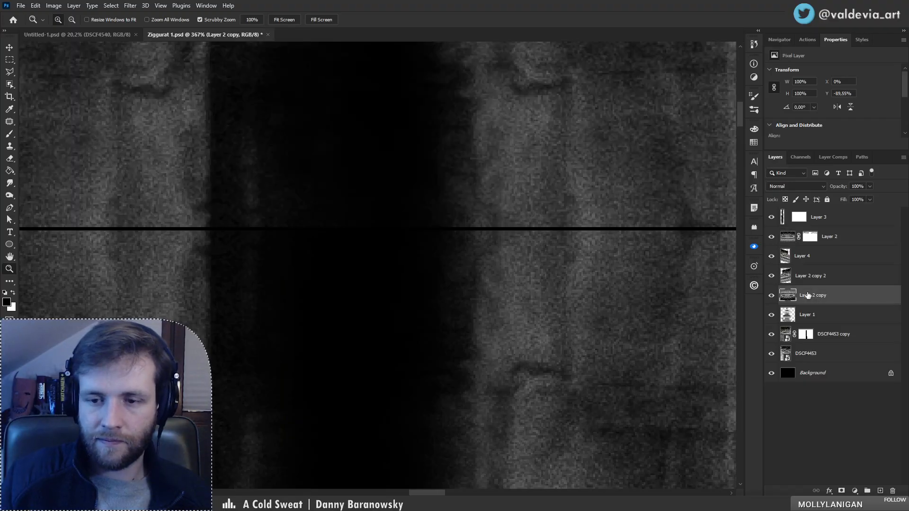
key("ctrl+Down")
key("ctrl+Down")
key("ctrl+Down")
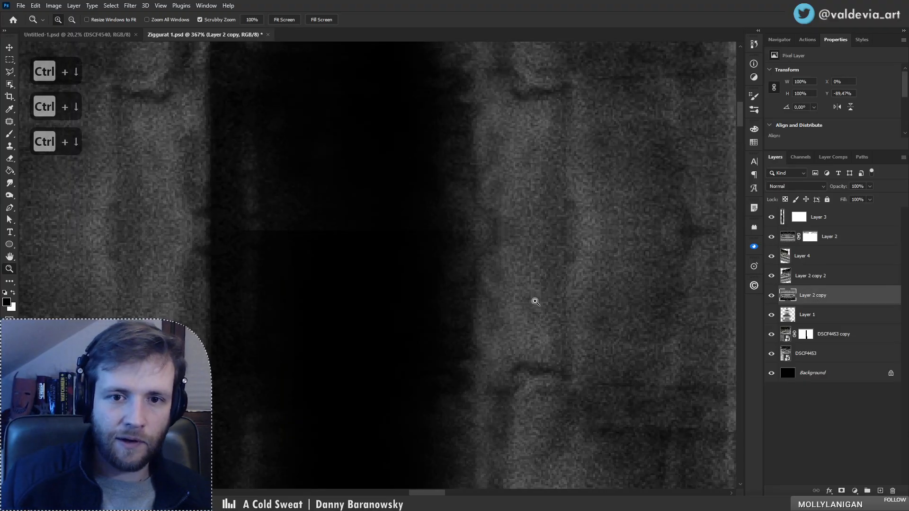
- Select Layer 3 and reduce the soft round brush to about 35 px
scroll(472, 300, "down", 8)
scroll(454, 272, "up", 3)
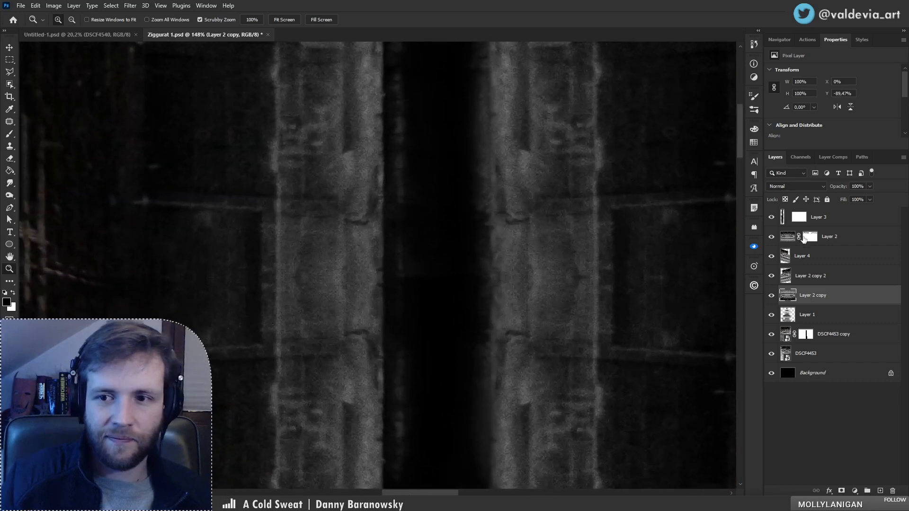
left_click(784, 218)
key("b")
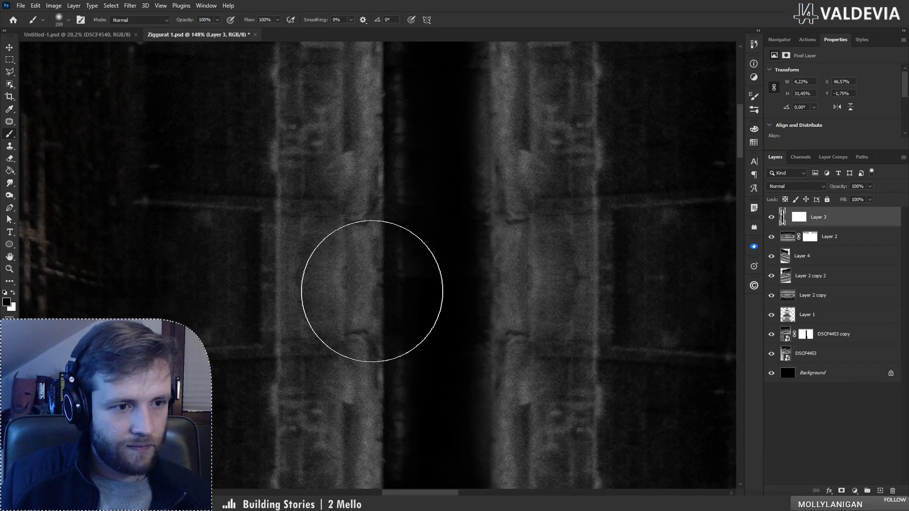
key("bracketleft")
key("bracketleft")
key("bracketleft")
key("bracketleft")
key("bracketleft")
key("bracketleft")
key("bracketleft")
key("bracketleft")
key("bracketleft")
key("bracketleft")
key("bracketleft")
key("bracketleft")
key("bracketleft")
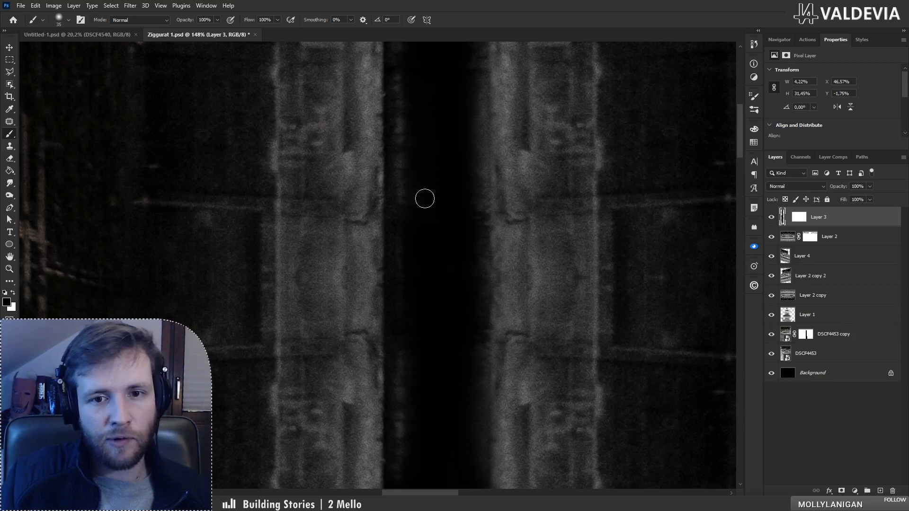
- Create a new layer above Layer 3 and clone stamp along the right pillar's inner edge to break up the mirrored repeats
key("z")
left_click_drag(404, 251, 286, 286)
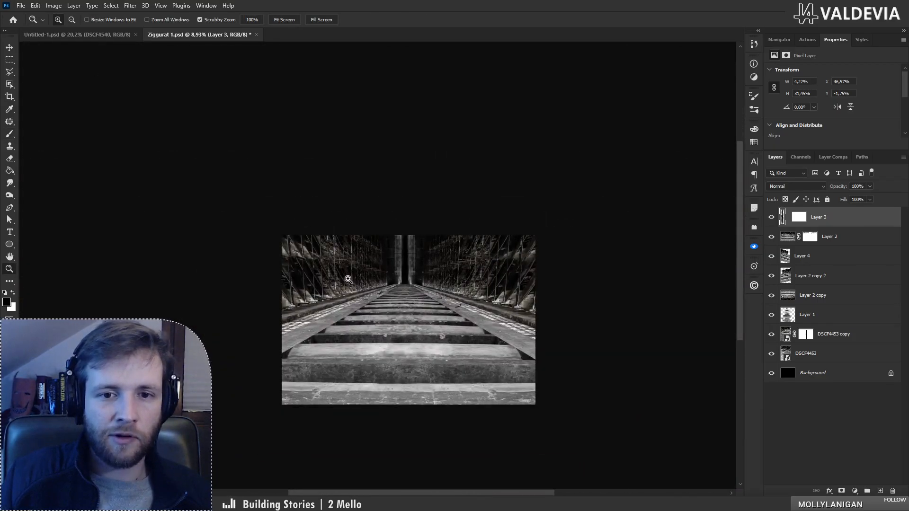
left_click_drag(372, 283, 392, 278)
key("b")
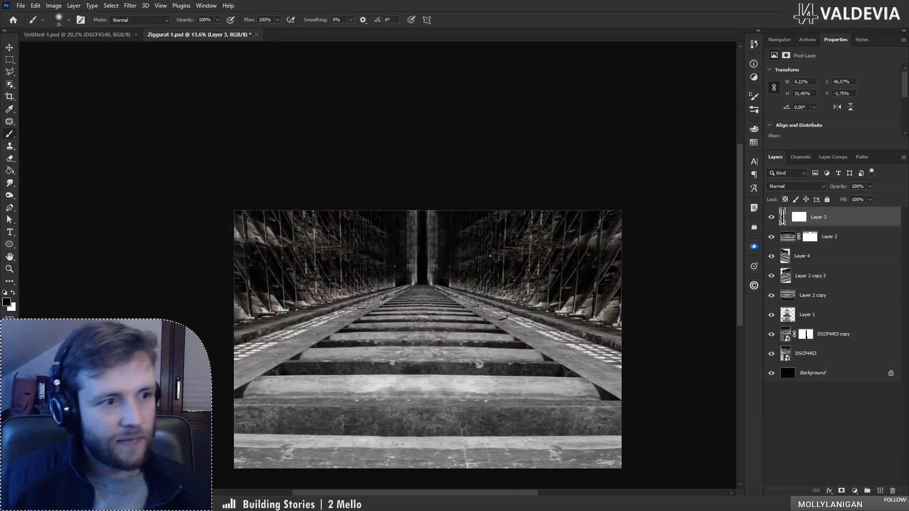
key("z")
mouse_move(410, 301)
left_mouse_down()
mouse_move(355, 314)
mouse_move(429, 298)
mouse_move(402, 298)
mouse_move(462, 224)
mouse_move(521, 217)
mouse_move(436, 221)
mouse_move(462, 217)
left_mouse_up()
key("b")
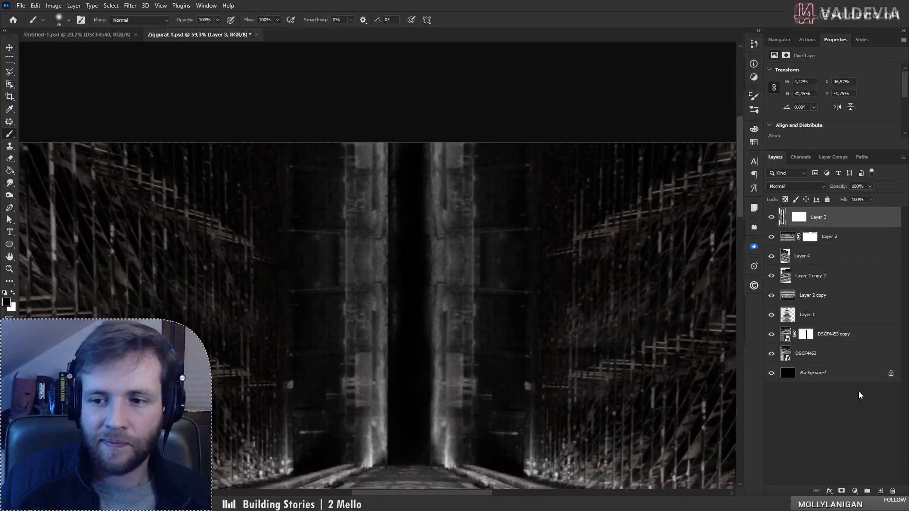
key("ctrl+shift+alt+n")
key("s")
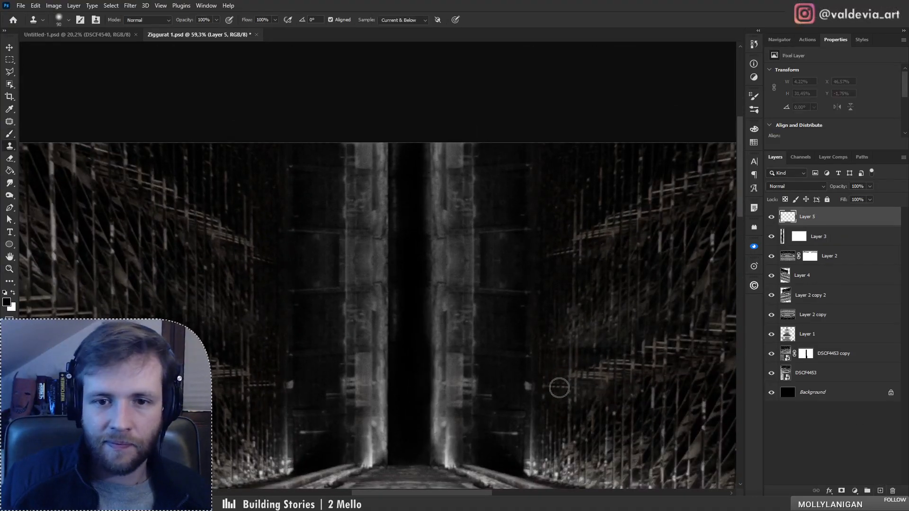
left_click(435, 351, "alt")
mouse_move(442, 232)
left_mouse_down()
mouse_move(441, 223)
mouse_move(433, 232)
mouse_move(434, 200)
left_mouse_up()
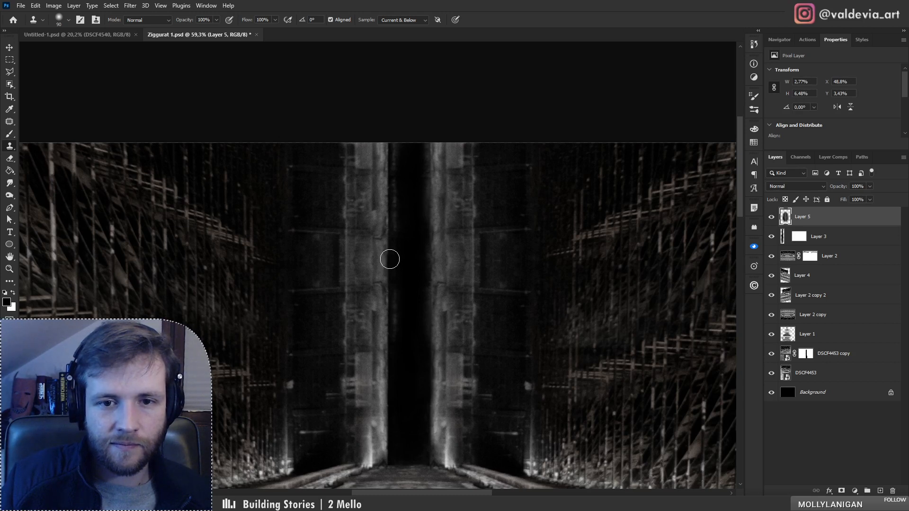
- Clone stamp the left pillar's inner edge on Layer 5 to disguise its repeated details, undoing unsuitable strokes
left_click(388, 248, "alt")
mouse_move(387, 279)
left_mouse_down()
mouse_move(382, 292)
mouse_move(378, 278)
mouse_move(384, 301)
left_mouse_up()
key("ctrl+z")
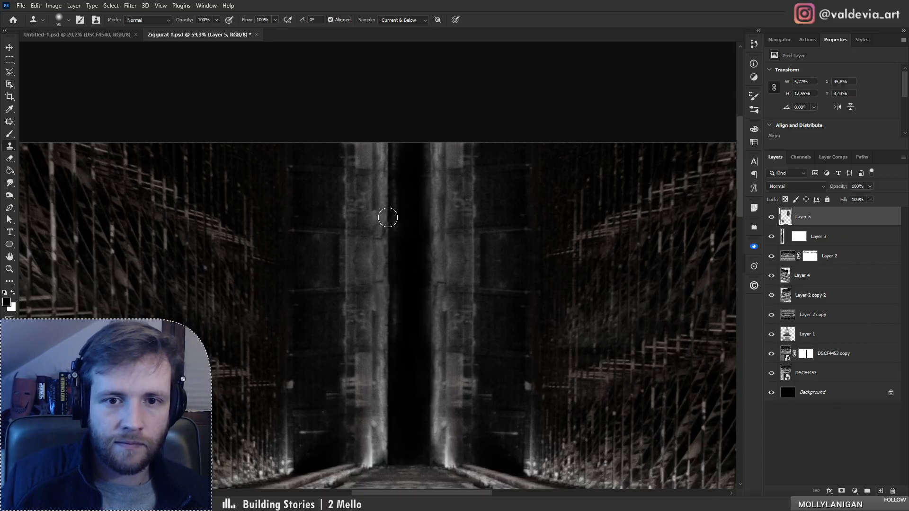
left_click_drag(376, 279, 320, 284)
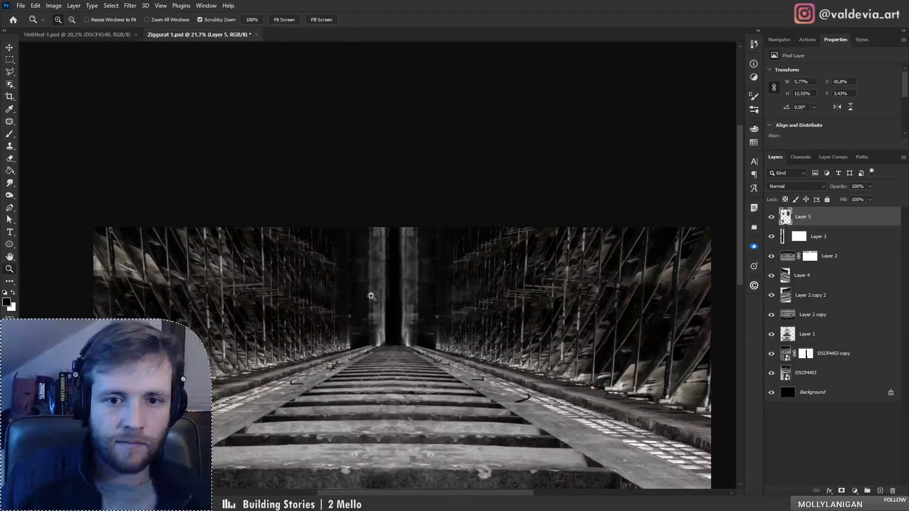
left_click_drag(371, 296, 439, 286)
key("s")
left_click(364, 216, "alt")
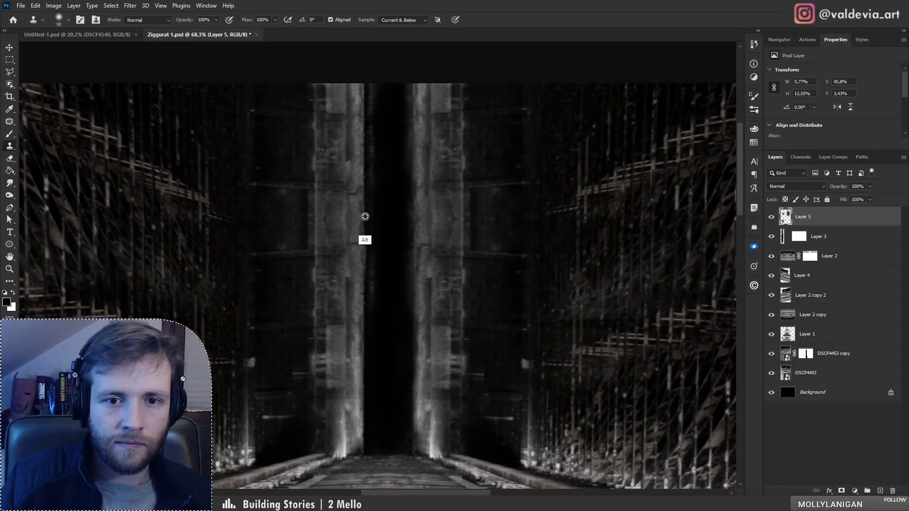
mouse_move(364, 333)
left_mouse_down()
mouse_move(349, 335)
mouse_move(352, 316)
left_mouse_up()
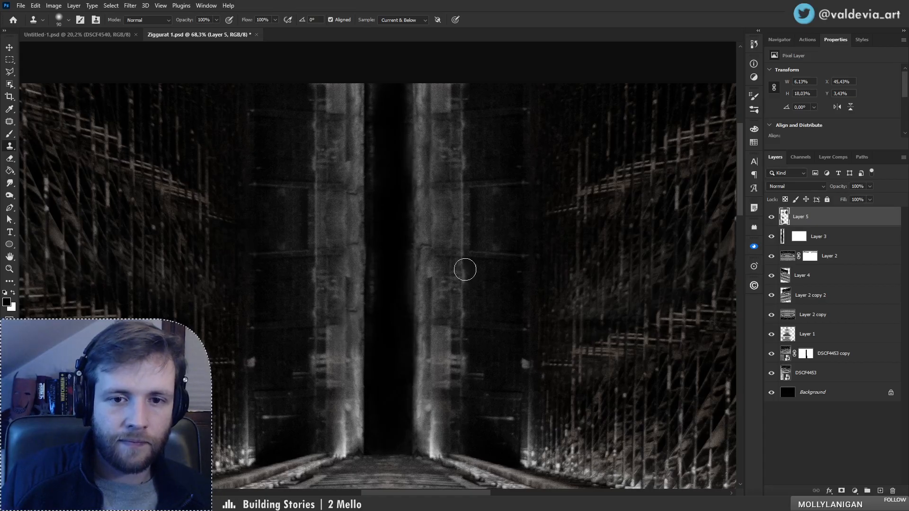
key("ctrl+z")
left_click(349, 337)
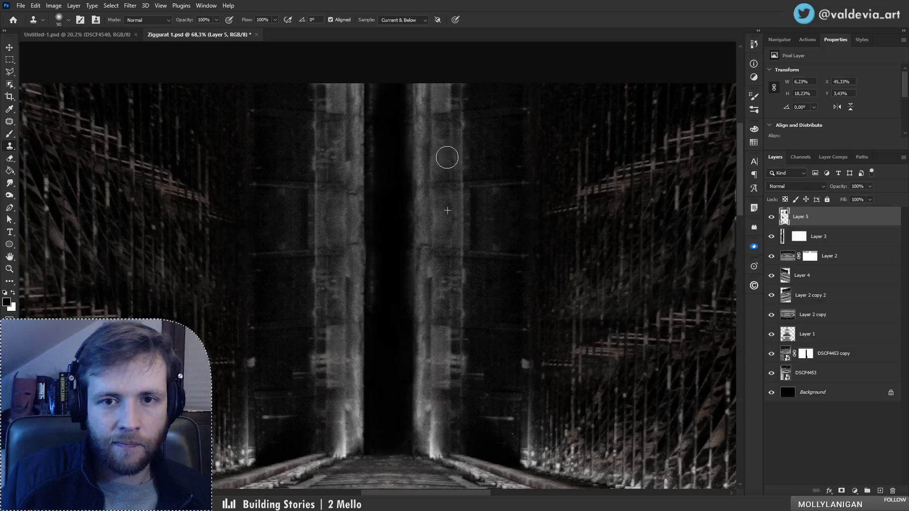
- Clone over repeated details on the right pillar's face and along the lower outer edges of both pillars
left_click(447, 157)
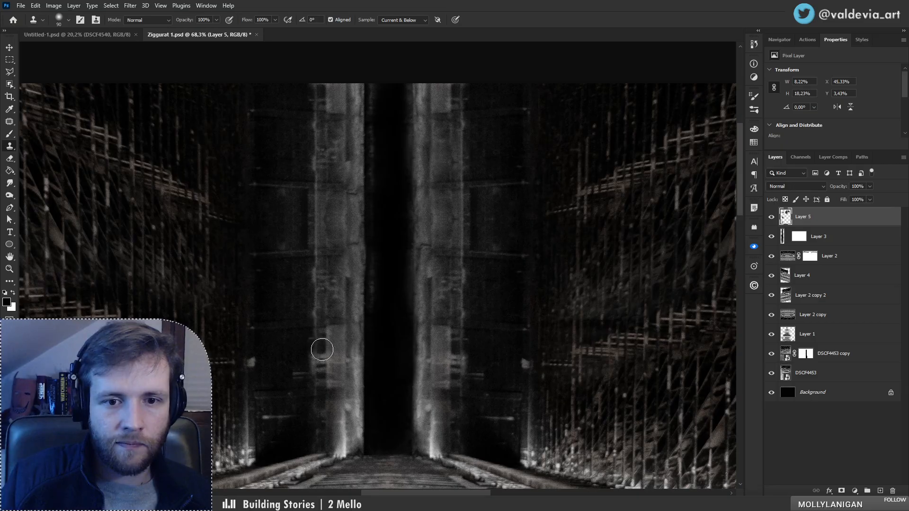
left_click_drag(314, 359, 320, 376)
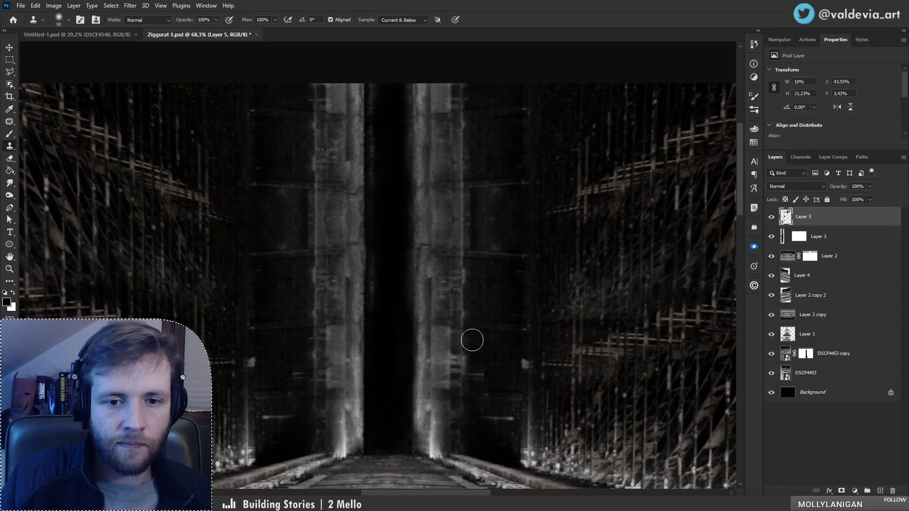
left_click(461, 333, "alt")
left_click_drag(463, 348, 464, 359)
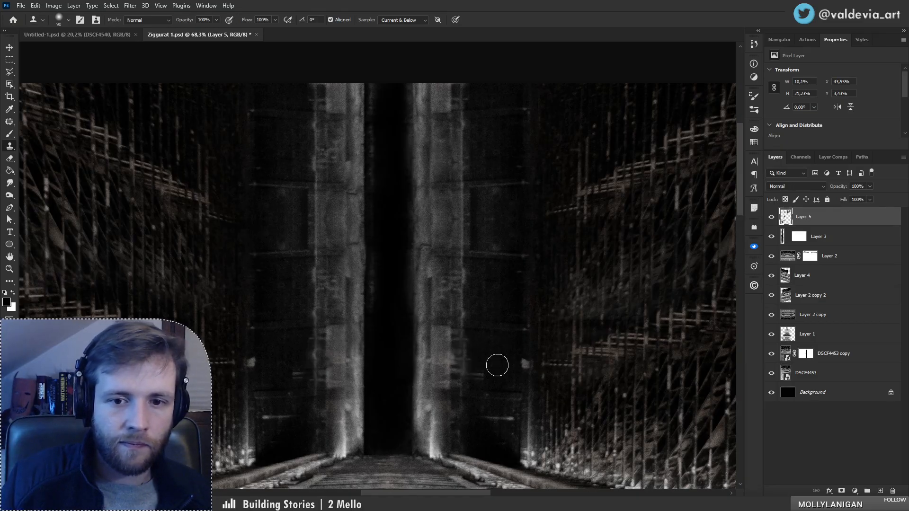
key("z")
mouse_move(377, 265)
left_mouse_down()
mouse_move(335, 260)
mouse_move(404, 234)
mouse_move(335, 248)
mouse_move(361, 264)
left_mouse_up()
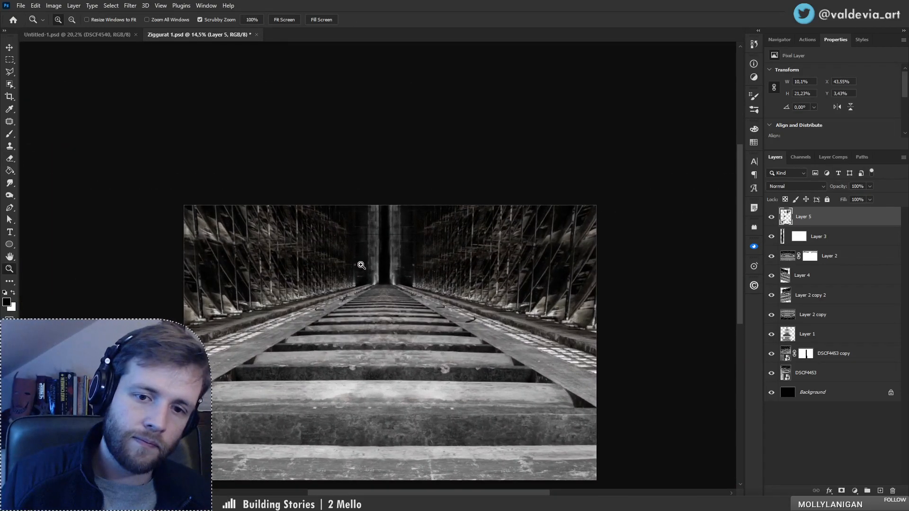
key("s")
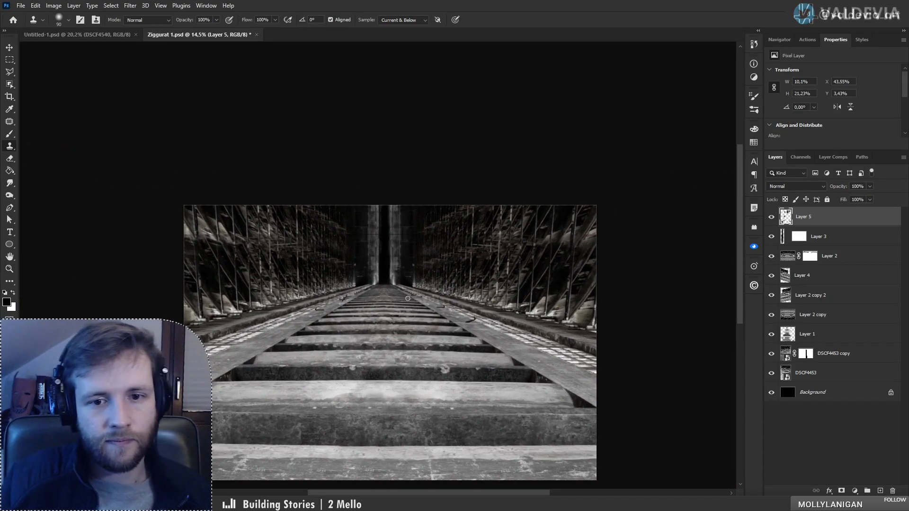
- Duplicate DSCF4453 to the top of the layer stack, rotate it to -0.10°, reposition it over the canvas, and hide the copy
left_click_drag(821, 377, 807, 219)
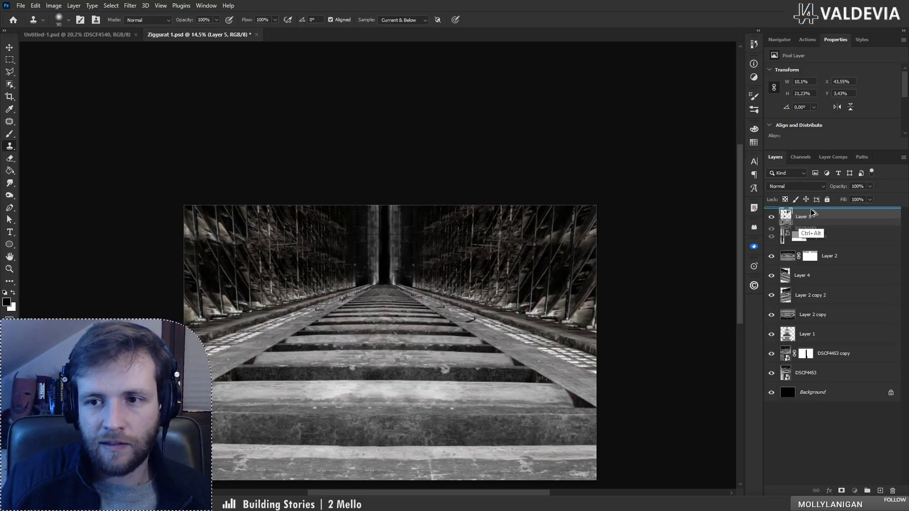
key("ctrl+t")
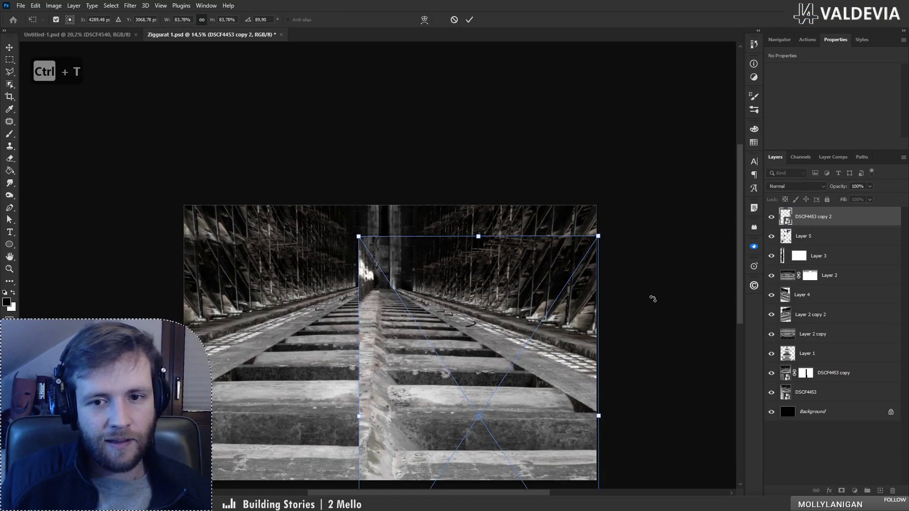
left_click_drag(653, 299, 360, 266)
left_click_drag(472, 335, 388, 260)
key("Return")
left_click_drag(470, 340, 462, 295)
left_click(772, 217)
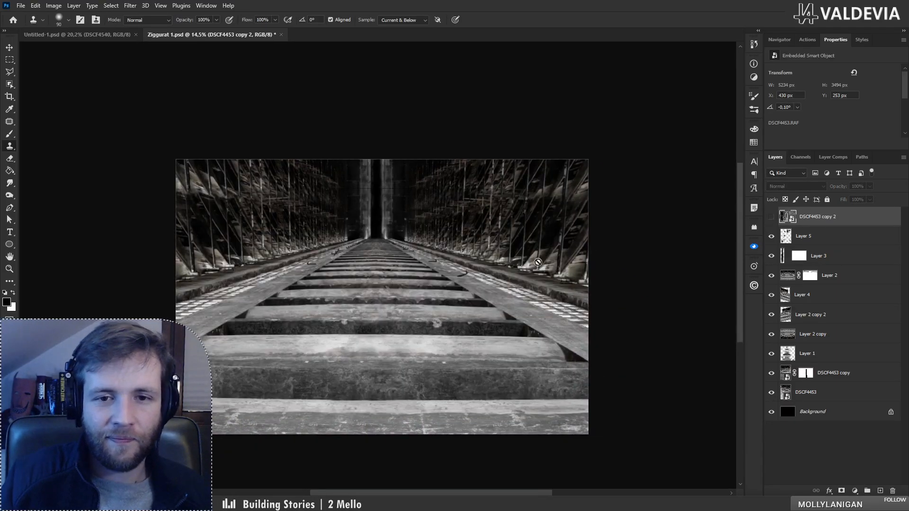
- Paint on Layer 2's mask with a soft 187 px brush to blend the horizontal seam across the right scaffolding wall
key("z")
mouse_move(422, 254)
left_mouse_down()
mouse_move(374, 249)
mouse_move(455, 232)
mouse_move(345, 175)
mouse_move(318, 180)
left_mouse_up()
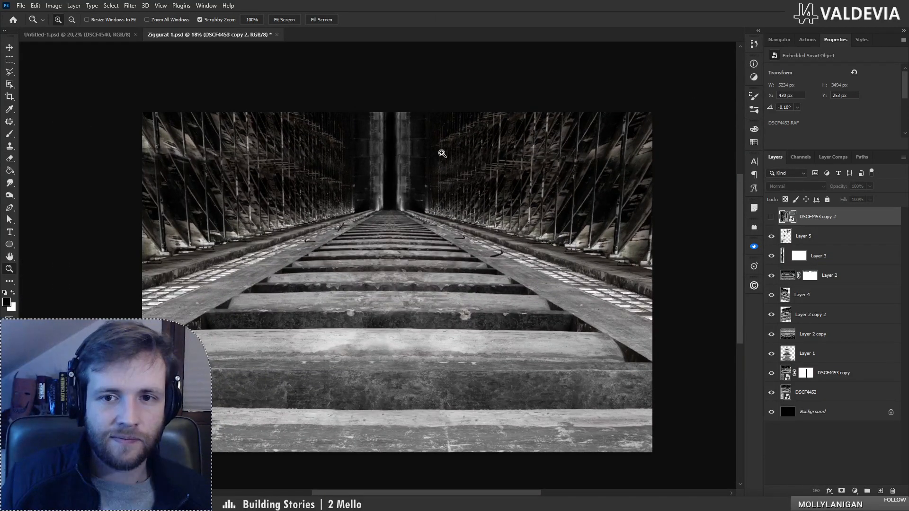
mouse_move(443, 154)
left_mouse_down()
mouse_move(510, 119)
mouse_move(561, 118)
mouse_move(542, 114)
left_mouse_up()
key("s")
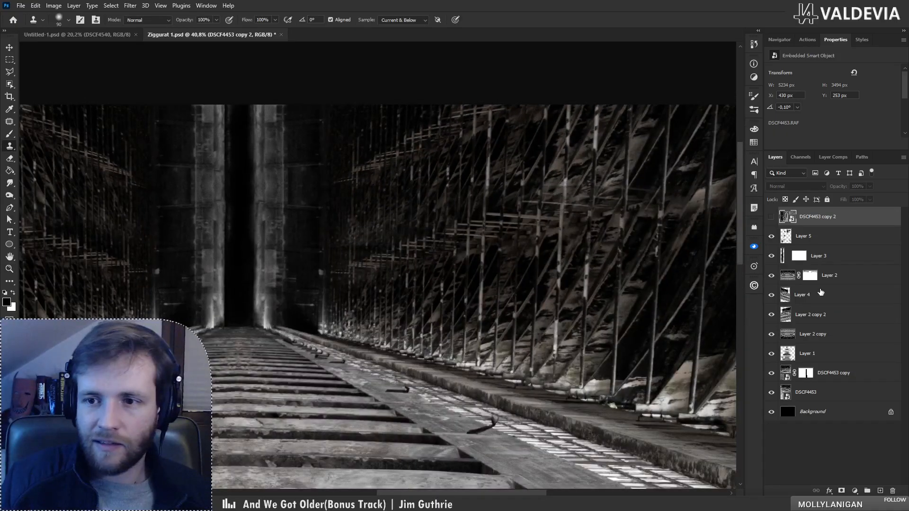
left_click(807, 277)
key("b")
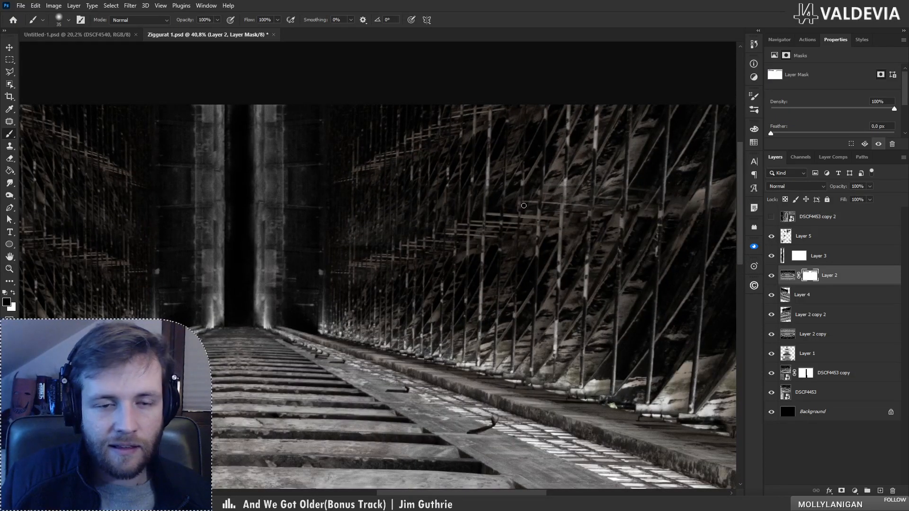
right_click(524, 206)
key("Return")
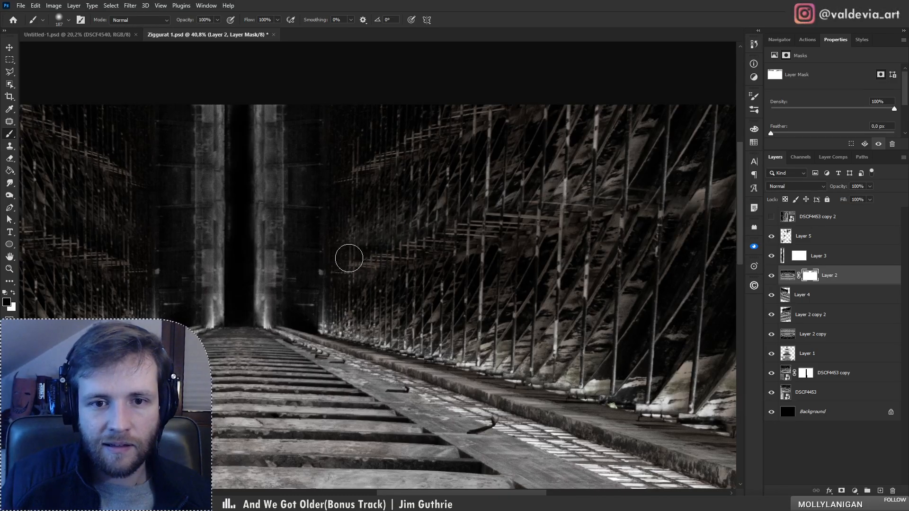
scroll(356, 254, "up", 3)
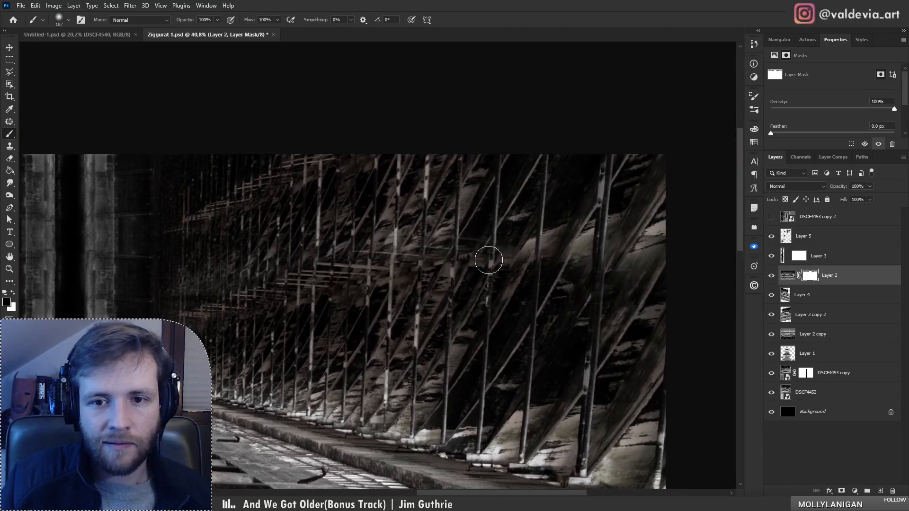
key("ctrl+z")
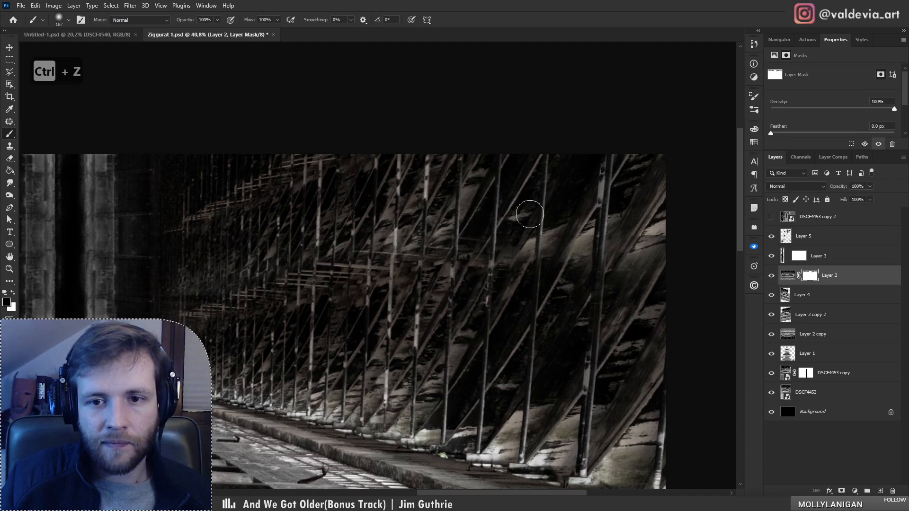
key("x")
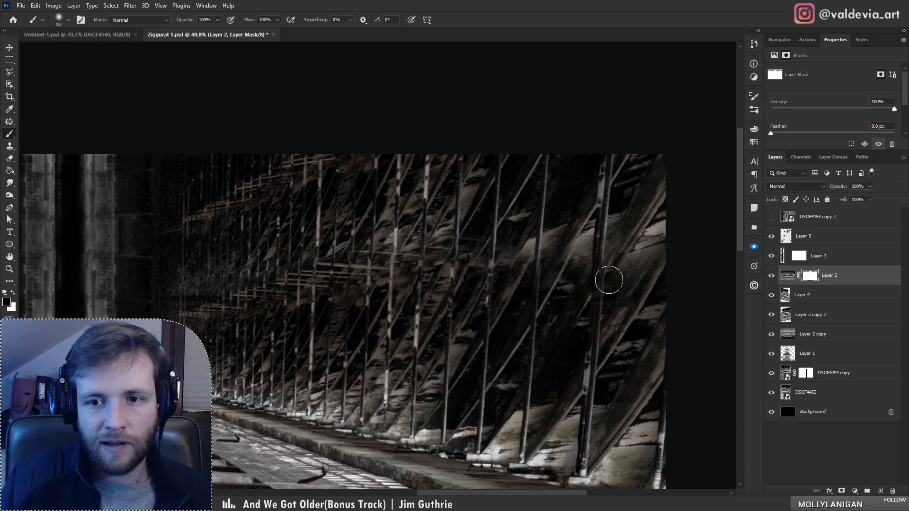
left_click_drag(605, 292, 607, 264)
key("ctrl+z")
key("x")
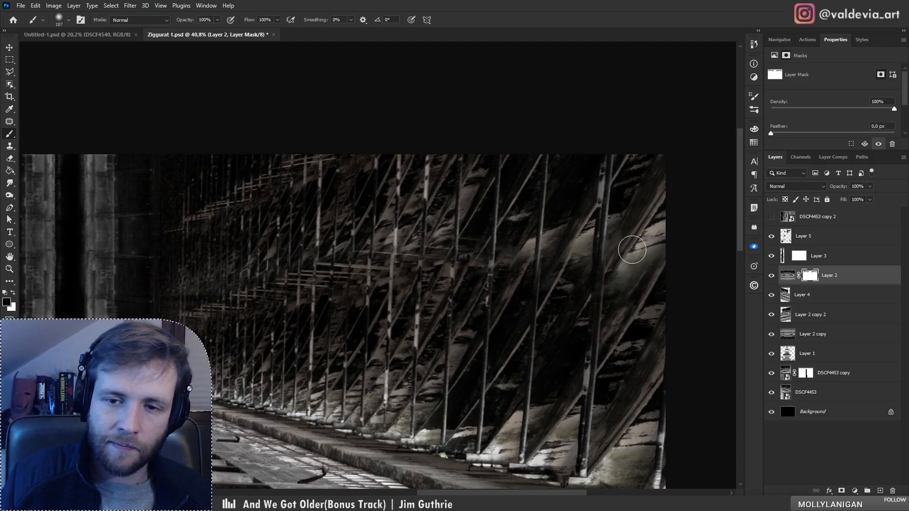
- Paint on Layer 2's mask with black and white to blend the seam at the left scaffolding wall's outer edge
key("z")
mouse_move(571, 284)
left_mouse_down()
mouse_move(471, 297)
mouse_move(536, 278)
left_mouse_up()
left_click_drag(365, 215, 415, 205)
key("b")
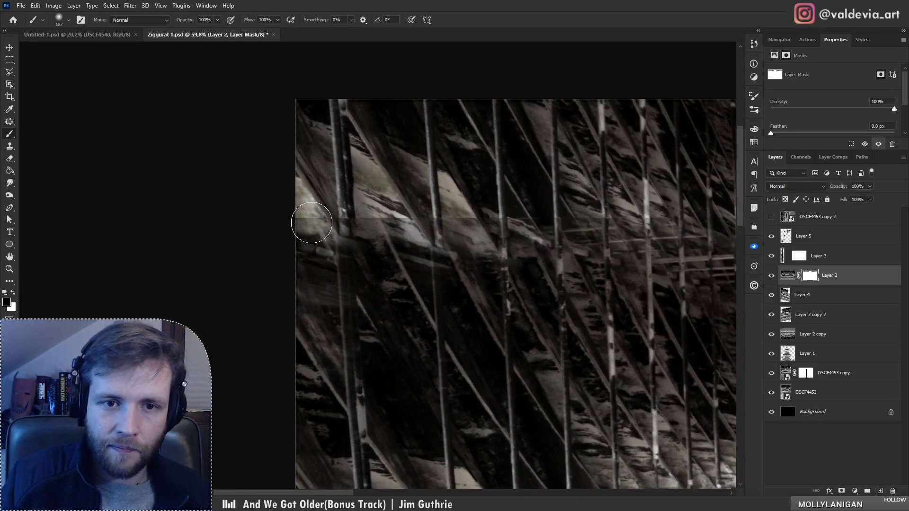
mouse_move(311, 223)
left_mouse_down()
mouse_move(319, 247)
mouse_move(324, 220)
mouse_move(323, 290)
mouse_move(323, 208)
left_mouse_up()
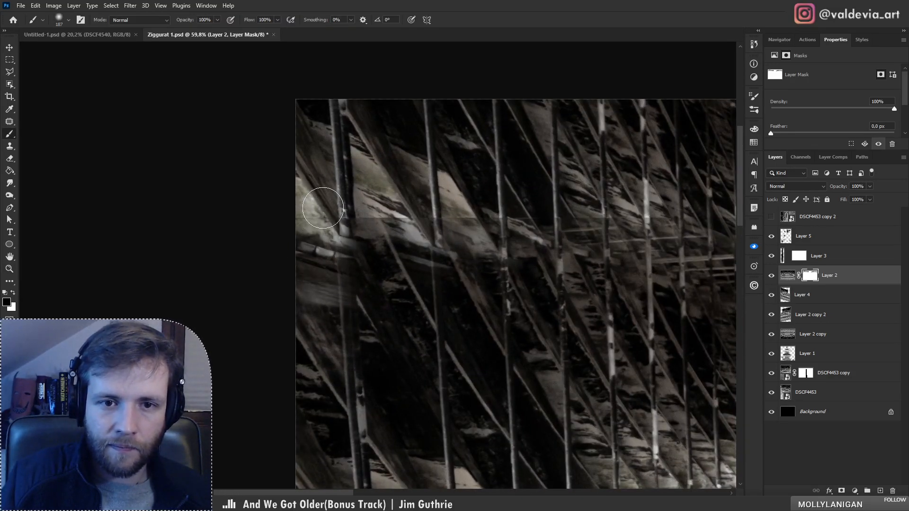
key("x")
mouse_move(331, 298)
left_mouse_down()
mouse_move(308, 292)
mouse_move(357, 275)
mouse_move(367, 216)
mouse_move(378, 212)
mouse_move(327, 217)
mouse_move(355, 206)
left_mouse_up()
key("x")
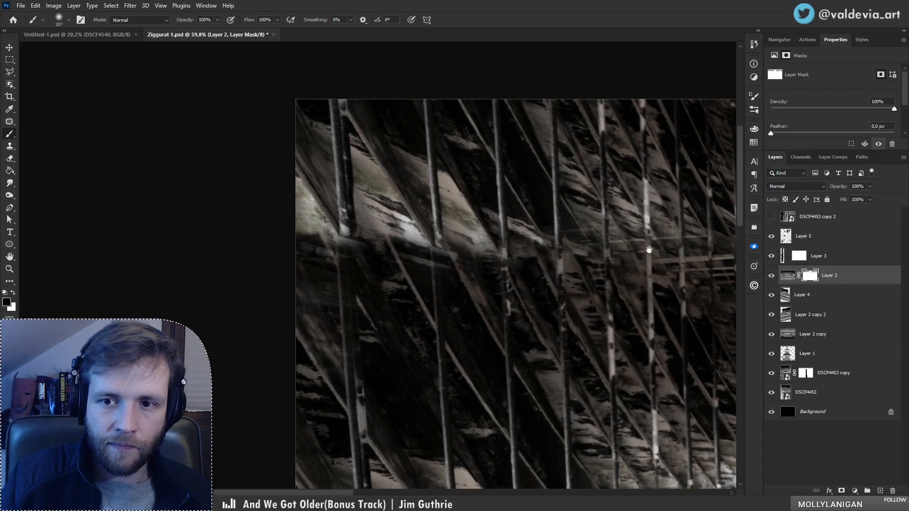
- Try to mask Layer 2 along the left wall's seam closer to the pillar
left_click_drag(643, 274, 392, 242)
left_click_drag(488, 207, 640, 246)
key("z")
left_click_drag(571, 260, 476, 257)
left_click_drag(565, 254, 628, 265)
key("b")
left_click_drag(477, 229, 555, 269)
key("ctrl+z")
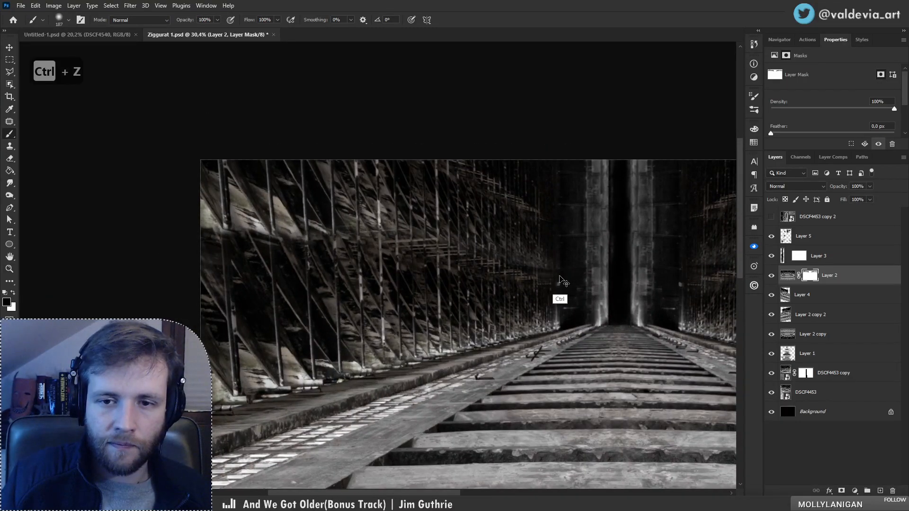
- Check which layers form the left wall, then transform Layer 4 to 102,16% width with a 0,56° vertical skew
left_click(772, 334)
left_click(771, 334)
left_click(771, 314)
left_click(771, 315)
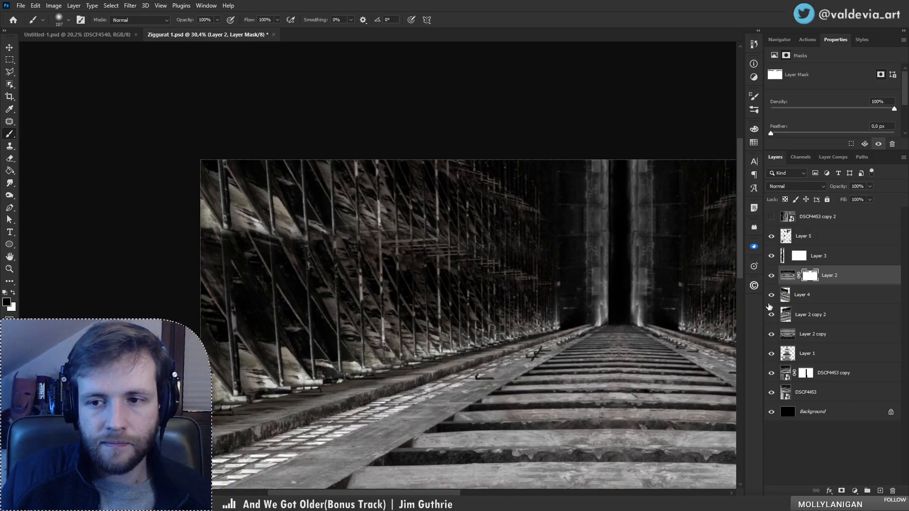
left_click(772, 295)
left_click(772, 295)
left_click(823, 297)
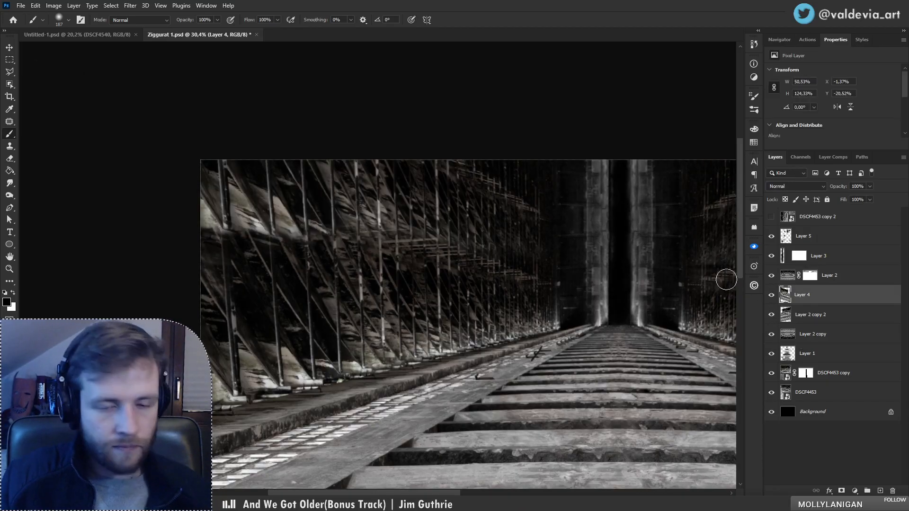
key("ctrl+t")
left_click_drag(188, 399, 186, 398)
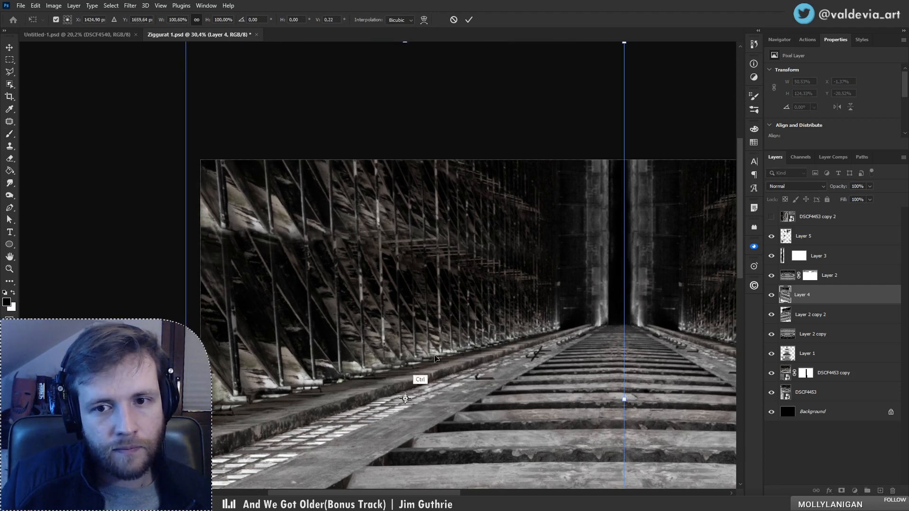
left_click_drag(625, 399, 629, 405)
left_click_drag(186, 397, 185, 401)
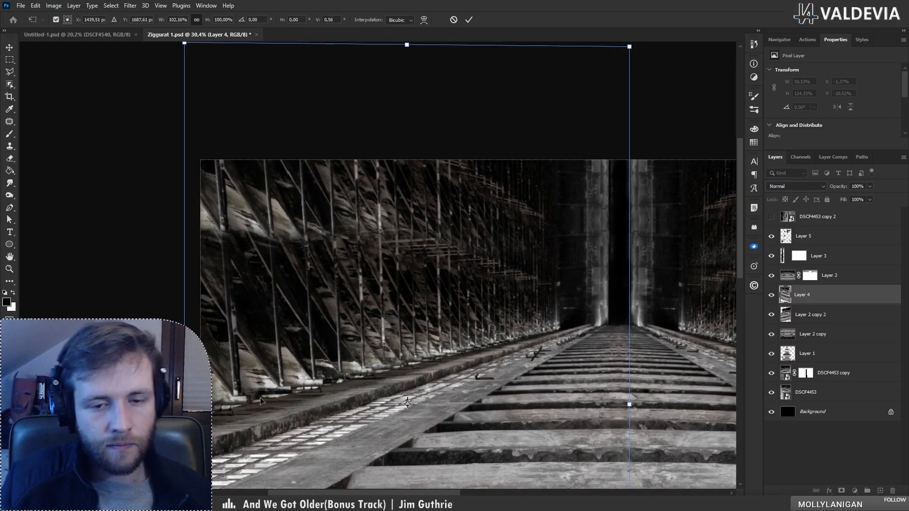
key("Return")
- Try to paint Layer 2's mask around the outermost pole of the left wall
key("b")
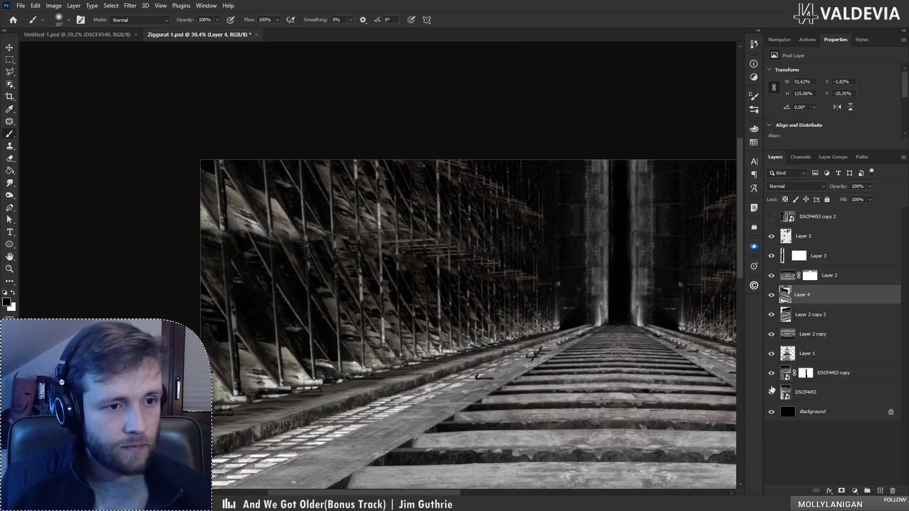
left_click(810, 275)
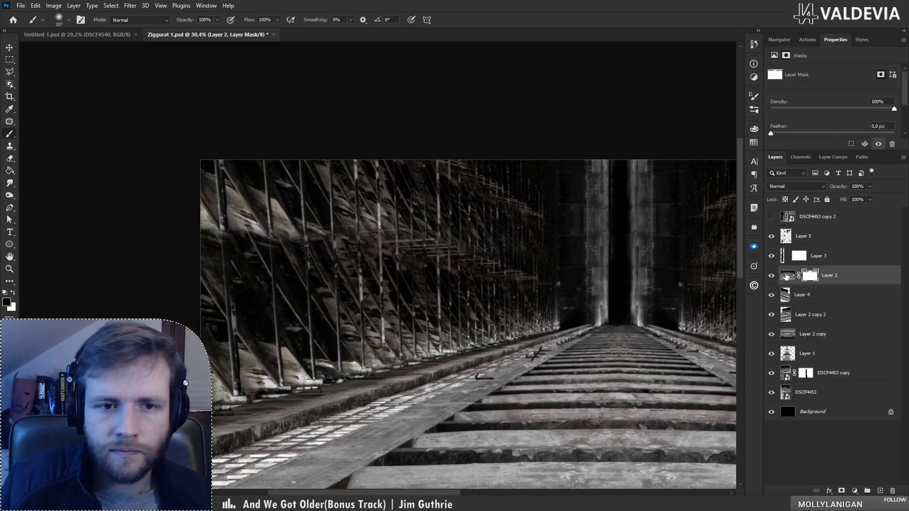
left_click_drag(222, 253, 219, 209)
key("ctrl+z")
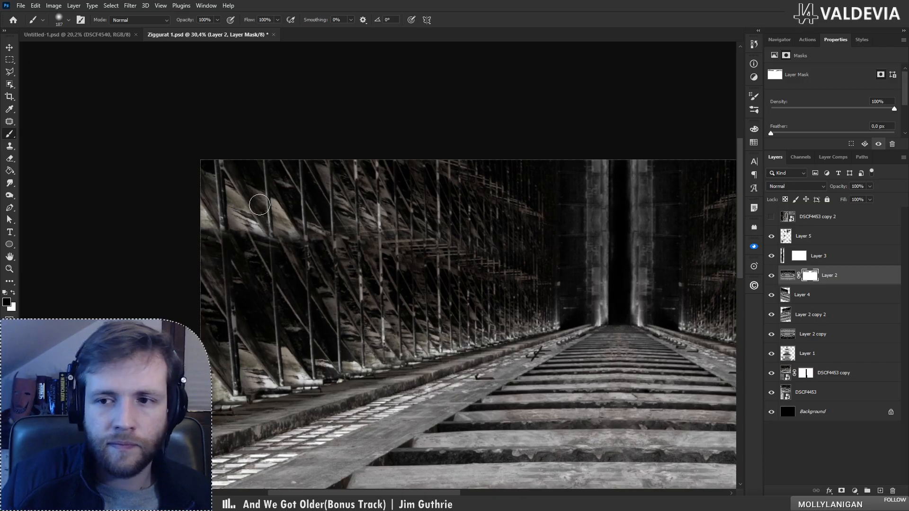
- Clone stamp on Layer 5 with a soft 183 px brush over the bright patch and pole at the left wall's outer edge
left_click(845, 243)
key("s")
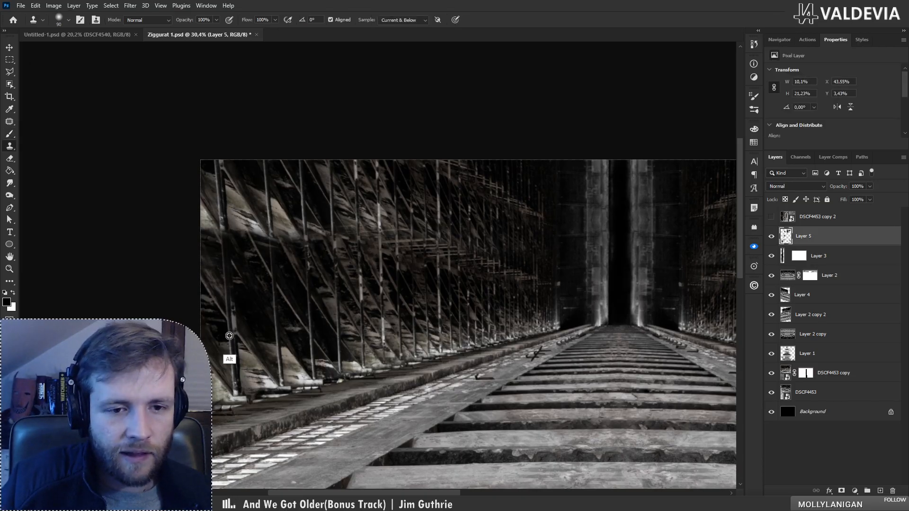
right_click(222, 228)
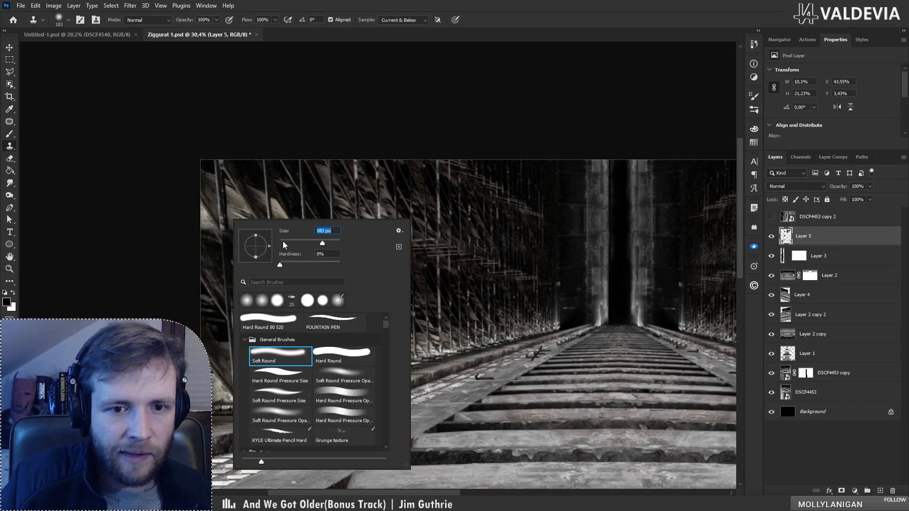
mouse_move(222, 237)
left_mouse_down()
mouse_move(221, 195)
mouse_move(257, 215)
mouse_move(256, 233)
mouse_move(220, 198)
mouse_move(216, 164)
left_mouse_up()
left_click_drag(211, 218, 203, 213)
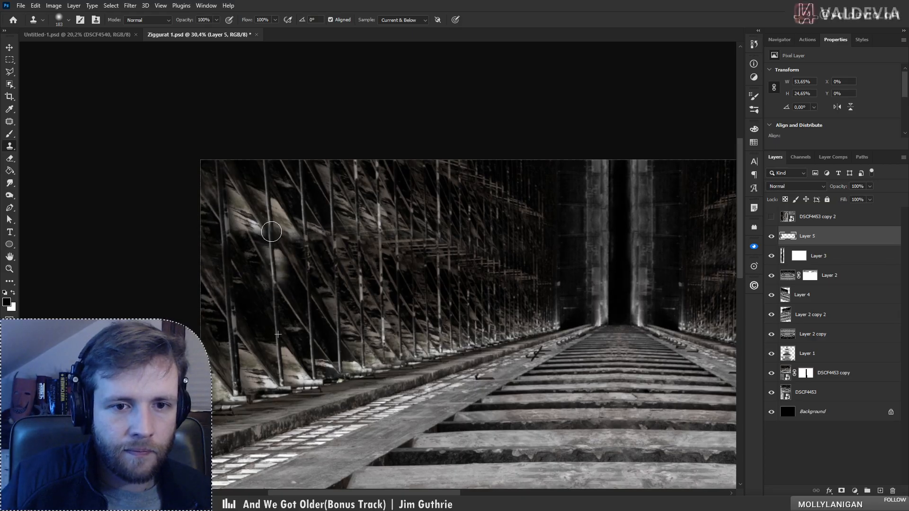
- Try to clone the left wall's second vertical pole across the seam with a smaller brush, undoing unsuitable strokes
key("ctrl+z")
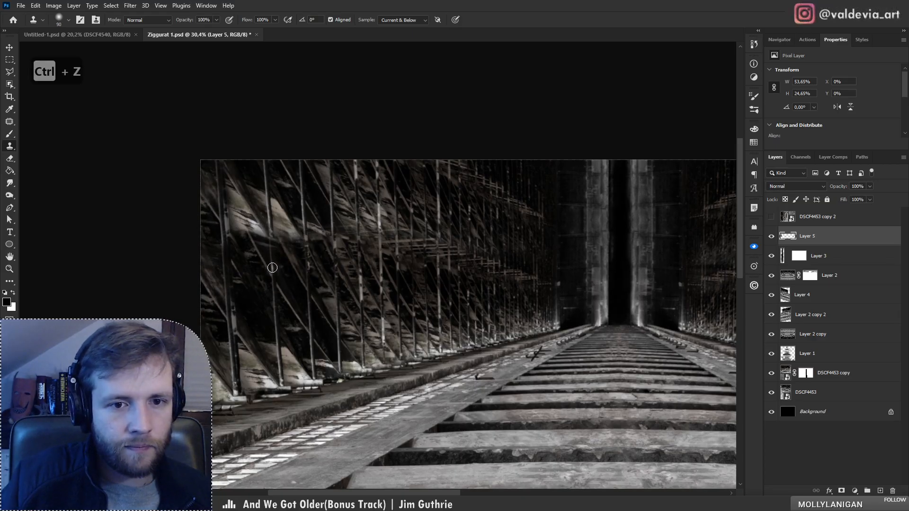
left_click_drag(272, 267, 273, 264)
key("ctrl+z")
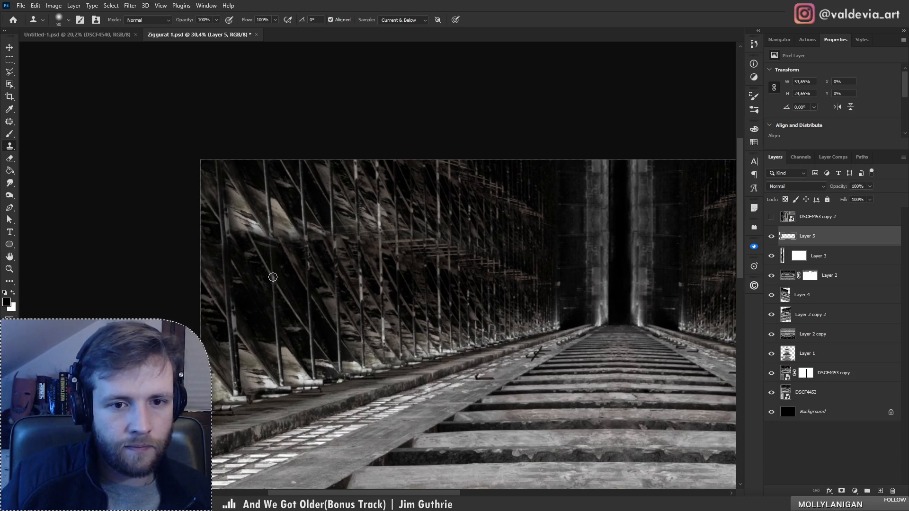
key("ctrl+z")
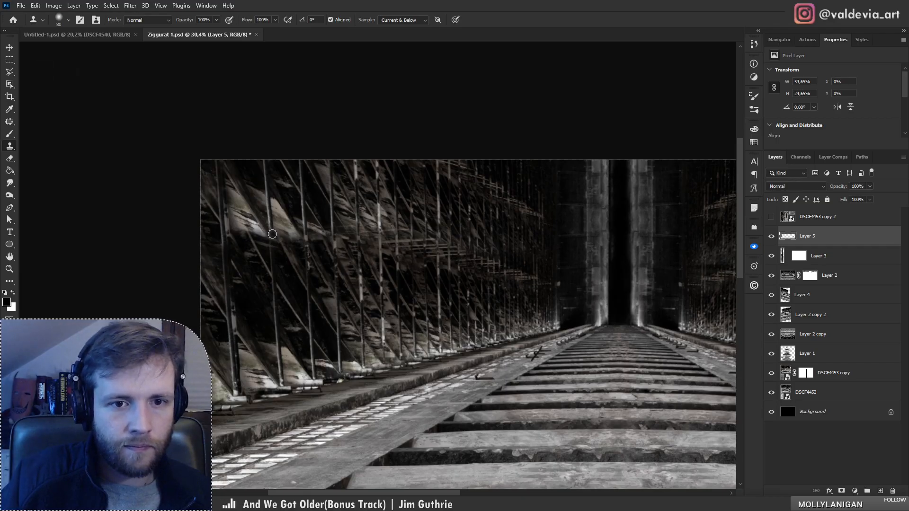
left_click(266, 196, "alt")
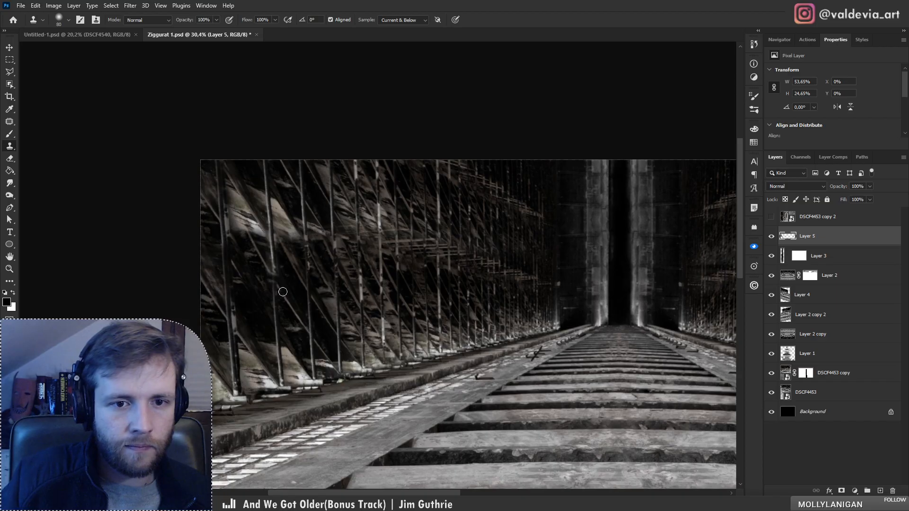
key("ctrl+z")
left_click_drag(270, 230, 276, 291)
key("ctrl+z")
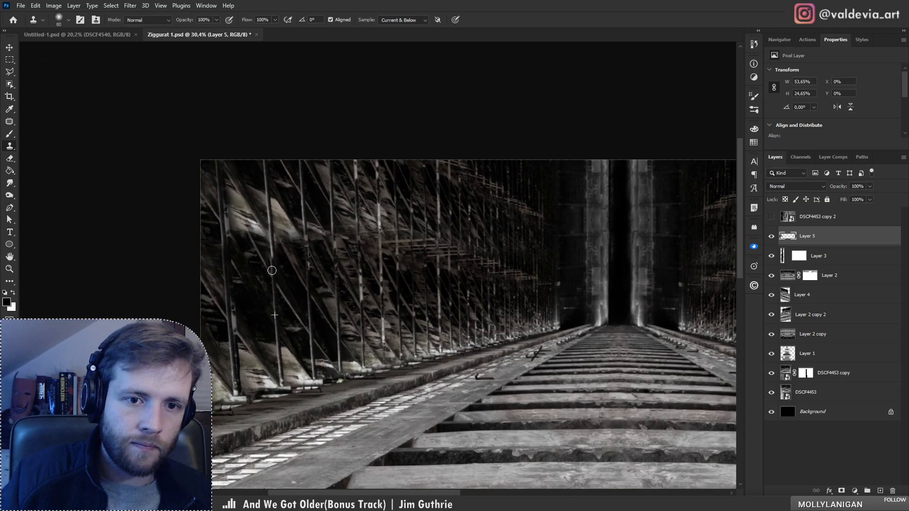
mouse_move(271, 245)
left_mouse_down()
mouse_move(273, 226)
mouse_move(294, 222)
mouse_move(276, 269)
mouse_move(272, 230)
left_mouse_up()
key("ctrl+z")
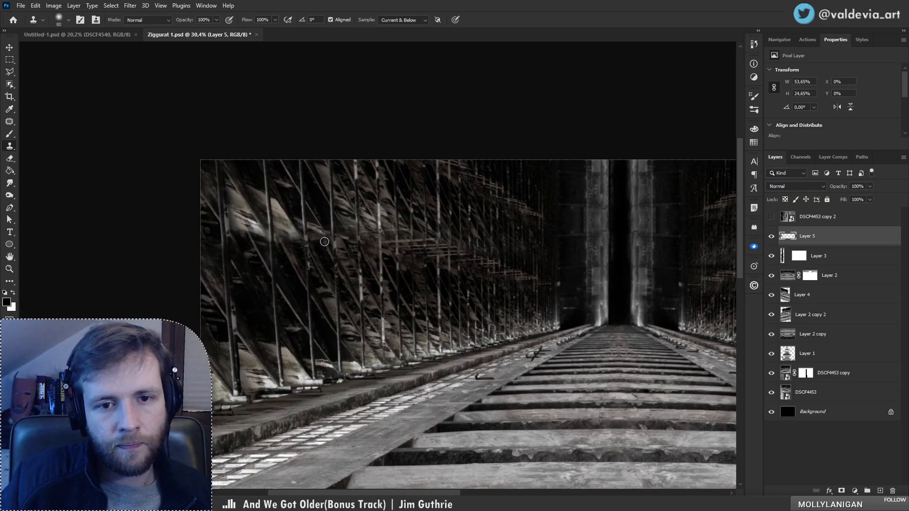
- Clone two vertical poles of the left wall across the seam on Layer 5 with a soft 45 px brush
key("z")
left_click_drag(346, 246, 365, 229)
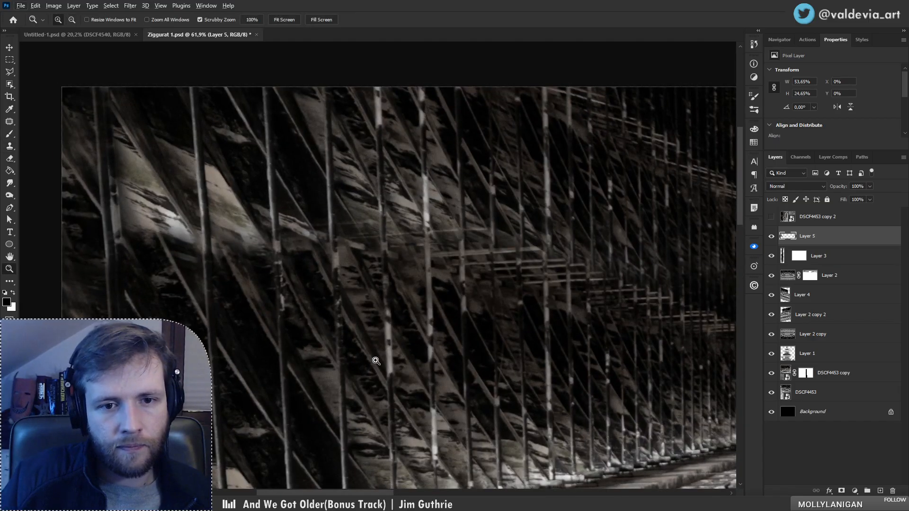
key("s")
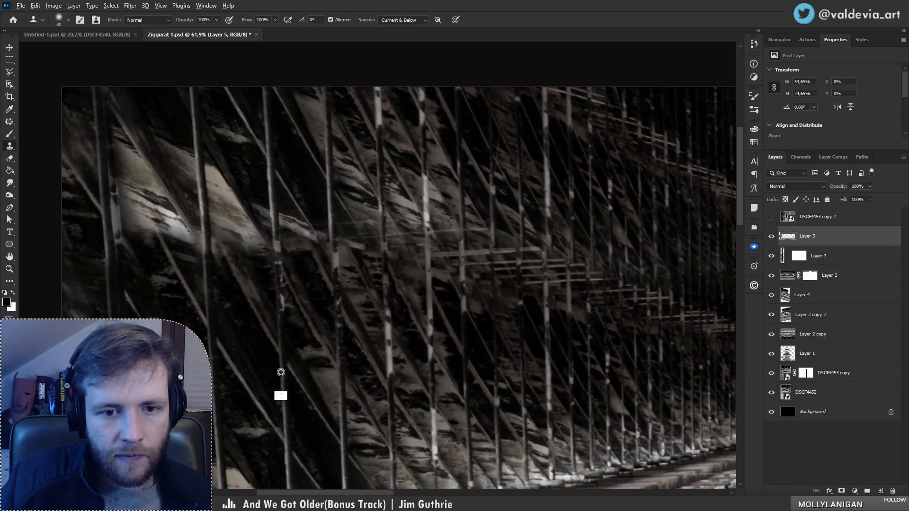
left_click(284, 412, "alt")
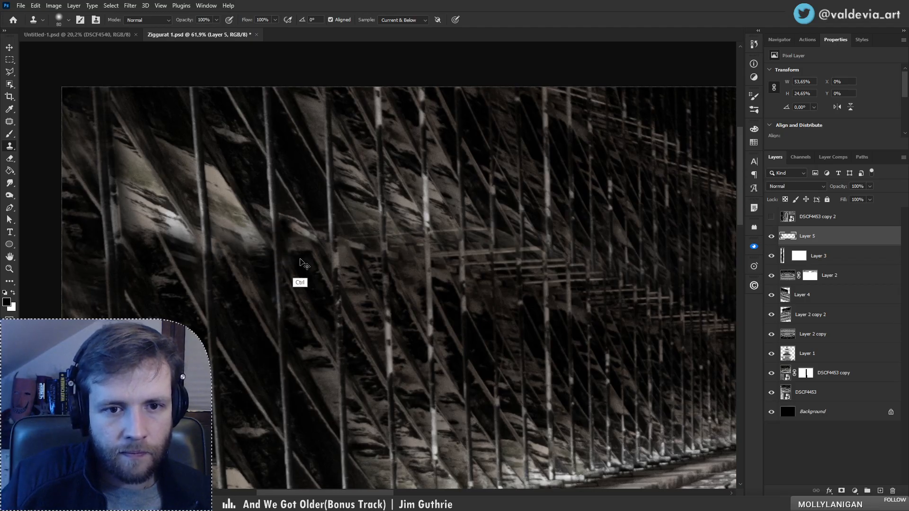
key("ctrl+z")
key("ctrl+z")
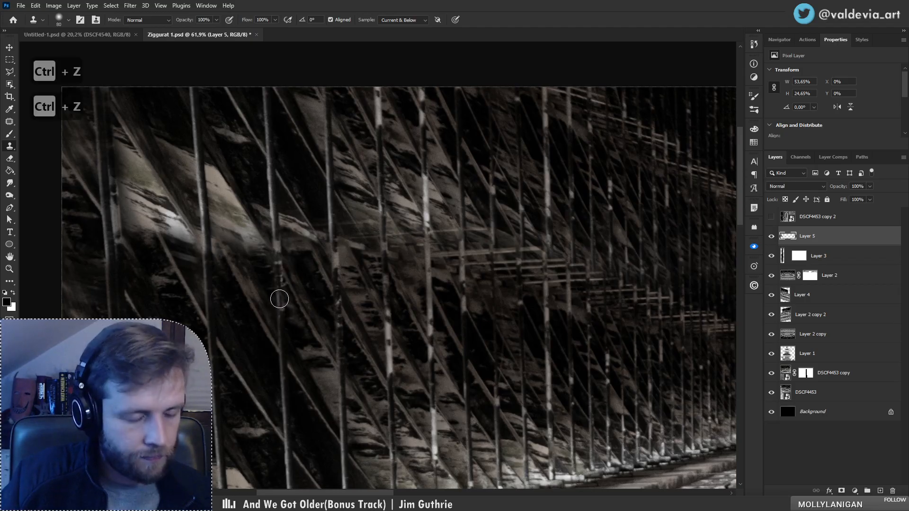
key("bracketleft")
key("bracketleft")
key("bracketleft")
left_click_drag(278, 232, 279, 284)
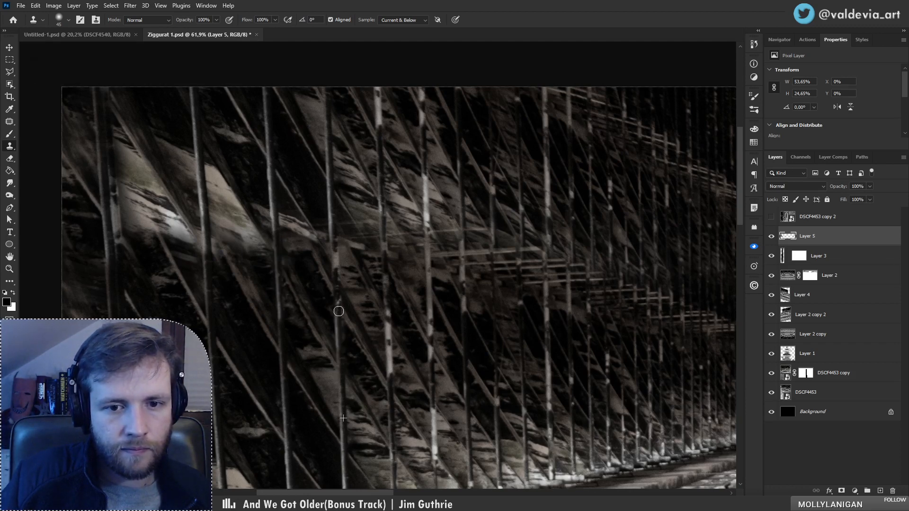
left_click_drag(338, 311, 336, 247)
- Examine the whole walkway composition at a reduced zoom to judge the blended walls and pillars
left_click_drag(314, 311, 275, 309)
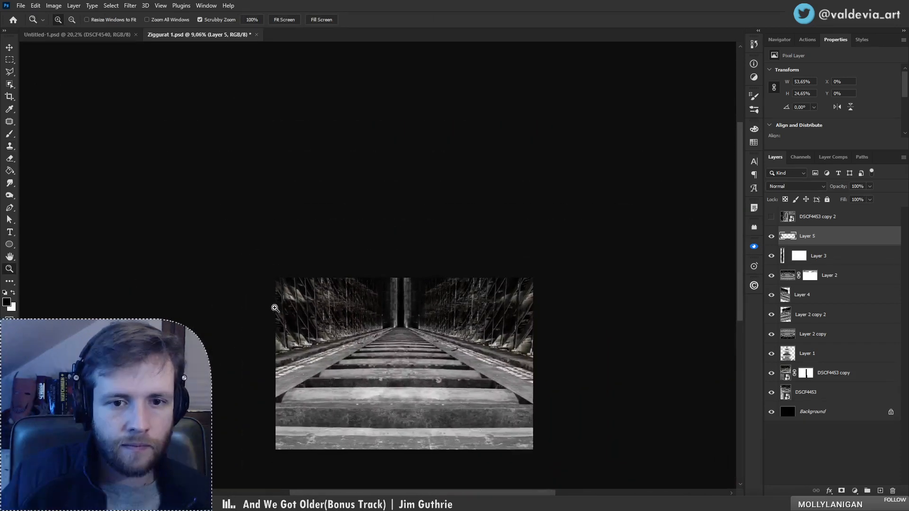
left_click_drag(411, 336, 392, 323)
key("s")
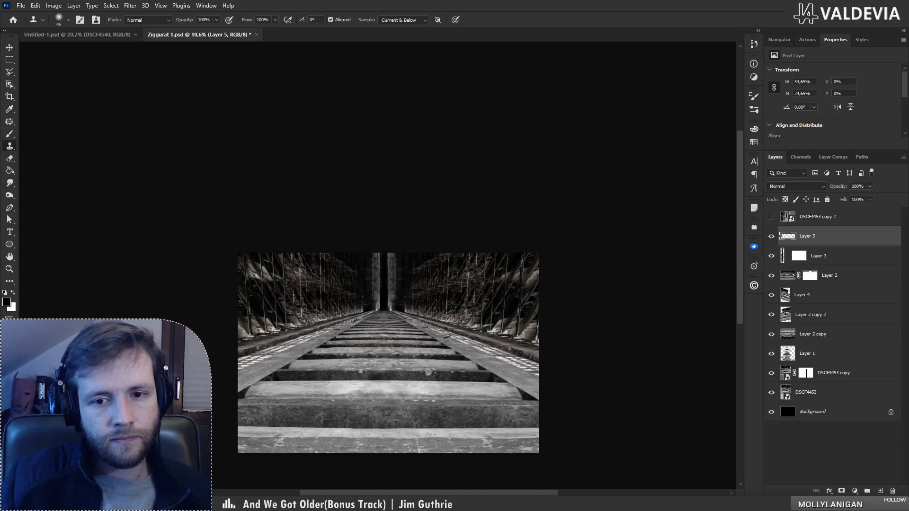
key("r")
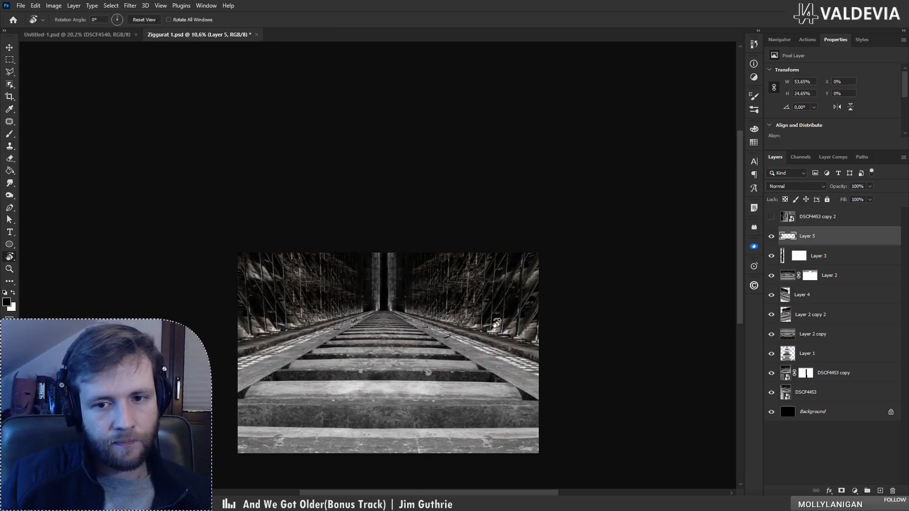
key("z")
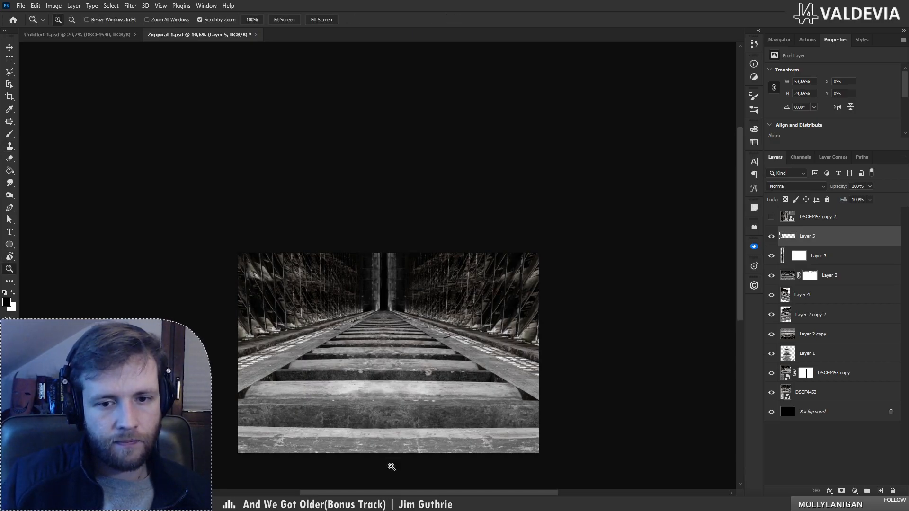
scroll(391, 467, "down", 1)
key("s")
scroll(393, 345, "up", 2)
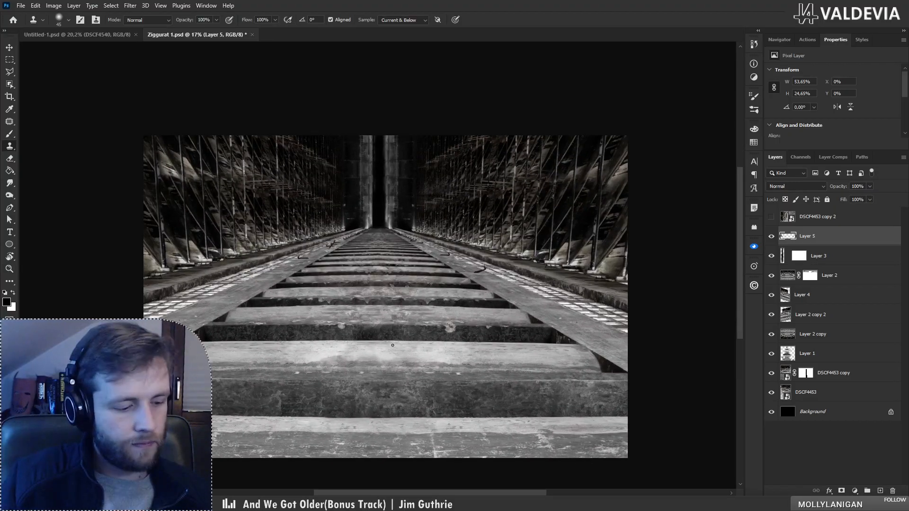
- Rotate the canvas view to 180° and other angles to judge the composition, and return it to upright
key("r")
mouse_move(588, 281)
left_mouse_down()
mouse_move(488, 166)
mouse_move(333, 171)
mouse_move(247, 189)
mouse_move(181, 235)
left_mouse_up()
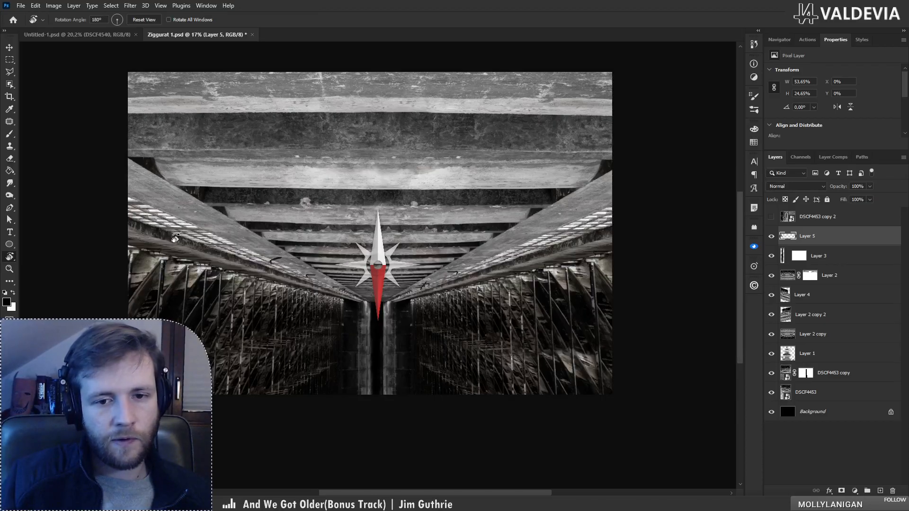
left_click_drag(180, 235, 545, 271)
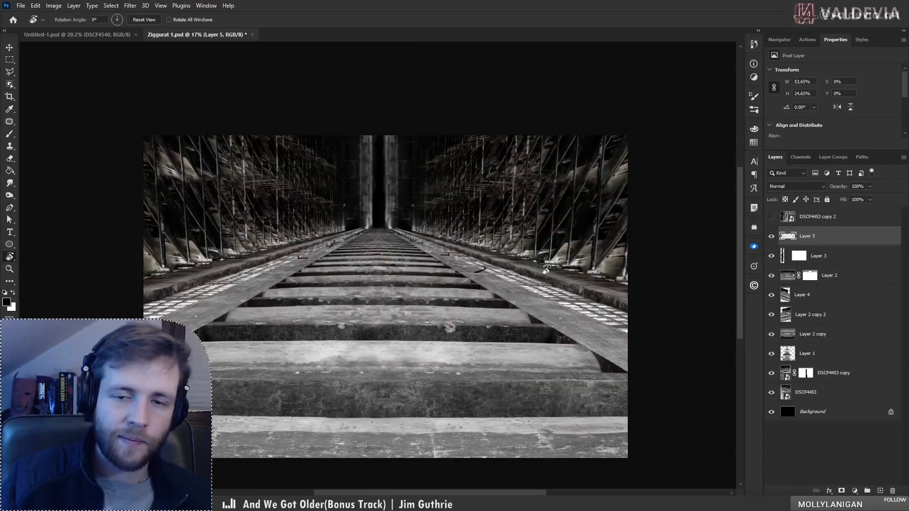
mouse_move(441, 275)
left_mouse_down()
mouse_move(360, 251)
mouse_move(367, 249)
left_mouse_up()
key("s")
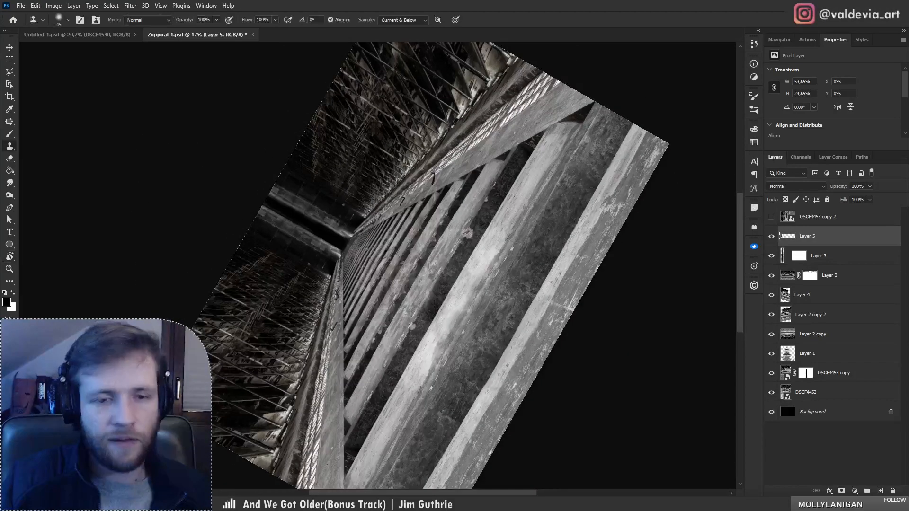
key("r")
left_click_drag(409, 221, 433, 271)
key("s")
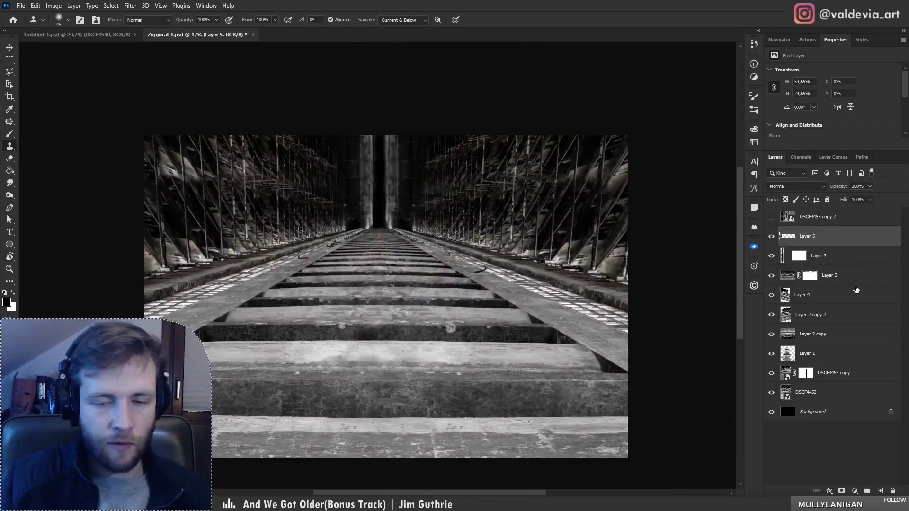
- Stamp all visible layers into a new layer above DSCF4453 copy 2 and convert it to a smart object
left_click(836, 217)
key("ctrl+alt+shift+e")
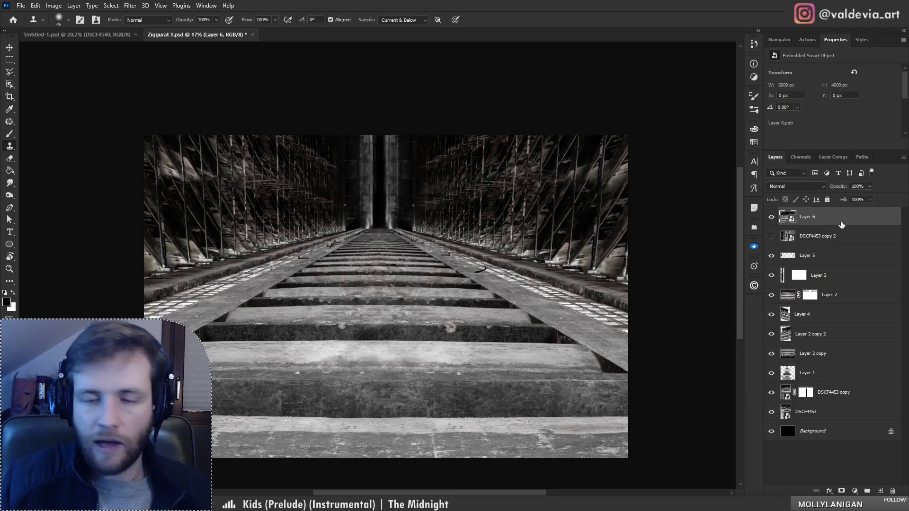
- Apply a Camera Raw Filter to Layer 6 with temperature -9, exposure -0.40 and contrast +35
key("ctrl+shift+a")
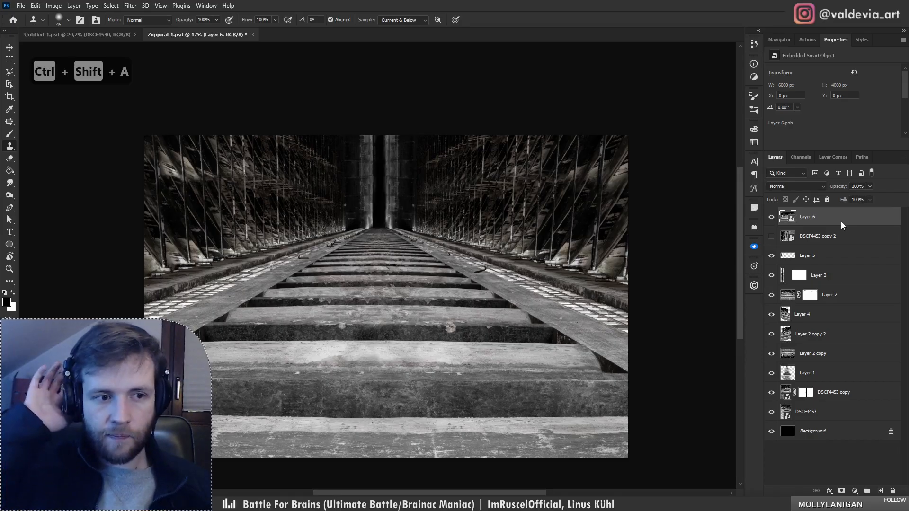
key("ctrl+shift+a")
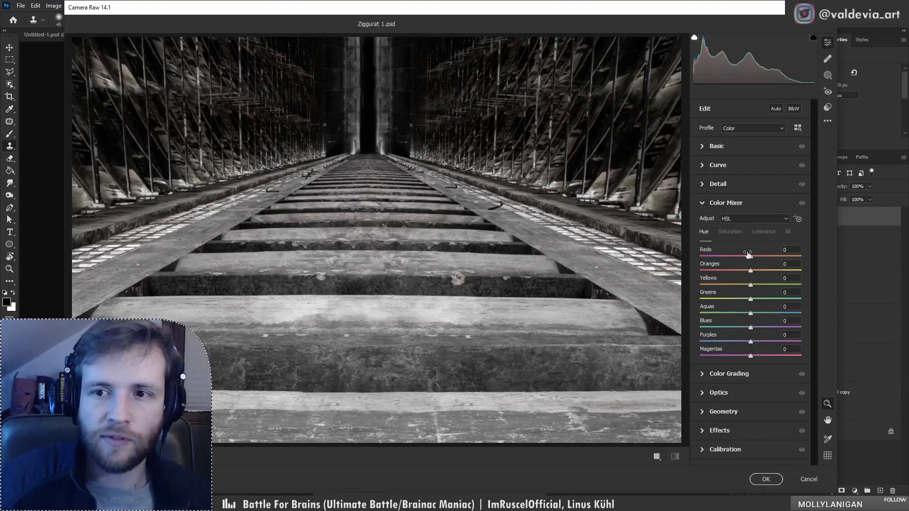
left_click(701, 146)
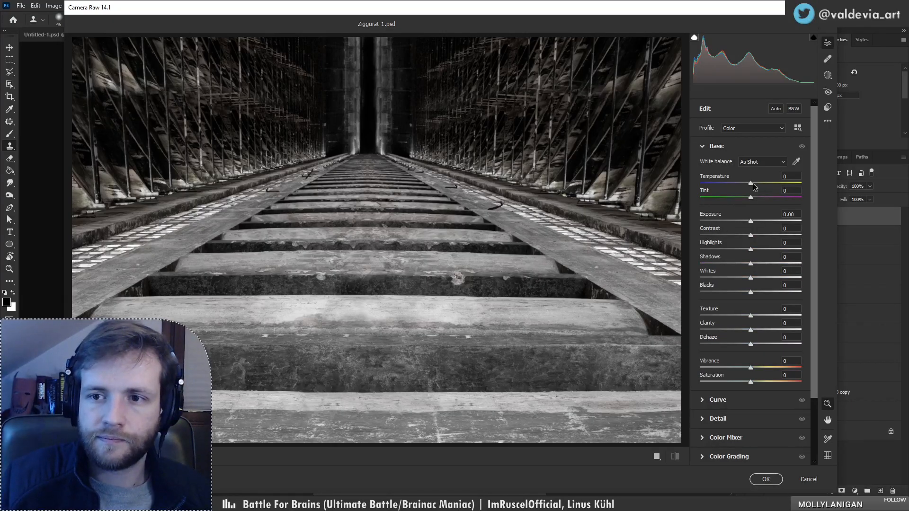
left_click_drag(750, 200, 748, 227)
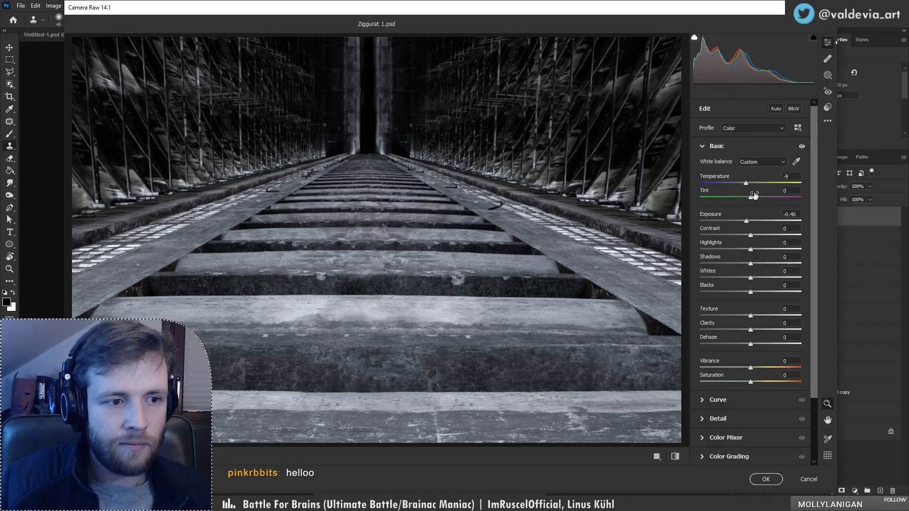
left_click_drag(762, 235, 768, 235)
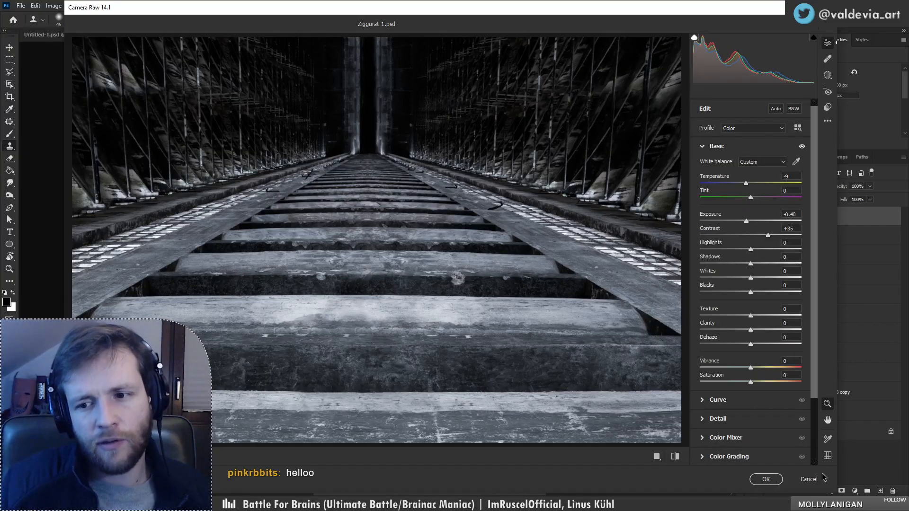
left_click(781, 479)
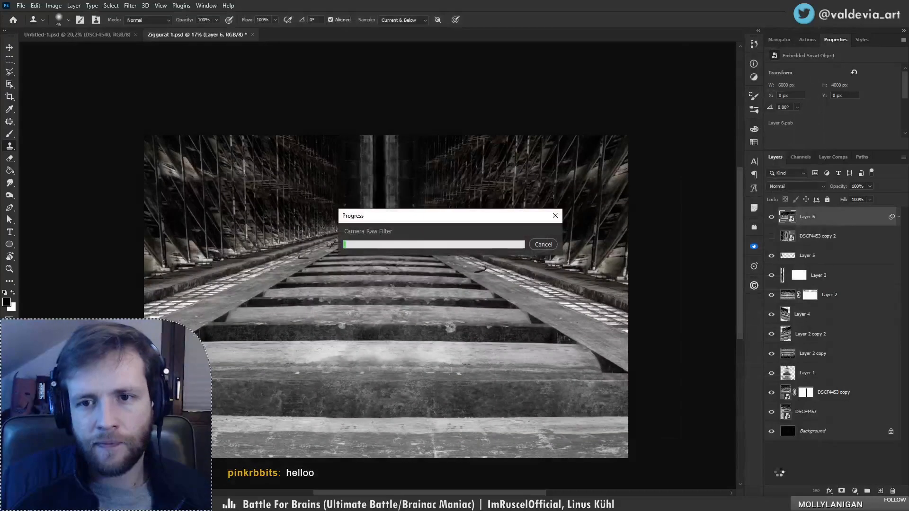
- Hide Layer 6 and make Layer 5 the active layer for more retouching
left_click(772, 218)
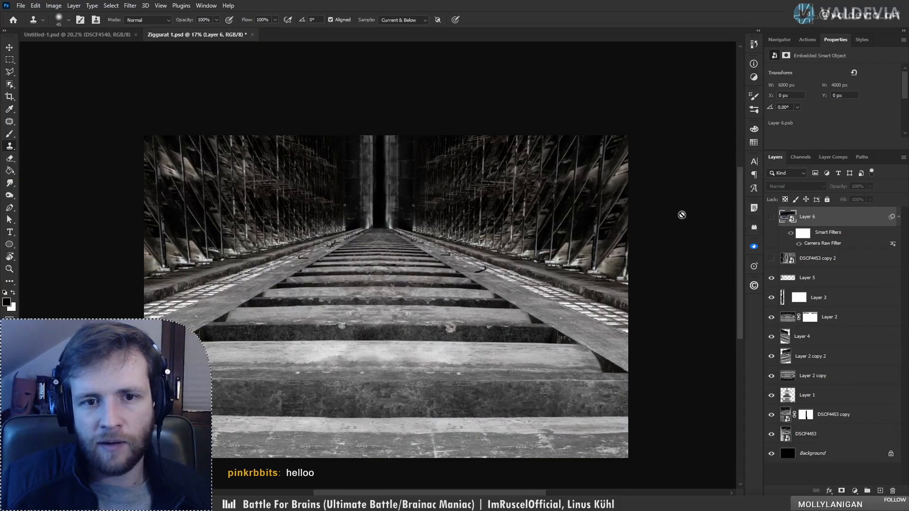
left_click(835, 262)
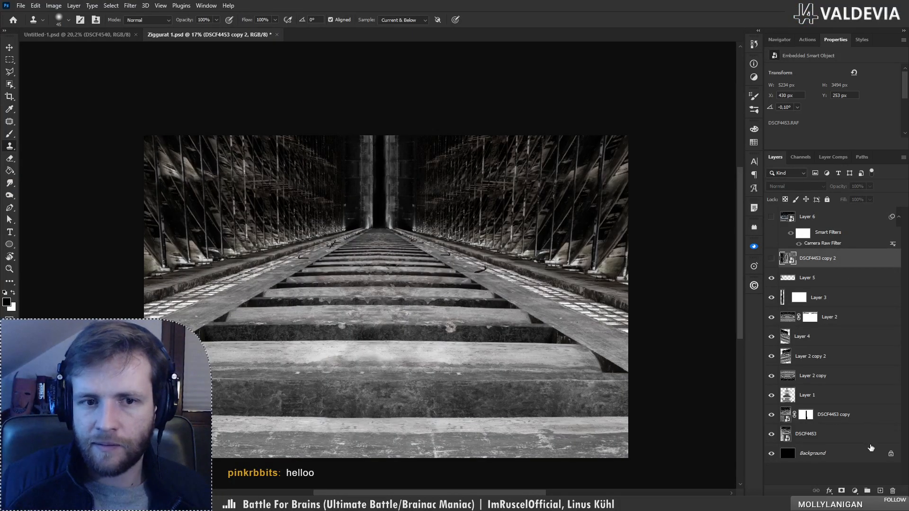
left_click_drag(180, 293, 226, 289)
key("s")
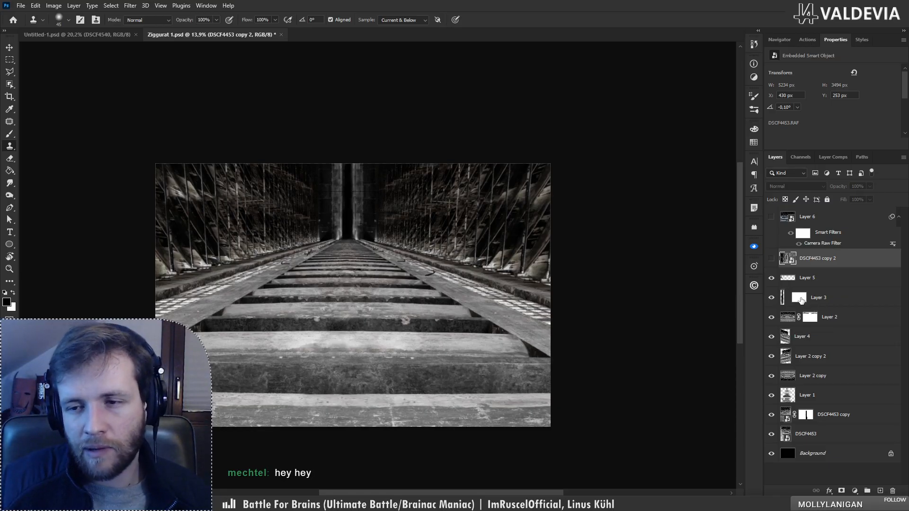
left_click(822, 283)
- Set the Clone Stamp to a soft round 152 px brush with 0% hardness for the upper part of the left wall
key("z")
left_click_drag(179, 181, 215, 176)
key("s")
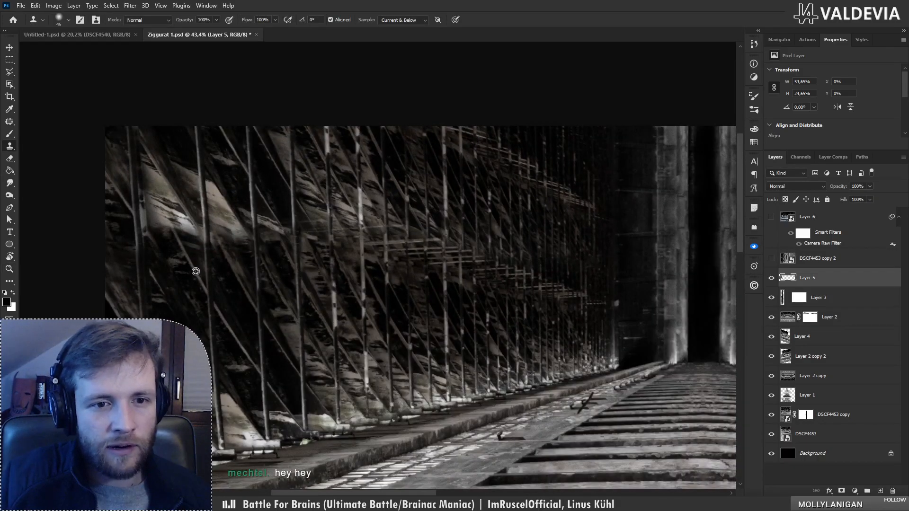
right_click(183, 232)
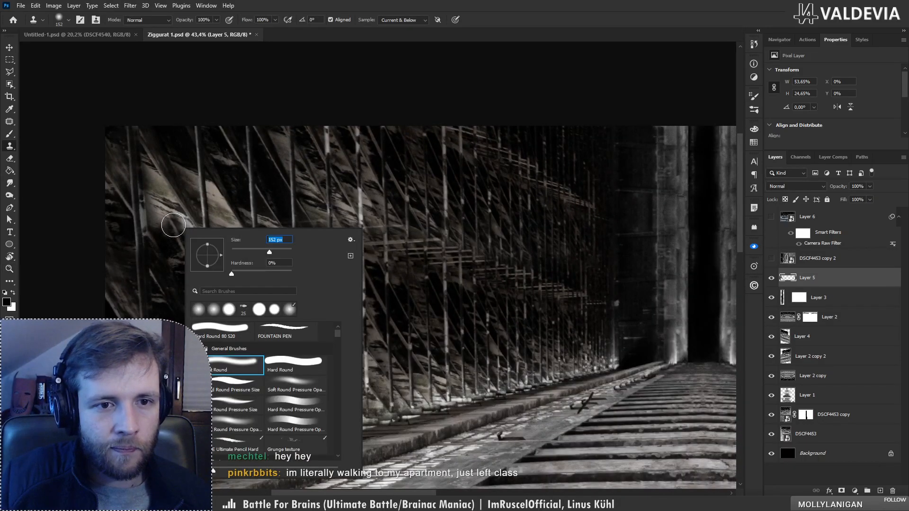
- Try to clone darker wall texture over the bright patch between the outer poles of the left wall, undoing each attempt
left_click_drag(173, 225, 160, 174)
key("ctrl+z")
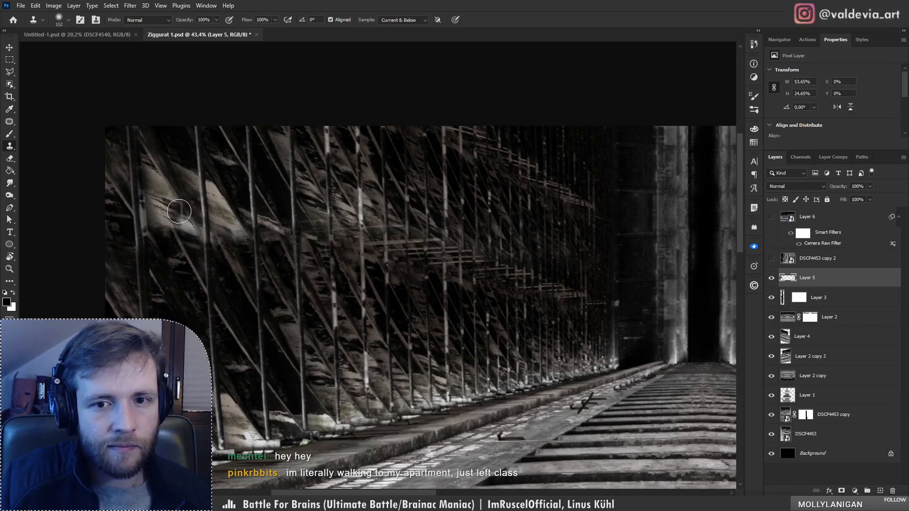
key("ctrl+space")
mouse_move(250, 199)
left_mouse_down()
mouse_move(213, 209)
mouse_move(254, 205)
left_mouse_up()
key("alt")
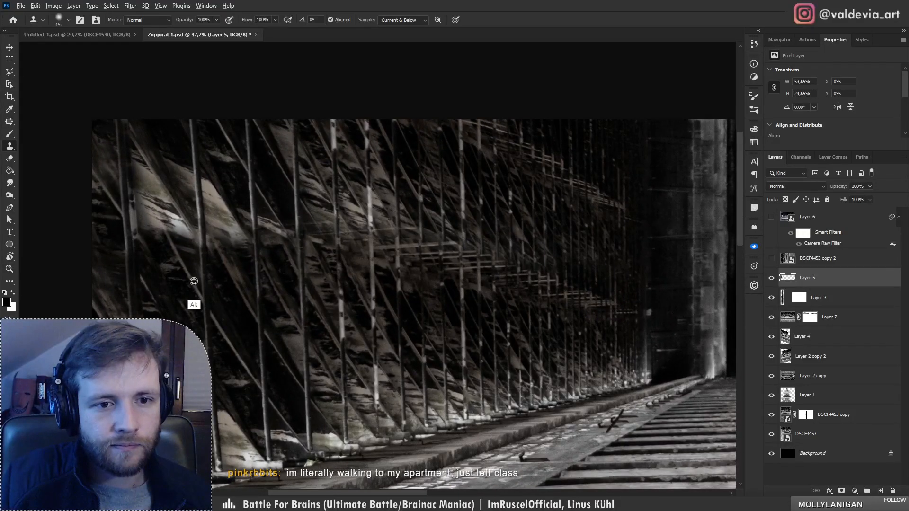
mouse_move(164, 228)
left_mouse_down()
mouse_move(160, 205)
mouse_move(173, 223)
left_mouse_up()
key("ctrl+z")
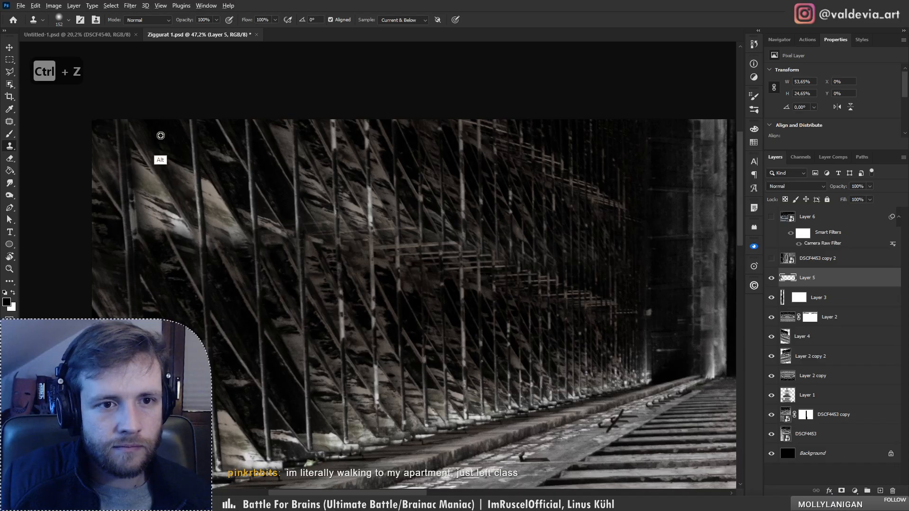
mouse_move(173, 205)
left_mouse_down()
mouse_move(186, 228)
mouse_move(181, 214)
mouse_move(159, 208)
left_mouse_up()
key("ctrl+z")
left_click(175, 251, "alt")
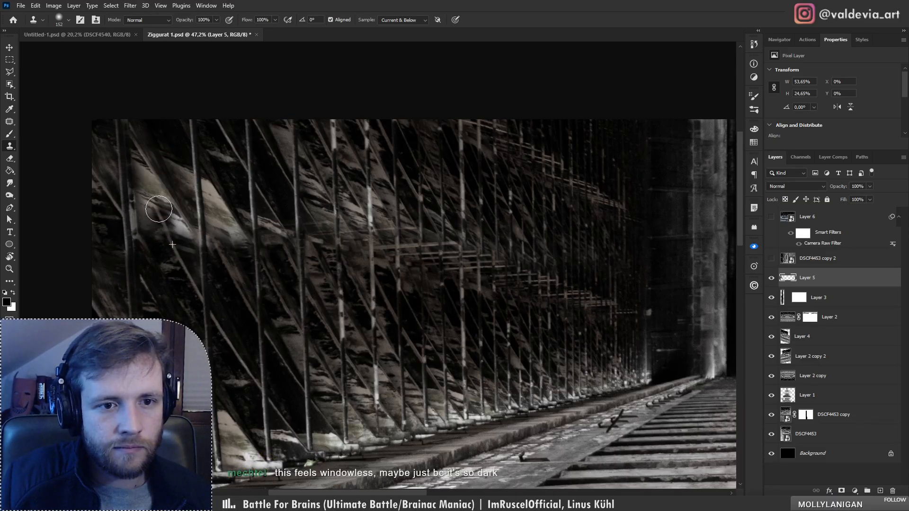
key("ctrl+z")
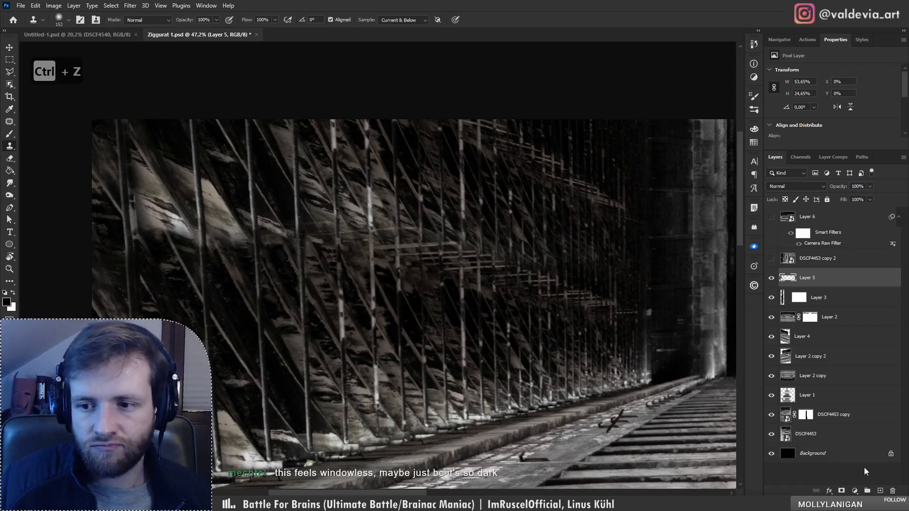
- On a new layer above Layer 5, clone dark scaffolding over the upper-left bright patch, then rotate it about 7 degrees and enlarge it
left_click(880, 491)
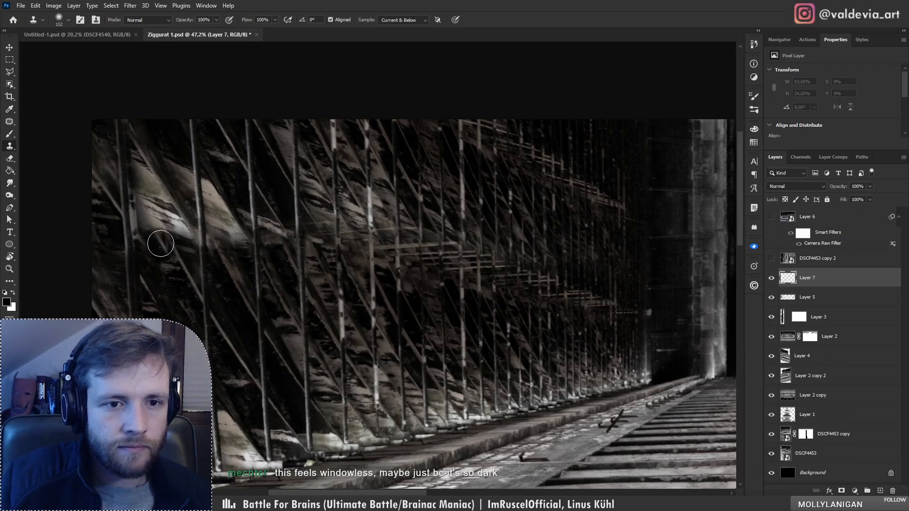
left_click_drag(162, 229, 137, 161)
key("ctrl+t")
left_click_drag(245, 192, 247, 204)
left_click_drag(185, 196, 189, 192)
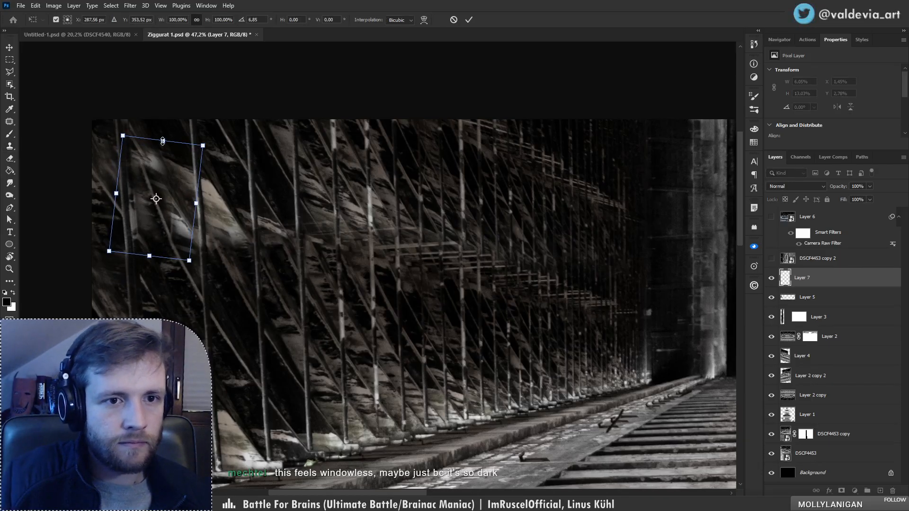
left_click_drag(163, 141, 166, 109)
left_click_drag(182, 168, 178, 172)
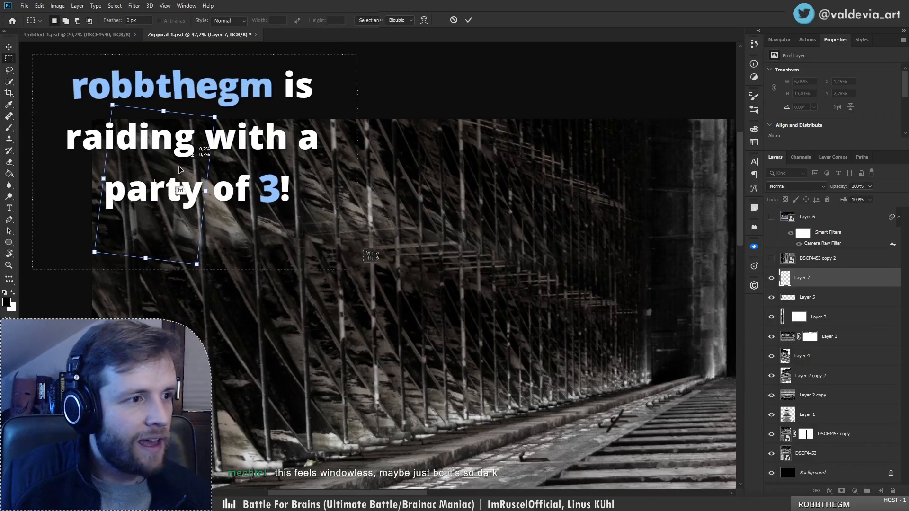
- Apply a Gaussian Blur of about 0.4 pixels to the cloned patch
left_click(135, 5)
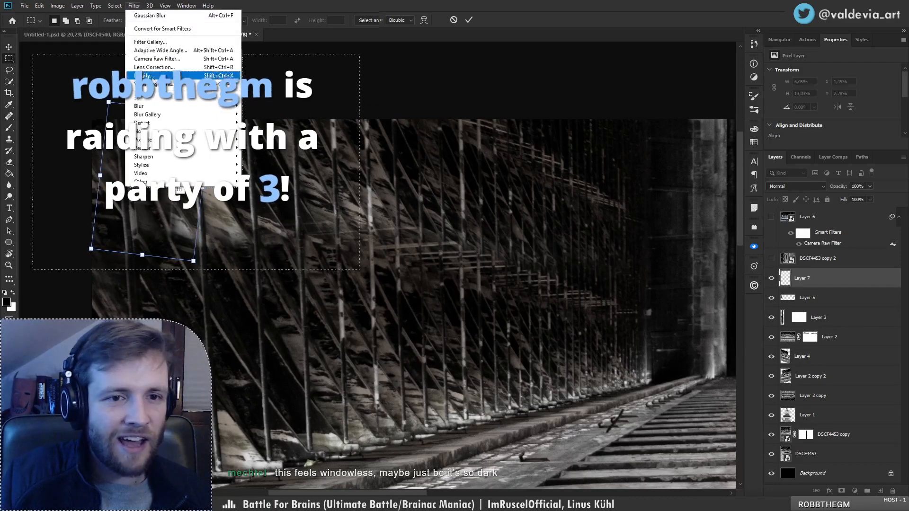
mouse_move(199, 107)
left_click(259, 139)
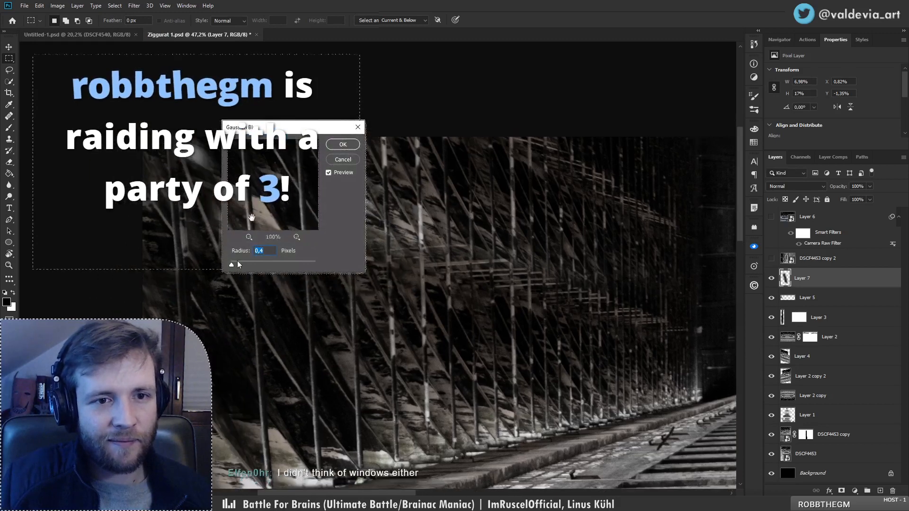
left_click_drag(255, 262, 231, 266)
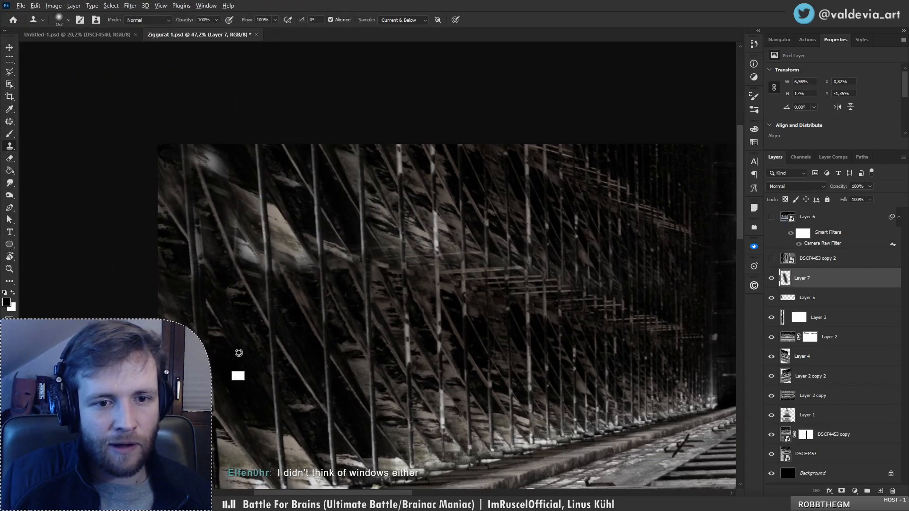
- Clone dark scaffolding texture over the remaining bright smears beside the first vertical post near the image's upper-left corner
left_click(237, 256)
mouse_move(241, 245)
left_mouse_down()
mouse_move(238, 207)
mouse_move(258, 271)
mouse_move(249, 203)
left_mouse_up()
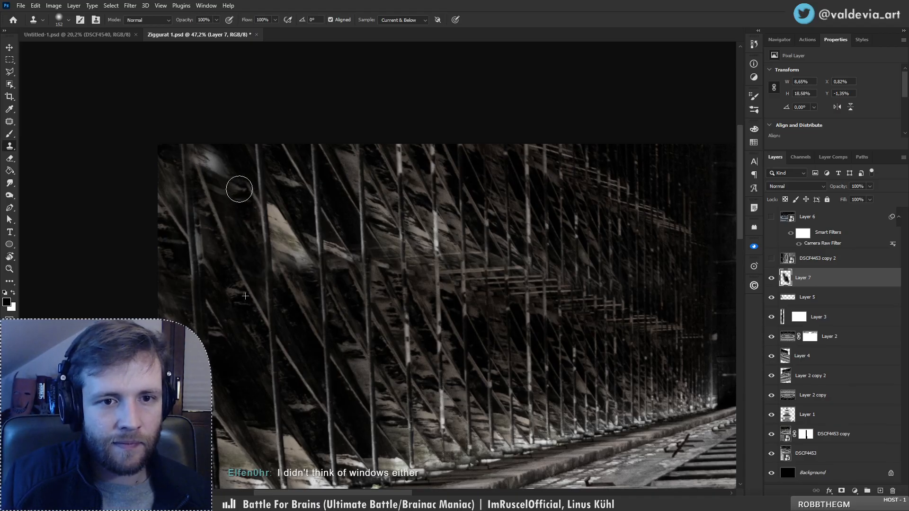
left_click_drag(223, 170, 208, 157)
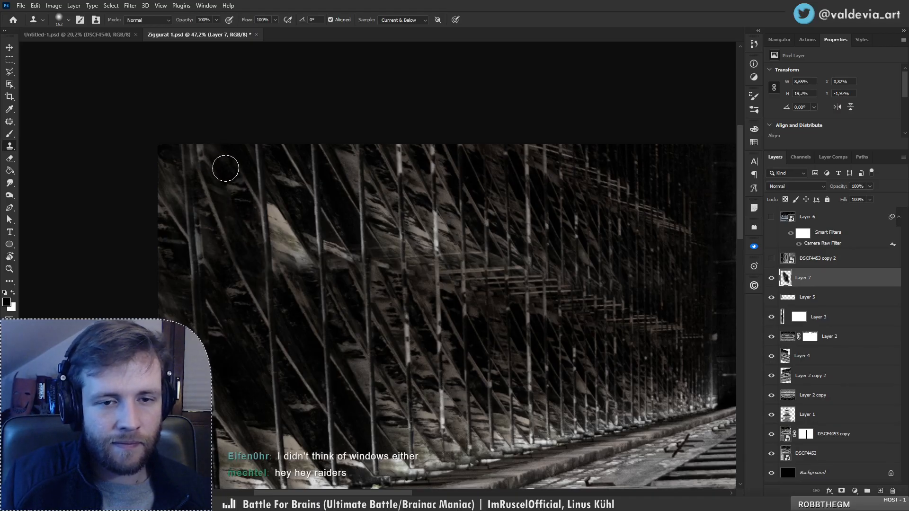
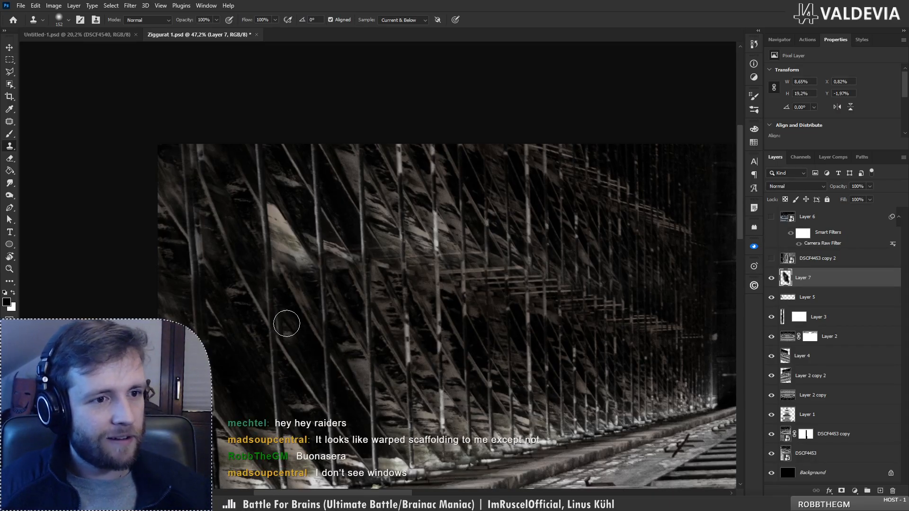
- Clone dark wall texture over the bright triangular patch between the second and third vertical posts of the left wall
key("z")
mouse_move(335, 301)
left_mouse_down()
mouse_move(345, 300)
mouse_move(325, 303)
mouse_move(329, 257)
left_mouse_up()
key("s")
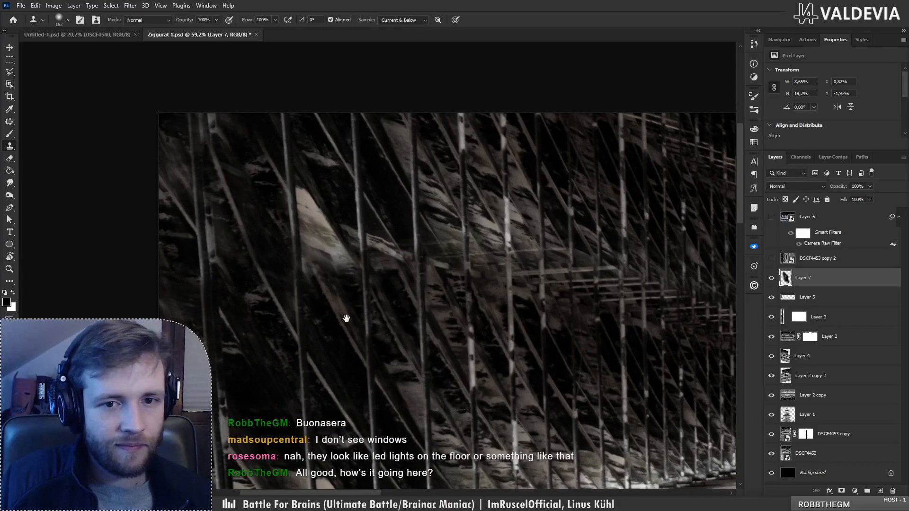
mouse_move(344, 329)
left_mouse_down()
mouse_move(348, 282)
mouse_move(353, 298)
left_mouse_up()
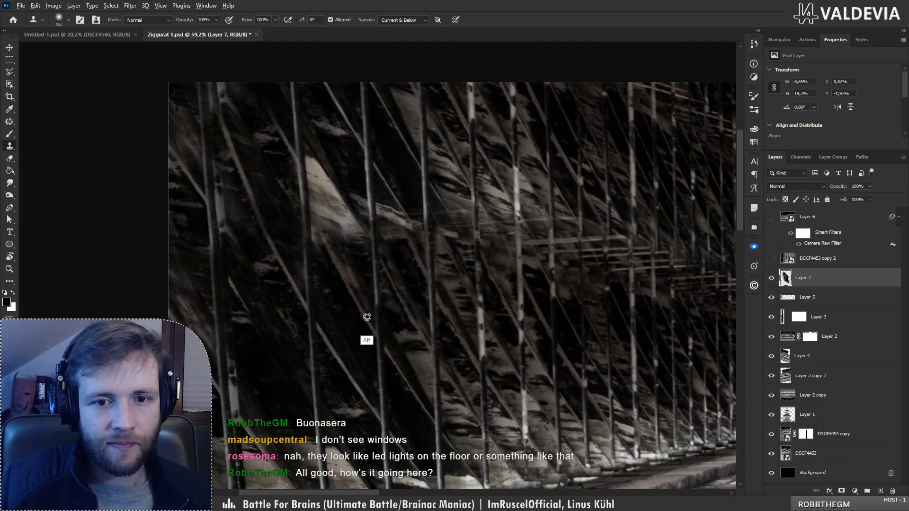
mouse_move(337, 251)
left_mouse_down()
mouse_move(325, 233)
mouse_move(326, 170)
left_mouse_up()
key("ctrl+z")
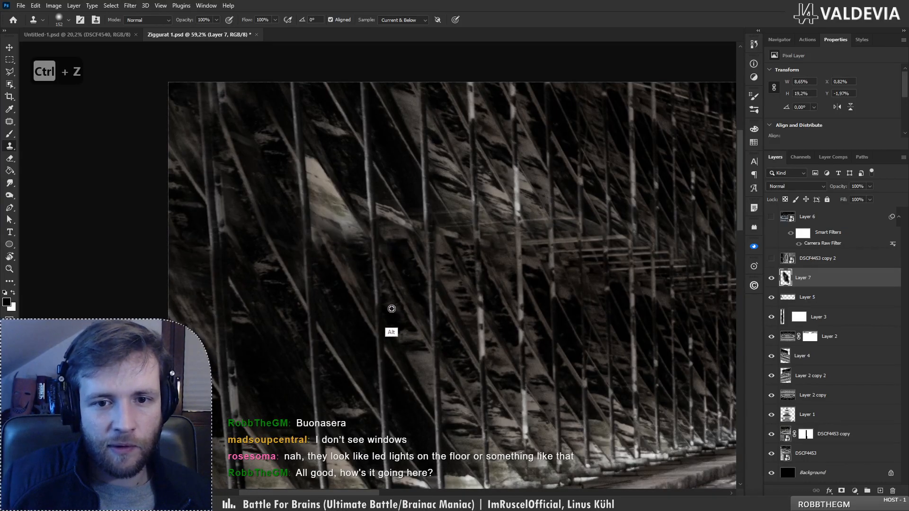
mouse_move(335, 257)
left_mouse_down()
mouse_move(319, 163)
mouse_move(345, 233)
mouse_move(349, 217)
left_mouse_up()
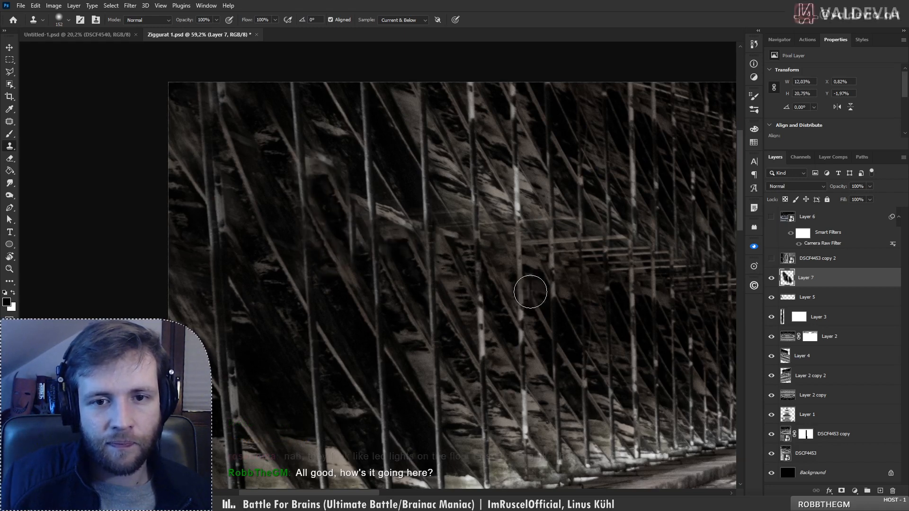
- Clone away the leftover light smudges between the second and third posts, resampling from the darker scaffolding below
key("alt")
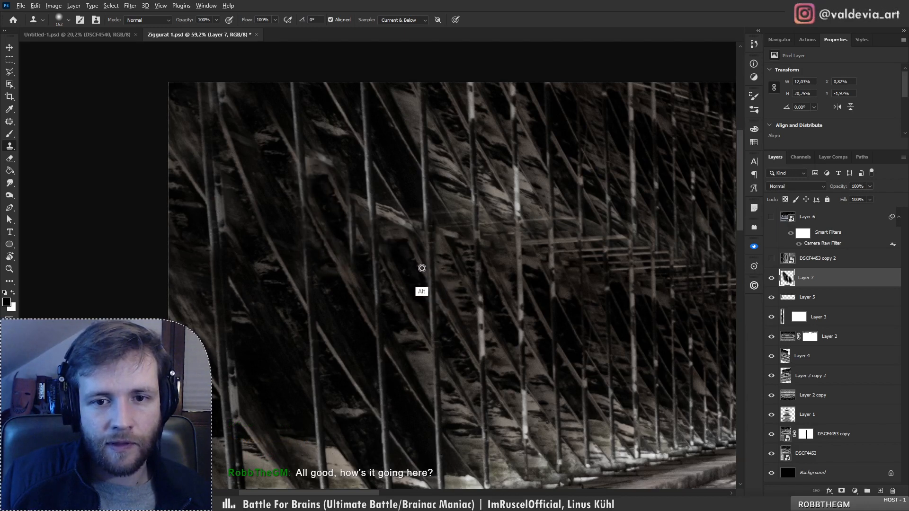
left_click(422, 268, "alt")
mouse_move(362, 236)
left_mouse_down()
mouse_move(358, 249)
mouse_move(329, 173)
mouse_move(366, 209)
mouse_move(331, 242)
left_mouse_up()
left_click_drag(367, 208, 416, 240)
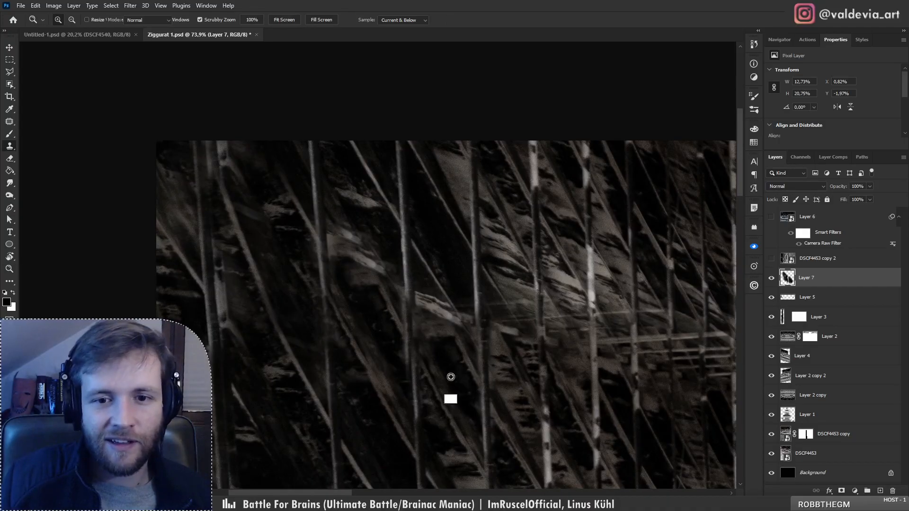
left_click(446, 411, "alt")
mouse_move(368, 264)
left_mouse_down()
mouse_move(347, 232)
mouse_move(351, 252)
left_mouse_up()
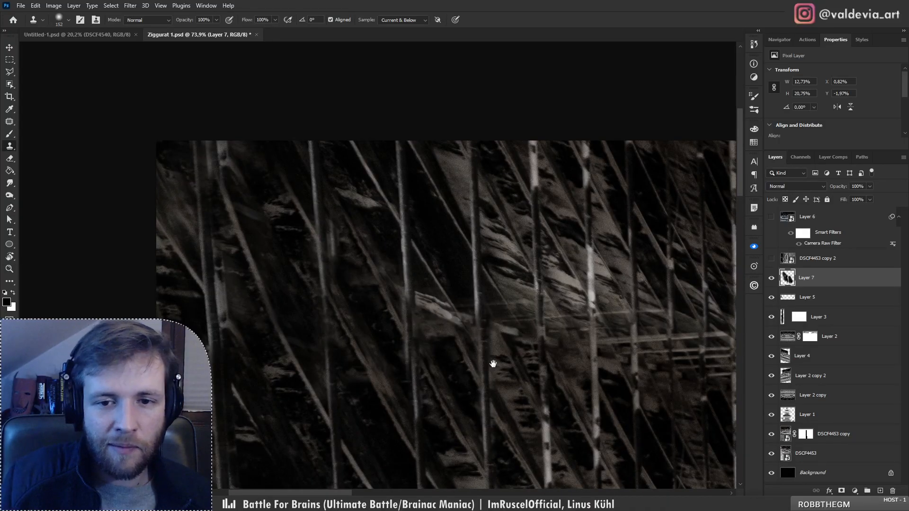
- Clone dark texture over the light diagonal streak beside the third vertical post and repair the post itself
left_click_drag(493, 364, 436, 264)
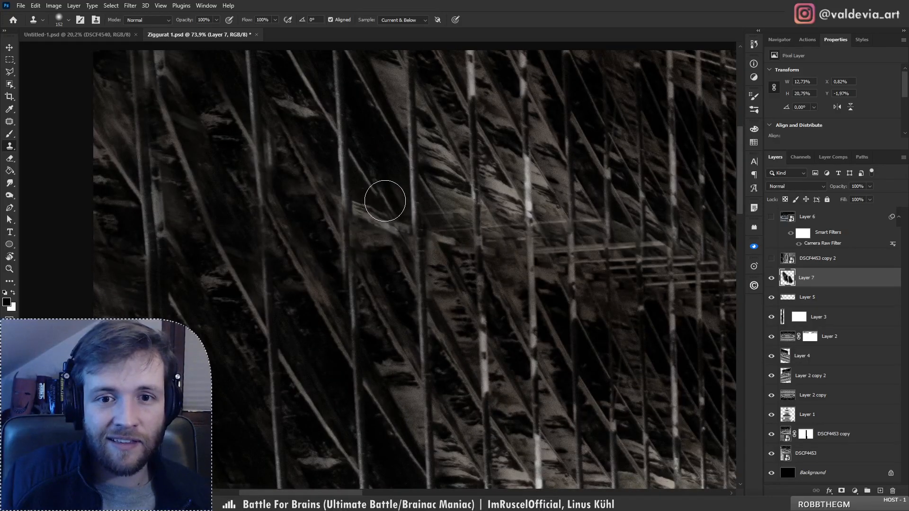
mouse_move(378, 199)
left_mouse_down()
mouse_move(387, 222)
mouse_move(368, 207)
mouse_move(371, 220)
mouse_move(367, 203)
mouse_move(397, 199)
left_mouse_up()
mouse_move(353, 269)
left_mouse_down()
mouse_move(320, 269)
mouse_move(337, 272)
mouse_move(361, 326)
left_mouse_up()
left_click(353, 327, "alt")
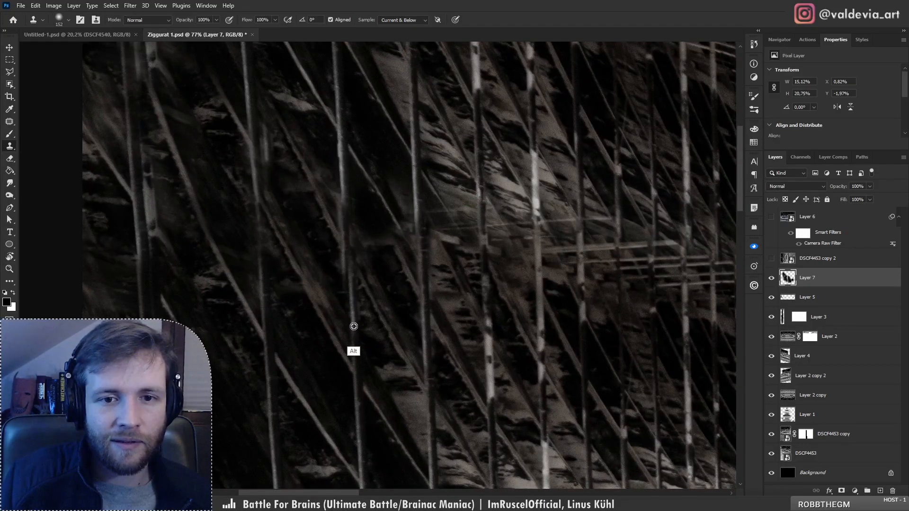
mouse_move(349, 263)
left_mouse_down()
mouse_move(349, 274)
mouse_move(341, 211)
left_mouse_up()
- Add a new layer above Layer 7 and set its blend mode to Soft Light for brush painting
left_click_drag(382, 240, 307, 283)
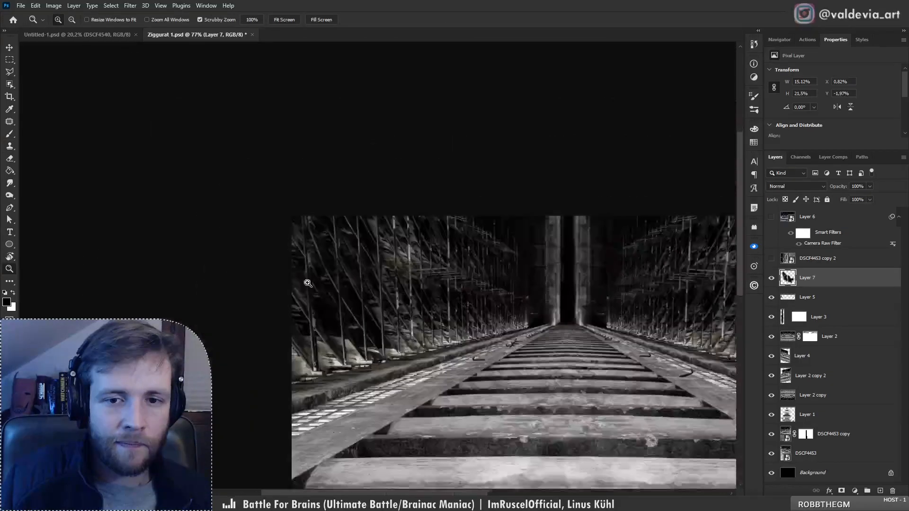
left_click_drag(632, 282, 678, 263)
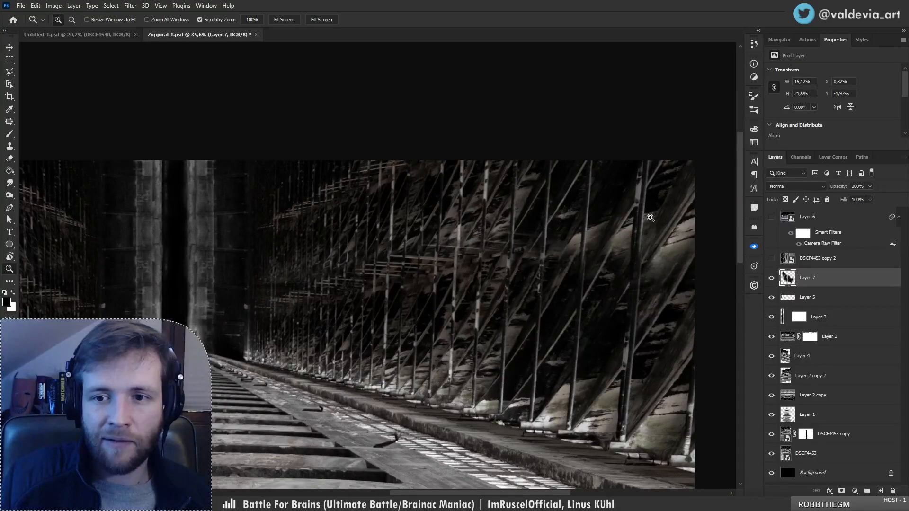
left_click_drag(585, 258, 536, 269)
left_click_drag(617, 291, 628, 289)
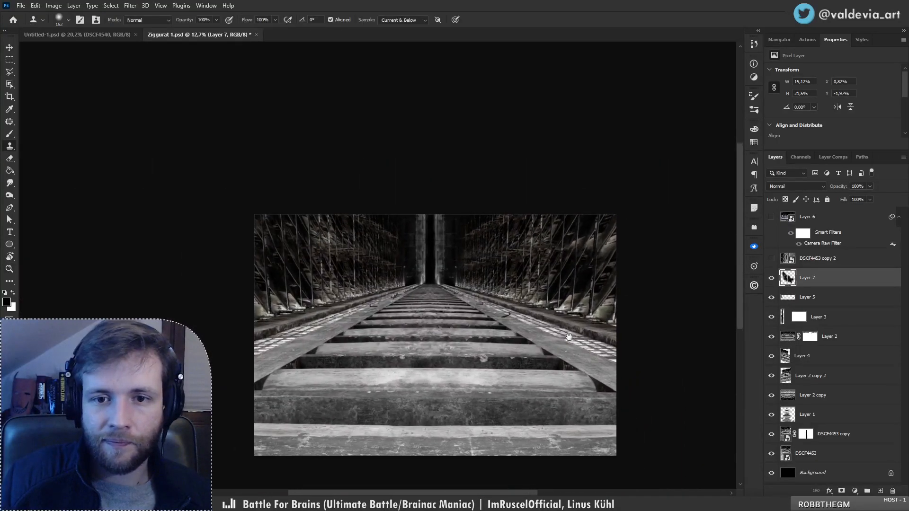
left_click(880, 490)
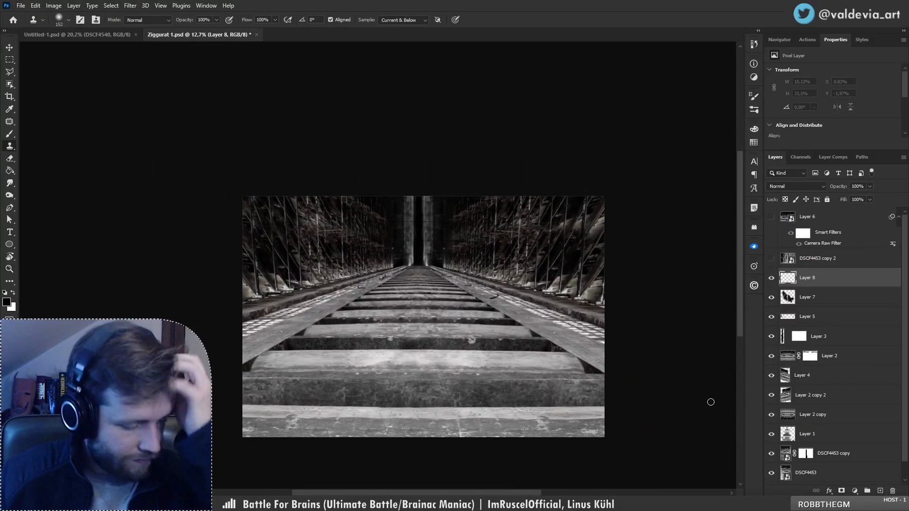
key("b")
left_click(793, 186)
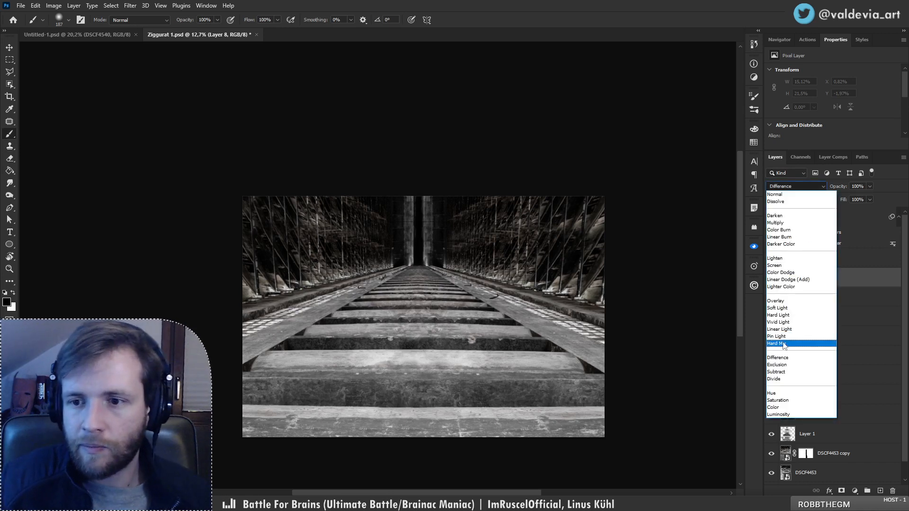
left_click(786, 309)
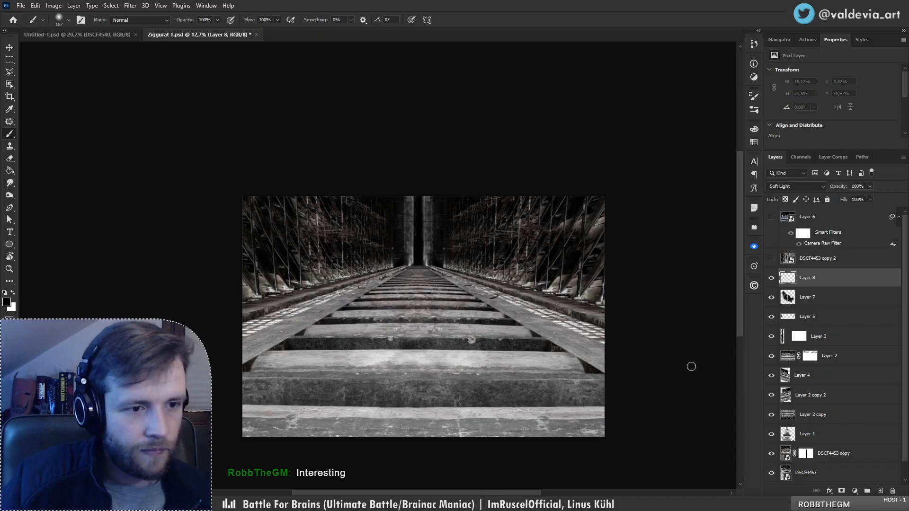
- Try shading diagonally from the left walkway toward the corridor's far end with a 432 px soft black brush, and undo the strokes
right_click(436, 309)
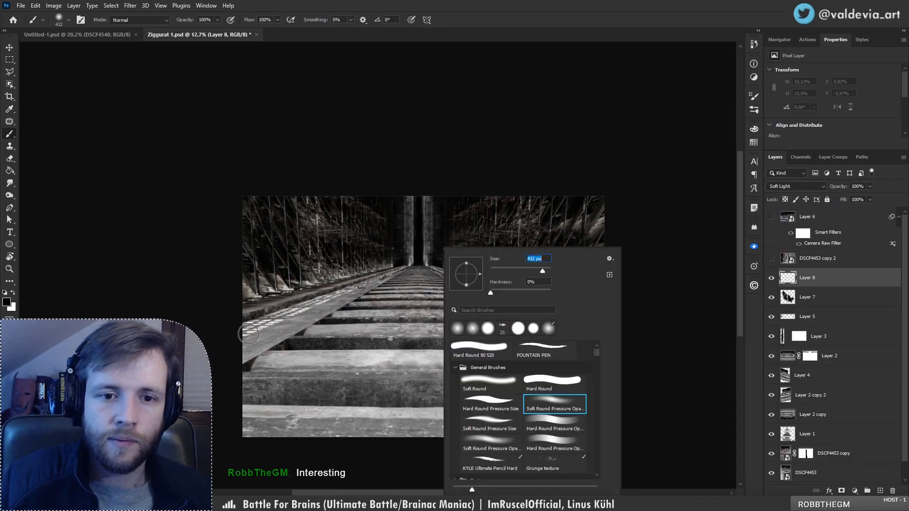
left_click_drag(249, 334, 425, 246)
key("ctrl+z")
left_click_drag(290, 333, 435, 251)
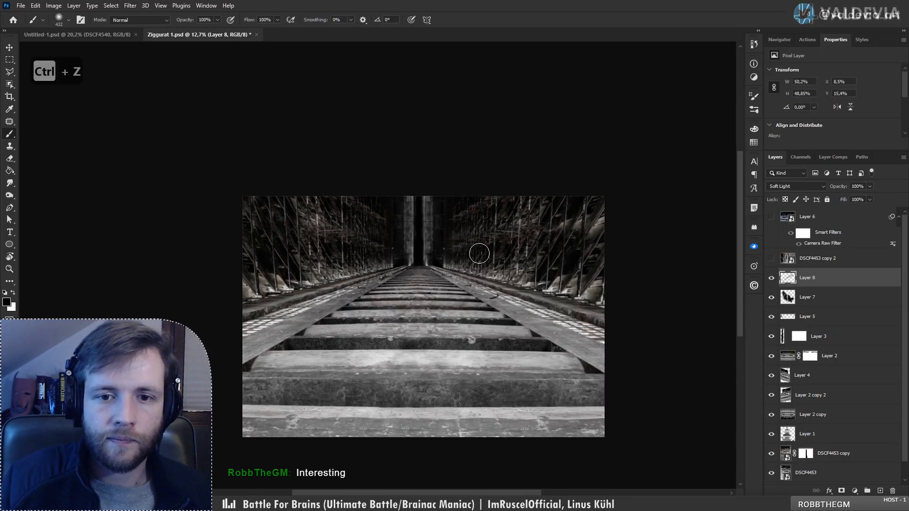
key("ctrl+z")
key("ctrl+z")
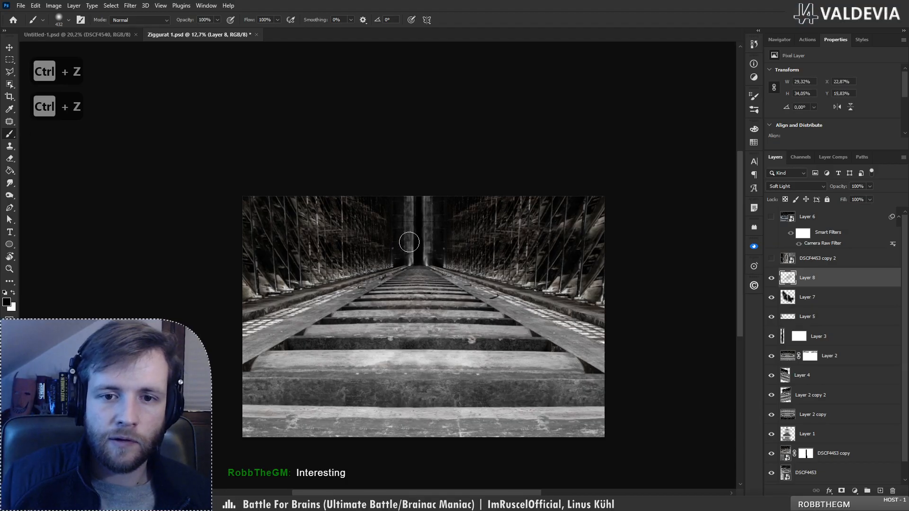
- Paint black shading around the corridor's far end and along the tops of both walls, enlarging the soft brush to 900 px
mouse_move(409, 242)
left_mouse_down()
mouse_move(382, 282)
mouse_move(402, 271)
mouse_move(454, 274)
left_mouse_up()
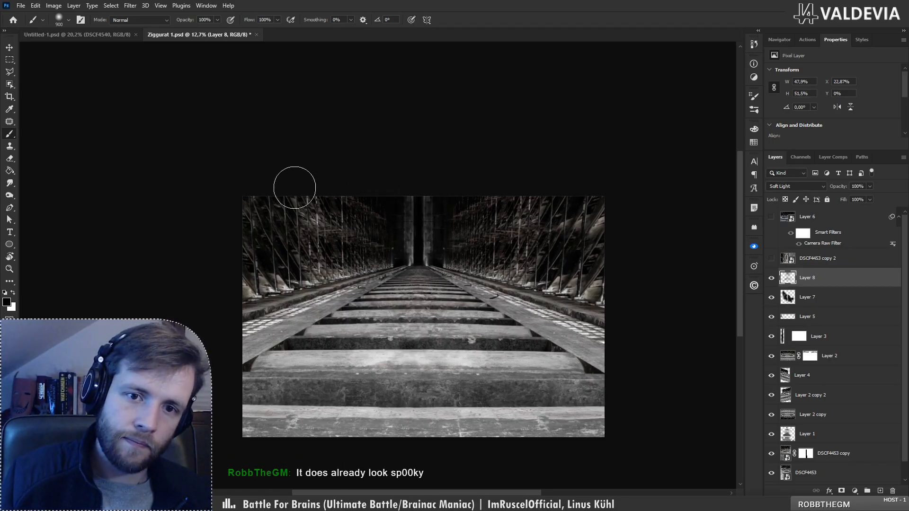
mouse_move(294, 188)
left_mouse_down()
mouse_move(381, 230)
mouse_move(290, 203)
mouse_move(357, 227)
mouse_move(362, 209)
mouse_move(387, 214)
mouse_move(412, 195)
mouse_move(456, 215)
mouse_move(492, 197)
left_mouse_up()
mouse_move(534, 164)
left_mouse_down()
mouse_move(465, 225)
mouse_move(577, 197)
left_mouse_up()
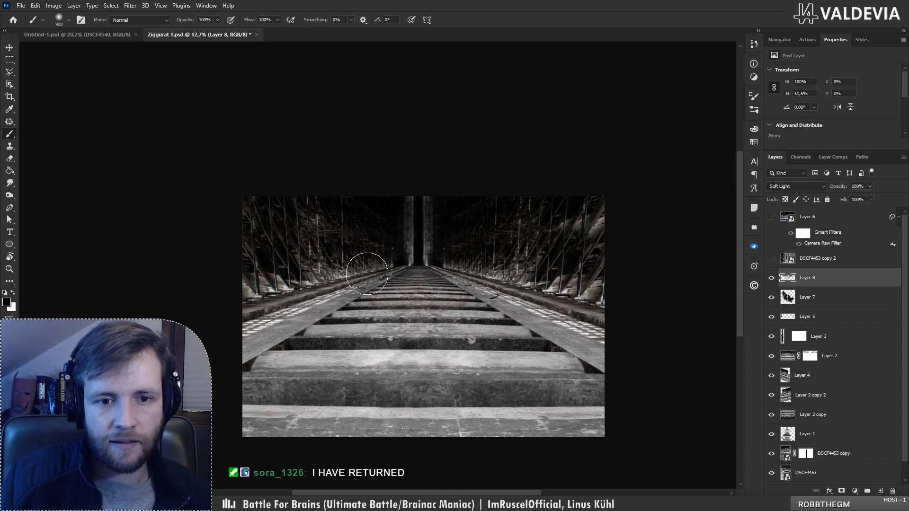
- Paint white highlights along the perforated walkway strips on both sides with a 291 px soft brush
right_click(278, 320)
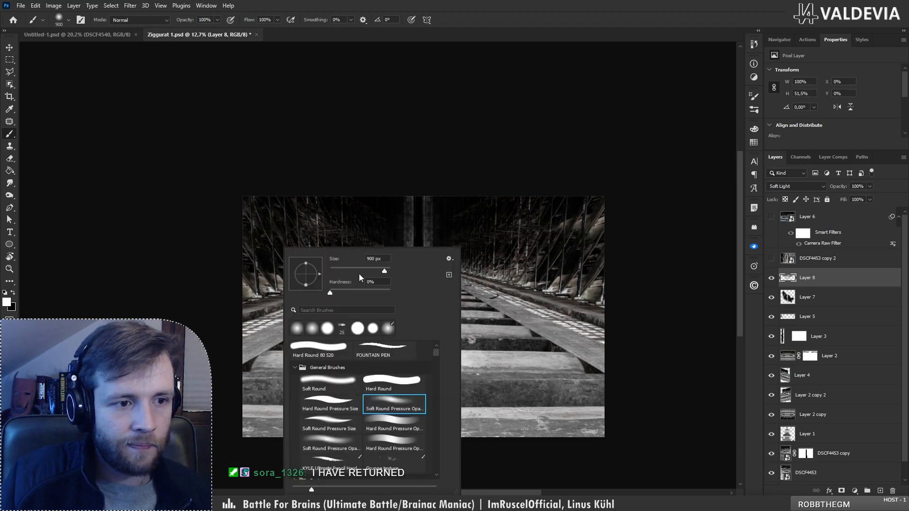
left_click_drag(363, 270, 359, 271)
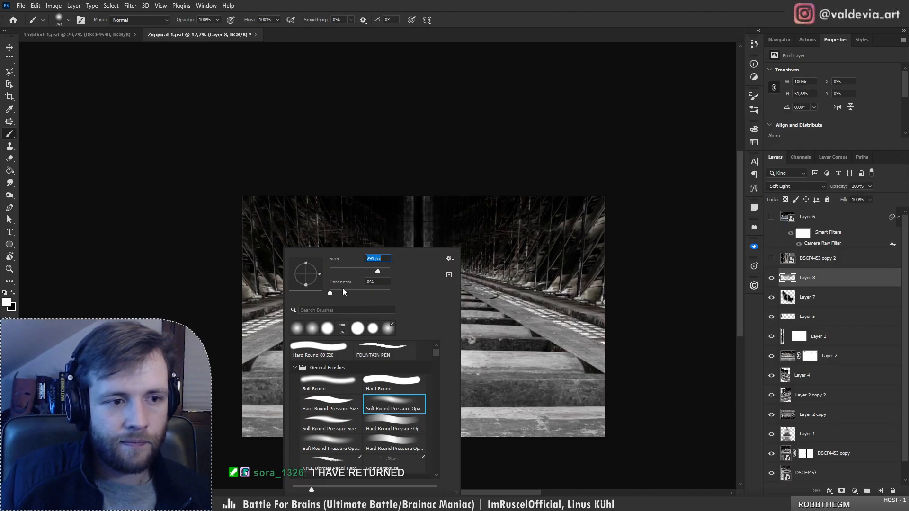
left_click(226, 341)
key("ctrl+z")
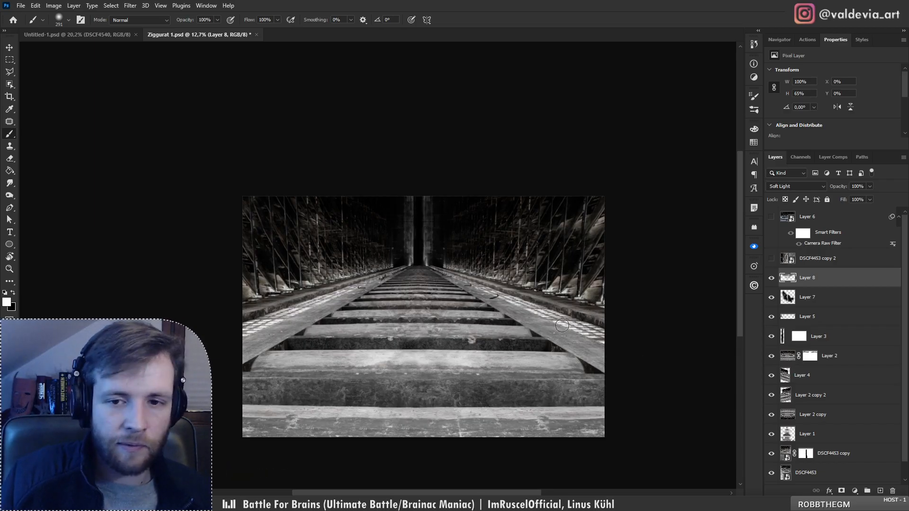
left_click_drag(562, 326, 595, 341)
- Paint black shading over the foreground beams with a 1400 px soft brush, undoing the unwanted stroke
key("z")
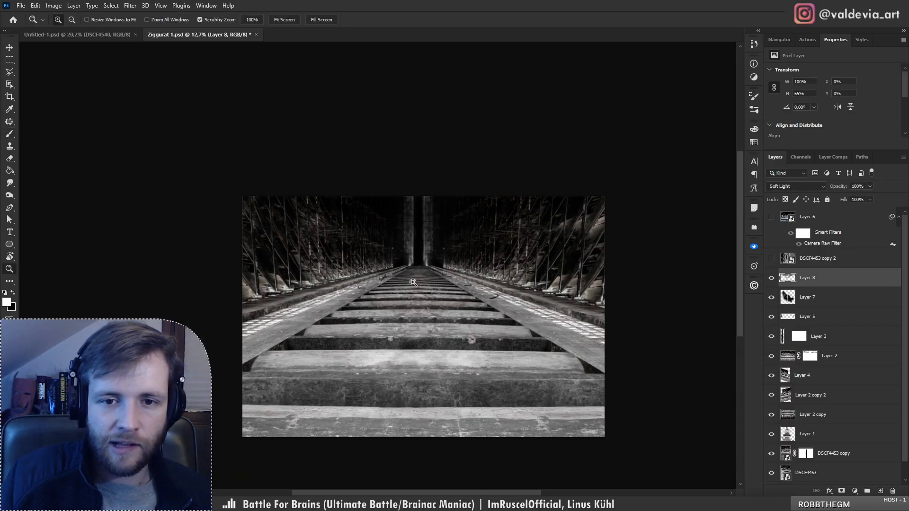
mouse_move(405, 285)
left_mouse_down()
mouse_move(368, 300)
mouse_move(392, 294)
left_mouse_up()
key("b")
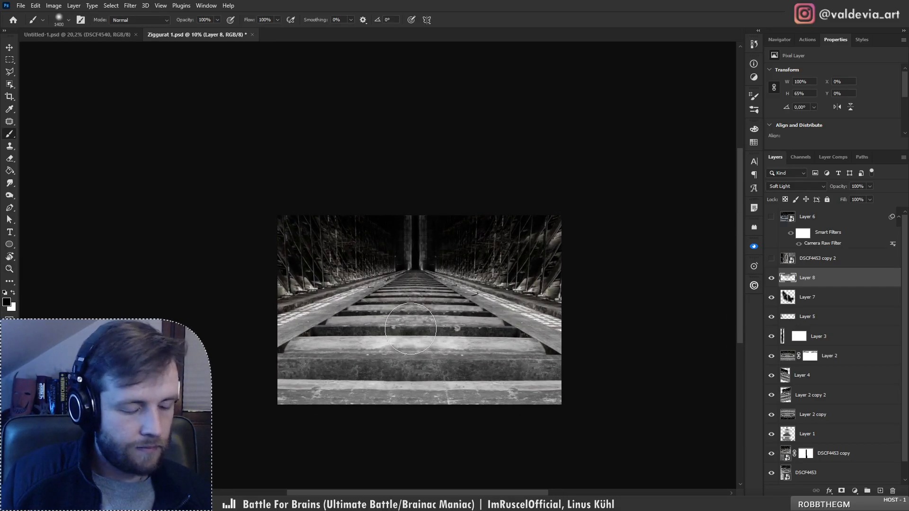
mouse_move(411, 328)
left_mouse_down()
mouse_move(388, 367)
mouse_move(340, 376)
mouse_move(465, 387)
mouse_move(500, 378)
mouse_move(319, 370)
mouse_move(333, 358)
mouse_move(503, 353)
mouse_move(345, 338)
mouse_move(460, 333)
mouse_move(462, 313)
mouse_move(413, 303)
left_mouse_up()
key("ctrl+z")
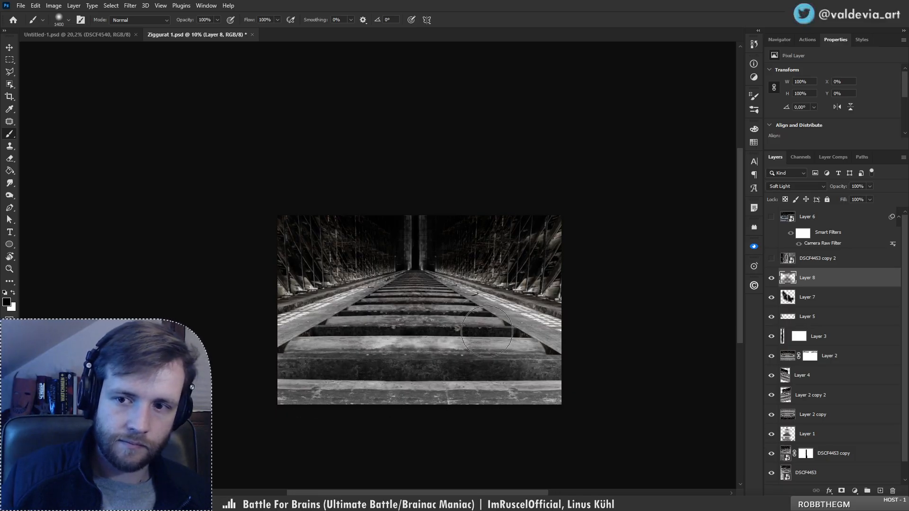
- Add a new layer above Layer 7 and darken the walkway beams with a 1400 px soft black brush, undoing the unwanted strokes
left_click(842, 299)
left_click(880, 491)
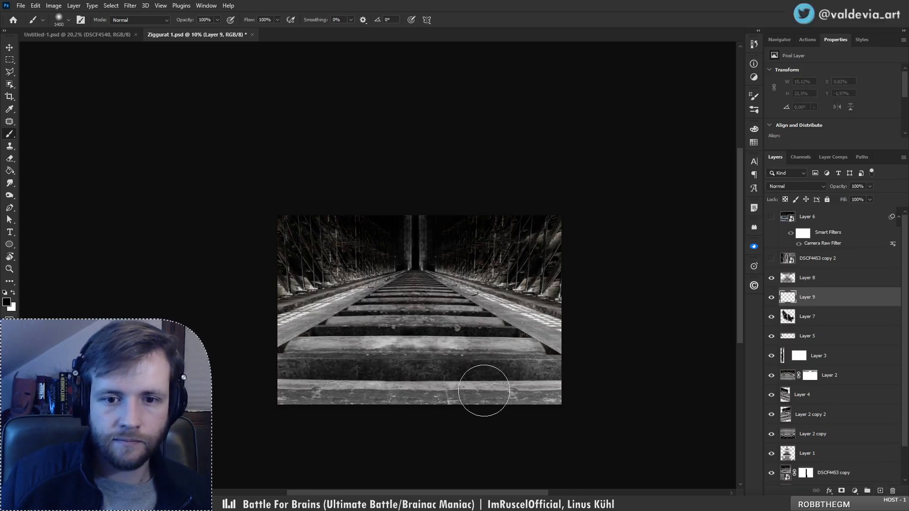
mouse_move(494, 384)
left_mouse_down()
mouse_move(293, 381)
mouse_move(509, 384)
mouse_move(327, 346)
mouse_move(480, 349)
mouse_move(383, 336)
left_mouse_up()
key("ctrl+z")
mouse_move(467, 327)
left_mouse_down()
mouse_move(380, 318)
mouse_move(423, 294)
mouse_move(410, 283)
left_mouse_up()
left_click_drag(290, 400, 523, 377)
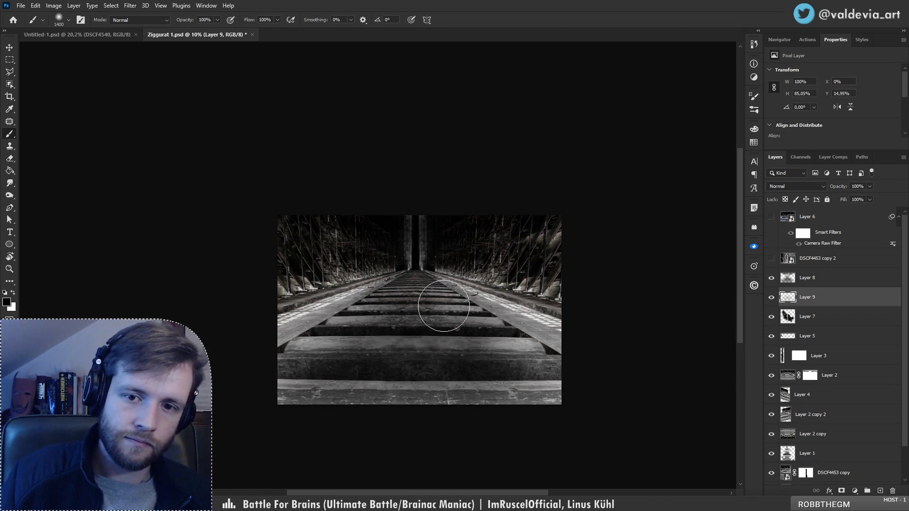
mouse_move(443, 306)
left_mouse_down()
mouse_move(533, 365)
mouse_move(556, 395)
left_mouse_up()
left_click_drag(425, 382, 264, 382)
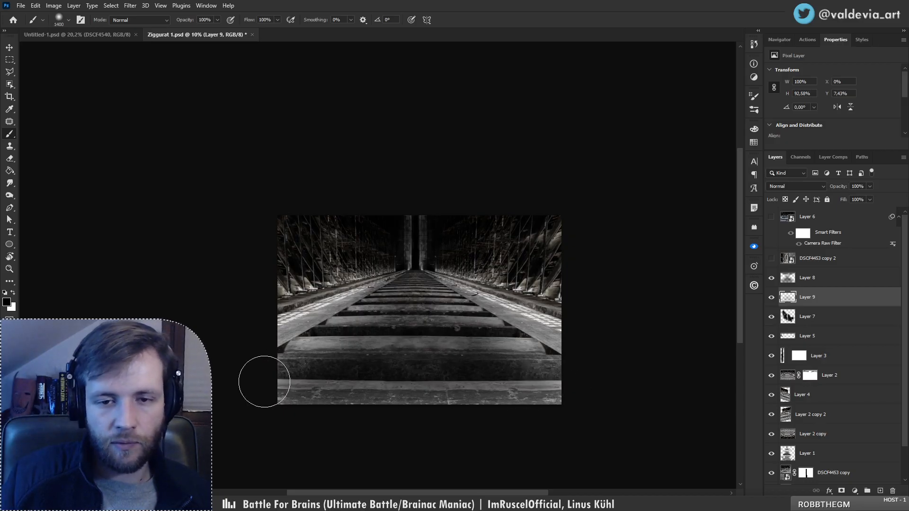
left_click_drag(307, 352, 540, 356)
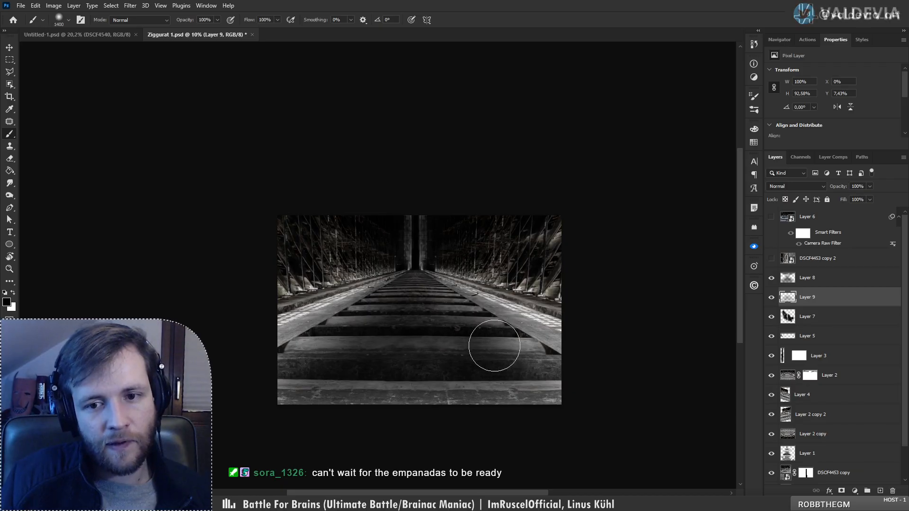
key("ctrl+z")
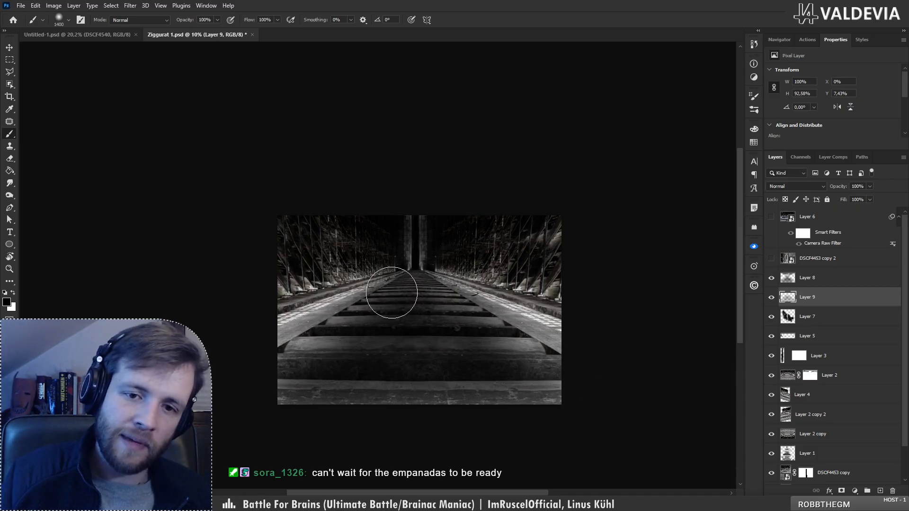
- Try erasing shading across the foreground beams with a 495 px soft eraser, undo the stroke, and enlarge the eraser to 1300 px
key("e")
right_click(444, 297)
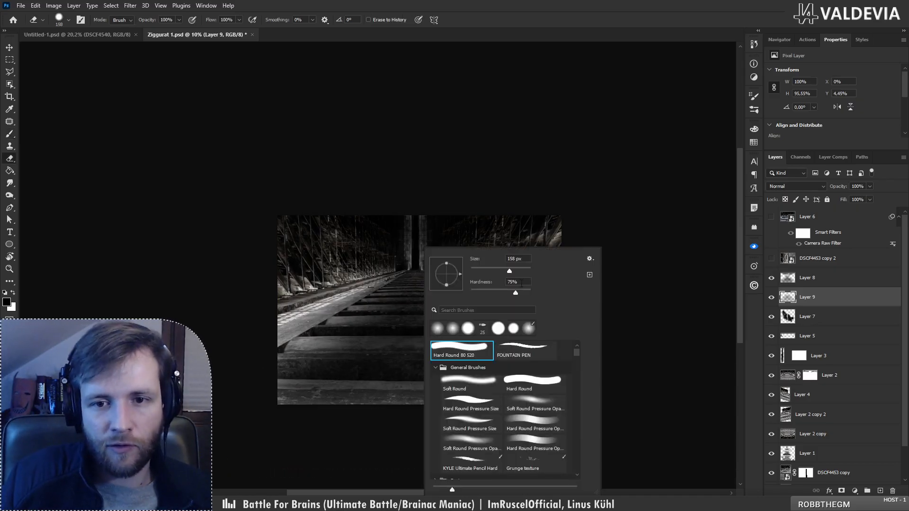
left_click_drag(509, 271, 522, 273)
left_click(536, 403)
left_click_drag(276, 394, 513, 375)
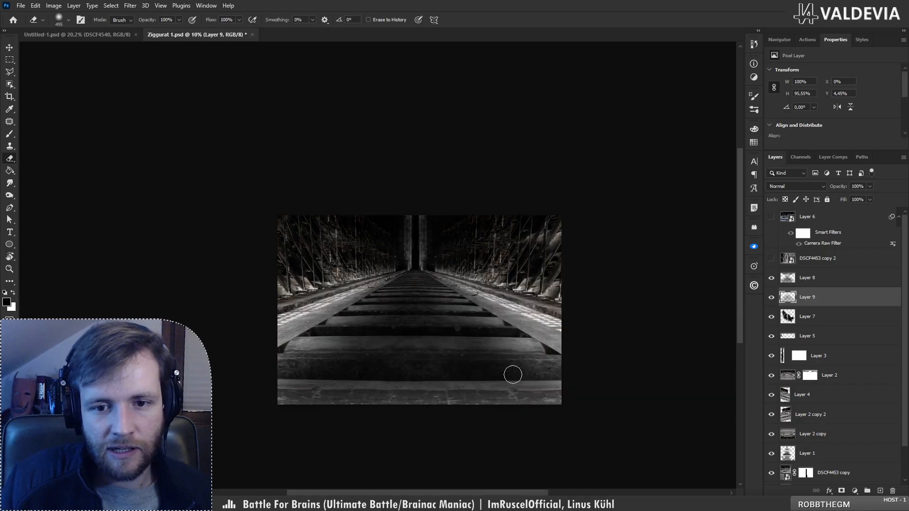
key("ctrl+z")
key("bracketright")
key("bracketright")
key("bracketright")
key("bracketright")
key("bracketright")
key("bracketright")
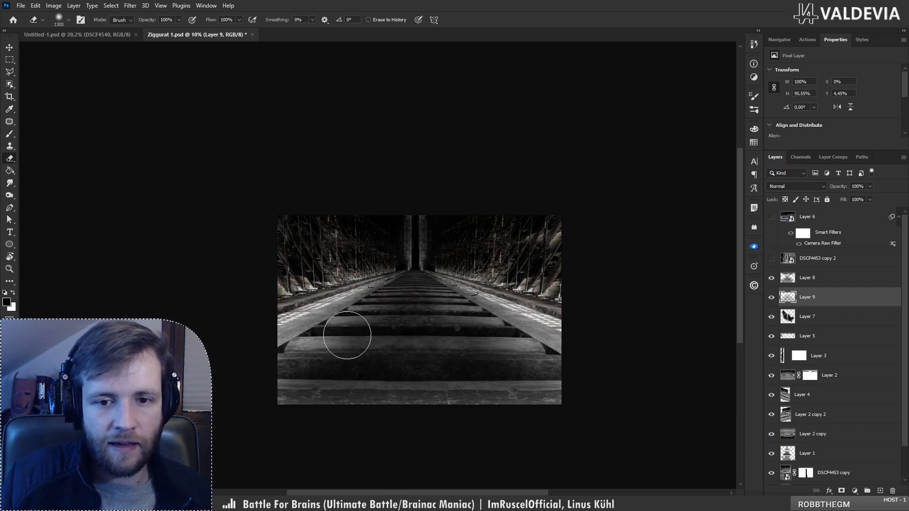
- Compare the image with and without the shading on Layer 9 and Layer 8
left_click(769, 297)
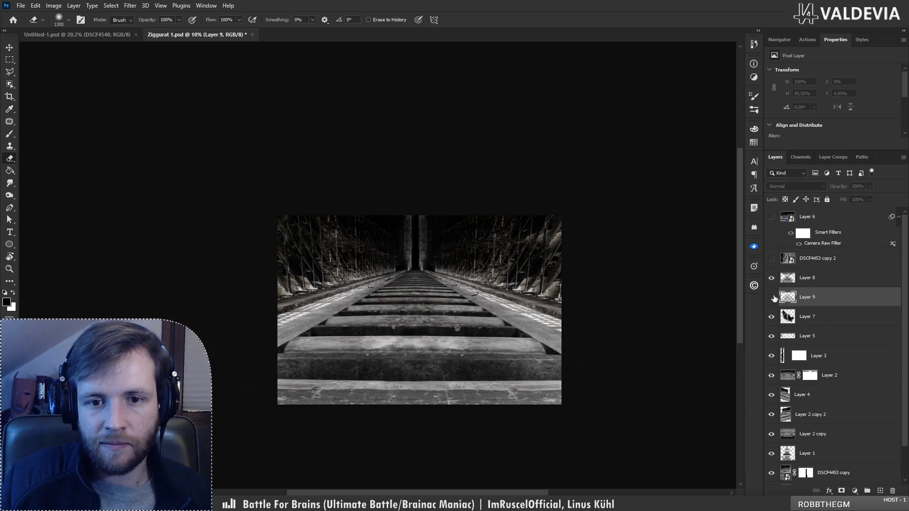
left_click(769, 297)
left_click(771, 278)
left_click(771, 278)
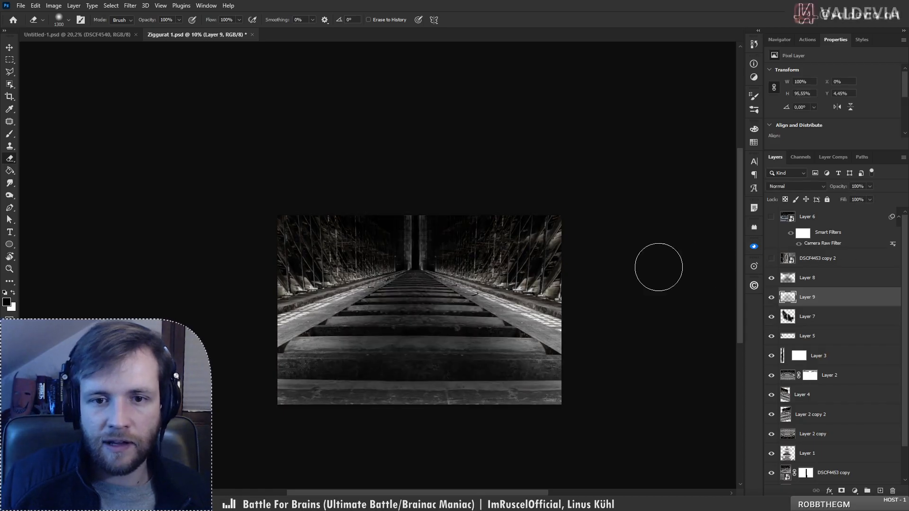
- On Layer 8, paint white highlights along the two pillars at the corridor's far end with a 250 px soft brush, undoing unwanted strokes
key("z")
mouse_move(410, 293)
left_mouse_down()
mouse_move(379, 292)
mouse_move(451, 284)
left_mouse_up()
key("e")
left_click(835, 320)
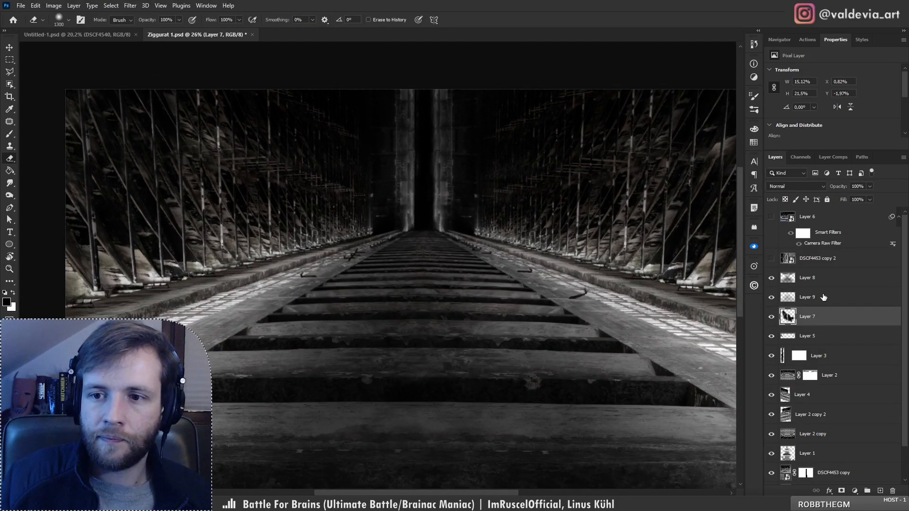
left_click(823, 278)
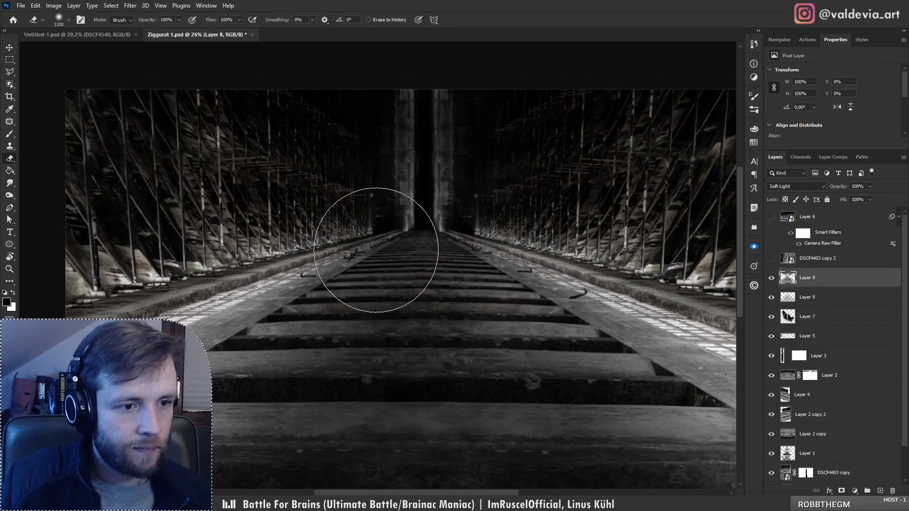
key("b")
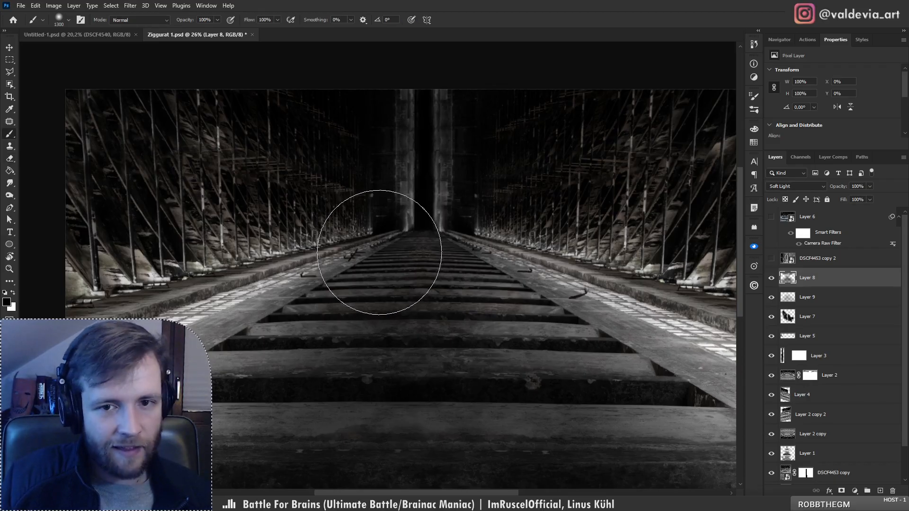
key("bracketleft")
key("bracketleft")
key("bracketleft")
key("bracketleft")
key("bracketleft")
key("bracketleft")
key("x")
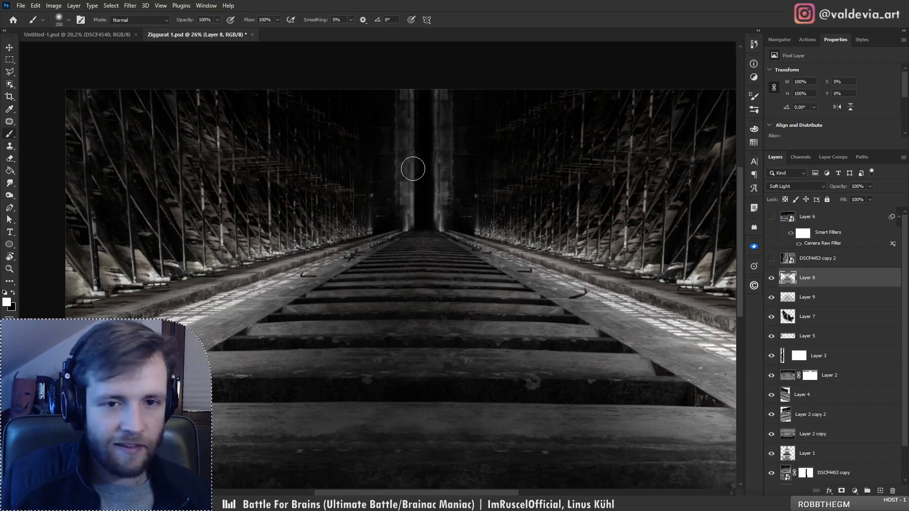
left_click_drag(413, 216, 412, 167)
key("ctrl+z")
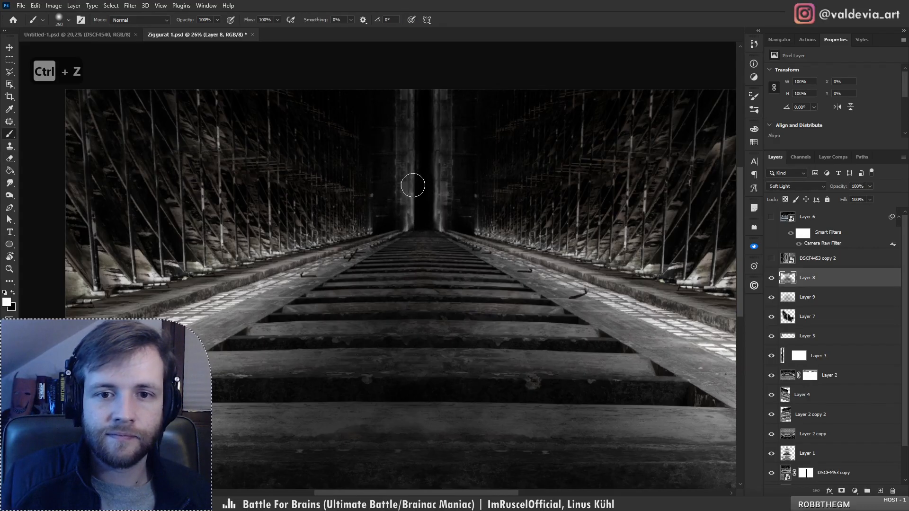
left_click_drag(451, 194, 437, 193)
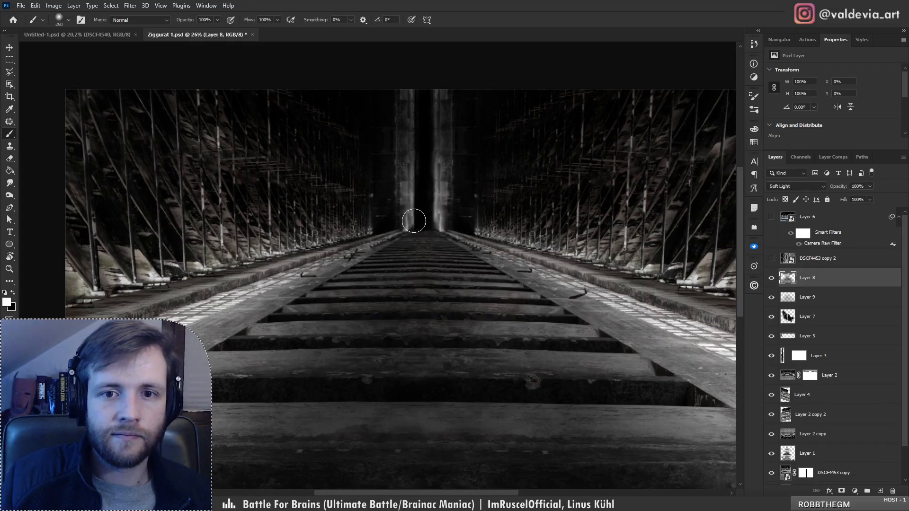
key("x")
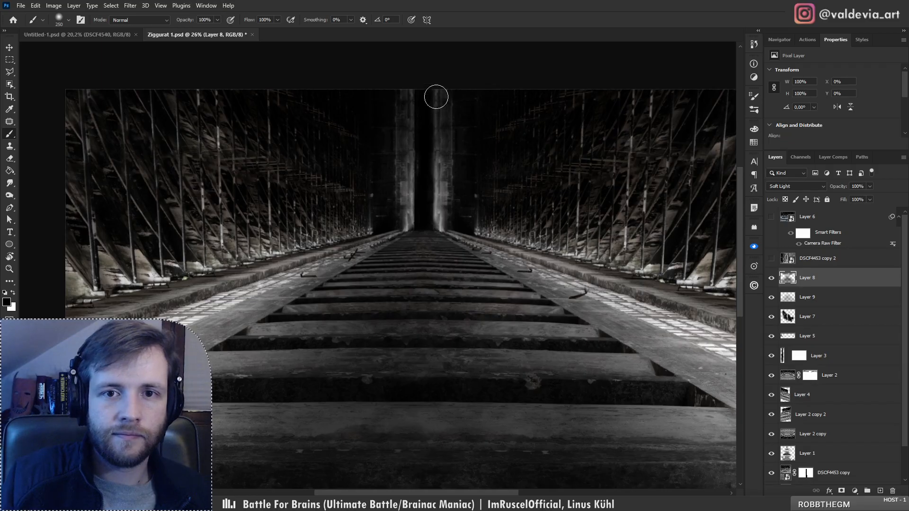
key("x")
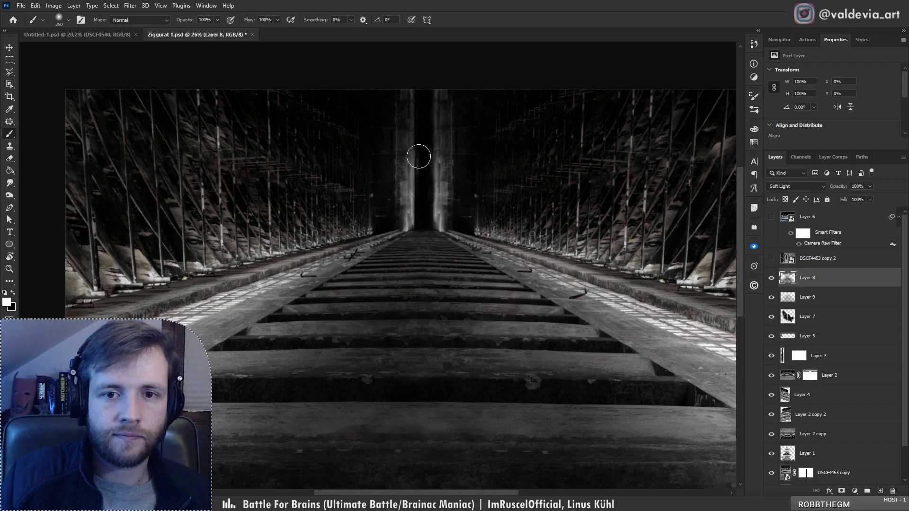
key("ctrl+z")
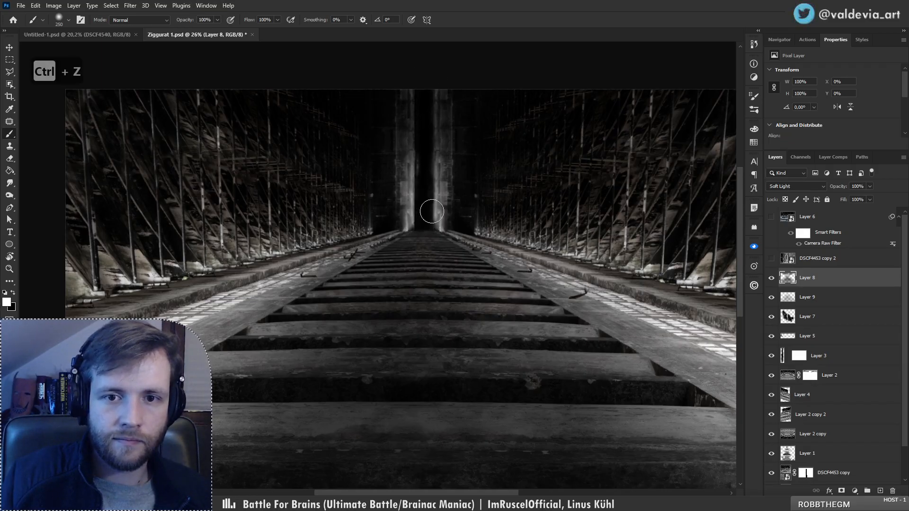
- Select Layer 3's mask, try retouching the left far pillar's inner edge with a 37 px soft brush, and undo the strokes
key("z")
mouse_move(423, 202)
left_mouse_down()
mouse_move(493, 169)
mouse_move(431, 171)
mouse_move(458, 169)
left_mouse_up()
key("b")
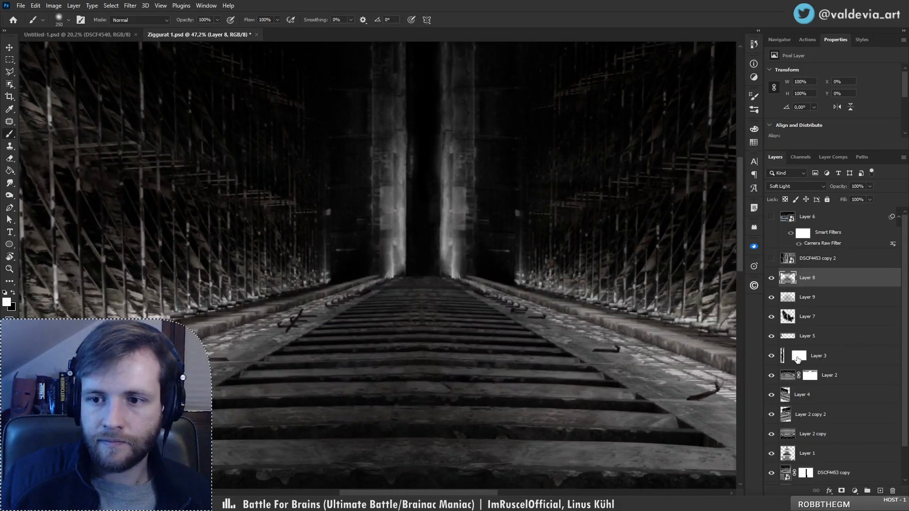
left_click(797, 359)
key("x")
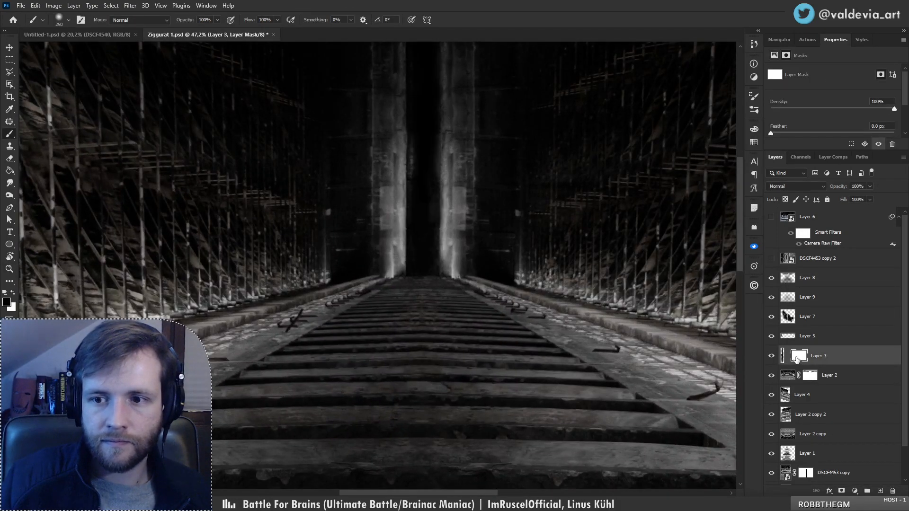
key("x")
right_click(446, 199)
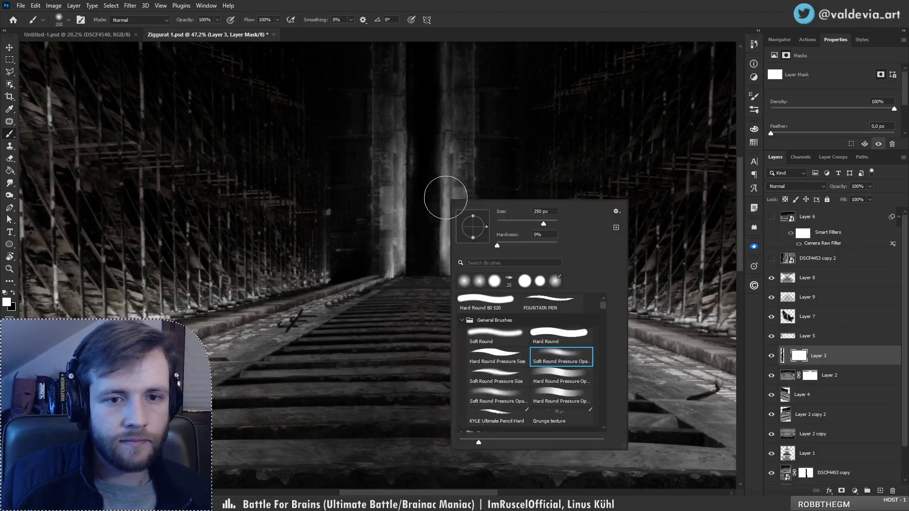
left_click_drag(412, 152, 415, 143)
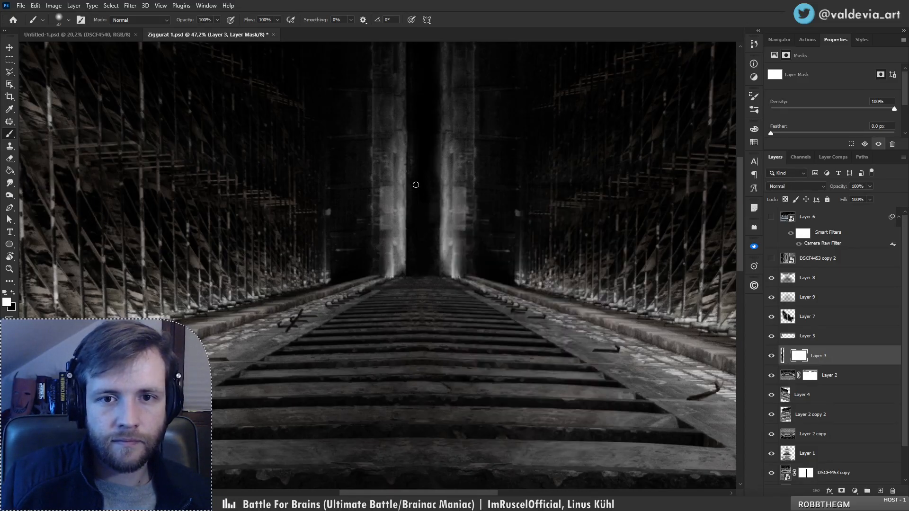
left_click_drag(417, 197, 409, 197)
key("ctrl+z")
key("ctrl+z")
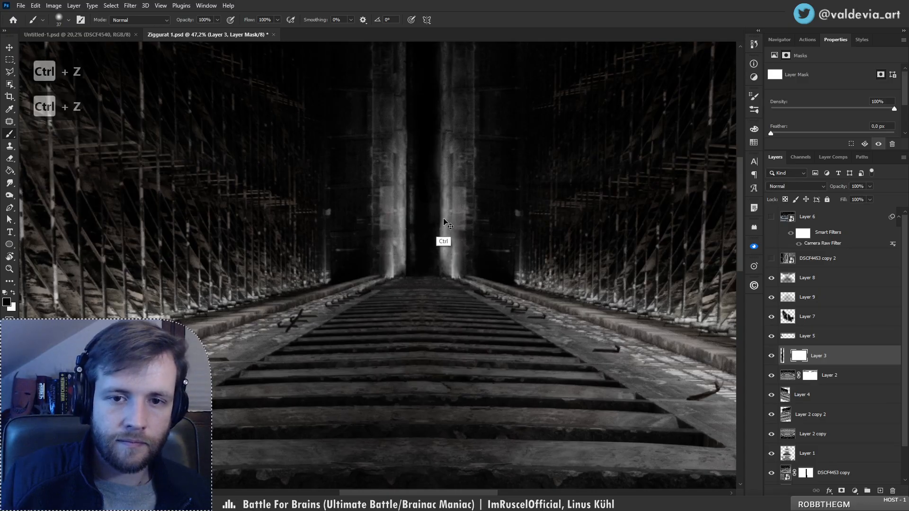
- Retouch the inner edge of the right far pillar on Layer 3's mask with a slightly larger soft brush
right_click(444, 214)
left_click(404, 179)
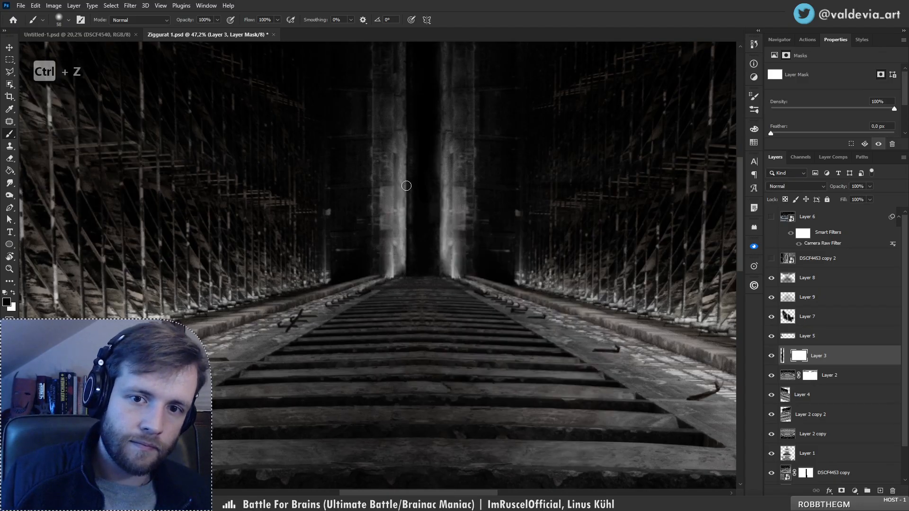
left_click_drag(445, 195, 439, 263)
left_click_drag(441, 198, 440, 164)
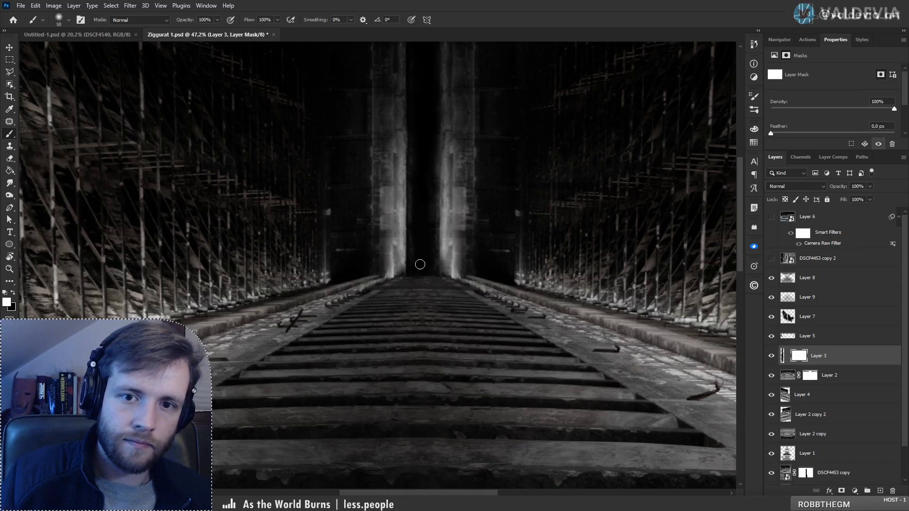
- Stamp all visible layers into a new layer above Layer 6 and make it a smart object
key("z")
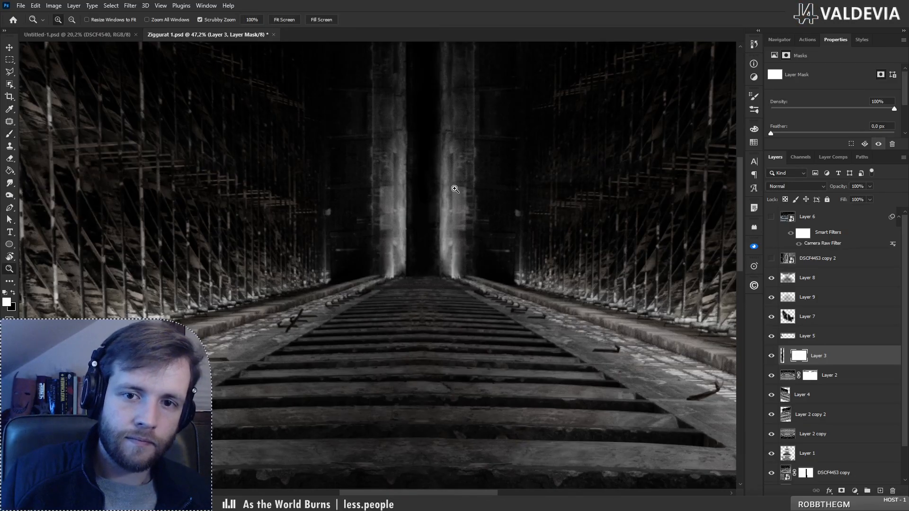
left_click_drag(453, 189, 422, 173)
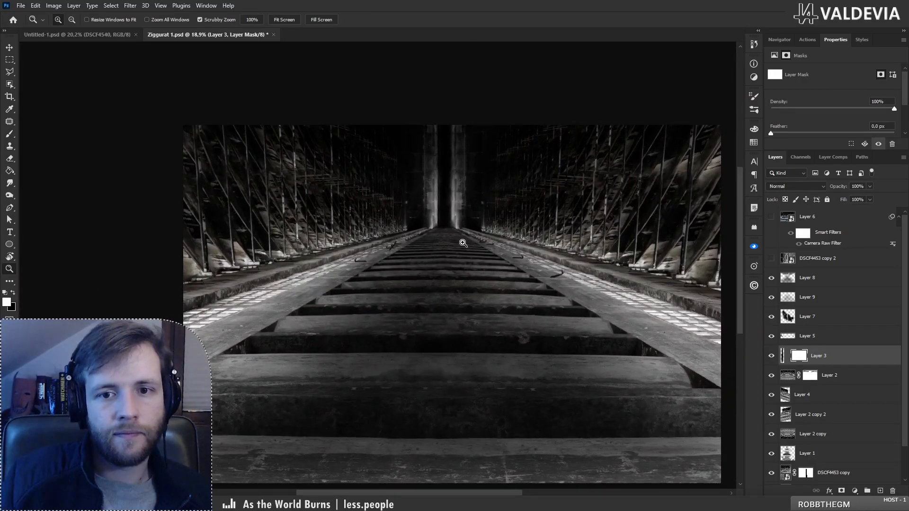
mouse_move(462, 242)
left_mouse_down()
mouse_move(427, 234)
mouse_move(510, 247)
left_mouse_up()
key("b")
left_click(833, 222)
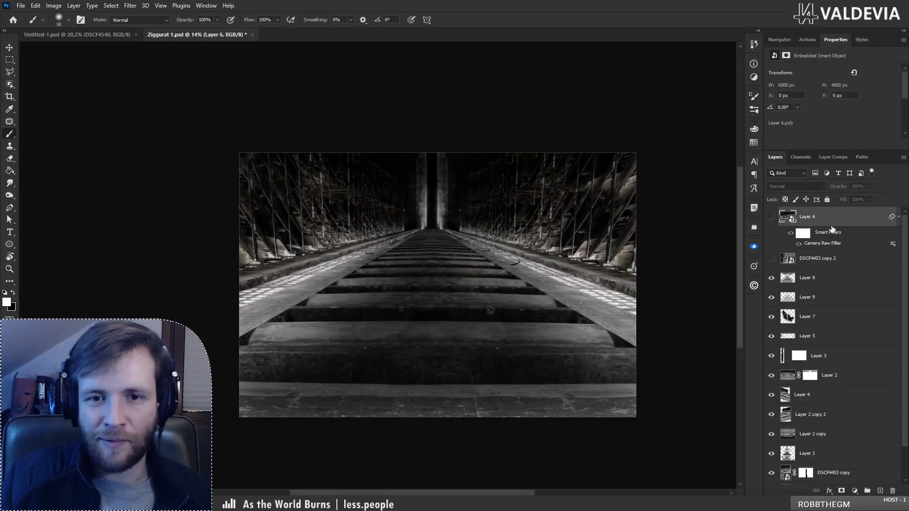
key("ctrl+alt+shift+e")
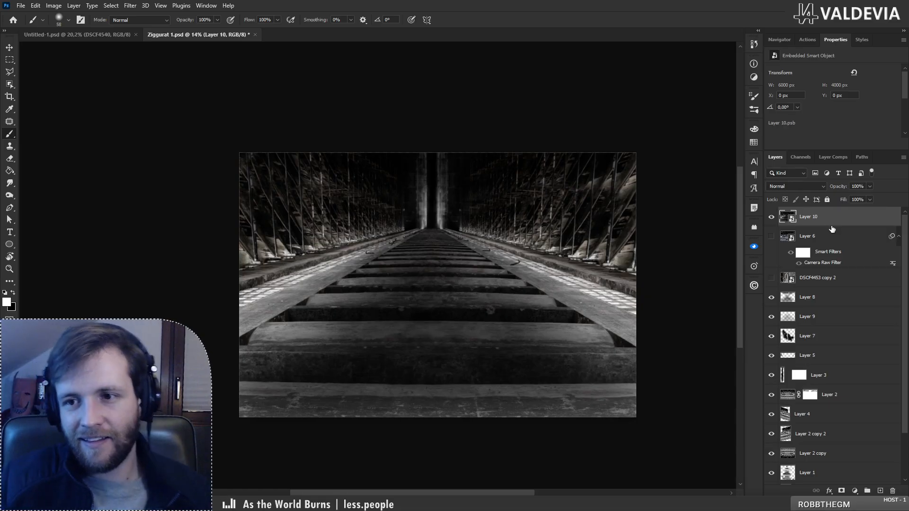
- Copy Layer 6's Camera Raw smart filter onto the stamped layer, show Layer 6, and compare by toggling the stamped layer's visibility
left_click_drag(837, 256, 846, 222)
left_click(772, 236)
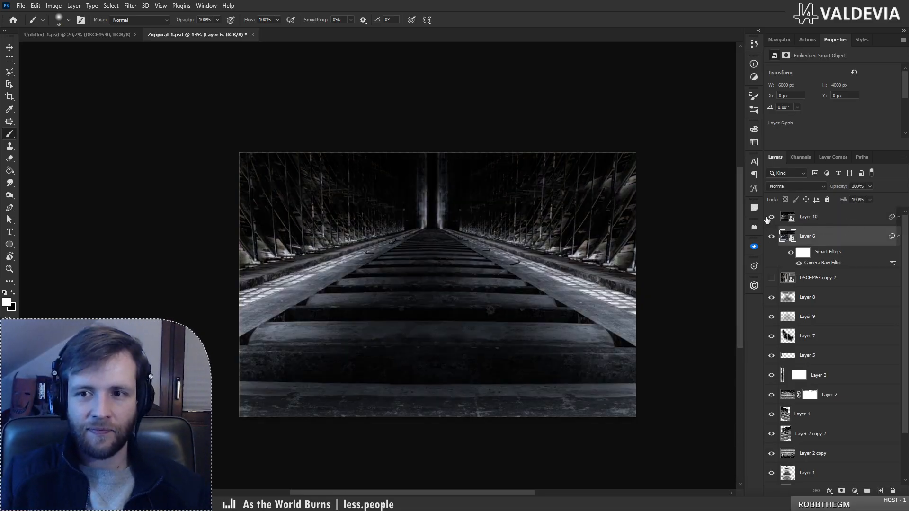
left_click(769, 217)
left_click(768, 217)
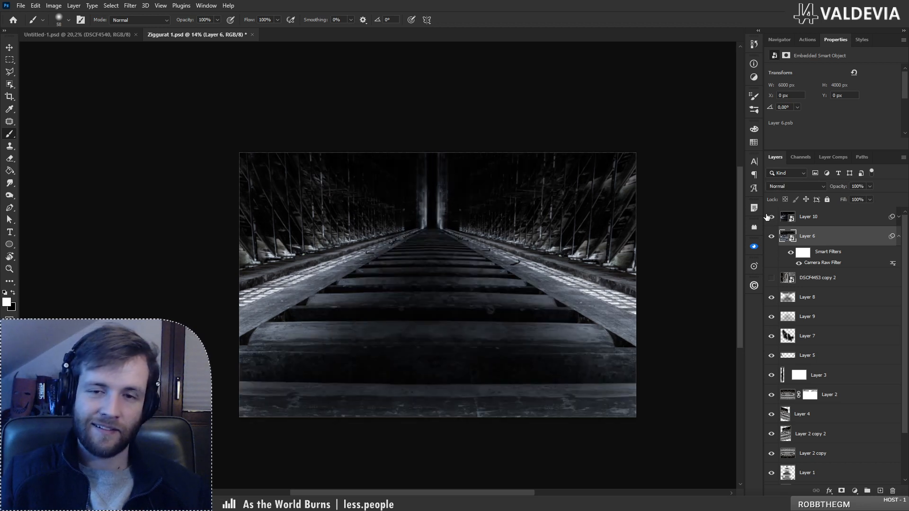
- Reopen Layer 10's Camera Raw filter and set Clarity to -18, Tint to -7, Vibrance to +20, Shadows to -21 and Contrast to +43
left_click(899, 218)
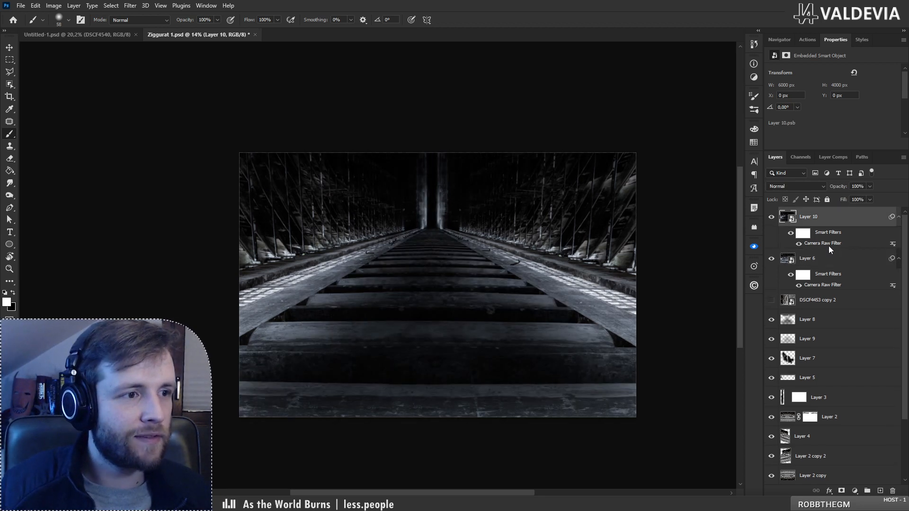
double_click(824, 244)
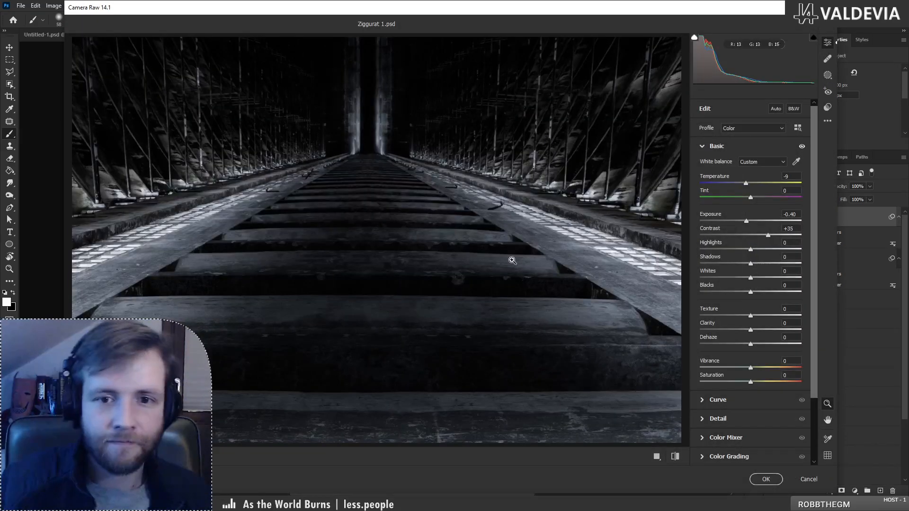
left_click_drag(406, 236, 363, 249)
left_click_drag(376, 202, 404, 198)
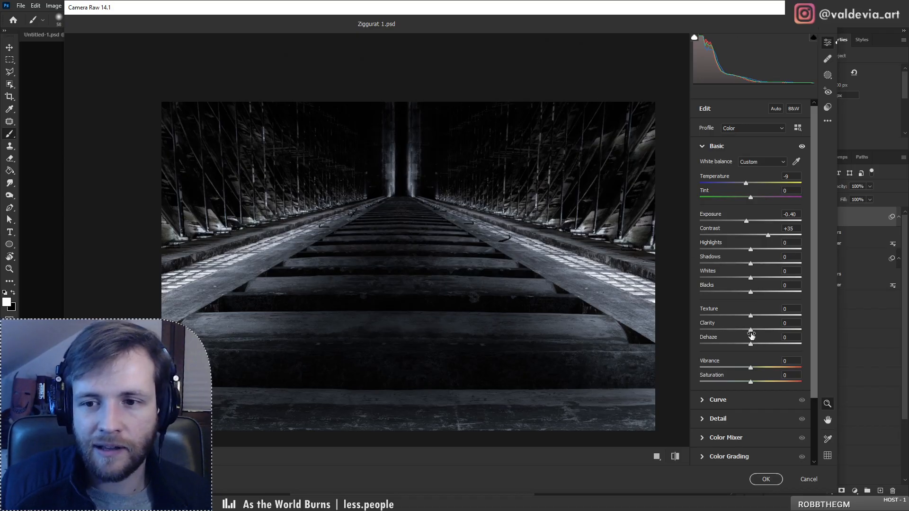
left_click(733, 332)
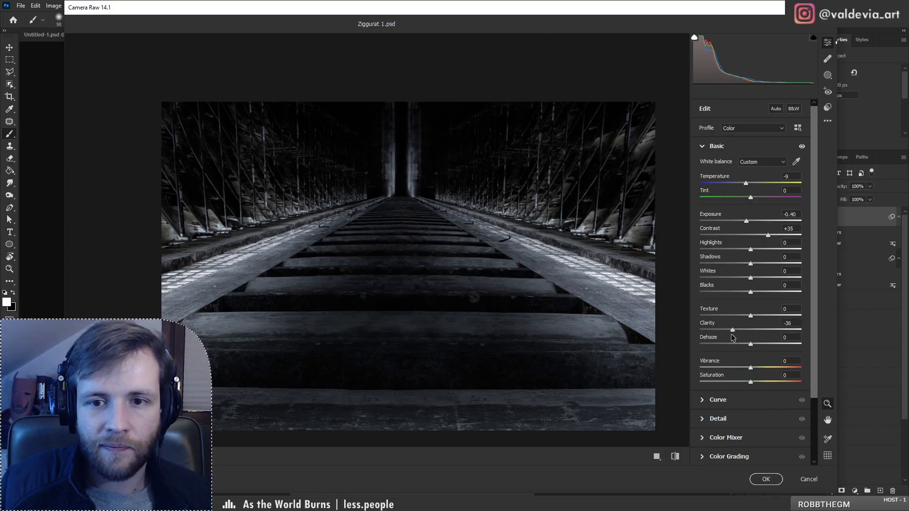
mouse_move(422, 220)
left_mouse_down()
mouse_move(371, 233)
mouse_move(405, 221)
left_mouse_up()
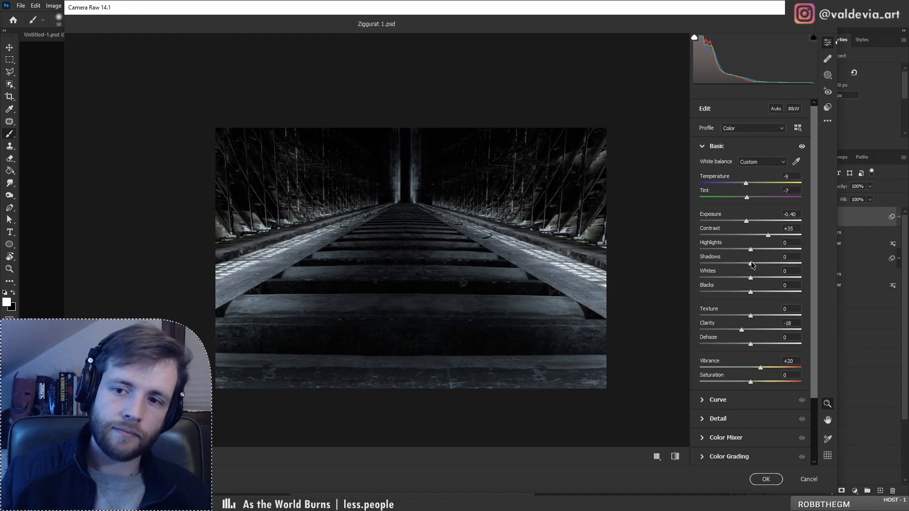
mouse_move(764, 263)
left_mouse_down()
mouse_move(773, 264)
mouse_move(709, 264)
mouse_move(750, 262)
left_mouse_up()
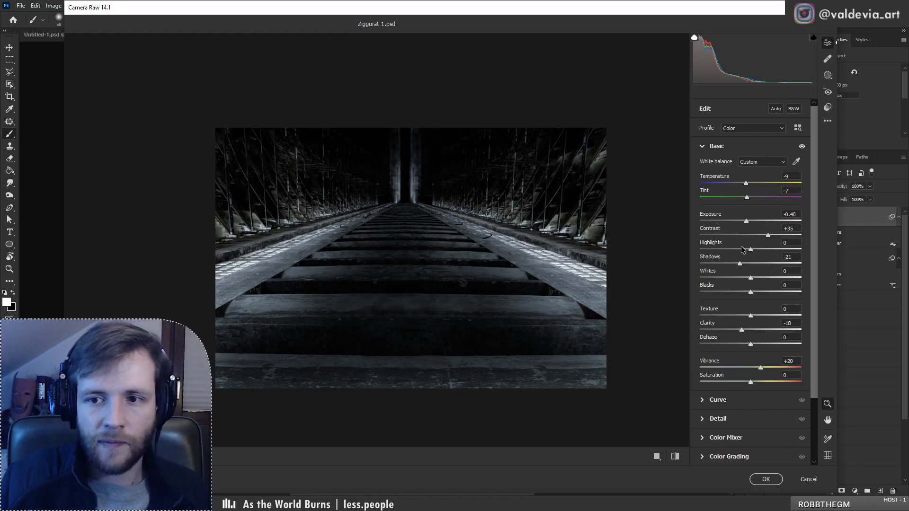
left_click_drag(768, 235, 772, 235)
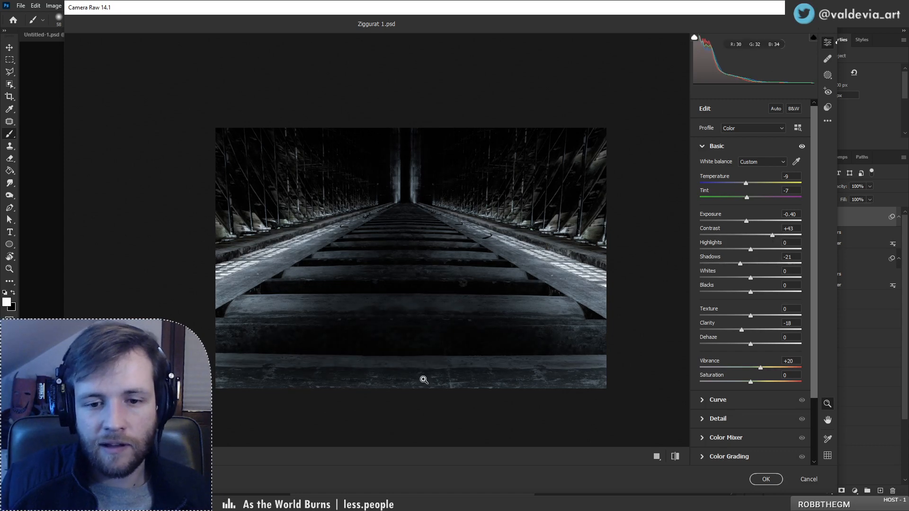
- Switch to the Photos viewer, examine the Level 1 series images as colour and lighting references, and return to Camera Raw
key("Return")
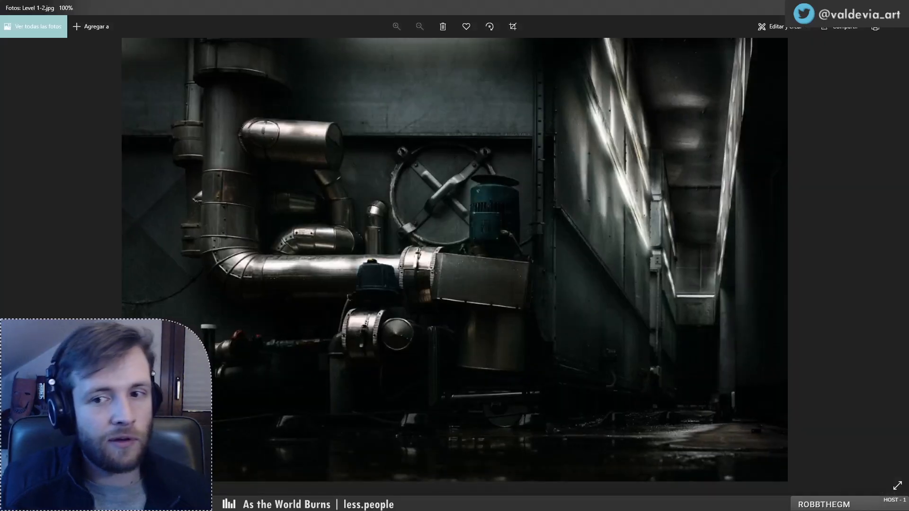
key("Right")
key("Right")
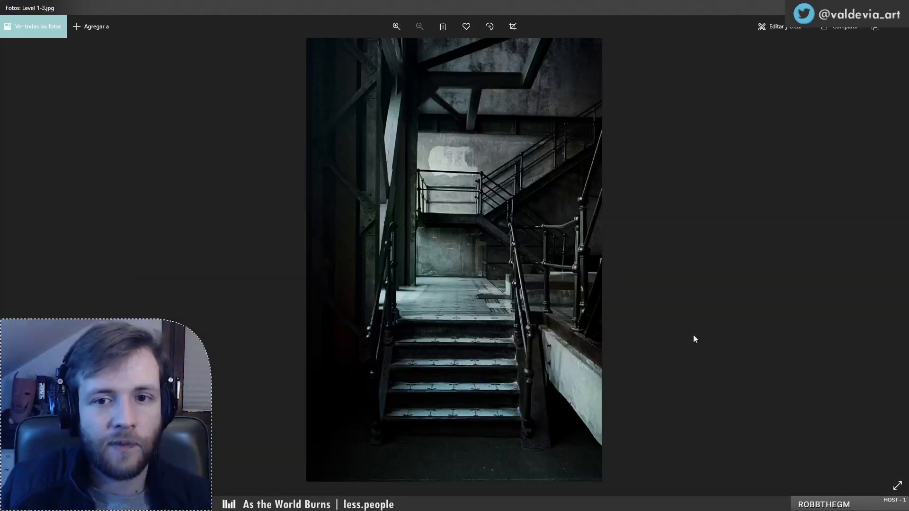
key("Right")
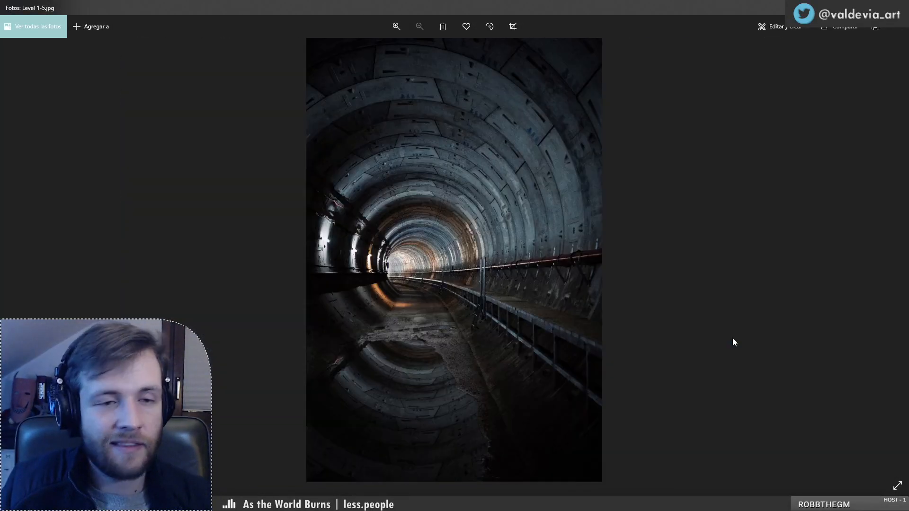
key("Right")
key("Right")
key("Right")
key("Right")
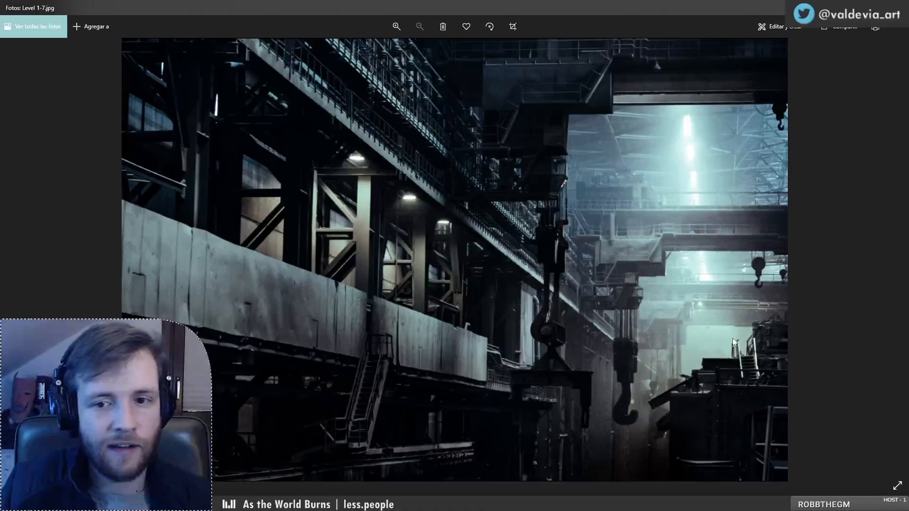
key("Right")
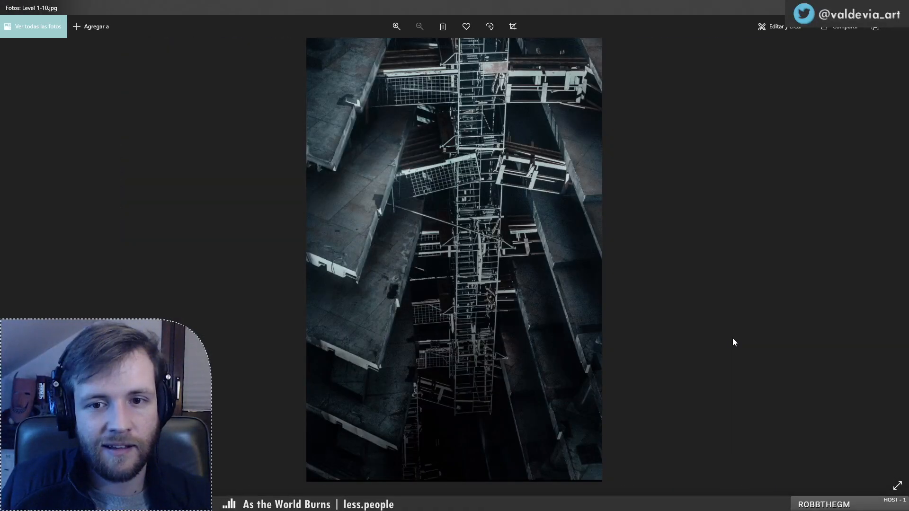
key("Right")
key("alt+Tab")
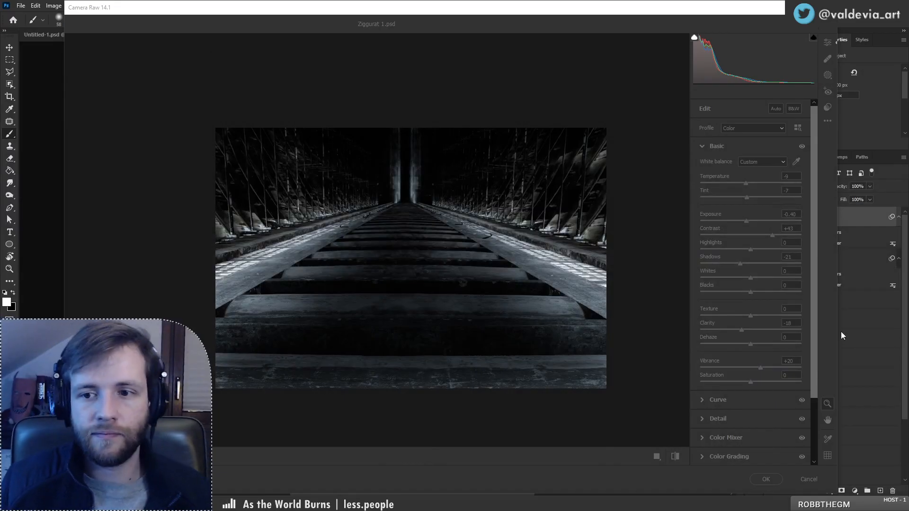
- Add a Highlight Priority vignette of -23 with Midpoint 57 and Roundness +77, and compare the image before and after
scroll(776, 434, "down", 3)
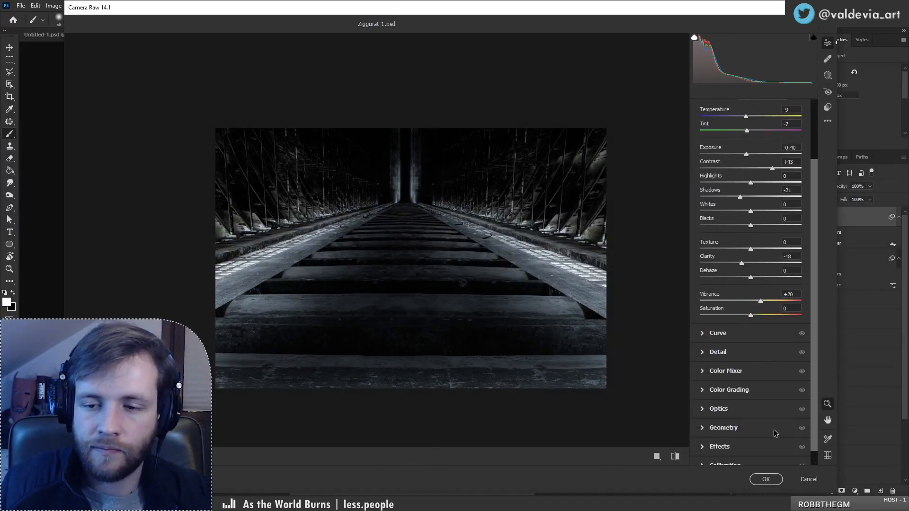
left_click(702, 447)
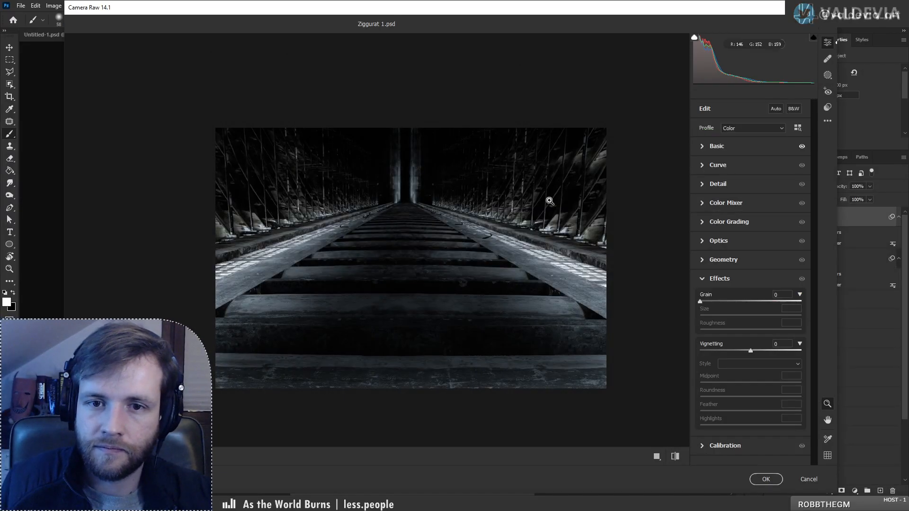
left_click_drag(752, 352, 692, 353)
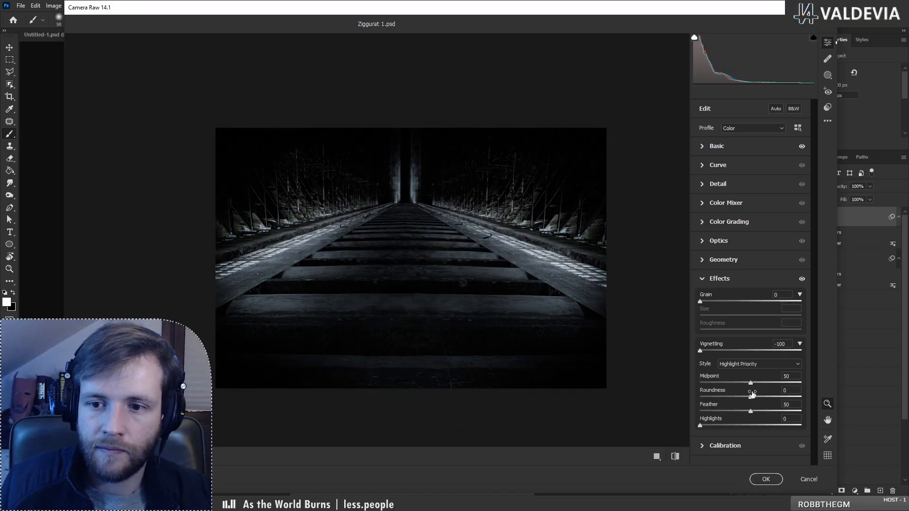
left_click_drag(751, 398, 803, 398)
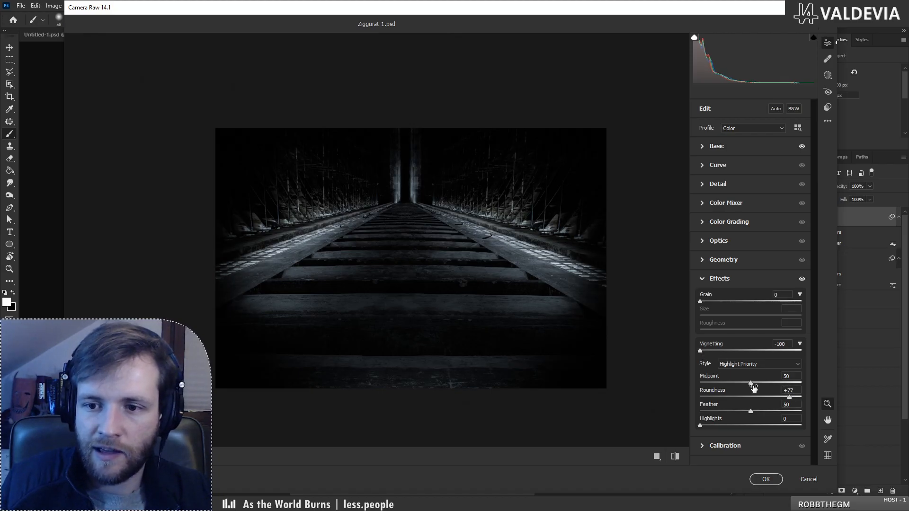
left_click_drag(753, 385, 724, 384)
left_click_drag(704, 354, 741, 348)
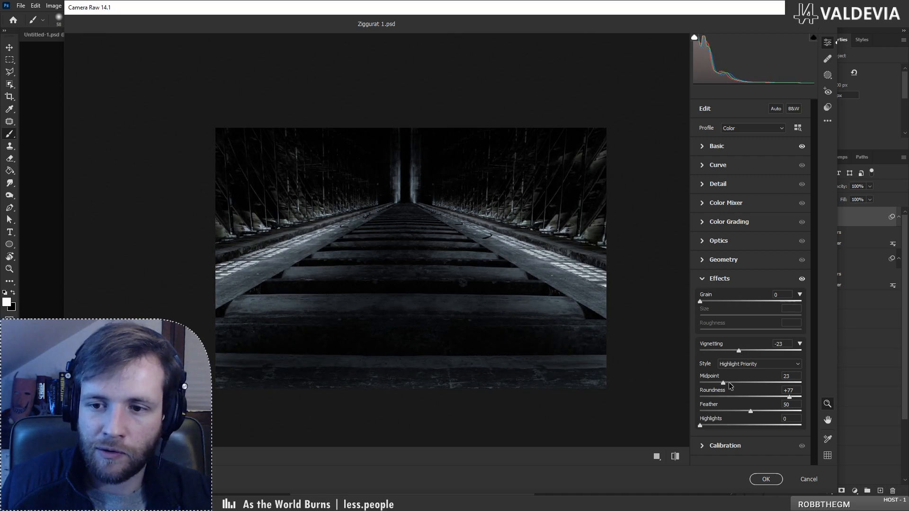
left_click_drag(724, 383, 759, 386)
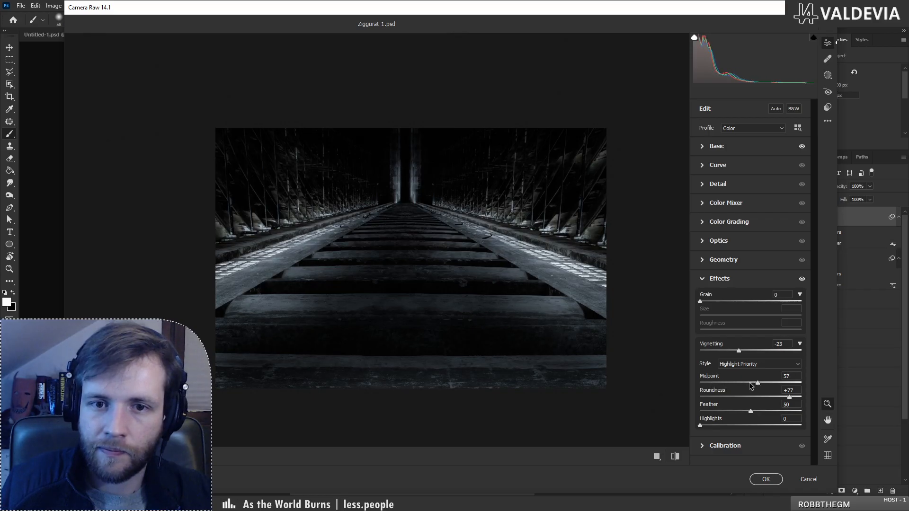
left_click(676, 457)
left_click(675, 457)
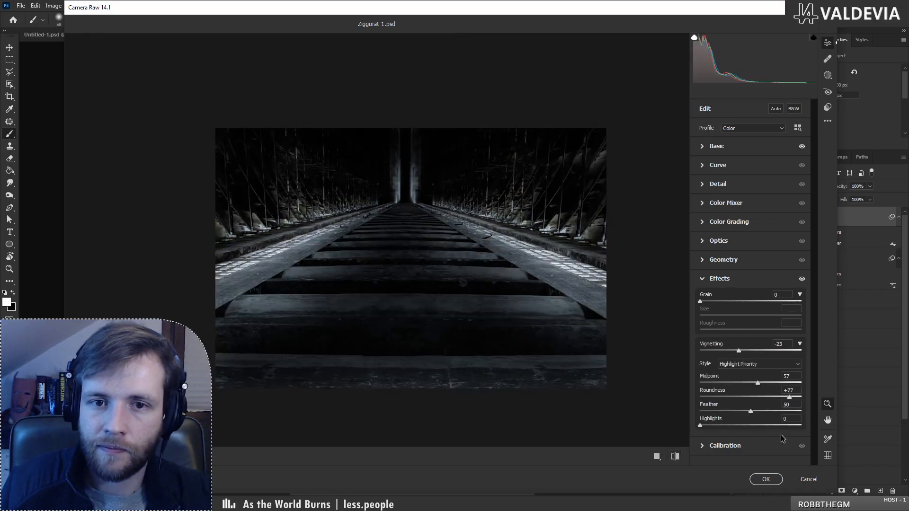
- Set the Exposure to -0.35 in the Basic adjustments
left_click(706, 149)
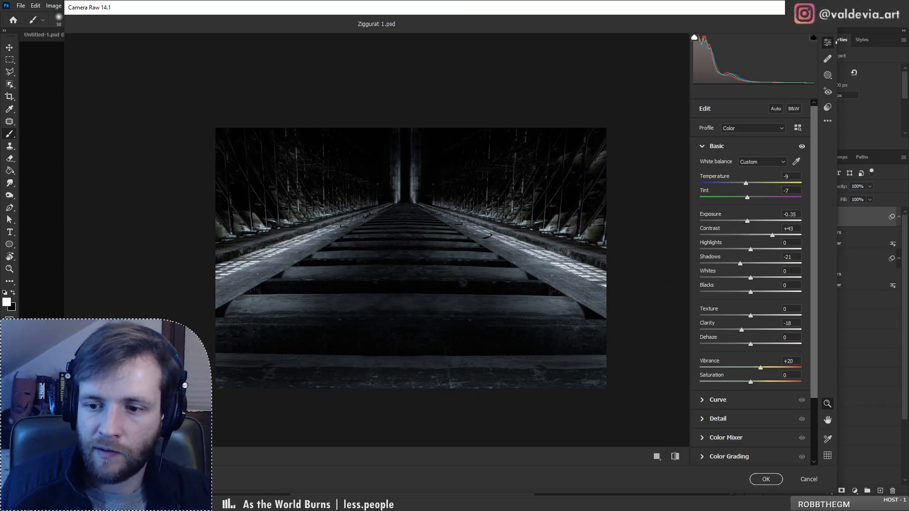
right_click(820, 503)
left_click(759, 146)
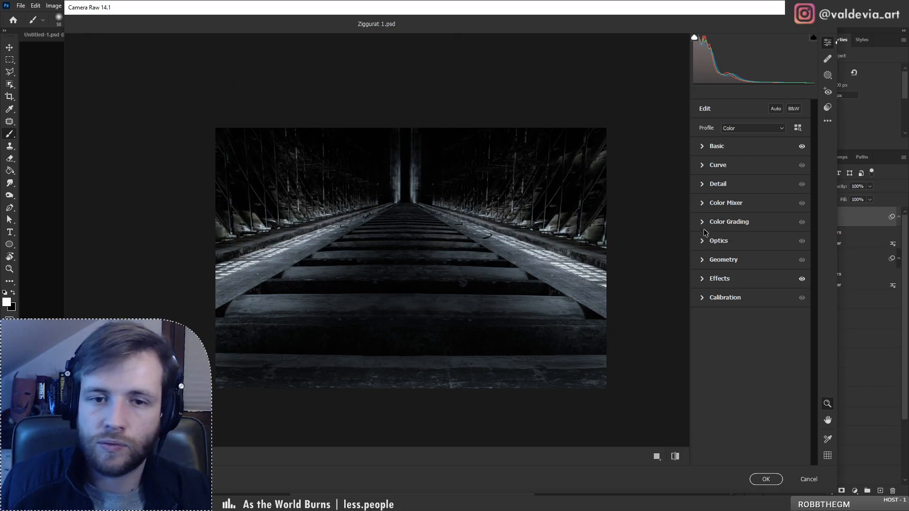
- Color-grade the shadows with hue 253 and saturation 13, and the highlights with hue 172 and saturation 21
left_click(704, 223)
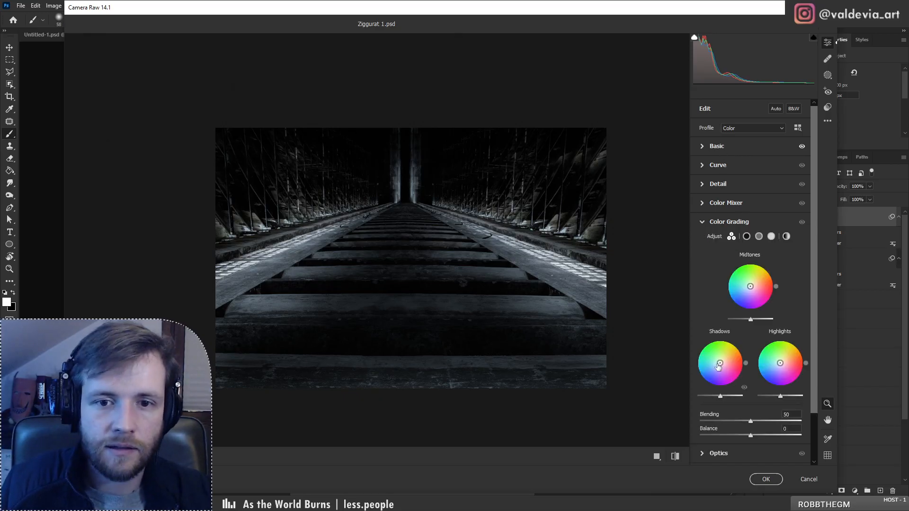
left_click_drag(720, 364, 717, 369)
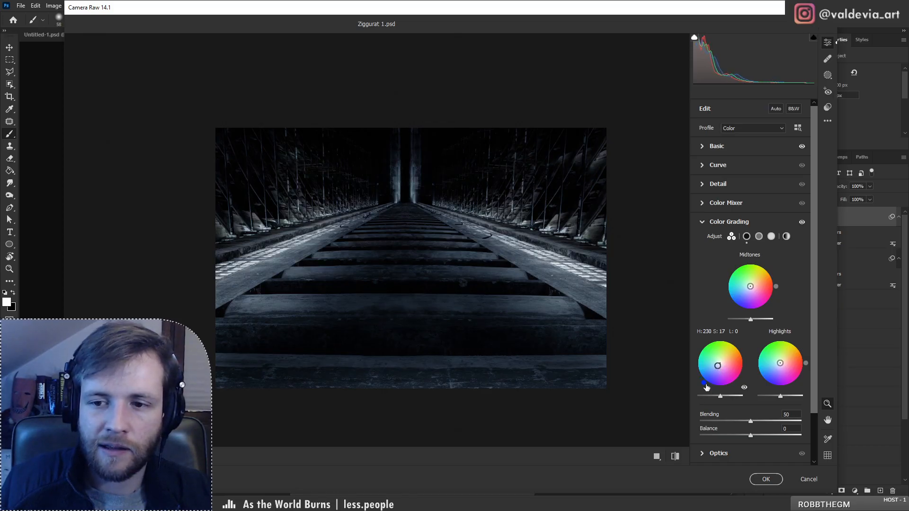
left_click_drag(717, 369, 718, 365)
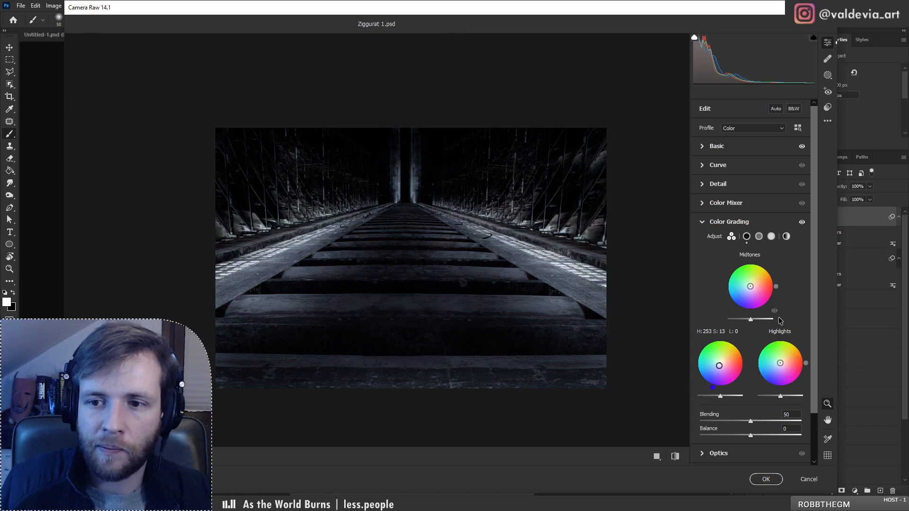
left_click_drag(784, 363, 794, 358)
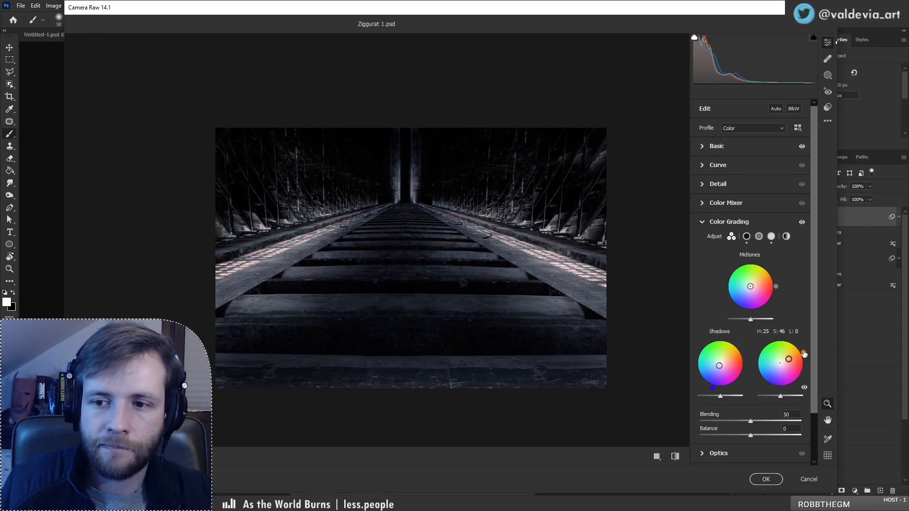
left_click_drag(805, 354, 776, 362)
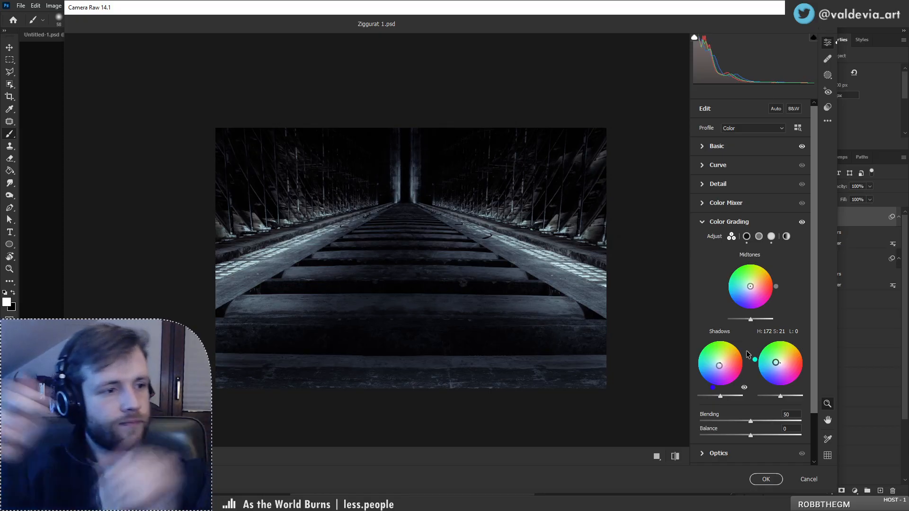
key("Return")
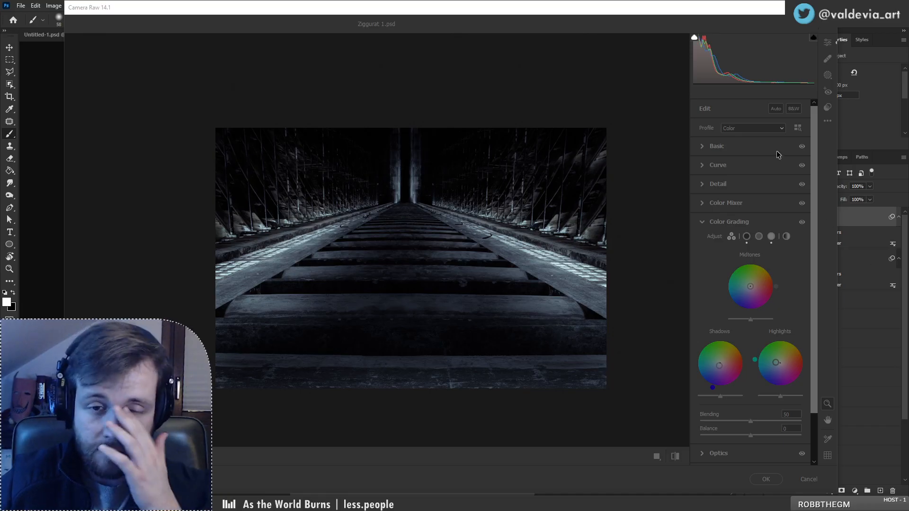
- Set the Exposure to -0.45 and the Whites to +57 in the Basic adjustments
left_click(713, 154)
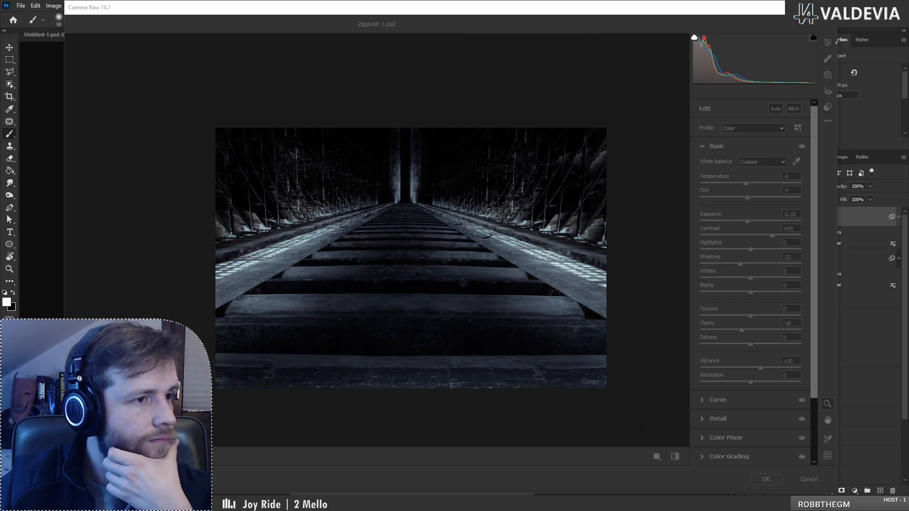
left_click(754, 221)
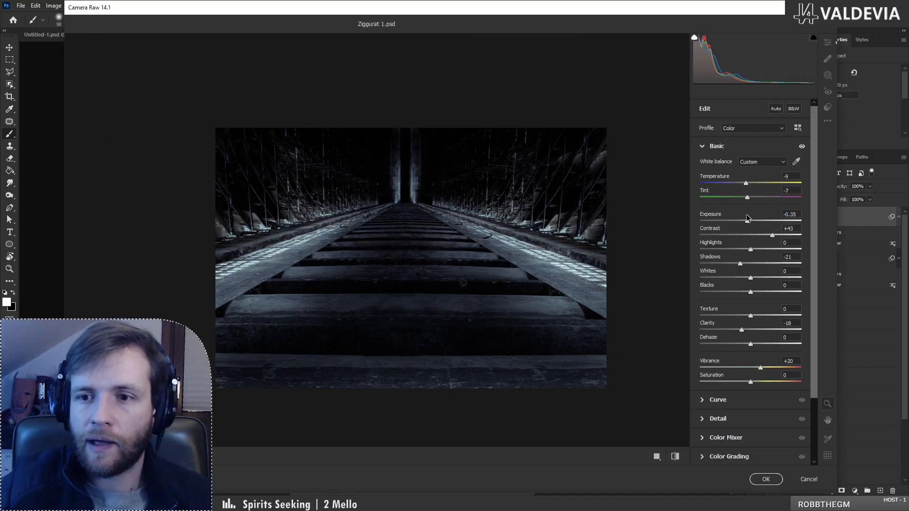
left_click_drag(755, 221, 748, 220)
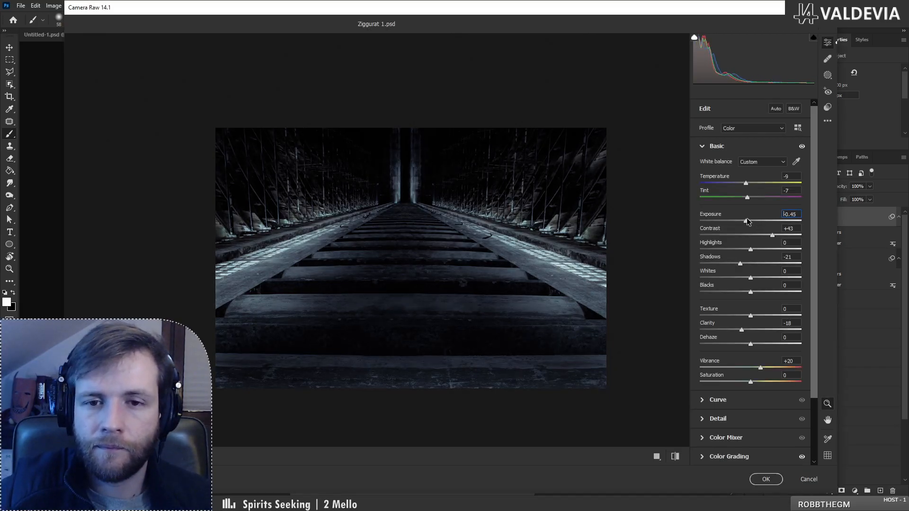
left_click_drag(752, 278, 787, 286)
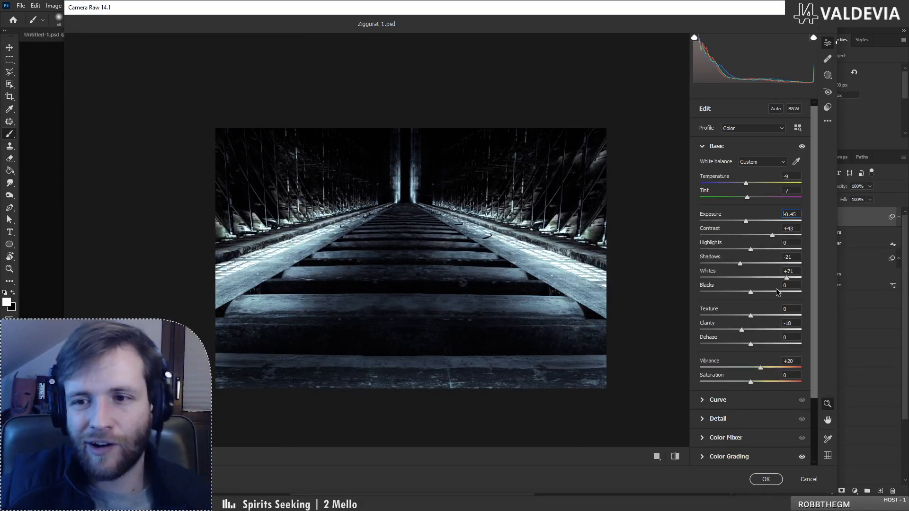
left_click_drag(788, 281, 780, 281)
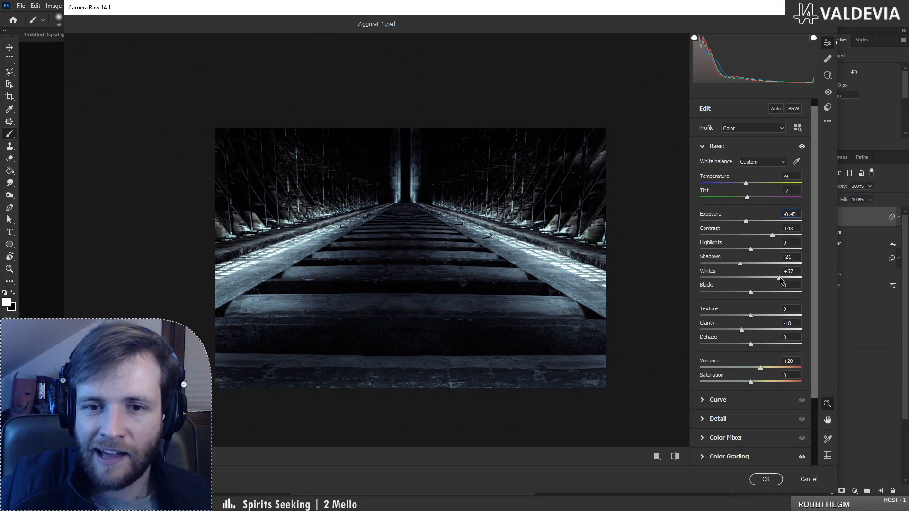
- Compare the image with its ungraded version and apply the Camera Raw adjustments to Layer 10
left_click(676, 457)
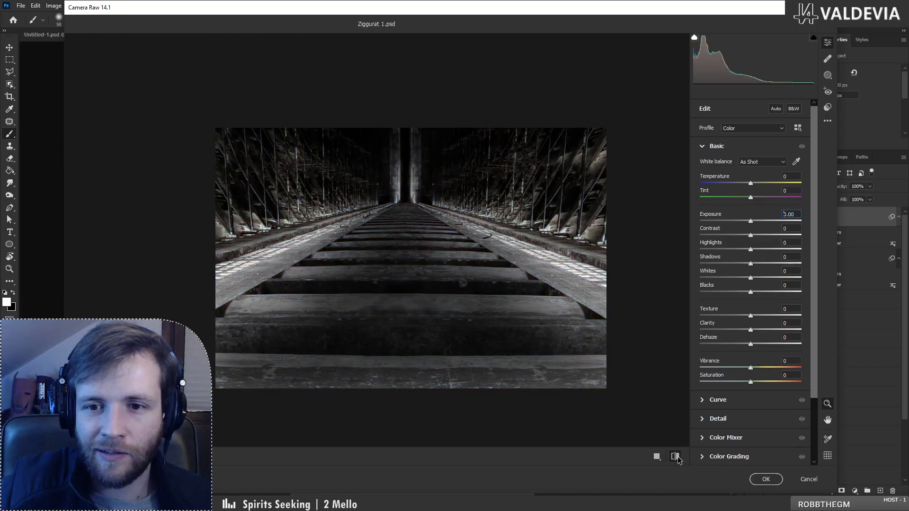
left_click(675, 458)
left_click(766, 479)
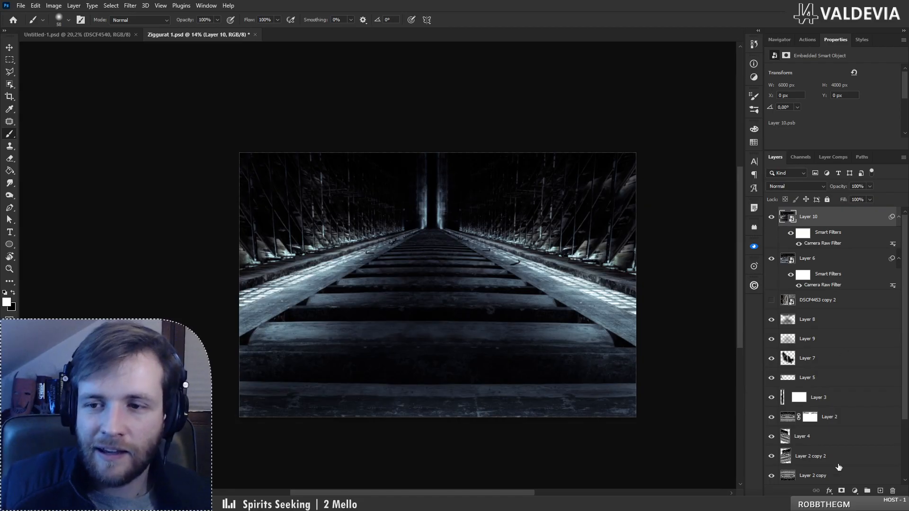
- Add a new layer above Layer 10 in Overlay blend mode and set the soft brush size to 291 px
left_click(881, 491)
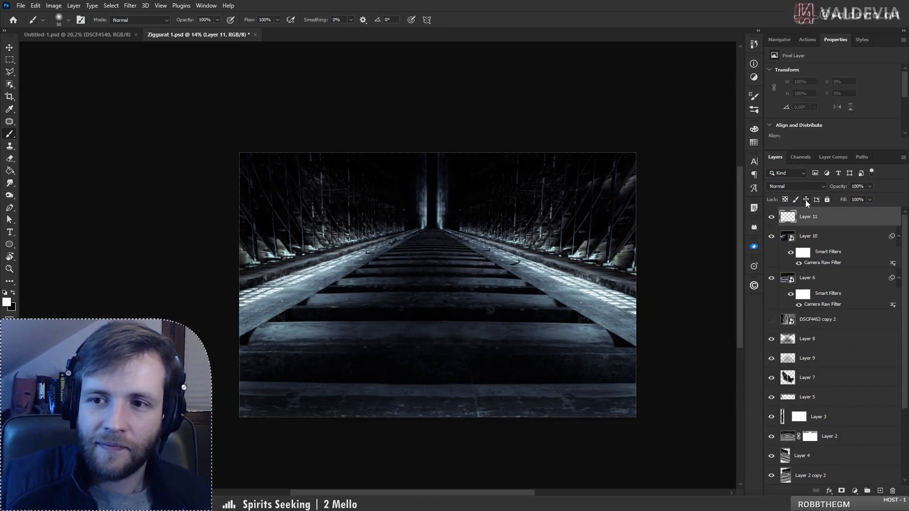
left_click(795, 186)
left_click(800, 306)
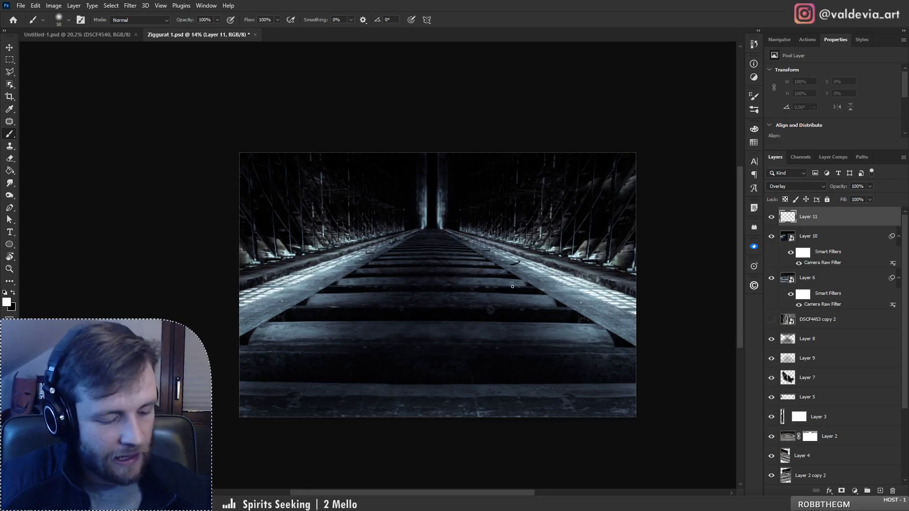
right_click(374, 284)
left_click(468, 271)
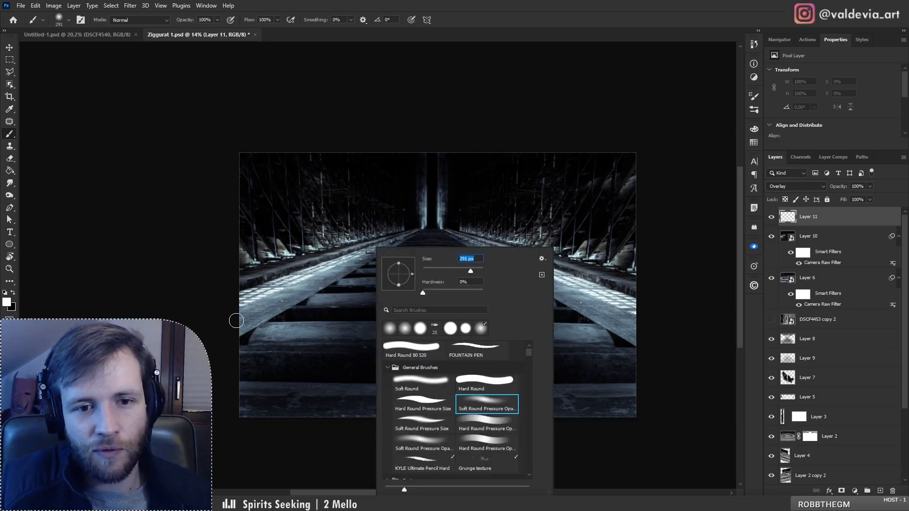
- Brighten the light strip left of the stairs with white strokes from a 150 px brush along its length
left_click_drag(225, 318, 349, 244)
key("ctrl+z")
left_click_drag(229, 308, 337, 260)
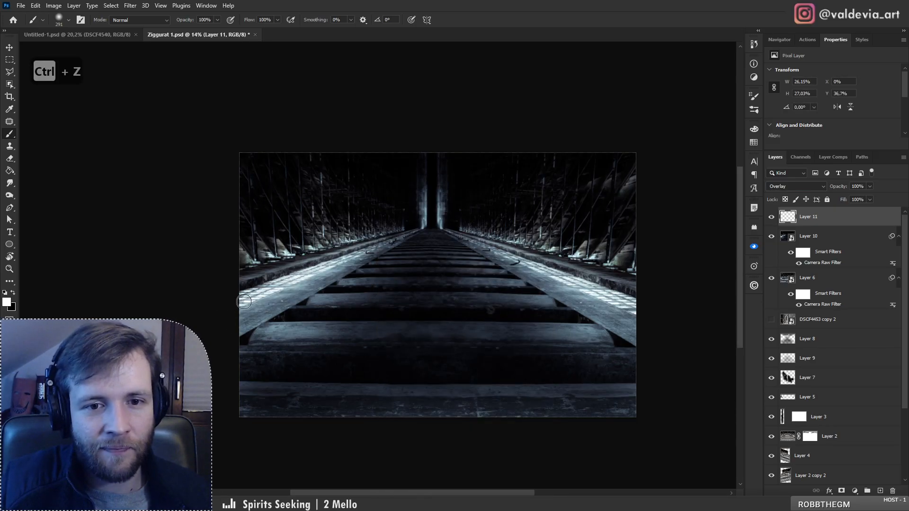
key("bracketleft")
key("bracketleft")
left_click_drag(236, 305, 355, 258)
left_click_drag(215, 315, 388, 237)
left_click_drag(237, 306, 432, 222)
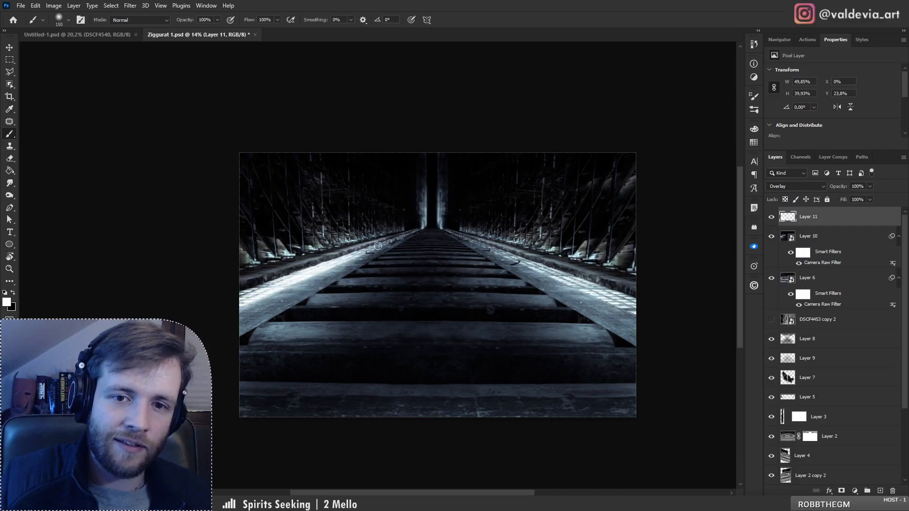
left_click_drag(378, 246, 458, 210)
- Brighten the light strip right of the stairs with white strokes, enlarging the brush to 500 px near the image edge
left_click_drag(487, 243, 625, 302)
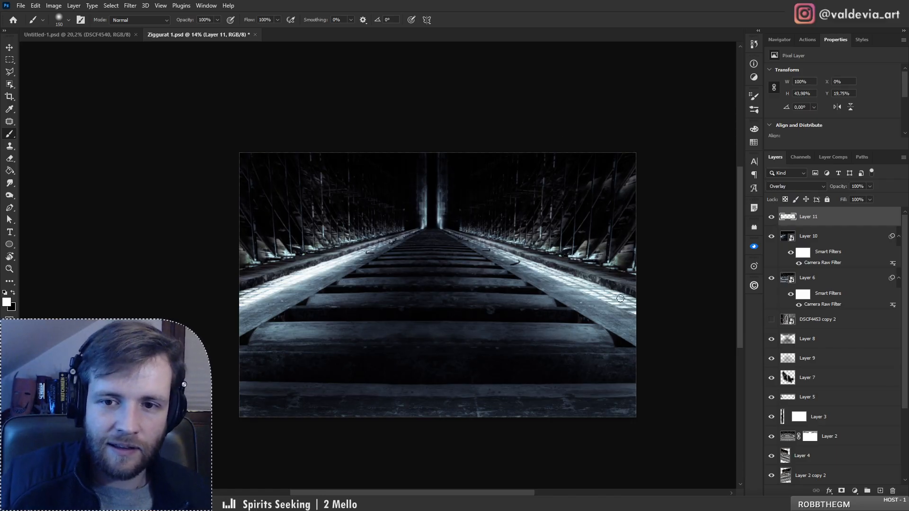
left_click_drag(527, 260, 668, 319)
left_click_drag(583, 295, 635, 314)
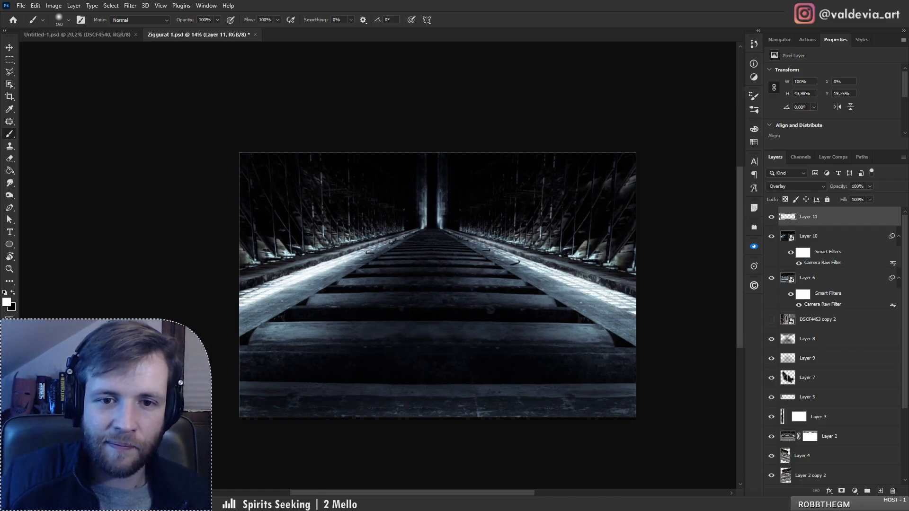
left_click_drag(555, 283, 665, 320)
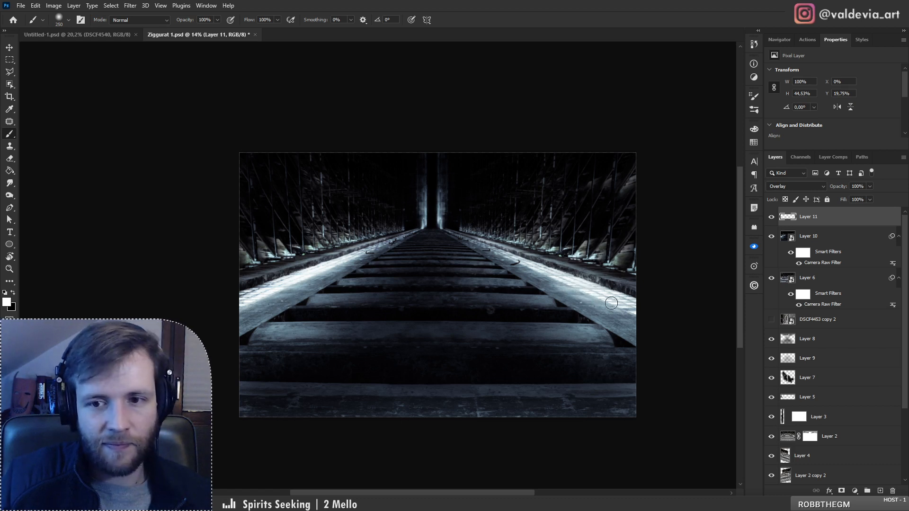
key("bracketright")
key("bracketright")
key("bracketright")
mouse_move(610, 296)
left_mouse_down()
mouse_move(667, 321)
mouse_move(649, 319)
left_mouse_up()
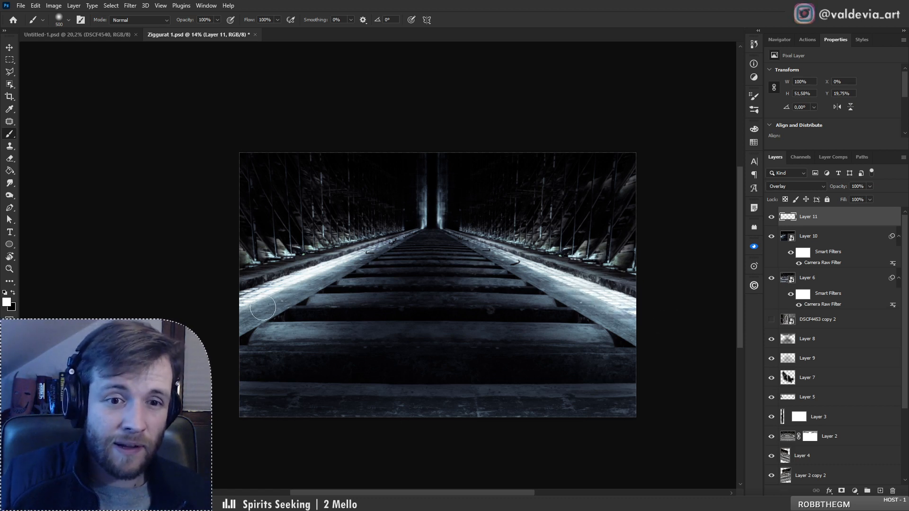
- Undo a broad stroke over the left walkway and reduce the brush size to 200 px
left_click_drag(263, 309, 305, 281)
key("ctrl+z")
key("bracketleft")
key("bracketleft")
key("bracketleft")
key("bracketleft")
key("bracketleft")
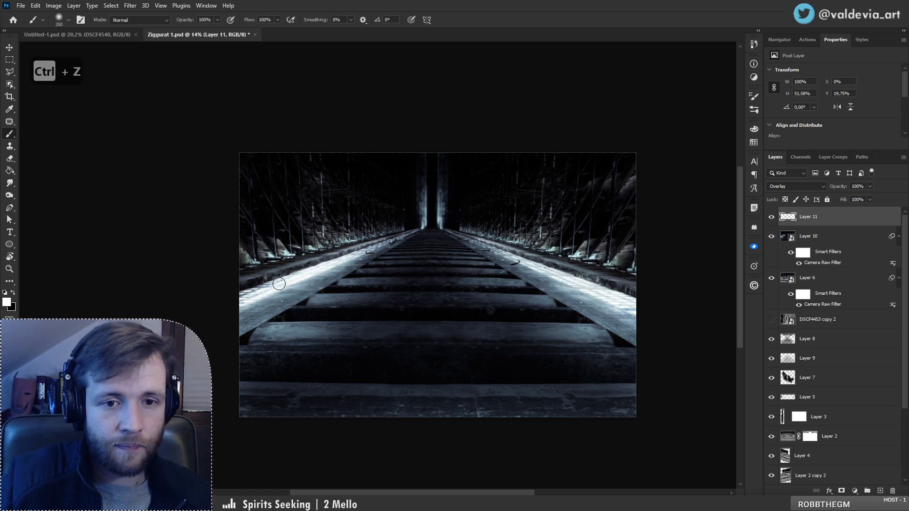
key("bracketleft")
- Change Layer 11's blend mode to Soft Light and compare the image with and without the layer
left_click(817, 186)
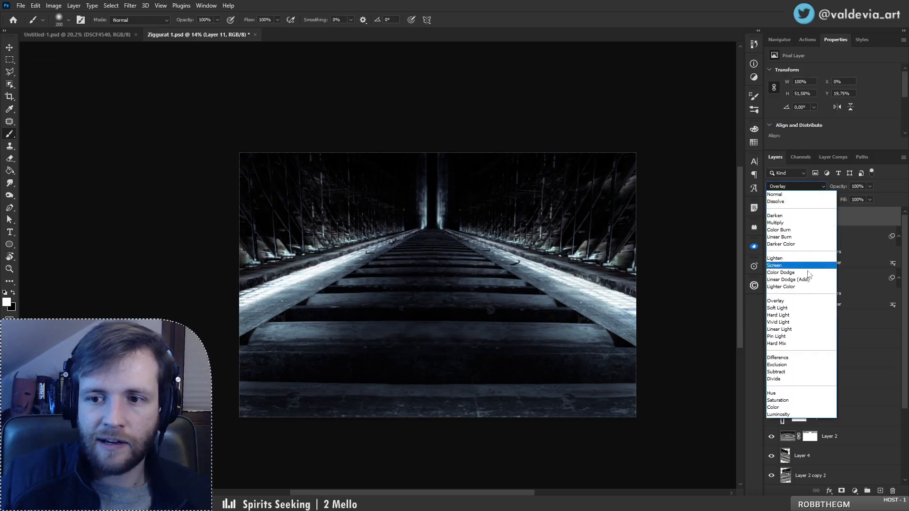
left_click(802, 309)
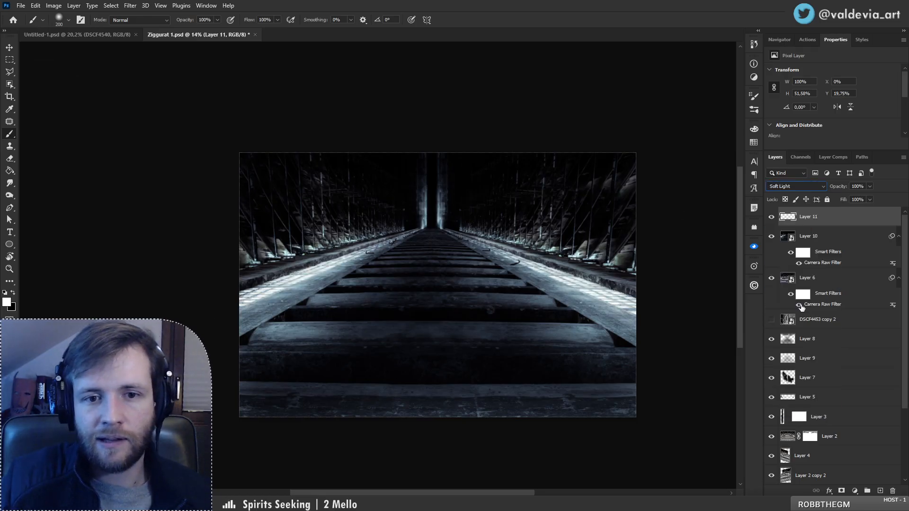
left_click(771, 217)
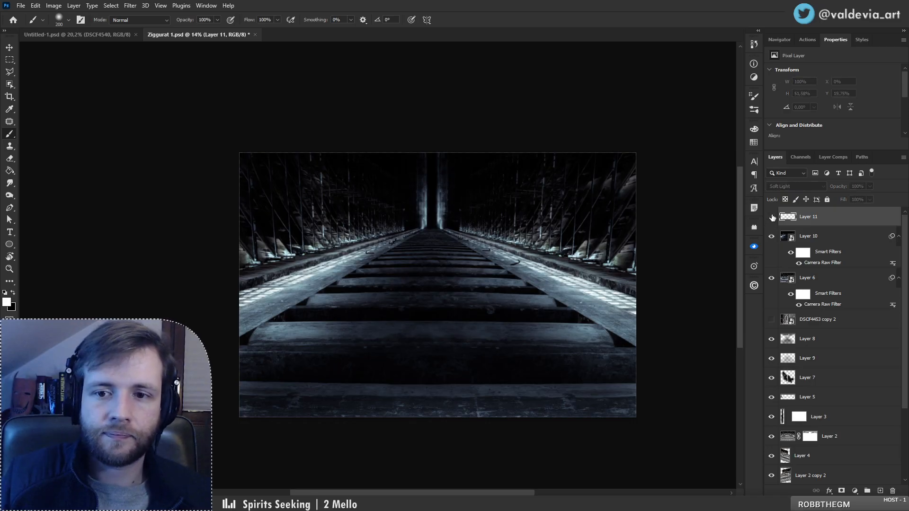
left_click(771, 216)
- Paint faint white highlights across the left halves of the middle stairs with a 100 px brush
key("z")
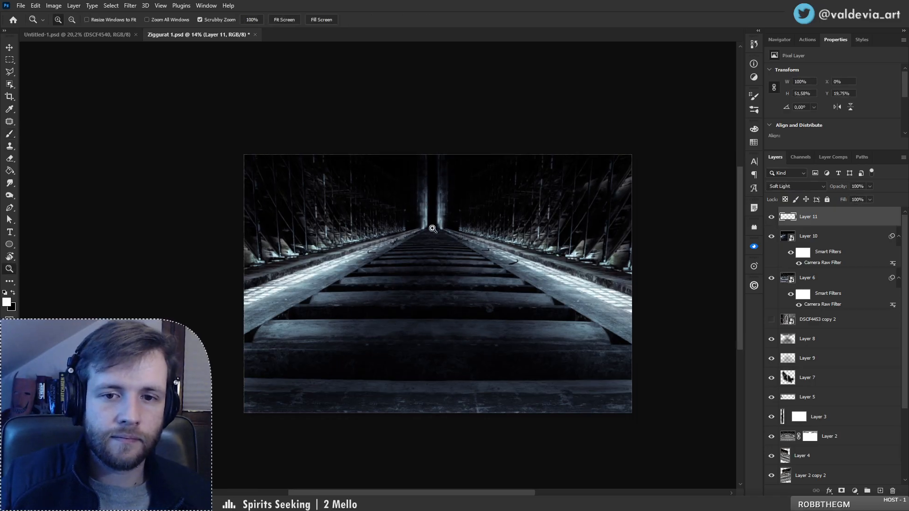
mouse_move(429, 213)
left_mouse_down()
mouse_move(423, 232)
mouse_move(448, 226)
left_mouse_up()
key("b")
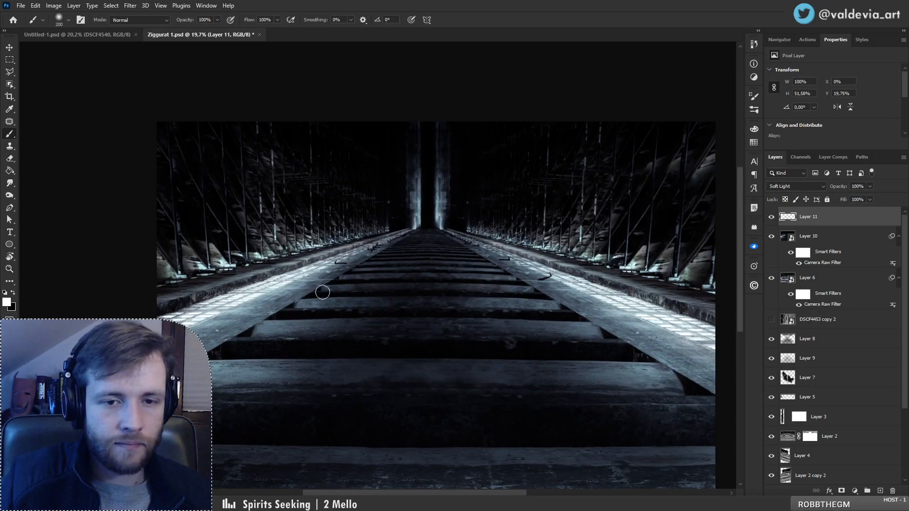
left_click_drag(291, 310, 412, 308)
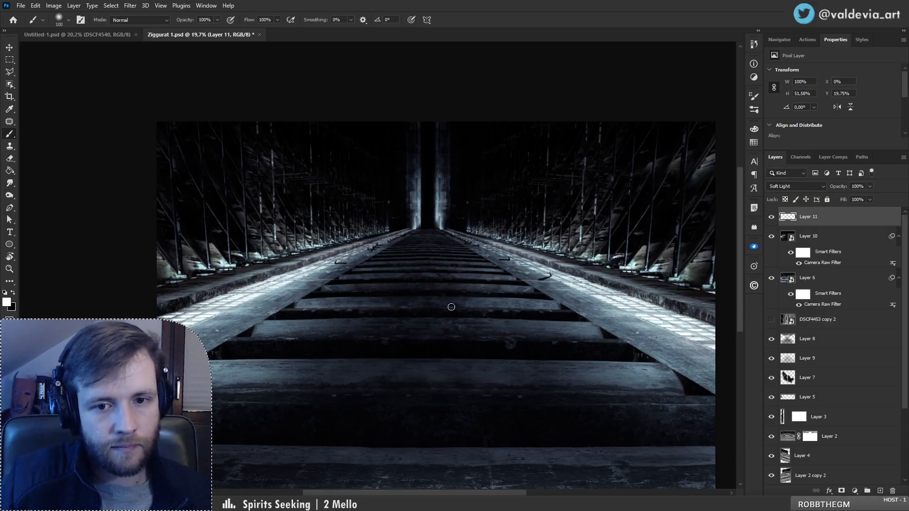
key("ctrl+z")
mouse_move(256, 327)
left_mouse_down()
mouse_move(388, 326)
mouse_move(373, 322)
left_mouse_up()
left_click_drag(272, 311, 378, 307)
left_click_drag(297, 295, 410, 287)
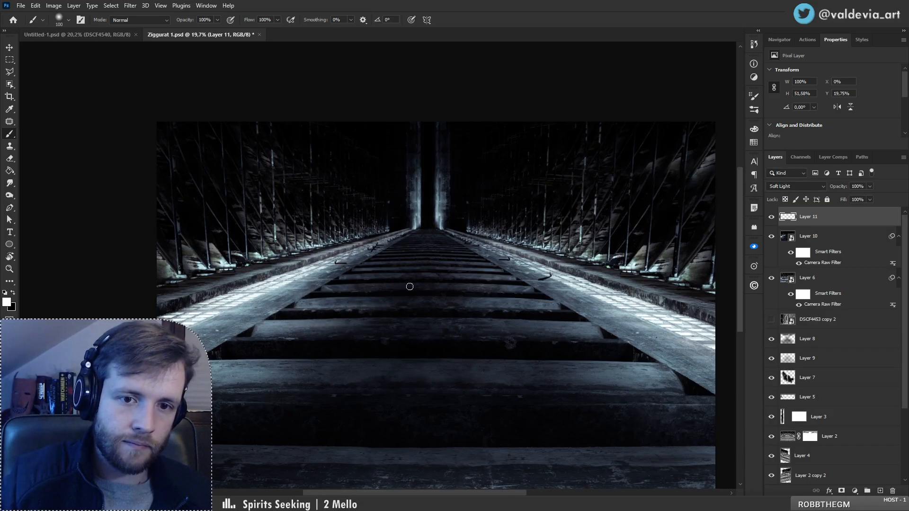
left_click_drag(336, 276, 420, 276)
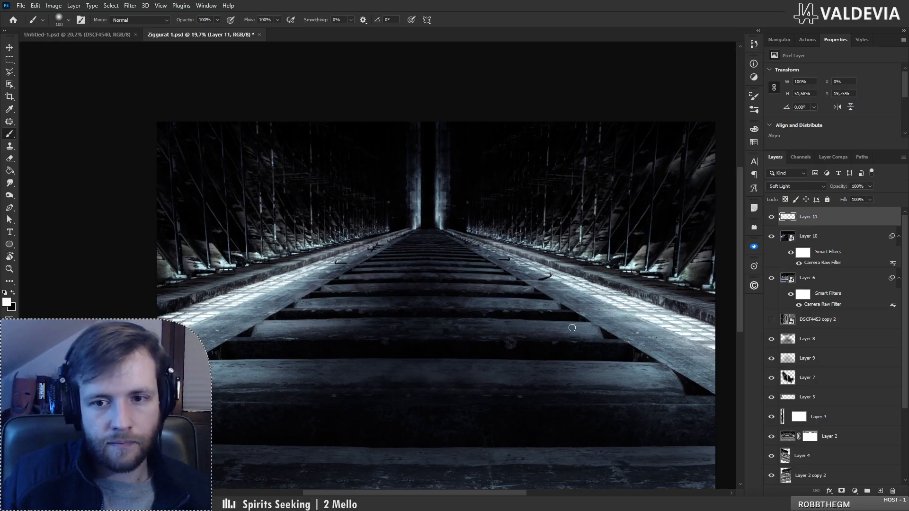
- Add white highlights to the right ends of the middle stairs and the large foreground stairs
mouse_move(599, 317)
left_mouse_down()
mouse_move(573, 319)
mouse_move(588, 328)
mouse_move(523, 312)
mouse_move(599, 312)
mouse_move(605, 334)
mouse_move(558, 325)
mouse_move(612, 324)
mouse_move(655, 343)
left_mouse_up()
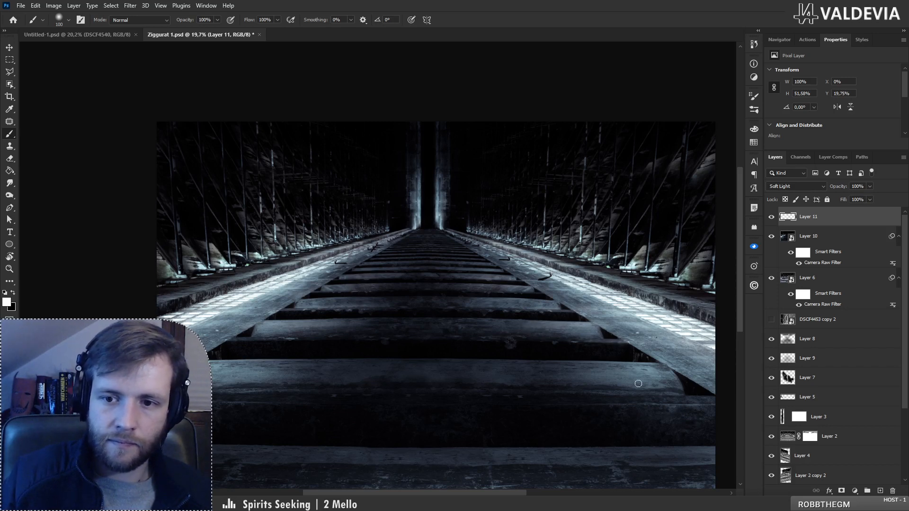
mouse_move(638, 384)
left_mouse_down()
mouse_move(727, 371)
mouse_move(713, 375)
left_mouse_up()
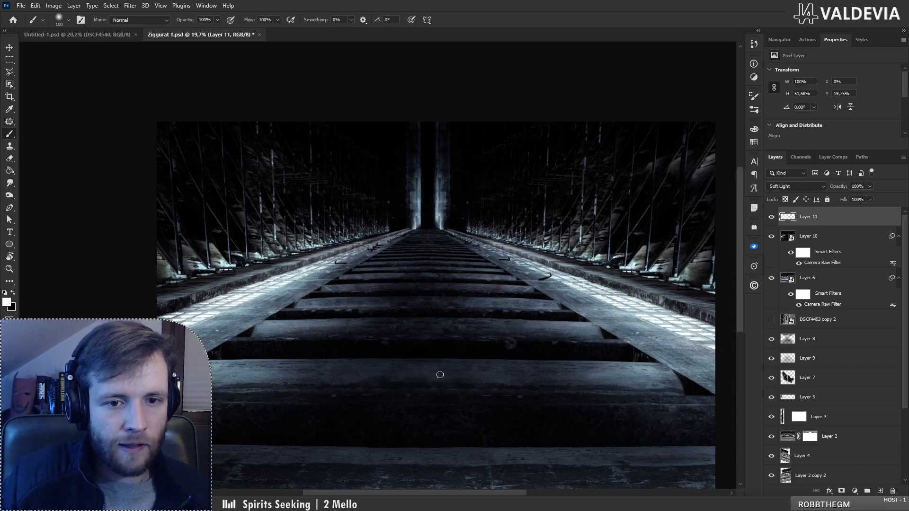
left_click_drag(463, 386, 462, 319)
left_click_drag(623, 337, 713, 335)
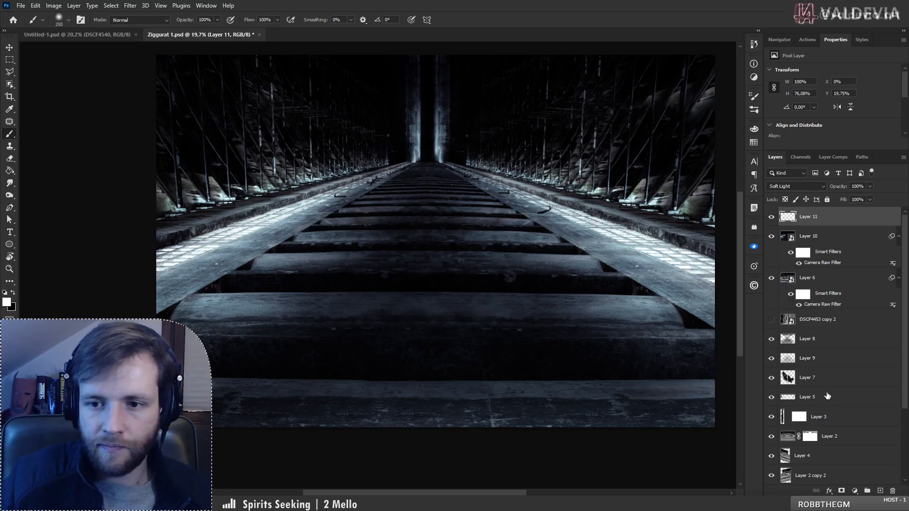
left_click_drag(414, 308, 427, 355)
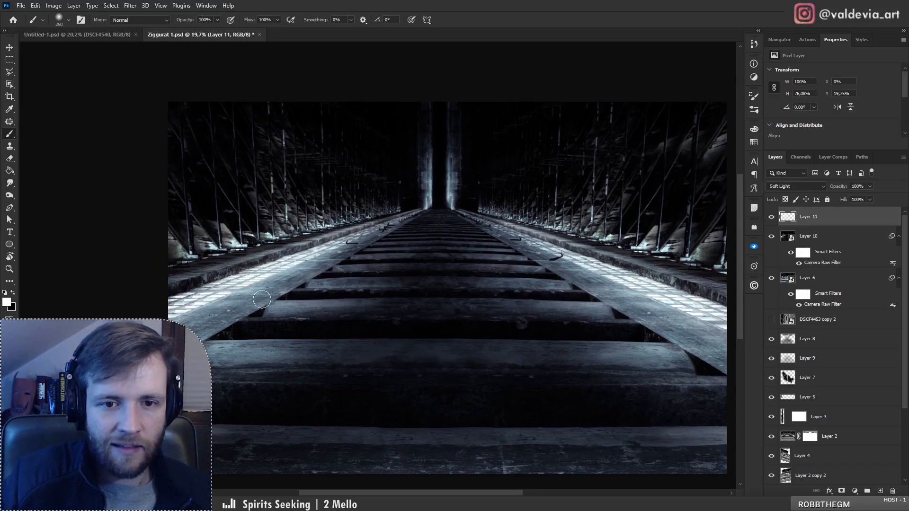
key("ctrl+z")
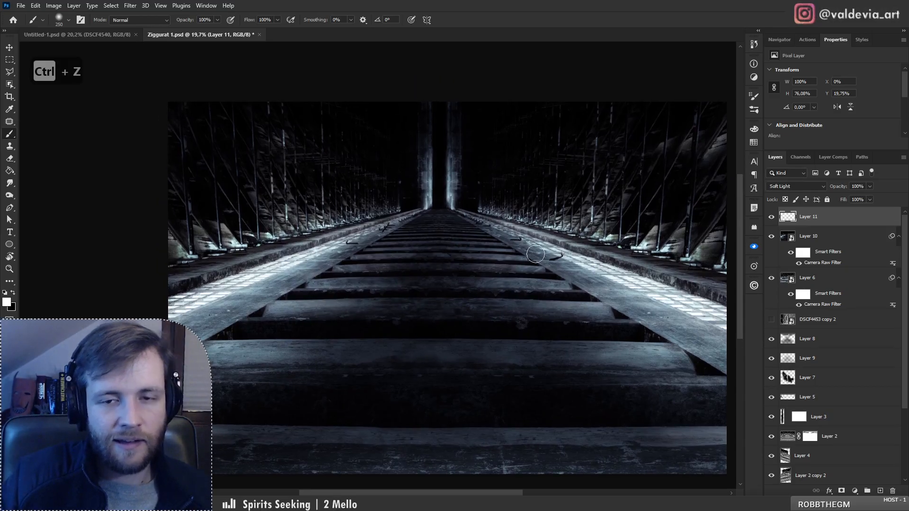
key("z")
left_click_drag(294, 265, 482, 264)
key("b")
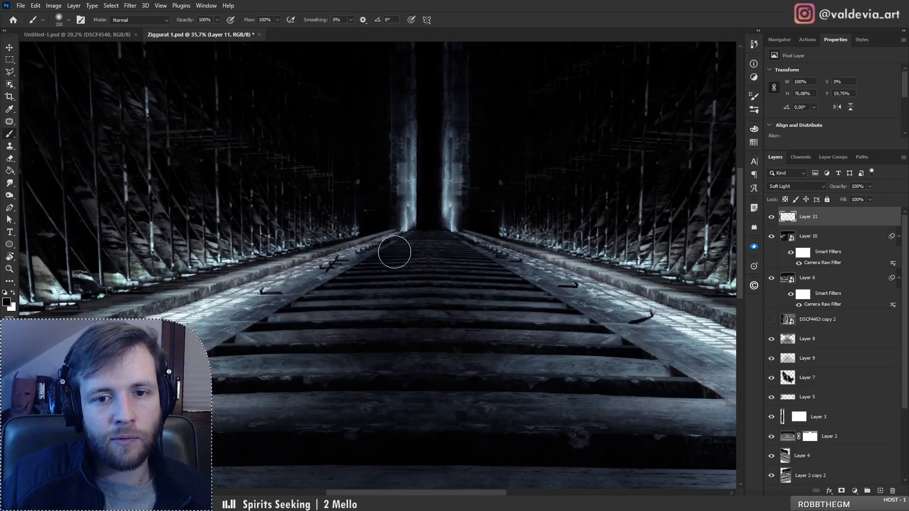
key("ctrl+z")
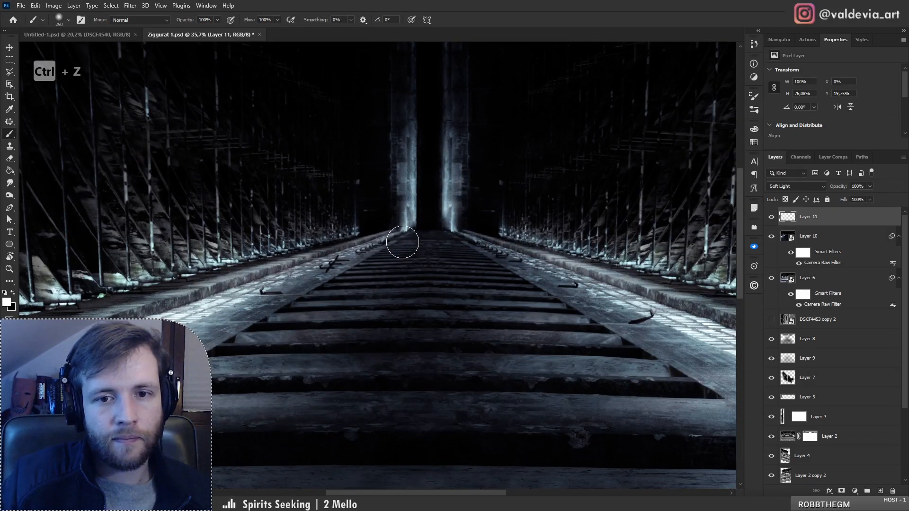
- Brighten the lowest foreground stairs with broad white strokes from a 700 px brush
key("z")
mouse_move(532, 288)
left_mouse_down()
mouse_move(371, 241)
mouse_move(400, 229)
mouse_move(402, 217)
left_mouse_up()
key("b")
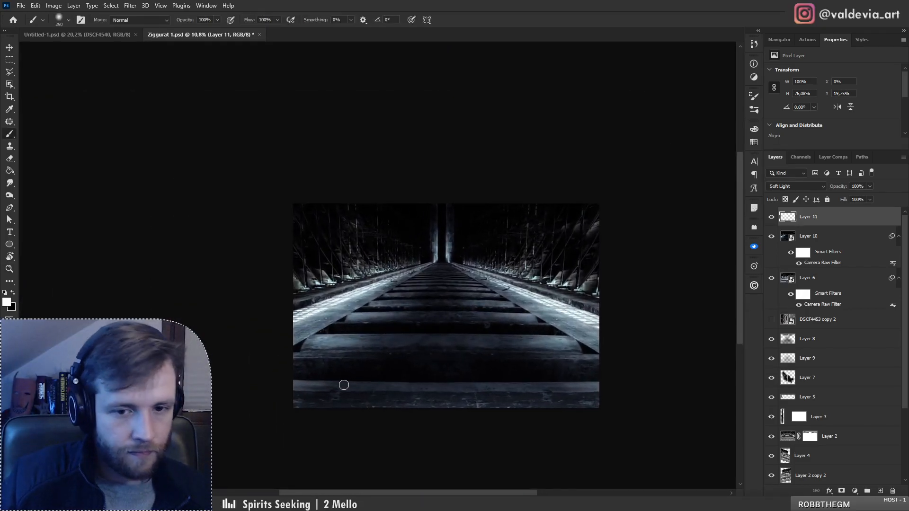
key("bracketright")
key("bracketright")
key("bracketright")
left_click_drag(357, 404, 557, 412)
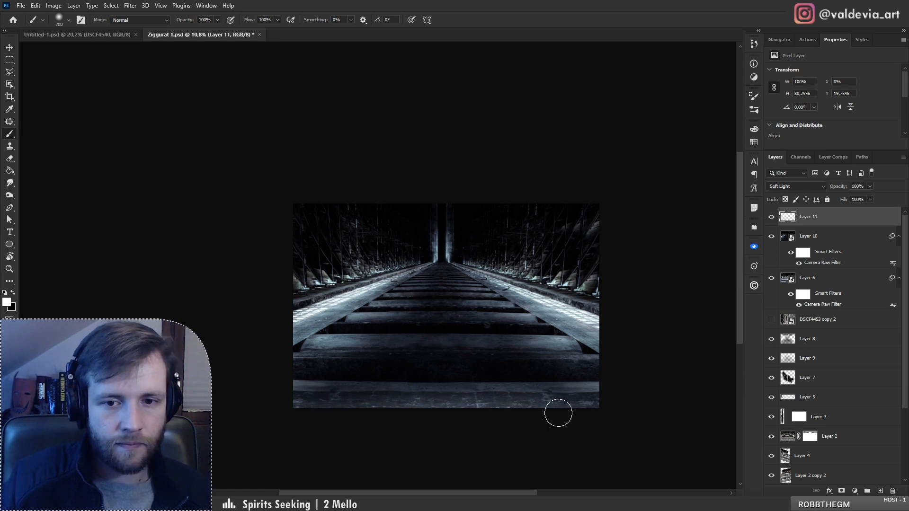
key("ctrl+z")
mouse_move(311, 400)
left_mouse_down()
mouse_move(540, 396)
mouse_move(528, 380)
mouse_move(462, 390)
left_mouse_up()
- Examine the brightened stairs and light strips across the whole composite
key("z")
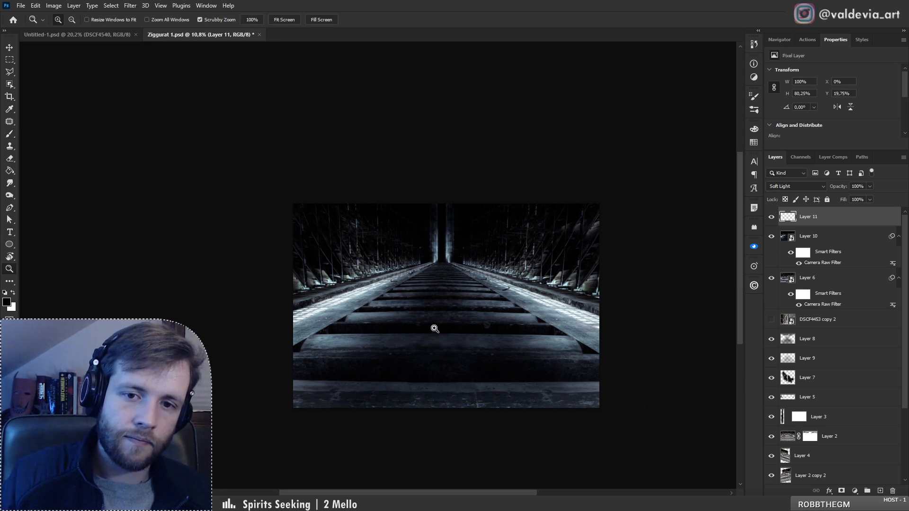
mouse_move(432, 323)
left_mouse_down()
mouse_move(408, 324)
mouse_move(465, 280)
mouse_move(539, 268)
mouse_move(464, 265)
mouse_move(439, 346)
mouse_move(398, 329)
left_mouse_up()
left_click_drag(434, 387, 488, 367)
key("b")
mouse_move(450, 315)
left_mouse_down()
mouse_move(428, 367)
mouse_move(425, 327)
left_mouse_up()
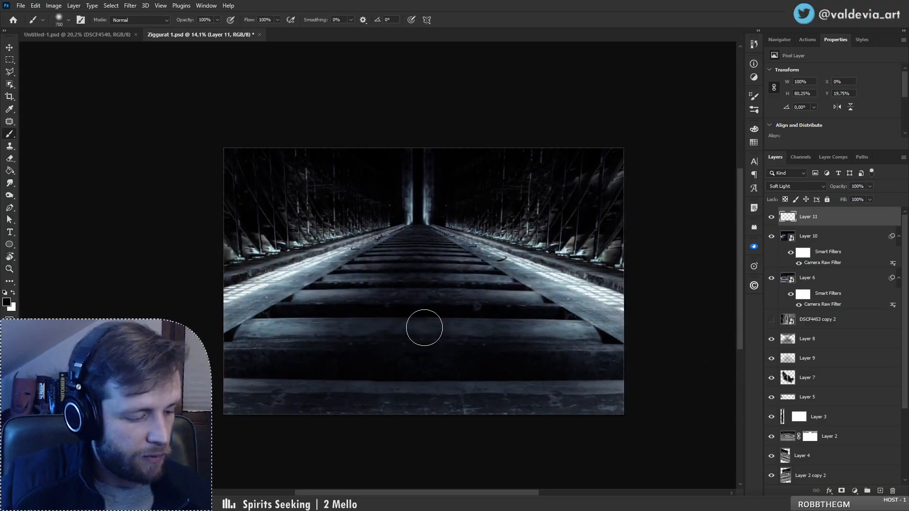
key("z")
mouse_move(566, 197)
left_mouse_down()
mouse_move(670, 162)
mouse_move(692, 164)
mouse_move(530, 154)
left_mouse_up()
mouse_move(77, 162)
left_mouse_down()
mouse_move(156, 158)
mouse_move(89, 176)
left_mouse_up()
key("b")
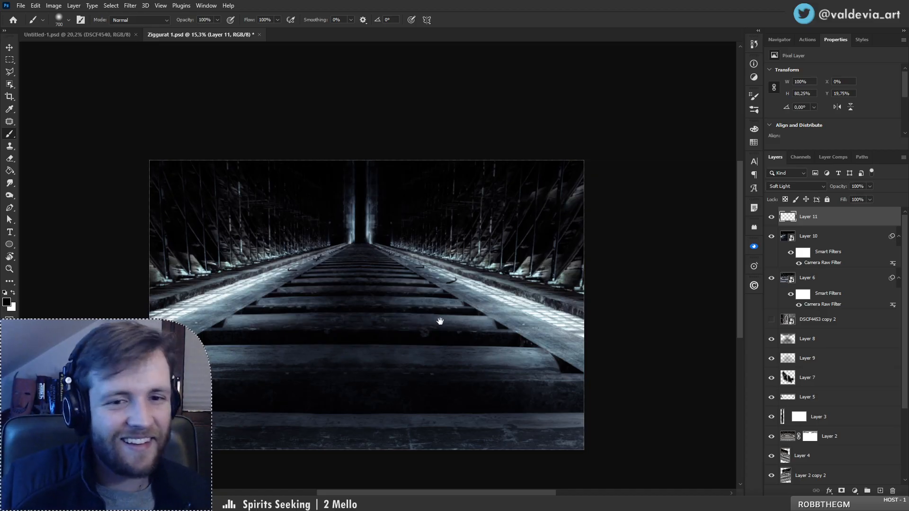
left_click_drag(441, 319, 504, 311)
- Save a JPEG version of the composite in the Ziggurat folder with quality 11
key("ctrl+shift+s")
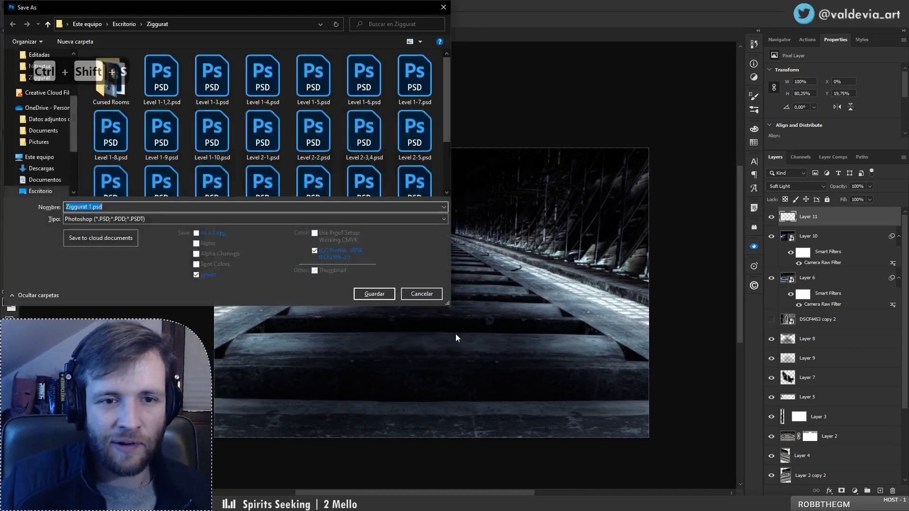
left_click(194, 218)
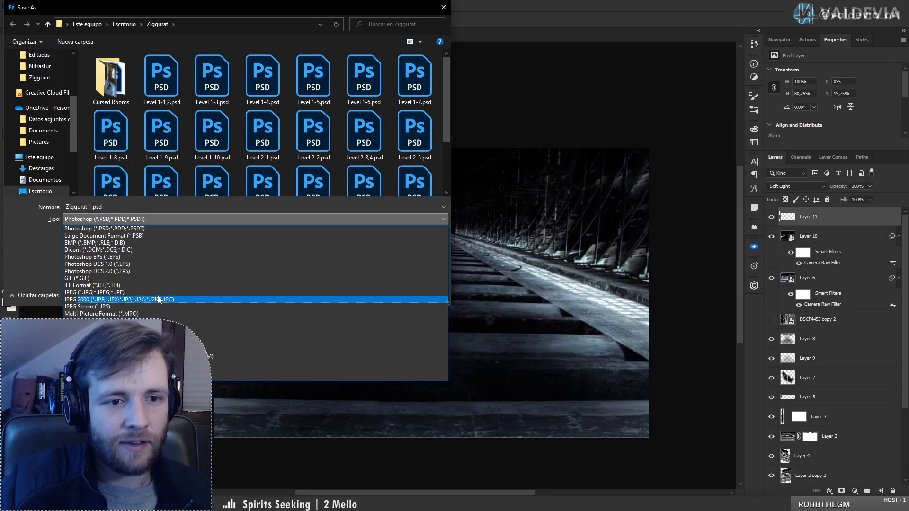
left_click(385, 300)
left_click(391, 294)
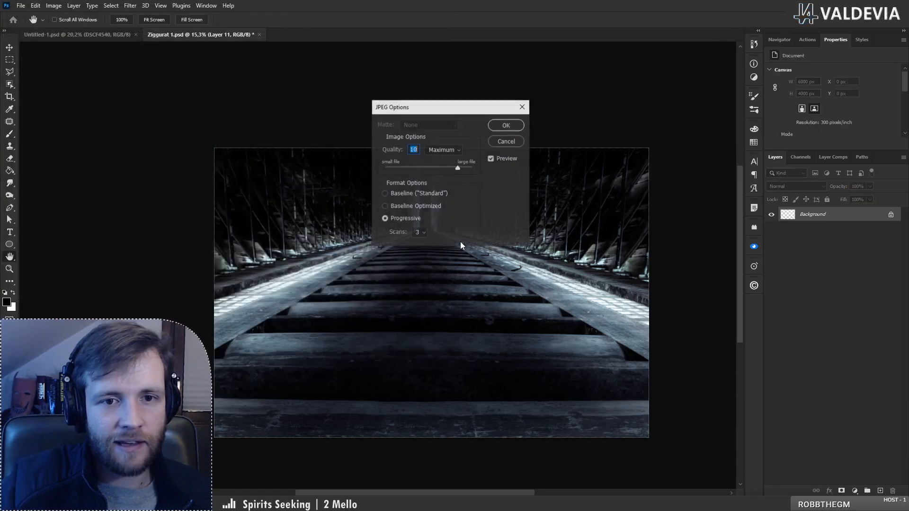
left_click(465, 167)
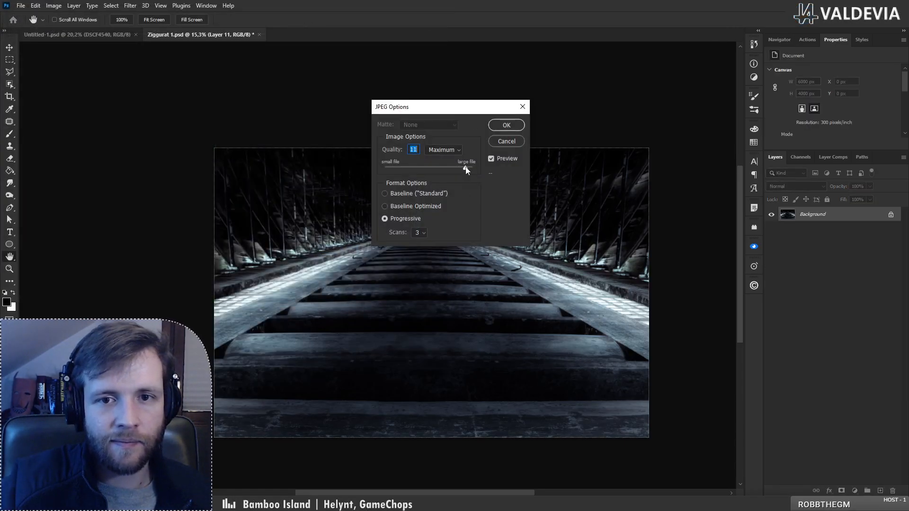
left_click(507, 125)
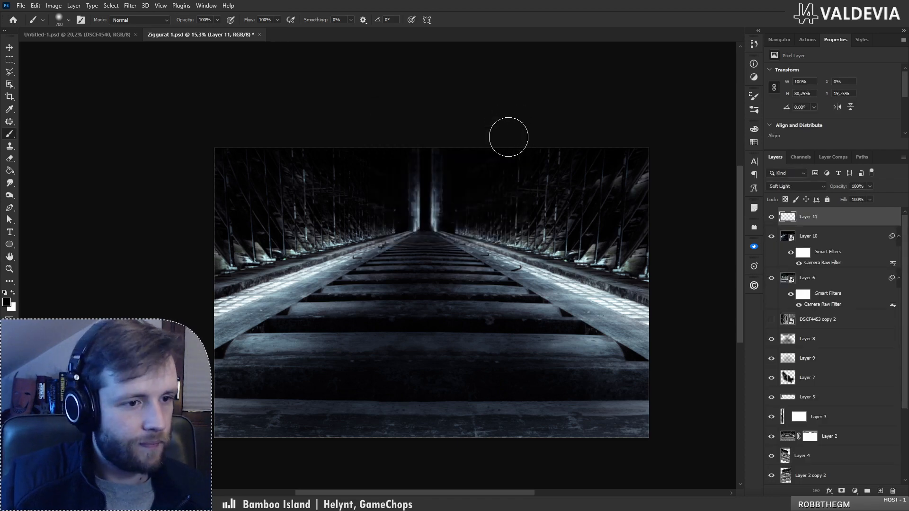
- Save the ziggurat composite and switch to the Untitled-1.psd document
key("ctrl+s")
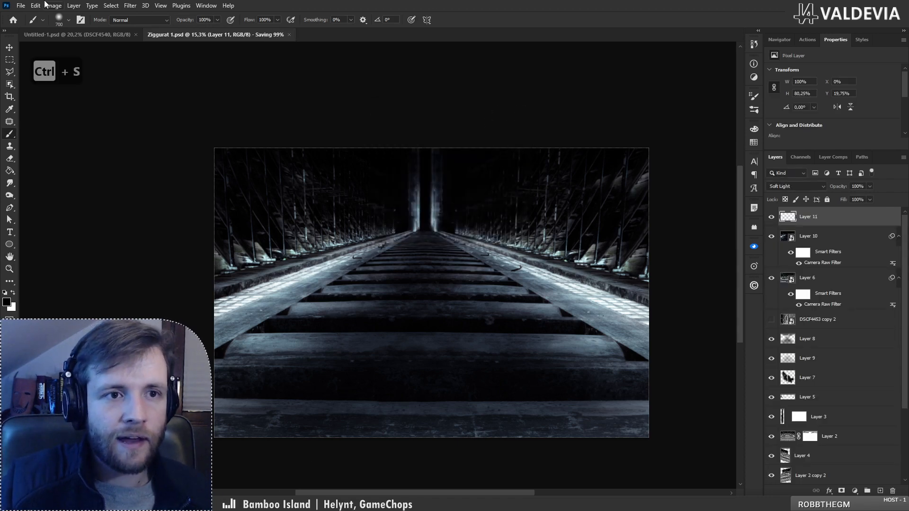
left_click(54, 36)
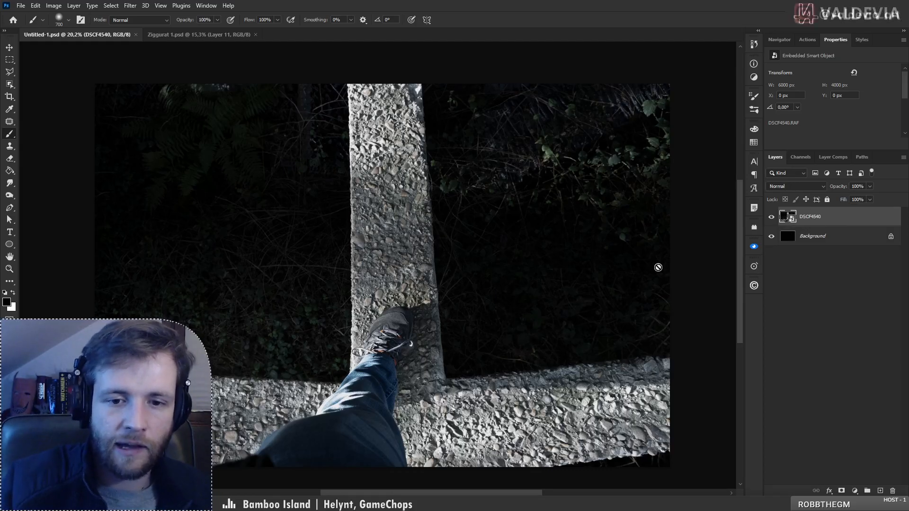
- View the original photo DSCF4540.JPG from the Nitrastur folder, and return to the darkened version in Photoshop
key("alt+Tab")
scroll(435, 327, "down", 15)
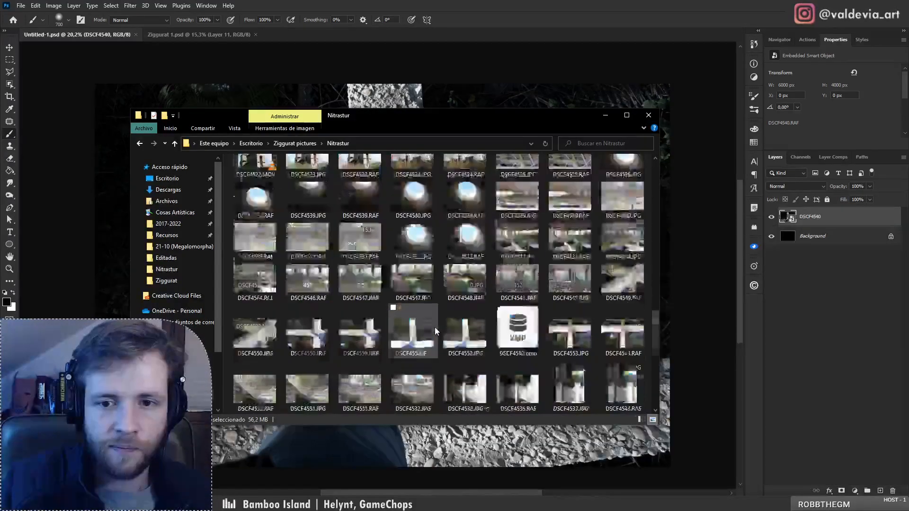
scroll(435, 328, "up", 5)
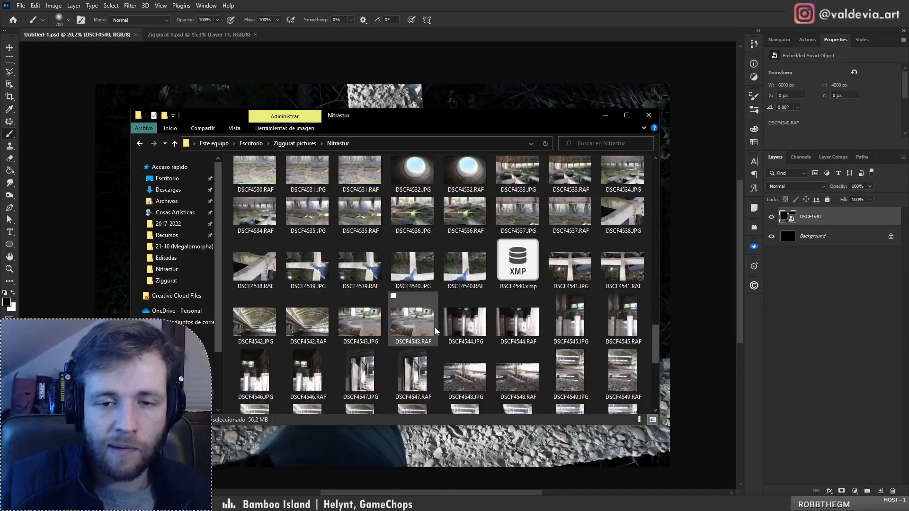
double_click(406, 263)
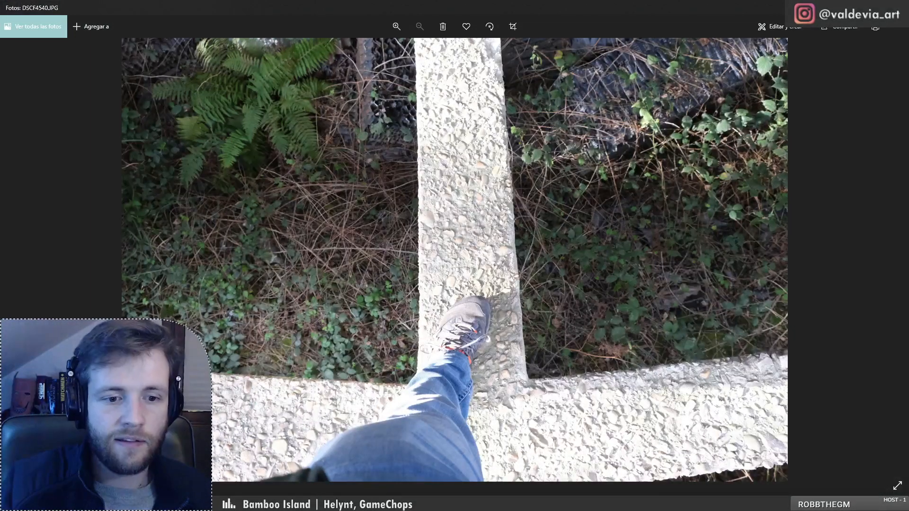
mouse_move(216, 503)
left_click(205, 473)
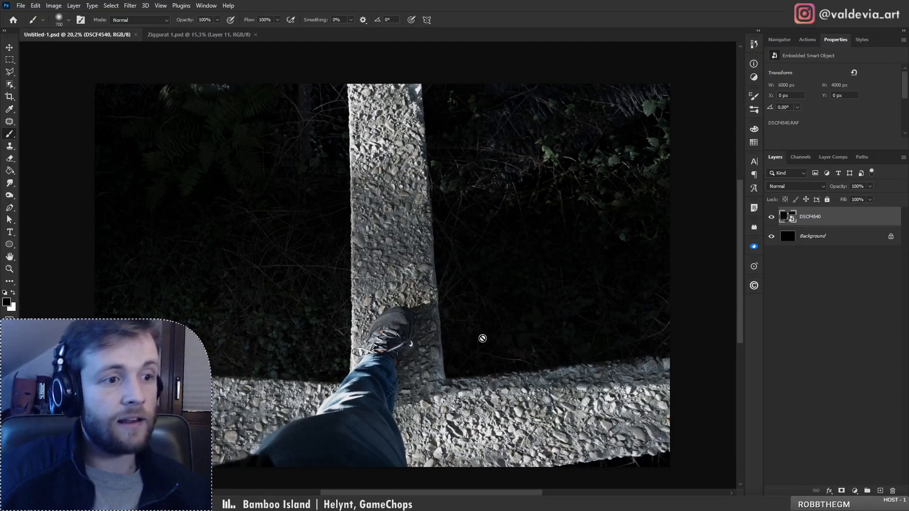
- Add a new layer and paint the vegetation on both sides of the concrete beam black with a large soft brush
key("z")
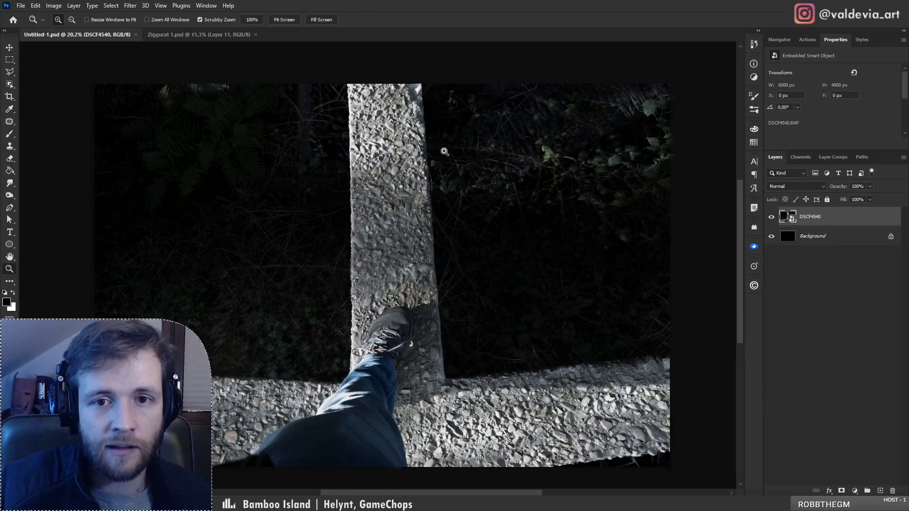
mouse_move(443, 148)
left_mouse_down()
mouse_move(516, 156)
mouse_move(417, 170)
mouse_move(451, 172)
left_mouse_up()
key("b")
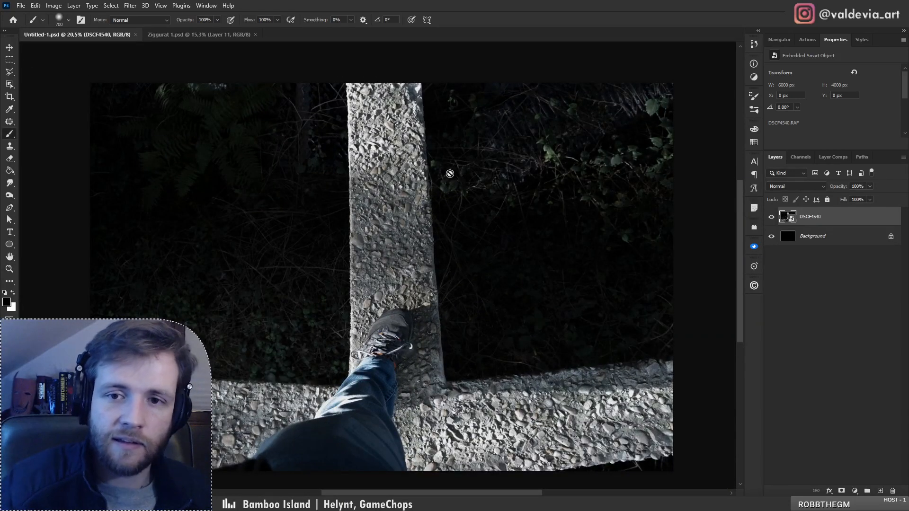
left_click(880, 491)
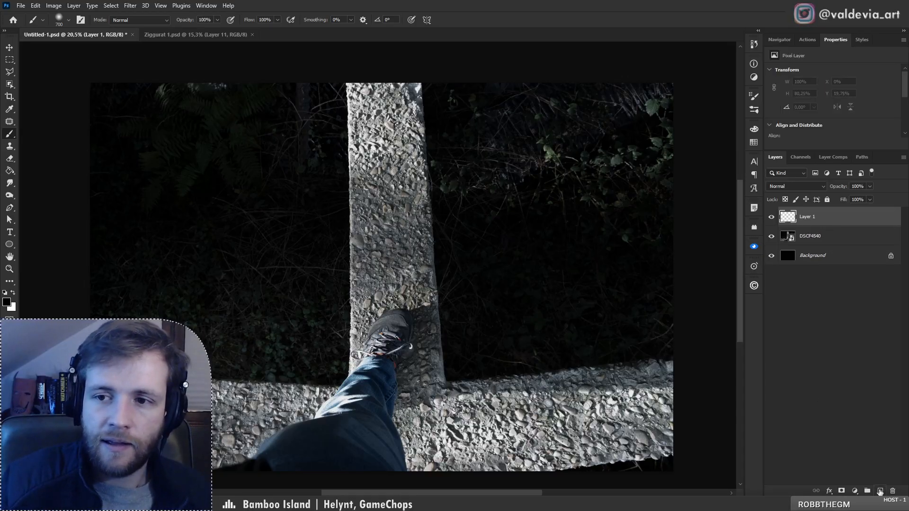
mouse_move(530, 276)
left_mouse_down()
mouse_move(573, 194)
mouse_move(650, 198)
mouse_move(584, 174)
mouse_move(576, 266)
left_mouse_up()
double_click(628, 389)
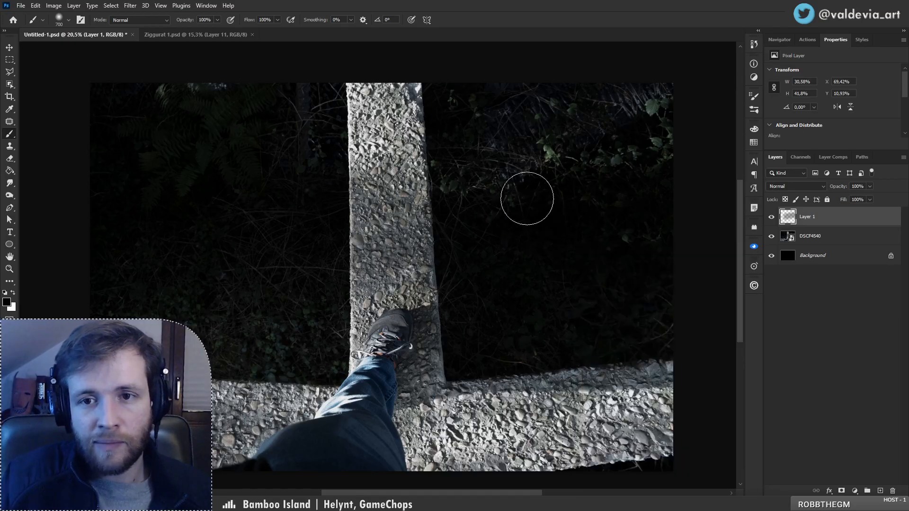
mouse_move(525, 197)
left_mouse_down()
mouse_move(577, 167)
mouse_move(550, 146)
mouse_move(573, 110)
mouse_move(527, 91)
mouse_move(650, 87)
mouse_move(691, 282)
mouse_move(668, 310)
left_mouse_up()
left_click_drag(104, 287, 295, 309)
mouse_move(268, 337)
left_mouse_down()
mouse_move(97, 341)
mouse_move(204, 243)
mouse_move(164, 215)
mouse_move(207, 147)
mouse_move(133, 103)
mouse_move(87, 91)
left_mouse_up()
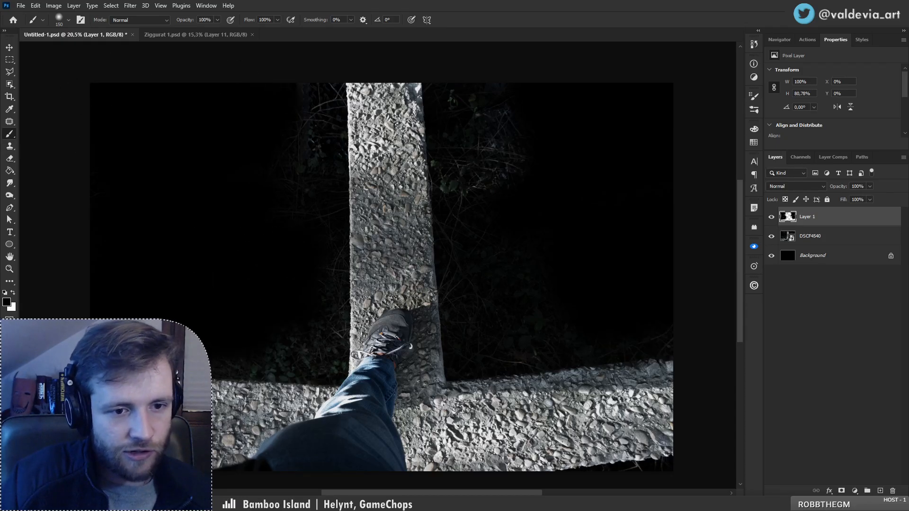
- Black out the vegetation along the beam's left edge with a 150 px brush and the remaining area beside it with 400 px
mouse_move(326, 373)
left_mouse_down()
mouse_move(229, 372)
mouse_move(337, 381)
left_mouse_up()
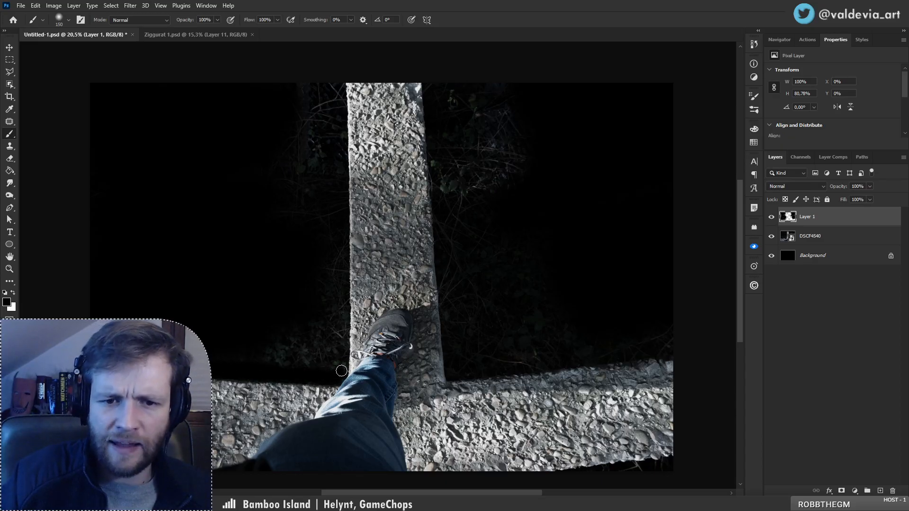
left_click(338, 84, "shift")
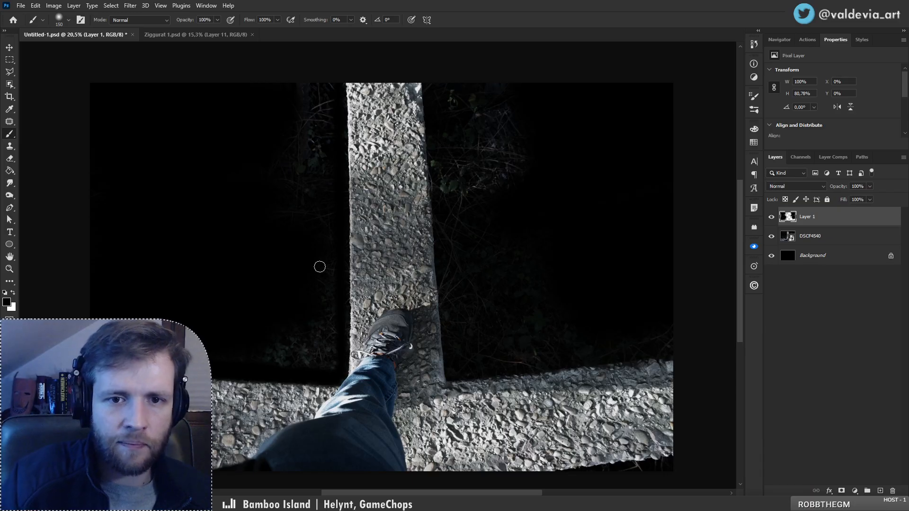
key("bracketright")
key("bracketright")
key("bracketright")
key("bracketright")
key("bracketright")
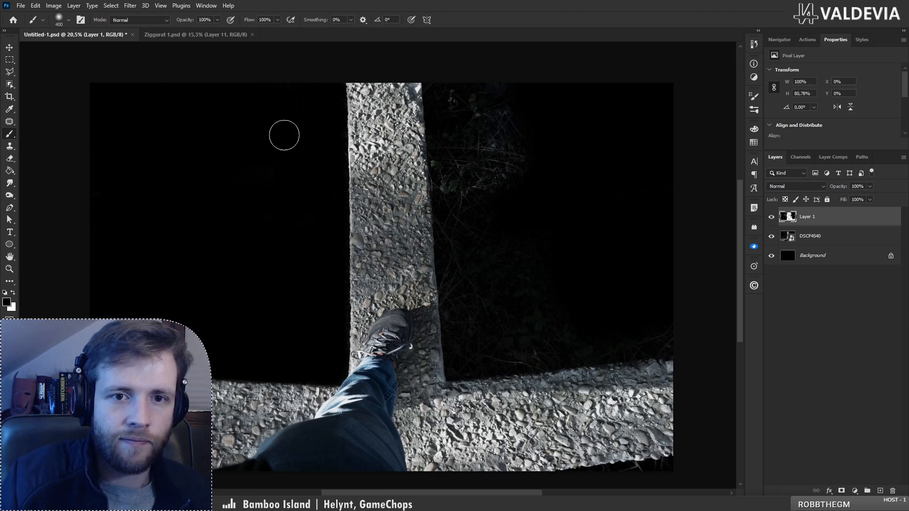
key("z")
mouse_move(395, 280)
left_mouse_down()
mouse_move(336, 280)
mouse_move(410, 264)
left_mouse_up()
key("b")
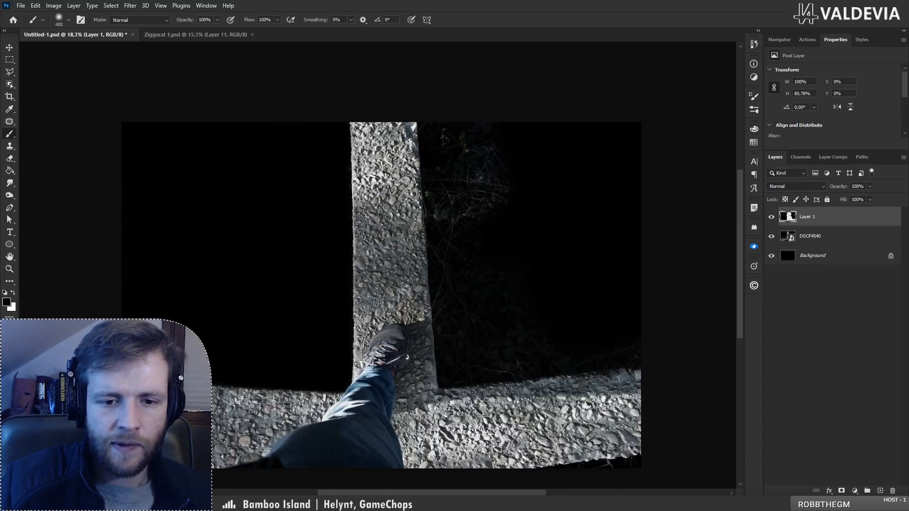
- Browse the Nitrastur and Ziggurat pictures folders for location photos and open WhatsApp Image 2022-03-22 at 7.17.42 PM.jpeg
key("alt+Tab")
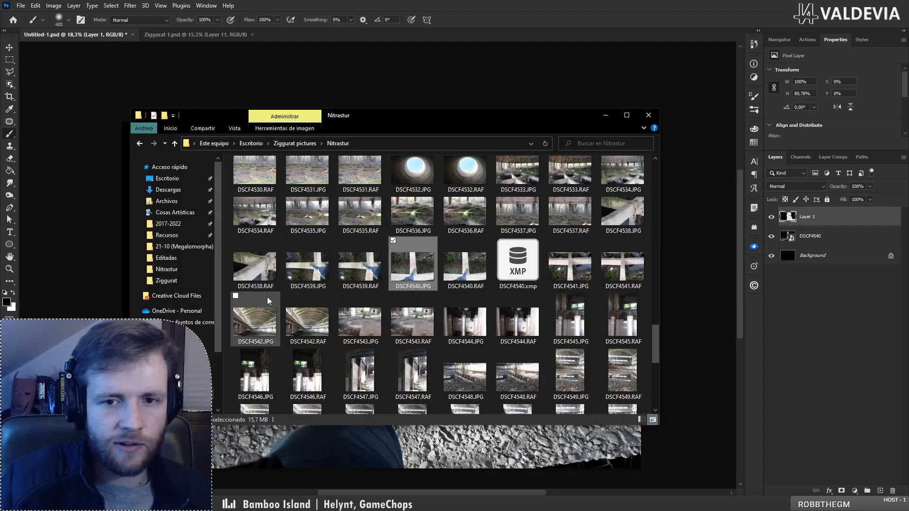
scroll(367, 301, "up", 5)
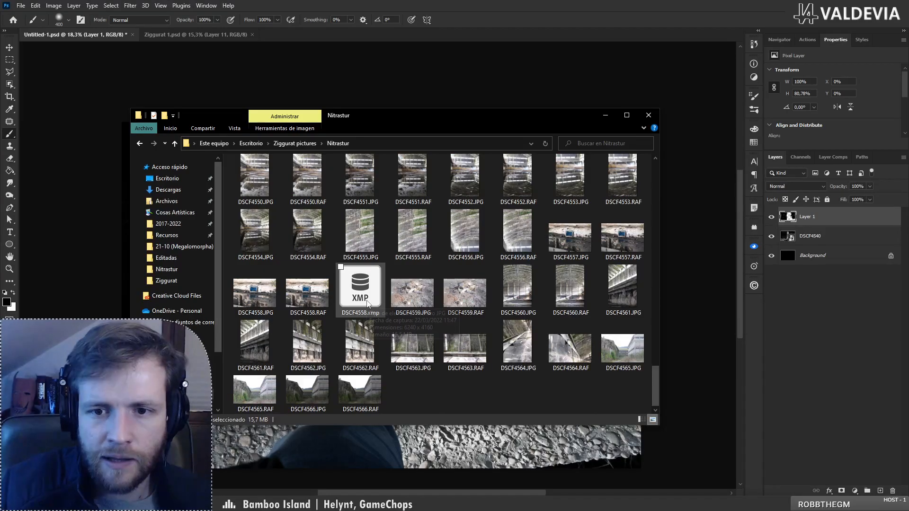
scroll(368, 303, "up", 13)
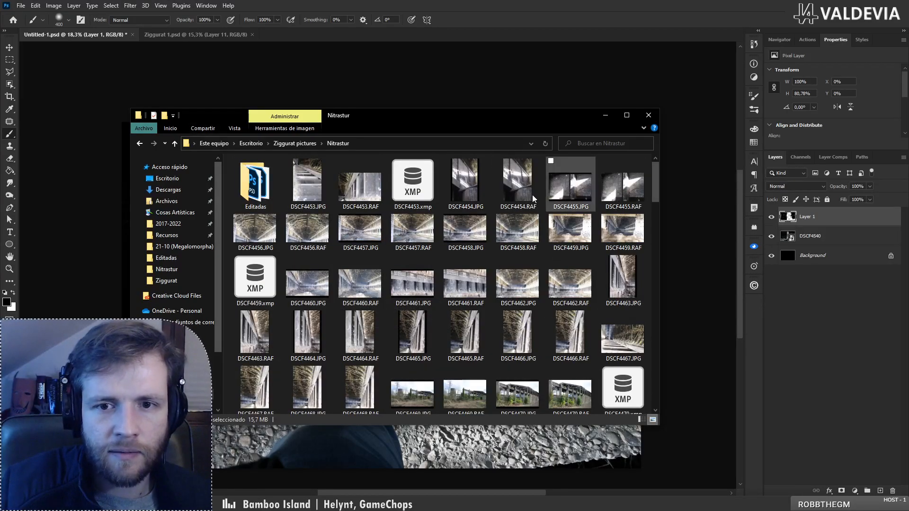
key("alt+Left")
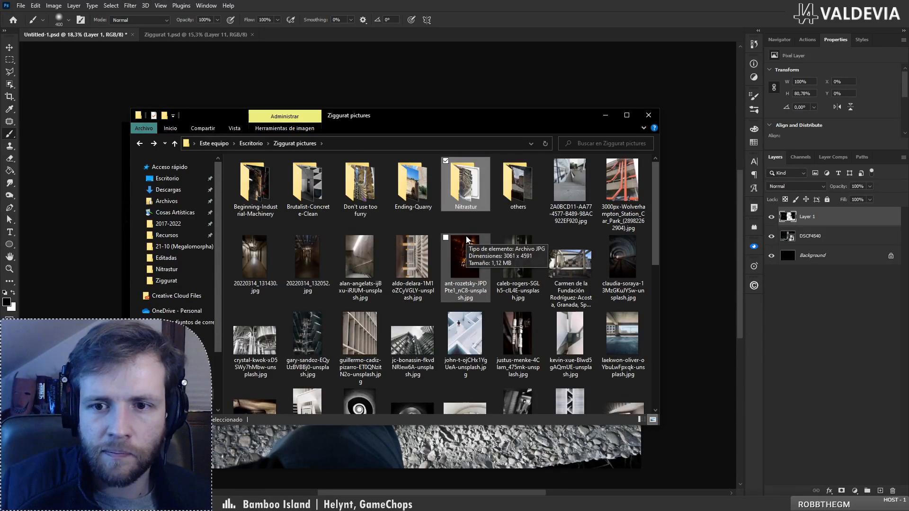
scroll(466, 240, "down", 10)
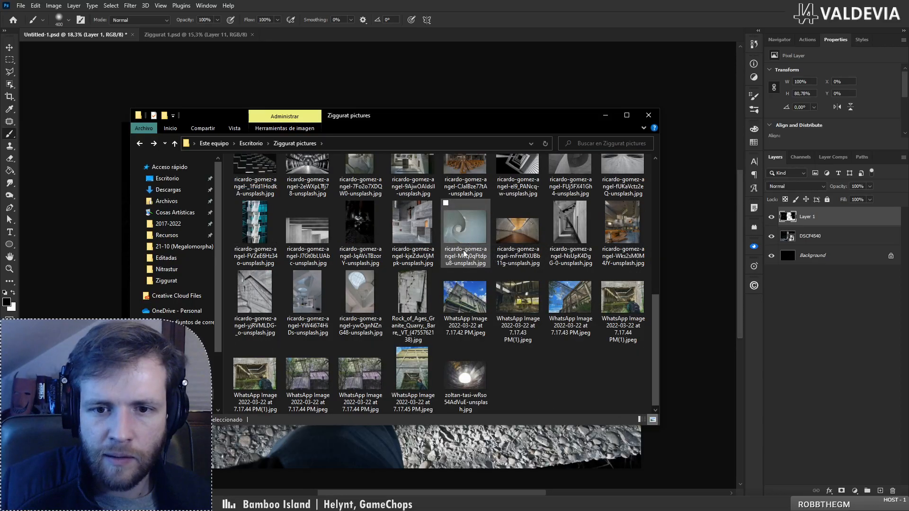
double_click(457, 302)
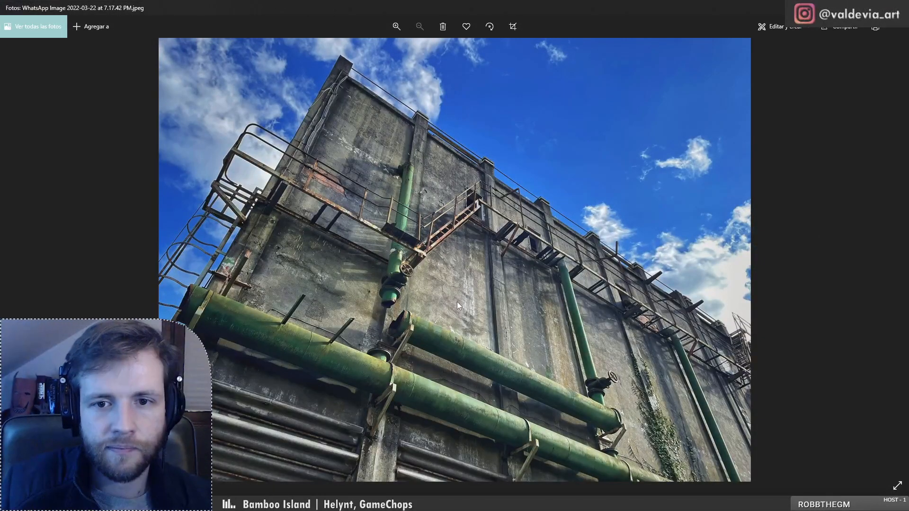
- Look through the next location photos, examine the figure on the concrete ledge up close, and close the viewer and folder
key("Right")
key("Right")
key("Right")
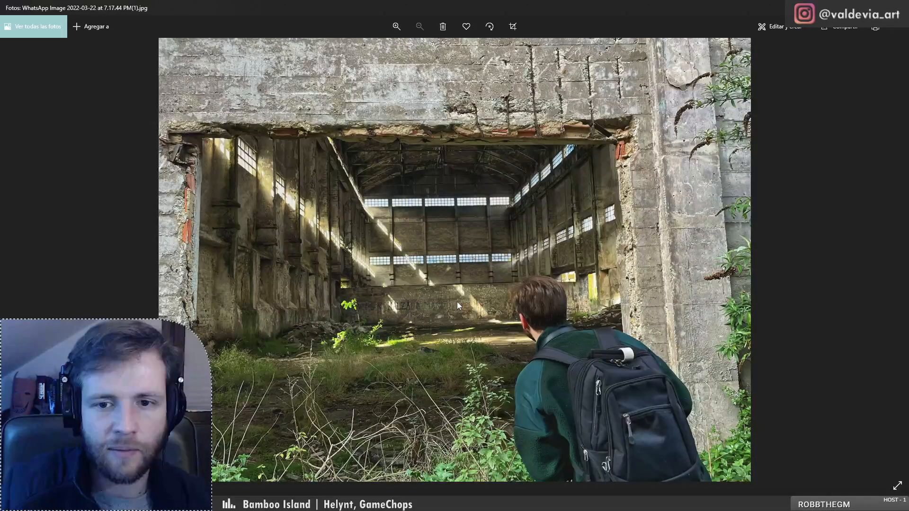
key("Right")
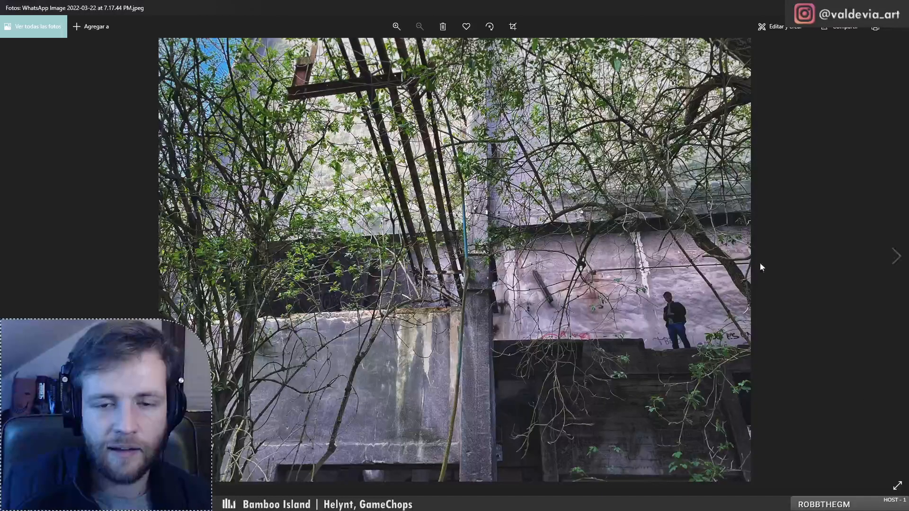
scroll(733, 368, "up", 5)
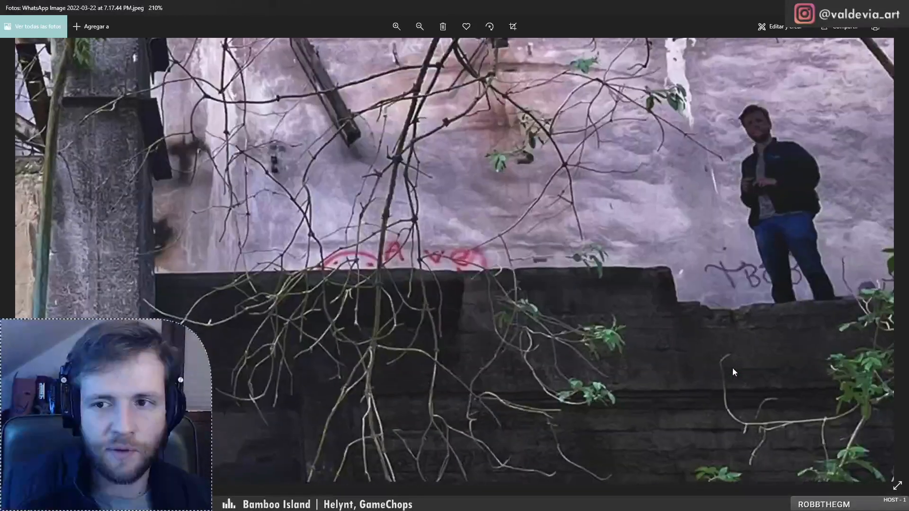
scroll(638, 329, "up", 2)
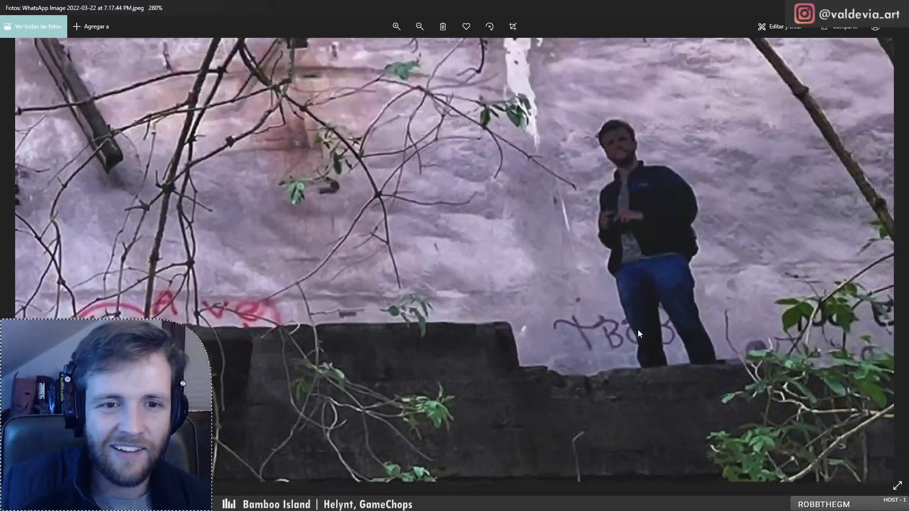
scroll(638, 330, "down", 7)
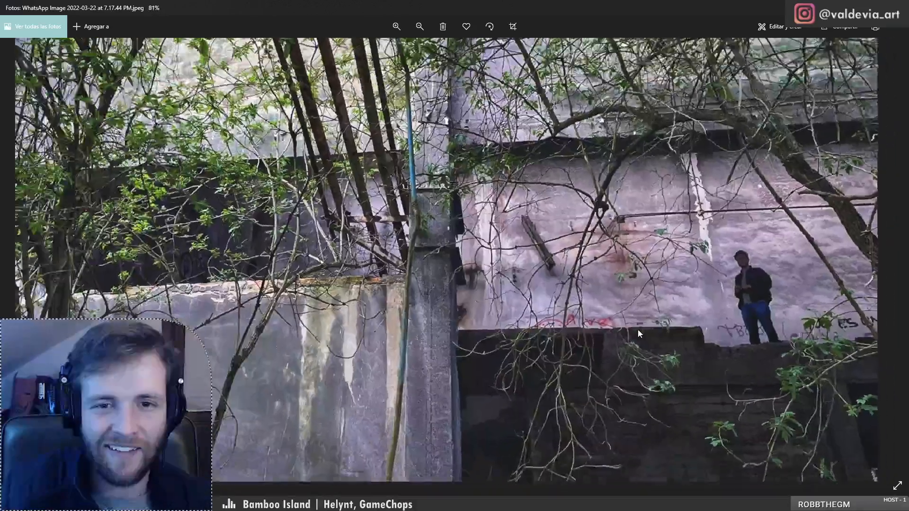
key("Right")
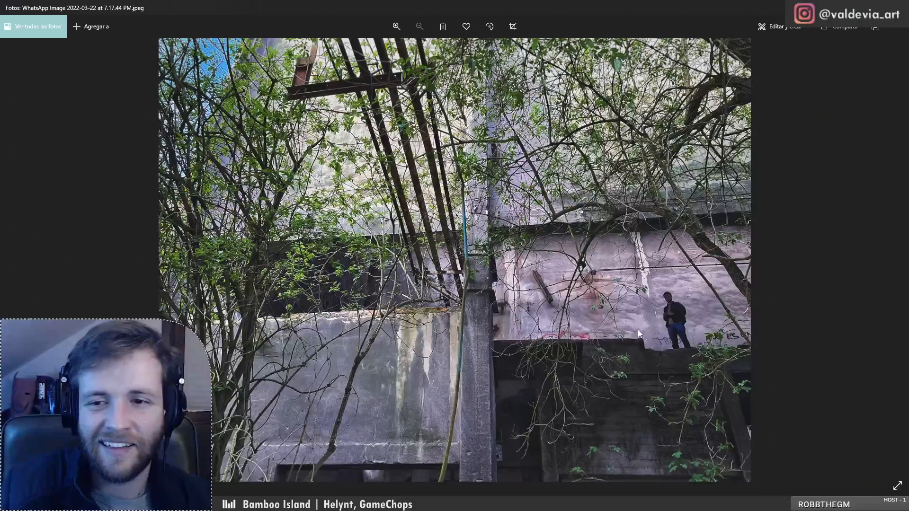
left_click(897, 7)
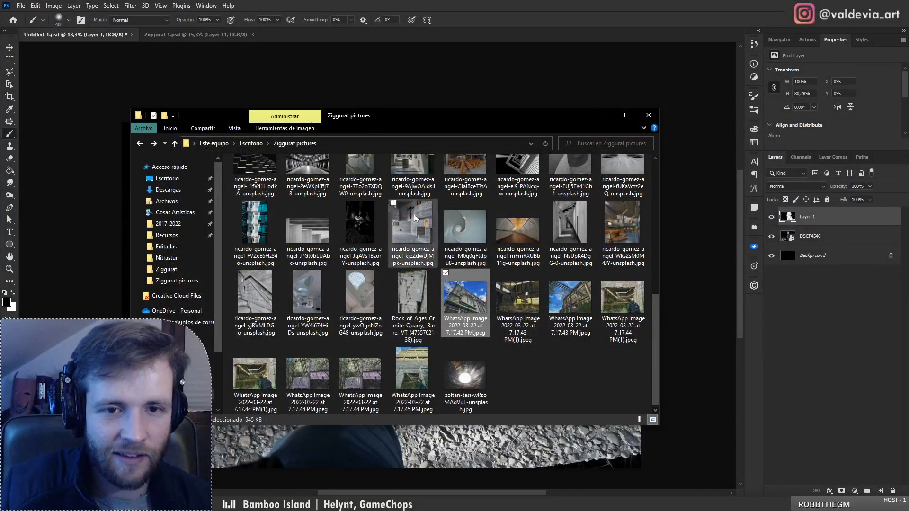
left_click(605, 116)
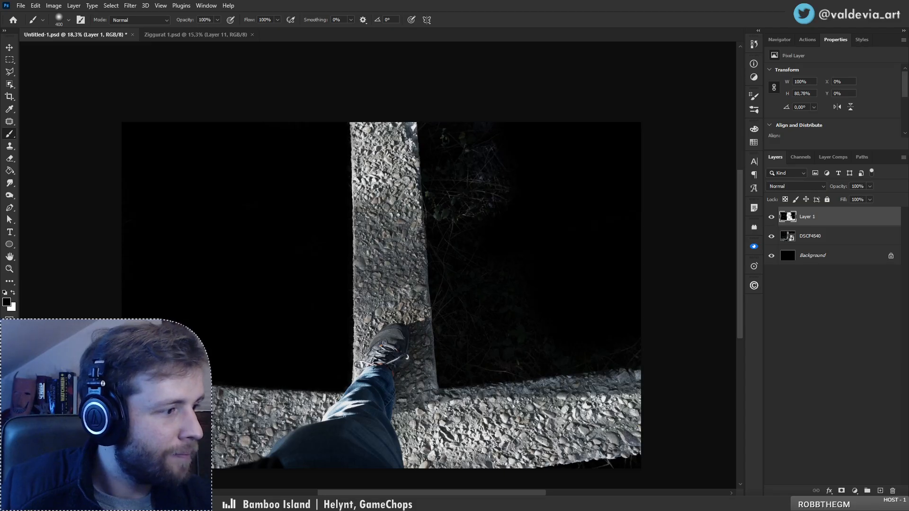
- Look through the other location photos, including image16.jpeg, image15.jpeg and image8.jpeg, examining the figure on the ledge
left_click(109, 504)
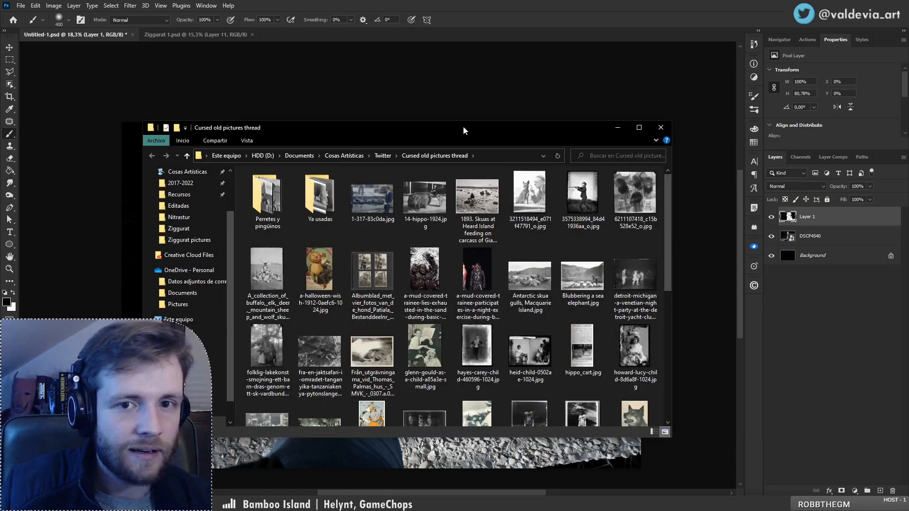
left_click_drag(464, 128, 0, 137)
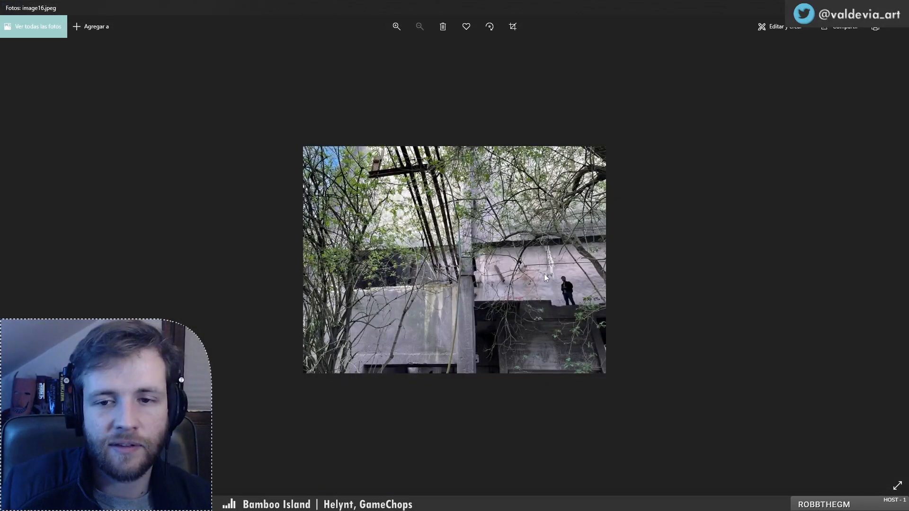
scroll(544, 274, "up", 3)
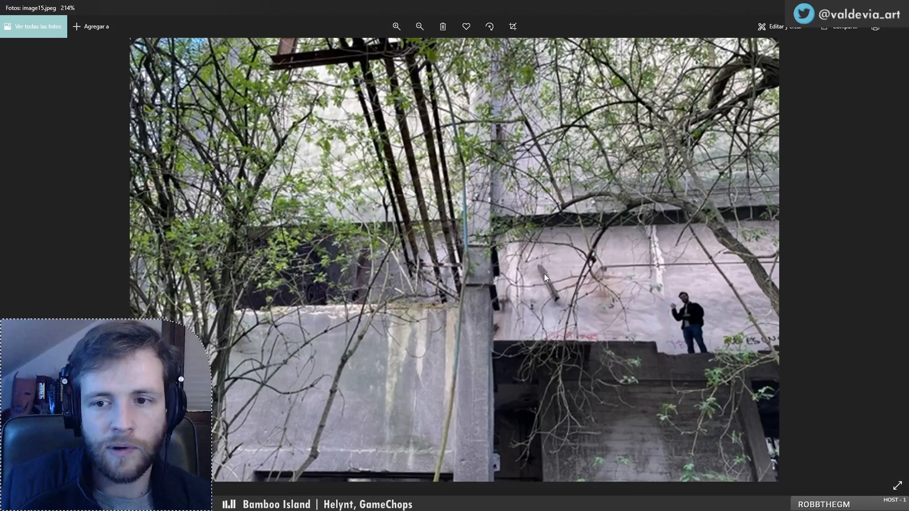
scroll(544, 274, "down", 3)
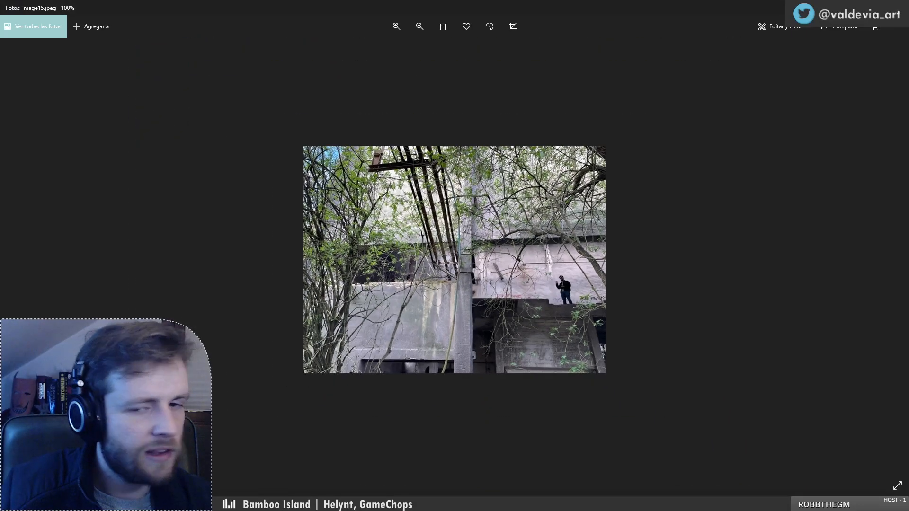
key("Left")
key("Left")
key("alt+Tab")
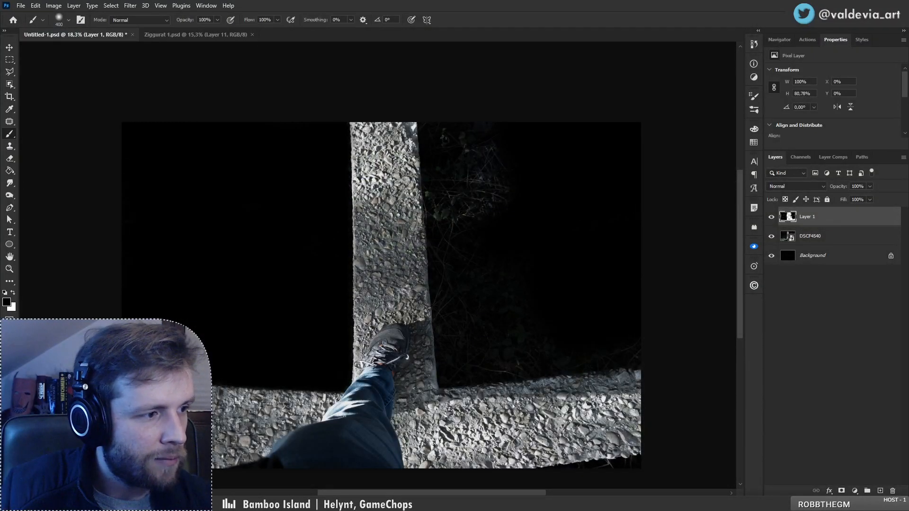
key("alt+Tab")
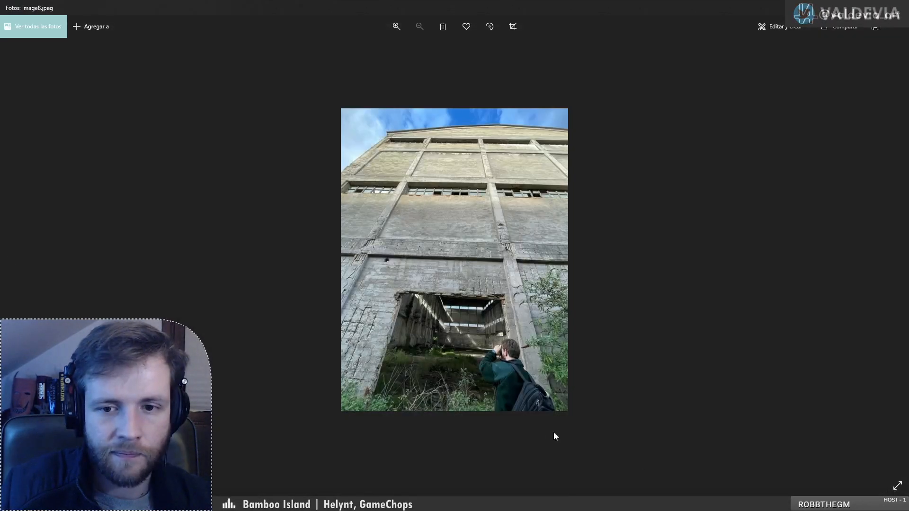
- Examine image8.jpeg up close in the photo viewer, and switch back to the beam document in Photoshop
scroll(534, 427, "up", 3)
scroll(534, 426, "down", 5)
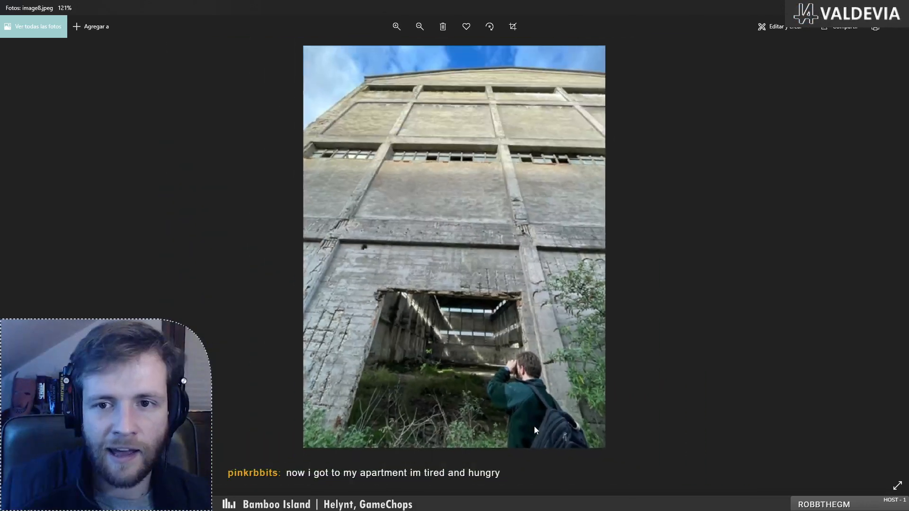
key("alt+Tab")
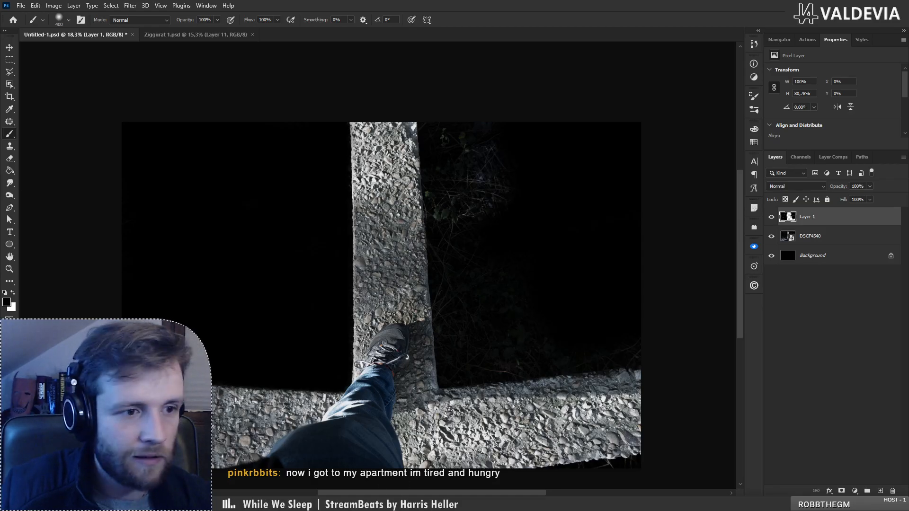
- Black out most of the vegetation on the right side of the vertical beam with a 1000 px brush
mouse_move(329, 503)
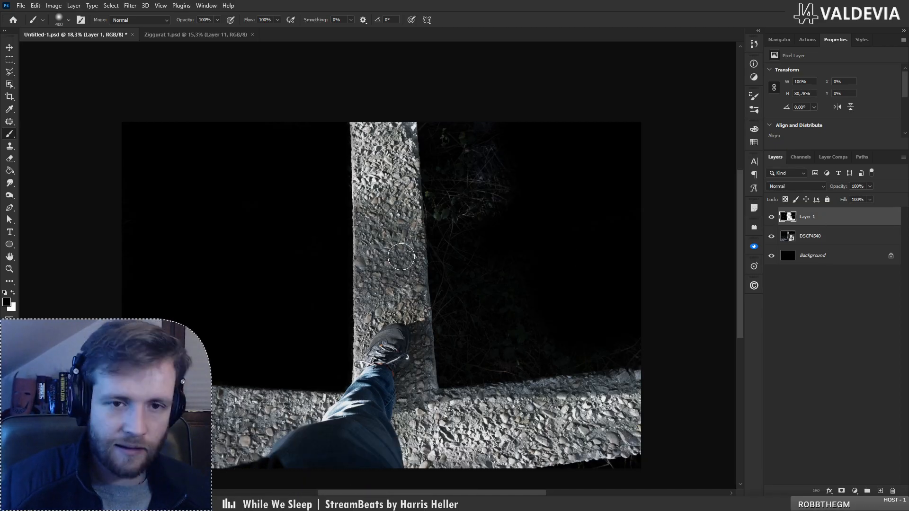
key("ctrl+plus")
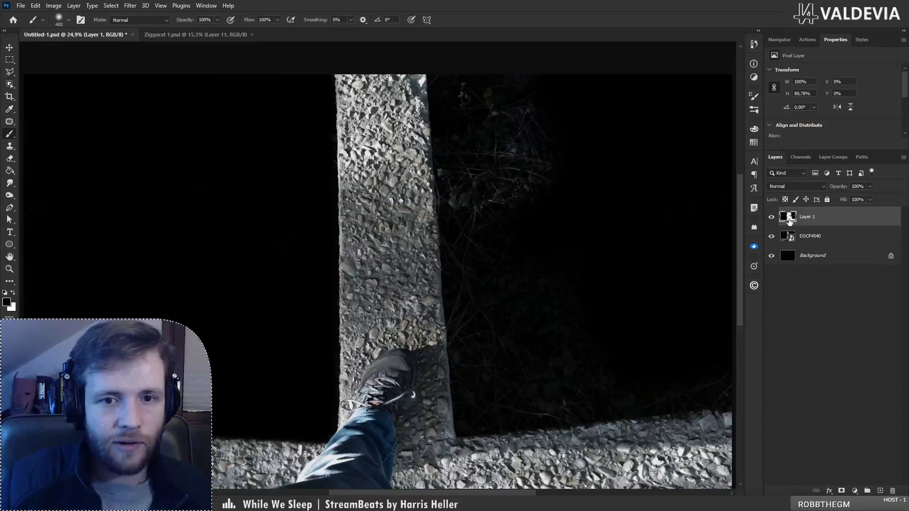
key("z")
left_click_drag(389, 266, 340, 270)
left_click_drag(331, 231, 374, 227)
key("b")
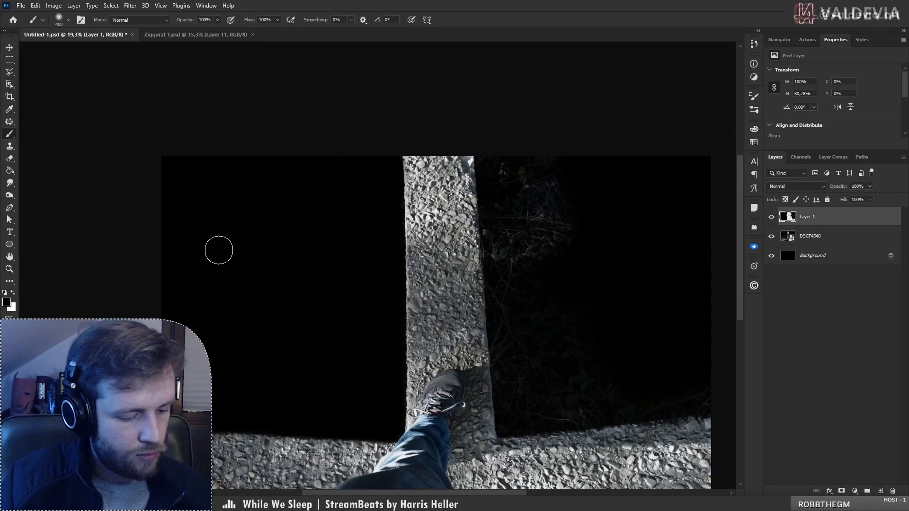
key("bracketright")
key("bracketright")
key("bracketright")
key("bracketright")
key("bracketright")
key("bracketright")
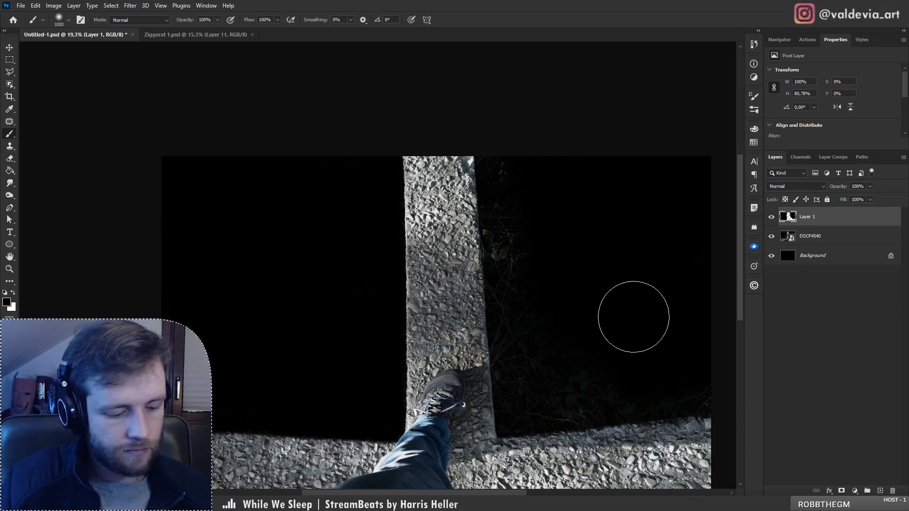
- Black out the vegetation above the horizontal beam and up toward the vertical beam's right edge, reducing the brush to 250 px
key("bracketleft")
key("bracketleft")
key("bracketleft")
key("bracketleft")
key("bracketleft")
key("bracketleft")
key("bracketleft")
key("bracketleft")
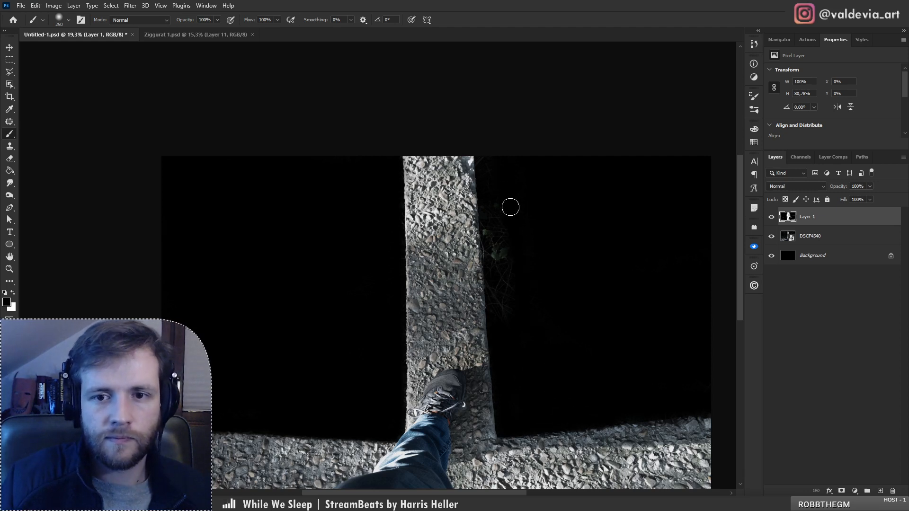
- Cover the last twigs along the vertical beam's right edge in black with a 250 px brush, and set the brush to 400 px
key("bracketright")
key("bracketright")
key("bracketright")
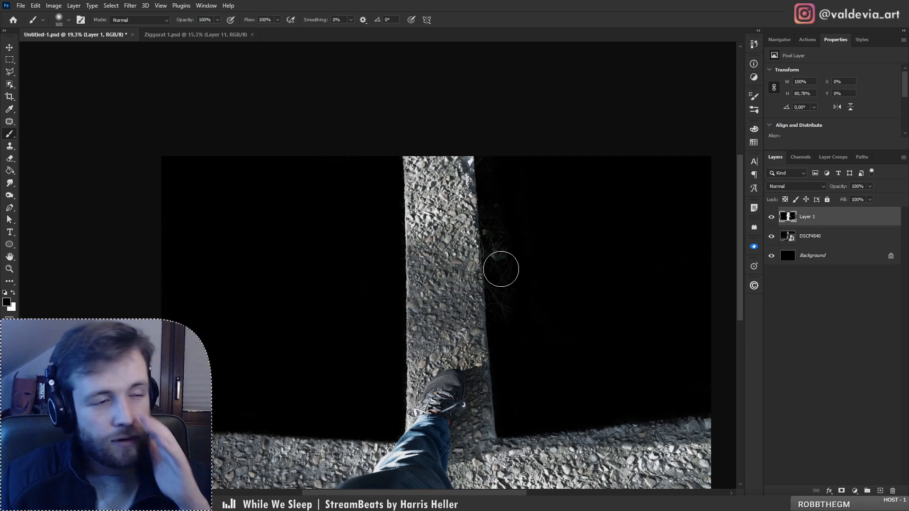
key("bracketleft")
key("bracketleft")
key("bracketleft")
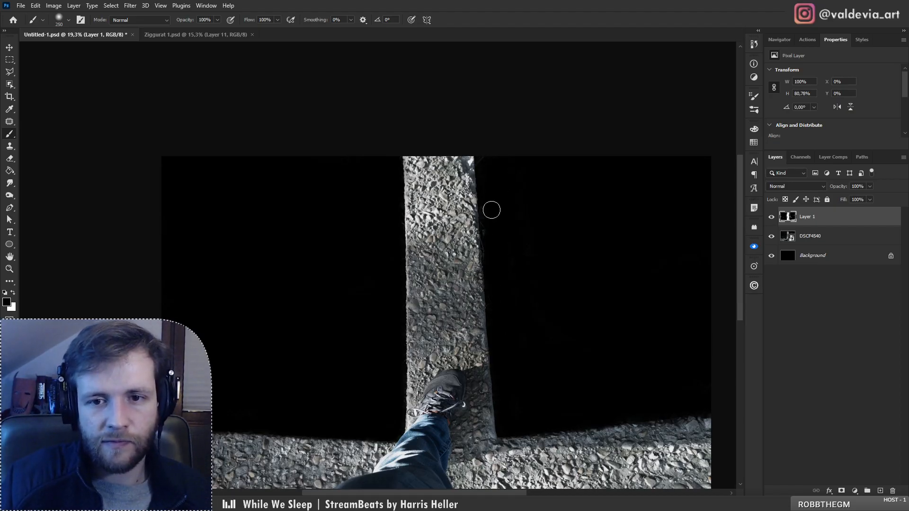
key("z")
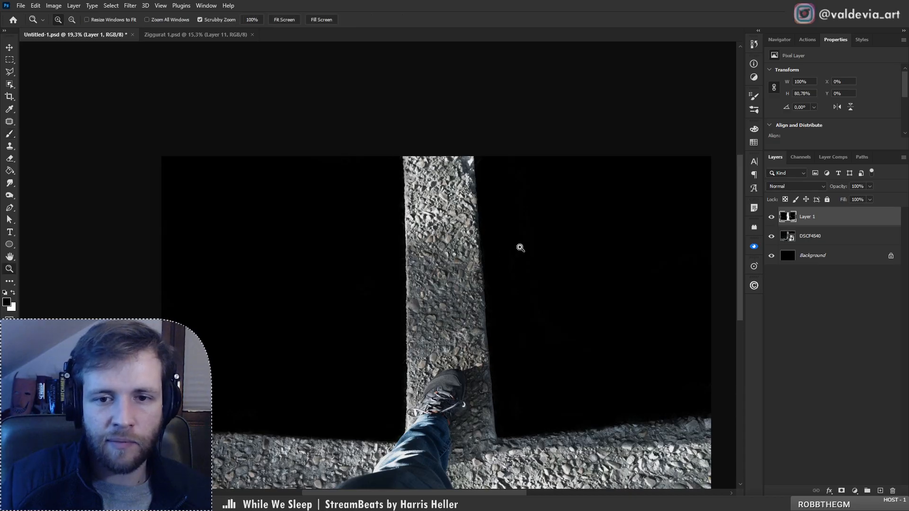
left_click_drag(519, 245, 417, 268)
mouse_move(475, 260)
left_mouse_down()
mouse_move(576, 256)
mouse_move(441, 270)
left_mouse_up()
key("b")
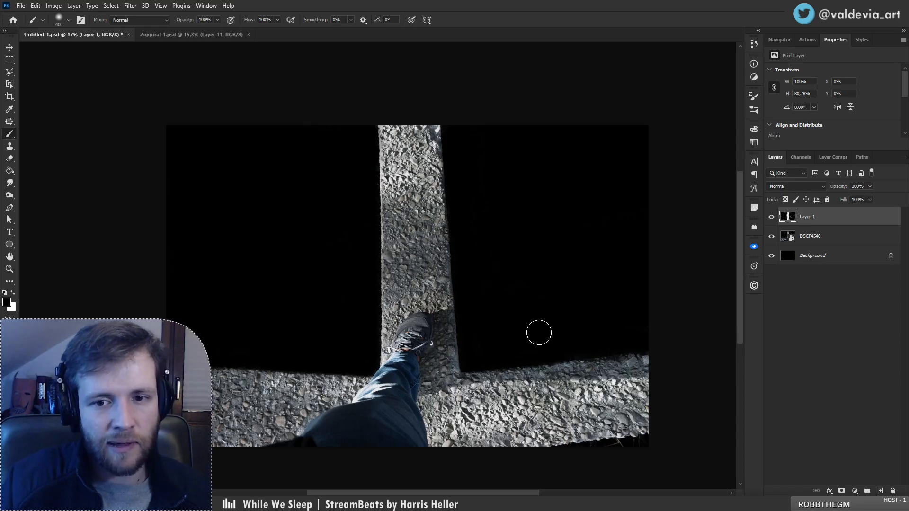
key("bracketright")
key("bracketright")
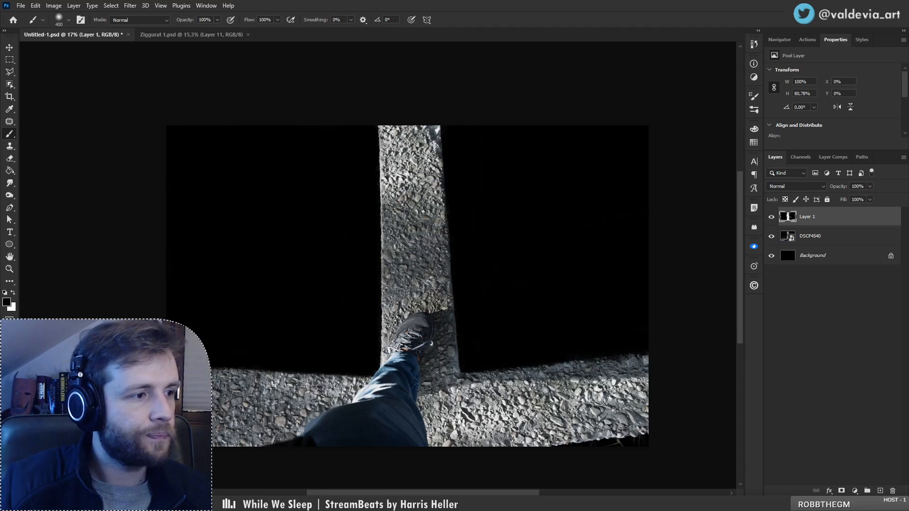
- Rotate Level 2-10.jpg by 180 degrees in the photo viewer and compare it repeatedly with the blacked-out beam photo in Photoshop
key("alt+Tab")
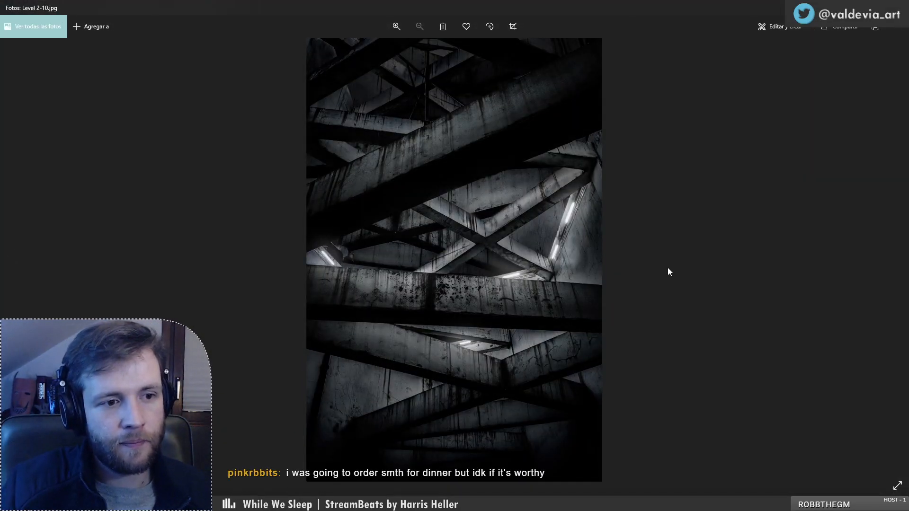
left_click(496, 29)
left_click(496, 29)
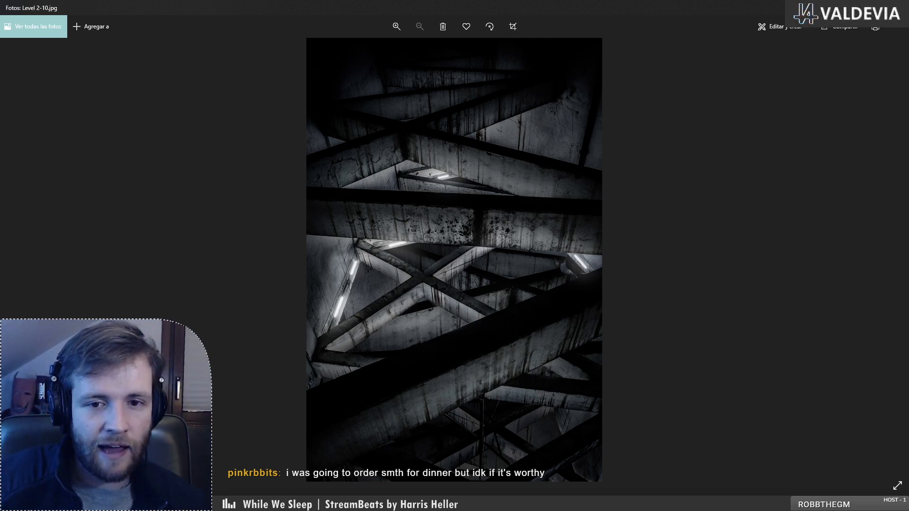
key("alt+Tab")
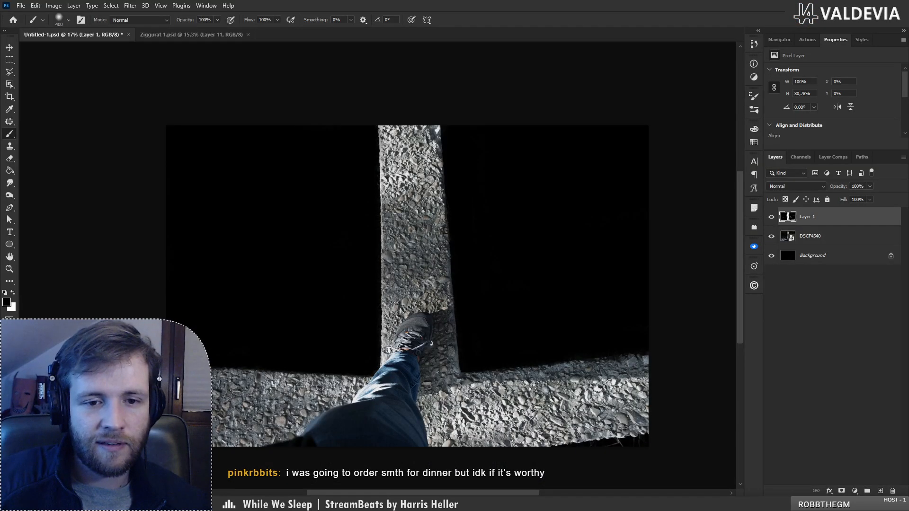
key("alt+Tab")
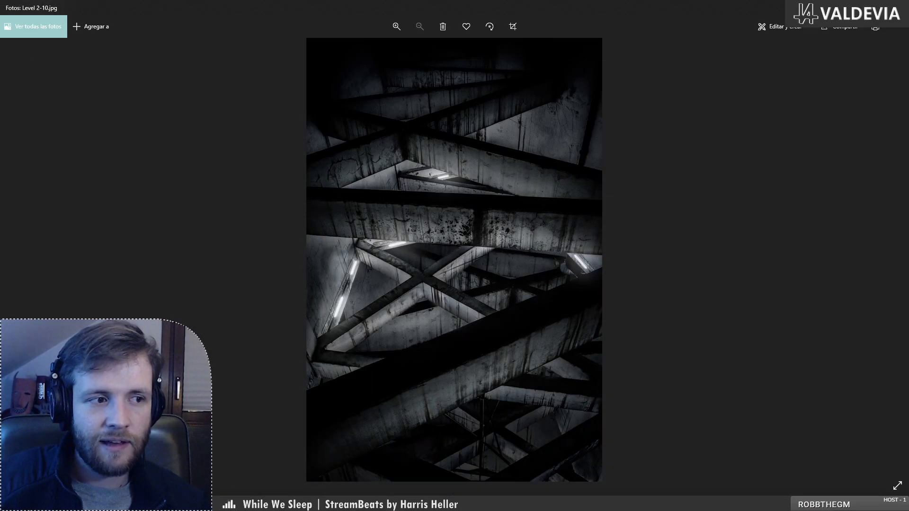
key("alt+Tab")
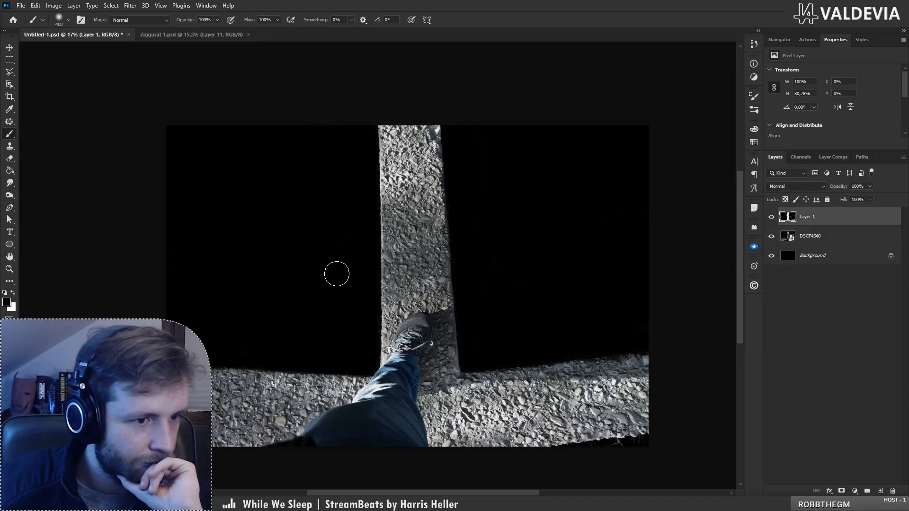
key("alt+Tab")
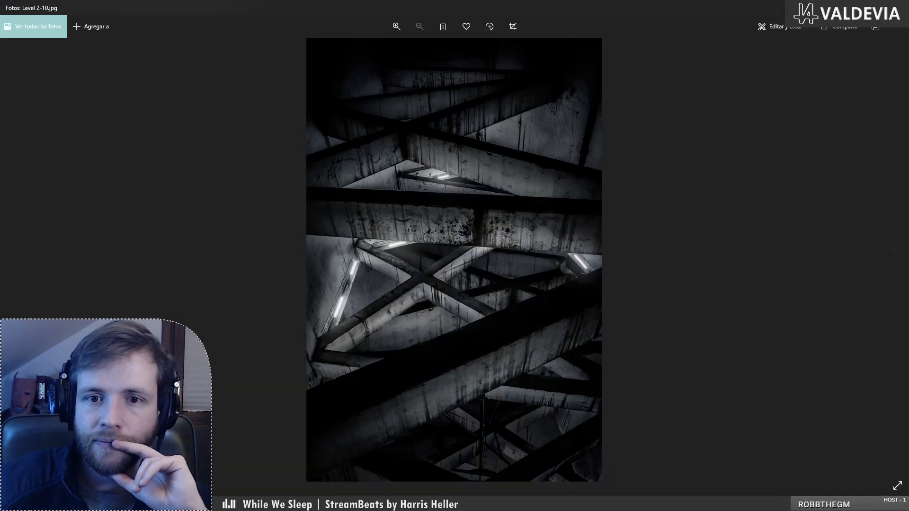
key("alt+Tab")
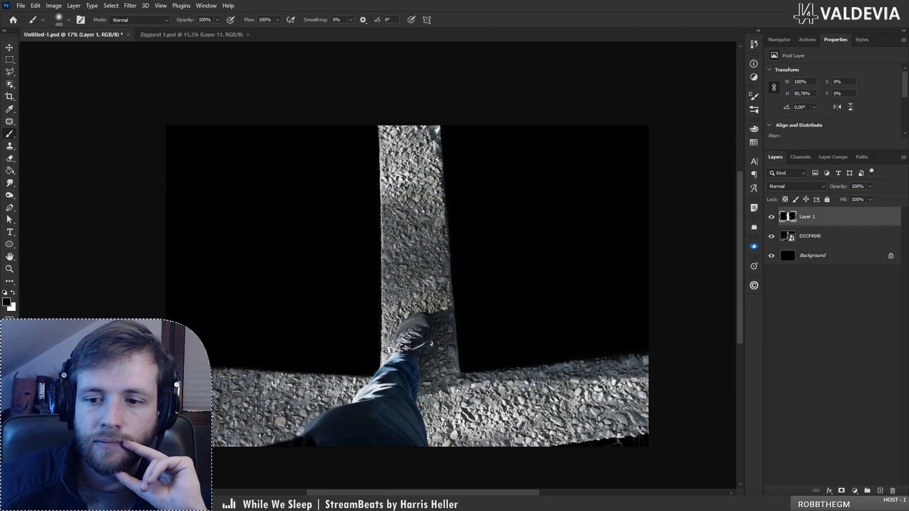
key("alt+Tab")
key("alt+Tab")
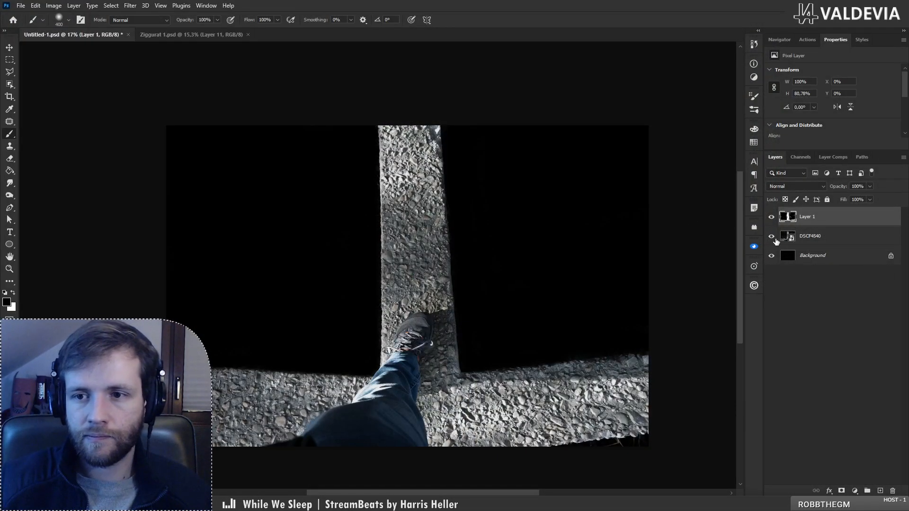
- Unlock the background layer and invert the colours of Layer 1 to reveal gaps in the painting
left_click(892, 257)
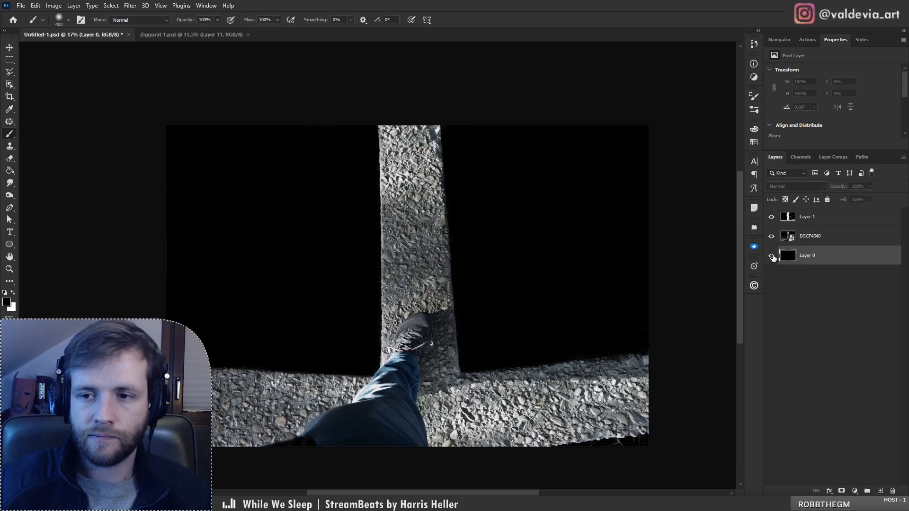
left_click(800, 218)
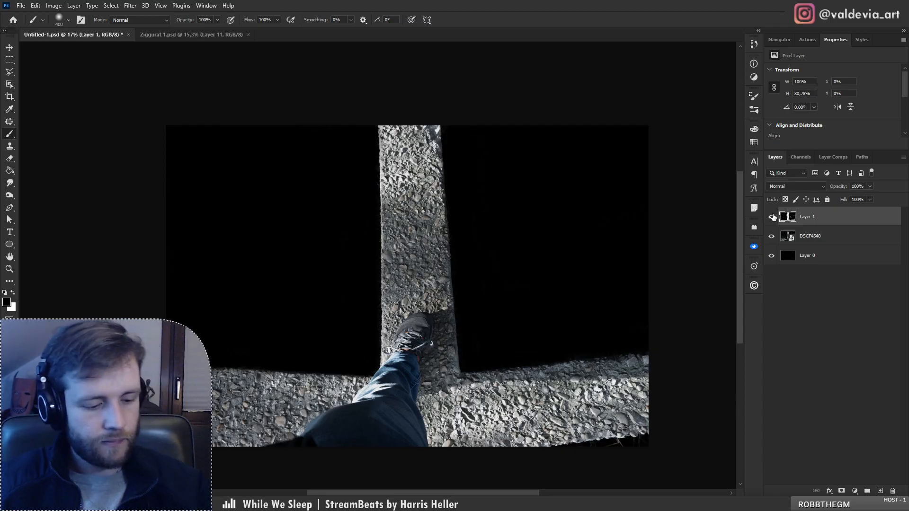
key("ctrl+i")
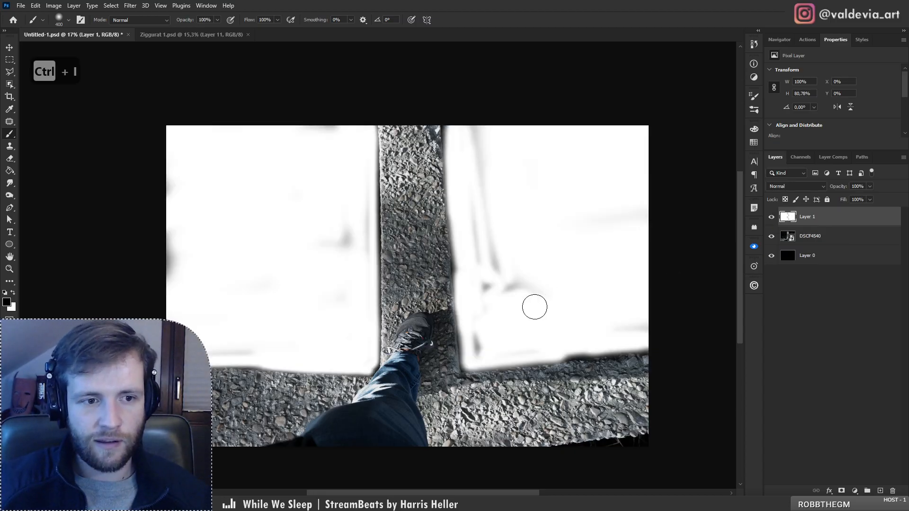
- Paint the grey gaps right of the beam white at 400 px and those at the canvas's left edge at 200 px
key("x")
mouse_move(497, 321)
left_mouse_down()
mouse_move(468, 102)
mouse_move(503, 314)
mouse_move(506, 286)
mouse_move(645, 325)
mouse_move(580, 323)
mouse_move(476, 347)
mouse_move(482, 167)
left_mouse_up()
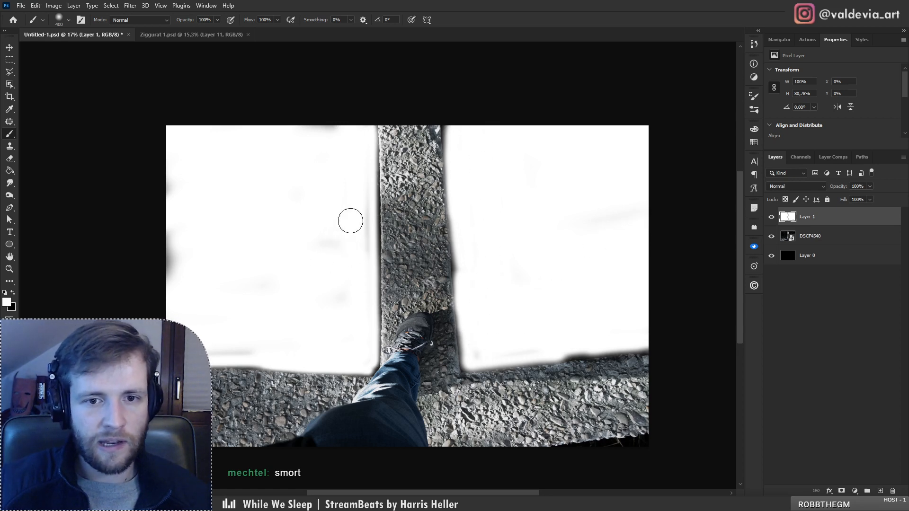
key("bracketleft")
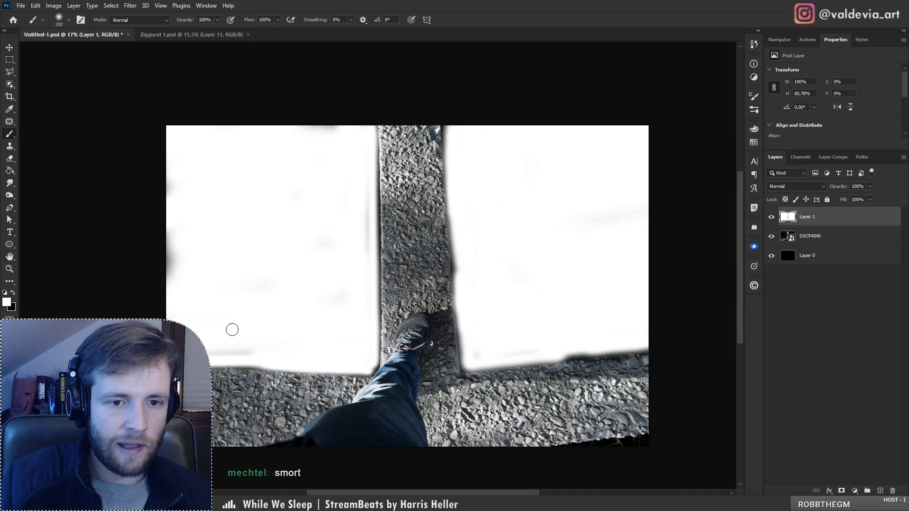
left_click_drag(170, 269, 171, 218)
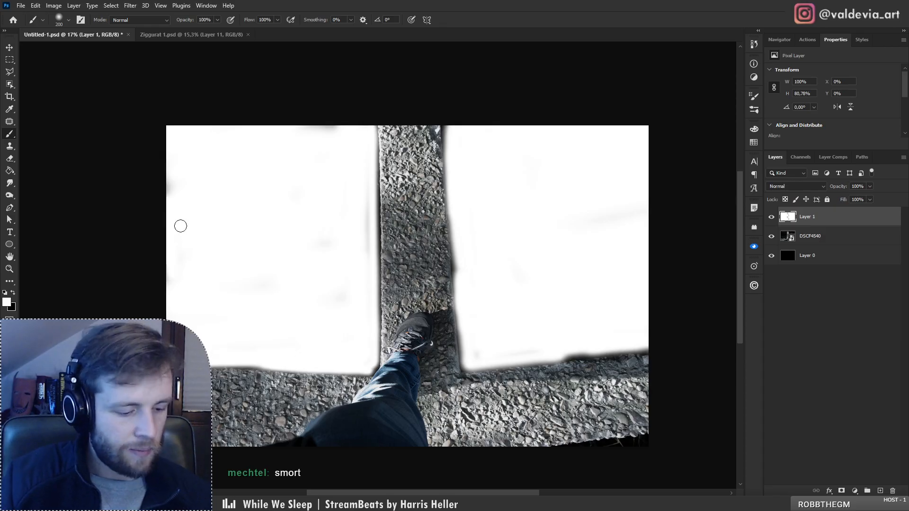
- Paint white over the faint grey spots in the area left of the vertical beam with an 800 px brush
key("bracketright")
key("bracketright")
key("bracketright")
key("bracketright")
key("bracketright")
key("bracketright")
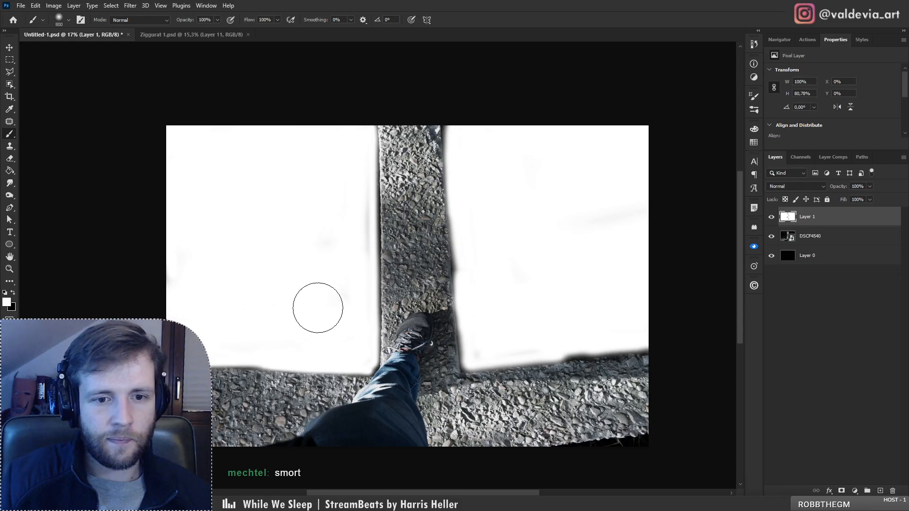
- Trace the vertical beam's left edge in white with straight 100 px brush strokes from the canvas top to the horizontal beam
key("bracketleft")
key("bracketleft")
key("bracketleft")
key("bracketleft")
key("bracketleft")
key("bracketleft")
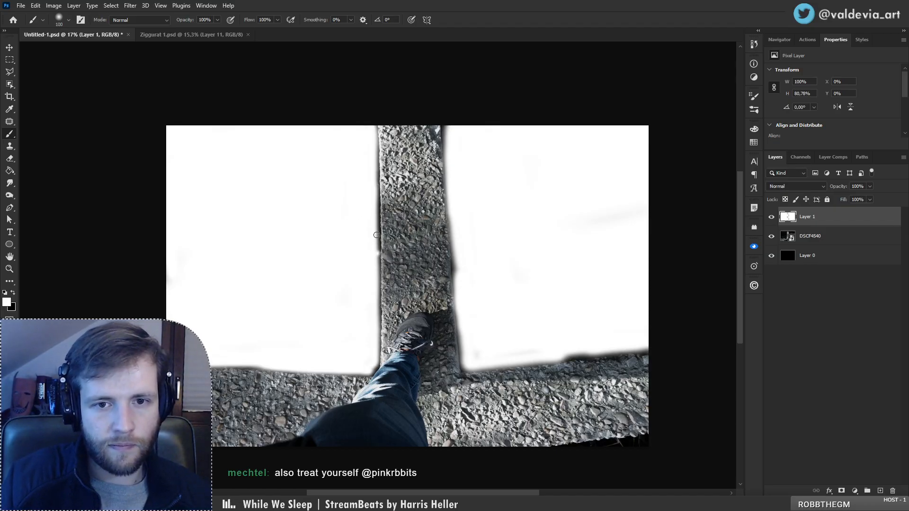
left_click(377, 190, "shift")
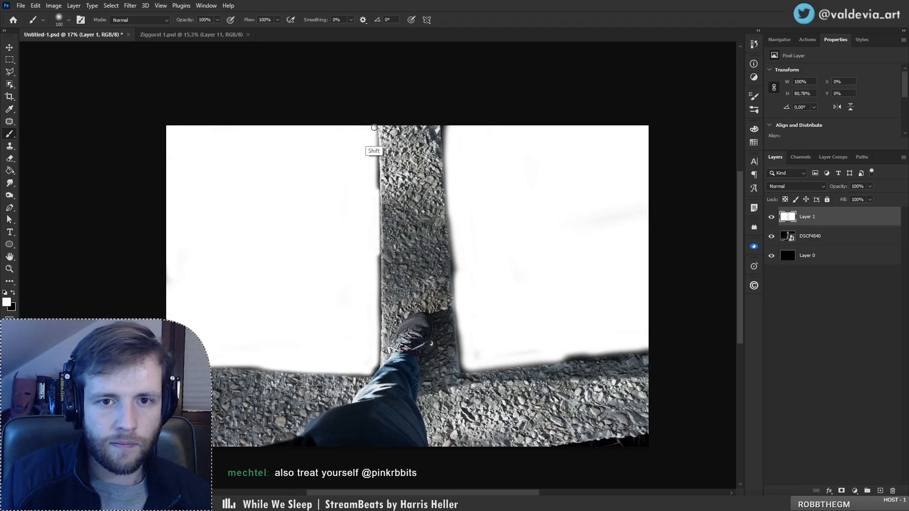
left_click(374, 127, "shift")
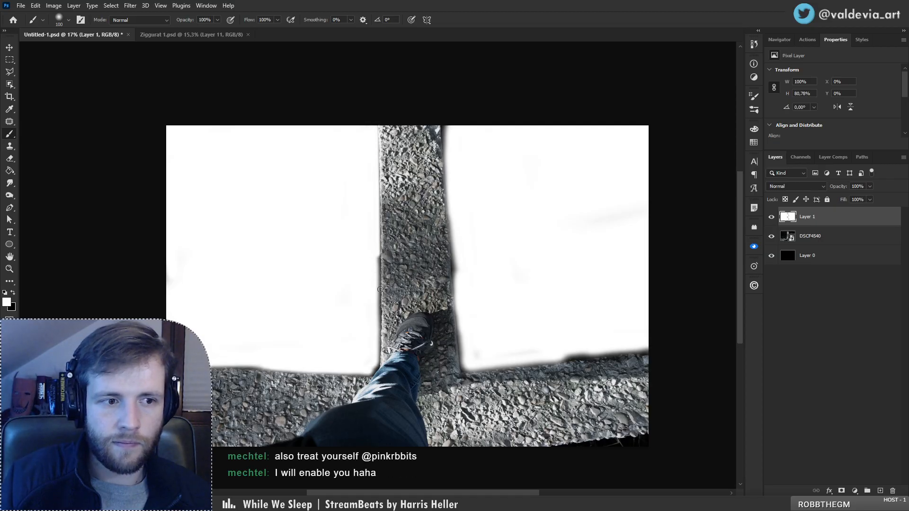
left_click(378, 319, "shift")
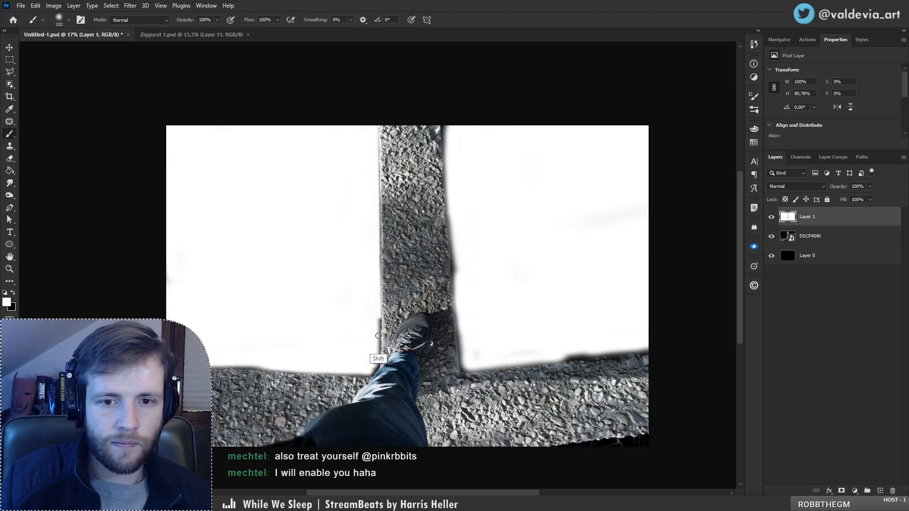
left_click(377, 366, "shift")
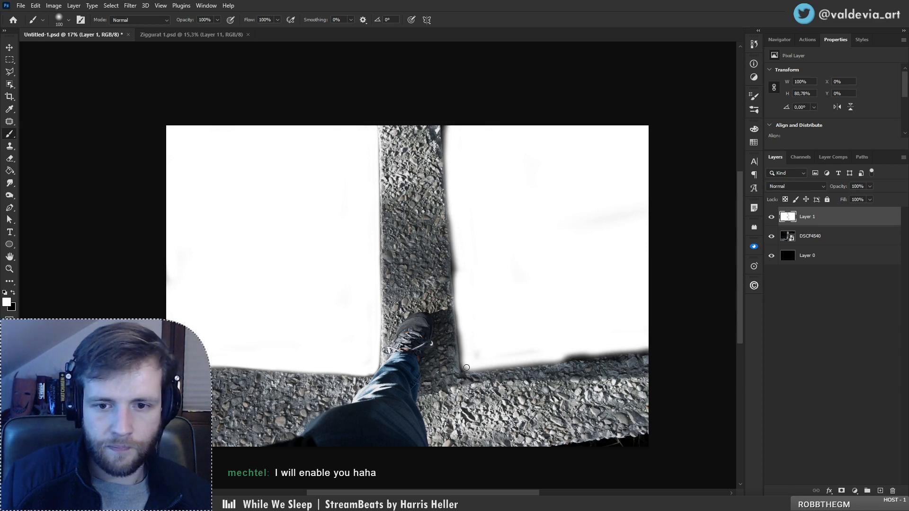
- Trace the vertical beam's right edge in white with straight strokes from the inner corner up to the canvas top
left_click(458, 311, "shift")
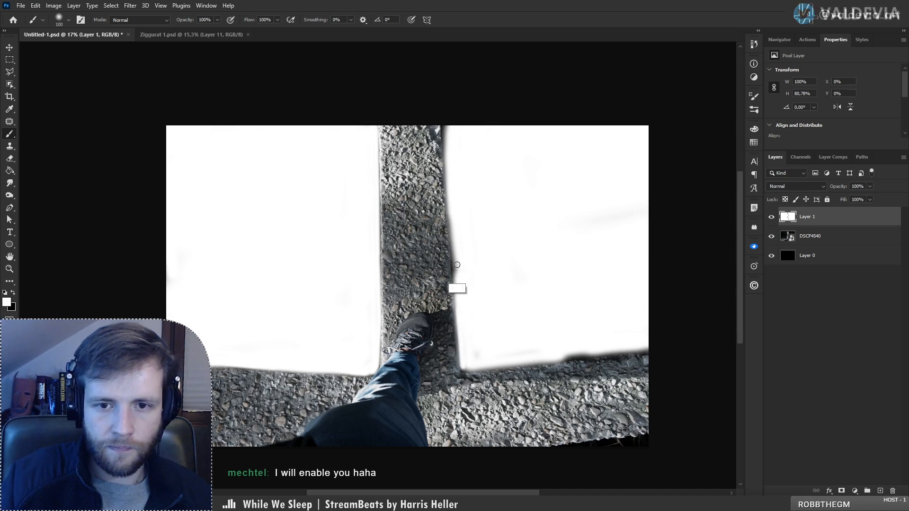
left_click(454, 247, "shift")
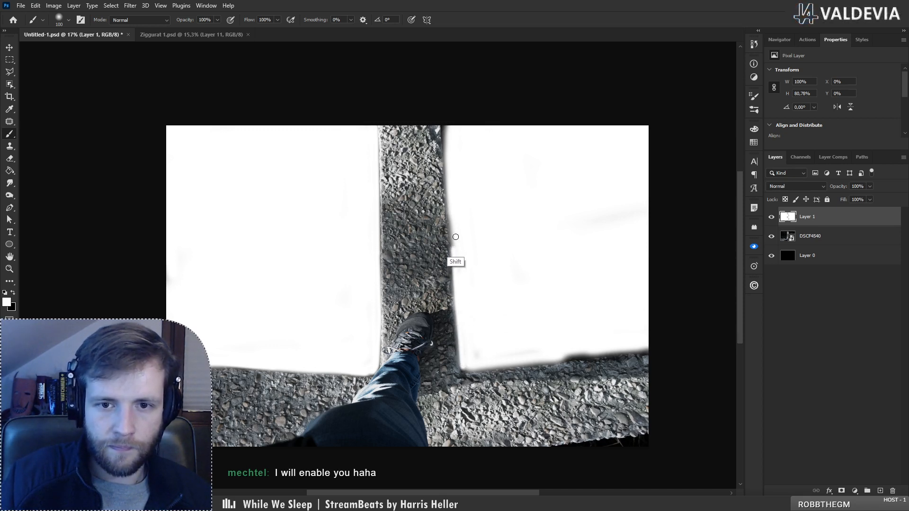
left_click(448, 159, "shift")
left_click(446, 123, "shift")
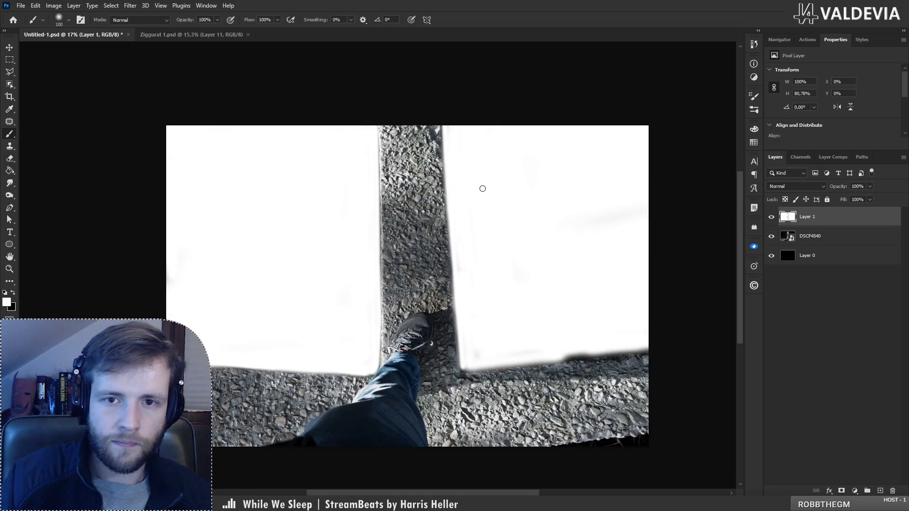
- Trace the horizontal beam's upper edge in white from the inner corner right of the vertical beam towards the canvas edge
mouse_move(472, 365)
left_mouse_down()
mouse_move(647, 347)
mouse_move(559, 358)
mouse_move(601, 350)
left_mouse_up()
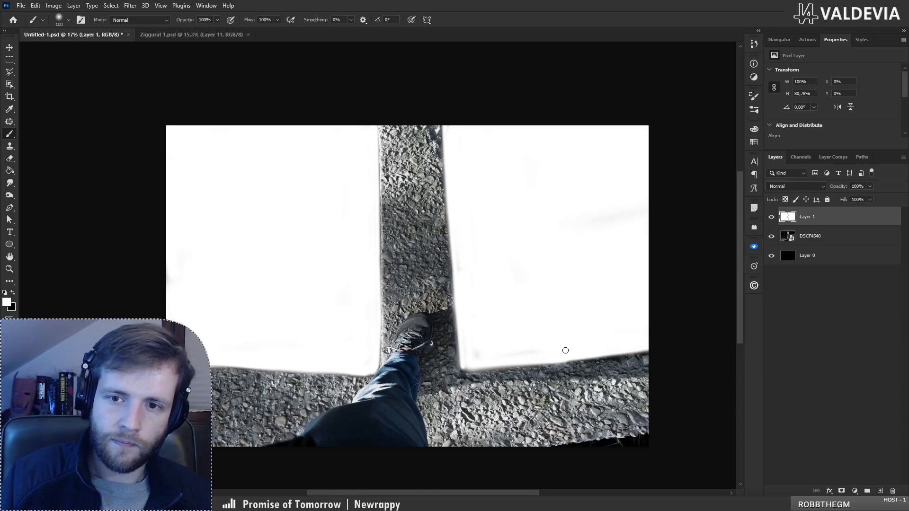
key("bracketright")
key("bracketright")
key("bracketright")
key("bracketright")
key("bracketright")
key("bracketright")
key("bracketright")
key("bracketright")
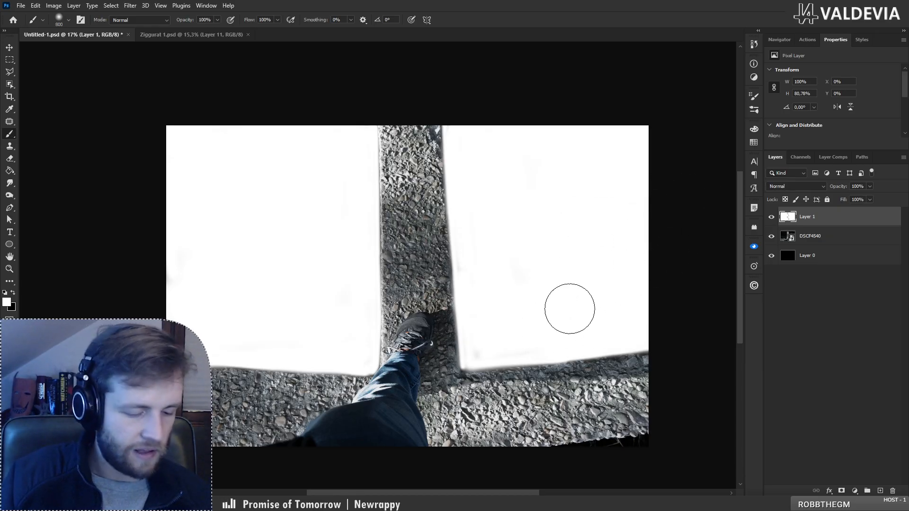
key("bracketleft")
key("bracketleft")
key("bracketleft")
key("bracketleft")
key("bracketleft")
key("bracketleft")
key("bracketleft")
key("bracketleft")
key("bracketleft")
key("bracketleft")
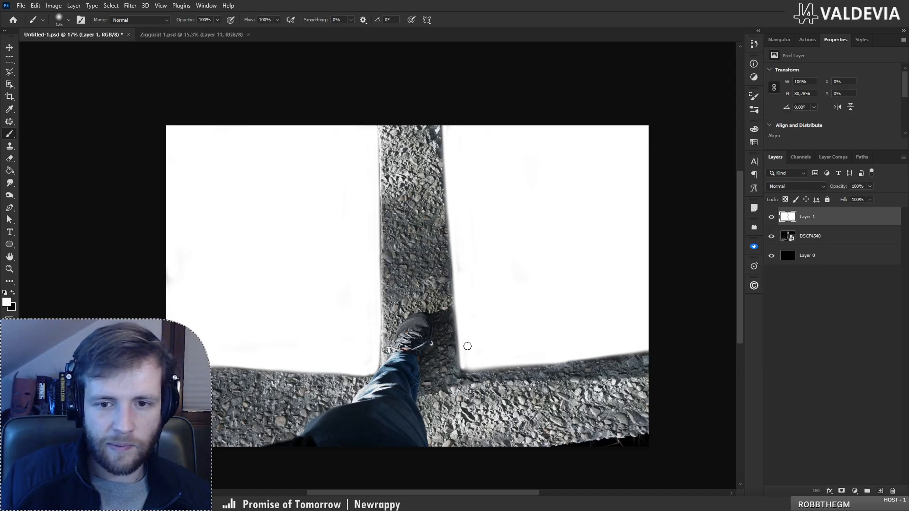
- Invert the colours of Layer 1 to turn the white surroundings of the beam black
key("z")
left_click_drag(386, 298, 365, 299)
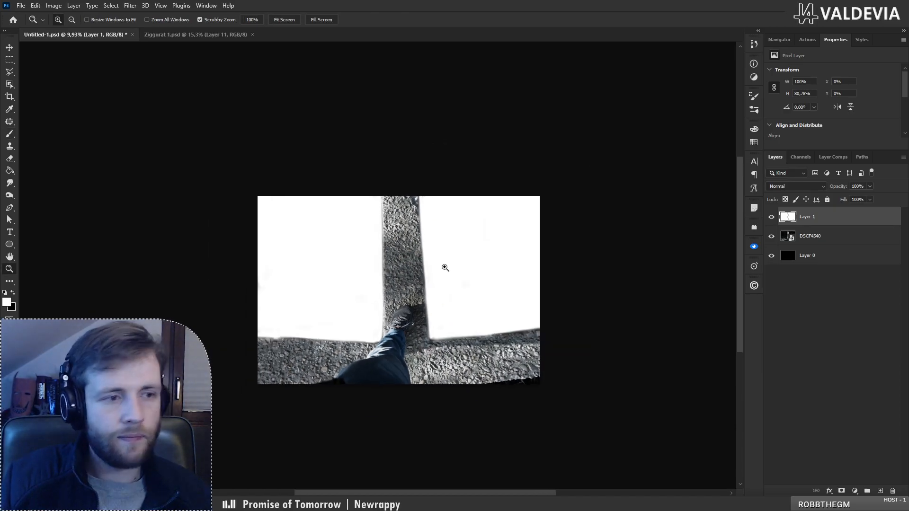
left_click_drag(447, 268, 473, 257)
key("ctrl+i")
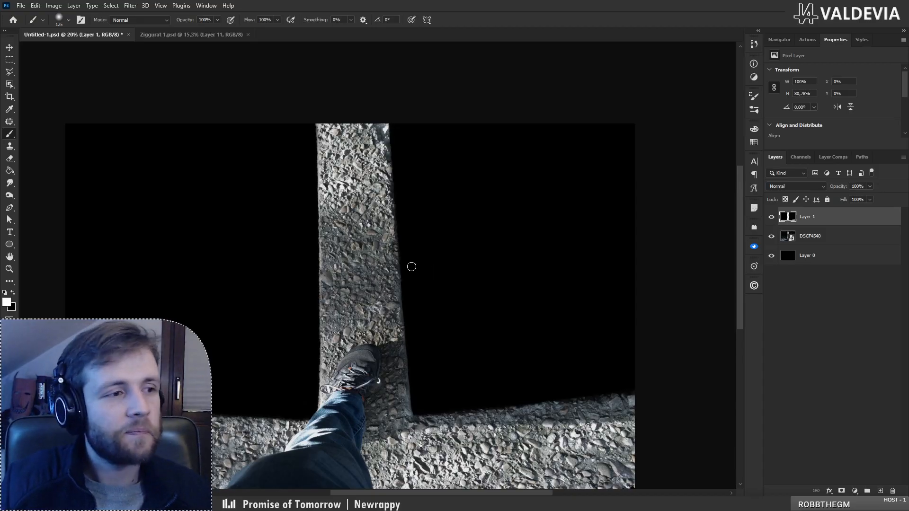
key("z")
mouse_move(449, 317)
left_mouse_down()
mouse_move(436, 315)
mouse_move(493, 318)
left_mouse_up()
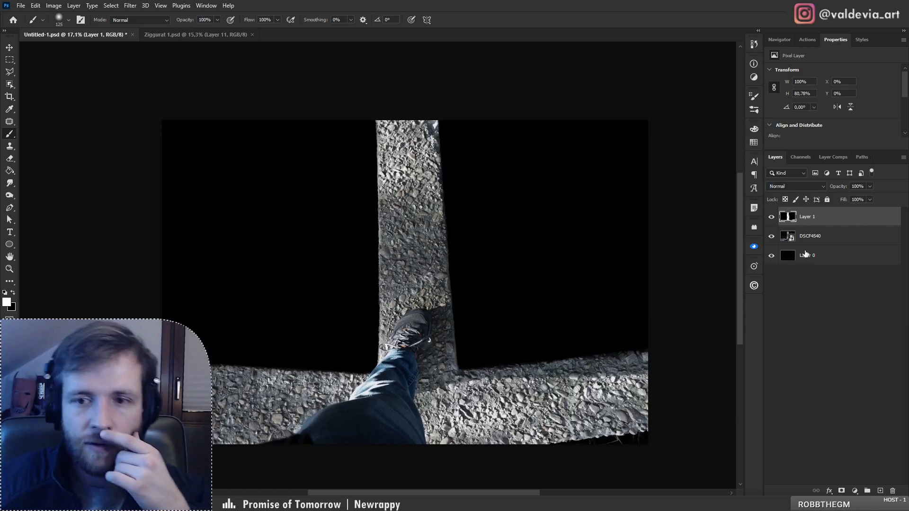
- Place the Texturelabs_Concrete_192XL and Texturelabs_Concrete_189XL textures directly above the DSCF4540 photo layer
left_click(859, 235)
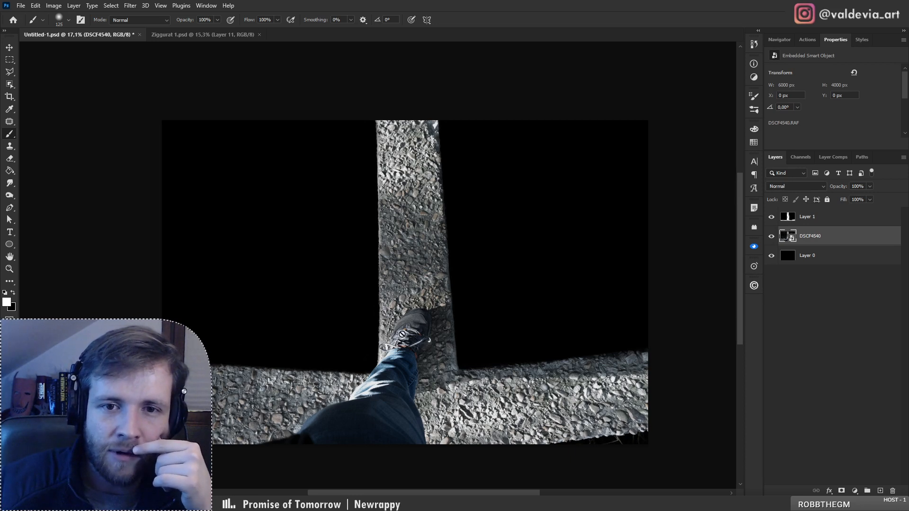
mouse_move(354, 503)
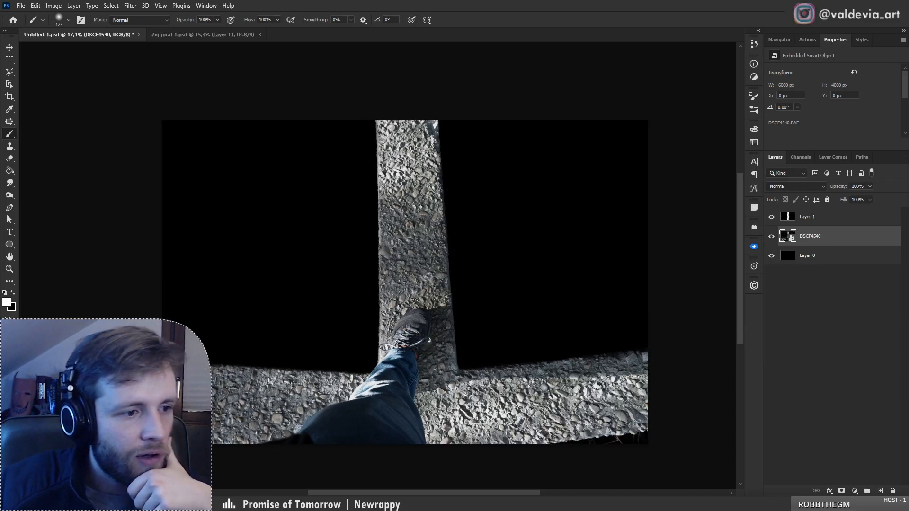
left_click_drag(497, 260, 497, 280)
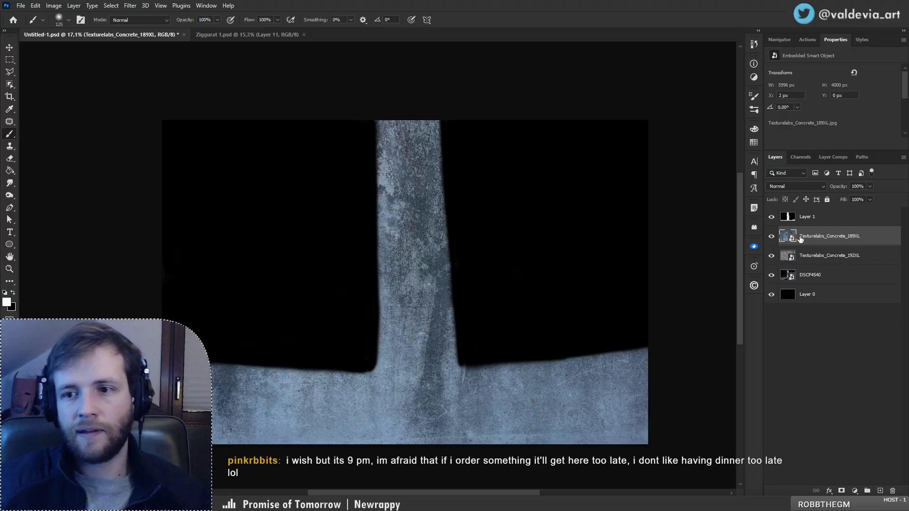
- Hide the Texturelabs_Concrete_192XL layer and set Texturelabs_Concrete_189XL to the Overlay blend mode
left_click(771, 236)
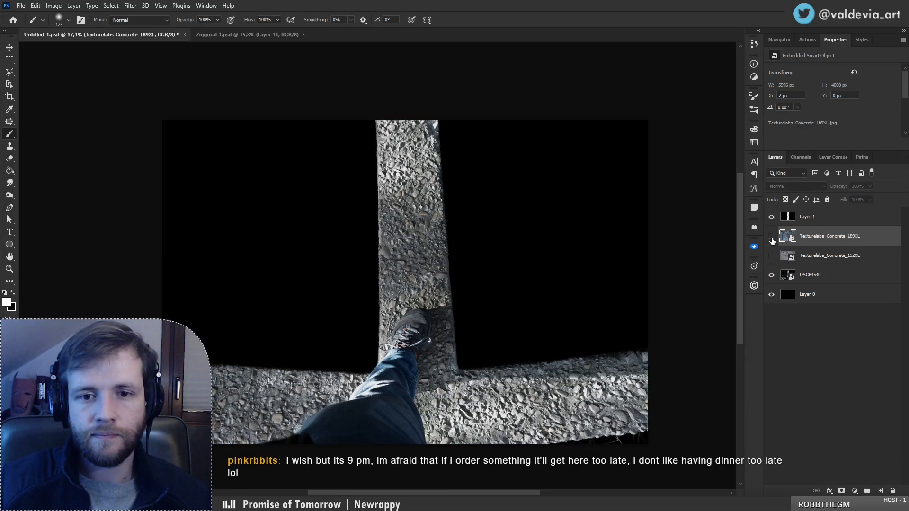
left_click(771, 237)
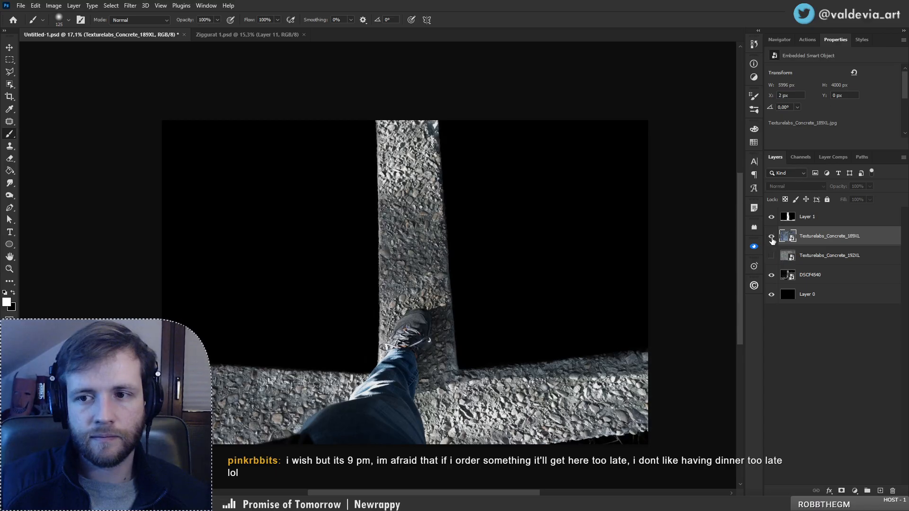
left_click(788, 186)
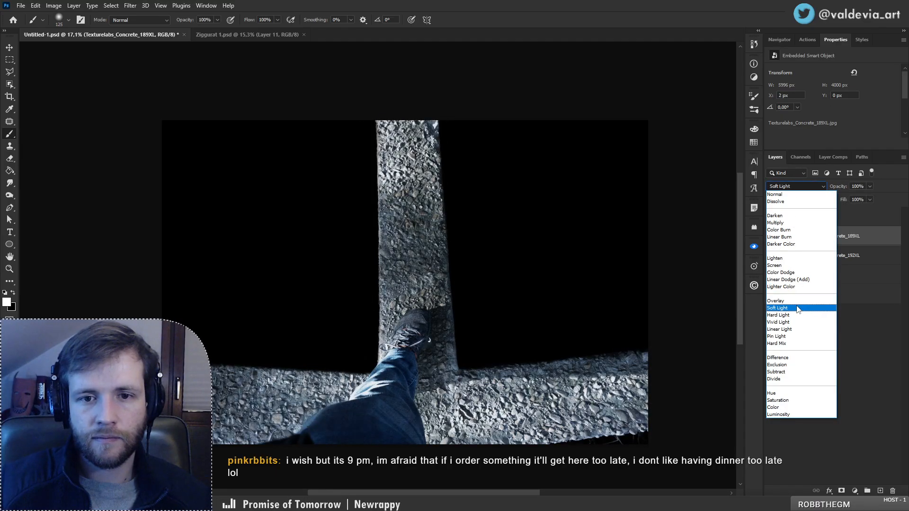
left_click(794, 303)
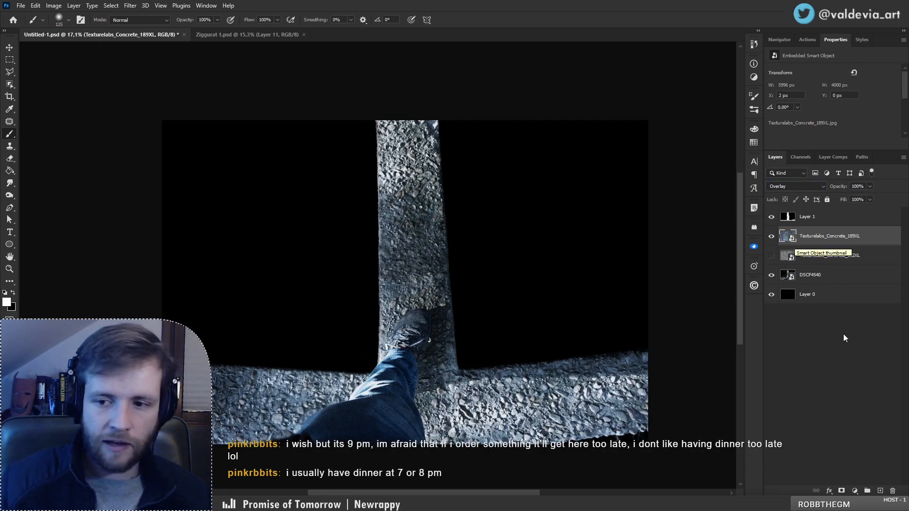
- Add a mask to Texturelabs_Concrete_189XL and paint the texture off the leg and shoe with a 228 px soft black brush
left_click(842, 491)
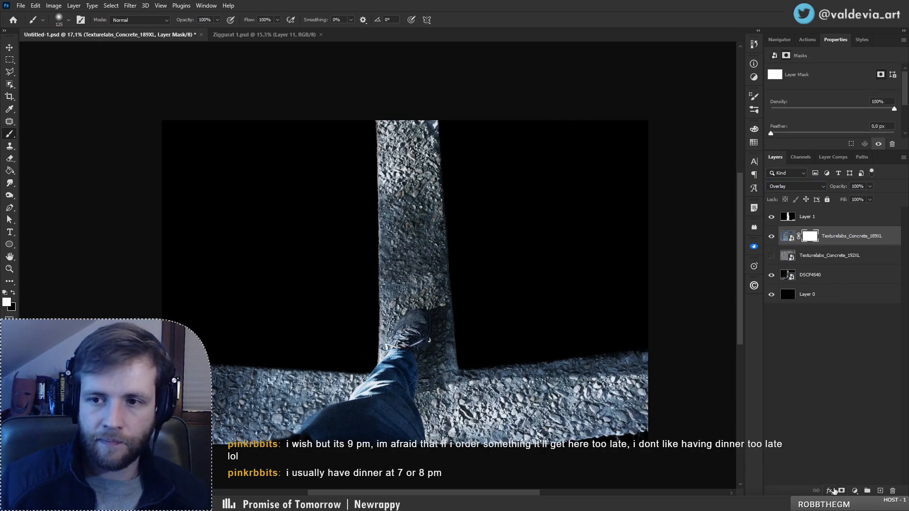
key("x")
right_click(405, 401)
left_click(497, 271)
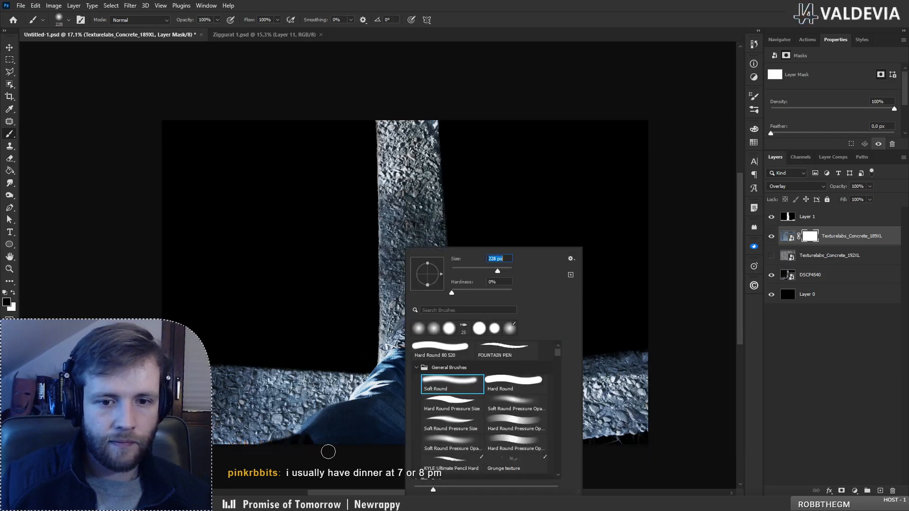
left_click(327, 452)
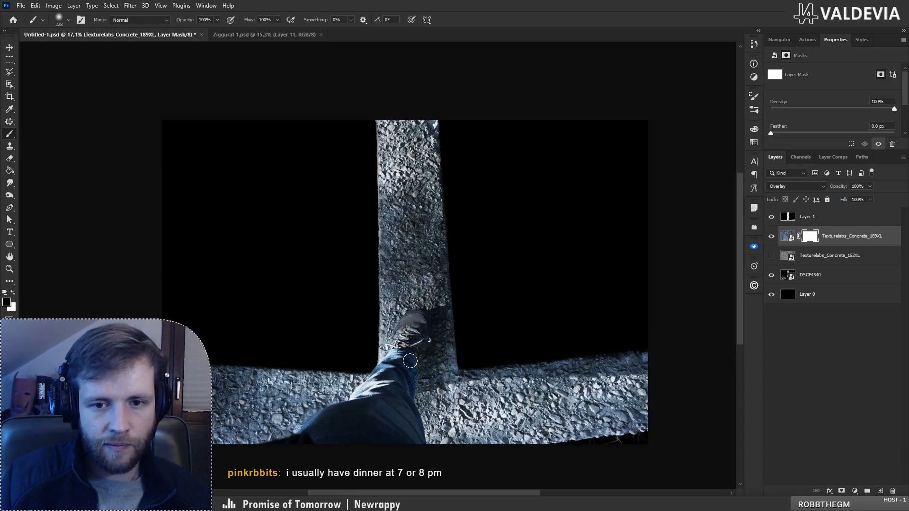
key("x")
mouse_move(410, 361)
left_mouse_down()
mouse_move(355, 342)
mouse_move(390, 348)
mouse_move(463, 283)
left_mouse_up()
key("z")
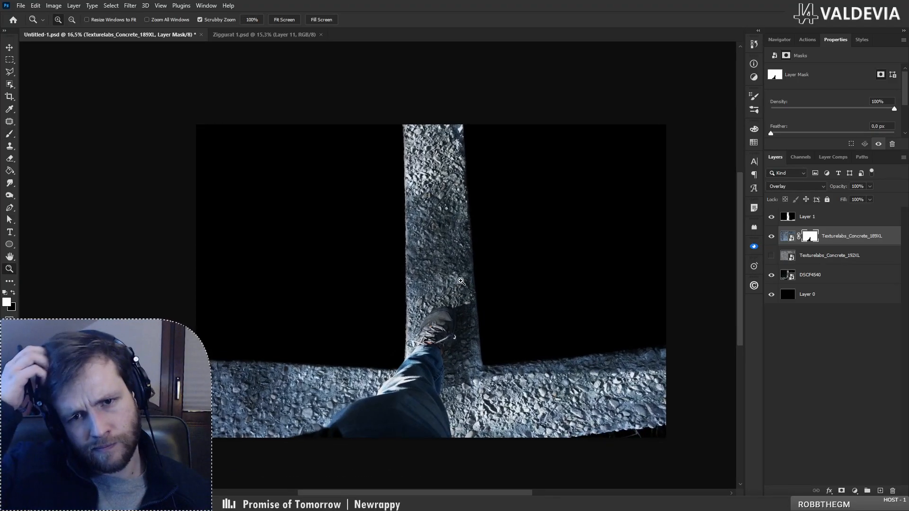
- Add a new empty layer directly above the DSCF4540 photo layer
left_click(773, 239)
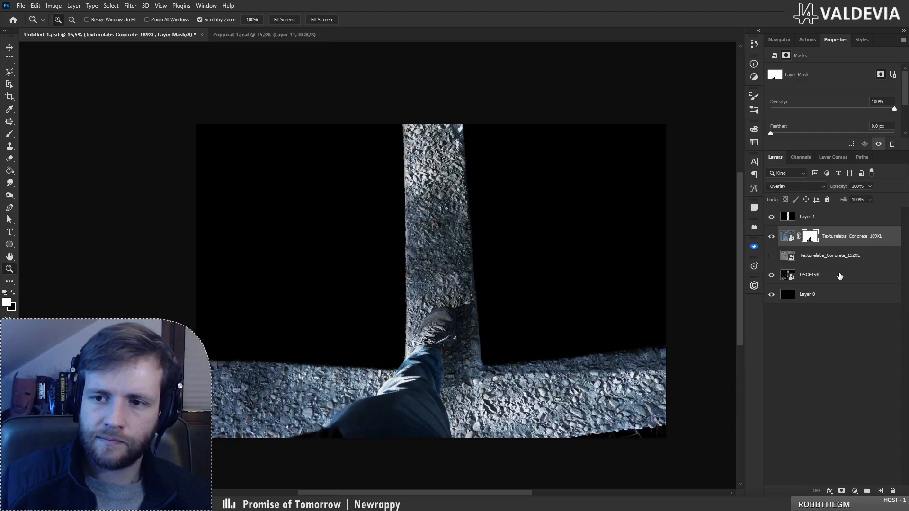
left_click(842, 278)
left_click(881, 490)
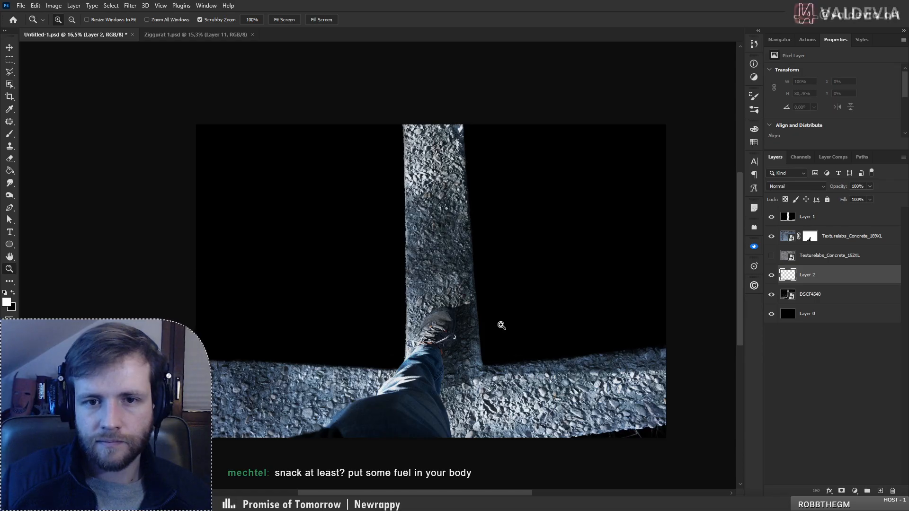
- Examine the vertical beam's stony surface up close with the Texturelabs_Concrete_189XL overlay hidden
left_click(485, 273)
left_click(485, 273)
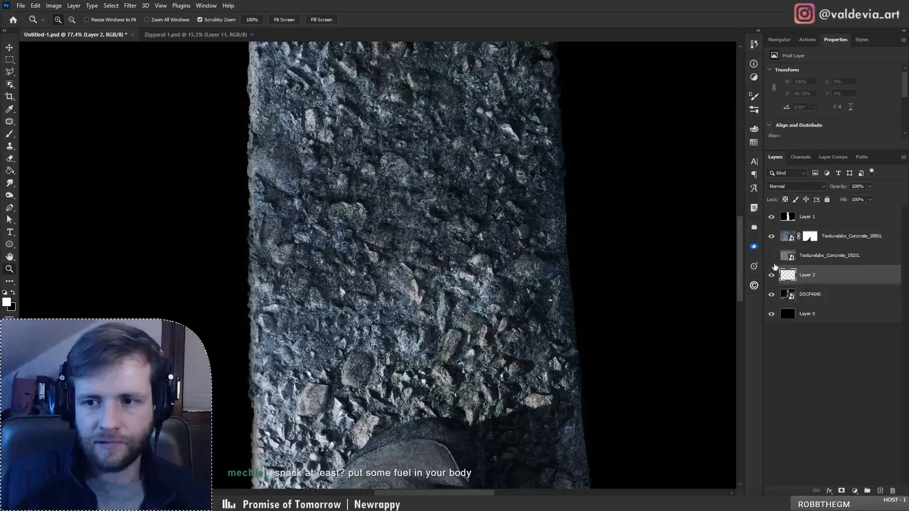
left_click(772, 236)
left_click(772, 275)
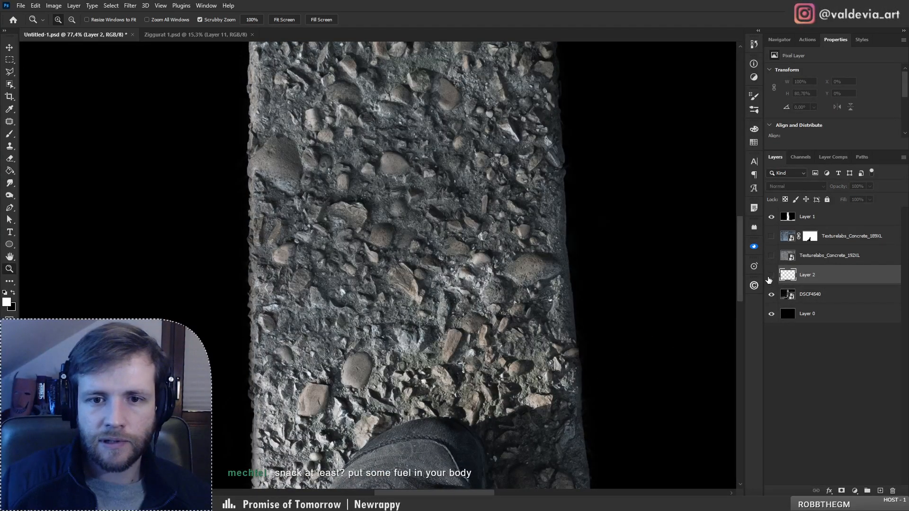
left_click(772, 276)
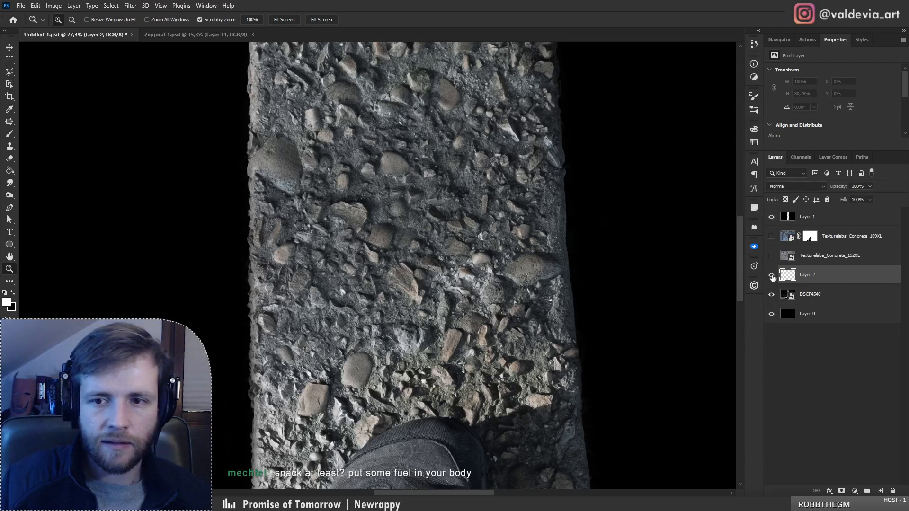
left_click_drag(460, 279, 424, 274)
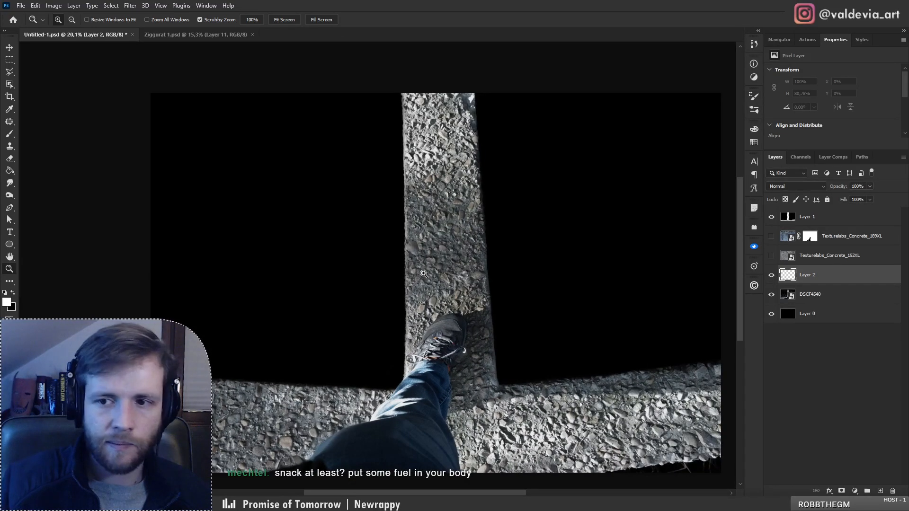
- Show both concrete texture layers and add a black mask to Texturelabs_Concrete_192XL that hides it completely
left_click(772, 256)
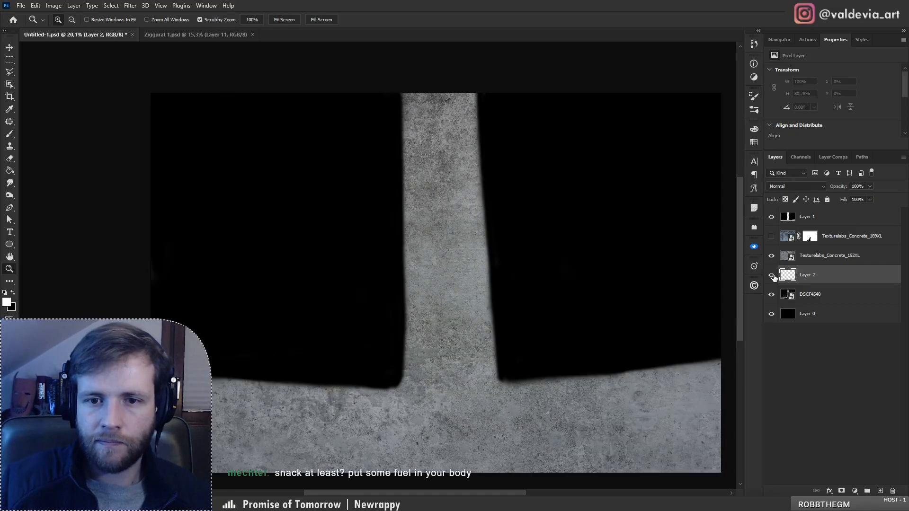
left_click(772, 236)
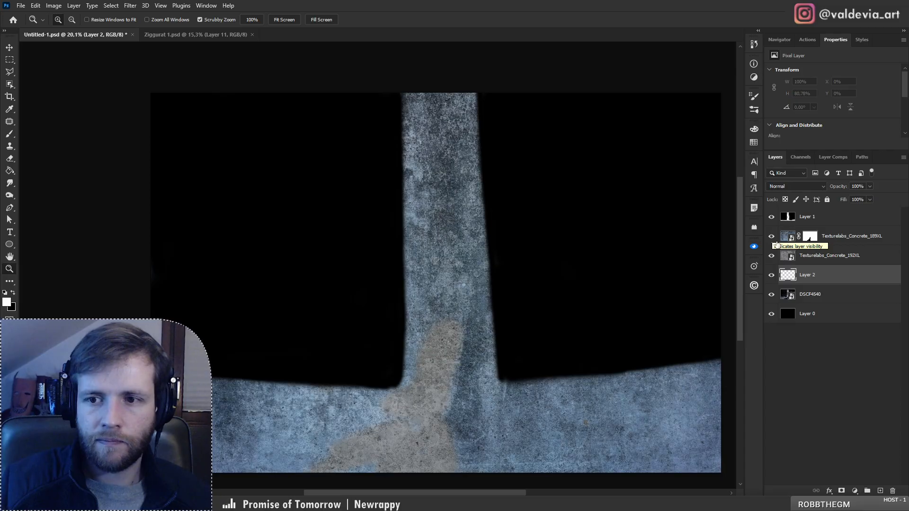
left_click(814, 257)
left_click(842, 491, "alt")
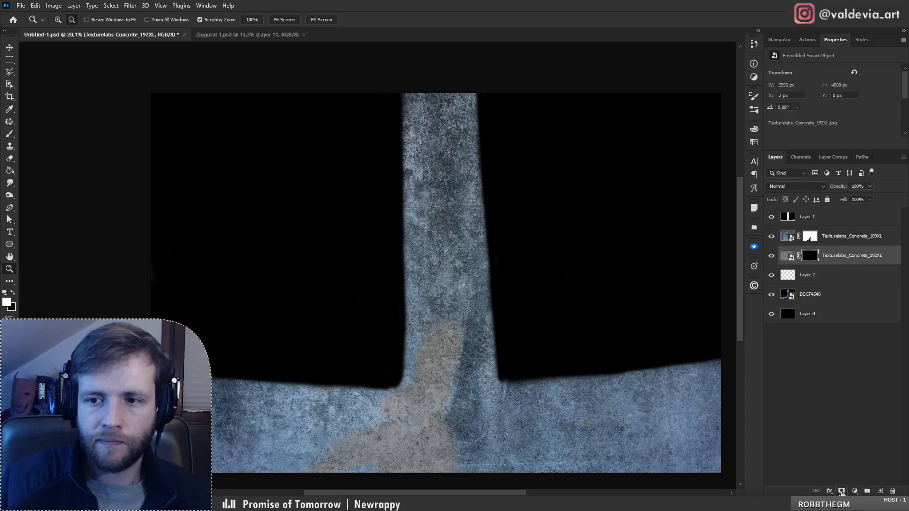
- Reveal Texturelabs_Concrete_192XL along the vertical beam by painting its mask white with a 401 px Soft Round Pressure Opacity brush
key("b")
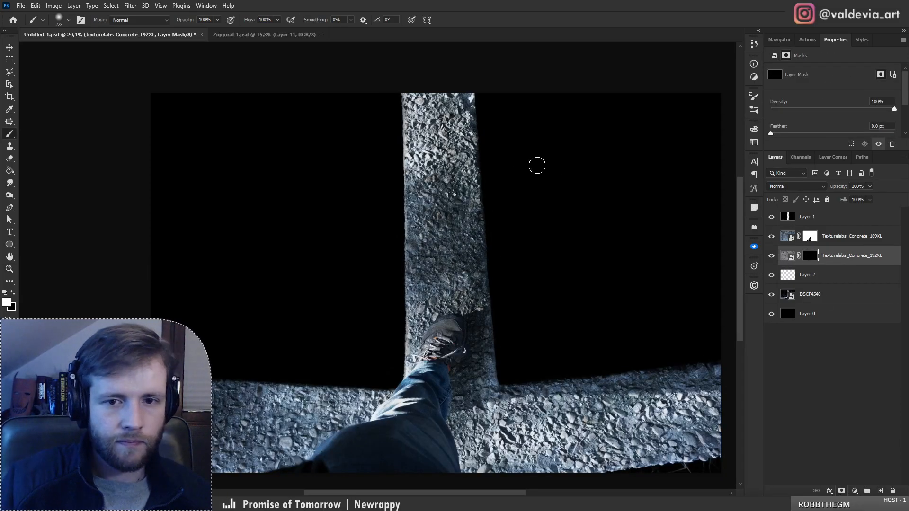
right_click(455, 231)
left_click(554, 254)
left_click(566, 387)
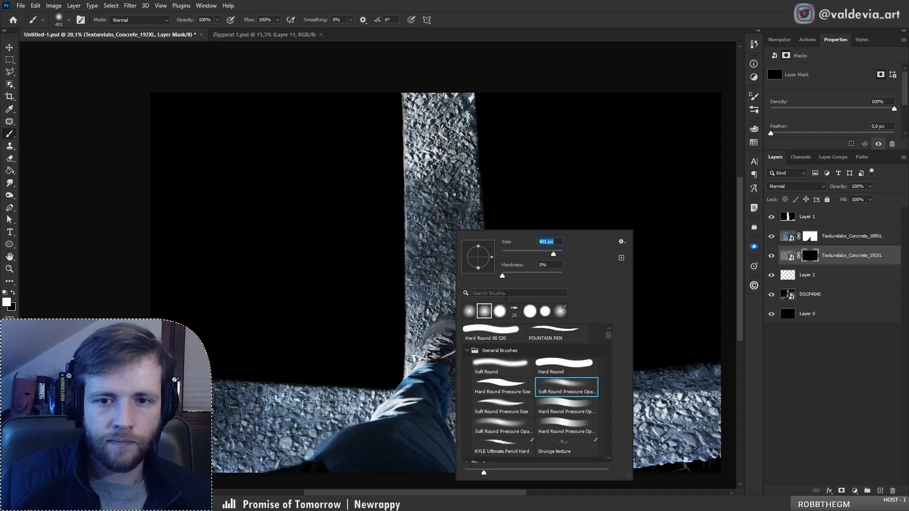
mouse_move(451, 215)
left_mouse_down()
mouse_move(438, 171)
mouse_move(440, 242)
mouse_move(451, 268)
mouse_move(433, 215)
mouse_move(431, 235)
mouse_move(423, 96)
mouse_move(433, 165)
mouse_move(457, 129)
mouse_move(459, 96)
mouse_move(461, 156)
mouse_move(423, 100)
mouse_move(422, 203)
mouse_move(434, 235)
mouse_move(468, 196)
mouse_move(469, 253)
mouse_move(420, 310)
left_mouse_up()
- Reveal the Texturelabs_Concrete_192XL texture around the shoe and over its shadow with a 150 px brush
key("bracketleft")
key("bracketleft")
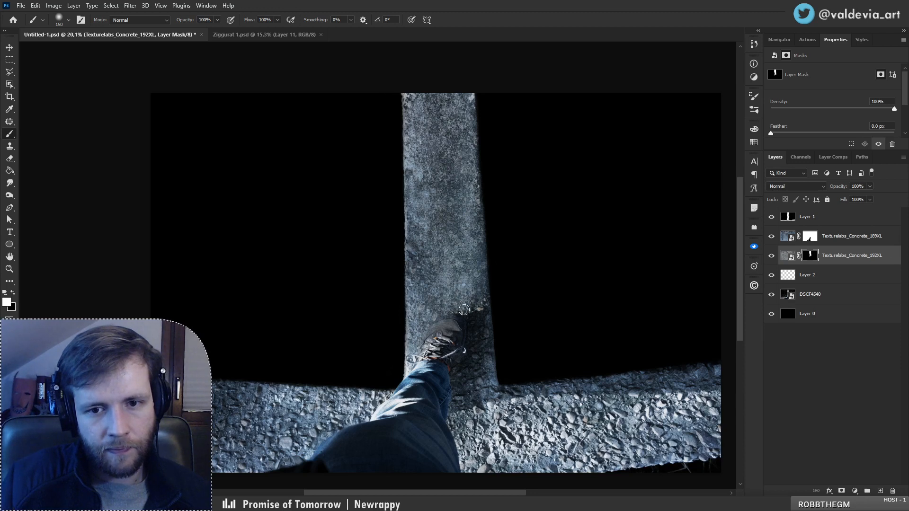
mouse_move(464, 310)
left_mouse_down()
mouse_move(468, 291)
mouse_move(468, 299)
mouse_move(482, 298)
mouse_move(485, 362)
mouse_move(468, 373)
left_mouse_up()
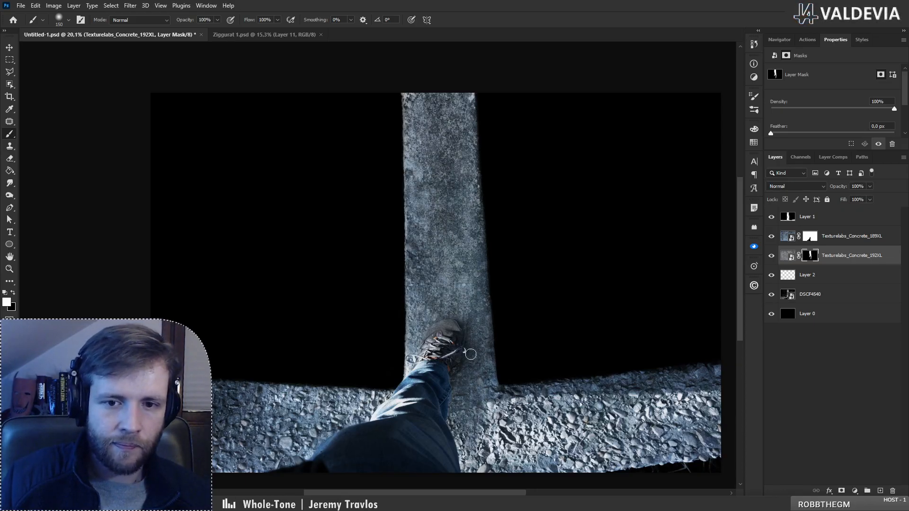
- Clean the blue overlay off the shoe's toe by painting black on the Texturelabs_Concrete_189XL mask with an 80 px brush
key("z")
left_click(464, 327)
left_click_drag(465, 327, 513, 332)
key("b")
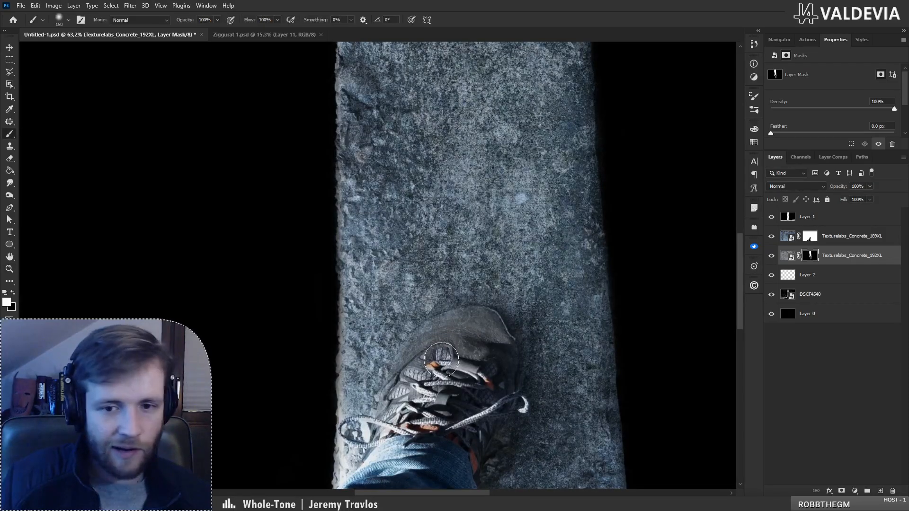
mouse_move(435, 346)
left_mouse_down()
mouse_move(474, 320)
mouse_move(445, 328)
left_mouse_up()
key("ctrl+z")
key("x")
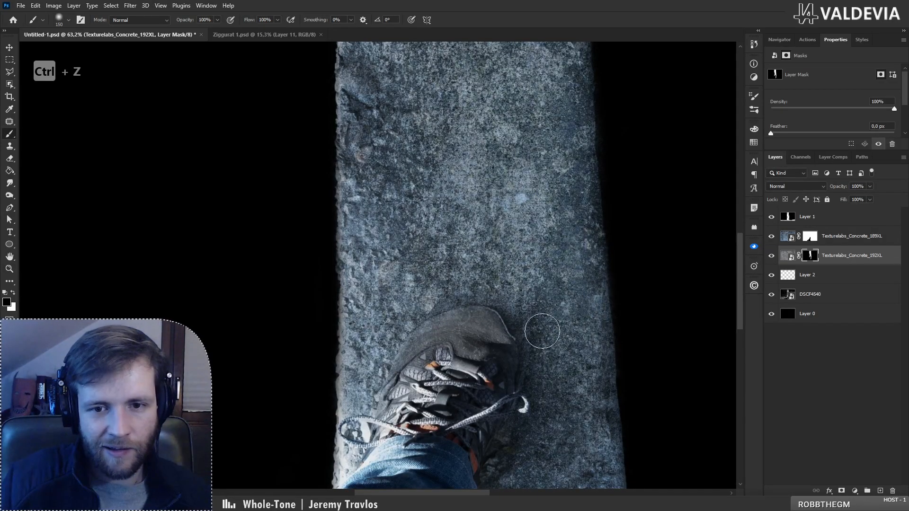
left_click(810, 235)
right_click(455, 363)
left_click(549, 259)
type("80")
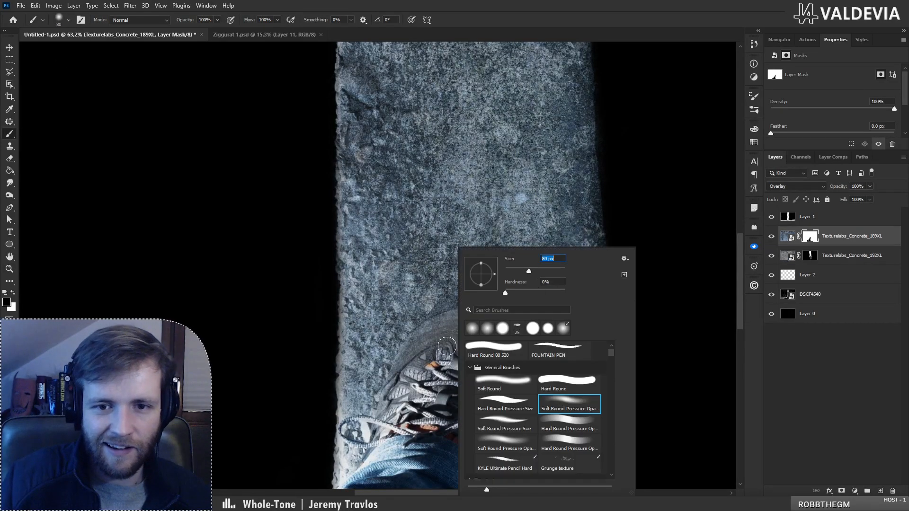
key("Return")
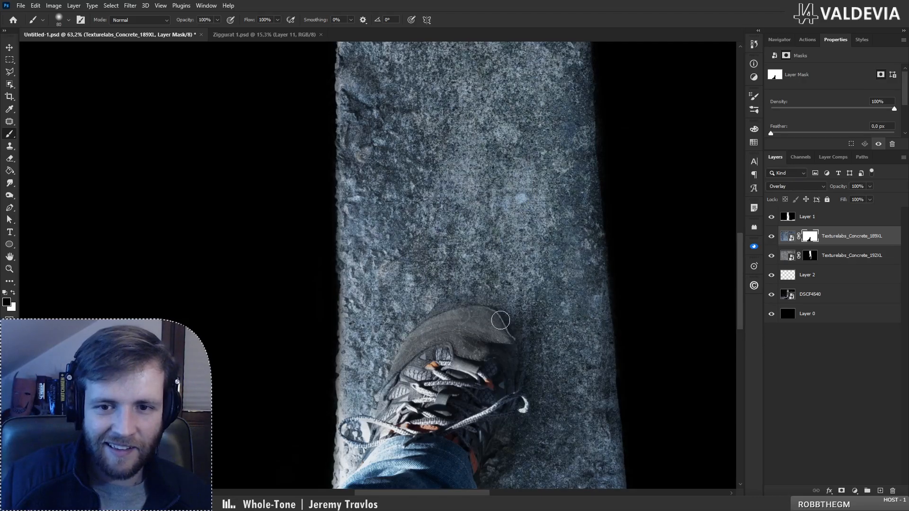
left_click_drag(530, 402, 530, 249)
key("x")
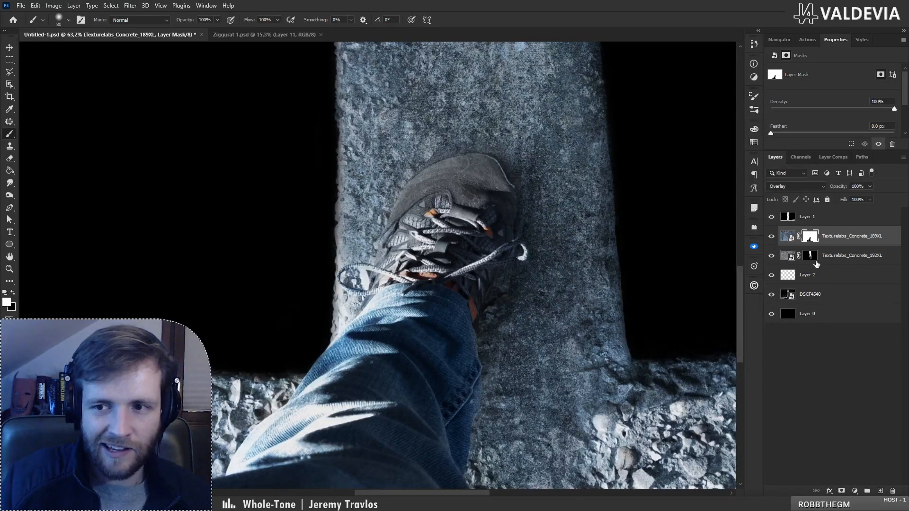
- Target the Texturelabs_Concrete_192XL mask and try revealing texture beside the jeans cuff with an 80 px white brush, undoing the last stroke
left_click(814, 259)
key("z")
left_click_drag(442, 304, 364, 303)
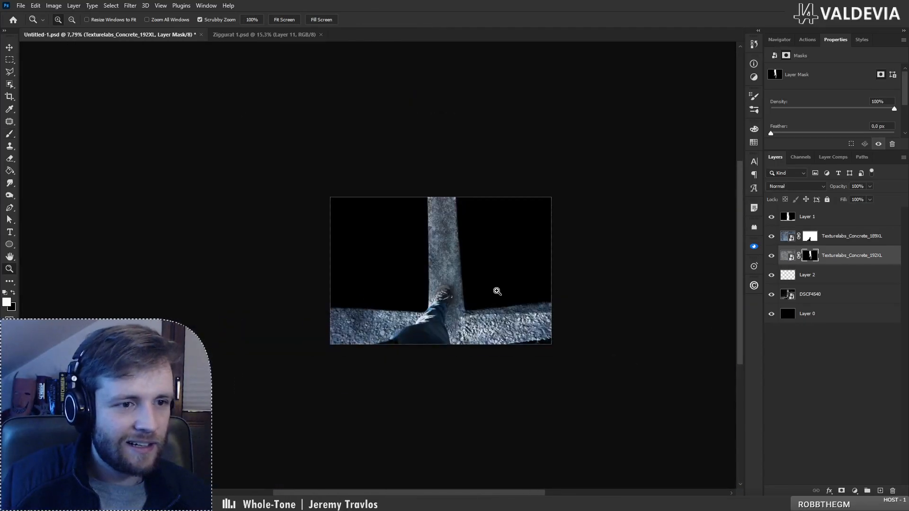
left_click(497, 290)
left_click_drag(354, 386, 422, 384)
key("b")
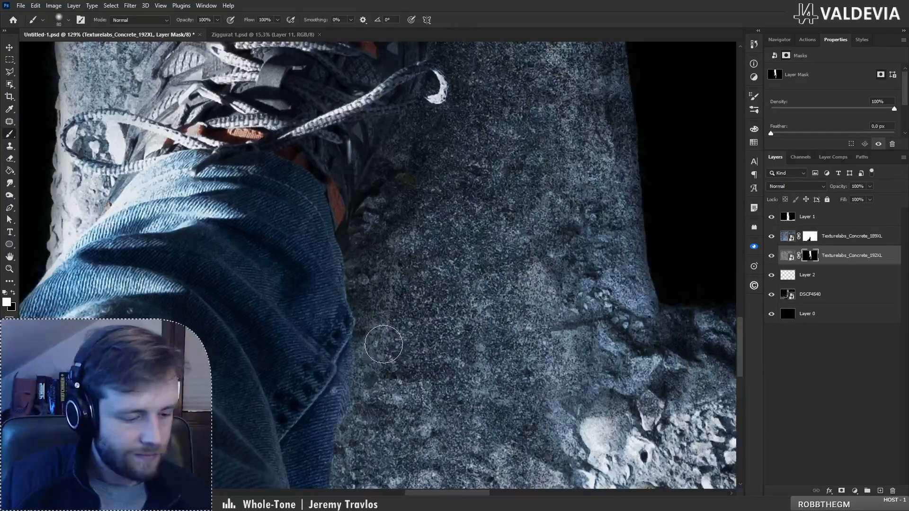
mouse_move(377, 289)
left_mouse_down()
mouse_move(360, 266)
mouse_move(365, 238)
mouse_move(400, 195)
left_mouse_up()
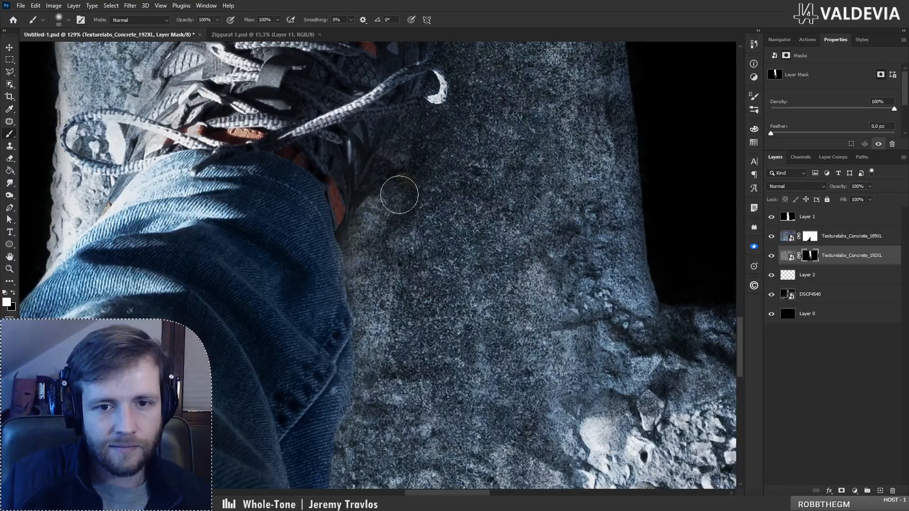
key("ctrl+z")
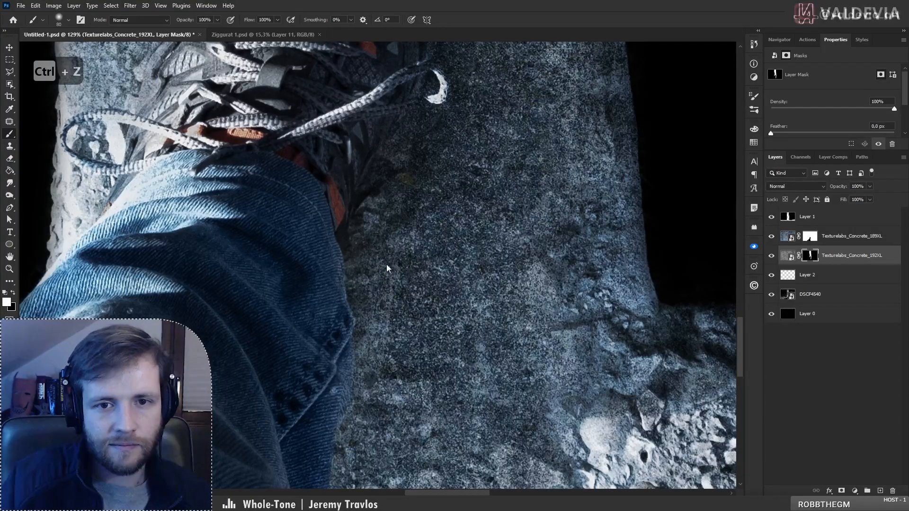
key("z")
left_click_drag(400, 286, 316, 309)
left_click_drag(383, 308, 402, 285)
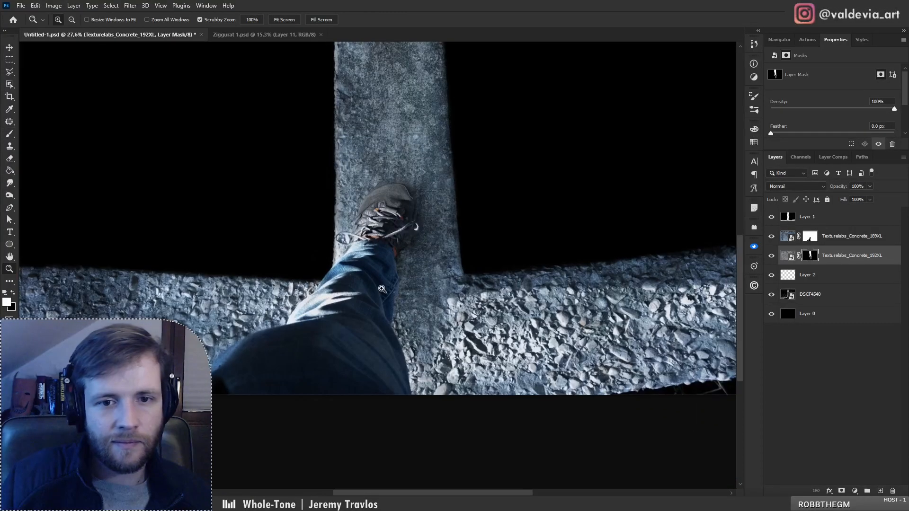
left_click_drag(339, 217, 406, 227)
key("b")
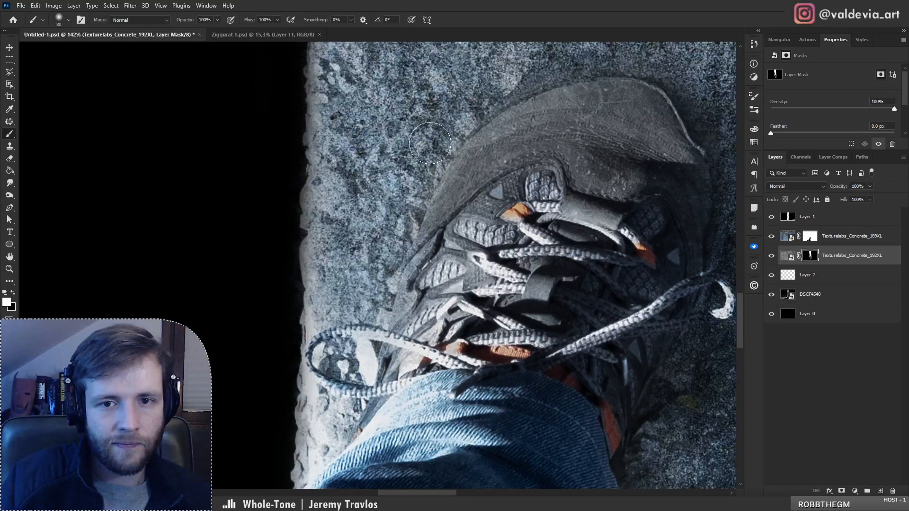
key("bracketleft")
key("bracketleft")
key("bracketleft")
key("bracketleft")
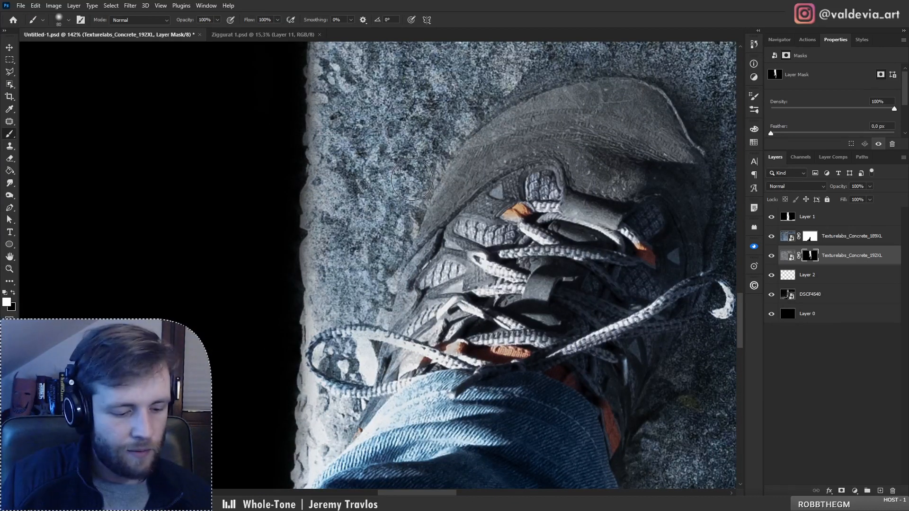
key("bracketleft")
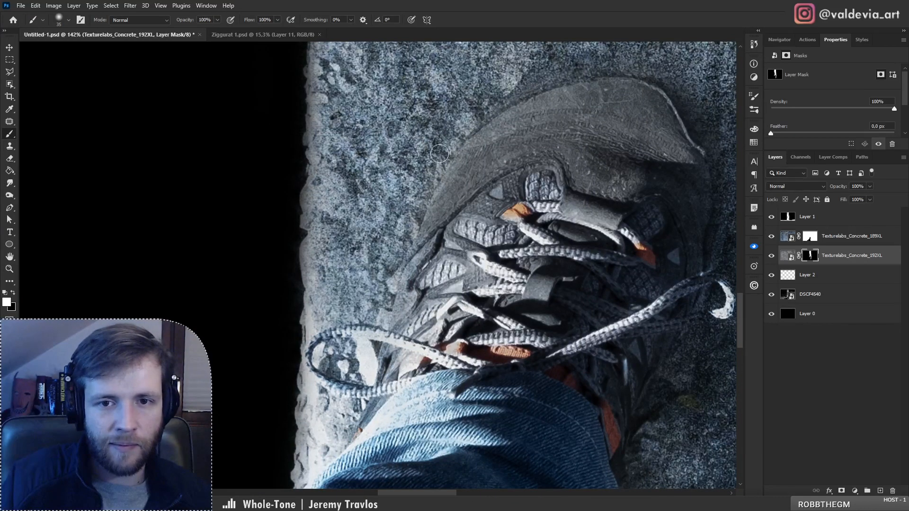
- Reveal Texturelabs_Concrete_192XL over the gravel of the horizontal beam's left arm by painting its mask white with a 600 px brush
key("z")
left_click_drag(392, 264, 295, 264)
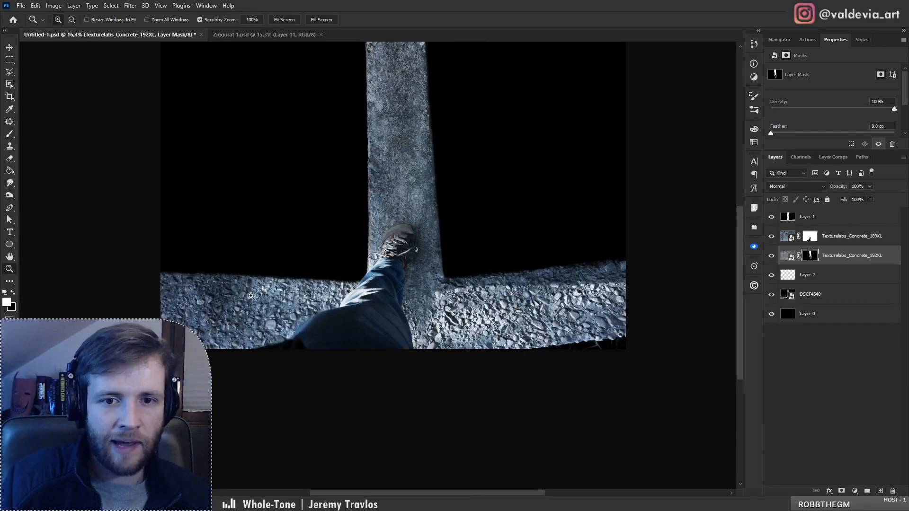
key("b")
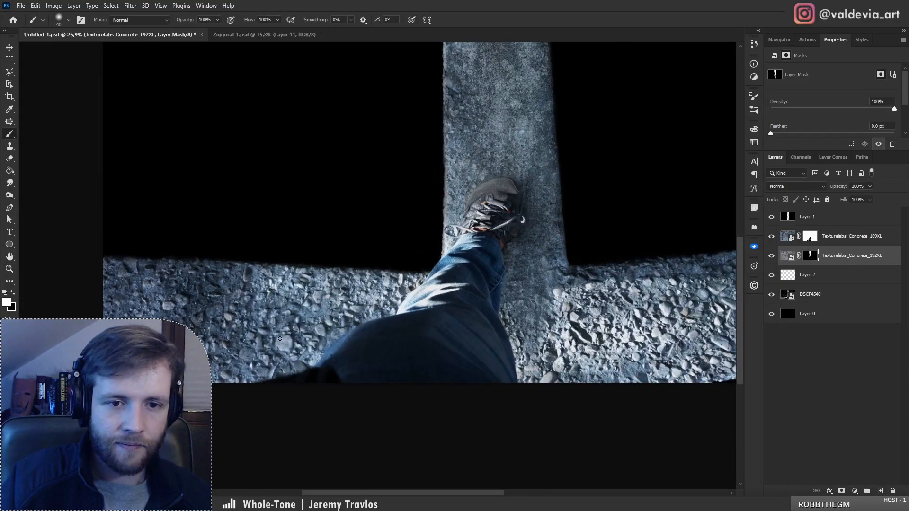
key("bracketright")
key("bracketright")
key("bracketright")
key("bracketright")
key("bracketright")
key("bracketright")
key("bracketright")
key("bracketright")
key("bracketright")
key("bracketright")
key("bracketright")
key("bracketright")
key("bracketright")
key("bracketright")
key("bracketright")
key("bracketright")
left_click_drag(269, 333, 233, 336)
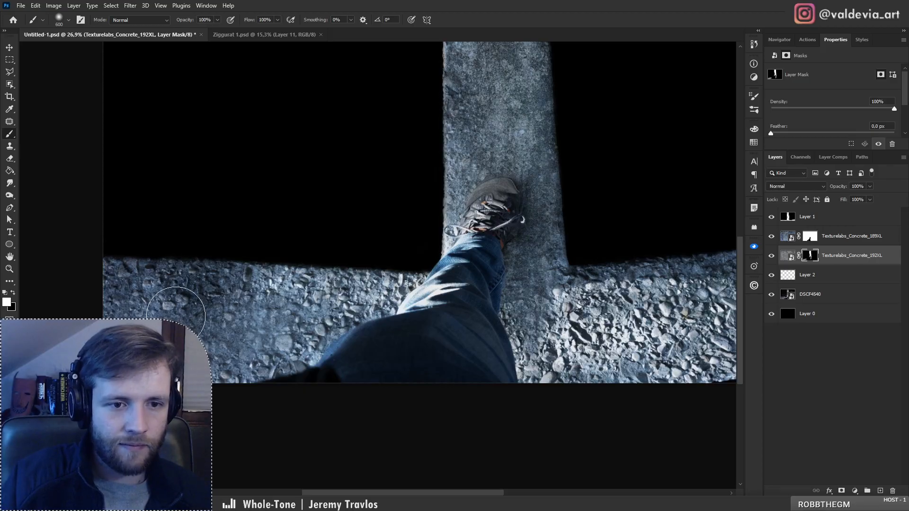
mouse_move(175, 316)
left_mouse_down()
mouse_move(213, 304)
mouse_move(154, 319)
mouse_move(255, 320)
mouse_move(214, 351)
mouse_move(252, 352)
mouse_move(303, 325)
mouse_move(227, 352)
mouse_move(246, 349)
mouse_move(200, 330)
mouse_move(205, 312)
mouse_move(228, 303)
mouse_move(103, 283)
mouse_move(234, 305)
mouse_move(162, 293)
mouse_move(307, 297)
mouse_move(258, 300)
mouse_move(271, 325)
mouse_move(300, 330)
mouse_move(244, 358)
mouse_move(212, 360)
mouse_move(238, 332)
mouse_move(262, 338)
left_mouse_up()
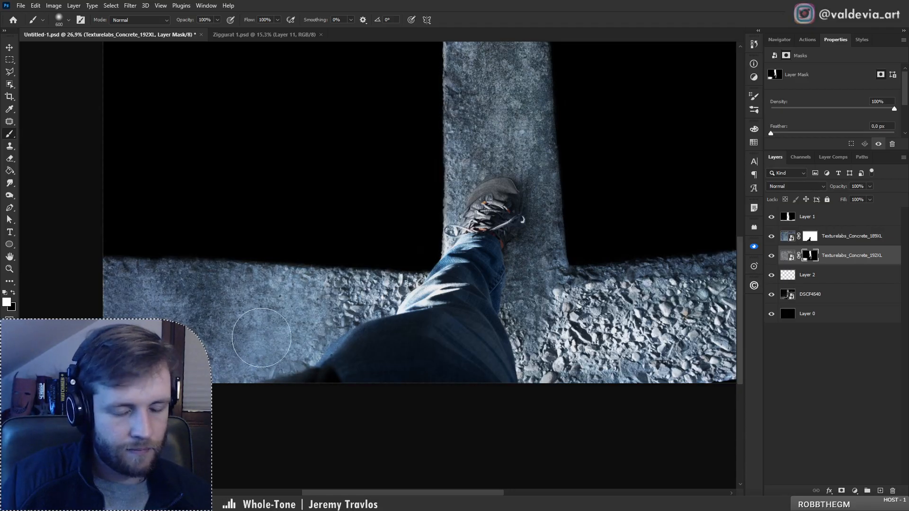
- Extend the Texturelabs_Concrete_192XL texture up to the leg's left side and over the right arm's outer end with a 125 px white brush
key("bracketleft")
key("bracketleft")
key("bracketleft")
key("bracketleft")
key("bracketleft")
key("bracketleft")
key("bracketleft")
key("bracketleft")
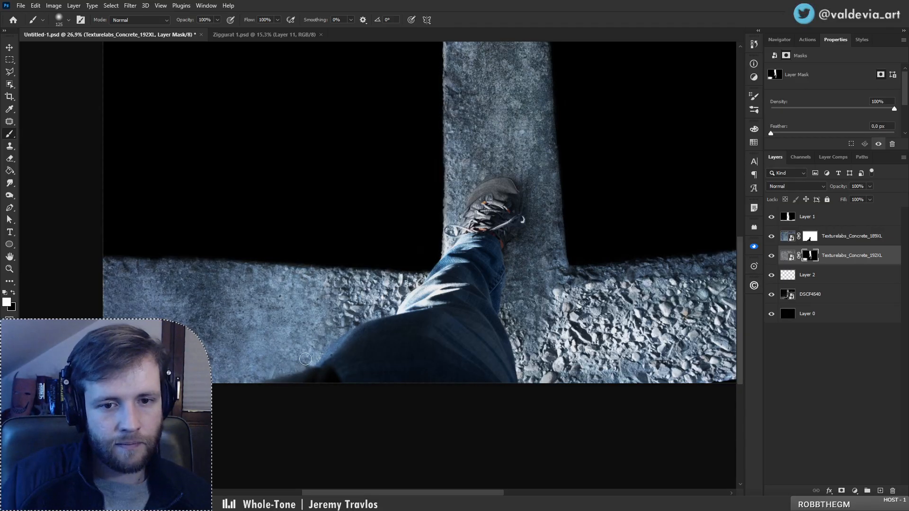
mouse_move(347, 327)
left_mouse_down()
mouse_move(395, 295)
mouse_move(344, 324)
mouse_move(388, 310)
mouse_move(414, 281)
mouse_move(334, 322)
mouse_move(318, 313)
mouse_move(370, 287)
left_mouse_up()
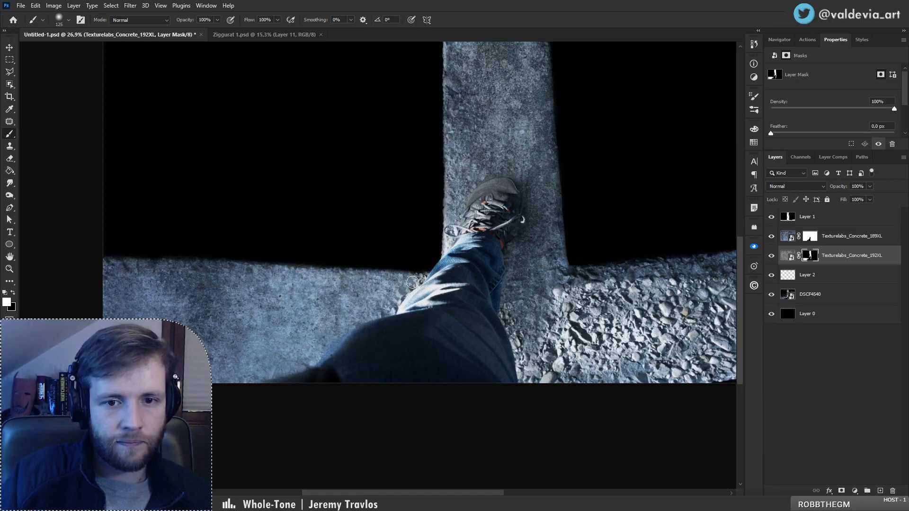
mouse_move(564, 332)
left_mouse_down()
mouse_move(425, 358)
mouse_move(445, 337)
mouse_move(589, 276)
mouse_move(648, 266)
mouse_move(686, 273)
mouse_move(630, 269)
mouse_move(724, 275)
mouse_move(511, 297)
mouse_move(551, 299)
mouse_move(570, 313)
mouse_move(564, 323)
mouse_move(585, 323)
mouse_move(569, 333)
mouse_move(628, 336)
left_mouse_up()
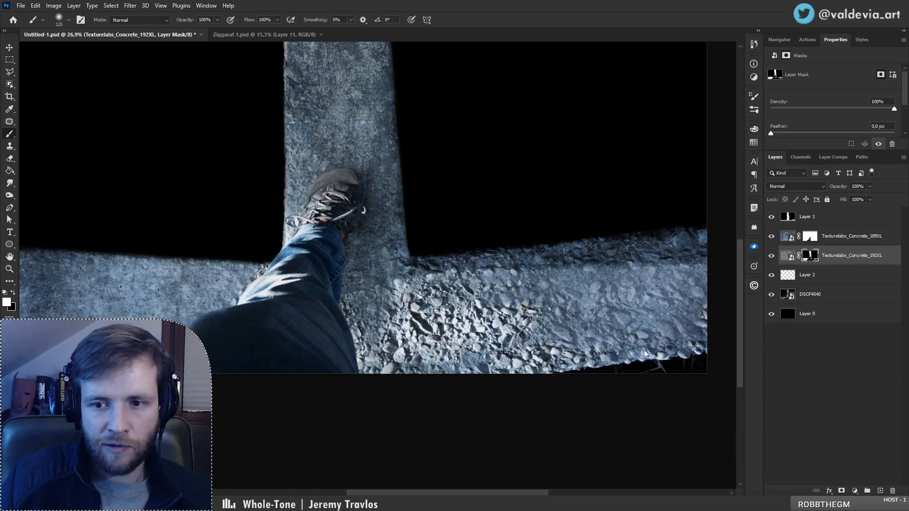
mouse_move(694, 344)
left_mouse_down()
mouse_move(703, 329)
mouse_move(649, 337)
mouse_move(610, 323)
mouse_move(615, 301)
left_mouse_up()
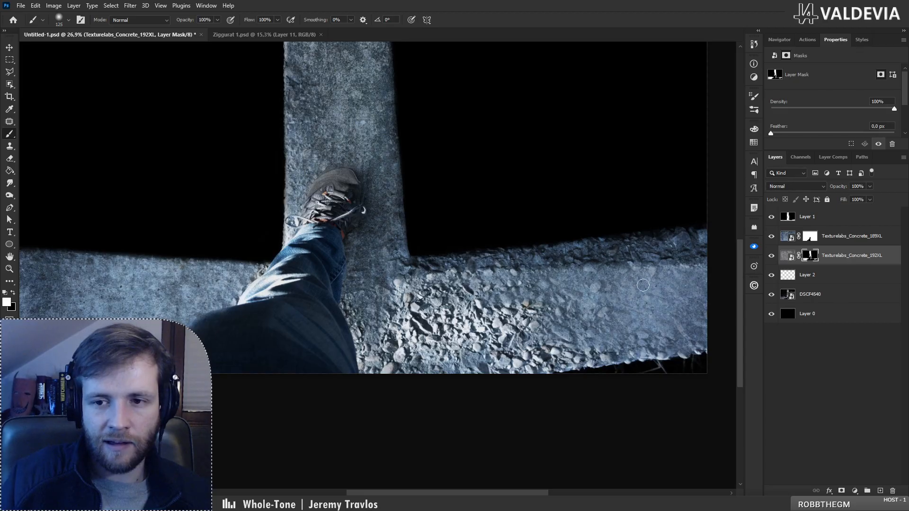
- Paint out the grass below the right arm's lower edge on Layer 1 with a 35 px black brush
left_click(810, 219)
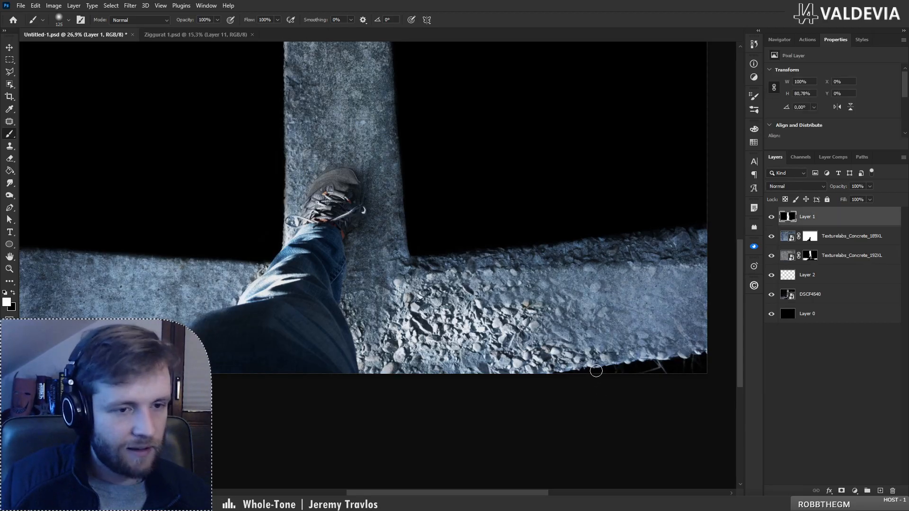
left_click_drag(691, 371, 786, 375)
key("ctrl+space")
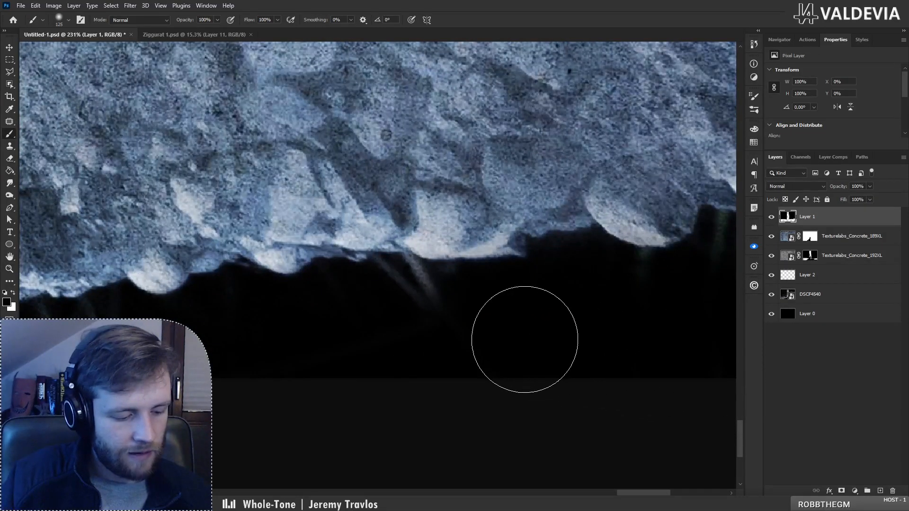
key("bracketleft")
key("bracketleft")
key("bracketleft")
key("bracketleft")
key("bracketleft")
key("bracketleft")
key("bracketleft")
key("bracketleft")
key("bracketleft")
mouse_move(398, 252)
left_mouse_down()
mouse_move(436, 292)
mouse_move(404, 268)
mouse_move(458, 275)
left_mouse_up()
key("ctrl+z")
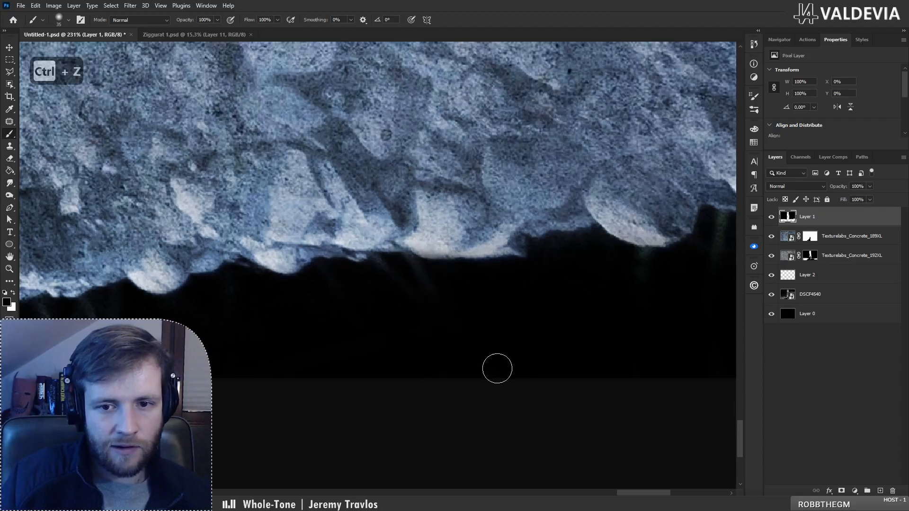
key("ctrl+space")
mouse_move(497, 369)
left_mouse_down()
mouse_move(379, 335)
mouse_move(262, 340)
mouse_move(479, 329)
left_mouse_up()
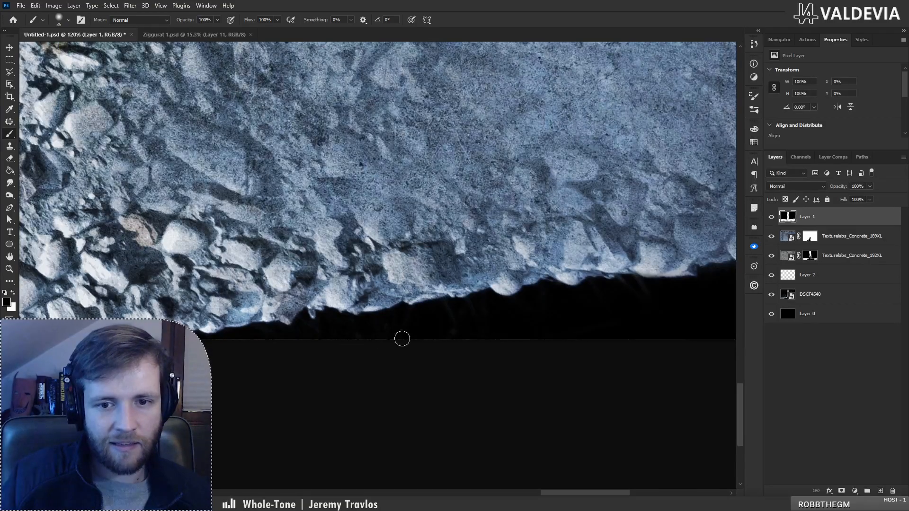
key("space")
left_click_drag(473, 331, 243, 357)
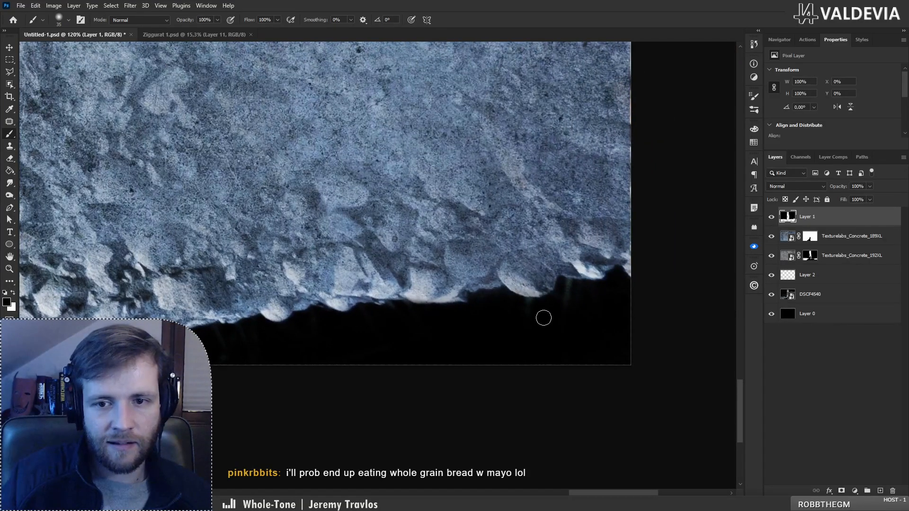
- Reveal Texturelabs_Concrete_192XL over the remaining gravel on the right arm's face by painting its mask white with a 300 px brush
key("z")
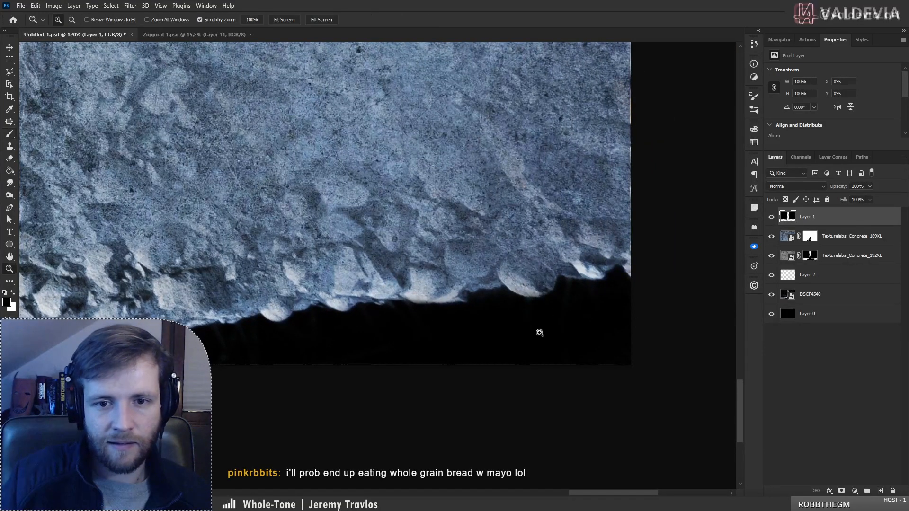
mouse_move(539, 332)
left_mouse_down()
mouse_move(381, 349)
mouse_move(296, 327)
mouse_move(332, 327)
left_mouse_up()
key("b")
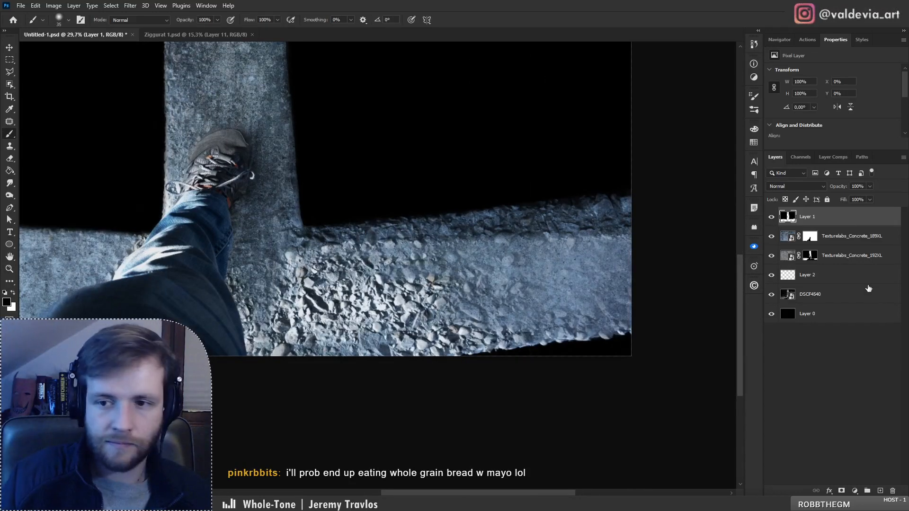
left_click(812, 258)
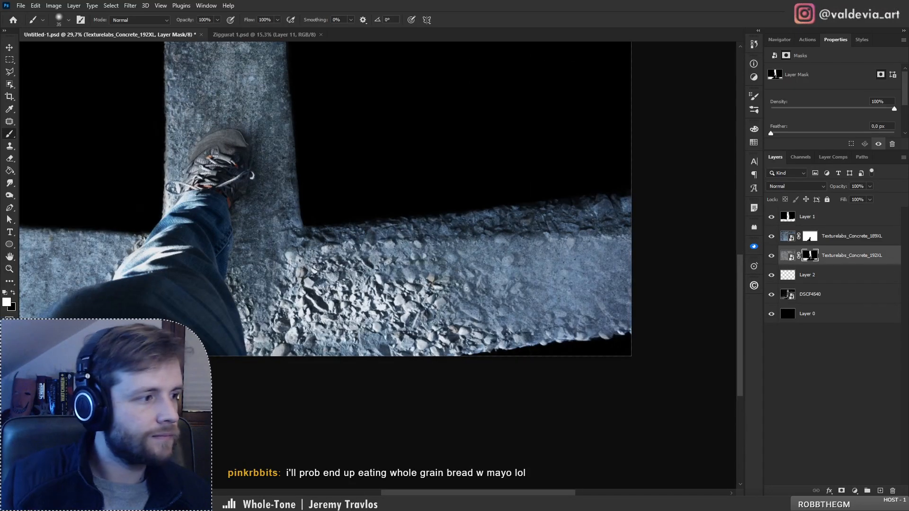
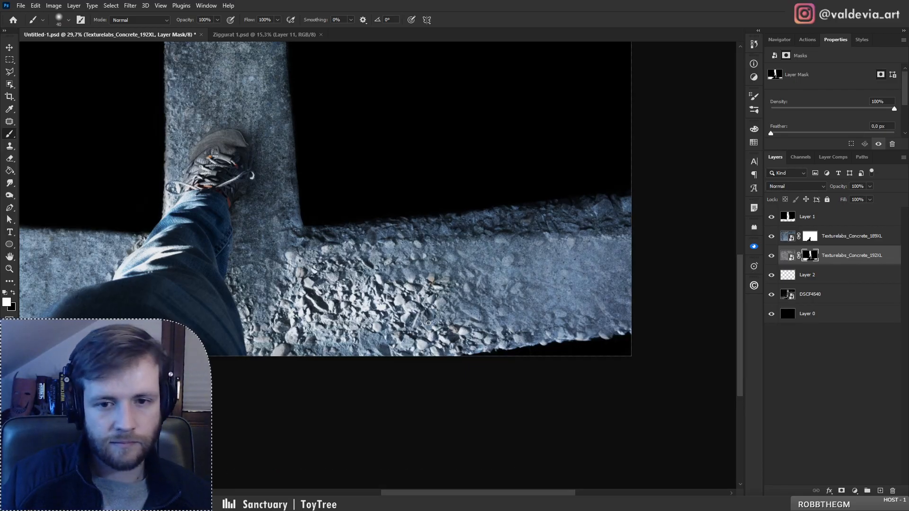
key("bracketright")
key("bracketright")
key("bracketright")
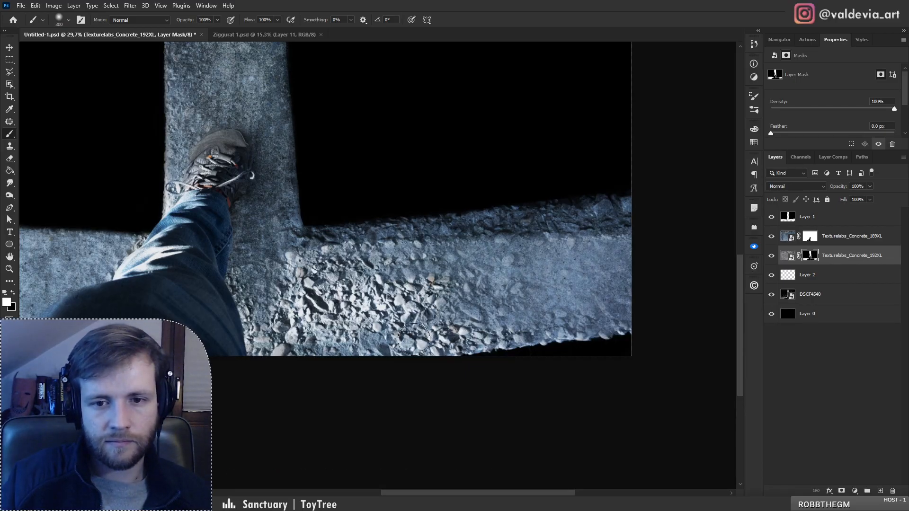
mouse_move(424, 339)
left_mouse_down()
mouse_move(460, 310)
mouse_move(414, 309)
mouse_move(553, 283)
mouse_move(354, 298)
mouse_move(537, 278)
mouse_move(413, 284)
mouse_move(480, 264)
mouse_move(321, 271)
mouse_move(376, 267)
mouse_move(320, 296)
mouse_move(332, 307)
mouse_move(298, 327)
mouse_move(295, 344)
mouse_move(370, 331)
mouse_move(299, 340)
left_mouse_up()
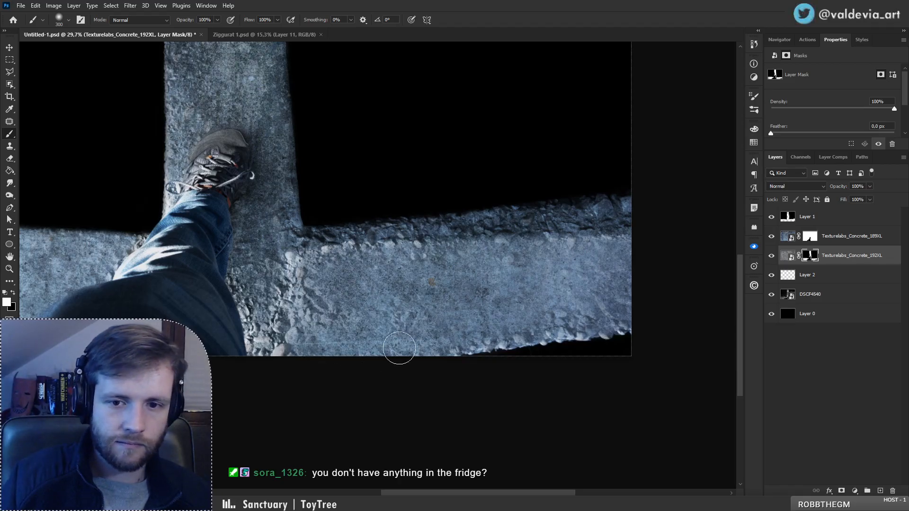
- Cover the gravel beside the leg and along the right arm's upper ledge on the same mask, using brushes from 125 px down to 50 px
key("bracketleft")
key("bracketleft")
key("bracketleft")
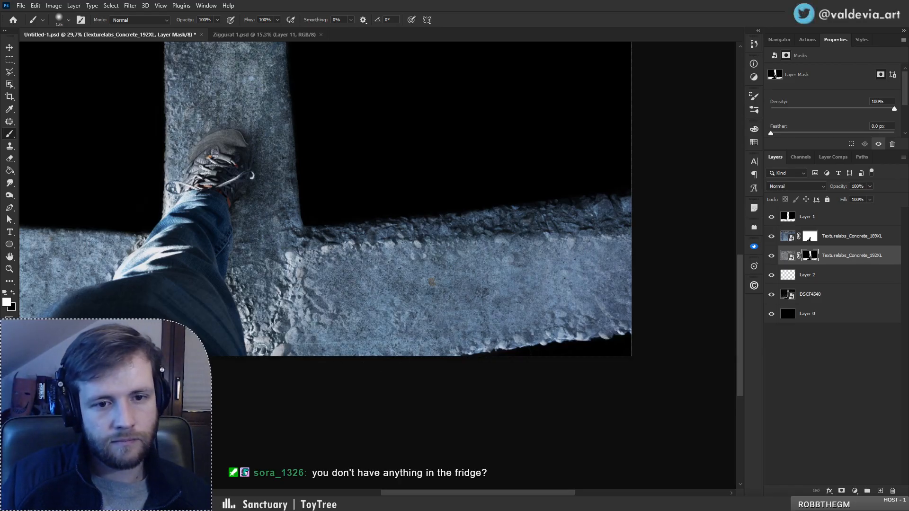
mouse_move(234, 272)
left_mouse_down()
mouse_move(254, 356)
mouse_move(289, 318)
mouse_move(285, 354)
mouse_move(304, 347)
mouse_move(338, 301)
mouse_move(280, 297)
mouse_move(279, 267)
mouse_move(293, 253)
mouse_move(400, 252)
mouse_move(367, 254)
left_mouse_up()
mouse_move(445, 246)
left_mouse_down()
mouse_move(497, 226)
mouse_move(445, 229)
mouse_move(577, 229)
mouse_move(438, 238)
mouse_move(598, 230)
mouse_move(557, 228)
mouse_move(567, 209)
mouse_move(604, 203)
mouse_move(579, 224)
mouse_move(514, 226)
mouse_move(599, 209)
mouse_move(315, 238)
mouse_move(495, 220)
left_mouse_up()
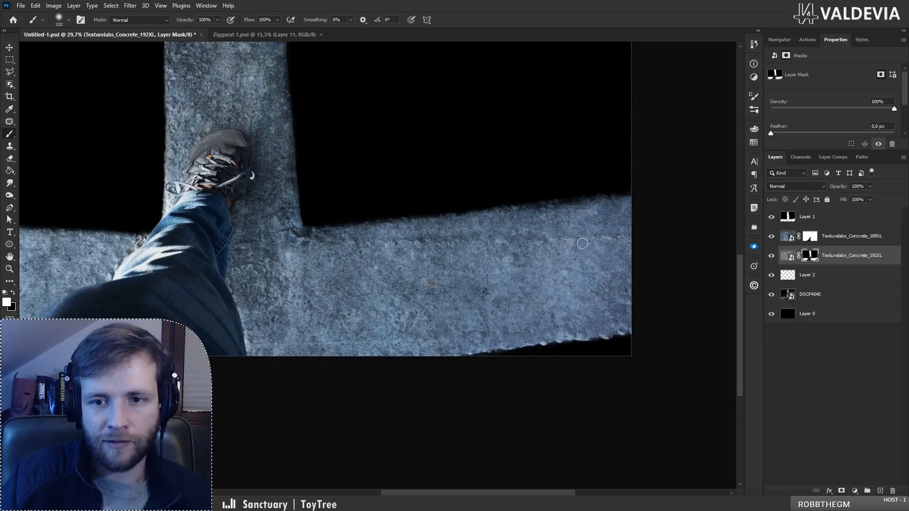
mouse_move(392, 250)
left_mouse_down()
mouse_move(322, 251)
mouse_move(432, 246)
left_mouse_up()
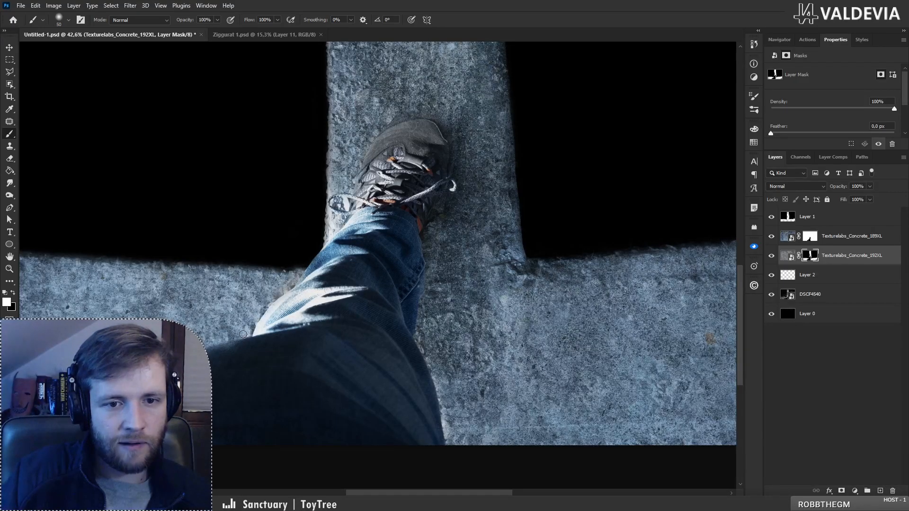
- Duplicate the DSCF4540 photo layer above Texturelabs_Concrete_189XL and set the copy's blend mode to Overlay
left_click(811, 239)
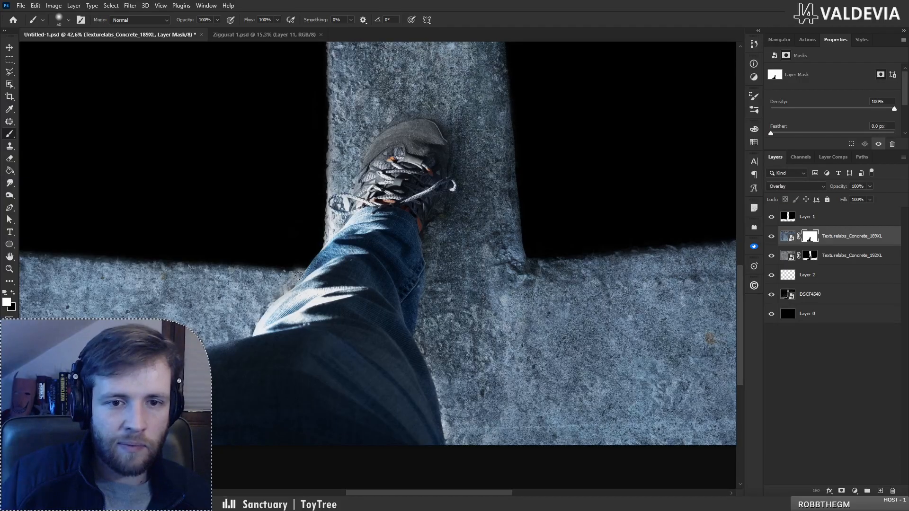
left_click_drag(344, 258, 262, 282)
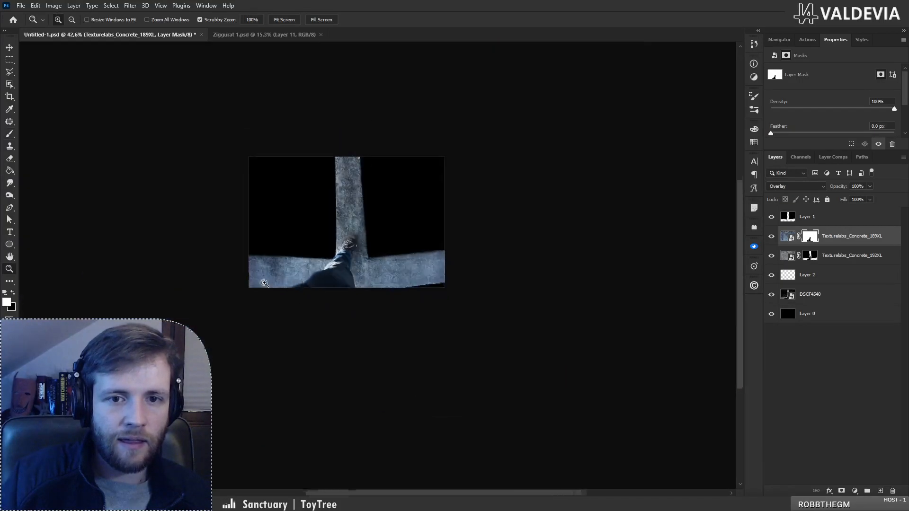
left_click_drag(339, 217, 373, 219)
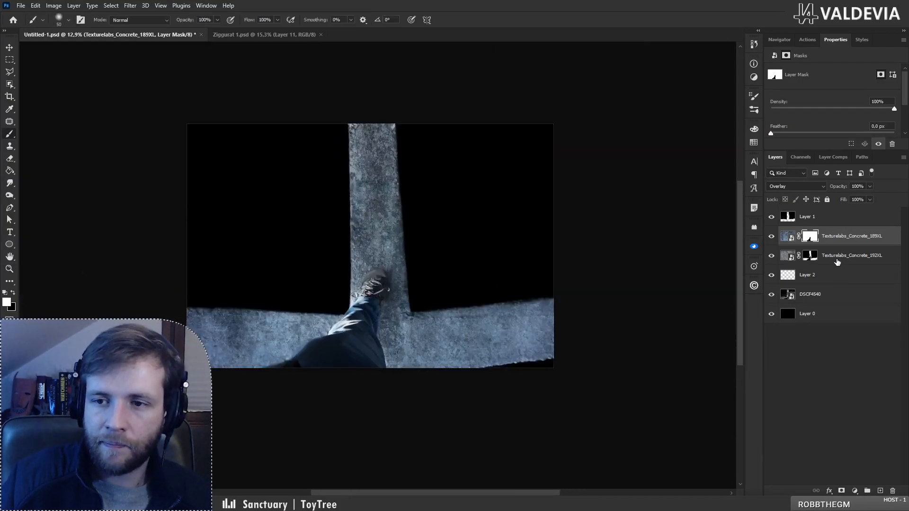
left_click_drag(832, 294, 839, 228)
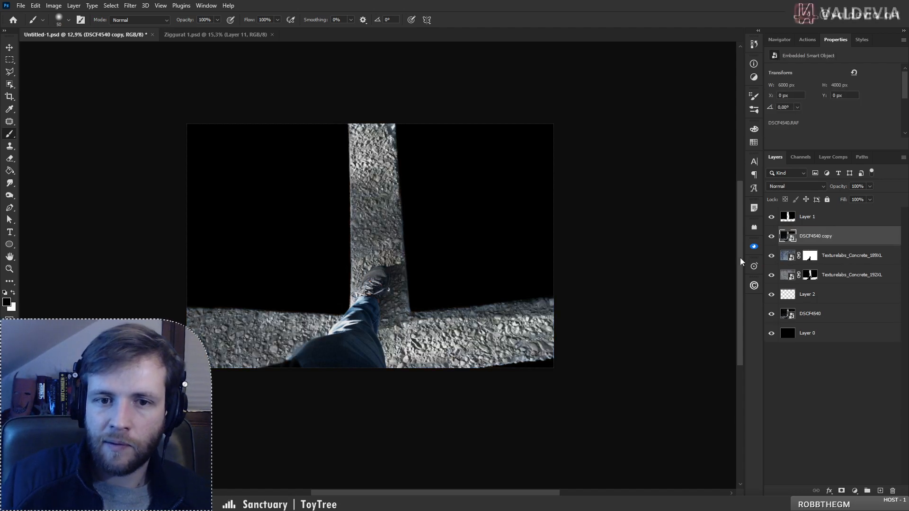
left_click(808, 187)
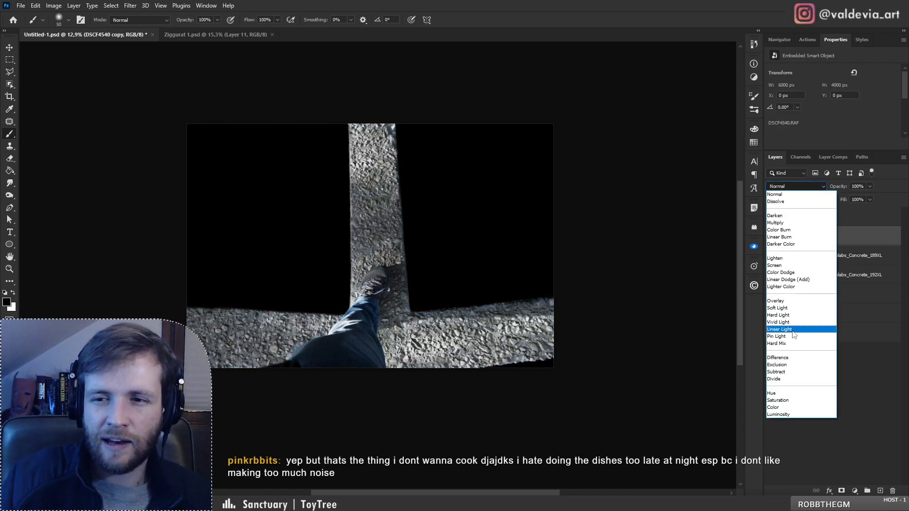
left_click(787, 304)
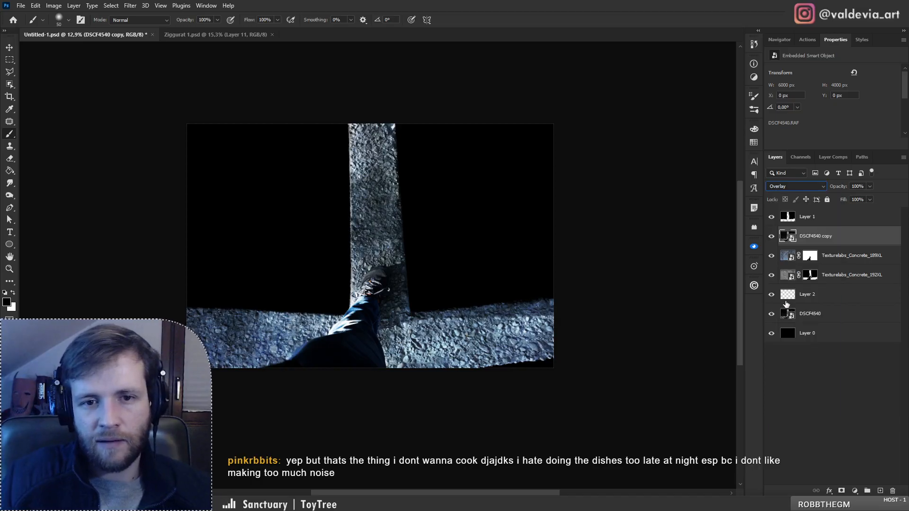
left_click(772, 236)
left_click(771, 236)
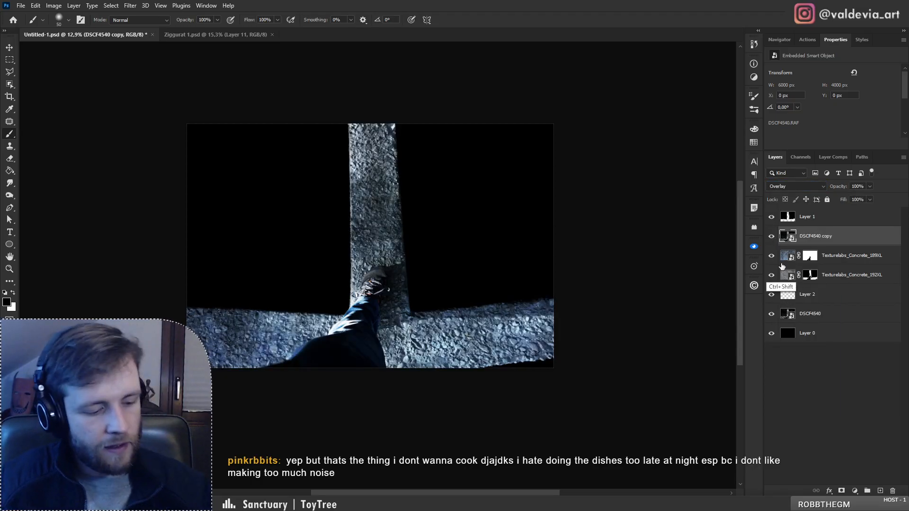
- Apply a Gaussian Blur with a radius of 84.1 pixels to DSCF4540 copy
key("ctrl+shift+g")
left_click_drag(756, 408, 773, 408)
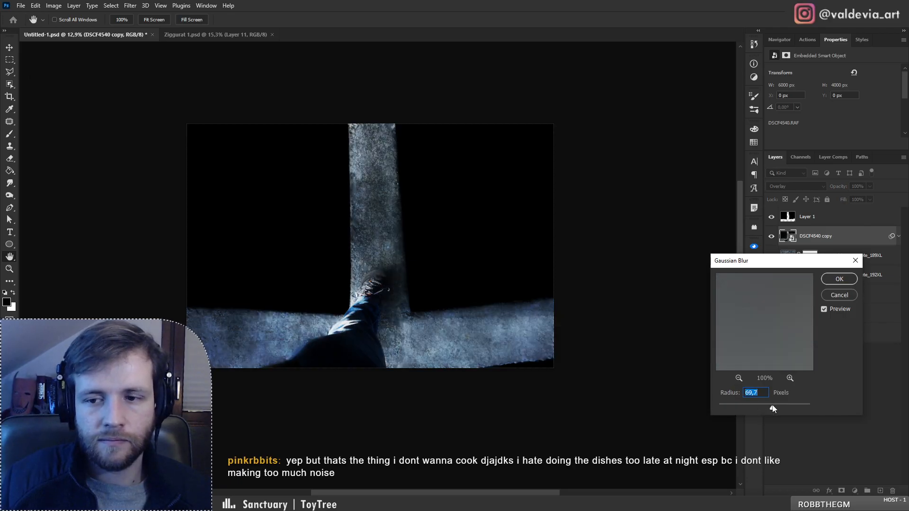
left_click_drag(761, 408, 770, 407)
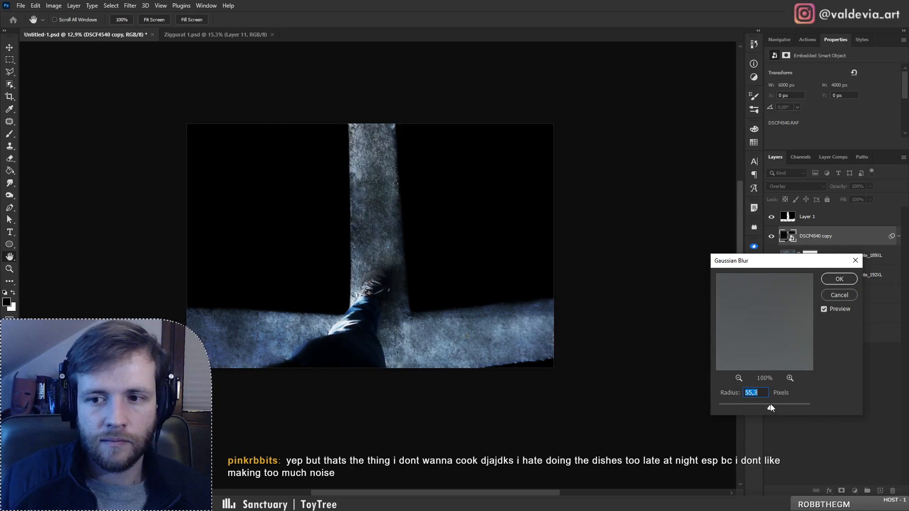
left_click(739, 379)
left_click(737, 379)
left_click(737, 379)
left_click(738, 379)
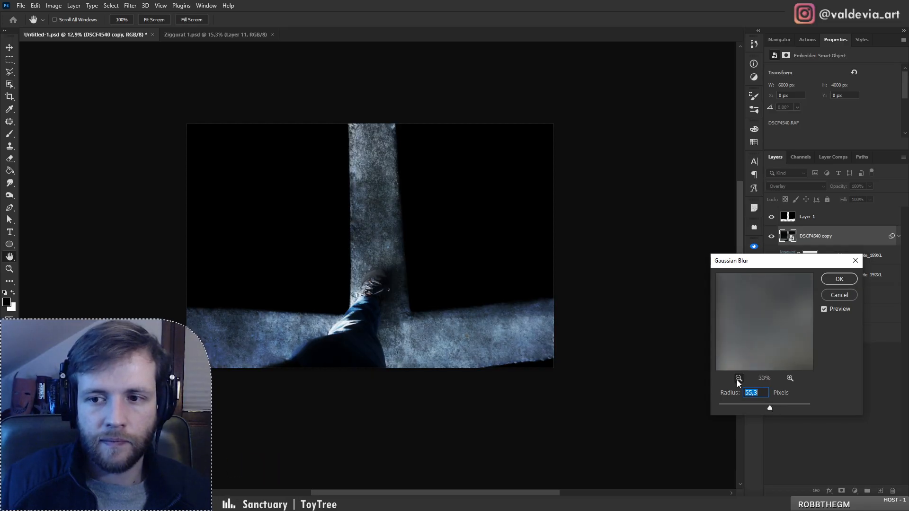
left_click(737, 379)
left_click(738, 379)
left_click(737, 379)
left_click(738, 379)
left_click(737, 379)
left_click_drag(777, 295, 726, 314)
left_click(792, 378)
left_click(793, 379)
left_click(793, 379)
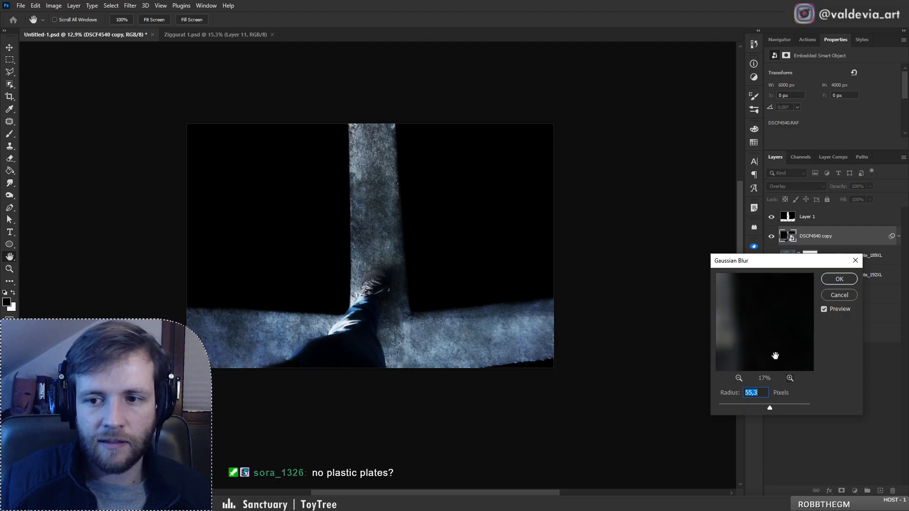
left_click_drag(775, 355, 774, 334)
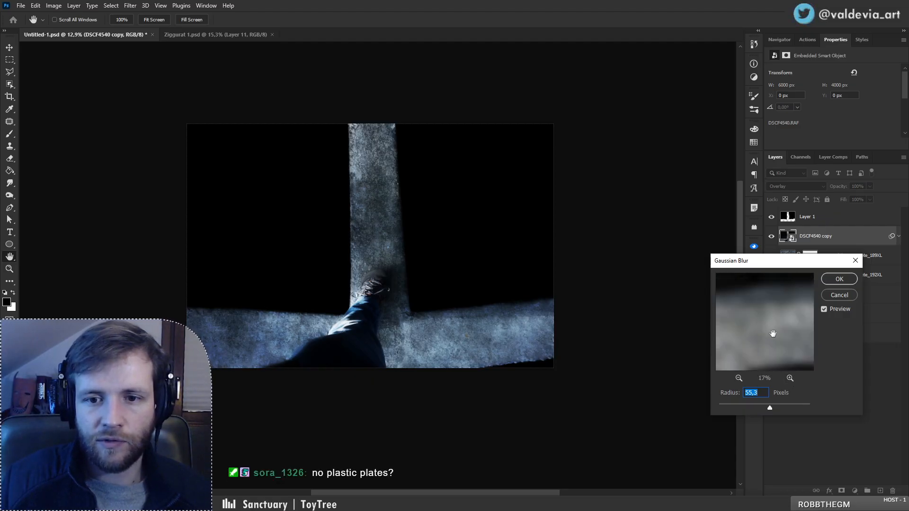
left_click_drag(774, 408, 775, 408)
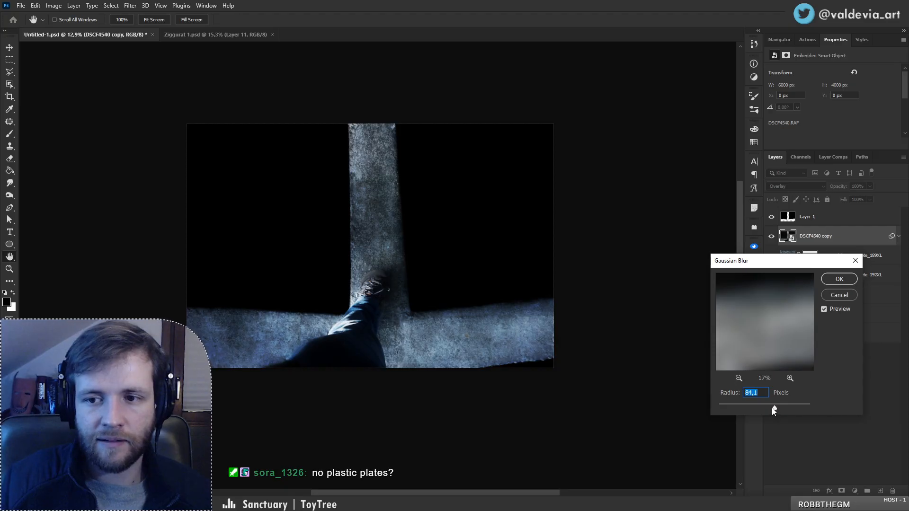
left_click(839, 279)
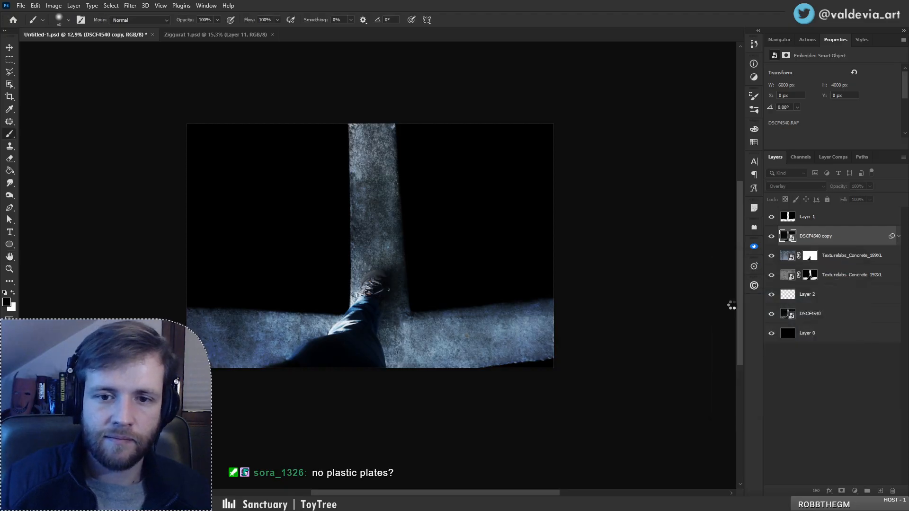
left_click(776, 236)
left_click(775, 236)
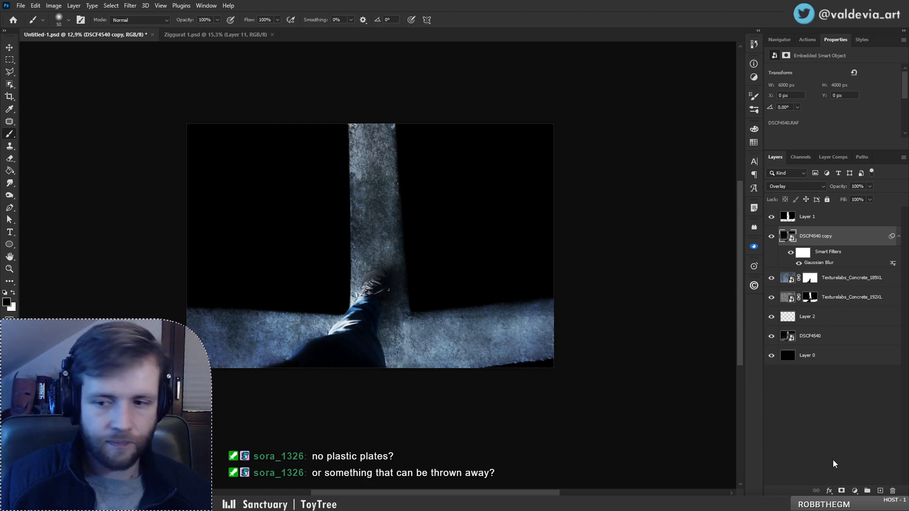
- Hide DSCF4540 copy behind a black layer mask and reveal it along the vertical beam with a 1000 px white brush
left_click(842, 492, "alt")
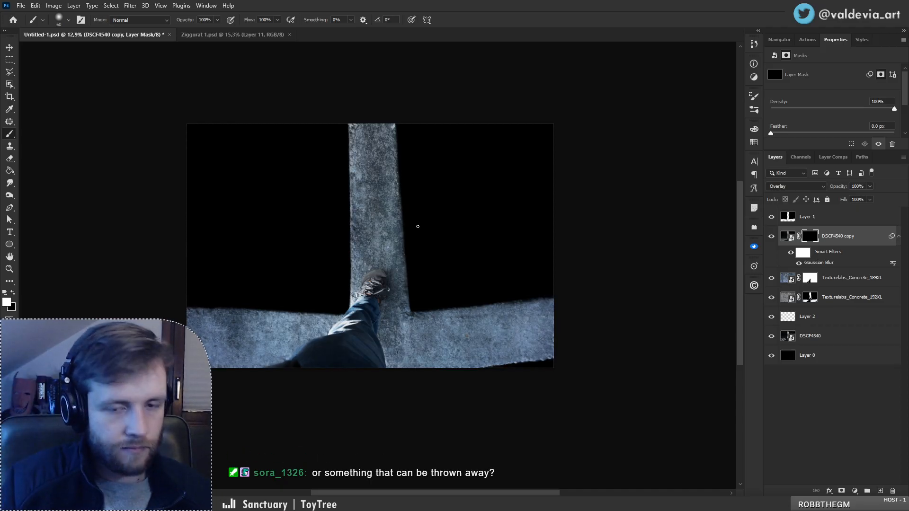
key("bracketright")
key("bracketright")
key("bracketright")
key("bracketright")
key("bracketright")
key("bracketright")
key("bracketright")
key("bracketright")
key("bracketright")
key("bracketright")
key("bracketright")
key("bracketright")
key("bracketright")
key("bracketright")
key("bracketright")
key("bracketright")
key("bracketright")
left_click_drag(371, 199, 370, 231)
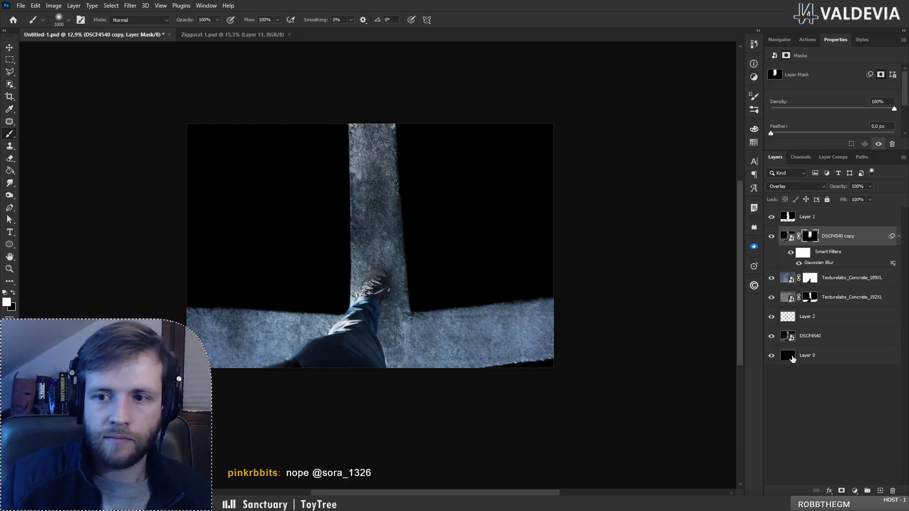
left_click(772, 341, "alt")
left_click(772, 341, "alt")
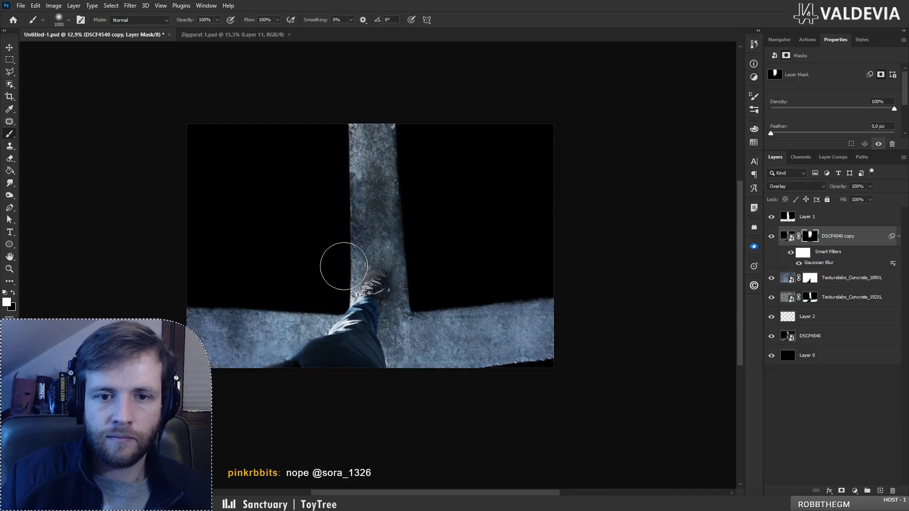
- Reveal the blurred overlay beside the shoe and across both lower arms on the same mask, using white brushes between 150 and 500 px
key("bracketleft")
key("bracketleft")
key("bracketleft")
key("bracketleft")
key("bracketleft")
key("bracketleft")
key("bracketleft")
key("bracketleft")
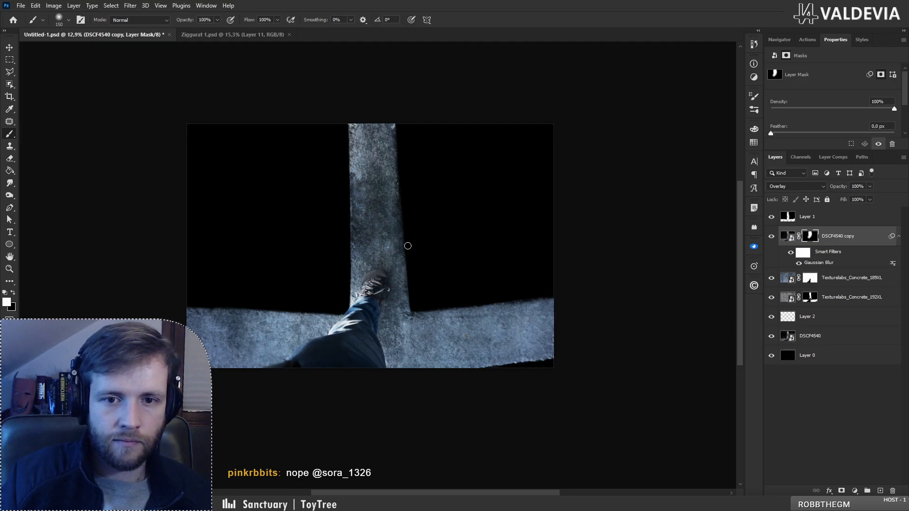
mouse_move(408, 245)
left_mouse_down()
mouse_move(404, 277)
mouse_move(415, 301)
mouse_move(398, 282)
mouse_move(400, 306)
mouse_move(405, 272)
left_mouse_up()
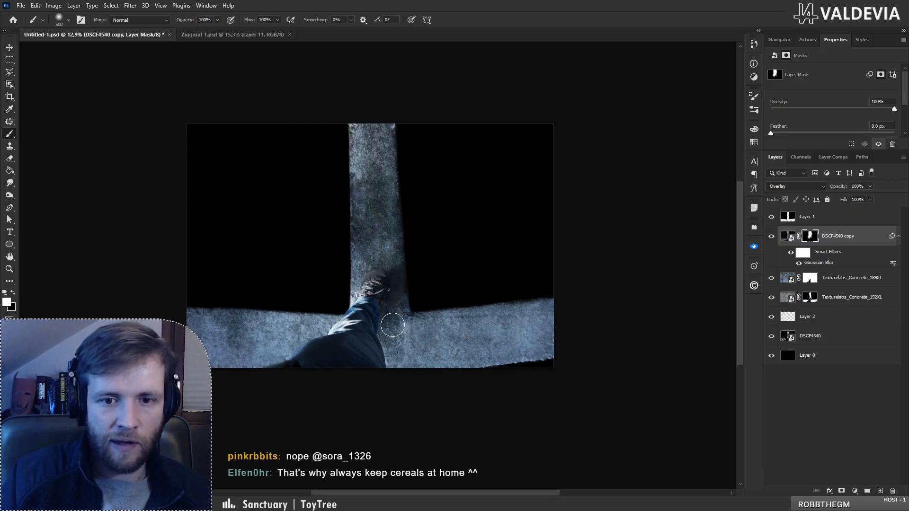
mouse_move(436, 314)
left_mouse_down()
mouse_move(556, 307)
mouse_move(473, 318)
mouse_move(462, 352)
mouse_move(483, 368)
mouse_move(477, 363)
left_mouse_up()
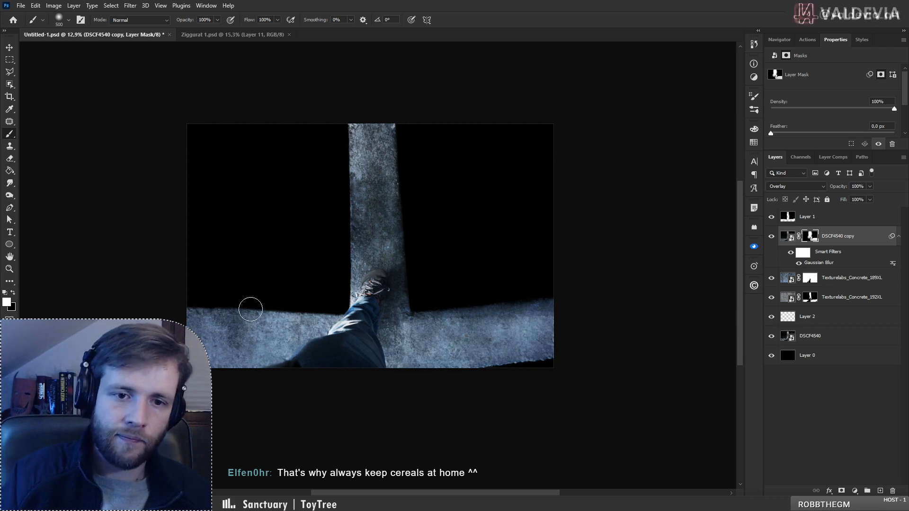
mouse_move(192, 335)
left_mouse_down()
mouse_move(272, 345)
mouse_move(265, 356)
mouse_move(320, 325)
mouse_move(259, 324)
mouse_move(294, 352)
left_mouse_up()
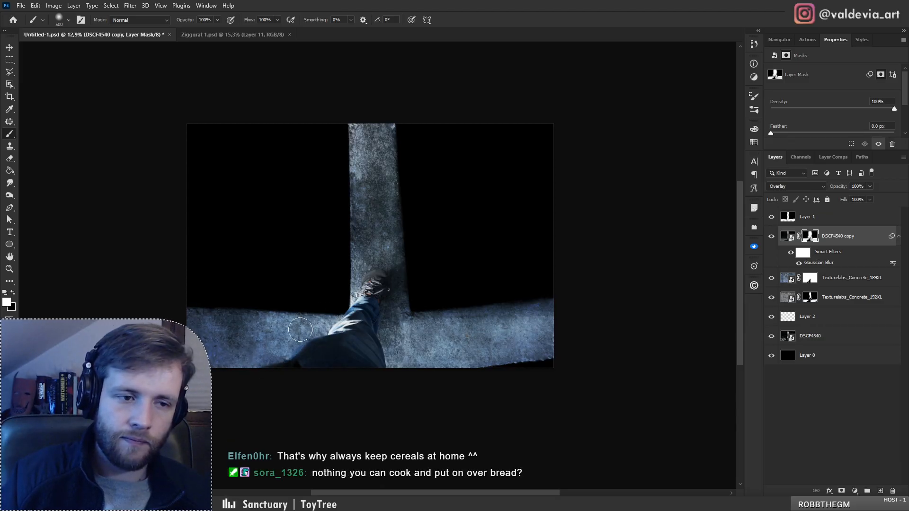
- Compare the textured beams' light and shadow with the original DSCF4540 photo shown on its own
key("z")
mouse_move(270, 310)
left_mouse_down()
mouse_move(234, 319)
mouse_move(229, 329)
mouse_move(359, 324)
left_mouse_up()
key("b")
key("alt+bracketleft")
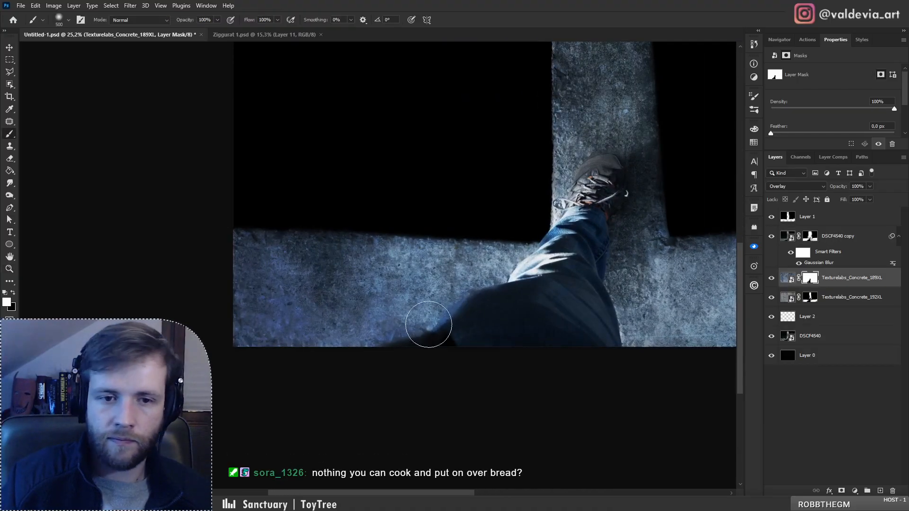
key("alt+bracketleft")
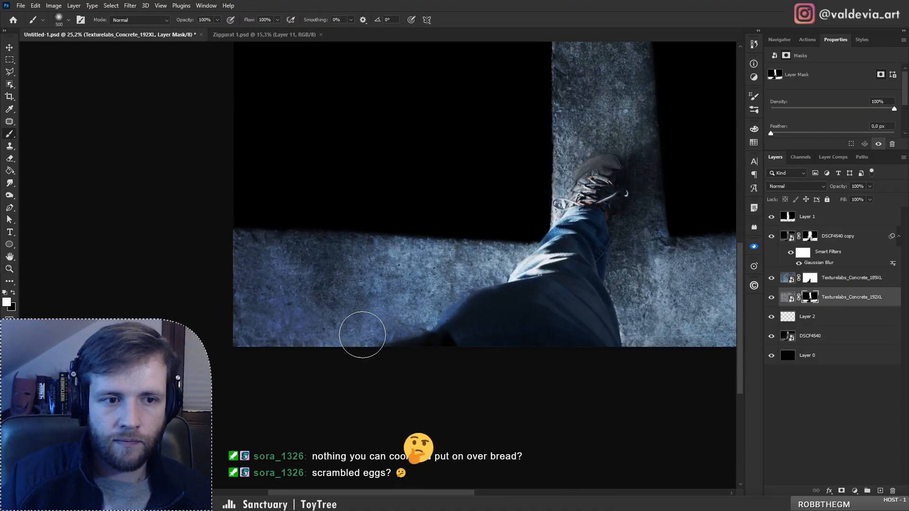
key("z")
left_click_drag(311, 349, 280, 349)
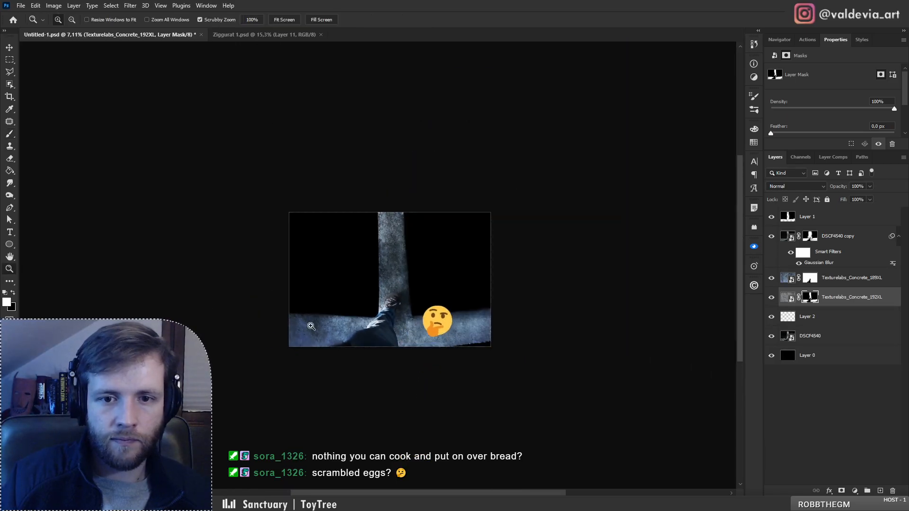
key("ctrl+0")
key("b")
left_click(773, 337, "alt")
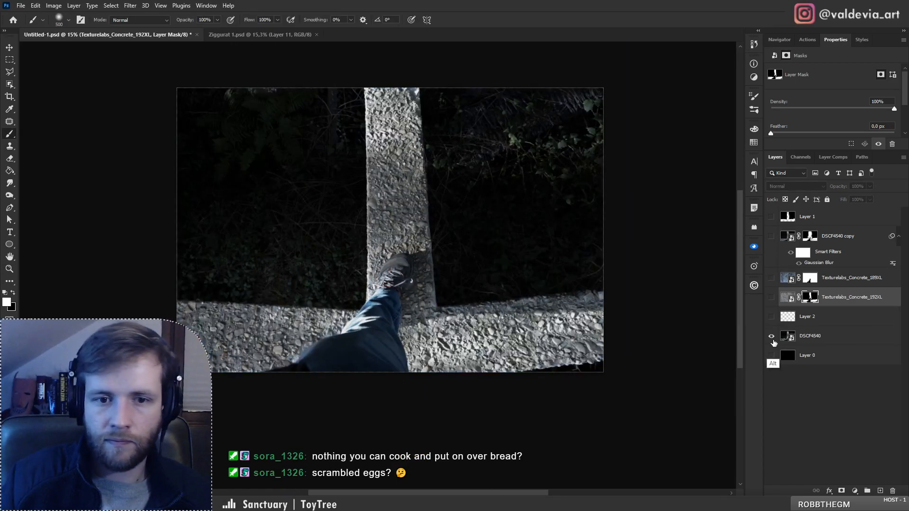
left_click(773, 344, "alt")
left_click(773, 344, "alt")
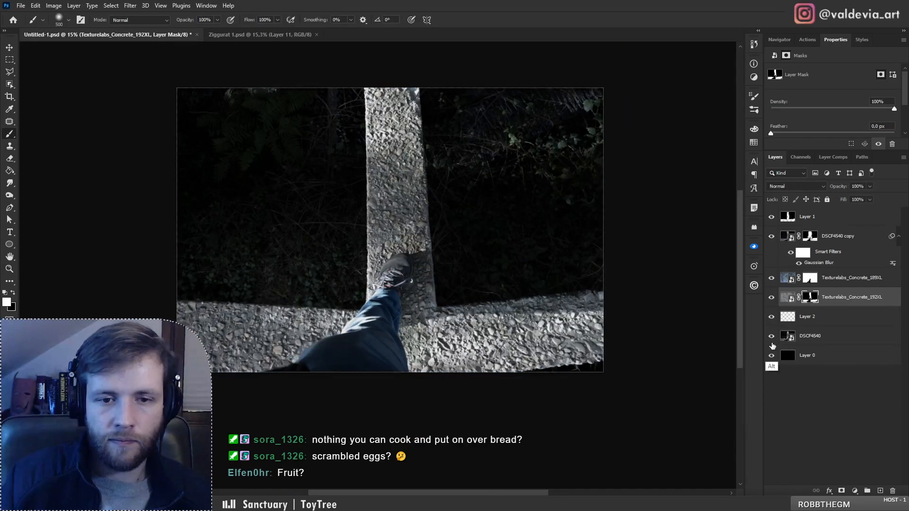
left_click(773, 344, "alt")
left_click(773, 345, "alt")
left_click(773, 345, "alt")
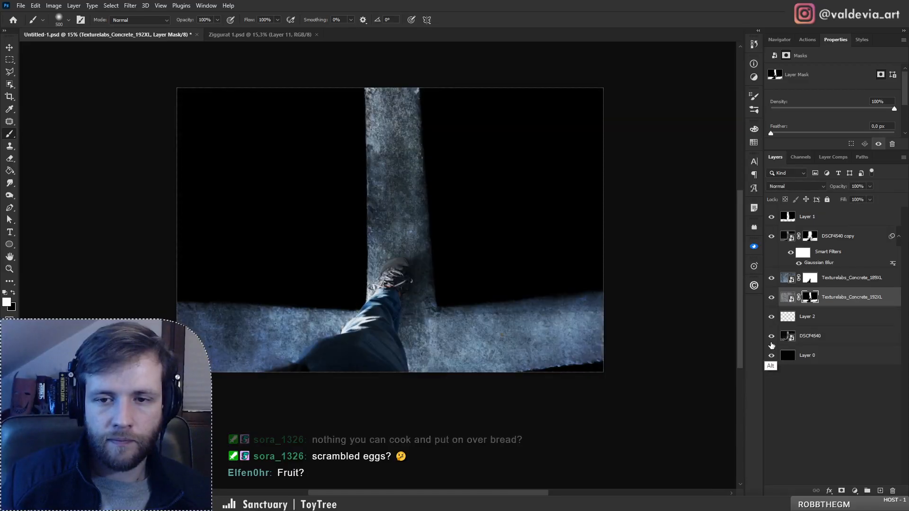
- Add a new empty layer above DSCF4540 copy and set its blend mode to Soft Light
left_click(851, 235)
left_click(880, 491)
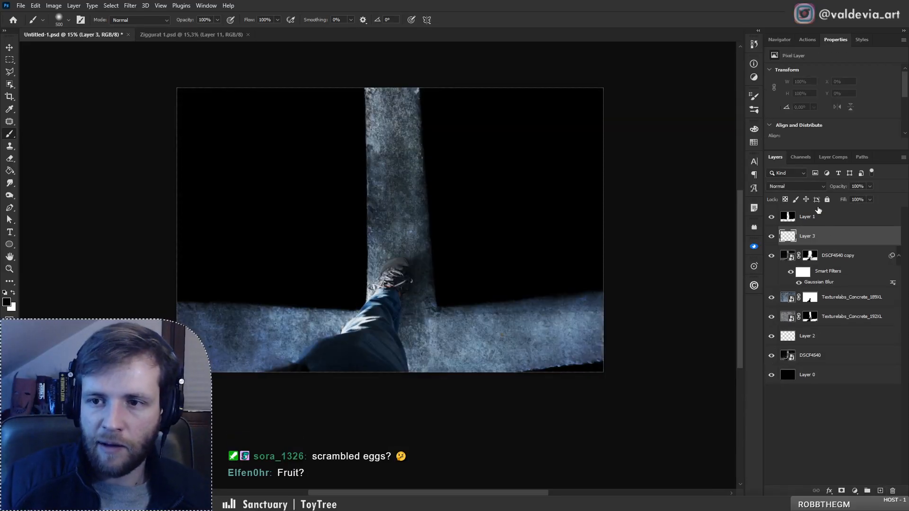
left_click(790, 188)
left_click(785, 313)
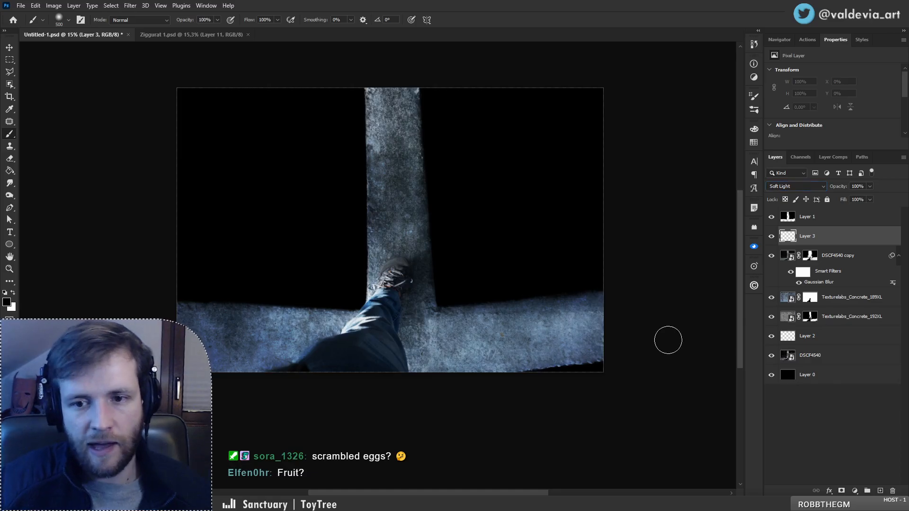
- Try darkening the upper edge of the right beam arm on Layer 3 with a soft black brush, starting at 155 px
right_click(478, 282)
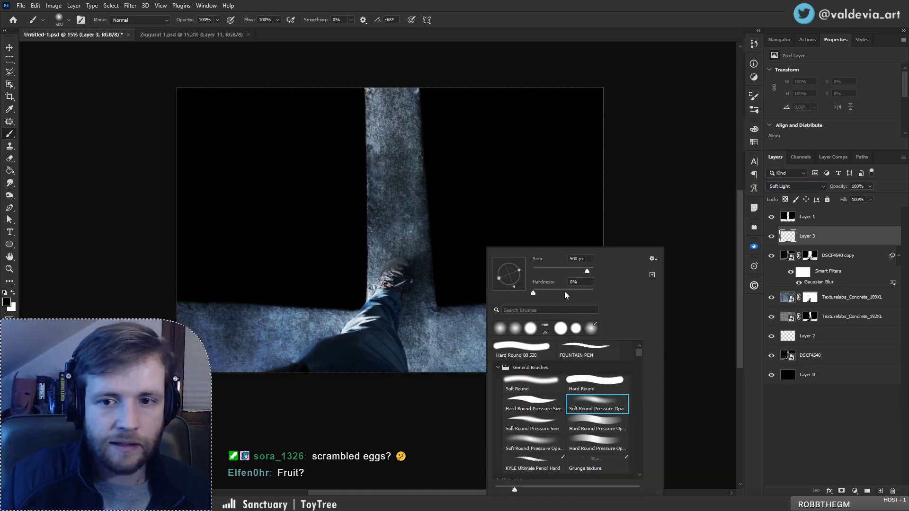
left_click(572, 271)
left_click_drag(441, 313, 609, 306)
key("ctrl+z")
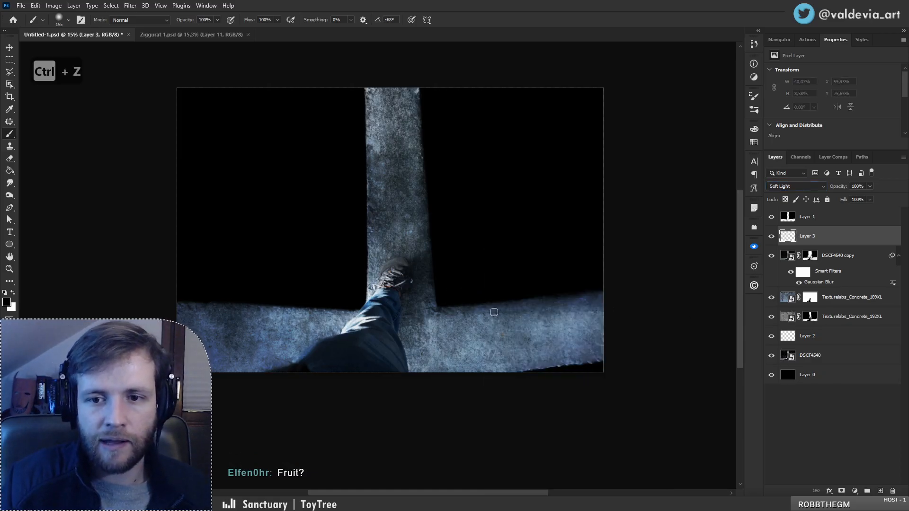
left_click_drag(463, 313, 670, 310)
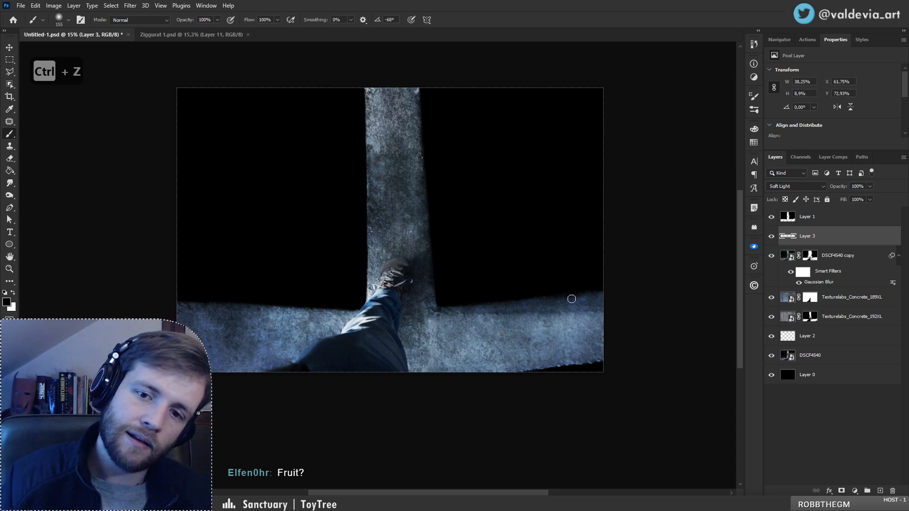
right_click(544, 274)
left_click(488, 310)
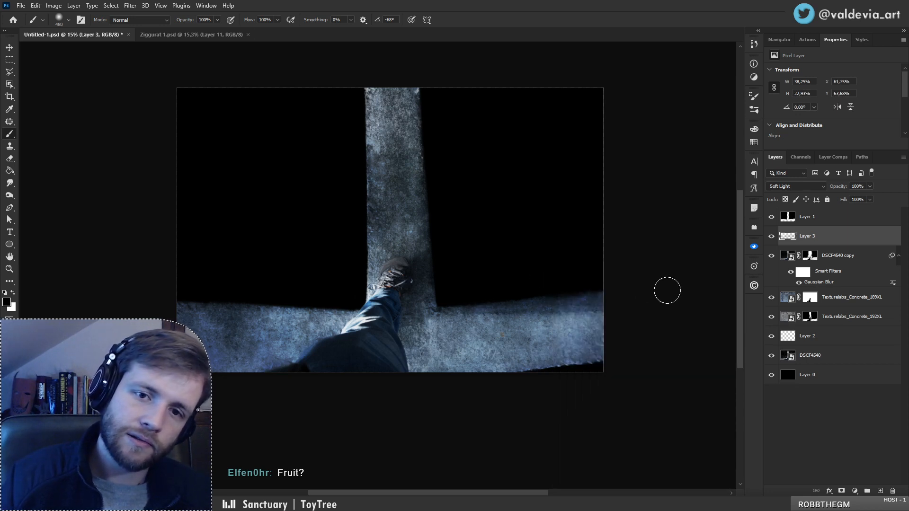
- Check the original DSCF4540 photo, try white highlights on the beams with a brush up to 1300 px, and undo the Layer 3 strokes
left_click(771, 362, "alt")
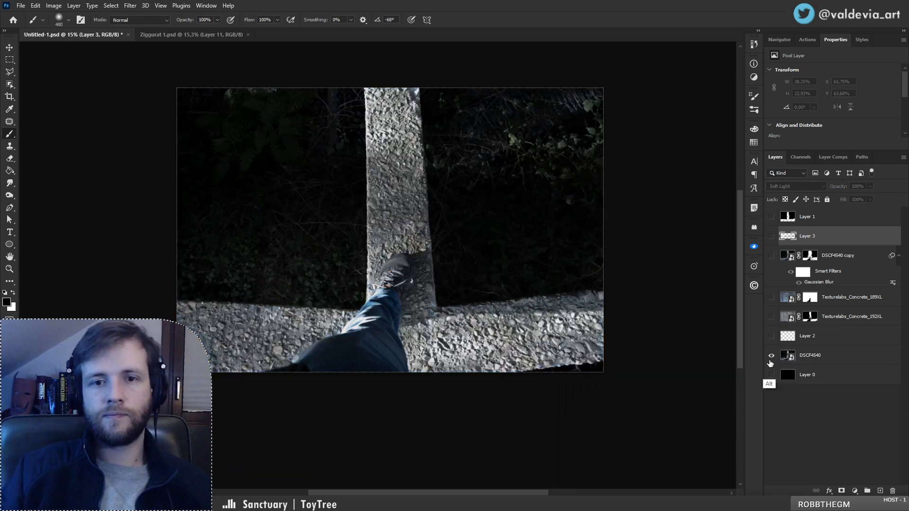
left_click(771, 363, "alt")
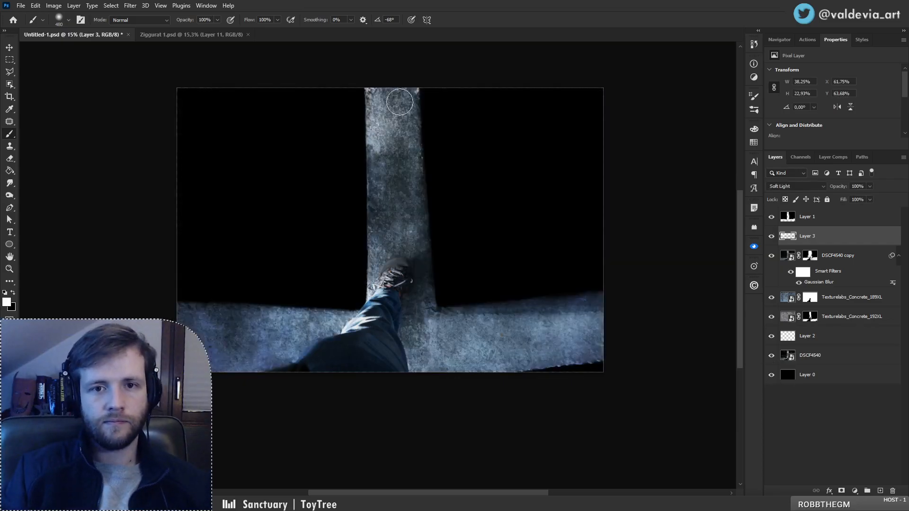
key("ctrl+z")
key("bracketright")
key("bracketright")
key("bracketright")
key("bracketright")
key("bracketright")
key("bracketright")
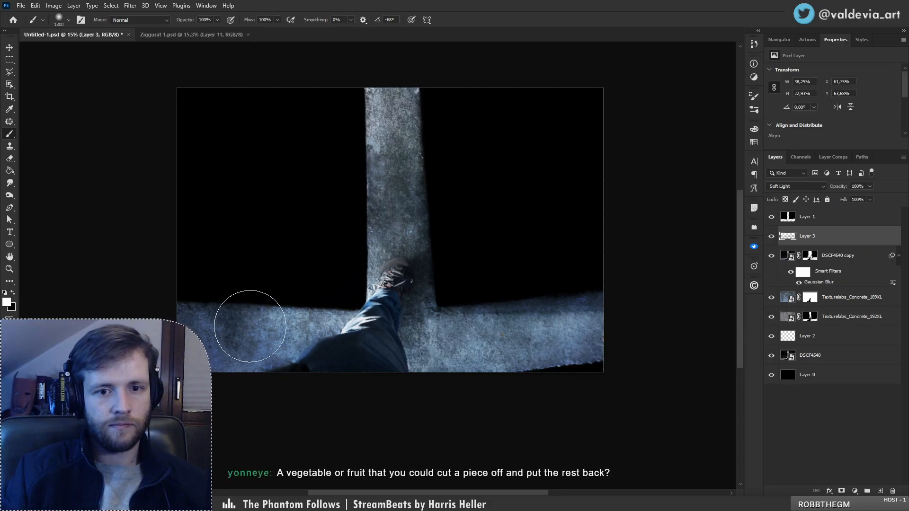
key("ctrl+z")
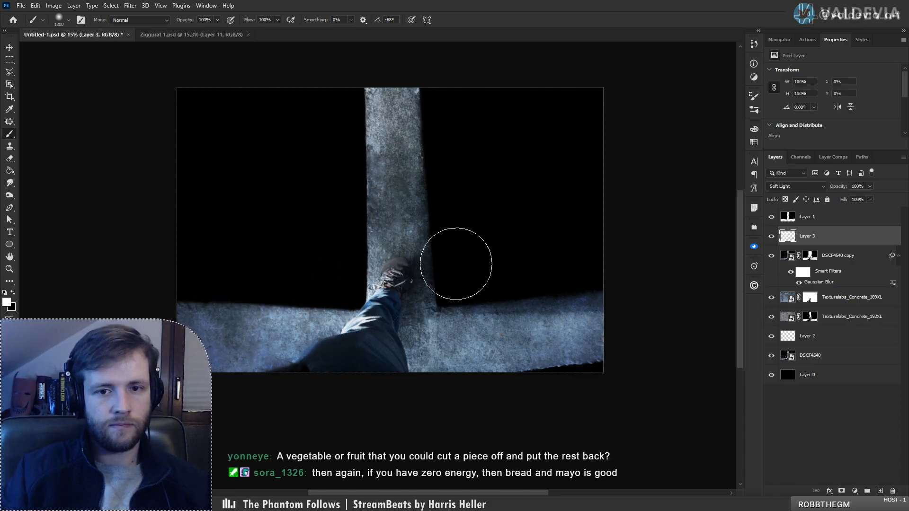
- Paint a soft black shadow beside the shoe and lower leg on Layer 3, using brushes between 152 and 400 px
key("x")
right_click(457, 265)
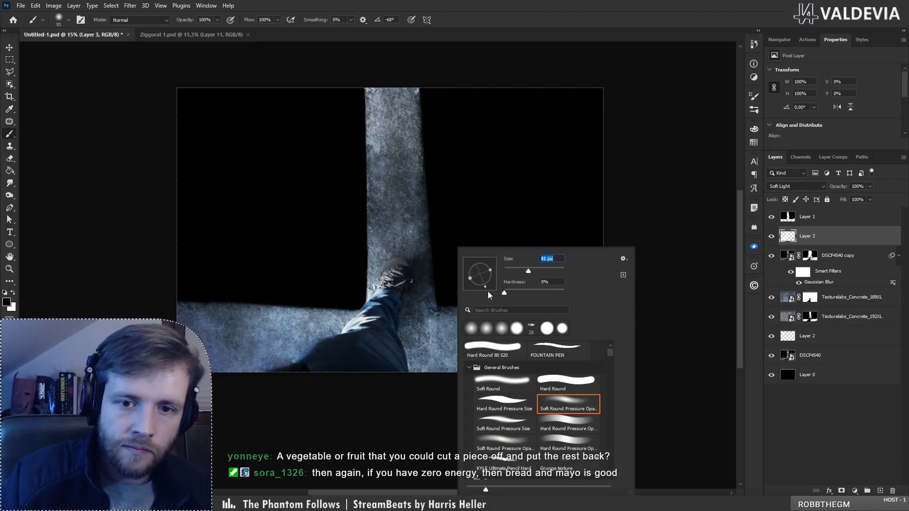
left_click(404, 326)
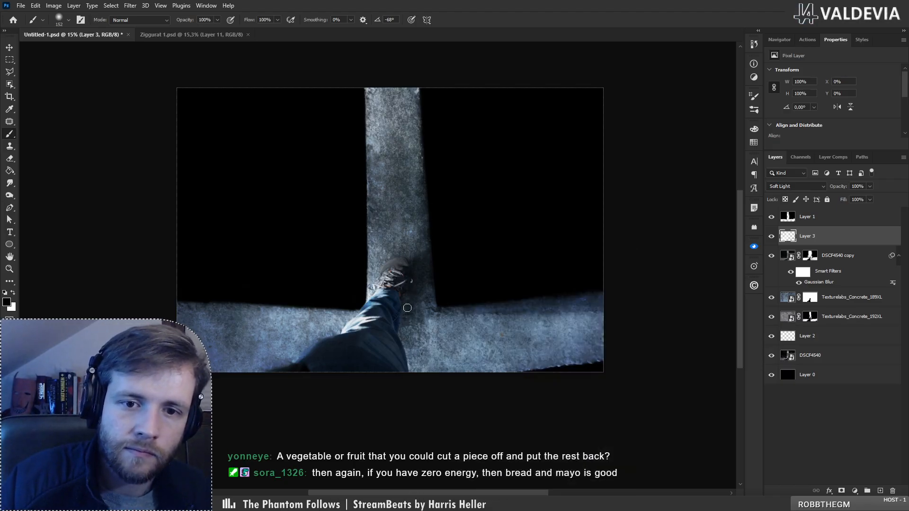
key("z")
mouse_move(391, 263)
left_mouse_down()
mouse_move(333, 275)
mouse_move(457, 228)
left_mouse_up()
key("b")
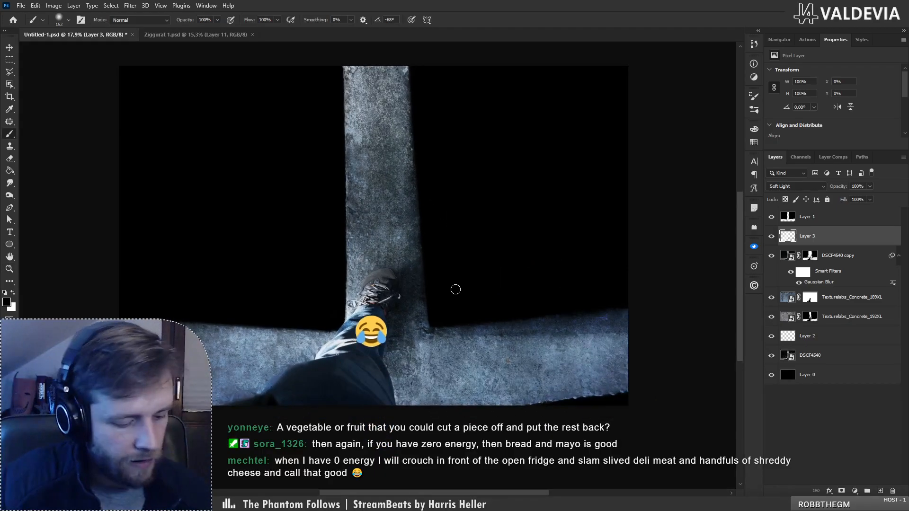
key("bracketright")
key("bracketright")
key("bracketright")
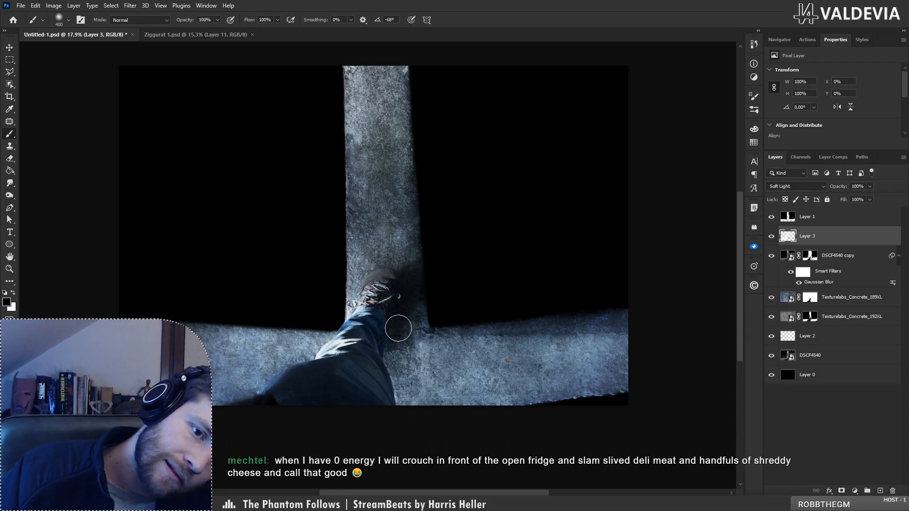
key("x")
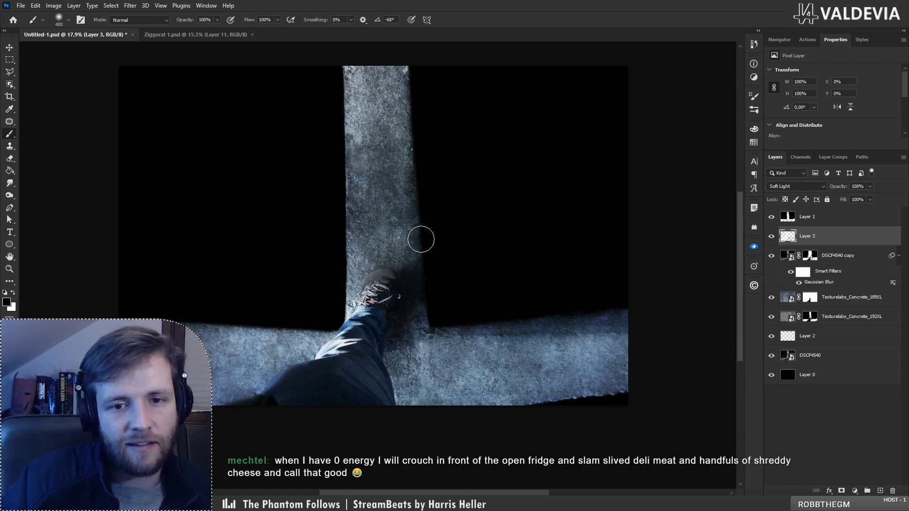
key("ctrl+z")
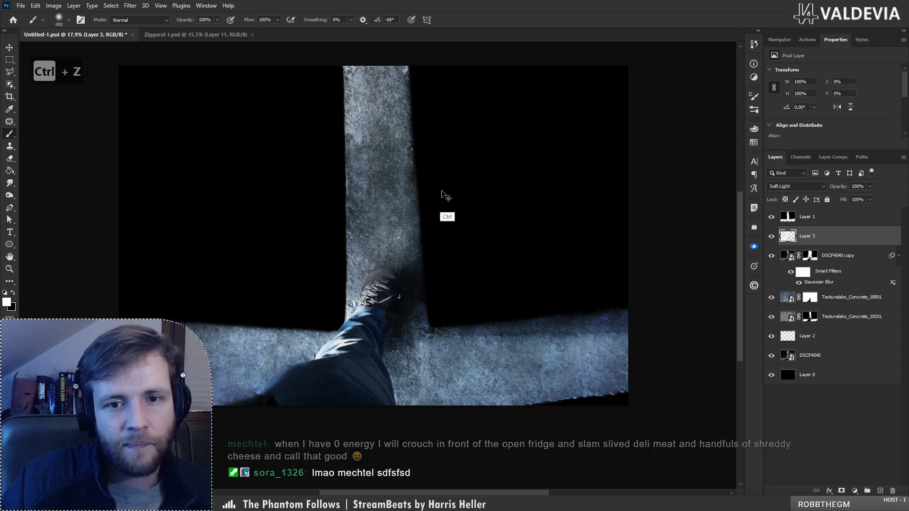
- Compare the shaded concrete beams with the original DSCF4540 photo by repeatedly isolating that layer
key("z")
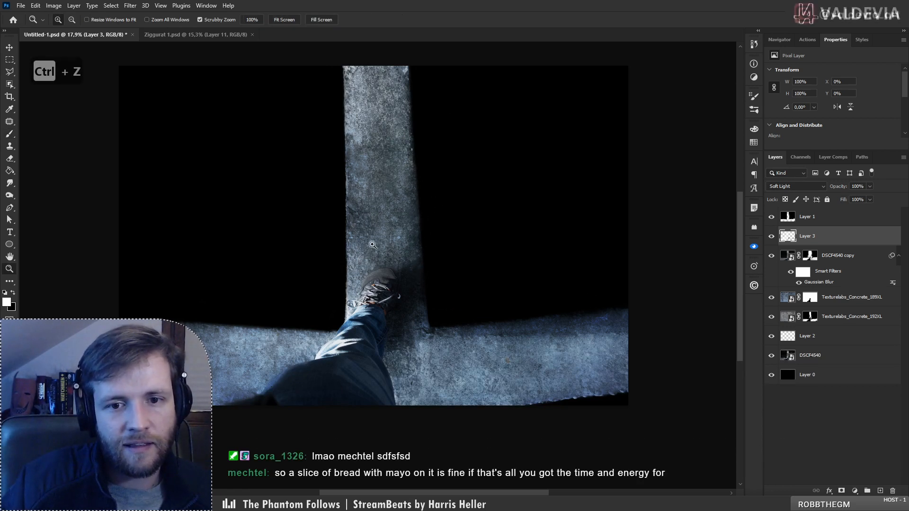
mouse_move(372, 244)
left_mouse_down()
mouse_move(321, 265)
mouse_move(627, 372)
left_mouse_up()
key("b")
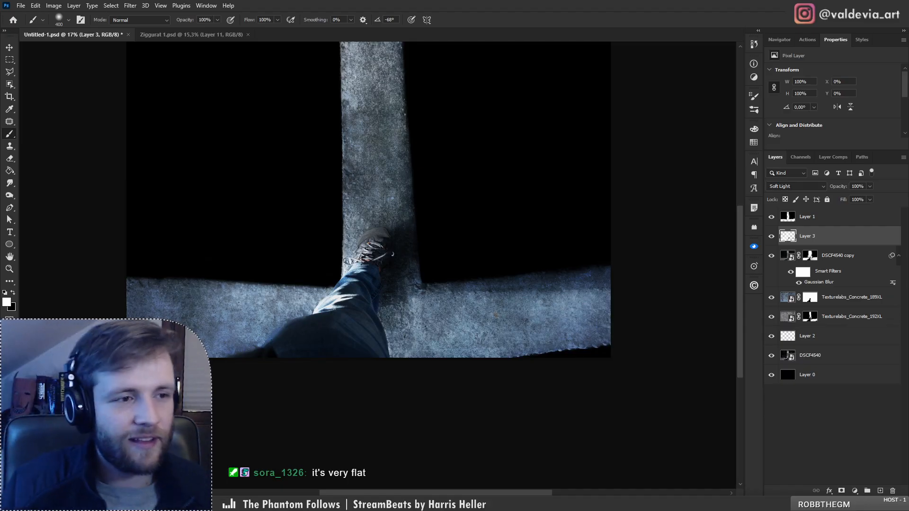
left_click(830, 354)
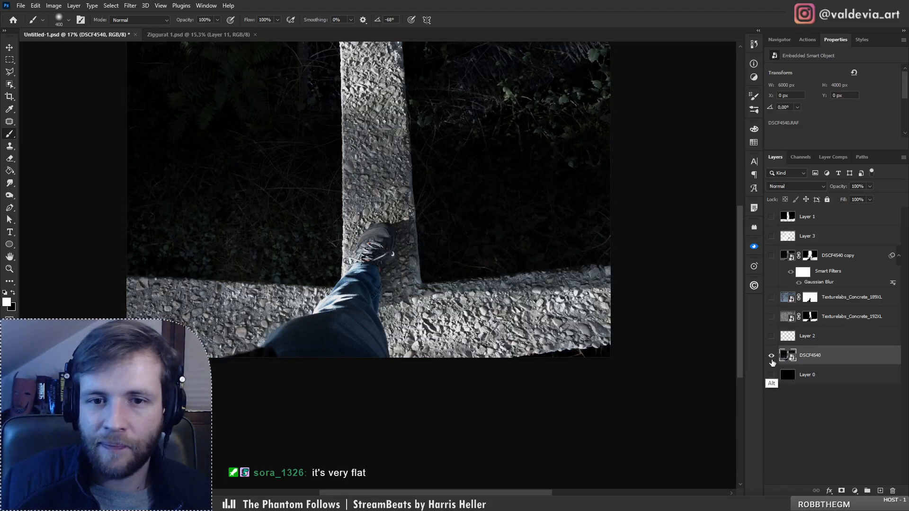
left_click(772, 361, "alt")
left_click(772, 361, "alt")
left_click(773, 362, "alt")
left_click(773, 363, "alt")
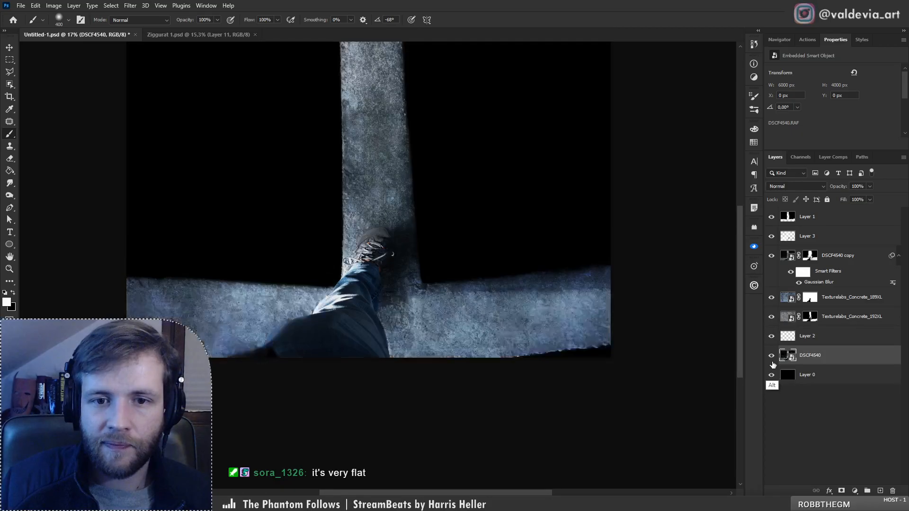
- Try darkening the right arm's upper edge on Layer 3 with a 400 px black brush, undoing the strokes
left_click(826, 222)
left_click(828, 241)
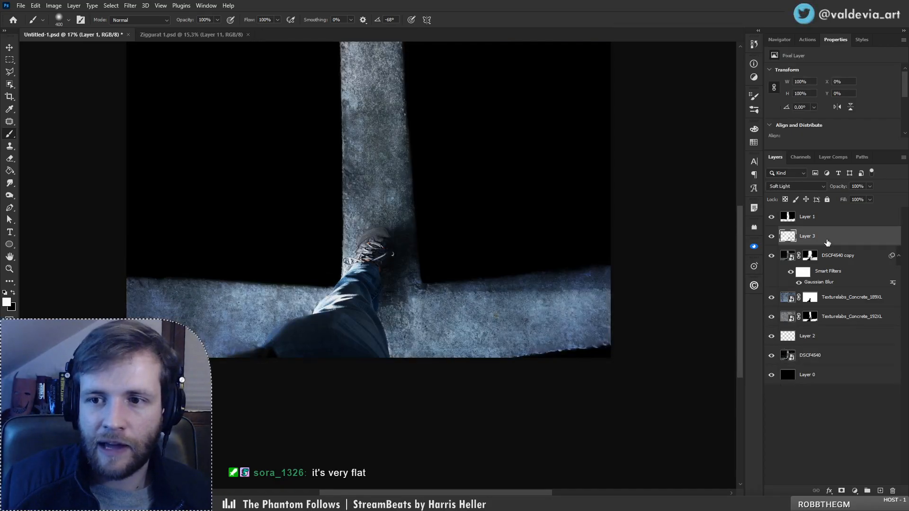
key("x")
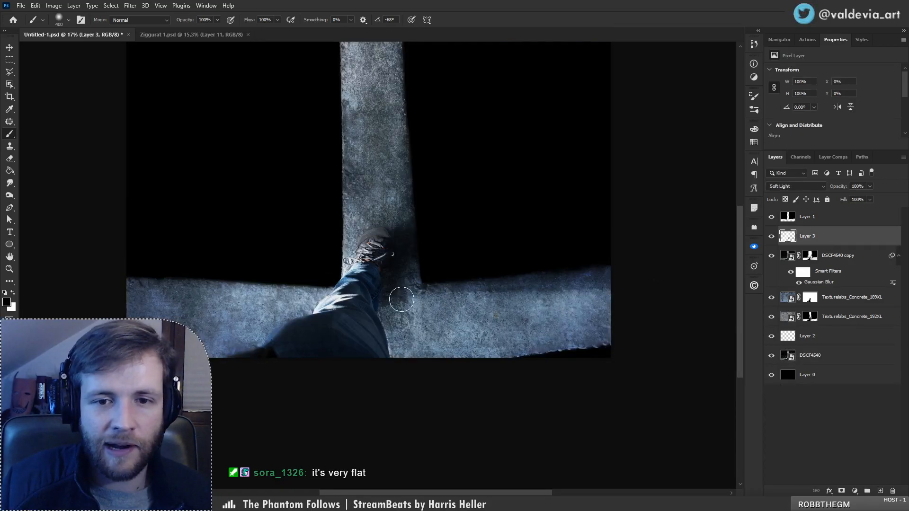
key("ctrl+z")
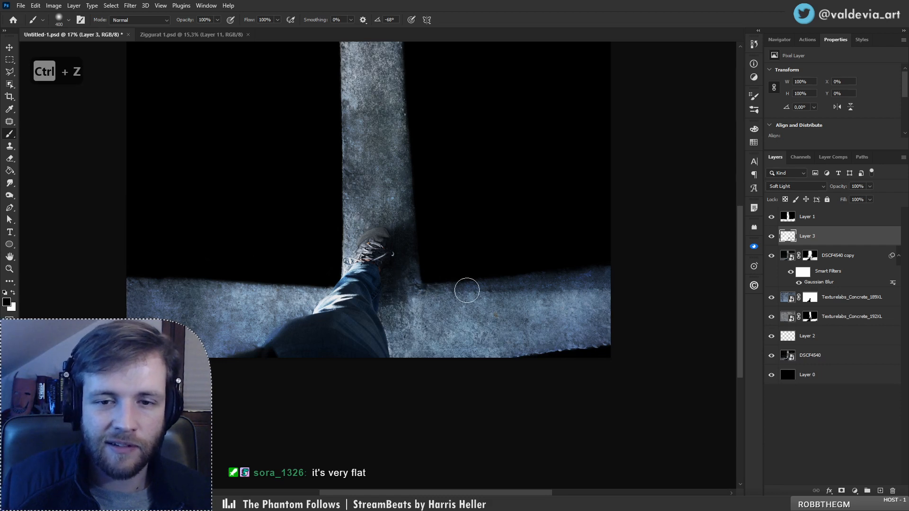
key("ctrl+z")
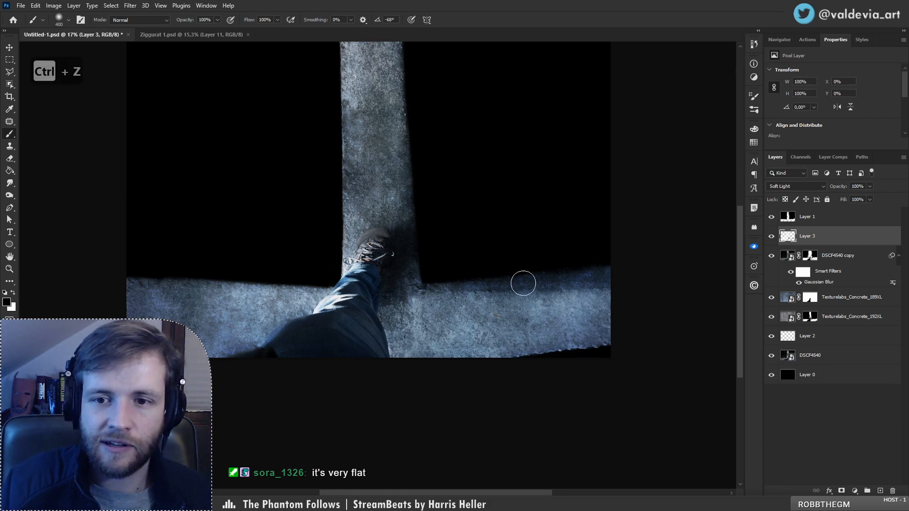
key("ctrl+z")
- Select the Texturelabs_Concrete_189XL layer and compare the beams with it hidden and shown
key("z")
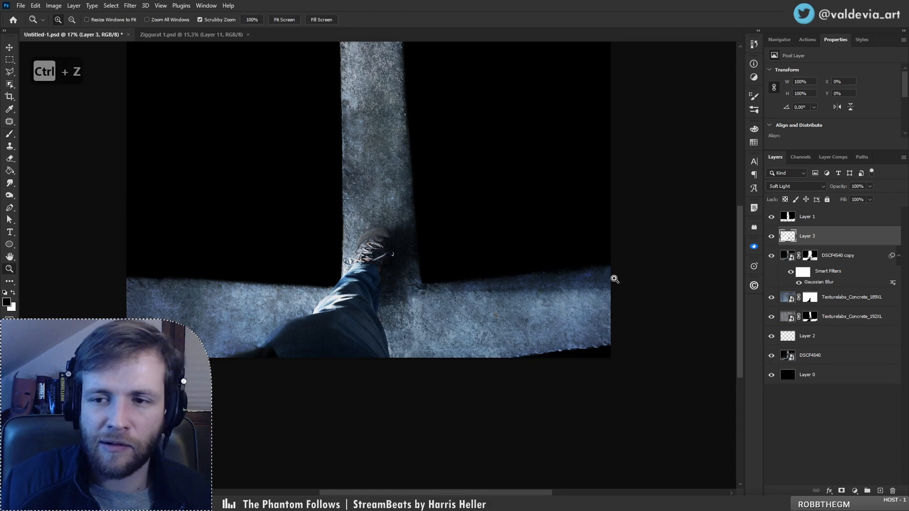
mouse_move(613, 278)
left_mouse_down()
mouse_move(476, 301)
mouse_move(487, 285)
mouse_move(629, 265)
left_mouse_up()
key("b")
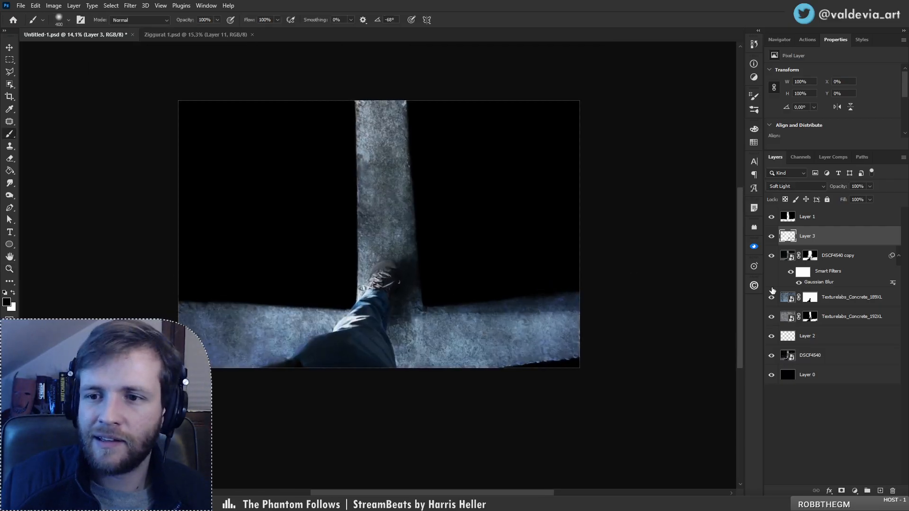
left_click(772, 297)
left_click(772, 297)
left_click(779, 296)
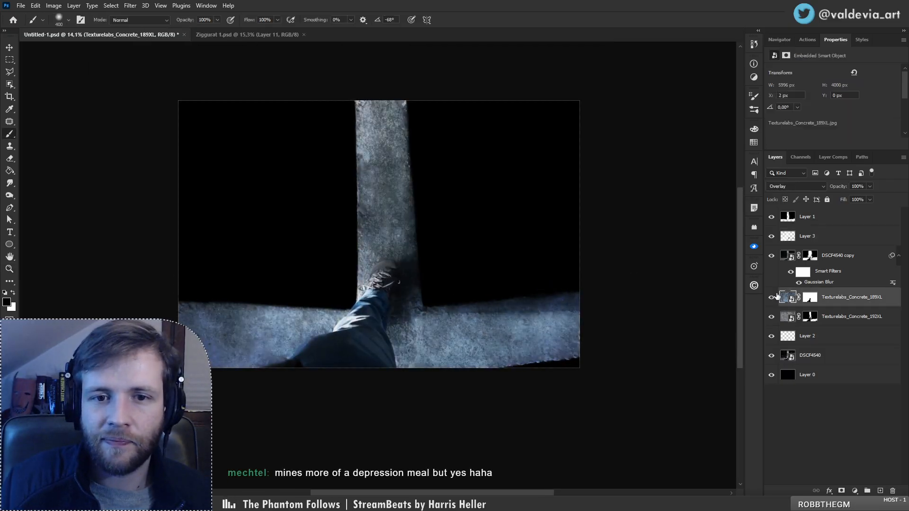
left_click(773, 297)
left_click(772, 297)
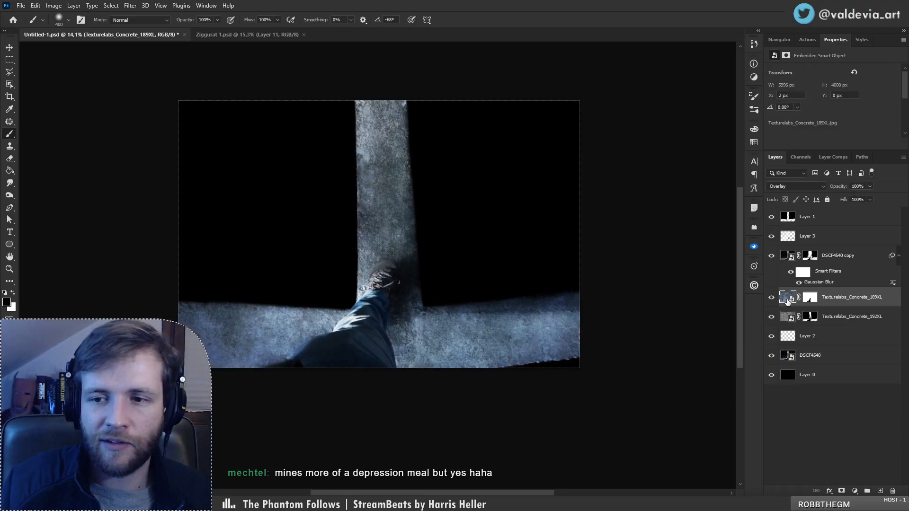
key("ctrl+t")
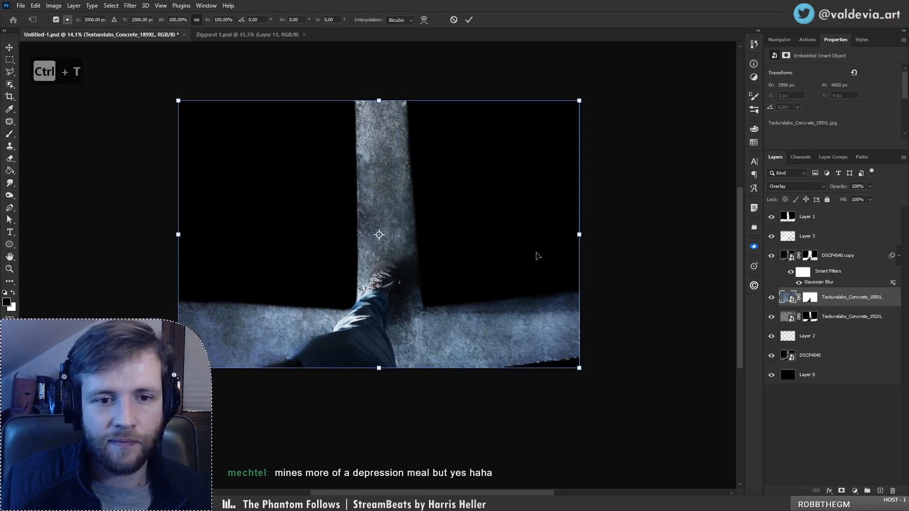
left_click(454, 20)
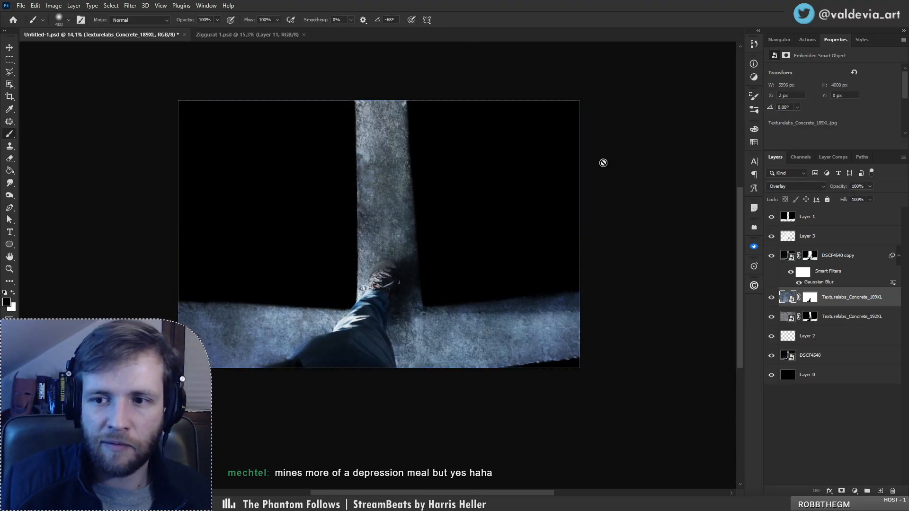
left_click(771, 299)
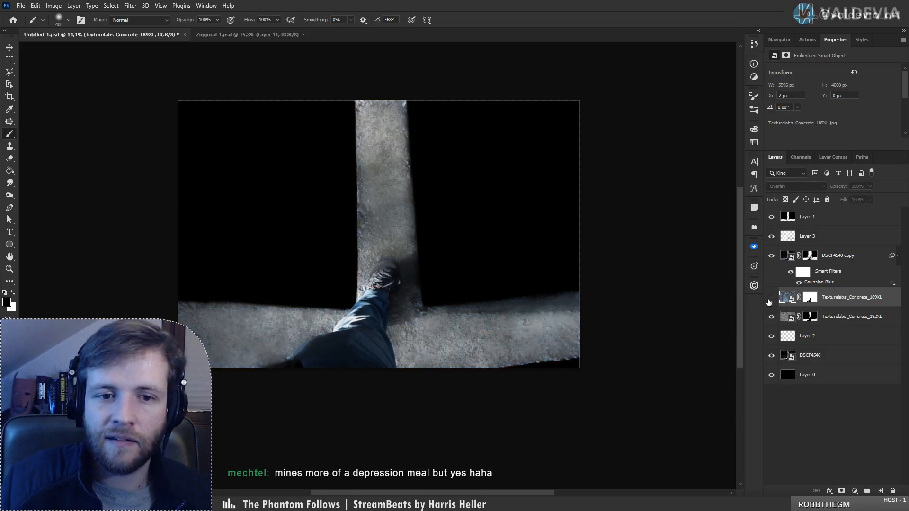
left_click(770, 299)
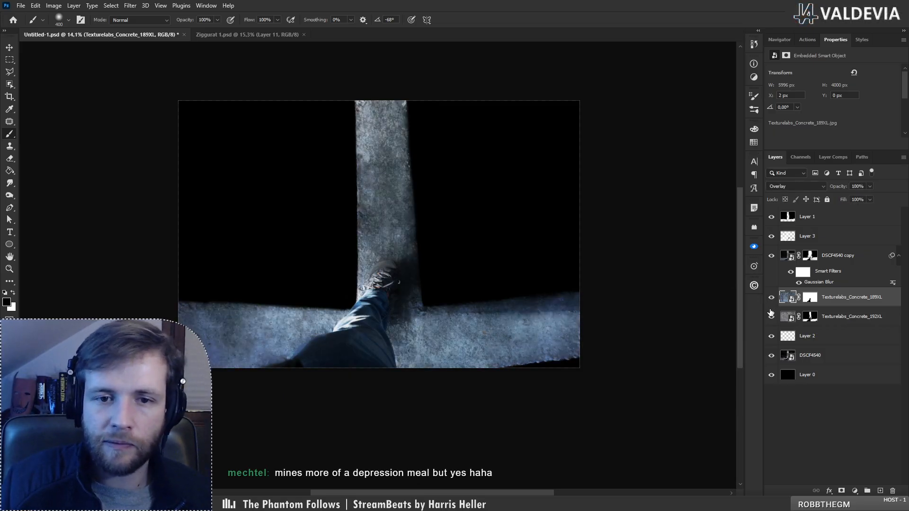
- Try flipping the Texturelabs_Concrete_189XL layer vertically together with its linked mask
key("ctrl+t")
right_click(470, 268)
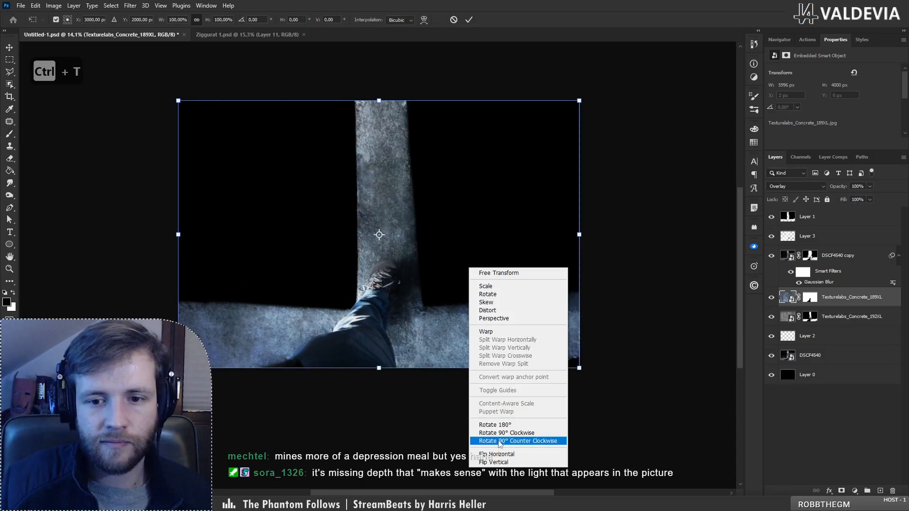
left_click(500, 463)
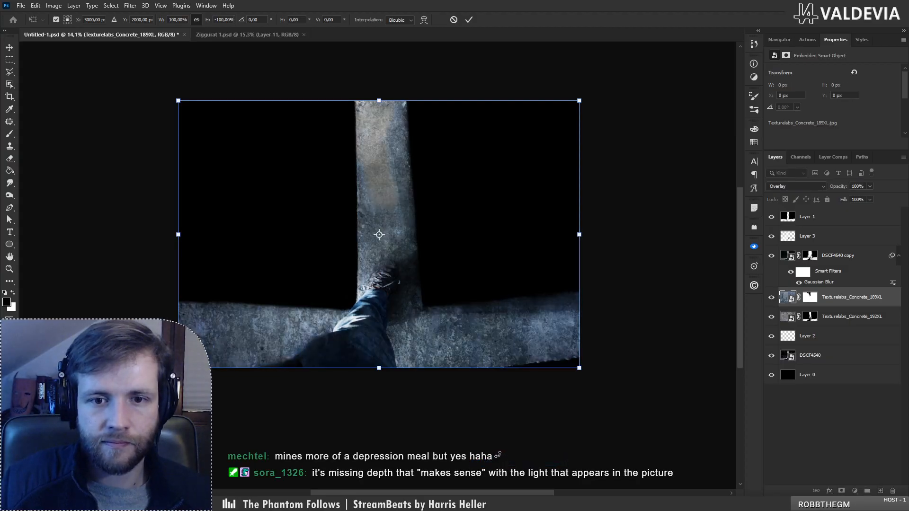
left_click(457, 21)
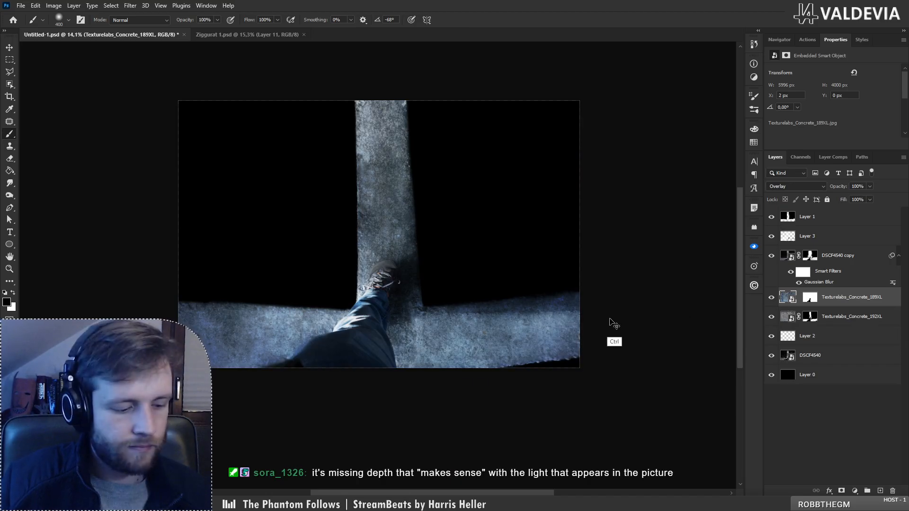
- Unlink the mask of Texturelabs_Concrete_189XL and flip only the texture image vertically
key("ctrl+t")
right_click(505, 297)
left_click(536, 479)
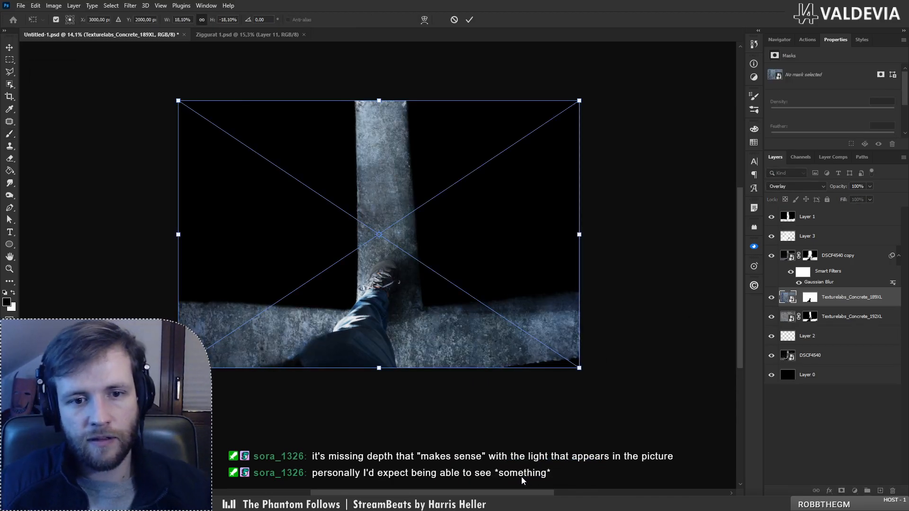
key("Return")
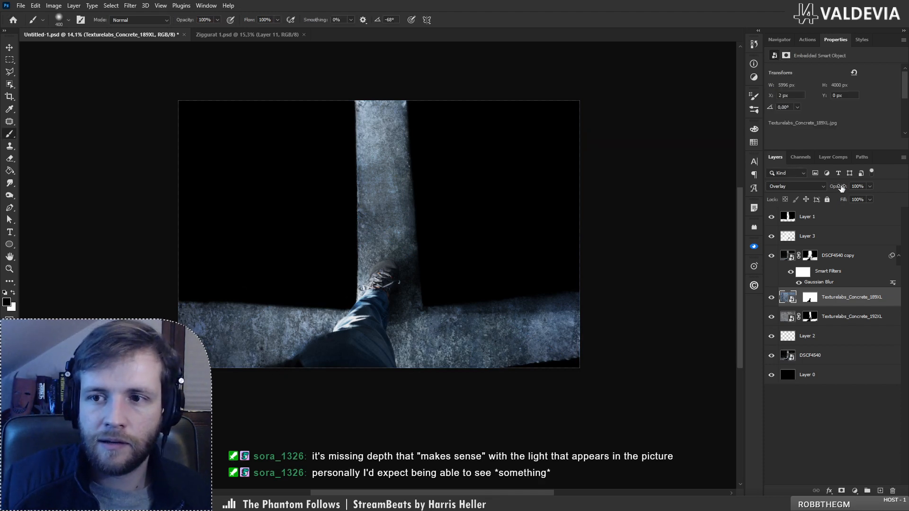
- Lower the Texturelabs_Concrete_189XL layer's opacity to 75% and compare the result with the original DSCF4540 photo shown alone
left_click_drag(841, 187, 831, 186)
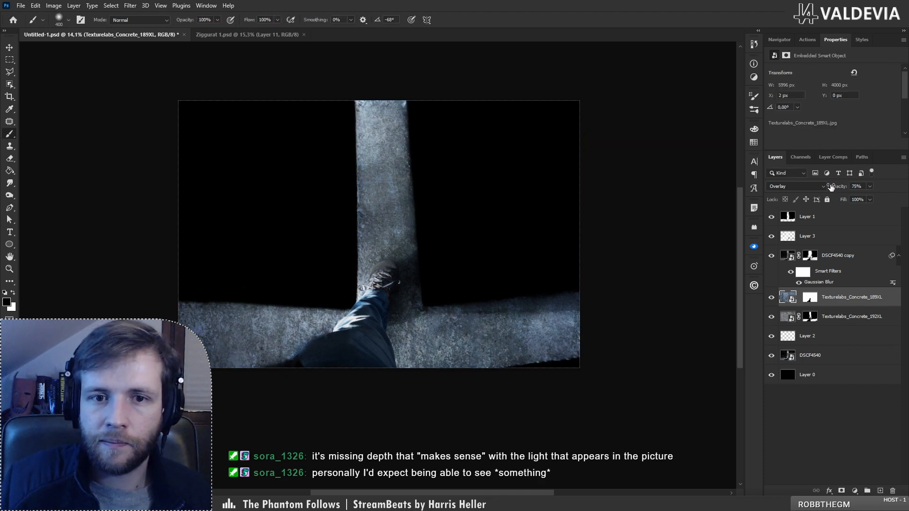
left_click(772, 363, "alt")
left_click(772, 363, "alt")
left_click(772, 363, "alt")
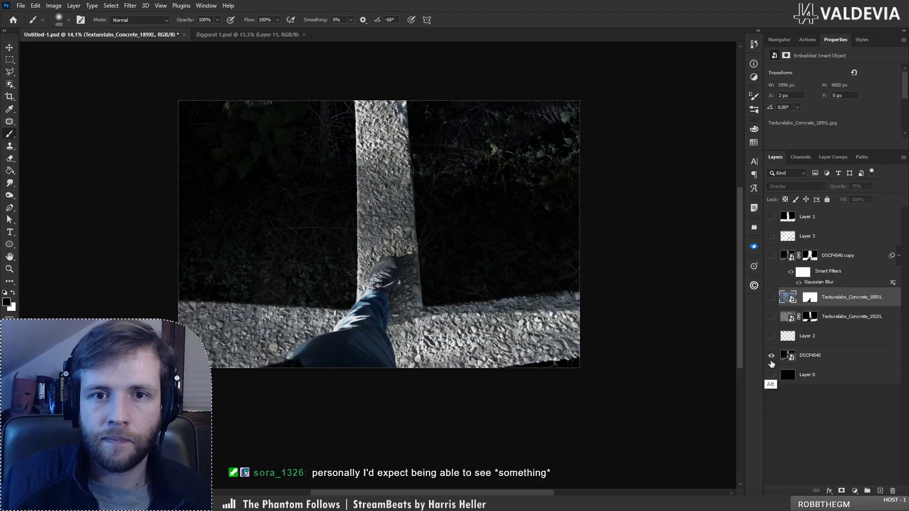
left_click(772, 363, "alt")
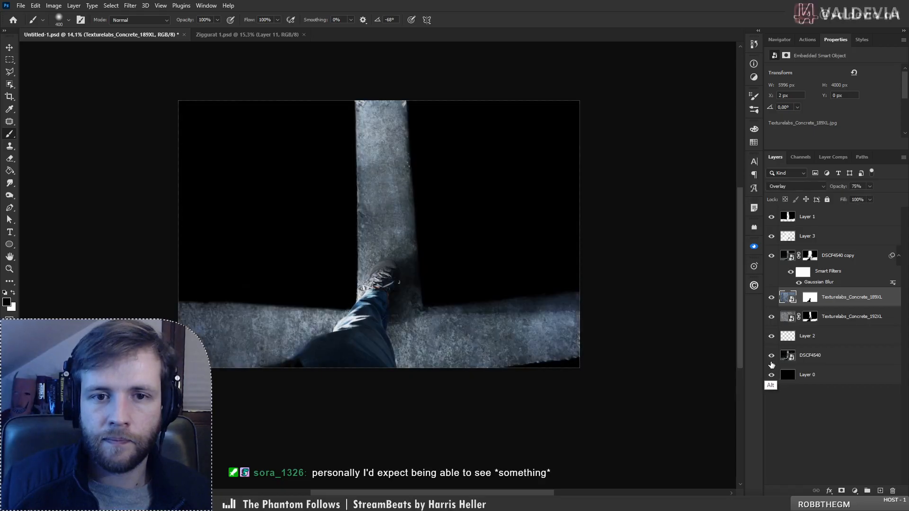
- Try brightening the vertical beam's right edge on Layer 3 with a 400 px white brush, undoing the strokes
left_click(805, 235)
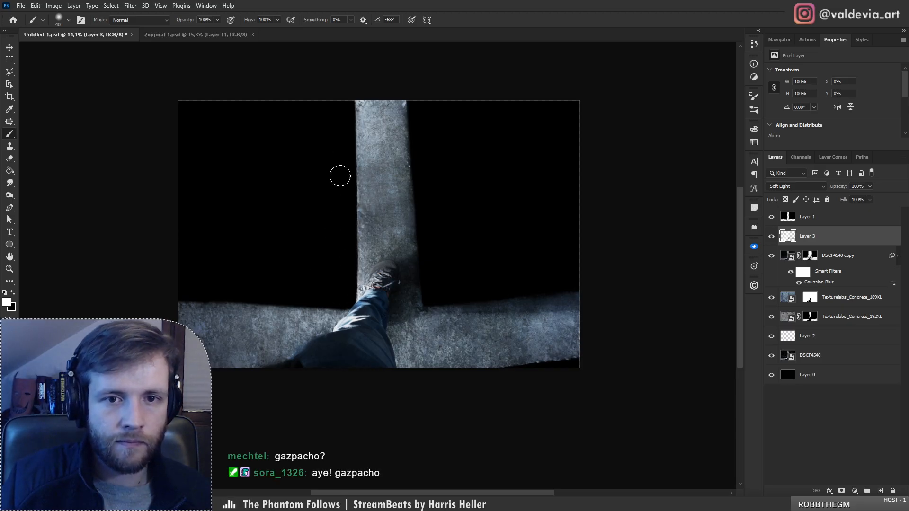
left_click_drag(408, 95, 420, 174)
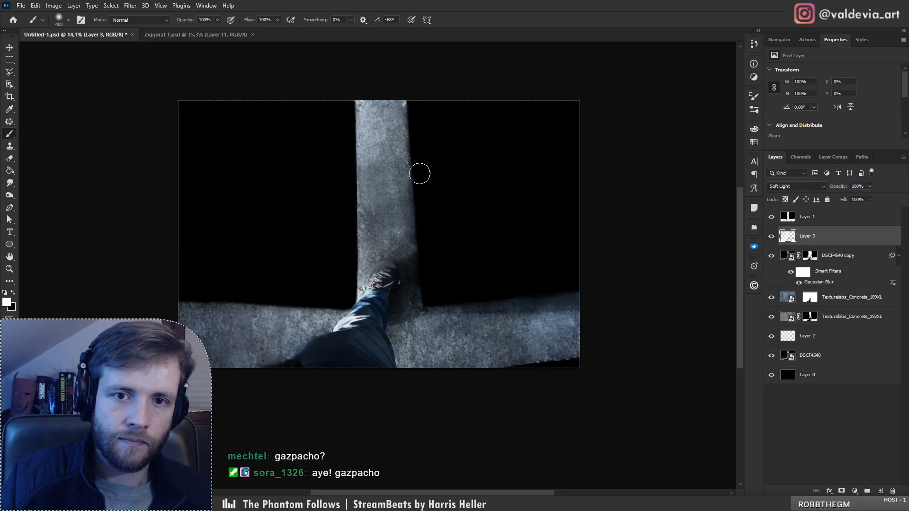
key("ctrl+z")
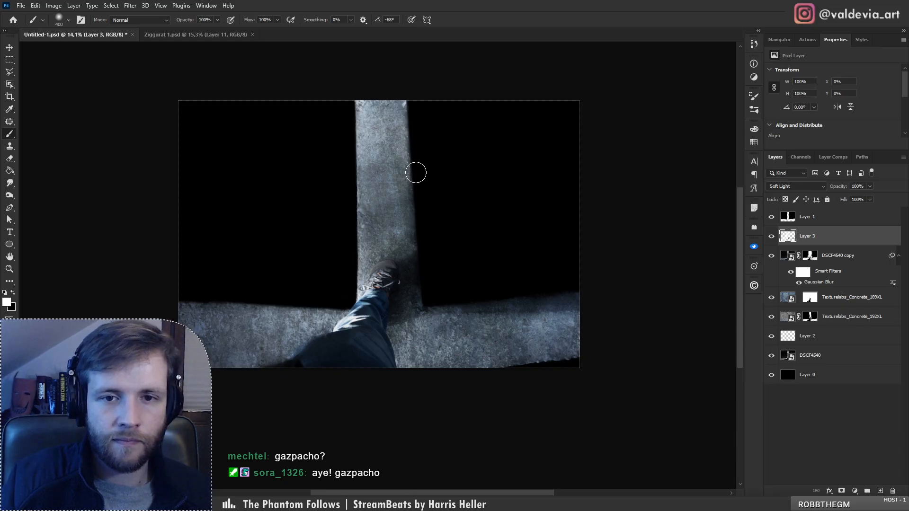
mouse_move(416, 172)
left_mouse_down()
mouse_move(429, 250)
mouse_move(414, 206)
left_mouse_up()
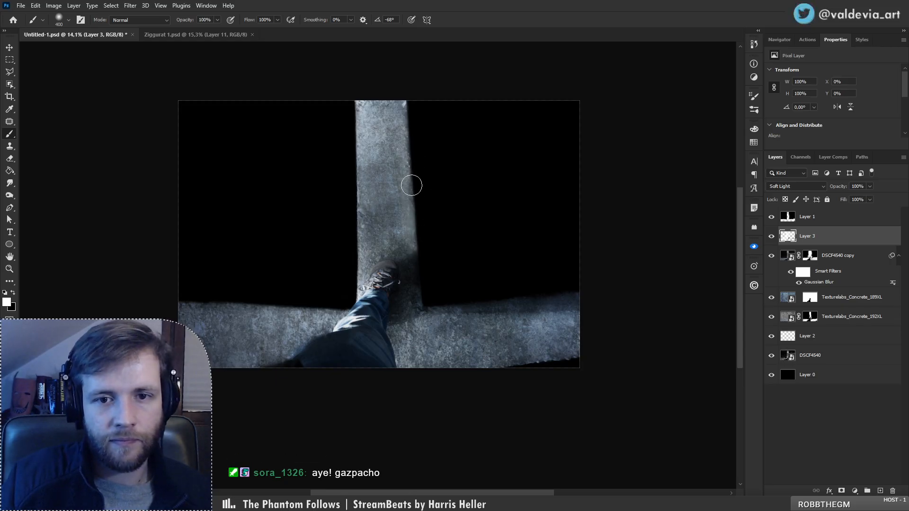
key("ctrl+z")
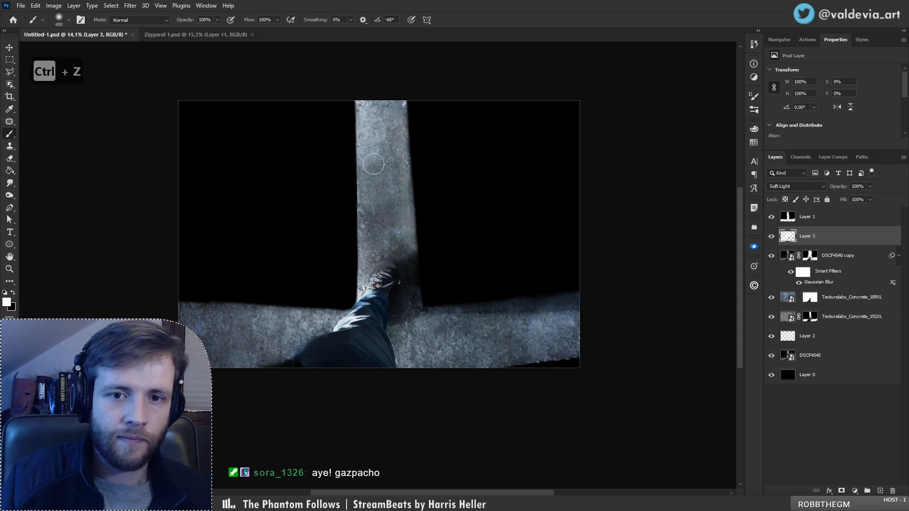
key("ctrl+z")
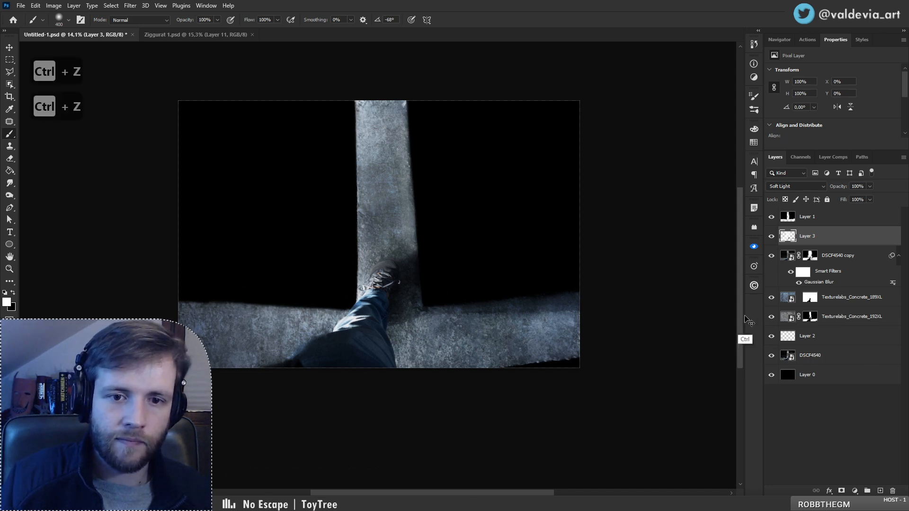
- Compare the composite with the isolated DSCF4540 photo and check the overall light and shadow at a reduced size
left_click(773, 358, "alt")
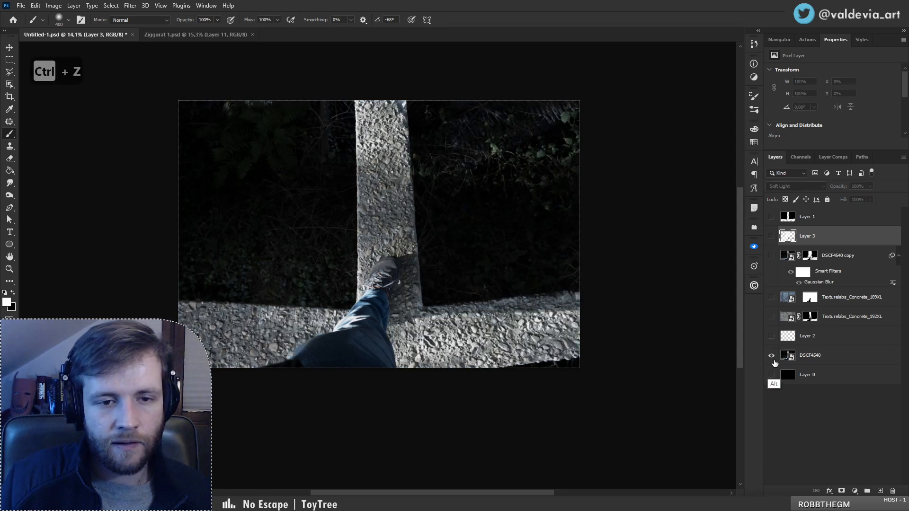
left_click(773, 358, "alt")
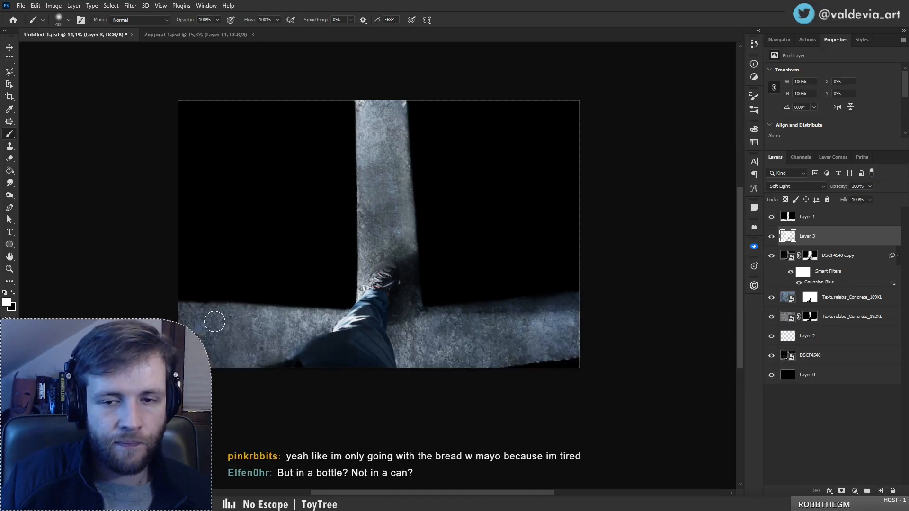
key("z")
left_click_drag(467, 288, 417, 301)
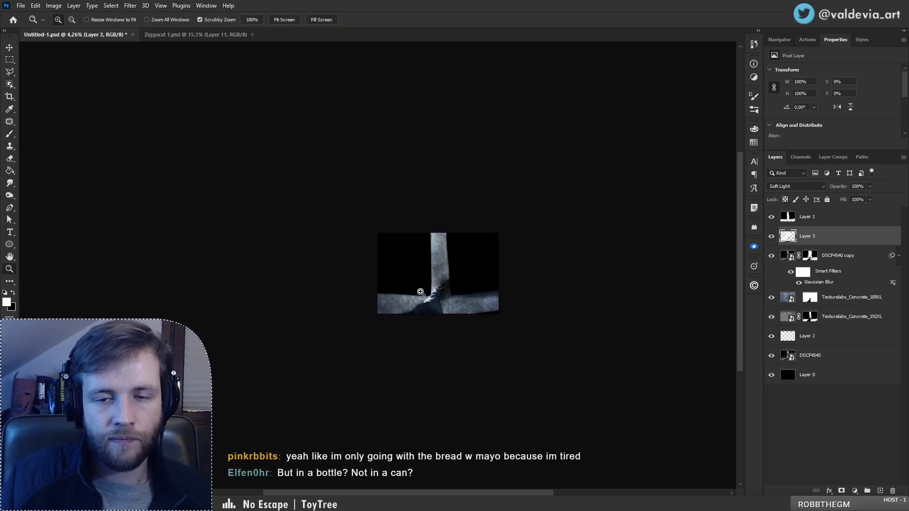
left_click_drag(461, 274, 503, 271)
key("b")
left_click_drag(452, 313, 438, 277)
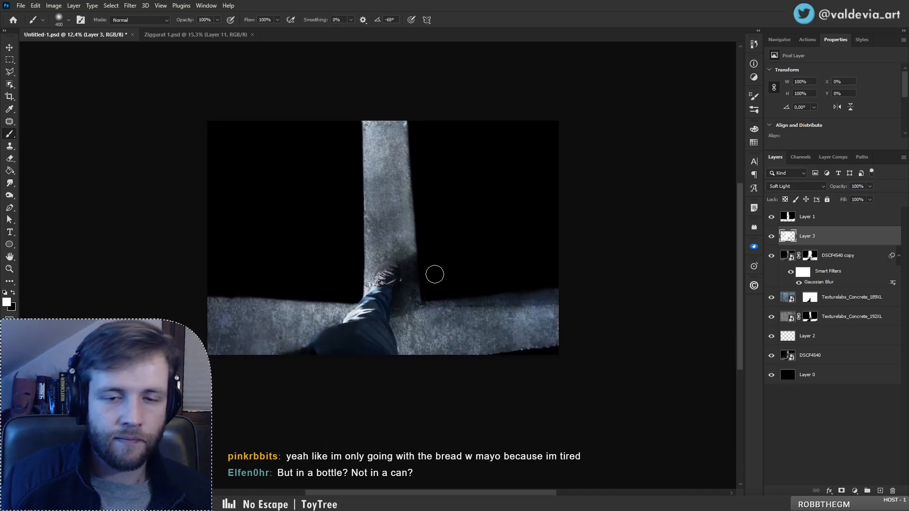
- Isolate the DSCF4540 layer, examine the light and shadow around the shoe and both beams up close, and restore all layers
left_click(773, 359, "alt")
key("z")
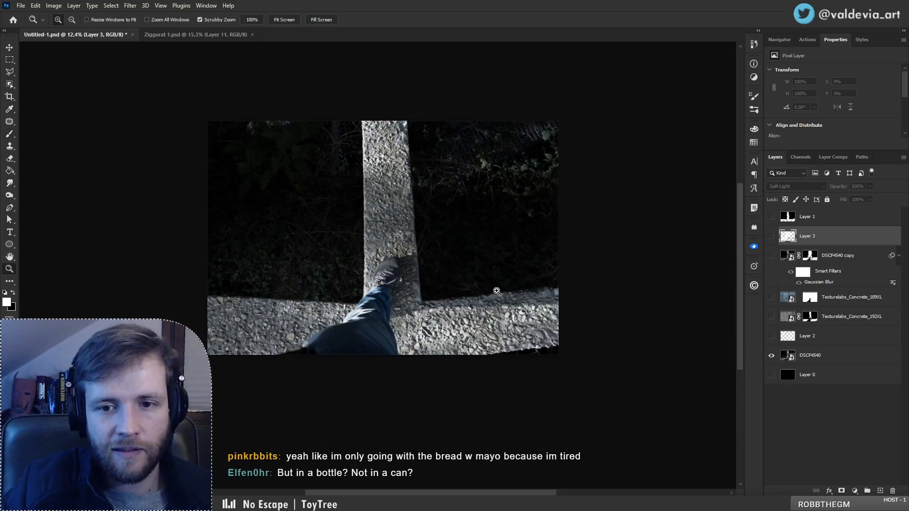
mouse_move(450, 302)
left_mouse_down()
mouse_move(475, 286)
mouse_move(460, 279)
left_mouse_up()
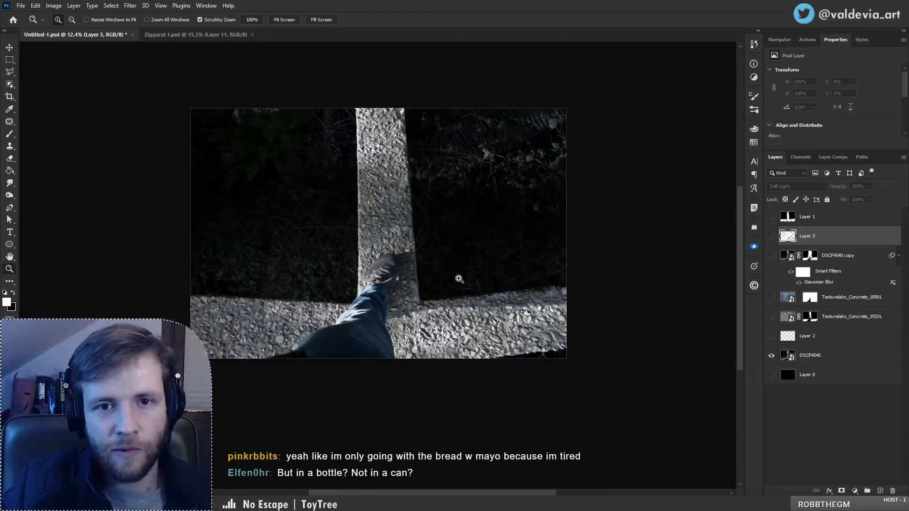
left_click_drag(253, 283, 290, 291)
key("b")
mouse_move(478, 189)
left_mouse_down()
mouse_move(338, 389)
mouse_move(375, 357)
mouse_move(398, 102)
left_mouse_up()
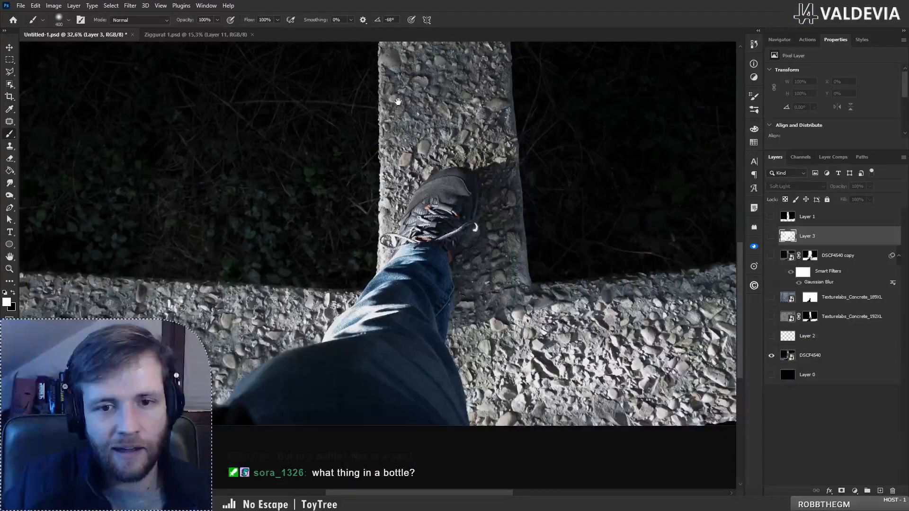
scroll(395, 243, "down", 4)
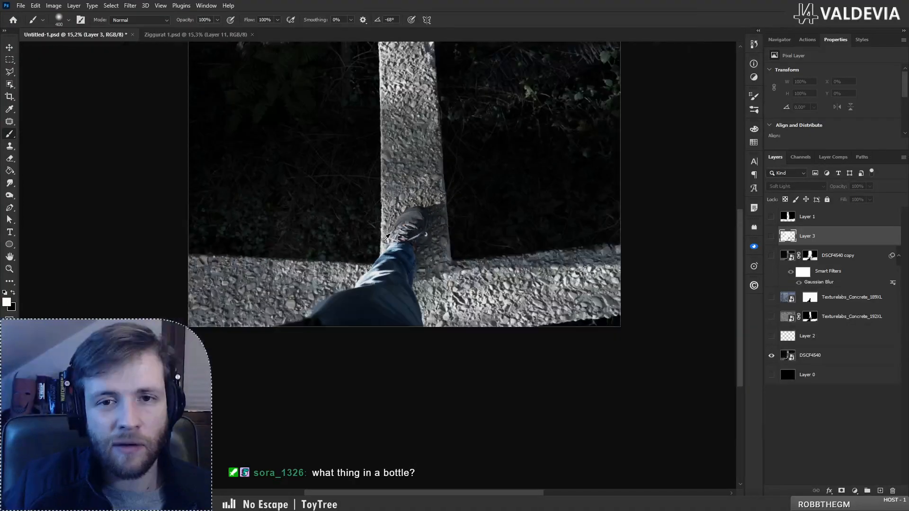
scroll(411, 59, "up", 4)
left_click_drag(421, 118, 166, 18)
left_click_drag(223, 315, 337, 179)
scroll(332, 204, "down", 4)
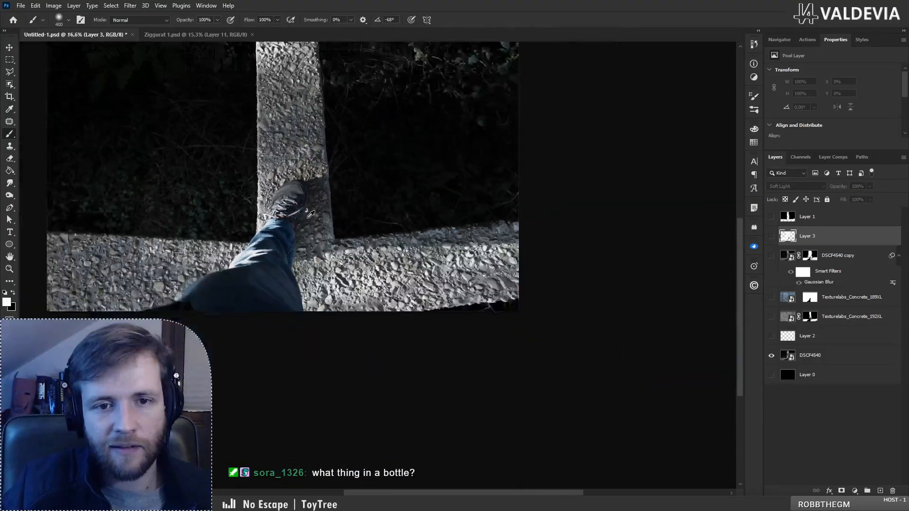
left_click_drag(243, 209, 397, 294)
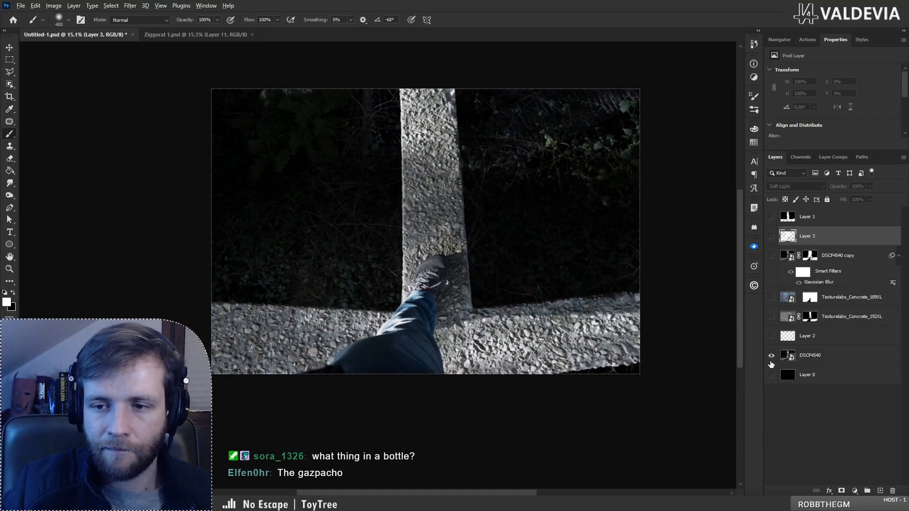
left_click(772, 362, "alt")
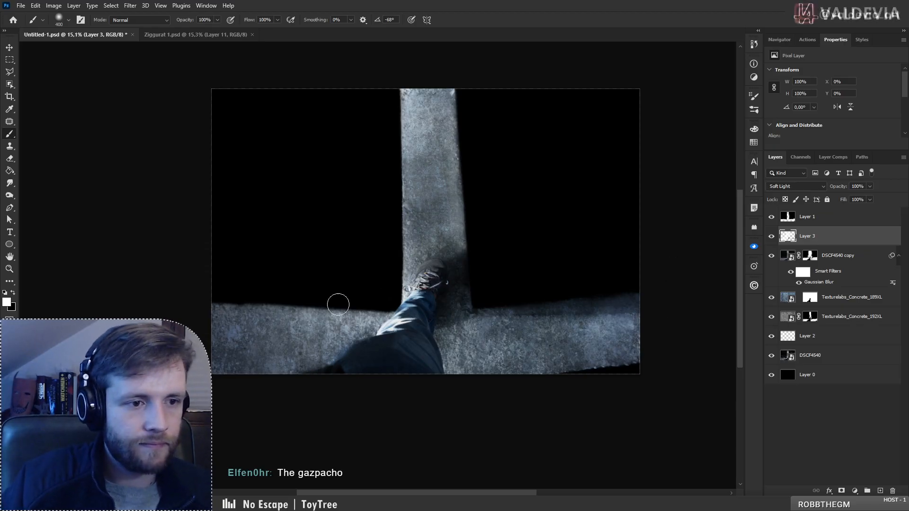
- Switch the brush to black and enlarge it to 800 px for shading the left arm on Layer 3
left_click_drag(305, 323, 317, 327)
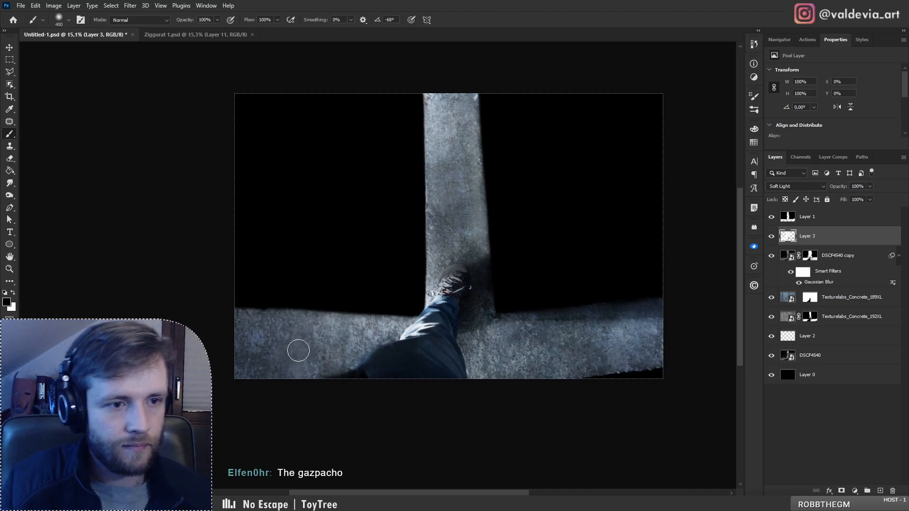
key("bracketright")
key("bracketright")
key("bracketright")
key("bracketright")
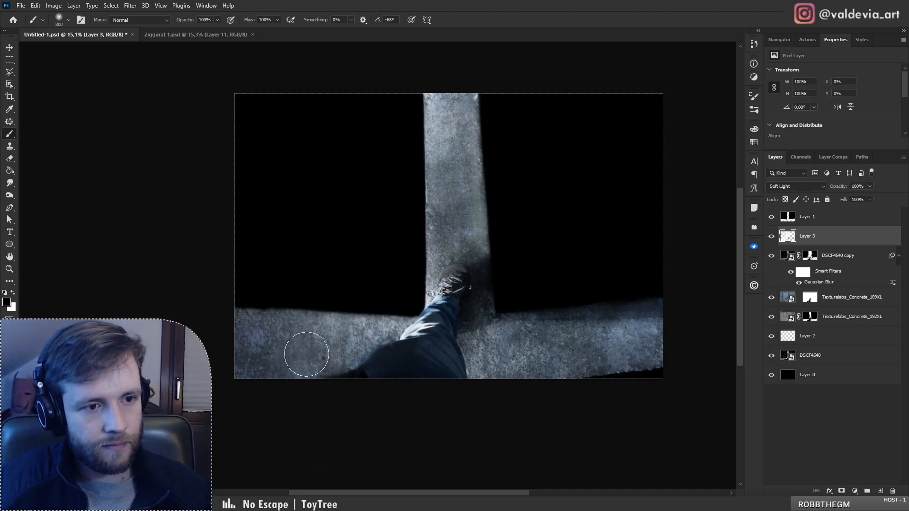
- Try shading the left ledge's concrete on Layer 3 with soft black and white brush strokes
mouse_move(355, 315)
left_mouse_down()
mouse_move(318, 333)
mouse_move(254, 320)
left_mouse_up()
key("ctrl+z")
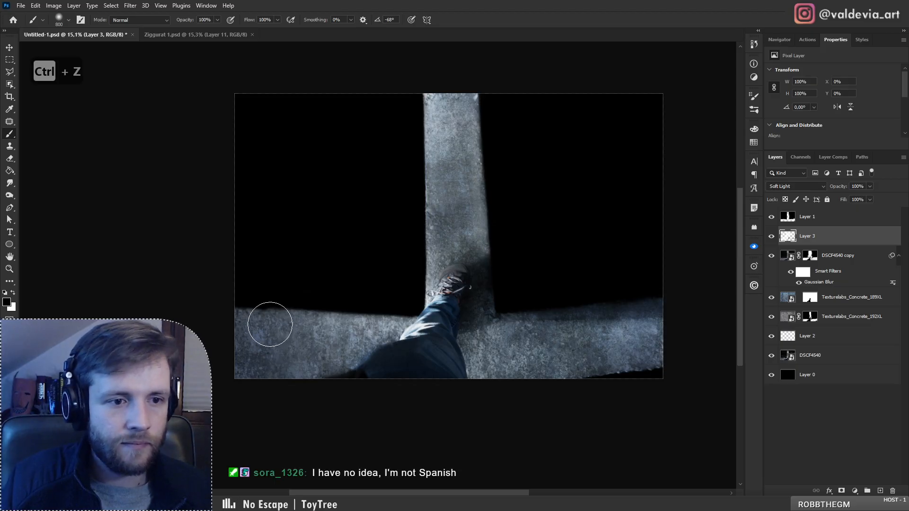
key("x")
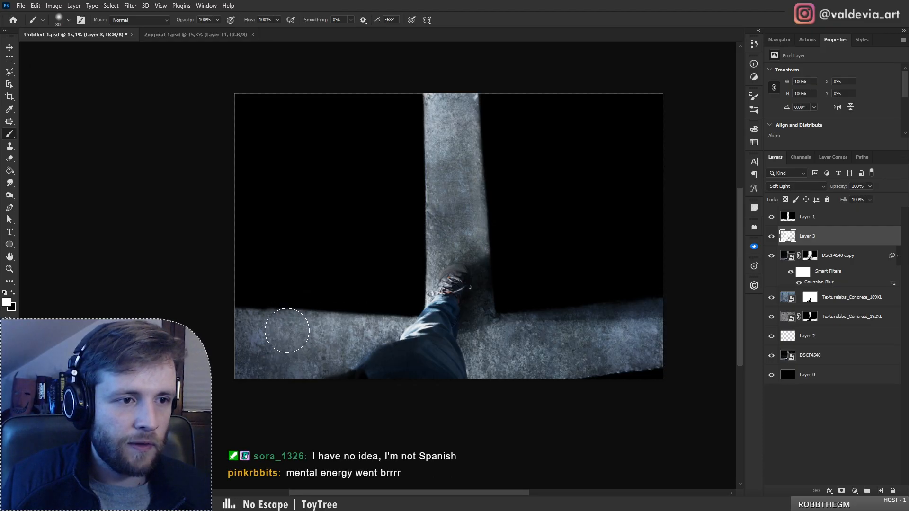
key("ctrl+z")
key("ctrl+z")
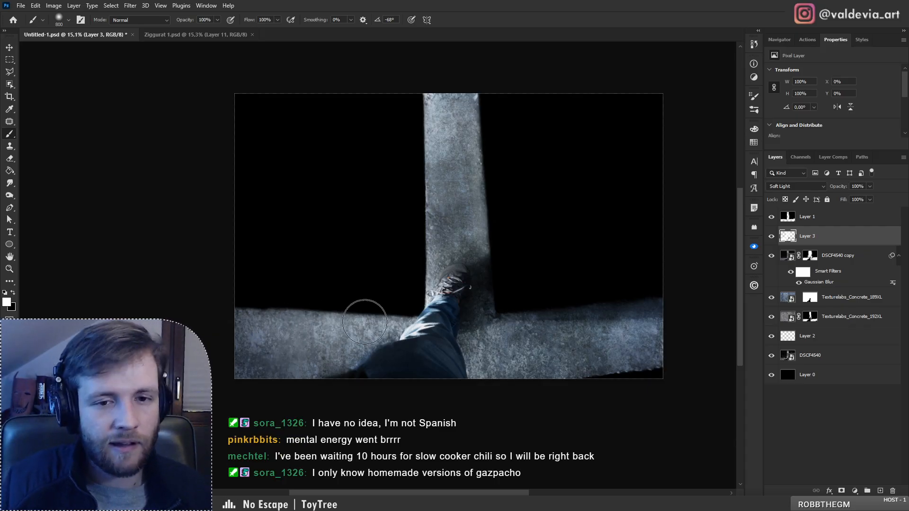
key("ctrl+z")
key("ctrl+z")
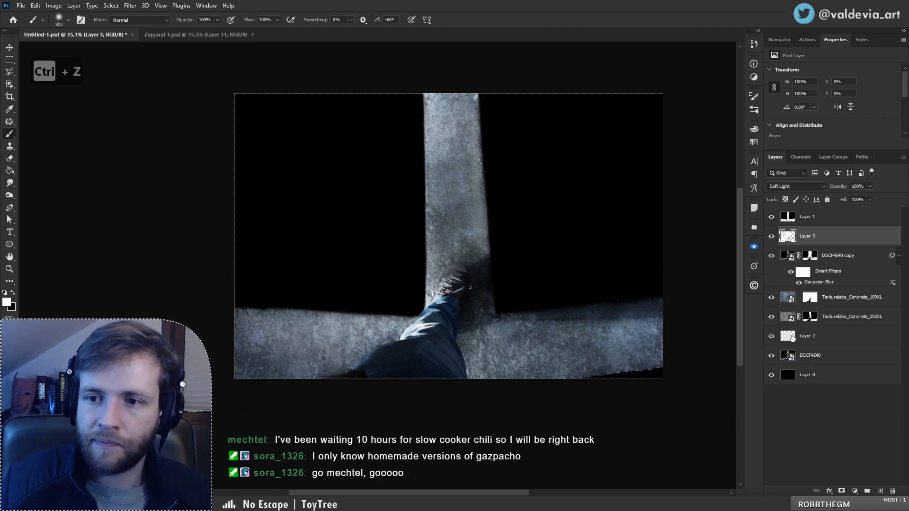
- Compare the image with DSCF4540 and Layer 3 hidden and shown, and view the original DSCF4540 photo on its own
left_click(771, 355)
left_click(772, 355)
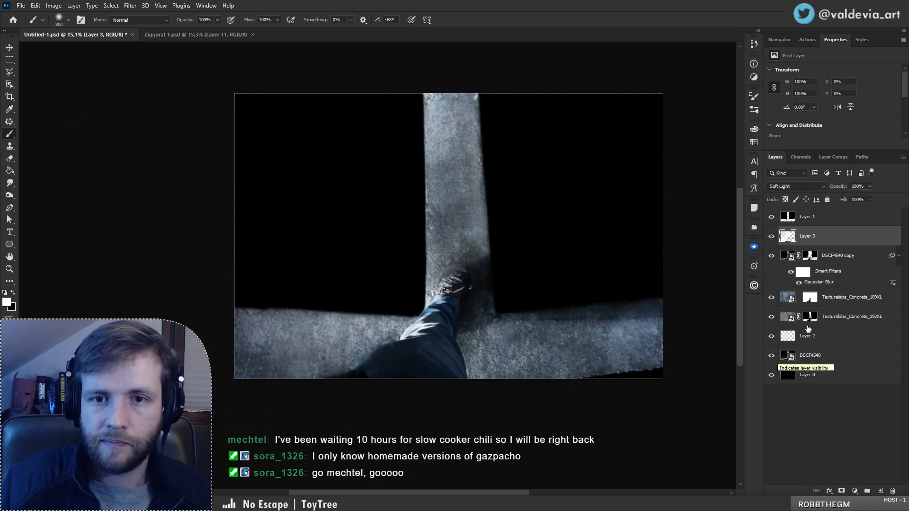
left_click(772, 237)
left_click(771, 237)
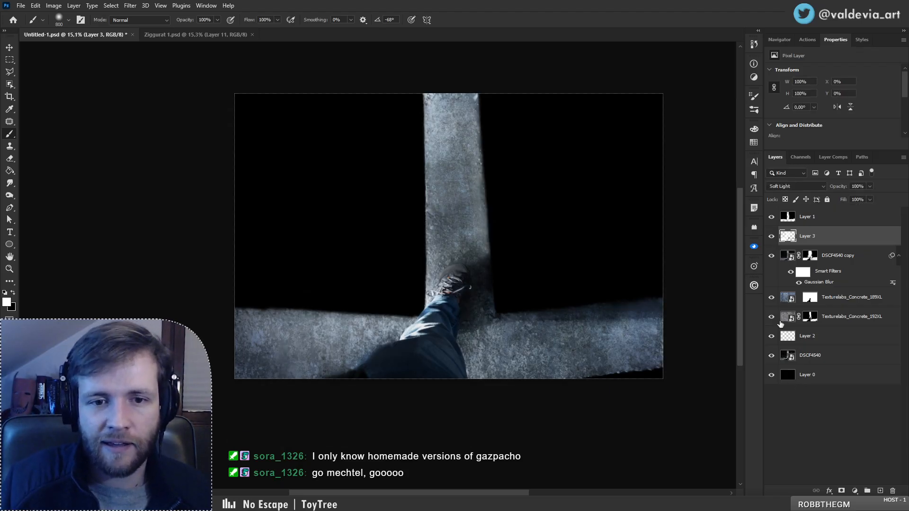
left_click(771, 356, "alt")
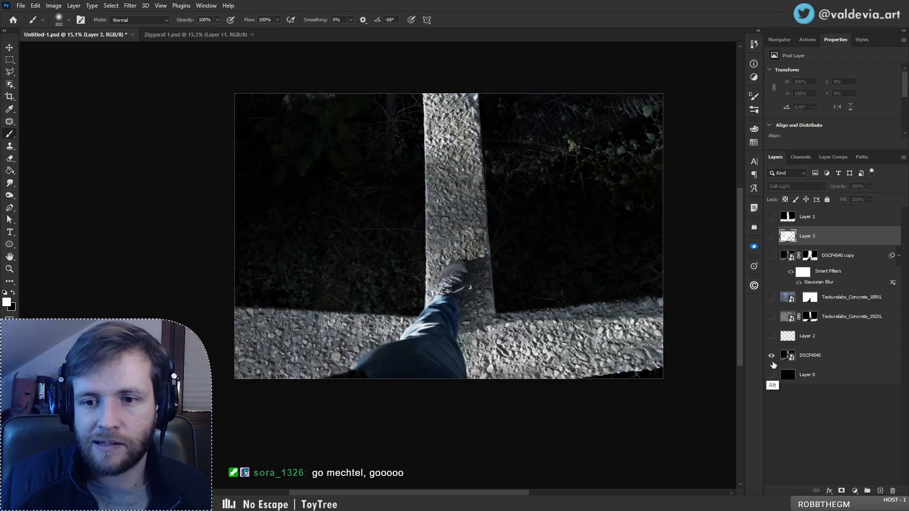
key("ctrl+z")
- Try a small white stroke of about 95 px along the ledge's ragged bottom-right edge on Layer 3
right_click(688, 373)
left_click_drag(767, 270, 742, 271)
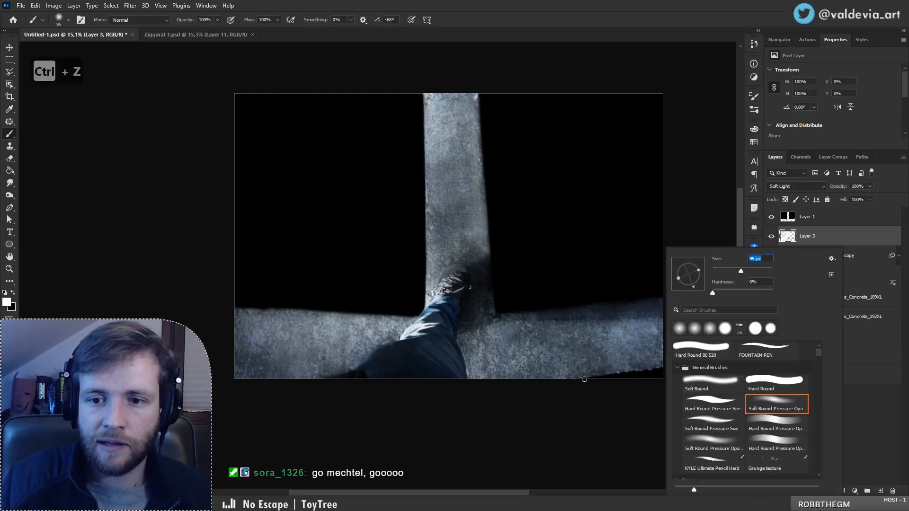
left_click_drag(584, 379, 662, 368)
key("ctrl+z")
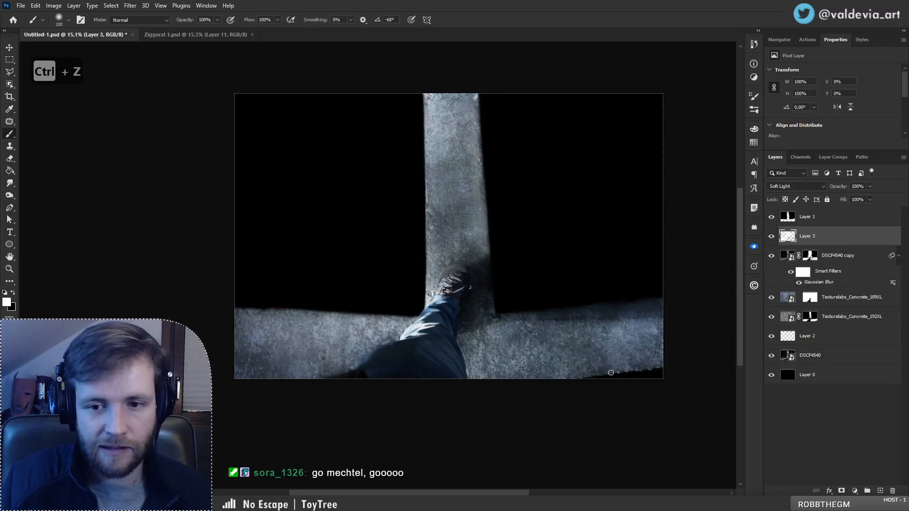
- Try highlighting the vertical beam's left edge on Layer 3 with a soft white brush enlarged to 900 px
key("bracketright")
key("bracketright")
key("bracketright")
key("bracketright")
key("bracketright")
key("bracketright")
key("bracketright")
key("bracketright")
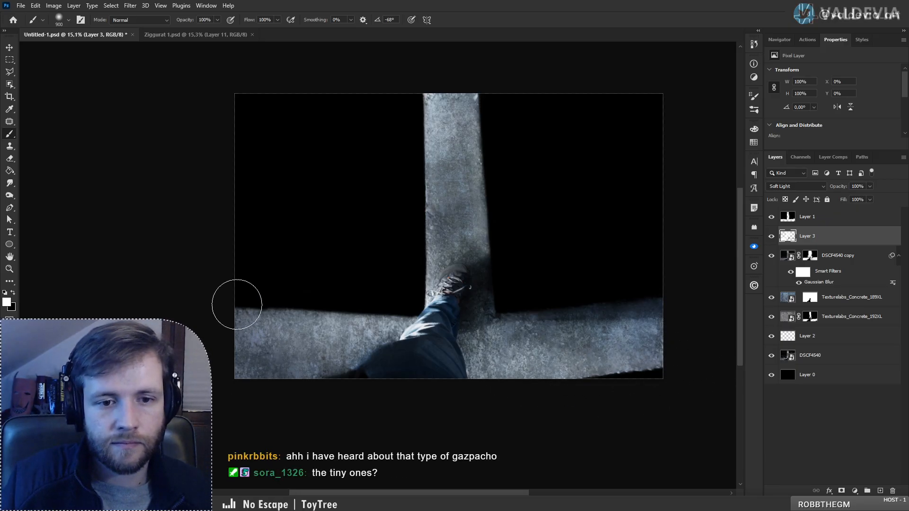
key("ctrl+z")
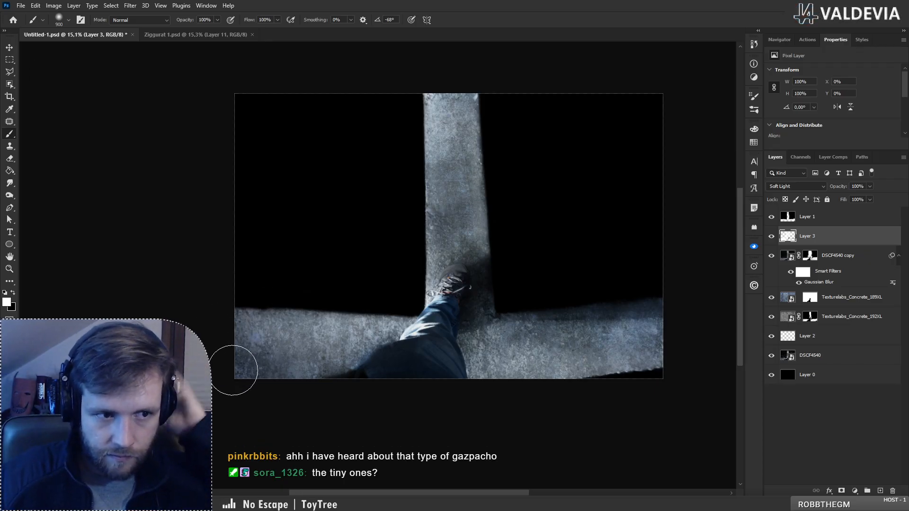
left_click_drag(431, 142, 408, 279)
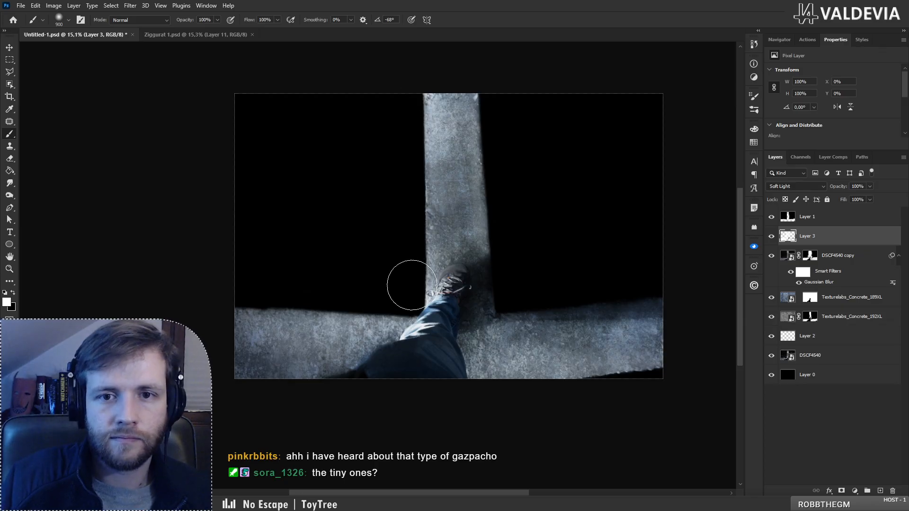
key("ctrl+z")
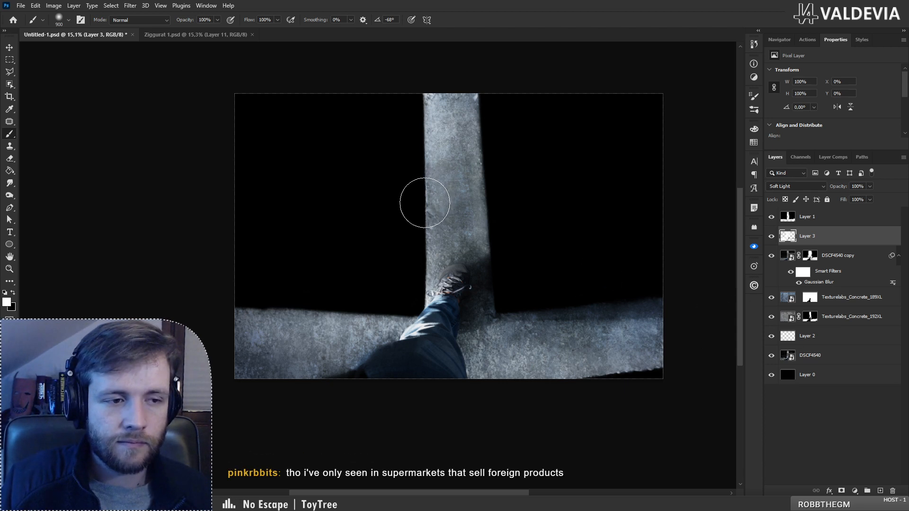
- Compare the whole composition with Layer 1's black surround hidden and shown
key("z")
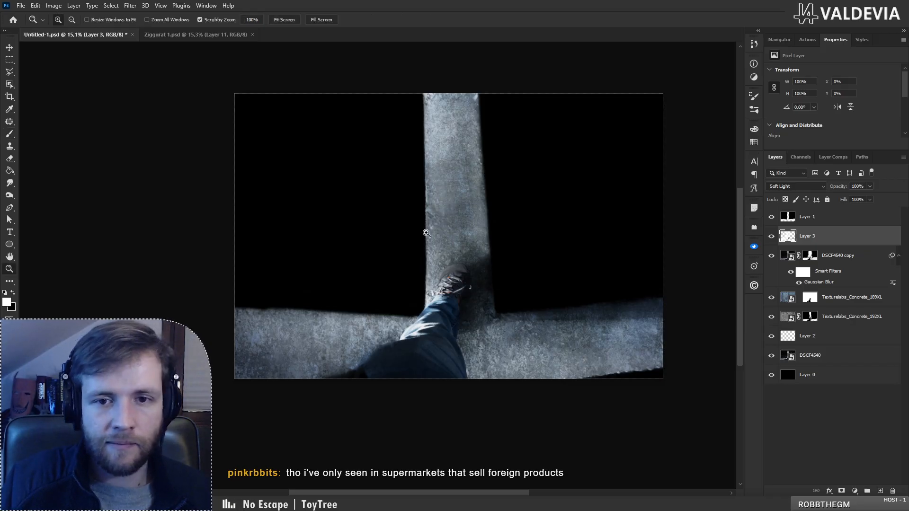
mouse_move(442, 222)
left_mouse_down()
mouse_move(388, 236)
mouse_move(425, 229)
mouse_move(471, 254)
mouse_move(427, 251)
left_mouse_up()
key("b")
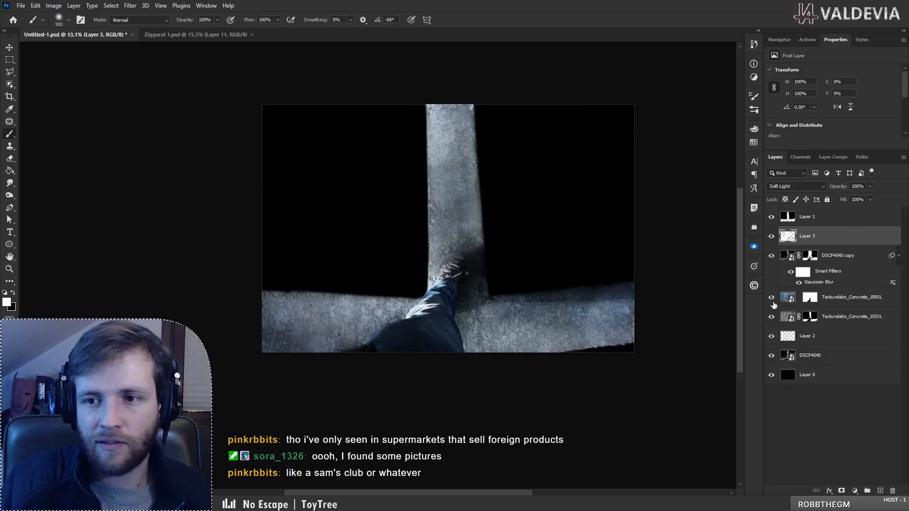
left_click(769, 217)
left_click(770, 218)
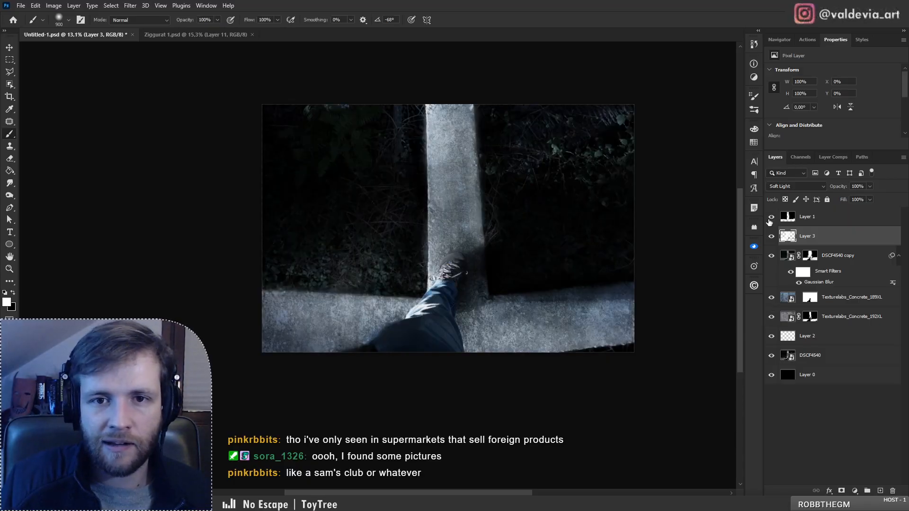
- Erase Layer 1's black overlay along the upper part of the vertical beam's left edge with a small soft eraser
left_click(822, 223)
key("e")
scroll(452, 114, "up", 4)
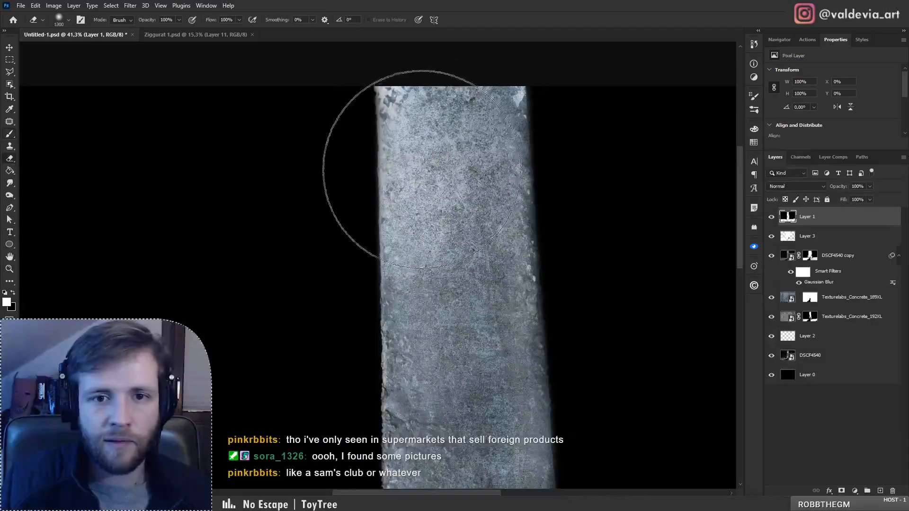
right_click(401, 139)
left_click_drag(374, 88, 380, 154)
key("ctrl+z")
key("ctrl+z")
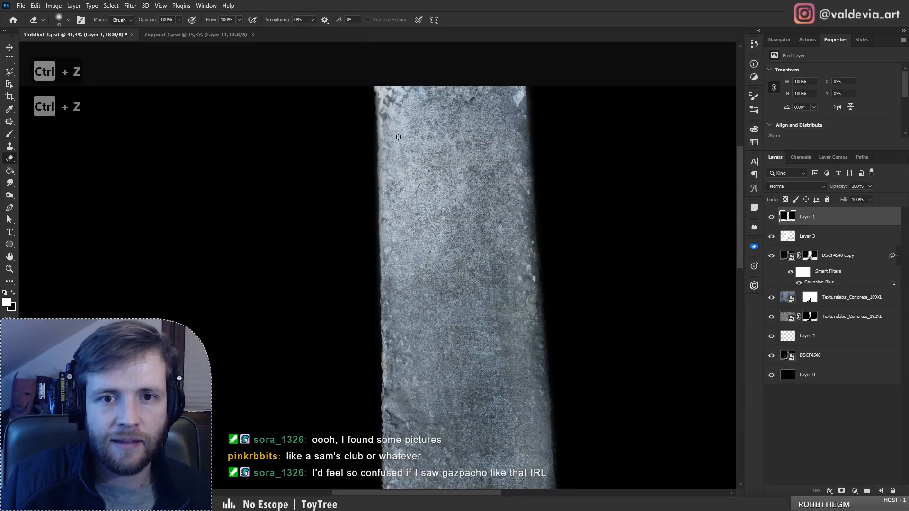
right_click(402, 139)
left_click_drag(375, 88, 383, 221)
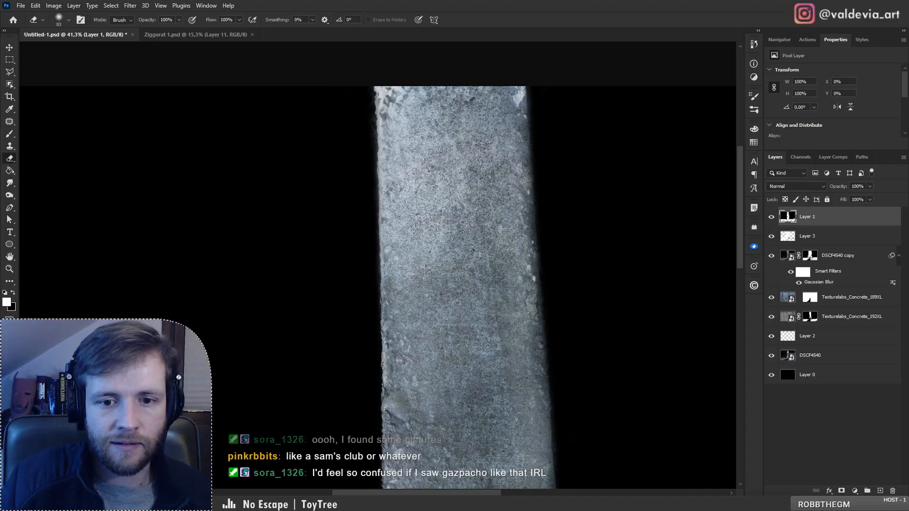
- Erase Layer 1's black overlay along the beam's left edge beside the shoe and the left ledge's upper edge, checking against the hidden layer
mouse_move(391, 362)
left_mouse_down()
mouse_move(412, 336)
mouse_move(410, 390)
left_mouse_up()
mouse_move(408, 384)
left_mouse_down()
mouse_move(418, 214)
mouse_move(413, 311)
left_mouse_up()
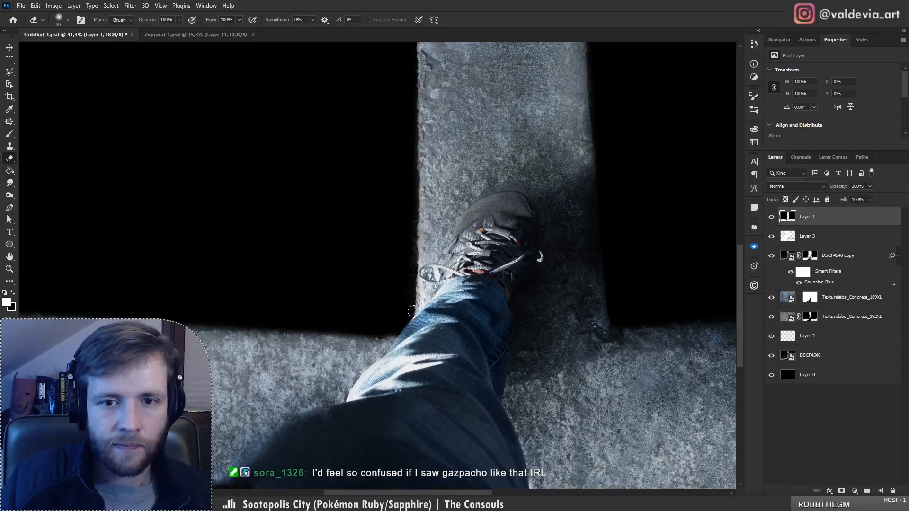
left_click_drag(371, 344, 206, 326)
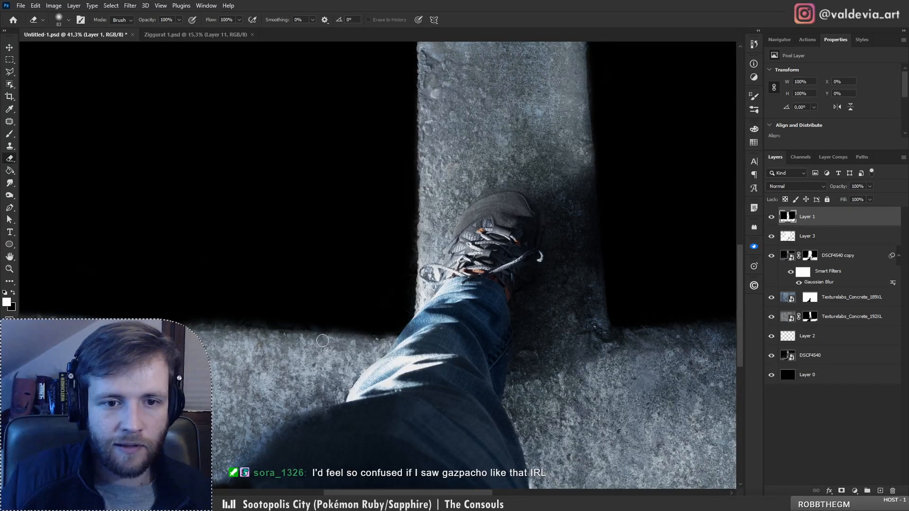
left_click(772, 218)
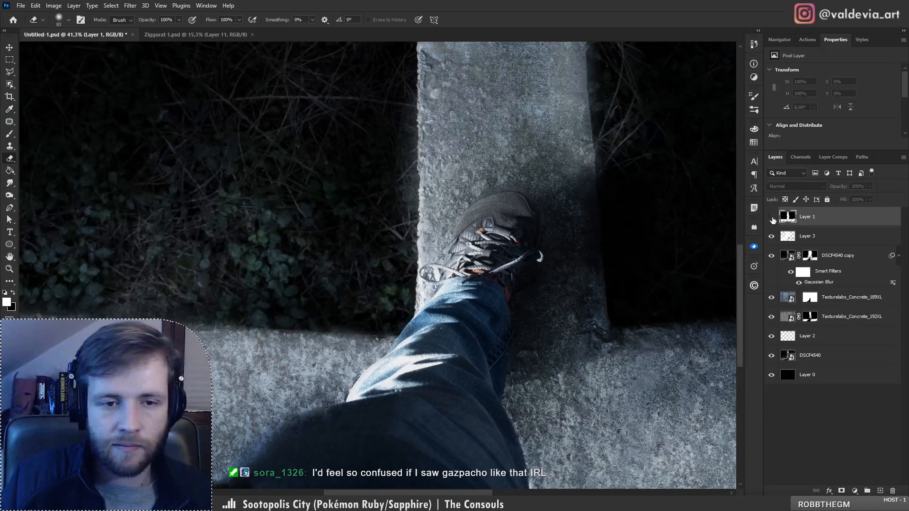
left_click(772, 217)
- Paint black on Layer 1 along the left ledge's upper edge with a soft brush sized 50 px, reduced to 40 px
scroll(473, 317, "left", 5)
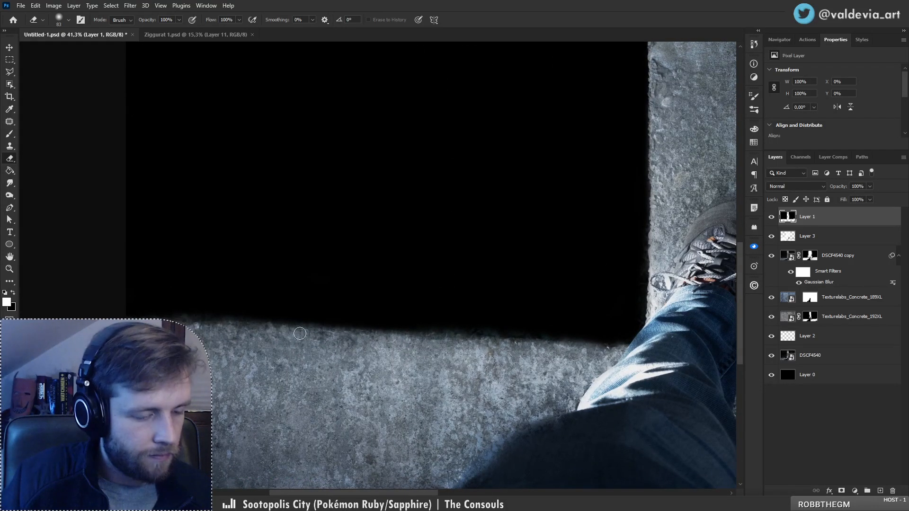
key("b")
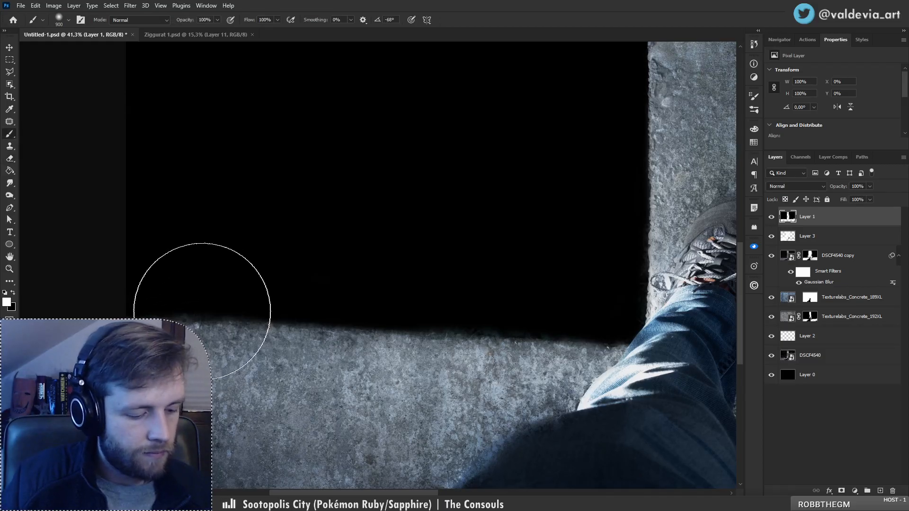
key("bracketleft")
key("bracketleft")
key("bracketleft")
key("bracketleft")
key("bracketleft")
key("bracketleft")
key("bracketleft")
key("bracketleft")
key("bracketleft")
key("bracketleft")
key("bracketleft")
key("bracketleft")
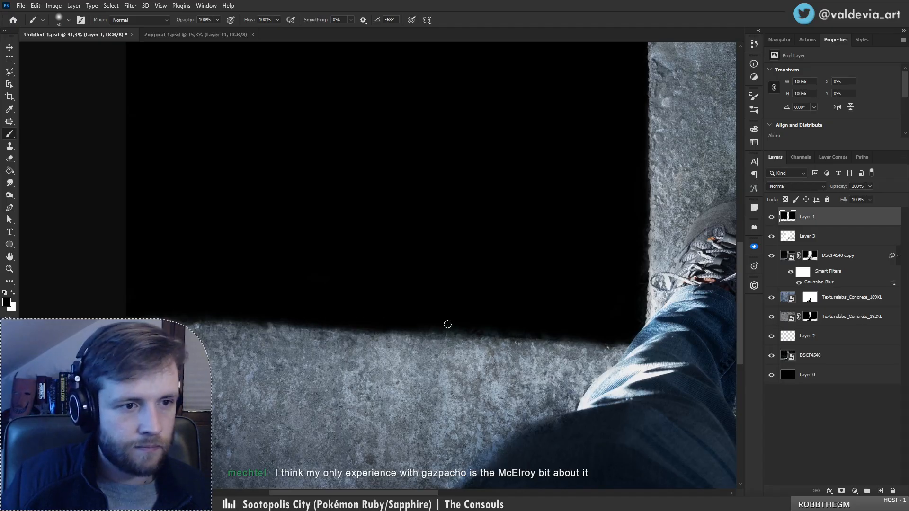
left_click_drag(437, 342, 360, 322)
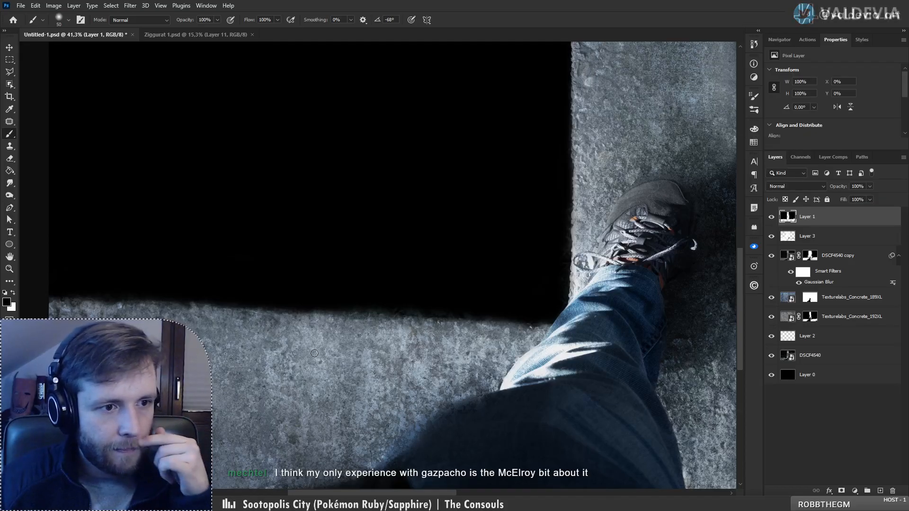
key("bracketleft")
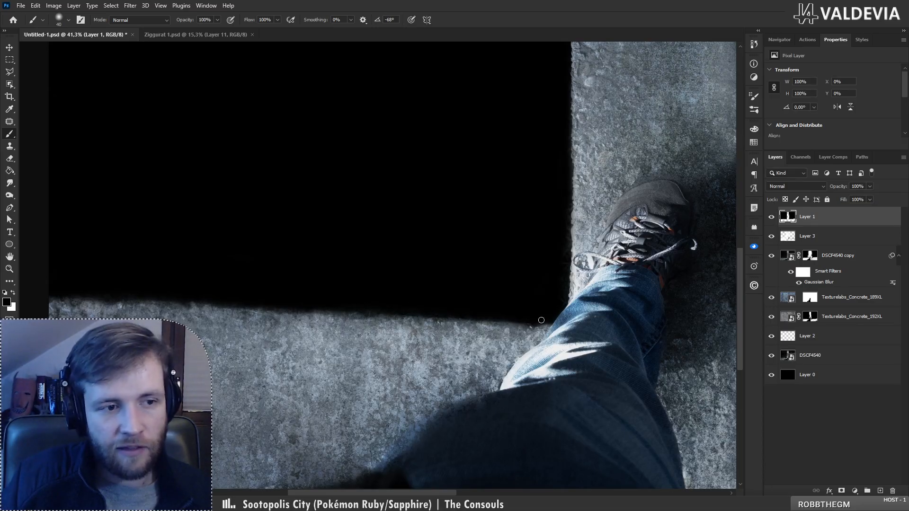
- Try erasing Layer 1's black overlay along the right ledge's upper edge, comparing it with the layer hidden
left_click_drag(444, 342, 347, 345)
left_click_drag(572, 345, 653, 339)
left_click(772, 218)
left_click(772, 218)
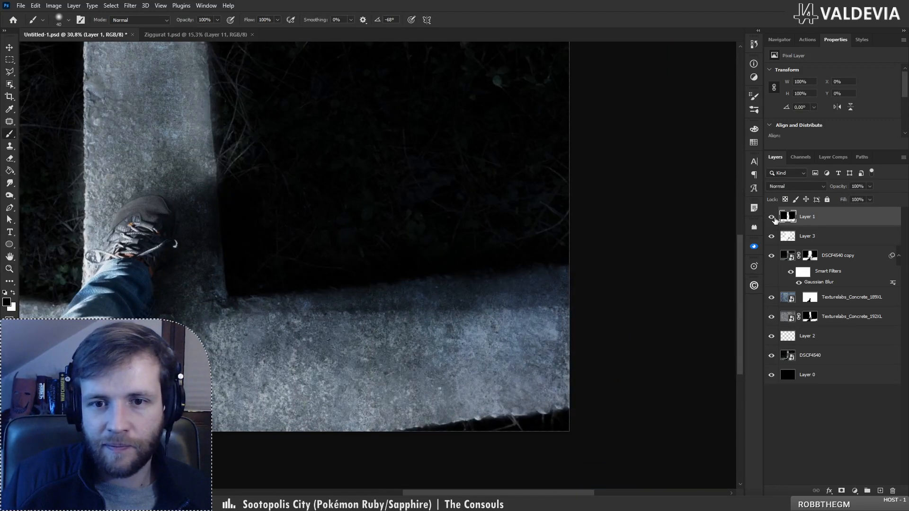
key("e")
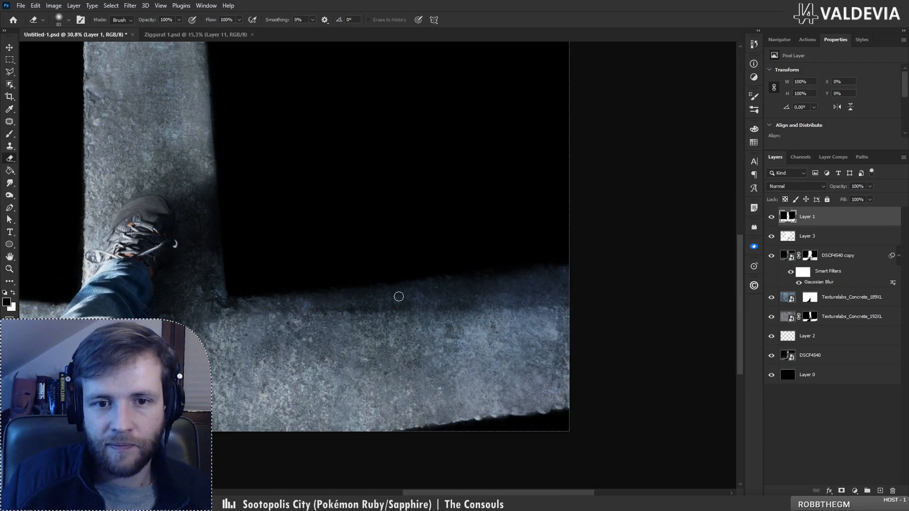
key("ctrl+z")
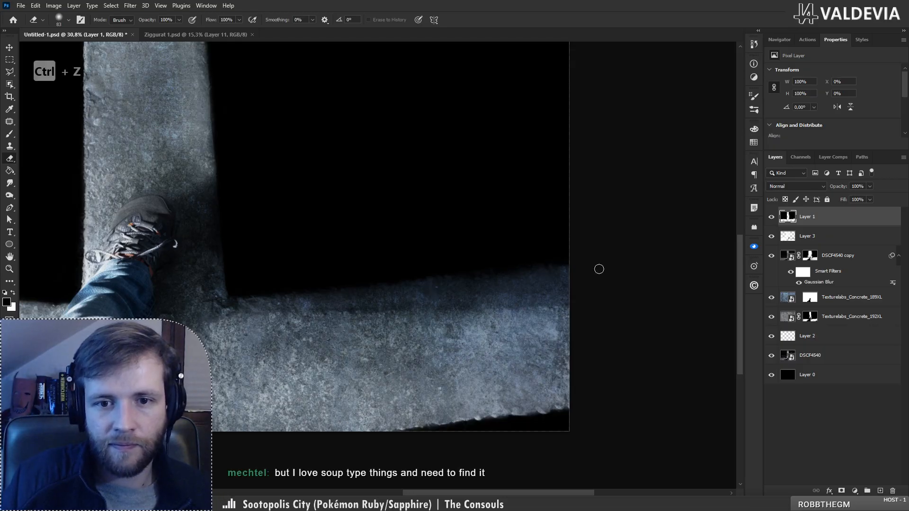
left_click(772, 218)
left_click(773, 217)
- Paint black on Layer 1 along the ragged bottom edge of the right ledge with a 20 px soft brush
key("z")
left_click_drag(371, 304, 384, 286)
left_click_drag(487, 438, 562, 423)
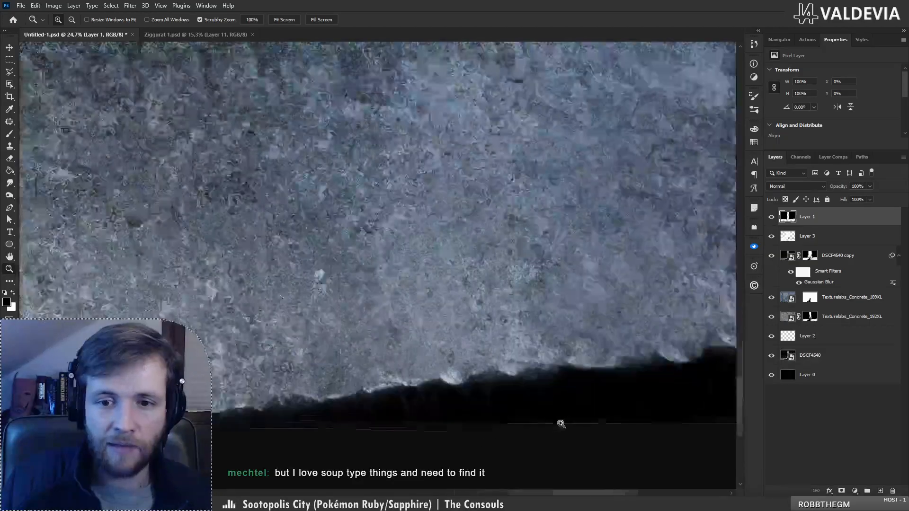
key("b")
key("bracketleft")
key("bracketleft")
key("bracketleft")
key("bracketleft")
key("bracketleft")
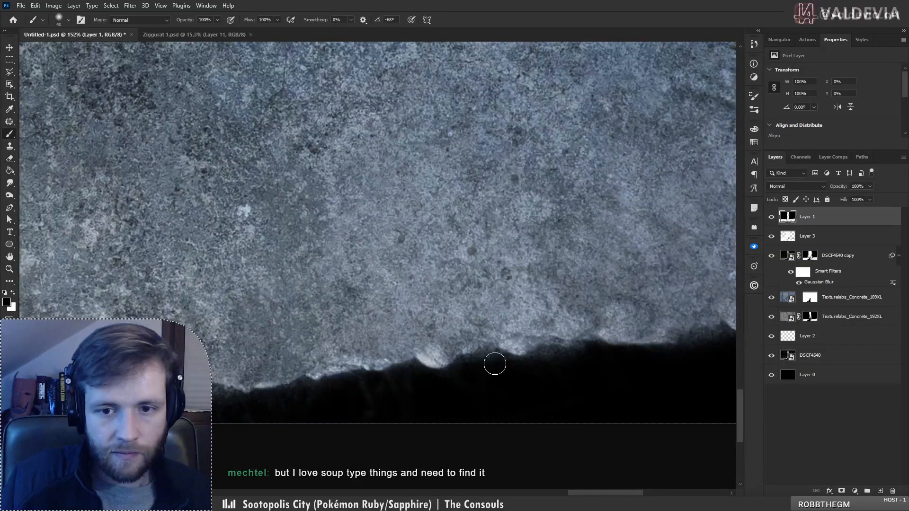
key("bracketleft")
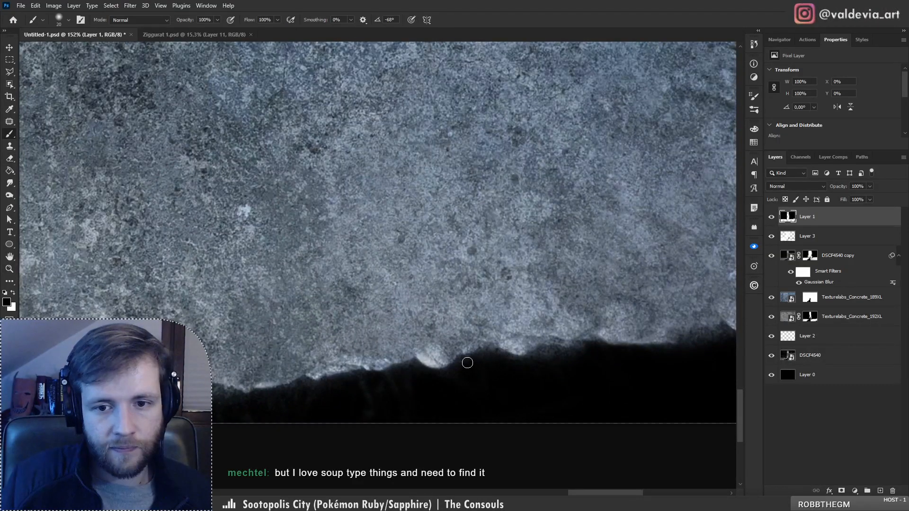
mouse_move(467, 363)
left_mouse_down()
mouse_move(501, 356)
mouse_move(463, 365)
mouse_move(594, 350)
left_mouse_up()
- Paint black on Layer 1 beneath the right ledge's ragged bottom edge with a soft brush sized 70 px, reduced to 30 px
key("z")
mouse_move(532, 371)
left_mouse_down()
mouse_move(476, 383)
mouse_move(483, 392)
left_mouse_up()
key("b")
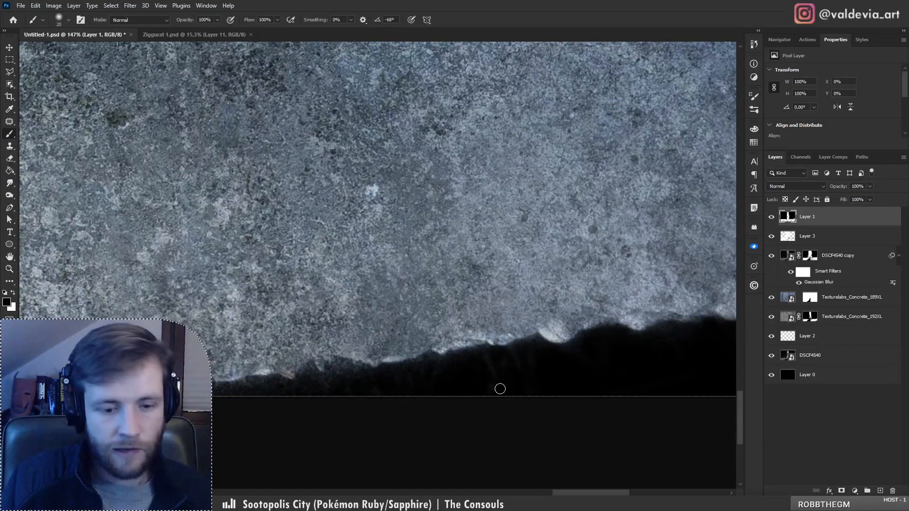
key("bracketright")
key("bracketright")
key("bracketright")
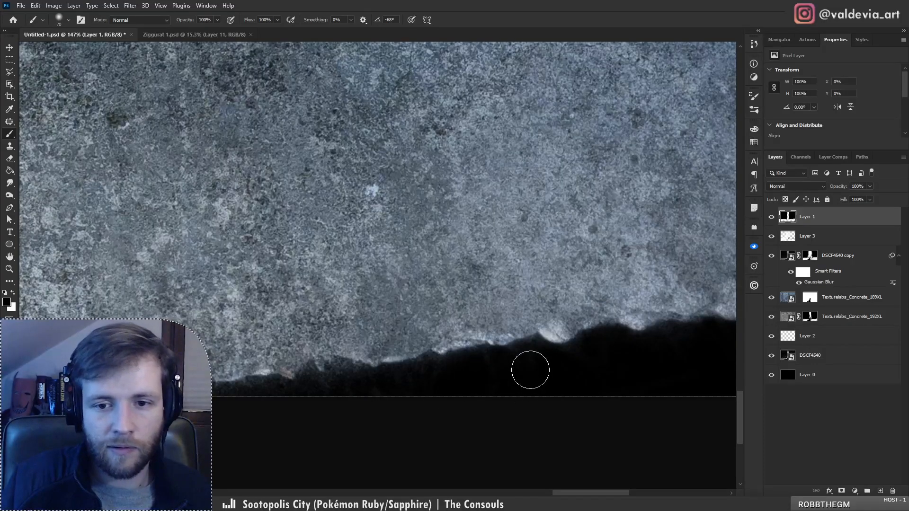
key("bracketleft")
key("bracketleft")
key("bracketleft")
key("bracketleft")
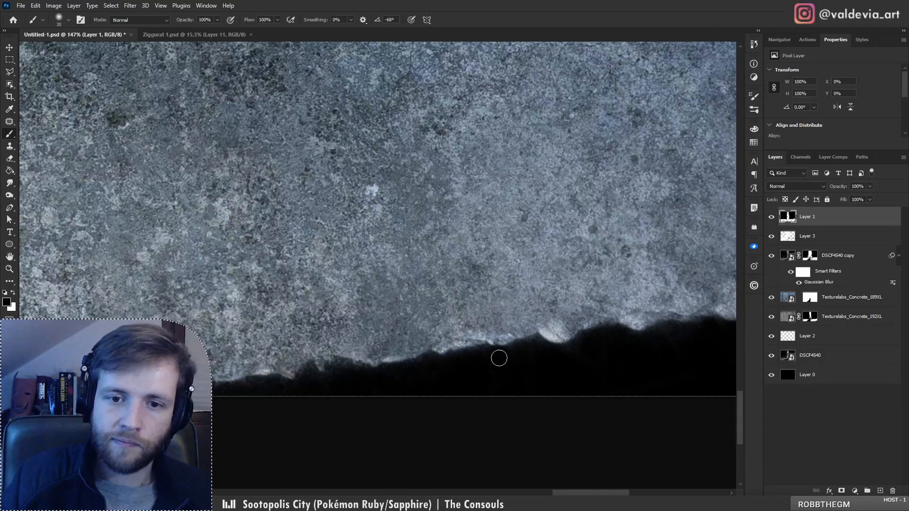
- Continue blacking out Layer 1 under the right ledge's bottom edge up to the canvas's right border with the 30 px soft brush
key("z")
mouse_move(428, 366)
left_mouse_down()
mouse_move(386, 362)
mouse_move(657, 360)
left_mouse_up()
key("b")
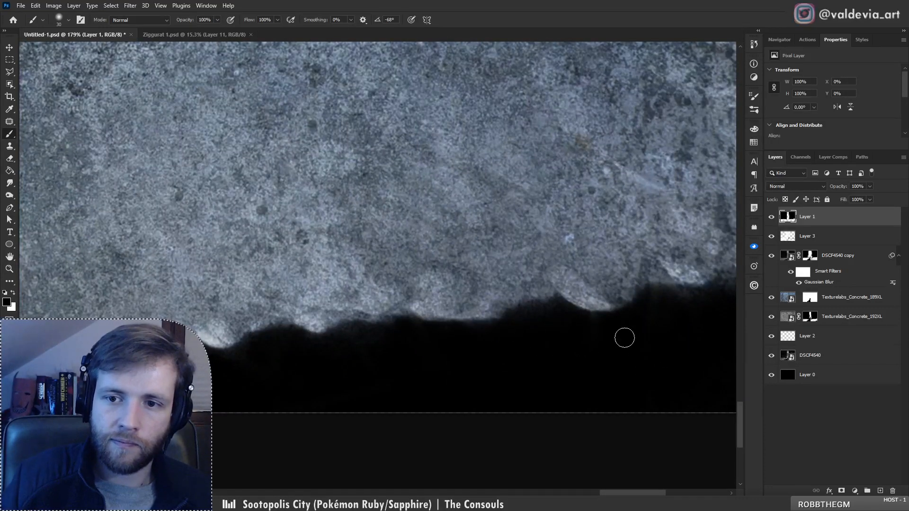
left_click_drag(714, 305, 477, 335)
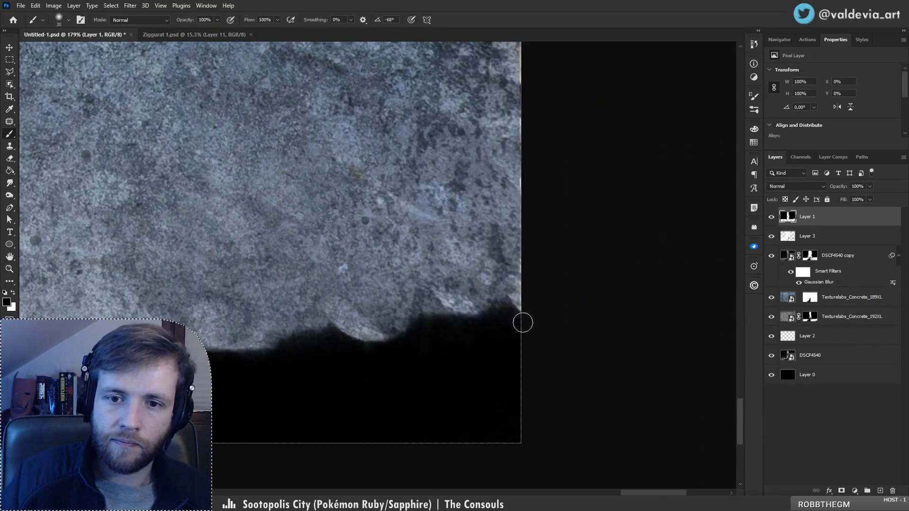
key("z")
mouse_move(422, 379)
left_mouse_down()
mouse_move(369, 383)
mouse_move(311, 341)
mouse_move(322, 319)
left_mouse_up()
key("b")
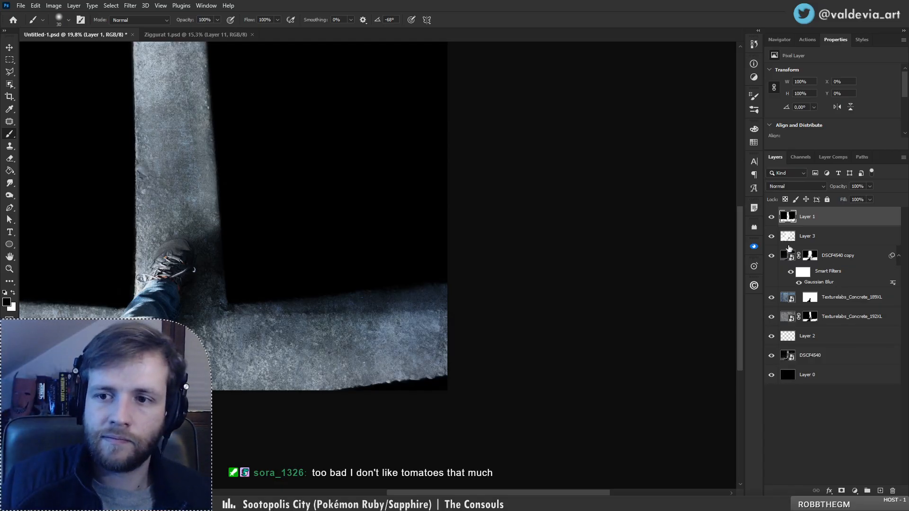
- Compare the composite with Layer 1 and Layer 3 each hidden, and with only the DSCF4540 photo shown
left_click(772, 217)
left_click(771, 217)
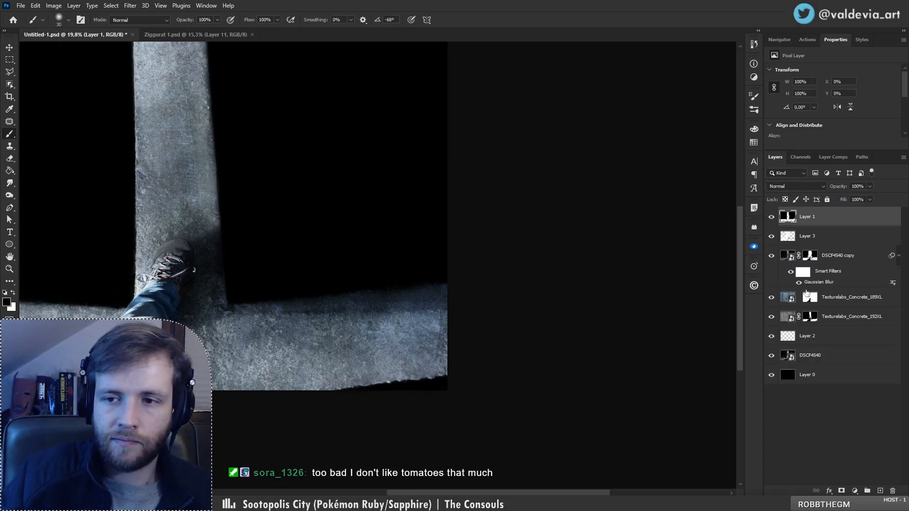
left_click(771, 237)
left_click(771, 237)
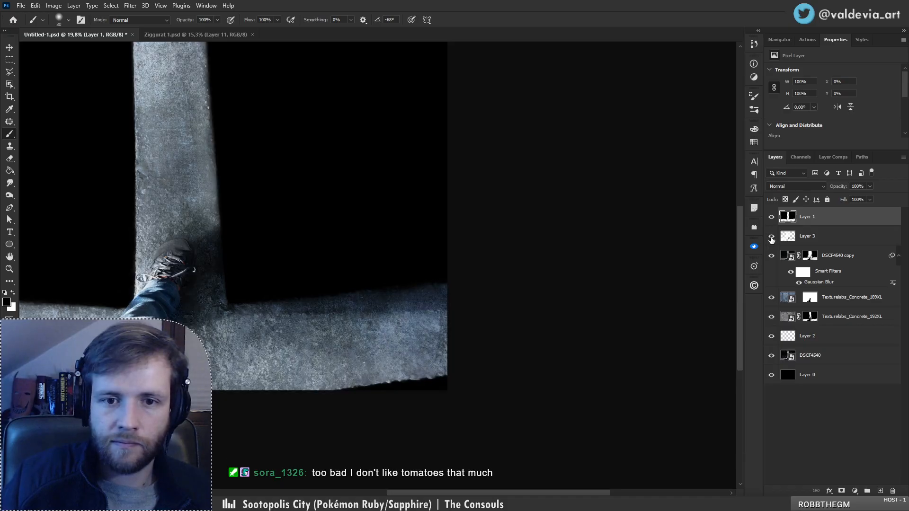
left_click(771, 356, "alt")
left_click(771, 355, "alt")
left_click(771, 355, "alt")
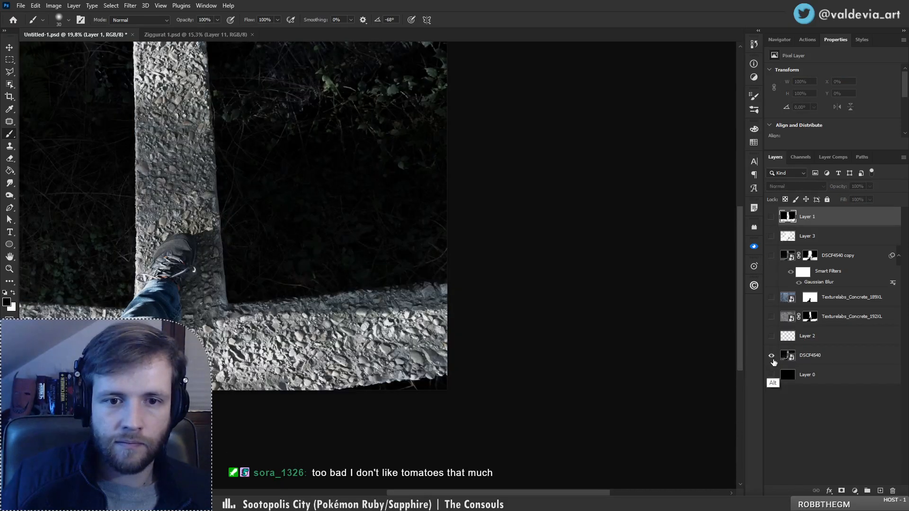
left_click(773, 359, "alt")
- Examine how Texturelabs_Concrete_192XL and Layer 3 affect the concrete by hiding and showing each layer
key("z")
left_click_drag(477, 275, 591, 334)
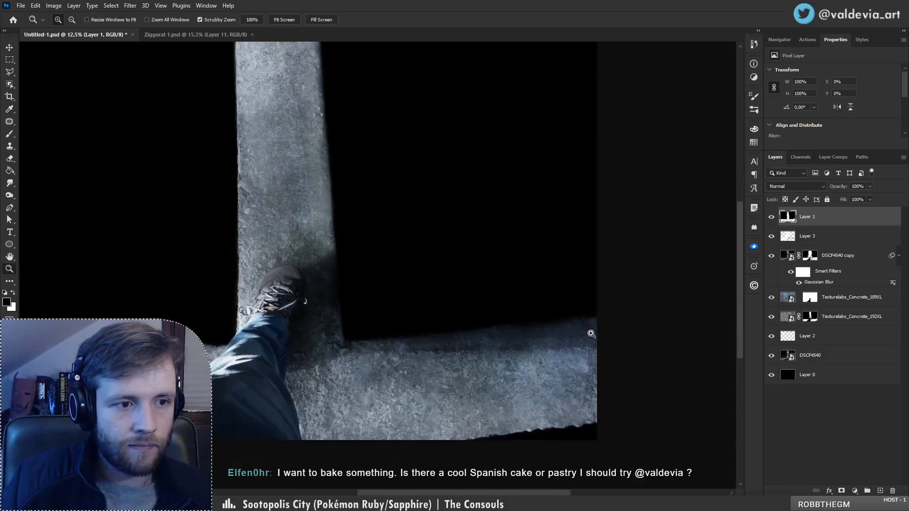
key("b")
left_click_drag(534, 380, 514, 329)
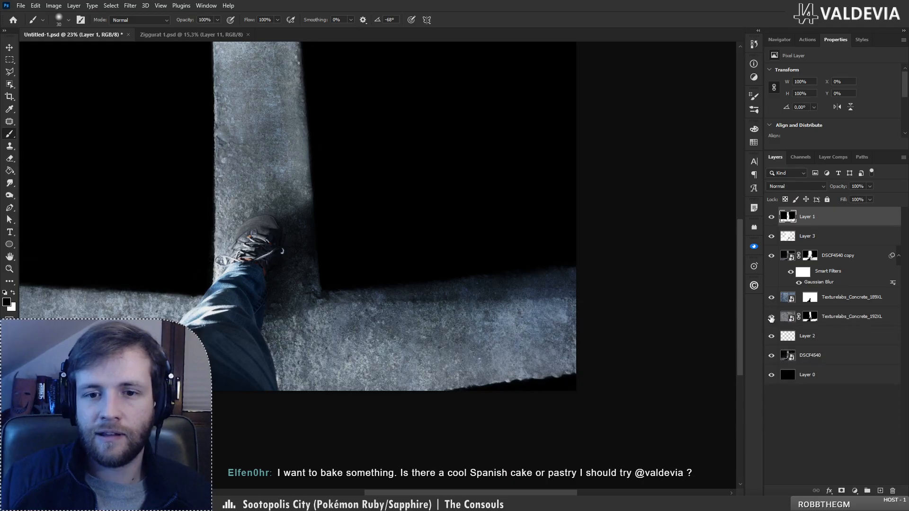
left_click(771, 319)
left_click(772, 319)
left_click(772, 320)
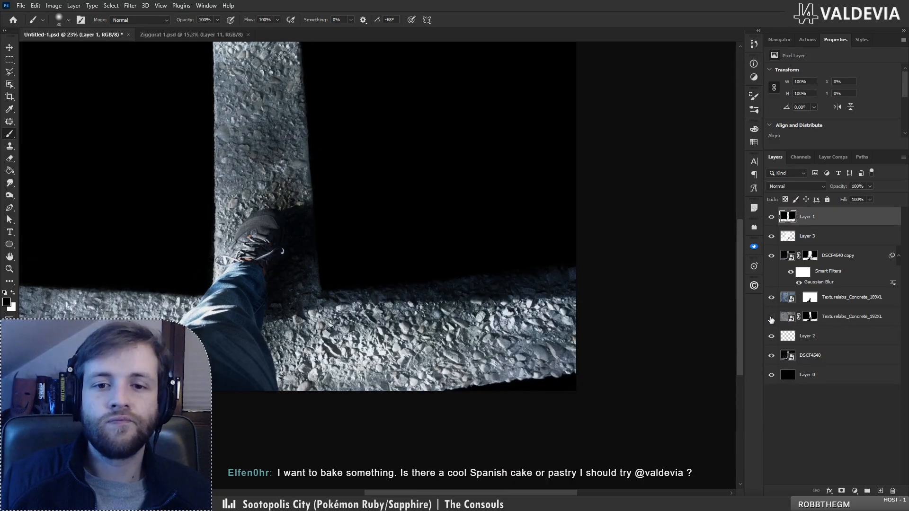
left_click(772, 320)
left_click(772, 320)
left_click(771, 321)
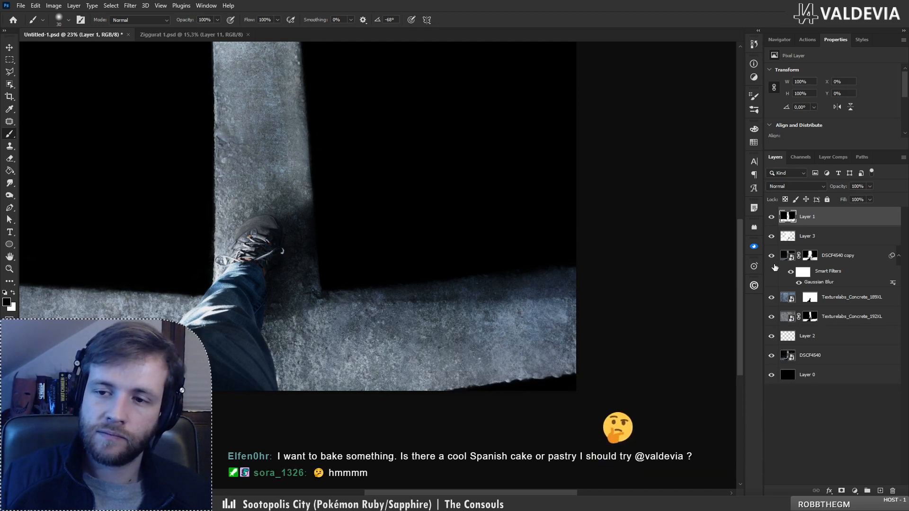
left_click(772, 238)
left_click(772, 240)
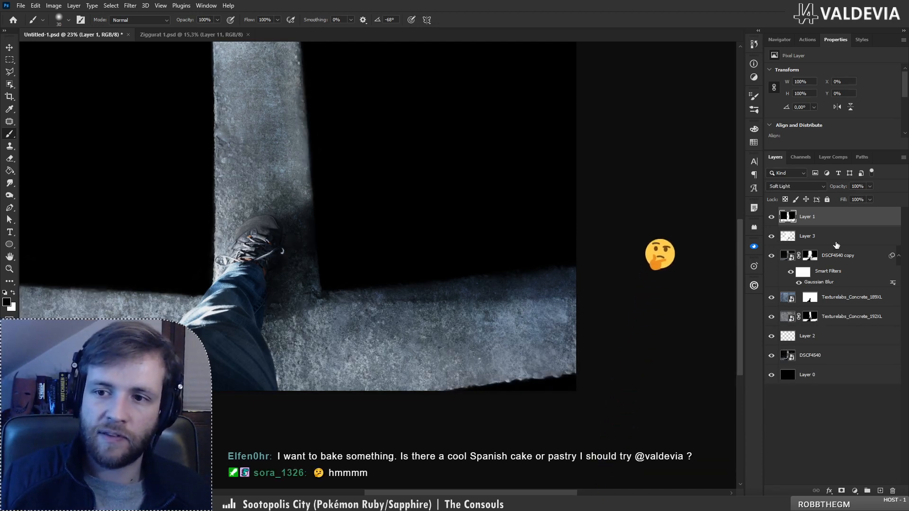
- Select Layer 3 and try painting black shading along the right ledge's upper edge with a 143 px soft brush
left_click(788, 237)
right_click(389, 249)
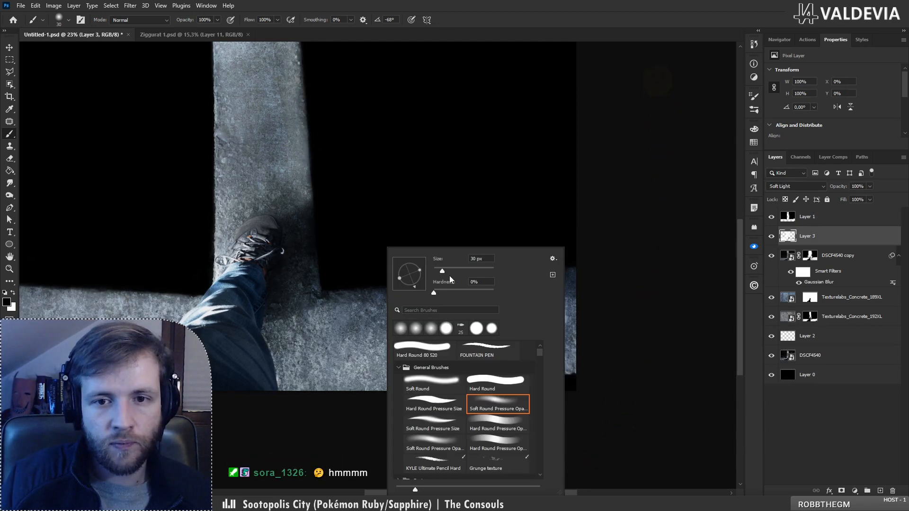
left_click_drag(335, 298, 453, 301)
key("ctrl+z")
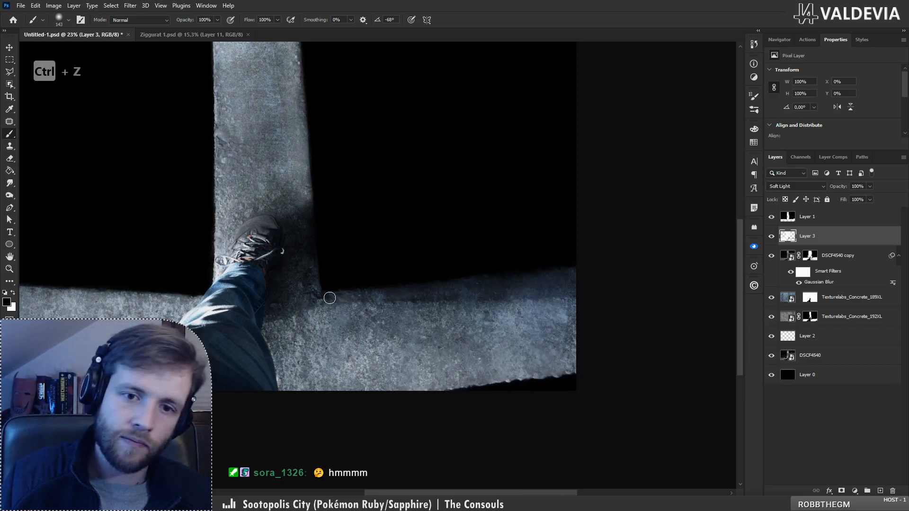
key("z")
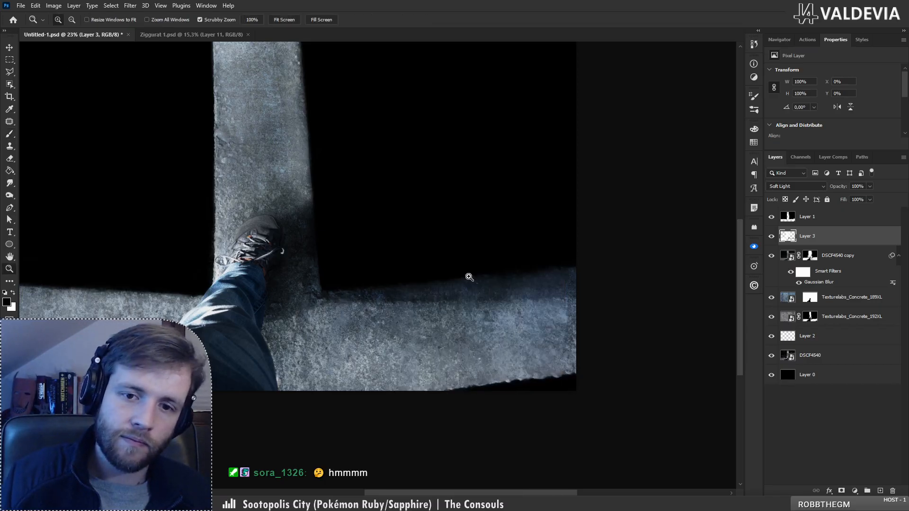
left_click_drag(422, 275, 359, 287)
left_click_drag(394, 262, 445, 251)
key("b")
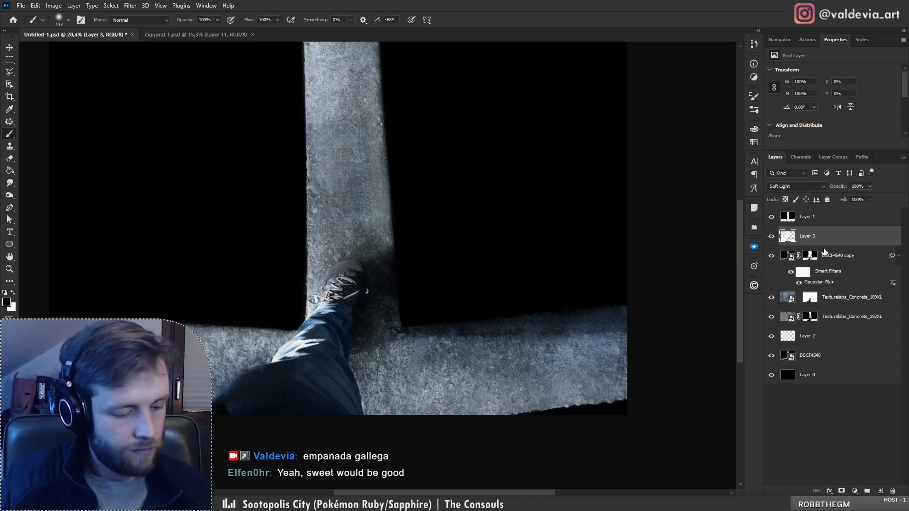
key("ctrl+z")
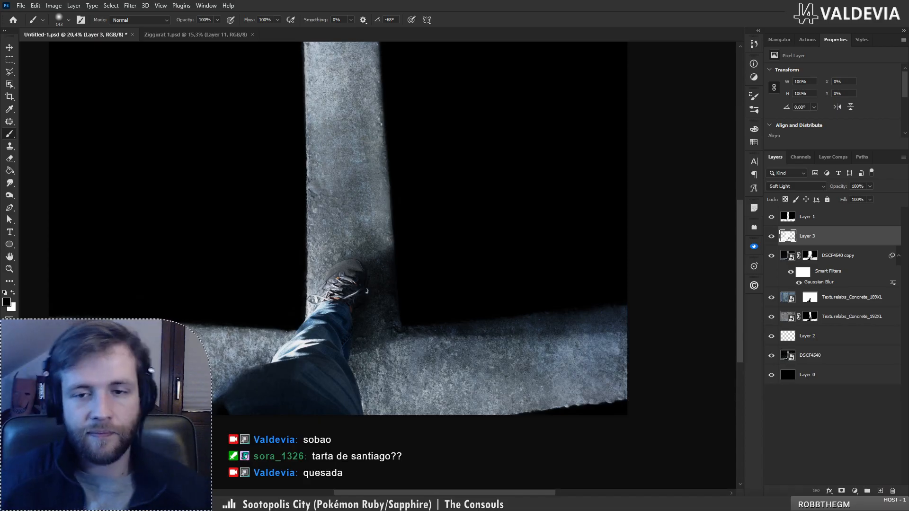
- Try darkening the vertical beam's right edge on Layer 3 with black using the 143 px soft brush
left_click_drag(457, 238, 504, 286)
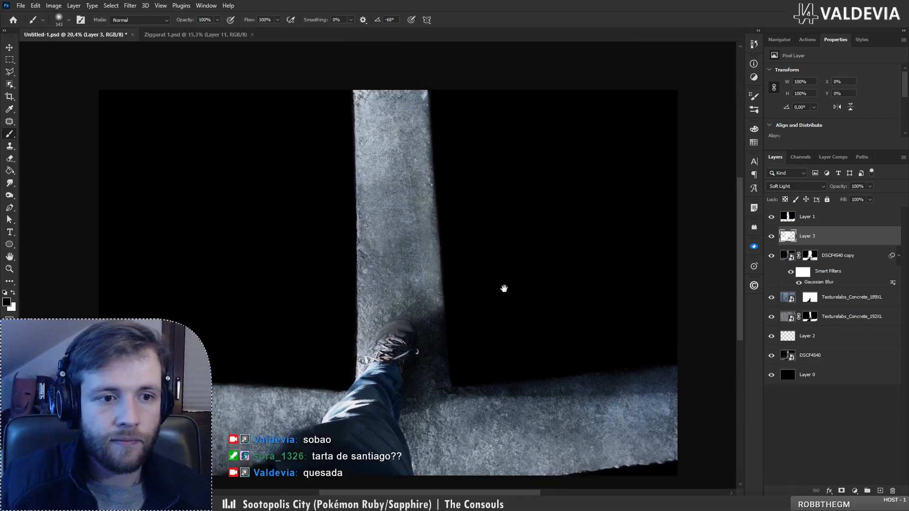
left_click_drag(447, 285, 447, 330)
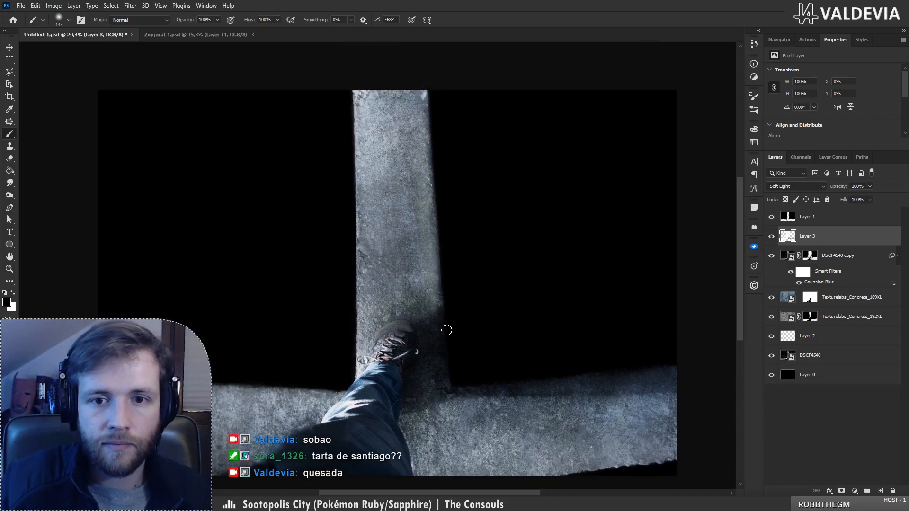
left_click_drag(430, 113, 435, 276)
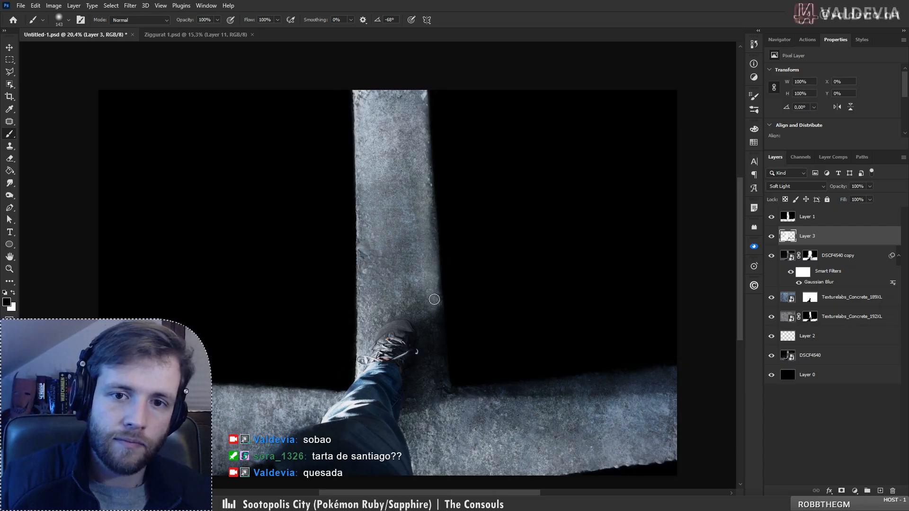
key("ctrl+z")
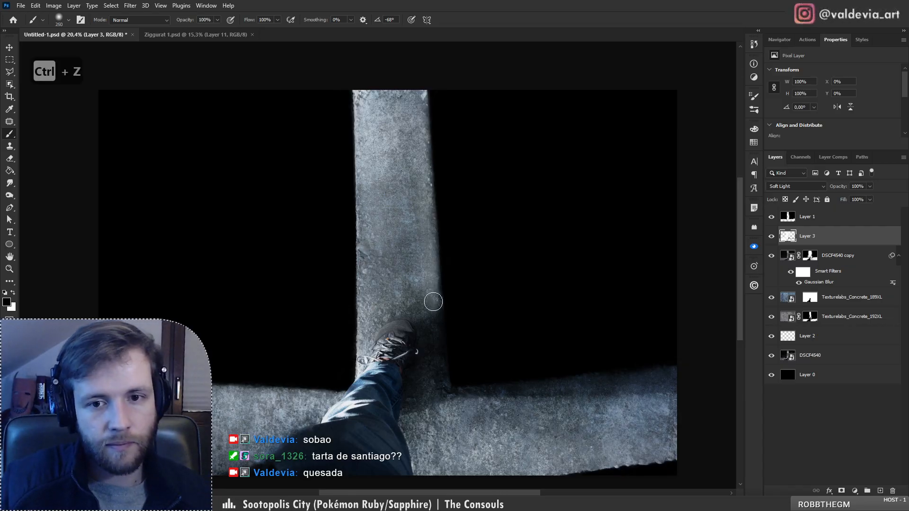
- Paint black on Layer 3 along the vertical beam's right edge, from beside the shoe to its upper end, with a 500 px soft brush
key("bracketright")
key("bracketright")
key("bracketright")
left_click_drag(434, 298, 425, 87)
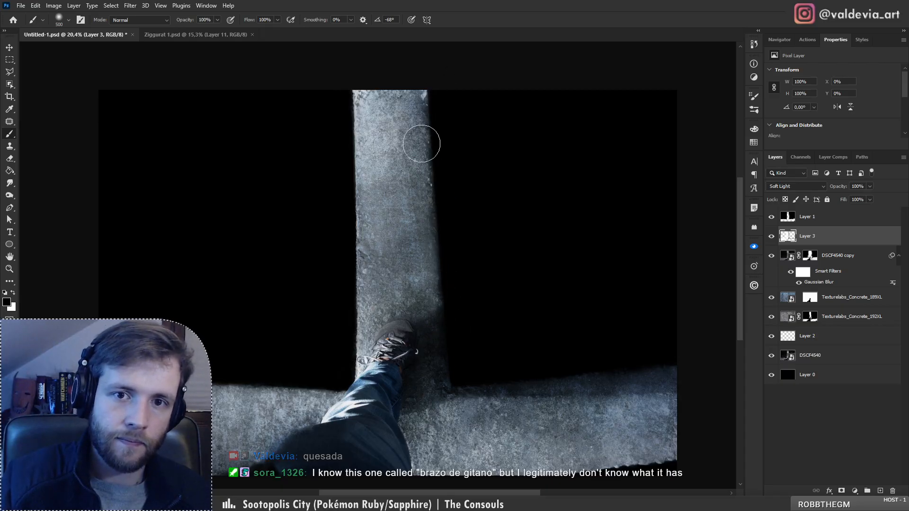
key("z")
mouse_move(422, 242)
left_mouse_down()
mouse_move(353, 223)
mouse_move(442, 270)
mouse_move(446, 264)
left_mouse_up()
key("b")
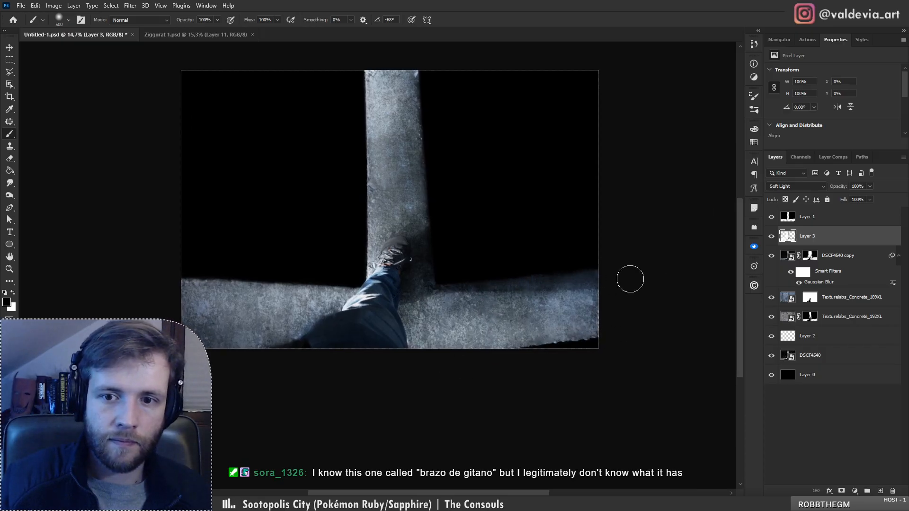
- Compare the whole composite with Layer 3's shading hidden and shown
key("z")
mouse_move(489, 272)
left_mouse_down()
mouse_move(399, 267)
mouse_move(438, 264)
mouse_move(422, 304)
left_mouse_up()
key("b")
key("space")
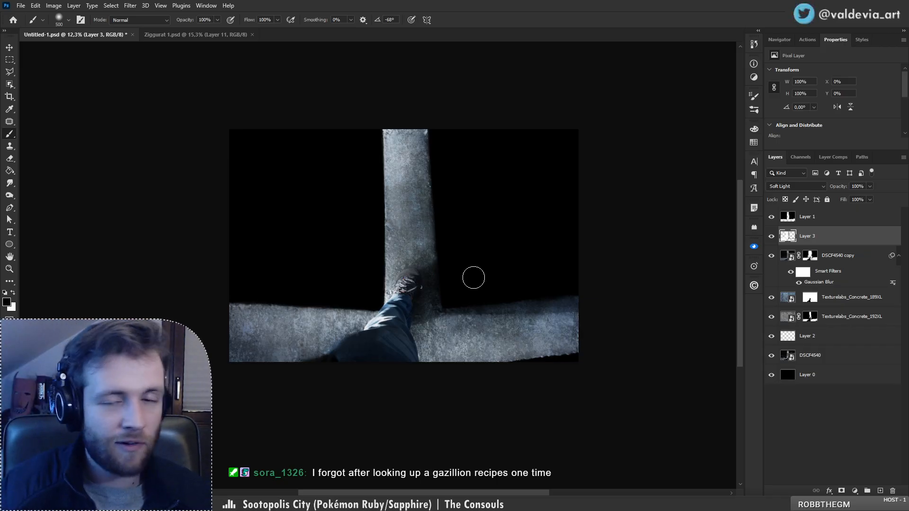
left_click(772, 237)
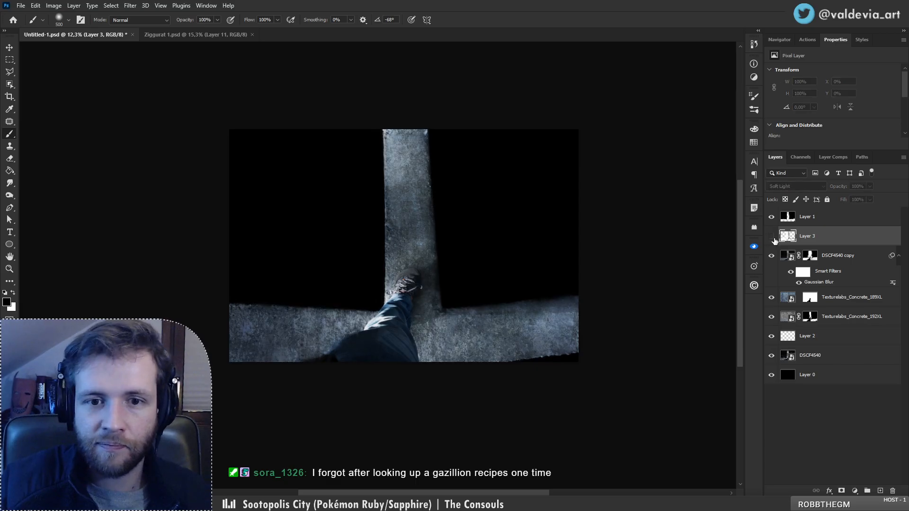
left_click(772, 238)
- Try darkening the concrete beside the shoe with black and brightening the beam with white on Layer 3, using the 500 px soft brush
left_click_drag(431, 262, 429, 288)
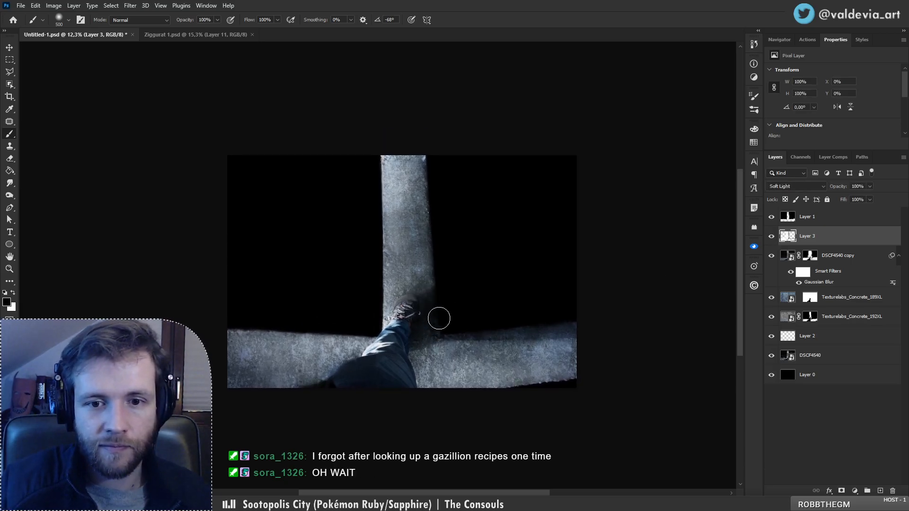
key("ctrl+z")
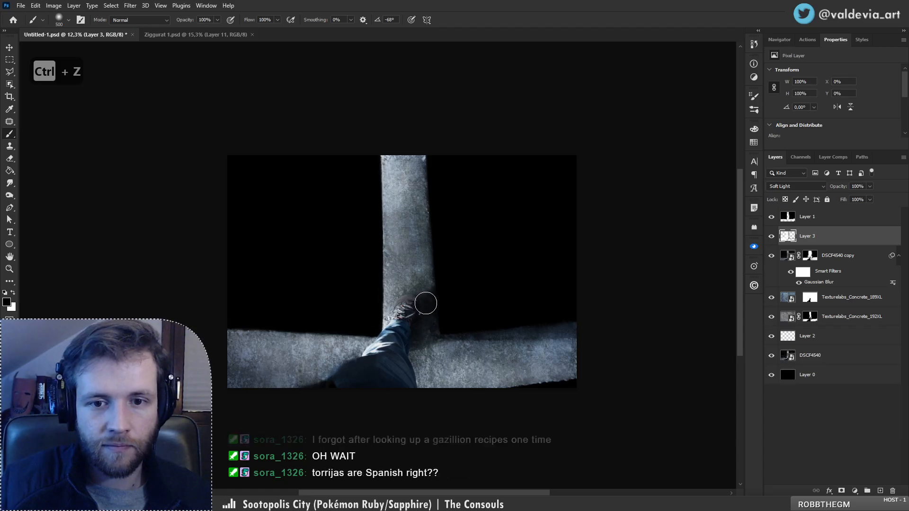
key("z")
mouse_move(420, 311)
left_mouse_down()
mouse_move(377, 319)
mouse_move(416, 305)
left_mouse_up()
key("b")
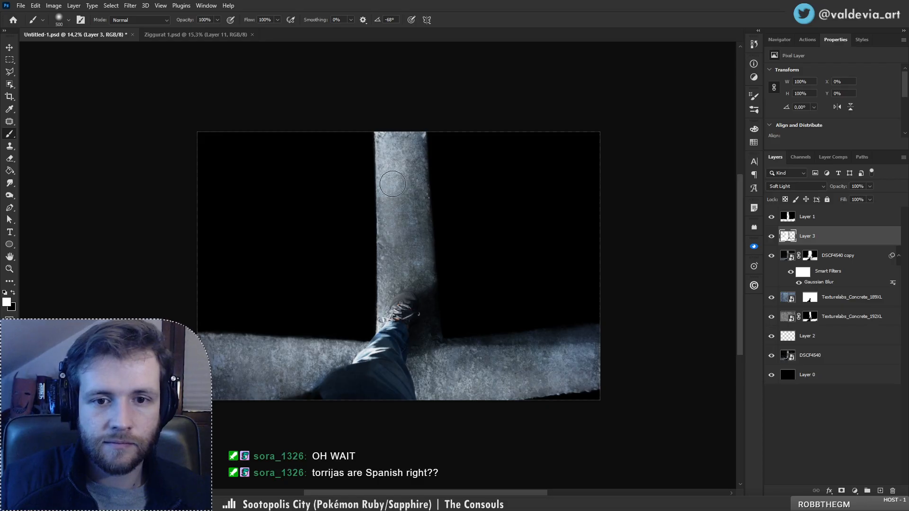
key("ctrl+z")
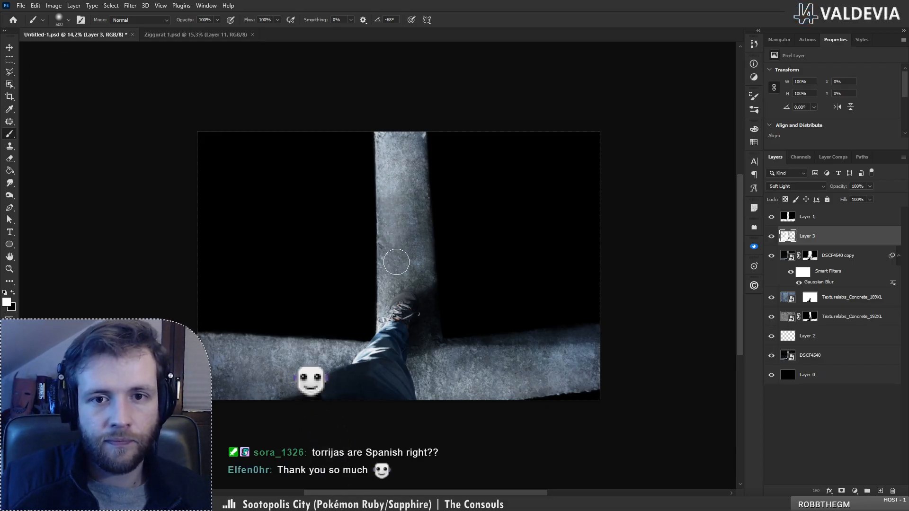
key("ctrl+z")
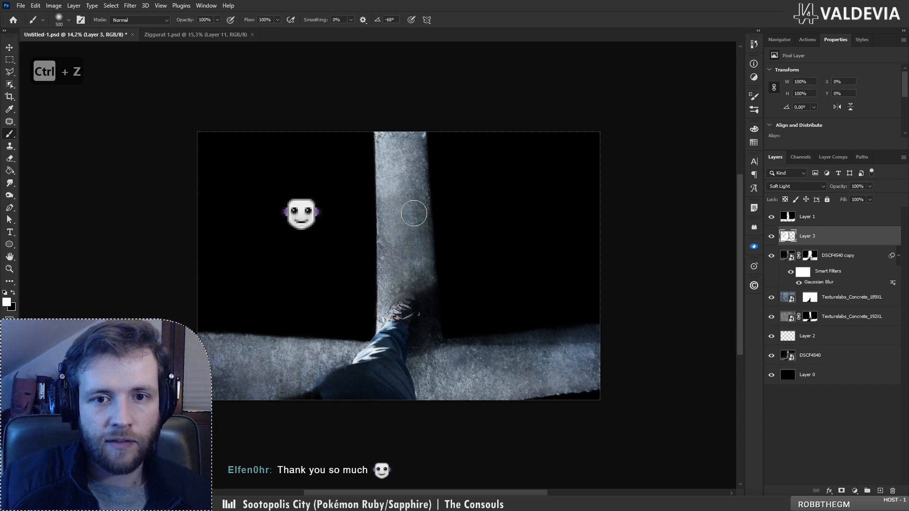
- Paint white on the Texturelabs_Concrete_192XL mask with a 70 px soft brush to cover leftover stones at the vertical beam's upper right corner
key("z")
mouse_move(421, 244)
left_mouse_down()
mouse_move(389, 249)
mouse_move(467, 172)
mouse_move(515, 158)
mouse_move(408, 162)
mouse_move(436, 152)
mouse_move(502, 178)
left_mouse_up()
key("b")
left_click(809, 320)
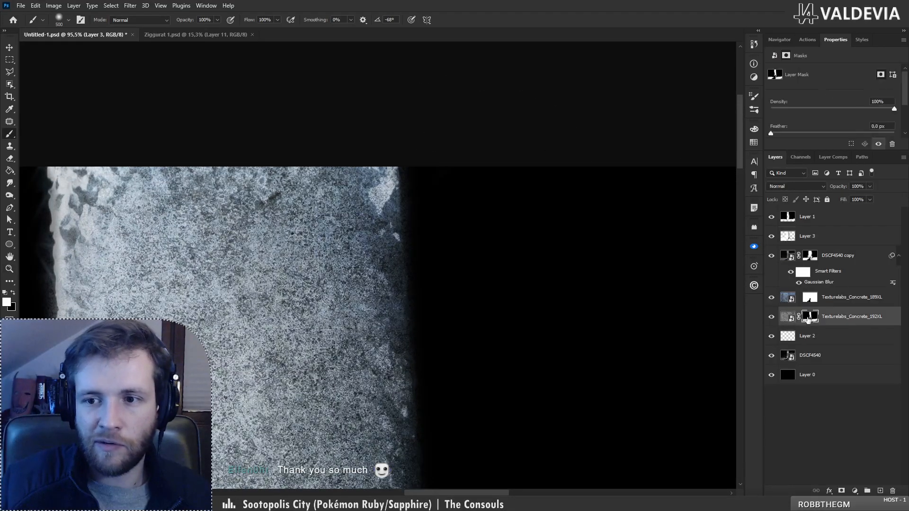
key("bracketleft")
key("bracketleft")
key("bracketleft")
key("bracketleft")
key("bracketleft")
key("bracketleft")
key("bracketleft")
key("bracketleft")
key("bracketleft")
key("bracketleft")
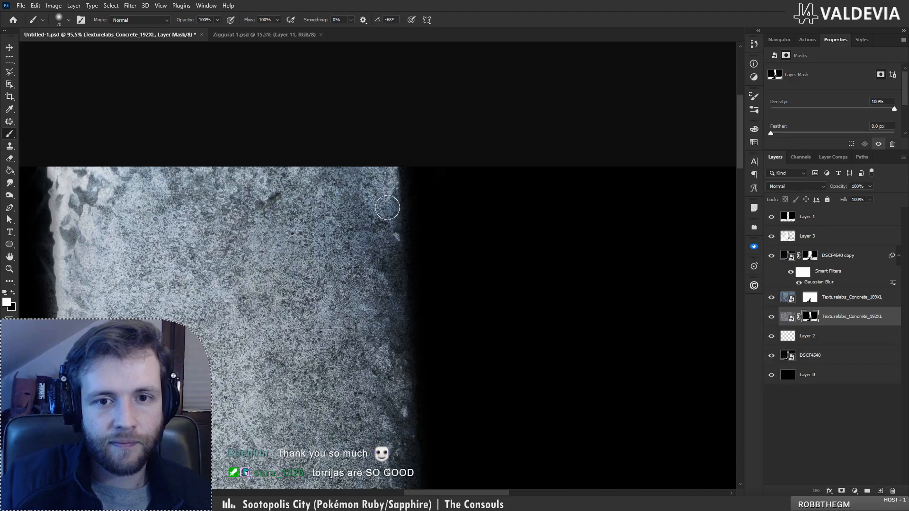
- Cover the leftover stones at the vertical beam's upper left corner by painting white on the Texturelabs_Concrete_192XL mask at 70 px
key("z")
mouse_move(376, 291)
left_mouse_down()
mouse_move(358, 241)
mouse_move(294, 217)
mouse_move(370, 219)
mouse_move(403, 232)
left_mouse_up()
key("b")
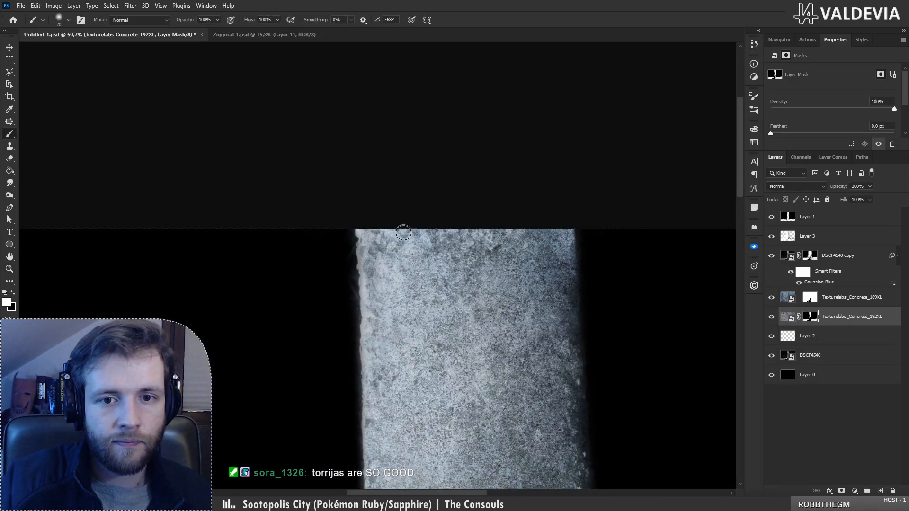
key("z")
mouse_move(376, 278)
left_mouse_down()
mouse_move(309, 281)
mouse_move(419, 279)
left_mouse_up()
key("b")
- Paint black on Layer 1 with a 25 px soft brush to clean the void along the vertical beam's left edge
left_click(810, 239)
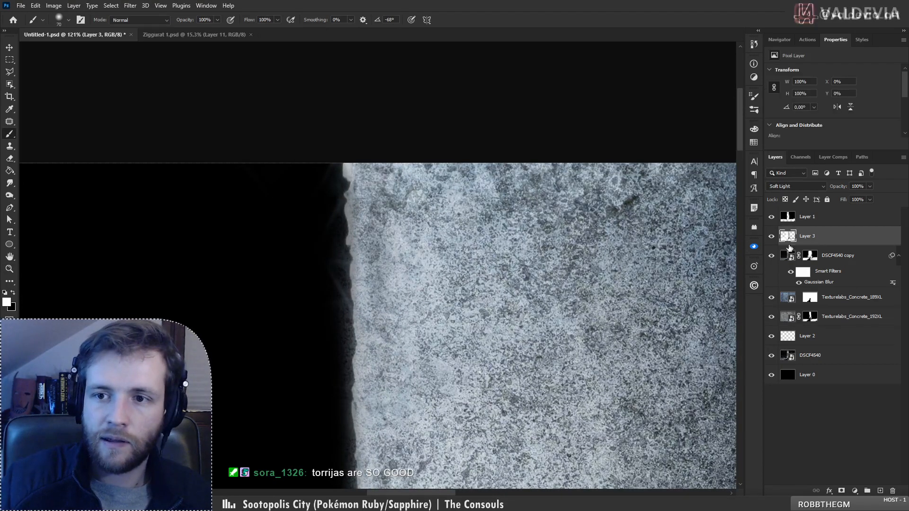
left_click(789, 223)
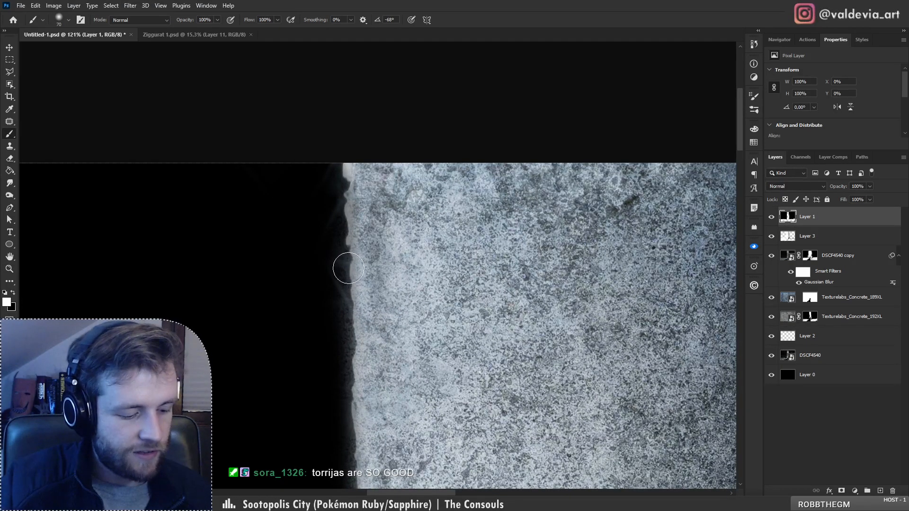
key("bracketleft")
key("bracketleft")
key("bracketleft")
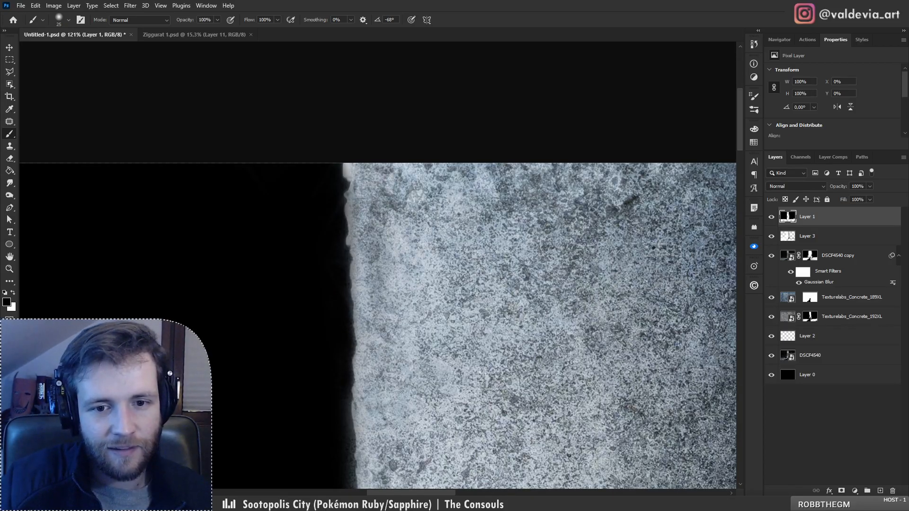
left_click_drag(397, 396, 403, 245)
mouse_move(355, 269)
left_mouse_down()
mouse_move(358, 378)
mouse_move(417, 244)
left_mouse_up()
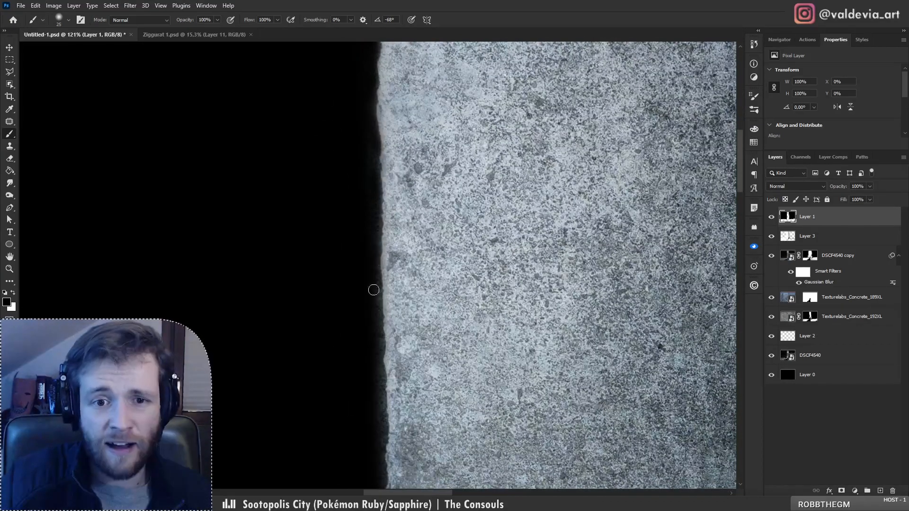
left_click_drag(378, 381, 386, 431)
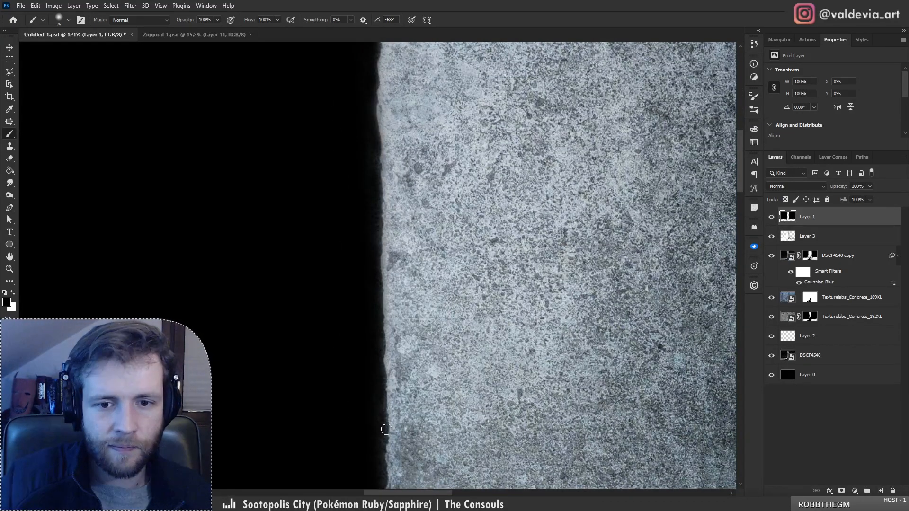
mouse_move(449, 395)
left_mouse_down()
mouse_move(424, 292)
mouse_move(311, 327)
left_mouse_up()
left_click_drag(409, 385, 402, 292)
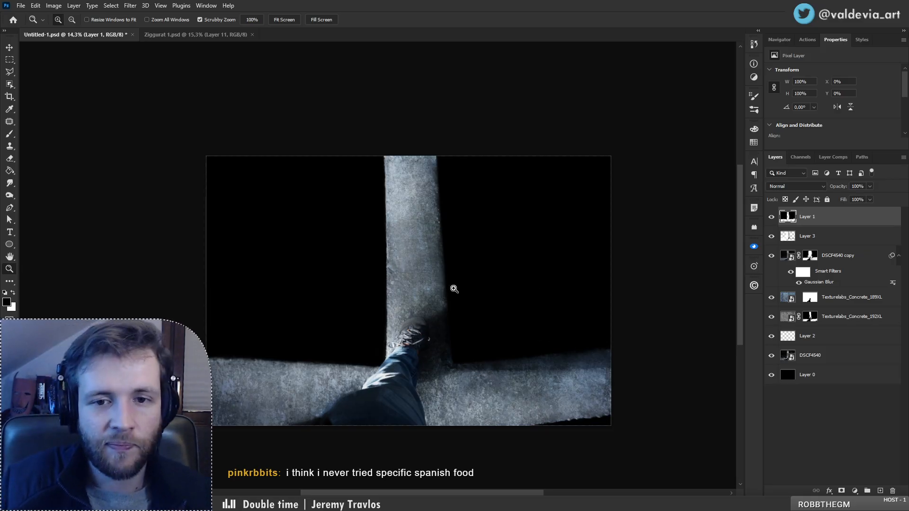
- Paint white on the Texturelabs_Concrete_192XL mask with a 150 px soft brush along the vertical beam's left edge above the shoe
left_click_drag(458, 291, 576, 293)
left_click(810, 317)
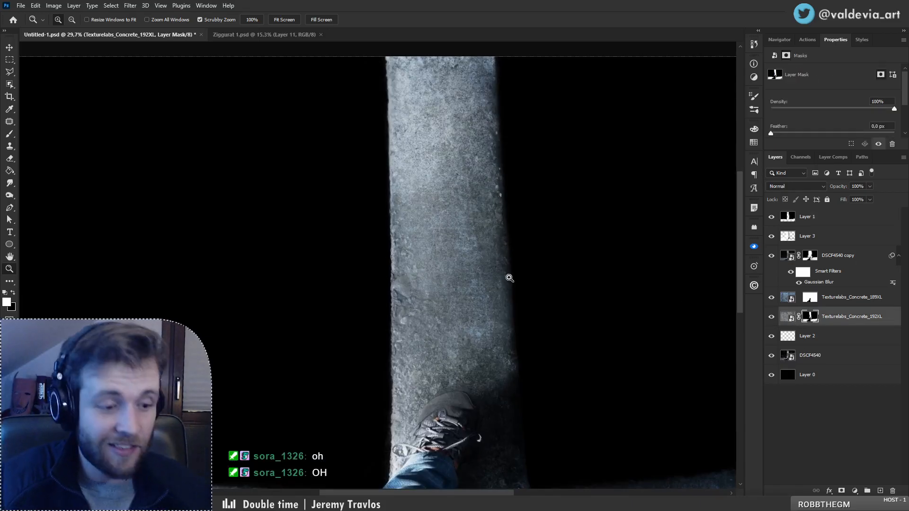
key("b")
key("bracketright")
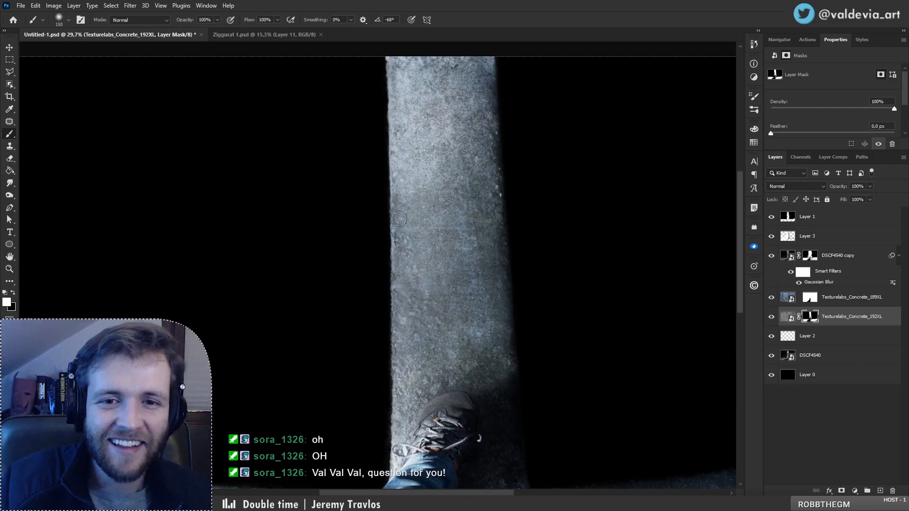
- Compare the composite with the Texturelabs_Concrete_192XL layer hidden and shown
scroll(452, 288, "down", 2)
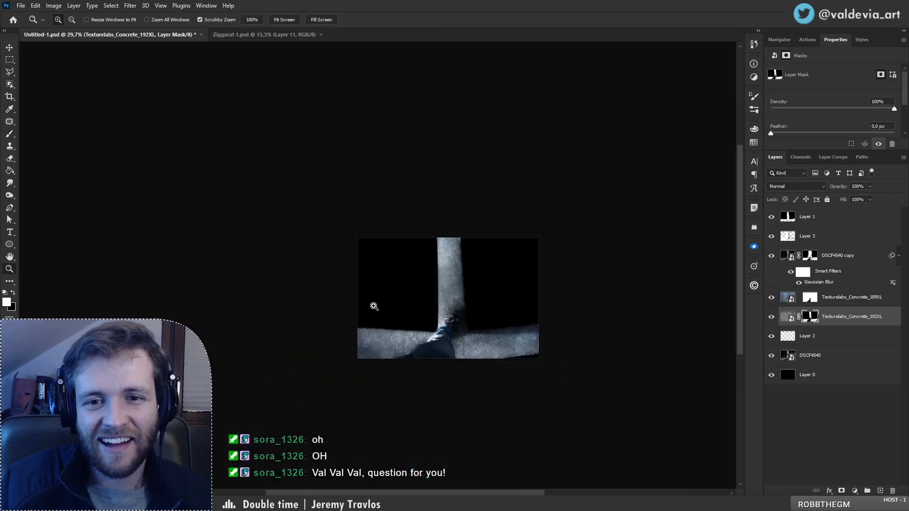
left_click(772, 317)
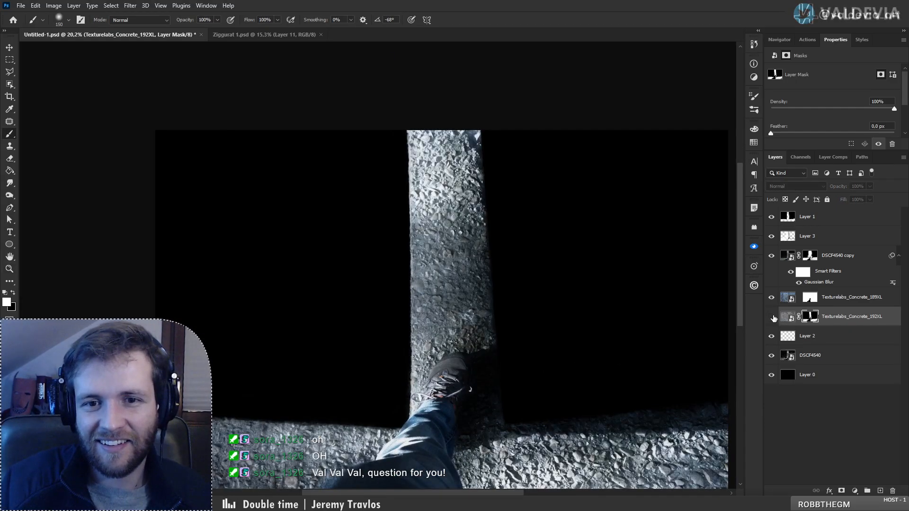
left_click(772, 317)
- Bring back some stone texture on the vertical beam by painting black on the Texturelabs_Concrete_192XL mask with a 495 px soft brush
right_click(483, 286)
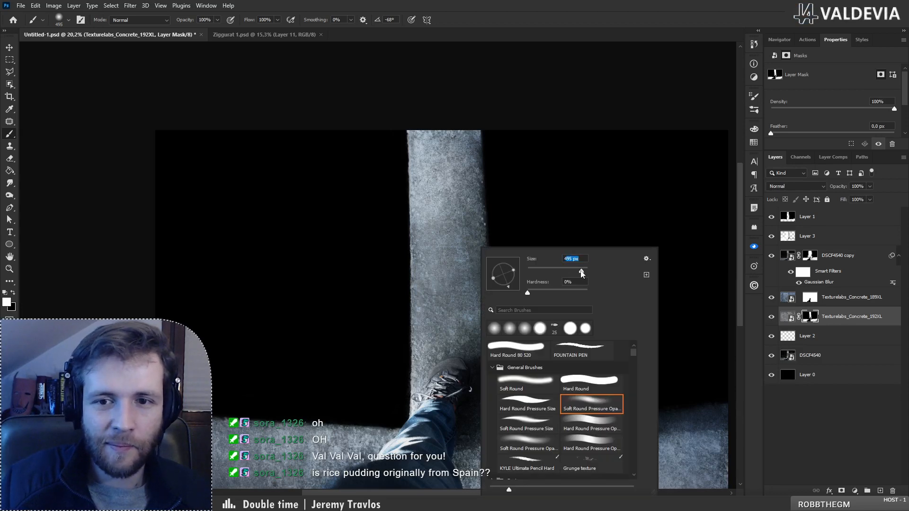
left_click(808, 320)
key("x")
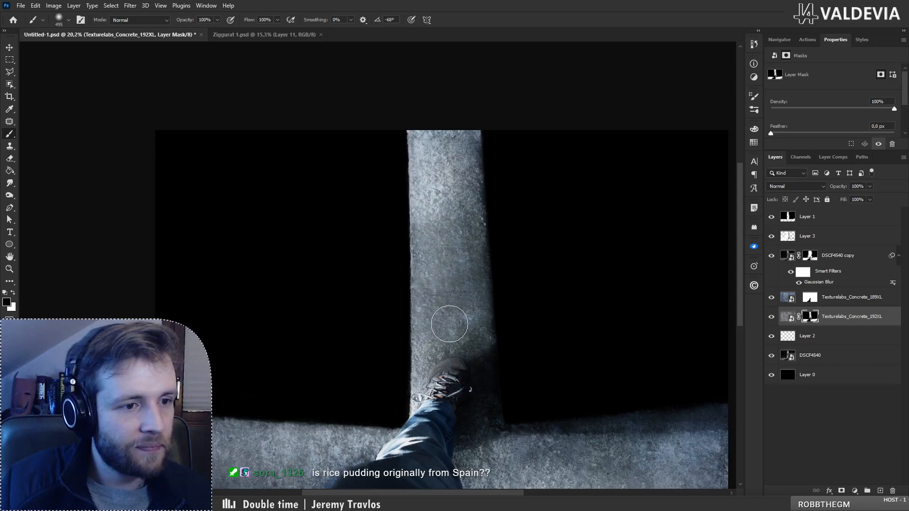
left_click_drag(476, 329, 463, 278)
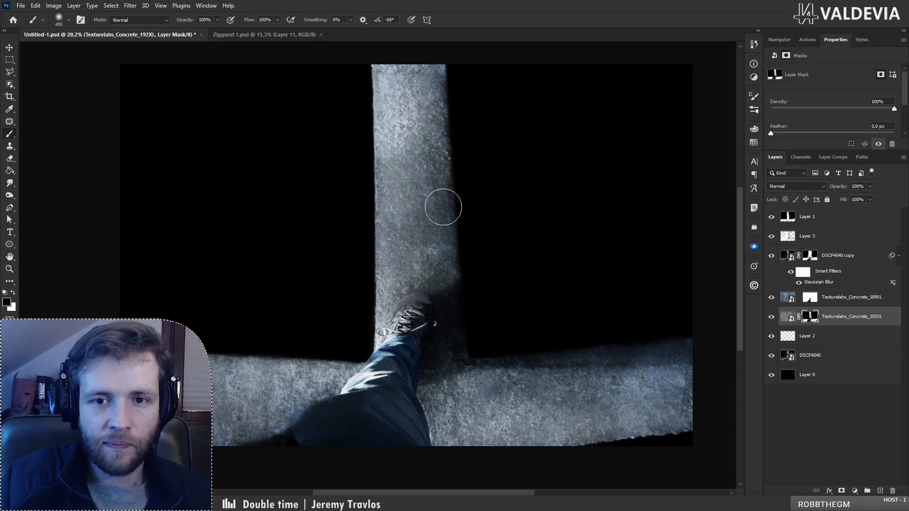
key("z")
left_click_drag(453, 229, 315, 239)
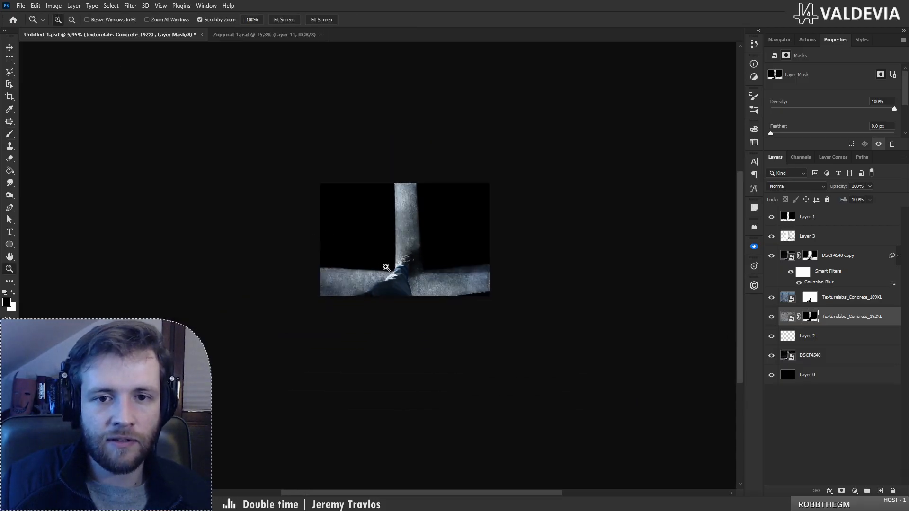
left_click_drag(387, 267, 265, 266)
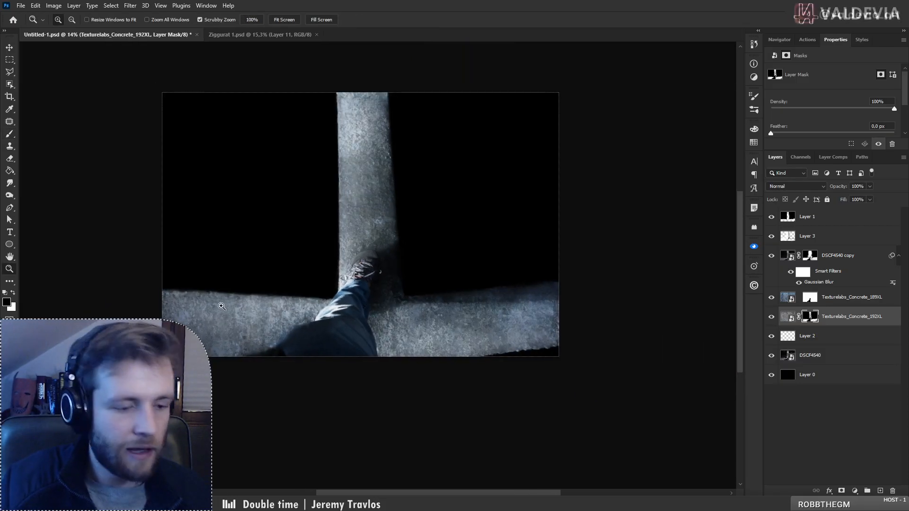
- Try painting black on the Texturelabs_Concrete_192XL mask over the horizontal beam on both sides of the leg with a 700 px soft brush
key("b")
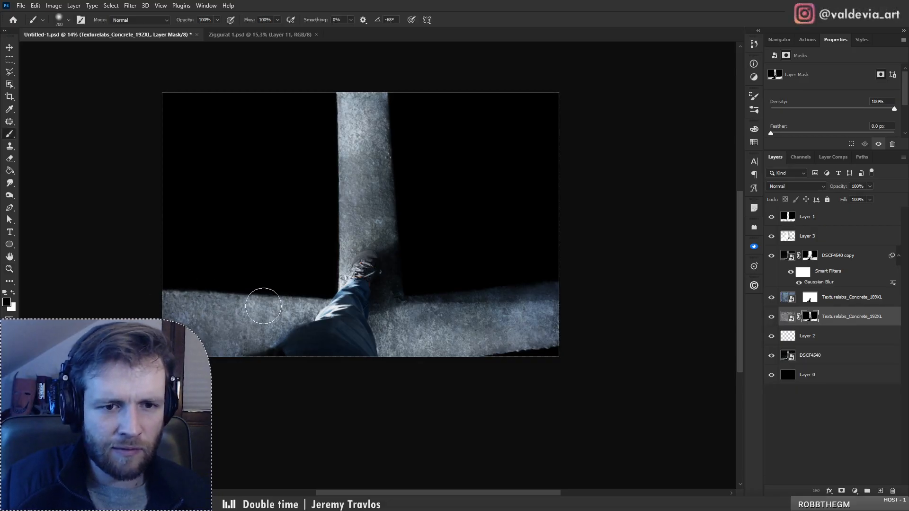
key("ctrl+z")
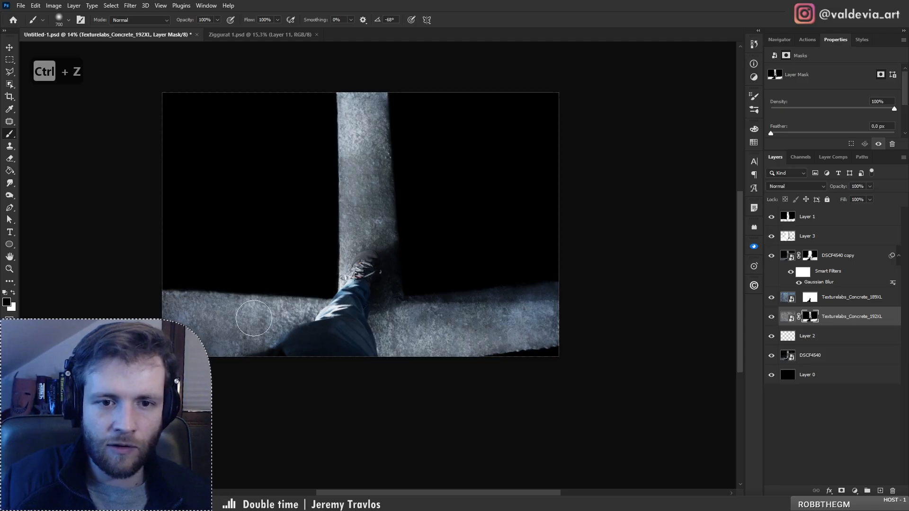
key("ctrl+z")
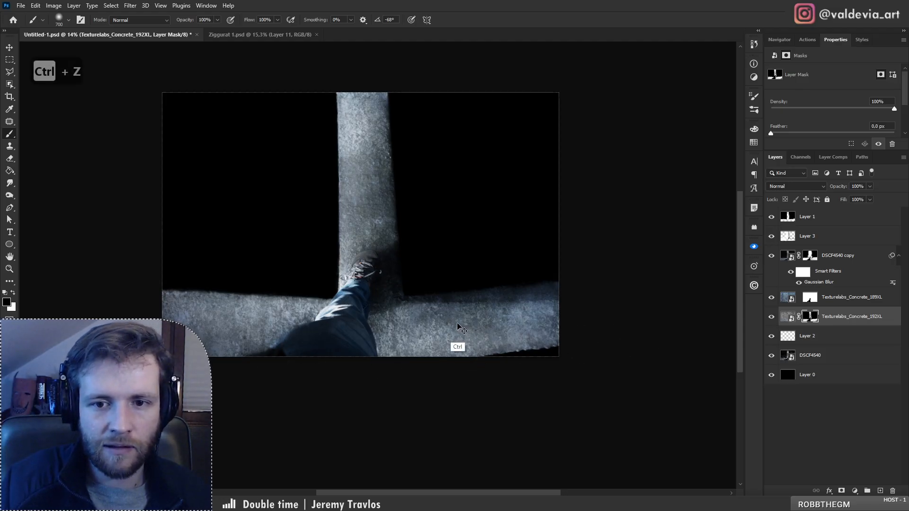
key("ctrl+z")
key("ctrl+z")
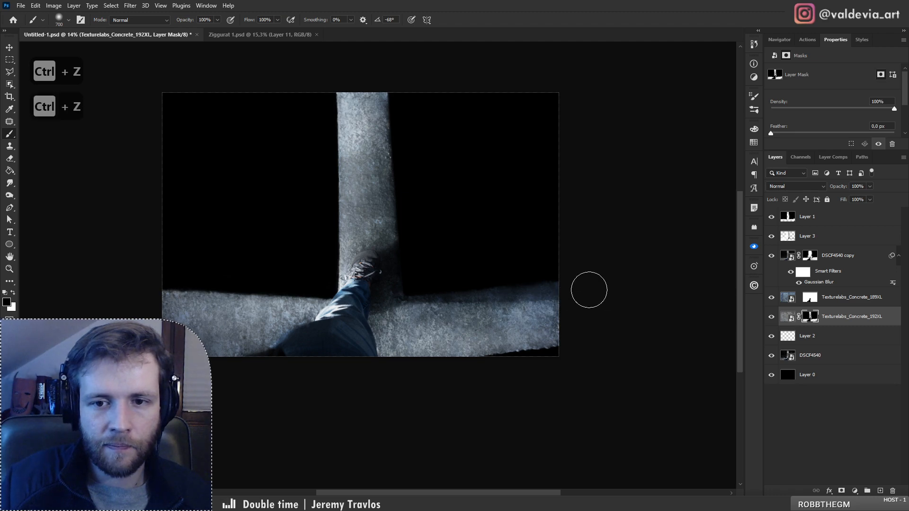
key("ctrl+z")
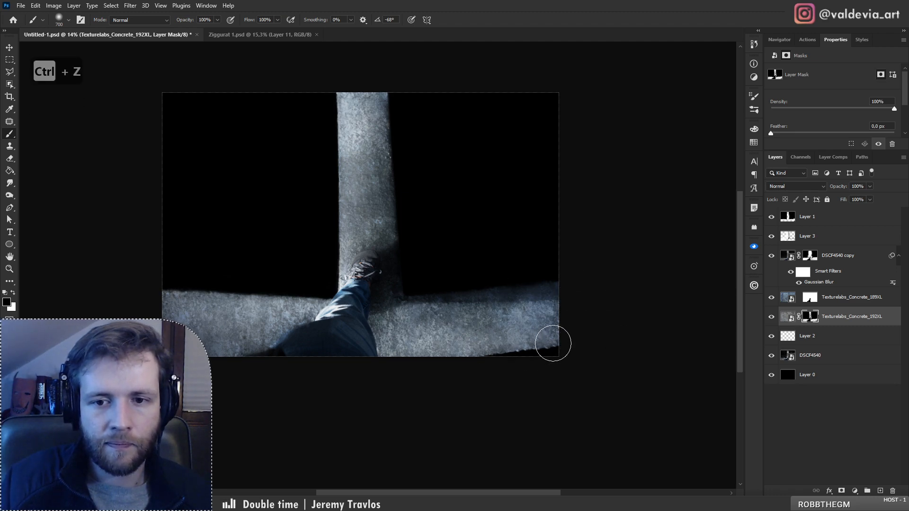
- Try painting white on the Texturelabs_Concrete_192XL mask over the horizontal beam right of the leg with the 700 px soft brush
key("z")
mouse_move(459, 330)
left_mouse_down()
mouse_move(444, 328)
mouse_move(482, 334)
left_mouse_up()
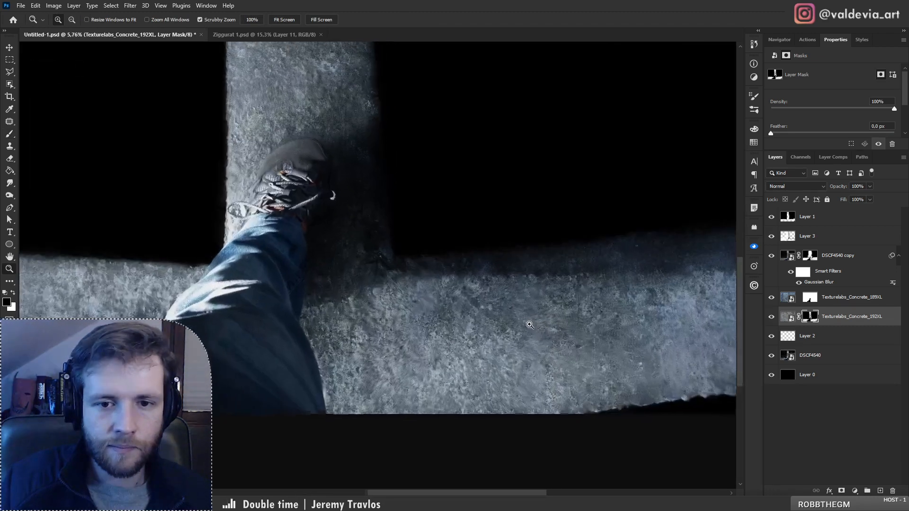
key("b")
key("x")
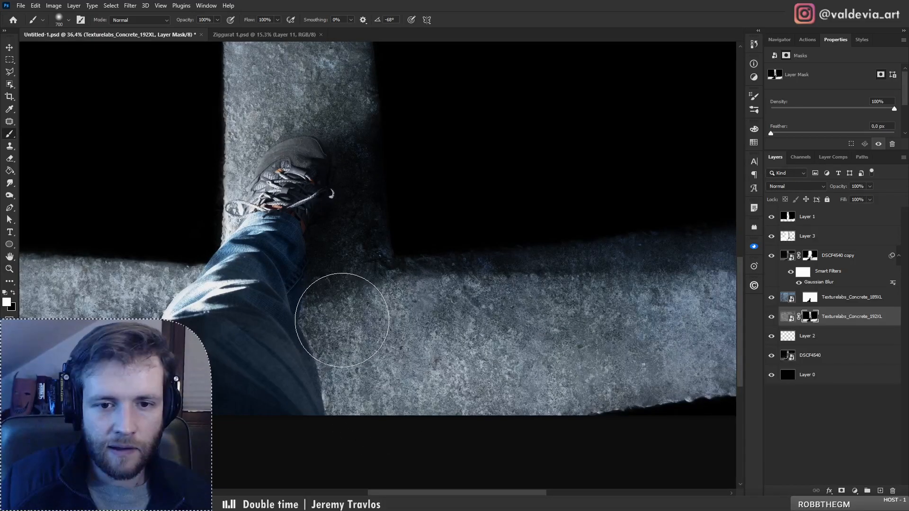
left_click_drag(397, 286, 444, 346)
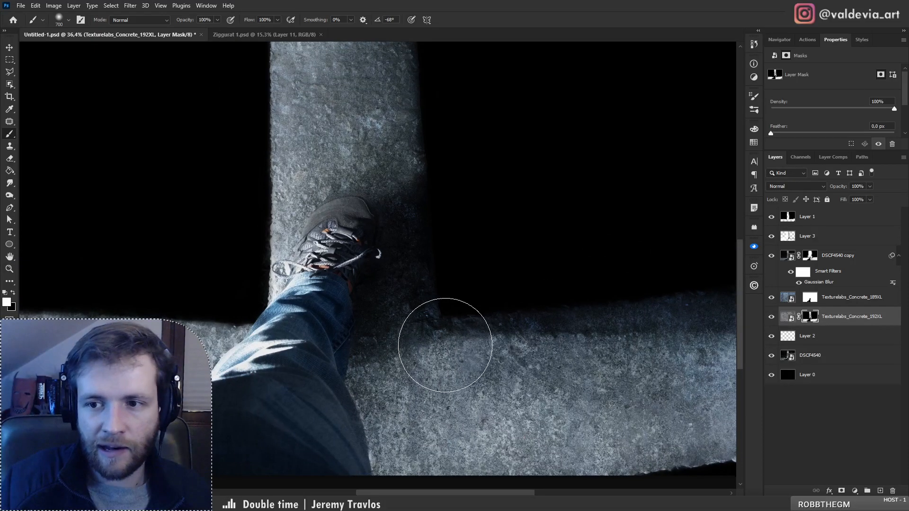
key("ctrl+z")
- Touch up the concrete beside the jeans with white on the Texturelabs_Concrete_192XL mask, using a 200 px soft brush
left_click_drag(457, 413, 416, 342)
key("bracketleft")
key("bracketleft")
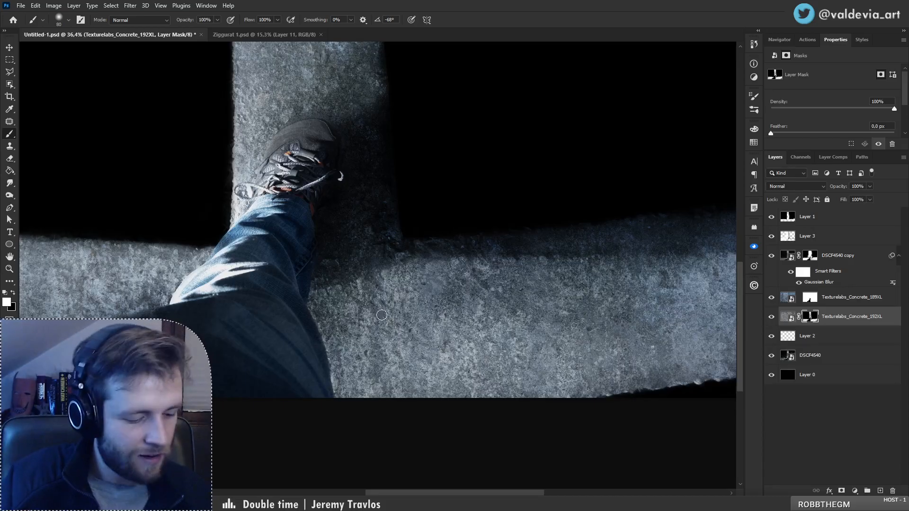
key("bracketright")
key("bracketright")
key("bracketright")
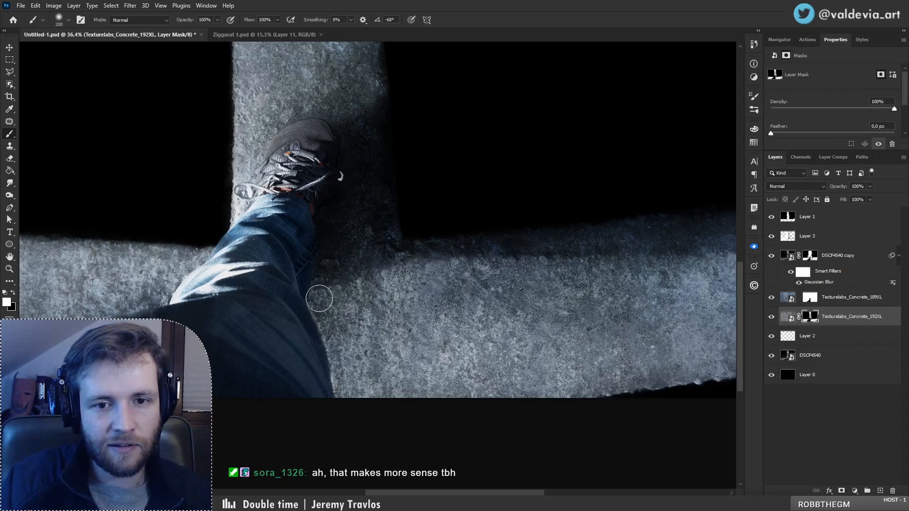
key("z")
left_click_drag(359, 328, 290, 332)
left_click_drag(320, 303, 351, 272)
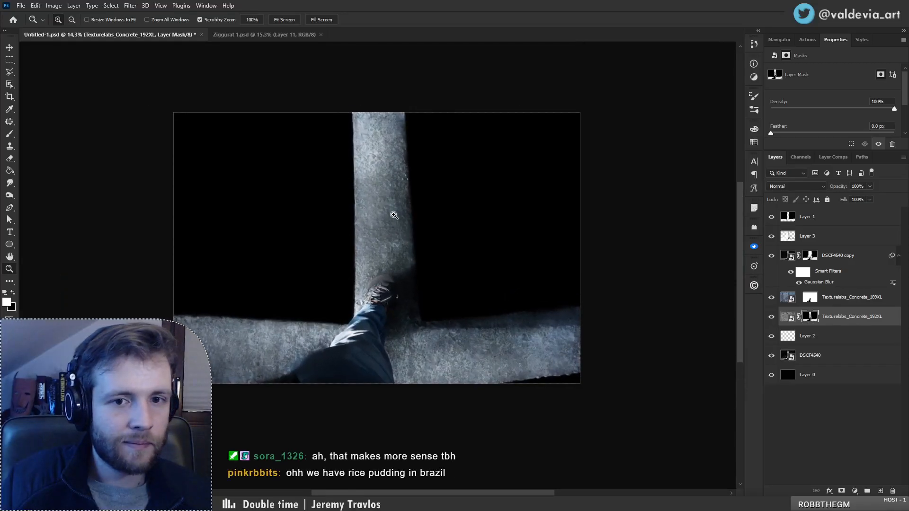
- Try brightening the vertical beam beside the shoe with white on Layer 3, using a 700 px soft brush
mouse_move(404, 221)
left_mouse_down()
mouse_move(431, 214)
mouse_move(389, 226)
mouse_move(455, 199)
left_mouse_up()
key("b")
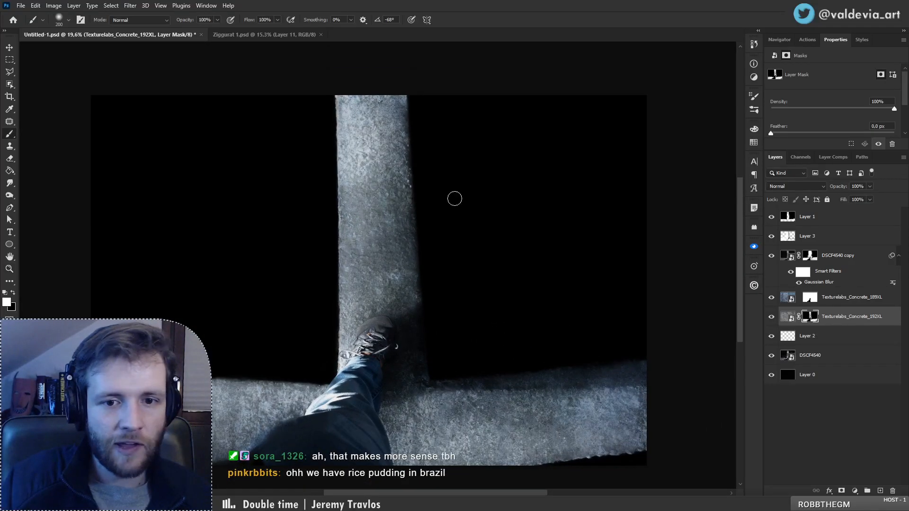
left_click(836, 241)
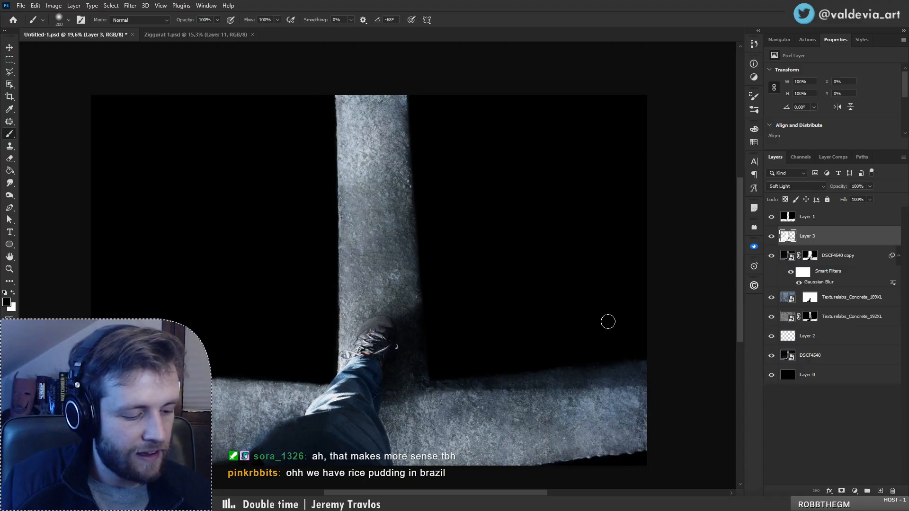
key("bracketright")
key("bracketright")
key("bracketright")
key("bracketright")
key("bracketright")
key("x")
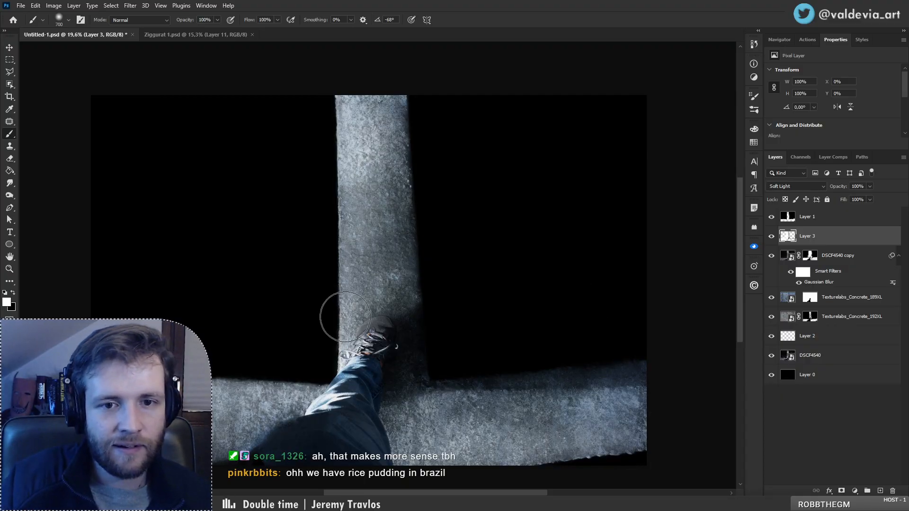
key("ctrl+z")
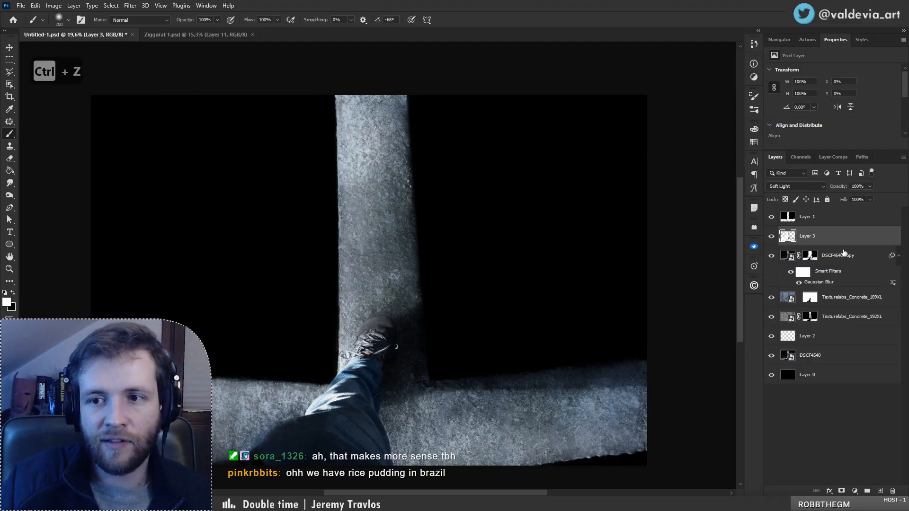
- Add a new layer directly above DSCF4540 copy and set its blend mode to Overlay
left_click(841, 255)
left_click(880, 490)
left_click(781, 186)
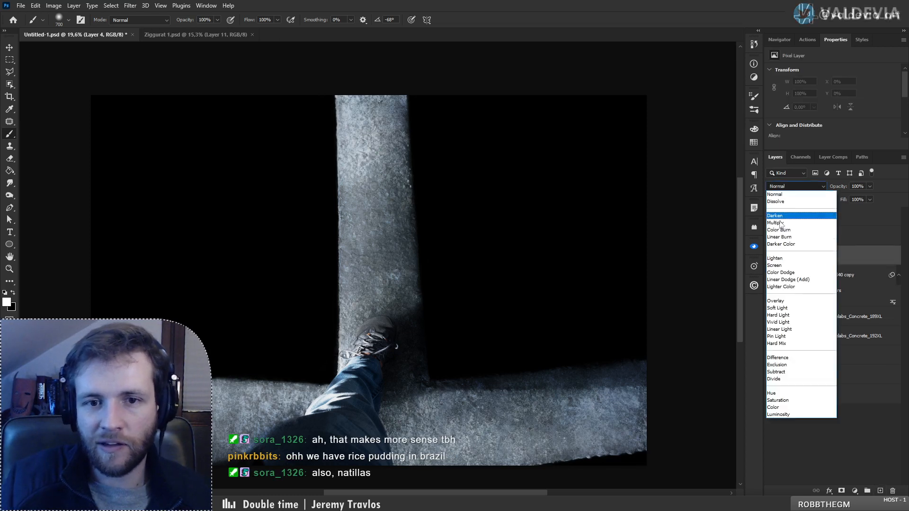
left_click(779, 306)
- Brighten the vertical beam above the shoe with white strokes on Layer 4, using the 700 px soft brush and undoing unwanted strokes
mouse_move(355, 287)
left_mouse_down()
mouse_move(334, 189)
mouse_move(365, 152)
left_mouse_up()
key("ctrl+z")
mouse_move(338, 313)
left_mouse_down()
mouse_move(347, 191)
mouse_move(335, 292)
mouse_move(335, 183)
left_mouse_up()
key("ctrl+z")
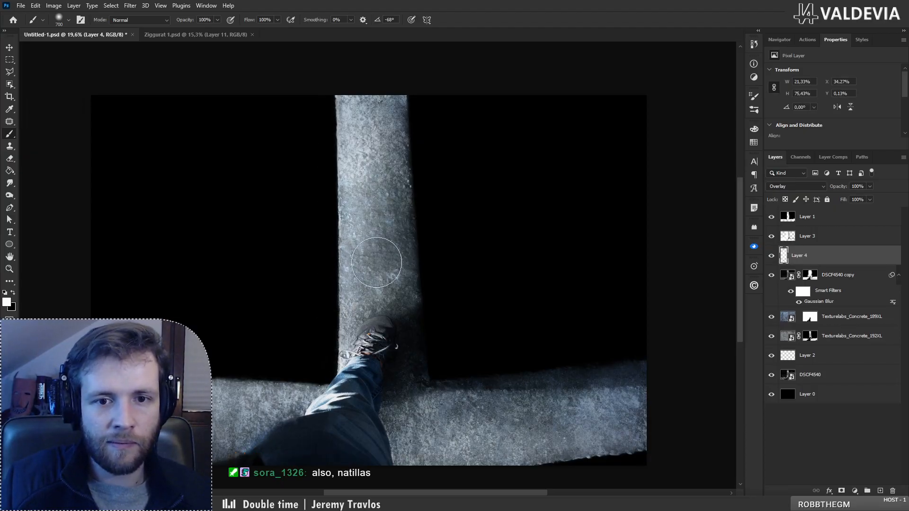
mouse_move(345, 238)
left_mouse_down()
mouse_move(364, 162)
mouse_move(337, 105)
left_mouse_up()
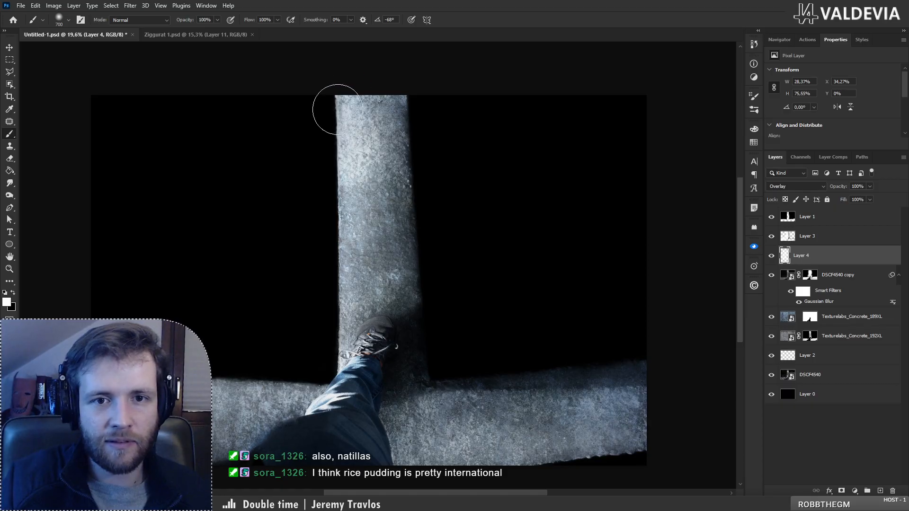
key("ctrl+z")
- Brighten the horizontal beam on both sides of the leg with white on Layer 4, undoing strokes that do not fit
key("z")
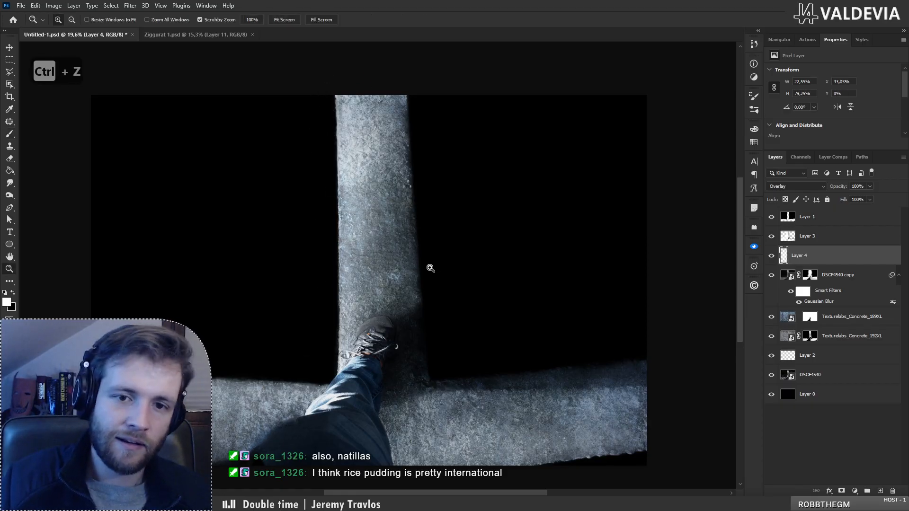
mouse_move(370, 291)
left_mouse_down()
mouse_move(334, 309)
mouse_move(351, 306)
left_mouse_up()
key("b")
left_click_drag(429, 320, 258, 303)
key("ctrl+z")
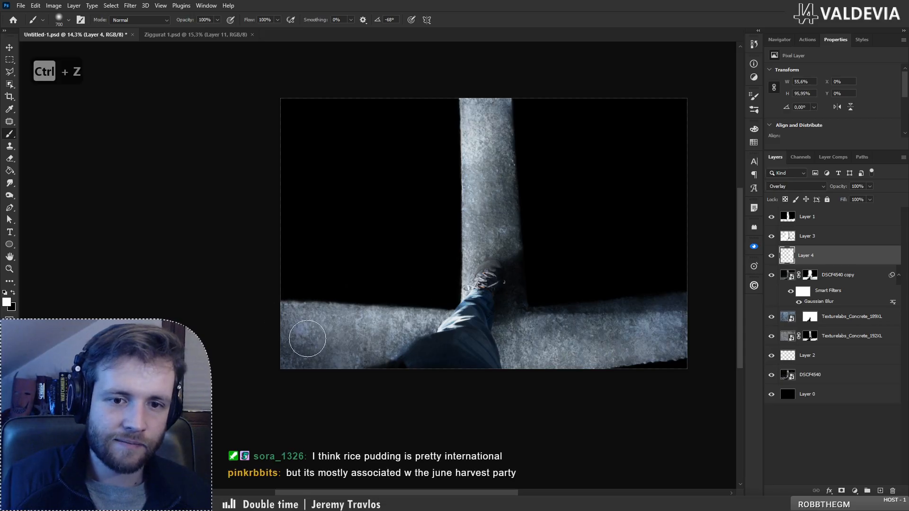
left_click_drag(468, 333, 362, 365)
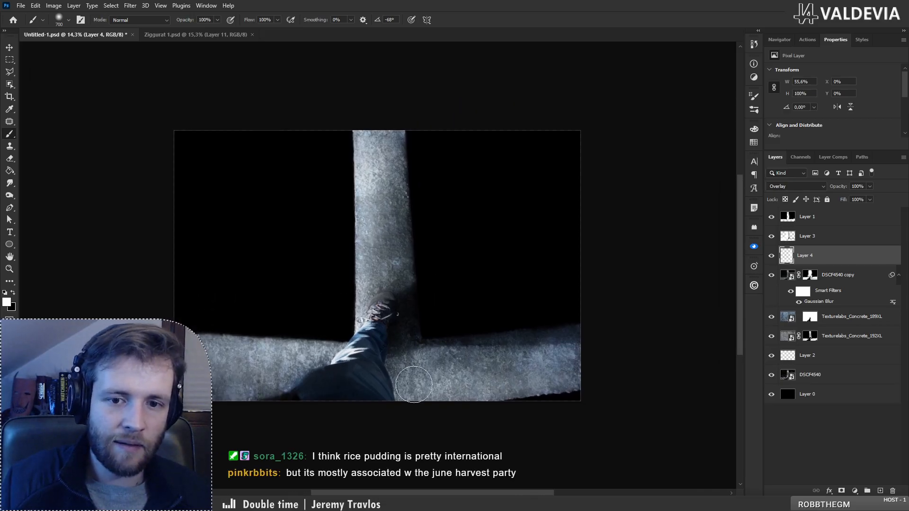
key("ctrl+z")
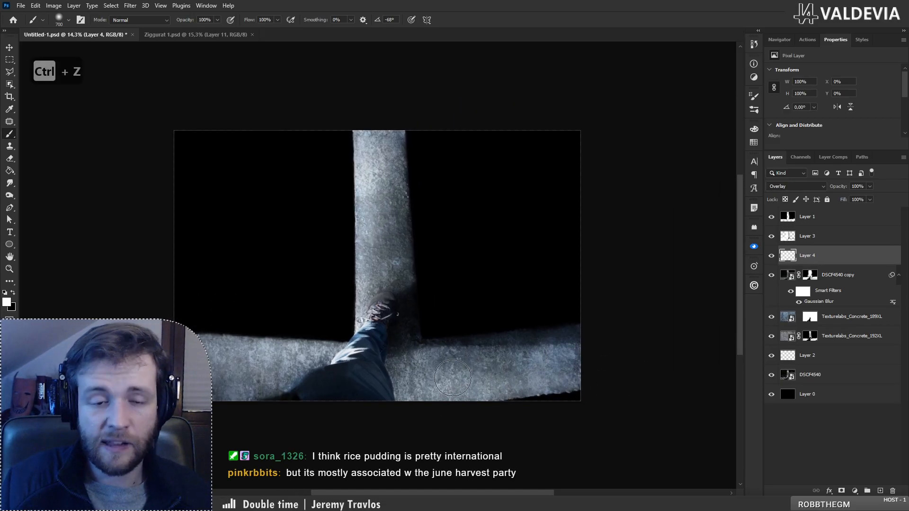
left_click_drag(451, 346, 508, 342)
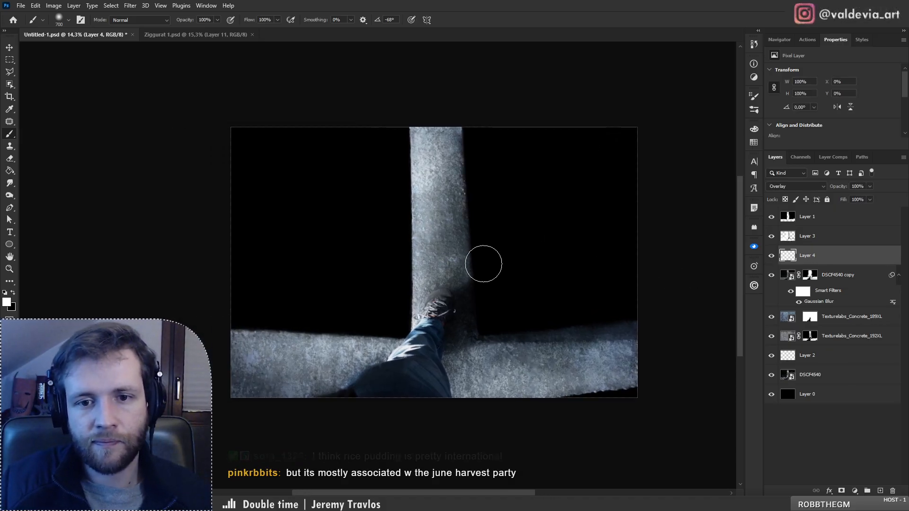
left_click_drag(481, 260, 422, 294)
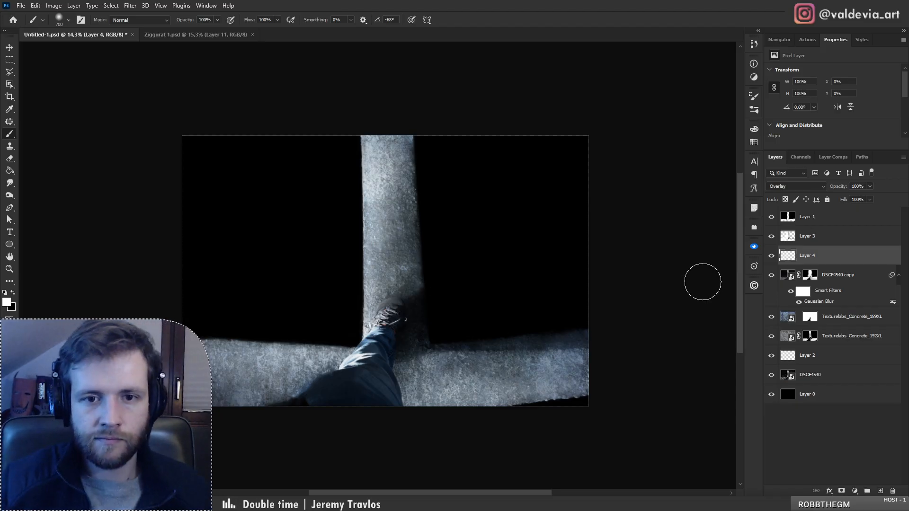
- Compare the composite with Layer 4 hidden, with only DSCF4540 shown, and with Layer 3 hidden
left_click(771, 256)
left_click(772, 256)
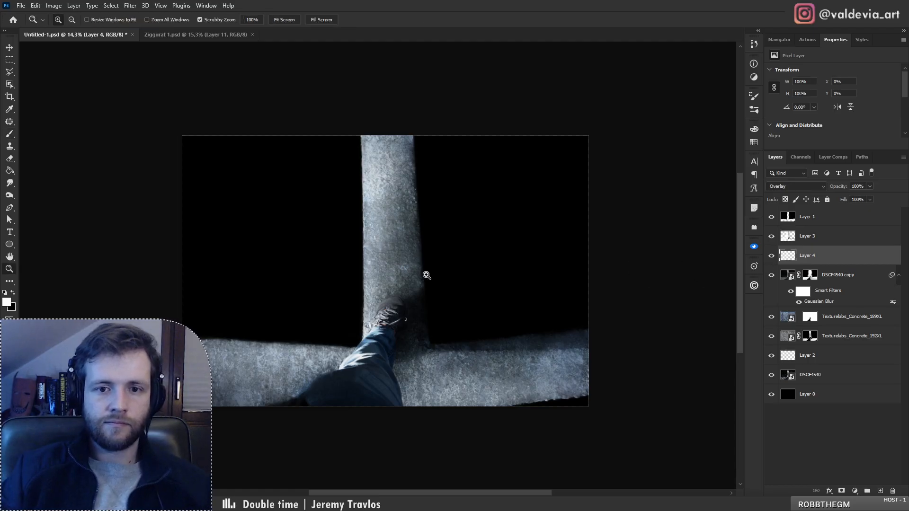
mouse_move(424, 275)
left_mouse_down()
mouse_move(377, 278)
mouse_move(416, 271)
left_mouse_up()
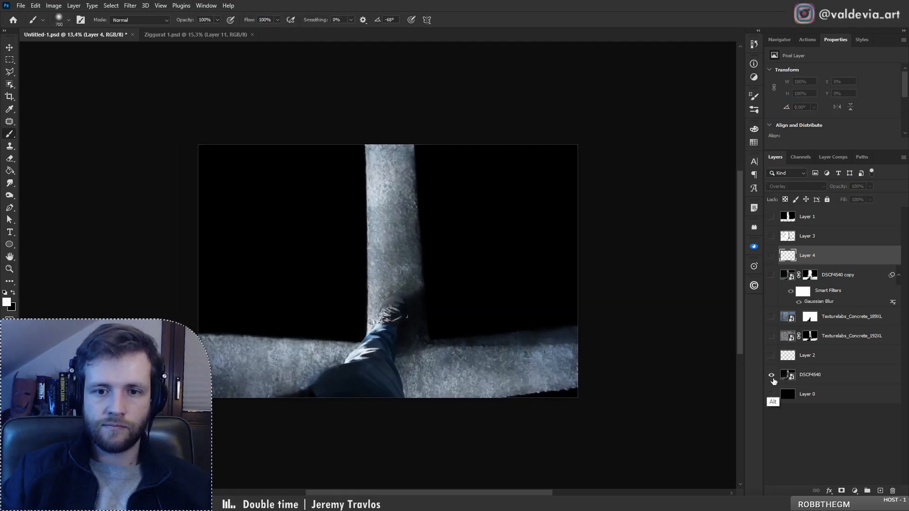
left_click(771, 375, "alt")
left_click(772, 375, "alt")
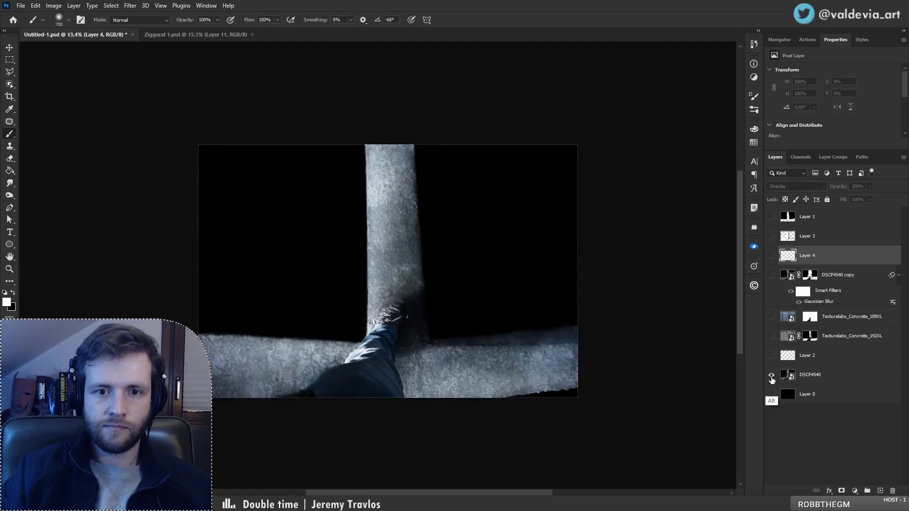
left_click(771, 375, "alt")
left_click(772, 376, "alt")
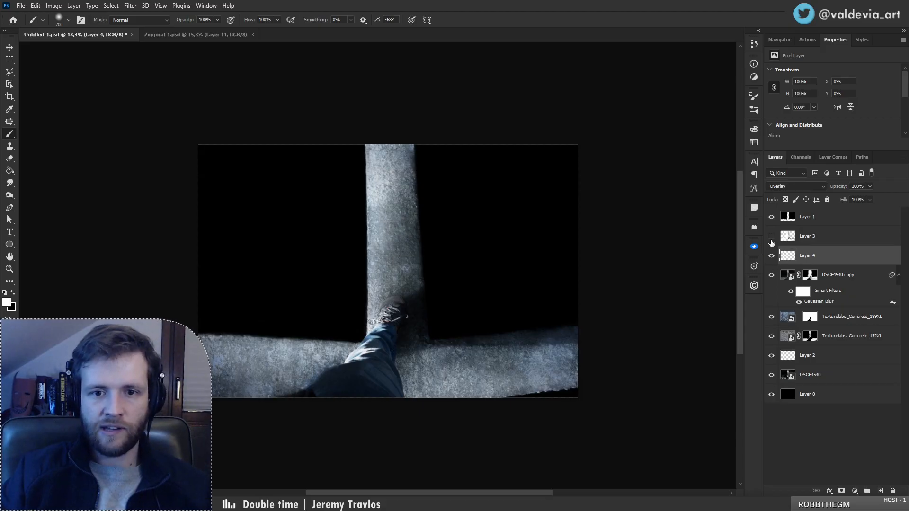
left_click(771, 236)
left_click(772, 237)
- Make Layer 3 active and set the soft Eraser to 900 px
left_click(825, 236)
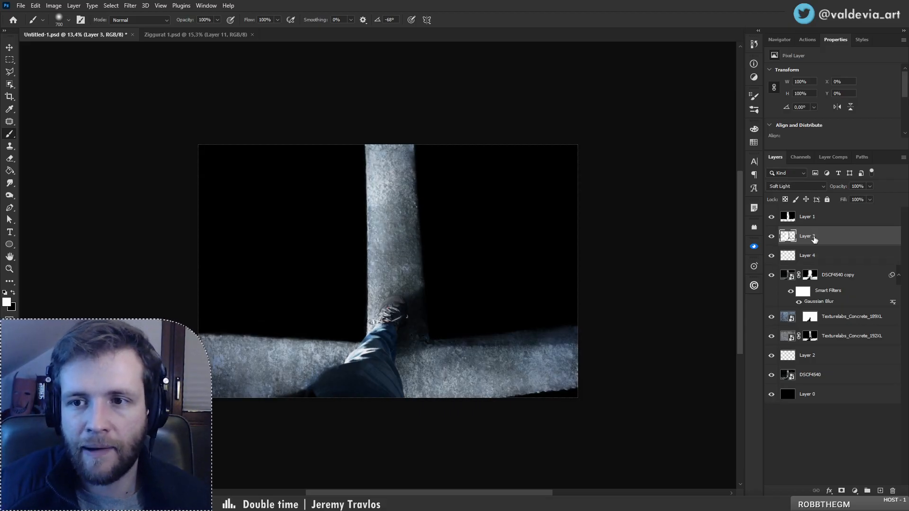
key("e")
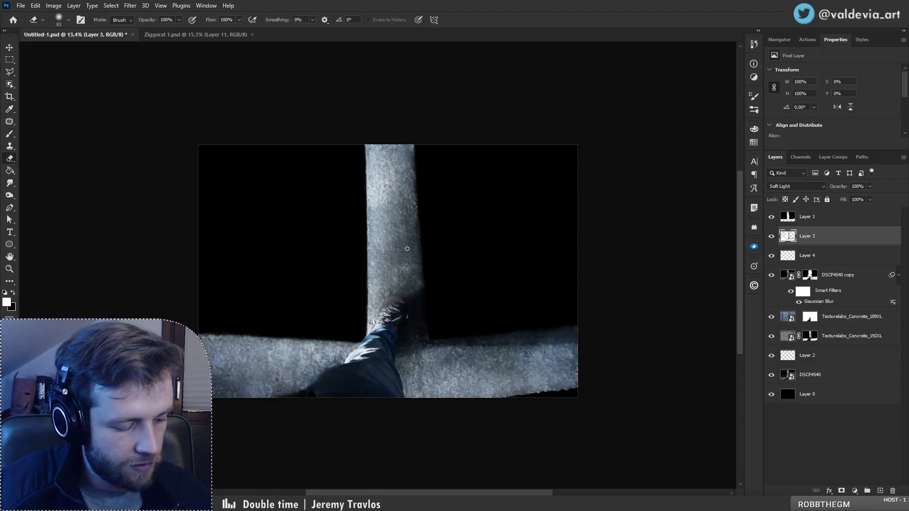
right_click(410, 239)
type("600")
key("Return")
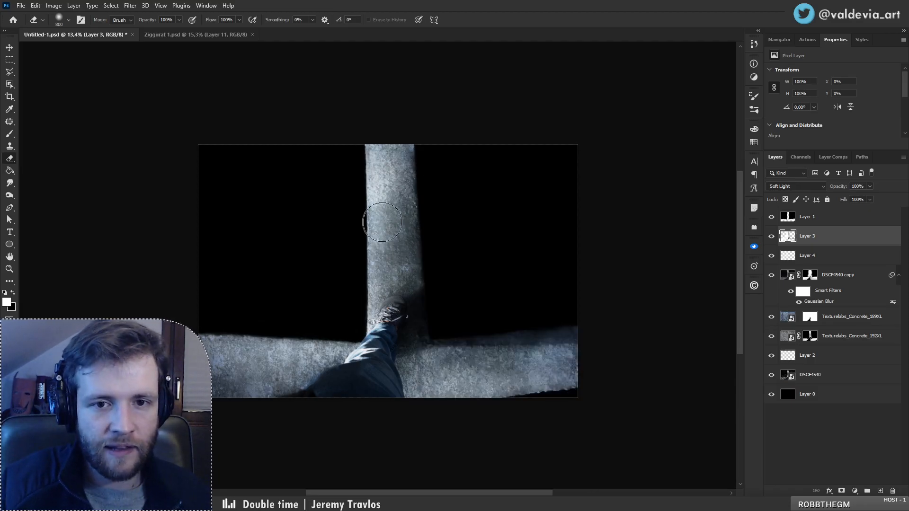
key("bracketright")
key("bracketright")
key("bracketright")
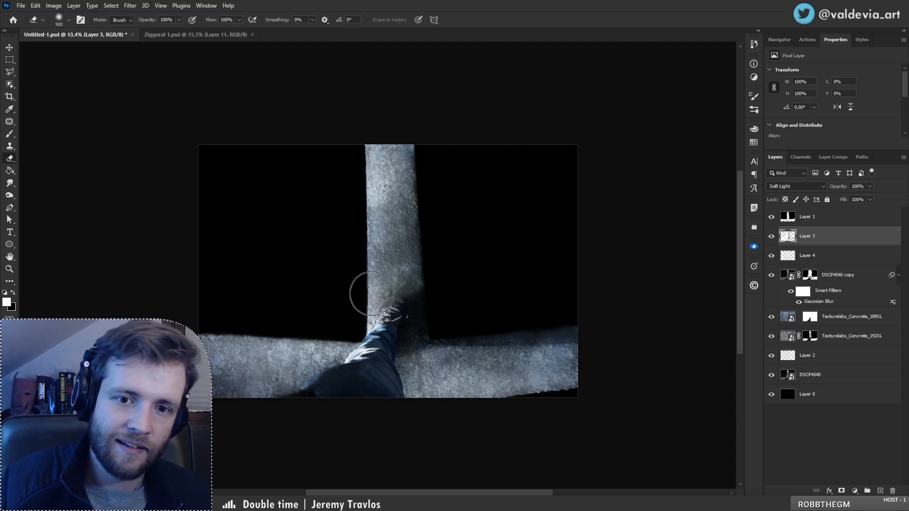
- Check the beam lighting against the original DSCF4540 photo alone, restore all layers, and compare with Layer 3 hidden and shown
left_click(772, 376, "alt")
left_click(772, 376, "alt")
left_click(772, 376, "alt")
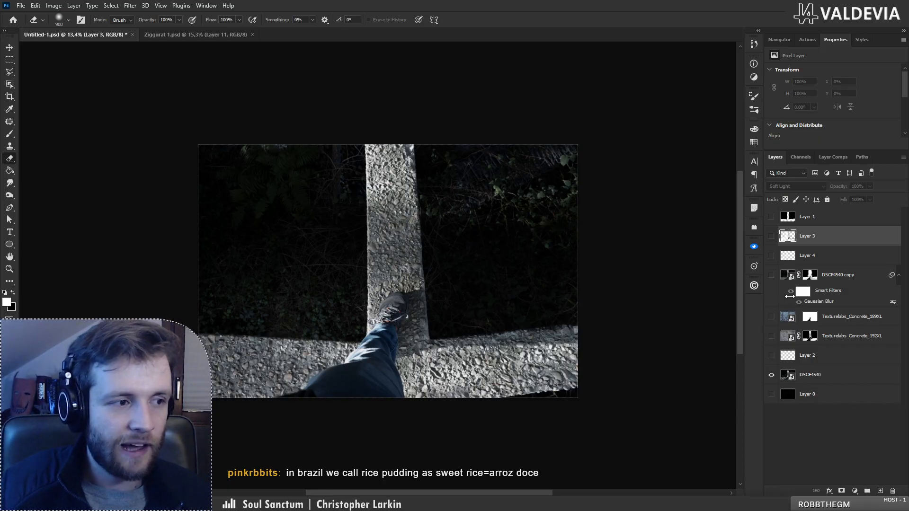
left_click(772, 238)
key("ctrl+z")
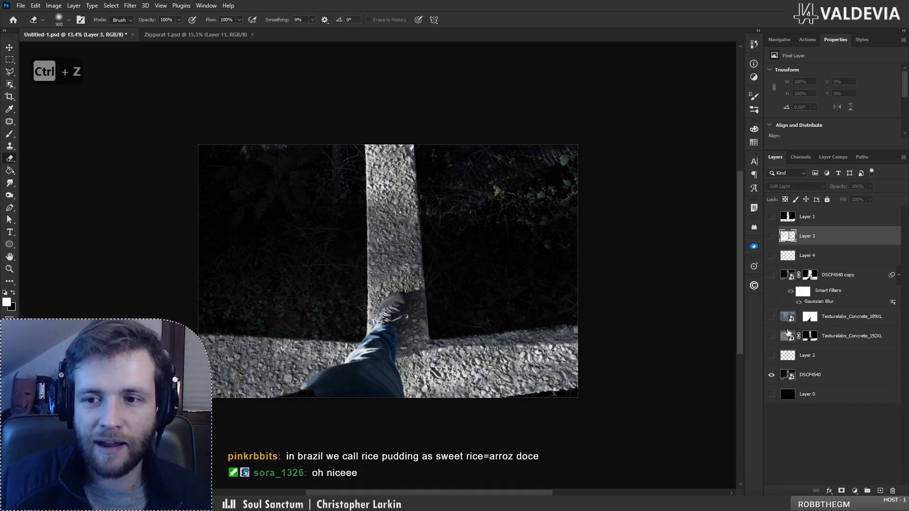
key("ctrl+z")
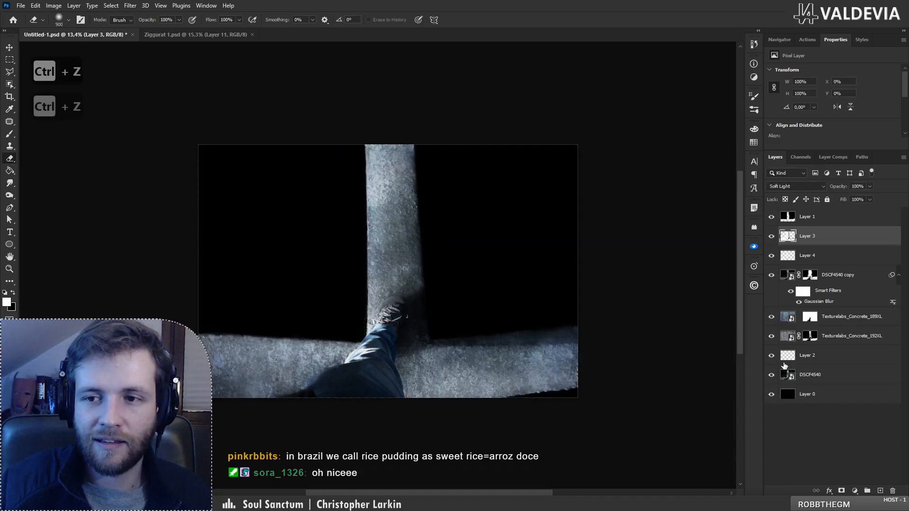
left_click(772, 236)
left_click(772, 236)
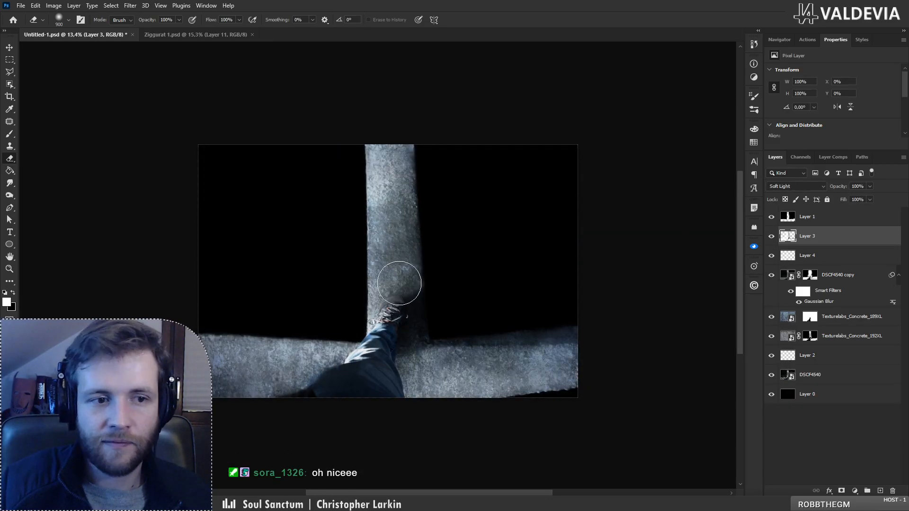
- Try reshading the vertical beam on Layer 3 with black and white, using the 700 px soft brush
key("b")
key("x")
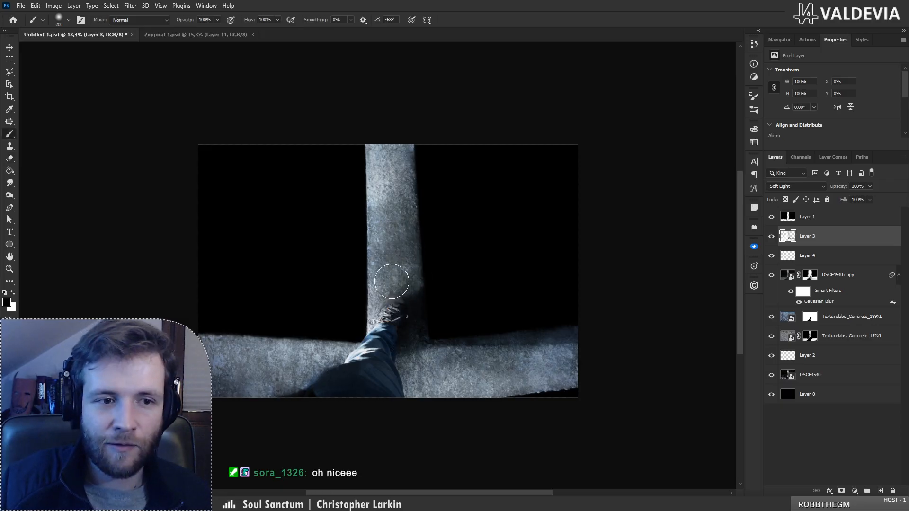
key("ctrl+z")
key("x")
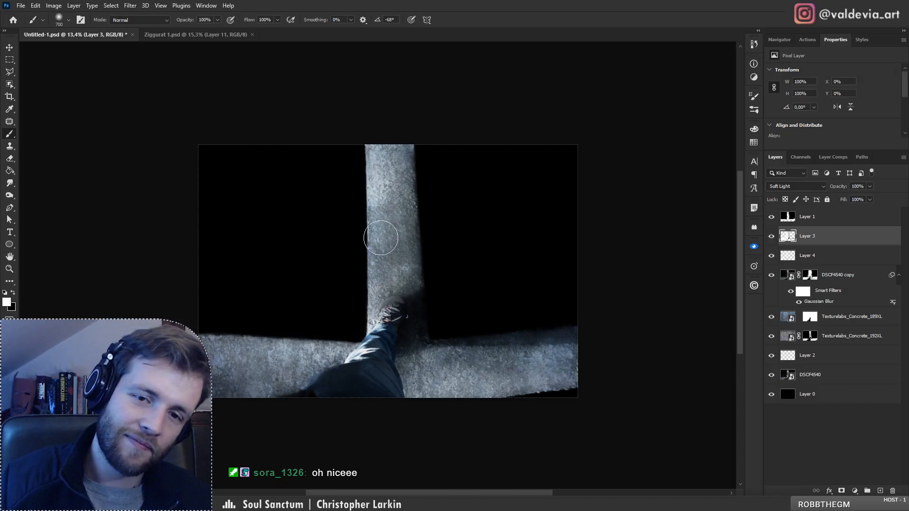
key("ctrl+space")
mouse_move(396, 259)
left_mouse_down()
mouse_move(350, 268)
mouse_move(393, 258)
left_mouse_up()
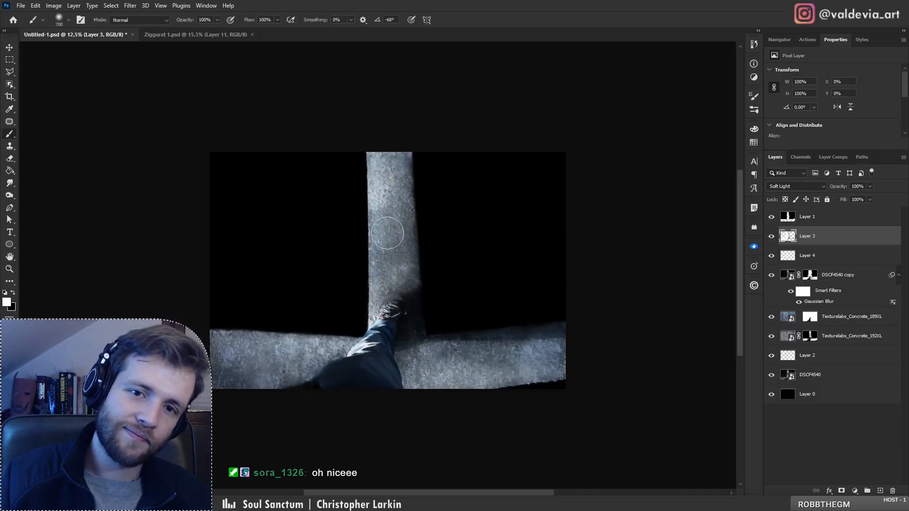
key("ctrl+z")
key("x")
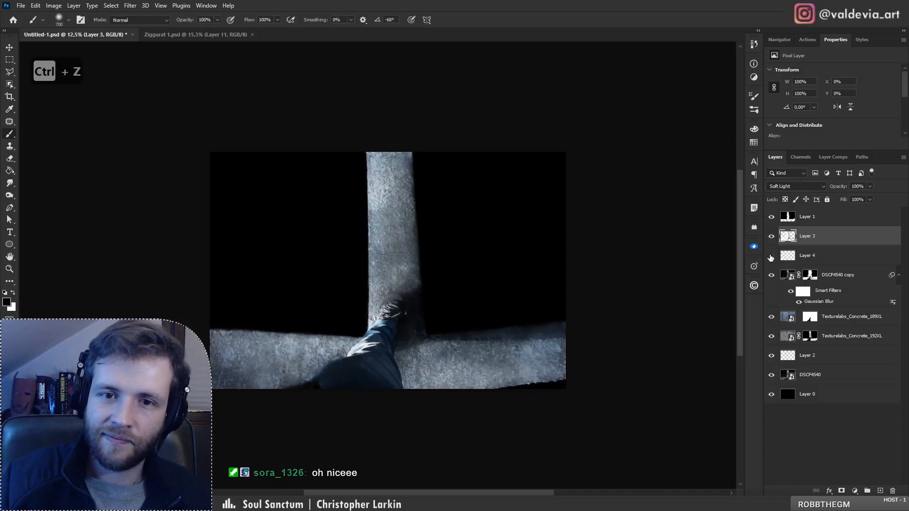
- Compare the beam lighting with Layer 4 hidden and shown, make Layer 4 active, and review the whole image
left_click(772, 256)
left_click(772, 256)
left_click(808, 256)
key("z")
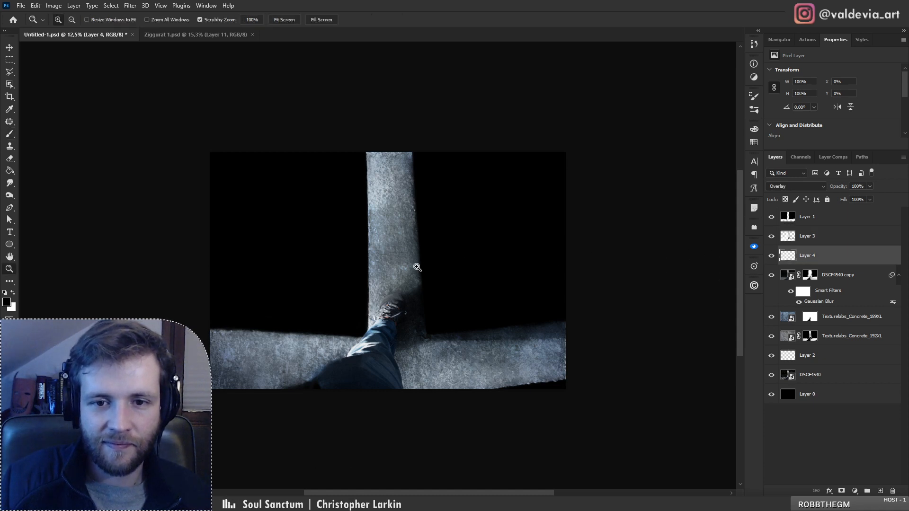
mouse_move(418, 268)
left_mouse_down()
mouse_move(398, 272)
mouse_move(414, 264)
left_mouse_up()
key("b")
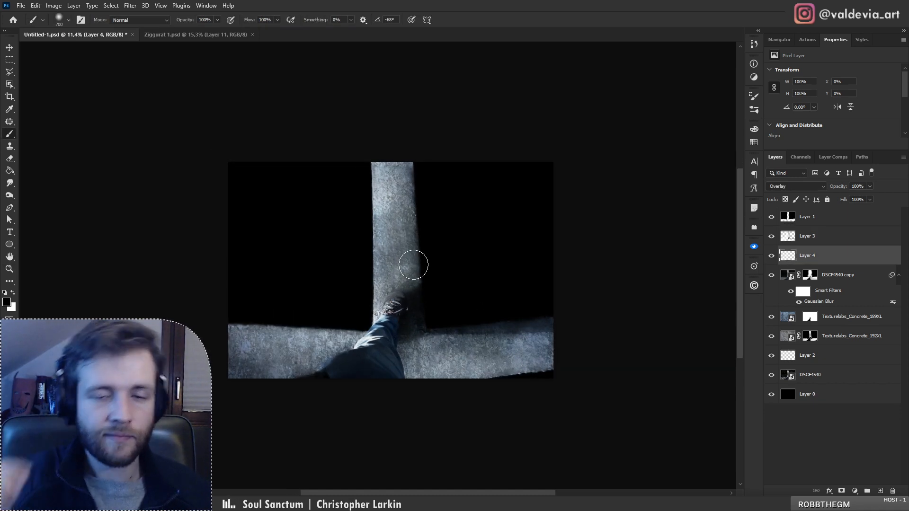
left_click_drag(437, 326, 438, 309)
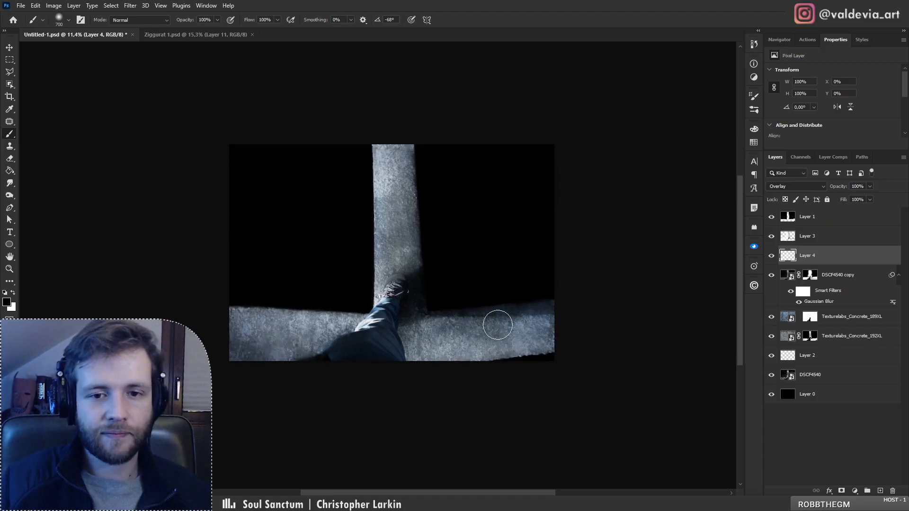
- Touch up the vertical beam's edge beside the shoelace loop with black on Layer 1, using a 45 px soft brush
key("z")
mouse_move(374, 313)
left_mouse_down()
mouse_move(452, 302)
mouse_move(370, 308)
mouse_move(416, 298)
left_mouse_up()
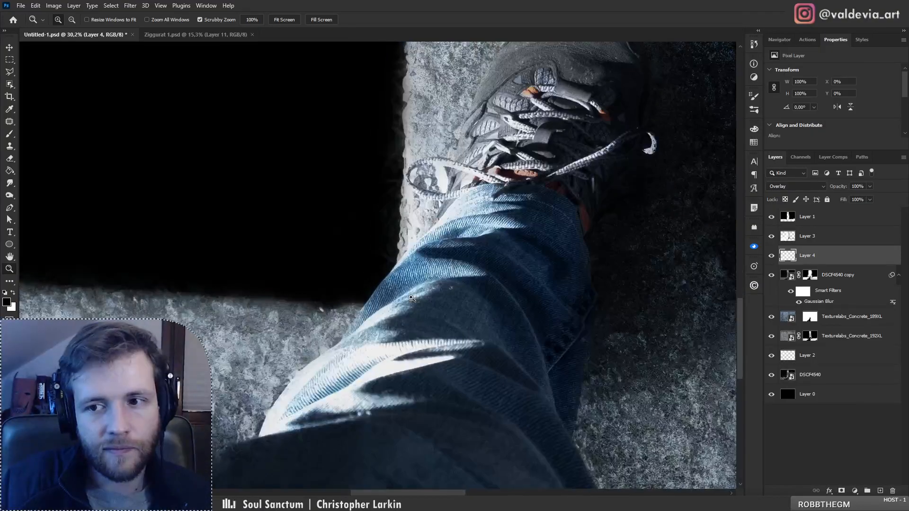
key("b")
left_click(814, 217)
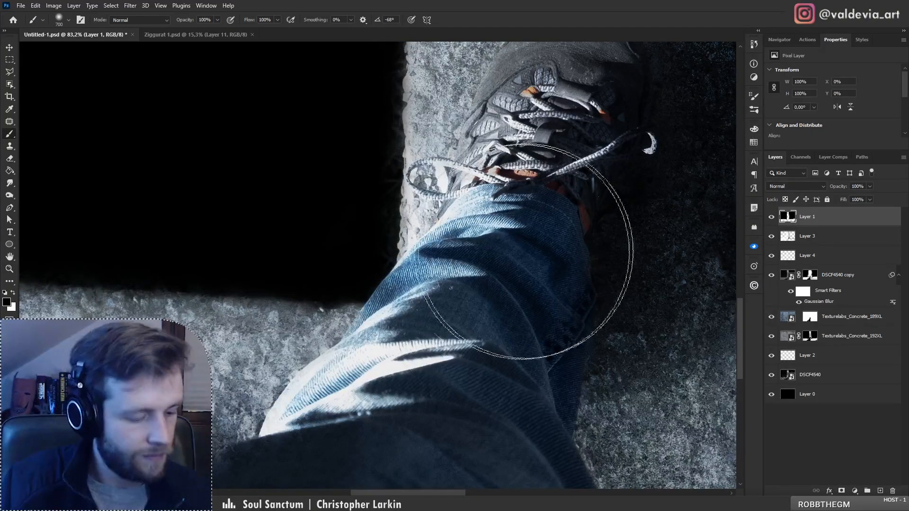
left_click_drag(468, 226, 485, 333)
right_click(469, 297)
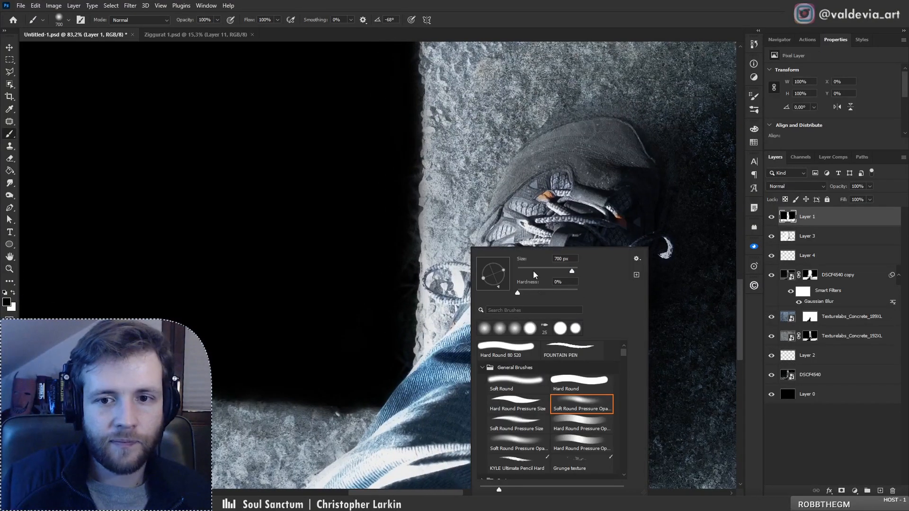
left_click(531, 271)
left_click(411, 271)
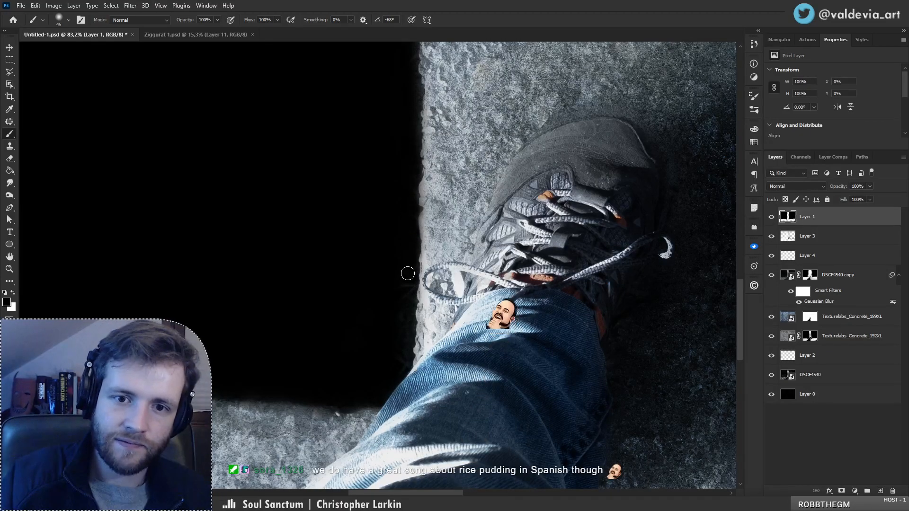
- Erase stray black on Layer 1 along the vertical beam's edge beside and above the shoelace loop, using a 14 px soft eraser
key("z")
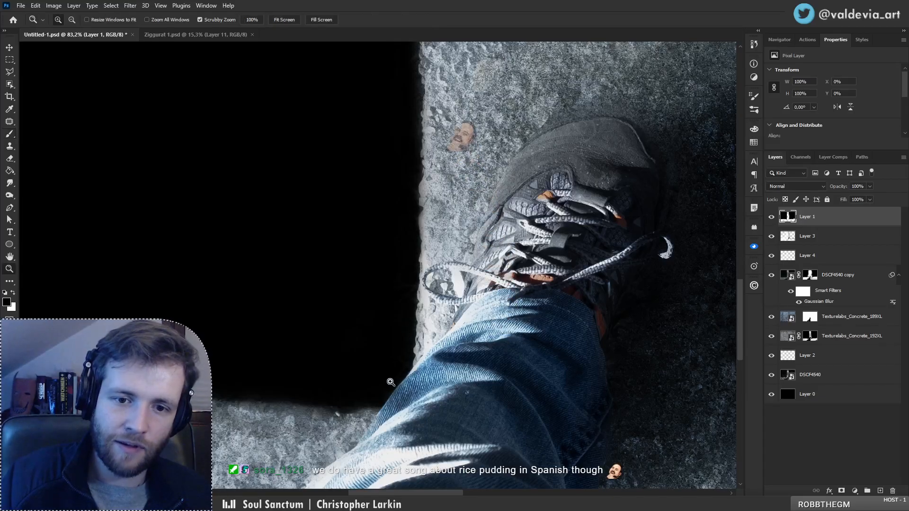
mouse_move(396, 364)
left_mouse_down()
mouse_move(345, 370)
mouse_move(376, 365)
left_mouse_up()
left_click_drag(413, 274, 460, 274)
key("e")
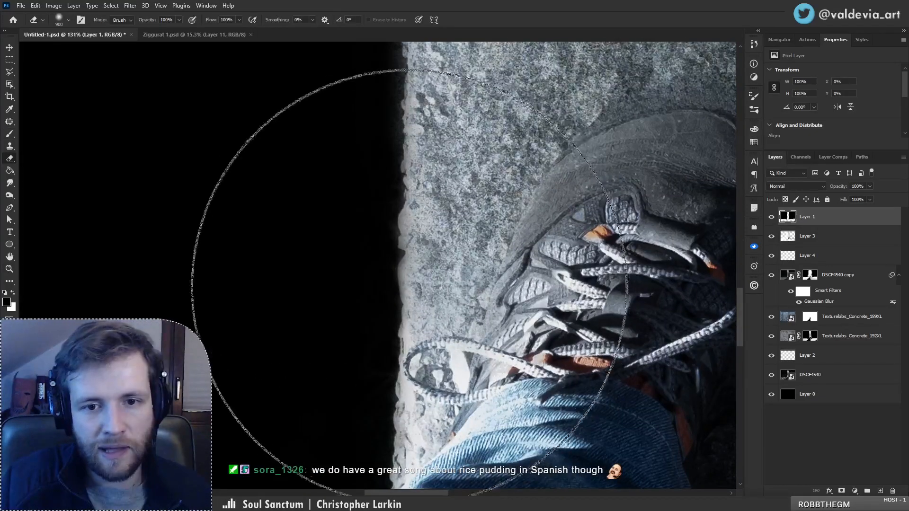
right_click(416, 250)
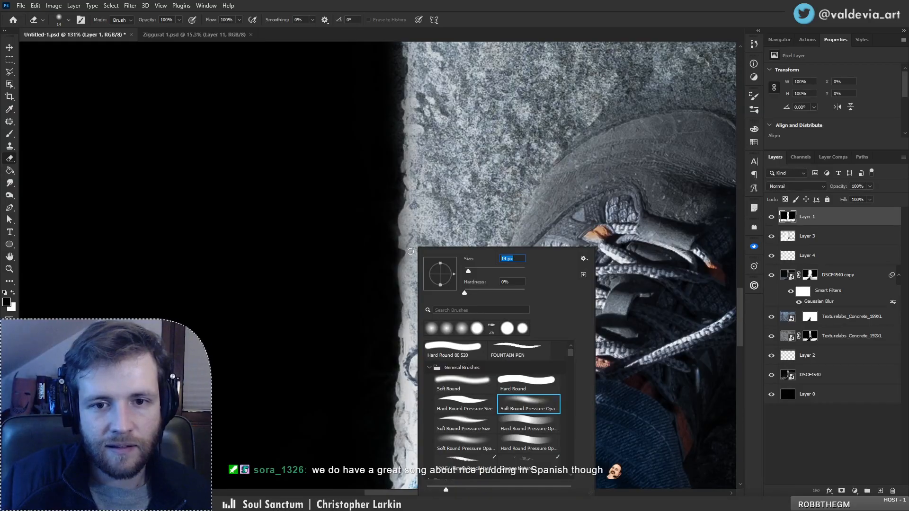
mouse_move(405, 277)
left_mouse_down()
mouse_move(402, 264)
mouse_move(404, 292)
left_mouse_up()
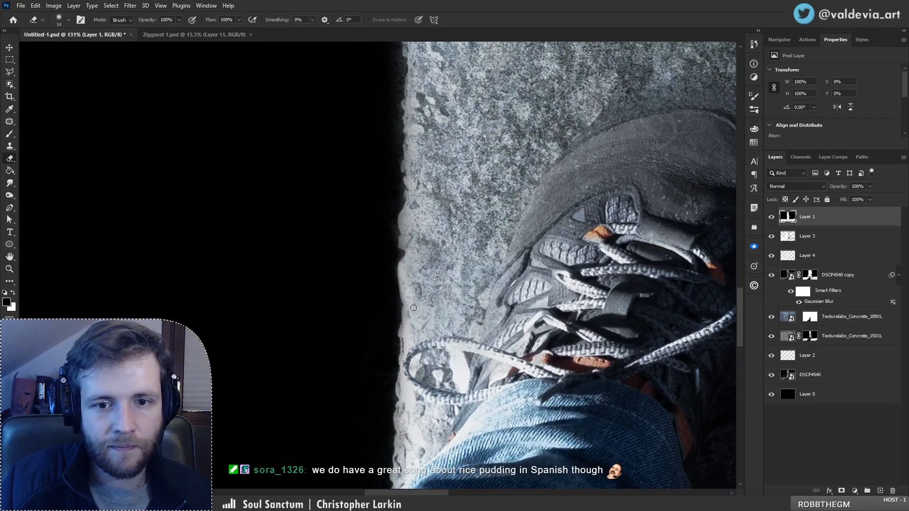
left_click_drag(401, 241, 405, 224)
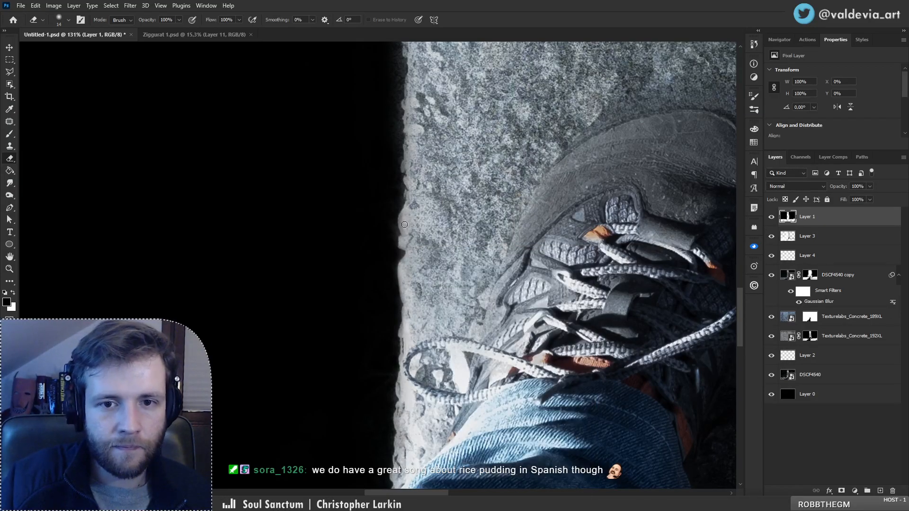
left_click_drag(405, 165, 411, 203)
- Review the whole composite and compare it with the Level 2-10.jpg reference in the photo viewer
key("z")
left_click_drag(407, 251, 317, 259)
mouse_move(423, 133)
left_mouse_down()
mouse_move(474, 125)
mouse_move(409, 123)
left_mouse_up()
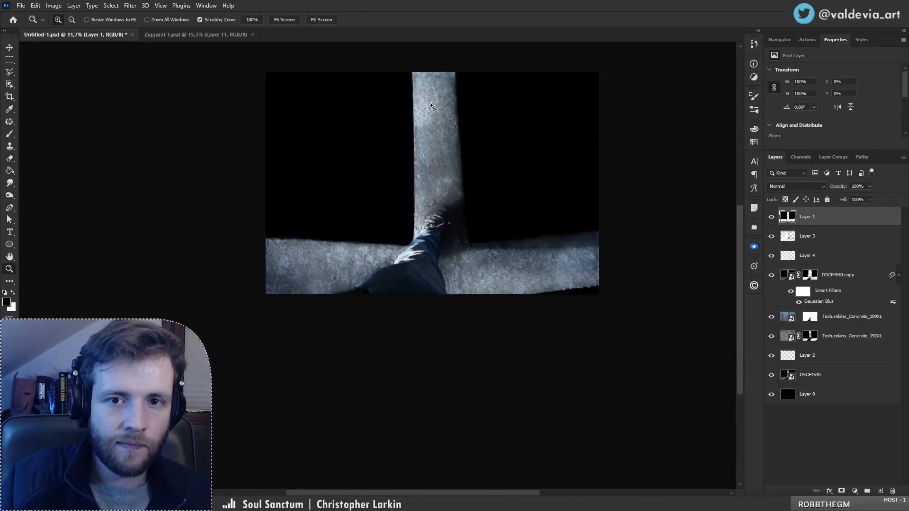
left_click_drag(482, 88, 513, 87)
key("e")
left_click_drag(409, 268, 378, 268)
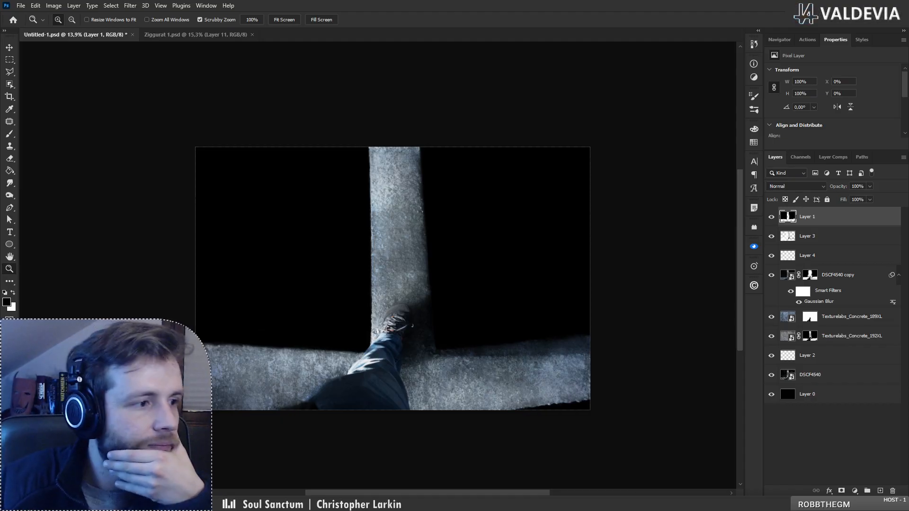
key("alt+Tab")
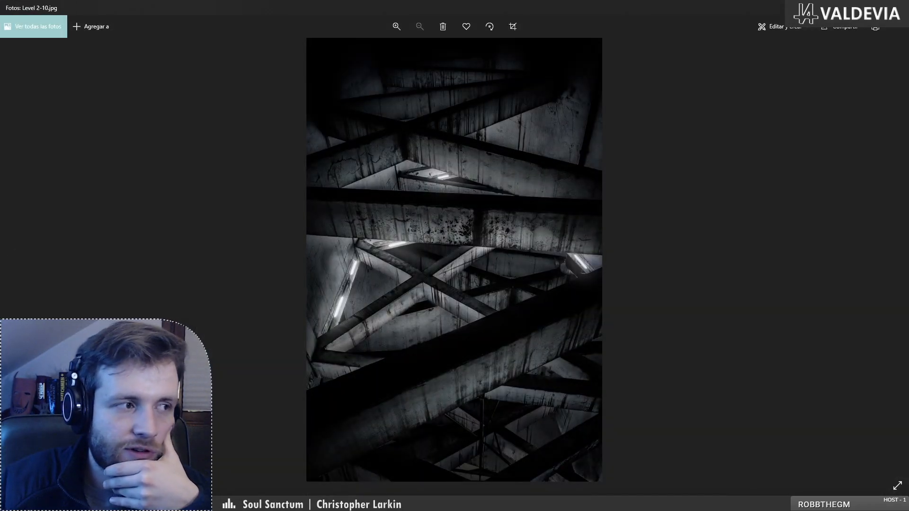
key("alt+Tab")
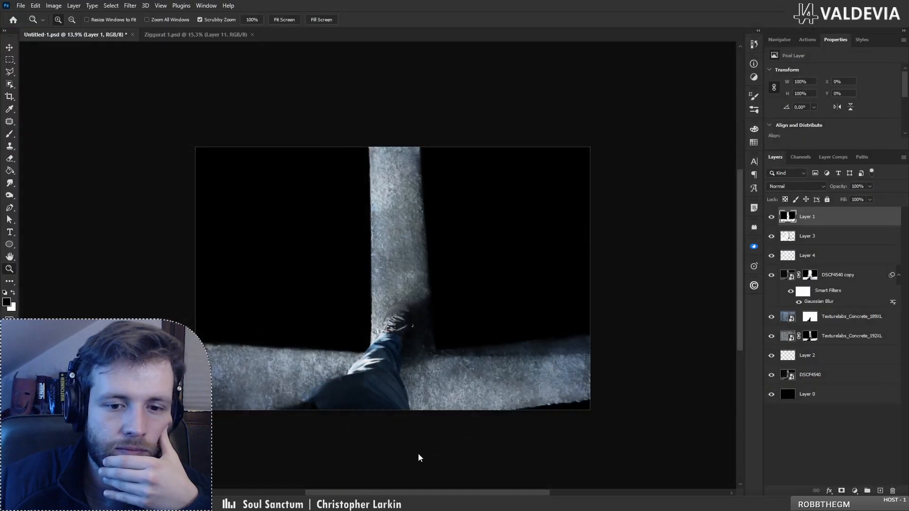
- Place the erik-eastman beam photo from the Brutalist-Concrete-Clean folder into the composite as a new layer
key("alt+Tab")
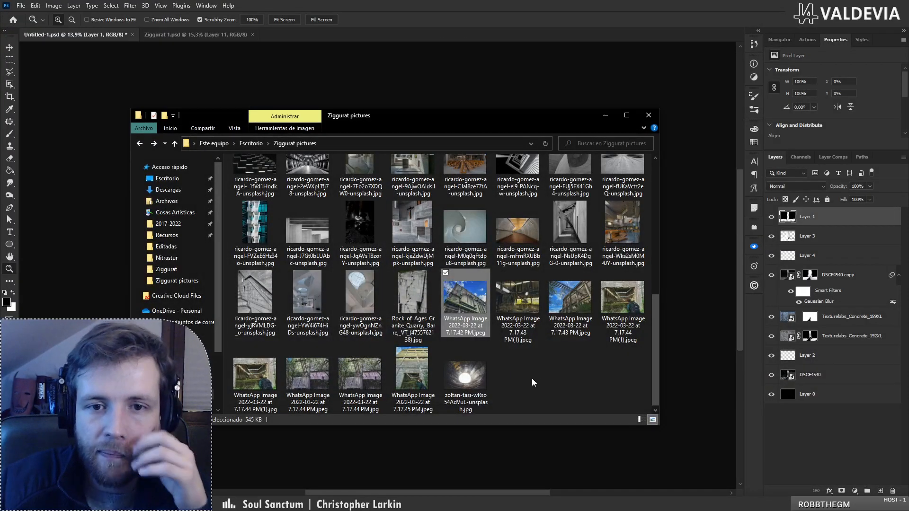
scroll(507, 373, "up", 10)
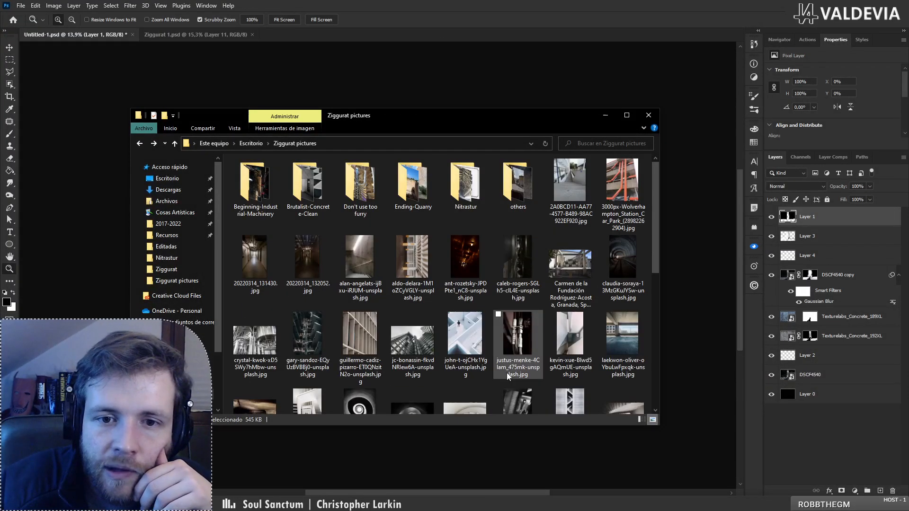
double_click(305, 194)
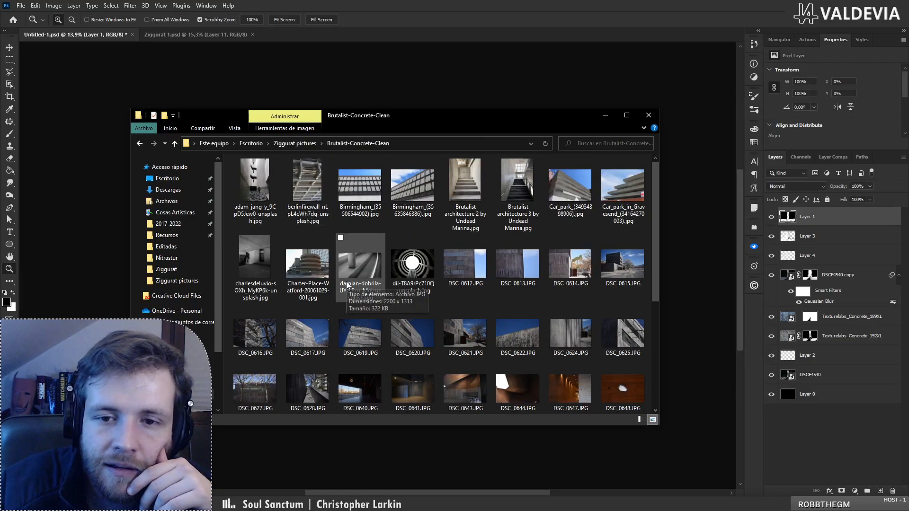
scroll(347, 283, "down", 5)
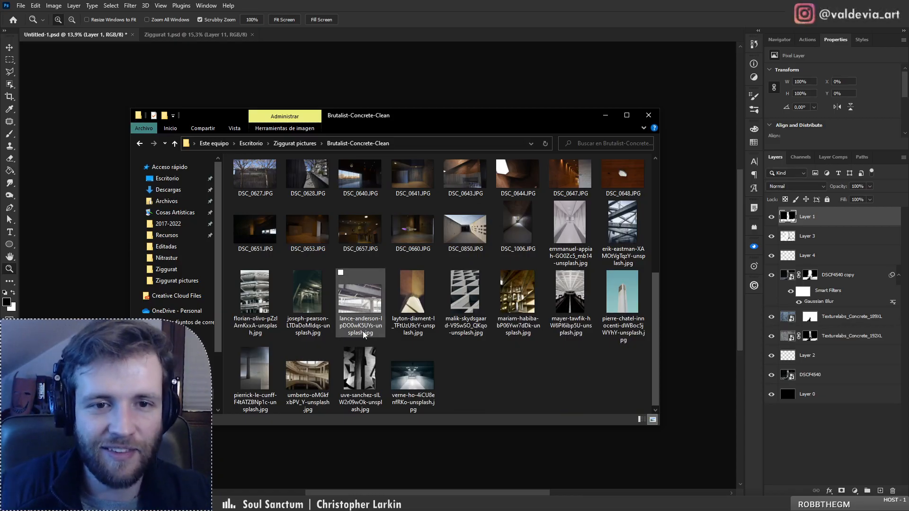
scroll(363, 331, "up", 2)
scroll(362, 331, "down", 2)
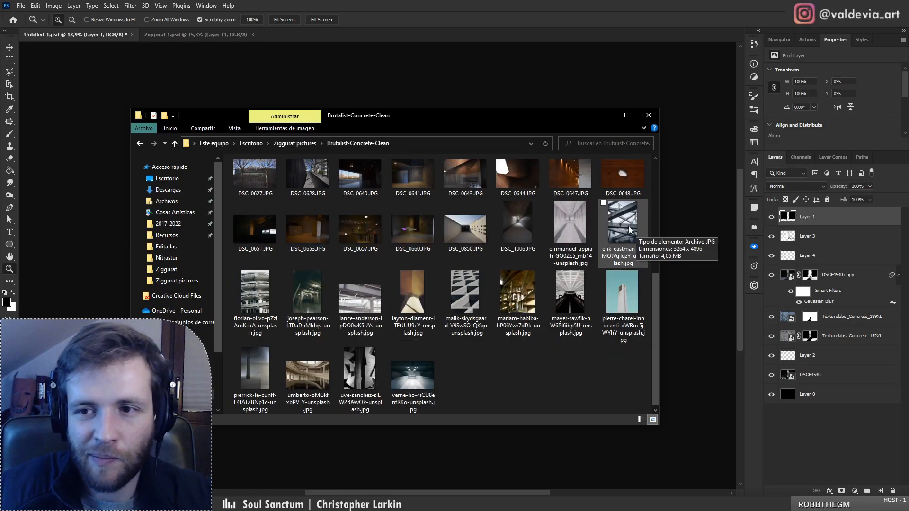
left_click_drag(629, 229, 536, 67)
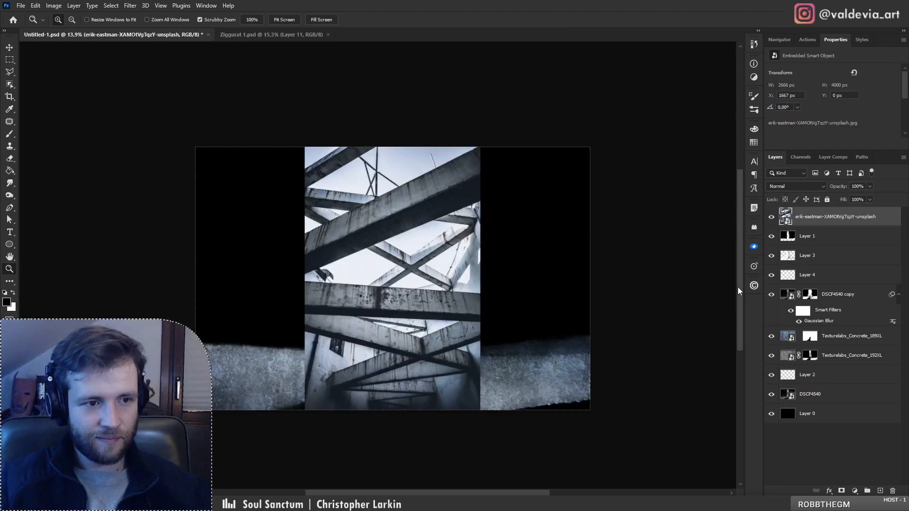
- Try the placed beam photo rotated 180°, scaled to the canvas width and clipped to Layer 1, and delete it
key("ctrl+t")
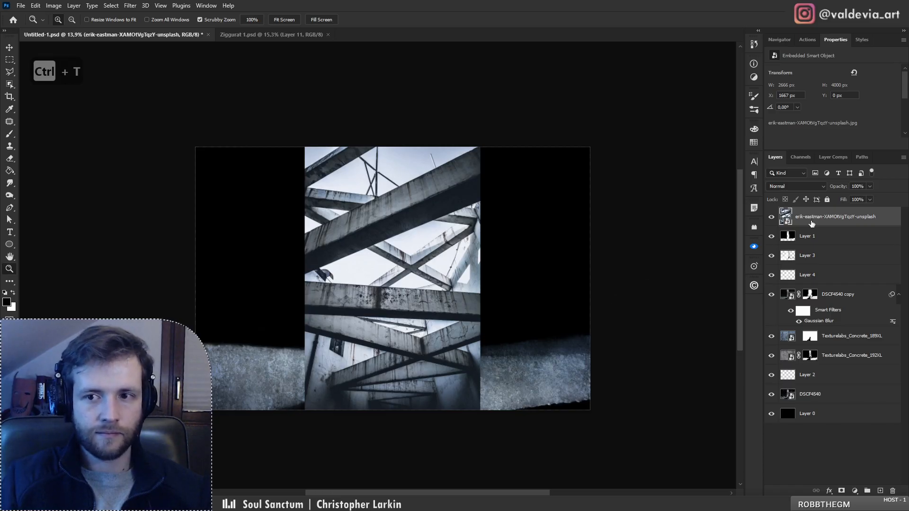
key("ctrl+t")
left_click_drag(532, 274, 239, 260)
left_click_drag(489, 278, 594, 284)
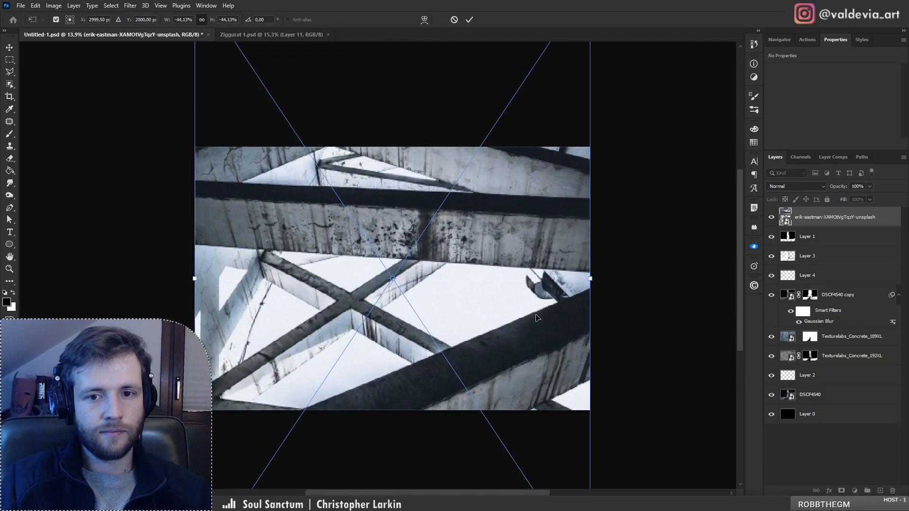
left_click_drag(537, 317, 539, 261)
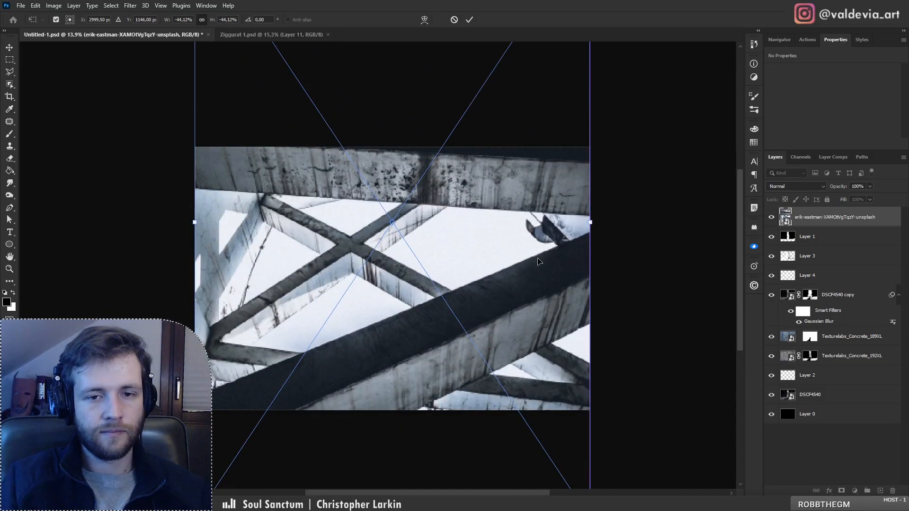
key("Return")
key("z")
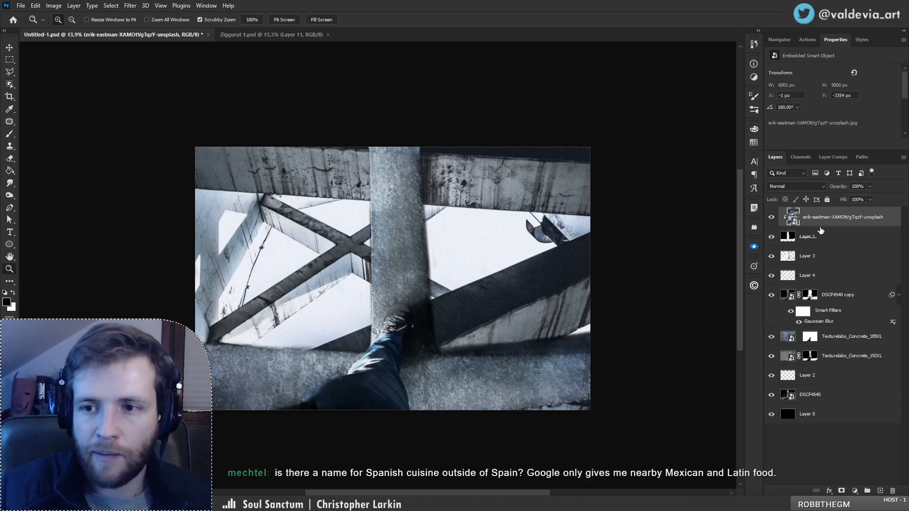
left_click(894, 491)
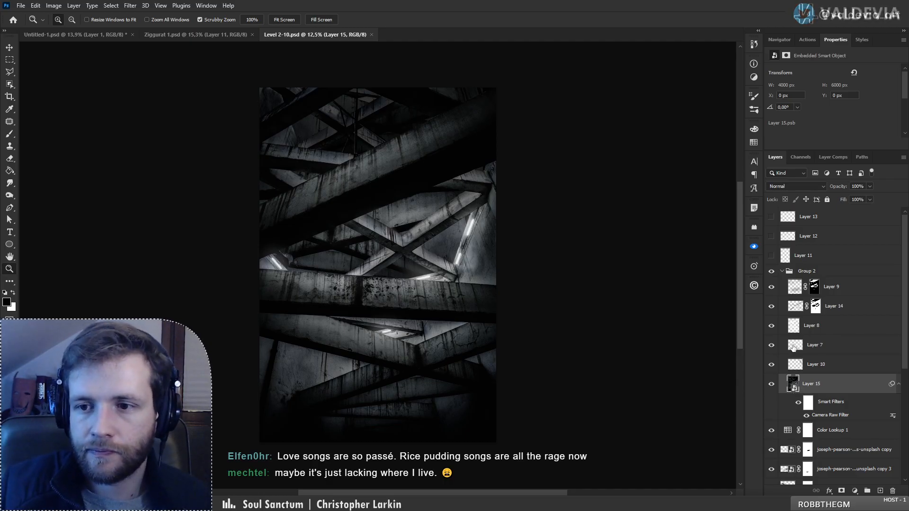
- Collapse and hide Group 2 in Level 2-10.psd, and compare the picture with Group 1 hidden and shown
left_click(783, 271)
left_click(771, 271)
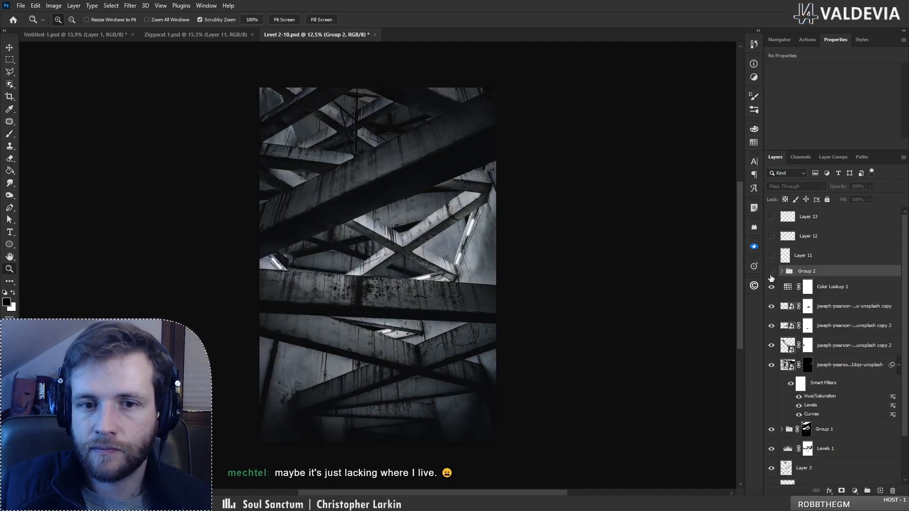
scroll(832, 304, "down", 3)
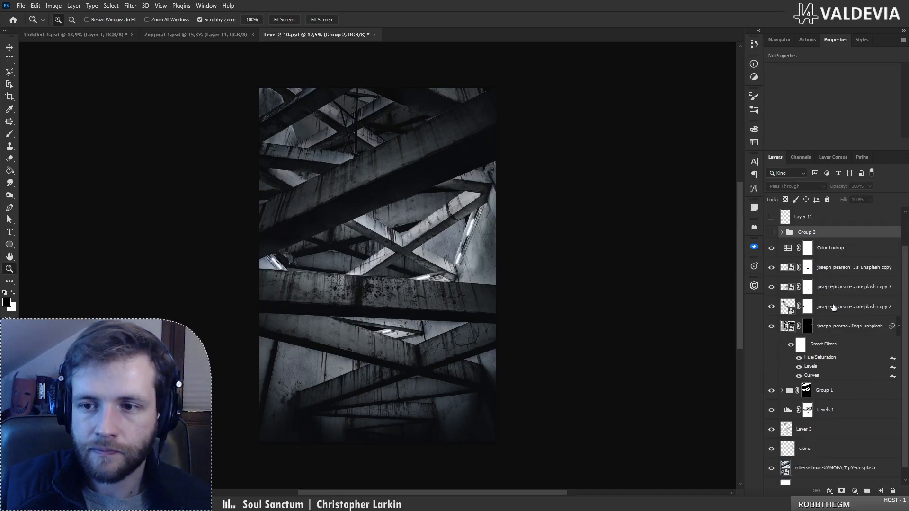
scroll(784, 415, "down", 1)
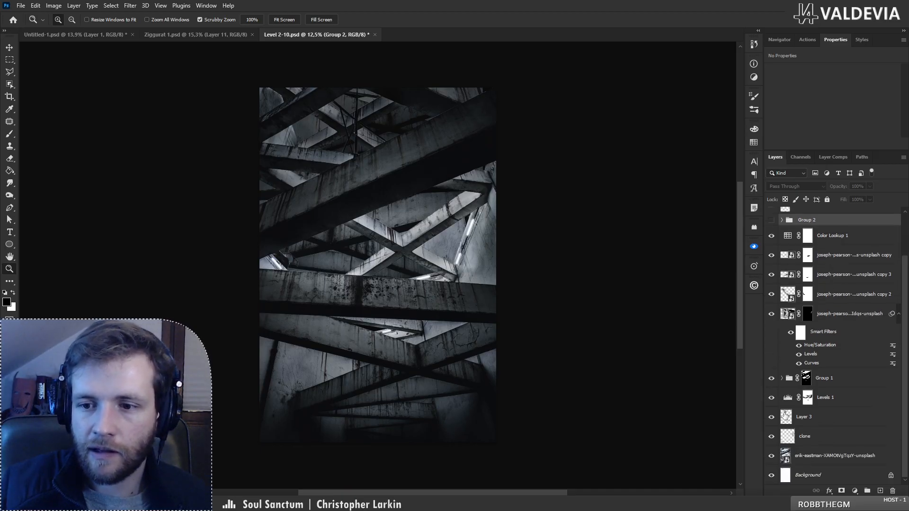
left_click(771, 378)
left_click(772, 378)
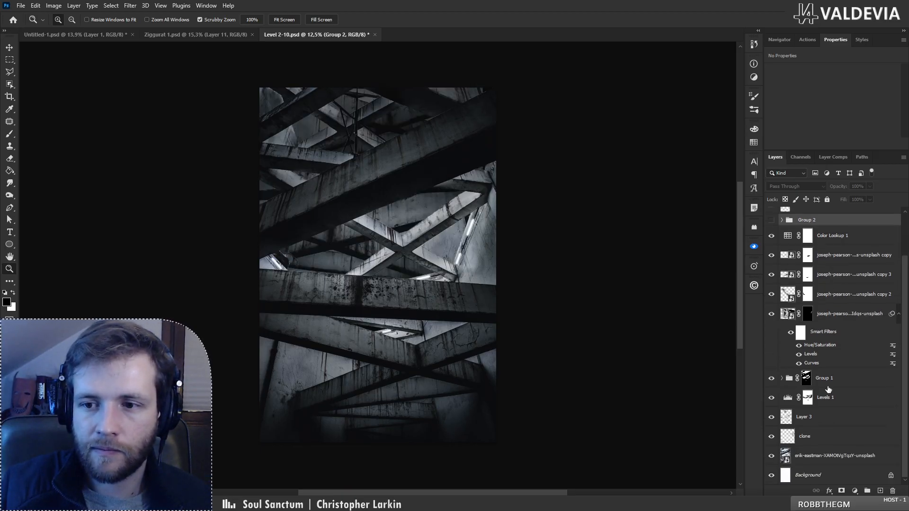
scroll(829, 390, "up", 1)
scroll(829, 390, "down", 1)
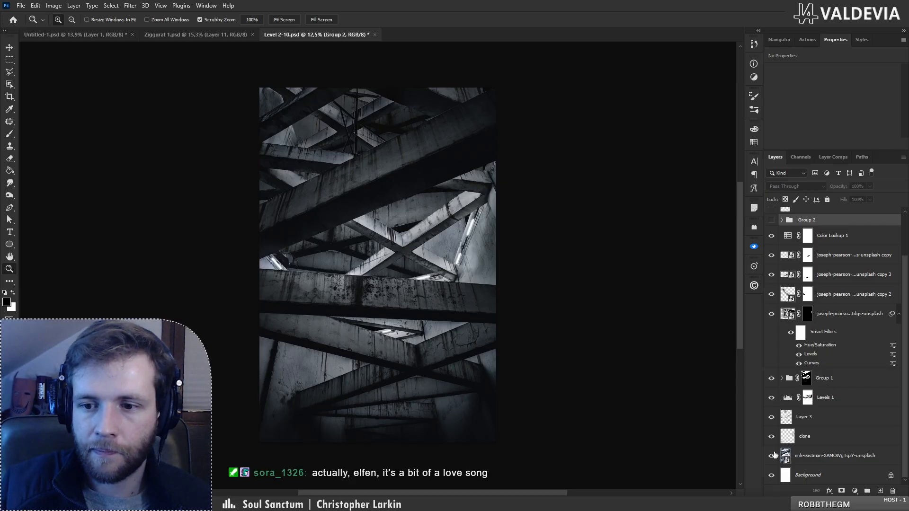
- Mask the erik-eastman base photo in Level 2-10.psd with the inverse of Group 1's mask
left_click(805, 456)
left_click(806, 379, "ctrl")
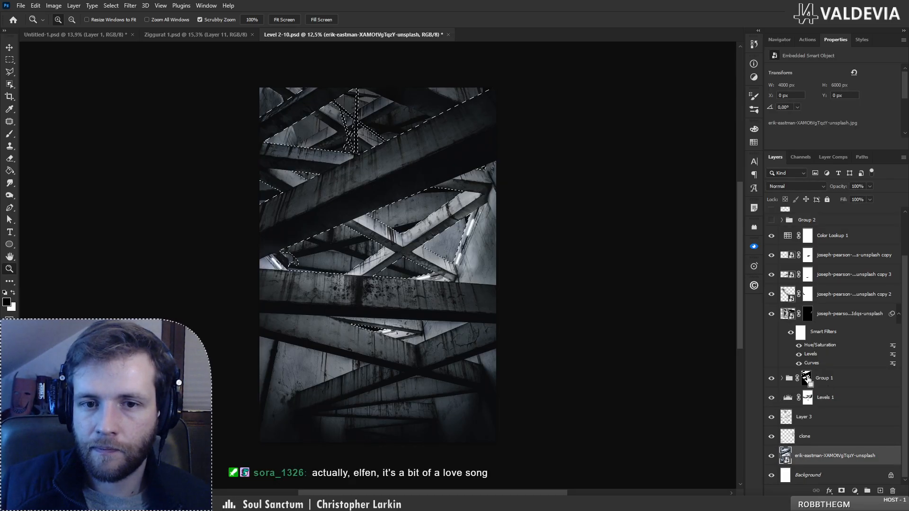
left_click(843, 492)
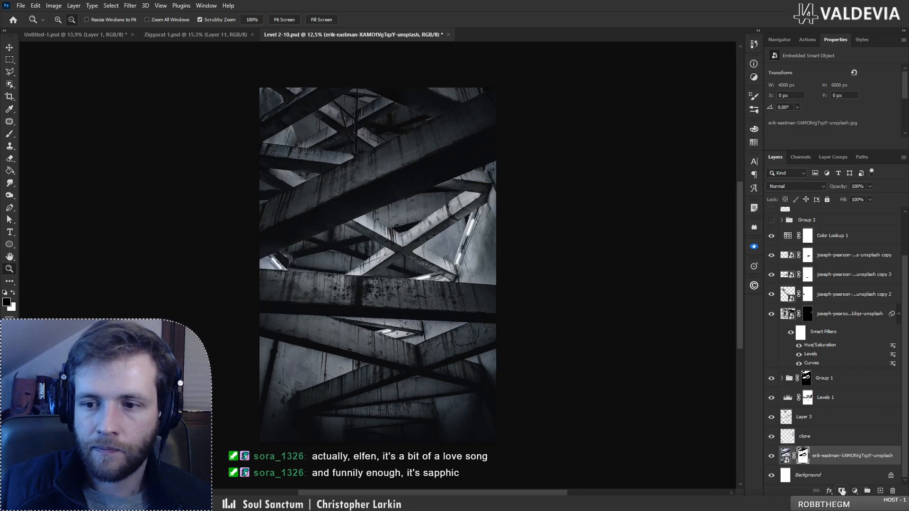
- Copy the masked erik-eastman photo into Untitled-1.psd above Layer 1 and clip it to Layer 1
left_click(9, 47)
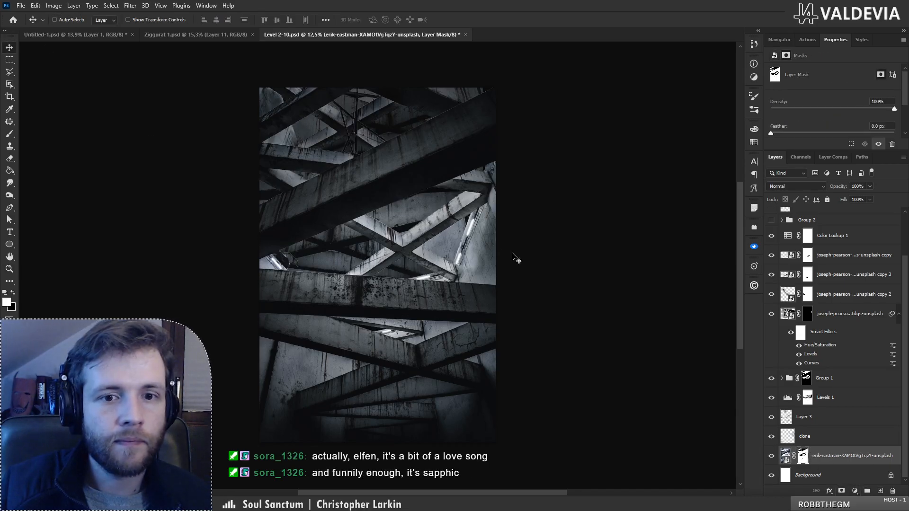
left_click_drag(403, 239, 193, 27)
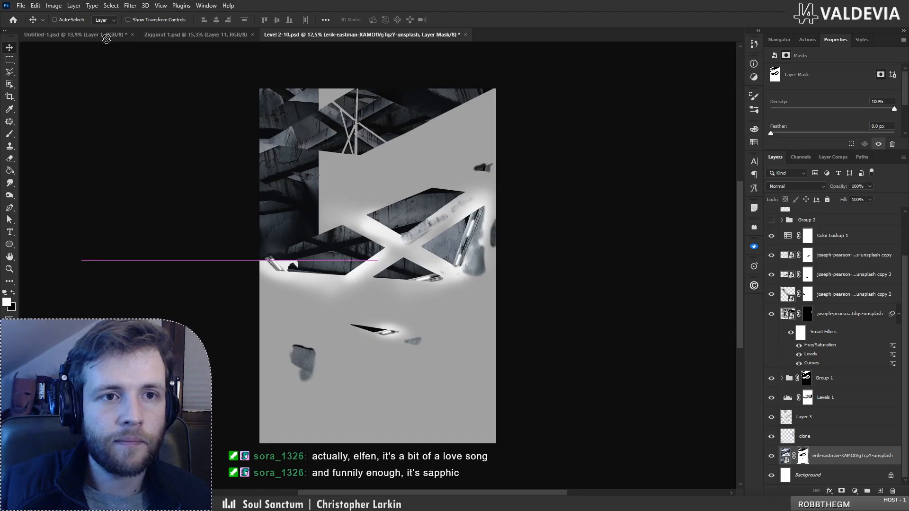
left_click_drag(106, 38, 390, 223)
mouse_move(858, 221)
left_mouse_down()
mouse_move(855, 304)
mouse_move(850, 221)
left_mouse_up()
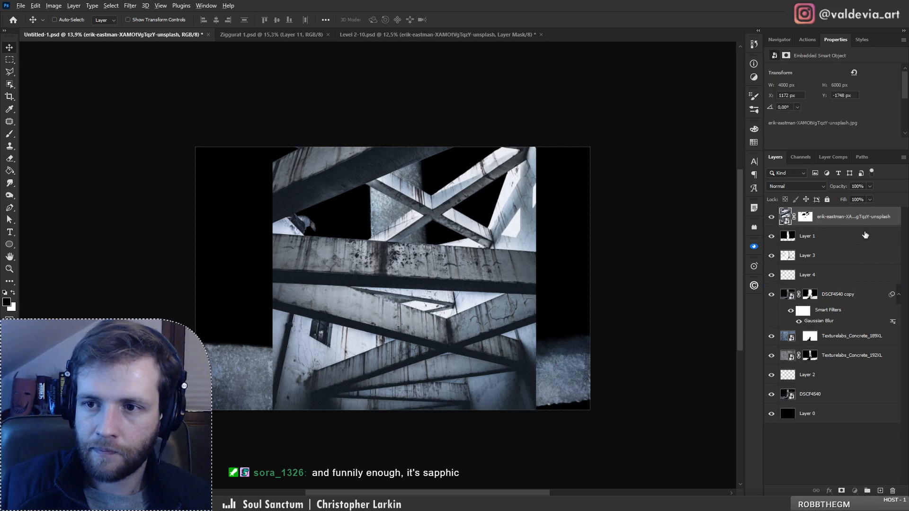
left_click(863, 226, "alt")
key("ctrl+t")
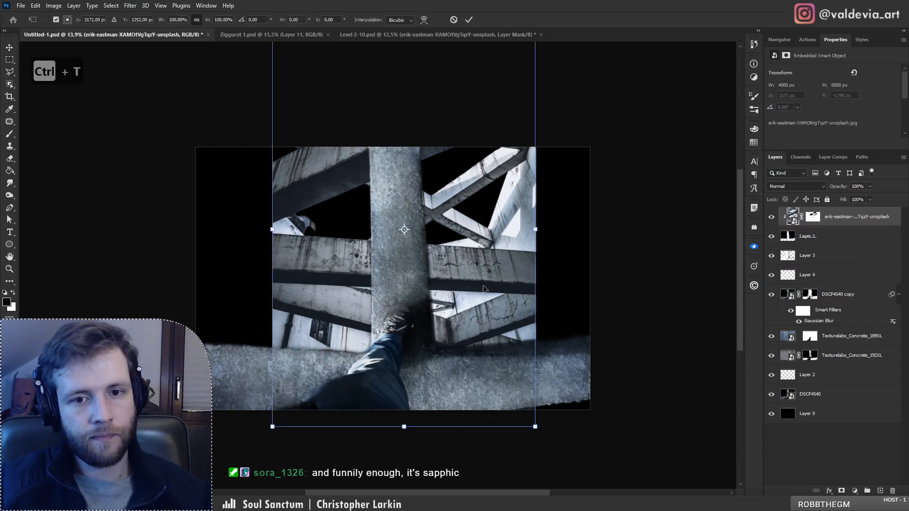
right_click(483, 286)
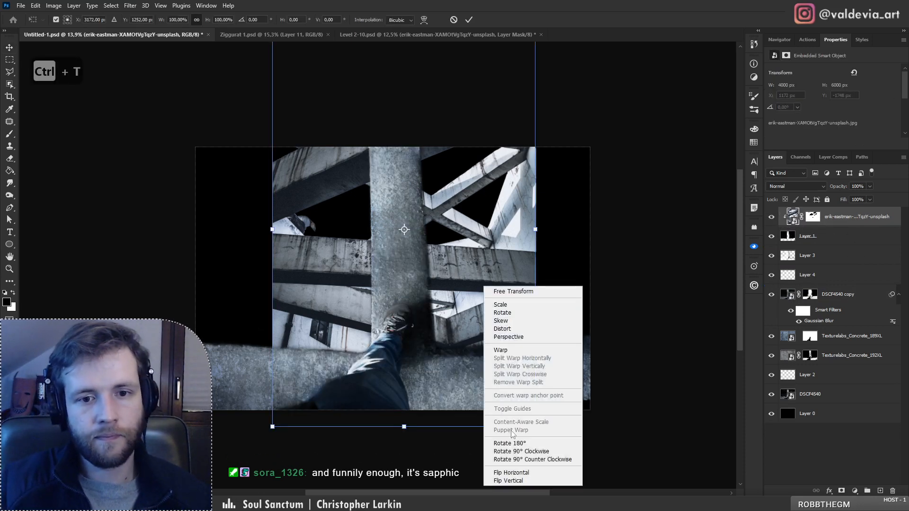
left_click(452, 22)
left_click(467, 19)
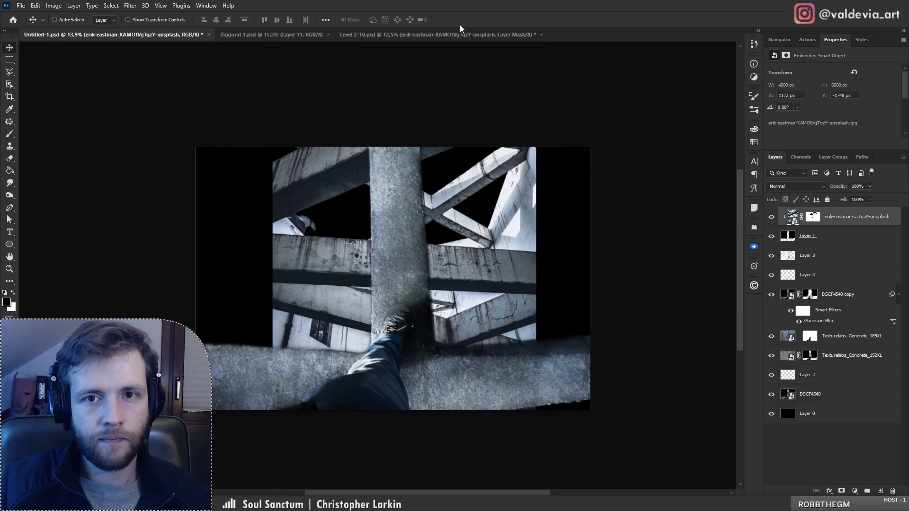
- Copy the clone, Layer 3 and Levels 1 layers from Level 2-10.psd into Untitled-1.psd and align them over the erik-eastman photo
left_click(456, 34)
left_click(802, 456)
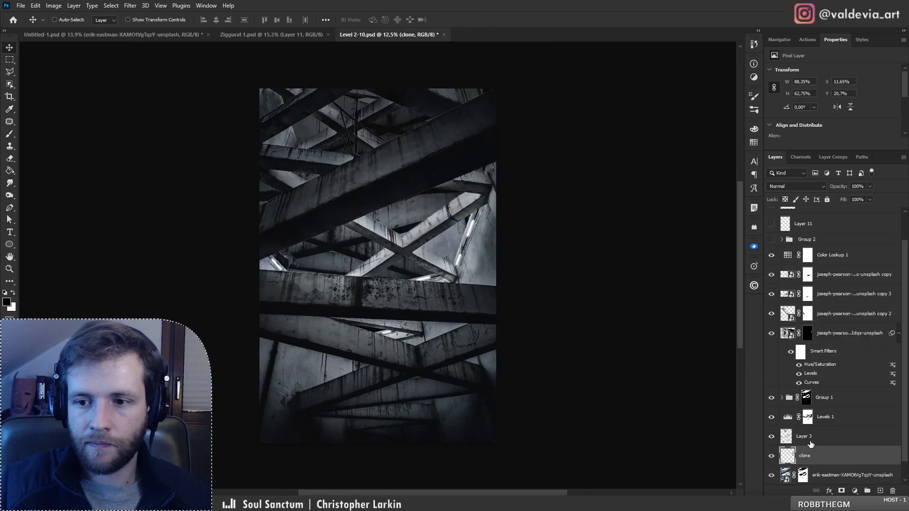
left_click(811, 439, "shift")
left_click(826, 421, "shift")
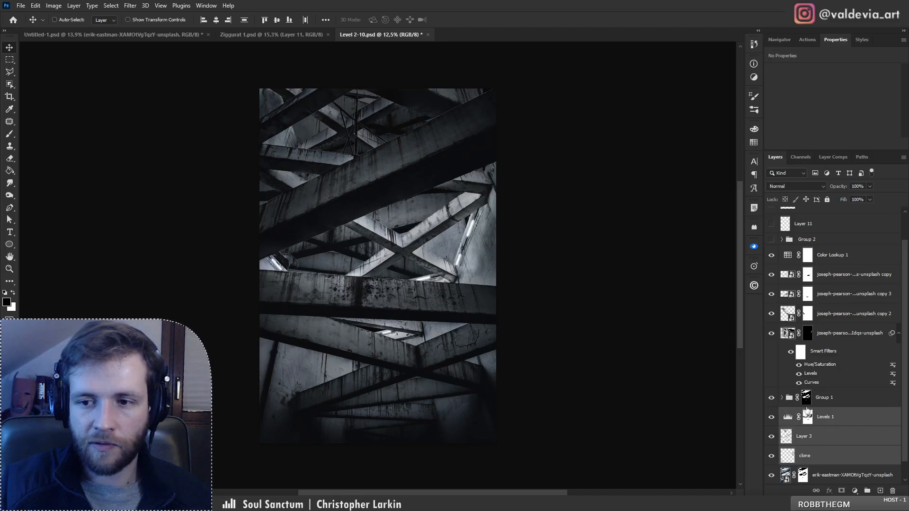
left_click_drag(298, 152, 96, 35)
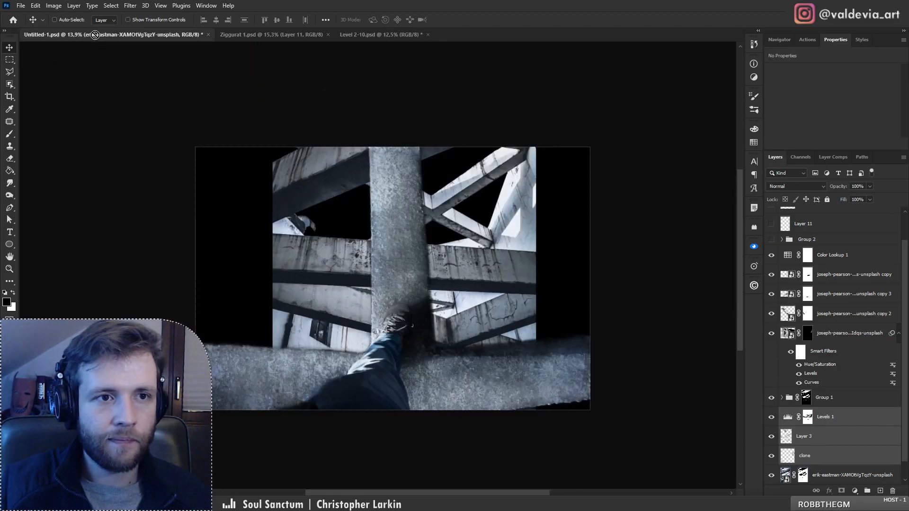
left_click_drag(128, 89, 126, 90)
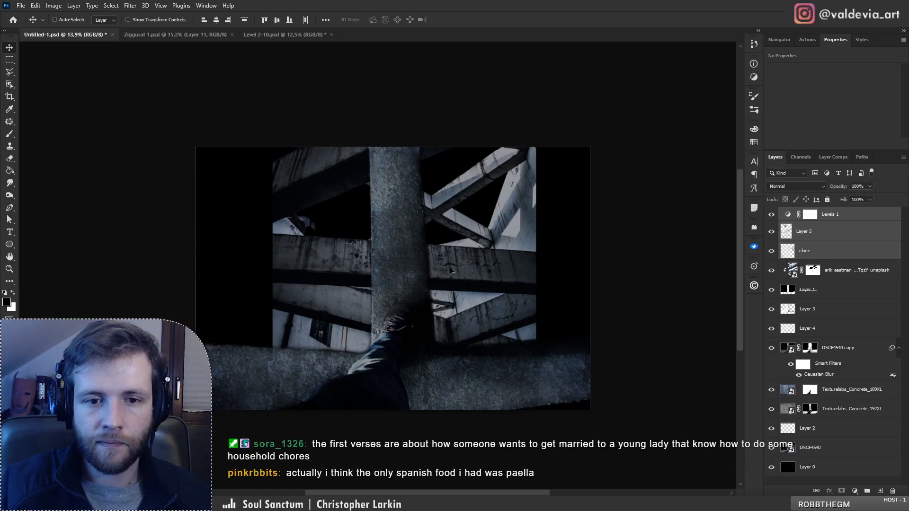
left_click_drag(451, 270, 593, 359)
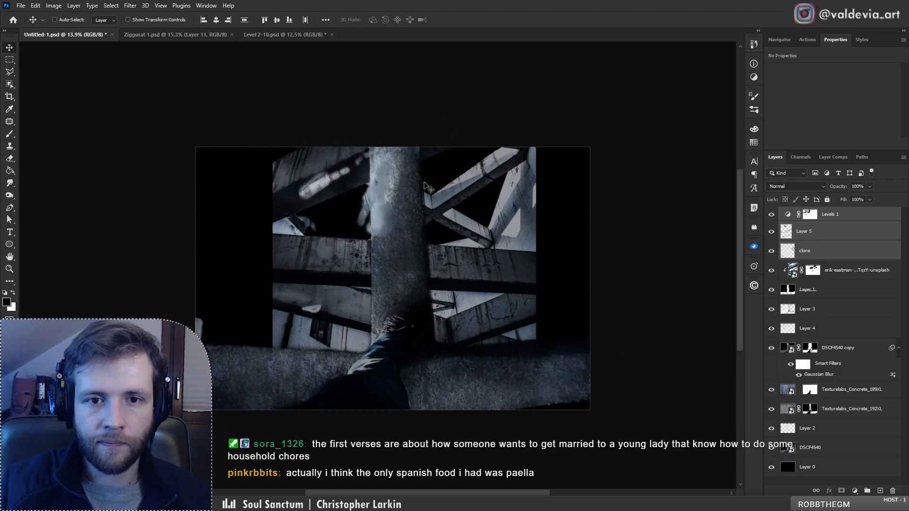
left_click_drag(425, 185, 558, 190)
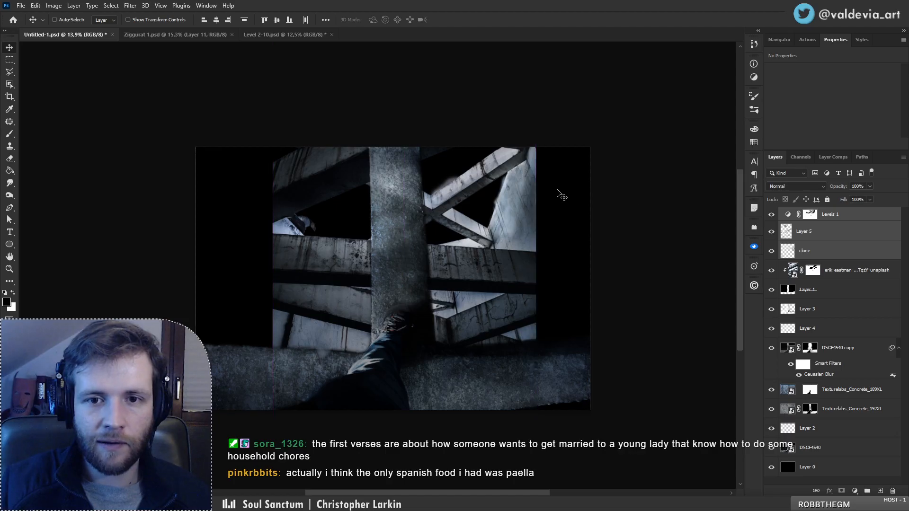
- Clip clone, Layer 5 and Levels 1 to Layer 1, and compare the picture with clone hidden and shown
left_click(871, 260, "alt")
left_click(875, 237, "alt")
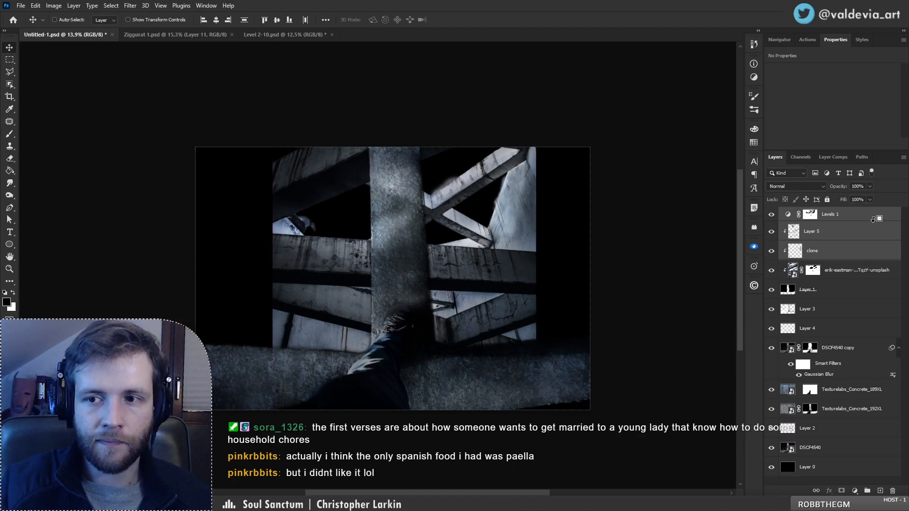
left_click(873, 219, "alt")
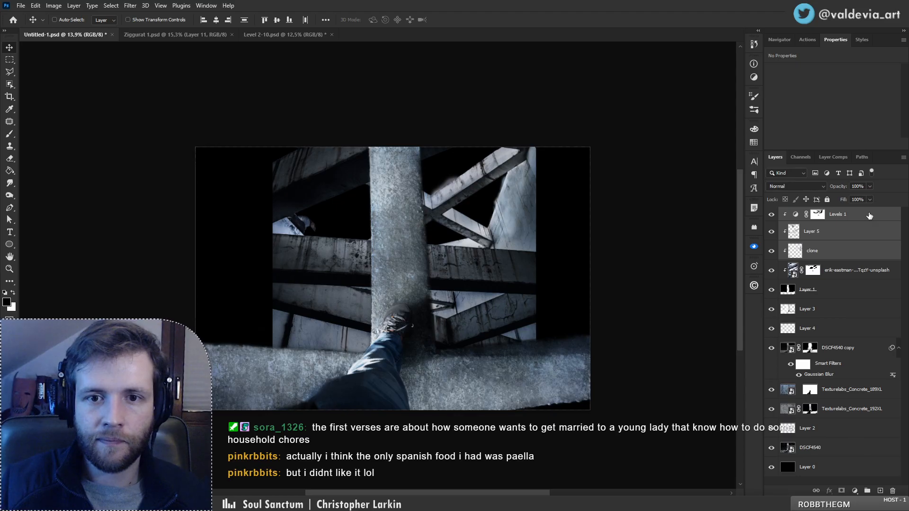
left_click(870, 216)
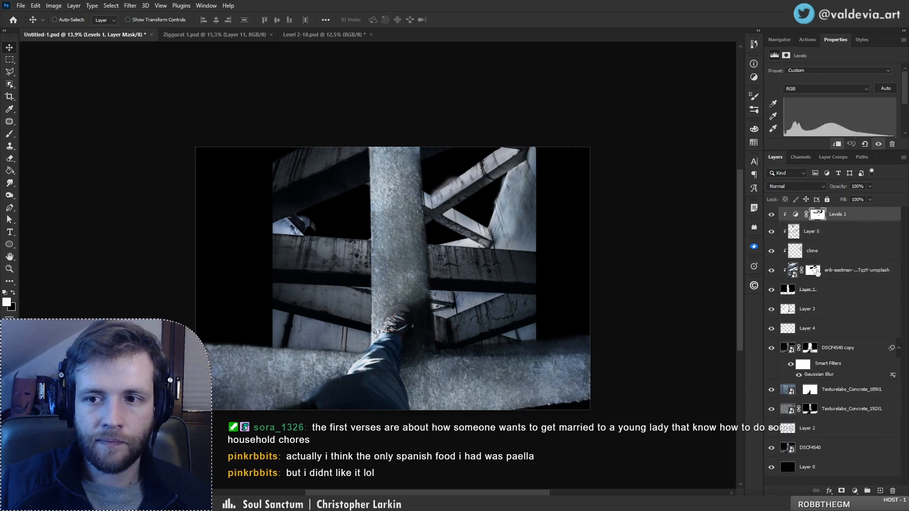
left_click(772, 257)
left_click(772, 257)
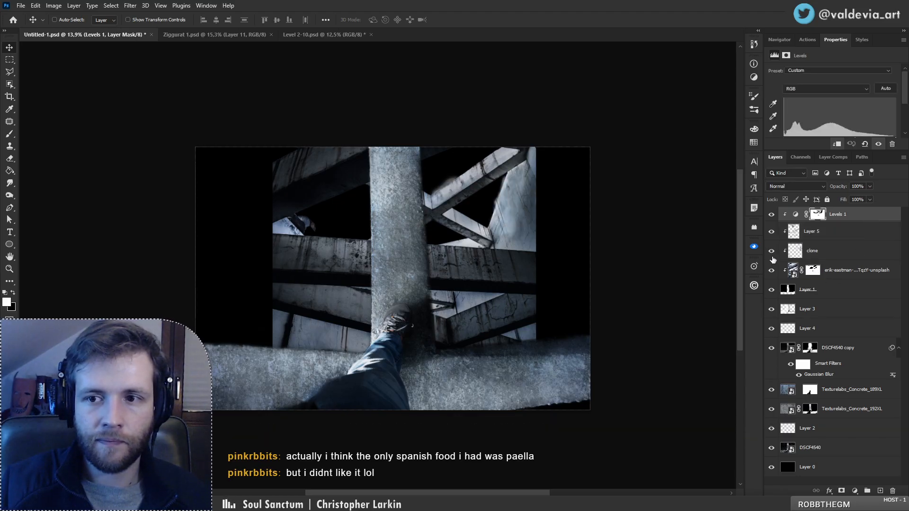
- Release the erik-eastman layer from Layer 1 and clip clone, Layer 5 and Levels 1 to the erik-eastman layer instead
left_click(842, 277, "alt")
key("ctrl+0")
left_click(841, 260, "alt")
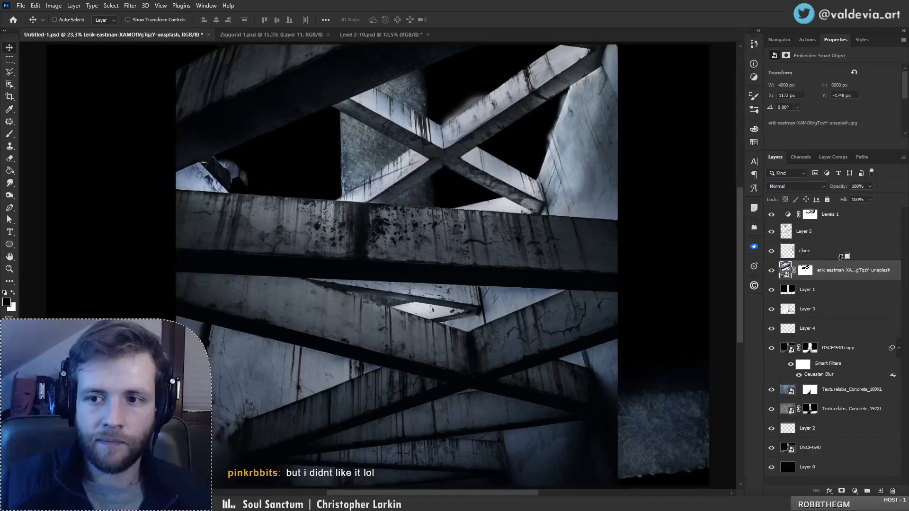
left_click(842, 240, "alt")
left_click(850, 221, "alt")
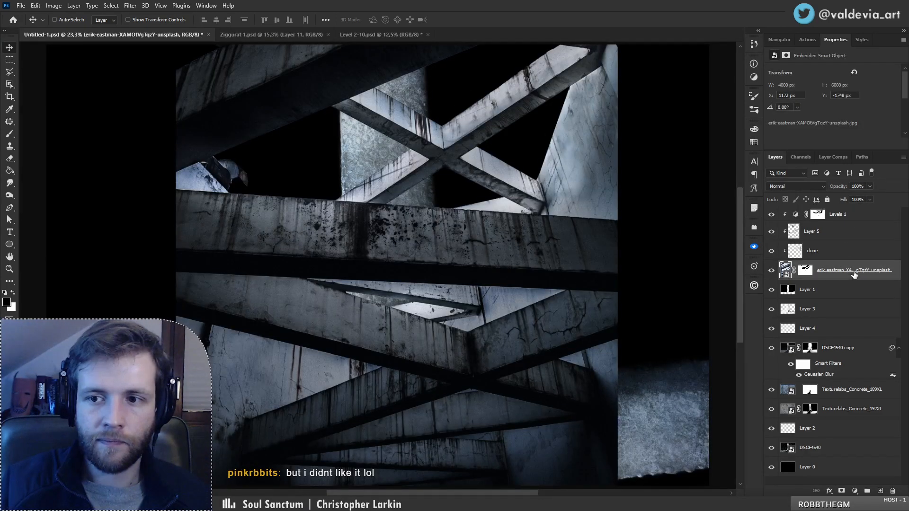
- Merge the erik-eastman layer with clone, Layer 5 and Levels 1, and clip the merged layer to Layer 1
left_click(853, 219, "shift")
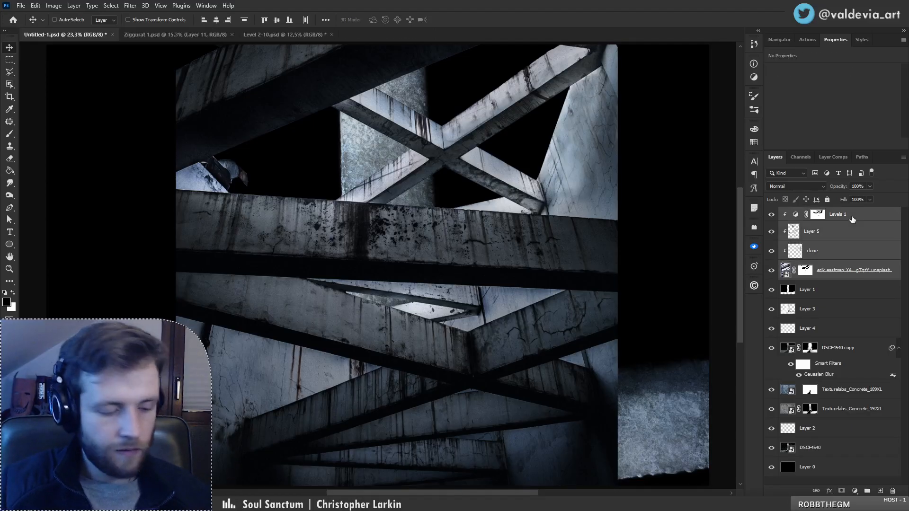
key("ctrl+e")
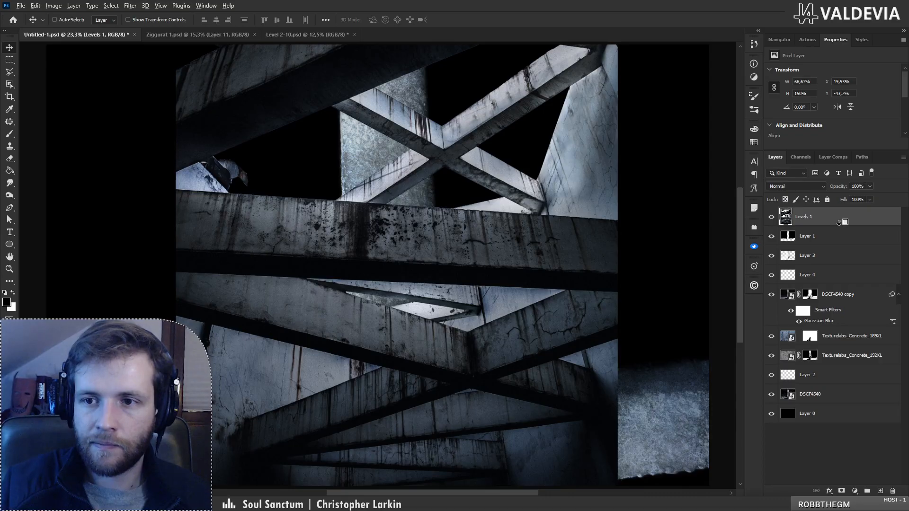
left_click(839, 223, "alt")
key("z")
left_click_drag(428, 225, 435, 154)
key("v")
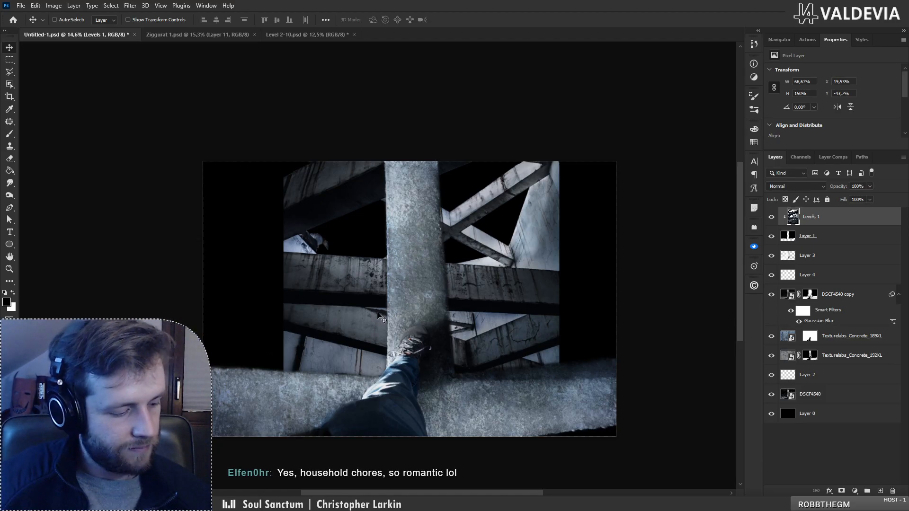
- Convert the merged Levels 1 beam layer to a smart object, flip it vertically and scale it to about 170.7%
key("ctrl+backslash")
key("ctrl+t")
right_click(492, 276)
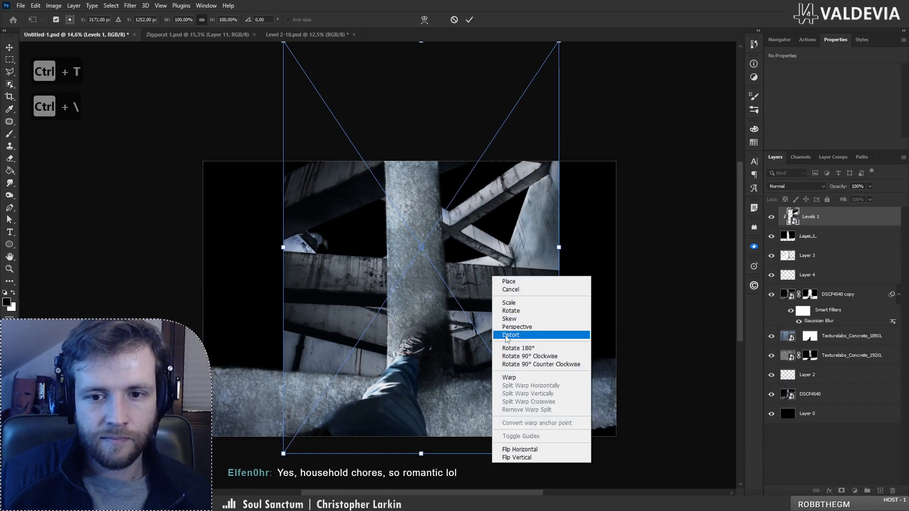
left_click(517, 457)
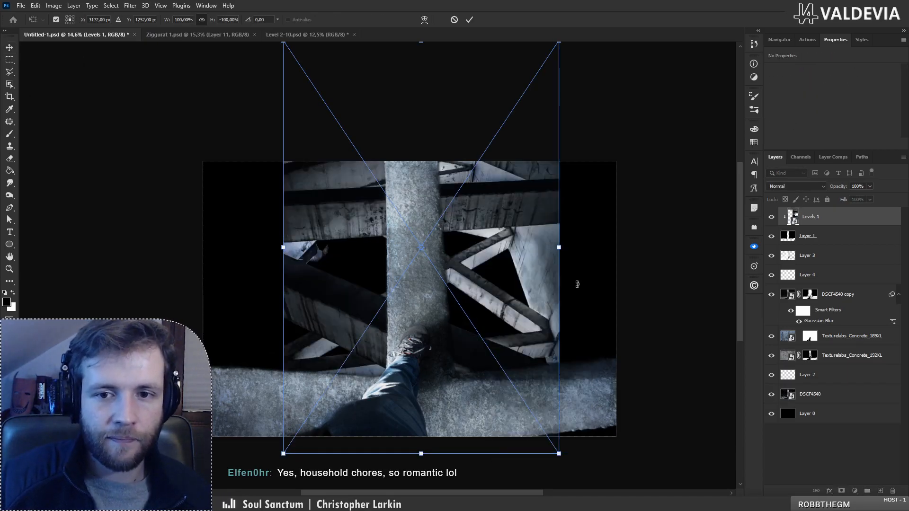
left_click_drag(559, 247, 687, 246)
left_click_drag(592, 290, 453, 198)
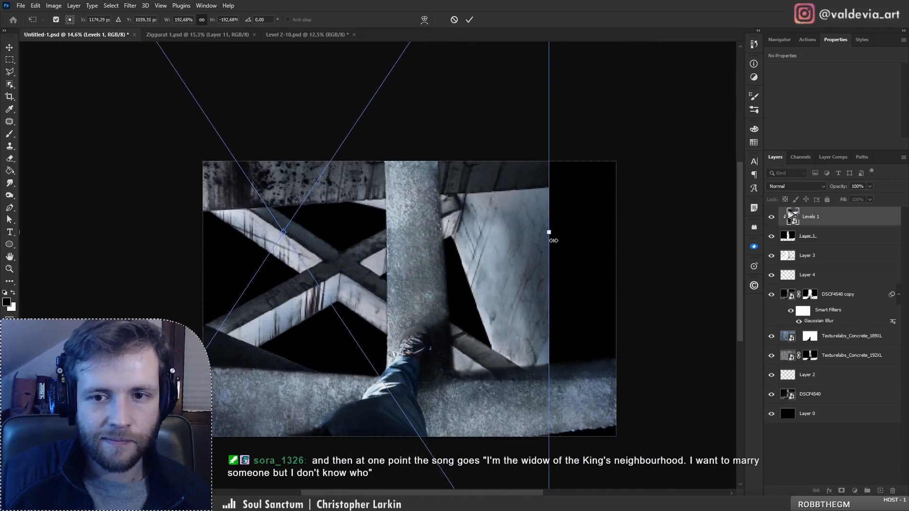
left_click_drag(551, 235, 704, 235)
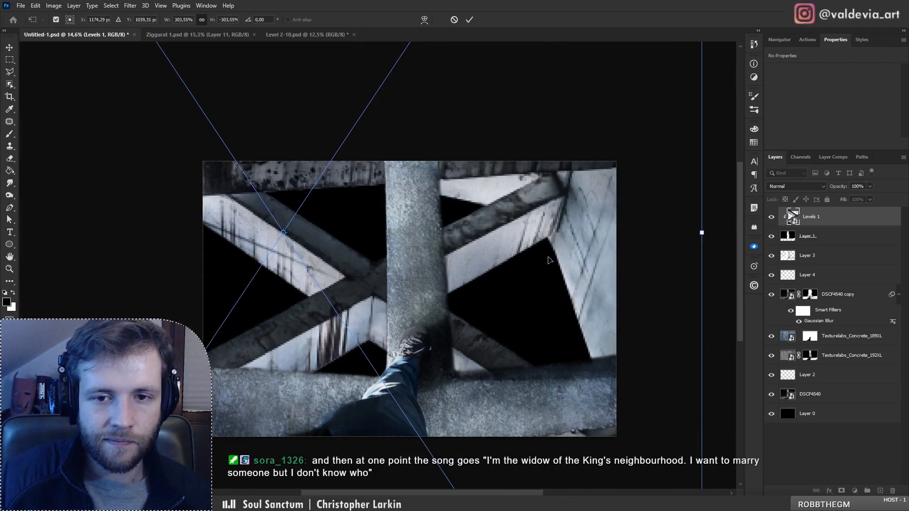
left_click_drag(528, 265, 548, 245)
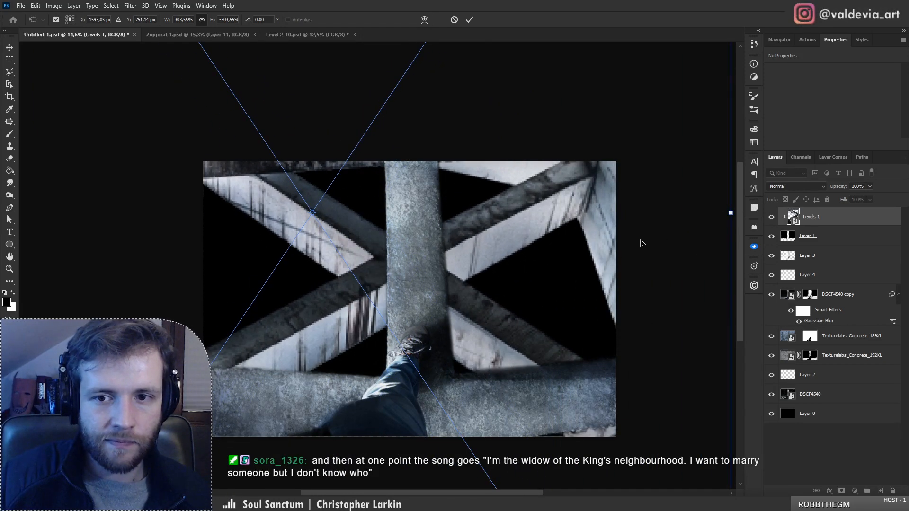
left_click_drag(725, 224, 548, 246)
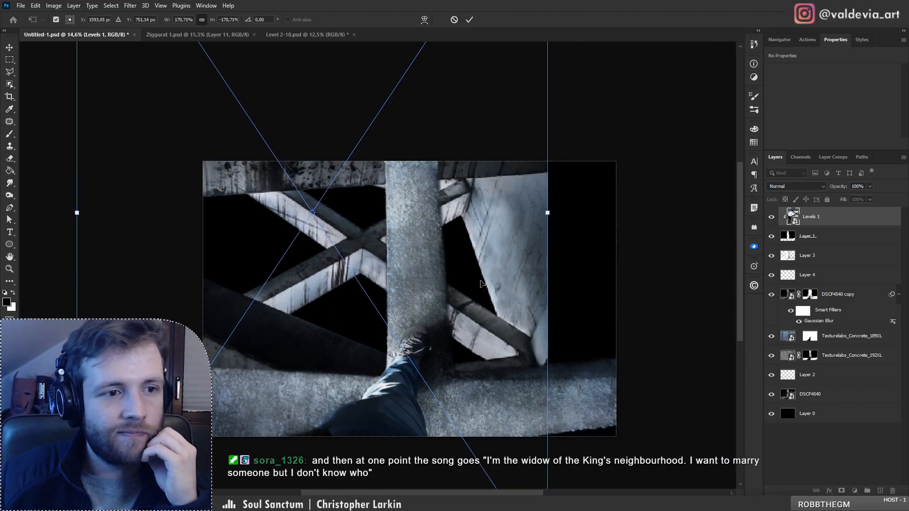
- Flip the Levels 1 beams horizontally and move them flush with the canvas's right edge, comparing the layer hidden and shown
right_click(467, 289)
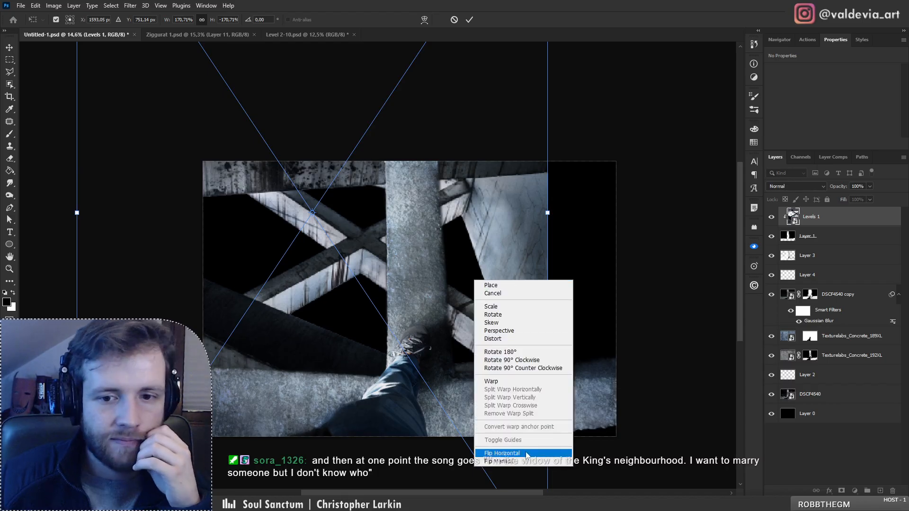
left_click(502, 454)
left_click_drag(336, 315, 405, 327)
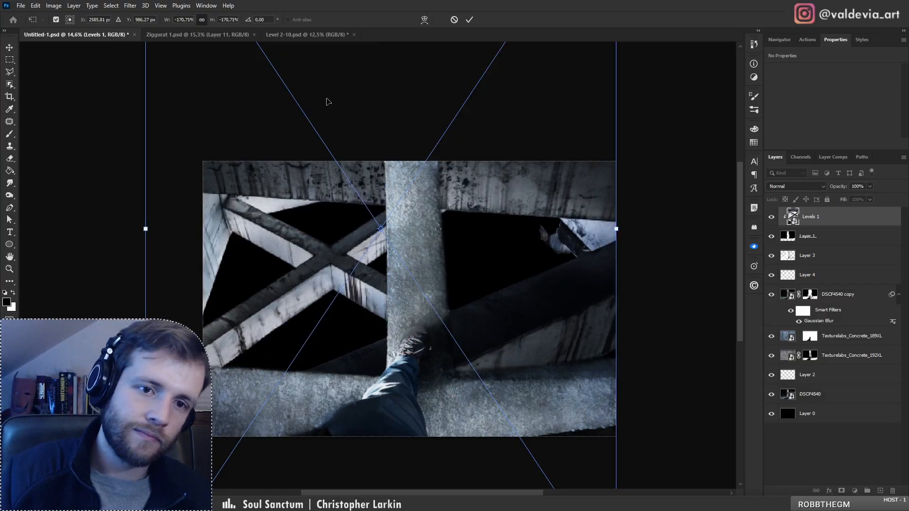
left_click(471, 20)
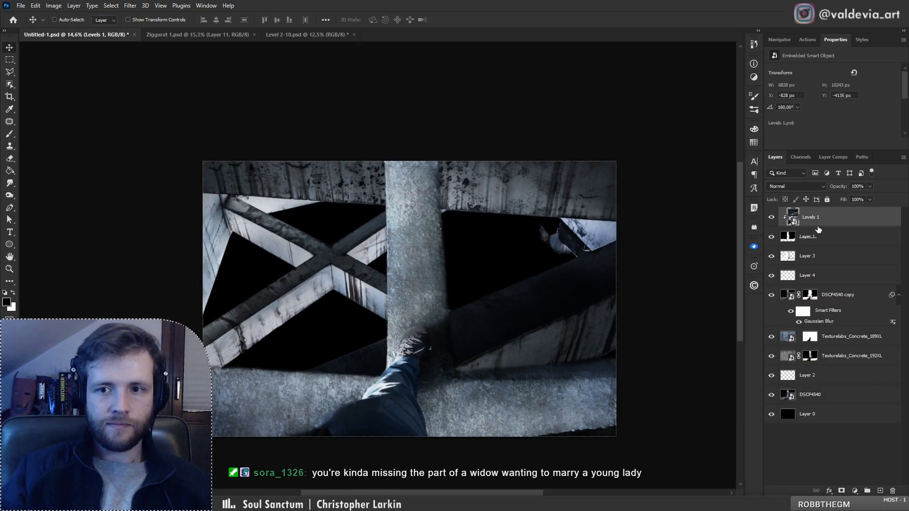
left_click(772, 218)
left_click(772, 218)
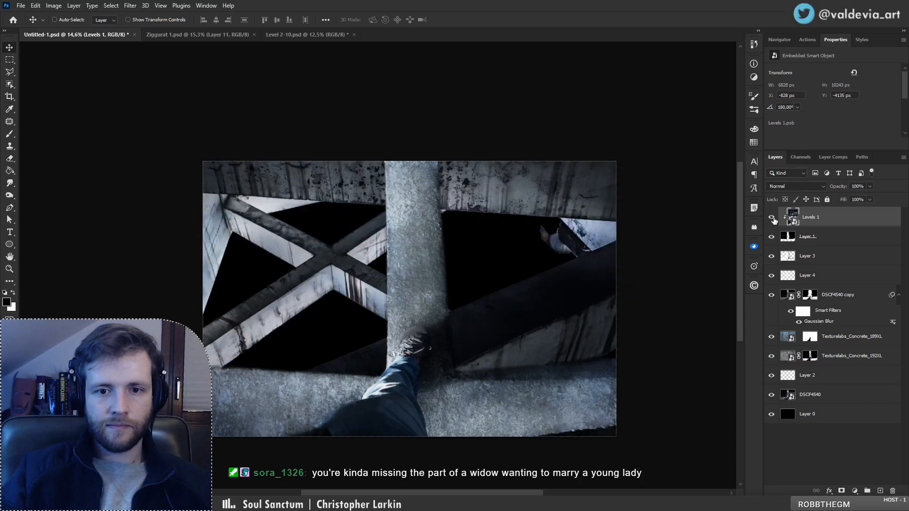
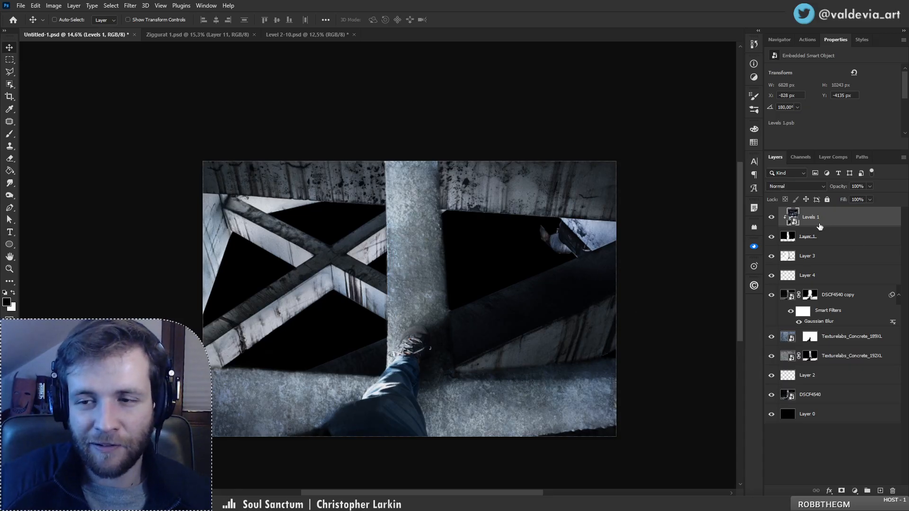
- Duplicate Levels 1 directly beneath itself, clipped to Layer 1, and shift the copy to the right of the central beam
left_click_drag(820, 226, 818, 246)
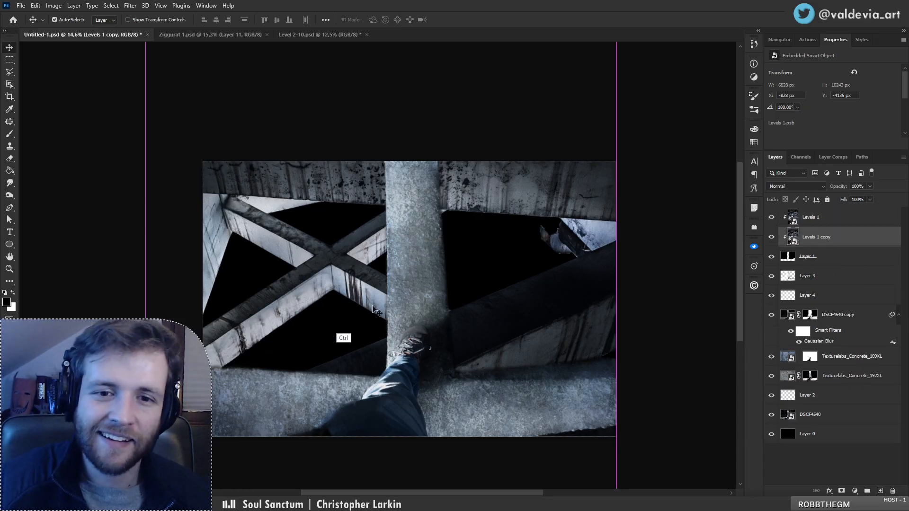
left_click_drag(343, 316, 532, 313)
key("ctrl+z")
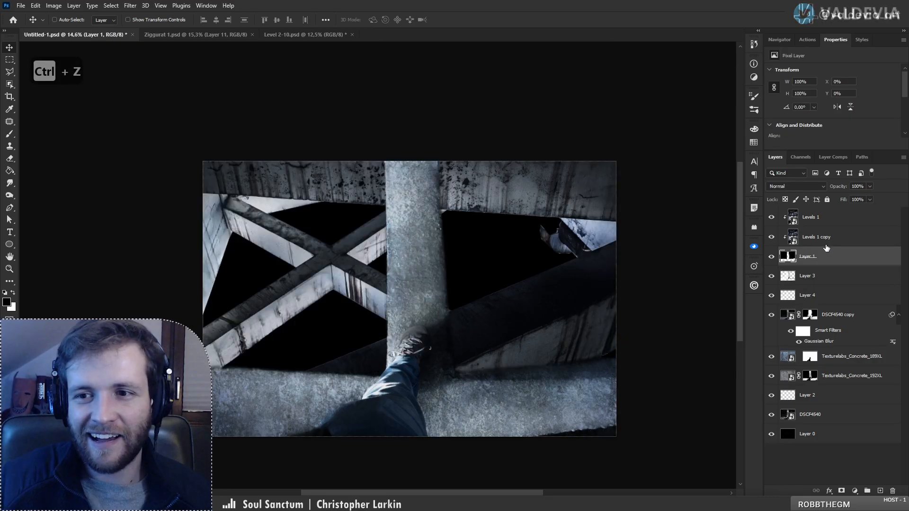
left_click(826, 240)
left_click_drag(410, 281, 587, 294)
- Flip Levels 1 copy horizontally, scale it to about 95.5% and fit it into the void right of the central beam
key("ctrl+t")
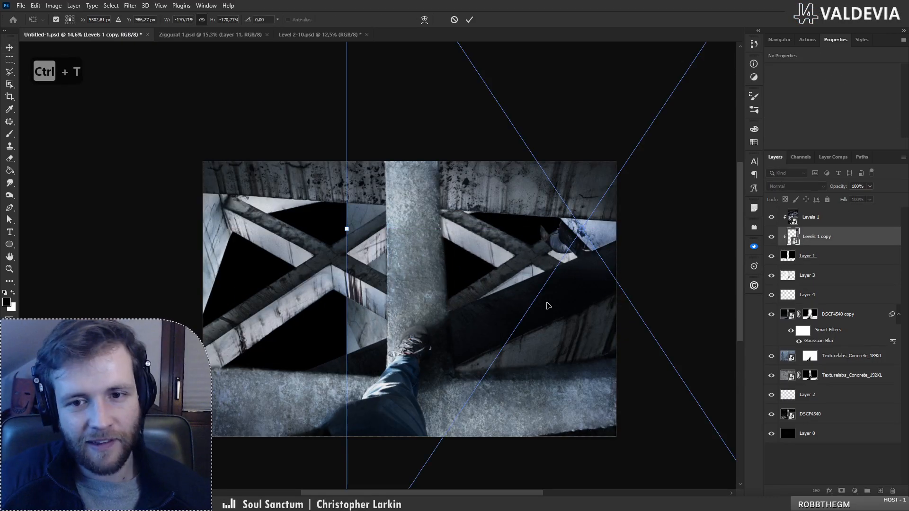
right_click(521, 298)
left_click(559, 453)
left_click_drag(604, 369, 457, 382)
left_click_drag(672, 260, 533, 260)
left_click_drag(501, 299, 648, 404)
left_click_drag(685, 358, 613, 357)
left_click_drag(561, 373, 621, 320)
key("Return")
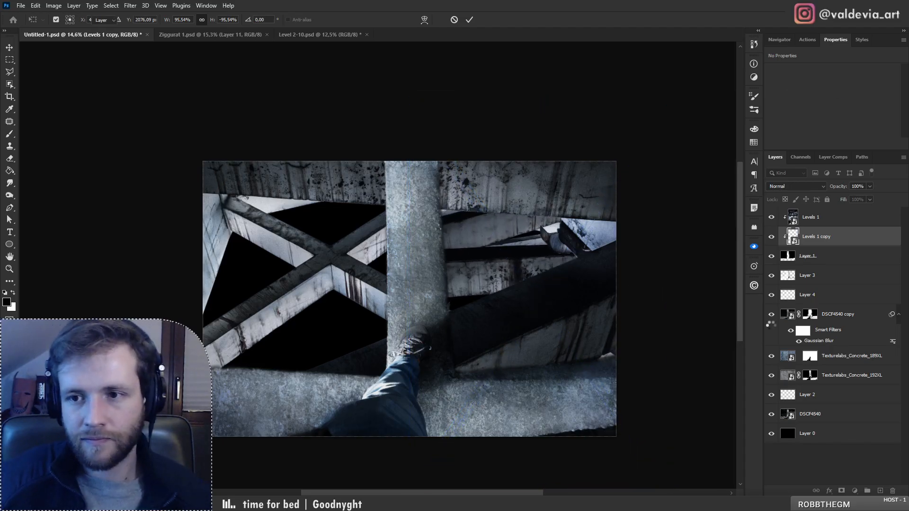
- Add a white layer mask to the Levels 1 layer
left_click(838, 217)
left_click(841, 490)
key("x")
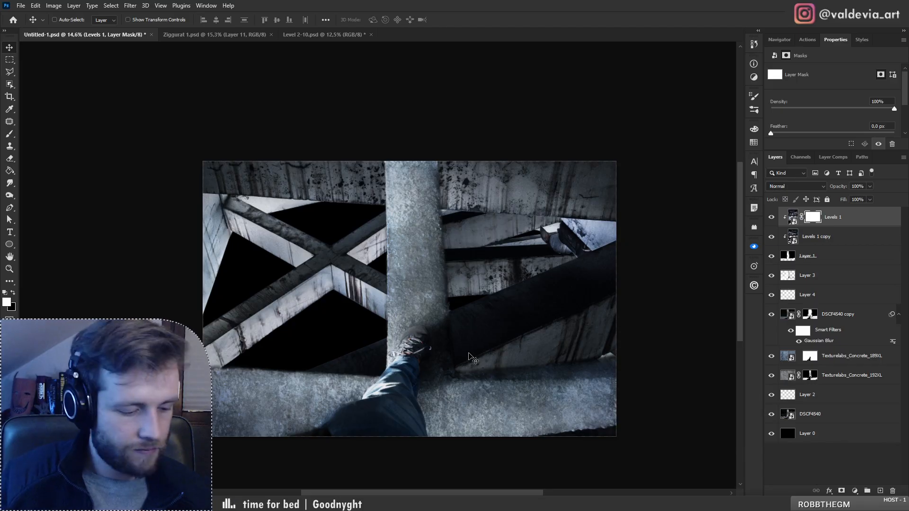
- Paint black on the Levels 1 mask with a harder round brush to hide the dark beam fragment in the void beside the foot
key("b")
right_click(437, 359)
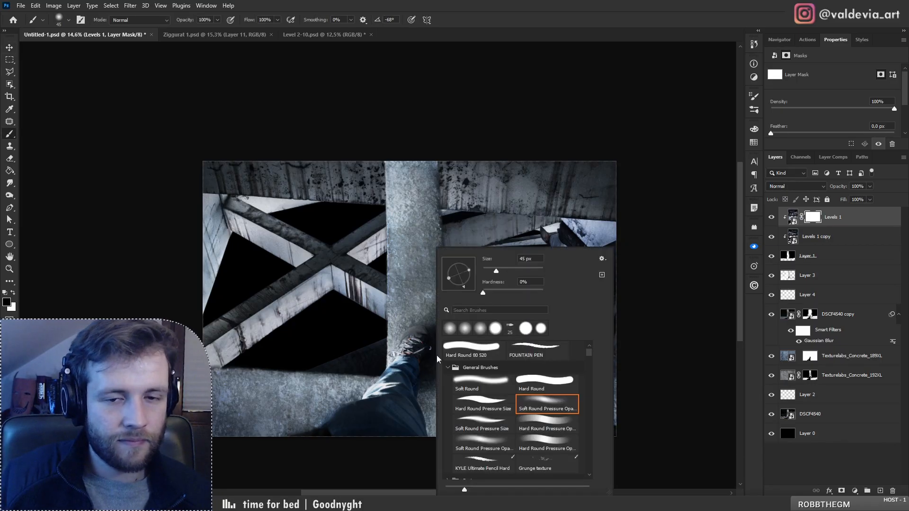
left_click(499, 329)
key("Return")
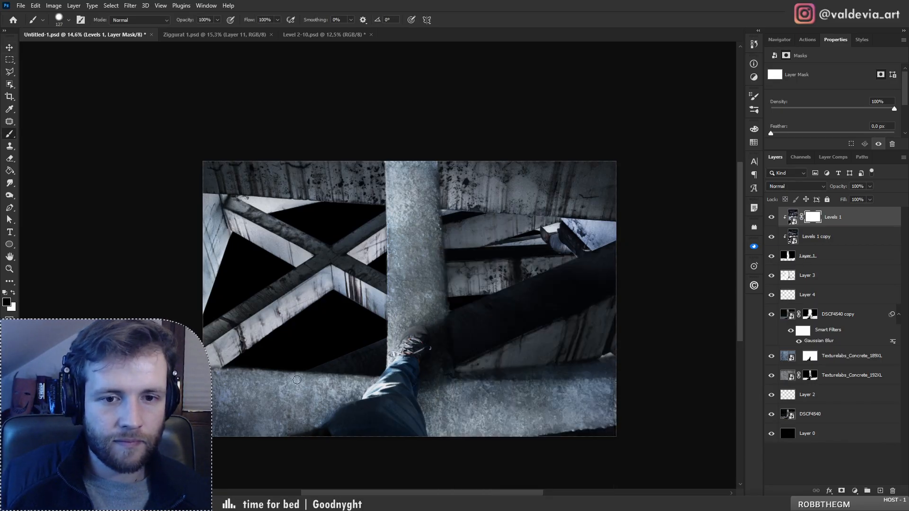
mouse_move(390, 342)
left_mouse_down()
mouse_move(298, 379)
mouse_move(375, 370)
left_mouse_up()
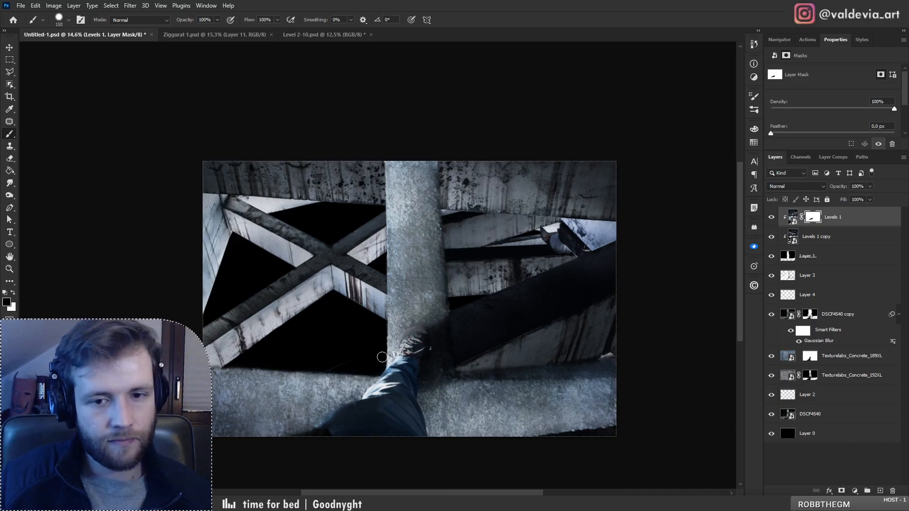
- Hide the large dark diagonal Levels 1 beam right of the central beam by painting its mask black with a 700 px brush
key("bracketright")
key("bracketright")
key("bracketright")
key("bracketright")
left_click_drag(468, 365, 645, 355)
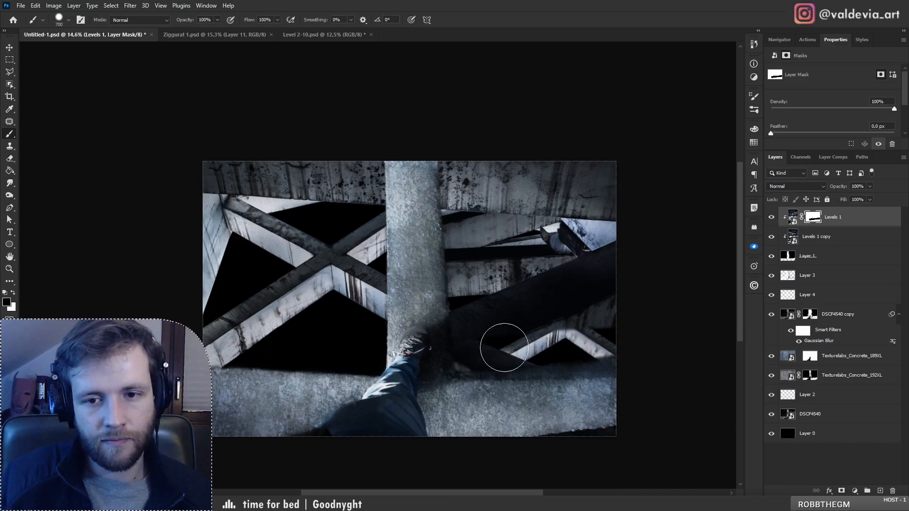
mouse_move(476, 326)
left_mouse_down()
mouse_move(633, 266)
mouse_move(632, 256)
mouse_move(555, 281)
mouse_move(621, 252)
mouse_move(568, 251)
mouse_move(574, 228)
left_mouse_up()
- Refine the Levels 1 mask near the upper-right void, restoring parts in white and hiding leftovers along the canvas's right edge in black
key("x")
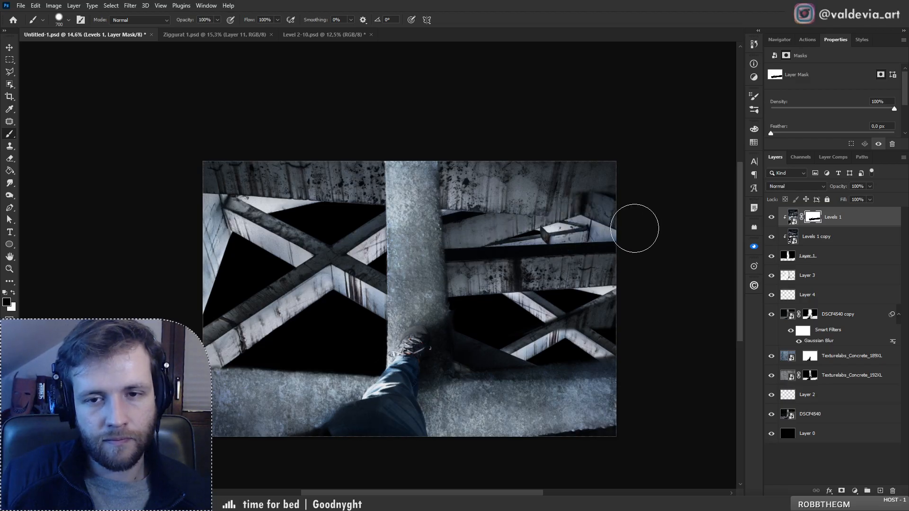
left_click_drag(636, 226, 544, 191)
key("x")
mouse_move(635, 185)
left_mouse_down()
mouse_move(587, 182)
mouse_move(588, 221)
mouse_move(571, 266)
mouse_move(549, 247)
mouse_move(636, 255)
mouse_move(534, 240)
mouse_move(594, 243)
mouse_move(623, 280)
mouse_move(619, 312)
mouse_move(627, 330)
mouse_move(649, 341)
mouse_move(603, 341)
left_mouse_up()
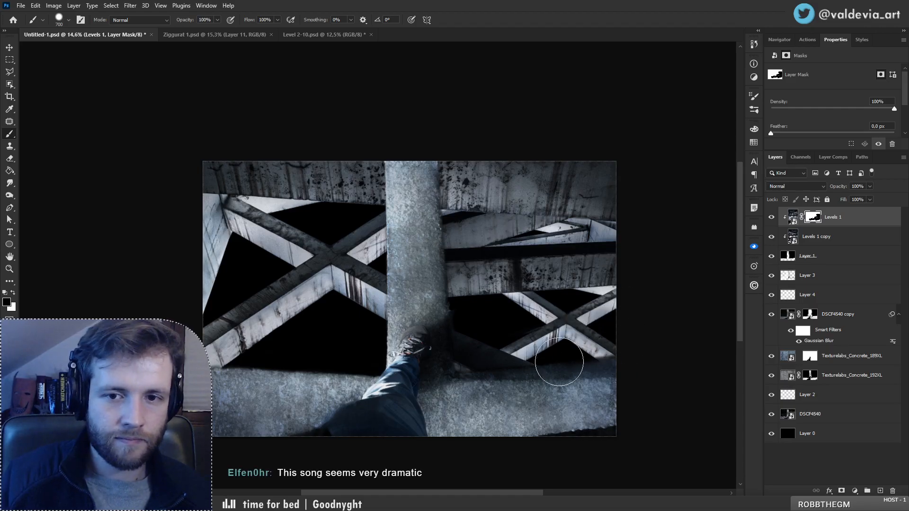
- Rotate Levels 1 copy by about 7.63°, scale it to about 77.6% and refit it right of the central beam
left_click(846, 237)
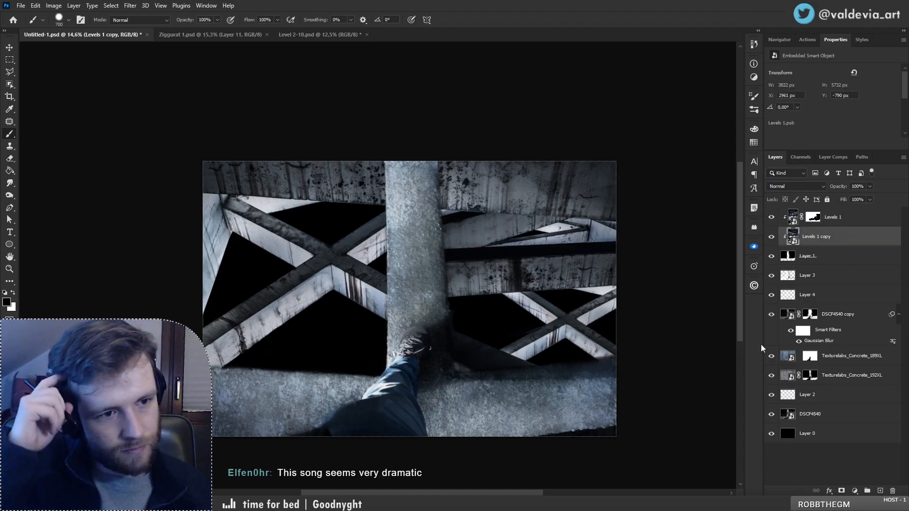
key("ctrl+t")
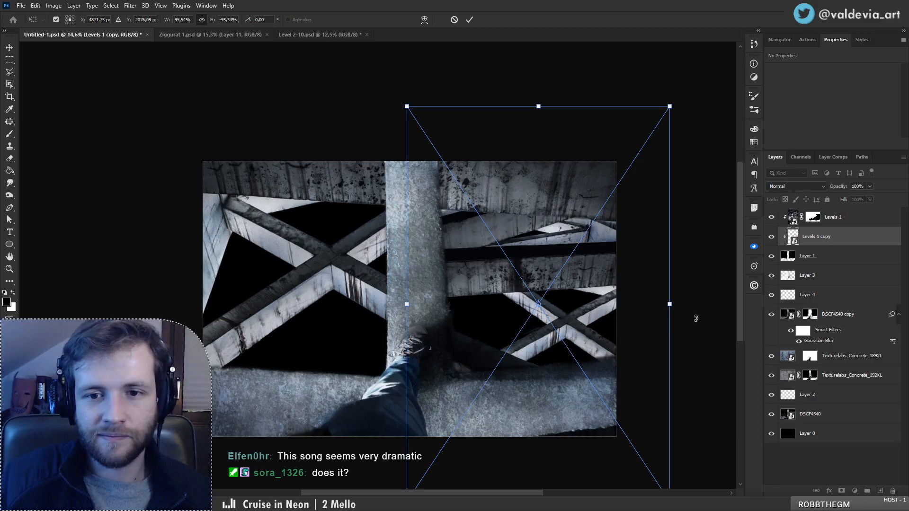
left_click_drag(697, 318, 679, 328)
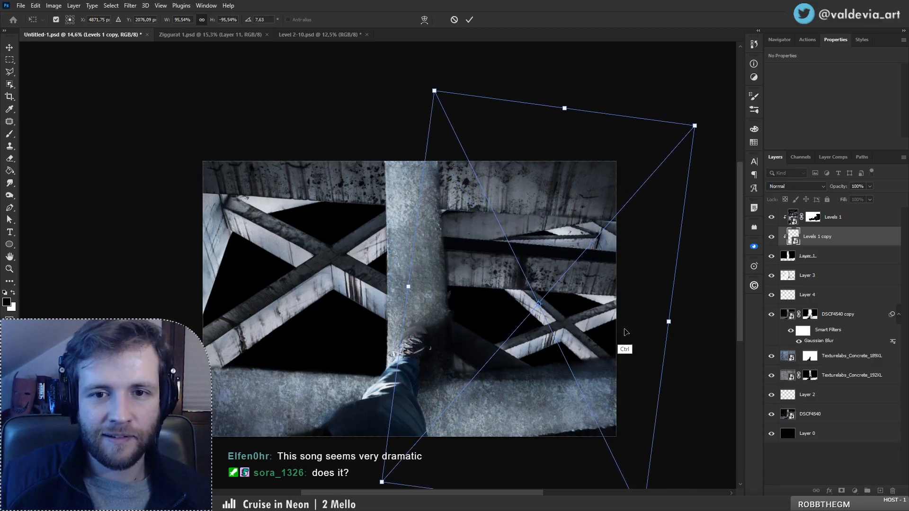
left_click_drag(625, 332, 621, 321)
left_click_drag(619, 318, 595, 316)
left_click(475, 19)
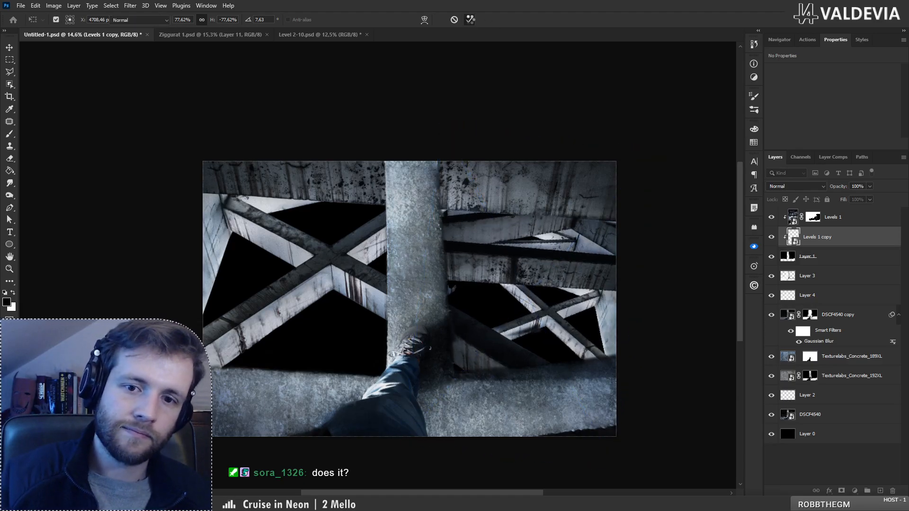
- Compare the composite with Levels 1 copy hidden and shown, and add a white layer mask to that layer
key("z")
mouse_move(535, 265)
left_mouse_down()
mouse_move(498, 266)
mouse_move(529, 266)
left_mouse_up()
key("b")
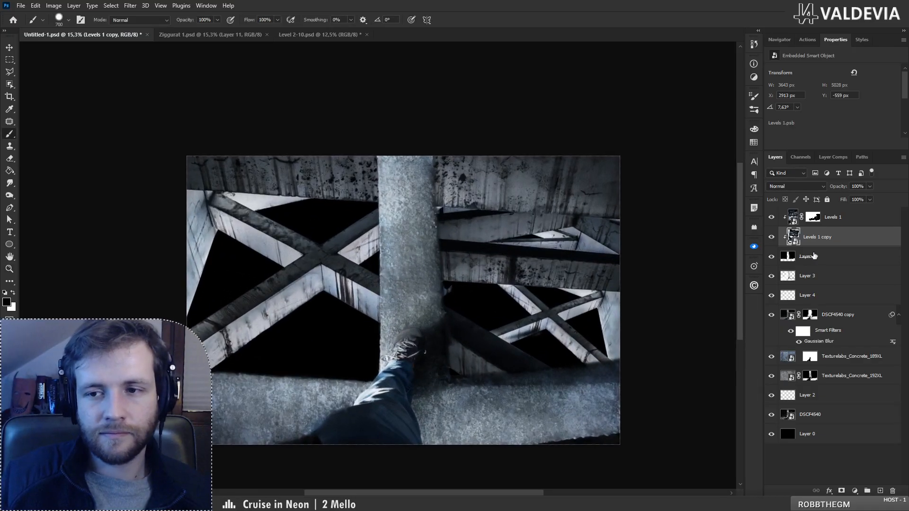
left_click(814, 217)
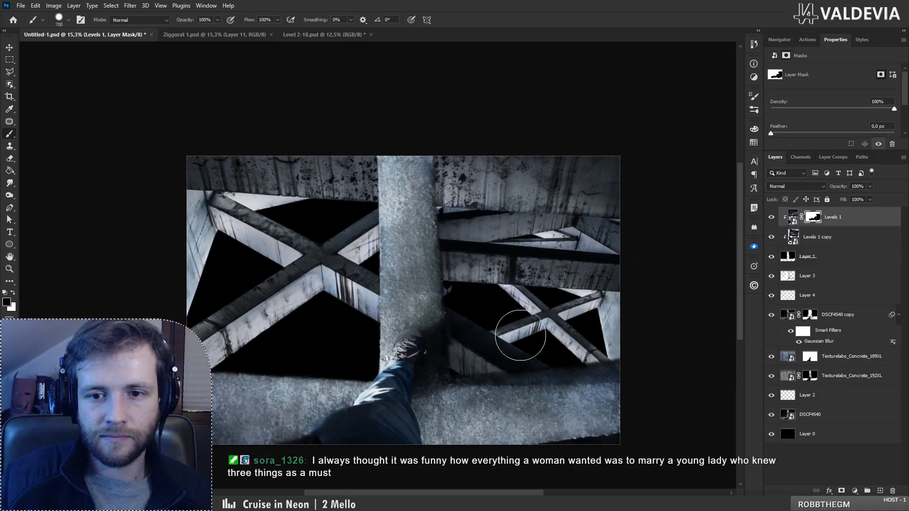
left_click(771, 237)
left_click(772, 237)
left_click(826, 241)
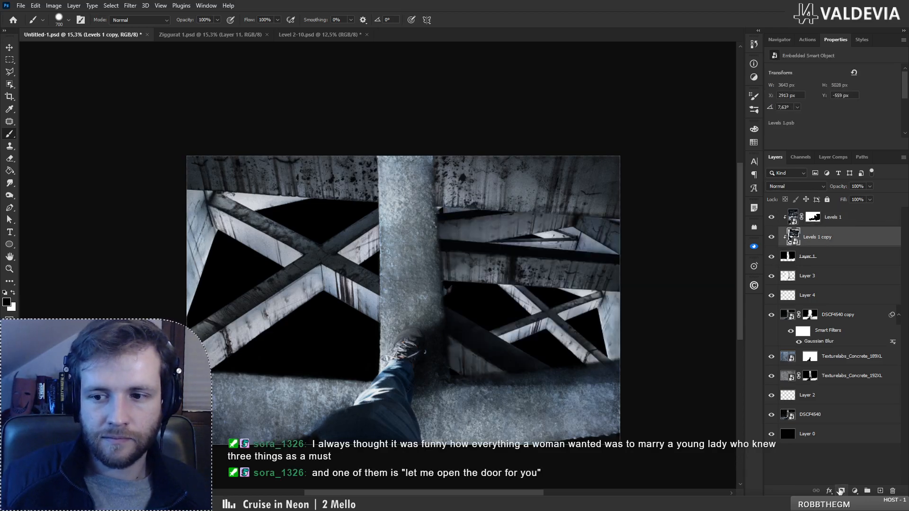
left_click(841, 491)
- Paint black on the Levels 1 copy mask with a 64 px Hard Round brush to clear the overlap around the shoe
right_click(543, 292)
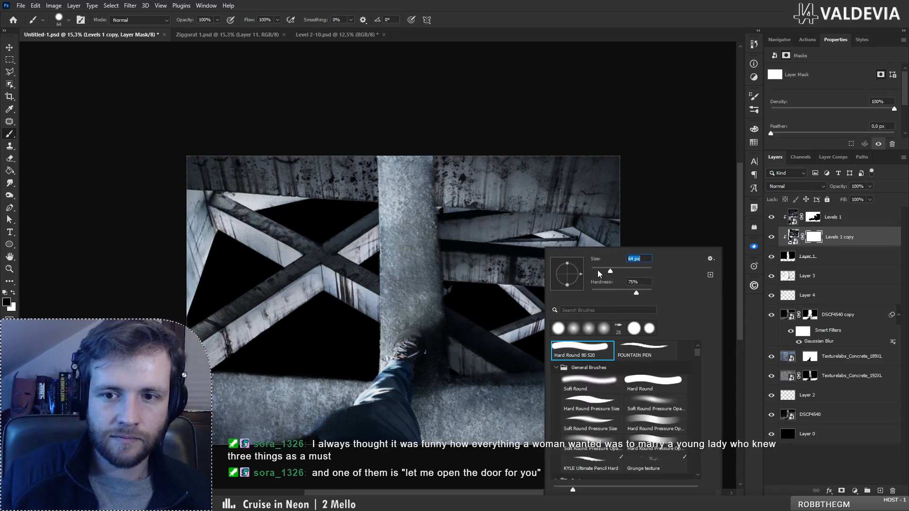
left_click(444, 291)
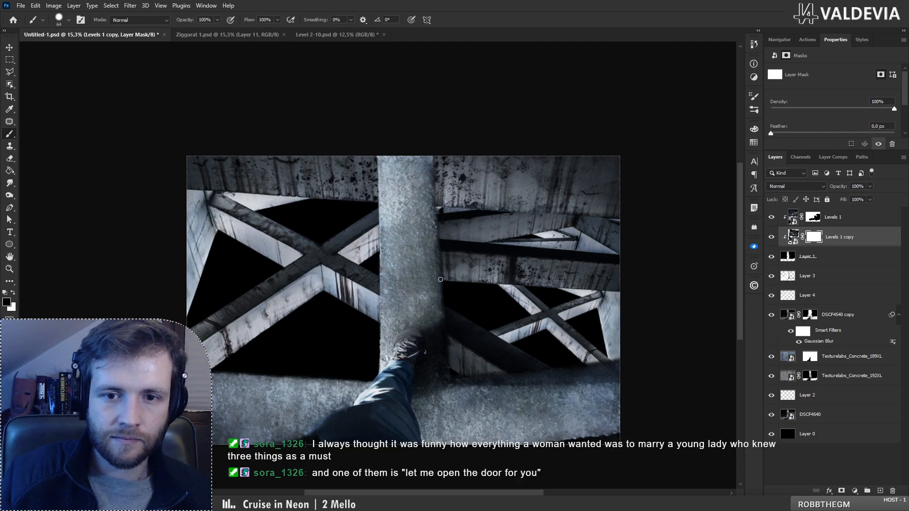
key("z")
mouse_move(435, 319)
left_mouse_down()
mouse_move(380, 326)
mouse_move(474, 316)
left_mouse_up()
key("b")
left_click_drag(458, 355, 403, 307)
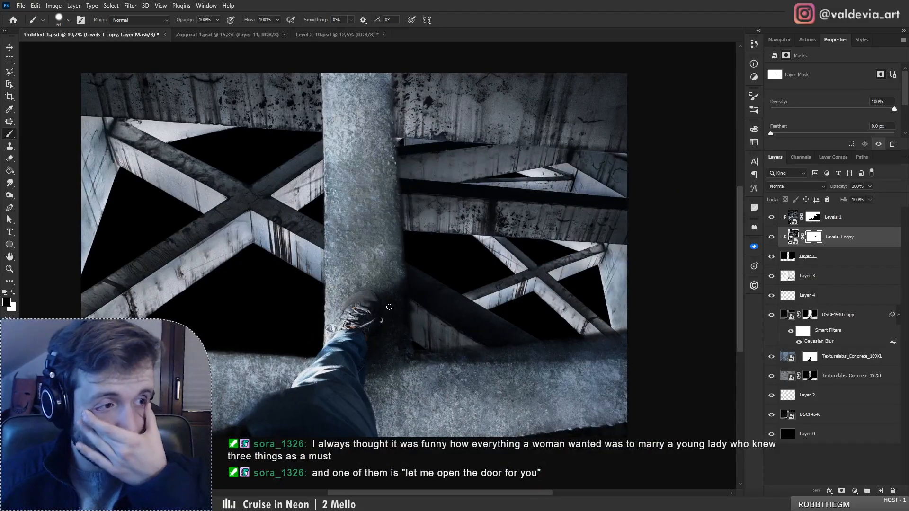
- Duplicate Levels 1 copy directly beneath itself, disable the duplicate's mask and move it into the void left of the central beam
key("z")
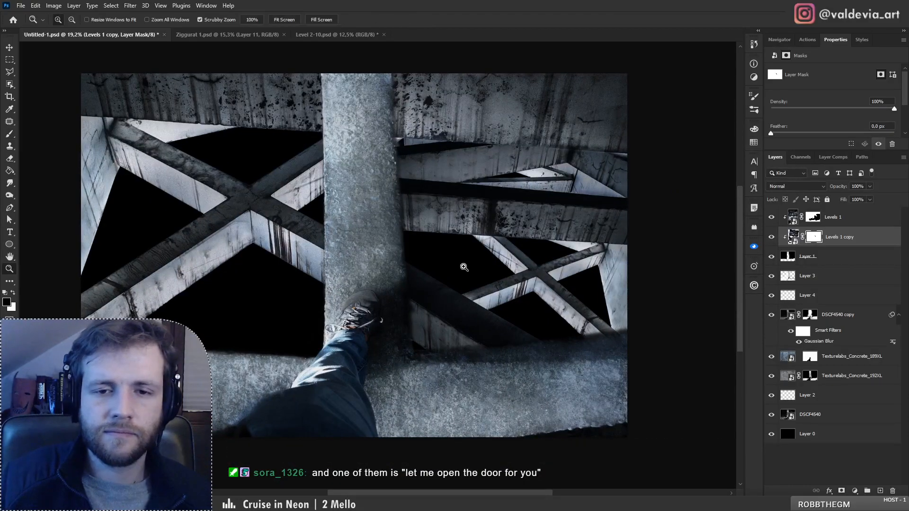
left_click_drag(446, 280, 419, 263)
mouse_move(458, 224)
left_mouse_down()
mouse_move(468, 224)
mouse_move(433, 226)
left_mouse_up()
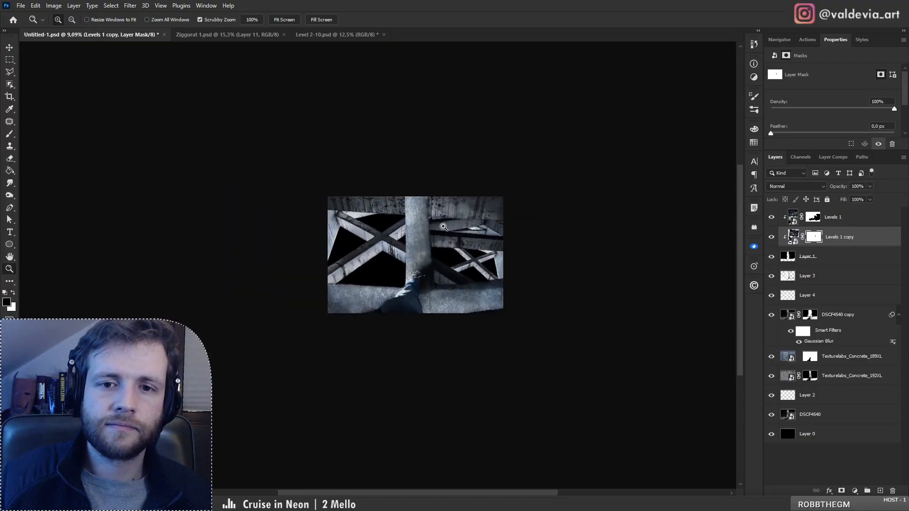
key("b")
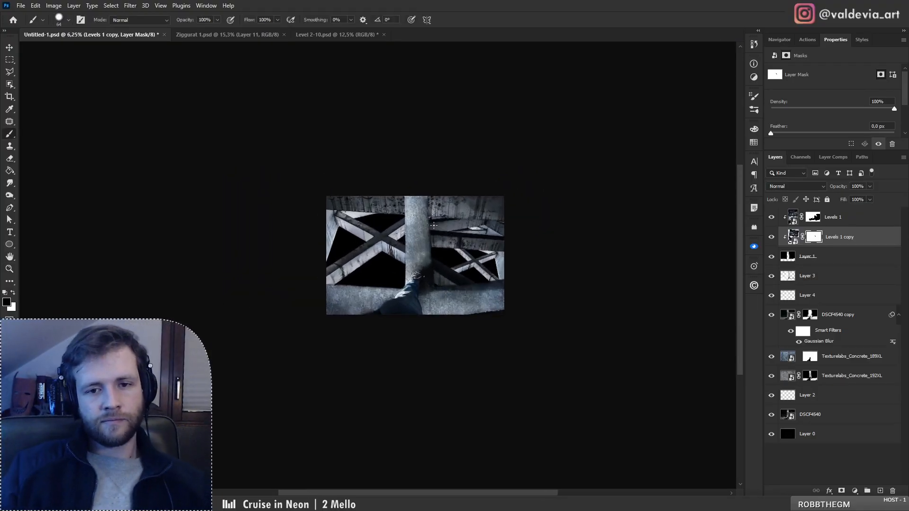
left_click_drag(851, 240, 834, 257)
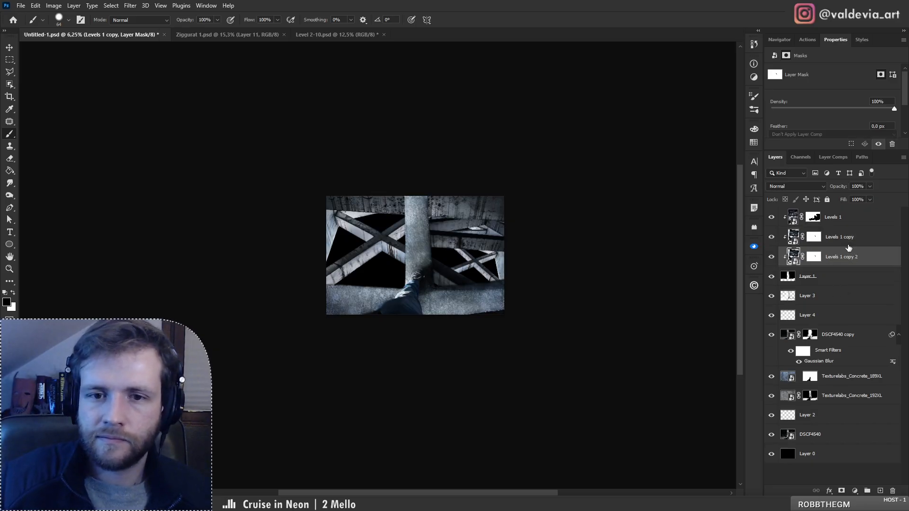
left_click(814, 257, "shift")
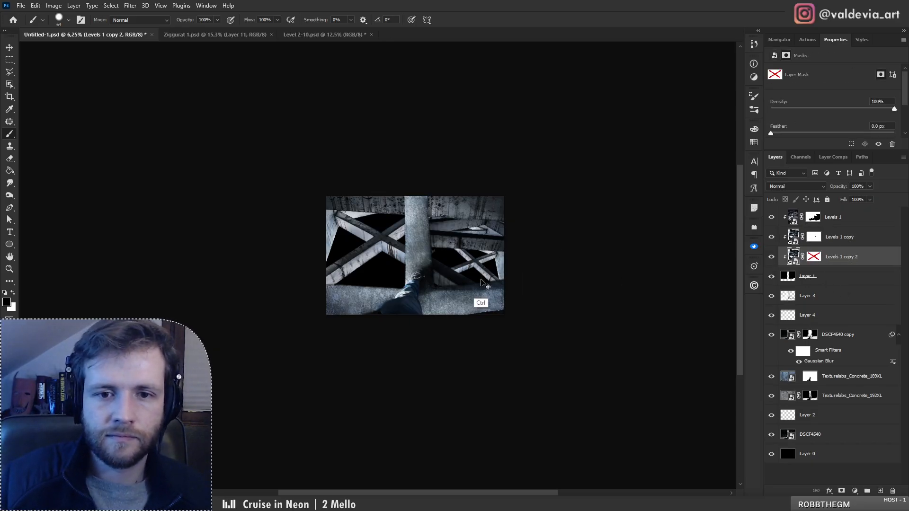
left_click_drag(481, 303, 377, 302)
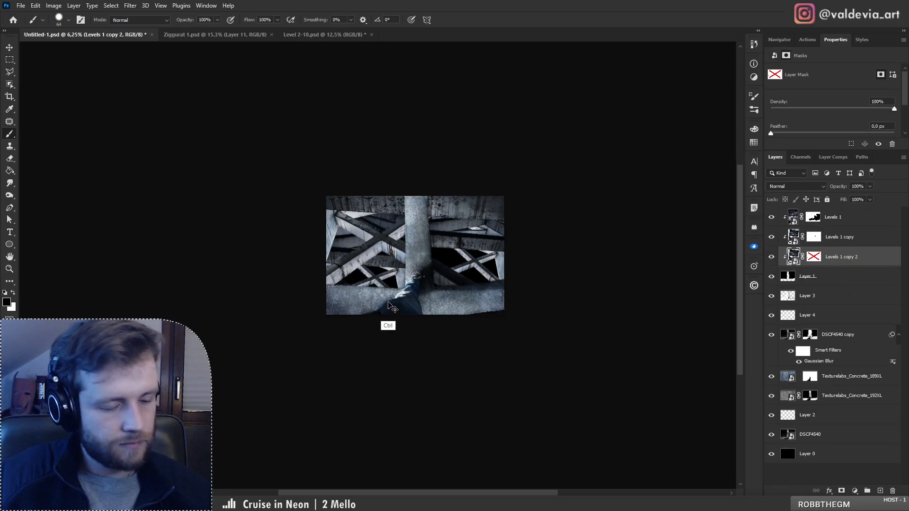
- Flip Levels 1 copy 2 horizontally and reposition it behind the crossed beams in the left void
key("ctrl+t")
right_click(388, 277)
left_click(419, 464)
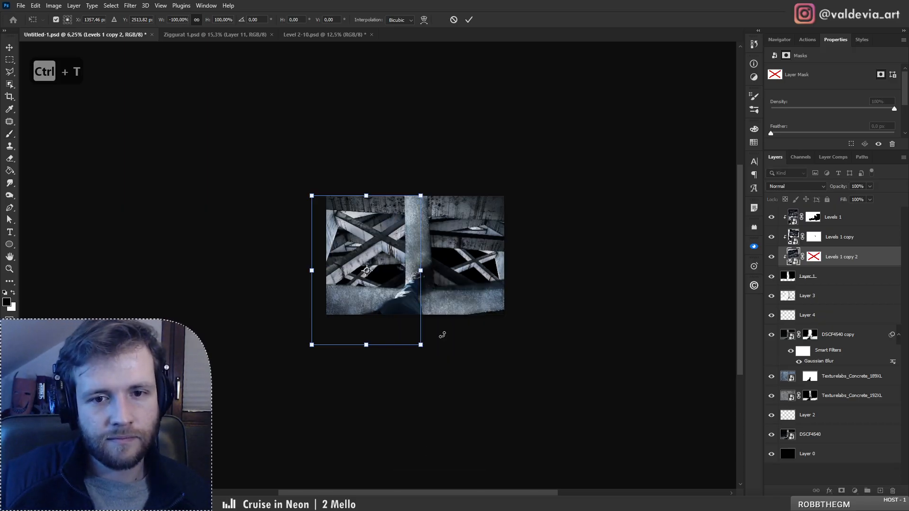
mouse_move(376, 268)
left_mouse_down()
mouse_move(389, 277)
mouse_move(421, 251)
mouse_move(509, 251)
mouse_move(421, 251)
mouse_move(427, 248)
left_mouse_up()
key("Return")
key("z")
key("b")
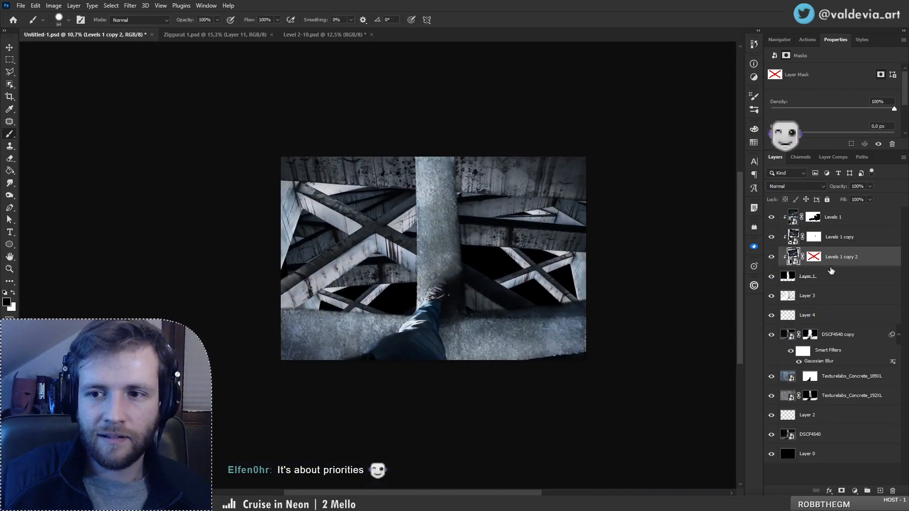
- Duplicate Levels 1 copy 2 beneath itself, move the duplicate right of the central beam and rotate it 7.25°, keeping its original horizontal orientation
key("ctrl+j")
key("ctrl+t")
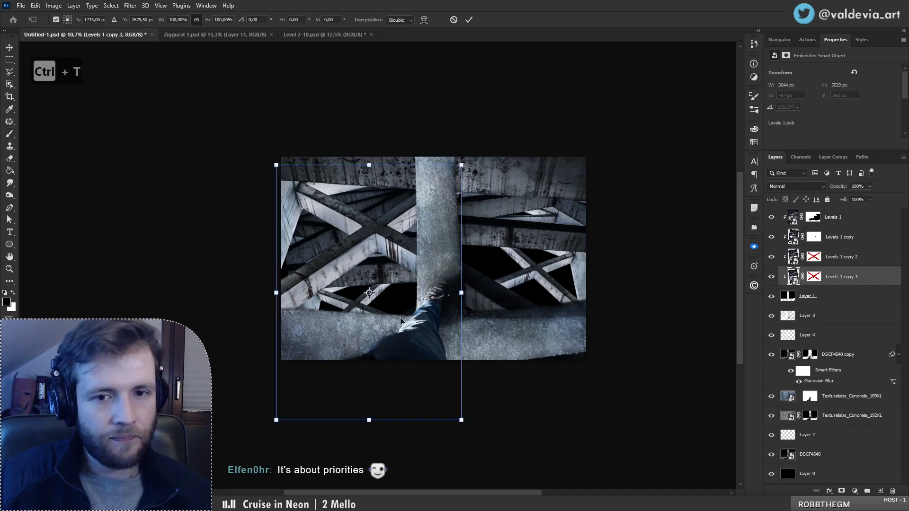
right_click(383, 307)
left_click(423, 287)
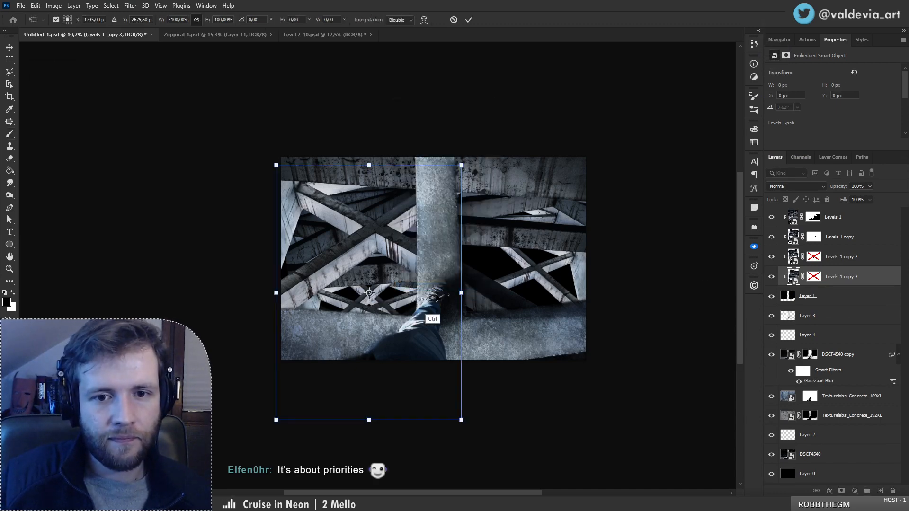
left_click_drag(432, 316, 623, 286)
left_click_drag(530, 303, 558, 312)
right_click(540, 296)
left_click(570, 482)
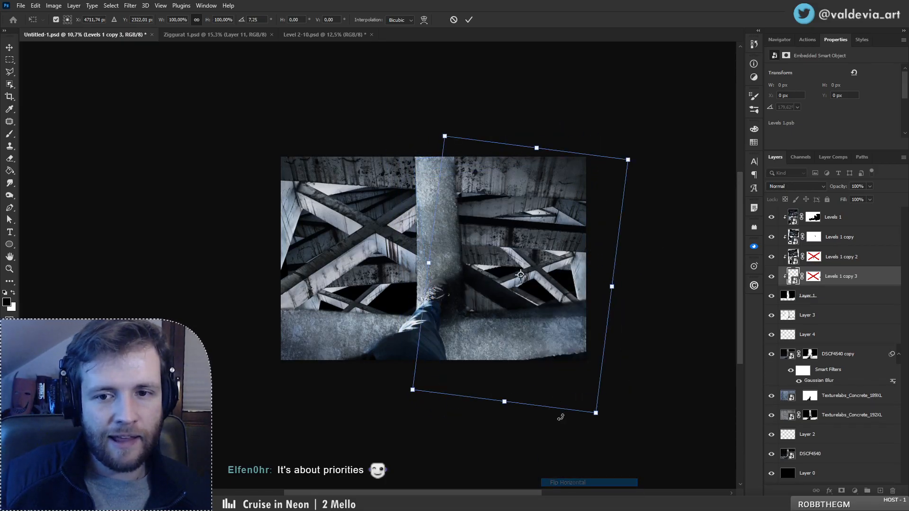
- Scale Levels 1 copy 3 to about 68% and fit it into the remaining gaps right of the central beam
left_click_drag(555, 353, 521, 366)
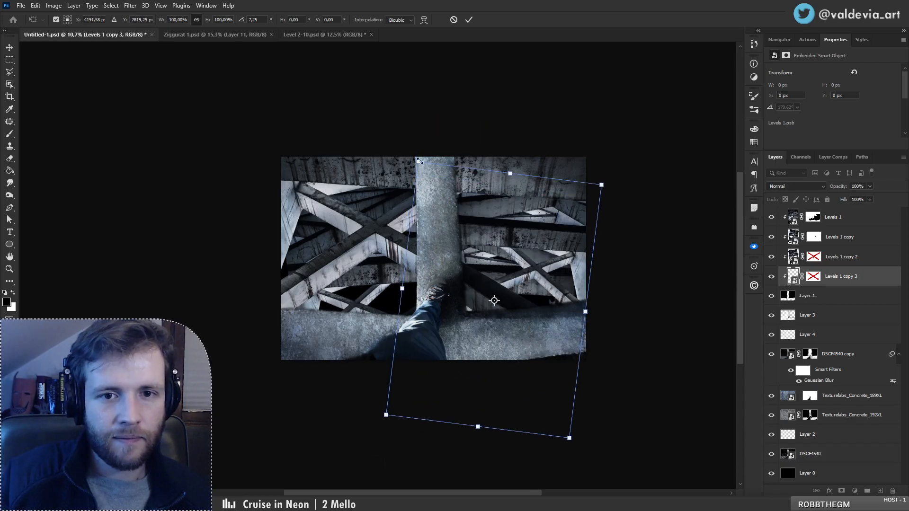
left_click_drag(420, 160, 536, 260)
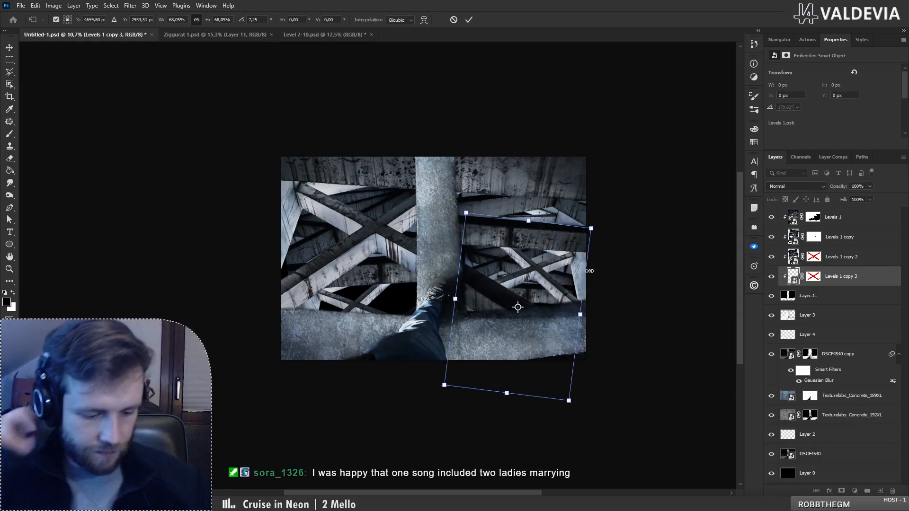
key("Return")
key("b")
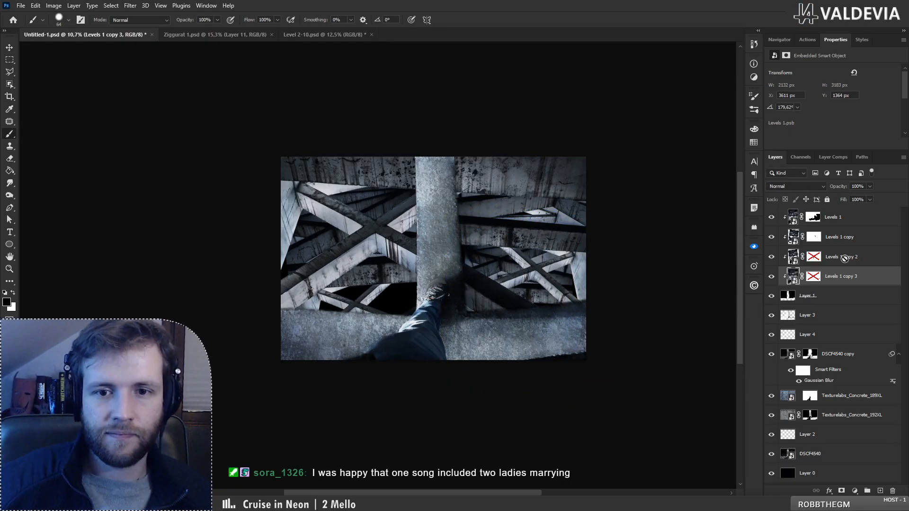
- Duplicate Levels 1 copy 3 directly beneath itself and flip the duplicate horizontally
mouse_move(843, 289)
left_mouse_down()
mouse_move(848, 310)
mouse_move(830, 290)
left_mouse_up()
key("ctrl+t")
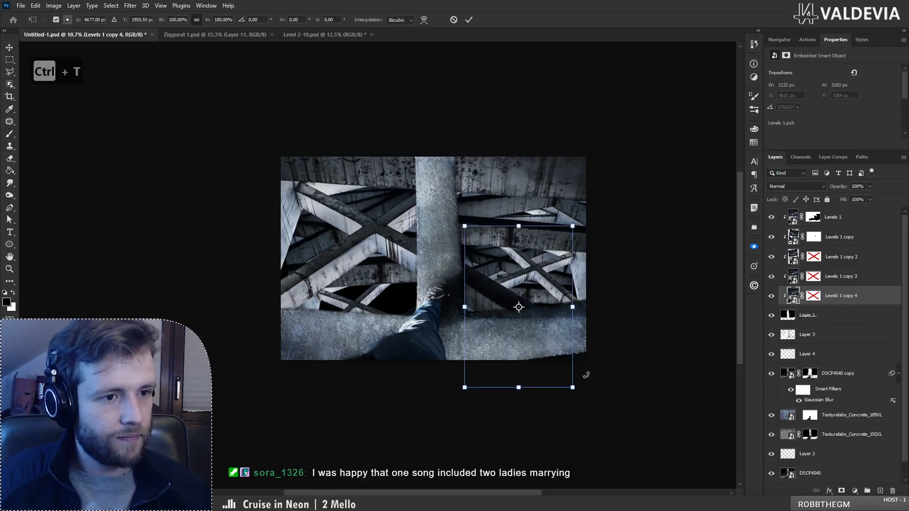
right_click(486, 316)
left_click(533, 296)
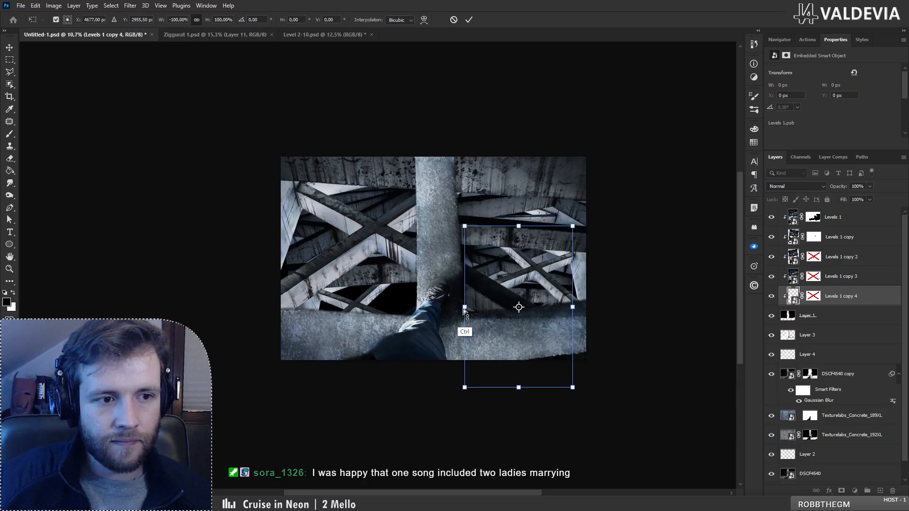
- Move Levels 1 copy 4 into the remaining black gap left of the central beam and scale it to about 90.8%
left_click_drag(503, 331, 353, 342)
left_click_drag(367, 399, 367, 384)
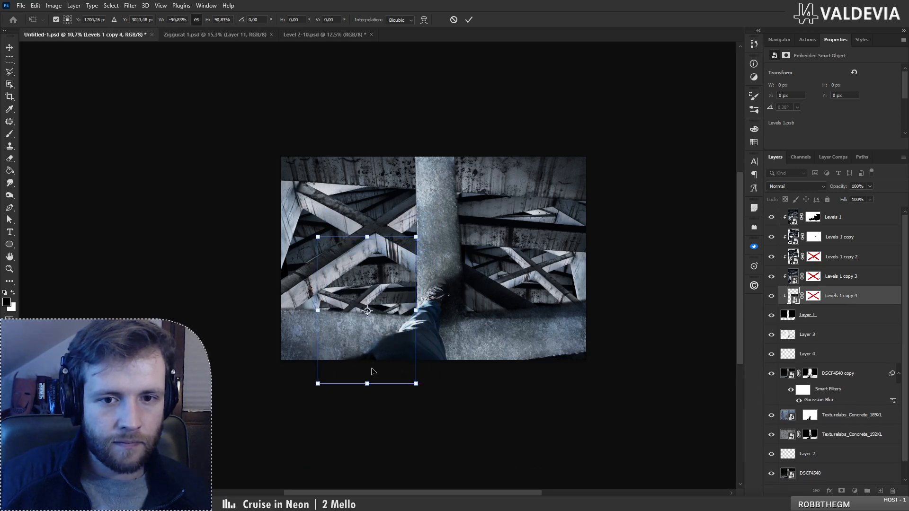
left_click(468, 19)
key("z")
mouse_move(396, 246)
left_mouse_down()
mouse_move(356, 253)
mouse_move(397, 246)
left_mouse_up()
key("b")
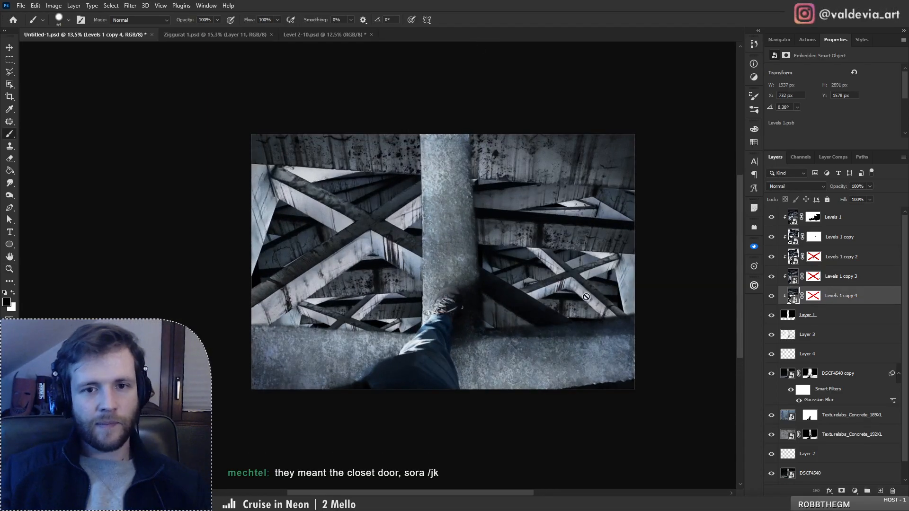
- Move Levels 1 copy 2 up and slightly left, to about X -347 px, Y -397 px
left_click(772, 258)
left_click(772, 258)
left_click(845, 260)
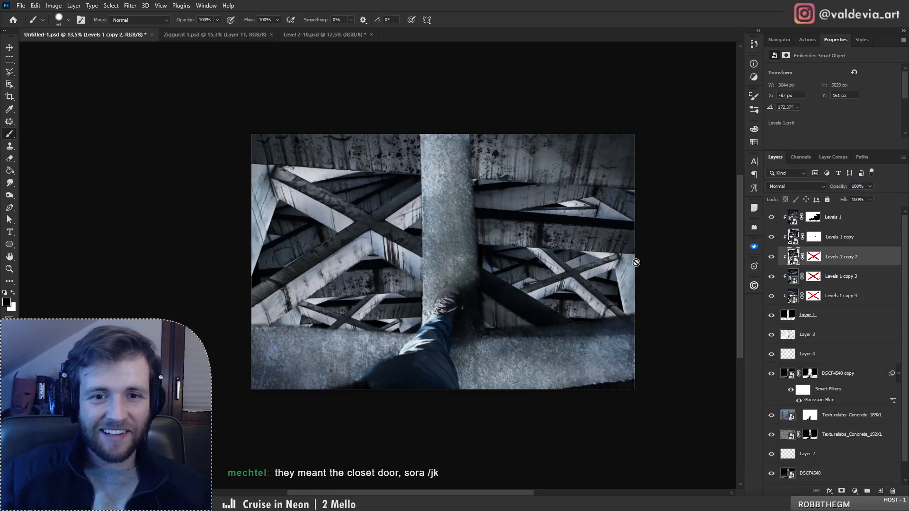
mouse_move(372, 286)
left_mouse_down()
mouse_move(366, 264)
mouse_move(402, 270)
mouse_move(361, 269)
mouse_move(382, 259)
mouse_move(367, 258)
mouse_move(333, 287)
mouse_move(365, 273)
left_mouse_up()
key("z")
key("b")
key("ctrl+t")
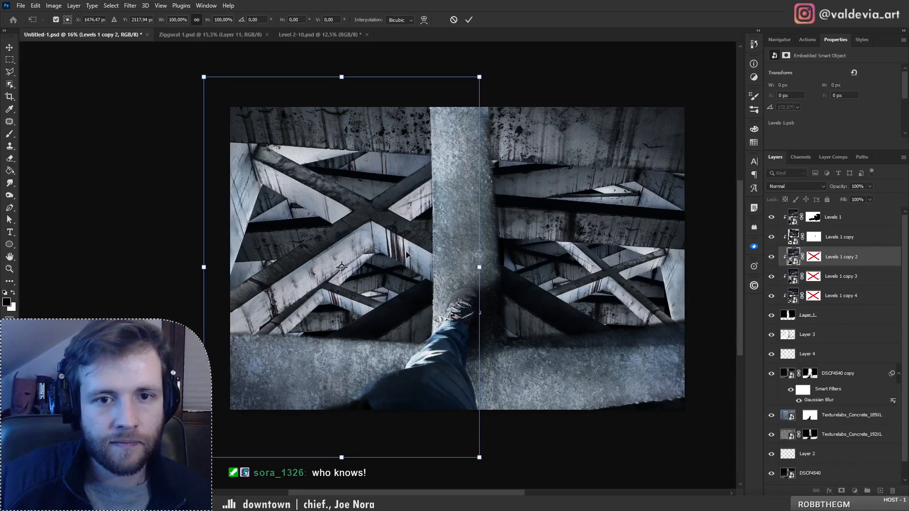
left_click(468, 20)
key("z")
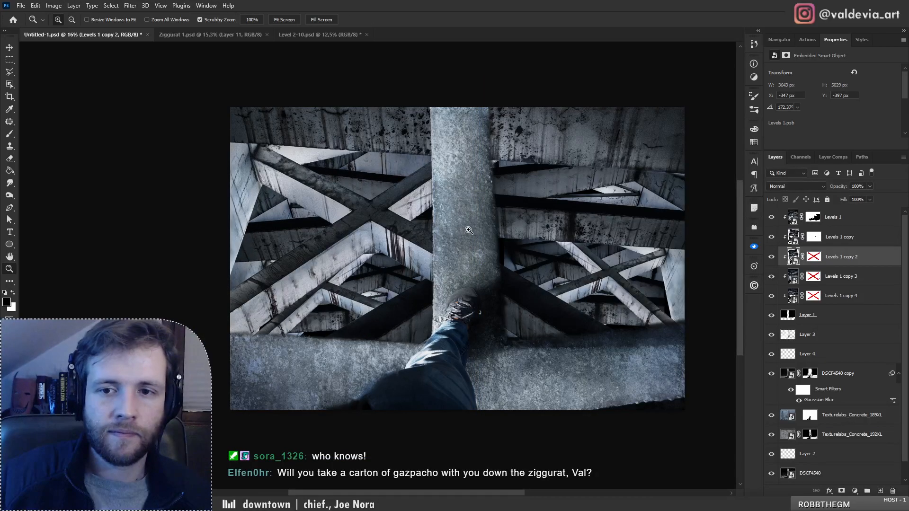
- Move Levels 1 copy 4 up to about X 820 px, Y 768 px and Levels 1 copy 3 up to about X 3452 px, Y 364 px
mouse_move(462, 240)
left_mouse_down()
mouse_move(363, 262)
mouse_move(525, 224)
mouse_move(566, 225)
left_mouse_up()
key("b")
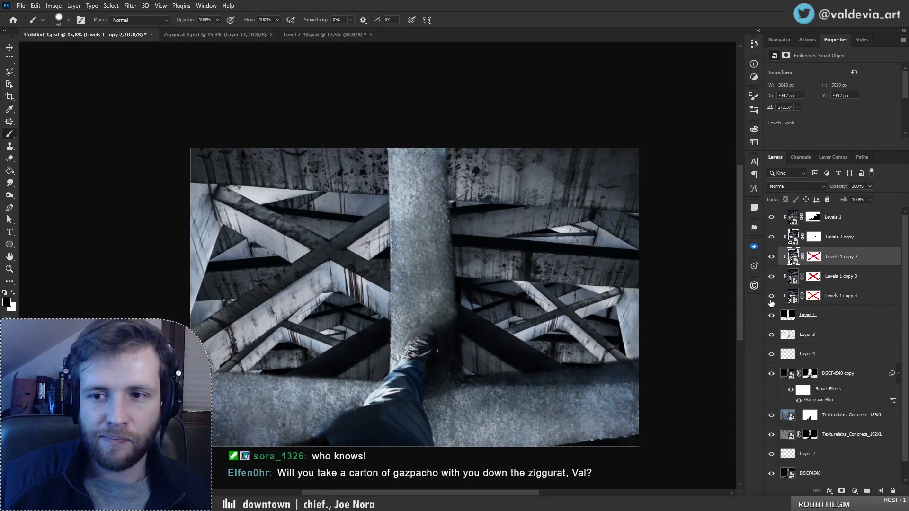
left_click(834, 297)
left_click_drag(355, 335, 358, 269)
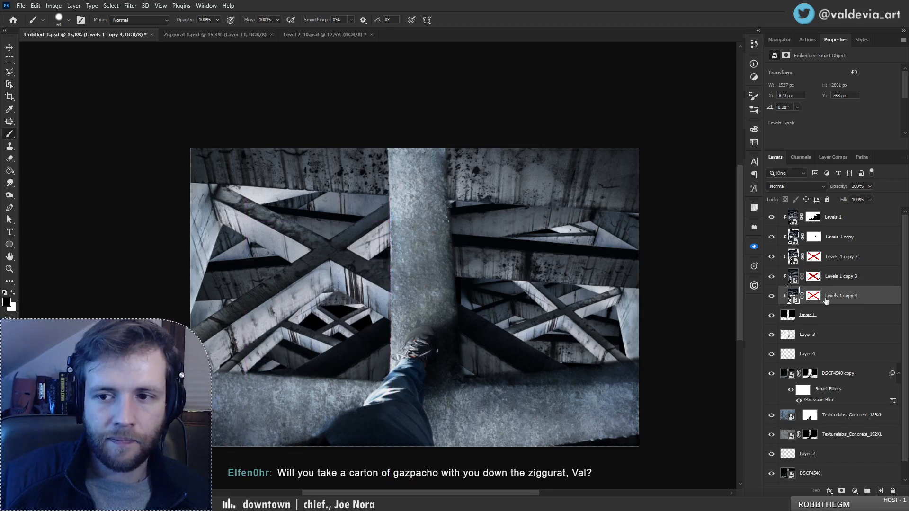
left_click(845, 278)
left_click_drag(564, 323, 552, 248)
key("ctrl+space")
mouse_move(420, 314)
left_mouse_down()
mouse_move(356, 320)
mouse_move(390, 311)
left_mouse_up()
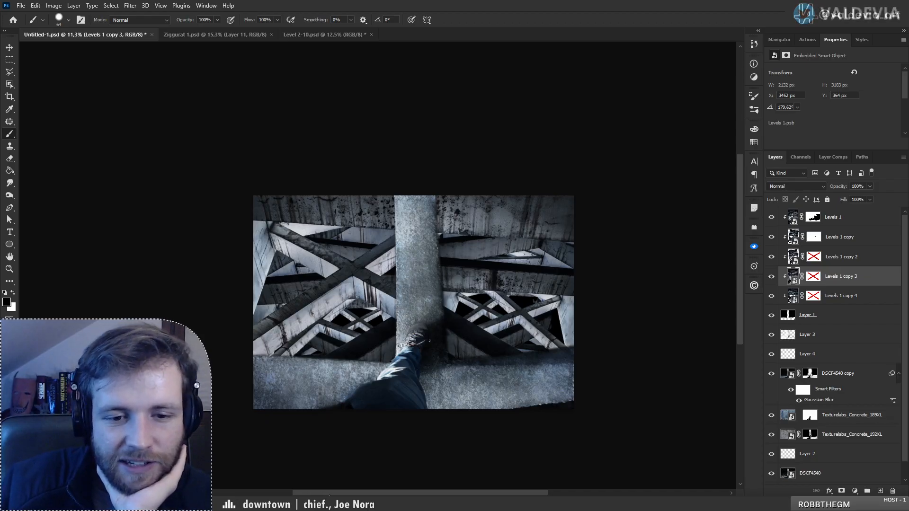
- Switch to File Explorer and open the reference photo DSCF4539.JPG from the Nitrastur folder inside Ziggurat pictures
mouse_move(354, 503)
left_click(296, 483)
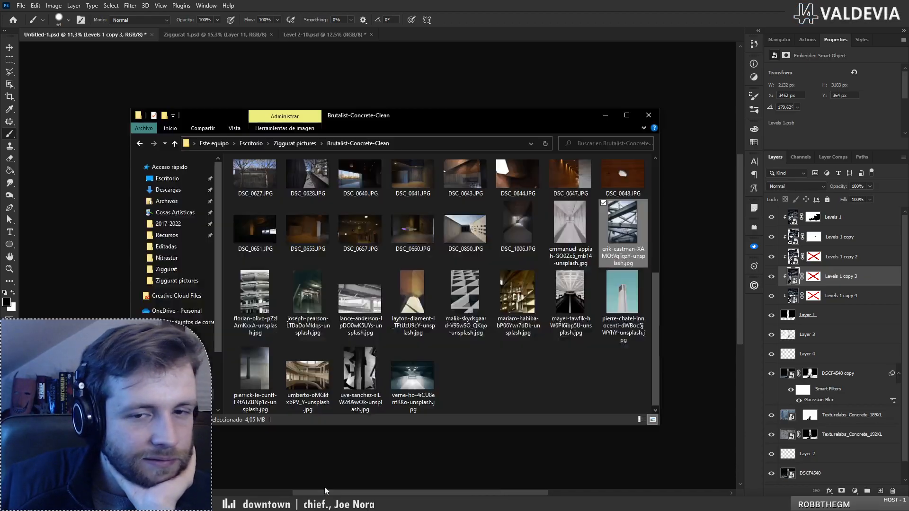
key("alt+Left")
left_click(478, 182)
double_click(478, 181)
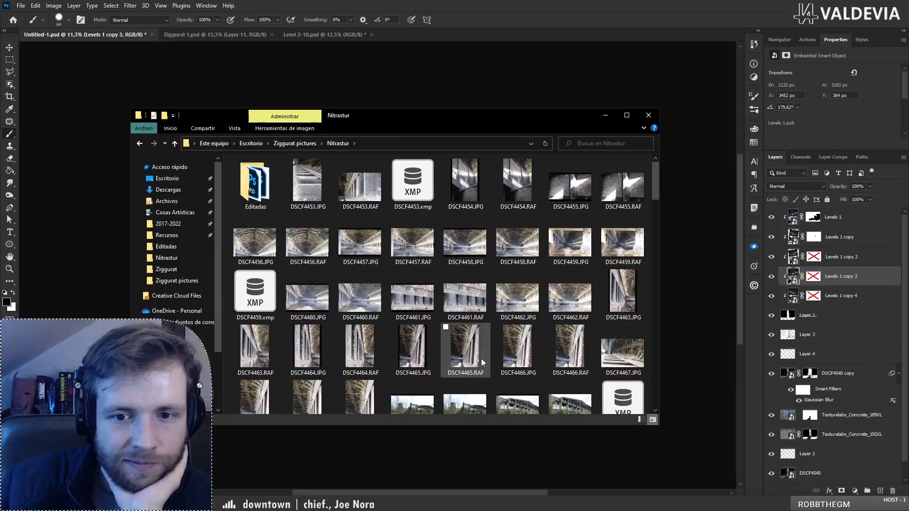
scroll(482, 360, "down", 5)
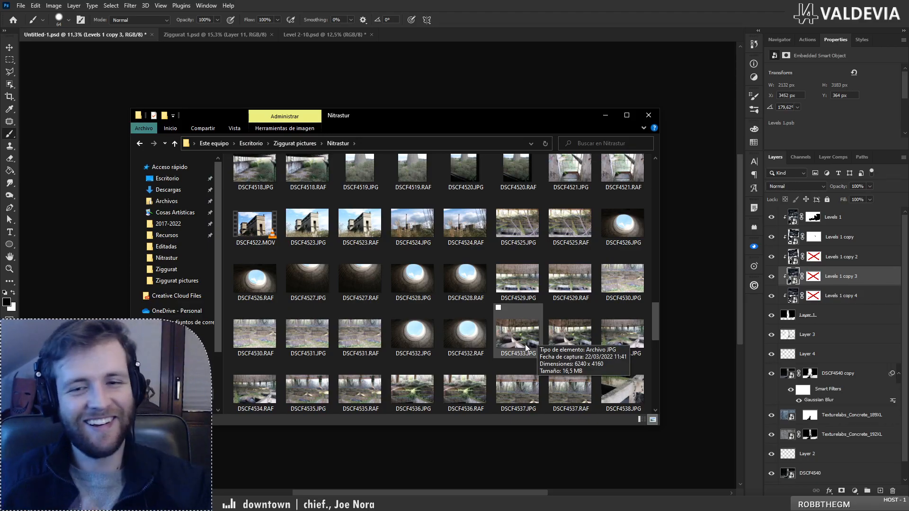
scroll(526, 347, "down", 3)
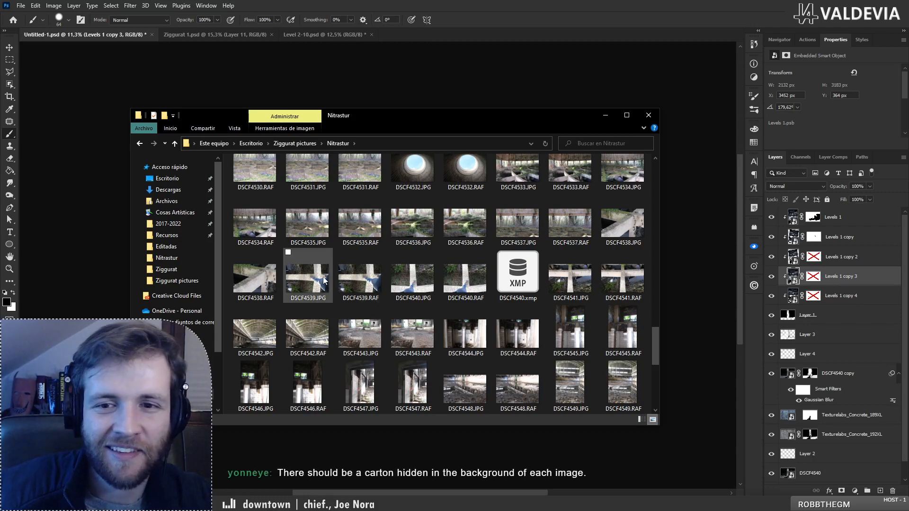
mouse_move(323, 280)
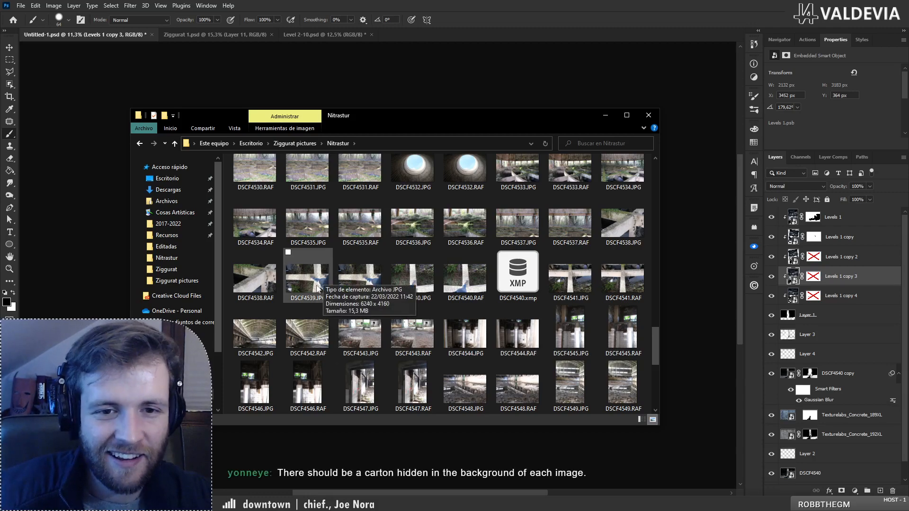
double_click(317, 288)
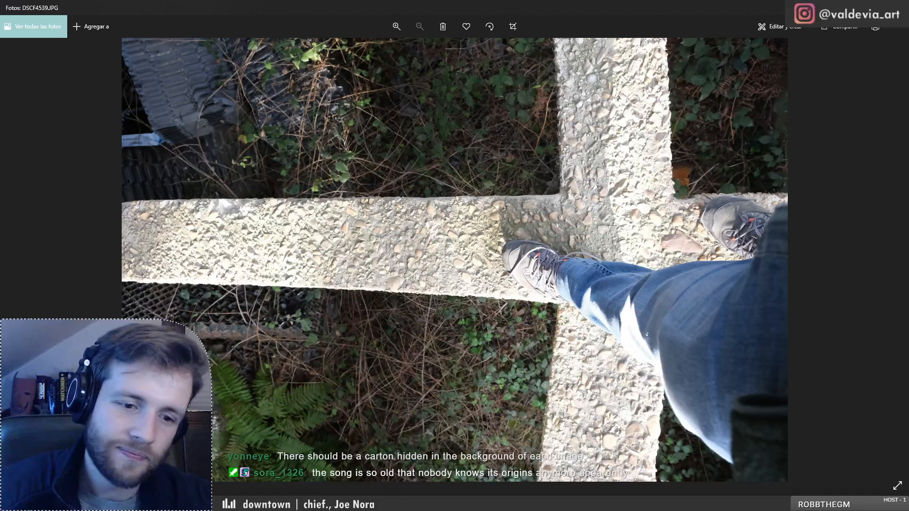
- Compare DSCF4539.JPG with DSCF4540.JPG and the composite, rotate DSCF4539.JPG to portrait orientation, and return to Photoshop
key("alt+Tab")
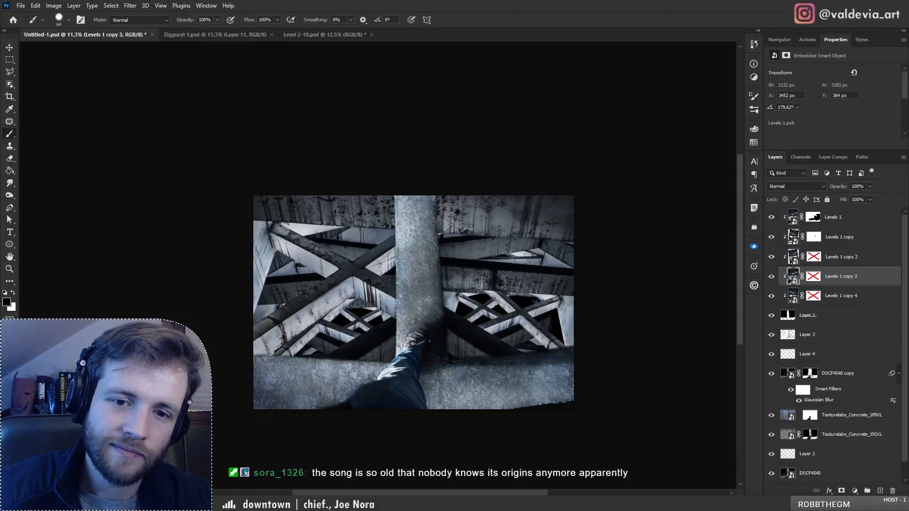
key("alt+Tab")
left_click(895, 255)
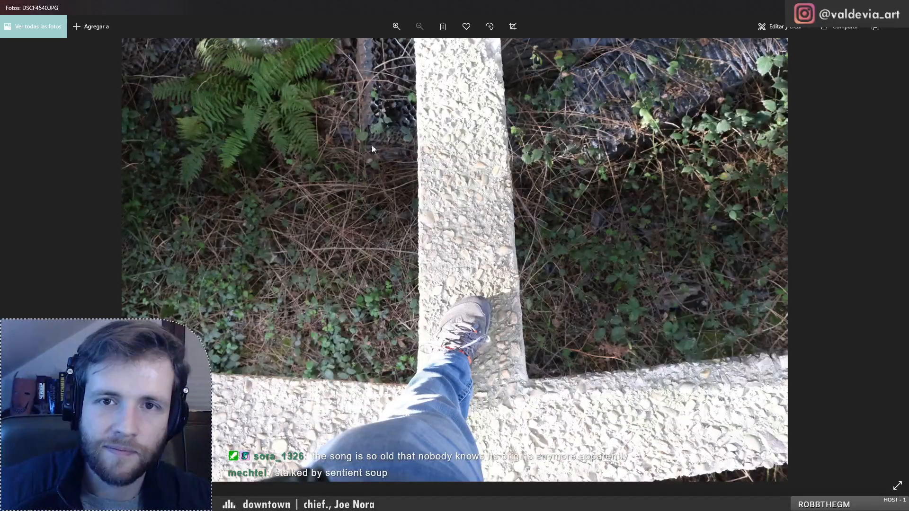
left_click(21, 263)
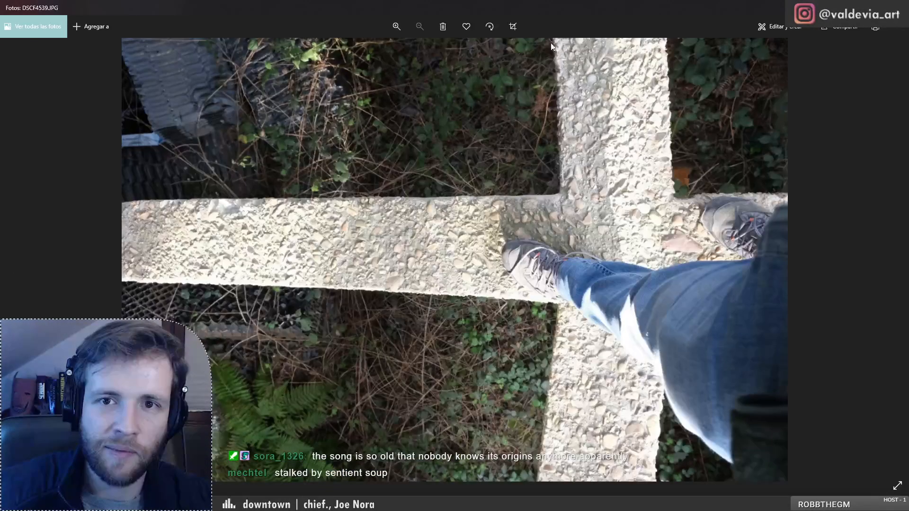
left_click(491, 27)
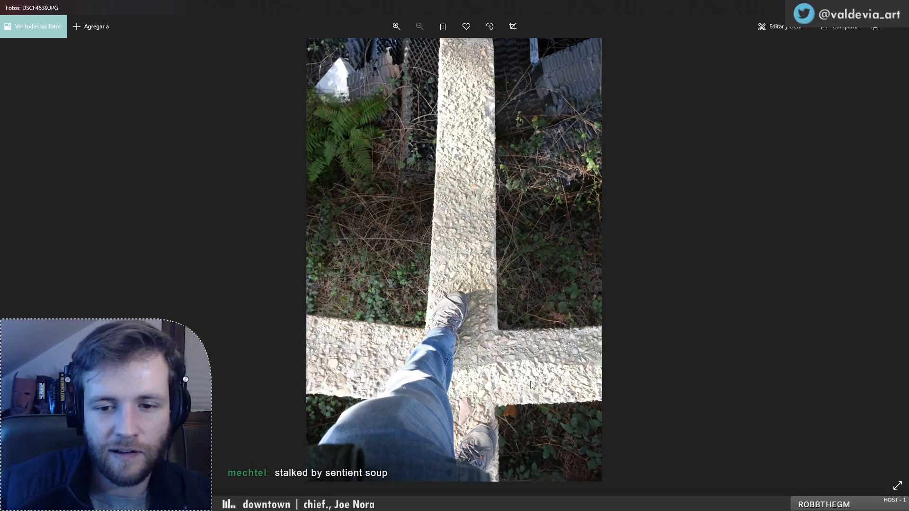
key("alt+Tab")
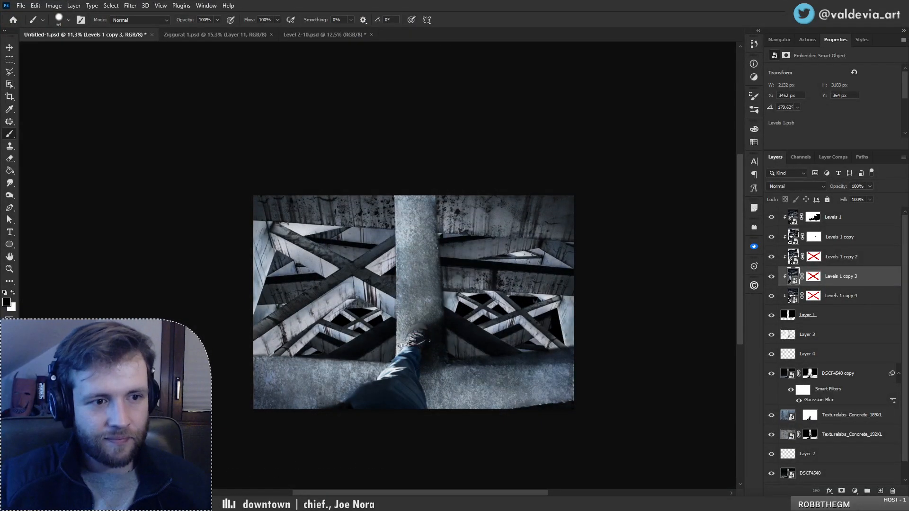
- Try moving all layers from Levels 1 copy 4 through Levels 1 upward together, and undo the move
left_click(852, 315)
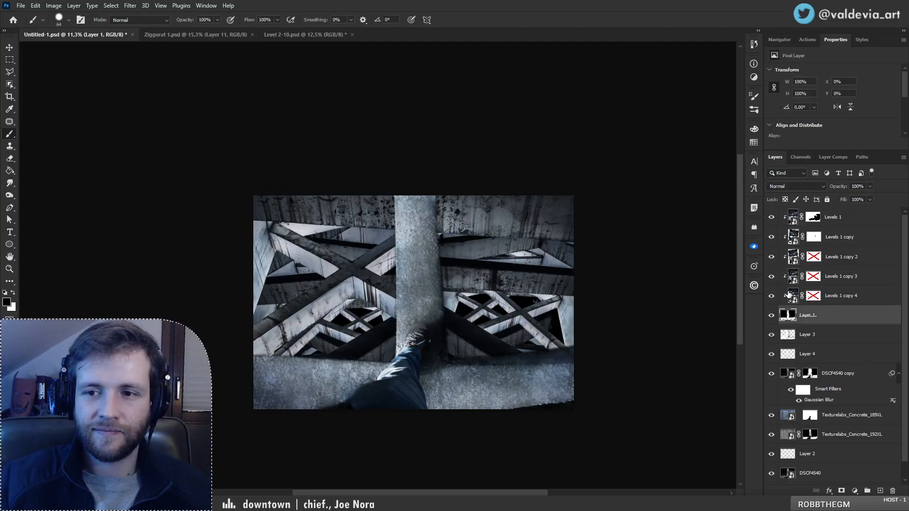
left_click(853, 297)
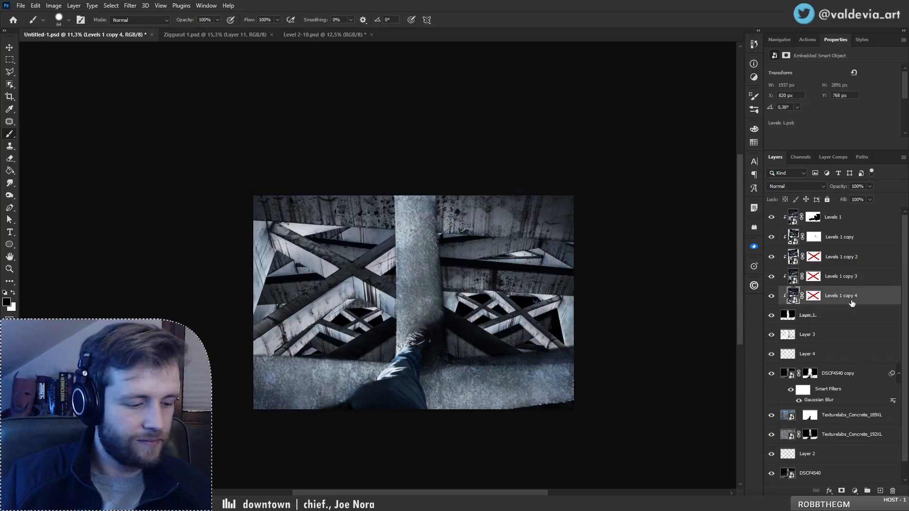
left_click(856, 222, "shift")
left_click_drag(524, 286, 530, 231)
key("ctrl+z")
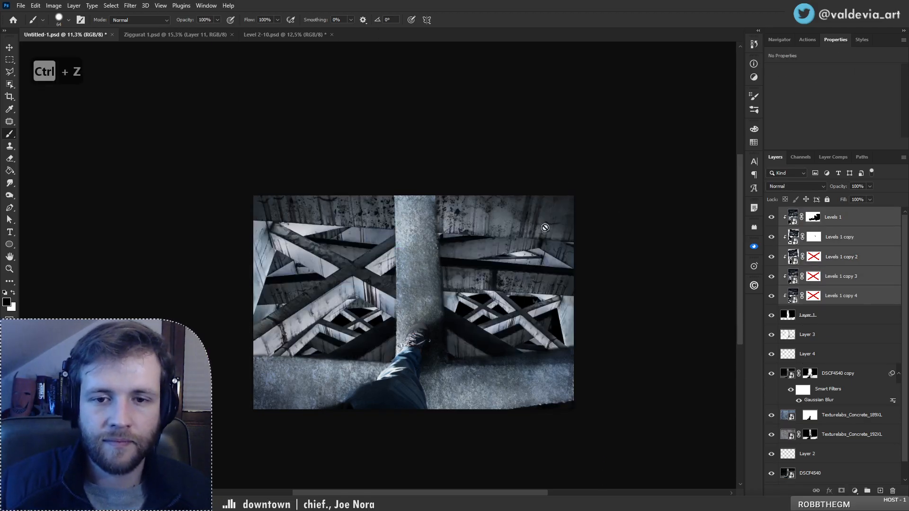
left_click(858, 225)
- Delete the disabled layer masks from Levels 1 copy 4, Levels 1 copy 3 and Levels 1 copy 2
left_click(856, 297)
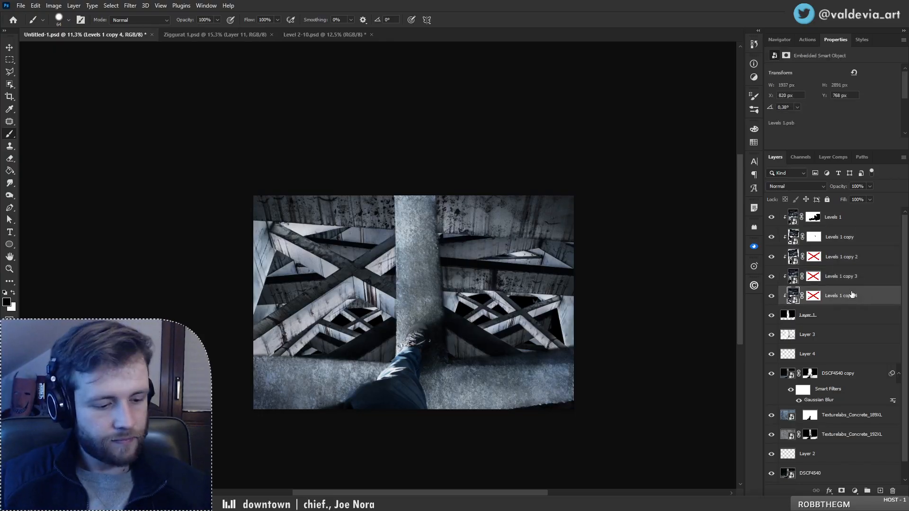
right_click(812, 299)
left_click(827, 315)
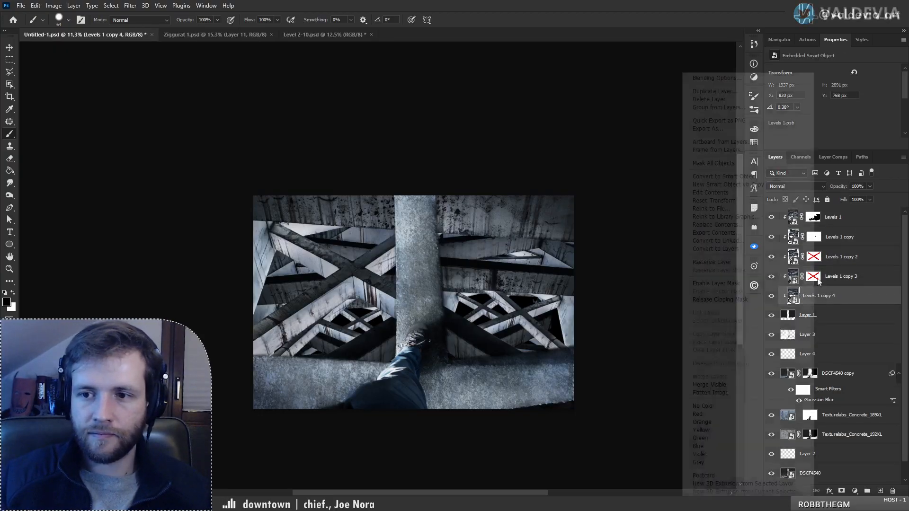
right_click(852, 283)
left_click(834, 280)
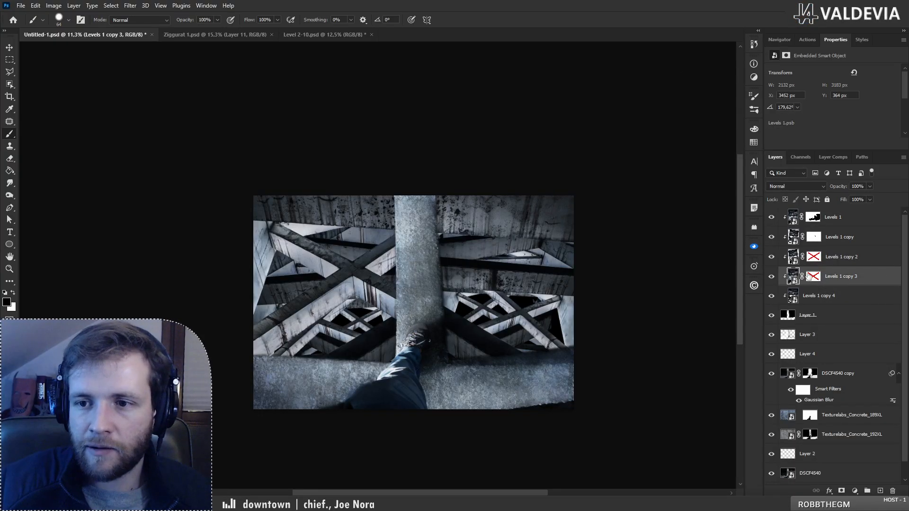
right_click(814, 275)
left_click(823, 292)
right_click(814, 256)
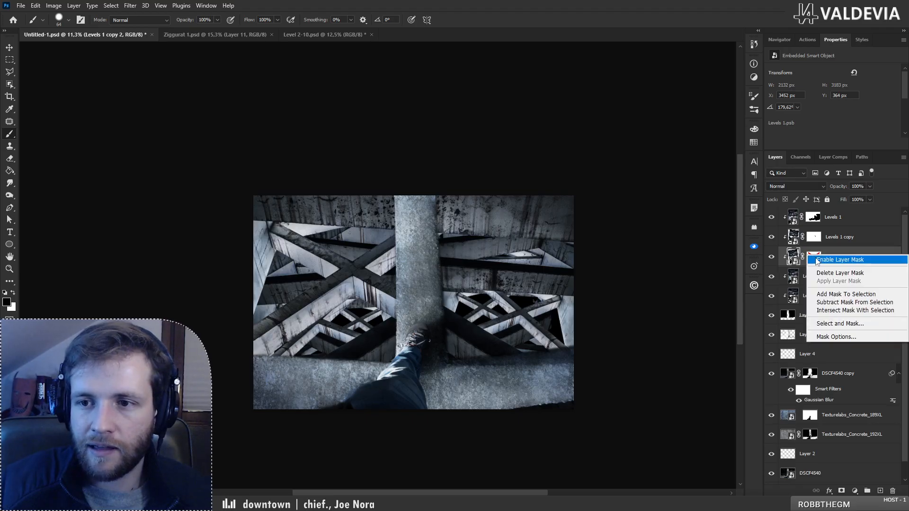
left_click(840, 274)
- Darken Levels 1 copy 4 using Levels with midtones 0.31 and output white 148, and copy that smart filter to Levels 1 copy 3
left_click(836, 301)
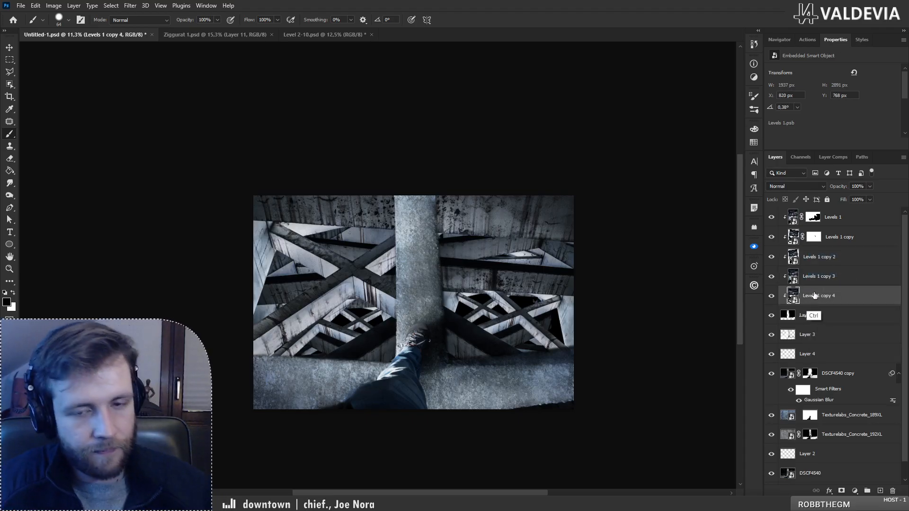
key("ctrl+l")
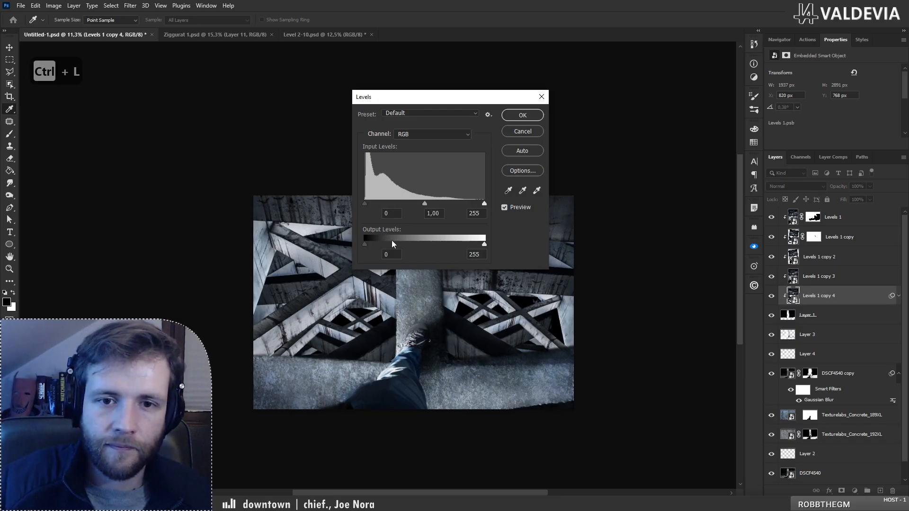
left_click_drag(483, 246, 434, 245)
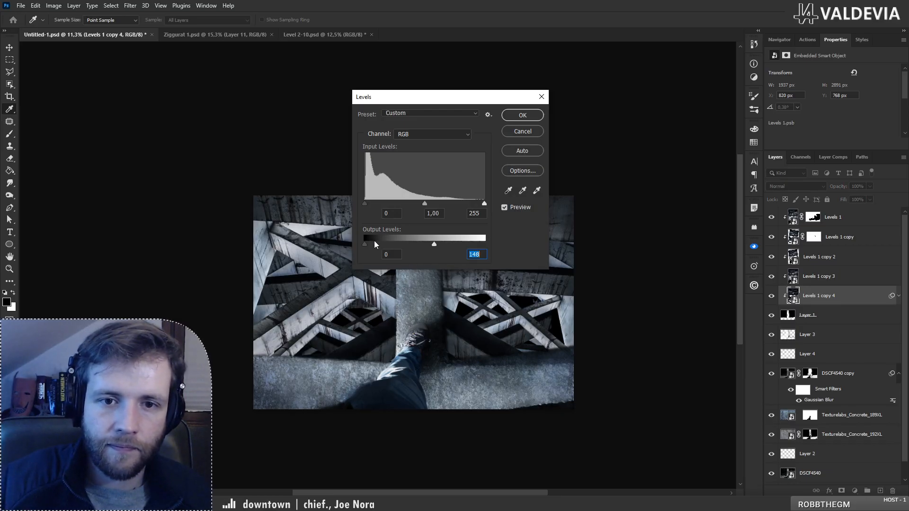
left_click_drag(428, 203, 456, 203)
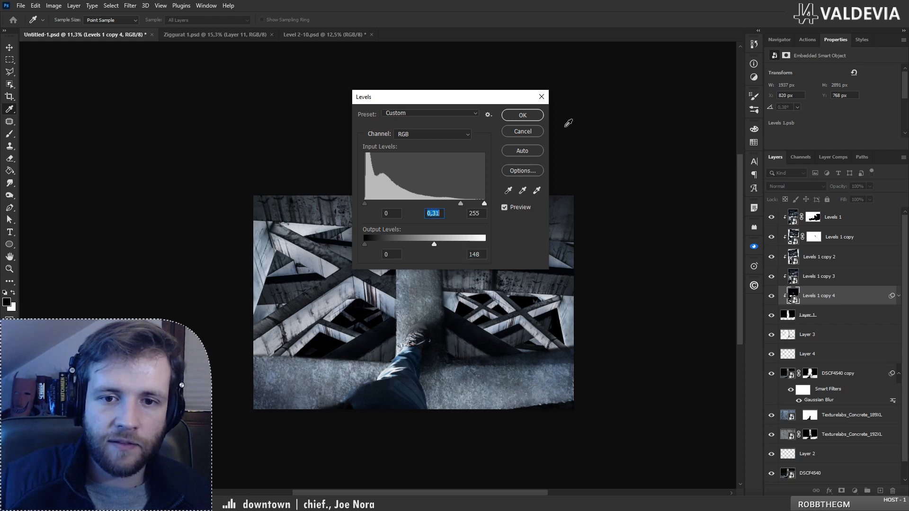
left_click(523, 115)
left_click_drag(819, 322, 837, 278)
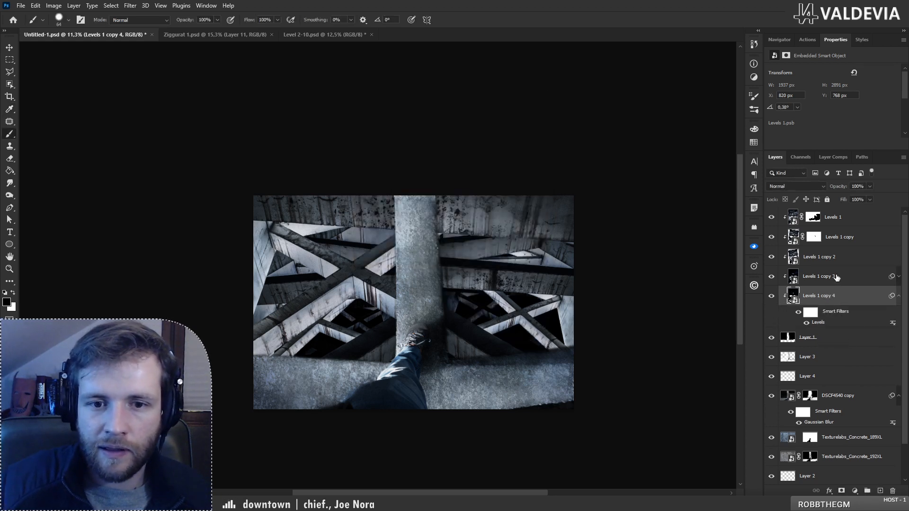
- Darken Levels 1 copy 2 using Levels with midtones 0.72 and output white 195, and copy that smart filter to Levels 1 copy
left_click(771, 258)
left_click(771, 258)
left_click(831, 259)
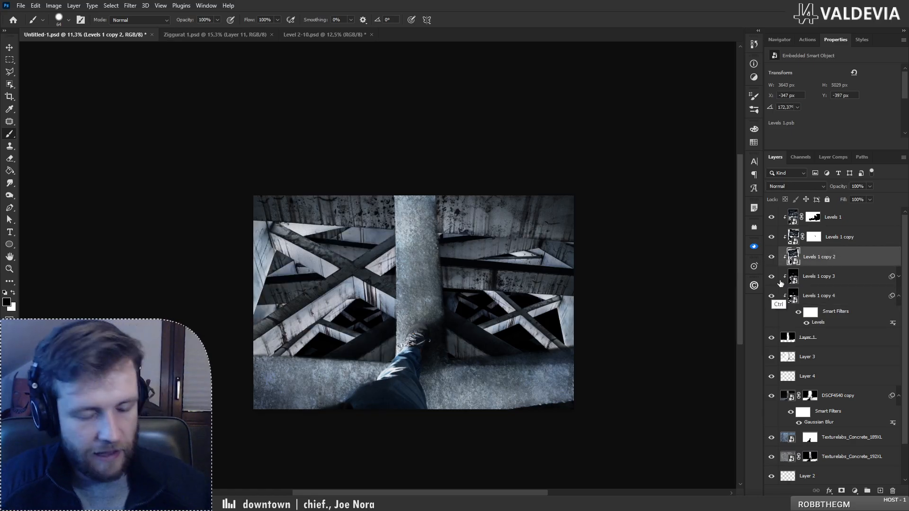
key("ctrl+l")
left_click_drag(438, 105, 728, 155)
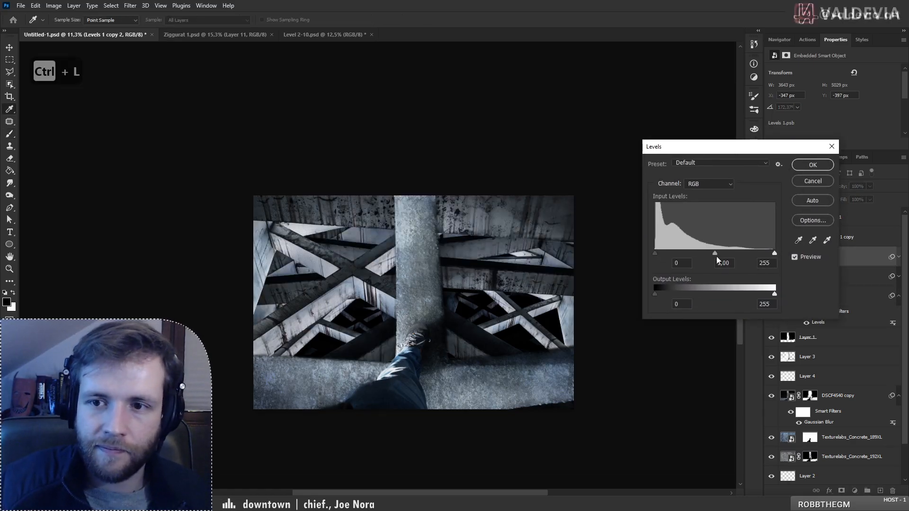
left_click_drag(716, 254, 736, 251)
left_click_drag(774, 295, 746, 295)
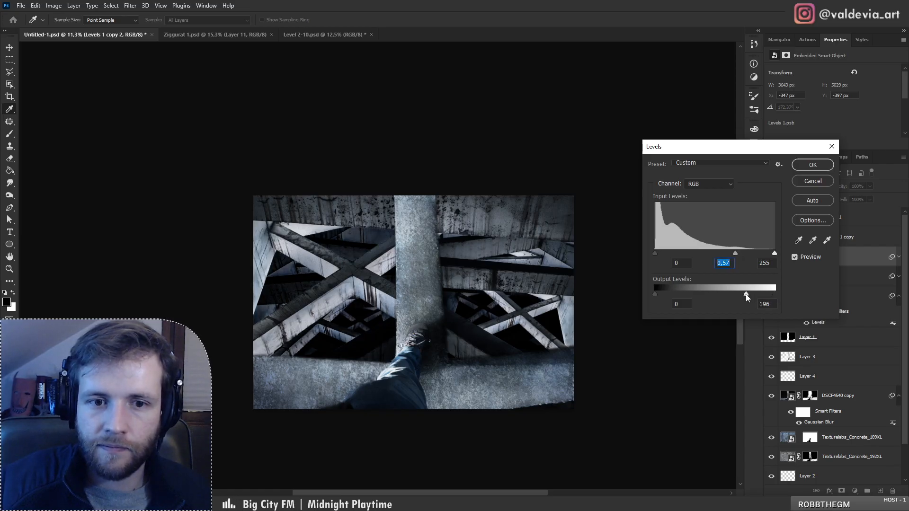
left_click_drag(735, 254, 727, 261)
left_click(832, 165)
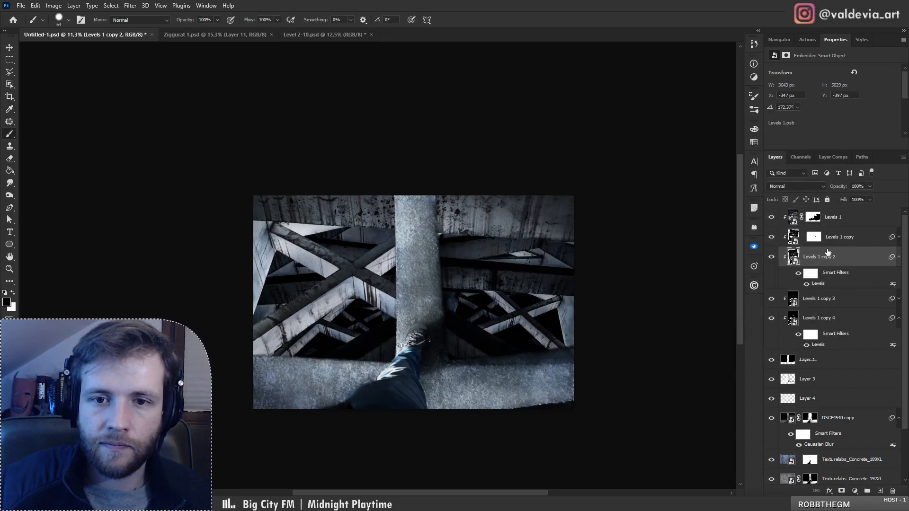
- Lighten the Levels smart filter on Levels 1 copy by setting midtones to 0.95 and output white to 248
left_click(900, 242)
double_click(818, 263)
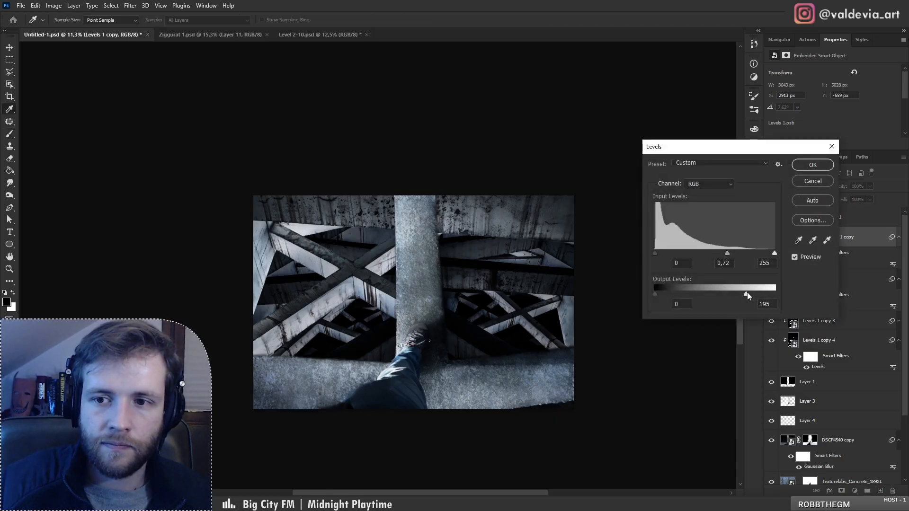
left_click_drag(746, 294, 769, 294)
mouse_move(726, 253)
left_mouse_down()
mouse_move(706, 254)
mouse_move(717, 254)
left_mouse_up()
left_click(809, 165)
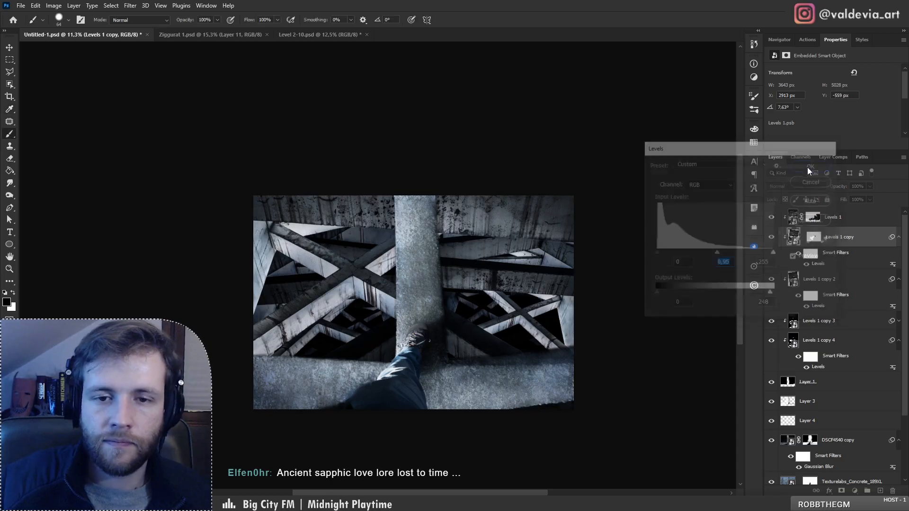
- Copy the Levels smart filter from Levels 1 copy onto the Levels 1 layer
key("z")
mouse_move(442, 271)
left_mouse_down()
mouse_move(397, 278)
mouse_move(469, 268)
mouse_move(447, 270)
left_mouse_up()
key("b")
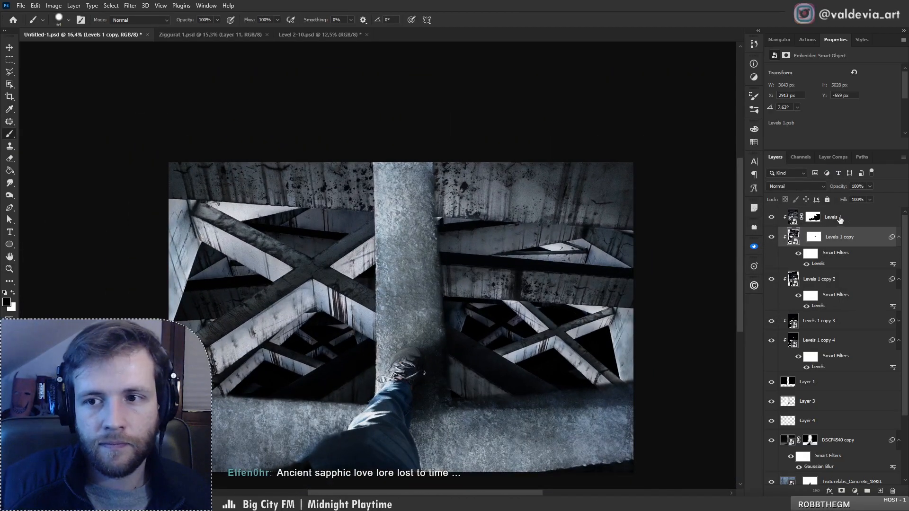
left_click(848, 217)
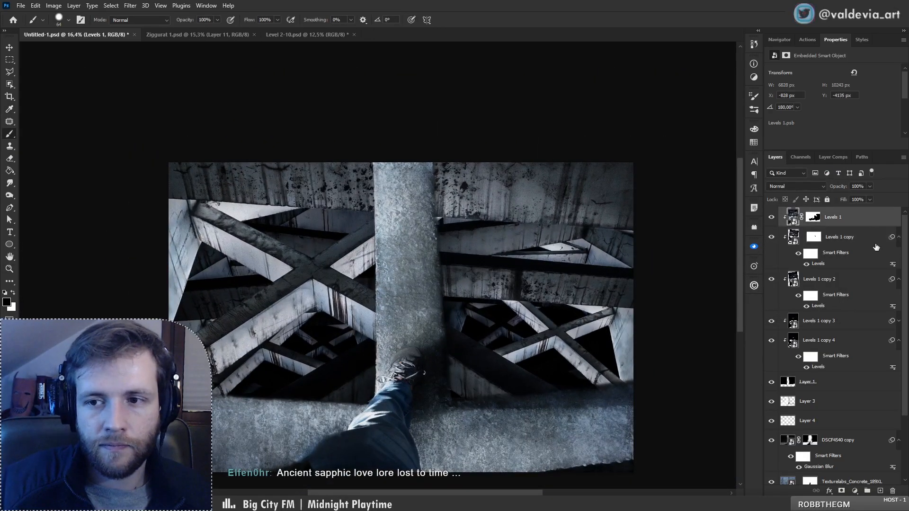
left_click(847, 228)
left_click(858, 225)
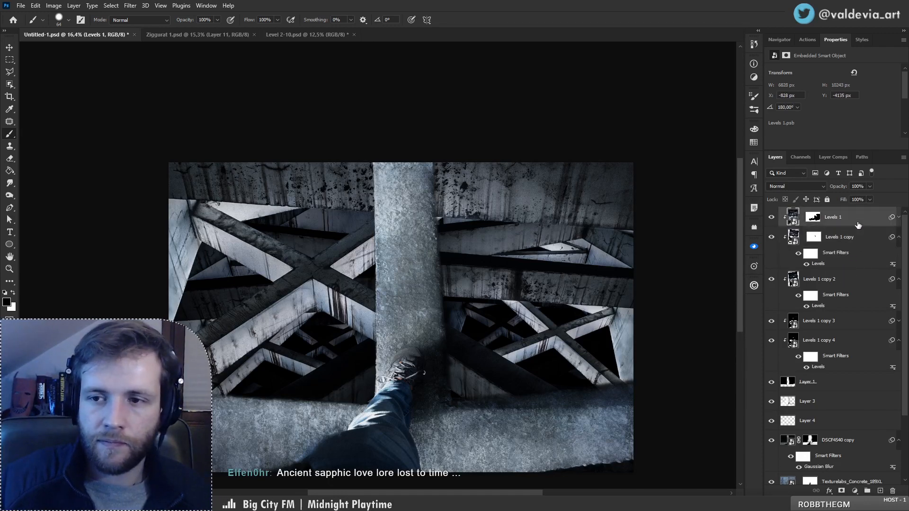
- Add a new clipped layer above Levels 1, mask it to the shape of Levels 1, and target its pixels
left_click(880, 492)
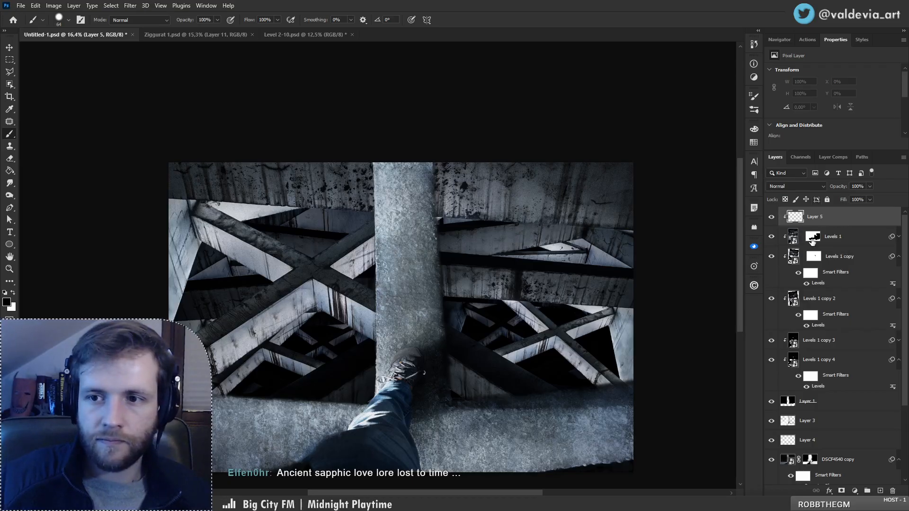
left_click(793, 248, "ctrl")
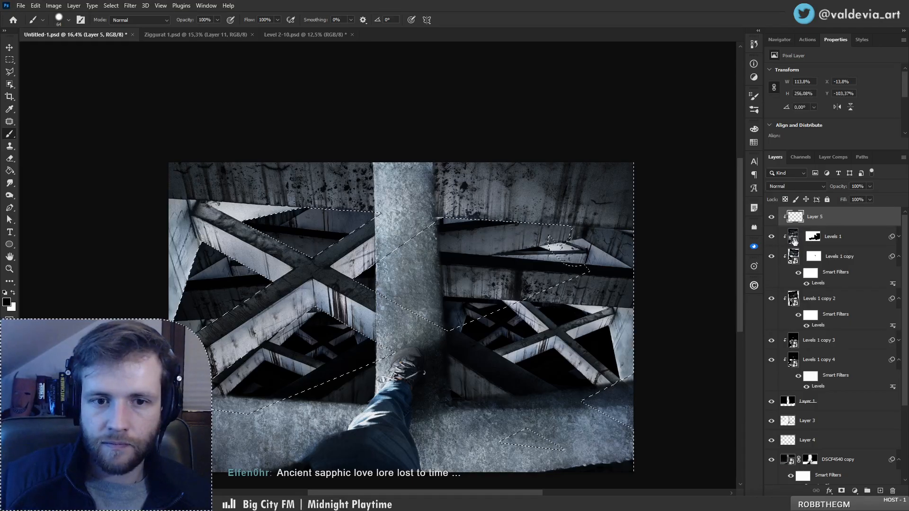
left_click(842, 492)
left_click(796, 218)
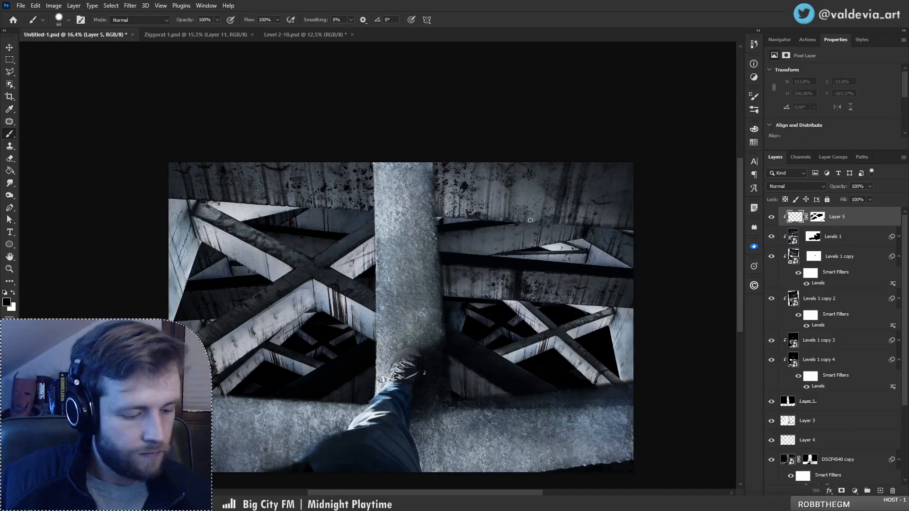
- Paint black shading on the new layer over the beams around the foot with the Soft Round Pressure Opacity brush
right_click(417, 293)
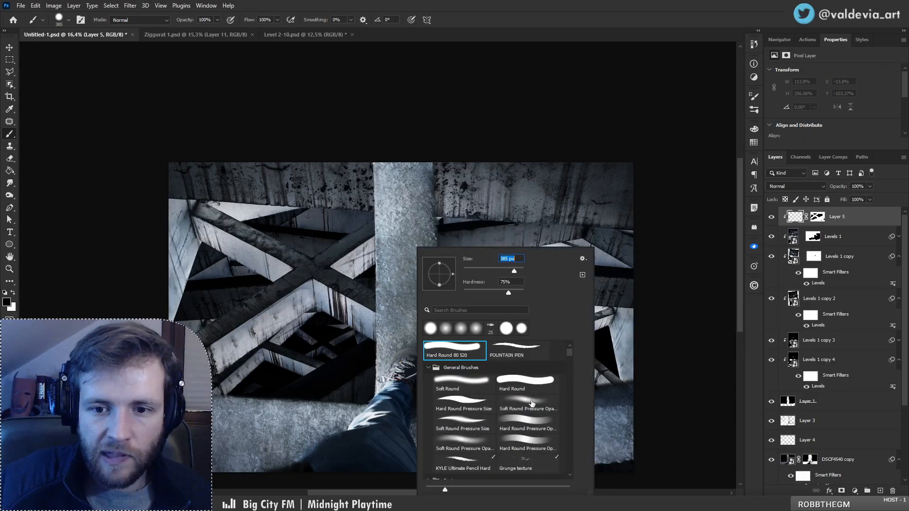
left_click(532, 404)
left_click_drag(364, 324, 344, 321)
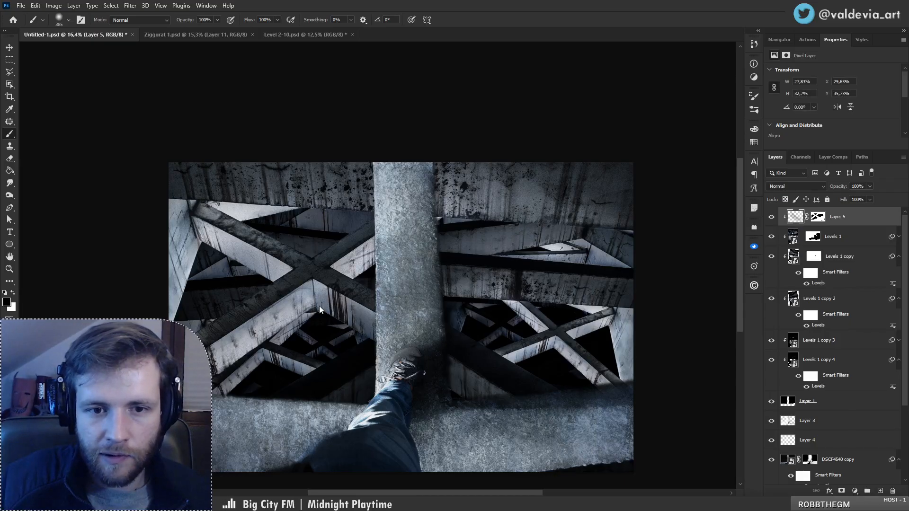
left_click_drag(330, 289, 432, 349)
left_click_drag(372, 299, 461, 343)
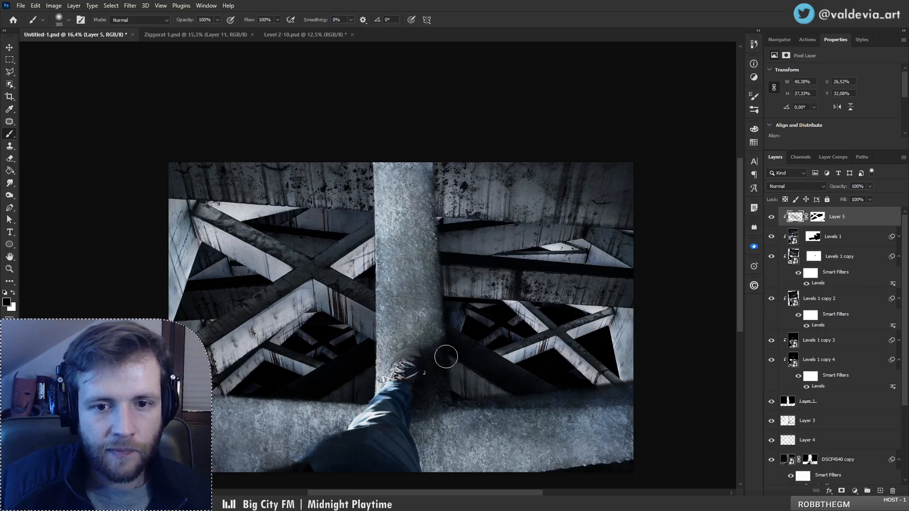
left_click_drag(494, 391, 476, 353)
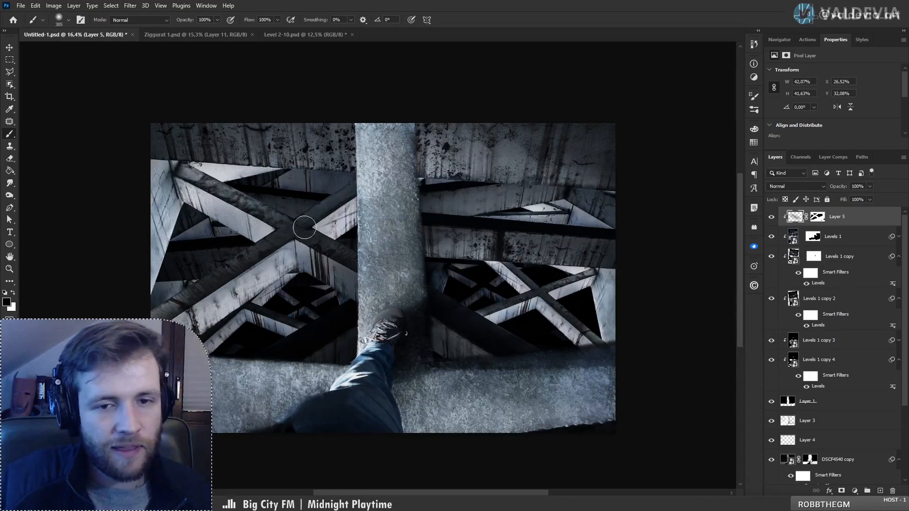
- Undo the stray stroke on the crossing beams, and paint shadow over the bright far-left wall and upper-left beam faces
mouse_move(263, 226)
left_mouse_down()
mouse_move(198, 208)
mouse_move(243, 228)
left_mouse_up()
key("ctrl+z")
left_click_drag(186, 214, 160, 311)
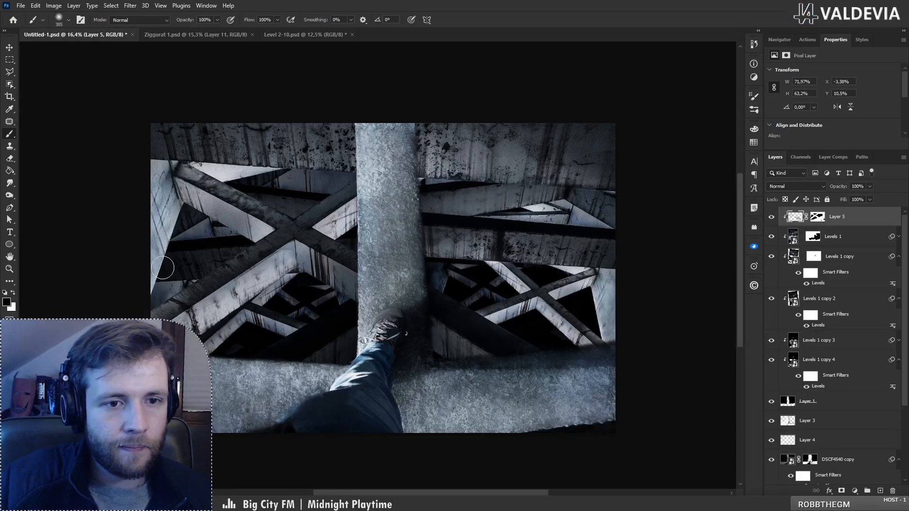
mouse_move(164, 277)
left_mouse_down()
mouse_move(171, 211)
mouse_move(156, 177)
mouse_move(152, 307)
left_mouse_up()
mouse_move(149, 163)
left_mouse_down()
mouse_move(159, 274)
mouse_move(179, 217)
mouse_move(156, 304)
mouse_move(160, 195)
left_mouse_up()
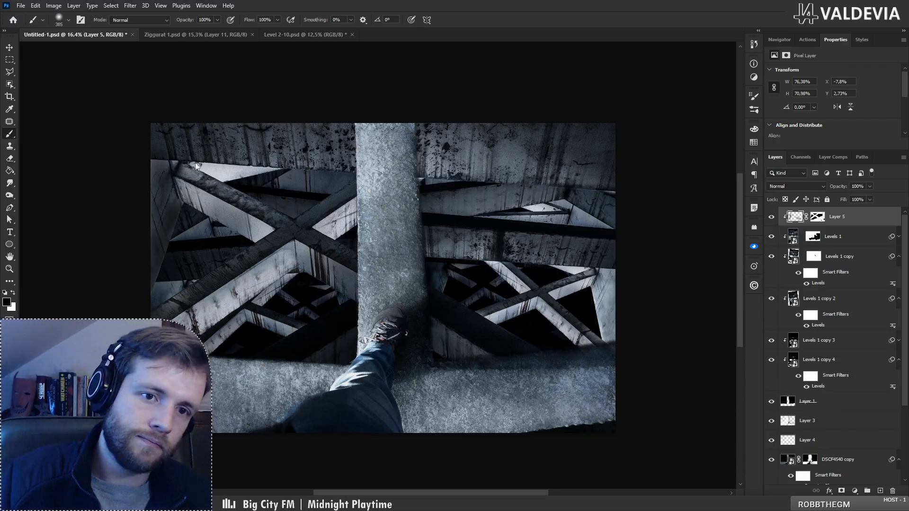
mouse_move(196, 164)
left_mouse_down()
mouse_move(238, 174)
mouse_move(213, 175)
mouse_move(304, 169)
mouse_move(205, 166)
mouse_move(307, 172)
left_mouse_up()
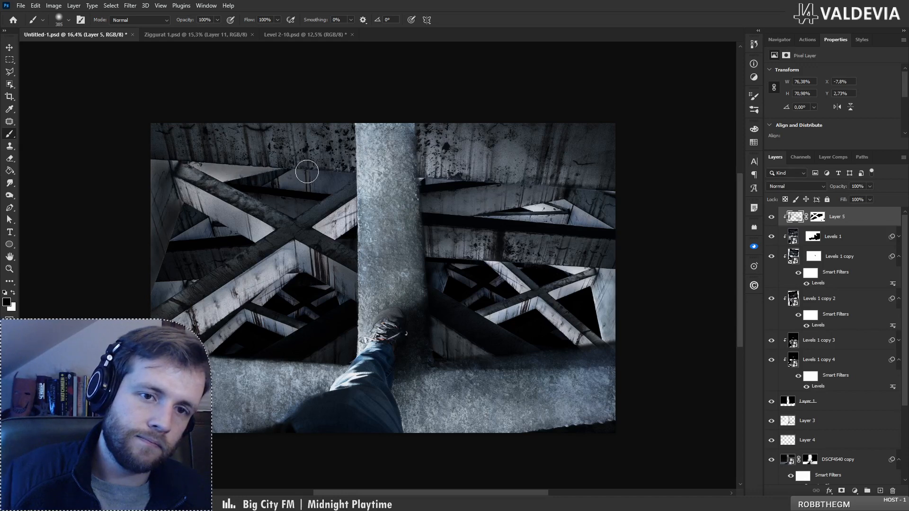
- Darken Levels 1 by lowering the output white level of its Levels smart filter
key("z")
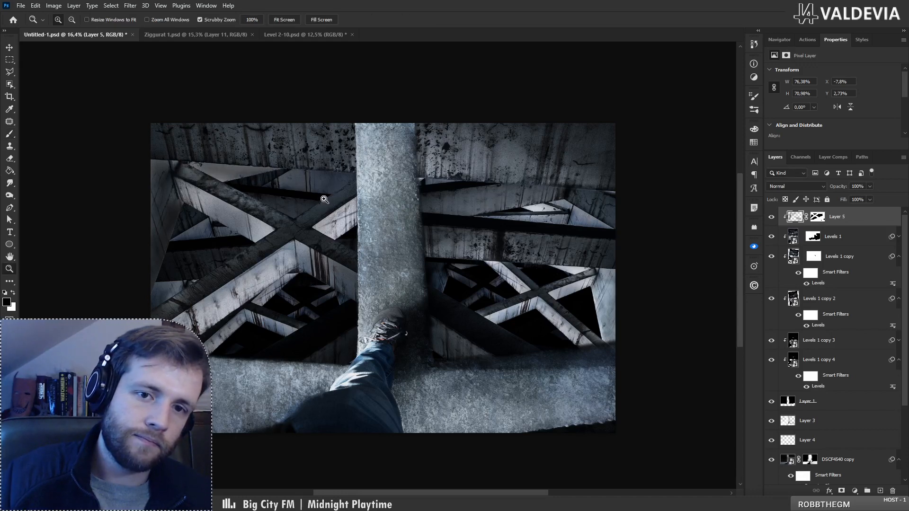
mouse_move(325, 199)
left_mouse_down()
mouse_move(256, 199)
mouse_move(360, 191)
left_mouse_up()
key("b")
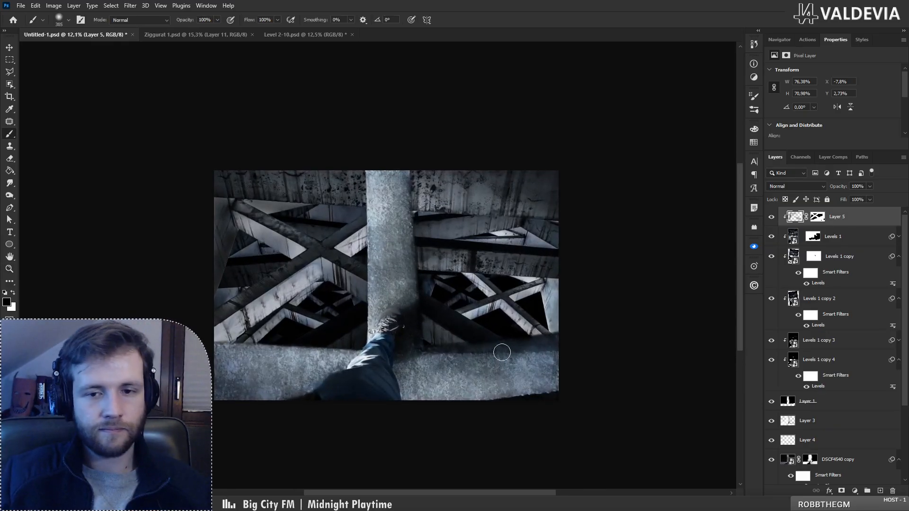
scroll(410, 304, "down", 6)
scroll(379, 303, "up", 5)
scroll(382, 299, "up", 1)
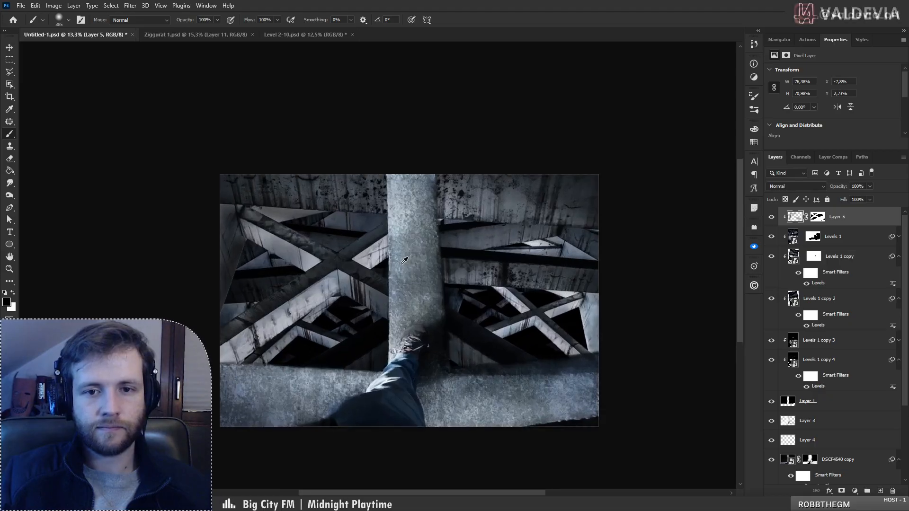
left_click(899, 237)
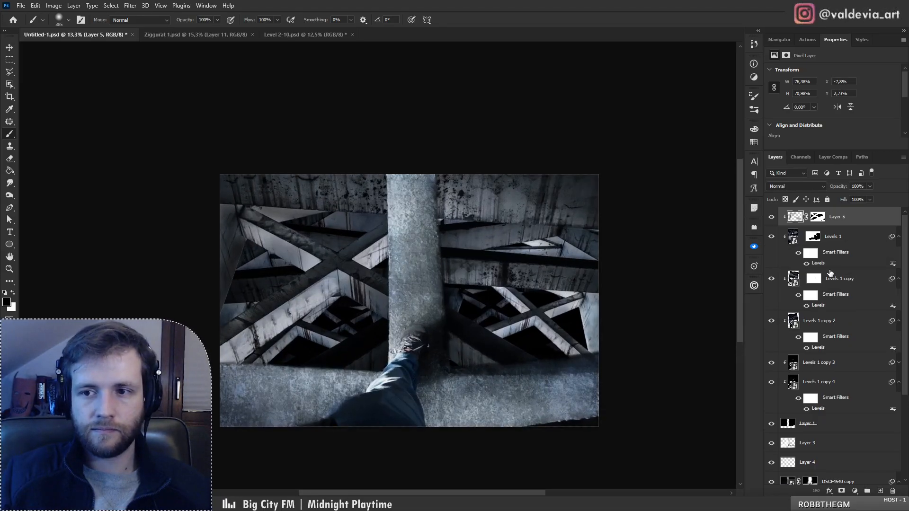
double_click(813, 263)
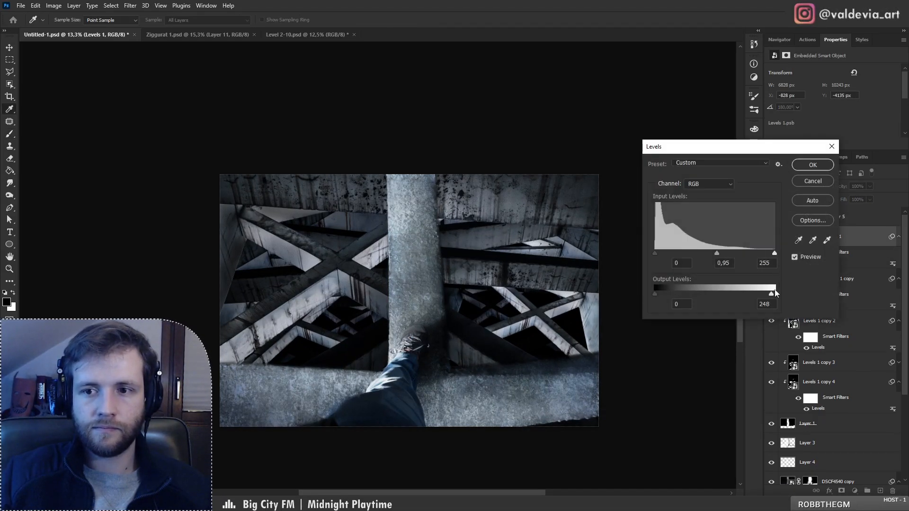
left_click_drag(775, 294, 746, 296)
left_click(813, 165)
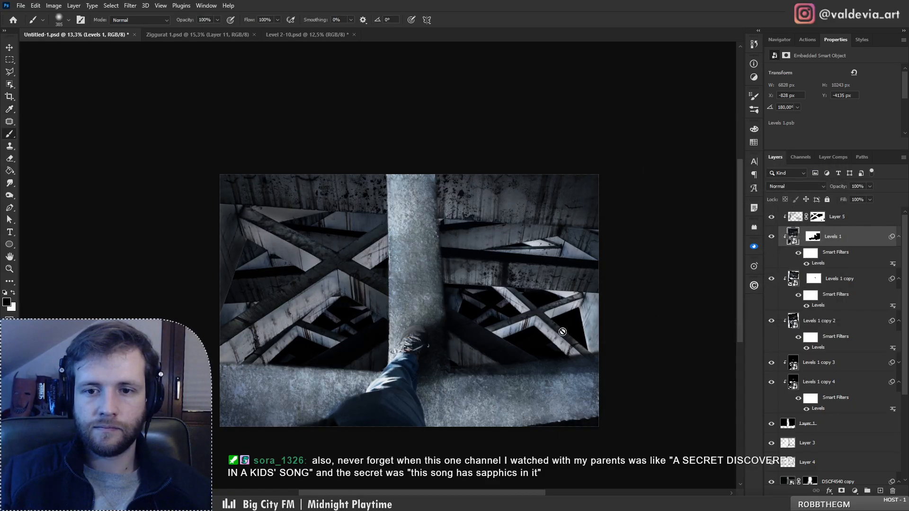
right_click(548, 327, "ctrl")
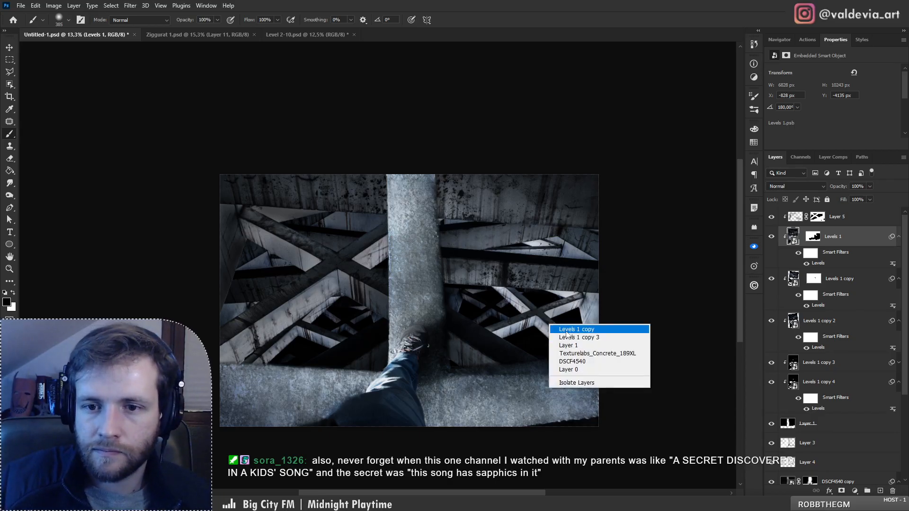
left_click(569, 329)
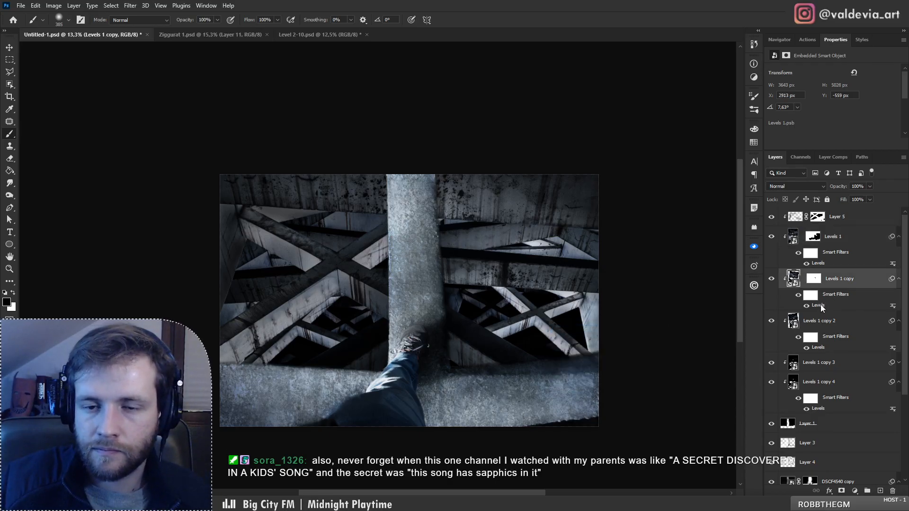
double_click(820, 305)
left_click_drag(771, 294, 736, 294)
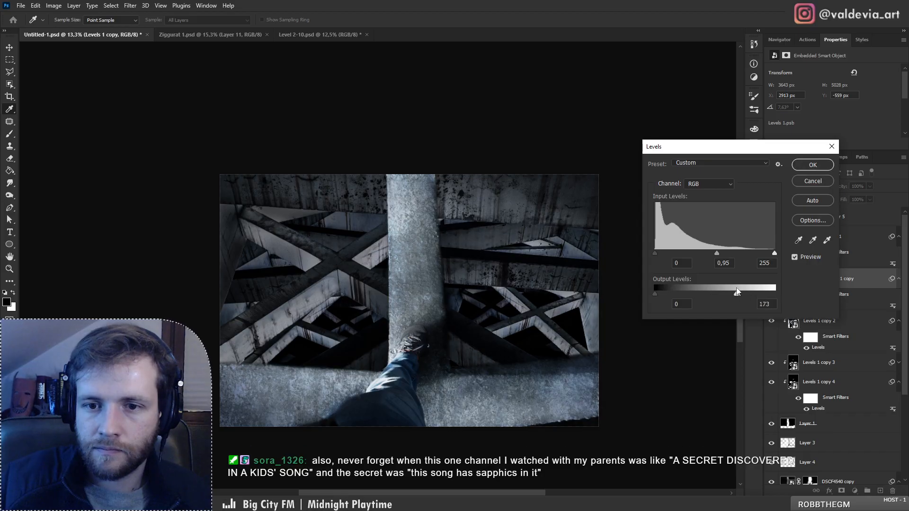
left_click_drag(717, 253, 720, 254)
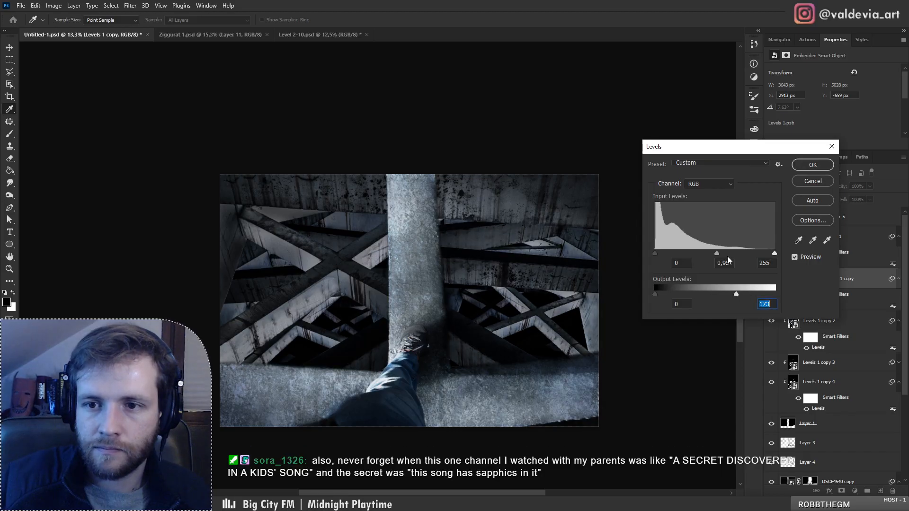
left_click(802, 181)
- Add a new clipped layer above Levels 1 copy, mask it to the shape of Levels 1 copy, and target its pixels
key("ctrl+shift+alt+n")
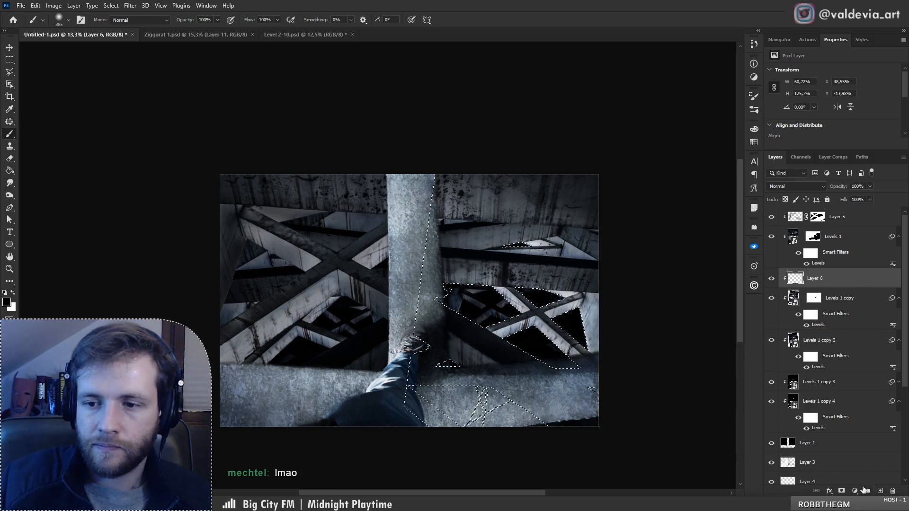
left_click(842, 492)
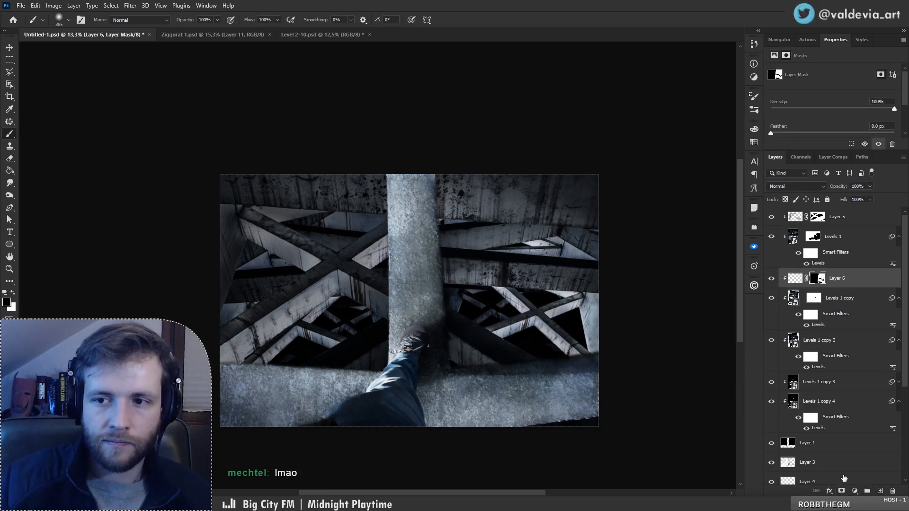
left_click(796, 280)
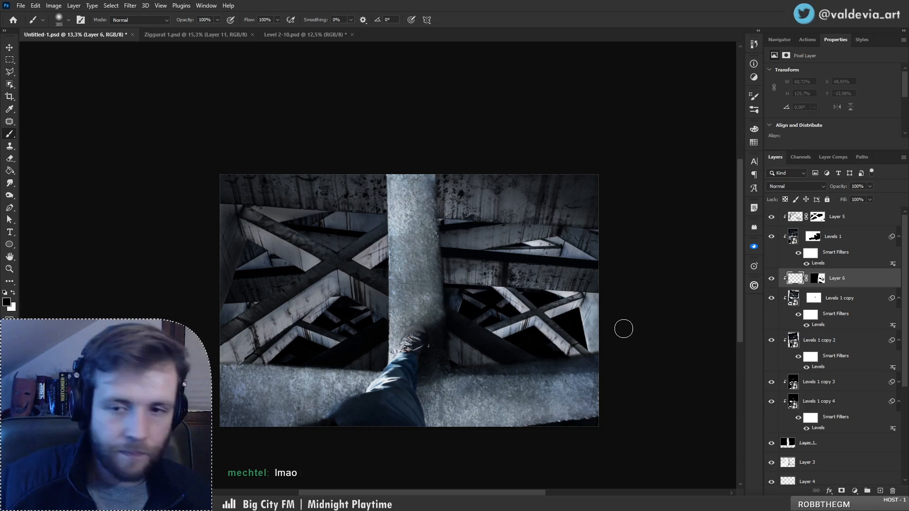
- Shade the lower-right crossing beams in black, enlarging the brush to 800 px for the bright wall at the right edge
mouse_move(532, 315)
left_mouse_down()
mouse_move(575, 369)
mouse_move(591, 363)
left_mouse_up()
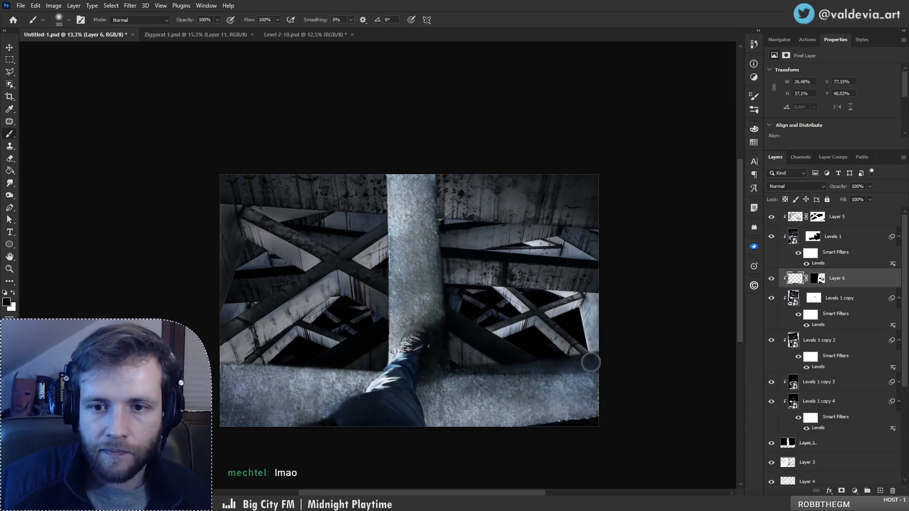
key("ctrl+z")
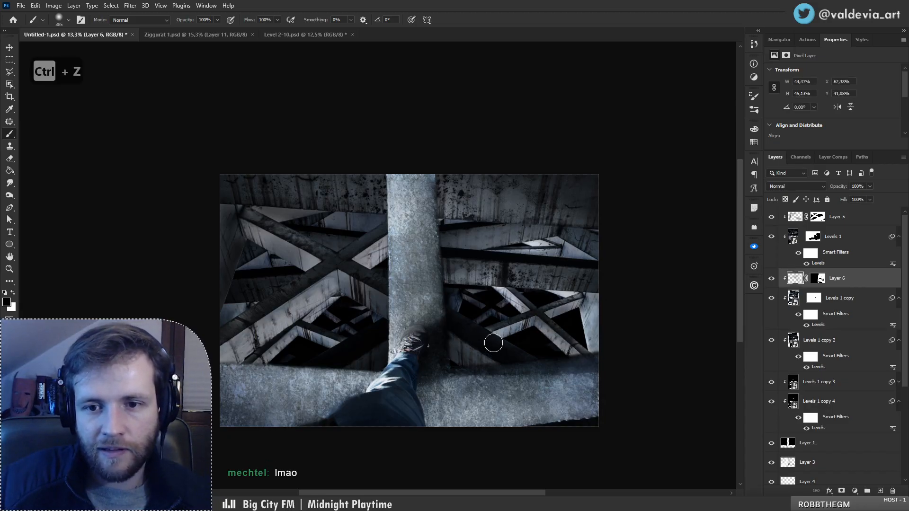
left_click_drag(539, 325, 505, 283)
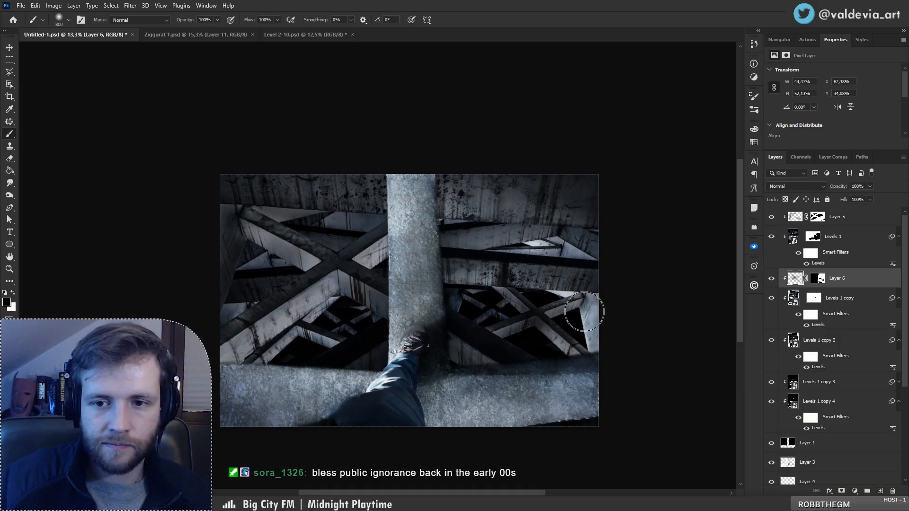
key("bracketright")
key("bracketright")
key("bracketright")
key("bracketright")
key("bracketright")
left_click_drag(583, 303, 578, 335)
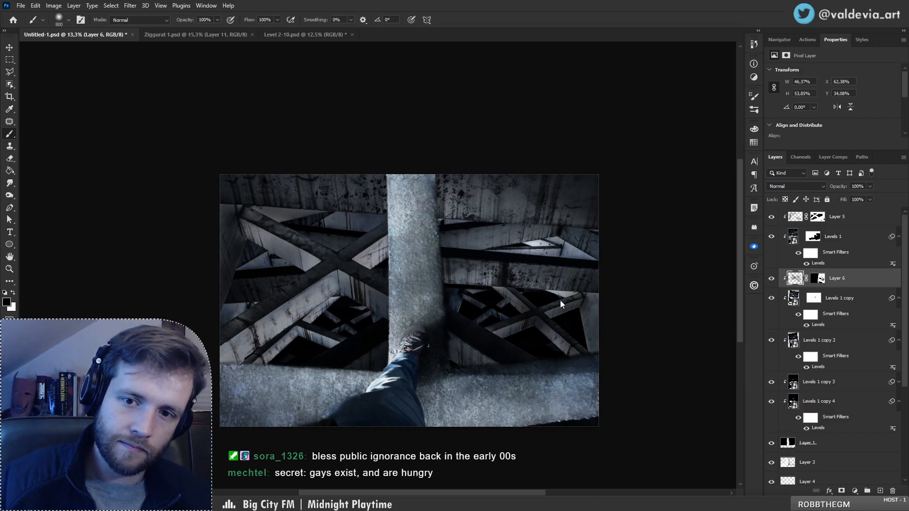
- Reduce the brush to 200 px and darken the thin bright beam faces in the upper-right gap
key("bracketleft")
key("bracketleft")
key("bracketleft")
key("bracketleft")
key("bracketleft")
key("bracketleft")
key("bracketleft")
key("bracketleft")
key("bracketleft")
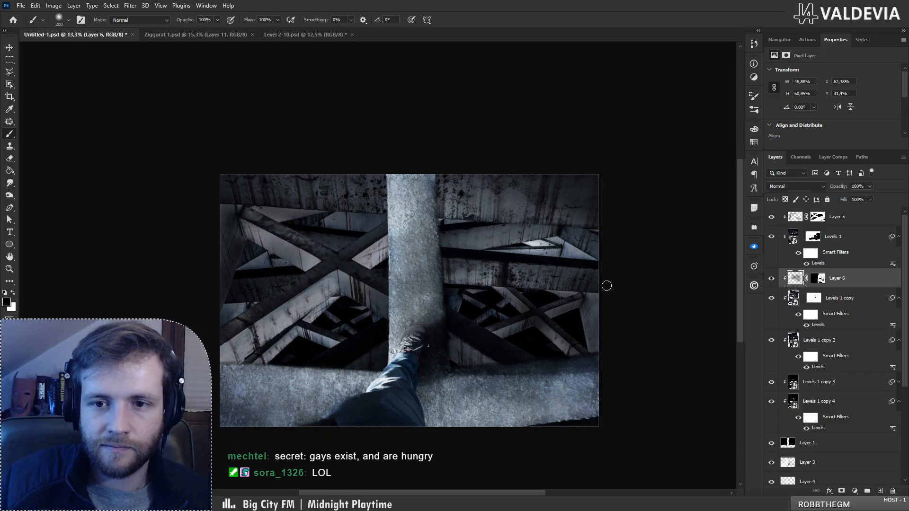
mouse_move(523, 244)
left_mouse_down()
mouse_move(570, 258)
mouse_move(585, 256)
mouse_move(551, 240)
mouse_move(588, 249)
left_mouse_up()
key("z")
left_click_drag(479, 257, 544, 241)
mouse_move(447, 252)
left_mouse_down()
mouse_move(379, 275)
mouse_move(339, 259)
mouse_move(389, 285)
left_mouse_up()
key("b")
key("z")
key("b")
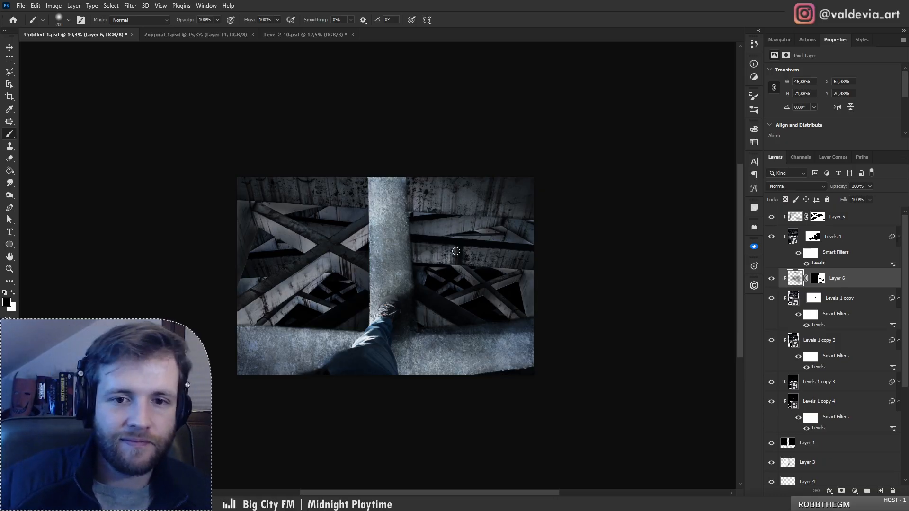
mouse_move(392, 267)
left_mouse_down()
mouse_move(348, 268)
mouse_move(391, 269)
left_mouse_up()
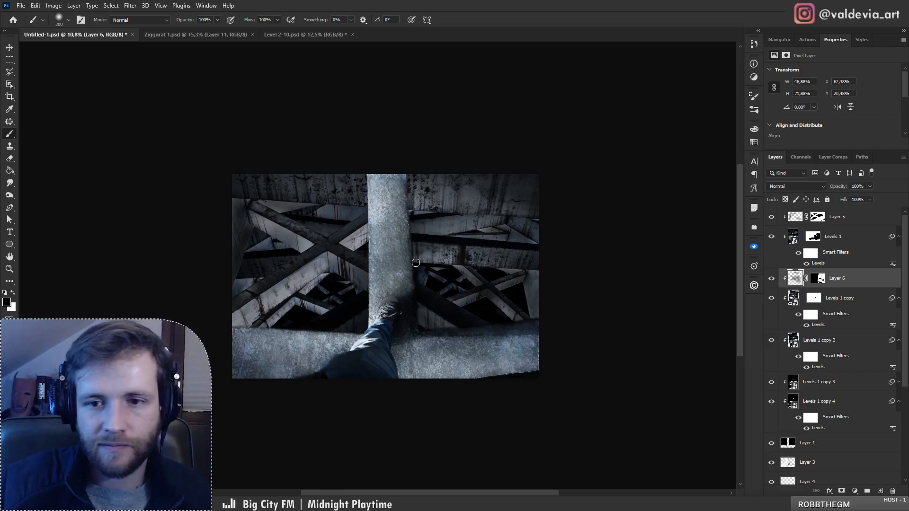
- Group Layer 1 together with all the layers clipped above it, up to and including Layer 5
left_click(855, 410)
left_click(847, 217, "shift")
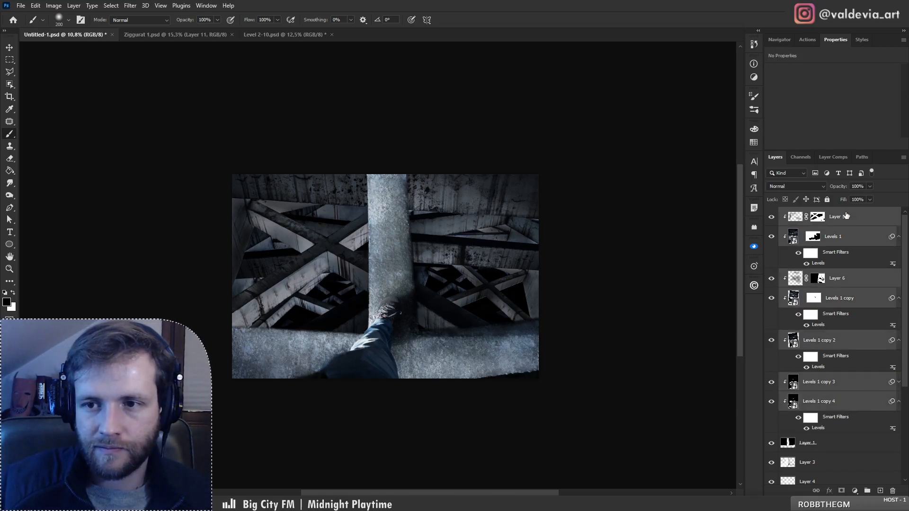
left_click(862, 443)
left_click(857, 225, "shift")
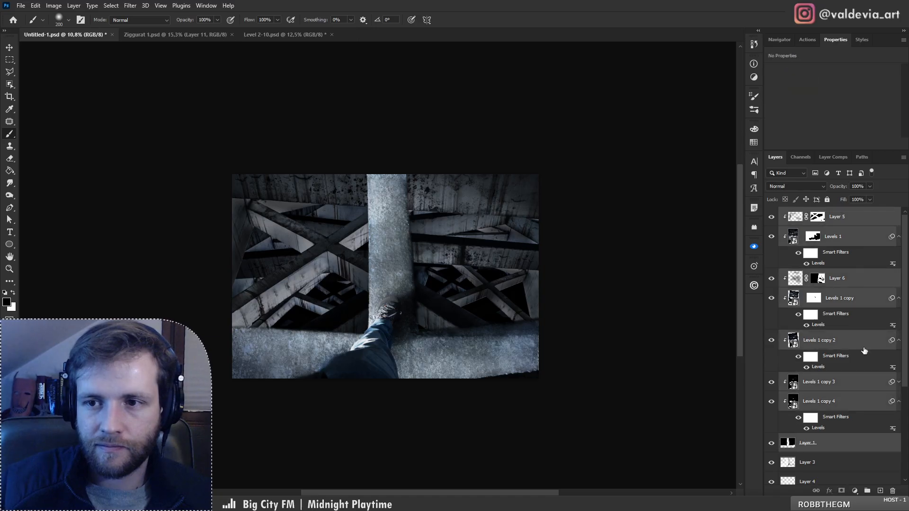
key("ctrl+g")
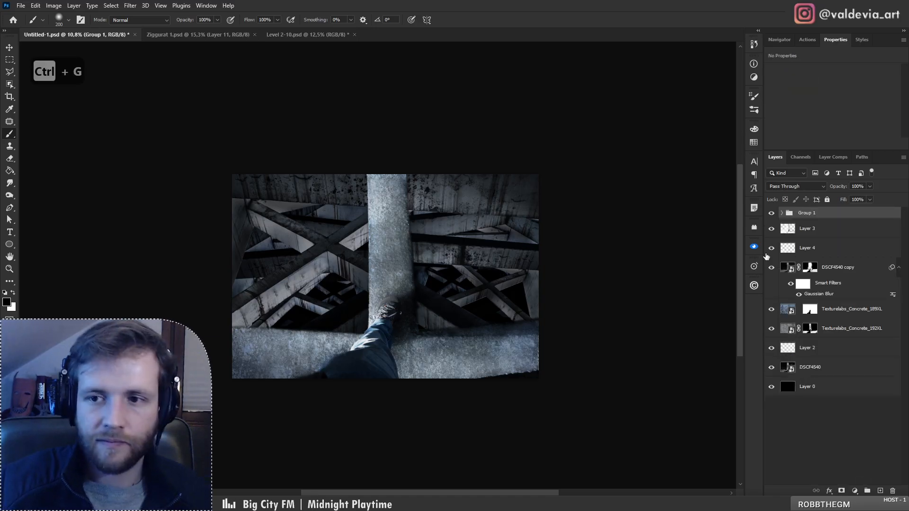
- Duplicate Layer 1 out of the new group to the top of the layer stack, and collapse the group
left_click(782, 214)
left_click_drag(834, 456, 822, 210)
left_click(783, 232)
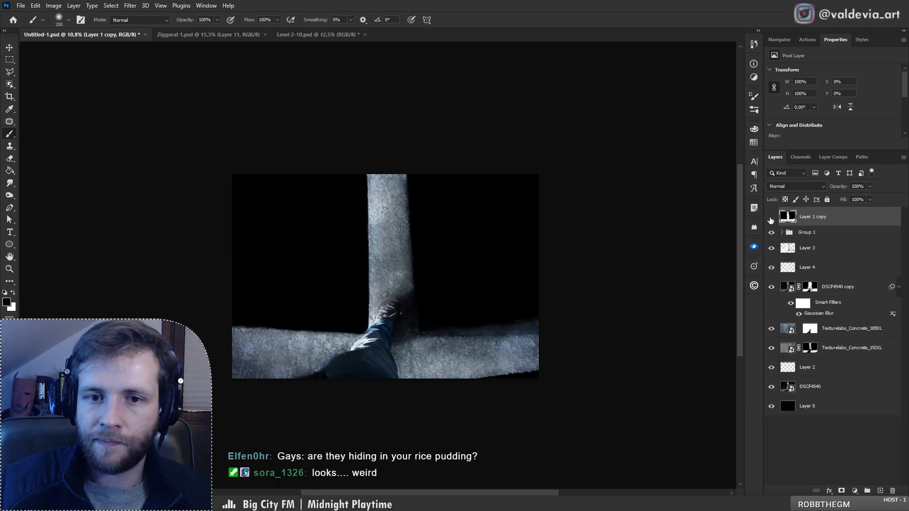
- Compare the image with and without the Layer 1 copy, and hide Group 1 while keeping the copy visible
left_click(771, 216)
left_click(771, 217)
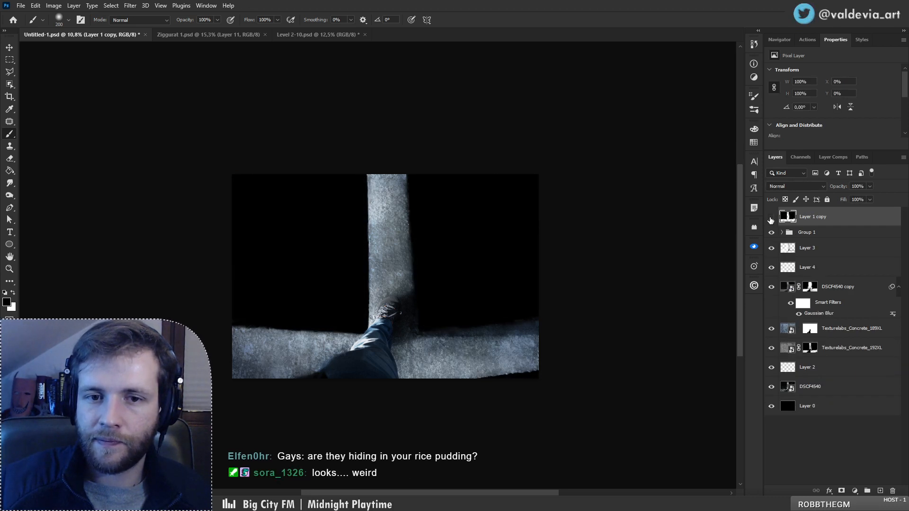
left_click(772, 217)
left_click(771, 217)
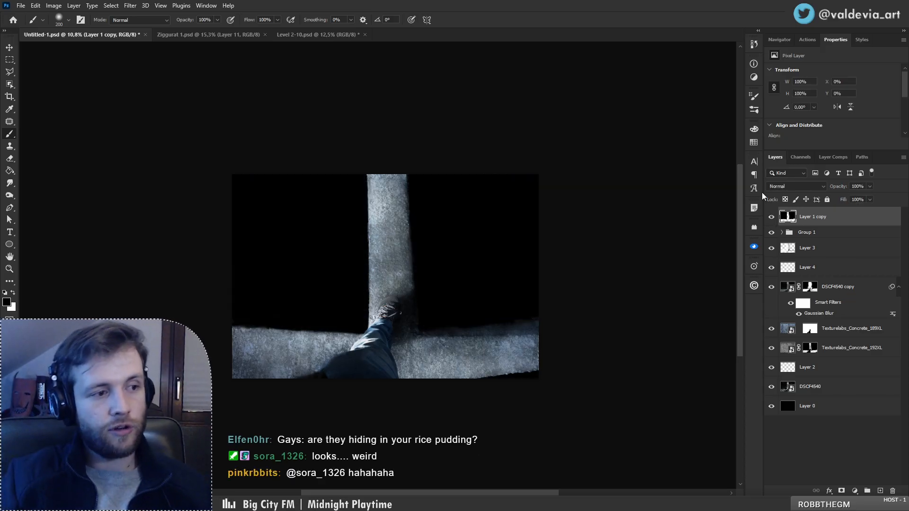
left_click(772, 217)
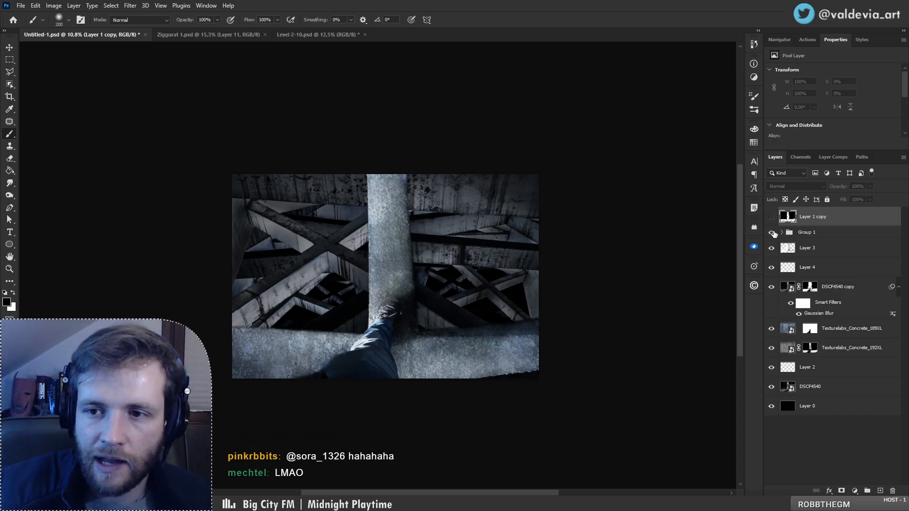
left_click(772, 232)
left_click(771, 216)
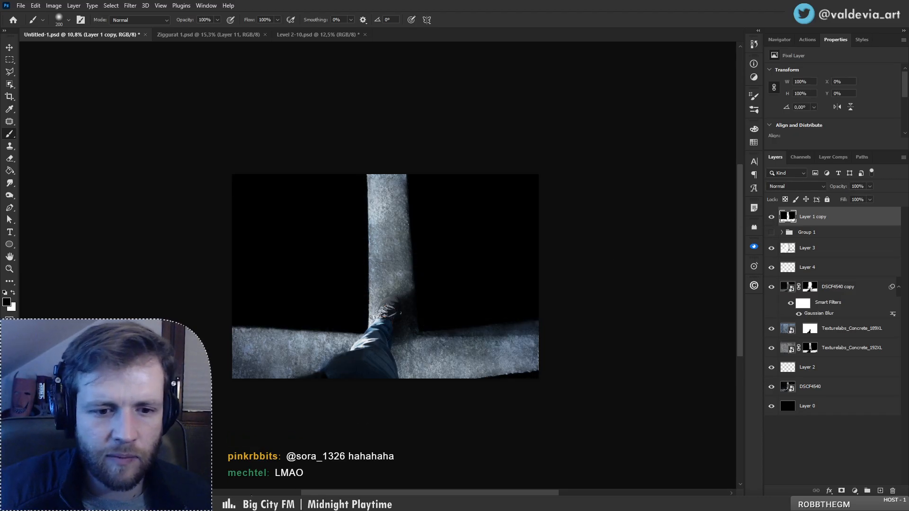
- Switch to File Explorer and preview the crossing-beam photo DSCF4541.JPG from the Nitrastur folder
key("alt+Tab")
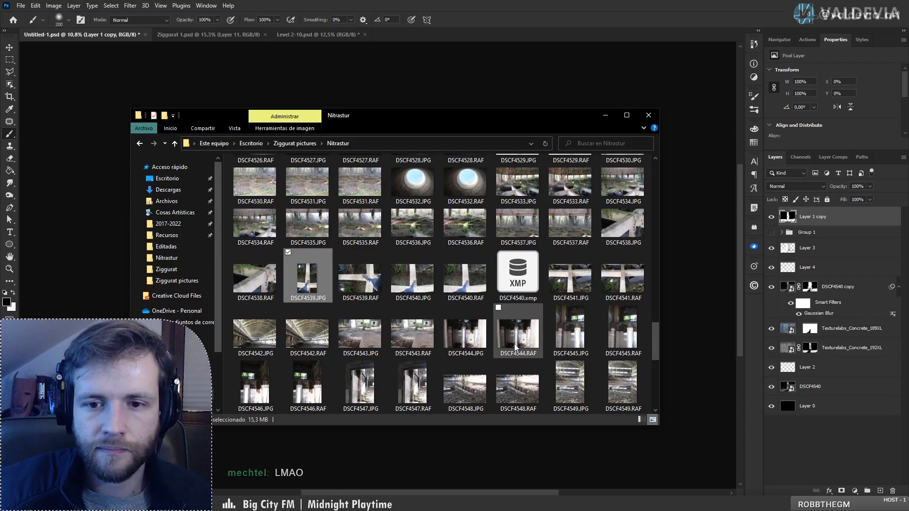
scroll(516, 347, "down", 3)
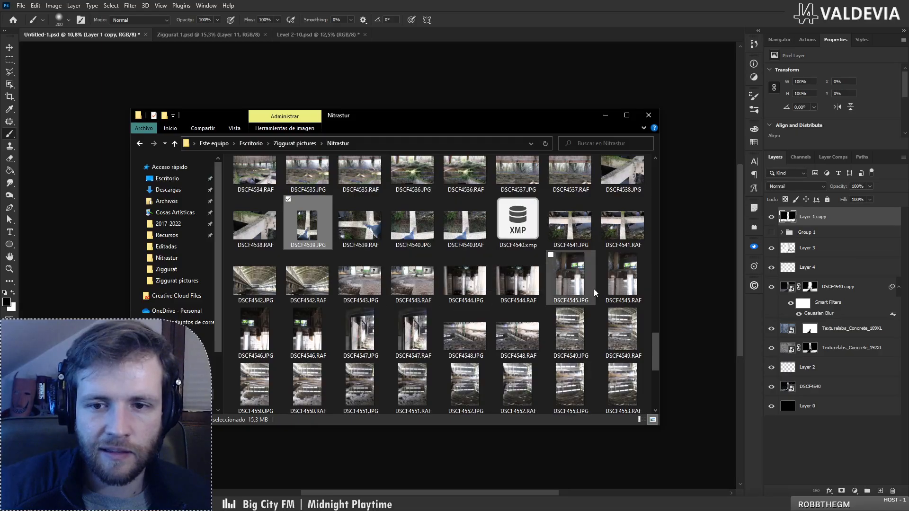
double_click(575, 225)
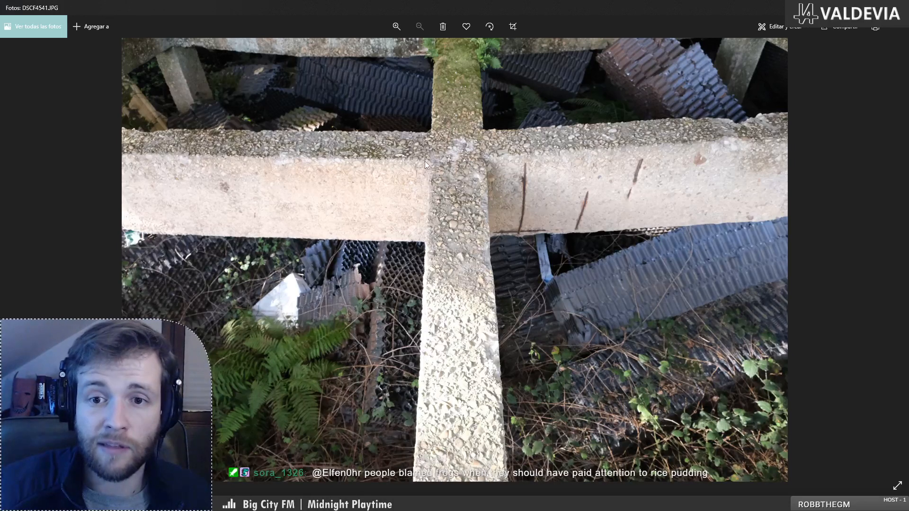
left_click(898, 7)
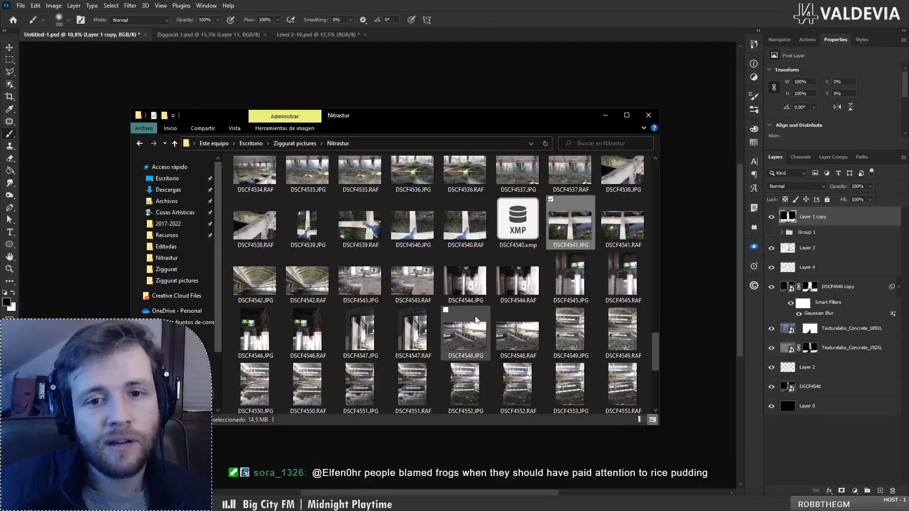
- Browse the Brutalist-Concrete-Clean folder for void imagery, previewing the stepped concrete facade and the white triangular facade photos
key("alt+Left")
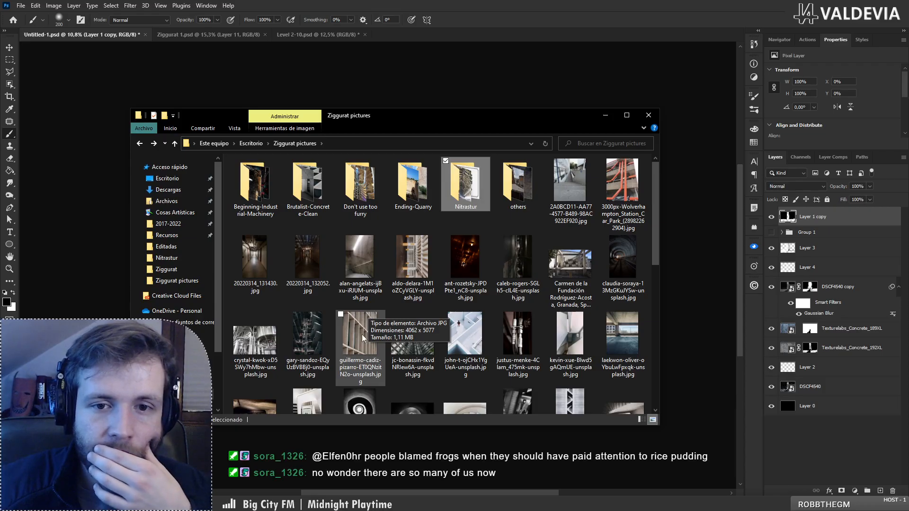
double_click(326, 189)
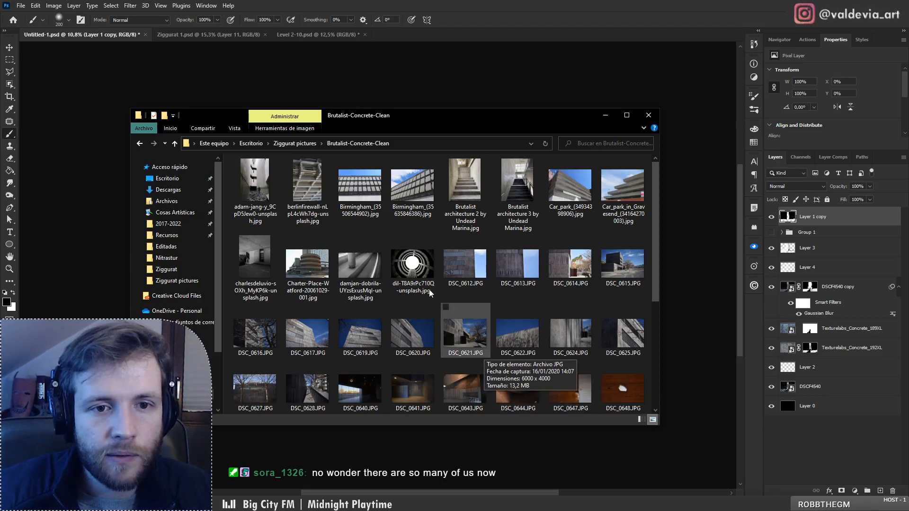
double_click(312, 194)
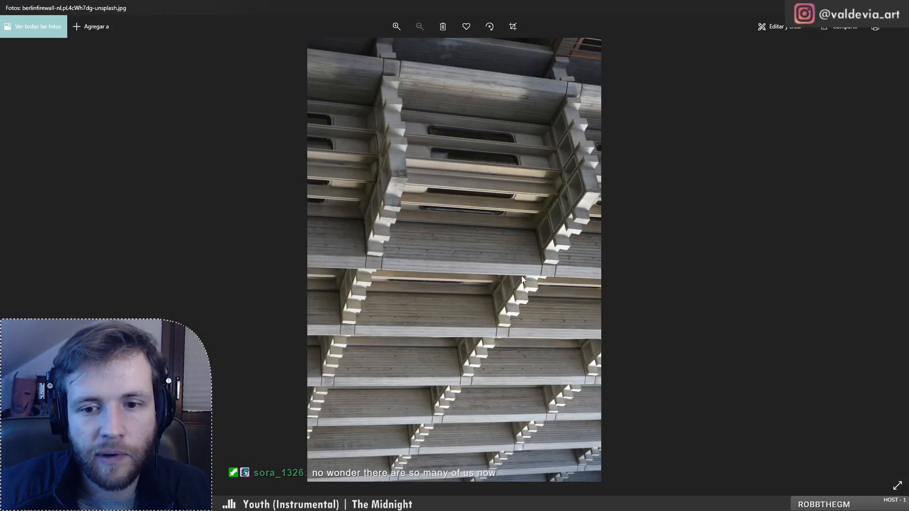
left_click(898, 7)
scroll(471, 351, "down", 3)
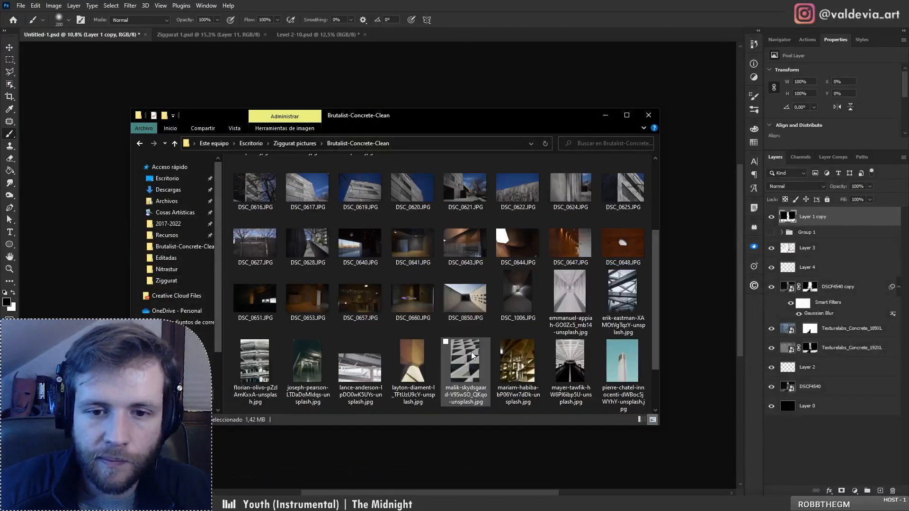
double_click(470, 351)
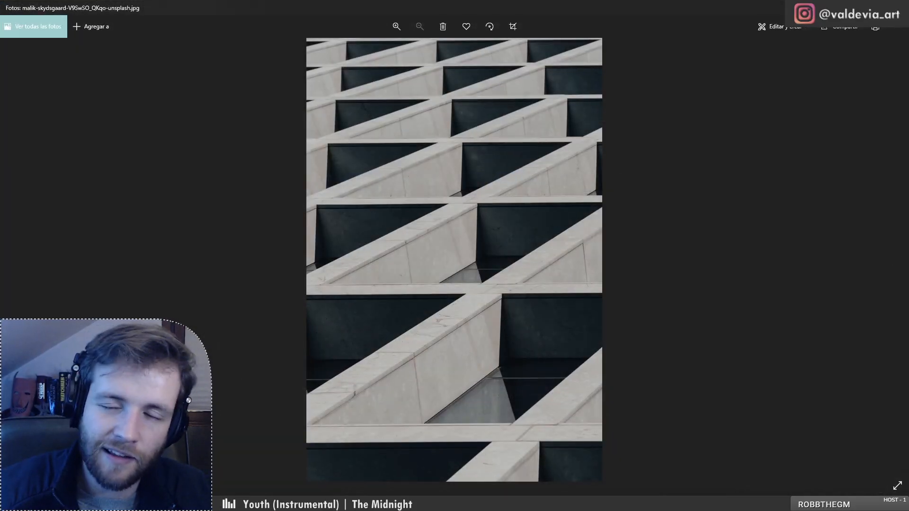
left_click(898, 7)
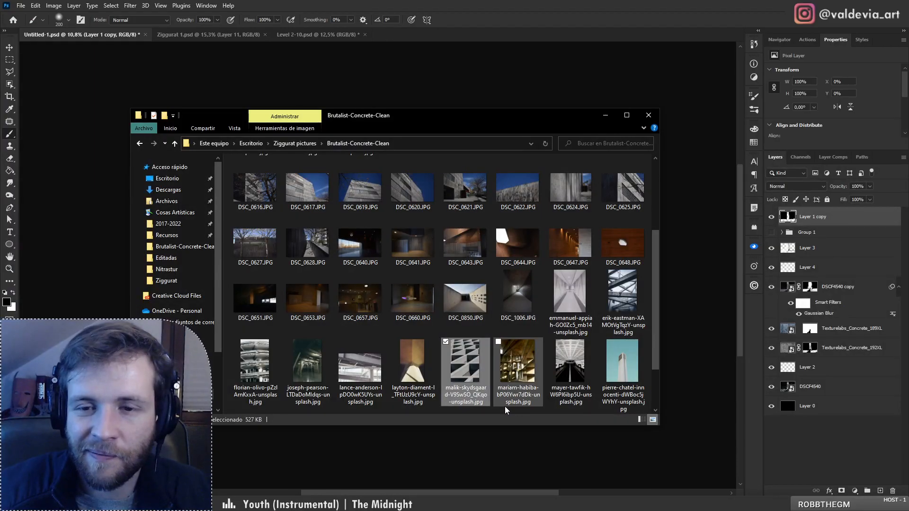
scroll(505, 407, "down", 1)
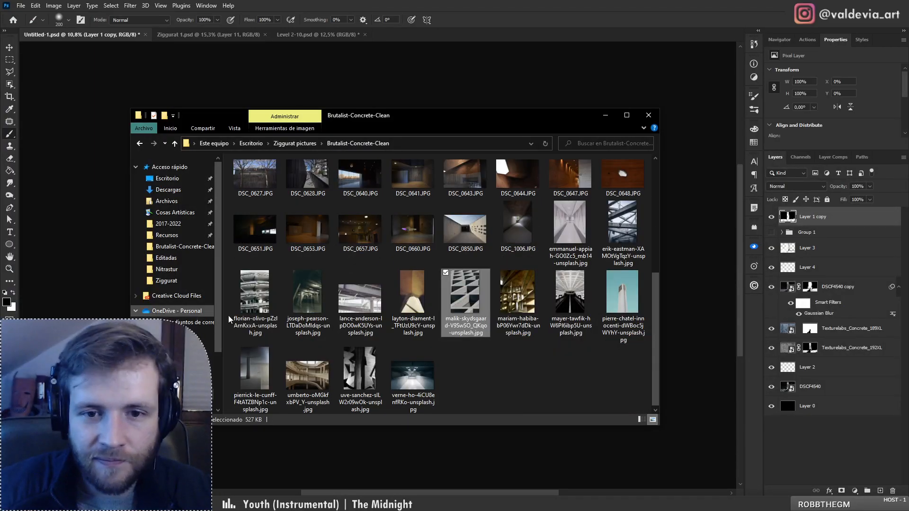
scroll(406, 327, "up", 2)
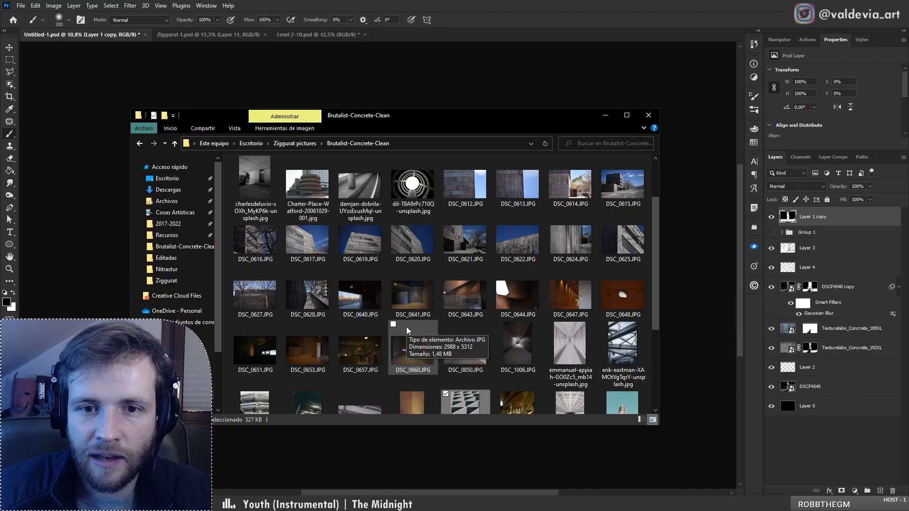
scroll(406, 327, "down", 2)
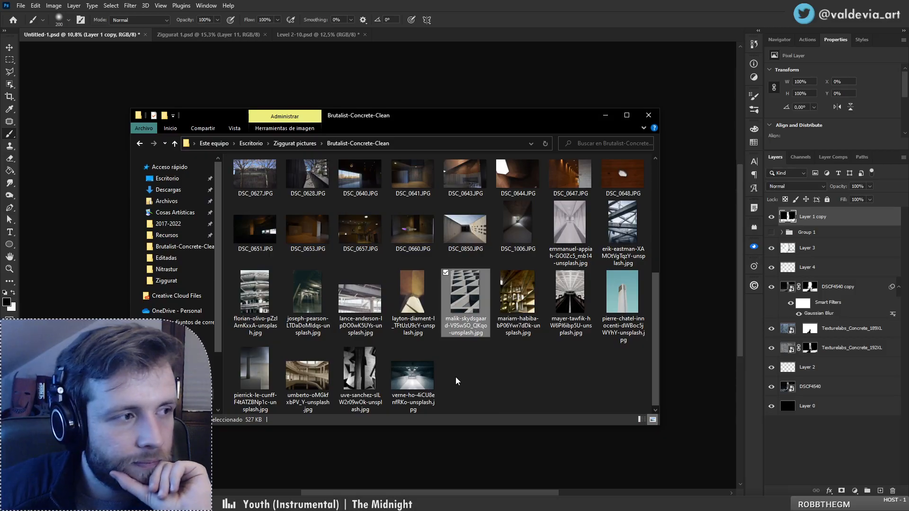
- Look through the Ziggurat pictures folder, previewing the slanted concrete-fin facade and the zigzag stairwell photos, and return to Photoshop
key("BackSpace")
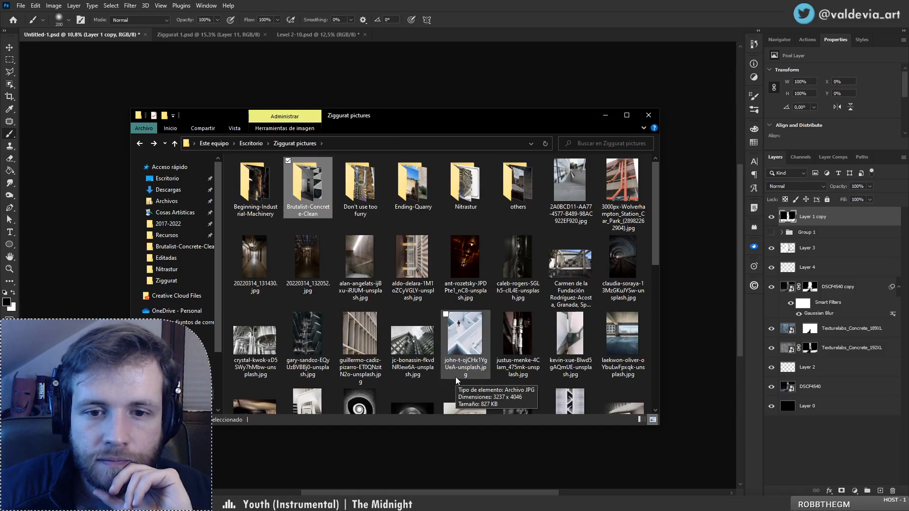
double_click(356, 333)
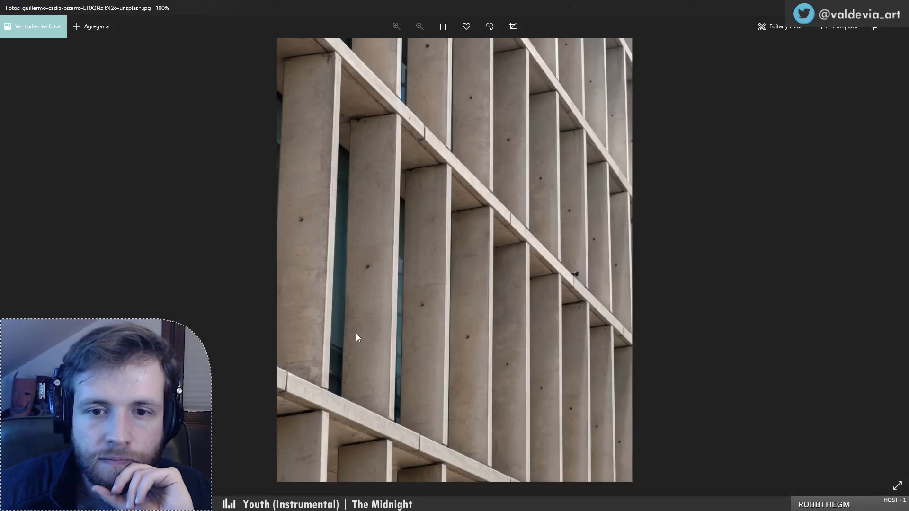
left_click(898, 8)
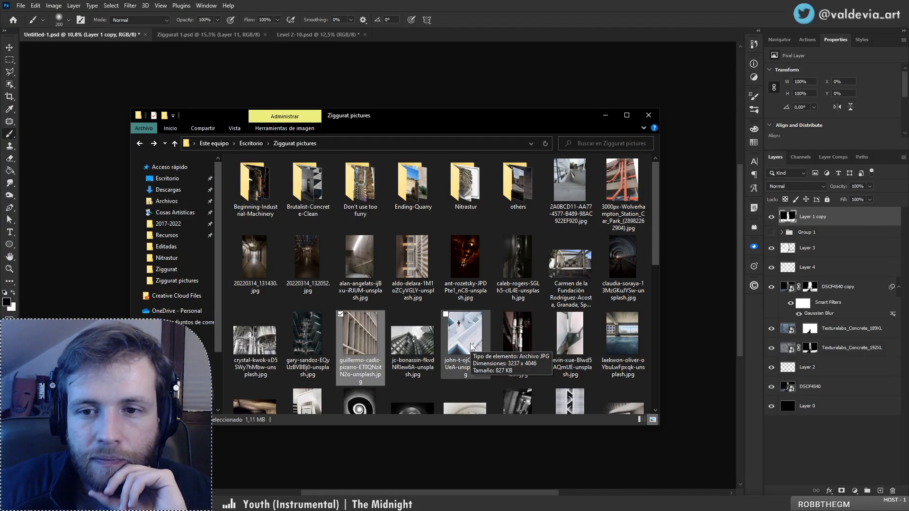
scroll(472, 346, "down", 2)
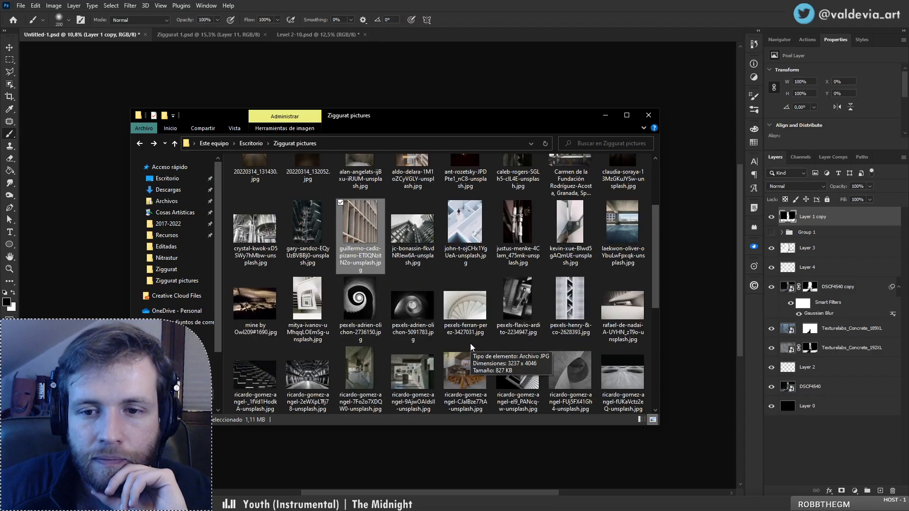
double_click(560, 301)
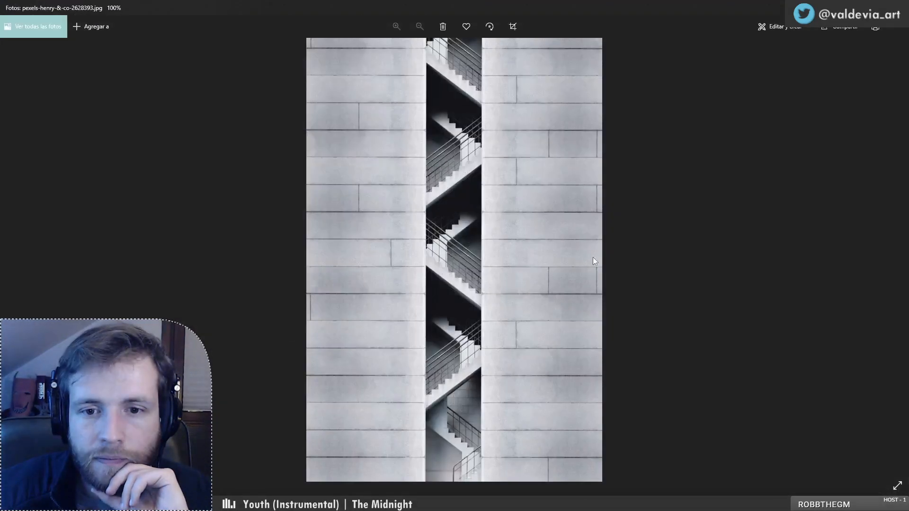
left_click(898, 8)
scroll(463, 324, "down", 2)
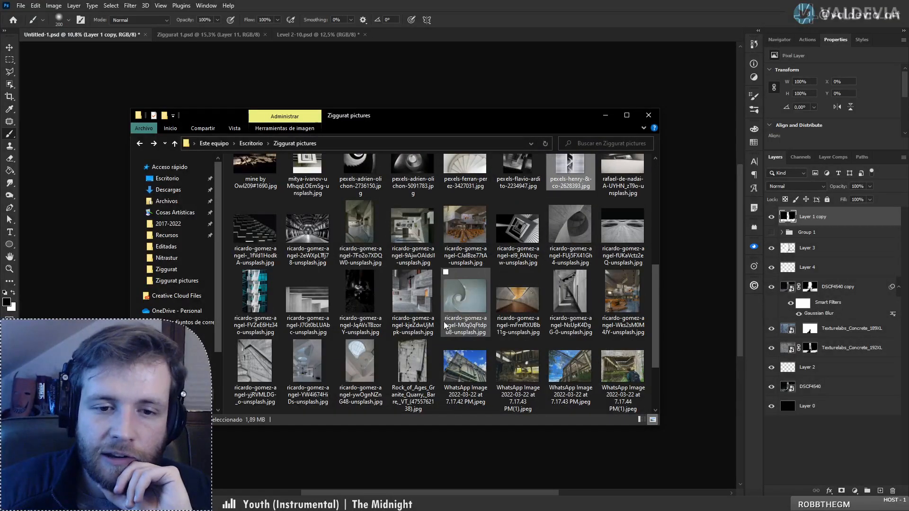
scroll(327, 393, "down", 1)
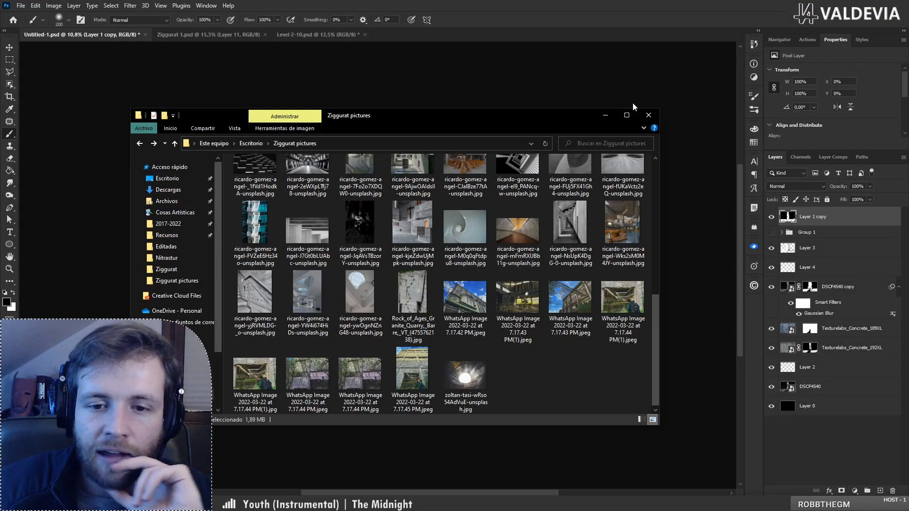
left_click(604, 116)
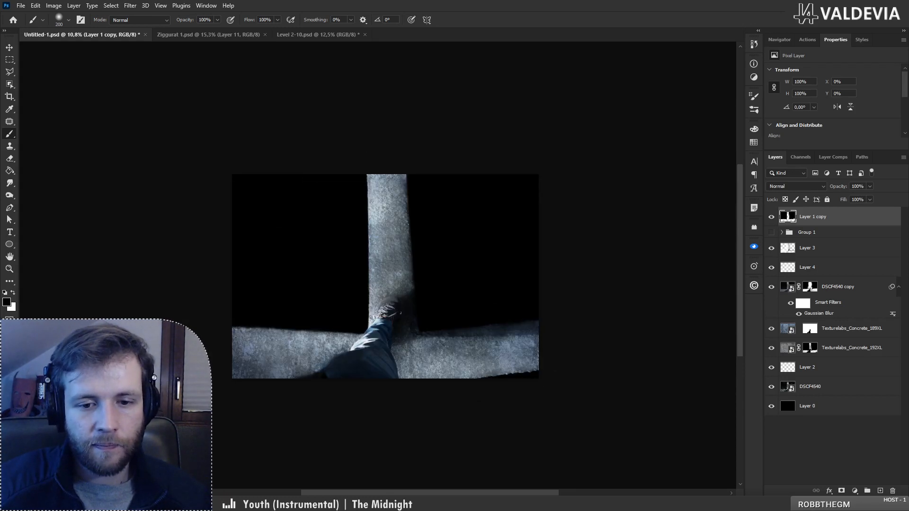
- Reopen the Nitrastur folder in File Explorer and preview the cooling-tower interior photos DSCF4532.JPG and DSCF4528.JPG
mouse_move(204, 503)
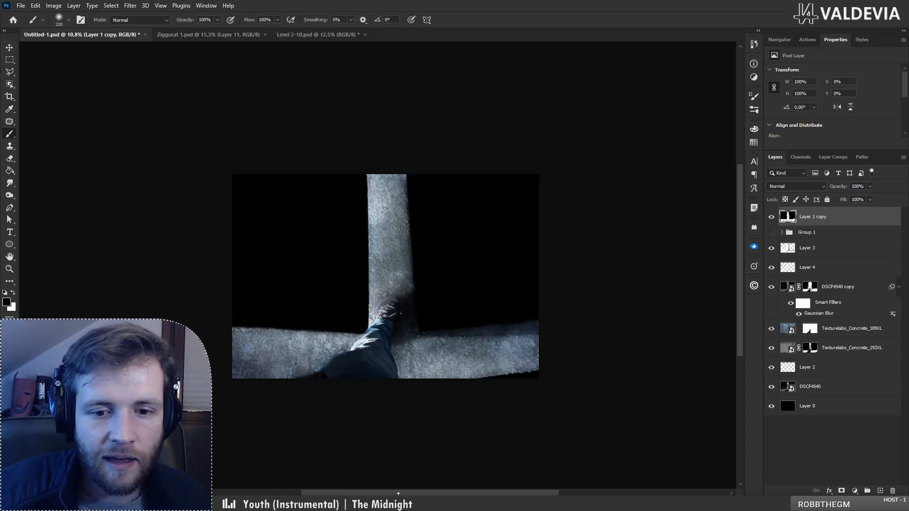
left_click(331, 501)
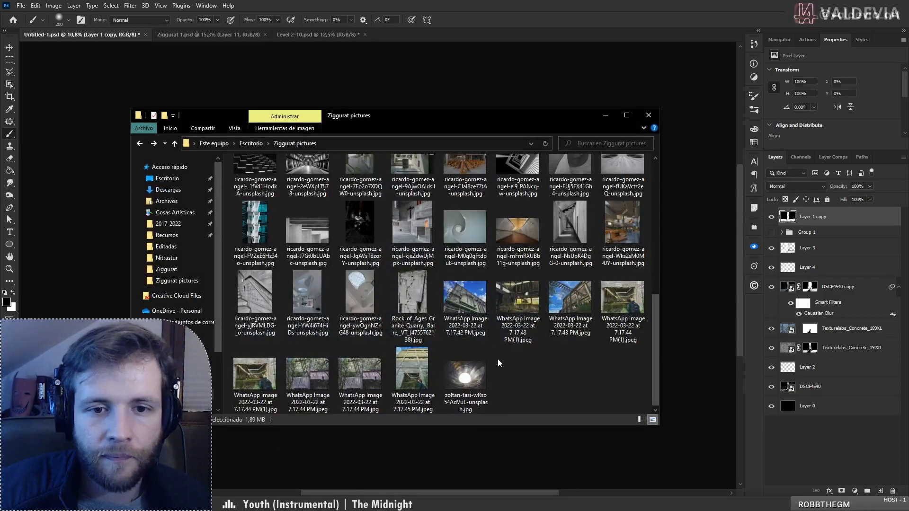
scroll(498, 359, "up", 6)
double_click(466, 203)
scroll(485, 371, "down", 10)
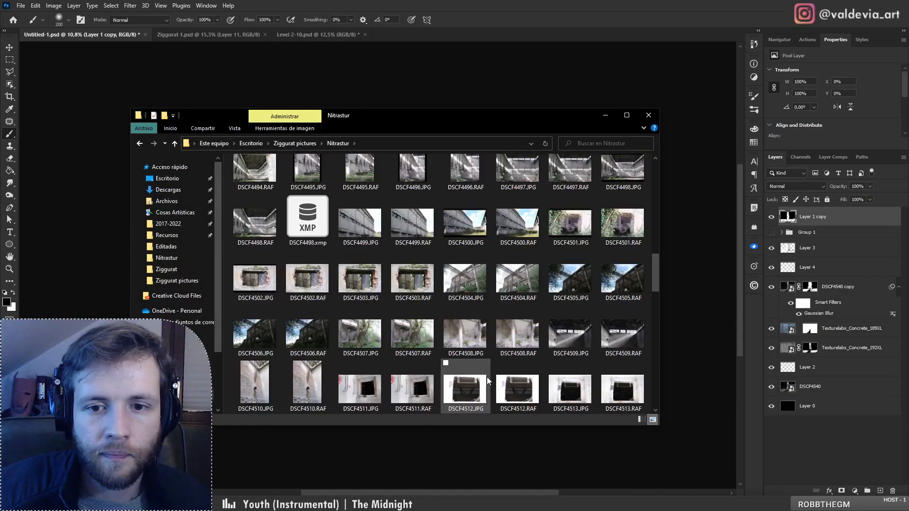
scroll(487, 380, "down", 2)
scroll(487, 379, "up", 6)
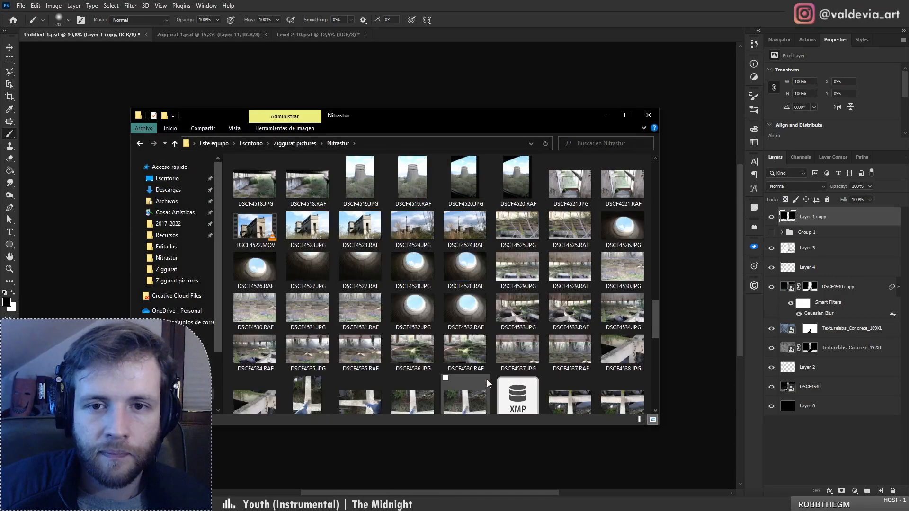
double_click(414, 308)
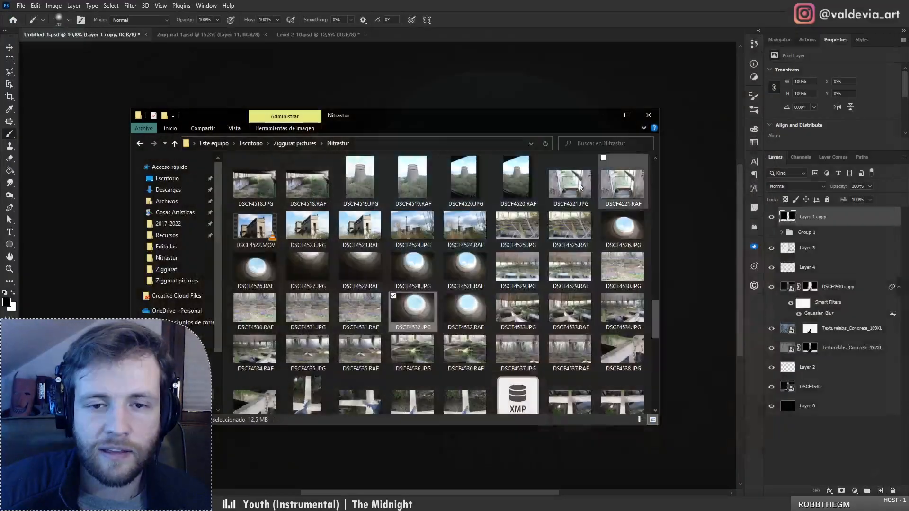
double_click(408, 264)
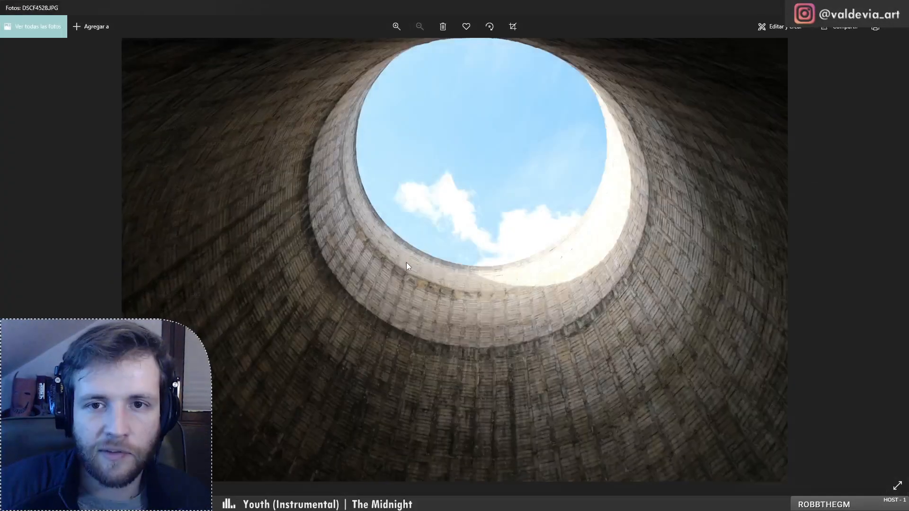
- Place the raw cooling-tower photo DSCF4528.RAF in the composite, setting its Camera Raw saturation to -63 and temperature to 4500
key("Escape")
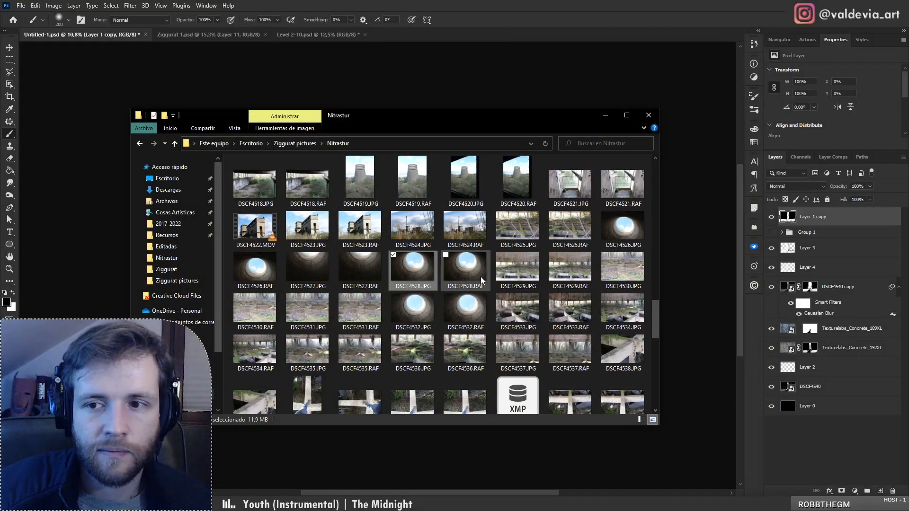
left_click(456, 50)
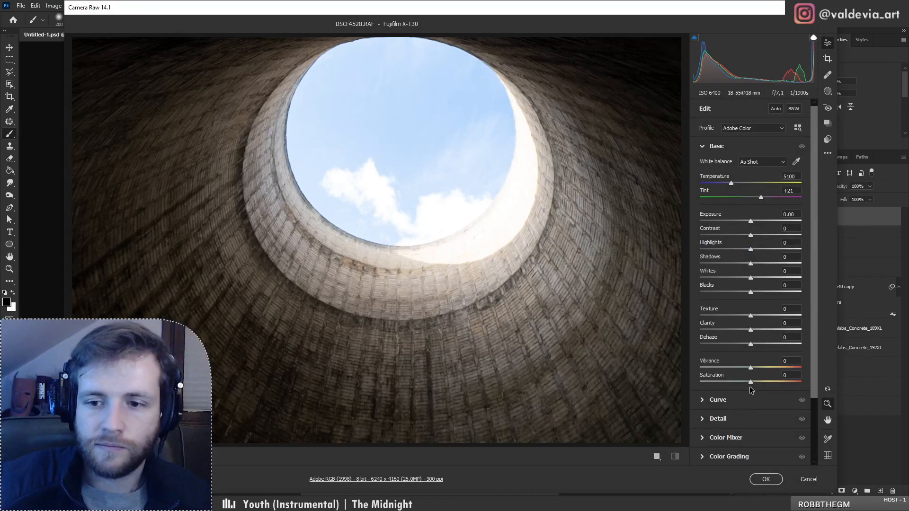
left_click_drag(748, 383, 719, 384)
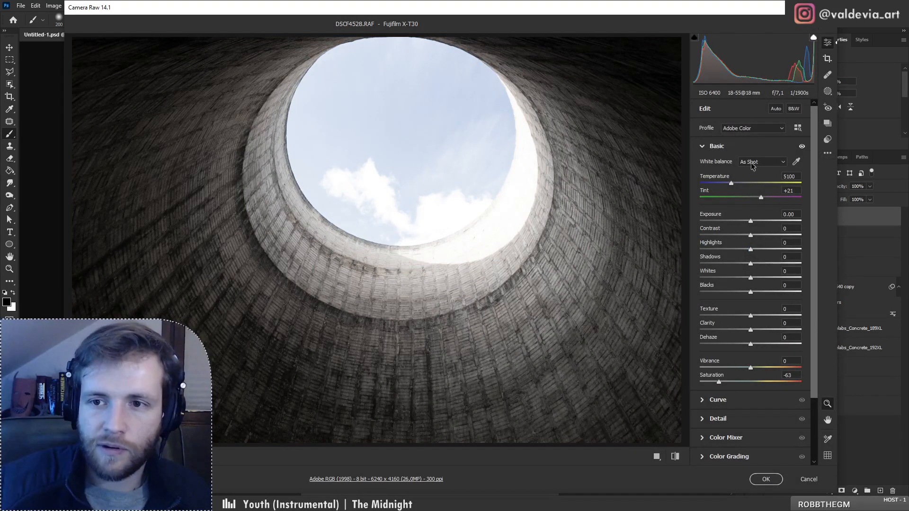
left_click_drag(732, 184, 728, 202)
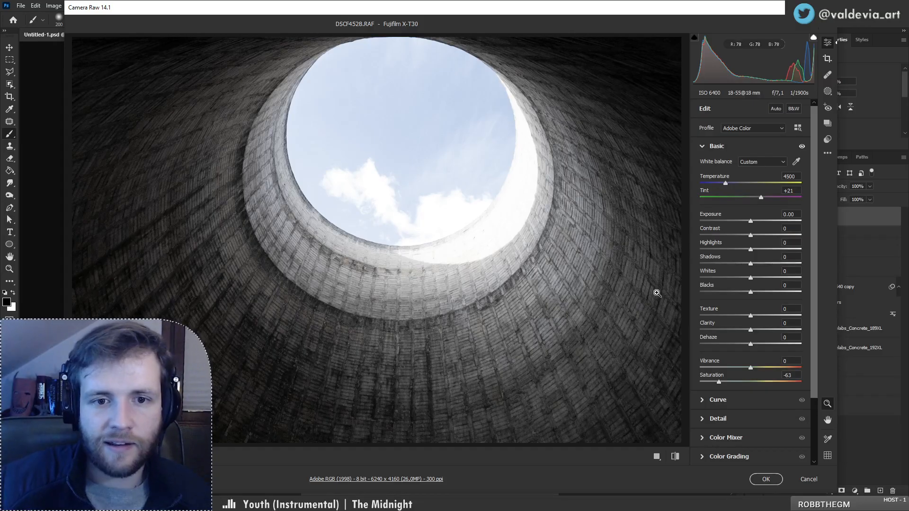
left_click(767, 478)
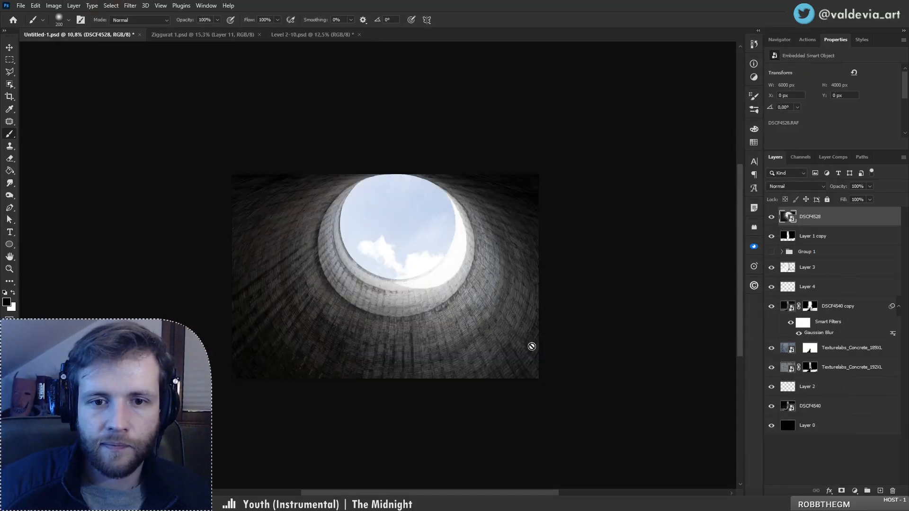
- Clip the placed DSCF4528 layer to Layer 1 copy so the tower photo fills only the void around the beams
key("z")
left_click_drag(372, 276, 396, 274)
key("b")
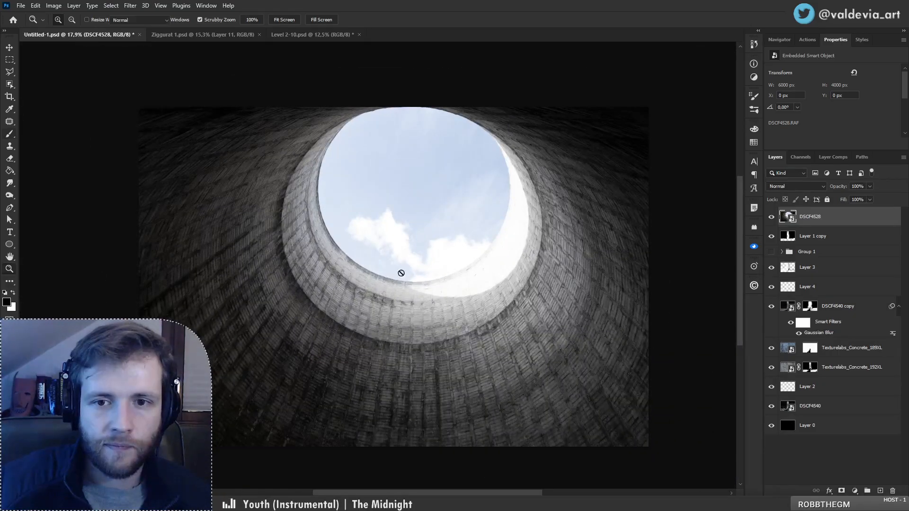
left_click(835, 226, "alt")
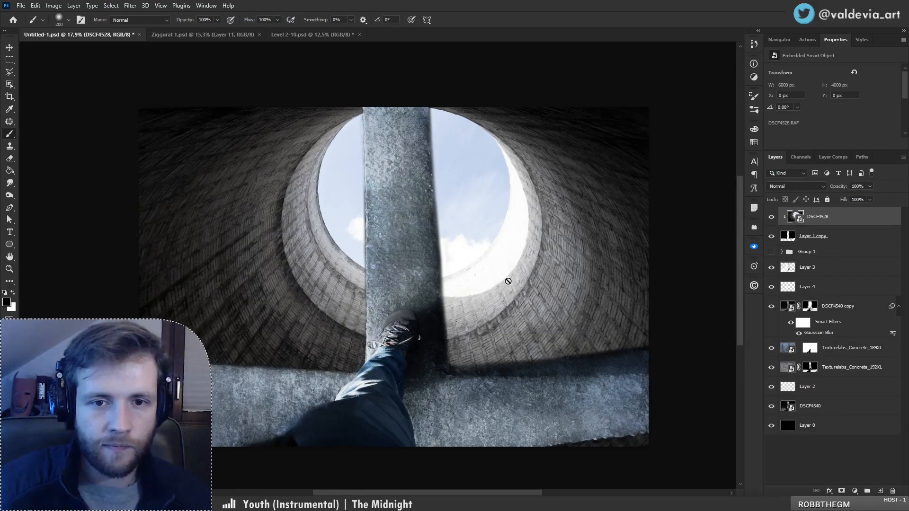
- Flip the tower photo vertically and scale it up around its centre to about 132.5%
key("ctrl+t")
right_click(505, 308)
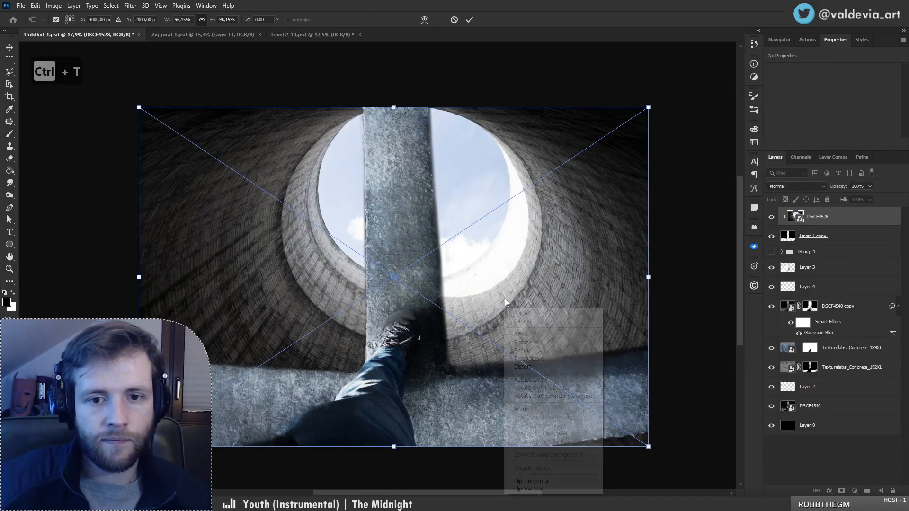
left_click(534, 489)
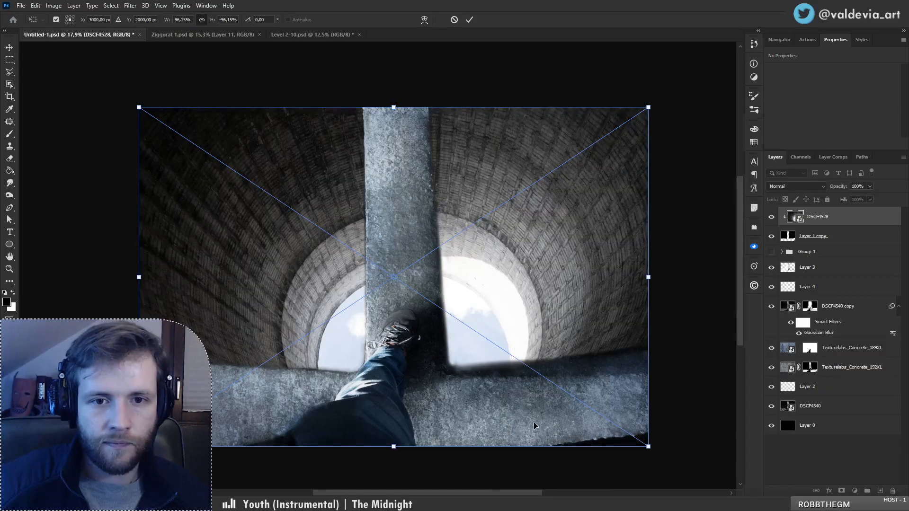
left_click_drag(656, 274, 726, 276)
left_click_drag(61, 277, 88, 265)
left_click(470, 20)
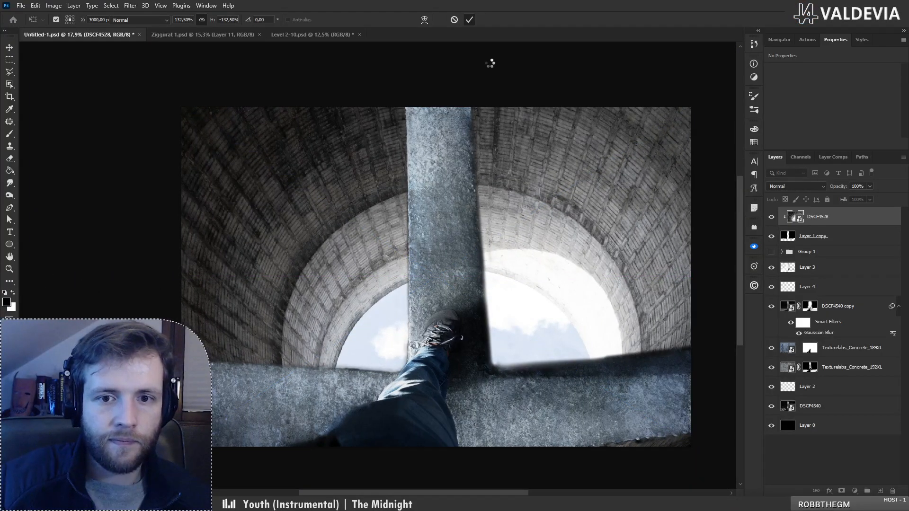
- Paint soft black strokes about 495 px wide over the tower's bright opening on a new layer clipped to the void
mouse_move(525, 264)
left_mouse_down()
mouse_move(481, 270)
mouse_move(499, 279)
left_mouse_up()
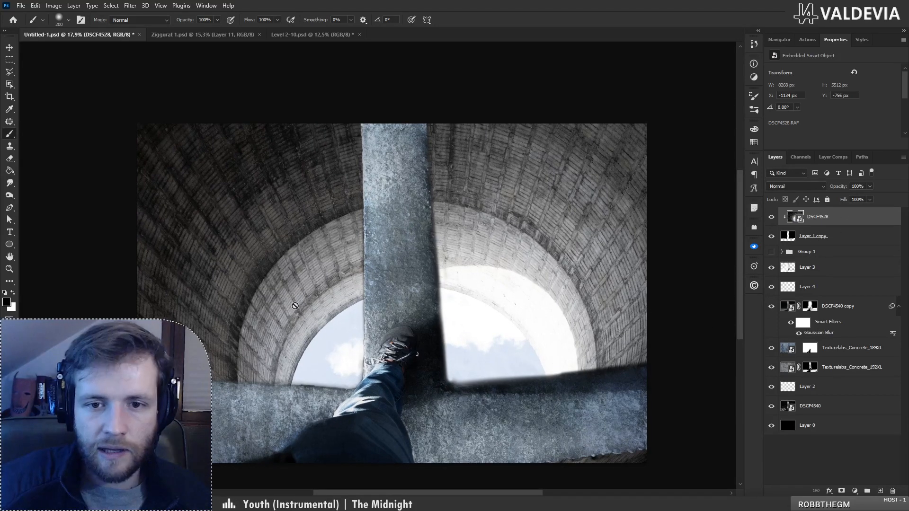
left_click(880, 492)
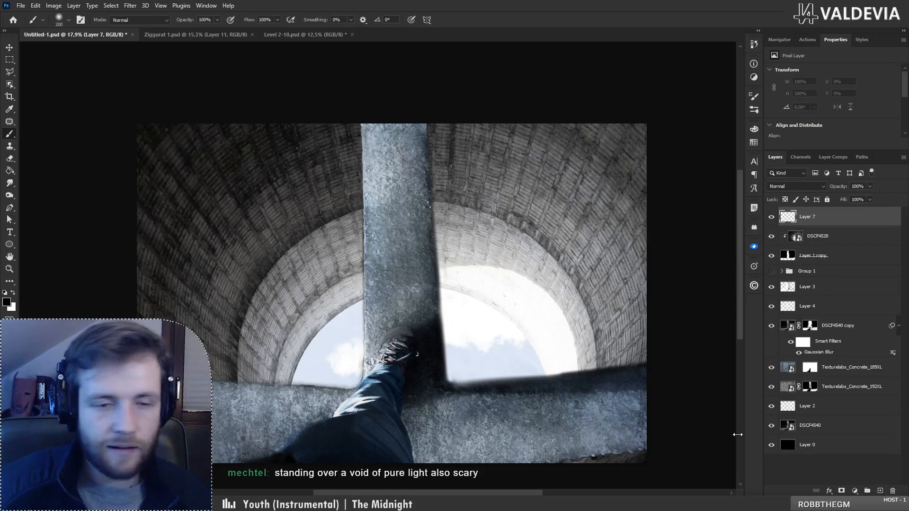
right_click(345, 317)
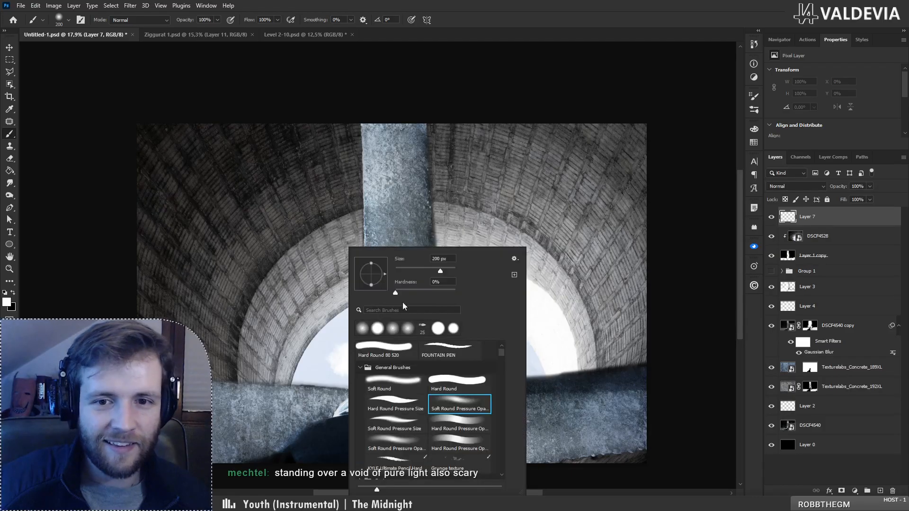
left_click(450, 272)
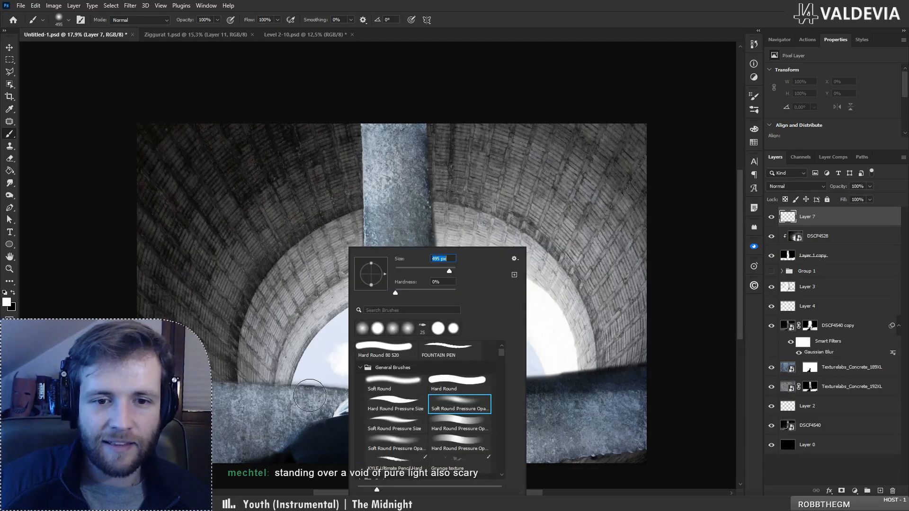
left_click(824, 222)
key("x")
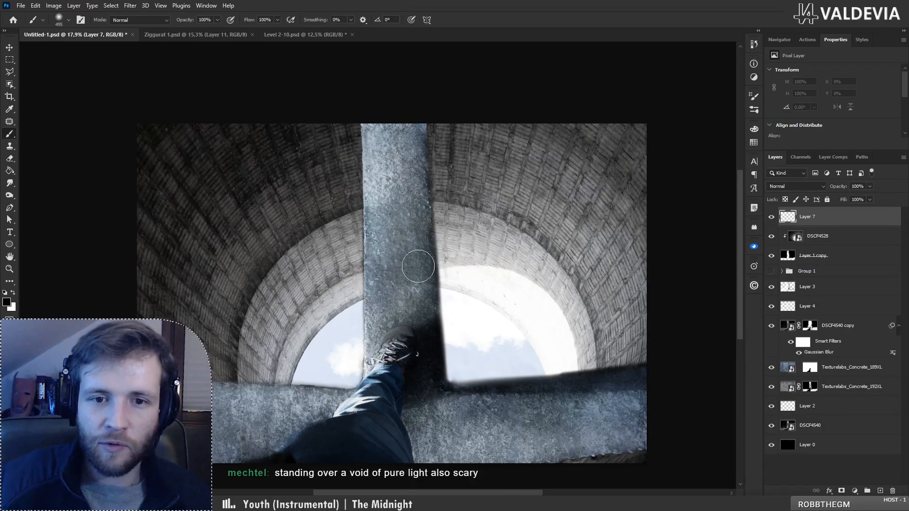
mouse_move(344, 373)
left_mouse_down()
mouse_move(376, 314)
mouse_move(418, 297)
mouse_move(298, 403)
mouse_move(318, 353)
left_mouse_up()
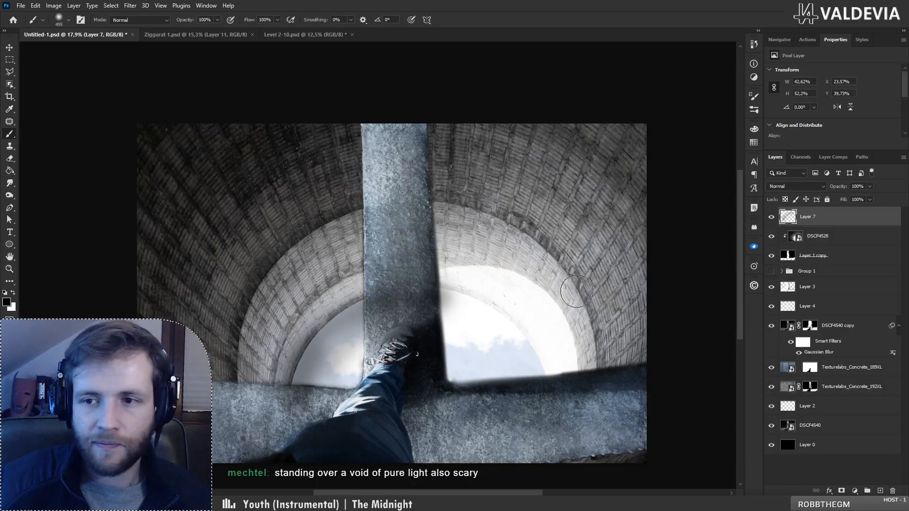
left_click(855, 226, "alt")
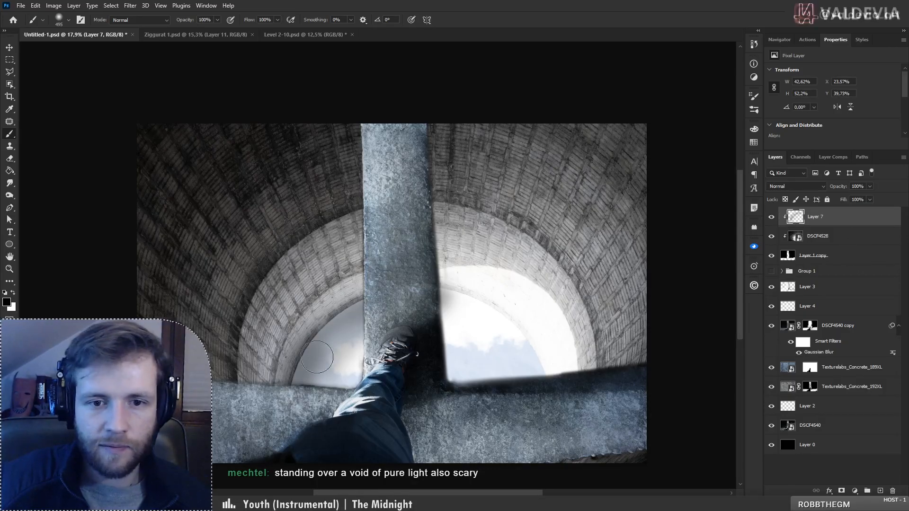
mouse_move(306, 361)
left_mouse_down()
mouse_move(290, 369)
mouse_move(346, 327)
left_mouse_up()
- Black out the tower's whole bright opening with a Soft Round brush of 2520 px
right_click(351, 296)
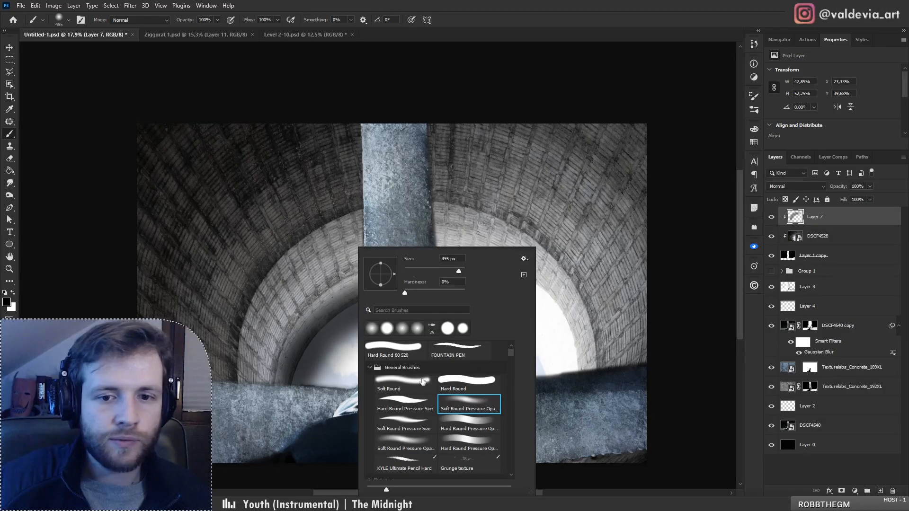
left_click(420, 381)
left_click_drag(458, 271, 462, 272)
left_click(326, 354)
mouse_move(320, 363)
left_mouse_down()
mouse_move(393, 368)
mouse_move(446, 353)
mouse_move(502, 362)
mouse_move(466, 317)
mouse_move(400, 307)
mouse_move(334, 355)
mouse_move(337, 368)
mouse_move(468, 357)
mouse_move(509, 408)
mouse_move(512, 389)
mouse_move(456, 299)
left_mouse_up()
- Darken the tower walls around the hole with the large Soft Round Pressure Opacity brush in black, undoing the last stroke
right_click(467, 300)
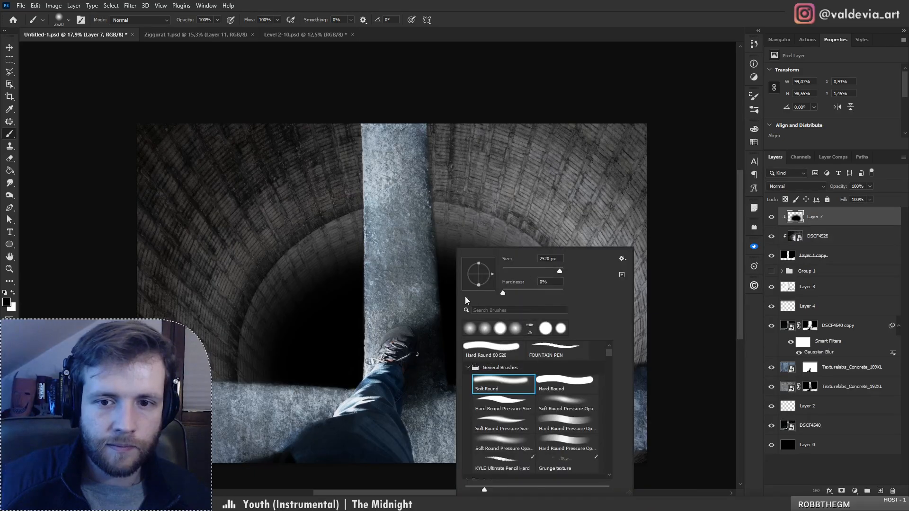
left_click(561, 402)
left_click(263, 362)
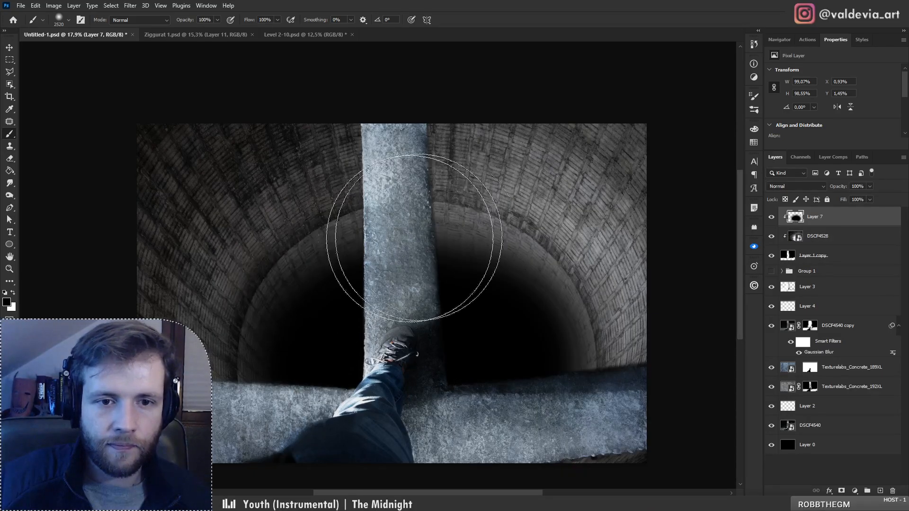
mouse_move(563, 399)
left_mouse_down()
mouse_move(349, 227)
mouse_move(240, 268)
left_mouse_up()
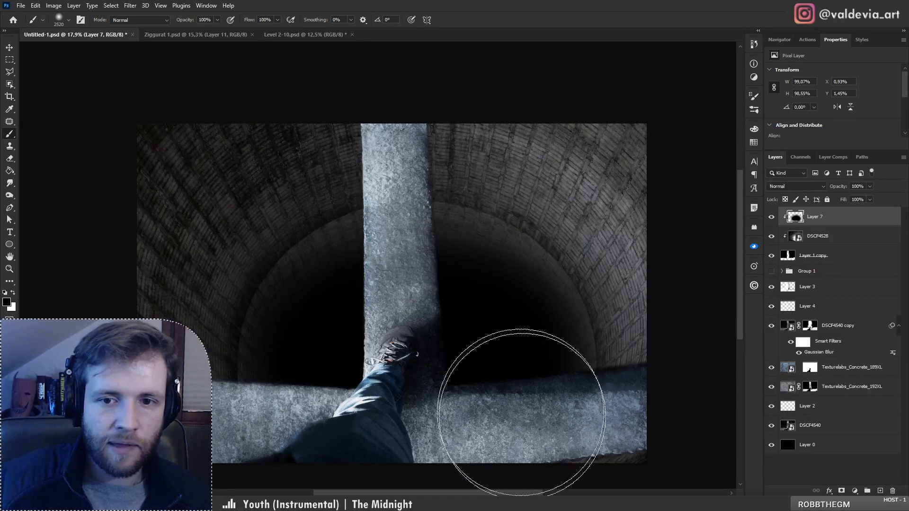
mouse_move(346, 300)
left_mouse_down()
mouse_move(321, 414)
mouse_move(325, 337)
mouse_move(500, 331)
mouse_move(528, 359)
mouse_move(520, 377)
mouse_move(488, 279)
mouse_move(282, 291)
mouse_move(266, 411)
mouse_move(350, 374)
mouse_move(332, 335)
mouse_move(578, 361)
mouse_move(572, 432)
left_mouse_up()
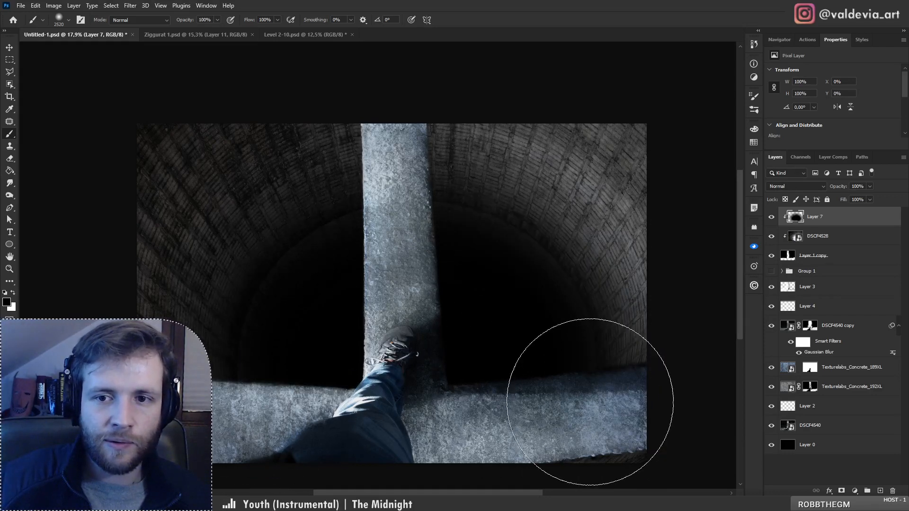
key("ctrl+z")
- Add a clipped Soft Light layer, painting black around the hole's rim and white over the upper outer walls
left_click(881, 490)
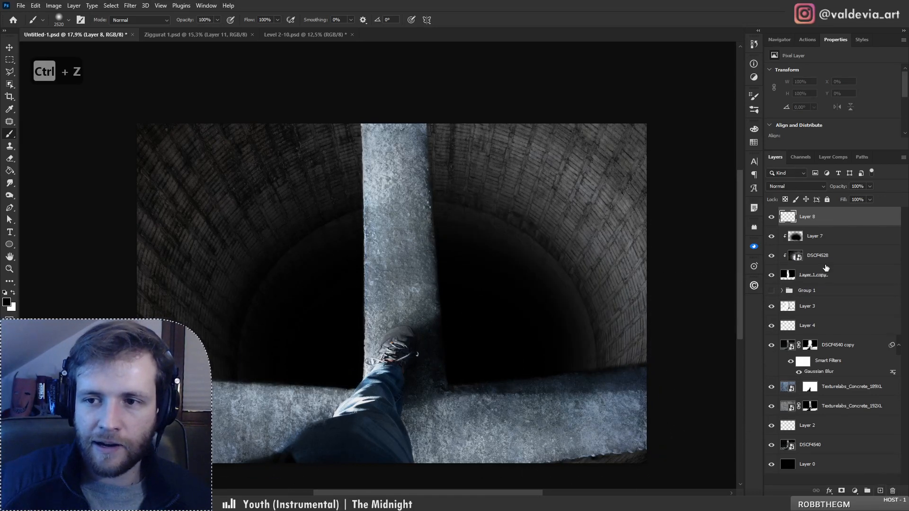
left_click(803, 188)
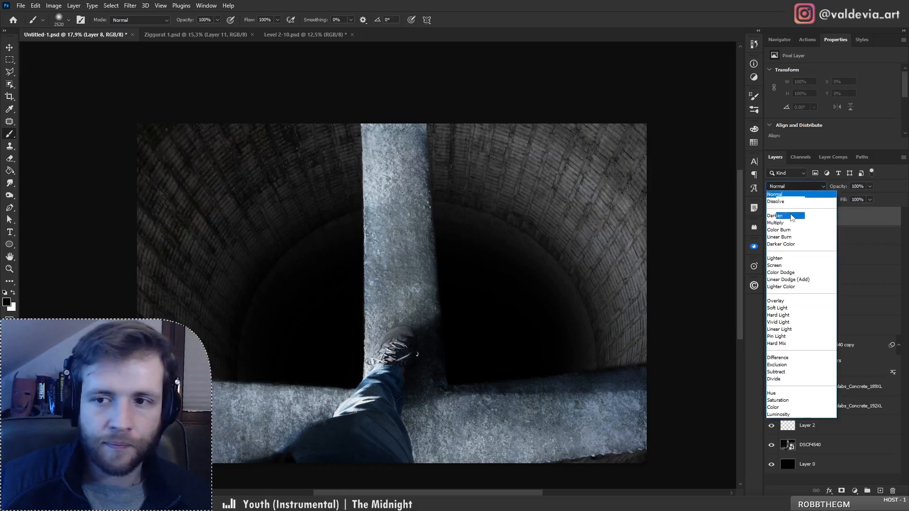
left_click(801, 310)
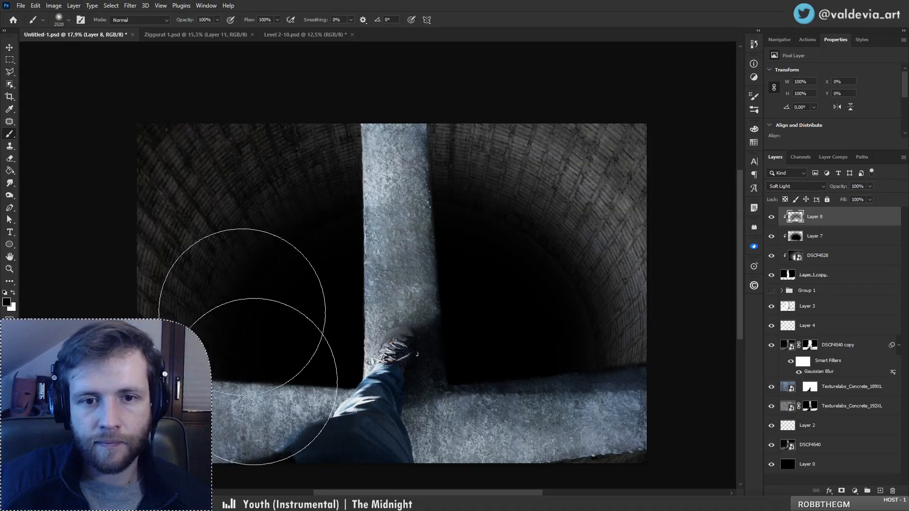
left_click_drag(454, 196, 578, 350)
key("x")
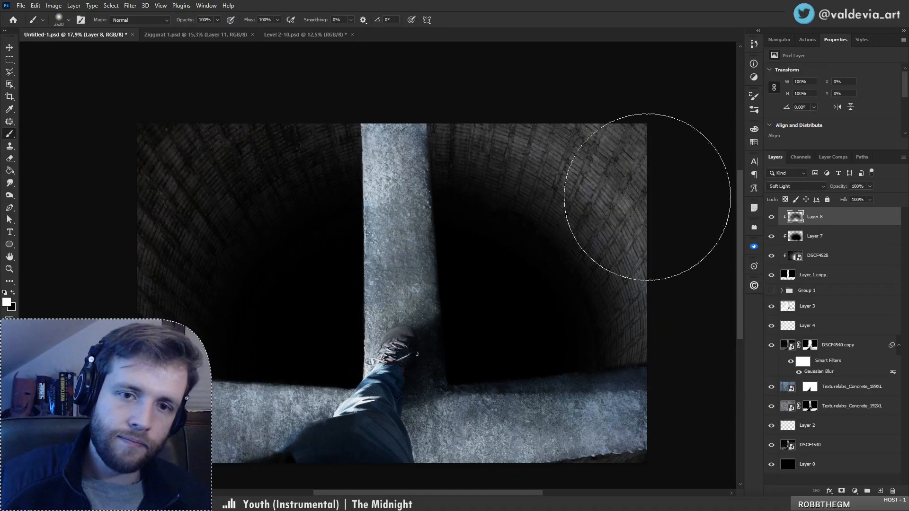
mouse_move(568, 123)
left_mouse_down()
mouse_move(96, 273)
mouse_move(344, 39)
mouse_move(714, 171)
left_mouse_up()
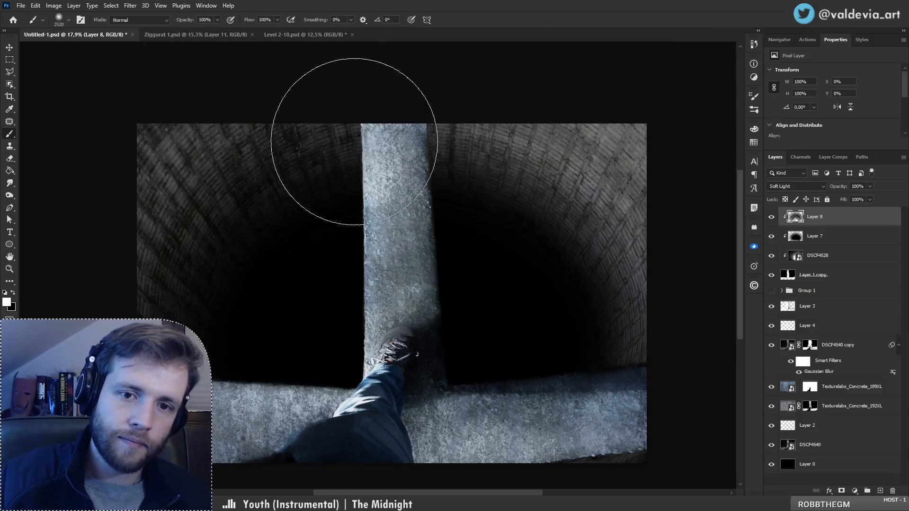
- Create a clipped layer above Layer 8 in Color blend mode and sample the blue-grey of the concrete ledge
key("z")
left_click_drag(463, 296, 394, 300)
mouse_move(445, 277)
left_mouse_down()
mouse_move(476, 274)
mouse_move(484, 260)
left_mouse_up()
key("b")
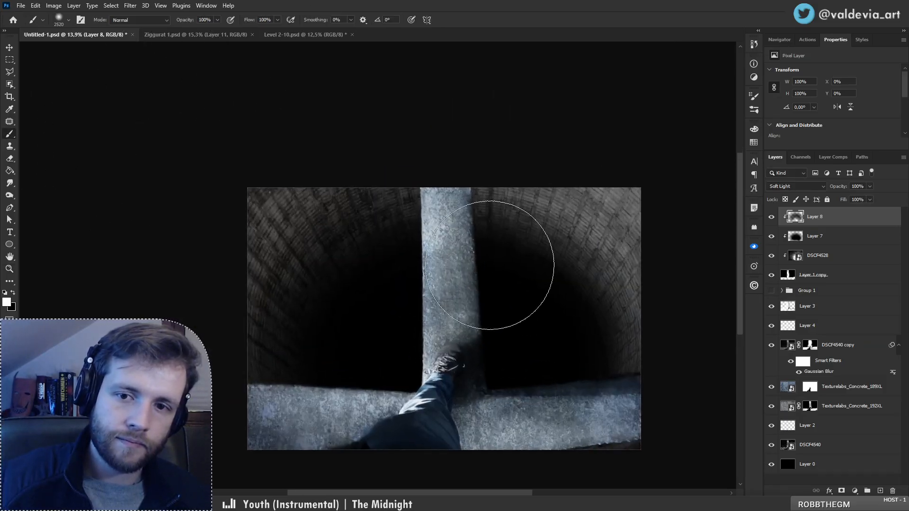
left_click(881, 492)
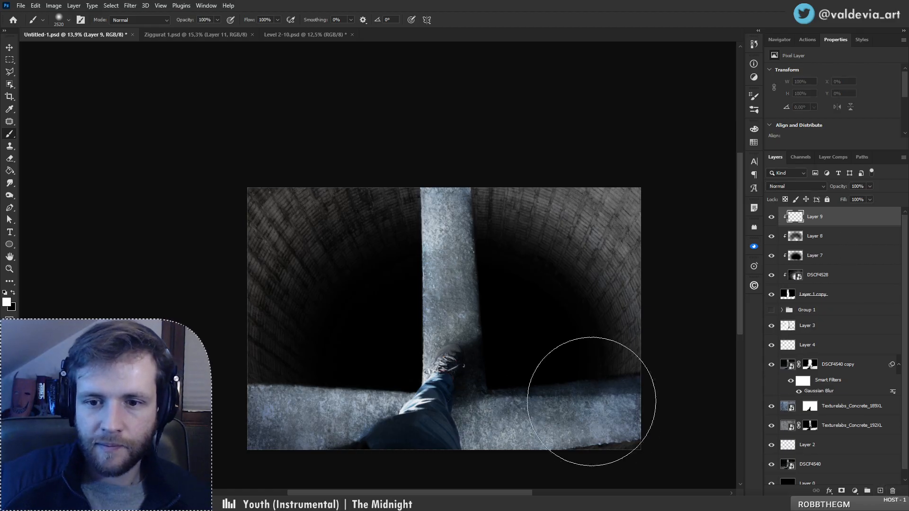
left_click(592, 402, "alt")
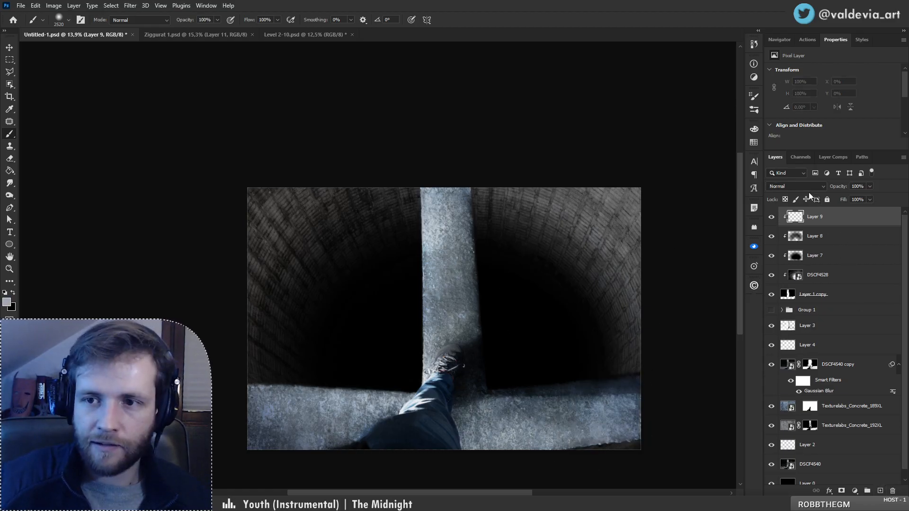
left_click(802, 185)
left_click(780, 416)
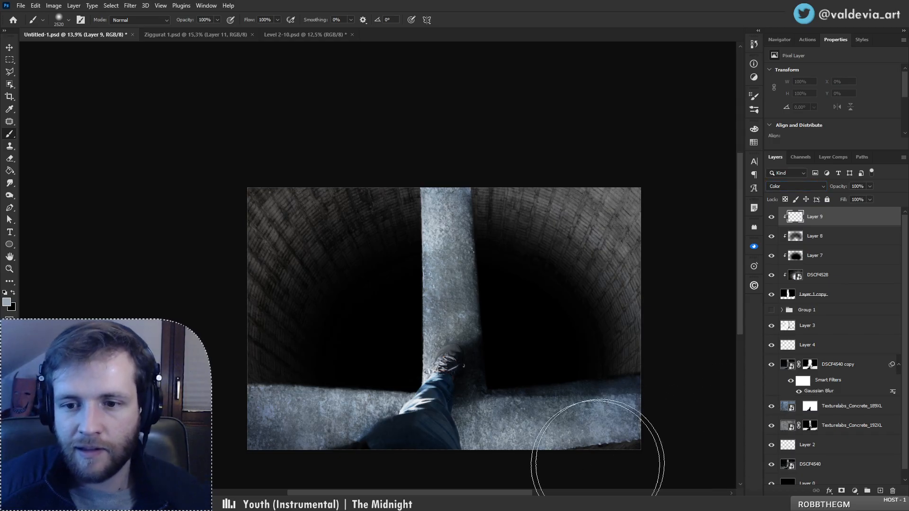
- Paint the sampled blue-grey over the shaft walls and lower the tint layer's opacity to 53%
mouse_move(598, 464)
left_mouse_down()
mouse_move(573, 177)
mouse_move(560, 188)
left_mouse_up()
key("ctrl+z")
mouse_move(600, 441)
left_mouse_down()
mouse_move(585, 243)
mouse_move(459, 187)
mouse_move(437, 196)
mouse_move(618, 295)
mouse_move(581, 288)
mouse_move(552, 300)
mouse_move(532, 282)
mouse_move(554, 303)
mouse_move(578, 249)
mouse_move(541, 179)
mouse_move(639, 240)
mouse_move(422, 223)
mouse_move(380, 240)
mouse_move(291, 366)
mouse_move(432, 229)
mouse_move(347, 244)
mouse_move(256, 325)
mouse_move(437, 188)
mouse_move(238, 269)
mouse_move(291, 196)
mouse_move(417, 251)
left_mouse_up()
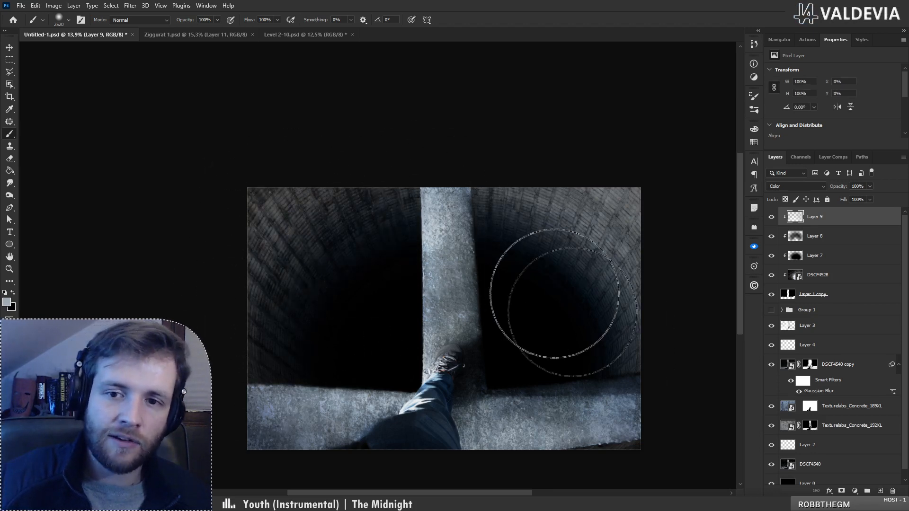
key("z")
mouse_move(525, 295)
left_mouse_down()
mouse_move(416, 320)
mouse_move(486, 287)
mouse_move(331, 346)
left_mouse_up()
key("b")
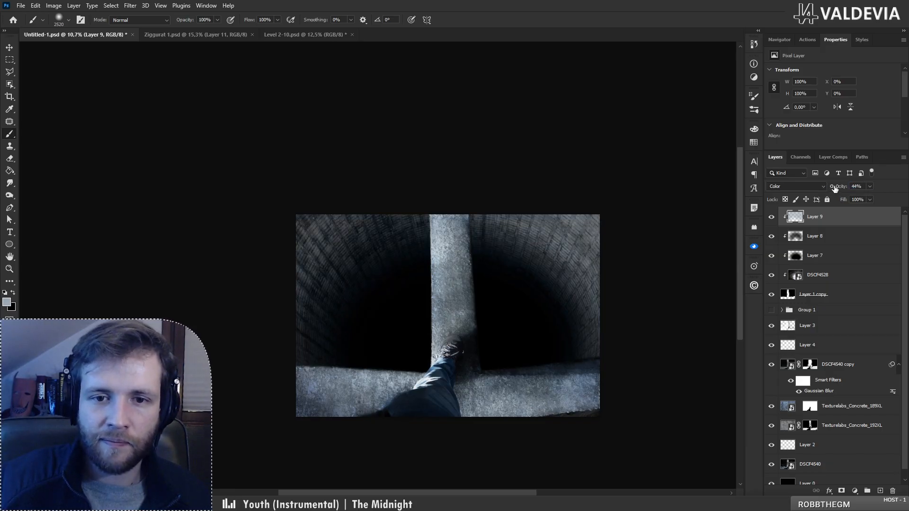
key("z")
mouse_move(504, 300)
left_mouse_down()
mouse_move(431, 308)
mouse_move(483, 304)
mouse_move(453, 304)
left_mouse_up()
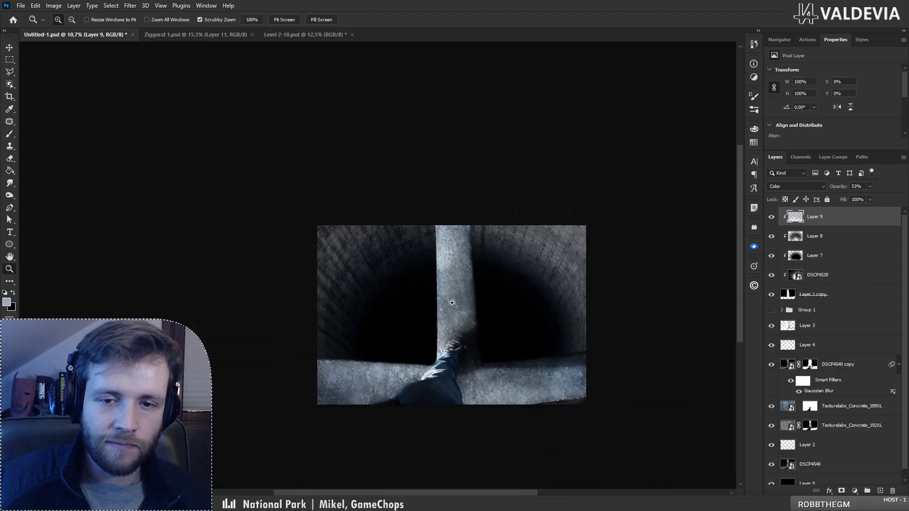
key("b")
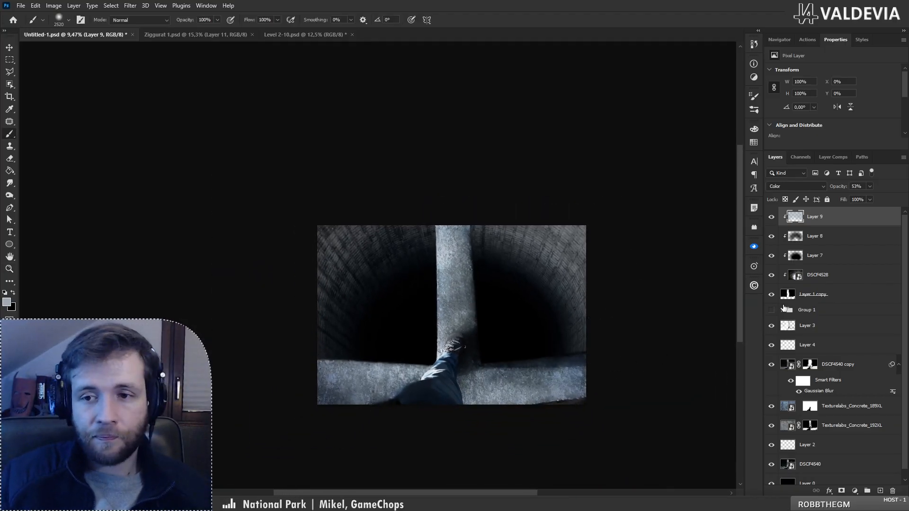
- Scale the DSCF4528 shaft photo and its three clipped layers together to about 124.5% and shift them slightly down
left_click(842, 277, "shift")
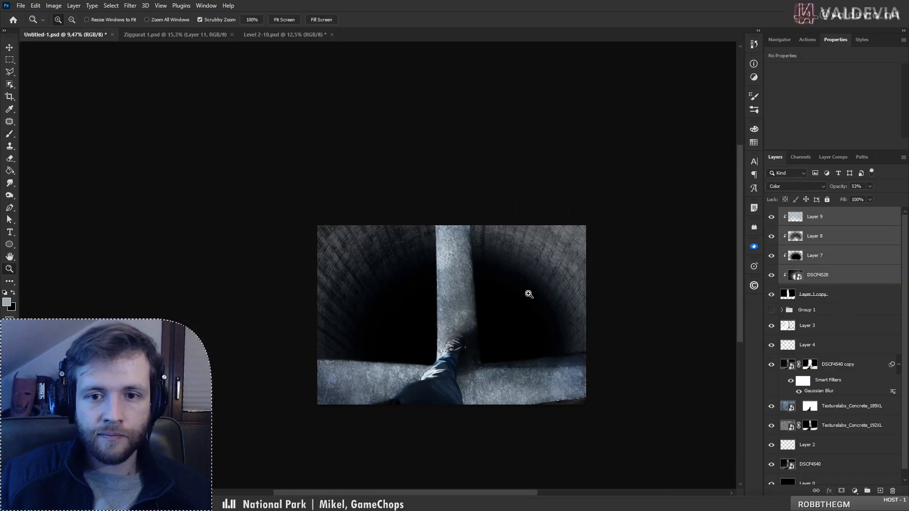
scroll(527, 294, "down", 4)
scroll(515, 345, "up", 2)
key("ctrl+t")
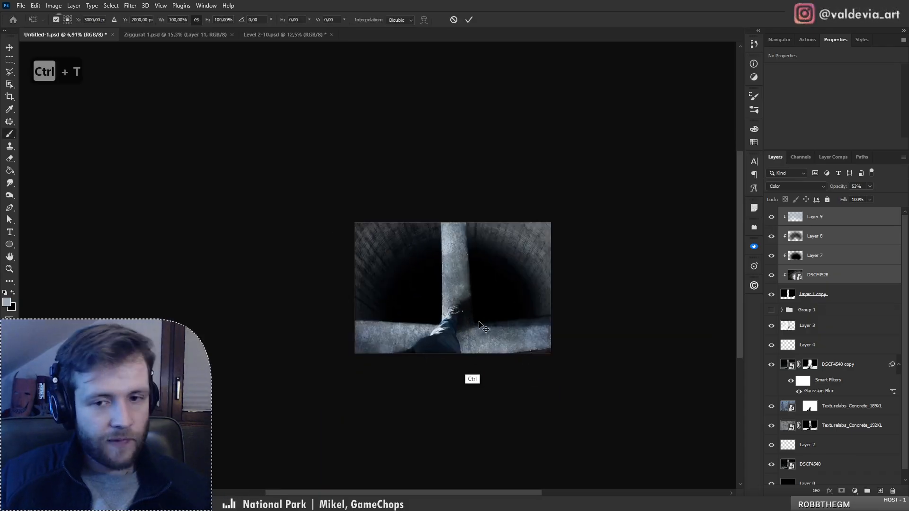
left_click_drag(453, 379, 456, 422)
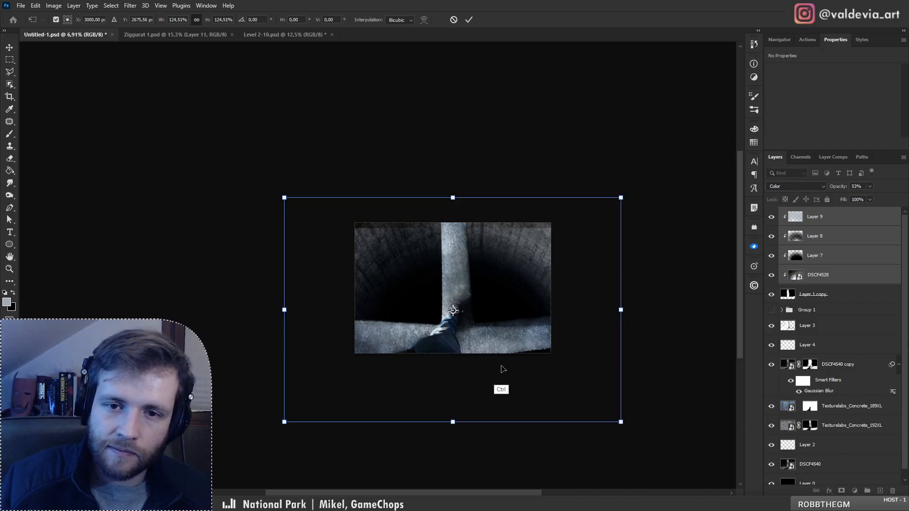
left_click_drag(503, 369, 504, 361)
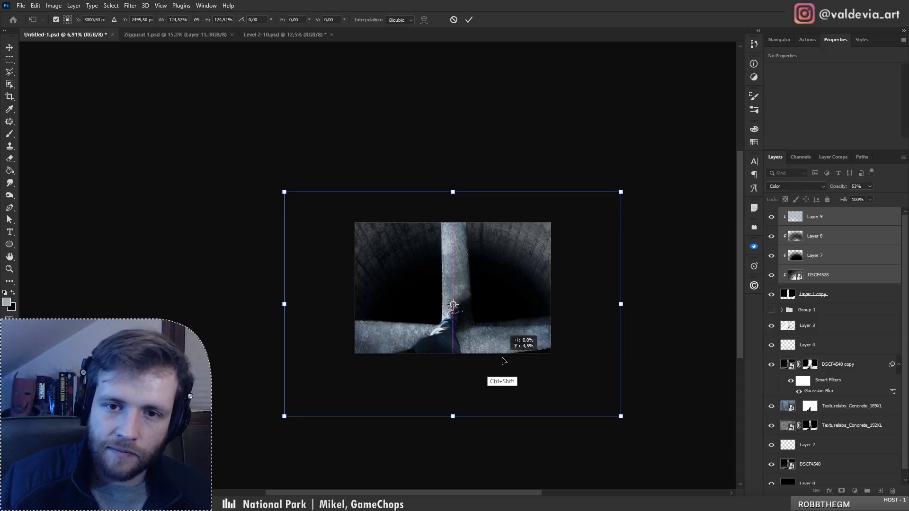
left_click(470, 19)
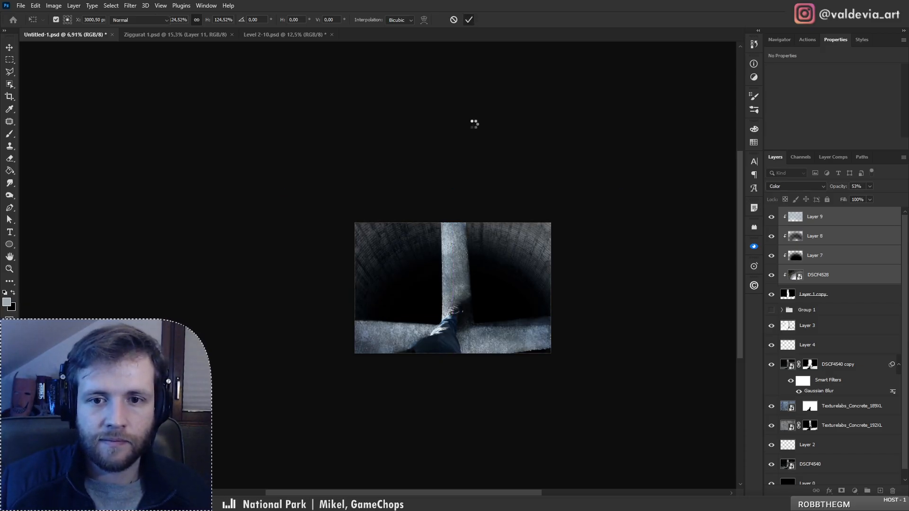
- Duplicate the DSCF4528 shaft photo layer and place the copy above Layer 8
left_click_drag(467, 271, 505, 262)
key("b")
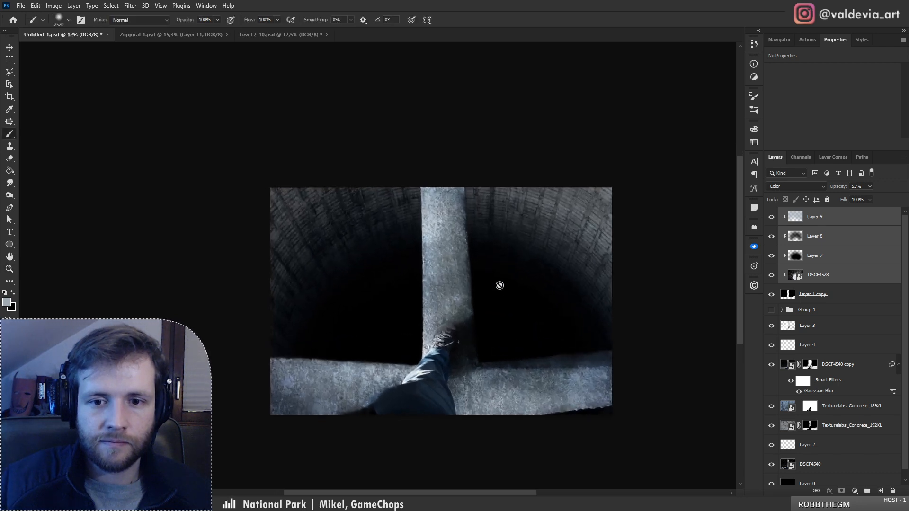
mouse_move(511, 301)
left_mouse_down()
mouse_move(511, 272)
mouse_move(512, 282)
mouse_move(453, 280)
mouse_move(446, 289)
mouse_move(496, 278)
left_mouse_up()
key("z")
key("b")
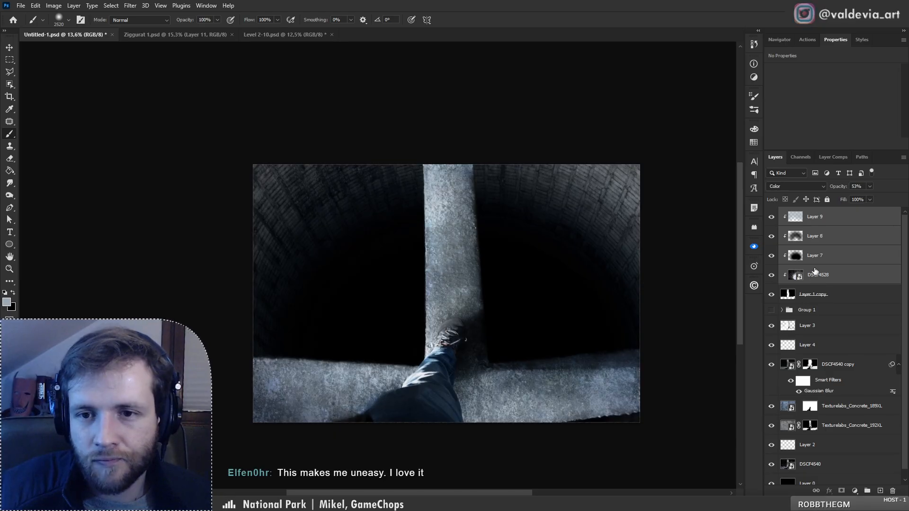
left_click(829, 276)
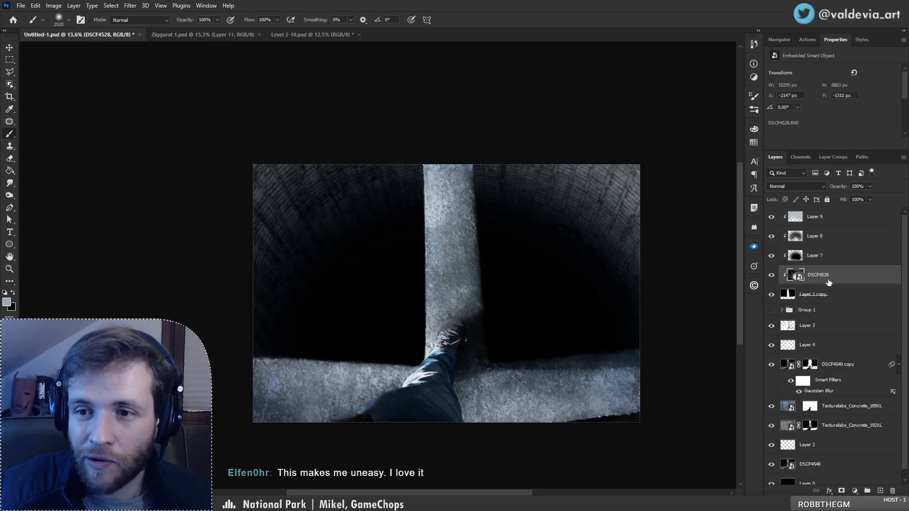
left_click_drag(830, 279, 832, 236)
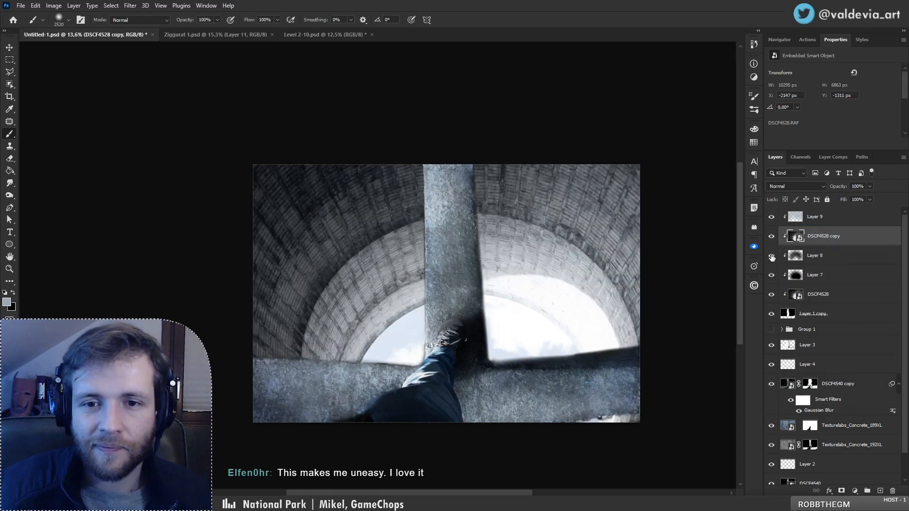
- Shrink the shaft copy to about 5381 × 3587 px over the pit and move it below Layer 7
key("ctrl+t")
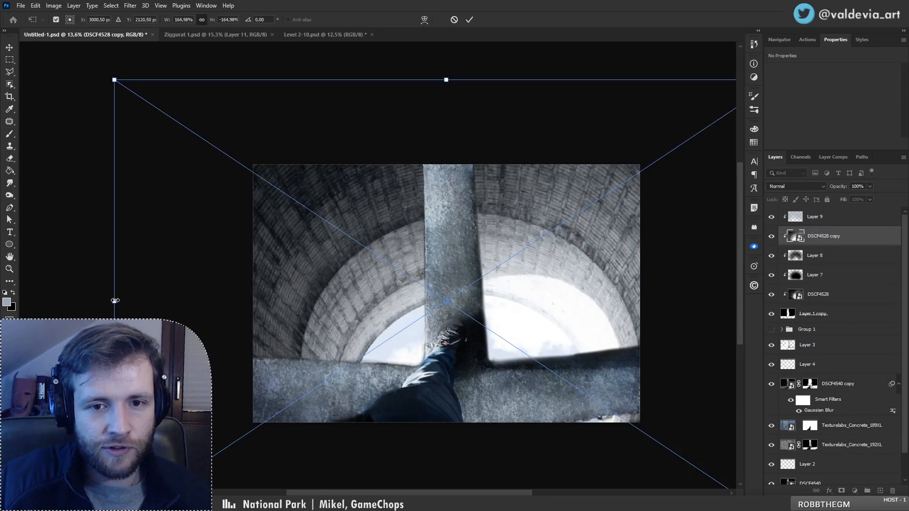
left_click_drag(115, 301, 274, 275)
left_click_drag(440, 245, 430, 300)
key("Return")
key("b")
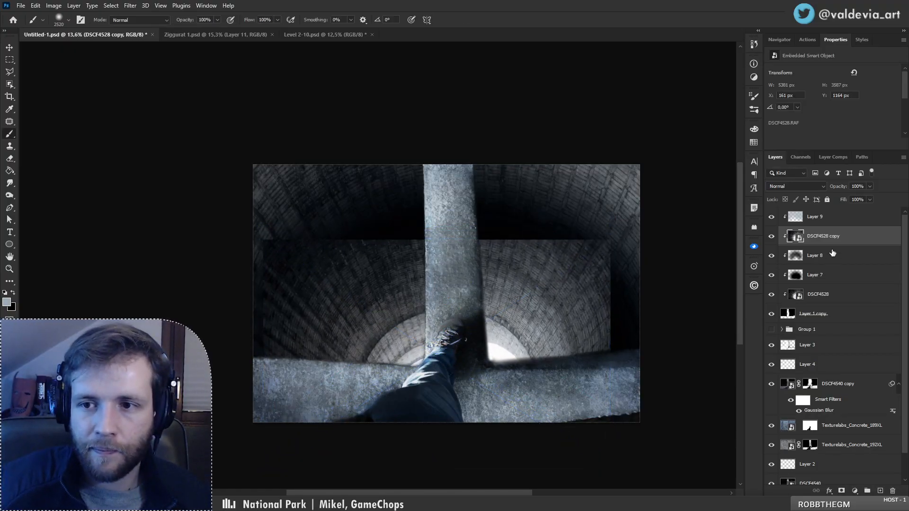
left_click_drag(834, 244, 834, 293)
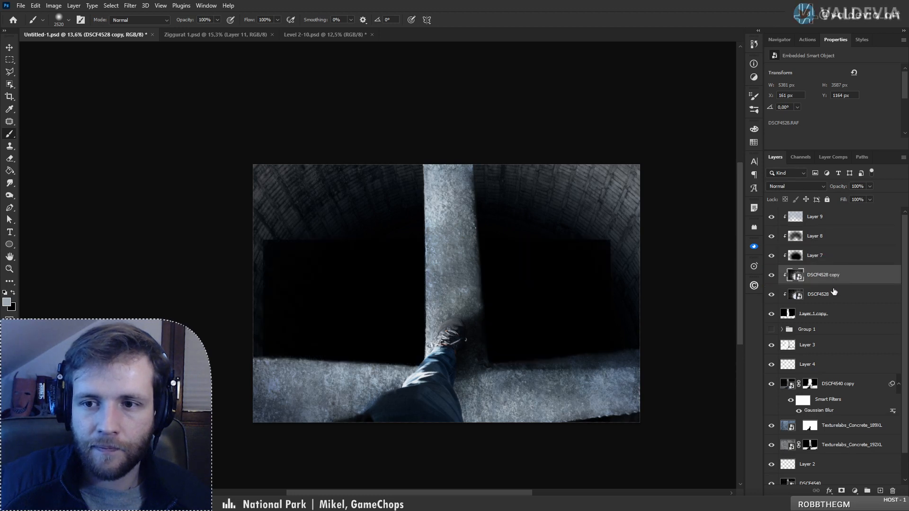
- Hide Layers 7 to 9 and resize the shaft copy to about 6293 × 4195 px, spanning the canvas width
left_click(771, 237)
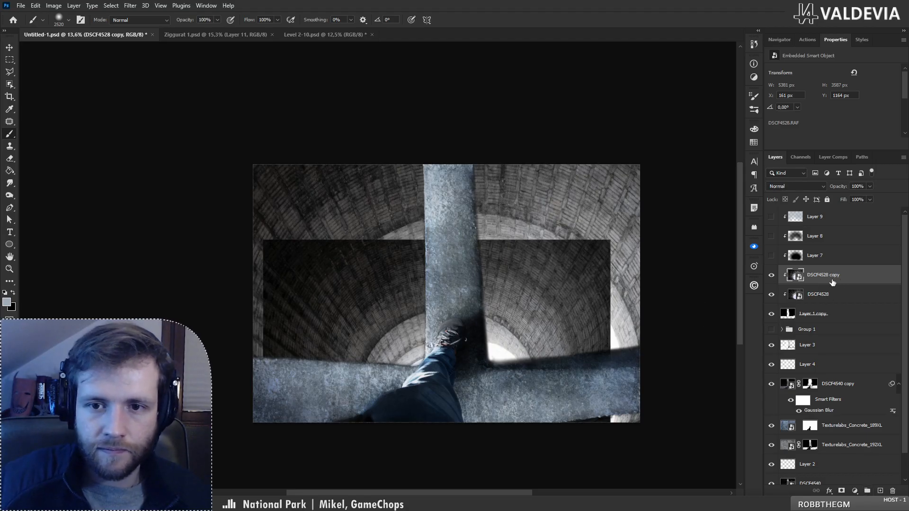
key("ctrl+t")
mouse_move(610, 354)
left_mouse_down()
mouse_move(639, 354)
mouse_move(582, 361)
mouse_move(593, 361)
left_mouse_up()
key("Return")
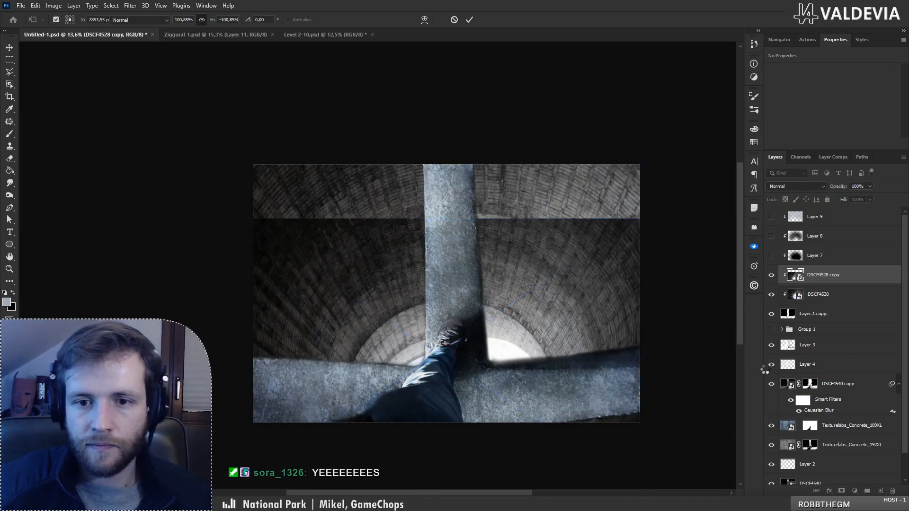
key("b")
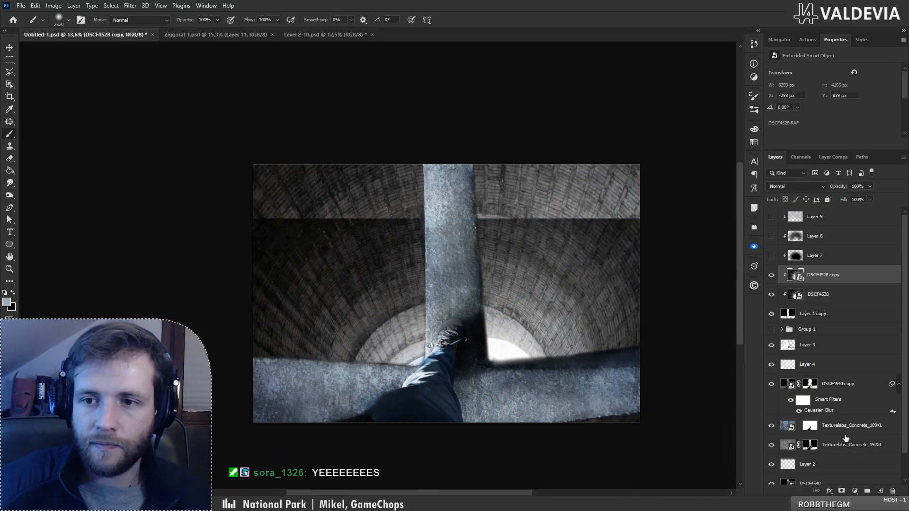
- Add a black mask to the shaft copy and paint white with a soft brush to reveal its deeper rings
left_click(842, 492, "alt")
key("d")
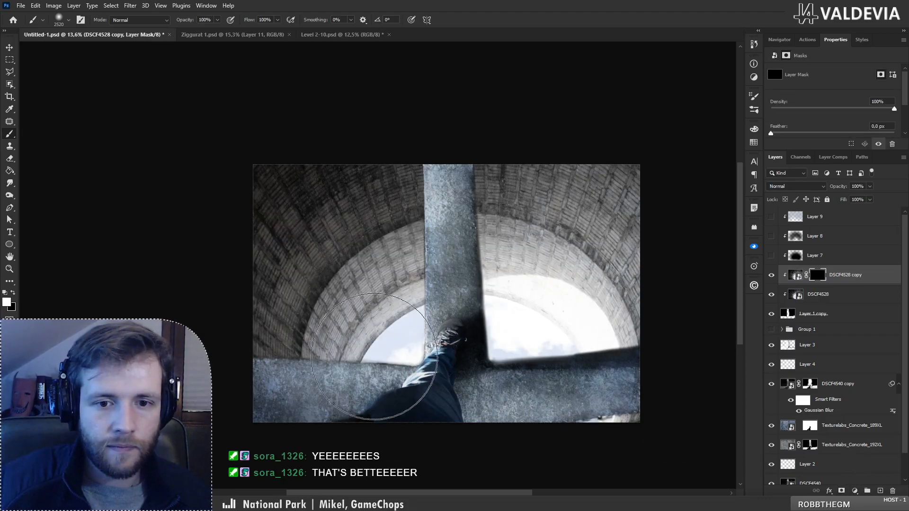
left_click_drag(472, 332, 511, 337)
right_click(511, 337)
left_click(569, 390)
mouse_move(403, 365)
left_mouse_down()
mouse_move(428, 310)
mouse_move(509, 348)
mouse_move(524, 371)
mouse_move(427, 315)
mouse_move(340, 374)
mouse_move(435, 297)
mouse_move(578, 305)
mouse_move(611, 385)
left_mouse_up()
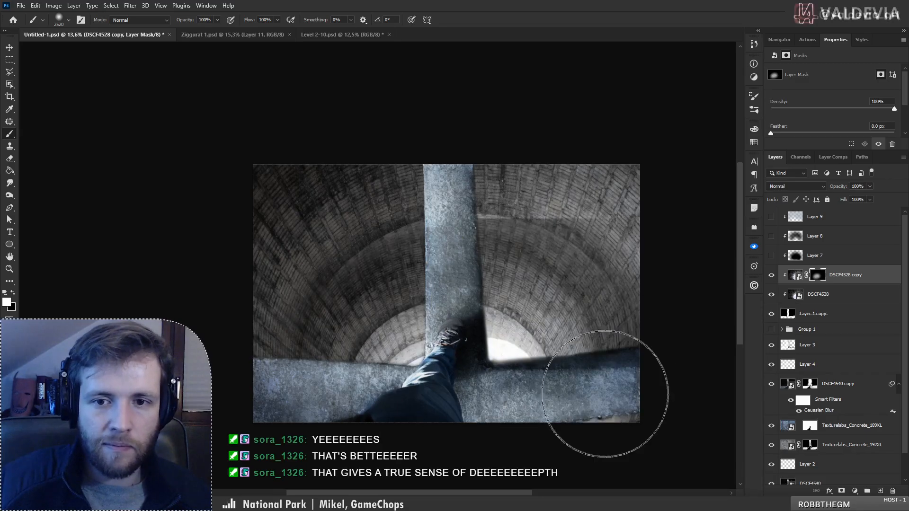
- Refine the shaft copy's mask with black along its upper and outer edges to blend it into the original walls
key("x")
left_click_drag(406, 180, 264, 282)
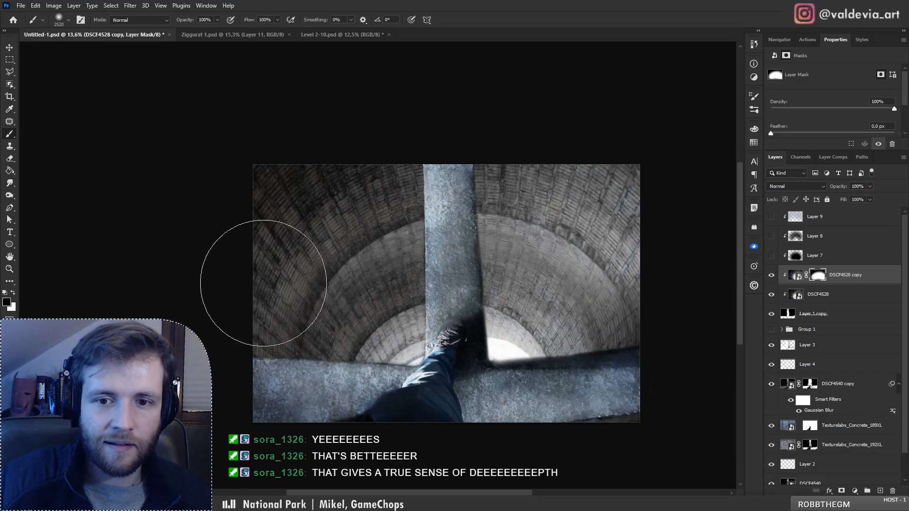
key("x")
mouse_move(436, 234)
left_mouse_down()
mouse_move(514, 251)
mouse_move(581, 324)
left_mouse_up()
key("ctrl+z")
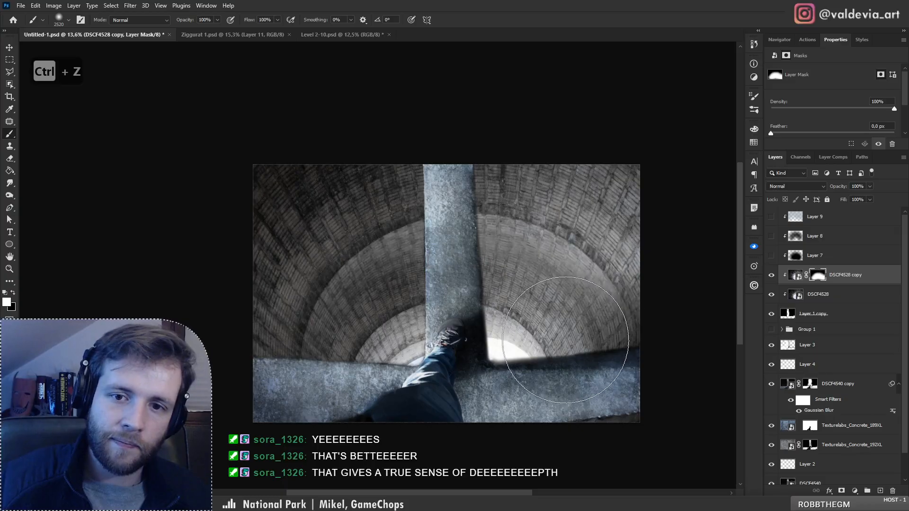
key("x")
left_click_drag(442, 170, 684, 264)
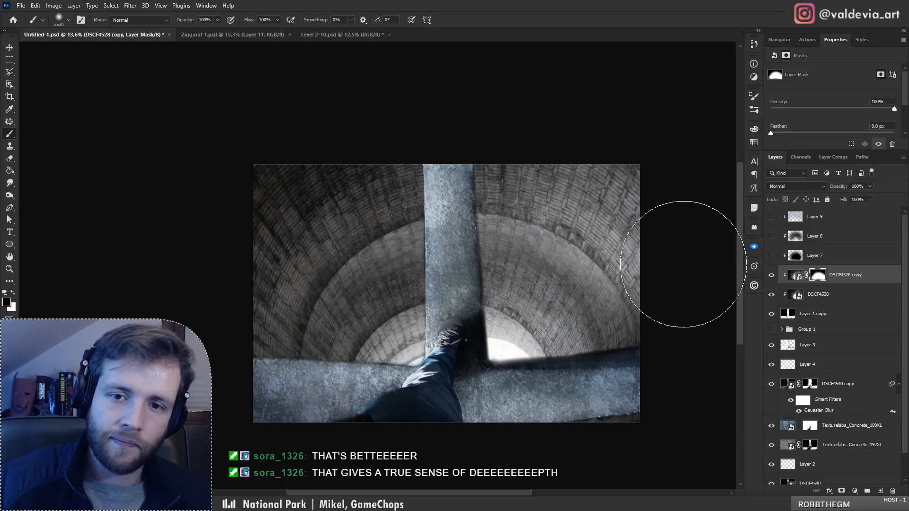
- Show Layers 7 to 9 again and add a white layer mask to Layer 7
left_click(771, 236)
left_click(772, 256)
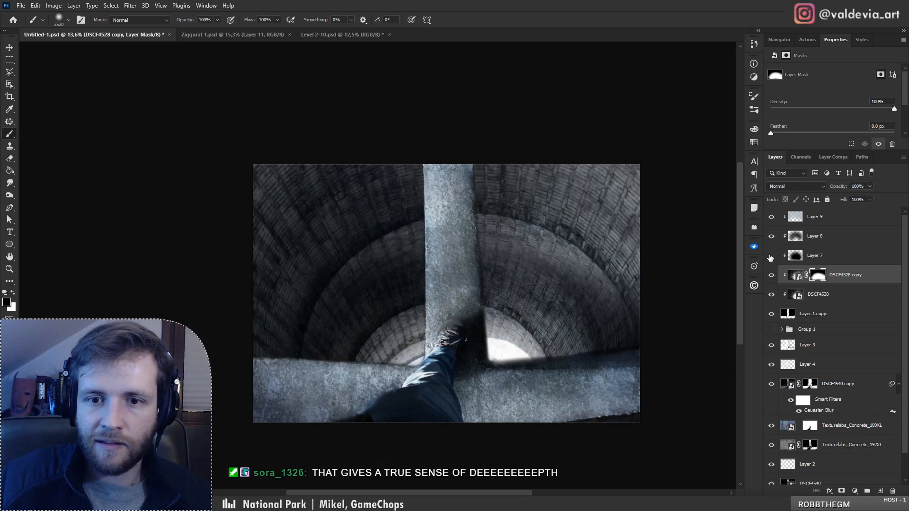
left_click(772, 256)
left_click(836, 259)
left_click(842, 491)
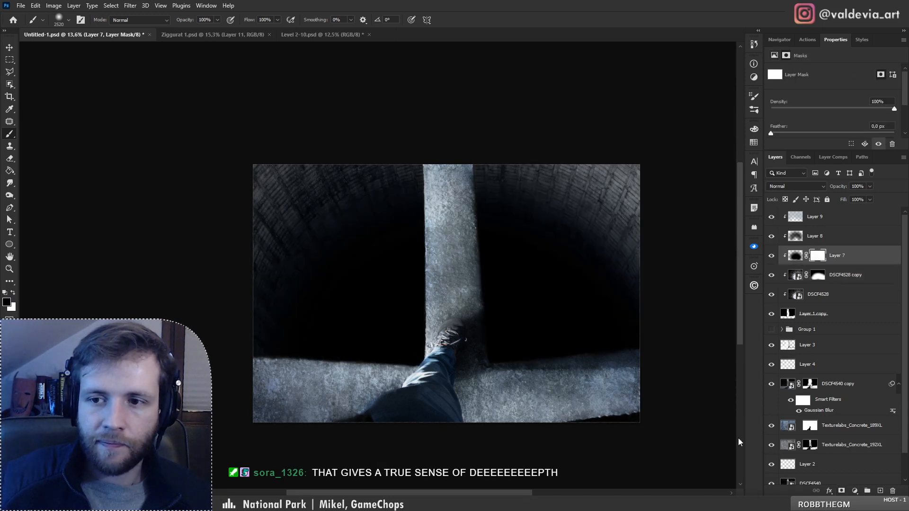
- Paint black with a soft brush on Layer 7's mask over both sides of the pit to reveal the shaft rings faintly
mouse_move(303, 352)
left_mouse_down()
mouse_move(310, 321)
mouse_move(374, 242)
left_mouse_up()
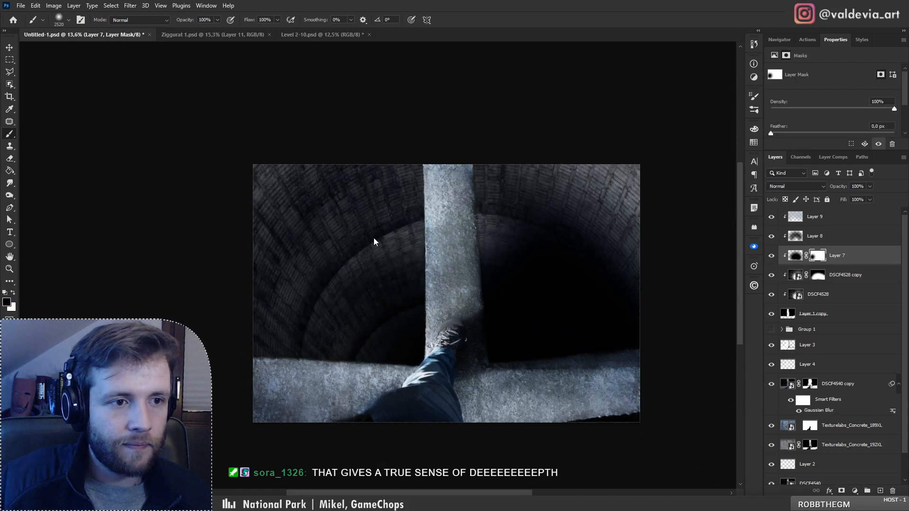
key("ctrl+z")
right_click(400, 274)
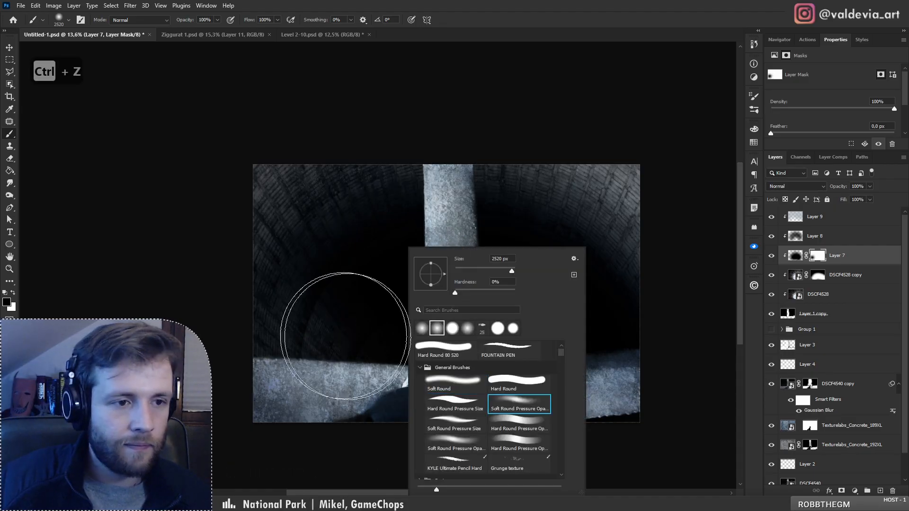
left_click(277, 377)
mouse_move(352, 265)
left_mouse_down()
mouse_move(393, 236)
mouse_move(309, 372)
mouse_move(388, 232)
mouse_move(500, 217)
mouse_move(347, 290)
mouse_move(632, 236)
mouse_move(505, 214)
mouse_move(649, 321)
mouse_move(632, 325)
mouse_move(536, 256)
mouse_move(568, 343)
mouse_move(443, 269)
mouse_move(534, 340)
mouse_move(534, 375)
mouse_move(576, 350)
left_mouse_up()
- Balance Layer 7's mask by painting white over the pit's bottom opening and black over the upper rings
key("x")
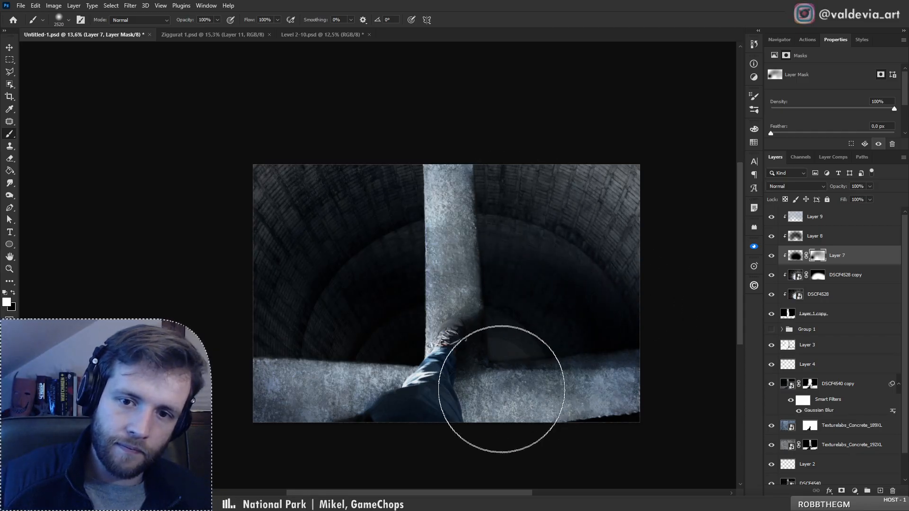
mouse_move(487, 396)
left_mouse_down()
mouse_move(478, 334)
mouse_move(497, 357)
left_mouse_up()
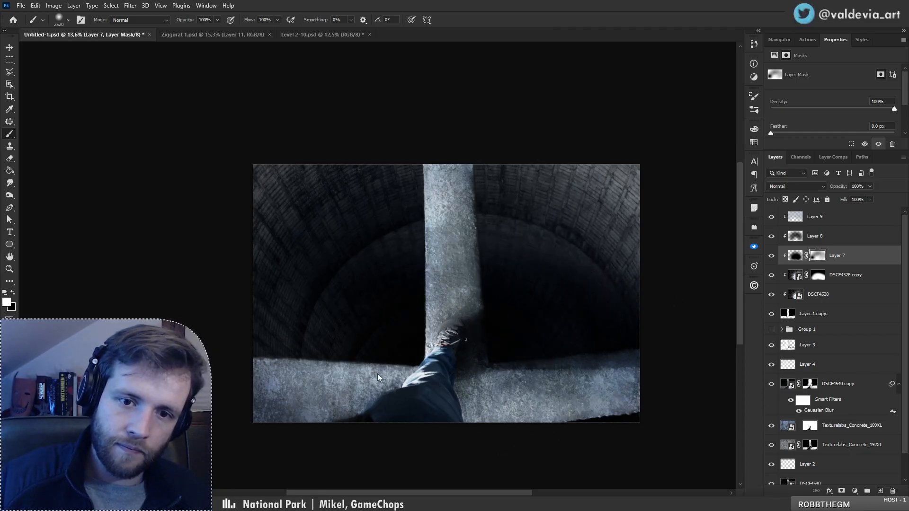
key("x")
mouse_move(572, 278)
left_mouse_down()
mouse_move(563, 329)
mouse_move(570, 321)
mouse_move(487, 260)
left_mouse_up()
key("x")
mouse_move(542, 353)
left_mouse_down()
mouse_move(528, 323)
mouse_move(569, 354)
left_mouse_up()
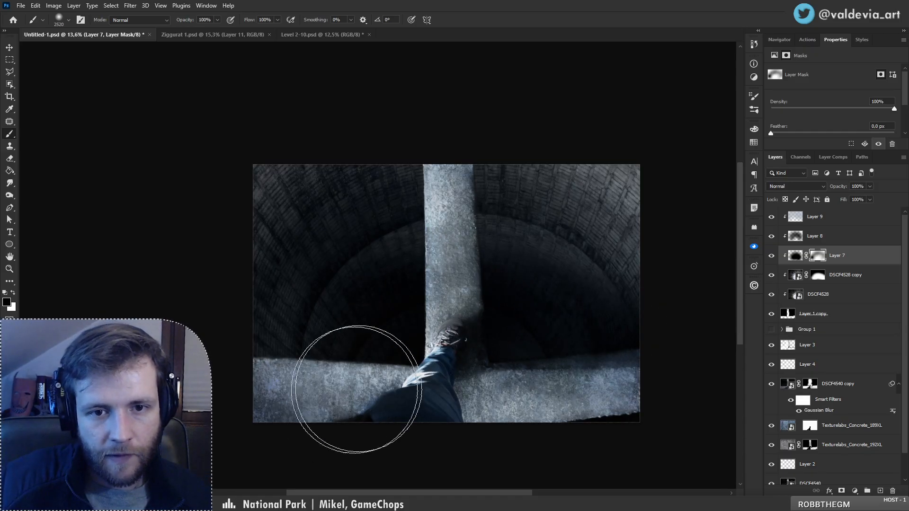
- Paint white on Layer 7's mask over the pit's lower area to deepen the darkness around the beam
key("x")
key("z")
left_click_drag(534, 291, 475, 275)
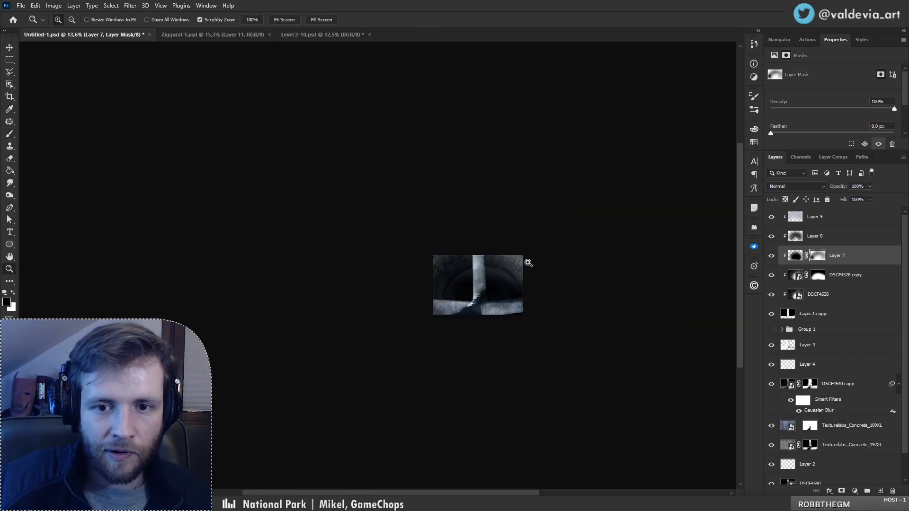
mouse_move(529, 263)
left_mouse_down()
mouse_move(483, 296)
mouse_move(507, 289)
mouse_move(493, 291)
left_mouse_up()
key("b")
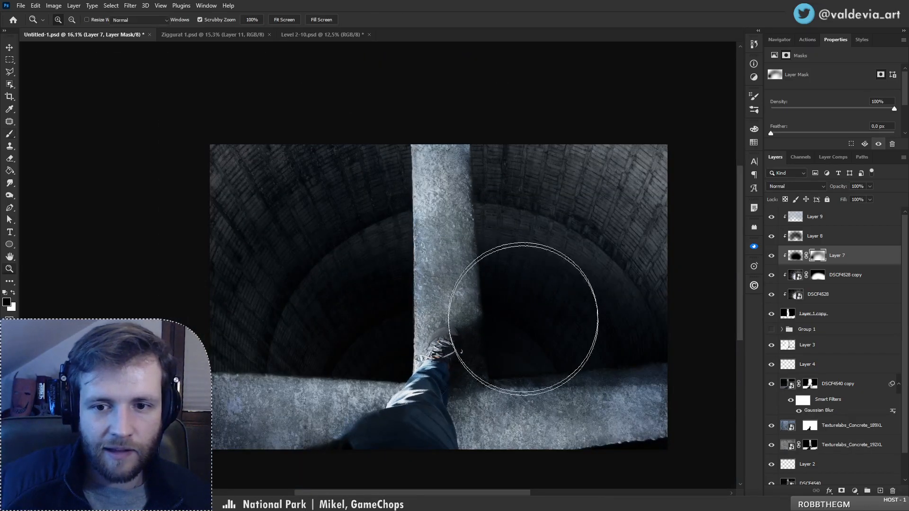
key("x")
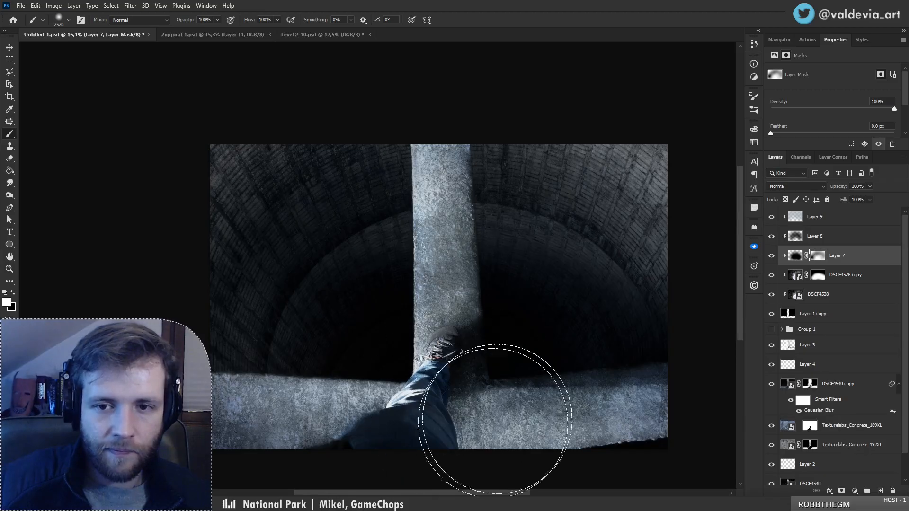
- Compare the shaft with Layer 7's mask disabled and enabled, and with the DSCF4528 copy layer hidden and shown
left_click(818, 258, "shift")
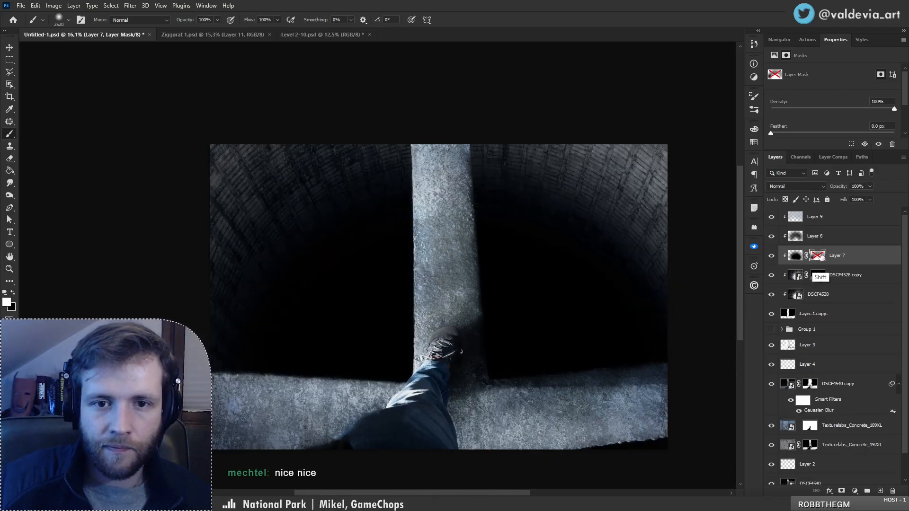
left_click(820, 257, "shift")
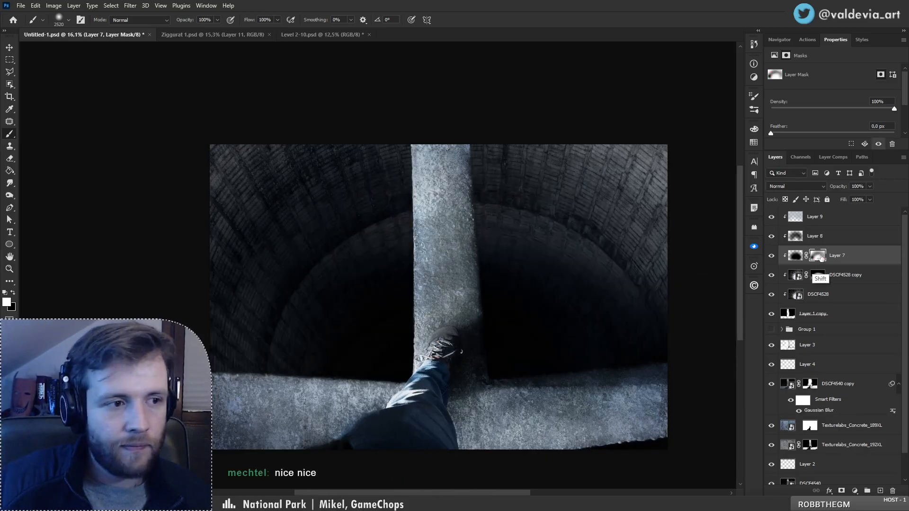
left_click(771, 275)
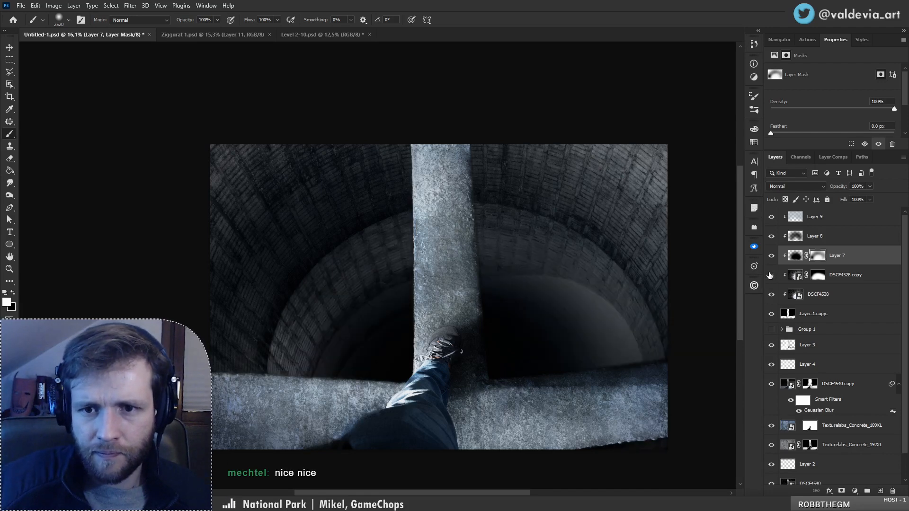
left_click(771, 276)
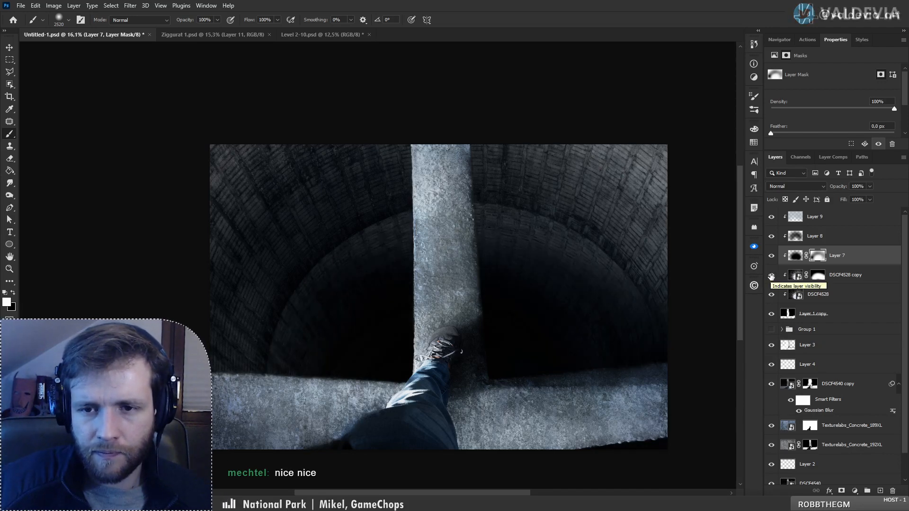
- Brighten the DSCF4528 copy layer with a Levels adjustment, setting the midtone input level to 2,09
left_click(845, 280)
key("ctrl+l")
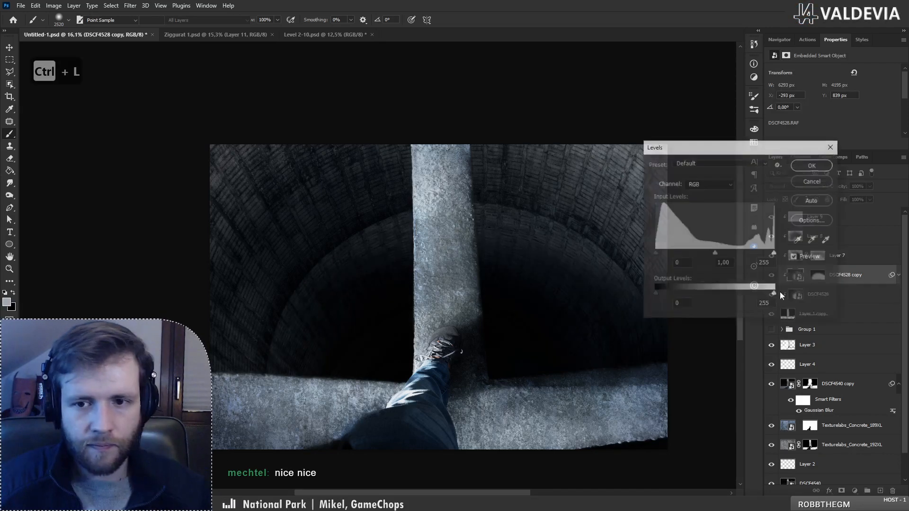
left_click_drag(720, 258, 684, 254)
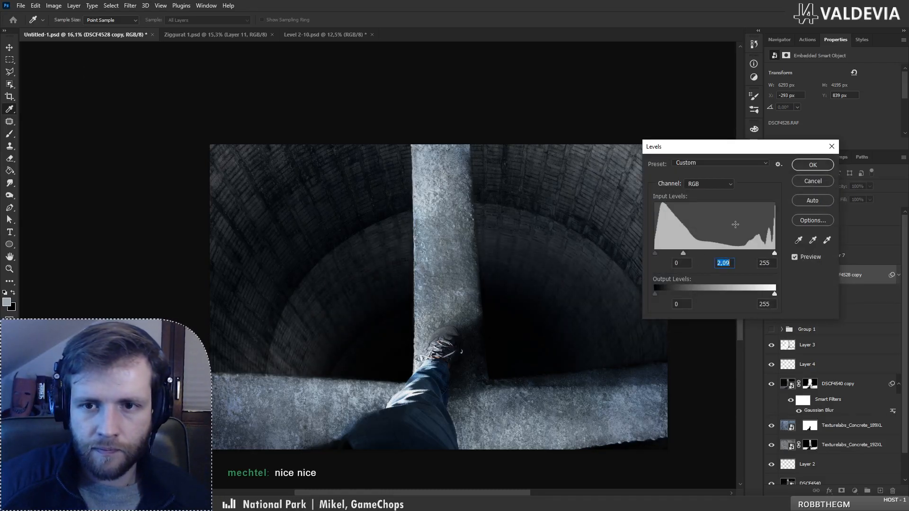
left_click(821, 166)
- Try a soft black brush stroke on Layer 8 over the shaft around the beam
left_click(811, 237)
key("x")
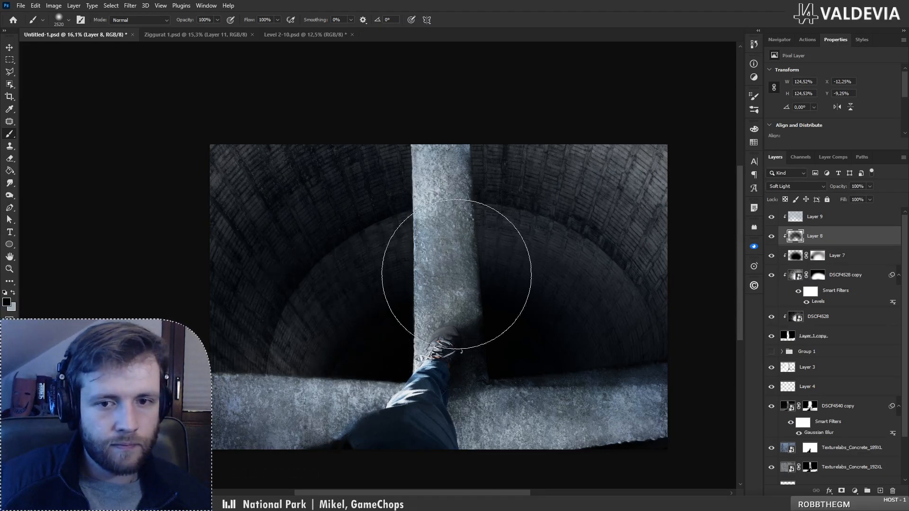
key("ctrl+z")
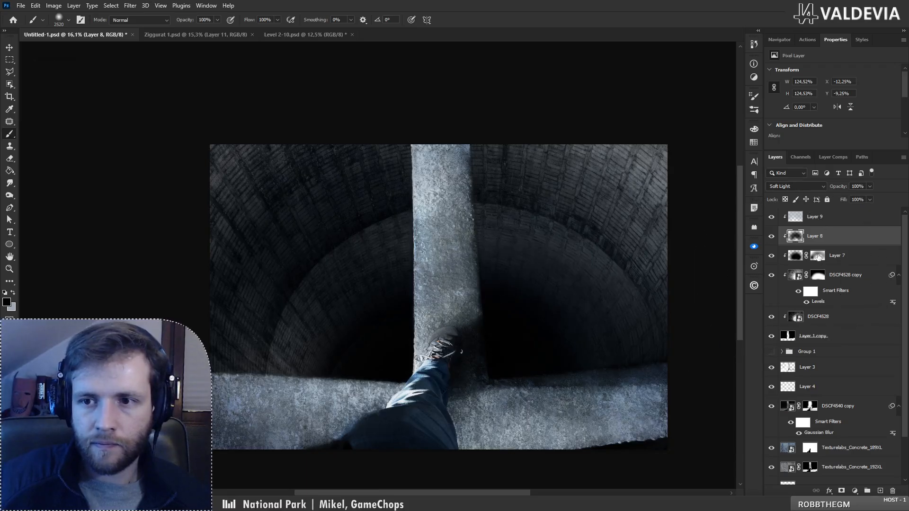
- Paint white on Layer 7's mask over the lower pit to darken the inner rings, undoing the last stroke
left_click(818, 255)
key("x")
mouse_move(374, 350)
left_mouse_down()
mouse_move(335, 314)
mouse_move(305, 392)
left_mouse_up()
key("ctrl+z")
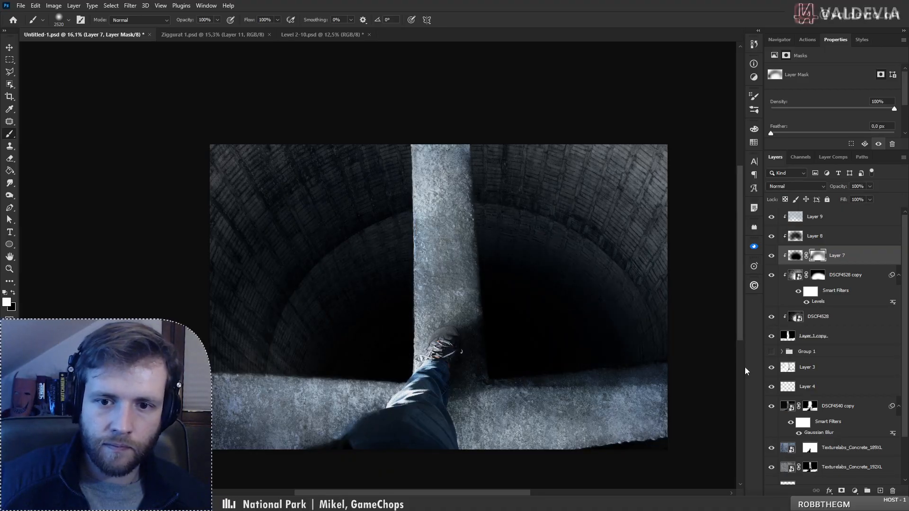
- Shift the shaft layers from DSCF4528 up to Layer 8 together slightly to the left behind the beam
left_click(844, 318)
left_click(840, 237, "shift")
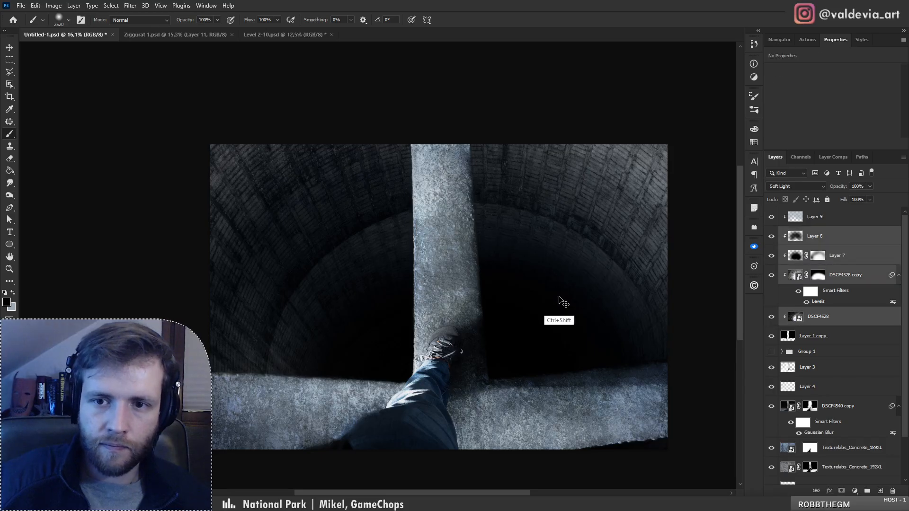
left_click_drag(564, 304, 532, 296)
key("z")
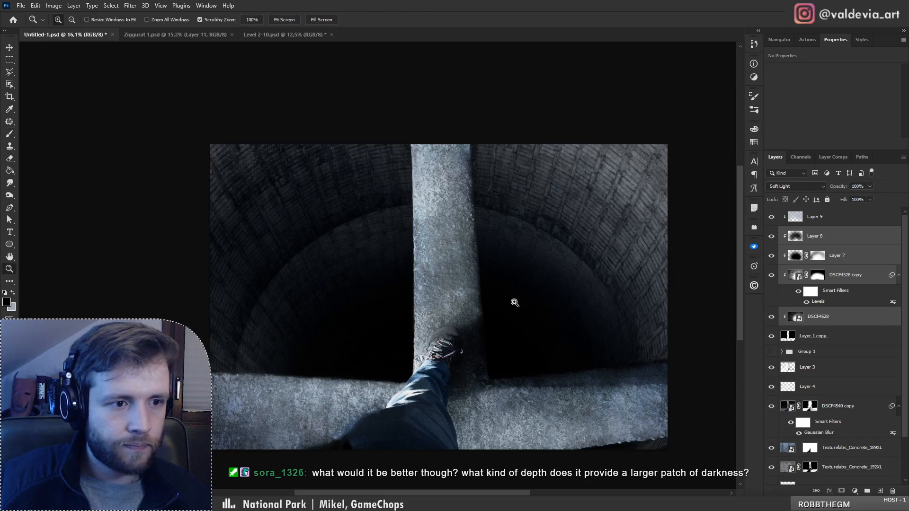
mouse_move(515, 303)
left_mouse_down()
mouse_move(398, 308)
mouse_move(424, 293)
left_mouse_up()
key("b")
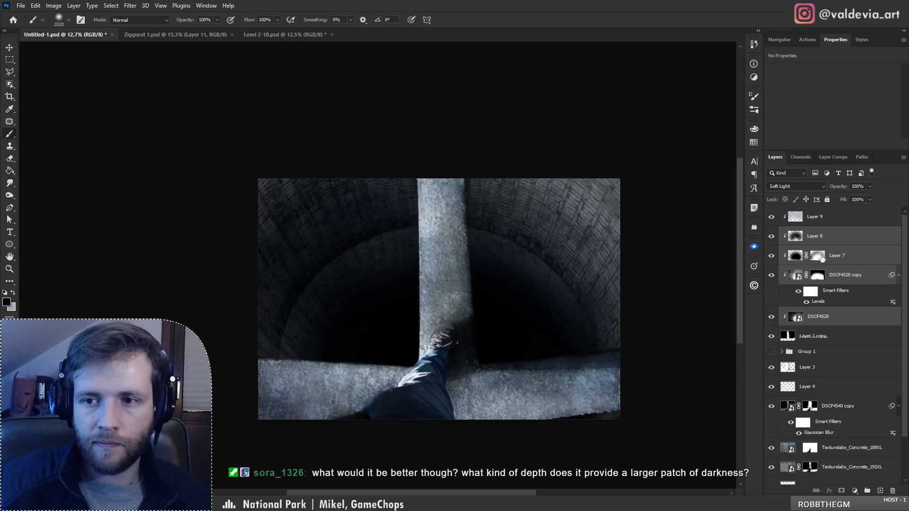
- Compare the repositioned pit with Layer 7's mask disabled and enabled
left_click(822, 257)
left_click(822, 257, "shift")
left_click(823, 257, "shift")
key("x")
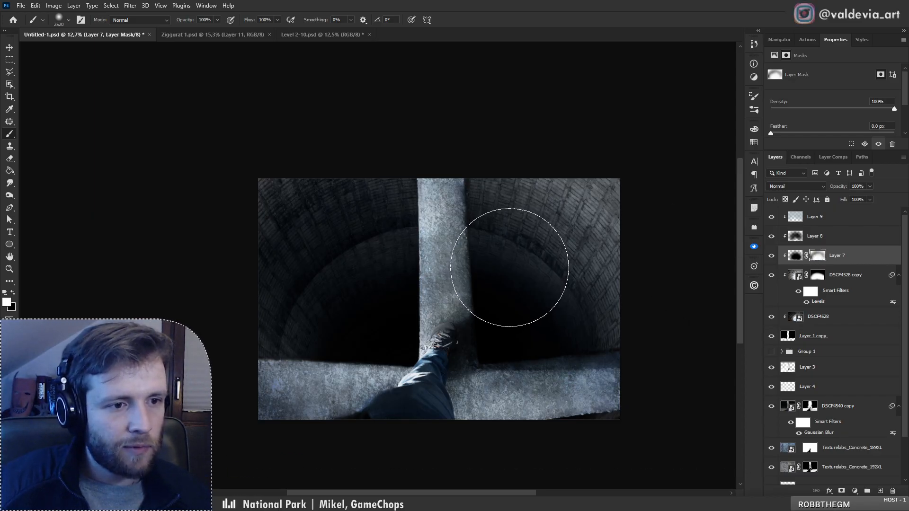
- Erase parts of Layer 8's soft-light shading over the shaft walls with a large soft eraser
left_click(829, 240)
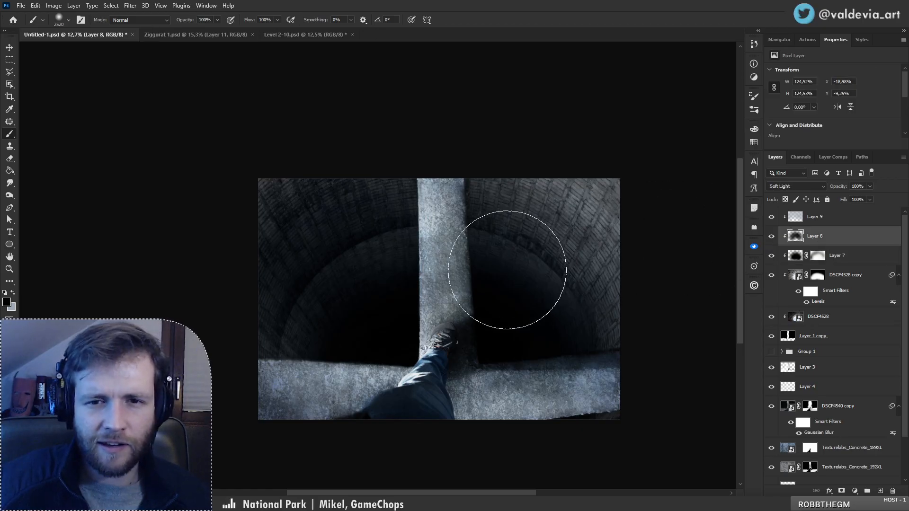
key("e")
right_click(406, 297)
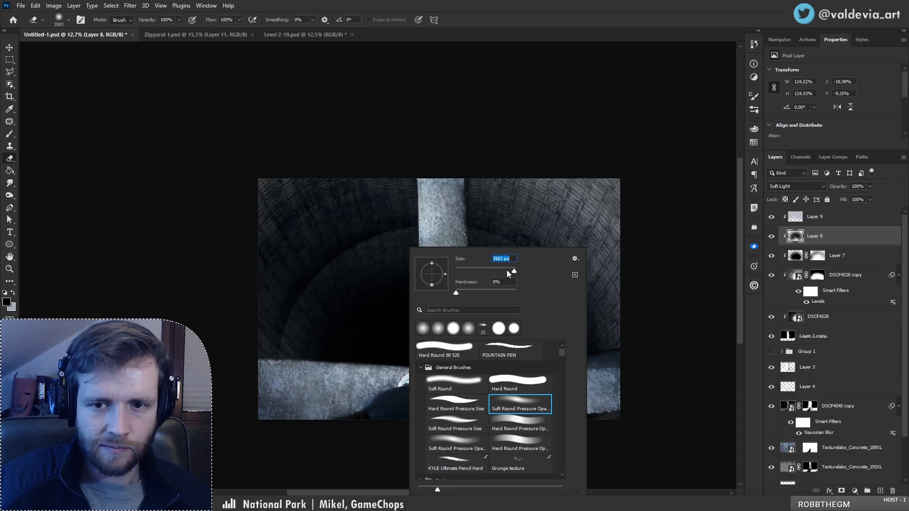
left_click(288, 343)
mouse_move(407, 223)
left_mouse_down()
mouse_move(283, 296)
mouse_move(278, 362)
left_mouse_up()
key("ctrl+z")
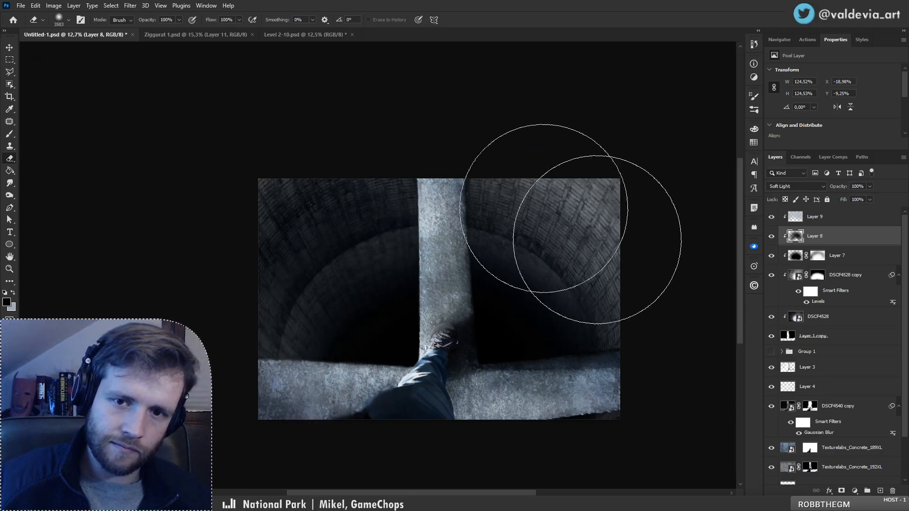
- Try darkening the pit's lower-left wall with a soft black brush on Layer 8
key("x")
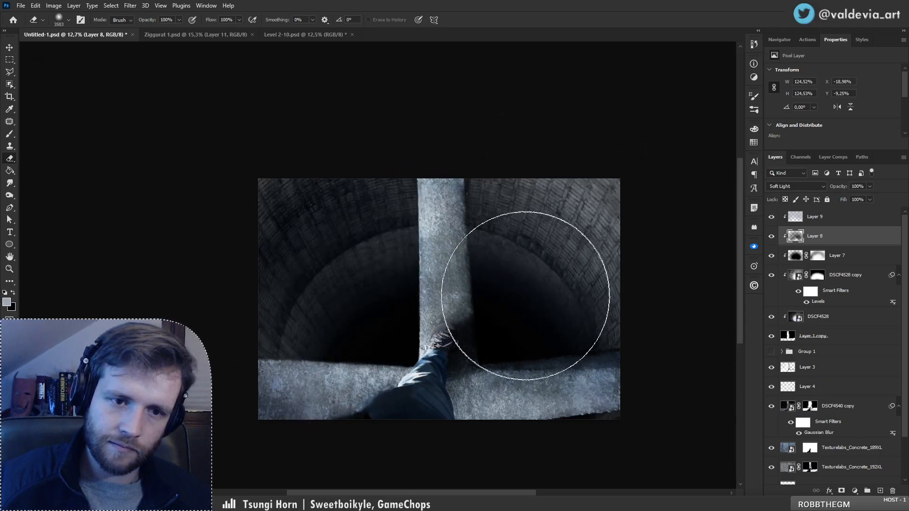
key("b")
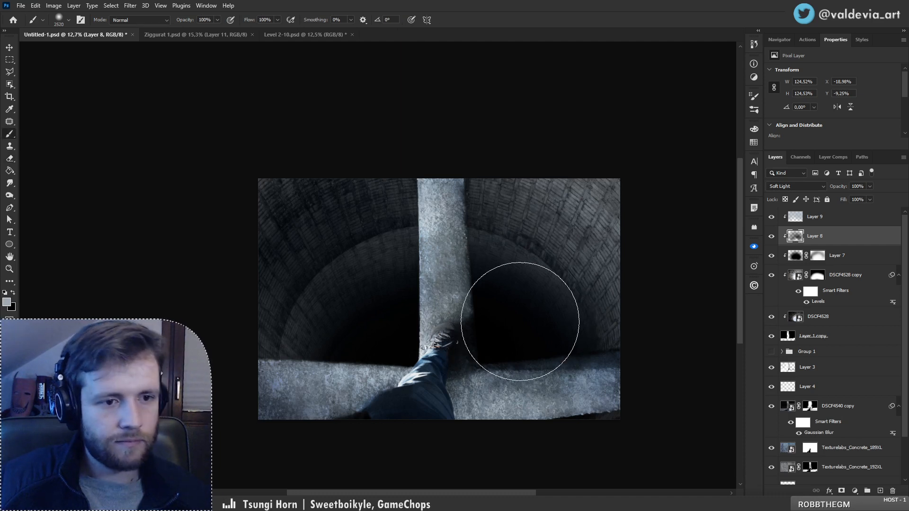
key("x")
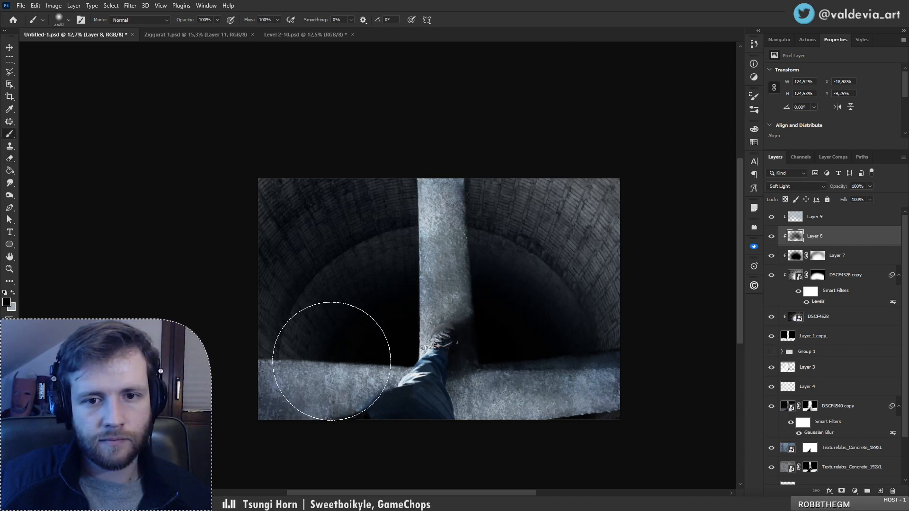
left_click(331, 362)
key("ctrl+z")
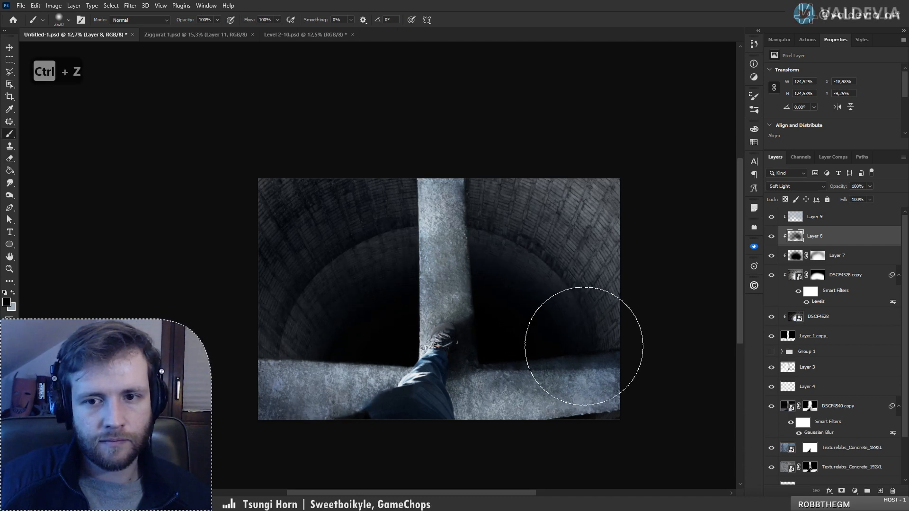
- Stamp the visible image into a new smart object above Layer 9 and open the Camera Raw filter on it
left_click(826, 217)
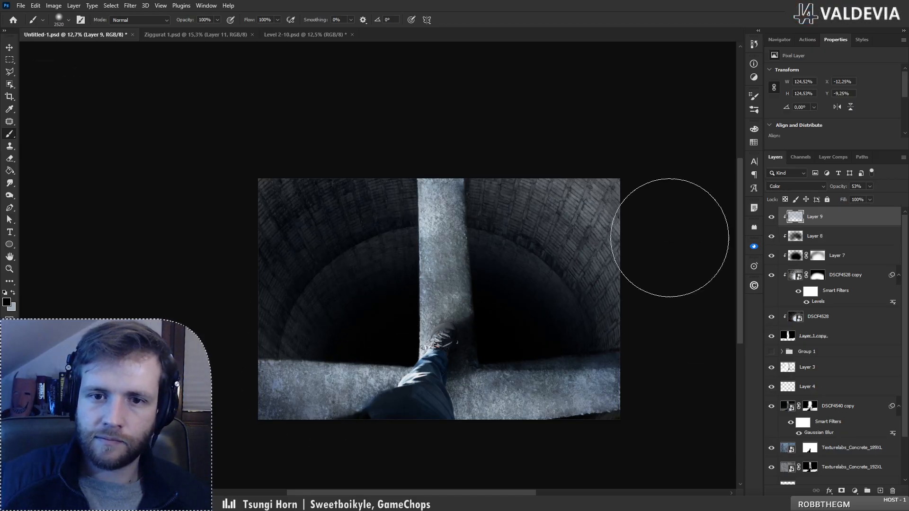
key("z")
mouse_move(464, 281)
left_mouse_down()
mouse_move(413, 291)
mouse_move(455, 271)
left_mouse_up()
key("b")
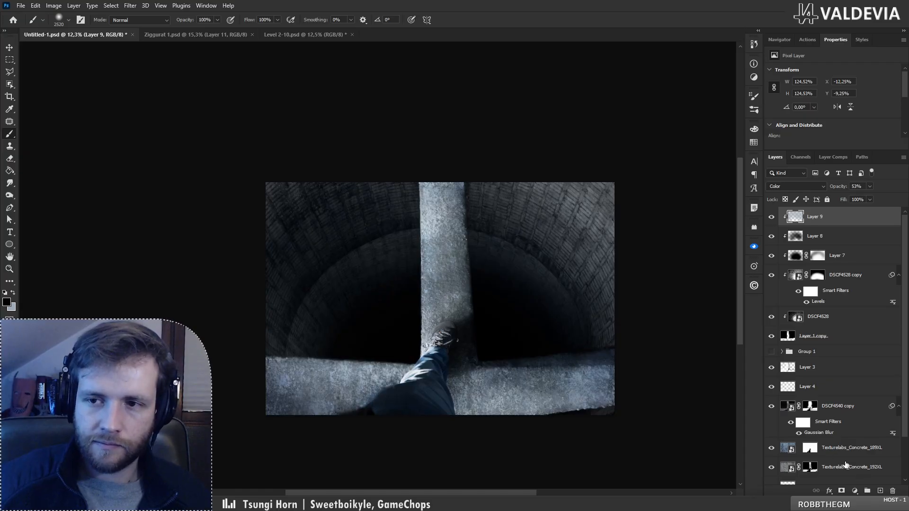
key("ctrl+shift+alt+n")
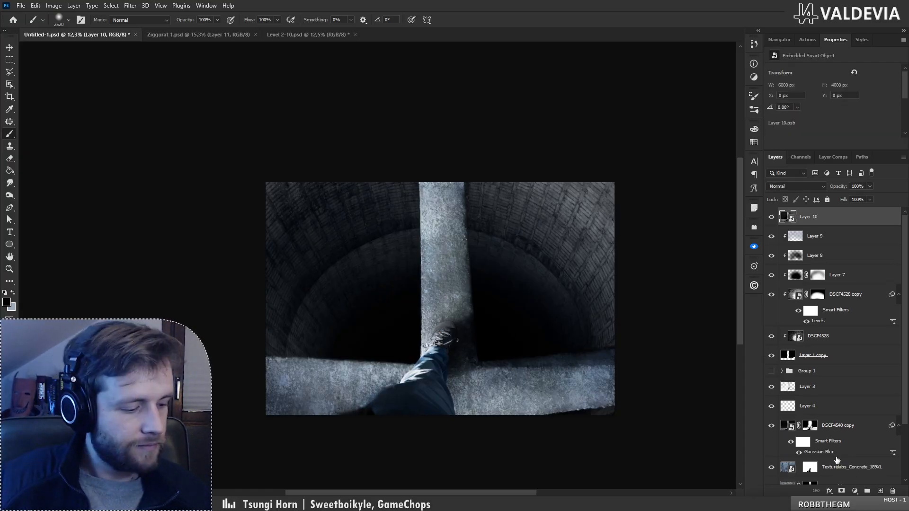
key("ctrl+shift+a")
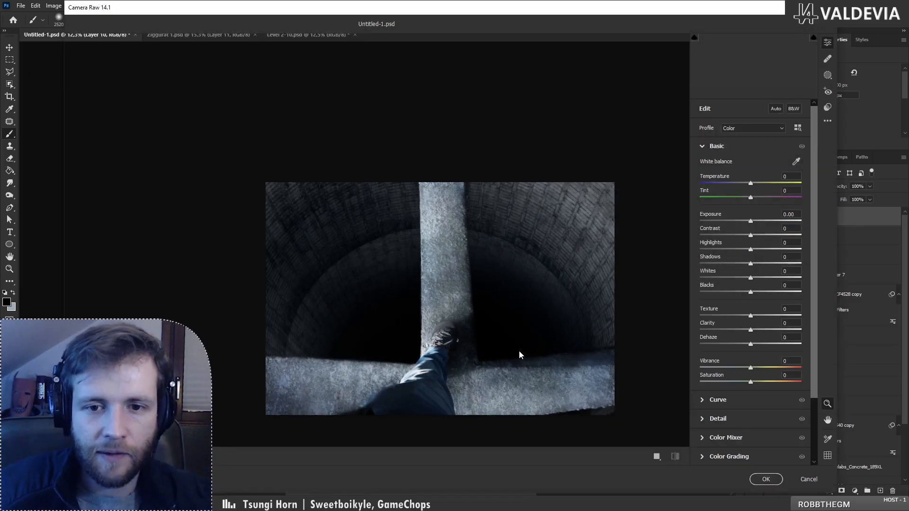
- Examine the shaft's depth and the size of its dark centre in the Camera Raw preview at several magnifications
scroll(467, 312, "down", 4)
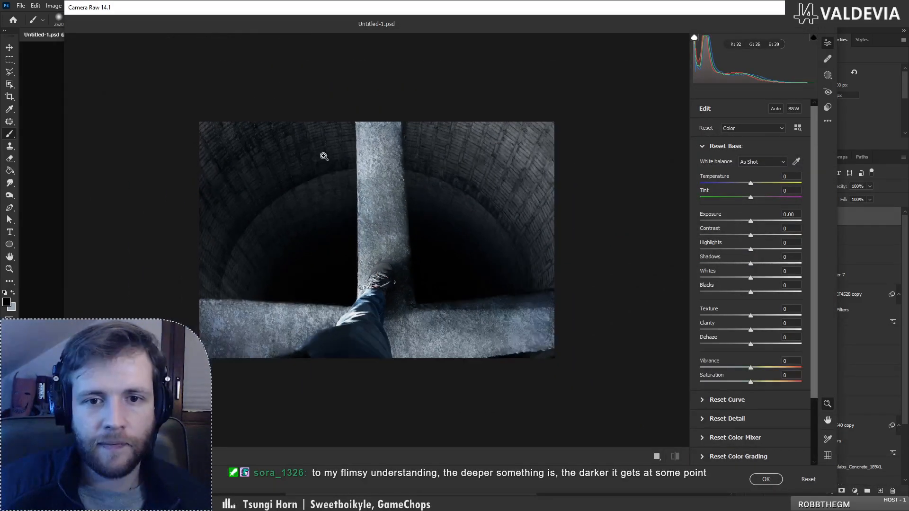
scroll(315, 152, "up", 2)
left_click_drag(417, 239, 444, 244)
scroll(446, 261, "down", 2)
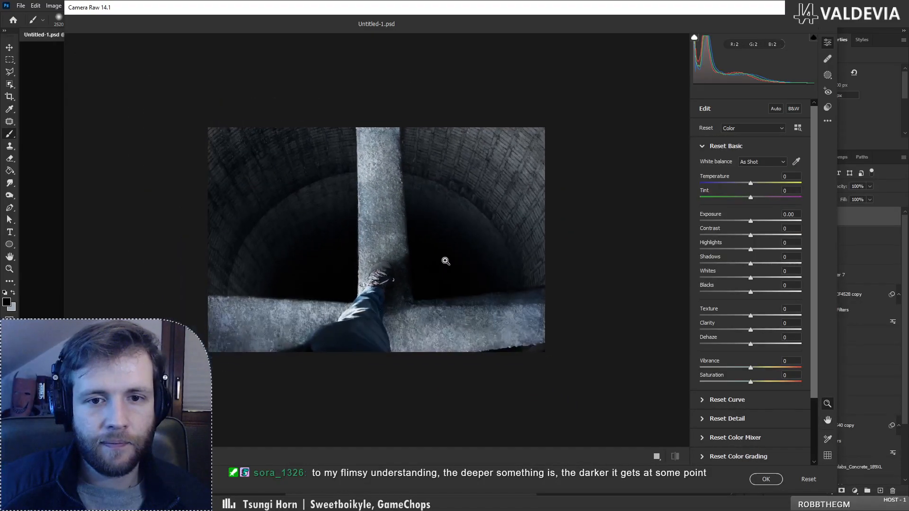
scroll(240, 148, "down", 1)
scroll(244, 151, "up", 3)
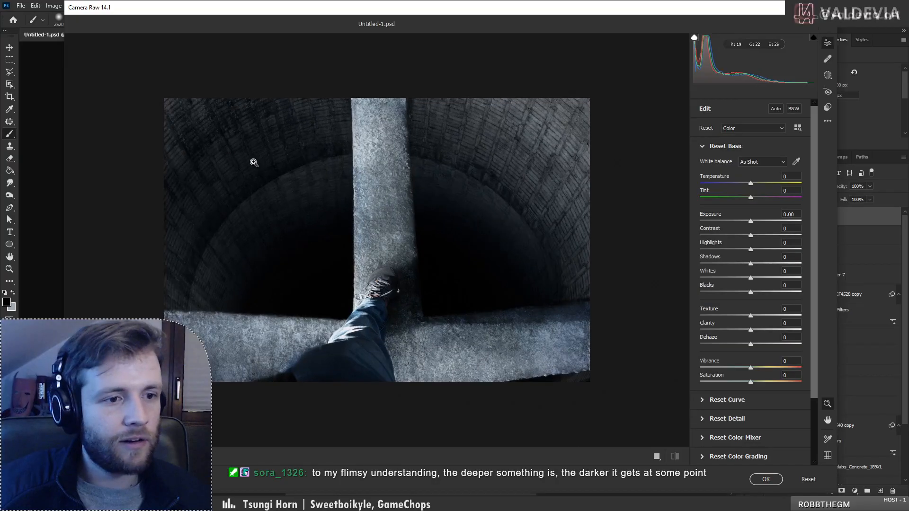
left_click_drag(350, 197, 405, 227)
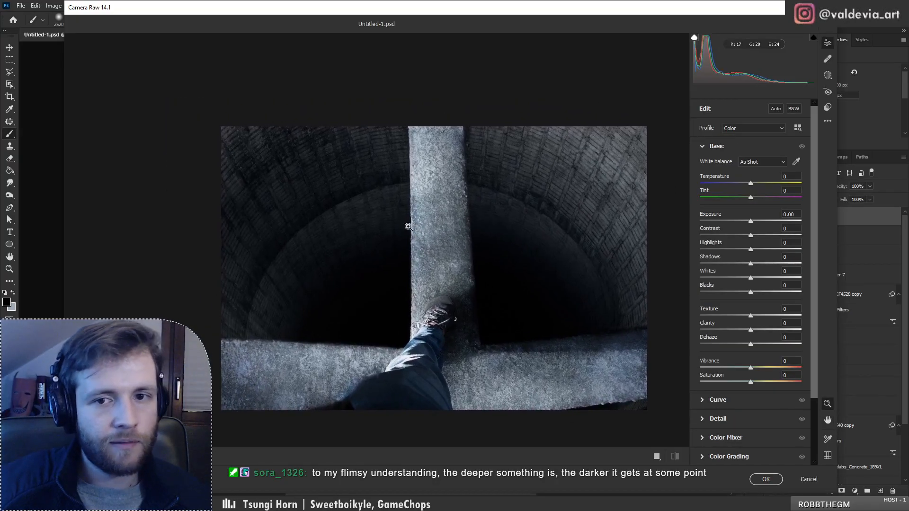
scroll(409, 228, "down", 1)
scroll(409, 227, "down", 1)
scroll(286, 161, "up", 3)
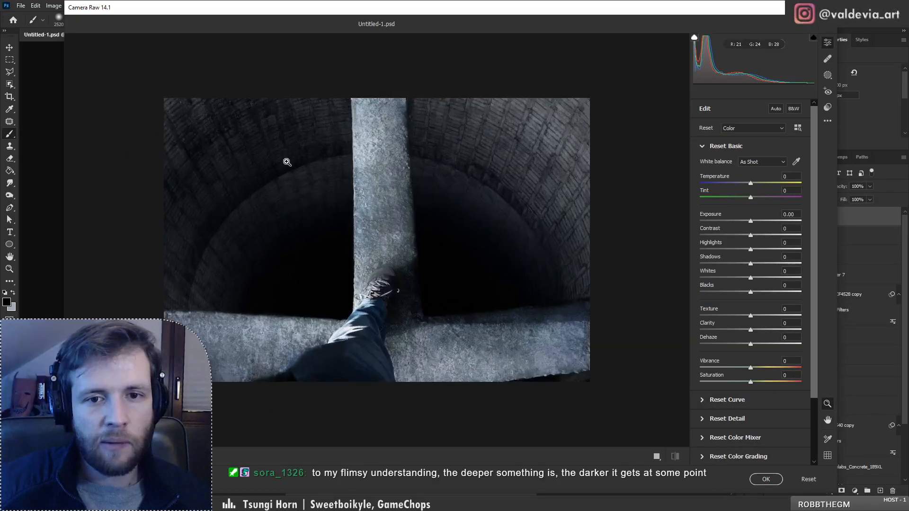
scroll(286, 161, "down", 1)
left_click_drag(397, 244, 450, 250)
- Cool the merged image by setting the white balance Temperature to -7
scroll(447, 247, "up", 2)
left_click_drag(349, 253, 399, 247)
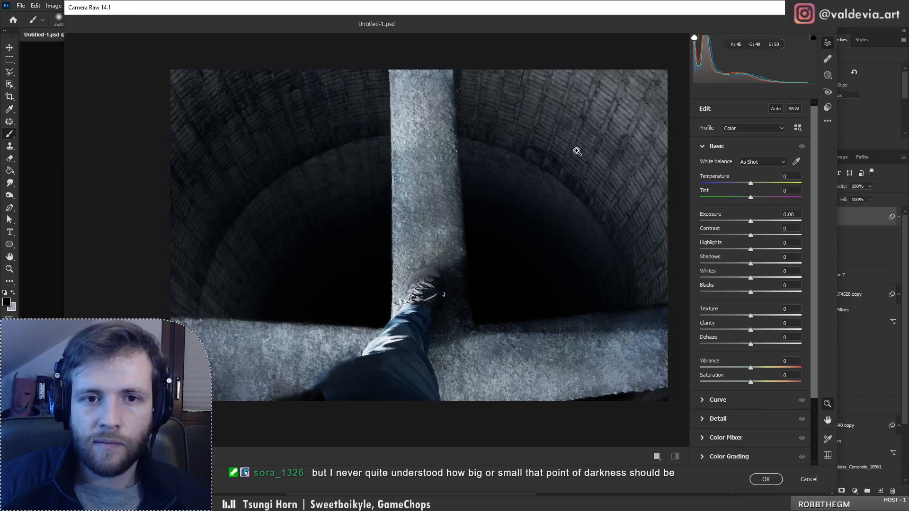
left_click_drag(751, 184, 749, 183)
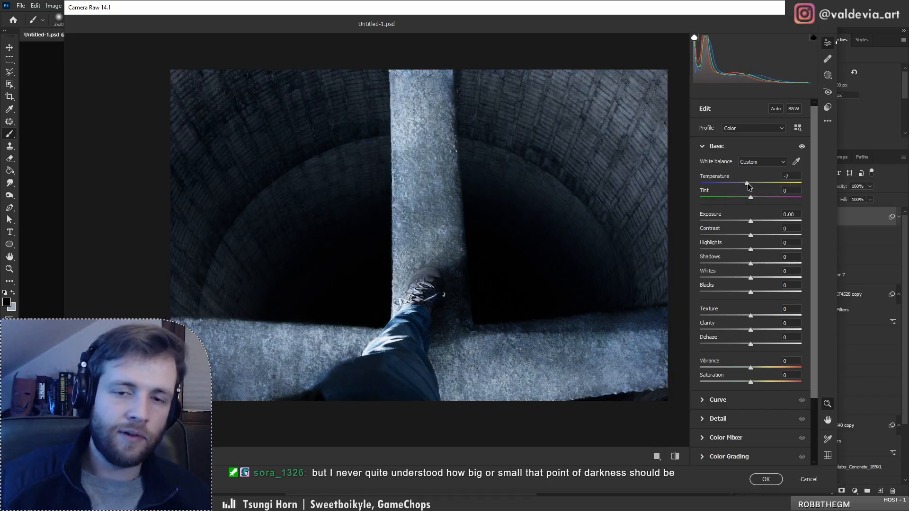
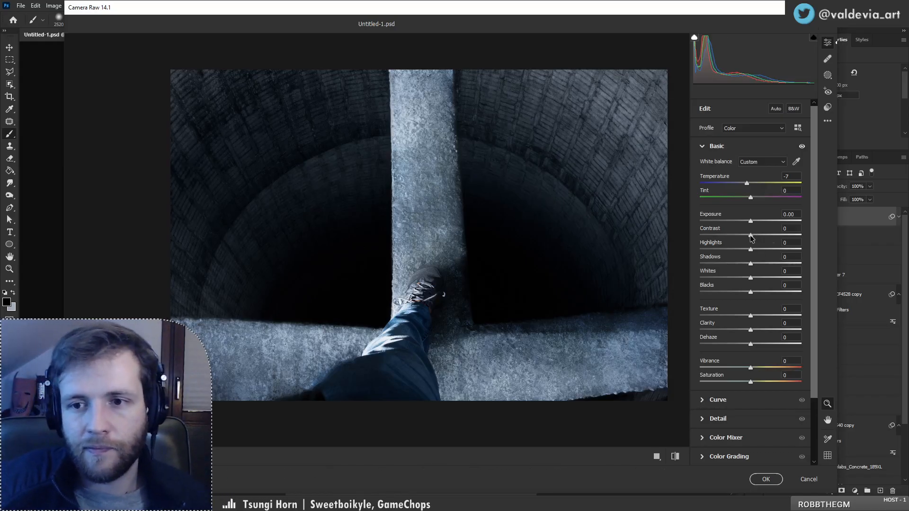
- Try a darker Camera Raw grade on the merged image with Exposure -1.00, Contrast +42, Highlights -7 and Whites +31
left_click_drag(752, 235, 734, 251)
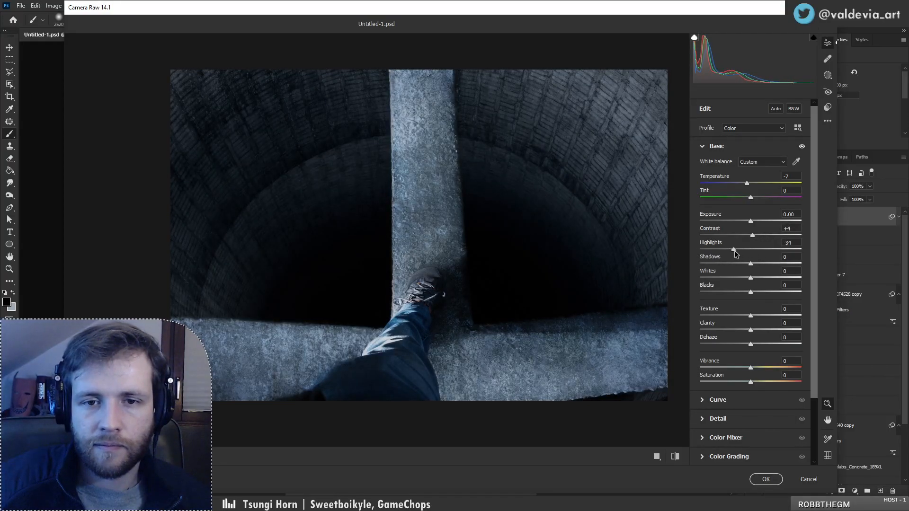
left_click_drag(751, 221, 739, 221)
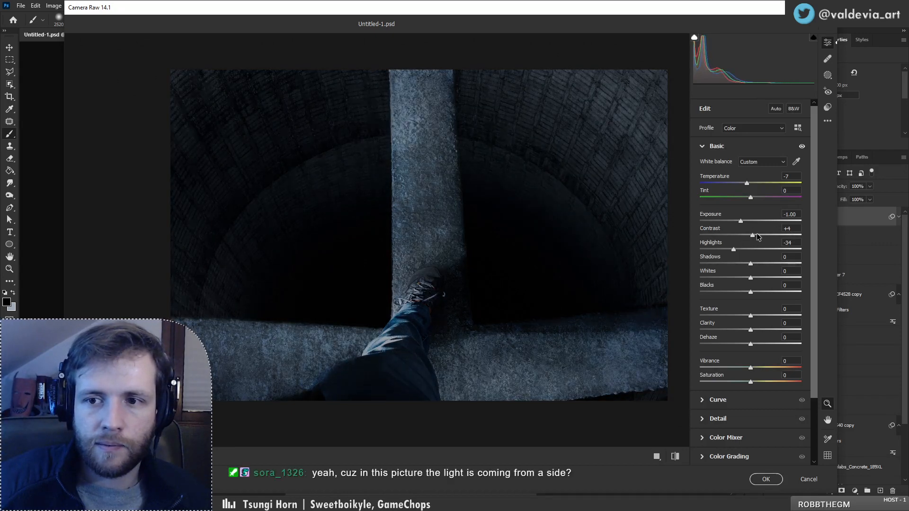
left_click_drag(756, 234, 772, 234)
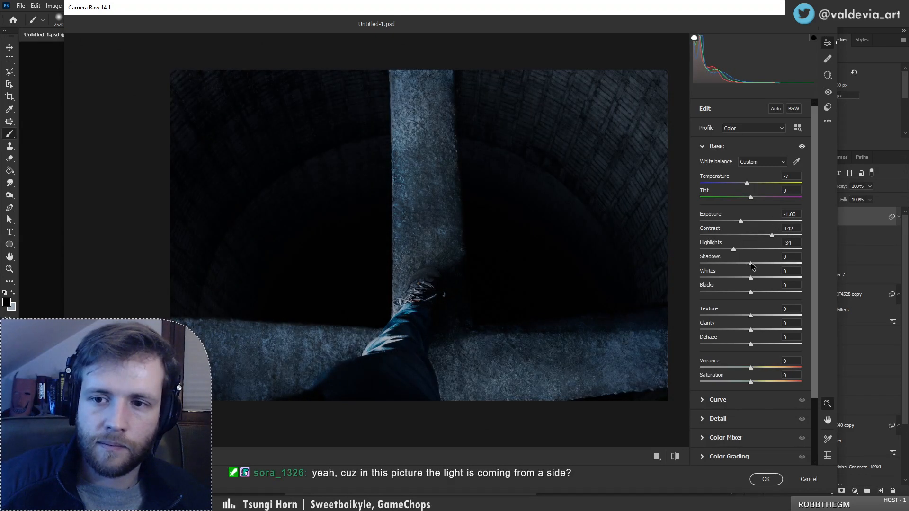
left_click_drag(740, 249, 763, 277)
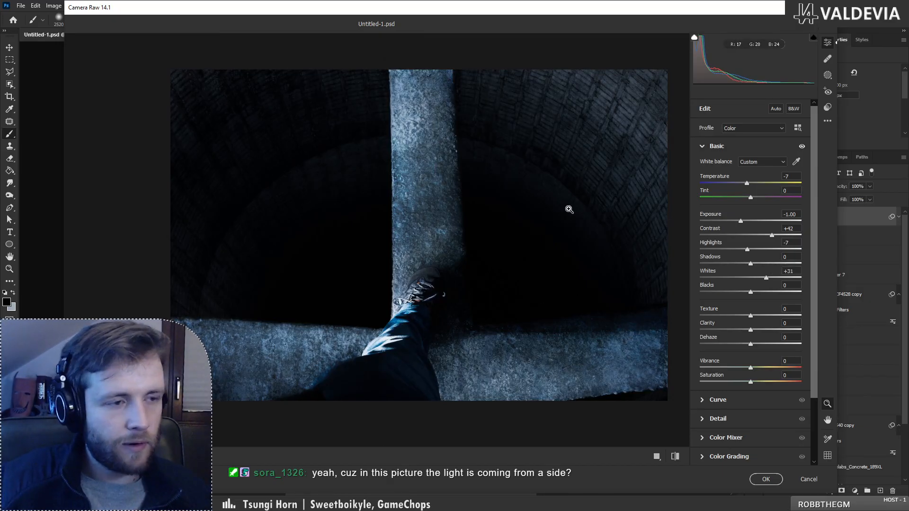
left_click(766, 480)
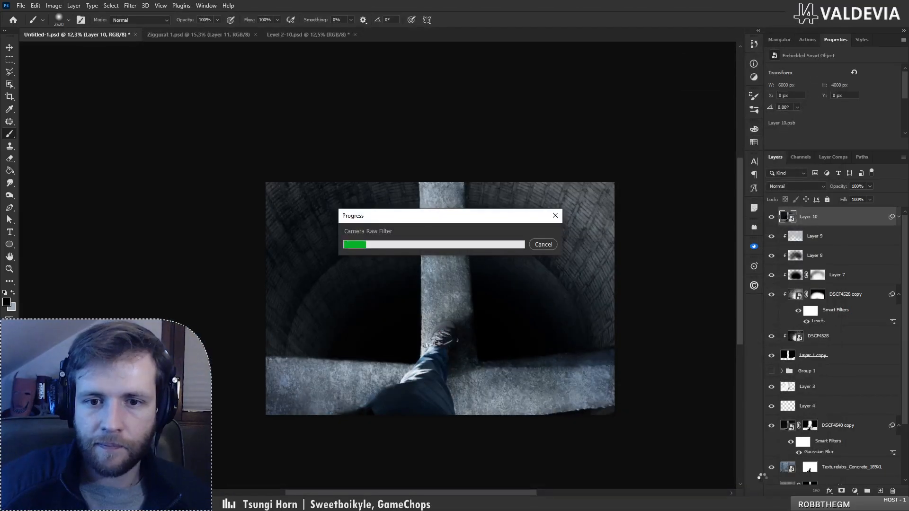
- Delete the merged smart object Layer 10 together with its Camera Raw filter
key("z")
left_click_drag(495, 388, 524, 393)
key("b")
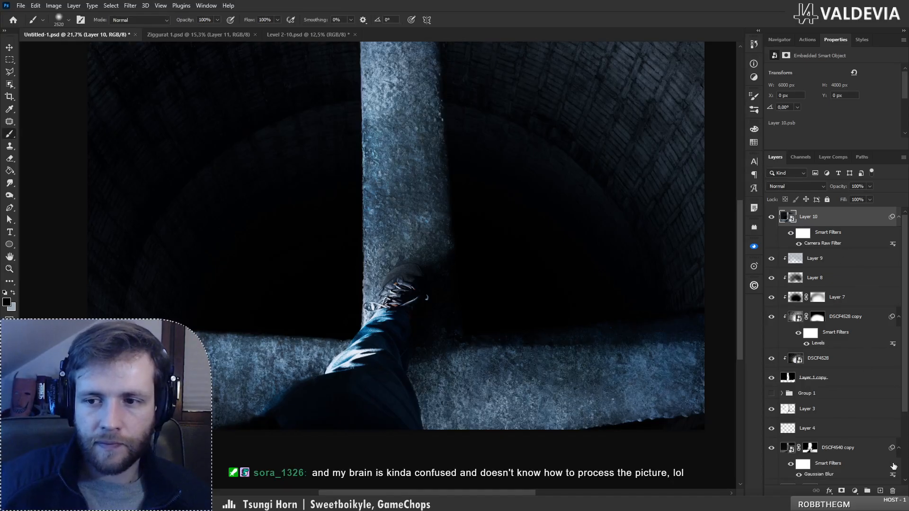
left_click(894, 491)
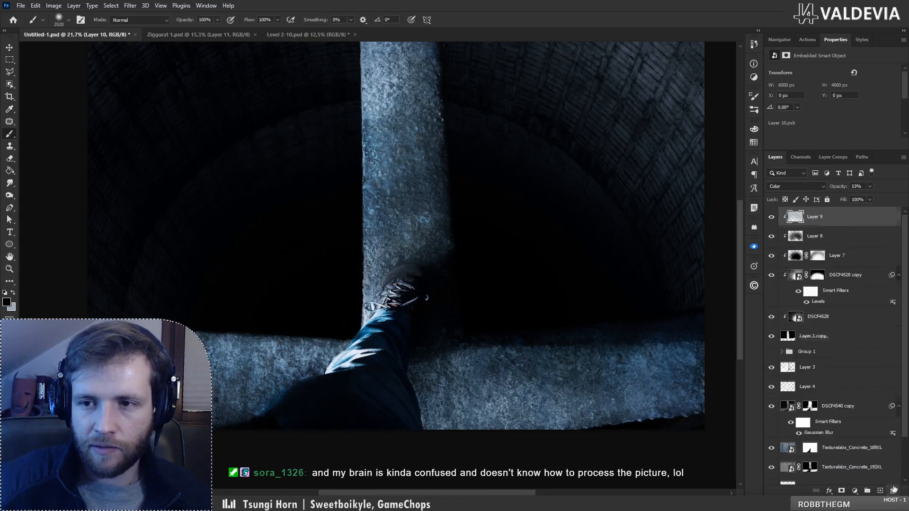
- Try lightening the shaft's lower-left wall with a large soft white brush on Layer 8
key("z")
mouse_move(463, 293)
left_mouse_down()
mouse_move(420, 300)
mouse_move(440, 299)
left_mouse_up()
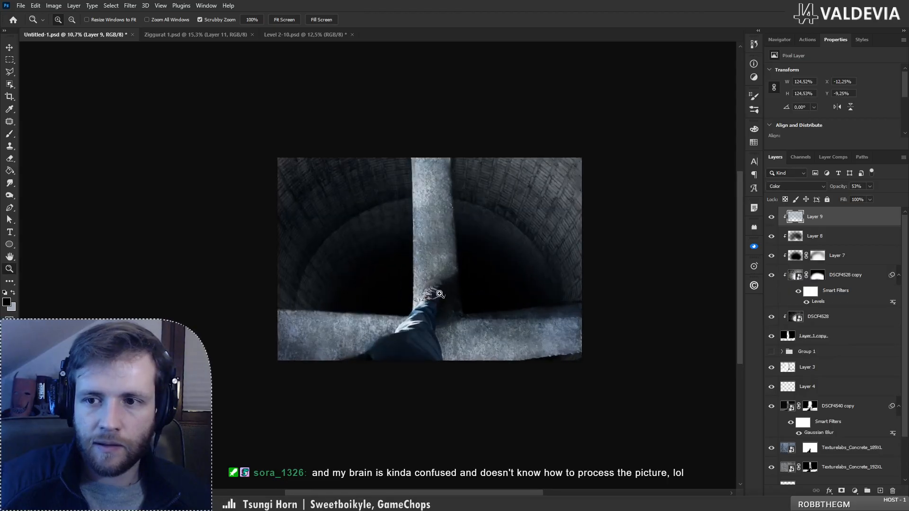
key("b")
left_click(816, 237)
key("x")
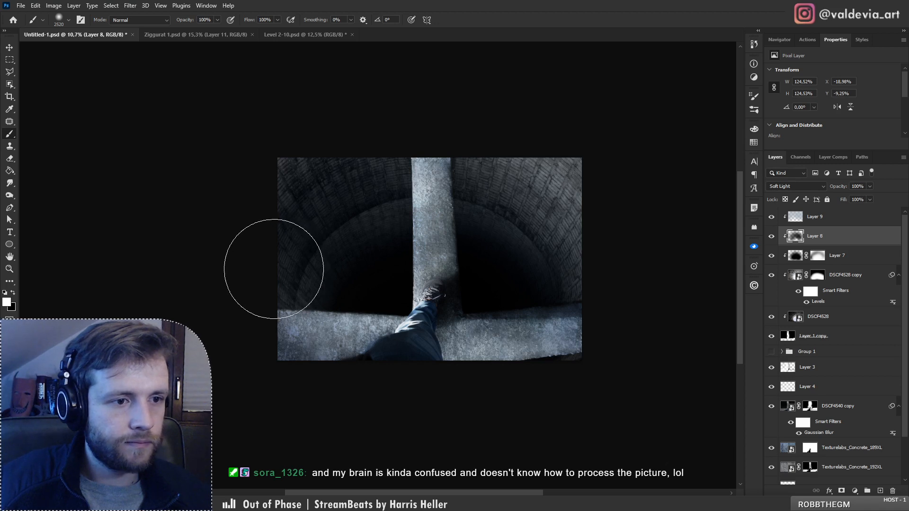
left_click_drag(279, 292, 284, 308)
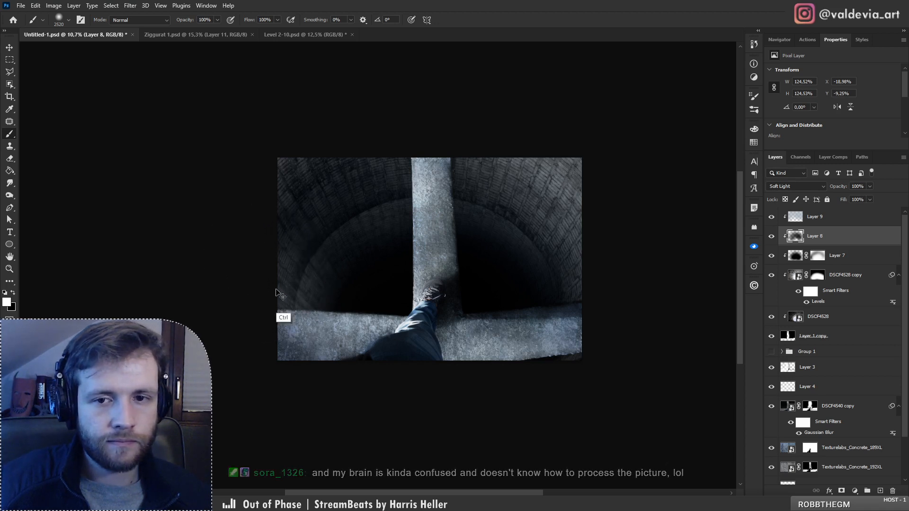
key("ctrl+z")
key("x")
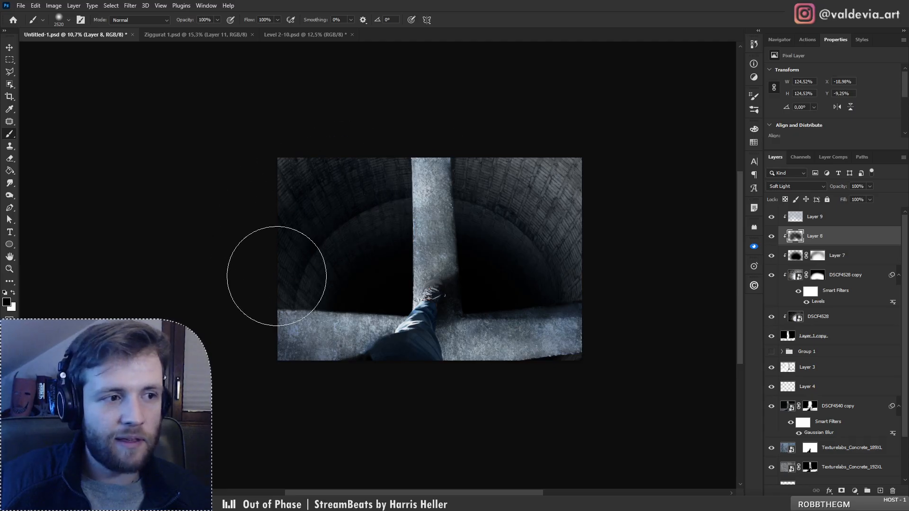
- Lighten the shaft's upper walls, mainly on the right side, with a large soft white brush on Layer 8
key("x")
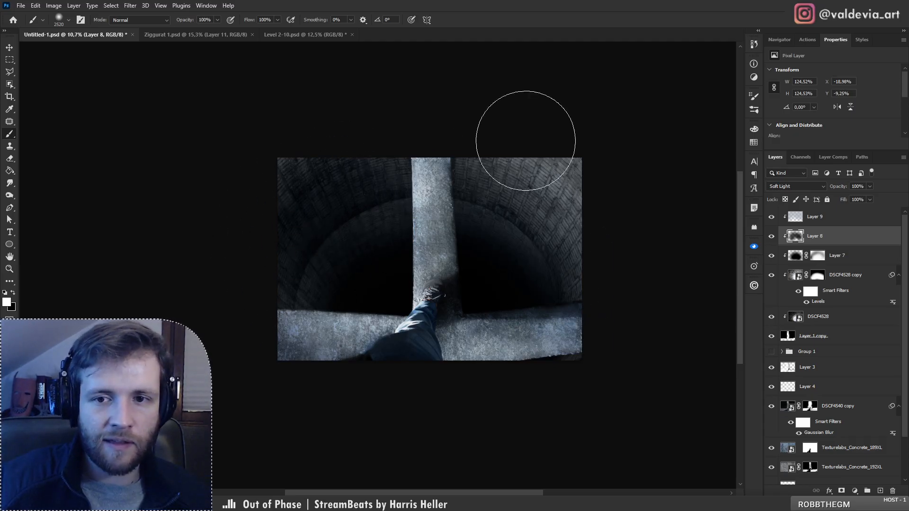
mouse_move(526, 141)
left_mouse_down()
mouse_move(553, 149)
mouse_move(607, 262)
left_mouse_up()
key("ctrl+z")
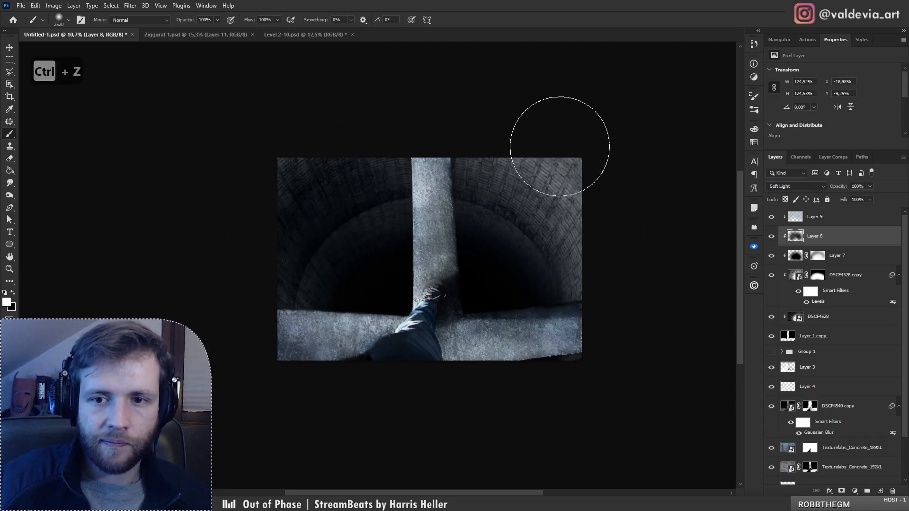
left_click_drag(524, 128, 607, 264)
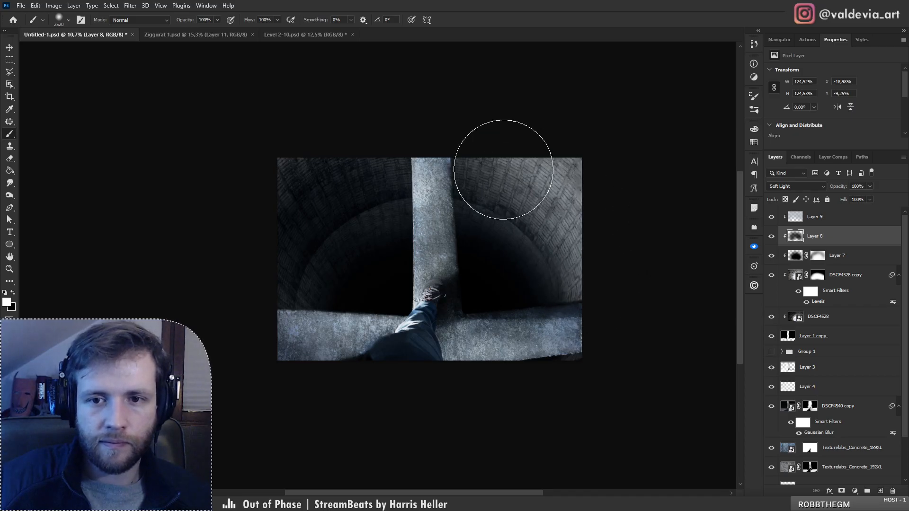
key("ctrl+z")
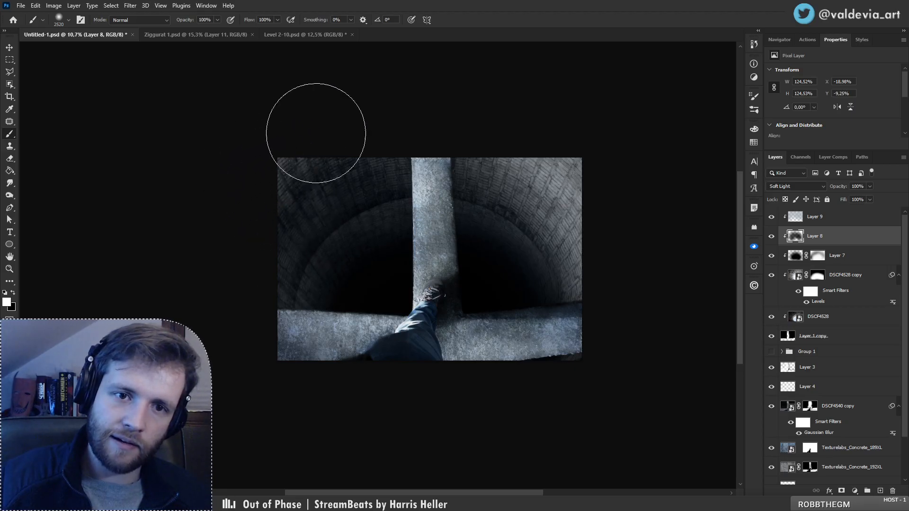
key("x")
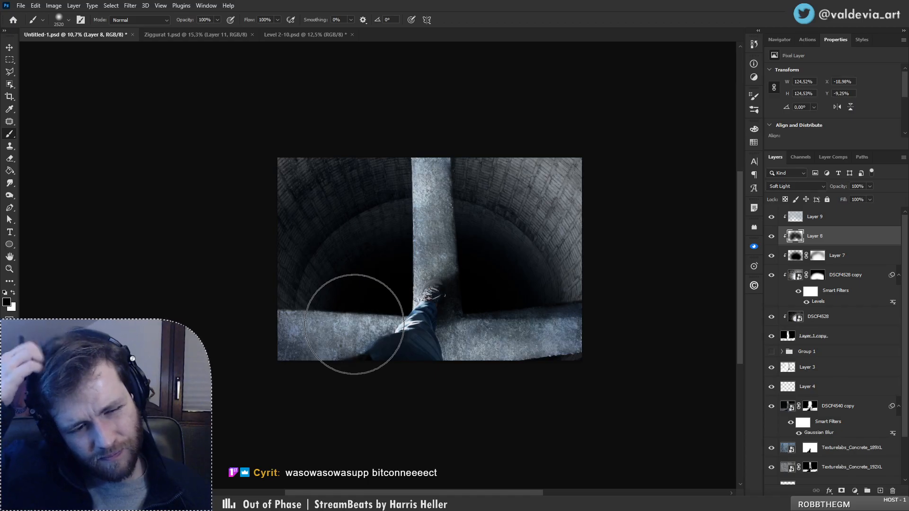
- Add a new layer directly above Group 1 and set its blend mode to Soft Light
key("z")
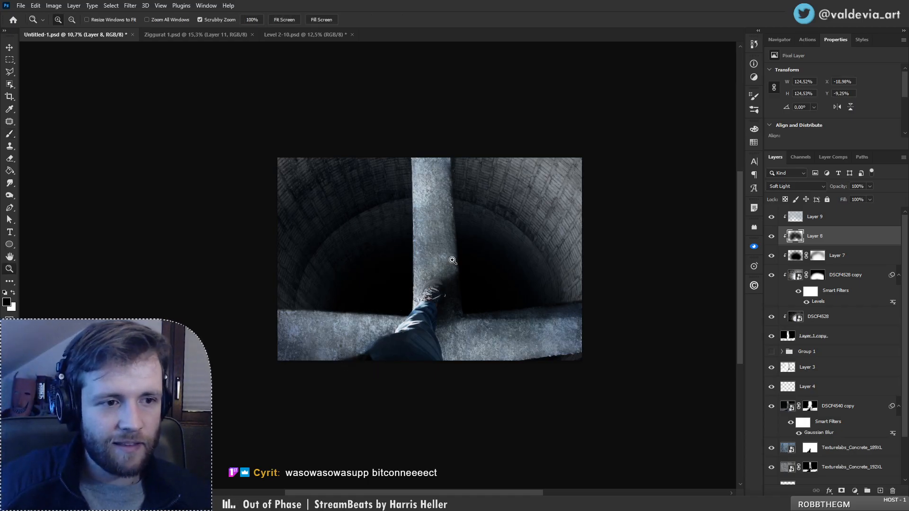
mouse_move(476, 245)
left_mouse_down()
mouse_move(504, 242)
mouse_move(455, 252)
mouse_move(474, 217)
mouse_move(518, 203)
left_mouse_up()
key("b")
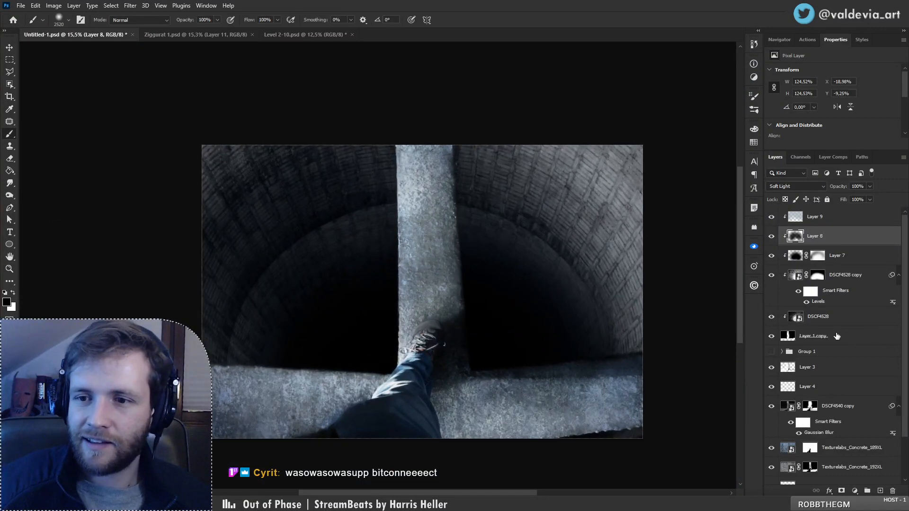
left_click(814, 351)
left_click(881, 491)
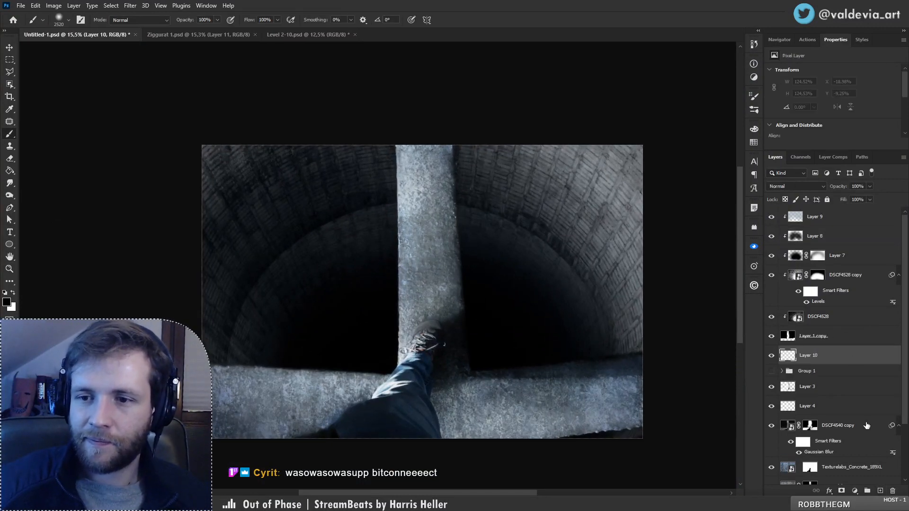
left_click(809, 187)
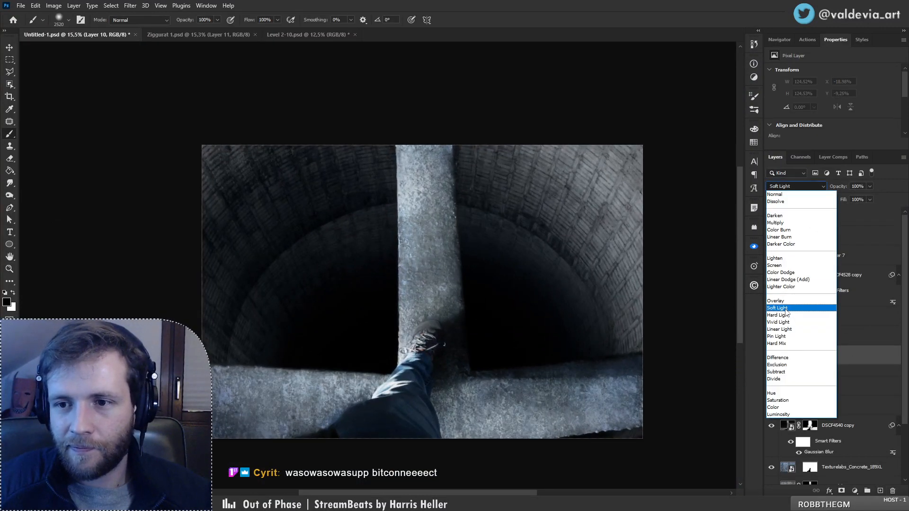
left_click(793, 307)
- Try darkening the vertical concrete beam with a large soft black brush on Layer 10
left_click_drag(421, 337, 424, 162)
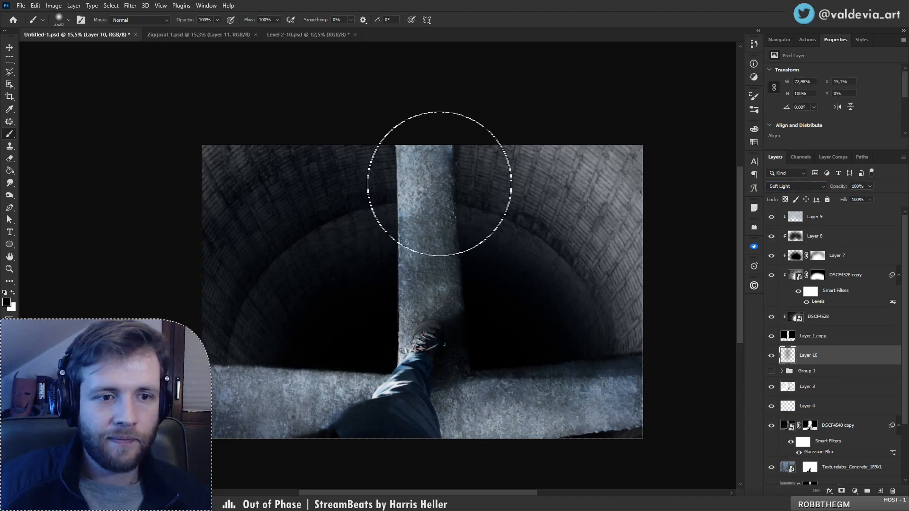
key("ctrl+z")
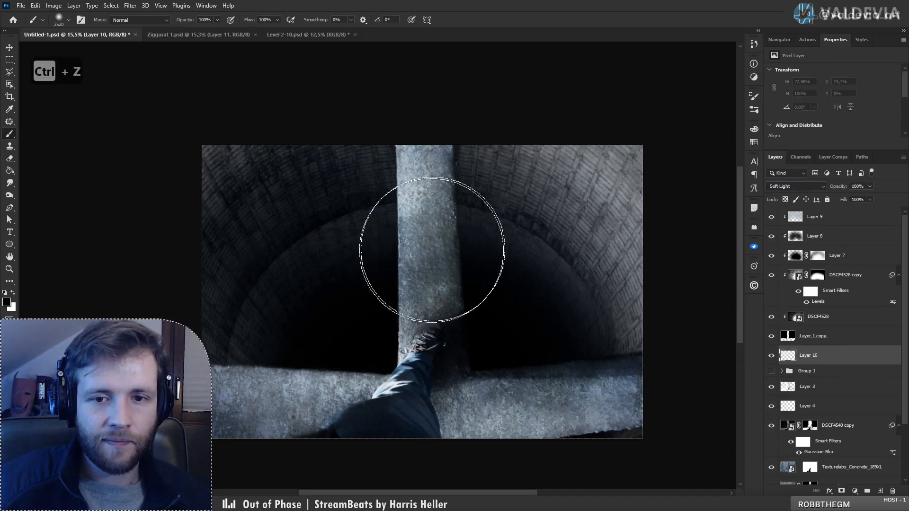
key("ctrl+z")
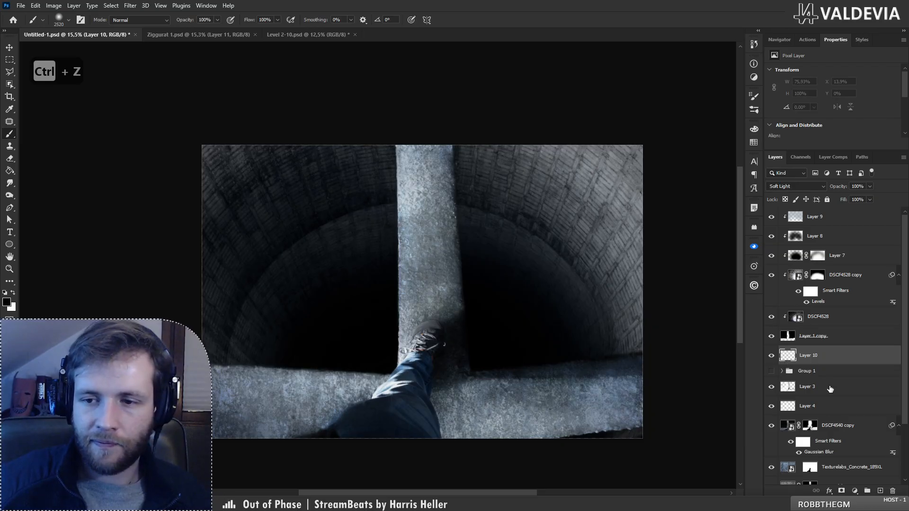
- Add a Levels adjustment layer above Layer 10 and set its midtones to 0.78 to darken the beams and the leg
left_click(854, 491)
left_click(843, 368)
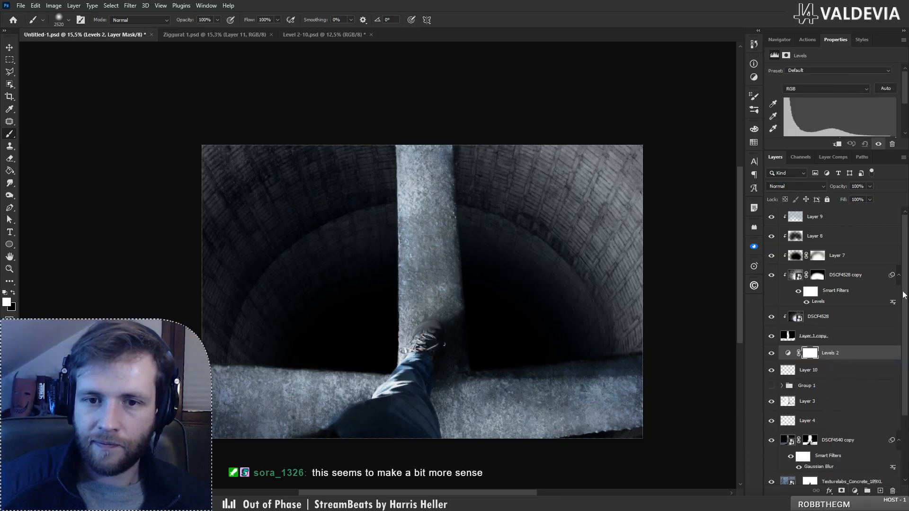
scroll(899, 102, "down", 2)
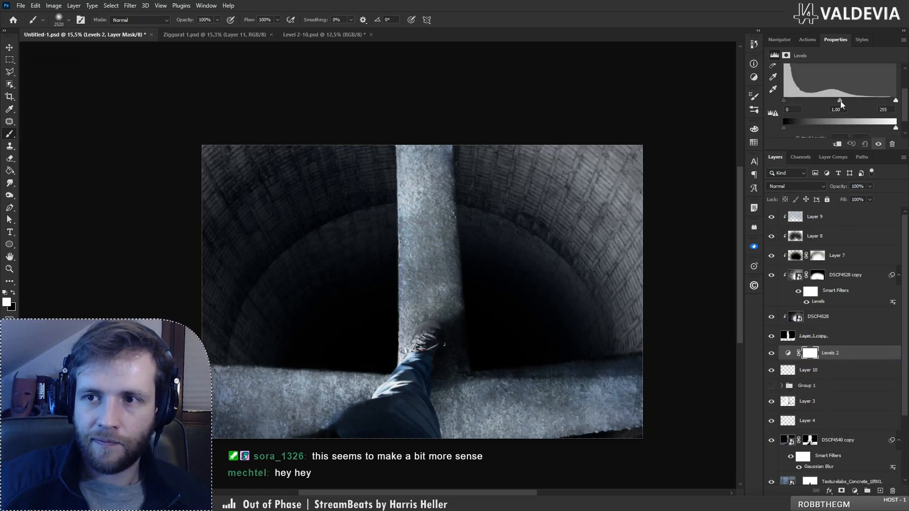
mouse_move(898, 132)
left_mouse_down()
mouse_move(874, 137)
mouse_move(884, 137)
left_mouse_up()
left_click_drag(841, 100, 897, 143)
mouse_move(852, 104)
left_mouse_down()
mouse_move(836, 113)
mouse_move(849, 114)
left_mouse_up()
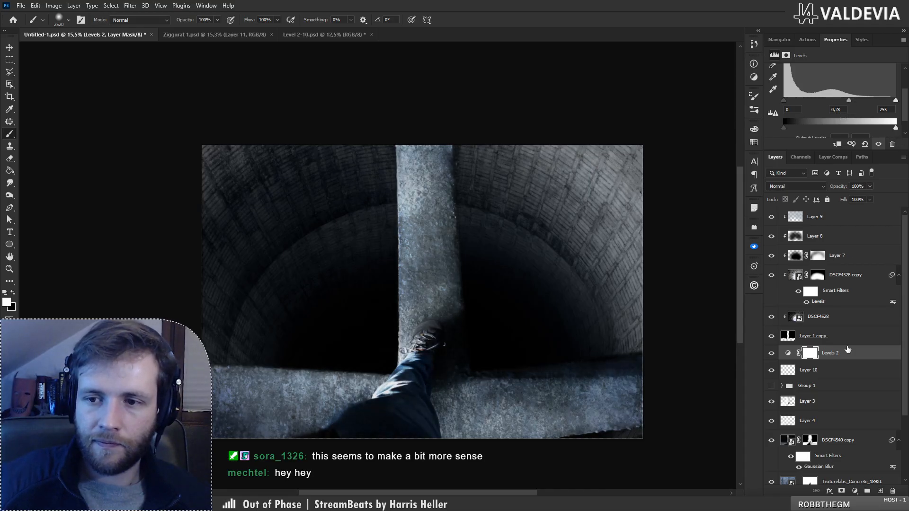
- Darken the upper part of the vertical concrete beam with a large soft black brush on Layer 10
left_click(843, 375)
key("x")
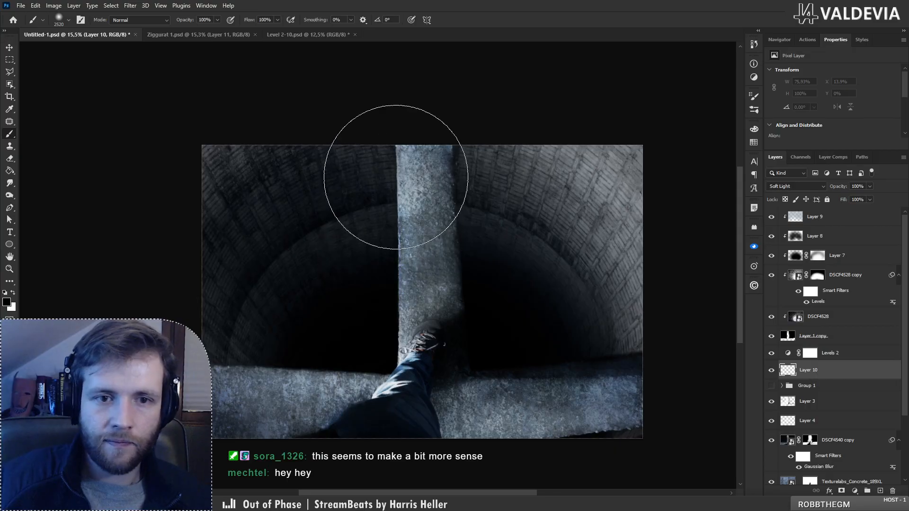
key("ctrl+z")
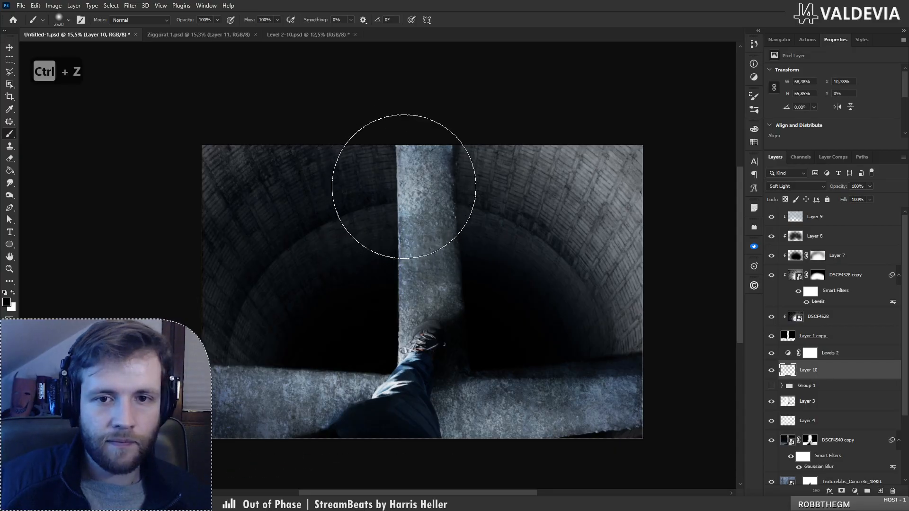
key("z")
mouse_move(410, 256)
left_mouse_down()
mouse_move(371, 265)
mouse_move(417, 262)
mouse_move(396, 264)
left_mouse_up()
key("b")
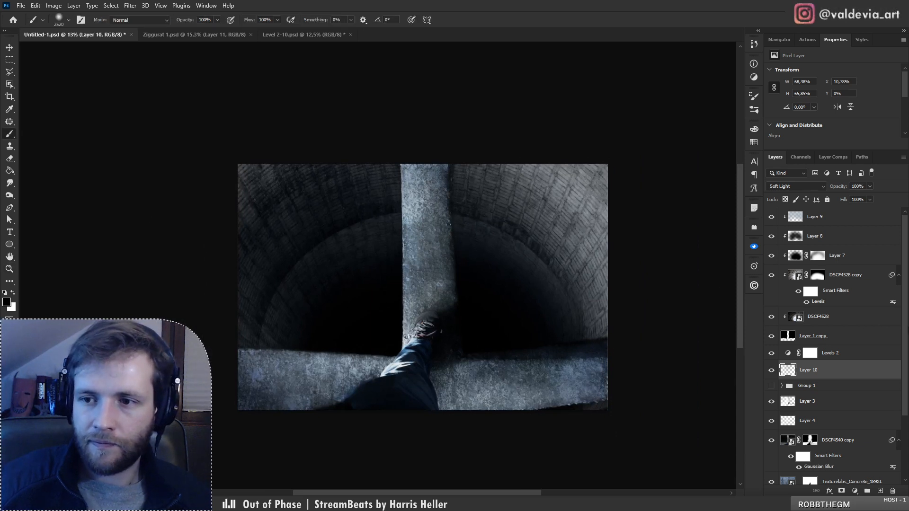
- Tint the shaft's right wall on Layer 9 with a blue-grey sampled from the concrete beam, using a large soft brush
left_click(833, 218)
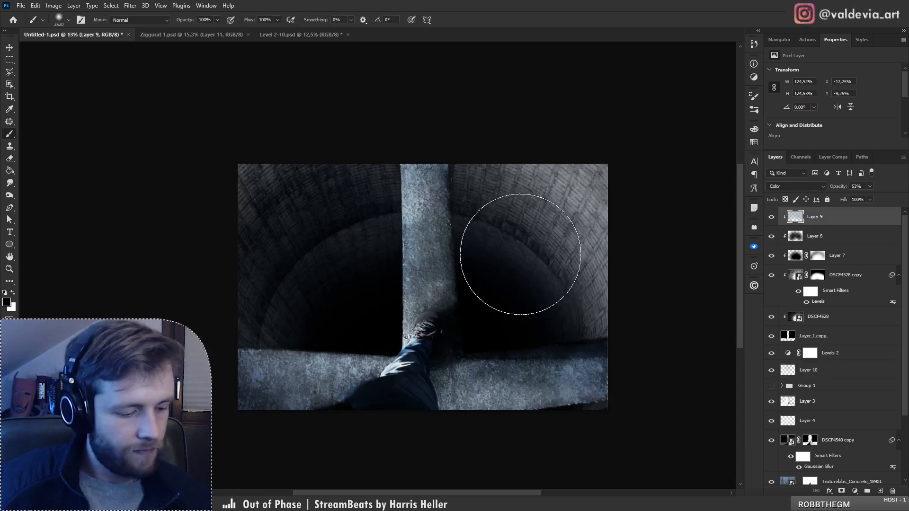
left_click(313, 367, "alt")
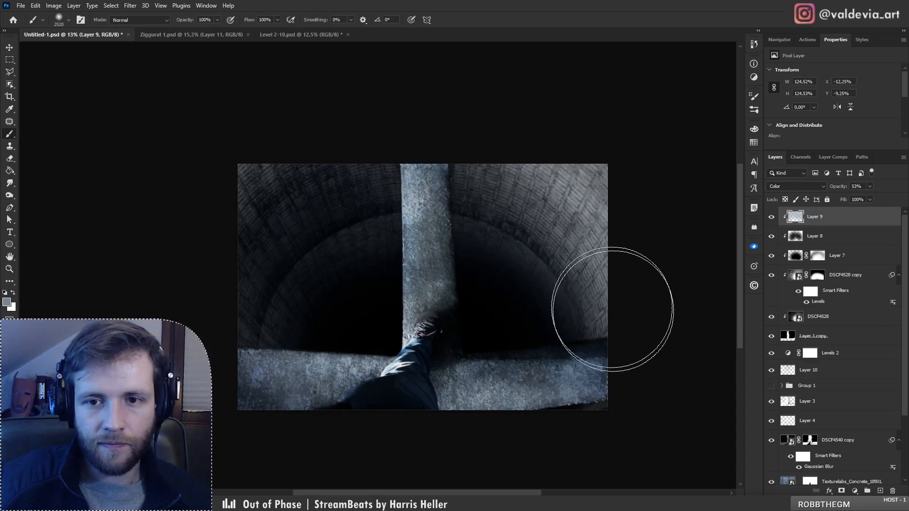
mouse_move(569, 245)
left_mouse_down()
mouse_move(562, 175)
mouse_move(620, 290)
left_mouse_up()
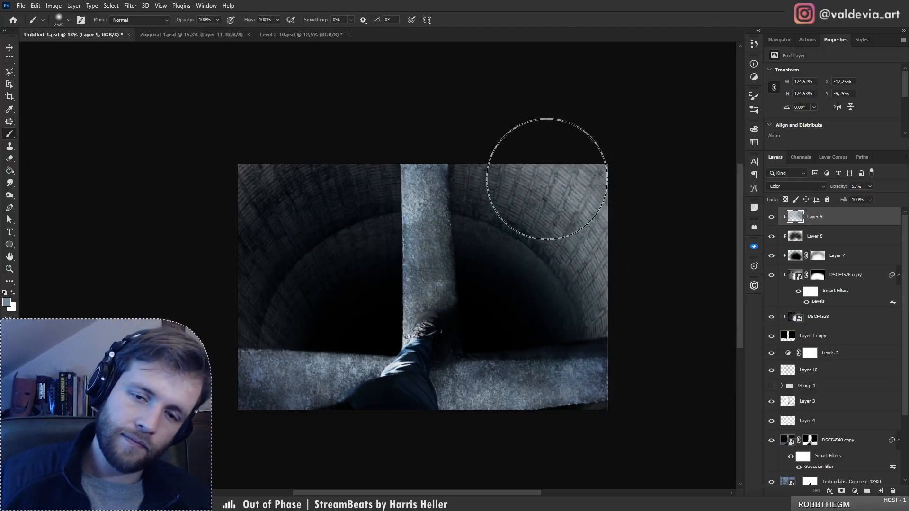
key("ctrl+z")
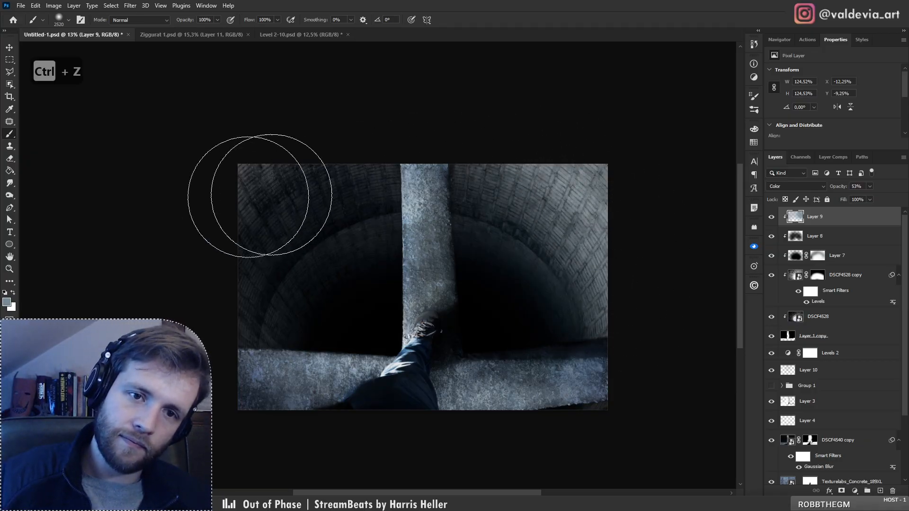
- Stamp all visible layers onto a new top layer, convert it to a smart object and open the Camera Raw Filter on it
key("z")
mouse_move(432, 285)
left_mouse_down()
mouse_move(395, 283)
mouse_move(431, 268)
left_mouse_up()
key("b")
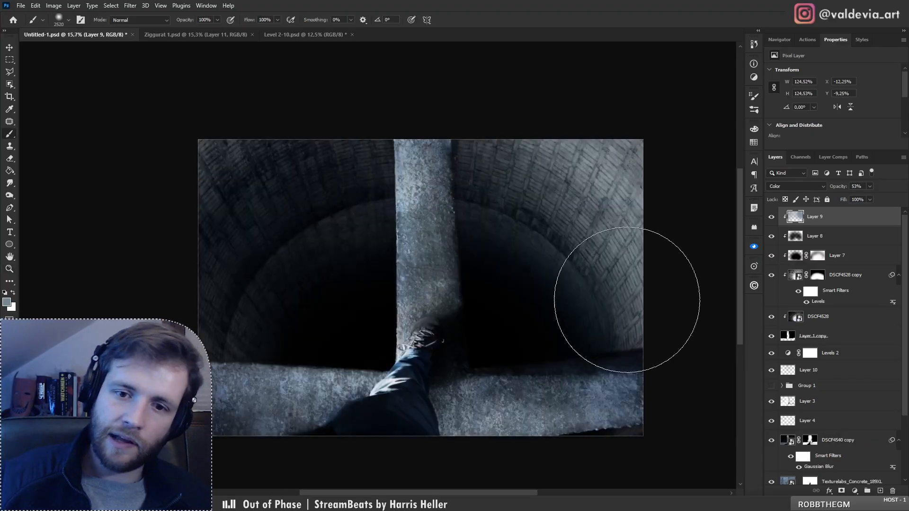
left_click(881, 491)
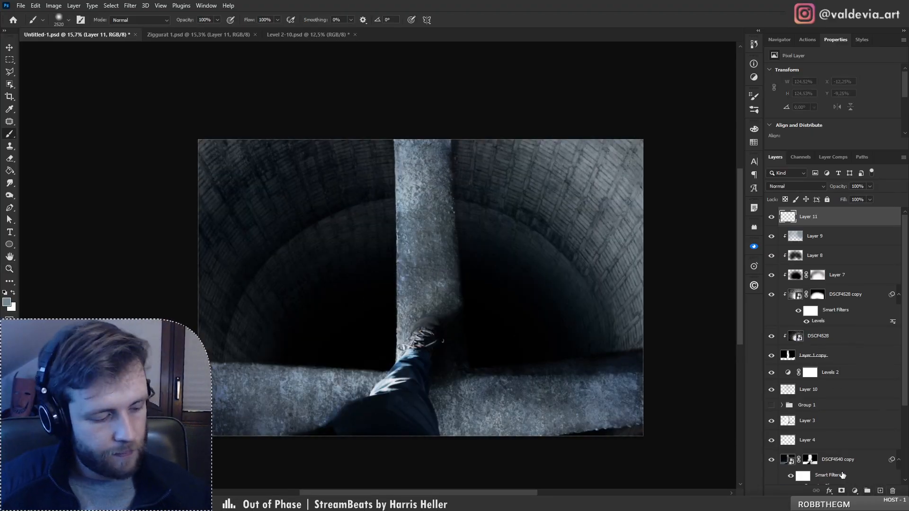
key("ctrl+z")
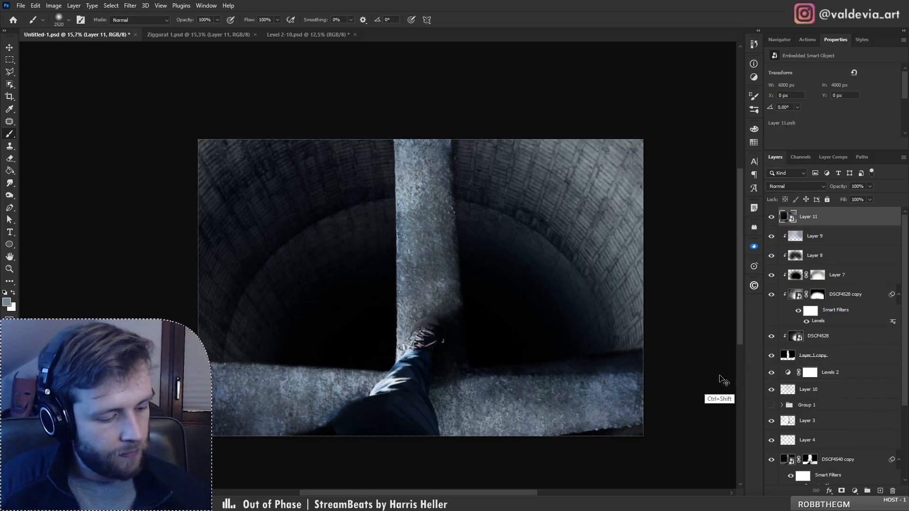
key("ctrl+shift+a")
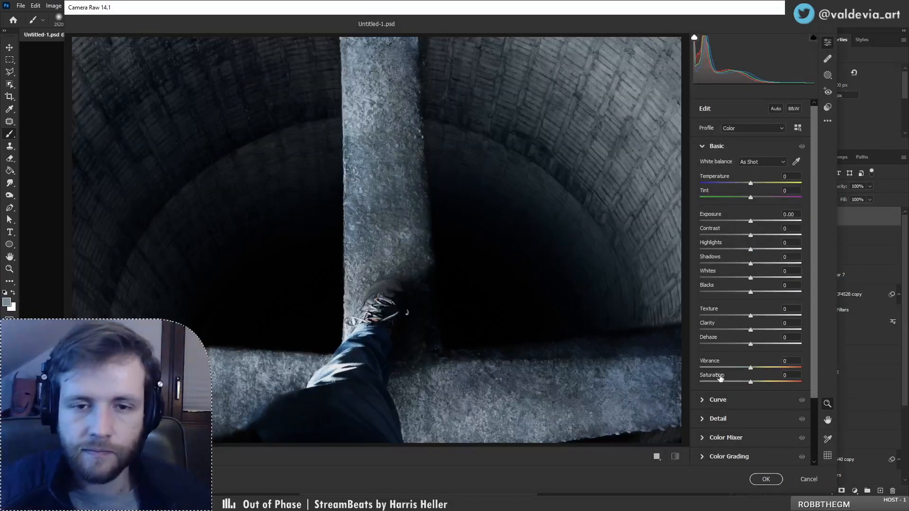
left_click_drag(544, 304, 520, 289)
left_click_drag(563, 263, 580, 261)
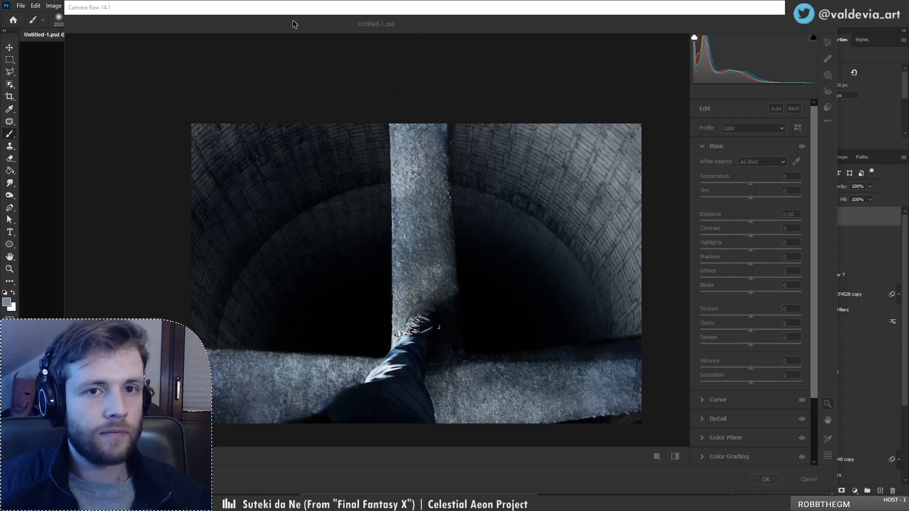
left_click(305, 10)
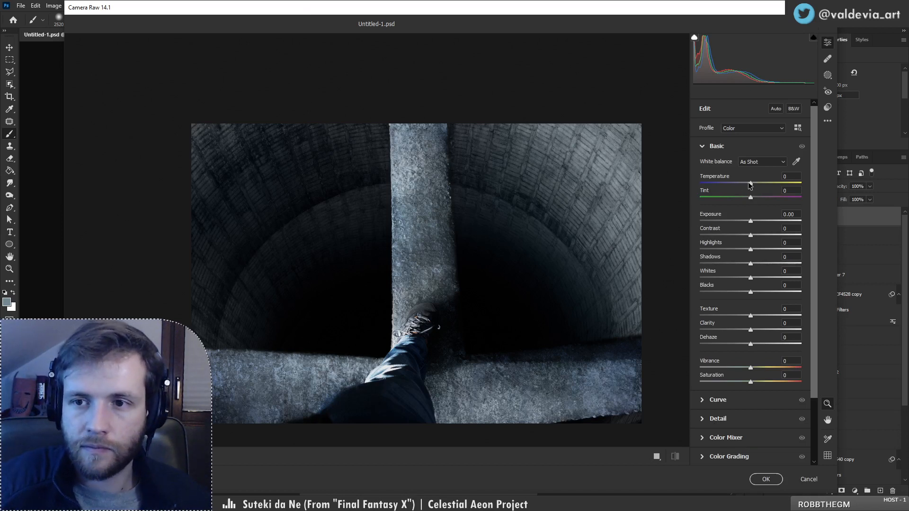
- Set Saturation to -15, Contrast to +41 and Highlights to -12 in the Camera Raw Filter
left_click_drag(750, 183, 746, 183)
left_click_drag(746, 215, 746, 228)
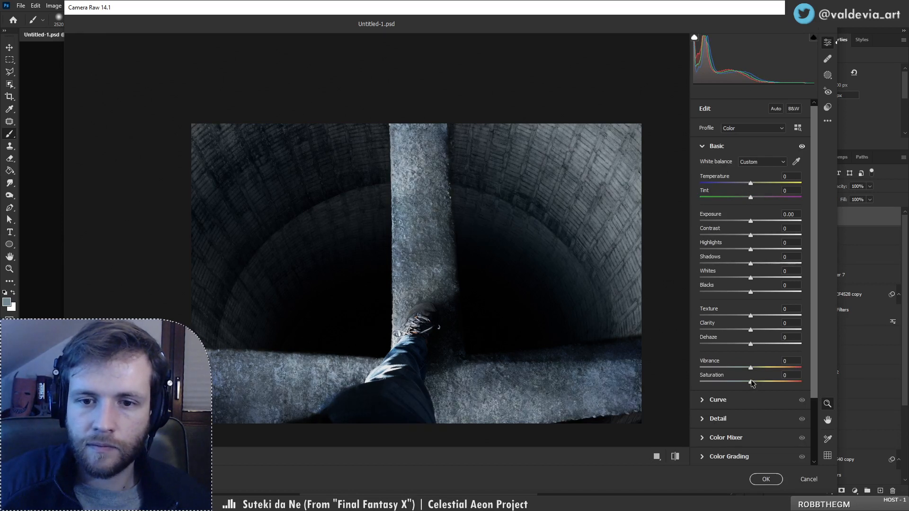
left_click_drag(751, 381, 743, 381)
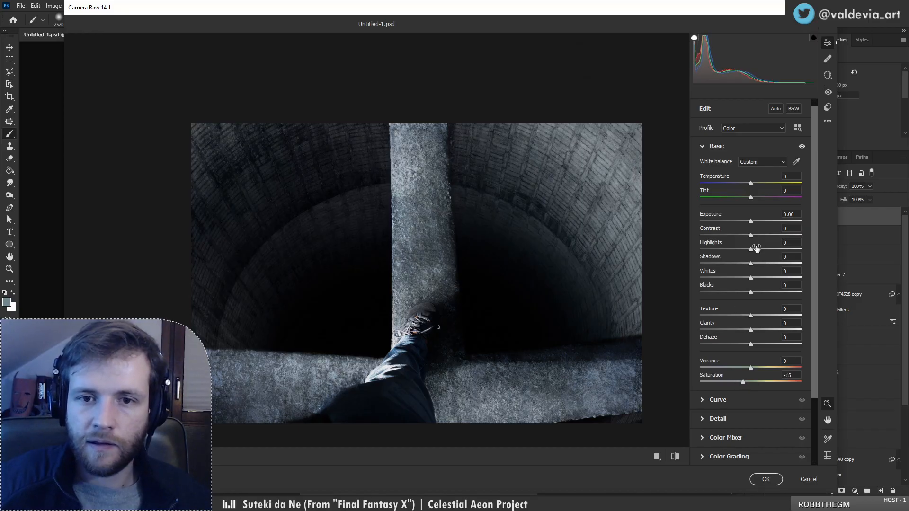
mouse_move(752, 237)
left_mouse_down()
mouse_move(782, 235)
mouse_move(772, 235)
mouse_move(788, 249)
mouse_move(722, 250)
mouse_move(750, 249)
left_mouse_up()
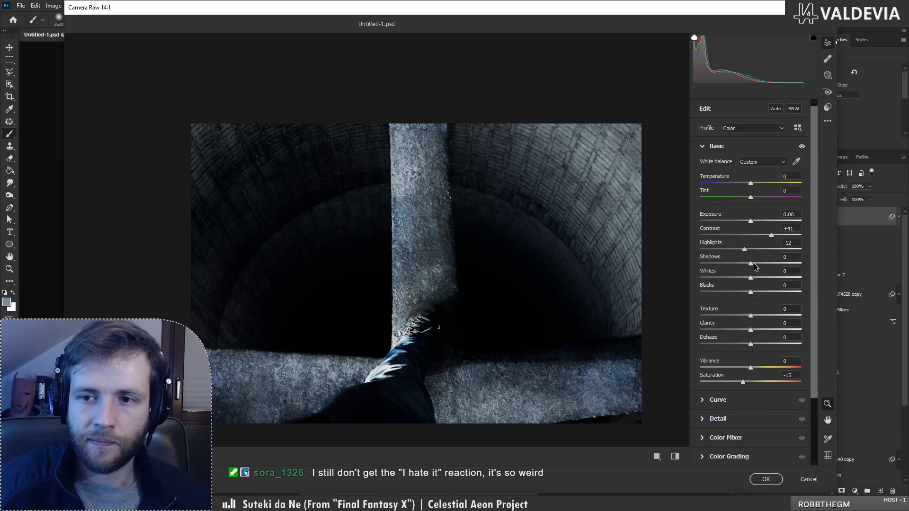
- Deepen the dark tones in the Camera Raw Filter with Shadows at -18 and Blacks at -19
left_click_drag(770, 266, 794, 266)
left_click_drag(718, 265, 733, 286)
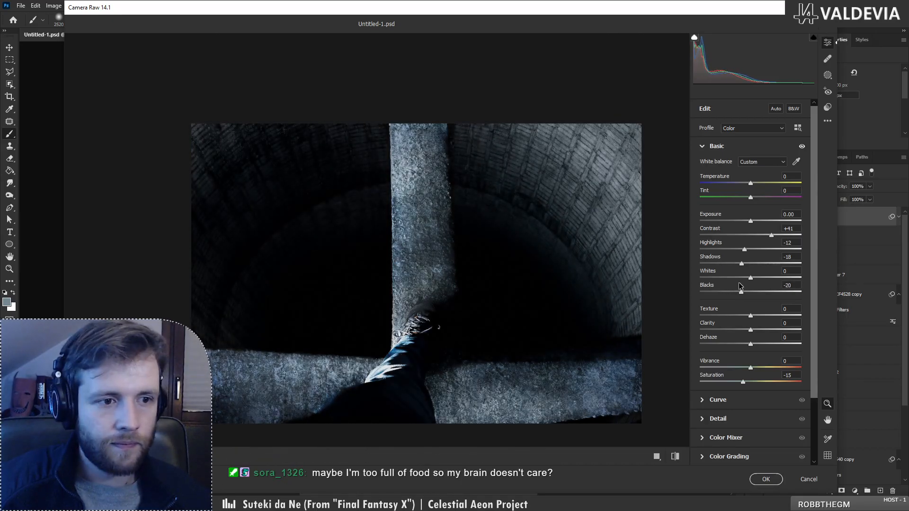
scroll(458, 298, "down", 3)
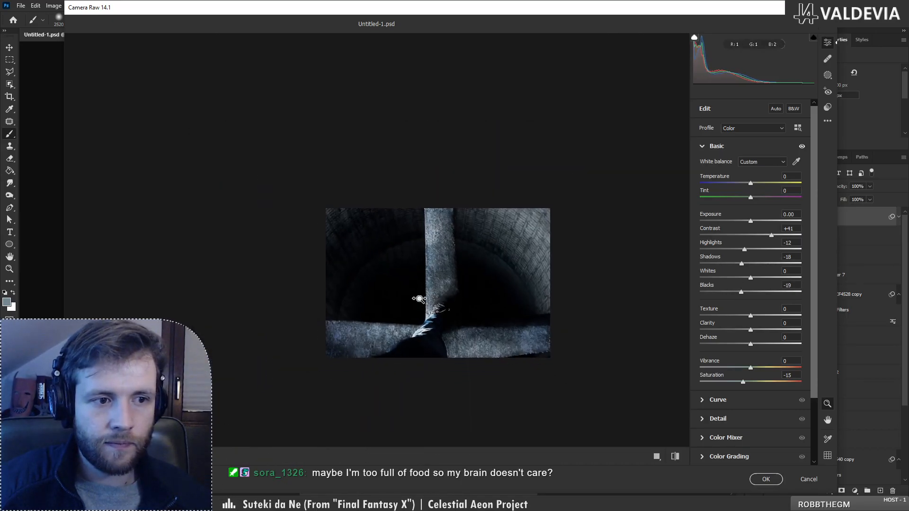
left_click_drag(410, 298, 431, 289)
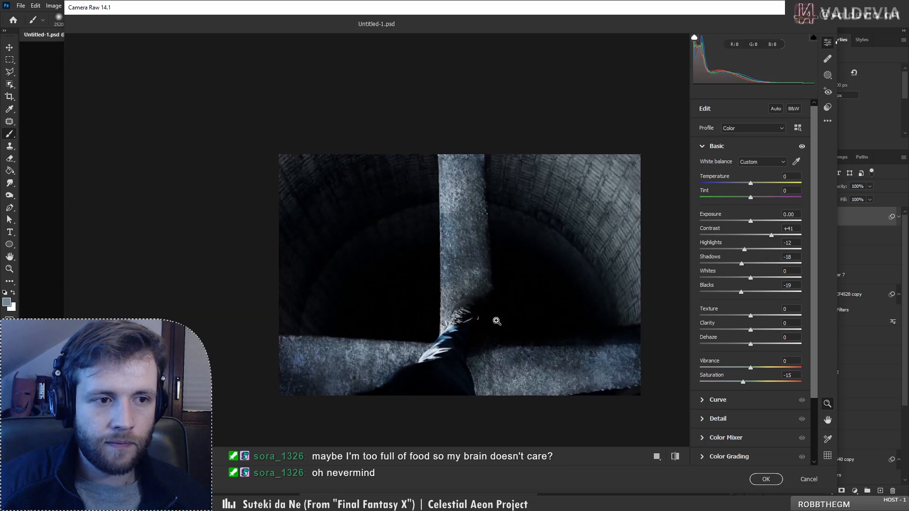
mouse_move(498, 320)
left_mouse_down()
mouse_move(524, 315)
mouse_move(474, 320)
mouse_move(490, 321)
left_mouse_up()
key("space")
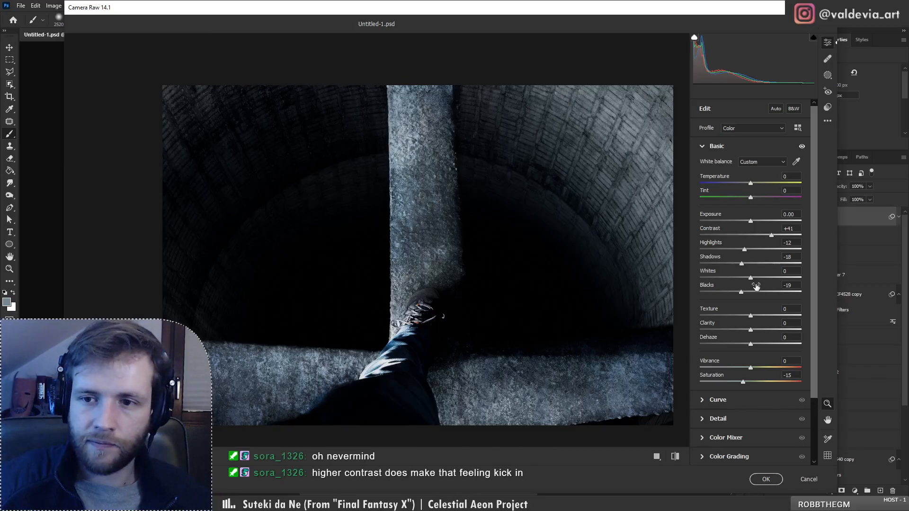
- Try Whites at -32, Contrast at +49 and Highlights at +1 in the Camera Raw Filter
left_click_drag(751, 279, 726, 279)
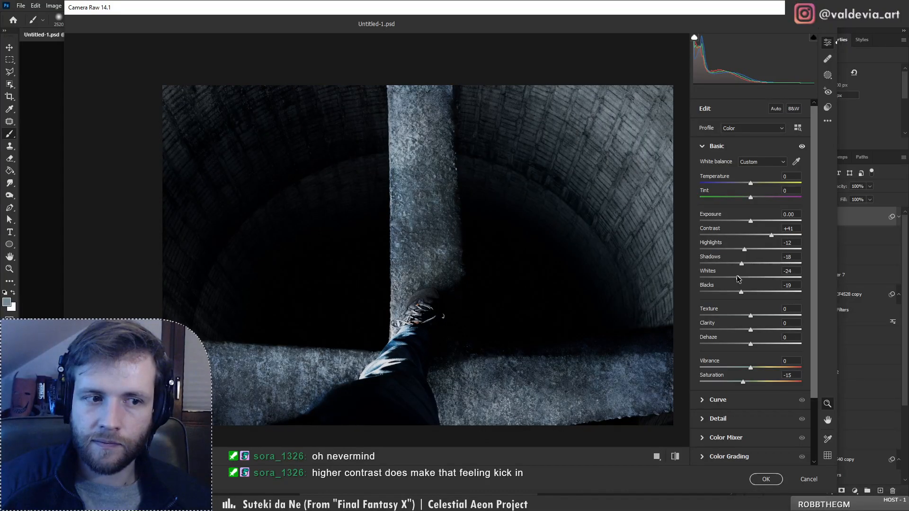
left_click_drag(772, 237, 754, 252)
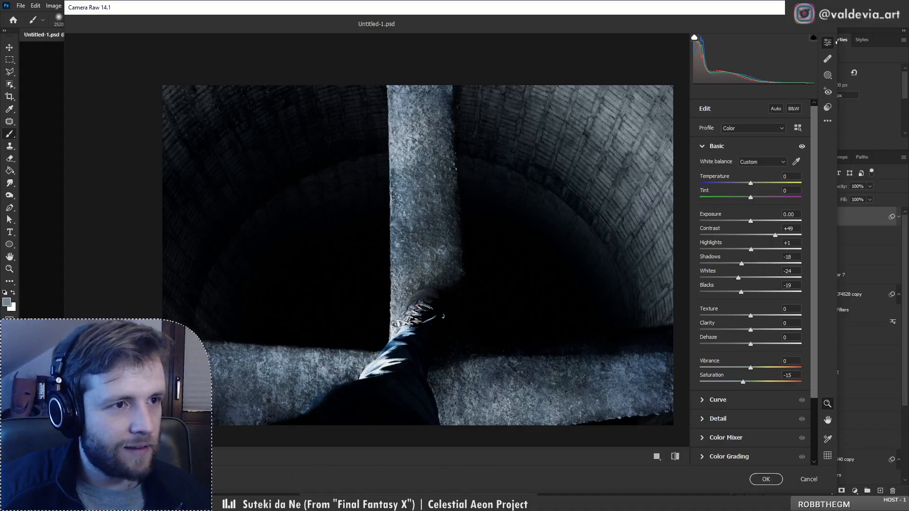
left_click(752, 278)
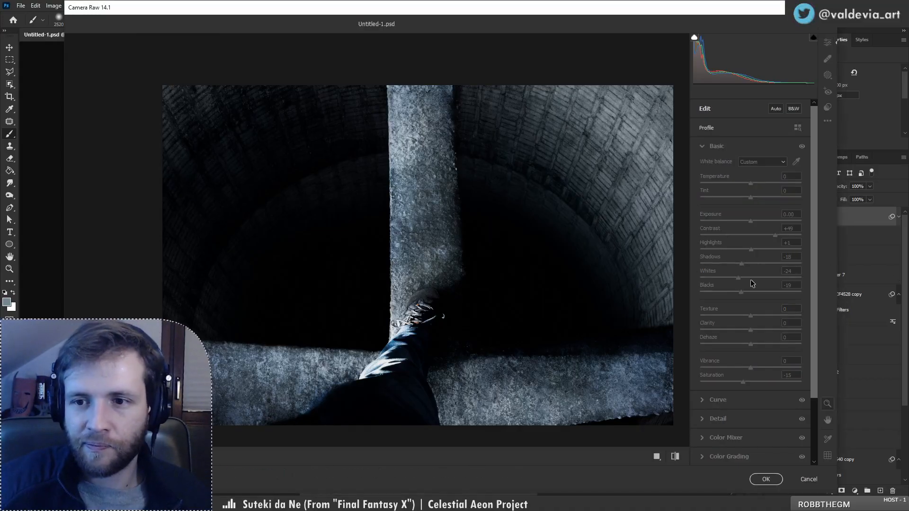
mouse_move(735, 303)
left_mouse_down()
mouse_move(754, 299)
mouse_move(728, 296)
left_mouse_up()
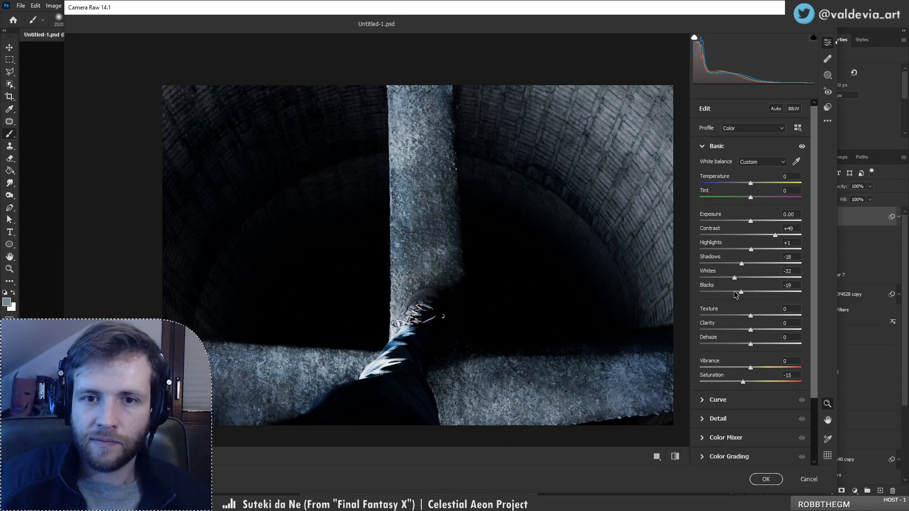
left_click_drag(505, 261, 486, 264)
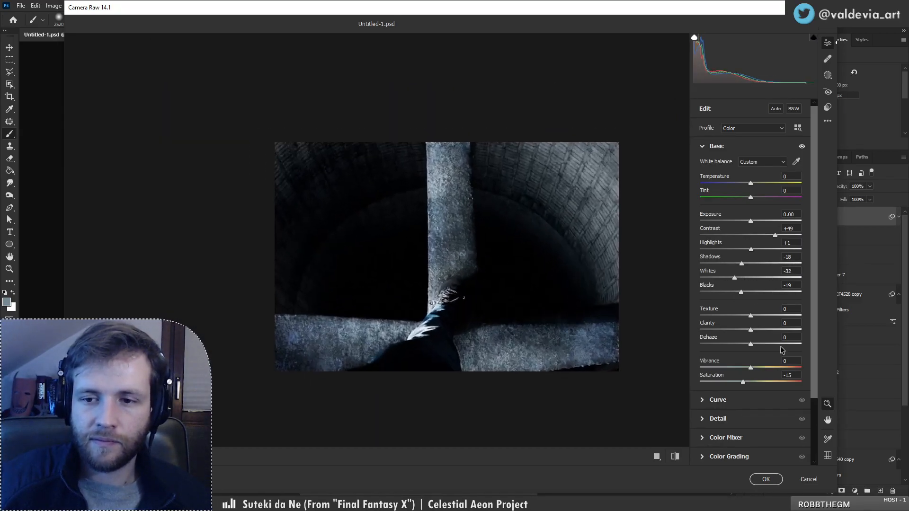
- Add a vignette of -1 and grain with an amount of 38 and a size of 61
scroll(814, 380, "down", 3)
left_click(709, 434)
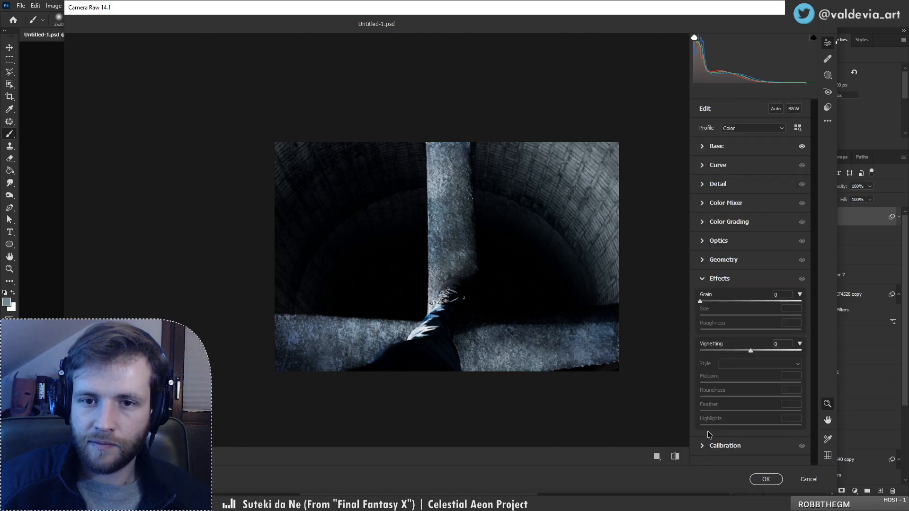
mouse_move(751, 351)
left_mouse_down()
mouse_move(738, 361)
mouse_move(751, 356)
left_mouse_up()
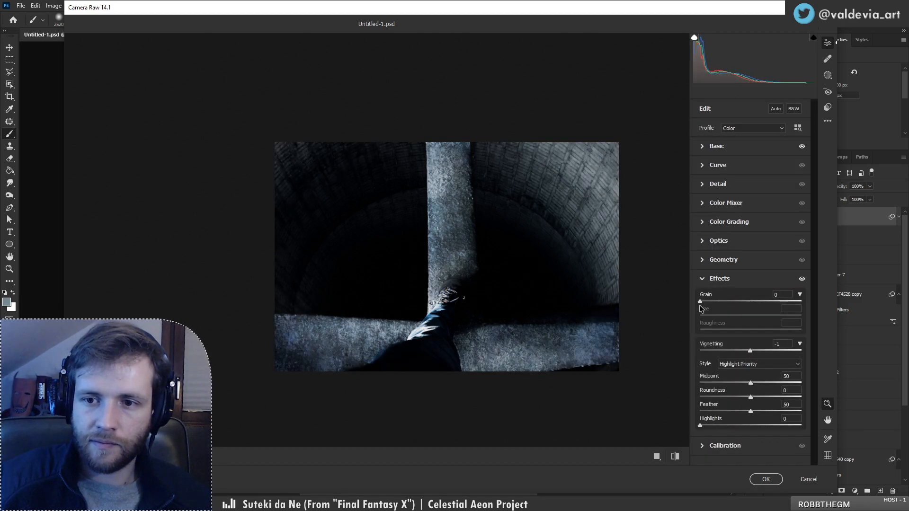
left_click_drag(700, 301, 742, 315)
left_click(589, 199)
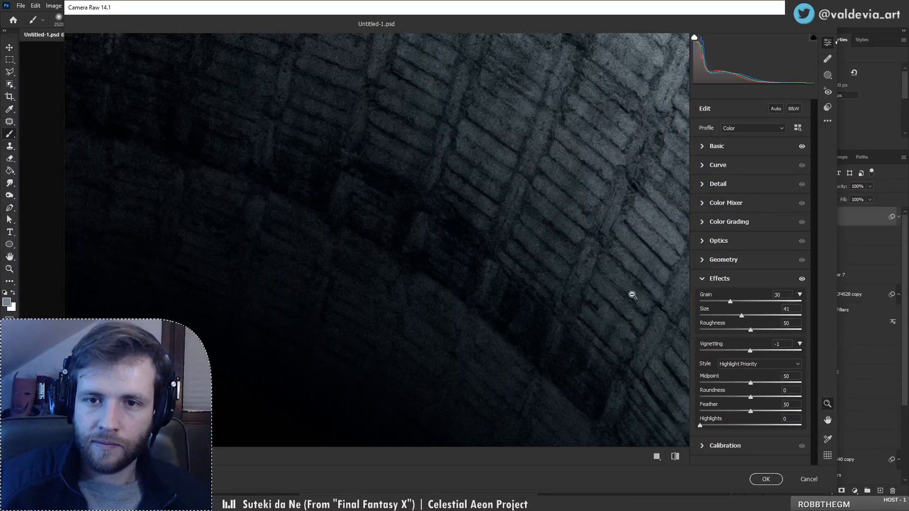
left_click(633, 295)
left_click(307, 93)
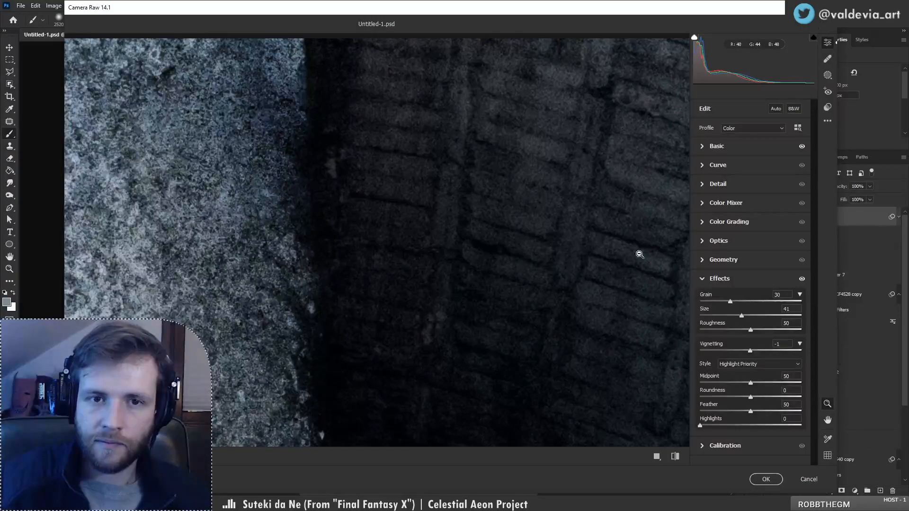
left_click_drag(766, 316, 739, 301)
left_click(487, 304)
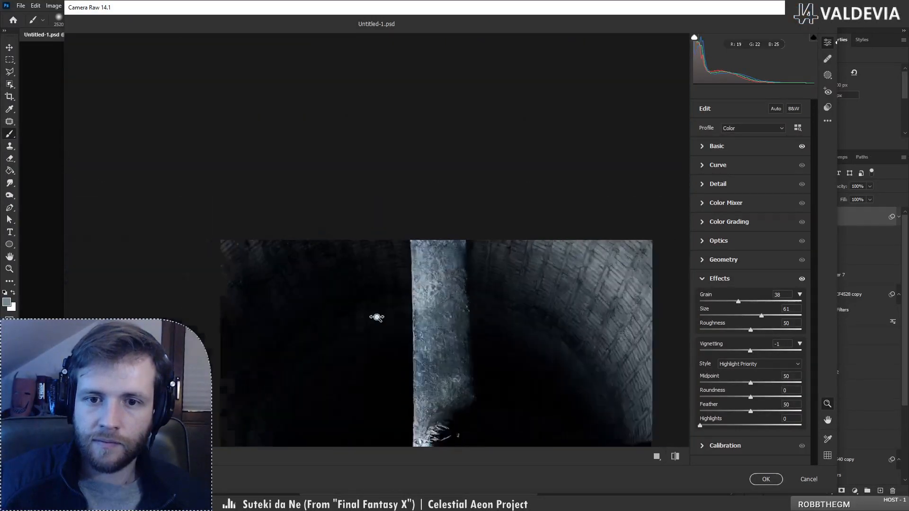
left_click_drag(519, 338, 485, 336)
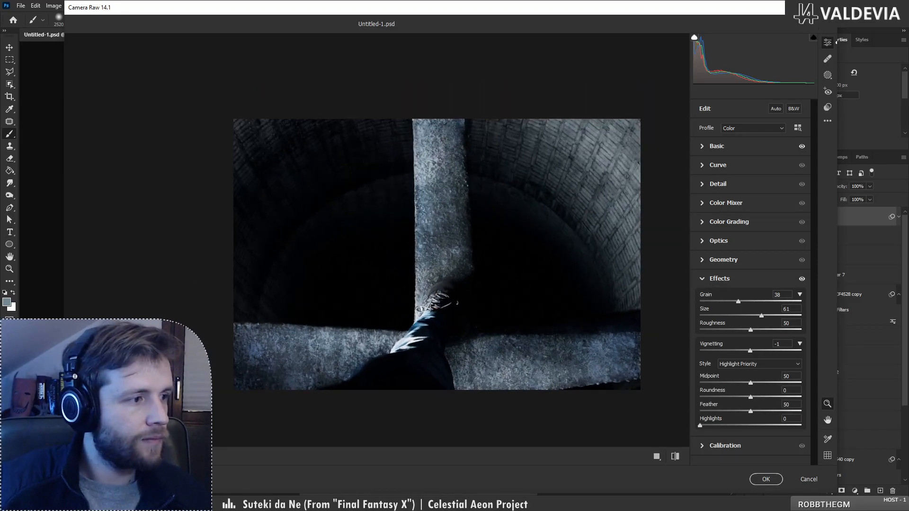
- Readjust Whites to -9, Contrast to +3 and Highlights to -17, and apply the Camera Raw Filter to Layer 11
key("Return")
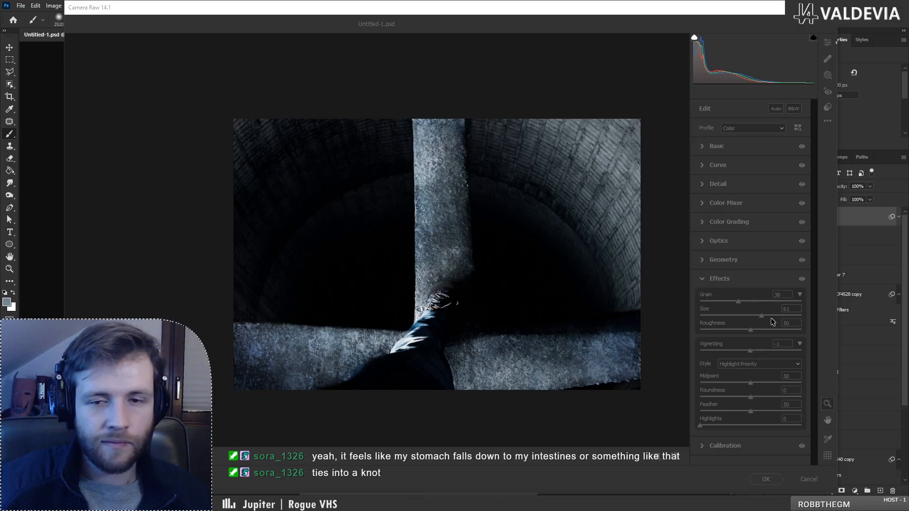
left_click(734, 283)
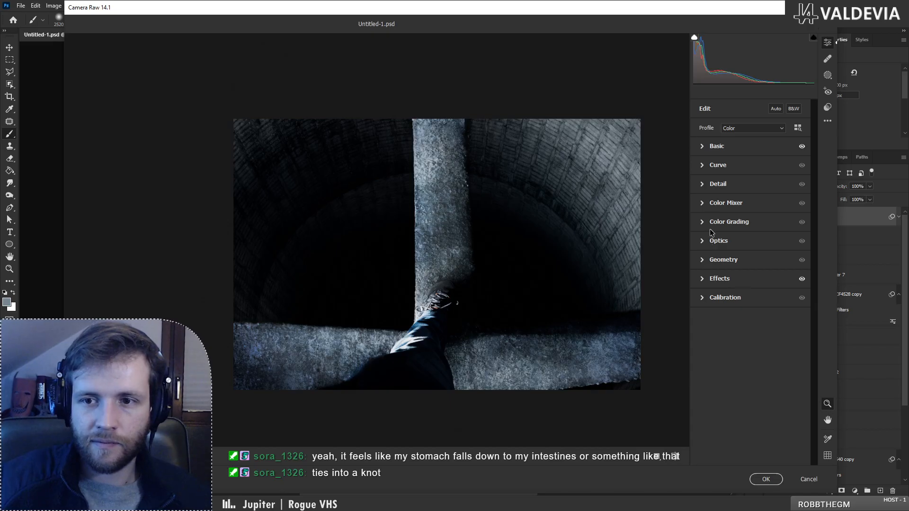
left_click(703, 147)
left_click_drag(557, 269, 544, 282)
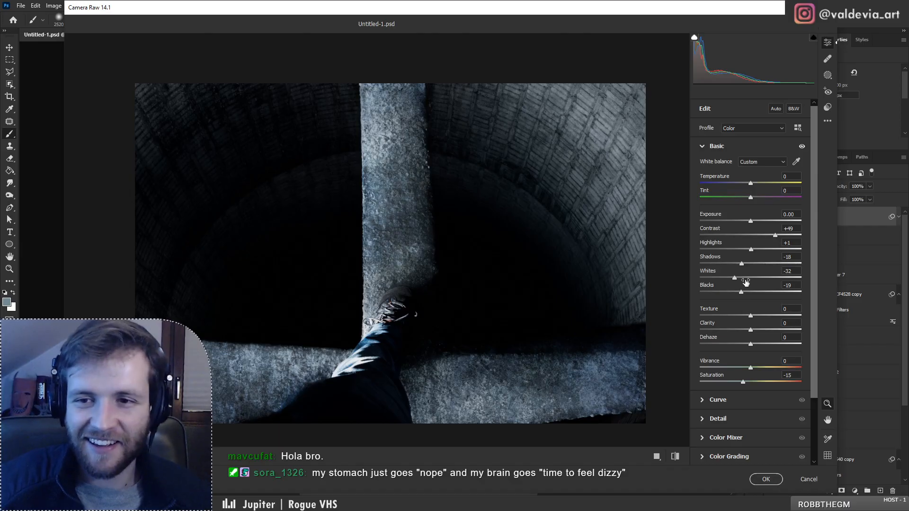
mouse_move(738, 280)
left_mouse_down()
mouse_move(777, 279)
mouse_move(716, 281)
mouse_move(758, 280)
mouse_move(749, 280)
left_mouse_up()
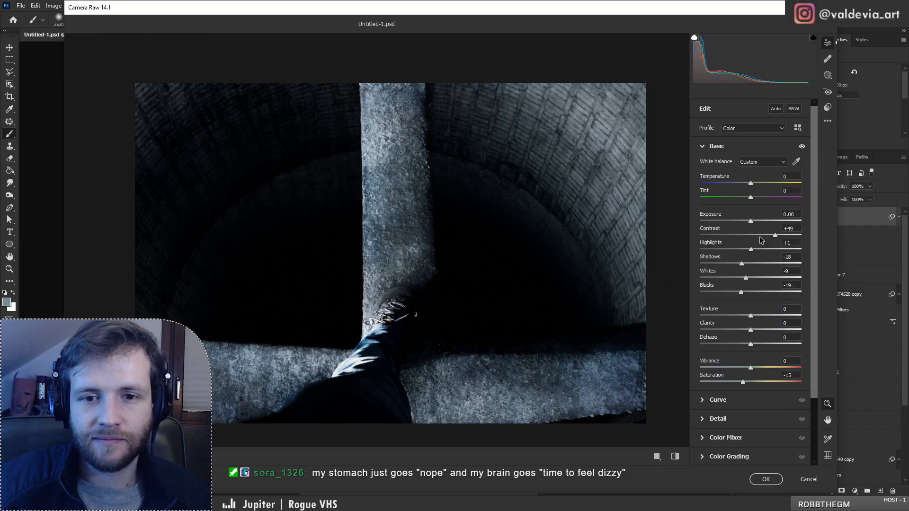
mouse_move(751, 250)
left_mouse_down()
mouse_move(770, 250)
mouse_move(724, 250)
mouse_move(754, 249)
mouse_move(742, 250)
mouse_move(753, 237)
left_mouse_up()
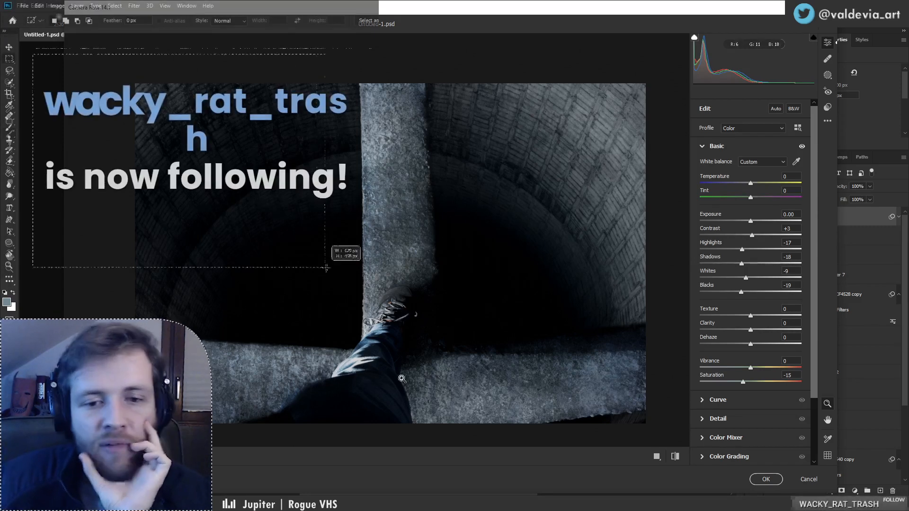
left_click(766, 479)
left_click(134, 5)
mouse_move(151, 105)
left_click(264, 141)
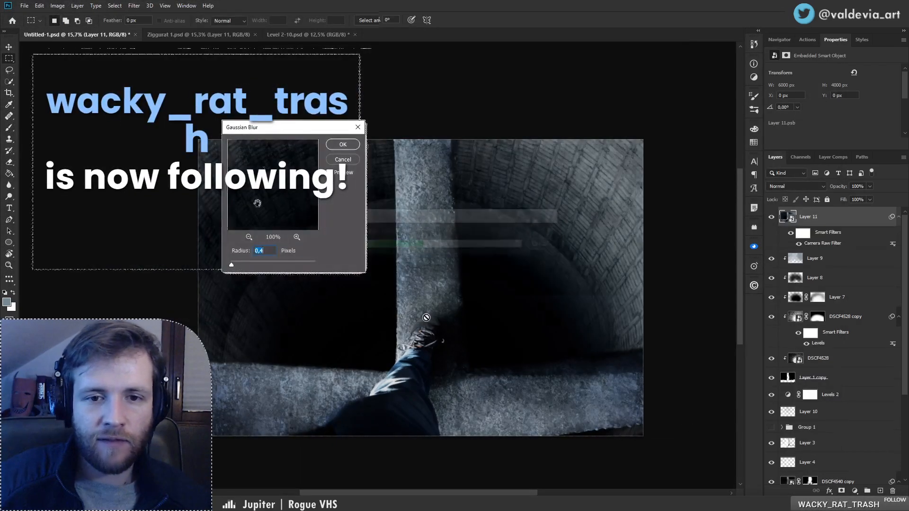
- Hide Layer 11 and move the shaft layers from Layer 9 down to DSCF4528 upward together
mouse_move(419, 345)
left_mouse_down()
mouse_move(365, 355)
mouse_move(425, 343)
mouse_move(396, 367)
mouse_move(408, 365)
left_mouse_up()
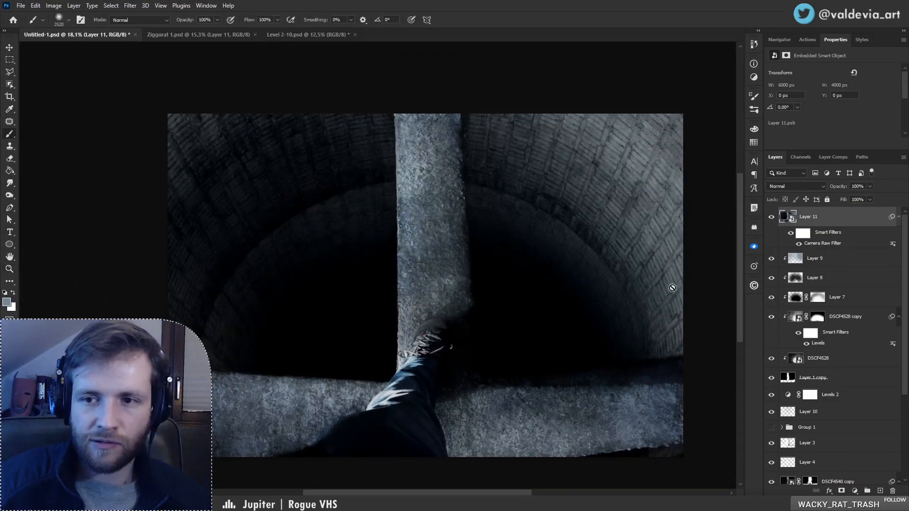
left_click(772, 217)
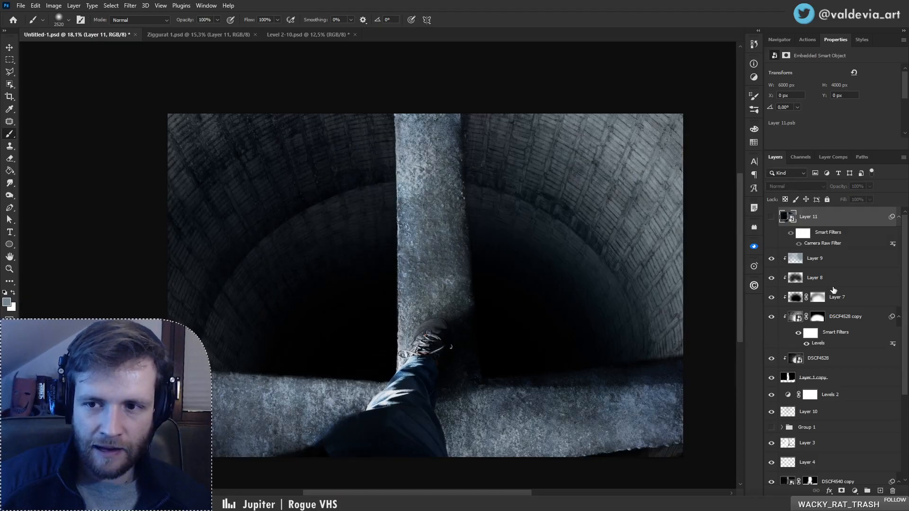
left_click(834, 267)
left_click(794, 359, "shift")
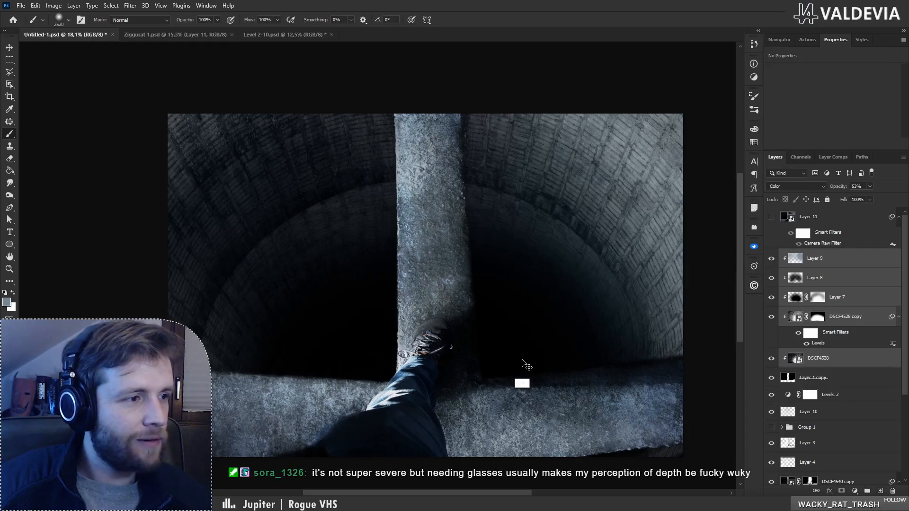
left_click_drag(524, 362, 523, 326)
- Save the document, try moving the selected shaft layers further up and undo that move
key("ctrl+s")
key("z")
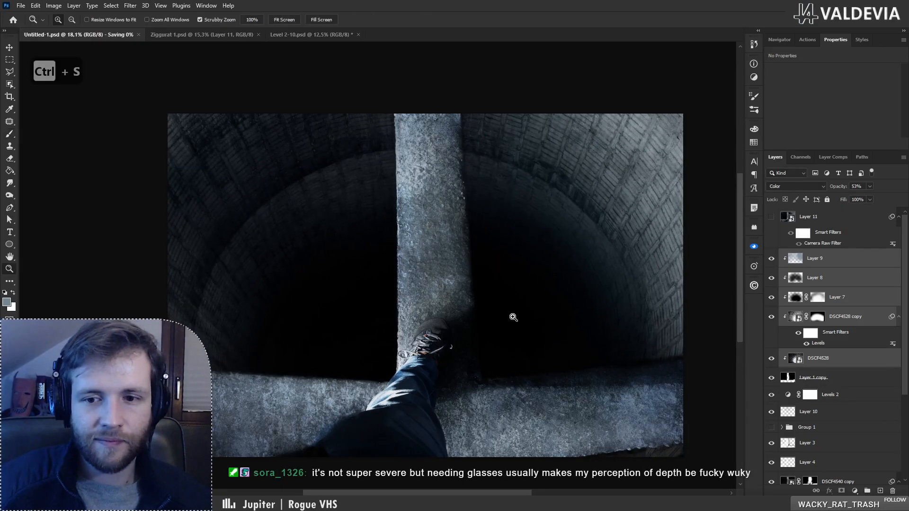
mouse_move(467, 322)
left_mouse_down()
mouse_move(422, 325)
mouse_move(439, 322)
left_mouse_up()
key("b")
left_click_drag(552, 315, 544, 266)
key("ctrl+z")
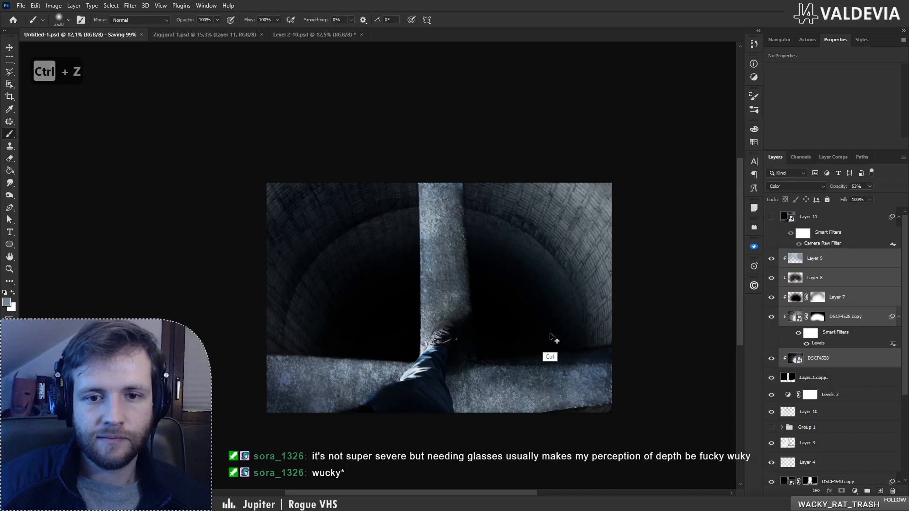
- Compare the image with and without the Levels 2 adjustment, and leave that adjustment layer hidden
left_click_drag(551, 326, 552, 291)
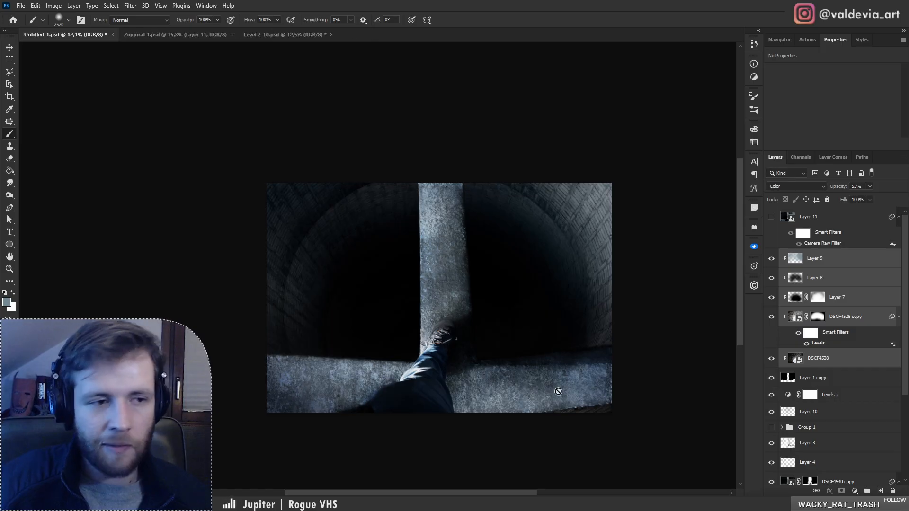
key("z")
left_click_drag(469, 344, 478, 372)
key("b")
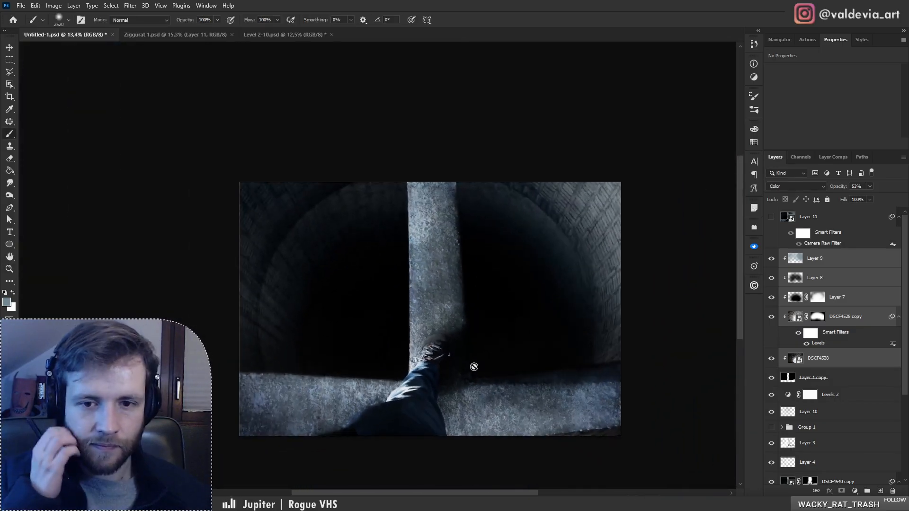
left_click(771, 395)
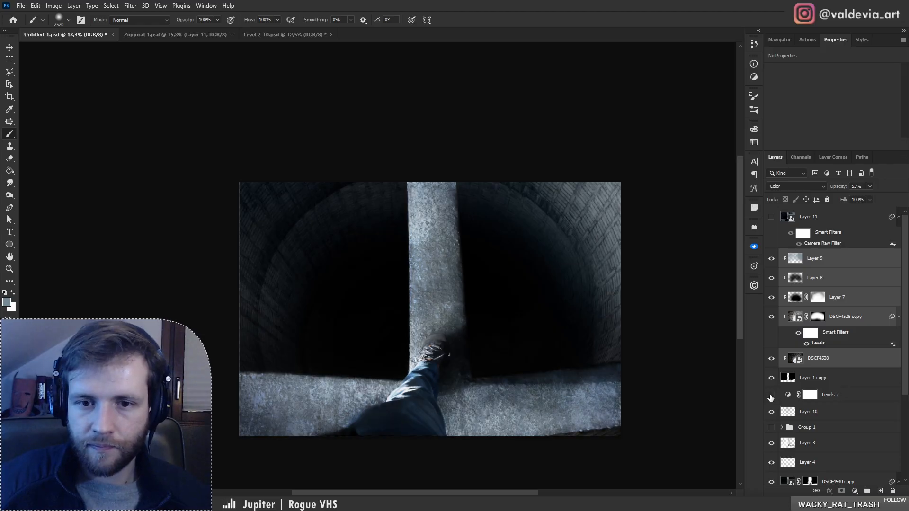
left_click(771, 396)
left_click(779, 396)
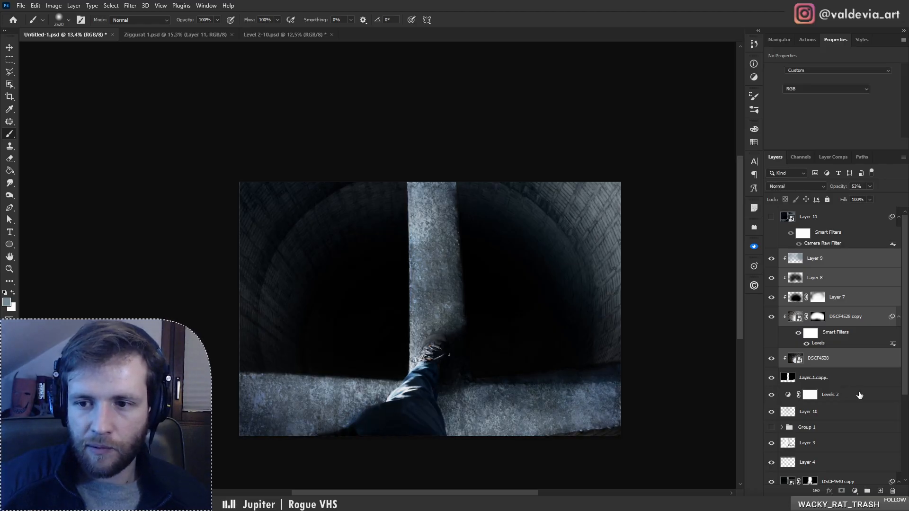
left_click(772, 396)
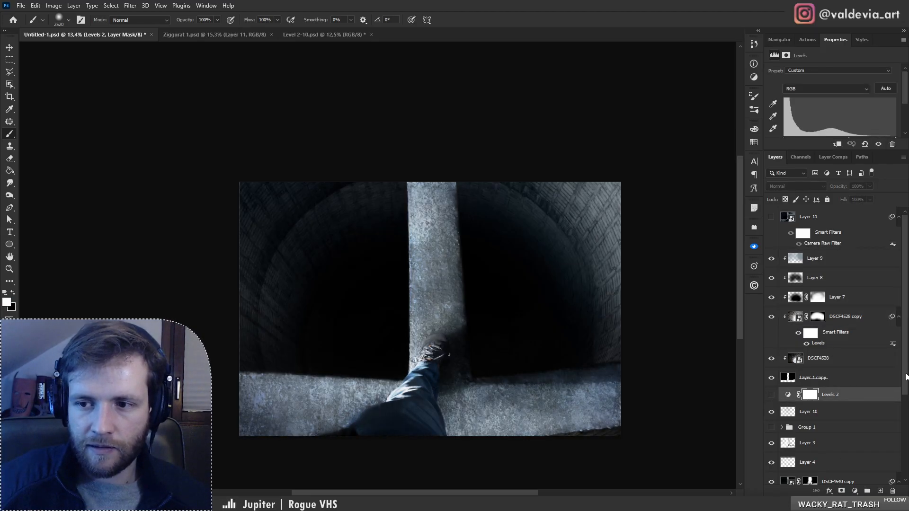
scroll(830, 370, "down", 2)
left_click(771, 330)
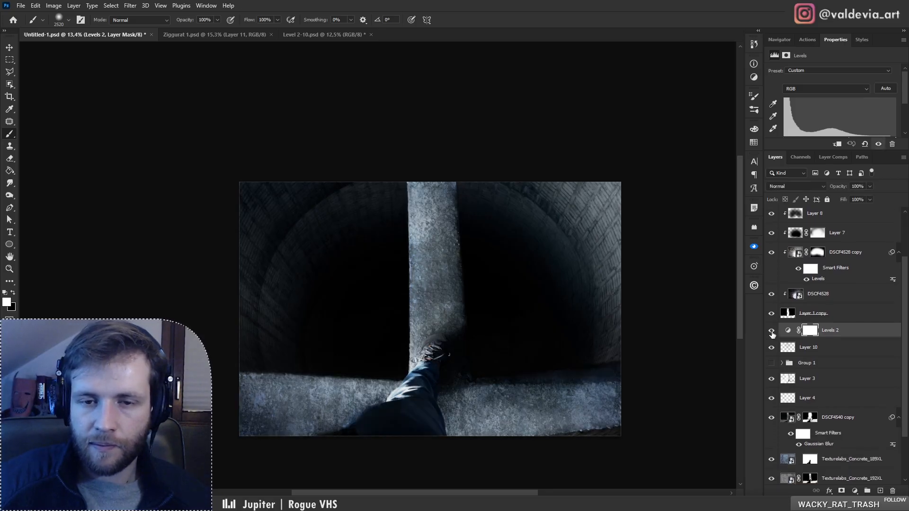
left_click(772, 330)
- Erase parts of Layer 3 along the vertical beam with a soft 369 px eraser, and undo the trial stroke on the left ledge
left_click(772, 379)
left_click(772, 379)
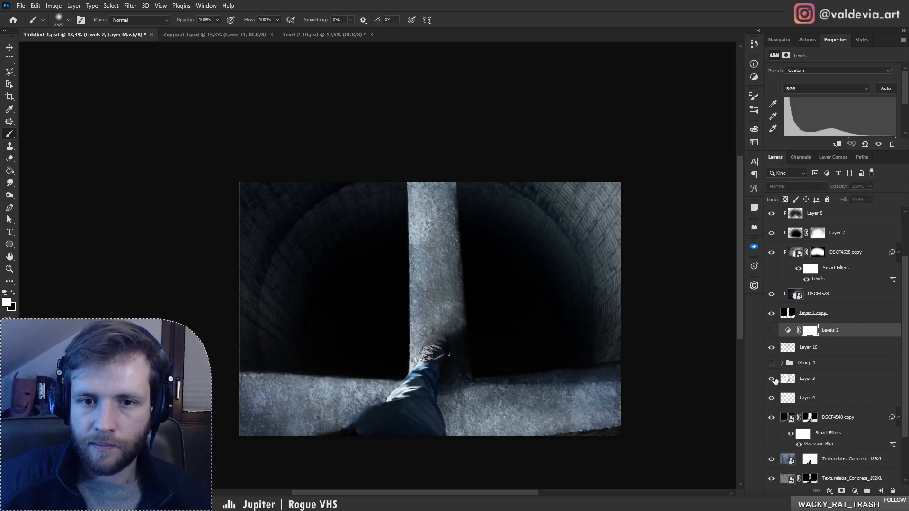
left_click(818, 378)
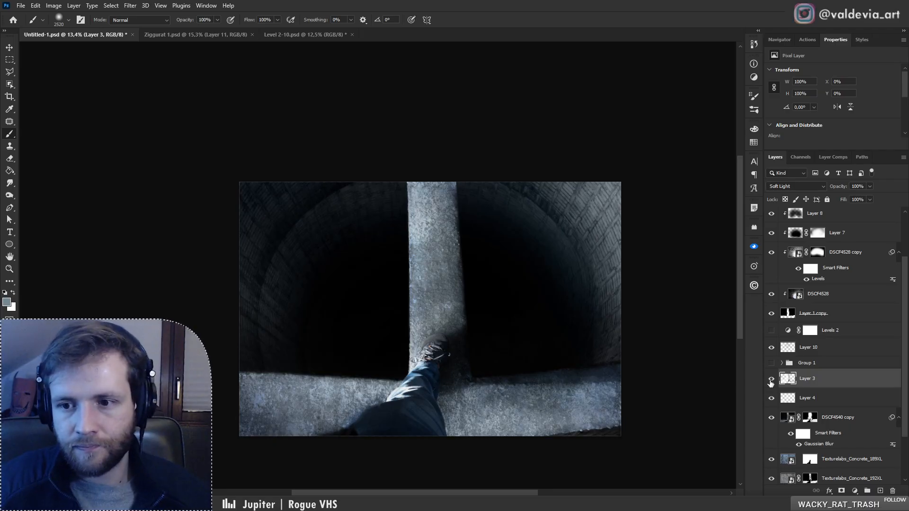
key("e")
right_click(424, 327)
left_click(518, 271)
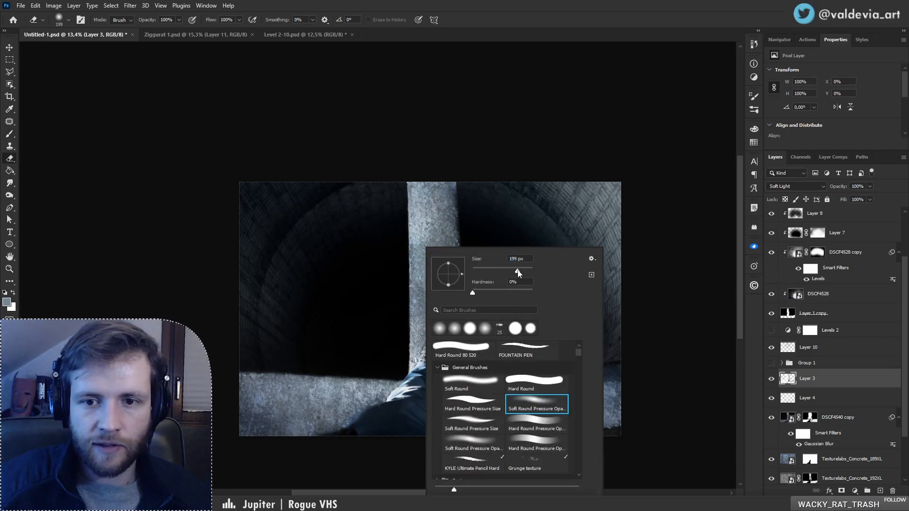
left_click(827, 388)
right_click(427, 333)
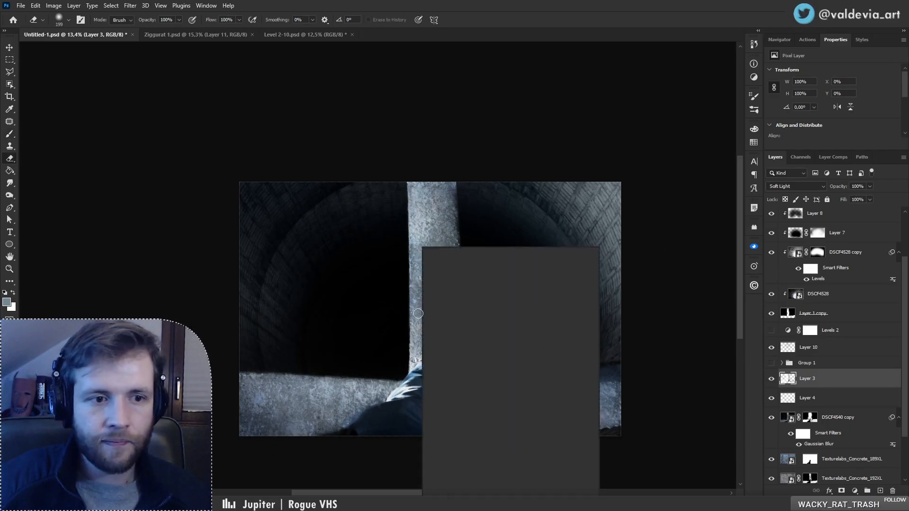
left_click(416, 355)
mouse_move(416, 356)
left_mouse_down()
mouse_move(460, 283)
mouse_move(420, 313)
mouse_move(438, 243)
mouse_move(429, 202)
left_mouse_up()
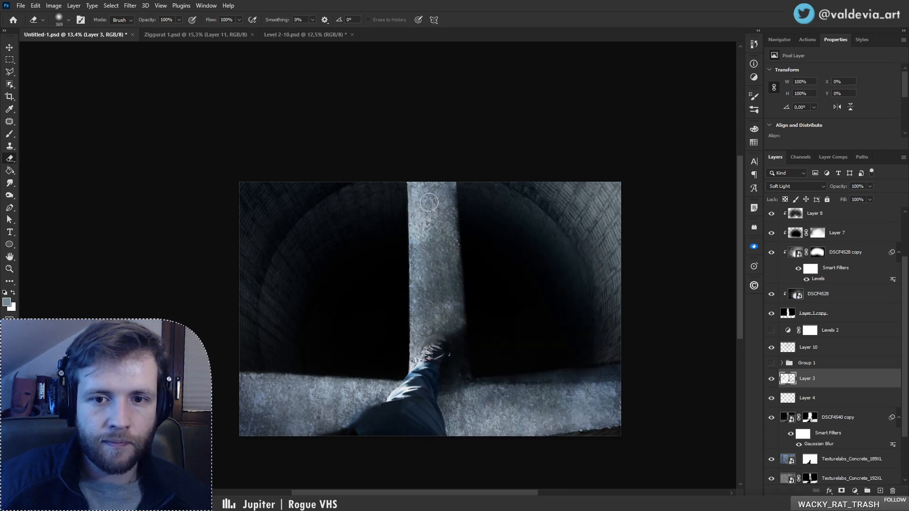
left_click_drag(244, 394, 353, 396)
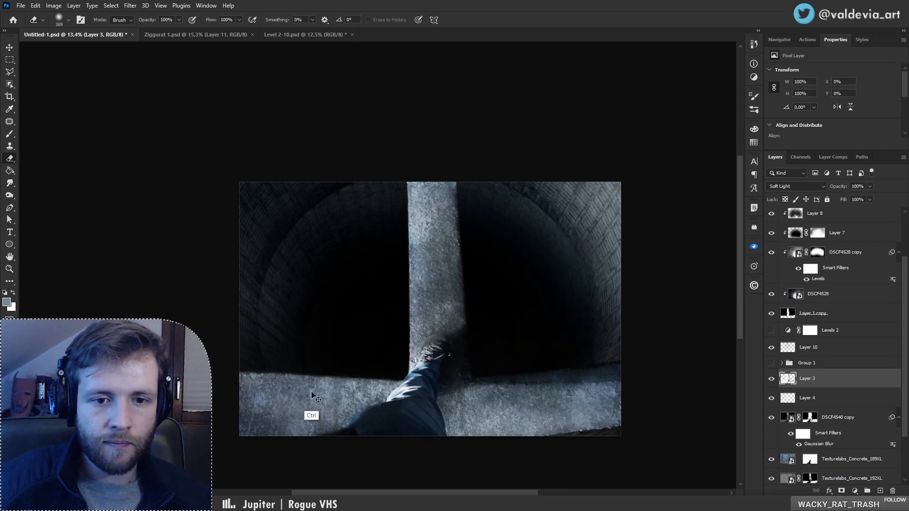
key("ctrl+z")
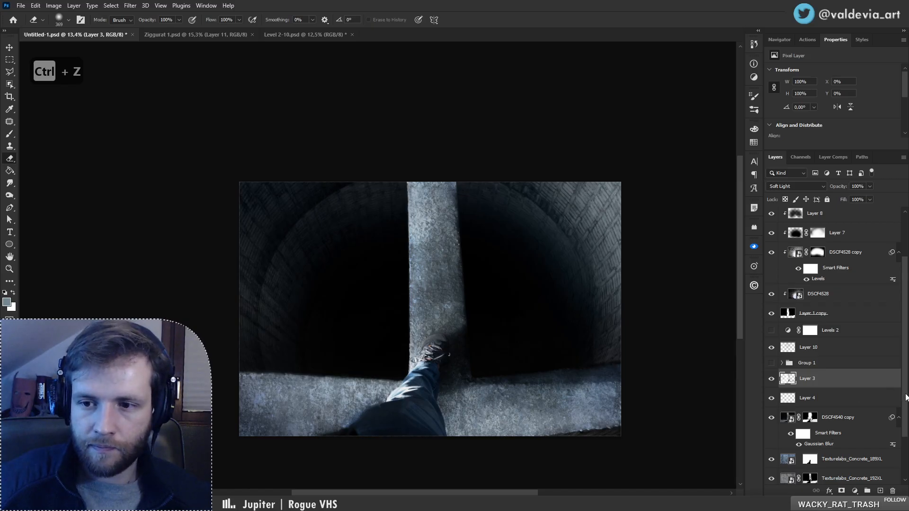
- Examine what the Texturelabs_Concrete_192XL and DSCF4540 layers contribute by switching their visibility and restoring it
left_click_drag(906, 397, 906, 432)
left_click(773, 426)
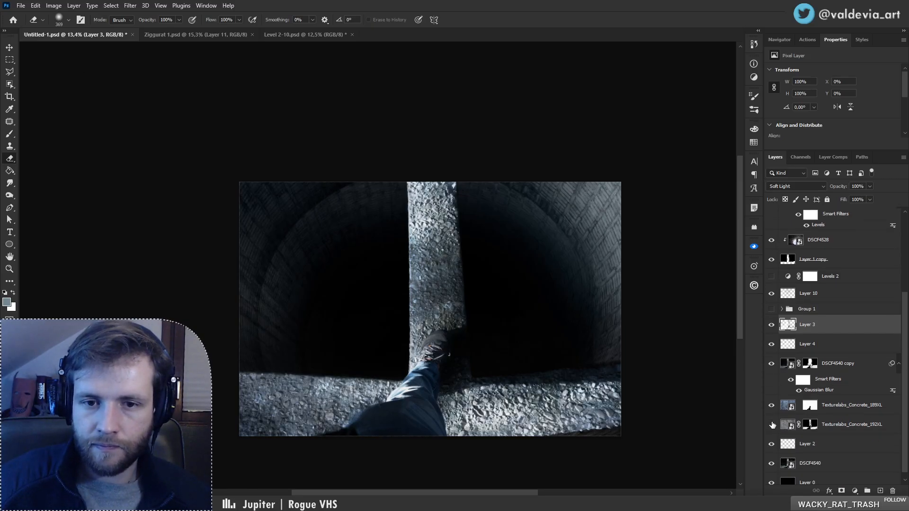
left_click(772, 425)
scroll(905, 406, "down", 1)
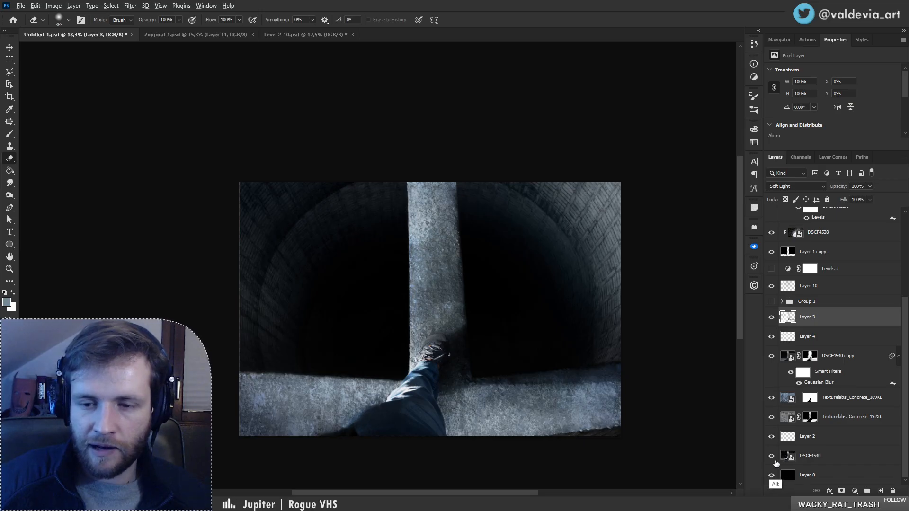
left_click(772, 457, "alt")
left_click(773, 458, "alt")
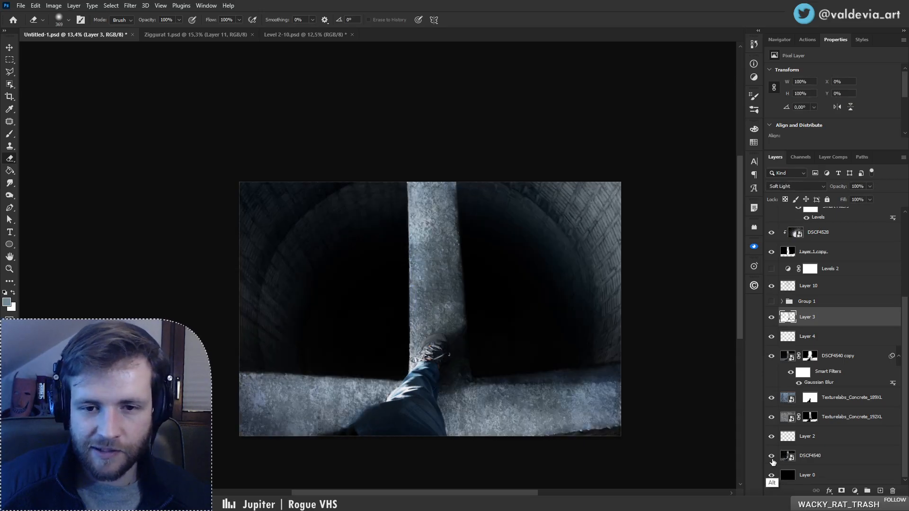
- Try erasing on the Texturelabs_Concrete_192XL layer mask along the left ledge with a soft 464 px eraser, and undo the strokes
left_click(810, 417)
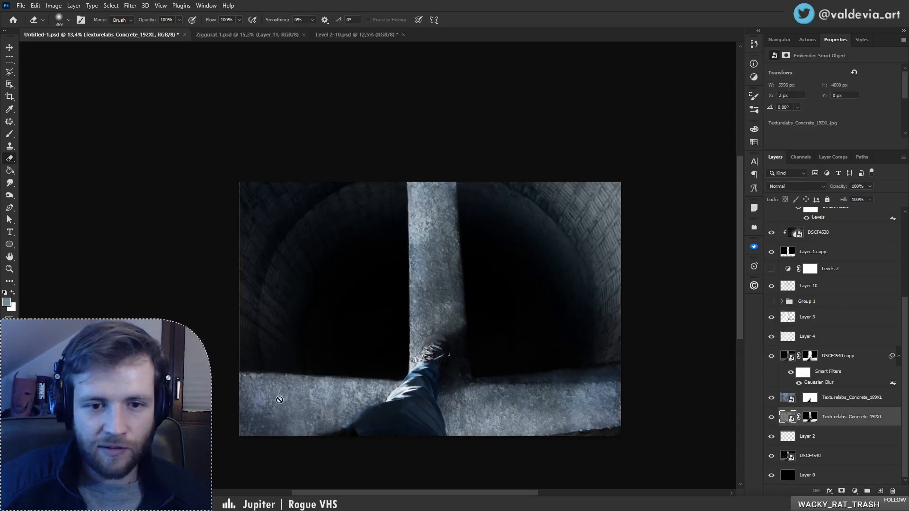
left_click(810, 416)
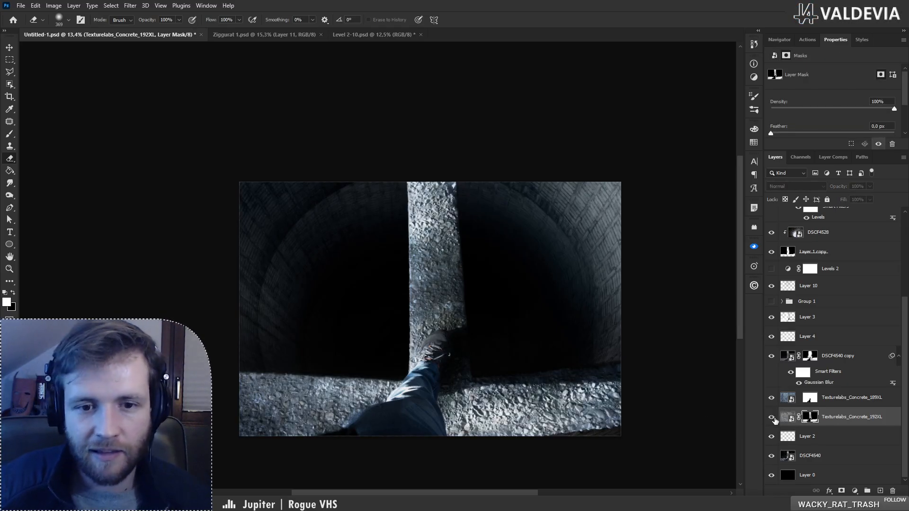
left_click(773, 419)
right_click(306, 353)
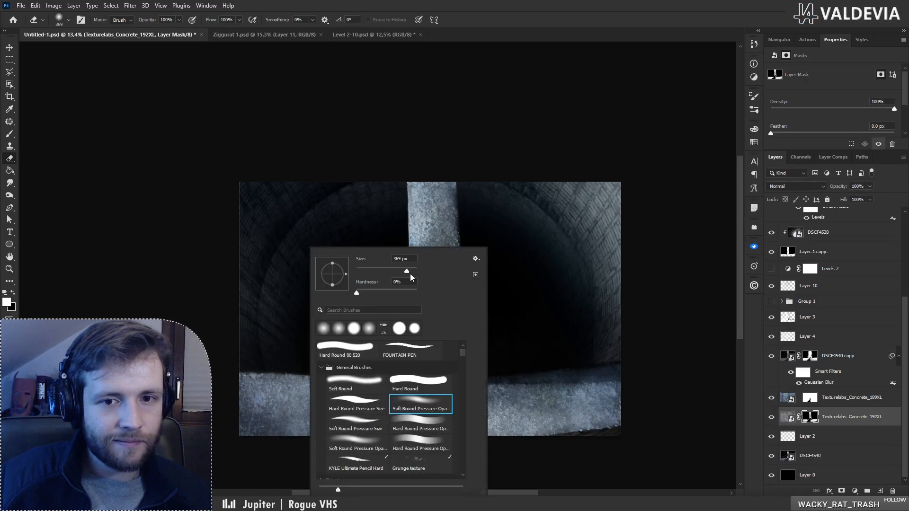
left_click_drag(407, 272, 411, 272)
left_click(245, 382)
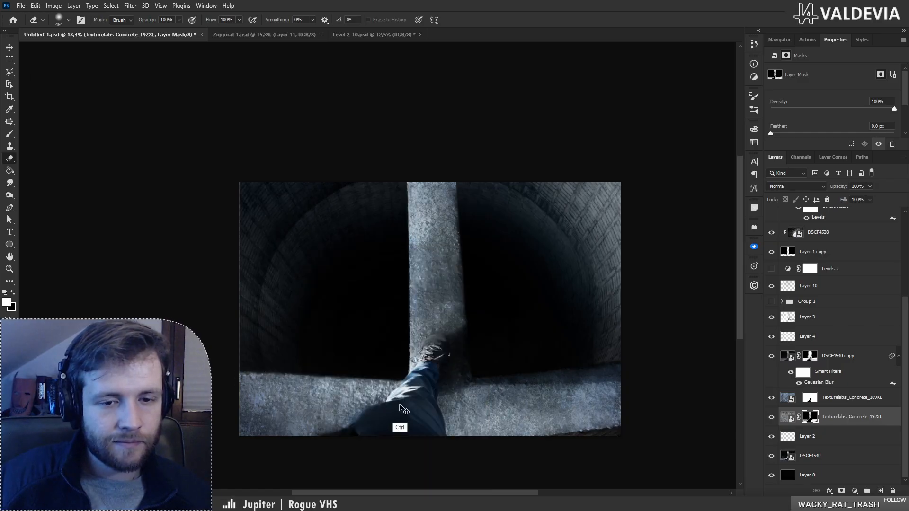
key("ctrl+z")
key("ctrl+z")
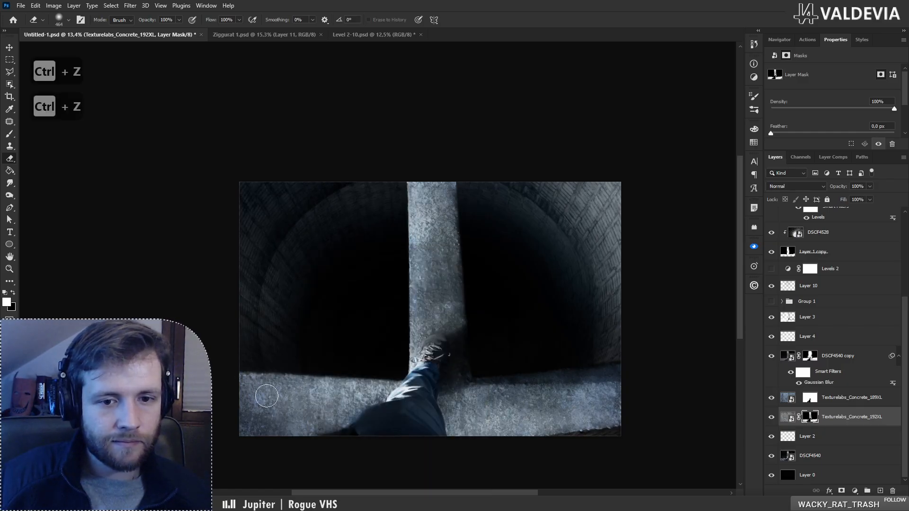
key("ctrl+z")
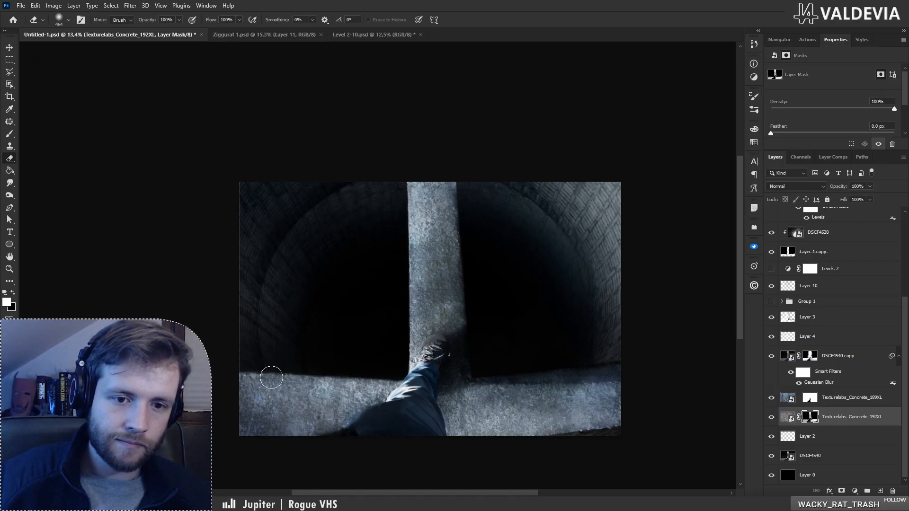
- Inspect the ledges and beam at closer range with and without Layer 3, leaving Layer 3 visible and selected
key("z")
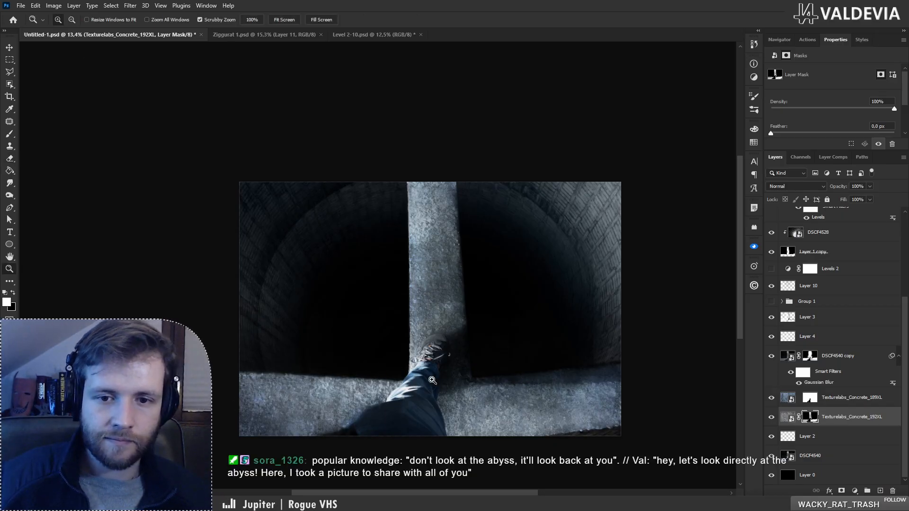
mouse_move(430, 380)
left_mouse_down()
mouse_move(401, 383)
mouse_move(435, 399)
mouse_move(409, 413)
left_mouse_up()
key("e")
key("space")
left_click_drag(460, 425, 452, 358)
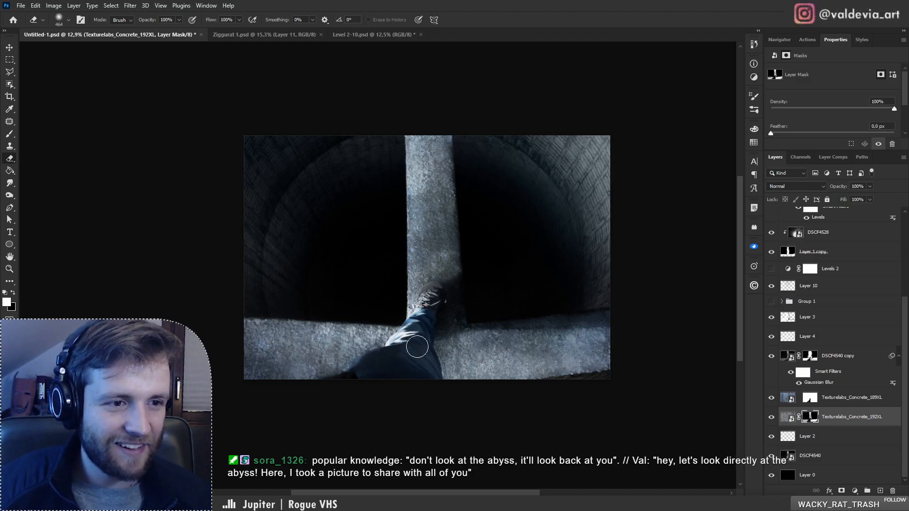
key("z")
mouse_move(477, 322)
left_mouse_down()
mouse_move(507, 321)
mouse_move(495, 310)
left_mouse_up()
key("e")
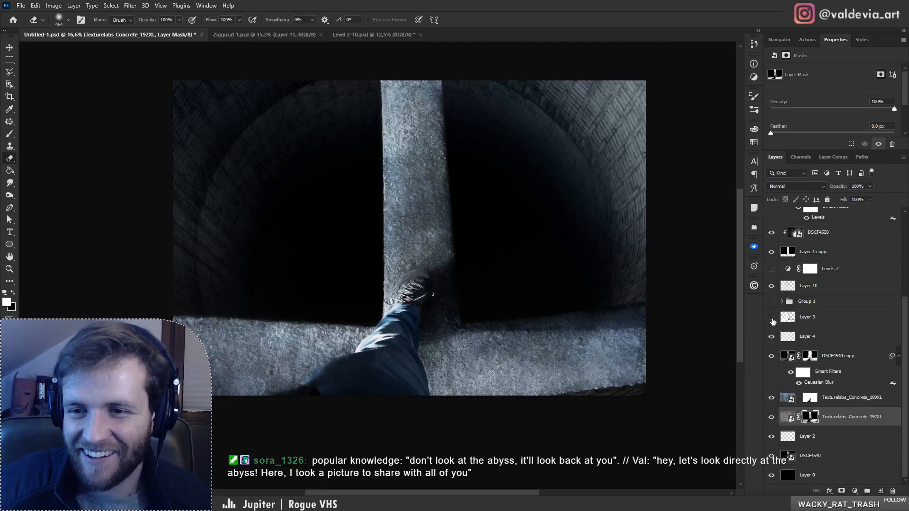
left_click(772, 318)
left_click(815, 318)
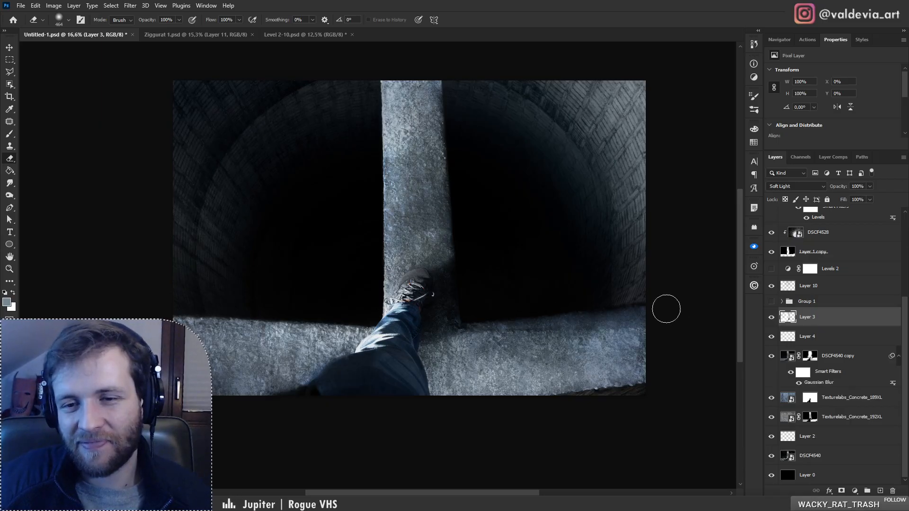
- Check the effect of DSCF4540 copy, try erasing on its mask along the right ledge, and undo the stroke
left_click(772, 356)
left_click(772, 356)
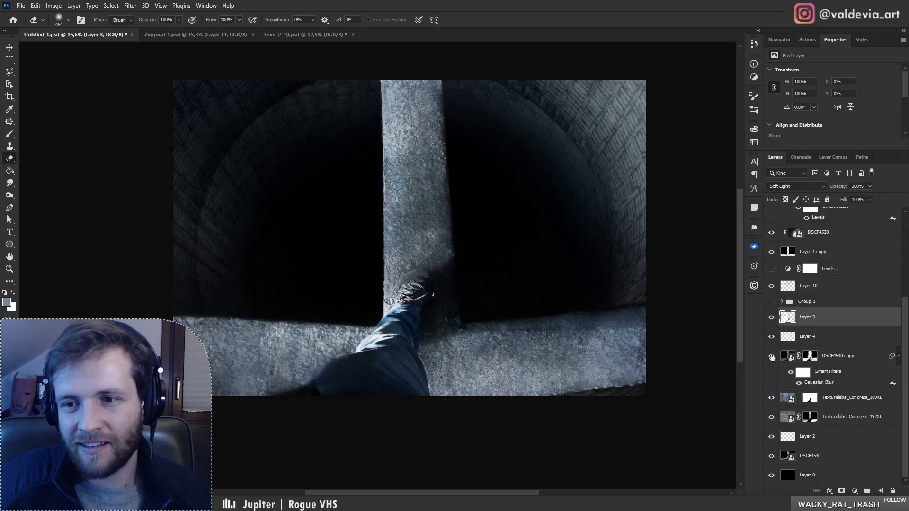
left_click(858, 363)
left_click(812, 357)
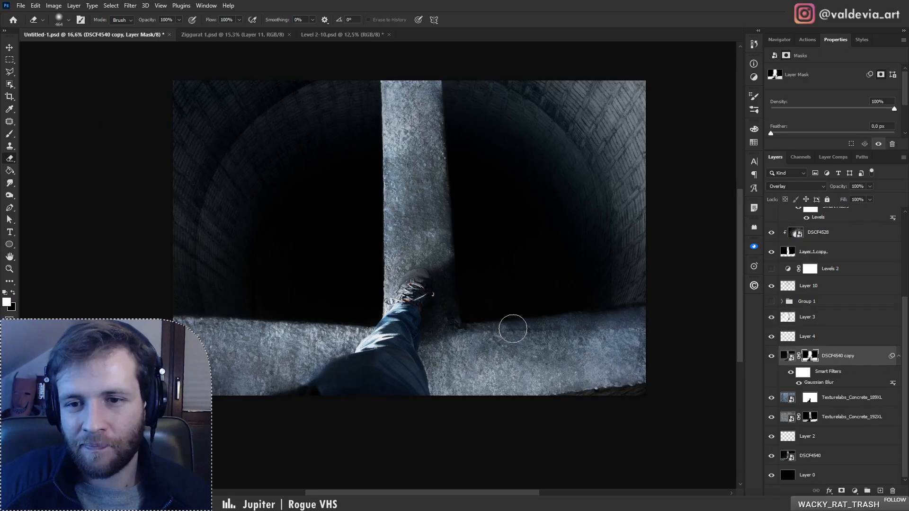
key("ctrl+z")
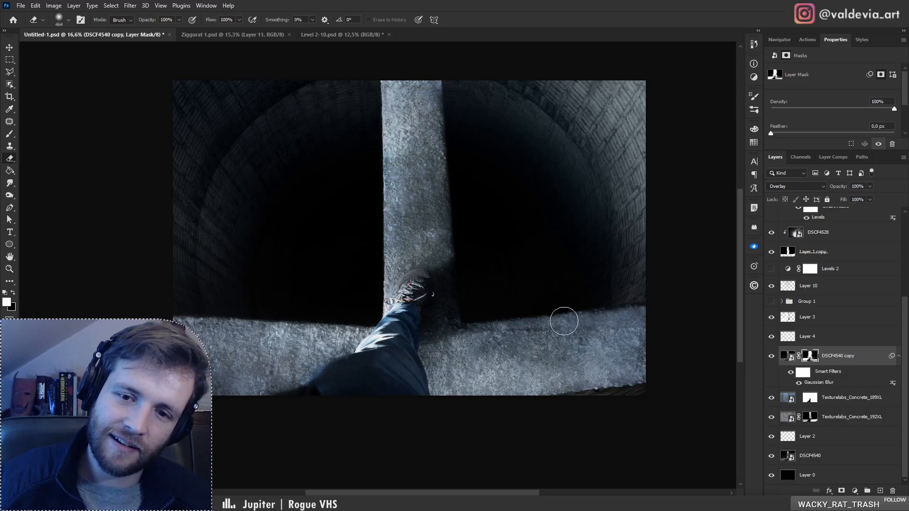
- Darken the upper edge of the right ledge on Layer 3 with a smaller soft black brush, undoing the unwanted strokes
left_click(840, 319)
key("b")
key("d")
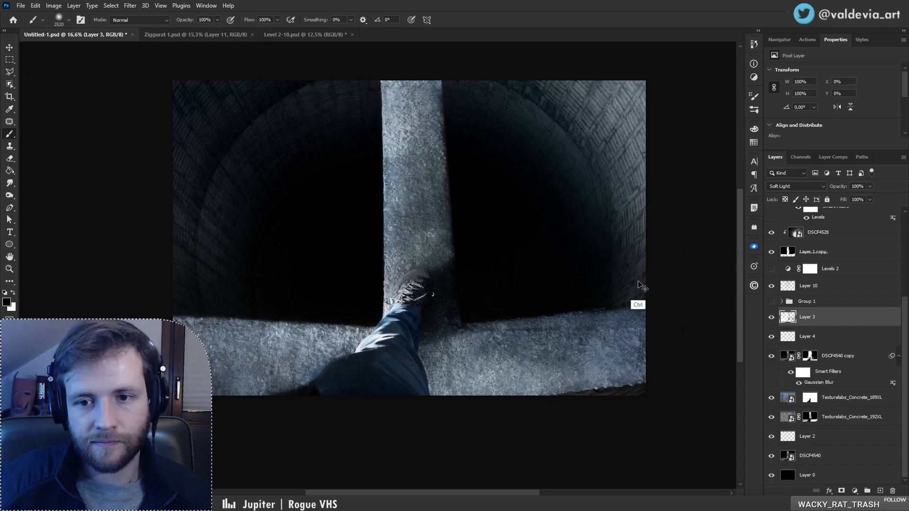
key("ctrl+z")
right_click(604, 283)
left_click_drag(492, 325, 651, 316)
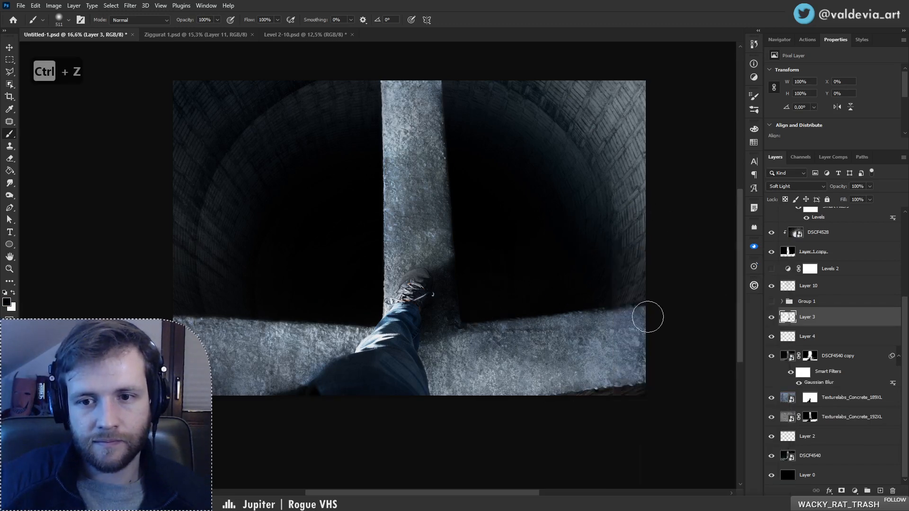
key("ctrl+z")
left_click_drag(444, 335, 739, 330)
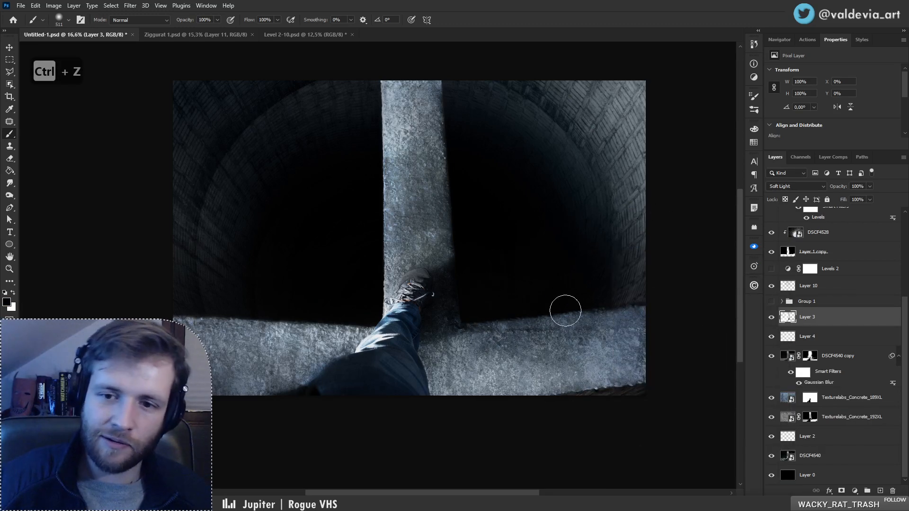
- Compare the concrete with and without Layer 4, DSCF4540 copy and Texturelabs_Concrete_192XL, leaving all three visible
left_click(771, 337)
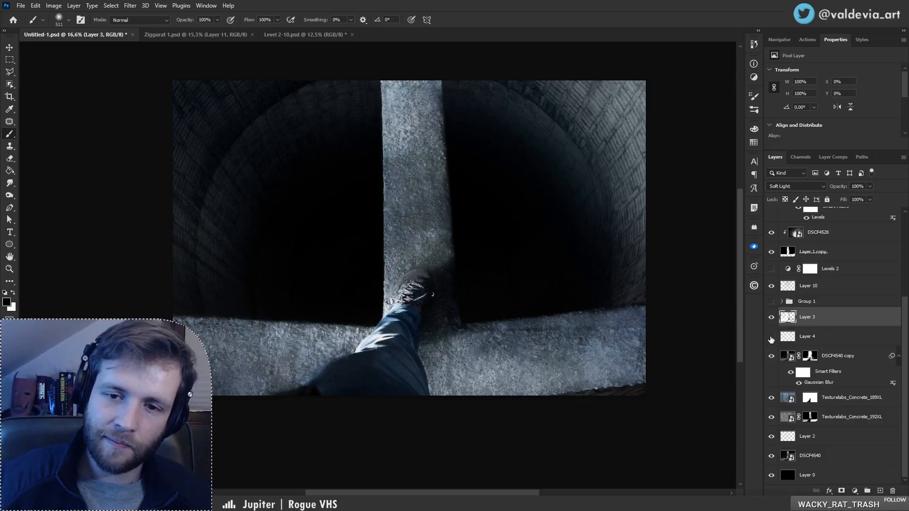
left_click(771, 336)
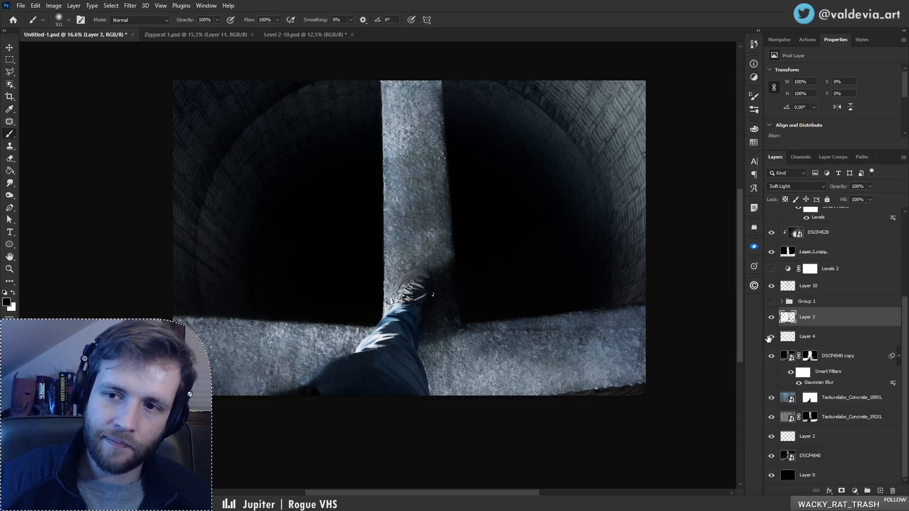
left_click(771, 358)
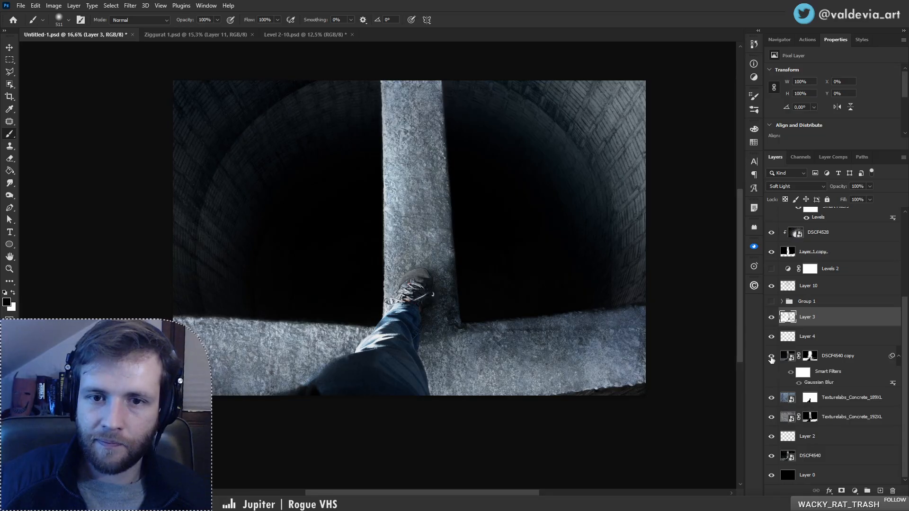
left_click(771, 357)
left_click(810, 355)
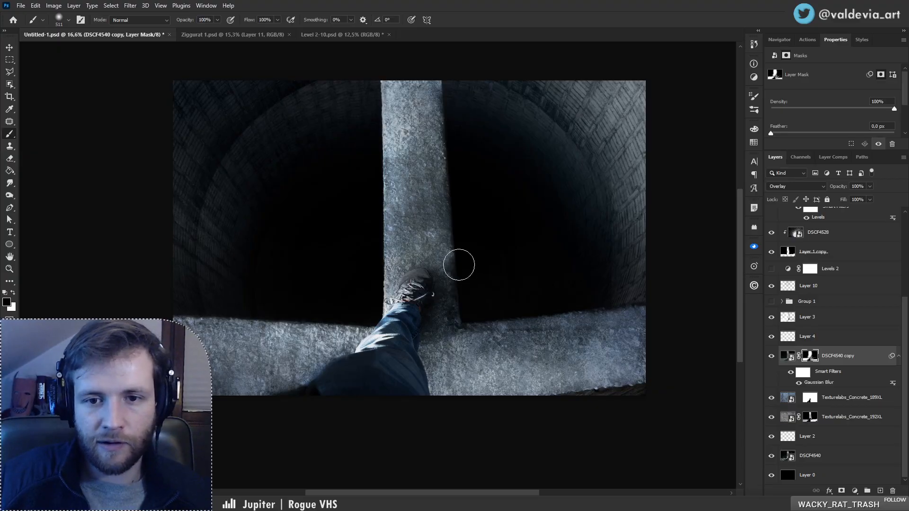
left_click(771, 418)
left_click(772, 418)
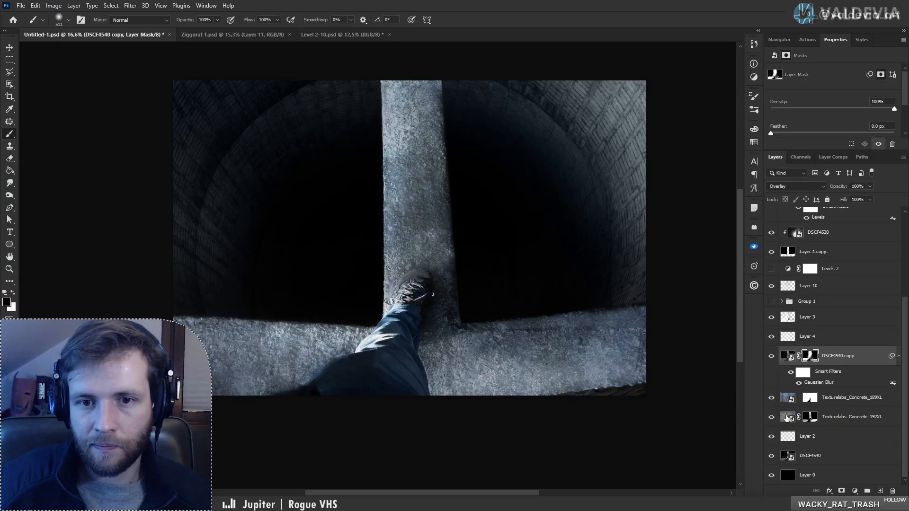
- Select the Texturelabs_Concrete_192XL mask, examine the leg, beam and ledges at several magnifications, and check Layer 2's effect
left_click(810, 417)
key("x")
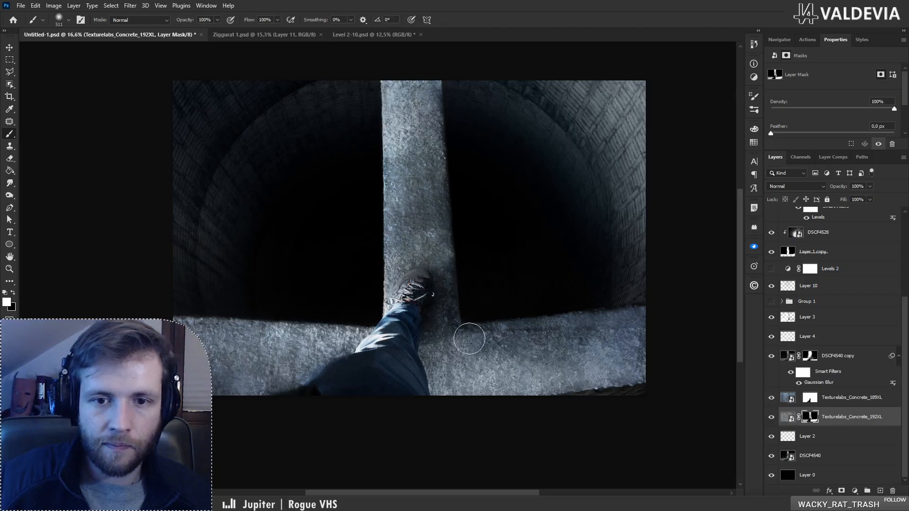
key("z")
mouse_move(429, 308)
left_mouse_down()
mouse_move(368, 308)
mouse_move(430, 308)
left_mouse_up()
key("b")
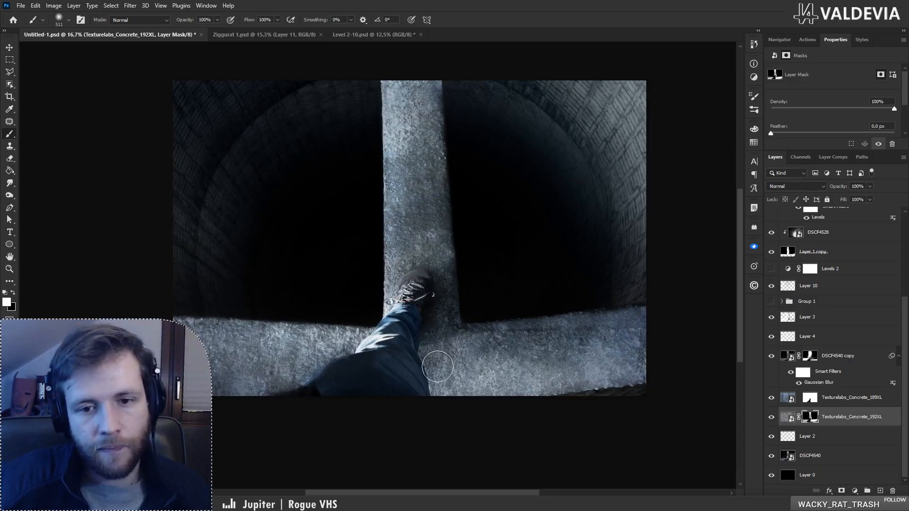
left_click_drag(449, 380, 441, 361)
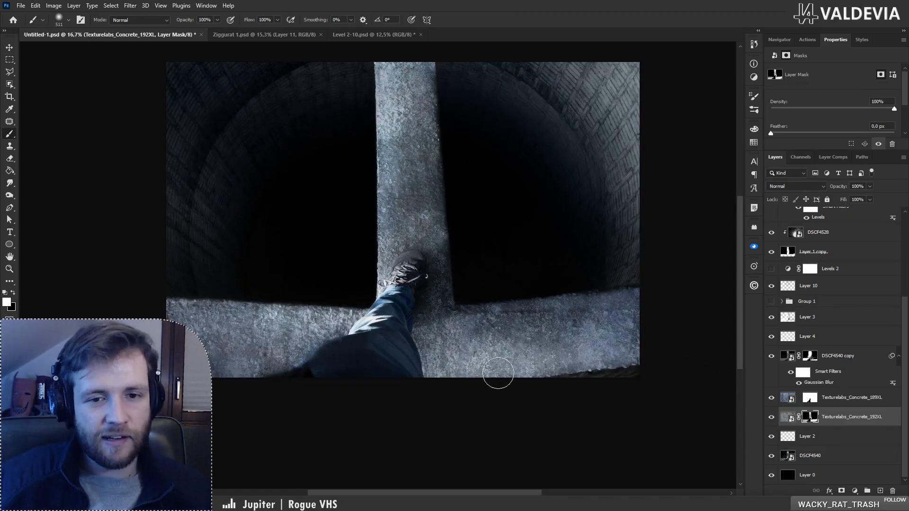
scroll(389, 318, "down", 5)
scroll(389, 318, "up", 6)
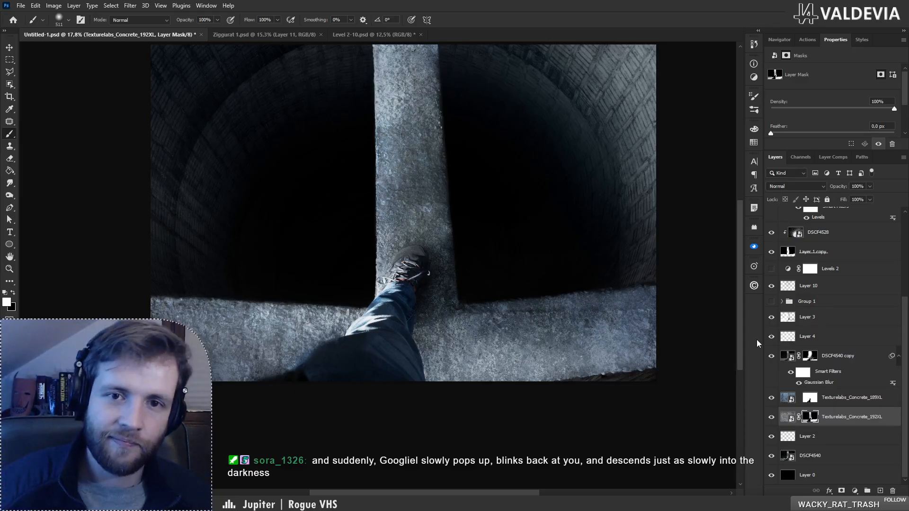
key("z")
mouse_move(496, 289)
left_mouse_down()
mouse_move(449, 289)
mouse_move(533, 290)
left_mouse_up()
left_click_drag(374, 355, 395, 355)
key("b")
left_click(861, 442)
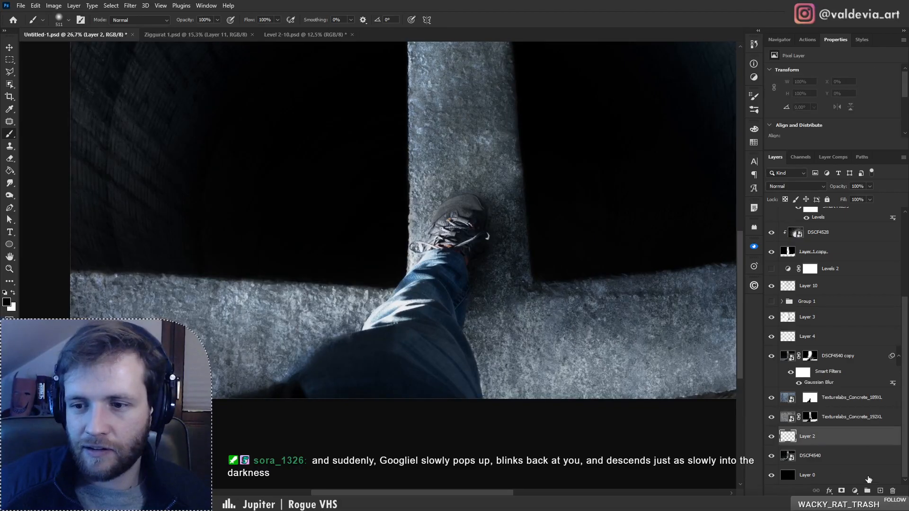
left_click(772, 438)
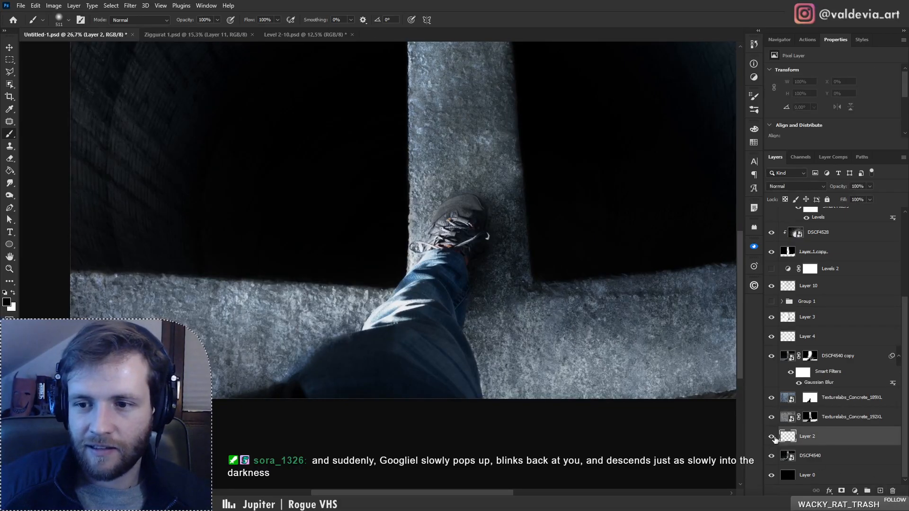
- Add an empty layer directly above DSCF4540 and prepare a 150 px soft round Clone Stamp
left_click(860, 456)
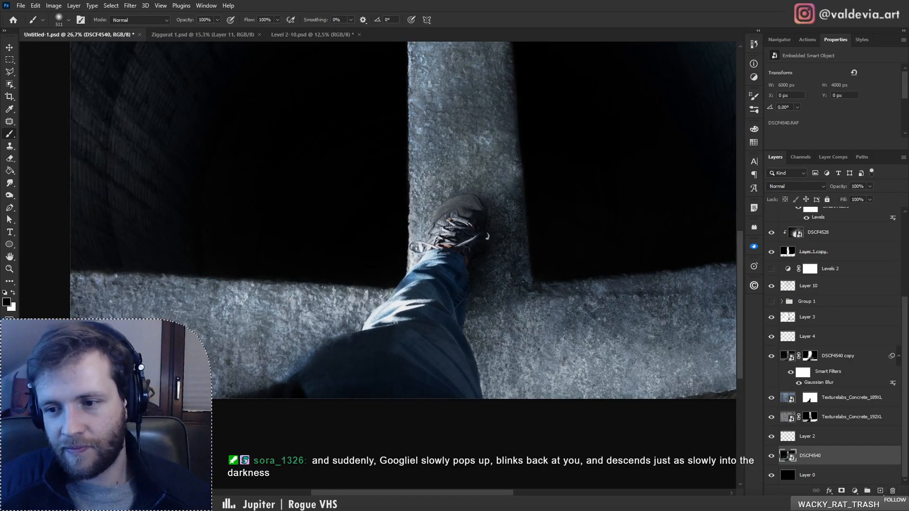
key("s")
key("alt")
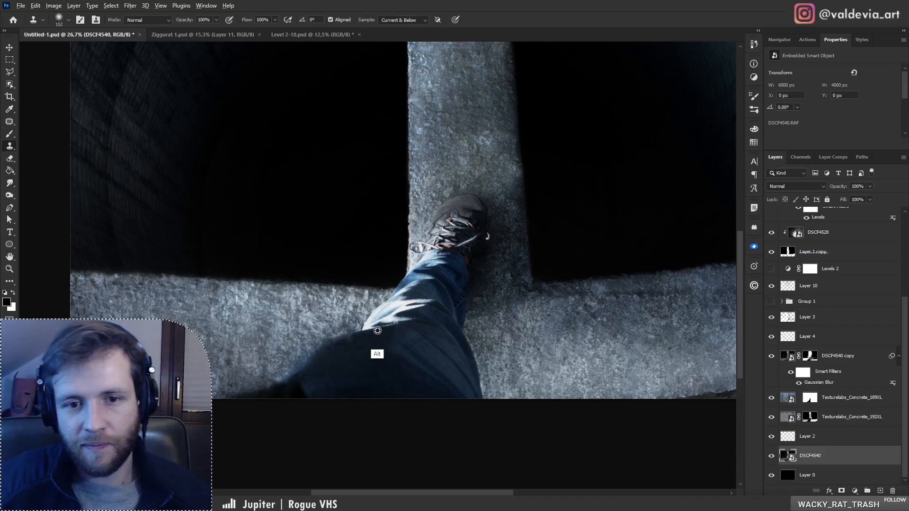
right_click(432, 274)
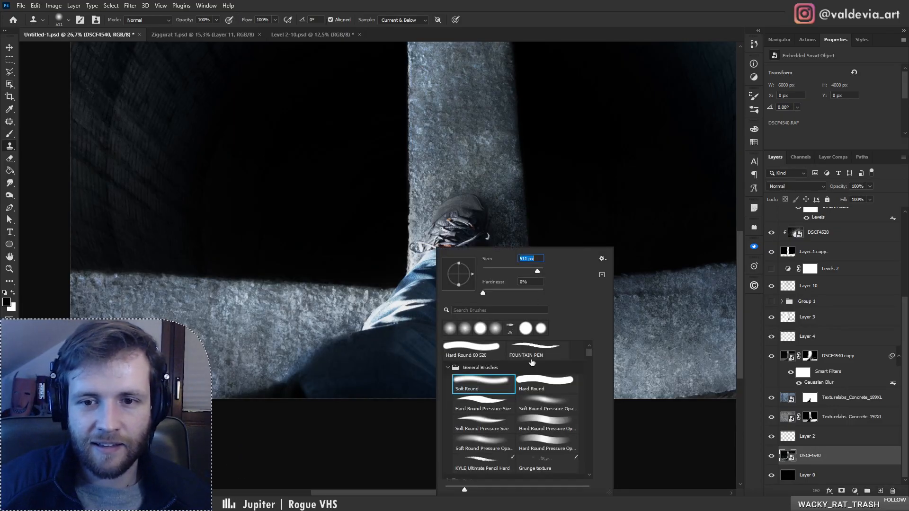
left_click(535, 400)
left_click(880, 491)
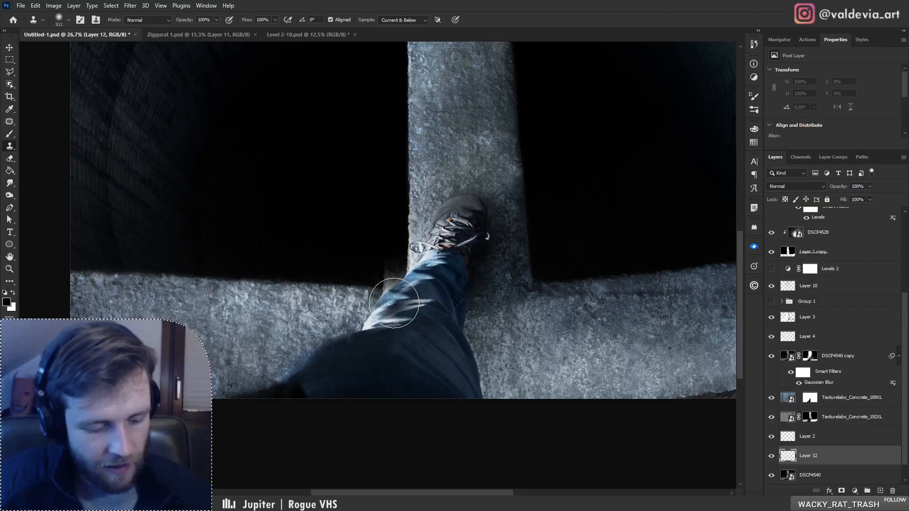
key("bracketleft")
key("bracketleft")
key("bracketleft")
key("bracketleft")
key("bracketleft")
key("bracketleft")
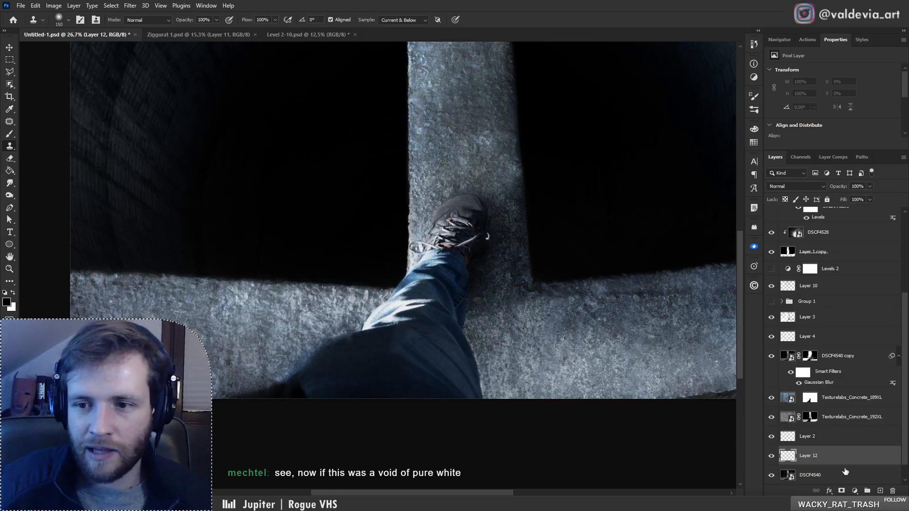
left_click_drag(903, 446, 904, 475)
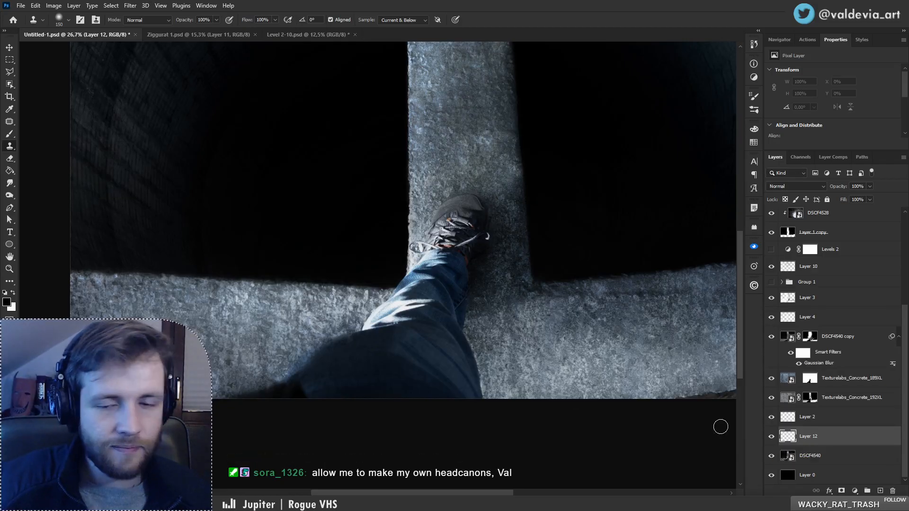
- Switch to the Nitrastur folder in File Explorer and view the source photos DSCF4539.JPG and DSCF4540.JPG at full size
scroll(476, 364, "down", 3)
scroll(472, 334, "up", 2)
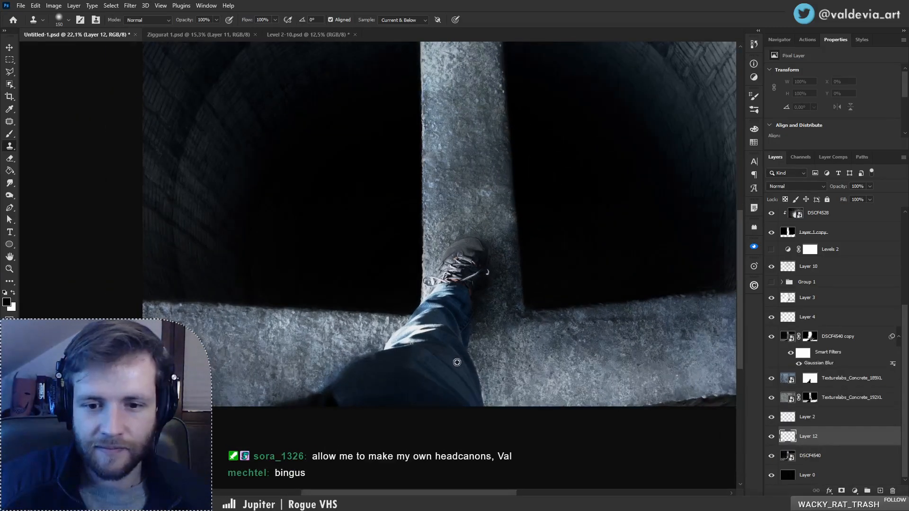
scroll(457, 362, "up", 1)
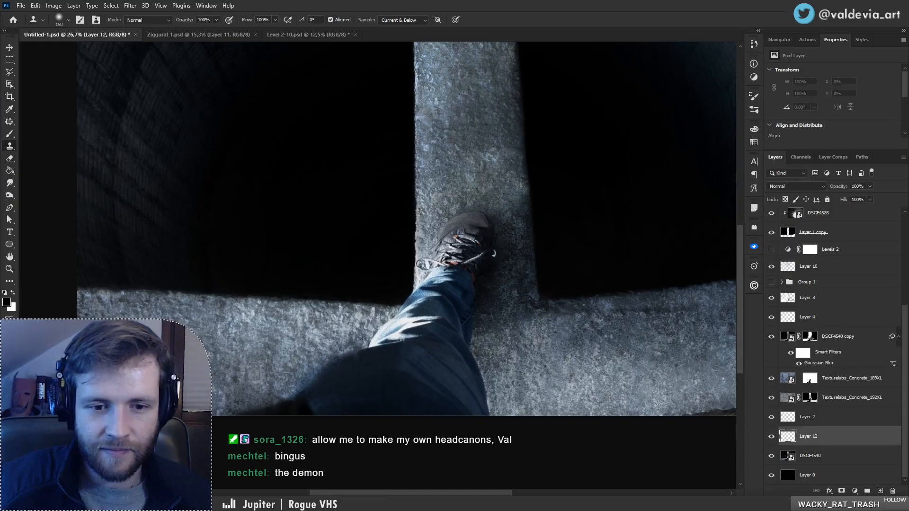
key("alt+Tab")
scroll(487, 313, "up", 5)
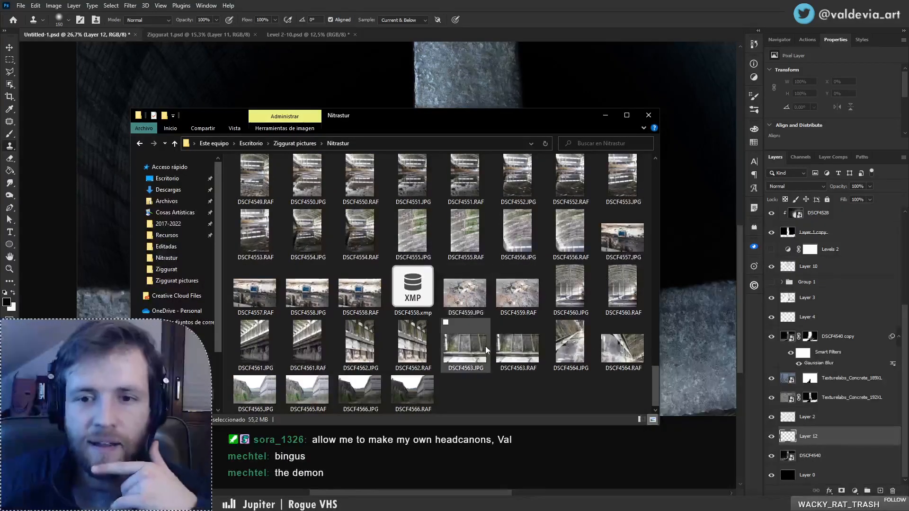
scroll(485, 346, "down", 6)
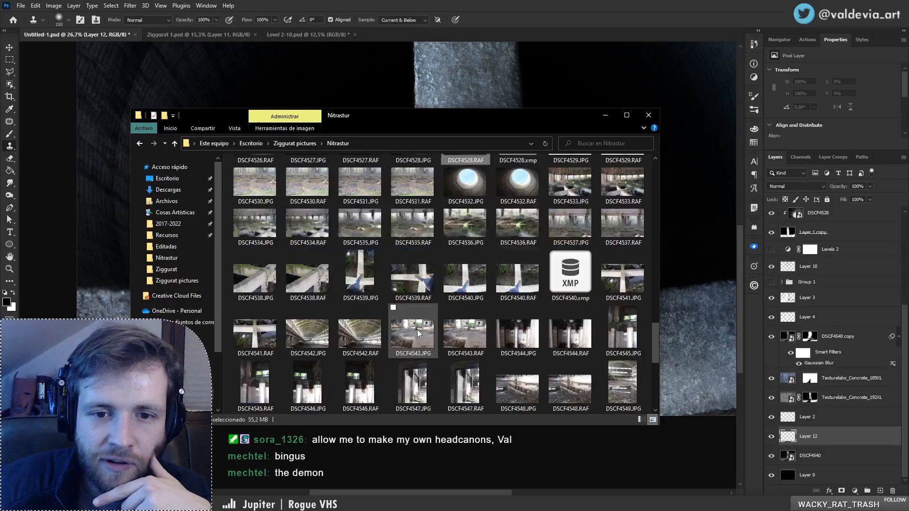
double_click(366, 280)
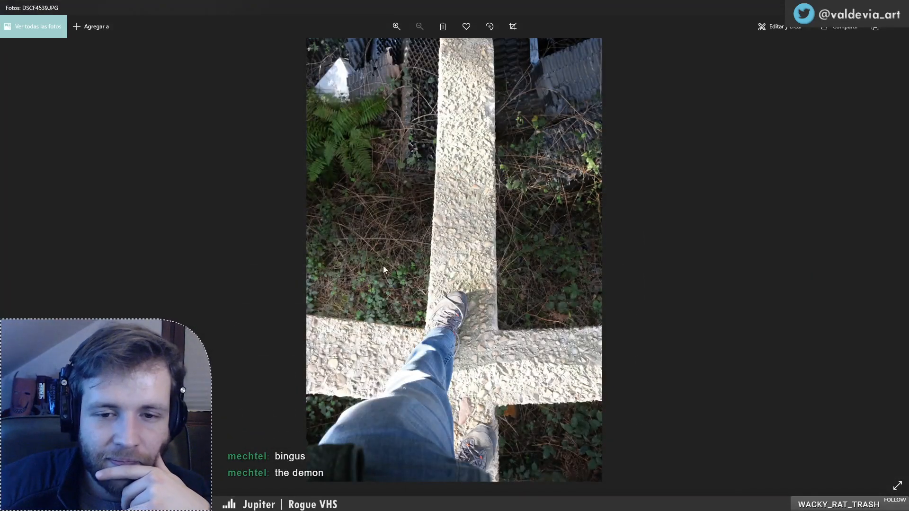
left_click(898, 7)
double_click(478, 275)
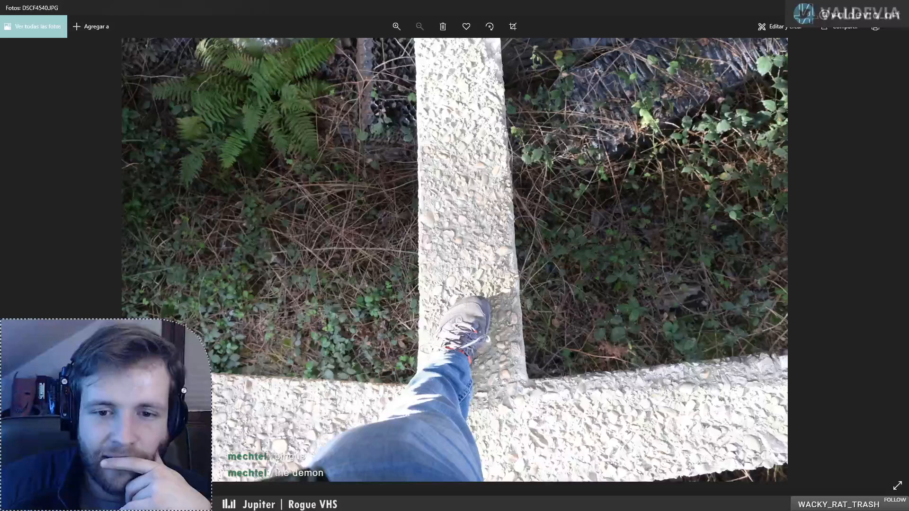
left_click(898, 7)
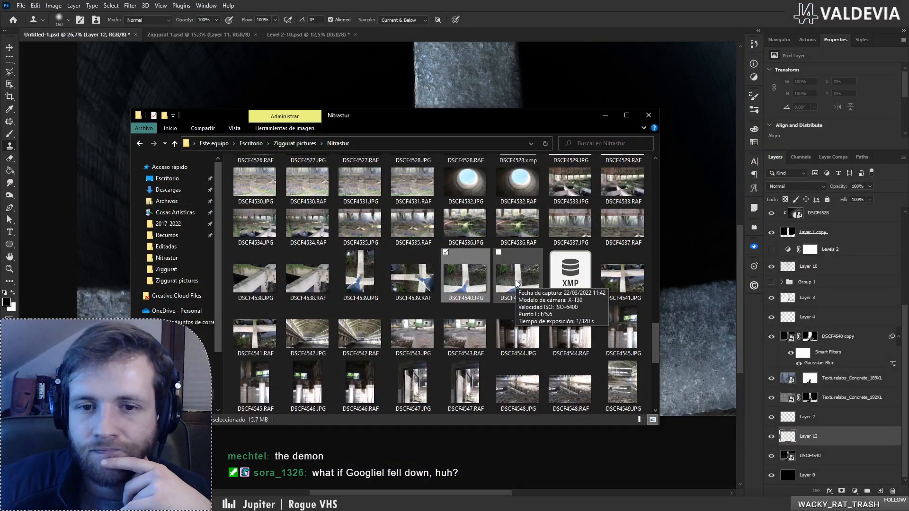
- Place DSCF4540.RAF into the composite with Camera Raw exposure at -2.75, contrast at -49 and highlights at -100
left_click(49, 217)
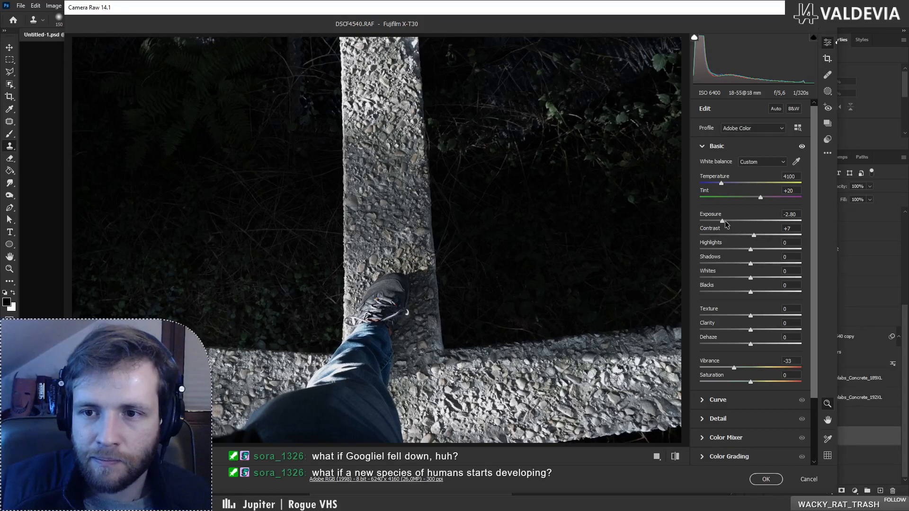
left_click_drag(726, 221, 694, 253)
left_click(416, 399)
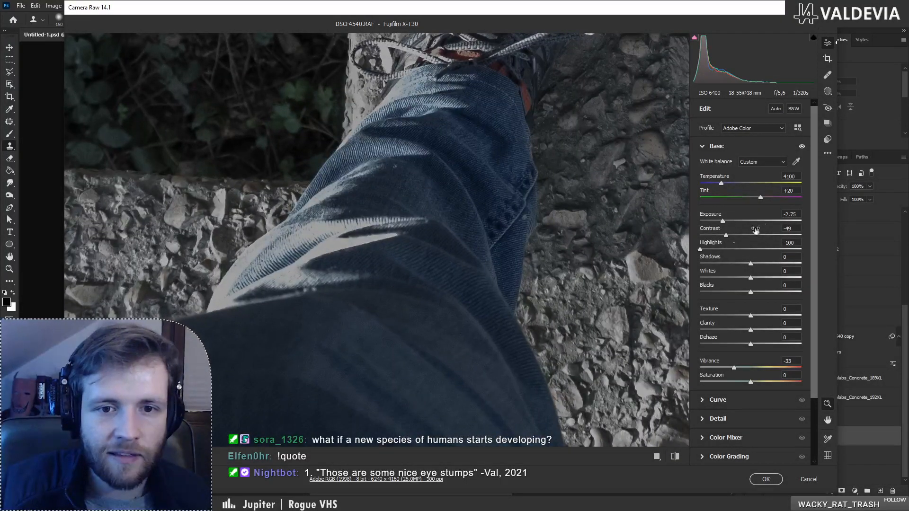
left_click_drag(701, 250, 743, 278)
left_click(775, 481)
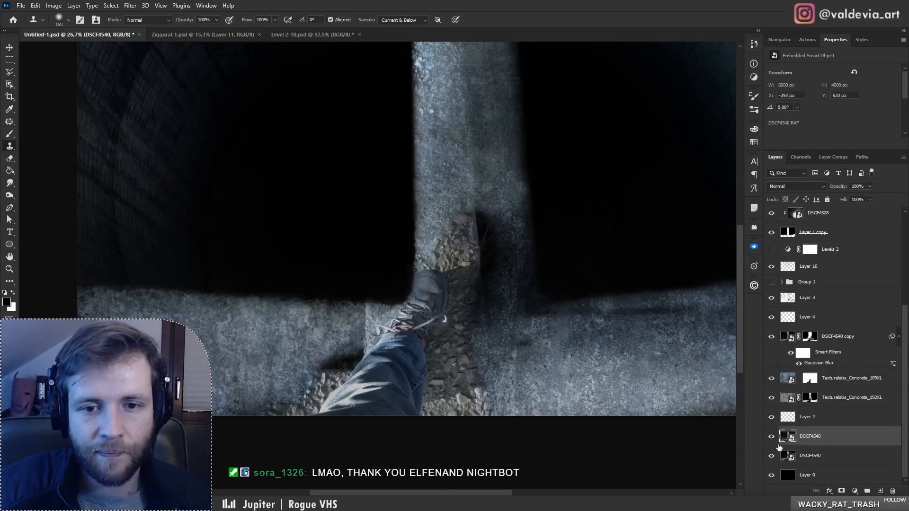
- Move the newly placed DSCF4540 photo so its leg and shoe line up with the figure on the beam
left_click_drag(419, 367, 469, 295)
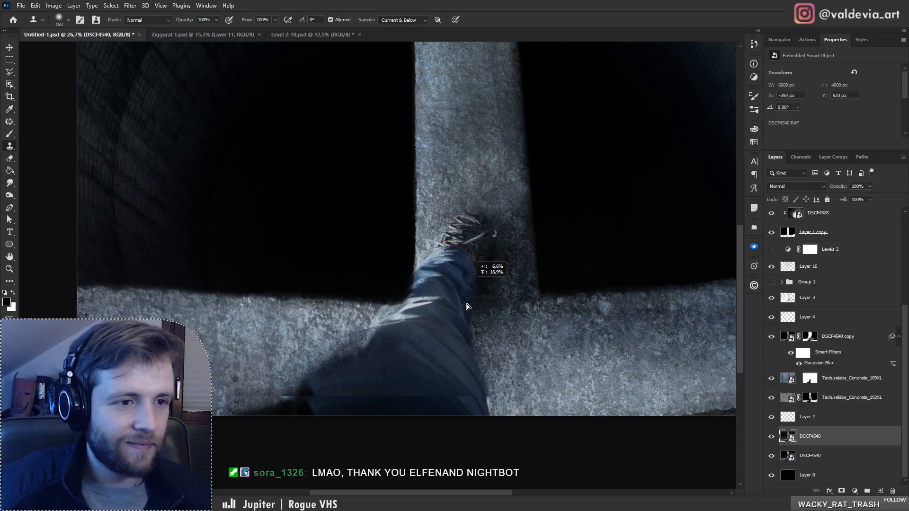
key("ctrl")
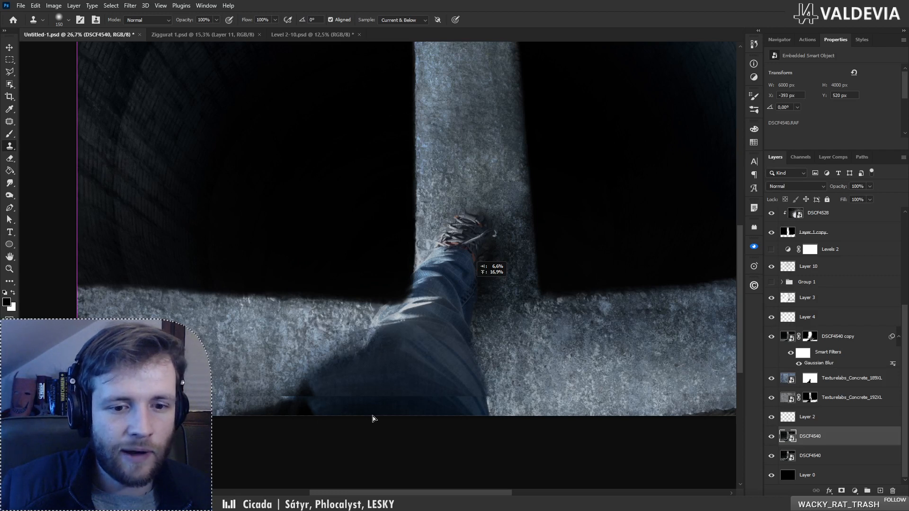
mouse_move(194, 502)
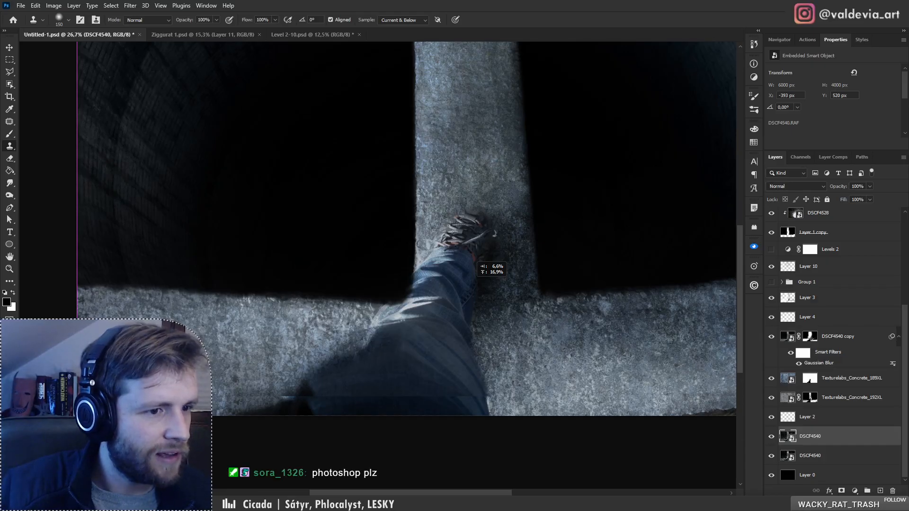
key("alt+Tab")
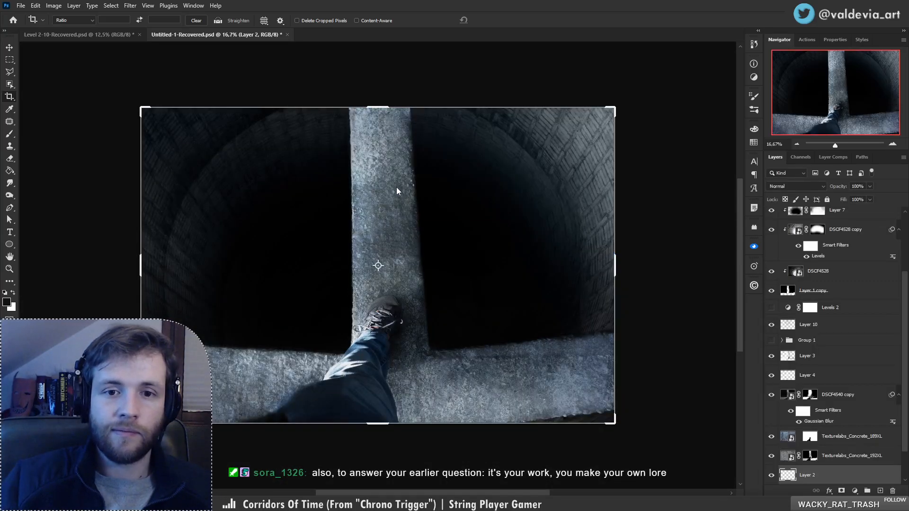
- Close the recovered document Level 2-10-Recovered.psd without saving its changes
left_click(119, 33)
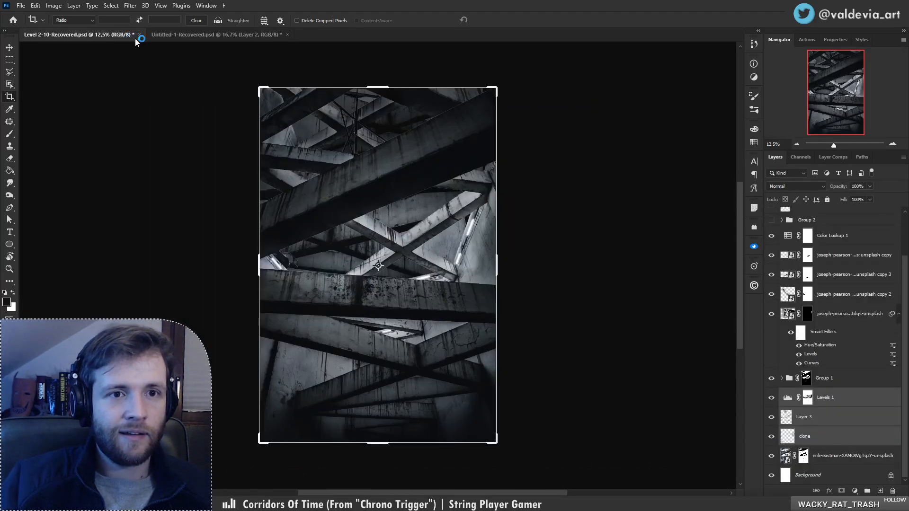
left_click(139, 35)
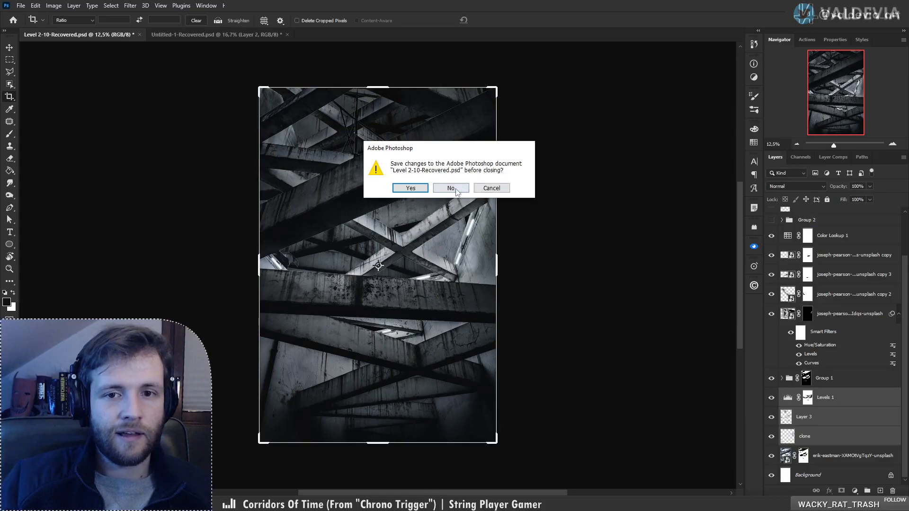
left_click(452, 187)
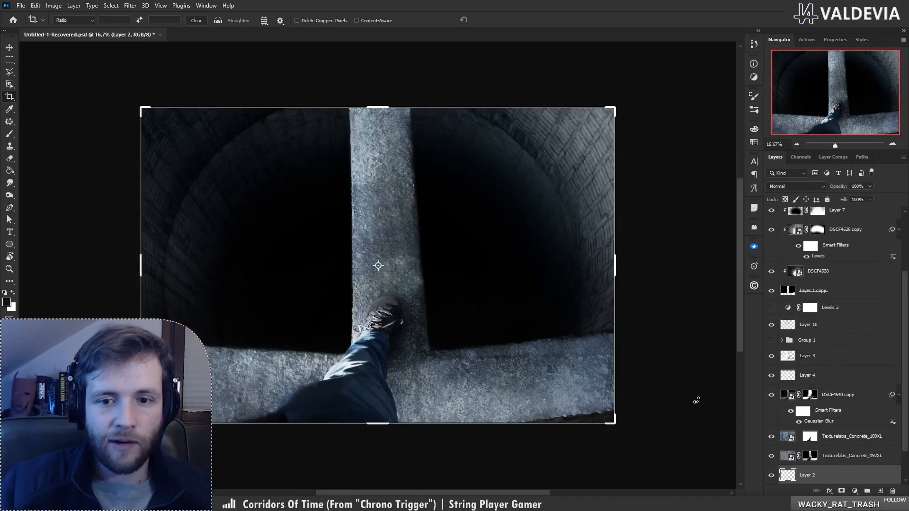
- Save the recovered document as Ziggurat 2.psd in the Ziggurat folder on the desktop
left_click(10, 47)
key("ctrl+shift+s")
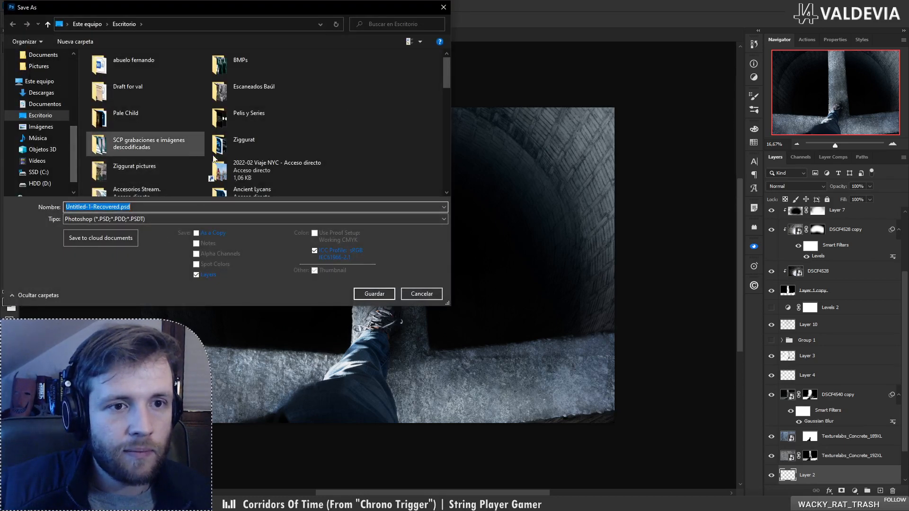
double_click(217, 151)
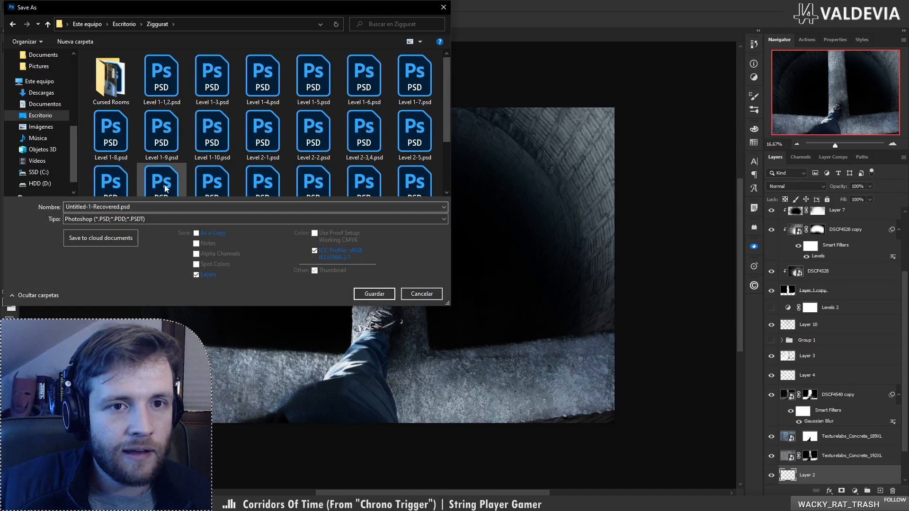
scroll(171, 114, "down", 2)
left_click(168, 167)
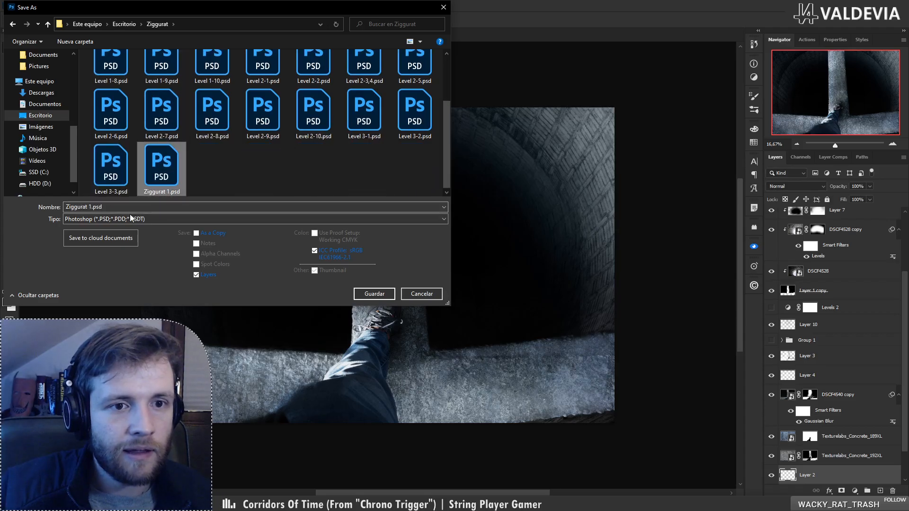
double_click(90, 207)
type("2")
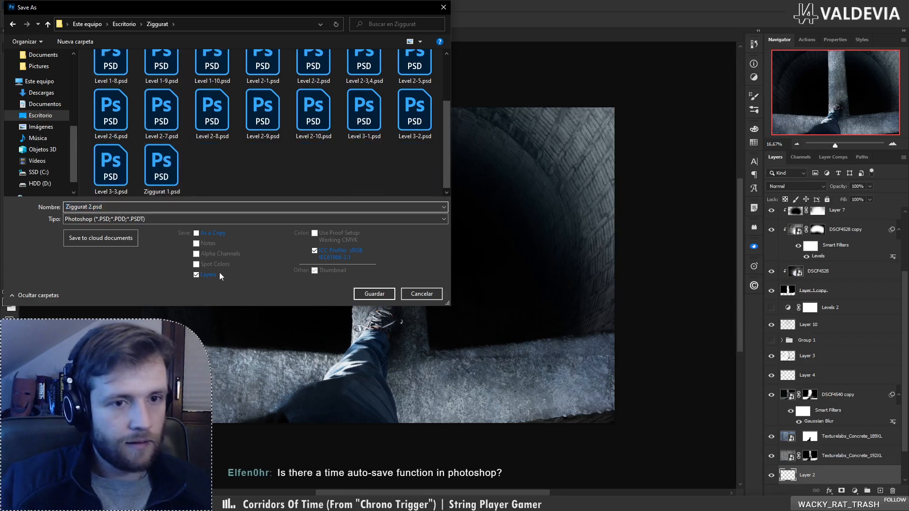
left_click(375, 294)
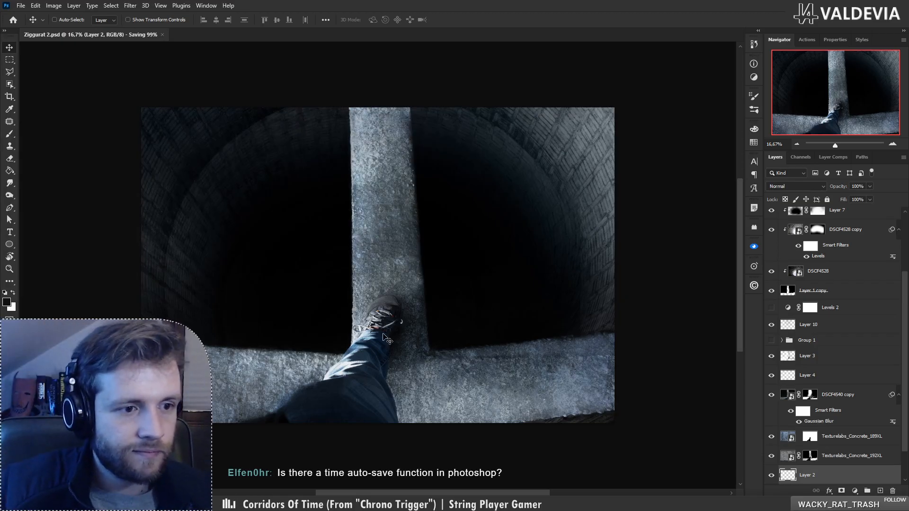
- Move the shaft layers from DSCF4528 up to Layer 9 together slightly downward behind the beam
scroll(384, 372, "down", 4)
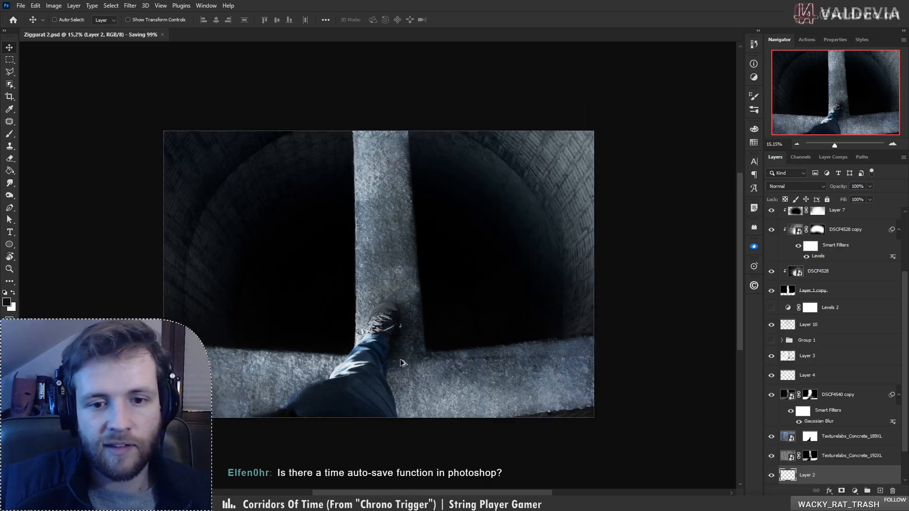
scroll(402, 365, "up", 3)
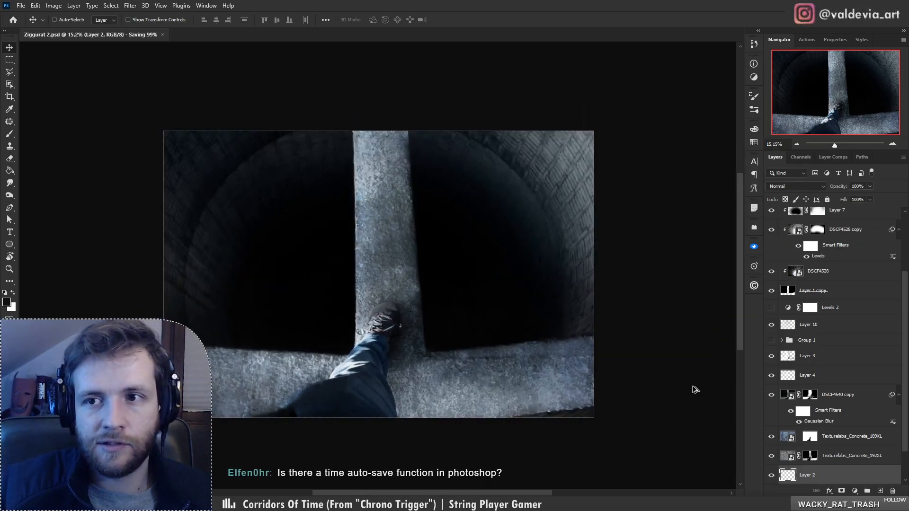
scroll(848, 336, "up", 2)
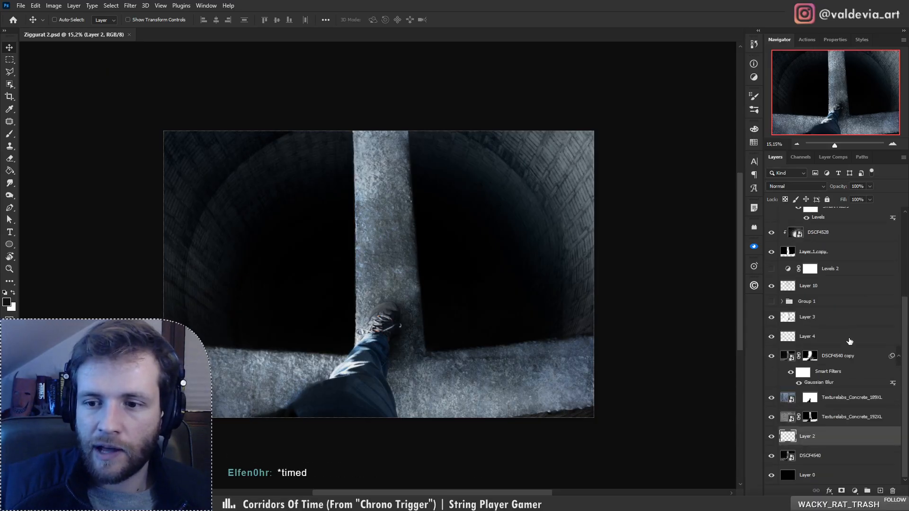
scroll(852, 348, "up", 2)
left_click(846, 366)
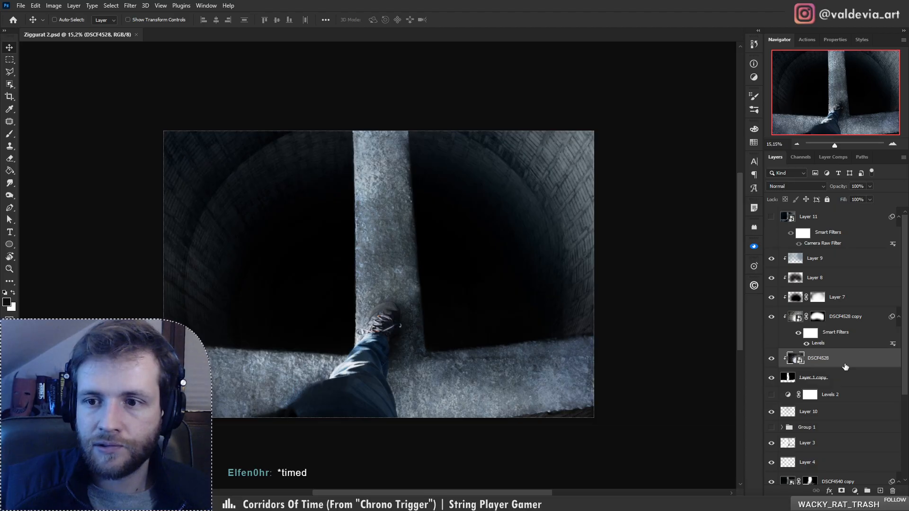
left_click(847, 265, "shift")
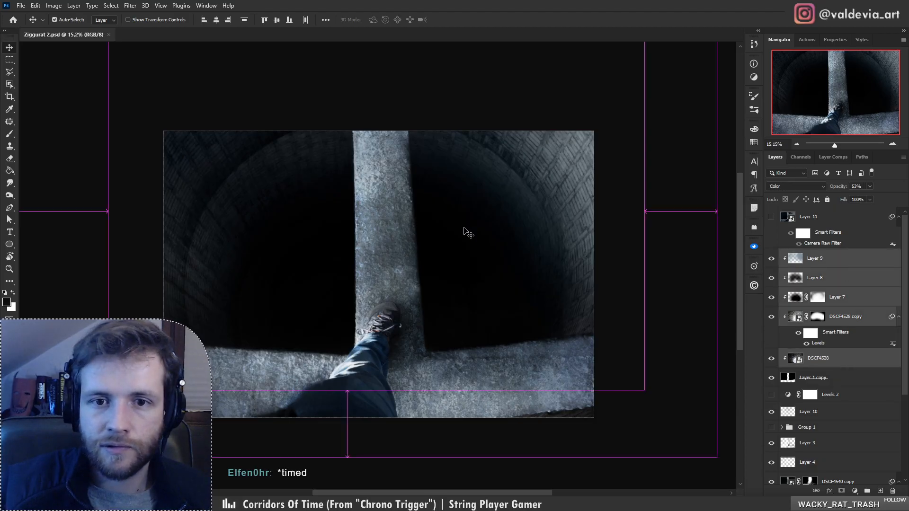
left_click_drag(468, 233, 467, 300)
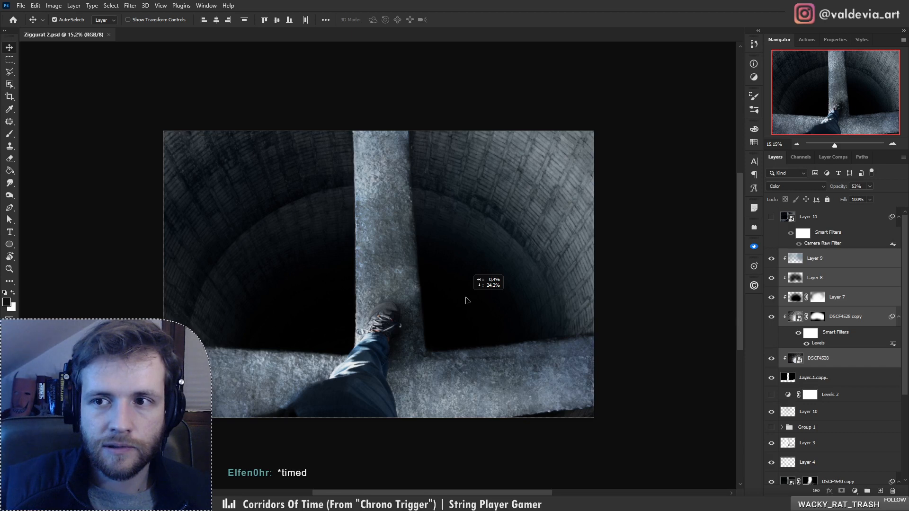
key("ctrl+z")
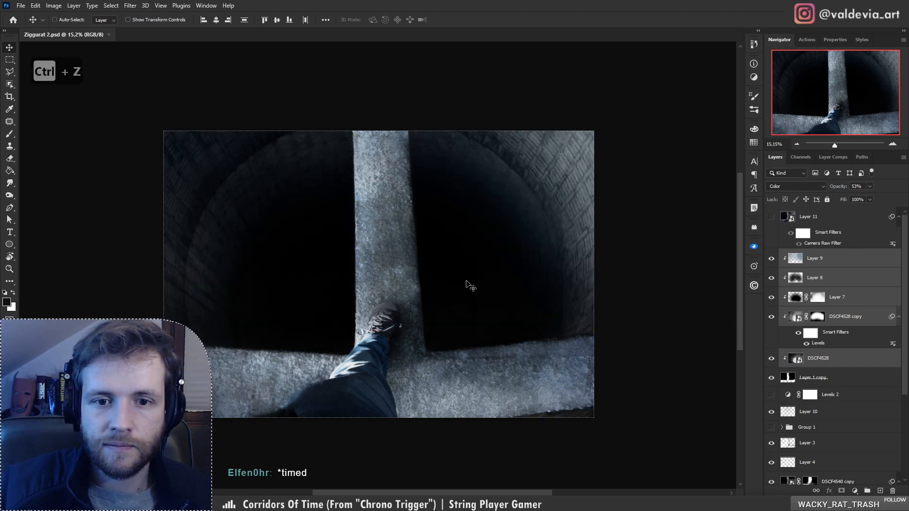
left_click_drag(468, 281, 466, 286)
scroll(816, 413, "down", 3)
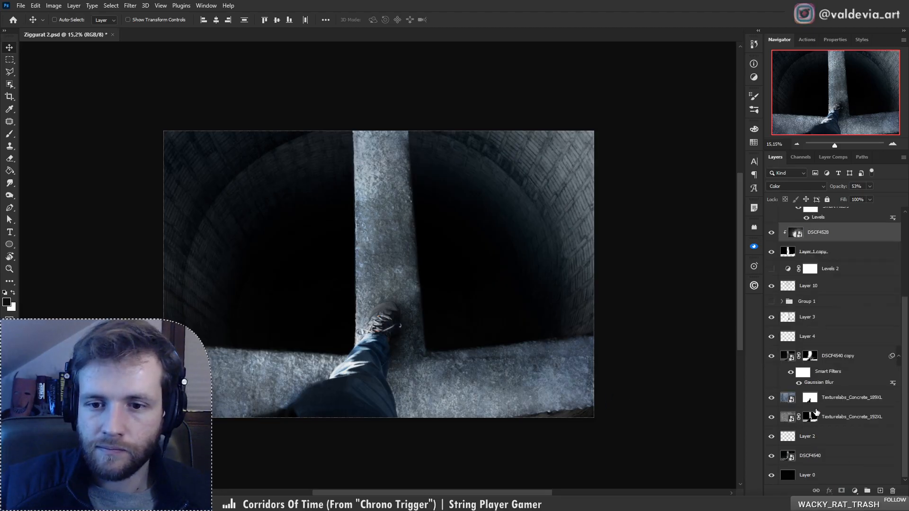
scroll(810, 446, "up", 3)
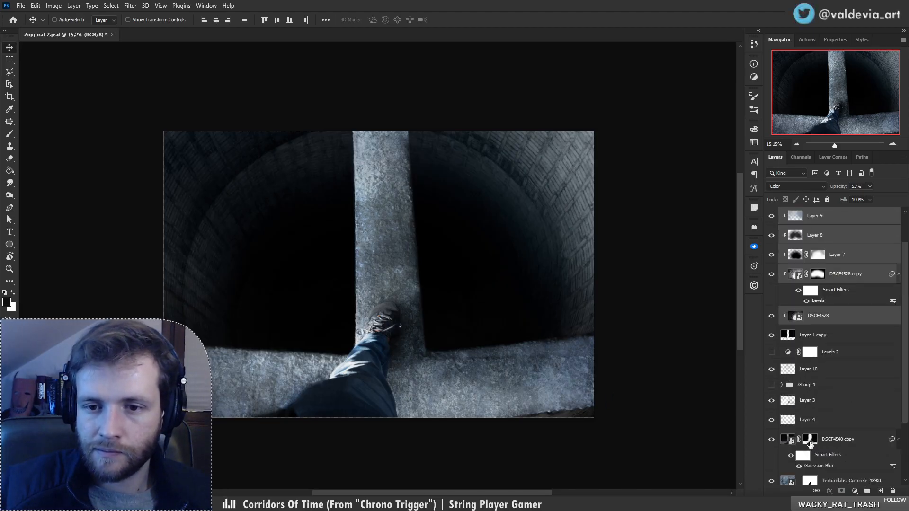
left_click(829, 301)
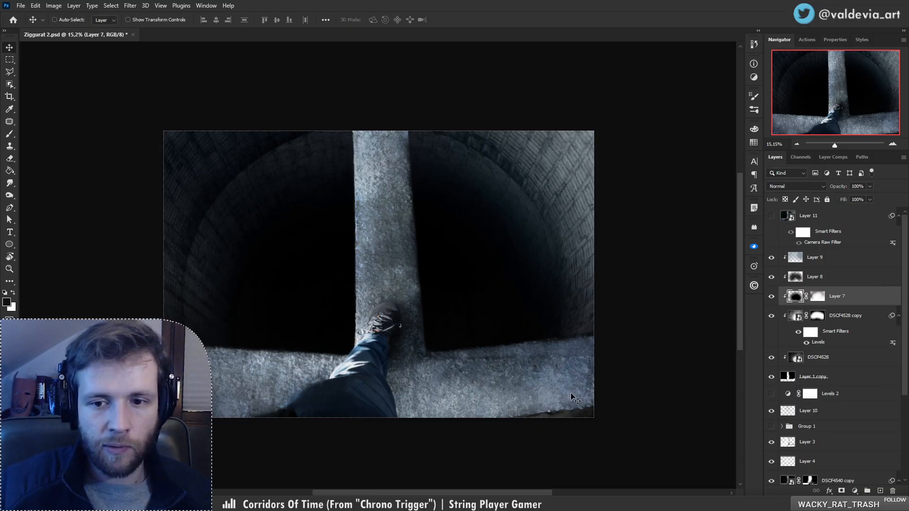
key("b")
right_click(567, 362)
left_click(669, 271)
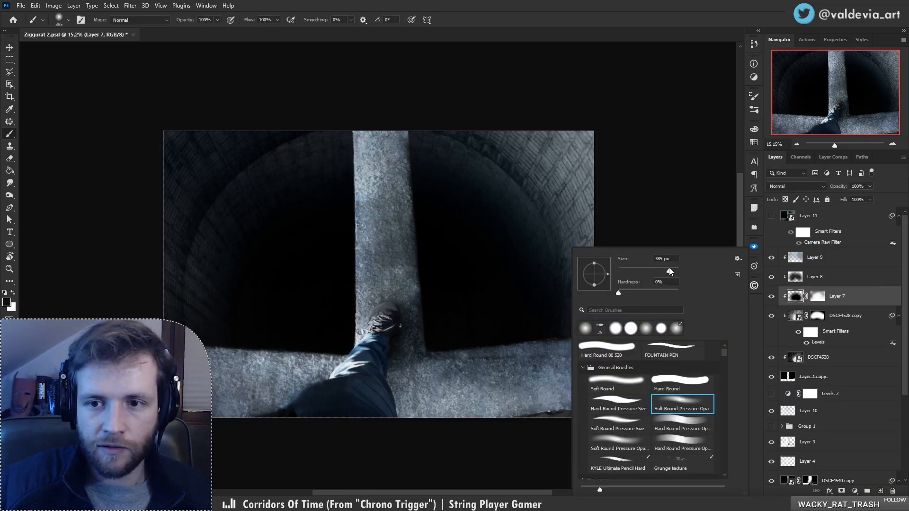
left_click(476, 444)
key("ctrl+z")
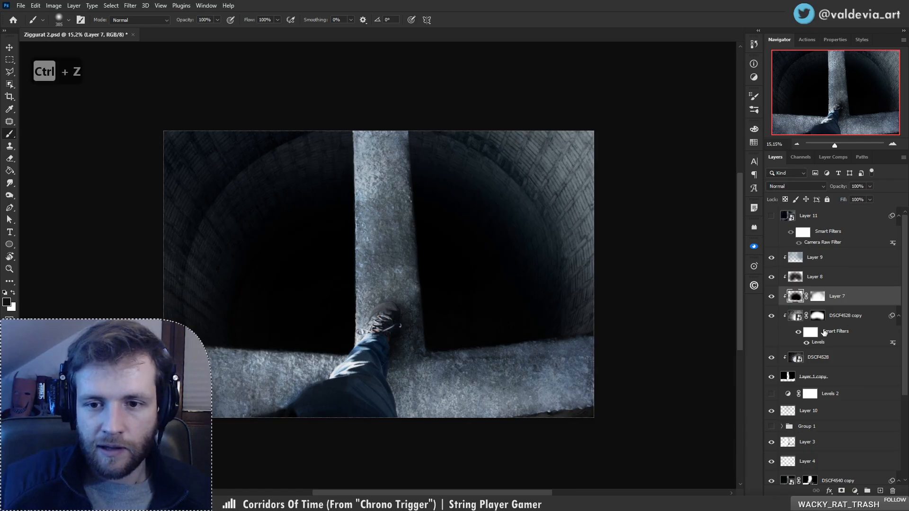
- Activate Layer 9 and sample the brush colour from the shaft wall near the image's upper-right corner
left_click(867, 260)
left_click(575, 167, "alt")
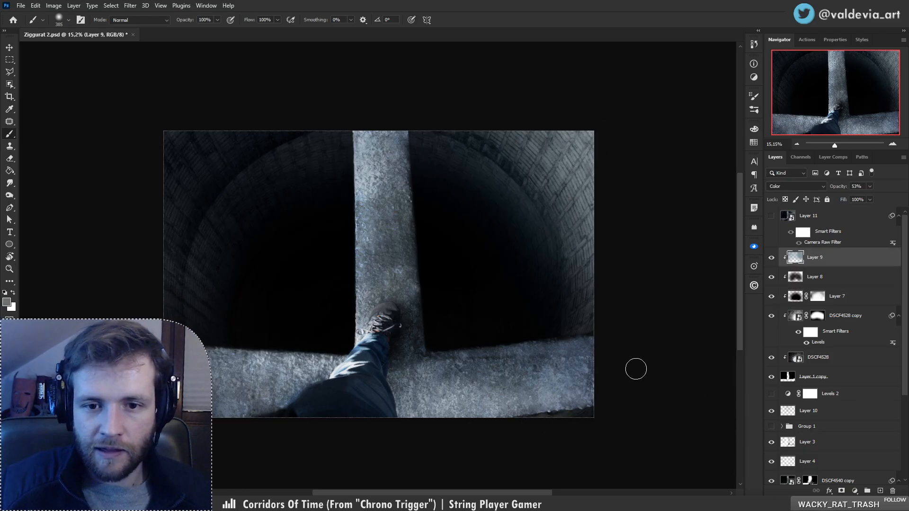
key("z")
left_click_drag(534, 350, 469, 360)
left_click_drag(547, 330, 601, 334)
mouse_move(504, 381)
left_mouse_down()
mouse_move(506, 313)
mouse_move(519, 289)
mouse_move(576, 280)
left_mouse_up()
key("b")
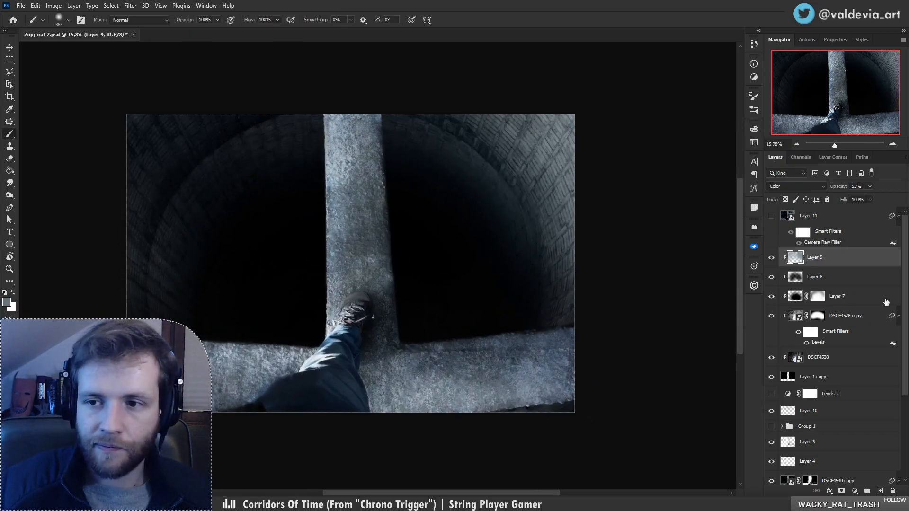
- Toggle the visibility of Layer 3 and DSCF4540 copy to check what each contributes to the concrete
scroll(880, 475, "down", 3)
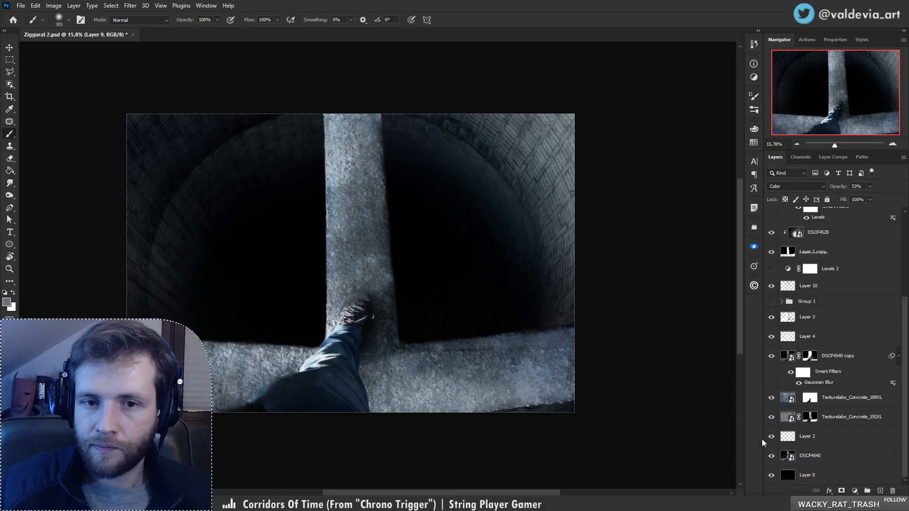
left_click(772, 317)
left_click(772, 318)
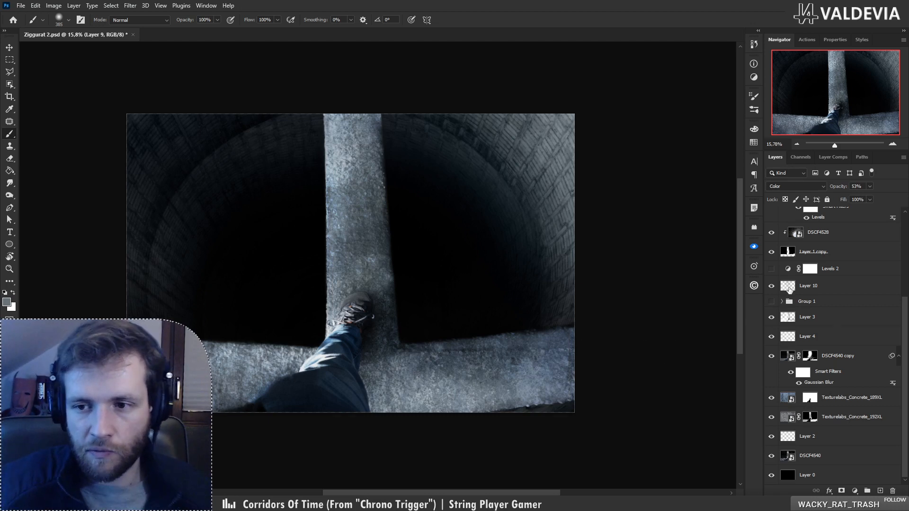
left_click(771, 357)
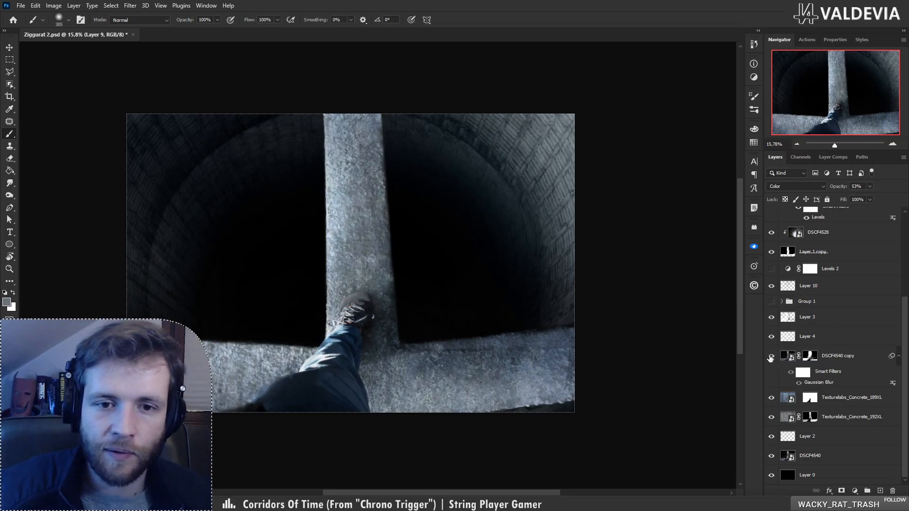
left_click(771, 357)
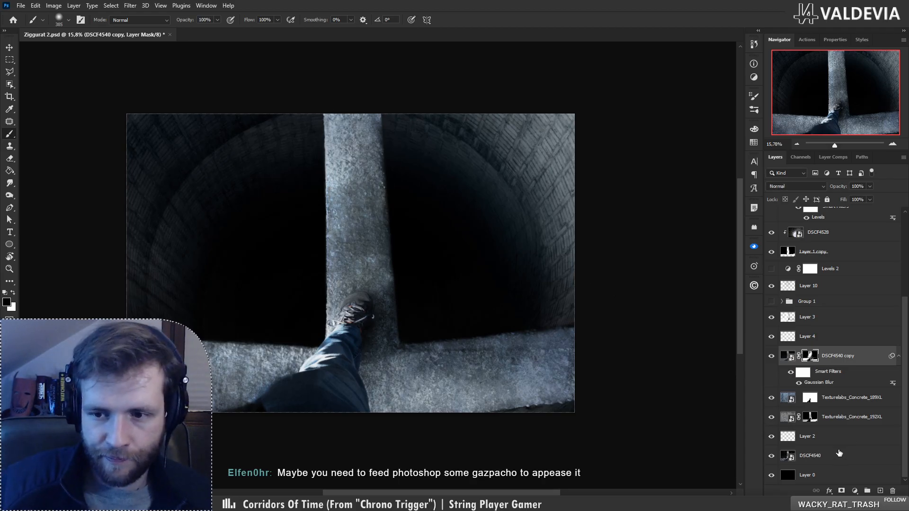
- Duplicate the DSCF4540 leg photo layer directly above the original
left_click(840, 453)
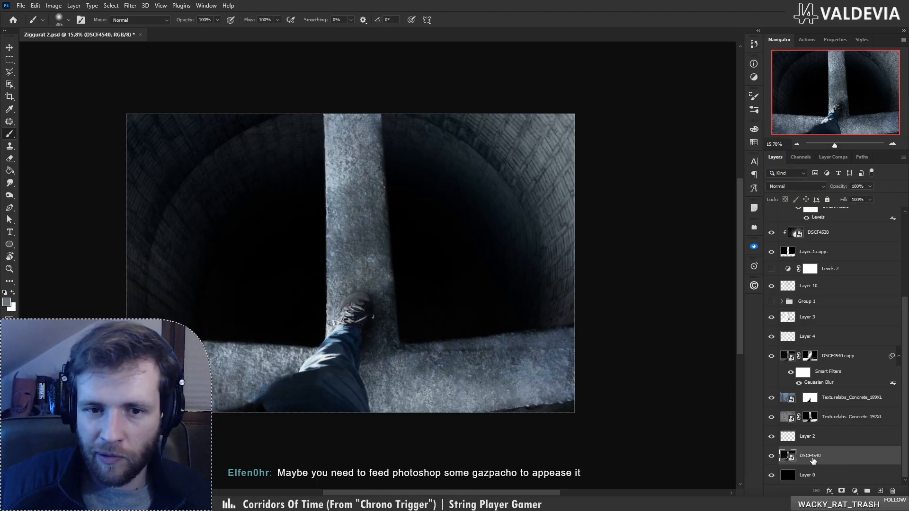
left_click_drag(817, 460, 817, 454)
key("z")
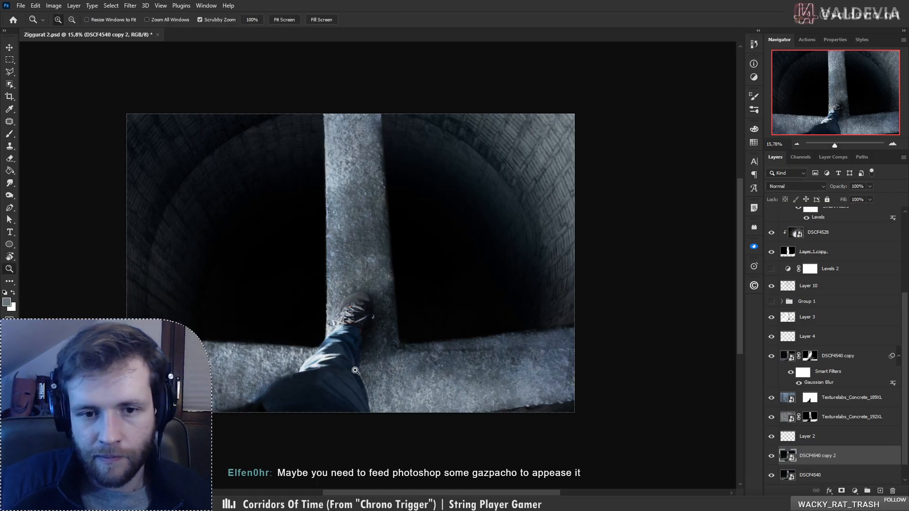
left_click_drag(313, 374, 365, 364)
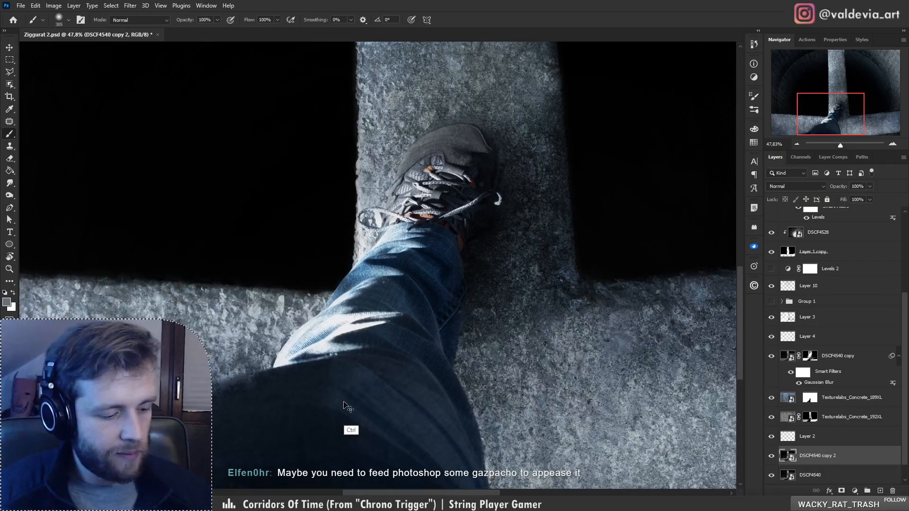
key("ctrl+t")
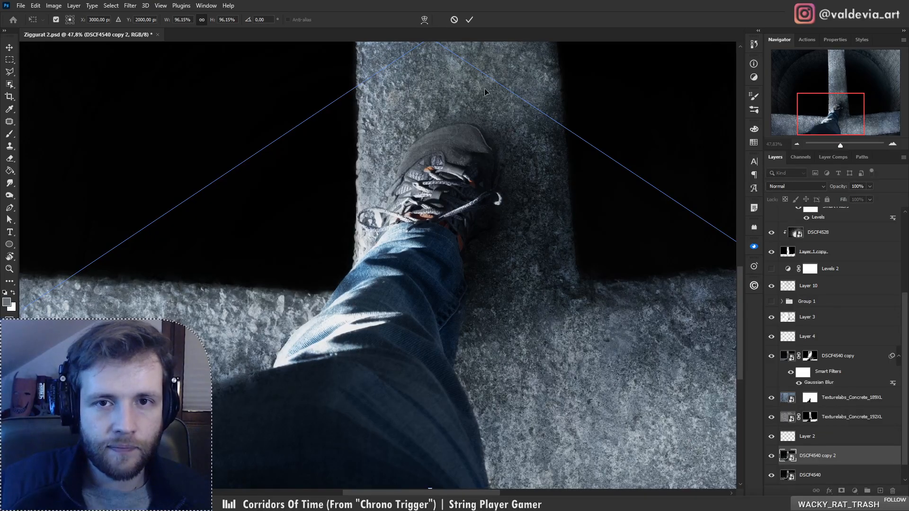
left_click(454, 20)
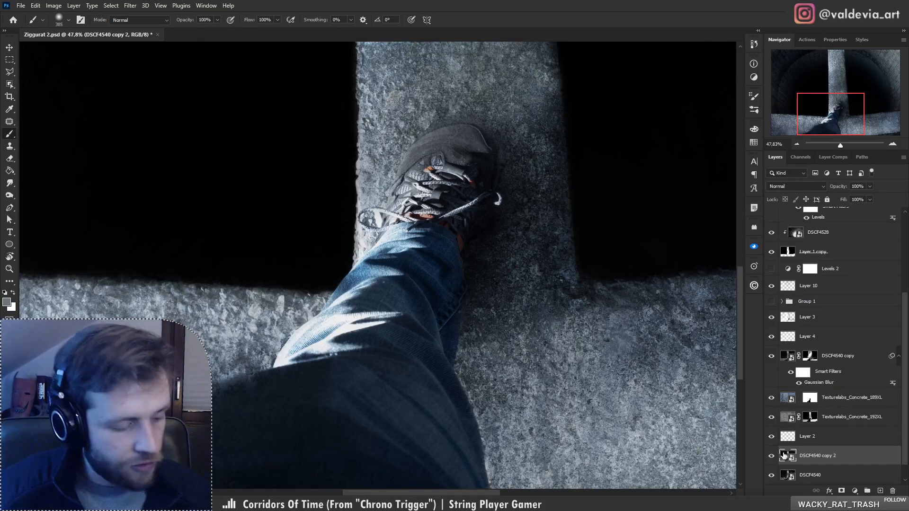
key("ctrl+backslash")
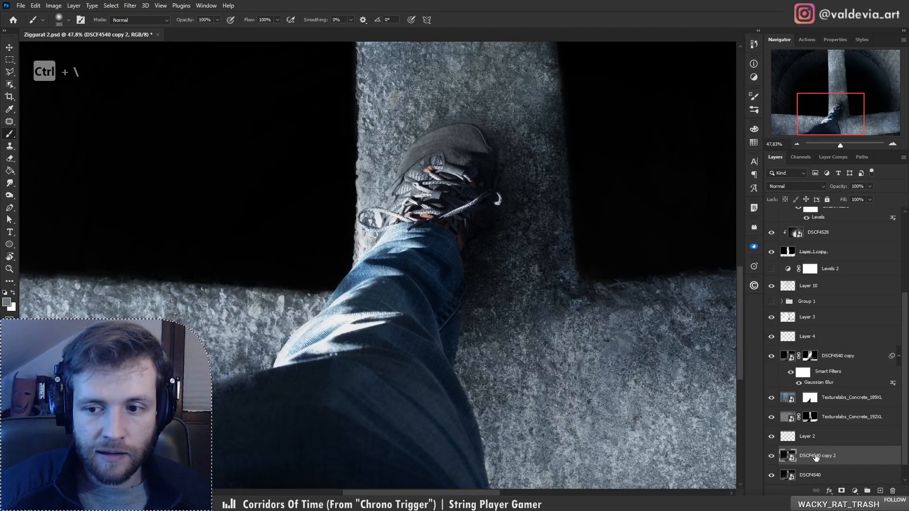
key("ctrl+shift+backslash")
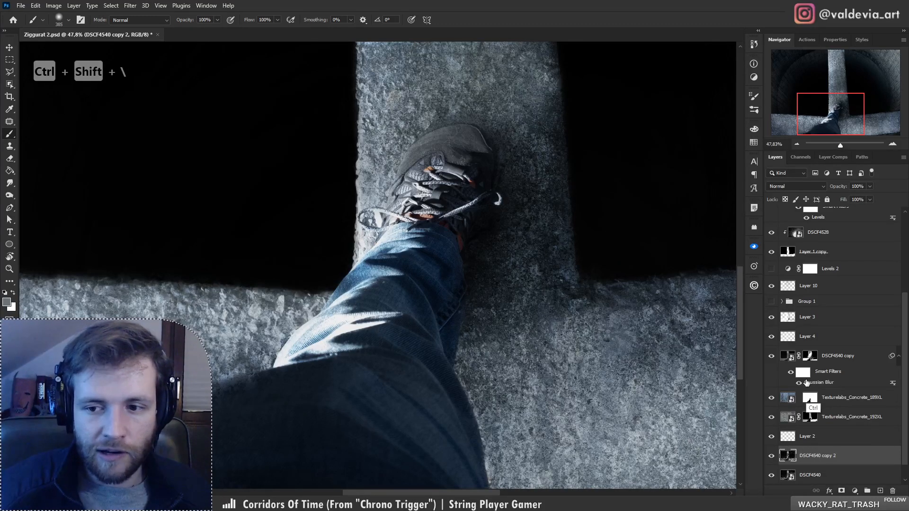
key("ctrl+backslash")
- Flip the duplicated DSCF4540 photo horizontally with Free Transform
key("ctrl+t")
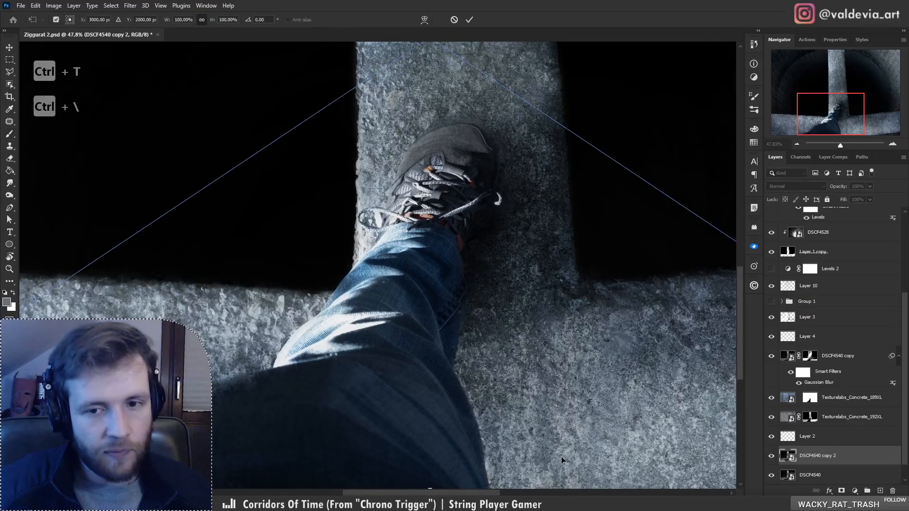
right_click(461, 127)
left_click(486, 303)
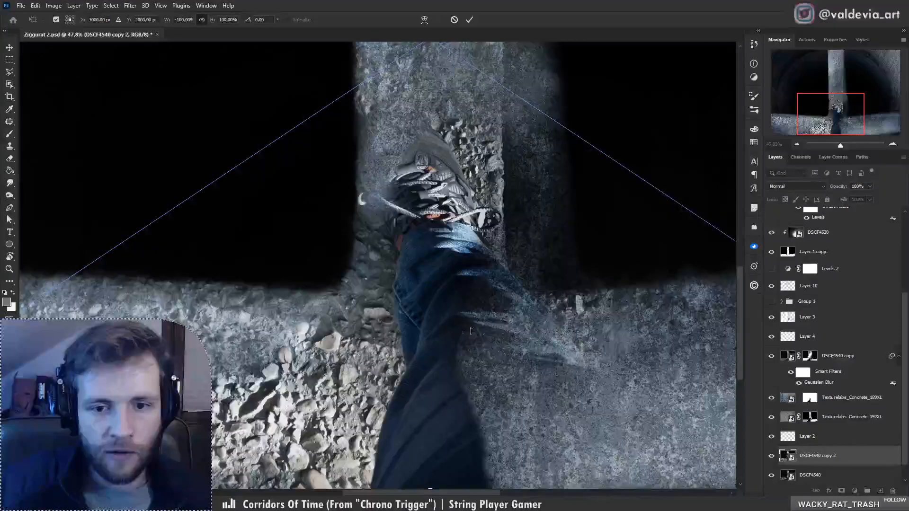
- Move the flipped leg copy over the original leg and lower its layer opacity to 55% for alignment
left_click_drag(486, 306, 401, 397)
scroll(402, 397, "down", 5)
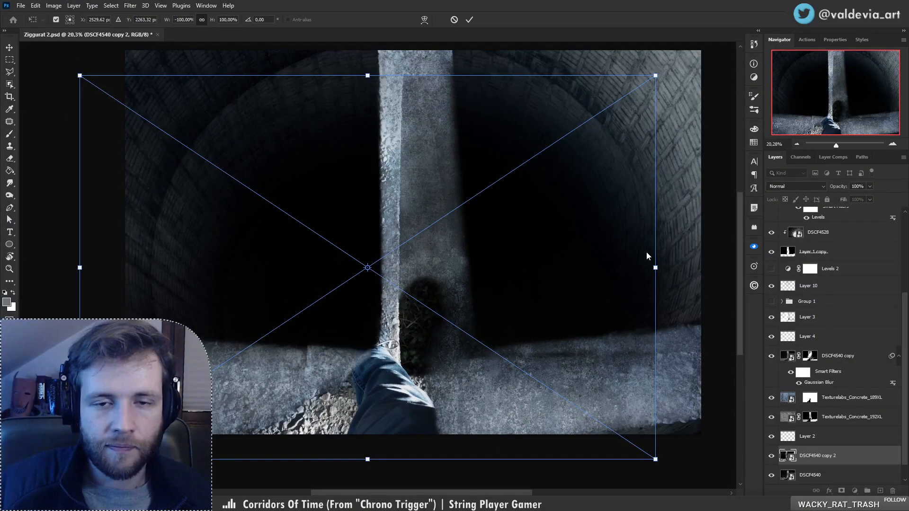
left_click_drag(467, 333, 490, 316)
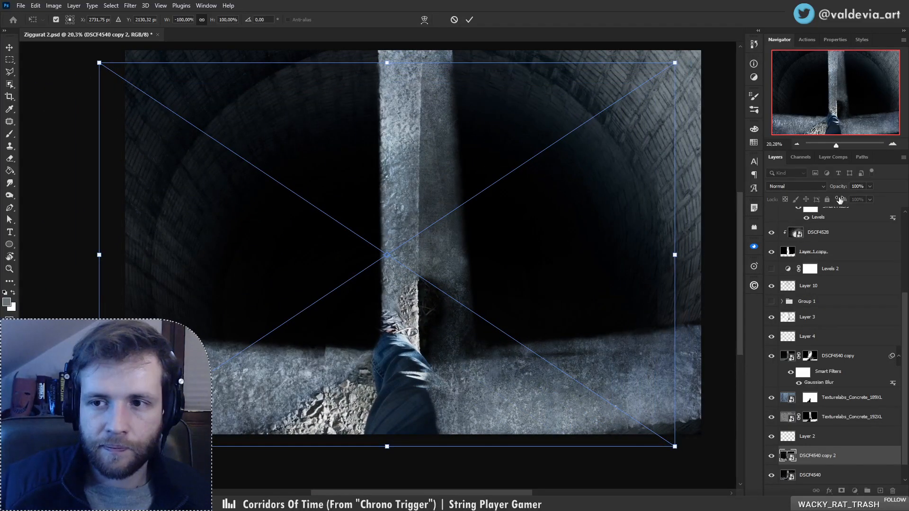
left_click_drag(834, 188, 827, 189)
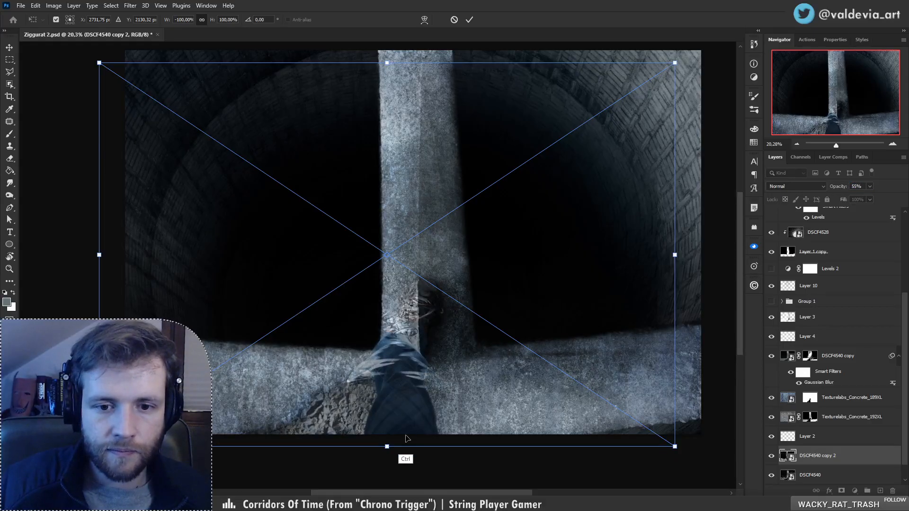
- Rotate and reposition the semi-transparent copy until its dark trouser leg covers the original leg's sunlit knee, and commit the transform
left_click_drag(405, 439, 484, 349)
left_click_drag(466, 65, 508, 95)
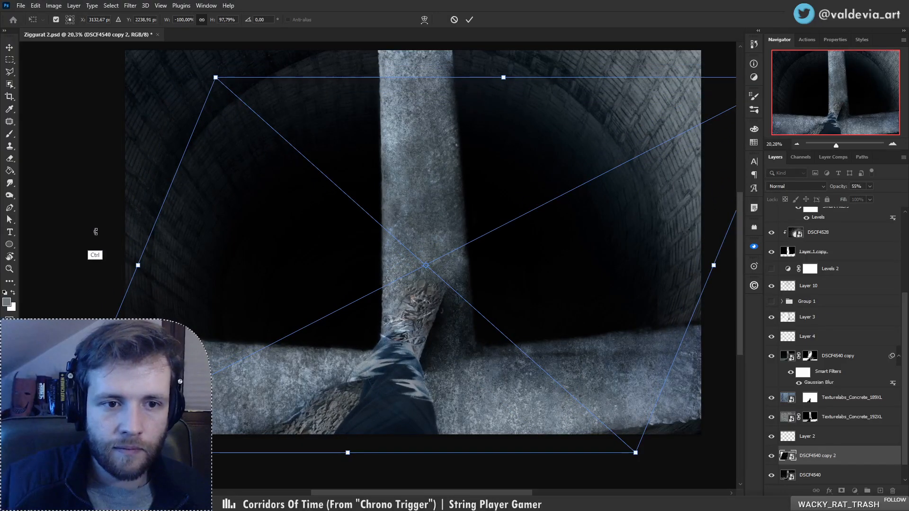
left_click_drag(96, 231, 539, 247)
left_click_drag(121, 152, 171, 110)
left_click_drag(559, 250, 590, 245)
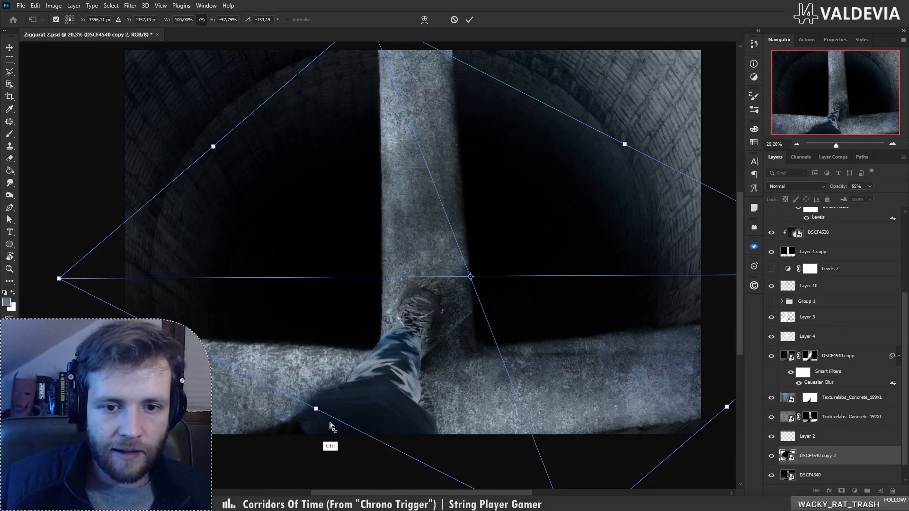
mouse_move(330, 424)
left_mouse_down()
mouse_move(300, 437)
mouse_move(318, 414)
left_mouse_up()
left_click_drag(516, 343, 521, 337)
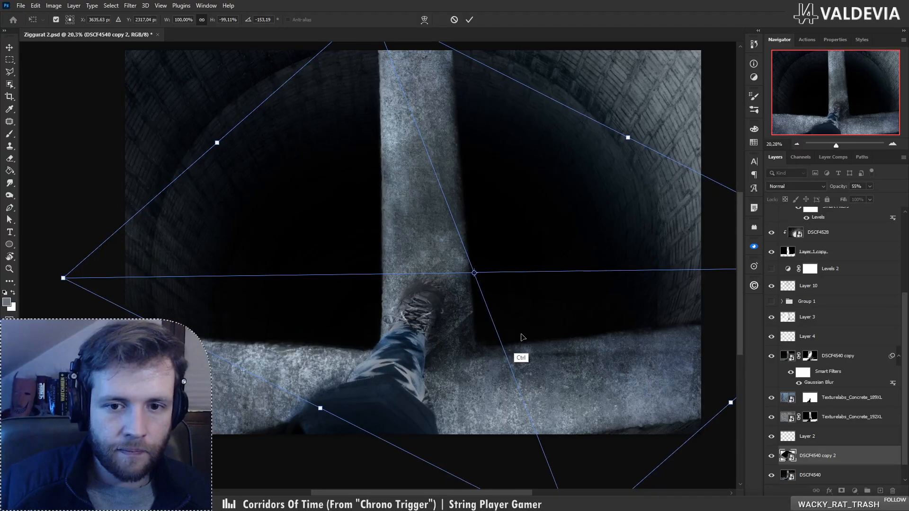
key("Return")
- Raise the transformed copy's opacity to 97% and add a black layer mask that hides all of it
key("b")
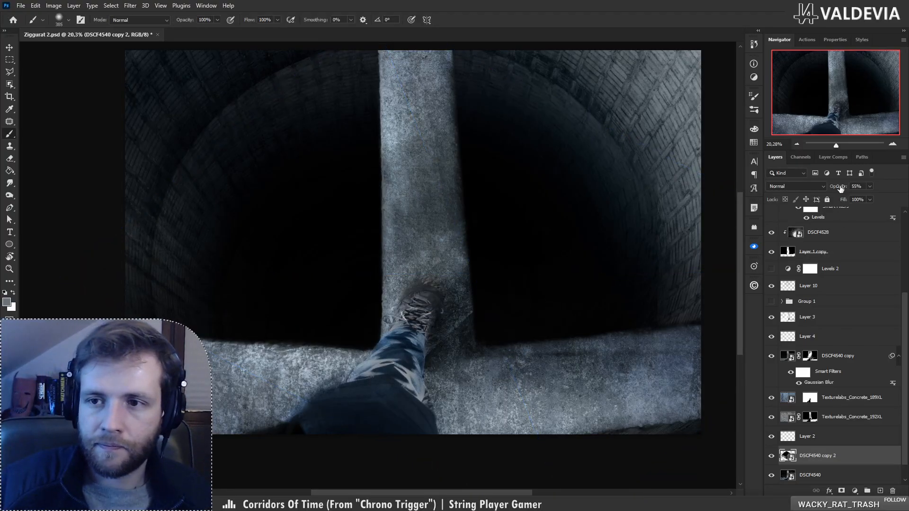
left_click_drag(840, 188, 860, 188)
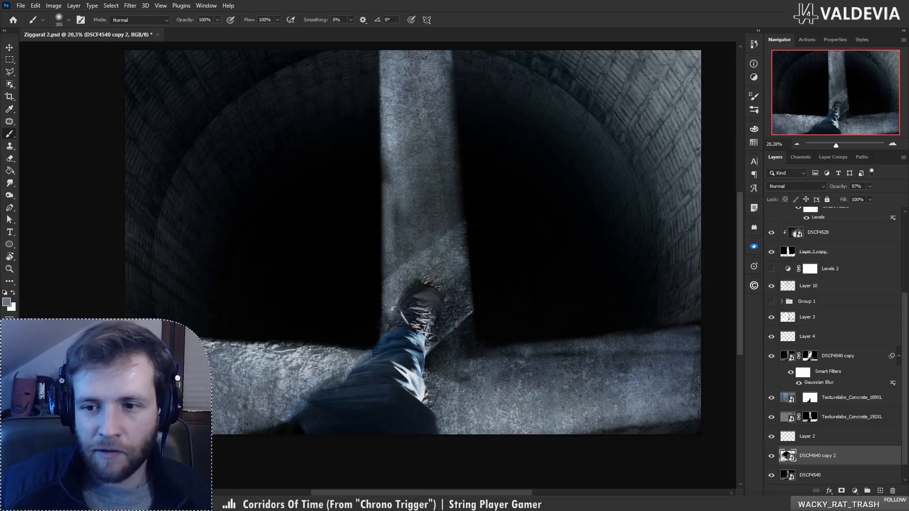
left_click(843, 492, "alt")
- Paint white on the new mask with a 177 px soft brush to cover the sunlit patch above the knee with dark denim
left_click_drag(363, 389, 412, 374)
key("x")
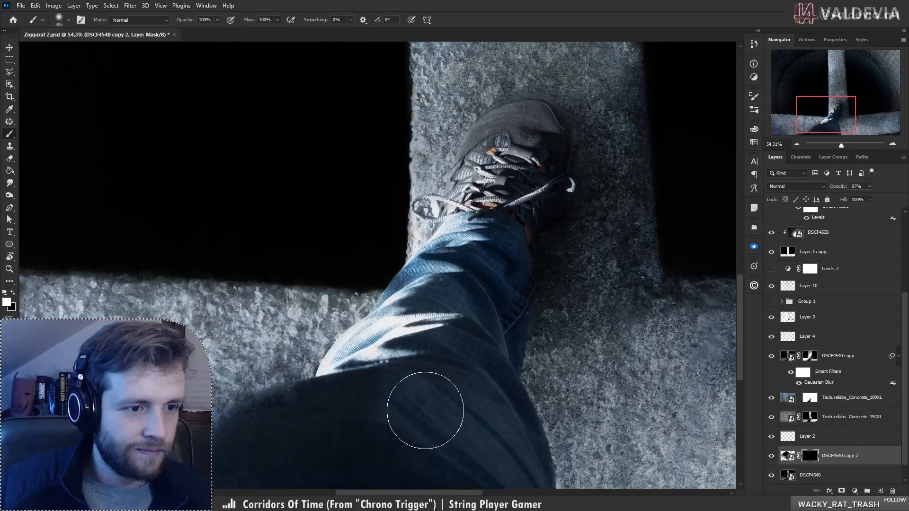
right_click(420, 392)
left_click_drag(377, 362, 462, 318)
key("ctrl+z")
mouse_move(356, 353)
left_mouse_down()
mouse_move(391, 352)
mouse_move(341, 372)
mouse_move(427, 361)
mouse_move(412, 326)
mouse_move(444, 324)
mouse_move(446, 335)
left_mouse_up()
key("x")
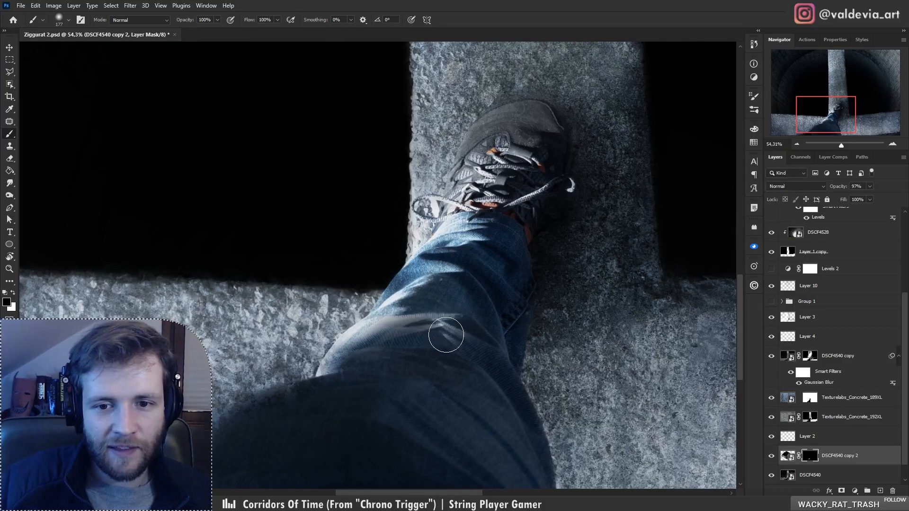
- Touch up the mask over the remaining bright crease at the knee using a 117 px soft brush
right_click(470, 358)
left_click(461, 350)
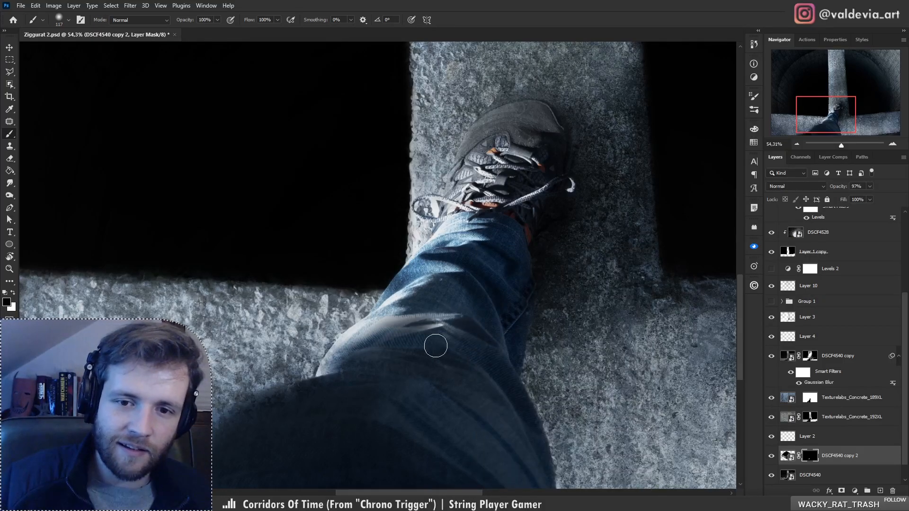
left_click_drag(438, 325, 423, 323)
key("x")
key("ctrl+z")
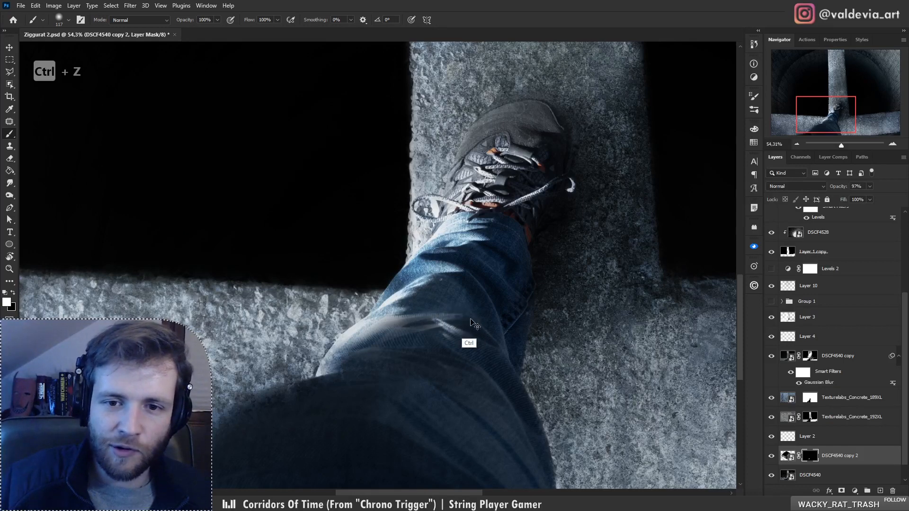
key("x")
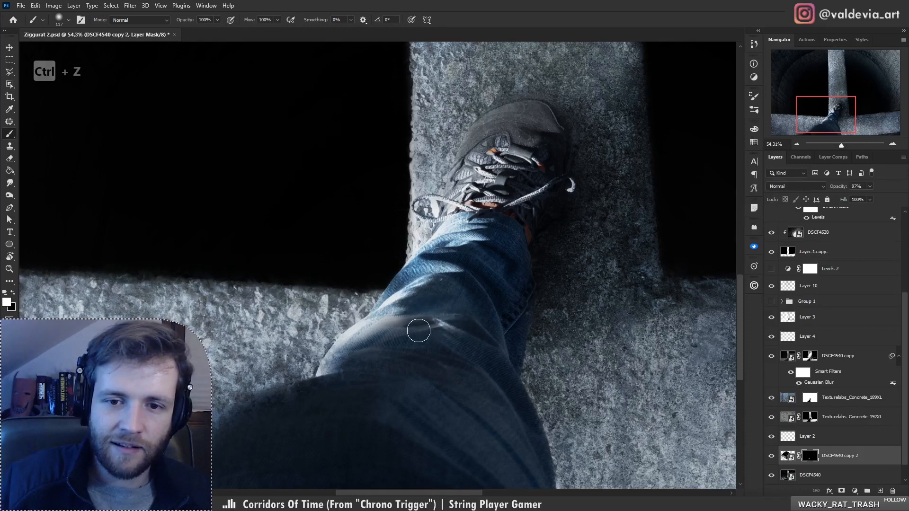
- Extend the dark denim over the bright outer edge of the knee by painting the mask with a 177 px soft brush
right_click(455, 319)
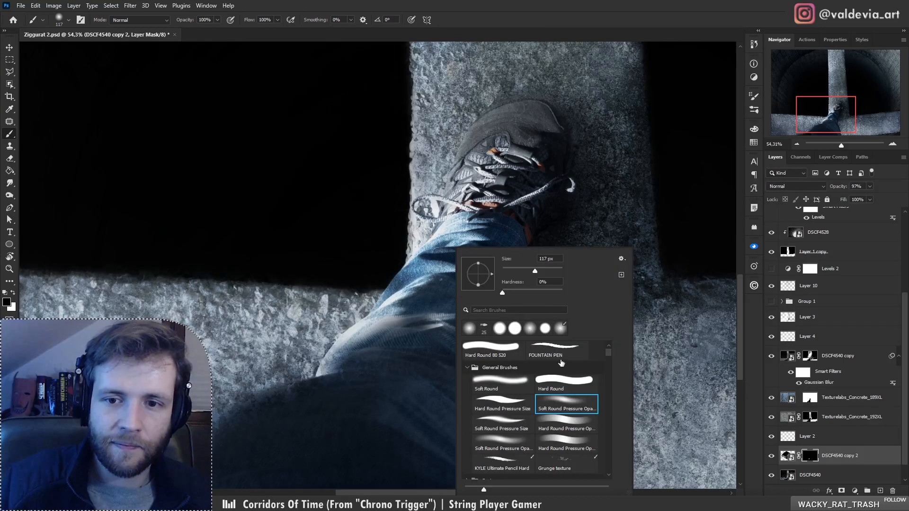
left_click(417, 341)
mouse_move(475, 348)
left_mouse_down()
mouse_move(459, 330)
mouse_move(479, 349)
mouse_move(467, 331)
mouse_move(378, 336)
mouse_move(406, 322)
mouse_move(320, 373)
mouse_move(414, 285)
mouse_move(401, 296)
mouse_move(451, 283)
mouse_move(449, 315)
mouse_move(379, 335)
mouse_move(353, 360)
left_mouse_up()
key("ctrl+z")
key("x")
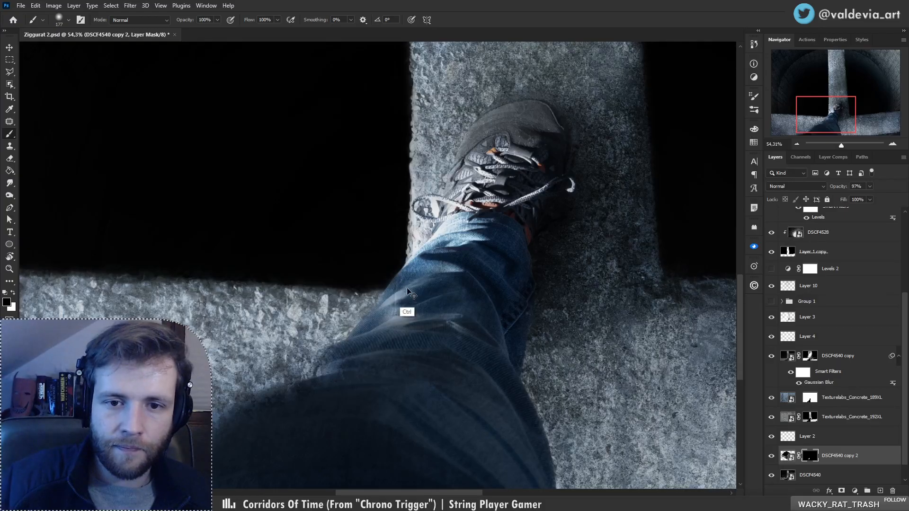
key("ctrl+z")
key("x")
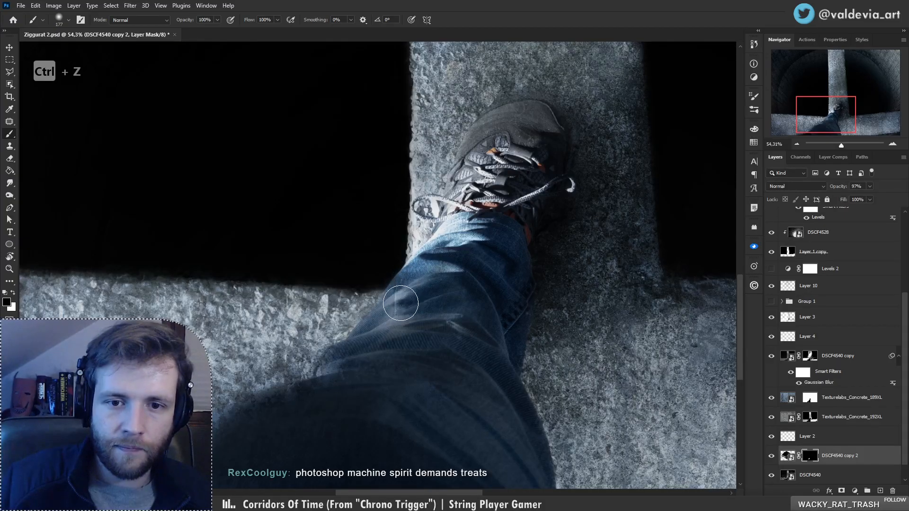
- Tone down the highlights on the trouser hem below the shoe by painting white on the mask with a 59 px brush
mouse_move(459, 265)
left_mouse_down()
mouse_move(443, 235)
mouse_move(467, 270)
left_mouse_up()
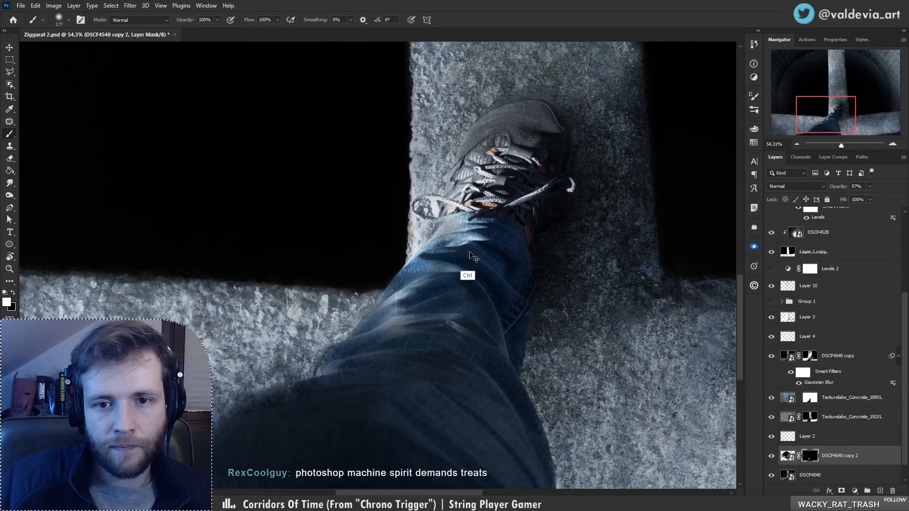
key("ctrl+z")
right_click(494, 243)
left_click(428, 244)
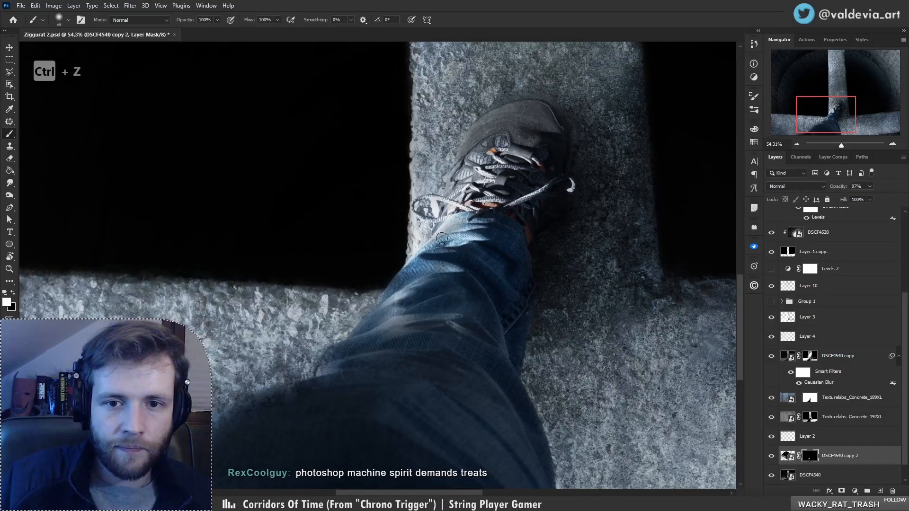
left_click_drag(486, 241, 491, 241)
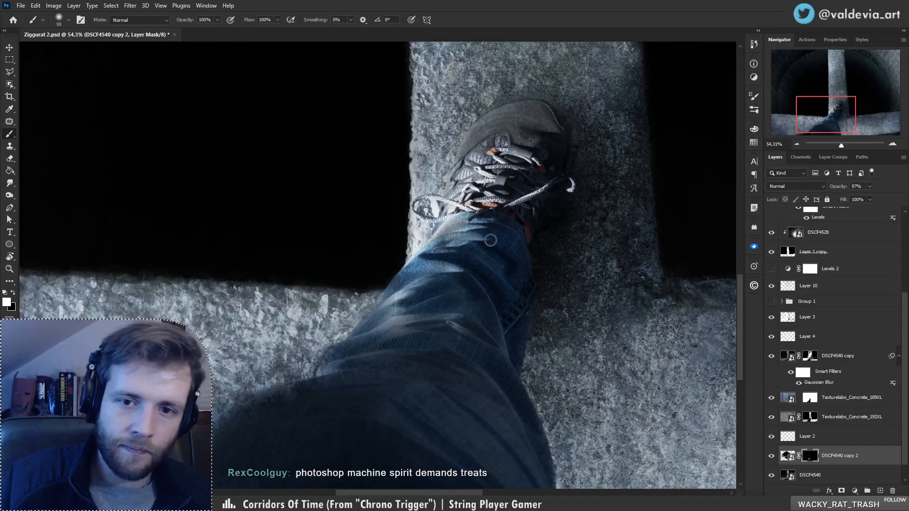
scroll(463, 226, "down", 3)
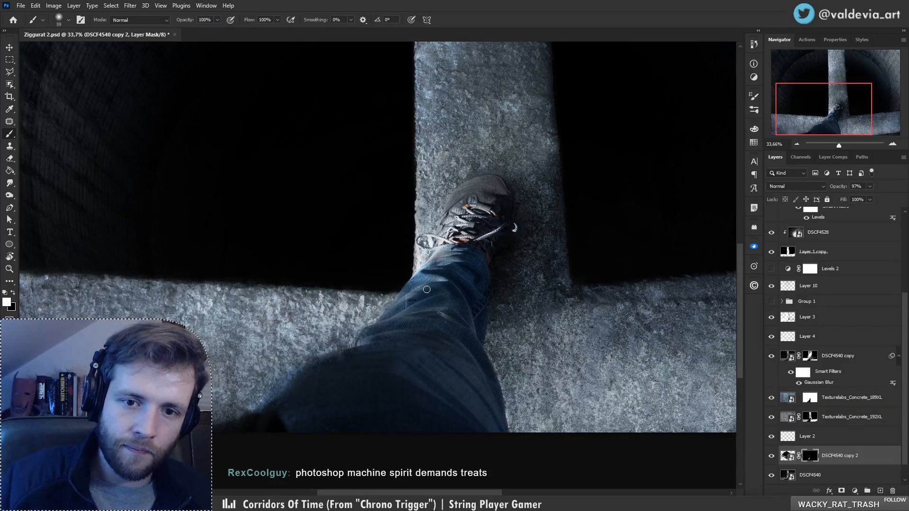
- Create a new layer above DSCF4540 copy 2 and clone dark denim over the lower leg's outer edge with a 47 px Clone Stamp
key("z")
mouse_move(431, 317)
left_mouse_down()
mouse_move(345, 318)
mouse_move(425, 317)
mouse_move(428, 303)
left_mouse_up()
key("b")
key("z")
left_click(879, 492)
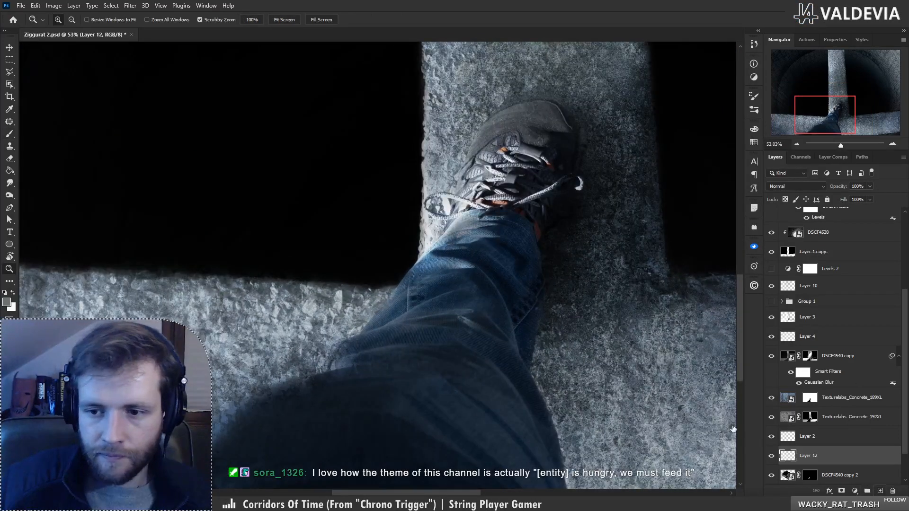
key("s")
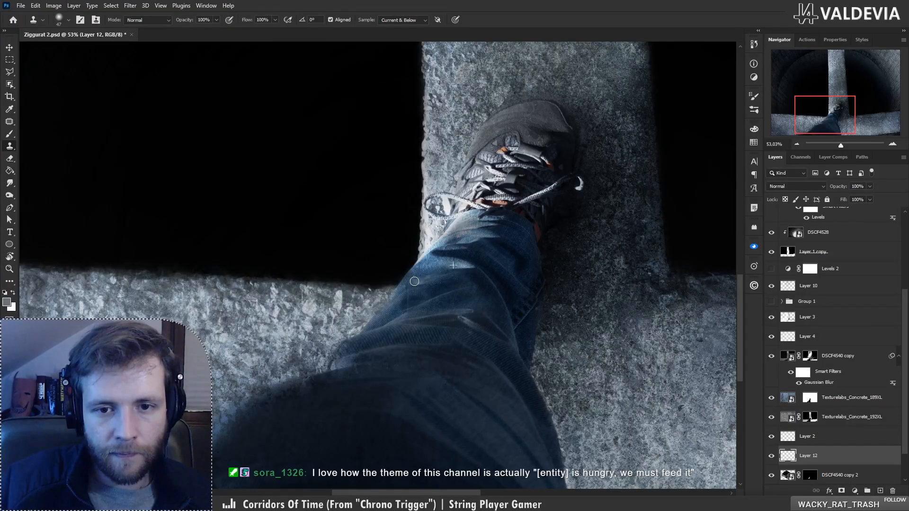
mouse_move(414, 282)
left_mouse_down()
mouse_move(390, 296)
mouse_move(436, 306)
mouse_move(477, 299)
mouse_move(333, 344)
mouse_move(406, 292)
mouse_move(349, 291)
mouse_move(382, 264)
mouse_move(419, 277)
mouse_move(441, 277)
left_mouse_up()
key("ctrl+space")
key("ctrl+space")
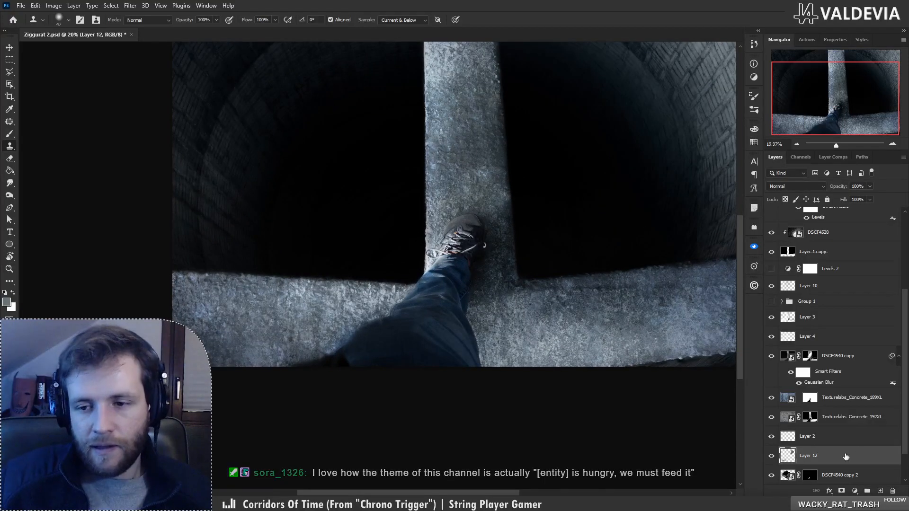
- Toggle the visibility of Layer 12 and DSCF4540 copy 2 to compare the leg with and without the highlight cover
left_click(772, 475)
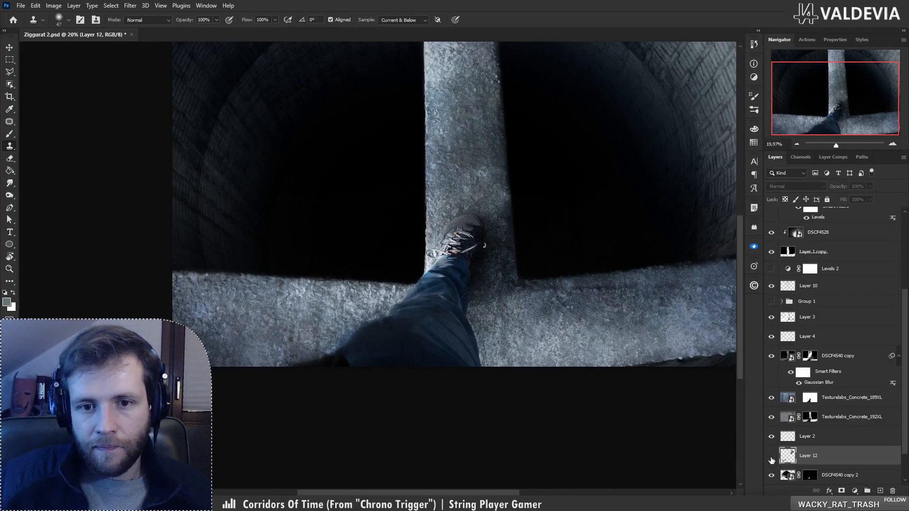
left_click(771, 476)
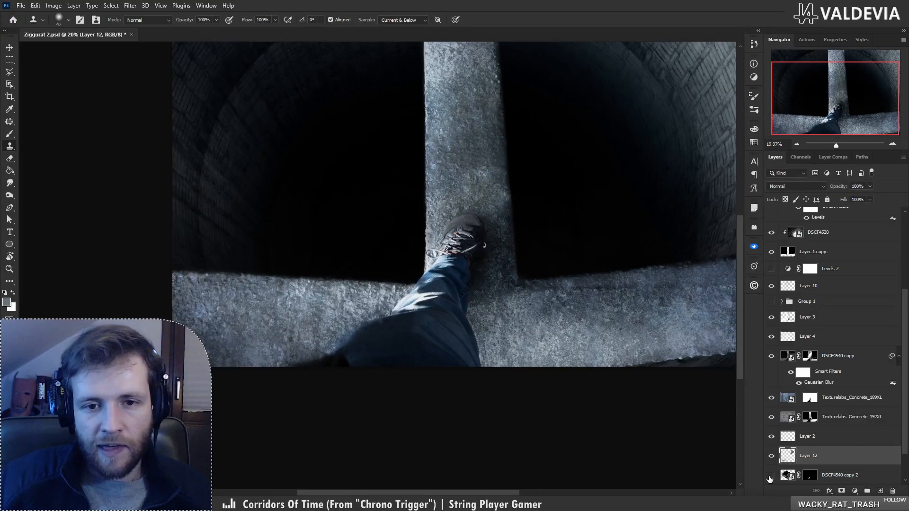
left_click(771, 475)
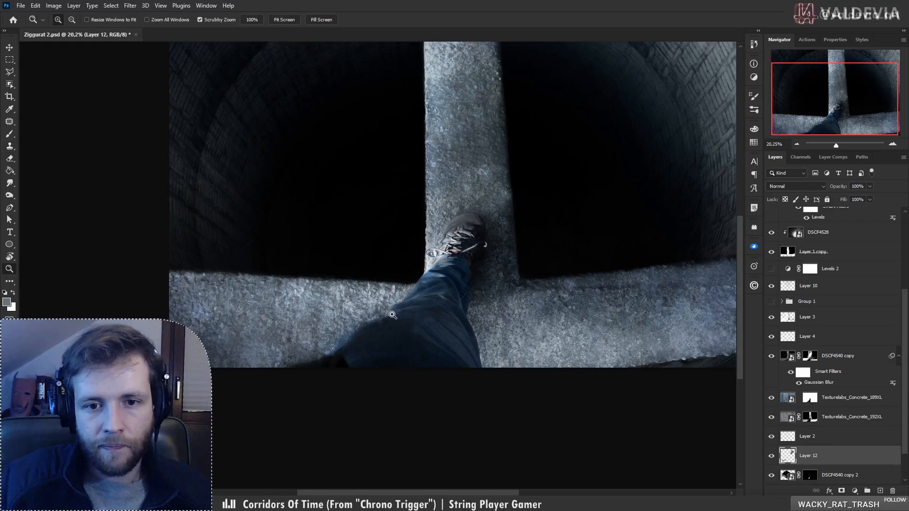
- Activate the DSCF4540 copy 2 mask and try cloned and soft black strokes along the knee's edge against the concrete
left_click_drag(395, 302, 511, 305)
left_click(793, 475)
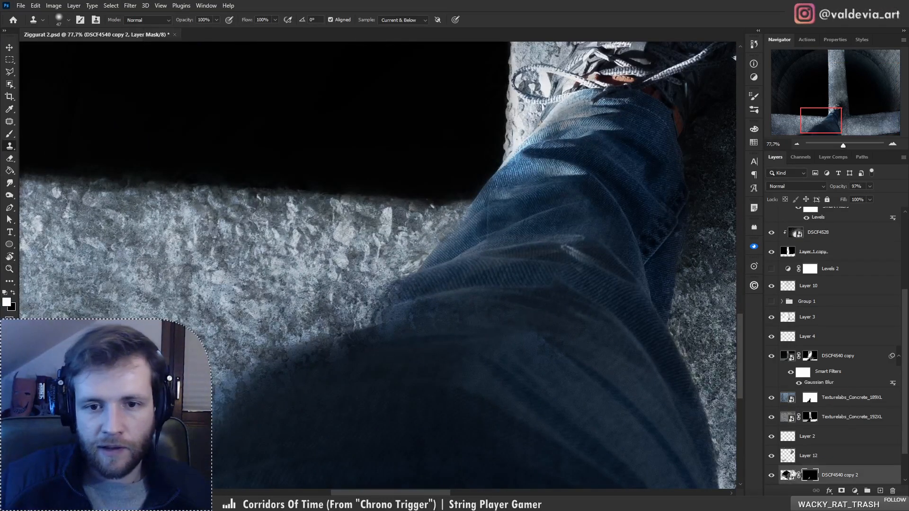
right_click(409, 289)
left_click(459, 352)
left_click_drag(378, 305, 400, 270)
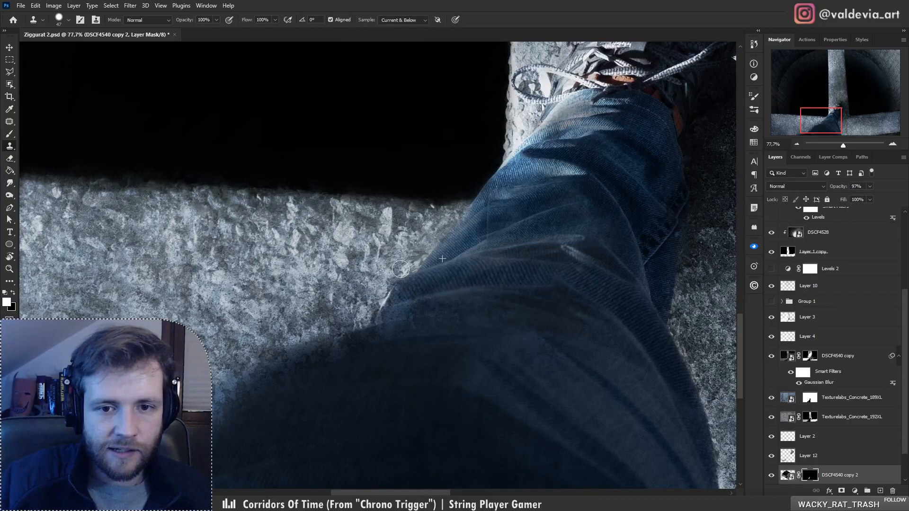
key("ctrl+z")
key("b")
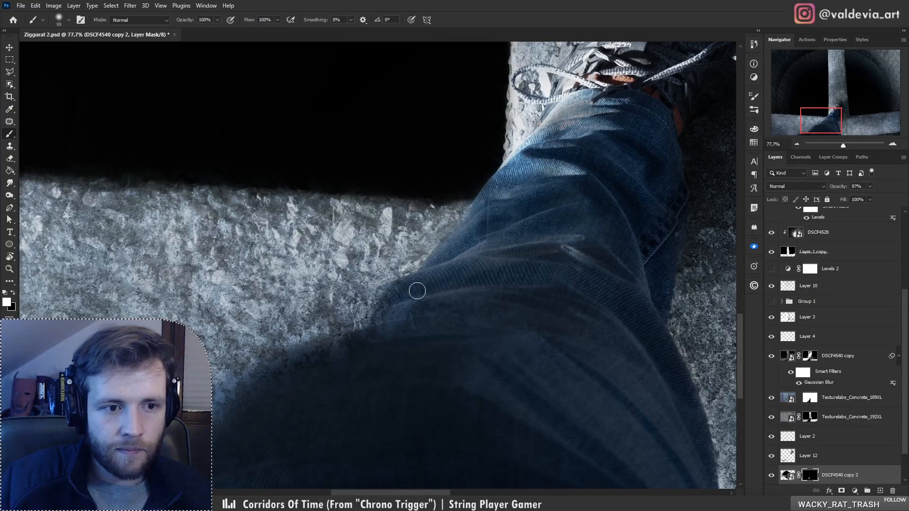
key("ctrl+z")
key("x")
mouse_move(366, 318)
left_mouse_down()
mouse_move(403, 272)
mouse_move(376, 315)
mouse_move(385, 331)
mouse_move(407, 269)
left_mouse_up()
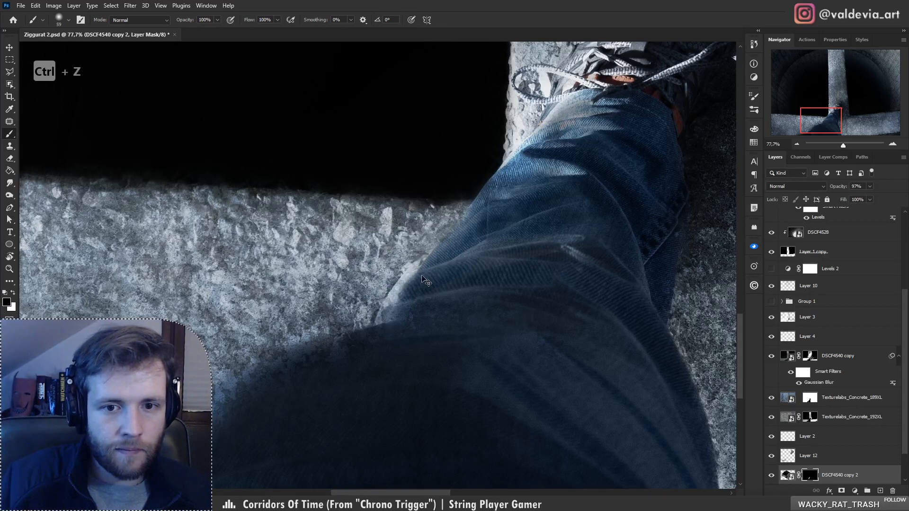
key("ctrl+z")
- Paint black on the DSCF4540 copy 2 mask along the knee's edge against the concrete with a 26 px, 75% hardness brush
right_click(423, 279)
left_click(467, 349)
left_click_drag(488, 271, 477, 271)
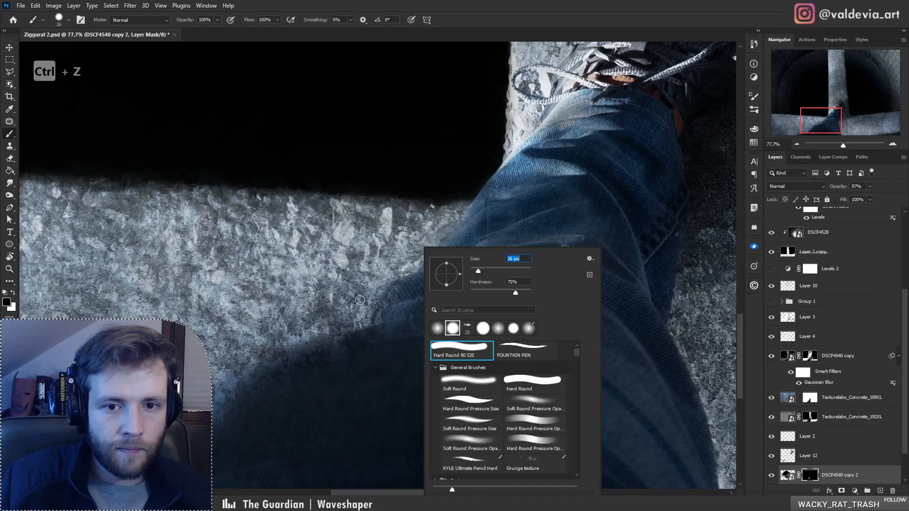
left_click_drag(364, 323, 377, 309)
key("ctrl+z")
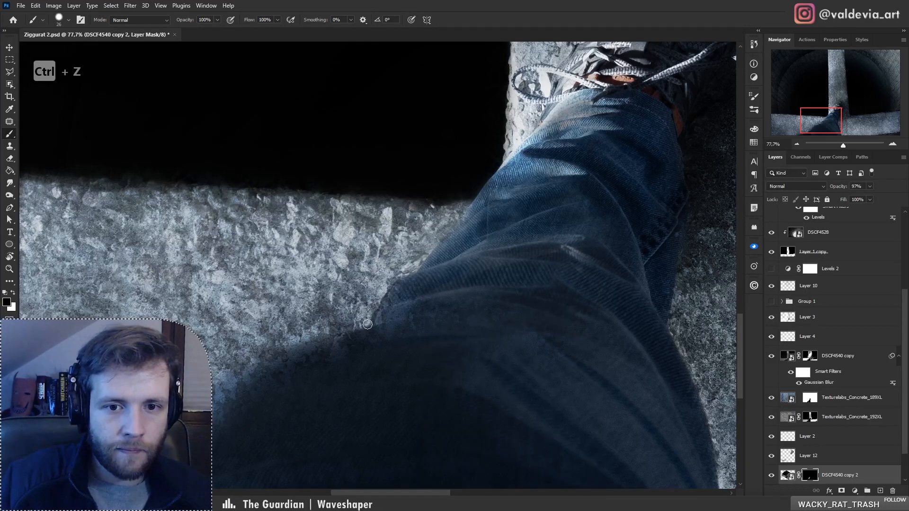
left_click_drag(377, 302, 385, 286)
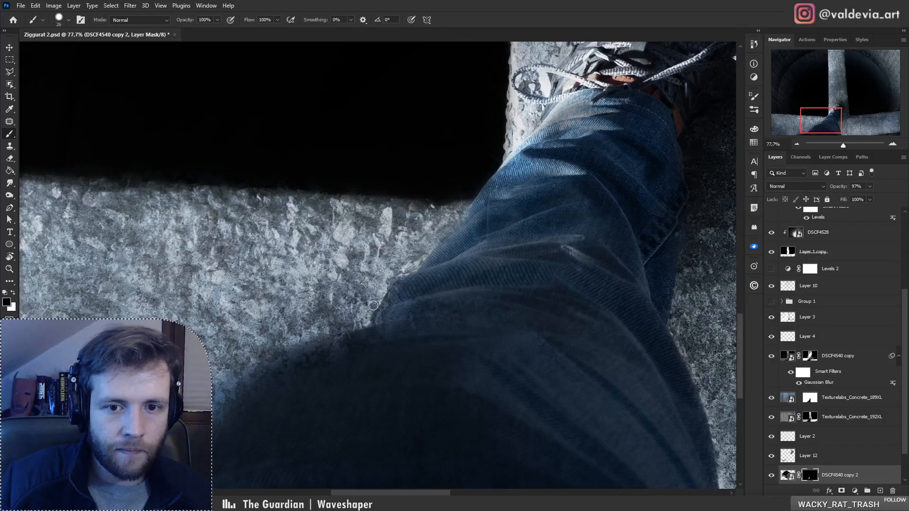
- Toggle the visibility of DSCF4540 copy and Texturelabs_Concrete_189XL to check which layer puts concrete texture on the knee
key("z")
left_click_drag(423, 309, 483, 297)
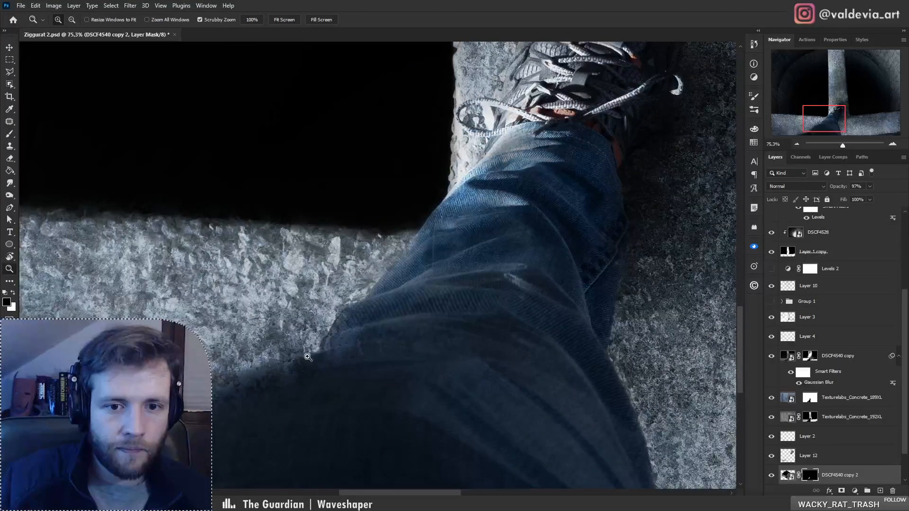
left_click_drag(308, 357, 360, 341)
key("b")
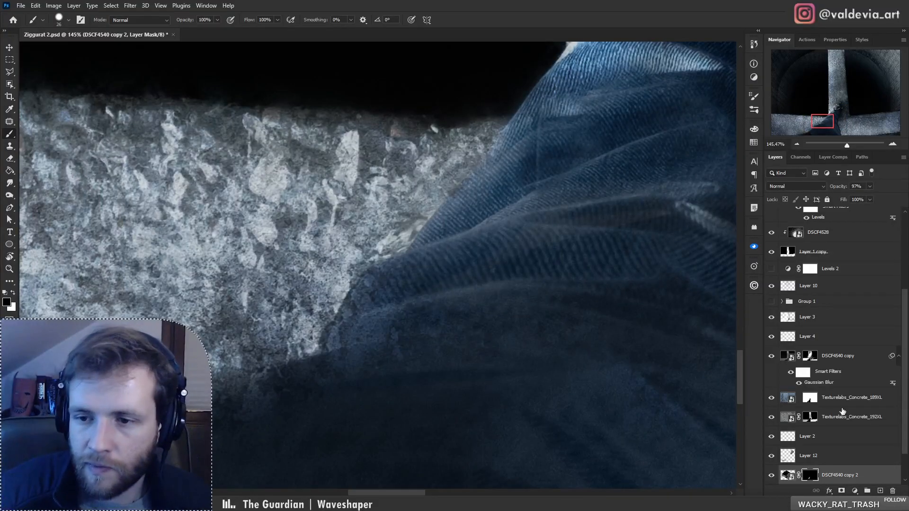
left_click(772, 357)
left_click(772, 356)
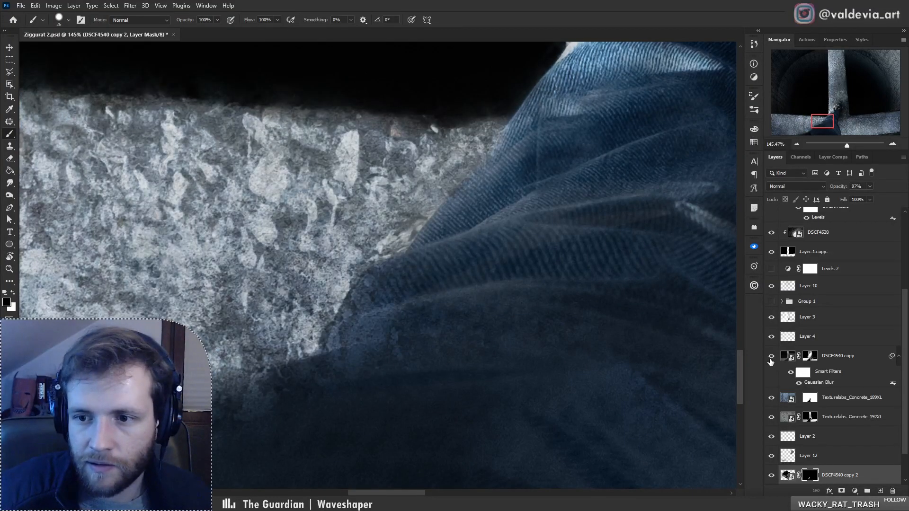
left_click(771, 400)
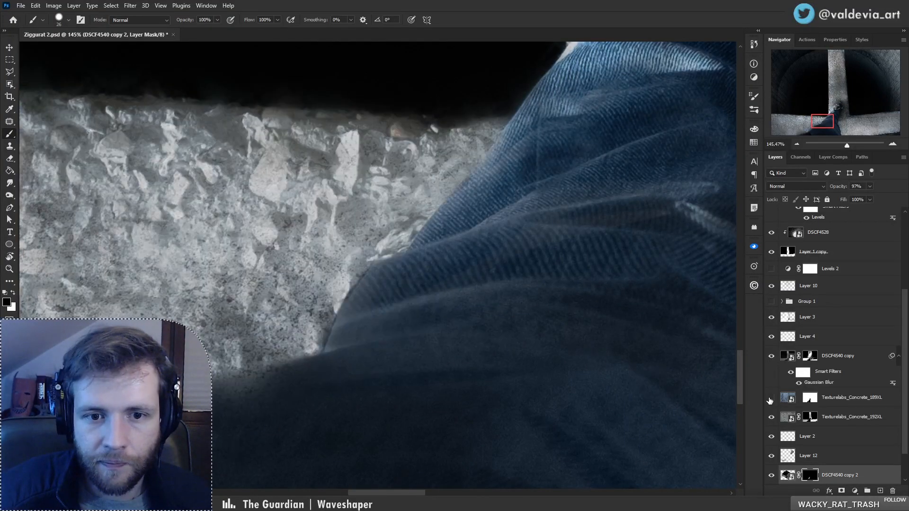
left_click(771, 400)
- Activate the Texturelabs_Concrete_189XL mask and paint black over the knee with a 196 px brush to hide the concrete texture there
left_click(810, 398)
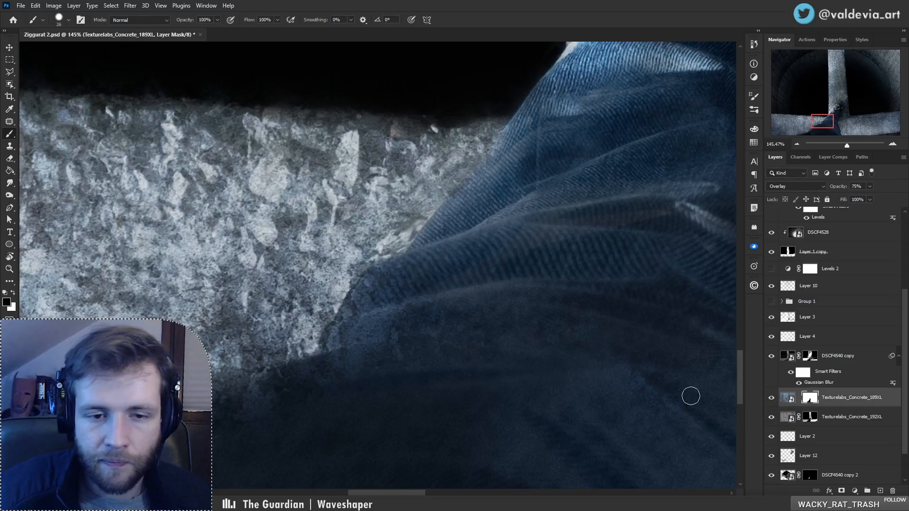
key("z")
left_click_drag(372, 355, 349, 360)
key("b")
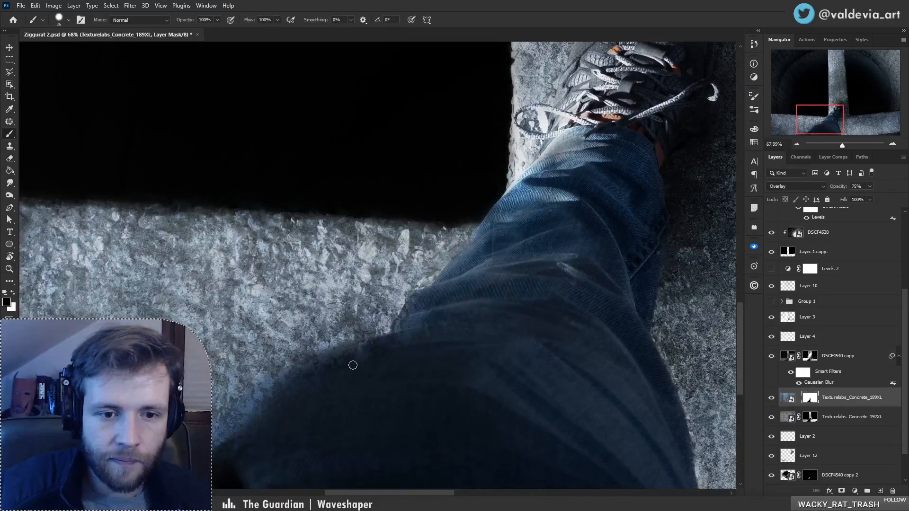
right_click(353, 364)
left_click(299, 428)
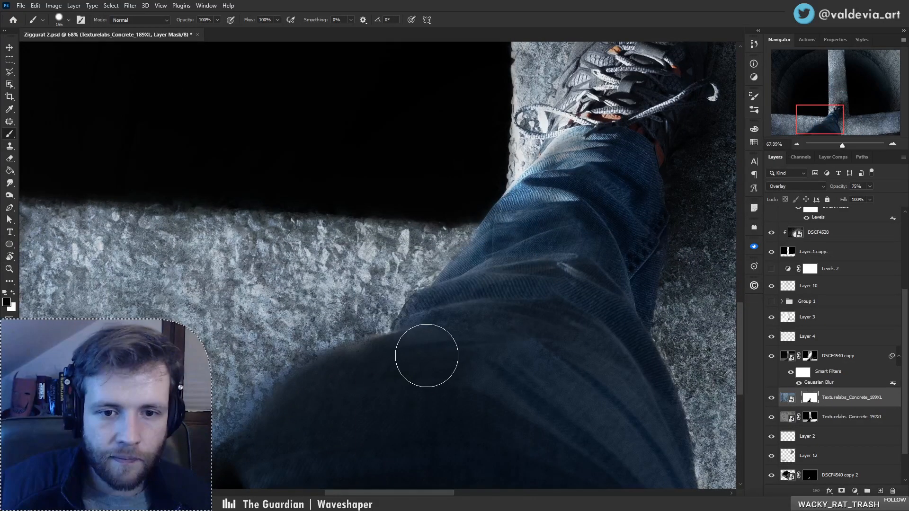
key("ctrl+z")
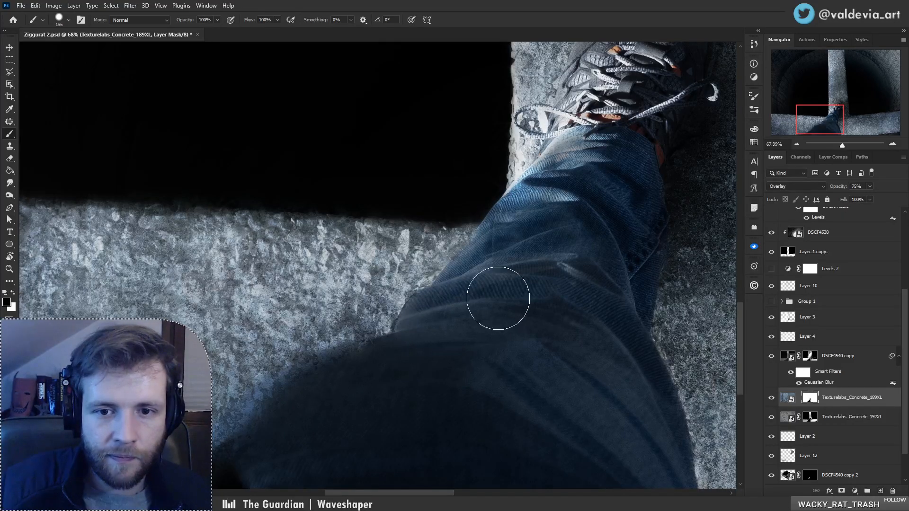
- Compare the whole thigh with and without the Texturelabs_Concrete_189XL overlay
key("z")
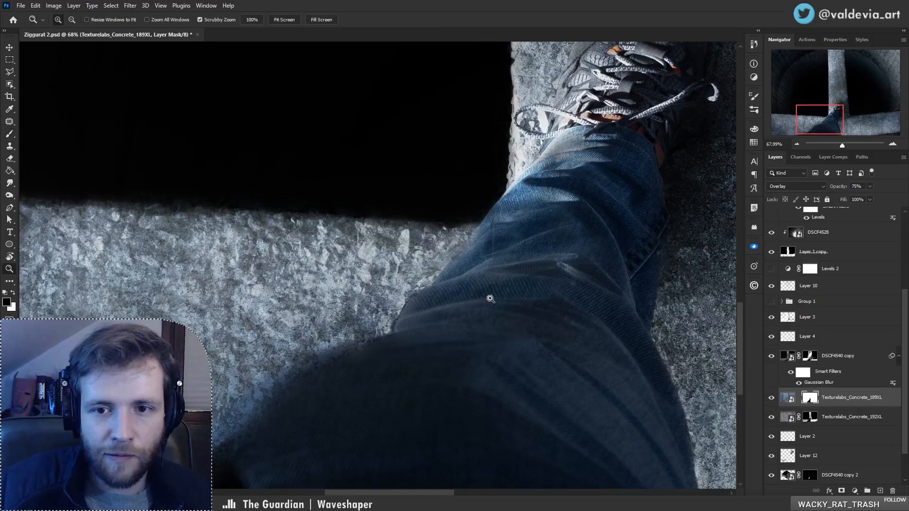
mouse_move(444, 328)
left_mouse_down()
mouse_move(379, 338)
mouse_move(460, 358)
mouse_move(663, 338)
left_mouse_up()
key("b")
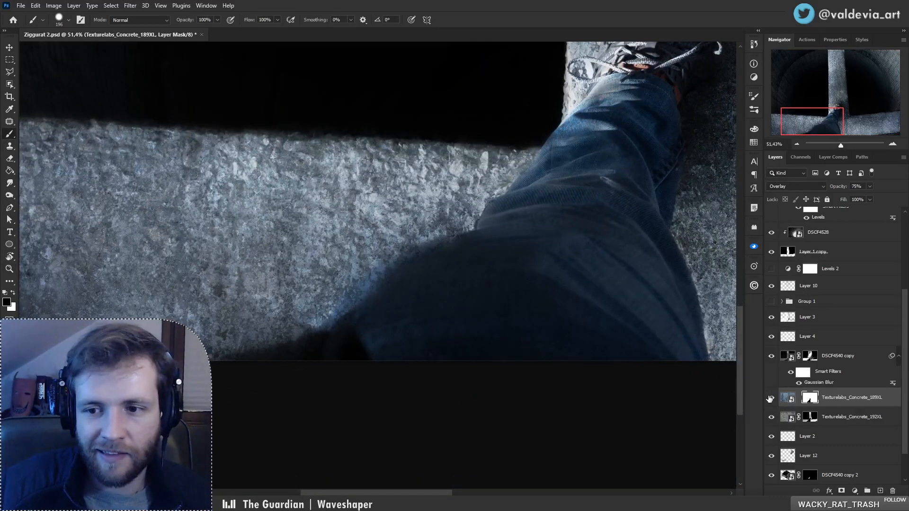
left_click(771, 398)
left_click(772, 399)
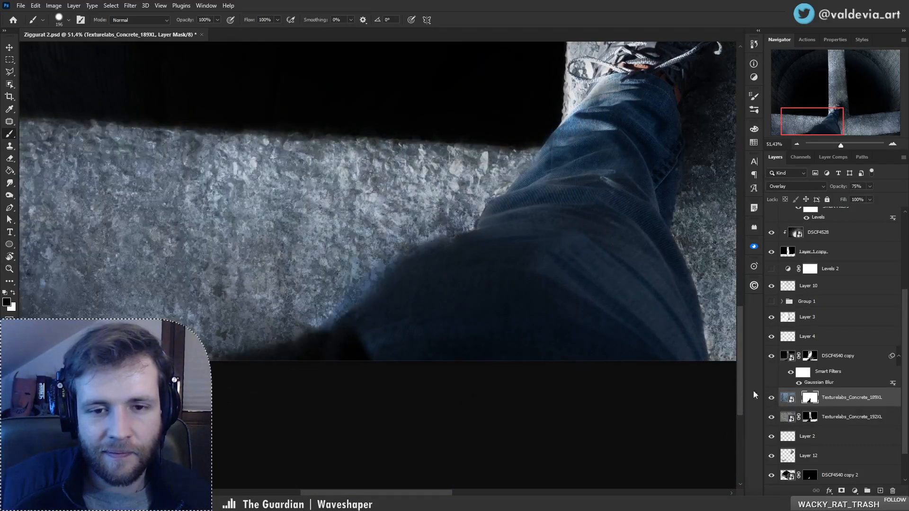
- Undo the last mask stroke and paint black along the thigh's outer edge with a soft 196 px brush
key("ctrl+z")
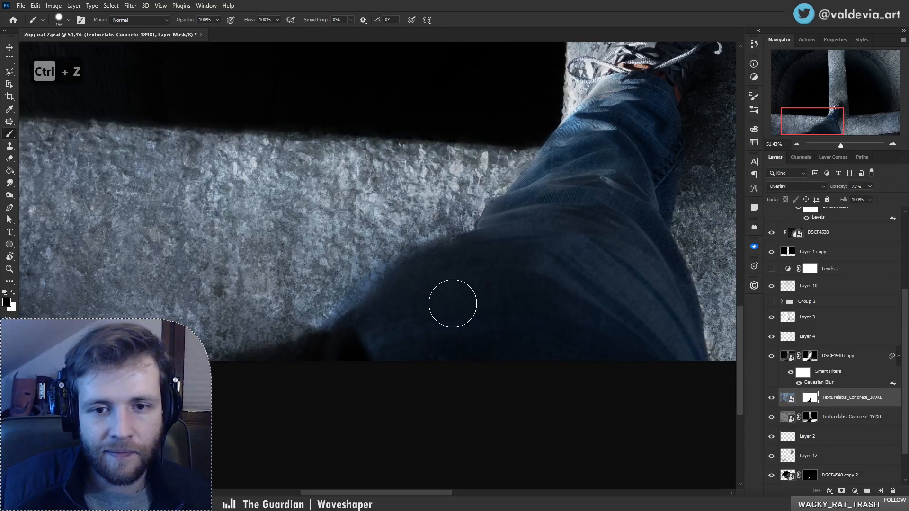
right_click(453, 304)
left_click(509, 387)
left_click_drag(326, 359, 357, 323)
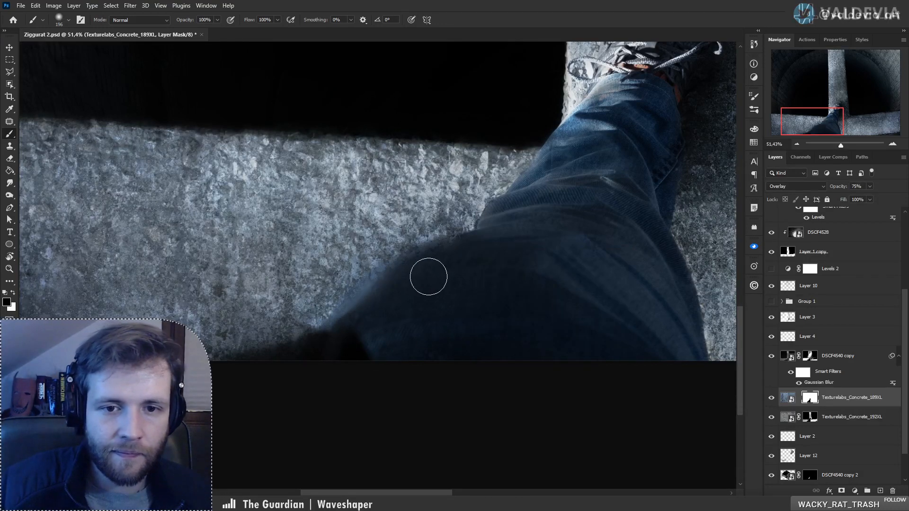
key("z")
mouse_move(439, 338)
left_mouse_down()
mouse_move(402, 288)
mouse_move(379, 306)
mouse_move(436, 274)
left_mouse_up()
key("b")
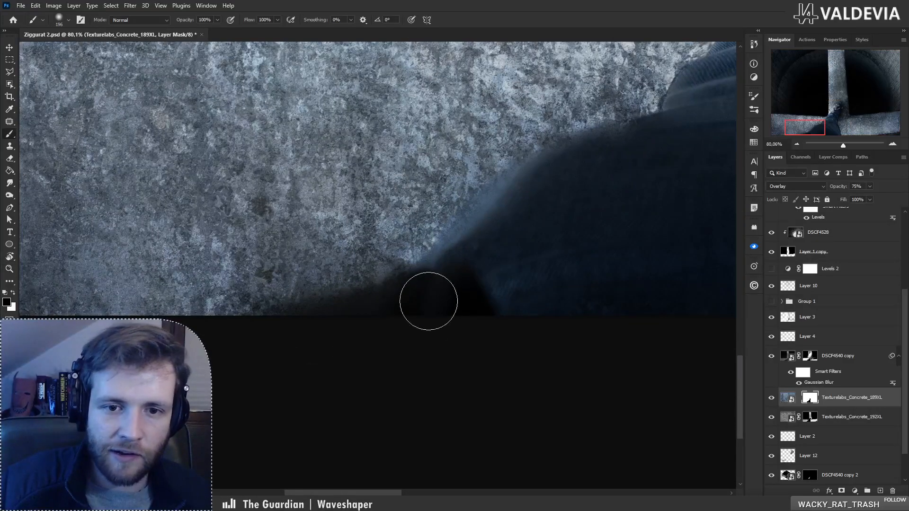
- Inspect the thigh's edge against the beam at several magnifications, and toggle Texturelabs_Concrete_189XL to check the masked transition
key("z")
left_click_drag(443, 321, 360, 352)
left_click_drag(497, 283, 535, 270)
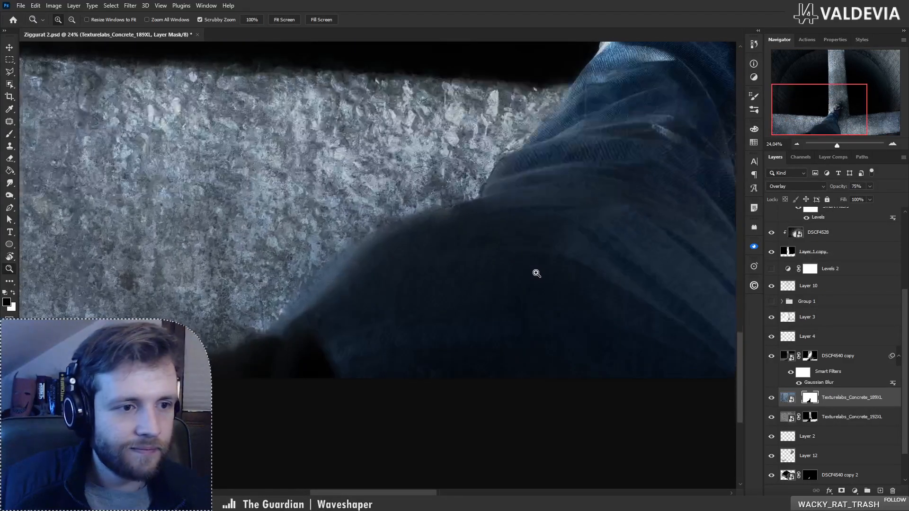
key("b")
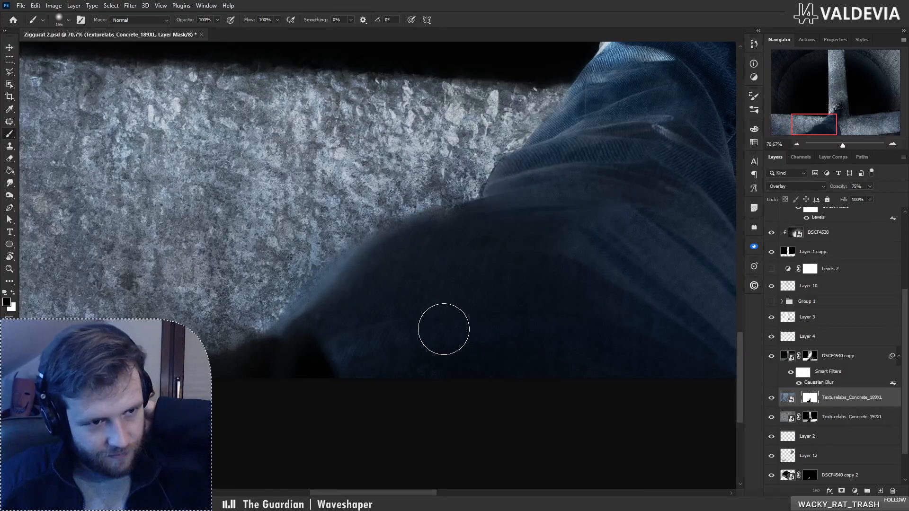
key("z")
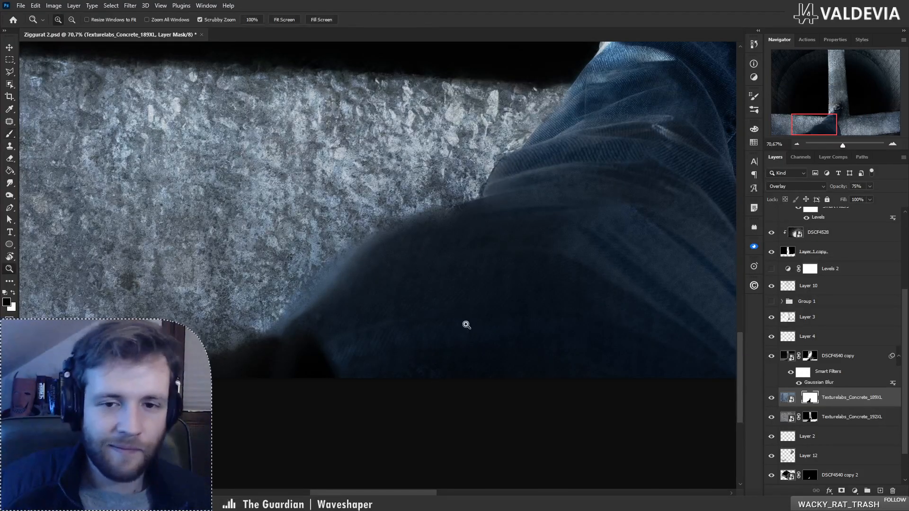
mouse_move(467, 321)
left_mouse_down()
mouse_move(375, 328)
mouse_move(369, 320)
left_mouse_up()
left_click_drag(460, 306, 496, 288)
left_click_drag(409, 314, 430, 299)
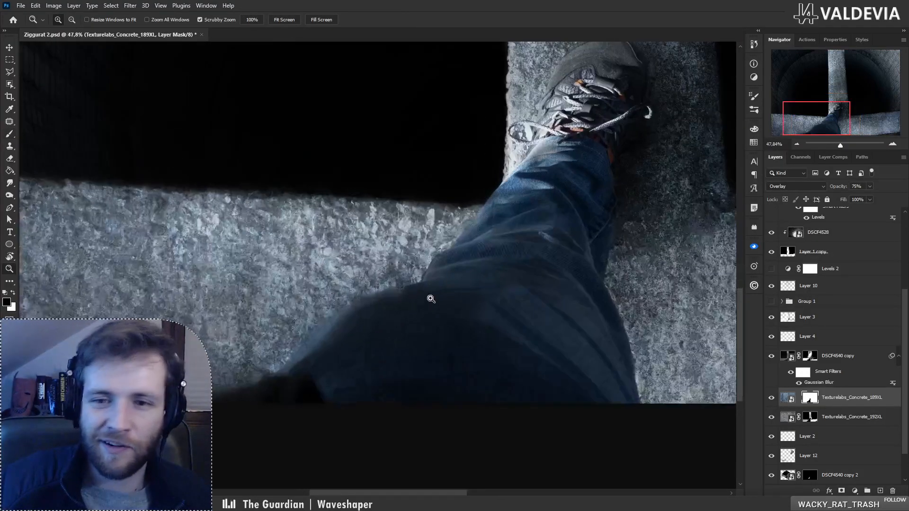
key("b")
left_click(771, 399)
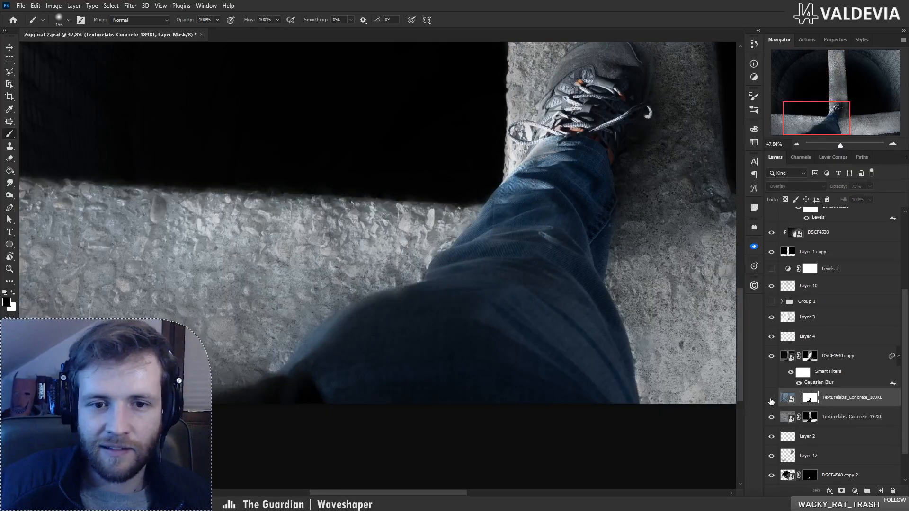
left_click(771, 400)
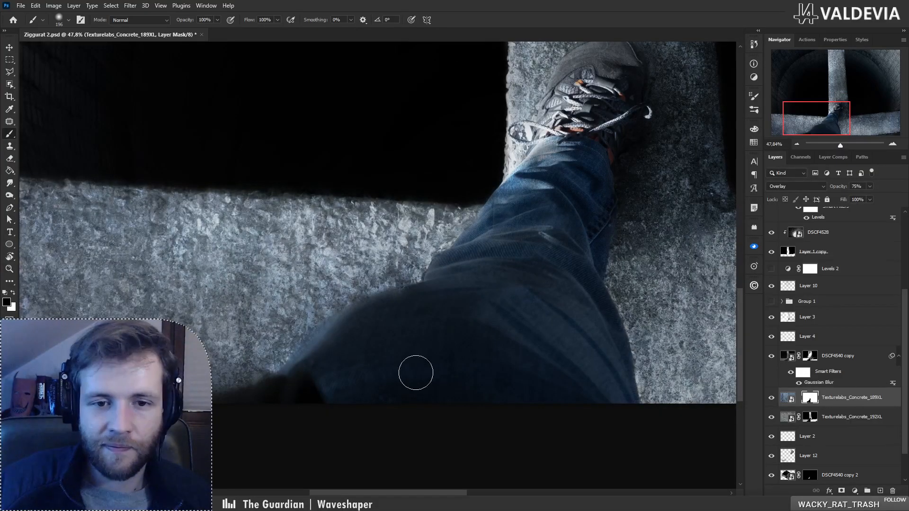
- Isolate the DSCF4540 layer, restore the other layers, and toggle Texturelabs_Concrete_192XL to check its effect around the leg
scroll(904, 473, "down", 2)
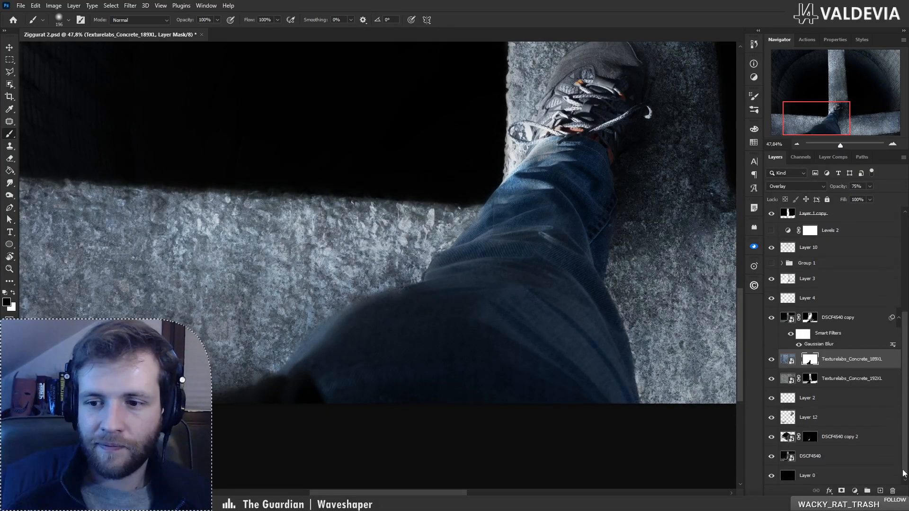
left_click(773, 459, "alt")
left_click(773, 460, "alt")
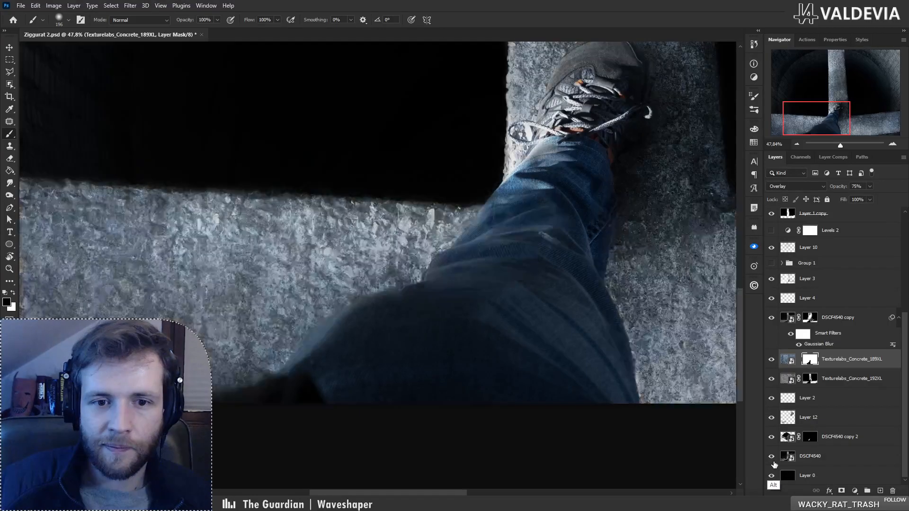
key("ctrl+z")
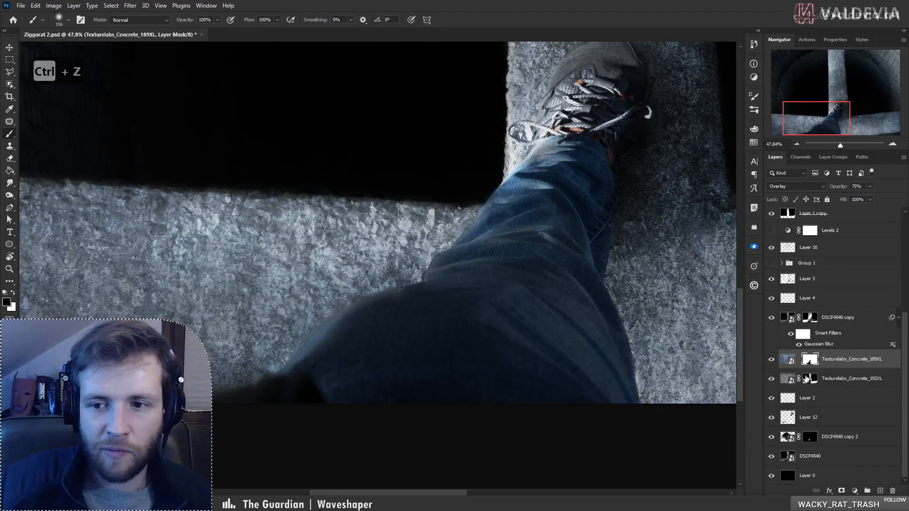
left_click(772, 380)
left_click(772, 380)
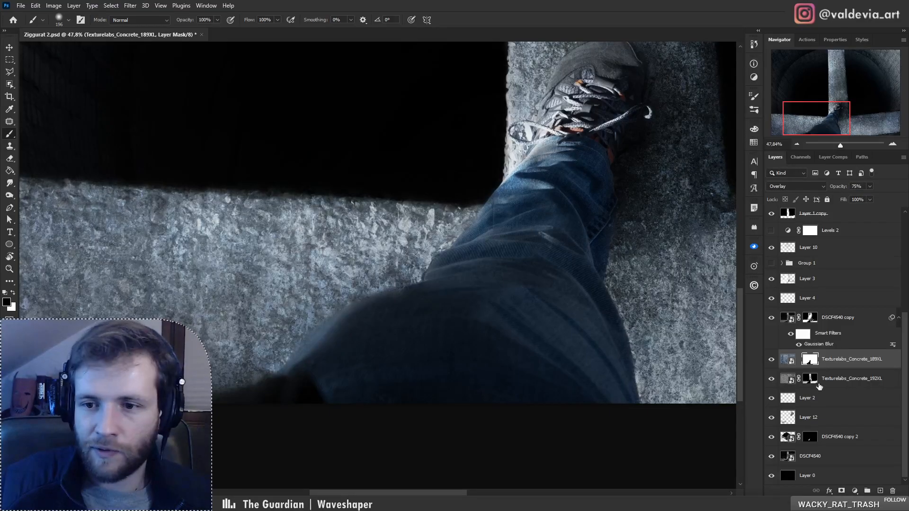
- Try painting on the Texturelabs_Concrete_192XL mask along the thigh's edge with a soft 97 px brush, and undo the strokes
left_click(811, 379)
key("ctrl+z")
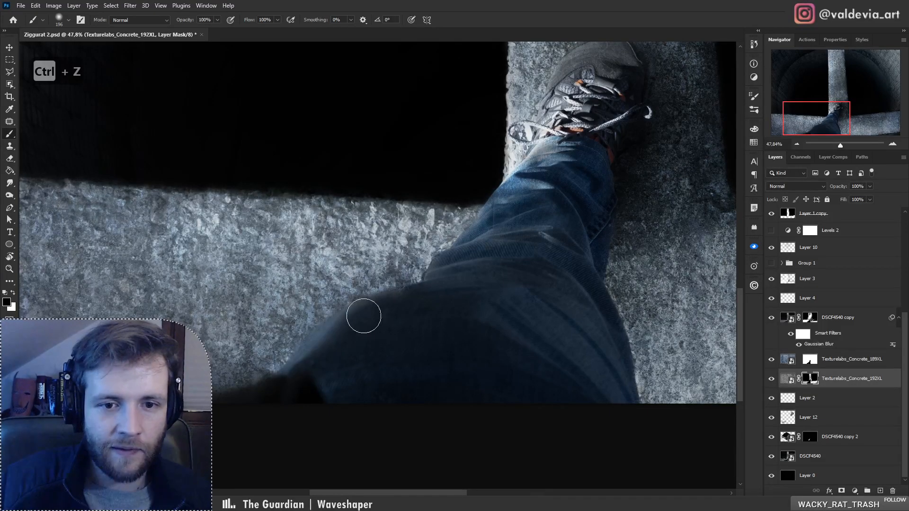
right_click(364, 314)
left_click(444, 272)
left_click(324, 337)
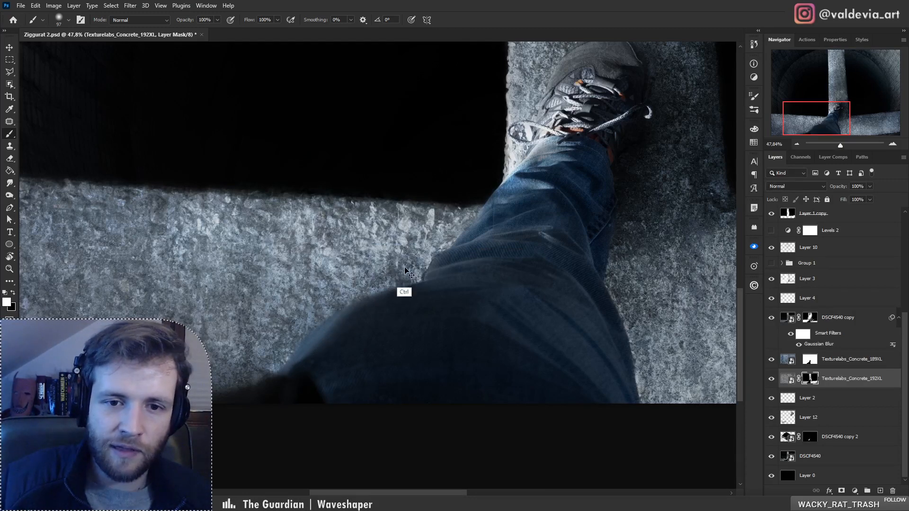
key("ctrl+z")
right_click(375, 279)
left_click(838, 373)
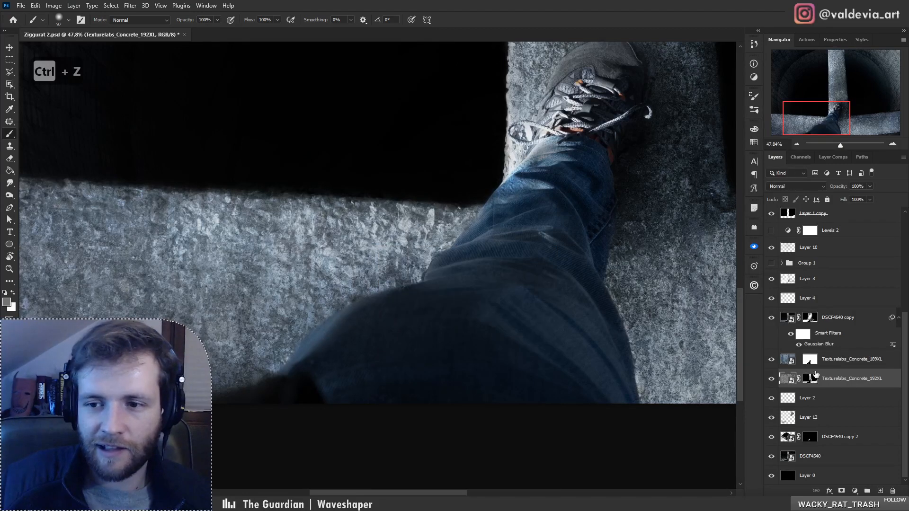
- Activate Layer 12 and clone denim over the shin below the shoe with a soft 47 px Clone Stamp
key("z")
mouse_move(410, 316)
left_mouse_down()
mouse_move(308, 337)
mouse_move(388, 358)
left_mouse_up()
key("b")
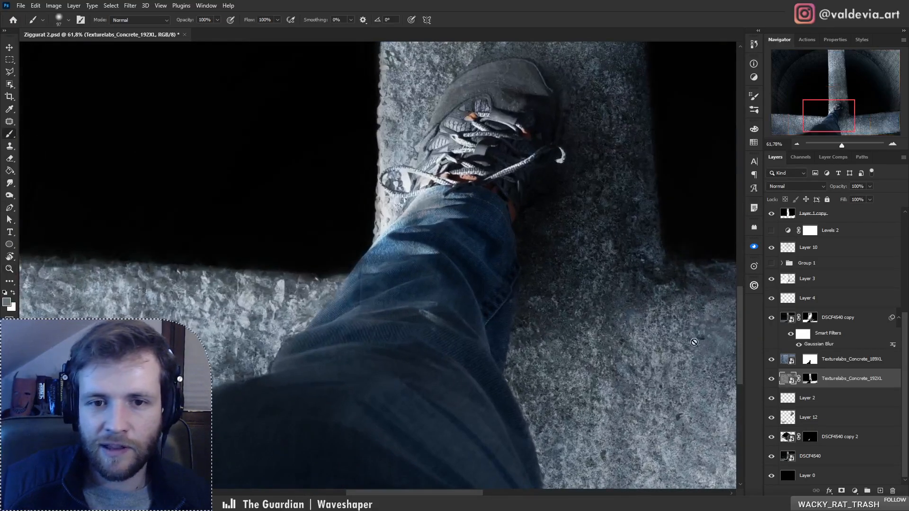
left_click(797, 419)
key("s")
key("alt")
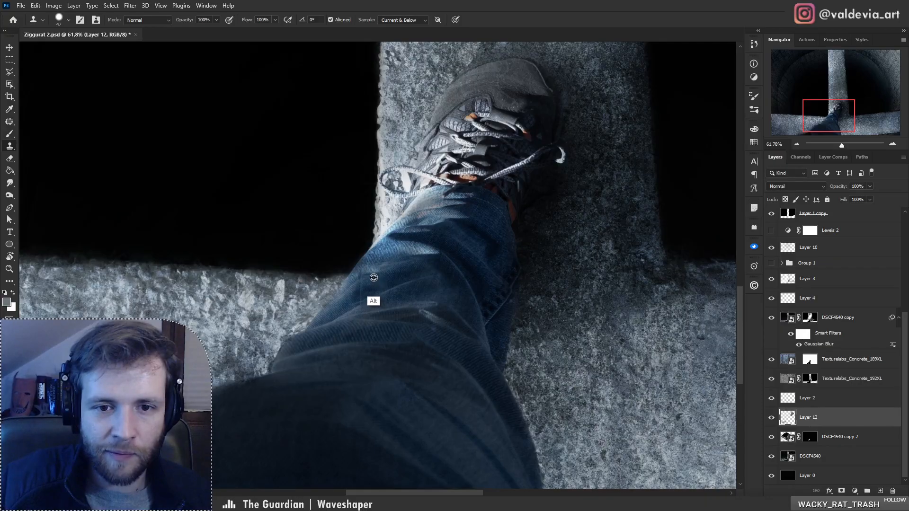
key("ctrl+z")
right_click(391, 298)
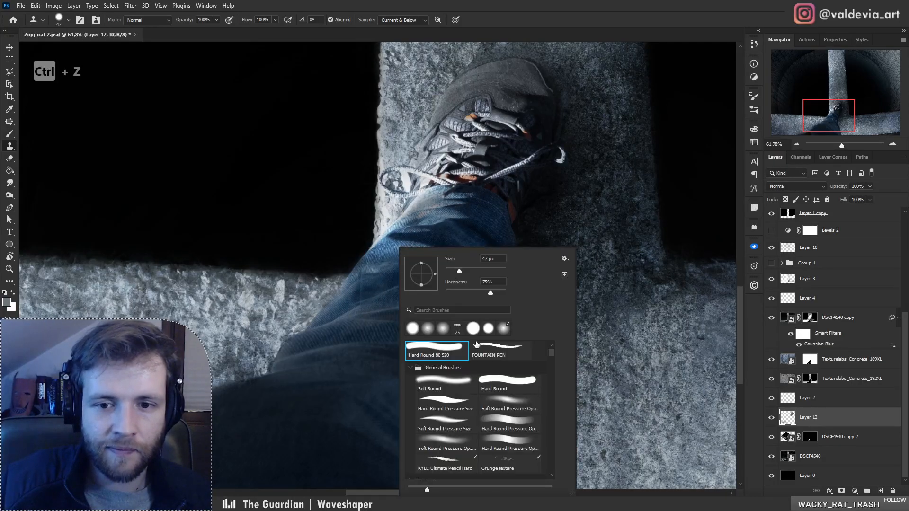
left_click(499, 400)
left_click(364, 283)
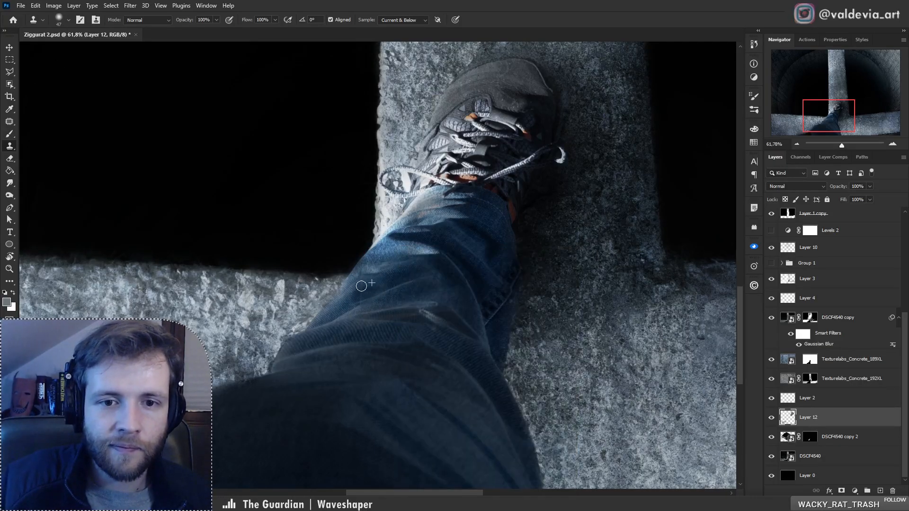
left_click(380, 292, "alt")
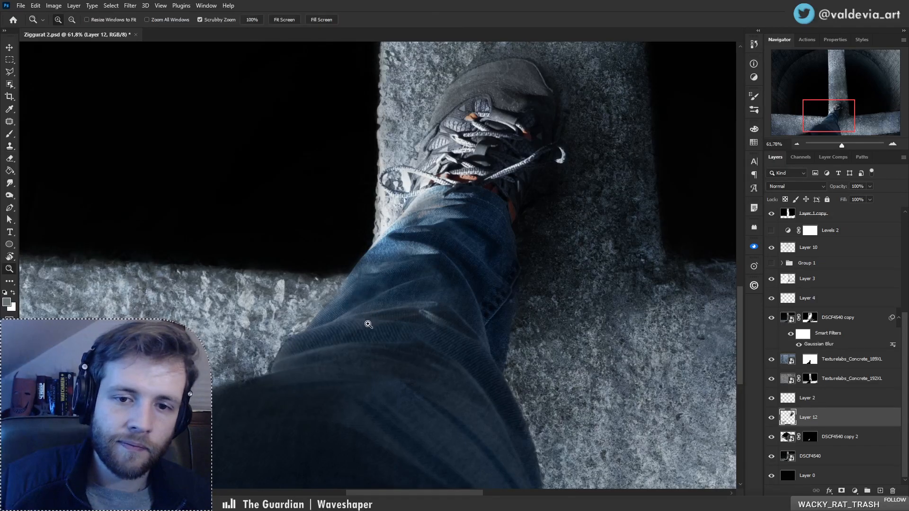
- Add a new layer above Layer 12 in Soft Light mode and set the soft round brush to 259 px
left_click_drag(368, 323, 349, 321)
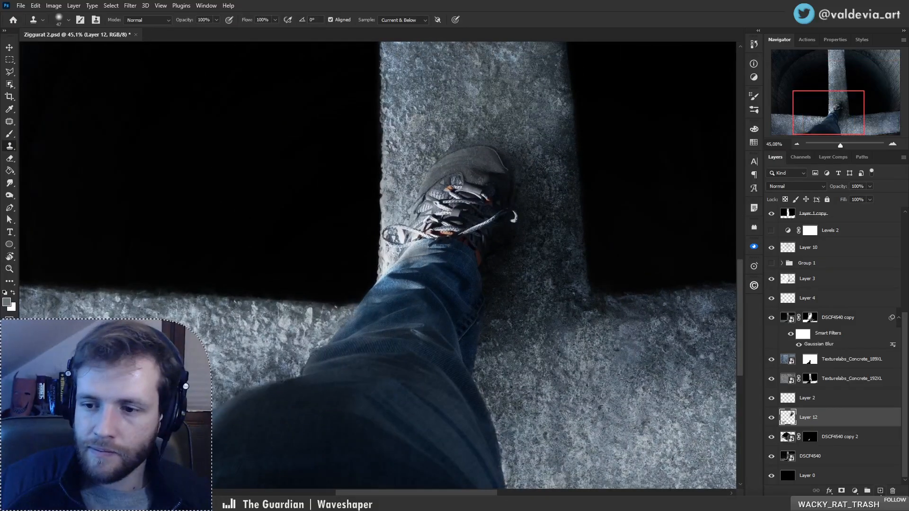
left_click(881, 492)
mouse_move(465, 389)
left_mouse_down()
mouse_move(468, 347)
mouse_move(315, 332)
mouse_move(323, 320)
mouse_move(450, 324)
left_mouse_up()
mouse_move(497, 350)
left_mouse_down()
mouse_move(424, 383)
mouse_move(426, 397)
left_mouse_up()
key("b")
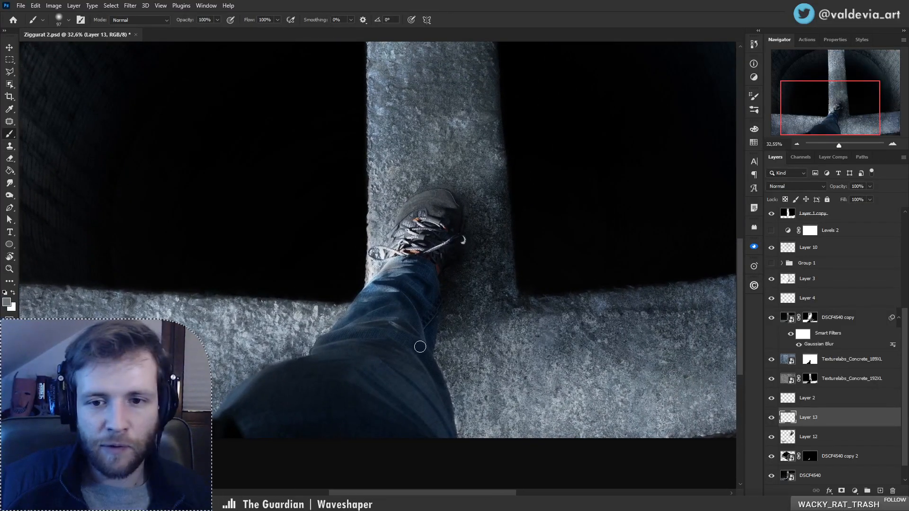
right_click(380, 295)
left_click_drag(469, 269, 477, 273)
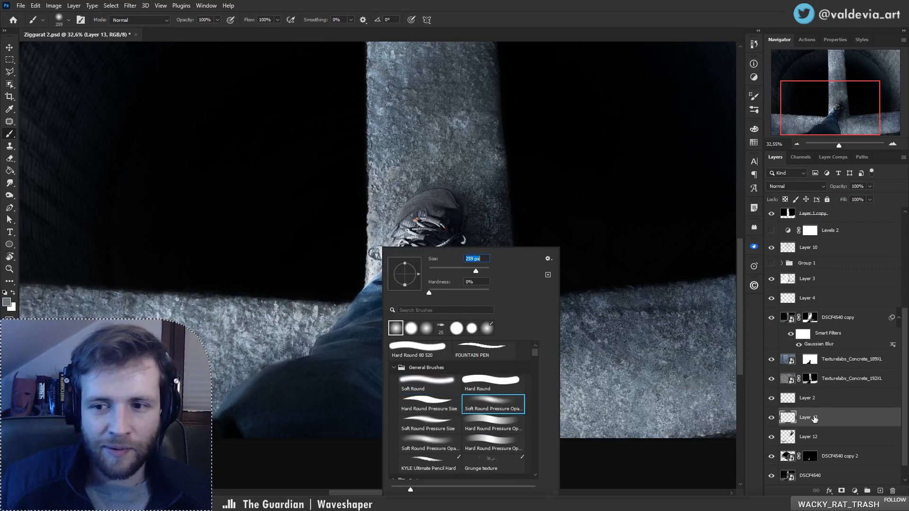
left_click(814, 420)
left_click(796, 186)
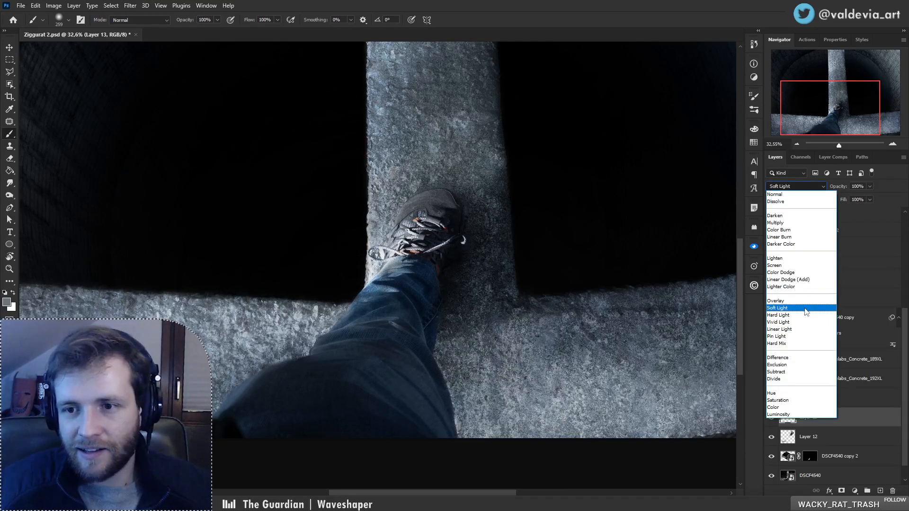
left_click(803, 308)
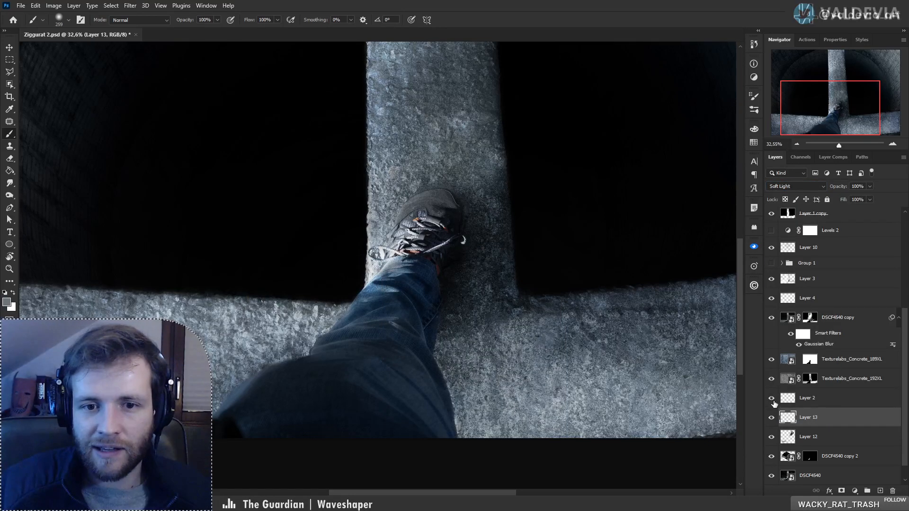
- Brighten the denim along the shin with white strokes on the Soft Light layer, reducing the soft brush from 259 to 100 px
key("x")
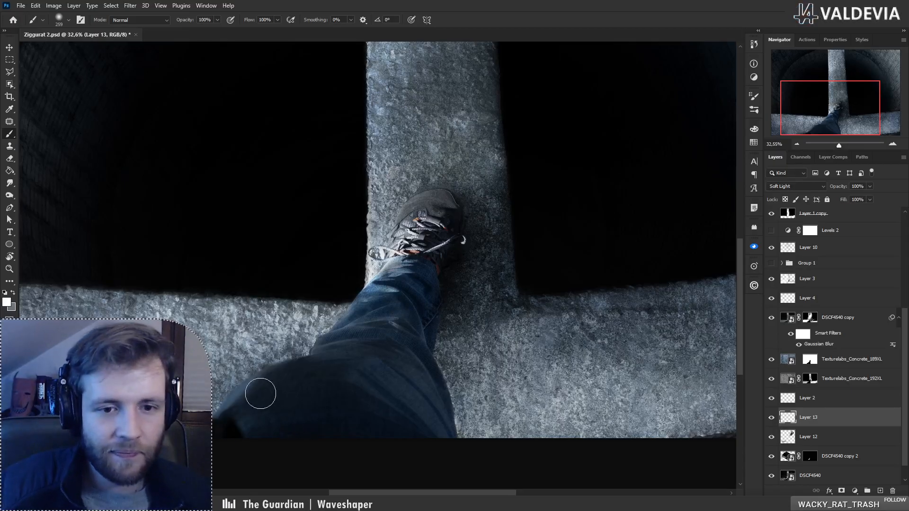
mouse_move(262, 396)
left_mouse_down()
mouse_move(337, 361)
mouse_move(242, 447)
mouse_move(294, 407)
left_mouse_up()
key("ctrl+z")
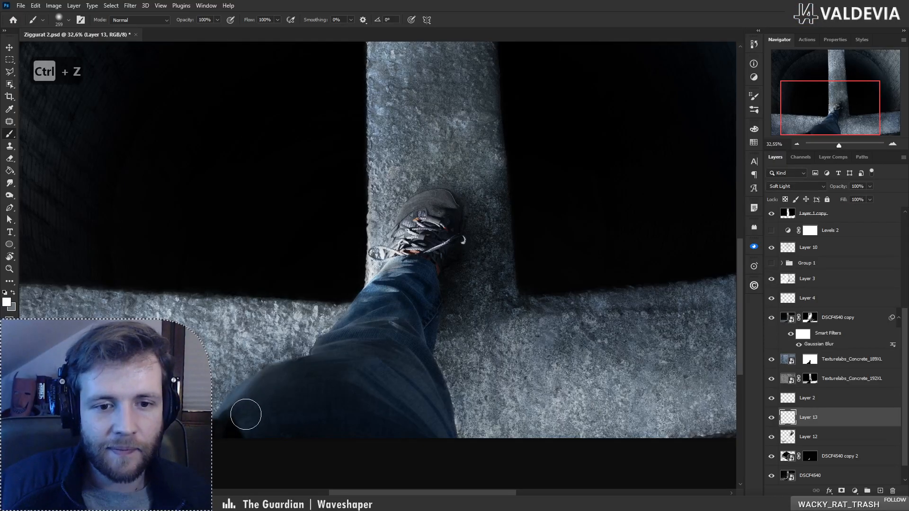
mouse_move(350, 338)
left_mouse_down()
mouse_move(382, 321)
mouse_move(365, 316)
left_mouse_up()
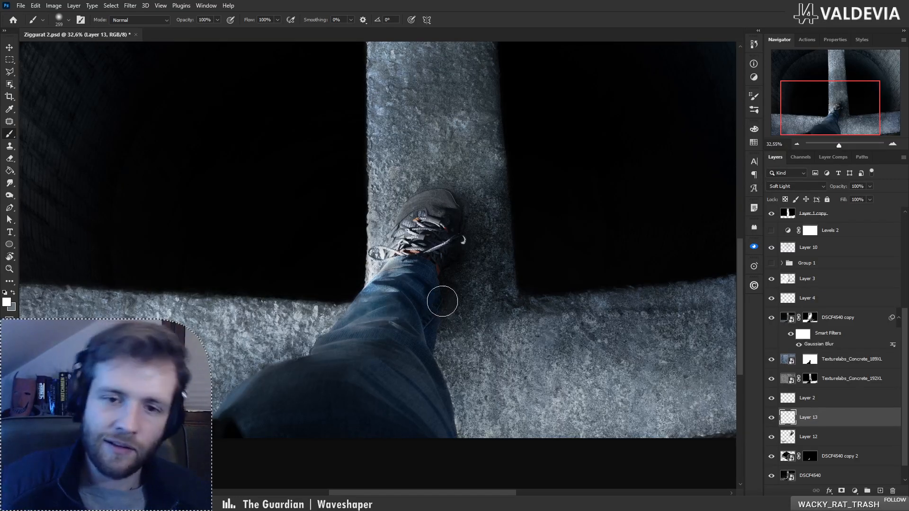
right_click(447, 300)
key("Return")
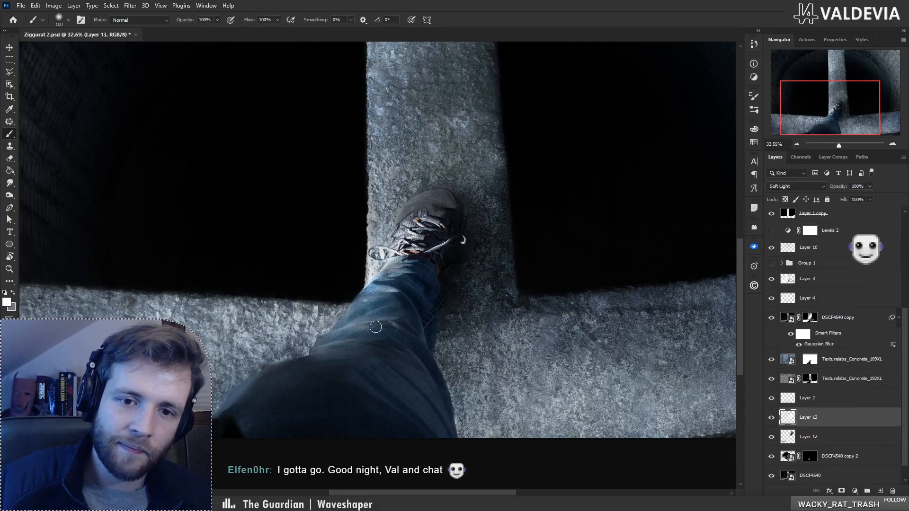
key("z")
mouse_move(402, 306)
left_mouse_down()
mouse_move(233, 334)
mouse_move(387, 302)
mouse_move(472, 300)
mouse_move(465, 294)
mouse_move(474, 352)
left_mouse_up()
key("b")
key("z")
left_click_drag(431, 279, 473, 271)
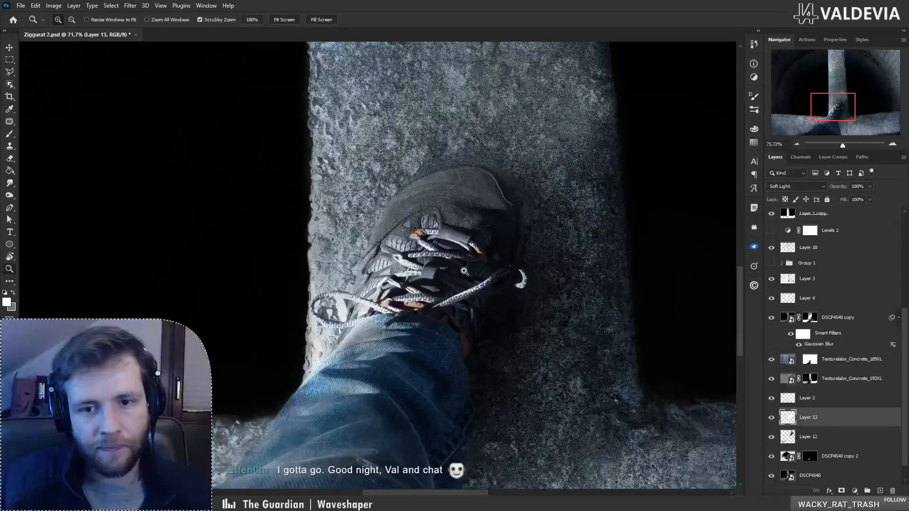
key("b")
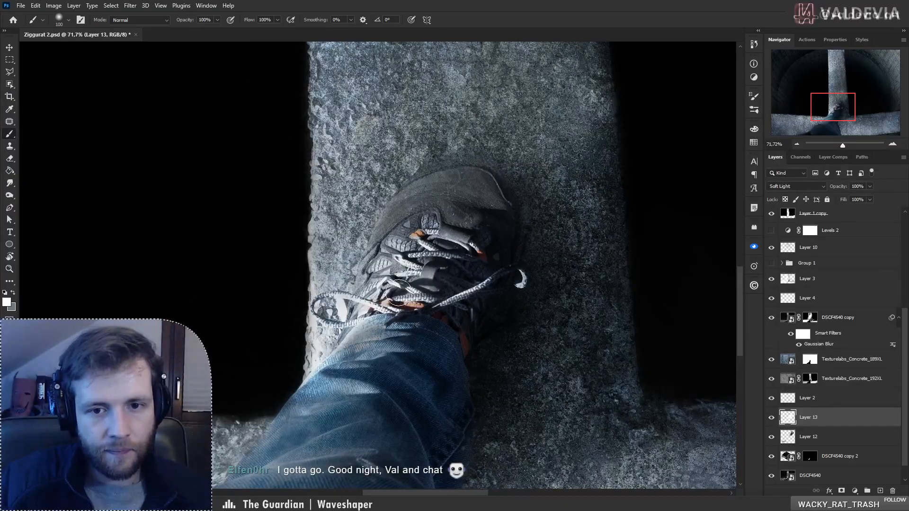
- Touch up the shoe's laces and collar with a soft 21 px brush in white and black, undoing unwanted strokes
left_click(426, 313)
key("ctrl+z")
right_click(453, 278)
left_click_drag(513, 271, 502, 271)
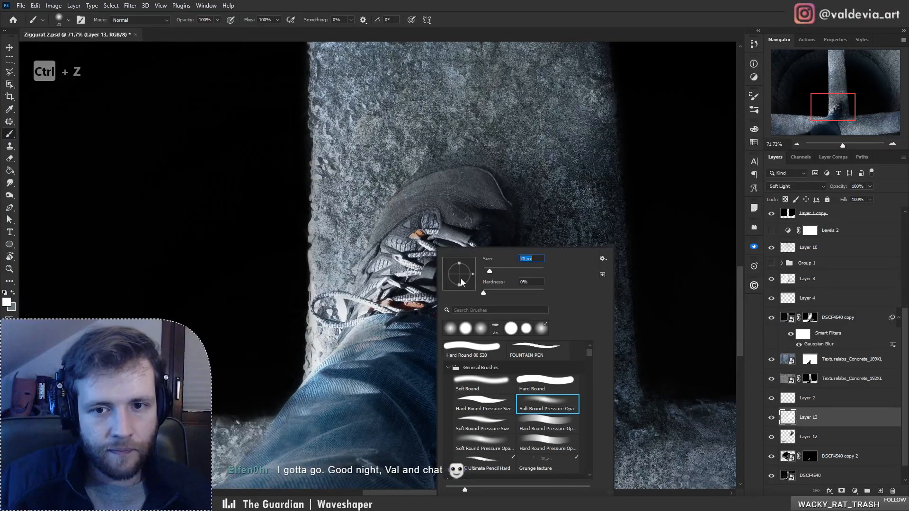
left_click(413, 287)
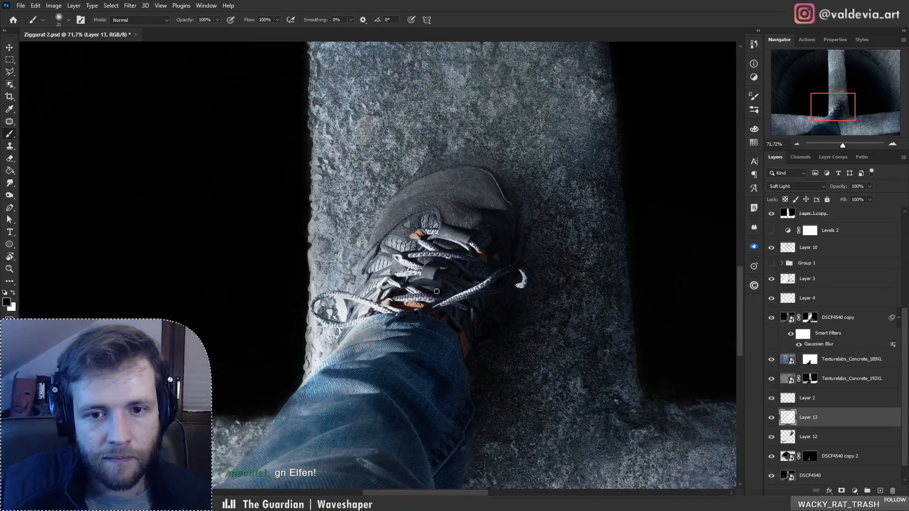
left_click_drag(437, 296, 434, 317)
key("ctrl+z")
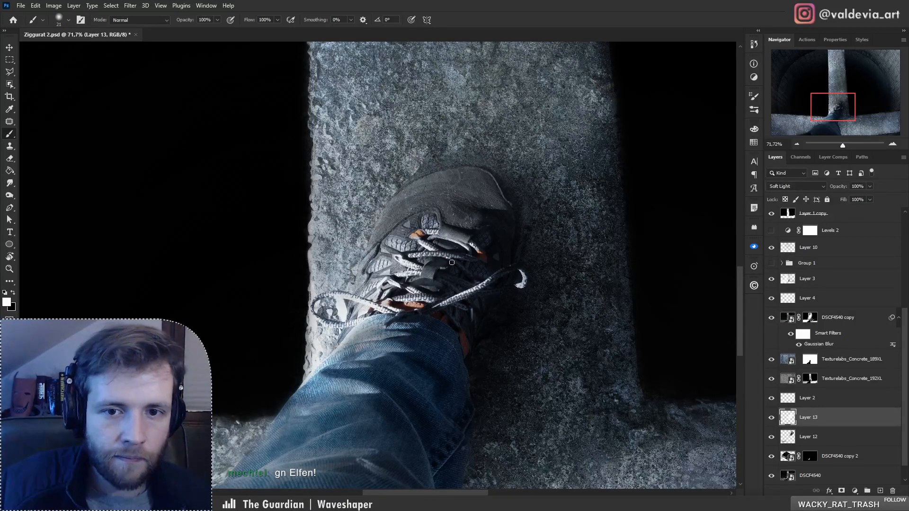
key("ctrl+space")
left_click_drag(421, 290, 379, 300)
left_click_drag(437, 269, 482, 262)
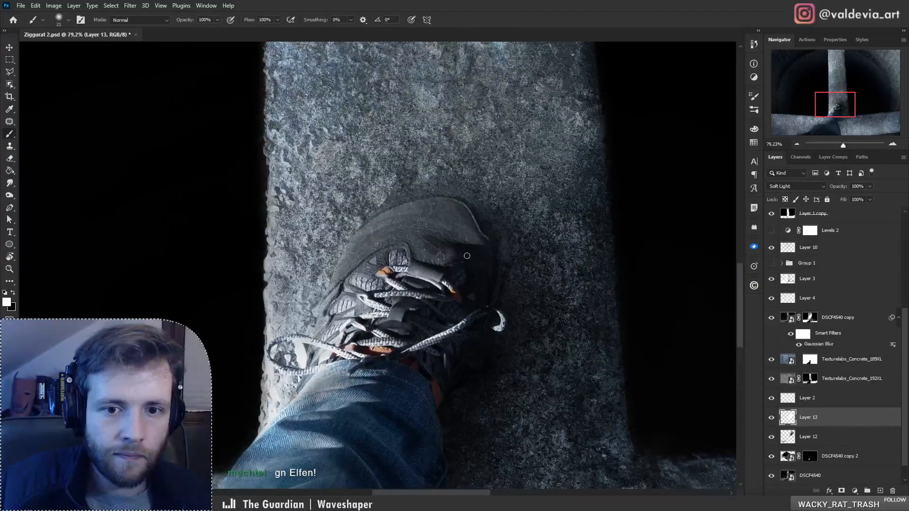
- Shade the laces and side of the shoe in black with a soft 161 px brush, undoing and repainting the stroke
key("ctrl+space")
left_click_drag(398, 283, 370, 287)
left_click_drag(347, 338, 356, 336)
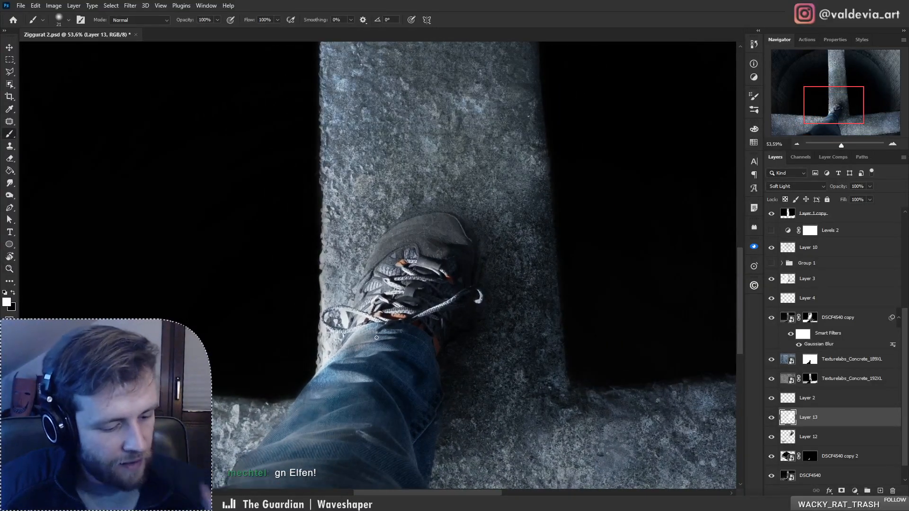
right_click(390, 317)
left_click(476, 270)
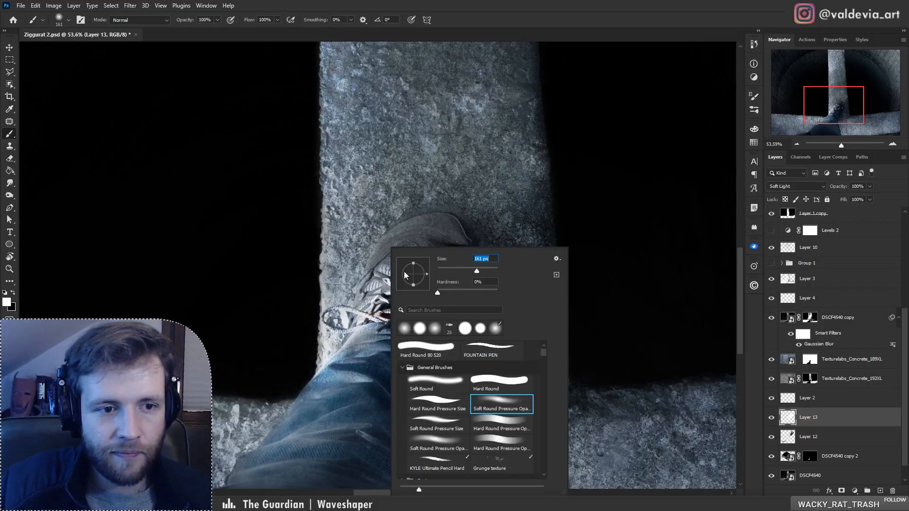
left_click(823, 420)
key("x")
left_click_drag(377, 313, 402, 265)
key("ctrl+z")
mouse_move(372, 310)
left_mouse_down()
mouse_move(359, 344)
mouse_move(398, 263)
left_mouse_up()
key("ctrl+z")
mouse_move(373, 320)
left_mouse_down()
mouse_move(399, 254)
mouse_move(408, 257)
left_mouse_up()
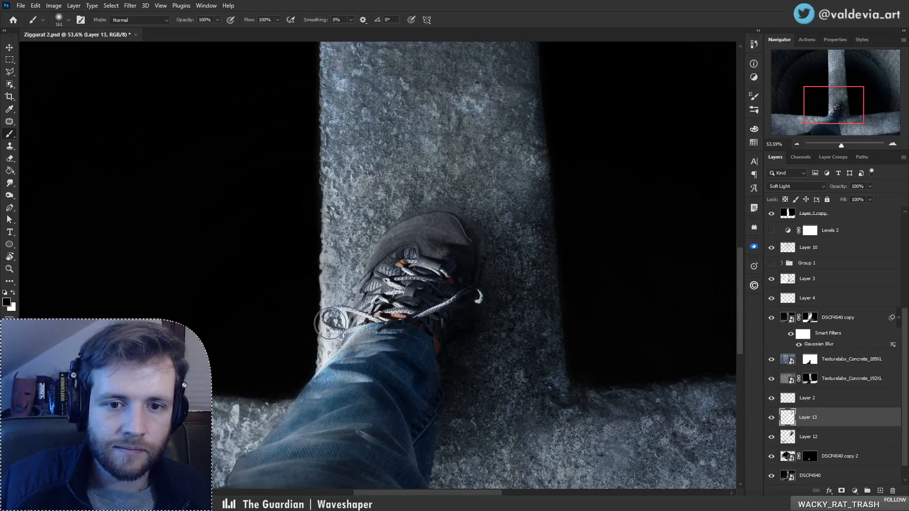
- Try white highlight strokes over the shoe with the soft brush enlarged to 401 px, and undo them
key("z")
mouse_move(386, 291)
left_mouse_down()
mouse_move(305, 311)
mouse_move(391, 303)
left_mouse_up()
left_click_drag(416, 276, 448, 270)
key("b")
key("x")
key("ctrl+z")
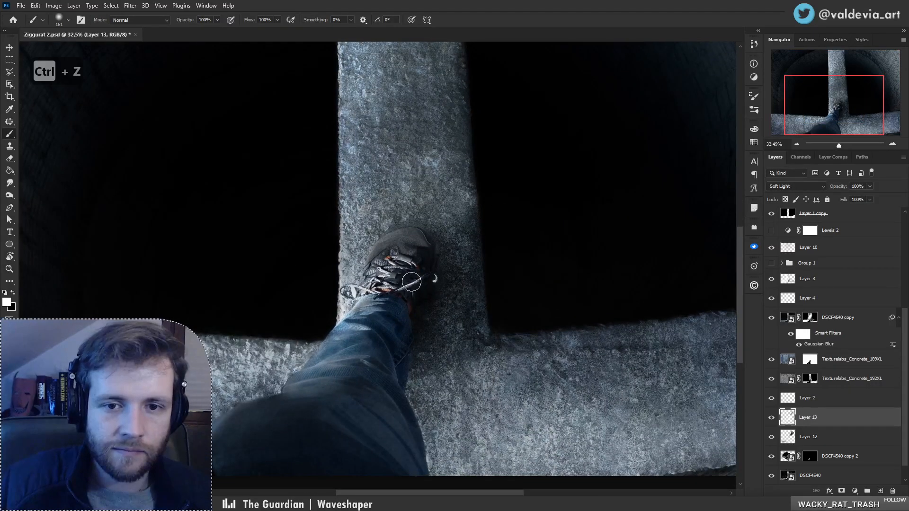
right_click(452, 286)
left_click_drag(388, 275, 385, 256)
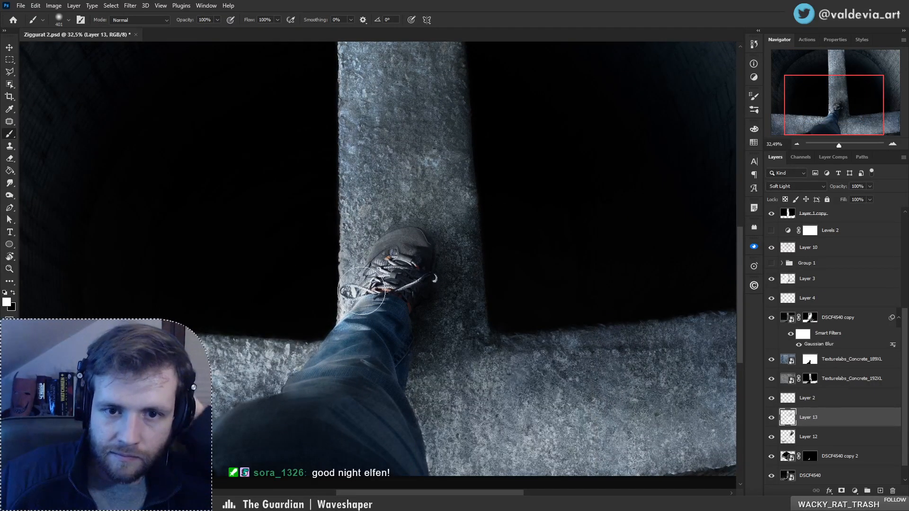
key("ctrl+z")
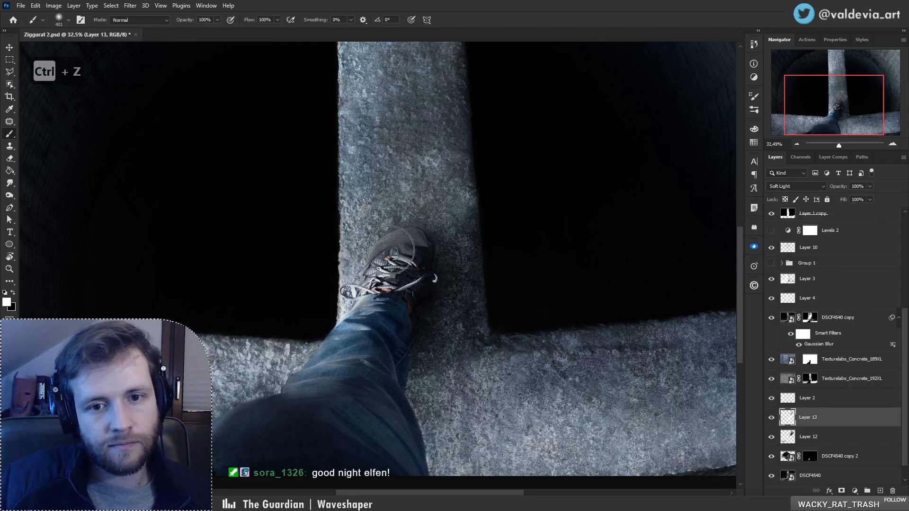
- Stamp the visible composite into a new smart object above Layer 11 and apply the Camera Raw filter to it
key("z")
mouse_move(379, 294)
left_mouse_down()
mouse_move(344, 326)
mouse_move(393, 314)
left_mouse_up()
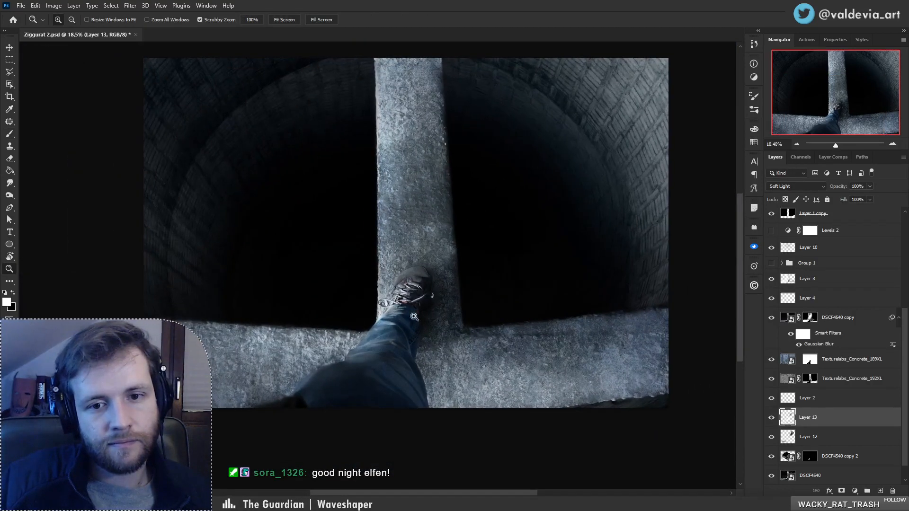
scroll(903, 378, "up", 5)
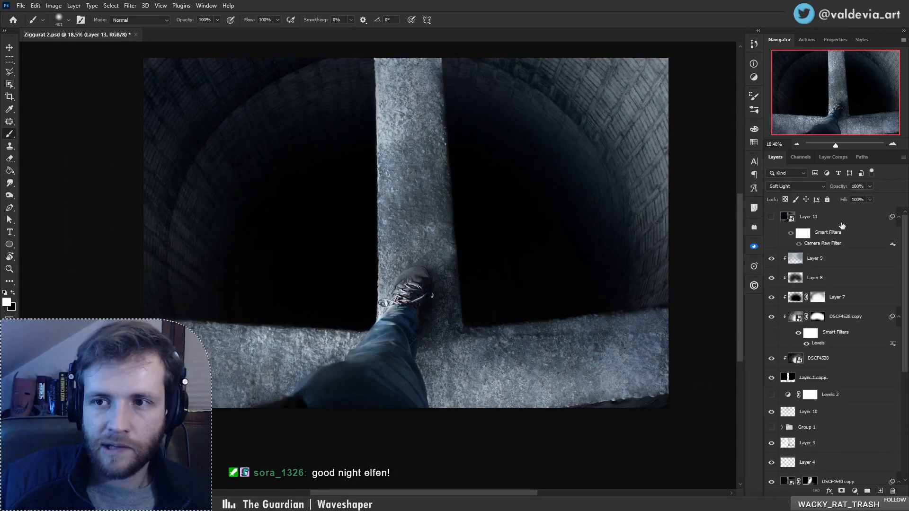
left_click(837, 223)
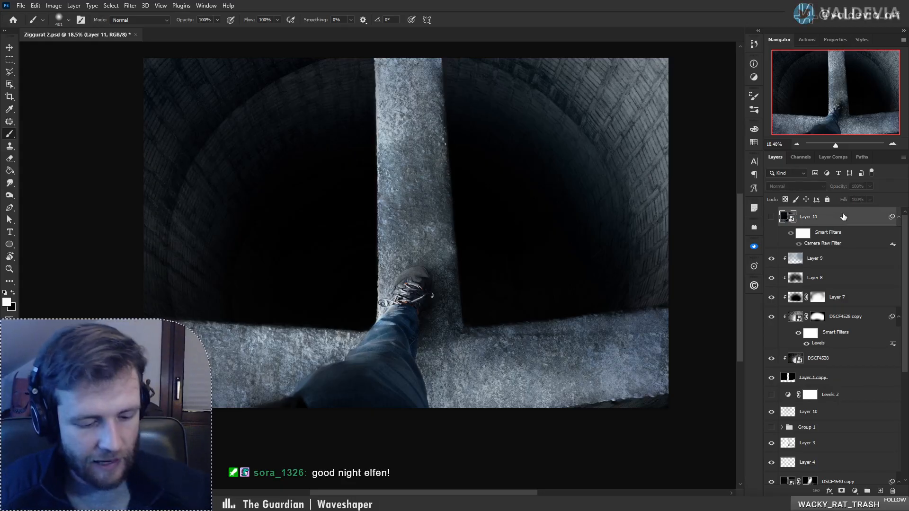
key("ctrl+shift+alt+n")
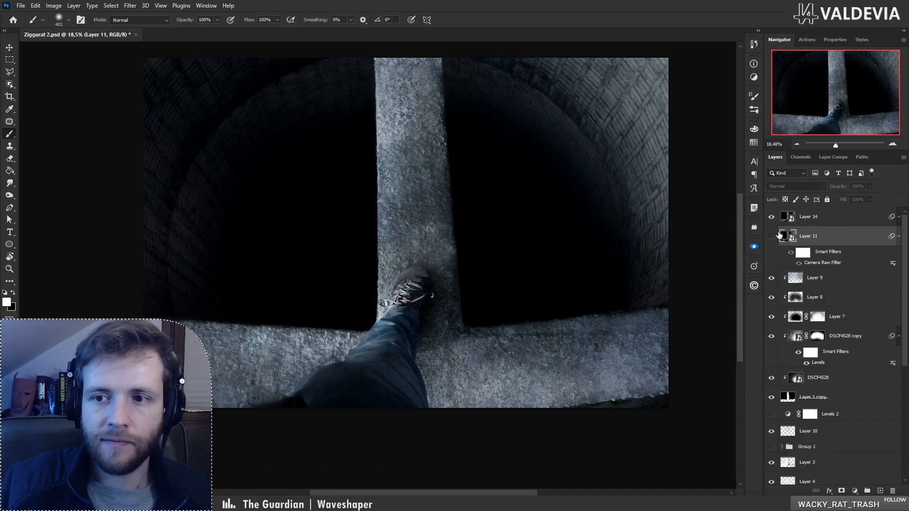
- Show Layer 11 and toggle Layer 14 repeatedly to compare the two graded versions
left_click(771, 236)
left_click(771, 218)
left_click(772, 218)
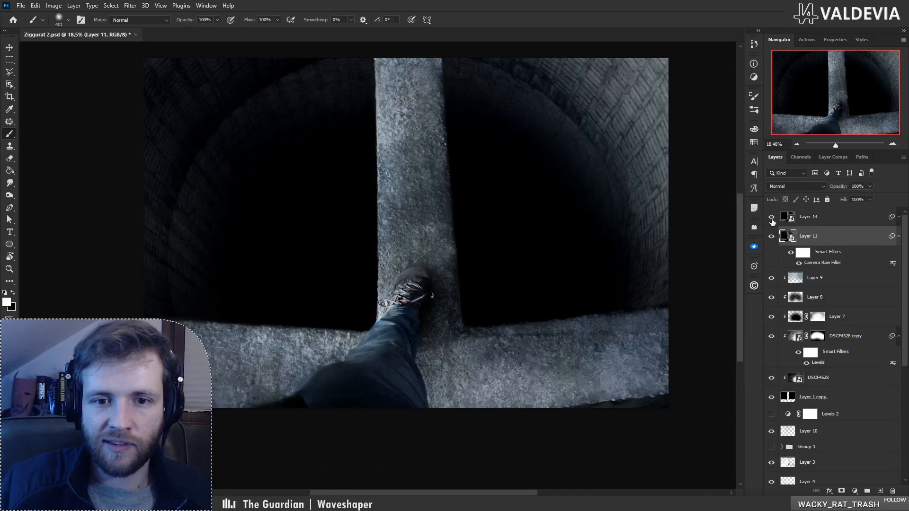
left_click(771, 218)
left_click(772, 218)
left_click(771, 218)
left_click(771, 218)
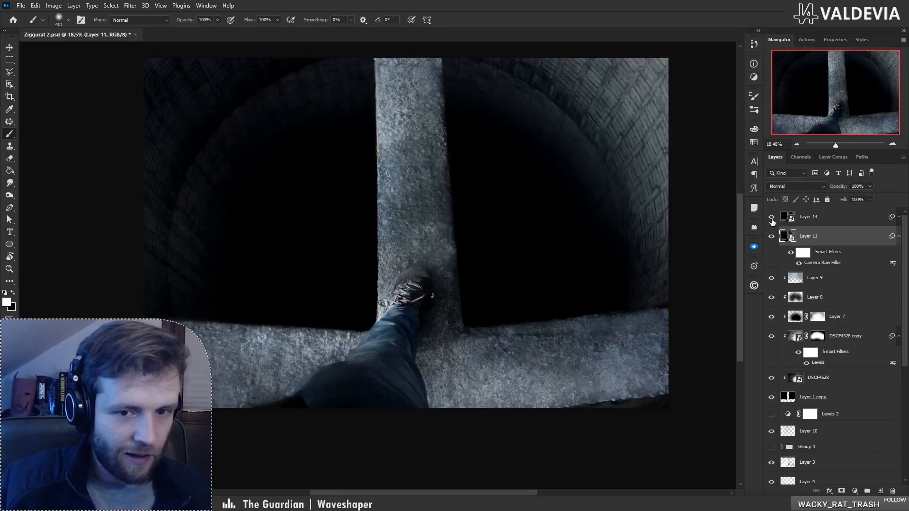
left_click(771, 218)
left_click(772, 218)
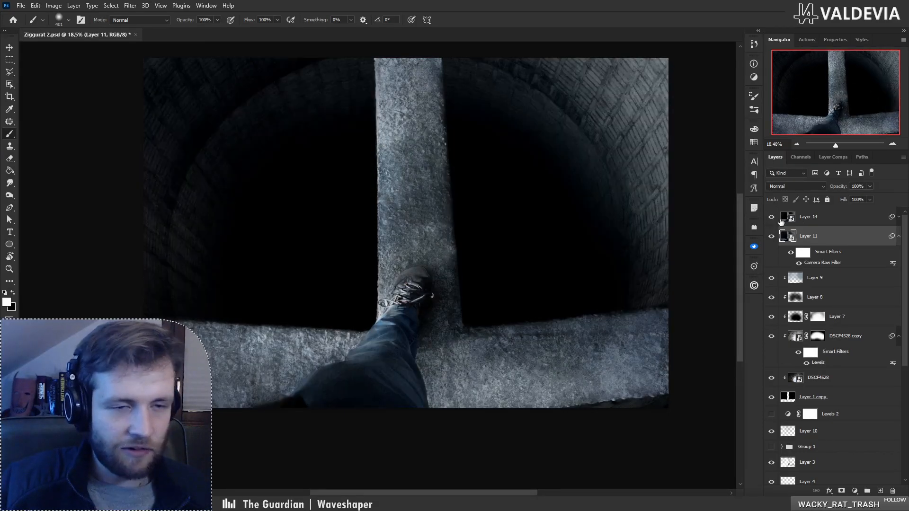
- Edit Layer 14's Camera Raw filter, setting Exposure to -0.30, Contrast to +21 and Whites to +29
left_click(899, 217)
left_click(838, 245)
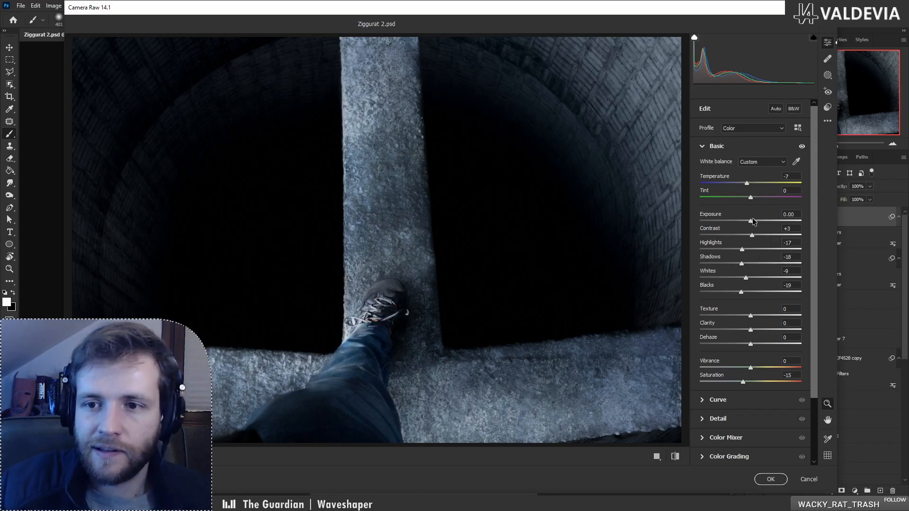
left_click_drag(753, 235, 764, 235)
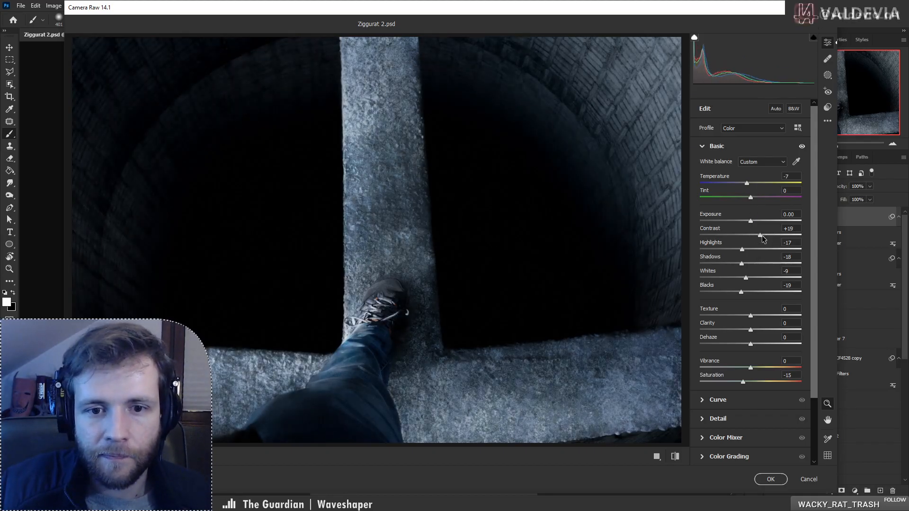
left_click_drag(427, 258, 405, 259)
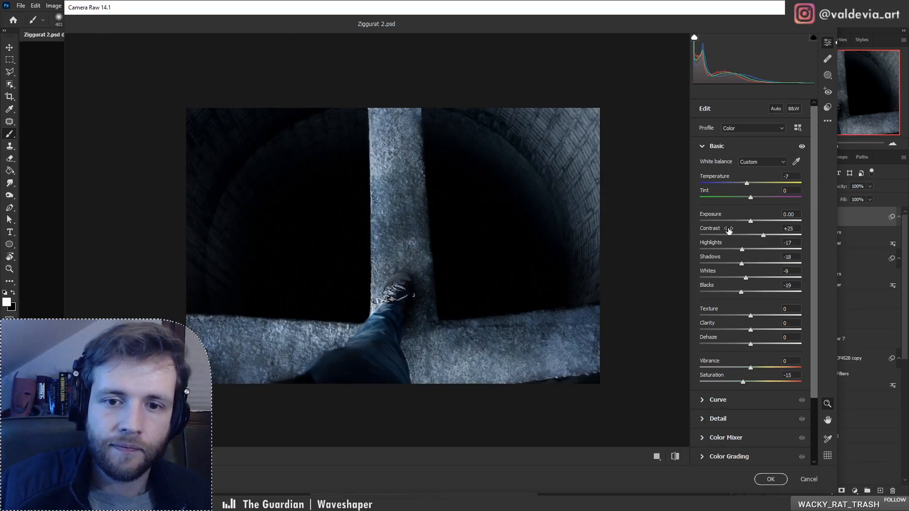
left_click_drag(753, 222, 749, 247)
left_click_drag(745, 279, 765, 277)
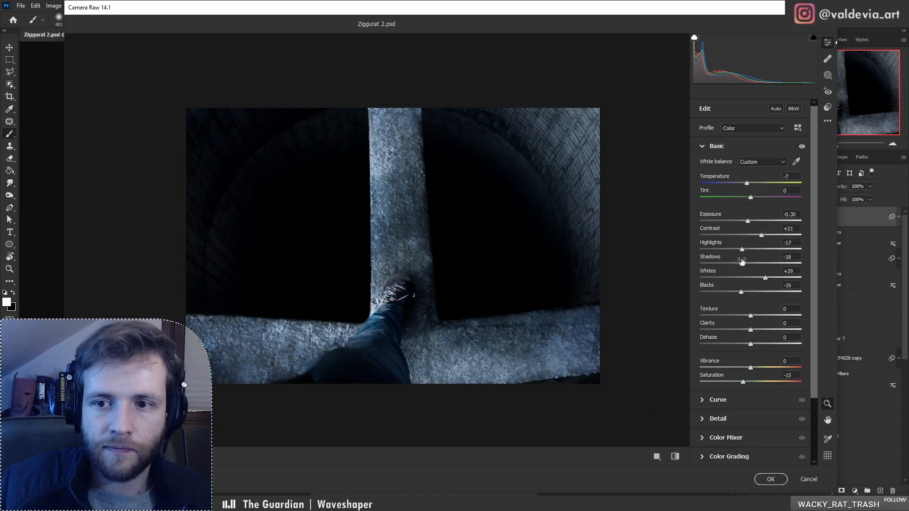
- Set Shadows to +46 and Blacks to -26, compare before and after, and refine Exposure to -0.45, Contrast to +24 and Highlights to +1
left_click_drag(750, 265, 772, 262)
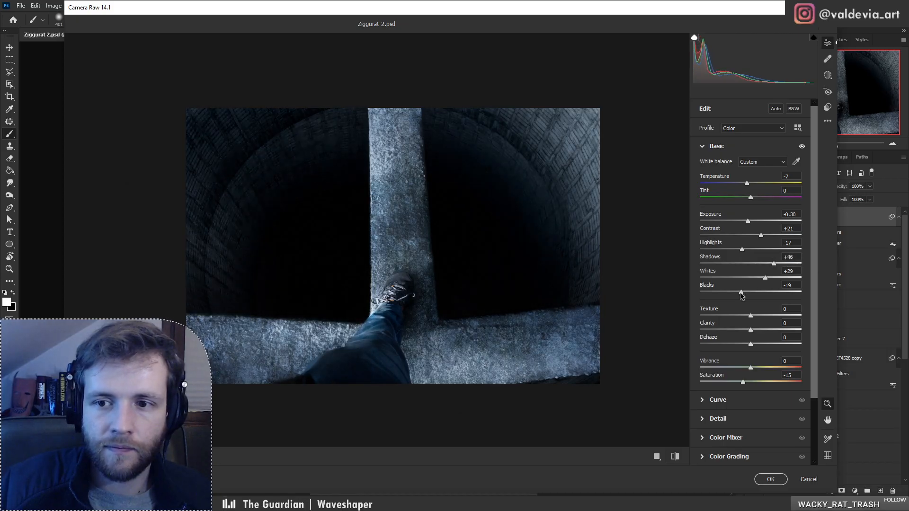
left_click_drag(742, 296, 737, 297)
left_click_drag(455, 259, 584, 273)
left_click(676, 457)
left_click(677, 457)
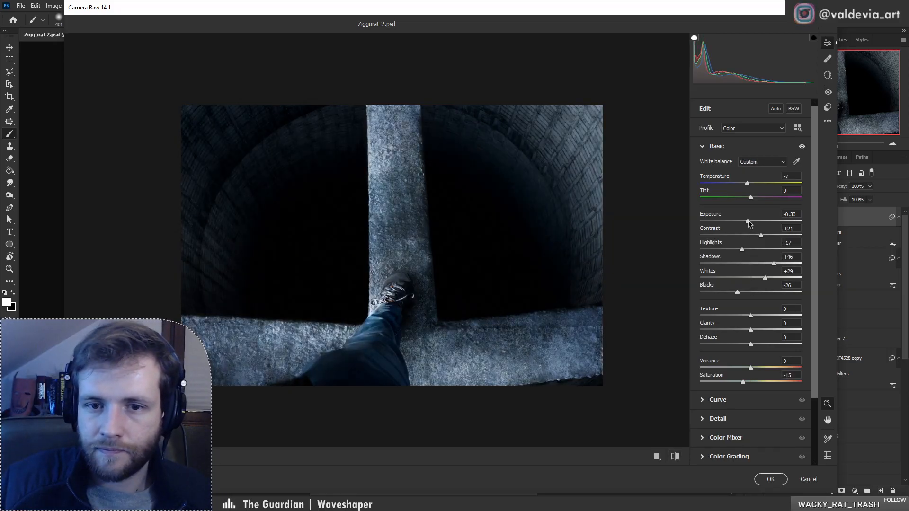
left_click_drag(748, 221, 751, 250)
mouse_move(438, 264)
left_mouse_down()
mouse_move(403, 265)
mouse_move(445, 264)
left_mouse_up()
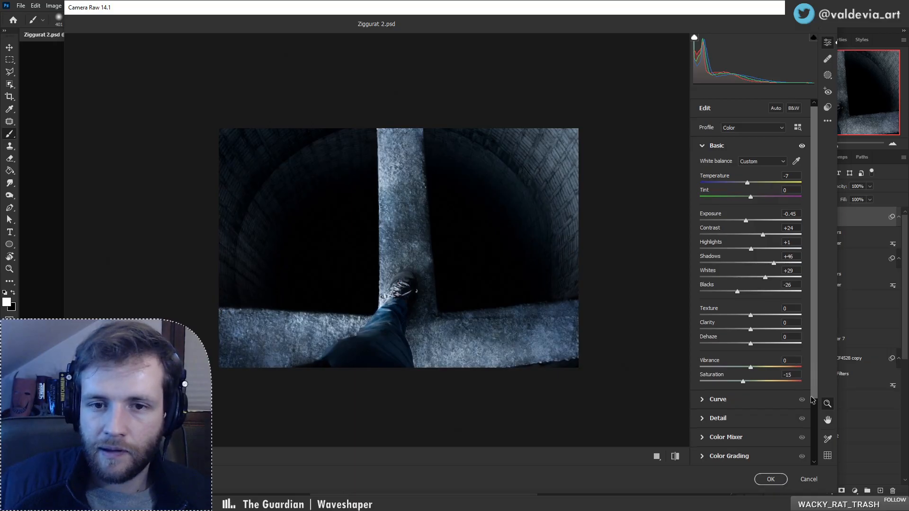
- In the Camera Raw effects, set Grain to 34 and Vignetting to -29
scroll(800, 416, "down", 3)
left_click(704, 437)
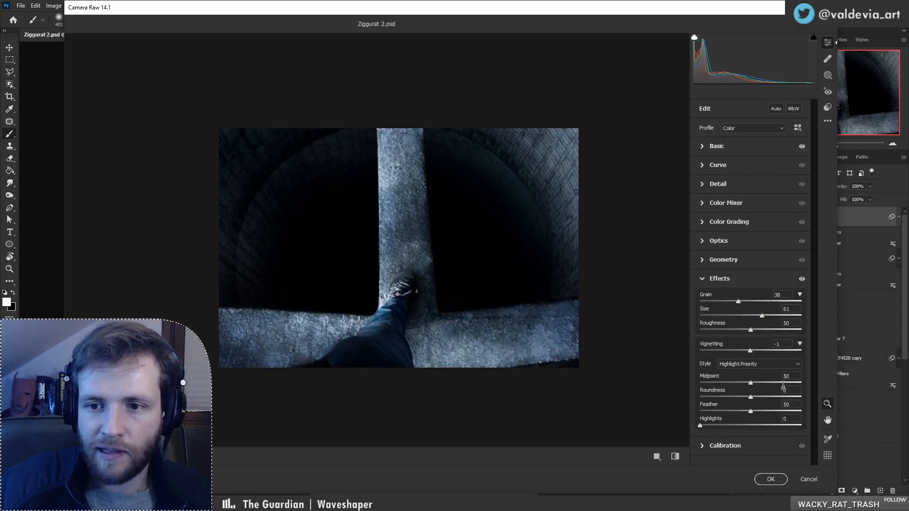
left_click_drag(750, 351, 745, 368)
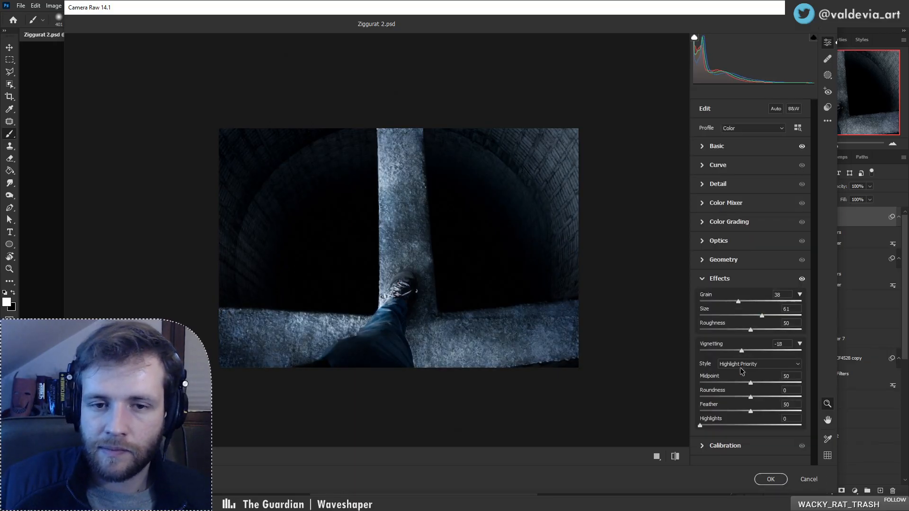
mouse_move(450, 221)
left_mouse_down()
mouse_move(485, 219)
mouse_move(438, 229)
mouse_move(466, 227)
left_mouse_up()
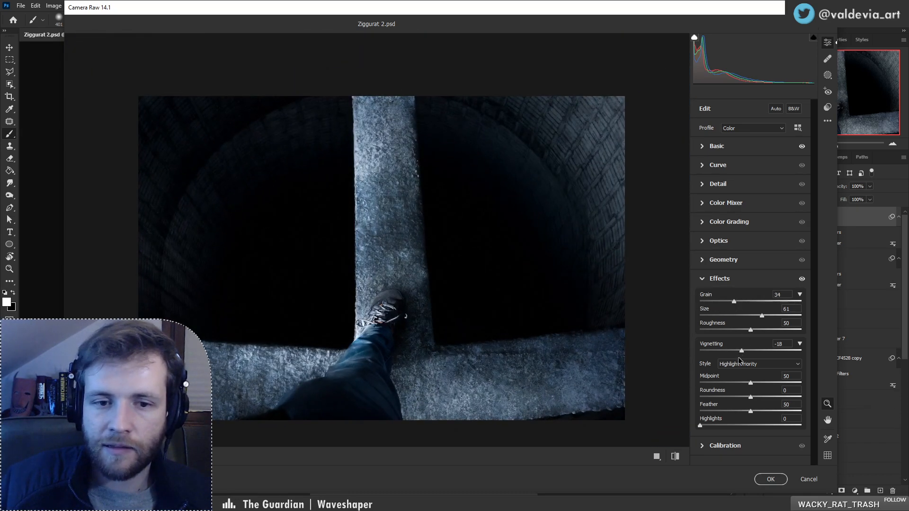
left_click_drag(740, 361, 735, 369)
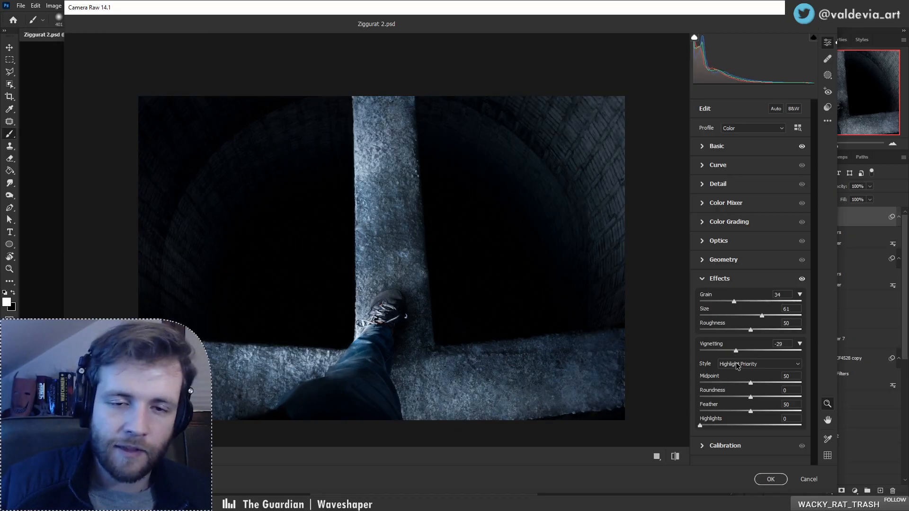
left_click_drag(455, 268, 431, 270)
- Color grade the shadows to hue 246, saturation 18, the highlights to hue 186, saturation 22, and the midtones to hue 220, saturation 17
left_click(708, 223)
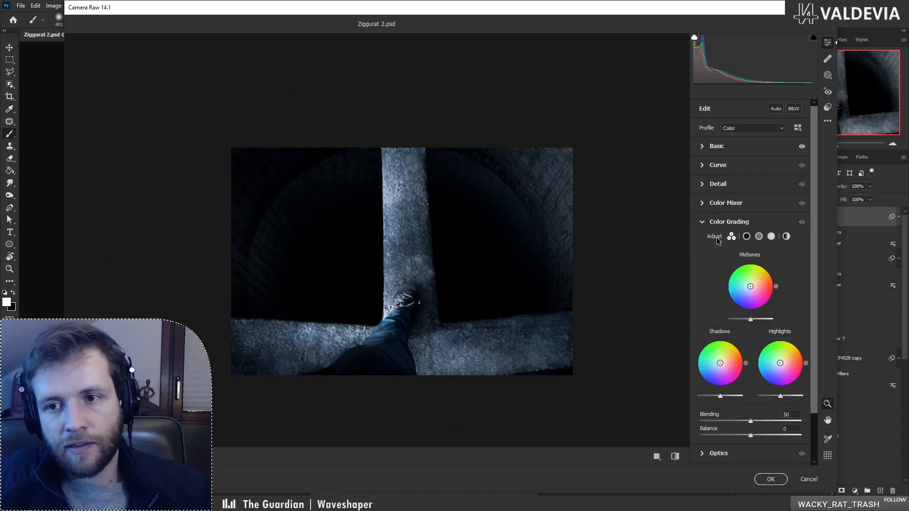
left_click_drag(721, 363, 719, 367)
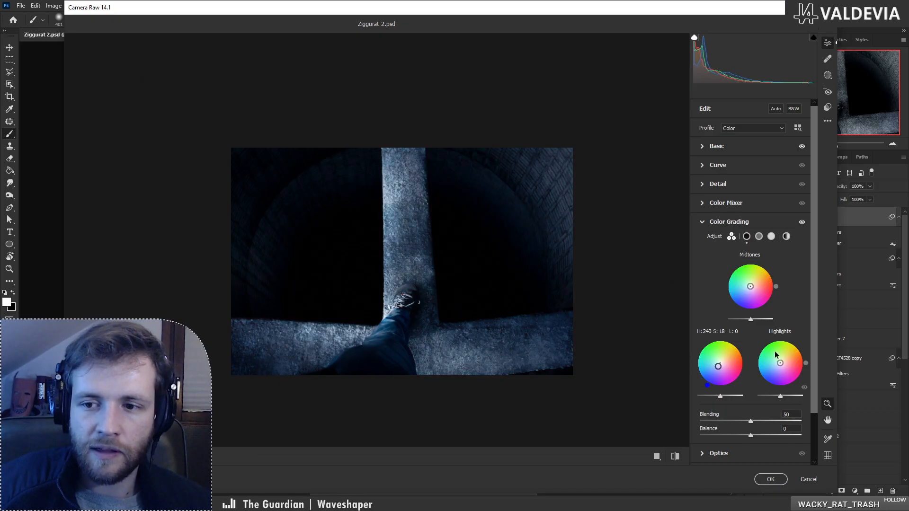
left_click_drag(780, 364, 769, 364)
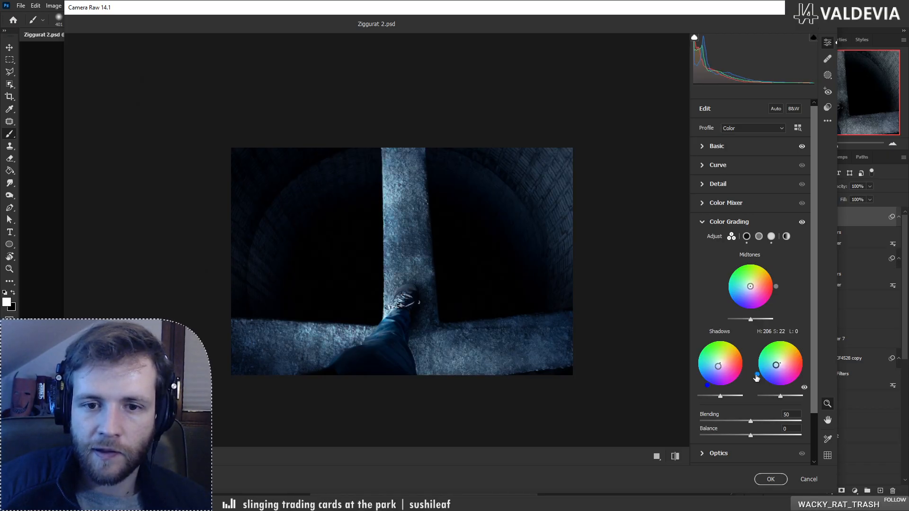
left_click_drag(756, 377, 755, 373)
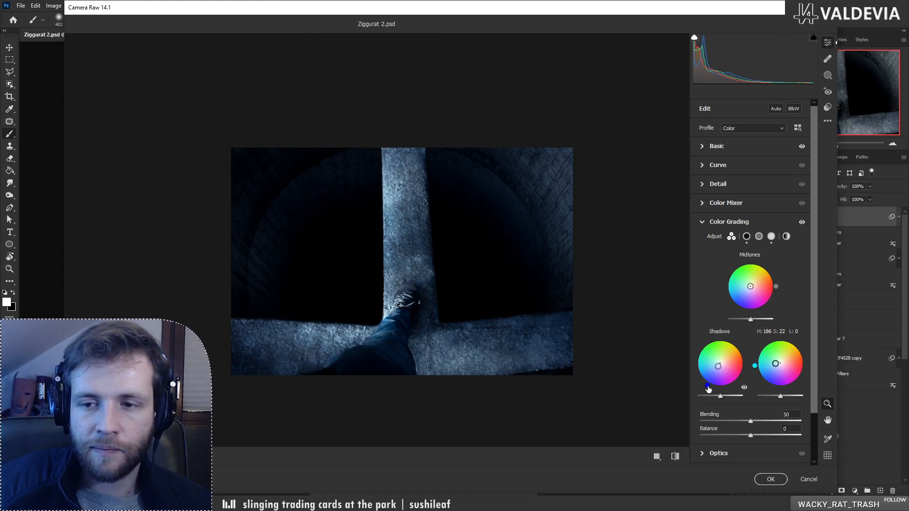
left_click_drag(709, 389, 713, 398)
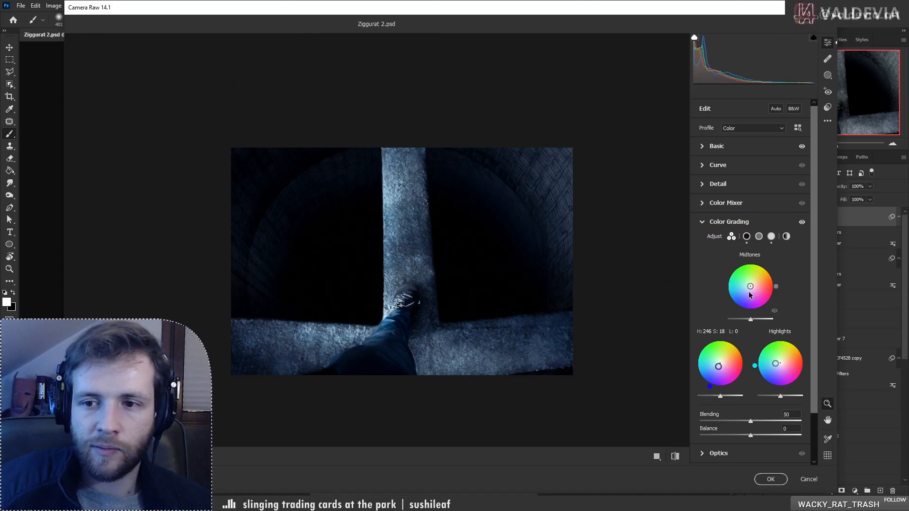
mouse_move(751, 287)
left_mouse_down()
mouse_move(746, 292)
mouse_move(758, 296)
mouse_move(764, 271)
mouse_move(748, 289)
left_mouse_up()
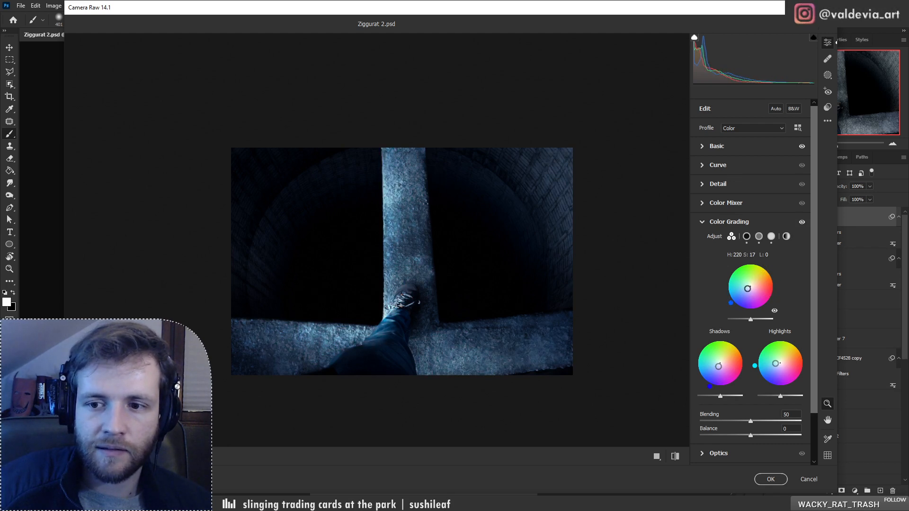
- Compare before and after, reduce color grading saturation to 13 for shadows, 0 for midtones and 9 for highlights, and check the grading on and off
left_click(675, 456)
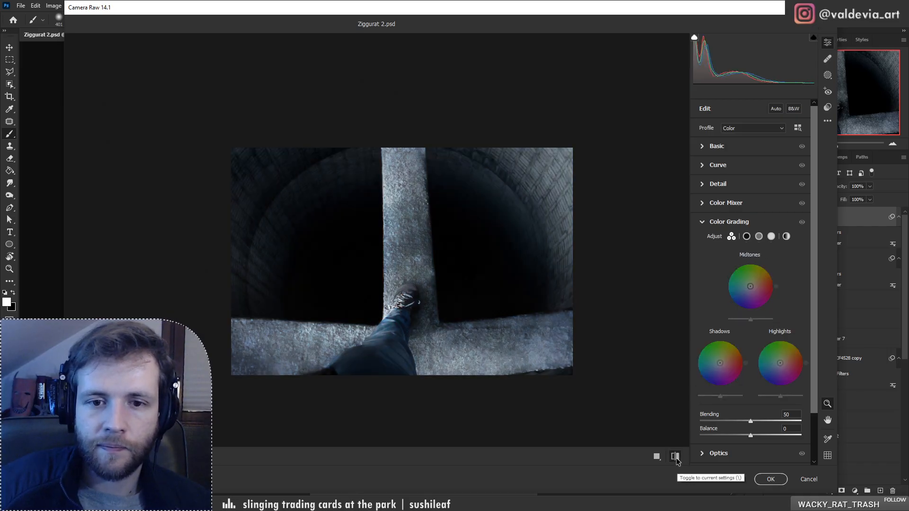
left_click(676, 457)
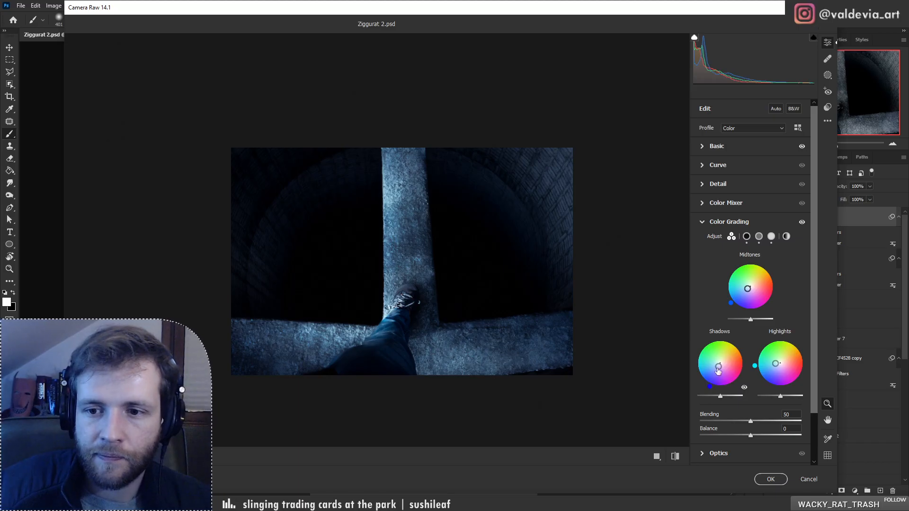
left_click_drag(719, 372, 719, 366)
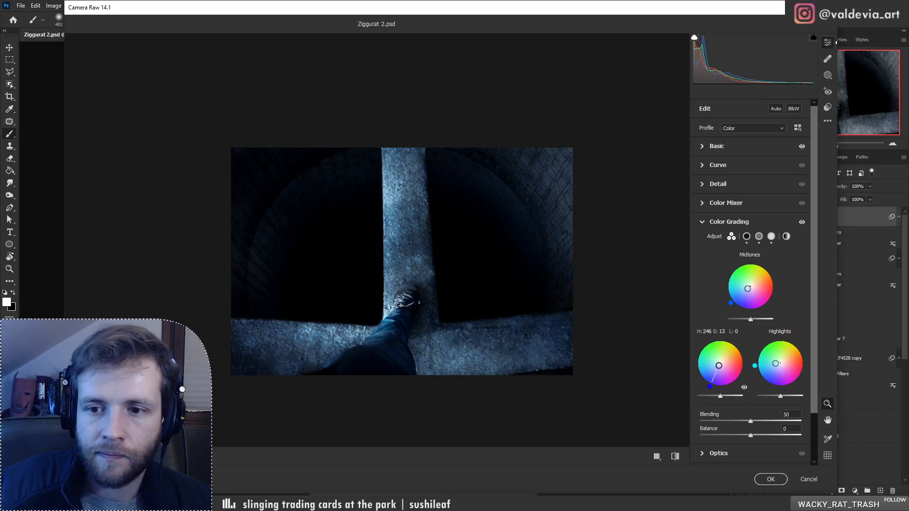
left_click_drag(748, 291, 751, 286)
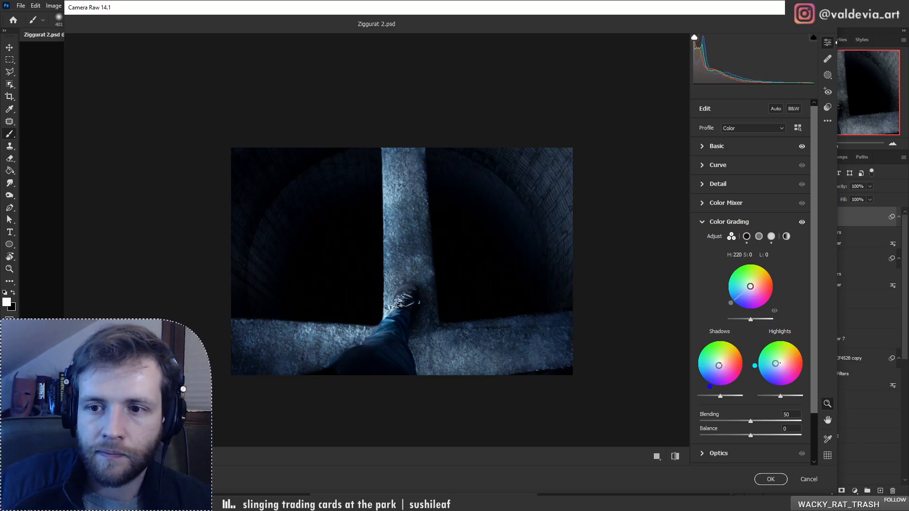
left_click(771, 236)
mouse_move(742, 308)
left_mouse_down()
mouse_move(746, 321)
mouse_move(747, 307)
left_mouse_up()
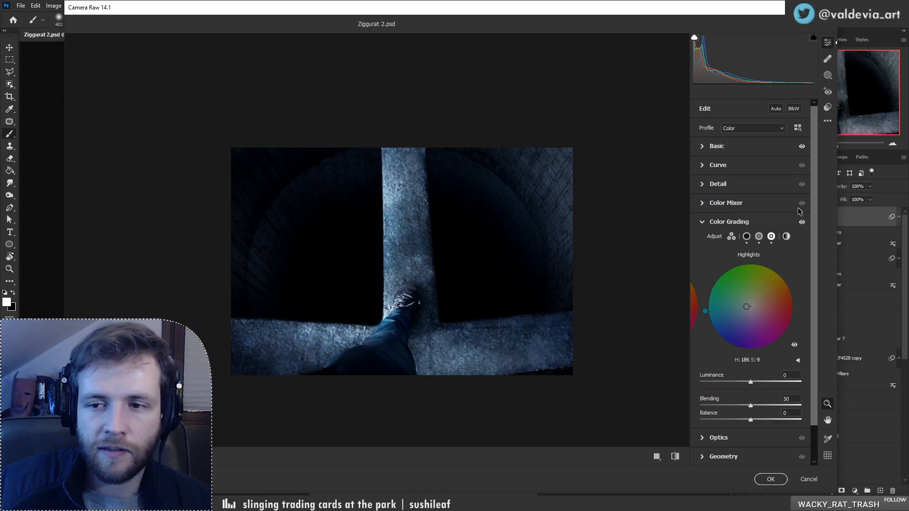
left_click(802, 222)
left_click(802, 222)
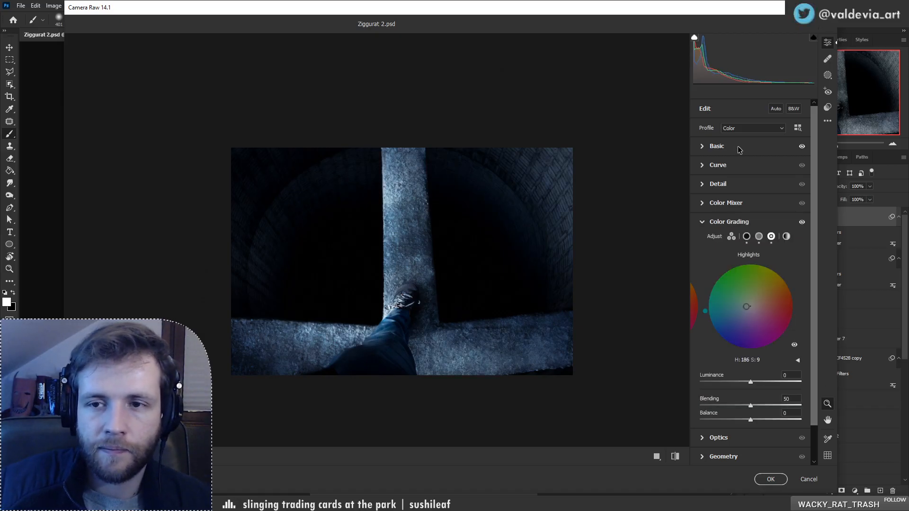
- Set the white balance Temperature to +5 and inspect the leg and shoe up close
left_click(698, 146)
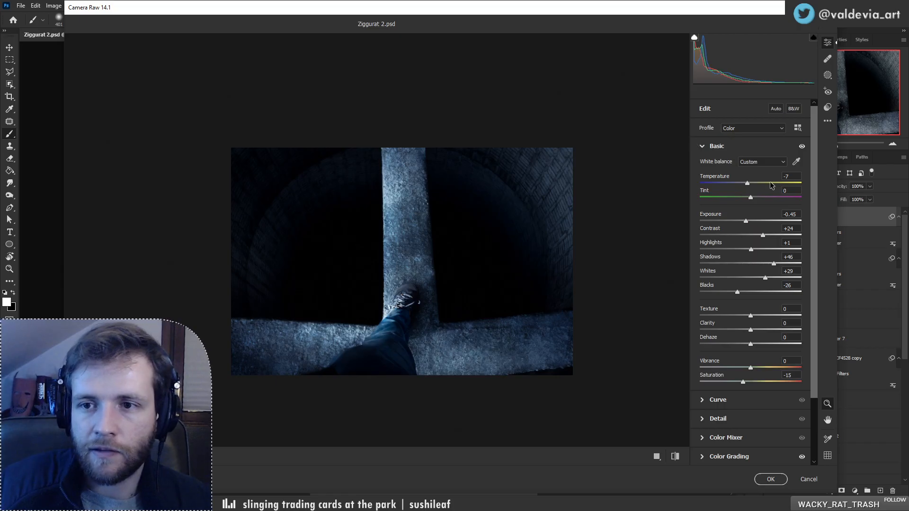
left_click_drag(748, 183, 754, 214)
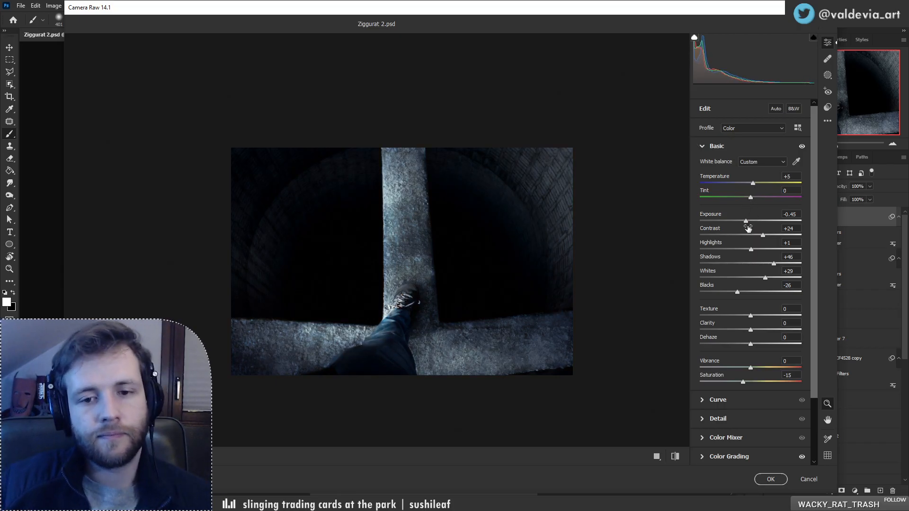
left_click(389, 346)
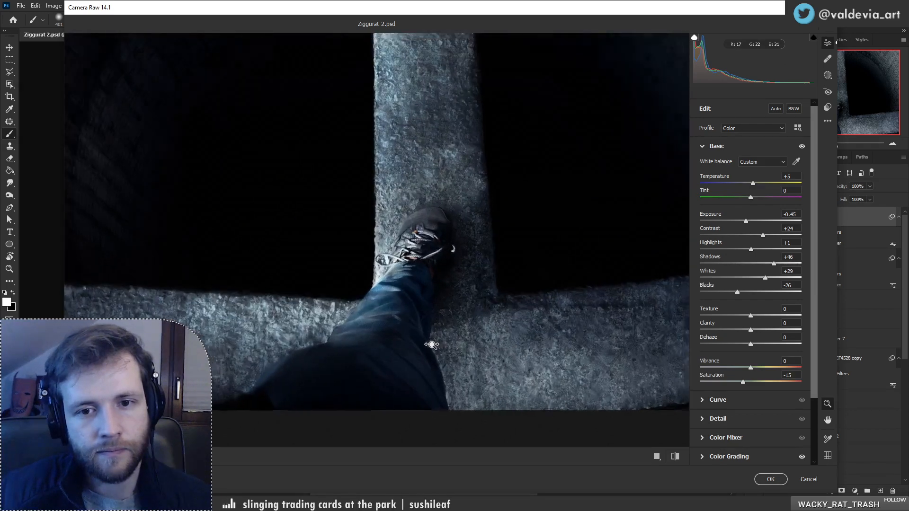
left_click_drag(432, 345, 405, 348)
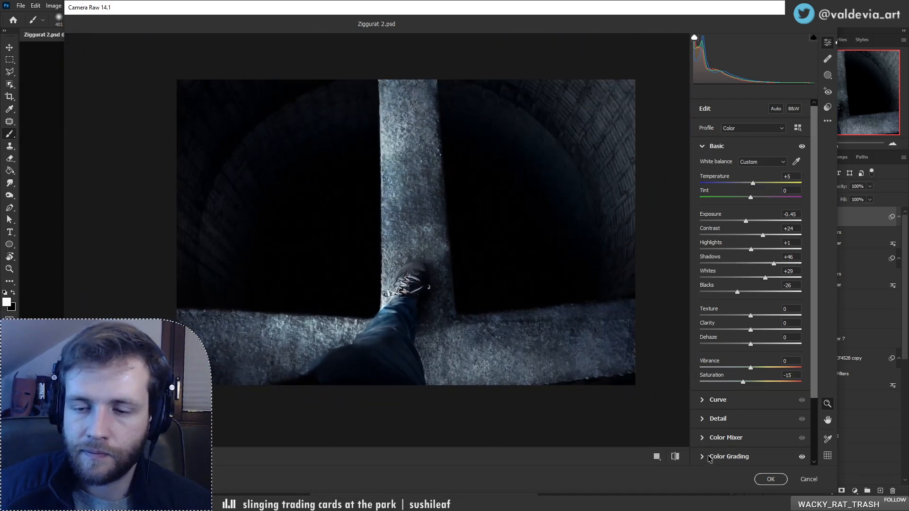
- In the Color Mixer, set the saturation of Blues to +13 and Aquas to +6, and raise the Blues luminance to +64
left_click(704, 440)
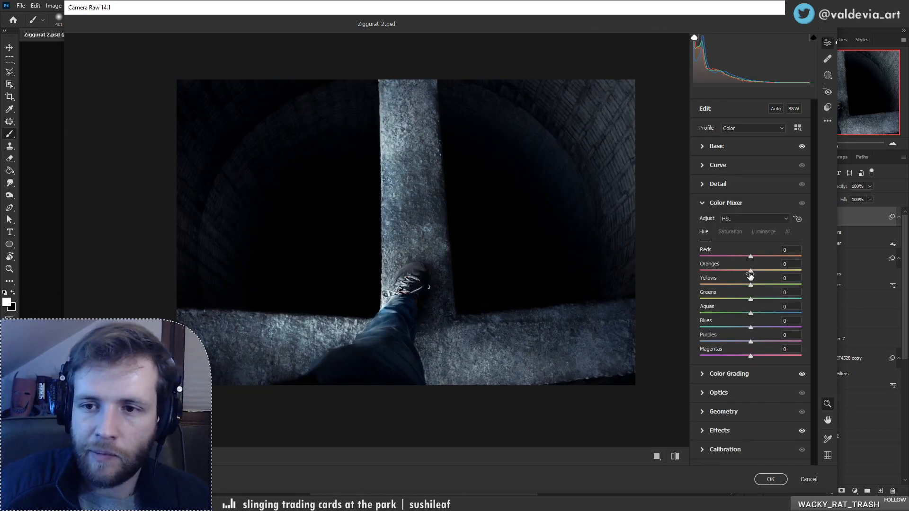
left_click(733, 233)
left_click_drag(753, 331, 785, 313)
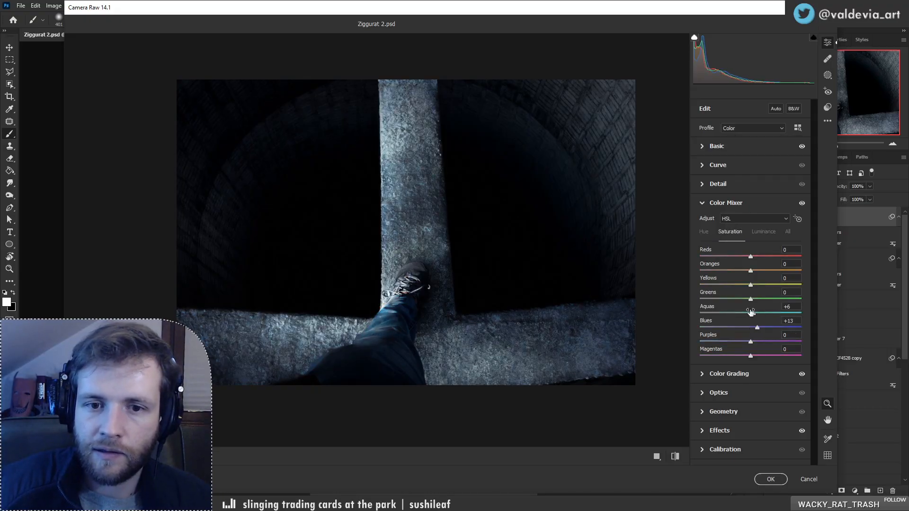
left_click(764, 233)
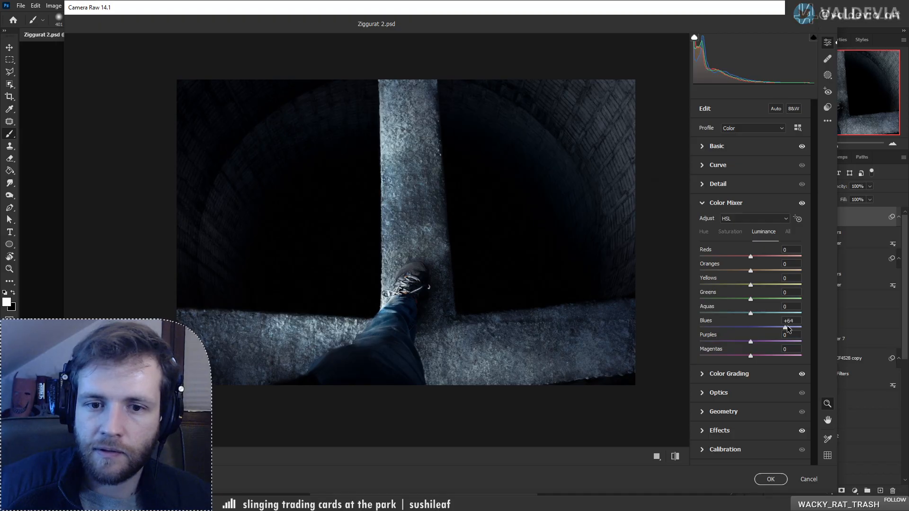
- Set the luminance of the blues to +21 in the Camera Raw Color Mixer
left_click_drag(751, 327, 761, 327)
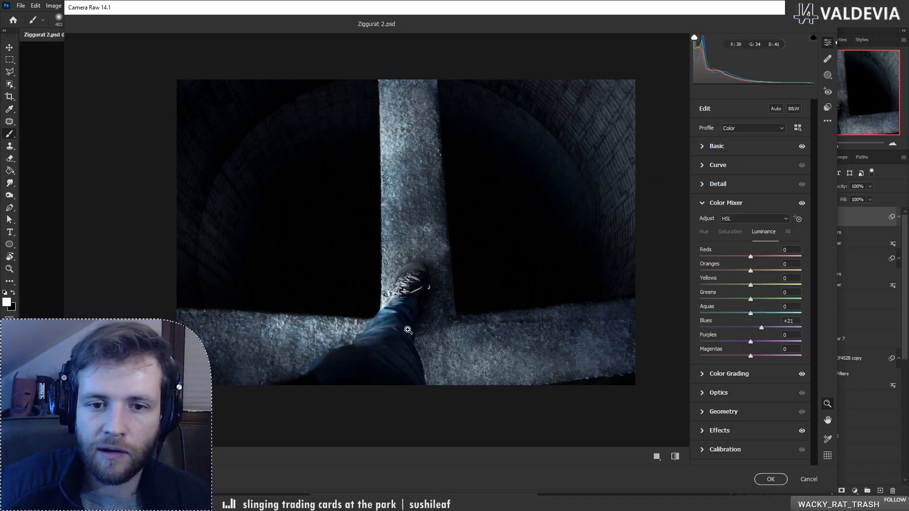
left_click_drag(375, 345, 367, 292)
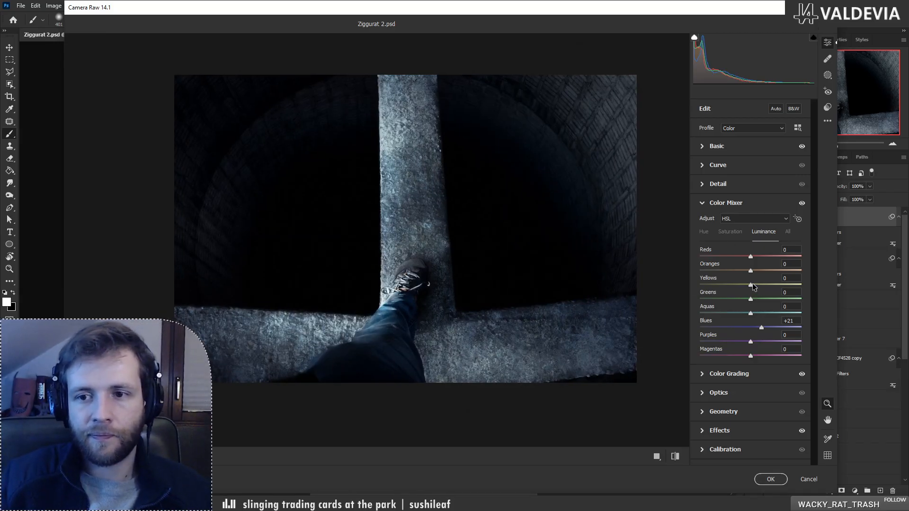
left_click_drag(751, 284, 706, 294)
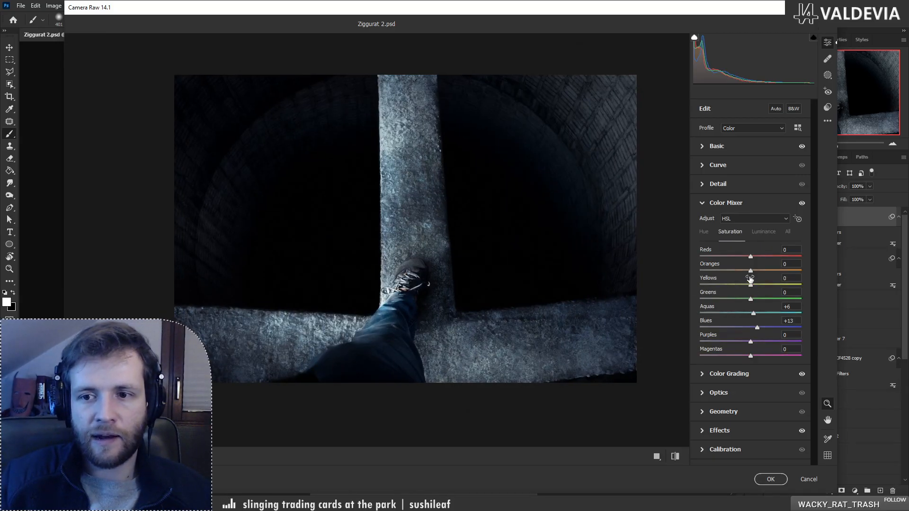
- Set the saturation of the reds to -8 in the Color Mixer and apply the Camera Raw adjustments to the image
left_click(731, 232)
left_click_drag(753, 260, 747, 260)
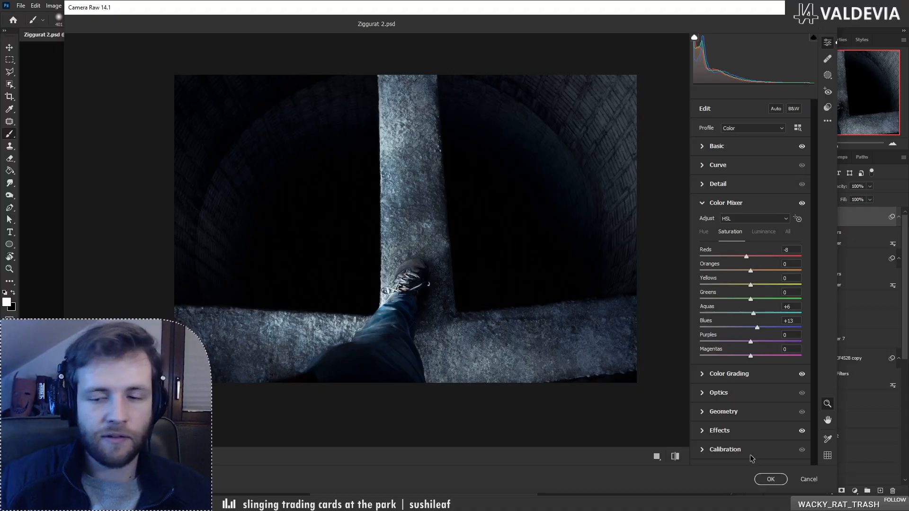
left_click(703, 203)
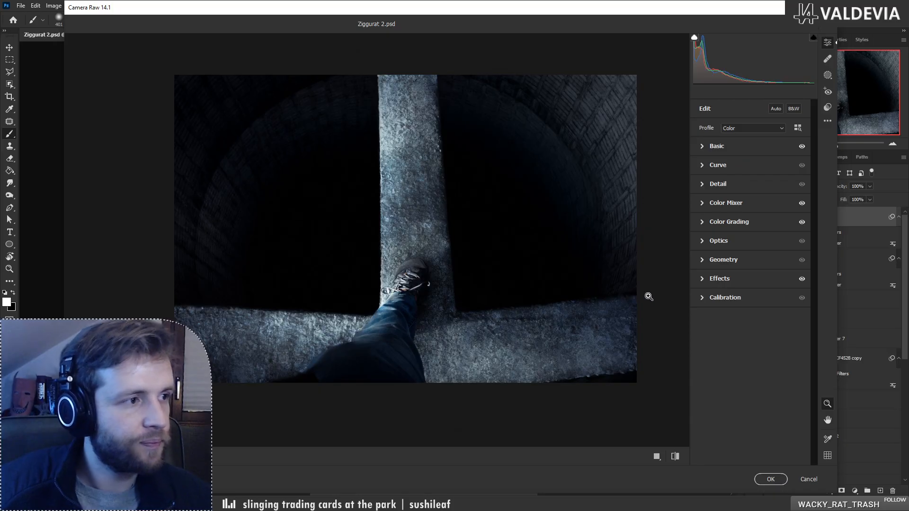
left_click(771, 479)
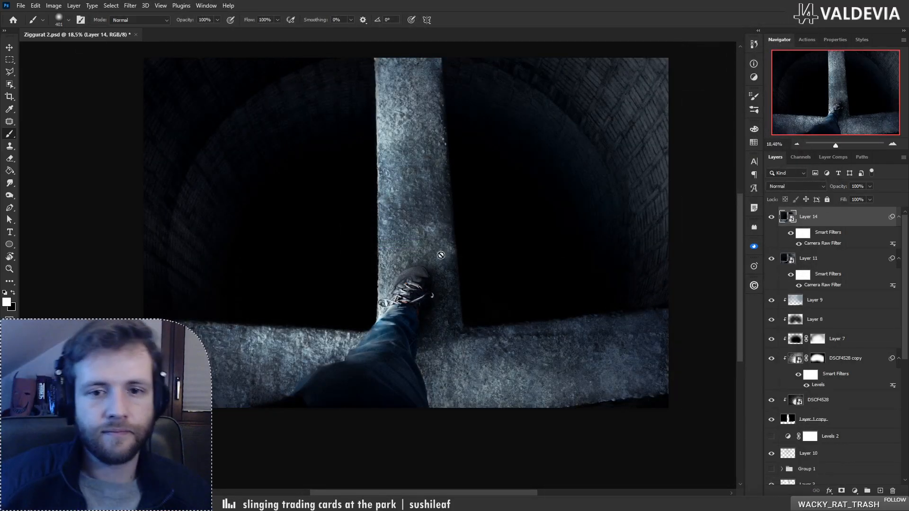
- Try to save the document in PSD format, declining the Large File Format (.psb) alternative
key("z")
mouse_move(423, 277)
left_mouse_down()
mouse_move(379, 282)
mouse_move(420, 288)
left_mouse_up()
key("b")
key("ctrl+s")
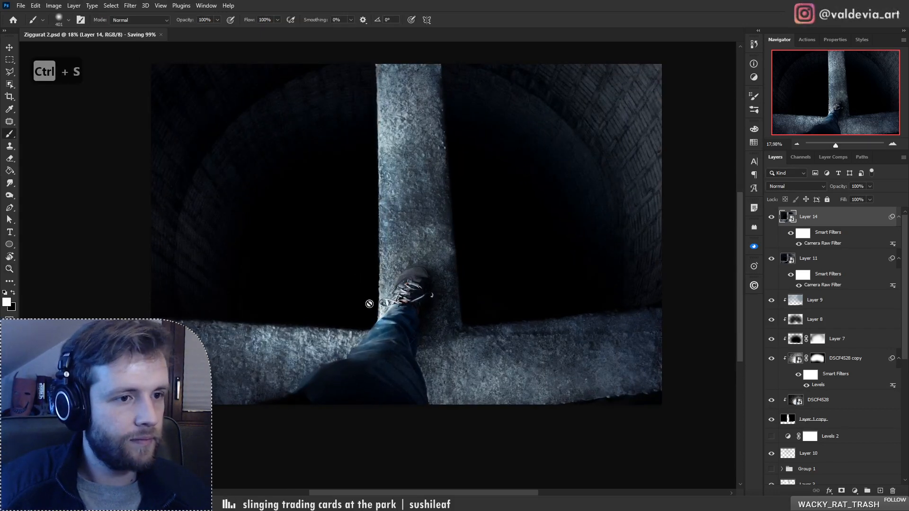
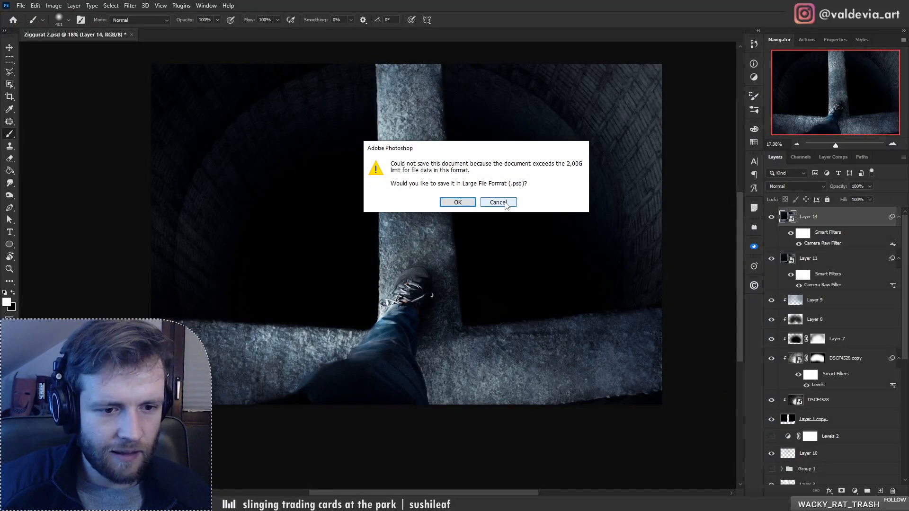
left_click(506, 205)
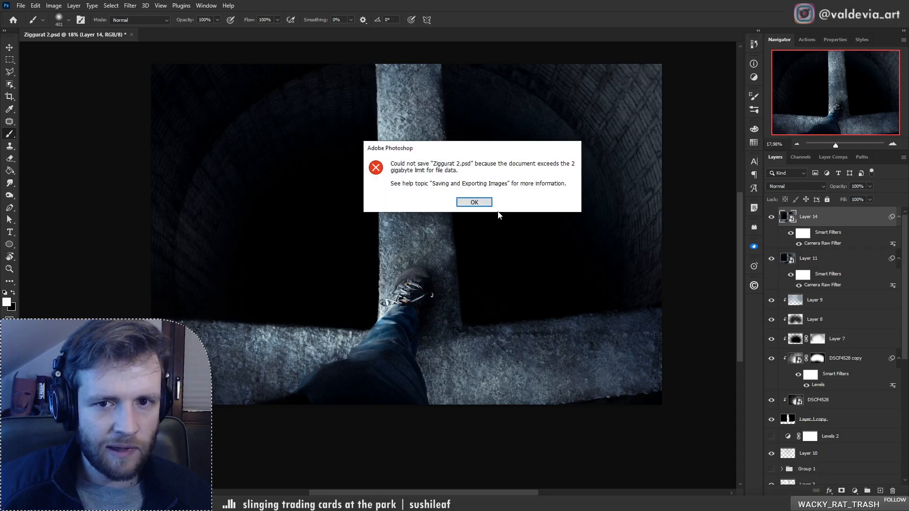
left_click(487, 205)
- Save a JPEG copy of the composite in the Ziggurat folder with Maximum quality and the Progressive format option
key("ctrl+shift+s")
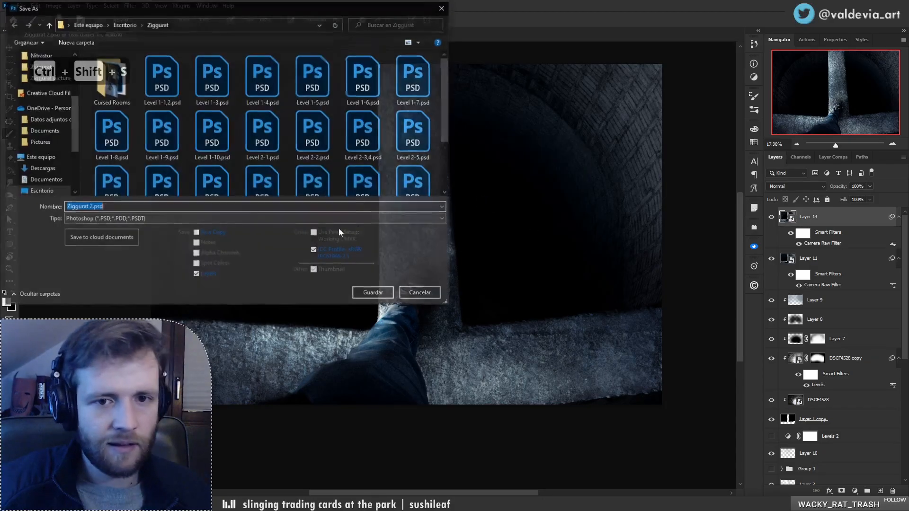
left_click(199, 218)
left_click(196, 299)
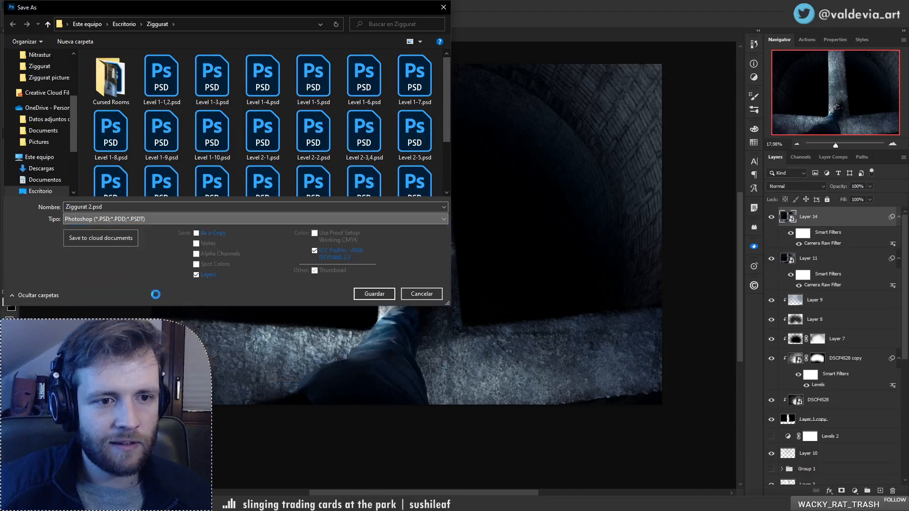
left_click(376, 292)
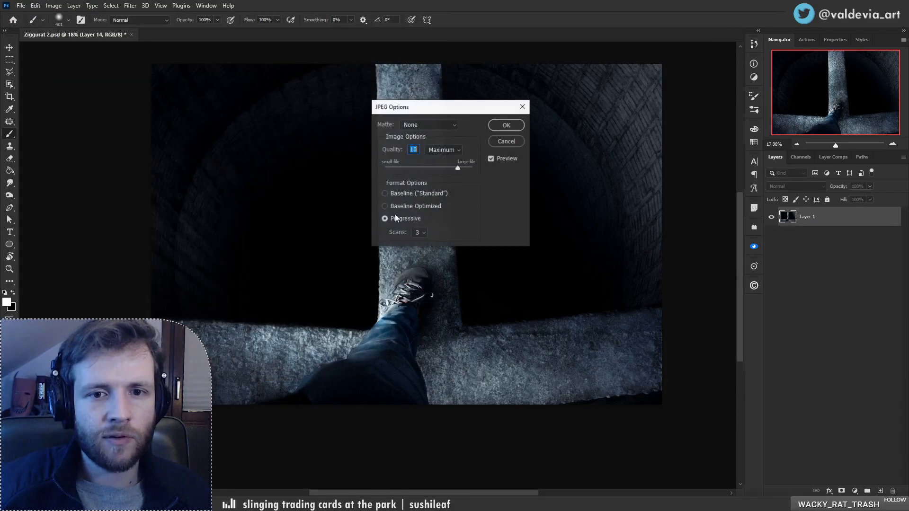
left_click_drag(461, 167, 464, 168)
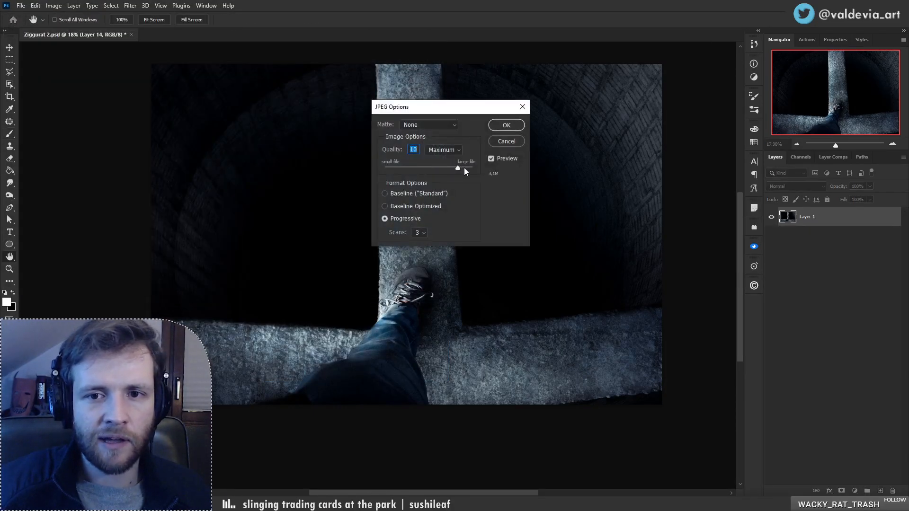
left_click(505, 126)
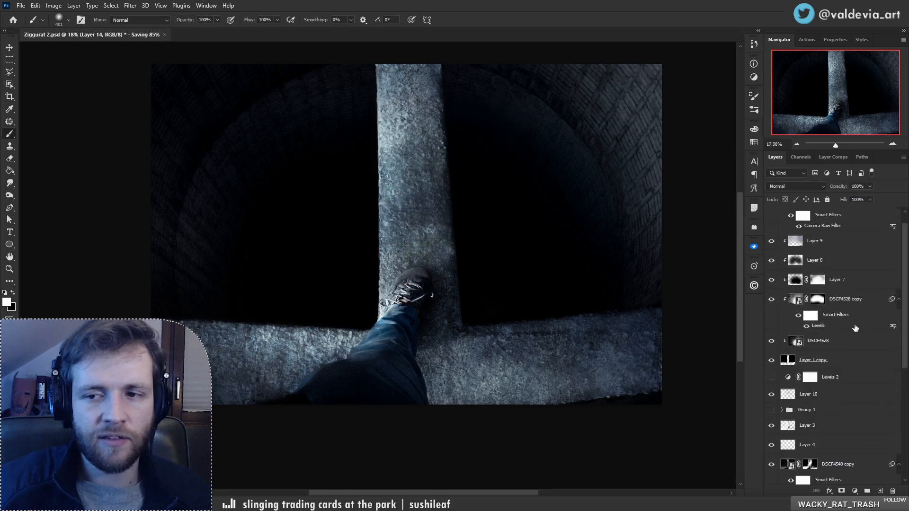
- Delete Layer 11, and merge the DSCF4540 copy 2 layer with its mask by converting it to a smart object and rasterizing it
left_click(849, 256)
scroll(855, 379, "down", 5)
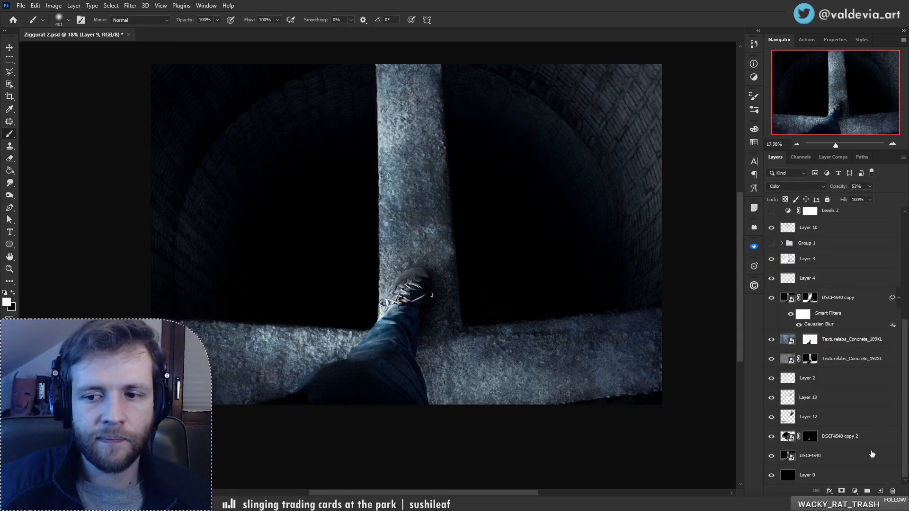
left_click(859, 438)
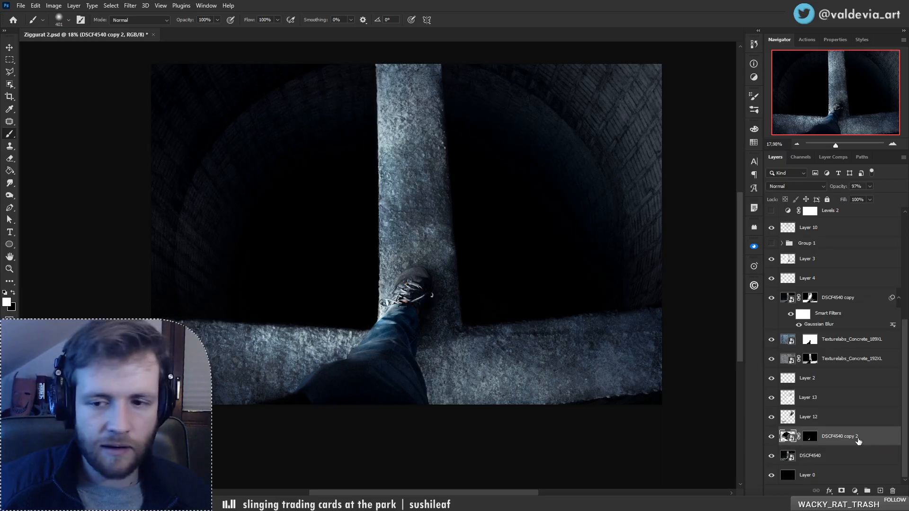
key("ctrl+backslash")
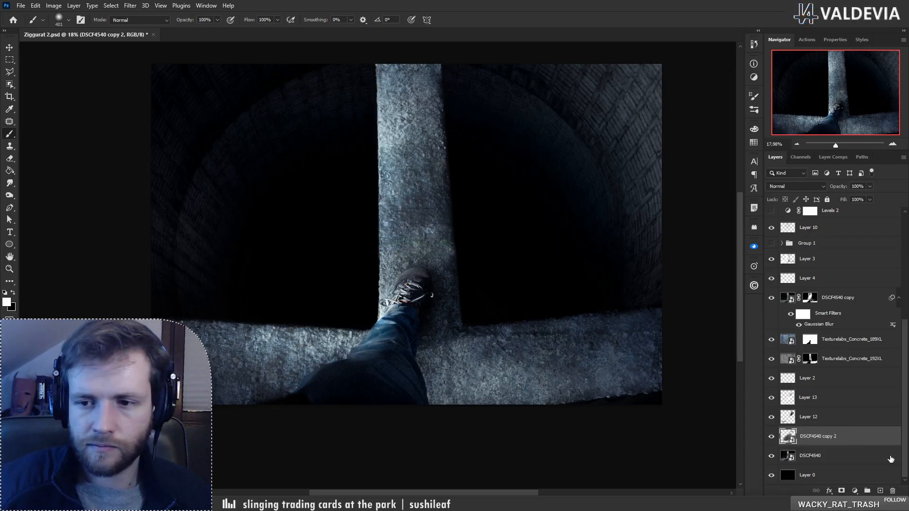
key("ctrl+shift+backslash")
- Rasterize the DSCF4540 and Texturelabs_Concrete_192XL layers, and apply the concrete layer's mask
left_click(844, 459)
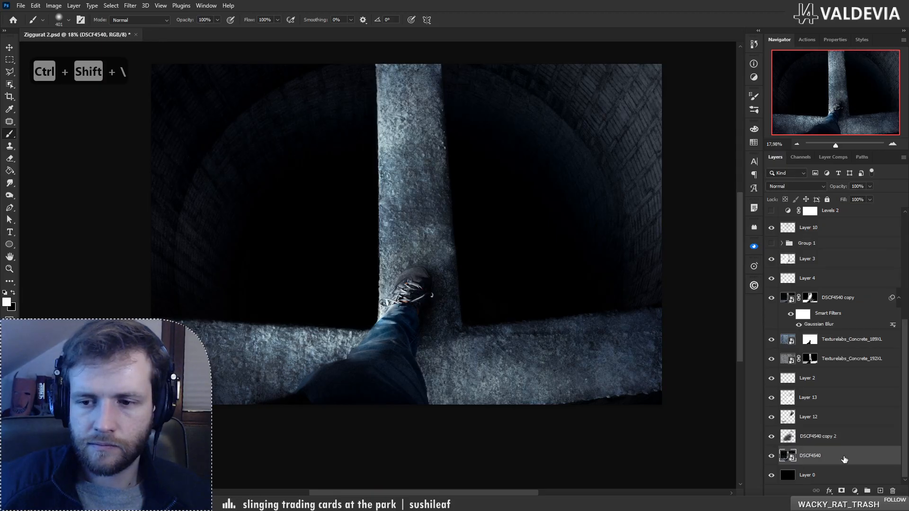
scroll(846, 458, "up", 5)
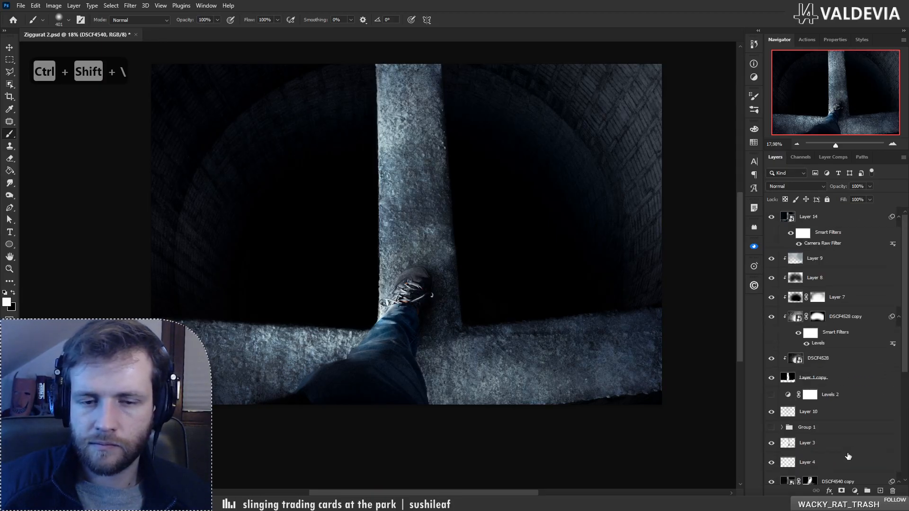
scroll(848, 456, "down", 5)
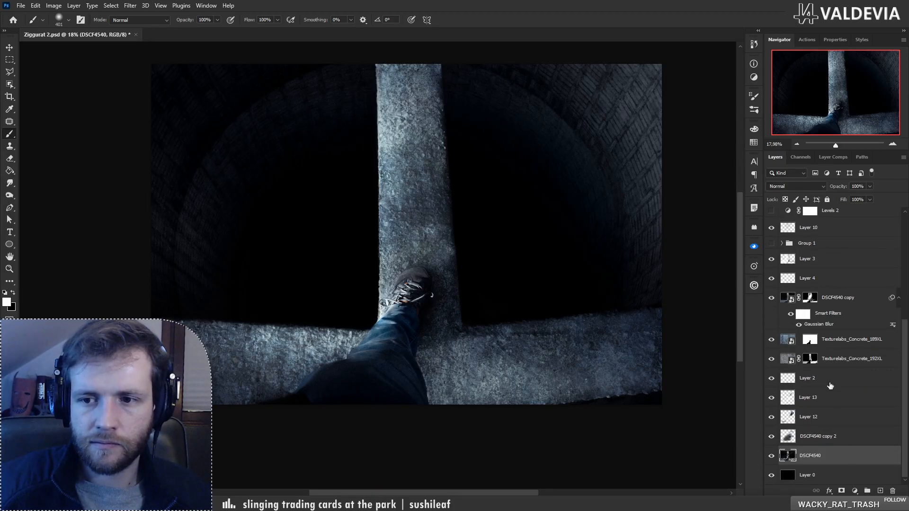
left_click(837, 362)
key("ctrl+shift+backslash")
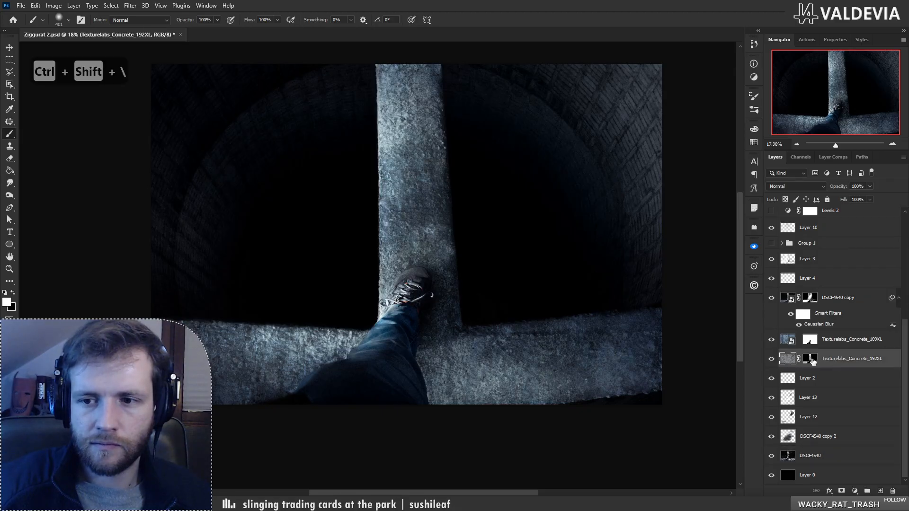
right_click(812, 361)
left_click(838, 386)
- Merge the Texturelabs_Concrete_189XL layer with its mask by converting it to a smart object, and rasterize the result
right_click(810, 341)
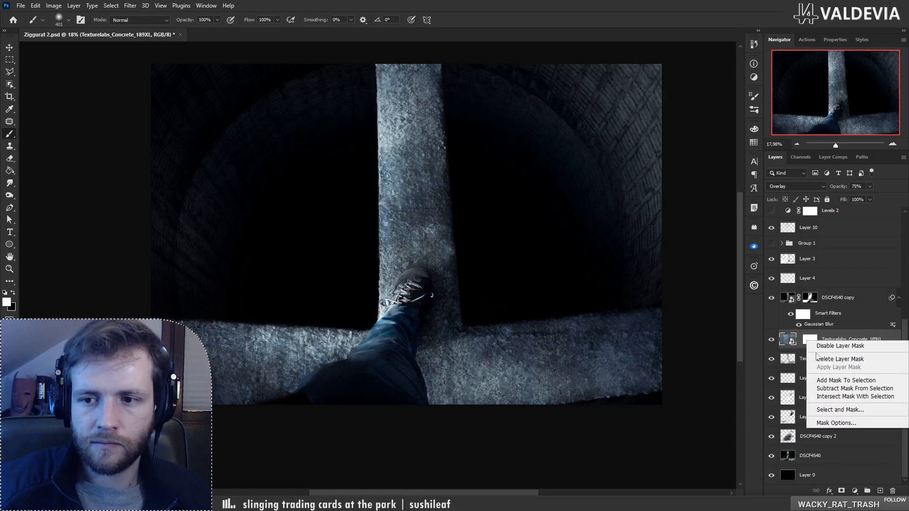
left_click(828, 339)
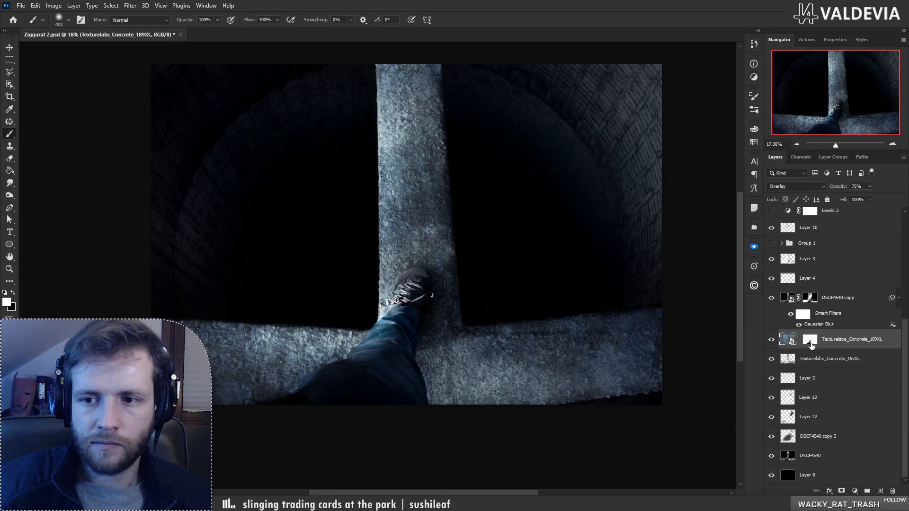
key("ctrl+shift+backslash")
key("ctrl+backslash")
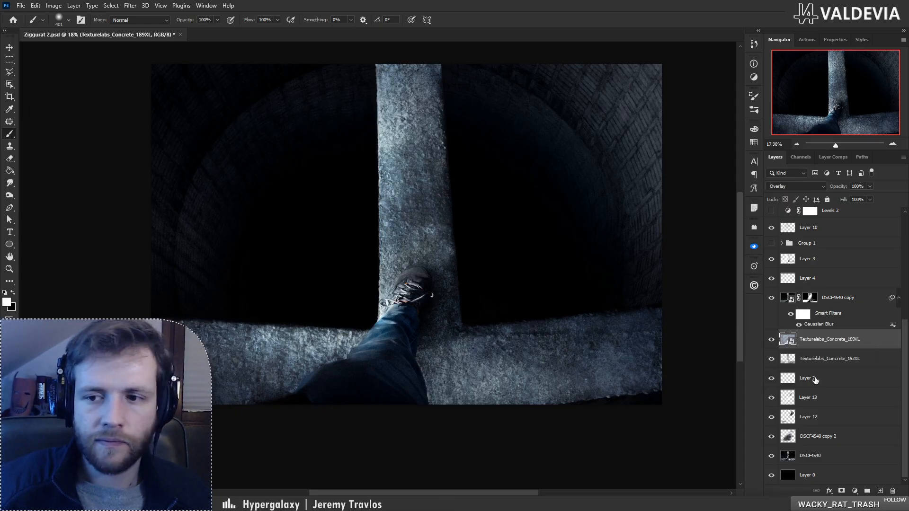
key("ctrl+shift+backslash")
- Save the slimmed-down Ziggurat 2.psd document
key("ctrl+s")
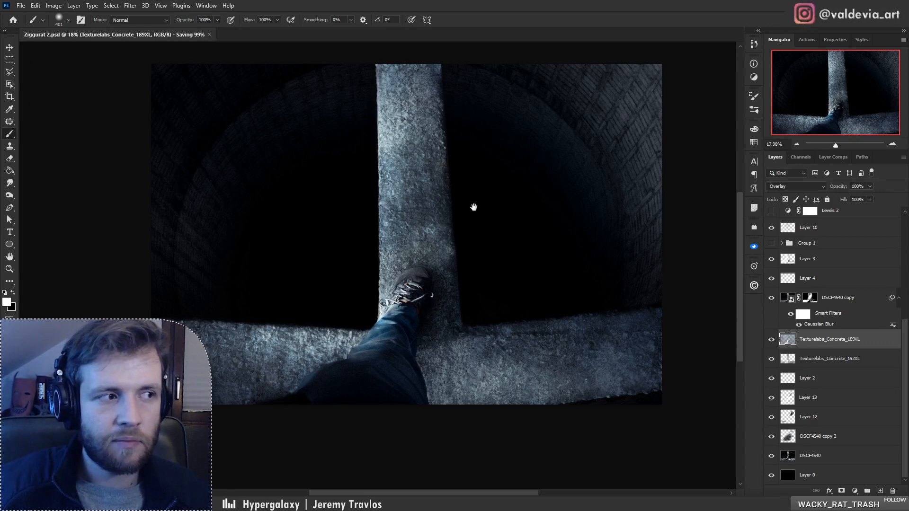
left_click_drag(473, 206, 444, 246)
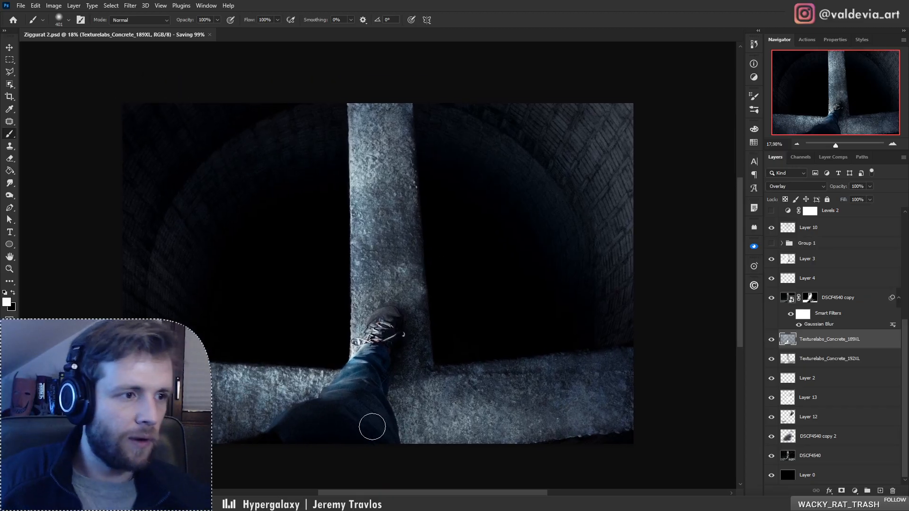
scroll(340, 364, "down", 2)
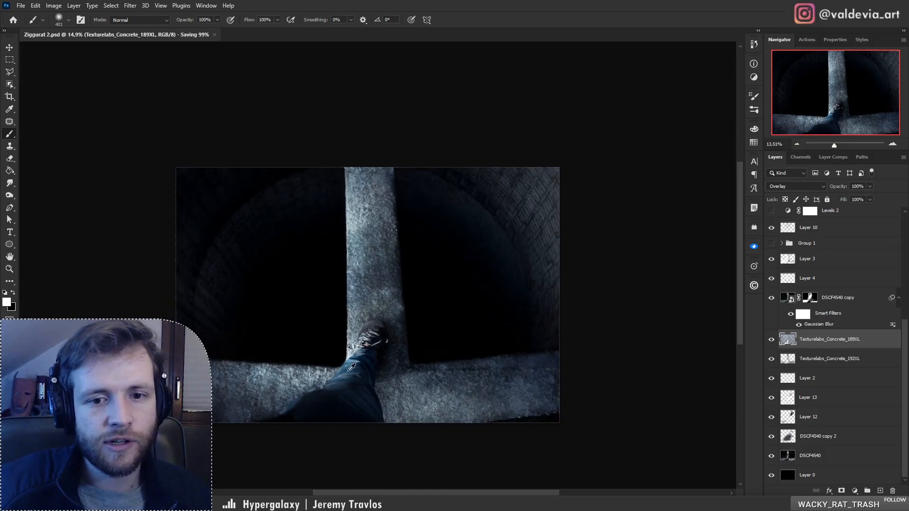
scroll(335, 372, "up", 2)
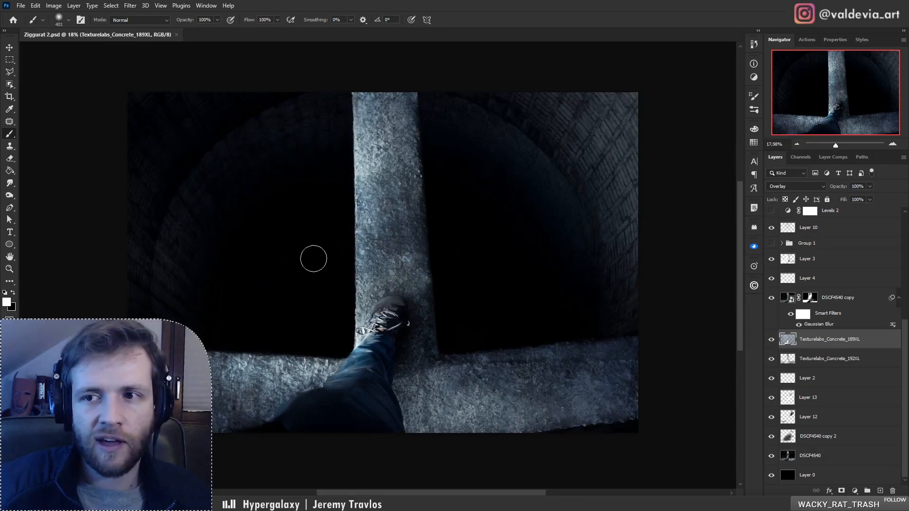
- Create a new 6000 x 4000 px RGB document at 300 pixels/inch with a black background
left_click(21, 6)
left_click(28, 15)
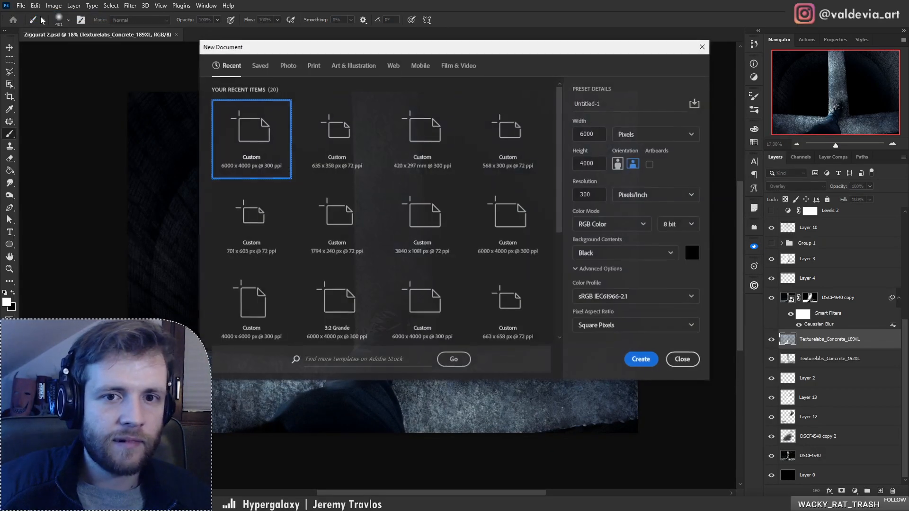
left_click(640, 361)
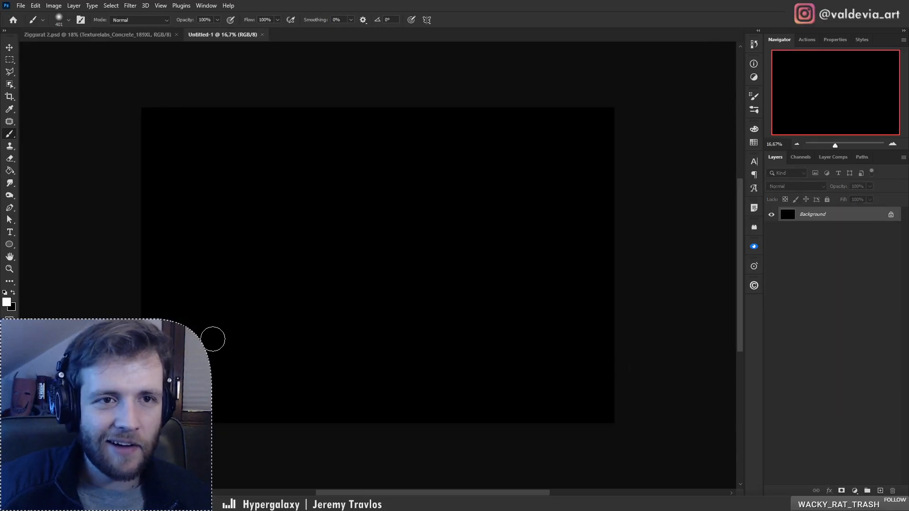
- Save Ziggurat 2.psd once more and return to the new blank document
left_click(120, 41)
key("ctrl+s")
left_click(237, 35)
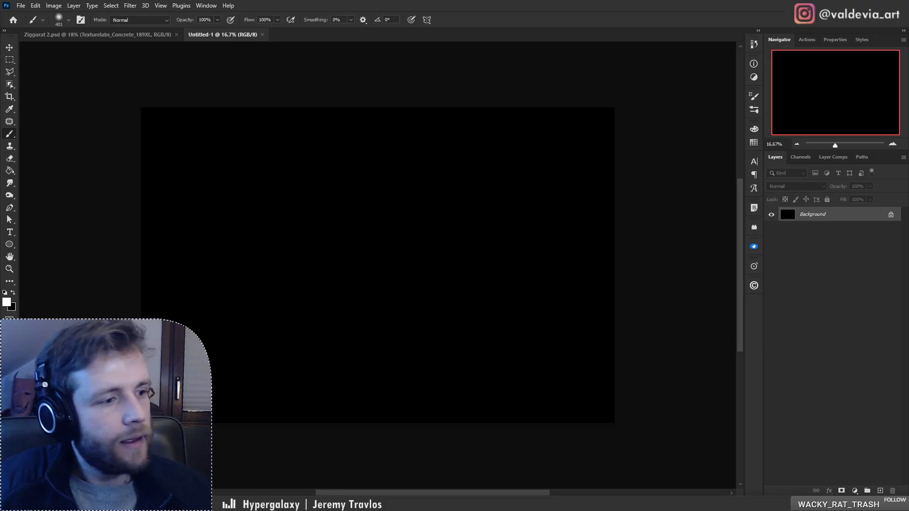
- Switch to File Explorer and delete the video DSCF4522.MOV from the Nitrastur photo folder
key("alt+Tab")
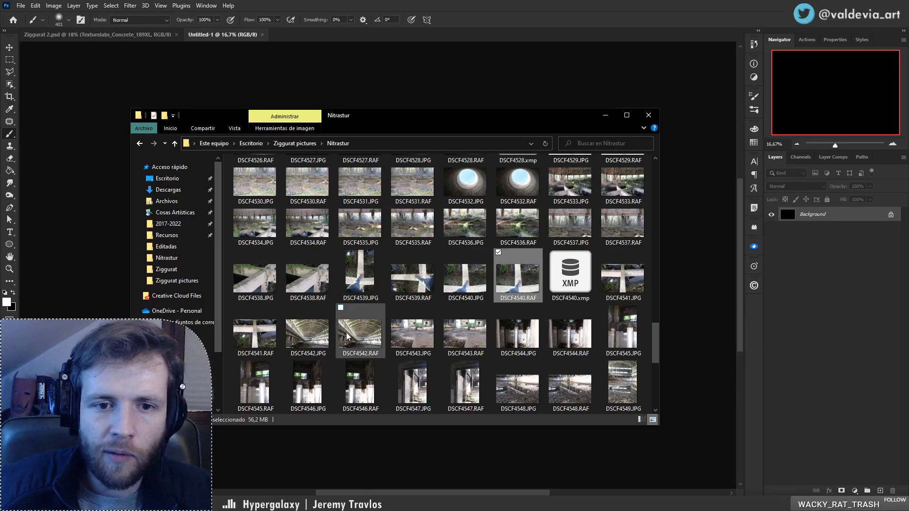
scroll(348, 338, "up", 3)
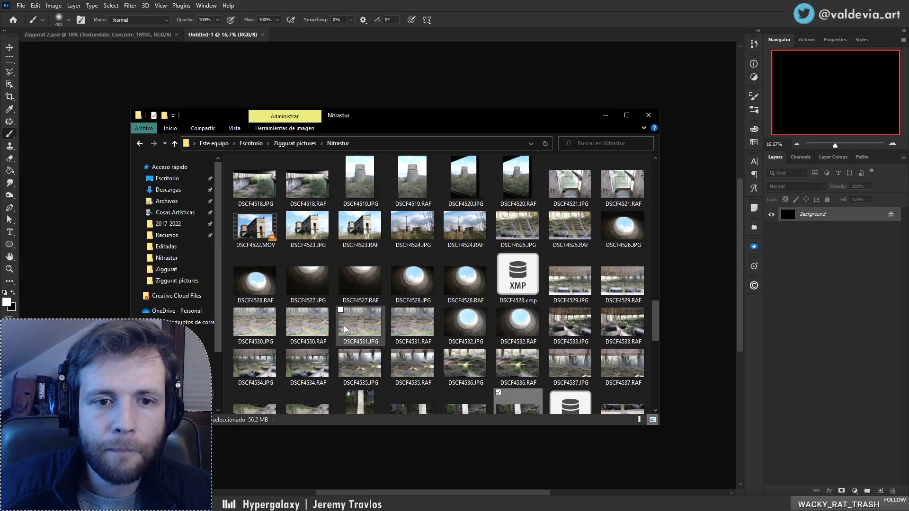
scroll(284, 294, "up", 1)
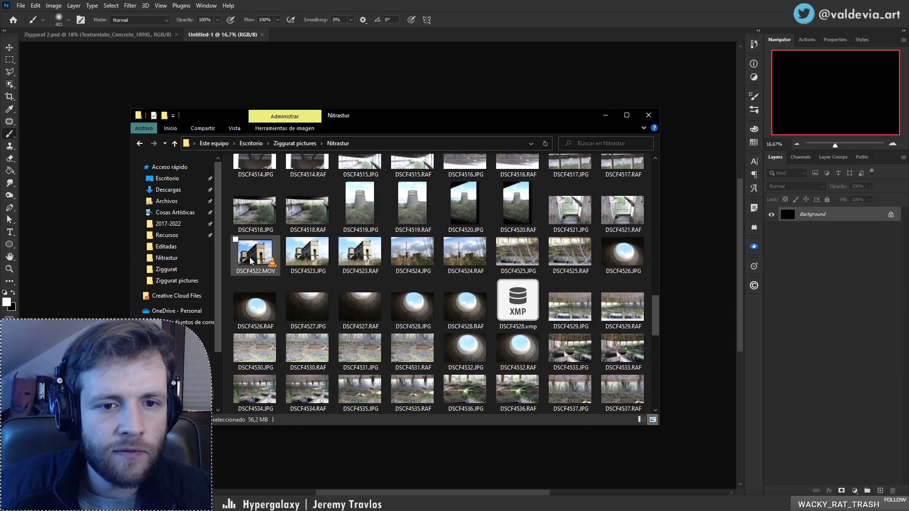
left_click(251, 261)
right_click(250, 239)
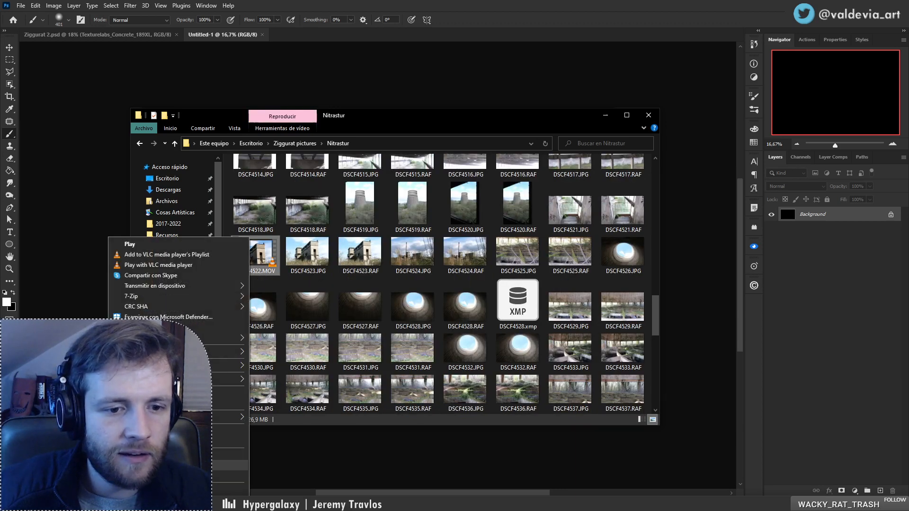
left_click(189, 466)
- Preview the candidate source photos DSCF4523.JPG and DSCF4517.JPG at full size
double_click(259, 261)
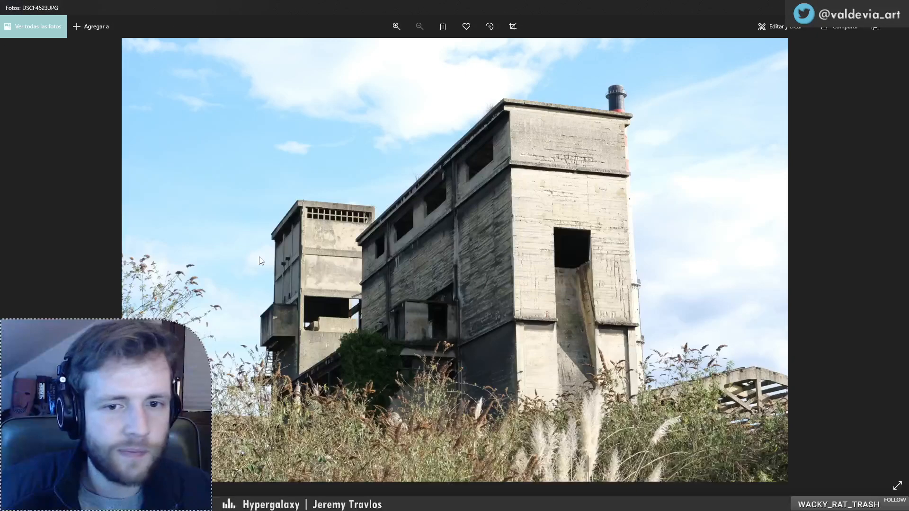
left_click(898, 7)
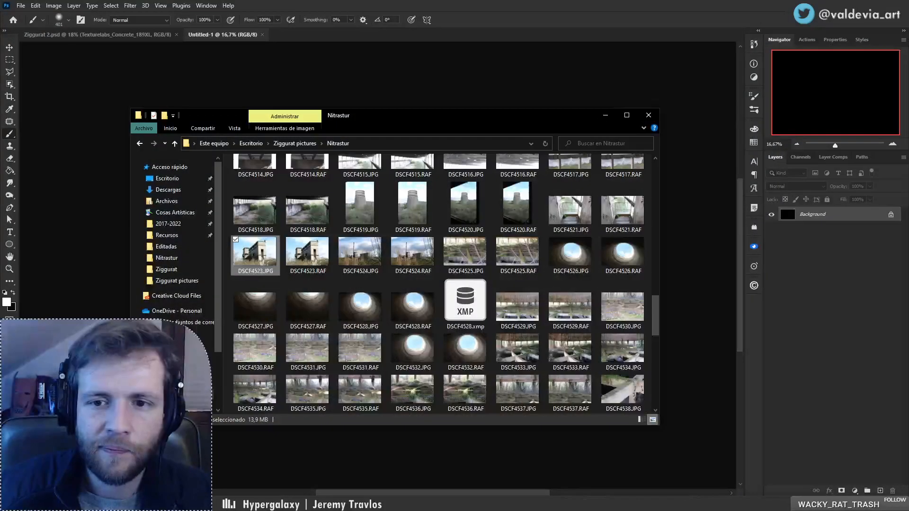
scroll(533, 297, "up", 2)
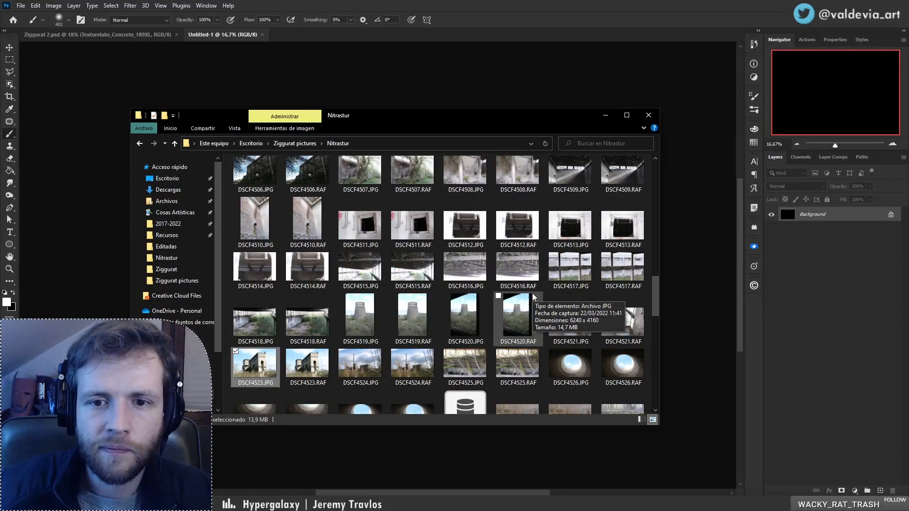
double_click(573, 279)
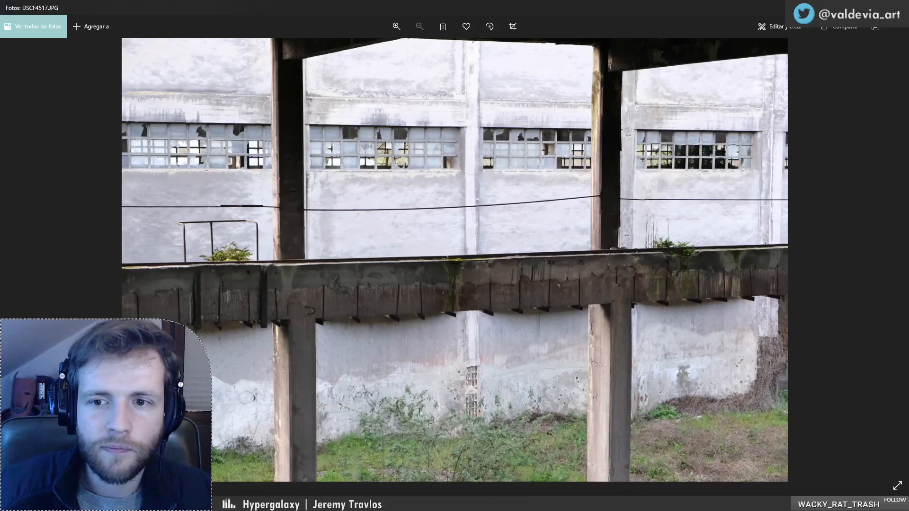
left_click(898, 6)
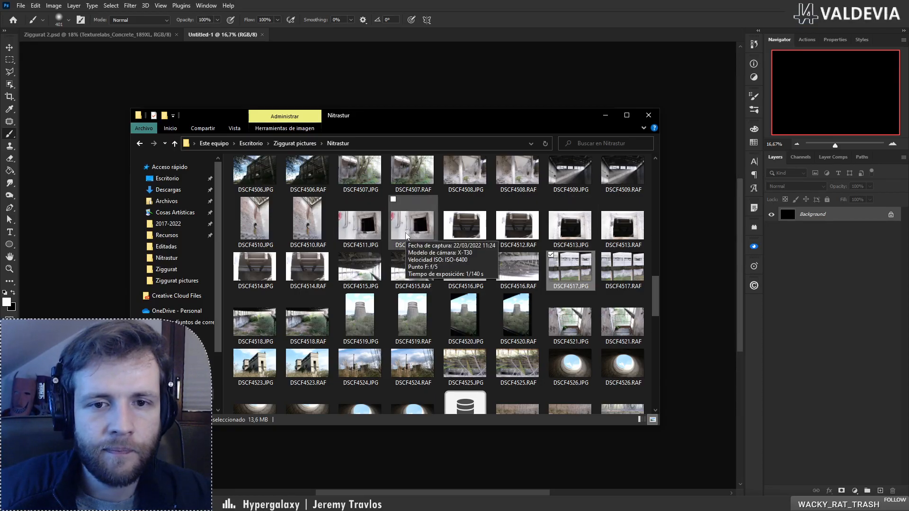
- Place DSCF4511.RAF from the folder into the blank Photoshop document, opening its Basic adjustments in Camera Raw
left_click_drag(374, 232, 403, 85)
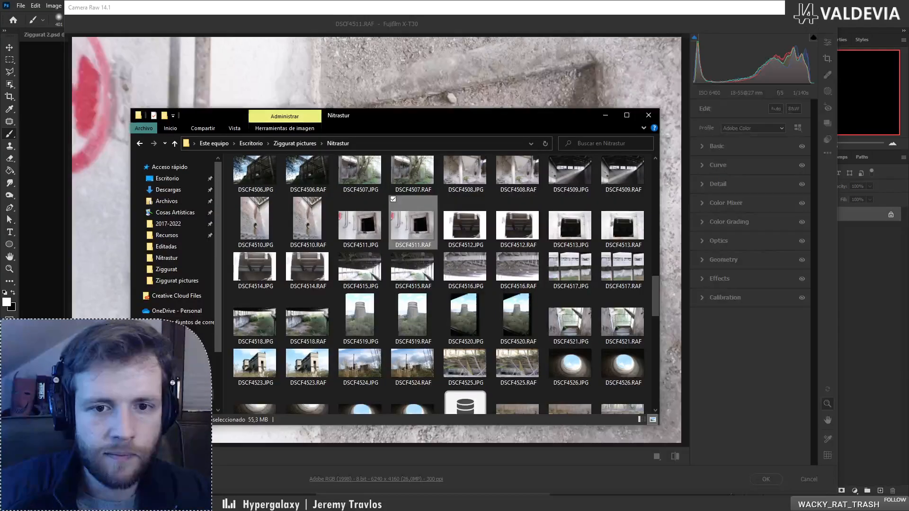
left_click(606, 116)
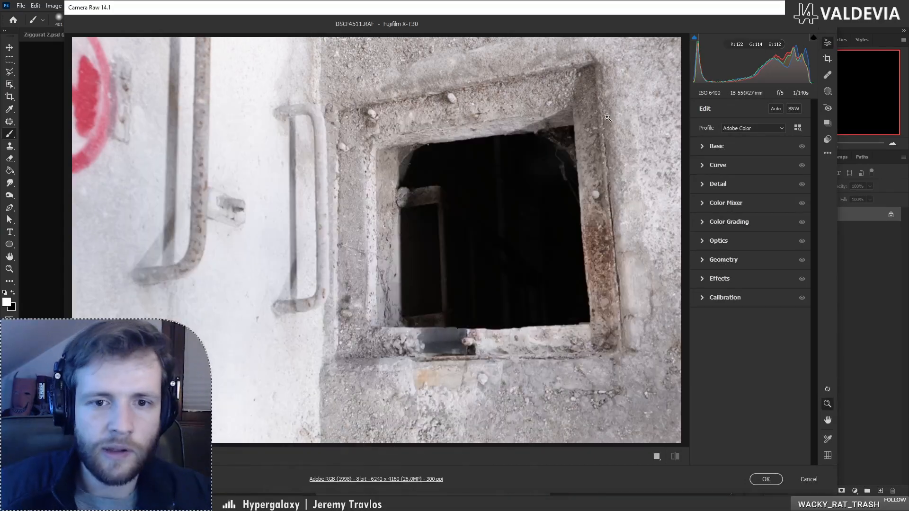
left_click(704, 147)
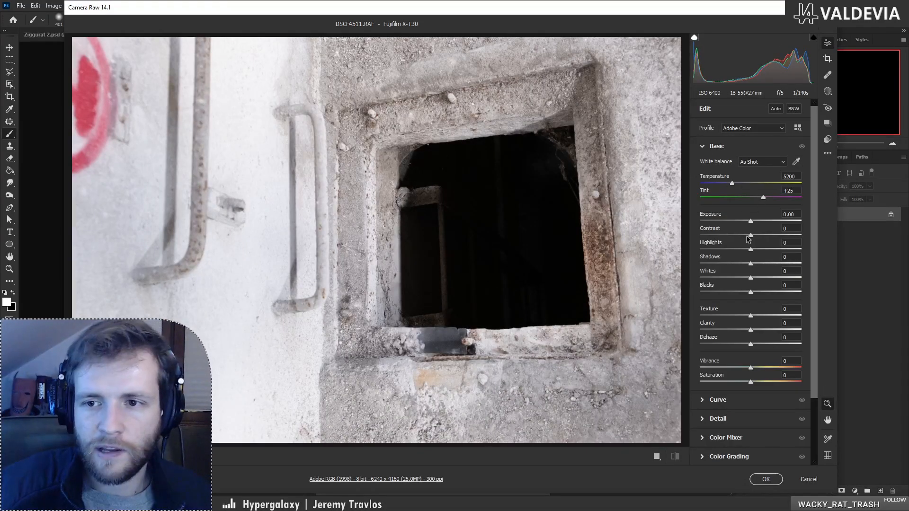
- Flatten the photo's tones with Contrast -65, Highlights -39 and Whites -34, leaving Exposure at 0.00
left_click_drag(751, 235, 720, 235)
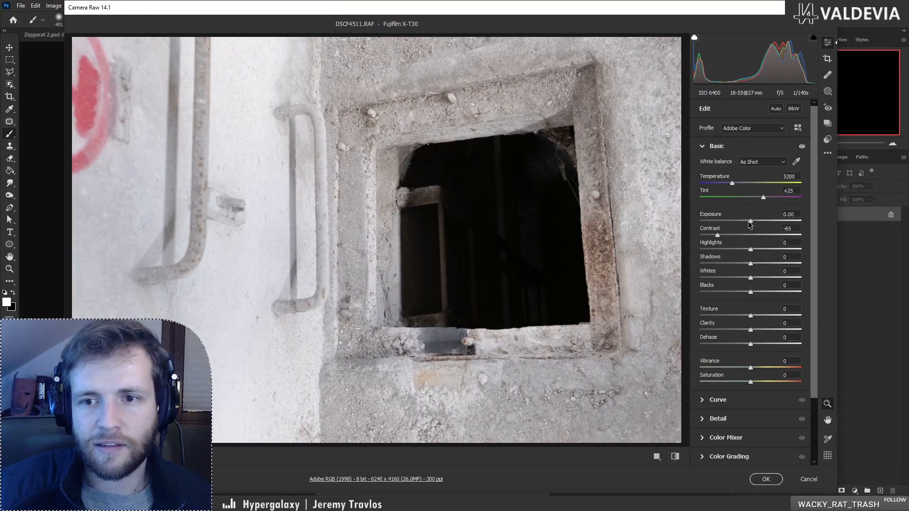
left_click_drag(749, 224, 733, 278)
key("ctrl+z")
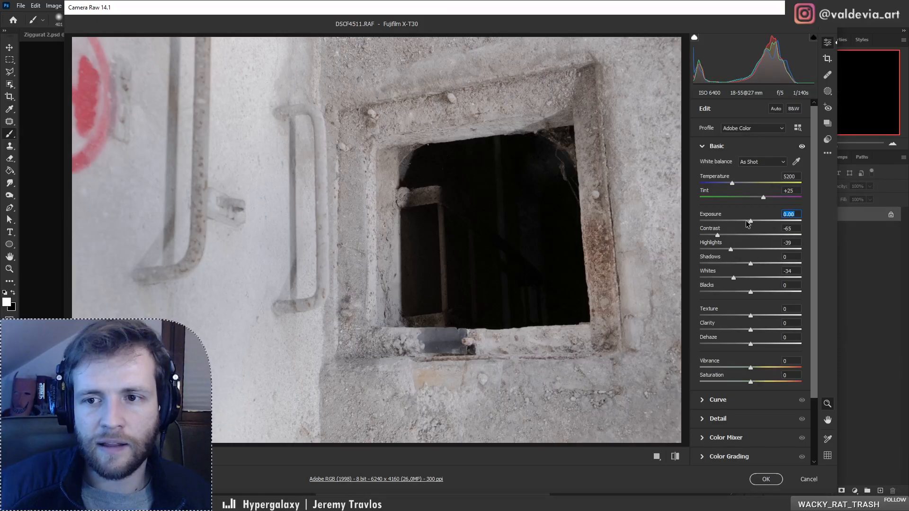
- Set the photo's Exposure to -0.85, Shadows to +44, Blacks to +24 and Contrast to -30
mouse_move(747, 223)
left_mouse_down()
mouse_move(717, 227)
mouse_move(742, 229)
left_mouse_up()
left_click_drag(751, 263, 763, 290)
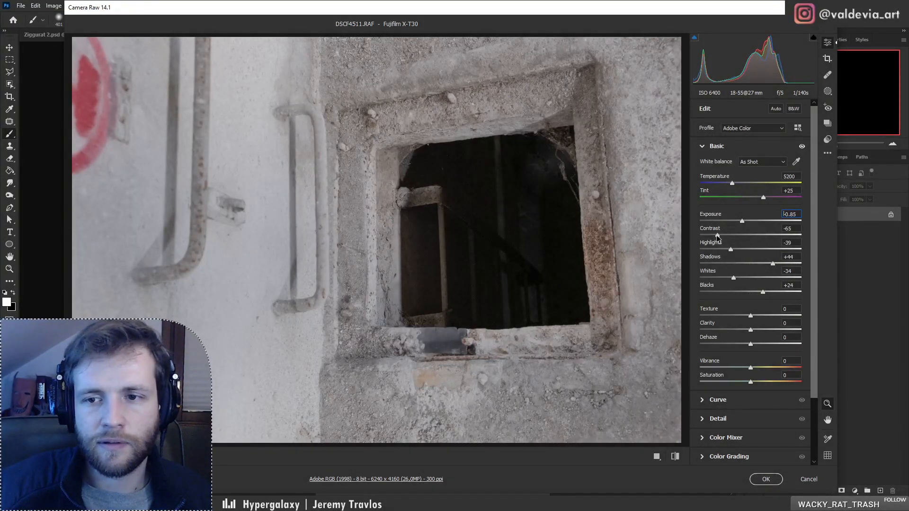
left_click_drag(718, 236, 737, 235)
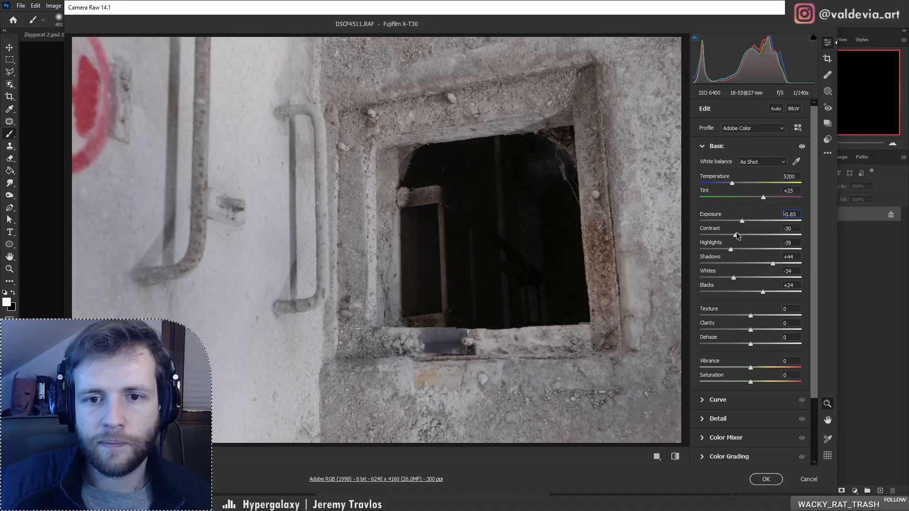
- Compare the photo with its default settings, set Texture to -17 and place the developed image on the canvas
left_click(677, 457)
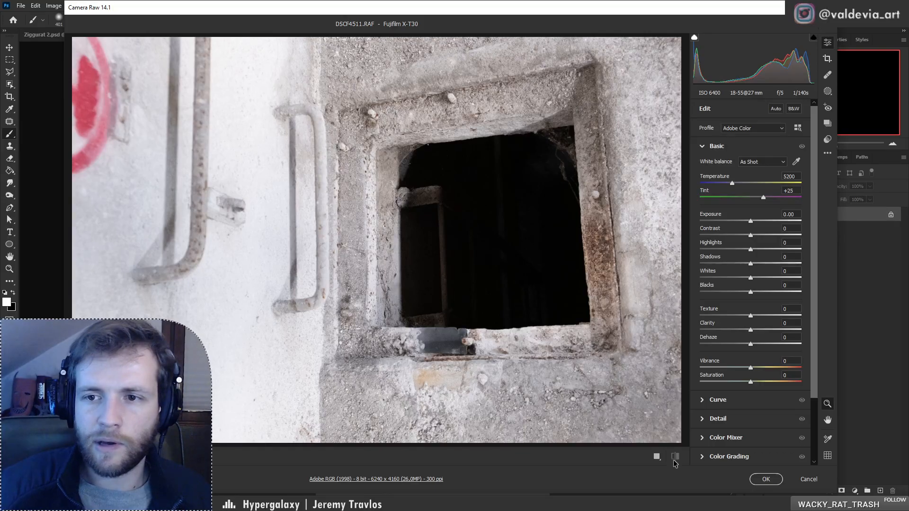
key("ctrl+z")
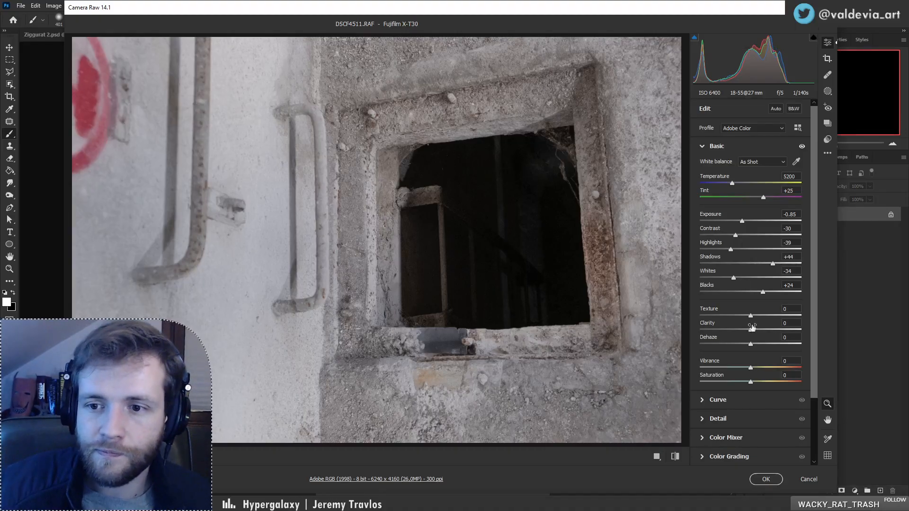
left_click_drag(750, 316, 746, 320)
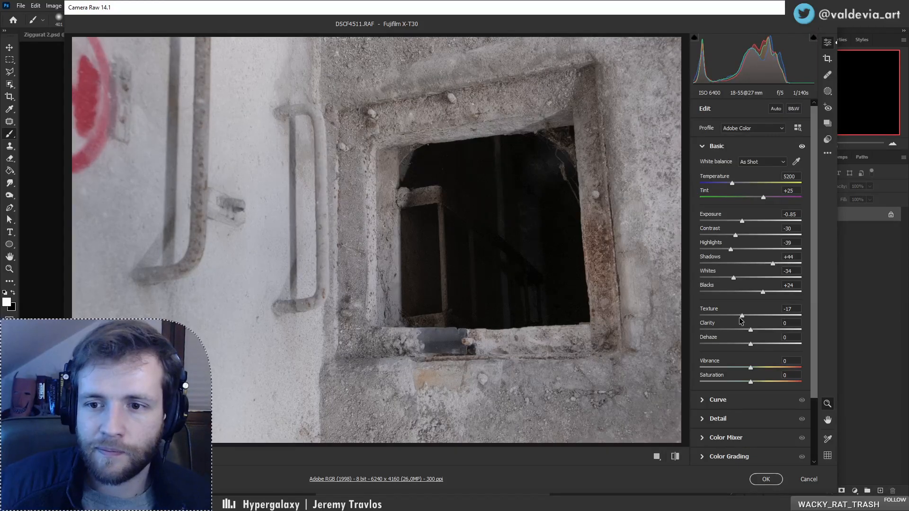
left_click(768, 478)
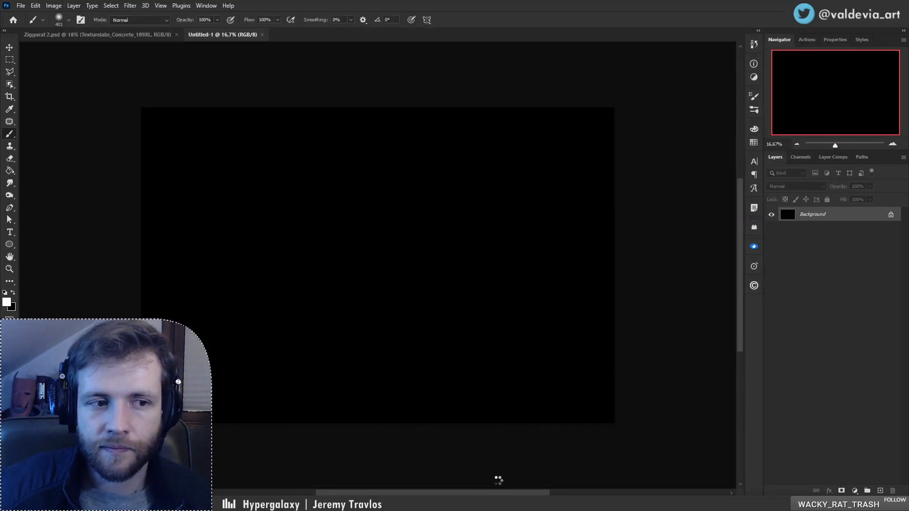
key("z")
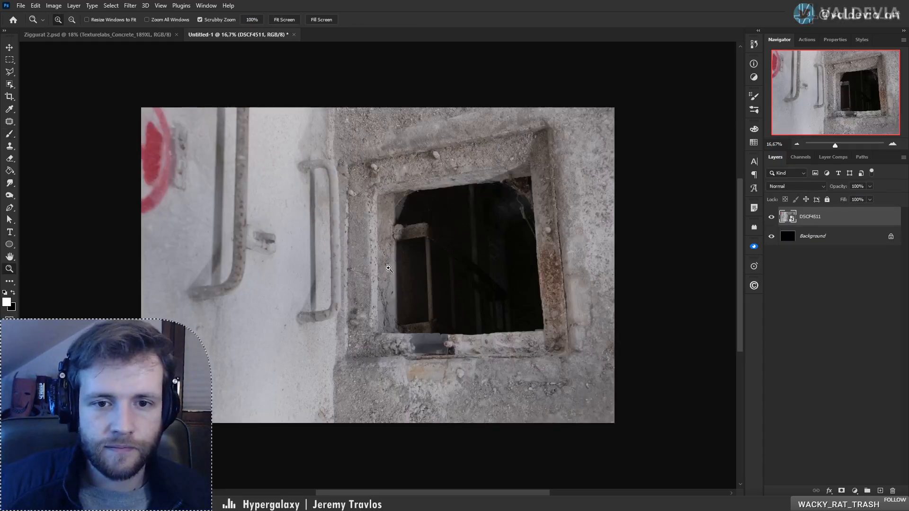
mouse_move(397, 270)
left_mouse_down()
mouse_move(451, 260)
mouse_move(403, 269)
left_mouse_up()
key("b")
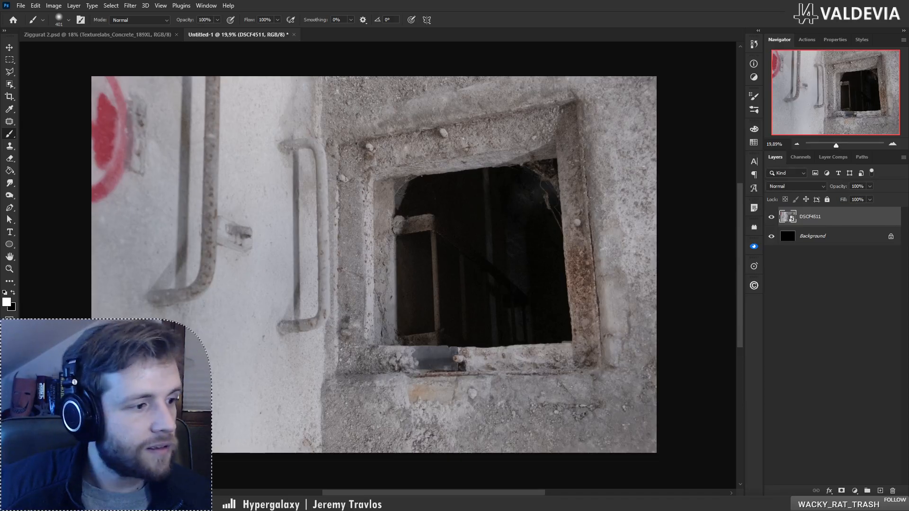
- Bring DSCF4513.RAF from the folder into Camera Raw and set Exposure -2.35, Contrast -19, Blacks +66 and Shadows +91
key("alt+Tab")
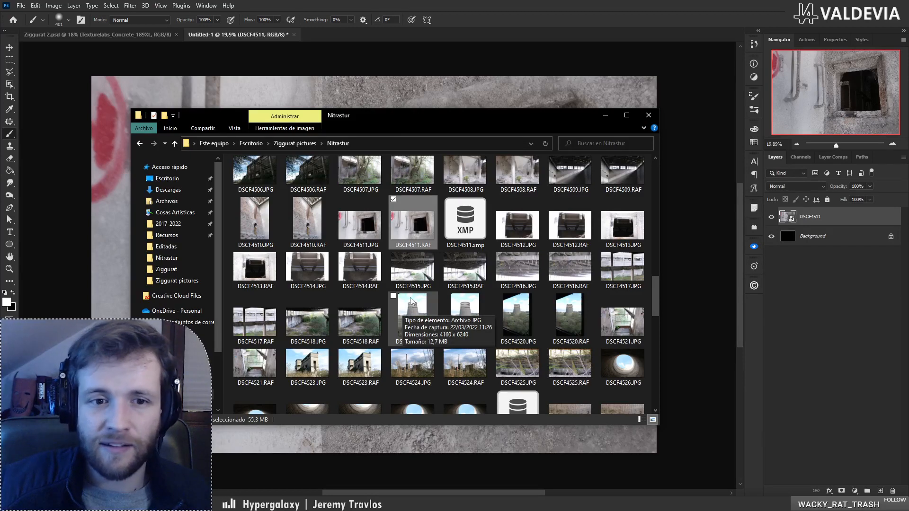
left_click_drag(255, 281, 363, 102)
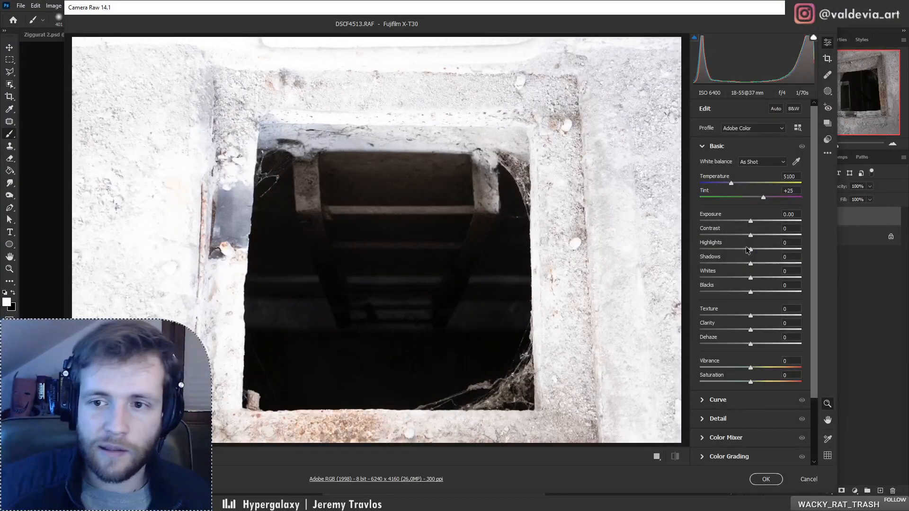
left_click_drag(751, 221, 742, 236)
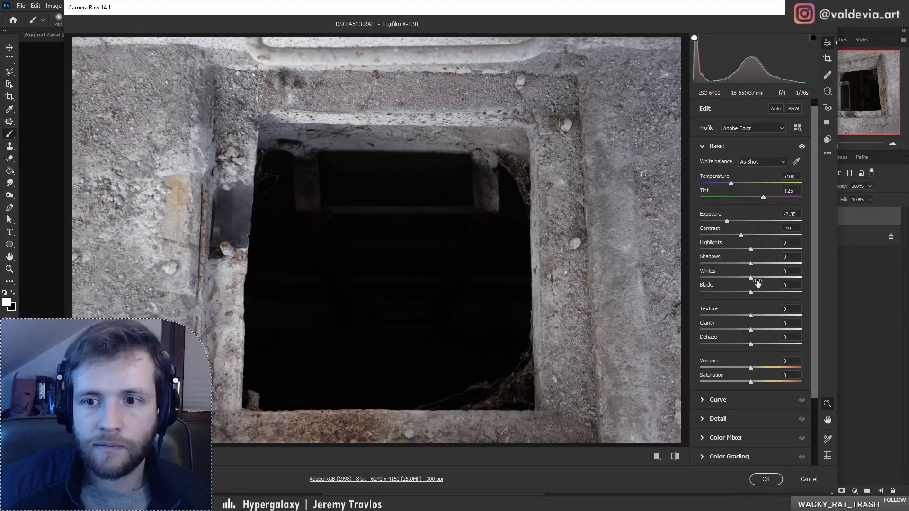
left_click_drag(751, 293, 784, 293)
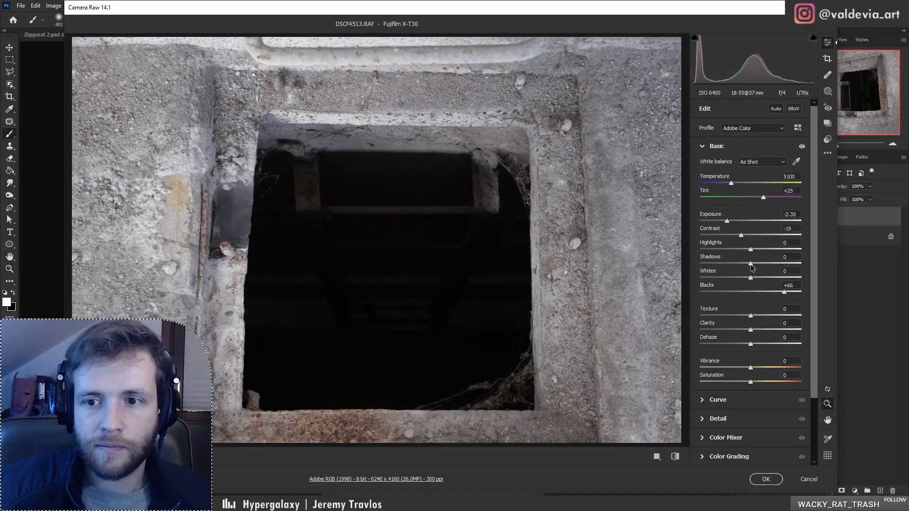
left_click_drag(754, 265, 797, 265)
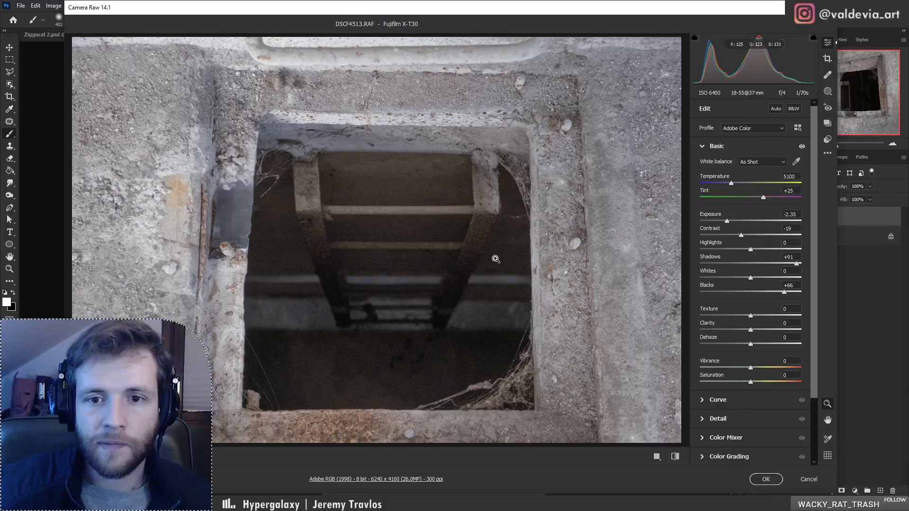
- Lower the ladder-shaft photo's Highlights, compare it with the default settings and place it on the canvas
mouse_move(476, 259)
left_mouse_down()
mouse_move(592, 251)
mouse_move(456, 258)
mouse_move(473, 256)
left_mouse_up()
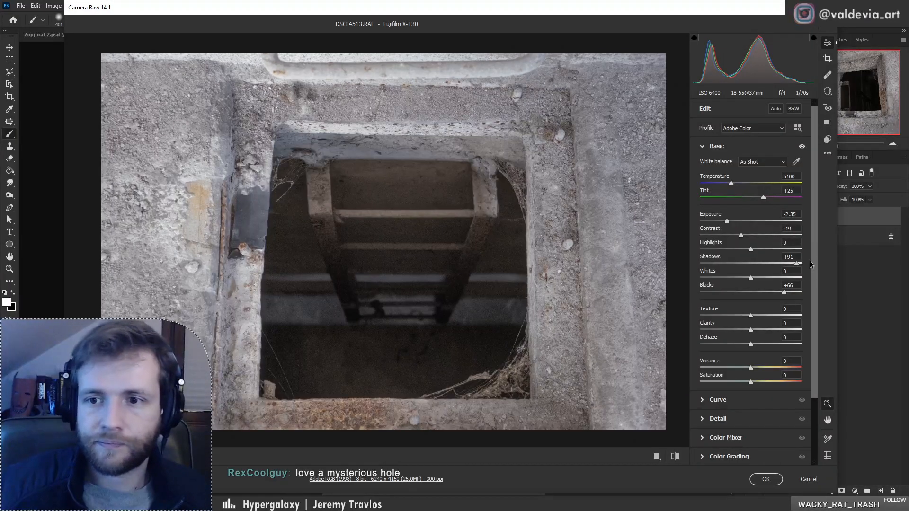
left_click_drag(751, 249, 719, 255)
left_click(675, 458)
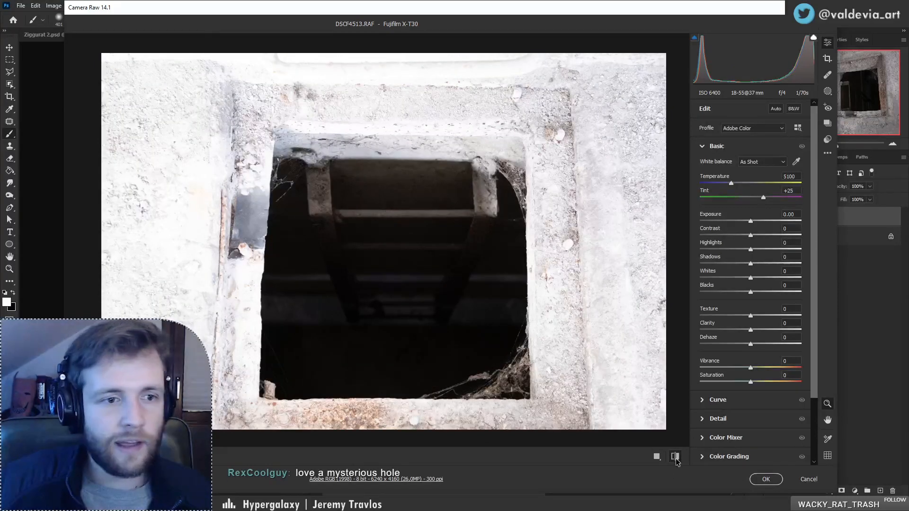
left_click(676, 459)
left_click(763, 480)
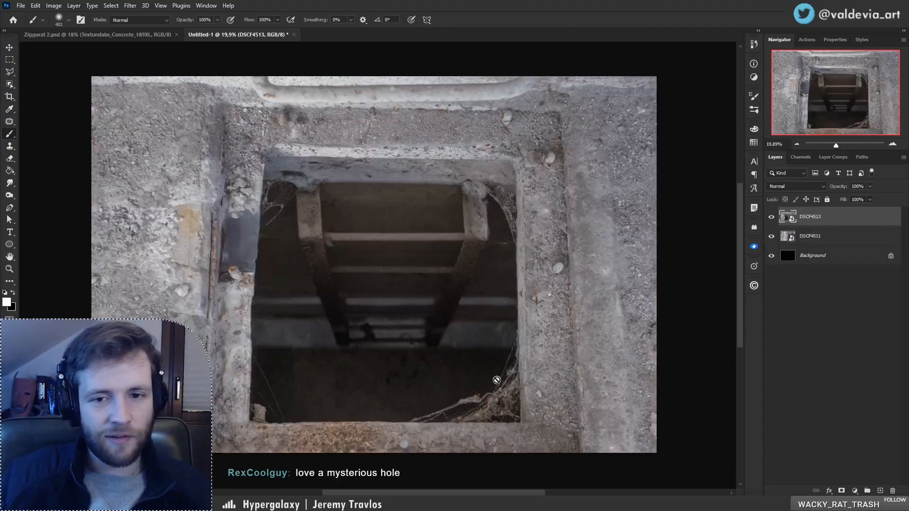
key("z")
left_click_drag(438, 369, 419, 374)
key("b")
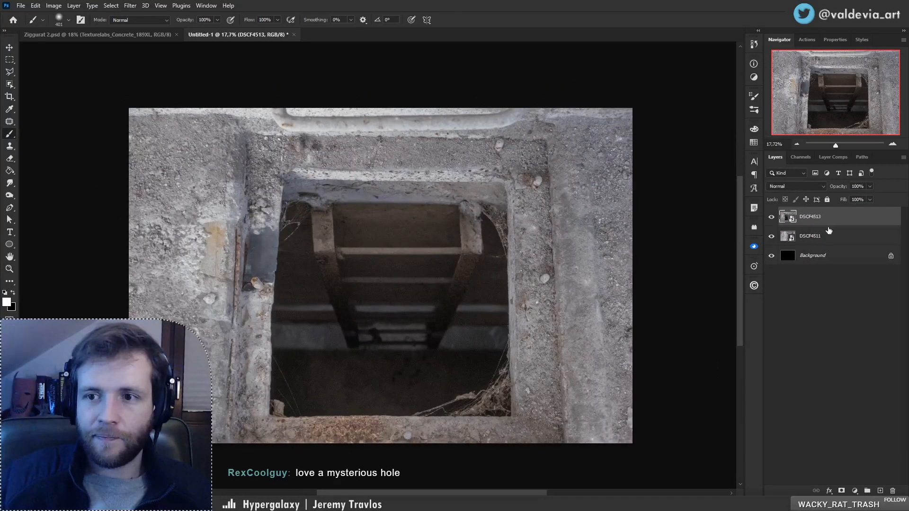
- Move the DSCF4511 layer above DSCF4513, duplicate it and rasterize the copy
left_click_drag(829, 231, 833, 217)
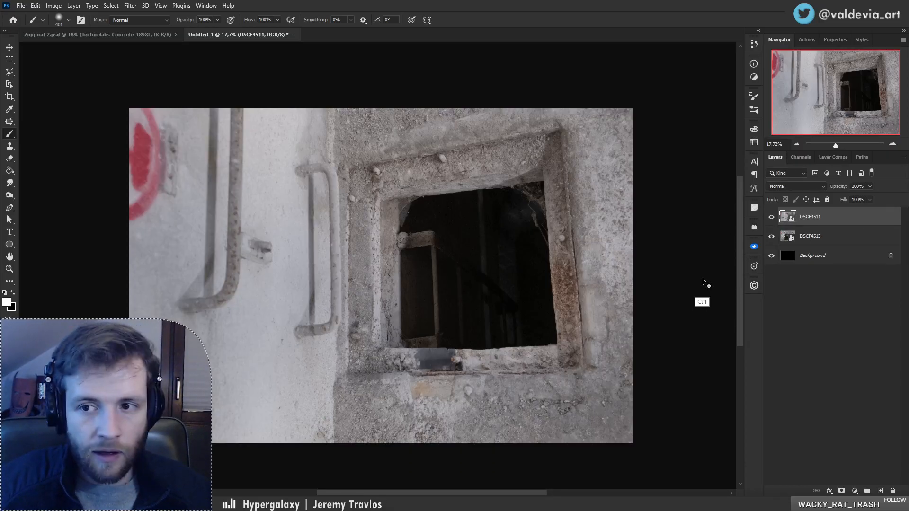
key("ctrl+j")
key("ctrl+shift+backslash")
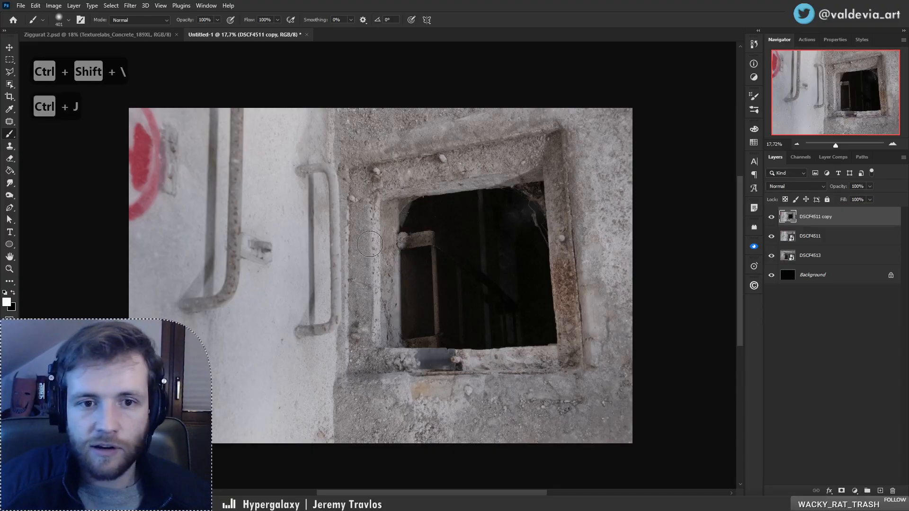
- Patch the red painted circle and the mark beside it on the white wall with clean wall texture from below
key("z")
left_click_drag(230, 238, 264, 238)
left_click_drag(325, 273, 560, 423)
left_click_drag(389, 291, 353, 265)
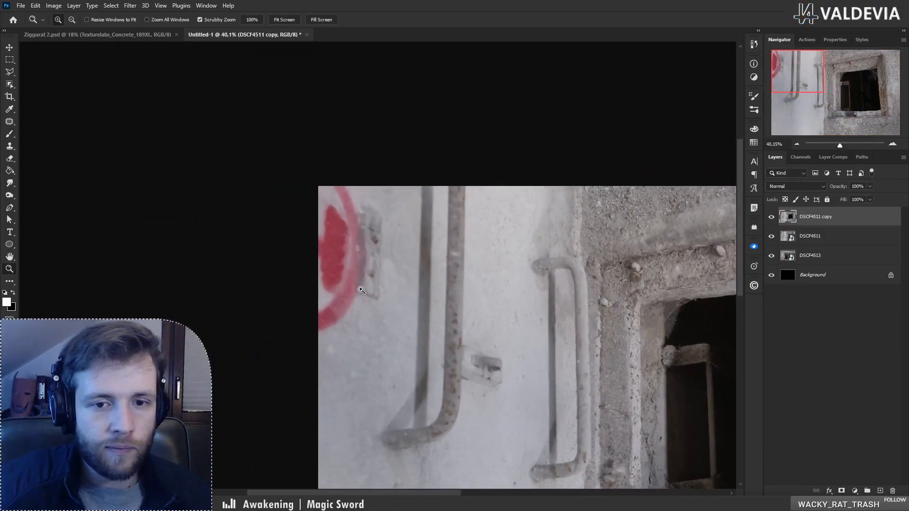
key("j")
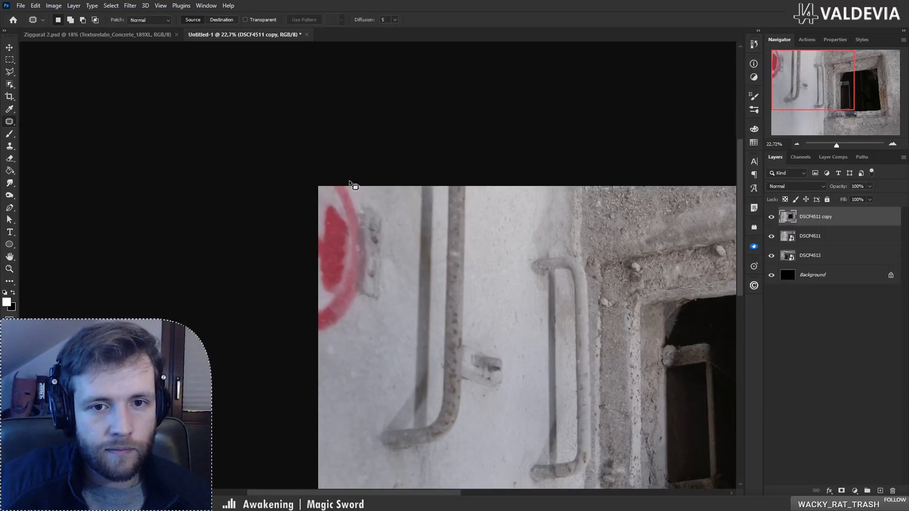
mouse_move(397, 256)
left_mouse_down()
mouse_move(329, 355)
mouse_move(284, 250)
mouse_move(337, 142)
left_mouse_up()
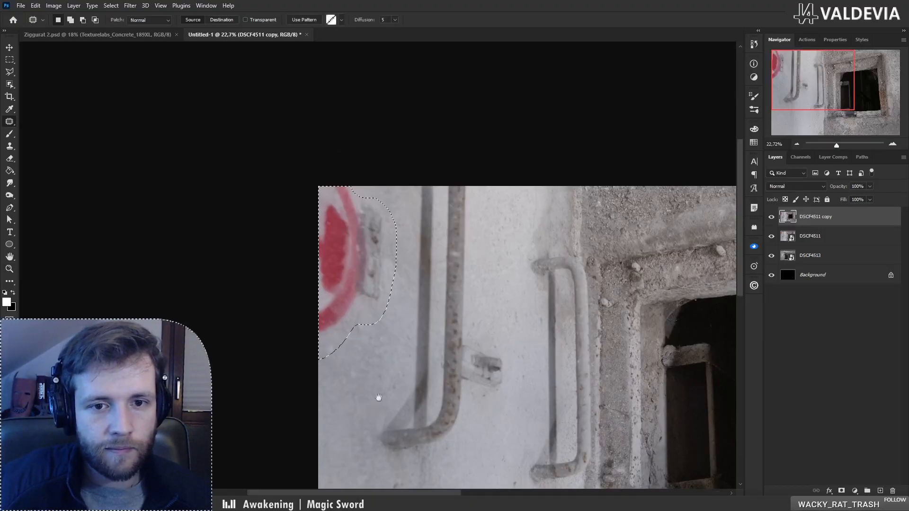
left_click_drag(377, 398, 364, 251)
left_click_drag(355, 138, 341, 380)
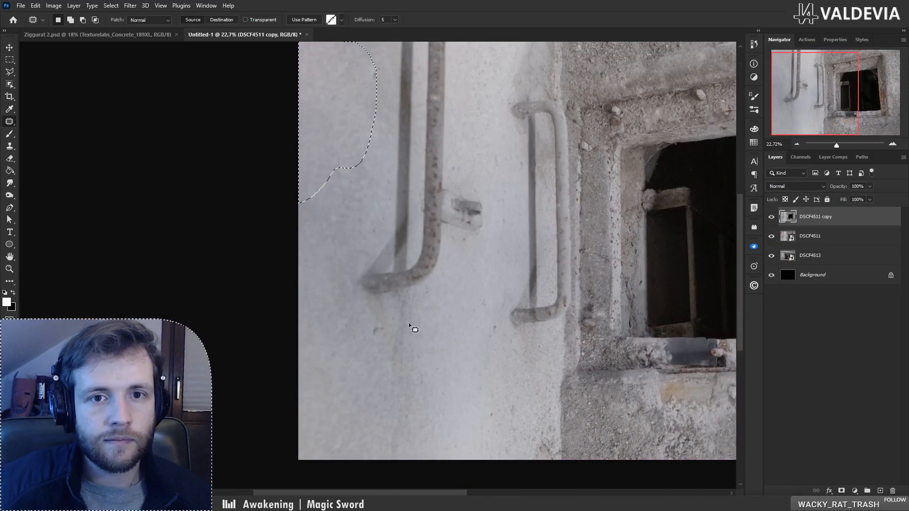
left_click_drag(412, 326, 431, 371)
key("ctrl+d")
- Patch the small blemish beside the long pipe's upper part with clean white wall next to it
left_click_drag(380, 138, 386, 120)
left_click_drag(380, 133, 340, 132)
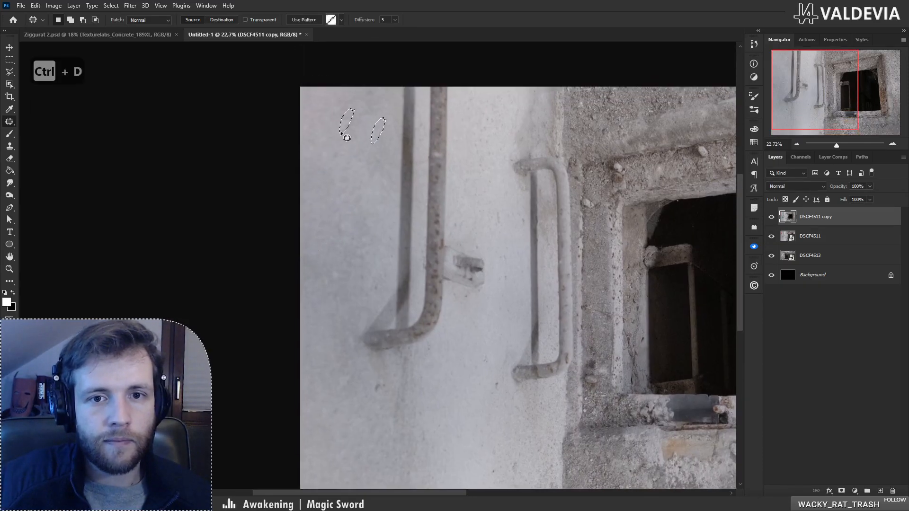
key("ctrl+d")
- Inspect the whole retouched photo and the concrete window frame for remaining distracting spots
left_click_drag(458, 311, 300, 240)
key("z")
left_click_drag(422, 286, 392, 286)
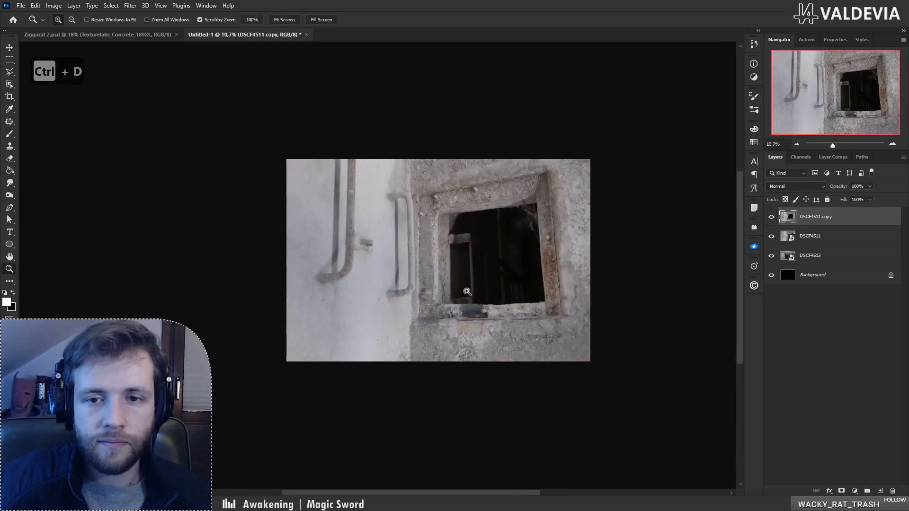
left_click_drag(511, 315, 561, 316)
left_click_drag(408, 305, 396, 332)
key("j")
left_click_drag(377, 286, 393, 243)
key("ctrl+space")
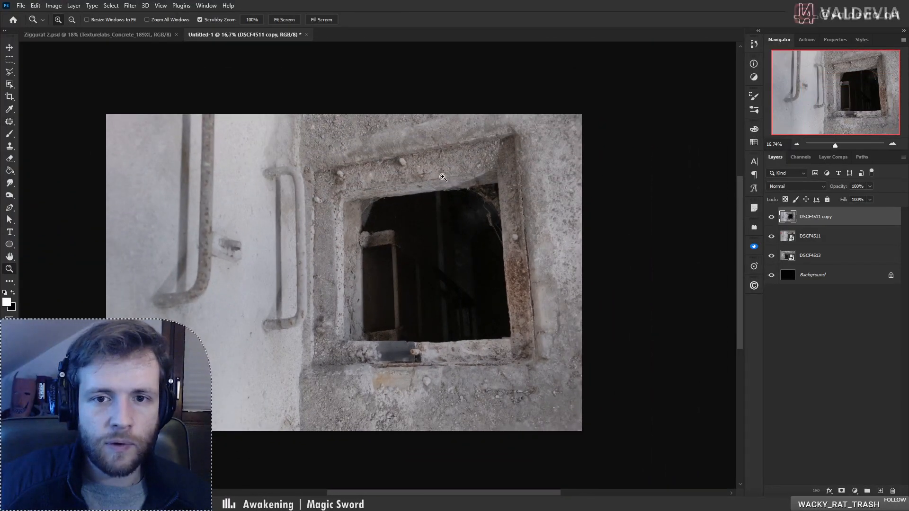
left_click_drag(468, 186, 416, 199)
left_click_drag(448, 329, 467, 340)
- Try patching the dark grey plate and pin on the window sill with concrete from further along the sill, and undo it
key("j")
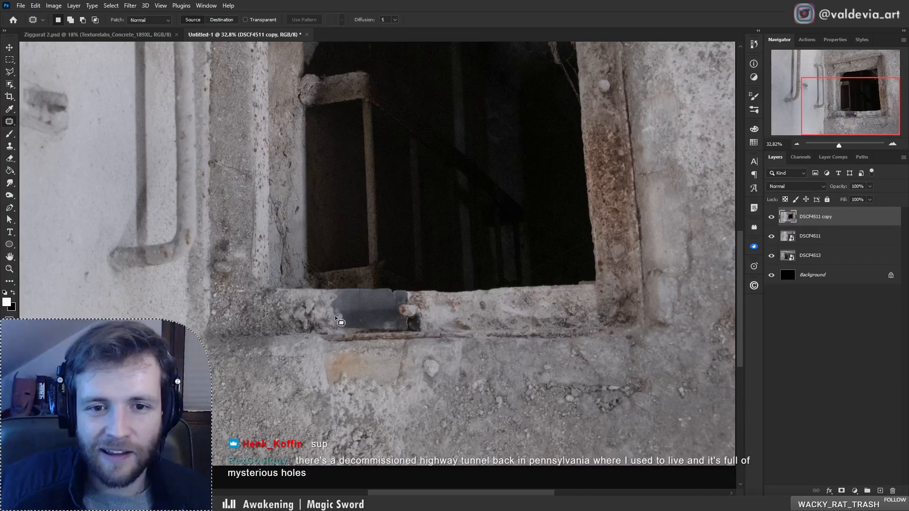
mouse_move(325, 327)
left_mouse_down()
mouse_move(330, 290)
mouse_move(366, 288)
left_mouse_up()
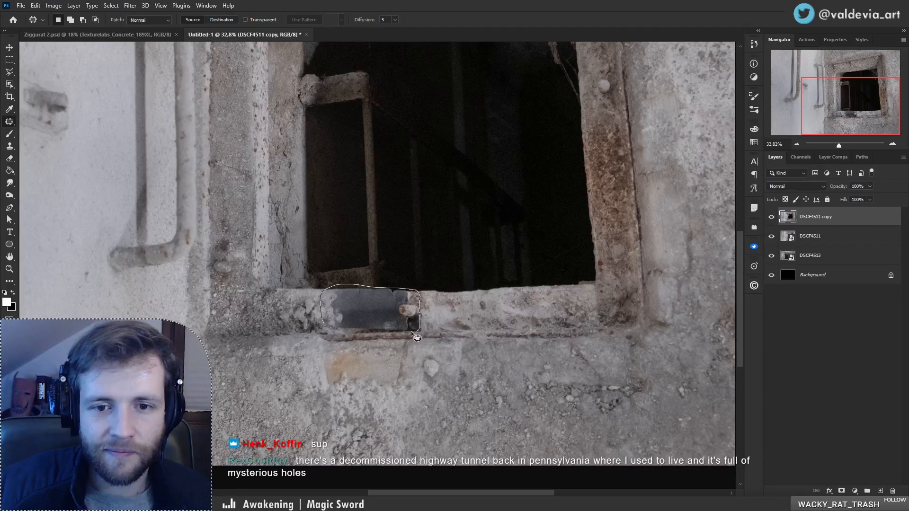
left_click_drag(417, 338, 327, 328)
left_click_drag(391, 326, 541, 323)
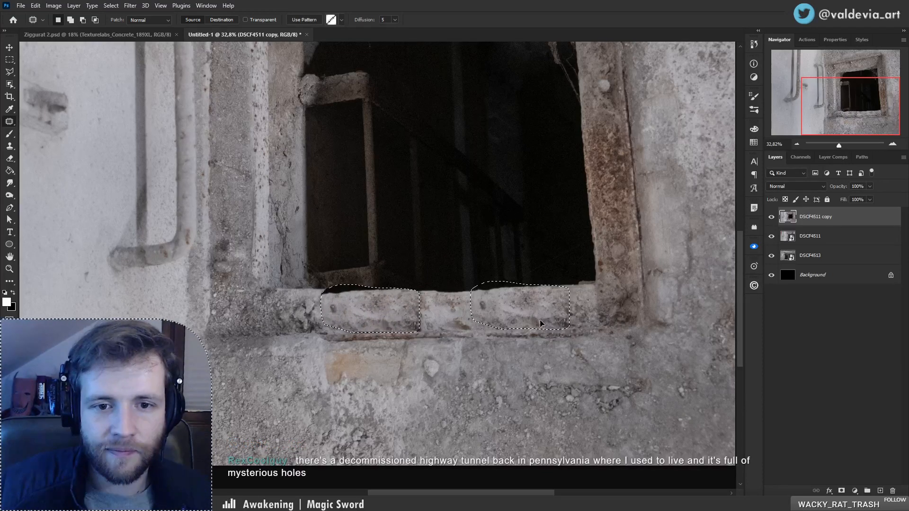
key("ctrl+d")
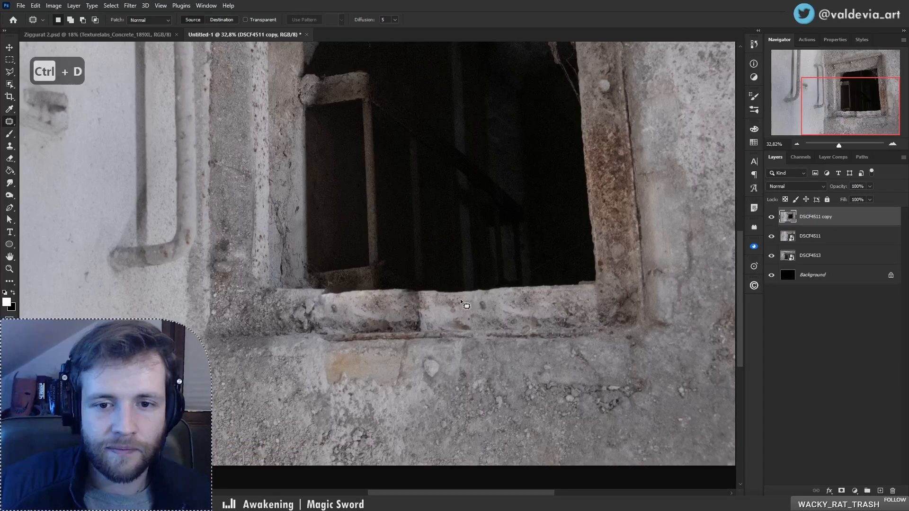
key("z")
left_click_drag(437, 301, 479, 297)
key("j")
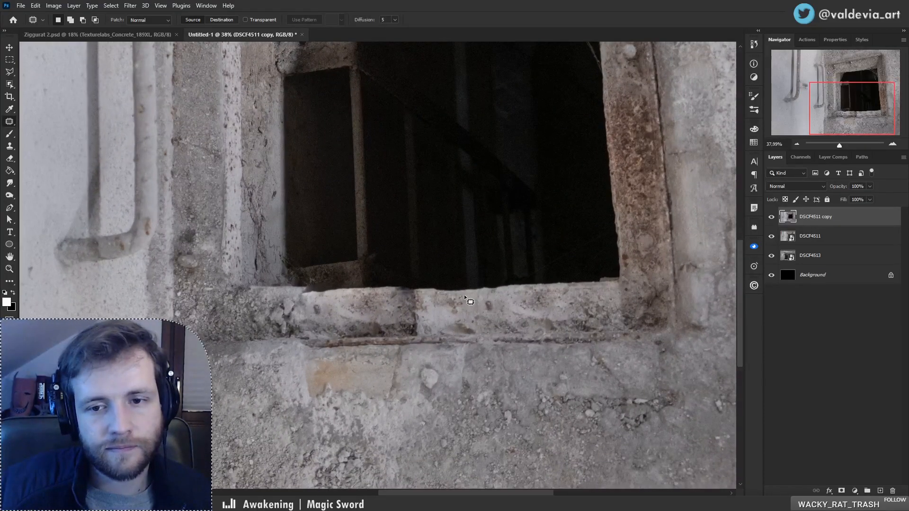
key("ctrl+d")
key("ctrl+z")
key("ctrl+z")
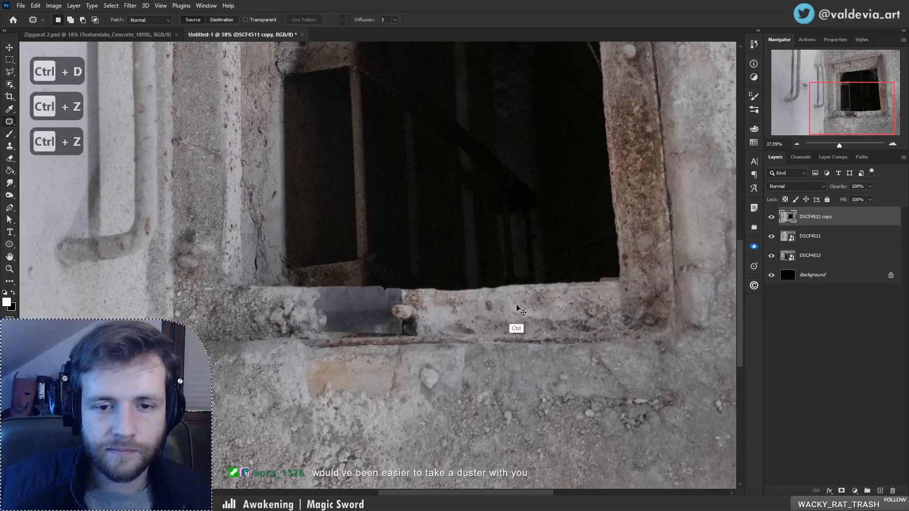
- Patch the grey plate on the window sill with concrete, tracing around the pin, and patch the dark spot below the pin
left_click_drag(311, 290, 380, 292)
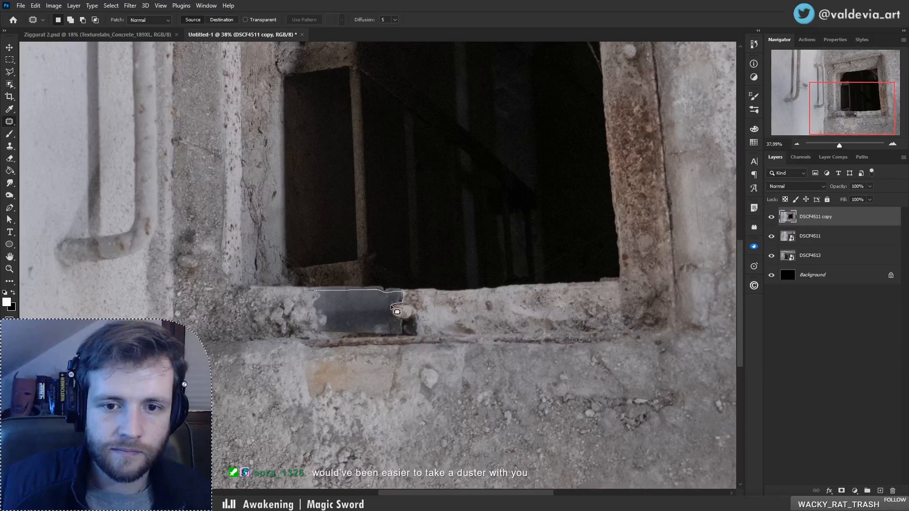
mouse_move(327, 337)
left_mouse_down()
mouse_move(313, 332)
mouse_move(549, 315)
mouse_move(533, 322)
left_mouse_up()
key("ctrl+d")
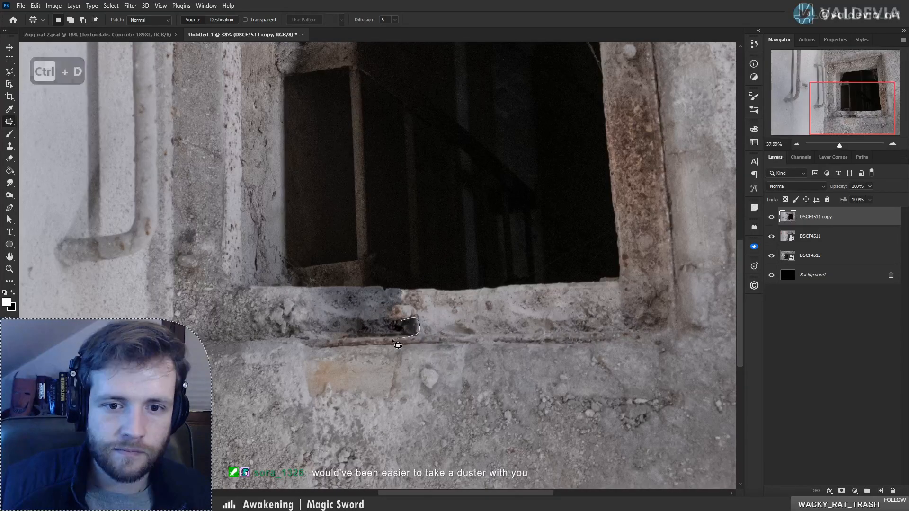
mouse_move(419, 336)
left_mouse_down()
mouse_move(337, 333)
mouse_move(424, 327)
left_mouse_up()
key("ctrl+d")
key("z")
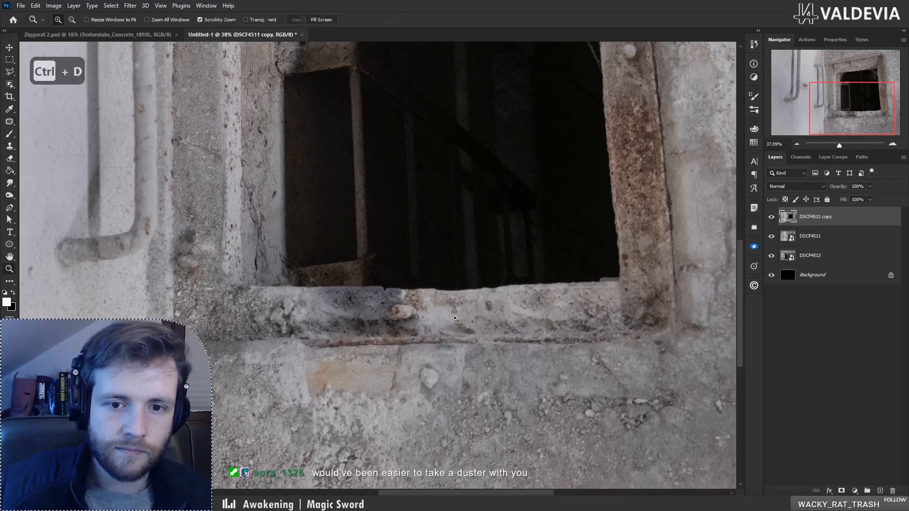
- Add a new layer above DSCF4511 copy and set its blend mode to Color
left_click_drag(497, 341, 450, 337)
key("j")
left_click(880, 491)
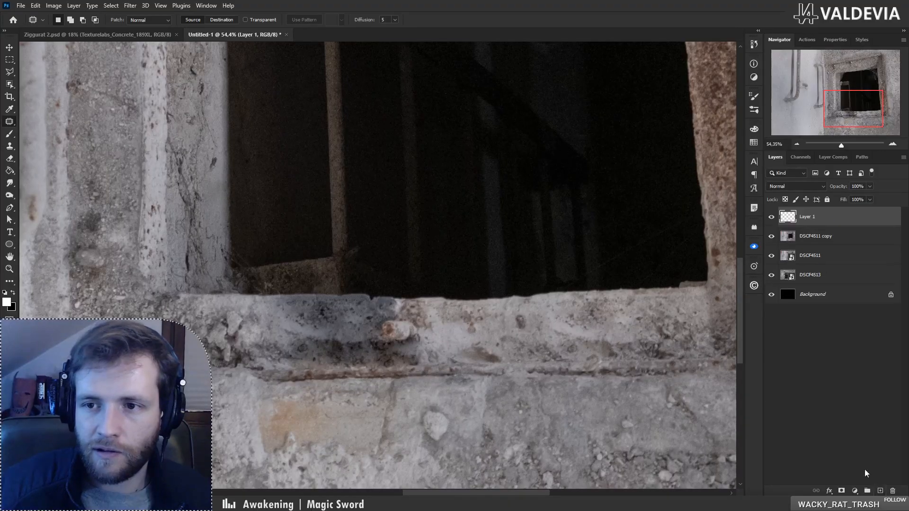
key("b")
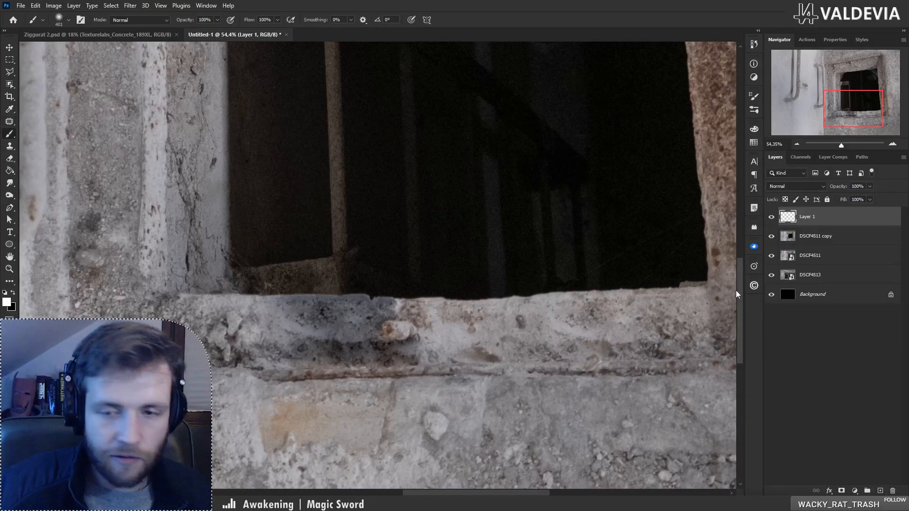
left_click(796, 186)
left_click(806, 408)
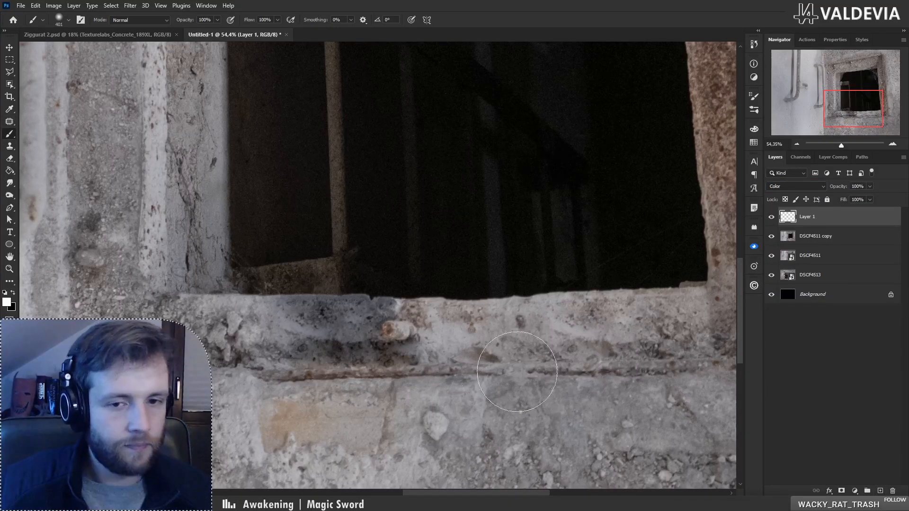
- Paint sampled concrete colour over the bluish patched sill and rusty pin, reducing the soft brush to 117 px
left_click(483, 341, "alt")
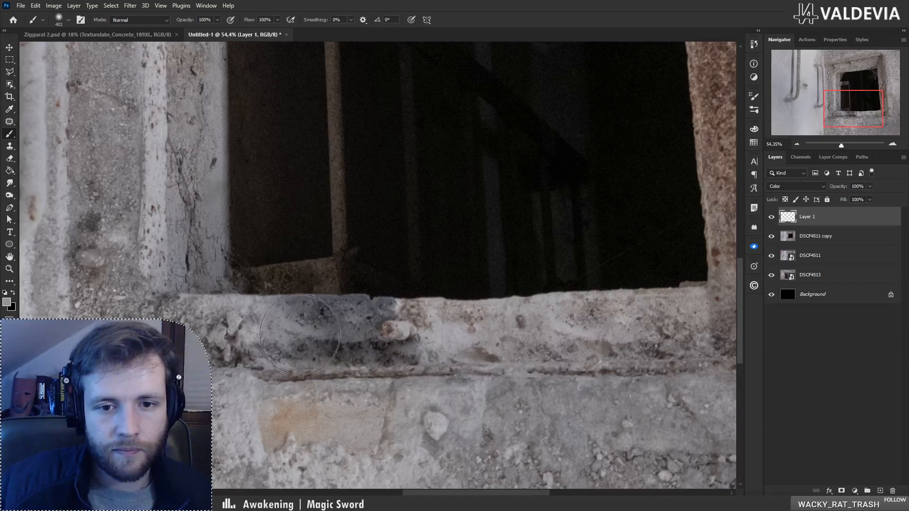
key("ctrl+z")
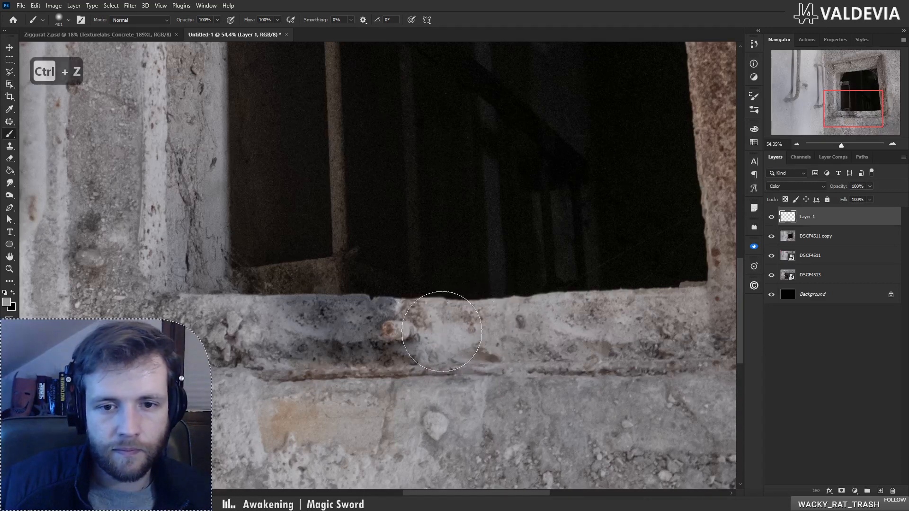
left_click_drag(313, 336, 403, 343)
left_click(417, 316, "alt")
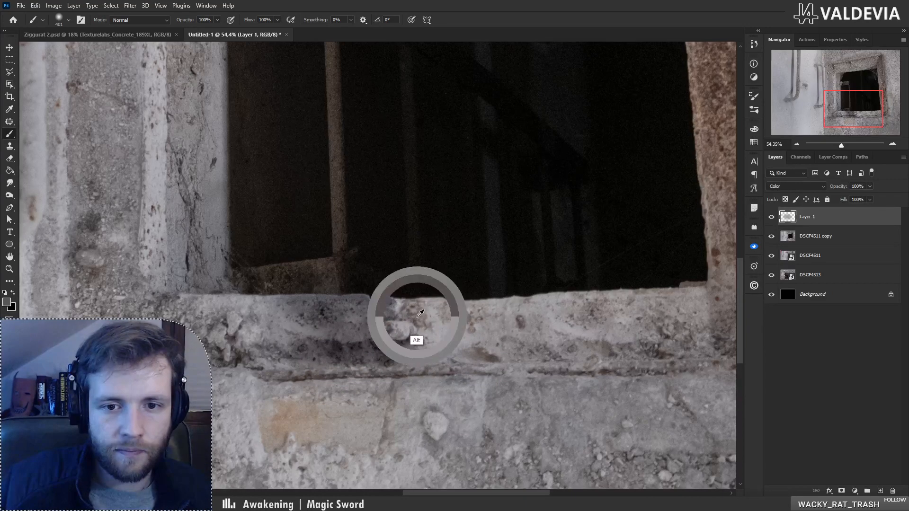
key("ctrl+z")
right_click(483, 298)
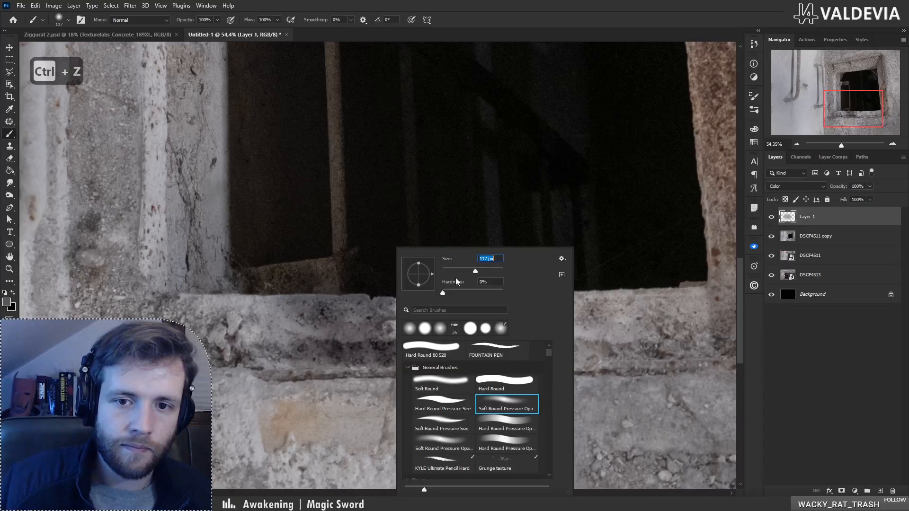
left_click(338, 310)
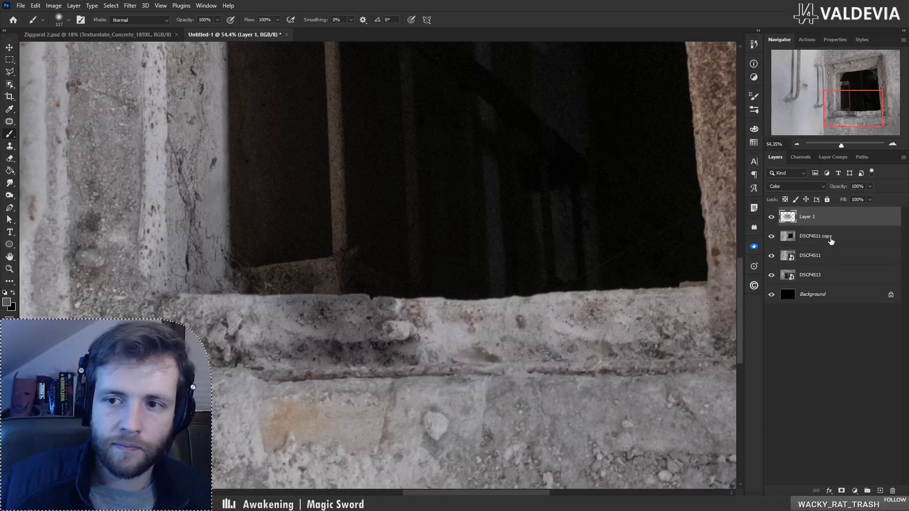
- Add another layer directly above DSCF4511 copy and set its blend mode to Soft Light
left_click(832, 240)
left_click(880, 490)
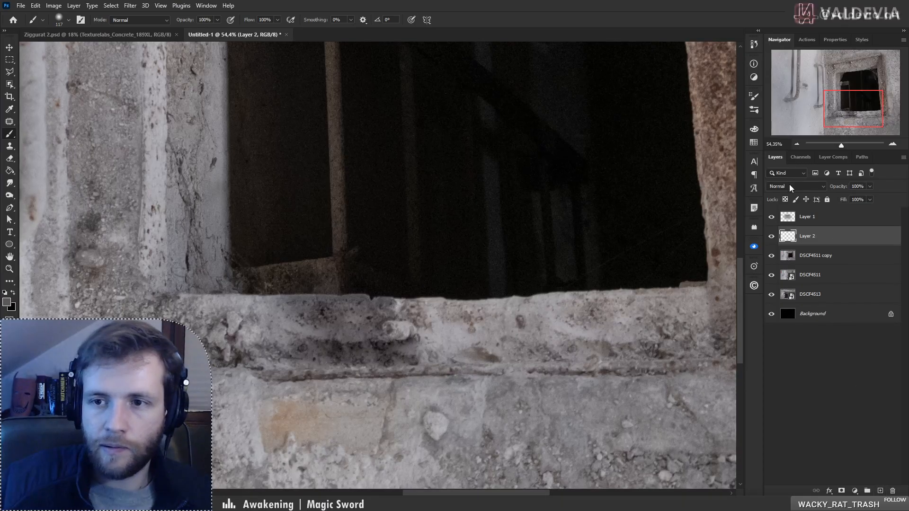
left_click(796, 186)
left_click(772, 314)
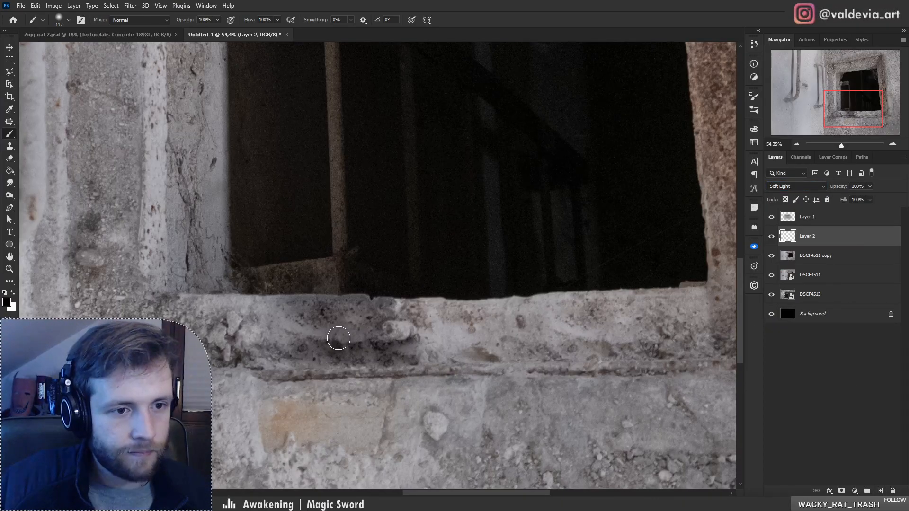
- Paint soft white strokes over the dark patched section of the window sill to lighten it to match the surrounding concrete
key("x")
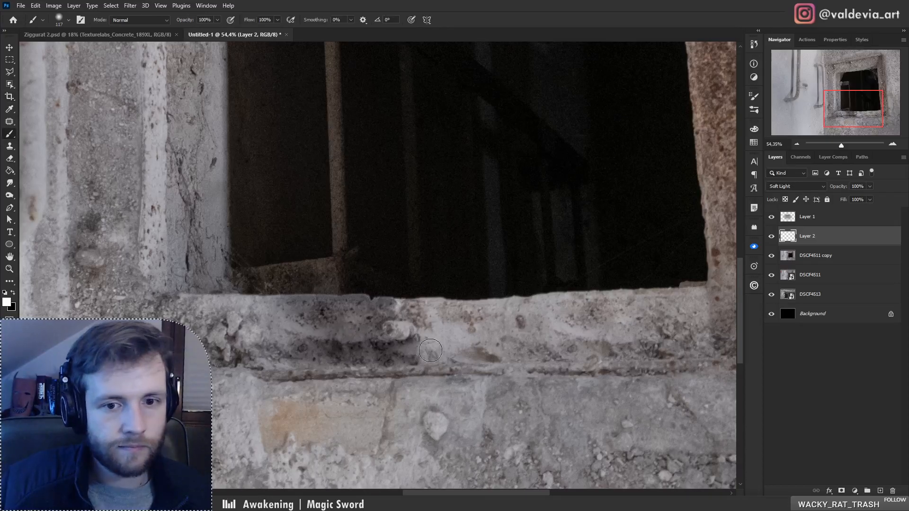
mouse_move(432, 349)
left_mouse_down()
mouse_move(283, 356)
mouse_move(409, 345)
left_mouse_up()
mouse_move(304, 340)
left_mouse_down()
mouse_move(386, 325)
mouse_move(303, 320)
mouse_move(332, 309)
left_mouse_up()
key("z")
left_click_drag(325, 366, 250, 377)
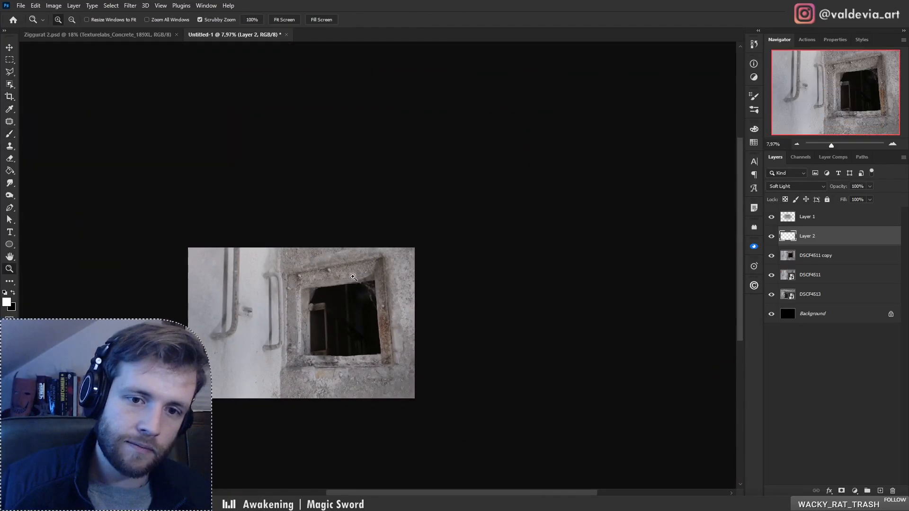
mouse_move(333, 281)
left_mouse_down()
mouse_move(360, 280)
mouse_move(335, 281)
left_mouse_up()
left_click_drag(345, 381, 377, 357)
key("b")
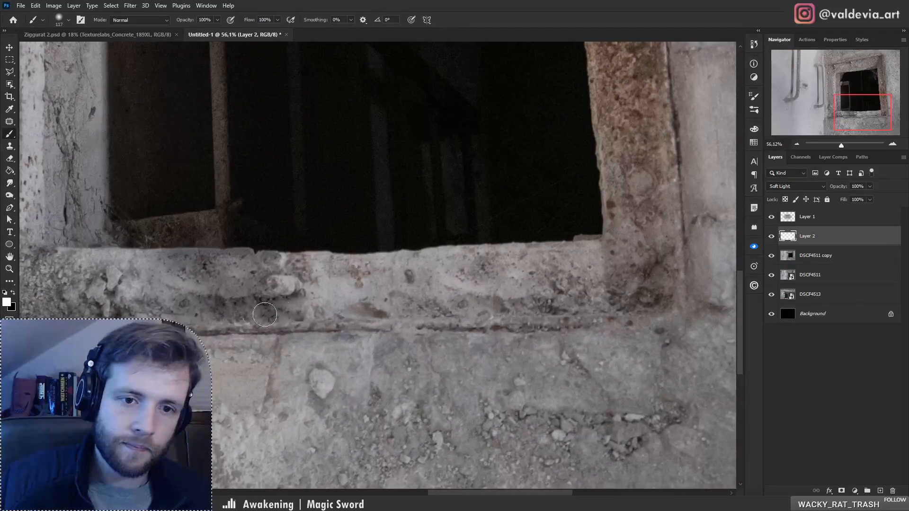
left_click_drag(242, 290, 367, 346)
key("z")
left_click_drag(311, 337, 262, 342)
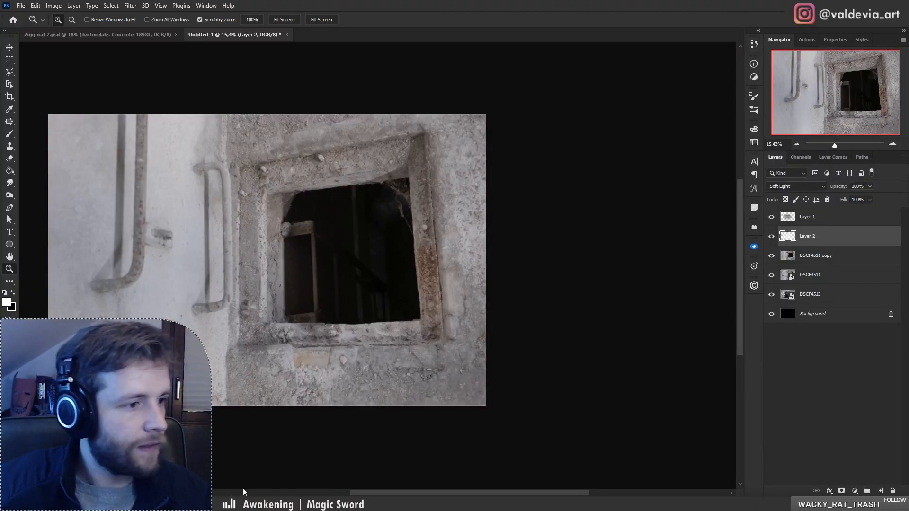
- Place the Texturelabs_Concrete_192XL texture in the composite and move its layer above Layer 1
left_click_drag(908, 231, 456, 230)
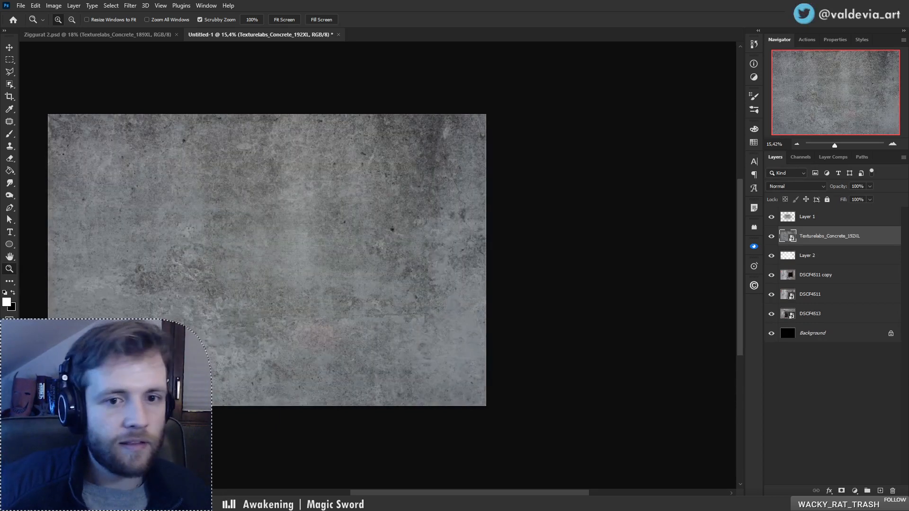
left_click_drag(841, 245, 830, 216)
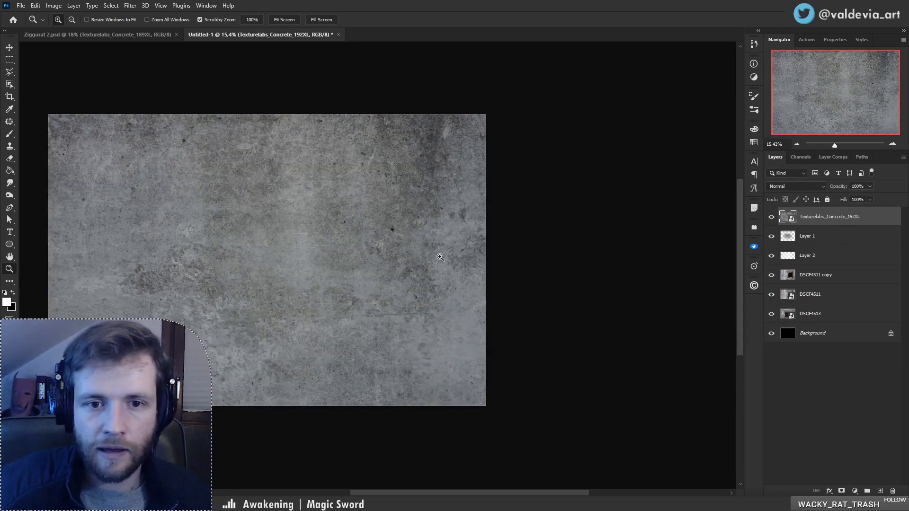
- Rotate the Texturelabs_Concrete_192XL texture to about -91.5° and position it over the wall surrounding the window
key("ctrl+t")
left_click_drag(304, 215, 434, 316)
left_click_drag(635, 340, 352, 177)
left_click_drag(421, 277, 397, 177)
left_click_drag(552, 192, 553, 223)
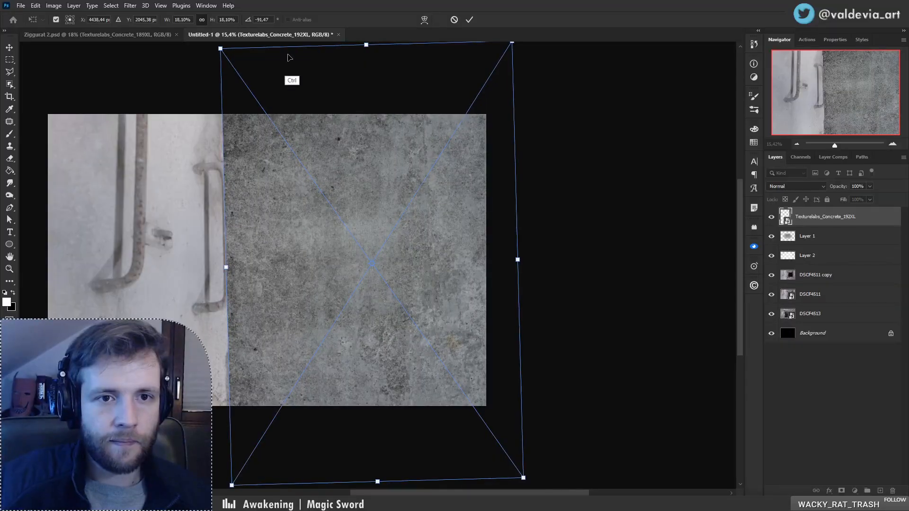
- Distort the concrete texture's corners to match the wall's perspective and align its inner edge with the wall corner
left_click_drag(221, 47, 220, 89)
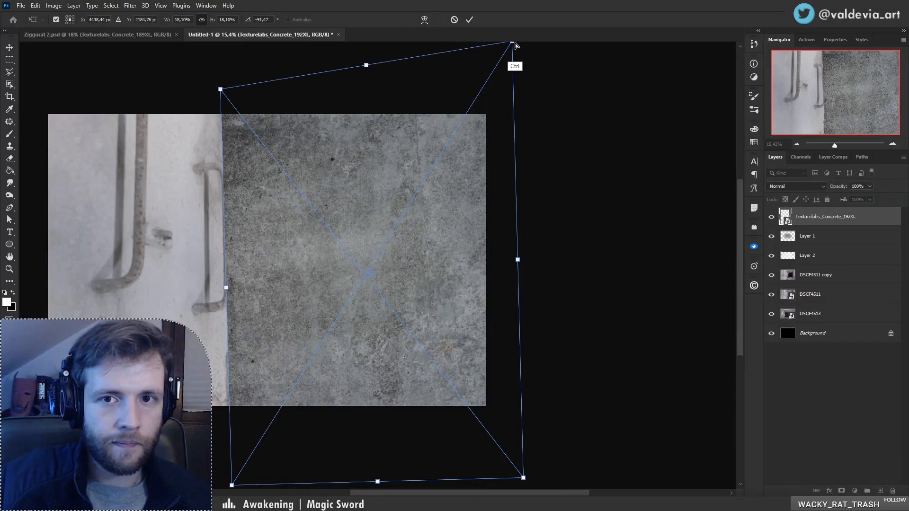
left_click_drag(511, 42, 502, 79)
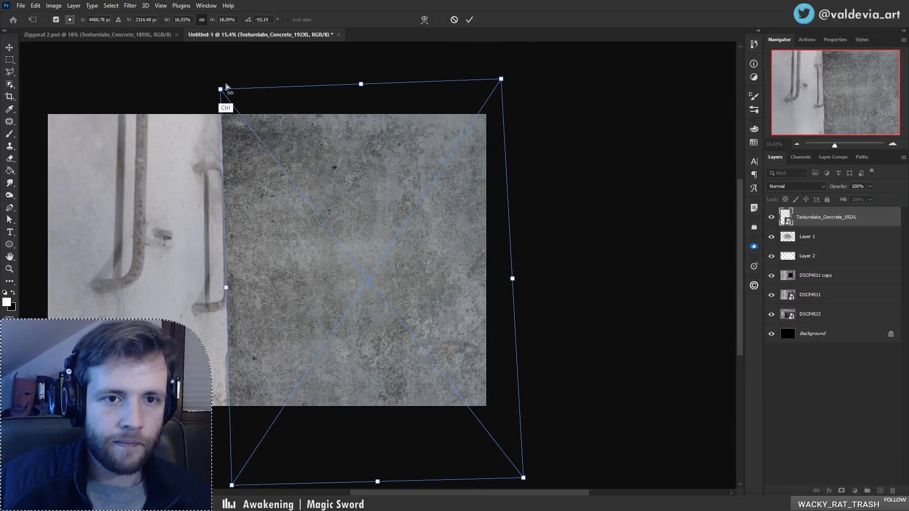
mouse_move(220, 89)
left_mouse_down()
mouse_move(284, 87)
mouse_move(218, 98)
left_mouse_up()
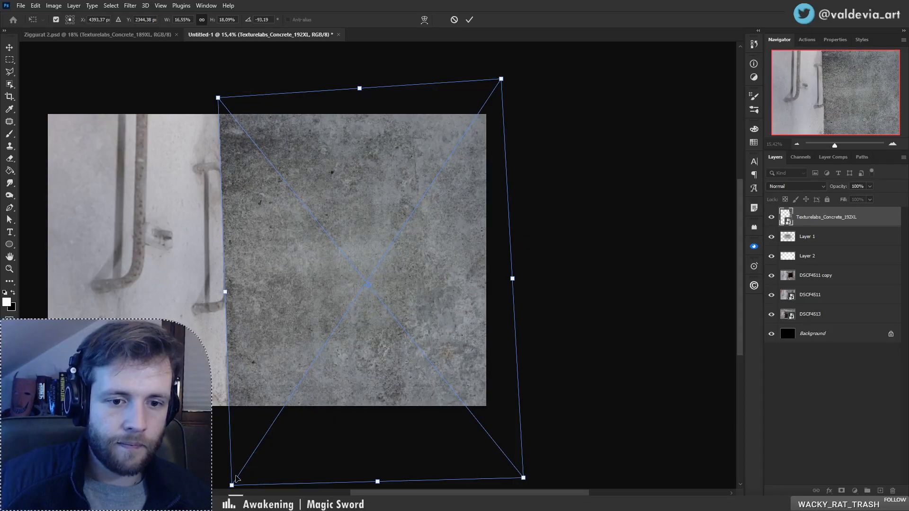
left_click_drag(232, 486, 220, 488)
left_click_drag(330, 341, 314, 344)
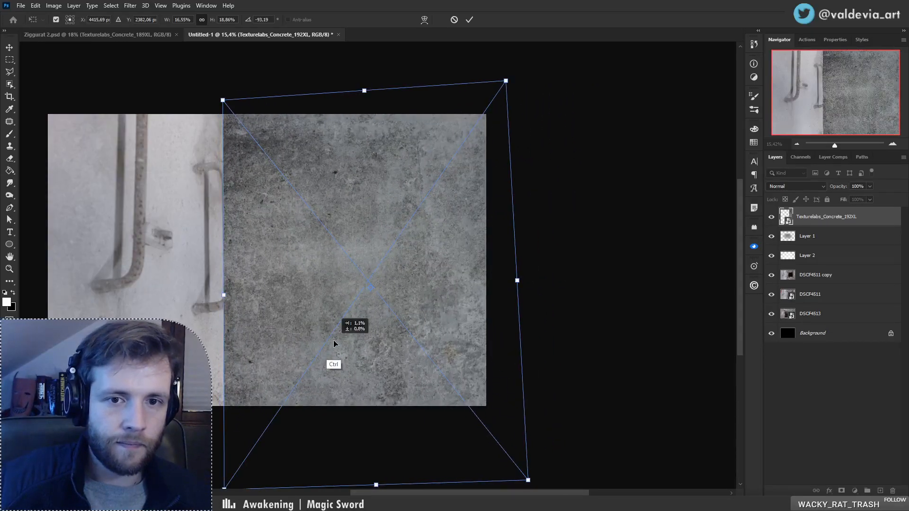
- Set the concrete texture layer to Overlay and hide it with a black layer mask
left_click(796, 186)
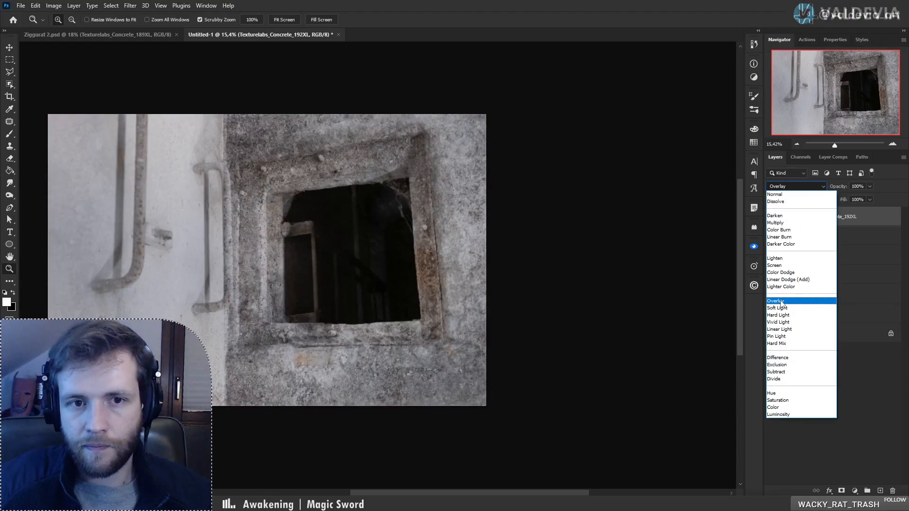
left_click(782, 302)
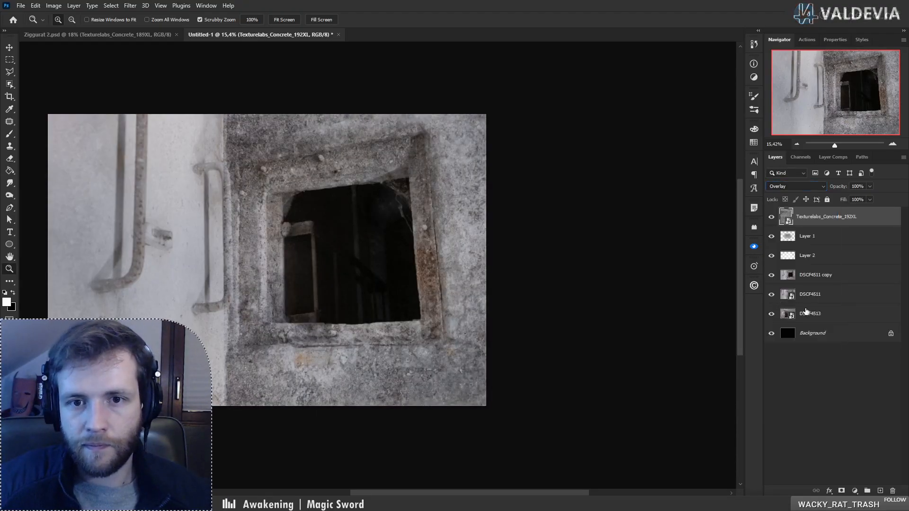
left_click(842, 491, "alt")
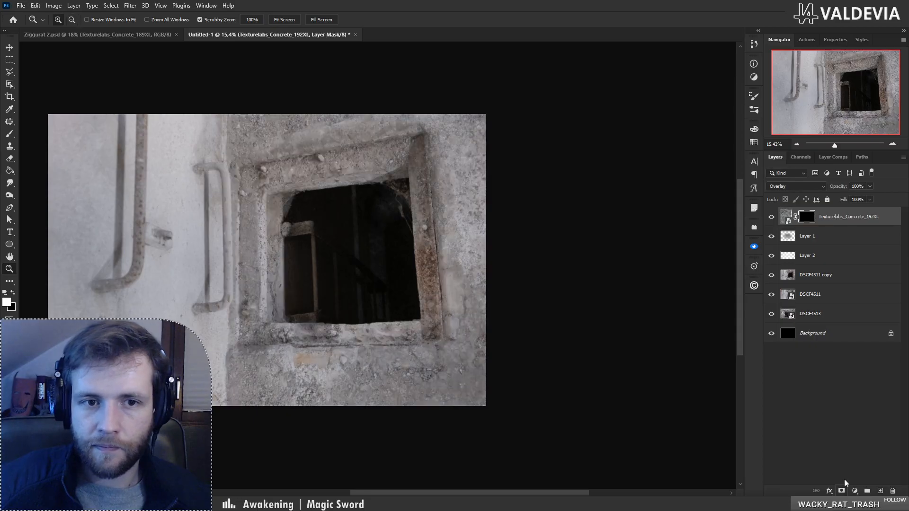
- Paint white on the texture's mask over the wall around the window frame, using a soft brush enlarged to 800 px
key("b")
right_click(323, 180)
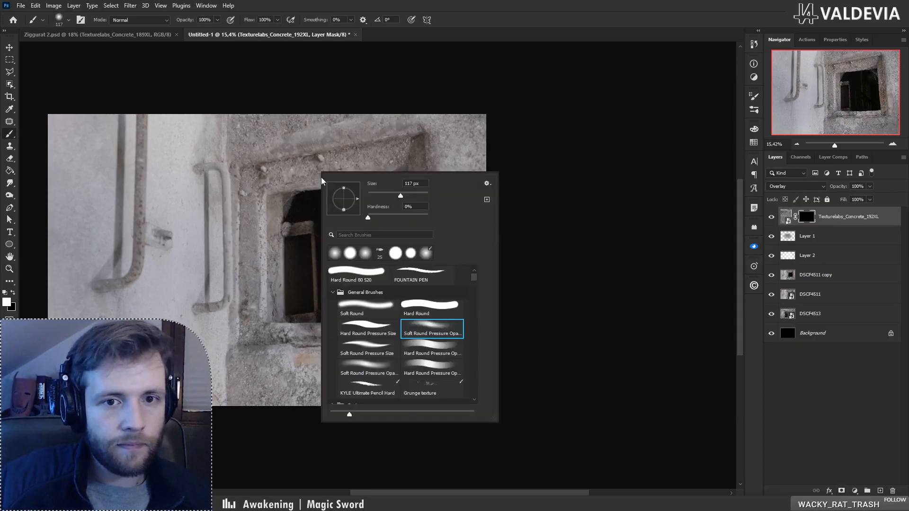
left_click(382, 303)
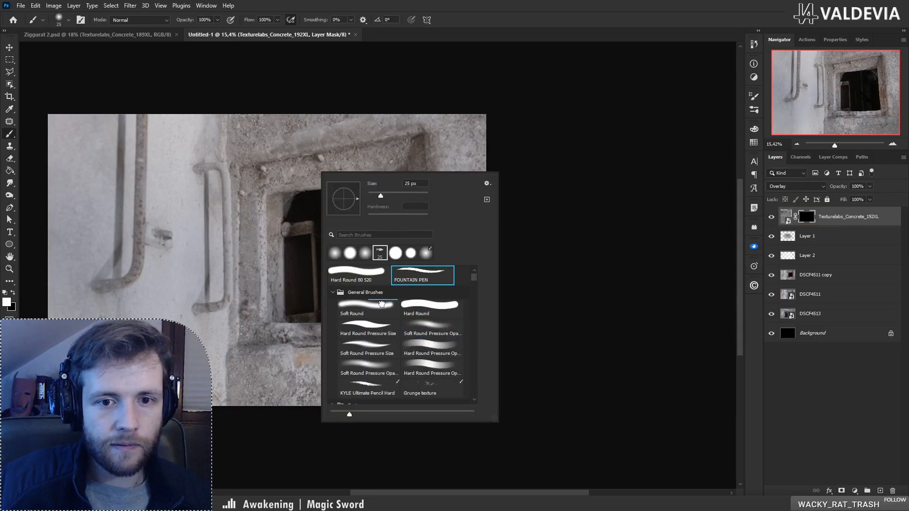
left_click(411, 195)
left_click_drag(244, 142, 394, 133)
key("ctrl+z")
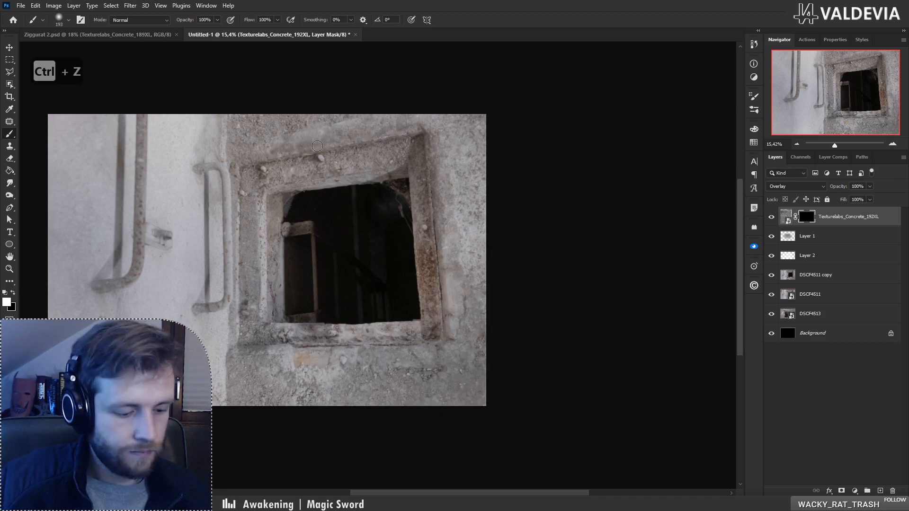
key("bracketright")
key("bracketright")
key("bracketright")
key("bracketright")
key("bracketright")
key("bracketright")
key("bracketright")
mouse_move(274, 128)
left_mouse_down()
mouse_move(422, 100)
mouse_move(321, 116)
mouse_move(395, 101)
mouse_move(448, 100)
mouse_move(302, 123)
mouse_move(405, 102)
mouse_move(461, 106)
mouse_move(491, 359)
mouse_move(327, 404)
mouse_move(357, 382)
mouse_move(457, 375)
mouse_move(370, 387)
mouse_move(272, 375)
left_mouse_up()
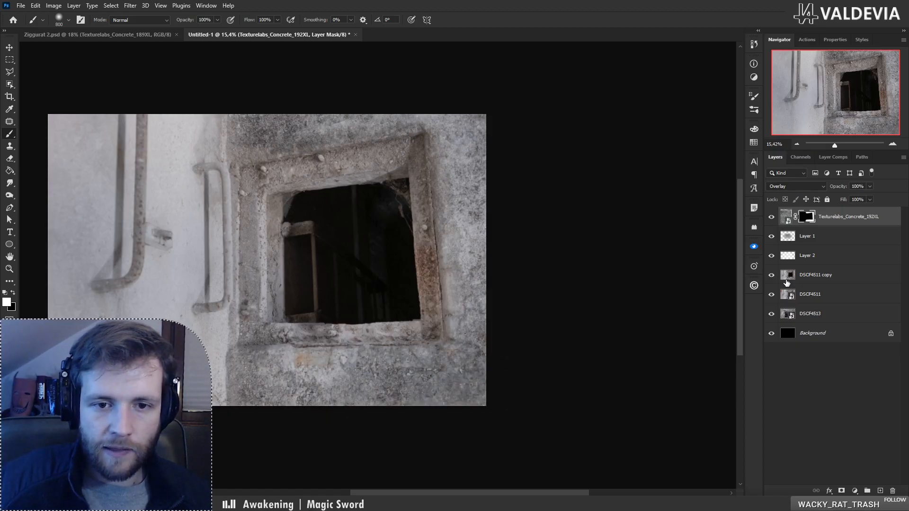
- Duplicate the DSCF4511 copy layer and apply a Gaussian Blur with an 8.0 px radius to the duplicate
left_click(830, 275)
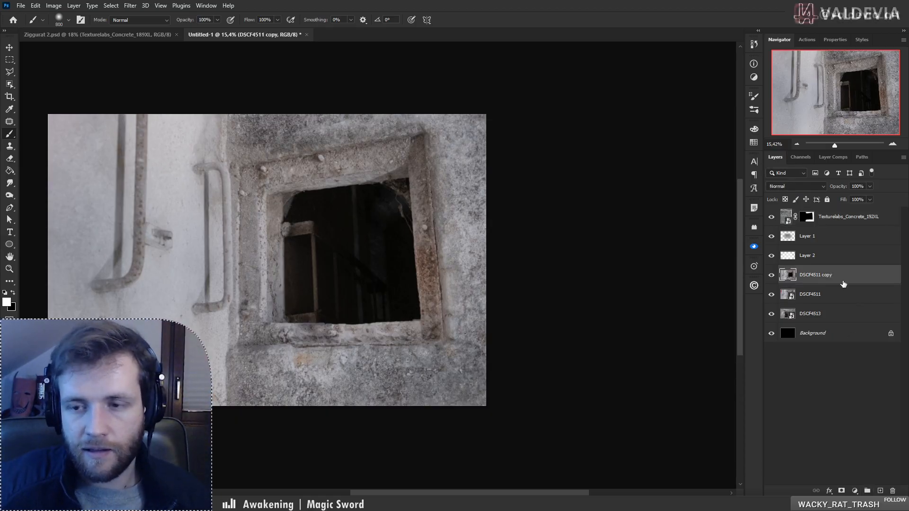
left_click_drag(844, 283, 844, 271)
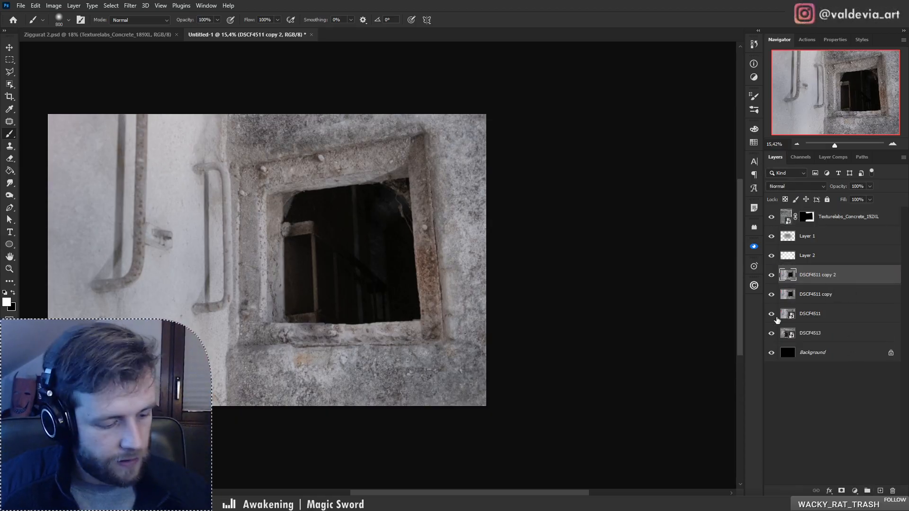
key("ctrl+shift+g")
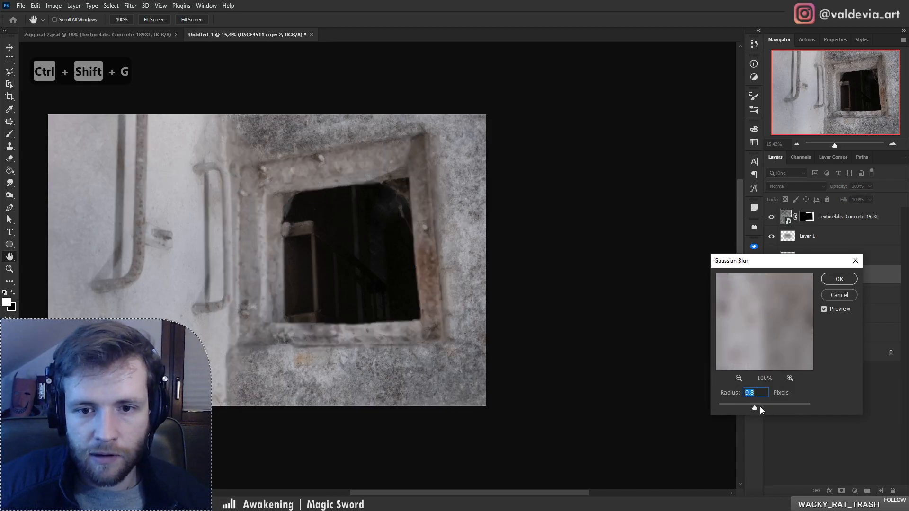
mouse_move(760, 406)
left_mouse_down()
mouse_move(772, 406)
mouse_move(750, 408)
left_mouse_up()
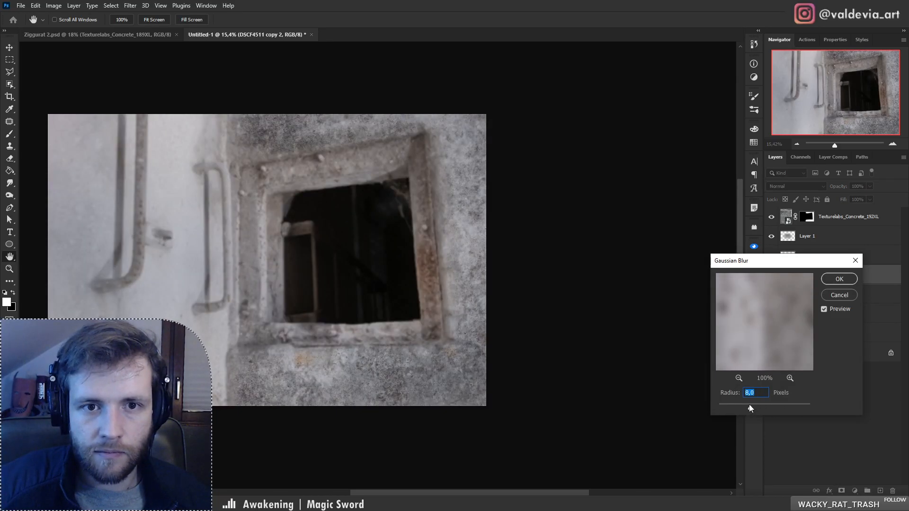
left_click(839, 279)
- Add a black mask to DSCF4511 copy 2 and paint white to reveal its blur on the wall below the window
key("b")
left_click(842, 491, "alt")
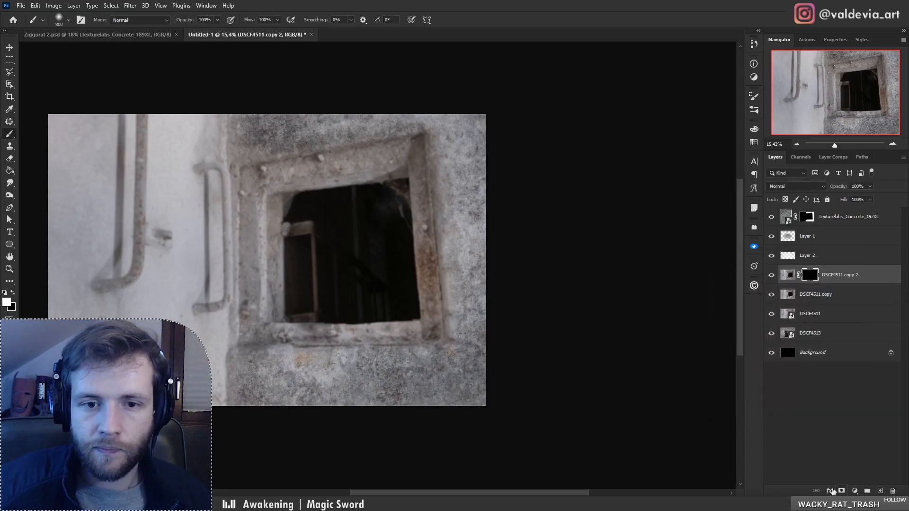
mouse_move(336, 388)
left_mouse_down()
mouse_move(488, 371)
mouse_move(300, 375)
left_mouse_up()
right_click(345, 364)
double_click(386, 352)
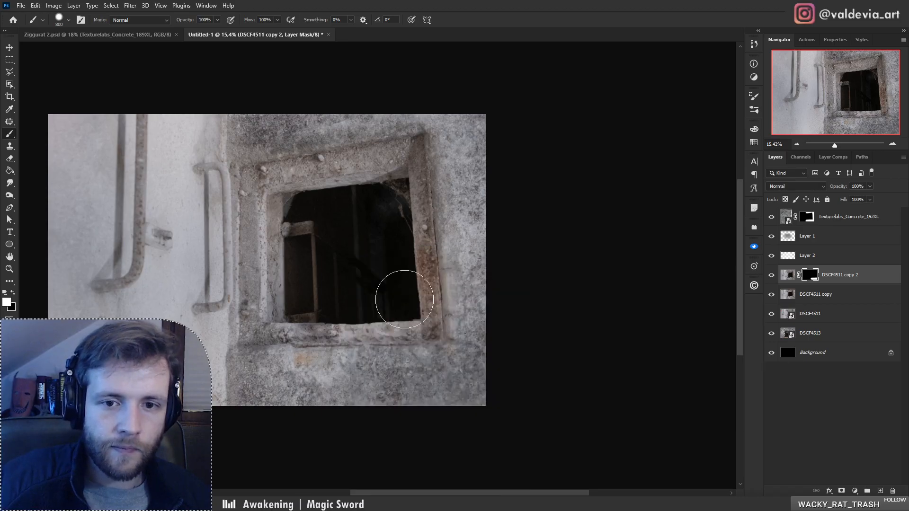
- Extend the blur mask over the remaining wall around the frame with the Soft Round Pressure Opacity brush, enlarged to 354 px
right_click(380, 343)
left_click(486, 396)
left_click(463, 269)
left_click(265, 383)
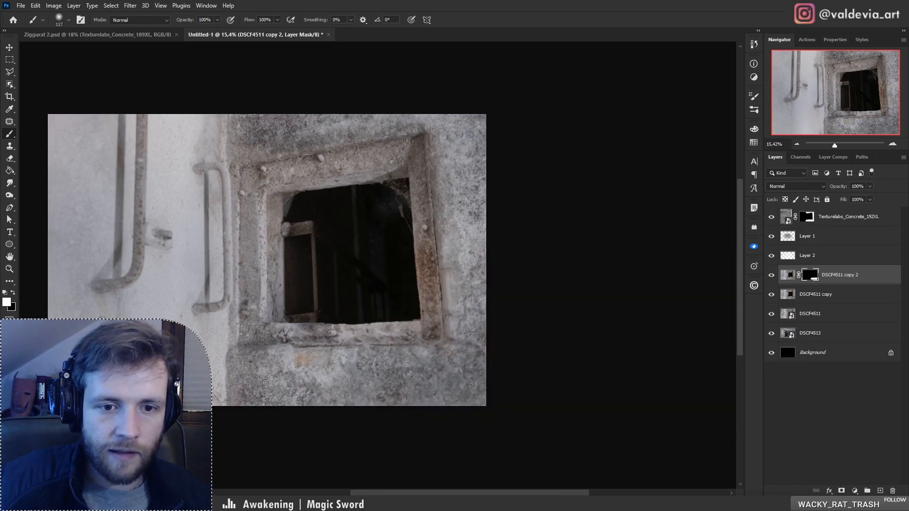
right_click(377, 324)
left_click(481, 270)
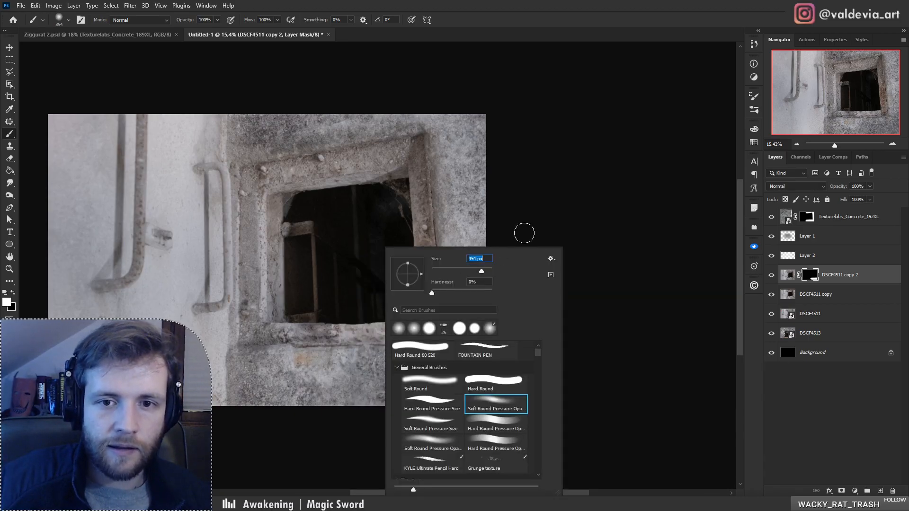
left_click(472, 152)
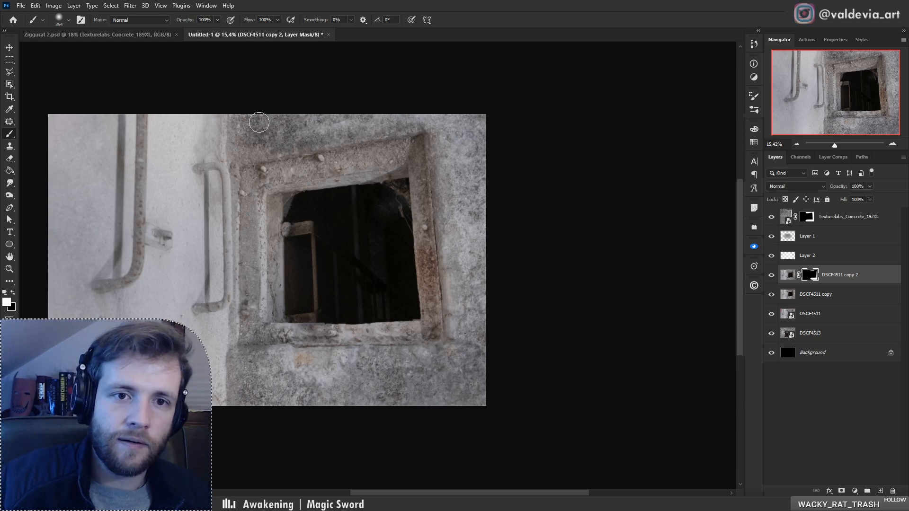
- Compare the lower wall with and without DSCF4511 copy 2, and view the DSCF4513 layer on its own
key("z")
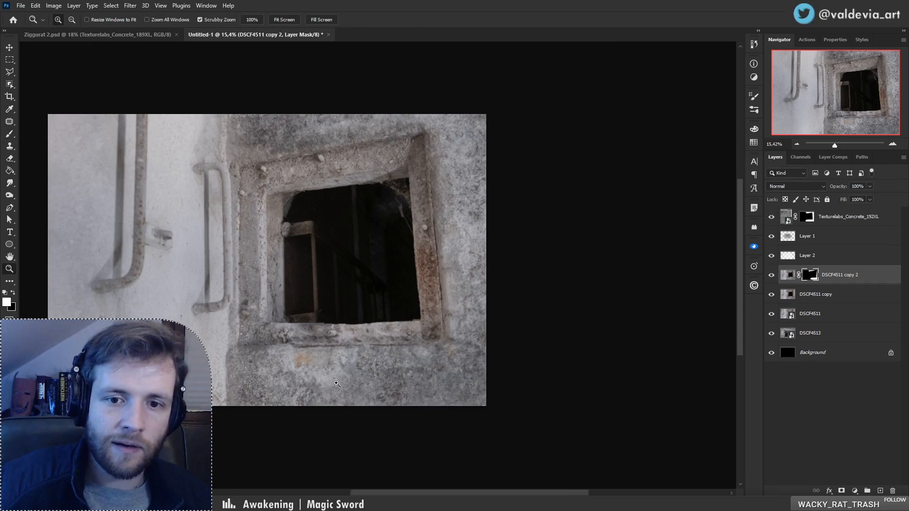
left_click(367, 374)
key("b")
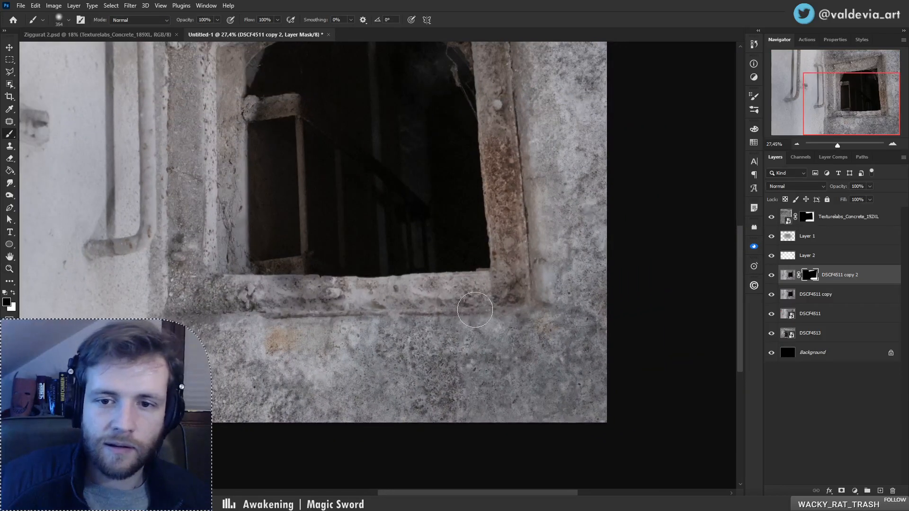
left_click(772, 275)
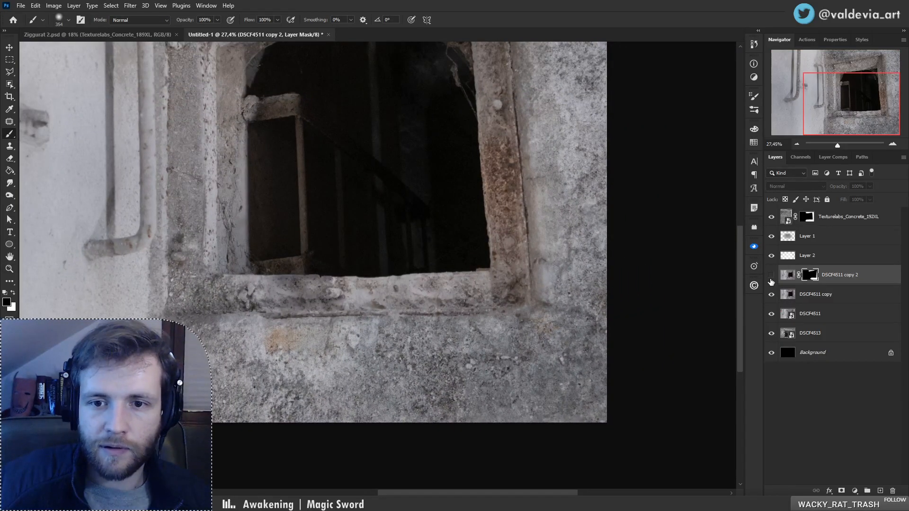
left_click(771, 277)
left_click(772, 333, "alt")
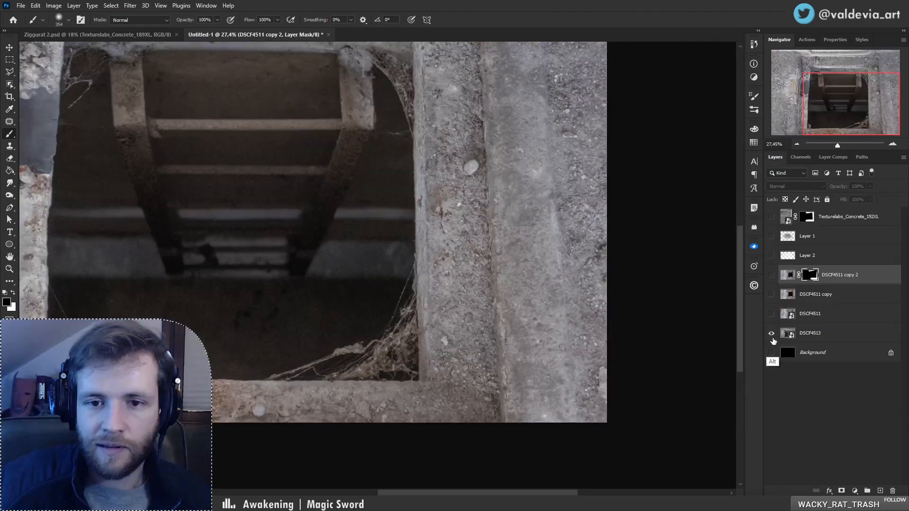
left_click(772, 333, "alt")
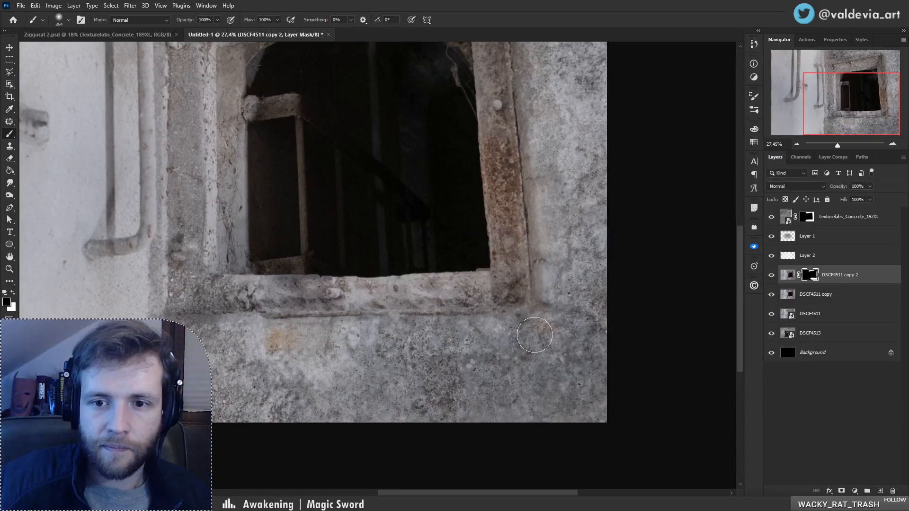
- Paint sampled grey concrete colour on Layer 1 over the orange stain beneath the window sill
key("z")
left_click(829, 242)
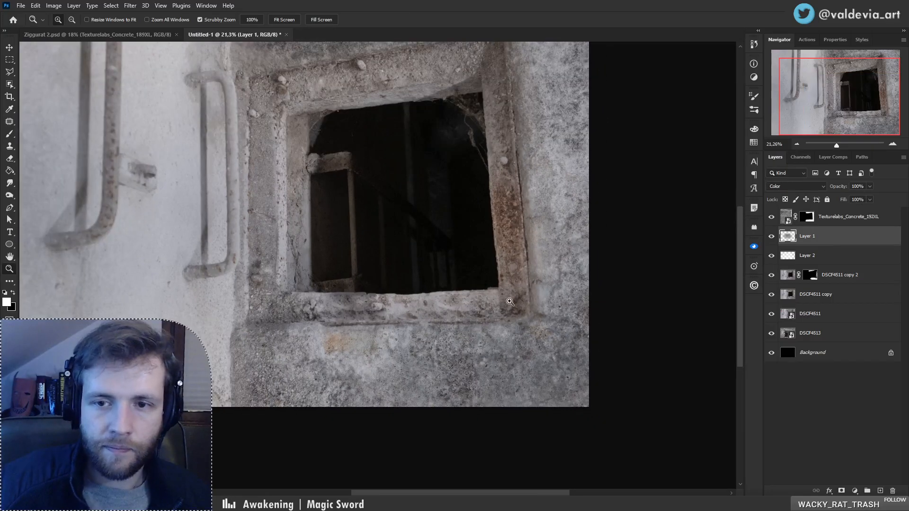
key("b")
left_click(409, 351, "alt")
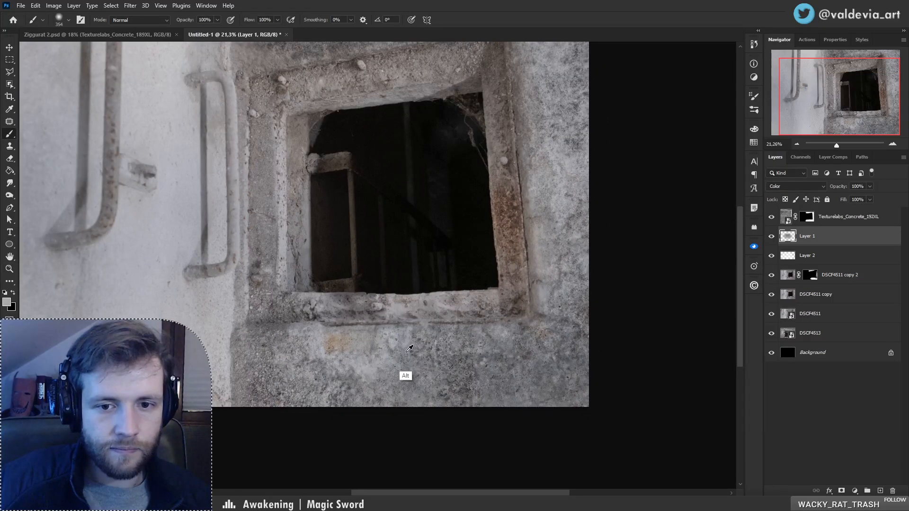
key("ctrl+z")
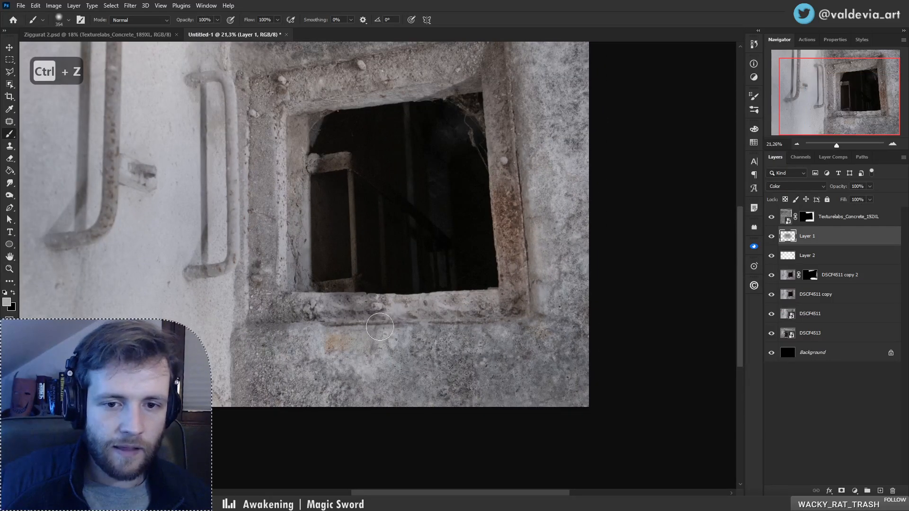
left_click(372, 363, "alt")
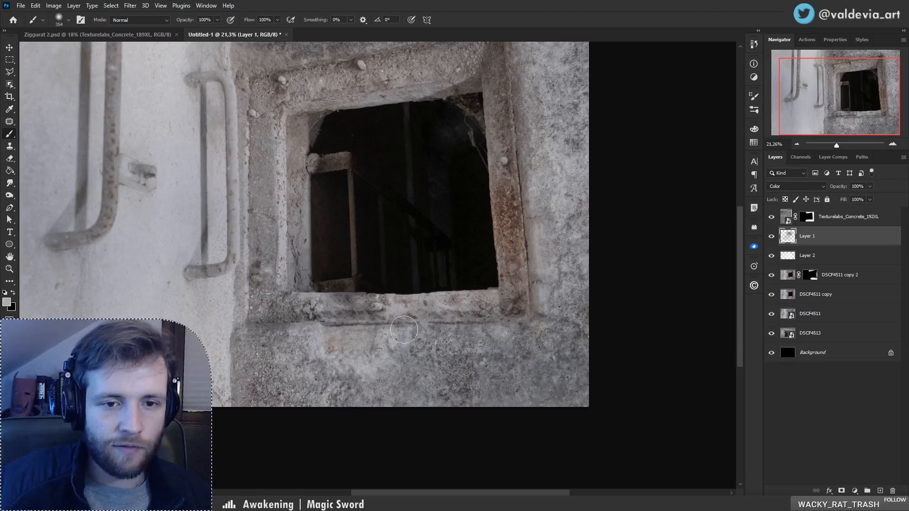
- Enlarge the brush to 1102 px and paint the sampled grey across the wall below and beside the window
right_click(419, 308)
left_click(479, 272)
left_click_drag(319, 377, 484, 361)
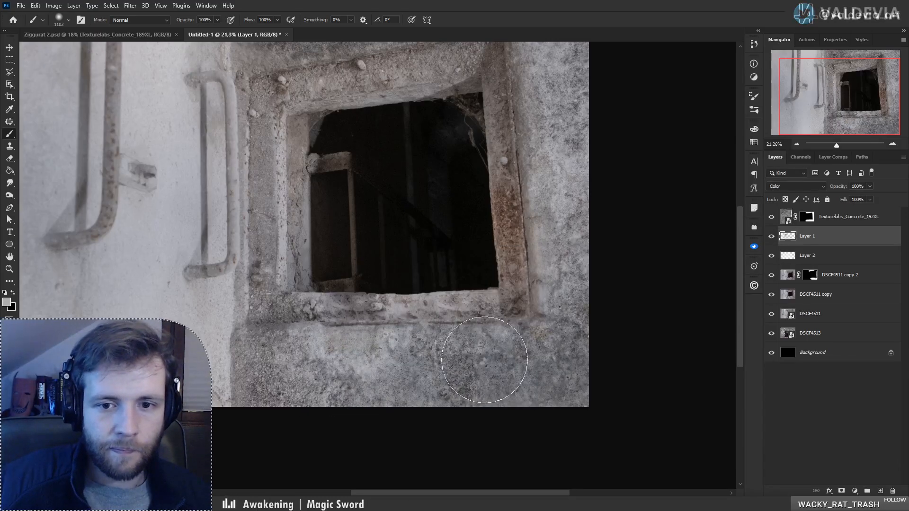
left_click_drag(564, 346, 576, 340)
mouse_move(540, 241)
left_mouse_down()
mouse_move(536, 373)
mouse_move(540, 231)
left_mouse_up()
- Retouch the DSCF4511 copy 2 layer mask over the wall beneath the opening, with the brush reduced to 400 px
left_click(811, 274)
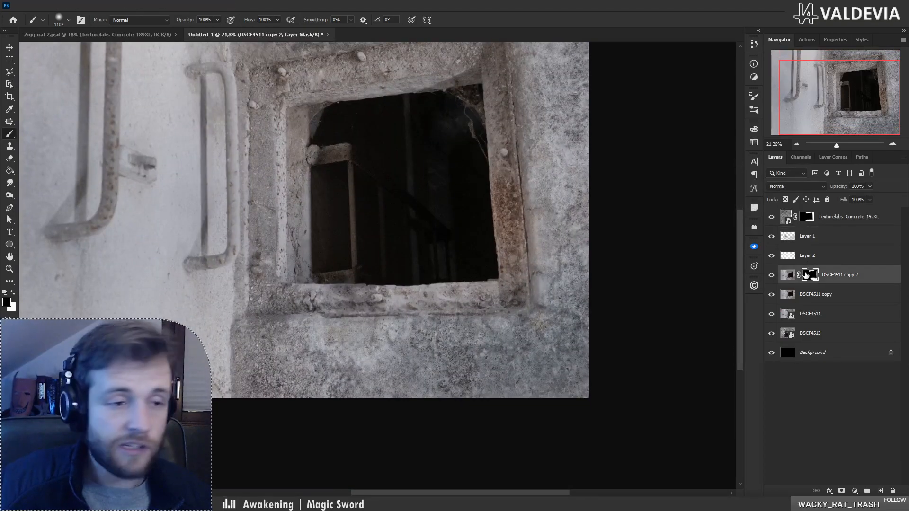
key("d")
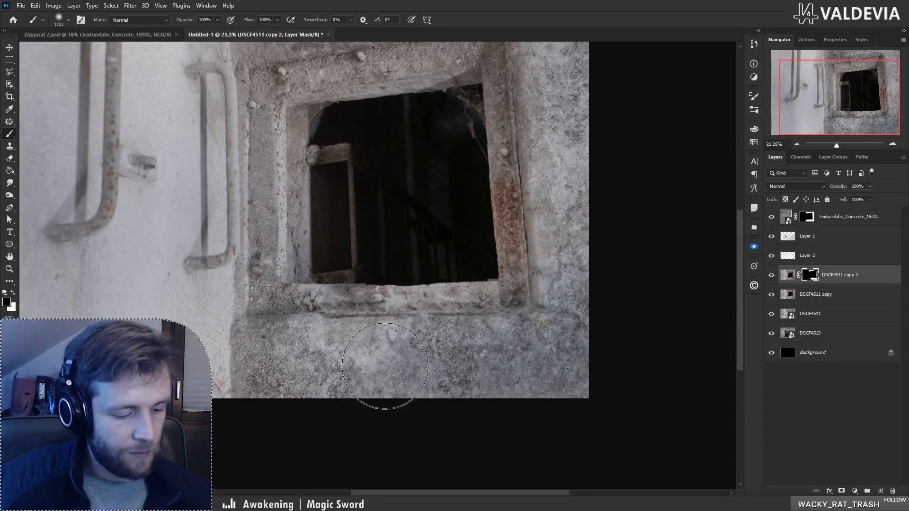
key("bracketleft")
key("bracketleft")
key("bracketleft")
key("bracketleft")
key("bracketleft")
key("bracketleft")
key("bracketleft")
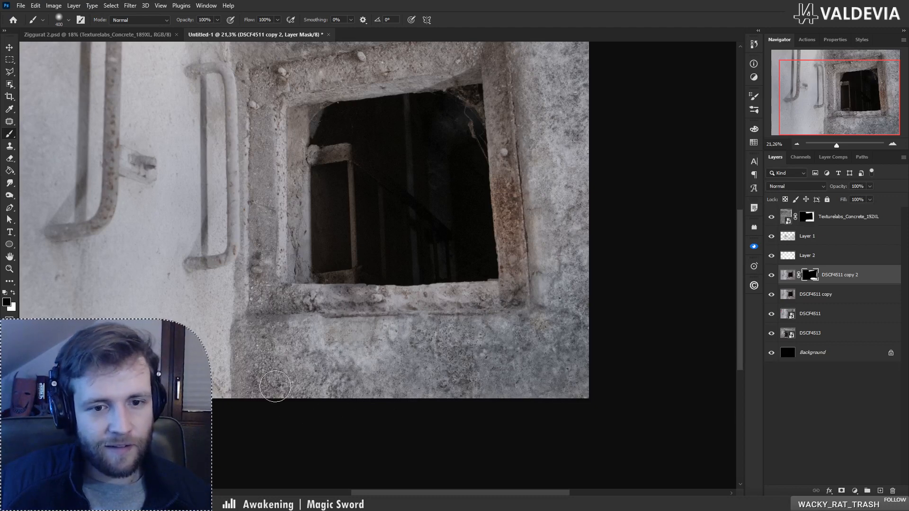
key("x")
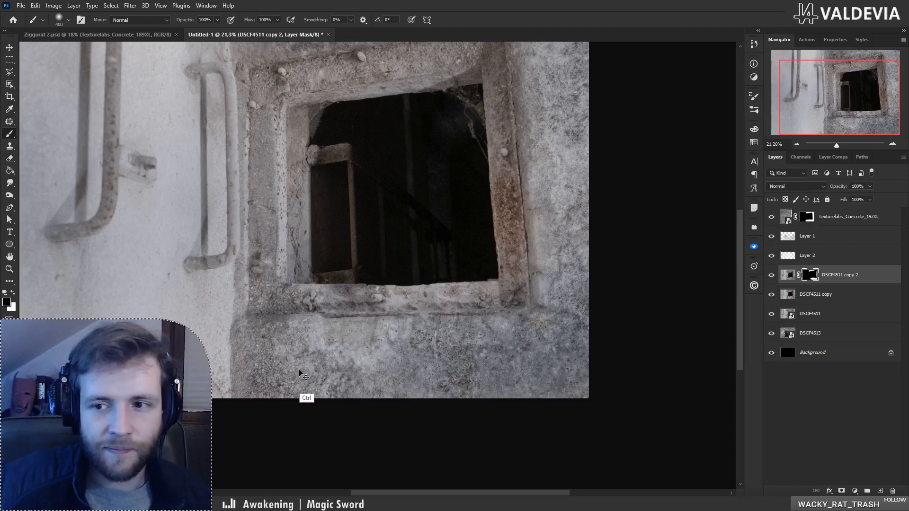
key("ctrl+z")
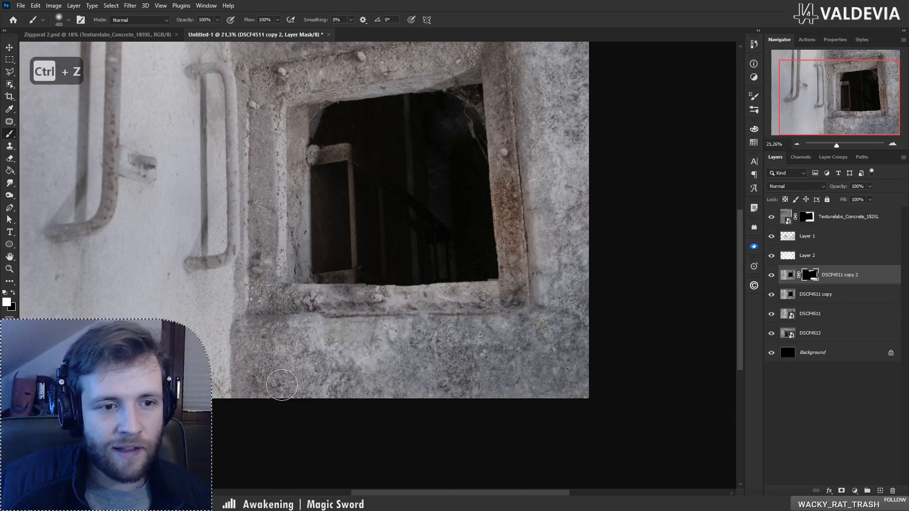
left_click_drag(319, 350, 382, 338)
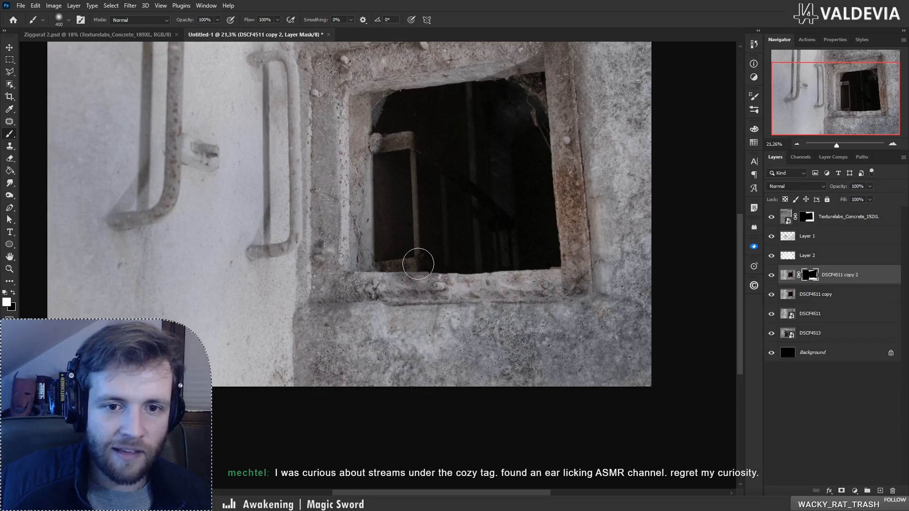
- Refine the DSCF4511 copy 2 mask around the frame's lower-left corner in white, using a 150 px brush
key("ctrl+z")
right_click(414, 261)
left_click_drag(475, 271, 469, 271)
left_click(334, 299)
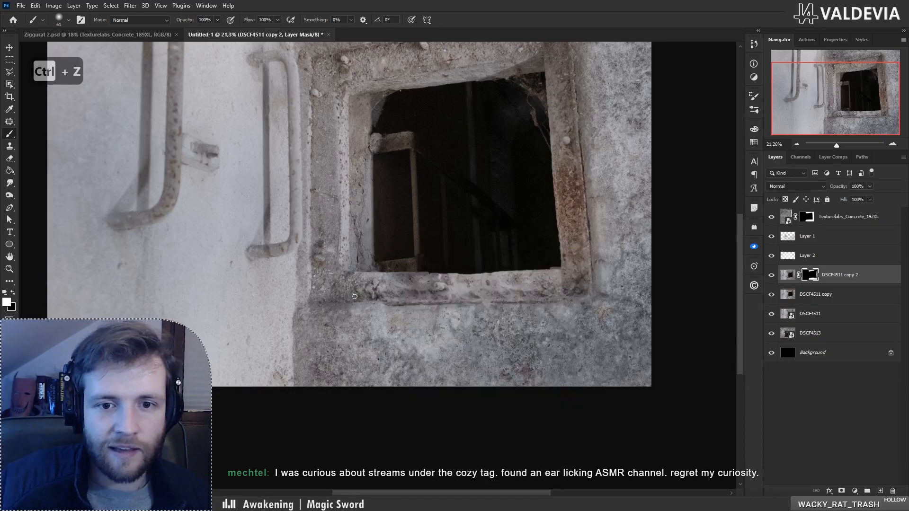
key("ctrl+z")
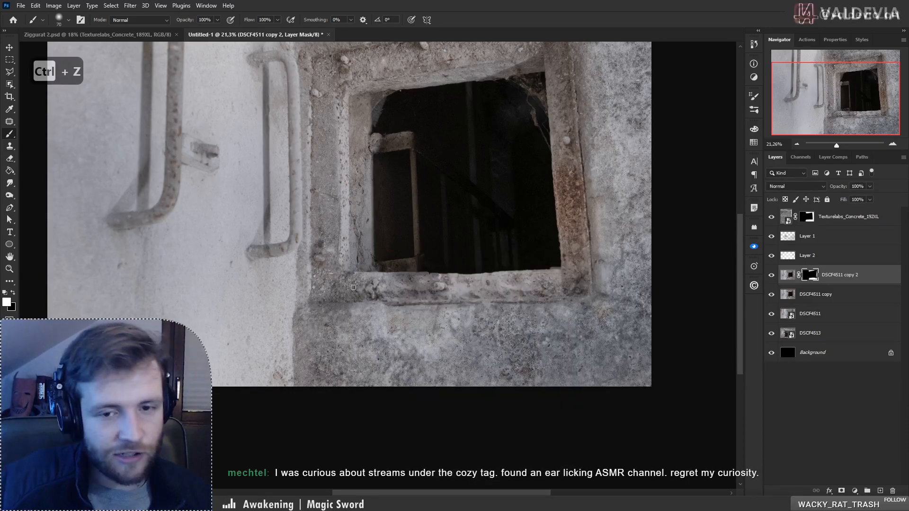
key("bracketright")
key("bracketright")
key("bracketright")
key("bracketright")
key("bracketright")
key("bracketright")
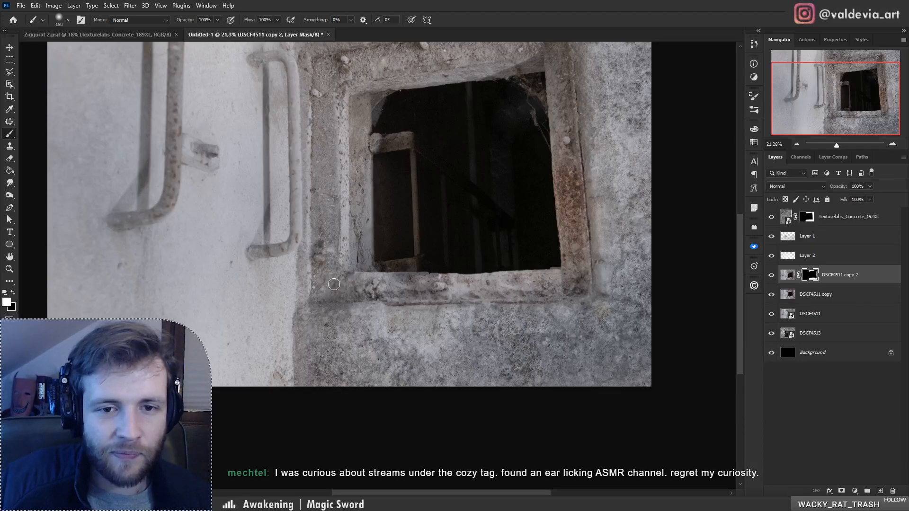
scroll(379, 284, "up", 3)
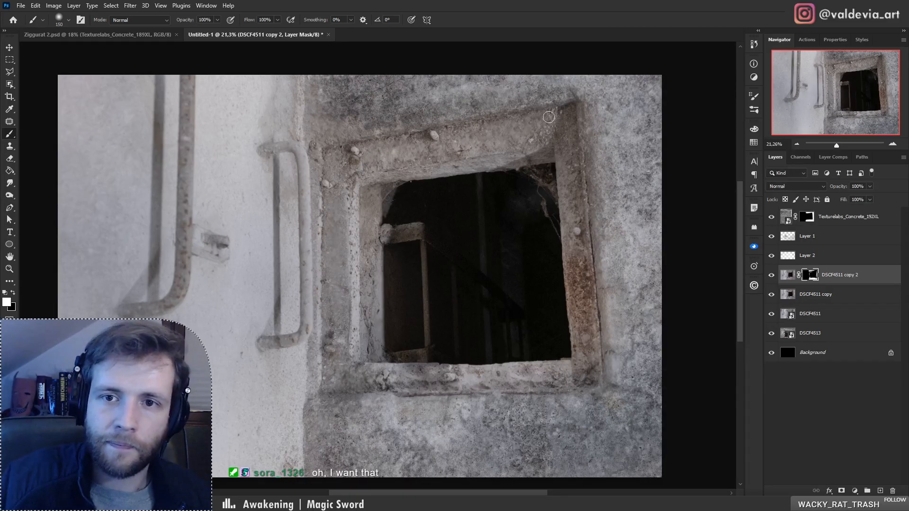
- Paint white on the Texturelabs_Concrete_192XL layer mask with the 150 px brush to extend the concrete texture over the window frame
left_click(808, 218)
key("x")
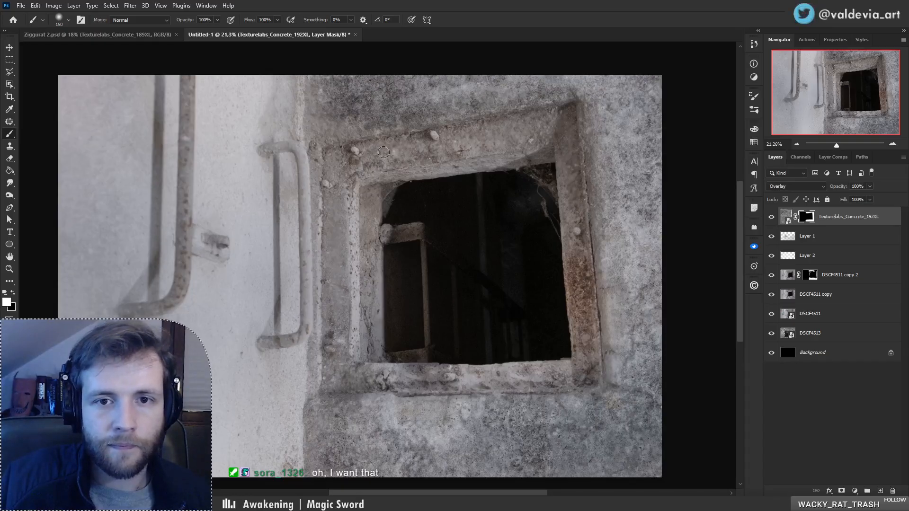
key("ctrl+z")
right_click(375, 162)
key("Escape")
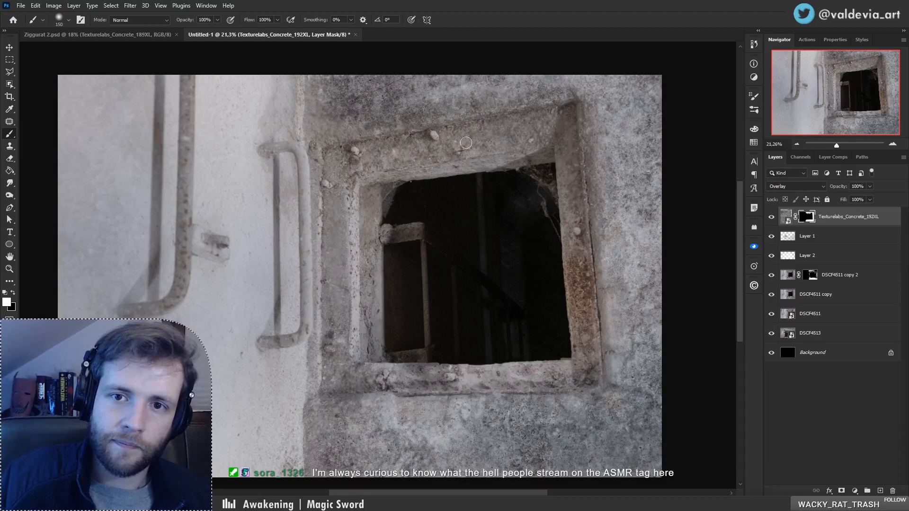
left_click_drag(482, 179, 443, 214)
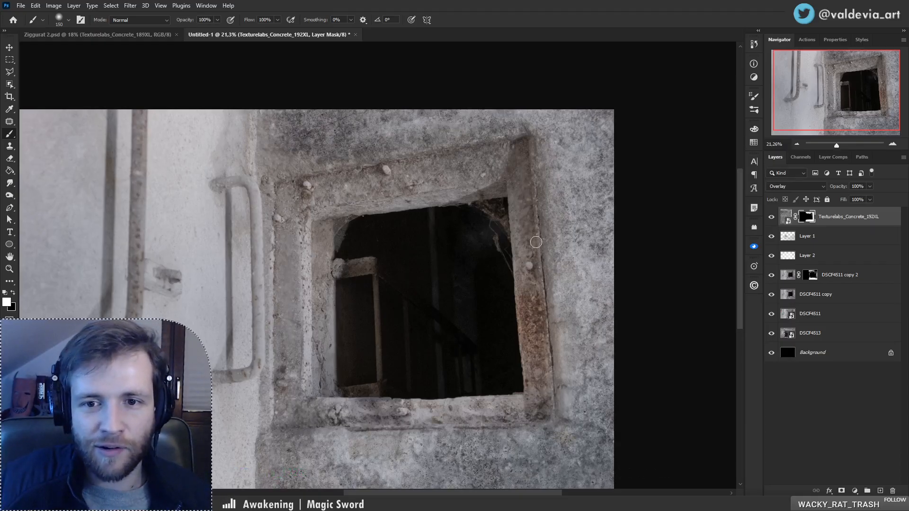
key("ctrl+z")
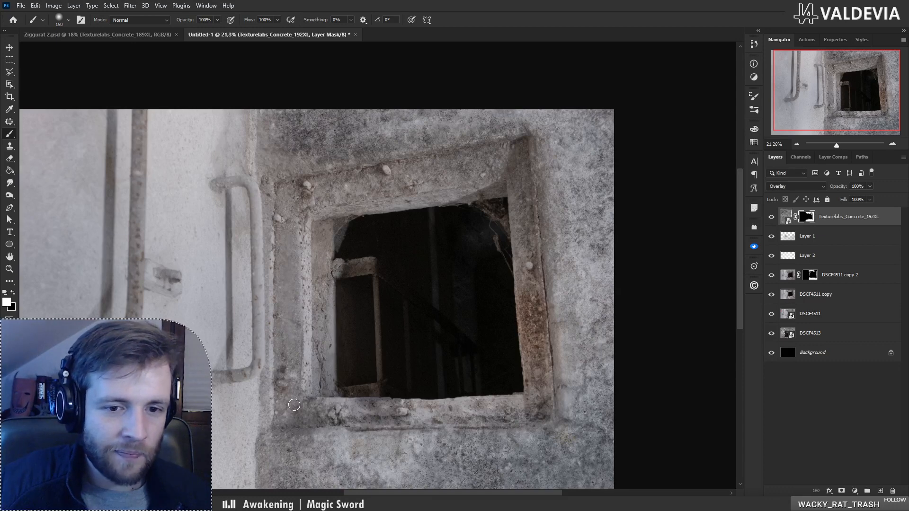
key("ctrl+z")
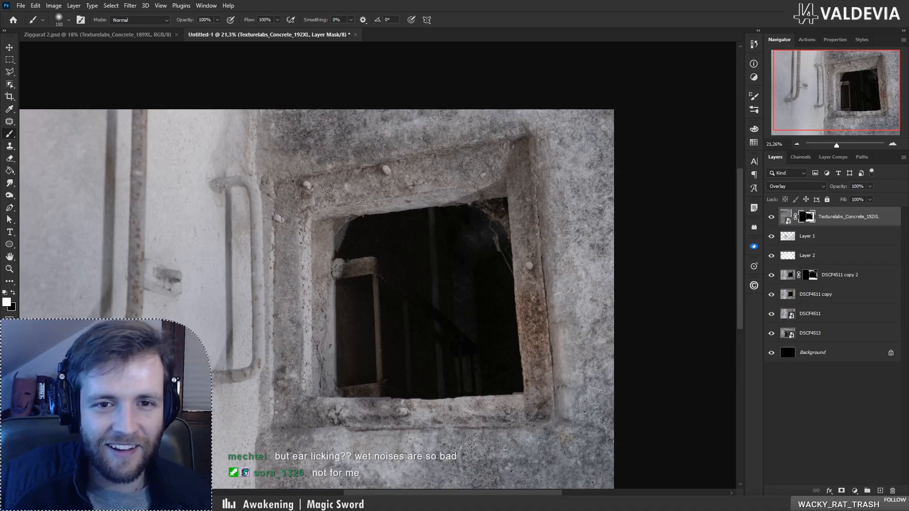
- Set the blend mode of the Texturelabs_Concrete_192XL layer to Soft Light
key("z")
left_click_drag(325, 207, 307, 224)
left_click_drag(526, 217, 543, 205)
left_click_drag(612, 177, 621, 177)
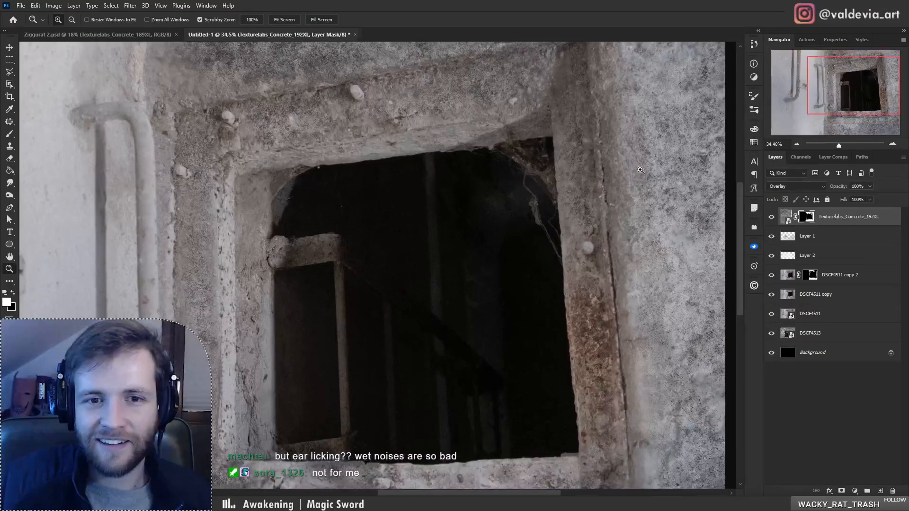
key("b")
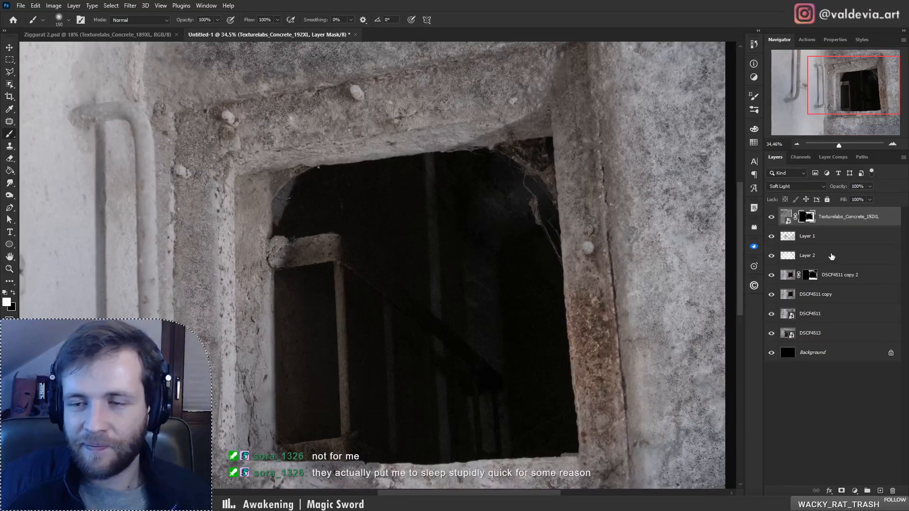
- Add a new layer above Layer 1 and ready the Clone Stamp with a 139 px soft round pressure opacity brush
left_click(837, 258)
left_click(838, 240)
left_click(879, 492)
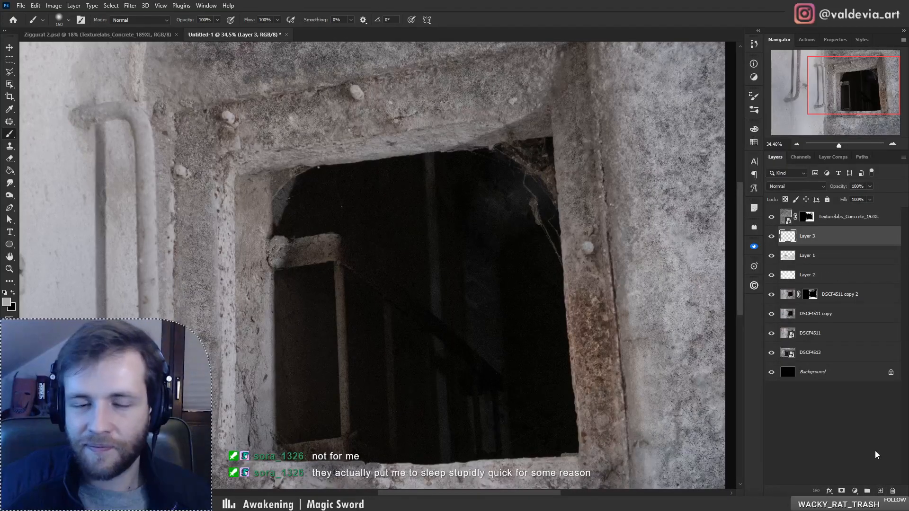
key("s")
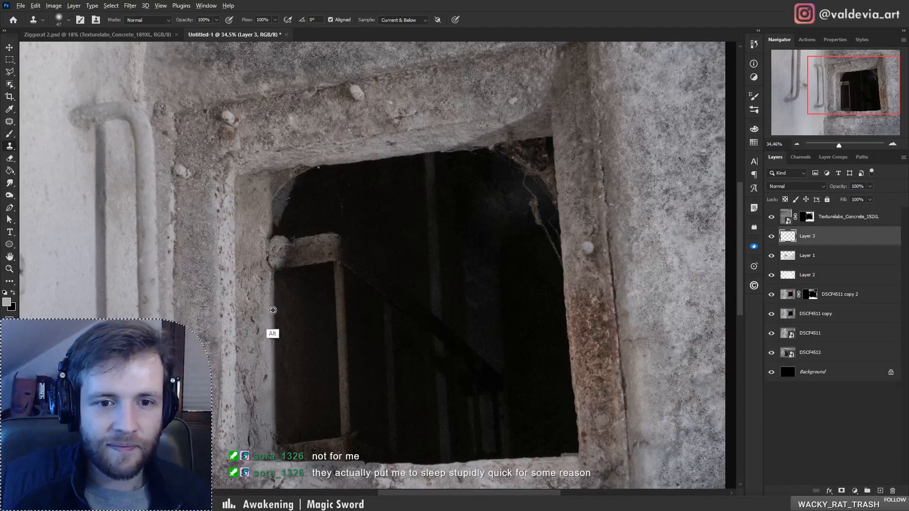
right_click(306, 301)
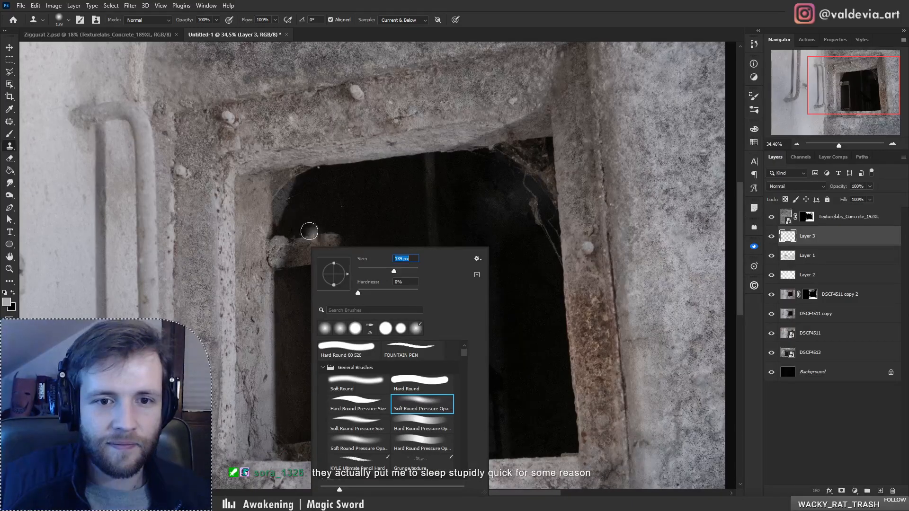
- Clone clean frame edge and dark interior over the cobweb in the opening's upper-left corner
left_click(272, 222)
left_click_drag(274, 224, 281, 219)
left_click(273, 372, "alt")
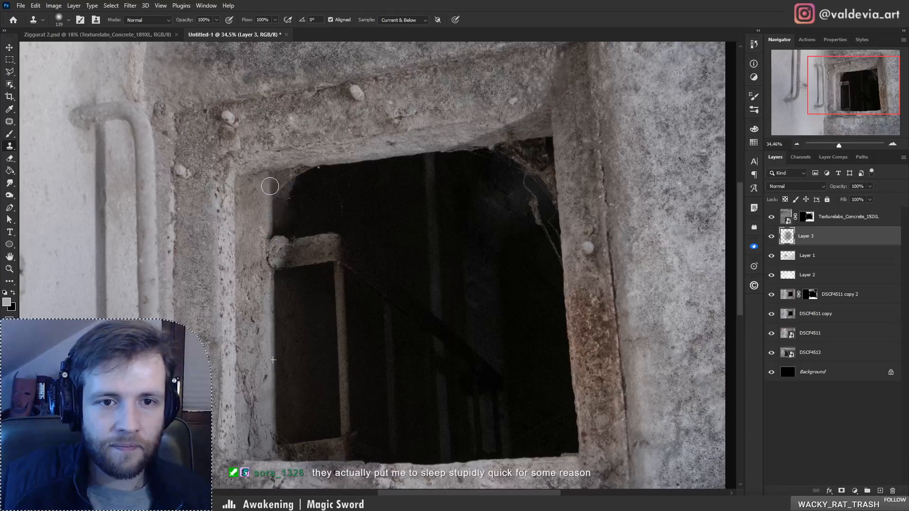
mouse_move(270, 186)
left_mouse_down()
mouse_move(279, 210)
mouse_move(294, 179)
mouse_move(284, 178)
mouse_move(288, 212)
left_mouse_up()
left_click(379, 160, "alt")
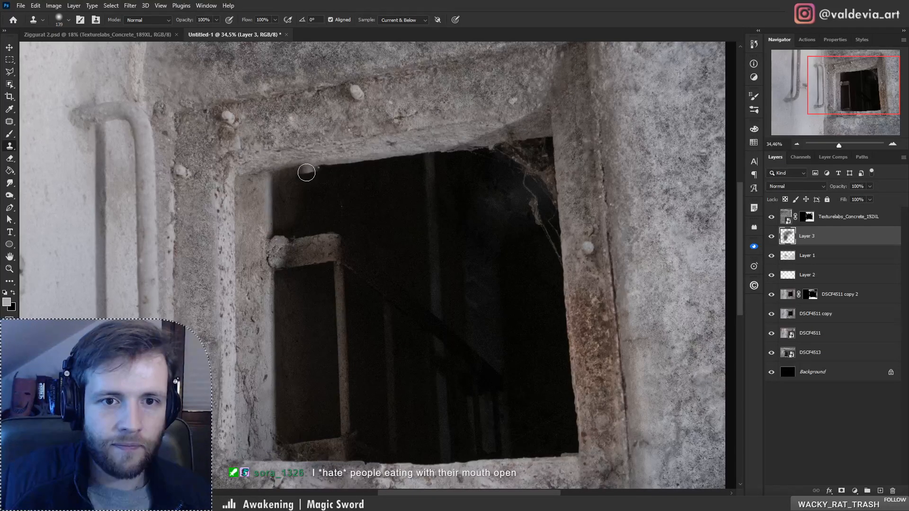
left_click_drag(281, 169, 302, 171)
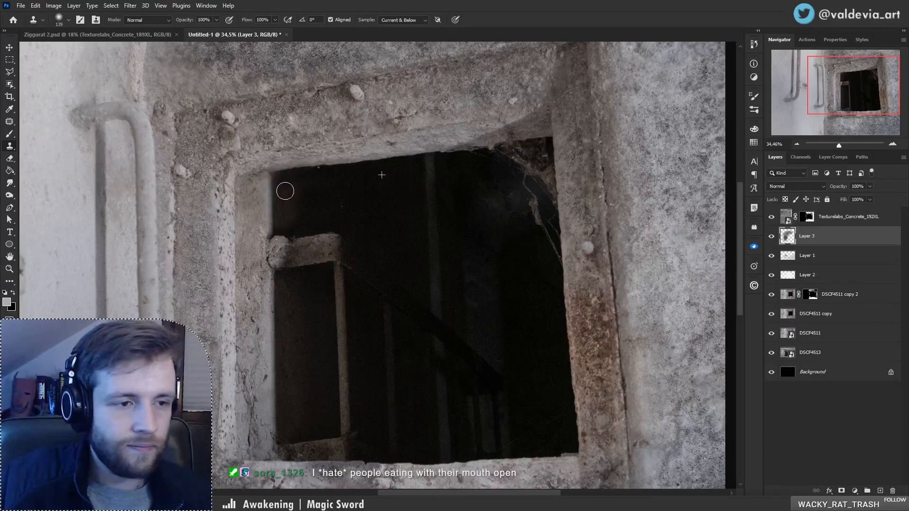
- Clone the clean lower edge of the top beam across to the opening's upper-right corner
key("z")
mouse_move(305, 239)
left_mouse_down()
mouse_move(249, 236)
mouse_move(395, 175)
left_mouse_up()
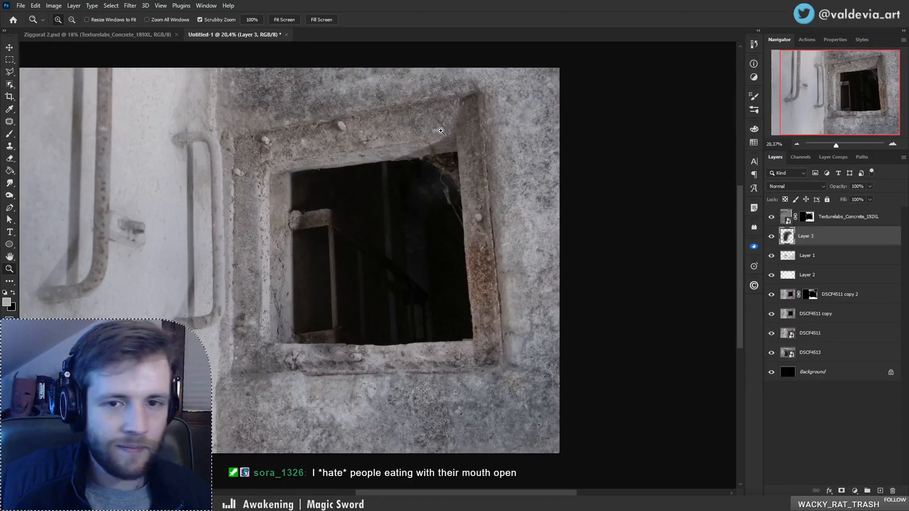
left_click_drag(442, 131, 479, 128)
key("s")
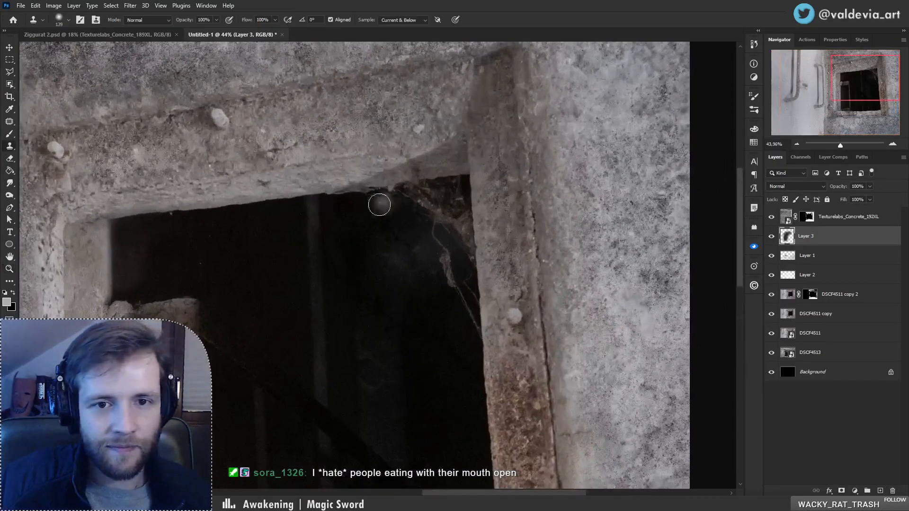
left_click(258, 195, "alt")
mouse_move(335, 192)
left_mouse_down()
mouse_move(454, 170)
mouse_move(448, 177)
left_mouse_up()
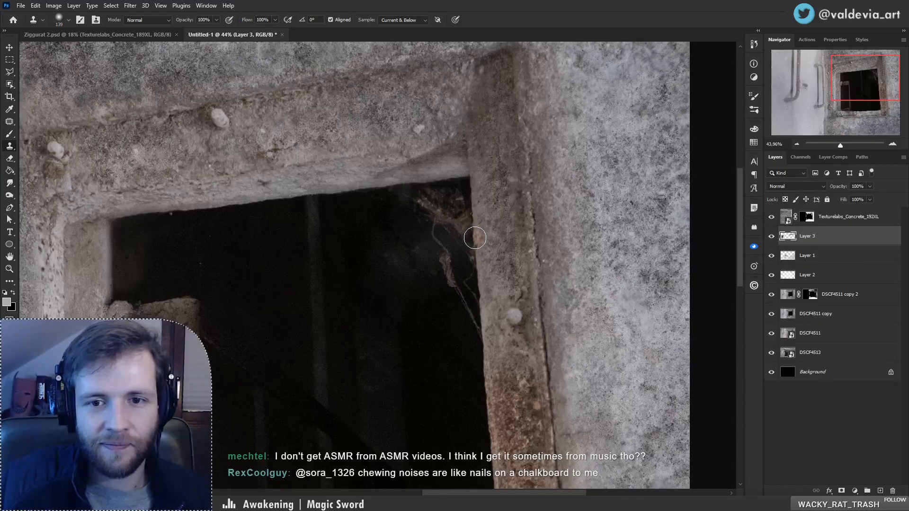
- Clone the right inner edge and the dark interior over the cobwebs in the opening's upper-right area
mouse_move(476, 238)
left_mouse_down()
mouse_move(450, 212)
mouse_move(437, 215)
mouse_move(440, 205)
mouse_move(391, 203)
mouse_move(451, 195)
mouse_move(454, 226)
left_mouse_up()
mouse_move(474, 284)
left_mouse_down()
mouse_move(475, 126)
mouse_move(482, 202)
left_mouse_up()
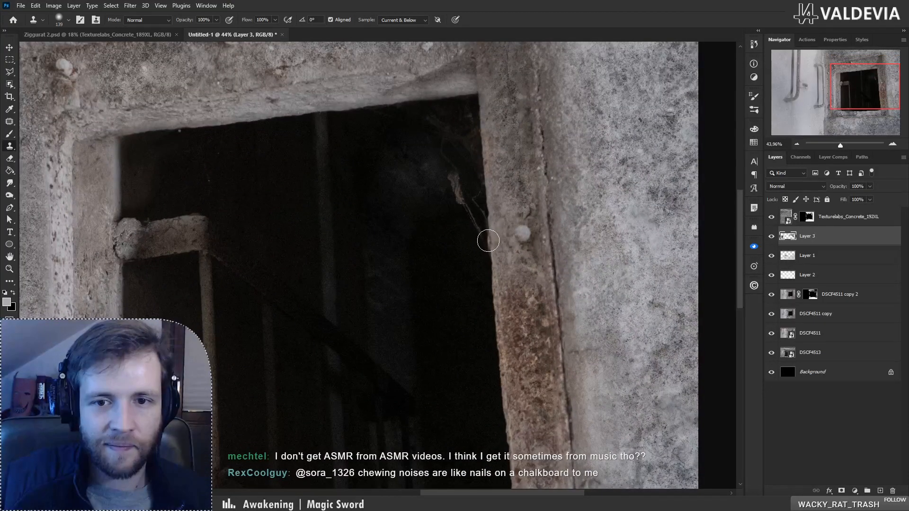
mouse_move(483, 250)
left_mouse_down()
mouse_move(477, 196)
mouse_move(453, 168)
mouse_move(454, 196)
mouse_move(444, 202)
mouse_move(460, 183)
mouse_move(465, 199)
mouse_move(453, 173)
mouse_move(438, 170)
mouse_move(454, 186)
mouse_move(466, 155)
left_mouse_up()
left_click(400, 183, "alt")
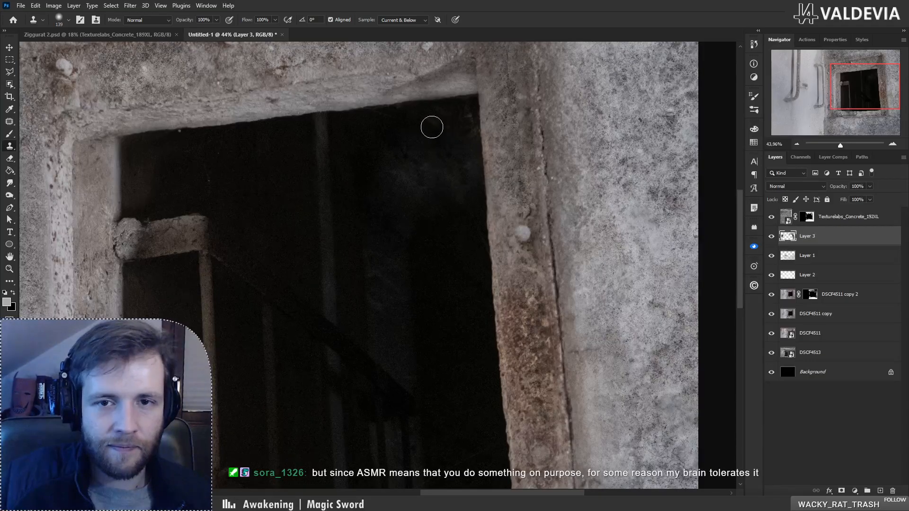
left_click_drag(466, 128, 449, 170)
- Add a layer above Layer 3 and clone the dark diagonal railing onward toward the opening's lower-right corner
key("z")
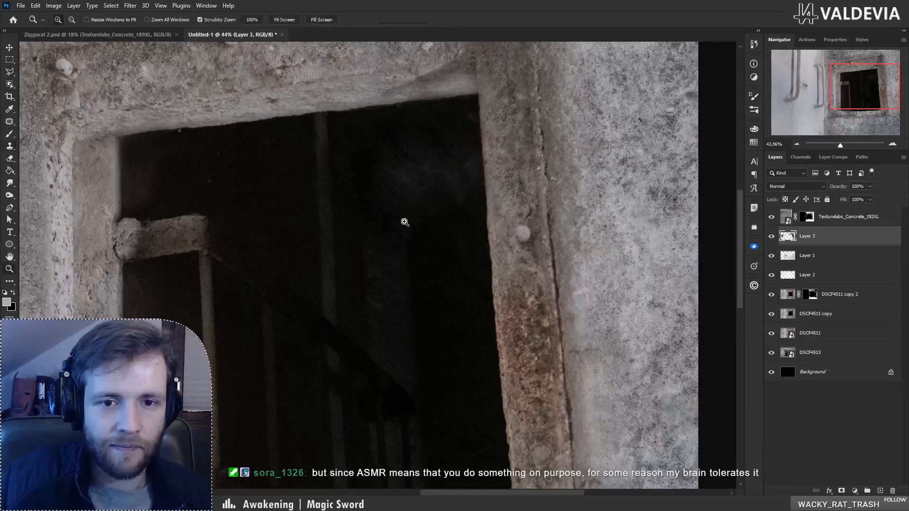
mouse_move(403, 222)
left_mouse_down()
mouse_move(343, 224)
mouse_move(382, 203)
left_mouse_up()
key("s")
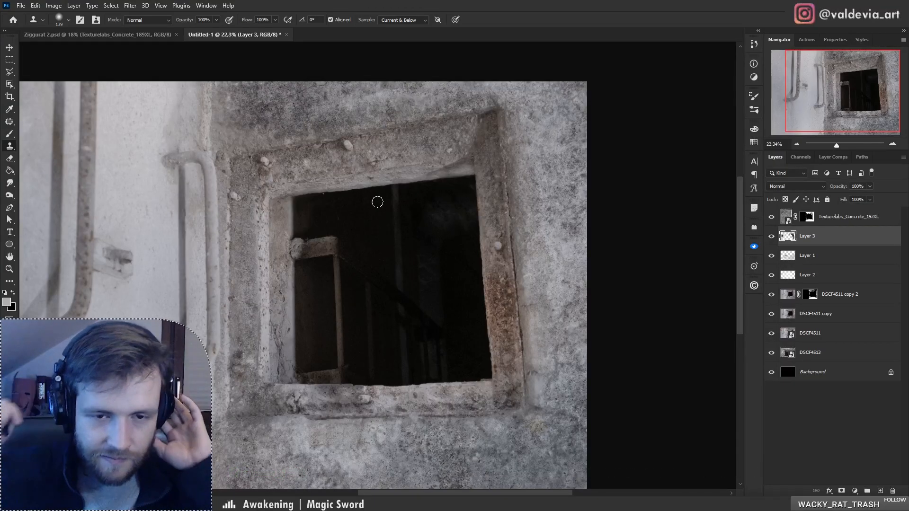
key("z")
left_click_drag(476, 363, 493, 361)
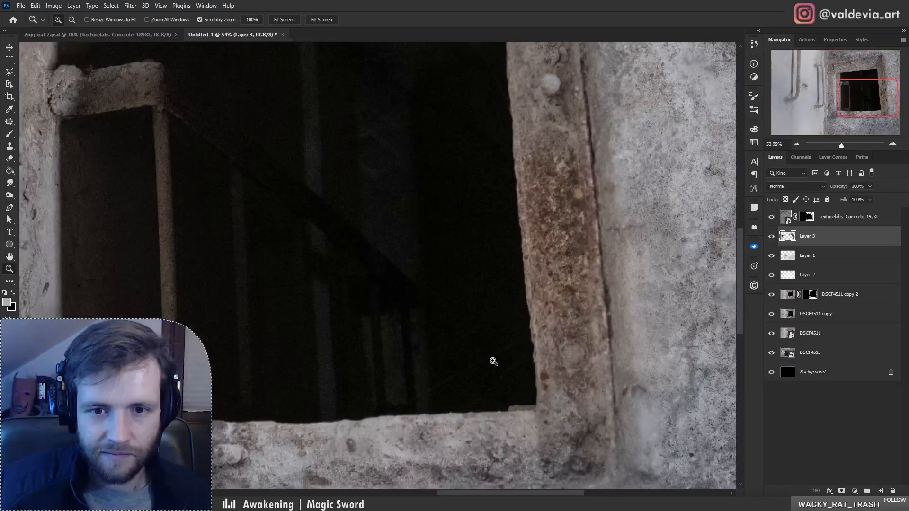
left_click_drag(475, 270, 520, 321)
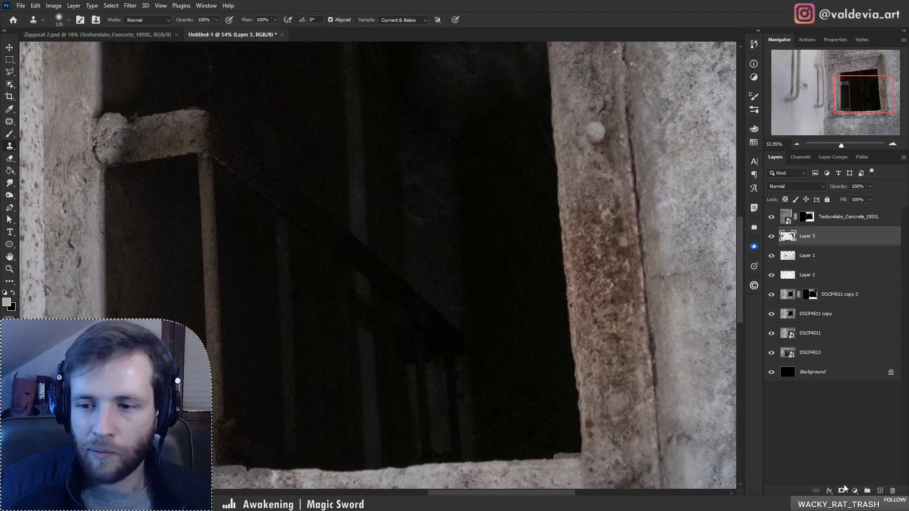
left_click(882, 492)
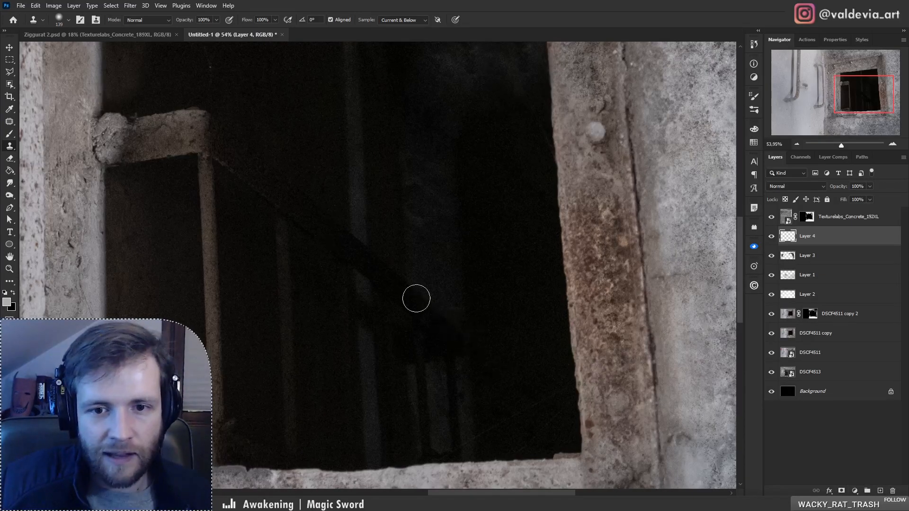
key("alt")
left_click(361, 244, "alt")
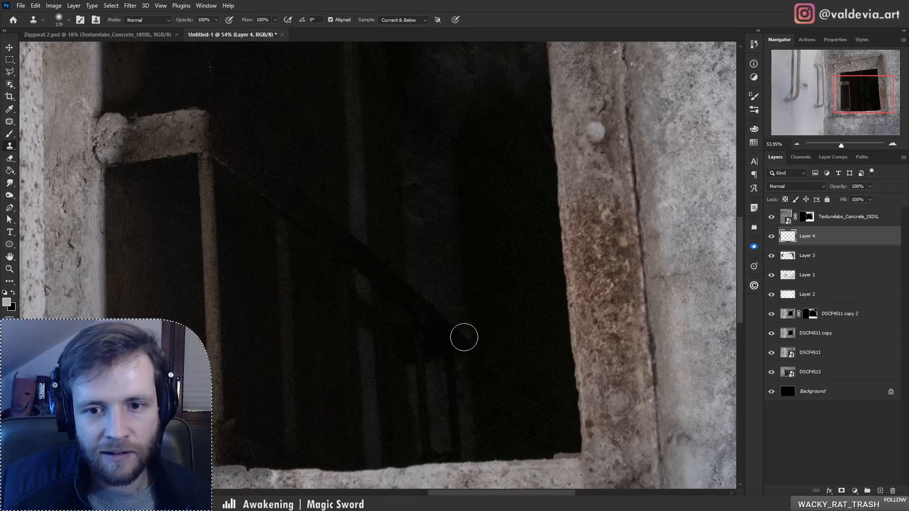
left_click_drag(462, 336, 467, 347)
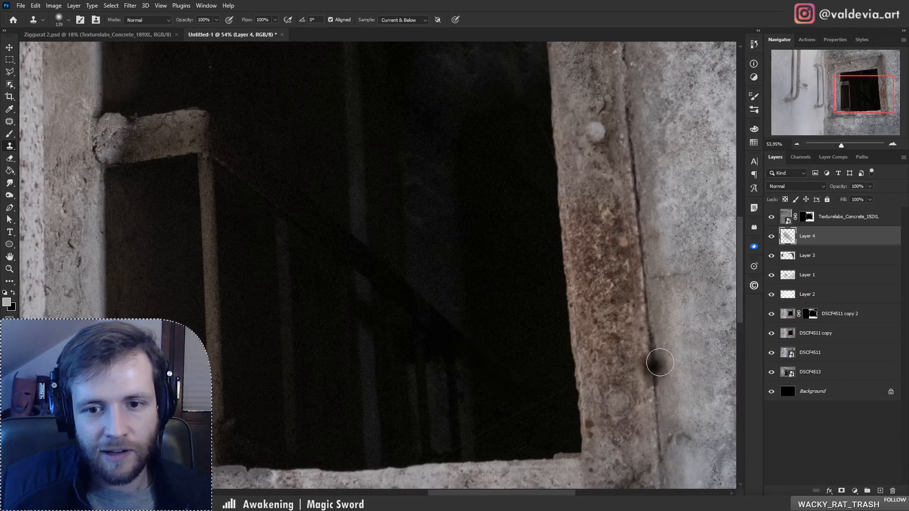
- Clone the dark interior below the extended railing, near the opening's lower-right corner
key("z")
mouse_move(466, 286)
left_mouse_down()
mouse_move(457, 286)
mouse_move(526, 378)
mouse_move(516, 392)
mouse_move(530, 411)
mouse_move(502, 399)
left_mouse_up()
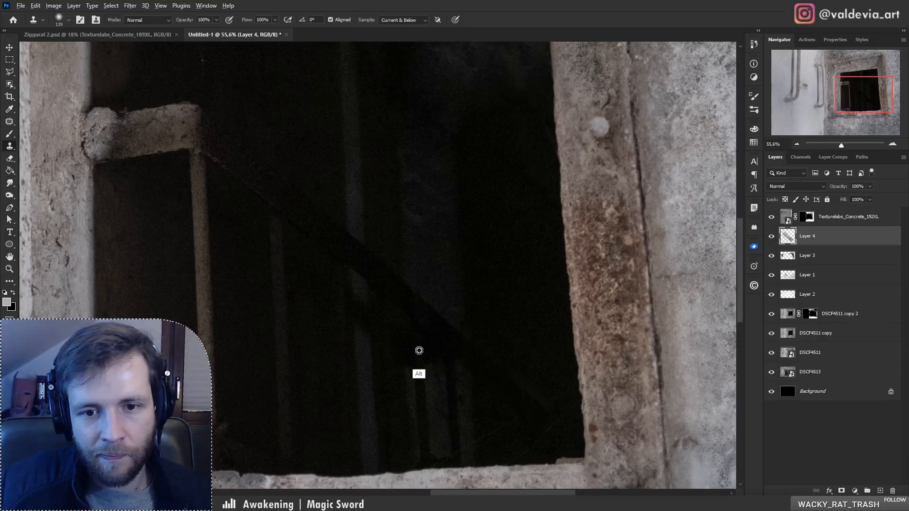
left_click(414, 326, "alt")
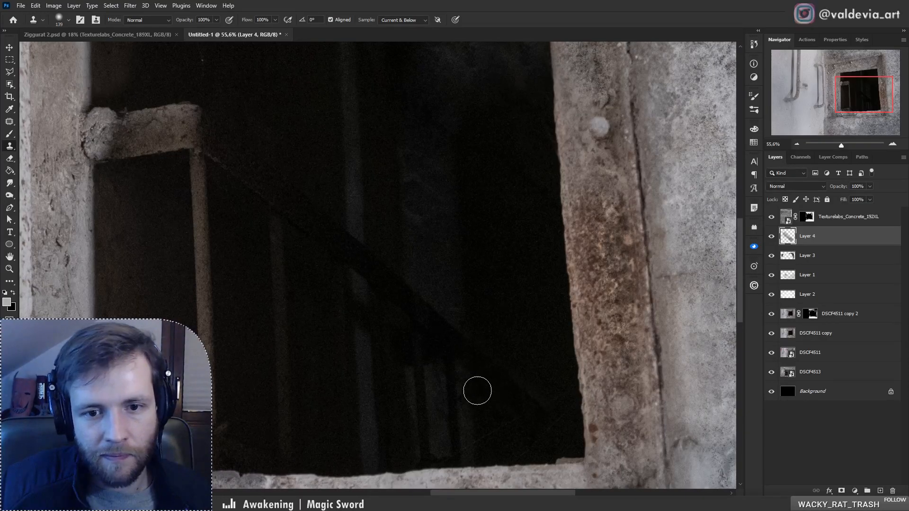
left_click(367, 289, "alt")
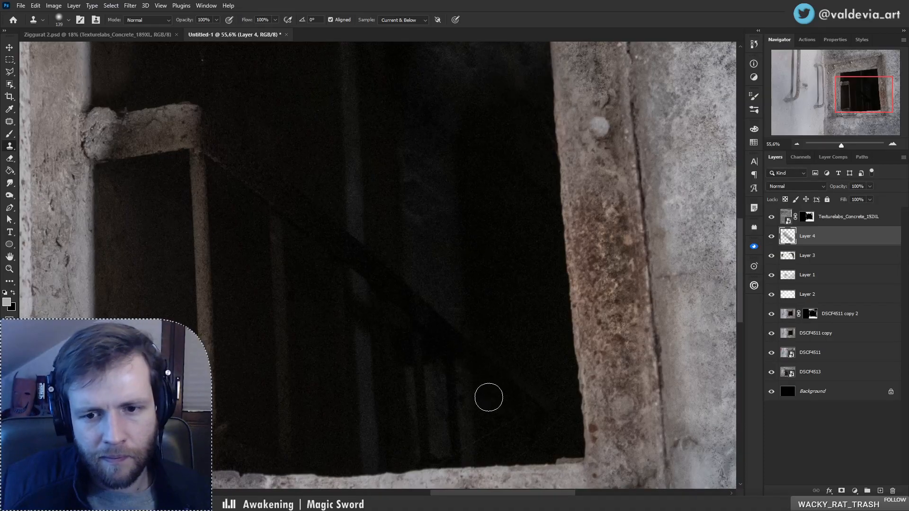
left_click_drag(495, 457, 499, 452)
left_click_drag(510, 429, 513, 464)
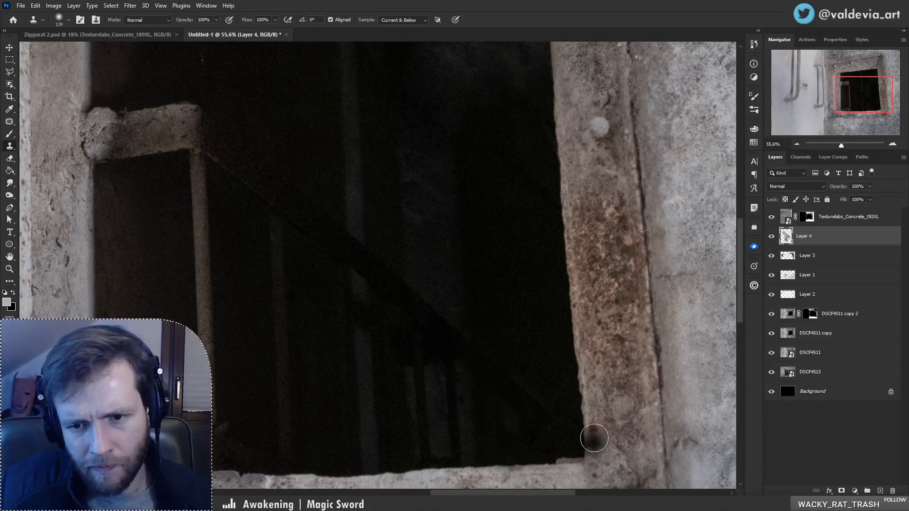
key("ctrl+space")
mouse_move(505, 337)
left_mouse_down()
mouse_move(461, 337)
mouse_move(431, 312)
mouse_move(459, 335)
mouse_move(508, 290)
left_mouse_up()
mouse_move(465, 181)
left_mouse_down()
mouse_move(464, 189)
mouse_move(431, 188)
mouse_move(453, 214)
left_mouse_up()
key("ctrl+space")
left_click_drag(393, 256, 377, 253)
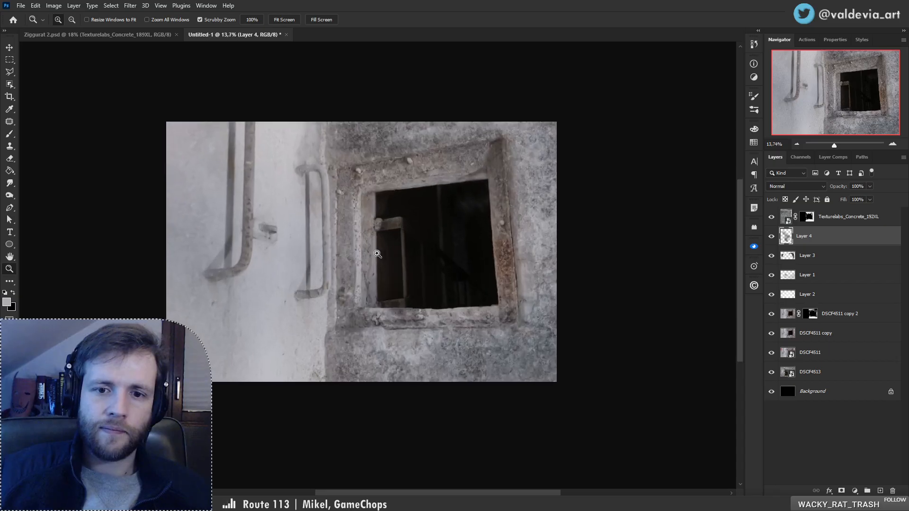
- Move the DSCF4513 photo layer above Texturelabs_Concrete_192XL and toggle its visibility to compare it with the composite
left_click(839, 220)
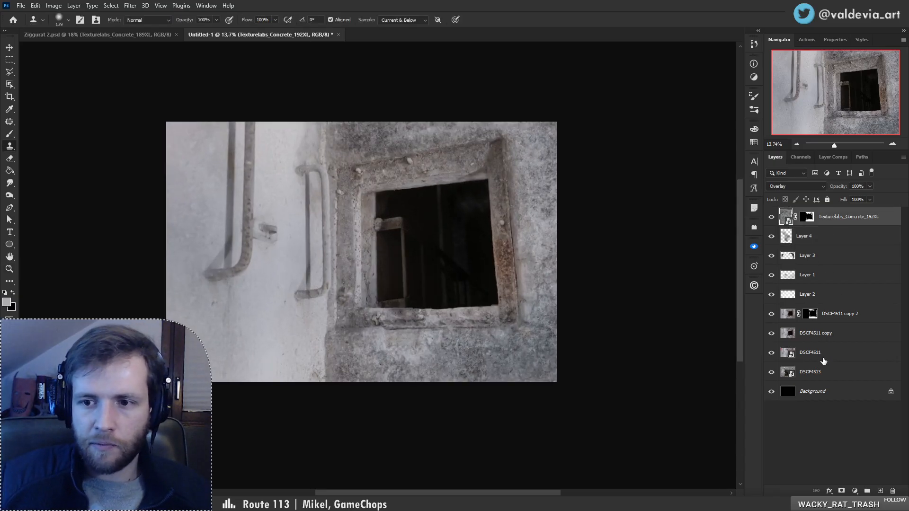
left_click_drag(816, 377, 824, 215)
left_click(772, 218)
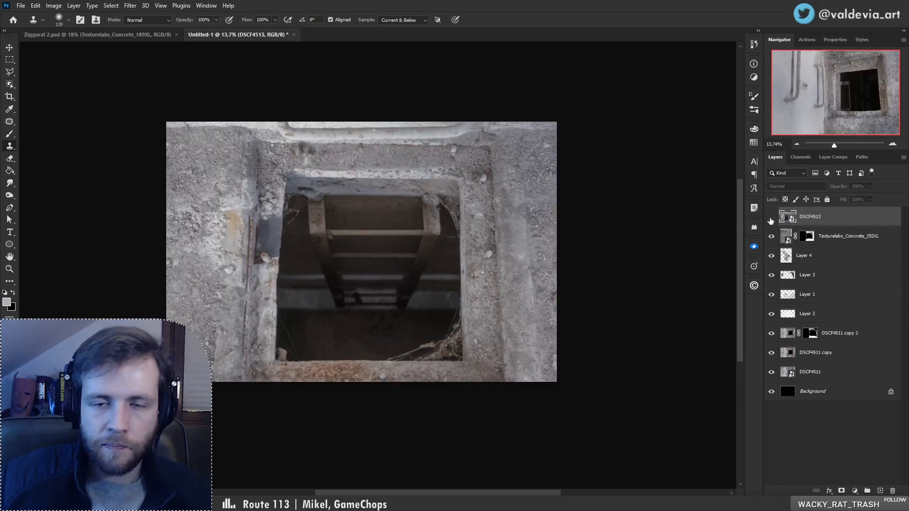
left_click(772, 217)
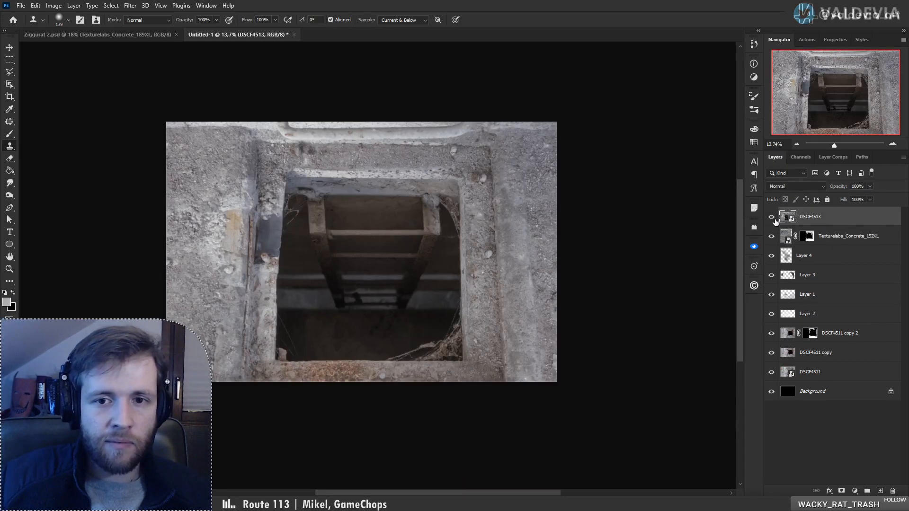
- Duplicate the DSCF4513 layer and rasterize the copy
key("z")
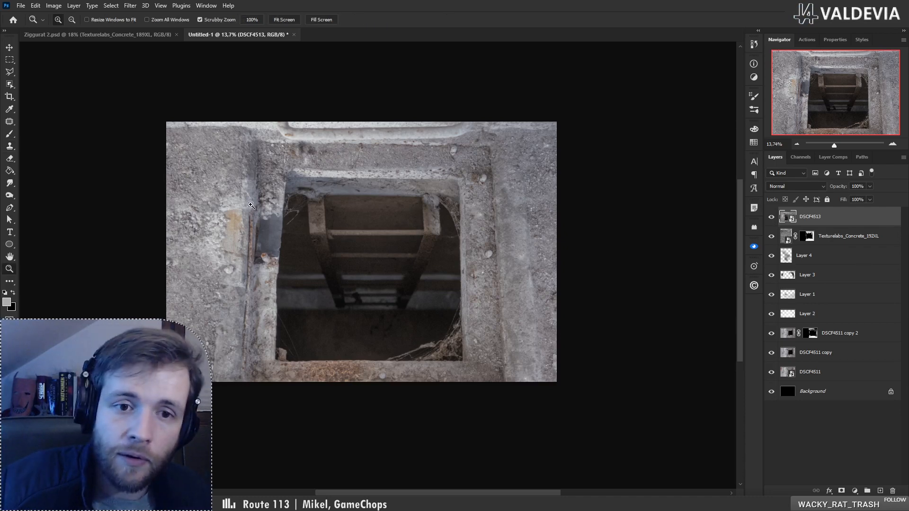
mouse_move(256, 216)
left_mouse_down()
mouse_move(292, 215)
mouse_move(256, 217)
mouse_move(280, 216)
left_mouse_up()
key("s")
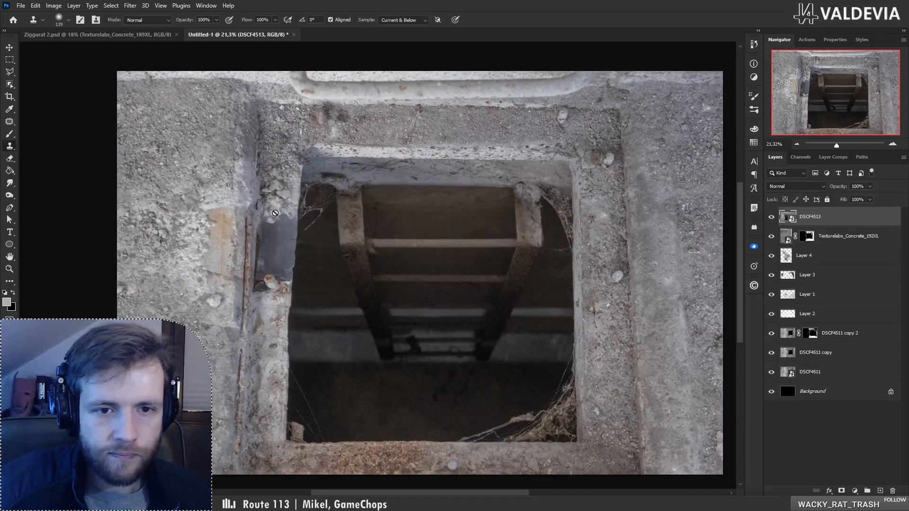
key("ctrl+j")
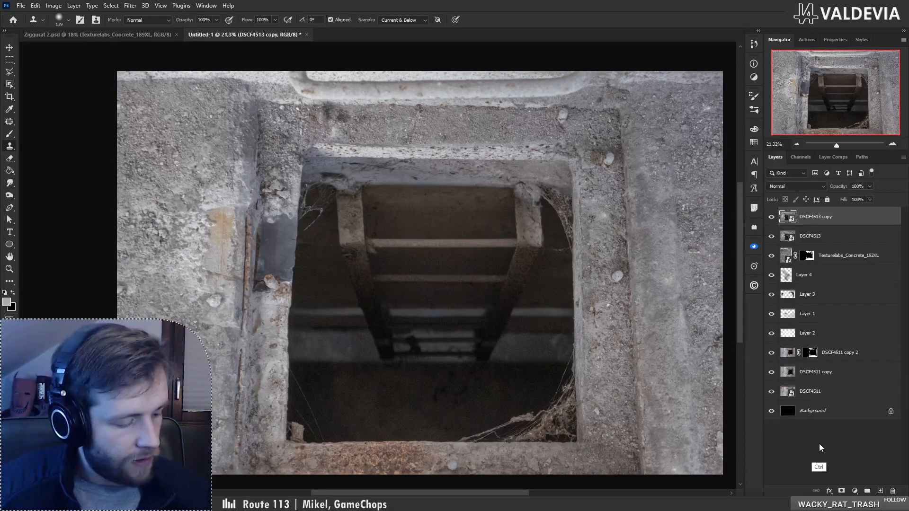
key("ctrl+shift+\\")
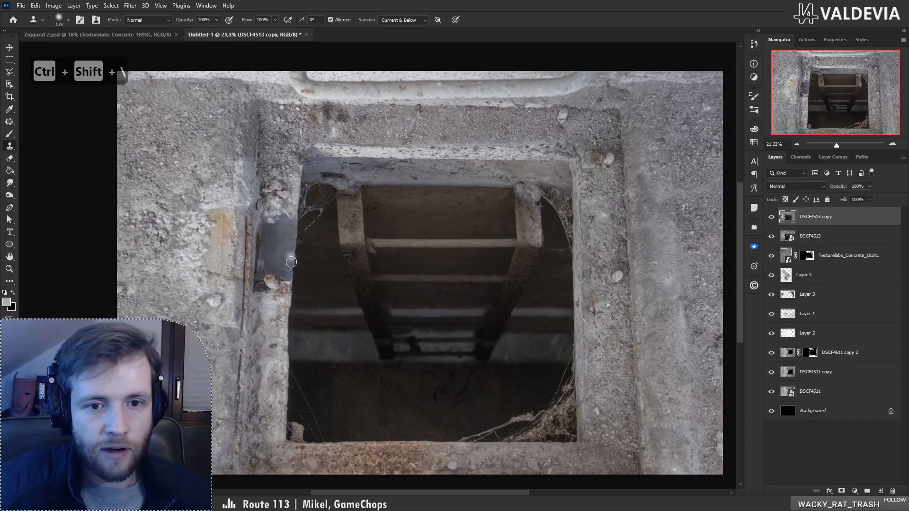
- Patch the smooth grey plate on the frame's left side with concrete from below it, and clear the selection
key("z")
left_click_drag(266, 238, 294, 234)
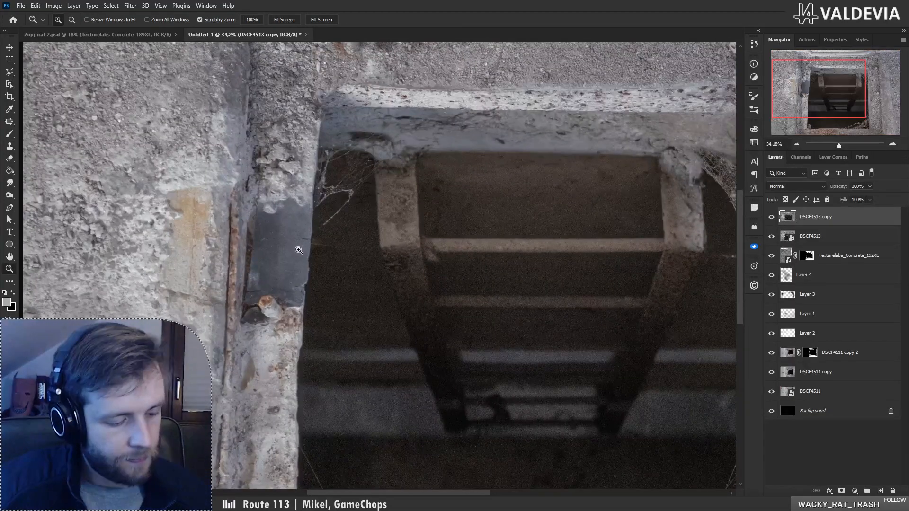
key("j")
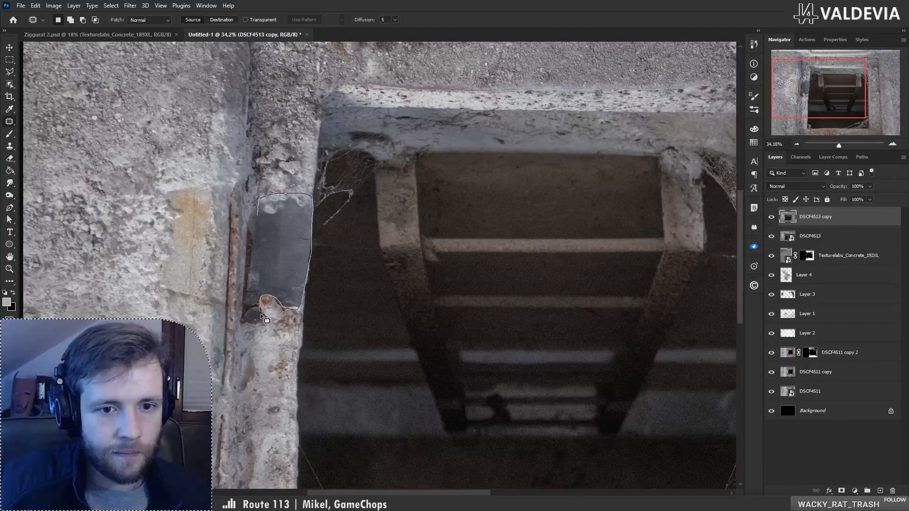
left_click_drag(245, 307, 246, 298)
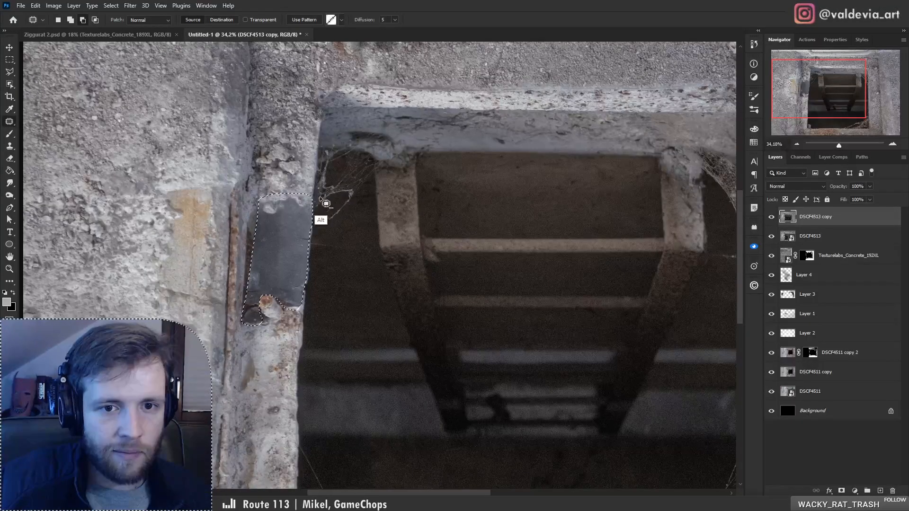
left_click_drag(298, 284, 275, 456)
key("ctrl+d")
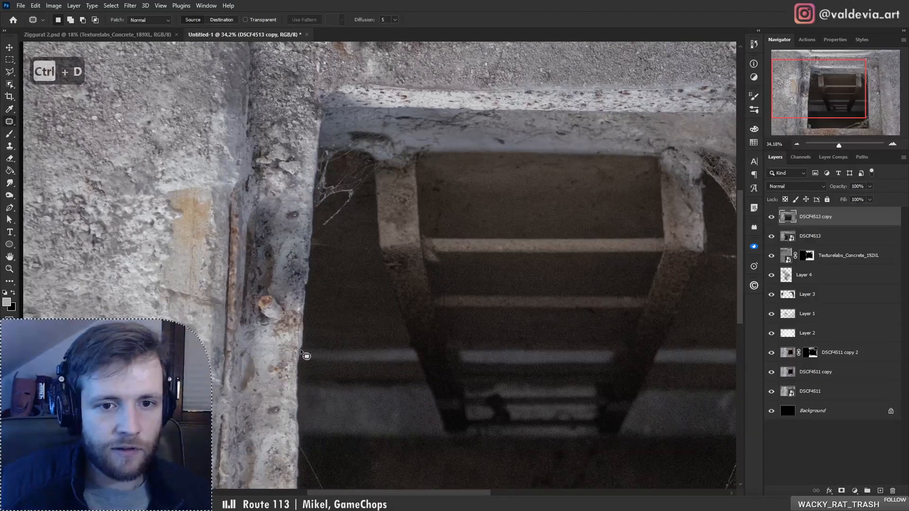
- Add two new layers above the DSCF4513 copy, the lower set to Soft Light and the upper to Color
mouse_move(281, 306)
left_mouse_down()
mouse_move(249, 309)
mouse_move(274, 308)
left_mouse_up()
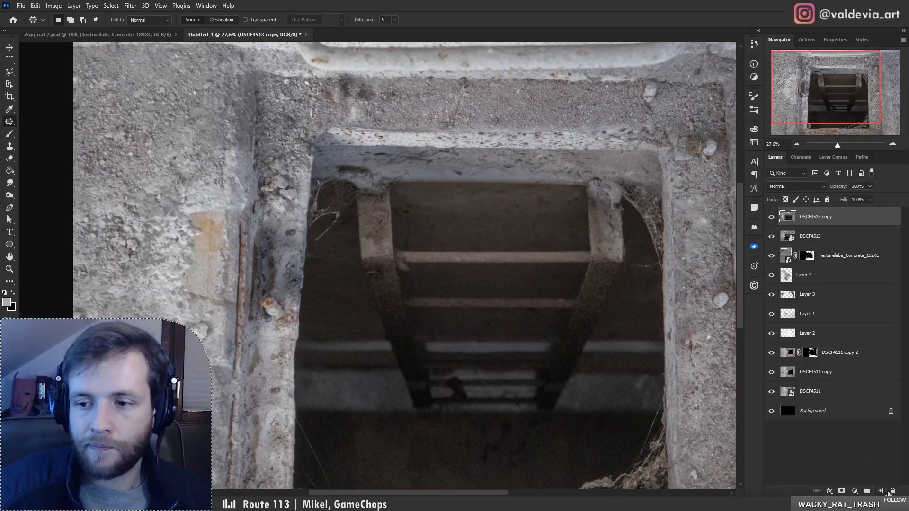
left_click(882, 492)
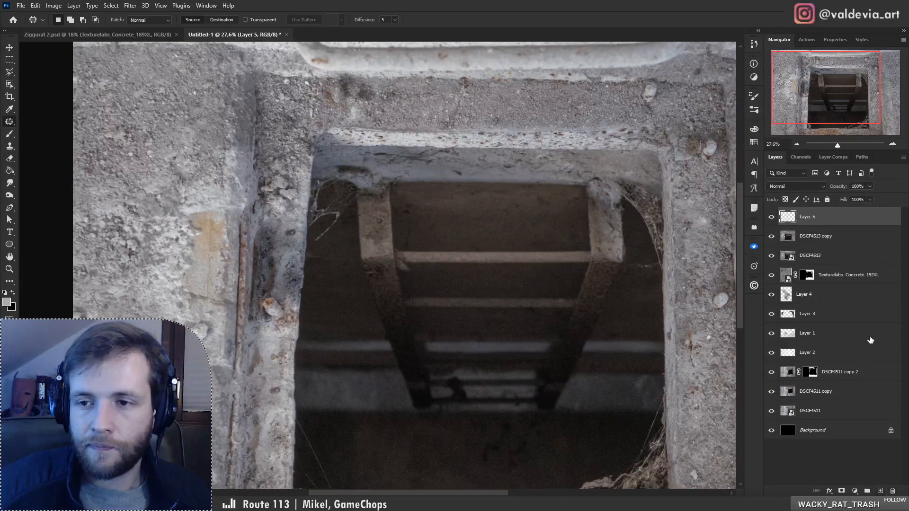
left_click(795, 186)
left_click(811, 314)
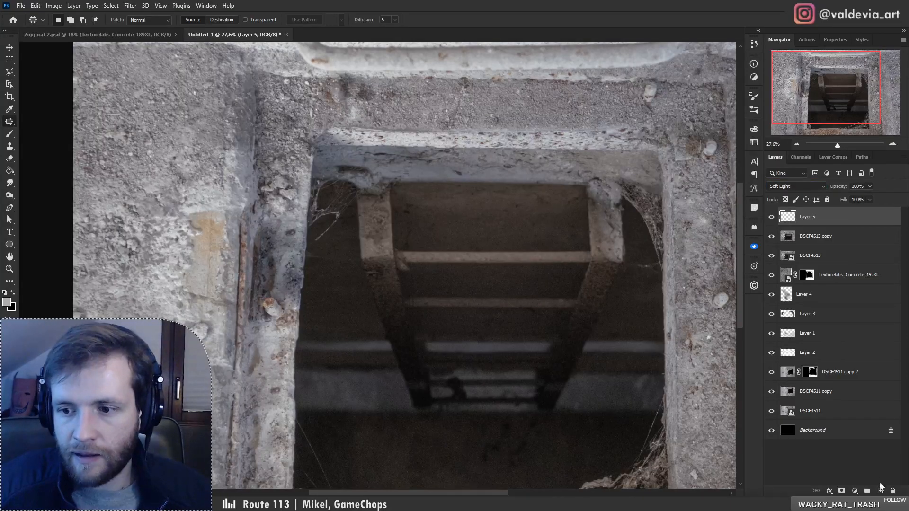
left_click(881, 490)
left_click(791, 186)
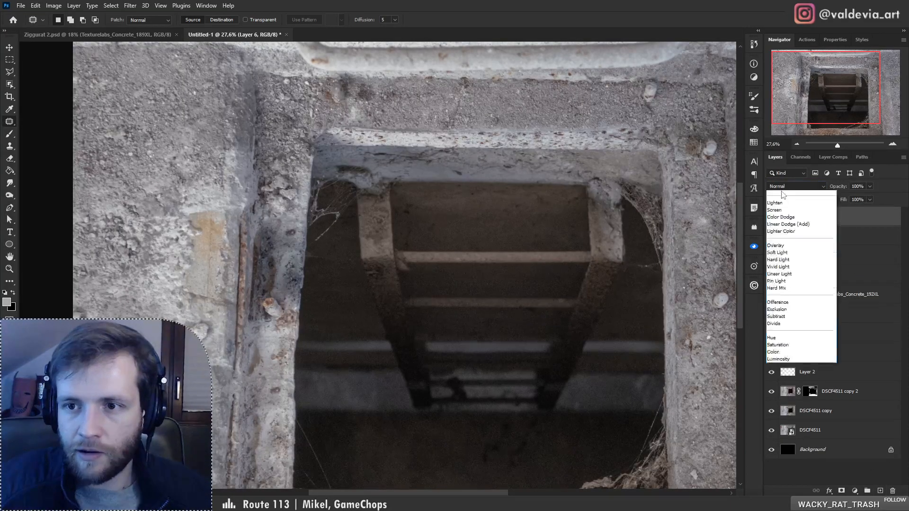
left_click(786, 408)
- Sample the concrete tone below the patched area and brush it over the patch on the Color layer
key("b")
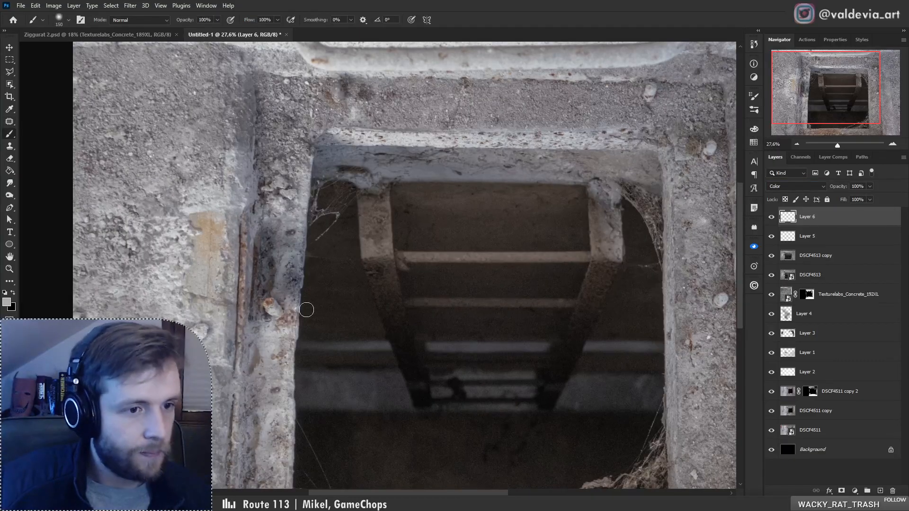
left_click(270, 358, "alt")
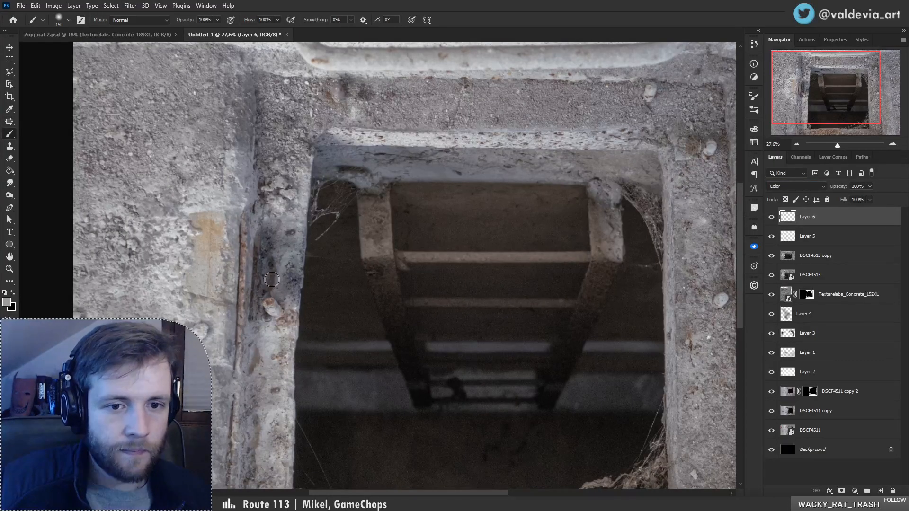
left_click_drag(279, 288, 290, 297)
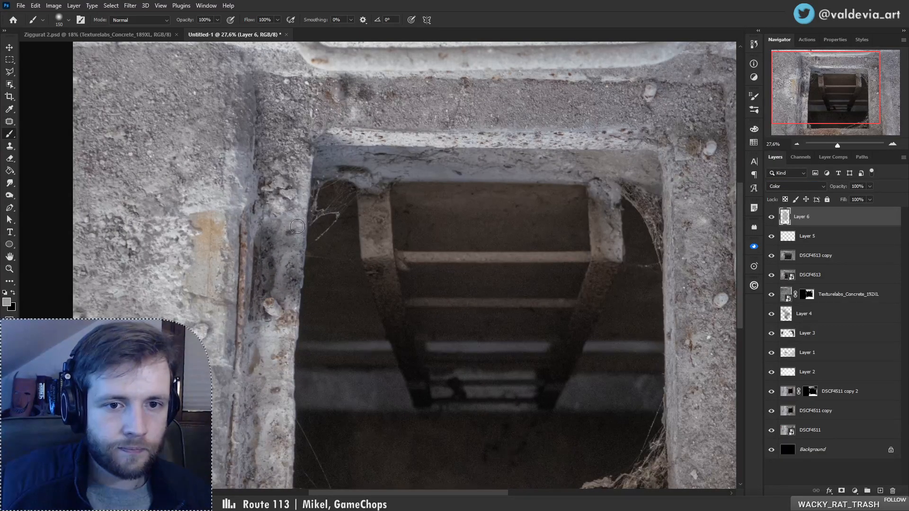
- Brush over the patched area on the Soft Light layer to match its brightness to the surrounding frame
left_click(821, 237)
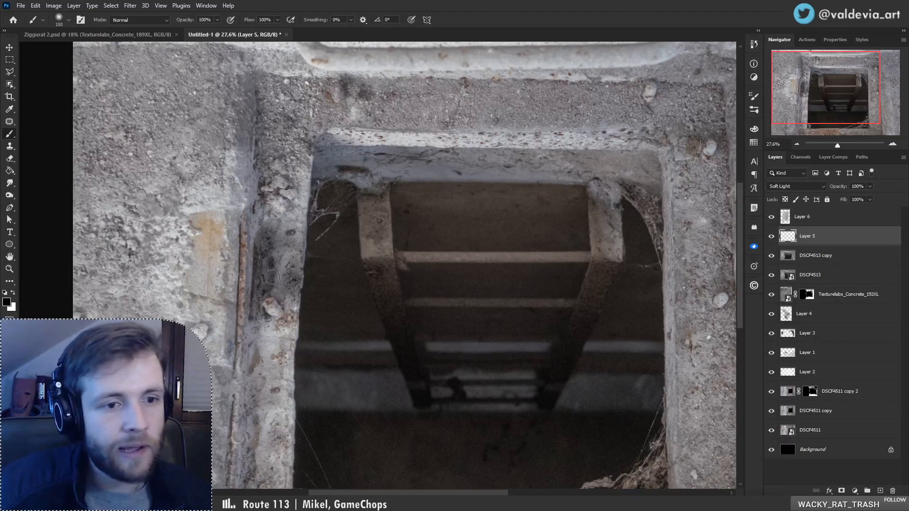
mouse_move(288, 309)
left_mouse_down()
mouse_move(297, 218)
mouse_move(288, 313)
mouse_move(275, 243)
mouse_move(263, 312)
left_mouse_up()
mouse_move(271, 254)
left_mouse_down()
mouse_move(274, 223)
mouse_move(292, 223)
left_mouse_up()
- Check the retouched photo as a whole, and hide Layer 6, Layer 5, DSCF4513 copy and DSCF4513
key("z")
left_click_drag(275, 274, 187, 301)
key("b")
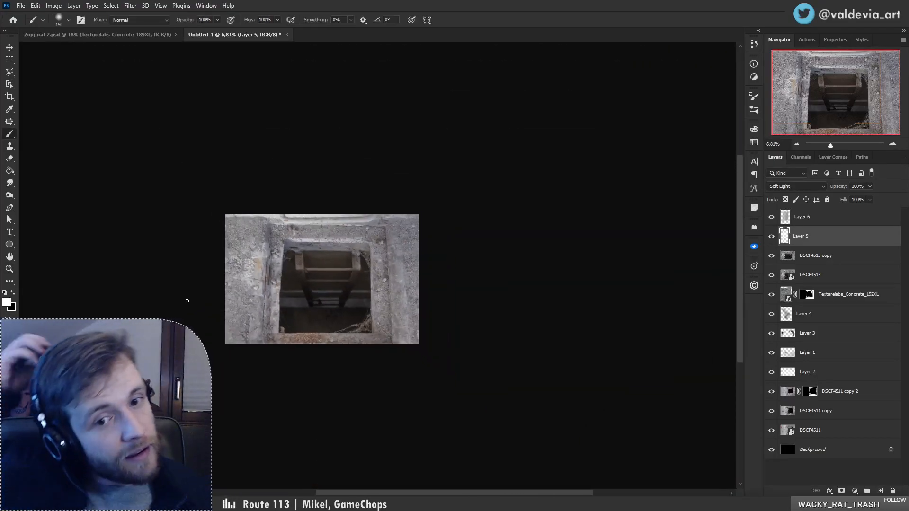
key("z")
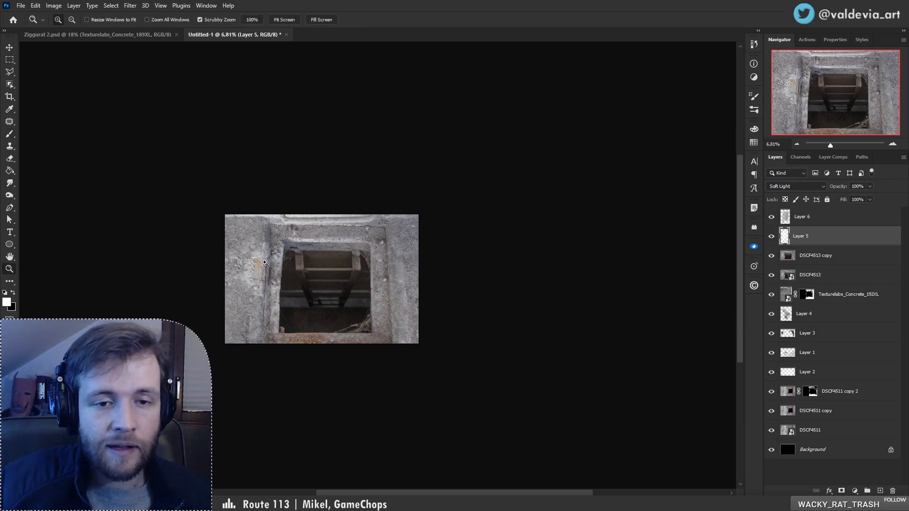
left_click_drag(262, 261, 290, 258)
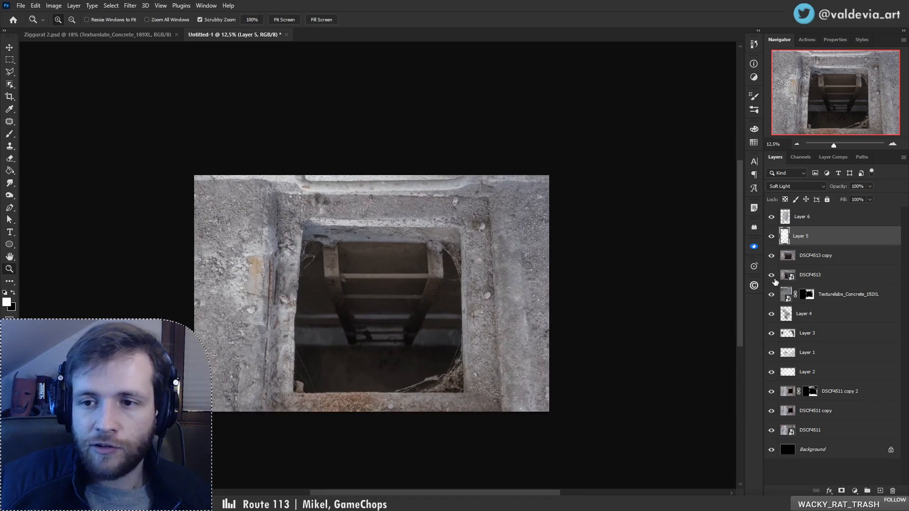
left_click(771, 228)
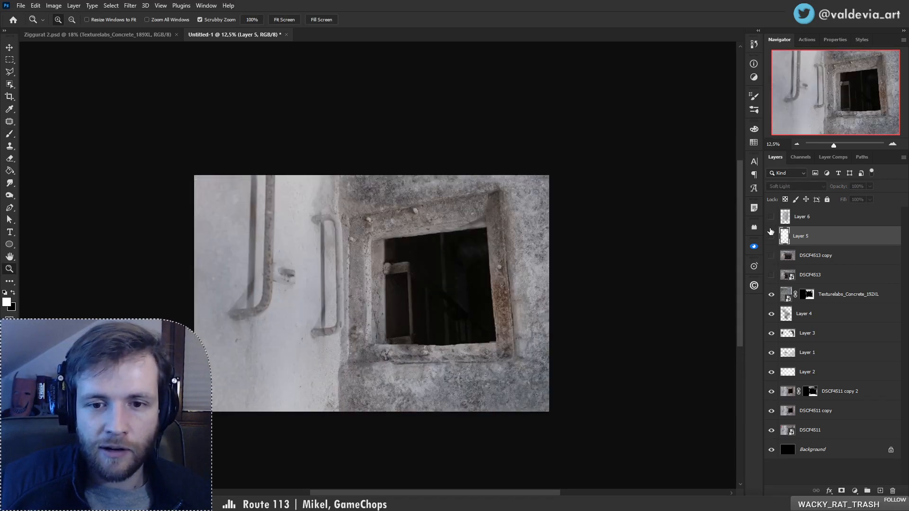
- Show the hidden DSCF4513 layers with Layers 5 and 6, and clone clean concrete over the orange stain on the DSCF4513 copy
left_click_drag(771, 275, 771, 218)
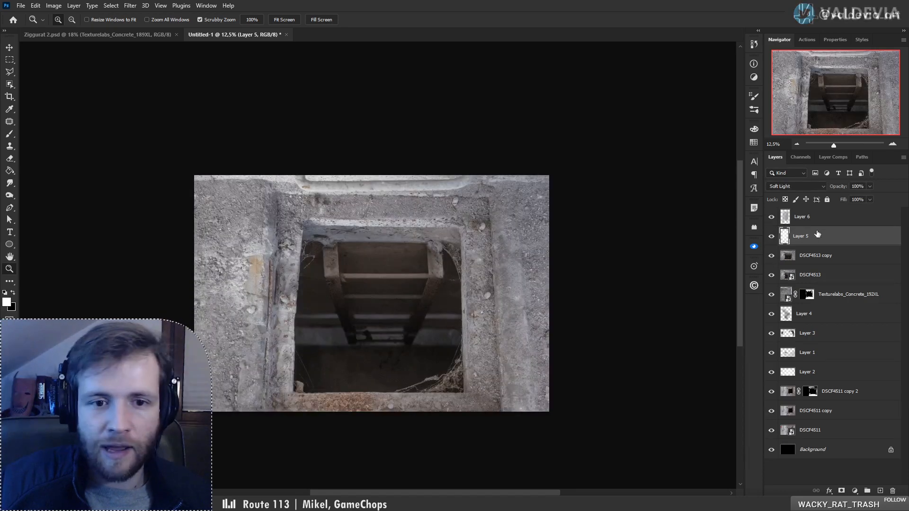
left_click_drag(251, 258, 287, 255)
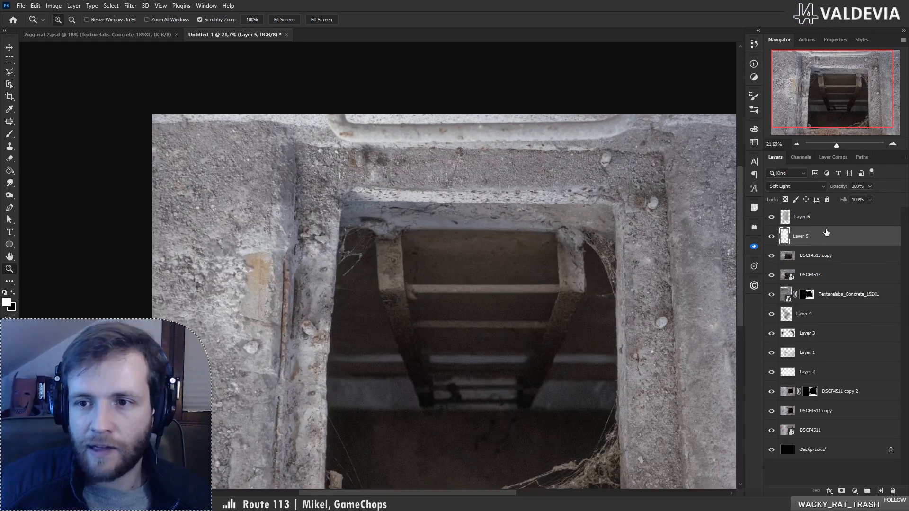
left_click(824, 258)
key("s")
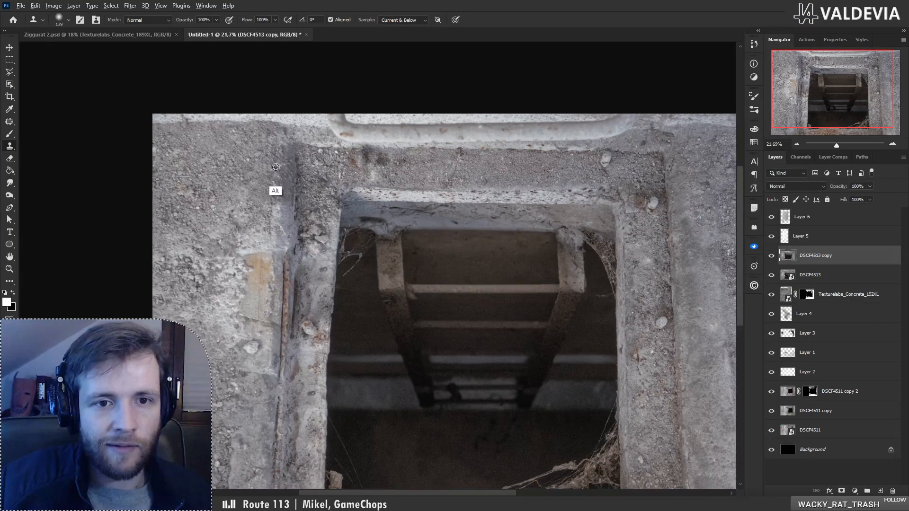
right_click(261, 251)
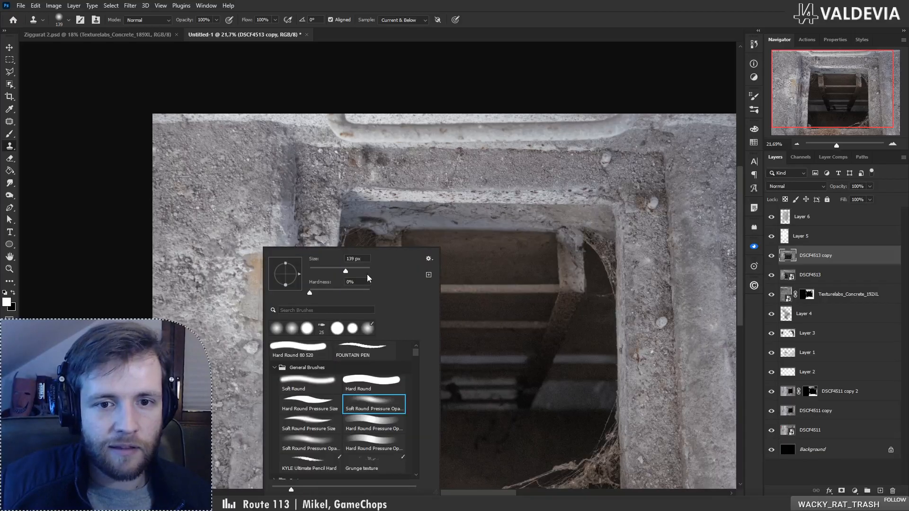
left_click(273, 221, "alt")
mouse_move(270, 287)
left_mouse_down()
mouse_move(255, 277)
mouse_move(263, 217)
mouse_move(262, 317)
mouse_move(253, 303)
mouse_move(269, 278)
left_mouse_up()
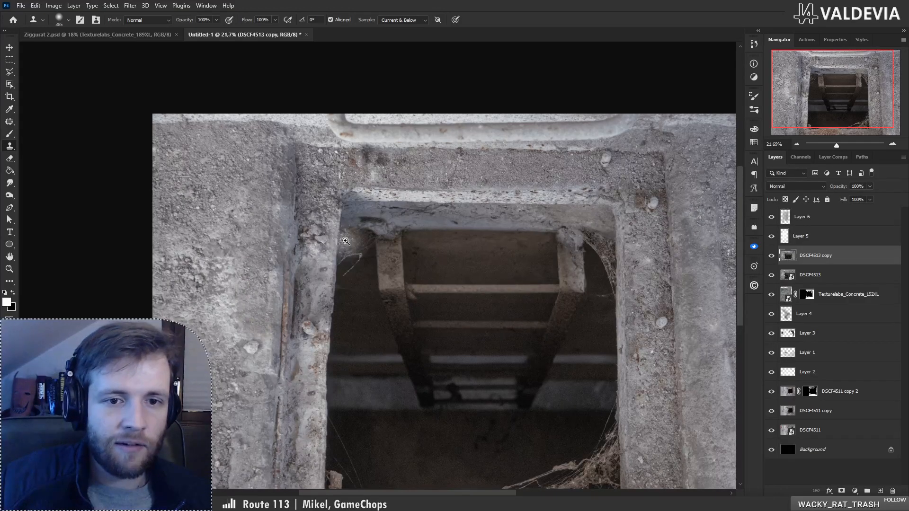
- Inspect the retouched DSCF4513 photo for remaining blemishes around the opening and on the surrounding concrete
key("z")
left_click_drag(303, 242, 251, 249)
left_click_drag(305, 270, 331, 261)
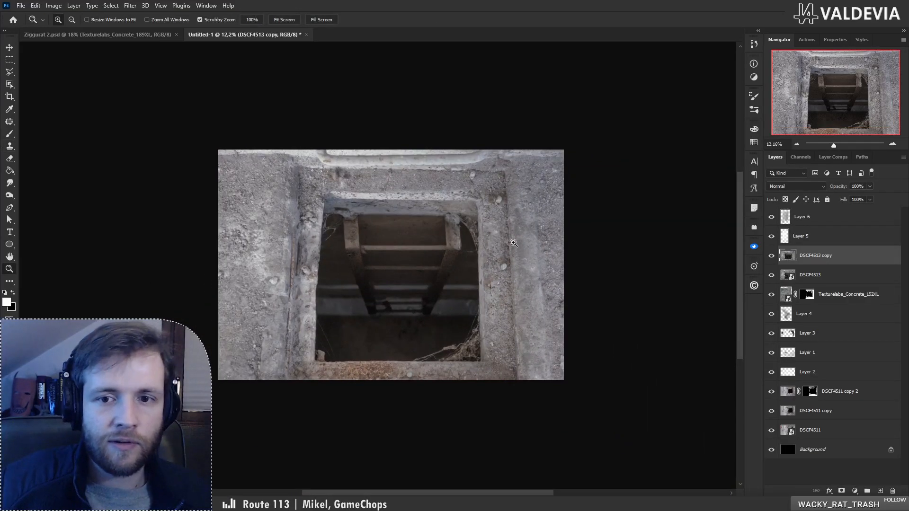
left_click_drag(513, 243, 475, 228)
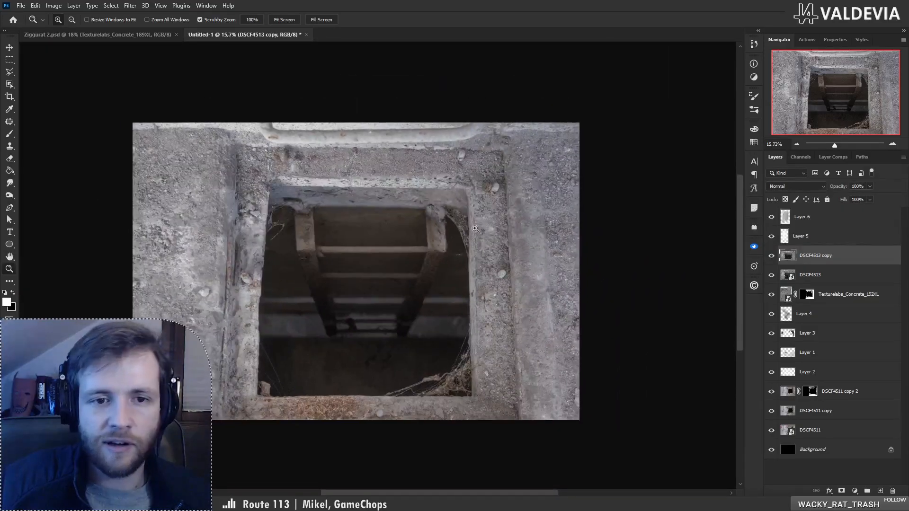
mouse_move(307, 259)
left_mouse_down()
mouse_move(284, 258)
mouse_move(345, 237)
left_mouse_up()
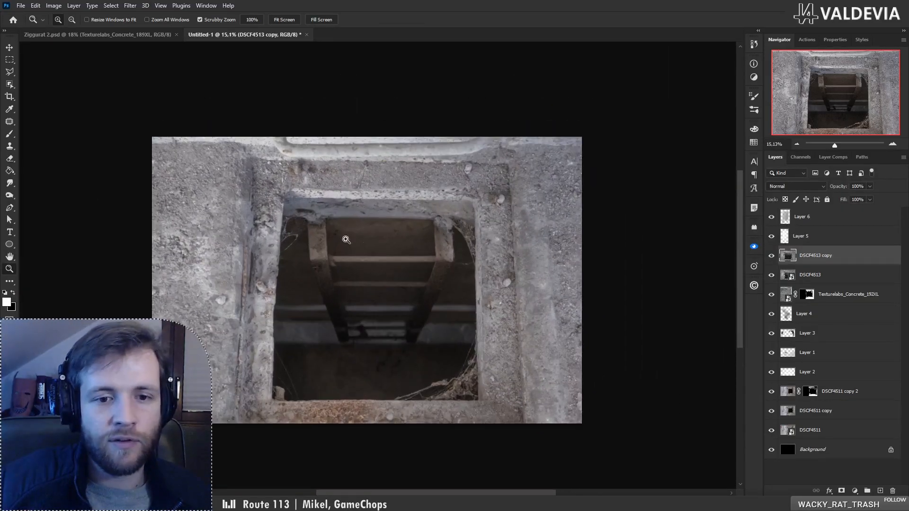
key("s")
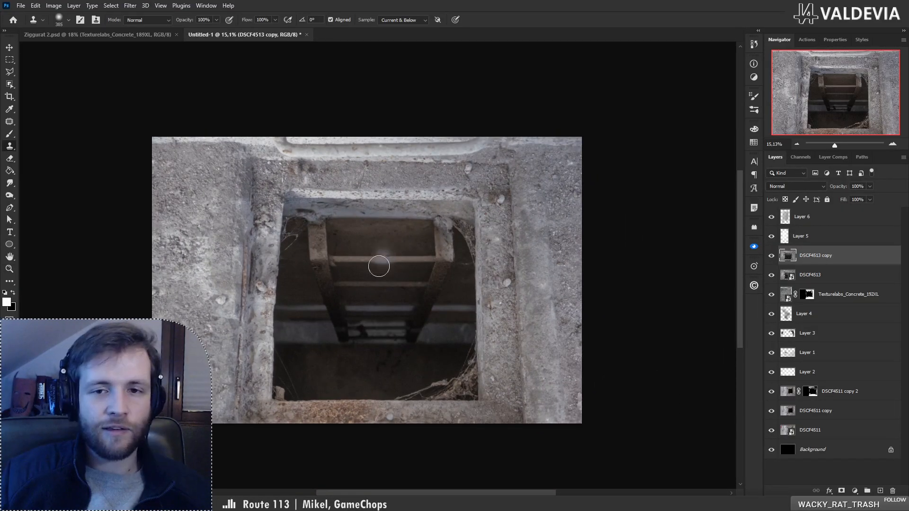
key("z")
mouse_move(354, 328)
left_mouse_down()
mouse_move(322, 327)
mouse_move(349, 296)
left_mouse_up()
key("s")
key("z")
- Paste the Texturelabs_Concrete_192XL texture above Layer 6 and distort its corners so the lower edge flares out past the canvas
left_click(828, 222)
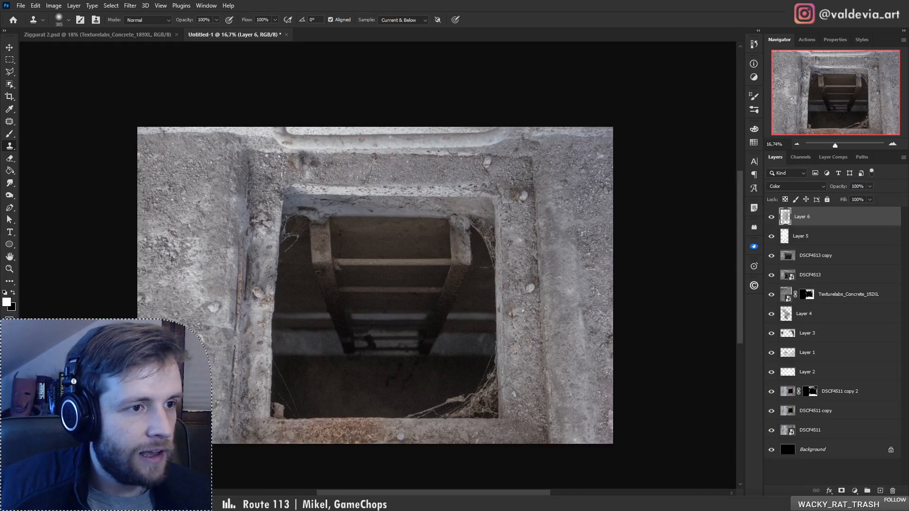
key("ctrl+v")
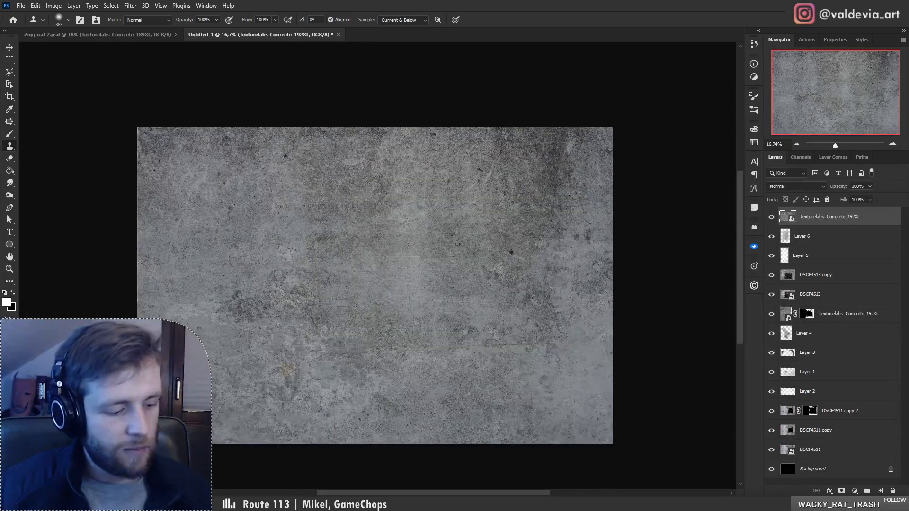
key("ctrl+t")
mouse_move(137, 128)
left_mouse_down()
mouse_move(210, 272)
mouse_move(132, 132)
left_mouse_up()
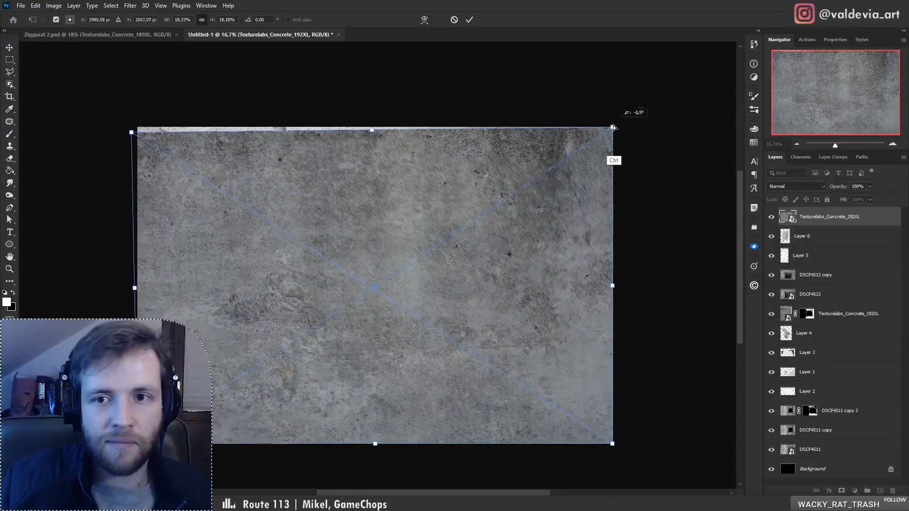
left_click_drag(614, 127, 618, 129)
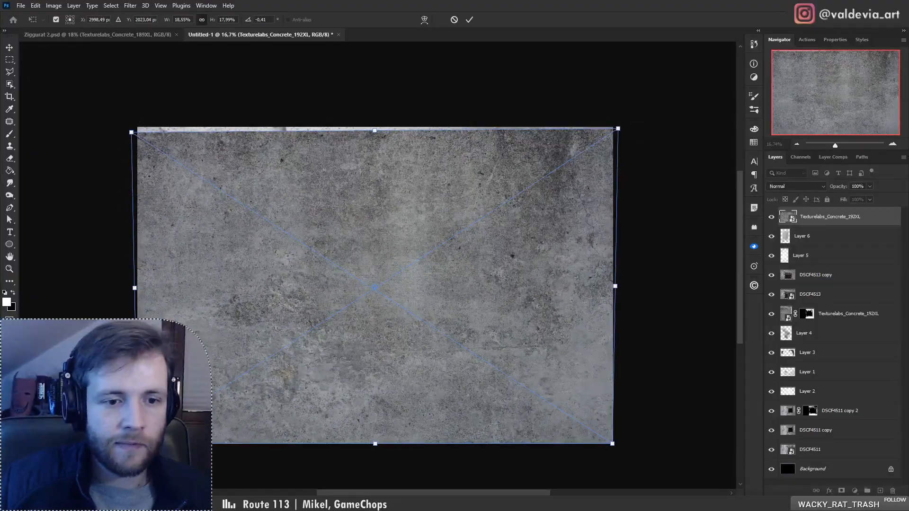
left_click_drag(138, 444, 99, 484)
left_click_drag(612, 444, 657, 482)
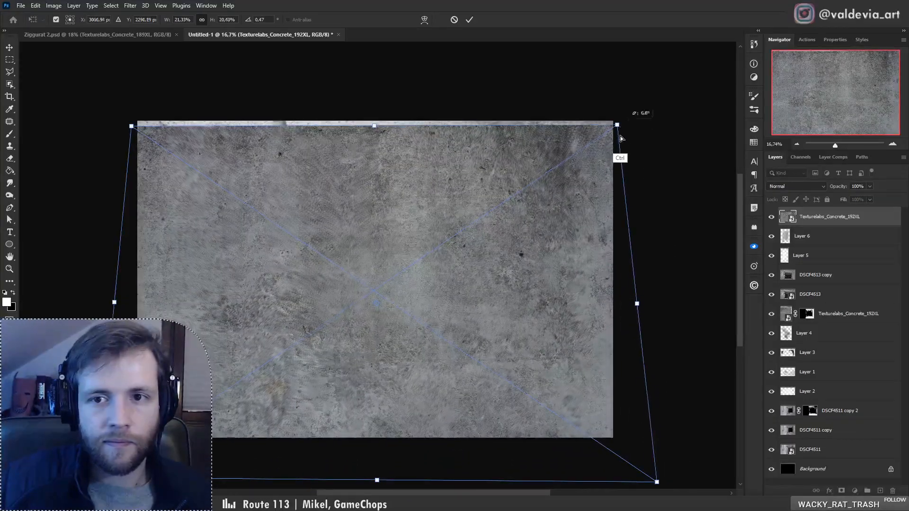
key("Return")
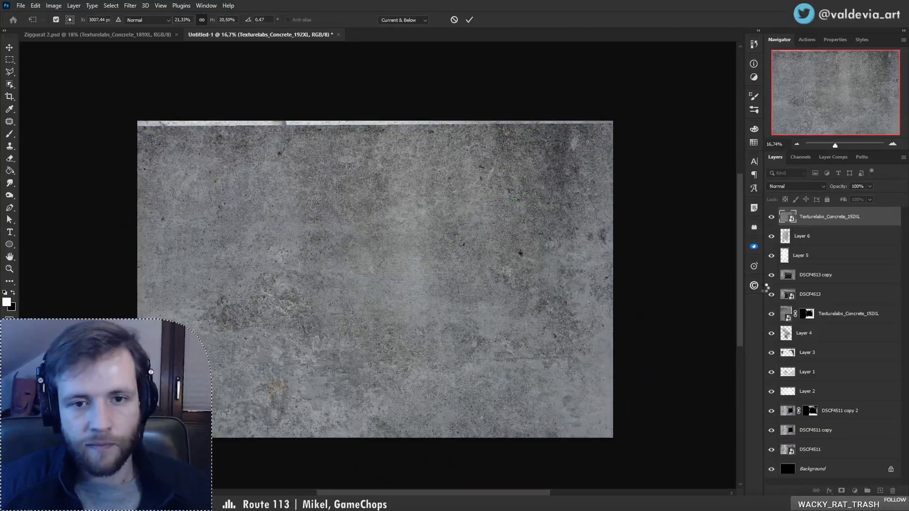
- Set the blend mode of the pasted concrete texture to Overlay
left_click(804, 187)
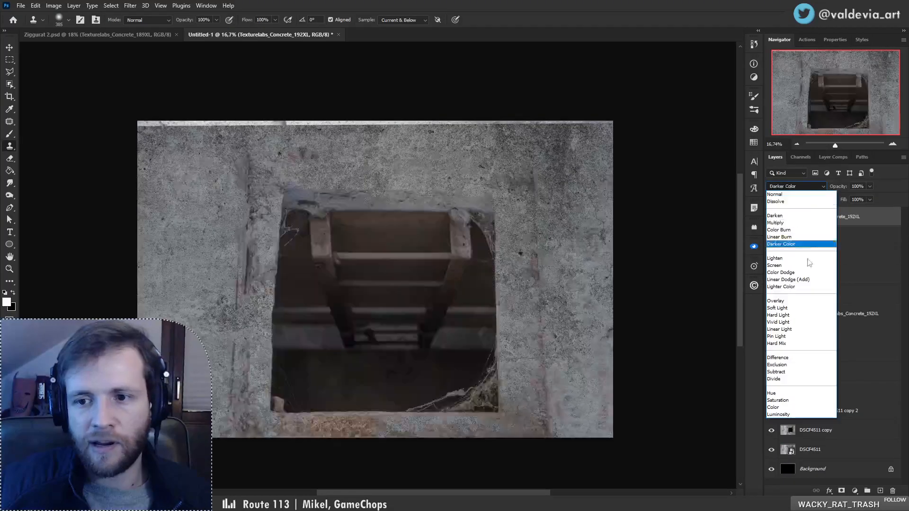
left_click(799, 309)
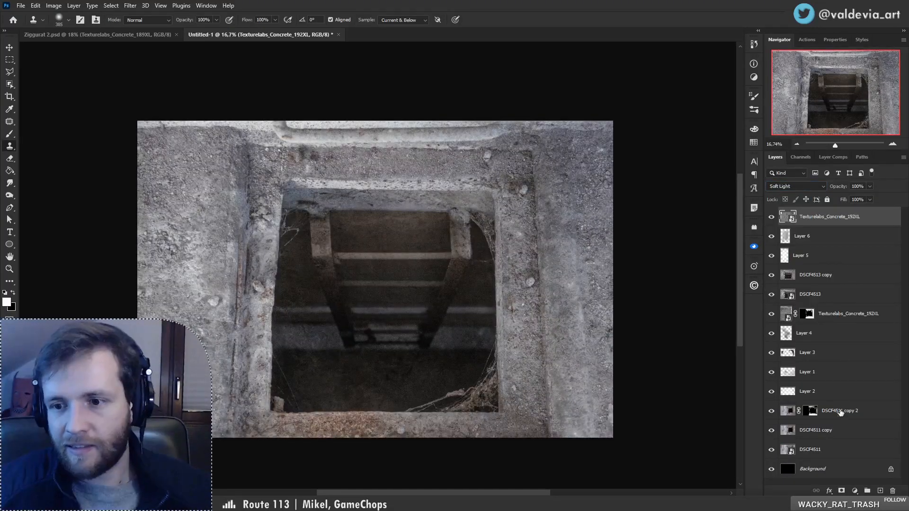
left_click(855, 321)
left_click(834, 221)
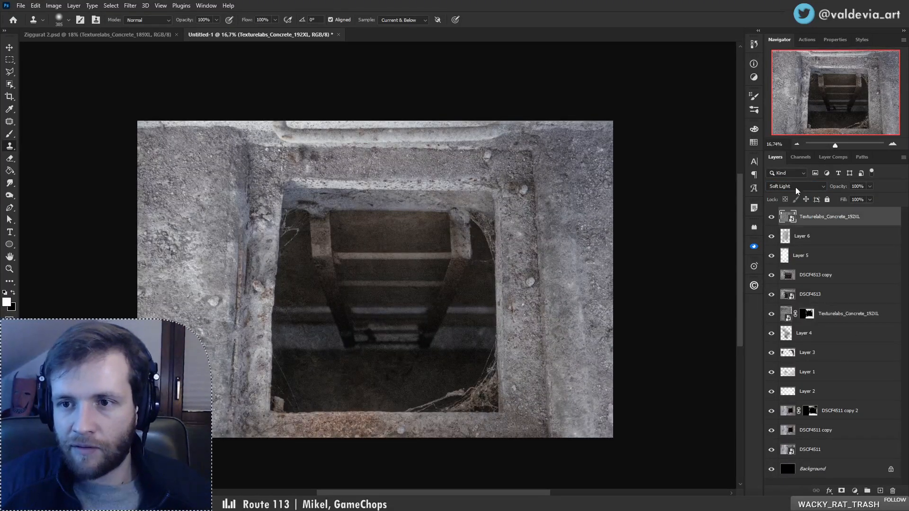
left_click(785, 186)
left_click(799, 301)
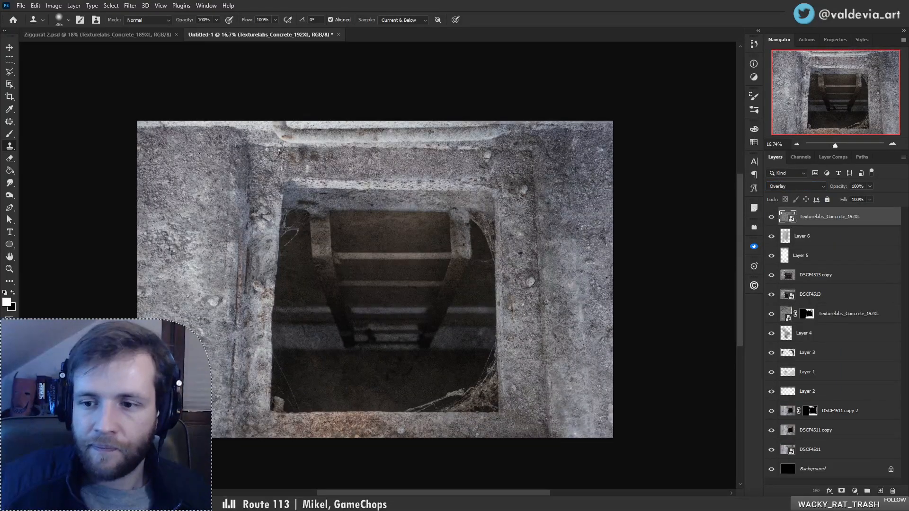
- Add a black mask to the concrete texture and reveal it over both side walls with a 511 px Soft Round brush
left_click(842, 491, "alt")
key("b")
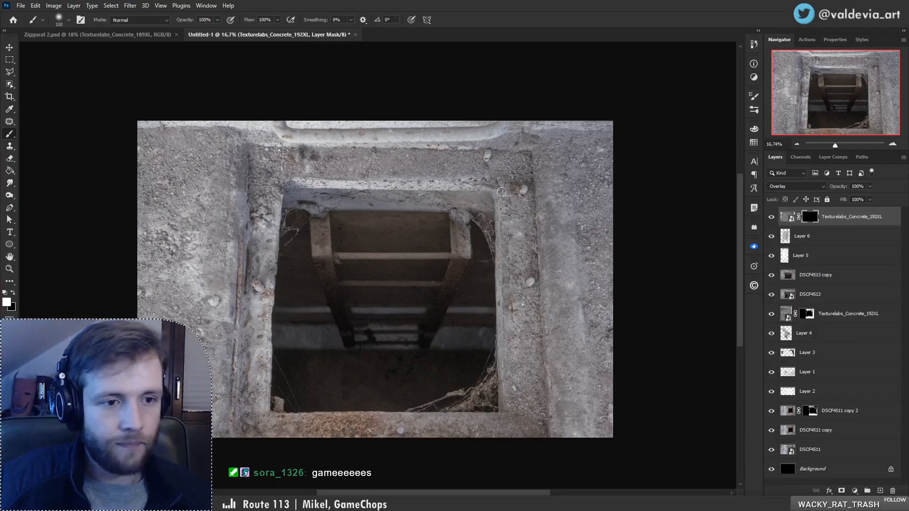
right_click(489, 248)
left_click(559, 385)
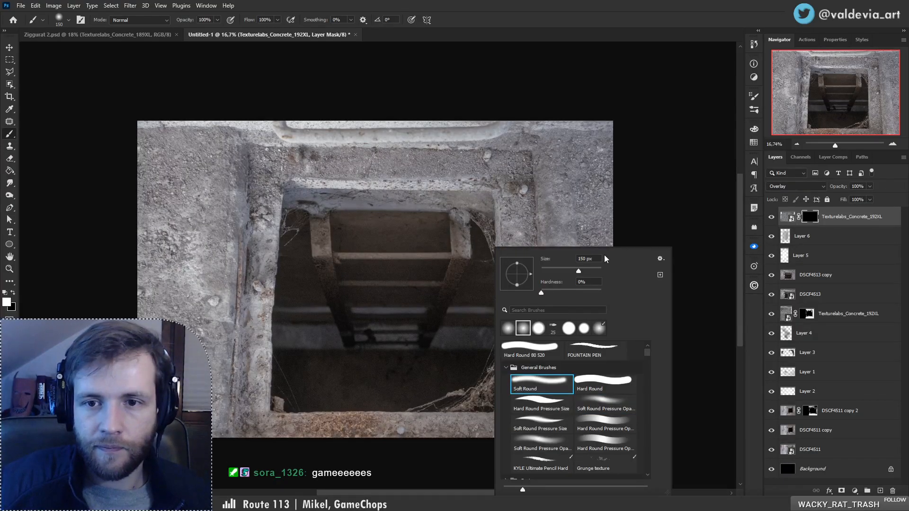
left_click(596, 270)
mouse_move(590, 165)
left_mouse_down()
mouse_move(577, 180)
mouse_move(614, 149)
mouse_move(622, 171)
mouse_move(584, 150)
mouse_move(562, 150)
mouse_move(606, 147)
mouse_move(613, 181)
mouse_move(582, 241)
mouse_move(601, 274)
mouse_move(596, 327)
mouse_move(575, 366)
mouse_move(618, 396)
left_mouse_up()
key("ctrl+z")
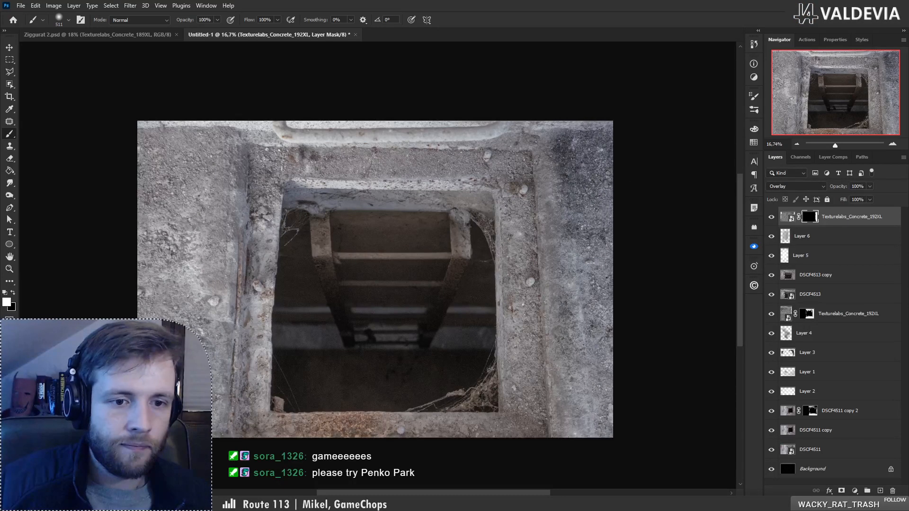
mouse_move(158, 291)
left_mouse_down()
mouse_move(186, 226)
mouse_move(155, 240)
mouse_move(129, 235)
mouse_move(185, 170)
mouse_move(167, 139)
left_mouse_up()
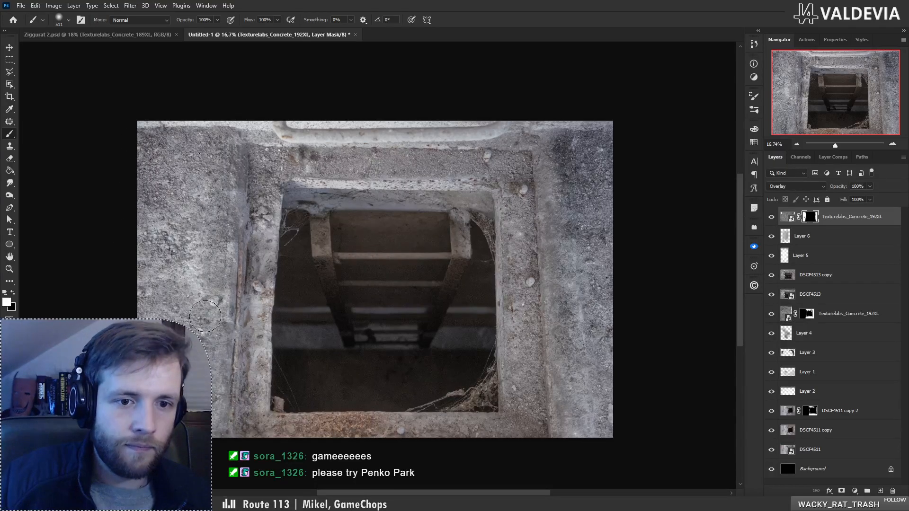
- Paint the concrete texture's mask over the frame around the opening, reducing the brush to 300 px for its narrower parts
mouse_move(269, 166)
left_mouse_down()
mouse_move(264, 205)
mouse_move(265, 160)
mouse_move(526, 162)
mouse_move(520, 220)
mouse_move(533, 293)
left_mouse_up()
key("ctrl+z")
left_click_drag(525, 213, 517, 268)
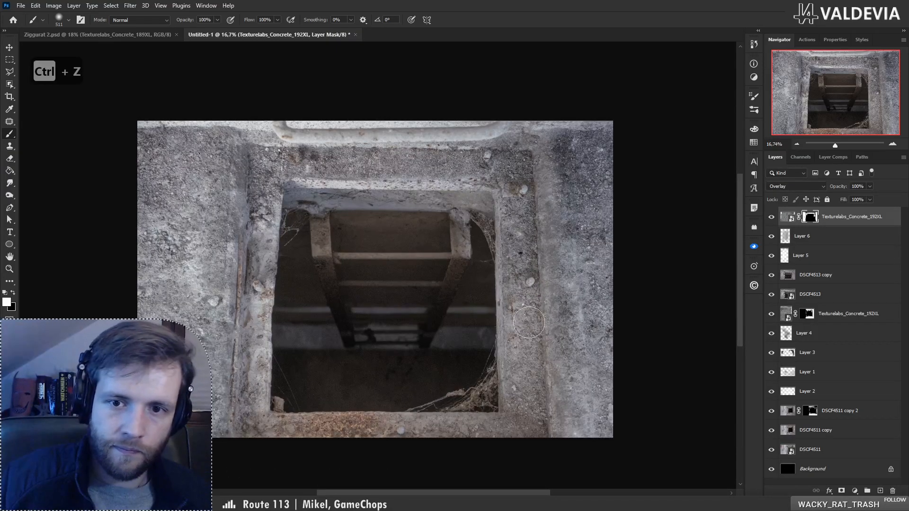
mouse_move(526, 301)
left_mouse_down()
mouse_move(529, 388)
mouse_move(517, 443)
mouse_move(292, 444)
mouse_move(277, 433)
mouse_move(436, 434)
left_mouse_up()
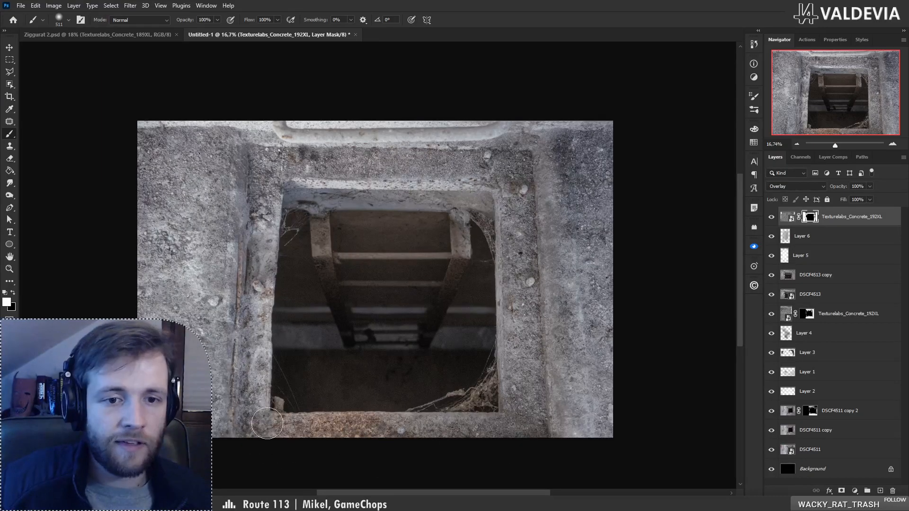
key("ctrl+z")
key("bracketleft")
key("bracketleft")
key("bracketleft")
mouse_move(259, 378)
left_mouse_down()
mouse_move(256, 295)
mouse_move(256, 406)
mouse_move(254, 383)
left_mouse_up()
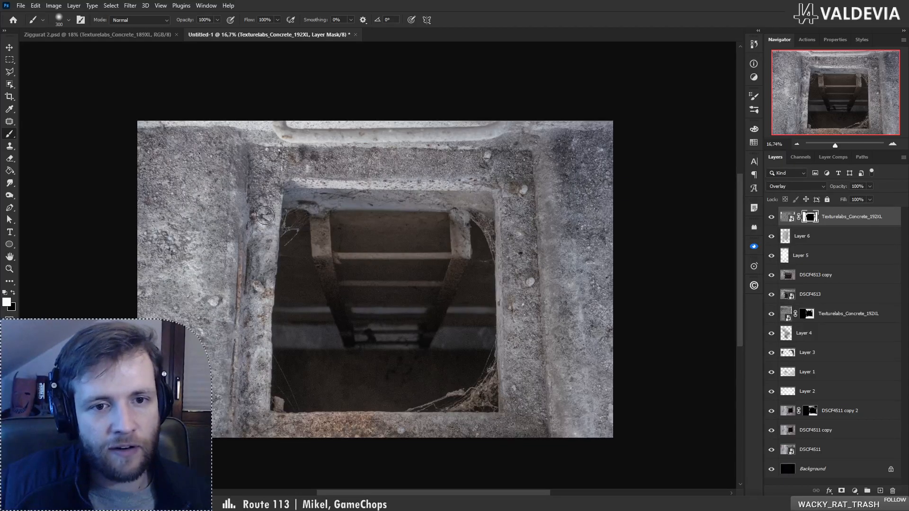
- Duplicate the DSCF4513 copy, apply an 8.0 px Gaussian Blur to the duplicate and hide it behind a black mask
left_click(846, 278)
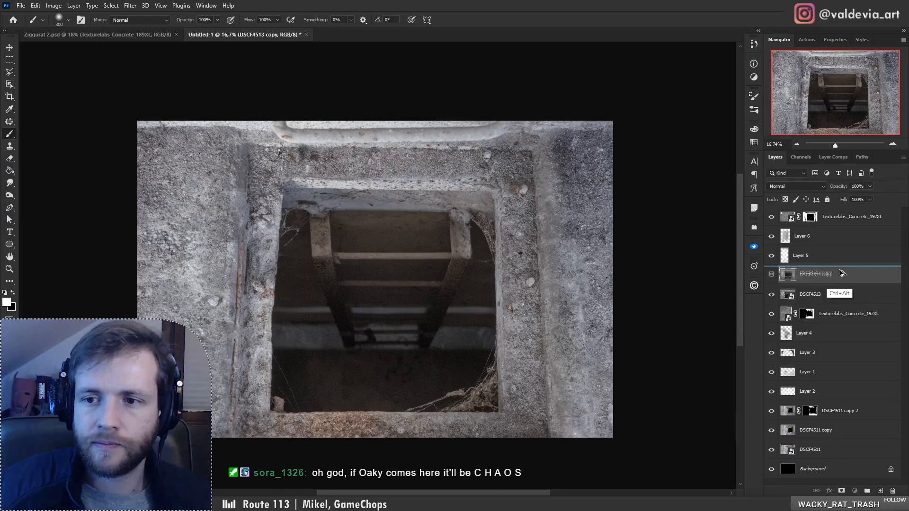
key("ctrl+j")
key("ctrl+shift+g")
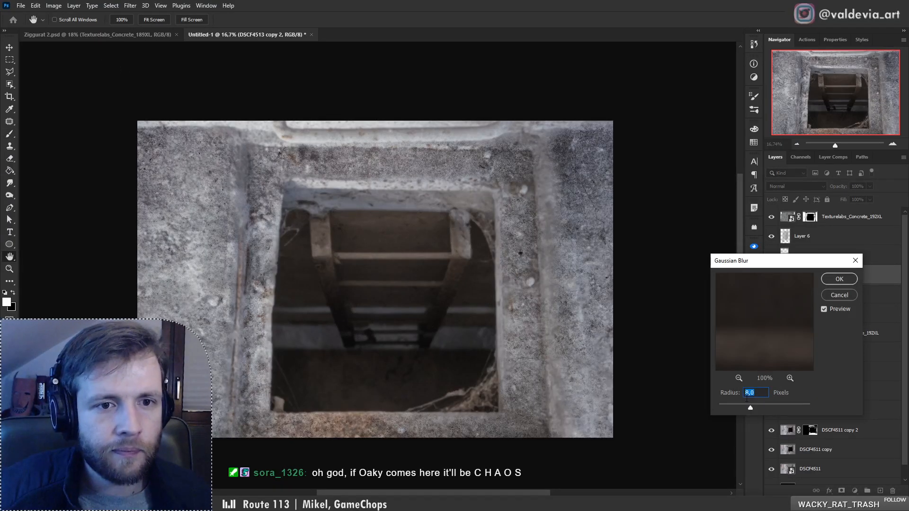
left_click(839, 279)
key("b")
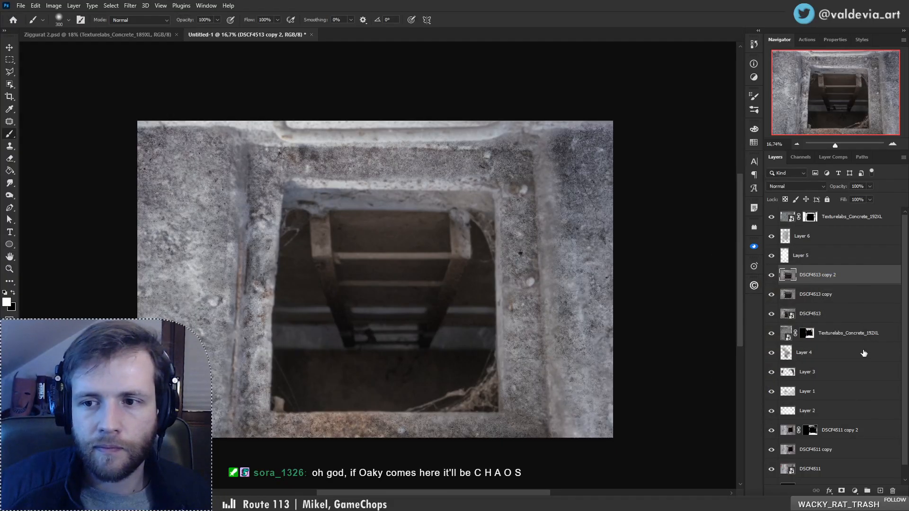
left_click(842, 492, "alt")
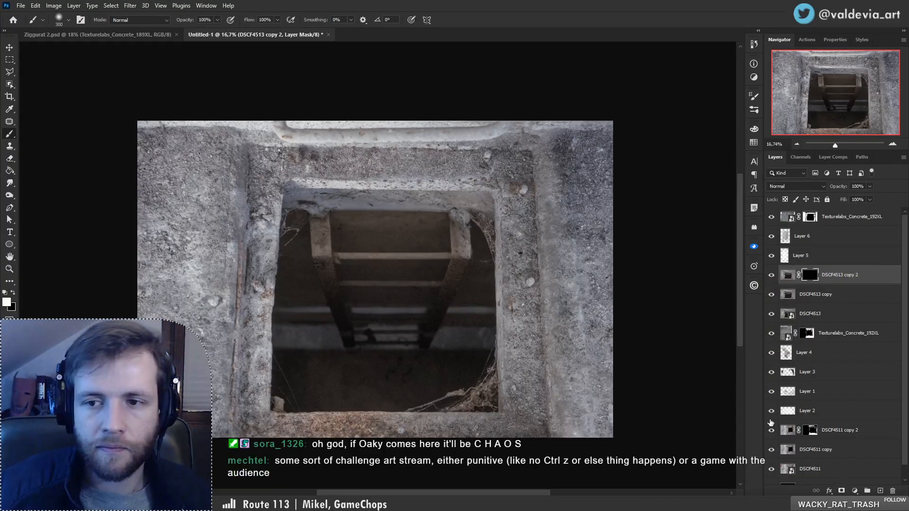
- Reveal the blurred DSCF4513 copy 2 over the left wall and upper frame by painting its mask white with a 401 px Soft Round brush
right_click(318, 257)
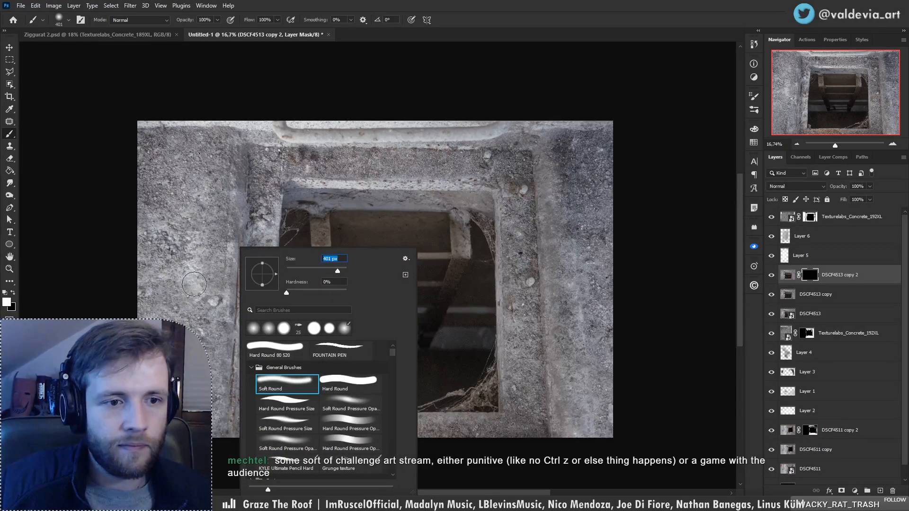
left_click(163, 284)
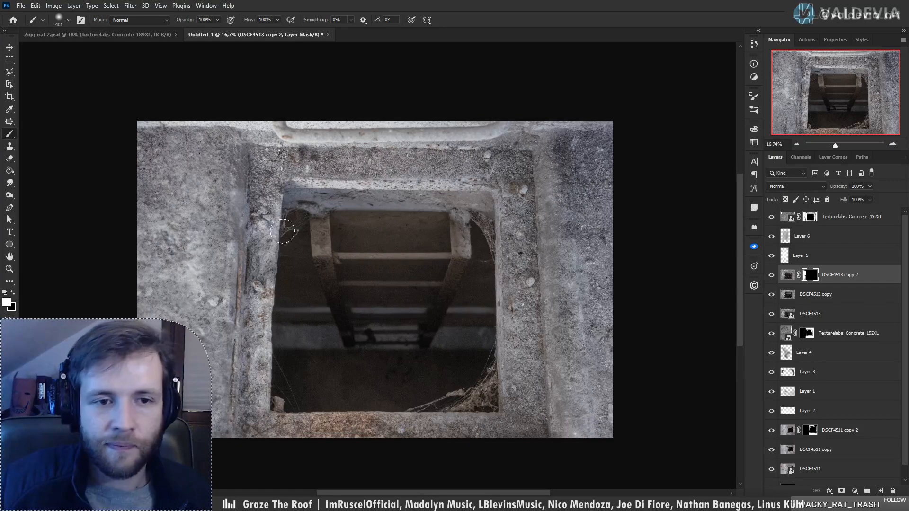
key("z")
mouse_move(162, 233)
left_mouse_down()
mouse_move(207, 231)
mouse_move(158, 230)
left_mouse_up()
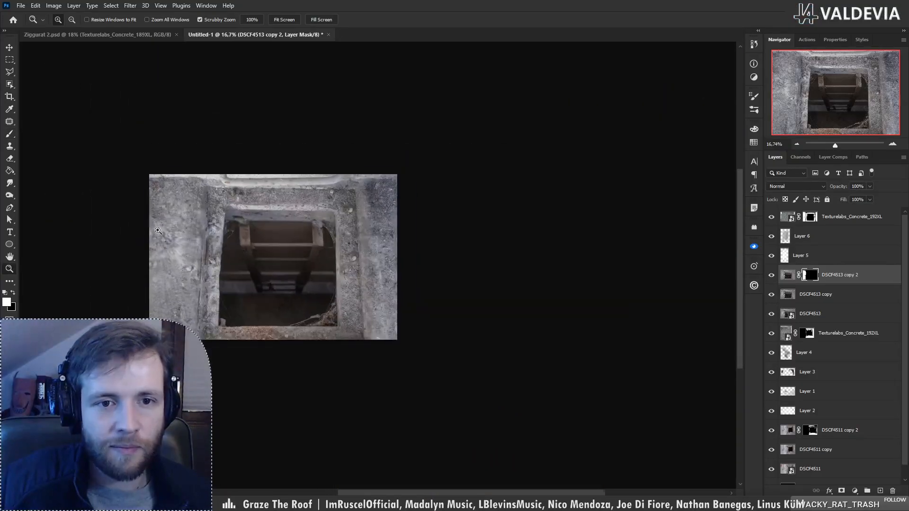
left_click_drag(262, 188, 307, 189)
key("b")
left_click_drag(224, 205, 294, 211)
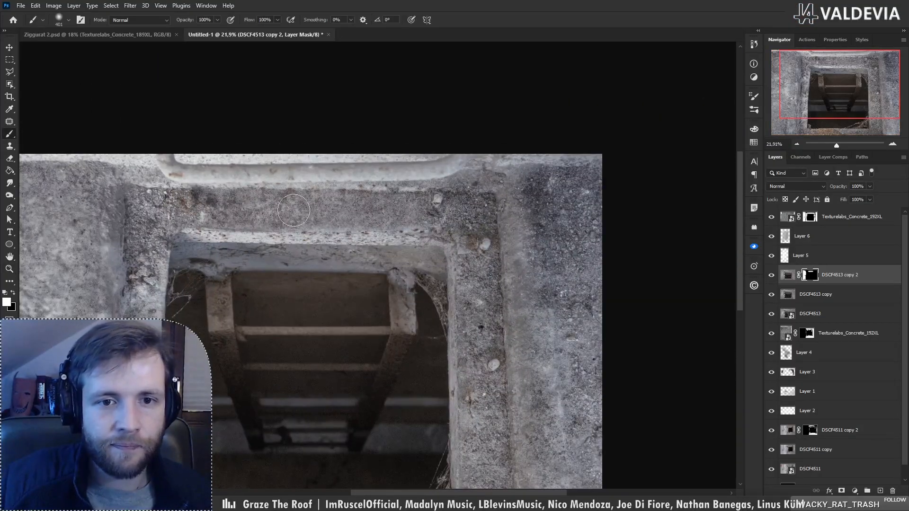
- Continue painting the DSCF4513 copy 2 mask white down the right wall to the image's lower edge
mouse_move(397, 212)
left_mouse_down()
mouse_move(476, 211)
mouse_move(467, 214)
mouse_move(483, 201)
mouse_move(457, 183)
mouse_move(539, 191)
mouse_move(527, 189)
mouse_move(556, 286)
mouse_move(581, 197)
mouse_move(588, 264)
left_mouse_up()
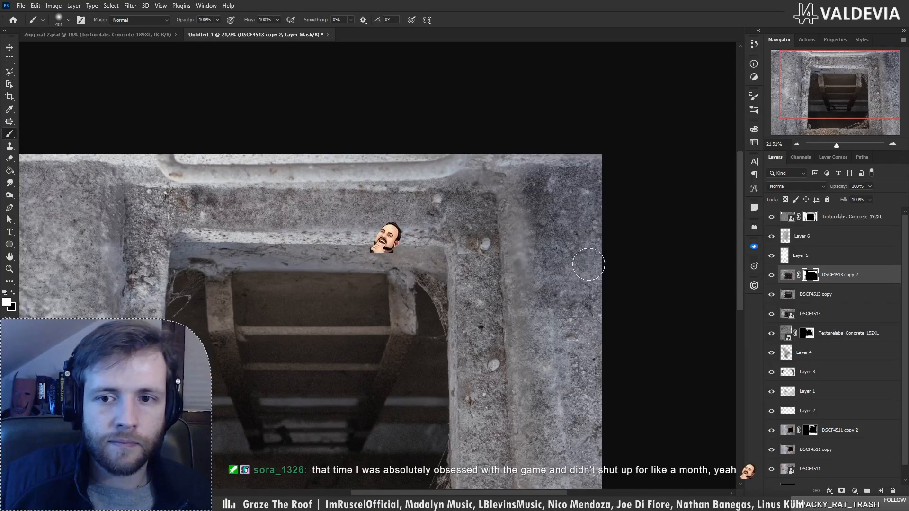
left_click_drag(599, 382, 584, 283)
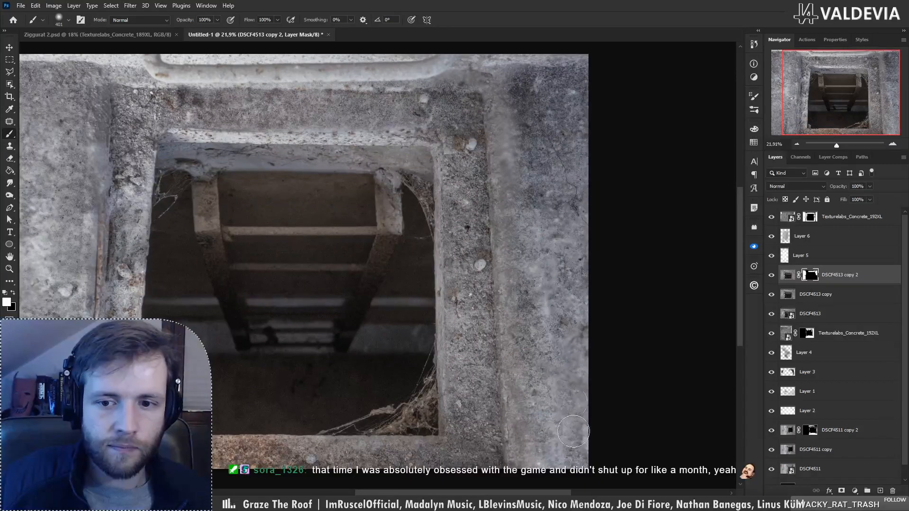
key("z")
left_click_drag(593, 282, 508, 291)
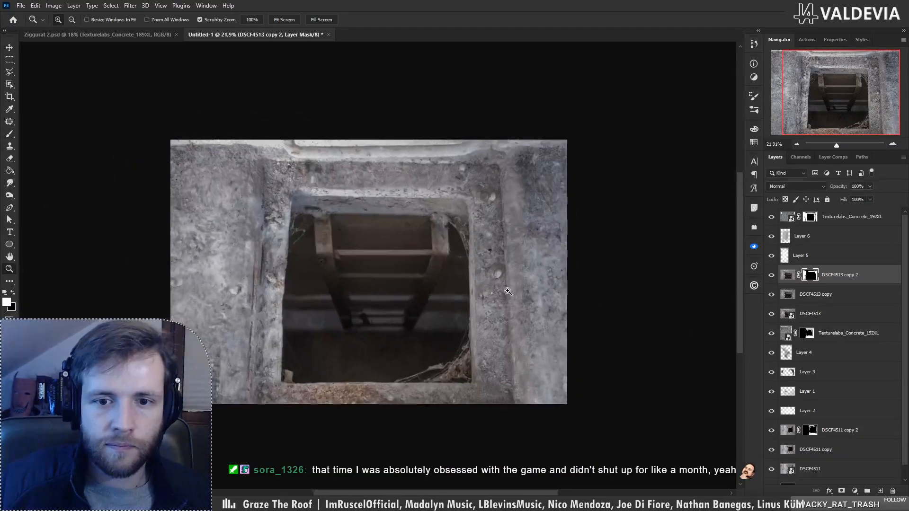
- Try to clone out the pale chip in the left wall directly on the DSCF4513 copy layer
mouse_move(282, 319)
left_mouse_down()
mouse_move(340, 301)
mouse_move(303, 310)
left_mouse_up()
left_click_drag(164, 297, 190, 292)
key("b")
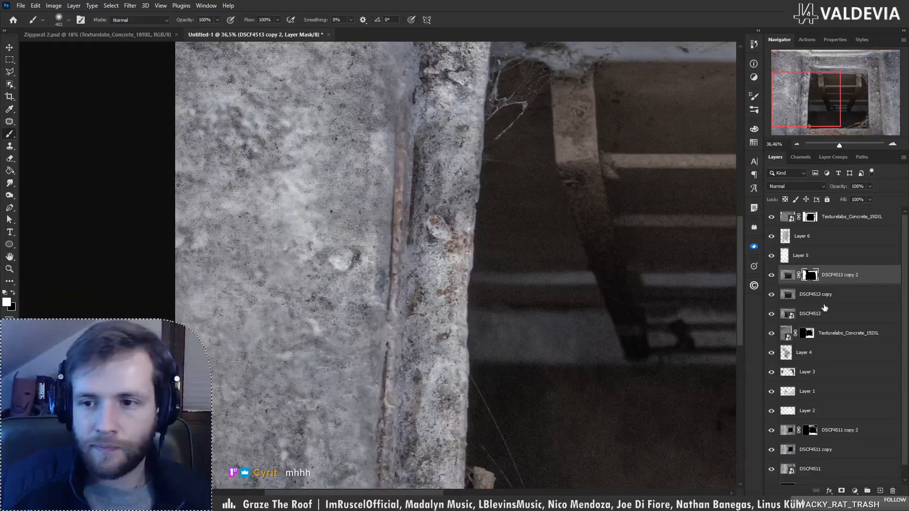
left_click(823, 295)
key("s")
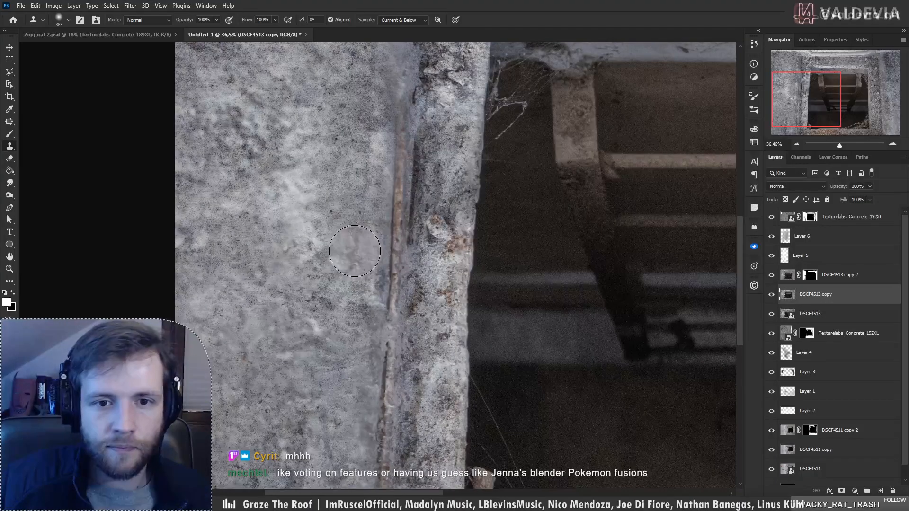
key("ctrl+z")
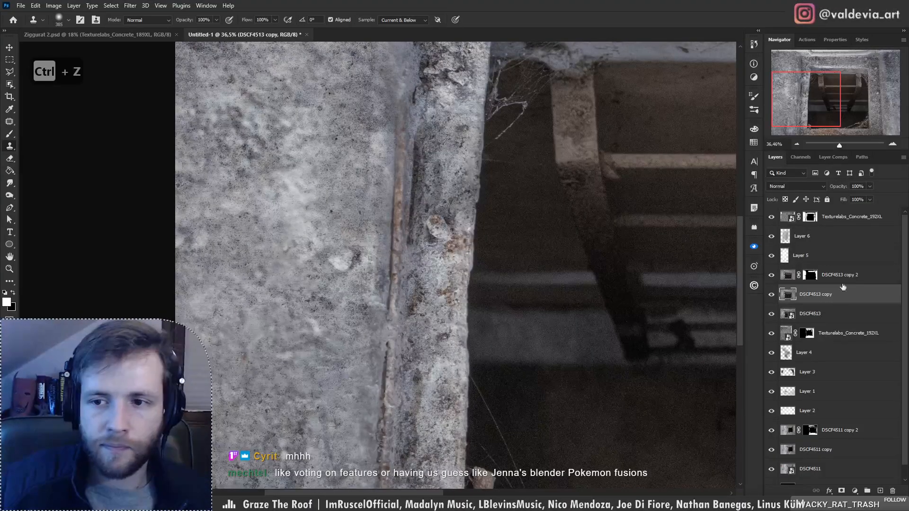
- Add a new layer above DSCF4513 copy 2 and clone clean concrete over the pale chip in the left wall
left_click(844, 277)
left_click(881, 492)
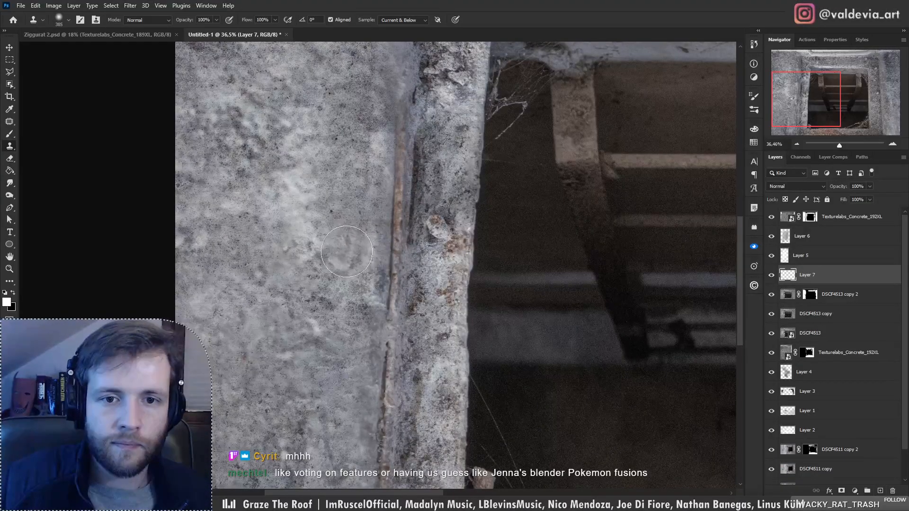
left_click_drag(344, 264, 343, 259)
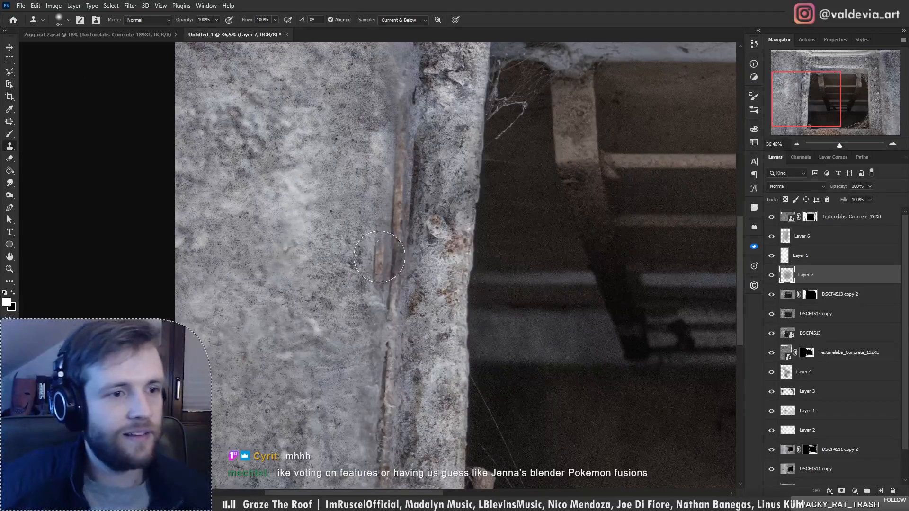
mouse_move(373, 281)
left_mouse_down()
mouse_move(304, 284)
mouse_move(387, 249)
mouse_move(331, 290)
left_mouse_up()
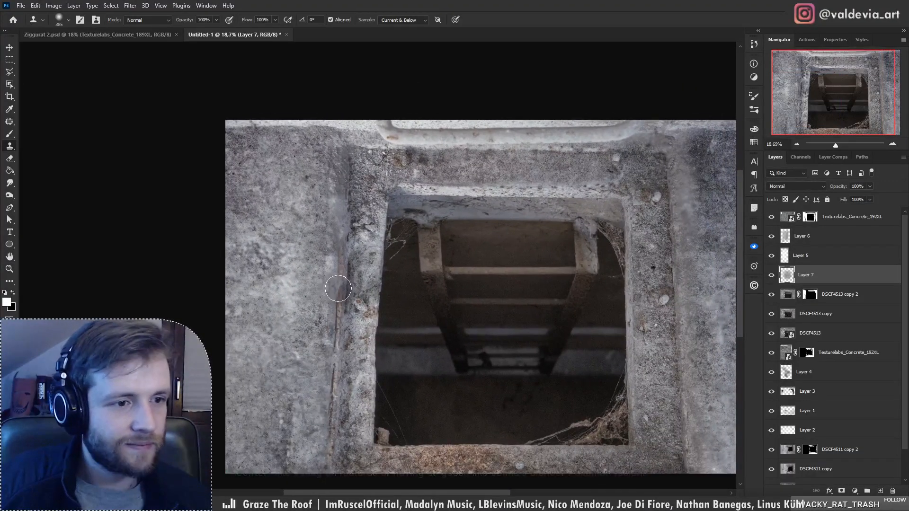
- Compare the whole image with the topmost concrete texture hidden and shown
left_click_drag(368, 301, 318, 303)
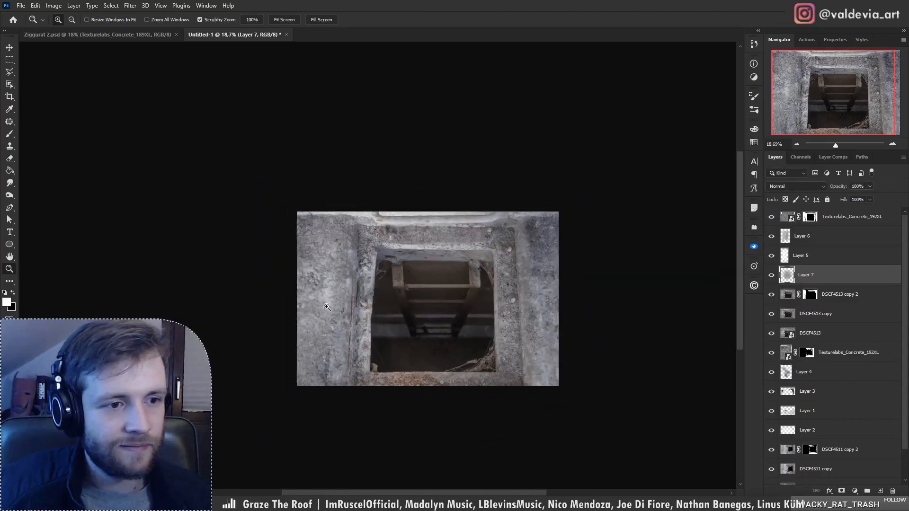
left_click_drag(378, 305, 406, 300)
mouse_move(521, 317)
left_mouse_down()
mouse_move(540, 319)
mouse_move(465, 286)
left_mouse_up()
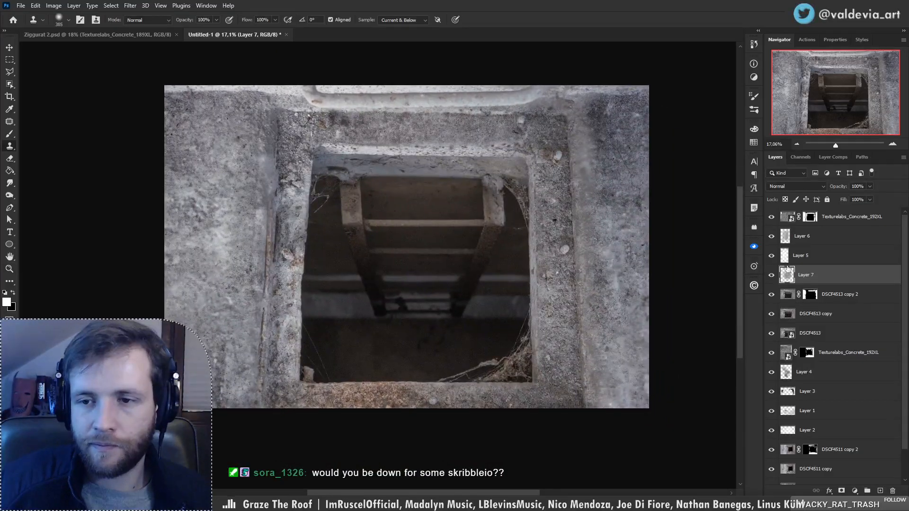
left_click(772, 217)
left_click(772, 217)
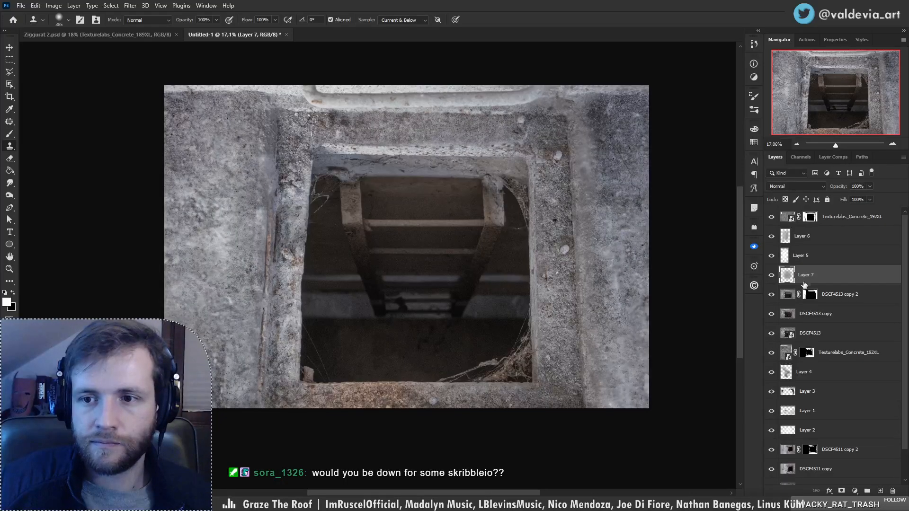
- Paint the DSCF4513 copy 2 mask over the frame around the opening, reducing the brush to 200 px for its upper part
left_click(812, 296)
key("b")
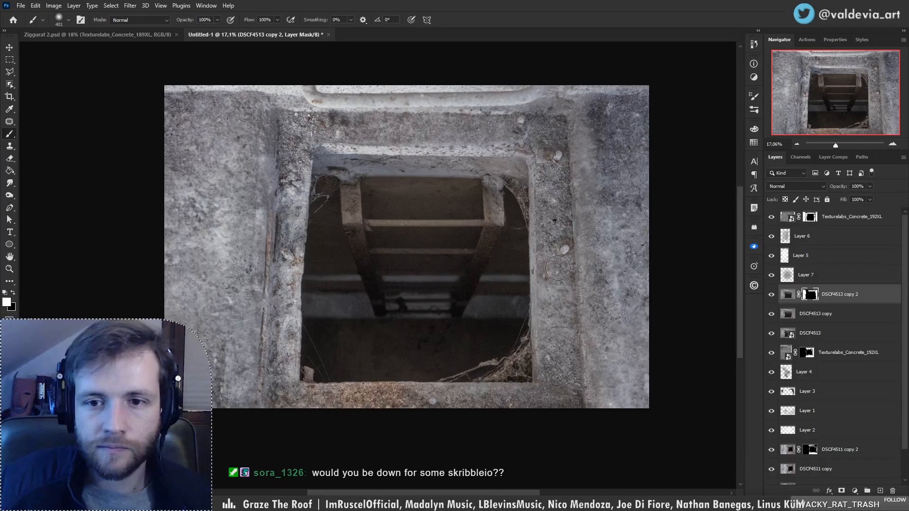
key("m")
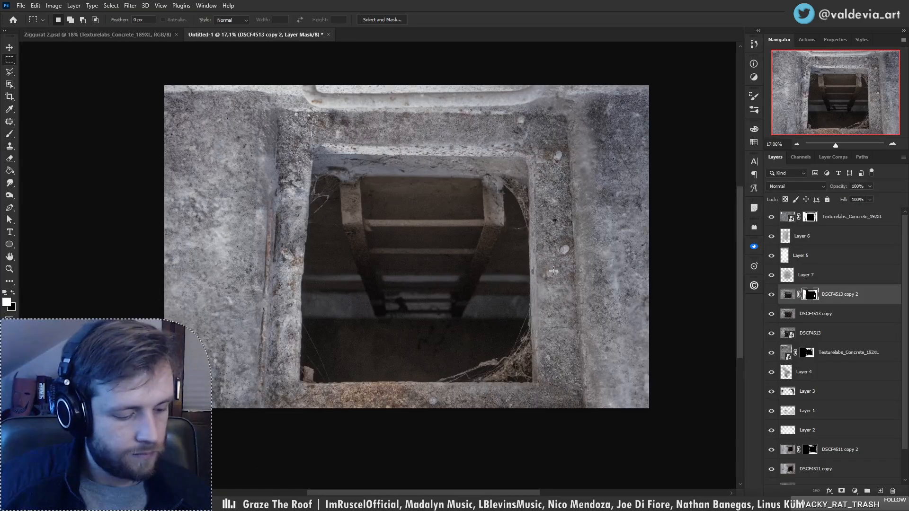
key("b")
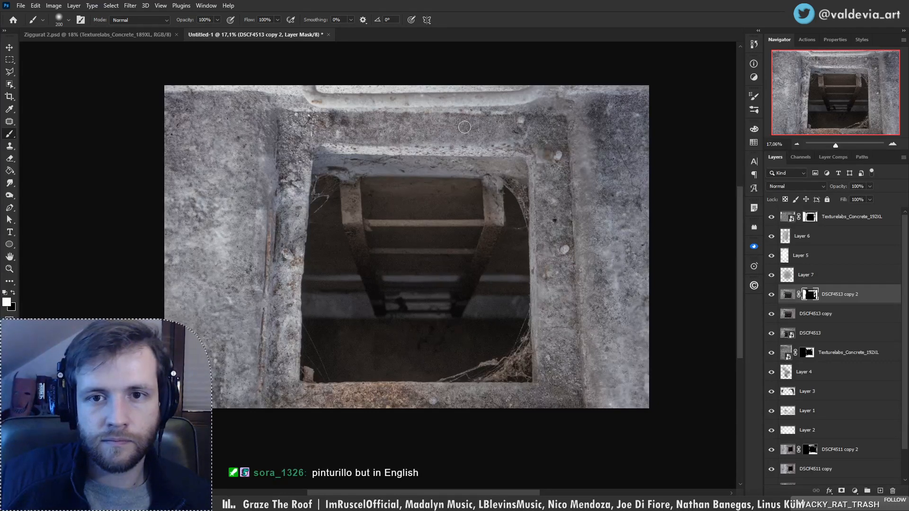
- Paint the topmost concrete texture's mask white around the frame's upper right corner with a 200 px Soft Round Pressure Opacity brush
left_click(786, 212)
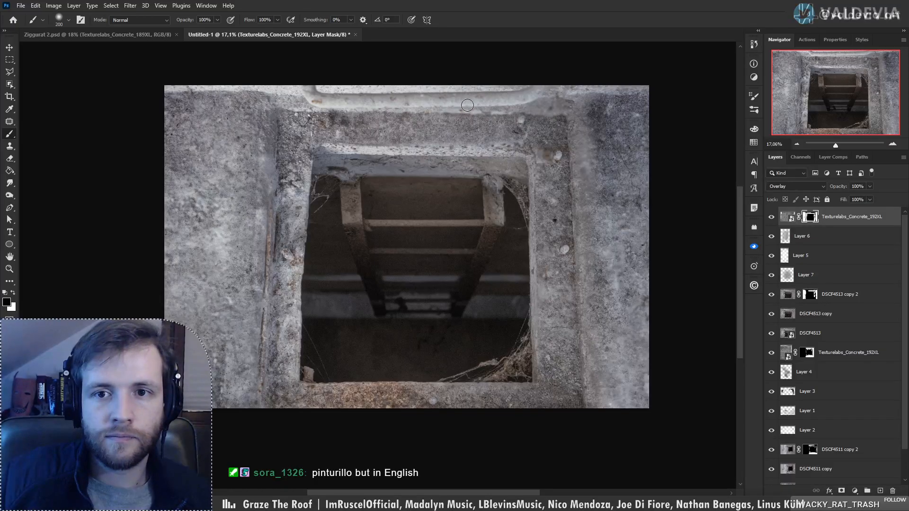
key("ctrl+z")
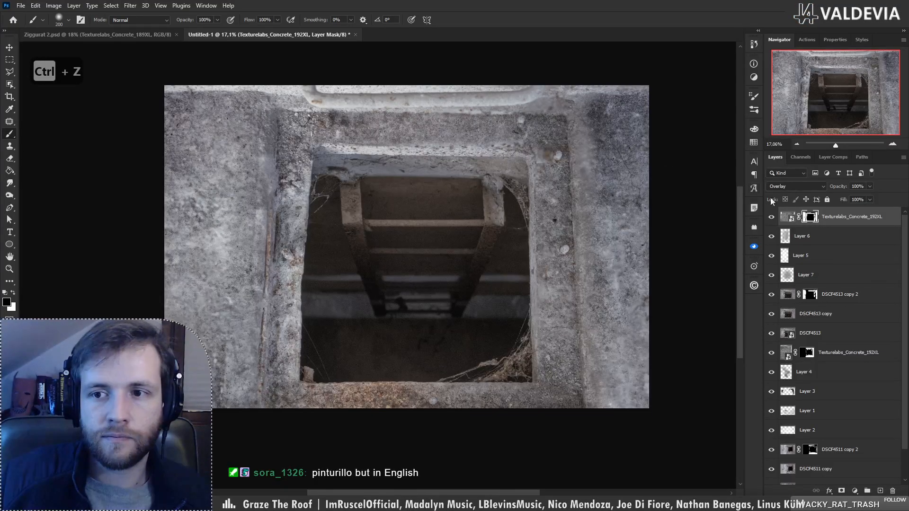
key("x")
left_click_drag(538, 108, 572, 107)
key("ctrl+z")
right_click(585, 121)
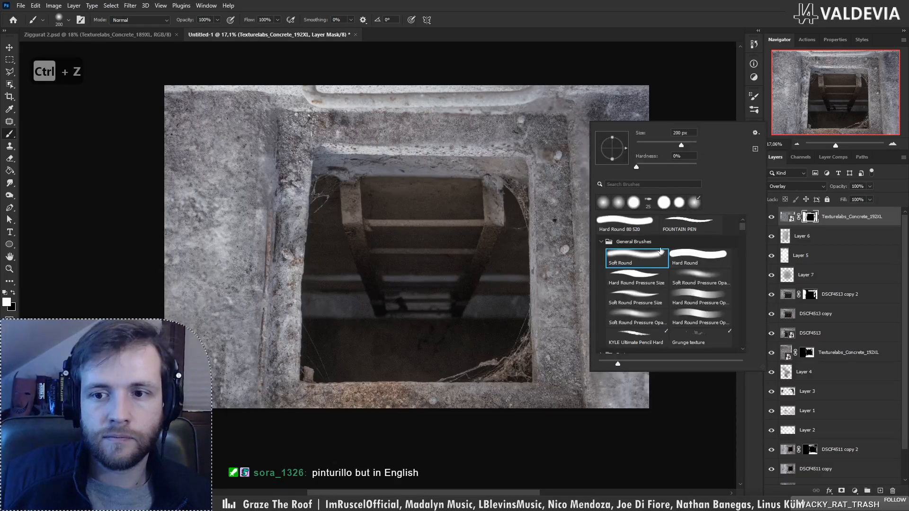
left_click(700, 272)
mouse_move(540, 106)
left_mouse_down()
mouse_move(582, 106)
mouse_move(587, 205)
left_mouse_up()
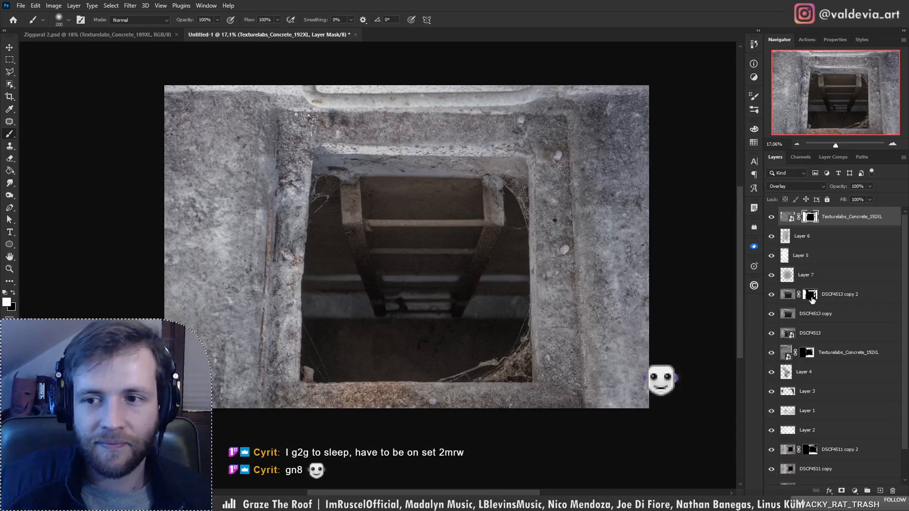
- Refine the DSCF4513 copy 2 mask over both side walls with an enlarged pressure-opacity brush, alternating black and white
left_click(777, 297)
right_click(238, 248)
left_click_drag(328, 271, 334, 269)
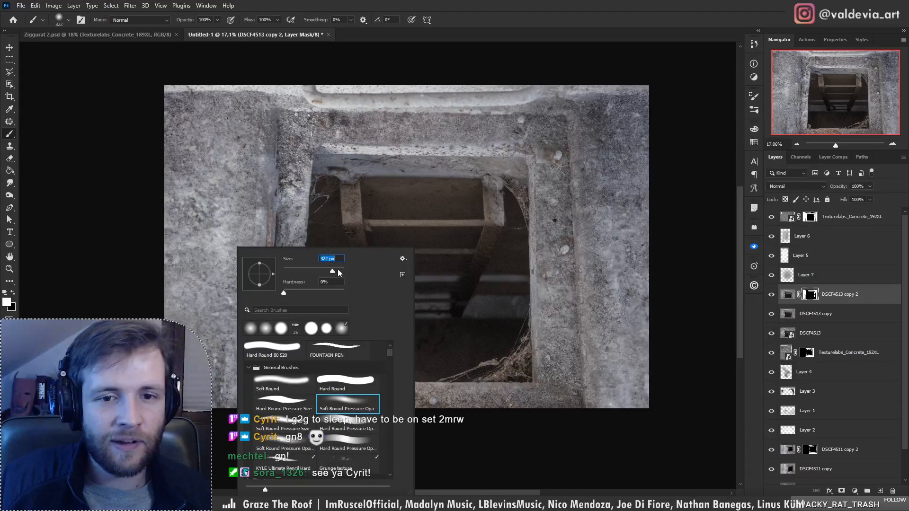
left_click(180, 255)
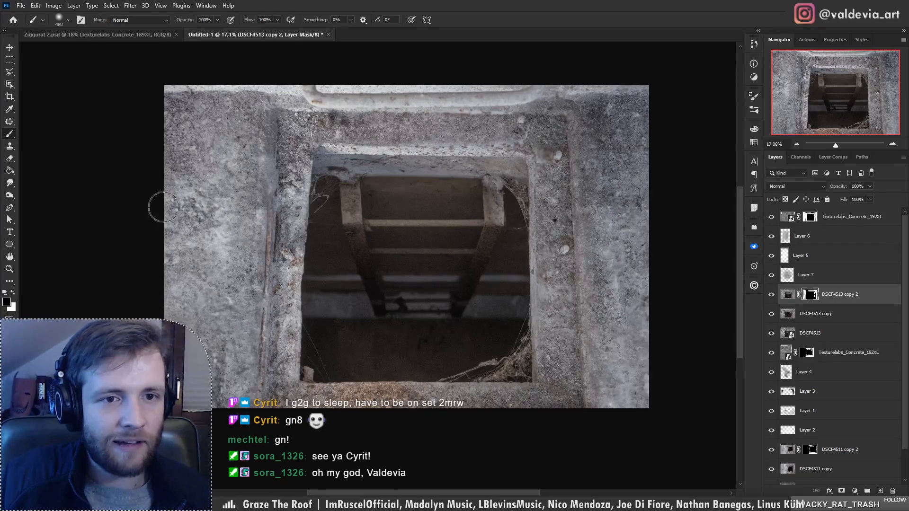
key("x")
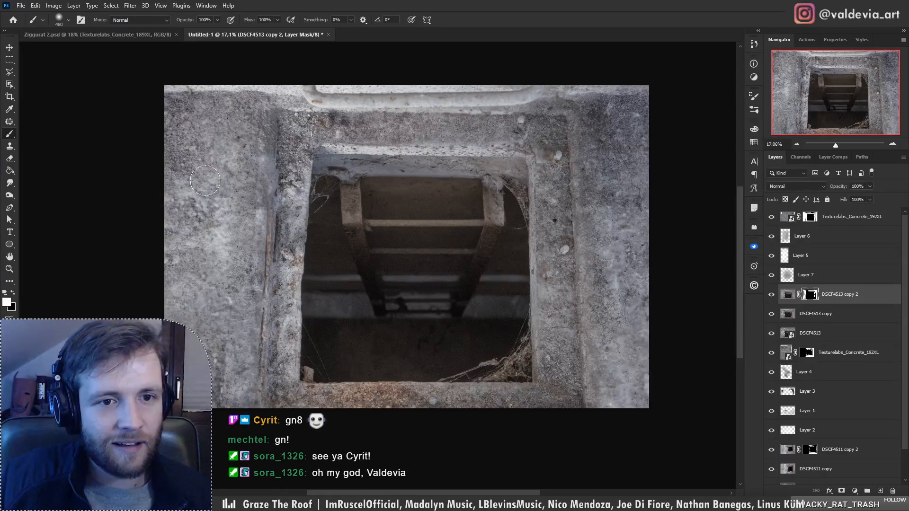
key("x")
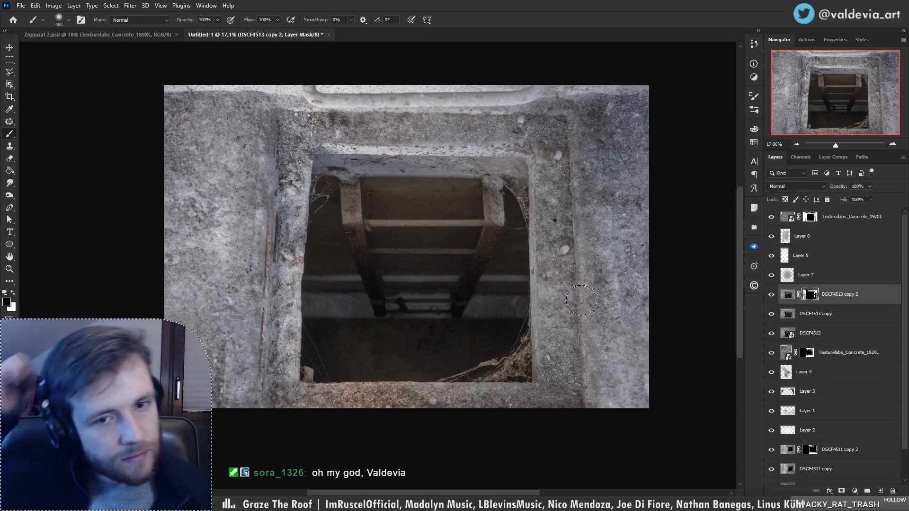
- Sample the grey of the left frame and paint it on Layer 6 over the rusty stain below the opening
left_click(824, 239)
key("x")
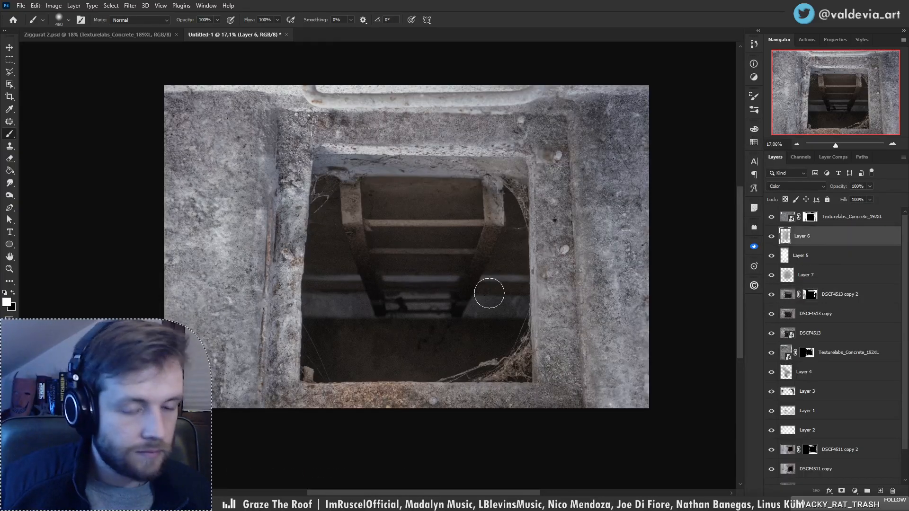
left_click(292, 328, "alt")
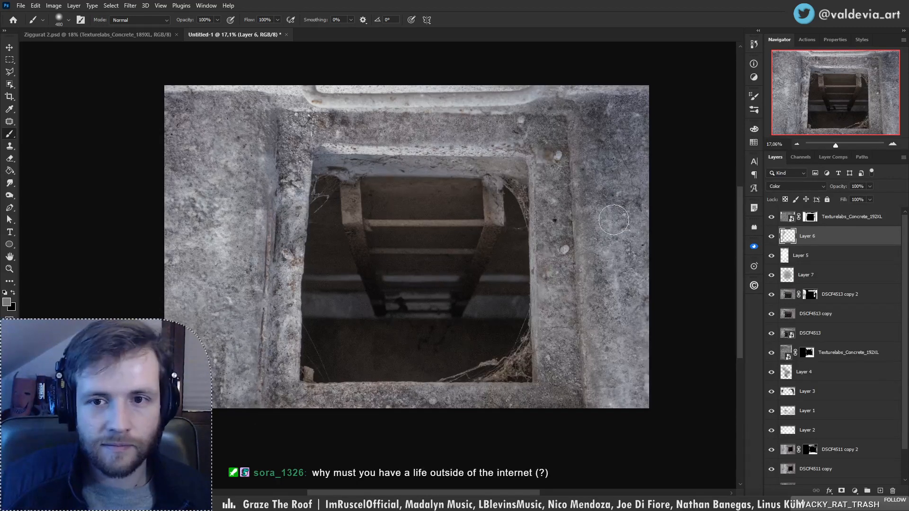
- Paint the DSCF4513 copy 2 mask white over the upper part of the frame
left_click(811, 295)
key("d")
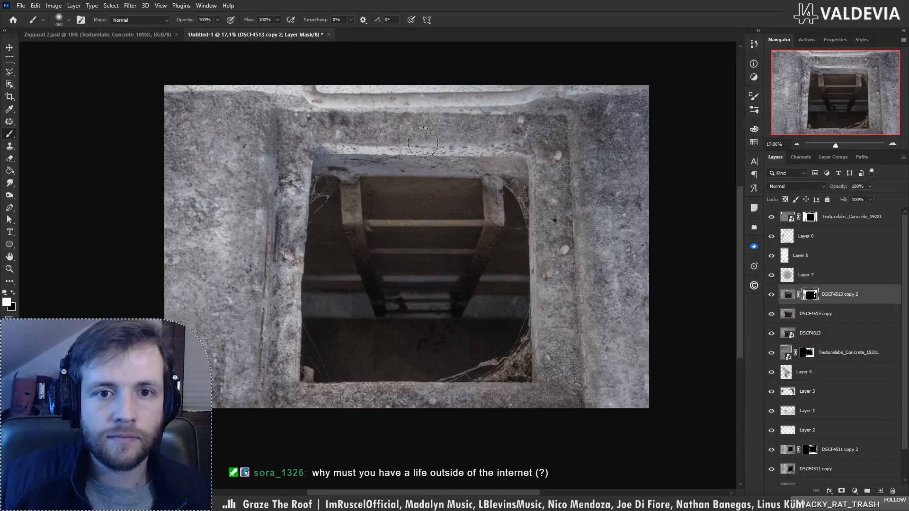
mouse_move(423, 165)
left_mouse_down()
mouse_move(382, 210)
mouse_move(420, 213)
left_mouse_up()
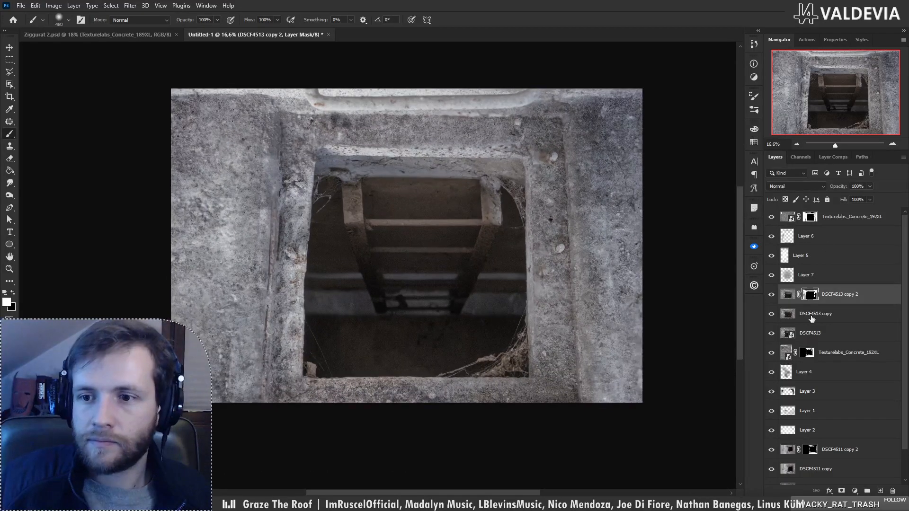
- Group the layers from DSCF4513 up to the topmost concrete texture, compare the image with the group hidden and shown, and expand the group
left_click(837, 338)
left_click(860, 222, "shift")
key("ctrl+g")
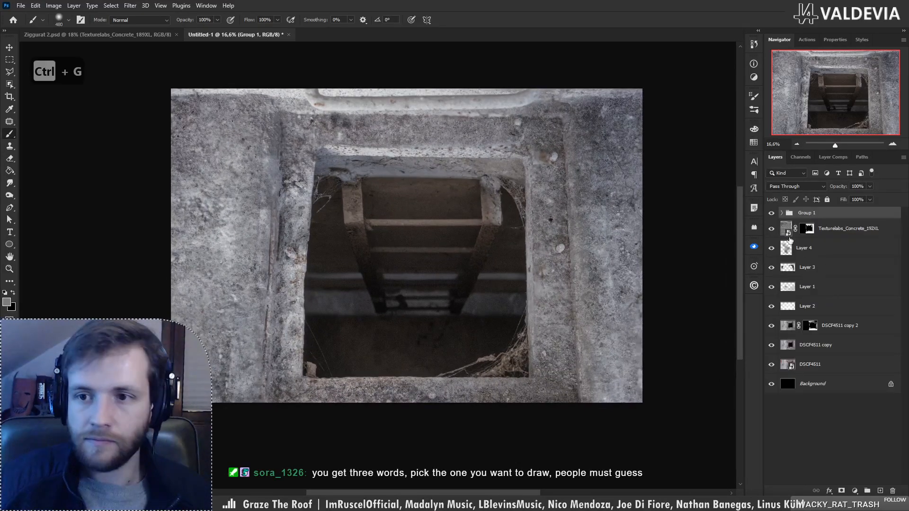
left_click(770, 214)
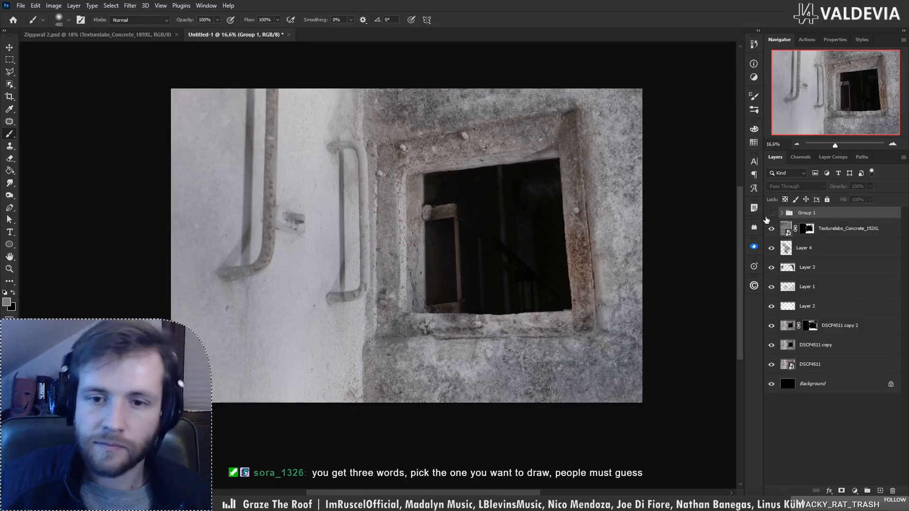
left_click(771, 214)
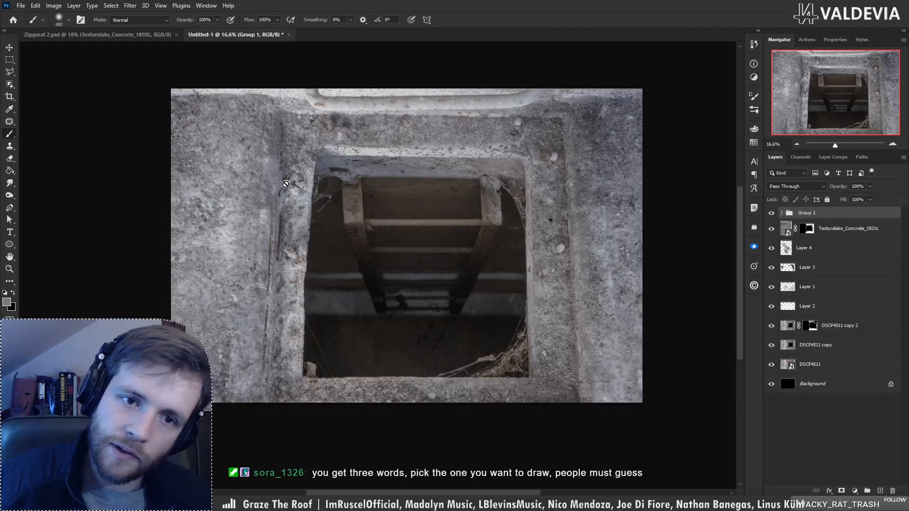
left_click(782, 213)
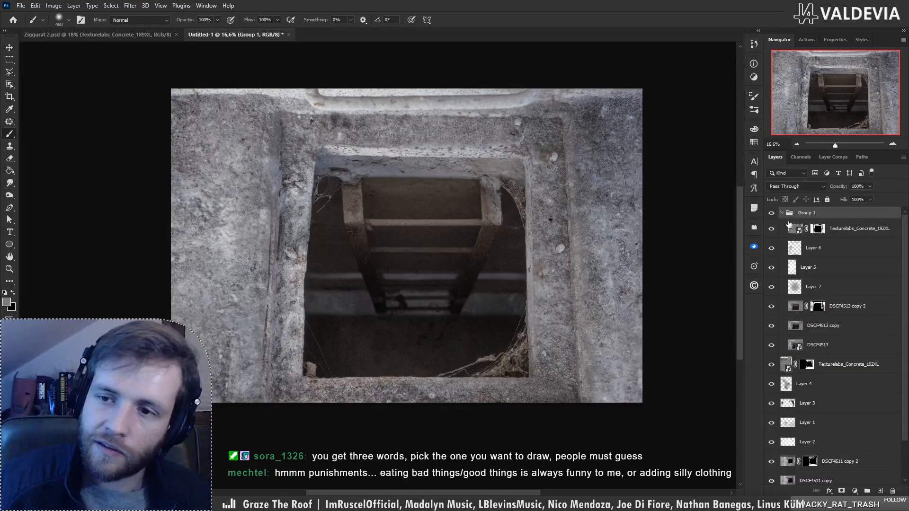
- Add a layer above the group's topmost concrete texture and clone out the debris in the opening's lower-right corner with a 108 px Soft Round brush
left_click(845, 236)
left_click(879, 492)
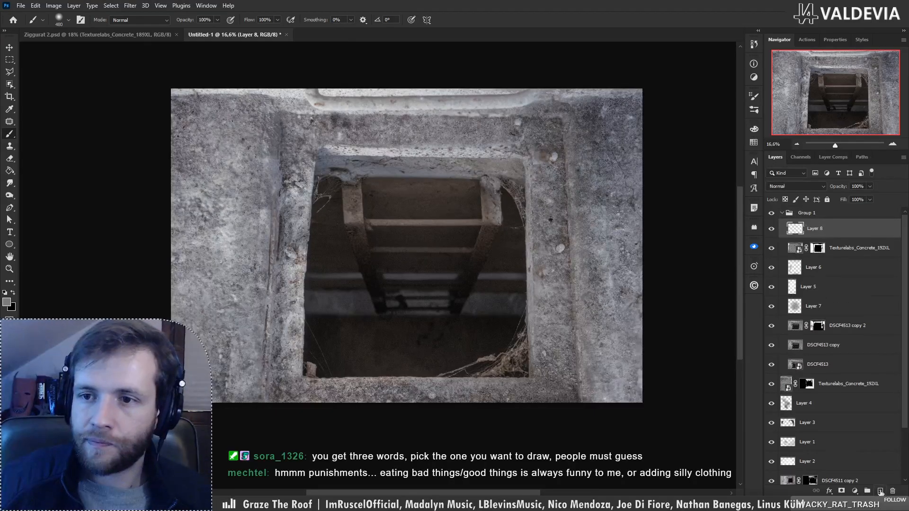
key("s")
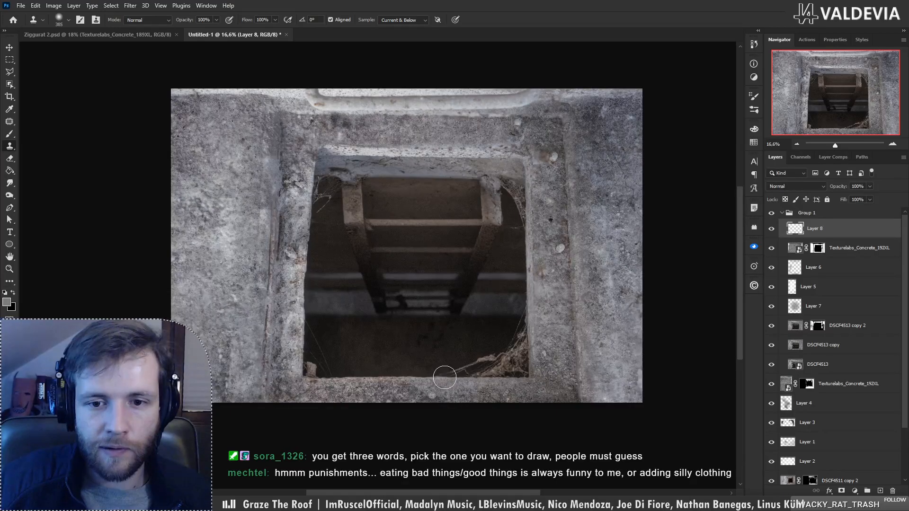
key("ctrl+z")
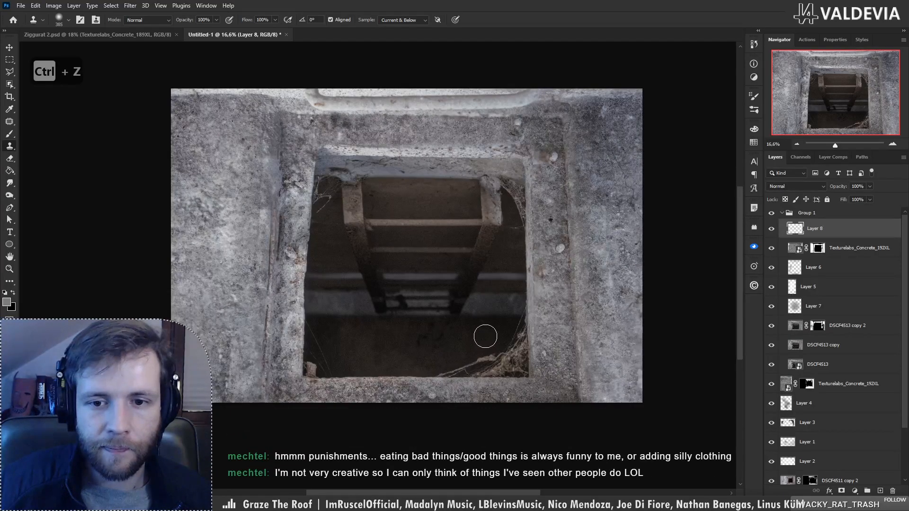
right_click(488, 335)
left_click(546, 381)
left_click_drag(586, 271, 566, 271)
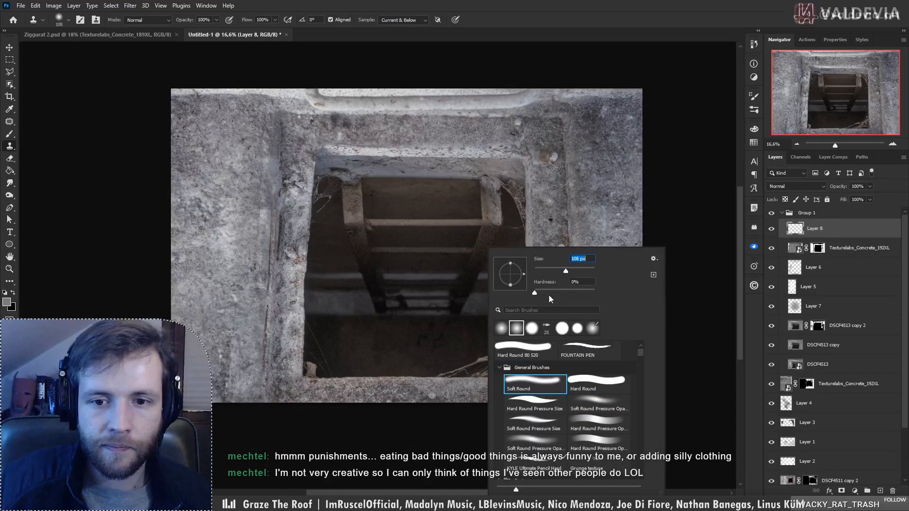
left_click_drag(445, 374, 454, 371)
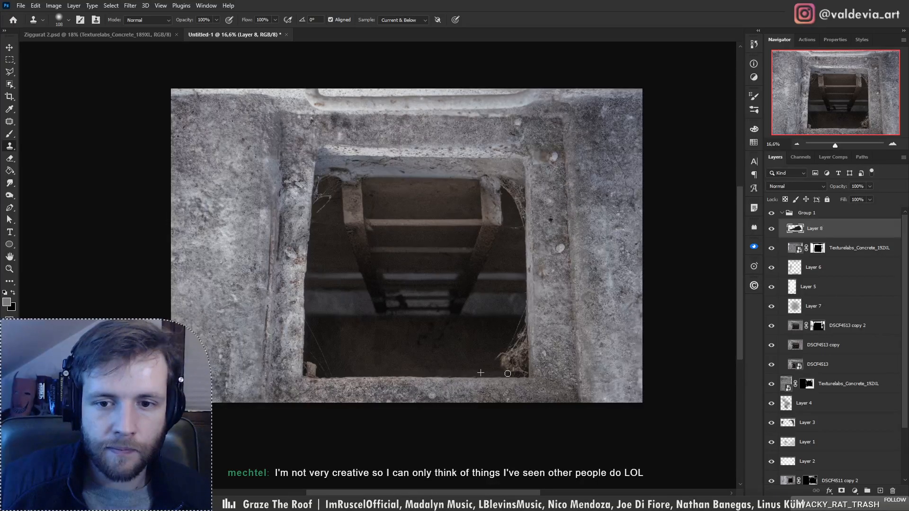
left_click_drag(508, 374, 520, 351)
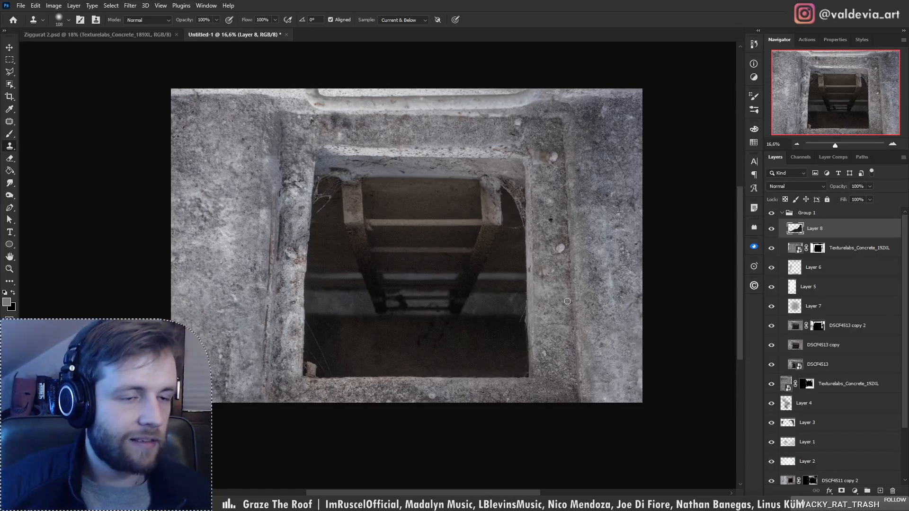
- Clone out the loose strands along the opening's right edge, sampling the dark interior and the edge above
left_click_drag(529, 312, 585, 310)
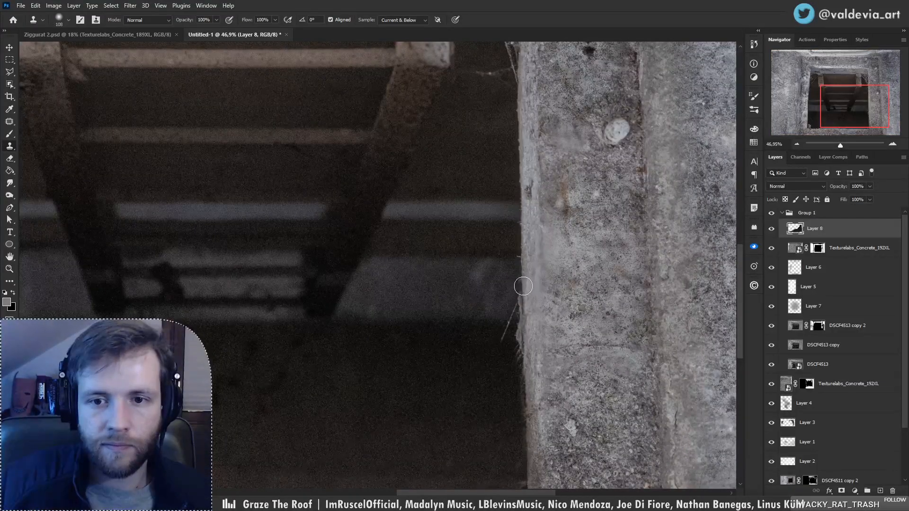
mouse_move(525, 288)
left_mouse_down()
mouse_move(517, 360)
mouse_move(513, 311)
left_mouse_up()
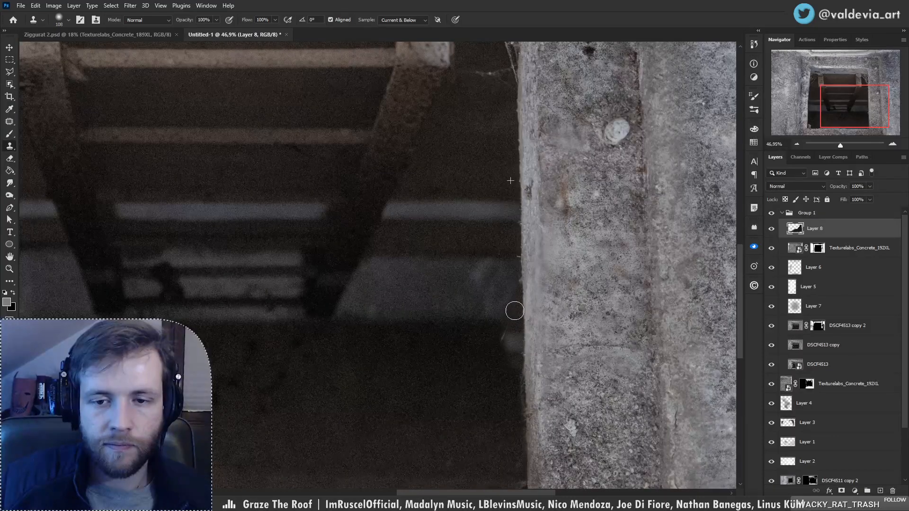
key("ctrl+z")
left_click_drag(524, 260, 520, 316)
scroll(517, 370, "down", 2)
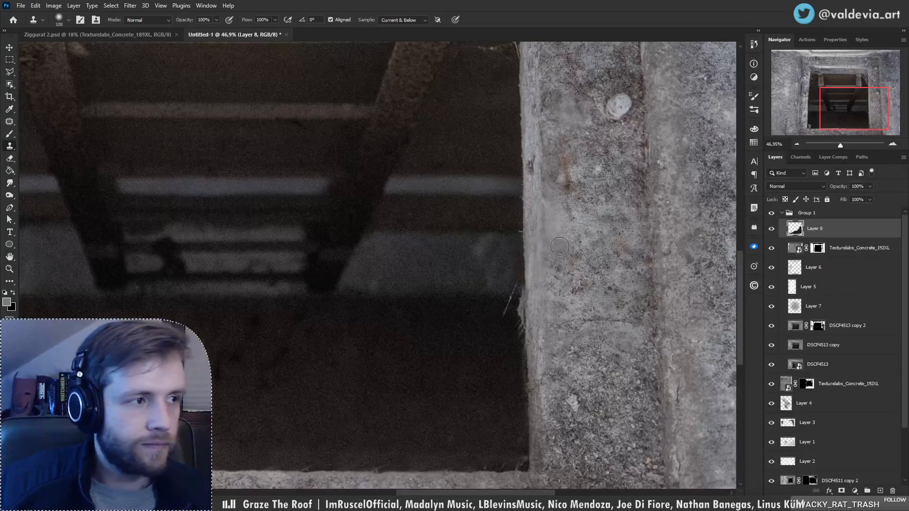
key("z")
left_click(525, 322, "alt")
left_click(525, 318)
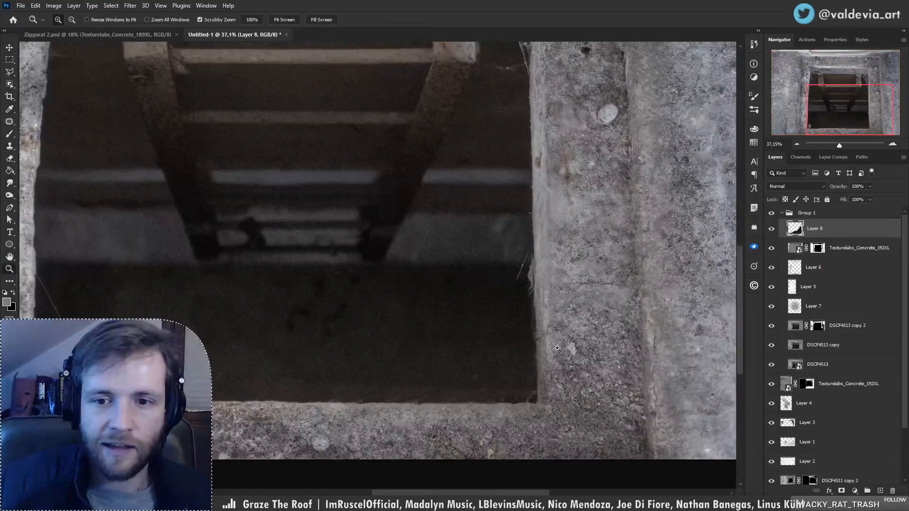
key("s")
left_click_drag(532, 288, 532, 272)
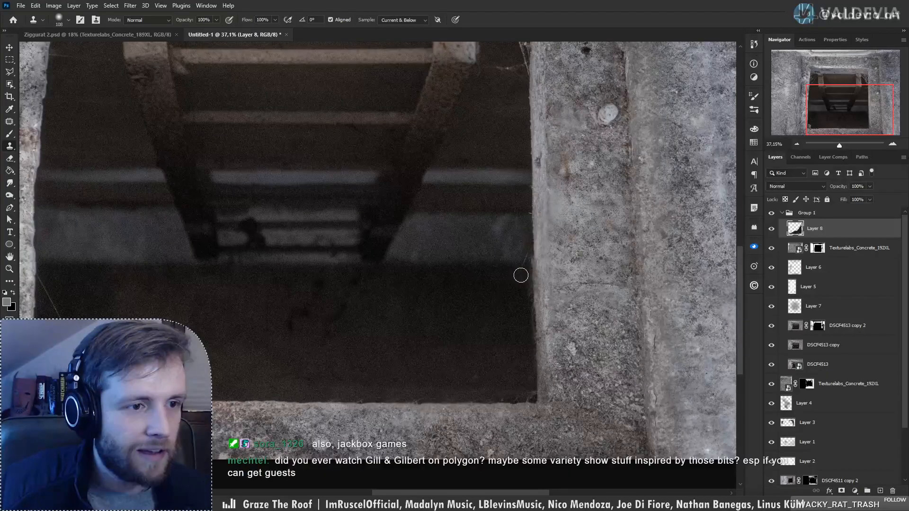
left_click(449, 257, "alt")
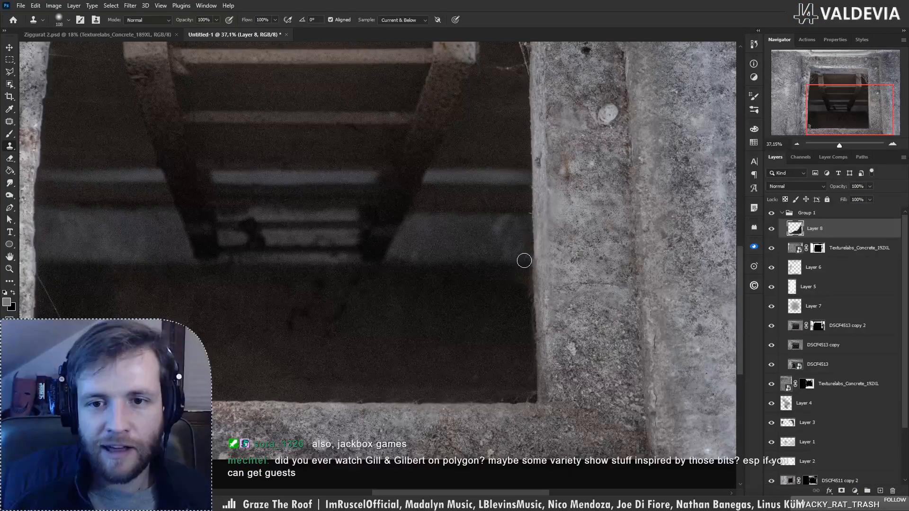
- Clone out the thin threads along the opening's left edge and the small stone in its lower-left corner
key("z")
left_click_drag(460, 295, 417, 294)
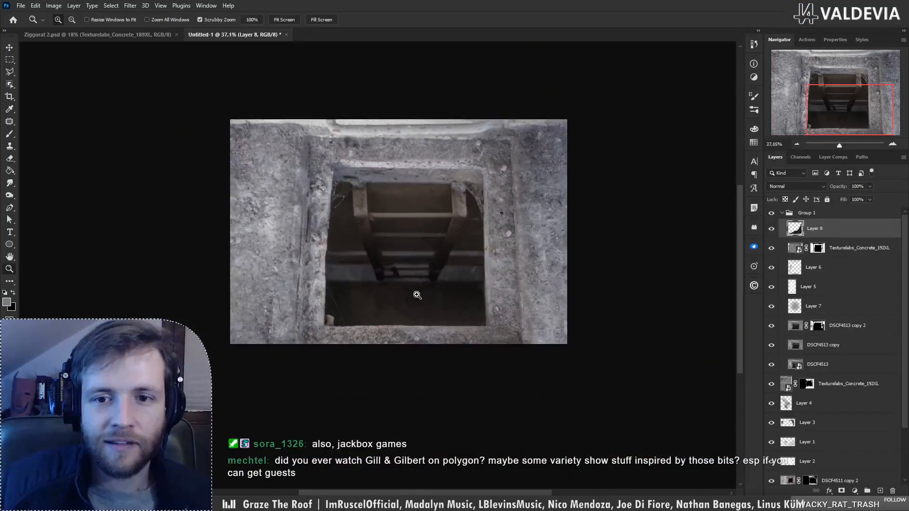
left_click_drag(334, 271, 372, 256)
key("s")
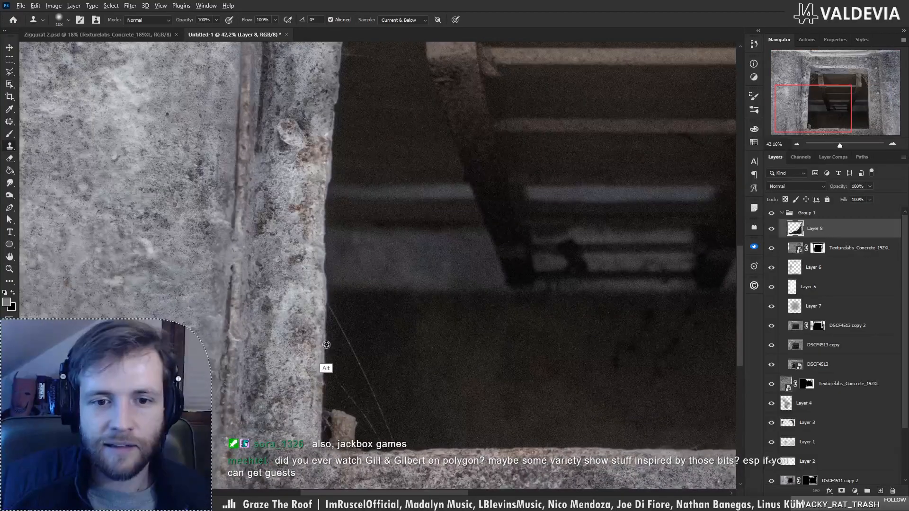
left_click_drag(336, 318, 369, 371)
left_click(366, 317, "alt")
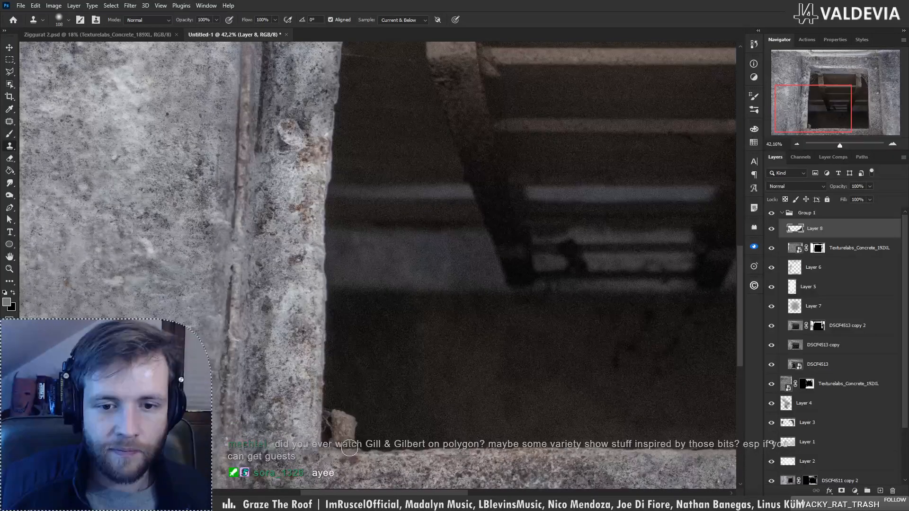
mouse_move(346, 449)
left_mouse_down()
mouse_move(346, 411)
mouse_move(333, 441)
left_mouse_up()
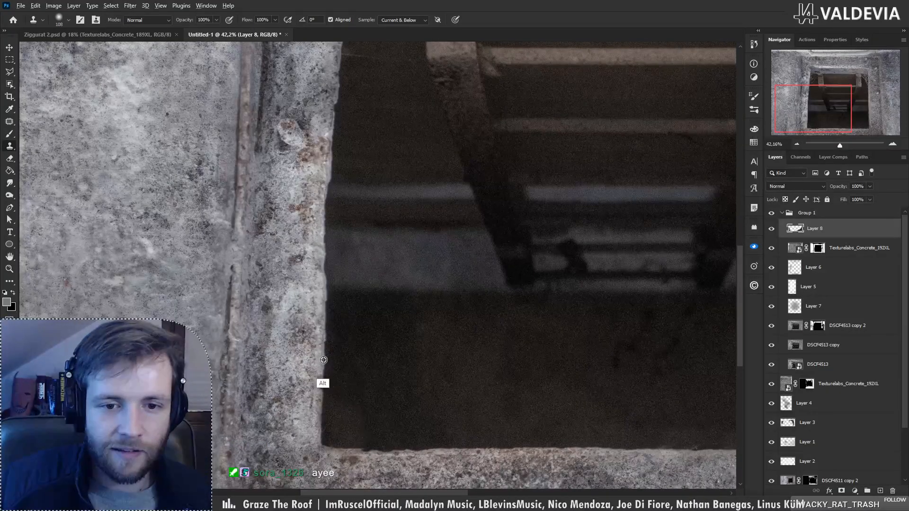
- Clone dark interior over the cobwebs in the opening's upper-left corner, beside the ladder's left rail
key("z")
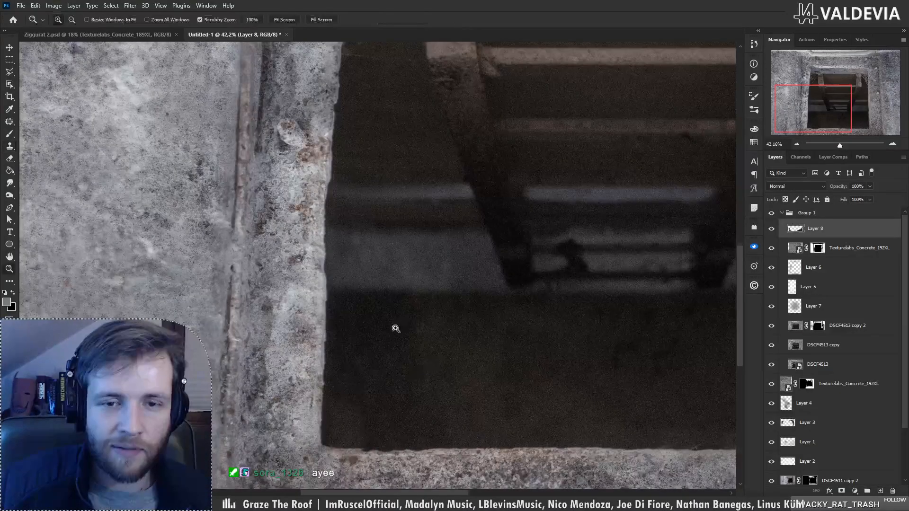
left_click_drag(393, 325, 339, 332)
left_click_drag(420, 239, 442, 218)
key("s")
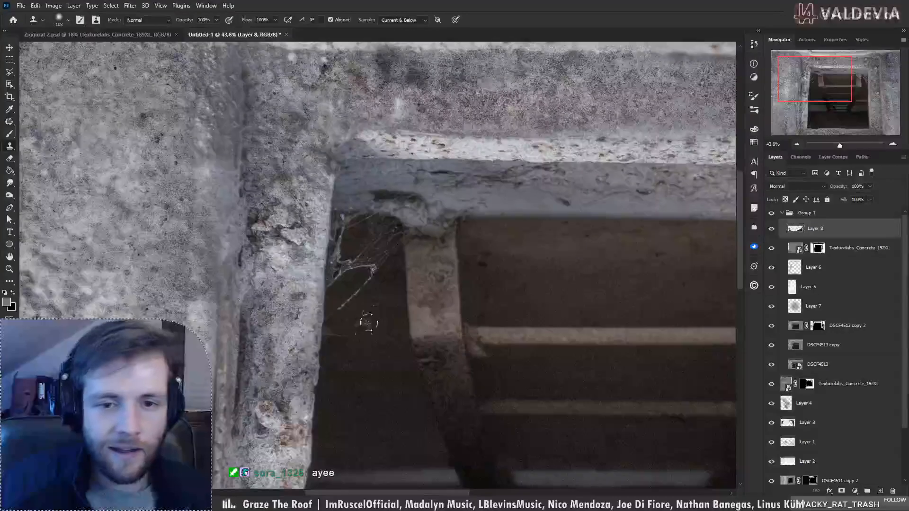
left_click(316, 410, "alt")
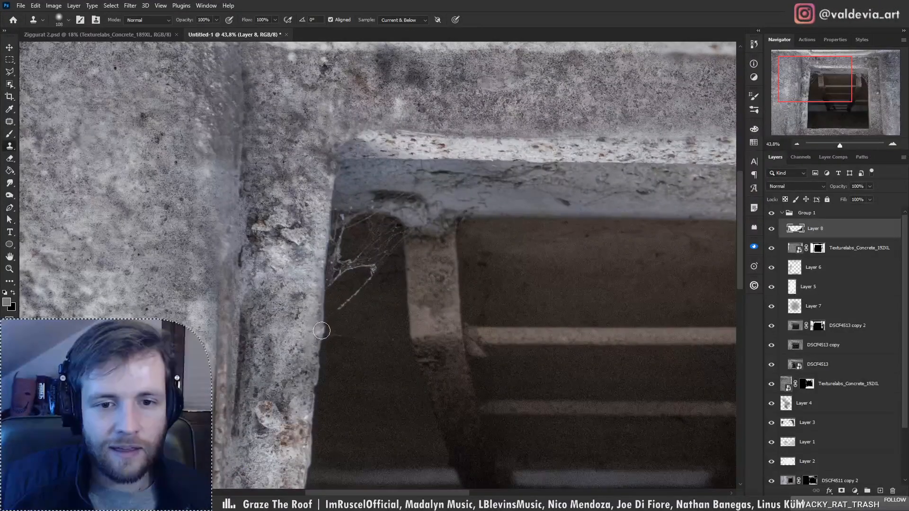
mouse_move(392, 340)
left_mouse_down()
mouse_move(400, 321)
mouse_move(345, 315)
mouse_move(369, 281)
left_mouse_up()
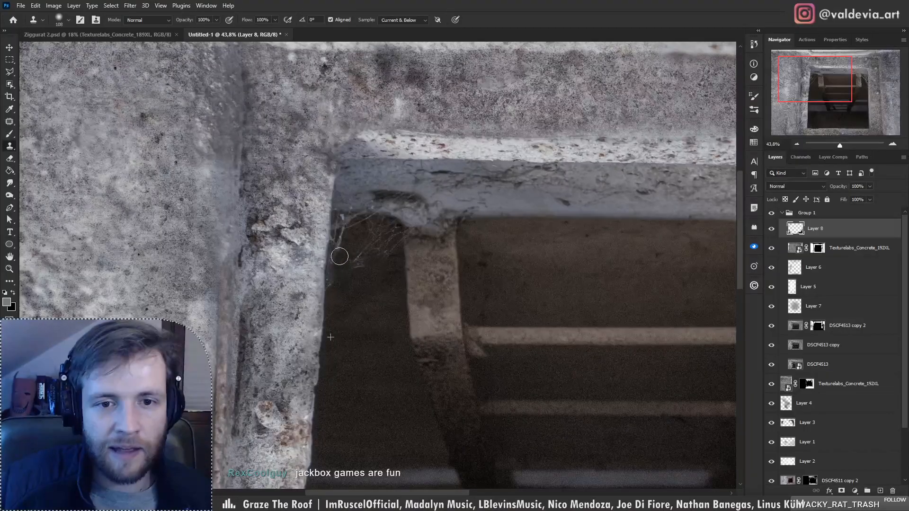
key("ctrl+z")
mouse_move(336, 325)
left_mouse_down()
mouse_move(376, 270)
mouse_move(347, 270)
mouse_move(343, 285)
mouse_move(363, 305)
mouse_move(294, 301)
left_mouse_up()
key("z")
left_click_drag(375, 293, 443, 284)
key("s")
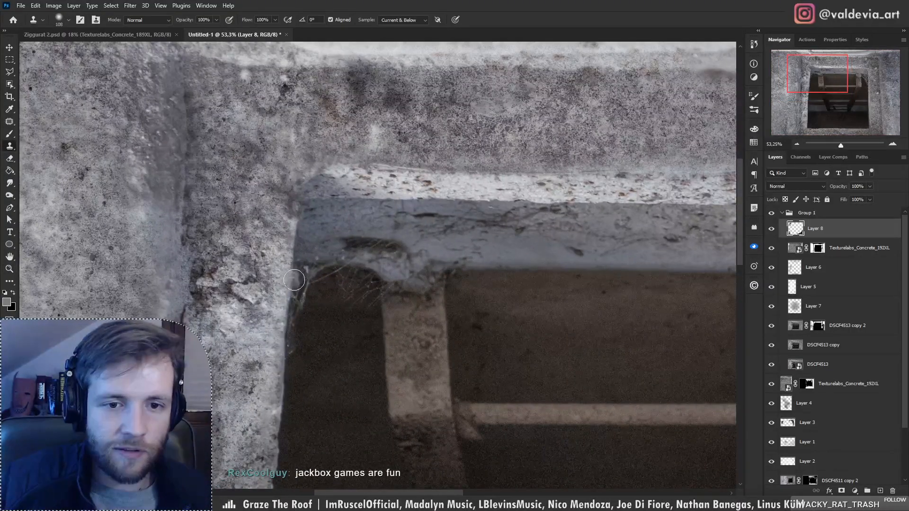
mouse_move(289, 281)
left_mouse_down()
mouse_move(311, 272)
mouse_move(337, 273)
mouse_move(345, 295)
mouse_move(365, 299)
left_mouse_up()
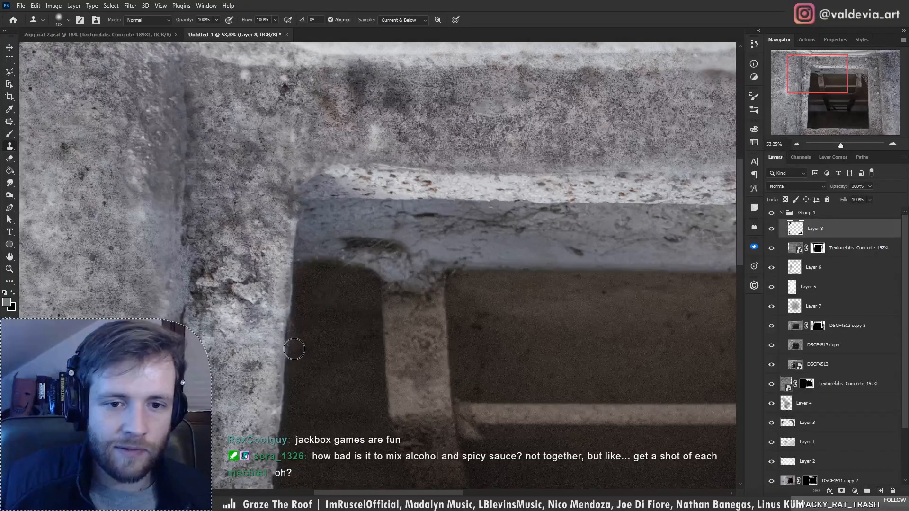
- Clone out the cobwebs between the ladder's right rail and the opening's right edge, below the upper beam
key("z")
left_click_drag(345, 348, 280, 344)
left_click_drag(463, 355, 510, 356)
key("s")
left_click(459, 478, "alt")
mouse_move(457, 383)
left_mouse_down()
mouse_move(448, 303)
mouse_move(436, 343)
mouse_move(434, 298)
left_mouse_up()
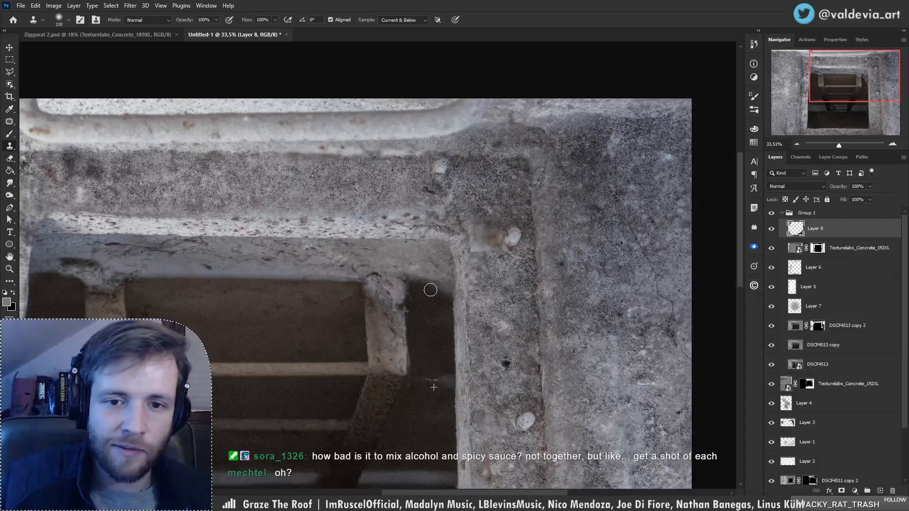
left_click_drag(425, 340, 424, 366)
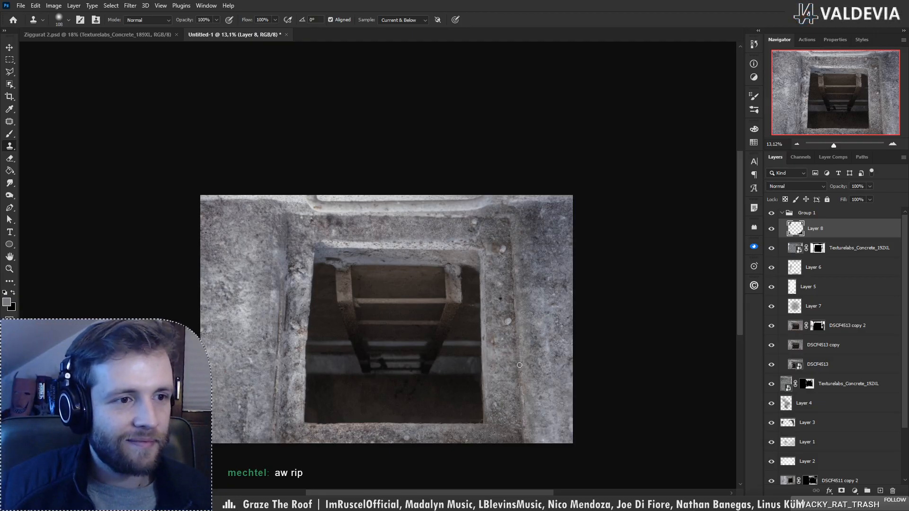
- Add a layer above Layer 8 and clone the ladder into the dark area below it with the brush enlarged to 464 px
key("z")
mouse_move(396, 365)
left_mouse_down()
mouse_move(415, 367)
mouse_move(407, 364)
left_mouse_up()
left_click_drag(524, 430, 540, 432)
key("s")
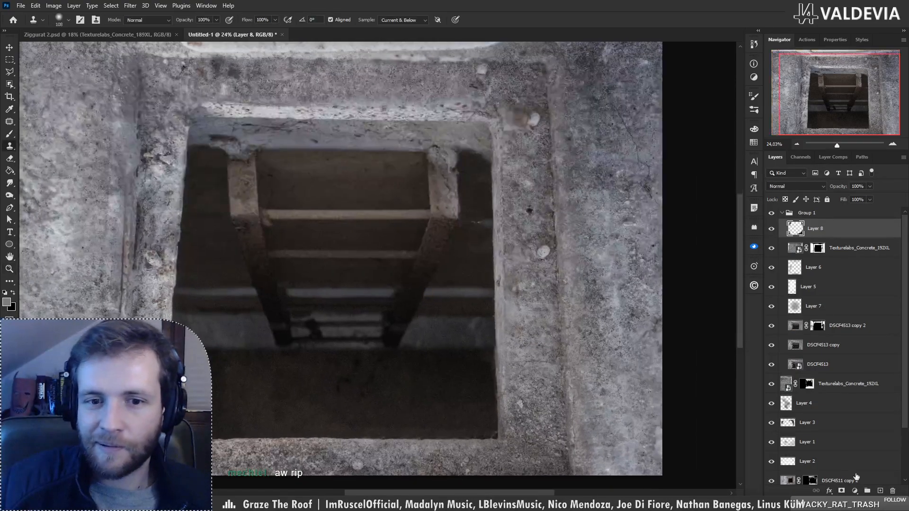
left_click(880, 492)
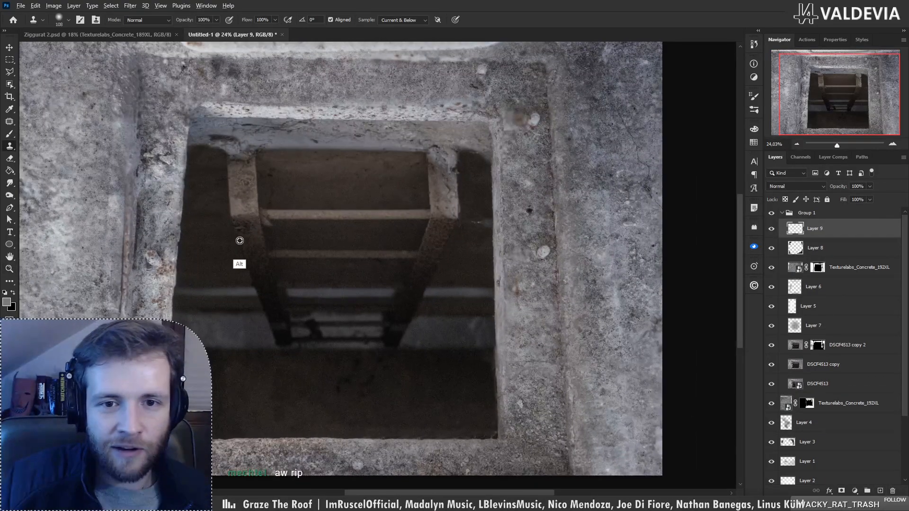
right_click(356, 329)
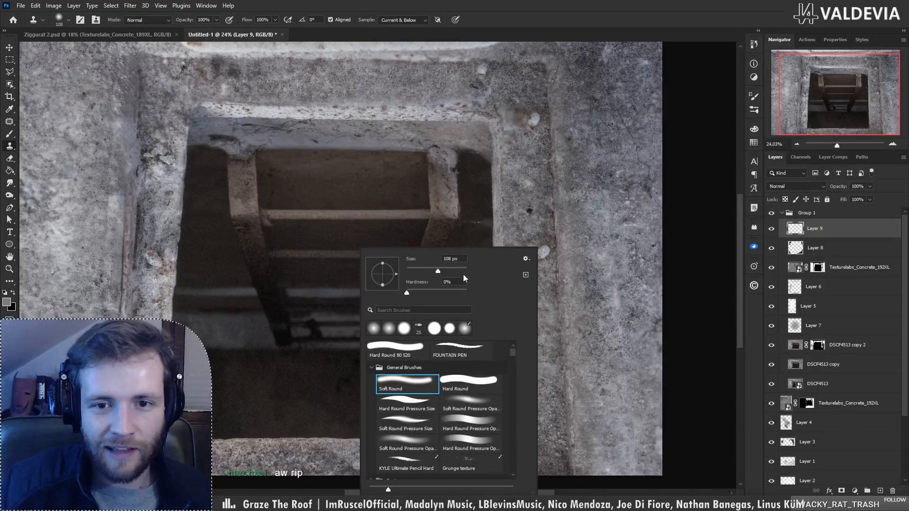
key("Return")
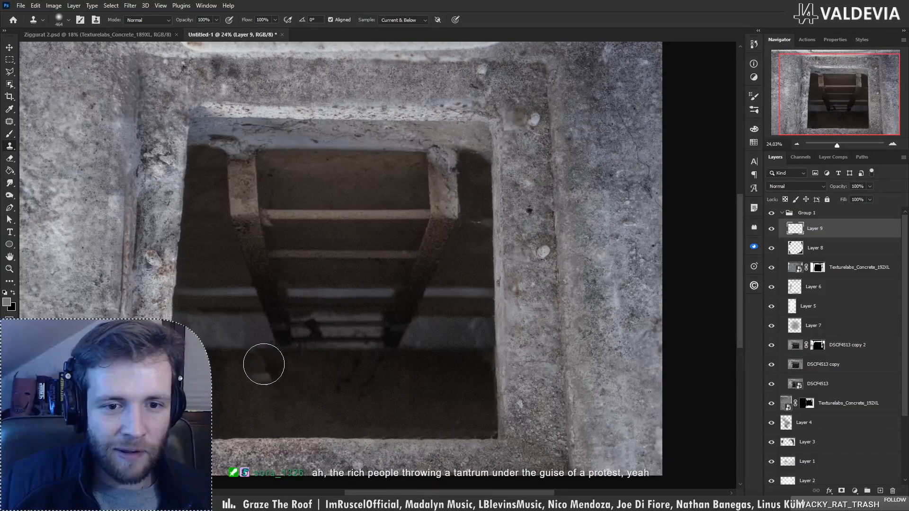
mouse_move(251, 352)
left_mouse_down()
mouse_move(270, 399)
mouse_move(284, 375)
mouse_move(425, 369)
mouse_move(400, 412)
mouse_move(291, 417)
mouse_move(405, 416)
mouse_move(357, 392)
mouse_move(431, 351)
mouse_move(412, 345)
mouse_move(415, 395)
mouse_move(278, 339)
mouse_move(440, 339)
mouse_move(408, 394)
mouse_move(299, 399)
mouse_move(400, 412)
mouse_move(383, 375)
left_mouse_up()
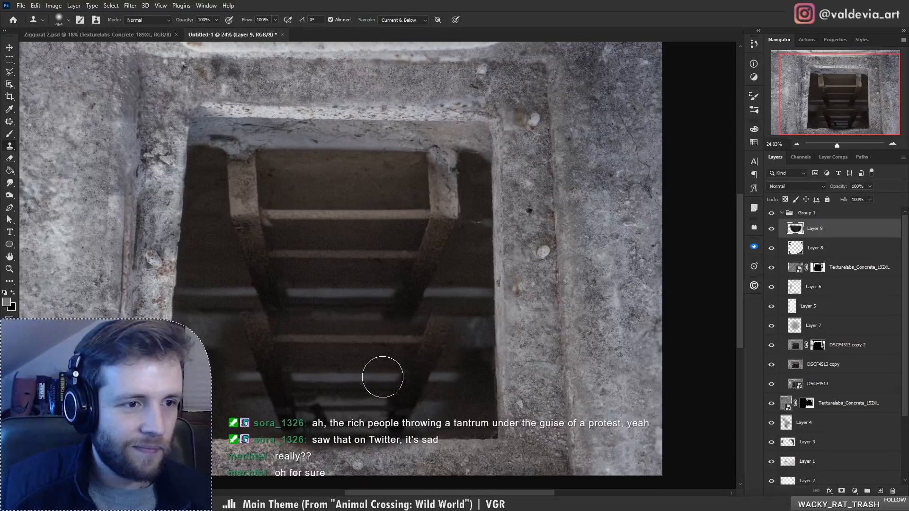
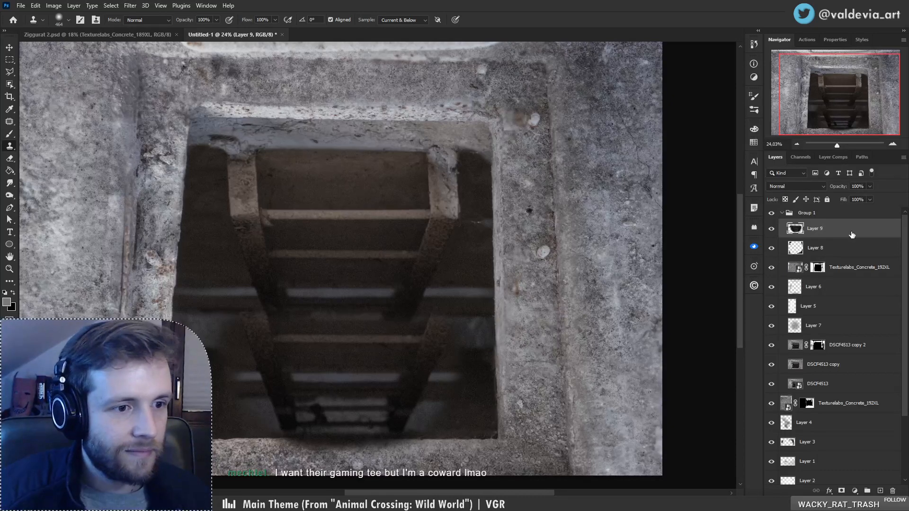
- Scale the cloned ladder on Layer 9 to about 60% and position it so its rails continue the original ladder downward
key("ctrl+t")
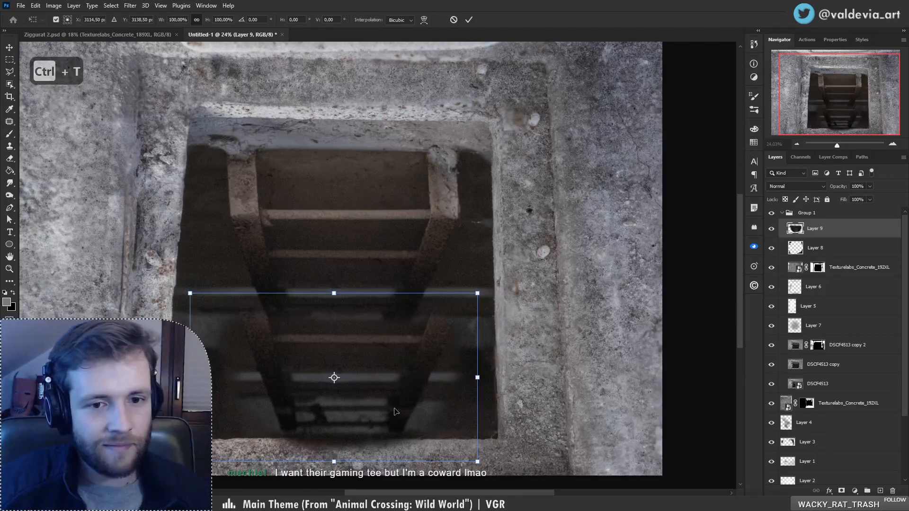
left_click_drag(338, 463, 366, 384)
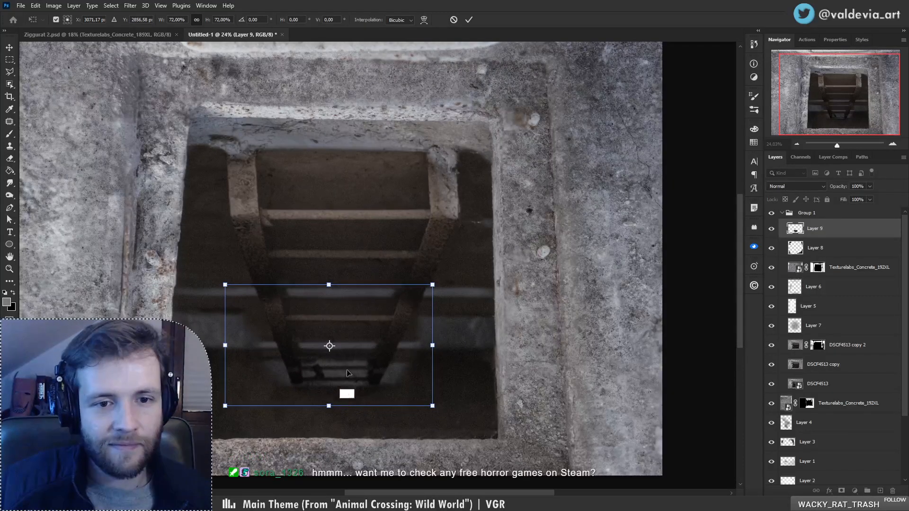
left_click_drag(280, 326, 278, 326)
left_click(265, 310, "alt")
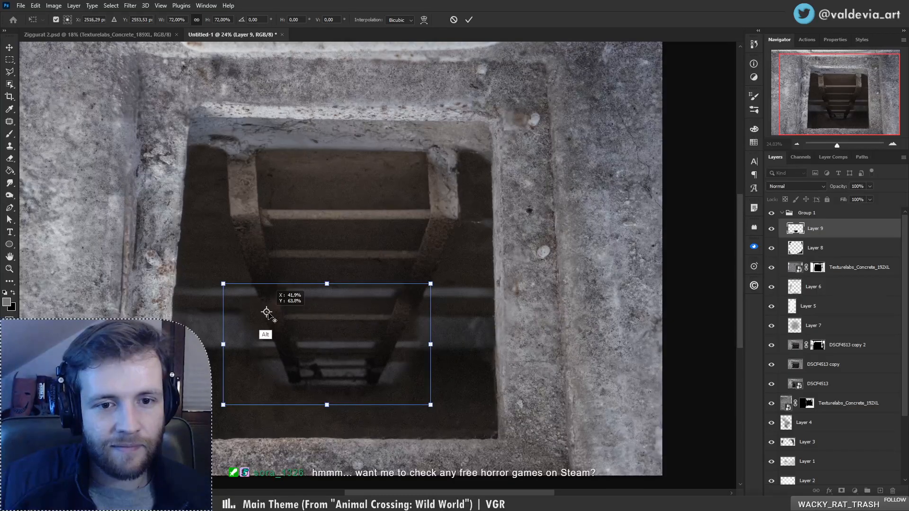
left_click_drag(435, 341, 394, 376)
left_click(273, 341, "alt")
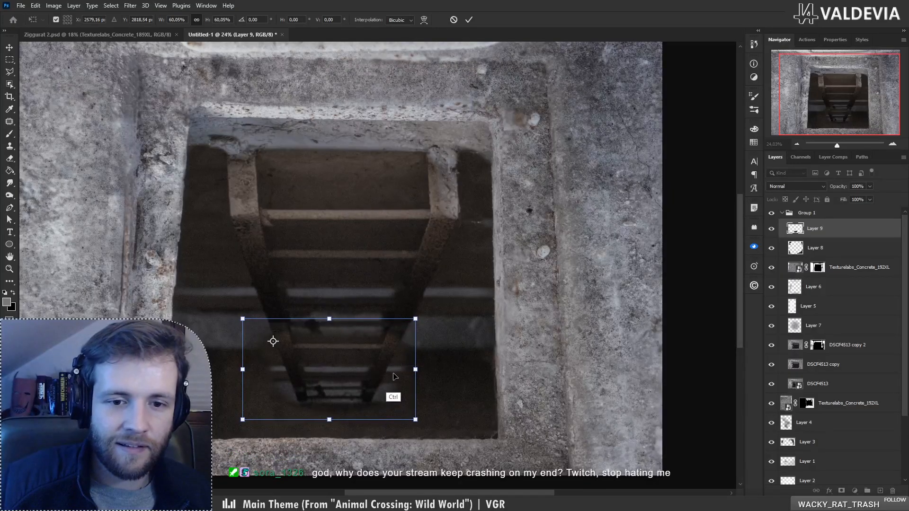
left_click(470, 19)
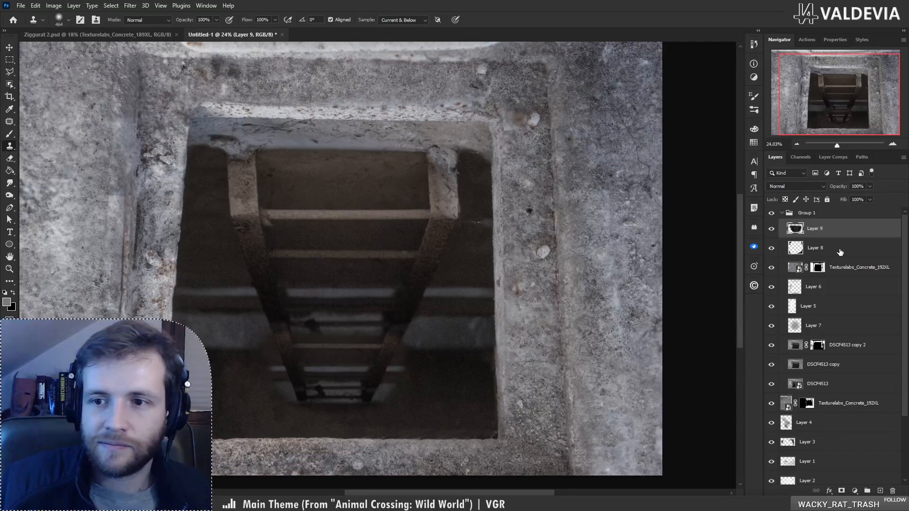
- Duplicate Layer 9, scale the copy to about 60% and position it so its rails continue the ladder down to the opening's lower edge
key("ctrl+j")
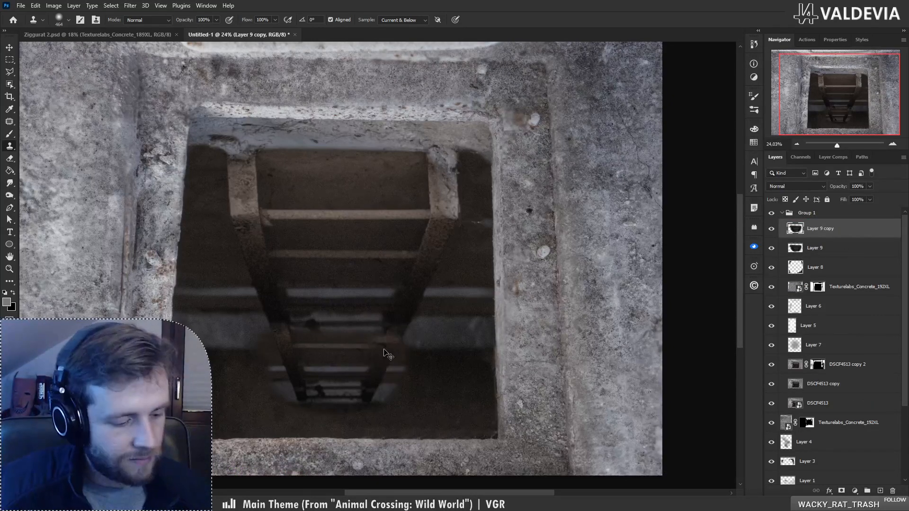
key("ctrl+t")
left_click_drag(329, 320, 381, 416)
left_click(298, 401, "alt")
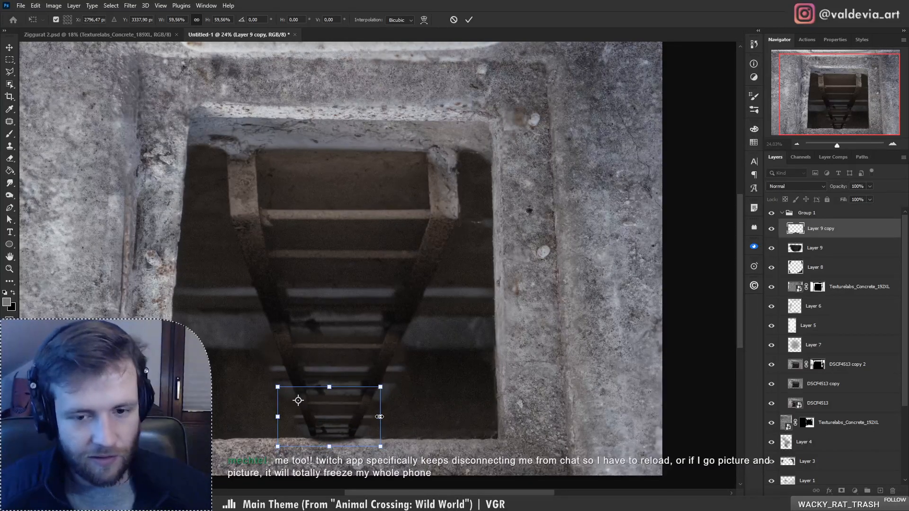
key("Return")
key("s")
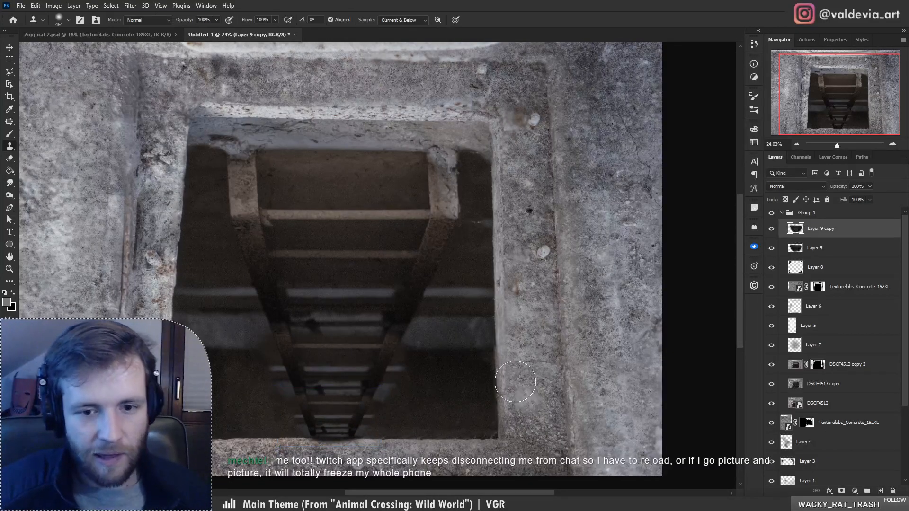
left_click(772, 229)
left_click(772, 229)
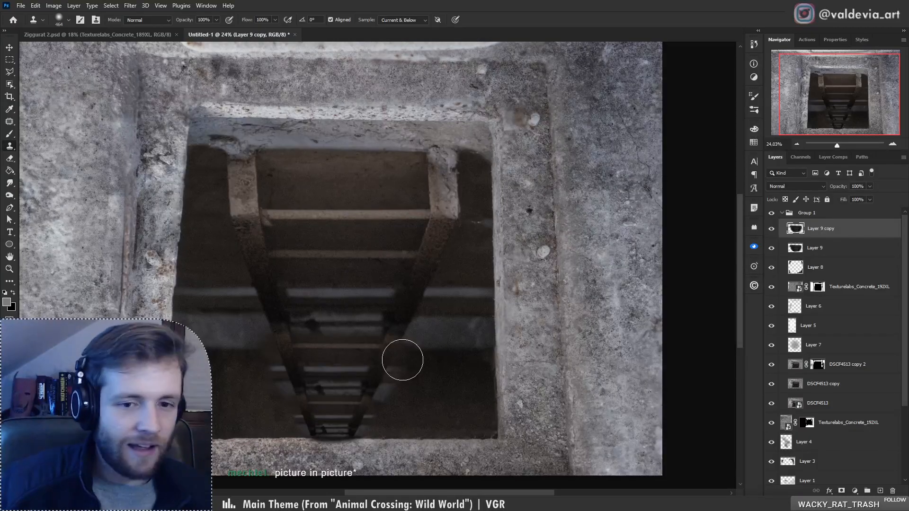
- Erase the parts of Layer 9 copy that overlap the concrete rim below the ladder's lowest section
key("z")
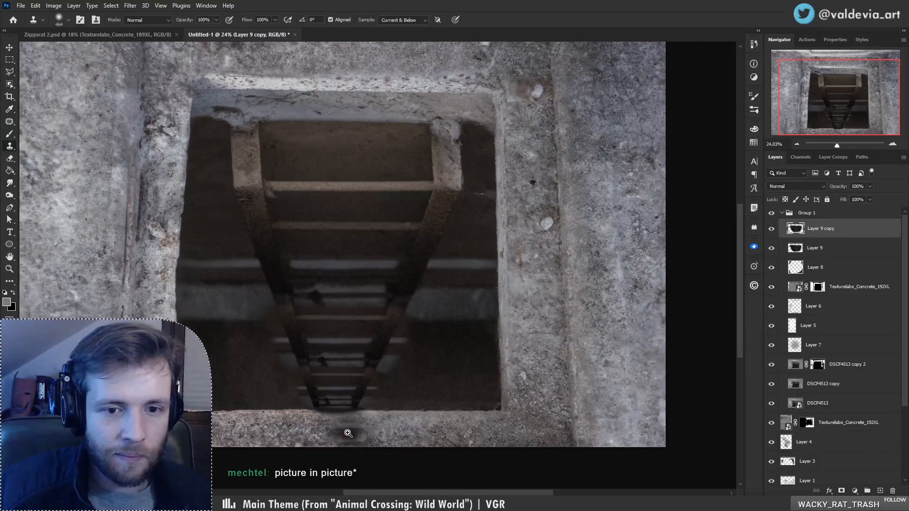
left_click(378, 428)
left_click(379, 428)
key("e")
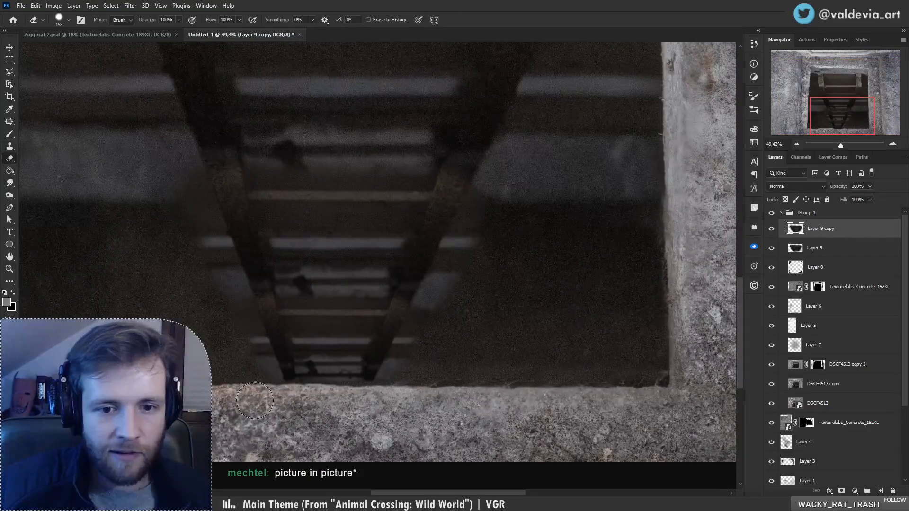
key("ctrl+z")
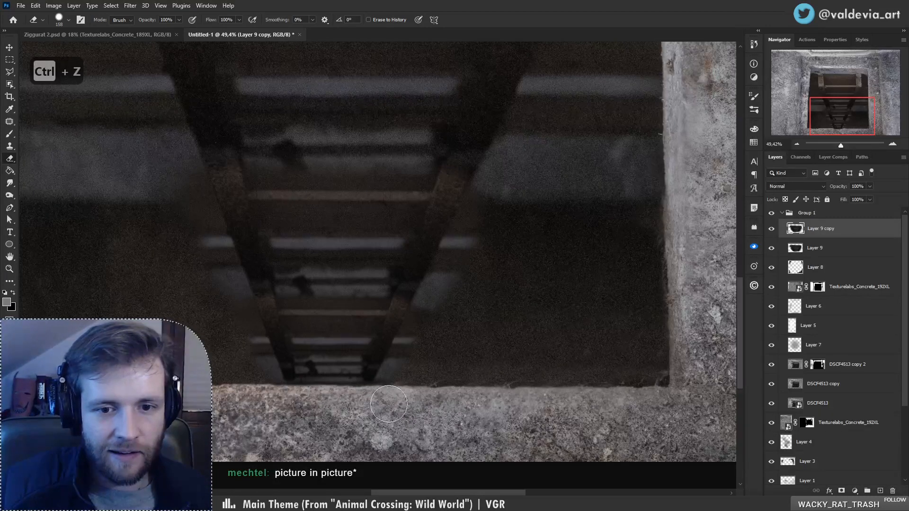
key("z")
left_click_drag(327, 390, 242, 386)
left_click_drag(309, 386, 406, 360)
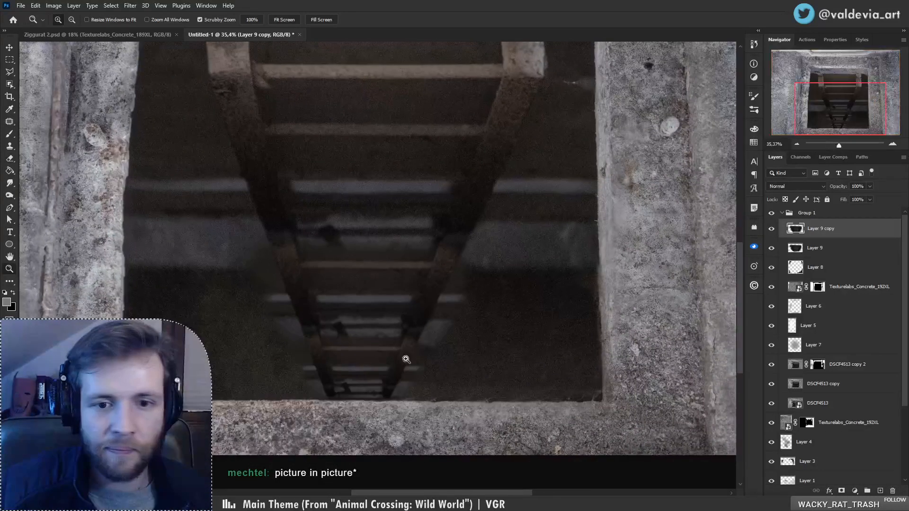
key("e")
key("ctrl+z")
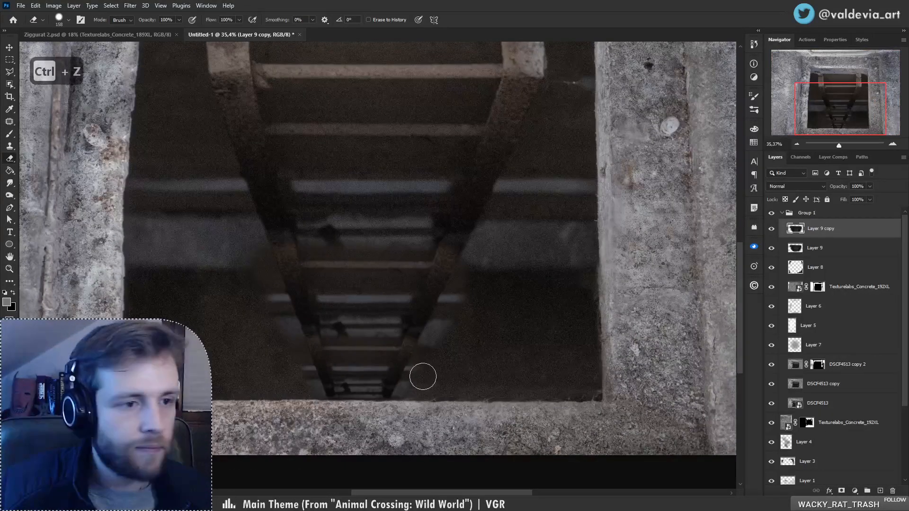
- Soften the edges of Layer 9 copy around the small ladder with a Soft Round Pressure Opacity eraser at 0% hardness and 64 px
right_click(428, 317)
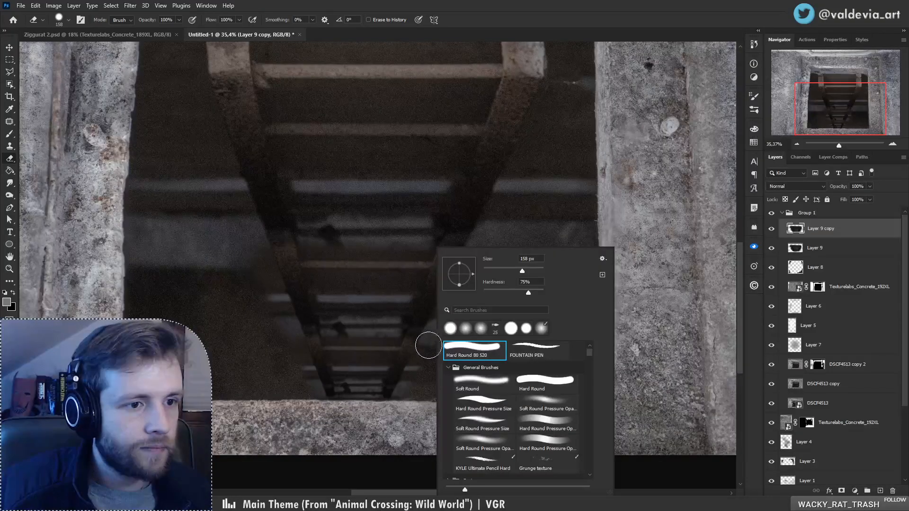
left_click(534, 408)
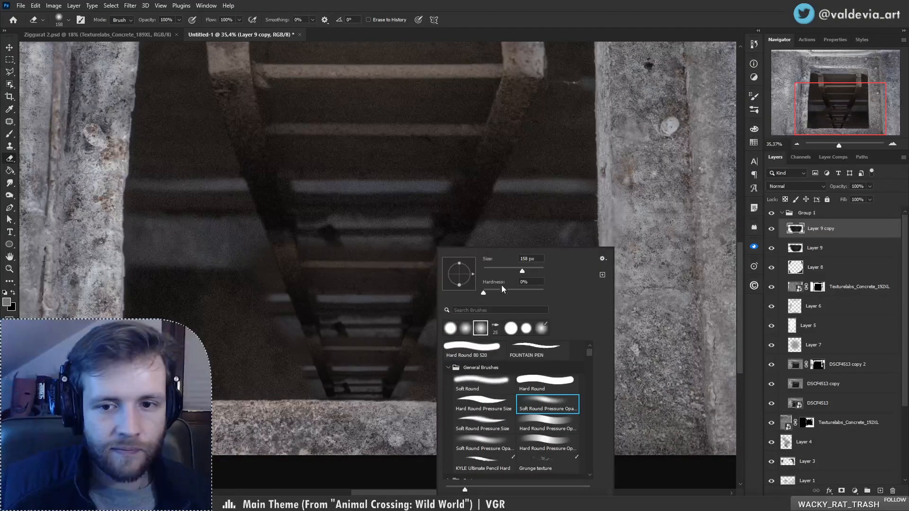
left_click_drag(341, 368, 382, 369)
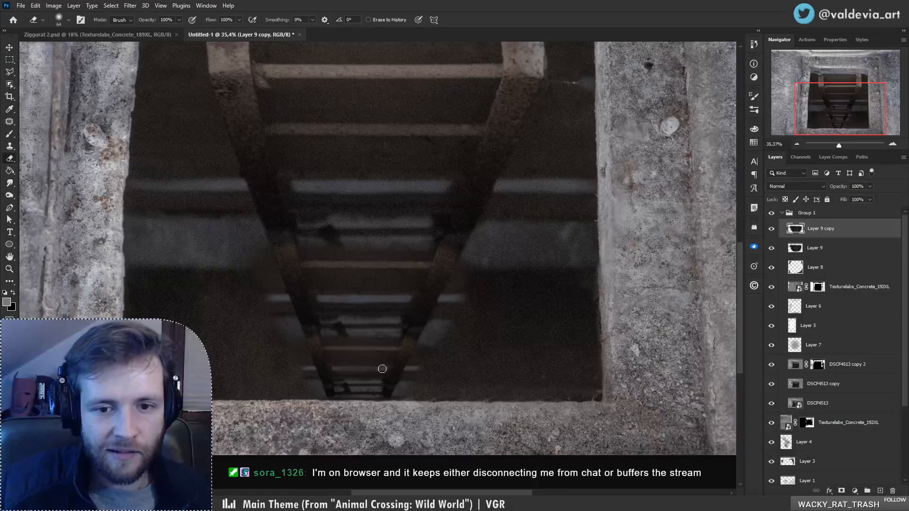
key("ctrl+z")
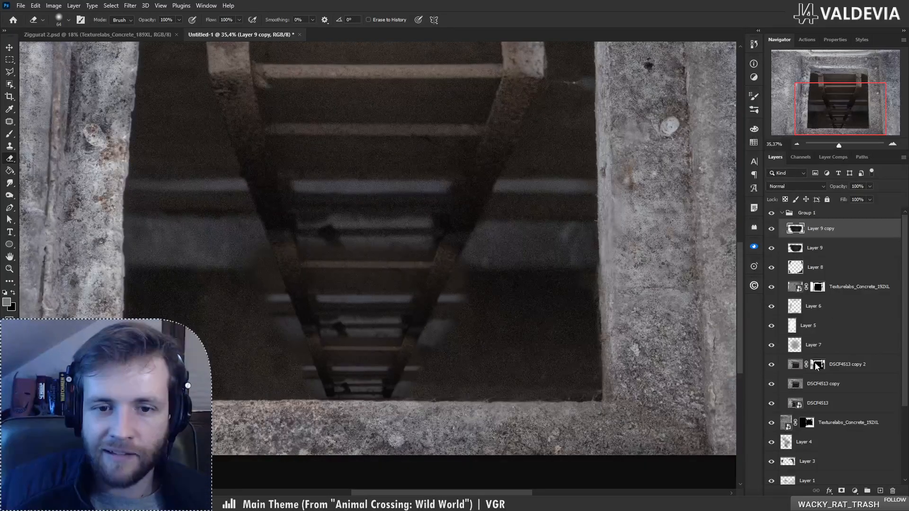
- Add a layer above Layer 9, clip it to Layer 9 and set its blend mode to Soft Light
scroll(386, 304, "down", 5)
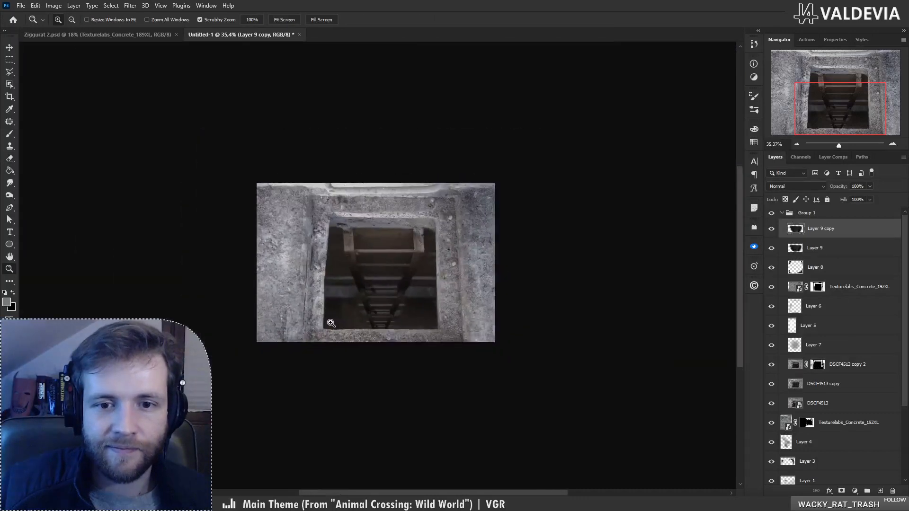
scroll(366, 310, "up", 4)
left_click(772, 247)
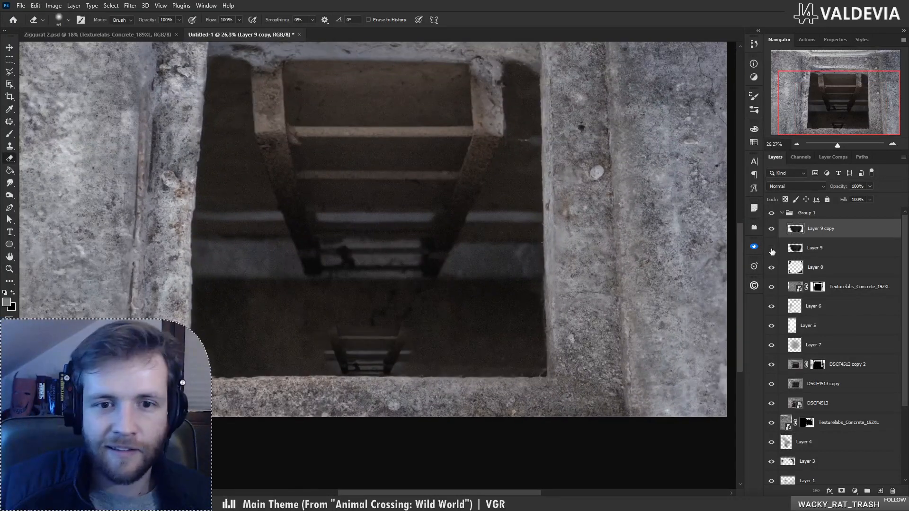
left_click(772, 248)
left_click(836, 249)
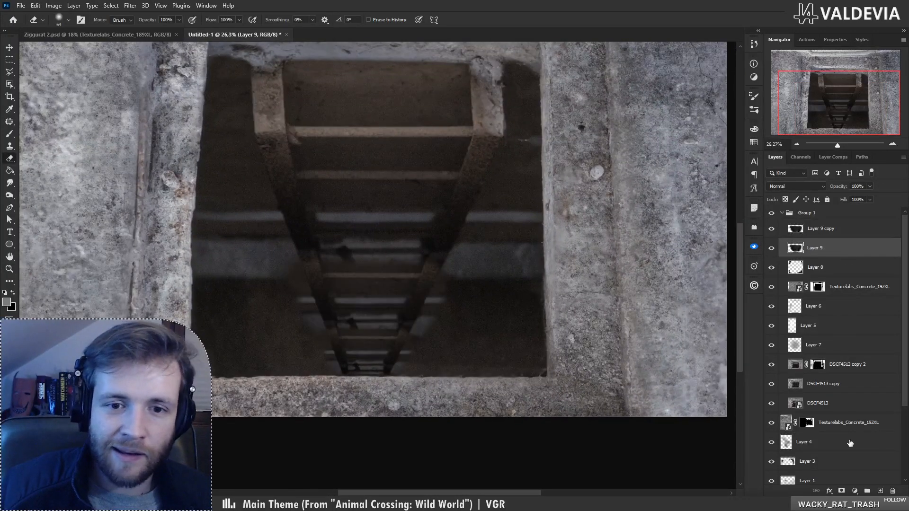
left_click(881, 491)
left_click(834, 258, "alt")
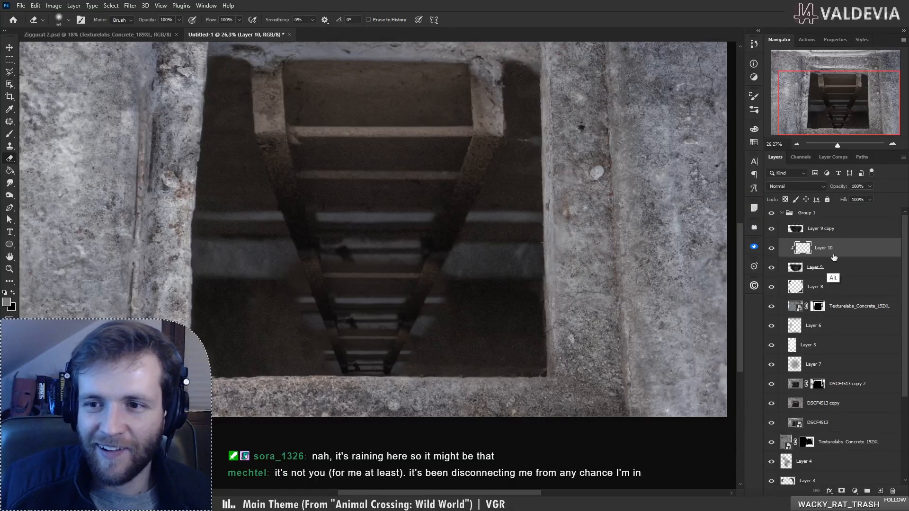
left_click(796, 186)
left_click(780, 311)
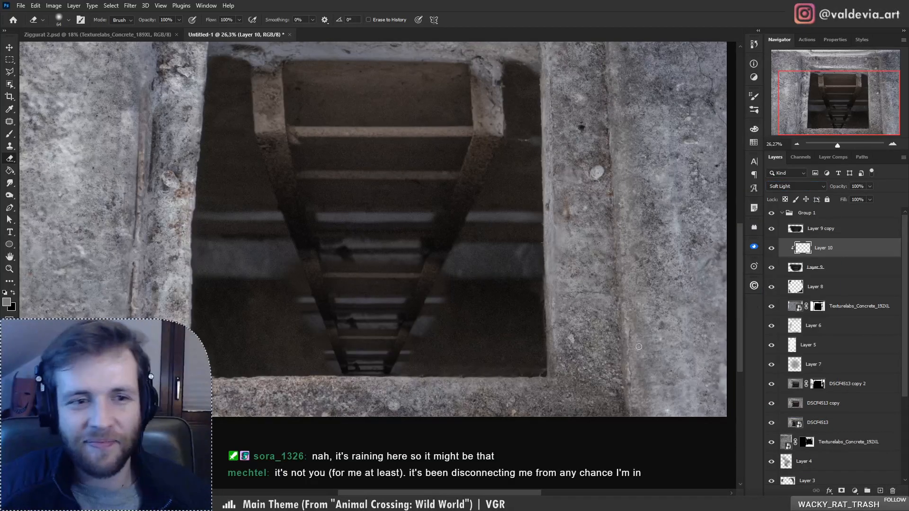
- Darken the rails and upper rung of the middle ladder section on Layer 10 with a small, soft black brush
key("b")
key("x")
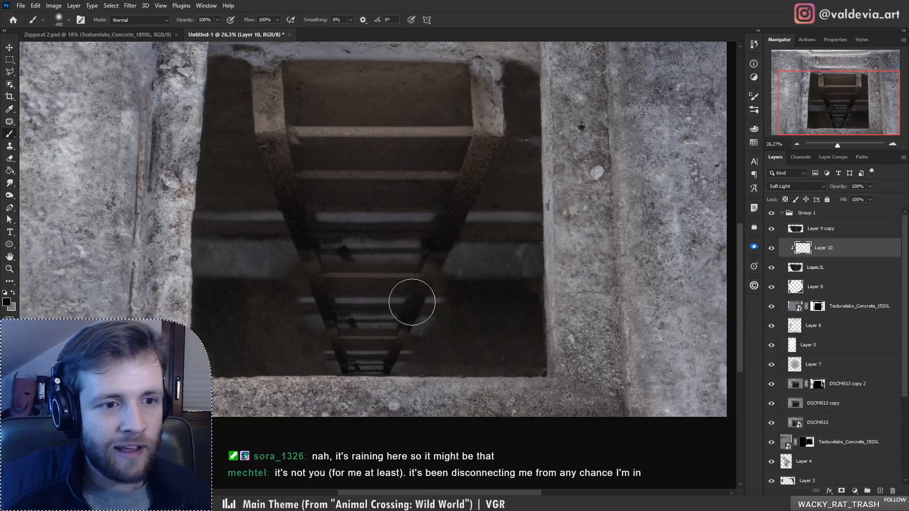
right_click(418, 269)
left_click(494, 270)
left_click_drag(322, 273, 329, 314)
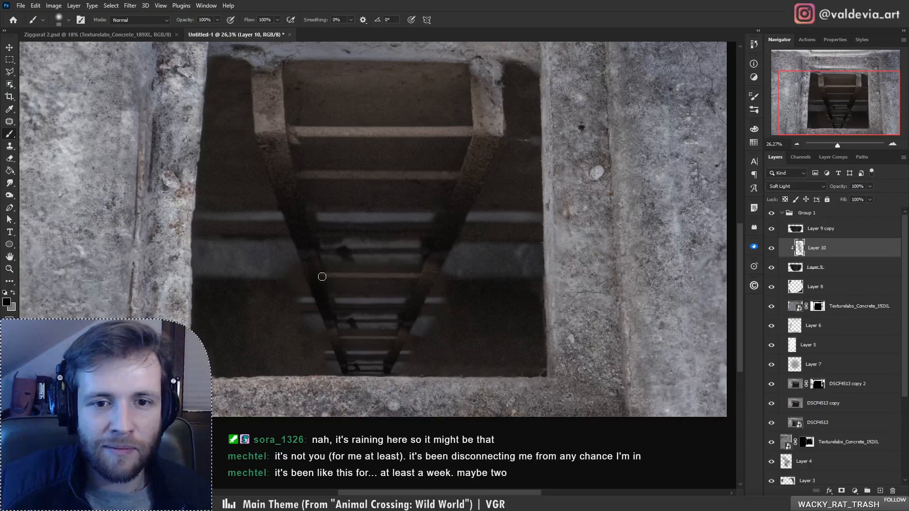
left_click_drag(322, 277, 431, 279)
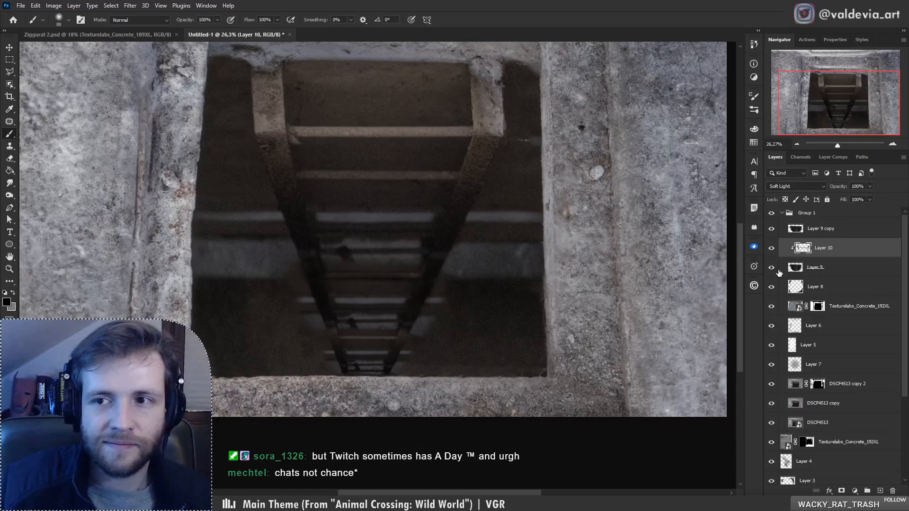
- Add a layer above Layer 9 copy and clip it to that copy
key("alt+bracketright")
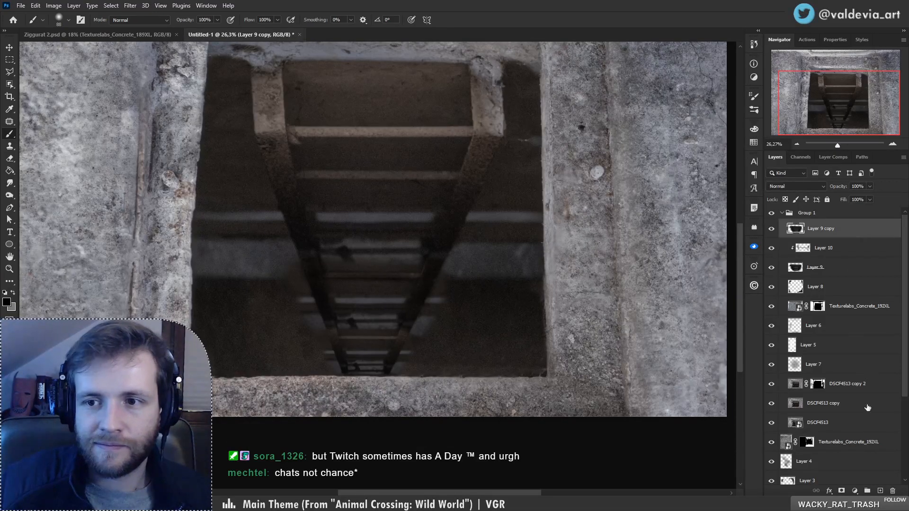
left_click(879, 491)
left_click(822, 238, "alt")
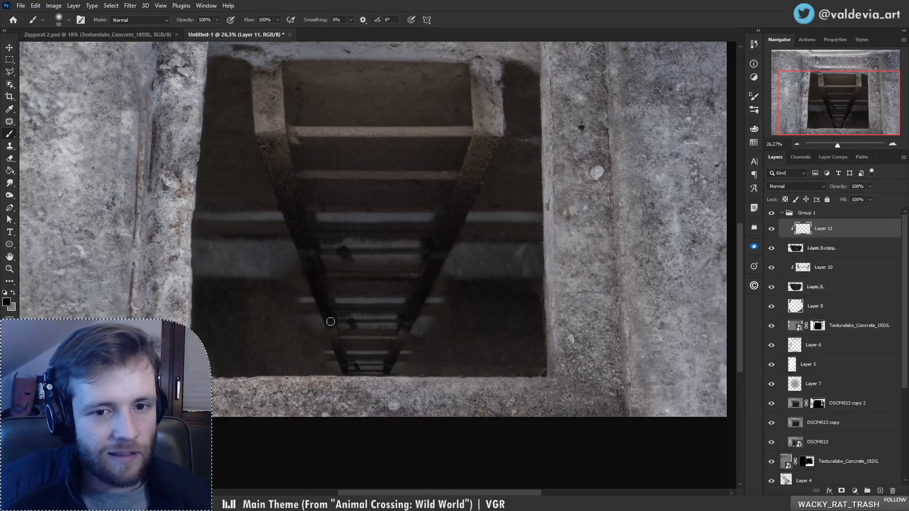
- Paint black over the rails and bright upper rung of the lowest ladder section on Layer 11, undoing unwanted strokes
key("ctrl+z")
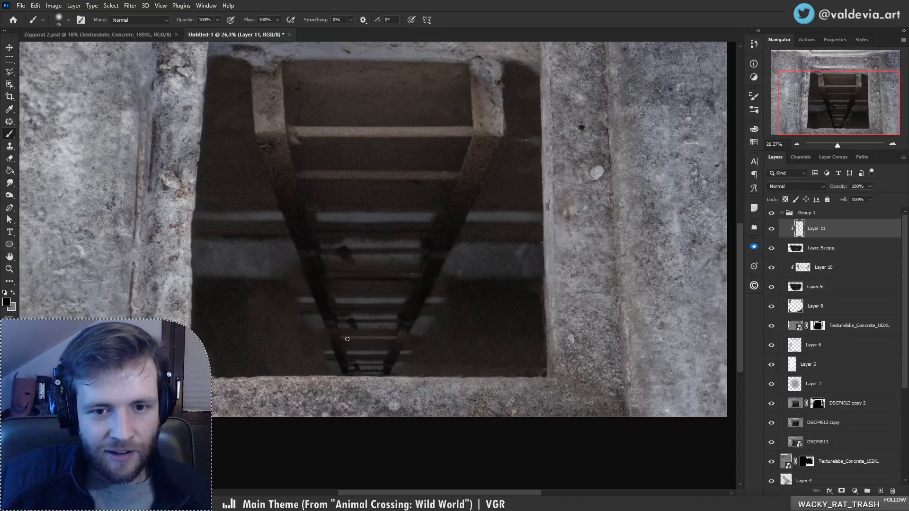
left_click_drag(347, 339, 403, 337)
key("ctrl+z")
key("ctrl+z")
key("ctrl+z")
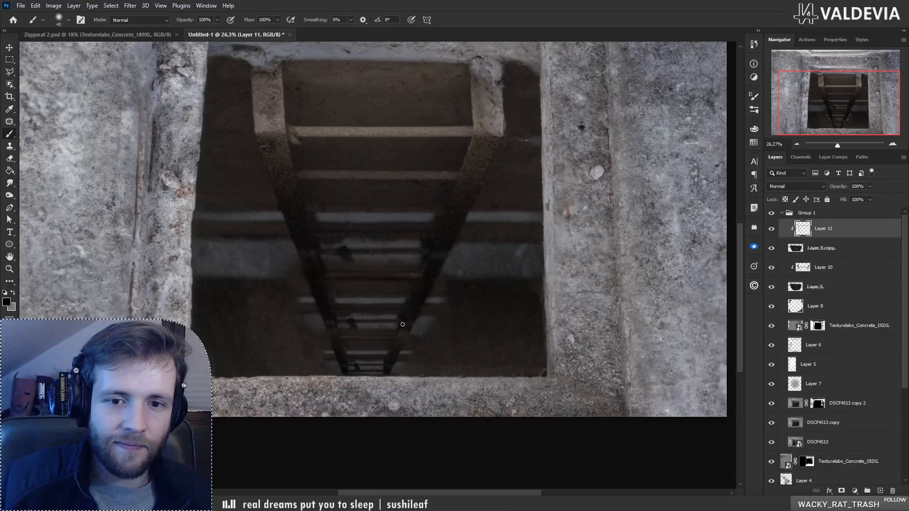
- Darken the lowest rungs at the ladder's base on Layer 11 with a 20 px black brush
mouse_move(401, 350)
left_mouse_down()
mouse_move(400, 342)
mouse_move(302, 344)
left_mouse_up()
key("z")
left_click_drag(374, 347, 447, 341)
key("b")
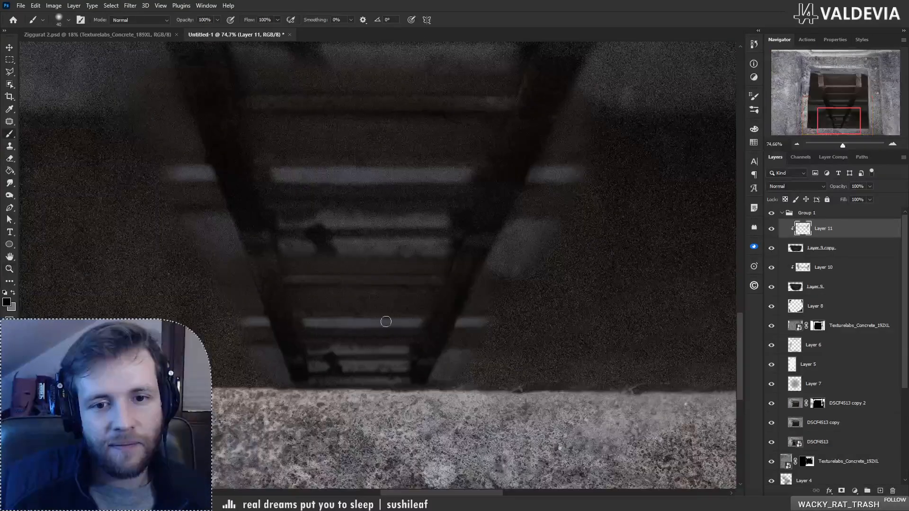
key("ctrl+z")
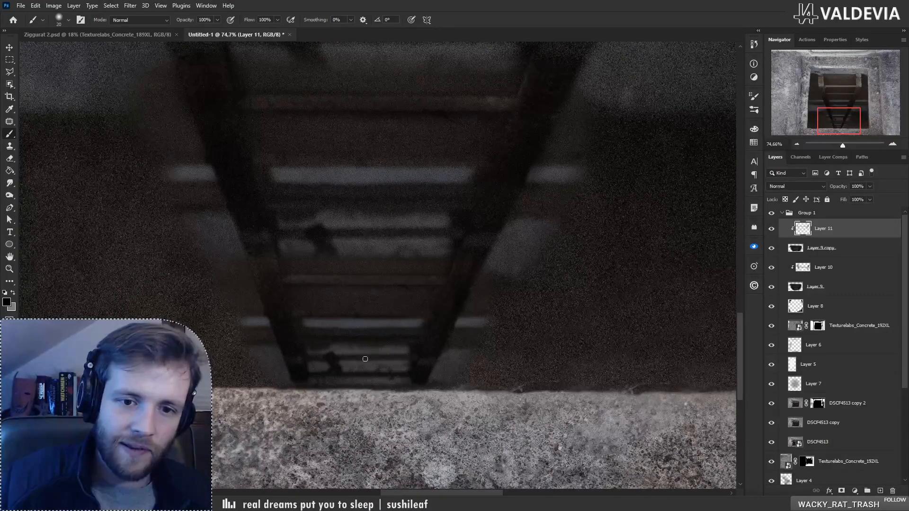
left_click_drag(321, 374, 414, 377)
- Touch up the lowest ladder section's dark rails on Layer 11 with the brush enlarged to 40 px, undoing the last stroke
key("z")
left_click_drag(362, 361, 307, 369)
left_click_drag(356, 346, 406, 334)
key("b")
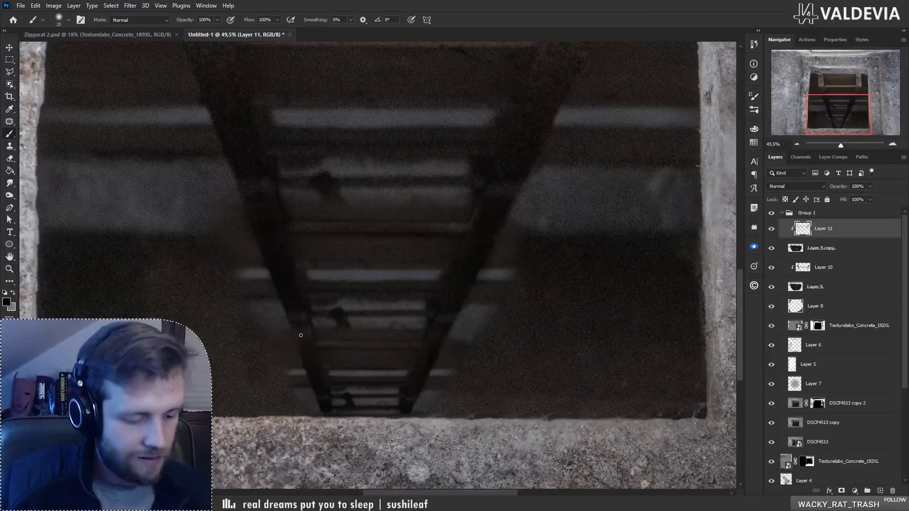
key("bracketright")
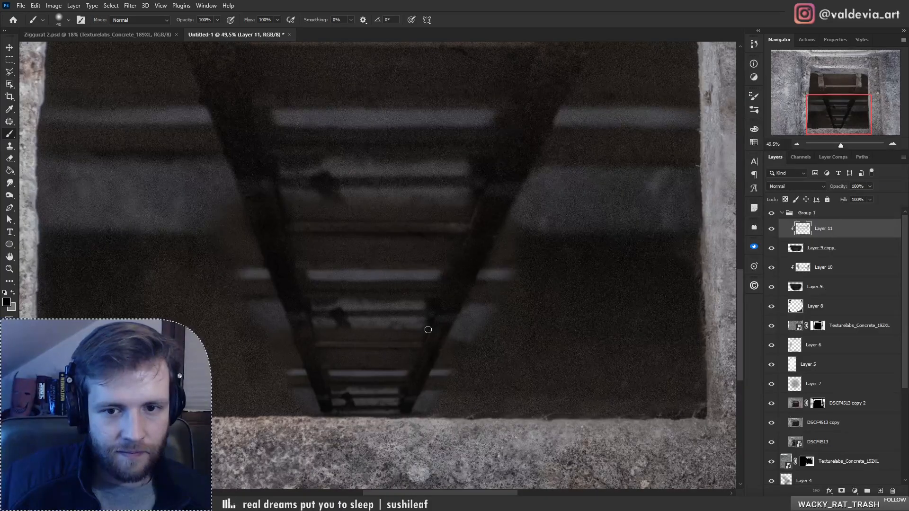
key("ctrl+z")
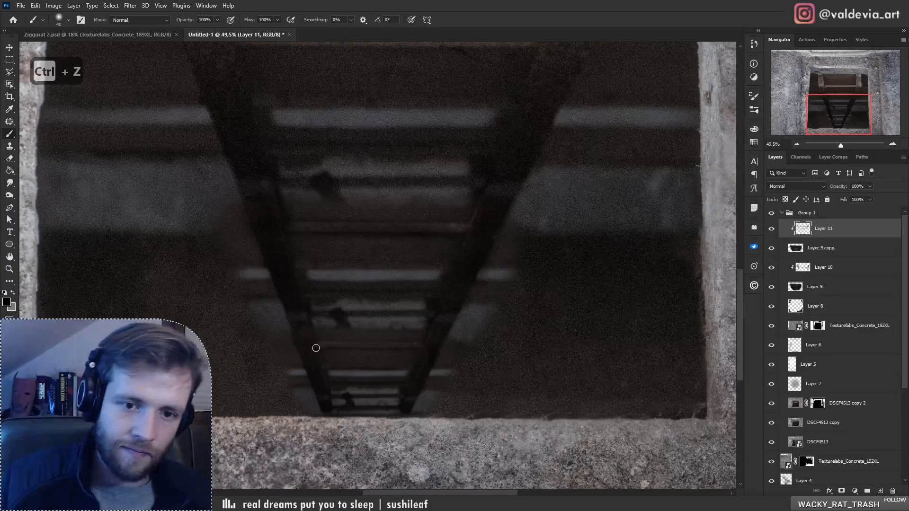
- Add a layer mask to Layer 9
key("z")
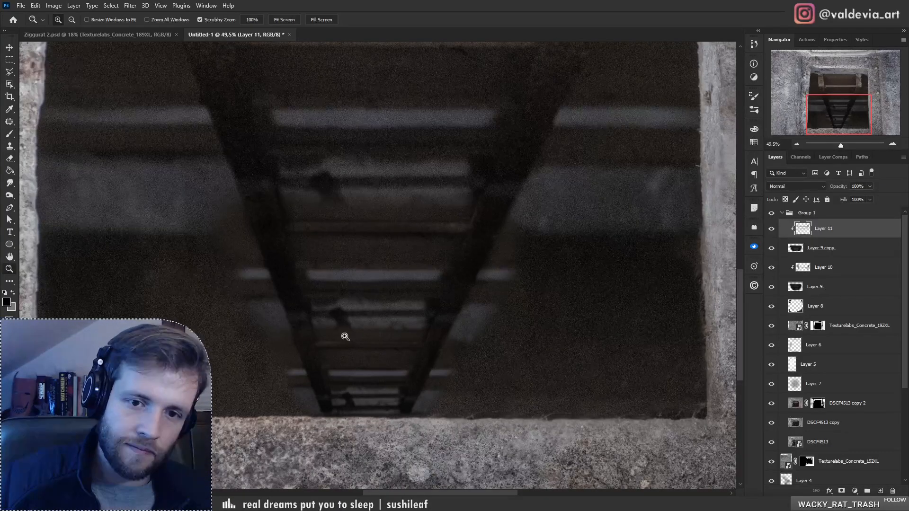
mouse_move(343, 332)
left_mouse_down()
mouse_move(280, 345)
mouse_move(354, 307)
left_mouse_up()
key("b")
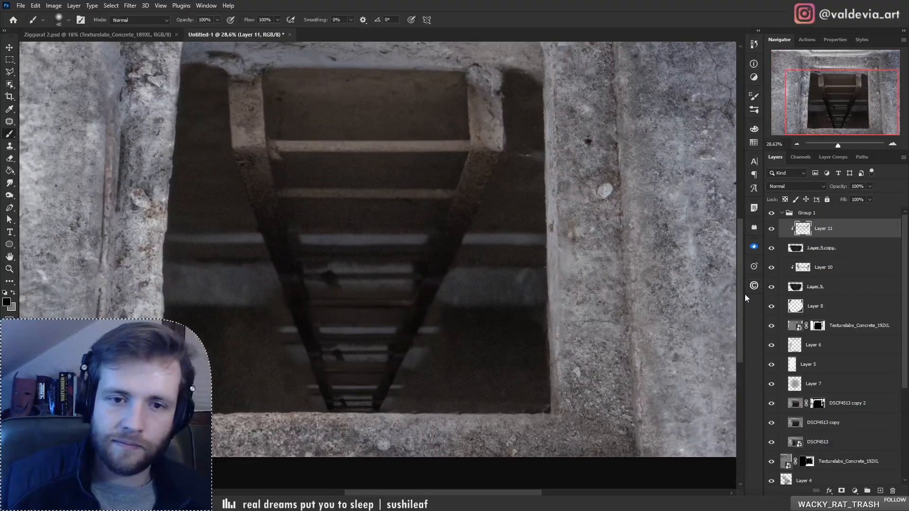
left_click(772, 287)
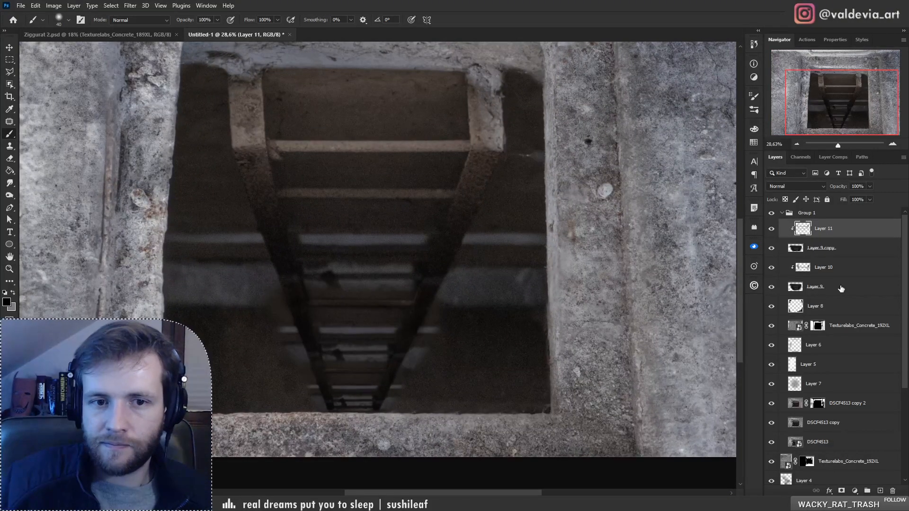
left_click(835, 287)
left_click(842, 491)
key("x")
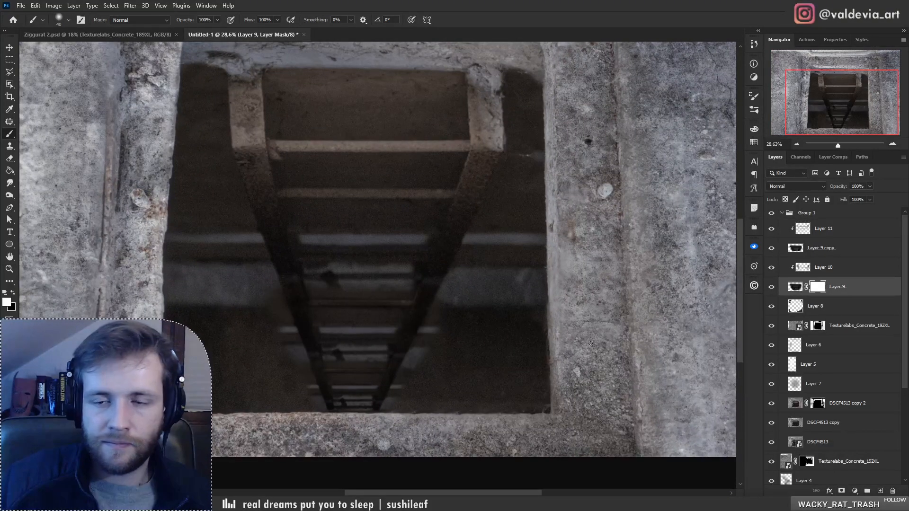
- Hide the leftover pale patches beside the lower ladder's rails on Layer 9's mask, using an 84 px Soft Round brush at 51% and 24% hardness
right_click(471, 274)
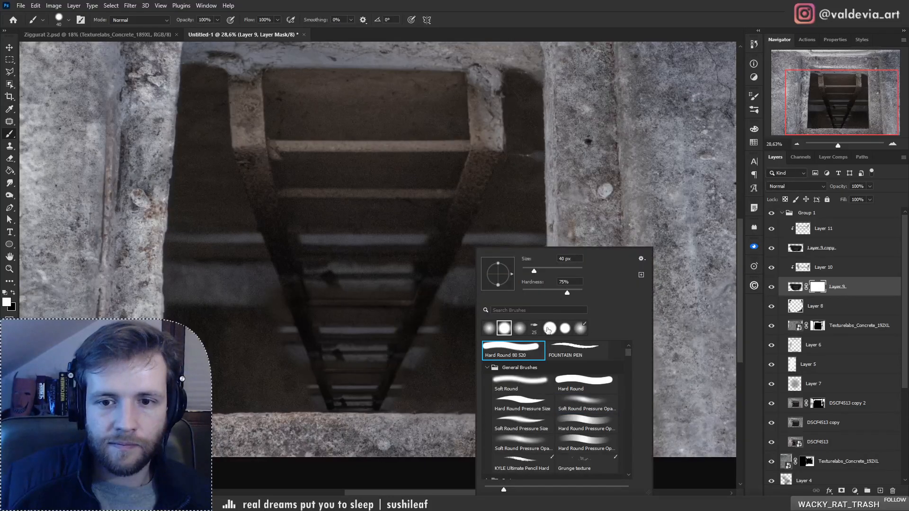
left_click(537, 379)
left_click(552, 290)
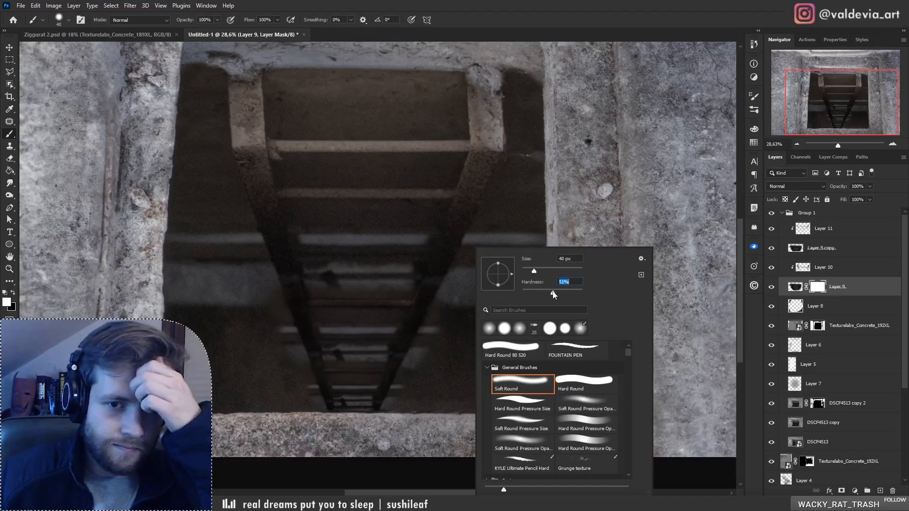
left_click(547, 269)
left_click(451, 283)
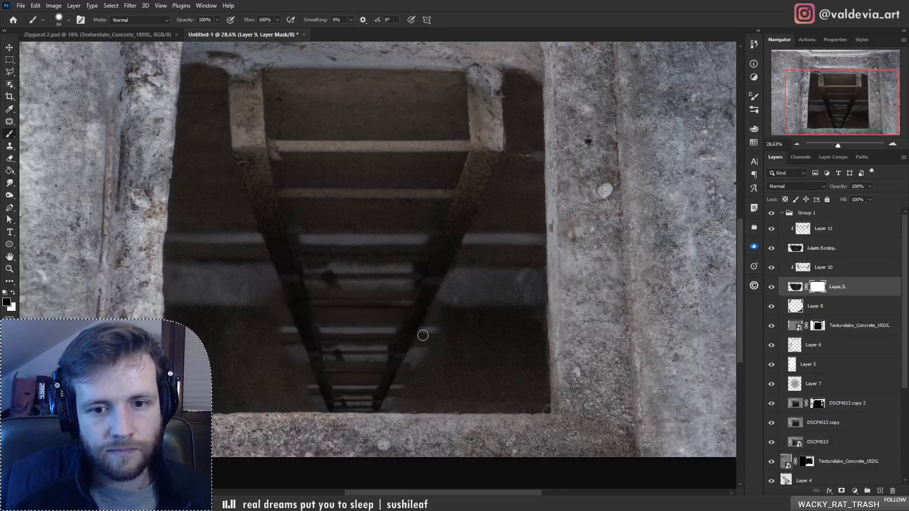
right_click(471, 283)
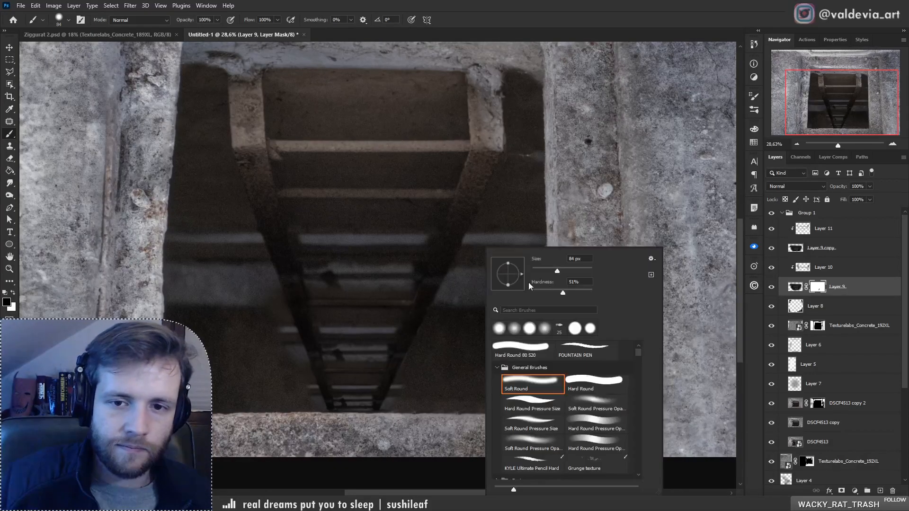
left_click(548, 292)
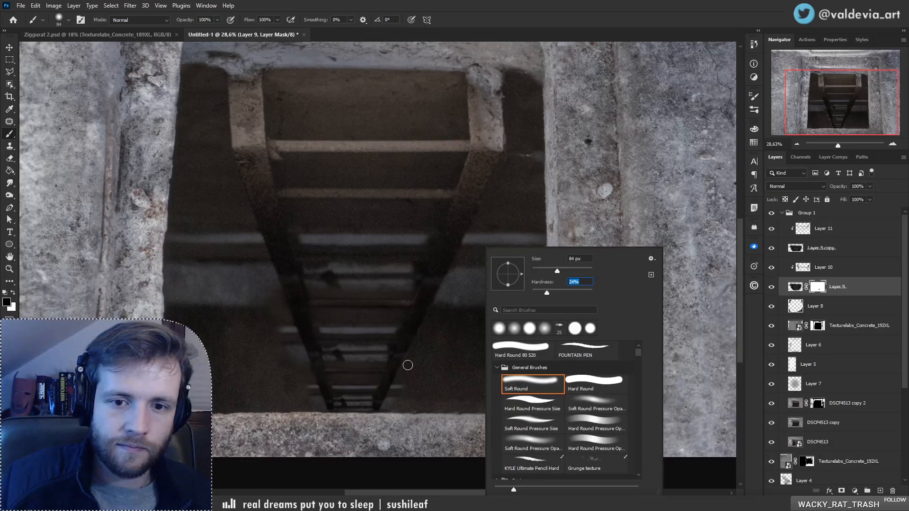
left_click(407, 365)
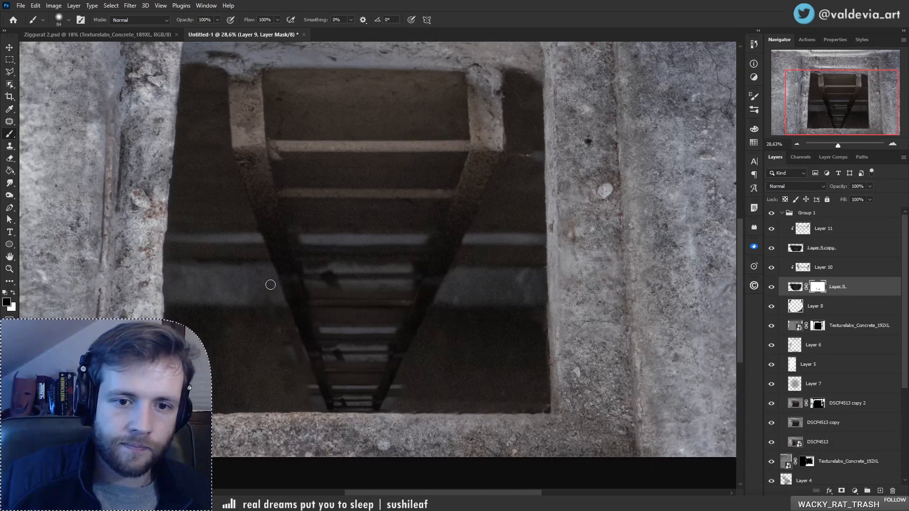
- Mask out the bright horizontal band between the rails in the middle of the lower ladder on Layer 9
key("ctrl+space")
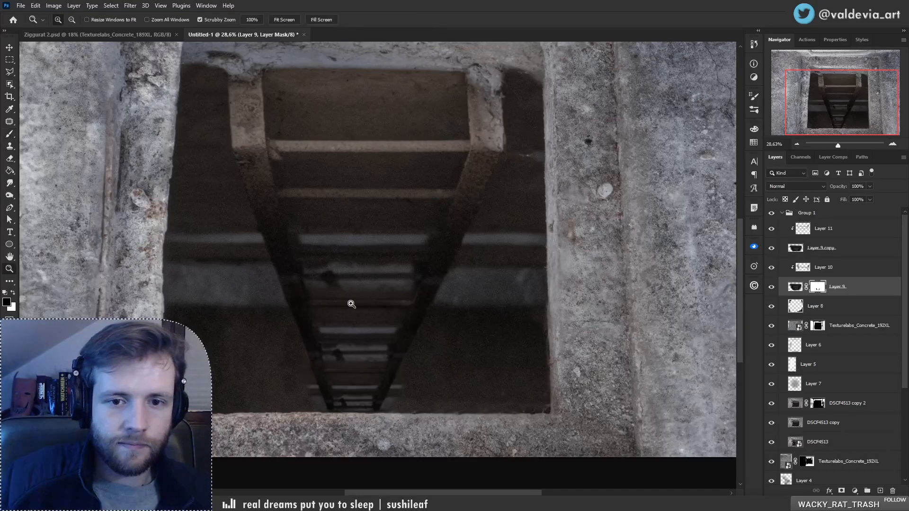
left_click_drag(346, 305, 374, 299)
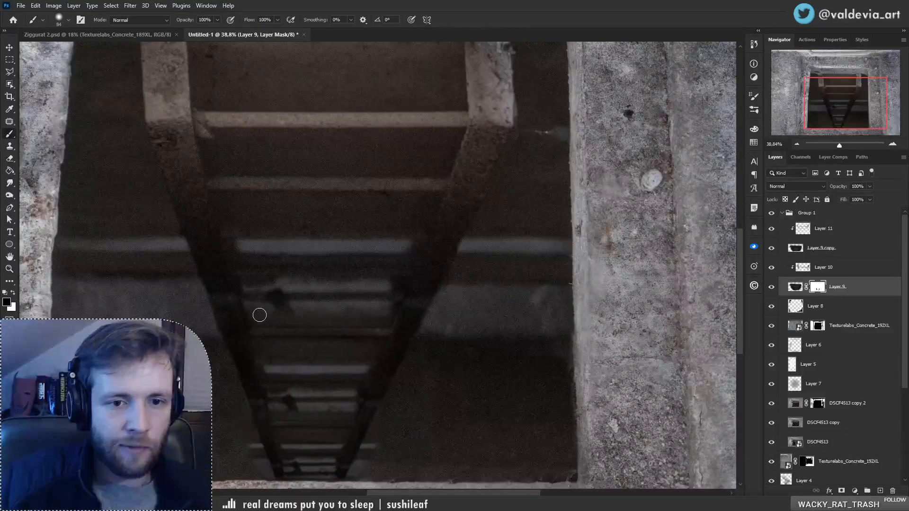
left_click(258, 321)
left_click(373, 320, "shift")
left_click(384, 320, "shift")
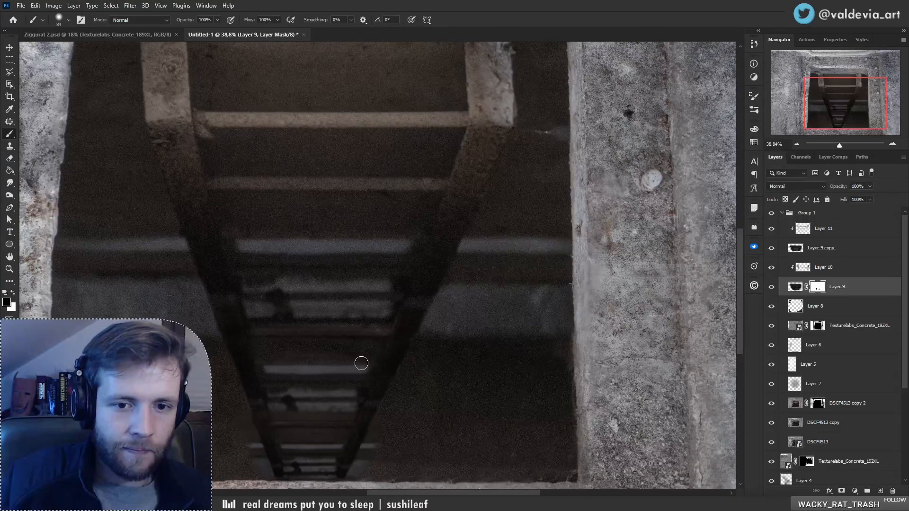
left_click_drag(362, 363, 270, 368)
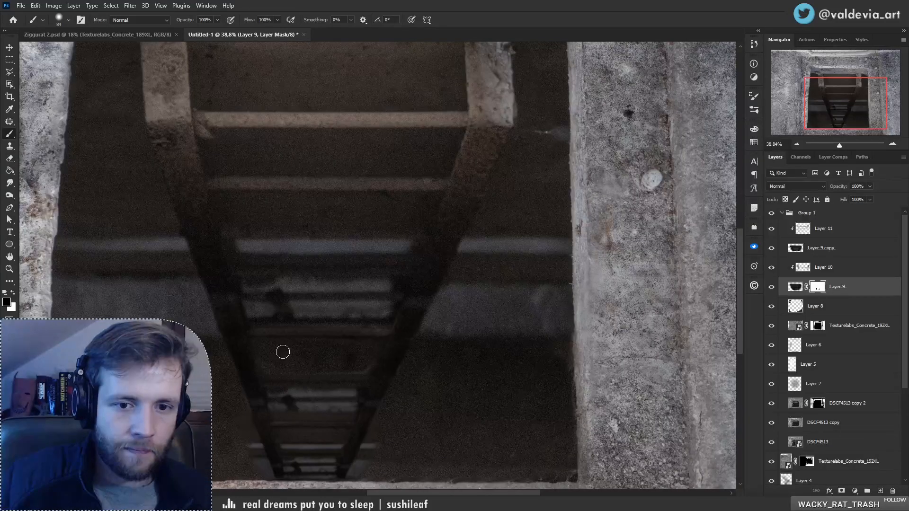
- Reduce the brush to 40 px and mask out the bright strip above the dark spot between Layer 9's ladder rails
key("z")
mouse_move(305, 335)
left_mouse_down()
mouse_move(262, 346)
mouse_move(367, 335)
mouse_move(375, 392)
mouse_move(398, 384)
left_mouse_up()
key("b")
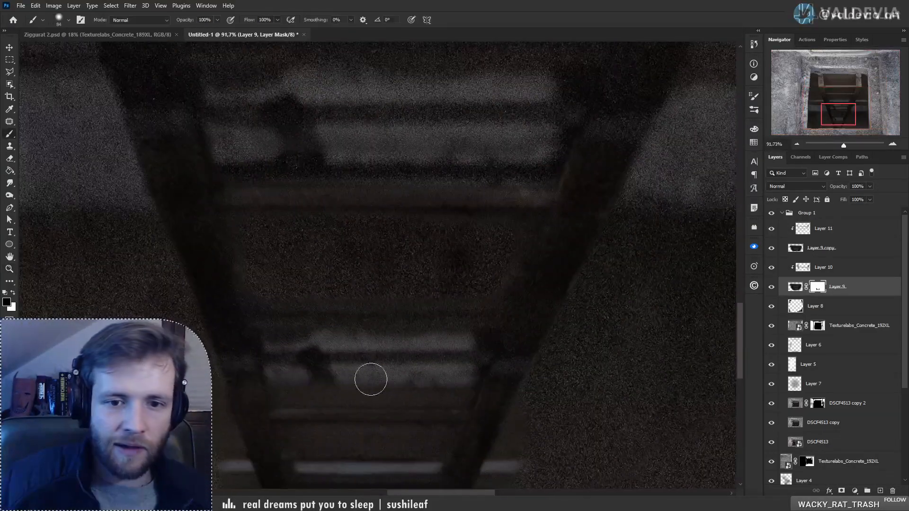
key("bracketleft")
key("bracketleft")
key("bracketleft")
key("bracketleft")
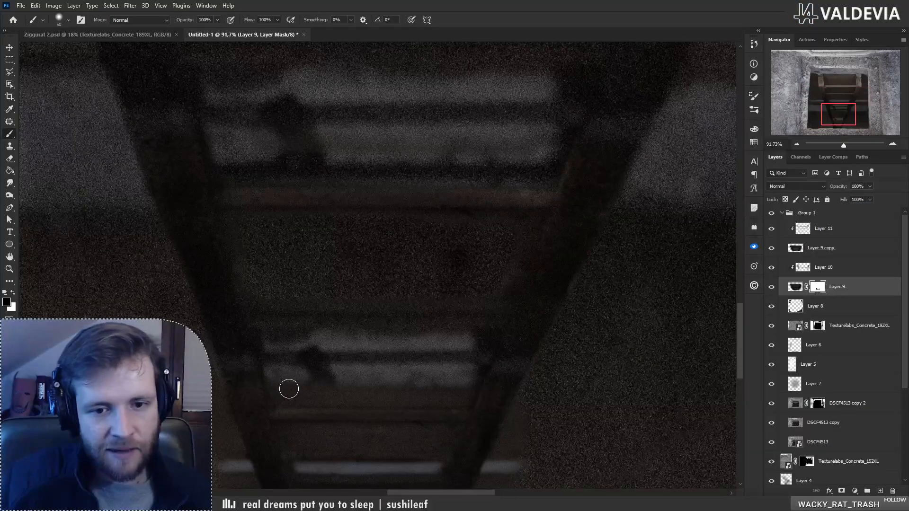
key("bracketleft")
mouse_move(270, 342)
left_mouse_down()
mouse_move(473, 340)
mouse_move(290, 337)
left_mouse_up()
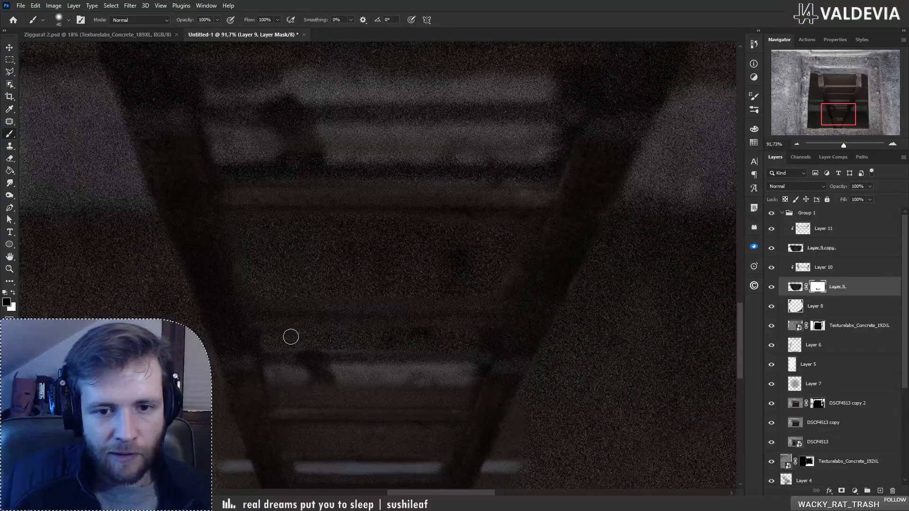
- Mask out the remaining pale strip between Layer 9's rails and lower the brush hardness to 2%
left_click_drag(395, 396, 388, 328)
left_click_drag(270, 314, 447, 313)
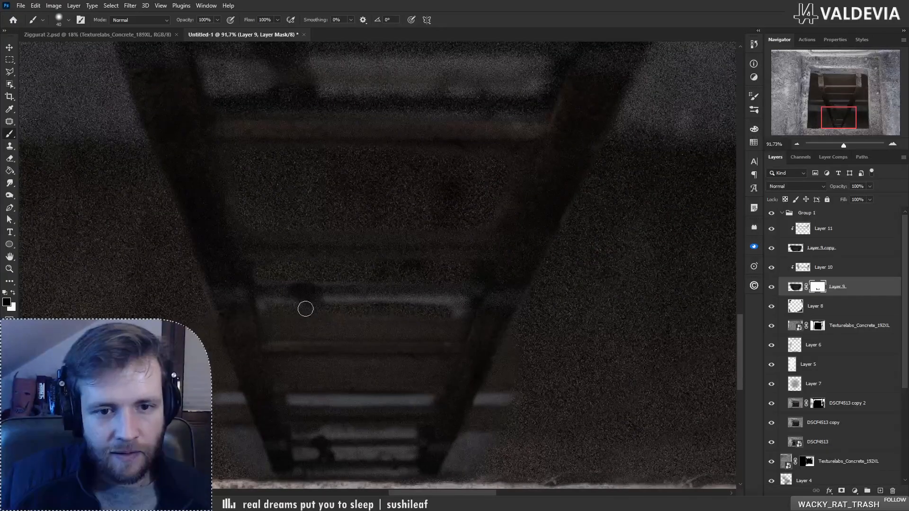
mouse_move(306, 309)
left_mouse_down()
mouse_move(266, 308)
mouse_move(421, 302)
mouse_move(459, 319)
left_mouse_up()
right_click(459, 298)
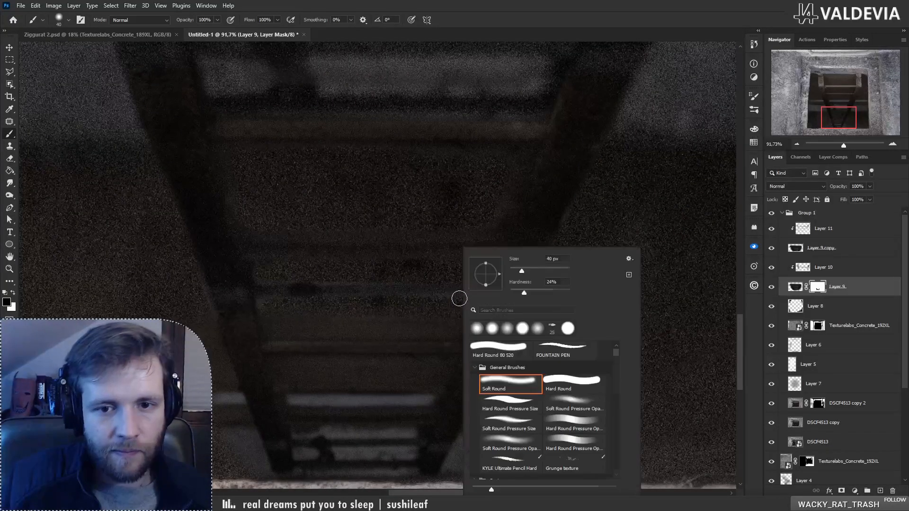
left_click_drag(517, 294, 479, 304)
left_click(268, 316)
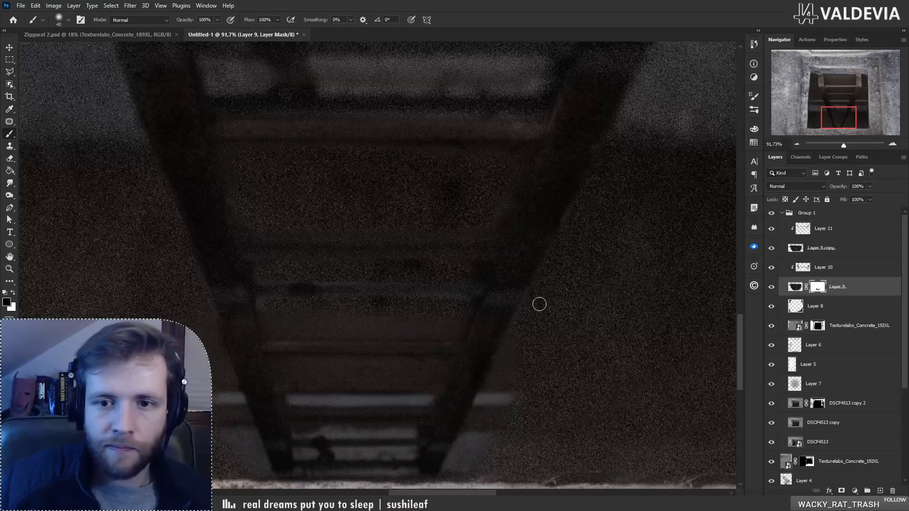
left_click(847, 229)
scroll(385, 292, "down", 3)
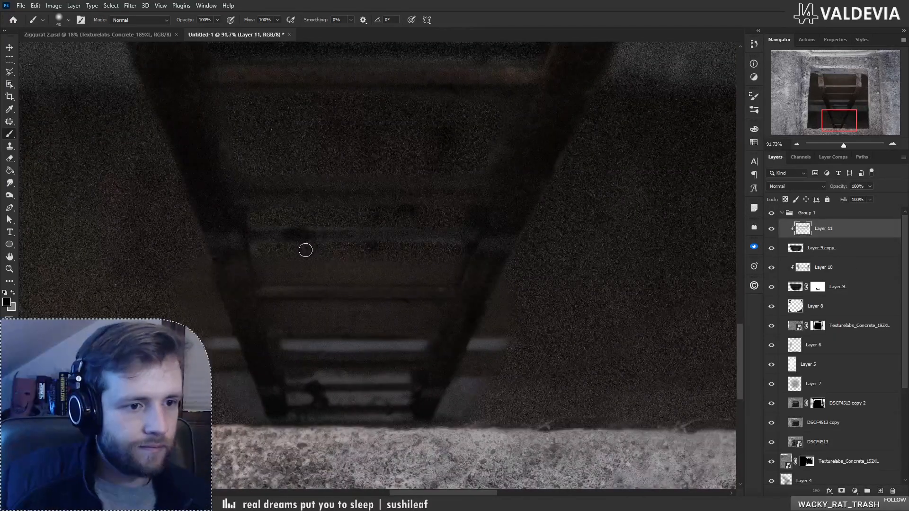
mouse_move(261, 270)
left_mouse_down()
mouse_move(279, 274)
mouse_move(367, 273)
left_mouse_up()
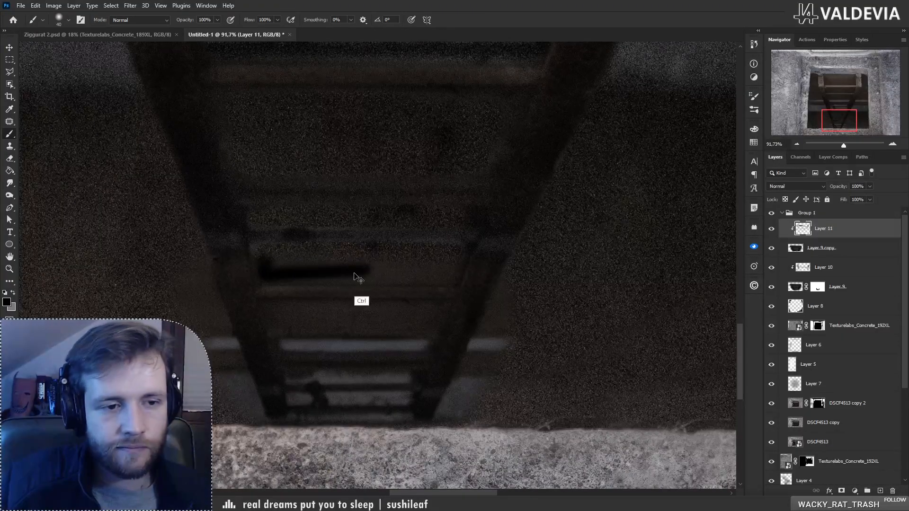
key("ctrl+z")
- Add a layer mask to Layer 9 copy and paint out its bright rung band and the pale patches outside the rails
left_click(848, 248)
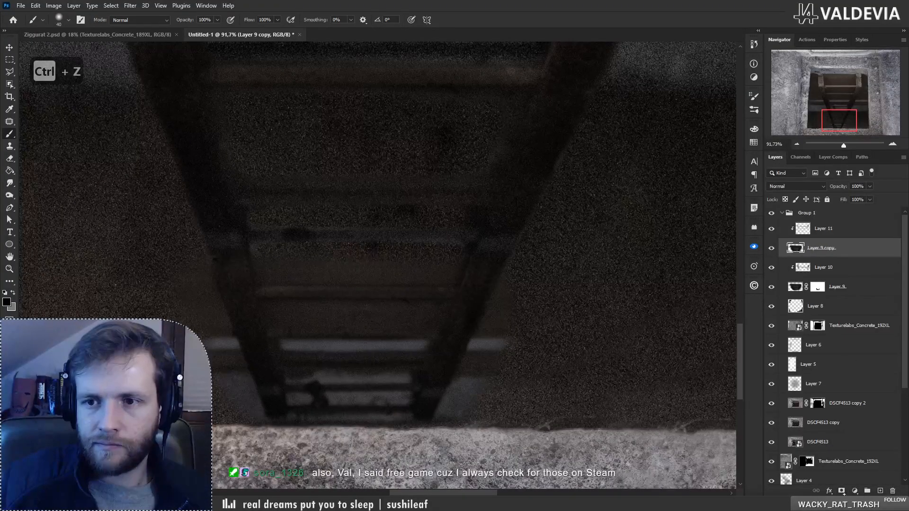
left_click(842, 491)
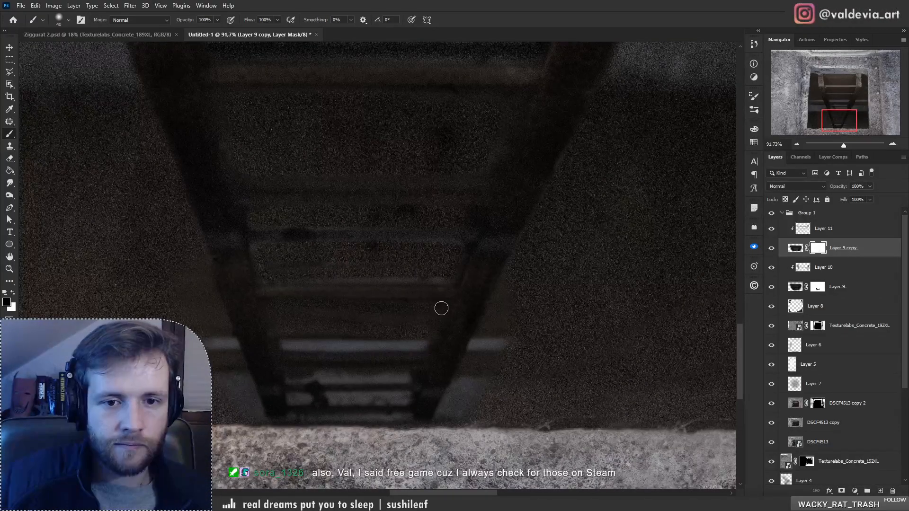
mouse_move(290, 351)
left_mouse_down()
mouse_move(426, 350)
mouse_move(286, 347)
left_mouse_up()
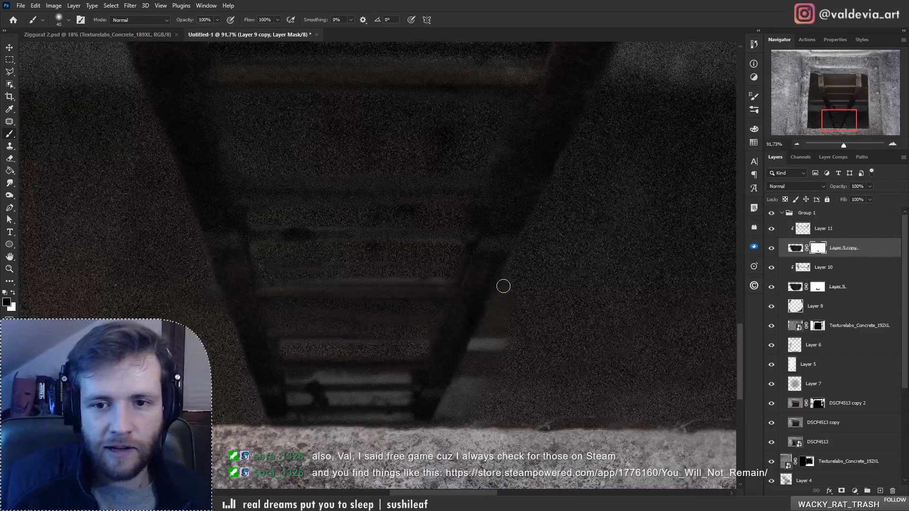
mouse_move(487, 331)
left_mouse_down()
mouse_move(456, 432)
mouse_move(440, 424)
mouse_move(494, 342)
left_mouse_up()
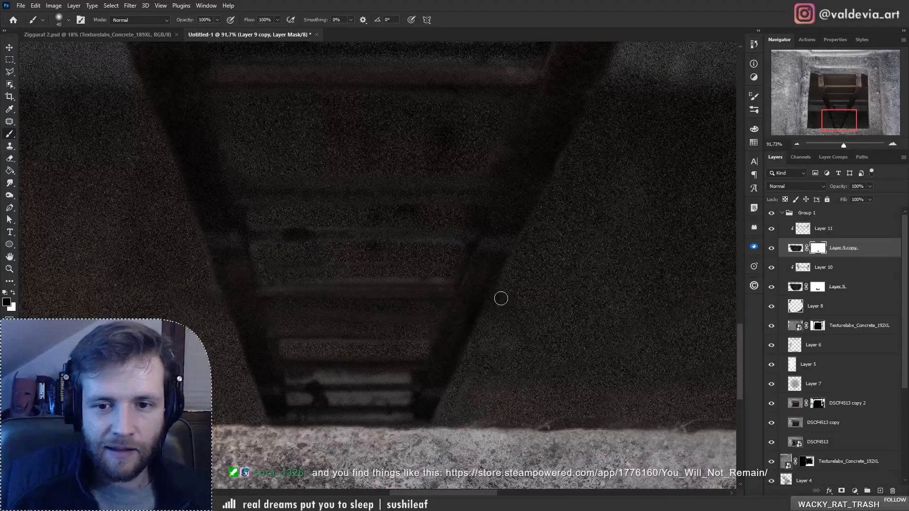
- Mask out the pale gaps between Layer 9 copy's lowest rungs with a 25 px Soft Round Pressure Opacity brush, undoing the first stroke
key("z")
left_click_drag(390, 316, 321, 331)
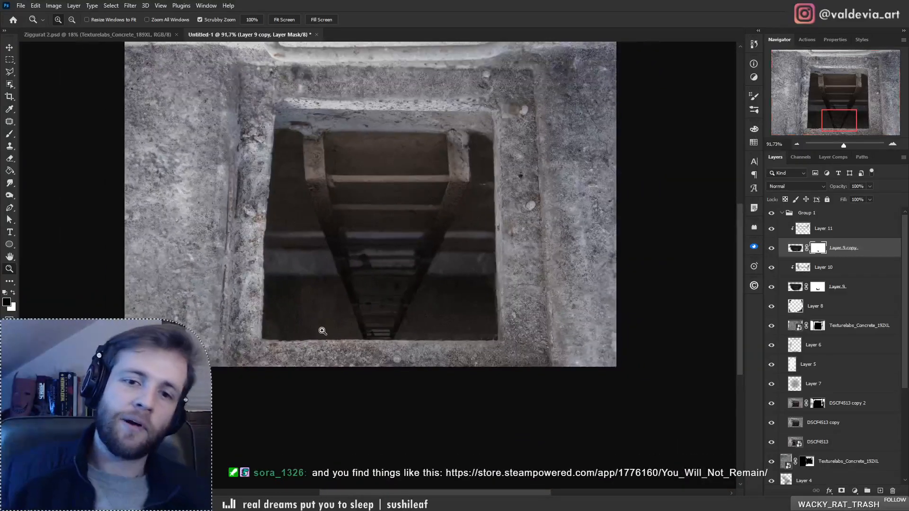
left_click_drag(381, 329, 447, 312)
left_click_drag(350, 406, 370, 402)
key("b")
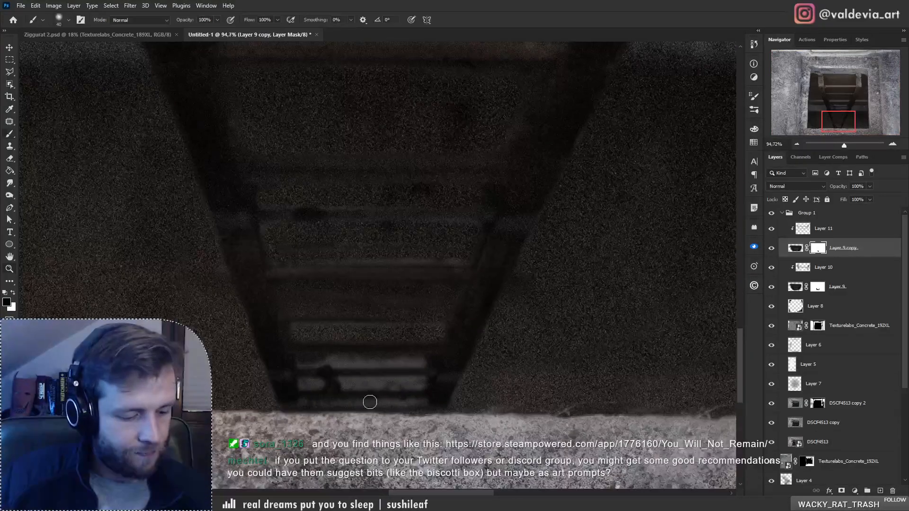
right_click(402, 375)
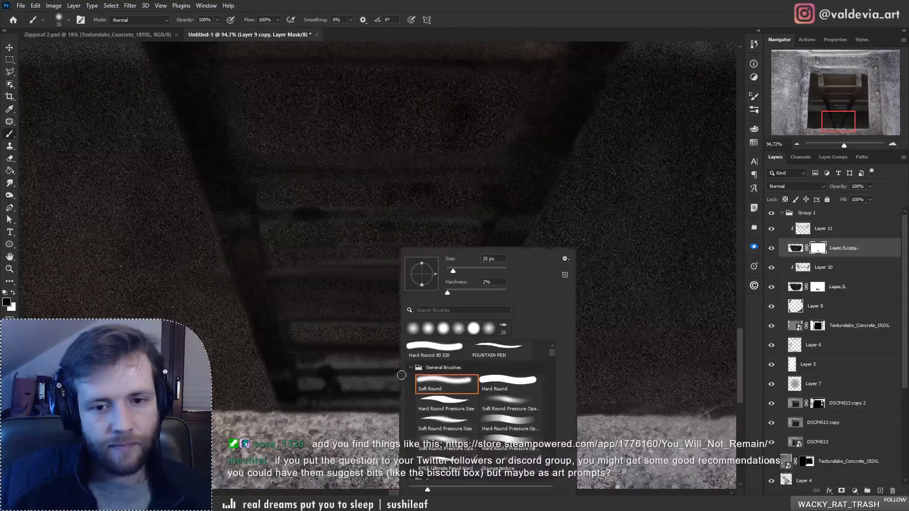
left_click(508, 407)
left_click_drag(317, 361, 433, 360)
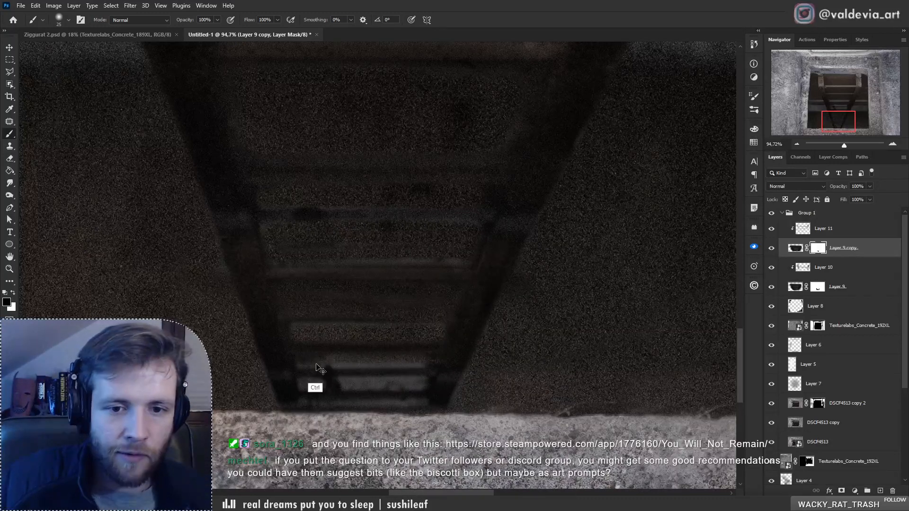
key("ctrl+z")
mouse_move(317, 366)
left_mouse_down()
mouse_move(406, 365)
mouse_move(380, 361)
mouse_move(324, 383)
left_mouse_up()
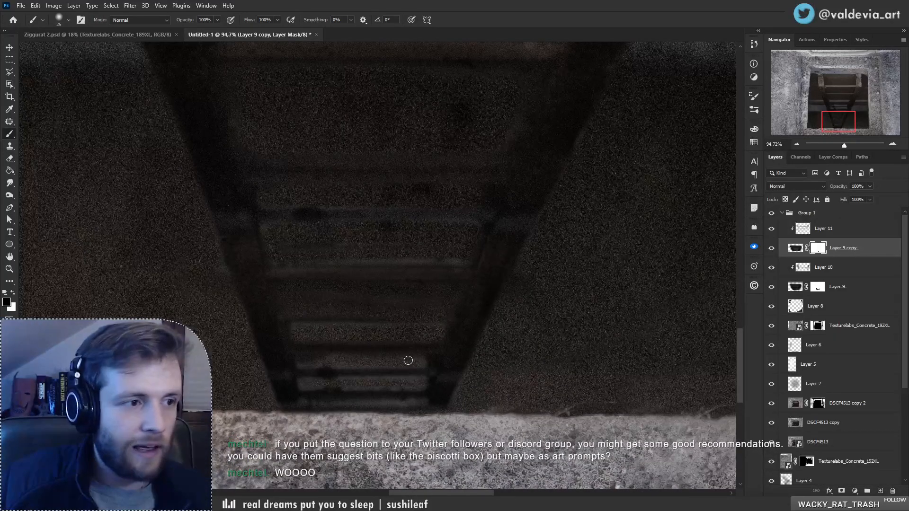
- Add a new layer above Layer 11 and enlarge the soft brush to 174 px
key("z")
left_click_drag(363, 329, 327, 306)
mouse_move(361, 272)
left_mouse_down()
mouse_move(416, 257)
mouse_move(350, 264)
mouse_move(371, 252)
left_mouse_up()
key("b")
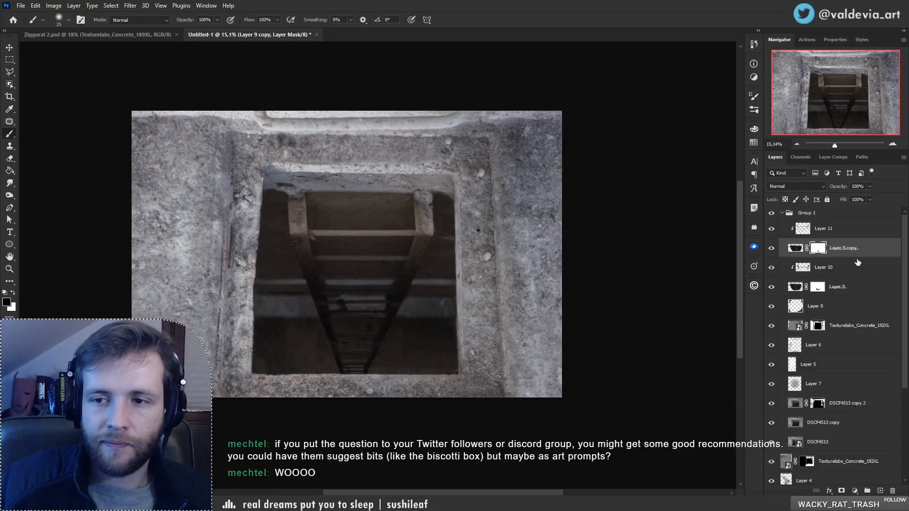
left_click(845, 231)
left_click(880, 492)
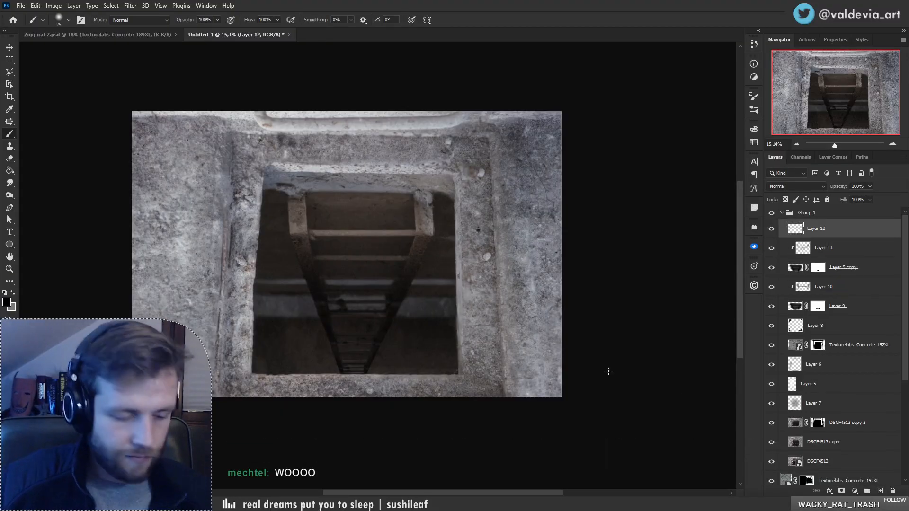
right_click(498, 337)
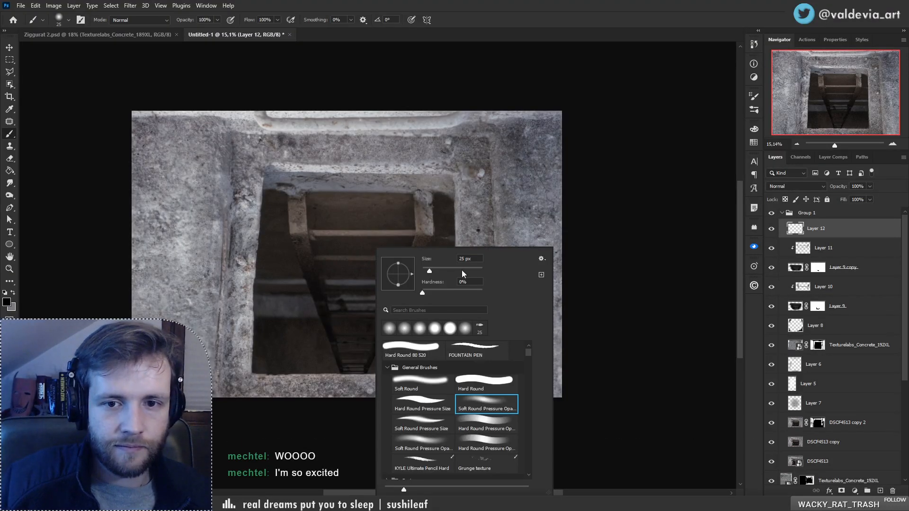
left_click_drag(463, 273, 490, 274)
left_click(736, 245)
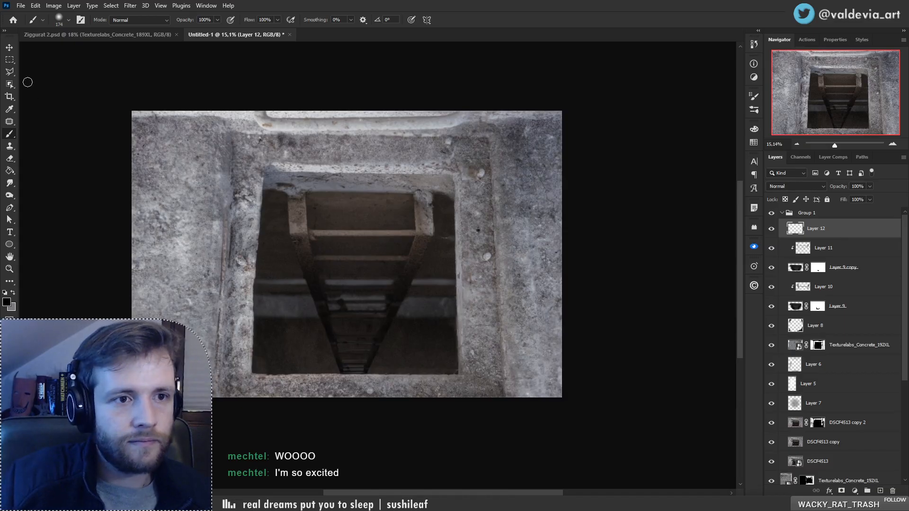
- Try to select the dark ladder opening with the Object Selection tool in Rectangle mode
left_click(12, 85)
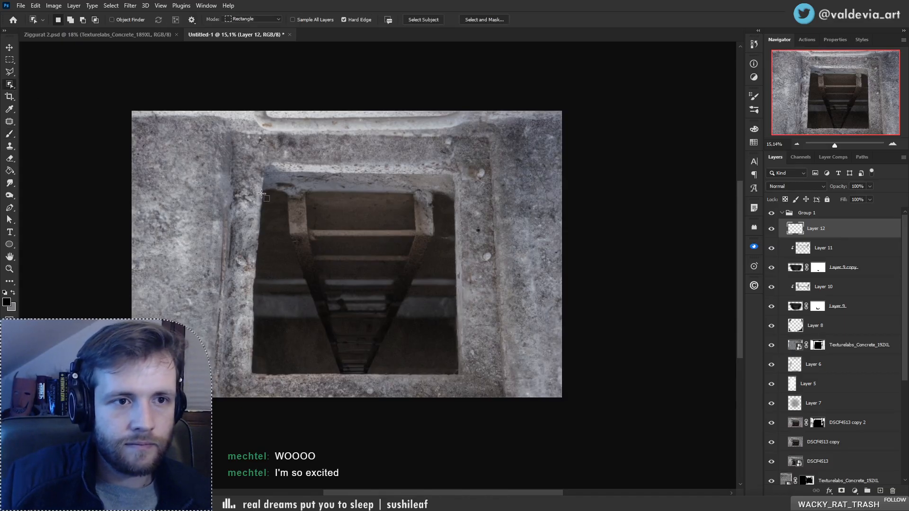
left_click_drag(254, 180, 463, 374)
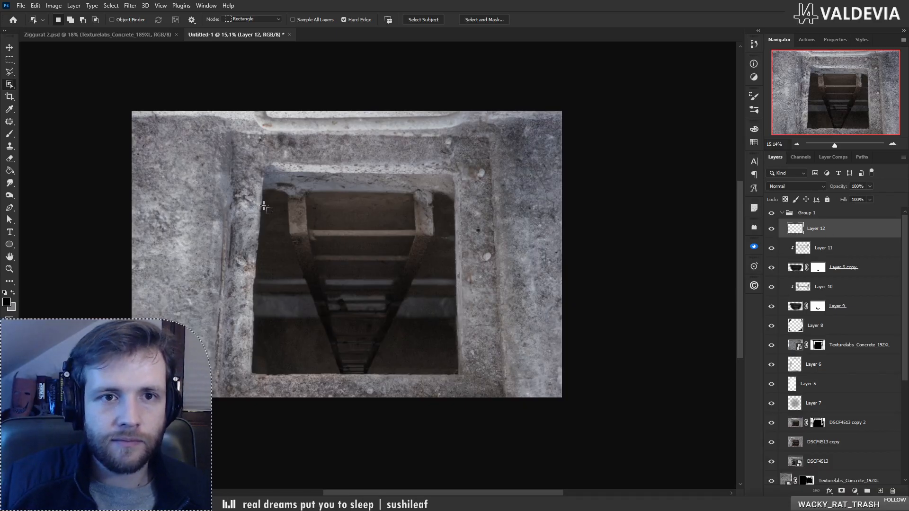
left_click_drag(257, 175, 459, 377)
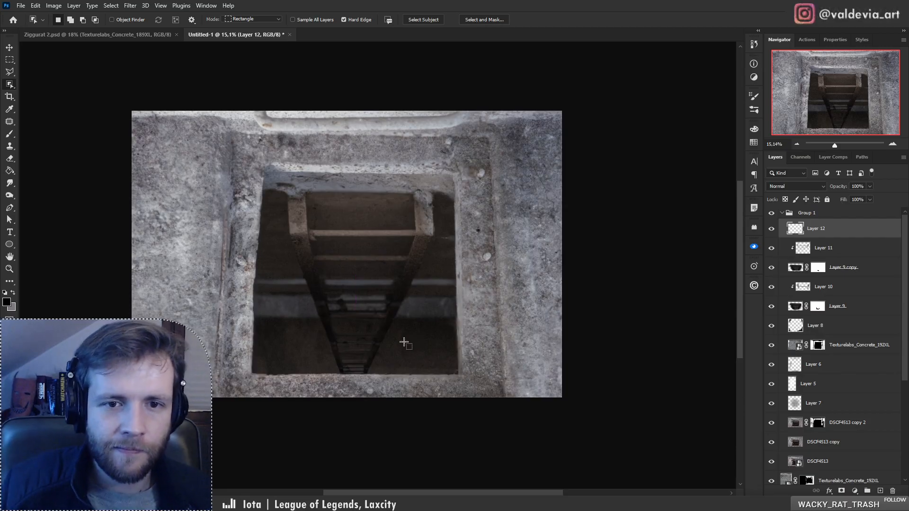
- Activate the Polygonal Lasso tool with a 0.8 px feather
left_click(10, 75)
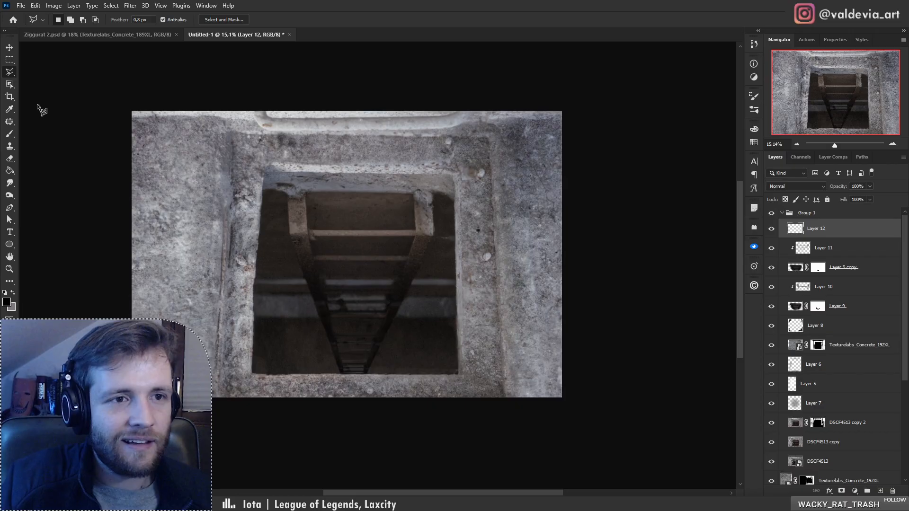
- Try to select the dark ladder opening using the Object Selection tool in Lasso mode
left_click(10, 85)
left_click(246, 21)
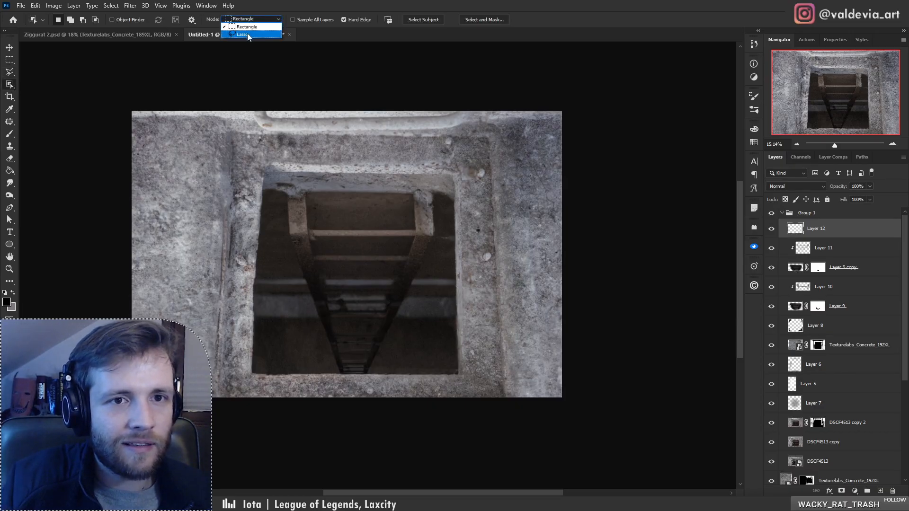
left_click(249, 33)
left_click_drag(260, 185, 240, 356)
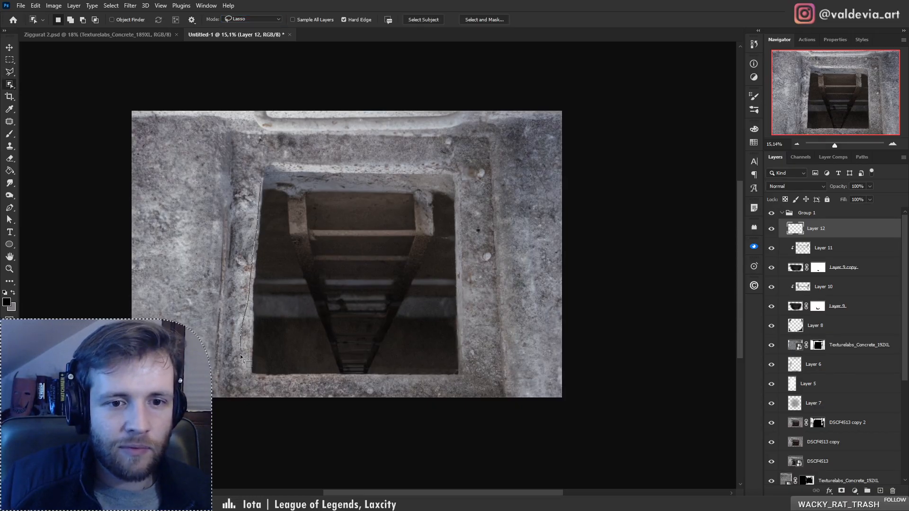
mouse_move(312, 381)
left_mouse_down()
mouse_move(467, 386)
mouse_move(464, 208)
mouse_move(445, 187)
left_mouse_up()
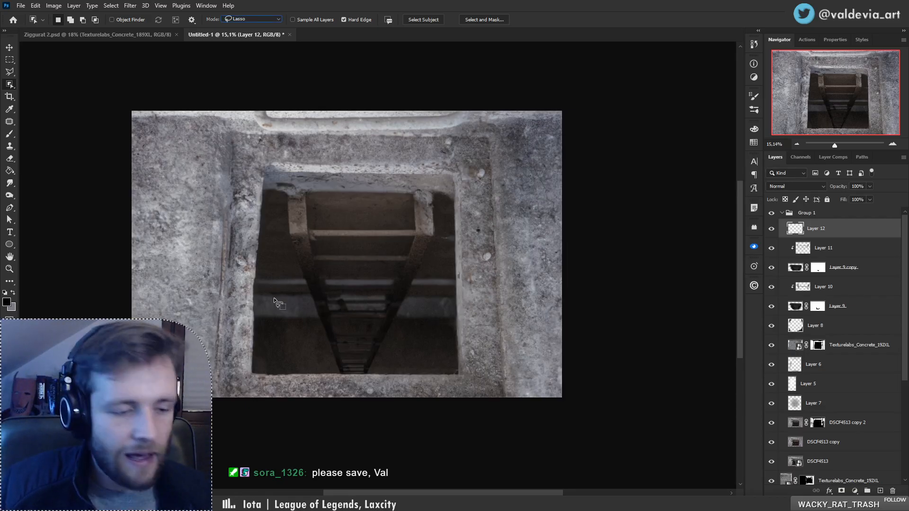
left_click(247, 22)
left_click(261, 21)
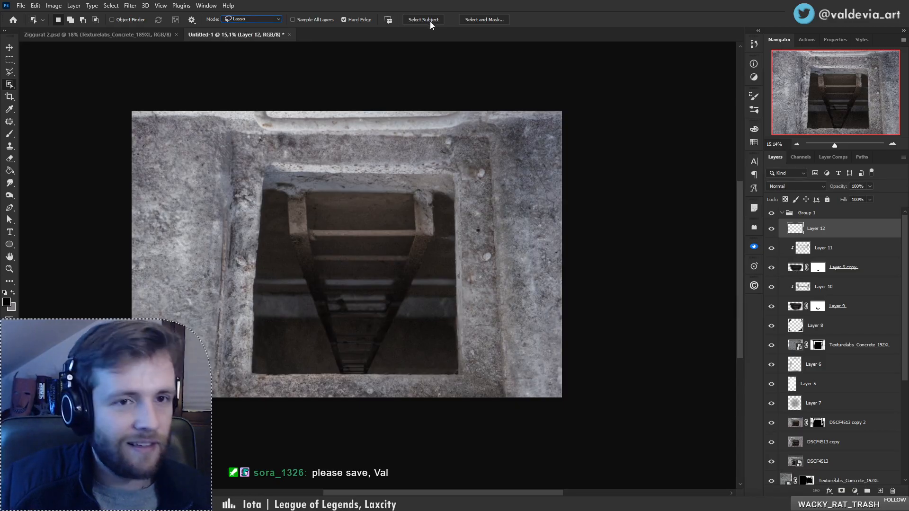
- Save the untitled document as Ziggurat 3.psd in the Ziggurat folder
key("ctrl+s")
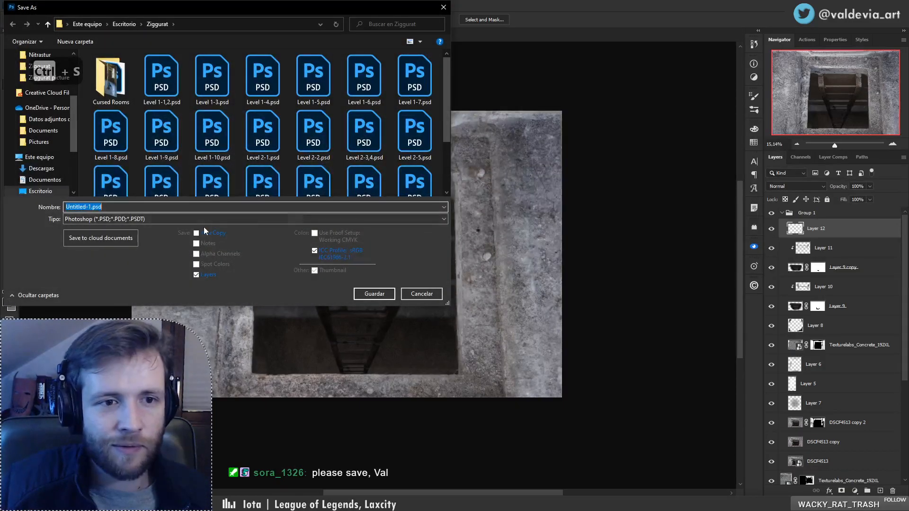
scroll(192, 183, "down", 3)
left_click(212, 168)
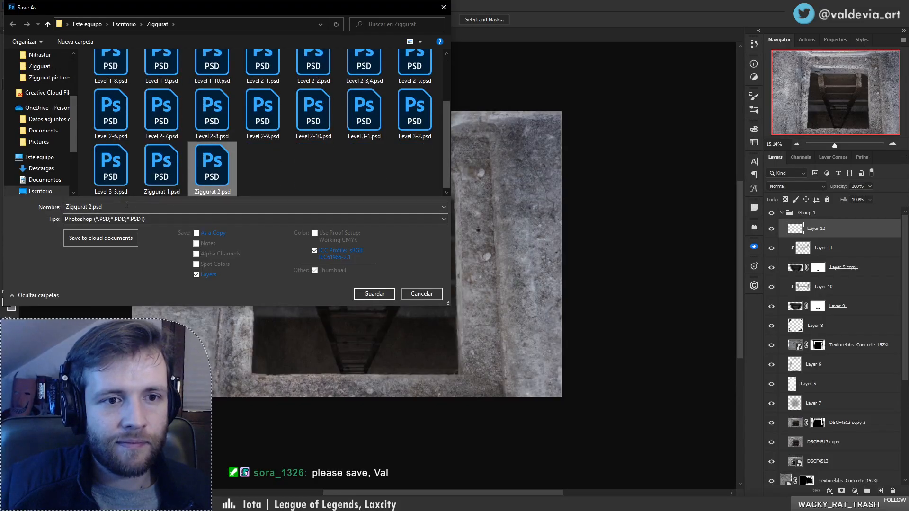
left_click(89, 207)
left_click(88, 207)
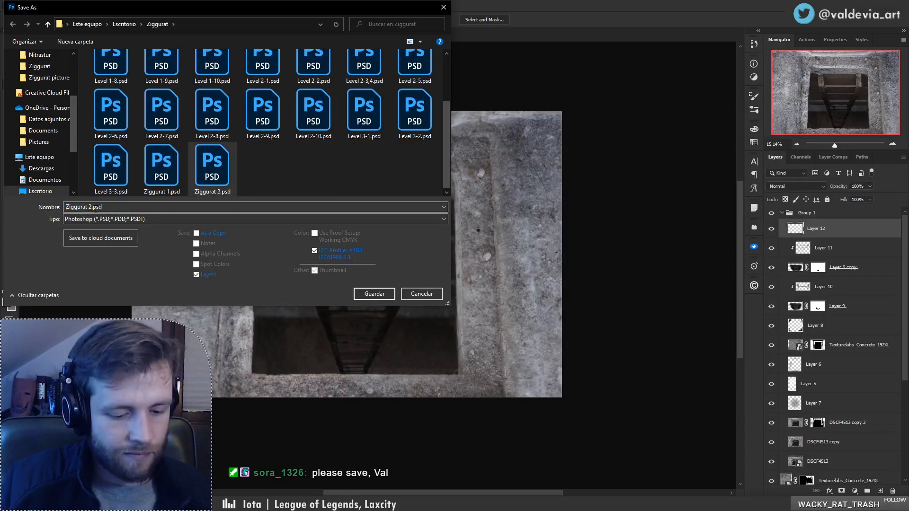
key("Delete")
type("3")
key("Return")
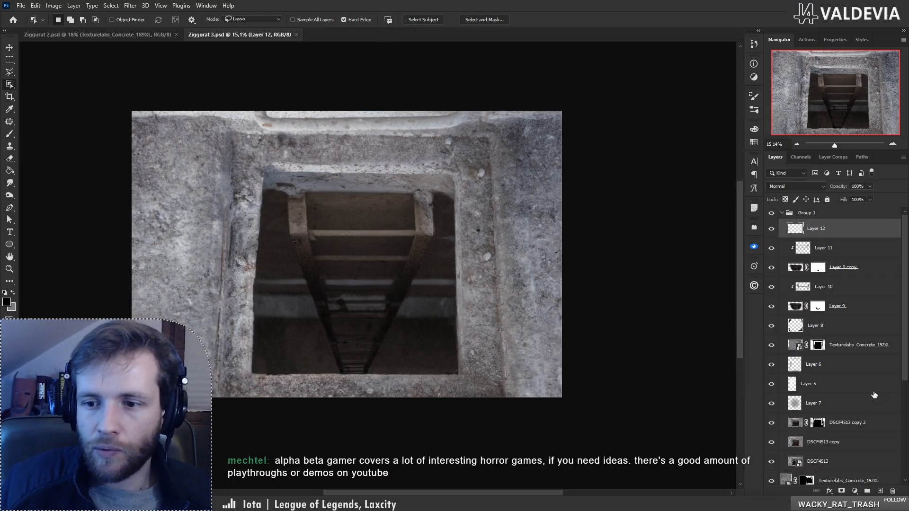
- Select the square ladder opening on the DSCF4513 copy layer using Object Selection in Rectangle mode
left_click(840, 447)
left_click(770, 424)
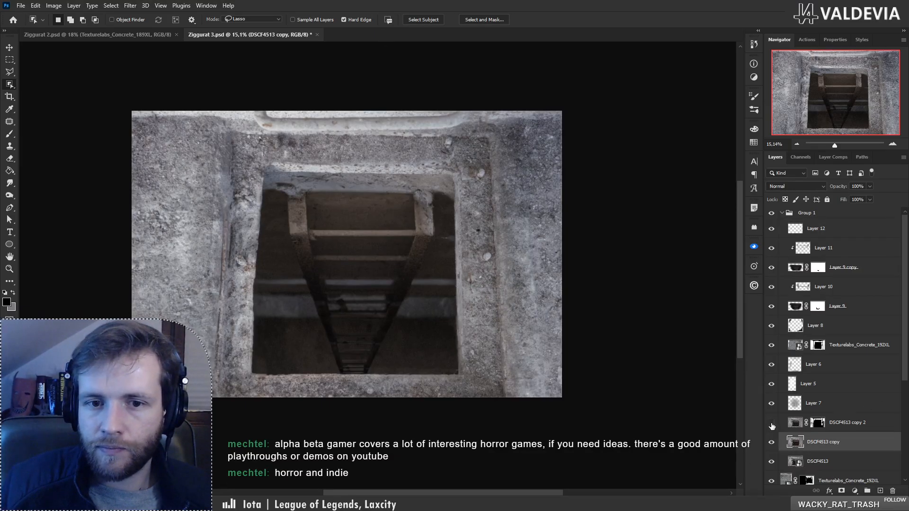
left_click(824, 464)
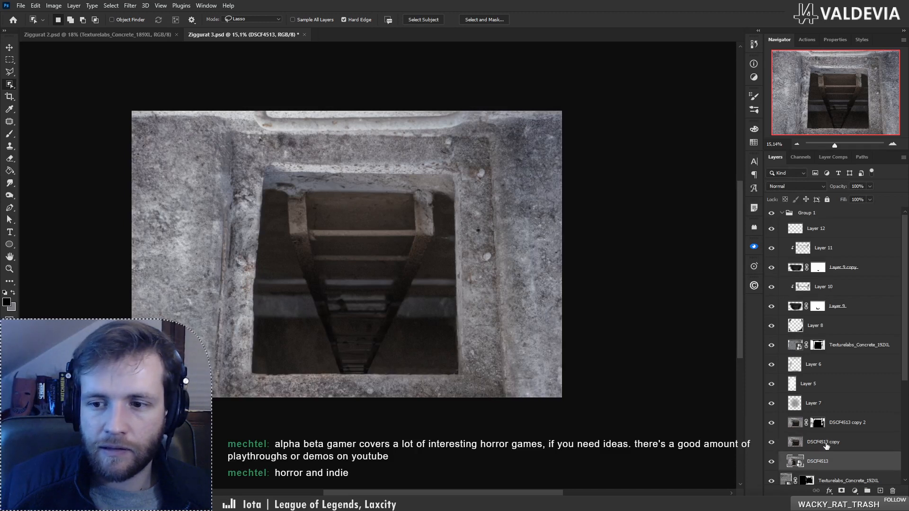
left_click(827, 446)
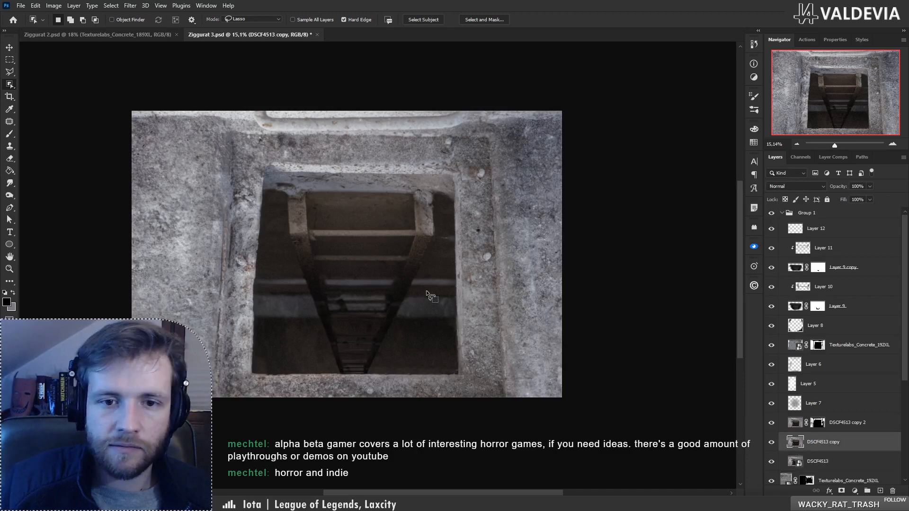
left_click(237, 21)
left_click(242, 23)
left_click_drag(261, 184, 459, 380)
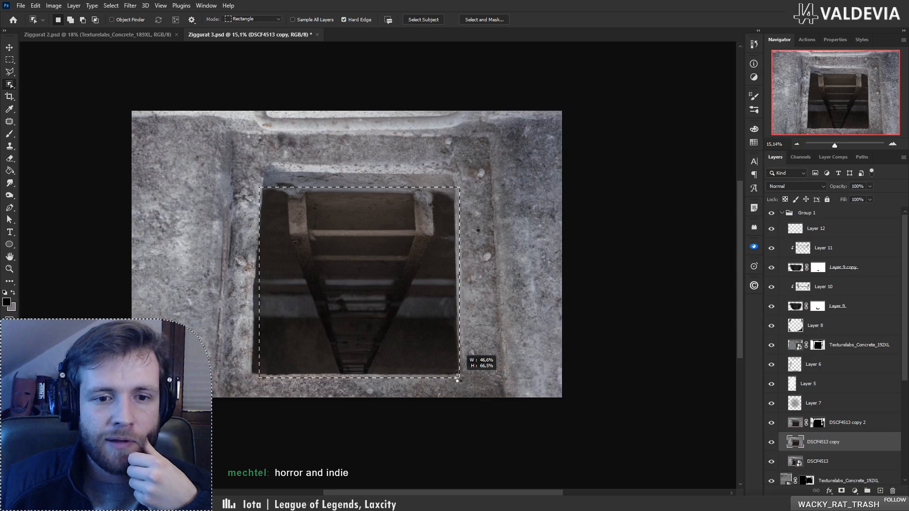
left_click_drag(458, 379, 458, 380)
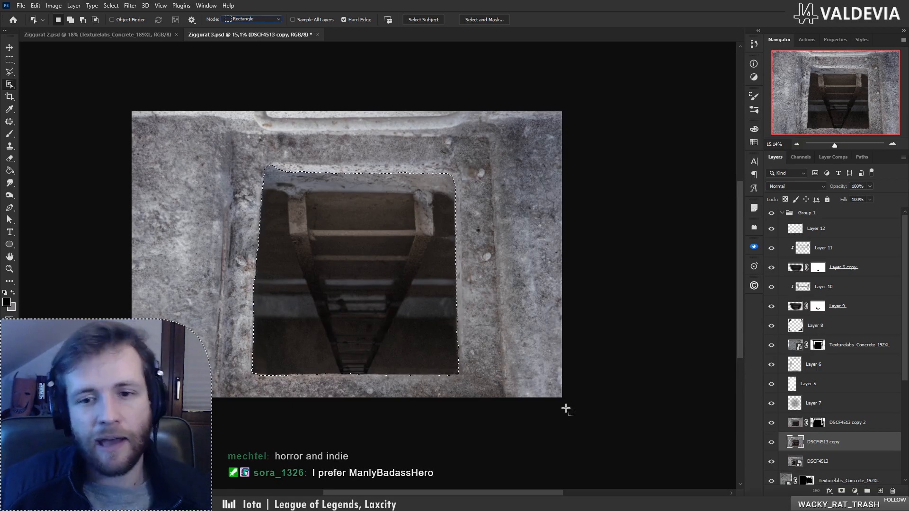
- Set Layer 12's blend mode to Overlay and add a layer mask from the opening's selection
left_click(9, 47)
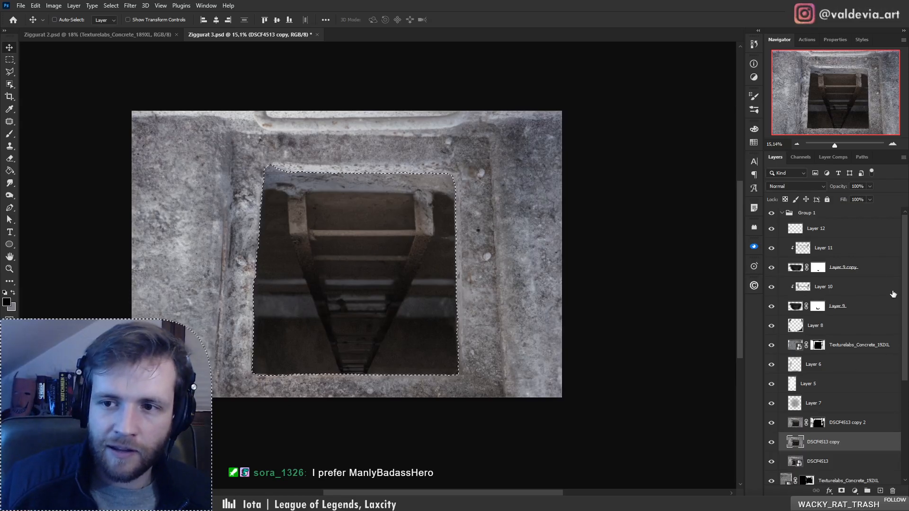
left_click(841, 232)
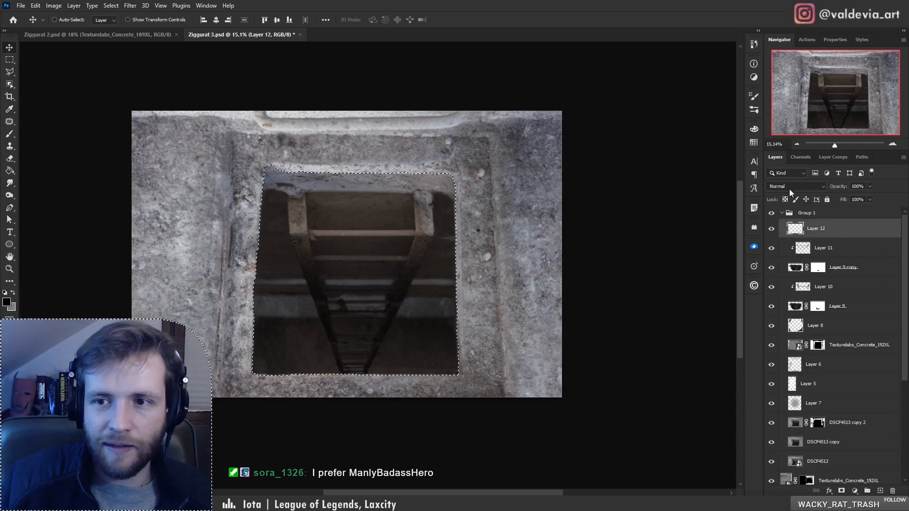
left_click(795, 186)
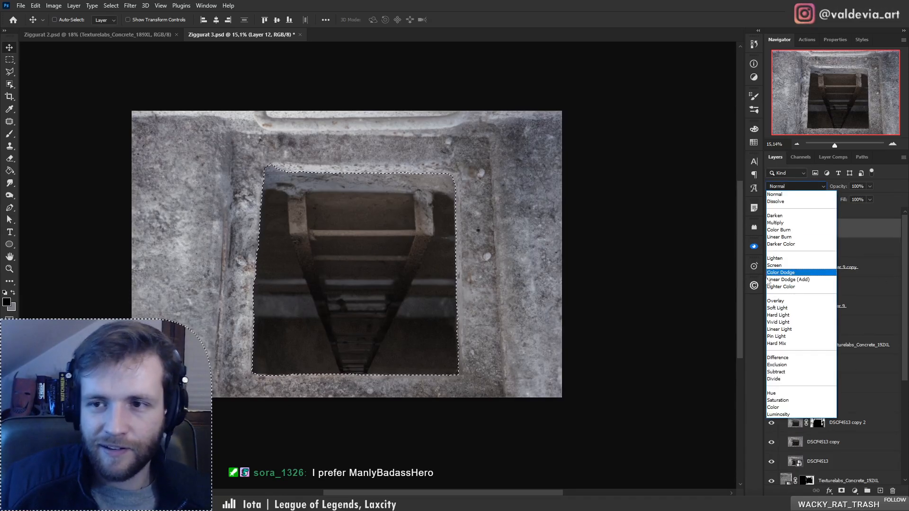
left_click(776, 302)
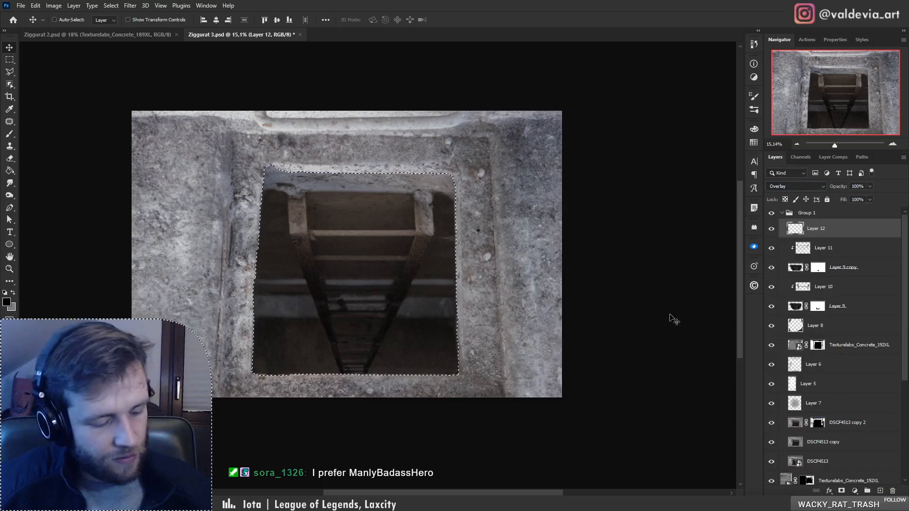
key("b")
left_click(841, 492)
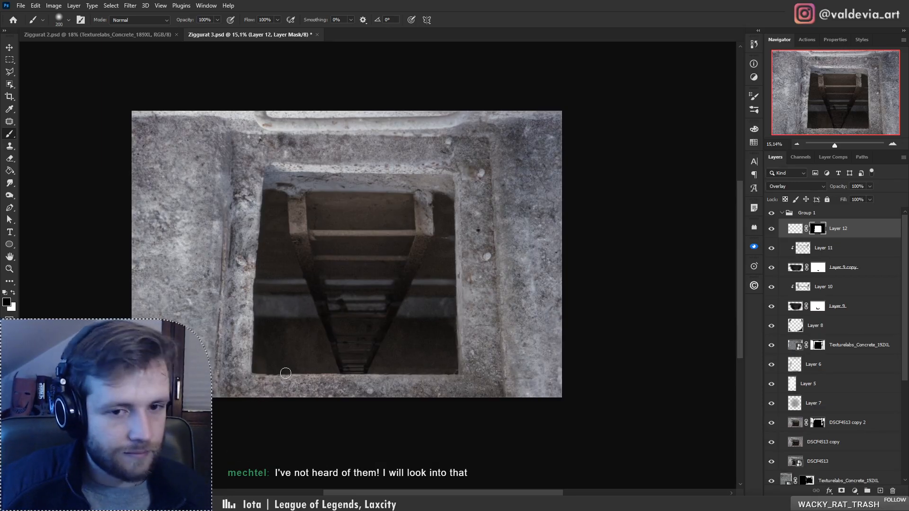
- Enlarge the brush to 1700 px and undo the last strokes made on Layer 12's mask
key("bracketright")
key("bracketright")
key("bracketright")
key("bracketright")
key("bracketright")
key("bracketright")
key("bracketright")
key("bracketright")
key("bracketright")
key("bracketright")
key("bracketright")
key("bracketright")
key("bracketright")
key("bracketright")
key("bracketright")
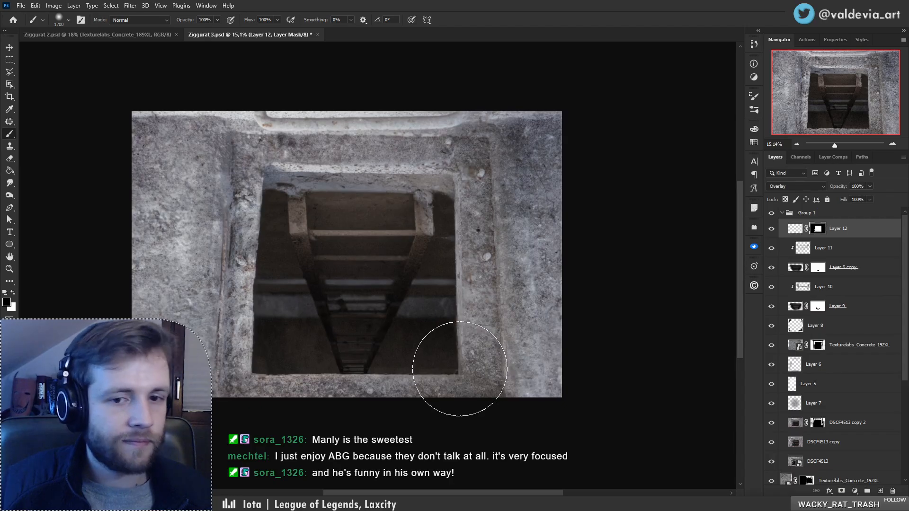
key("ctrl+z")
key("ctrl+z")
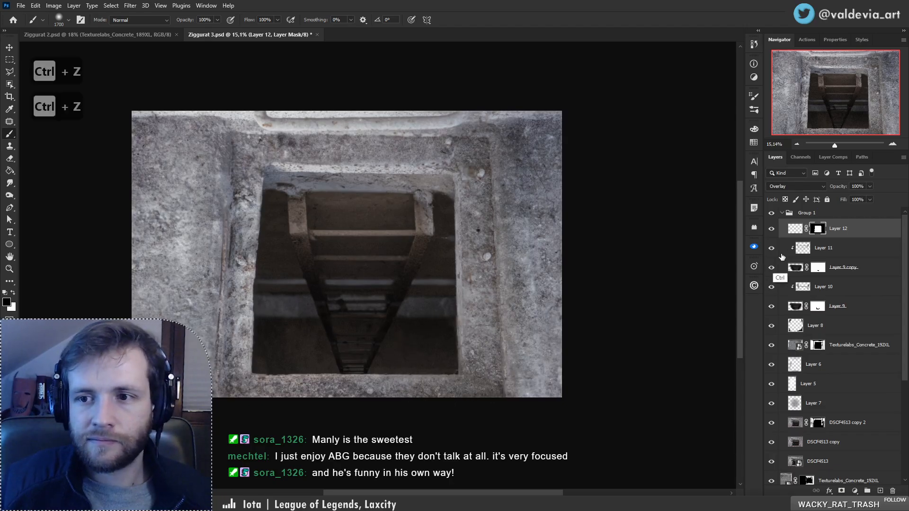
- Paint soft black on Layer 12's pixels, not its mask, to darken the lower part of the ladder opening
left_click(809, 232, "alt")
left_click(808, 230, "alt")
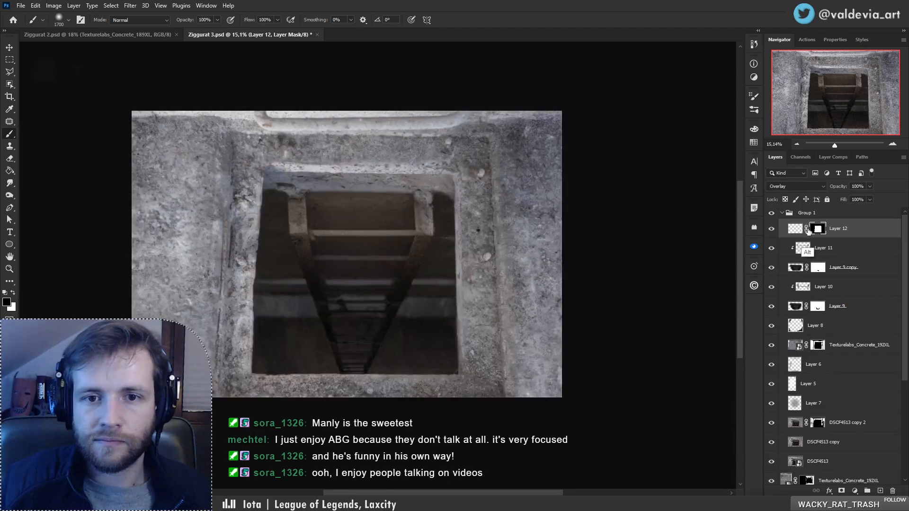
left_click(796, 231)
left_click_drag(462, 370, 237, 371)
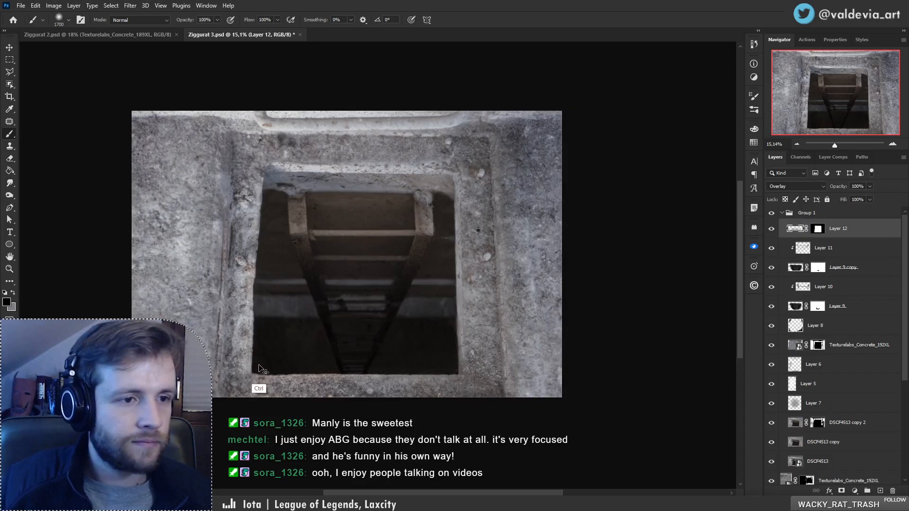
key("ctrl+z")
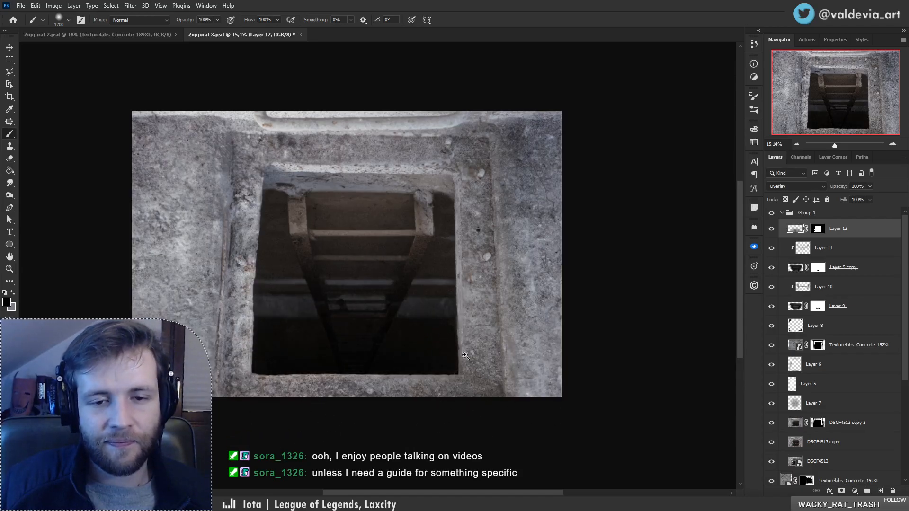
key("z")
mouse_move(364, 367)
left_mouse_down()
mouse_move(456, 355)
mouse_move(383, 368)
left_mouse_up()
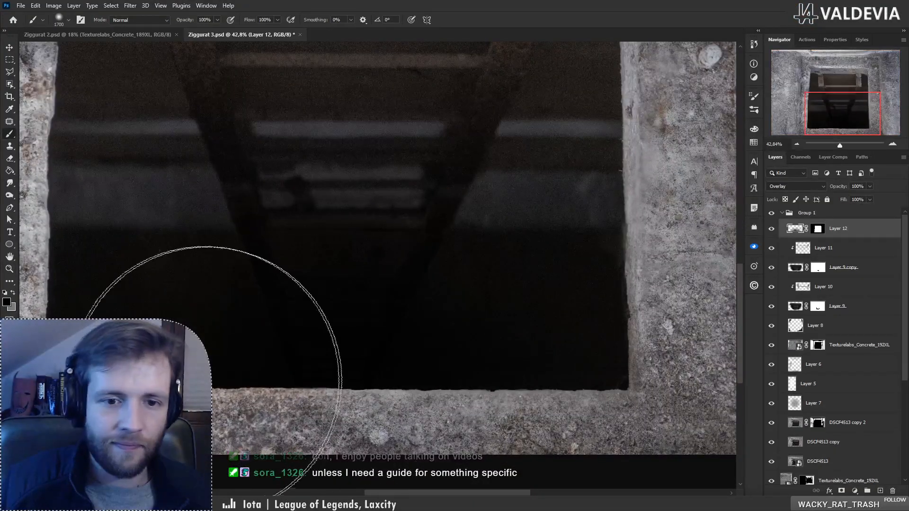
key("z")
left_click_drag(483, 366, 437, 377)
key("b")
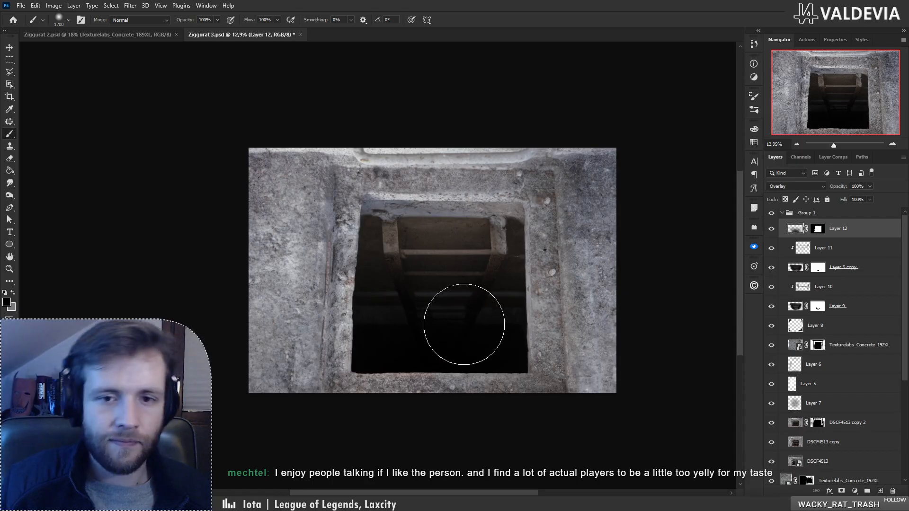
- Compare the ladder opening with Layer 12's dark shading hidden and shown
key("z")
mouse_move(376, 315)
left_mouse_down()
mouse_move(346, 317)
mouse_move(367, 324)
left_mouse_up()
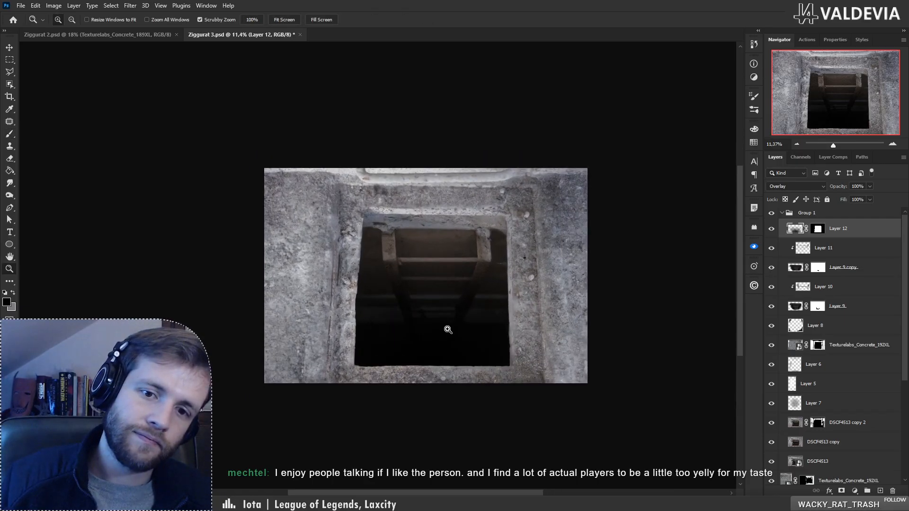
left_click_drag(448, 329, 466, 330)
key("b")
left_click(771, 231)
left_click(770, 232)
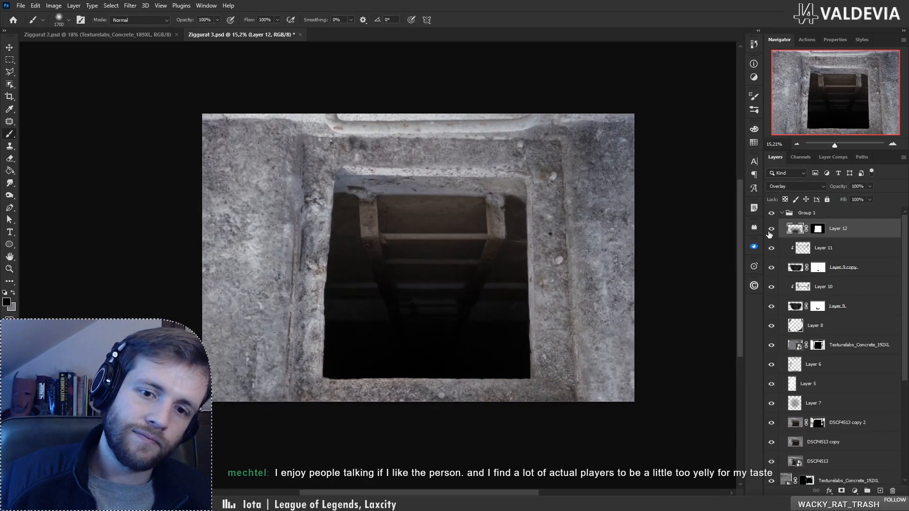
- Try erasing some of Layer 12's dark shading over the lower ladder with a soft 417 px eraser, and undo the strokes
key("e")
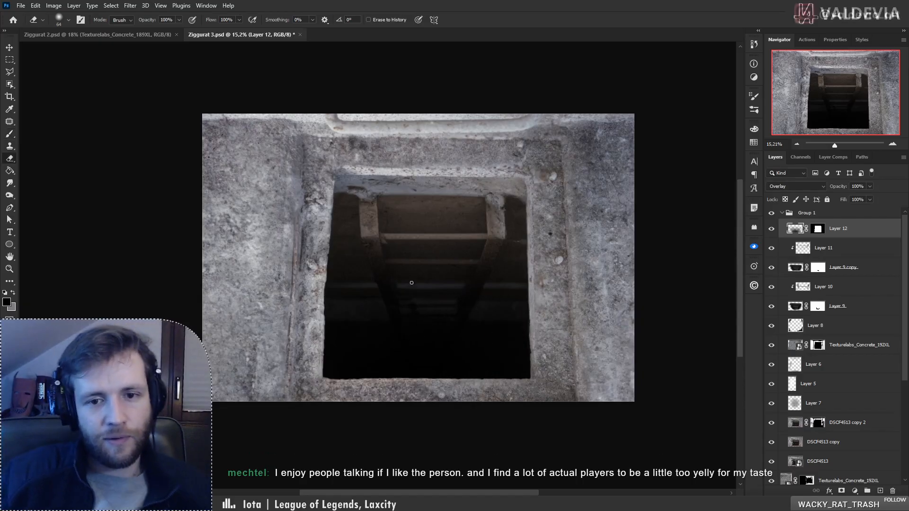
right_click(412, 283)
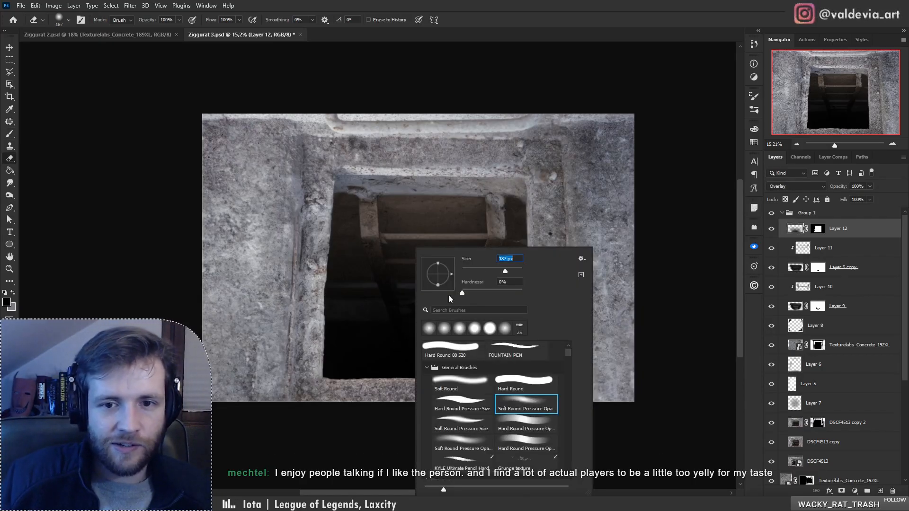
key("Escape")
key("ctrl+z")
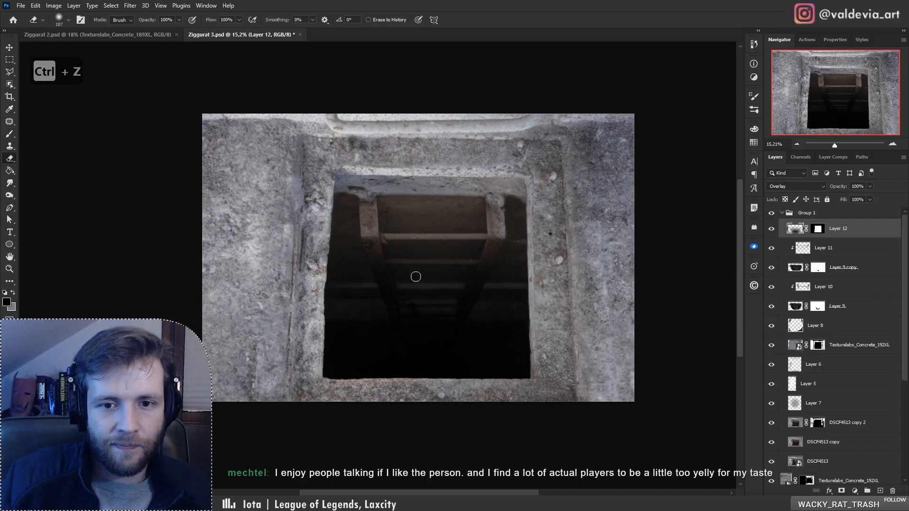
right_click(440, 283)
type("417")
key("Return")
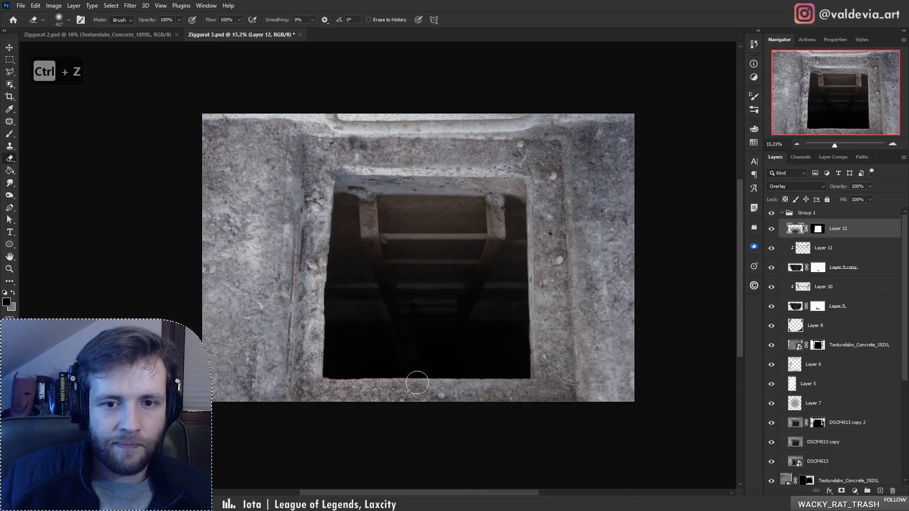
key("ctrl+z")
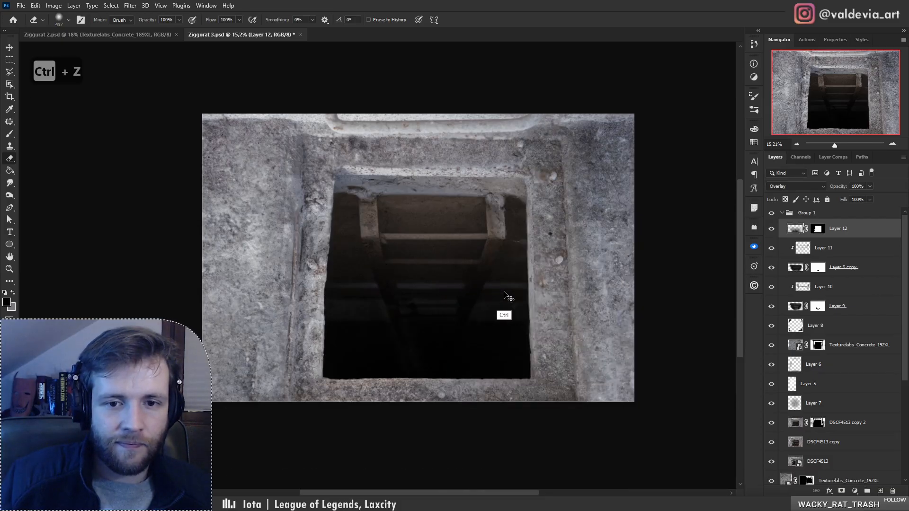
key("ctrl+z")
key("z")
mouse_move(440, 305)
left_mouse_down()
mouse_move(383, 305)
mouse_move(615, 271)
left_mouse_up()
key("e")
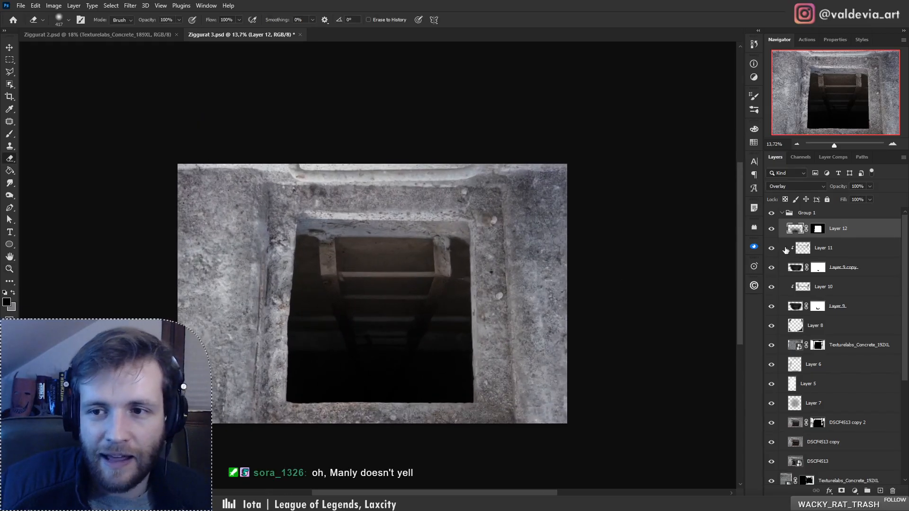
- Collapse and hide Group 1, and select Layer 4 in the window image beneath it
left_click(782, 214)
left_click(773, 213)
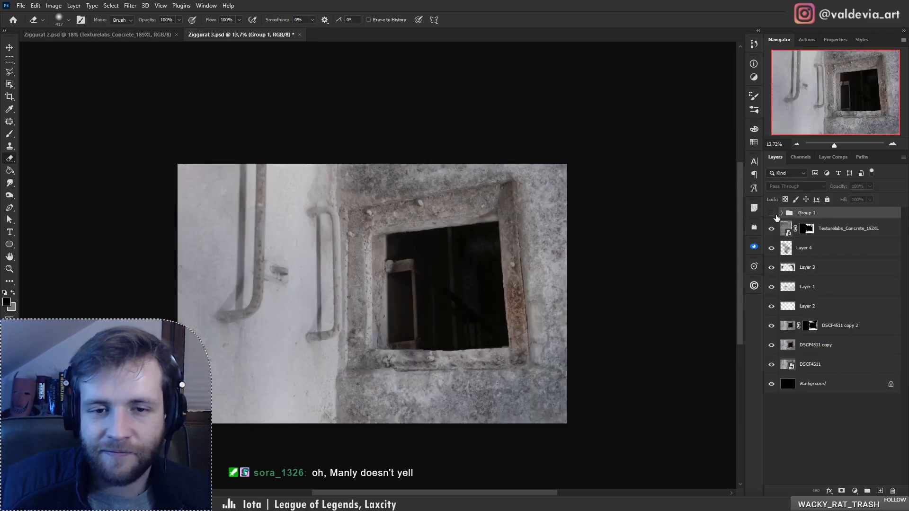
left_click(835, 237)
left_click(825, 250)
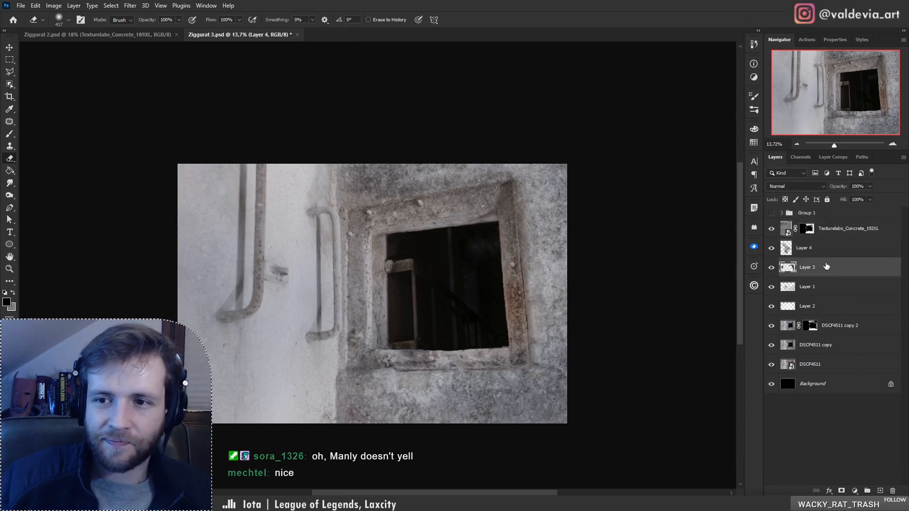
- Sample grey from the window frame and paint it on Layer 1 over the dark window opening with a soft 1700 px brush
left_click(821, 291)
key("b")
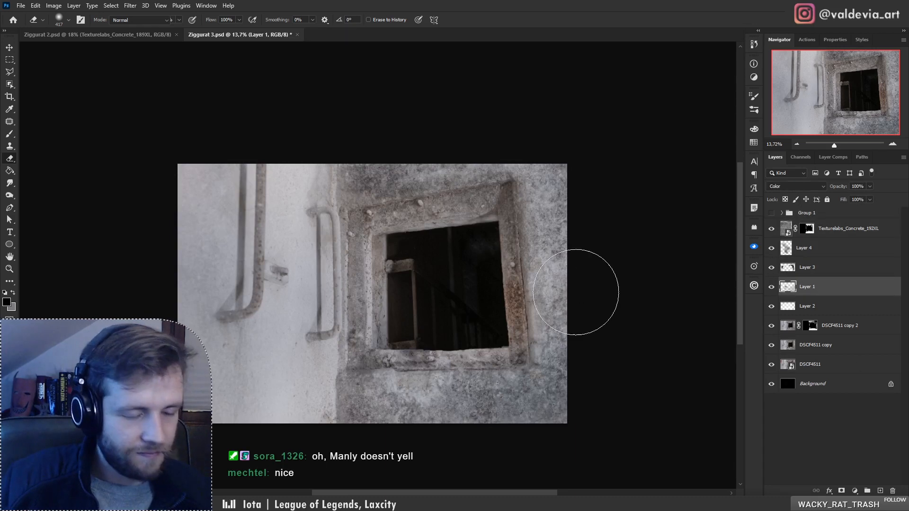
left_click(385, 298, "alt")
mouse_move(407, 329)
left_mouse_down()
mouse_move(406, 291)
mouse_move(441, 284)
mouse_move(447, 263)
mouse_move(442, 270)
left_mouse_up()
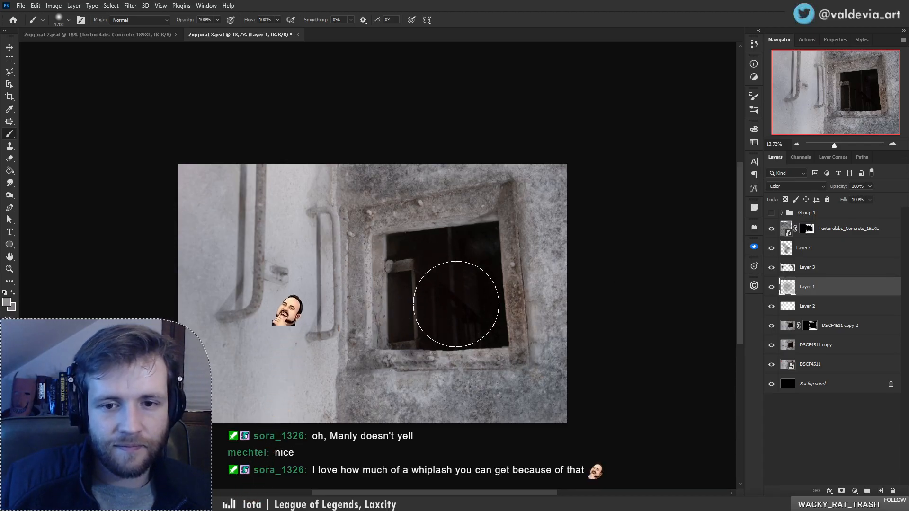
- Show and expand Group 1, and add a new layer above Layer 12 in Color blend mode
left_click(772, 213)
left_click(782, 213)
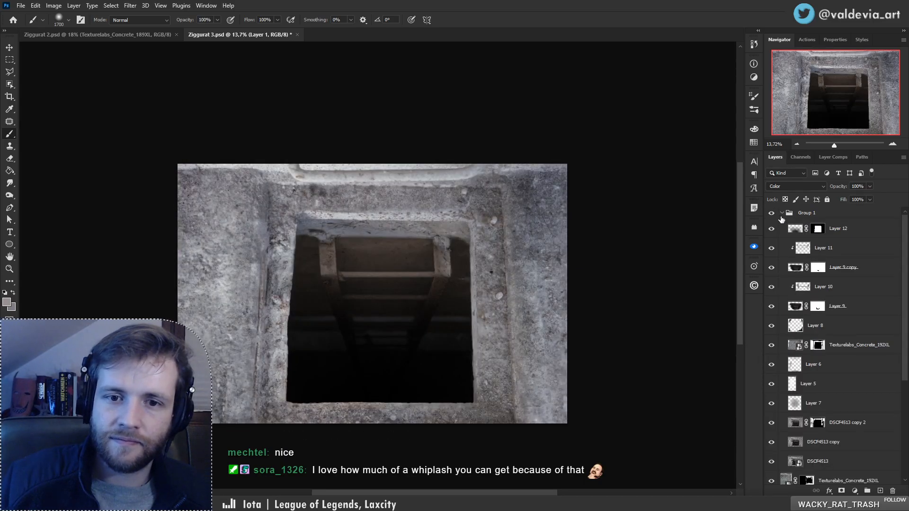
left_click(856, 250)
left_click(871, 236)
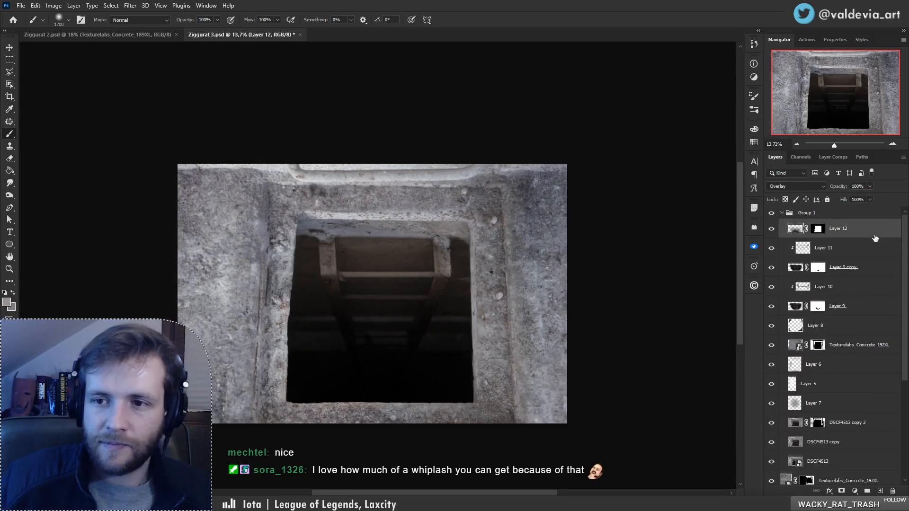
left_click(879, 491)
left_click(796, 186)
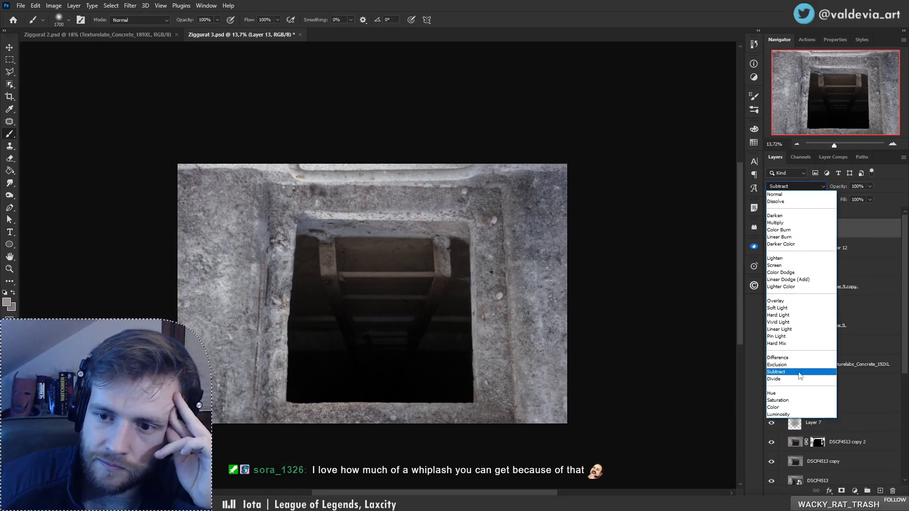
left_click(784, 408)
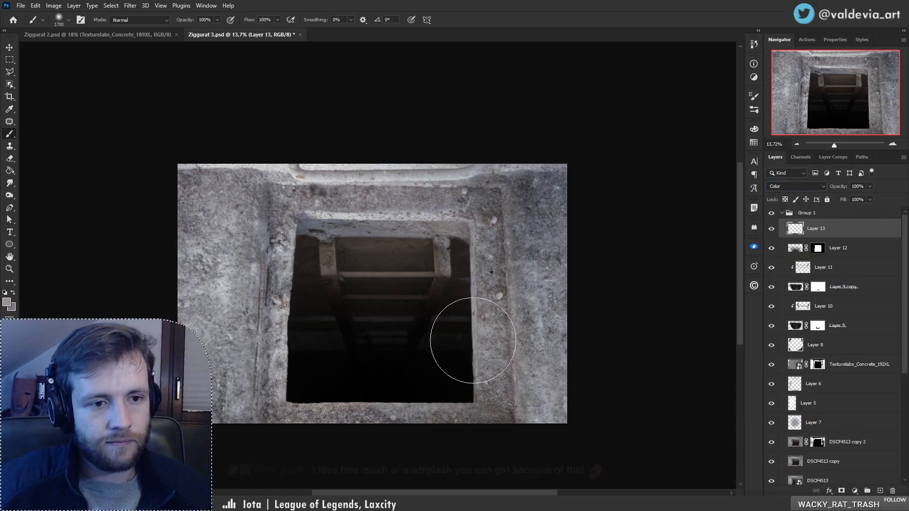
- Paint concrete grey on Layer 13 over the gaps between the ladder's upper rungs, using a small soft brush enlarged to 600 px
right_click(381, 246)
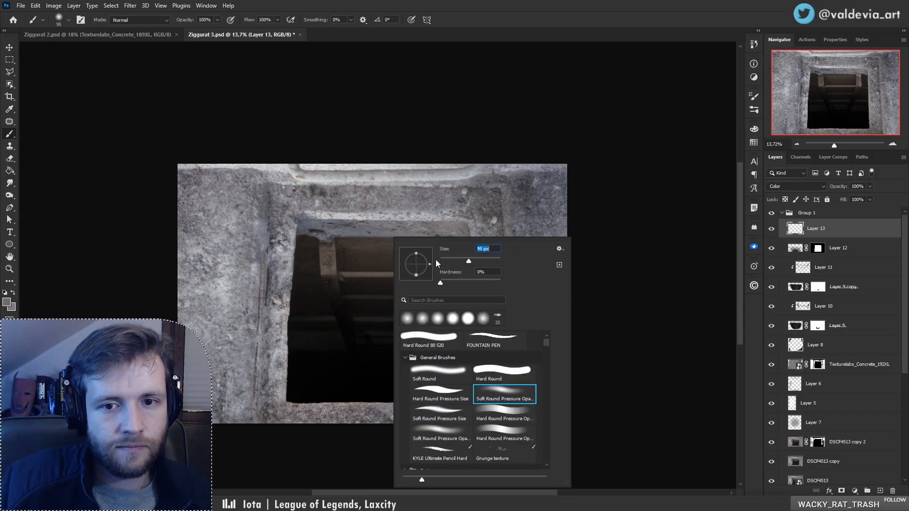
key("Return")
key("ctrl+z")
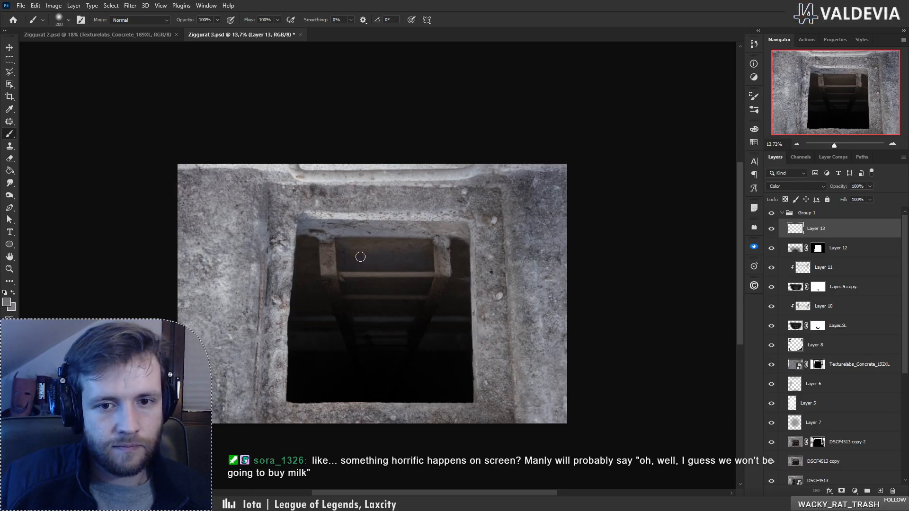
left_click(483, 239, "alt")
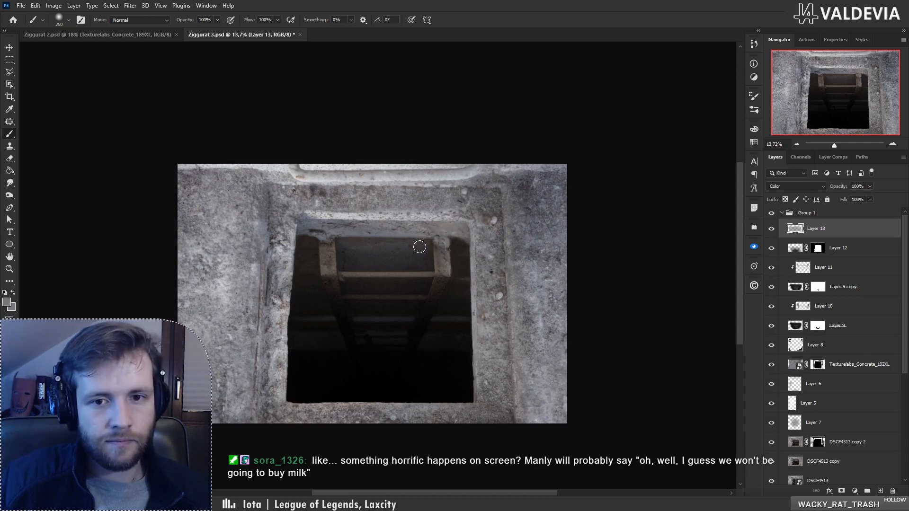
mouse_move(420, 257)
left_mouse_down()
mouse_move(392, 256)
mouse_move(428, 259)
mouse_move(383, 249)
left_mouse_up()
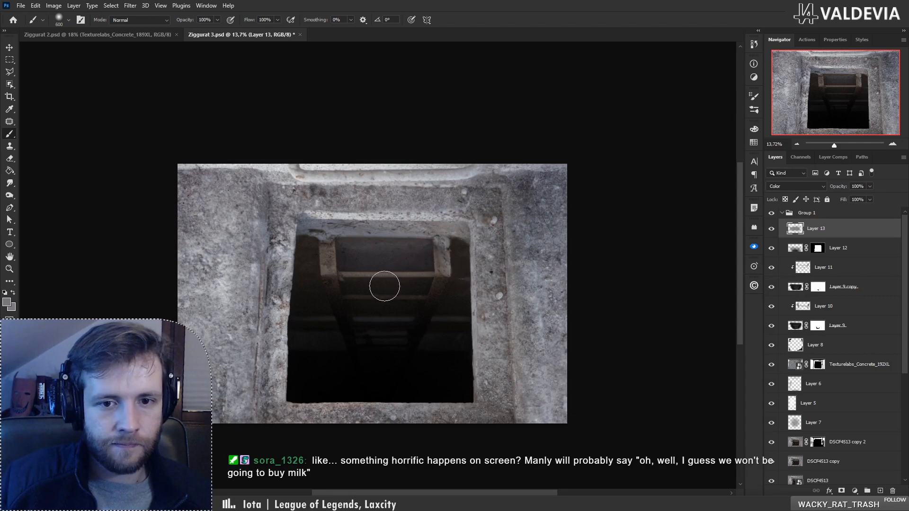
left_click_drag(385, 286, 416, 285)
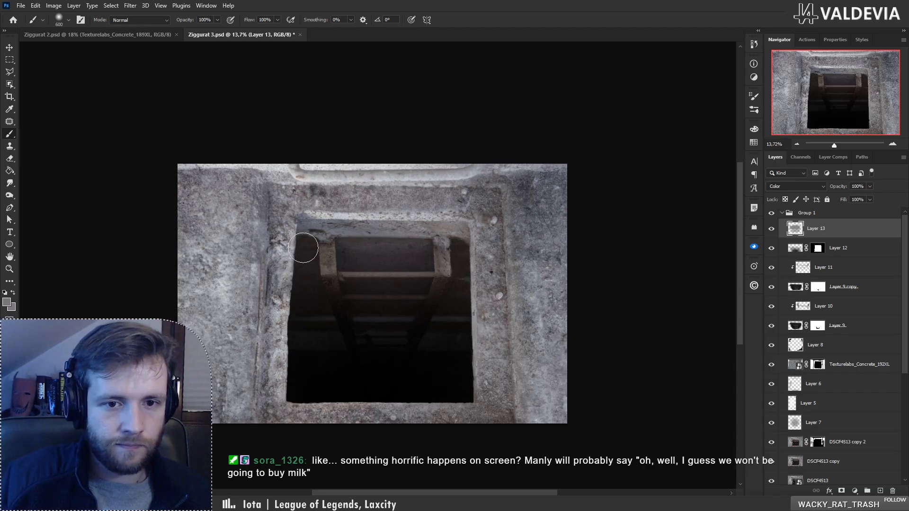
- Extend Layer 13's grey tint over both sides and the lower part of the shaft opening, resampling grey from the concrete frame
left_click_drag(305, 272, 313, 314)
mouse_move(419, 295)
left_mouse_down()
mouse_move(443, 309)
mouse_move(459, 269)
mouse_move(457, 309)
left_mouse_up()
left_click_drag(554, 304, 545, 302)
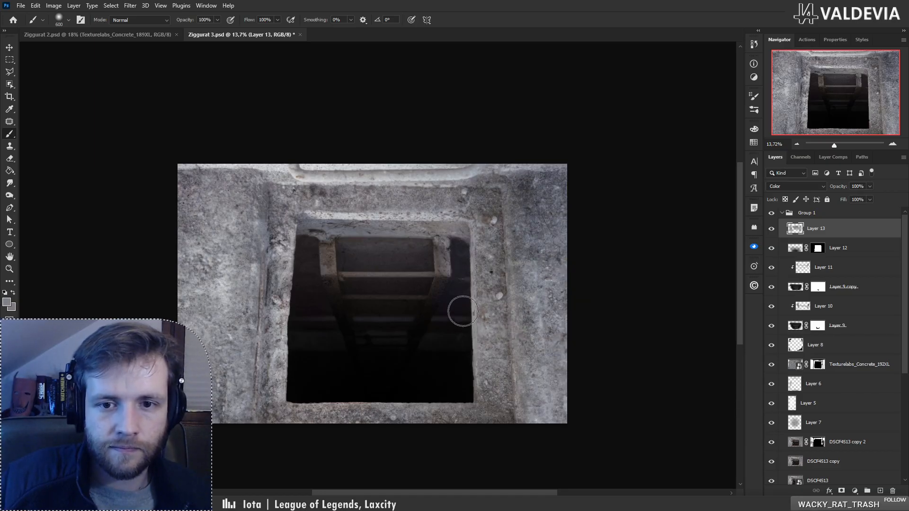
key("ctrl+z")
left_click(478, 332, "alt")
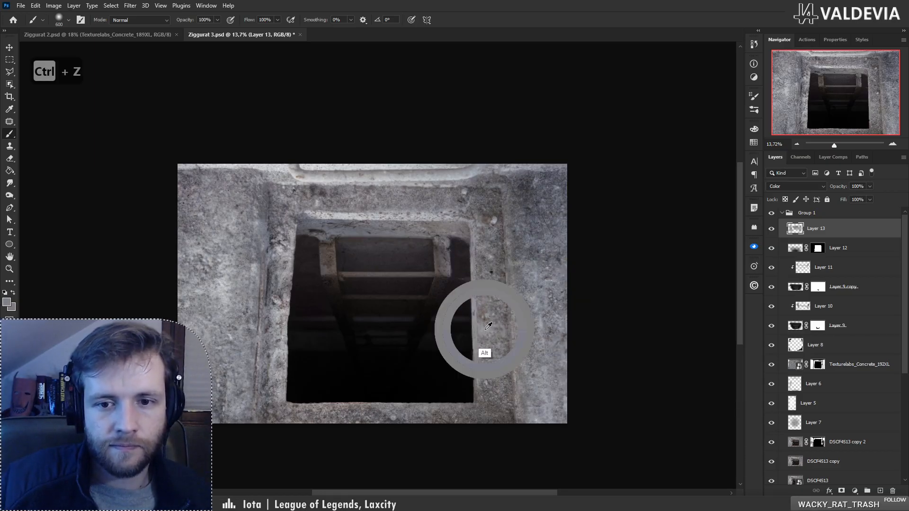
mouse_move(437, 336)
left_mouse_down()
mouse_move(416, 316)
mouse_move(416, 286)
mouse_move(348, 283)
mouse_move(318, 331)
left_mouse_up()
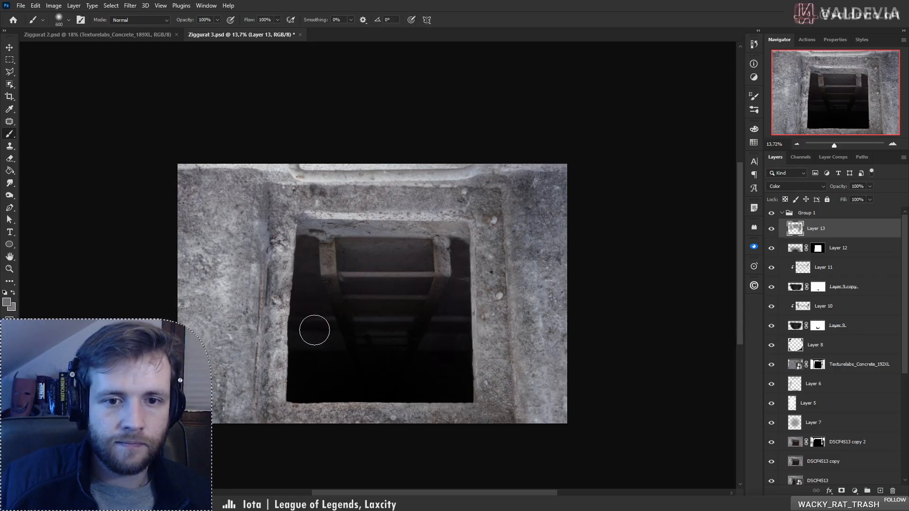
- Erase Layer 13's grey tint from the ladder's rails and top rung with a soft 300 px eraser
key("e")
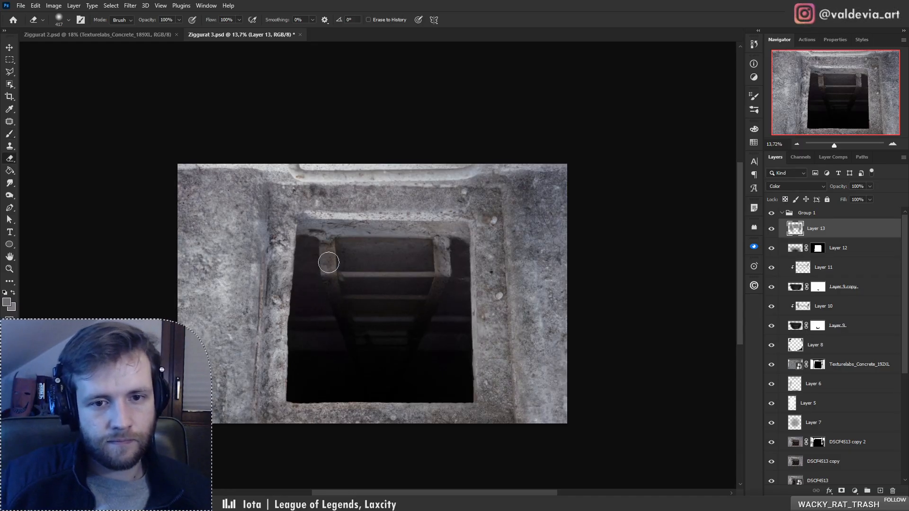
key("ctrl+z")
right_click(354, 268)
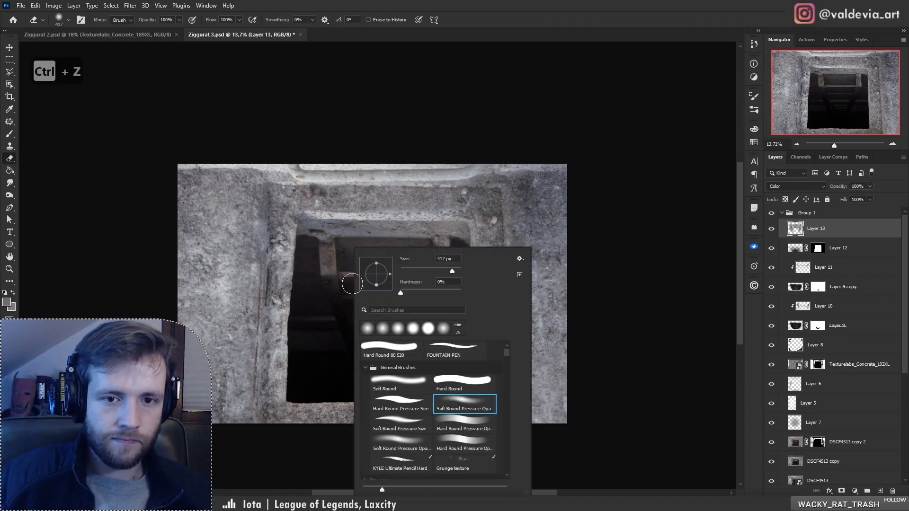
left_click(328, 258)
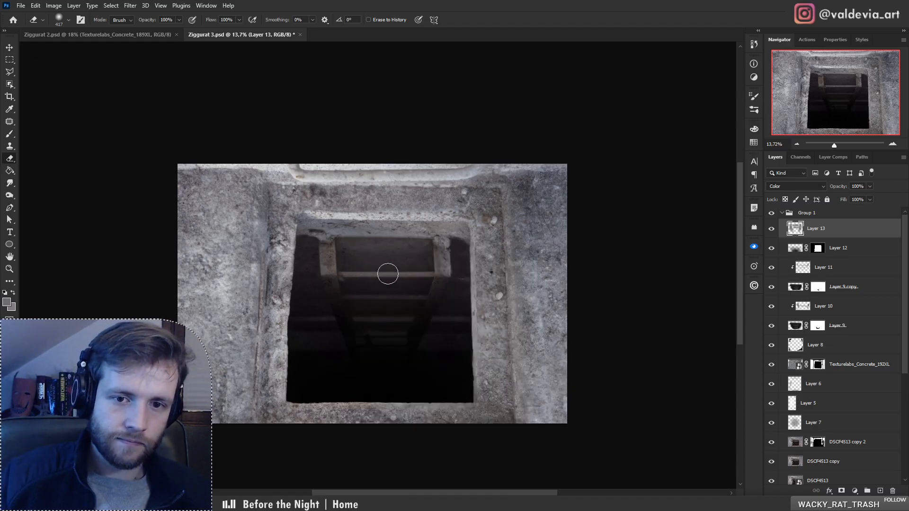
key("ctrl+z")
key("ctrl+z")
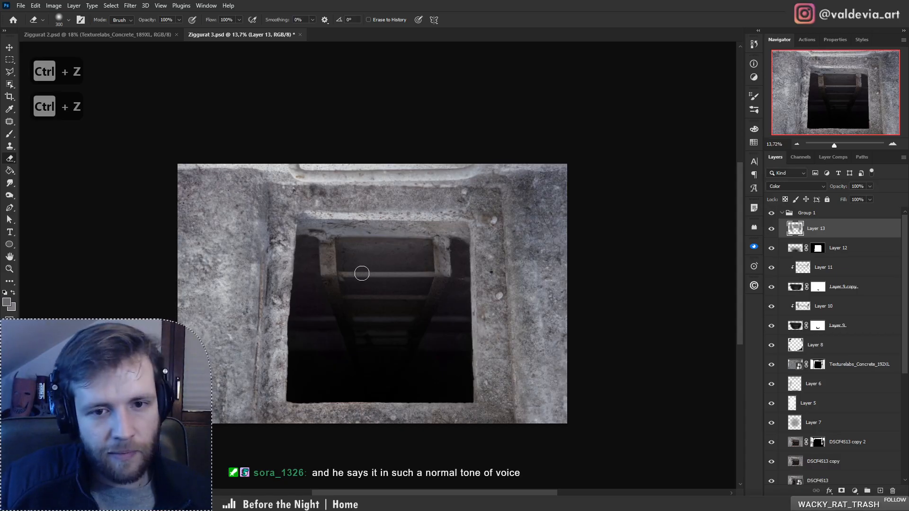
key("bracketleft")
key("bracketleft")
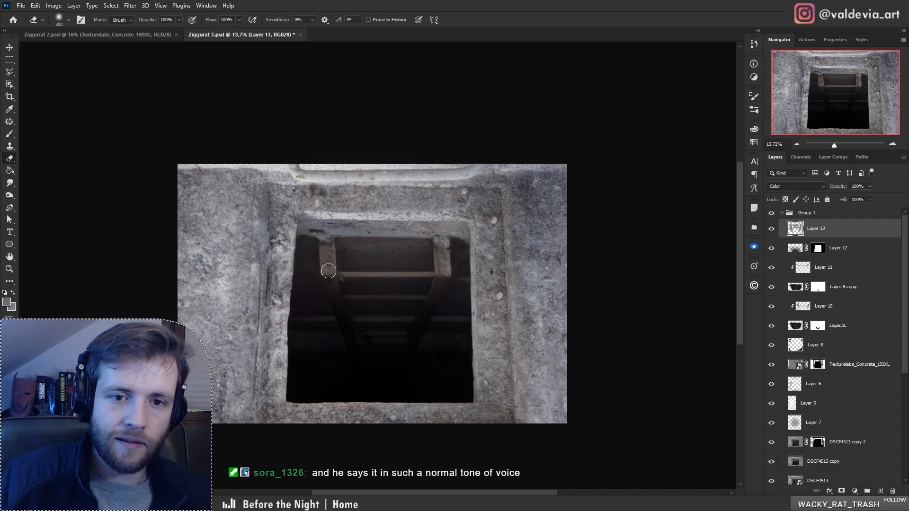
- Touch up Layer 13's grey tint along the lintel's lower edge and around the ladder with a soft 59 px brush
key("z")
mouse_move(438, 264)
left_mouse_down()
mouse_move(512, 264)
mouse_move(499, 262)
left_mouse_up()
key("b")
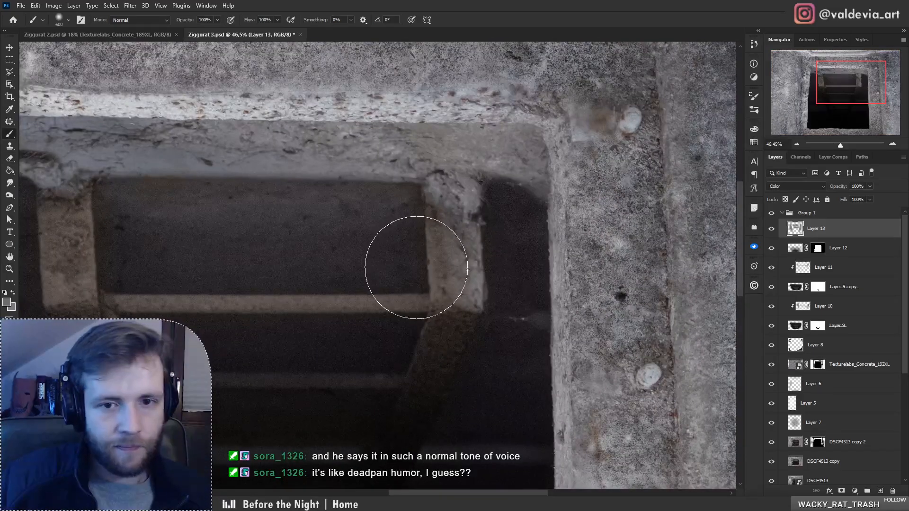
right_click(417, 266)
left_click(401, 239)
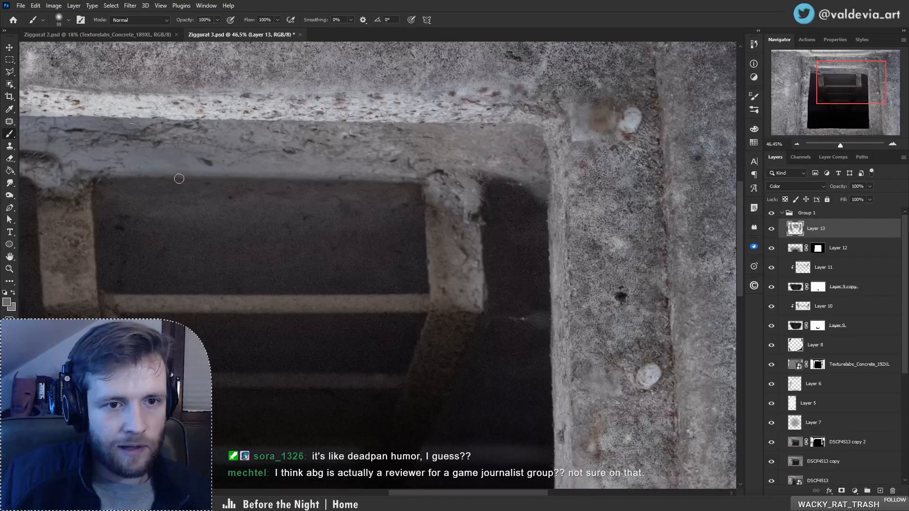
left_click_drag(179, 178, 297, 233)
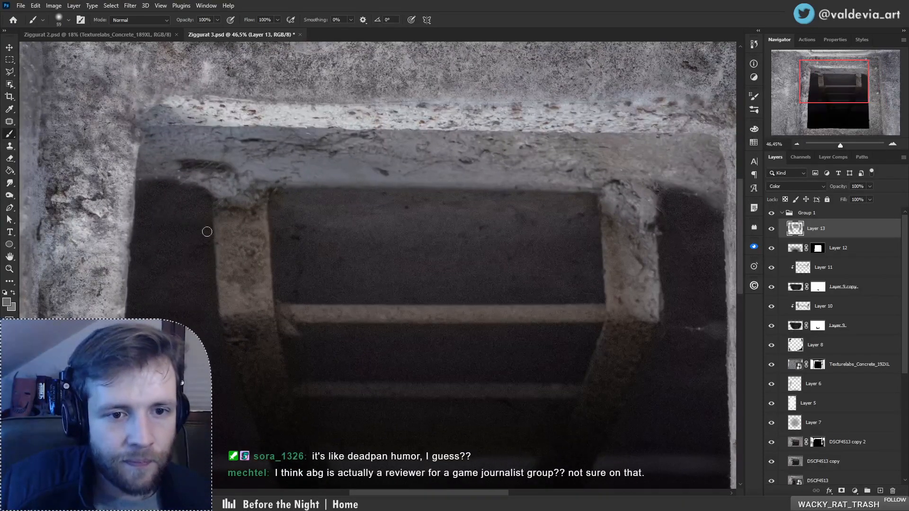
left_click_drag(246, 364, 240, 174)
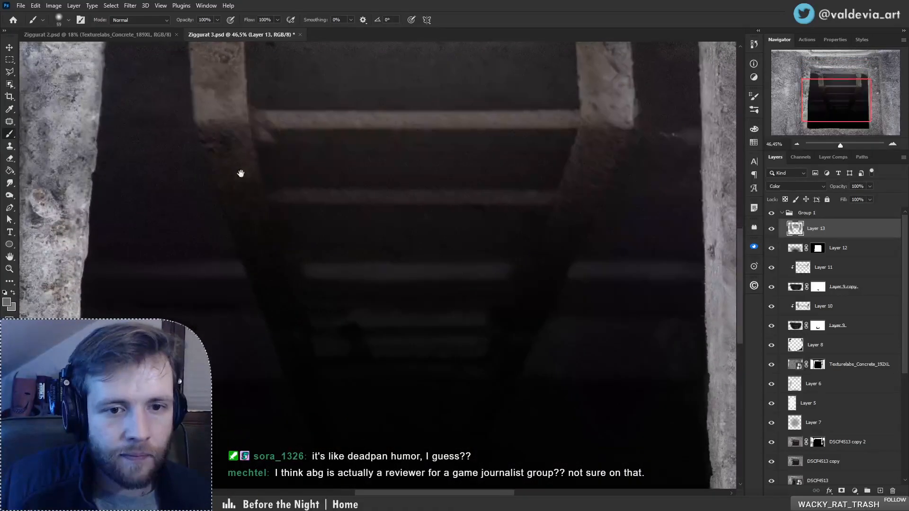
left_click_drag(519, 234, 364, 322)
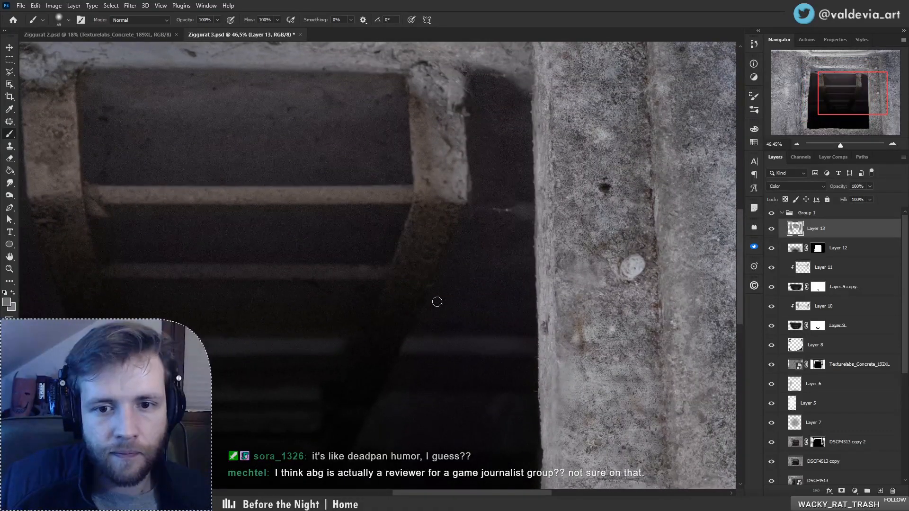
key("z")
mouse_move(452, 264)
left_mouse_down()
mouse_move(328, 298)
mouse_move(483, 233)
left_mouse_up()
key("b")
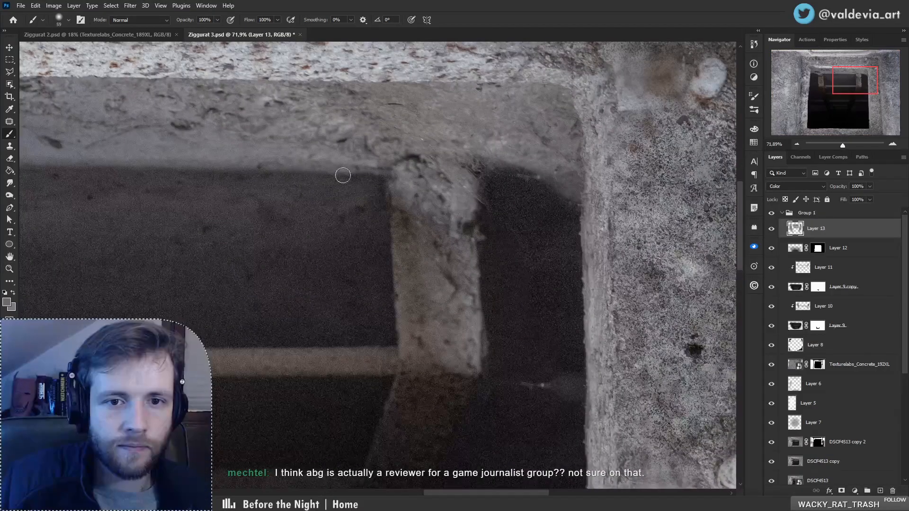
- Hide and collapse Group 1, and add a Color-mode layer above the Texturelabs_Concrete_192XL layer in the window image
key("z")
mouse_move(304, 213)
left_mouse_down()
mouse_move(213, 256)
mouse_move(286, 241)
left_mouse_up()
key("b")
left_click(772, 213)
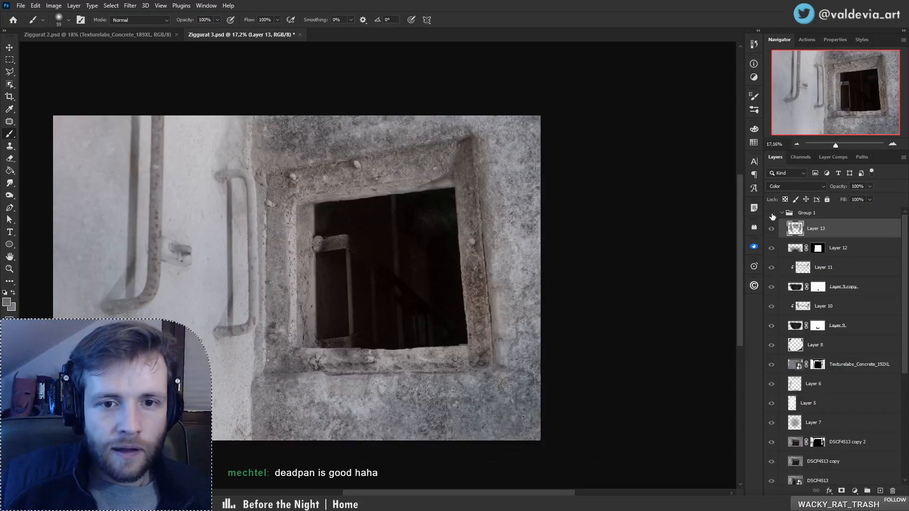
left_click(782, 213)
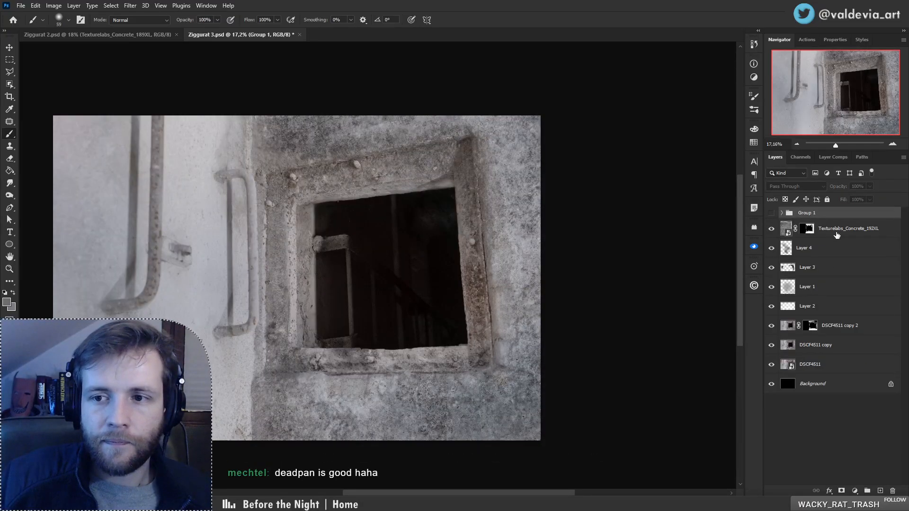
left_click(859, 235)
key("ctrl+shift+alt+n")
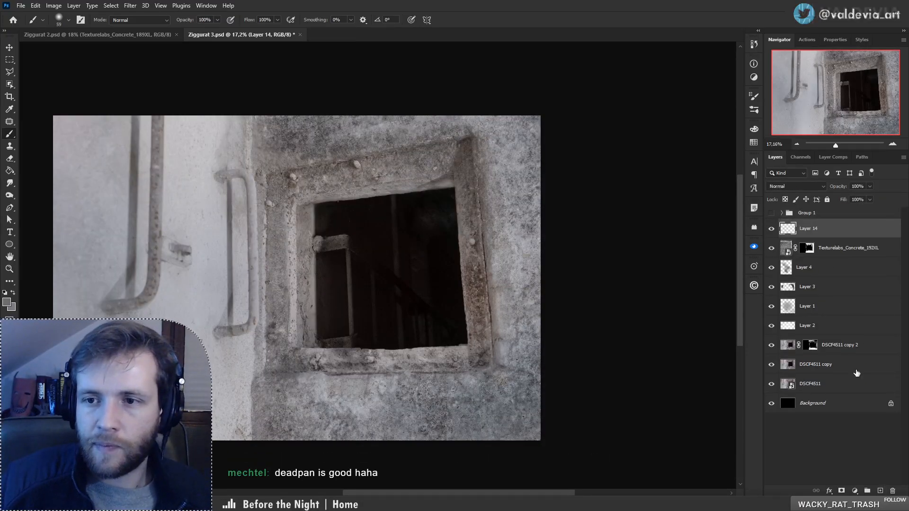
left_click(791, 186)
left_click(795, 408)
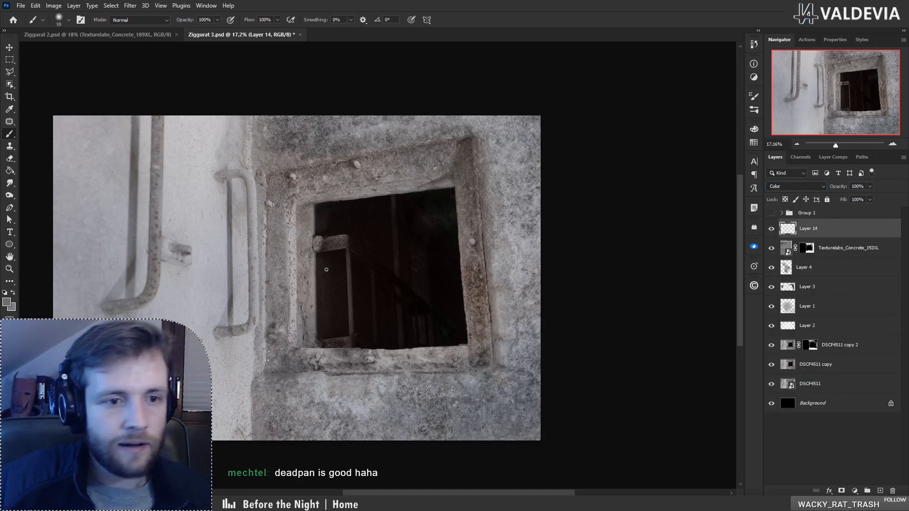
- Paint grey on Layer 14 over the small inner pane and the dark area above it with a soft 120 px brush
scroll(327, 269, "up", 5)
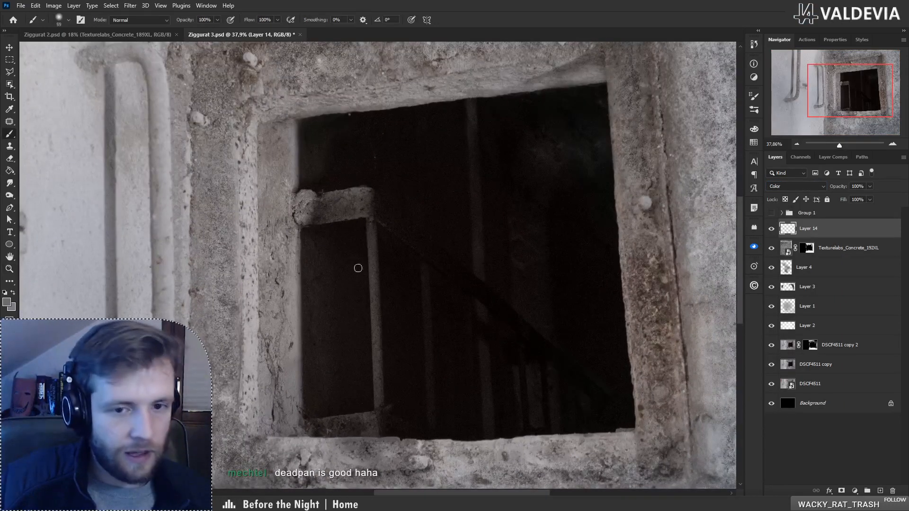
right_click(358, 268)
left_click(313, 264)
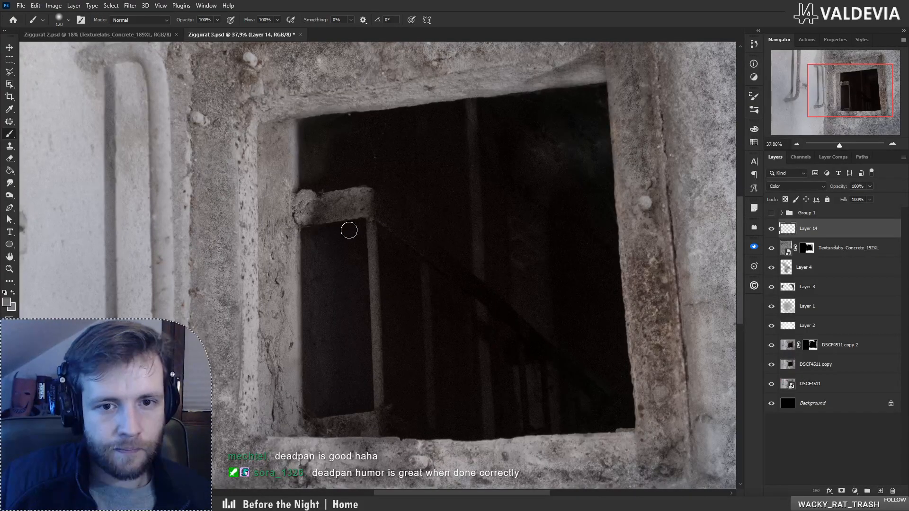
left_click_drag(349, 231, 358, 281)
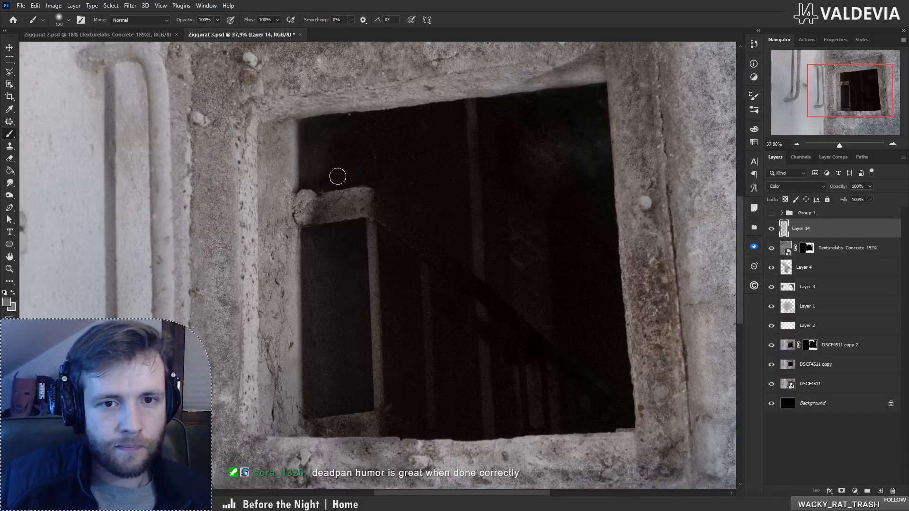
left_click_drag(341, 133, 319, 127)
- Show and expand Group 1, and select the group
key("z")
mouse_move(355, 240)
left_mouse_down()
mouse_move(315, 245)
mouse_move(328, 246)
left_mouse_up()
key("b")
left_click(772, 214)
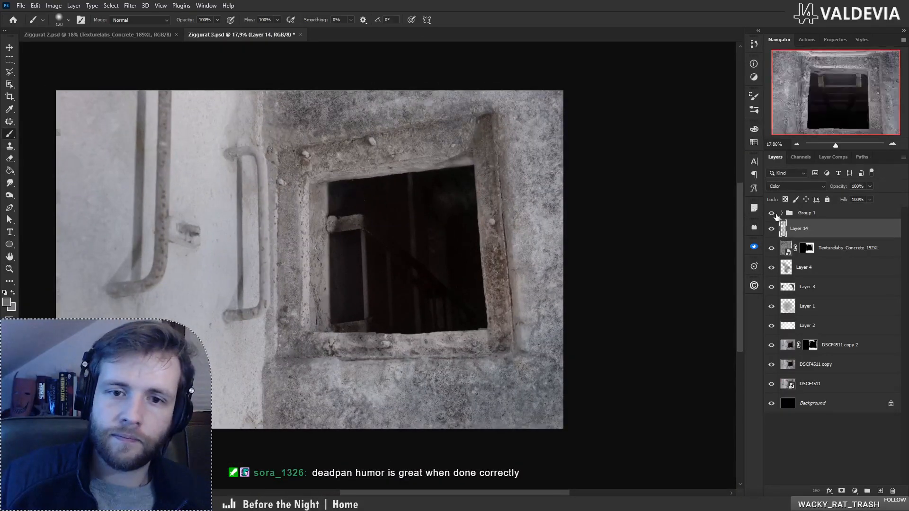
left_click(782, 214)
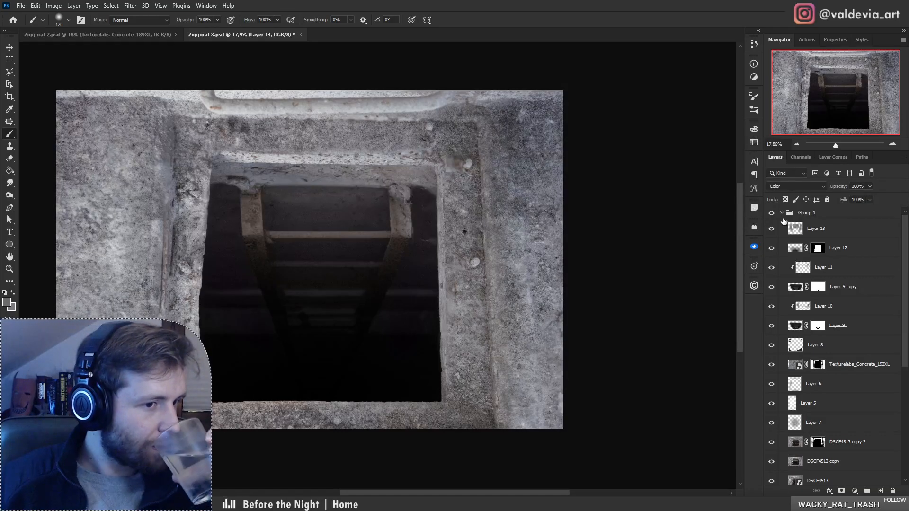
left_click(832, 213)
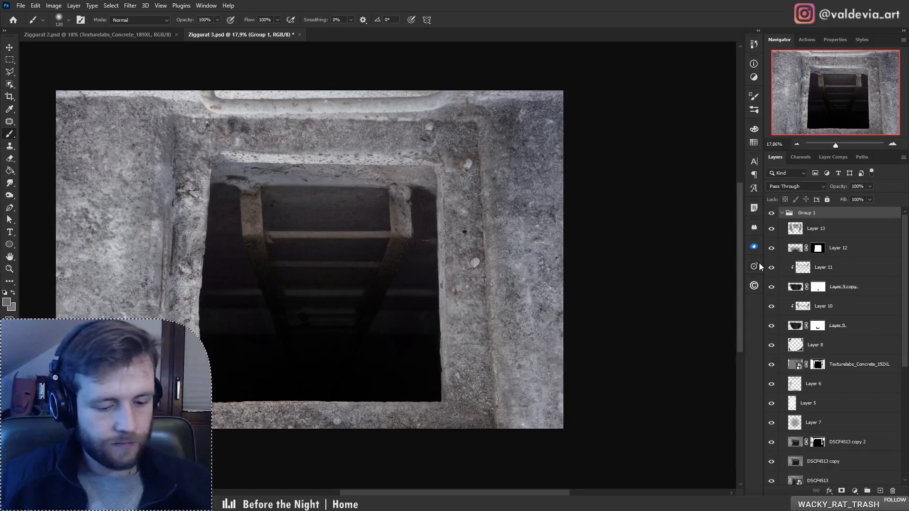
- Merge the visible layers into a new smart object and set Camera Raw exposure -1.70, contrast +41, highlights +40, whites +28, temperature -2, vibrance +17
key("ctrl+shift+alt+e")
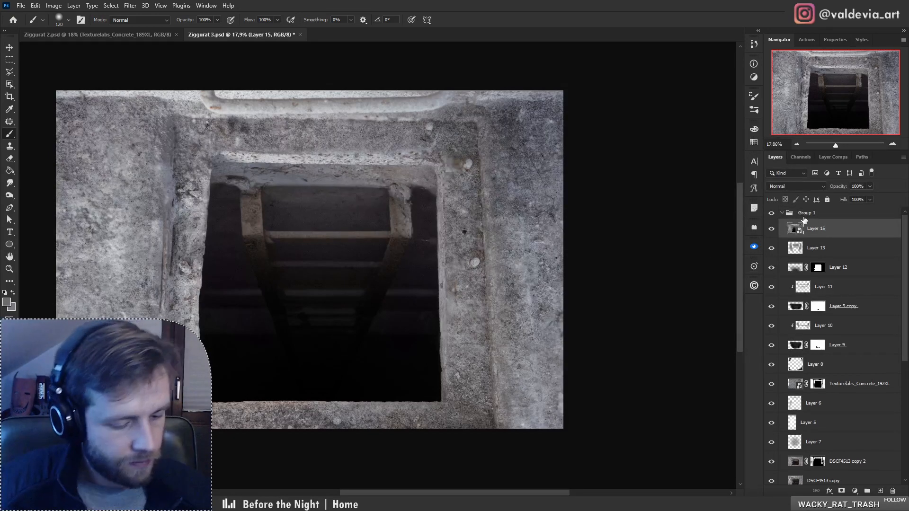
key("ctrl+shift+a")
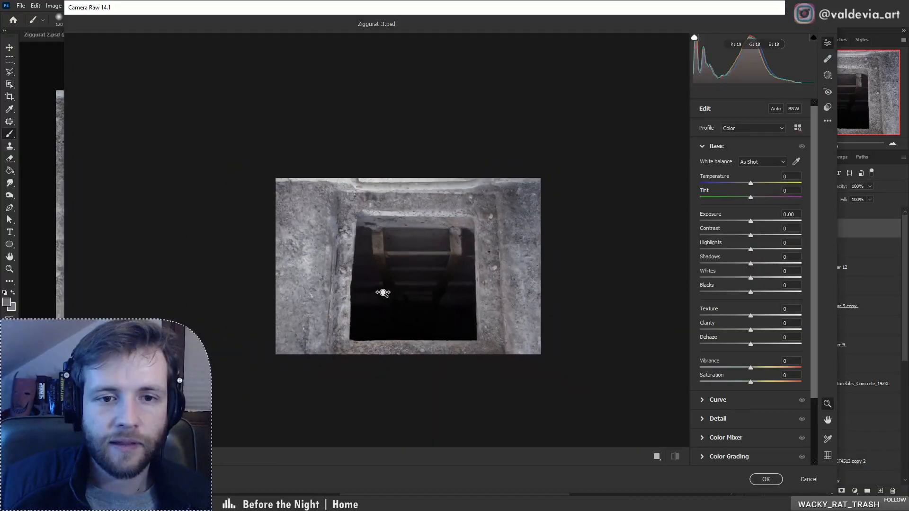
left_click_drag(751, 235, 771, 235)
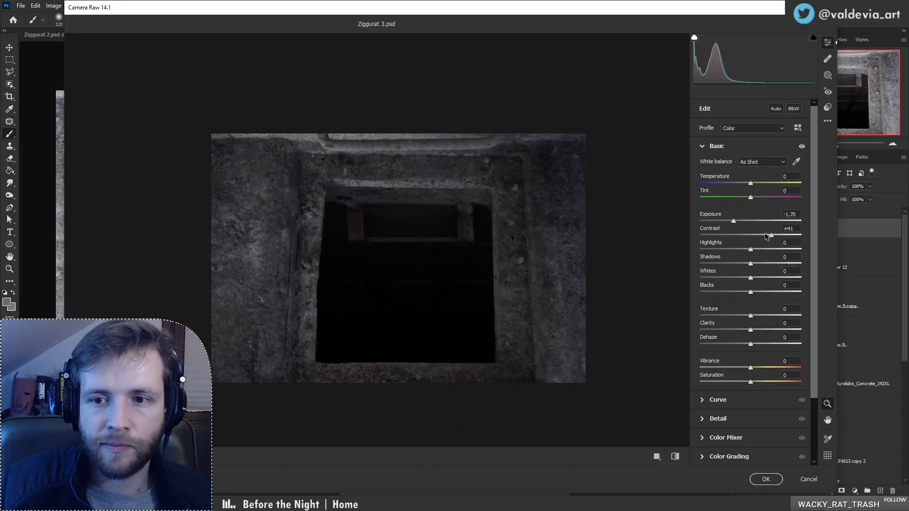
left_click_drag(750, 278, 771, 248)
mouse_move(755, 186)
left_mouse_down()
mouse_move(739, 184)
mouse_move(750, 189)
left_mouse_up()
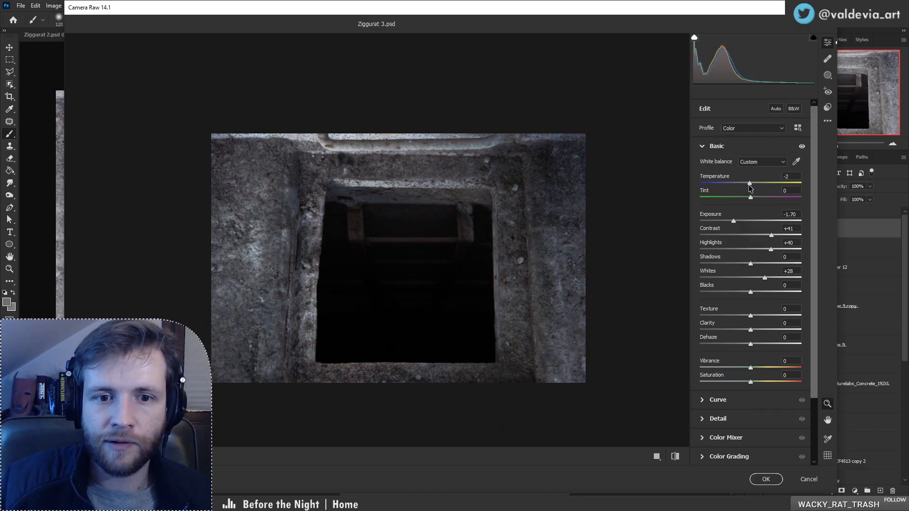
left_click(676, 456)
left_click(675, 457)
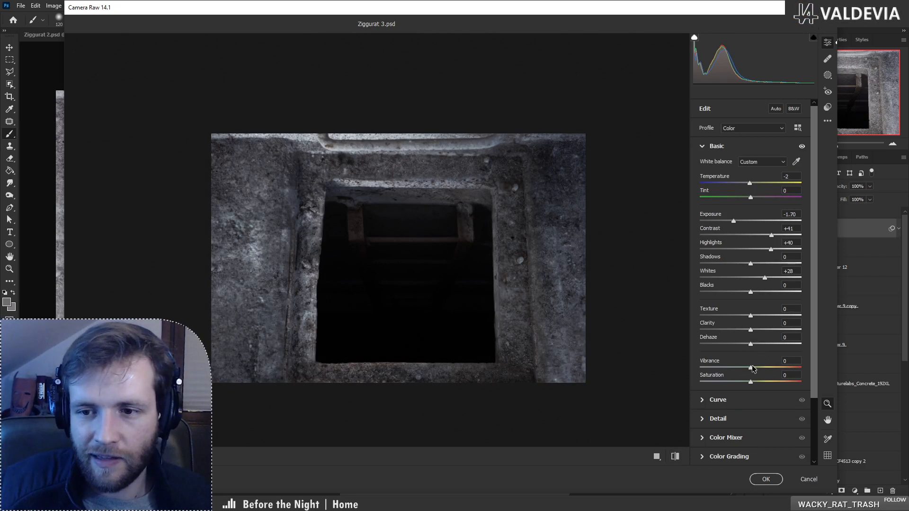
left_click_drag(774, 368, 774, 369)
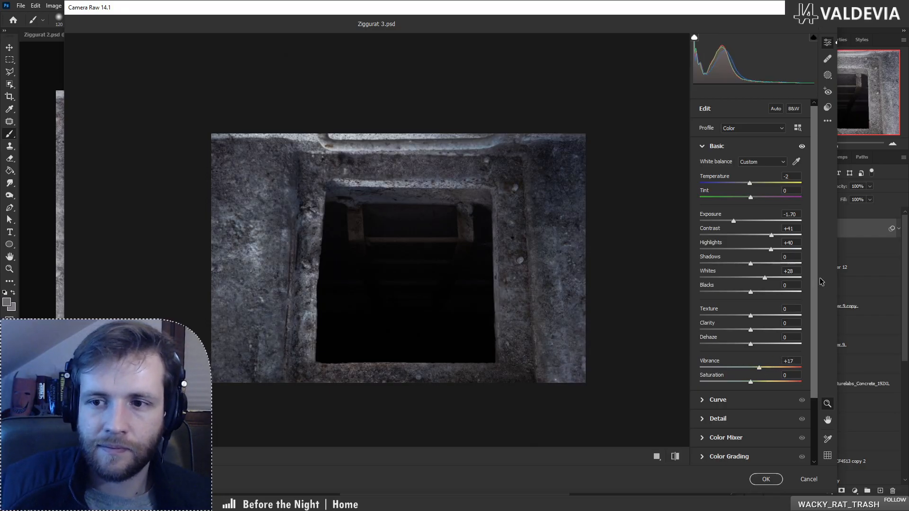
- Tint the shadows blue in Camera Raw's Color Grading with hue 236 and saturation 15
scroll(813, 295, "down", 3)
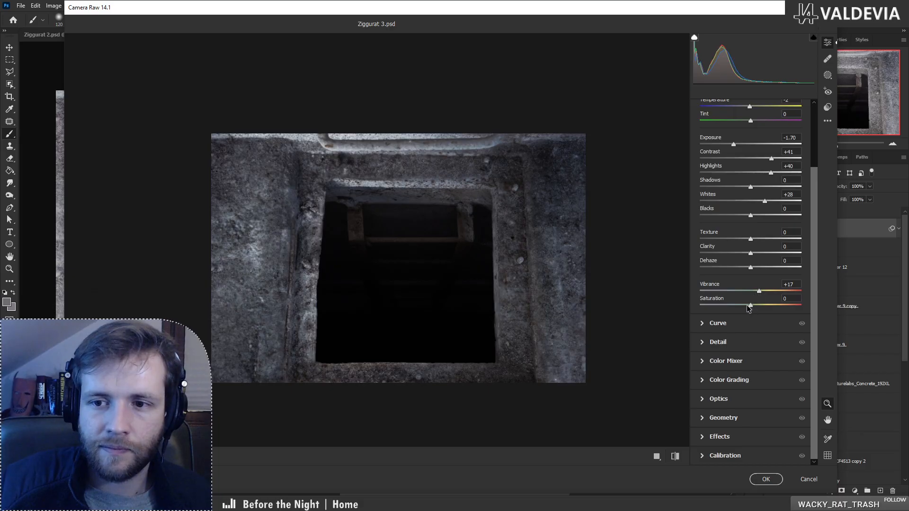
left_click(703, 381)
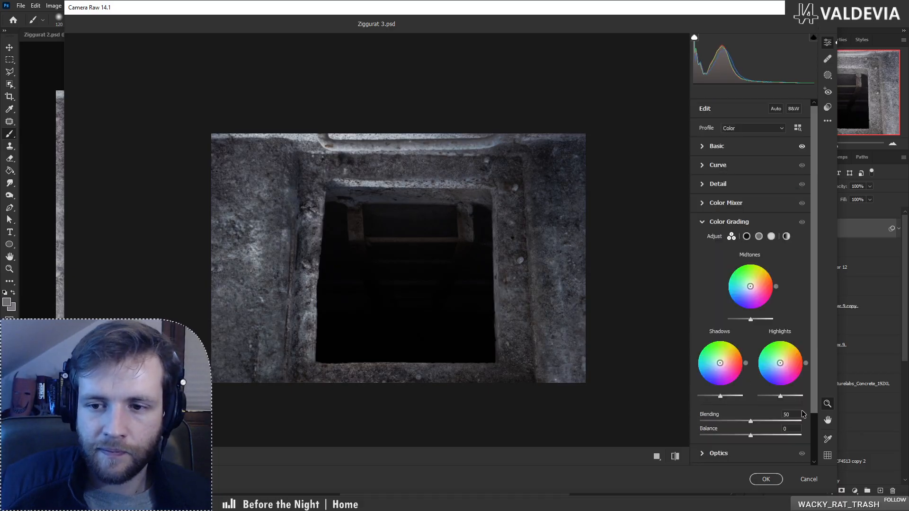
left_click_drag(721, 369, 719, 365)
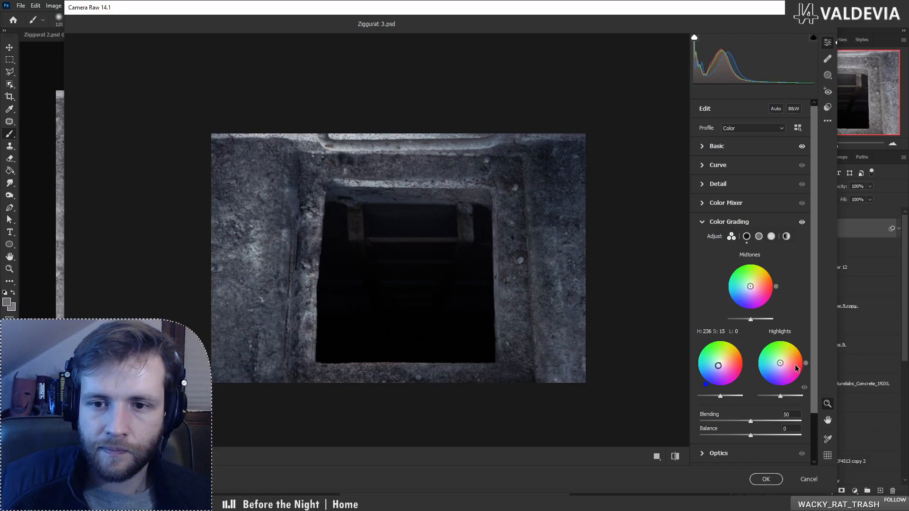
- Add a Highlight Priority vignette of -21 with midpoint 0, roundness +59 and feather 78
scroll(809, 379, "down", 2)
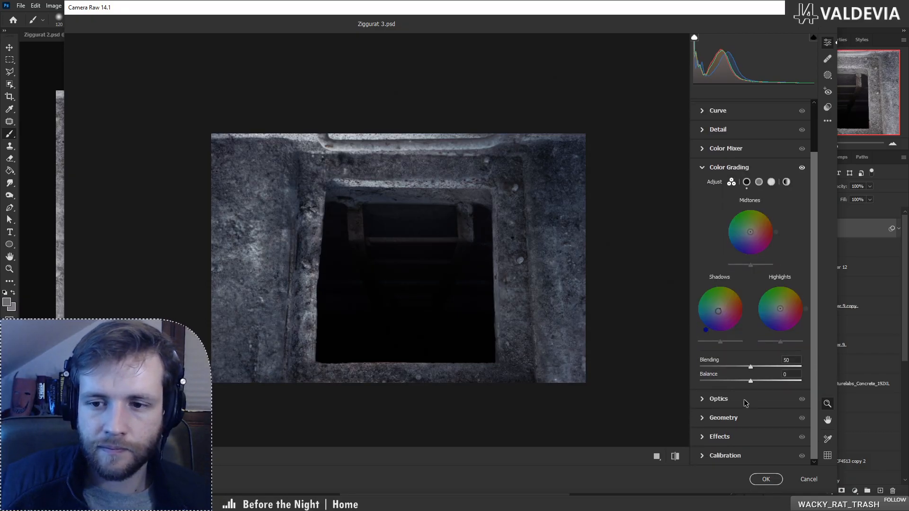
left_click(713, 440)
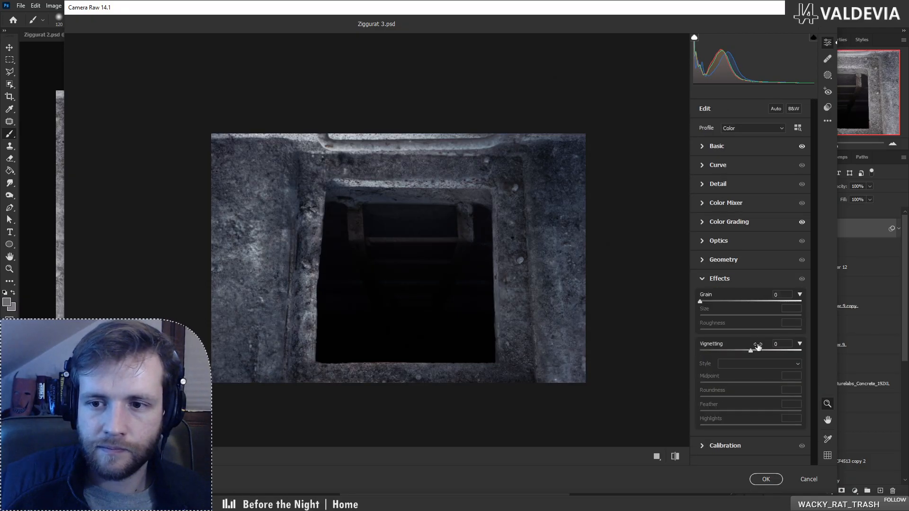
left_click_drag(752, 351, 700, 351)
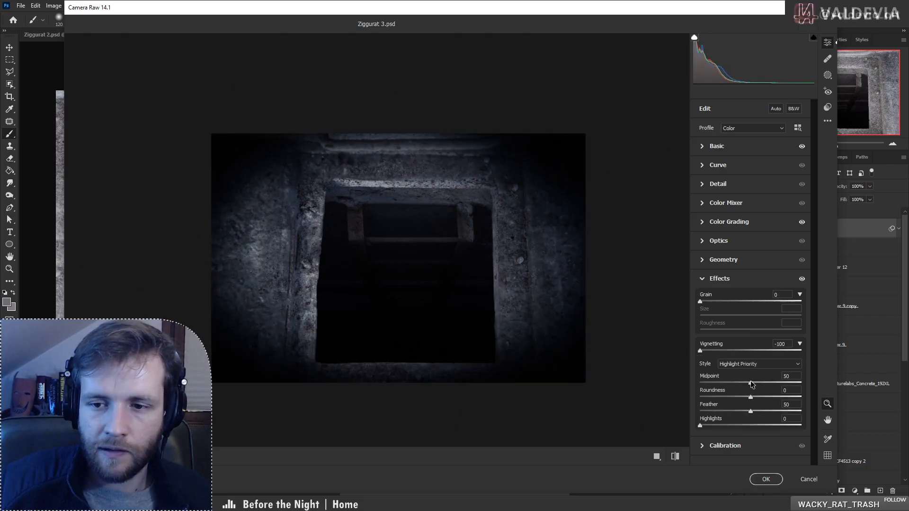
left_click_drag(751, 397, 663, 386)
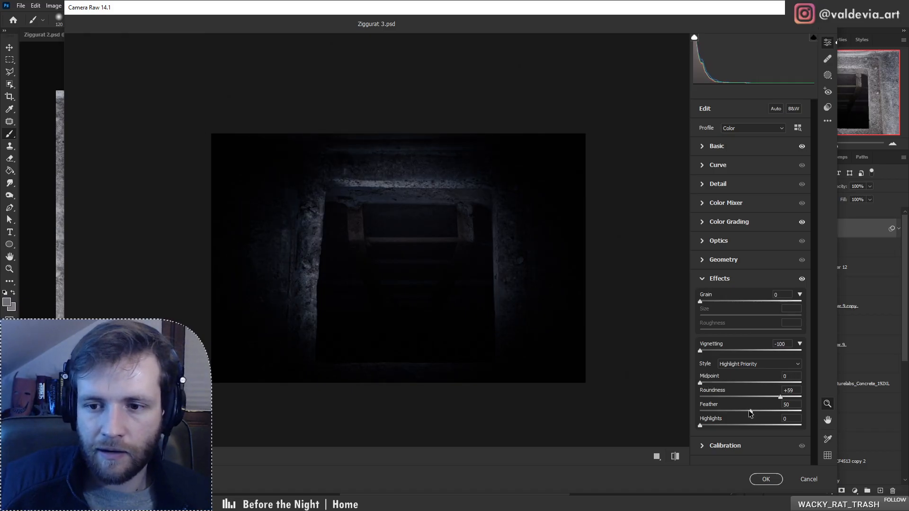
left_click_drag(750, 411, 778, 411)
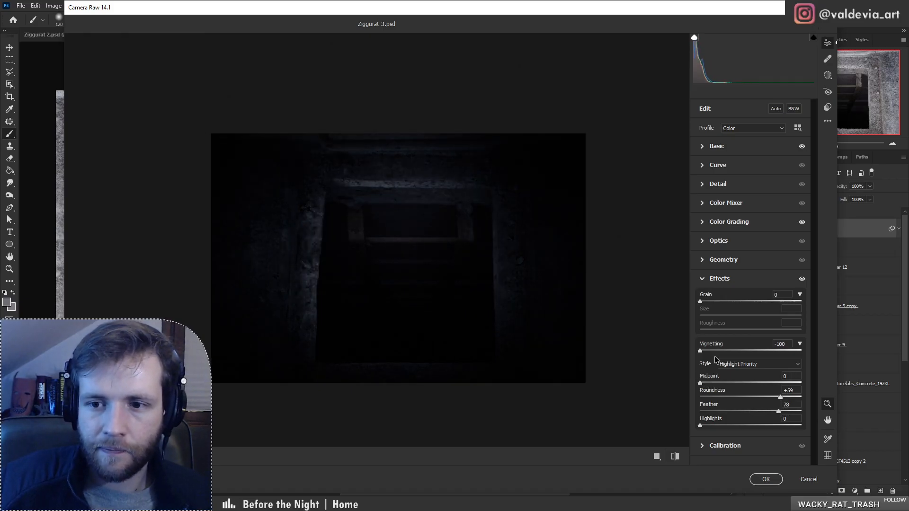
left_click_drag(720, 351, 742, 350)
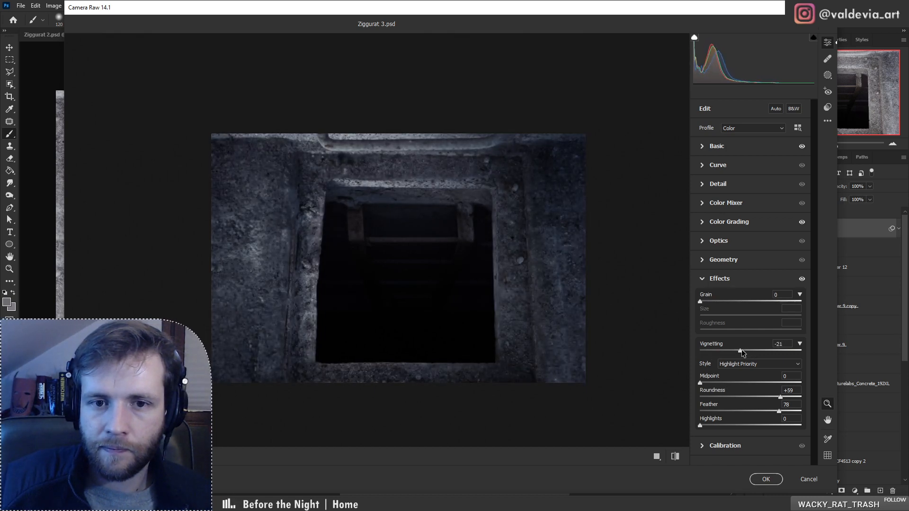
- Set exposure to -1.30 and saturation to -10, revert a trial shadows lift of +32, and apply the Camera Raw filter
left_click(709, 149)
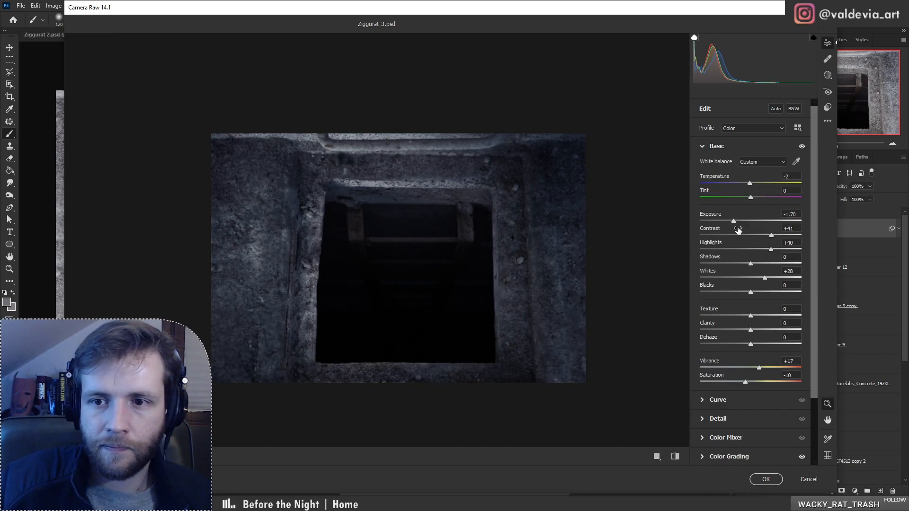
mouse_move(737, 224)
left_mouse_down()
mouse_move(747, 223)
mouse_move(741, 233)
left_mouse_up()
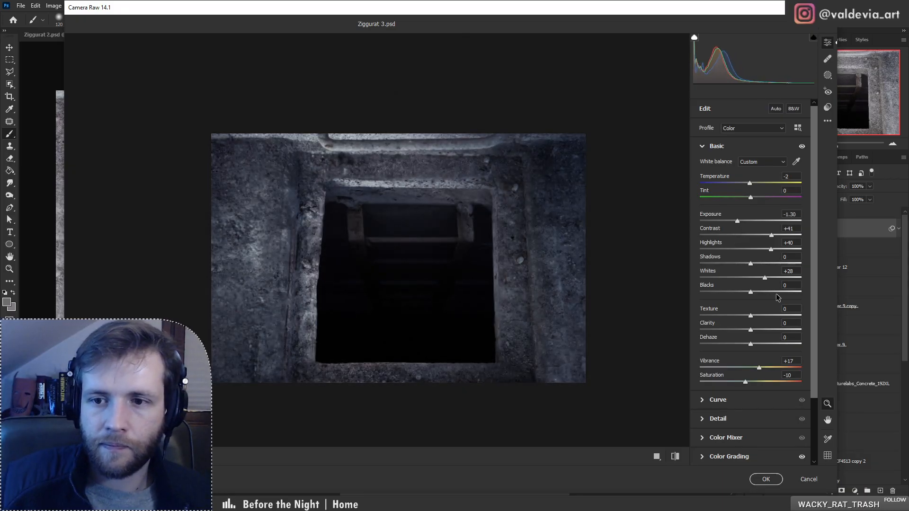
mouse_move(751, 265)
left_mouse_down()
mouse_move(780, 266)
mouse_move(755, 265)
mouse_move(768, 266)
left_mouse_up()
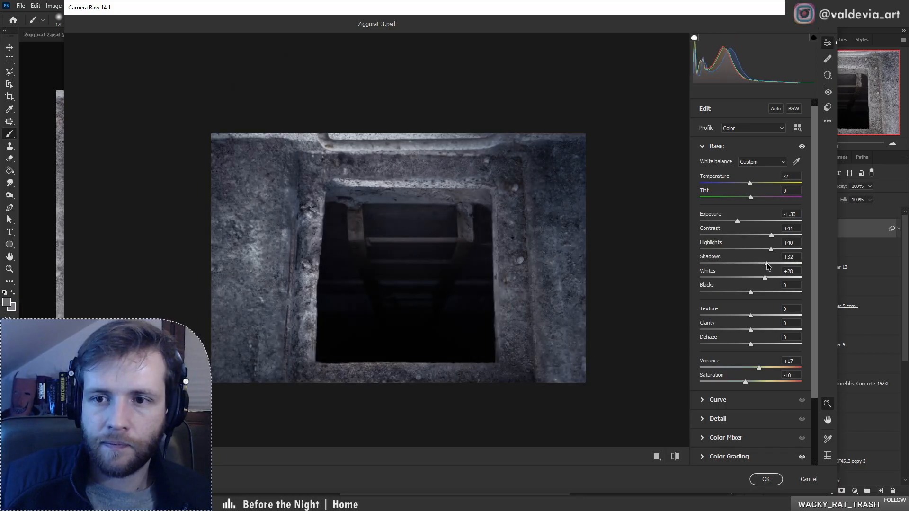
key("ctrl+z")
left_click(766, 481)
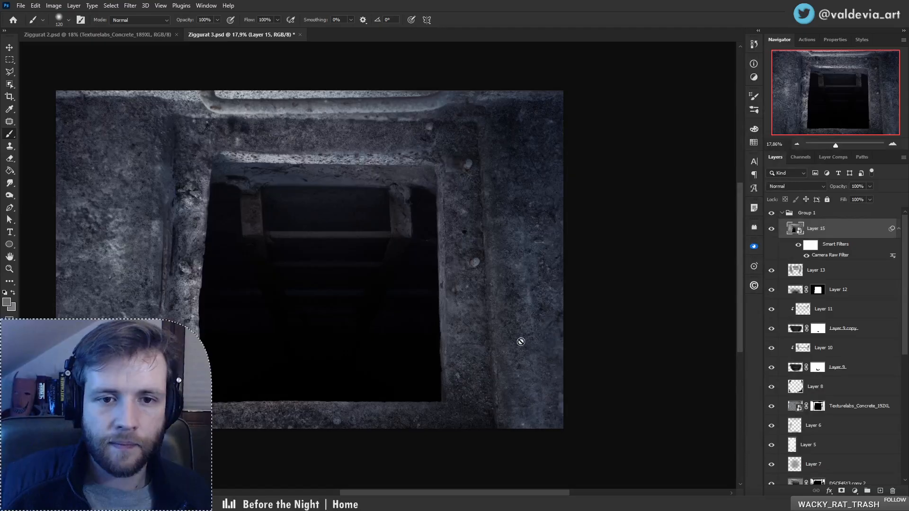
- Add a Soft Light layer above Layer 15 and switch the foreground colour to white
key("z")
mouse_move(442, 340)
left_mouse_down()
mouse_move(368, 342)
mouse_move(370, 303)
mouse_move(445, 284)
left_mouse_up()
key("b")
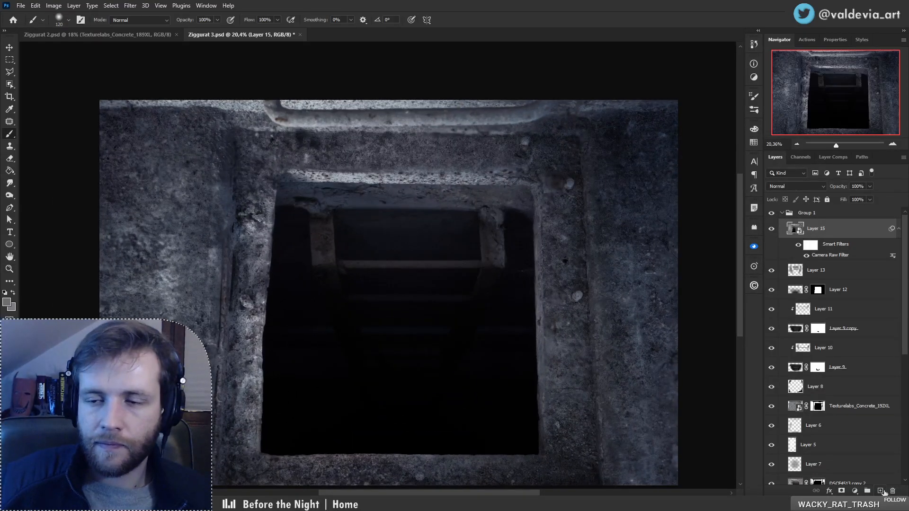
left_click(881, 491)
left_click(797, 186)
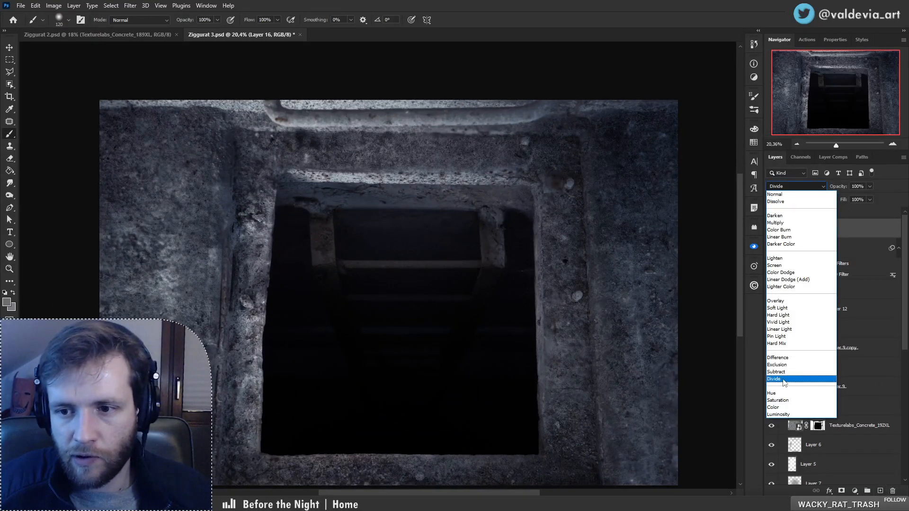
left_click(785, 308)
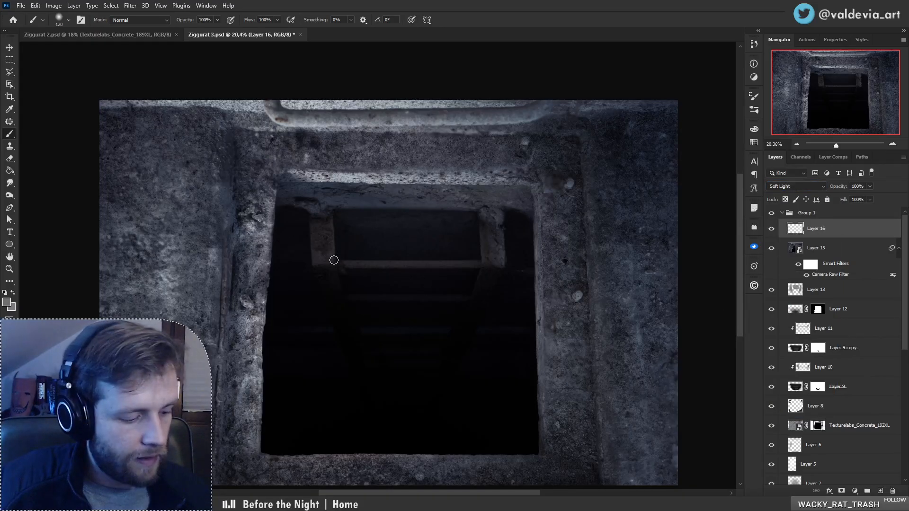
key("x")
- Try to brighten the ladder on Layer 16 with a soft white 432 px brush, and try a 3583 px brush size
right_click(357, 280)
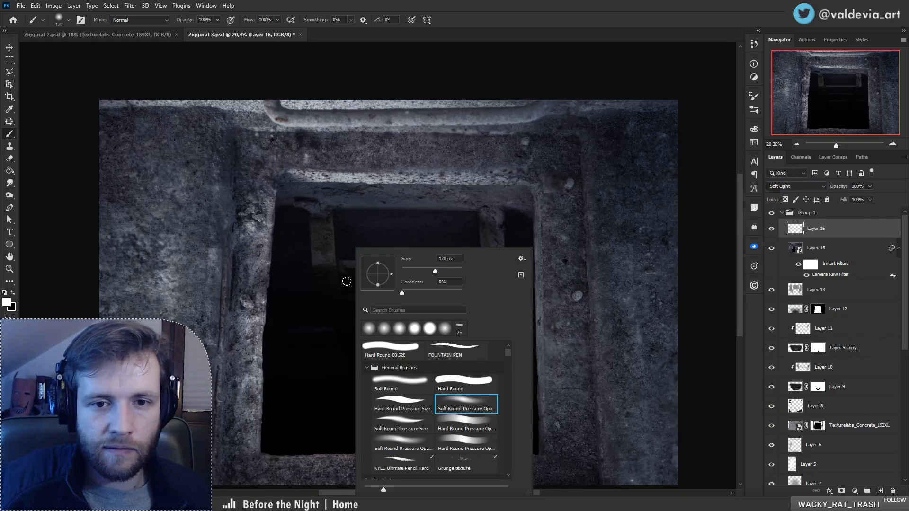
left_click(454, 269)
mouse_move(323, 225)
left_mouse_down()
mouse_move(349, 325)
mouse_move(362, 340)
left_mouse_up()
key("ctrl+z")
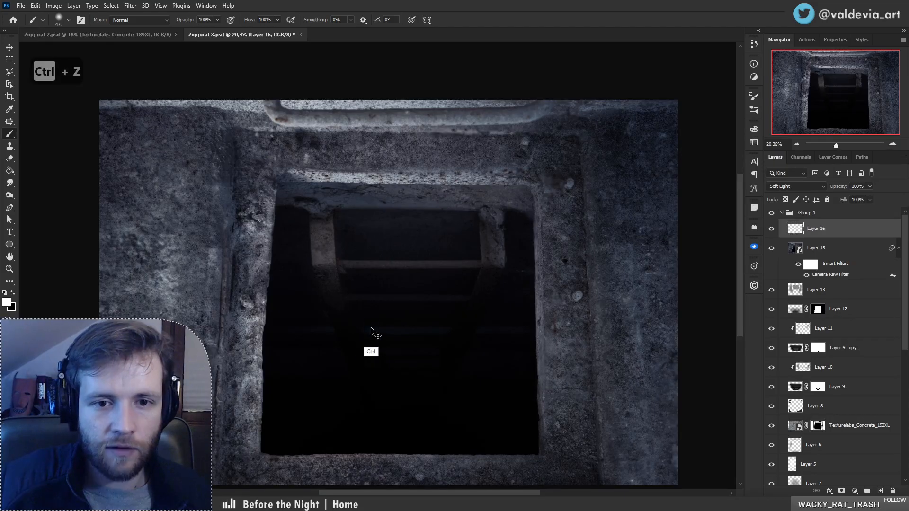
right_click(389, 280)
left_click(493, 272)
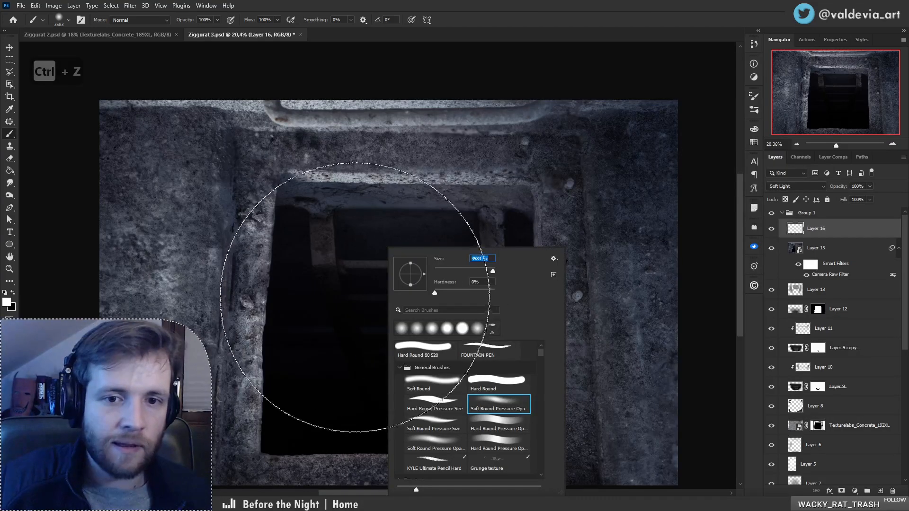
- Copy Layer 12's mask onto Layer 16 and try a soft white 369 px stroke over the upper ladder
left_click_drag(819, 310, 829, 232)
left_click(794, 229)
left_click_drag(366, 242, 335, 280)
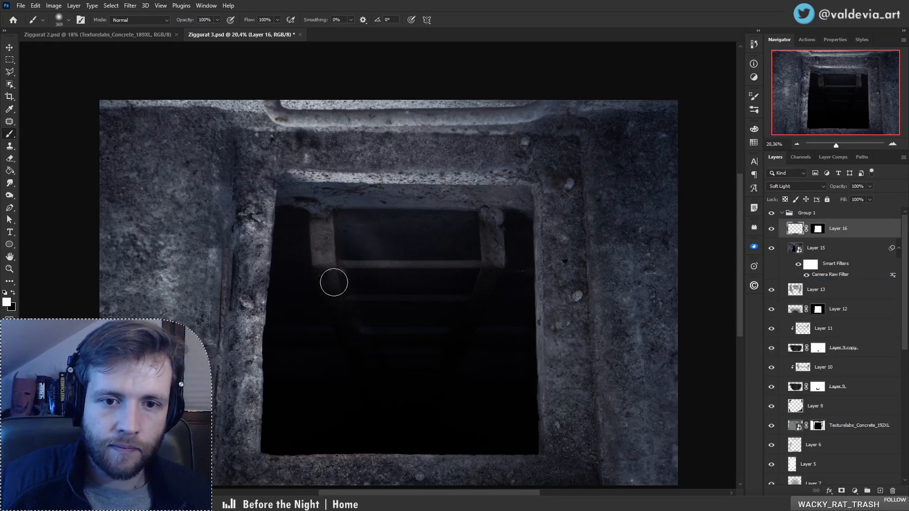
key("ctrl+z")
- Paint white over the ladder inside the opening on Layer 16 with a soft 2520 px brush
right_click(362, 232)
left_click(469, 259)
key("Return")
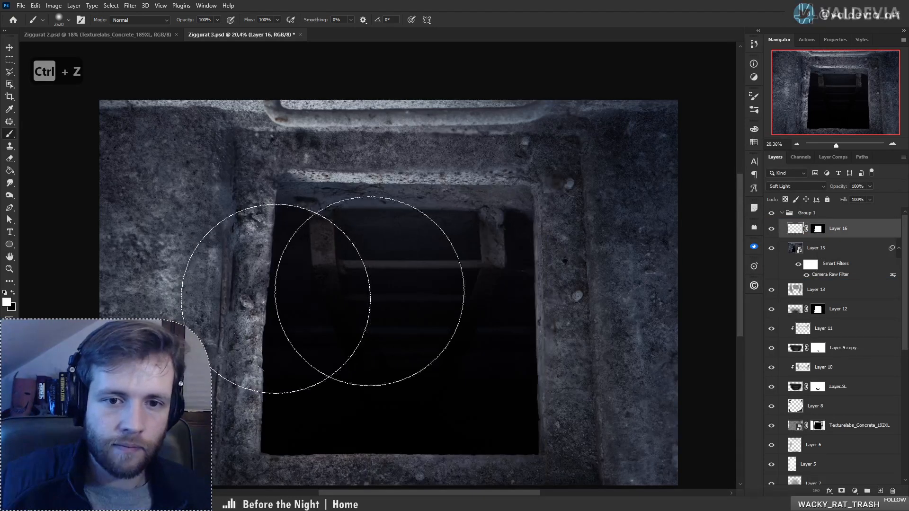
key("z")
mouse_move(455, 275)
left_mouse_down()
mouse_move(384, 290)
mouse_move(357, 278)
mouse_move(462, 272)
left_mouse_up()
key("b")
key("ctrl+z")
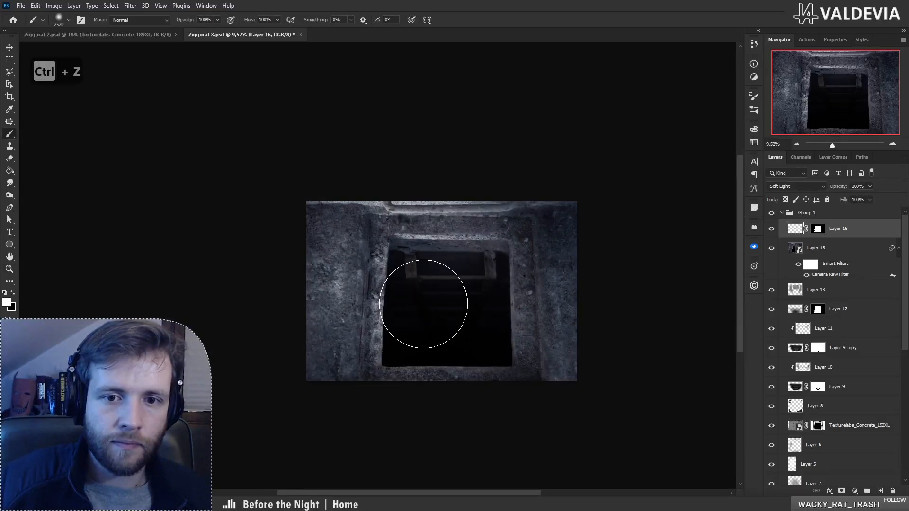
mouse_move(422, 300)
left_mouse_down()
mouse_move(406, 255)
mouse_move(411, 286)
mouse_move(450, 342)
mouse_move(470, 339)
mouse_move(488, 261)
left_mouse_up()
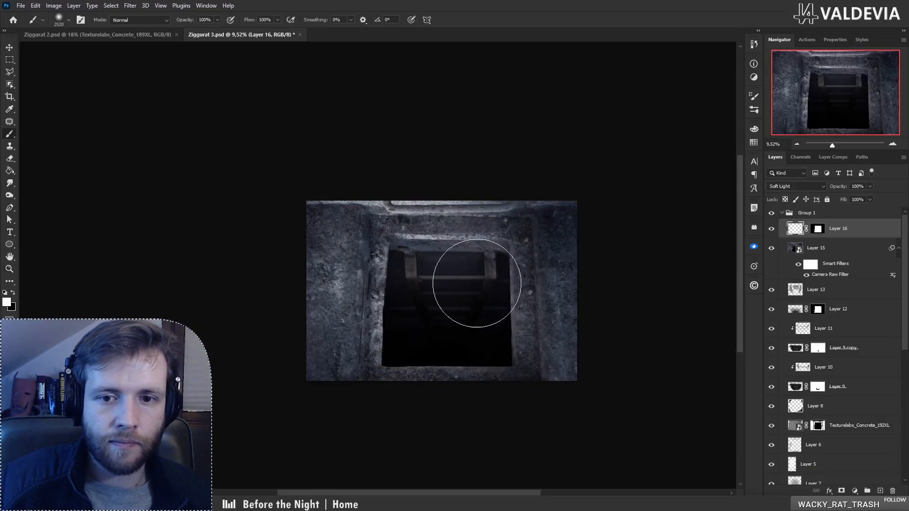
- Try white touches on the ladder on Layer 16 with a soft 250 px brush
right_click(564, 261)
left_click(626, 272)
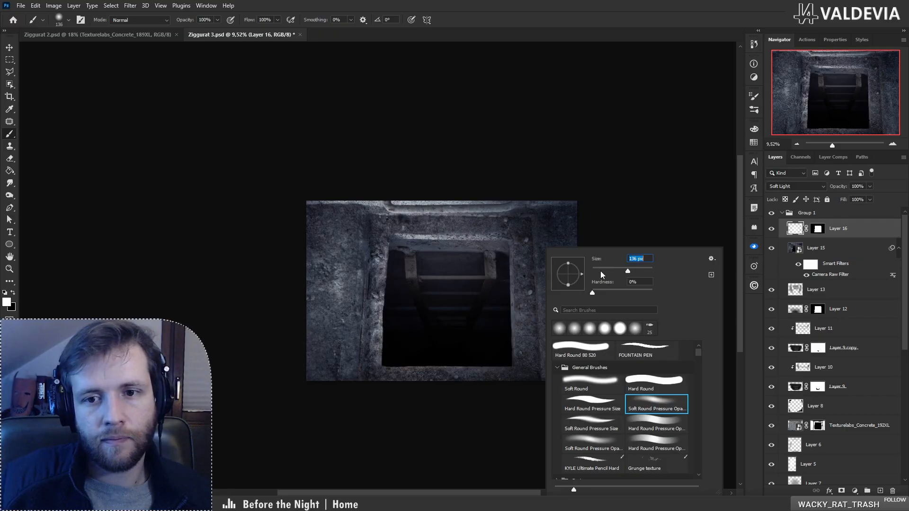
left_click(412, 259)
key("ctrl+z")
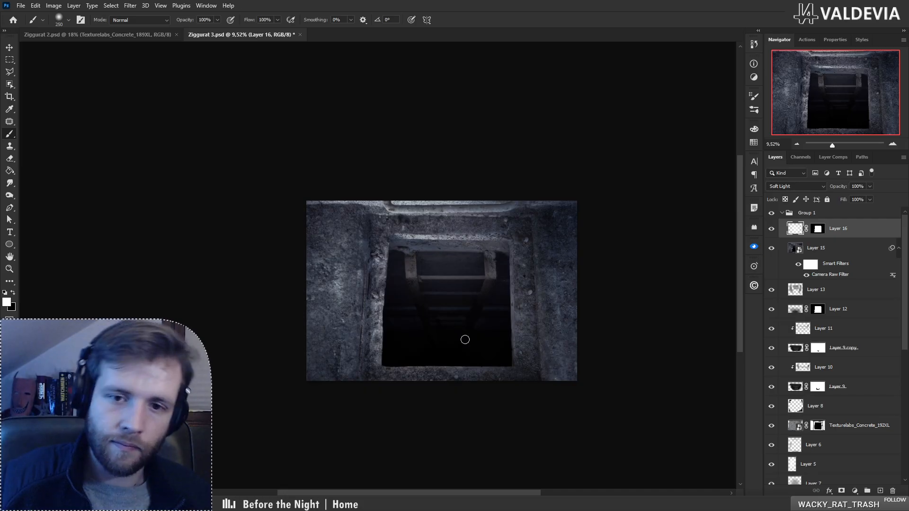
key("ctrl+z")
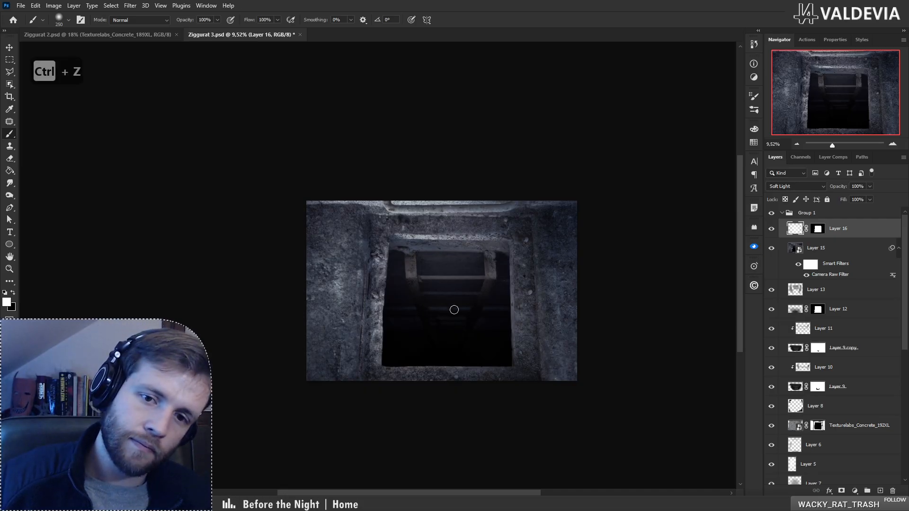
key("z")
mouse_move(426, 294)
left_mouse_down()
mouse_move(383, 310)
mouse_move(429, 294)
left_mouse_up()
key("b")
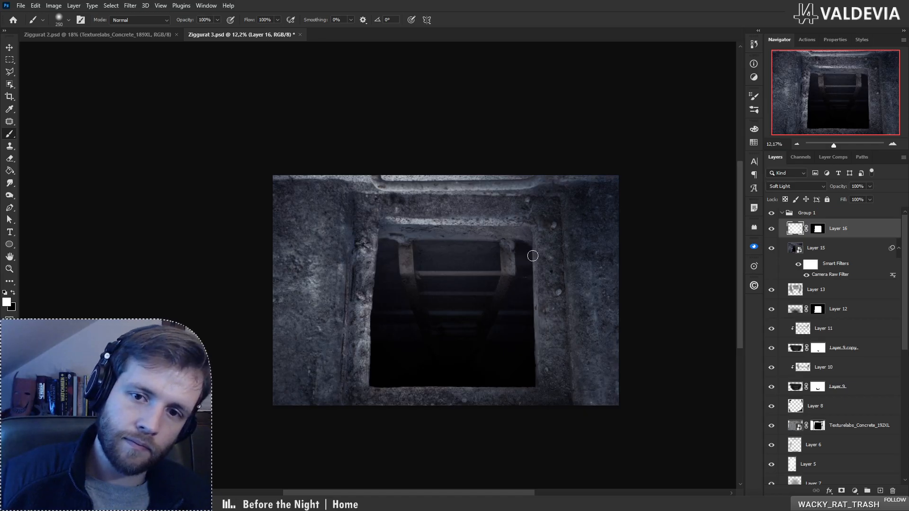
key("z")
mouse_move(431, 308)
left_mouse_down()
mouse_move(383, 310)
mouse_move(416, 298)
left_mouse_up()
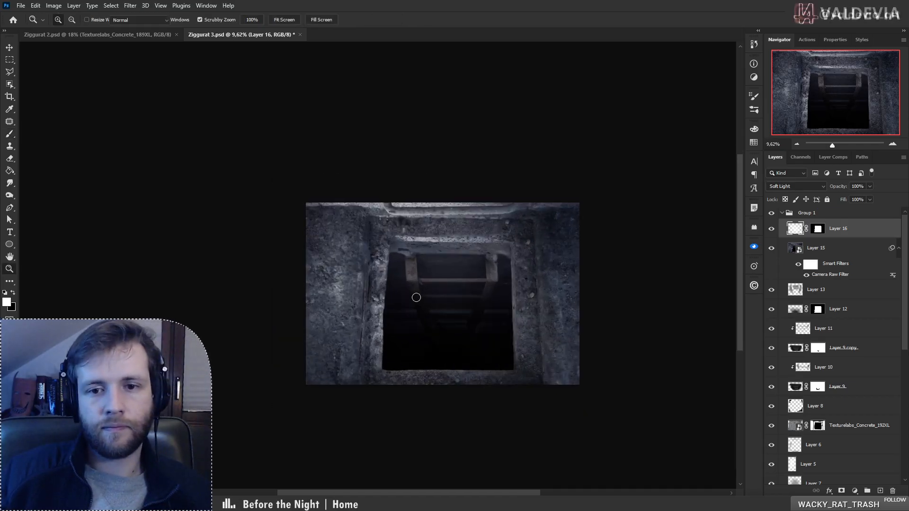
key("b")
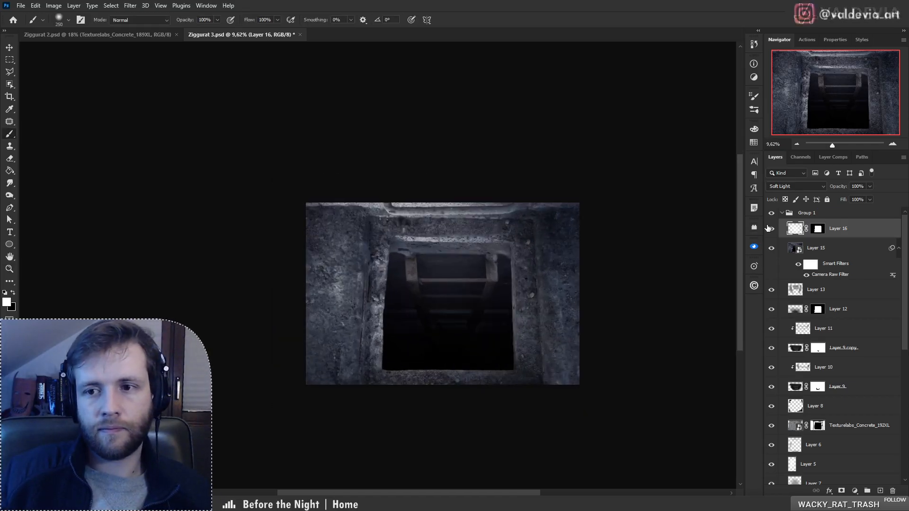
- Set Layer 16's blend mode to Overlay, clip it to Layer 15, and compare the result with the layers hidden and shown
left_click(800, 188)
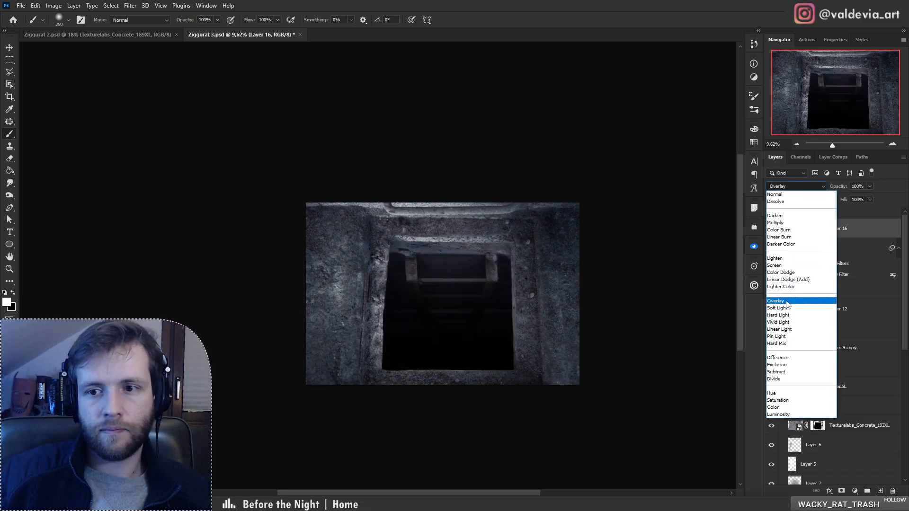
left_click(780, 302)
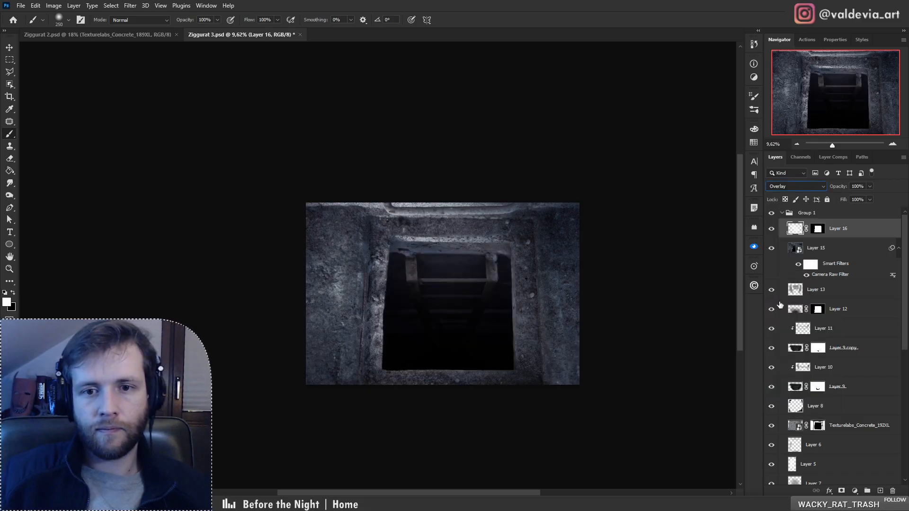
left_click(775, 232)
left_click(778, 233)
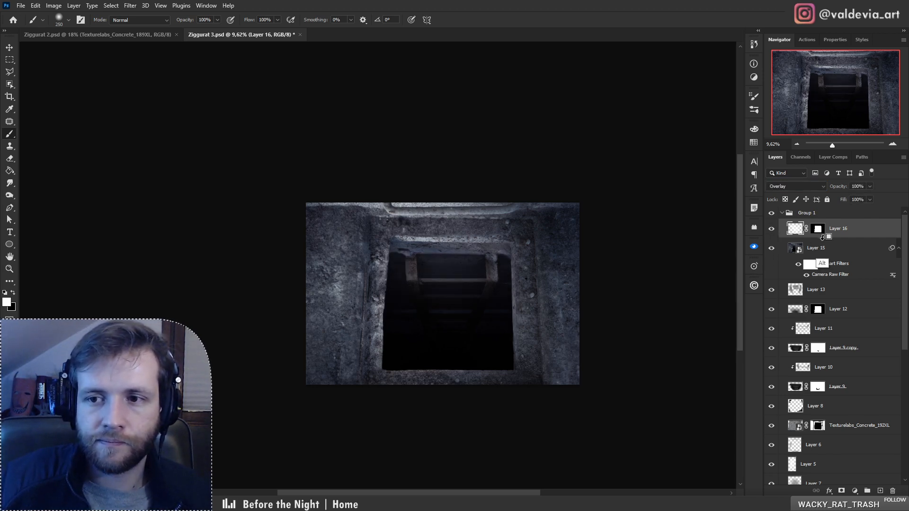
left_click(815, 238, "alt")
left_click(771, 248)
left_click(773, 249)
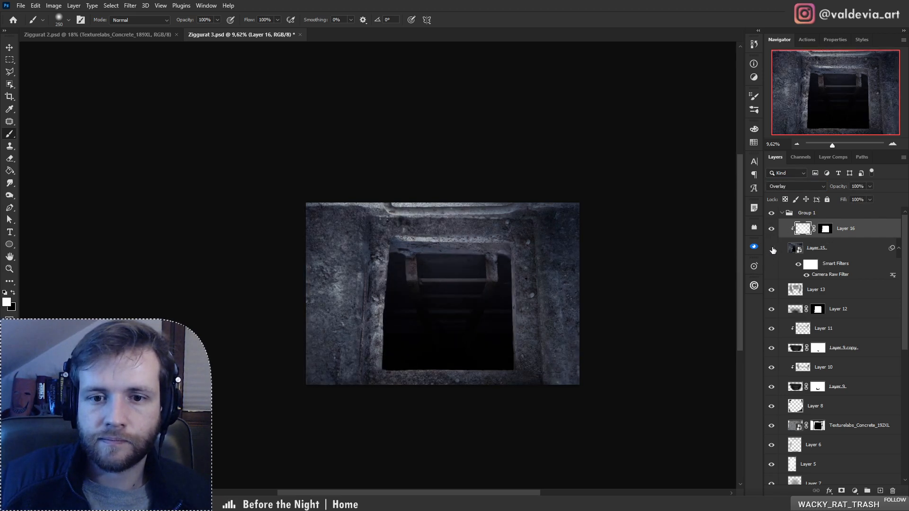
left_click(773, 249)
left_click(773, 249)
- Examine the ladder inside the opening up close and undo the last edit on Layer 16
left_click_drag(485, 286, 438, 264)
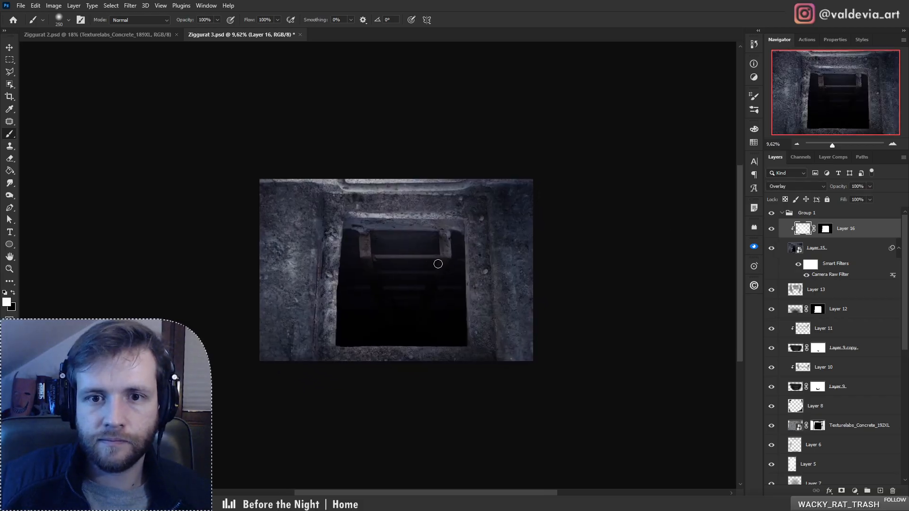
scroll(440, 272, "up", 15)
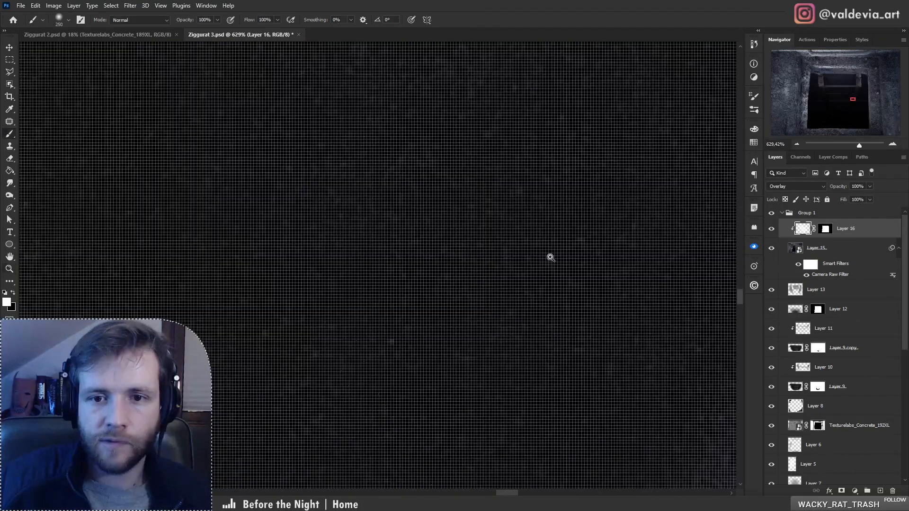
left_click_drag(550, 258, 462, 220)
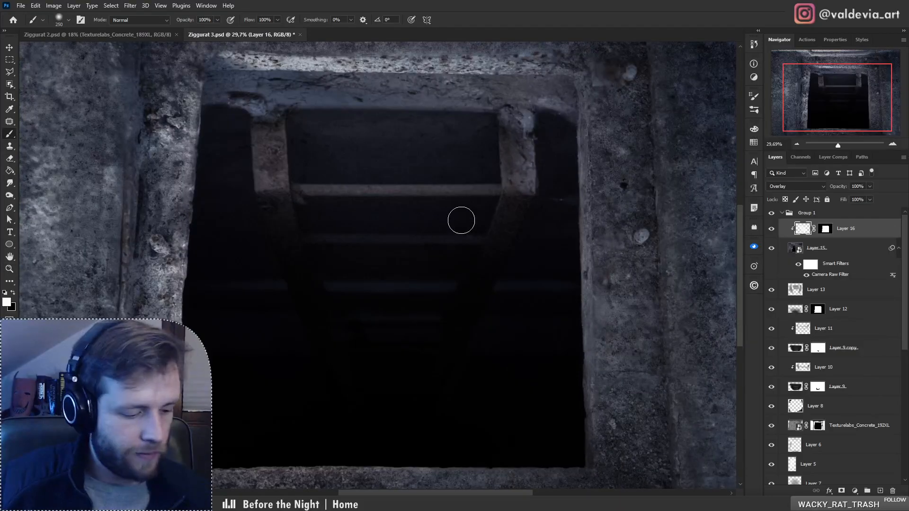
key("ctrl+z")
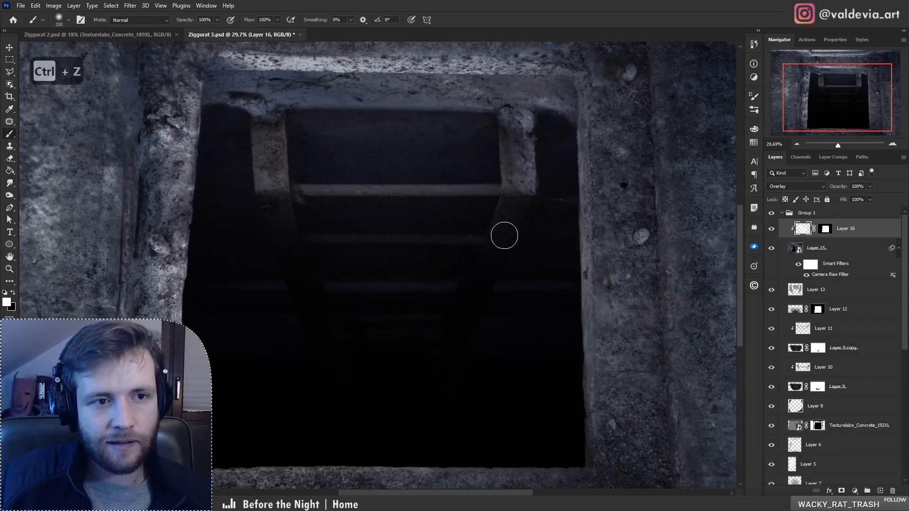
key("z")
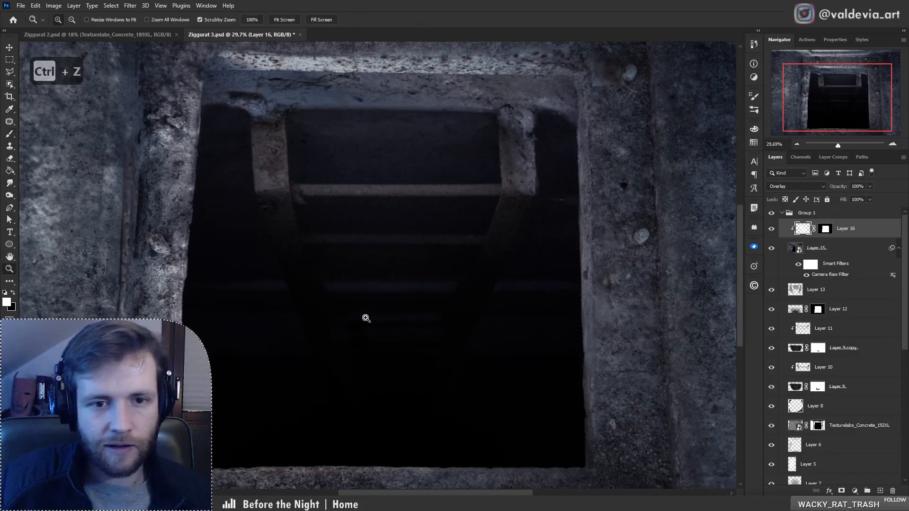
mouse_move(366, 318)
left_mouse_down()
mouse_move(299, 312)
mouse_move(324, 305)
left_mouse_up()
key("b")
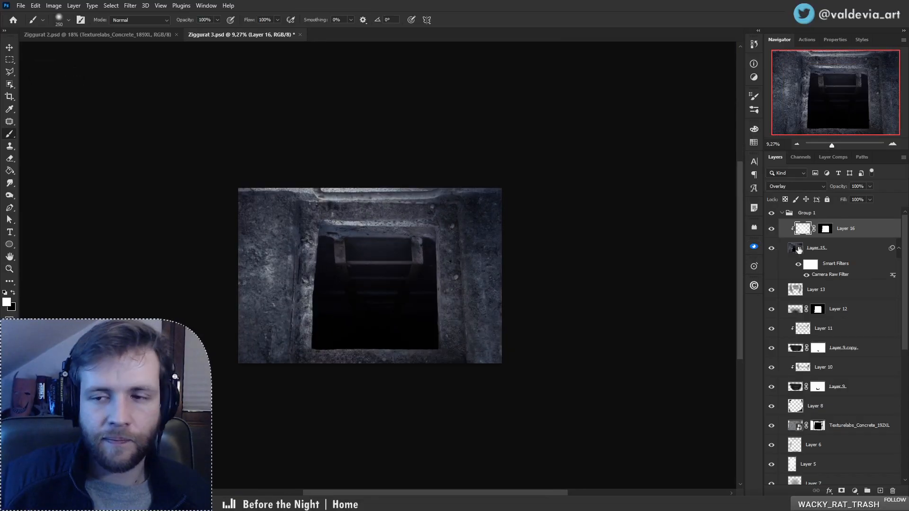
- Hide Group 1 and stamp the visible window scene into a new smart object layer above Layer 14
left_click(782, 214)
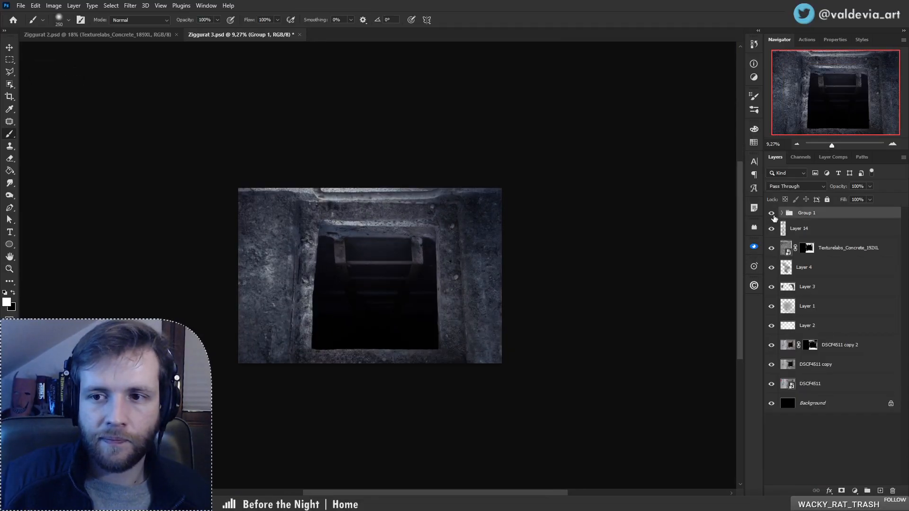
left_click(772, 214)
left_click(805, 229)
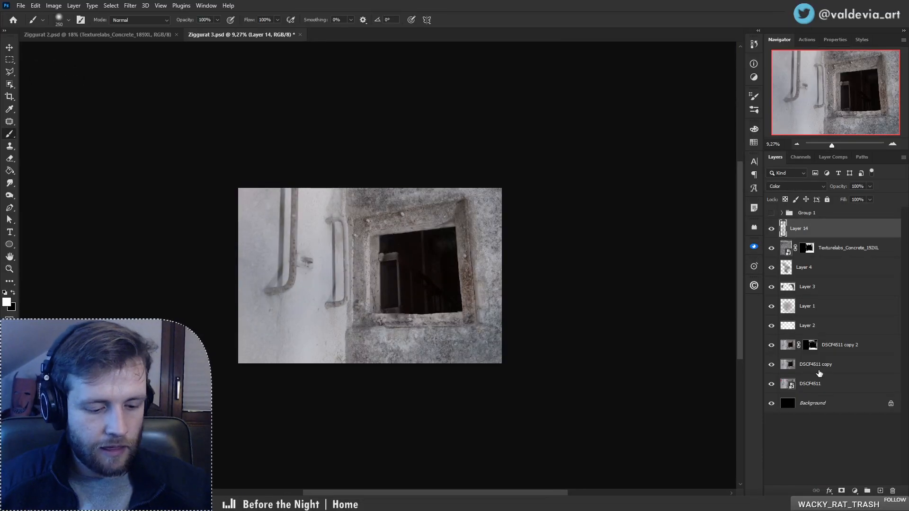
key("ctrl+shift+alt+e")
- Duplicate Layer 15 above Group 1, move the copy's Camera Raw Filter onto Layer 17, and delete the copy
left_click(782, 213)
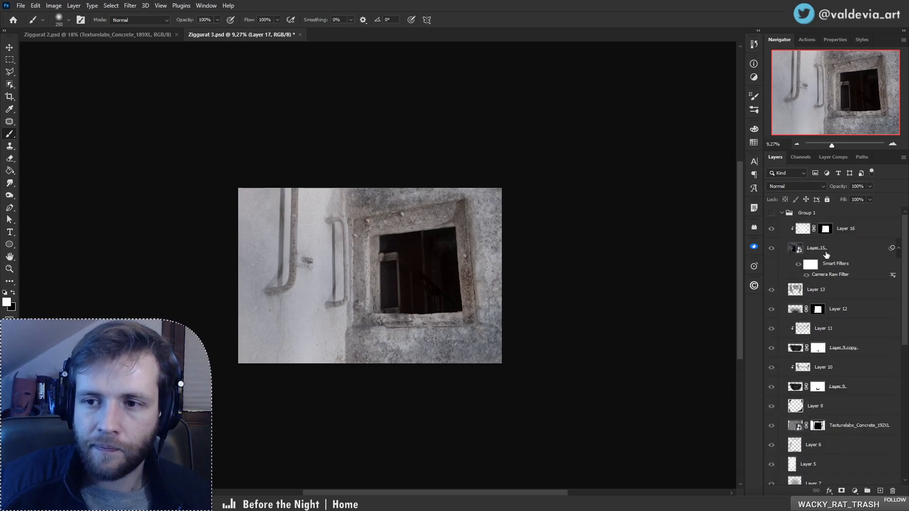
left_click_drag(827, 255, 819, 213)
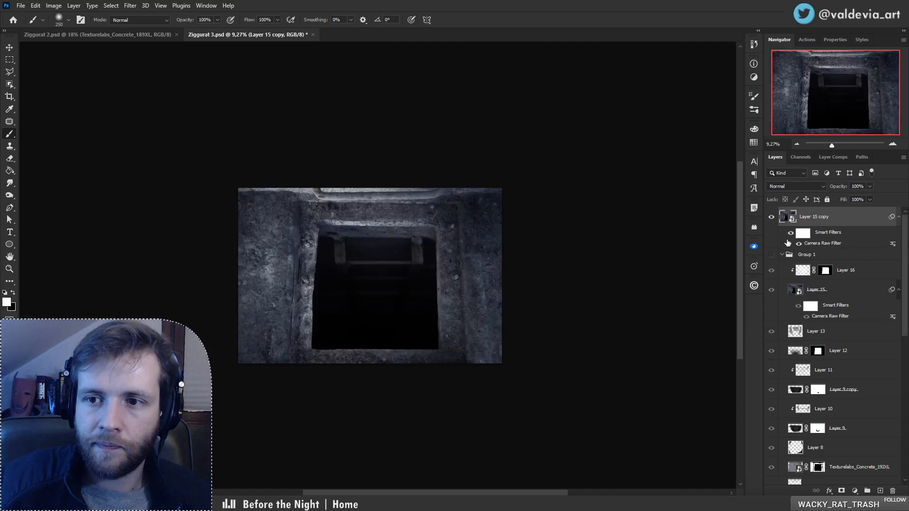
left_click(782, 255)
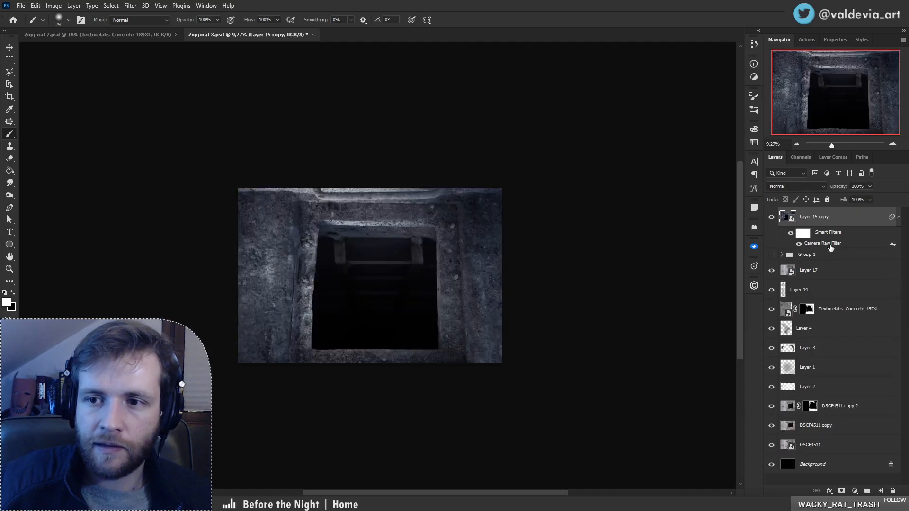
left_click_drag(831, 247, 835, 271)
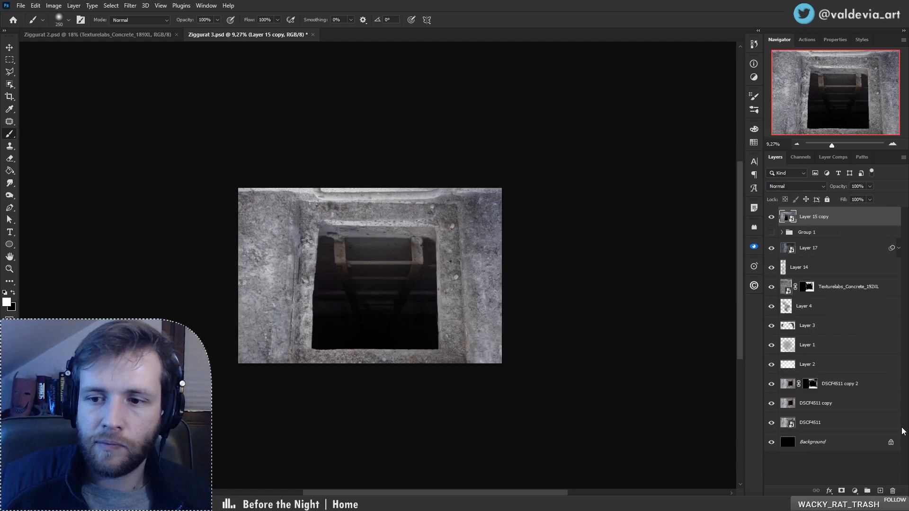
left_click(892, 491)
left_click(772, 215)
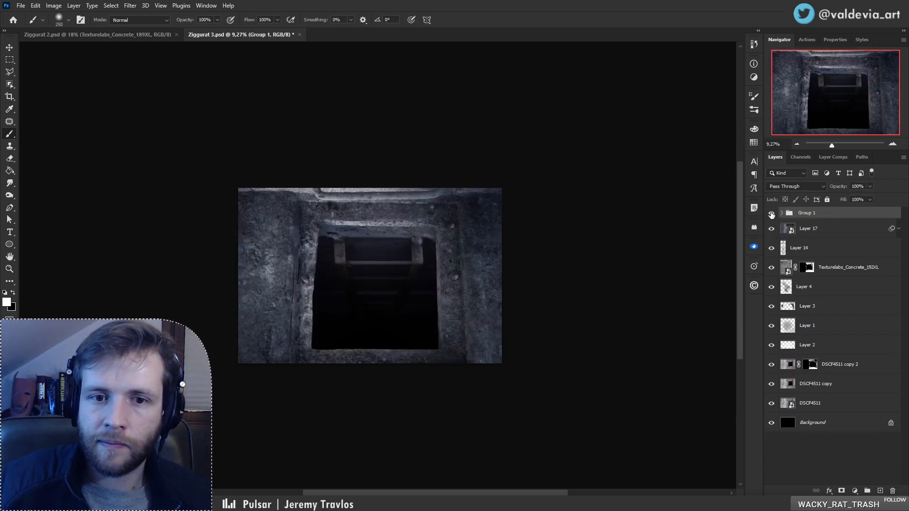
left_click(775, 216)
- In Layer 17's Camera Raw Filter, set Exposure -1.15, Contrast +47, Highlights +42, Shadows +56, Vibrance +8 and Saturation -32
key("ctrl+space")
left_click_drag(393, 284, 419, 285)
left_click(898, 230)
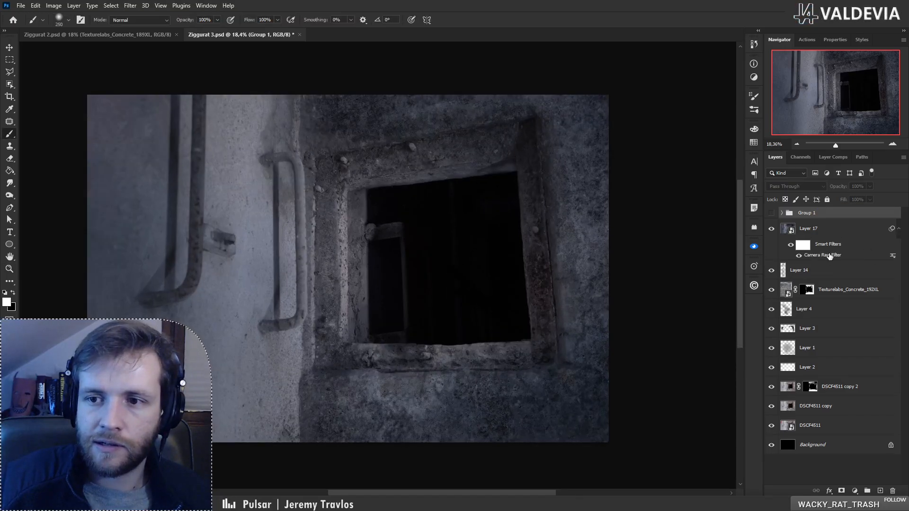
left_click(832, 257)
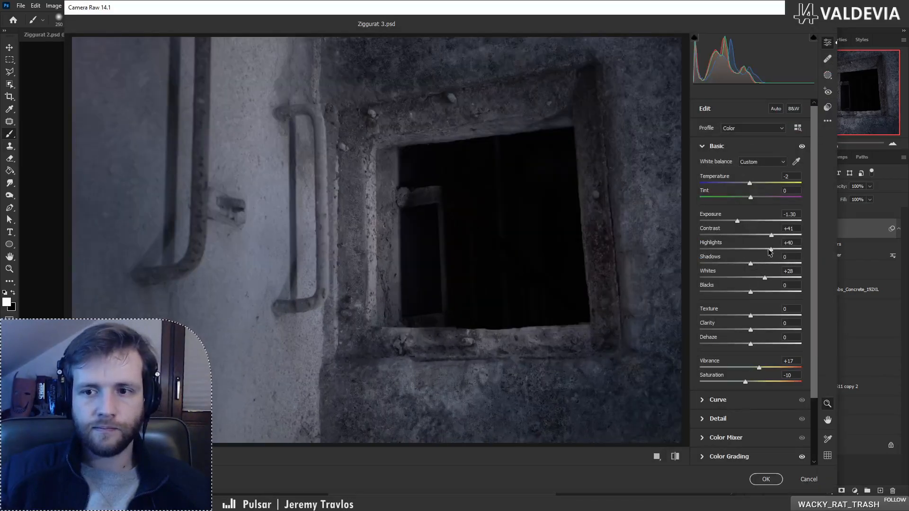
mouse_move(770, 249)
left_mouse_down()
mouse_move(735, 250)
mouse_move(779, 264)
left_mouse_up()
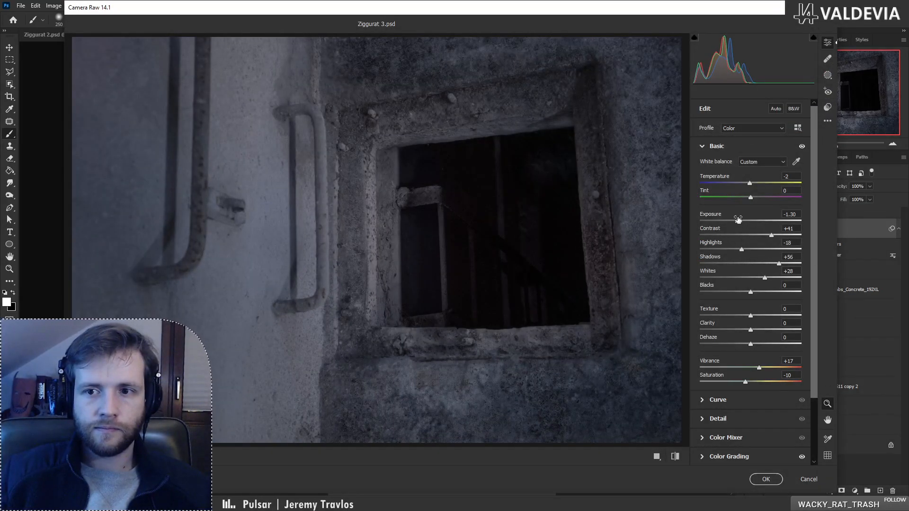
left_click_drag(738, 221, 772, 250)
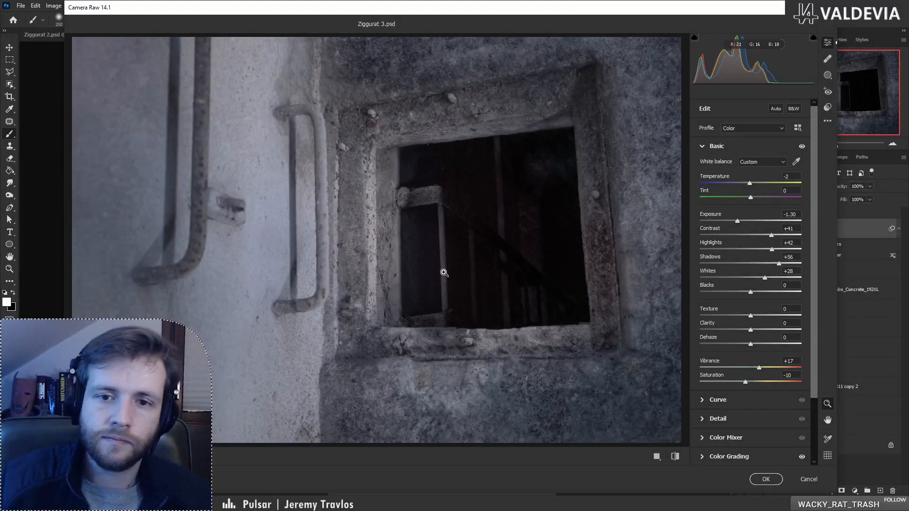
left_click(445, 273)
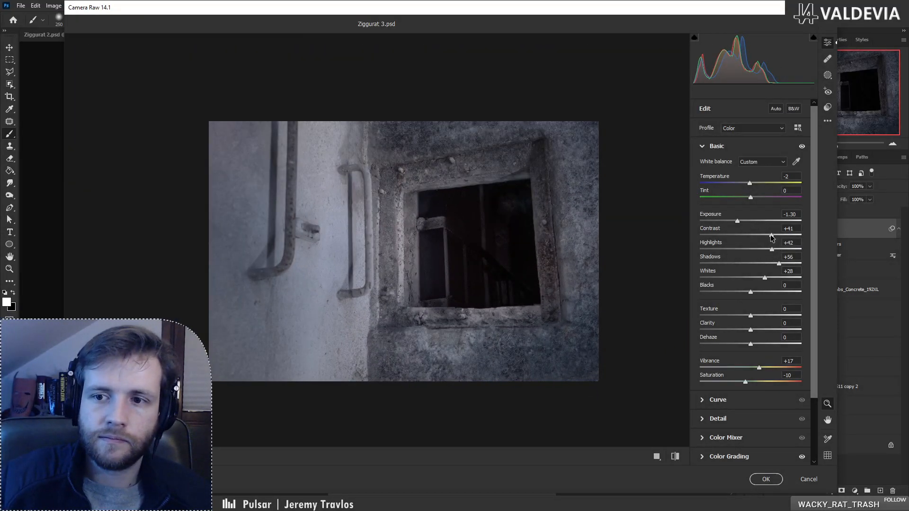
left_click_drag(770, 235, 737, 231)
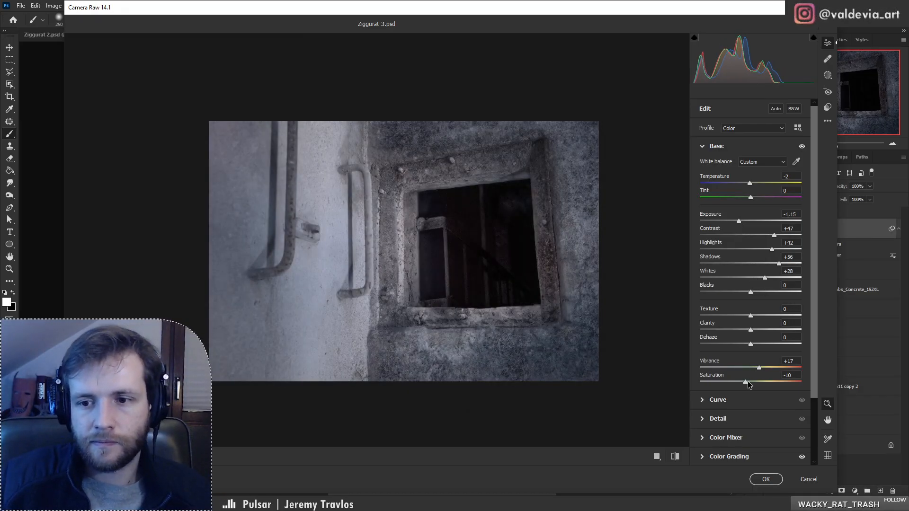
mouse_move(747, 382)
left_mouse_down()
mouse_move(732, 383)
mouse_move(749, 370)
mouse_move(754, 381)
left_mouse_up()
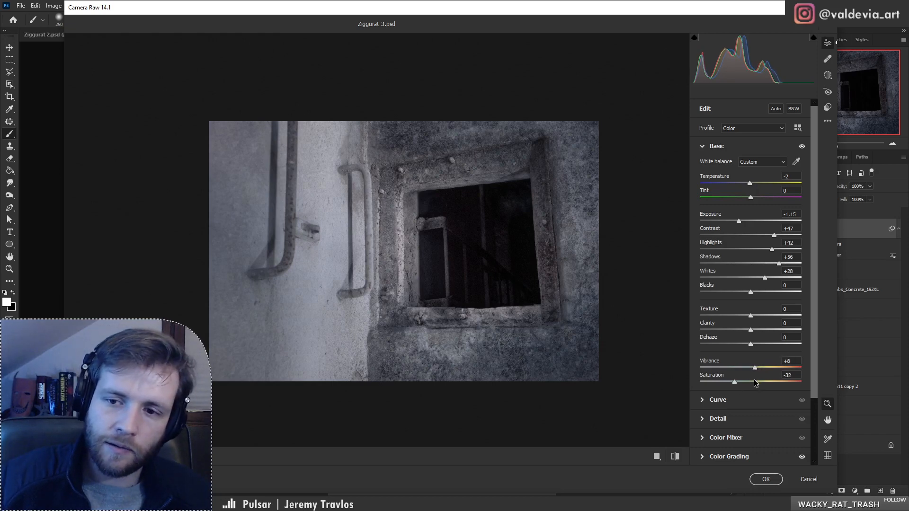
- Tint the highlights with hue 191, saturation 11 and the midtones with hue 233, saturation 11 in Color Grading
scroll(819, 346, "down", 3)
left_click(703, 377)
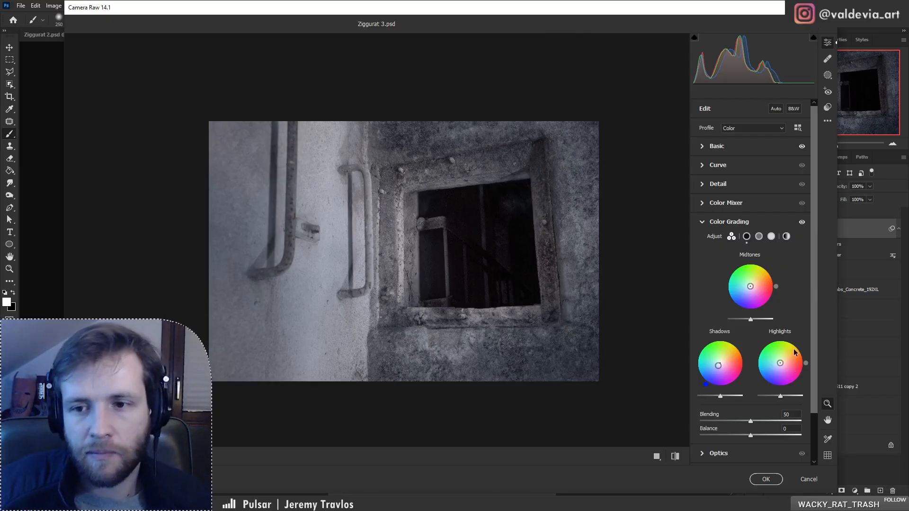
left_click_drag(781, 363, 773, 363)
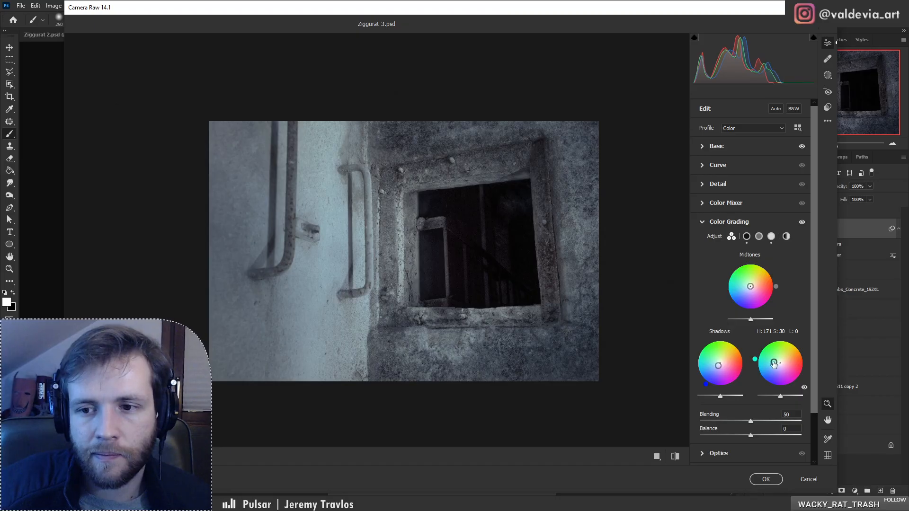
left_click_drag(756, 363, 777, 363)
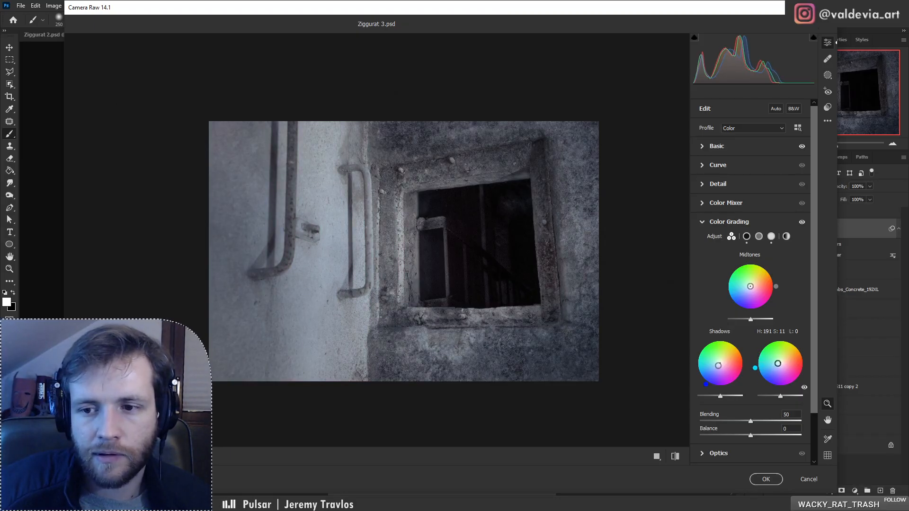
left_click_drag(753, 294, 749, 290)
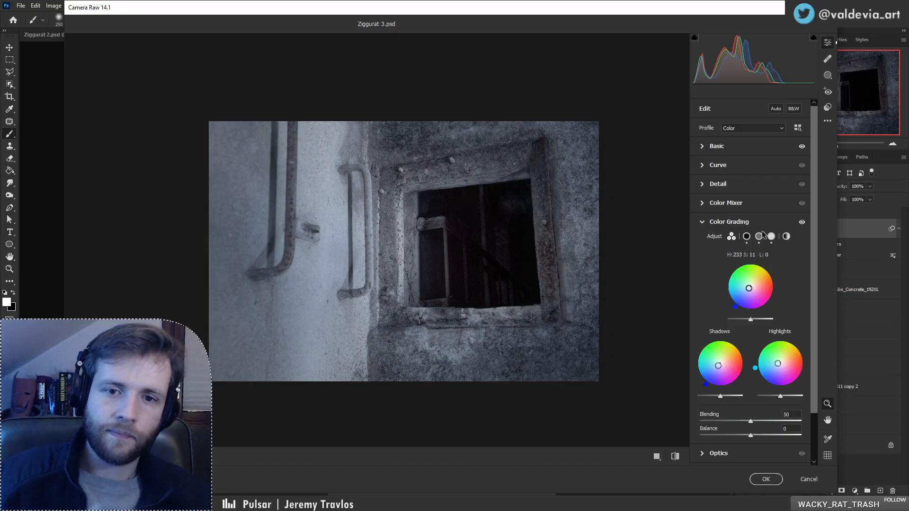
left_click(710, 223)
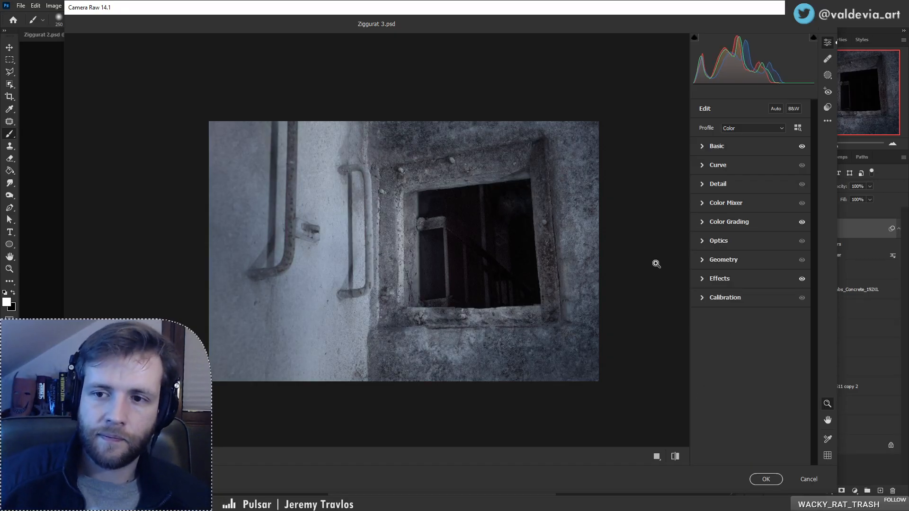
- Set the vignetting to -13 and add grain of 40 with size 44
left_click(703, 280)
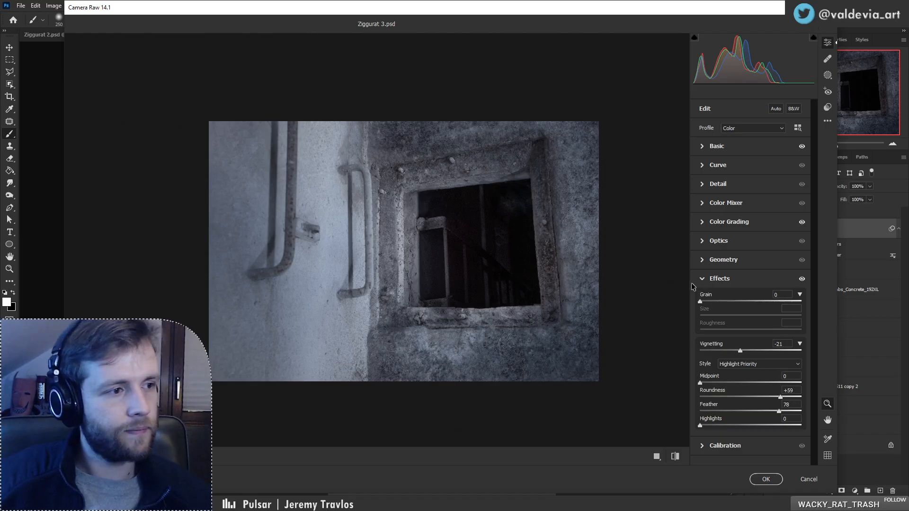
mouse_move(744, 350)
left_mouse_down()
mouse_move(735, 362)
mouse_move(746, 357)
left_mouse_up()
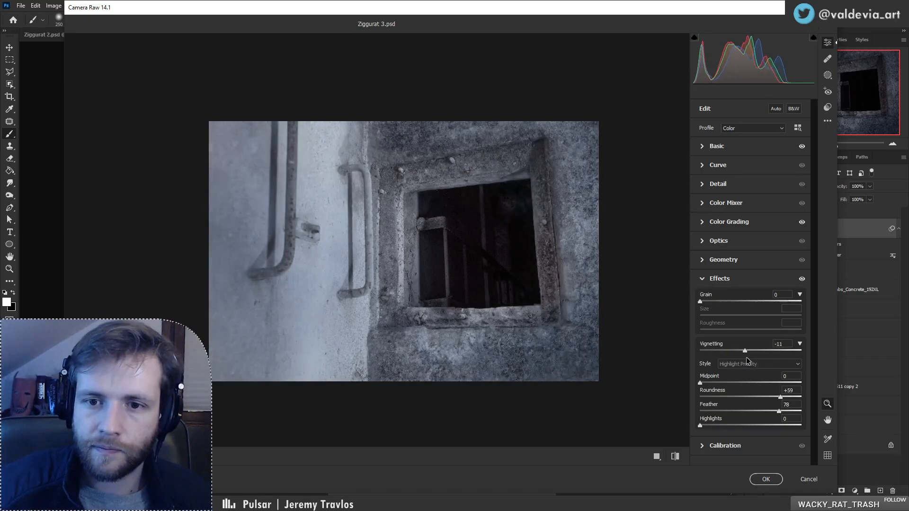
left_click_drag(701, 302, 741, 313)
left_click_drag(500, 248, 461, 259)
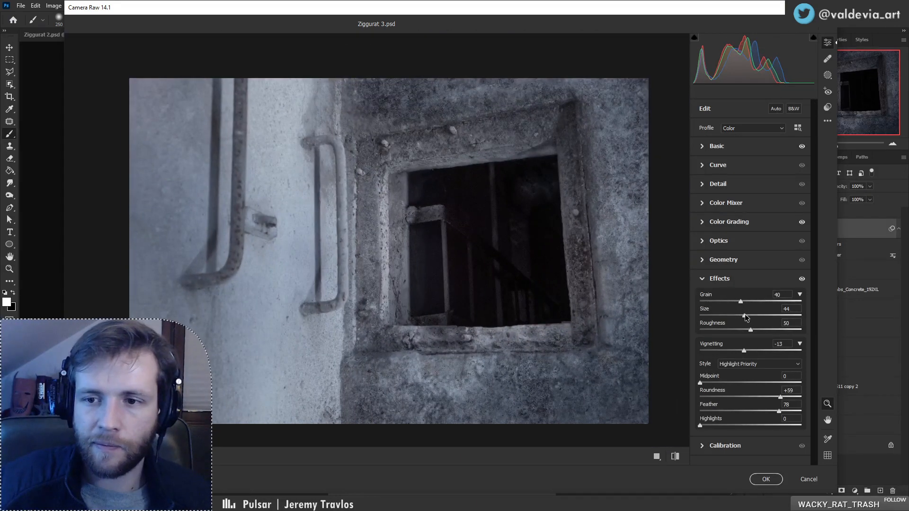
- Raise the Exposure to -1.00 and apply the Camera Raw adjustments to Layer 17
left_click(715, 147)
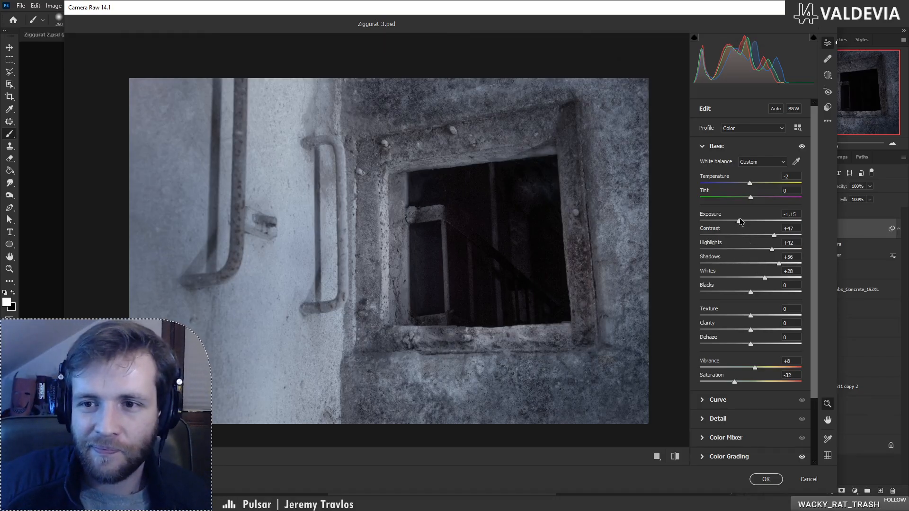
left_click_drag(740, 221, 743, 240)
left_click_drag(529, 255, 548, 265)
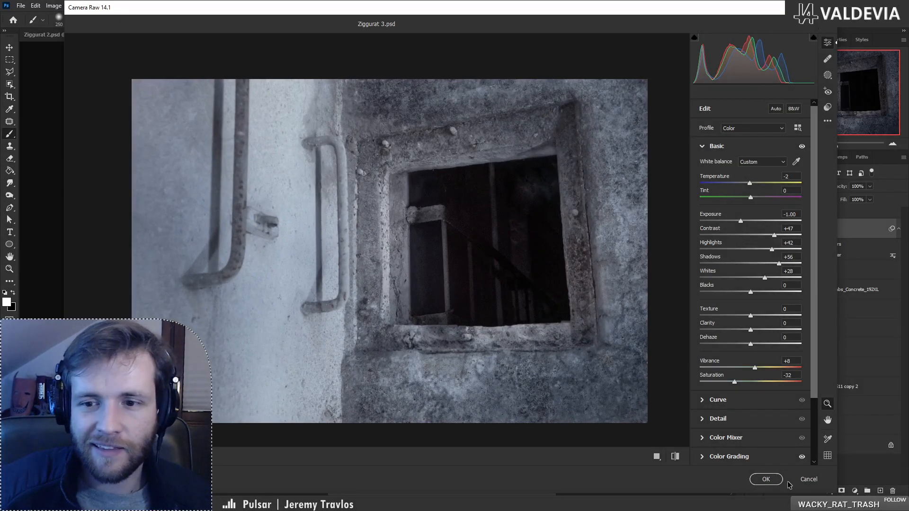
left_click(768, 480)
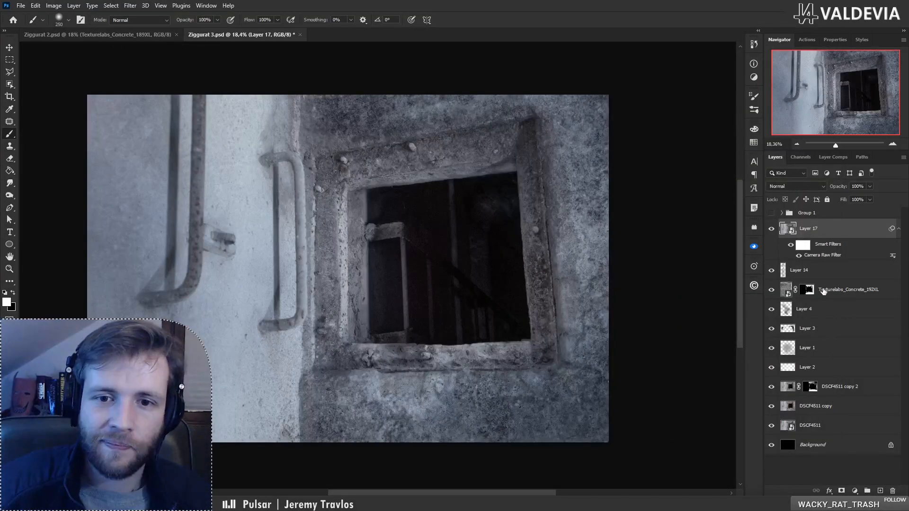
- Toggle the visibility of Group 1 to compare the shaft scene with the window scene
left_click(772, 213)
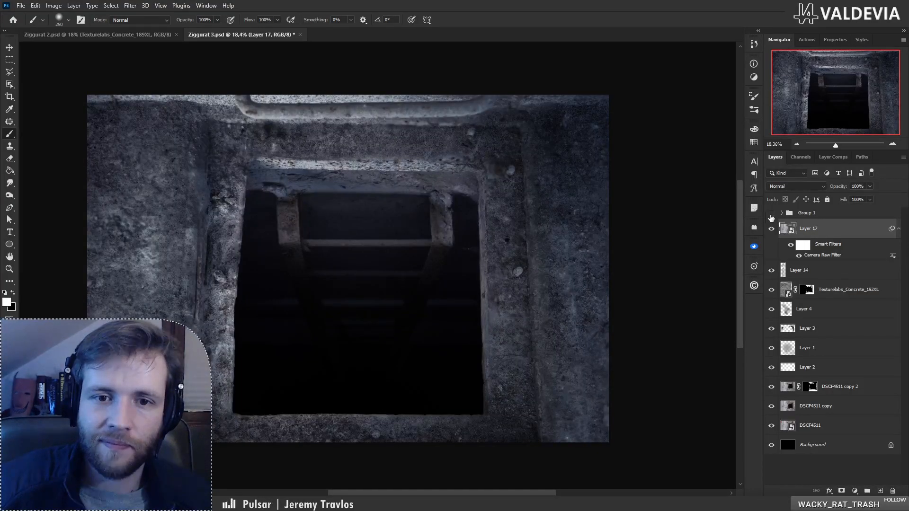
left_click(772, 215)
left_click(771, 214)
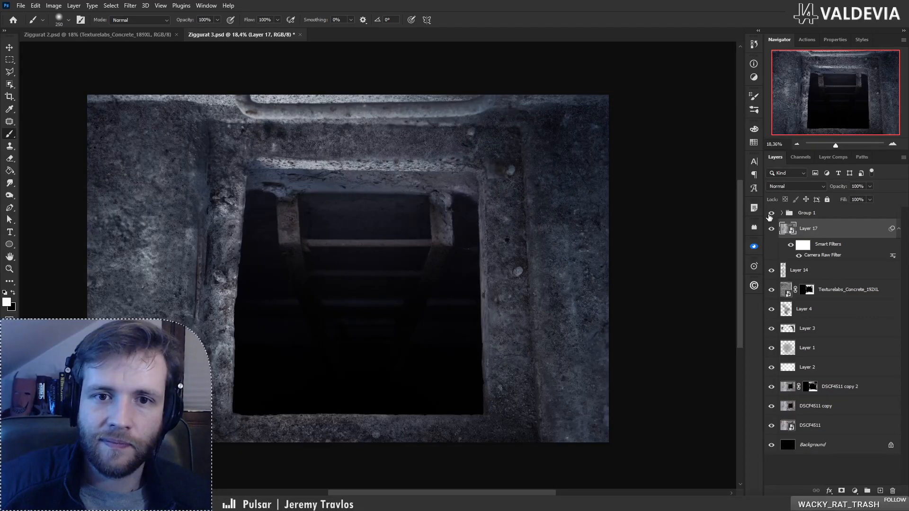
left_click(771, 216)
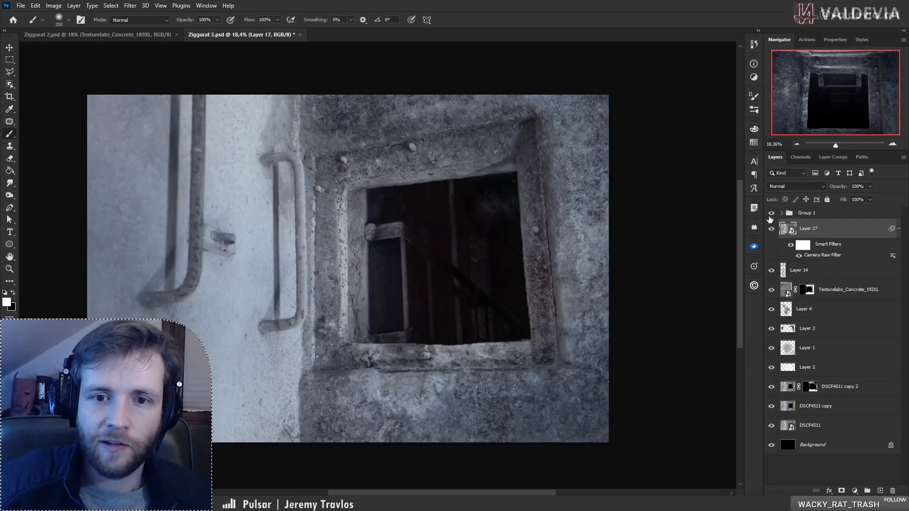
left_click(771, 216)
left_click(771, 214)
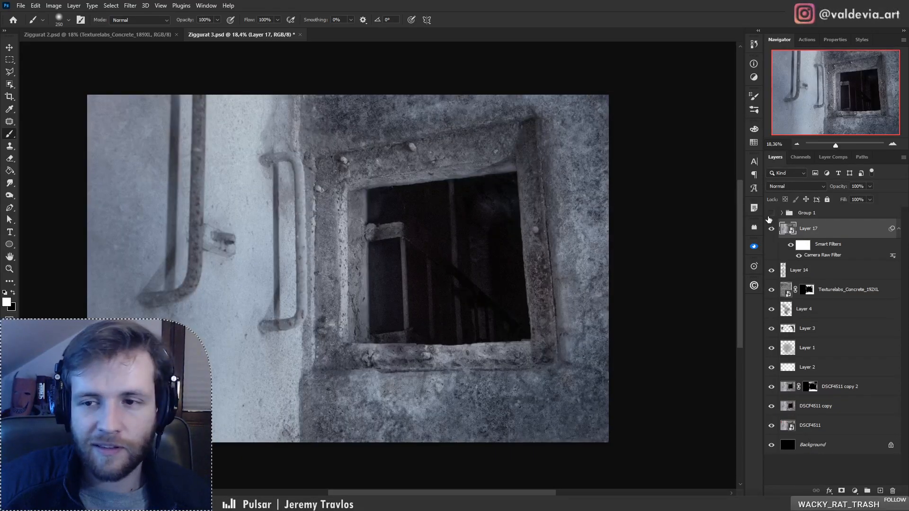
- In Layer 17's Camera Raw Filter, set Exposure to -2.75, Highlights to +79 and Whites to +50, and apply the changes
double_click(832, 254)
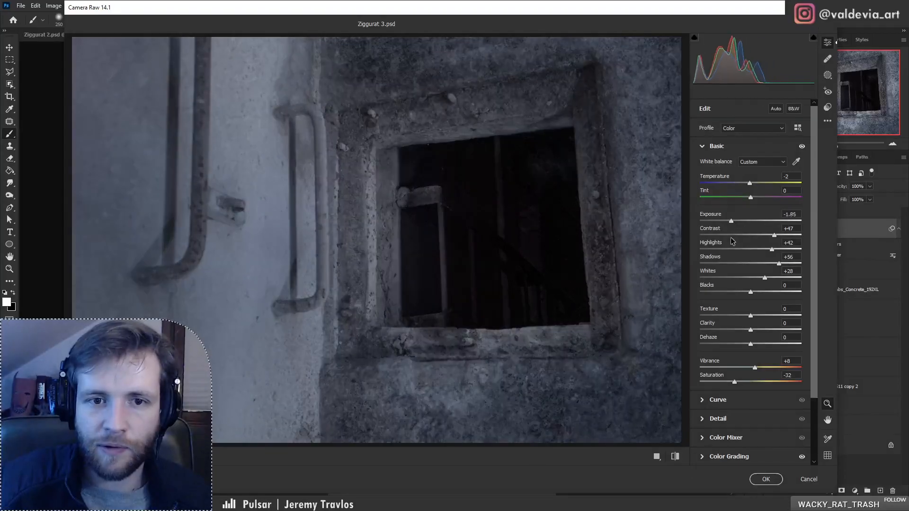
left_click_drag(732, 241, 790, 250)
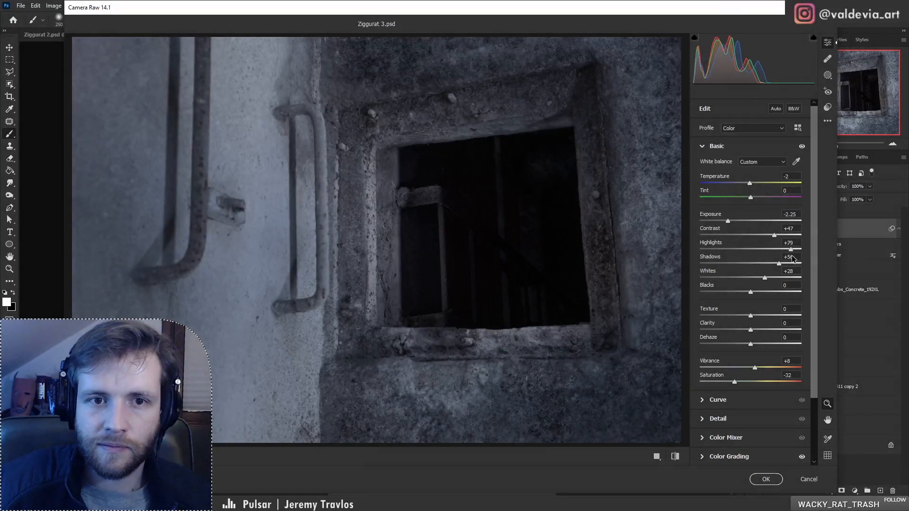
left_click_drag(765, 277, 778, 277)
scroll(427, 258, "down", 5)
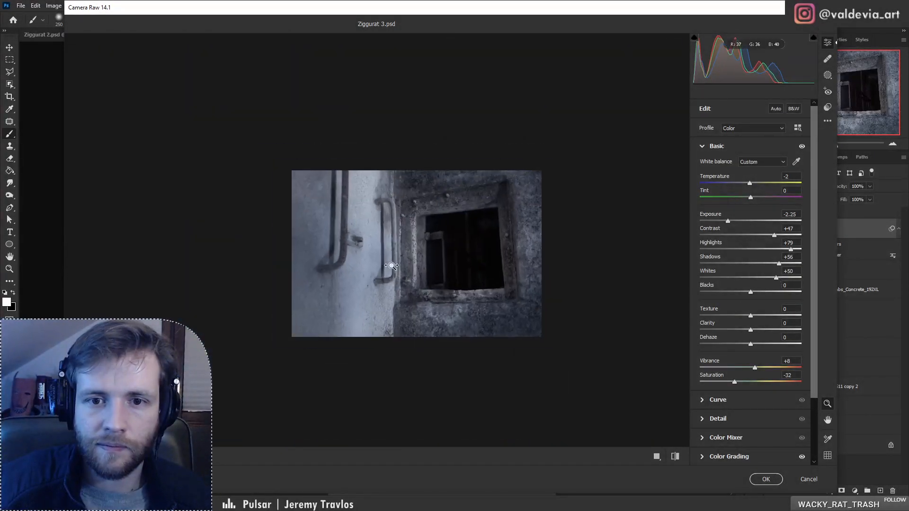
scroll(421, 255, "up", 3)
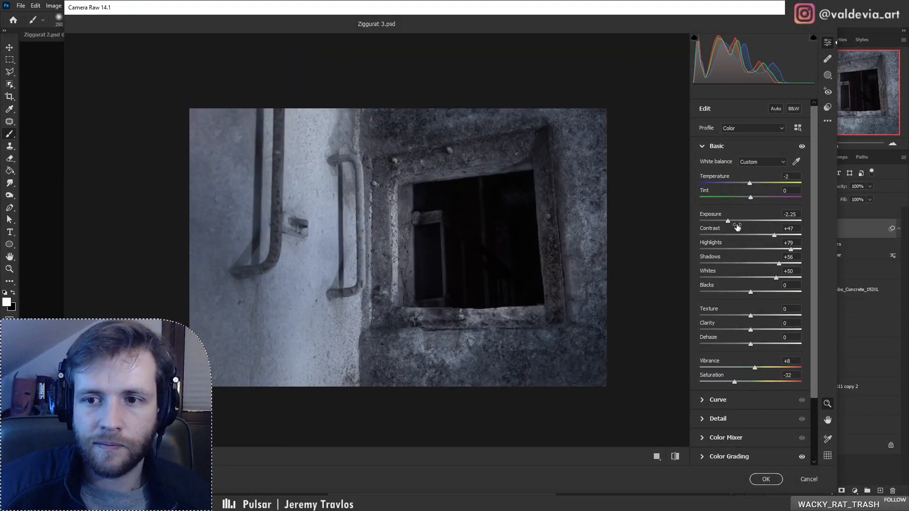
left_click_drag(728, 222, 724, 221)
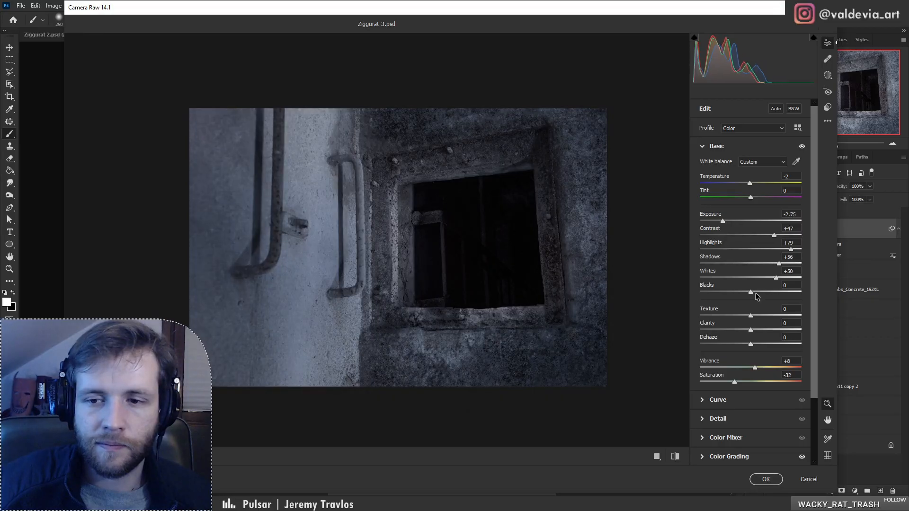
left_click(766, 479)
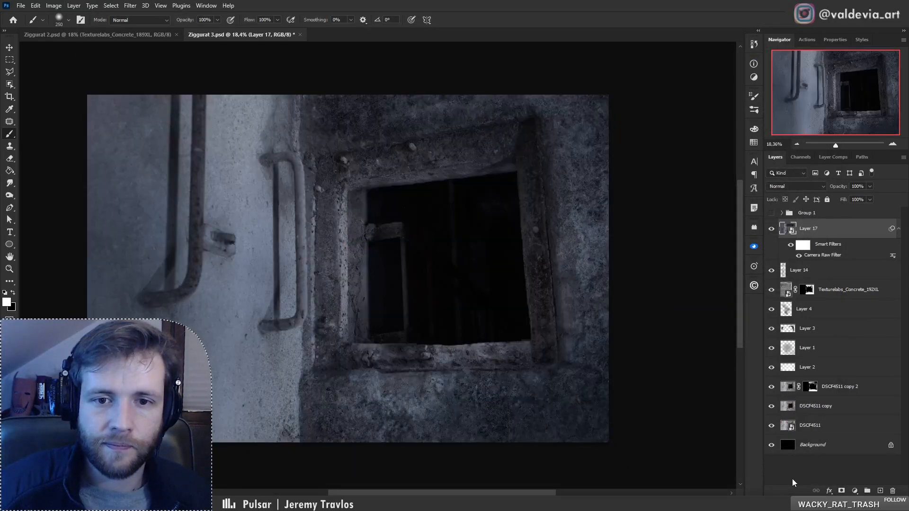
- Add a new layer above Layer 17, clip it to that layer and set its blending mode to Overlay
left_click(880, 491)
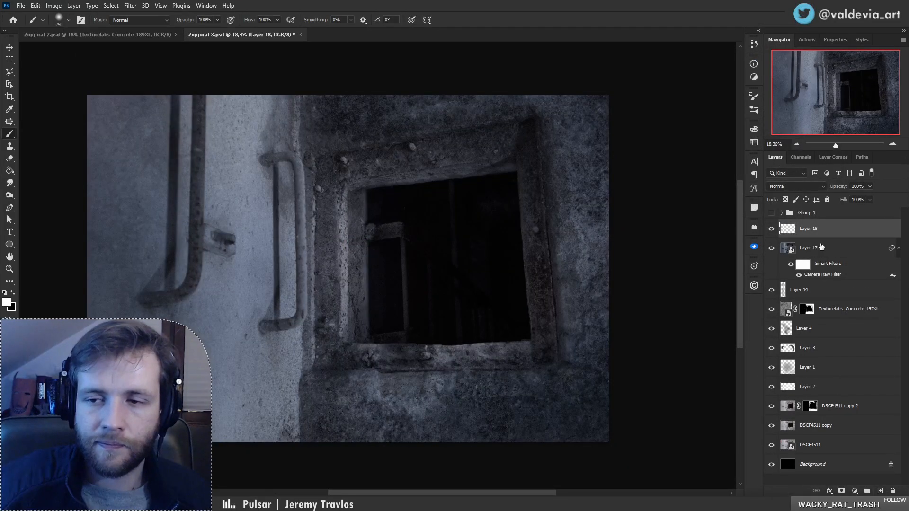
left_click(792, 186)
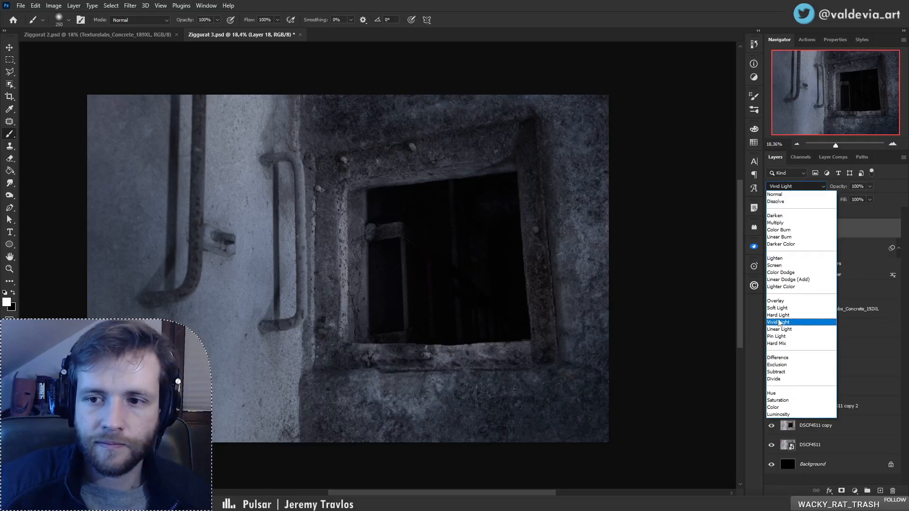
left_click(778, 301)
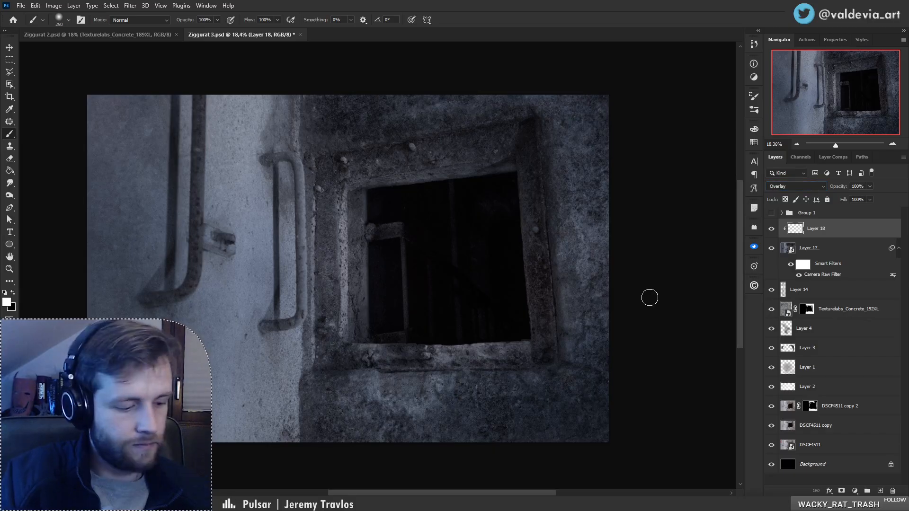
- Try brightening the window area with a soft 2874 px white brush and undo the result
right_click(437, 228)
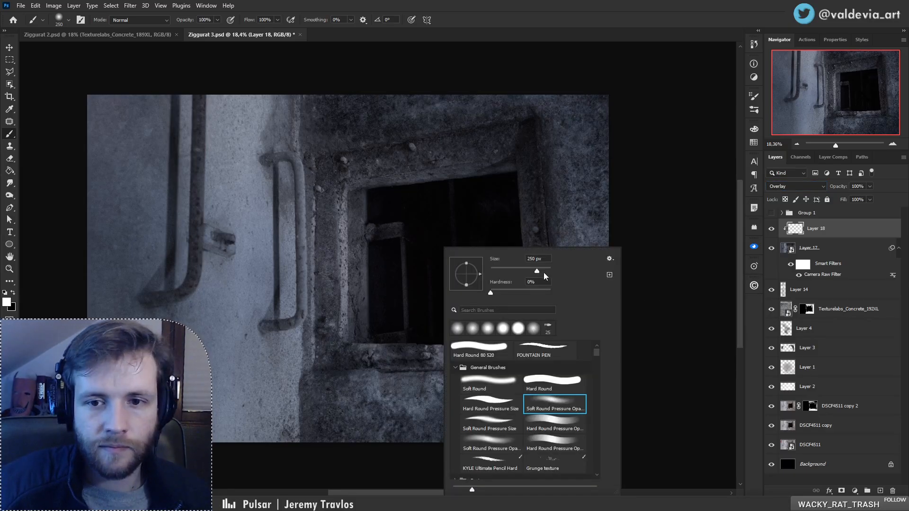
left_click(546, 272)
left_click(397, 278)
left_click(404, 258)
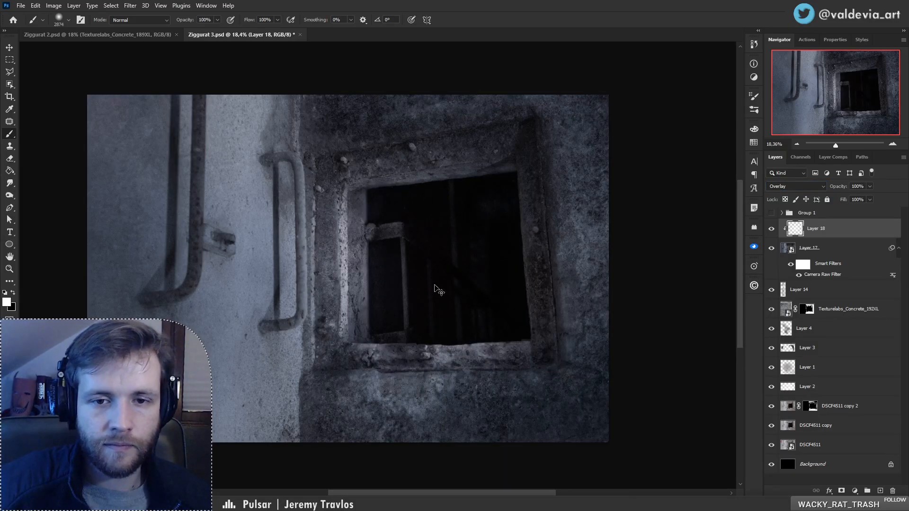
key("ctrl+z")
- Paint white with a soft 196 px brush over the window's dark interior and lower ledge on the Overlay layer
right_click(441, 261)
left_click(524, 271)
left_click(366, 235)
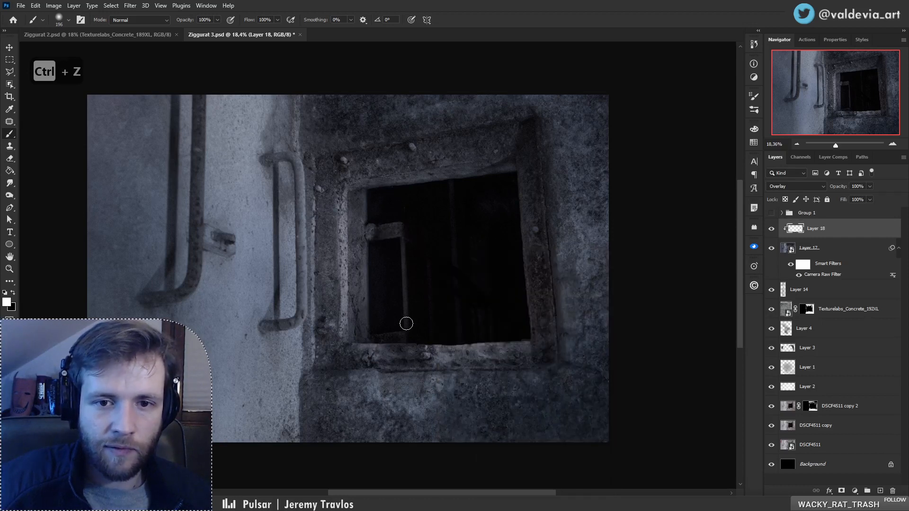
left_click_drag(406, 323, 403, 246)
left_click_drag(402, 340, 372, 333)
left_click_drag(440, 335, 470, 349)
mouse_move(415, 269)
left_mouse_down()
mouse_move(410, 242)
mouse_move(476, 283)
mouse_move(434, 337)
left_mouse_up()
left_click_drag(459, 291, 462, 354)
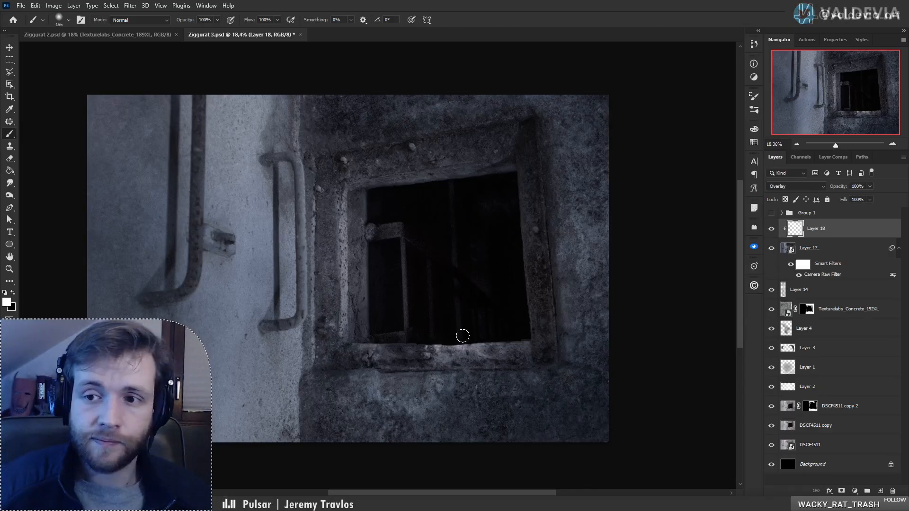
- Show Group 1 and expand it to reveal its layers
left_click(772, 213)
left_click(788, 217)
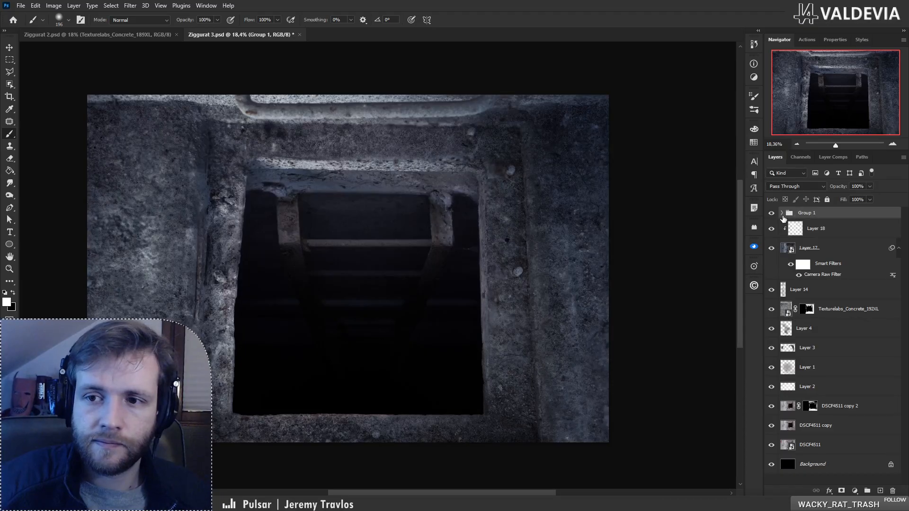
left_click(782, 214)
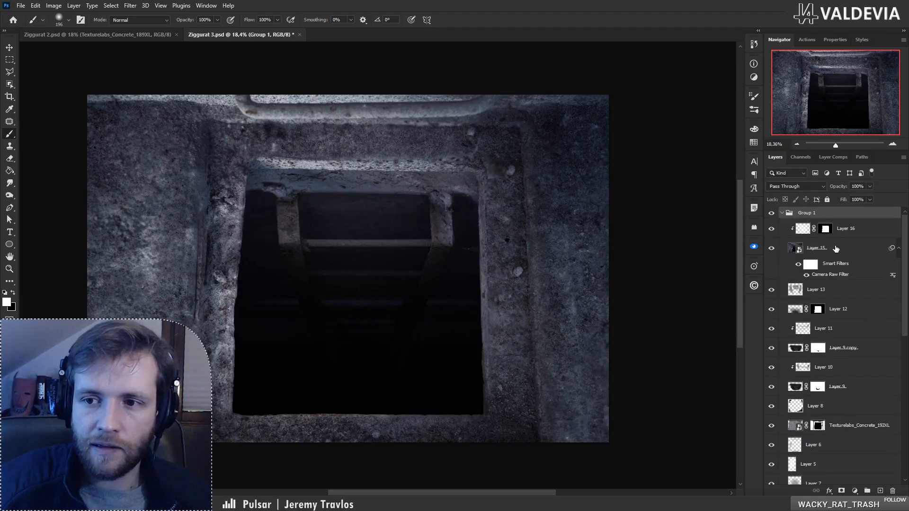
- In Layer 15's Camera Raw Filter, set the grain to 69 with size 62 and apply the changes
left_click(839, 276)
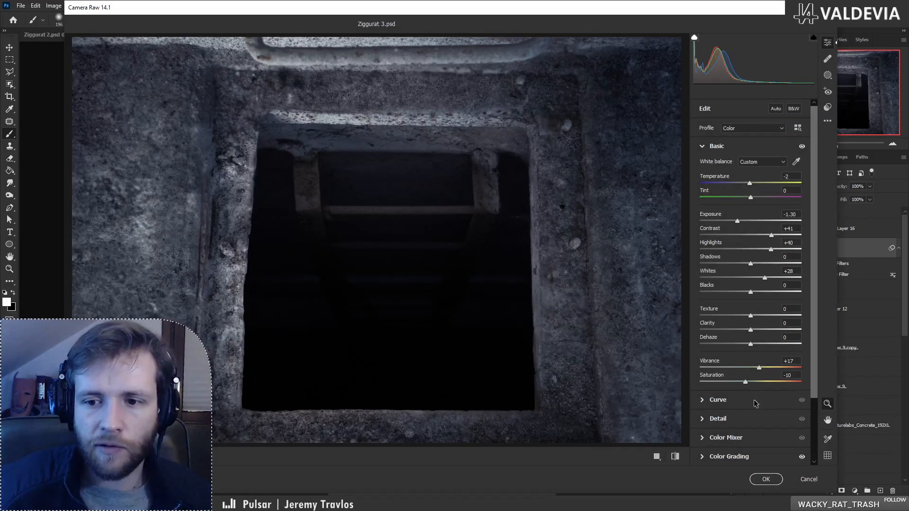
left_click_drag(812, 391, 708, 449)
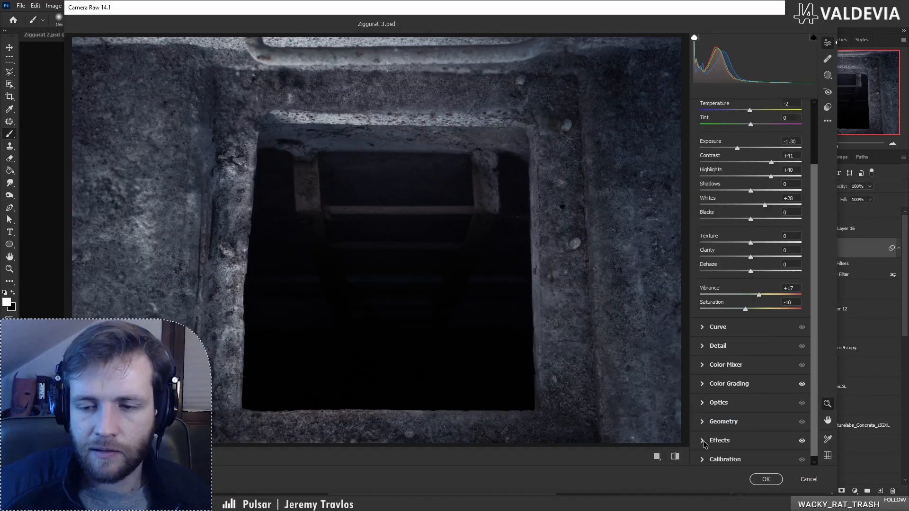
left_click(704, 441)
left_click_drag(725, 303, 748, 301)
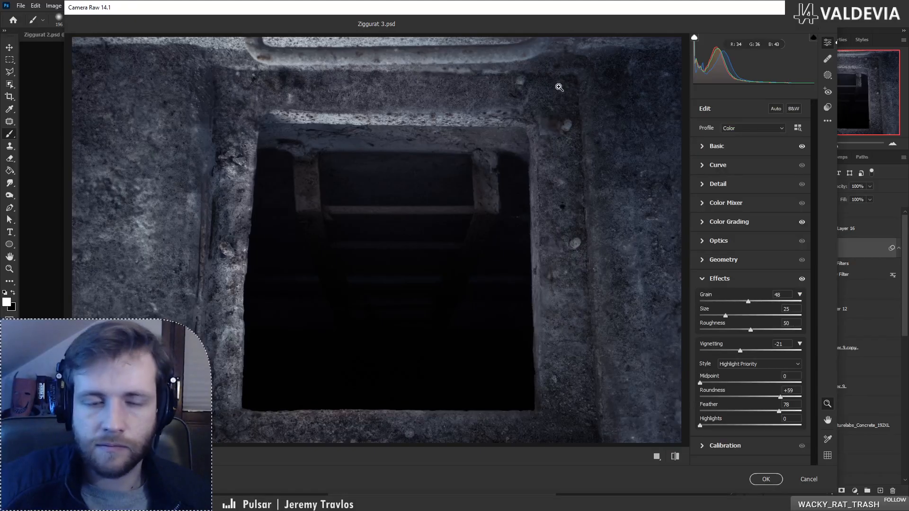
left_click(766, 479)
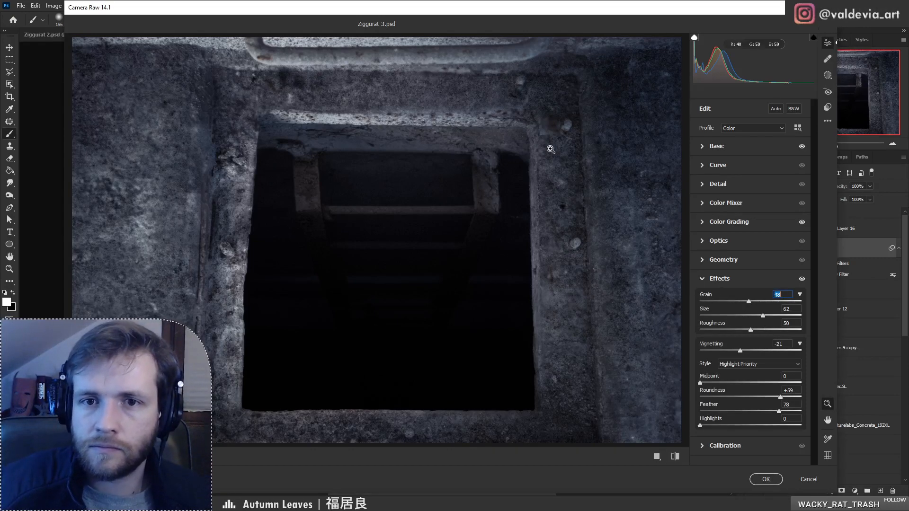
left_click_drag(407, 101, 518, 76)
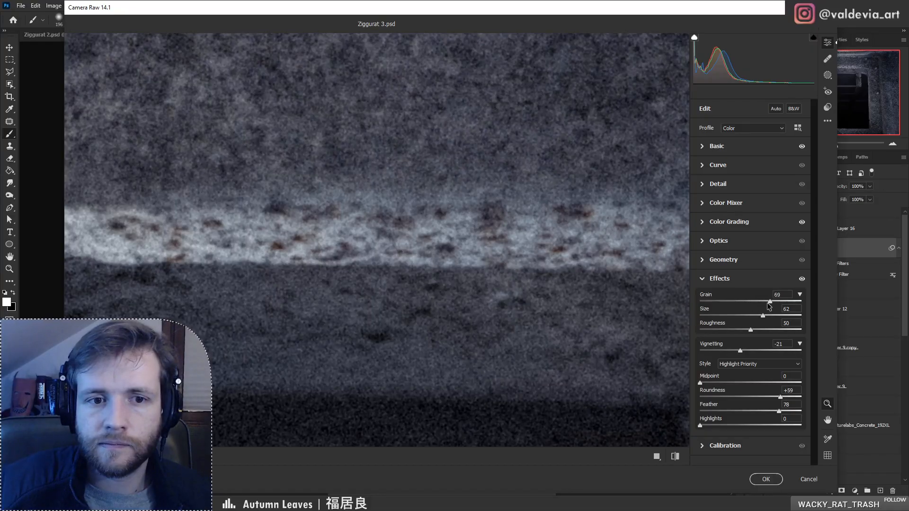
left_click_drag(484, 262, 300, 260)
left_click_drag(509, 321, 479, 290)
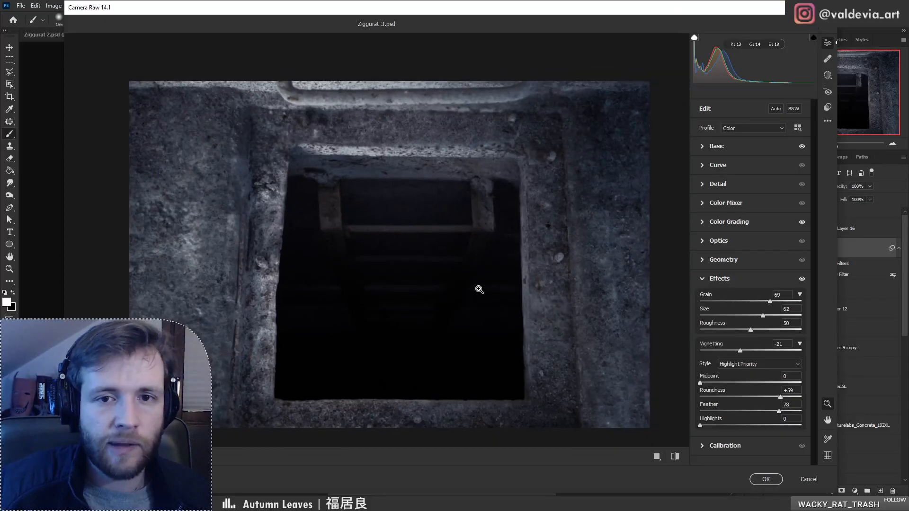
left_click(766, 479)
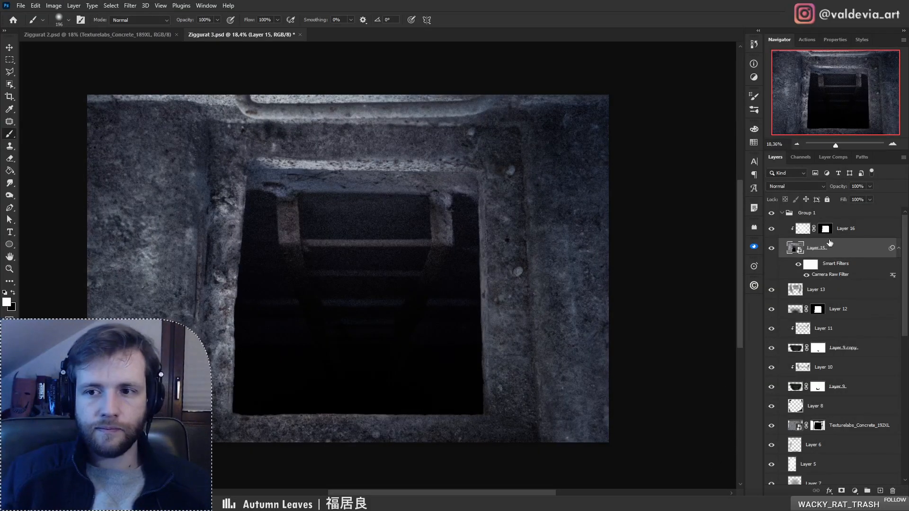
- Remove the layer mask from Layer 16
left_click(803, 235)
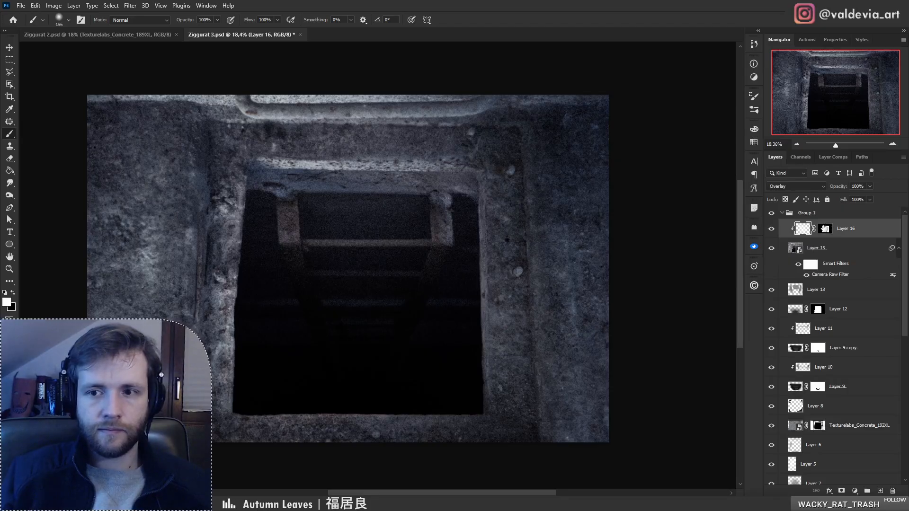
right_click(824, 229)
left_click(840, 245)
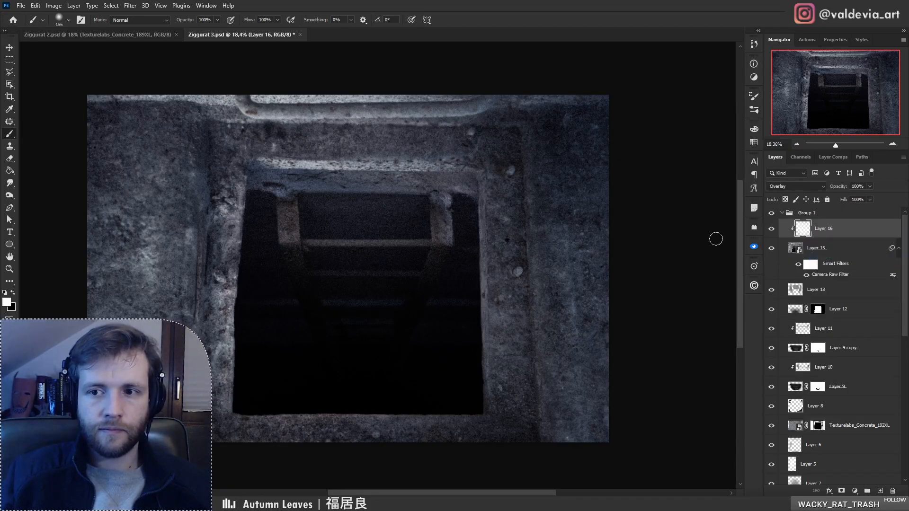
- Brighten the concrete band above the shaft opening on Layer 16 with a soft 354 px white brush
right_click(411, 198)
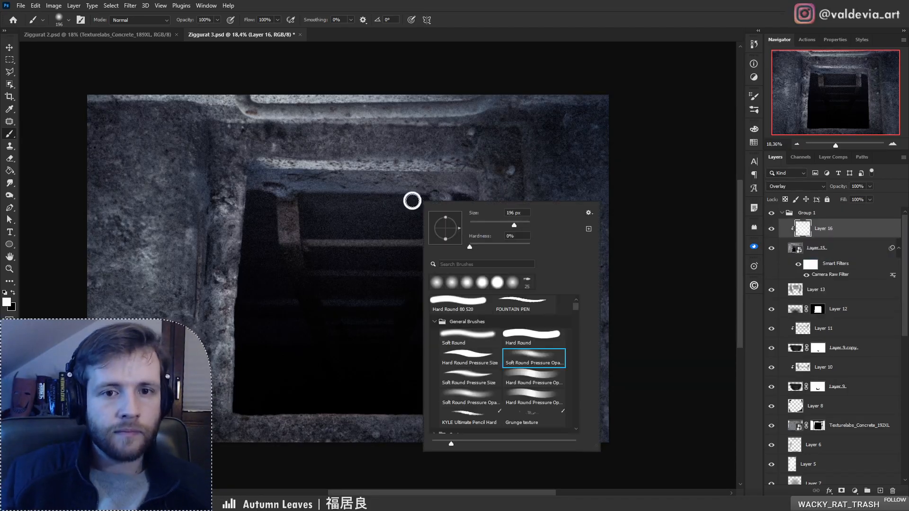
left_click(520, 226)
left_click_drag(292, 152, 472, 159)
key("ctrl+z")
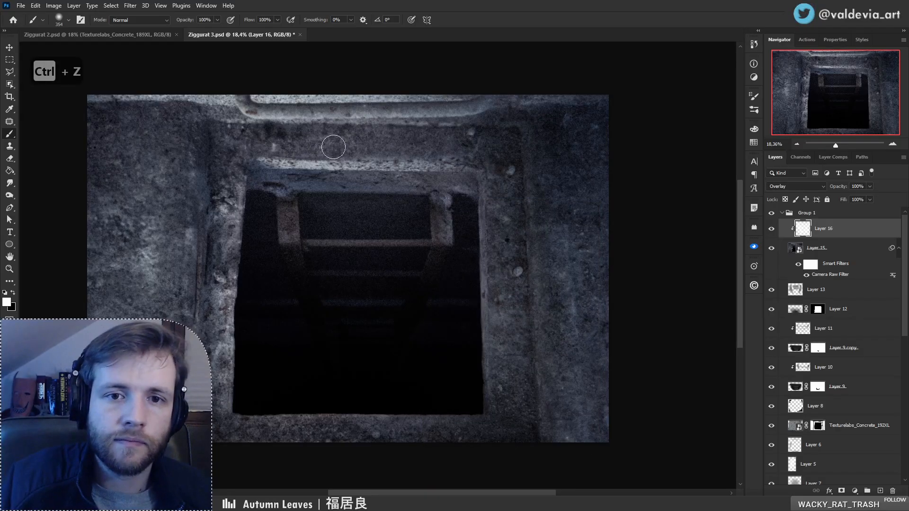
left_click_drag(334, 147, 465, 152)
left_click_drag(286, 145, 466, 144)
left_click_drag(273, 158, 424, 149)
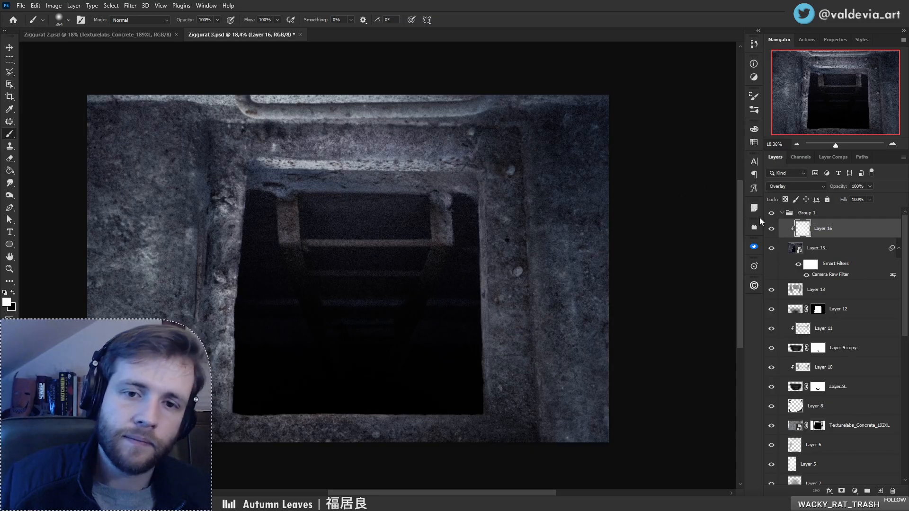
- Collapse and hide Group 1, and hide the graded Layer 17 so the underlying window photo layers can be edited
left_click(782, 214)
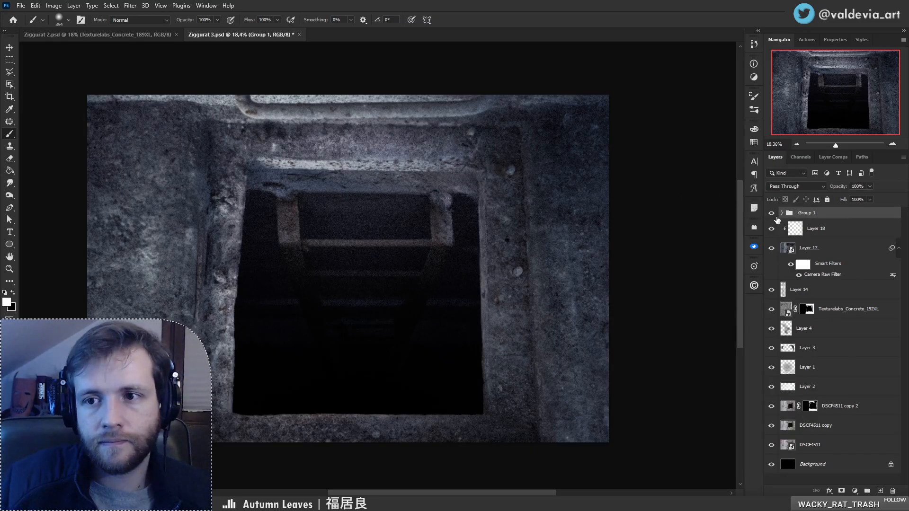
left_click(771, 214)
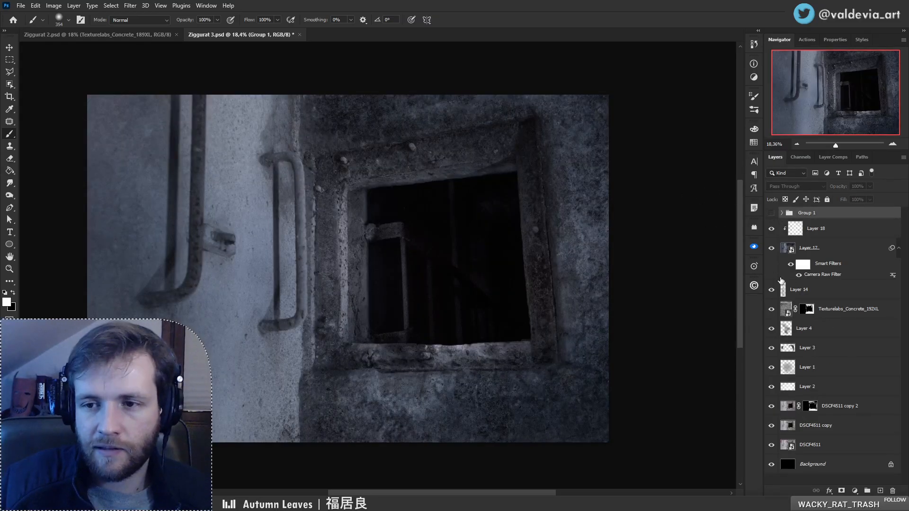
left_click(836, 253)
left_click(772, 247)
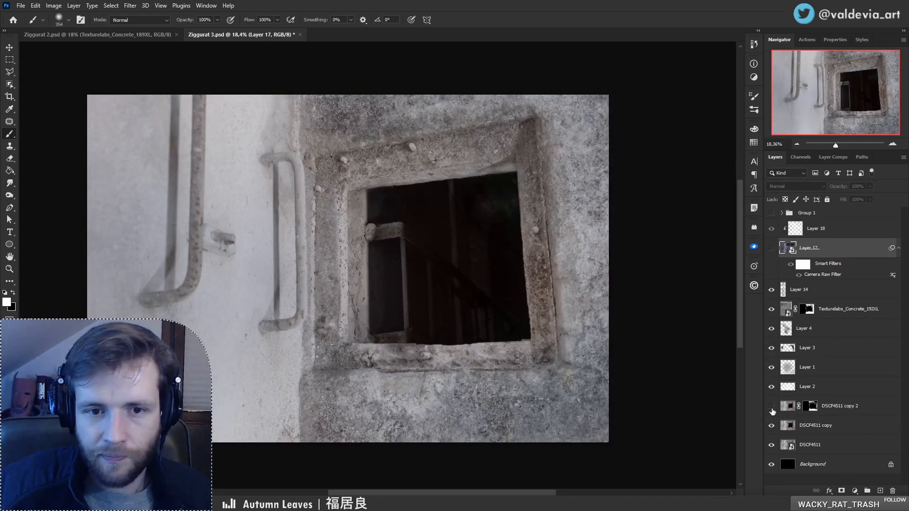
- On the DSCF4511 copy layer, patch out the dark shadow running inside the small bent pipe with clean wall texture
left_click(772, 426)
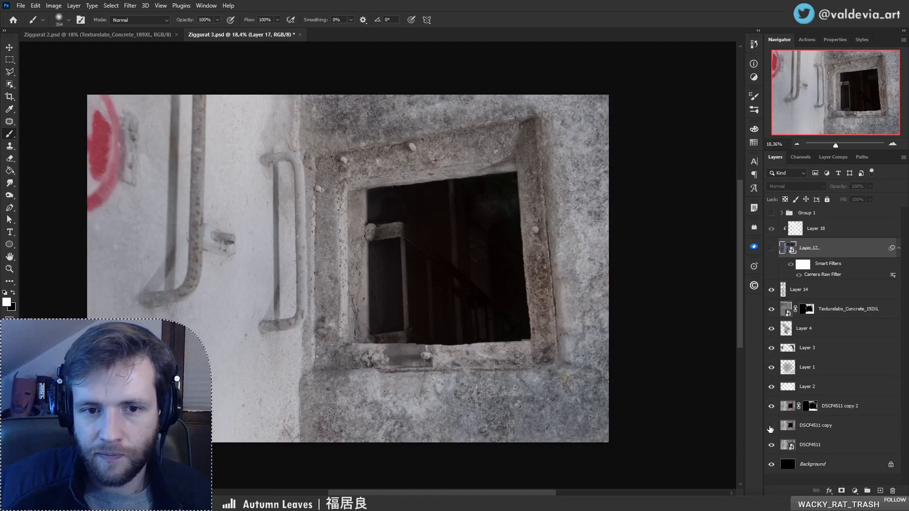
left_click(772, 426)
left_click(819, 432)
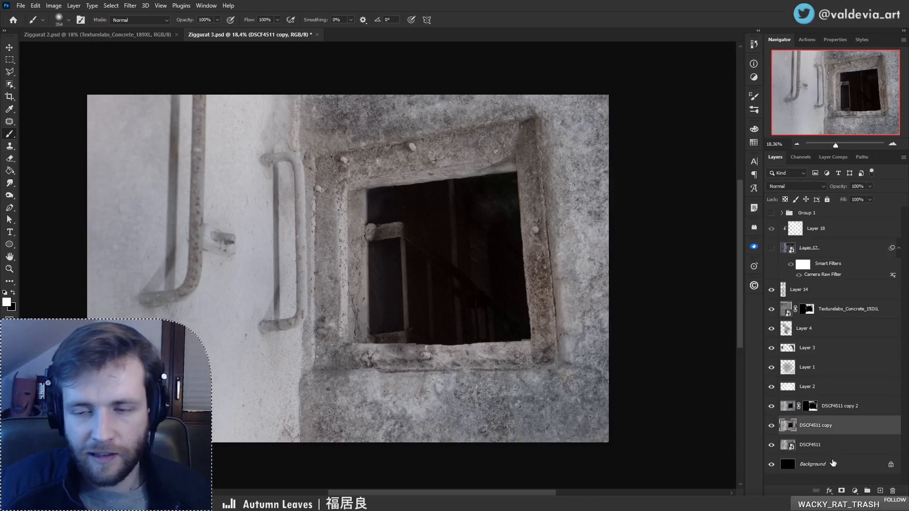
key("s")
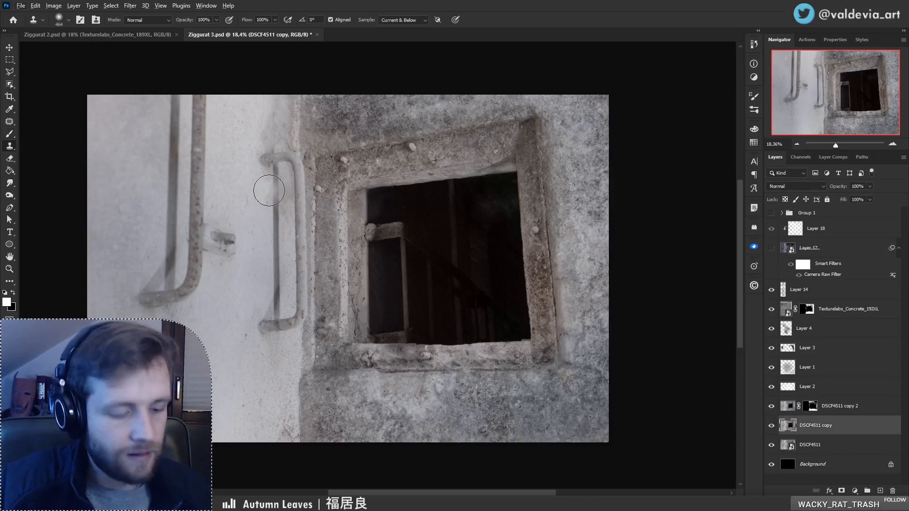
key("j")
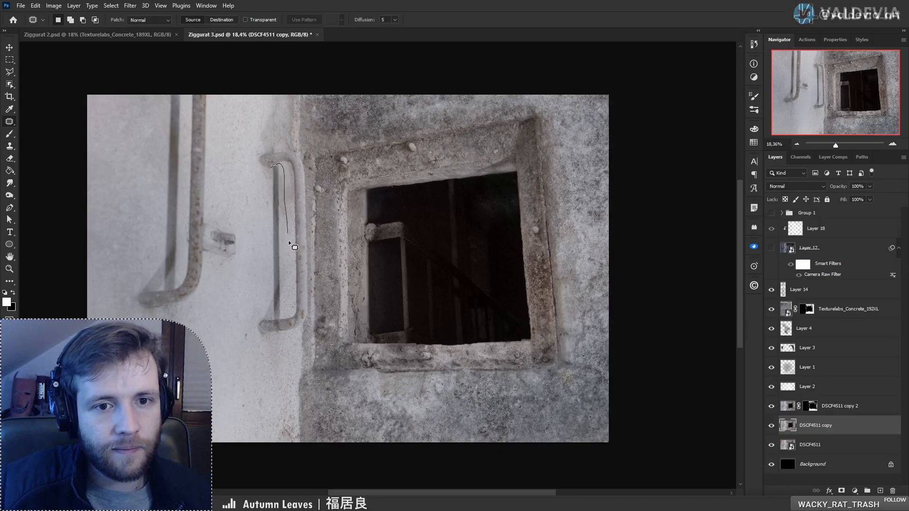
mouse_move(271, 167)
left_mouse_down()
mouse_move(290, 281)
mouse_move(283, 313)
mouse_move(264, 318)
left_mouse_up()
left_click_drag(276, 283, 251, 288)
key("ctrl+d")
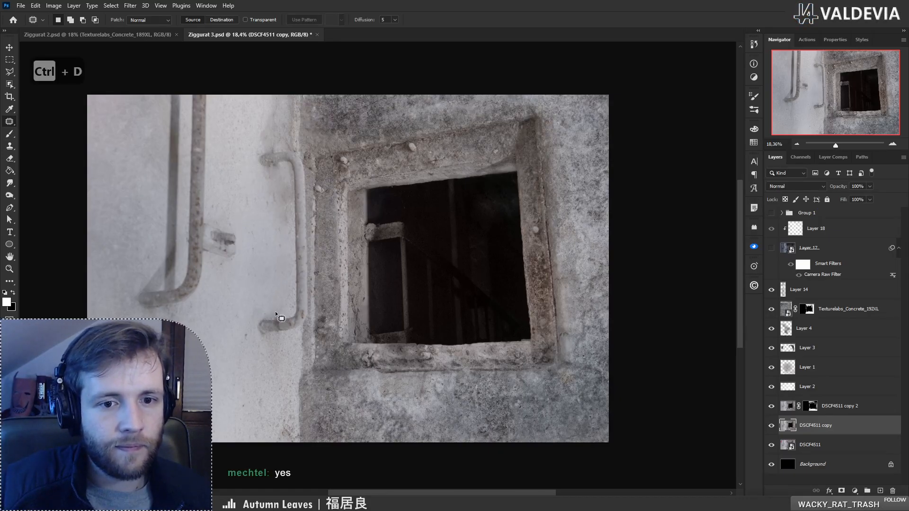
- Patch out the leftover shadow at the small pipe's lower bend and the long shadow beside the tall pipe
mouse_move(278, 320)
left_mouse_down()
mouse_move(279, 304)
mouse_move(287, 313)
left_mouse_up()
left_click_drag(284, 311, 271, 291)
key("ctrl+d")
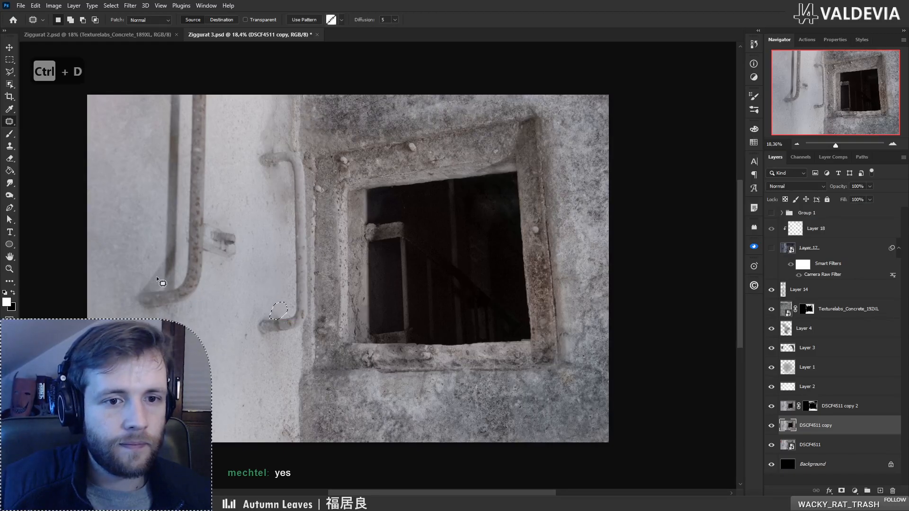
mouse_move(176, 286)
left_mouse_down()
mouse_move(144, 291)
mouse_move(135, 258)
mouse_move(170, 82)
mouse_move(184, 104)
mouse_move(168, 169)
mouse_move(136, 170)
left_mouse_up()
key("ctrl+d")
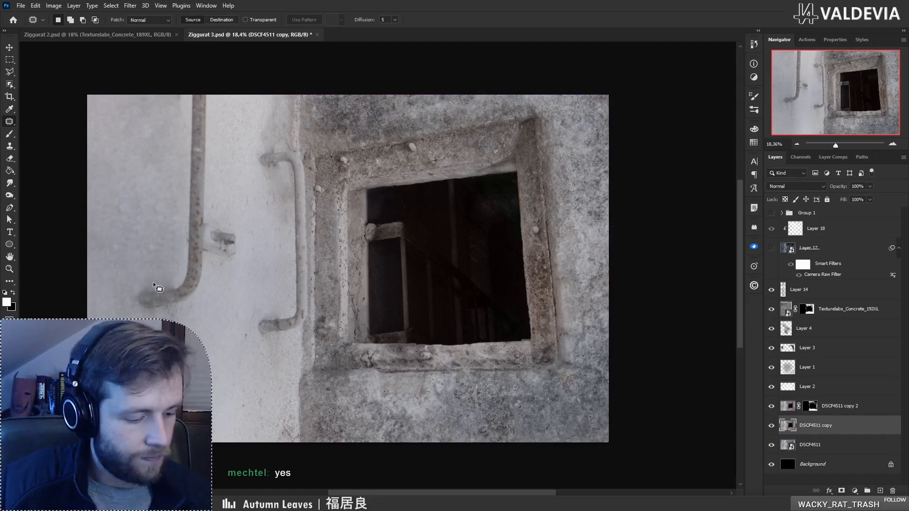
- Add a new layer above DSCF4511 copy and set its blend mode to Soft Light
key("b")
left_click(880, 491)
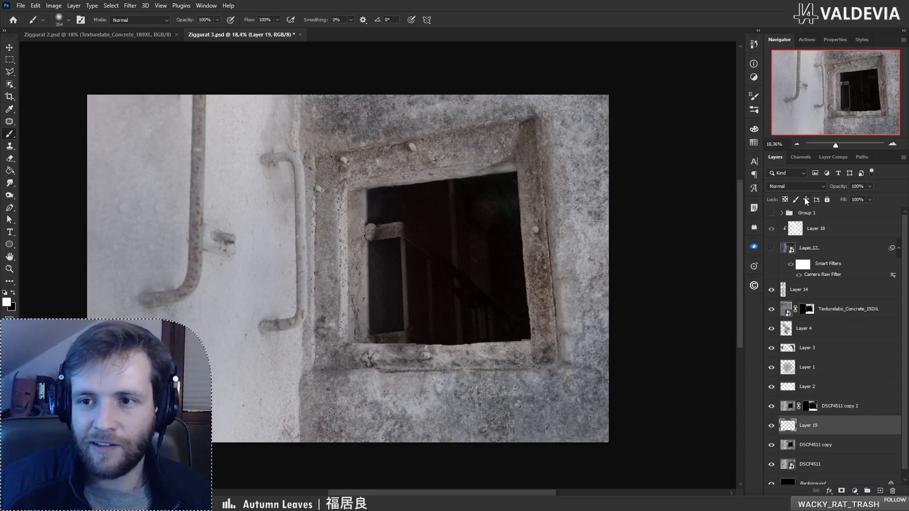
left_click(796, 187)
left_click(777, 308)
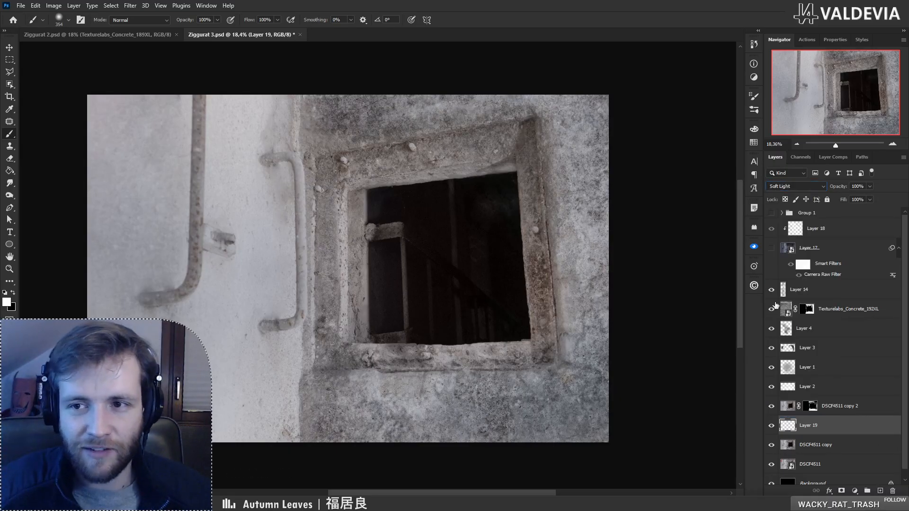
- Paint a soft black shadow on the wall alongside the tall pipe on Layer 19 with a brush up to 400 px
key("x")
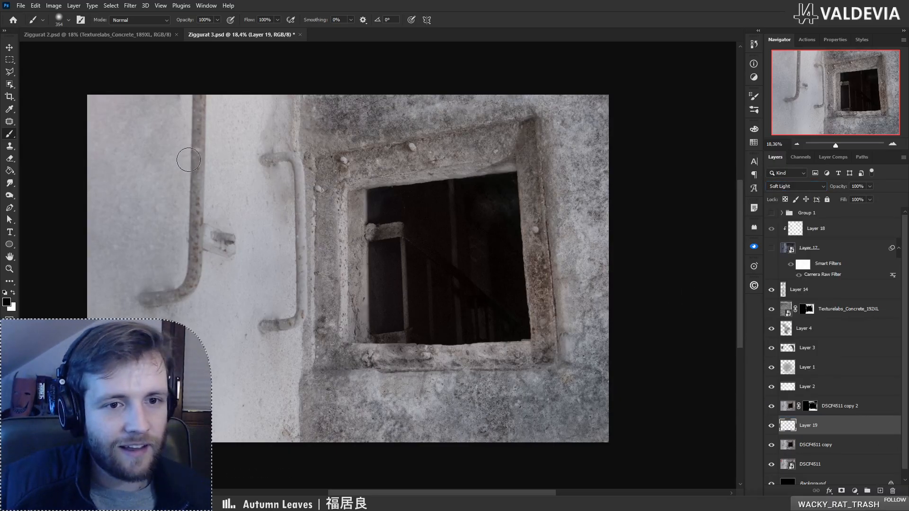
right_click(189, 159)
left_click_drag(286, 183, 246, 186)
left_click_drag(179, 92, 160, 246)
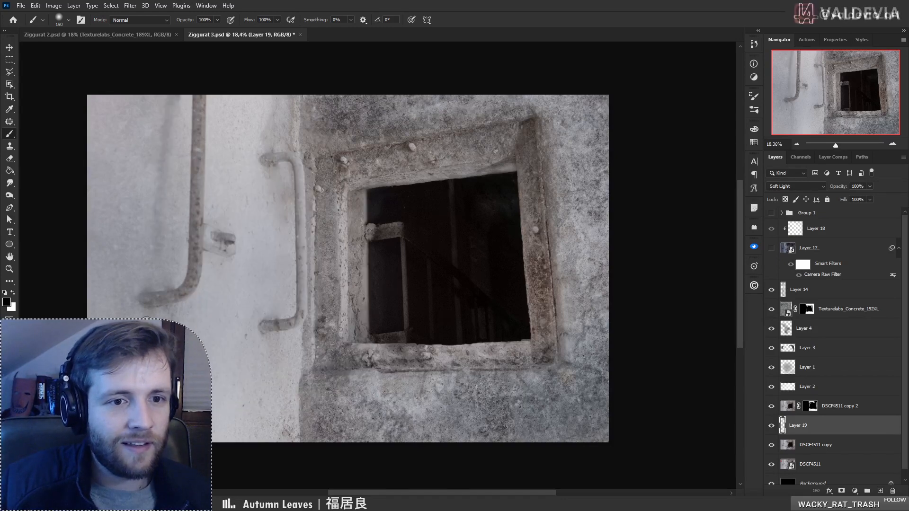
key("ctrl+z")
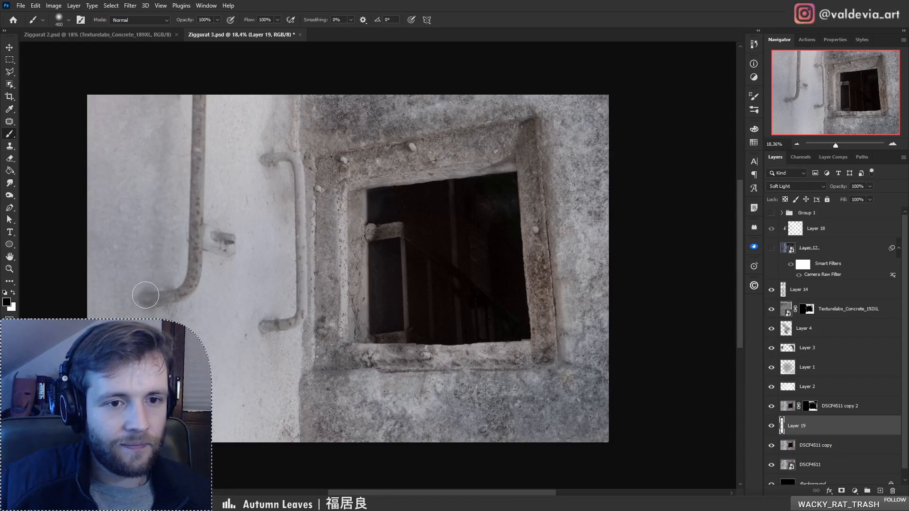
left_click_drag(146, 295, 175, 57)
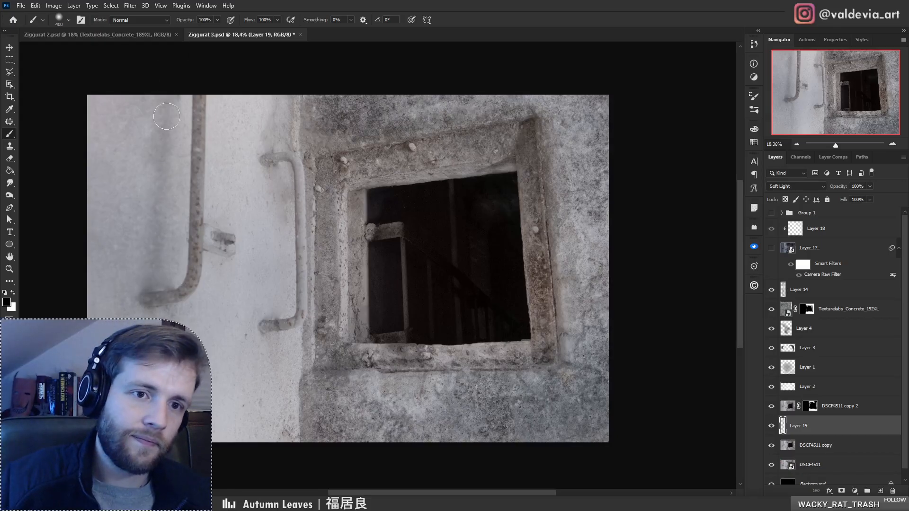
key("ctrl+z")
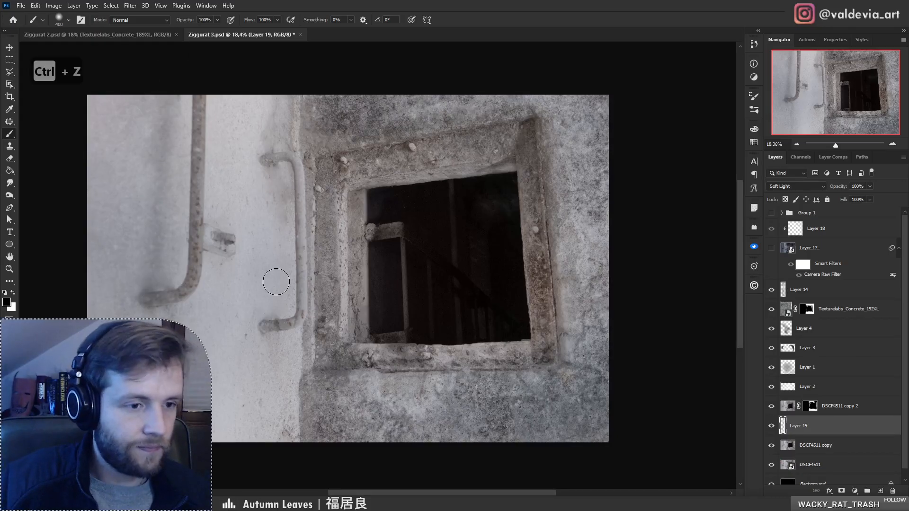
- Reduce the brush to 150 px and paint a soft shadow on the wall inside the small bent pipe
key("bracketleft")
key("bracketleft")
key("bracketleft")
key("bracketleft")
key("bracketleft")
left_click_drag(271, 163, 279, 320)
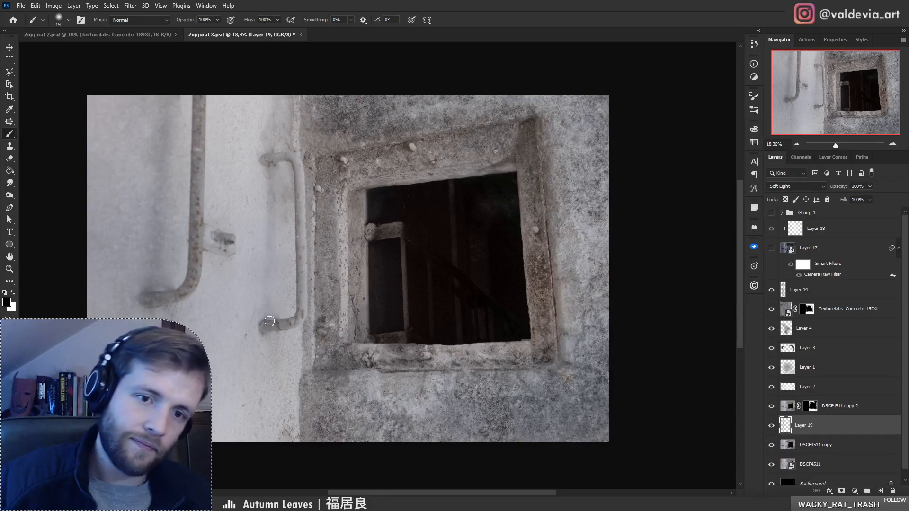
- Examine the repainted pipe shadows at several zoom levels and compare them with the graded Layer 17
key("z")
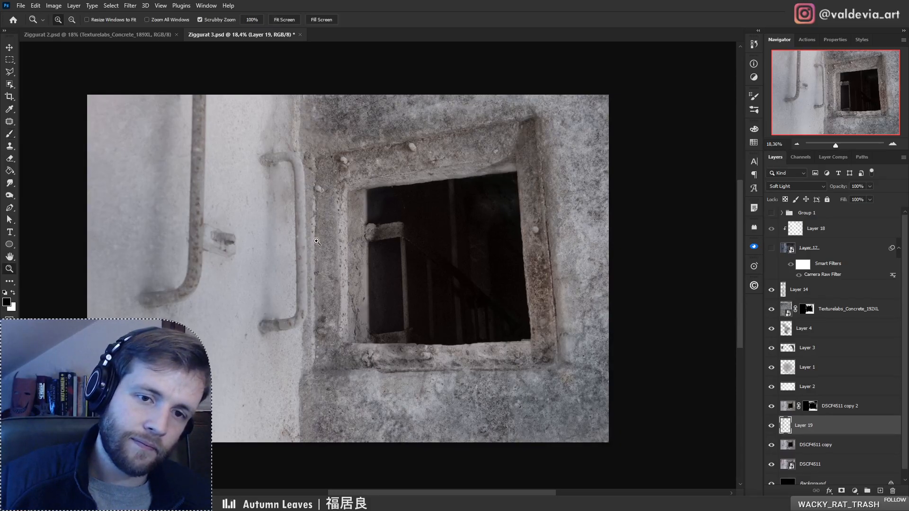
left_click_drag(287, 243, 232, 254)
left_click_drag(342, 203, 373, 196)
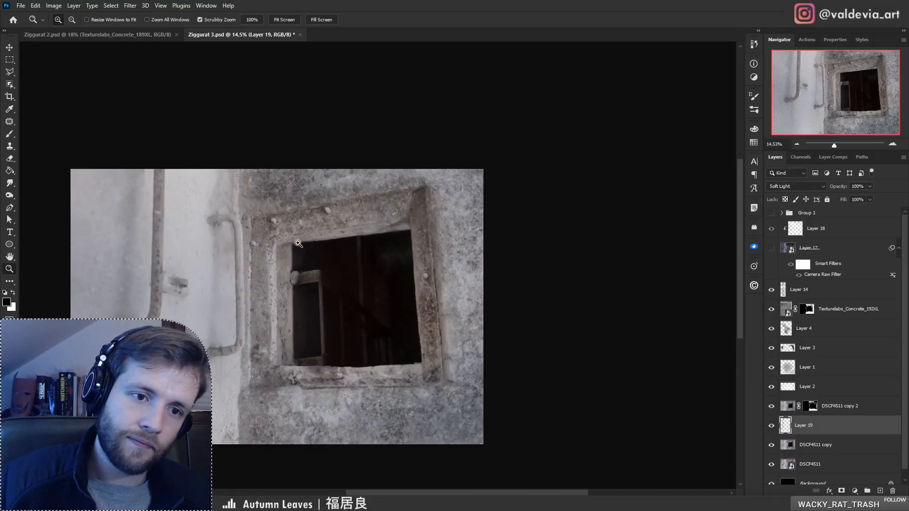
left_click_drag(218, 314, 234, 313)
key("b")
left_click_drag(263, 275, 264, 273)
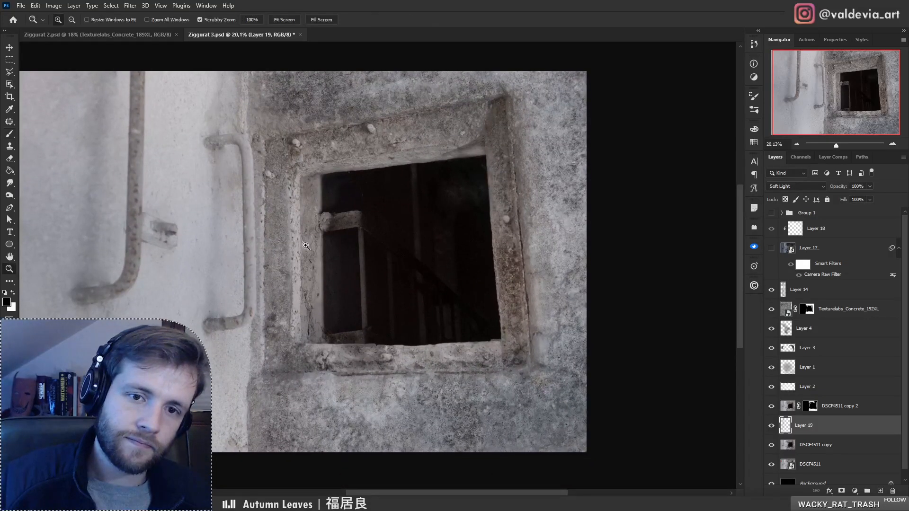
mouse_move(308, 246)
left_mouse_down()
mouse_move(260, 247)
mouse_move(292, 247)
left_mouse_up()
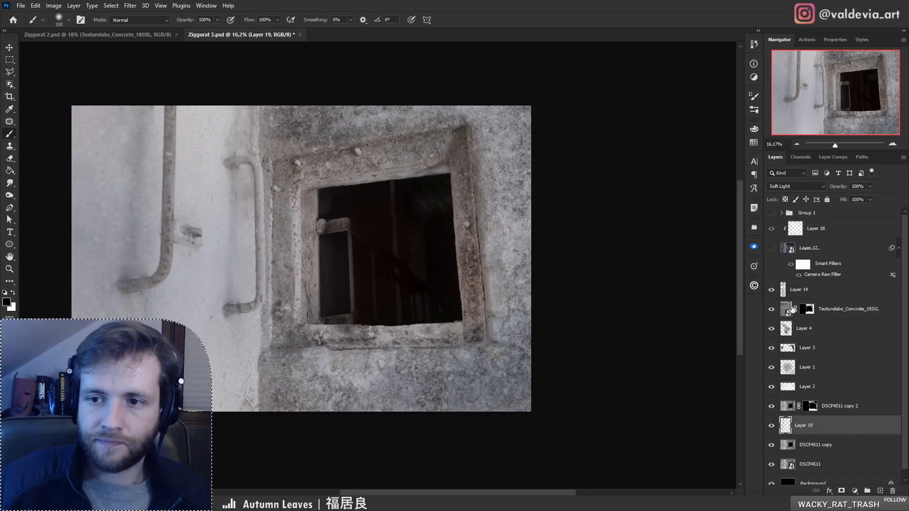
left_click(772, 249)
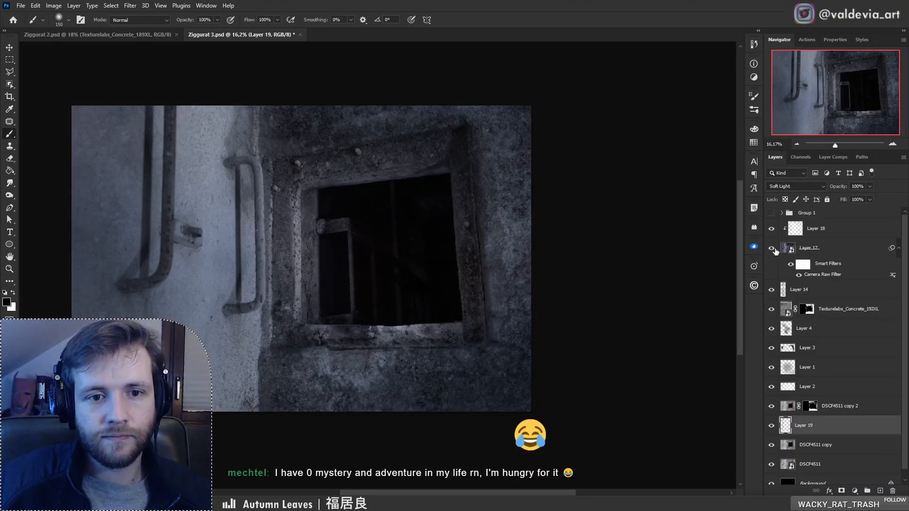
left_click(773, 248)
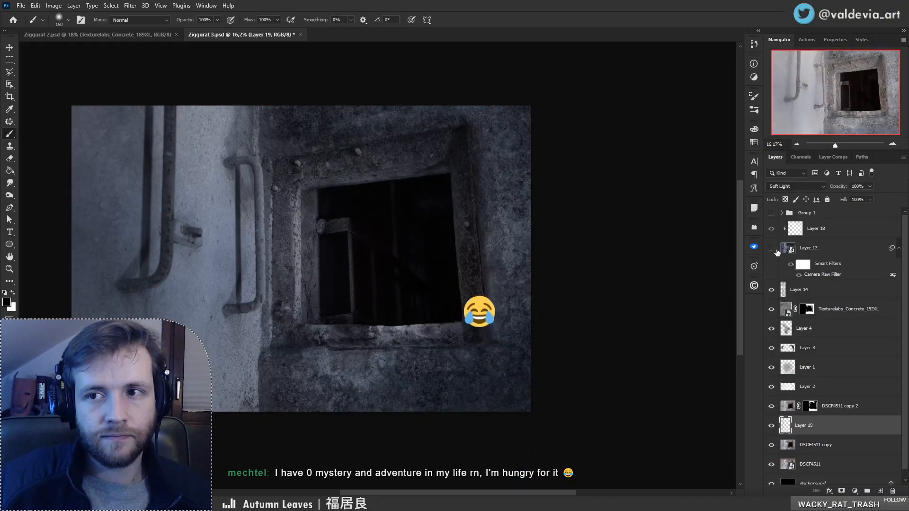
- Add a new layer above Layer 14 and set its blend mode to Soft Light
left_click(837, 234)
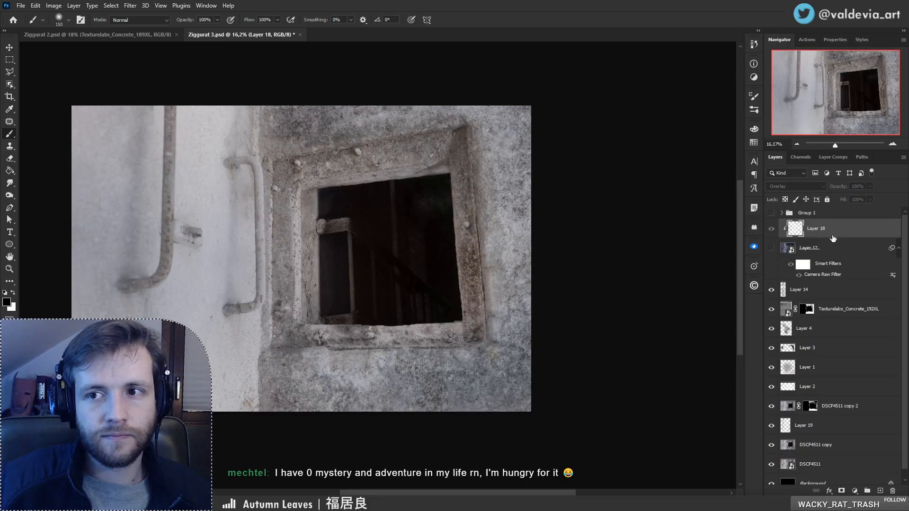
scroll(905, 292, "down", 1)
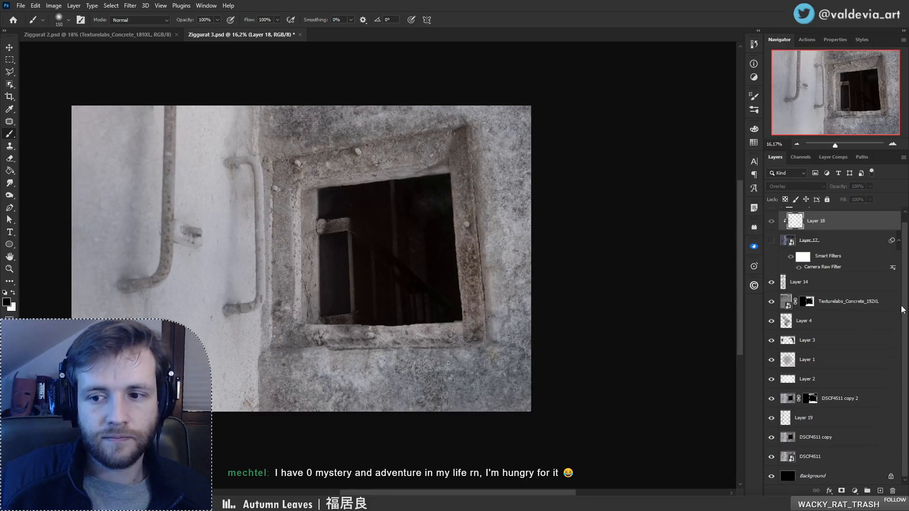
left_click(835, 456)
left_click(840, 318)
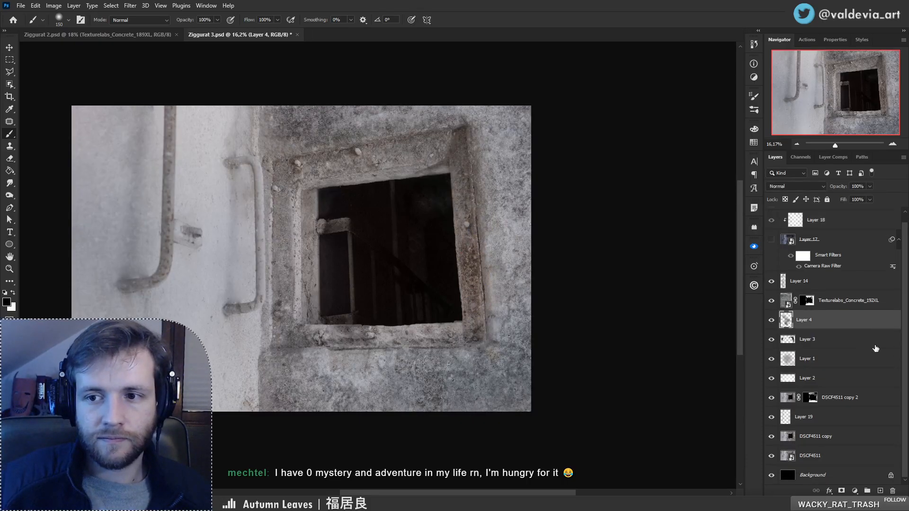
left_click(848, 286)
left_click(881, 491)
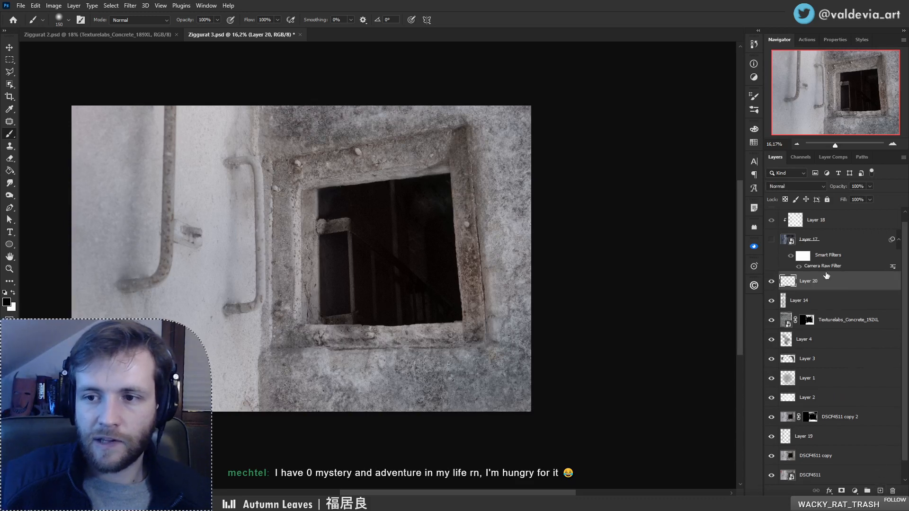
left_click(801, 189)
left_click(768, 308)
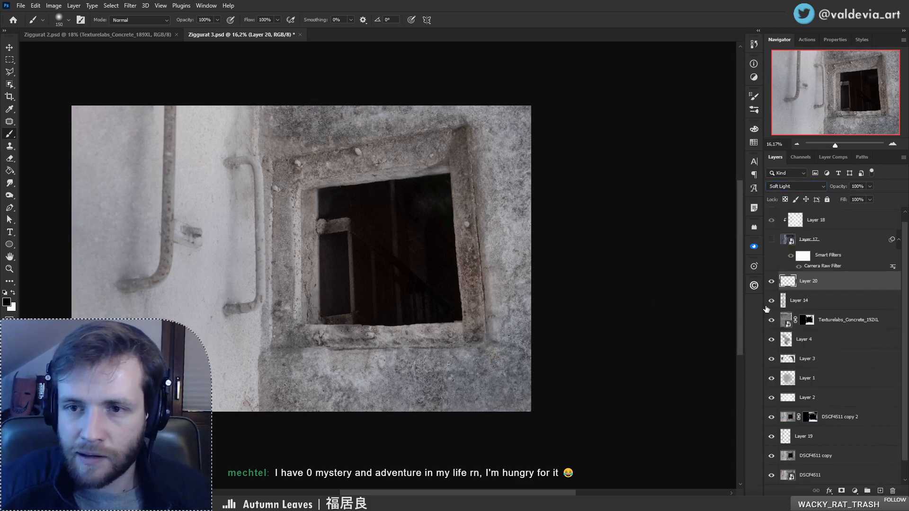
right_click(274, 231)
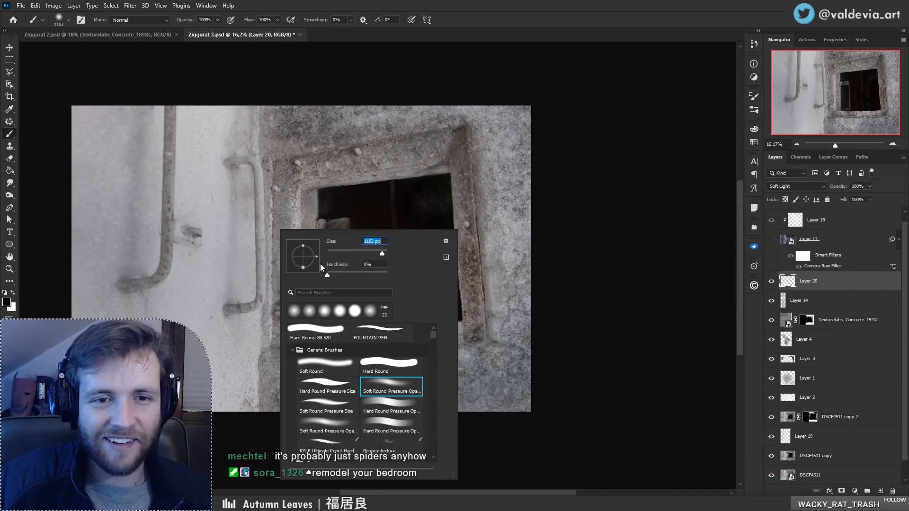
mouse_move(145, 267)
left_mouse_down()
mouse_move(152, 209)
mouse_move(142, 327)
left_mouse_up()
key("ctrl+z")
- Enlarge the soft black brush to 1800 px and darken the pale wall around the pipes on Layer 20
mouse_move(218, 281)
left_mouse_down()
mouse_move(135, 303)
mouse_move(164, 306)
left_mouse_up()
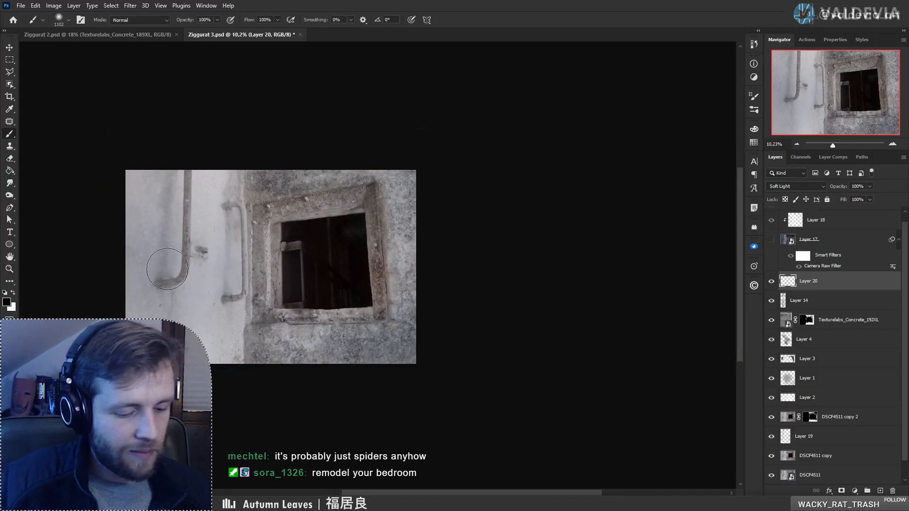
key("bracketright")
key("bracketright")
key("bracketright")
key("bracketright")
key("bracketright")
mouse_move(143, 354)
left_mouse_down()
mouse_move(136, 311)
mouse_move(142, 352)
mouse_move(155, 176)
mouse_move(168, 341)
left_mouse_up()
key("ctrl+z")
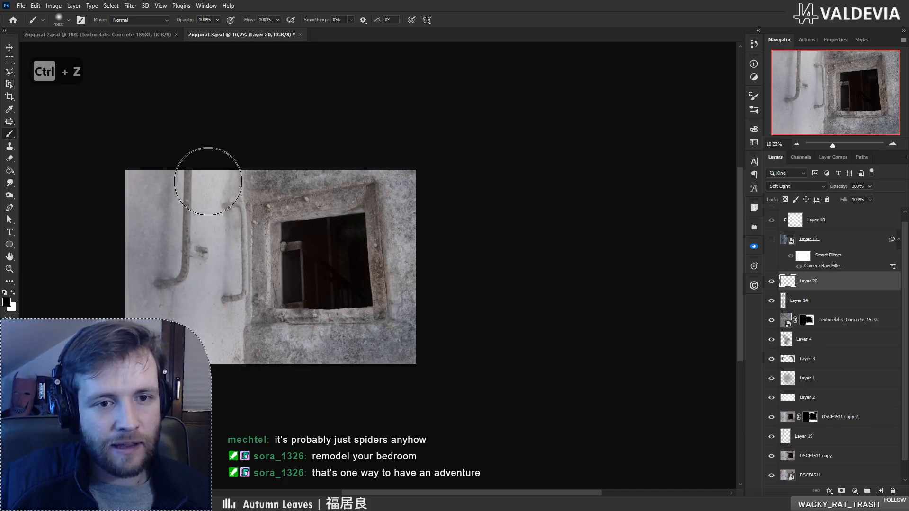
mouse_move(209, 180)
left_mouse_down()
mouse_move(197, 299)
mouse_move(201, 346)
mouse_move(216, 355)
left_mouse_up()
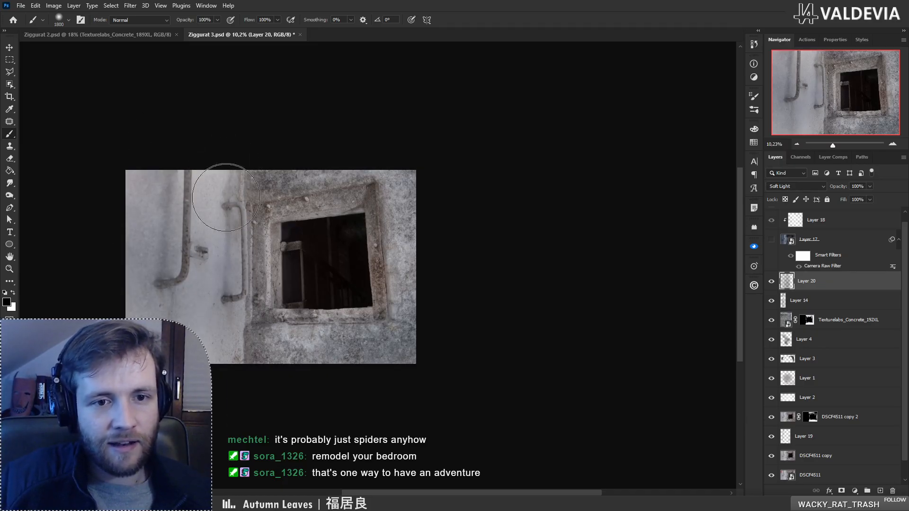
left_click_drag(221, 197, 223, 338)
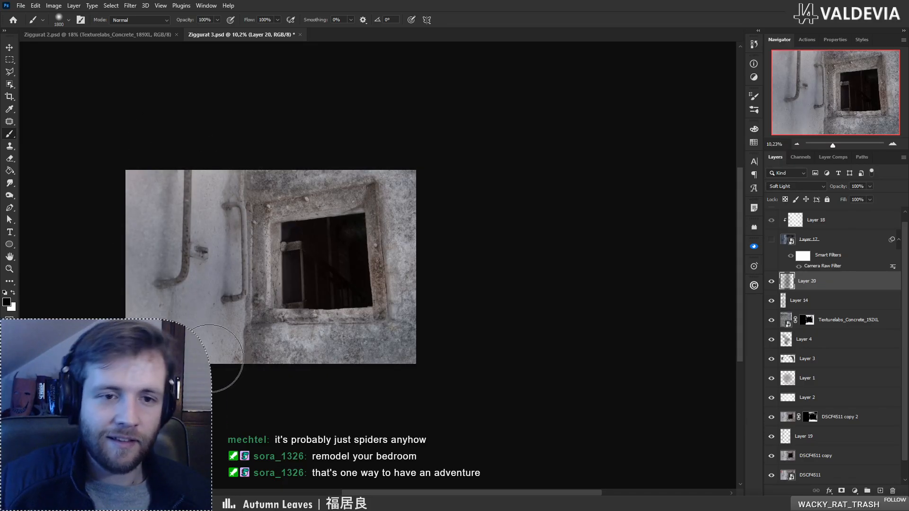
key("ctrl+z")
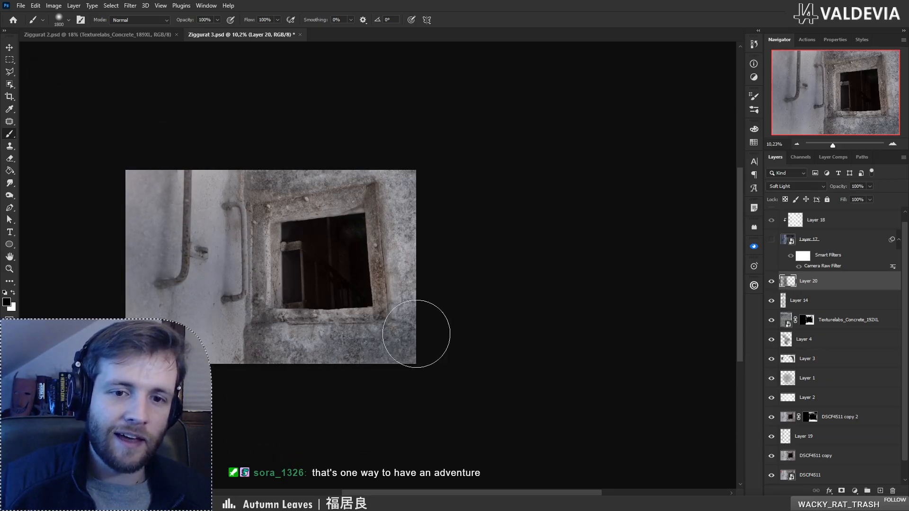
- Try to lighten the dark window opening with a soft white brush stroke on Layer 20
key("z")
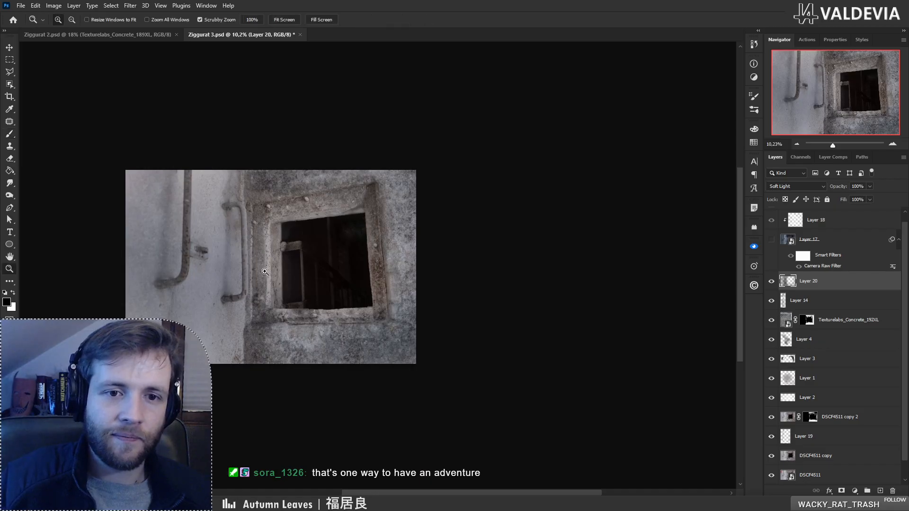
mouse_move(265, 272)
left_mouse_down()
mouse_move(297, 261)
mouse_move(273, 267)
mouse_move(283, 272)
left_mouse_up()
key("b")
key("x")
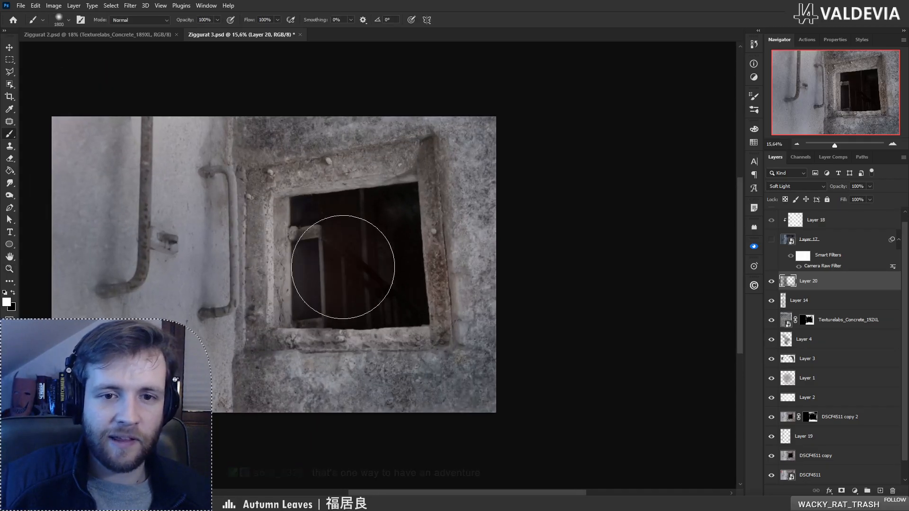
left_click_drag(371, 284, 345, 279)
key("ctrl+z")
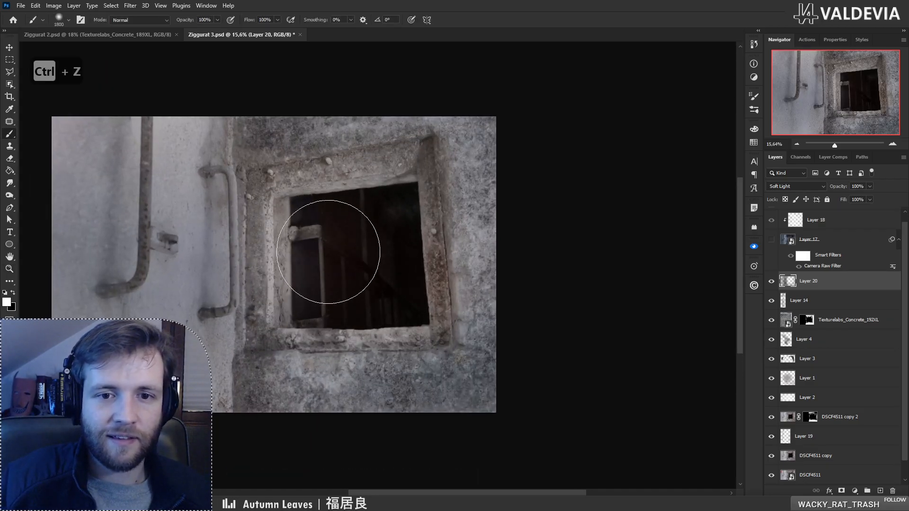
- Sample a grey tone from the window and paint it over the reddish opening on the Color-mode Layer 14
key("z")
mouse_move(310, 248)
left_mouse_down()
mouse_move(275, 257)
mouse_move(317, 253)
left_mouse_up()
key("b")
left_click(811, 308)
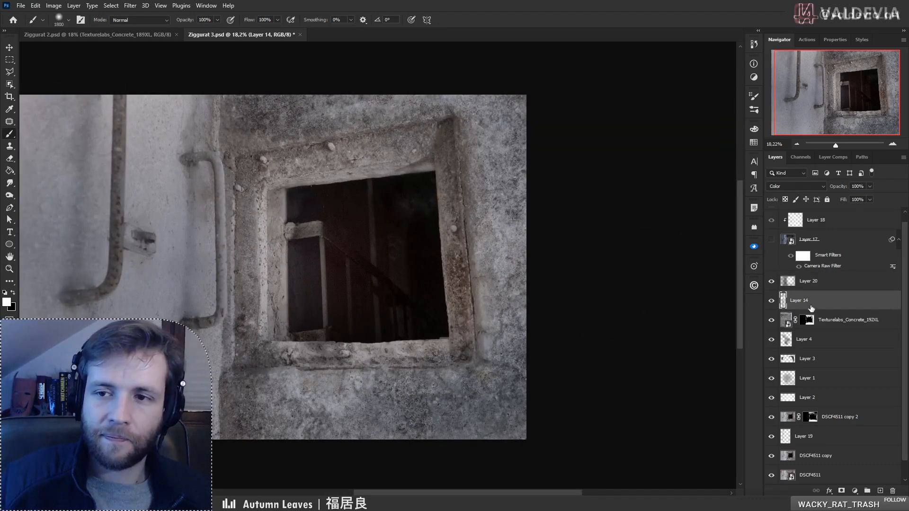
left_click(302, 283, "alt")
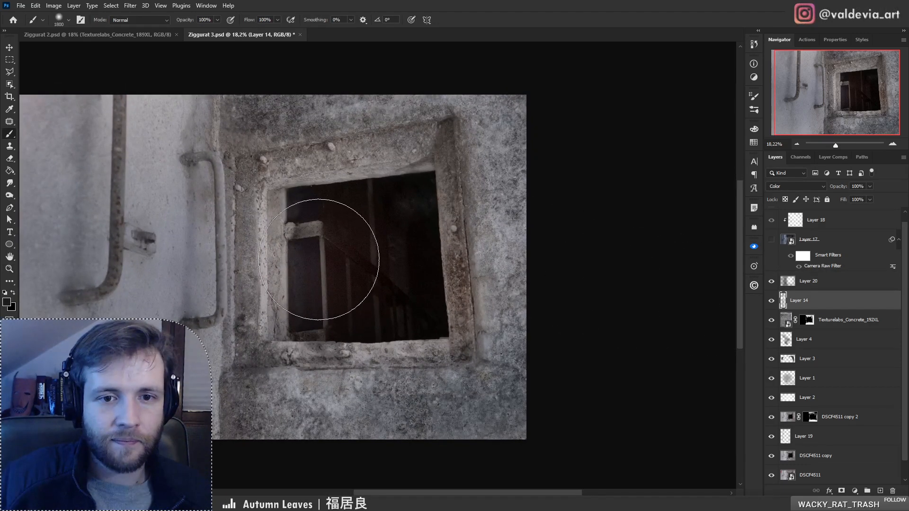
mouse_move(318, 260)
left_mouse_down()
mouse_move(337, 258)
mouse_move(345, 243)
mouse_move(346, 259)
left_mouse_up()
key("ctrl+z")
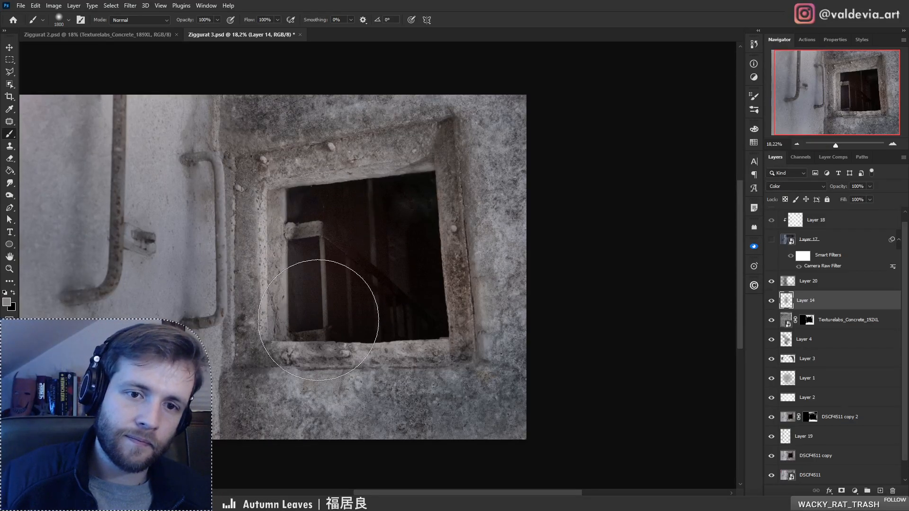
key("z")
left_click(281, 276, "alt")
mouse_move(281, 275)
left_mouse_down()
mouse_move(237, 275)
mouse_move(279, 268)
left_mouse_up()
- Create a clipped smart object with a Camera Raw Filter above Layer 17, show Layer 17, and compare the two grades
left_click(863, 263)
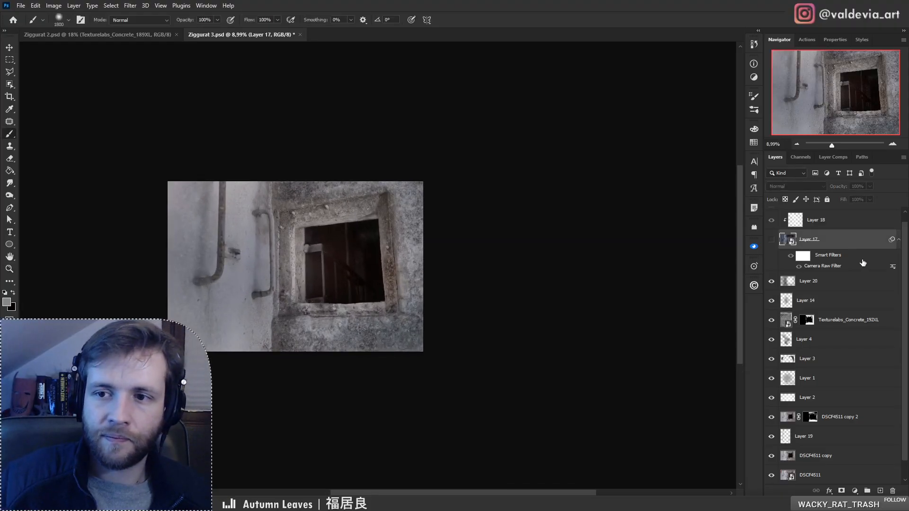
key("ctrl+shift+alt+n")
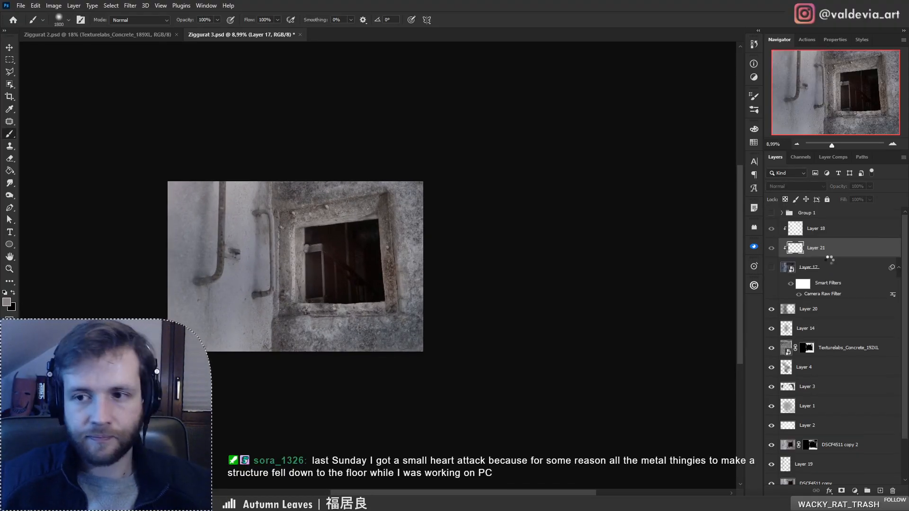
left_click(771, 268)
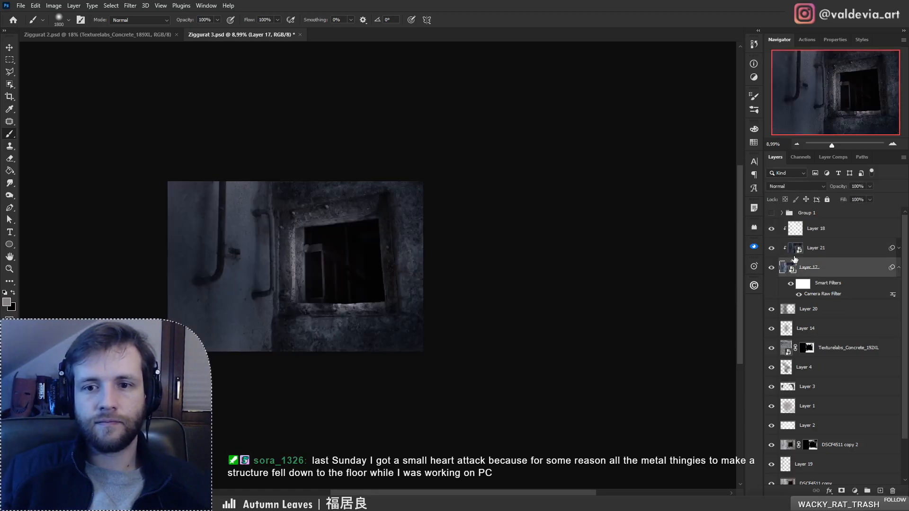
left_click(772, 248)
left_click(771, 249)
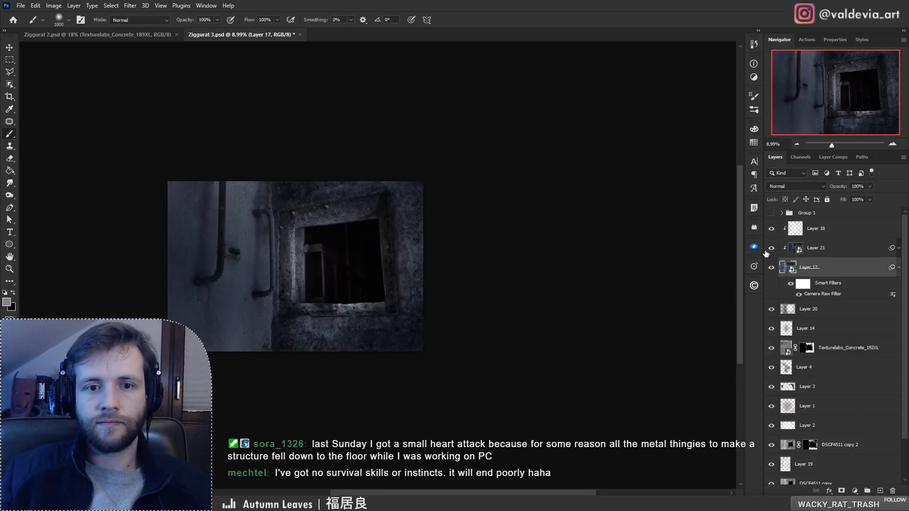
- Reopen Layer 21's Camera Raw Filter and set Exposure to -1.65, Contrast to +7, Highlights to +17 and Shadows to +24
left_click(816, 237)
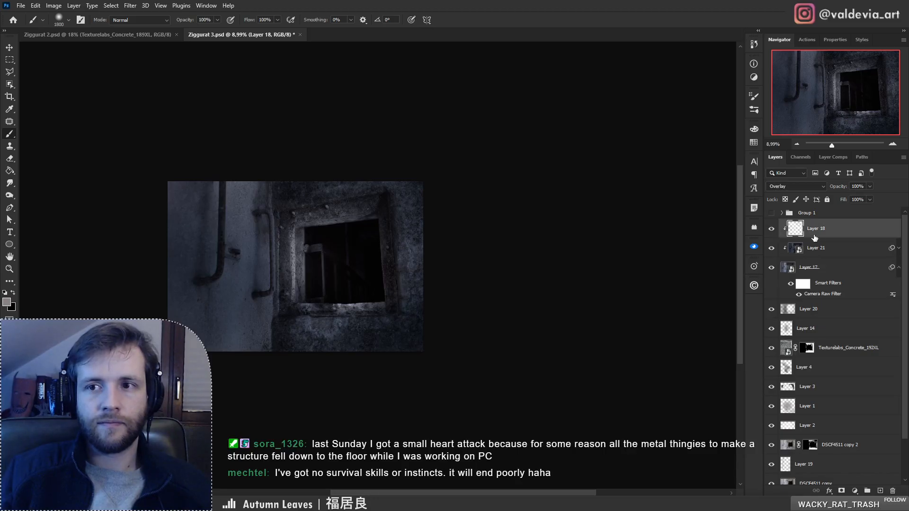
left_click(898, 248)
double_click(838, 274)
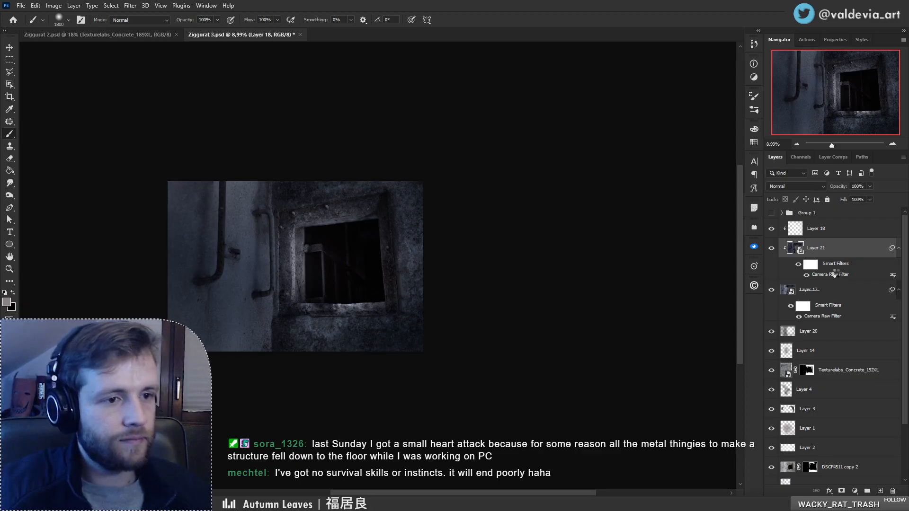
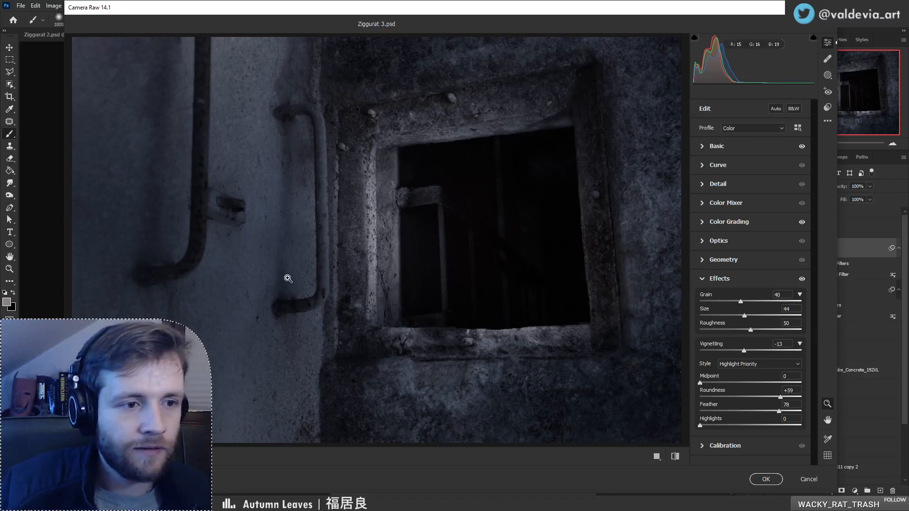
left_click_drag(355, 297, 426, 290)
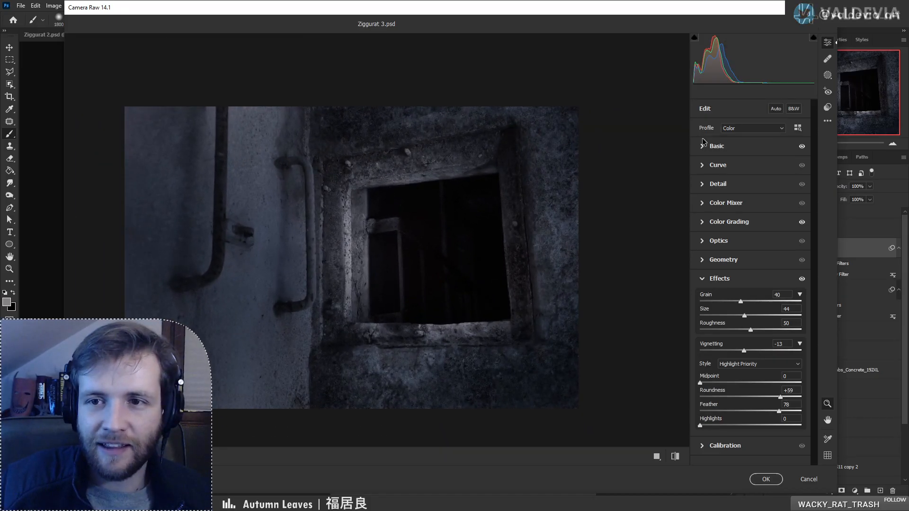
left_click(717, 146)
left_click_drag(775, 235, 738, 219)
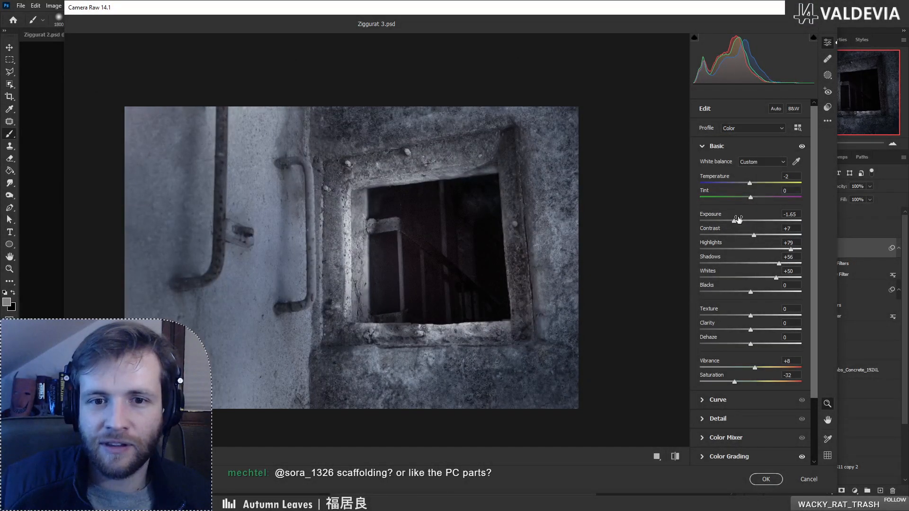
left_click_drag(780, 251, 758, 259)
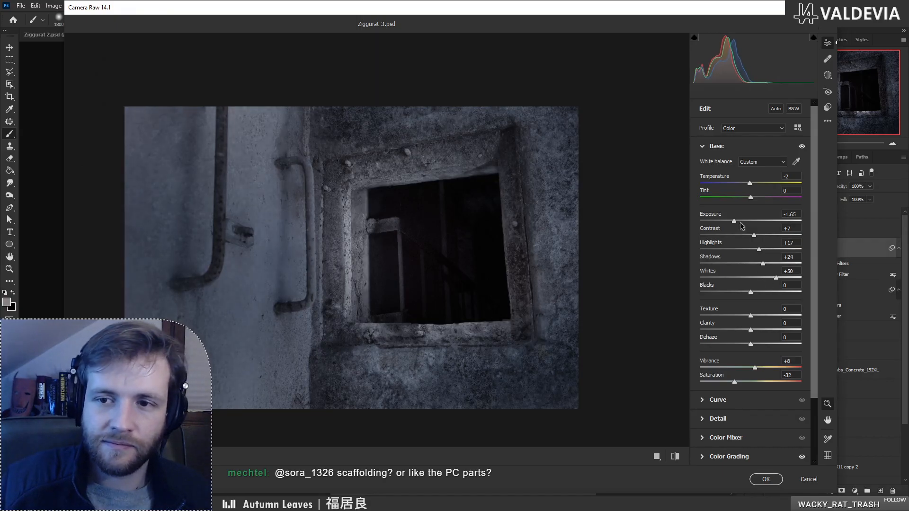
- Adjust the vignette in the Camera Raw effects to Vignetting -14, Midpoint 38 and Roundness -33
scroll(758, 284, "down", 5)
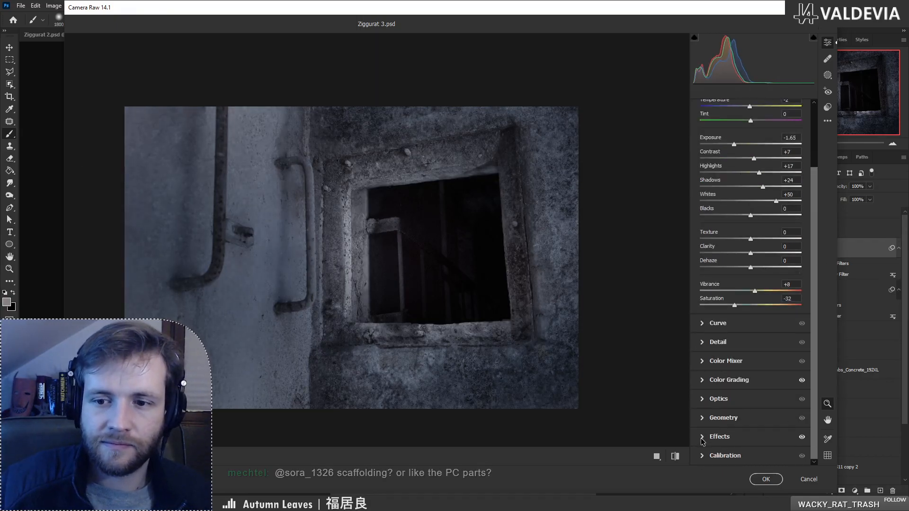
left_click(717, 436)
left_click_drag(745, 353, 751, 352)
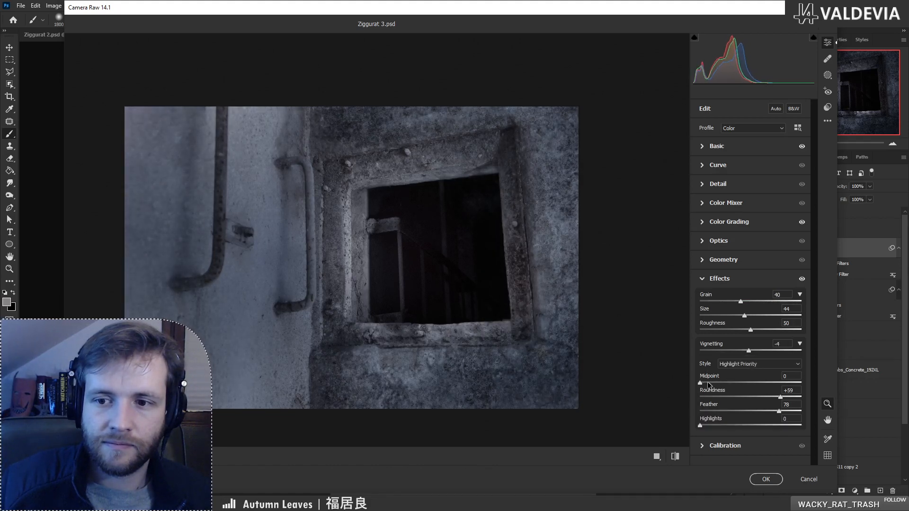
left_click_drag(709, 384, 754, 384)
left_click_drag(749, 351, 722, 351)
left_click_drag(779, 399, 735, 399)
left_click_drag(721, 351, 745, 352)
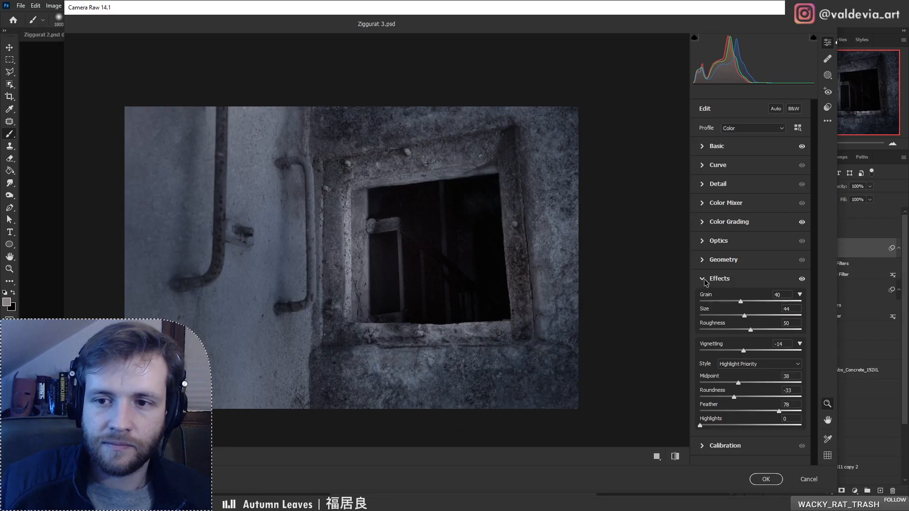
- Compare the grade with the original, then set Temperature to -1 and Saturation to -21
left_click(703, 147)
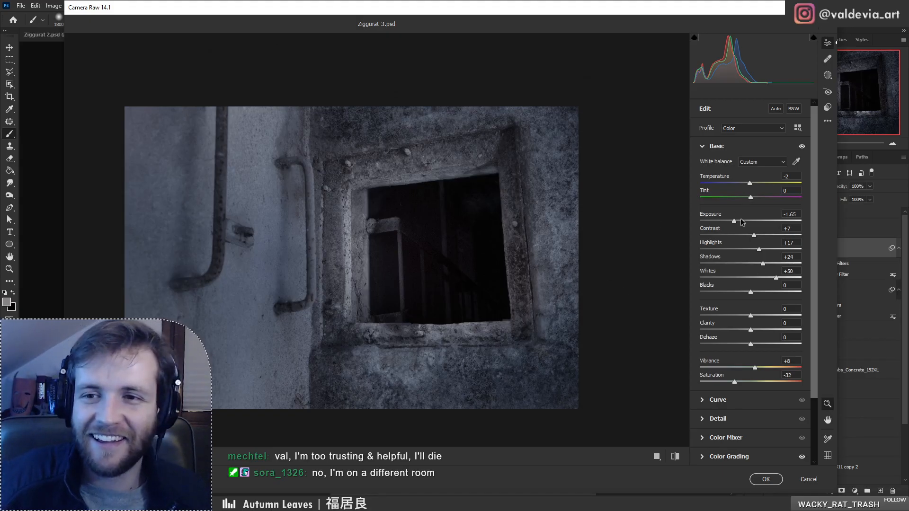
left_click(676, 458)
left_click(676, 458)
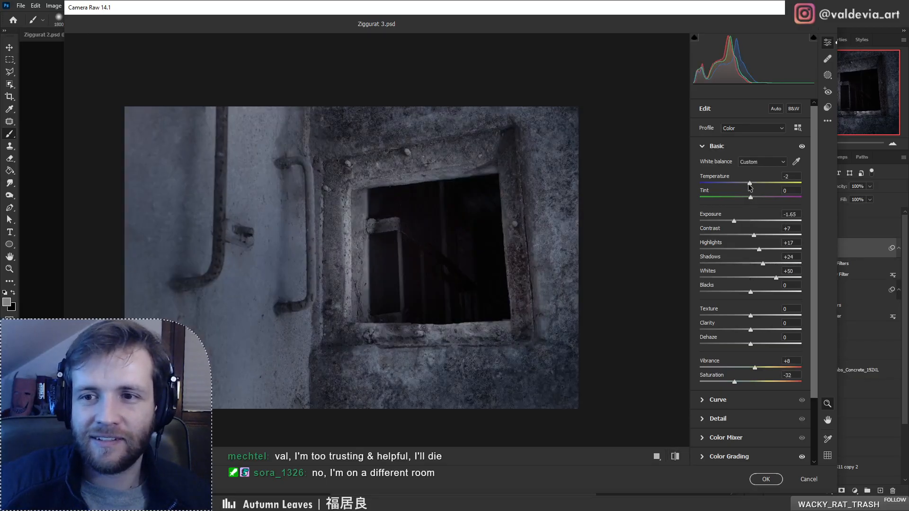
left_click_drag(750, 196, 753, 217)
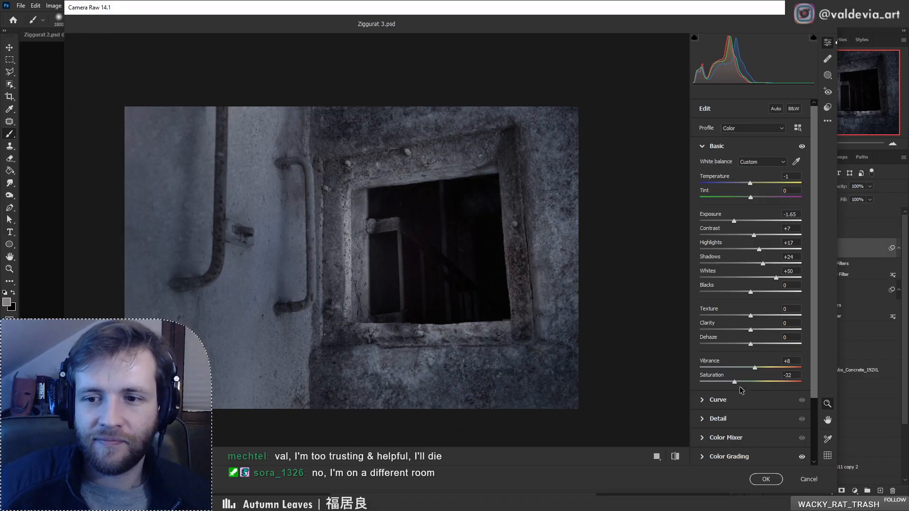
left_click_drag(735, 385, 742, 398)
left_click_drag(400, 264, 375, 263)
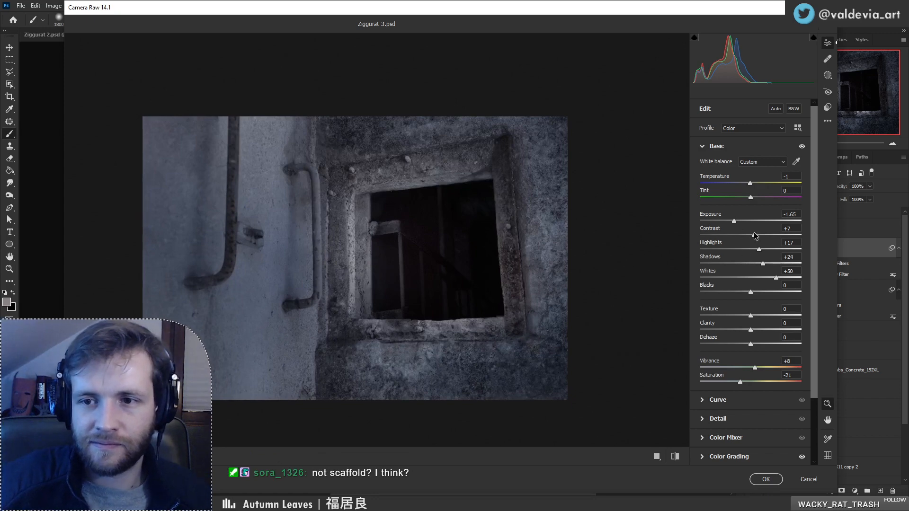
- Set Contrast to +22, Highlights to +20, Shadows to +25 and Blacks to -50, and apply the Camera Raw grade
left_click_drag(755, 235, 725, 293)
left_click_drag(753, 264, 766, 264)
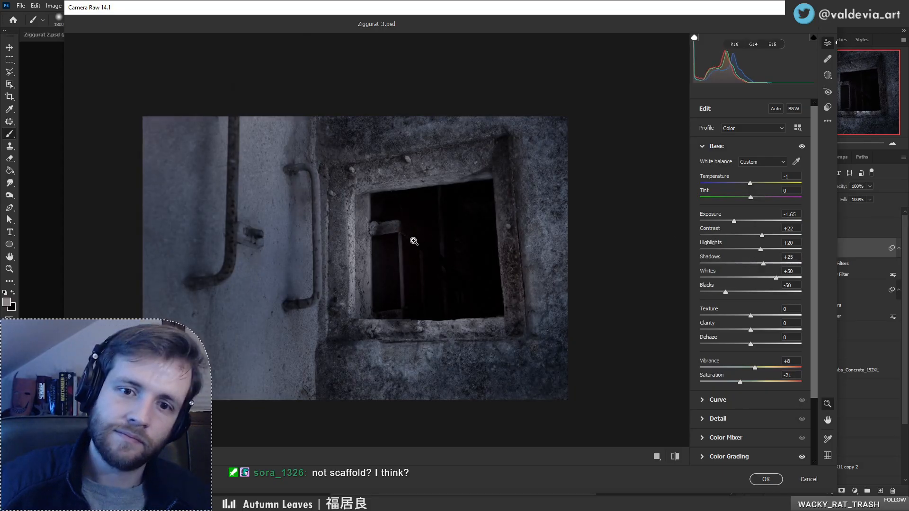
left_click_drag(429, 237, 422, 216)
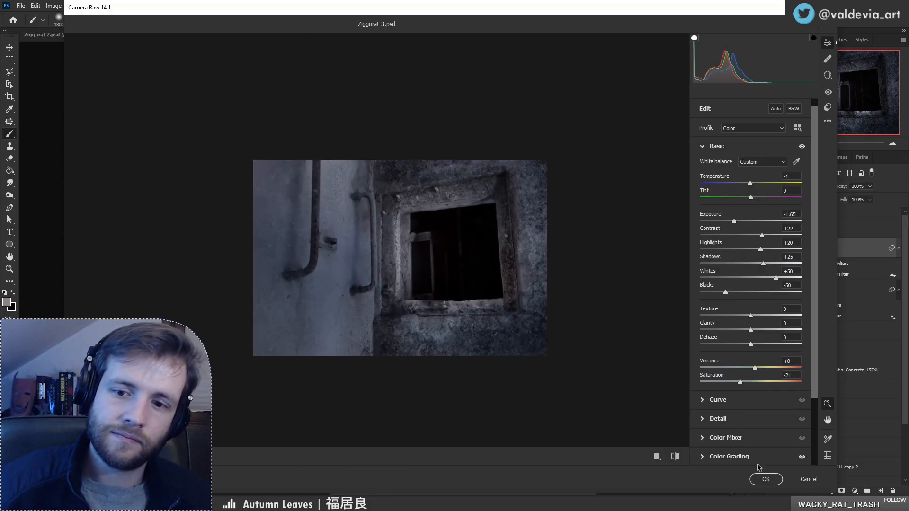
left_click(766, 479)
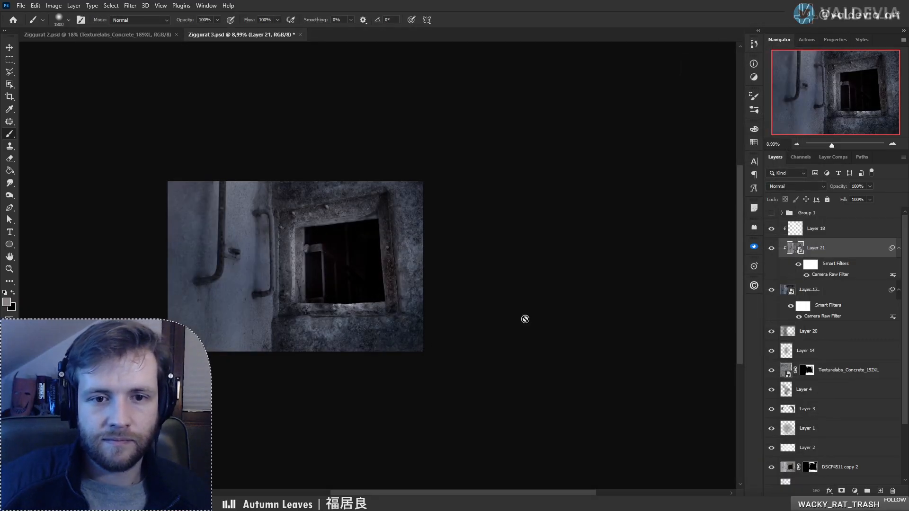
- Darken the bright left inner edge of the window frame on Layer 18 with a soft black 306 px brush
left_click(827, 231)
key("z")
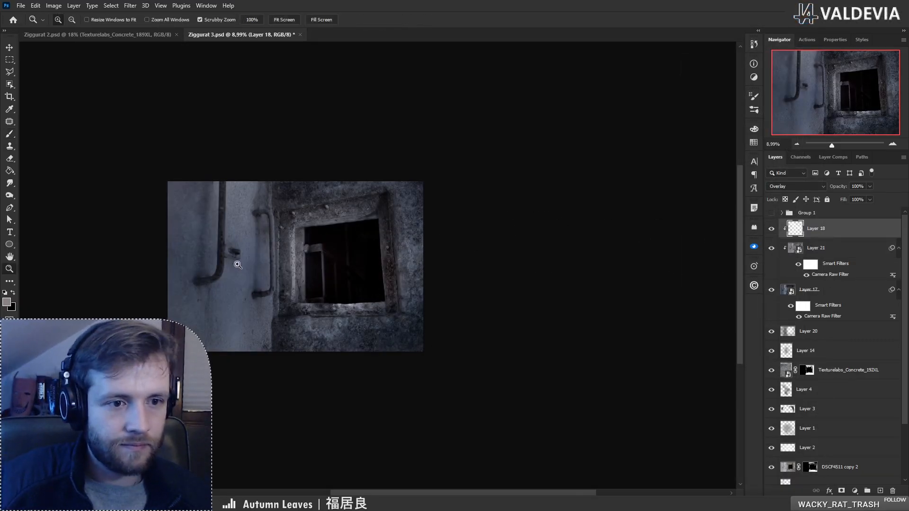
left_click_drag(238, 265, 260, 260)
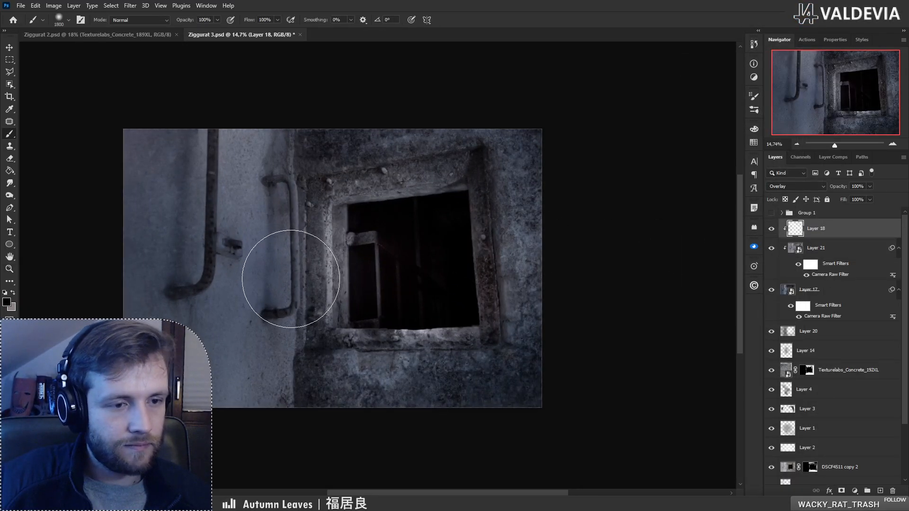
right_click(354, 267)
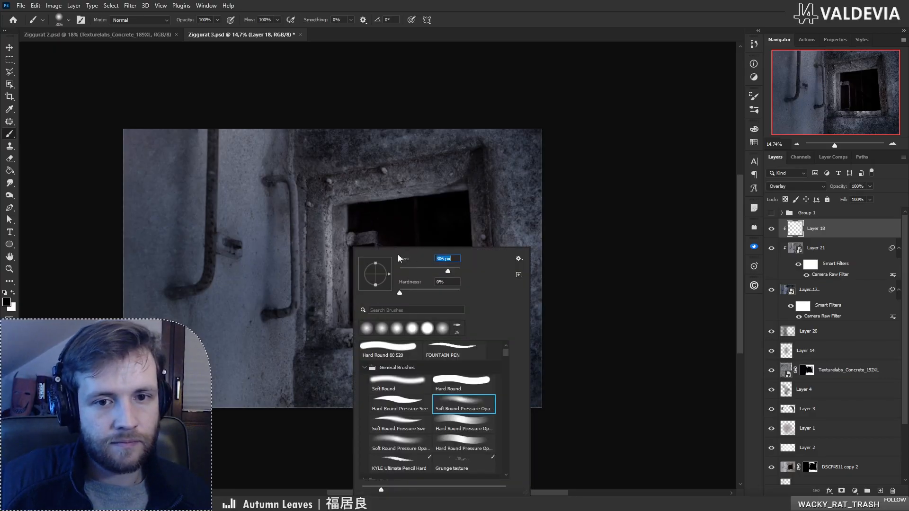
left_click_drag(342, 214, 337, 337)
key("ctrl+z")
left_click_drag(337, 287, 328, 336)
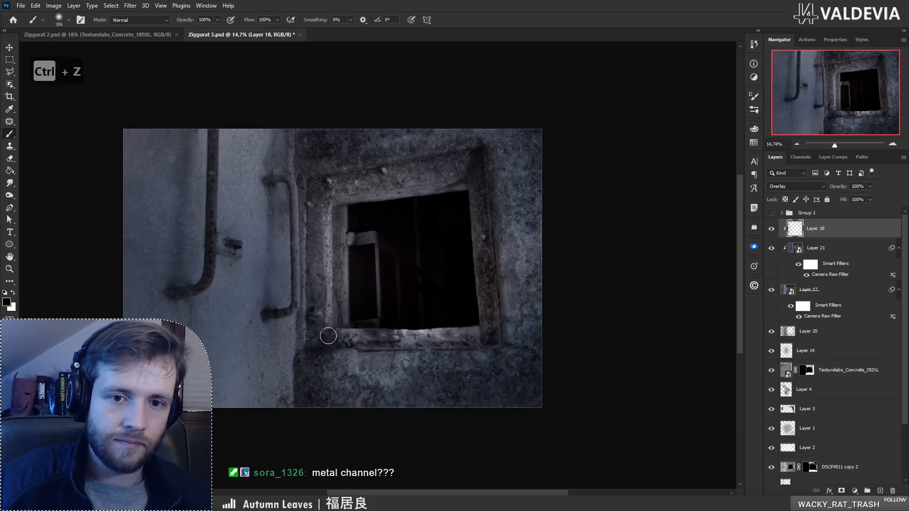
left_click_drag(326, 230, 329, 335)
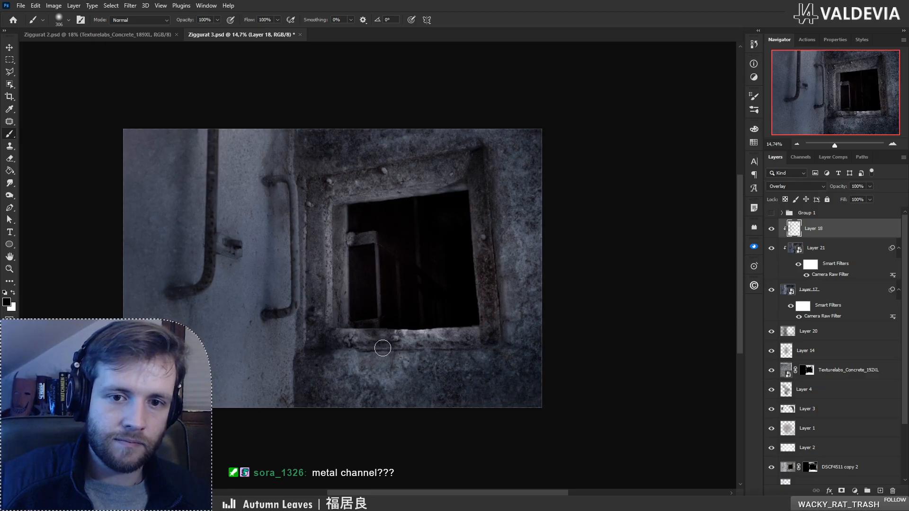
left_click_drag(336, 211, 337, 327)
key("ctrl+z")
left_click_drag(337, 213, 329, 324)
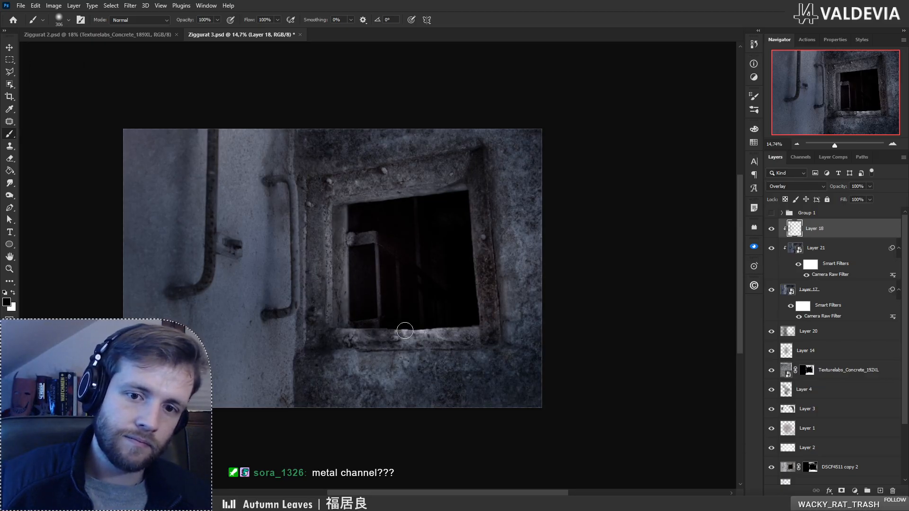
mouse_move(405, 331)
left_mouse_down()
mouse_move(466, 332)
mouse_move(398, 337)
left_mouse_up()
key("ctrl+z")
- Brighten the curved handle beside the window frame on Layer 18 with a soft white 125 px brush
mouse_move(408, 283)
left_mouse_down()
mouse_move(355, 288)
mouse_move(417, 247)
mouse_move(322, 188)
left_mouse_up()
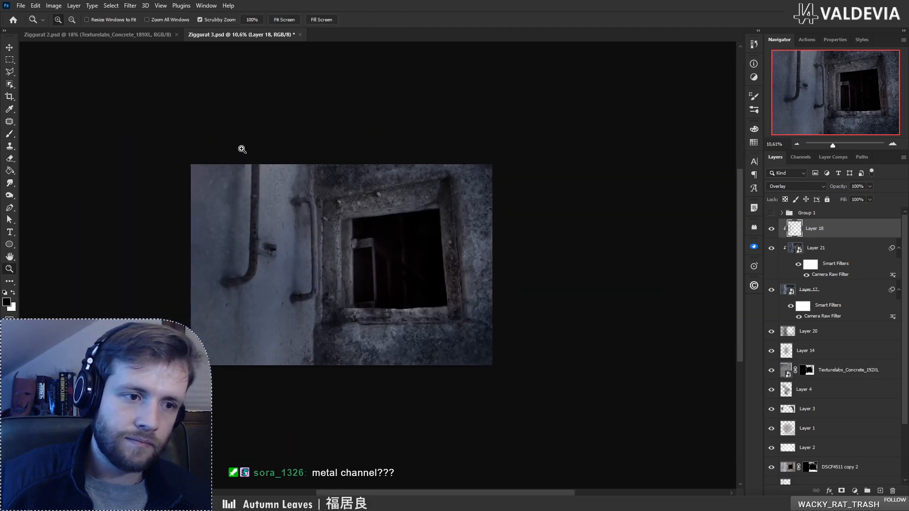
left_click_drag(242, 149, 257, 144)
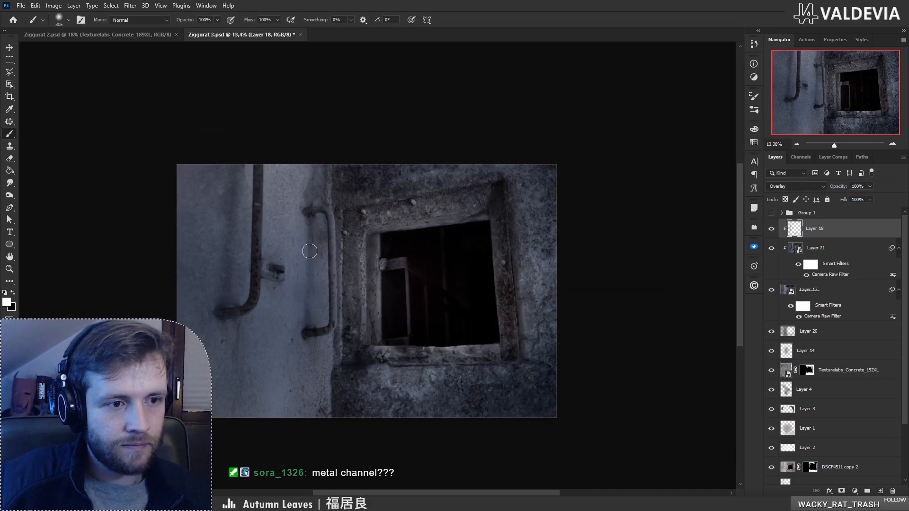
key("bracketleft")
key("bracketleft")
key("bracketleft")
key("bracketleft")
key("bracketleft")
key("bracketleft")
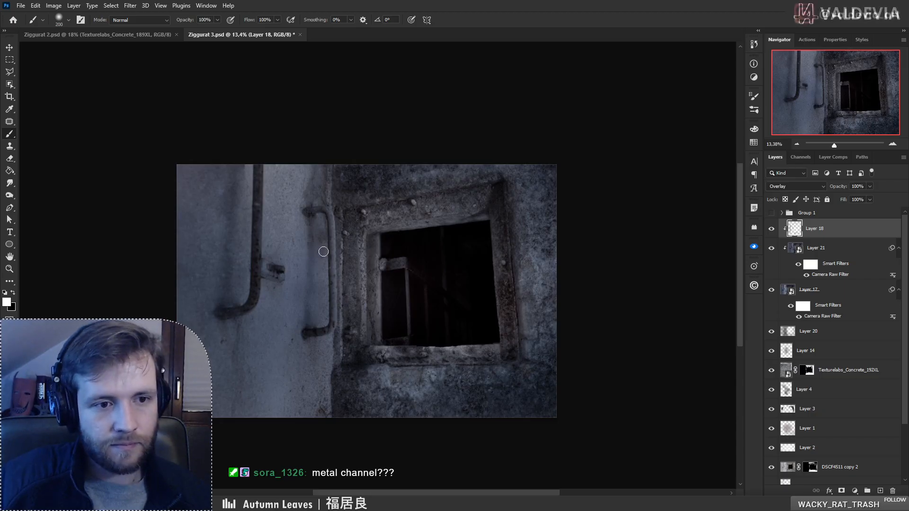
left_click_drag(331, 213, 341, 326)
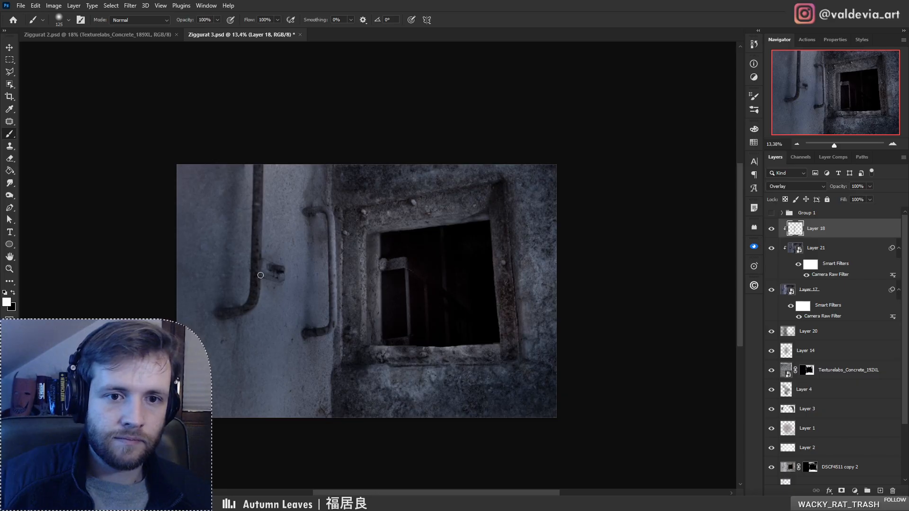
- Try to brighten the pale wall between the pipes on Layer 18 with a soft white 1811 px brush
right_click(278, 252)
left_click_drag(382, 274, 385, 272)
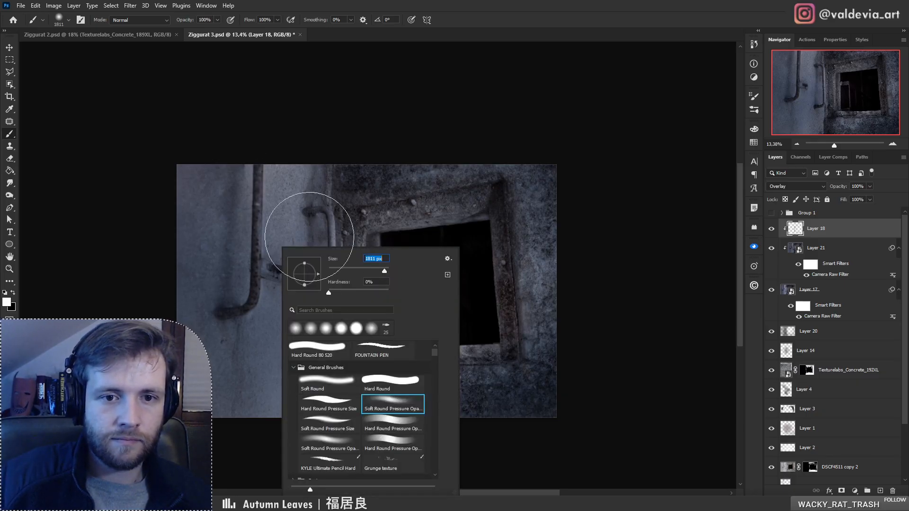
left_click_drag(287, 211, 289, 349)
key("ctrl+z")
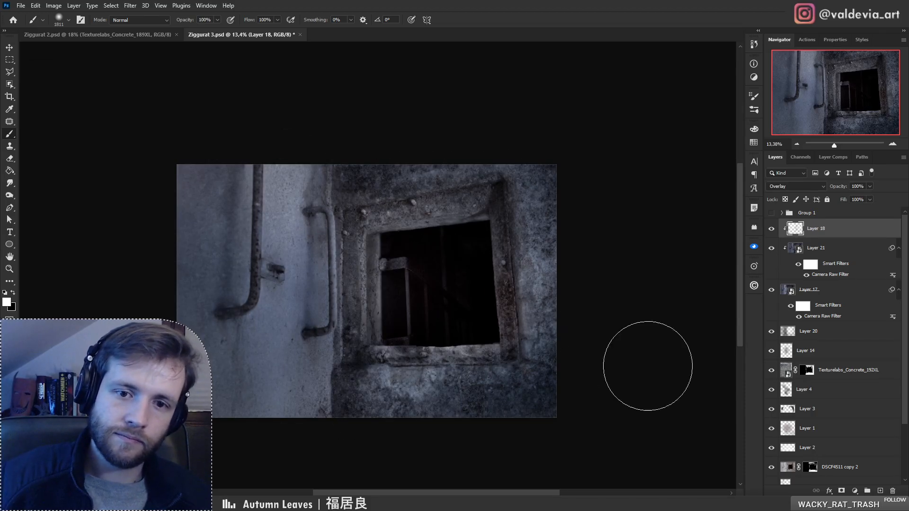
- Compare the window scene with the shaft scene by toggling the visibility of Group 1, leaving the group hidden
key("z")
mouse_move(350, 303)
left_mouse_down()
mouse_move(345, 308)
mouse_move(375, 303)
left_mouse_up()
key("b")
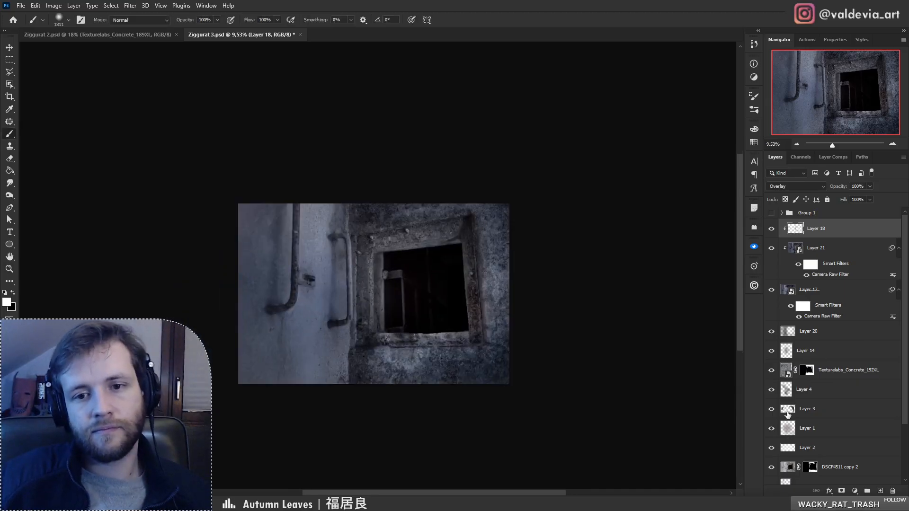
key("z")
mouse_move(390, 222)
left_mouse_down()
mouse_move(441, 217)
mouse_move(409, 226)
mouse_move(396, 270)
left_mouse_up()
left_click(372, 274)
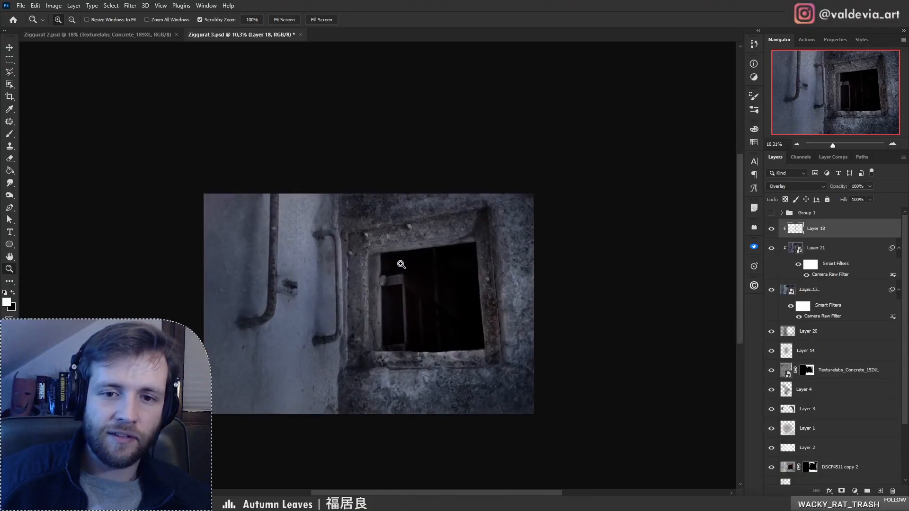
key("b")
left_click(771, 216)
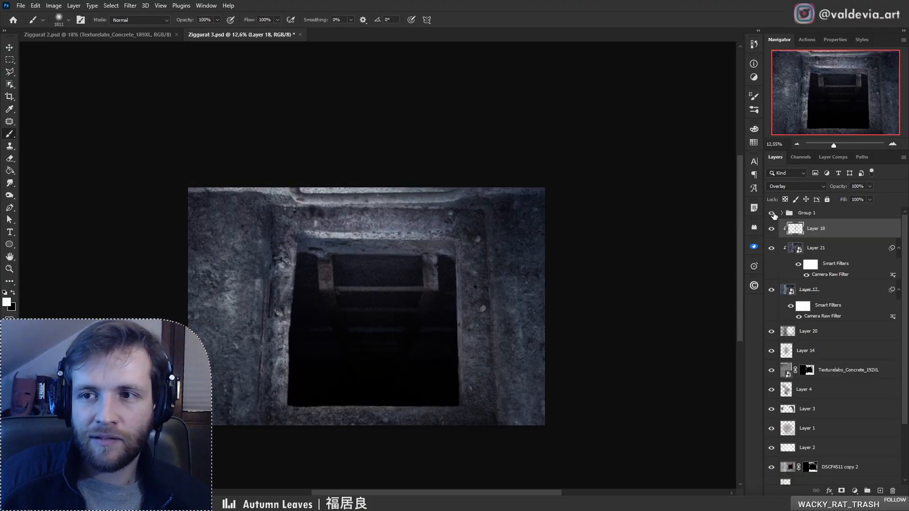
left_click(771, 215)
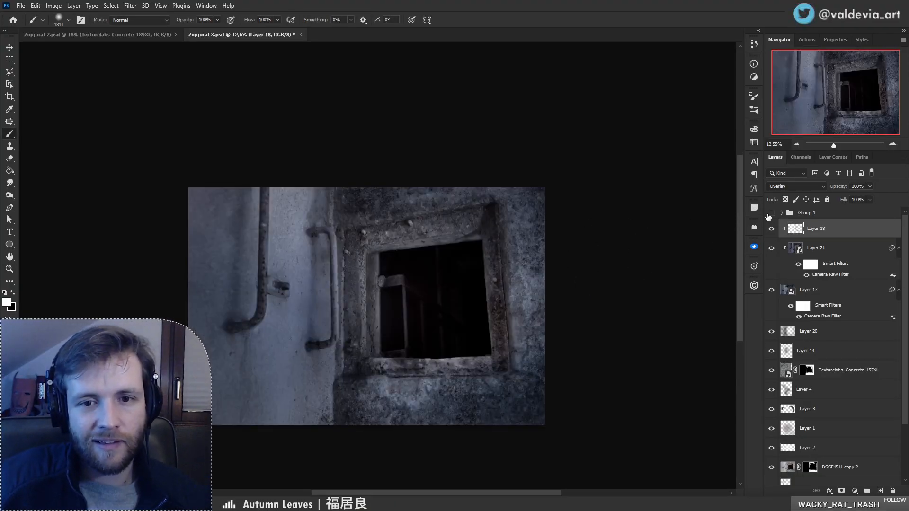
left_click(770, 216)
left_click(770, 216)
left_click(771, 217)
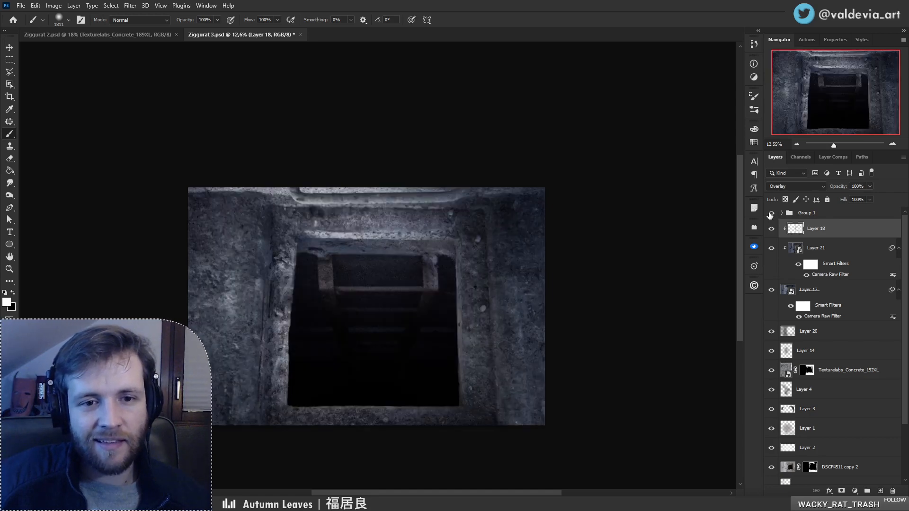
left_click(773, 216)
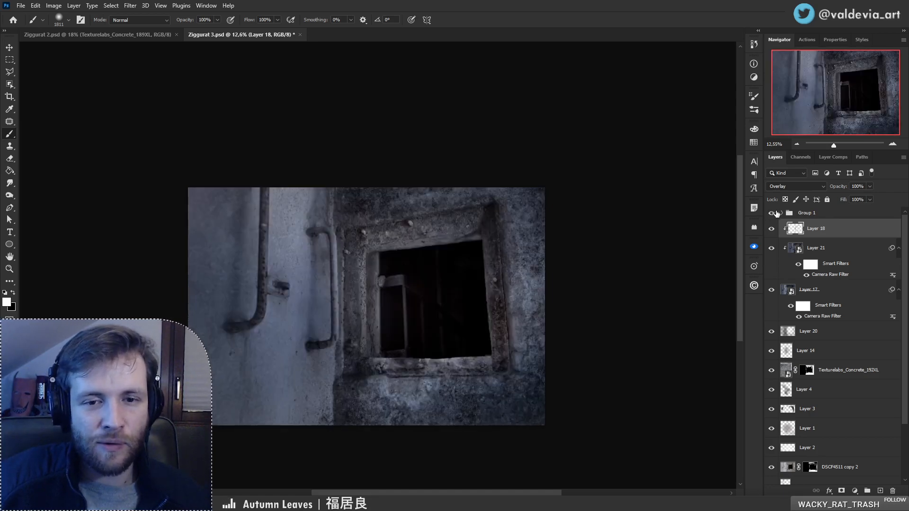
left_click(772, 215)
left_click(770, 213)
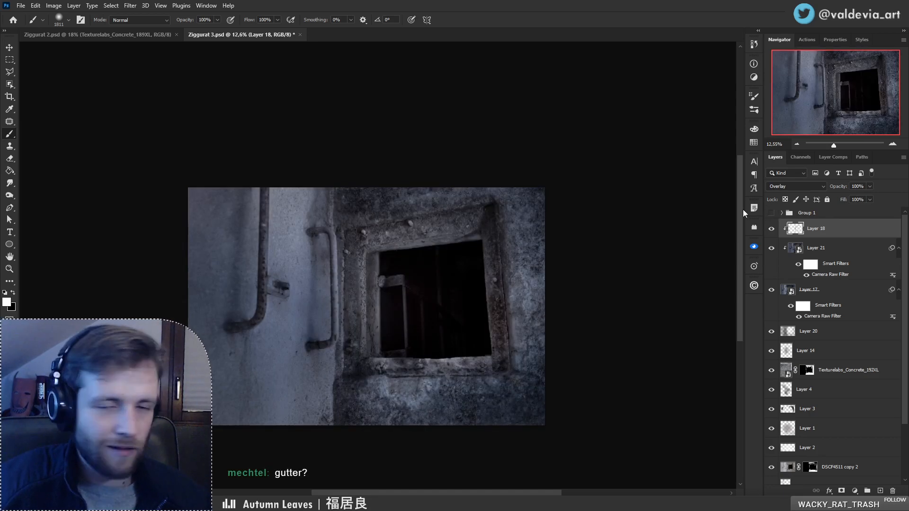
- Save the layered document, then save the window scene as the JPEG Ziggurat 3-1.jpg at quality 11
key("ctrl+s")
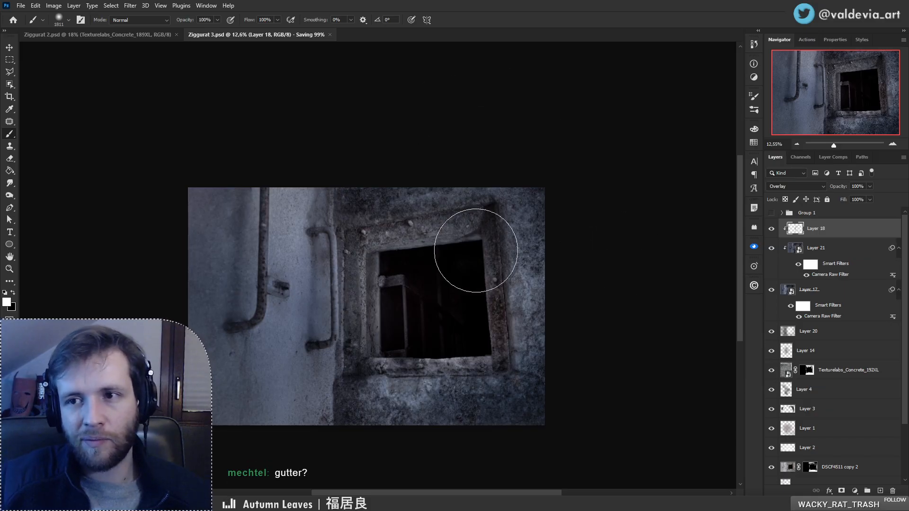
key("ctrl+shift+s")
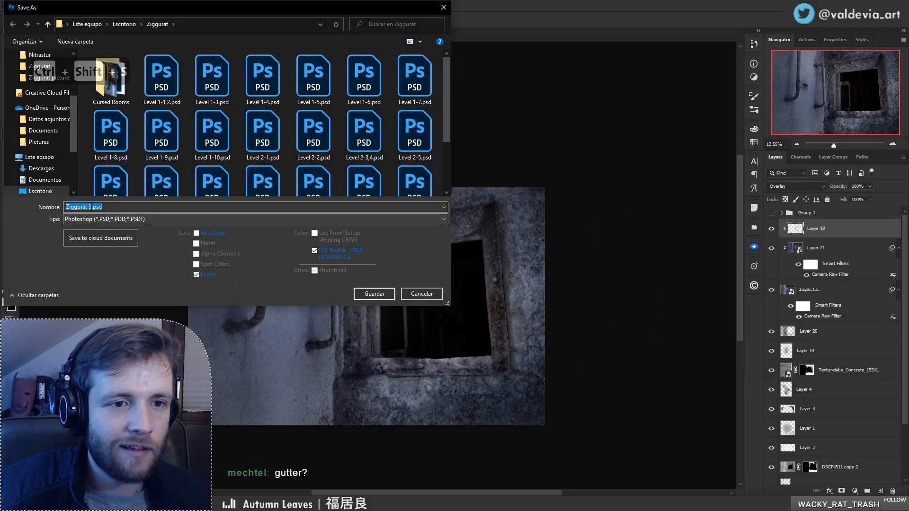
left_click(95, 208)
type("-1")
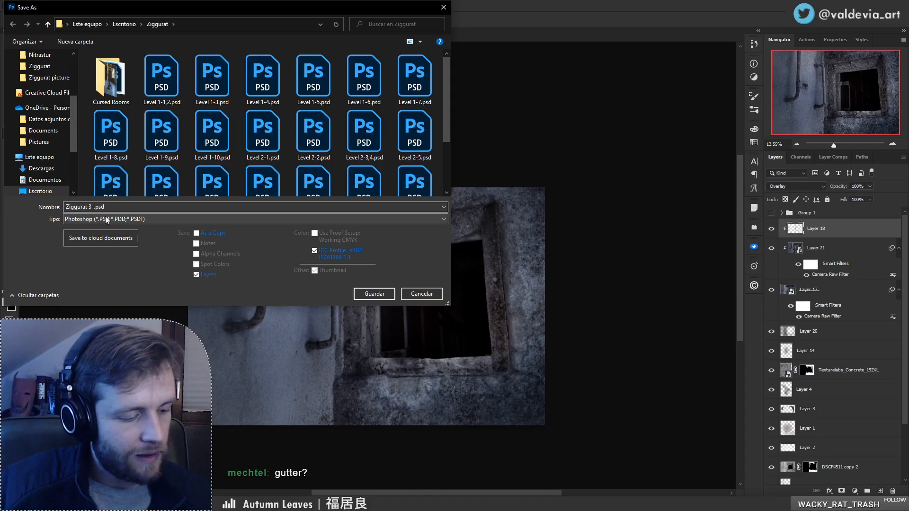
left_click(120, 220)
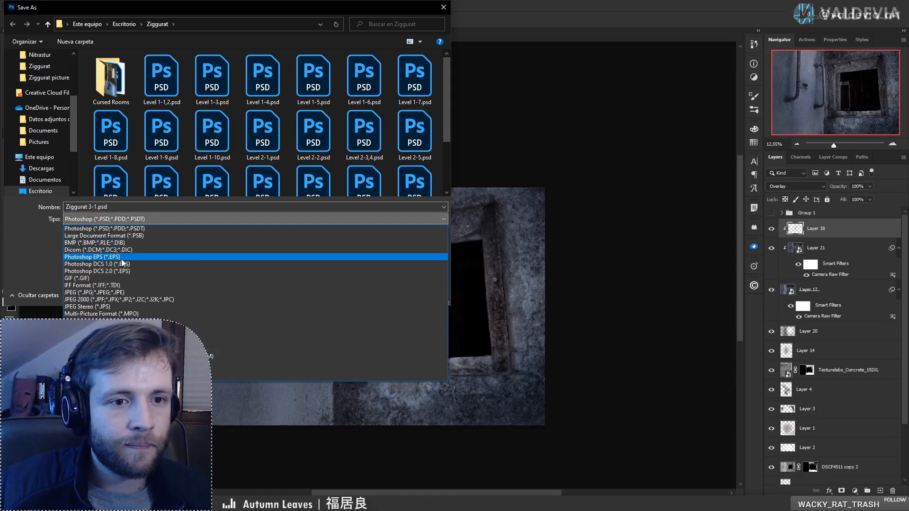
left_click(118, 293)
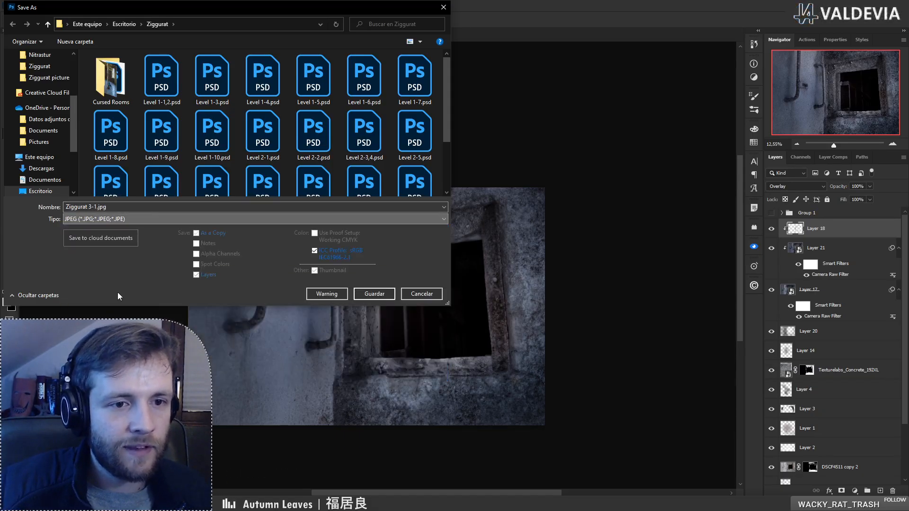
left_click(374, 294)
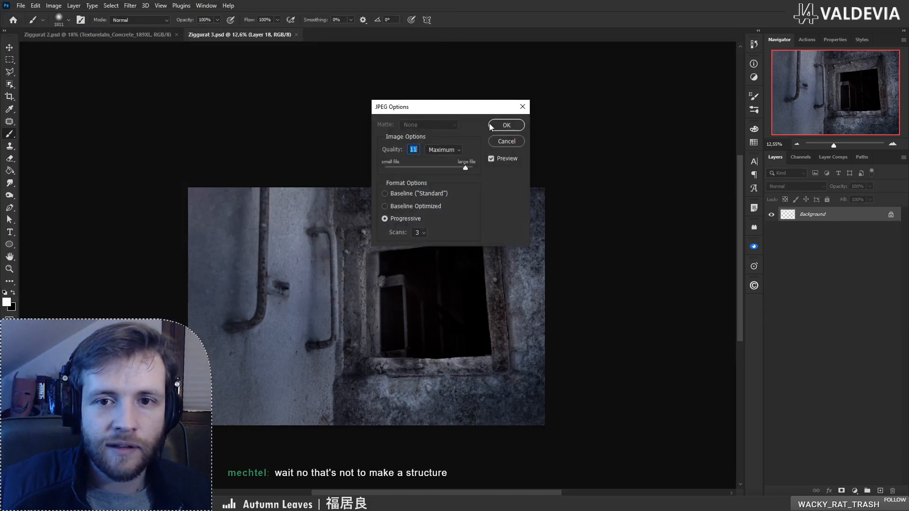
left_click(505, 126)
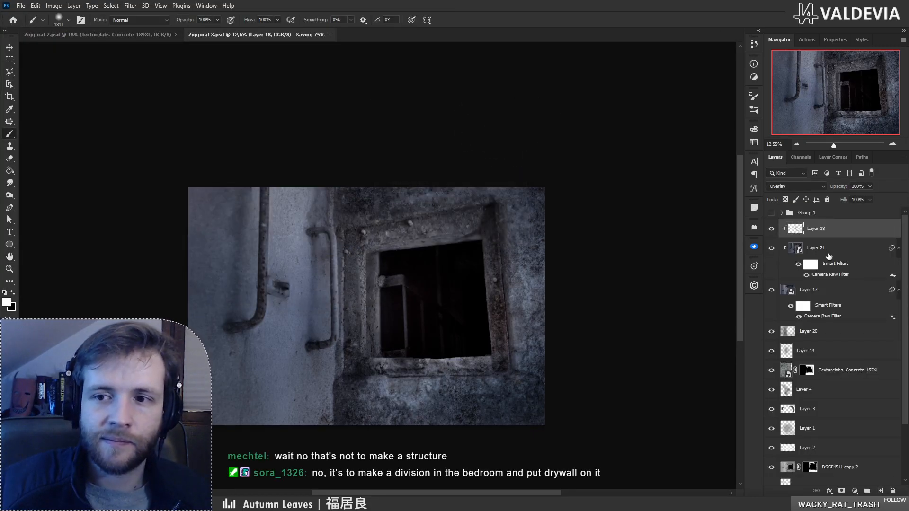
- Show Group 1 and save the shaft scene as the JPEG Ziggurat 3-2.jpg at quality 11
left_click(773, 214)
key("ctrl+shift+s")
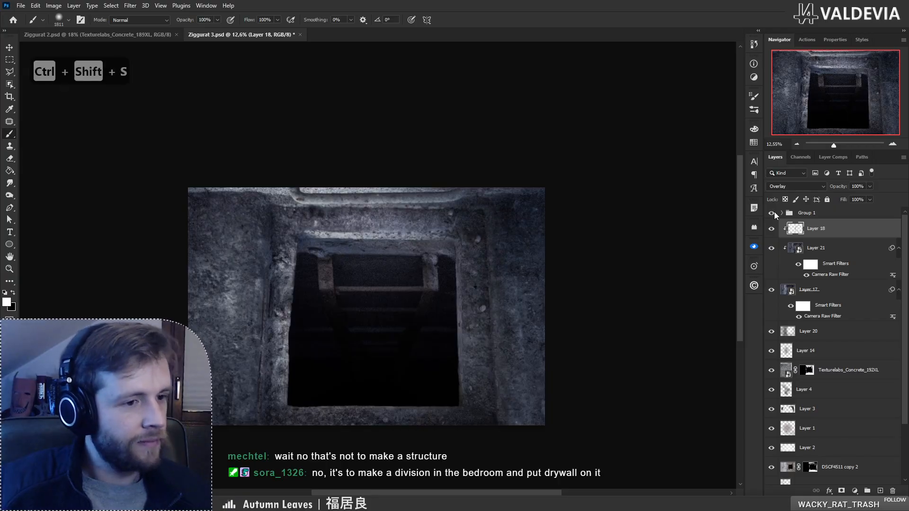
left_click(128, 220)
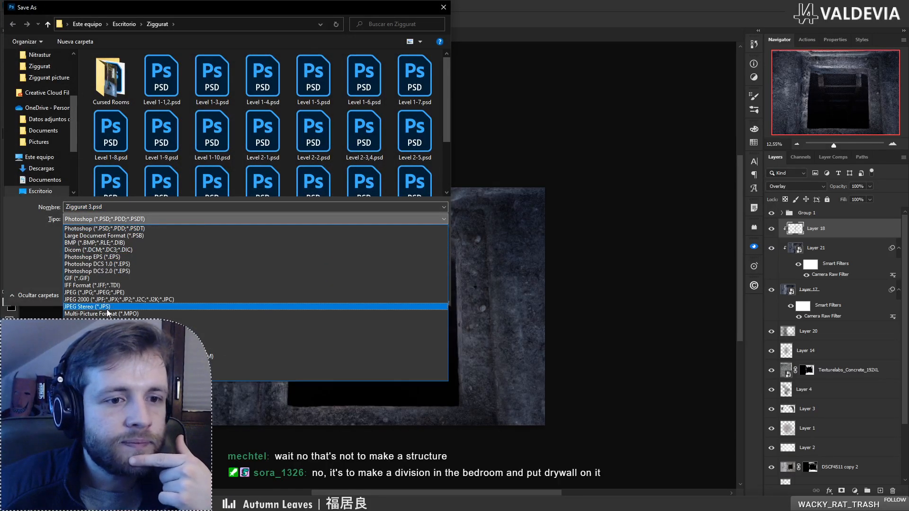
left_click(110, 293)
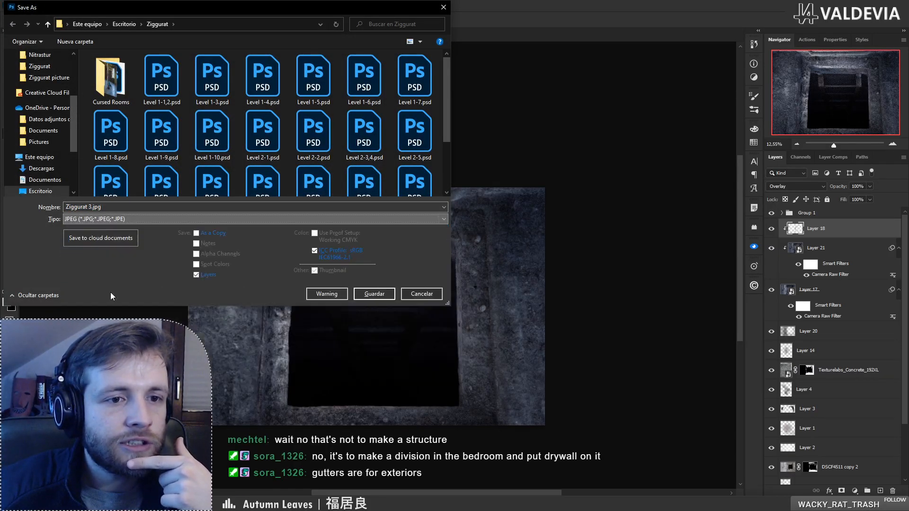
left_click(94, 208)
left_click(92, 207)
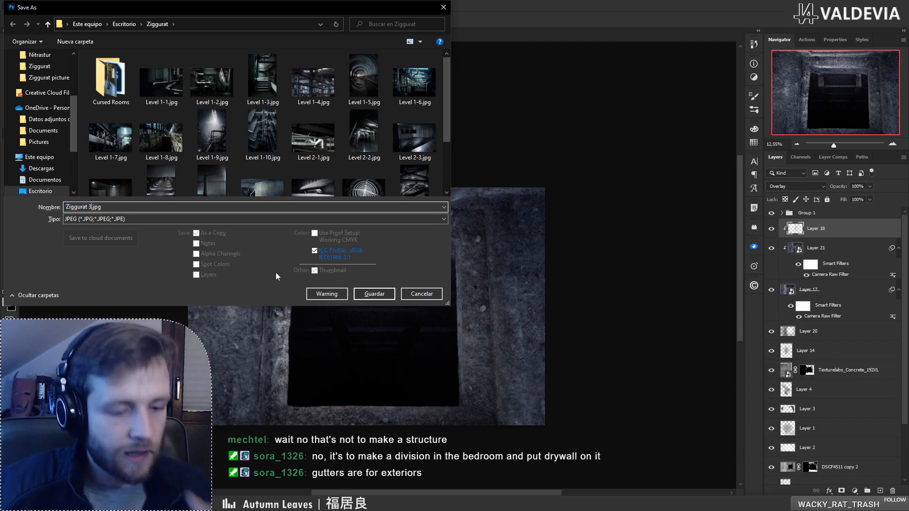
type("-2")
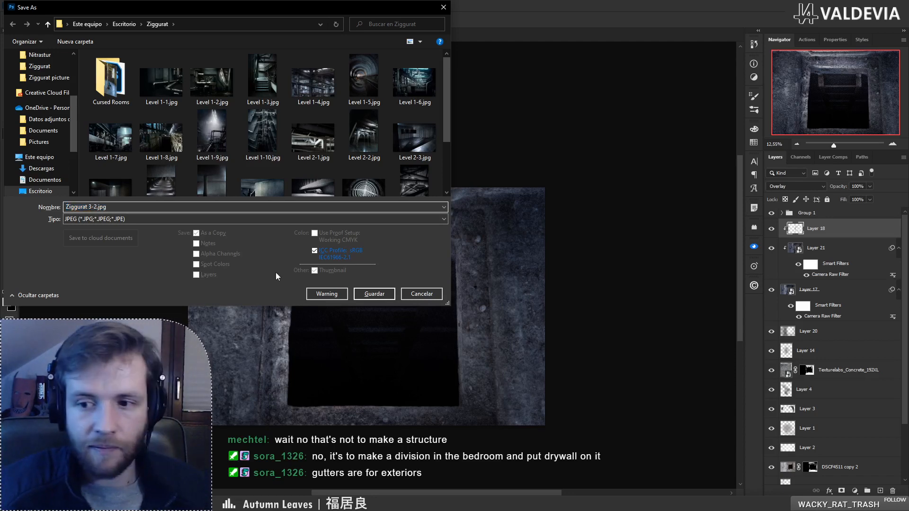
key("Return")
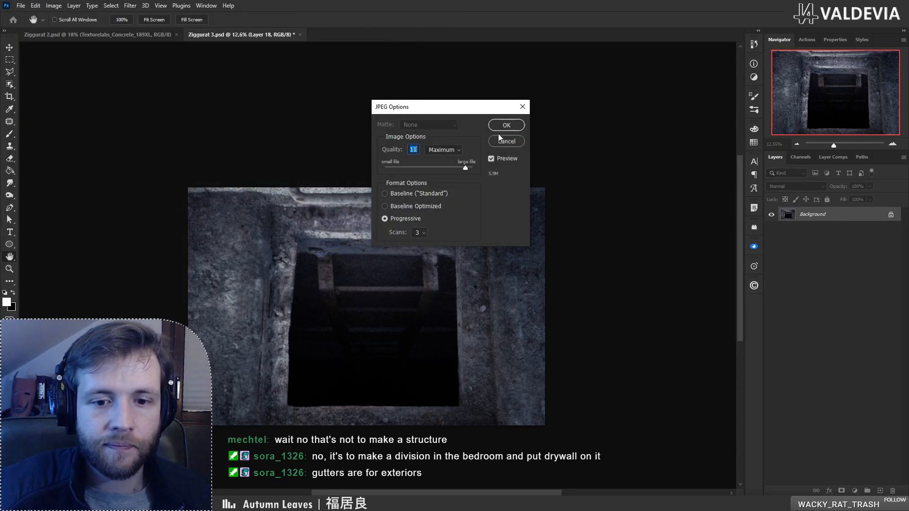
left_click(506, 125)
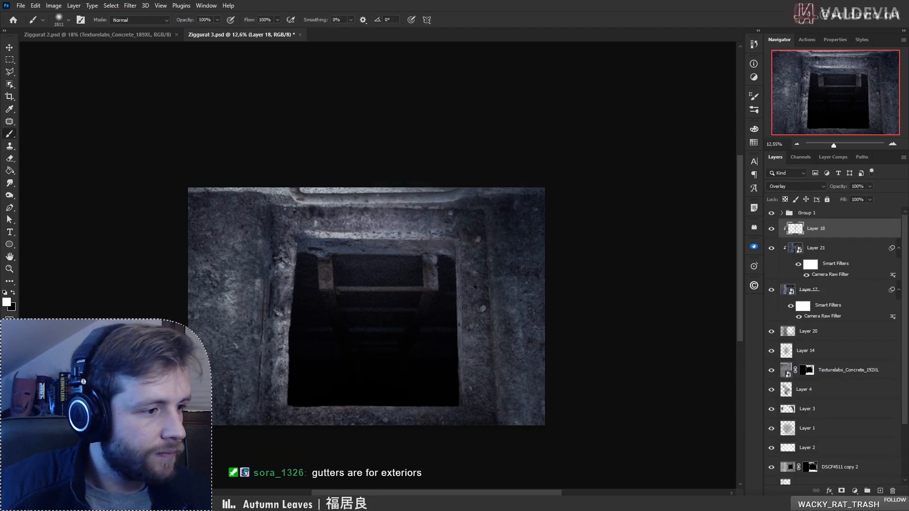
- Switch to the Photos viewer, compare Ziggurat 1, 2, 3-1 and 3-2 as a series, and return to Photoshop
key("alt+Tab")
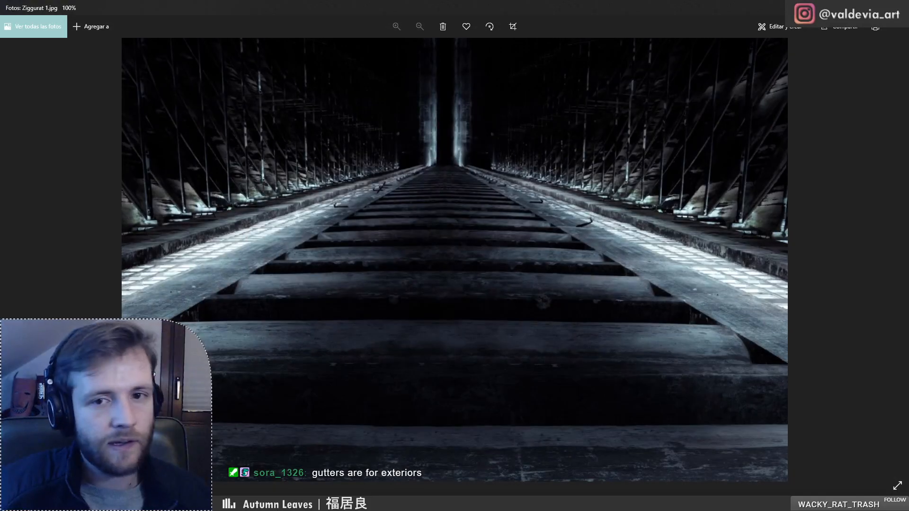
key("Right")
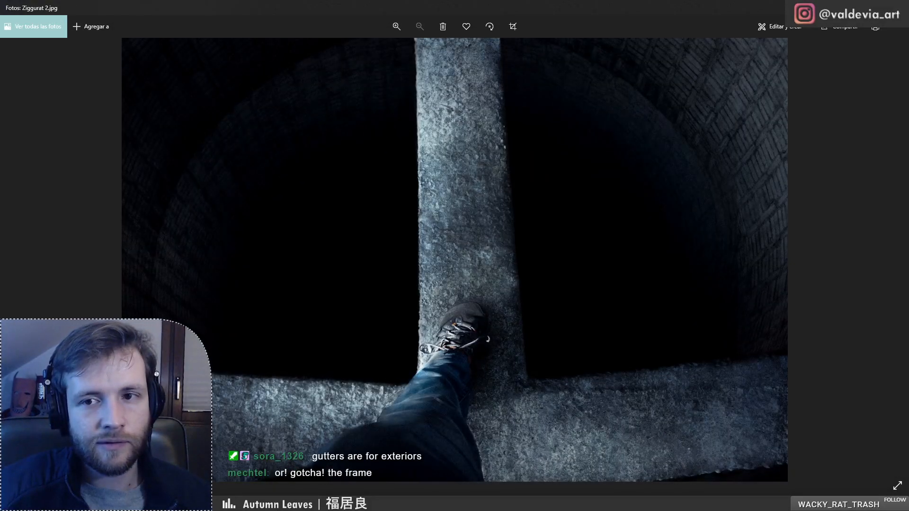
key("Right")
key("Right")
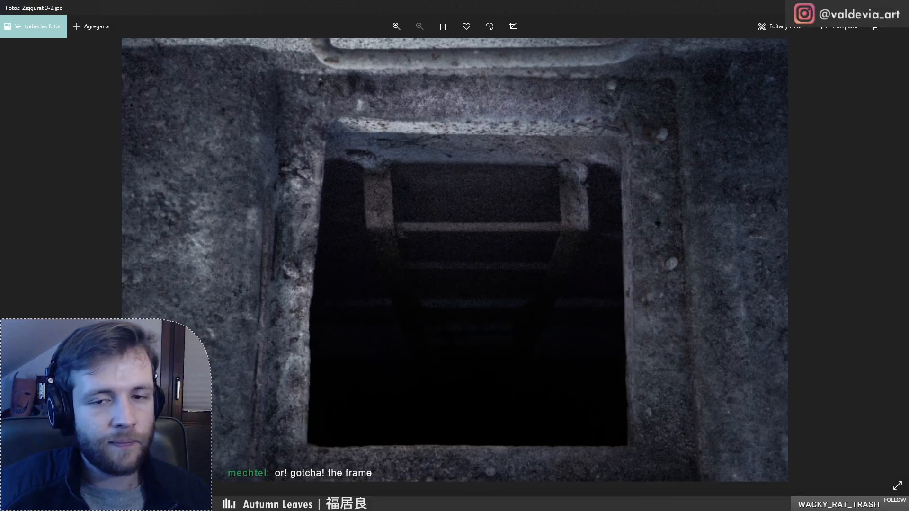
key("Left")
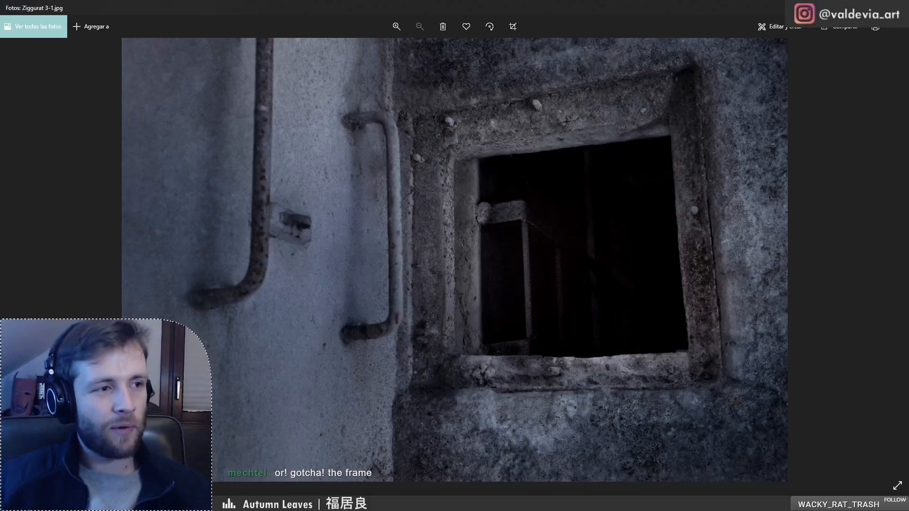
key("Left")
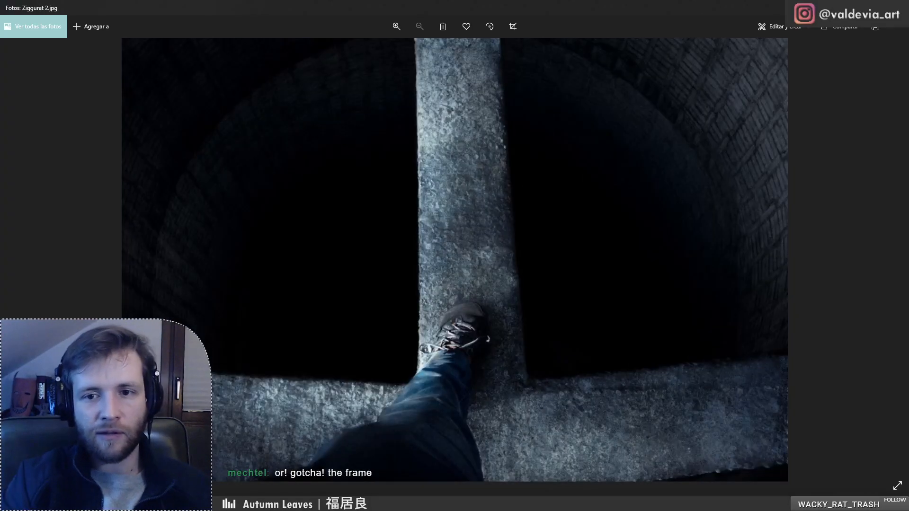
key("Left")
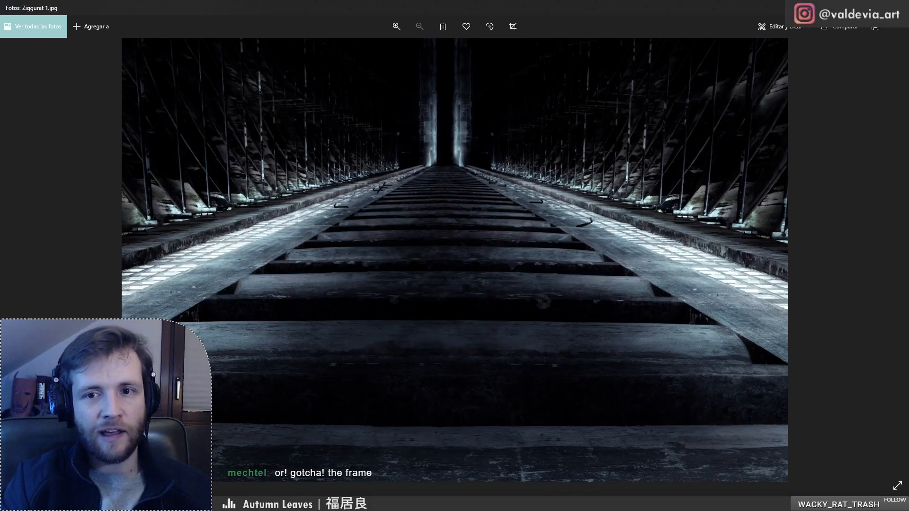
key("Right")
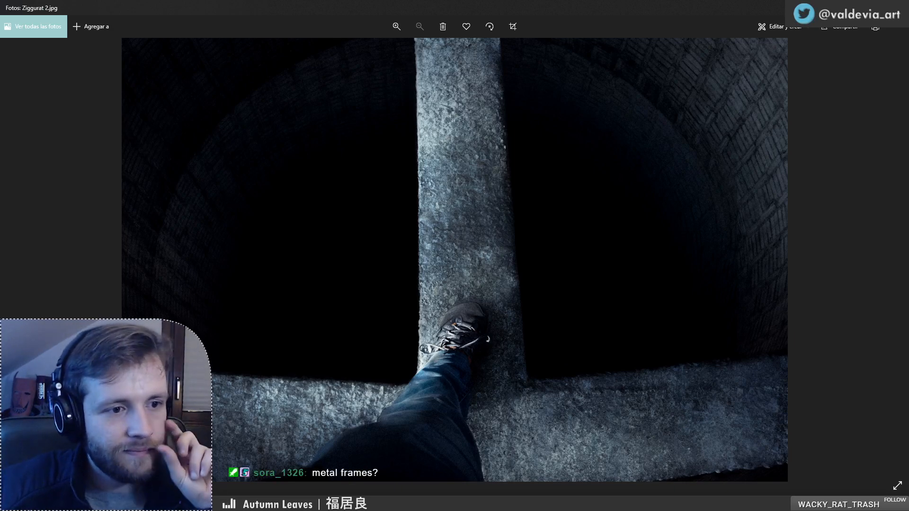
key("alt+Tab")
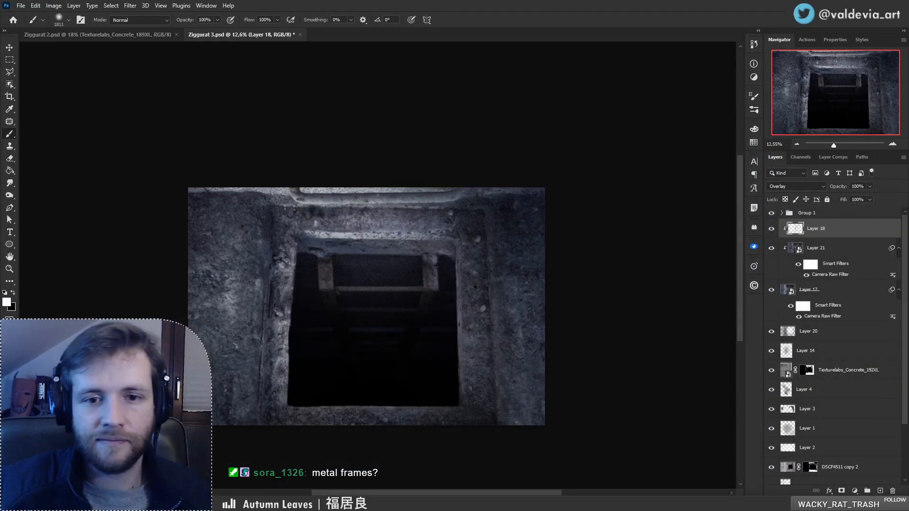
- Save the layered document Ziggurat 3.psd
left_click_drag(422, 330, 444, 304)
key("ctrl+s")
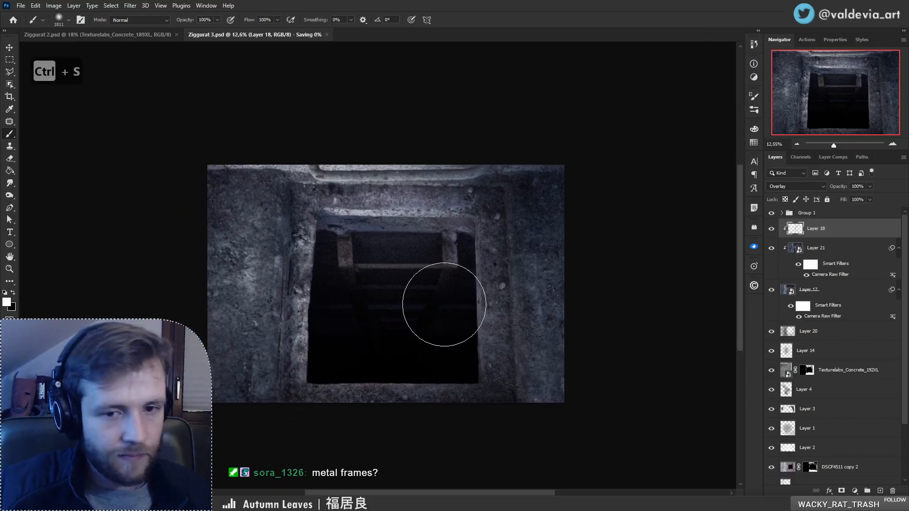
- Switch to the Nitrastur folder in File Explorer, browse the source photos and open DSCF4555.JPG
mouse_move(289, 504)
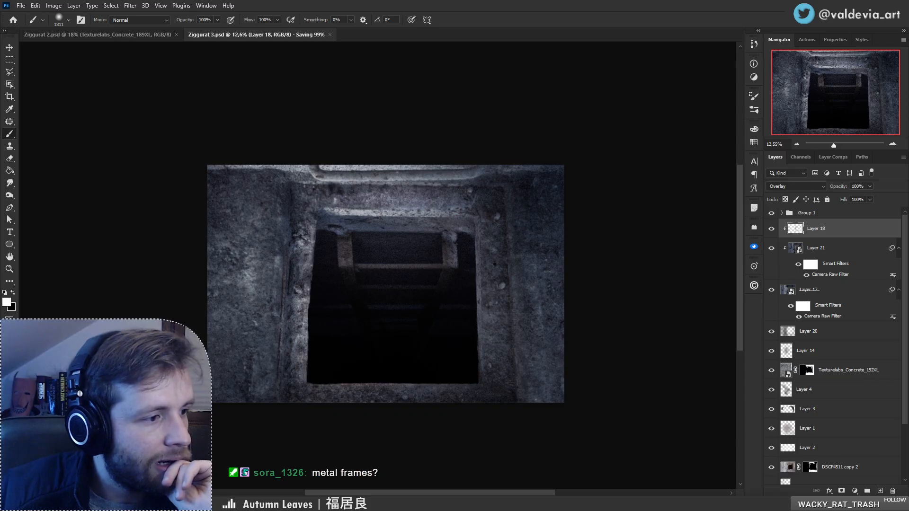
left_click(296, 492)
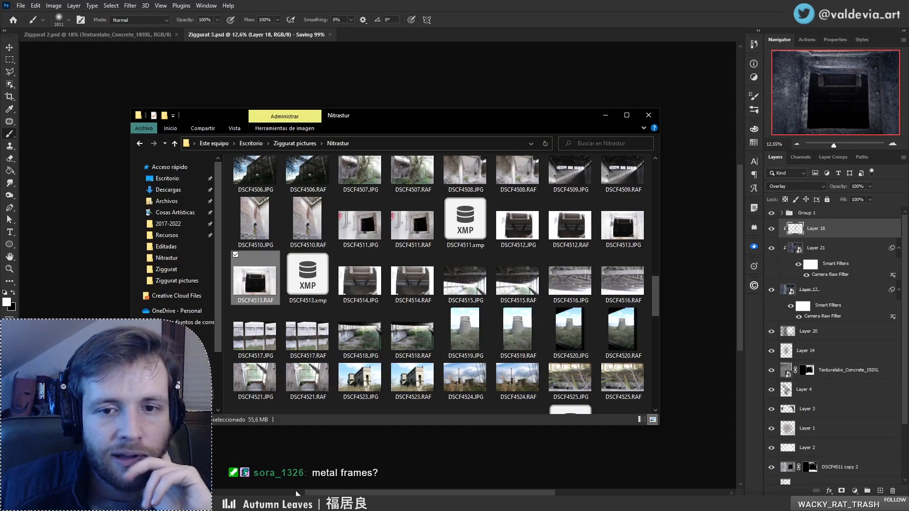
scroll(366, 385, "down", 6)
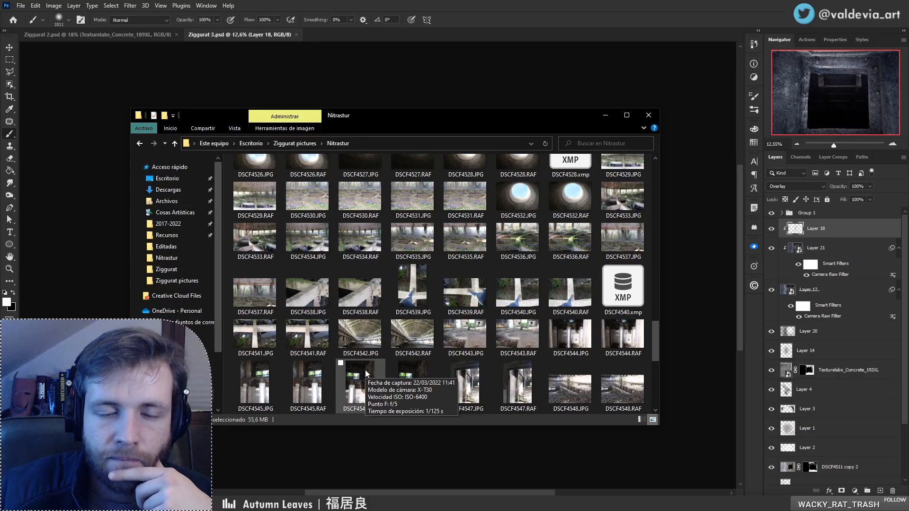
scroll(366, 374, "down", 3)
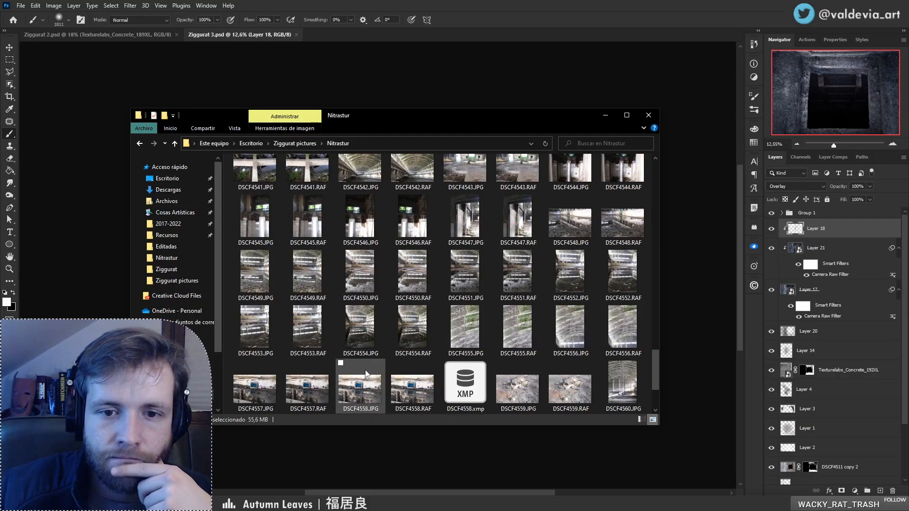
left_click(456, 338)
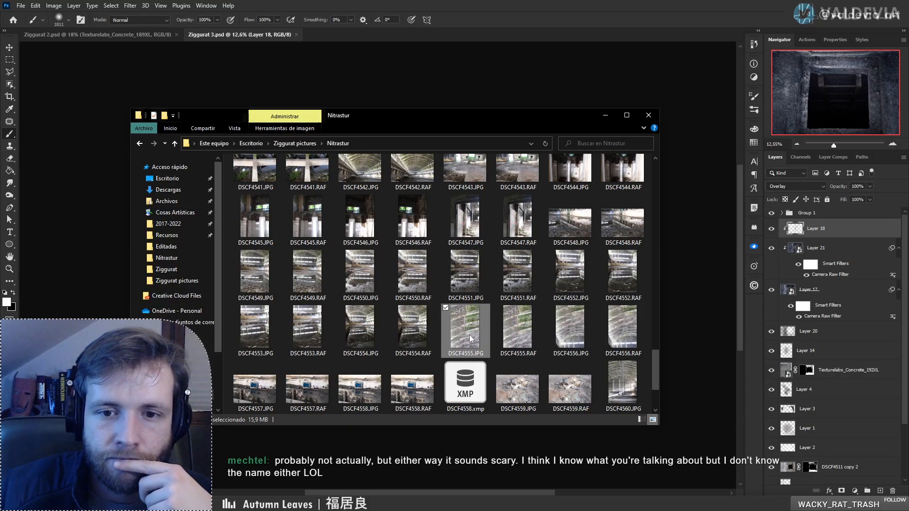
double_click(470, 335)
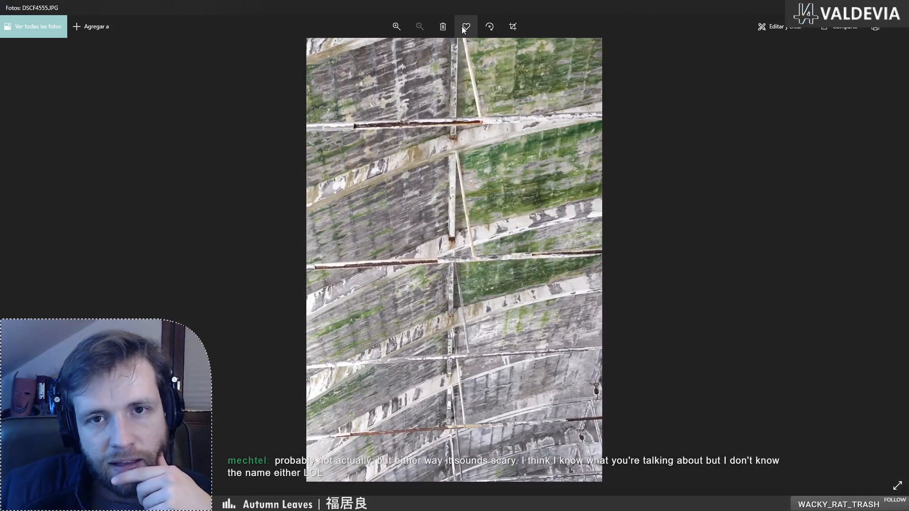
- Examine DSCF4555.JPG upside down by rotating it 180 degrees, rotate it back upright and close the photo
left_click(488, 28)
left_click(488, 29)
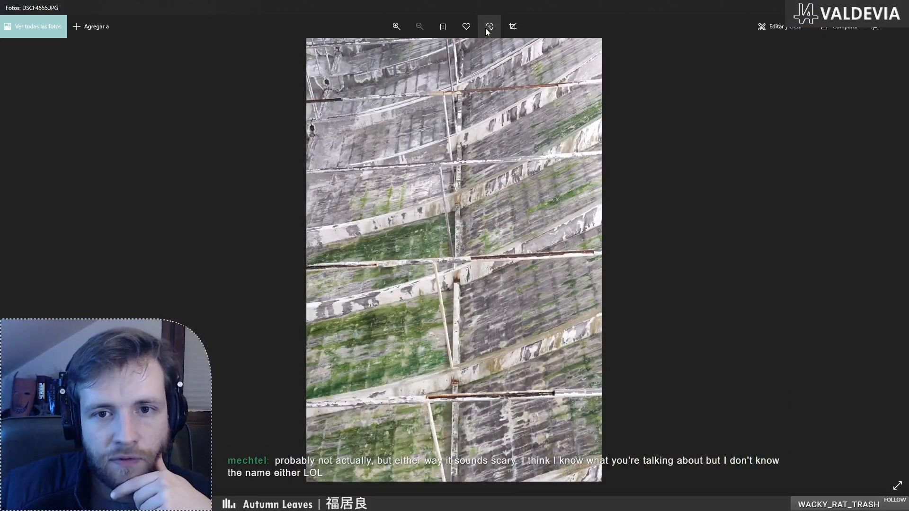
left_click(489, 29)
left_click(488, 29)
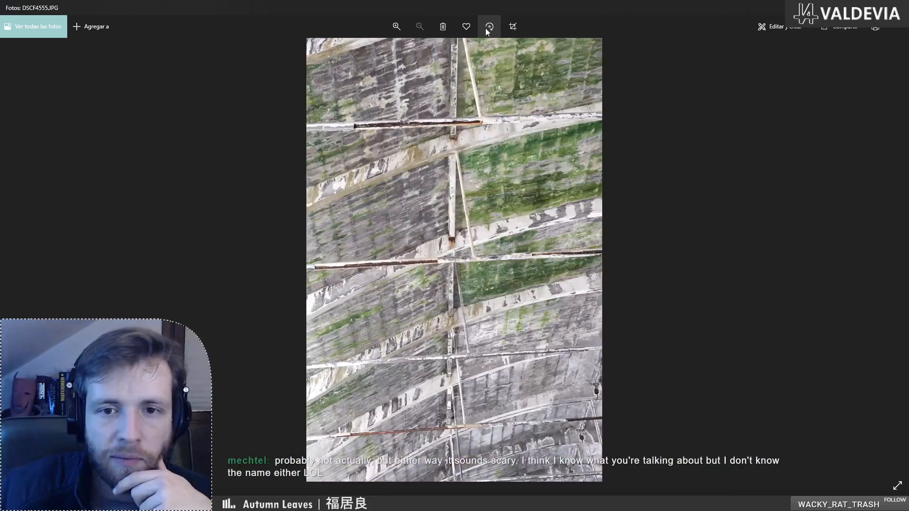
left_click(898, 6)
- View the source photos DSCF4562.JPG, DSCF4563.JPG and DSCF4564.JPG one after another, leaving the last one open
scroll(539, 343, "down", 2)
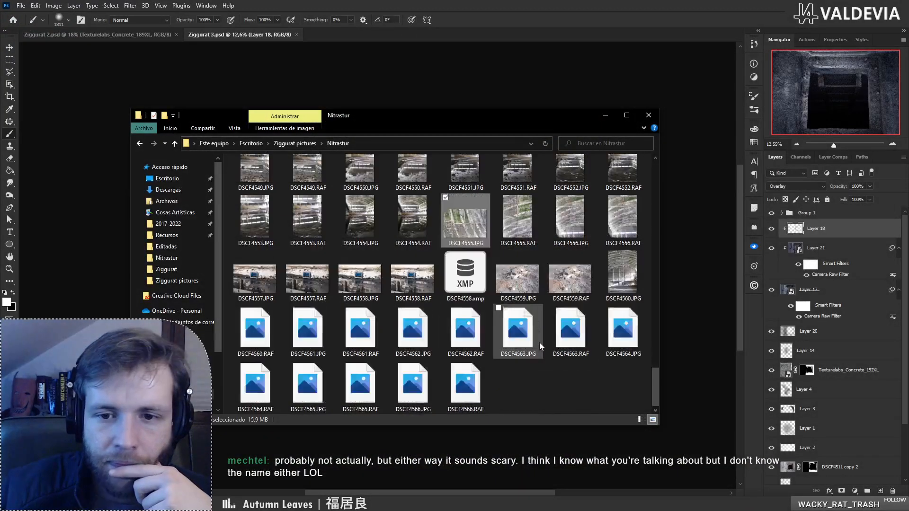
double_click(414, 337)
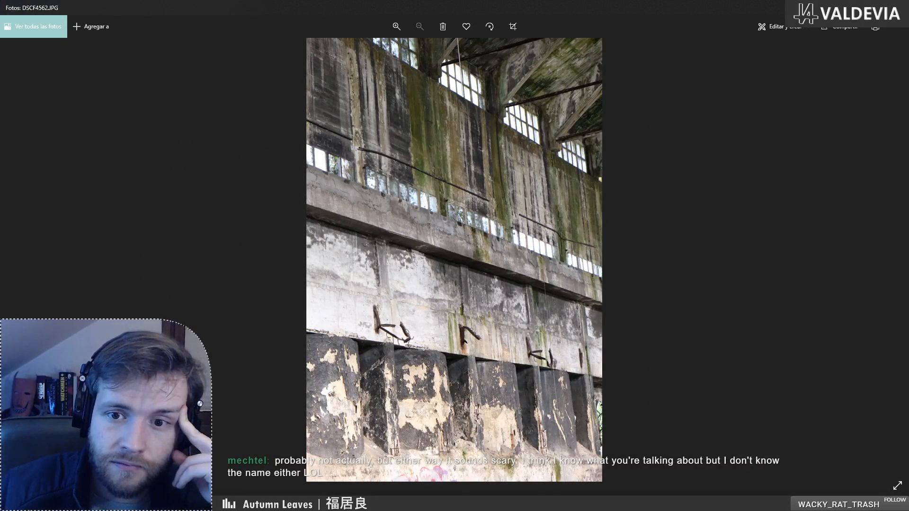
left_click(898, 7)
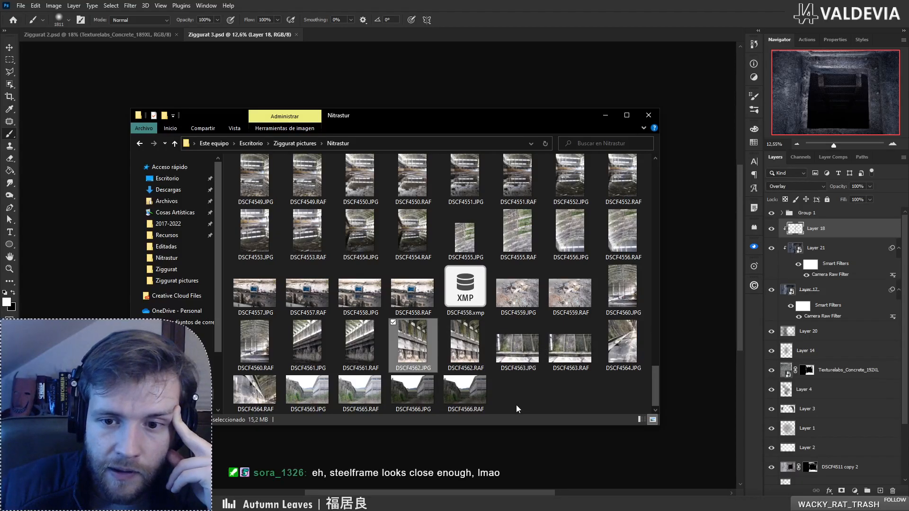
double_click(517, 356)
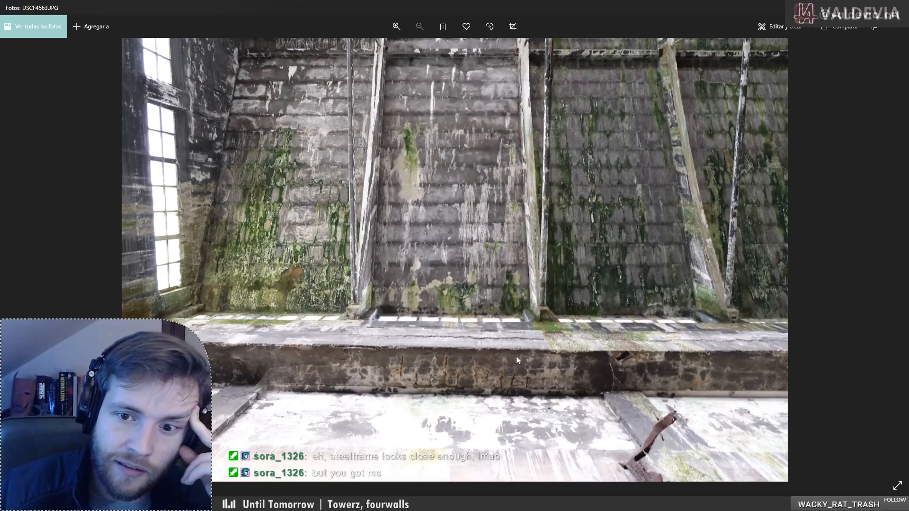
left_click(898, 7)
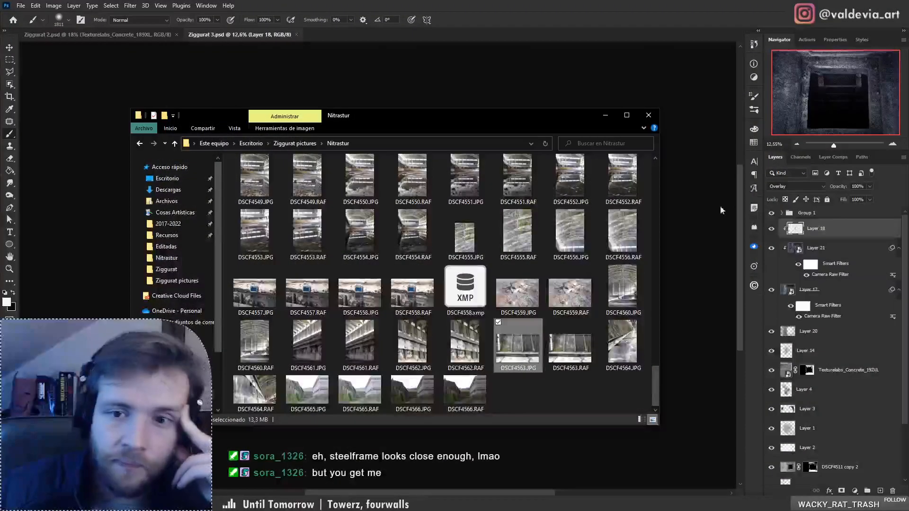
double_click(622, 362)
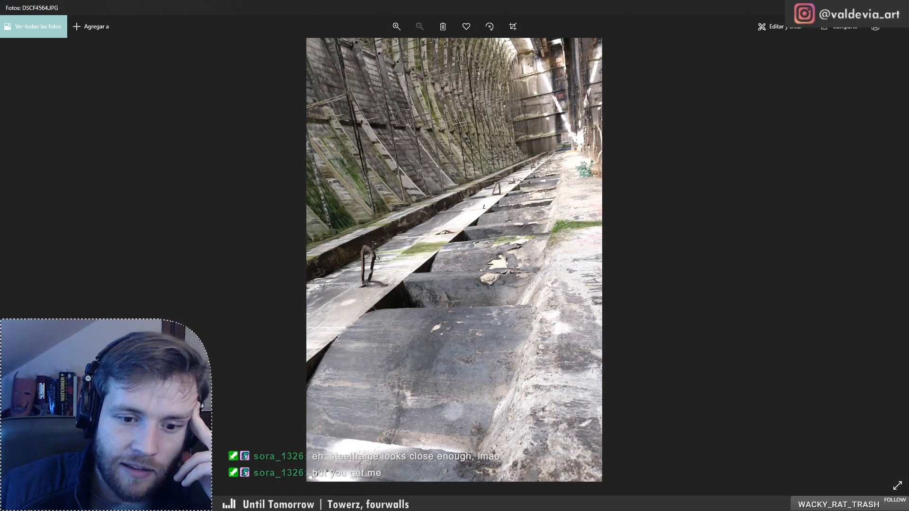
- Review the Ziggurat 2.psd composite in Photoshop, then switch to the Photos window showing Ziggurat 1.jpg
key("alt+Tab")
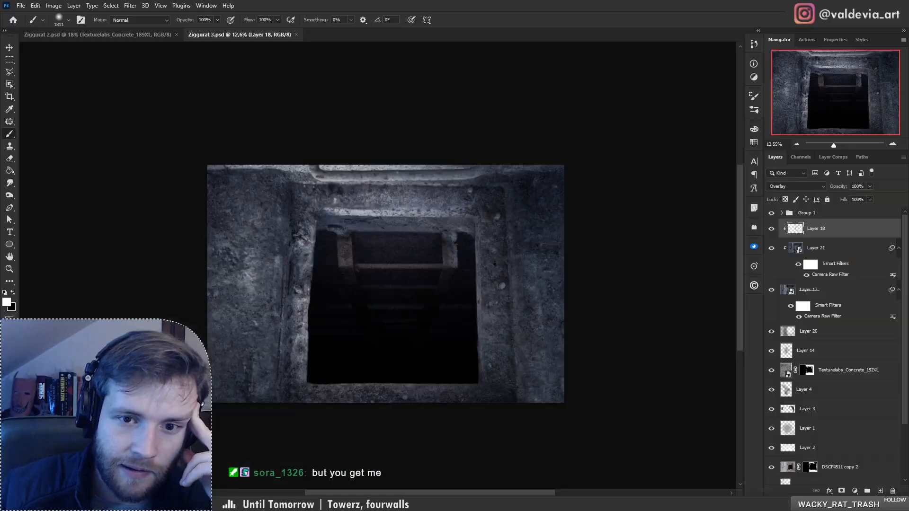
left_click(87, 31)
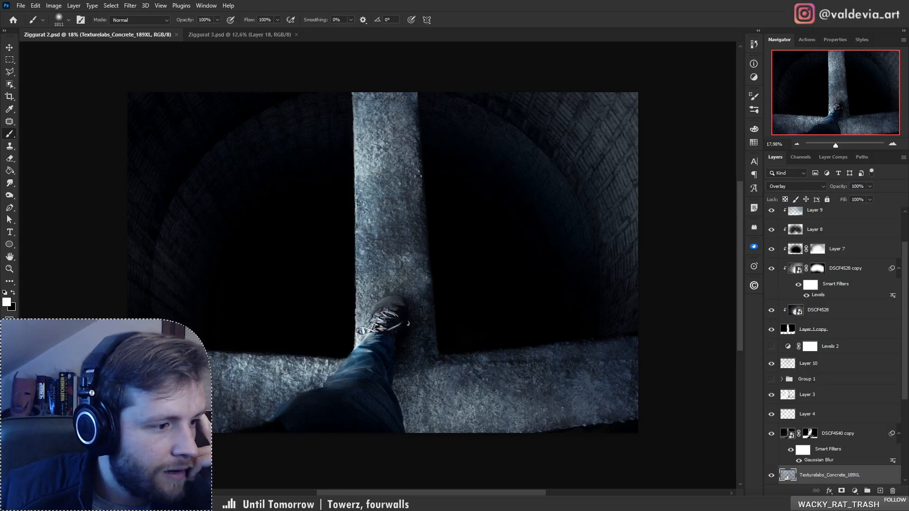
key("alt+Tab")
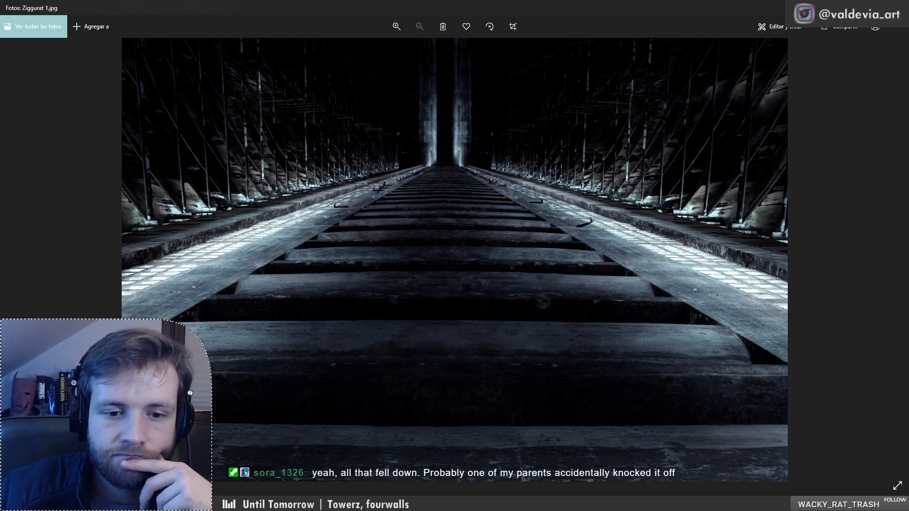
- Compare the source photo DSCF4564.JPG with the finished Ziggurat 1.jpg by alternating between their Photos windows
mouse_move(307, 503)
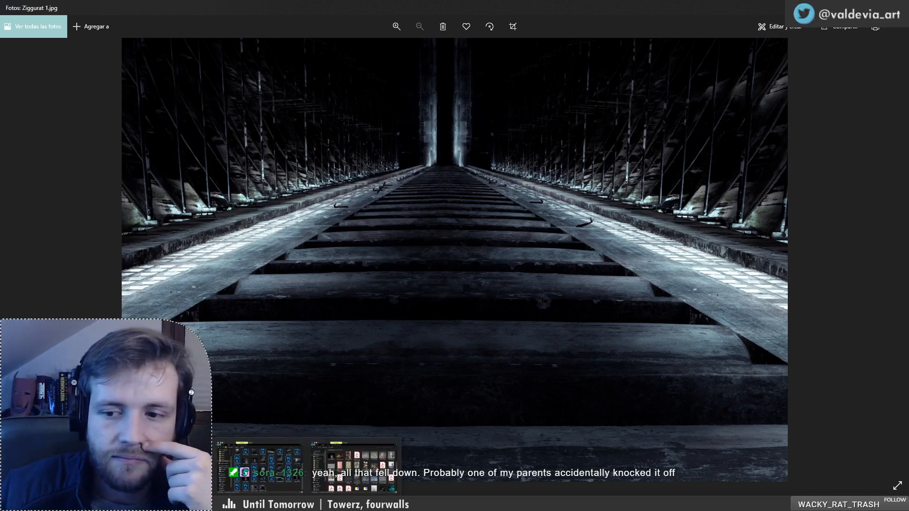
mouse_move(661, 503)
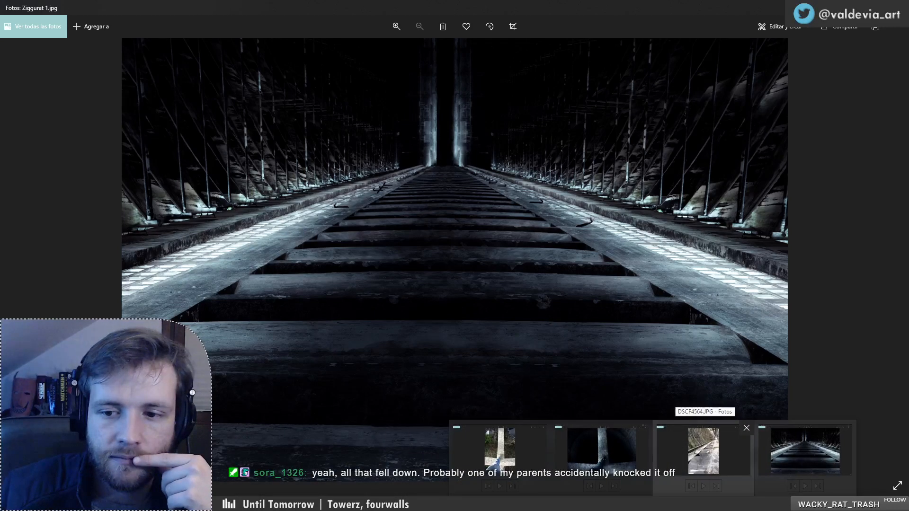
left_click(709, 450)
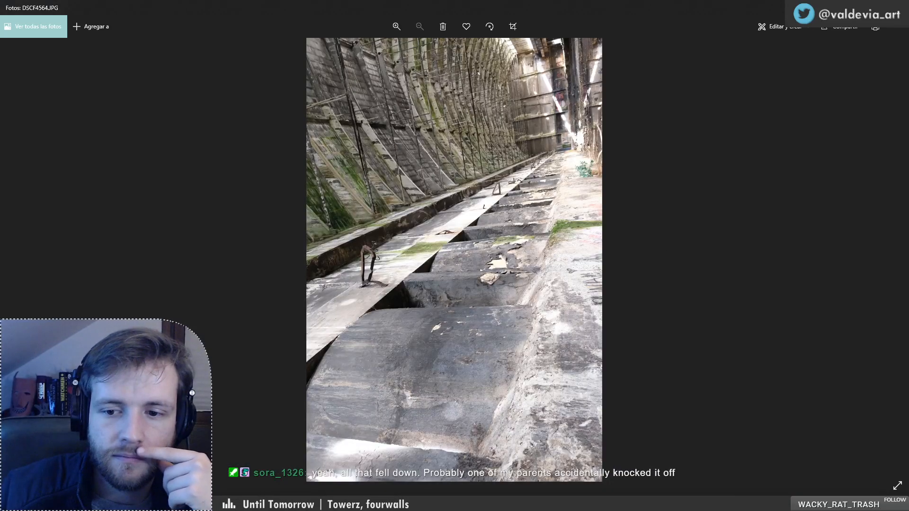
key("alt+Tab")
key("alt+Tab")
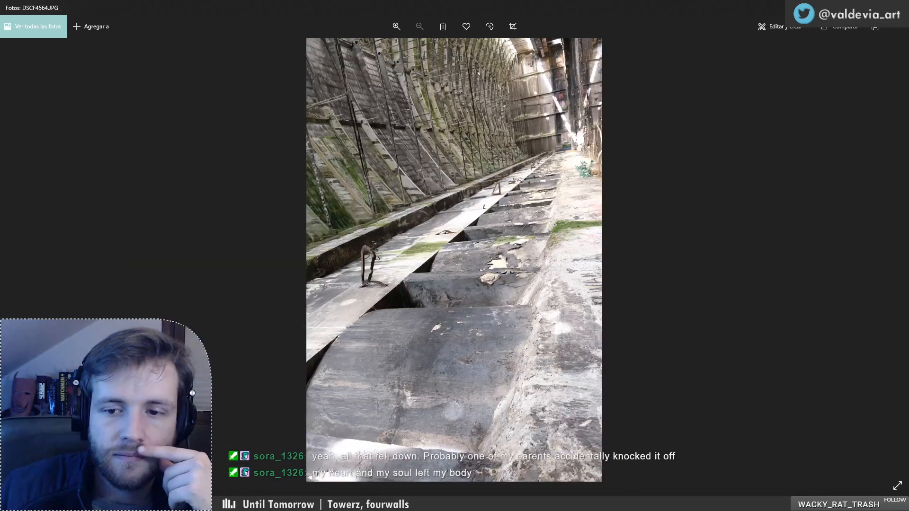
key("alt+Tab")
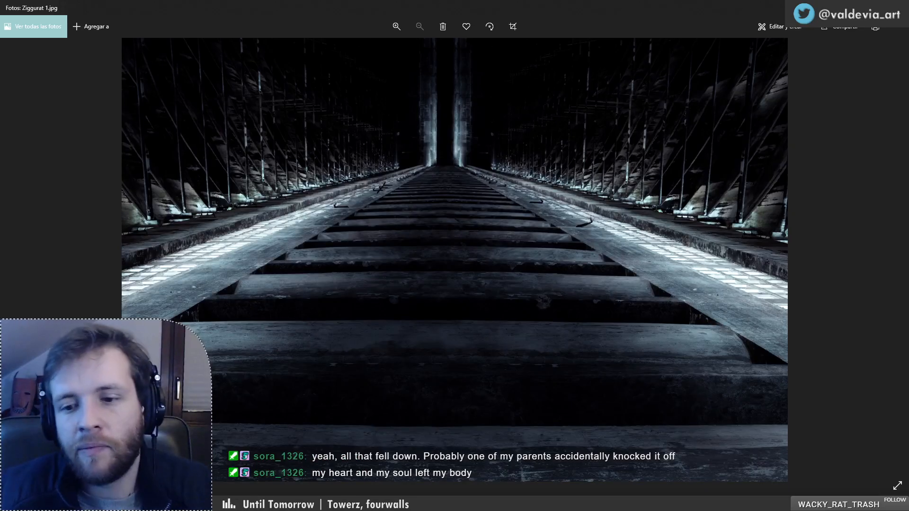
key("alt+Tab")
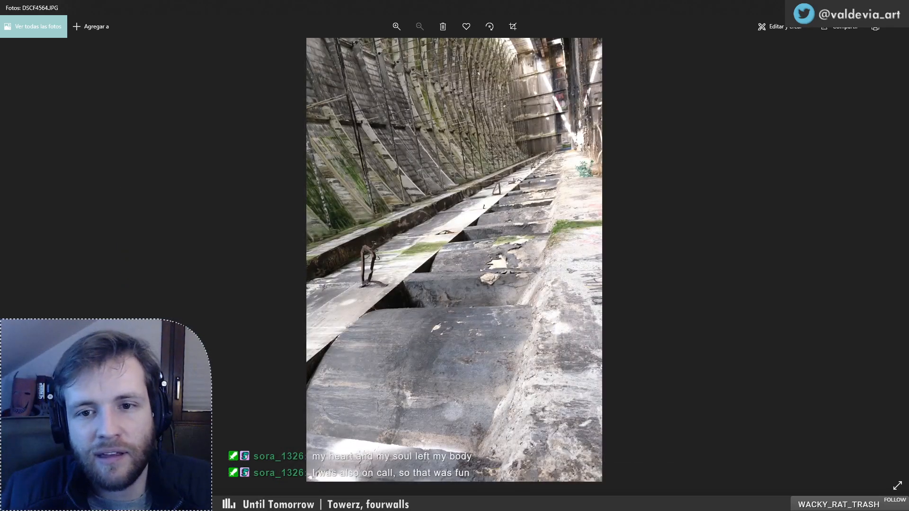
key("alt+Tab")
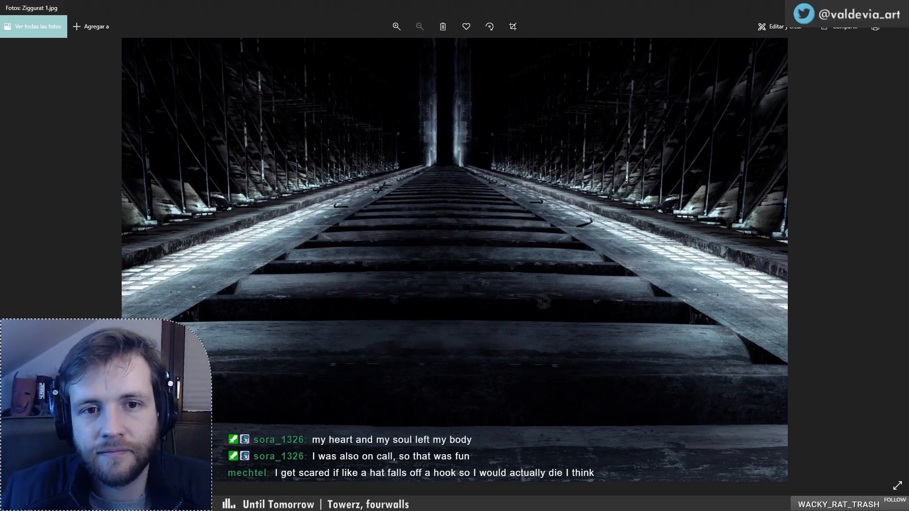
key("alt+Tab")
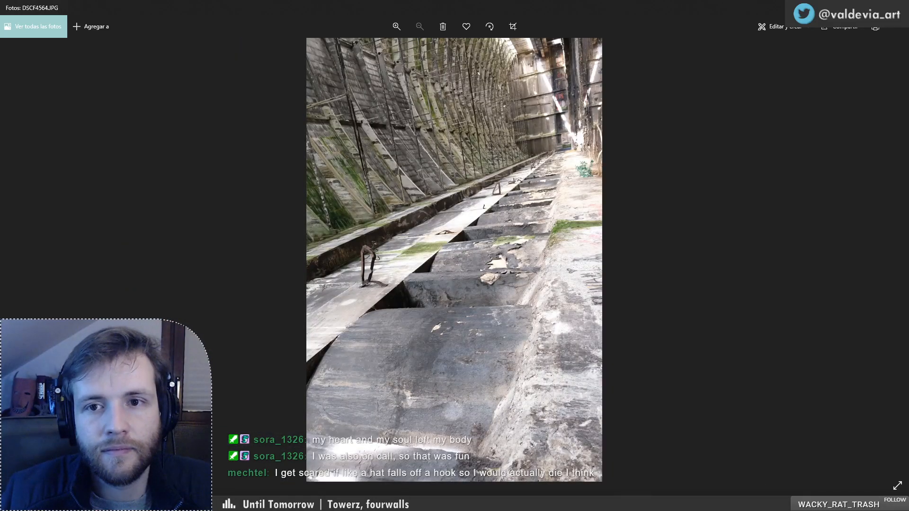
key("alt+Tab")
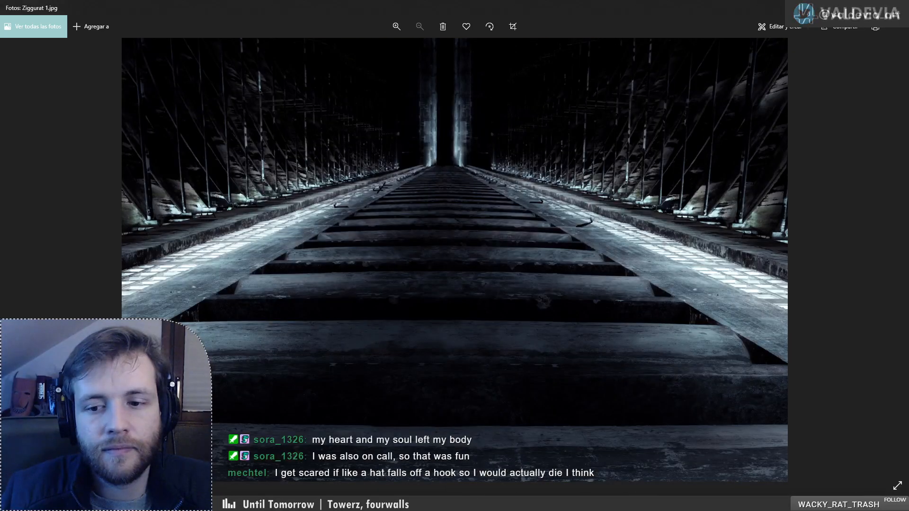
key("alt+Tab")
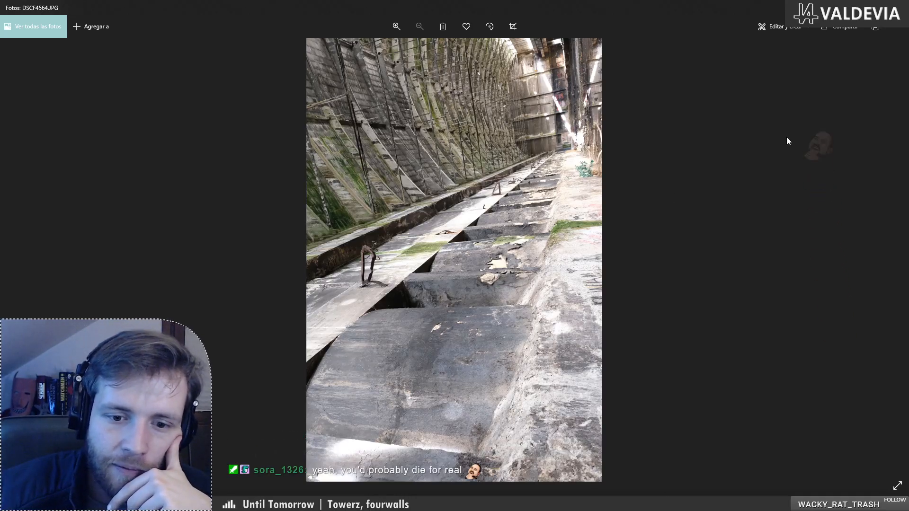
key("alt+Tab")
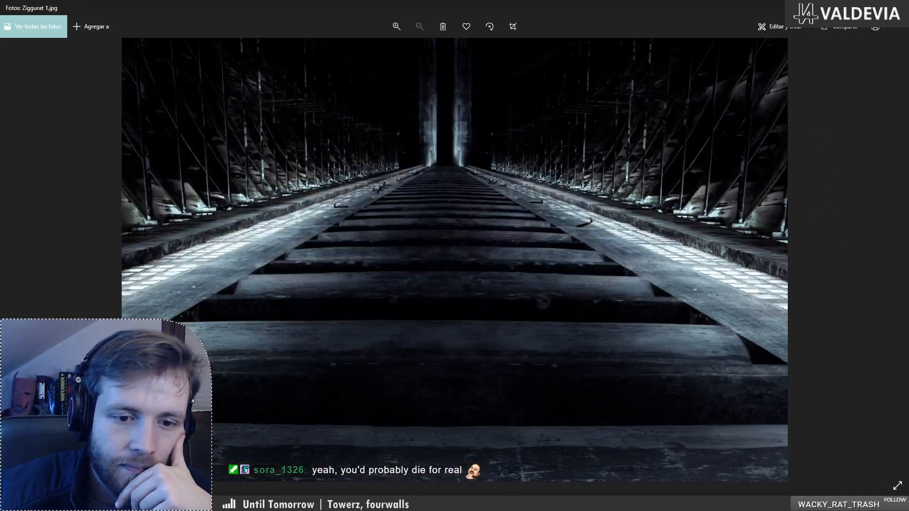
- Open DSCF4561.JPG from the Nitrastur folder, examine it rotated 180 degrees, restore its orientation and close it
key("alt+Tab")
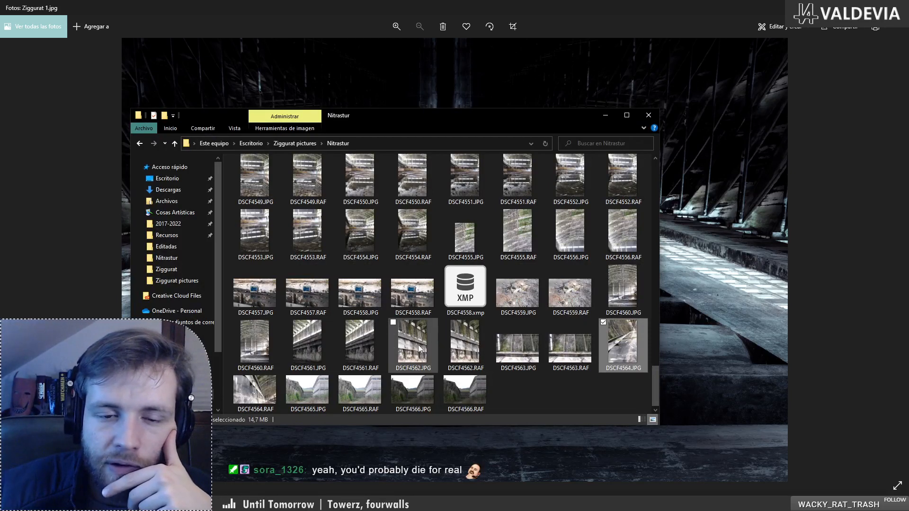
double_click(324, 348)
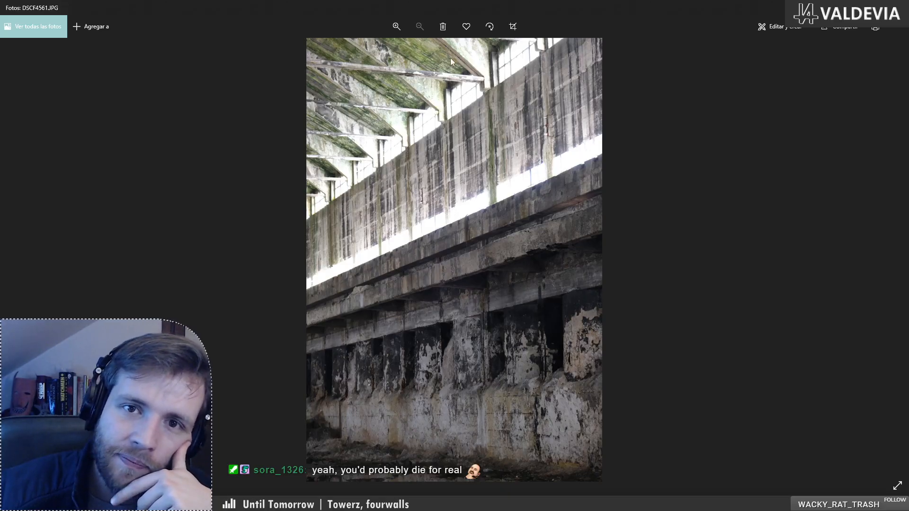
left_click(489, 27)
left_click(489, 26)
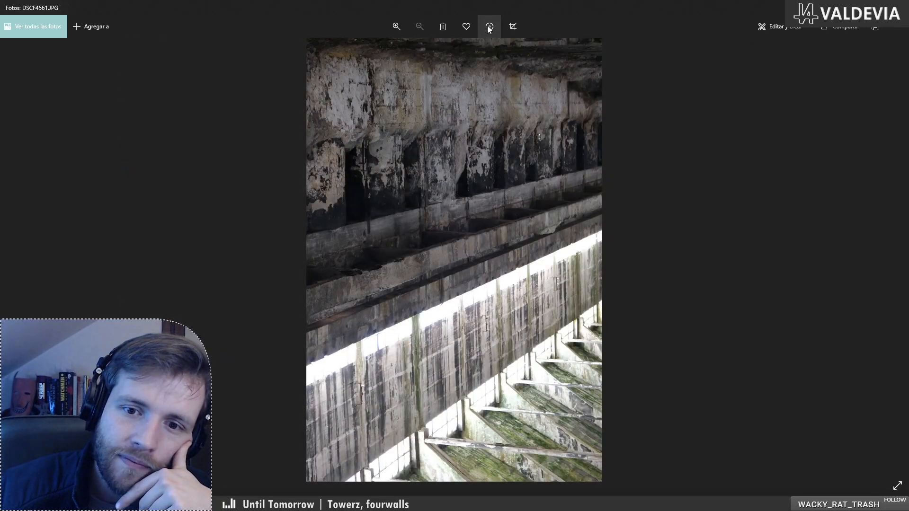
left_click(490, 27)
left_click(489, 26)
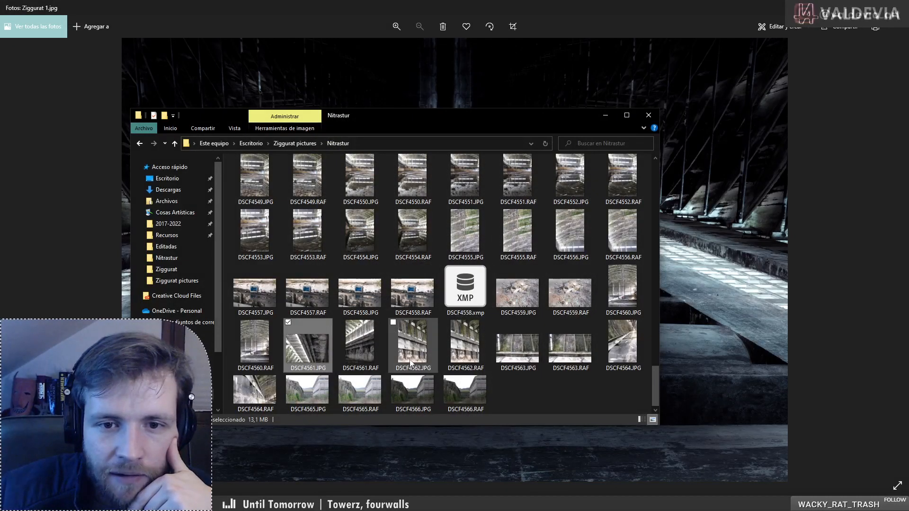
- Find DSCF4515.JPG in the Nitrastur folder, open it and rotate it 270 degrees clockwise to portrait orientation
scroll(410, 359, "up", 2)
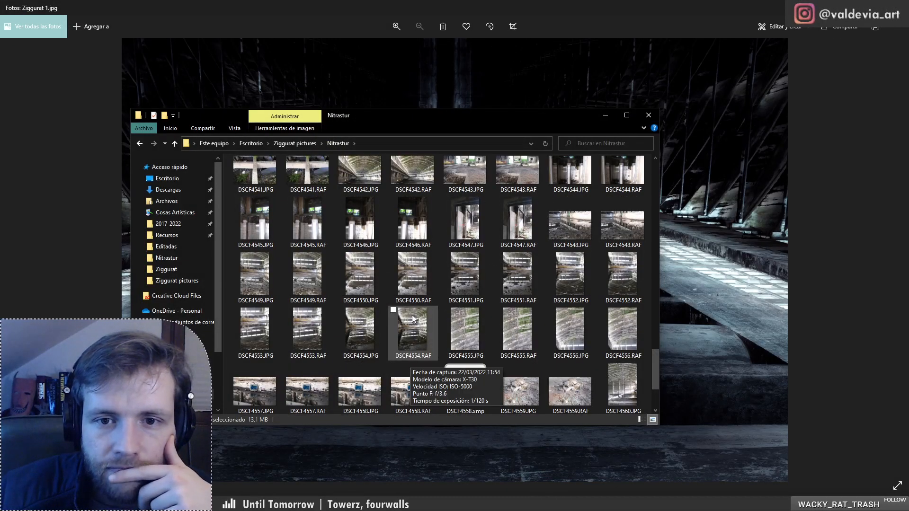
scroll(413, 318, "up", 3)
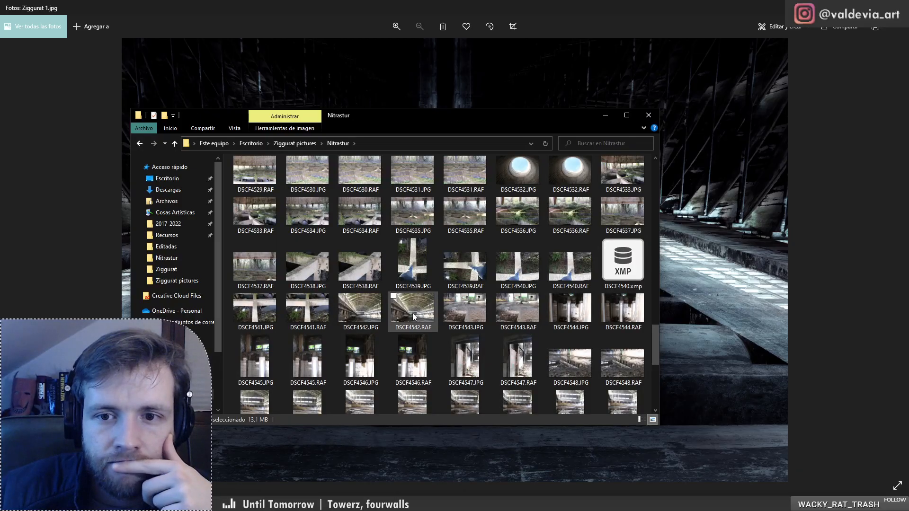
scroll(413, 313, "up", 3)
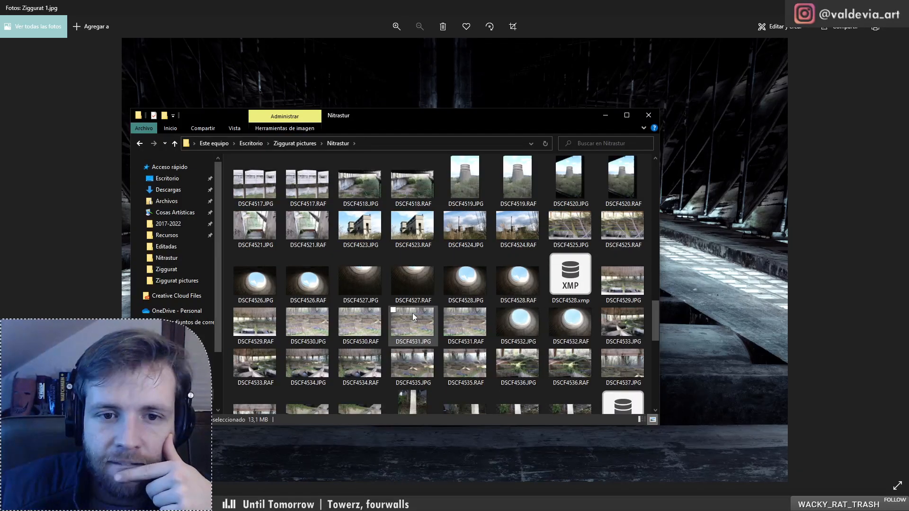
scroll(413, 314, "up", 3)
scroll(413, 314, "down", 3)
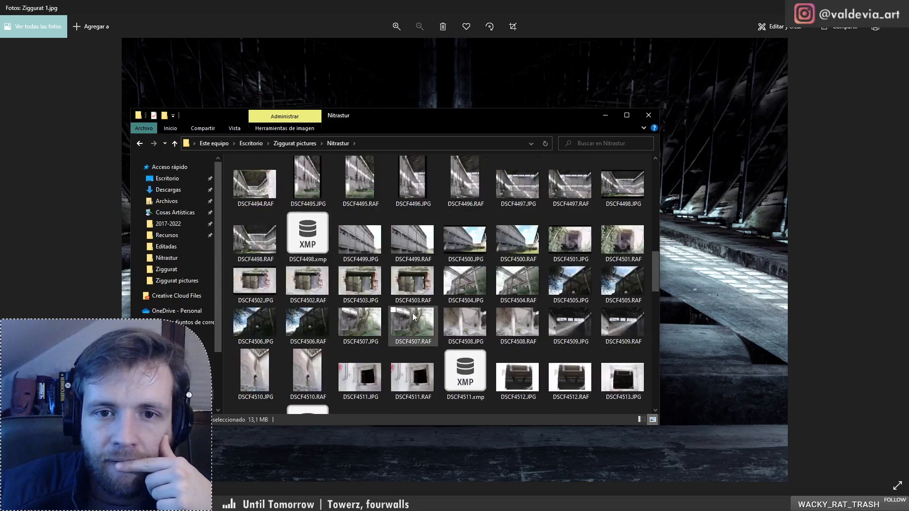
scroll(413, 314, "up", 3)
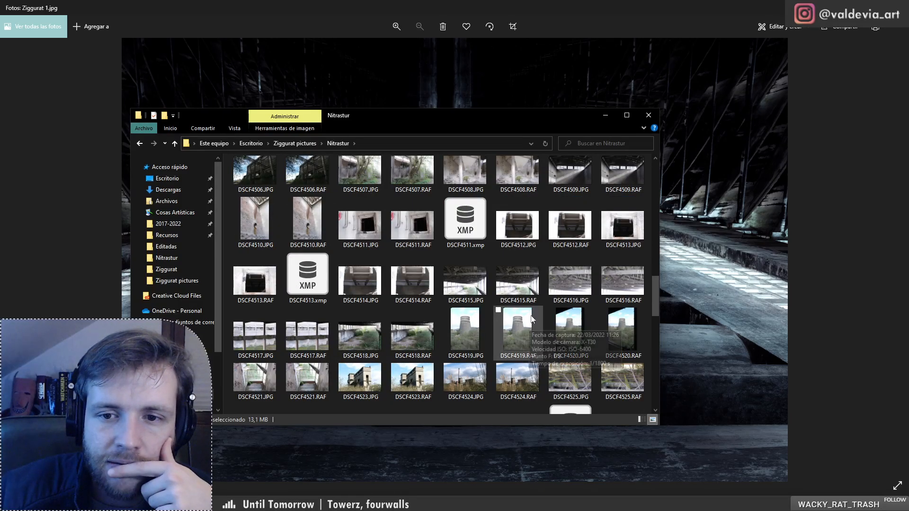
double_click(469, 282)
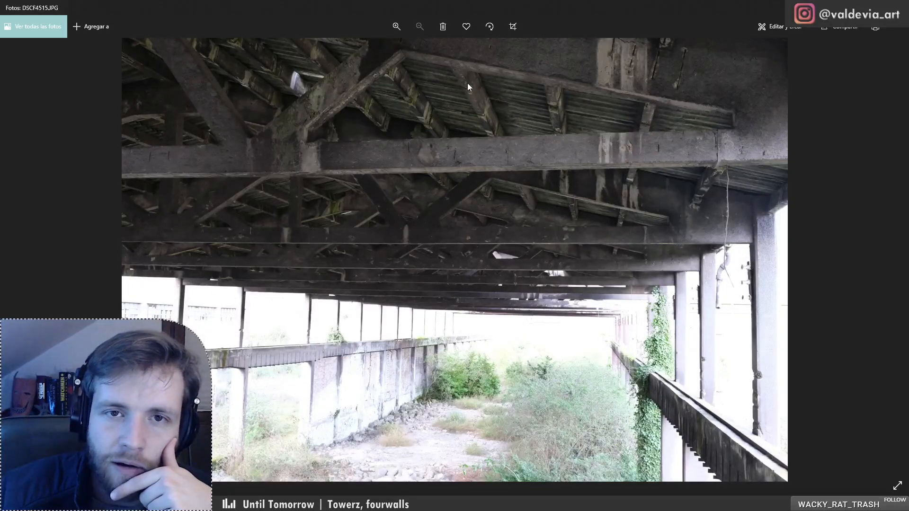
left_click(490, 27)
left_click(491, 27)
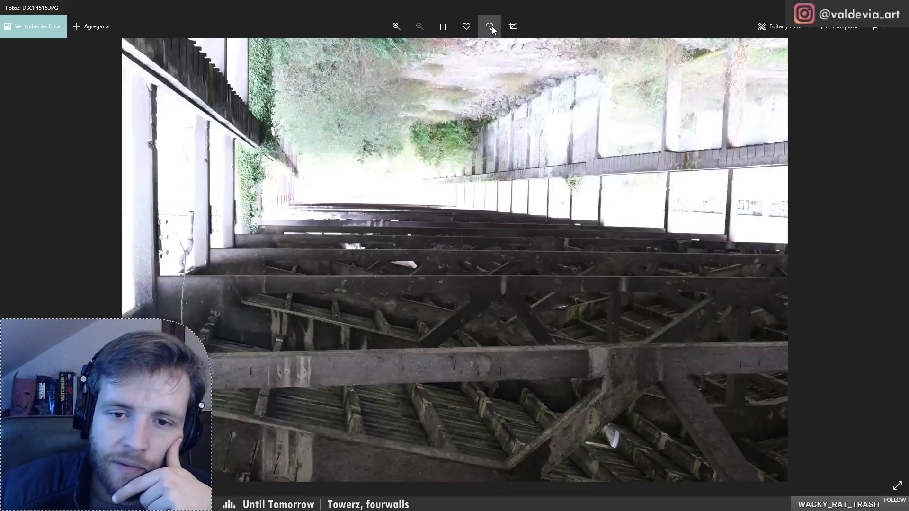
left_click(492, 27)
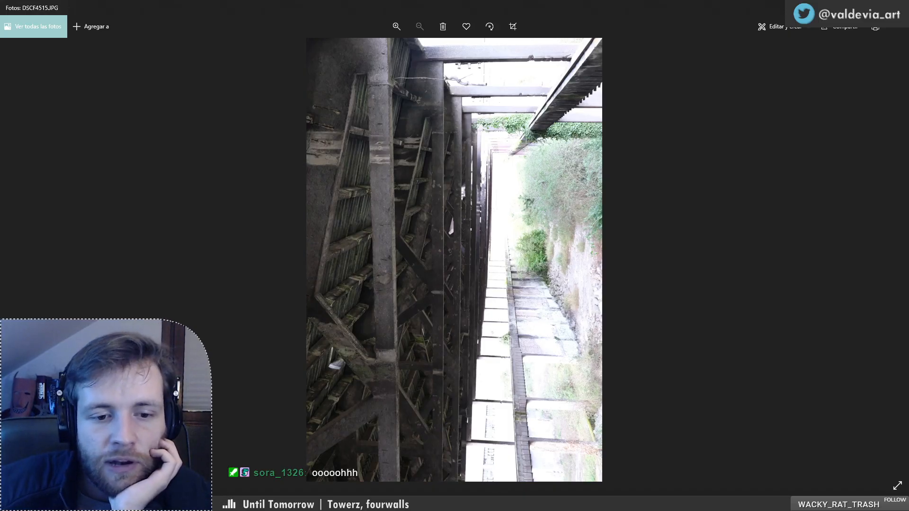
- Open DSCF4516.JPG from the Nitrastur folder and rotate it 90 degrees clockwise
key("alt+Tab")
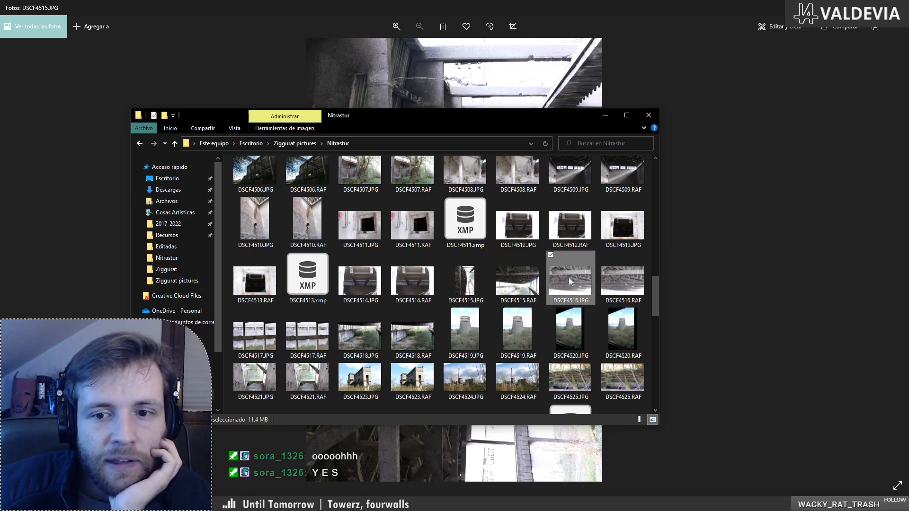
double_click(570, 280)
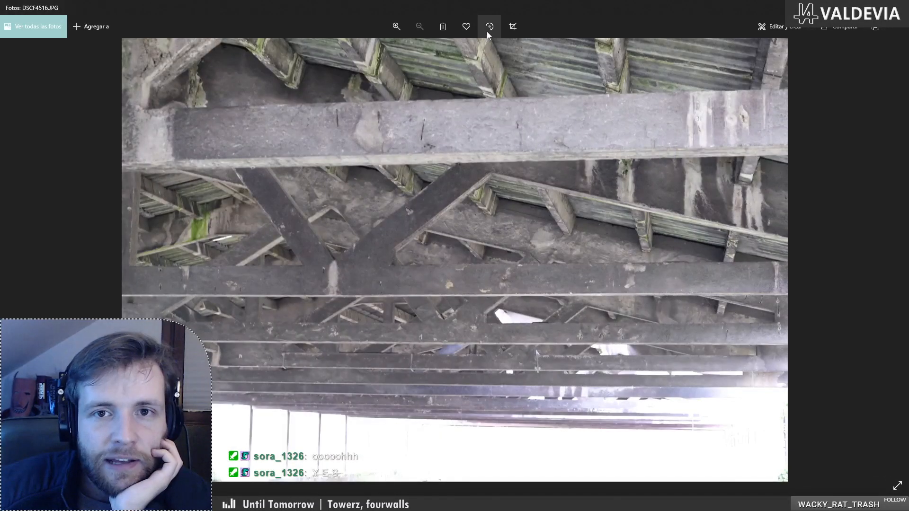
left_click(488, 32)
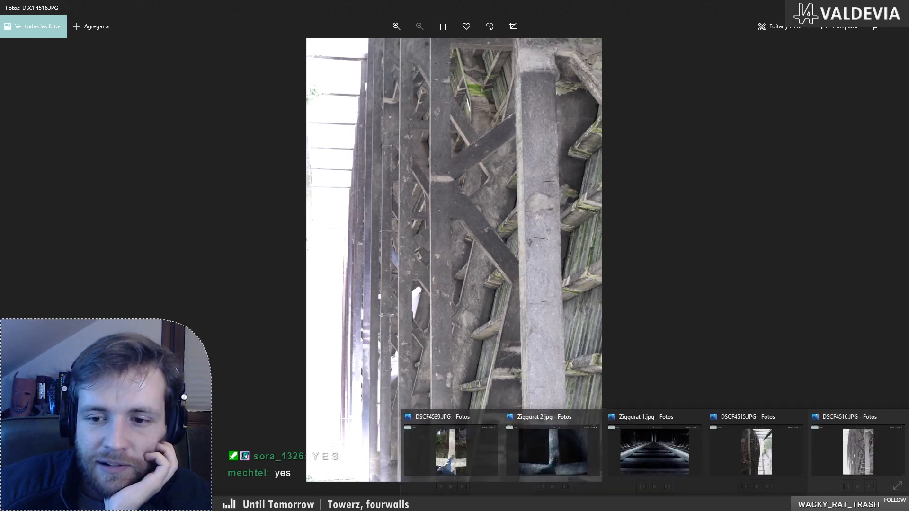
- Compare the rotated photos DSCF4515.JPG and DSCF4516.JPG by alternating between their windows, then close both
left_click(760, 469)
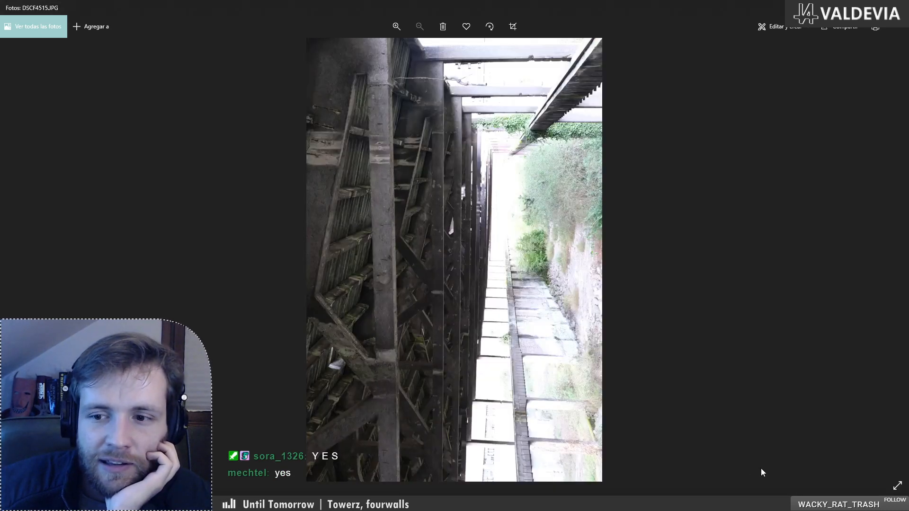
mouse_move(763, 473)
left_click(849, 456)
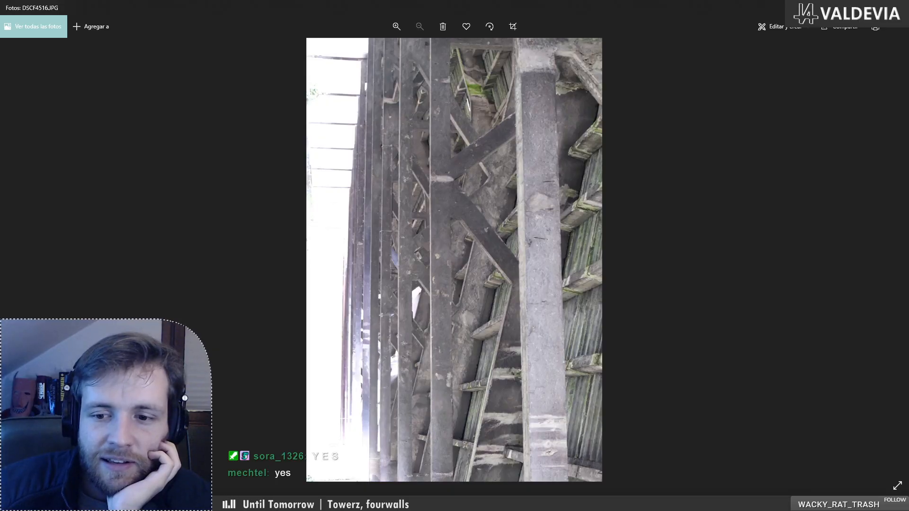
left_click(758, 457)
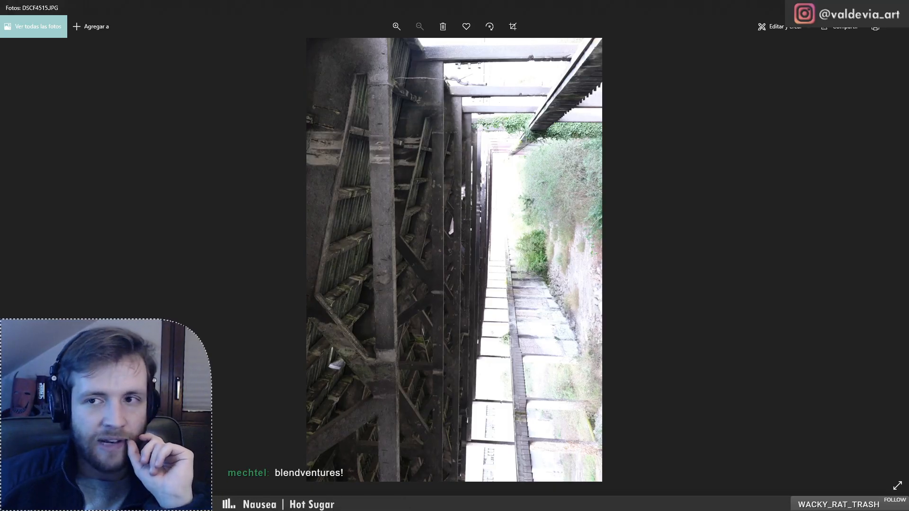
key("Right")
left_click(898, 8)
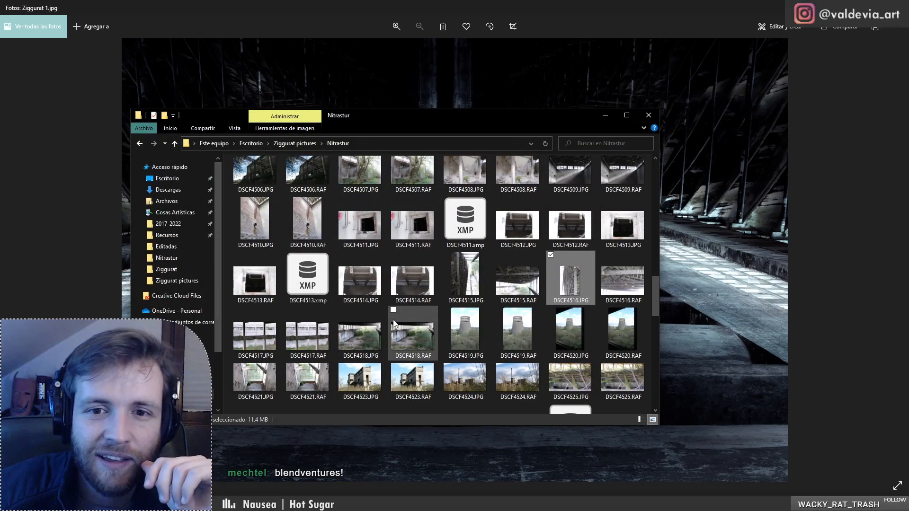
- Browse the earlier photos in the Nitrastur folder, view DSCF4484.JPG and close it
scroll(395, 324, "up", 3)
double_click(458, 324)
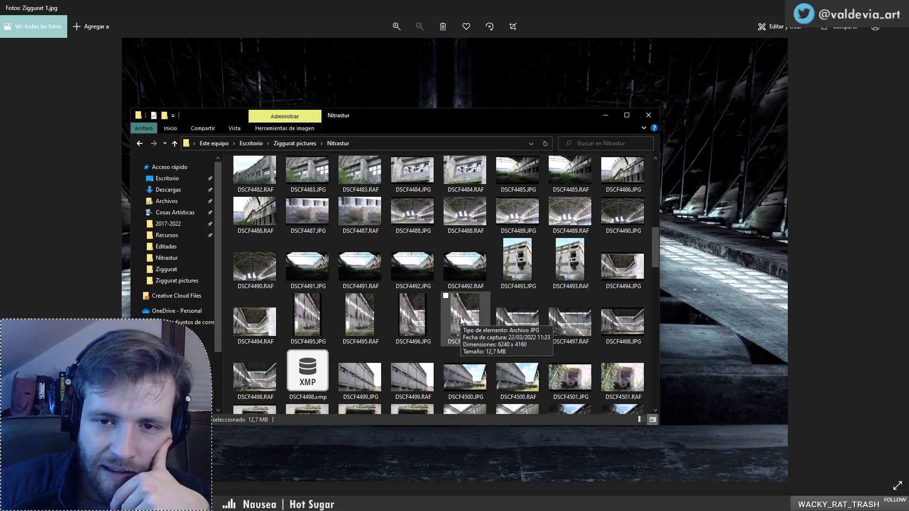
scroll(461, 321, "up", 3)
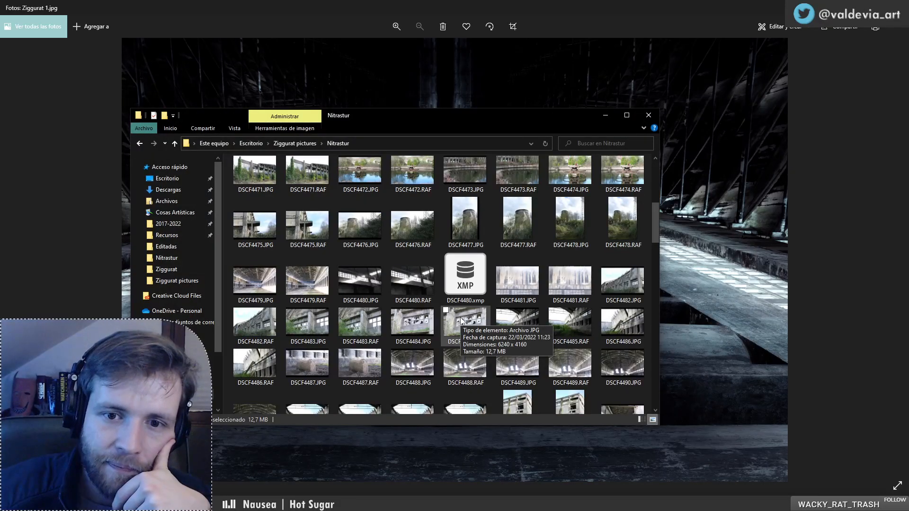
double_click(422, 326)
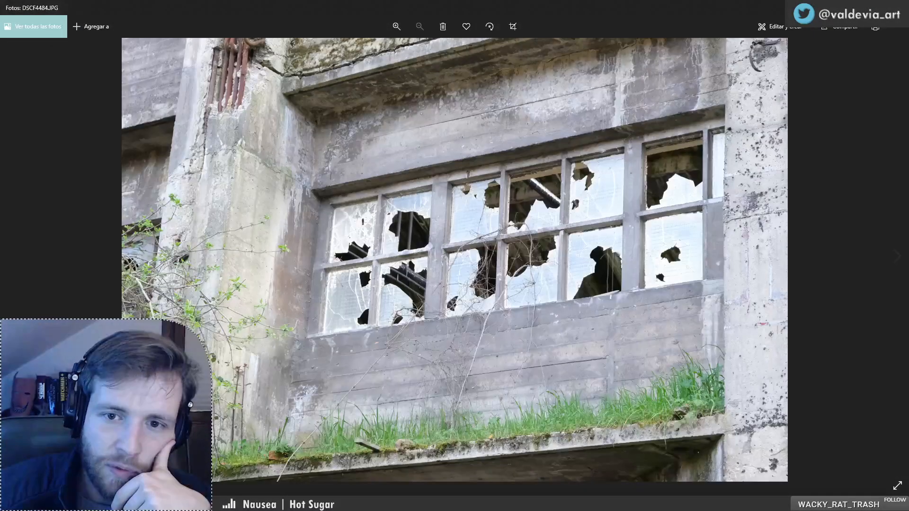
left_click(898, 7)
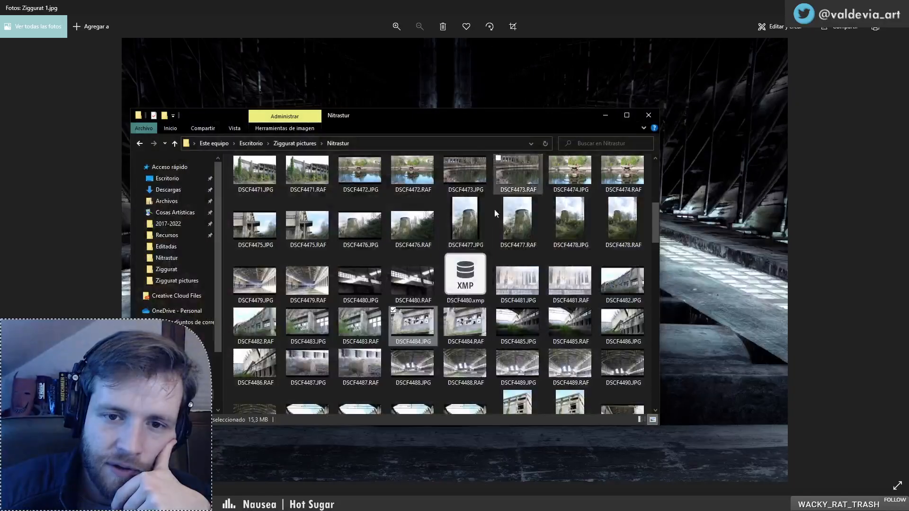
- View the source photo DSCF4480.JPG, reopen it for a second look and close it
double_click(377, 288)
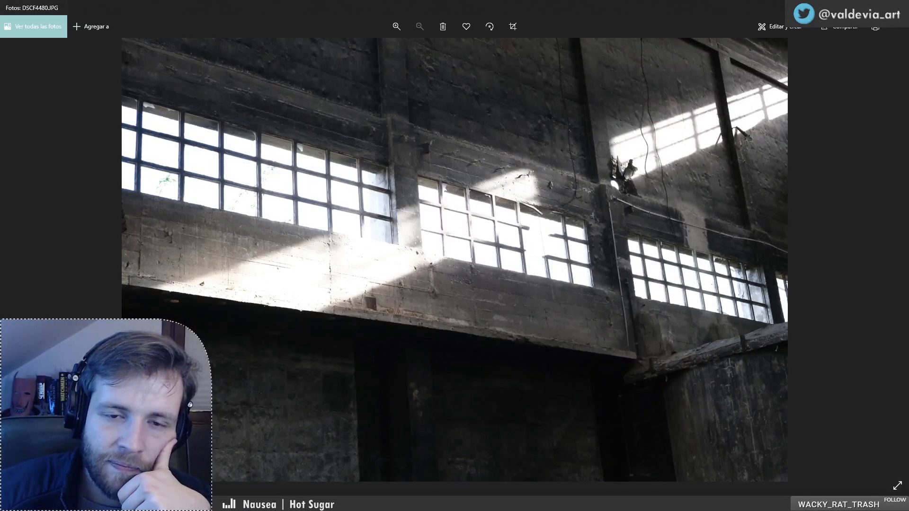
left_click(898, 7)
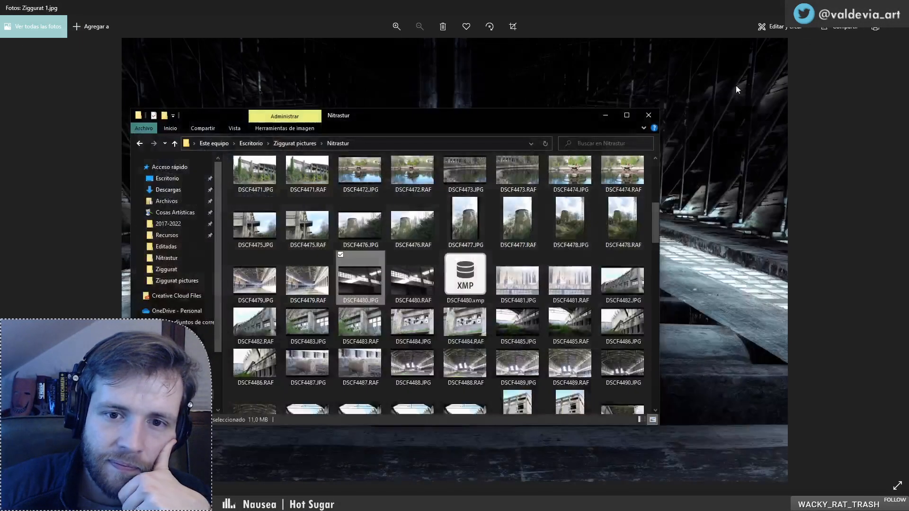
double_click(365, 289)
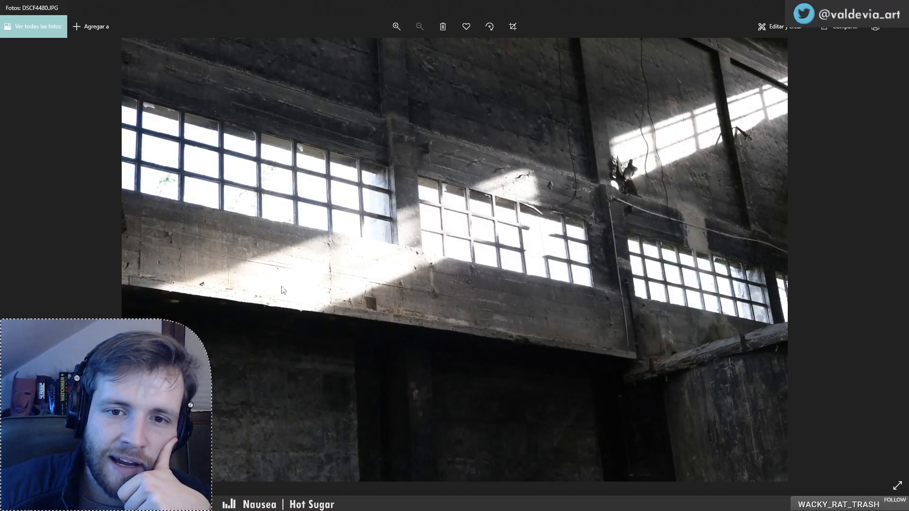
left_click(897, 7)
- View the edited version DSCF4480-1.jpg in the Editadas subfolder, close it and return to the Nitrastur folder
scroll(341, 308, "up", 5)
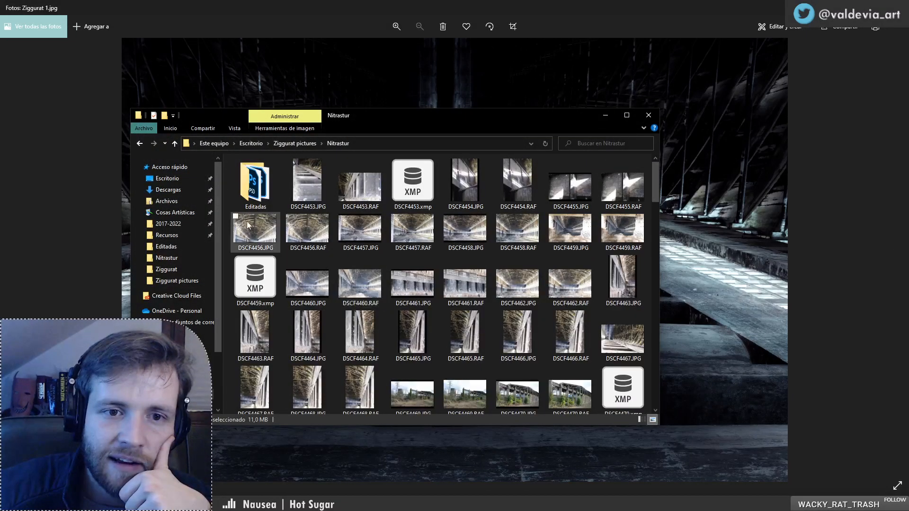
left_click(254, 195)
double_click(254, 195)
double_click(469, 184)
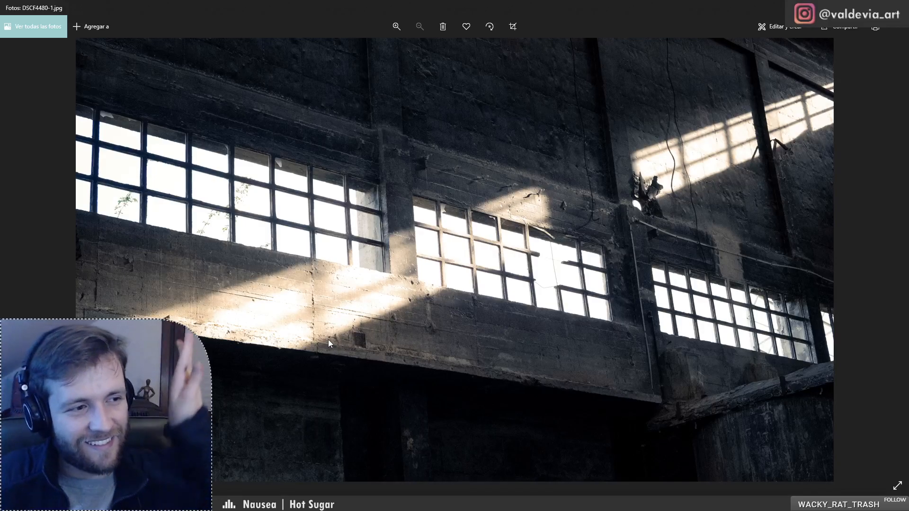
key("alt+F4")
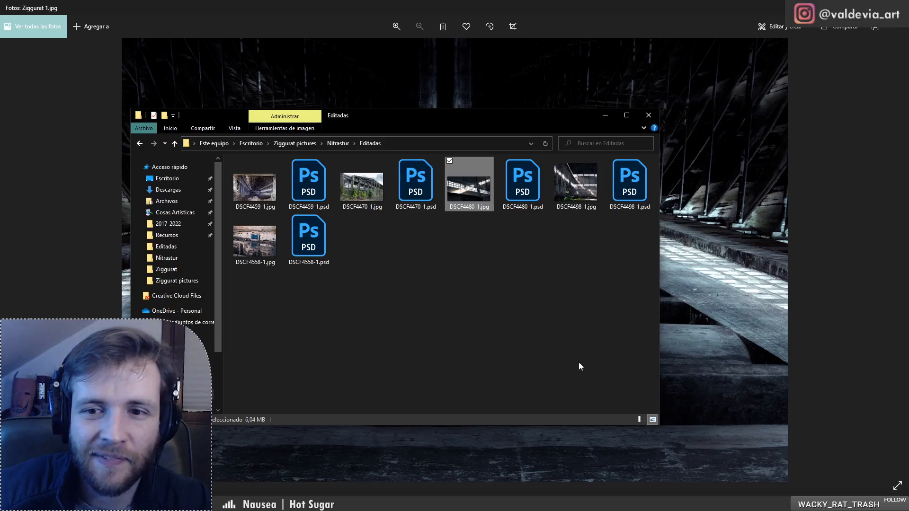
left_click(341, 371)
key("BackSpace")
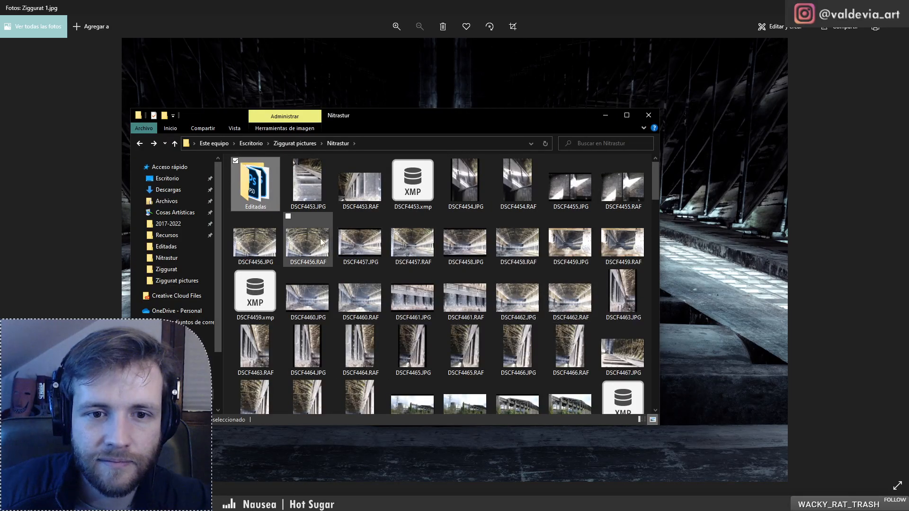
- View the source photos DSCF4457.JPG, DSCF4455.JPG and DSCF4463.JPG one after another, closing each
double_click(367, 244)
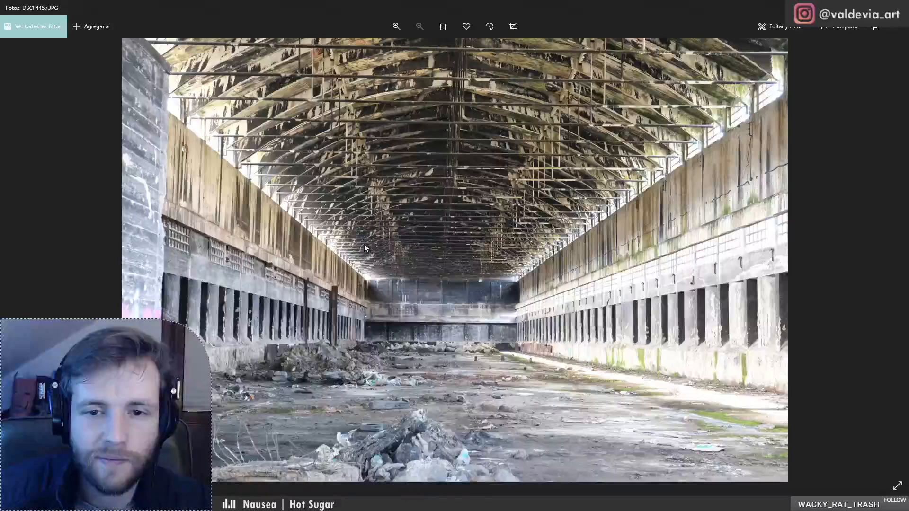
left_click(899, 7)
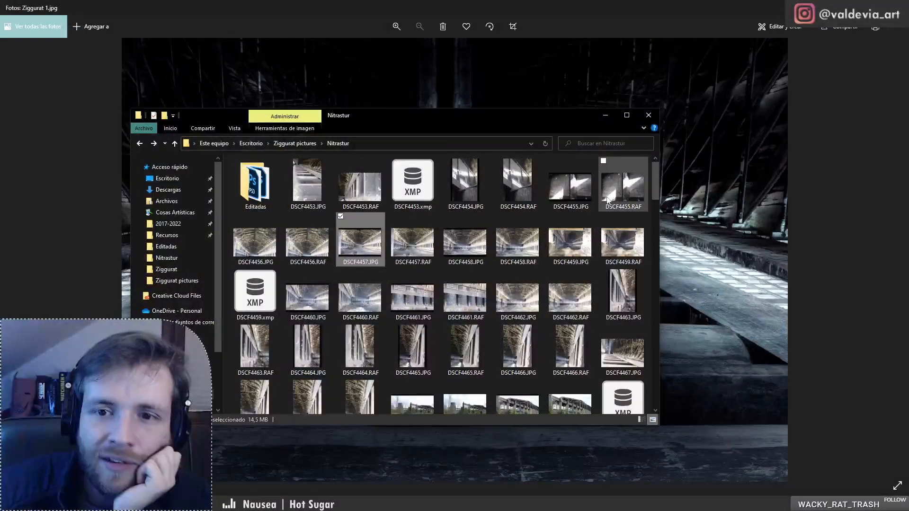
left_click(592, 192)
double_click(592, 192)
left_click(899, 8)
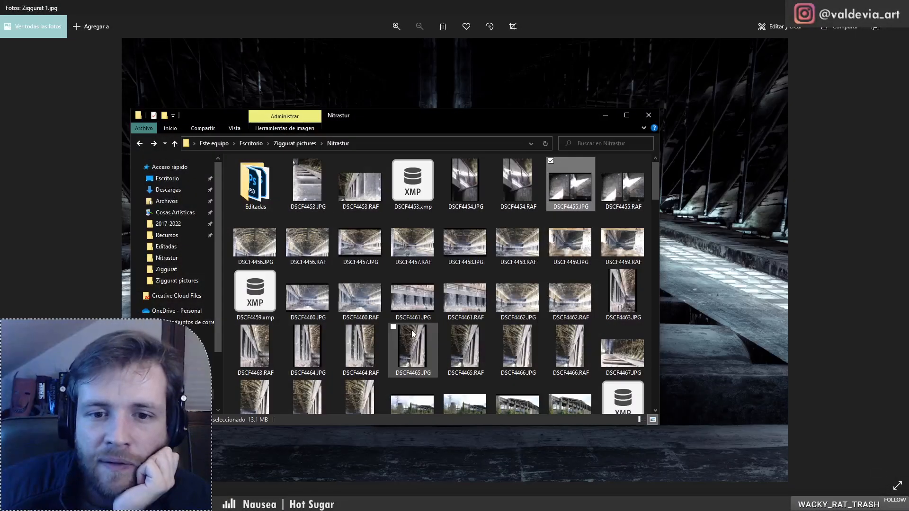
double_click(626, 289)
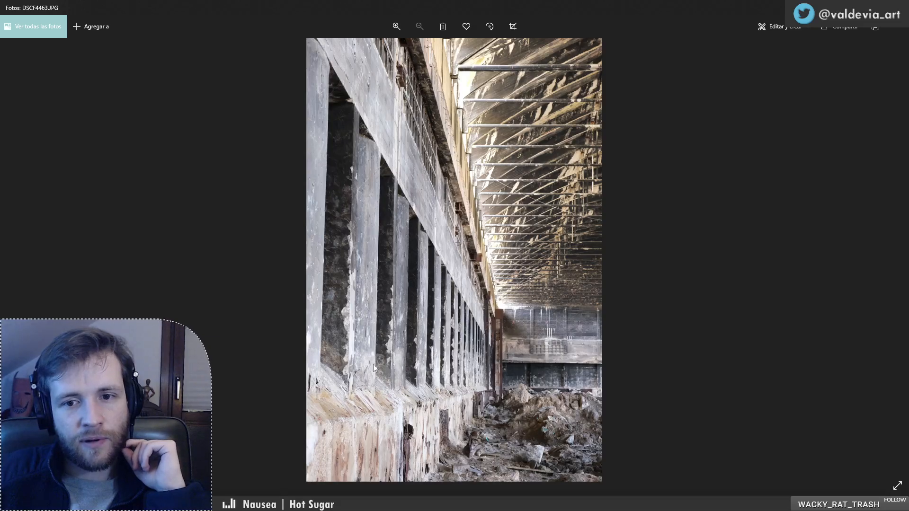
left_click(898, 8)
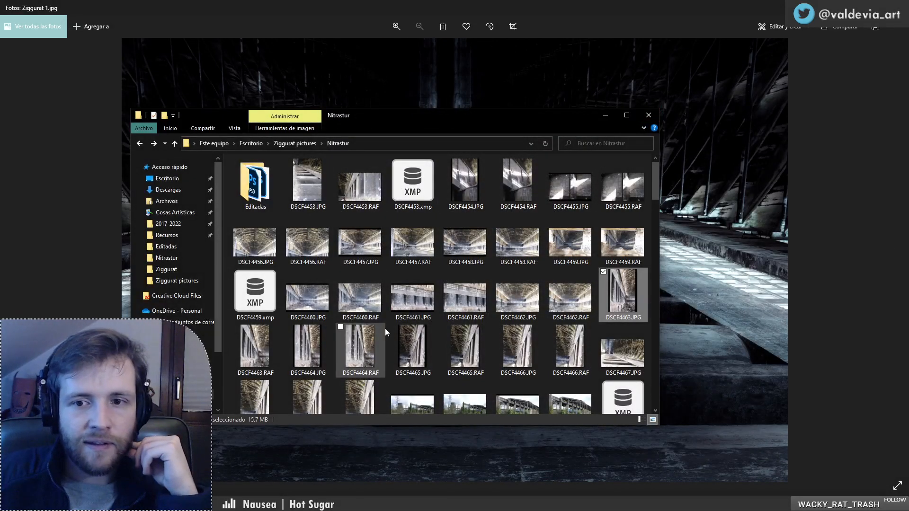
- Look further through the Nitrastur folder, view DSCF4481.JPG and close it
mouse_move(385, 328)
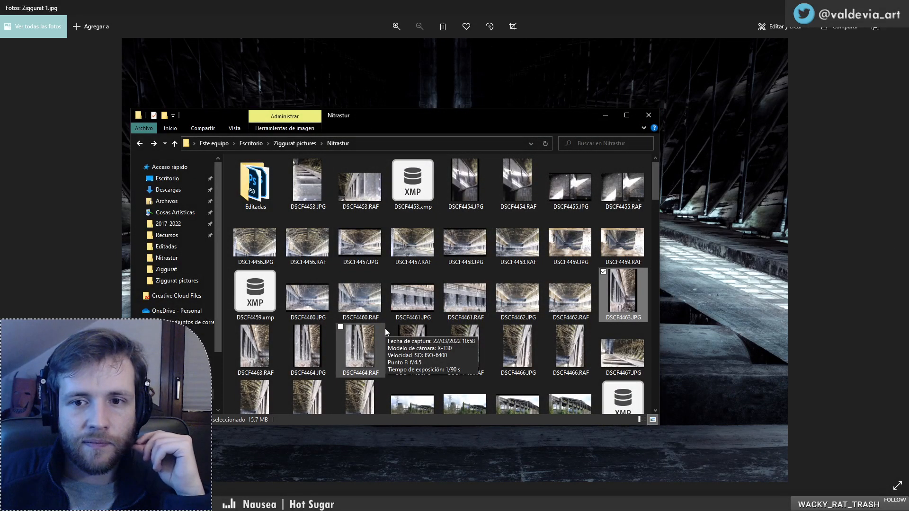
scroll(323, 307, "down", 3)
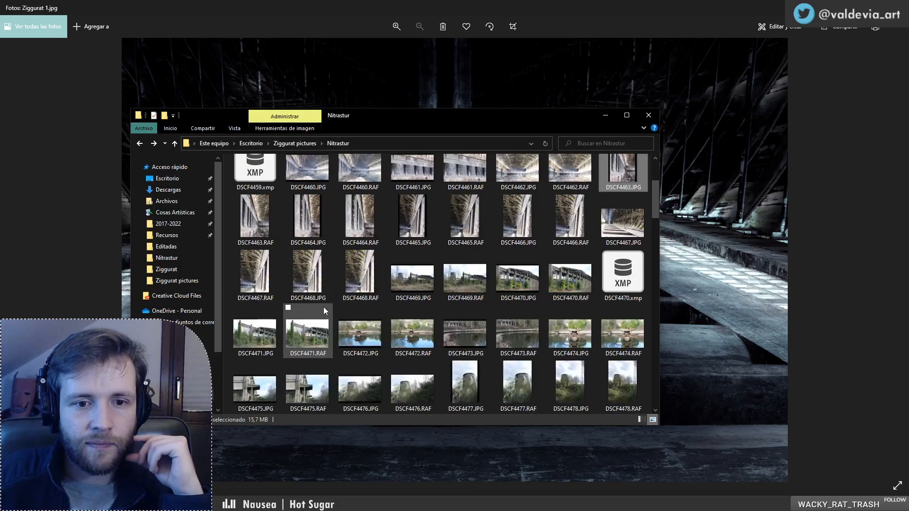
mouse_move(413, 347)
scroll(413, 347, "down", 3)
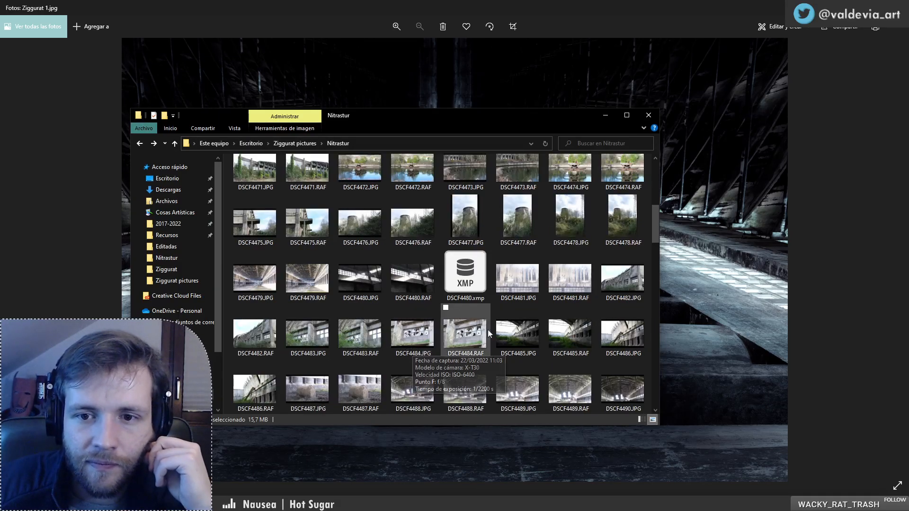
double_click(527, 294)
left_click(898, 8)
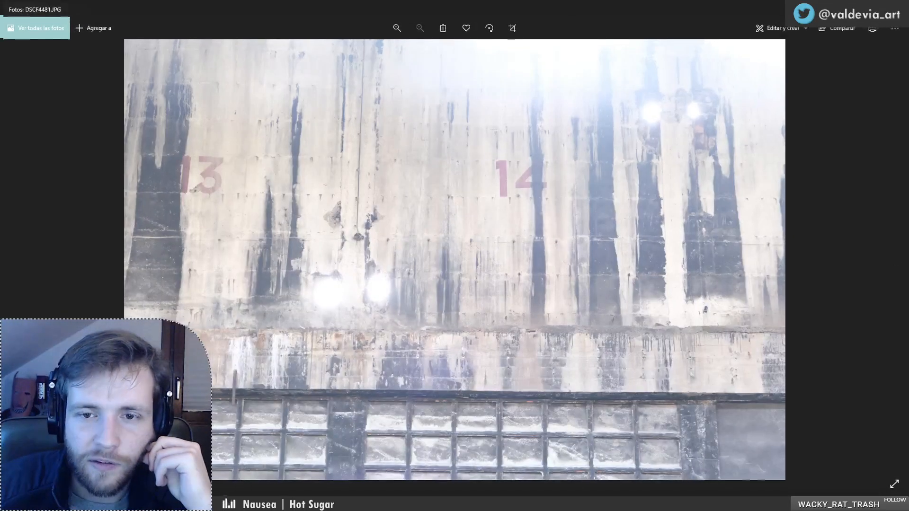
- View the hall interior photos DSCF4496.JPG and DSCF4498.JPG from the Nitrastur folder, closing each
scroll(445, 352, "down", 3)
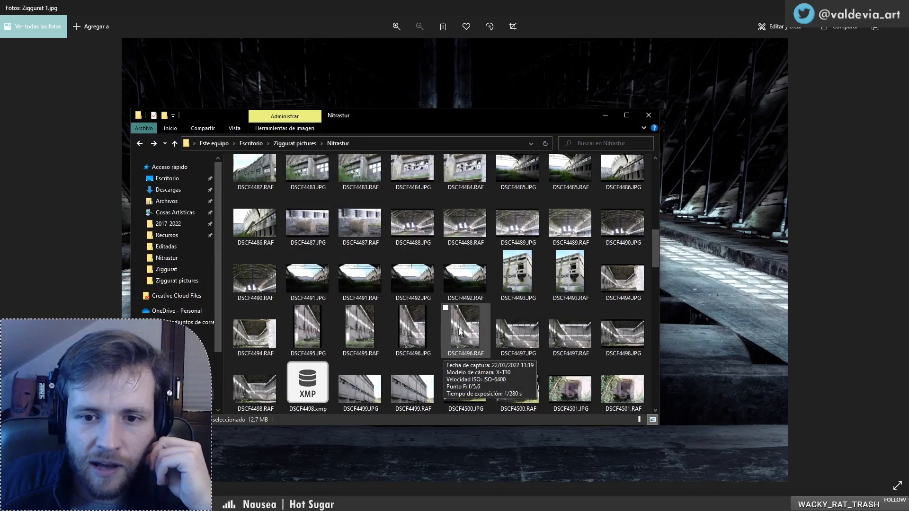
double_click(419, 334)
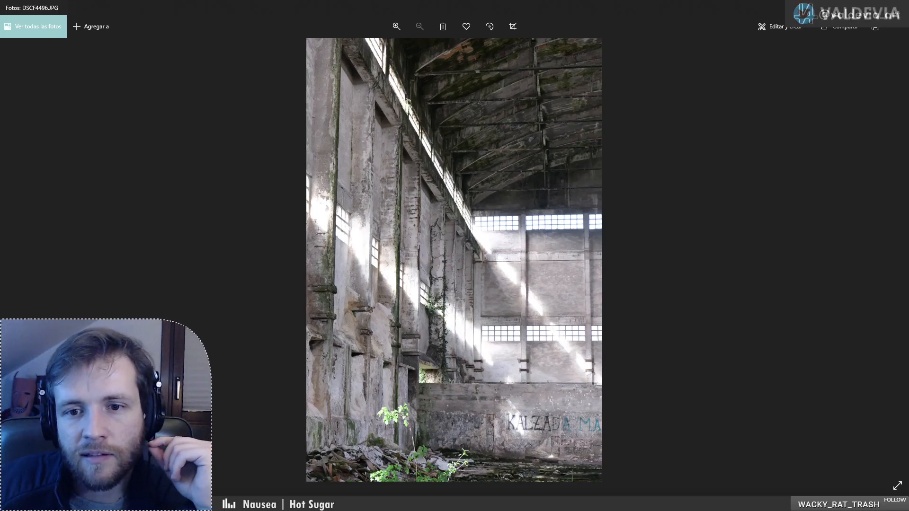
left_click(898, 8)
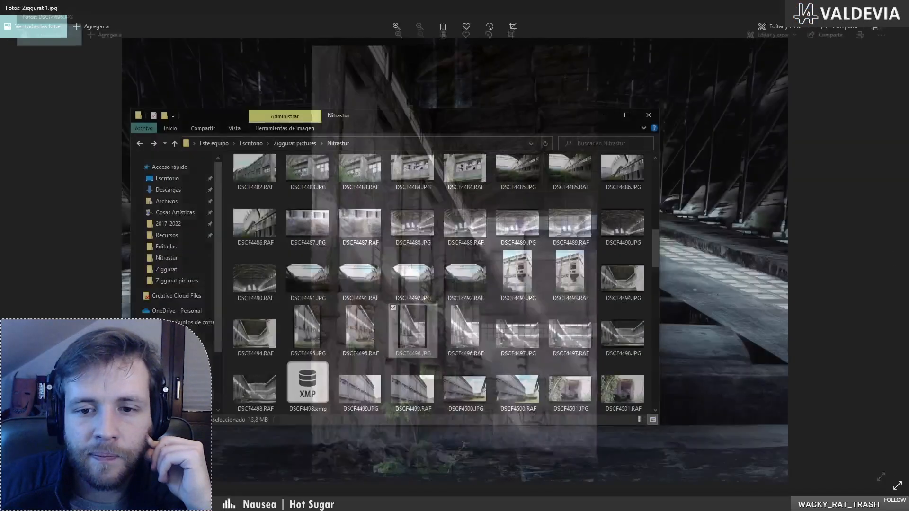
double_click(620, 332)
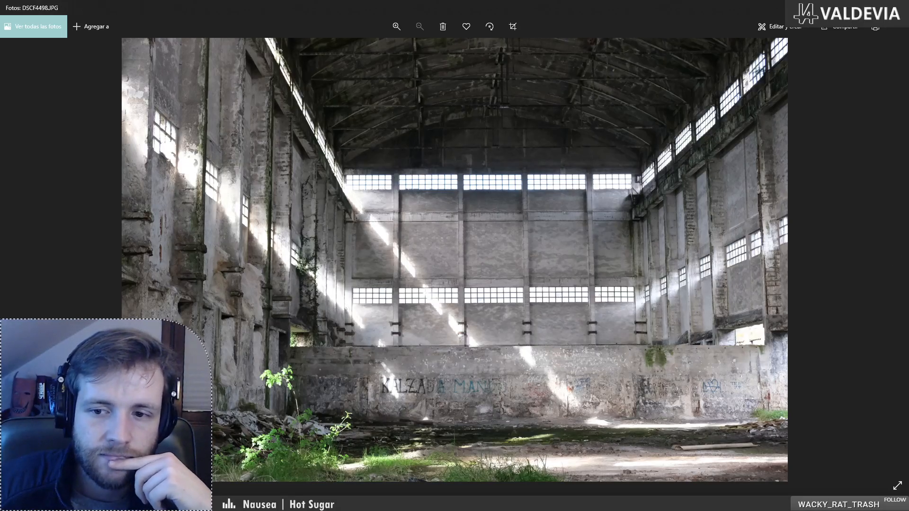
key("alt+F4")
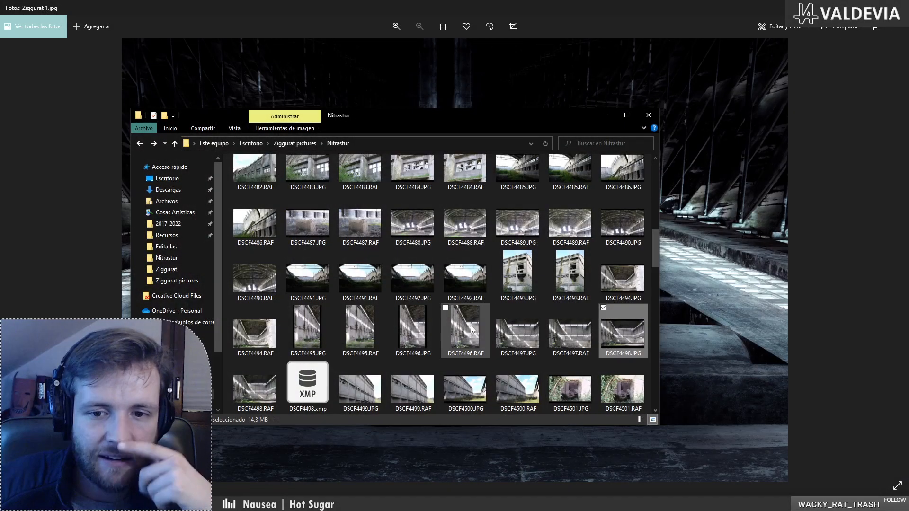
- View the photo DSCF4509.JPG of the light beam under the windows and close it
scroll(471, 325, "down", 3)
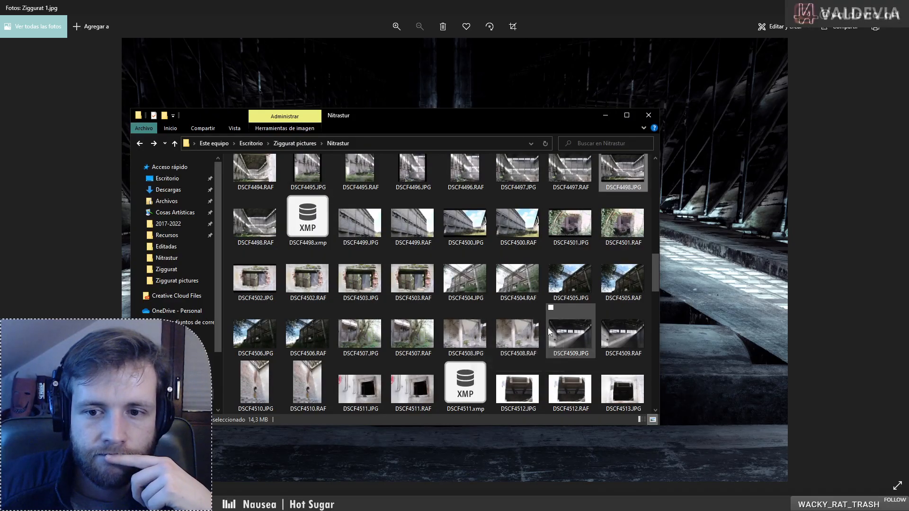
double_click(565, 334)
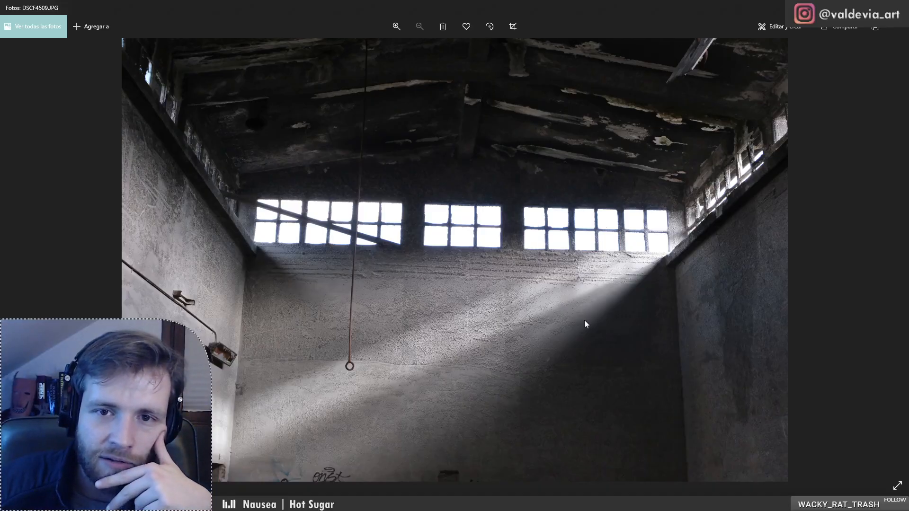
left_click(465, 502)
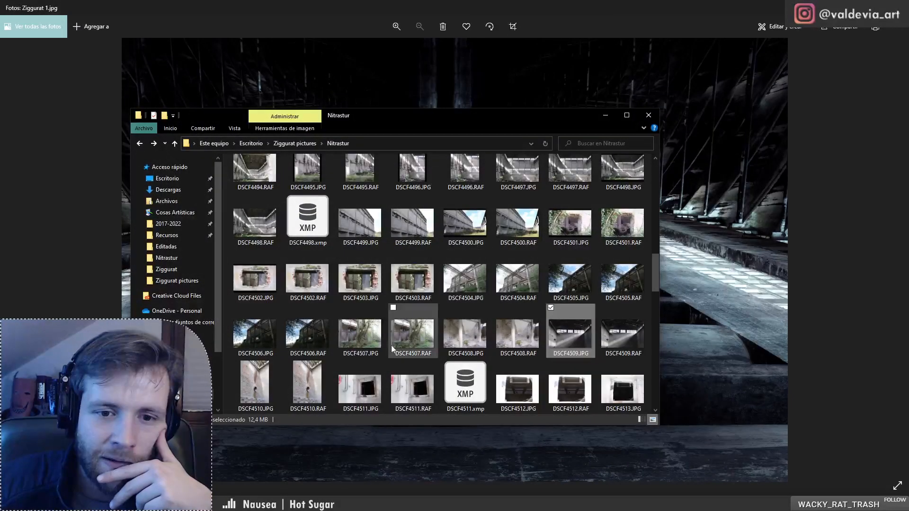
- Look further through the Nitrastur folder and view the photos DSCF4519.JPG and DSCF4518.JPG, closing each
scroll(376, 349, "down", 5)
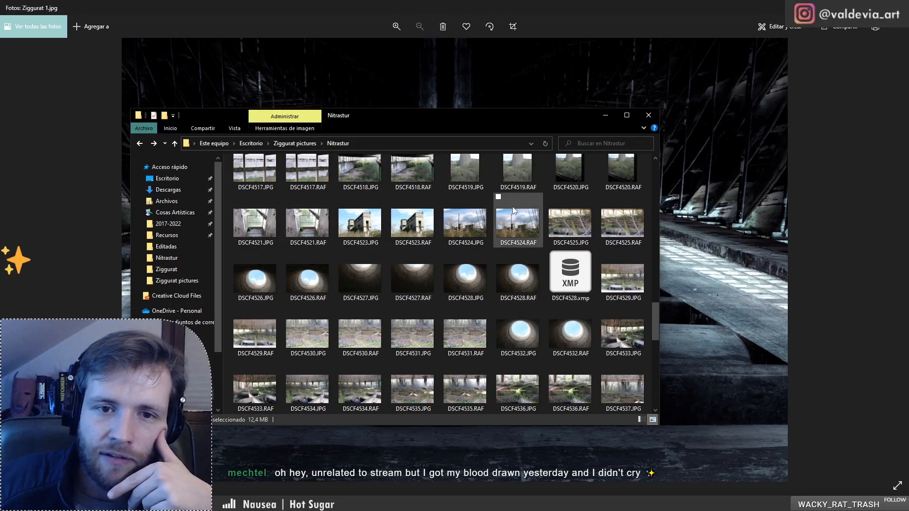
mouse_move(524, 216)
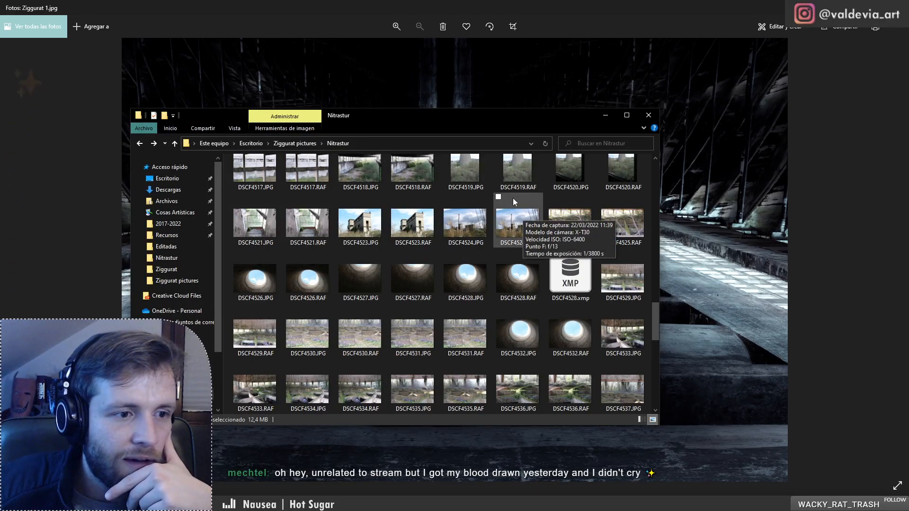
mouse_move(508, 161)
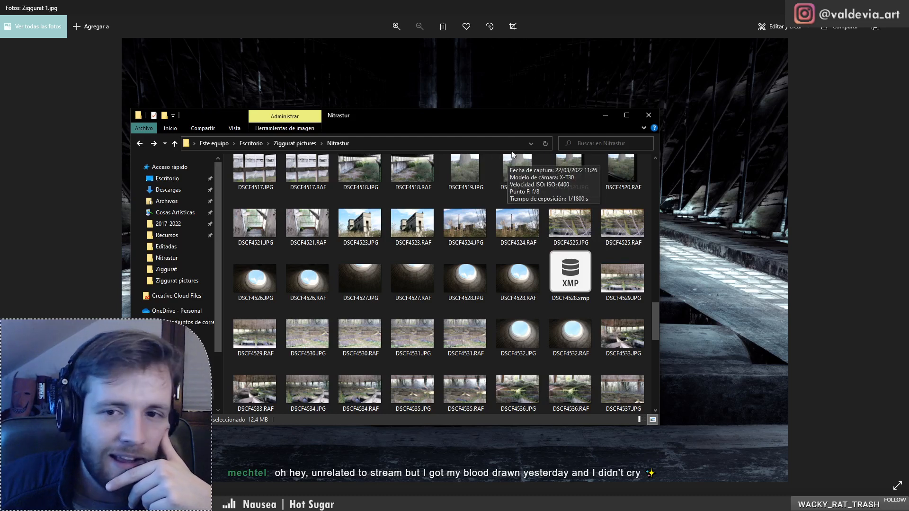
scroll(521, 306, "up", 2)
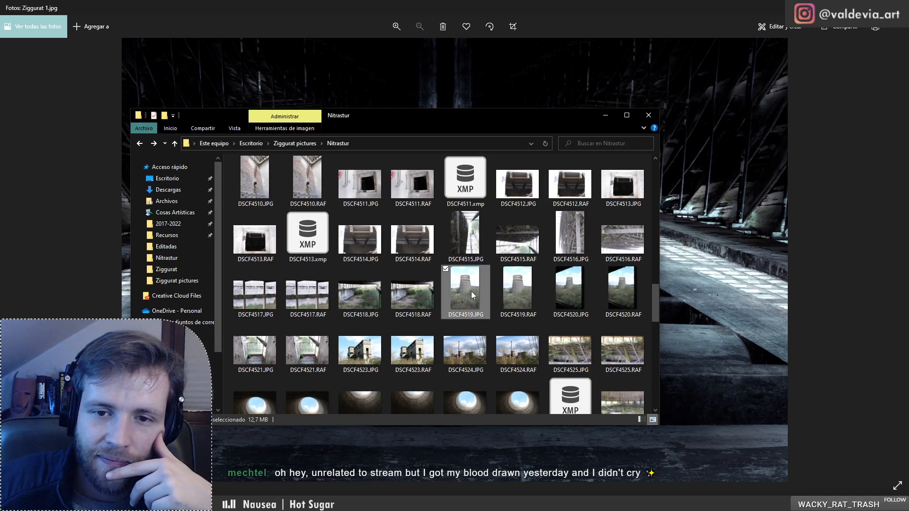
double_click(471, 292)
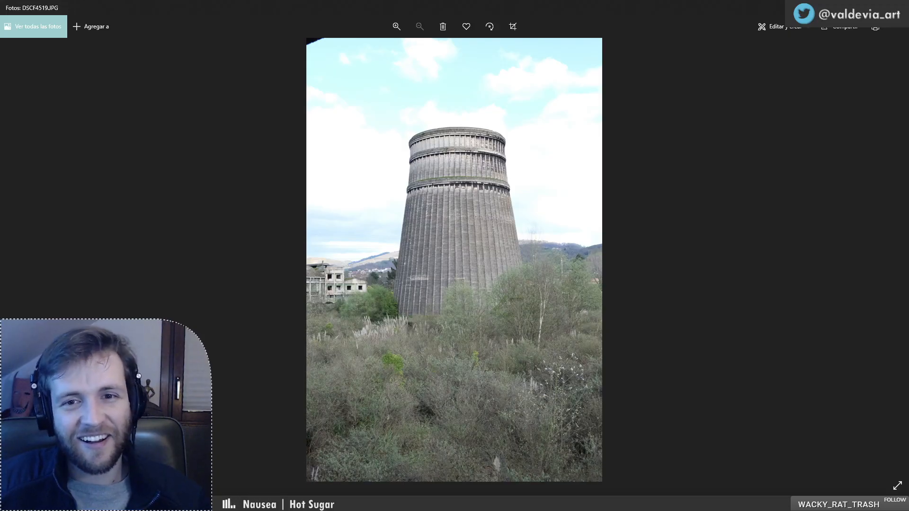
left_click(897, 8)
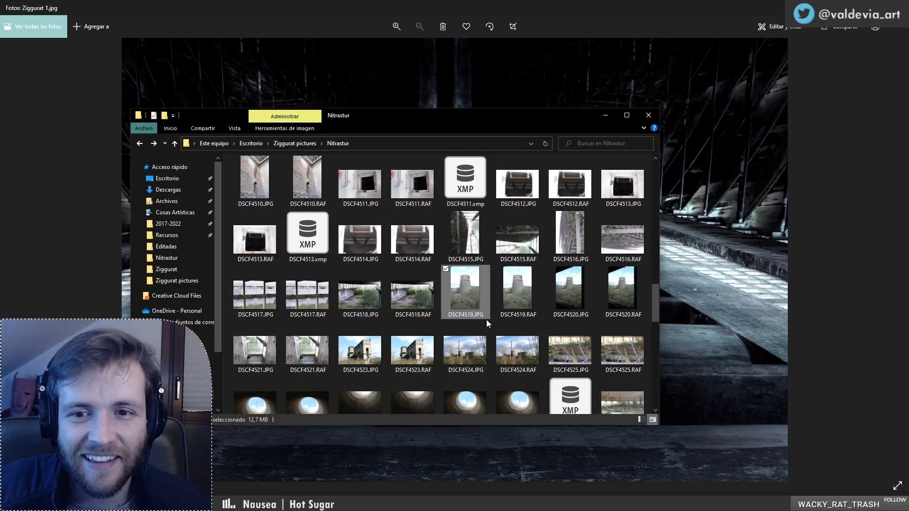
double_click(381, 295)
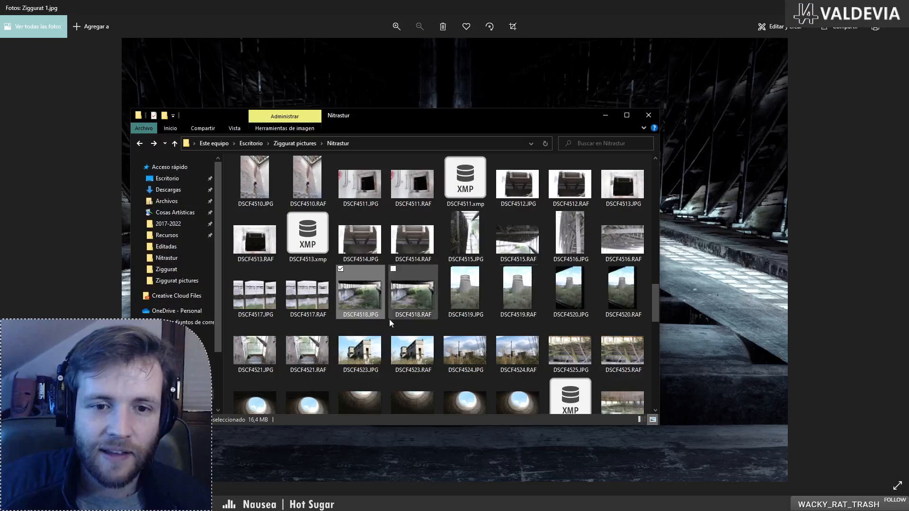
scroll(389, 319, "down", 10)
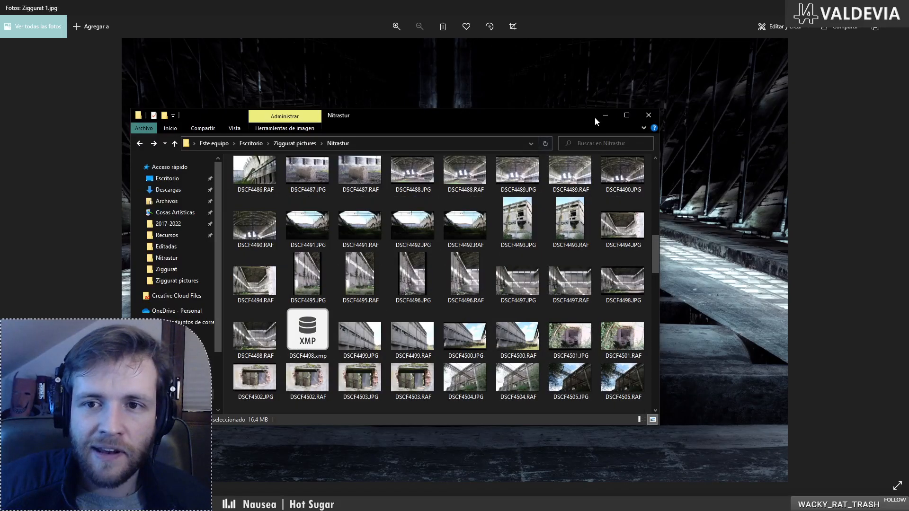
- Minimize the Nitrastur folder window and examine the finished image Ziggurat 1.jpg enlarged to 41%
left_click(605, 116)
scroll(473, 115, "up", 2)
scroll(419, 100, "up", 2)
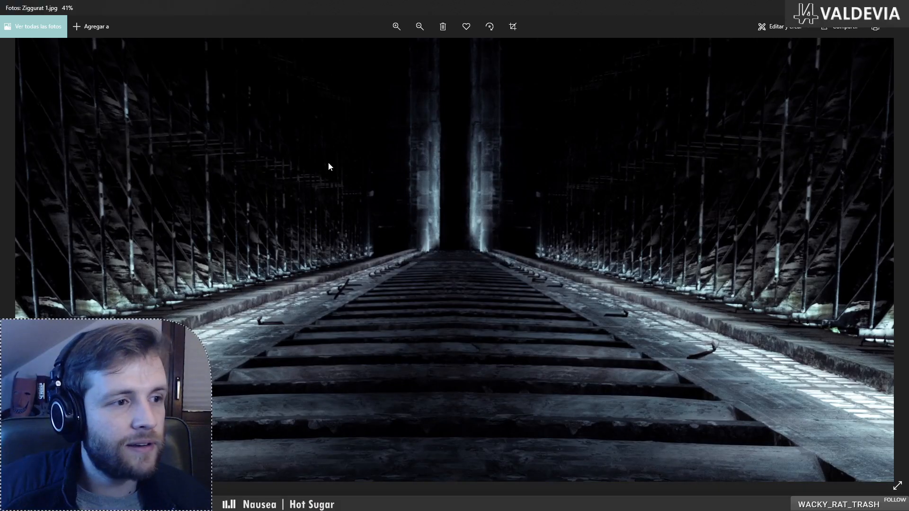
left_click_drag(421, 225, 436, 239)
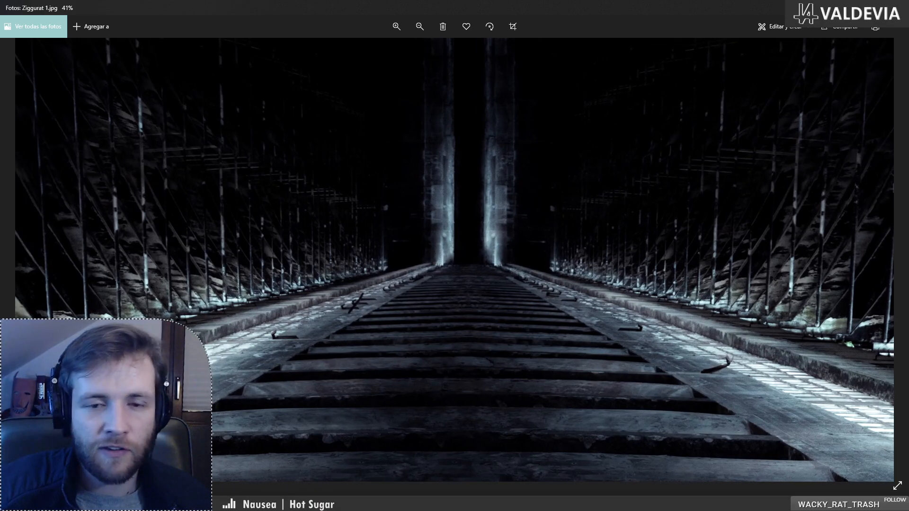